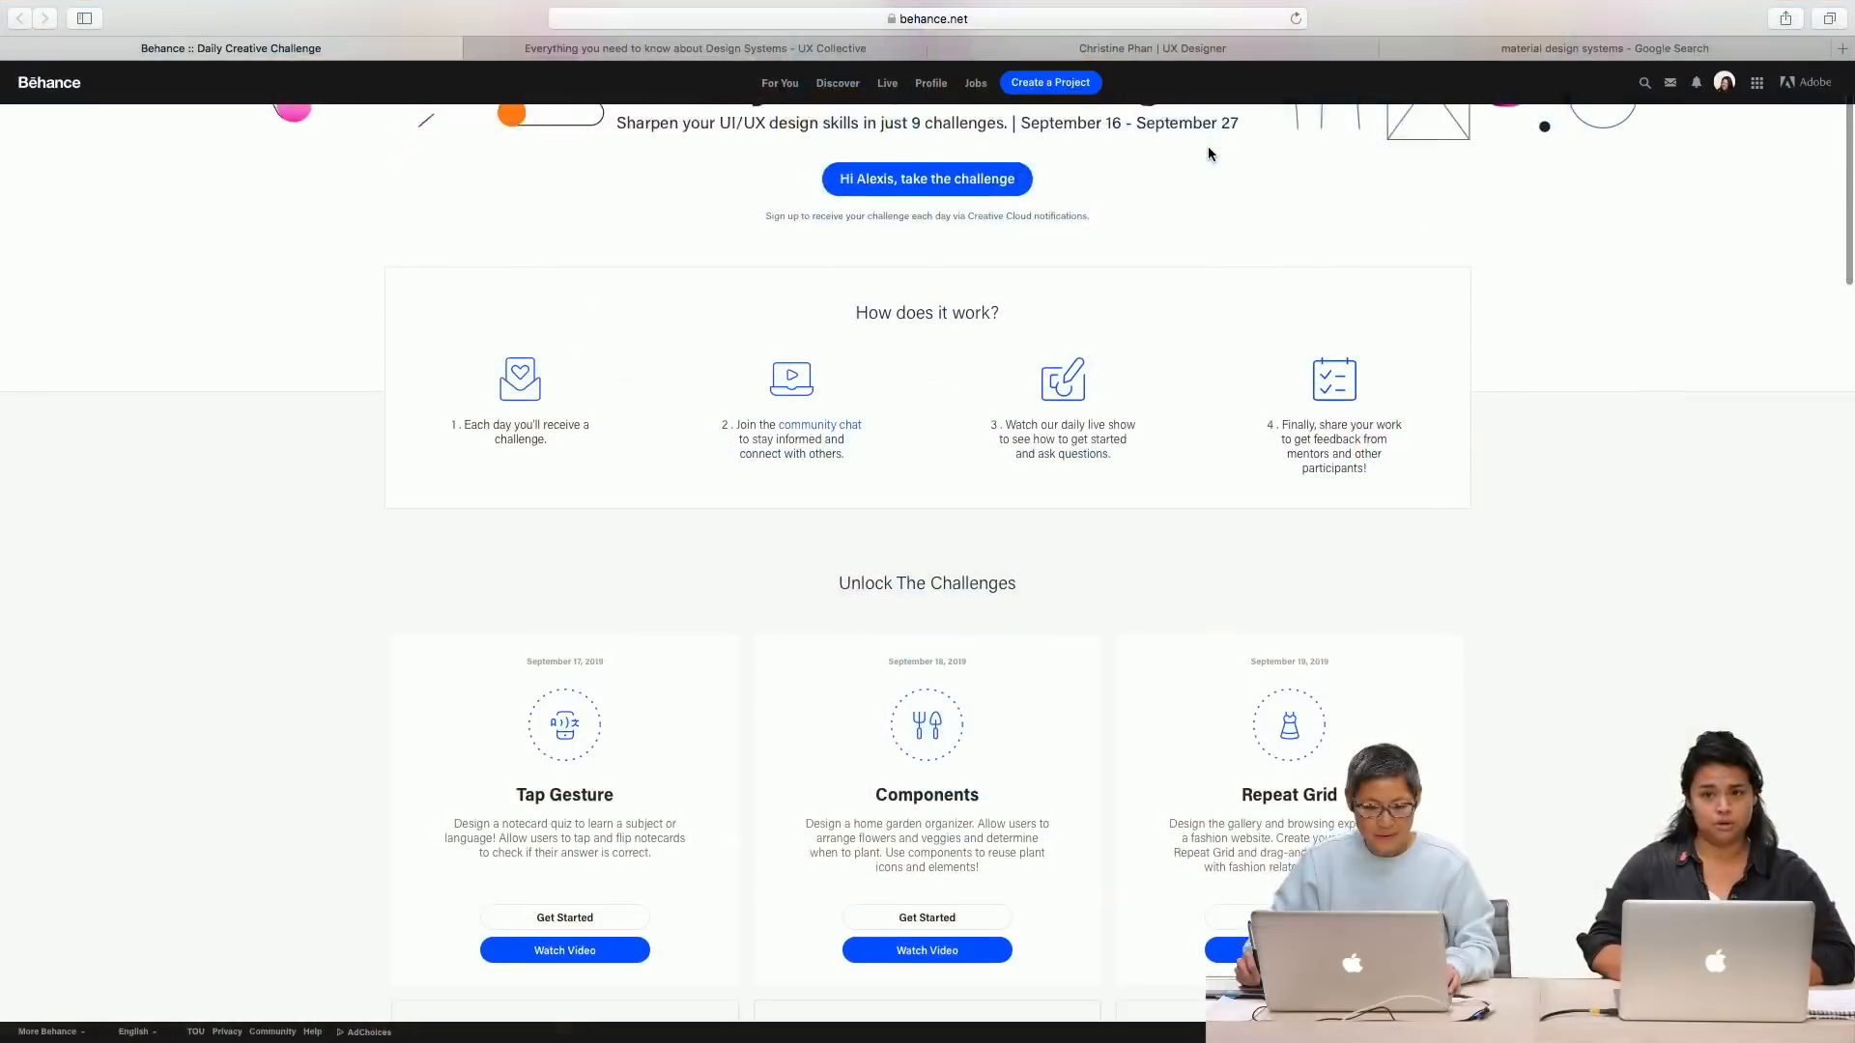
Step: Look through the Daily Creative Challenge page, including how it works and the unlocked Tap Gesture, Components and Repeat Grid challenges
{"action": "scroll", "coordinate": [1207, 150], "scroll_direction": "down", "scroll_amount": 3}
{"action": "scroll", "coordinate": [1226, 402], "scroll_direction": "down", "scroll_amount": 2}
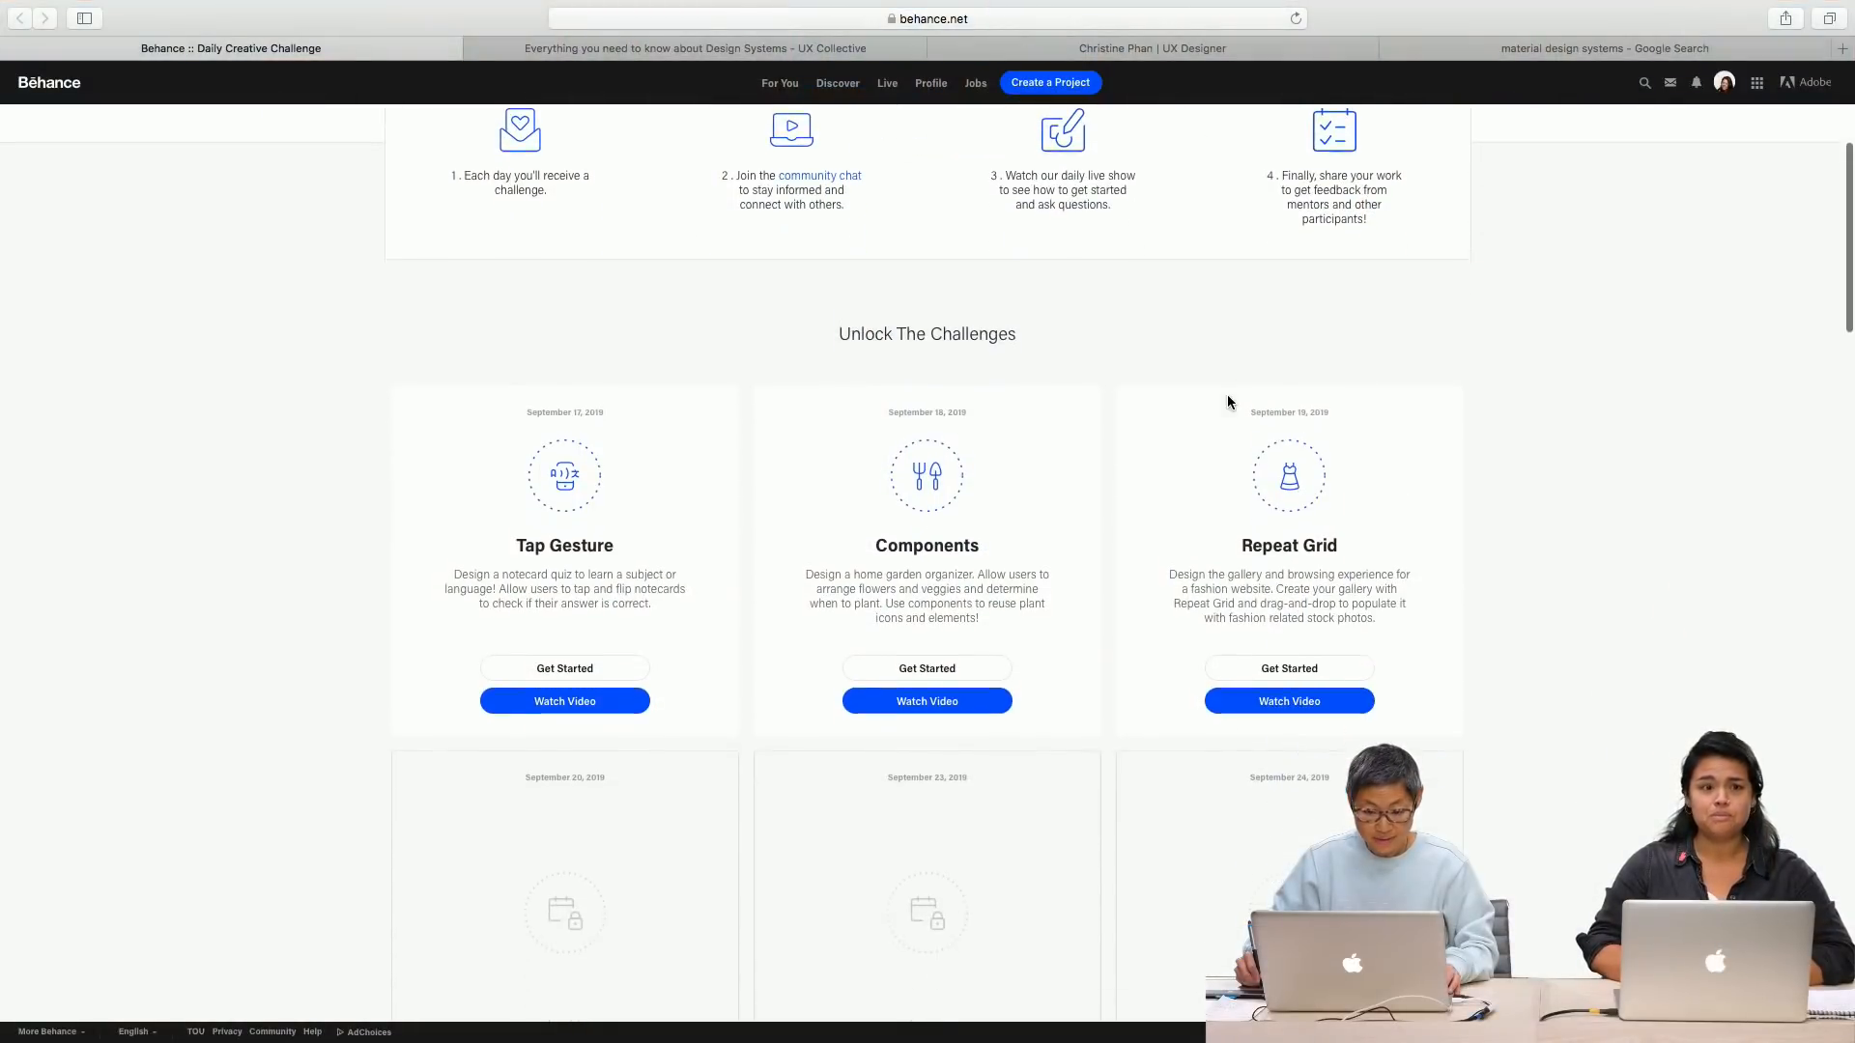
{"action": "scroll", "coordinate": [1234, 398], "scroll_direction": "up", "scroll_amount": 5}
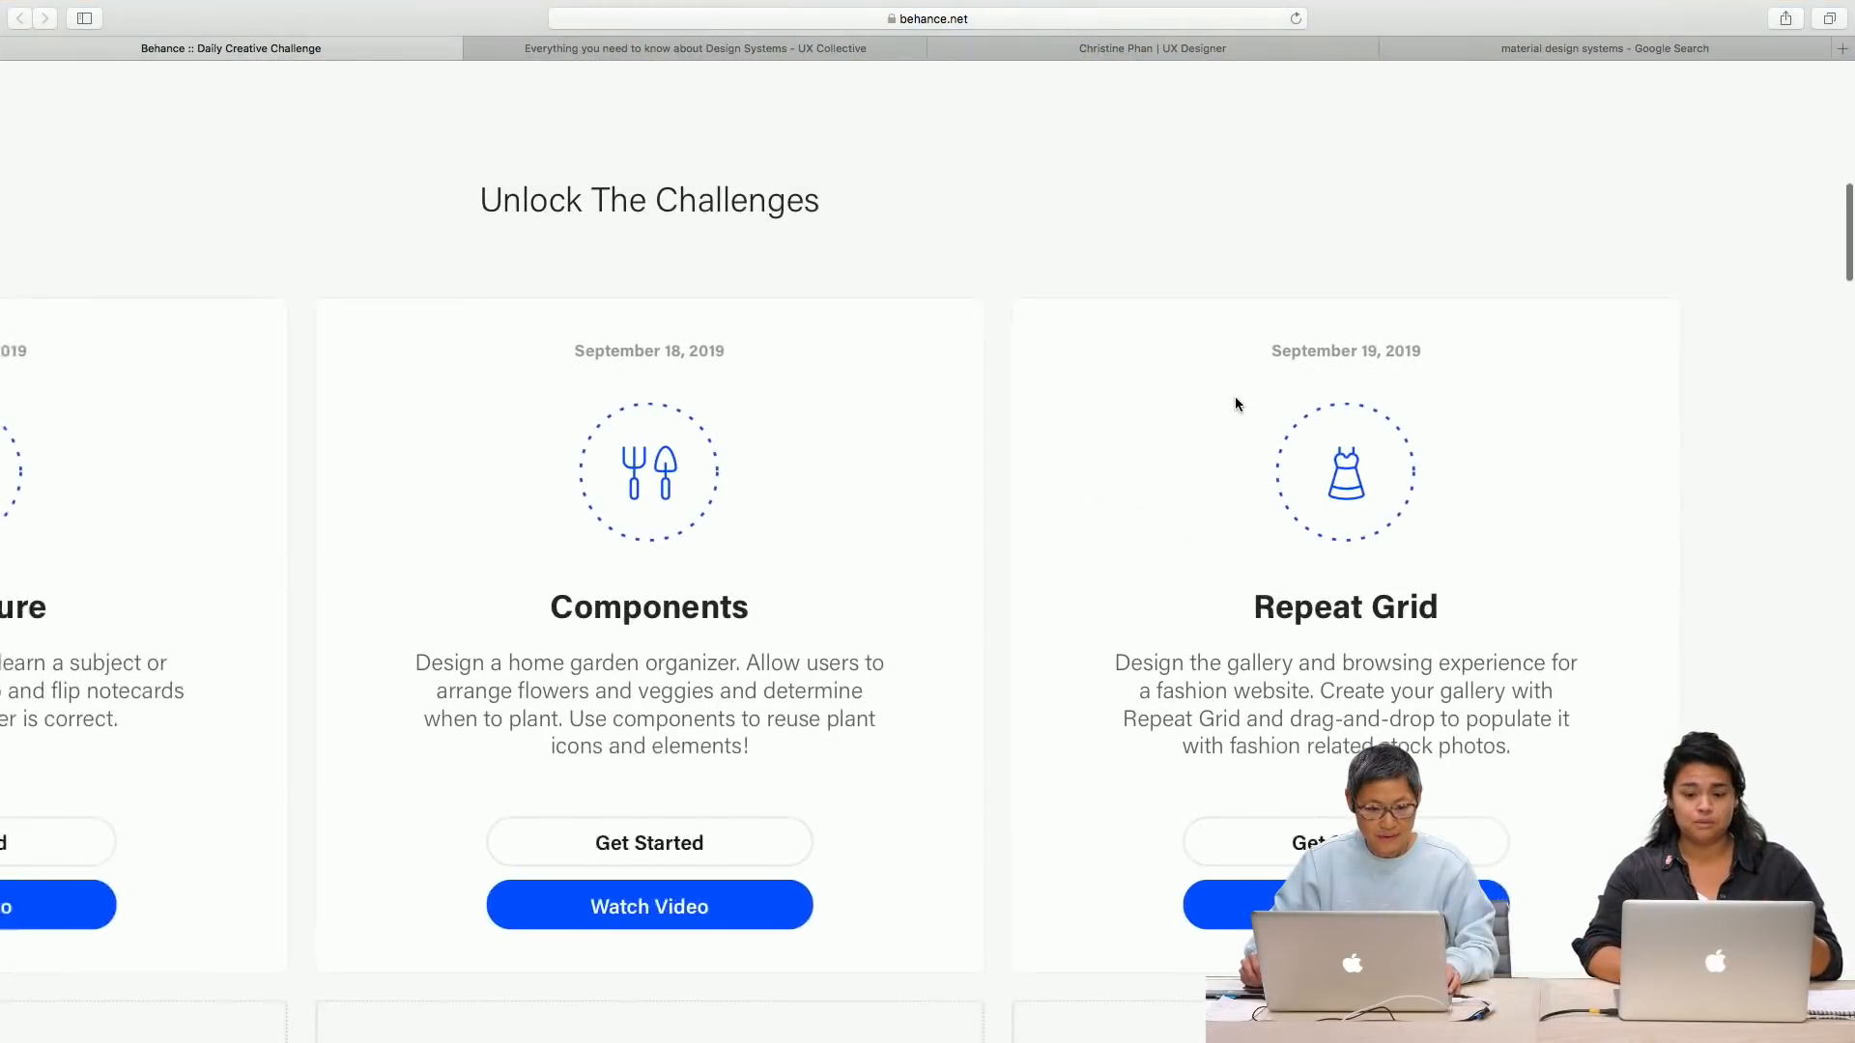
{"action": "scroll", "coordinate": [1234, 398], "scroll_direction": "right", "scroll_amount": 3}
{"action": "scroll", "coordinate": [1235, 398], "scroll_direction": "down", "scroll_amount": 1}
{"action": "scroll", "coordinate": [1234, 404], "scroll_direction": "down", "scroll_amount": 1}
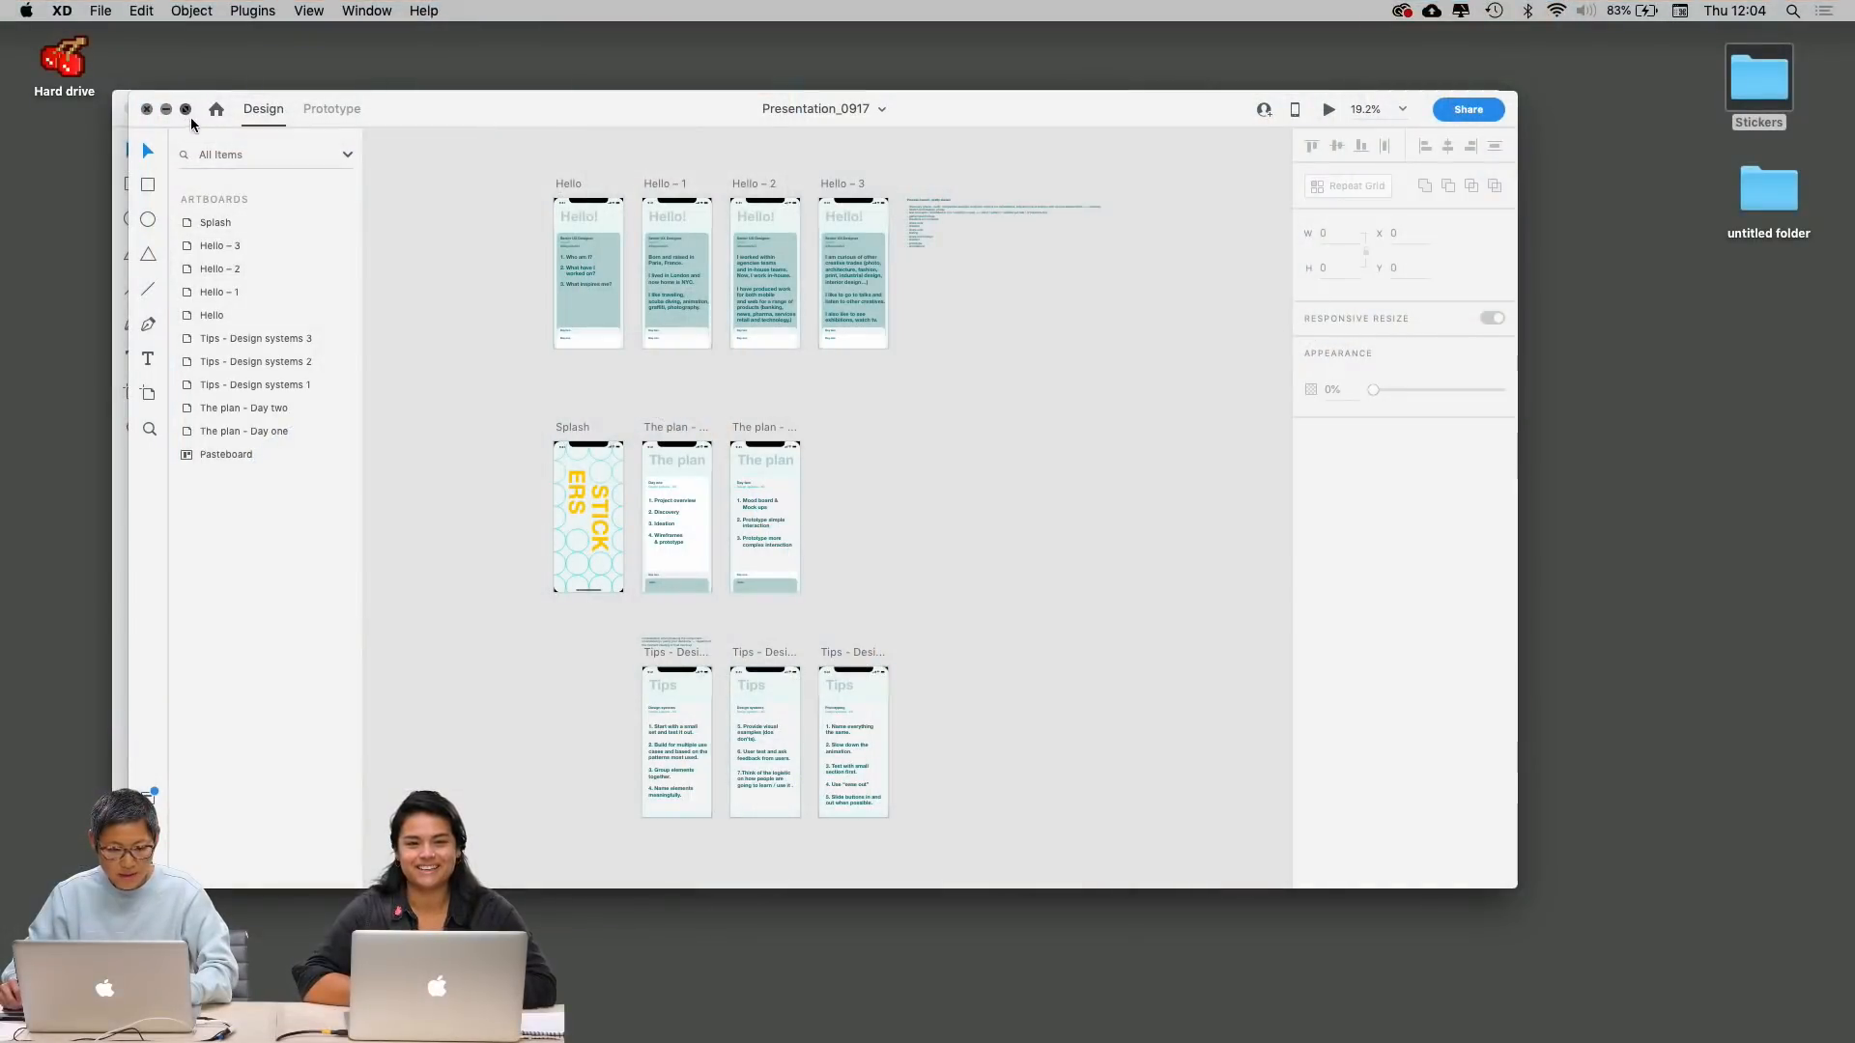
Step: Show the Presentation_0917 document full screen with its row of Hello artboards large enough to read
{"action": "left_click", "coordinate": [189, 116]}
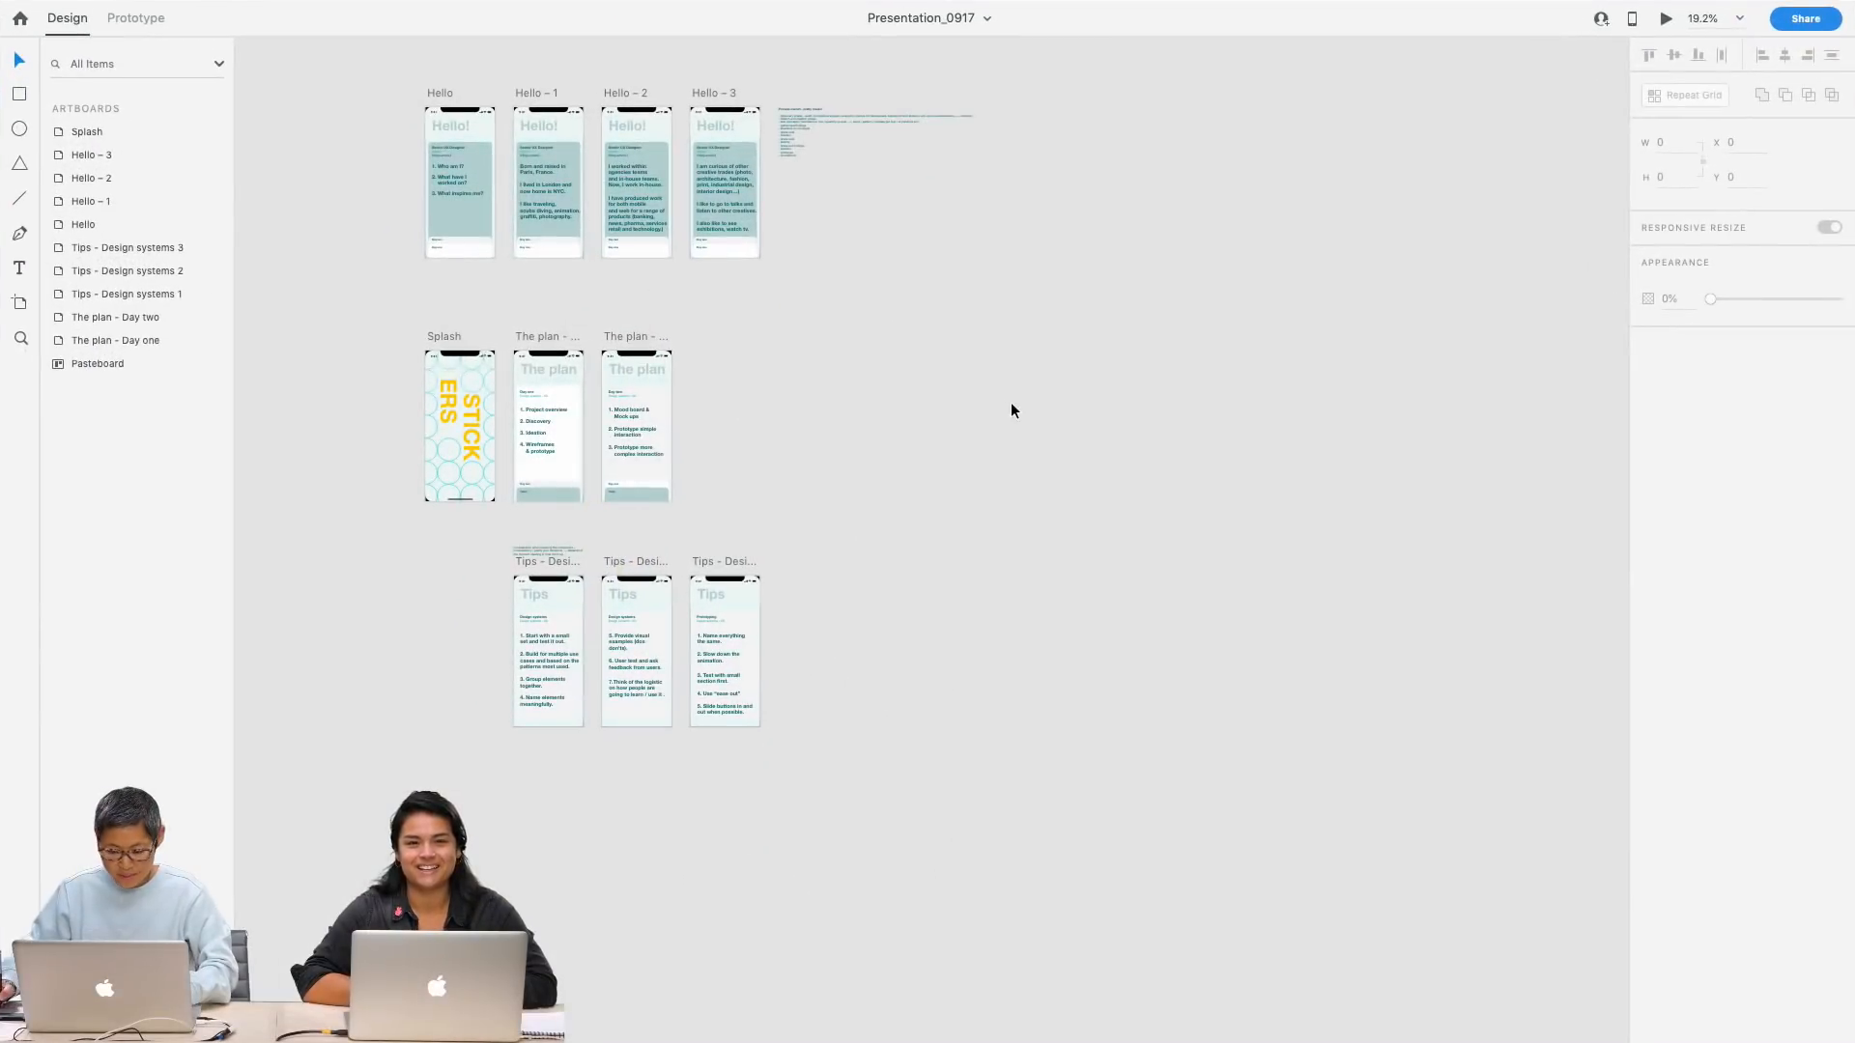
{"action": "scroll", "coordinate": [1010, 440], "scroll_direction": "up", "scroll_amount": 5}
{"action": "left_click_drag", "start_coordinate": [820, 343], "coordinate": [1345, 785]}
{"action": "left_click_drag", "start_coordinate": [1071, 612], "coordinate": [1059, 509]}
{"action": "key", "text": "super+equal"}
{"action": "key", "text": "super+equal"}
{"action": "scroll", "coordinate": [1104, 539], "scroll_direction": "up", "scroll_amount": 10}
{"action": "scroll", "coordinate": [1104, 539], "scroll_direction": "left", "scroll_amount": 5}
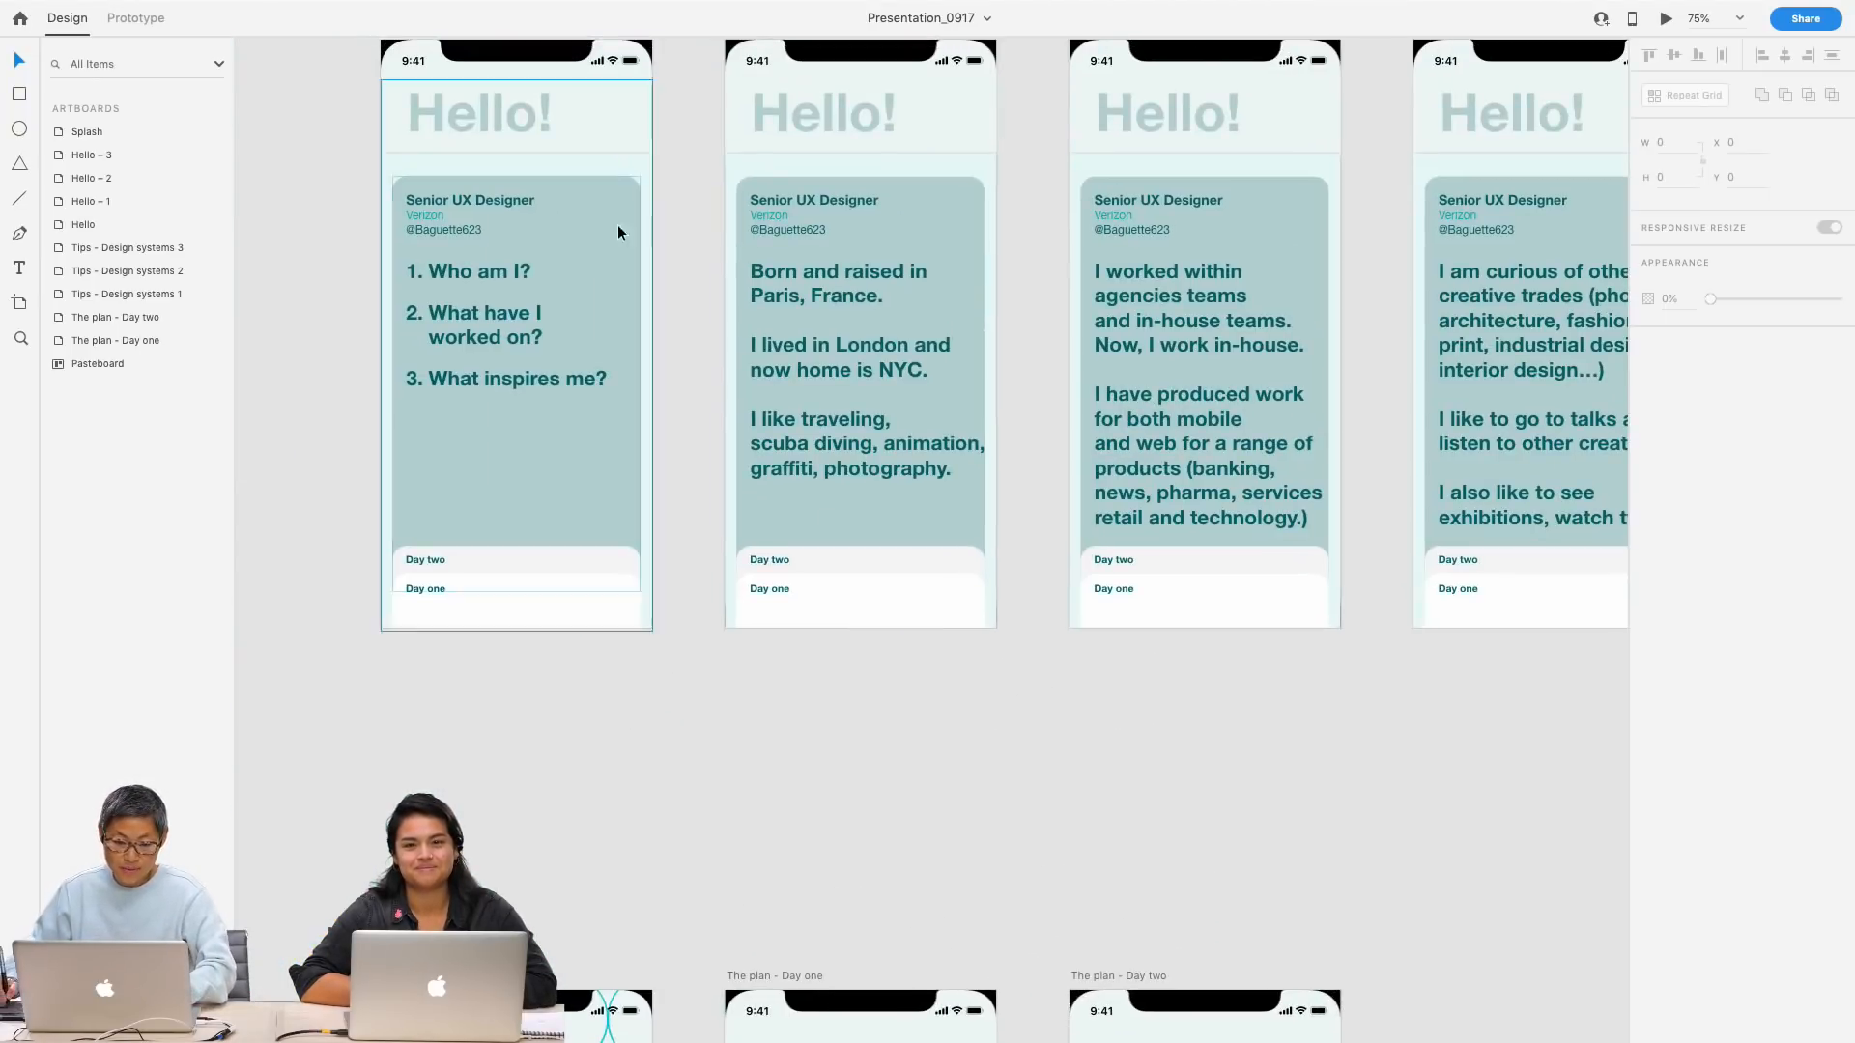
Step: Preview the prototype from the Hello artboard, advance through Hello – 1, Hello – 2 and Hello – 3, and exit the full-screen preview
{"action": "left_click", "coordinate": [376, 114]}
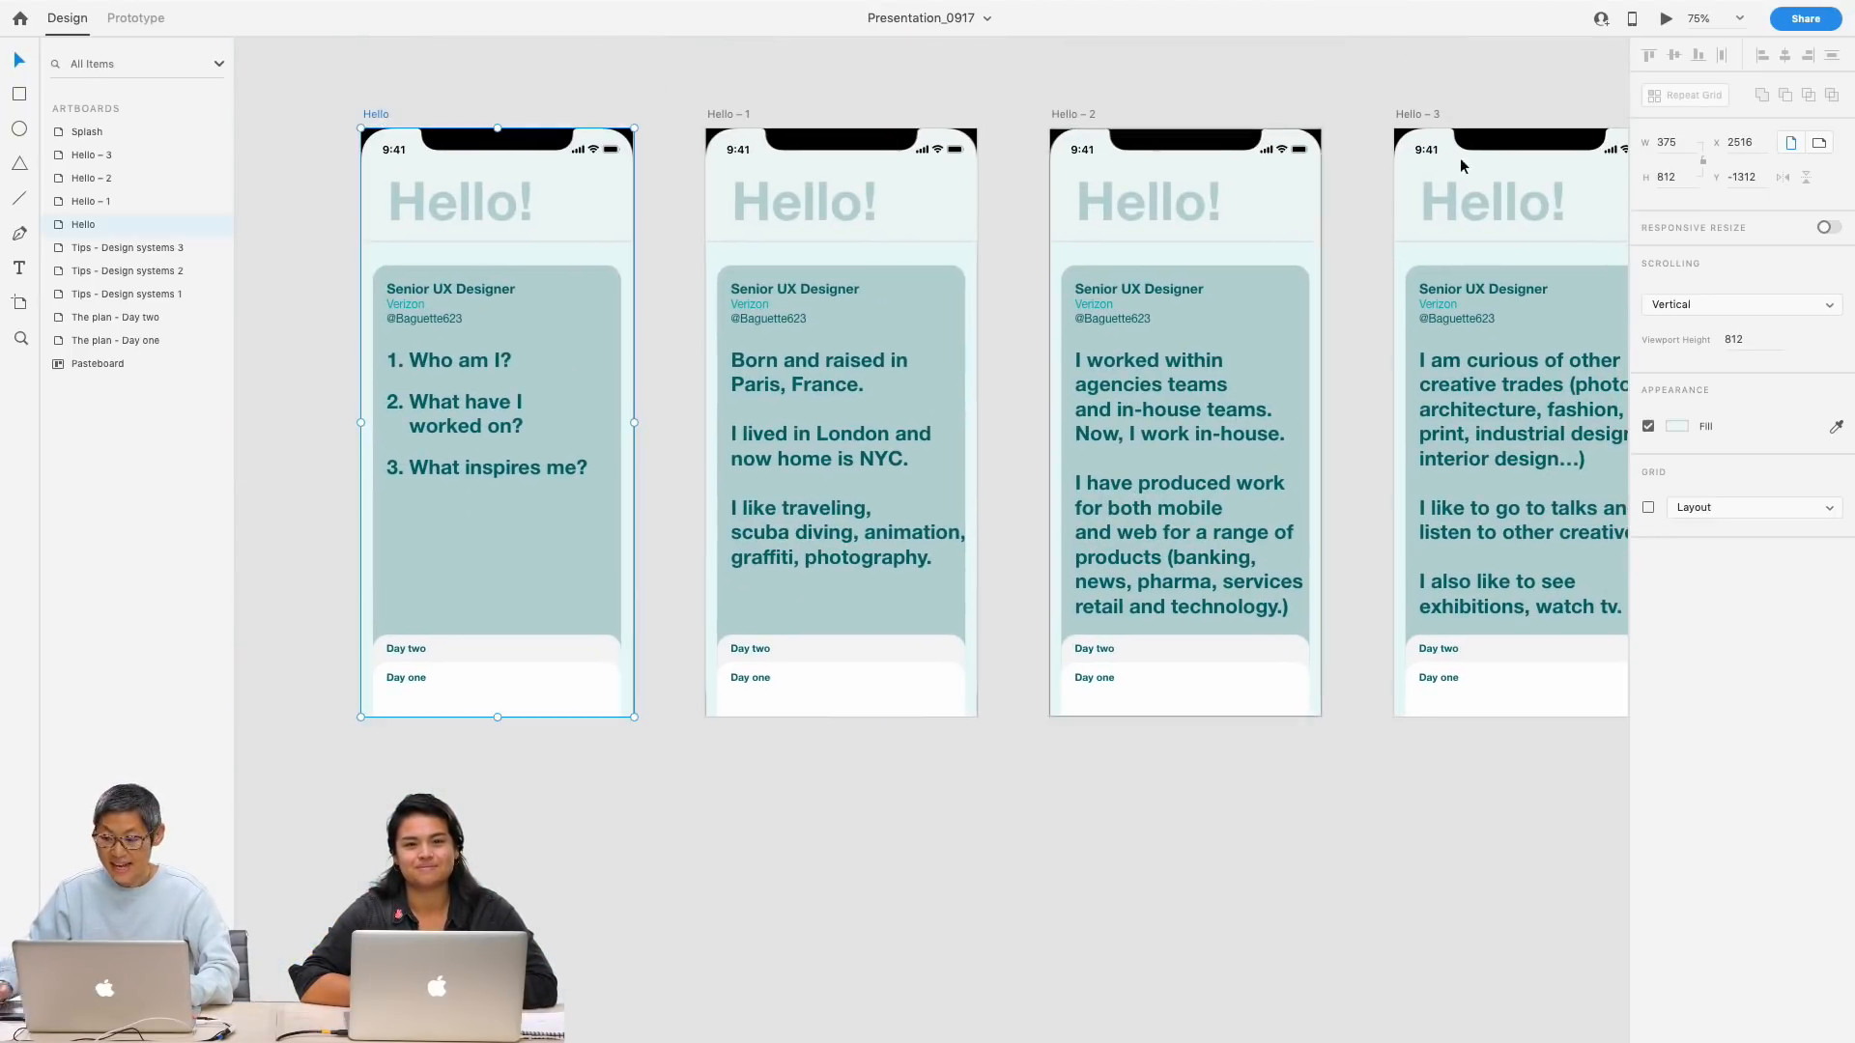
{"action": "left_click", "coordinate": [1665, 19]}
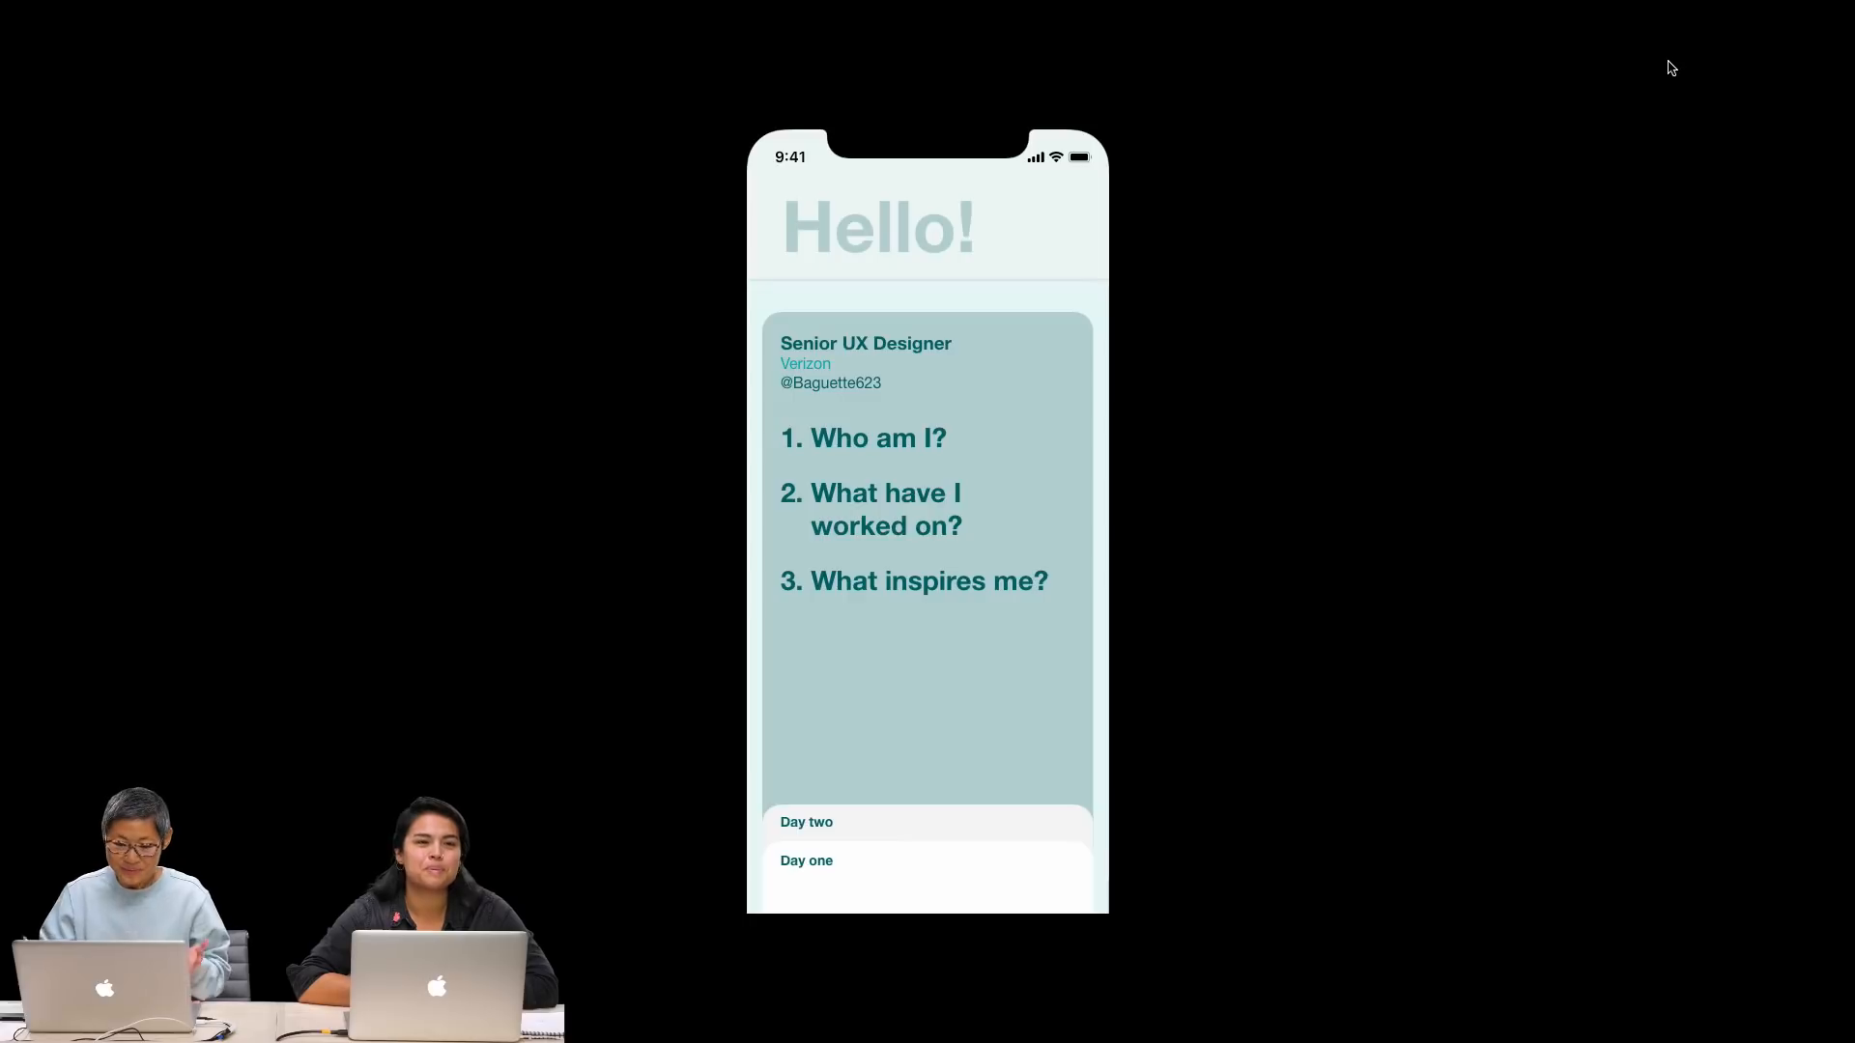
{"action": "left_click", "coordinate": [977, 528]}
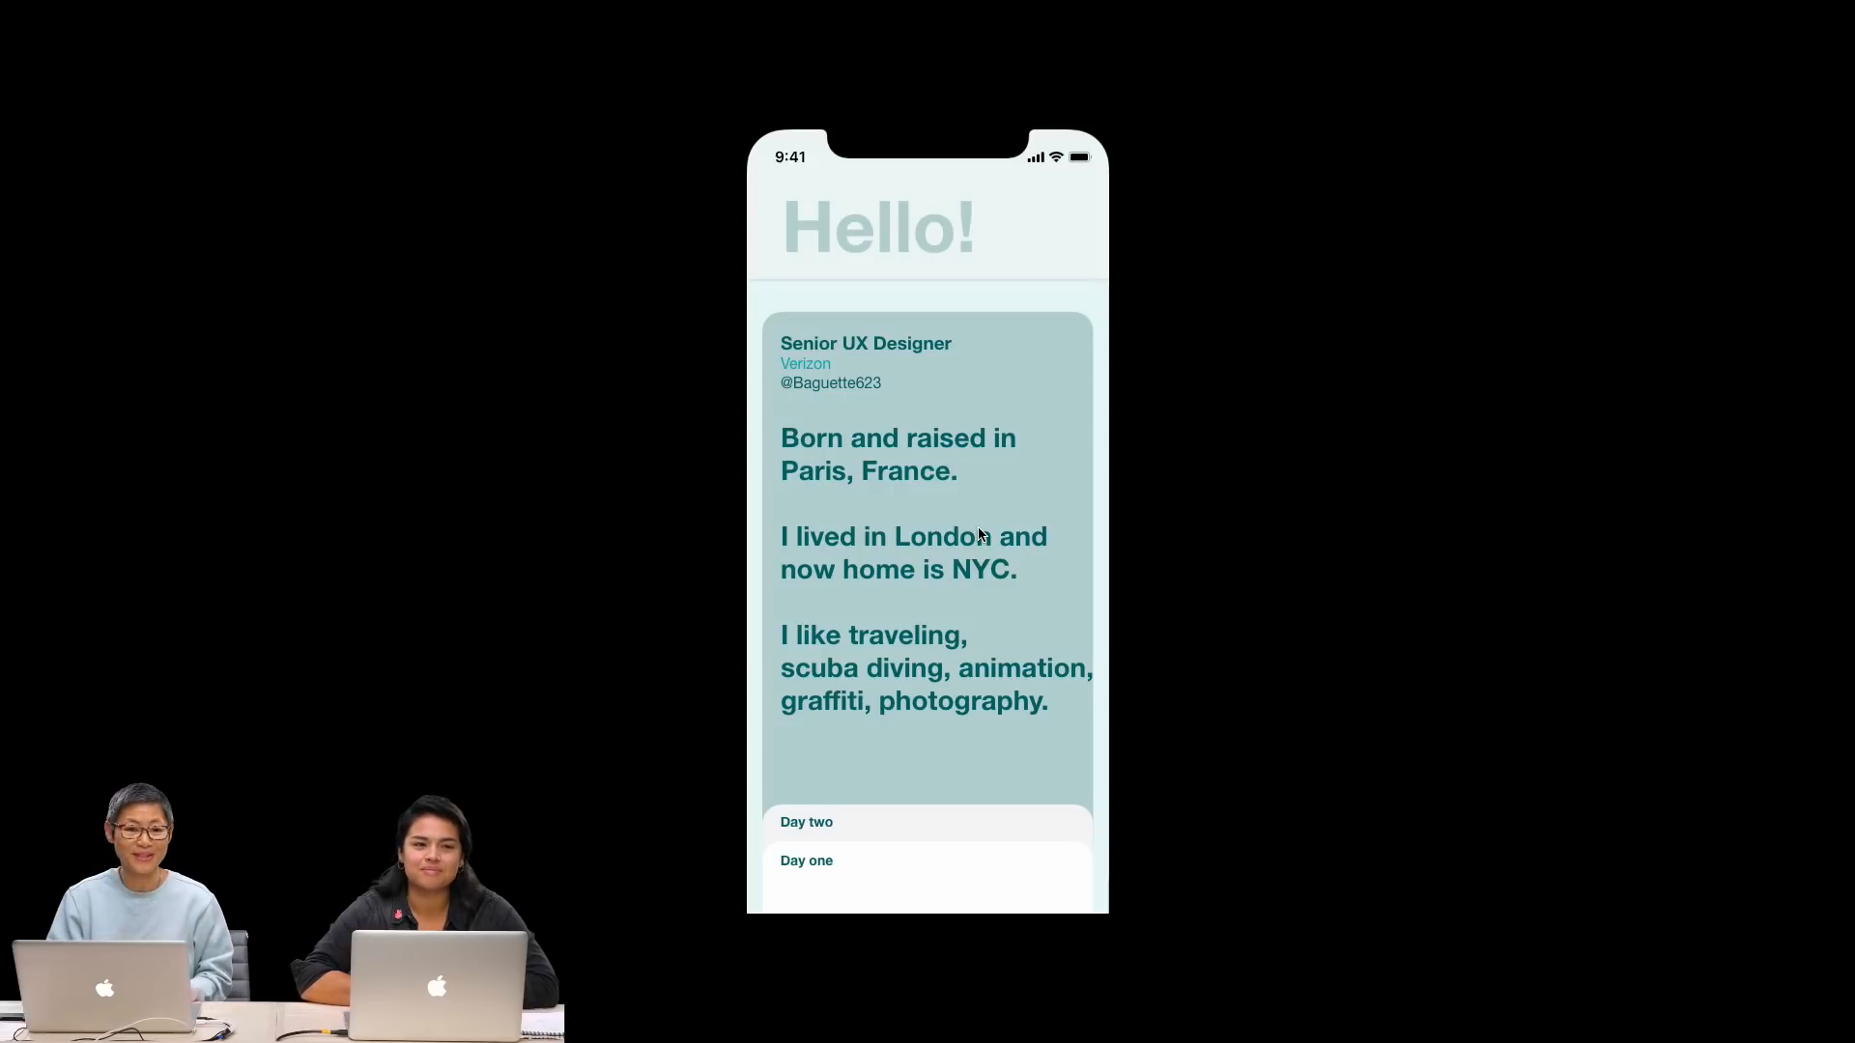
{"action": "left_click", "coordinate": [977, 528]}
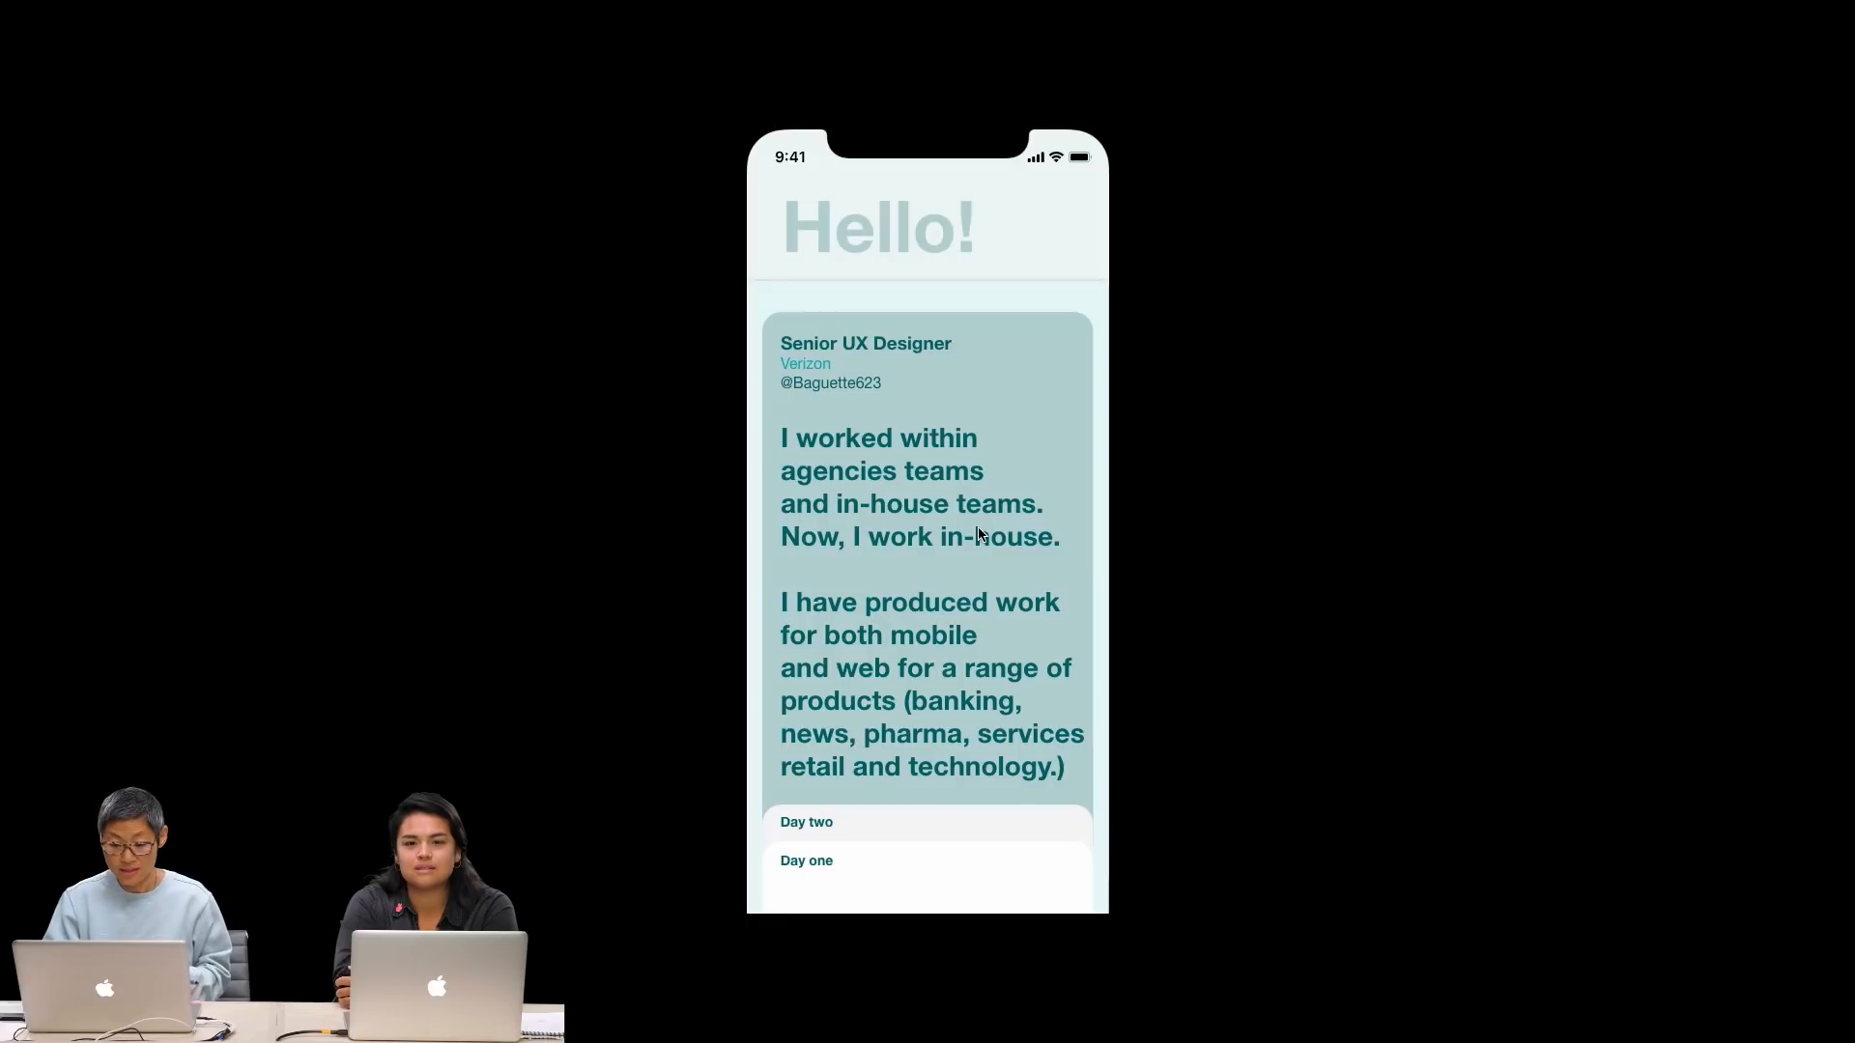
{"action": "left_click", "coordinate": [978, 528]}
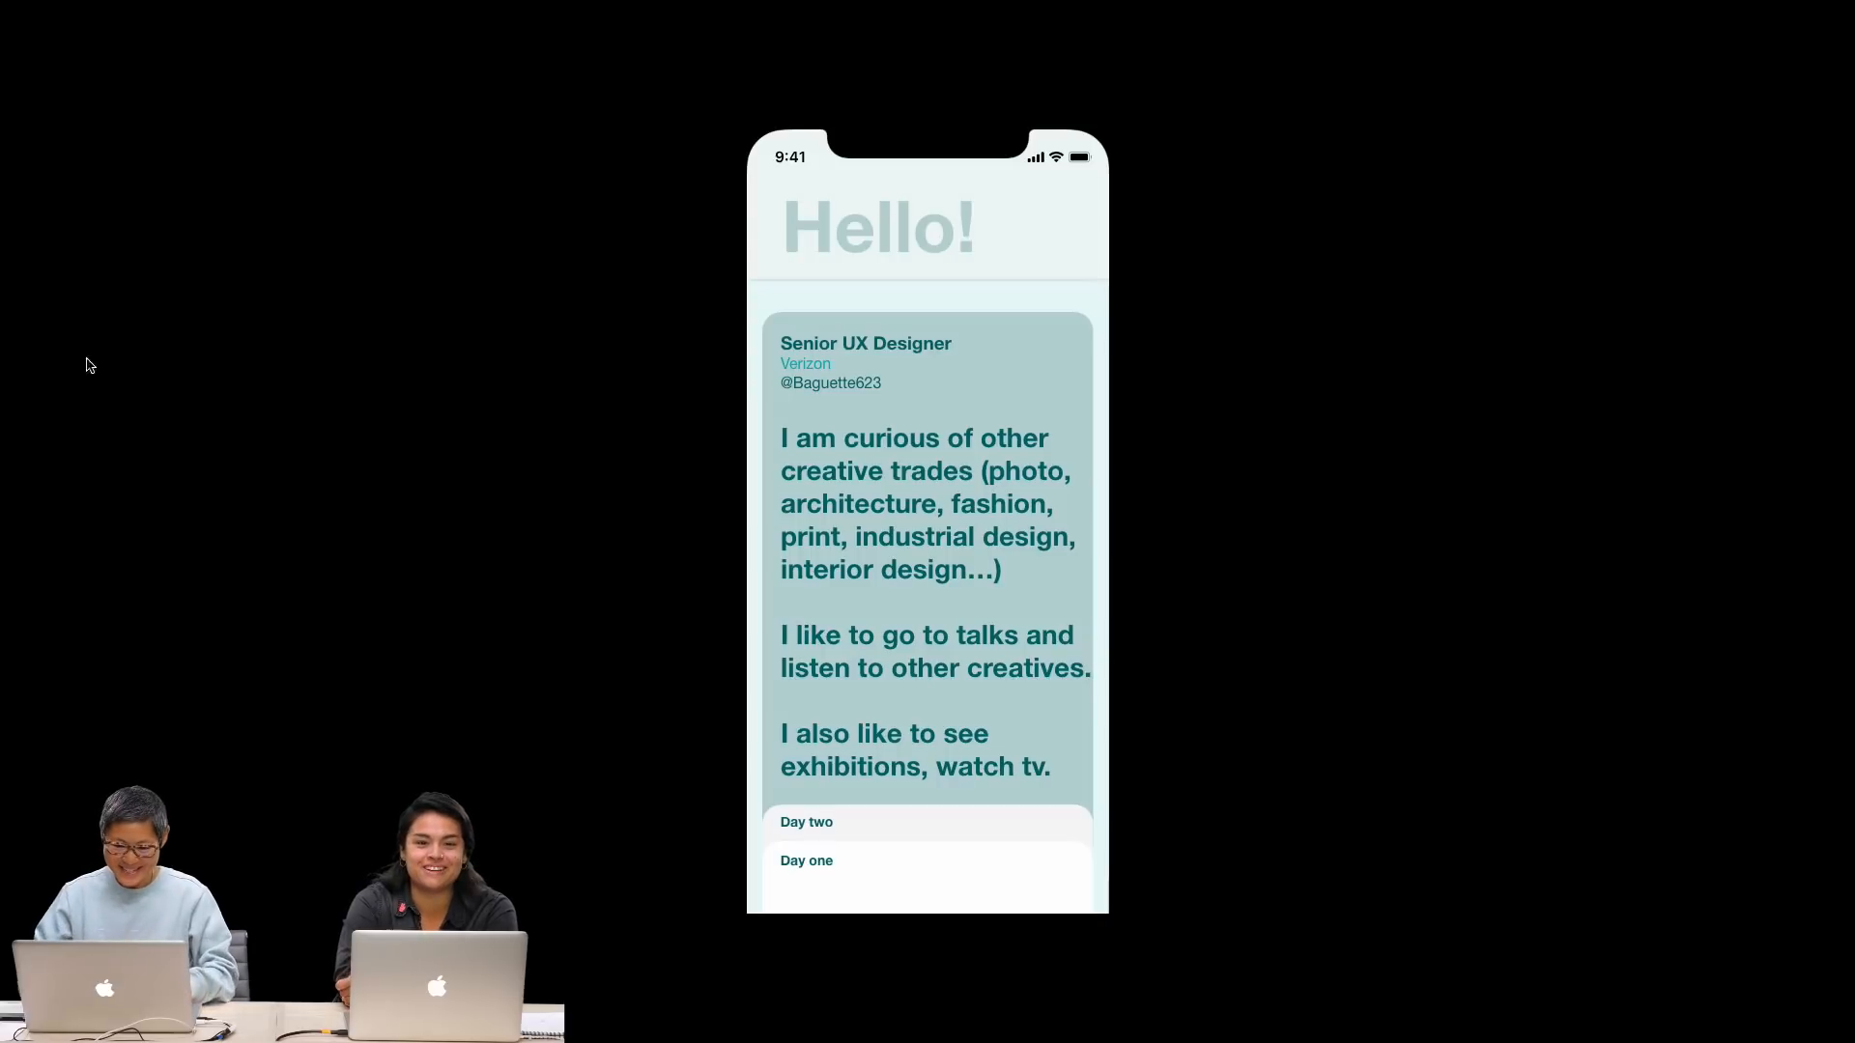
{"action": "key", "text": "Escape"}
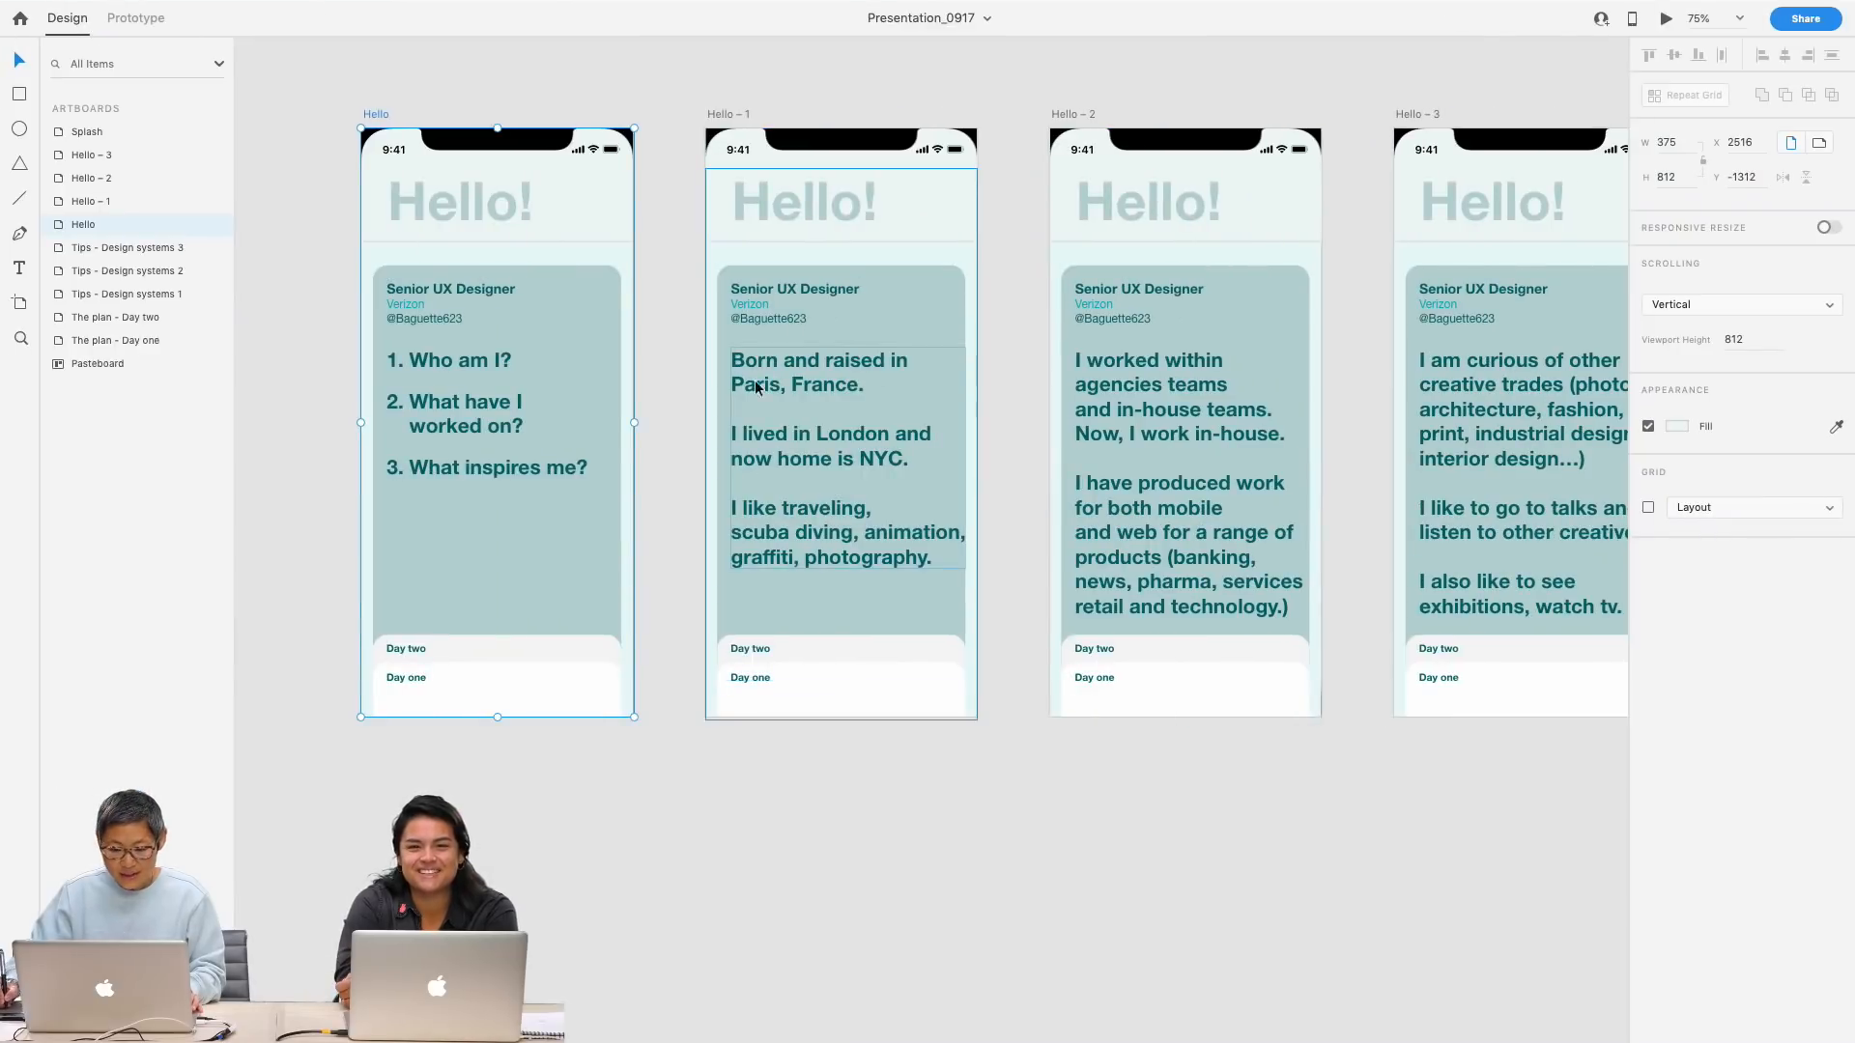
Step: Preview the prototype from the Splash artboard through both The plan screens, Day one and Day two, and close the preview window
{"action": "left_click", "coordinate": [1063, 780]}
{"action": "left_click_drag", "start_coordinate": [1065, 784], "coordinate": [1135, 185]}
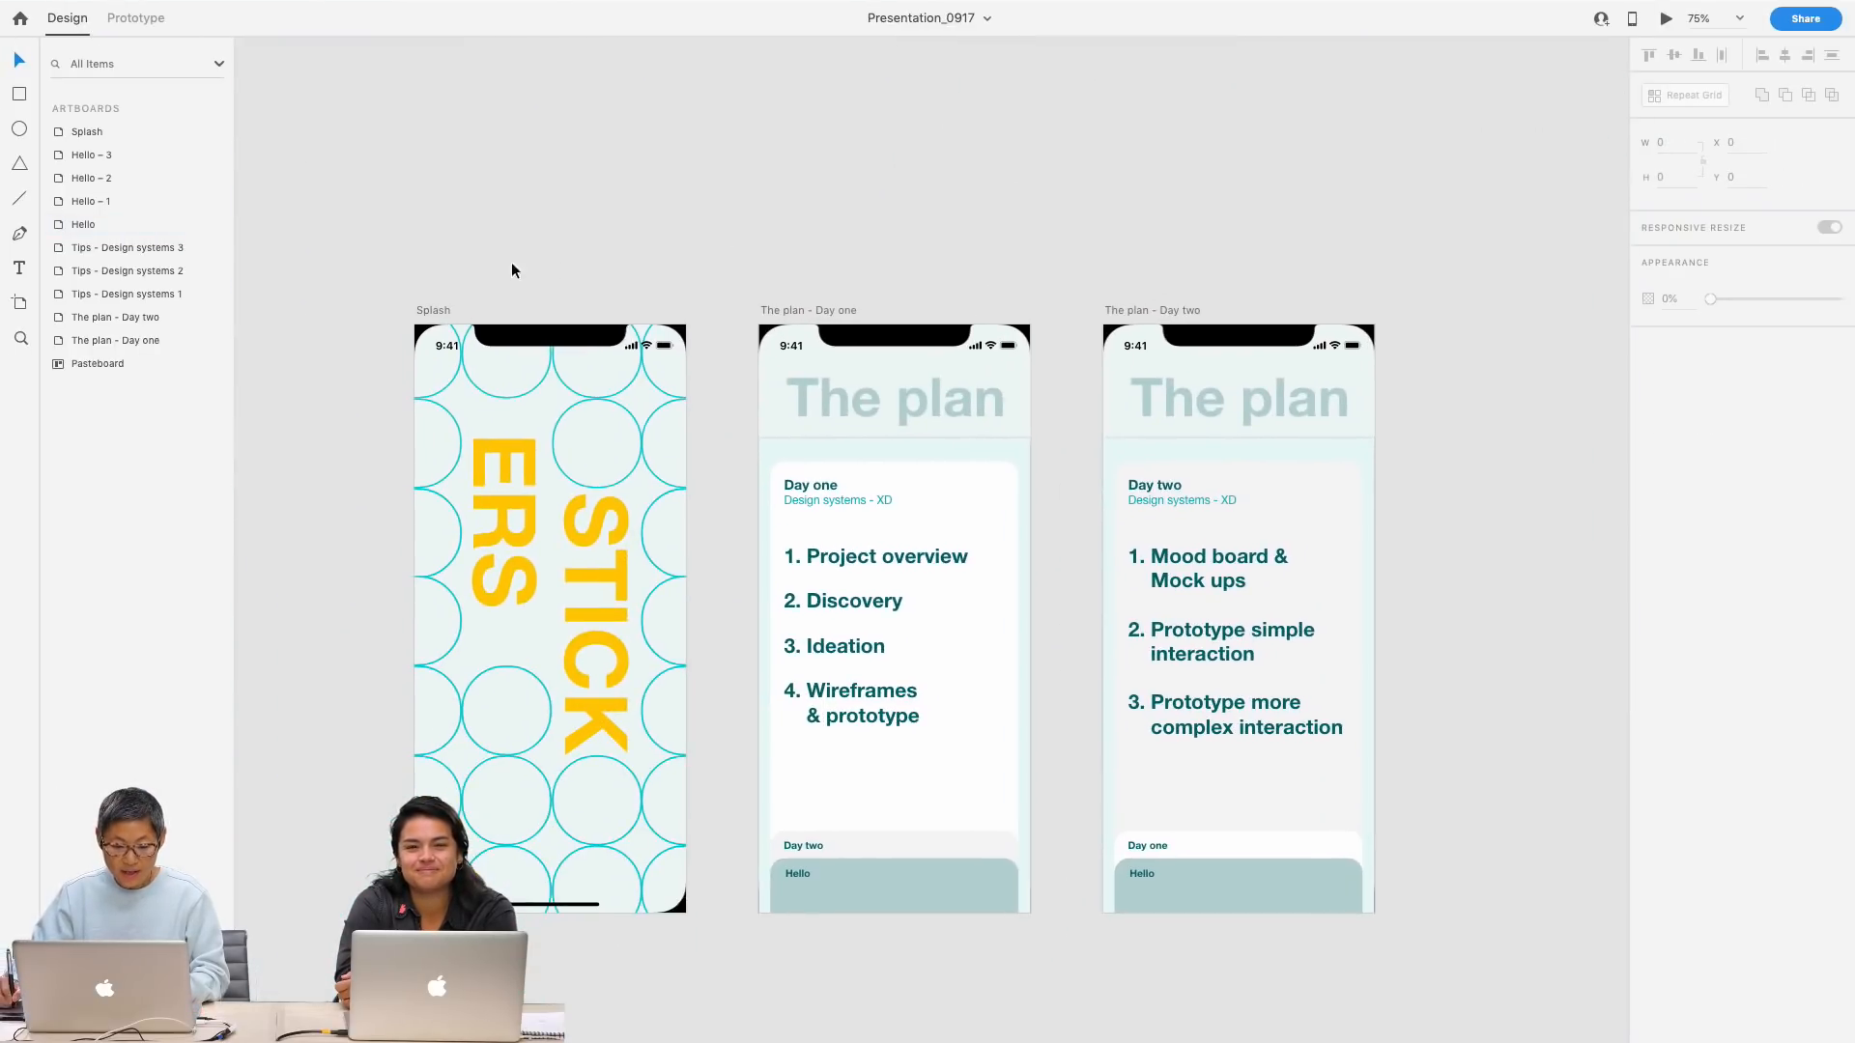
{"action": "left_click", "coordinate": [430, 310]}
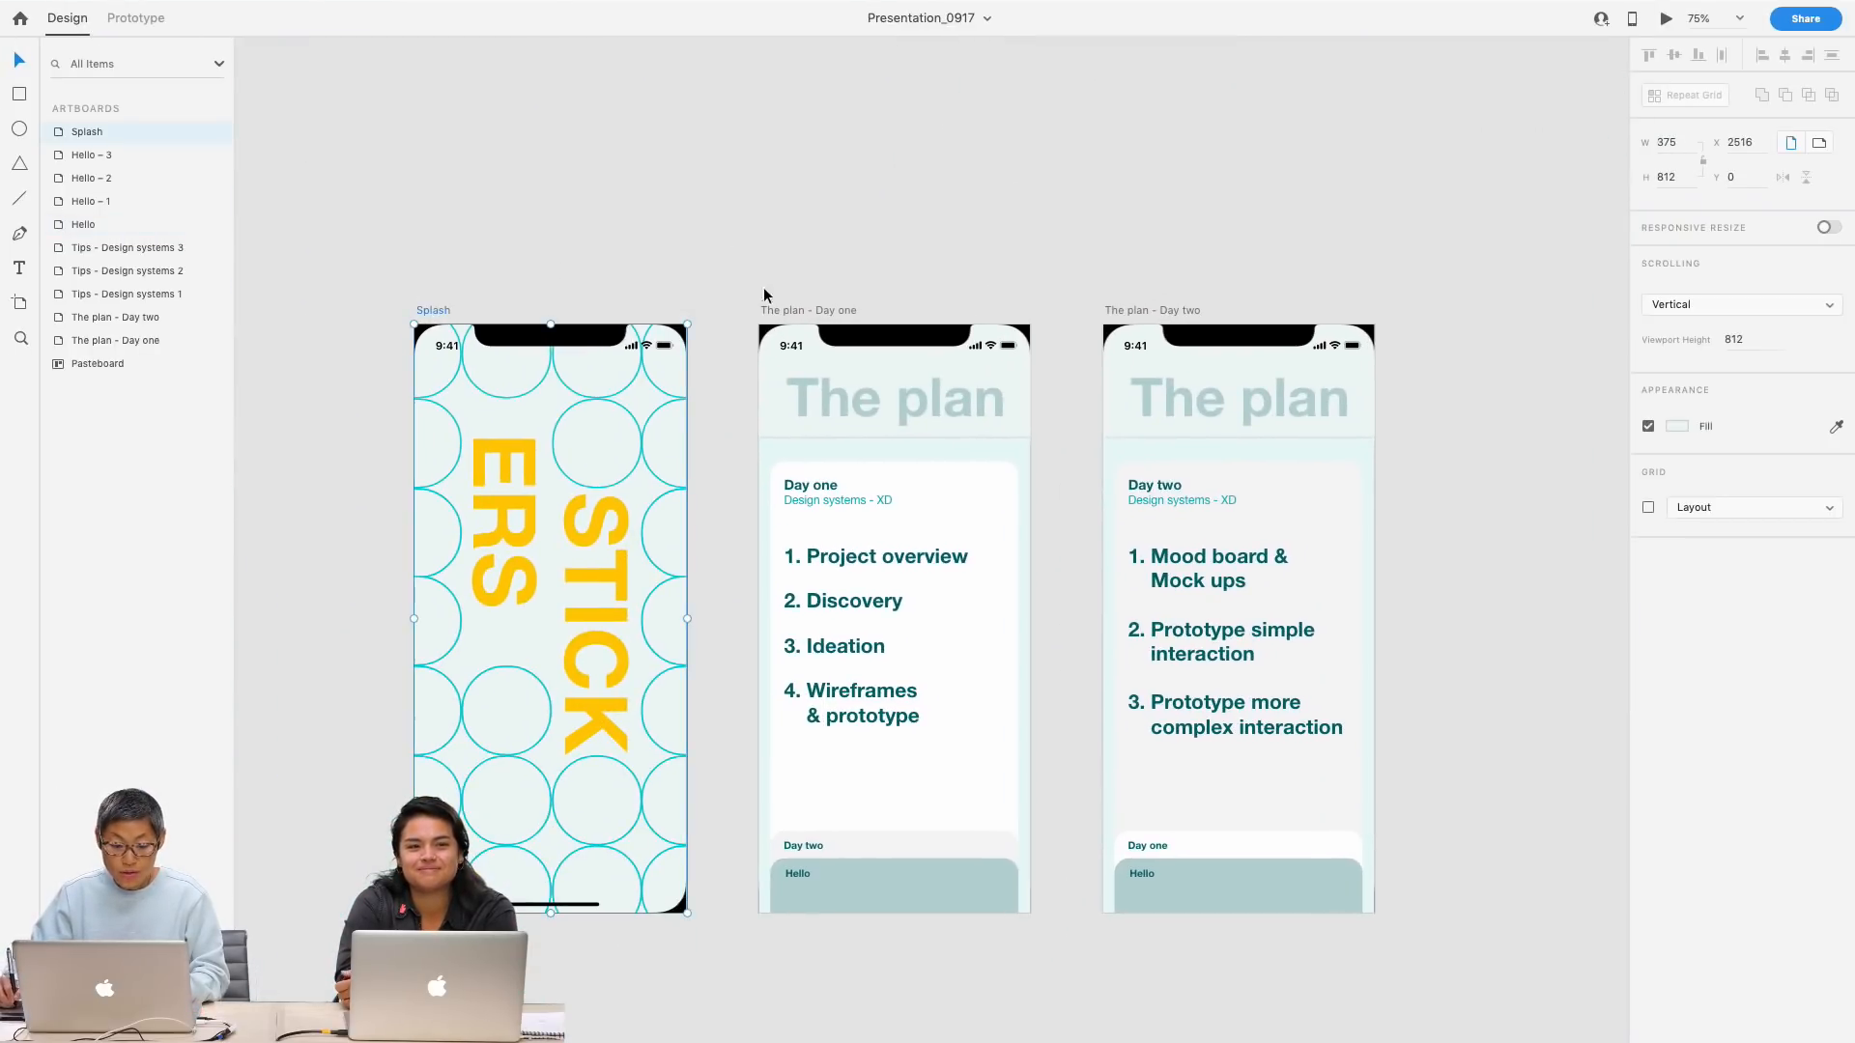
{"action": "left_click", "coordinate": [1664, 18]}
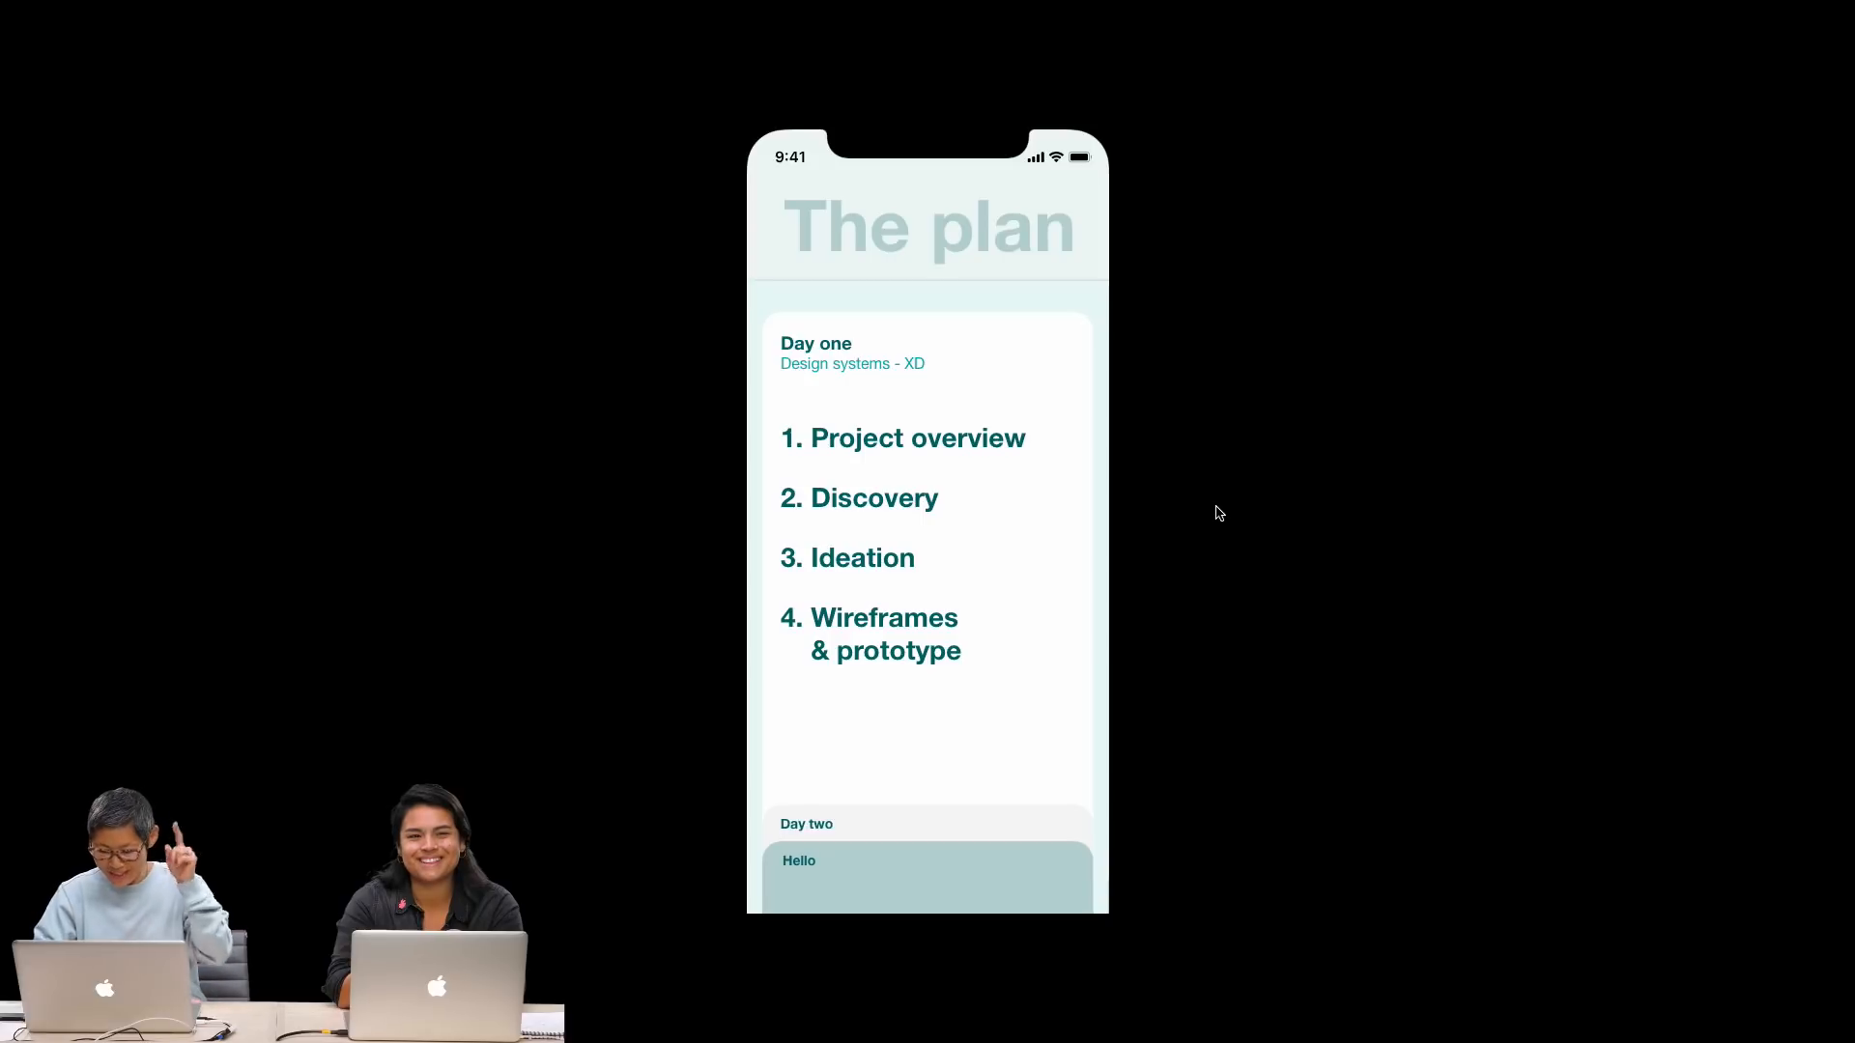
{"action": "key", "text": "Right"}
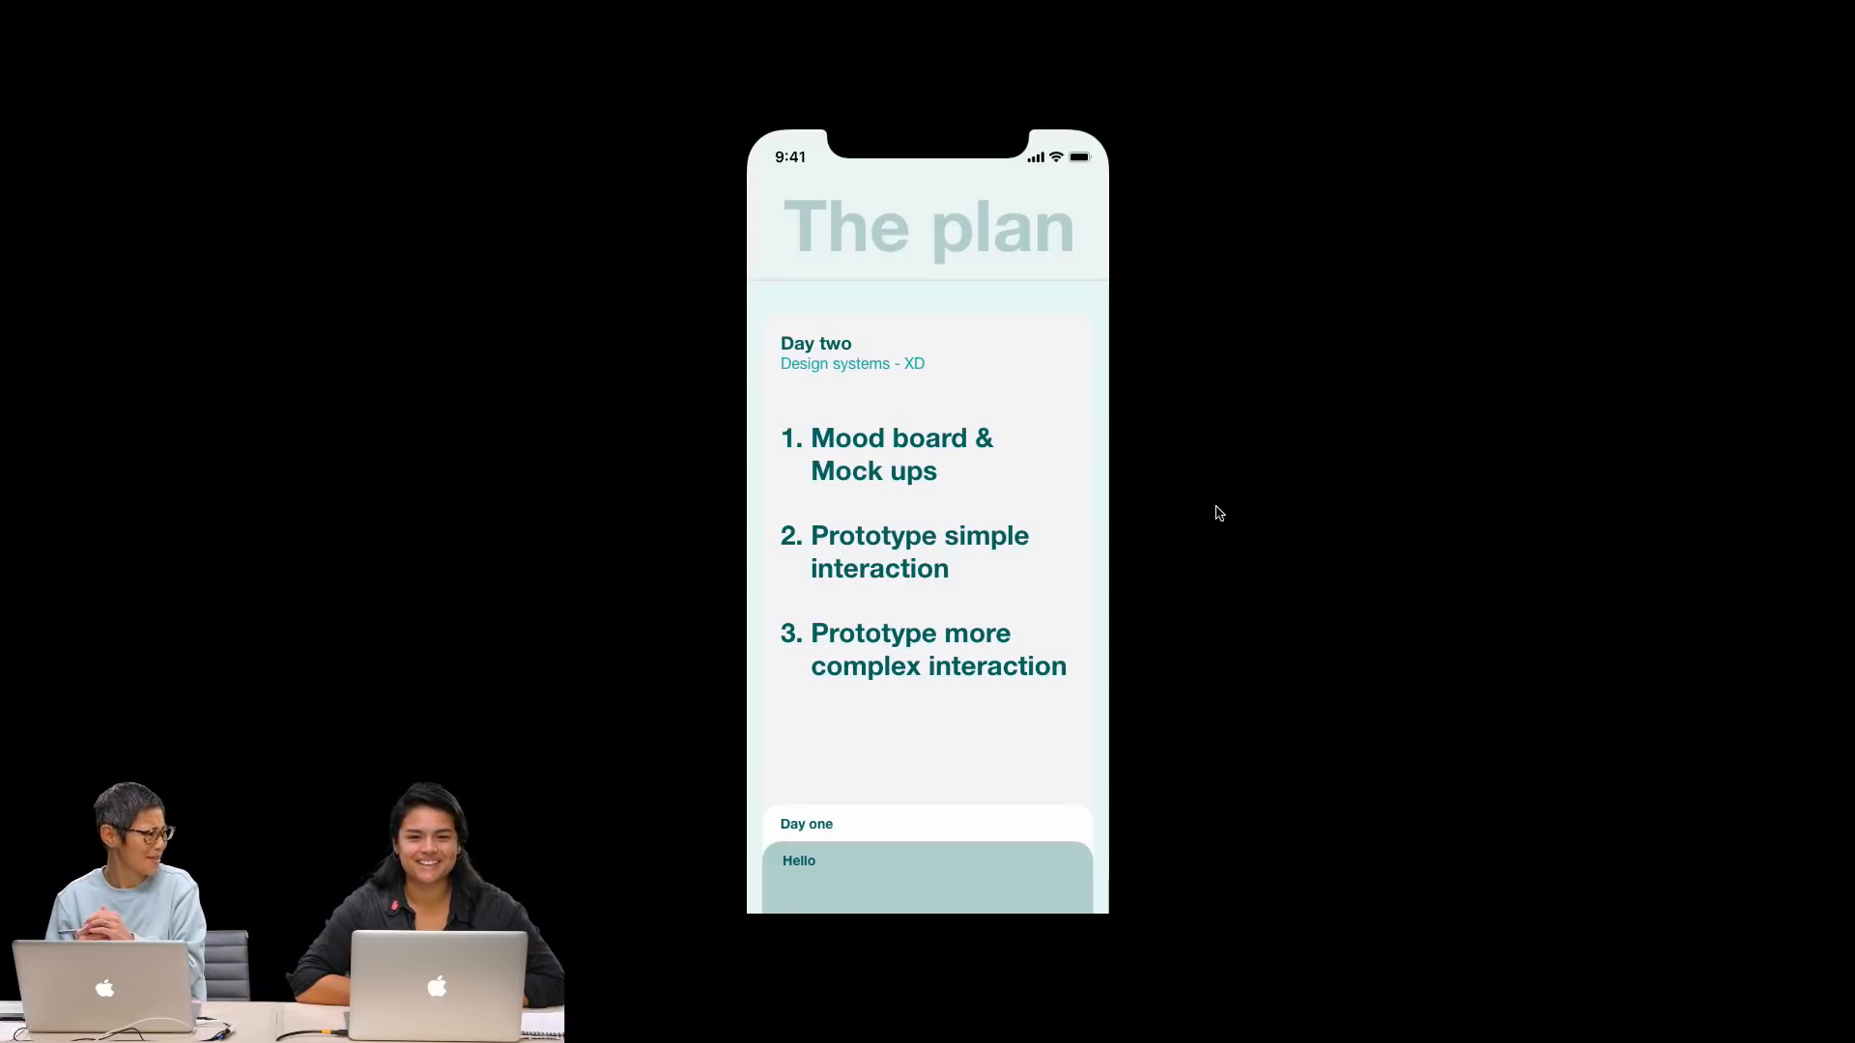
{"action": "key", "text": "Escape"}
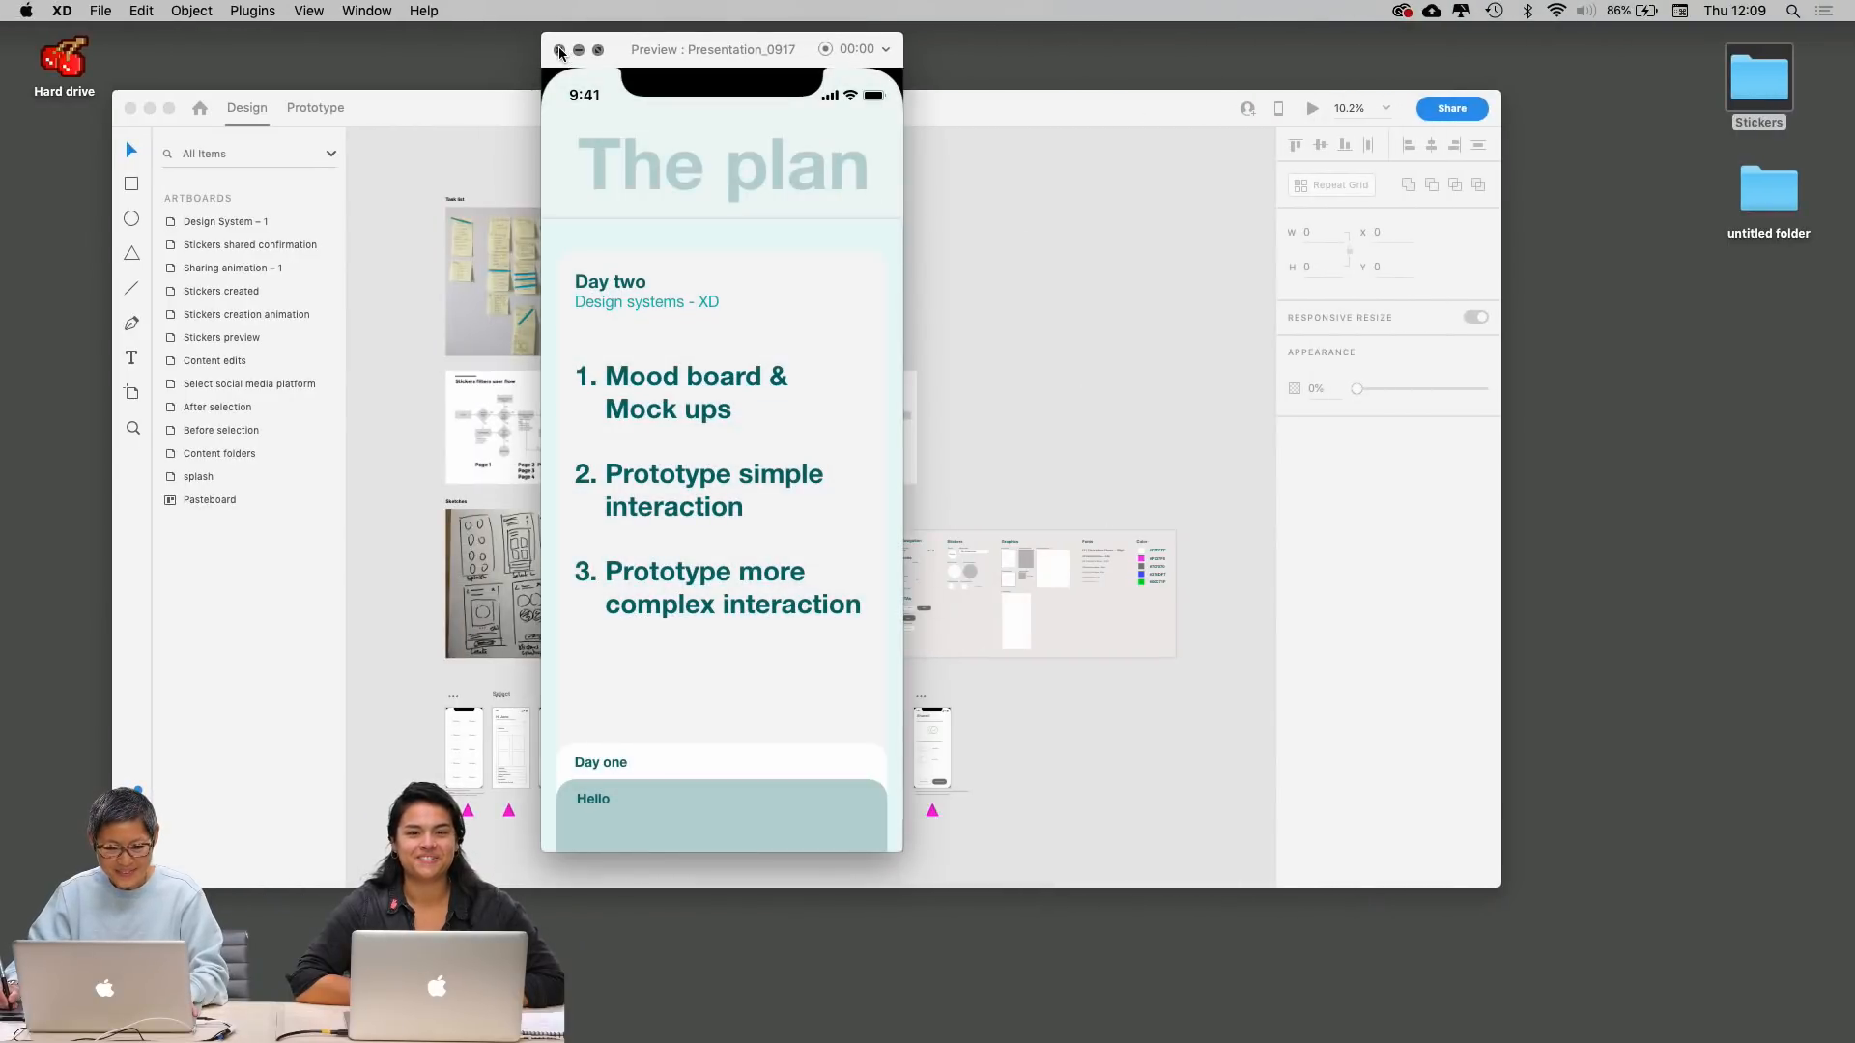
{"action": "left_click", "coordinate": [559, 49]}
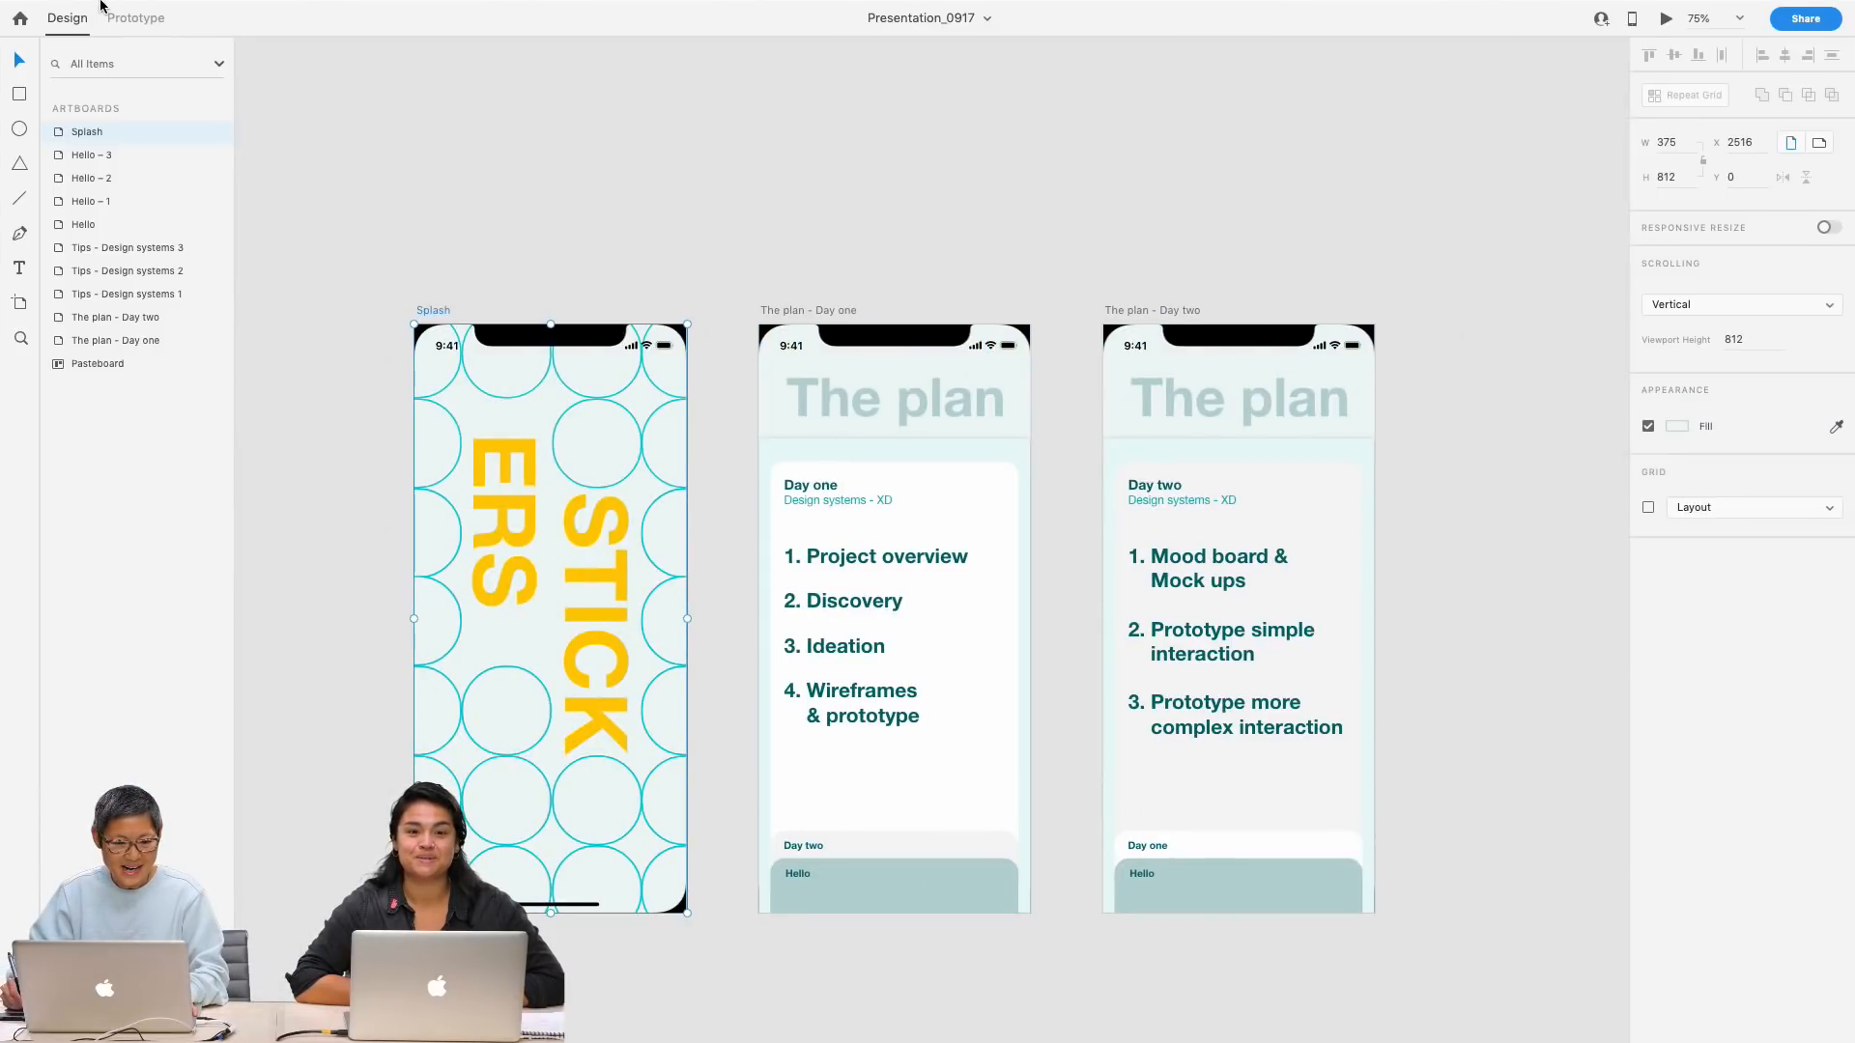
Step: Take Presentation_0917 out of full screen and show the Sticker_wires_3 D1 document full screen instead
{"action": "mouse_move", "coordinate": [102, 3]}
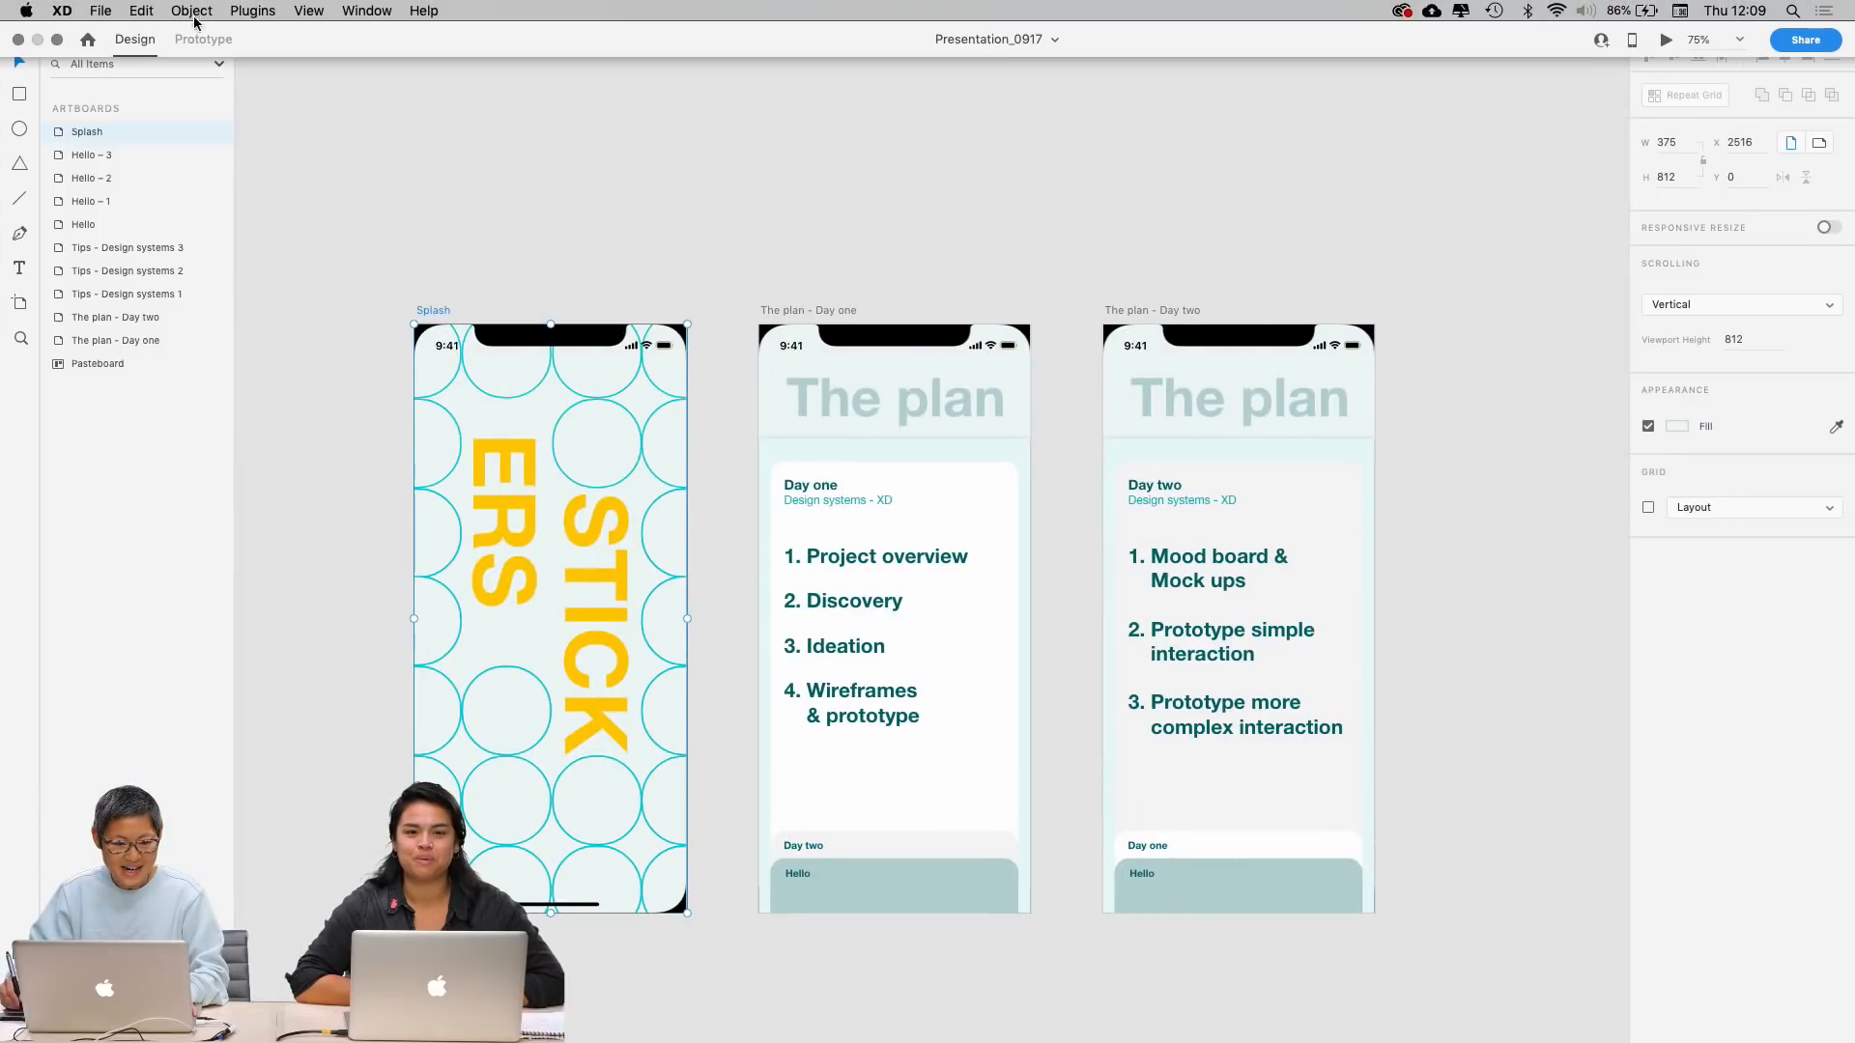
{"action": "left_click", "coordinate": [58, 41]}
{"action": "left_click", "coordinate": [167, 110]}
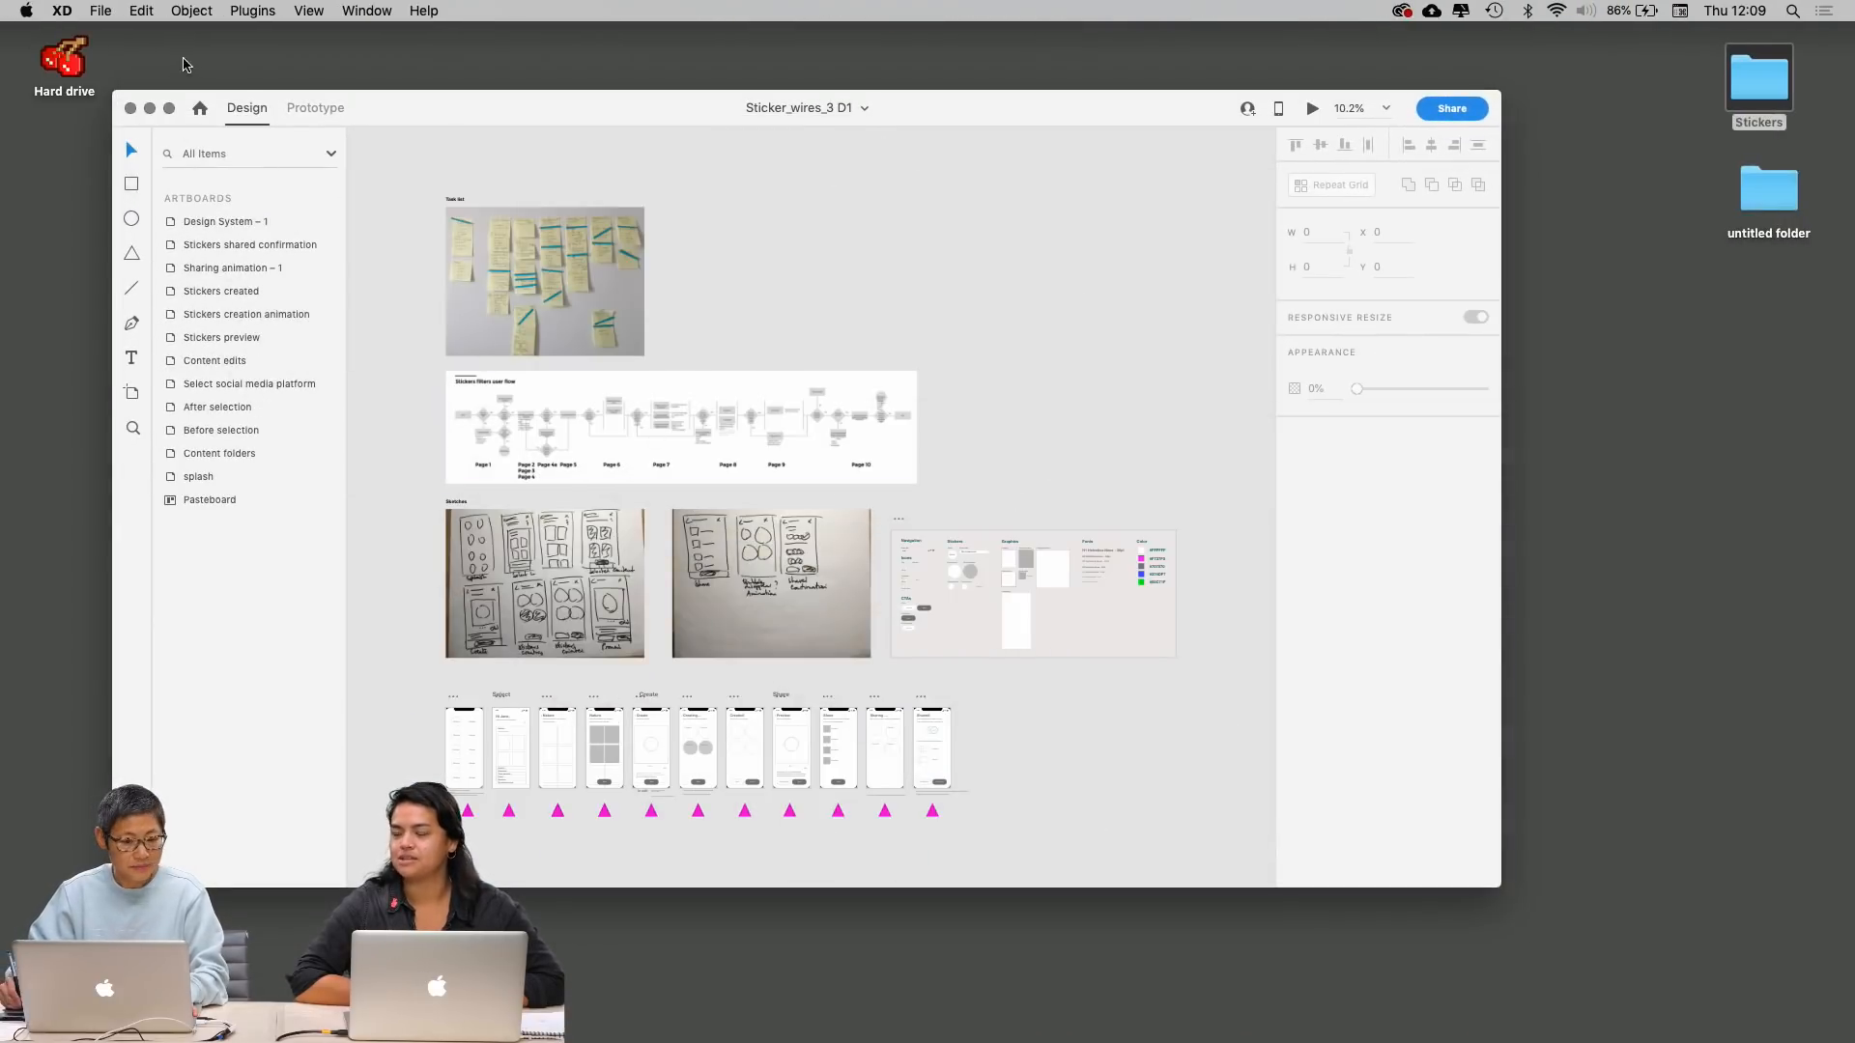
{"action": "left_click", "coordinate": [169, 109]}
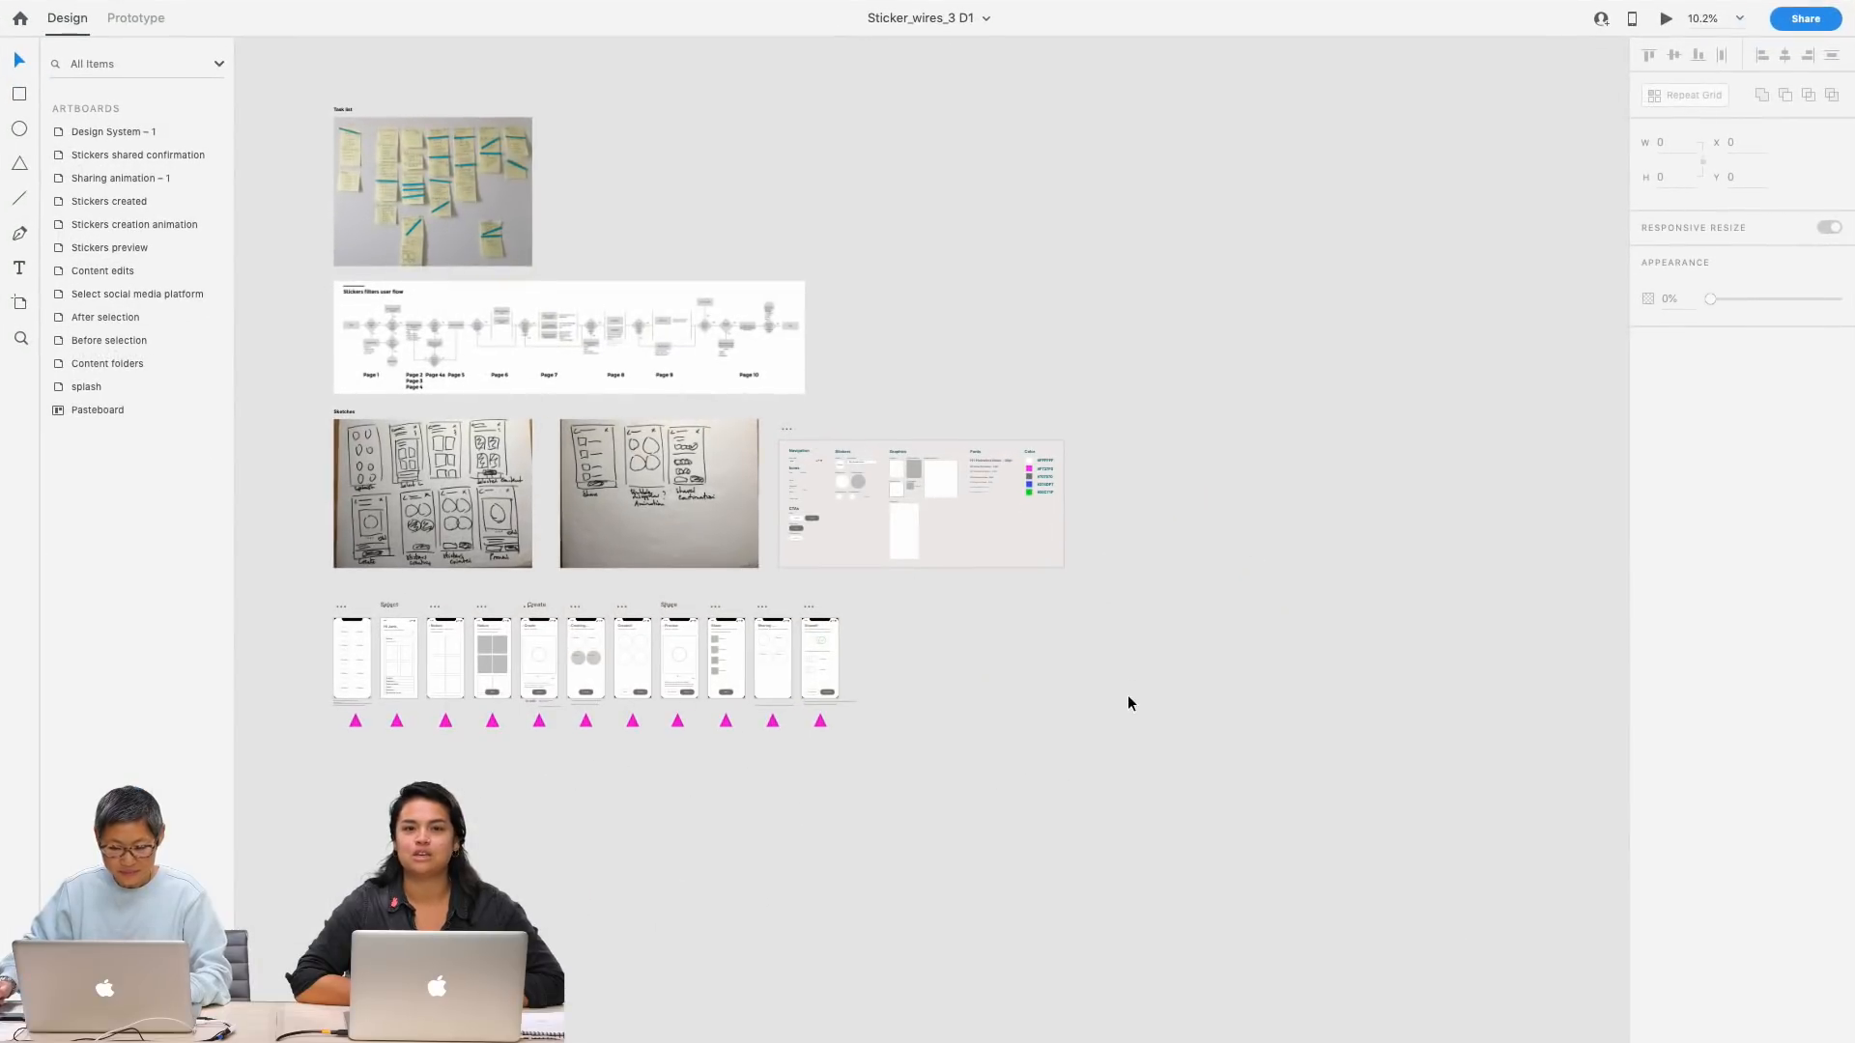
Step: Examine the sticky-note photo under the Task list heading at close range
{"action": "scroll", "coordinate": [1127, 694], "scroll_direction": "up", "scroll_amount": 5}
{"action": "scroll", "coordinate": [1335, 688], "scroll_direction": "up", "scroll_amount": 5}
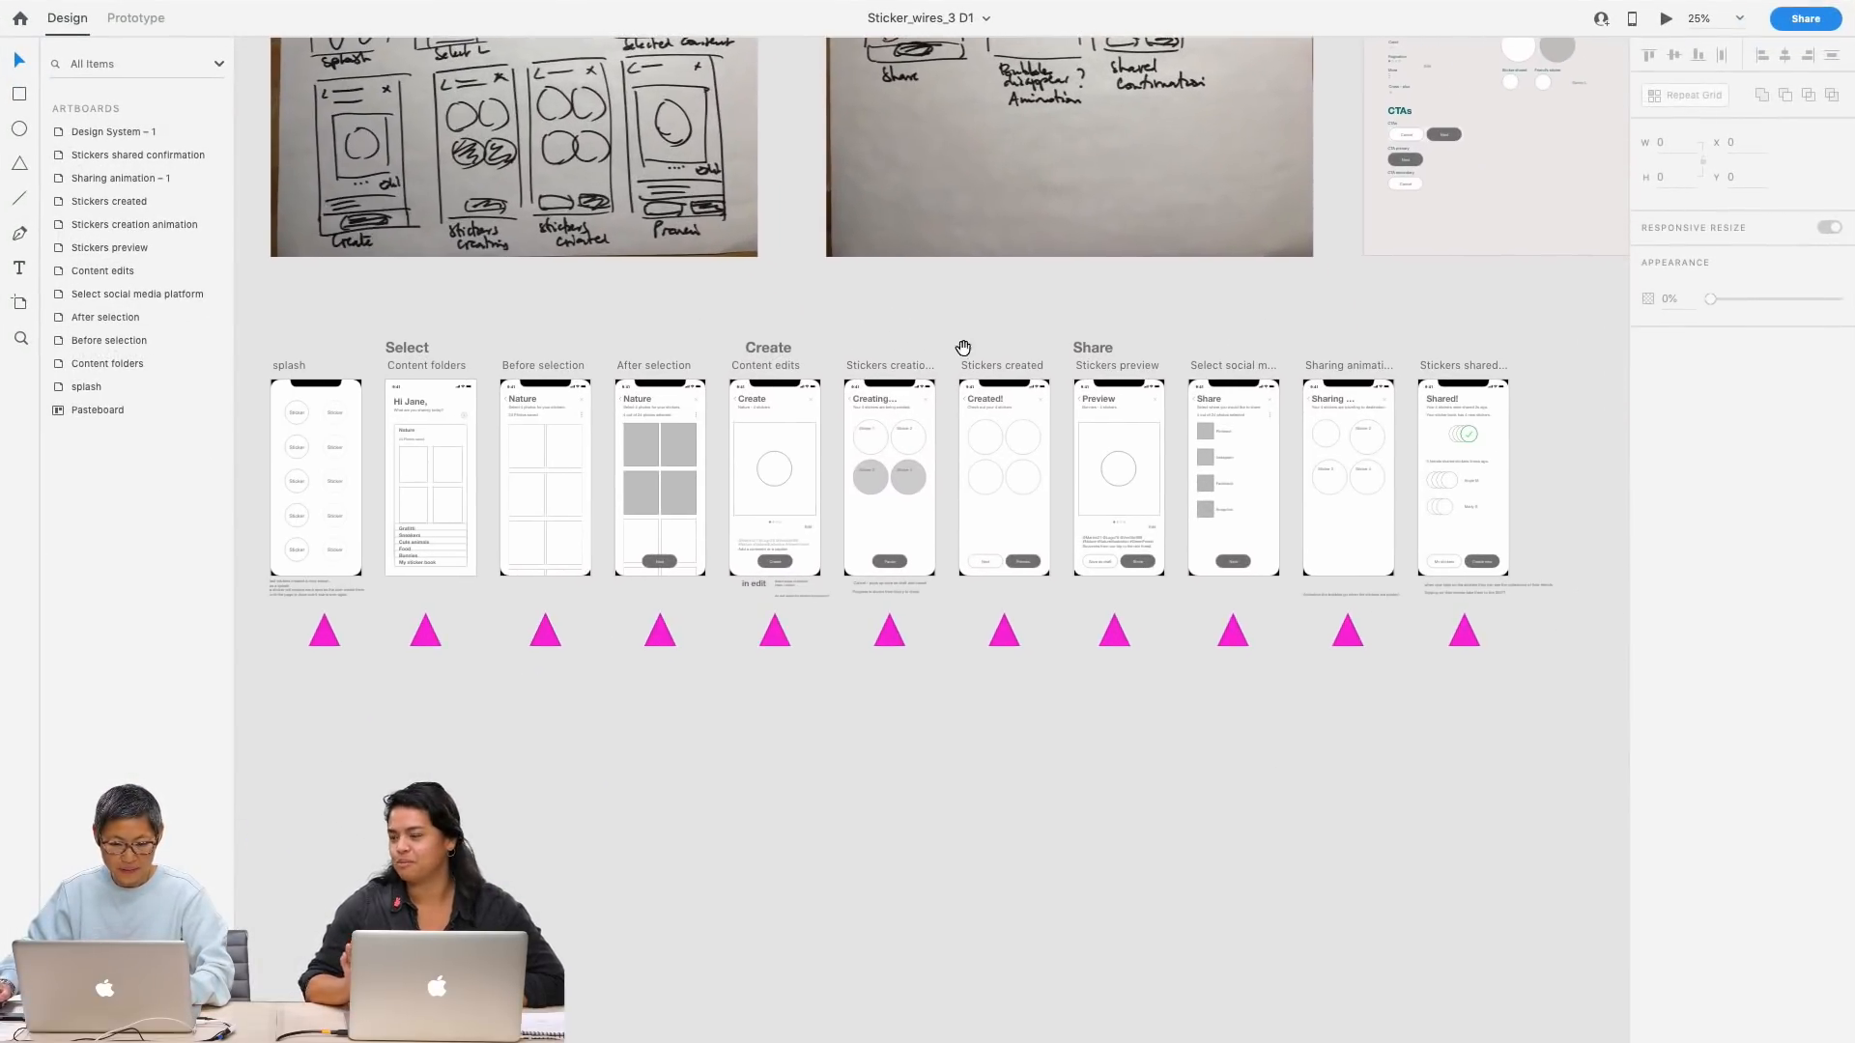
{"action": "left_click_drag", "start_coordinate": [966, 352], "coordinate": [993, 964]}
{"action": "left_click_drag", "start_coordinate": [827, 98], "coordinate": [848, 571]}
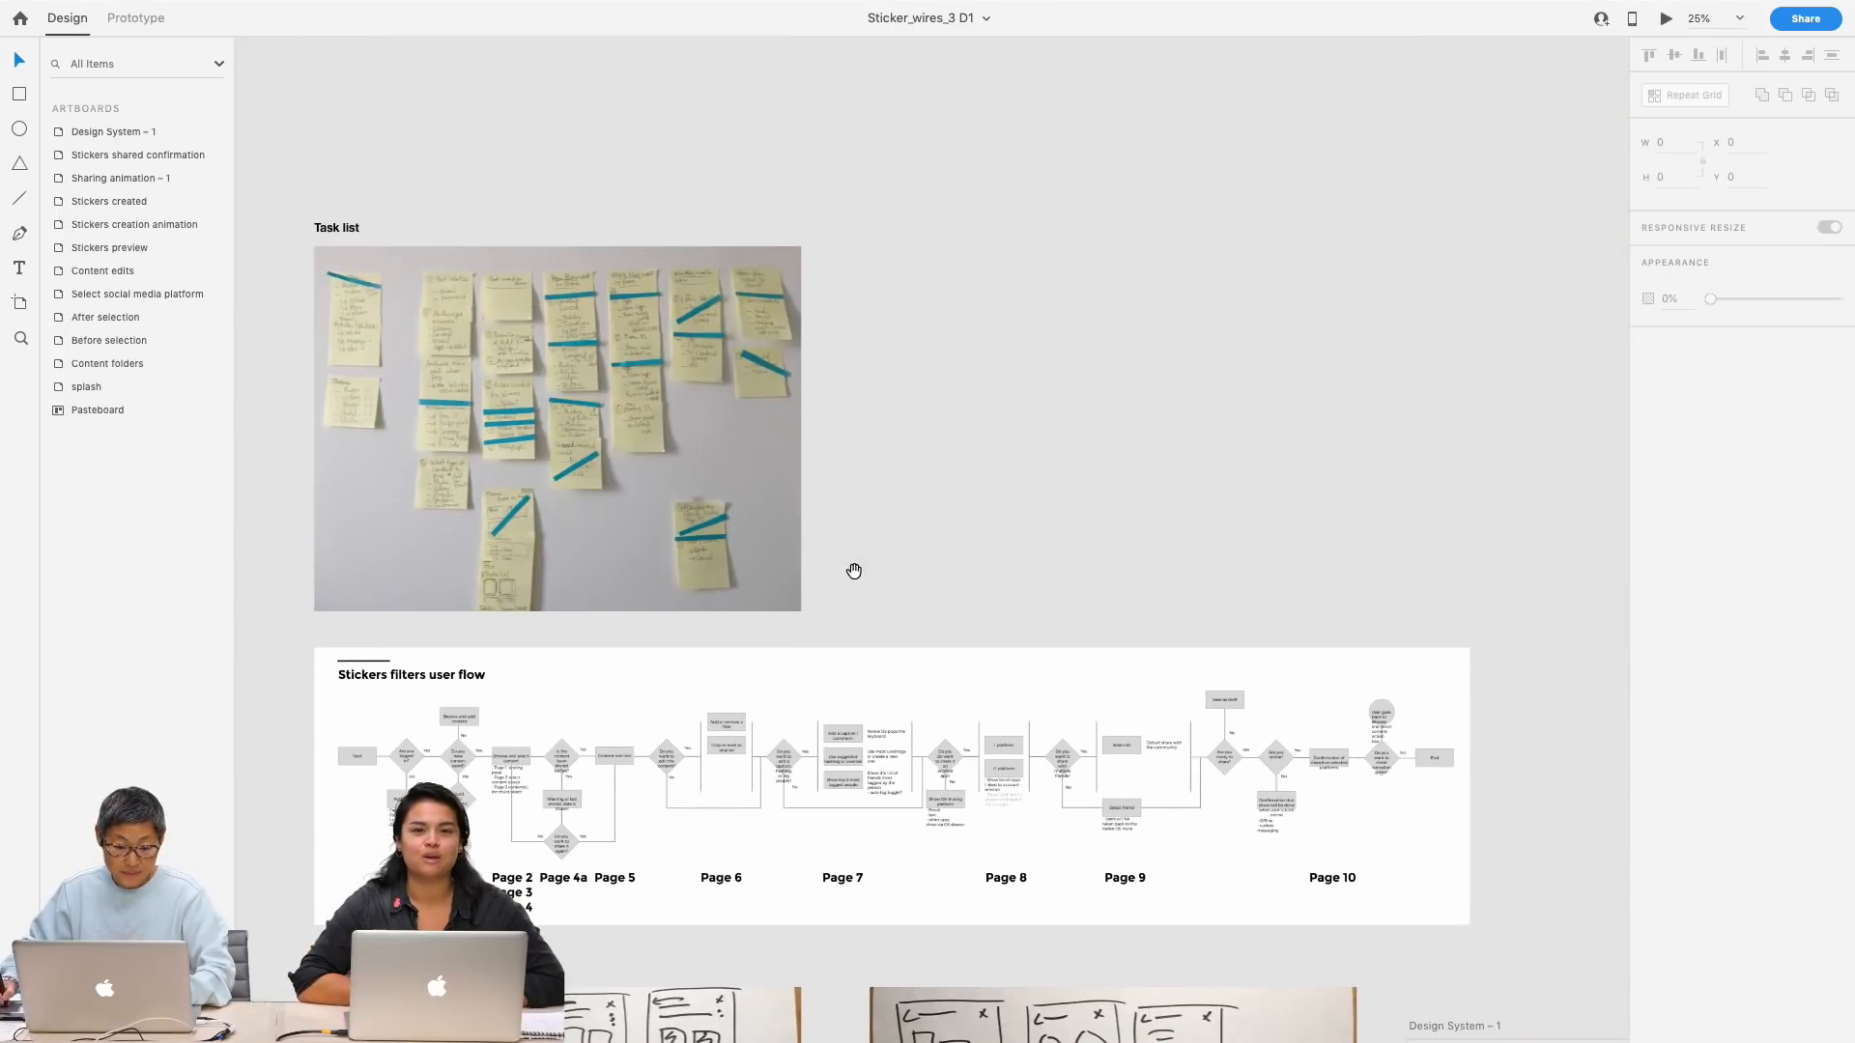
{"action": "scroll", "coordinate": [849, 444], "scroll_direction": "up", "scroll_amount": 2}
{"action": "scroll", "coordinate": [852, 458], "scroll_direction": "up", "scroll_amount": 3}
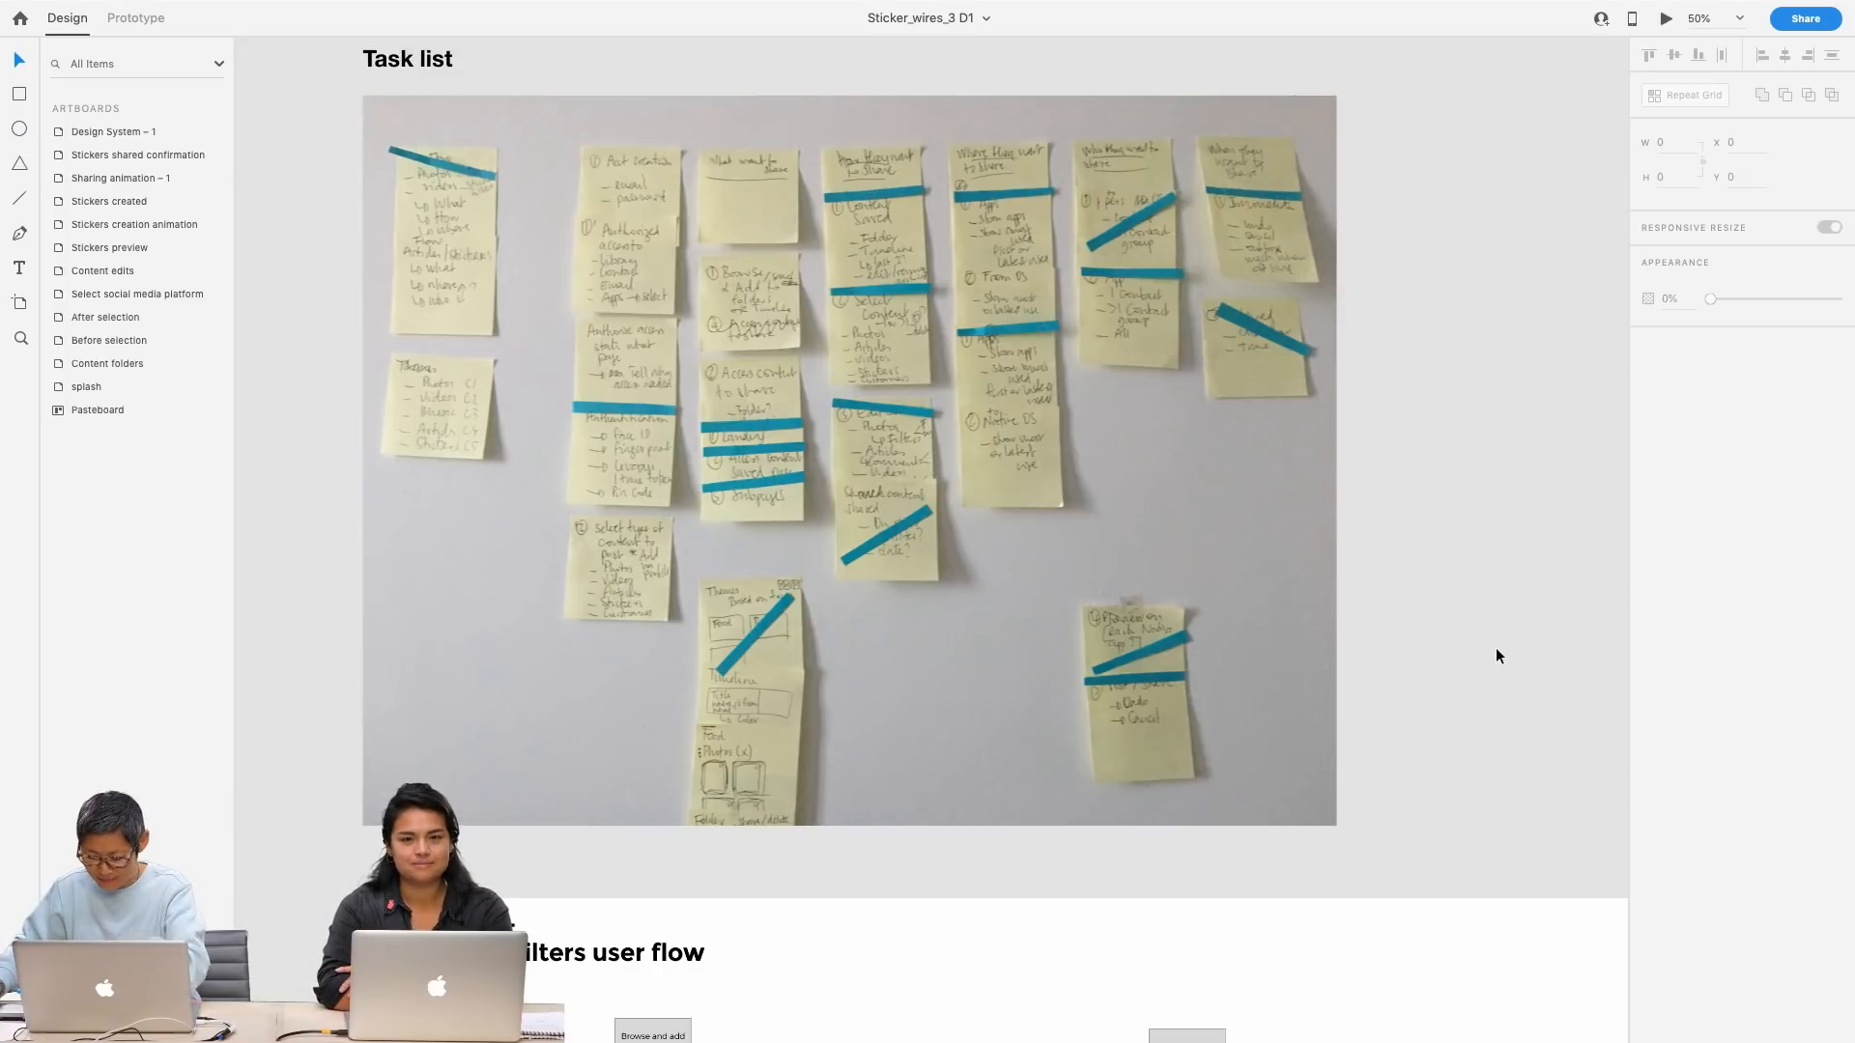
Step: Review the Stickers filters user flow, the hand-drawn sketches, and the Select and Create wireframe artboards below them
{"action": "left_click_drag", "start_coordinate": [1477, 723], "coordinate": [1443, 350]}
{"action": "left_click_drag", "start_coordinate": [1409, 570], "coordinate": [1409, 269]}
{"action": "scroll", "coordinate": [1346, 704], "scroll_direction": "down", "scroll_amount": 5}
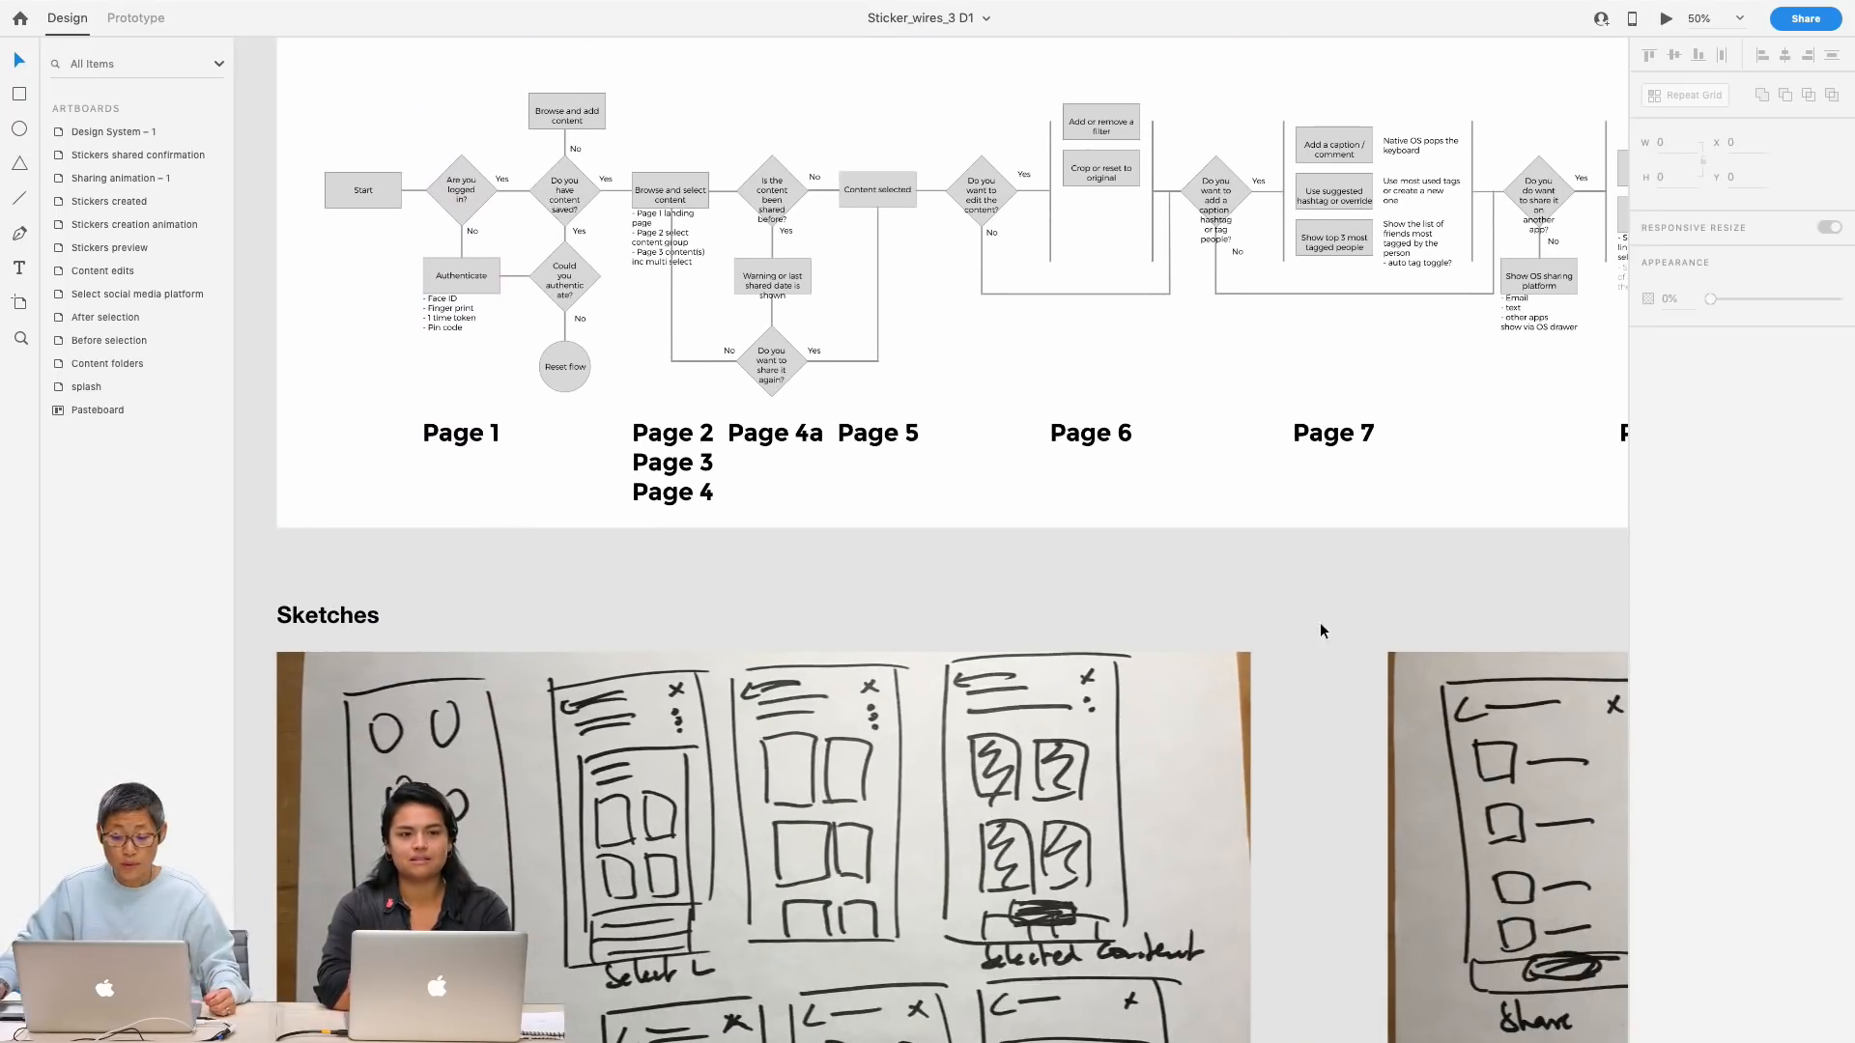
{"action": "scroll", "coordinate": [1321, 778], "scroll_direction": "down", "scroll_amount": 20}
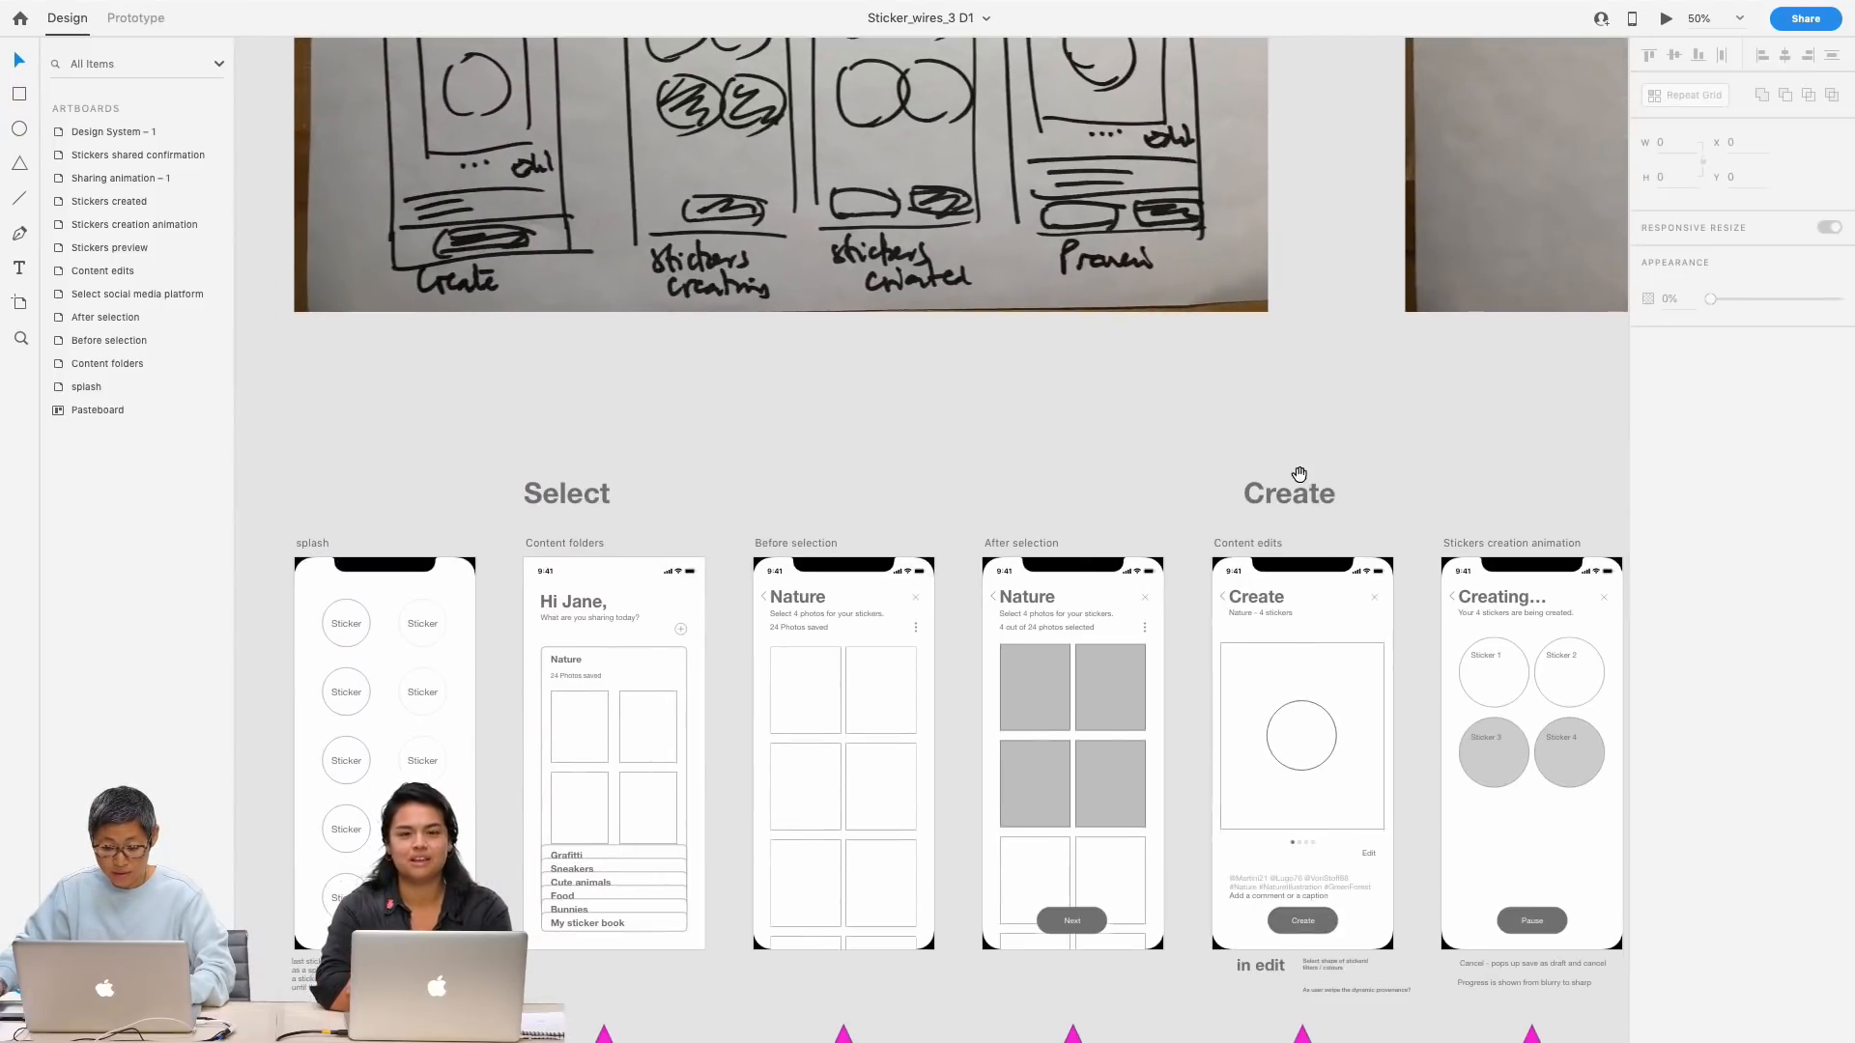
{"action": "left_click_drag", "start_coordinate": [1299, 474], "coordinate": [1282, 276]}
{"action": "left_click_drag", "start_coordinate": [1289, 368], "coordinate": [1239, 269]}
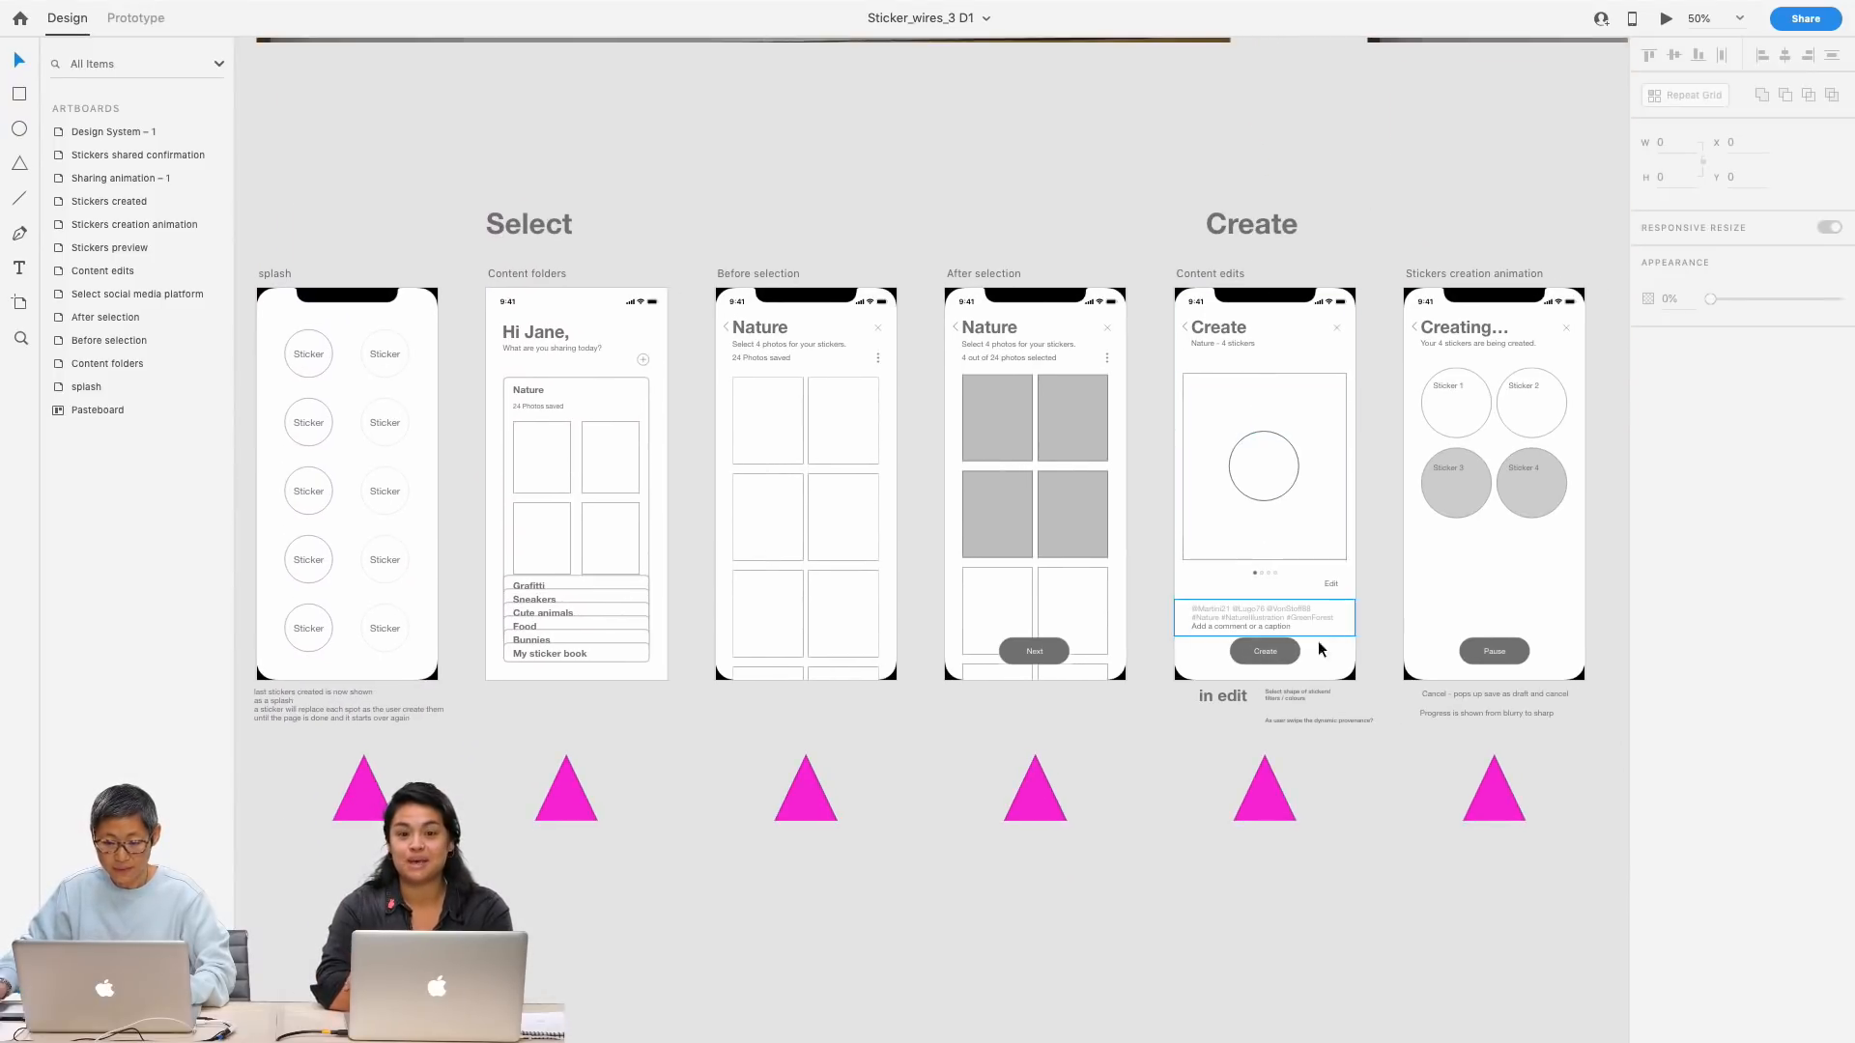
{"action": "left_click_drag", "start_coordinate": [1342, 832], "coordinate": [1340, 800]}
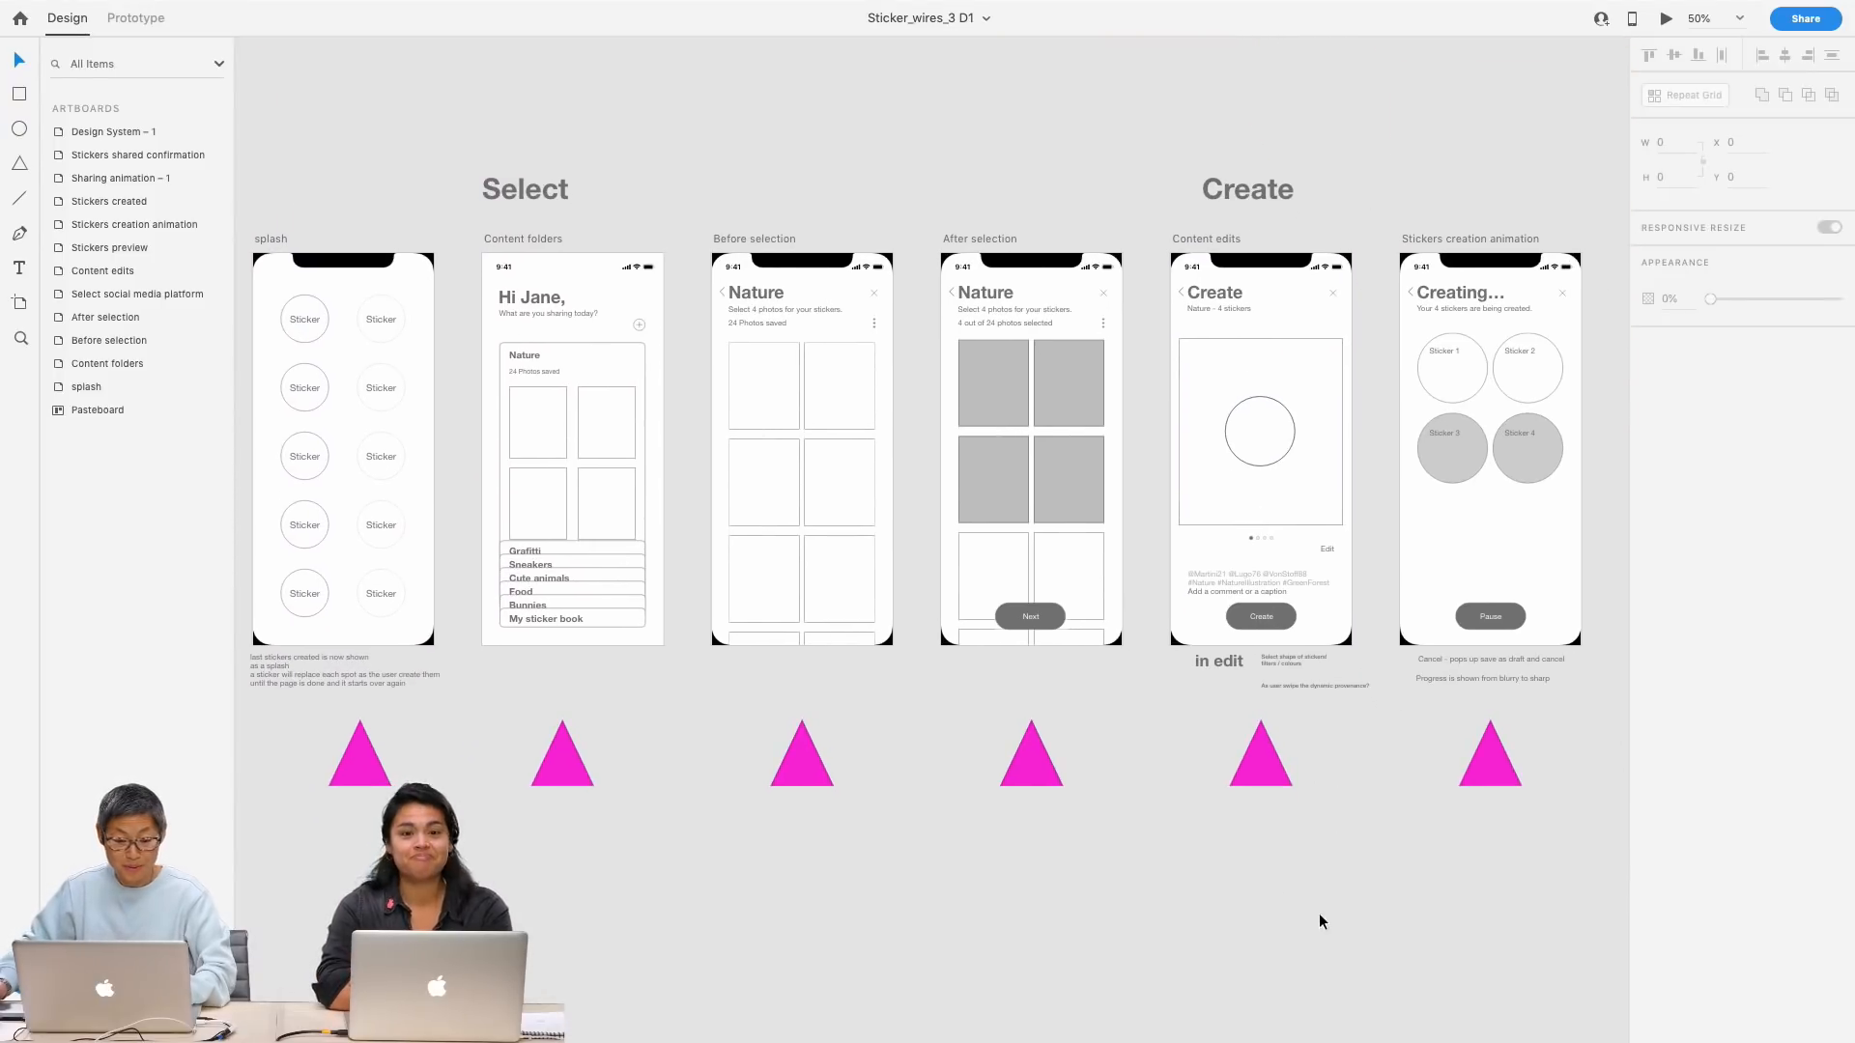
{"action": "left_click_drag", "start_coordinate": [1292, 933], "coordinate": [1302, 965]}
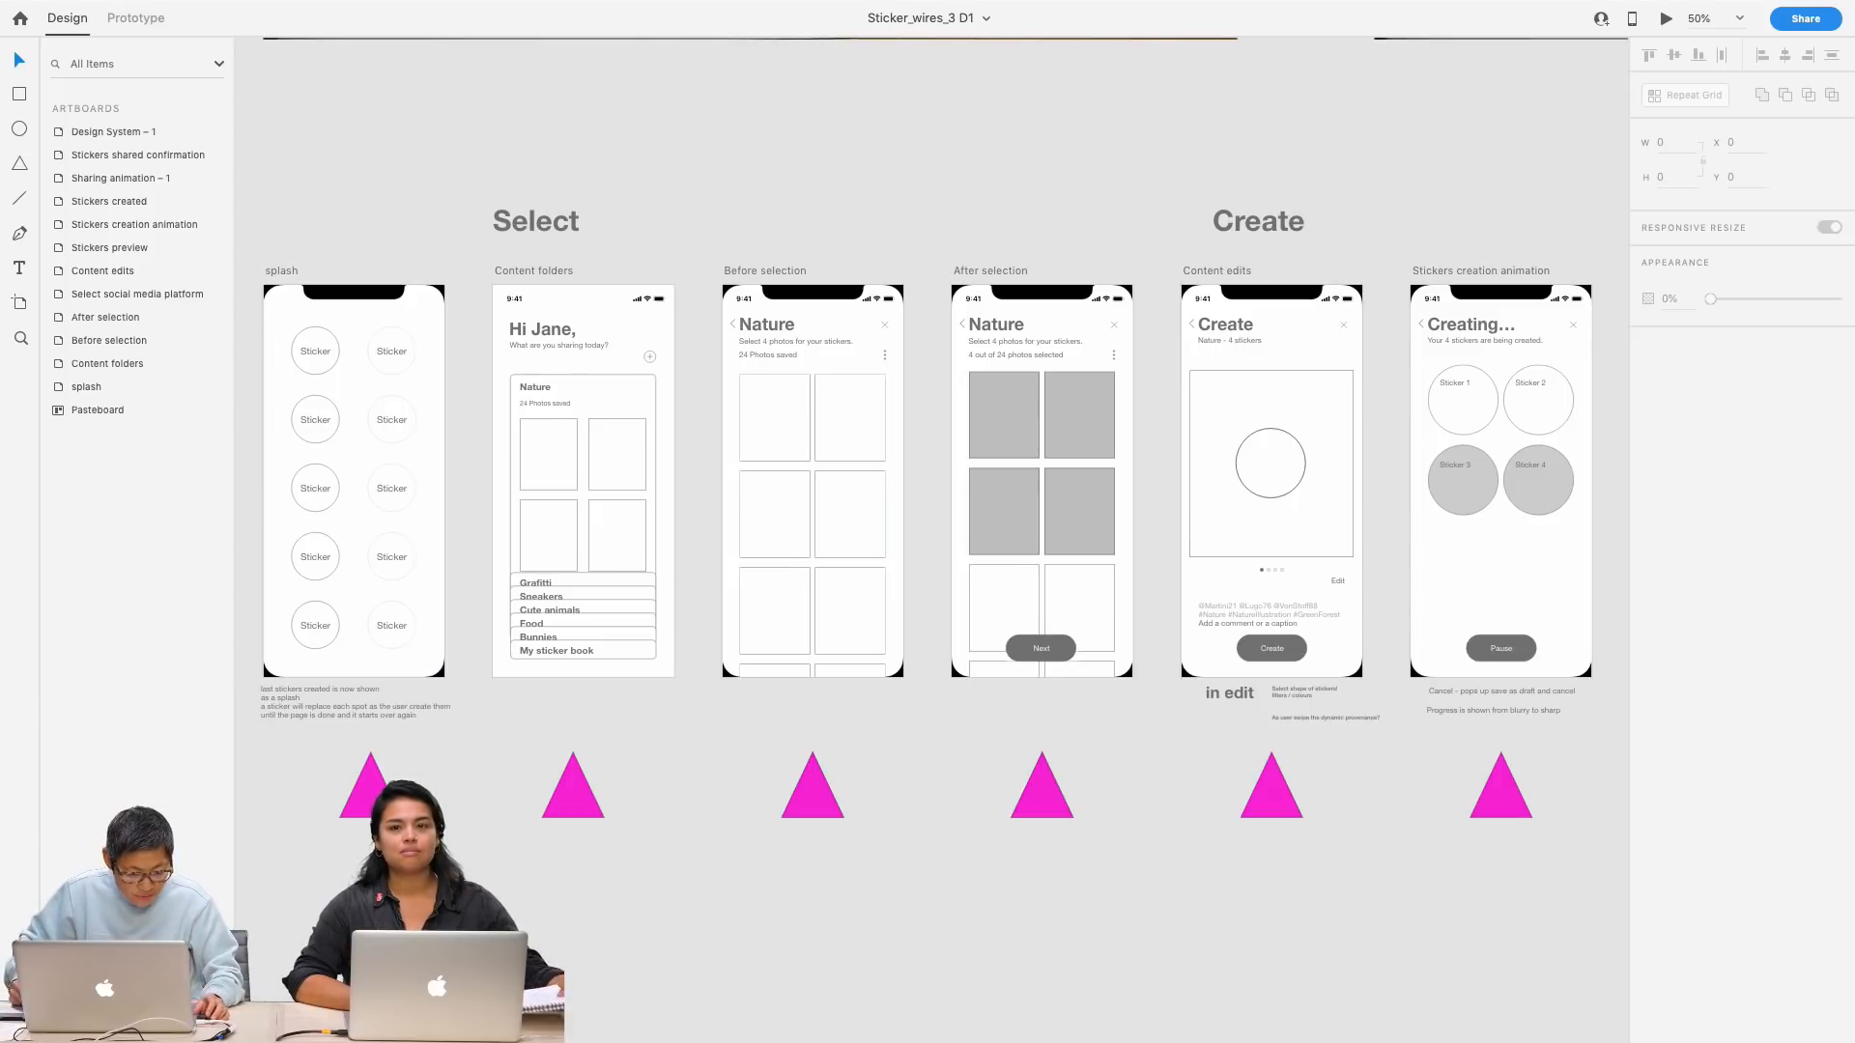
Step: Display the document's assets and look through its colors, character styles and components
{"action": "left_click", "coordinate": [19, 903]}
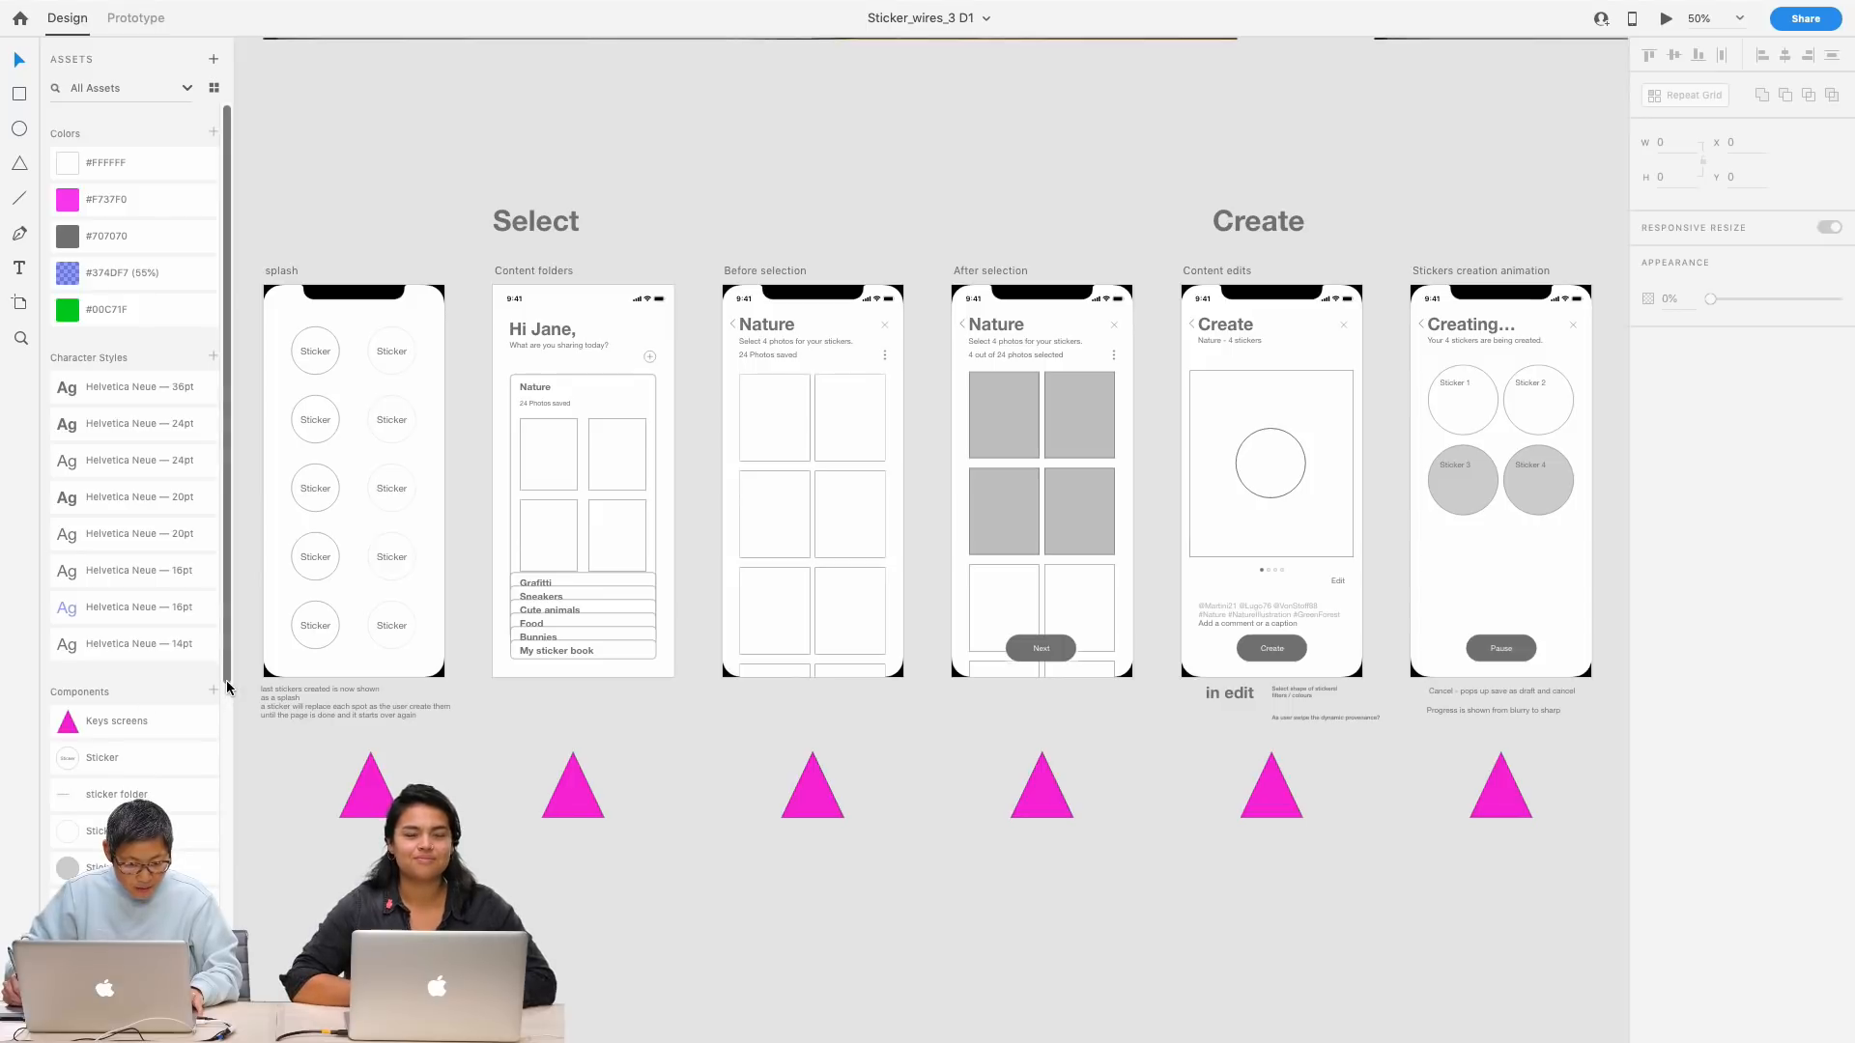
{"action": "left_click_drag", "start_coordinate": [224, 671], "coordinate": [230, 760]}
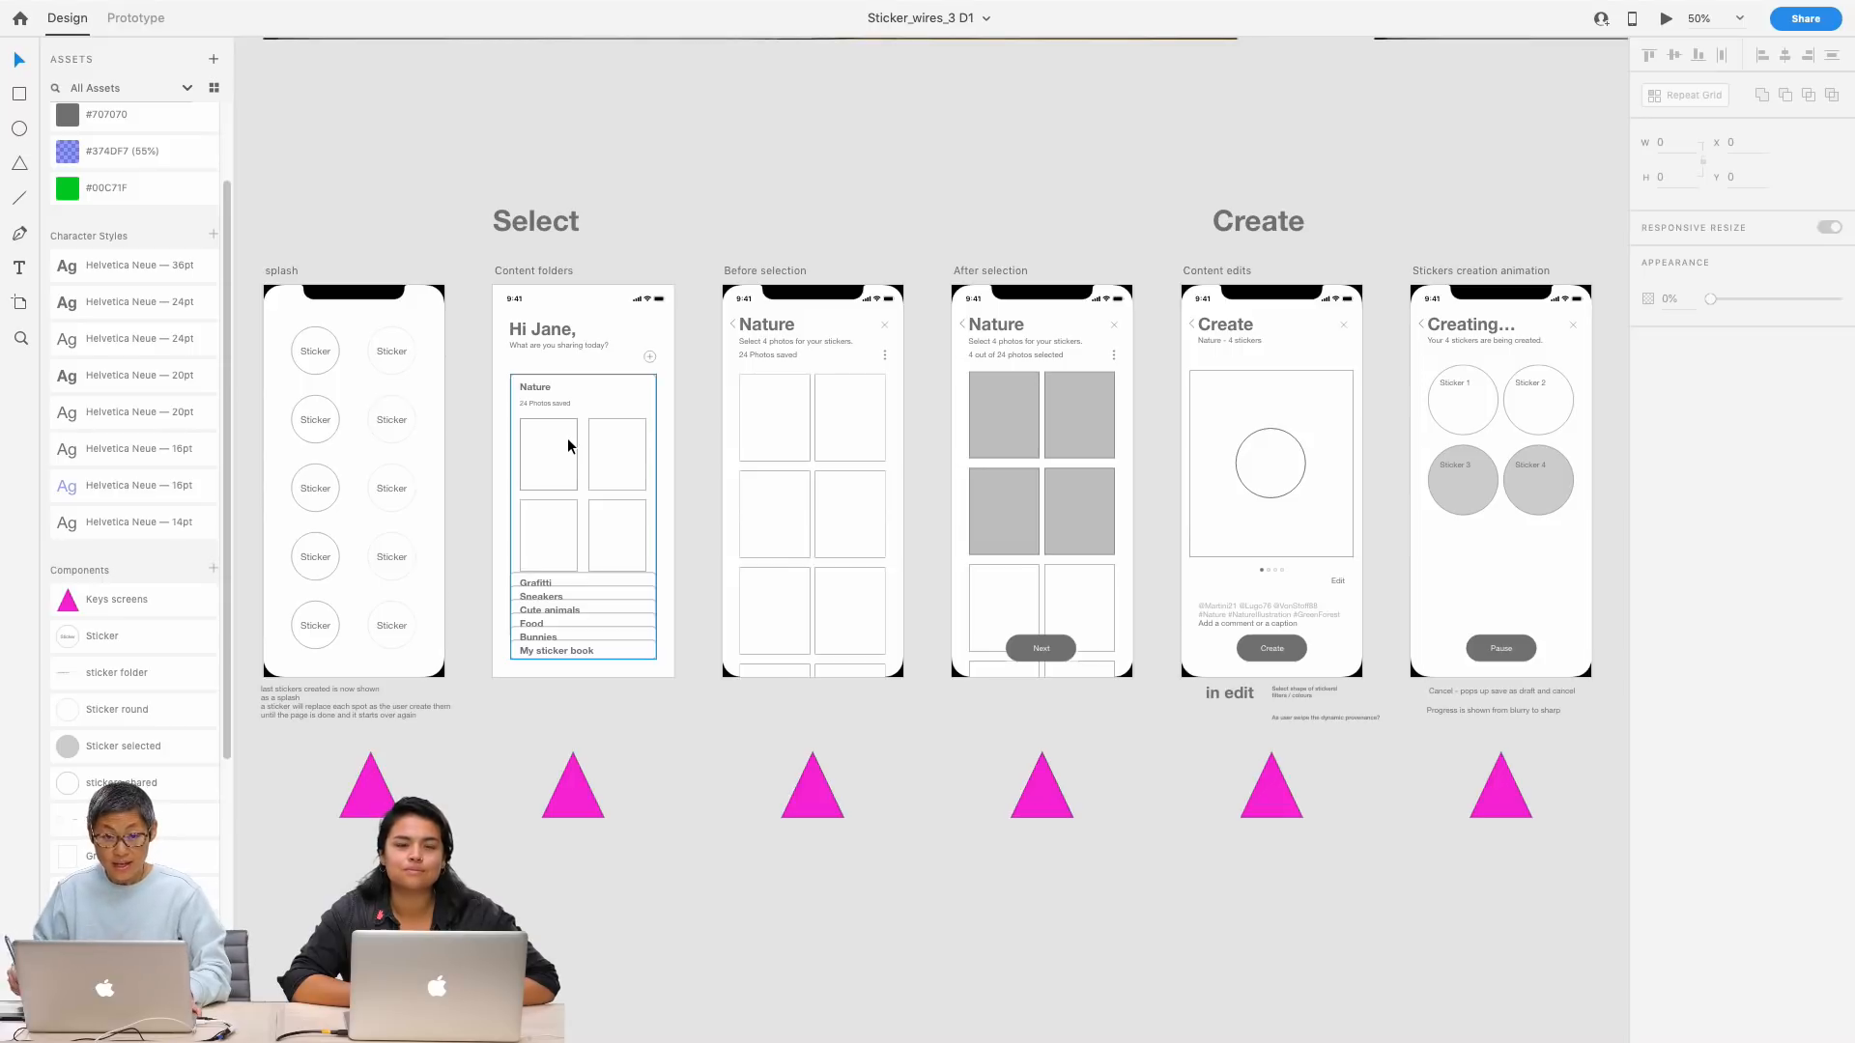
Step: Preview the wireframe prototype from the splash artboard, advancing through the content folders and Nature photo selection to the Shared! screen
{"action": "left_click", "coordinate": [282, 270]}
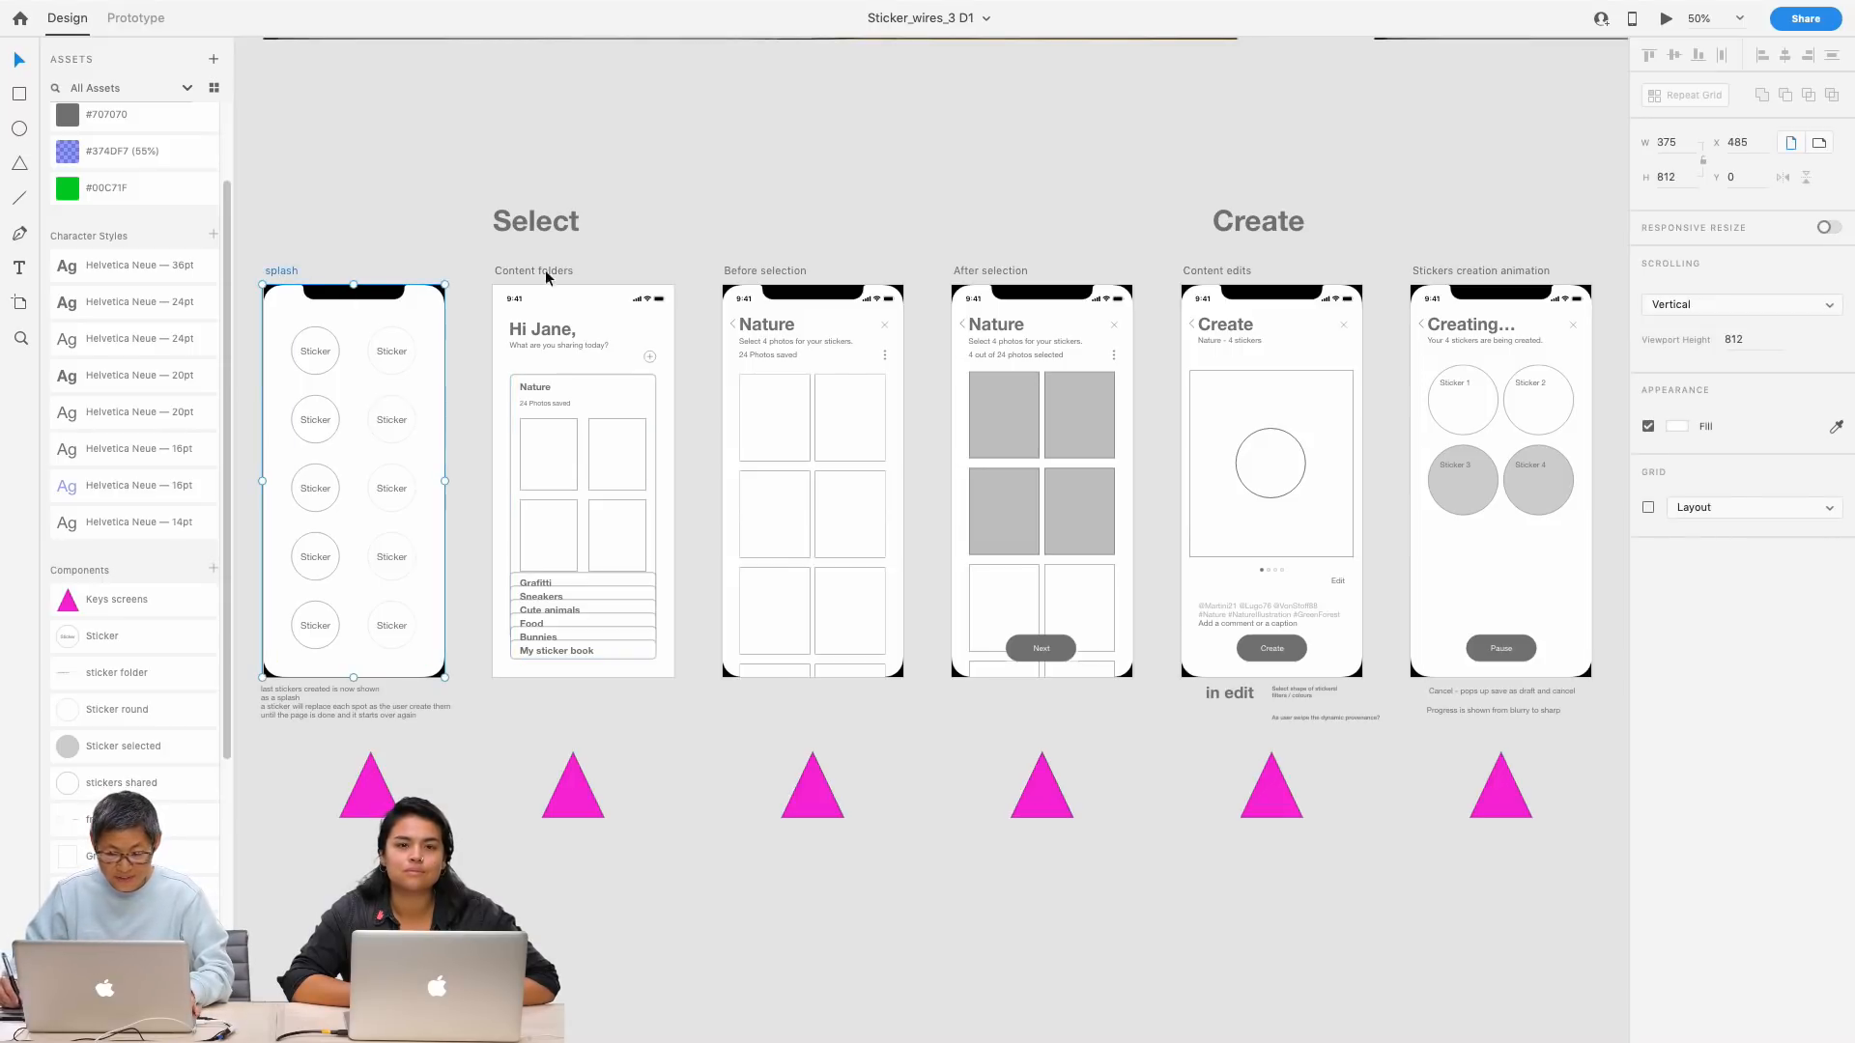
{"action": "left_click", "coordinate": [1665, 18]}
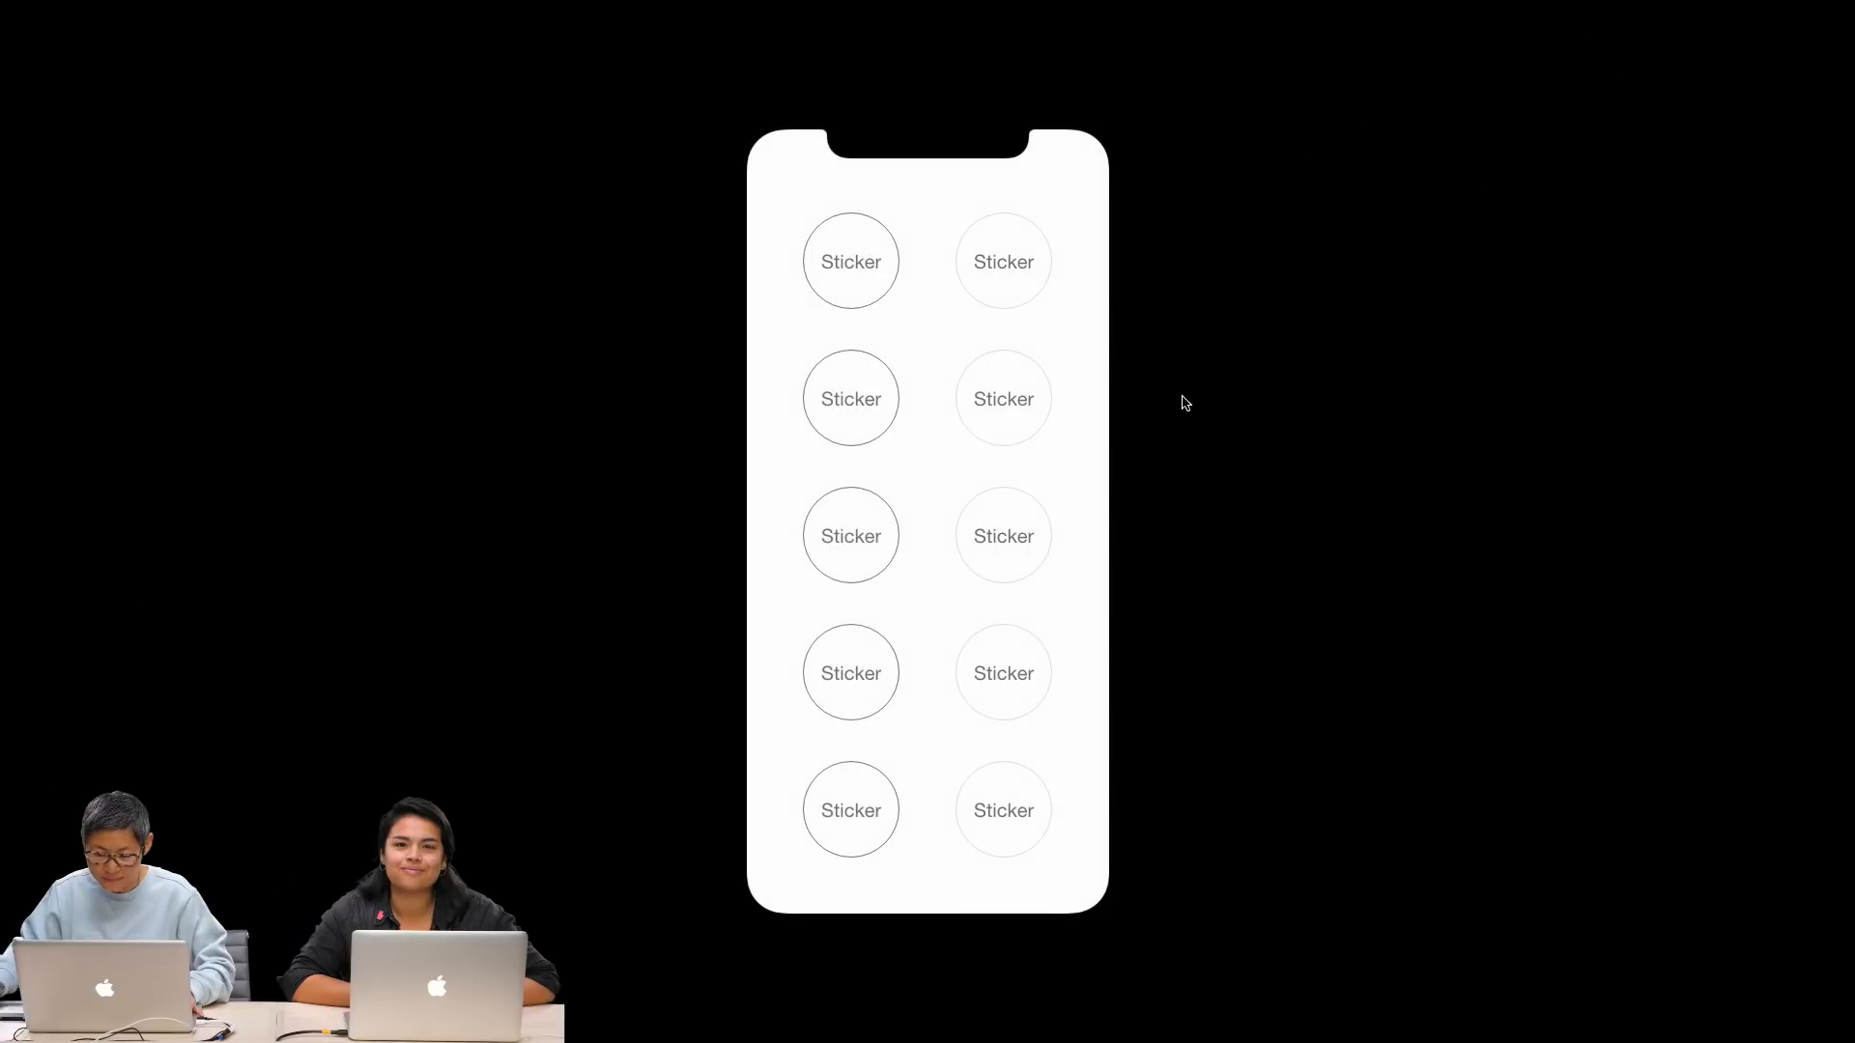
{"action": "left_click", "coordinate": [892, 591]}
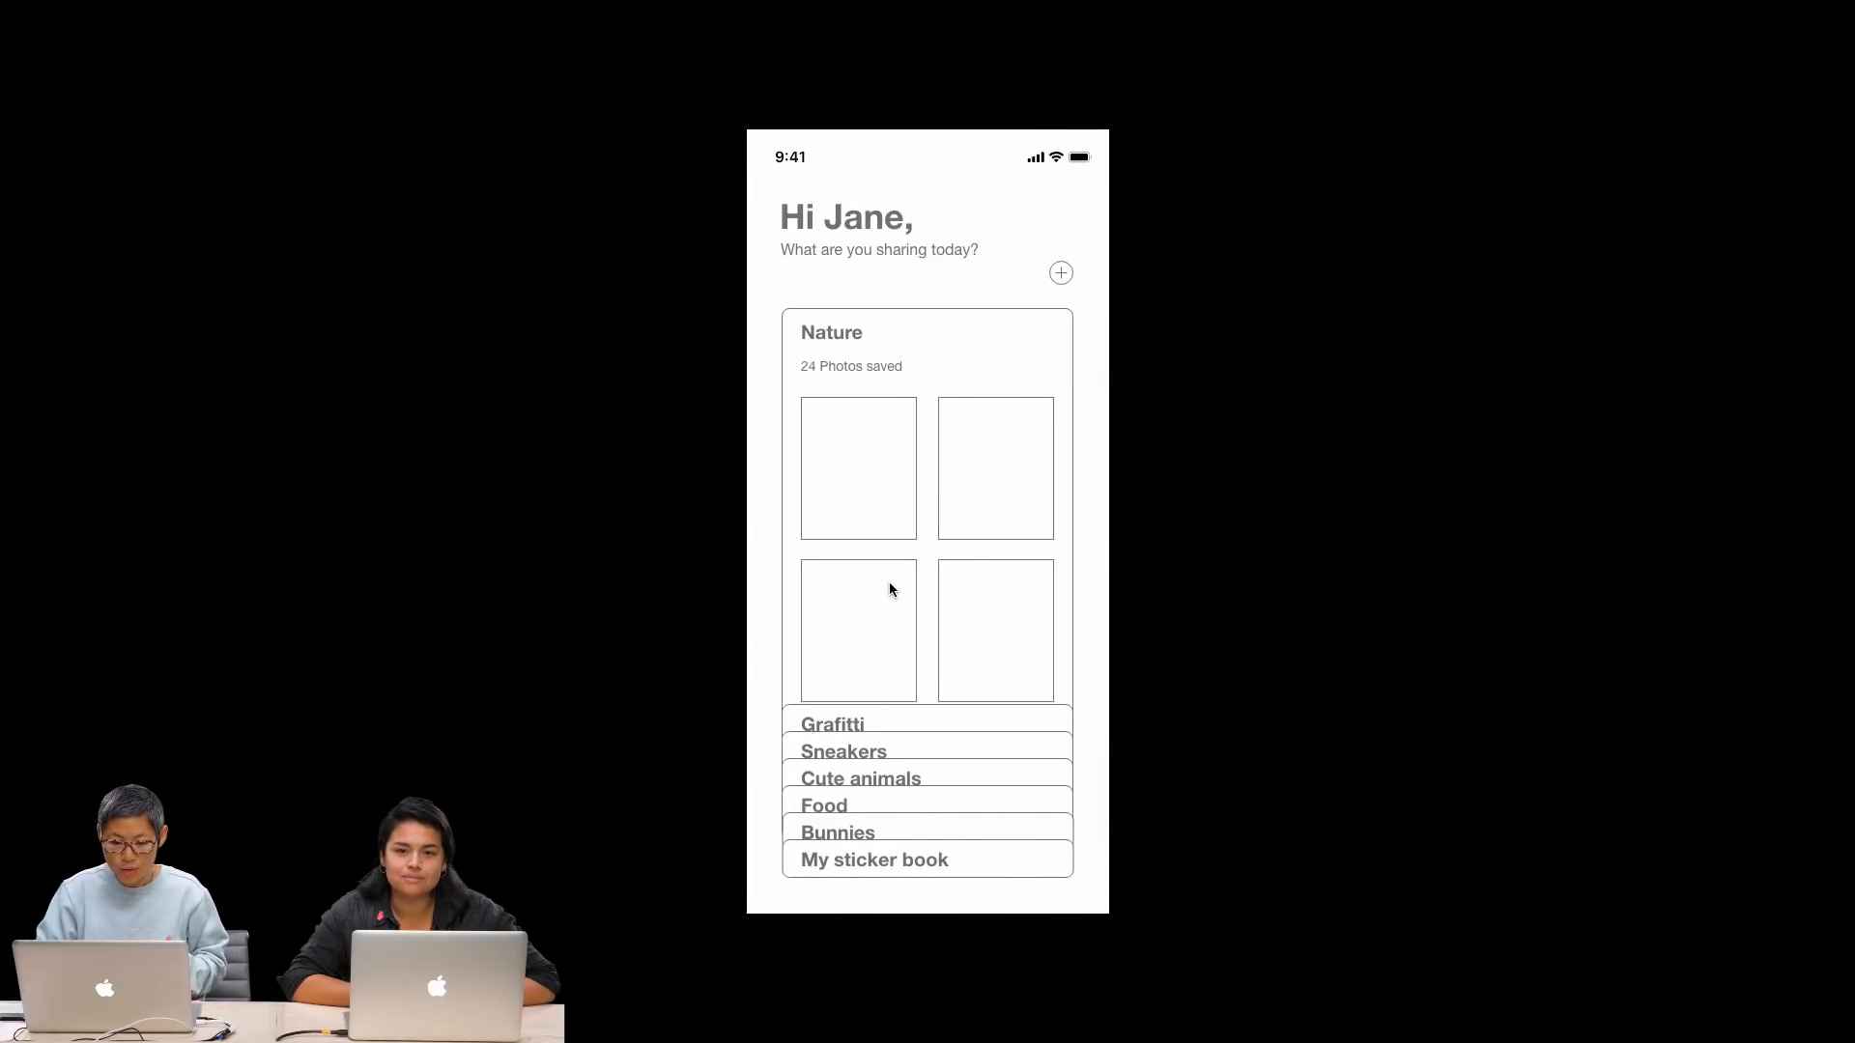
{"action": "left_click", "coordinate": [890, 589]}
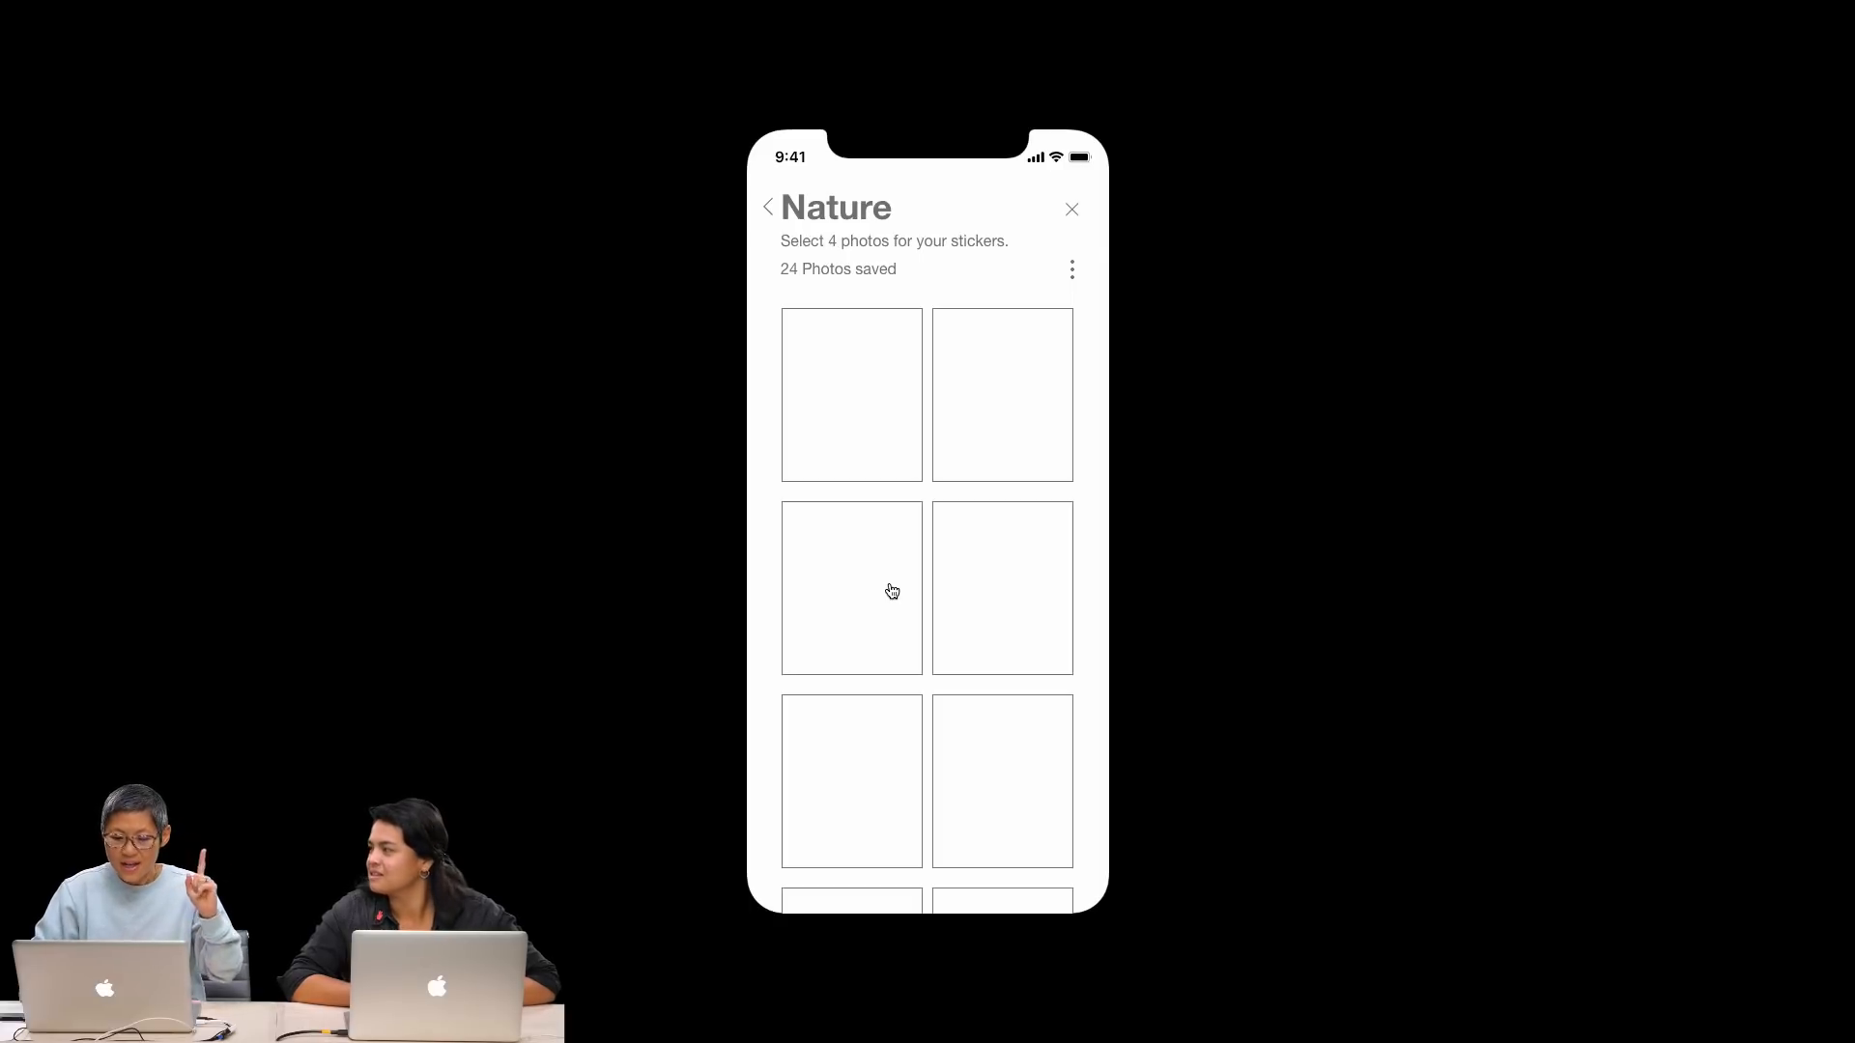
{"action": "left_click", "coordinate": [892, 591]}
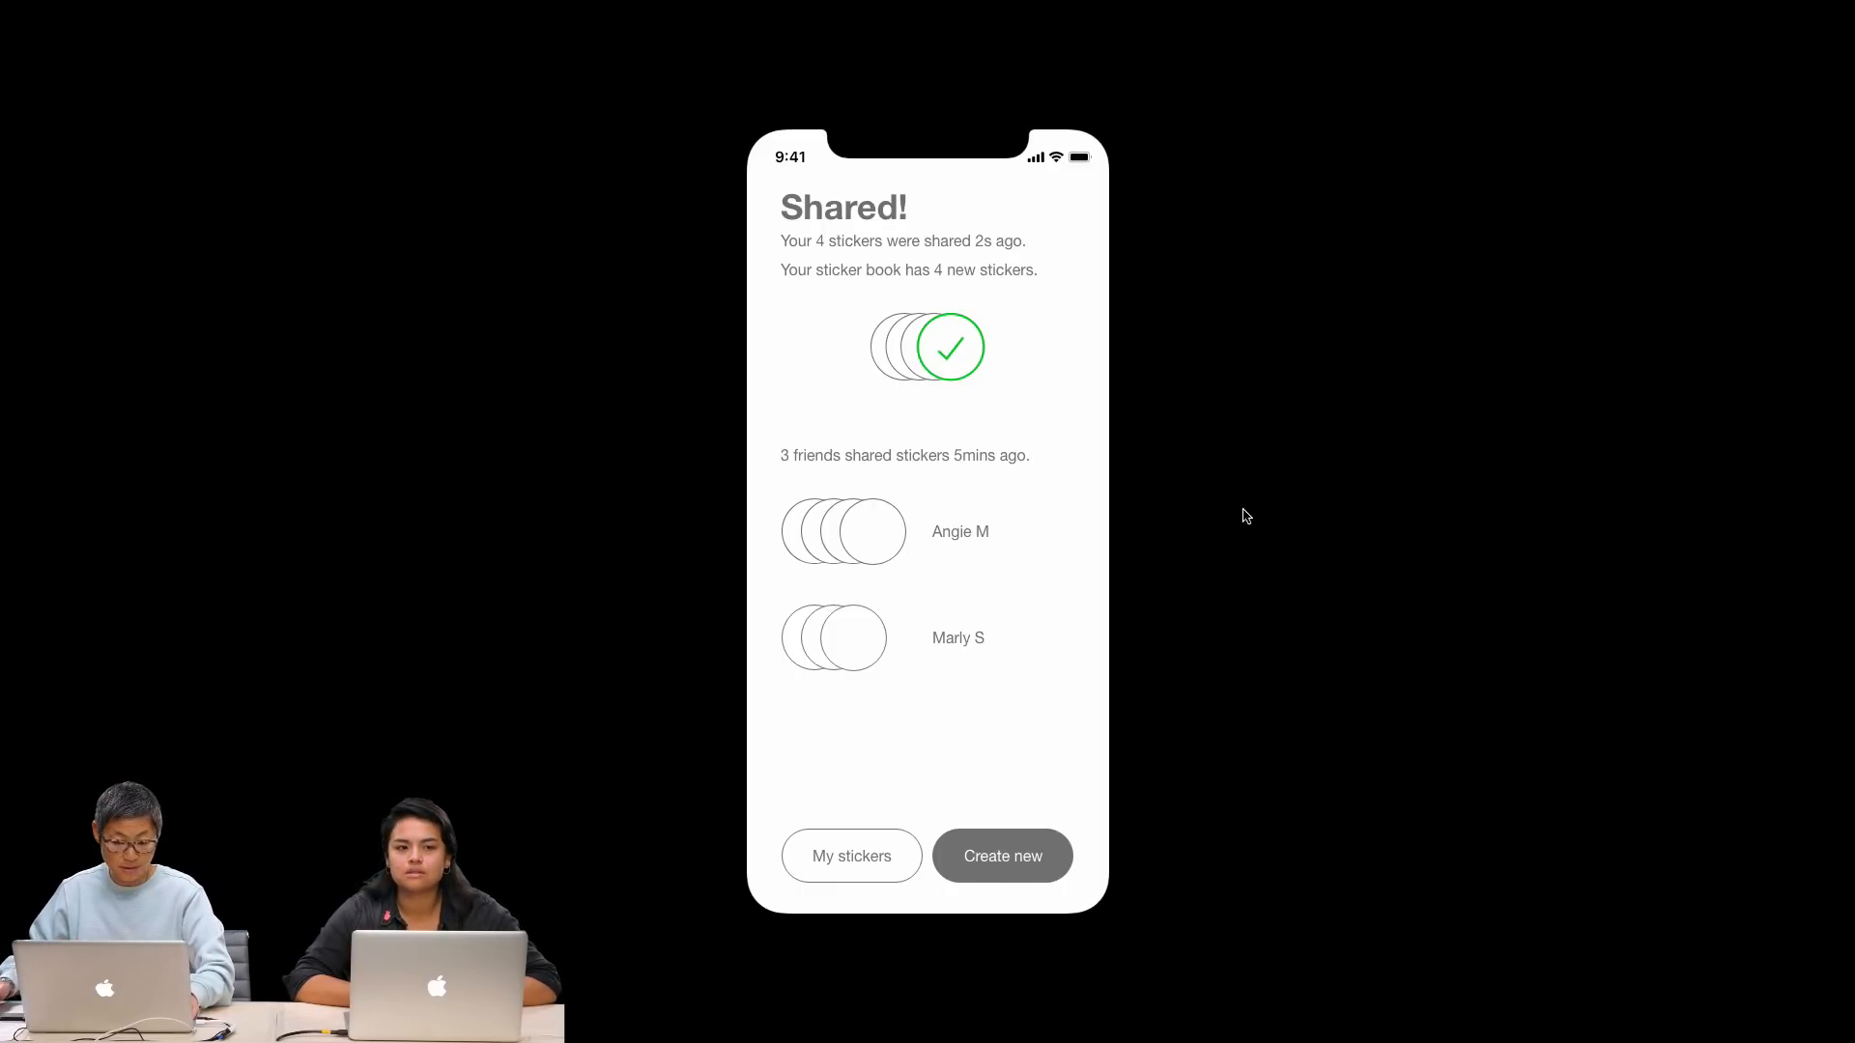
Step: Leave the full-screen prototype preview, minimize its window, and return to the Sticker_wires_3 D1 wireframes with nothing selected
{"action": "key", "text": "Escape"}
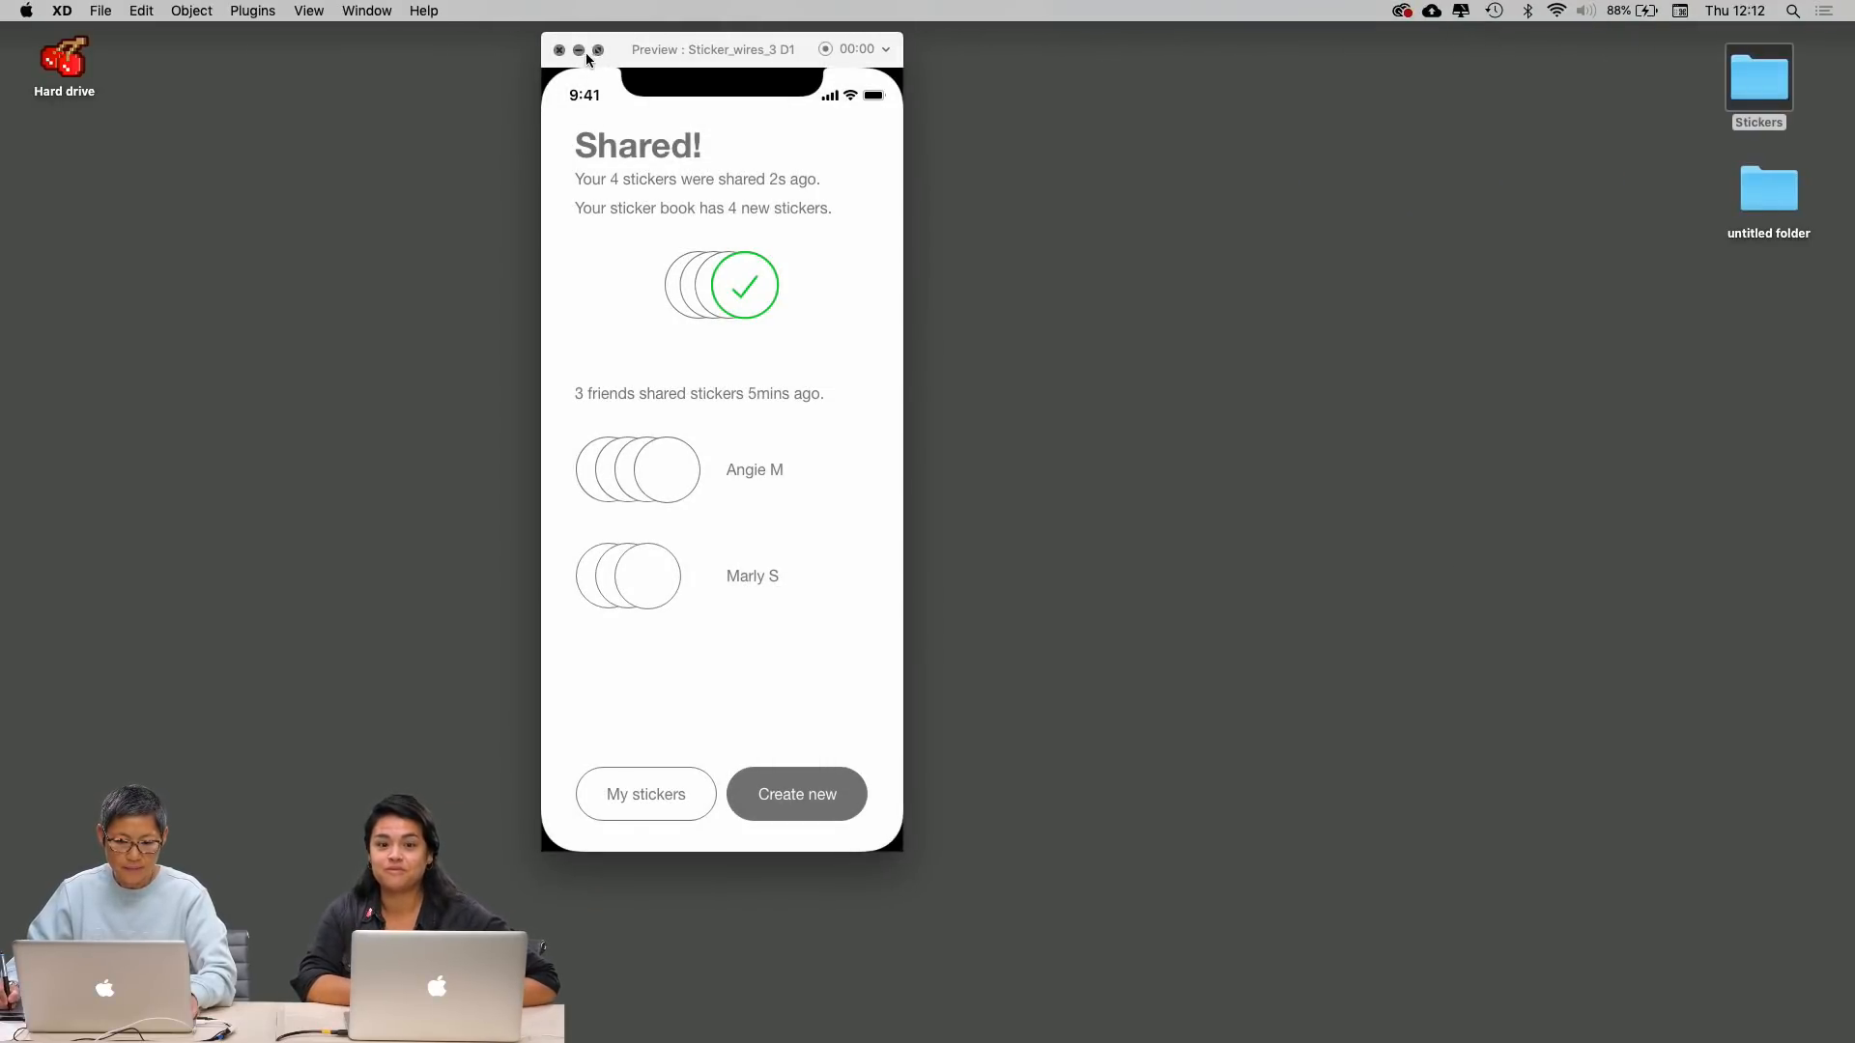
{"action": "left_click", "coordinate": [577, 50]}
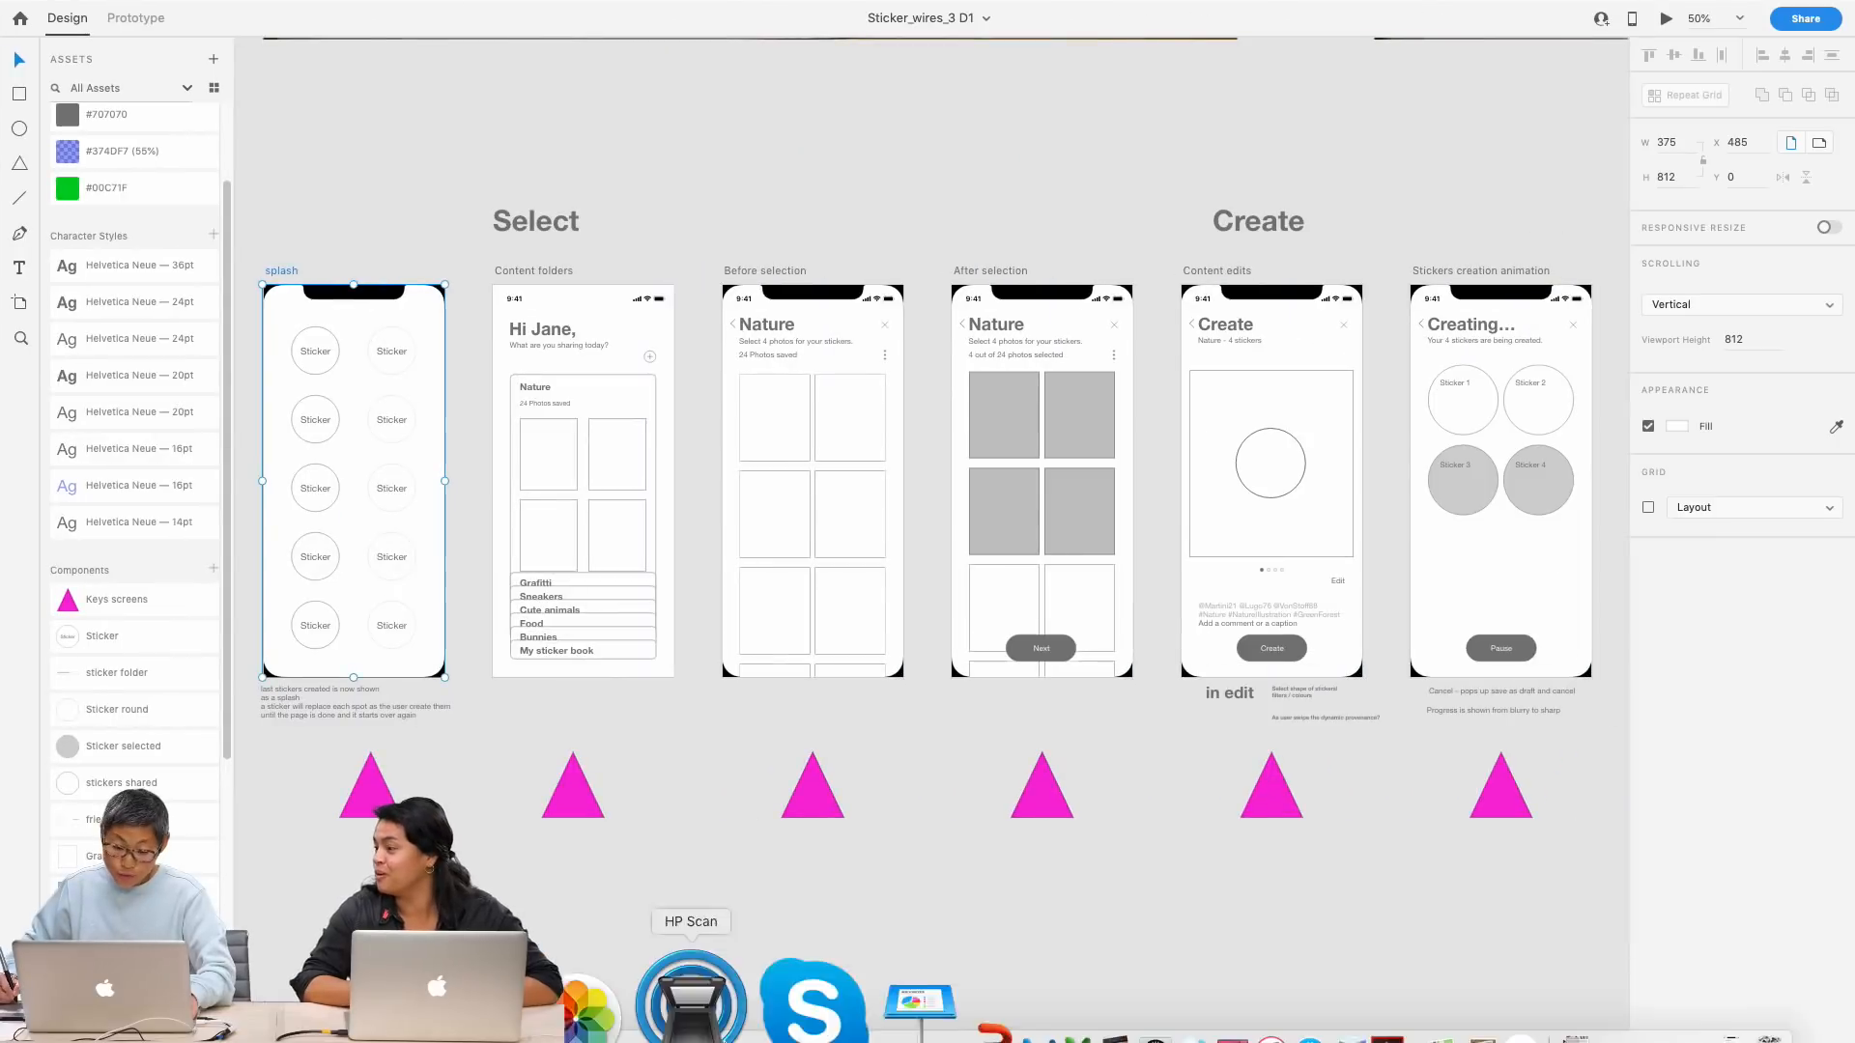
{"action": "left_click", "coordinate": [691, 846]}
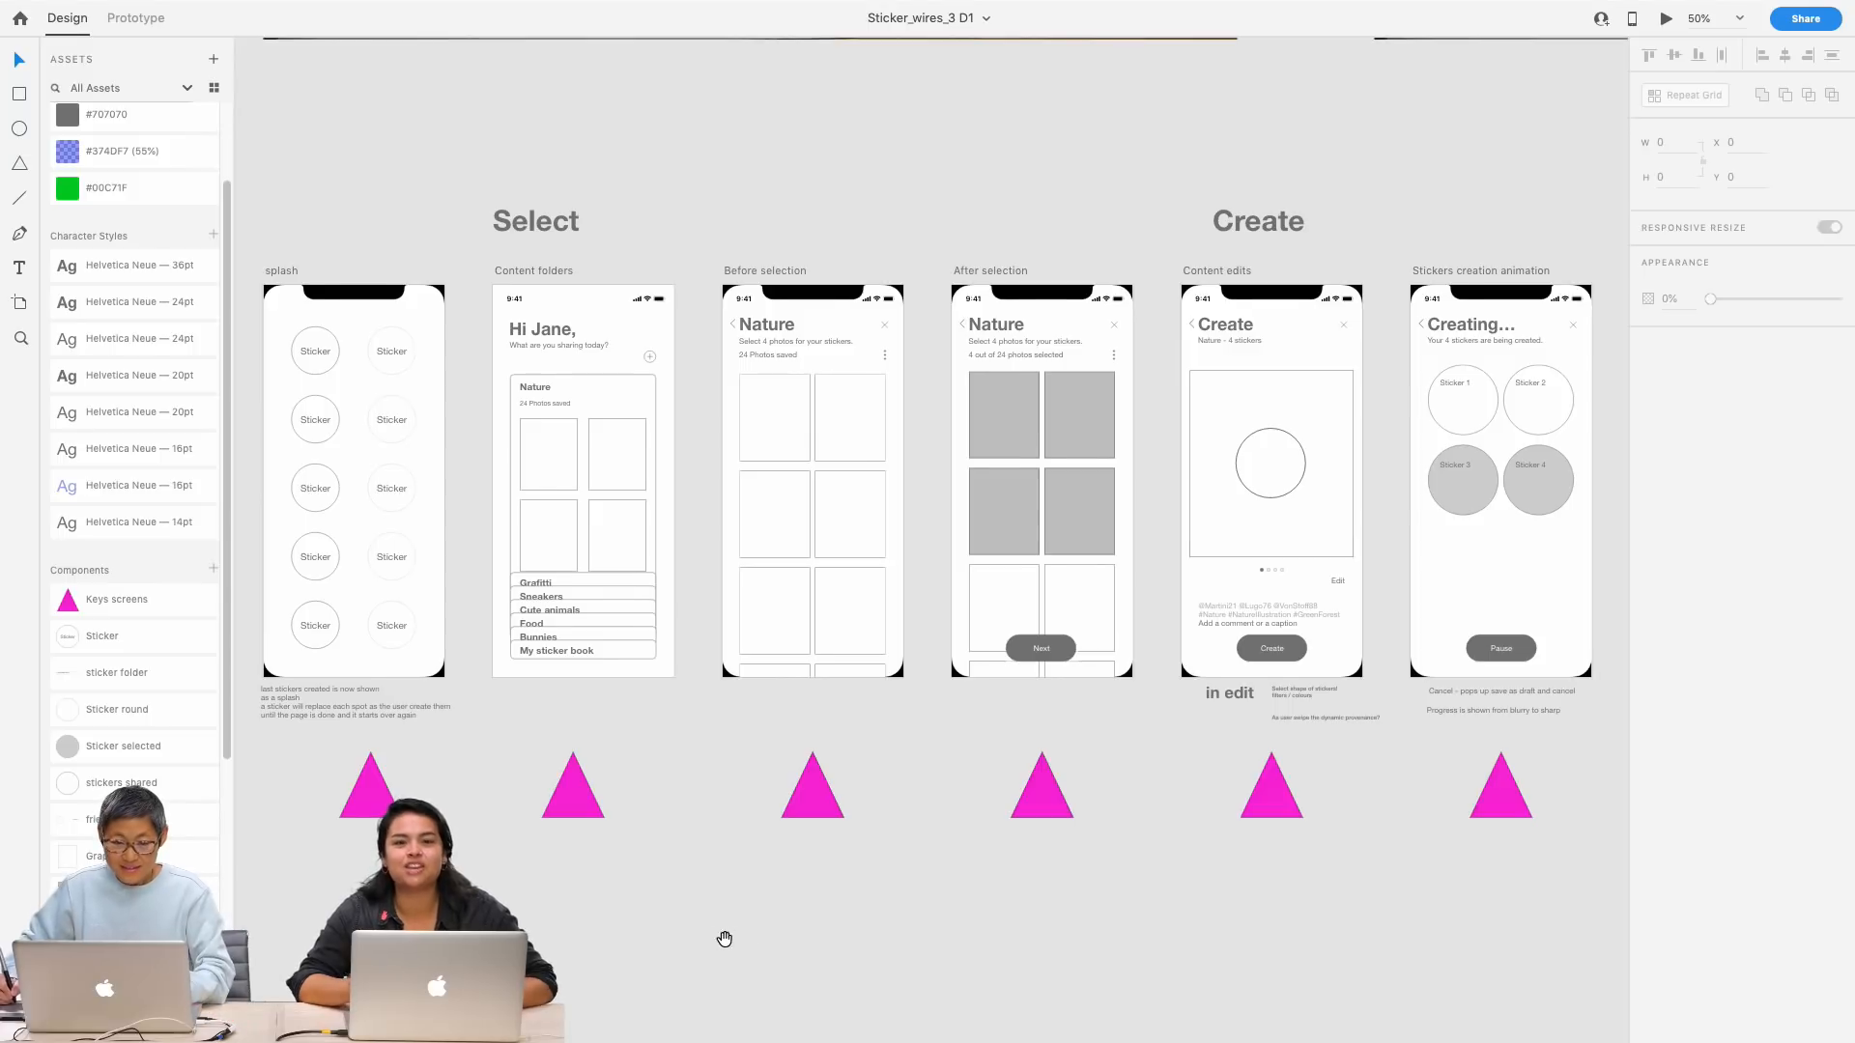
Step: Review the Stickers filters user flow at close range, following the decisions and pages from Page 5 through Page 10
{"action": "scroll", "coordinate": [724, 937], "scroll_direction": "down", "scroll_amount": 2}
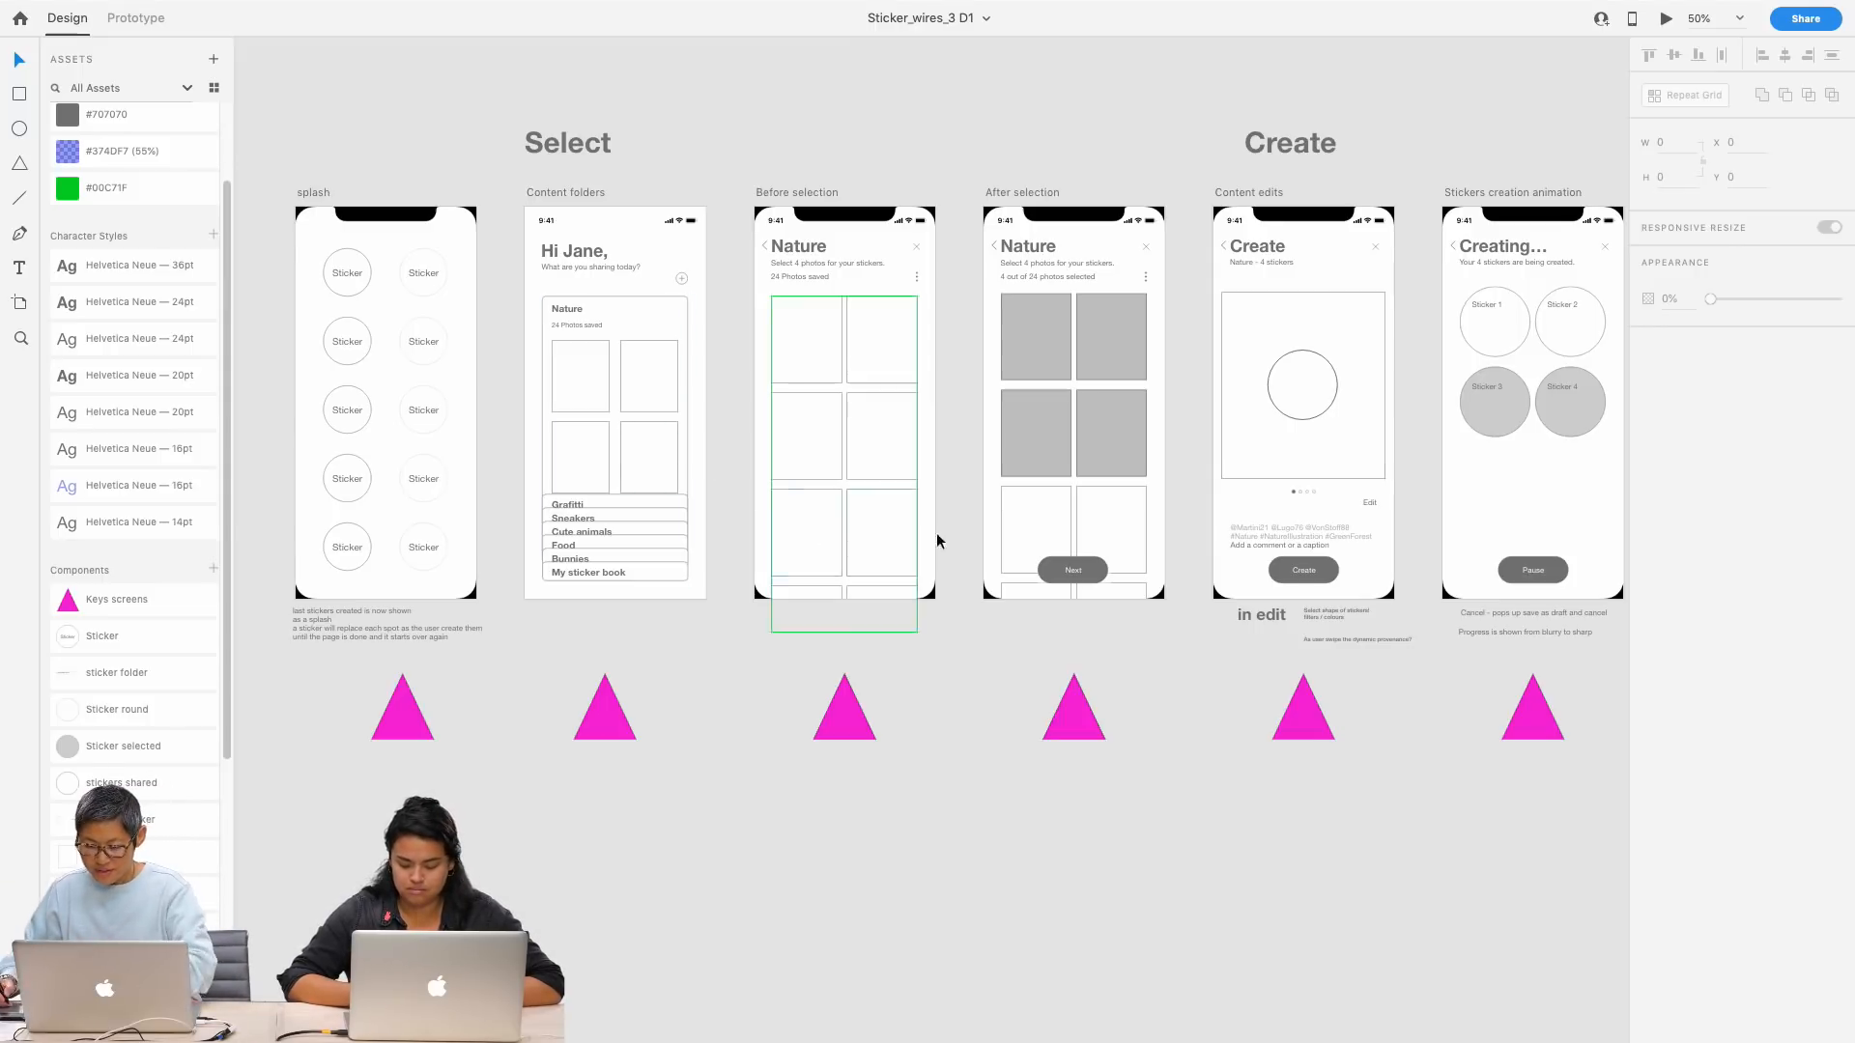
{"action": "scroll", "coordinate": [957, 621], "scroll_direction": "up", "scroll_amount": 10}
{"action": "scroll", "coordinate": [975, 722], "scroll_direction": "up", "scroll_amount": 10}
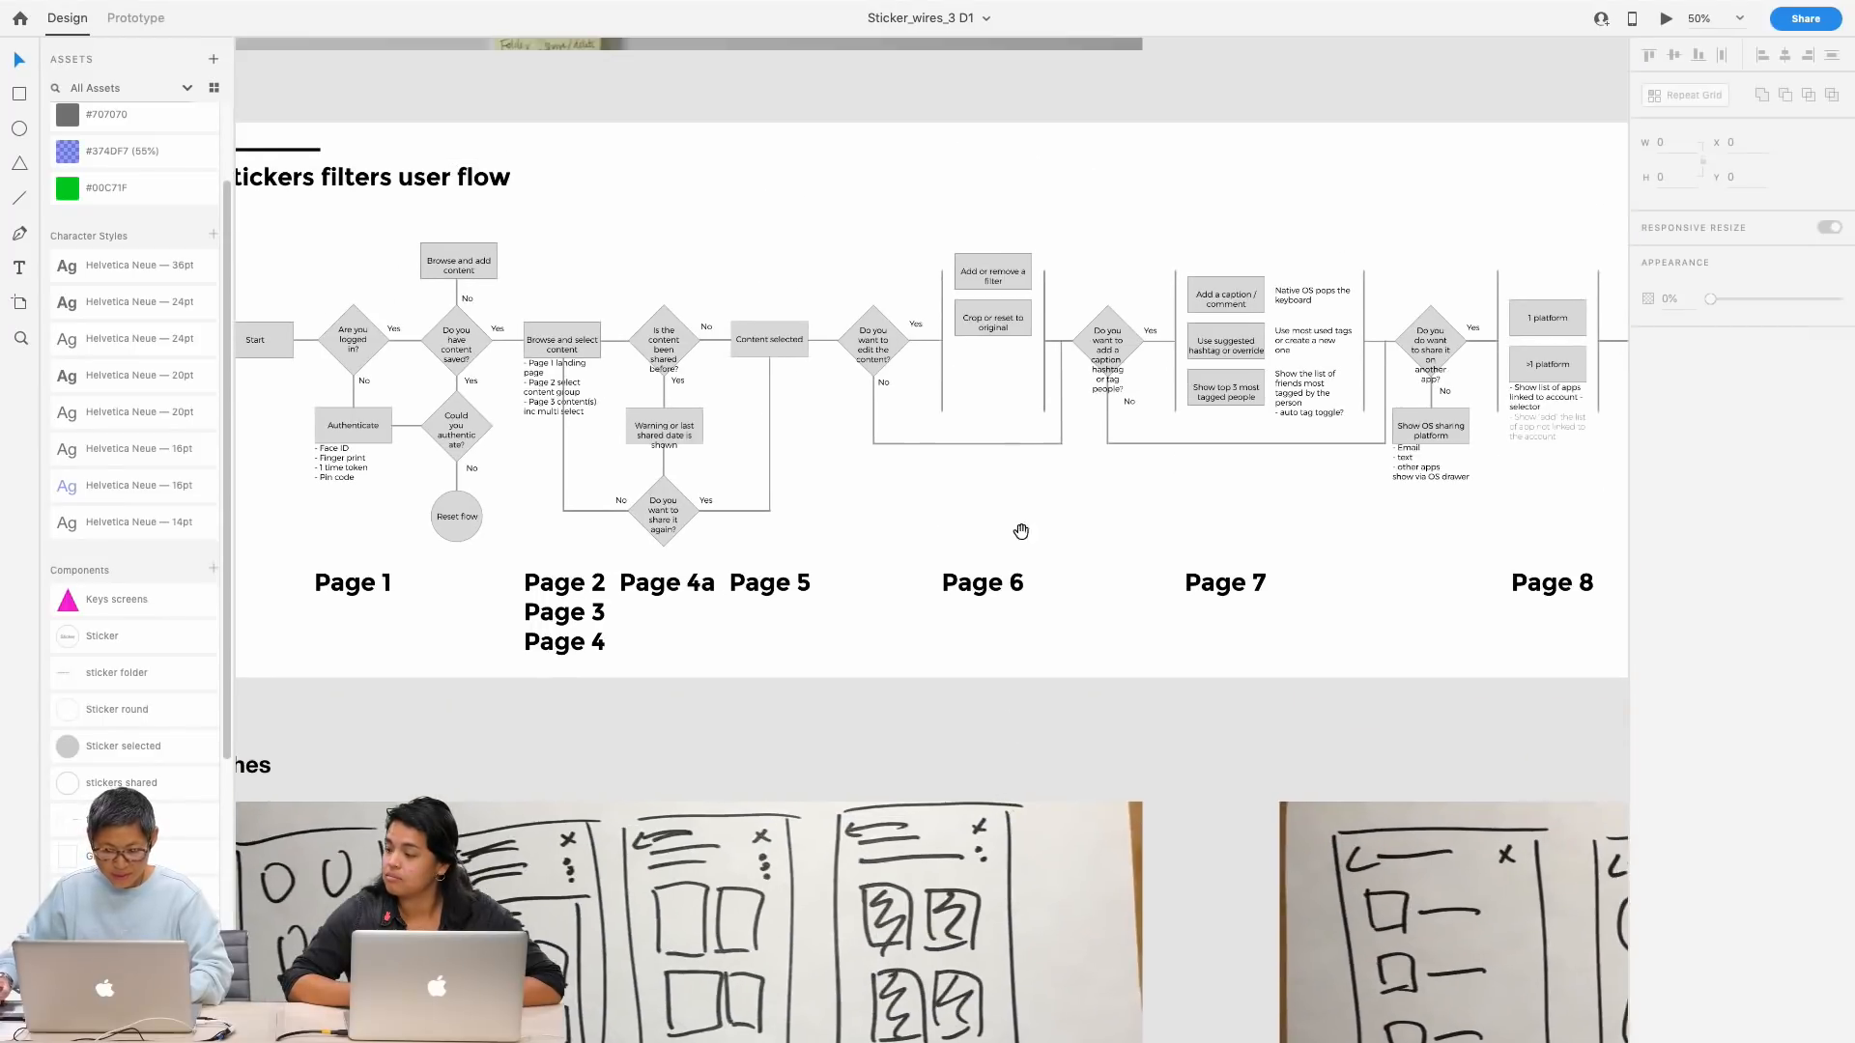
{"action": "scroll", "coordinate": [1023, 580], "scroll_direction": "right", "scroll_amount": 2}
{"action": "key", "text": "super+plus"}
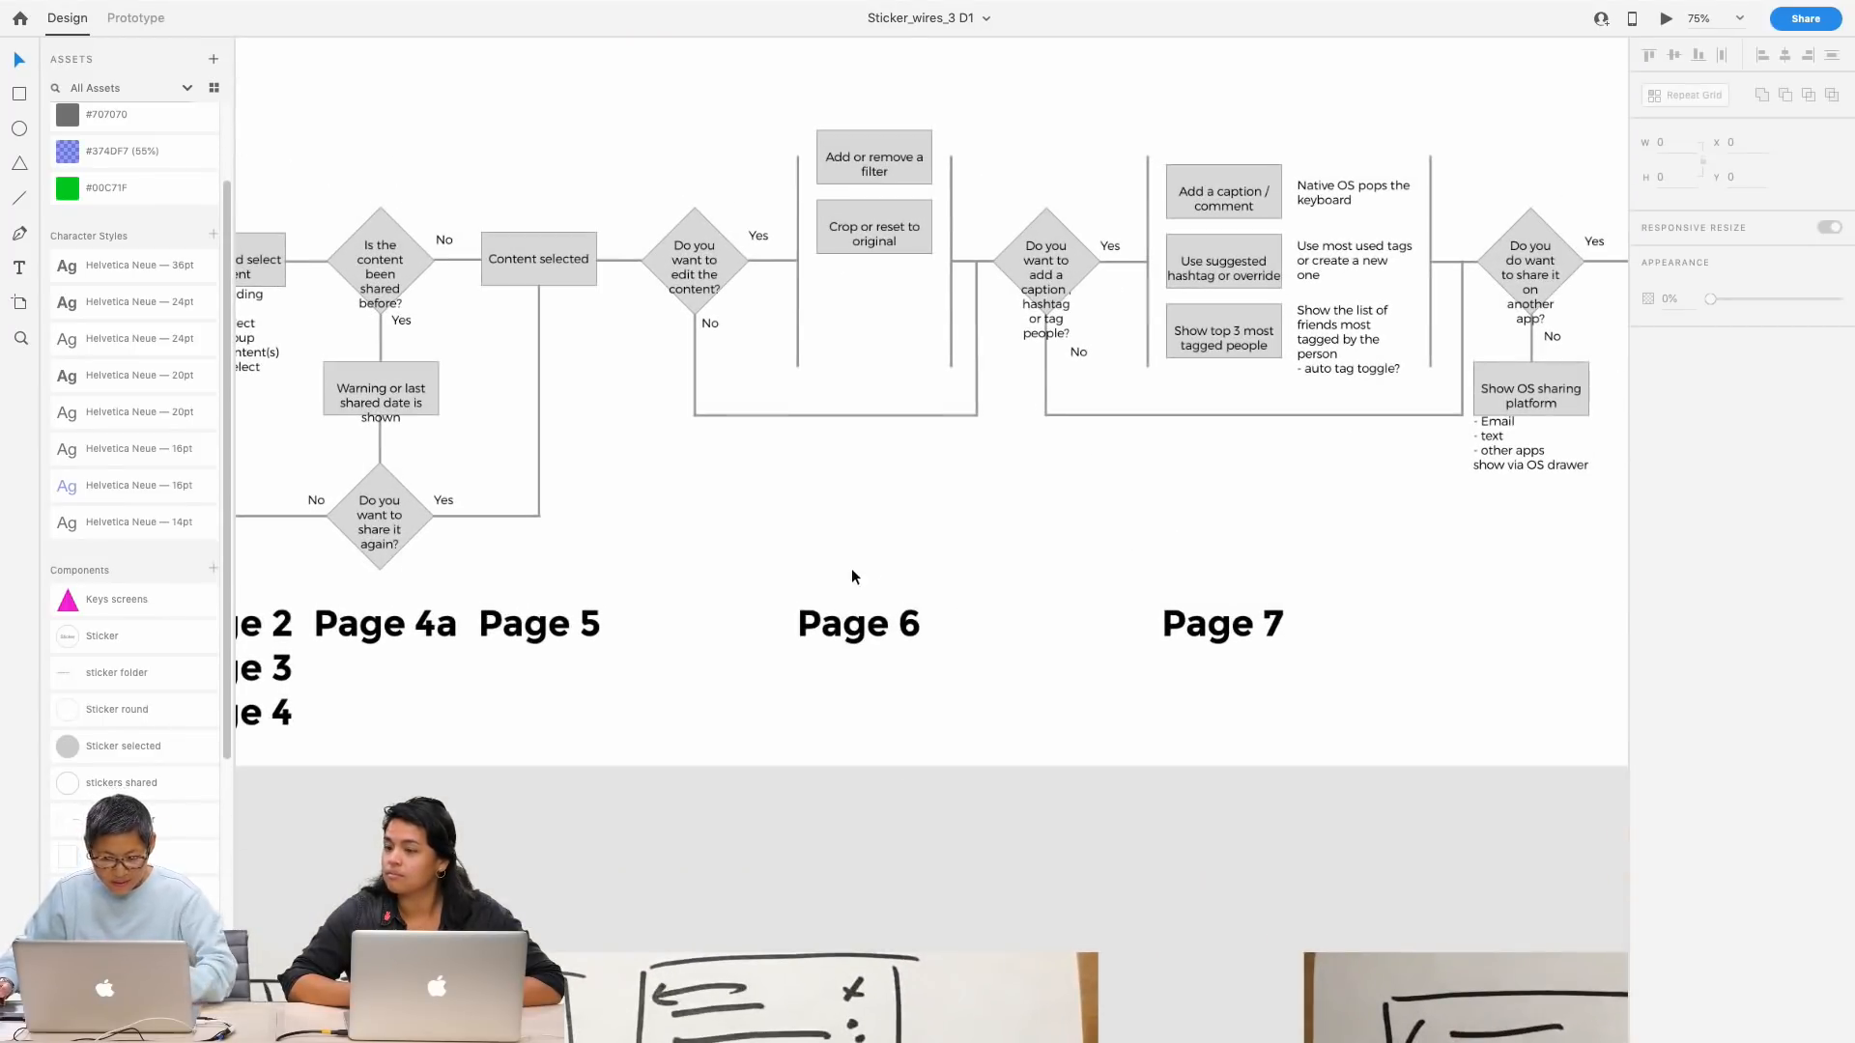
{"action": "left_click_drag", "start_coordinate": [1270, 542], "coordinate": [594, 511]}
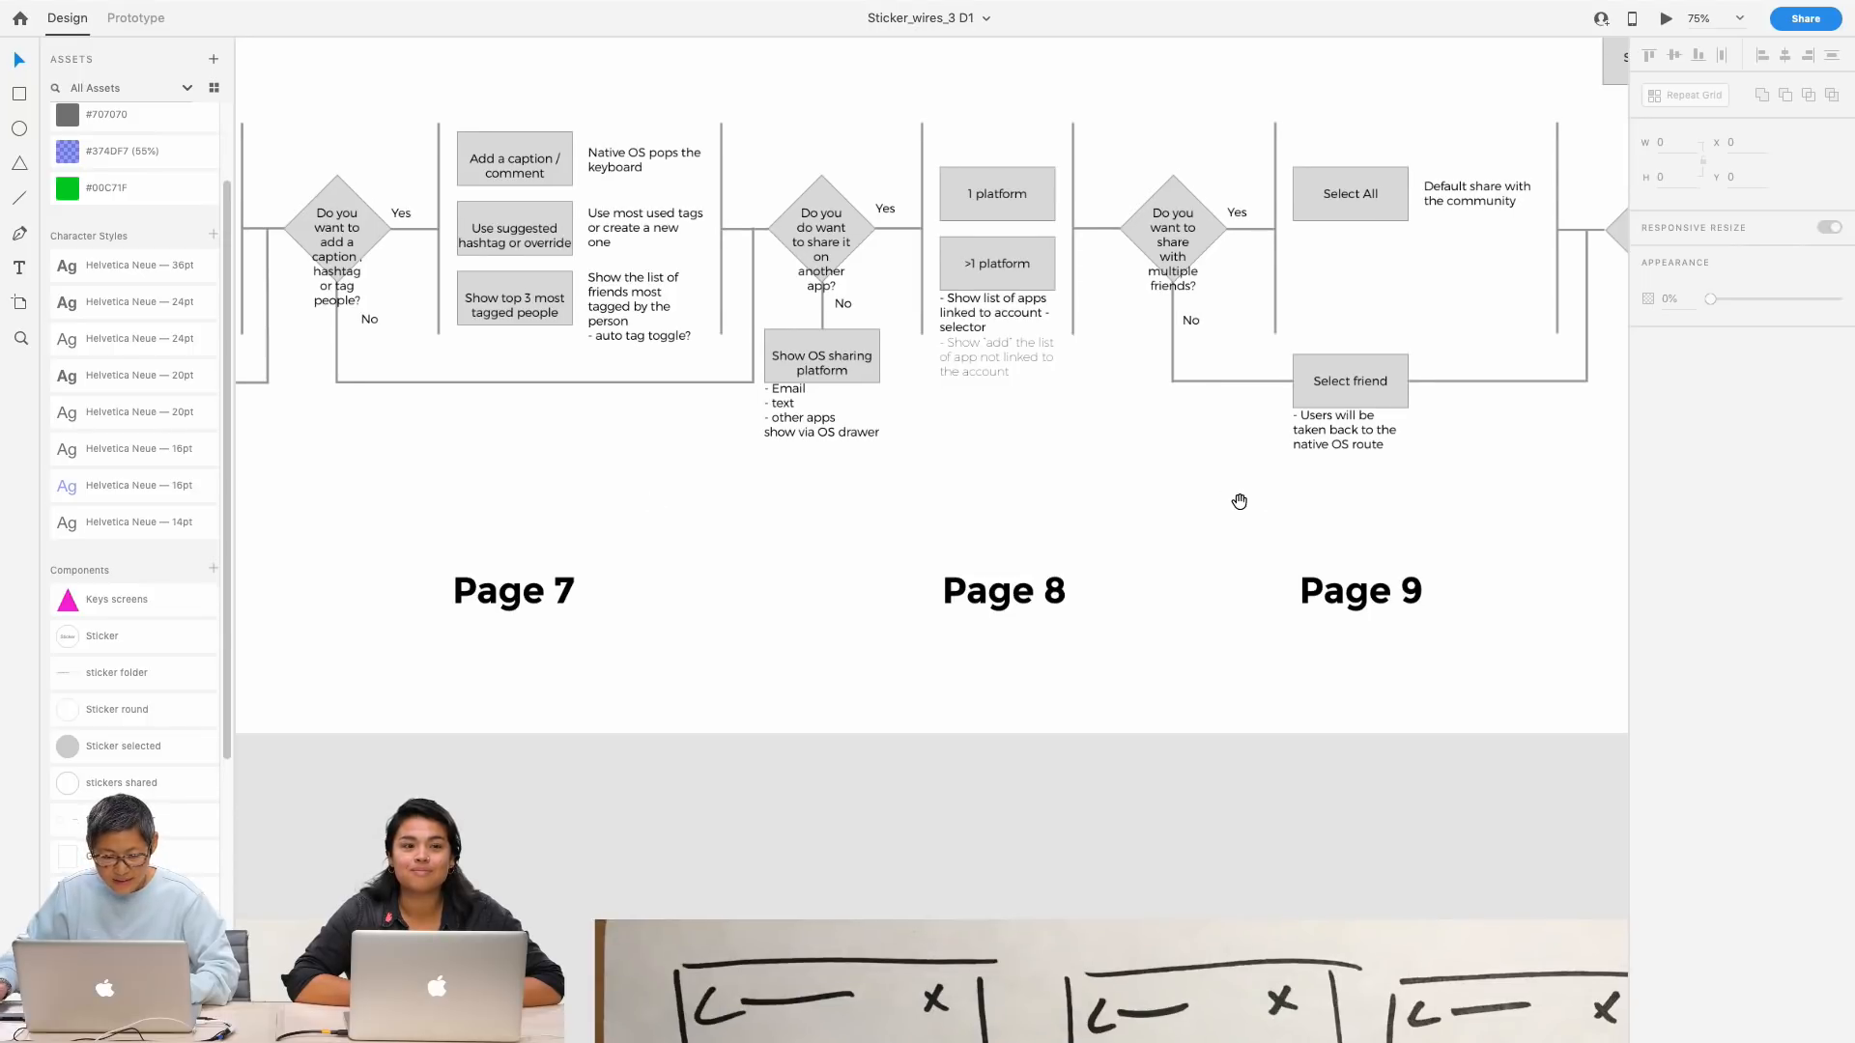
{"action": "mouse_move", "coordinate": [1242, 501]}
{"action": "left_mouse_down"}
{"action": "mouse_move", "coordinate": [565, 541]}
{"action": "mouse_move", "coordinate": [1256, 593]}
{"action": "left_mouse_up"}
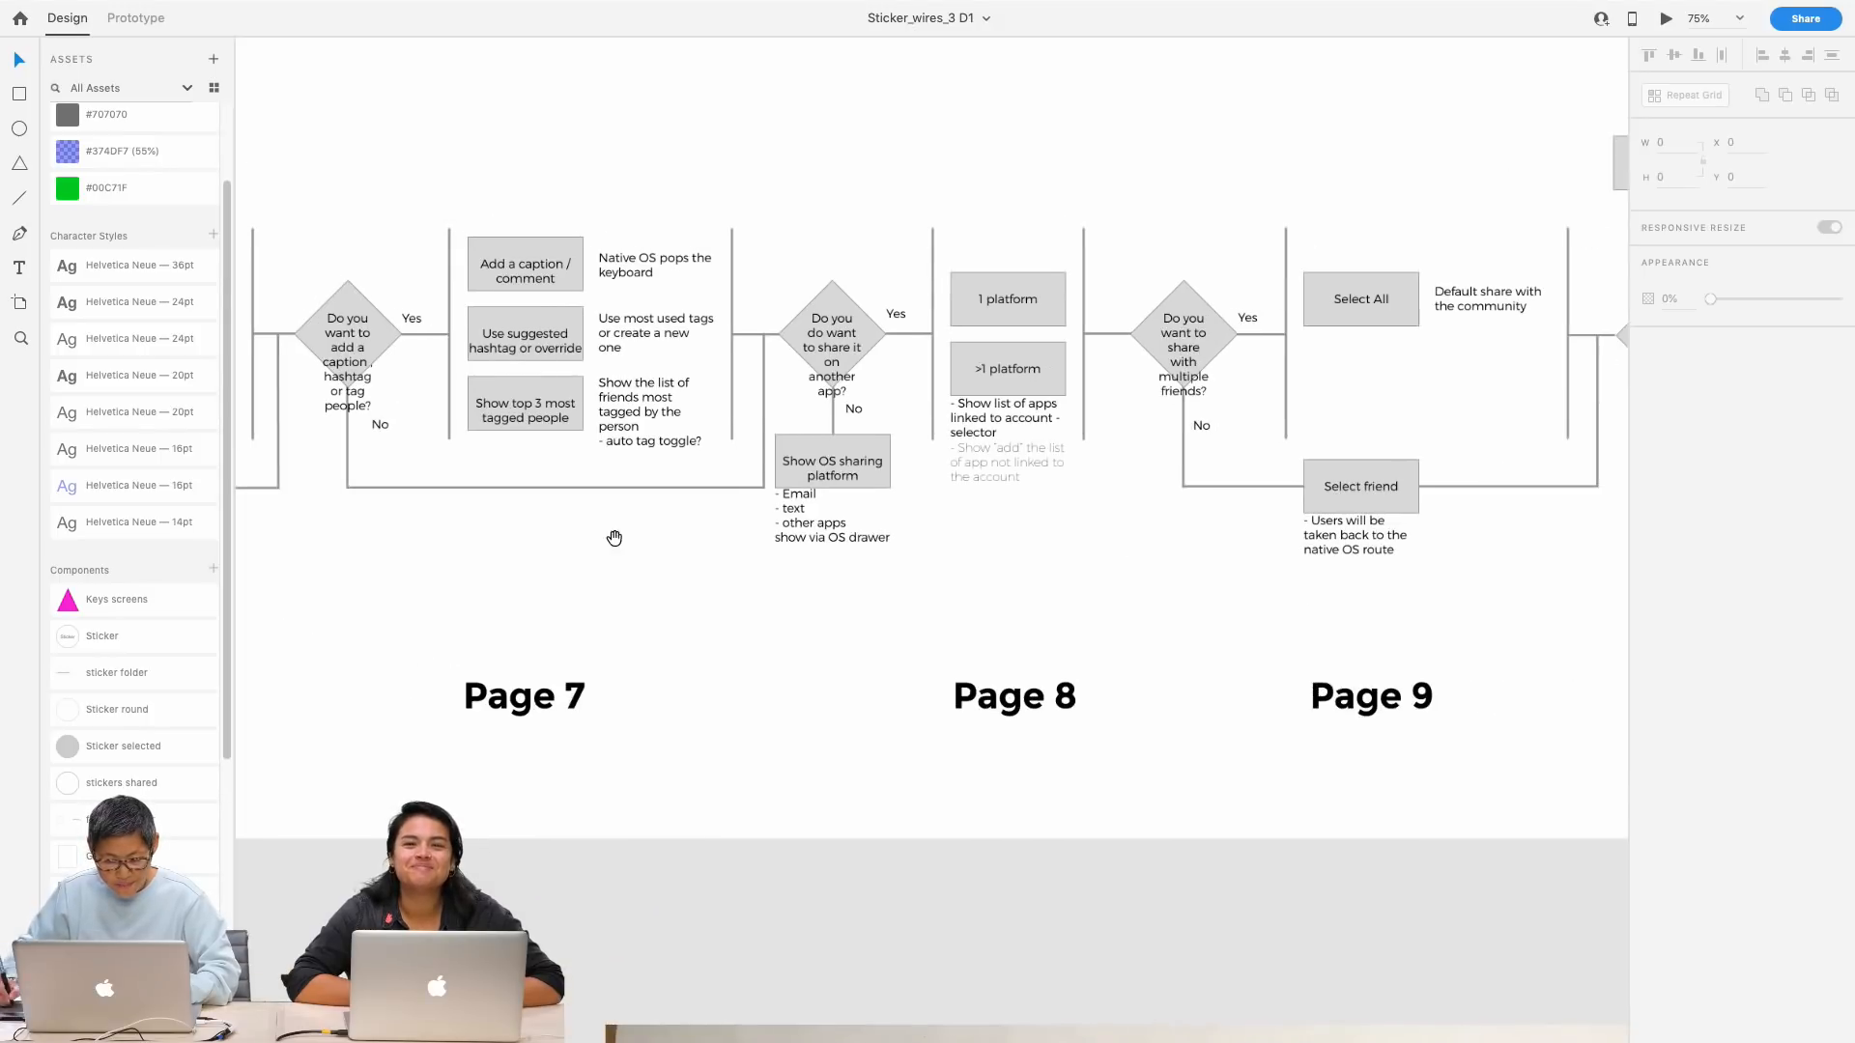
{"action": "left_click_drag", "start_coordinate": [483, 608], "coordinate": [874, 613]}
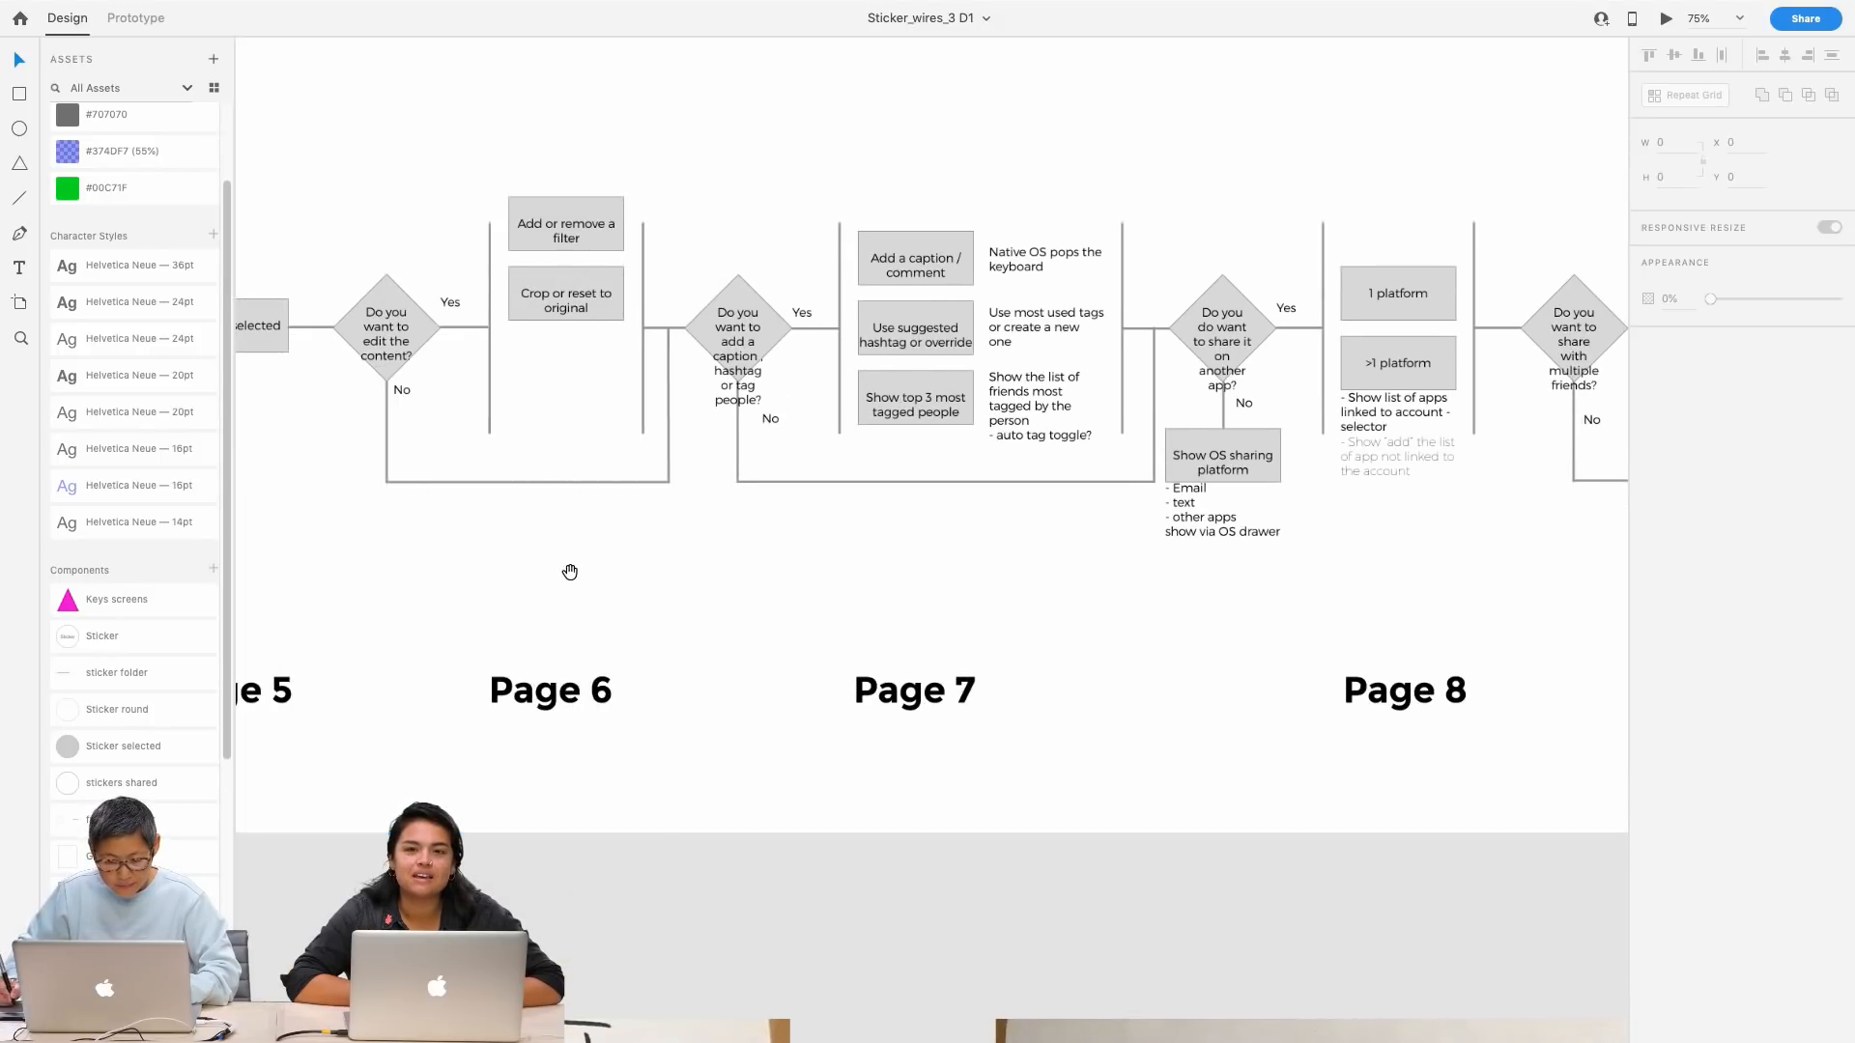
{"action": "mouse_move", "coordinate": [571, 571]}
{"action": "left_mouse_down"}
{"action": "mouse_move", "coordinate": [874, 506]}
{"action": "mouse_move", "coordinate": [1209, 484]}
{"action": "mouse_move", "coordinate": [791, 436]}
{"action": "left_mouse_up"}
{"action": "left_click_drag", "start_coordinate": [1223, 473], "coordinate": [687, 435]}
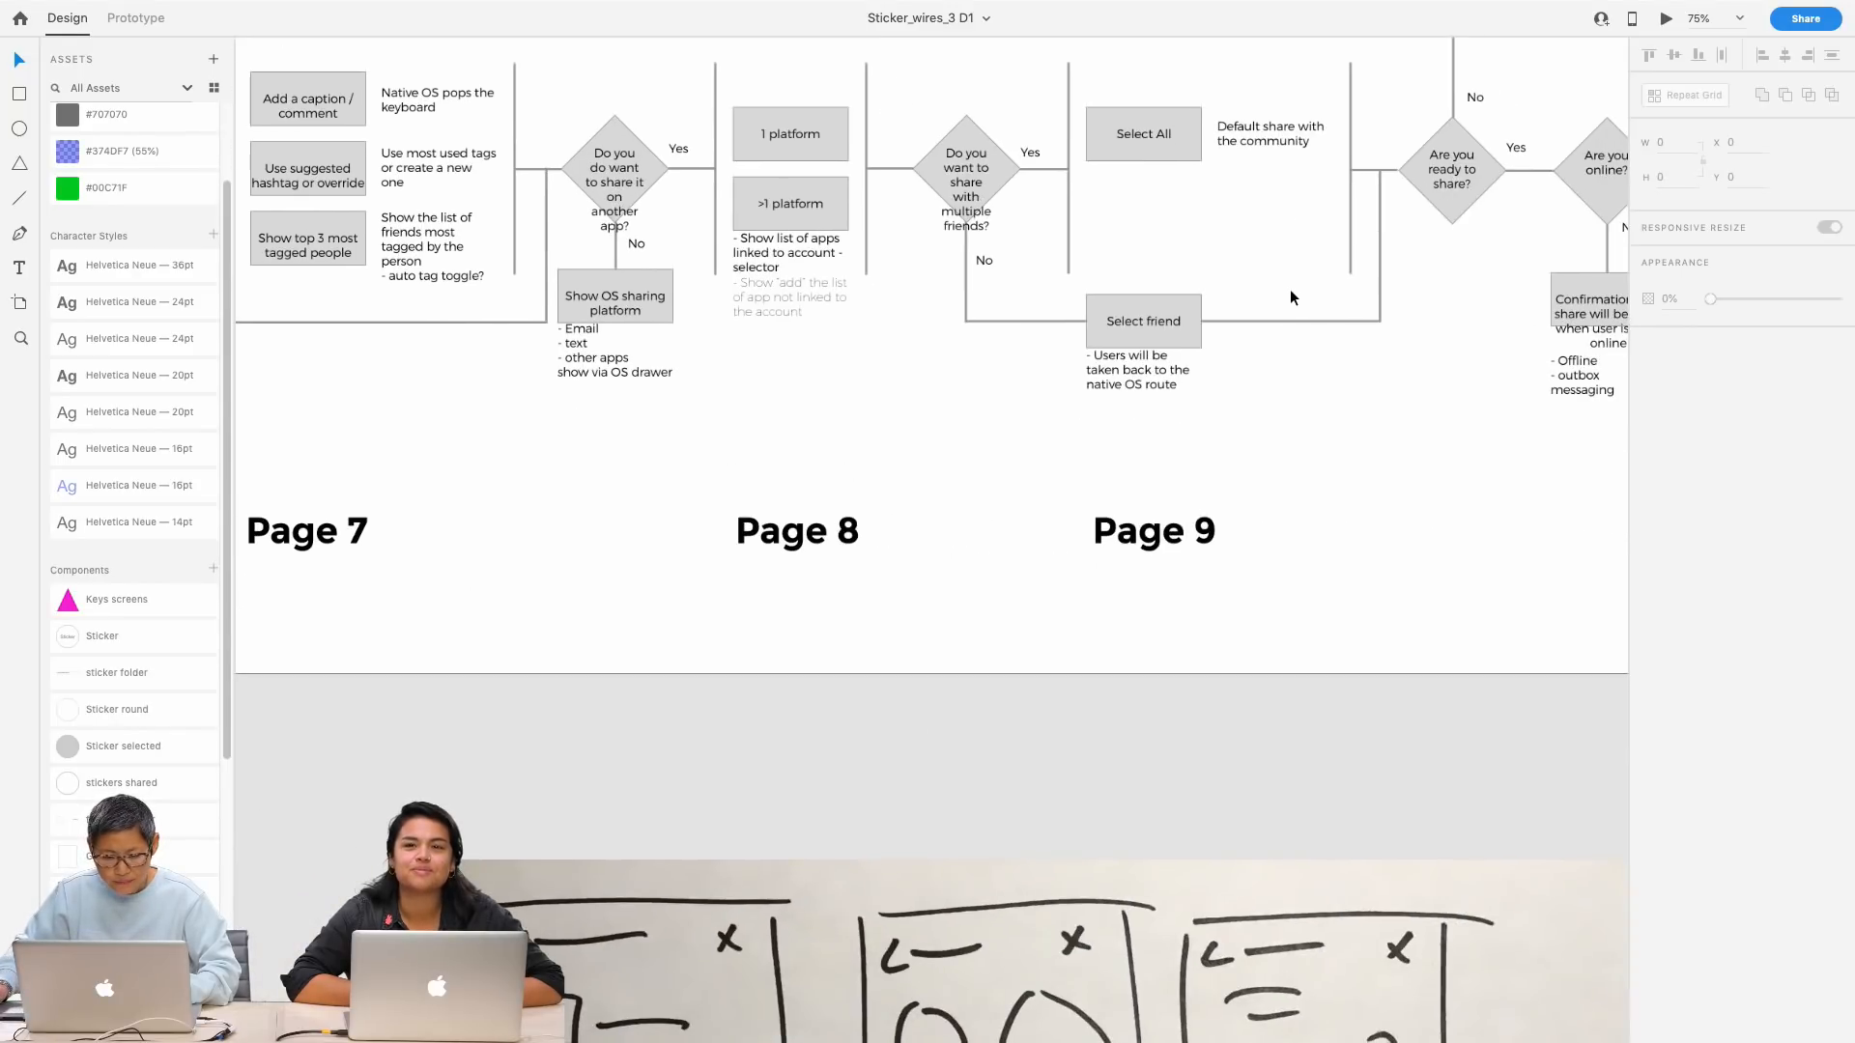
{"action": "key", "text": "super+minus"}
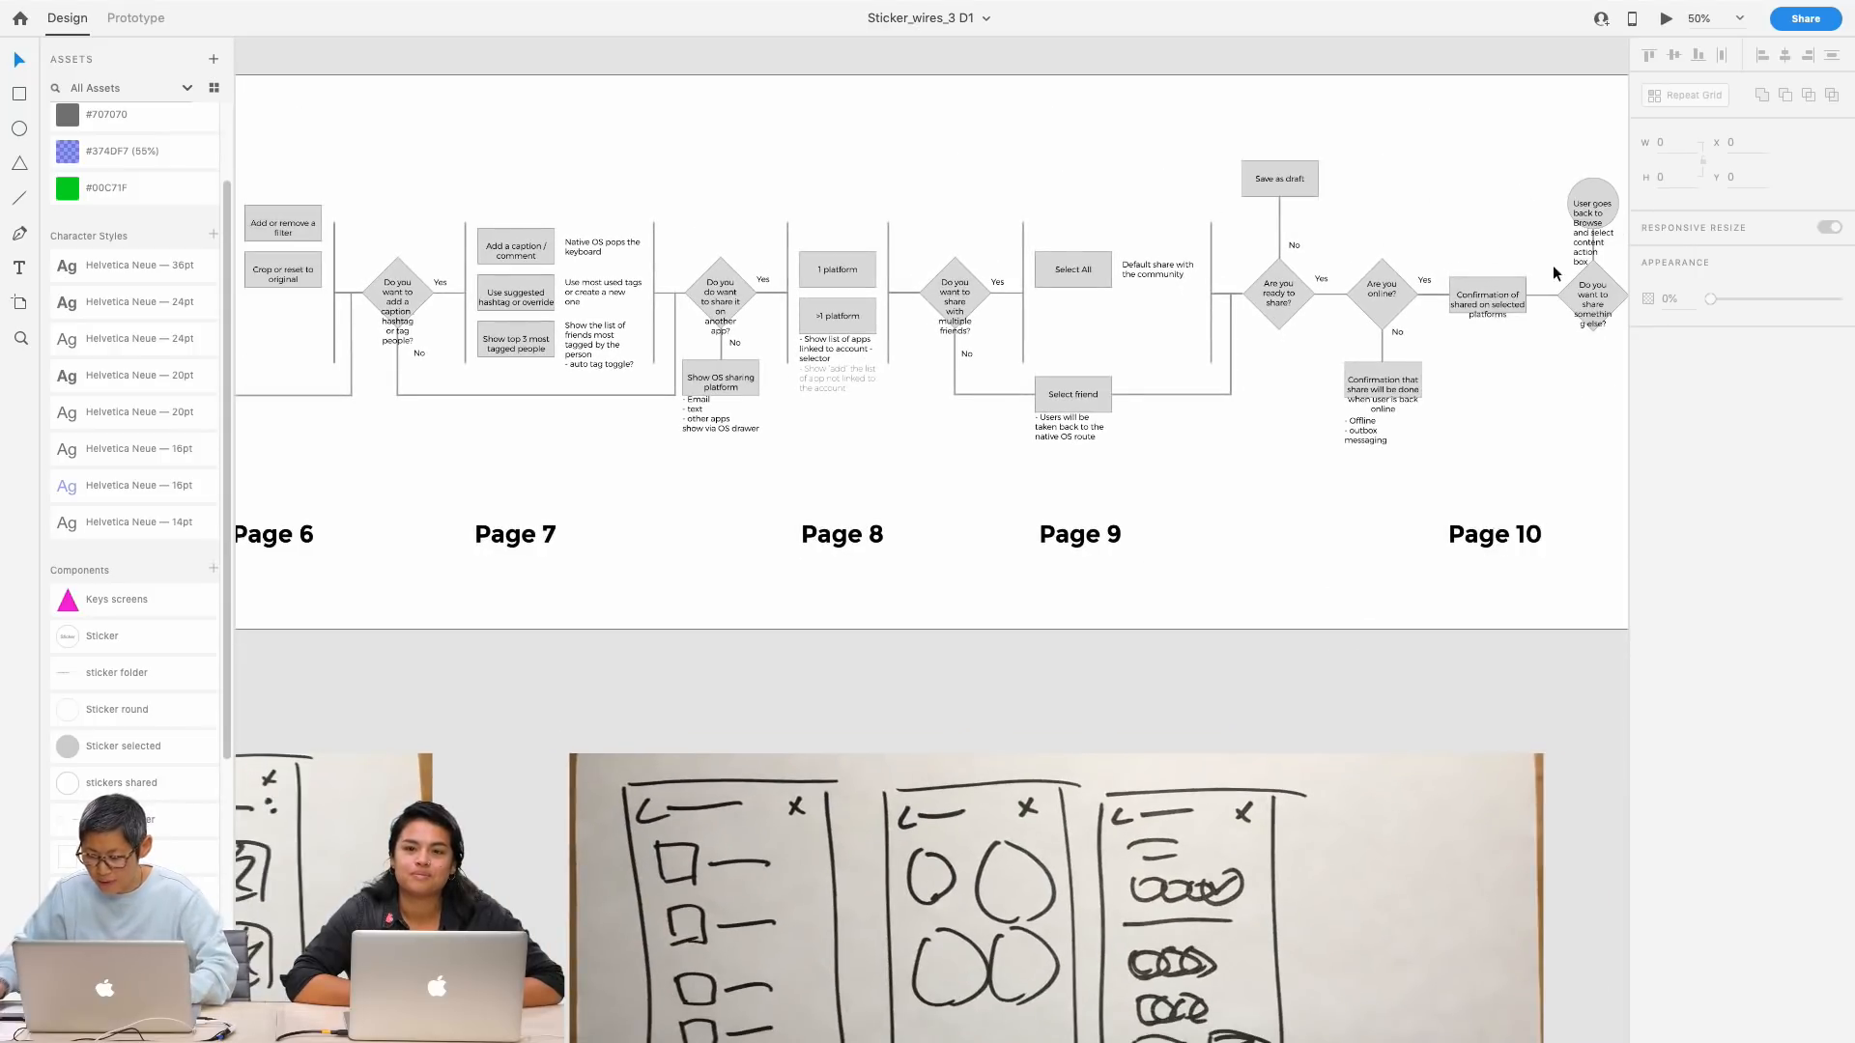
Step: Compare the hand-drawn sketches with the wireframe artboards, looking through the Select, Create and Share stages
{"action": "left_click_drag", "start_coordinate": [1282, 563], "coordinate": [1320, 170]}
{"action": "left_click_drag", "start_coordinate": [1144, 809], "coordinate": [1305, 507]}
{"action": "key", "text": "super+minus"}
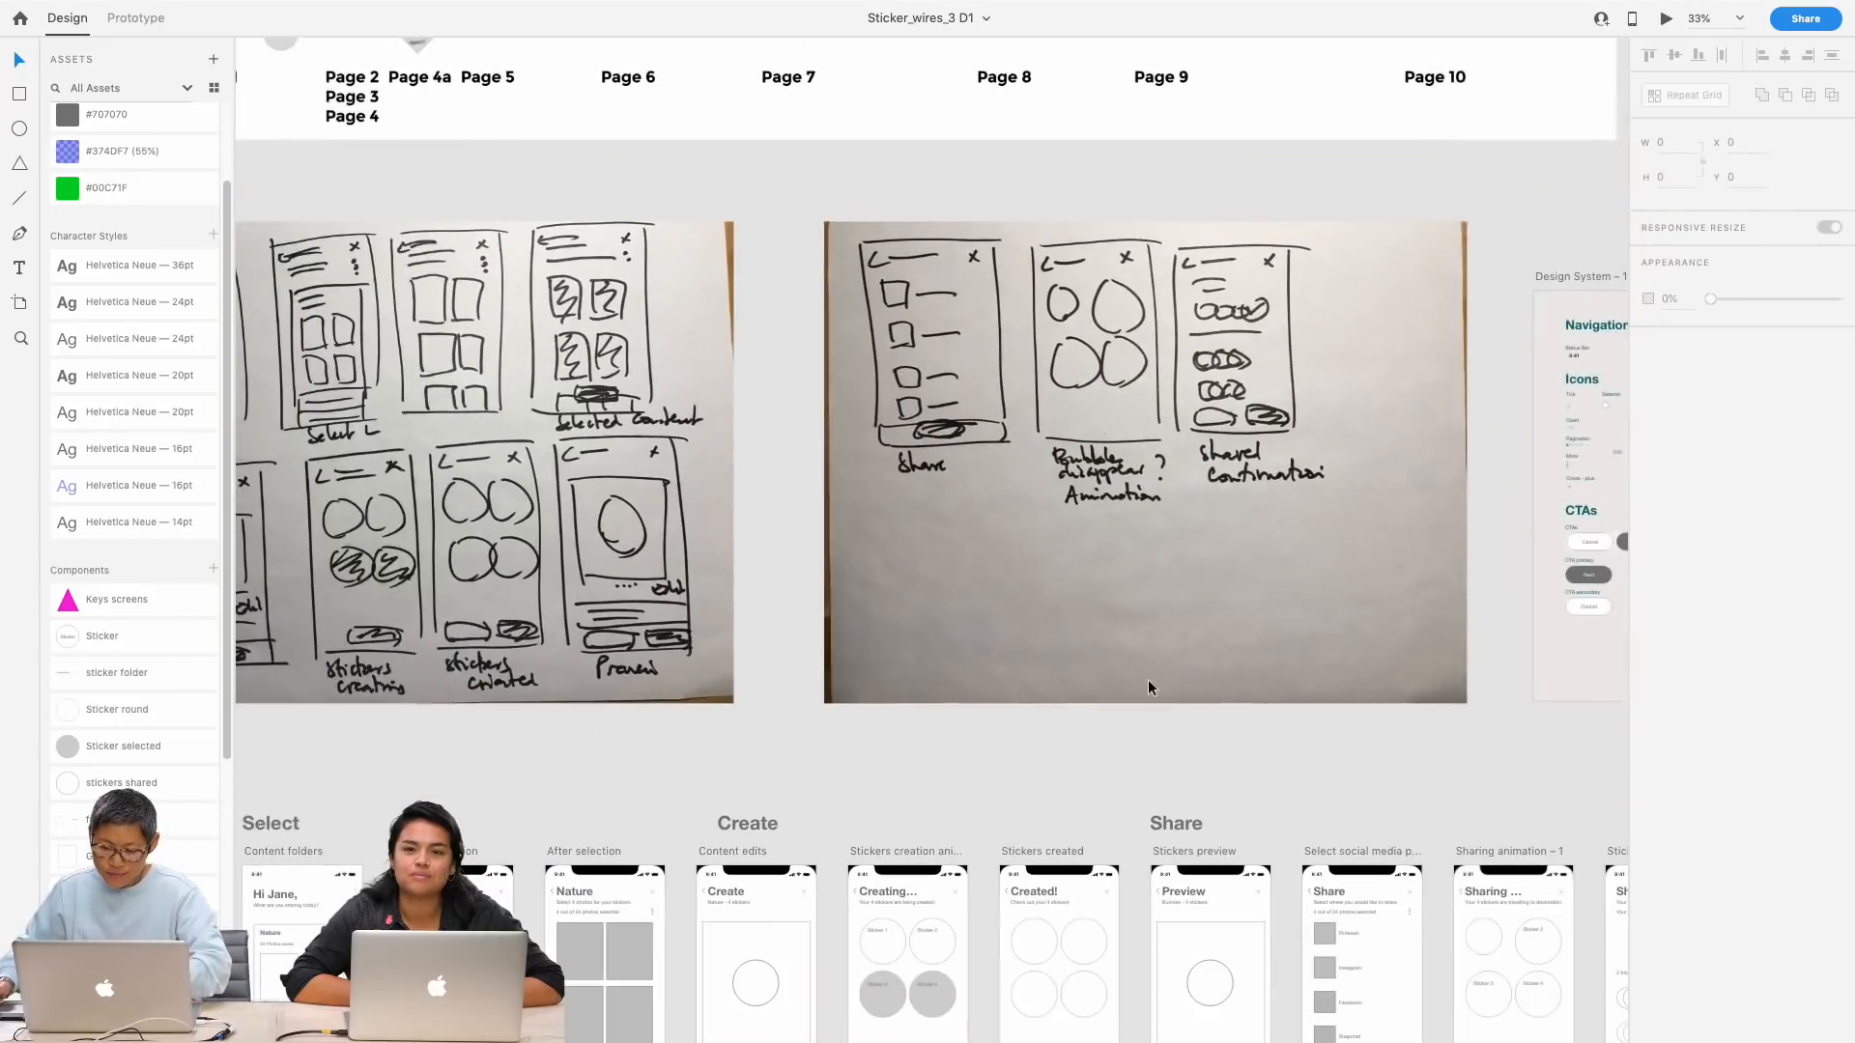
{"action": "left_click_drag", "start_coordinate": [998, 459], "coordinate": [1085, 325]}
{"action": "left_click_drag", "start_coordinate": [1058, 618], "coordinate": [1079, 331]}
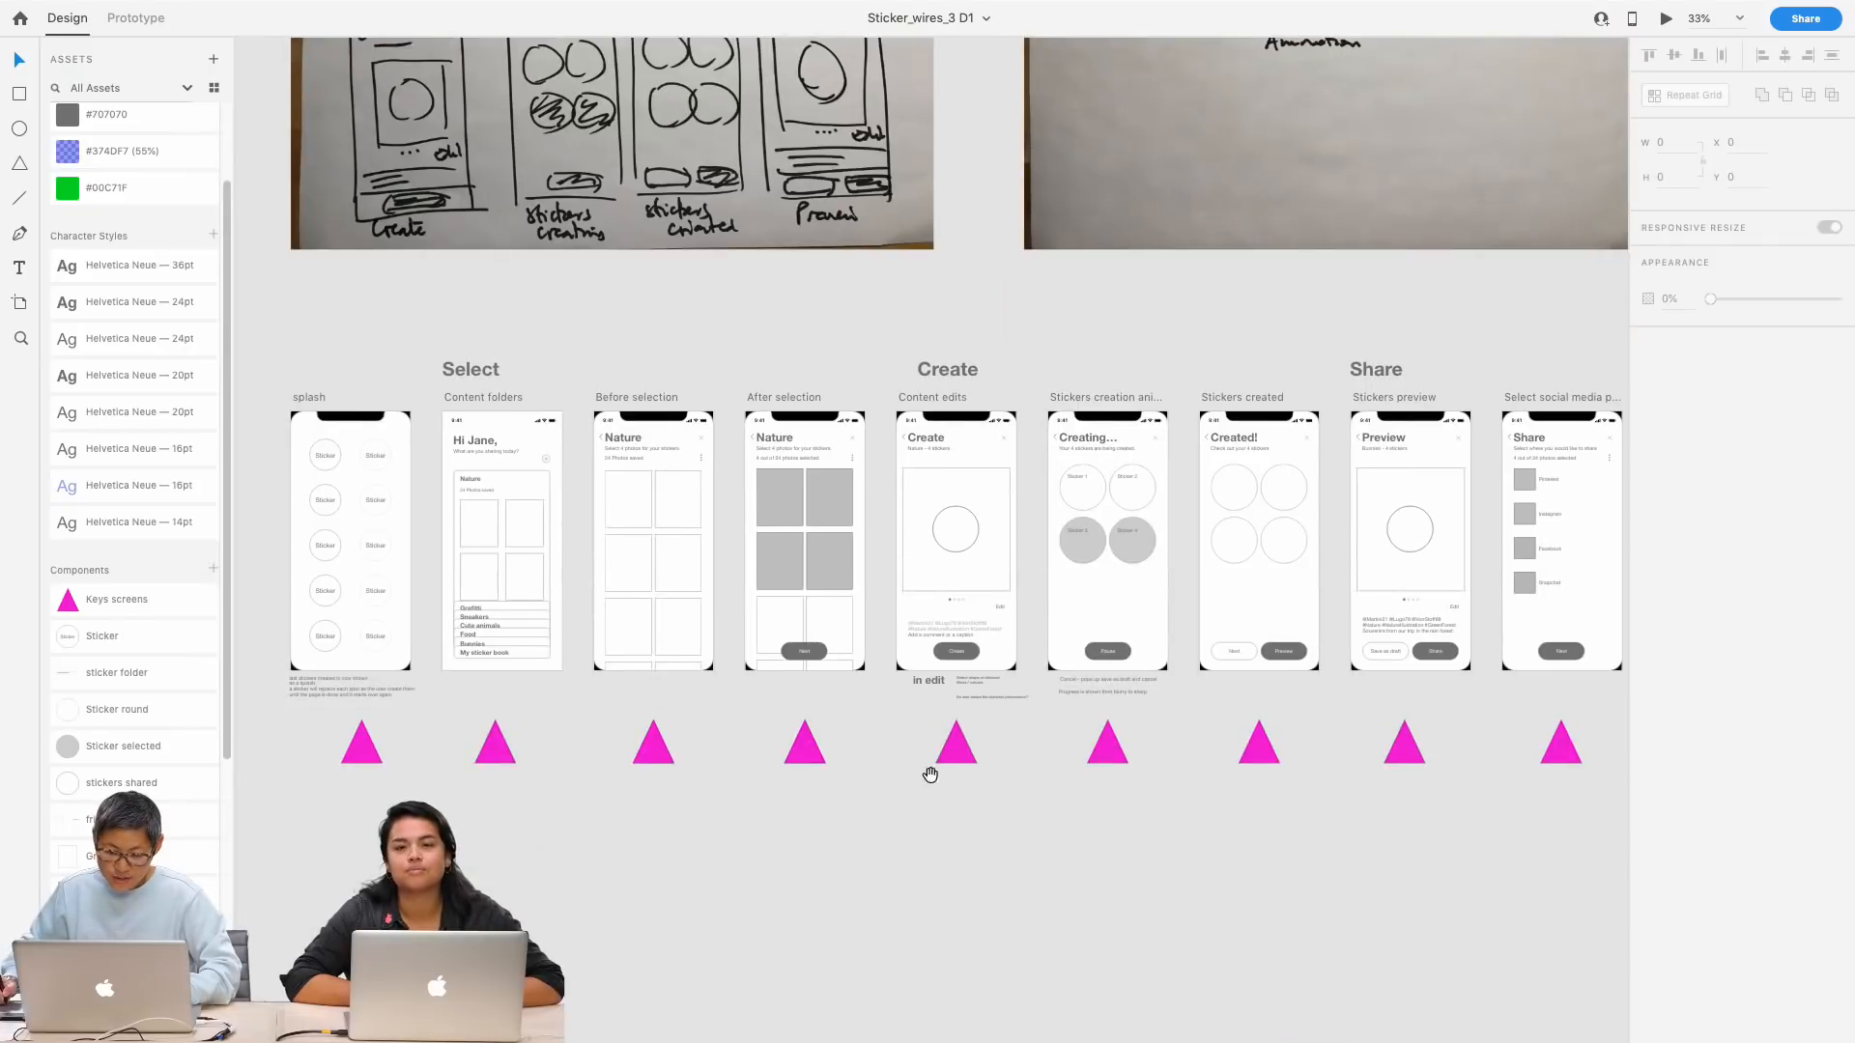
{"action": "key", "text": "super+plus"}
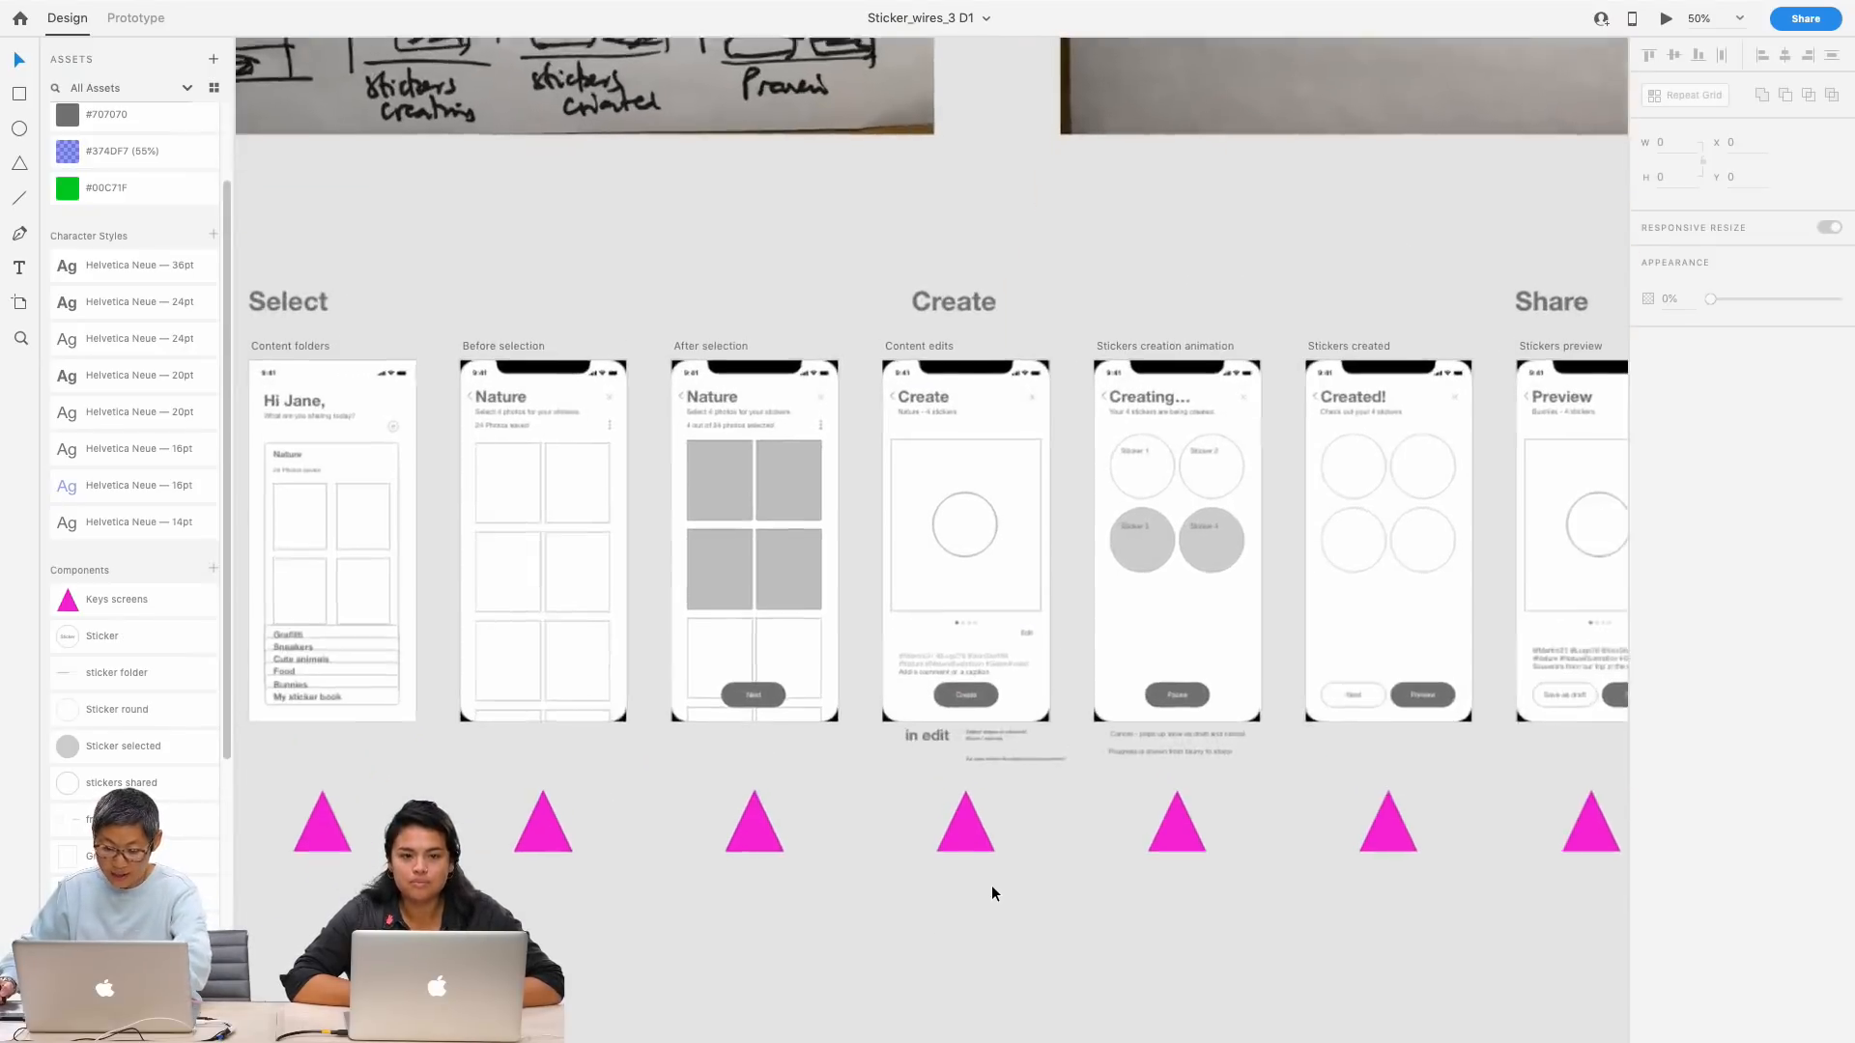
{"action": "scroll", "coordinate": [1044, 116], "scroll_direction": "down", "scroll_amount": 2}
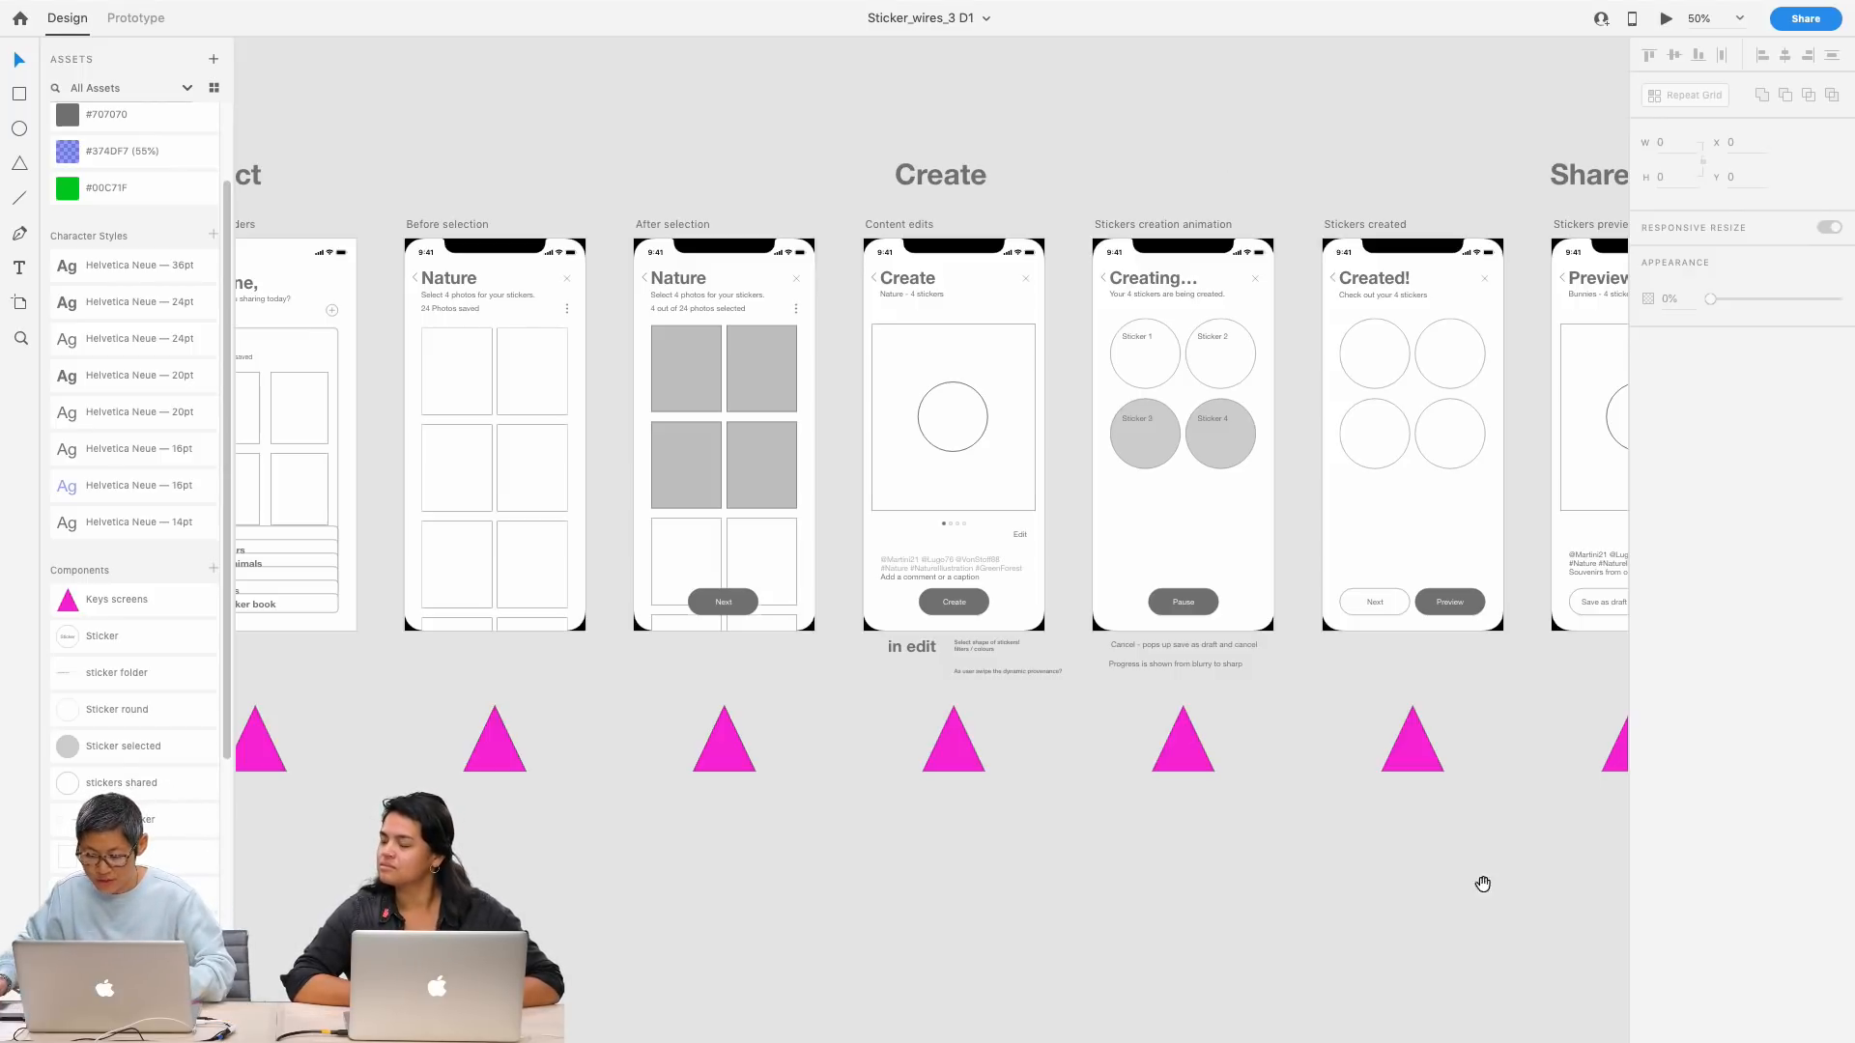
{"action": "left_click_drag", "start_coordinate": [1486, 895], "coordinate": [1084, 838]}
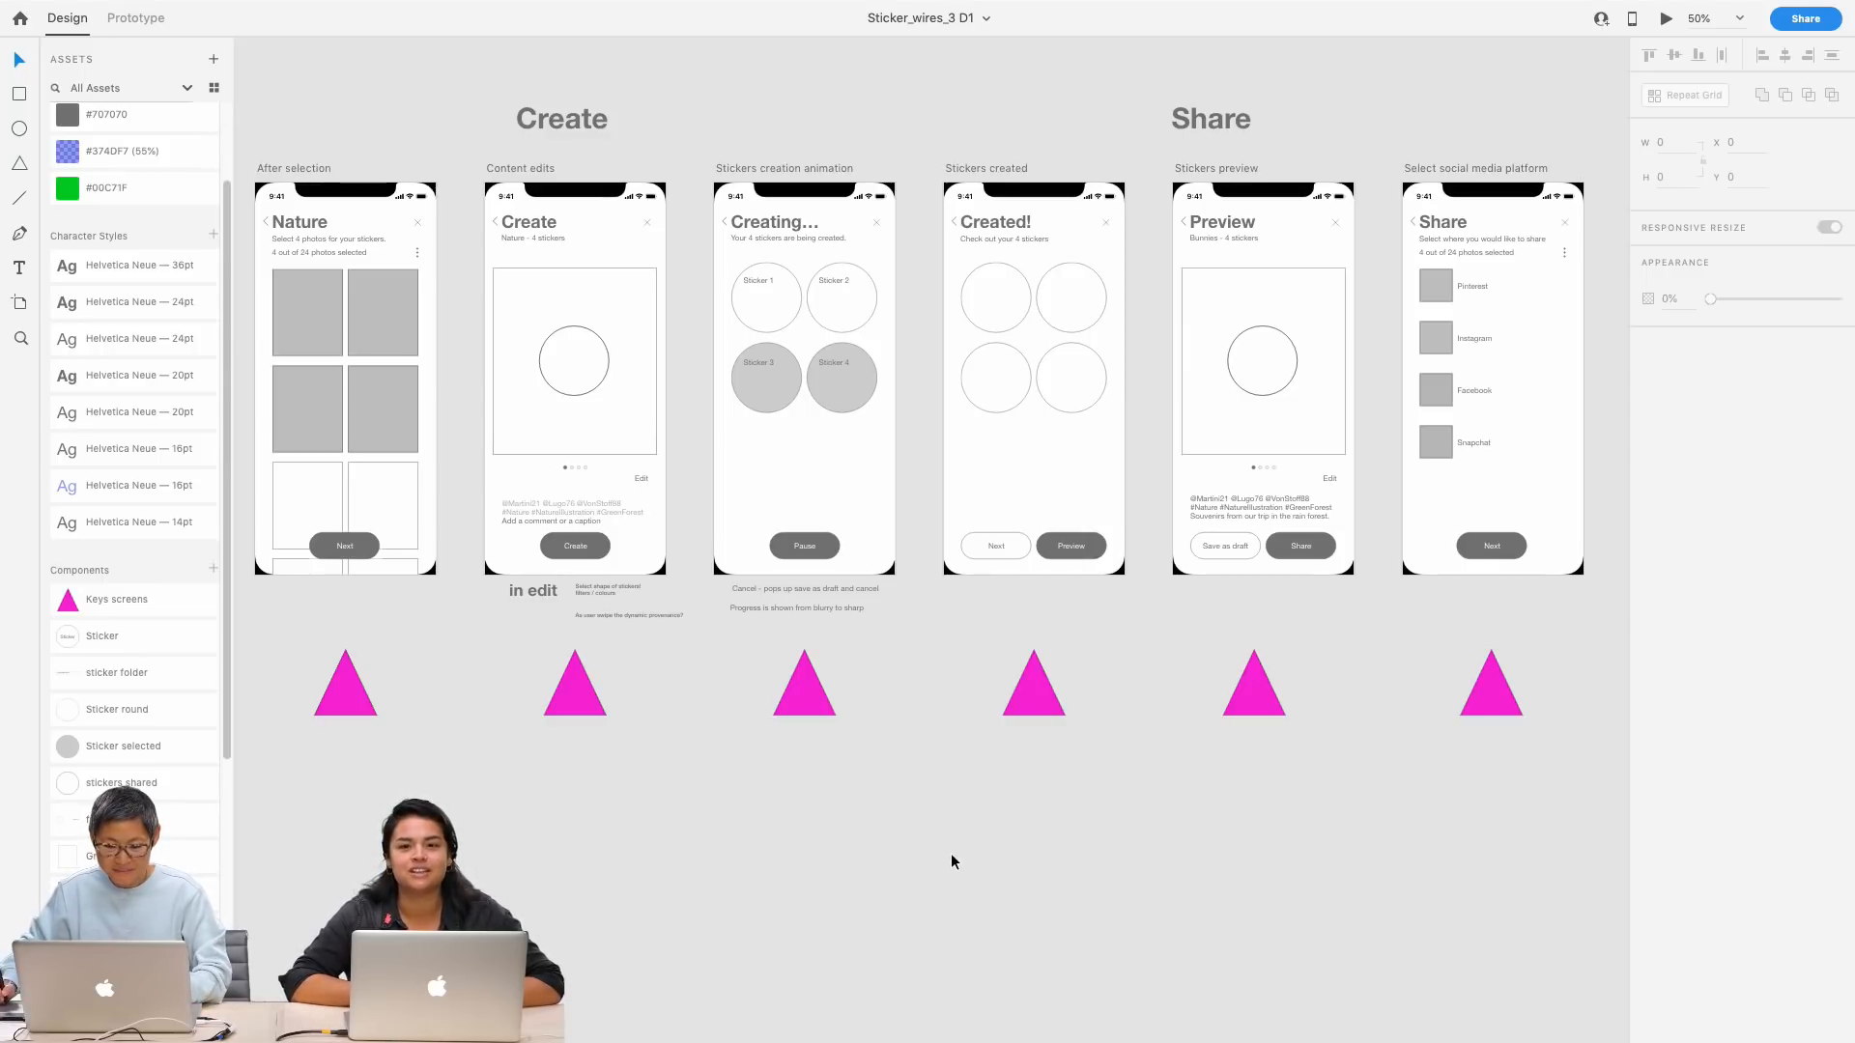
{"action": "left_click_drag", "start_coordinate": [691, 857], "coordinate": [1090, 833]}
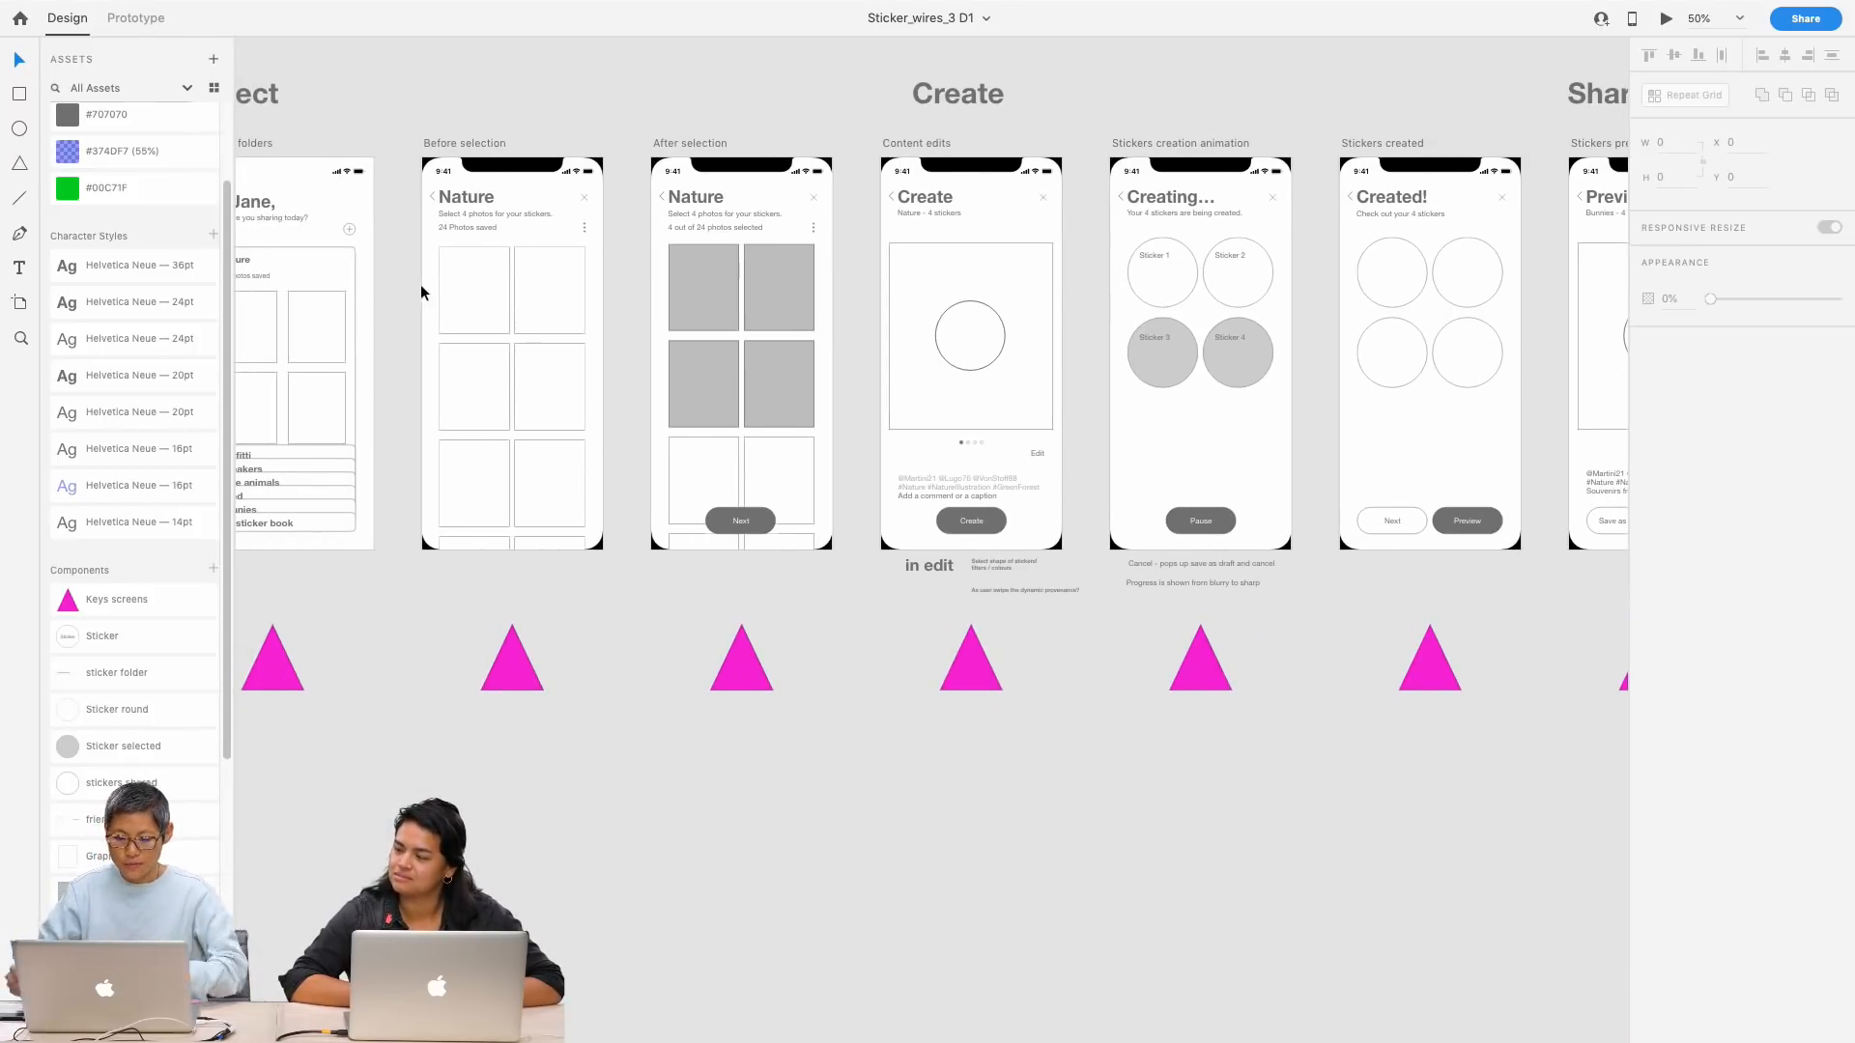
{"action": "left_click_drag", "start_coordinate": [604, 828], "coordinate": [911, 863]}
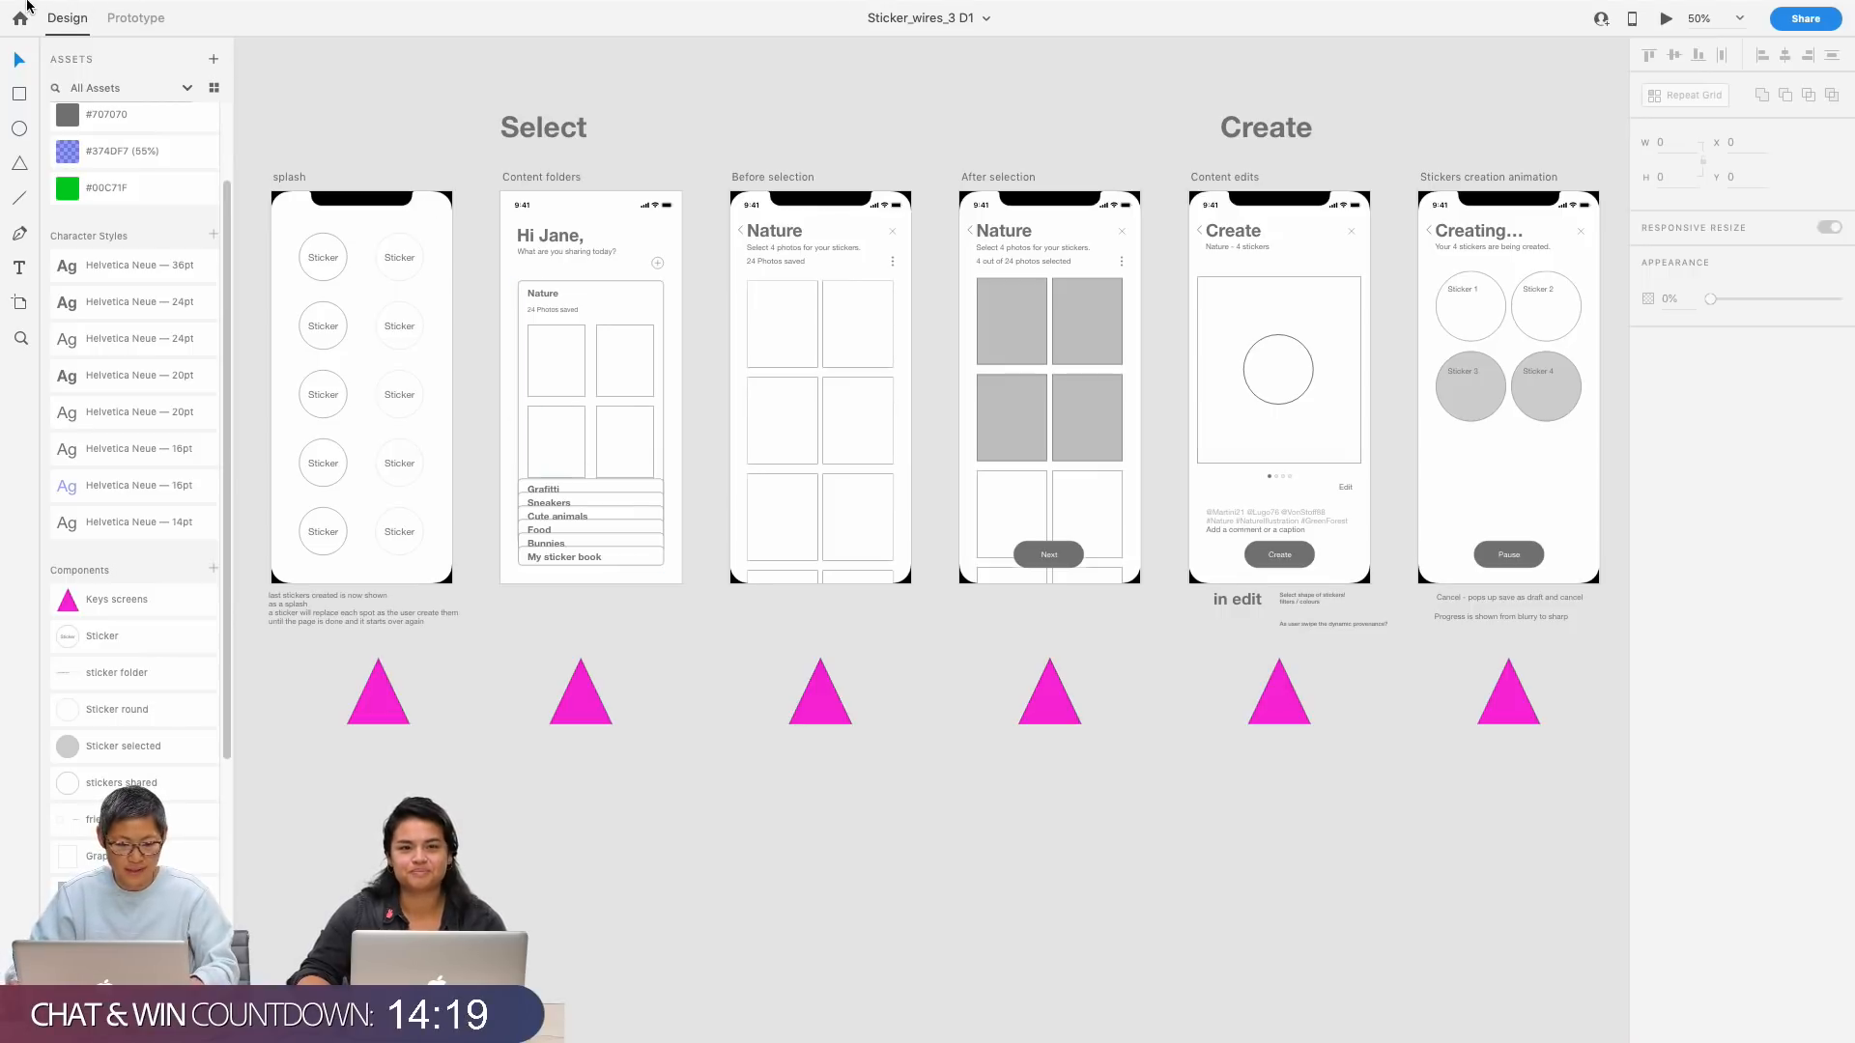
Step: Take the wireframe document out of full screen, minimize it, and show the Design system D2 document in full screen
{"action": "mouse_move", "coordinate": [27, 8]}
{"action": "left_click", "coordinate": [58, 38]}
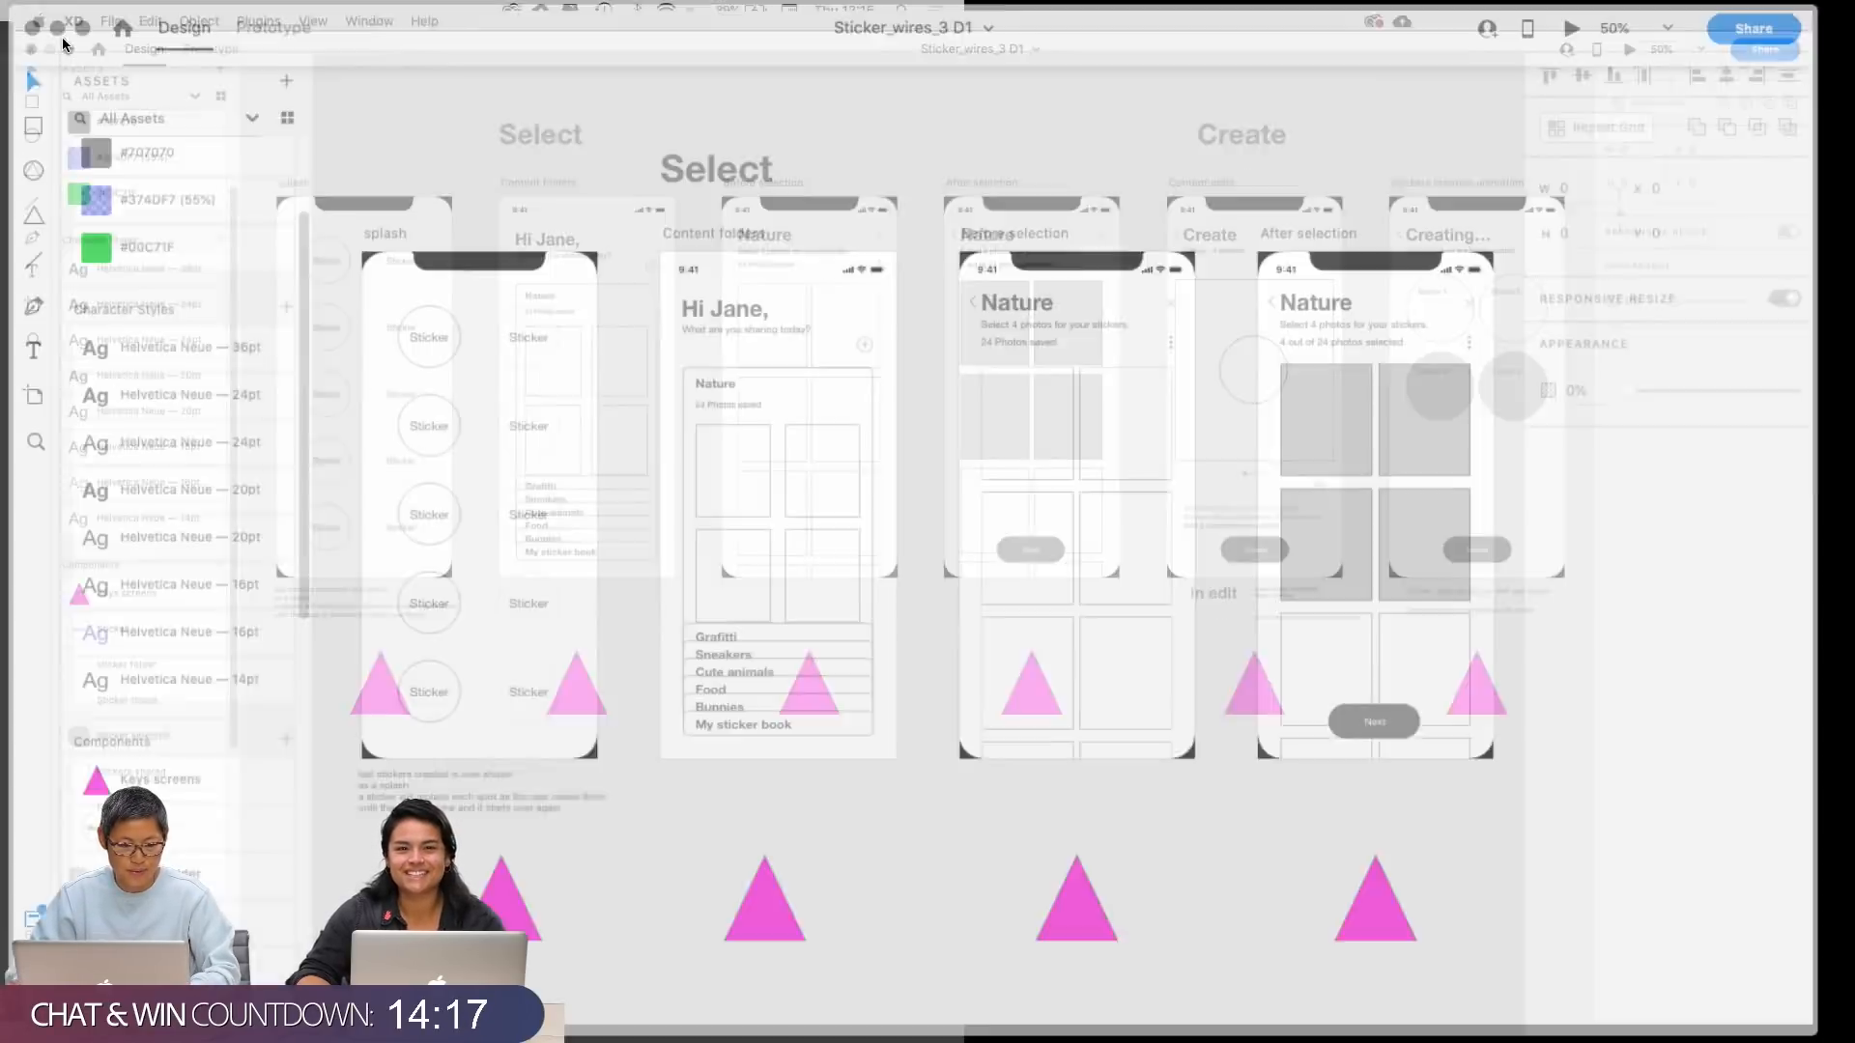
{"action": "left_click", "coordinate": [150, 107]}
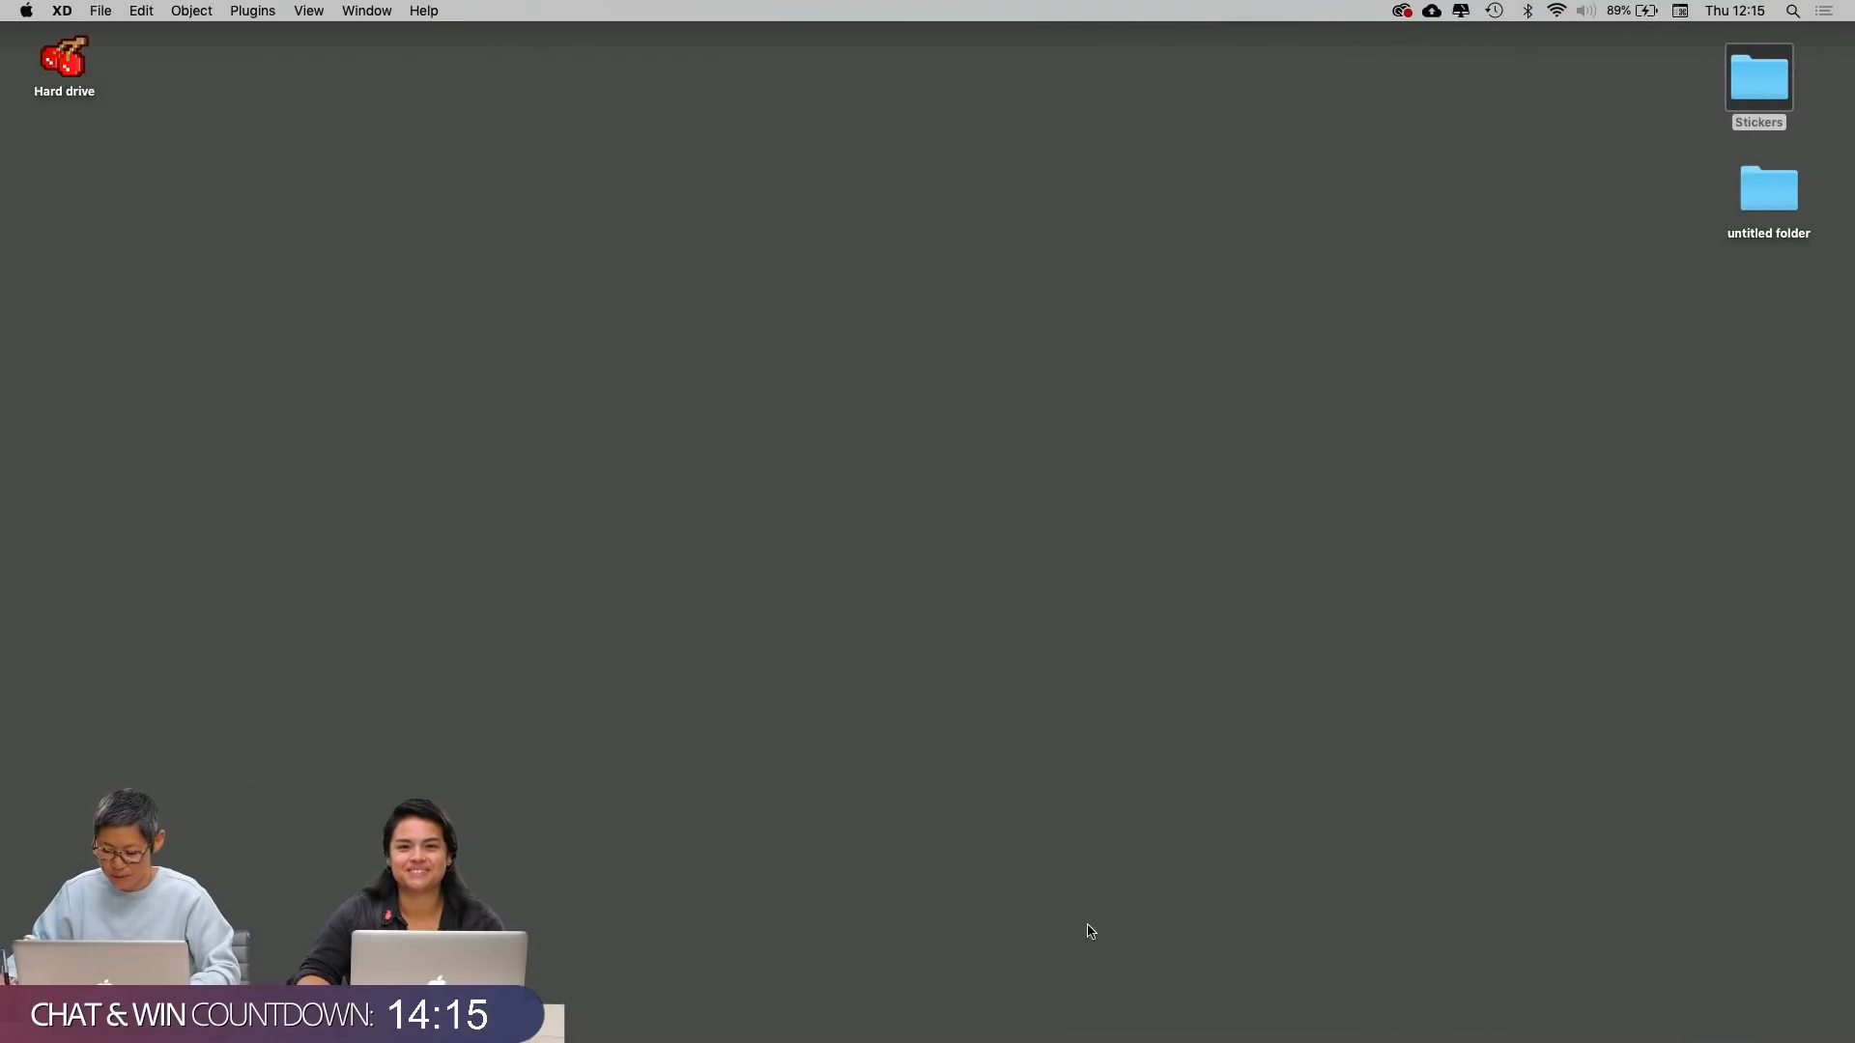
{"action": "left_click", "coordinate": [373, 13]}
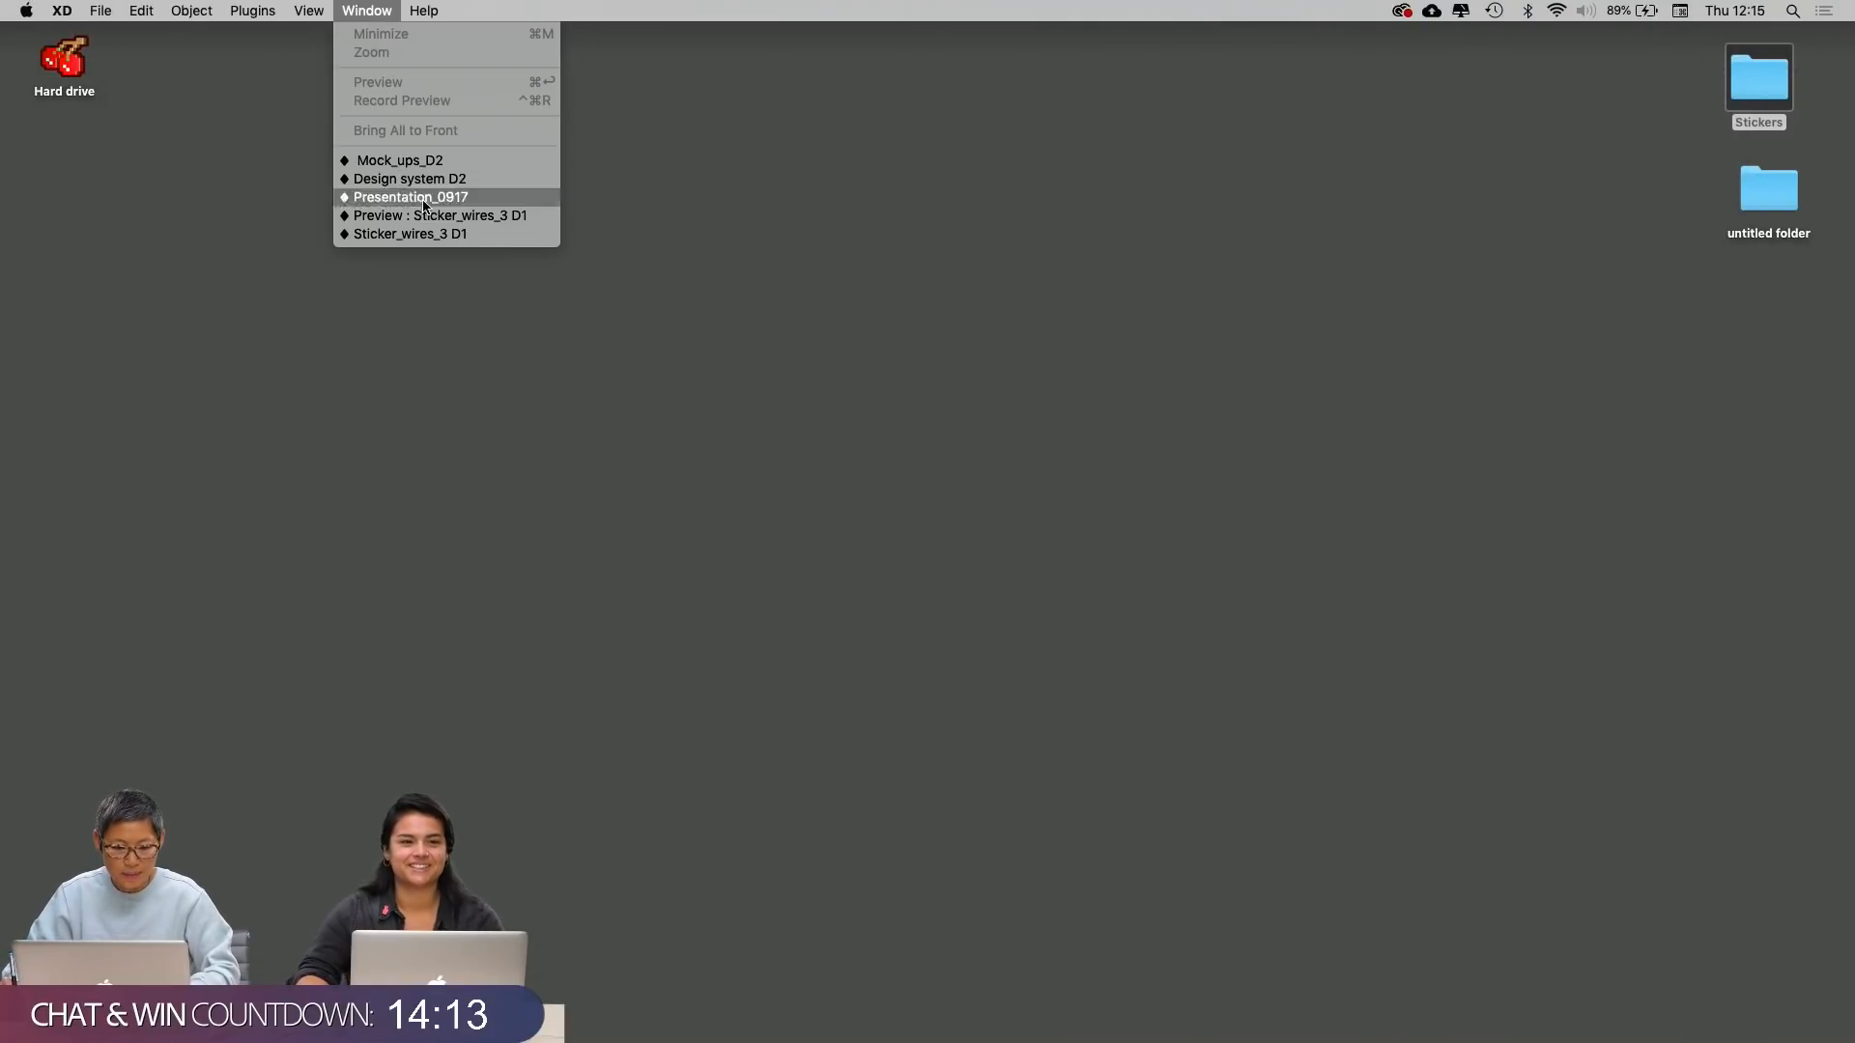
{"action": "left_click", "coordinate": [470, 180]}
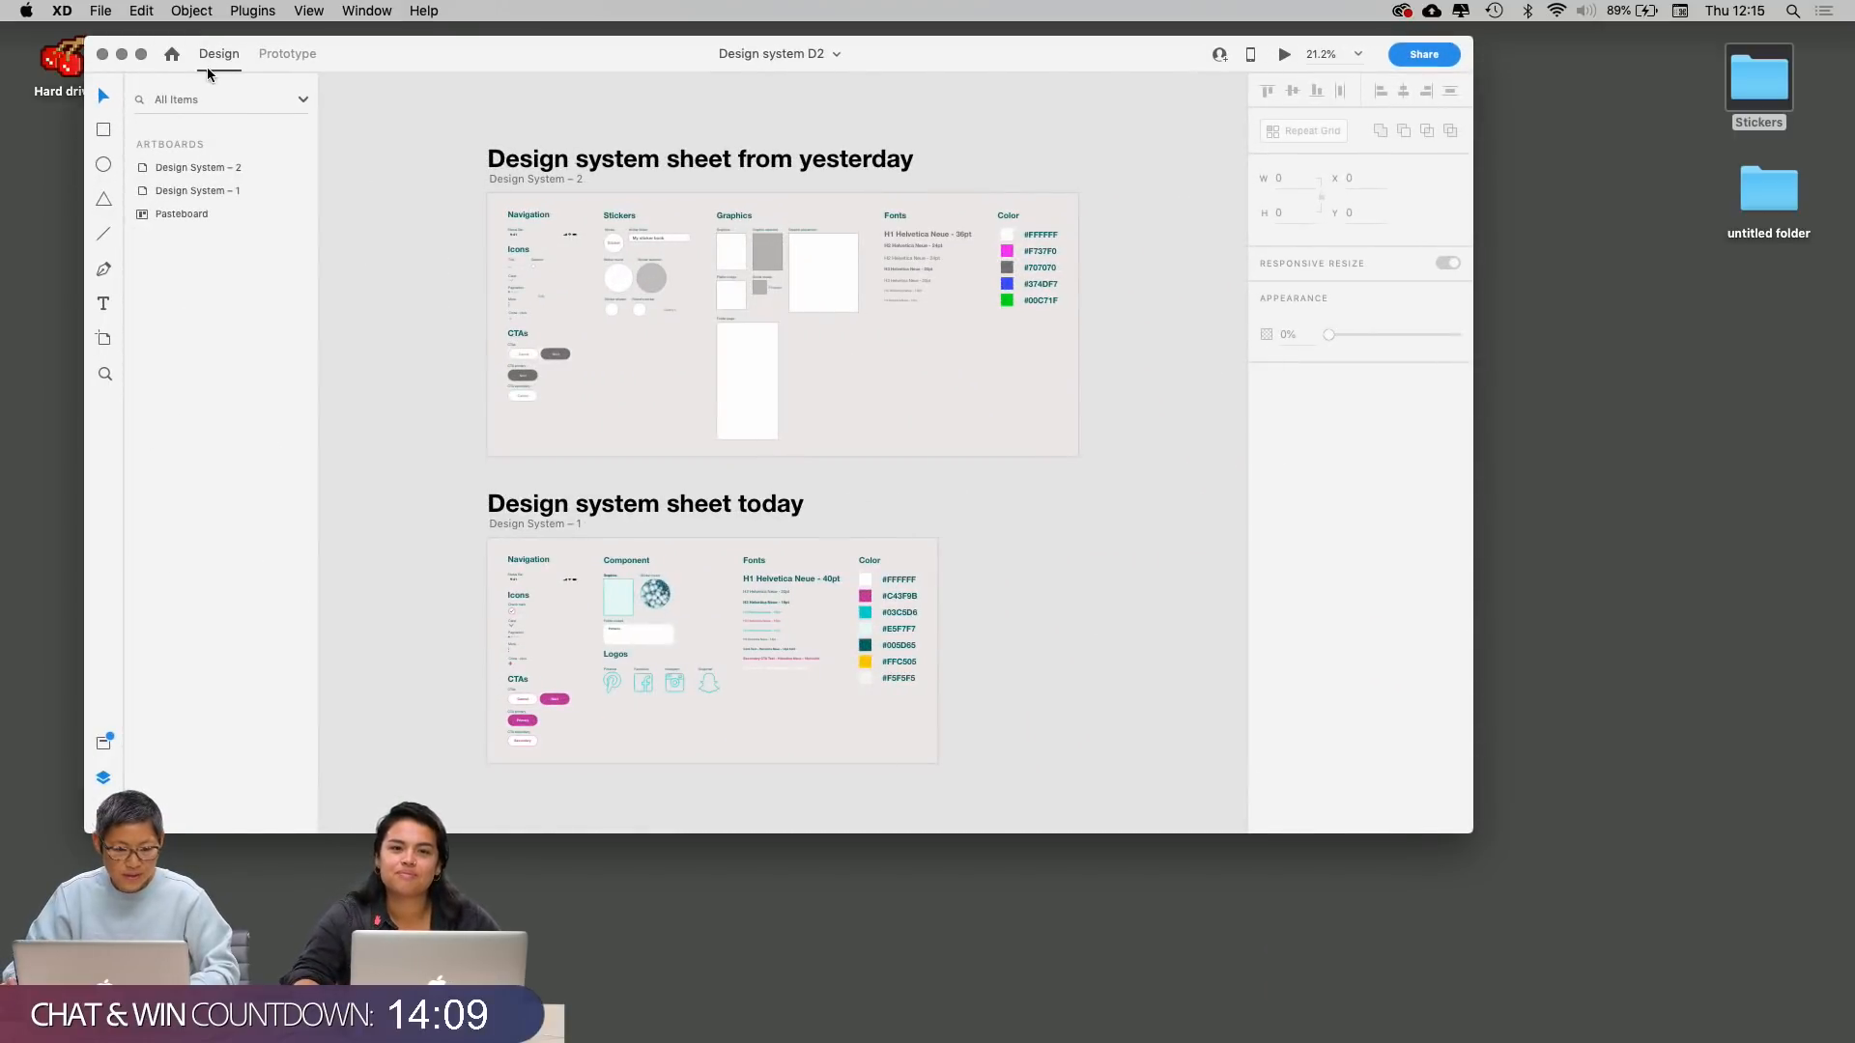
{"action": "left_click", "coordinate": [143, 55]}
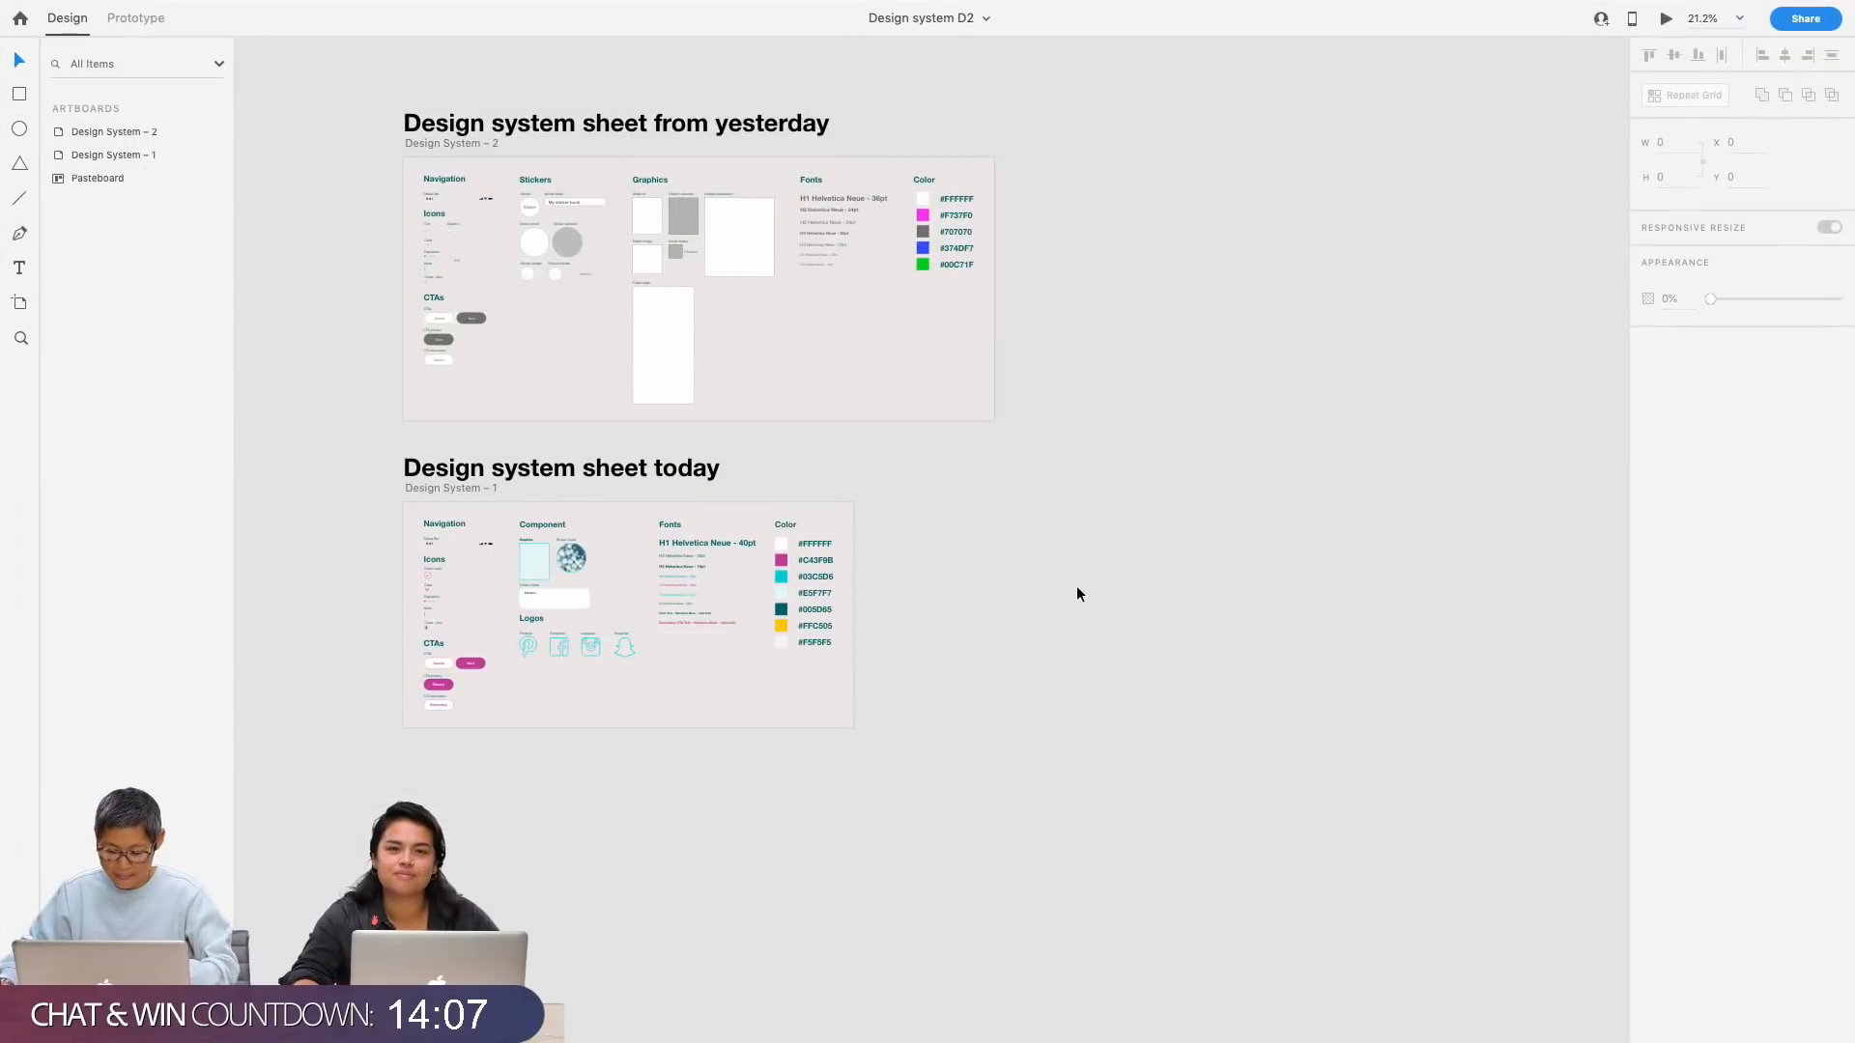
Step: Examine the design system sheets from yesterday and today, enlarging yesterday's sheet to read its sections
{"action": "key", "text": "super+equal"}
{"action": "left_click_drag", "start_coordinate": [1020, 396], "coordinate": [1321, 700]}
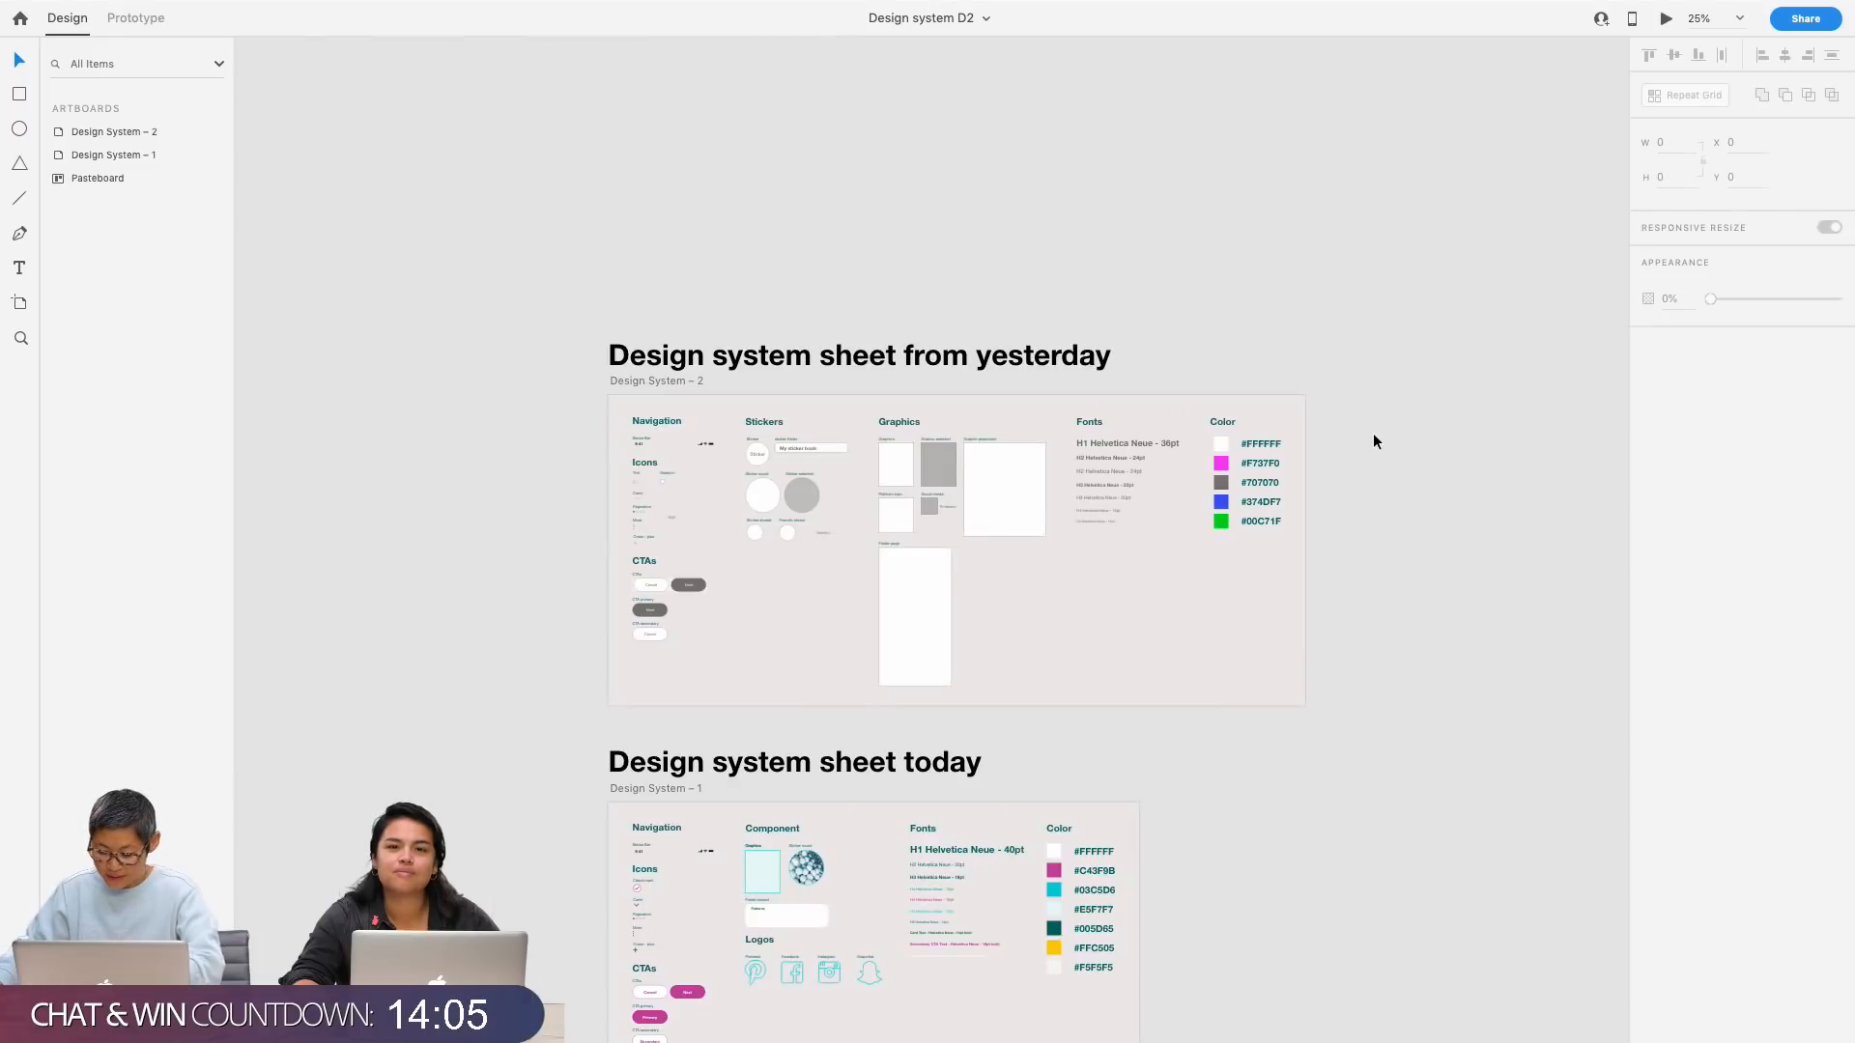
{"action": "key", "text": "super+equal"}
{"action": "left_click_drag", "start_coordinate": [1299, 335], "coordinate": [1150, 174]}
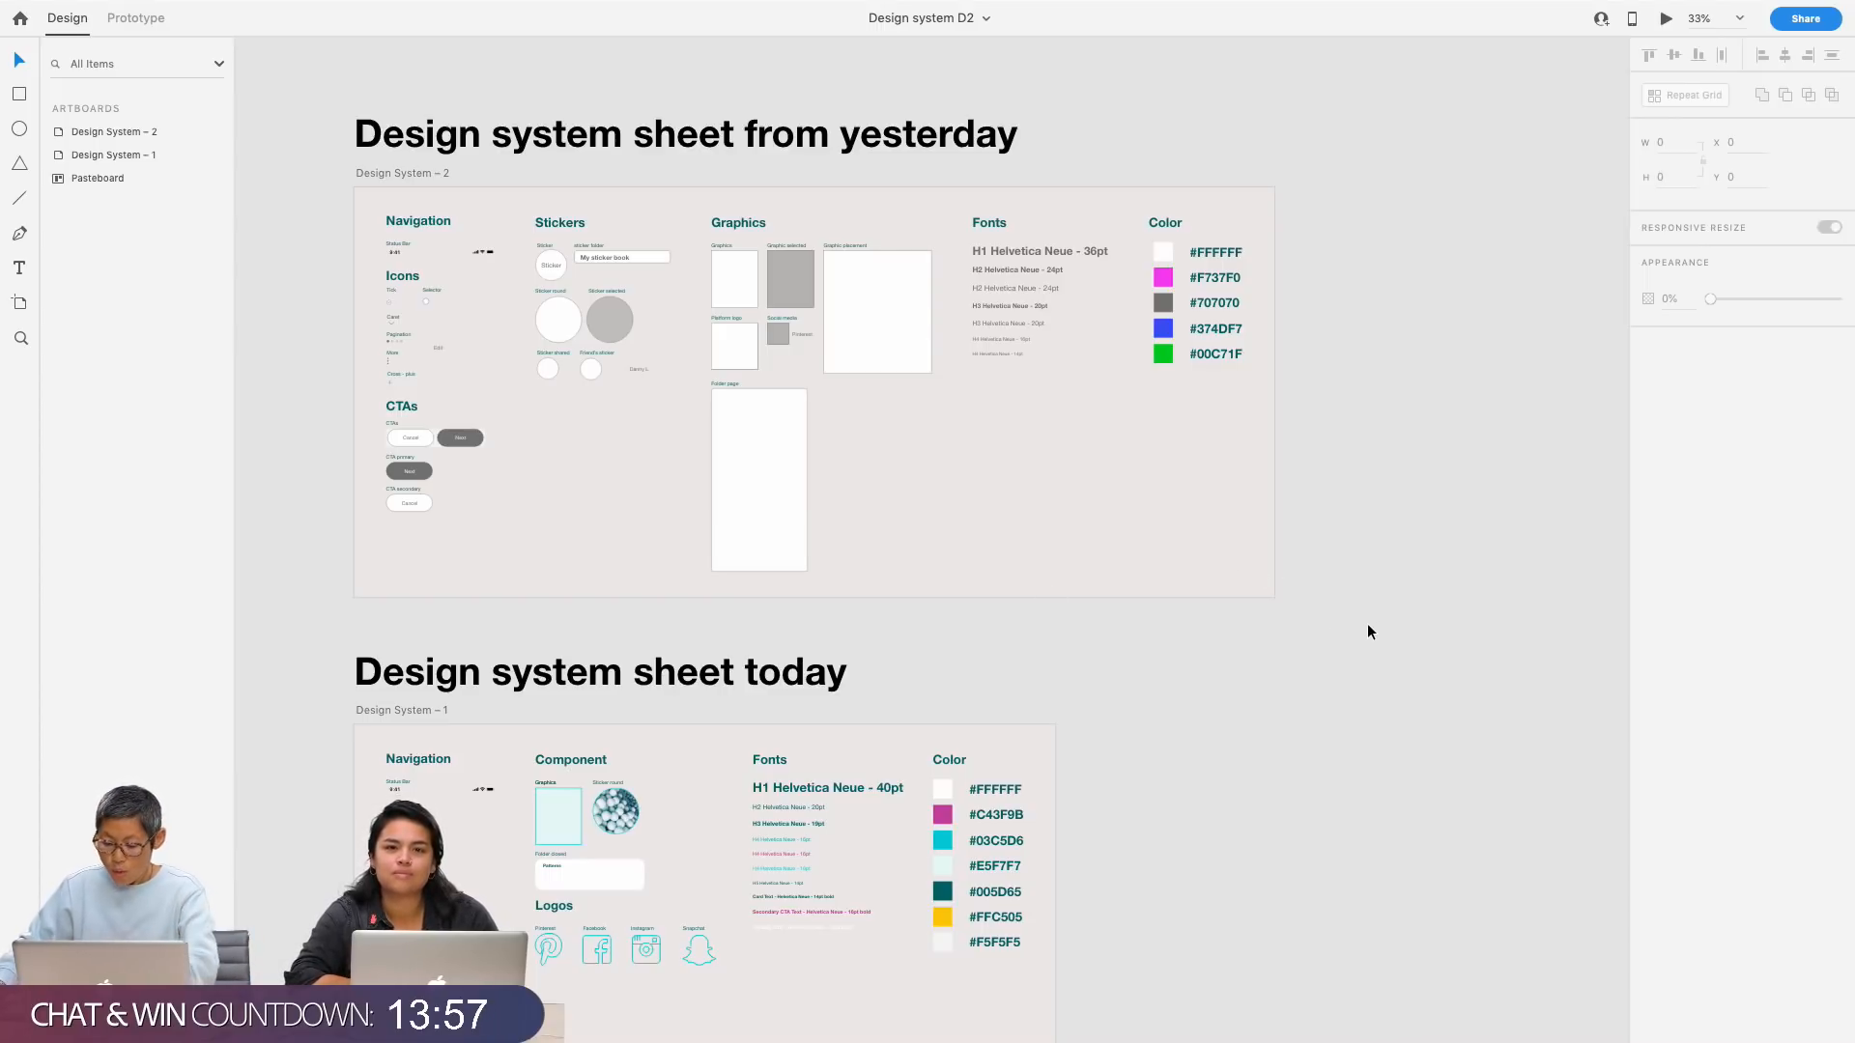
{"action": "left_click_drag", "start_coordinate": [1363, 738], "coordinate": [1400, 704]}
{"action": "key", "text": "super+plus"}
{"action": "scroll", "coordinate": [1321, 703], "scroll_direction": "up", "scroll_amount": 5}
{"action": "scroll", "coordinate": [1321, 703], "scroll_direction": "left", "scroll_amount": 4}
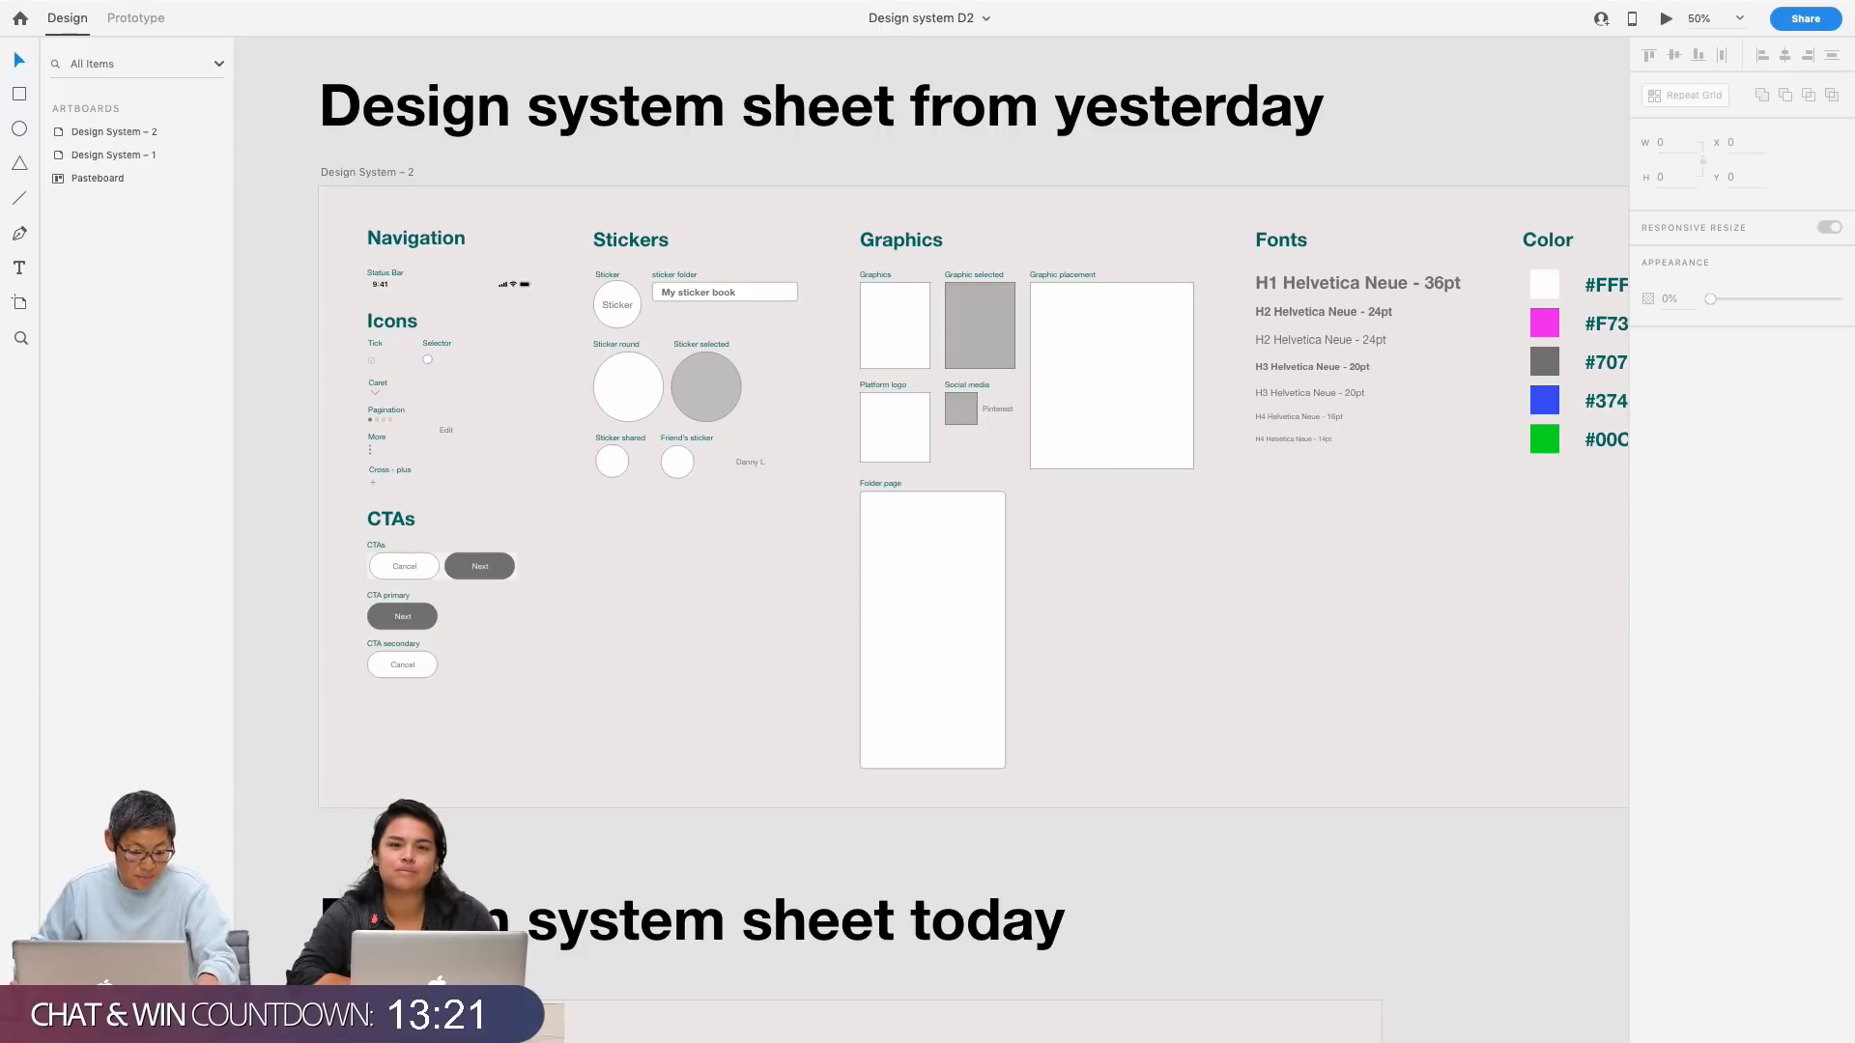
Step: Display the document's assets and examine the Navigation, Icons, CTAs, Stickers and Graphics sections of yesterday's design system sheet
{"action": "left_click", "coordinate": [19, 950]}
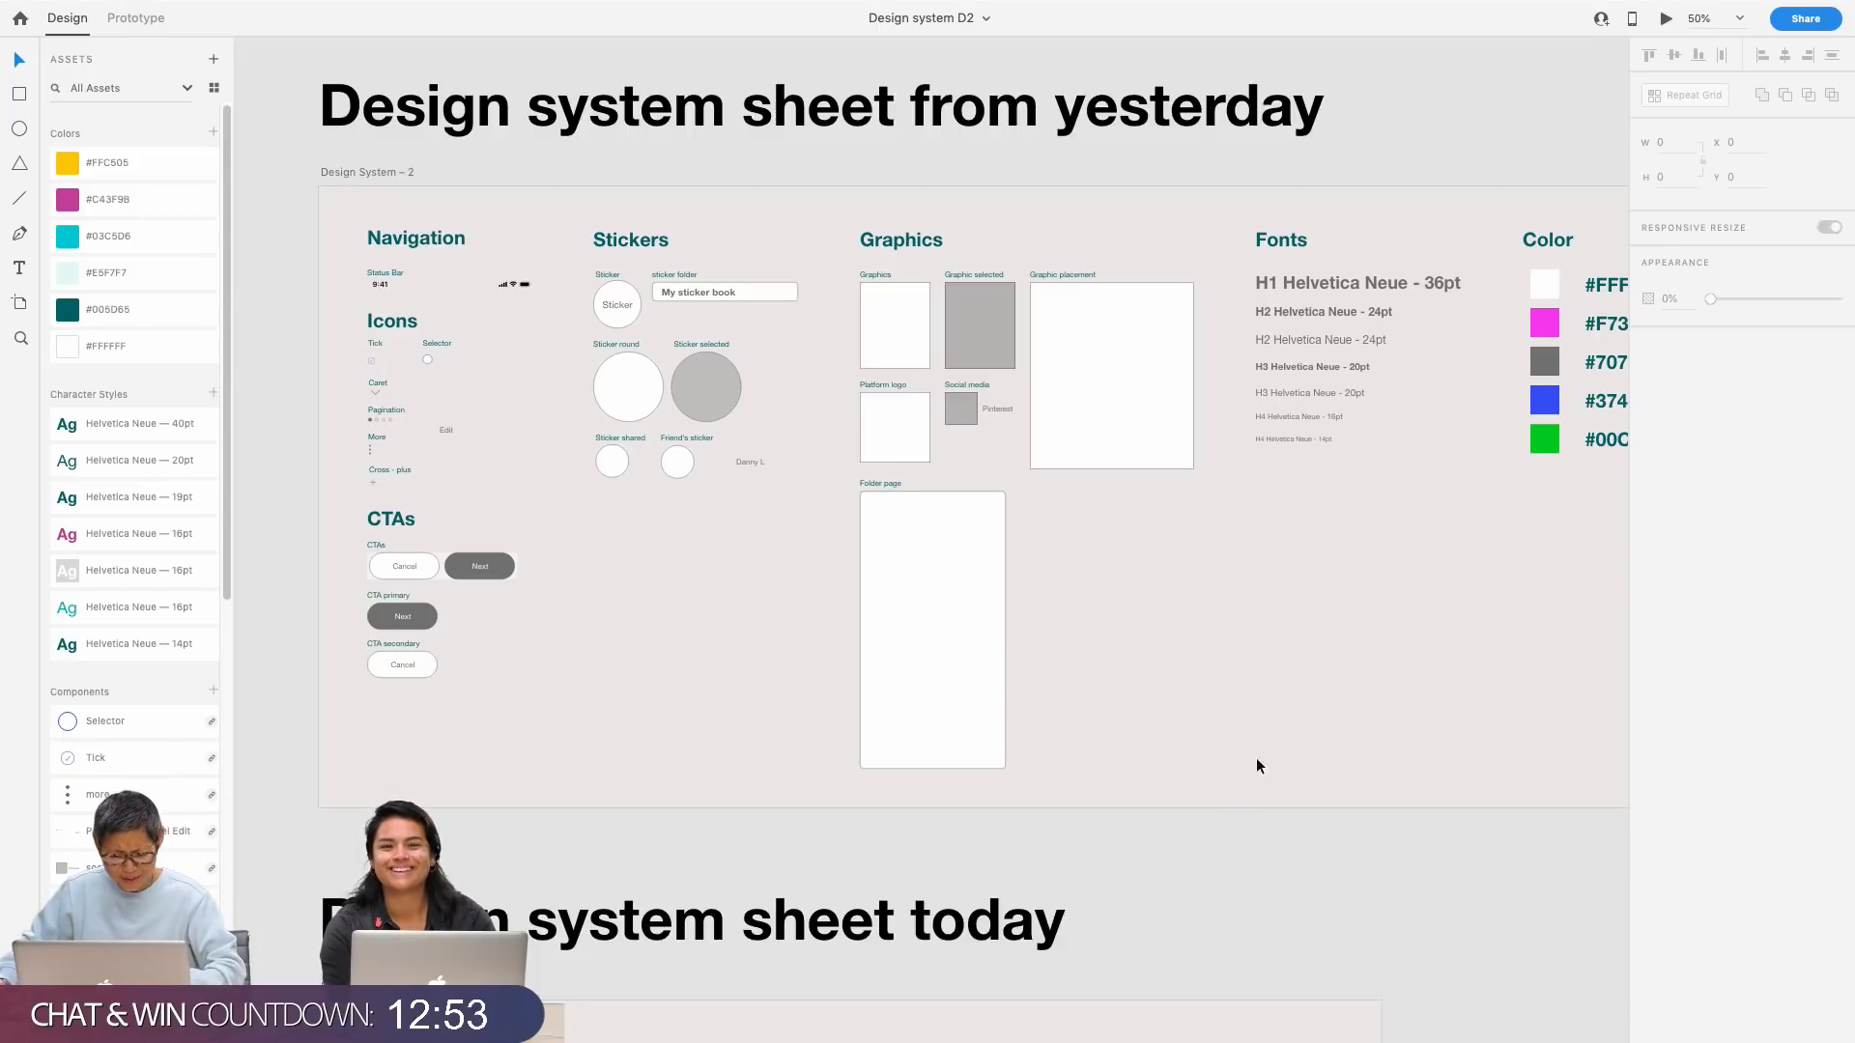
{"action": "scroll", "coordinate": [1256, 756], "scroll_direction": "down", "scroll_amount": 2}
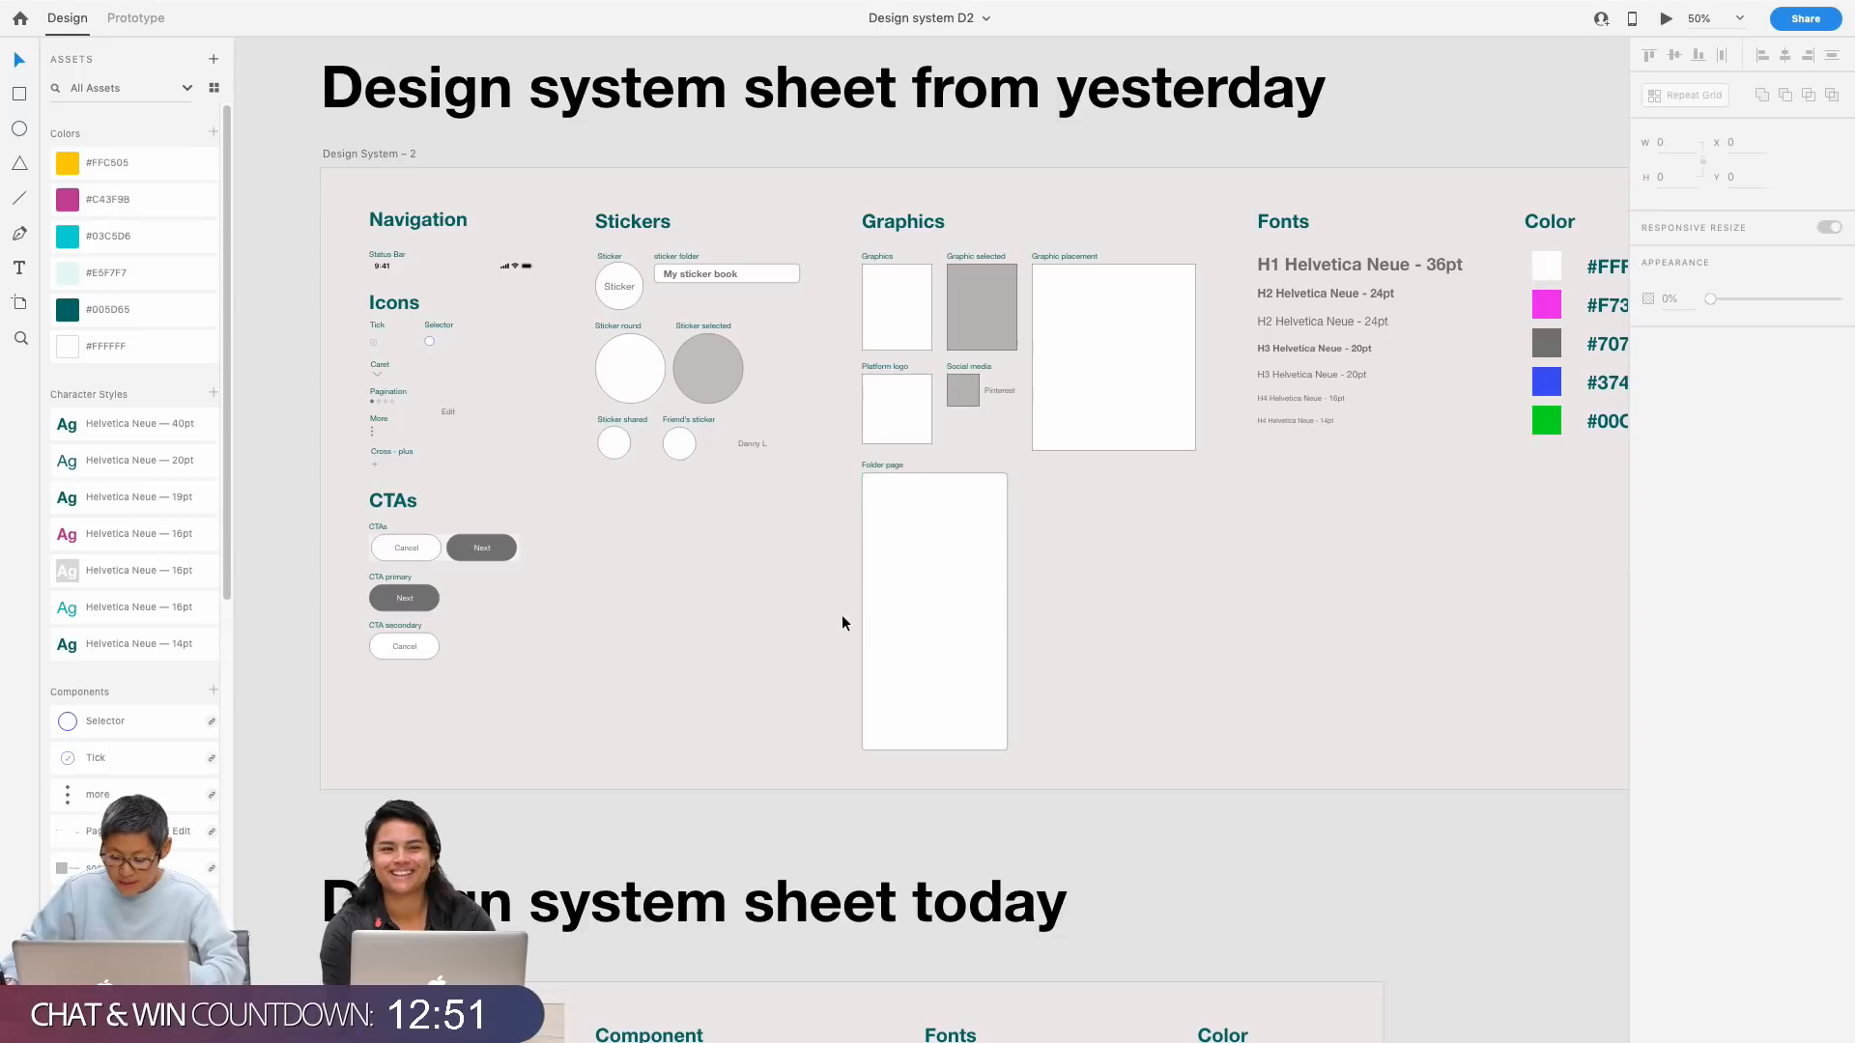
{"action": "key", "text": "super+plus"}
{"action": "left_click_drag", "start_coordinate": [548, 623], "coordinate": [942, 807]}
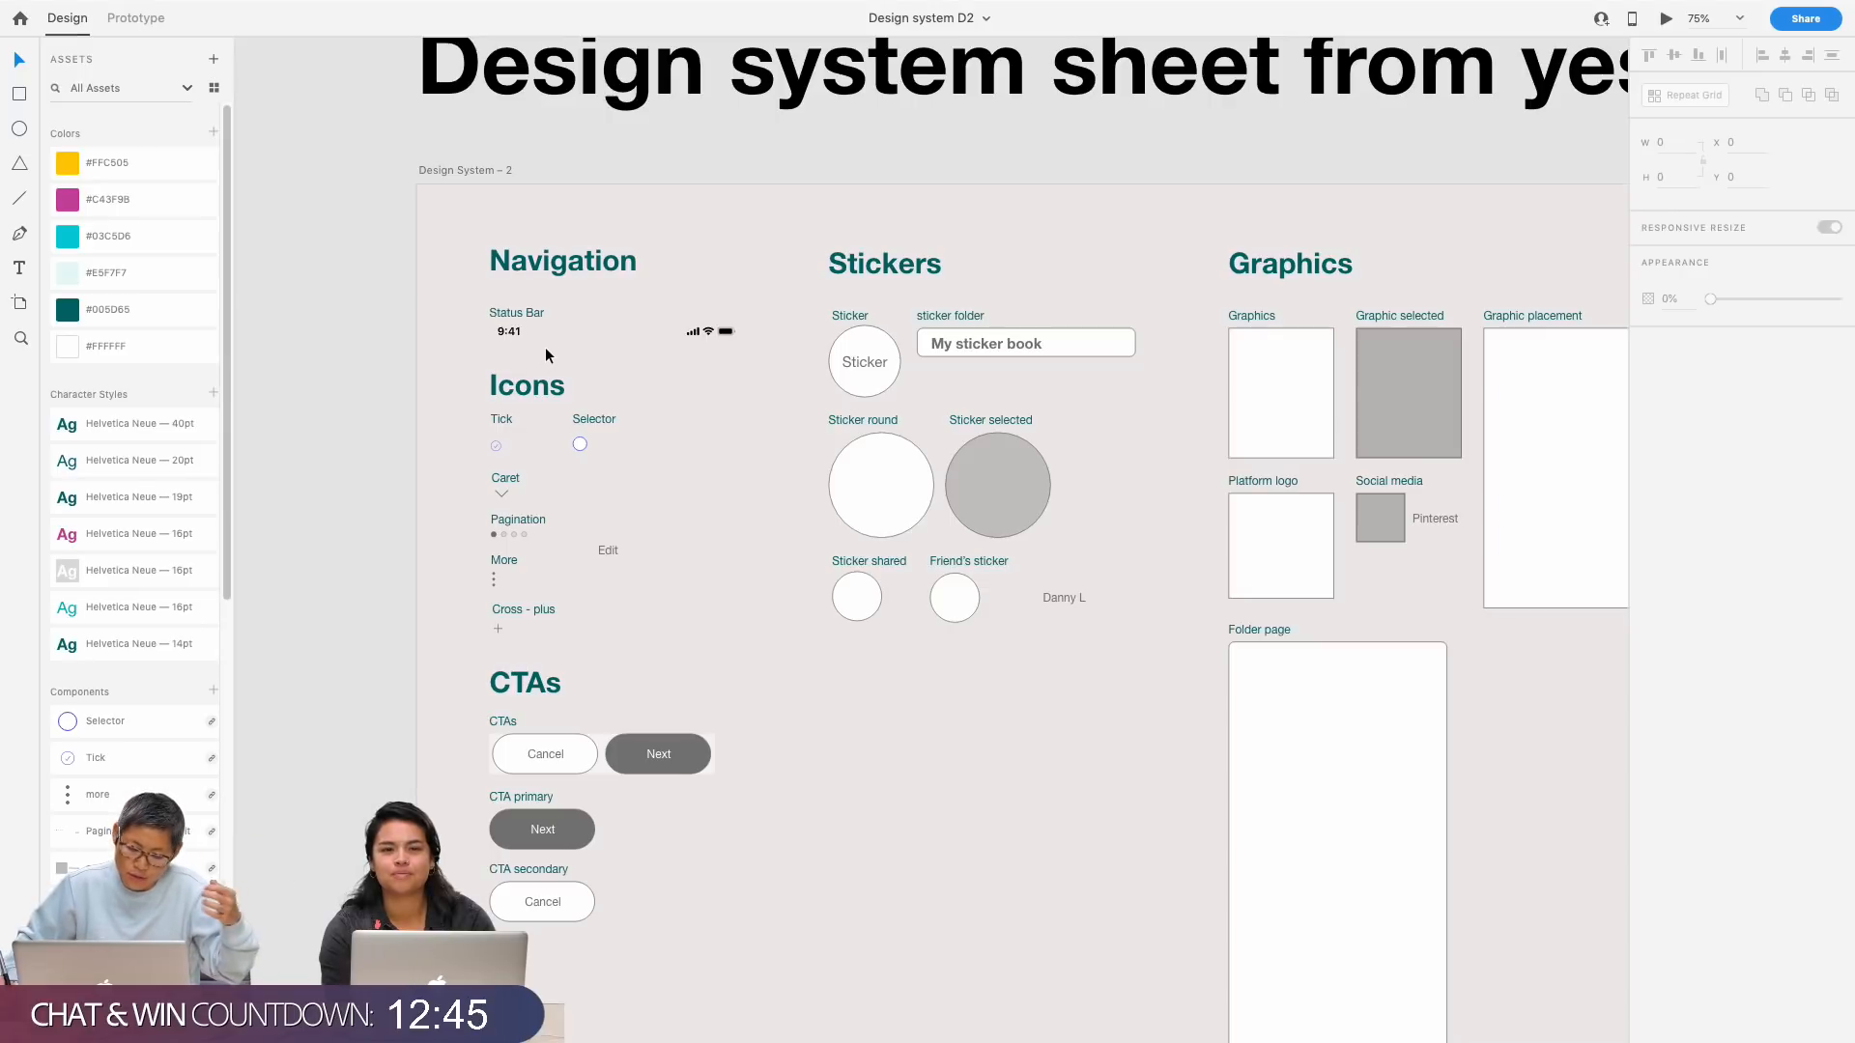
{"action": "key", "text": "super+plus"}
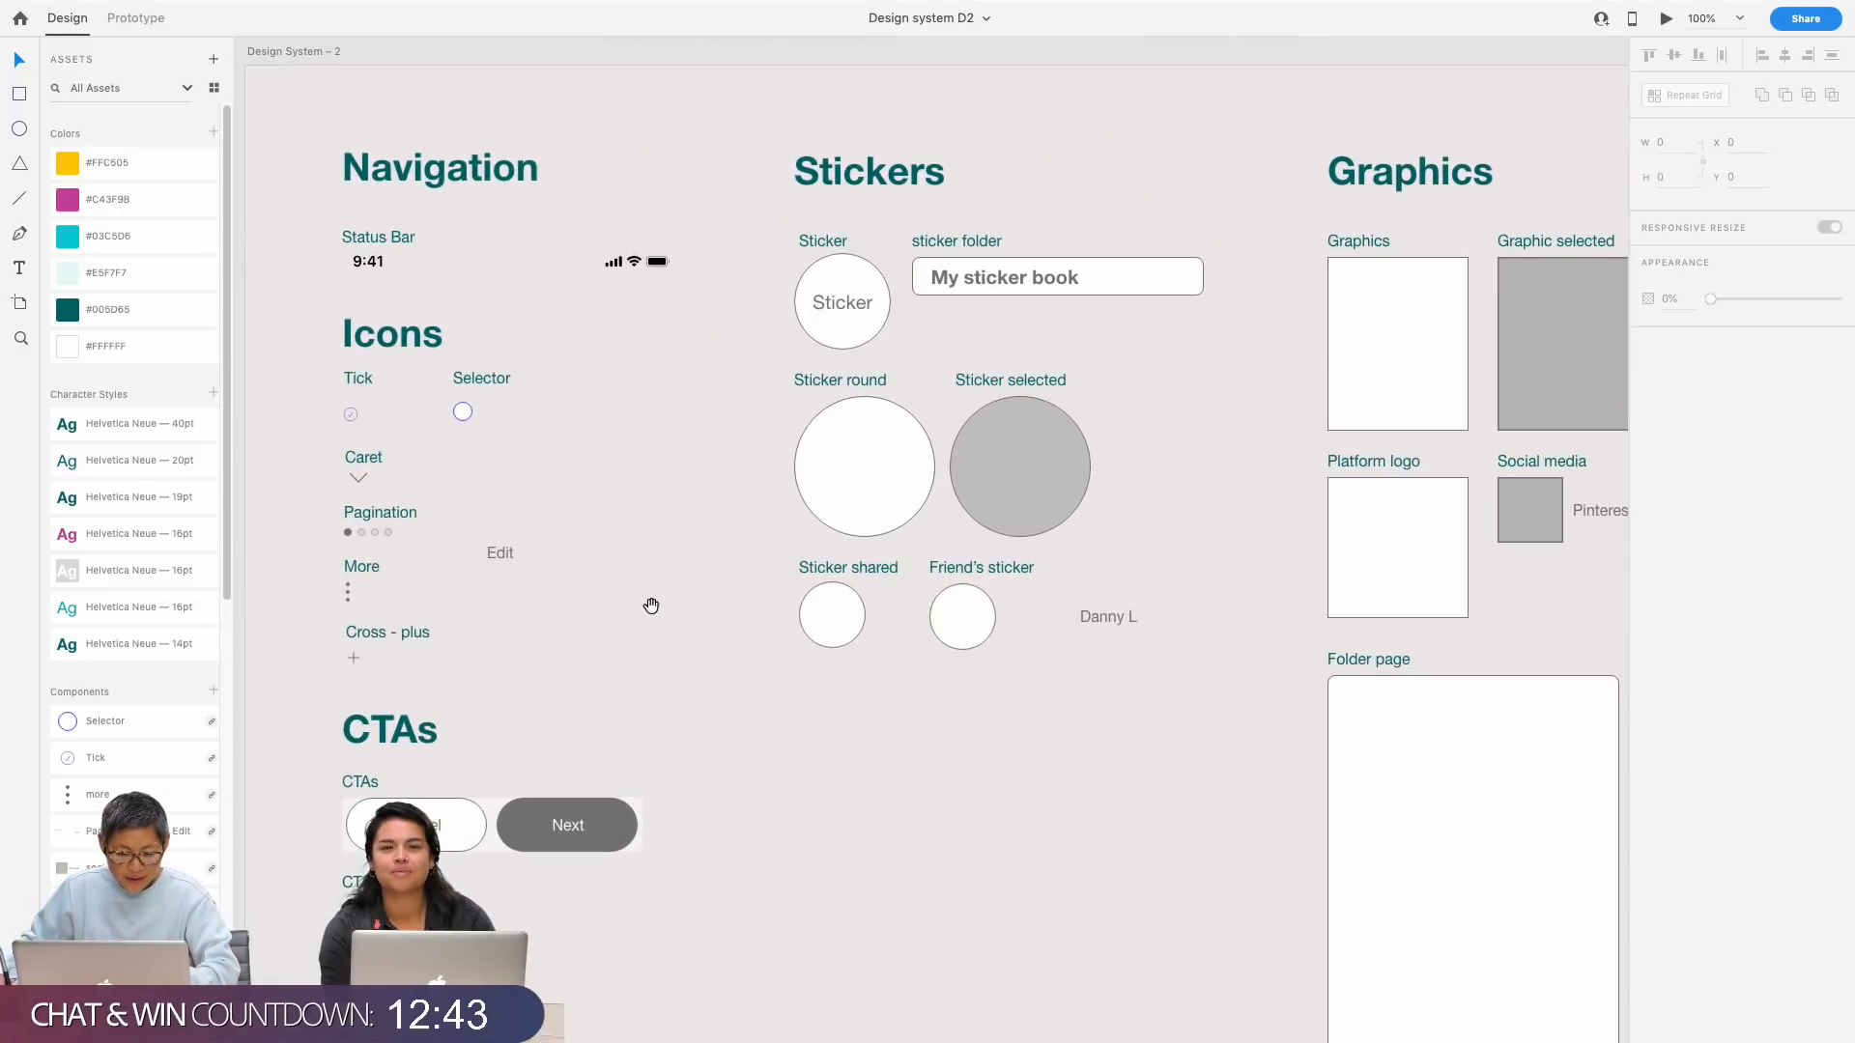
{"action": "left_click_drag", "start_coordinate": [650, 604], "coordinate": [799, 516]}
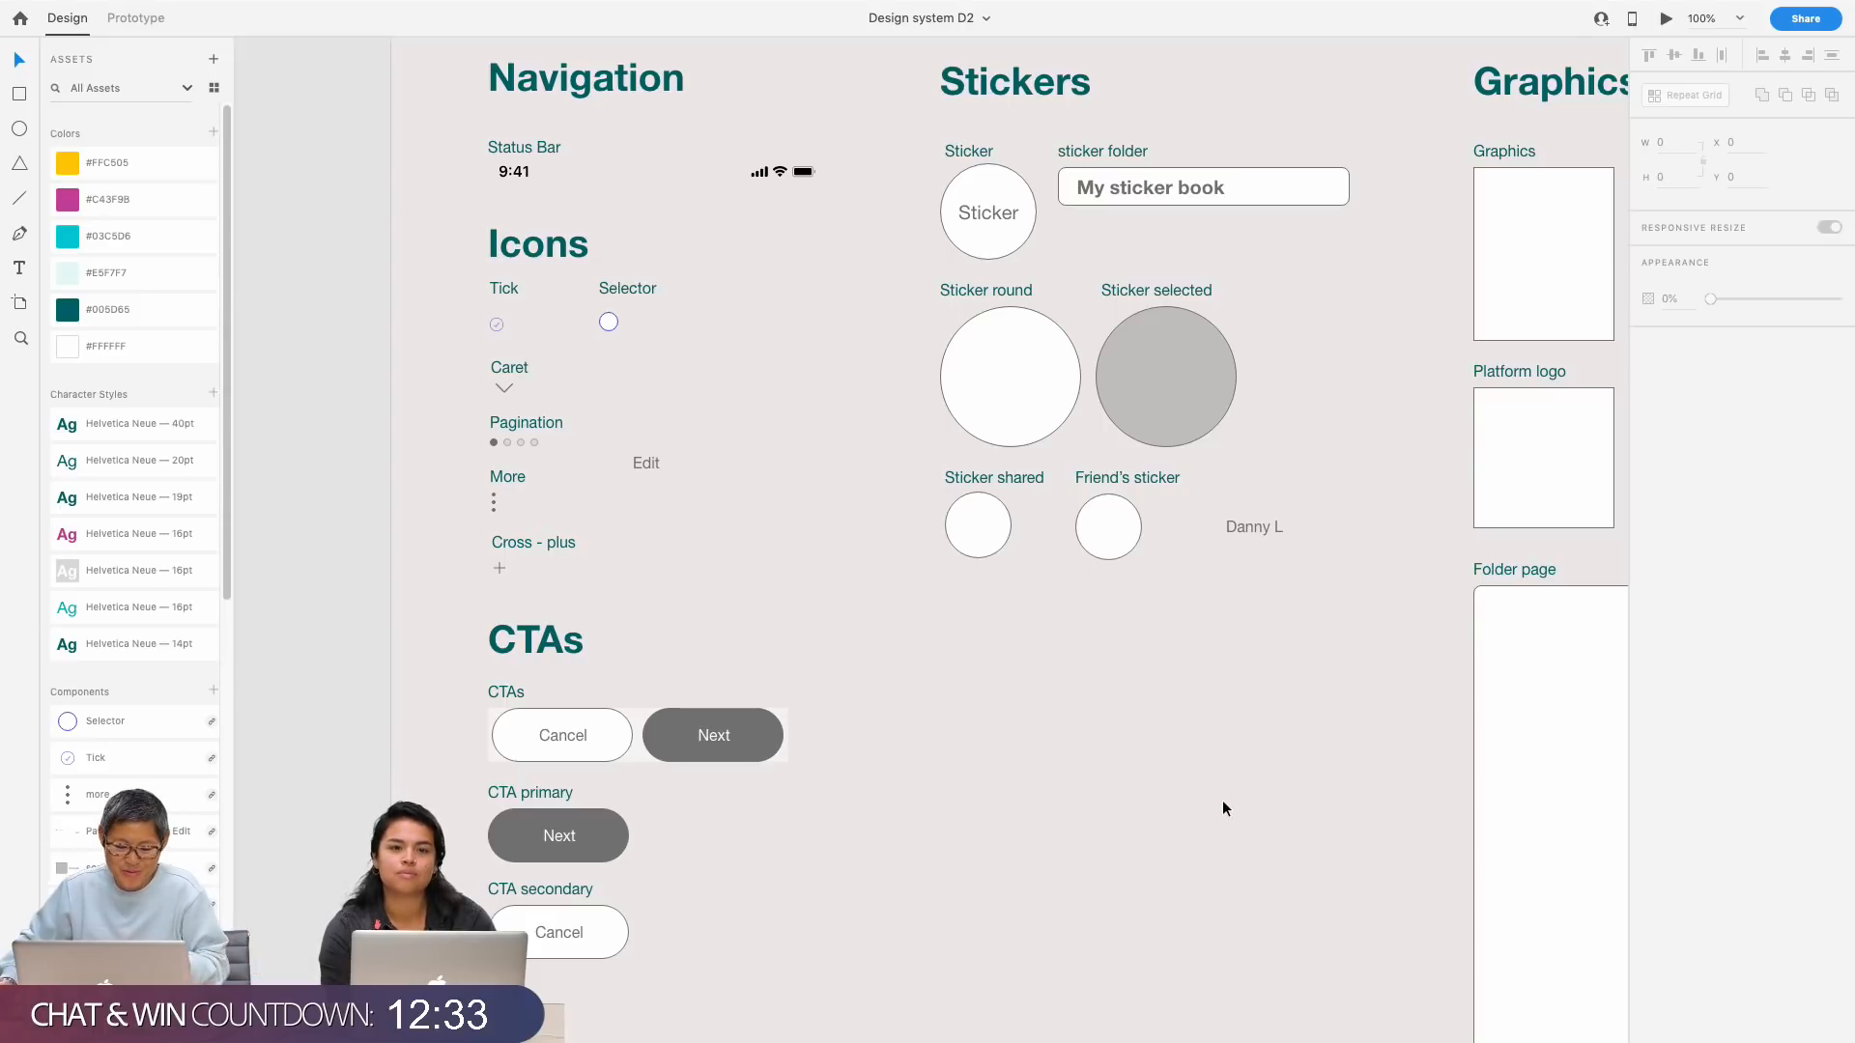
{"action": "left_click_drag", "start_coordinate": [1192, 811], "coordinate": [805, 866]}
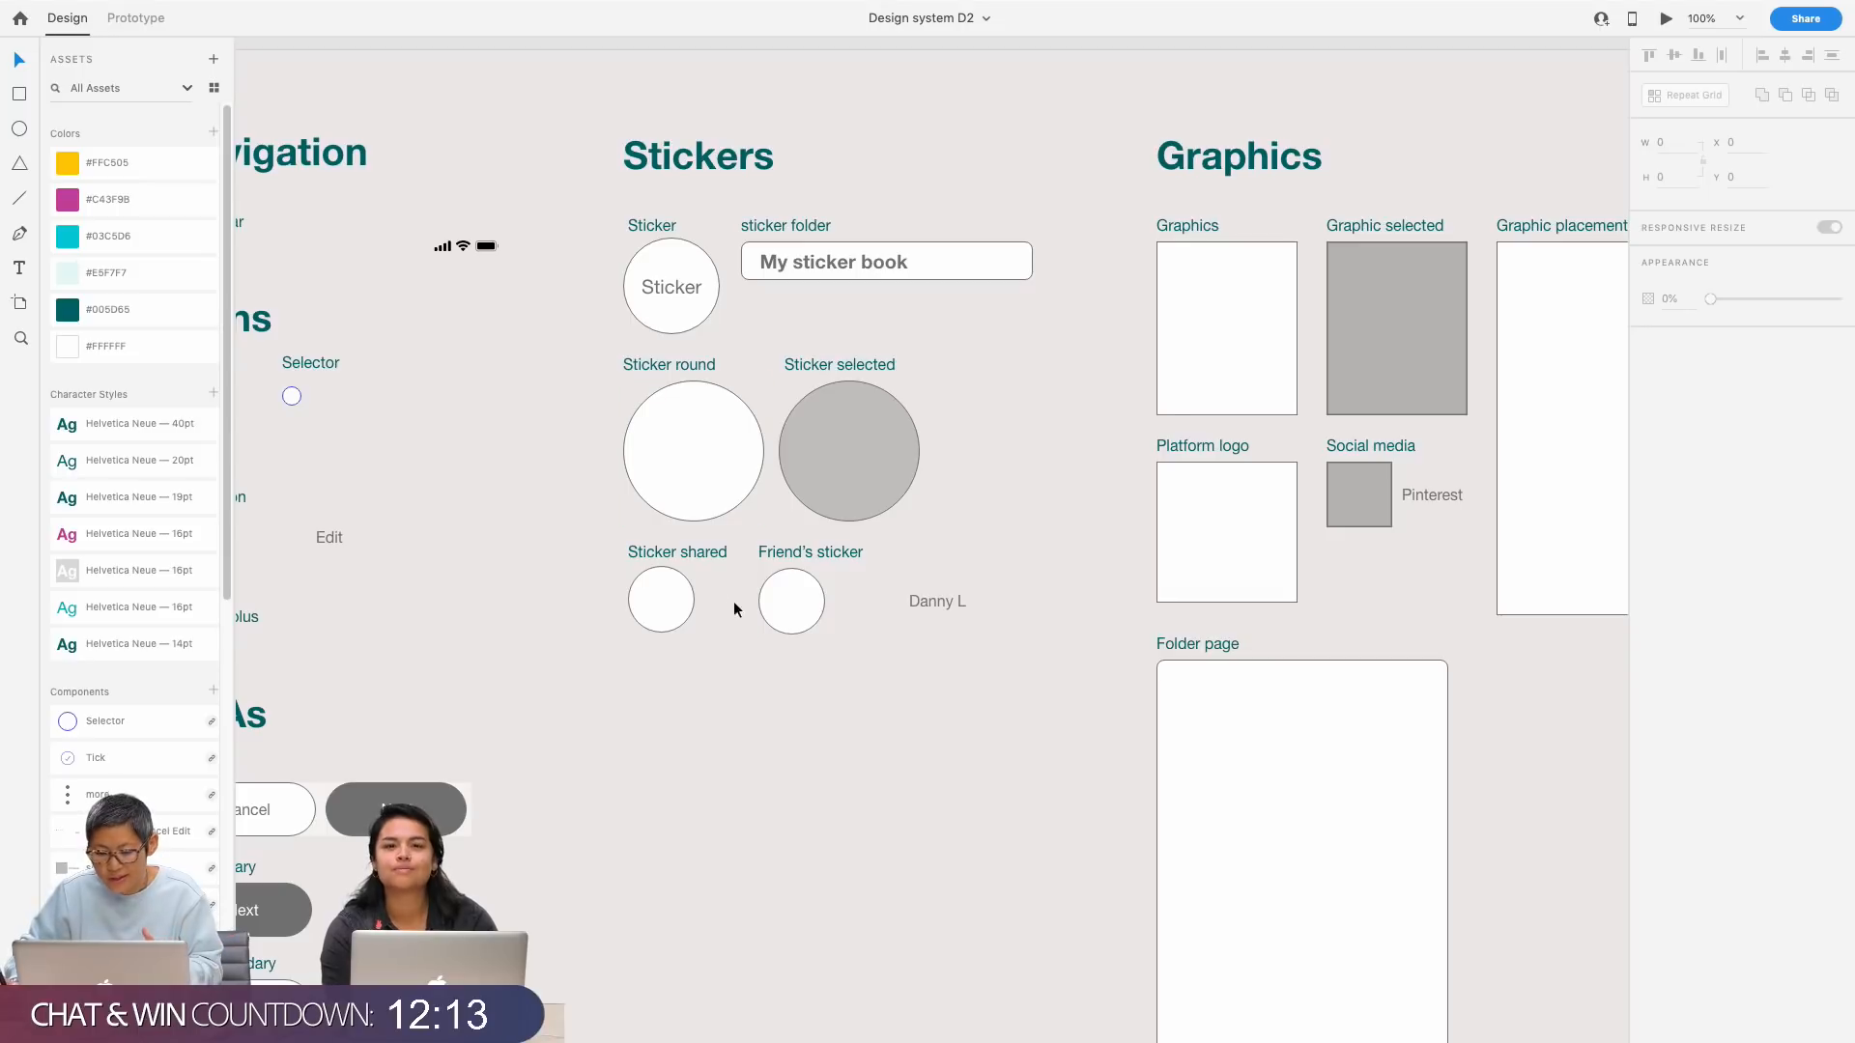
{"action": "left_click_drag", "start_coordinate": [970, 750], "coordinate": [504, 734]}
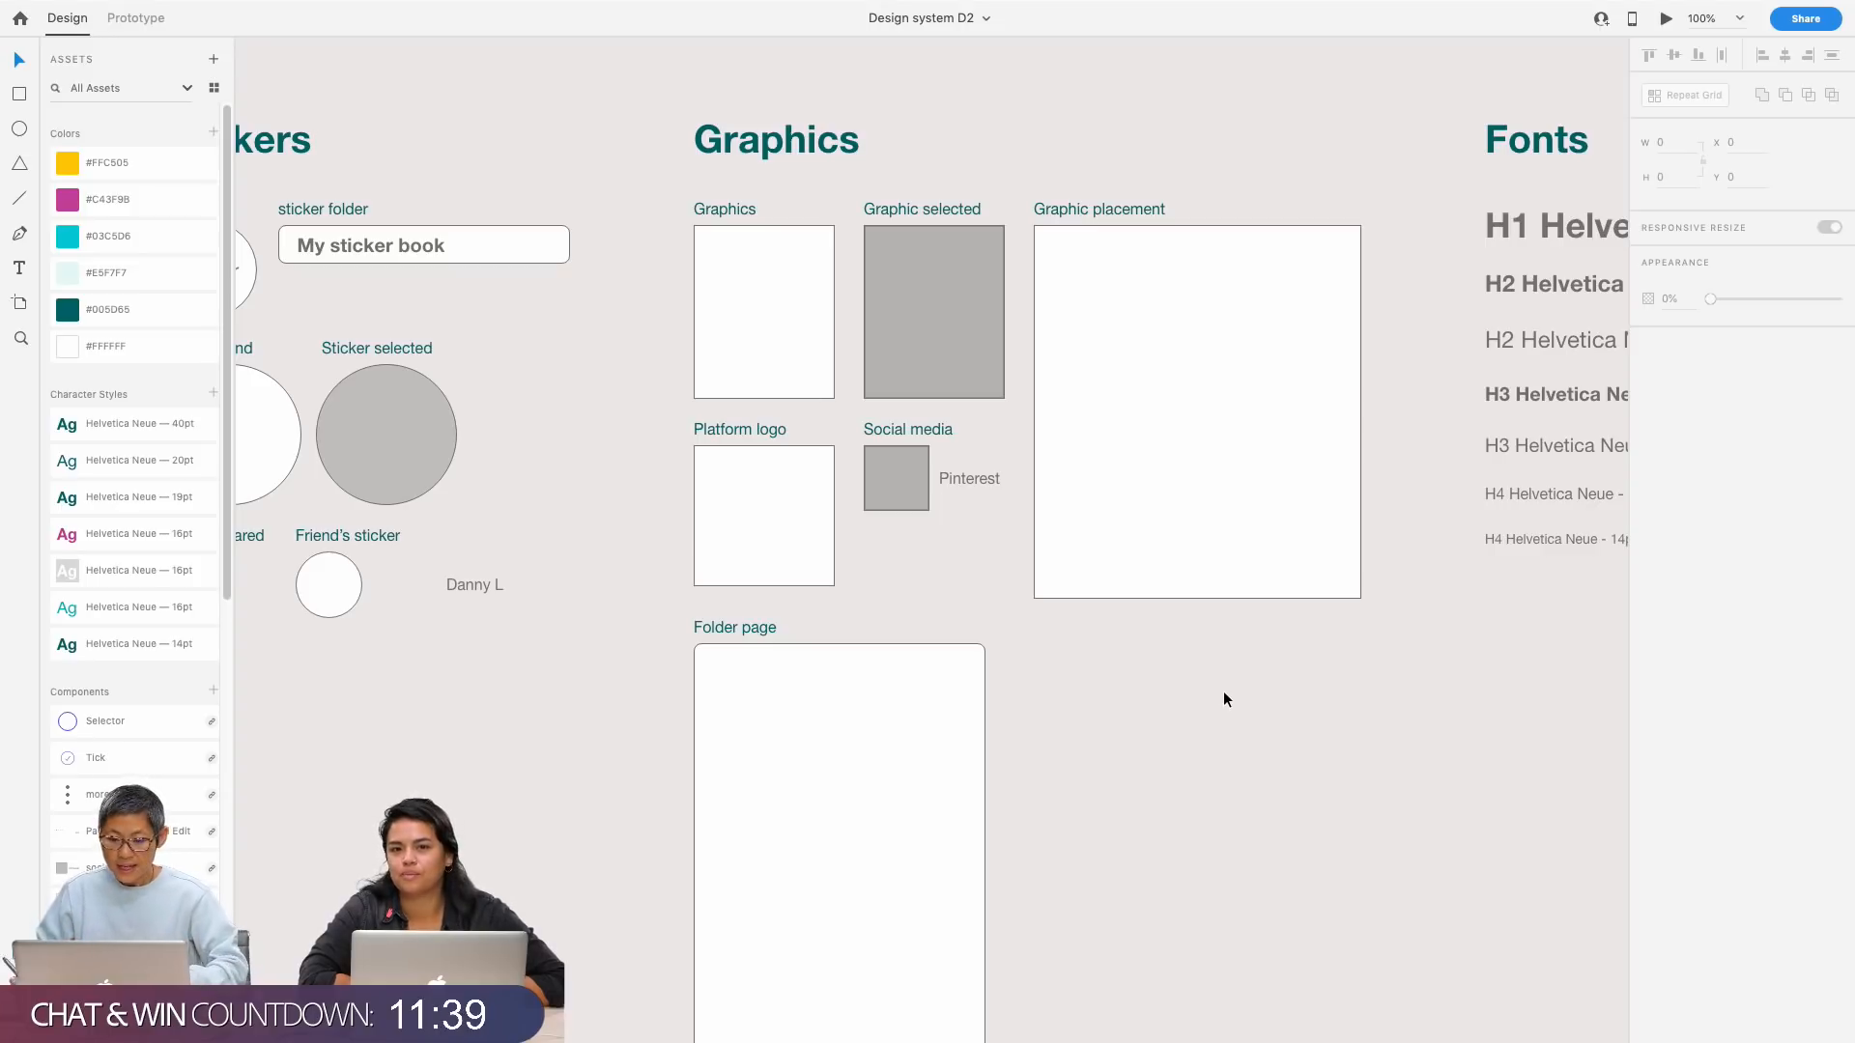
{"action": "left_click_drag", "start_coordinate": [930, 865], "coordinate": [1154, 894]}
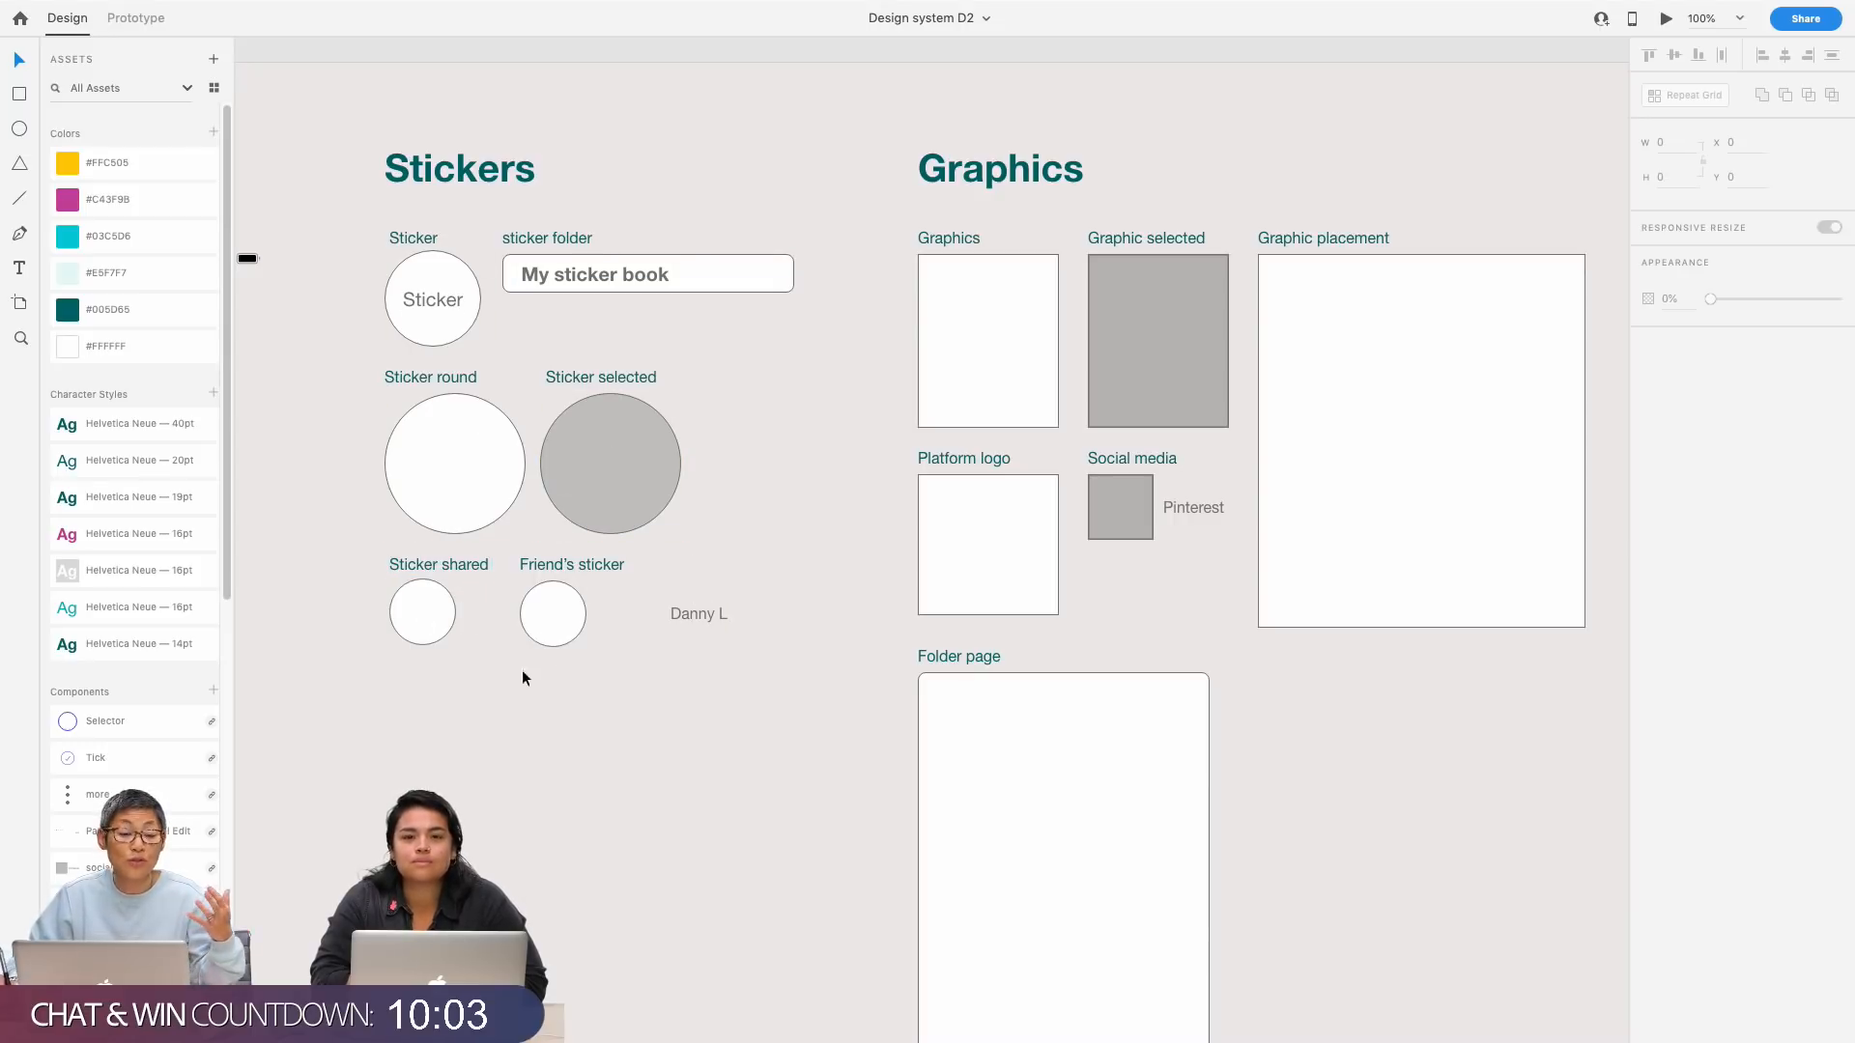
{"action": "left_click_drag", "start_coordinate": [552, 836], "coordinate": [952, 832]}
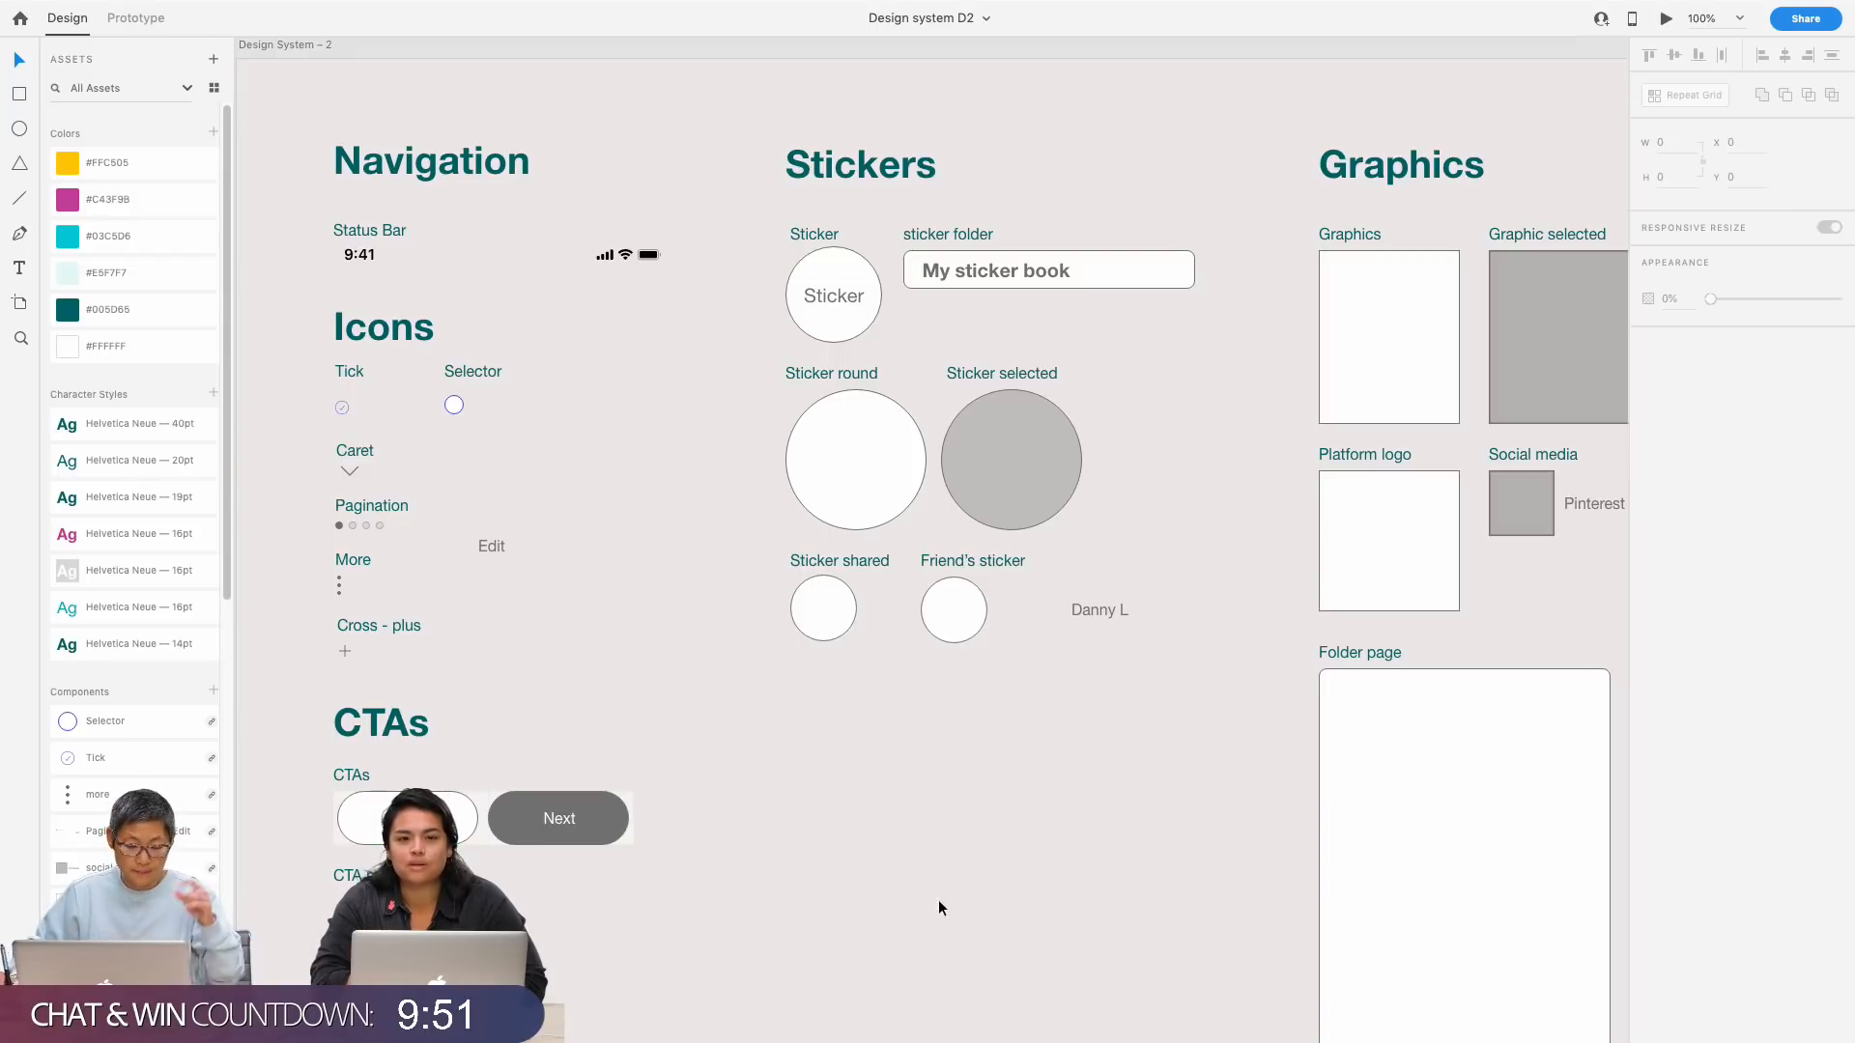
Step: Examine the Stickers and Graphics sections of yesterday's design system sheet, including the graphic placement and folder page elements
{"action": "scroll", "coordinate": [1022, 878], "scroll_direction": "right", "scroll_amount": 3}
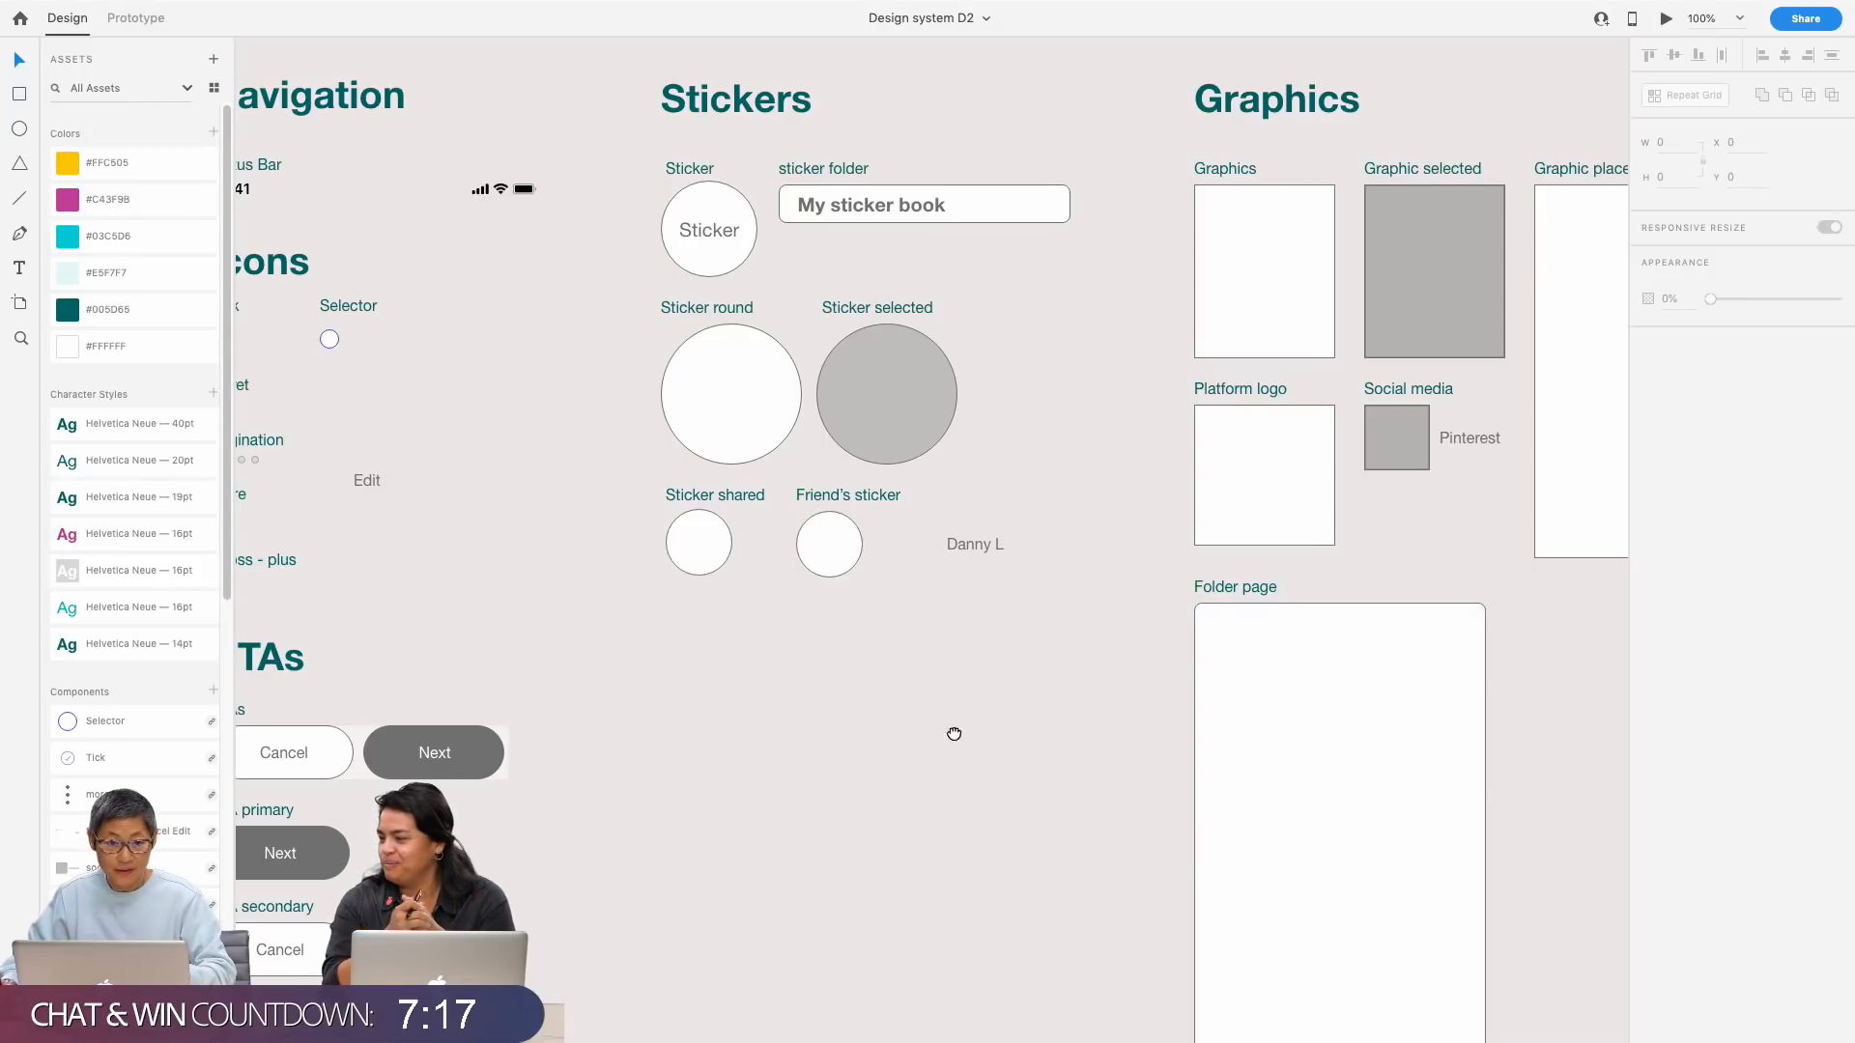
{"action": "left_click_drag", "start_coordinate": [952, 733], "coordinate": [654, 683]}
{"action": "left_click_drag", "start_coordinate": [1346, 654], "coordinate": [1271, 741]}
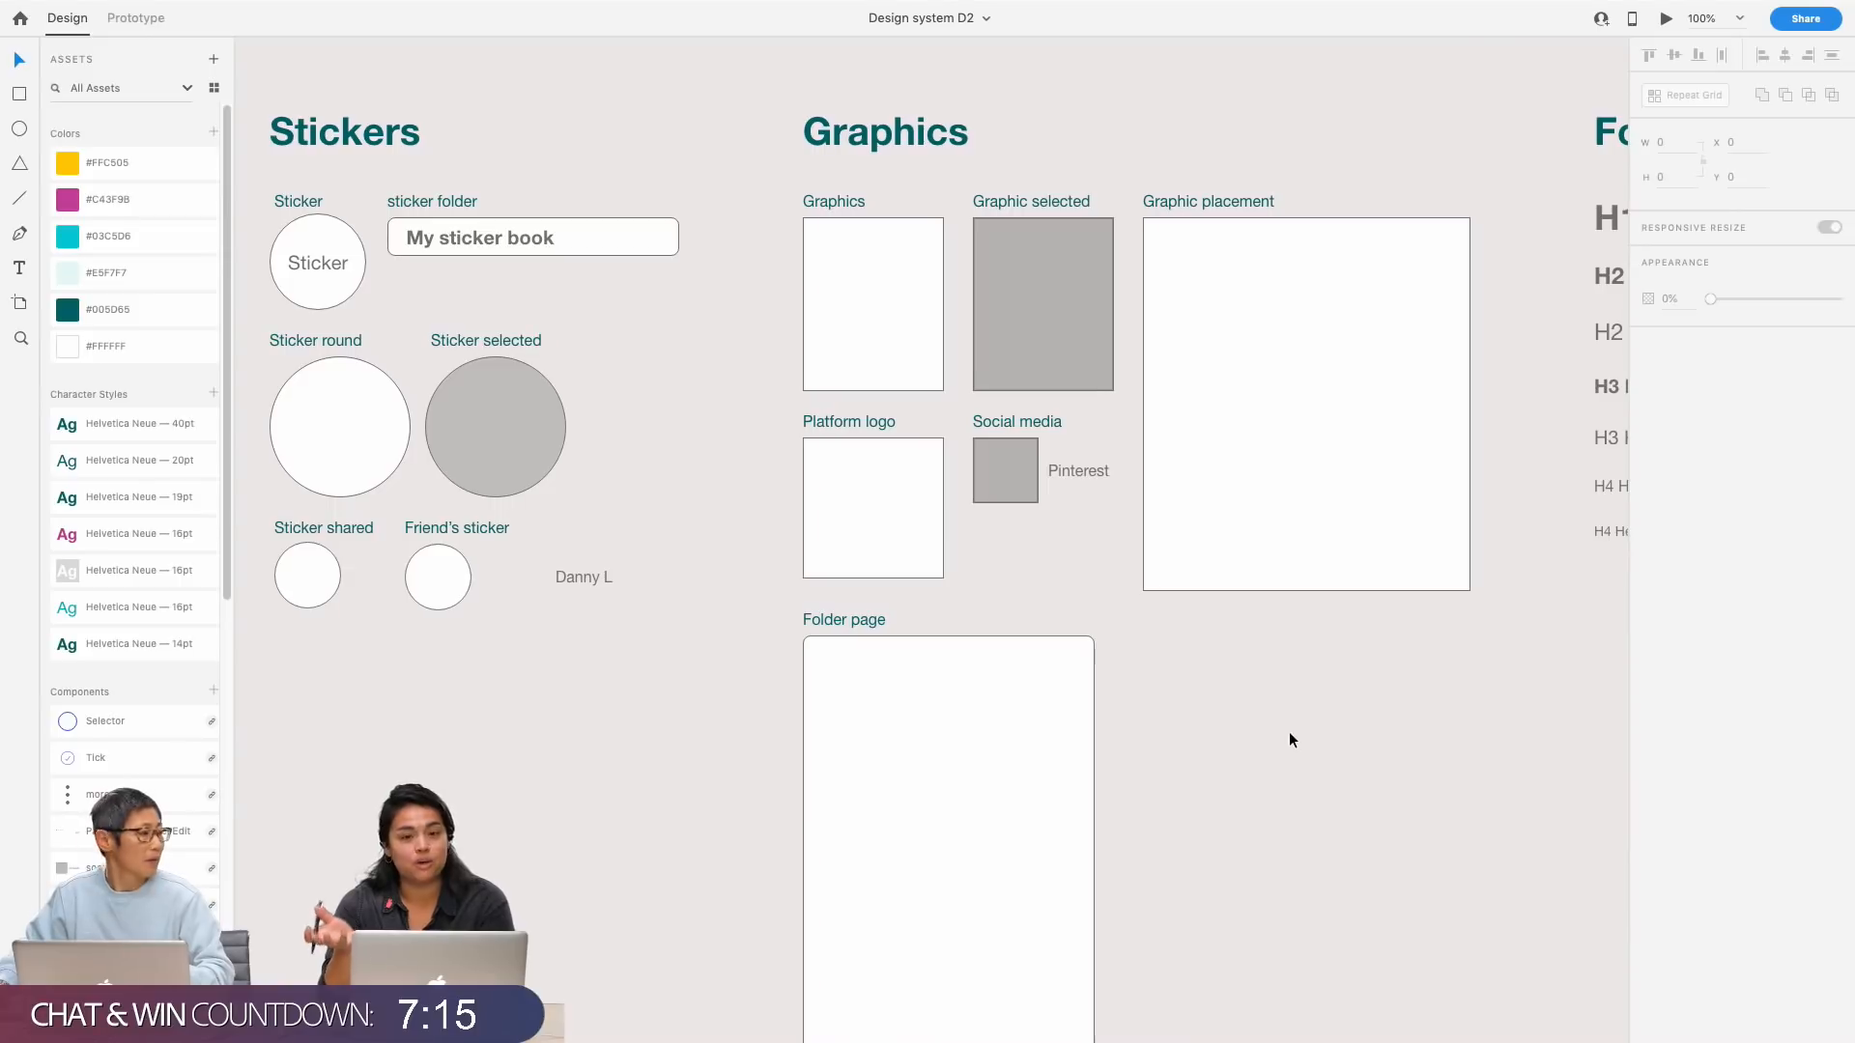
{"action": "key", "text": "super+minus"}
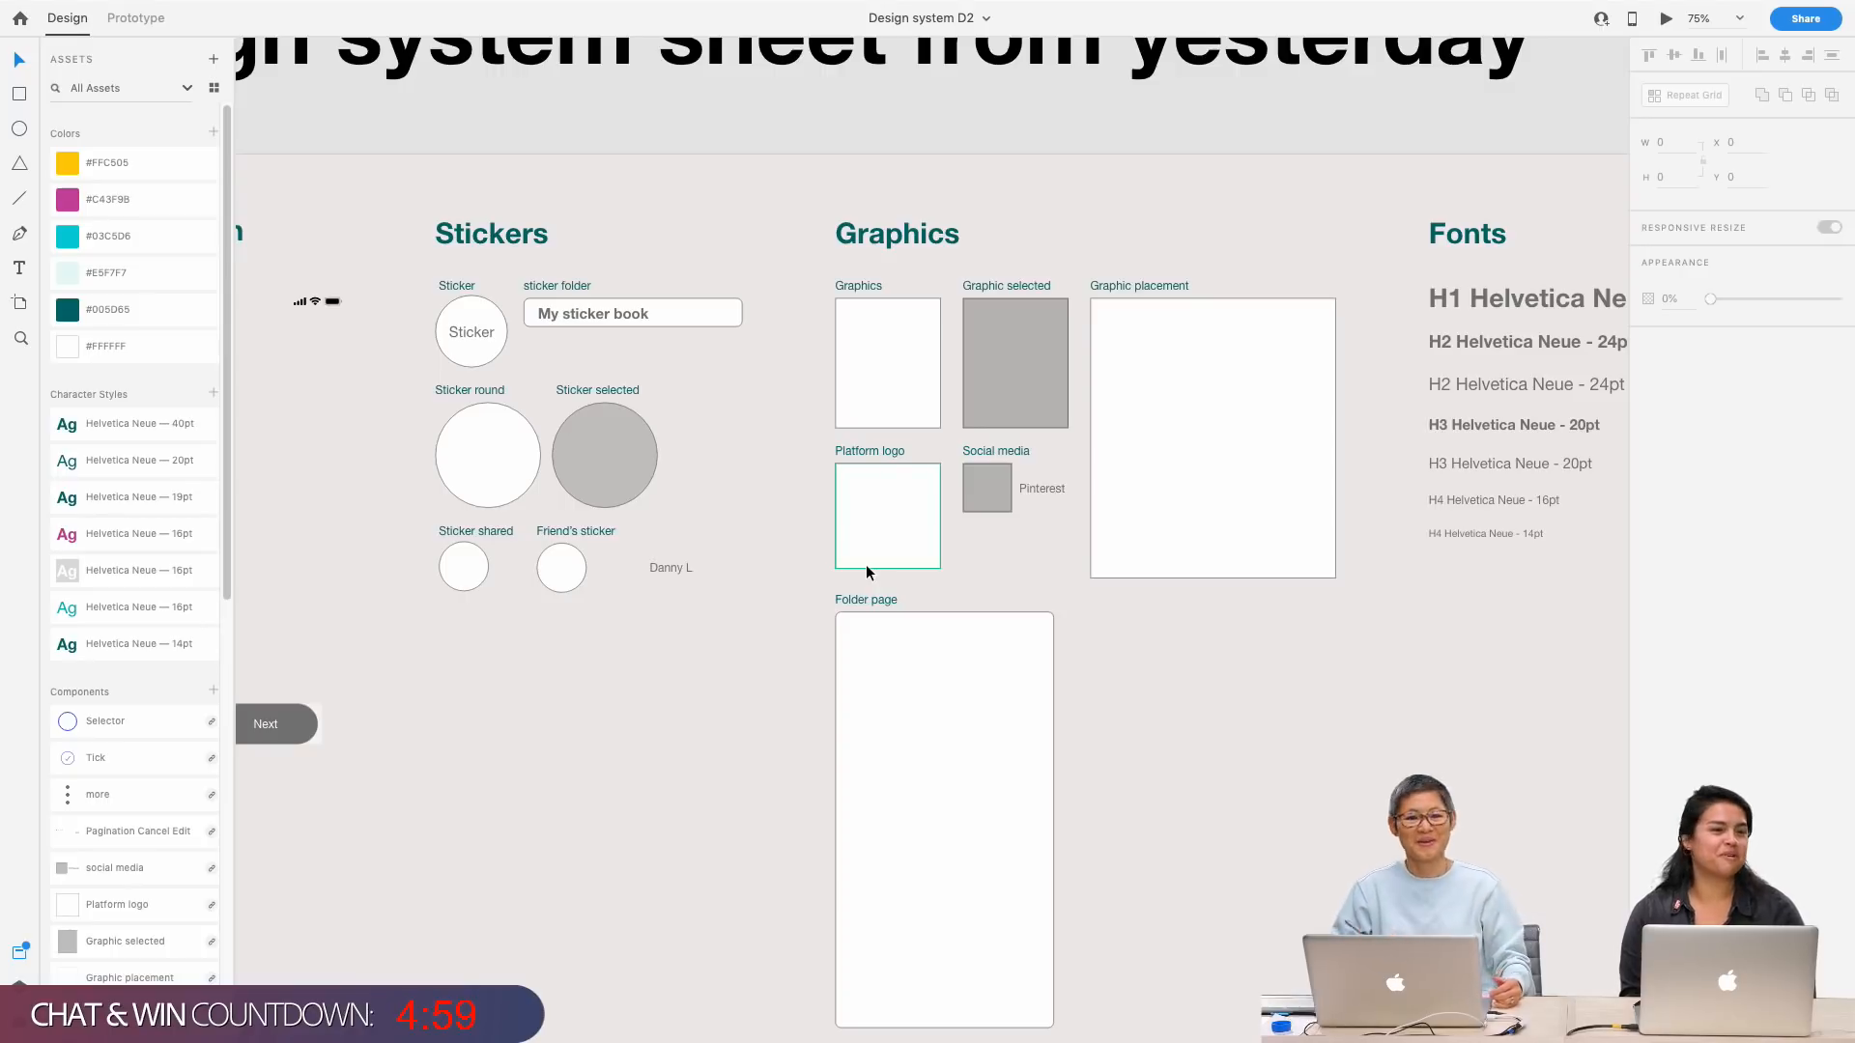
{"action": "scroll", "coordinate": [1417, 764], "scroll_direction": "right", "scroll_amount": 5}
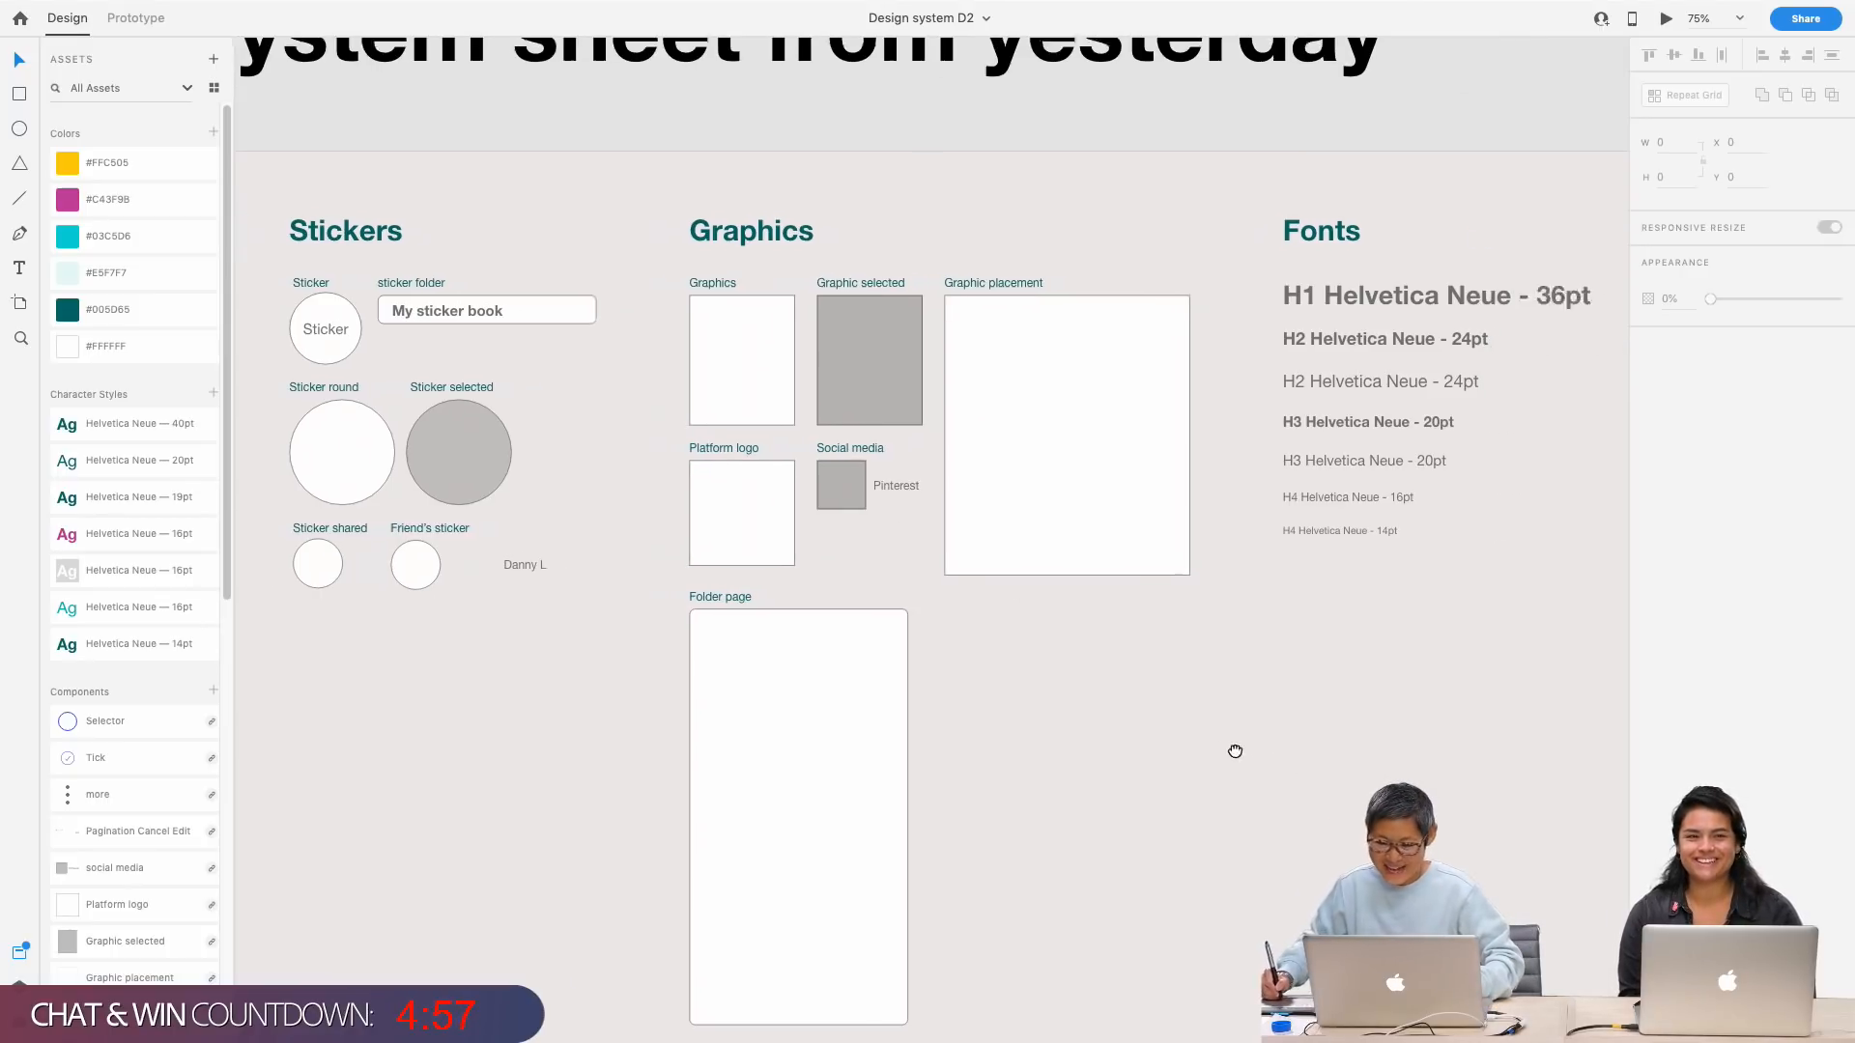
{"action": "scroll", "coordinate": [1098, 753], "scroll_direction": "left", "scroll_amount": 3}
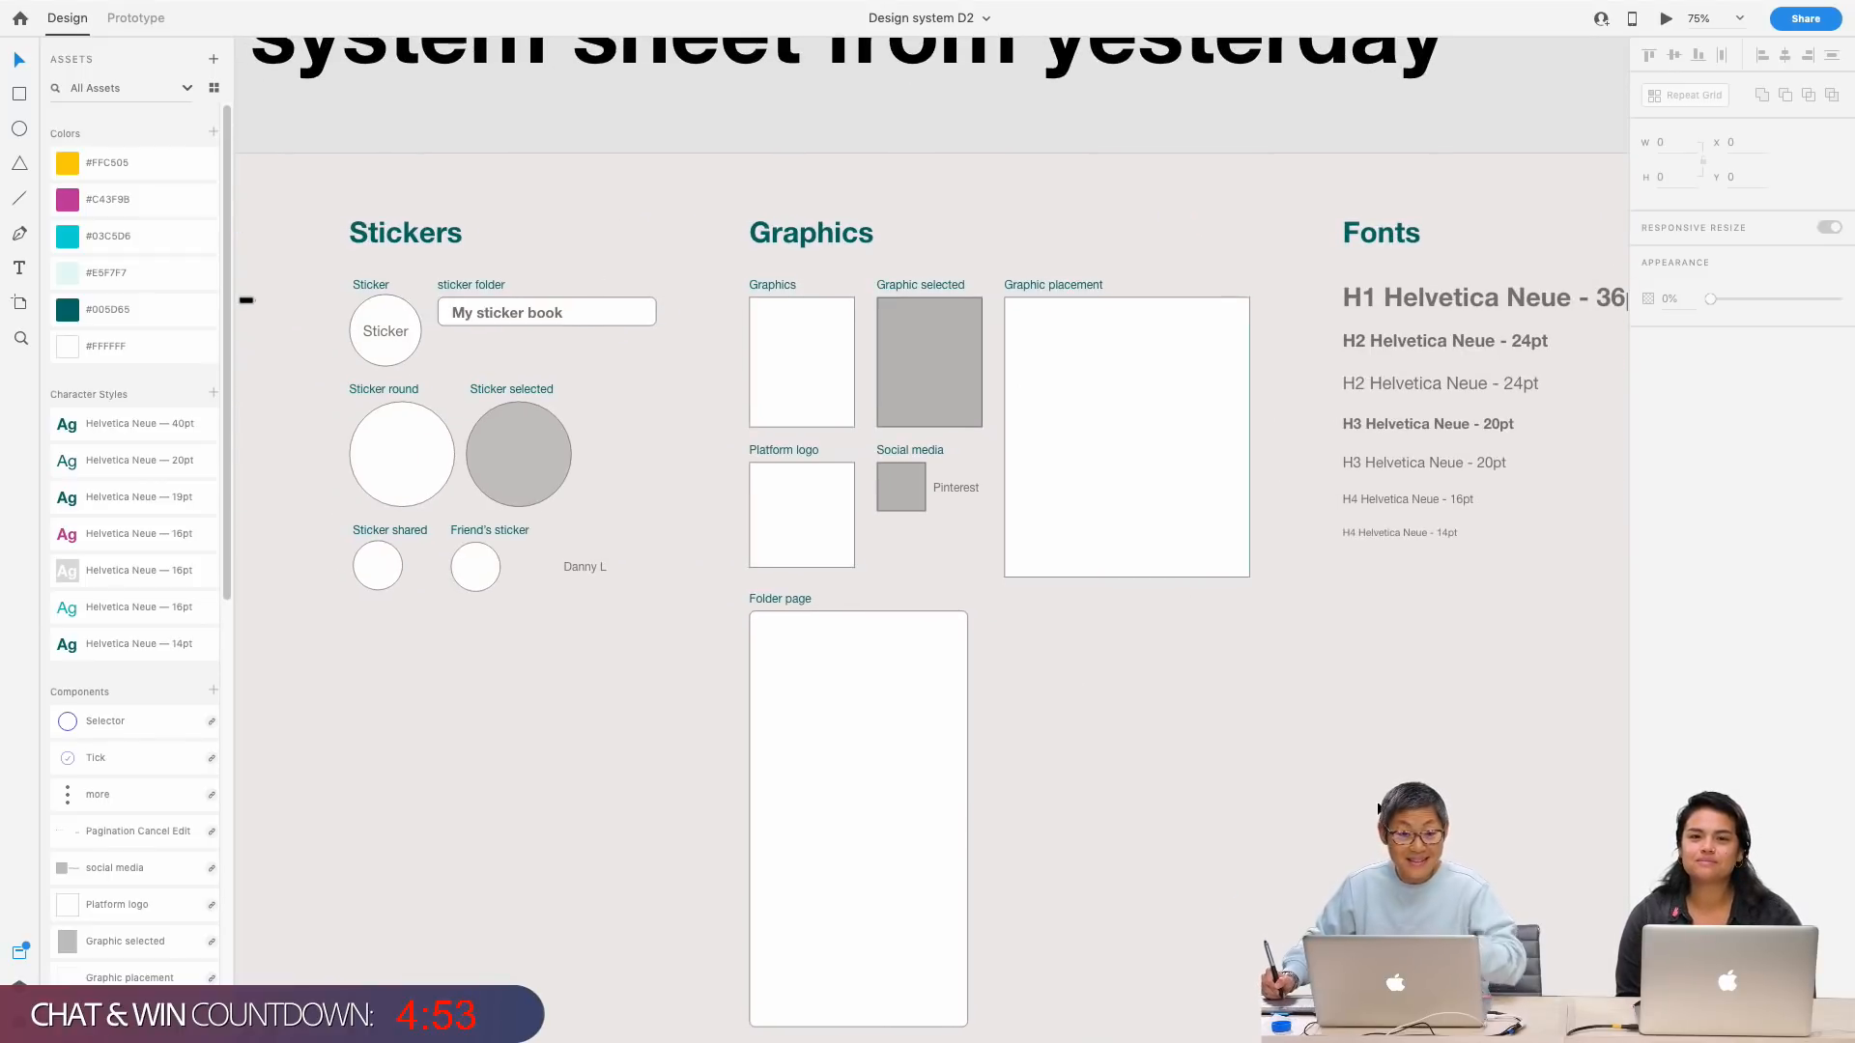
Step: Examine the Fonts and Color sections of yesterday's design system sheet at close range
{"action": "scroll", "coordinate": [1257, 770], "scroll_direction": "right", "scroll_amount": 8}
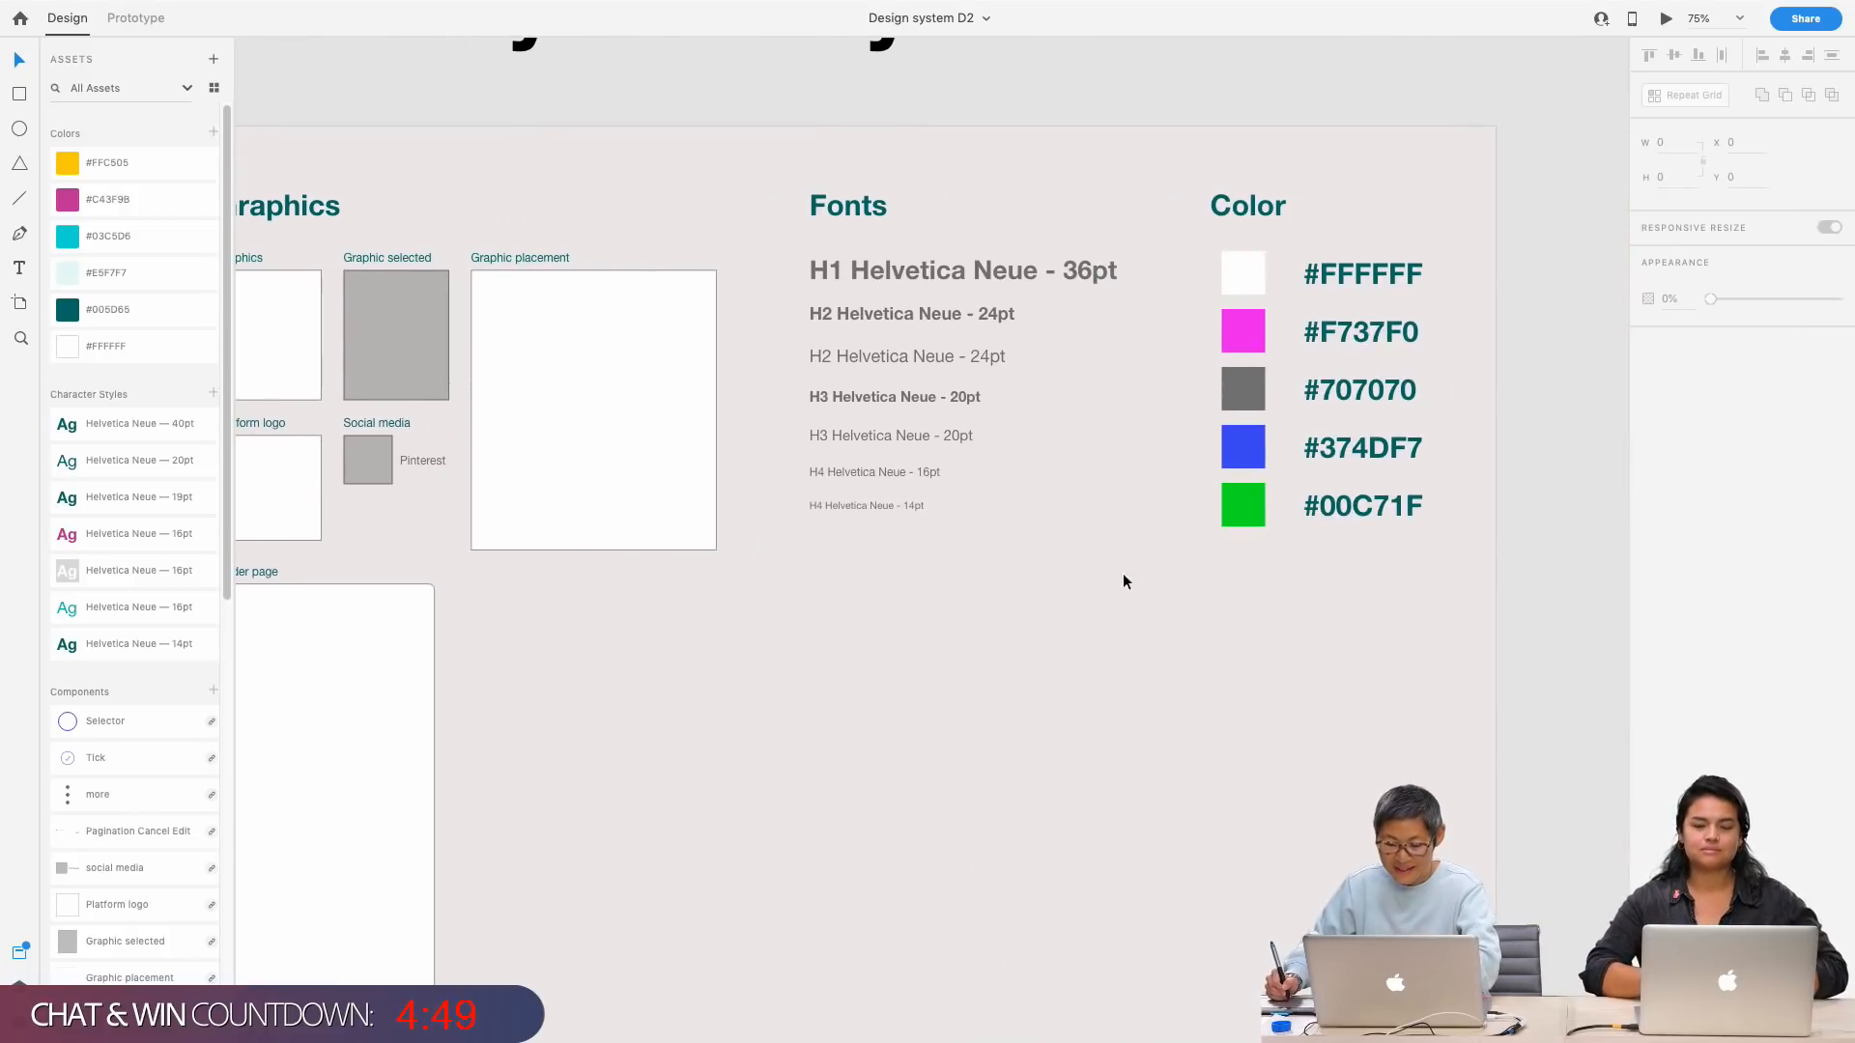
{"action": "key", "text": "super+equal"}
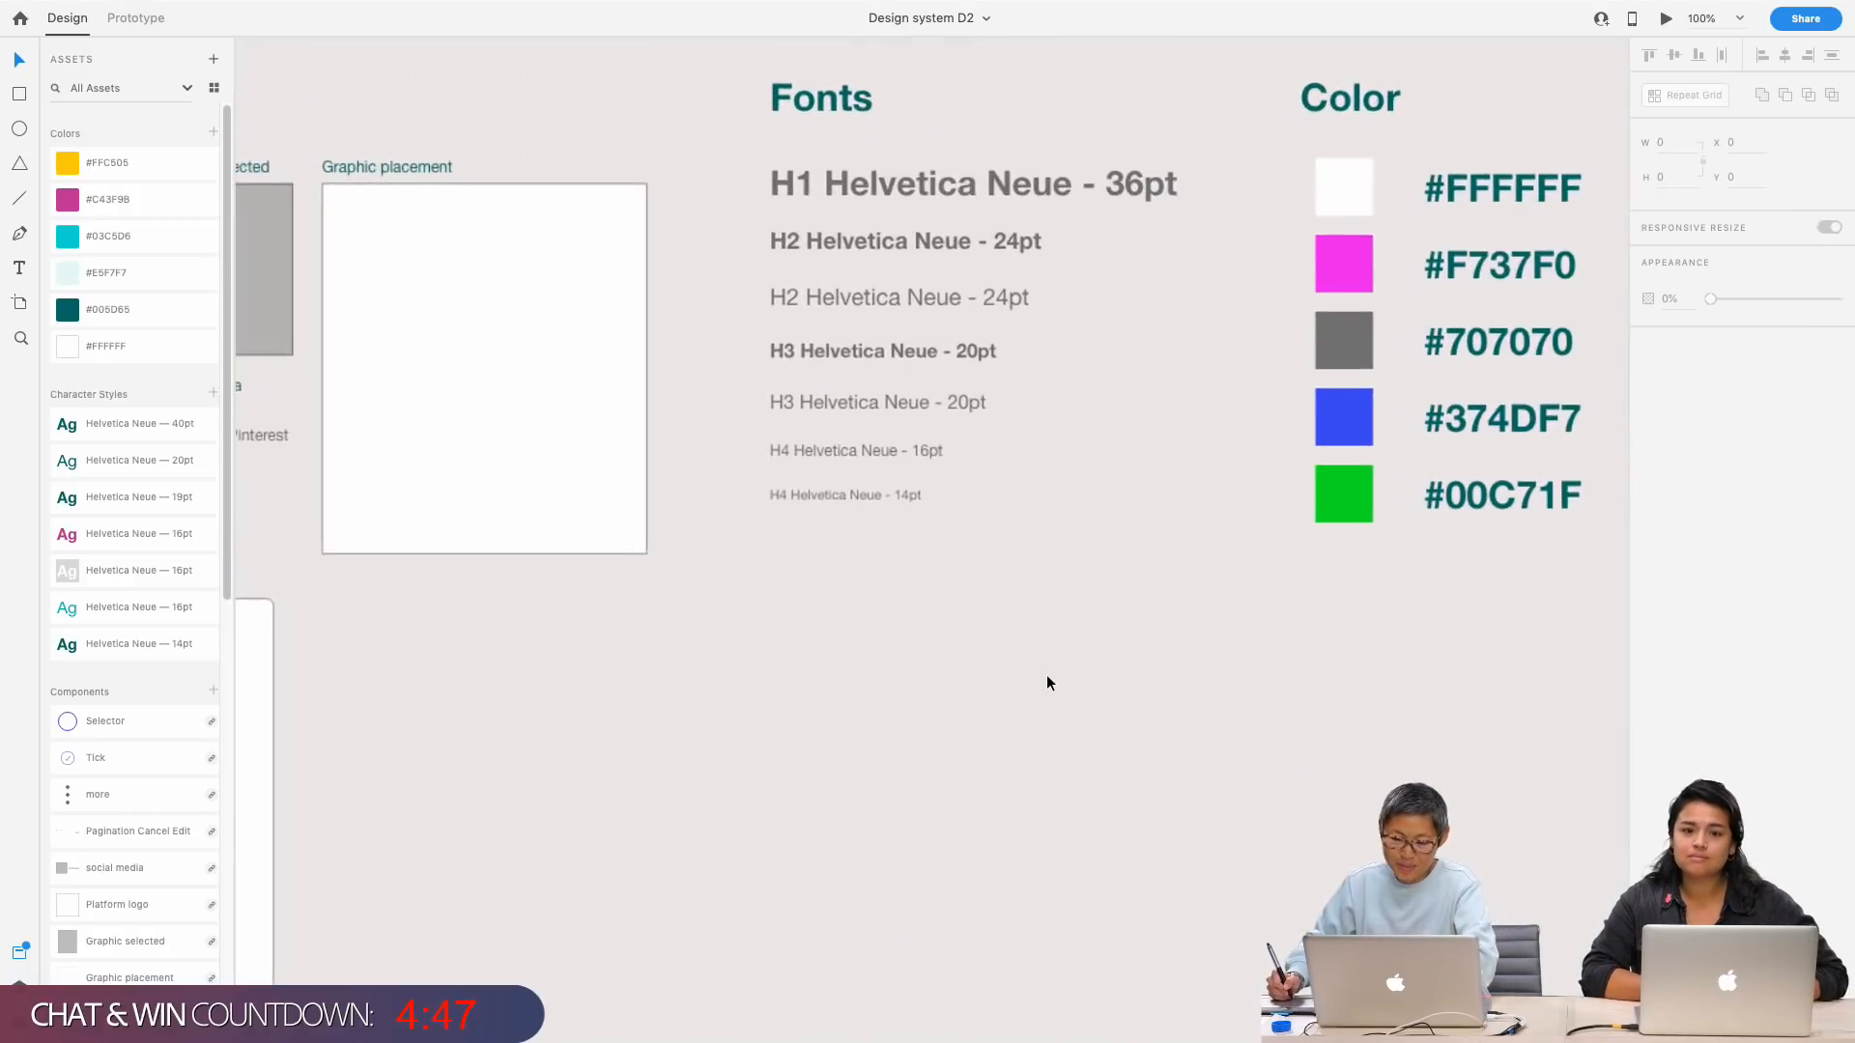
{"action": "scroll", "coordinate": [1062, 483], "scroll_direction": "up", "scroll_amount": 1}
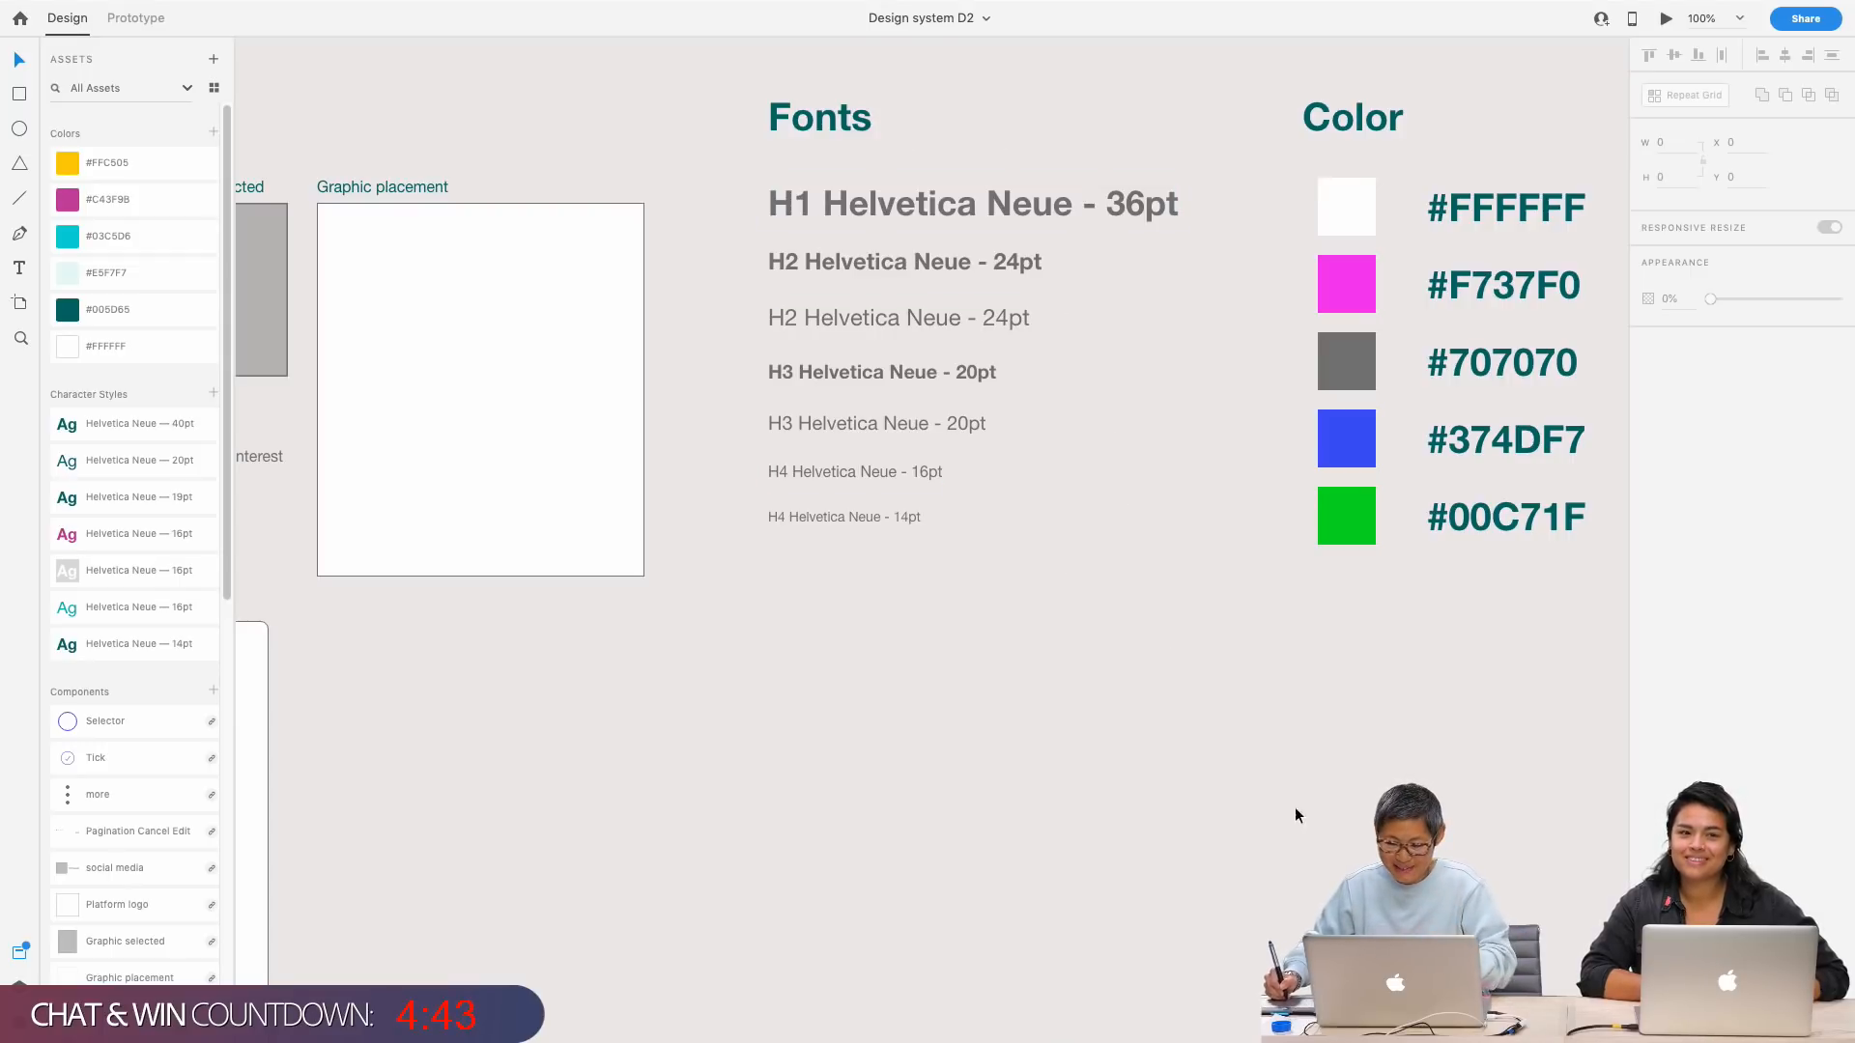
{"action": "scroll", "coordinate": [1066, 602], "scroll_direction": "right", "scroll_amount": 2}
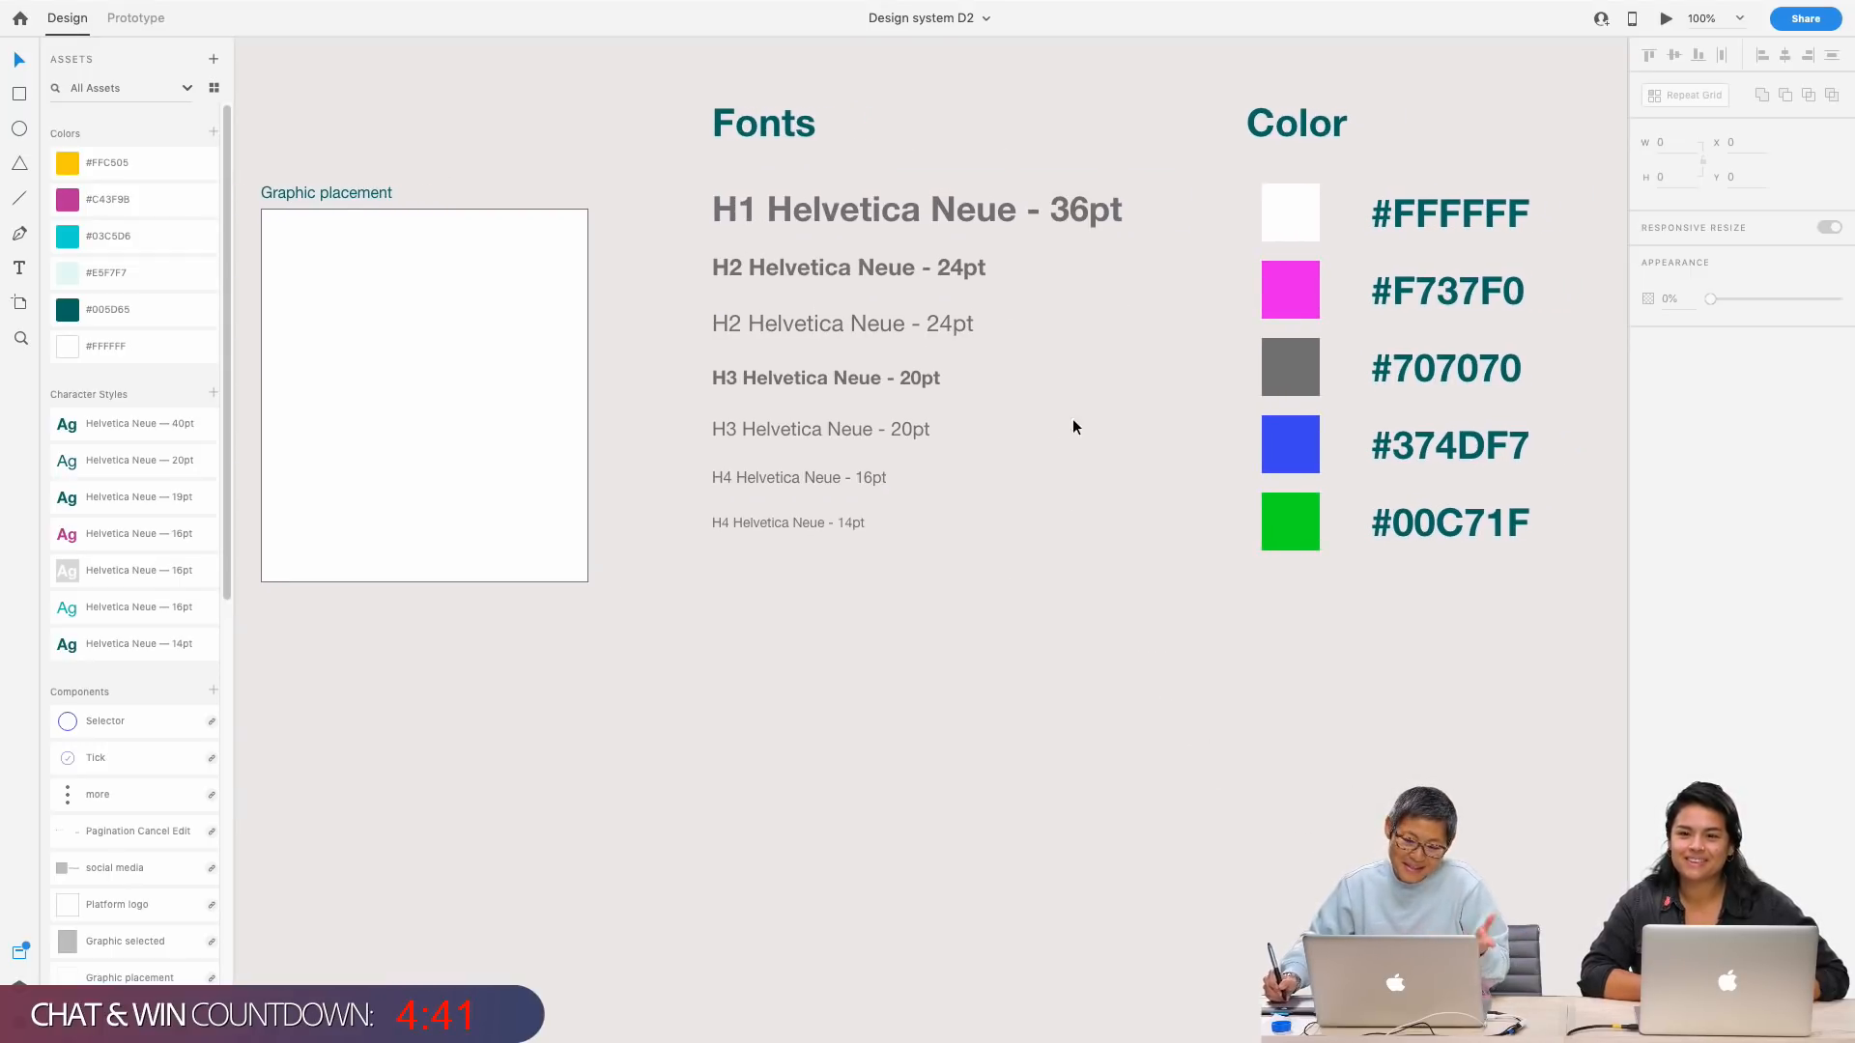
{"action": "scroll", "coordinate": [930, 531], "scroll_direction": "right", "scroll_amount": 5}
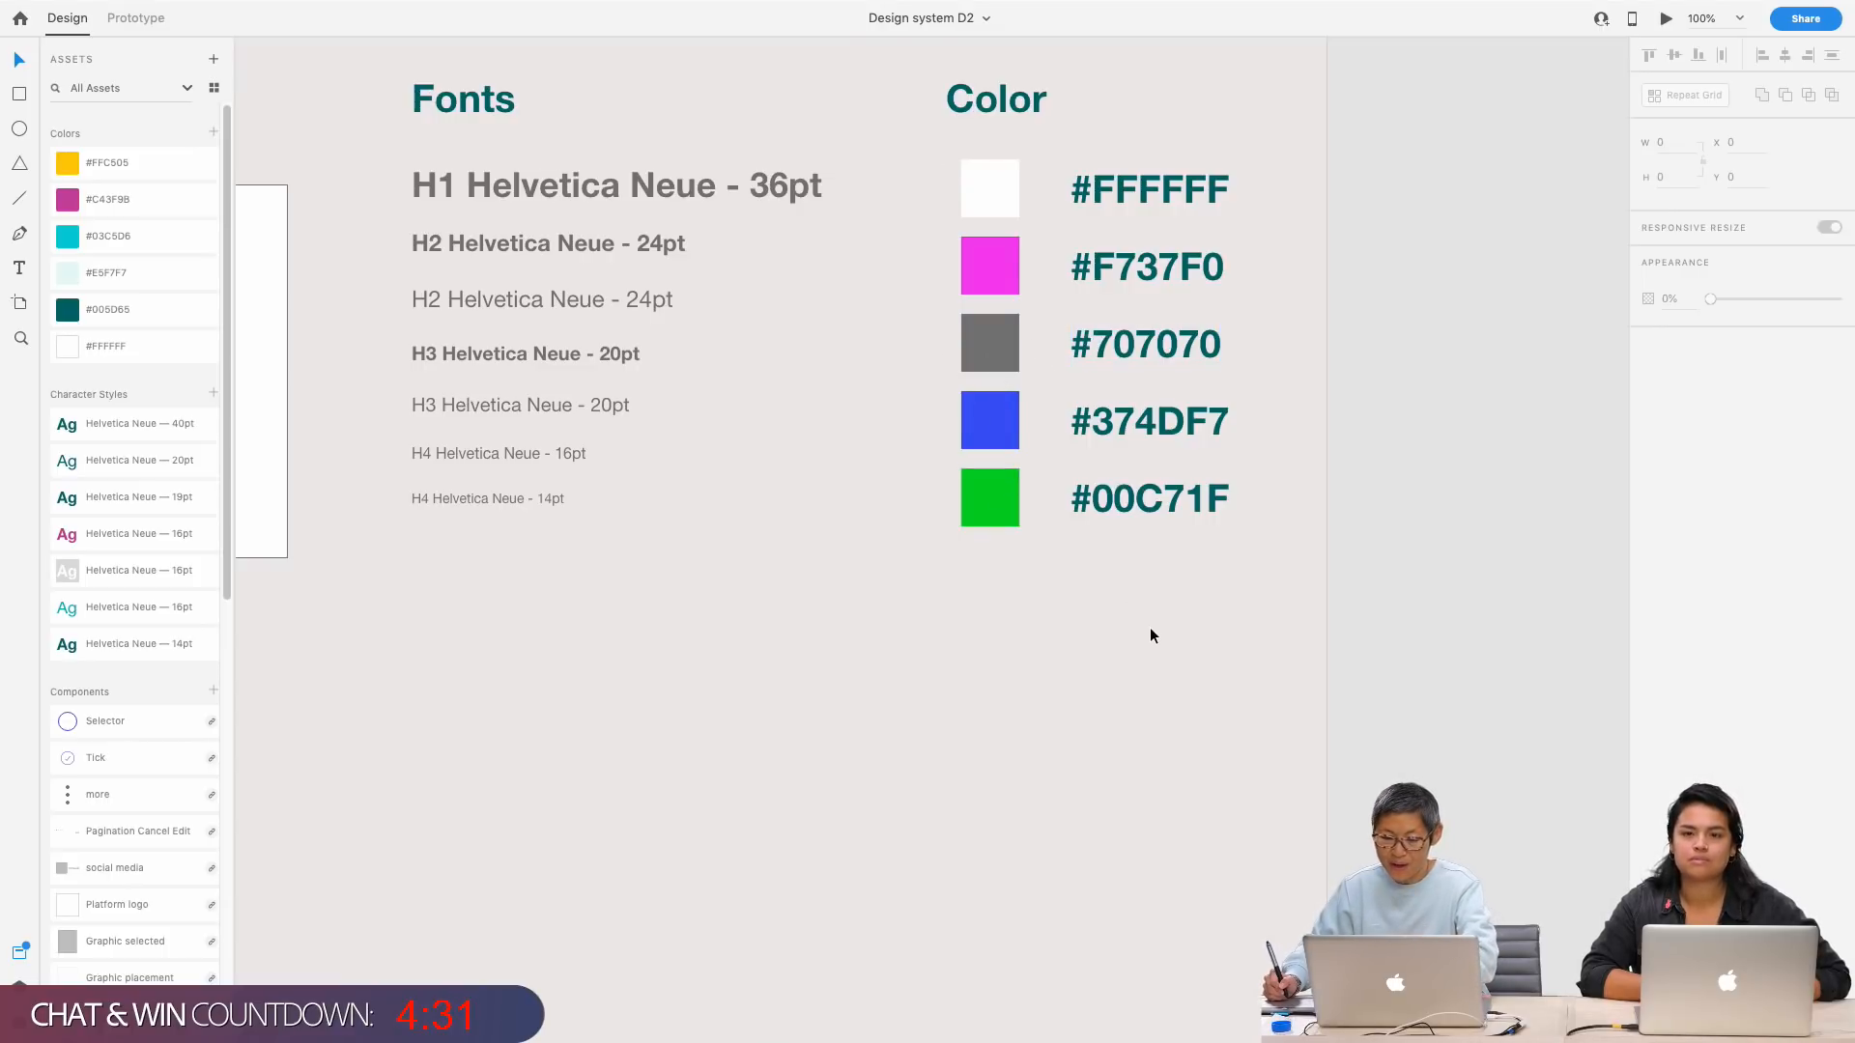
{"action": "key", "text": "super+minus"}
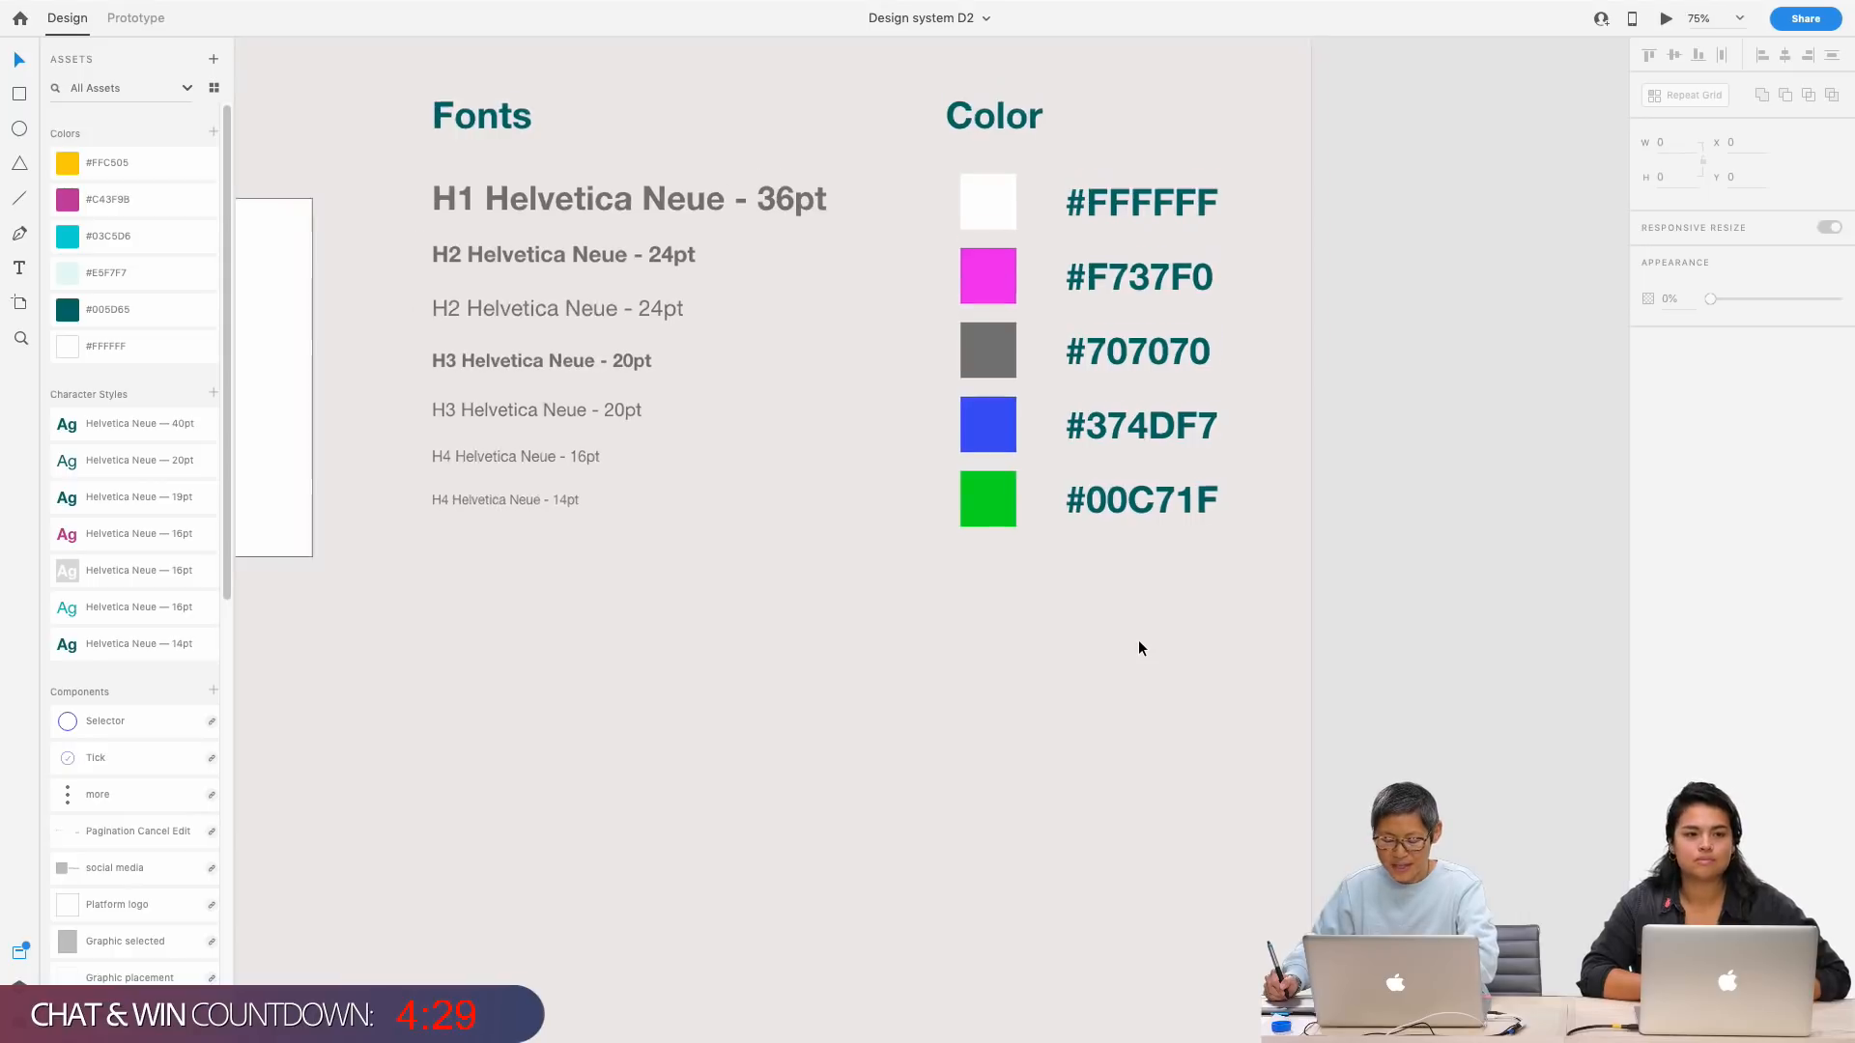
Step: Go to today's design system sheet and examine its Navigation, Icons and CTAs sections
{"action": "left_click_drag", "start_coordinate": [670, 678], "coordinate": [1189, 570]}
{"action": "left_click_drag", "start_coordinate": [880, 735], "coordinate": [1197, 240]}
{"action": "left_click_drag", "start_coordinate": [724, 468], "coordinate": [1085, 435]}
{"action": "left_click_drag", "start_coordinate": [1124, 578], "coordinate": [1022, 560]}
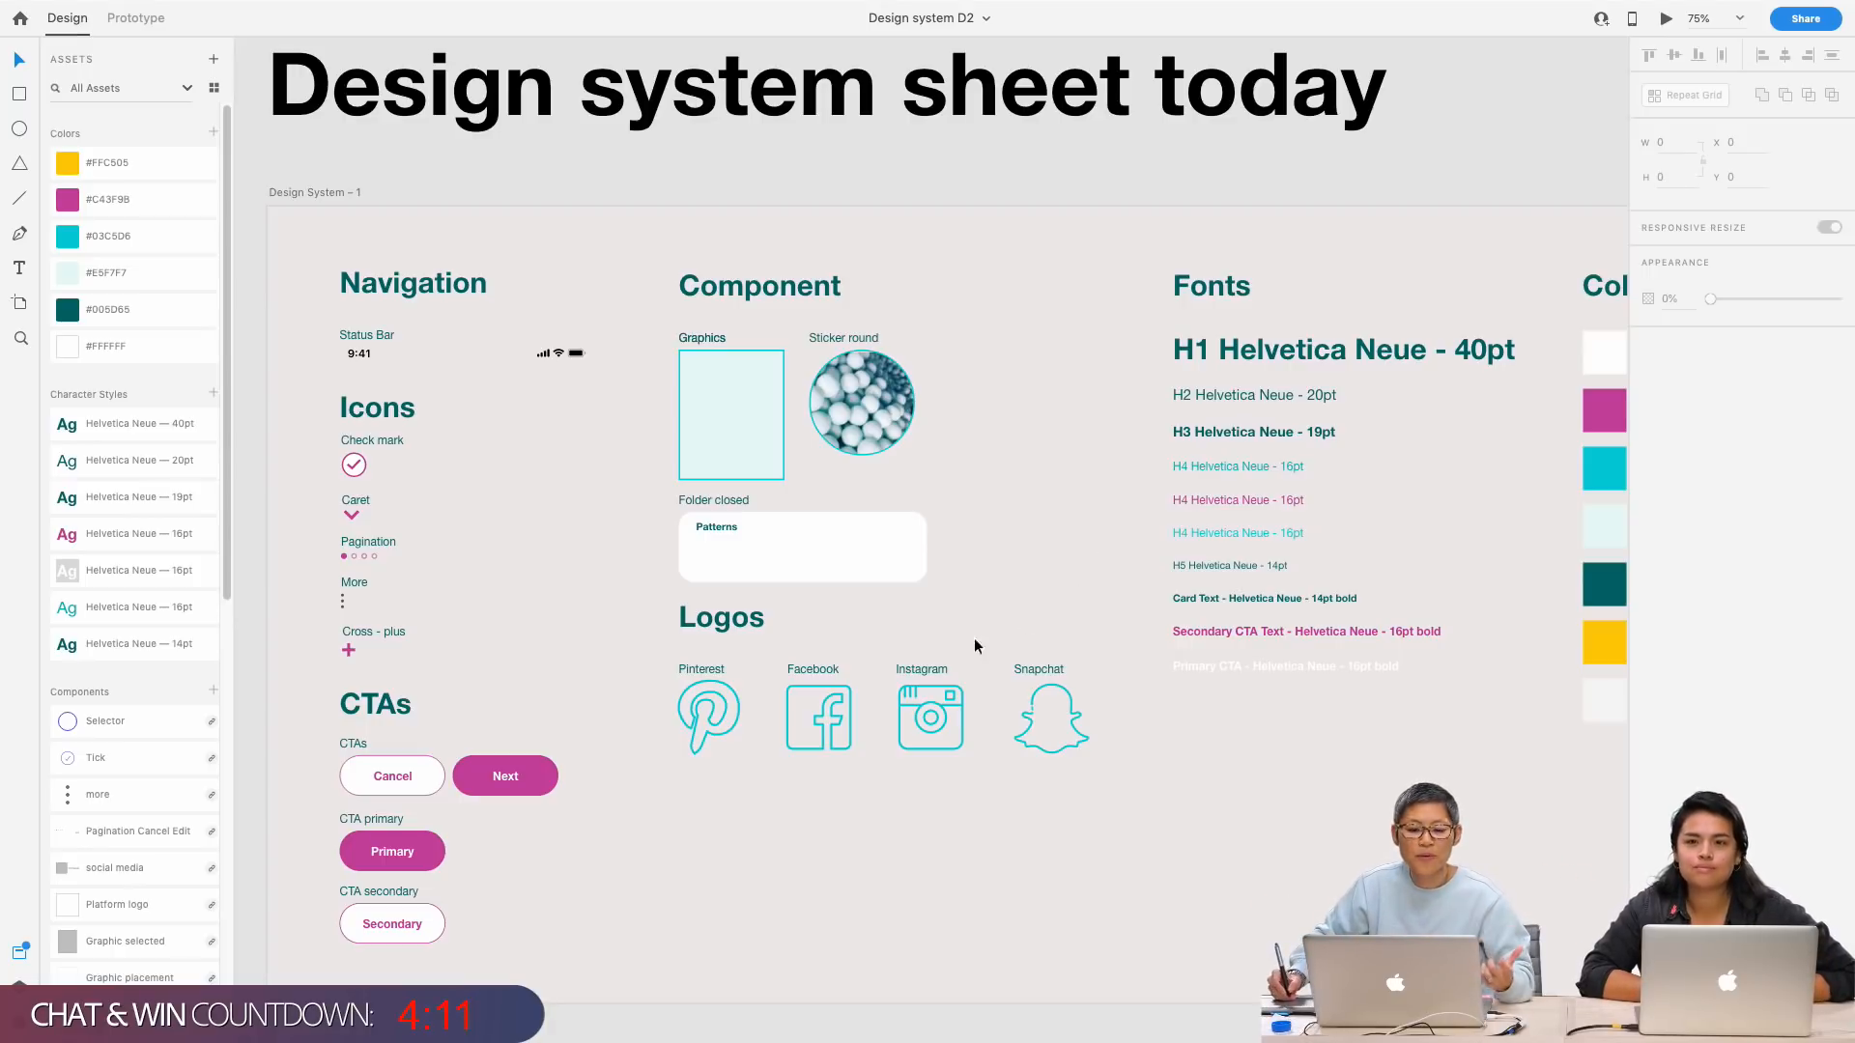
{"action": "key", "text": "super+plus"}
{"action": "left_click_drag", "start_coordinate": [413, 550], "coordinate": [734, 521]}
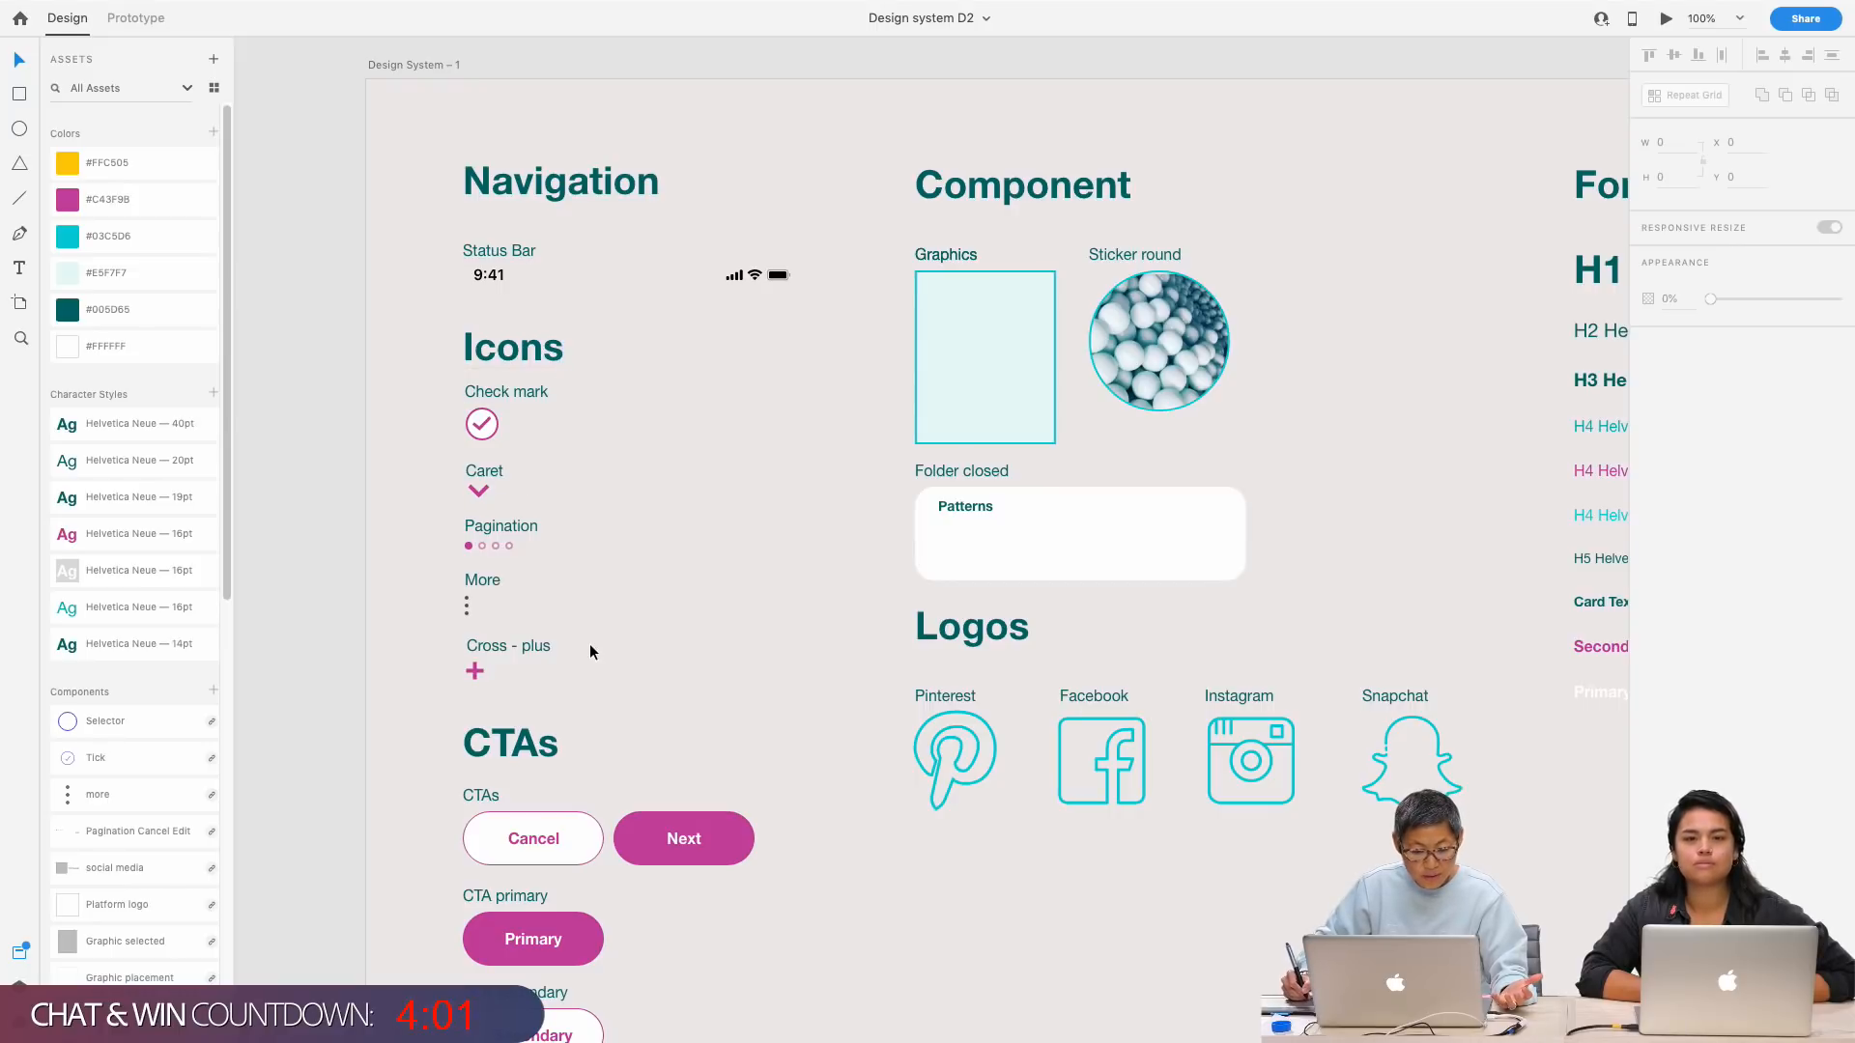
{"action": "scroll", "coordinate": [760, 738], "scroll_direction": "down", "scroll_amount": 5}
{"action": "scroll", "coordinate": [760, 739], "scroll_direction": "right", "scroll_amount": 2}
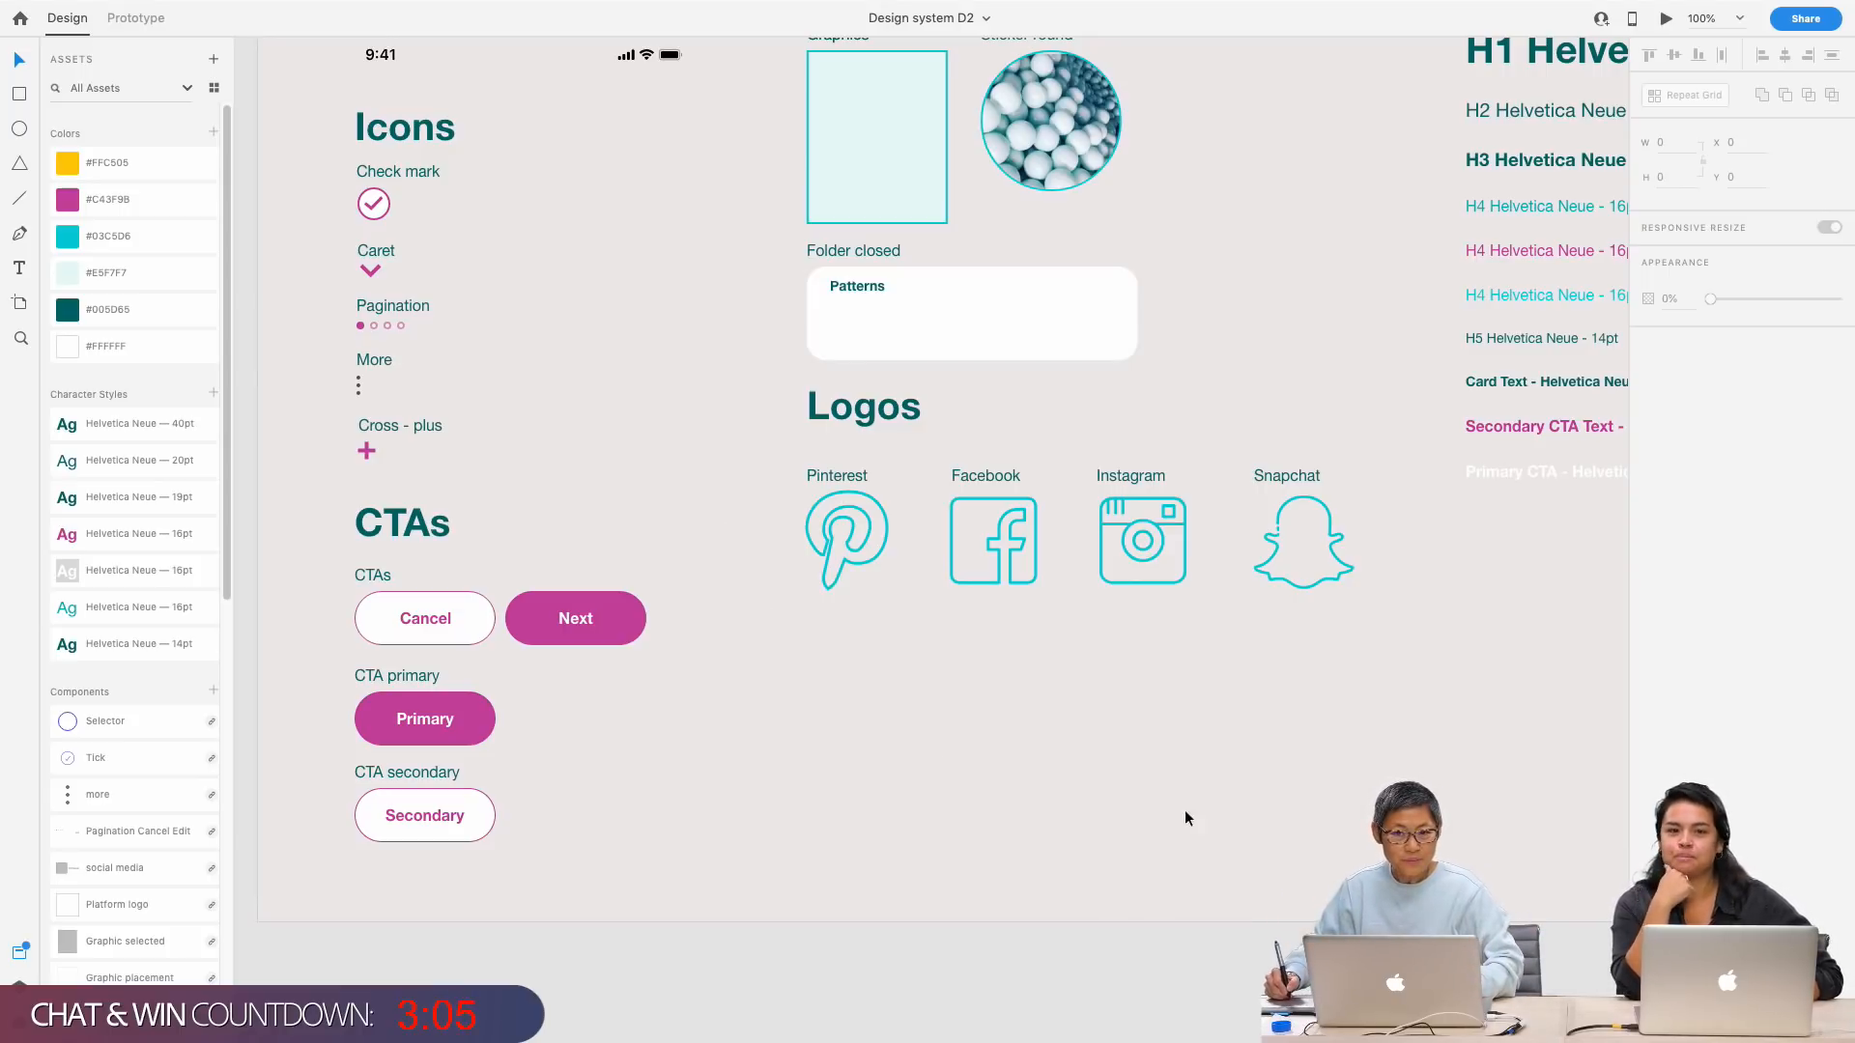
Step: Examine the Component and Logos sections of today's design system sheet, including the graphics, round sticker and closed folder
{"action": "scroll", "coordinate": [1185, 818], "scroll_direction": "right", "scroll_amount": 5}
{"action": "scroll", "coordinate": [1185, 818], "scroll_direction": "up", "scroll_amount": 3}
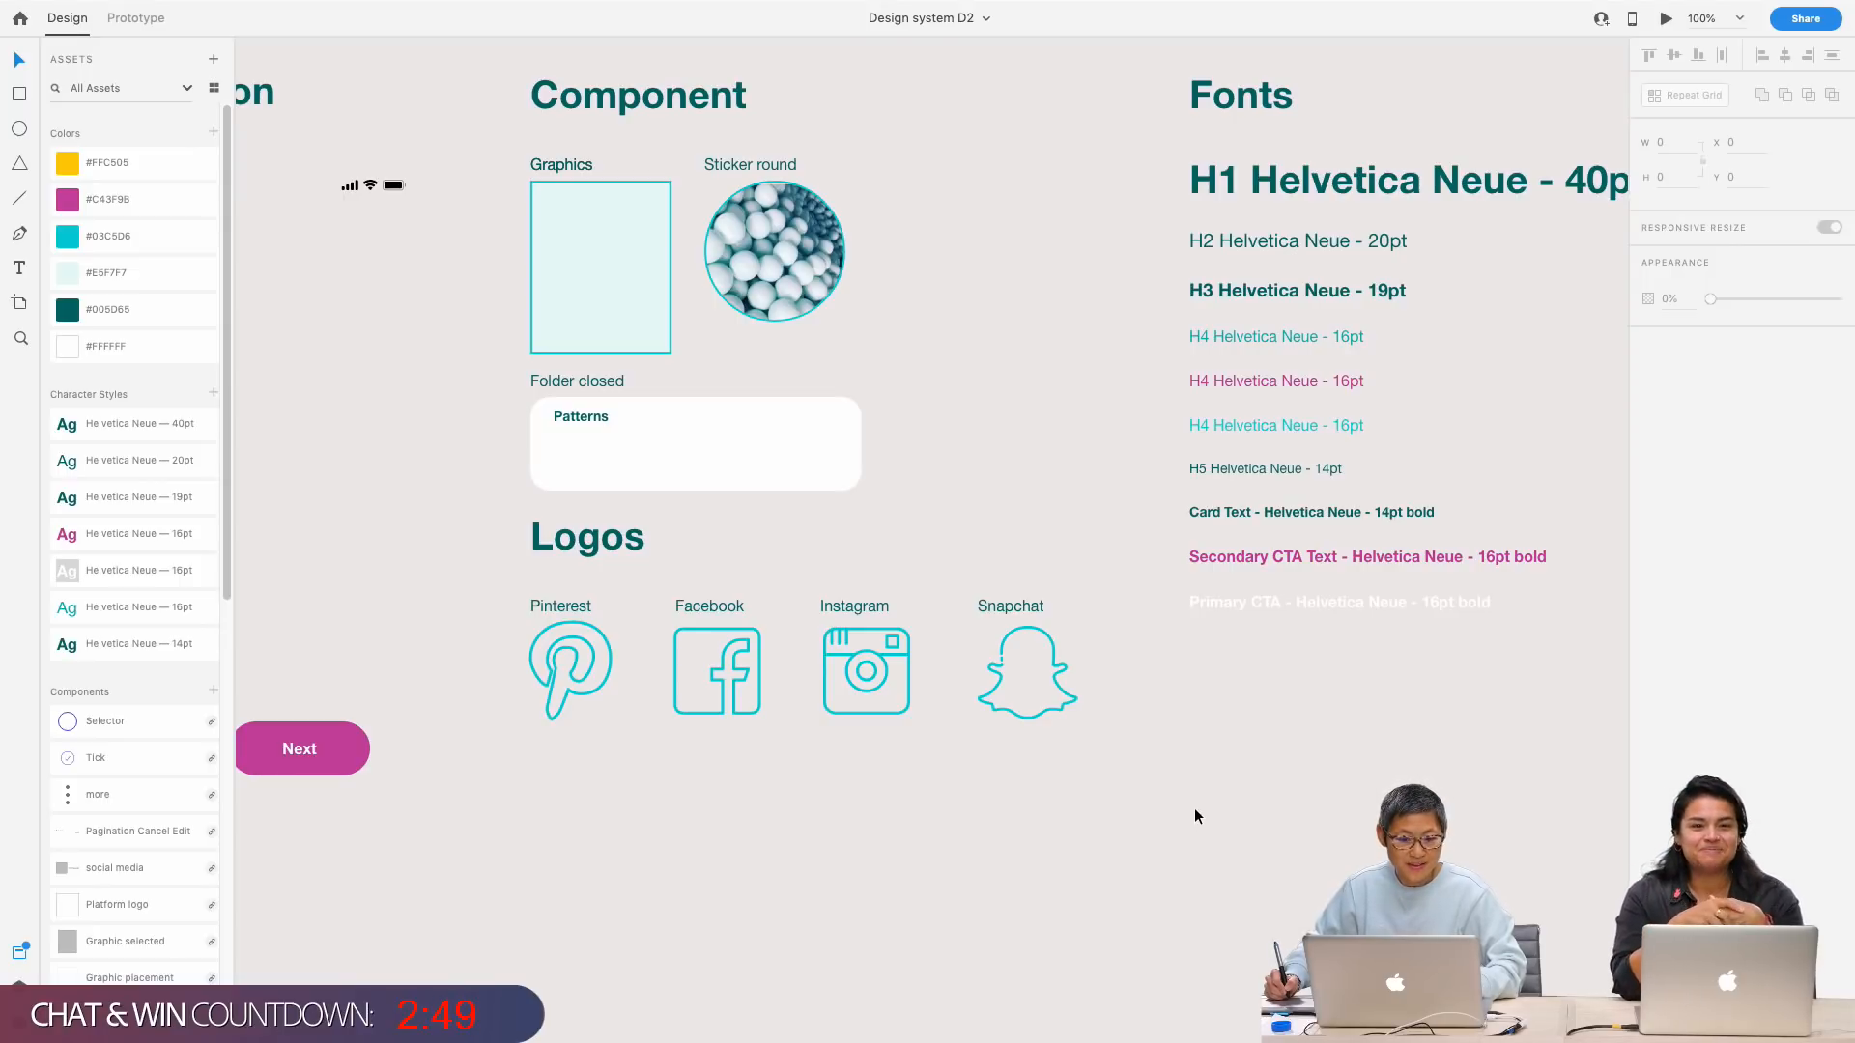
{"action": "left_click_drag", "start_coordinate": [812, 834], "coordinate": [975, 913]}
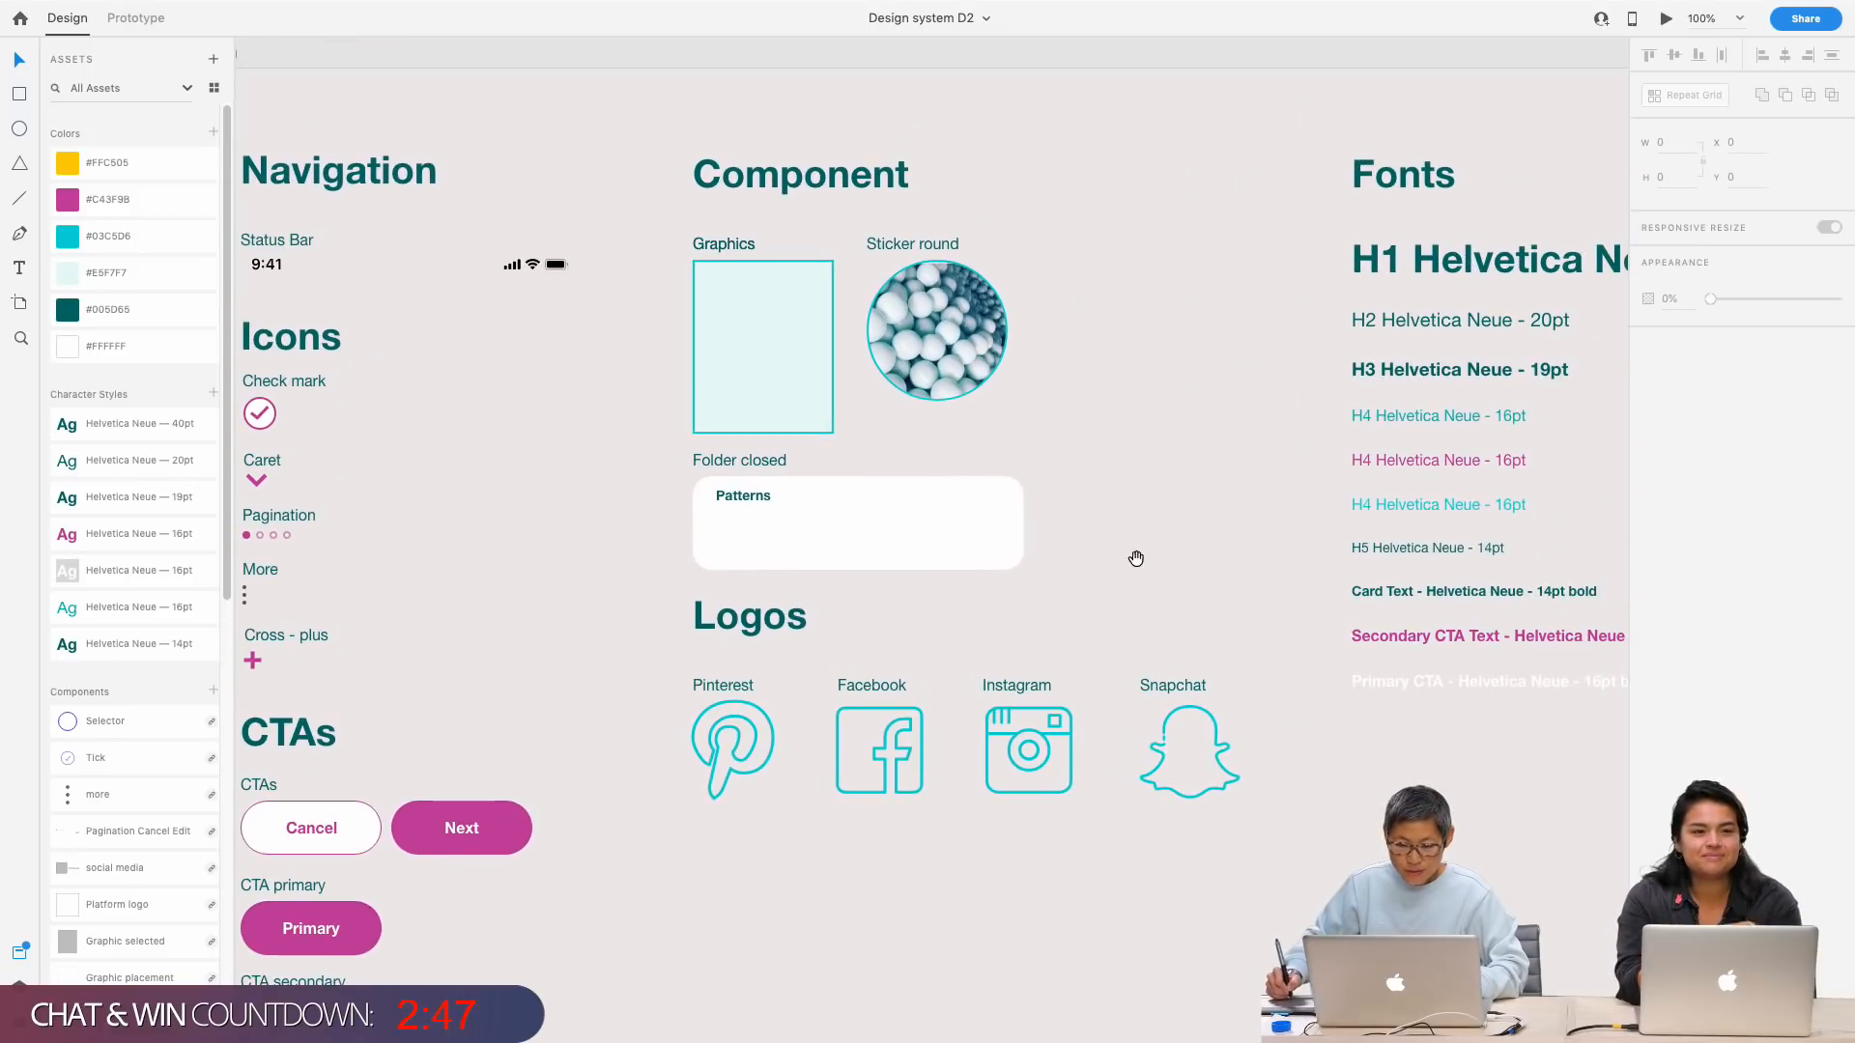
{"action": "left_click_drag", "start_coordinate": [1164, 396], "coordinate": [1055, 8]}
{"action": "left_click_drag", "start_coordinate": [994, 810], "coordinate": [1073, 195]}
{"action": "left_click_drag", "start_coordinate": [1039, 732], "coordinate": [1037, 460]}
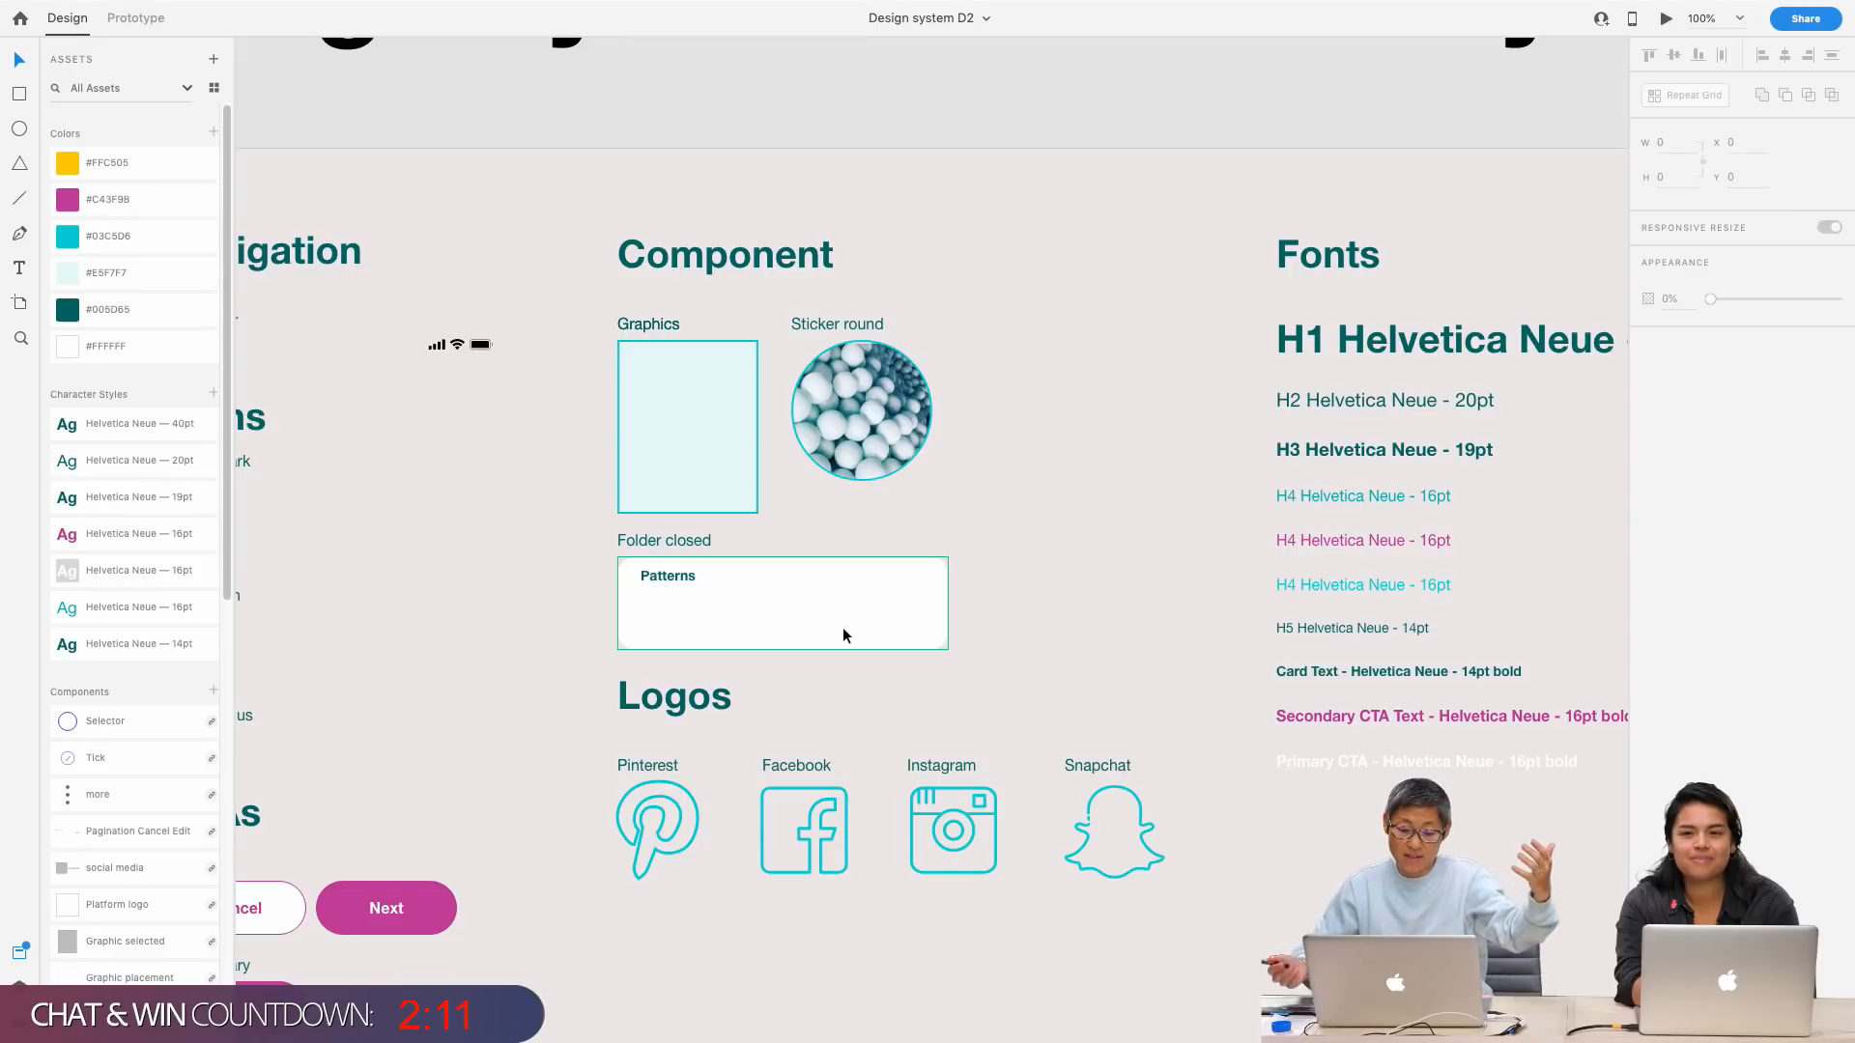
{"action": "scroll", "coordinate": [1060, 669], "scroll_direction": "down", "scroll_amount": 3}
{"action": "scroll", "coordinate": [1060, 668], "scroll_direction": "right", "scroll_amount": 2}
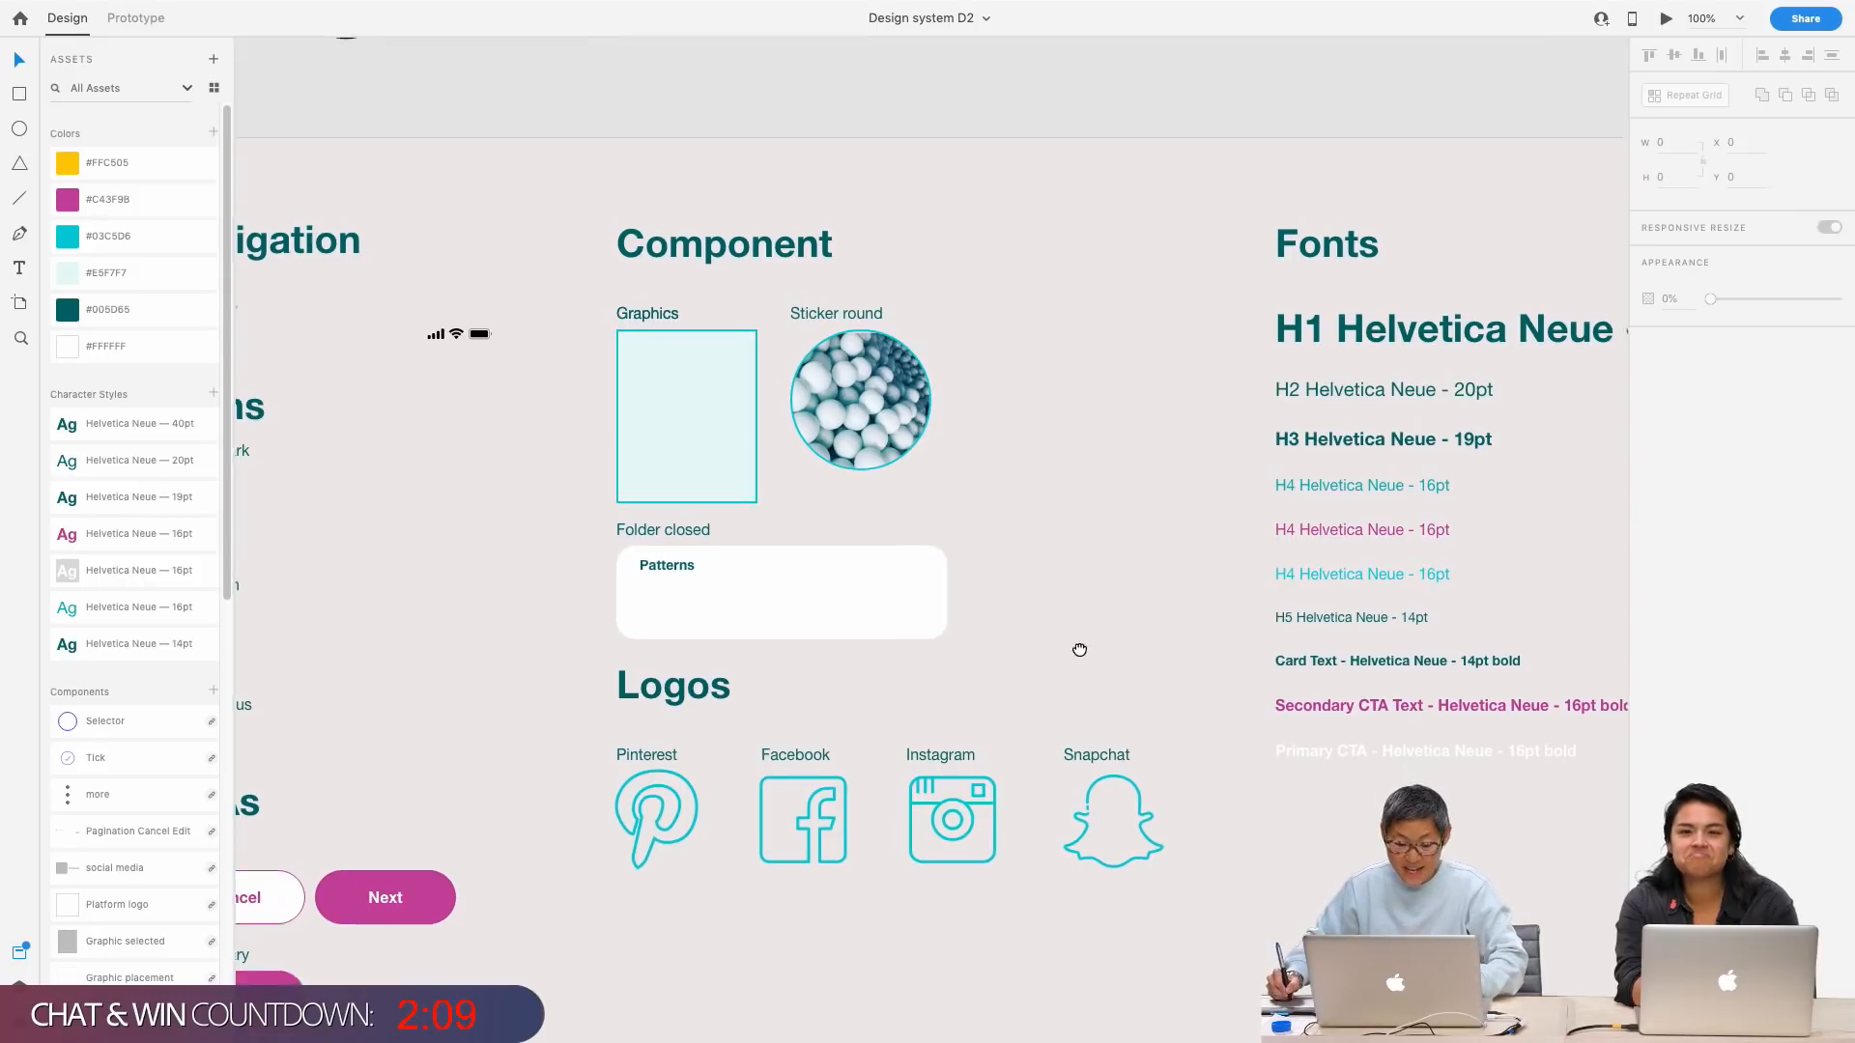
Step: Examine the Fonts and Color sections of today's sheet, enlarging the card text and the primary and secondary CTA text styles
{"action": "scroll", "coordinate": [1150, 841], "scroll_direction": "right", "scroll_amount": 10}
{"action": "scroll", "coordinate": [1149, 841], "scroll_direction": "up", "scroll_amount": 2}
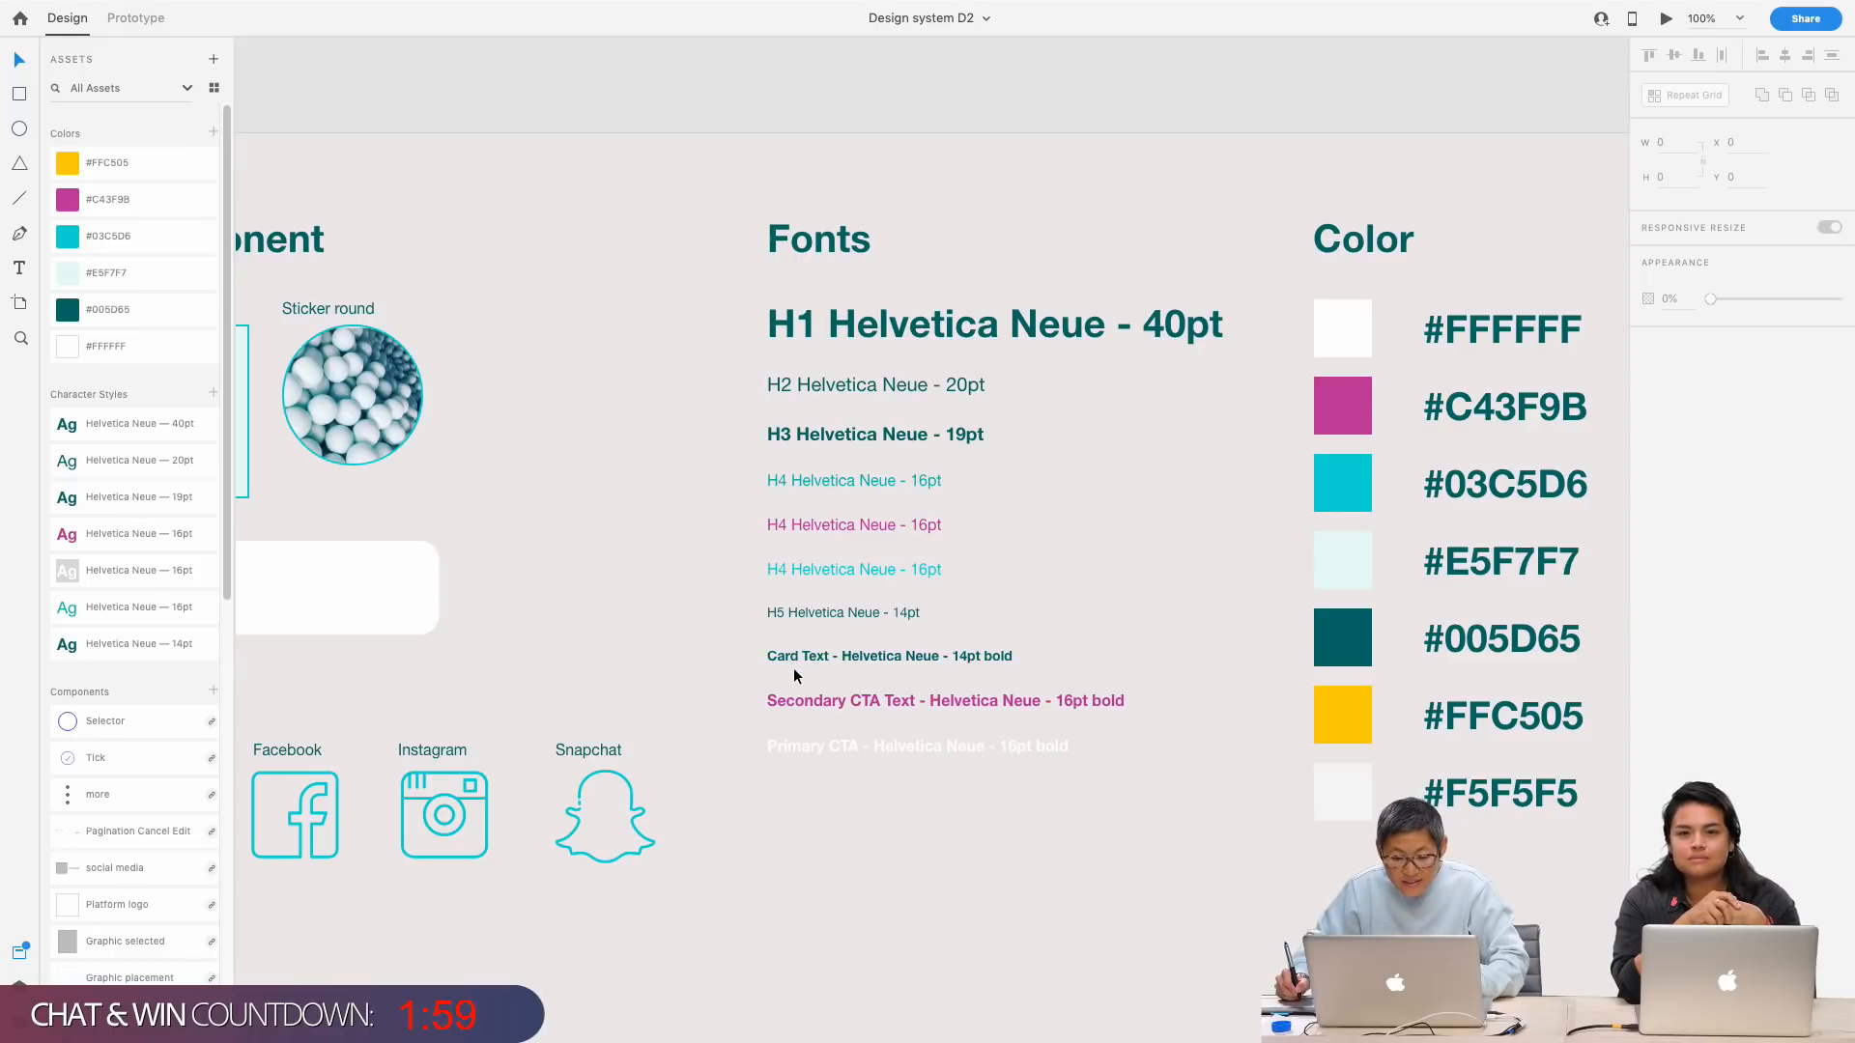
{"action": "left_click", "coordinate": [848, 744]}
{"action": "left_click", "coordinate": [1104, 816]}
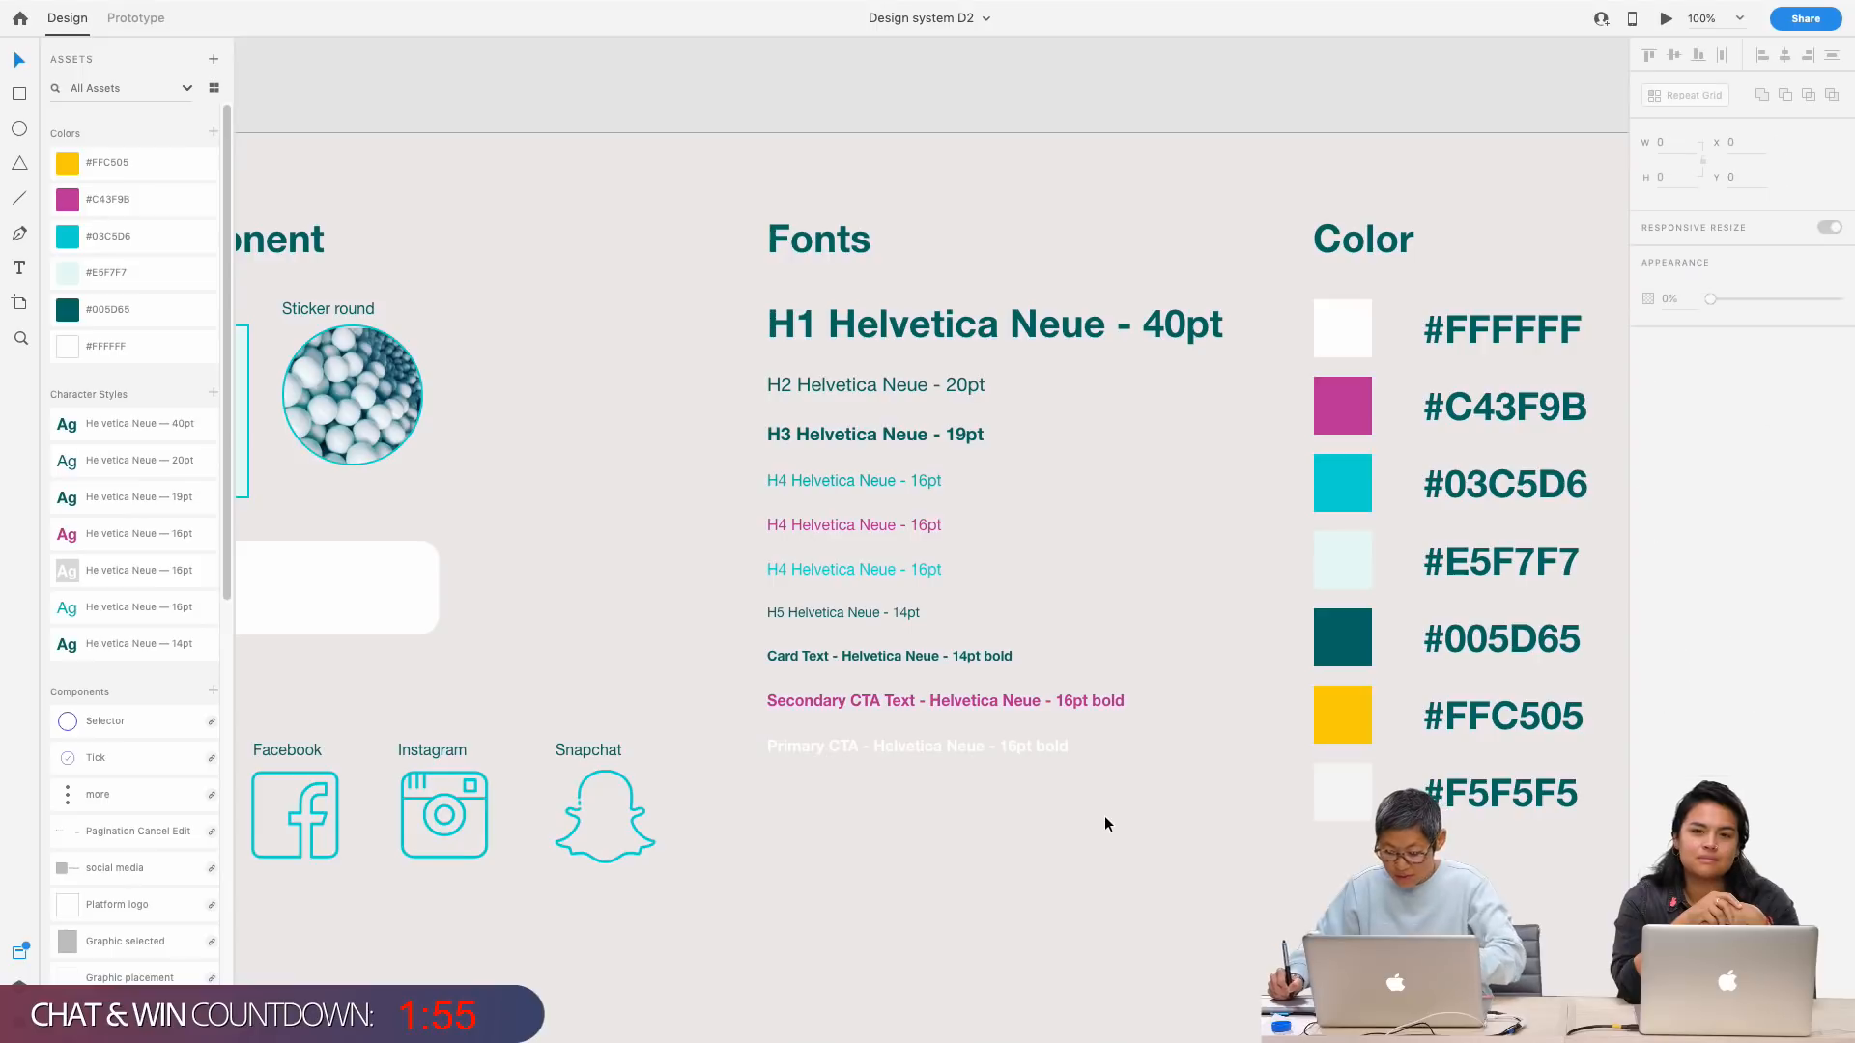
{"action": "key", "text": "super+plus"}
{"action": "scroll", "coordinate": [1291, 414], "scroll_direction": "down", "scroll_amount": 5}
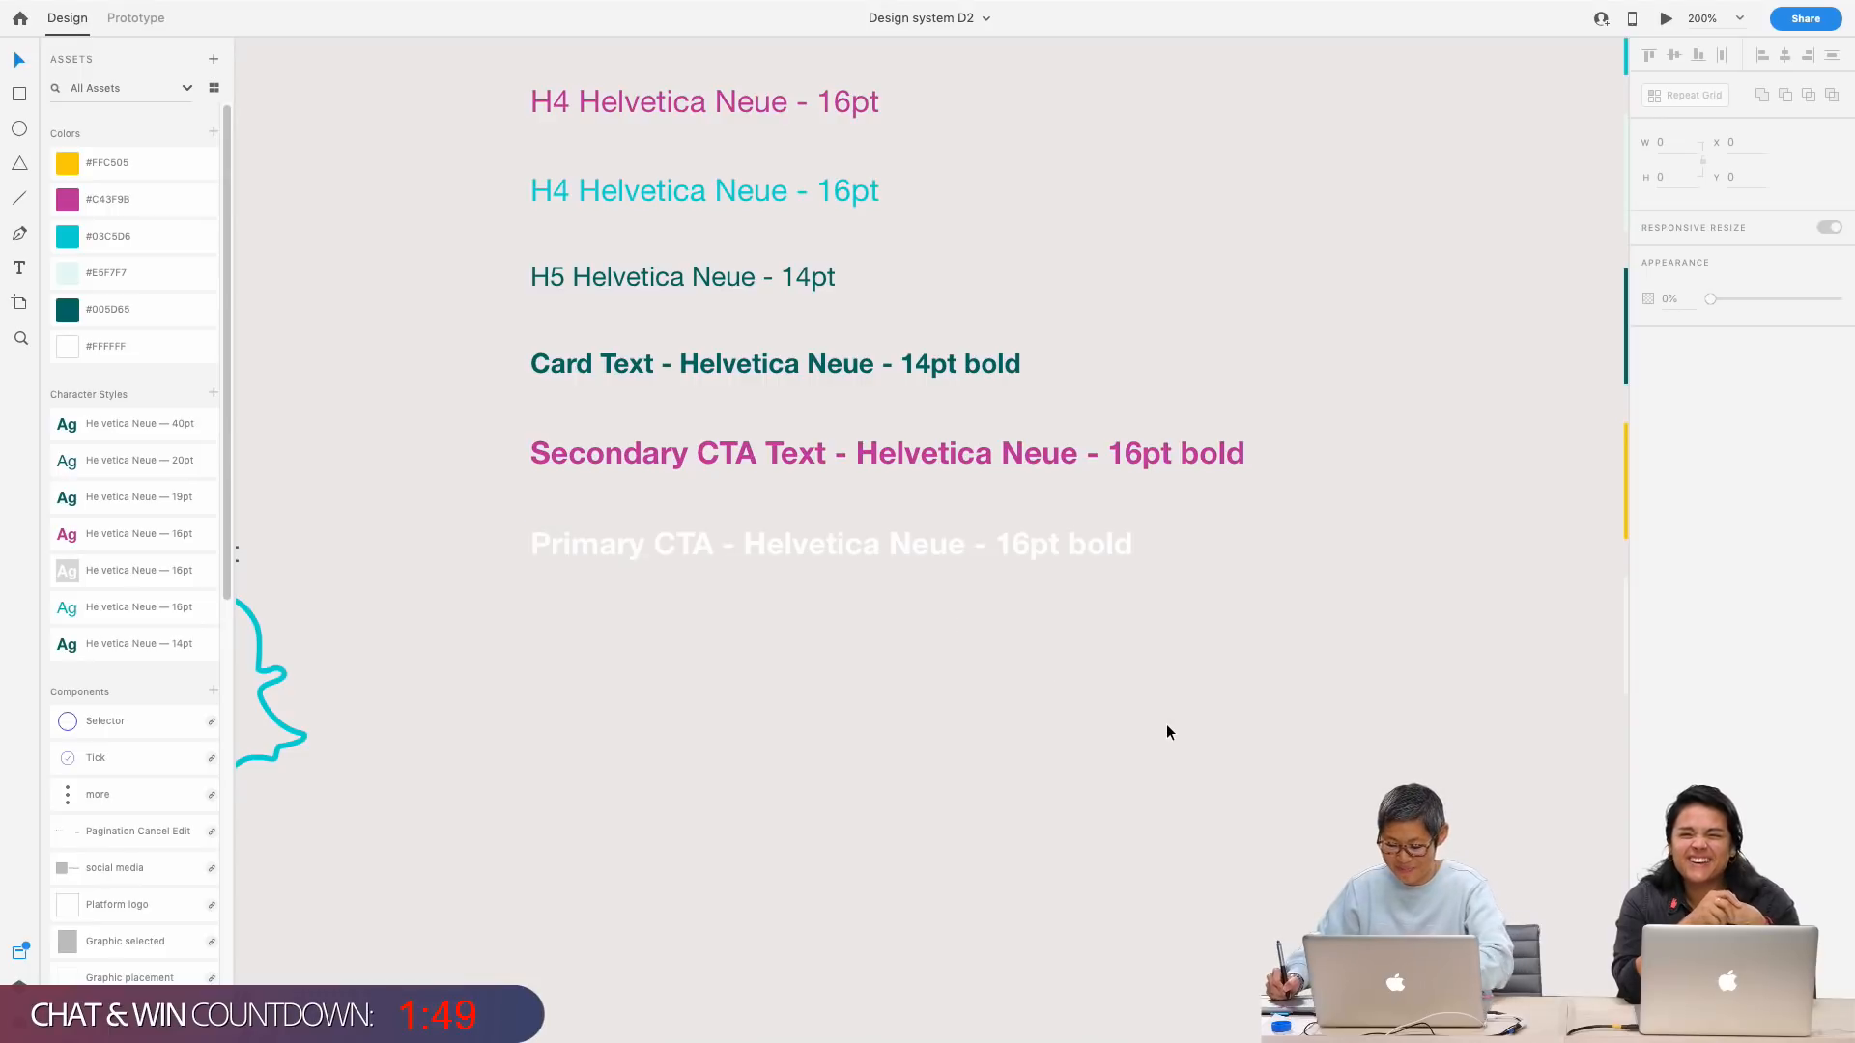
{"action": "key", "text": "super+minus"}
{"action": "left_click_drag", "start_coordinate": [1304, 358], "coordinate": [1074, 497]}
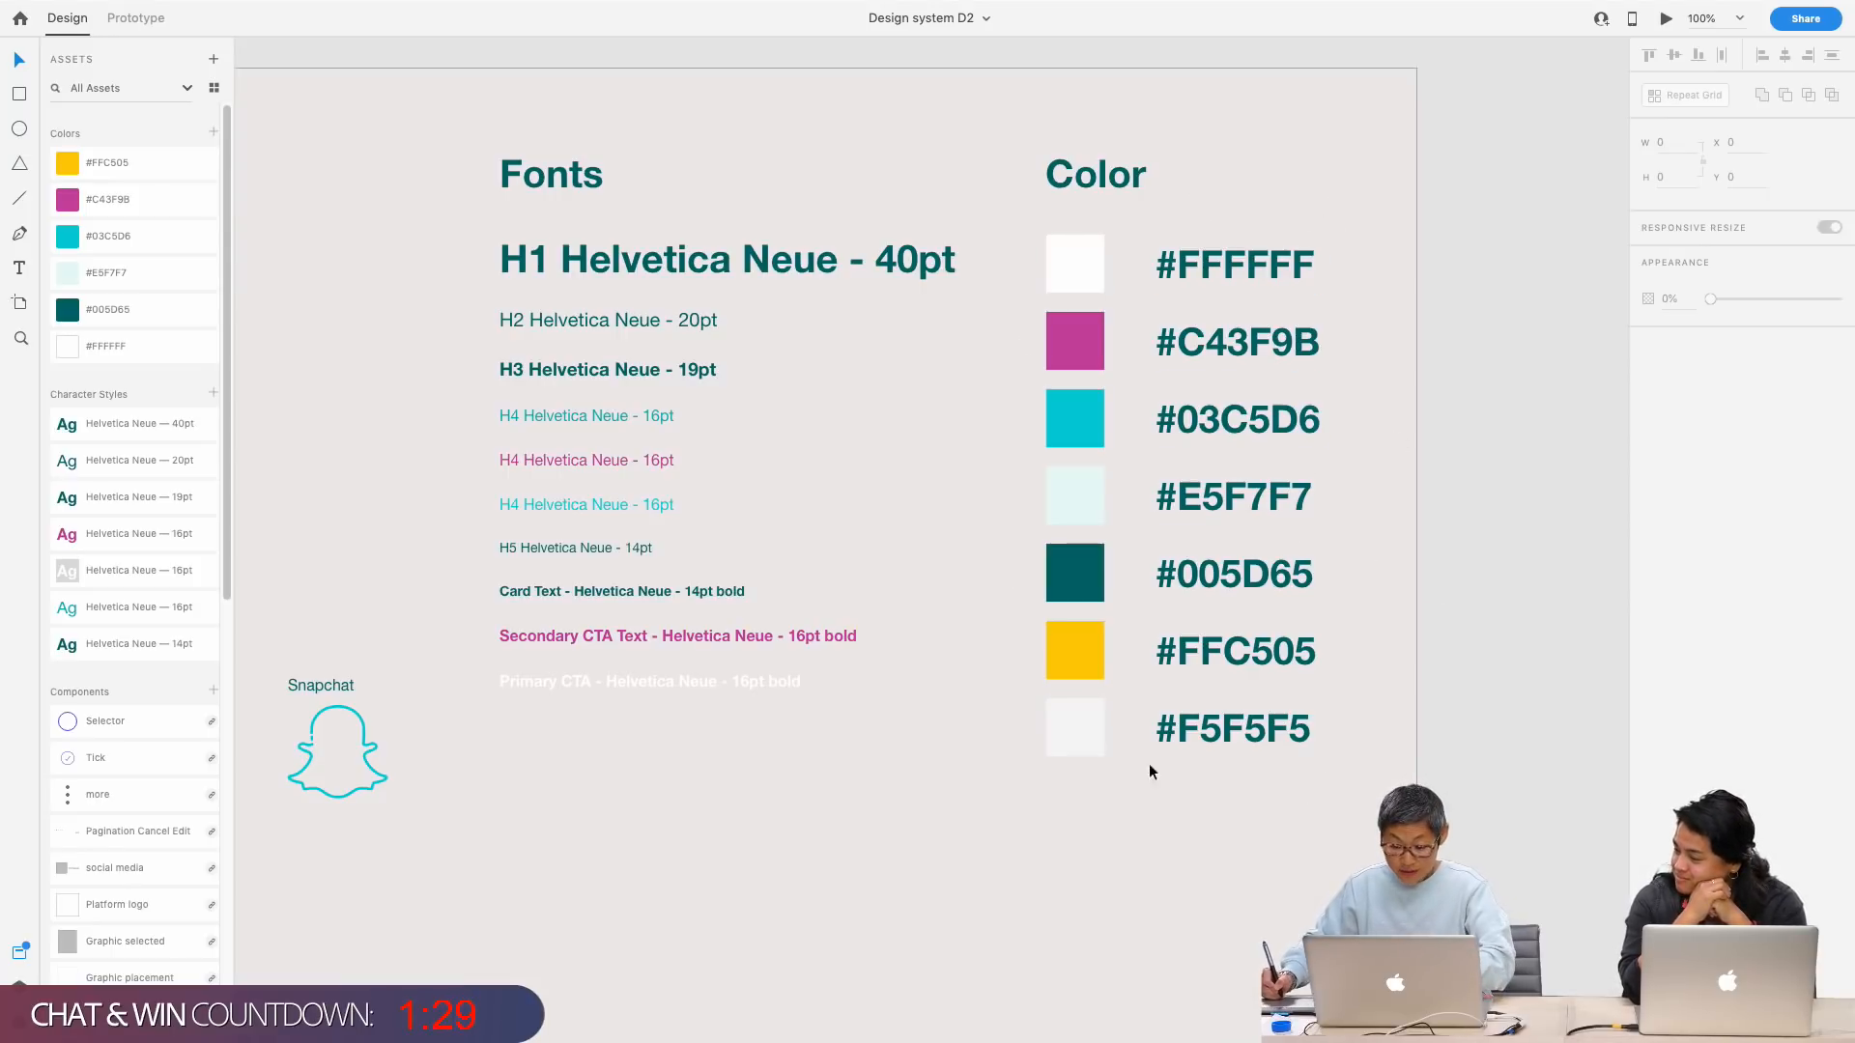
Step: Return to the overview of today's sheet, take the Design system D2 document out of full screen and minimize it
{"action": "key", "text": "super+minus"}
{"action": "key", "text": "space"}
{"action": "left_click_drag", "start_coordinate": [311, 876], "coordinate": [963, 853]}
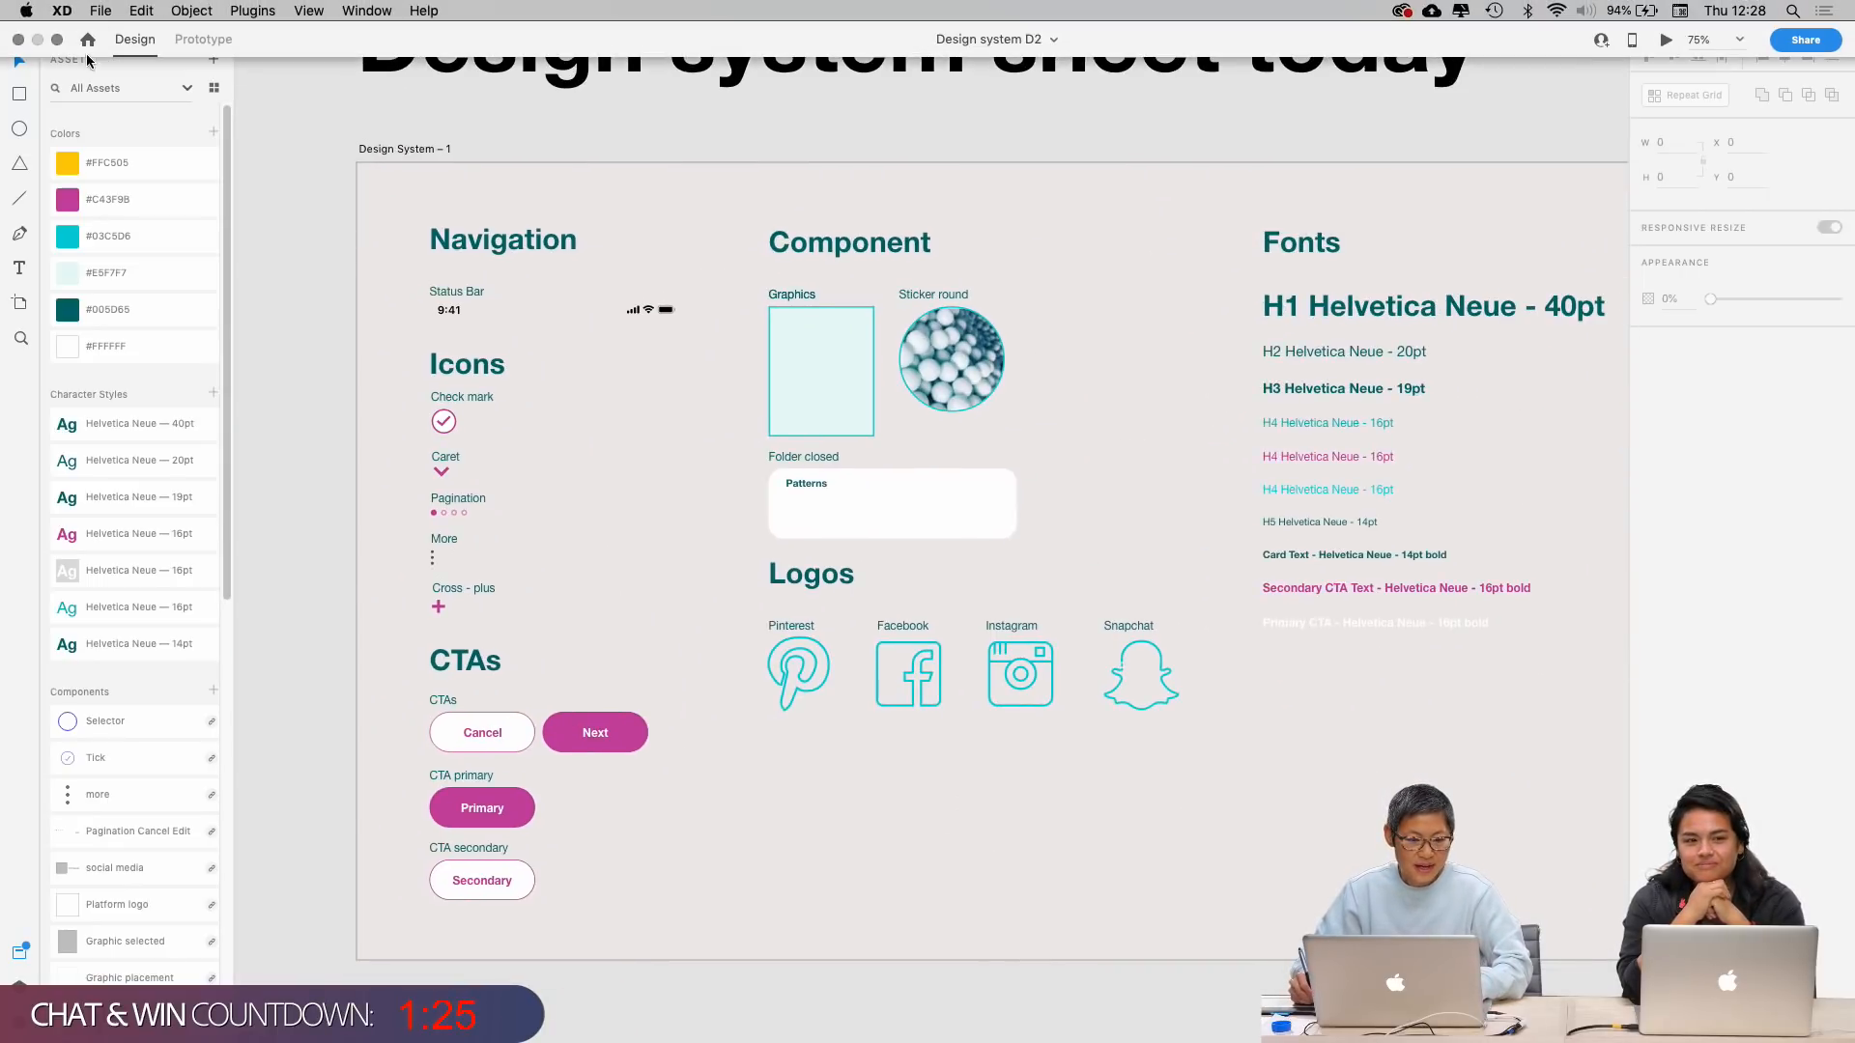
{"action": "left_click", "coordinate": [57, 39]}
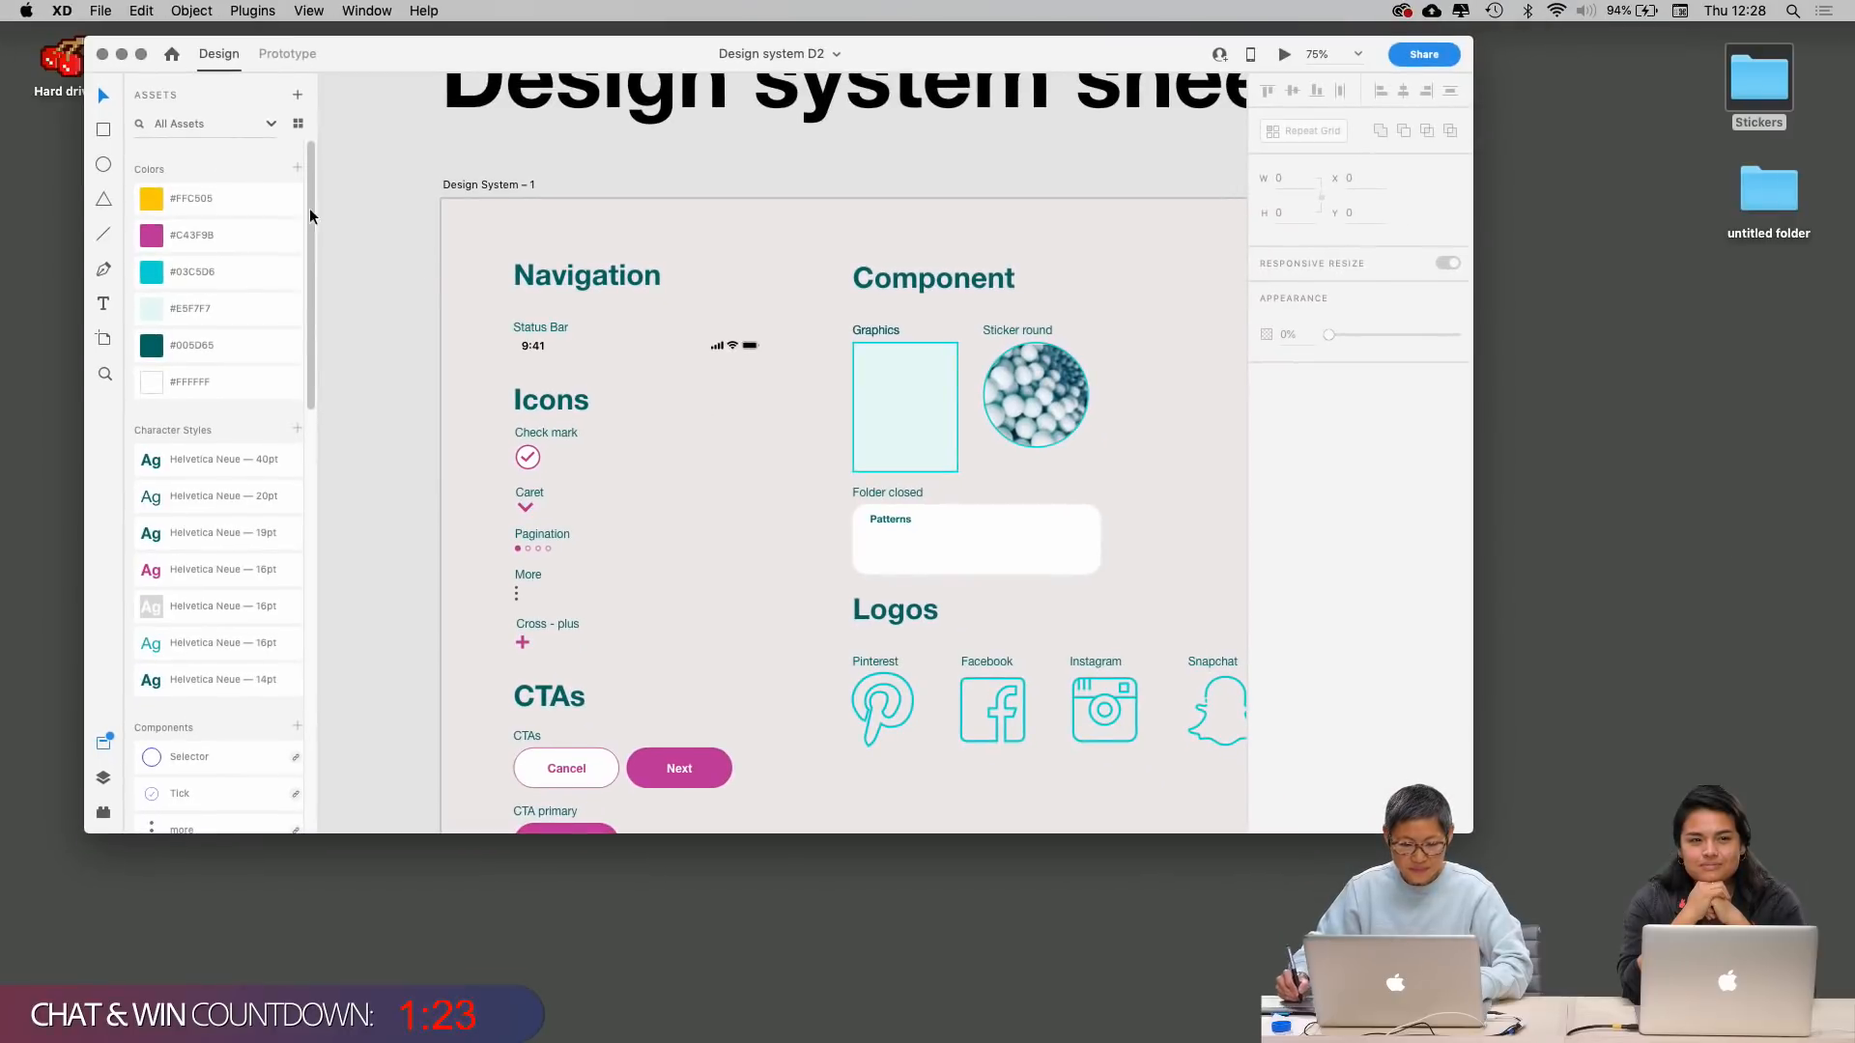
{"action": "left_click", "coordinate": [121, 54]}
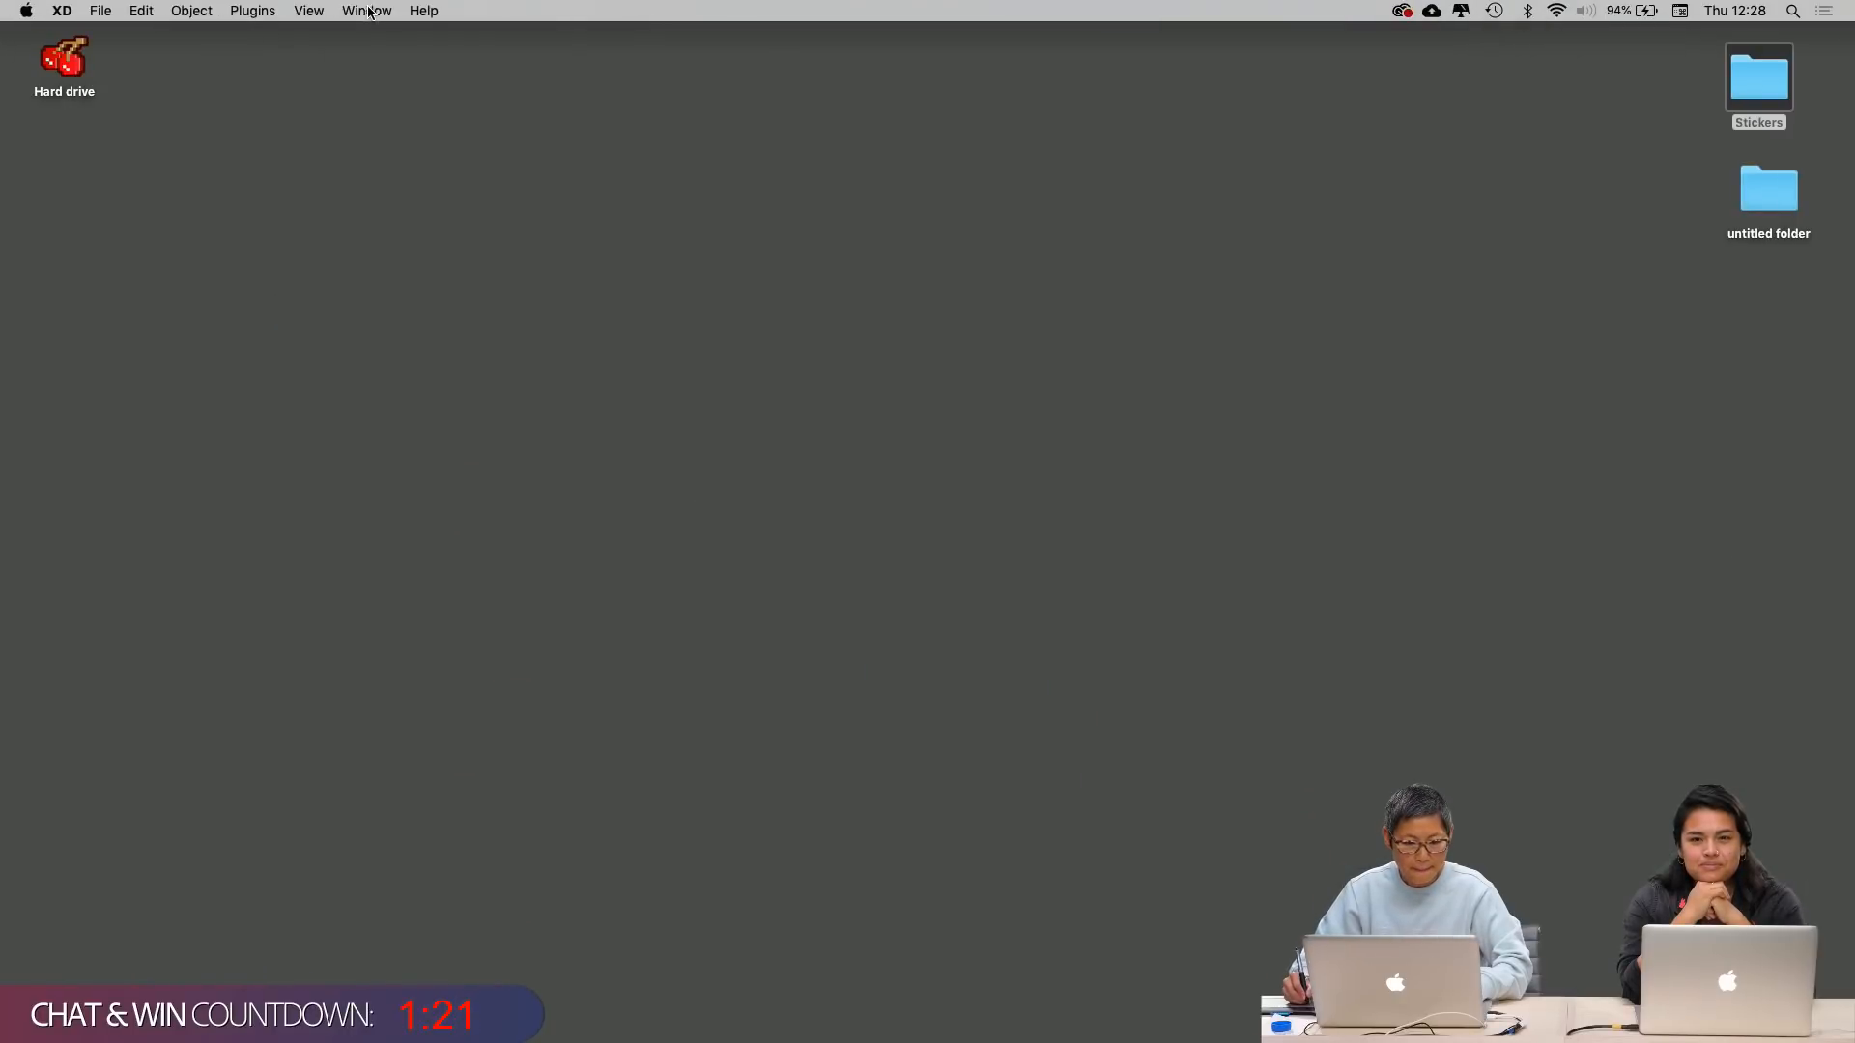
{"action": "left_click", "coordinate": [367, 10]}
{"action": "left_click", "coordinate": [469, 182]}
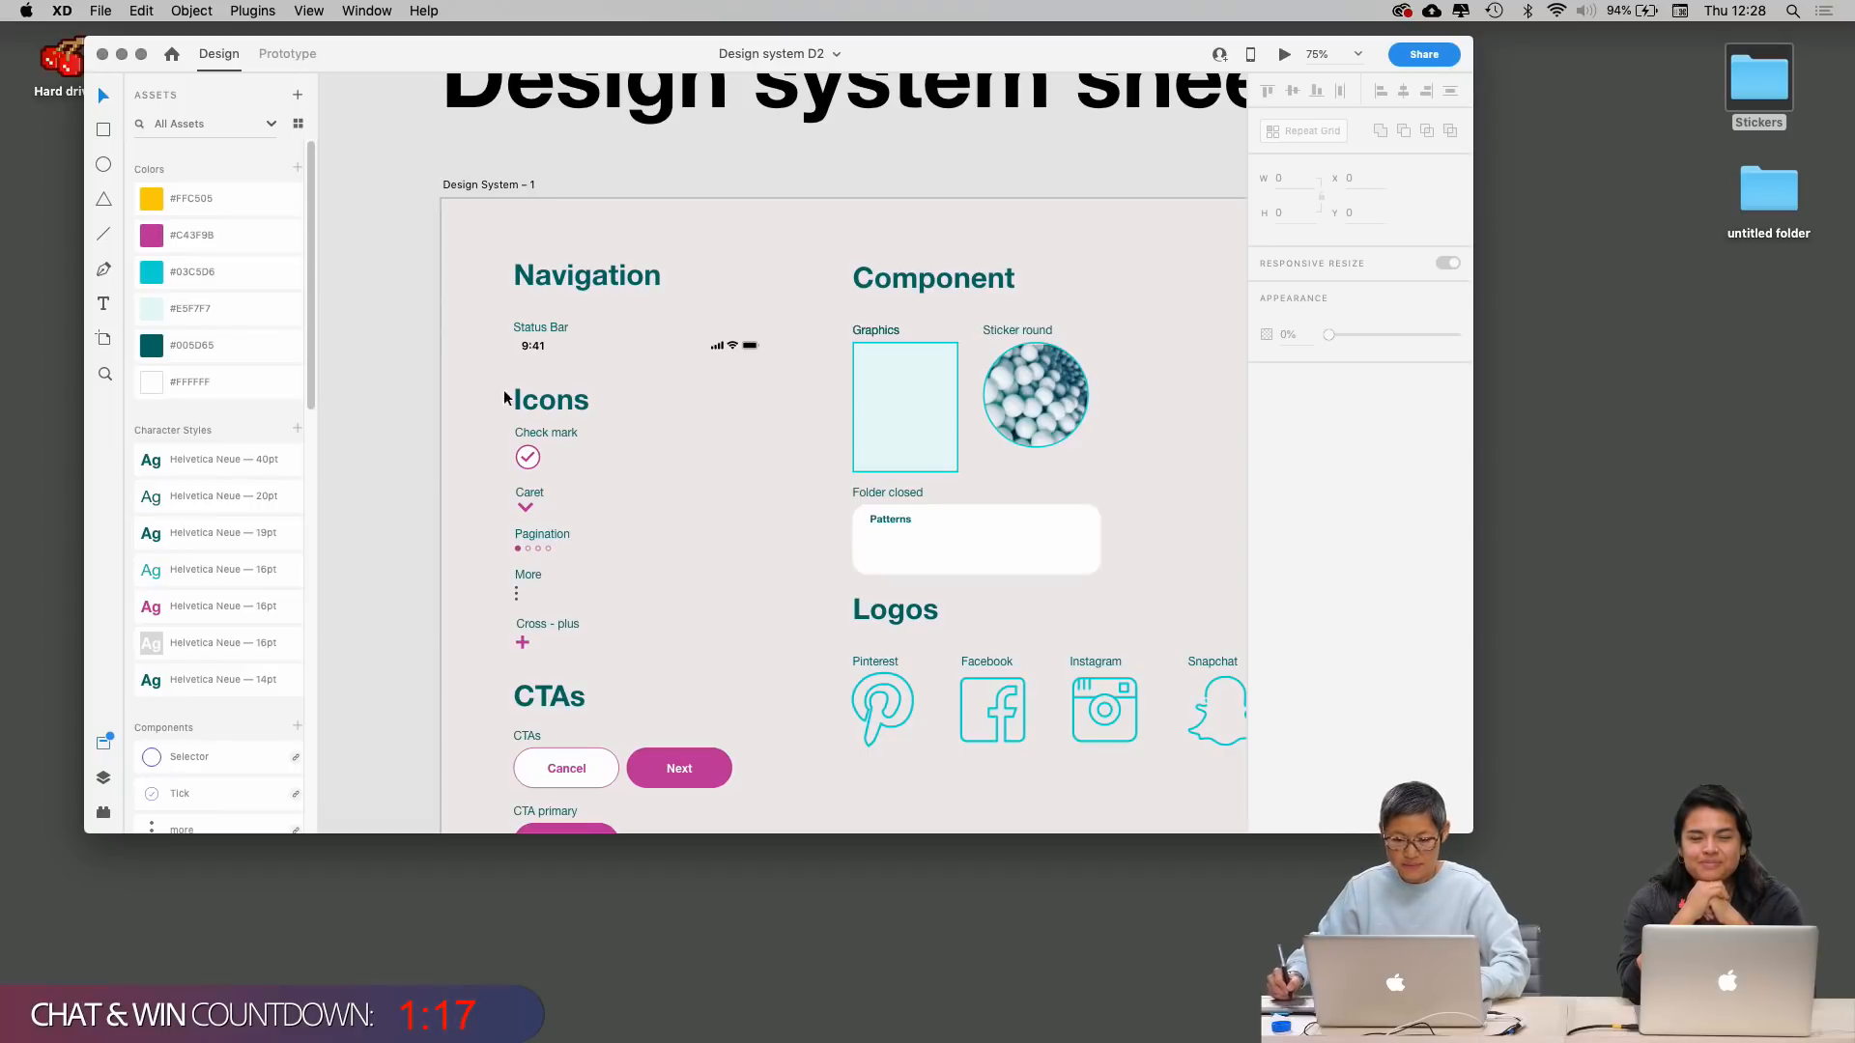
{"action": "left_click", "coordinate": [121, 54]}
{"action": "left_click", "coordinate": [376, 11]}
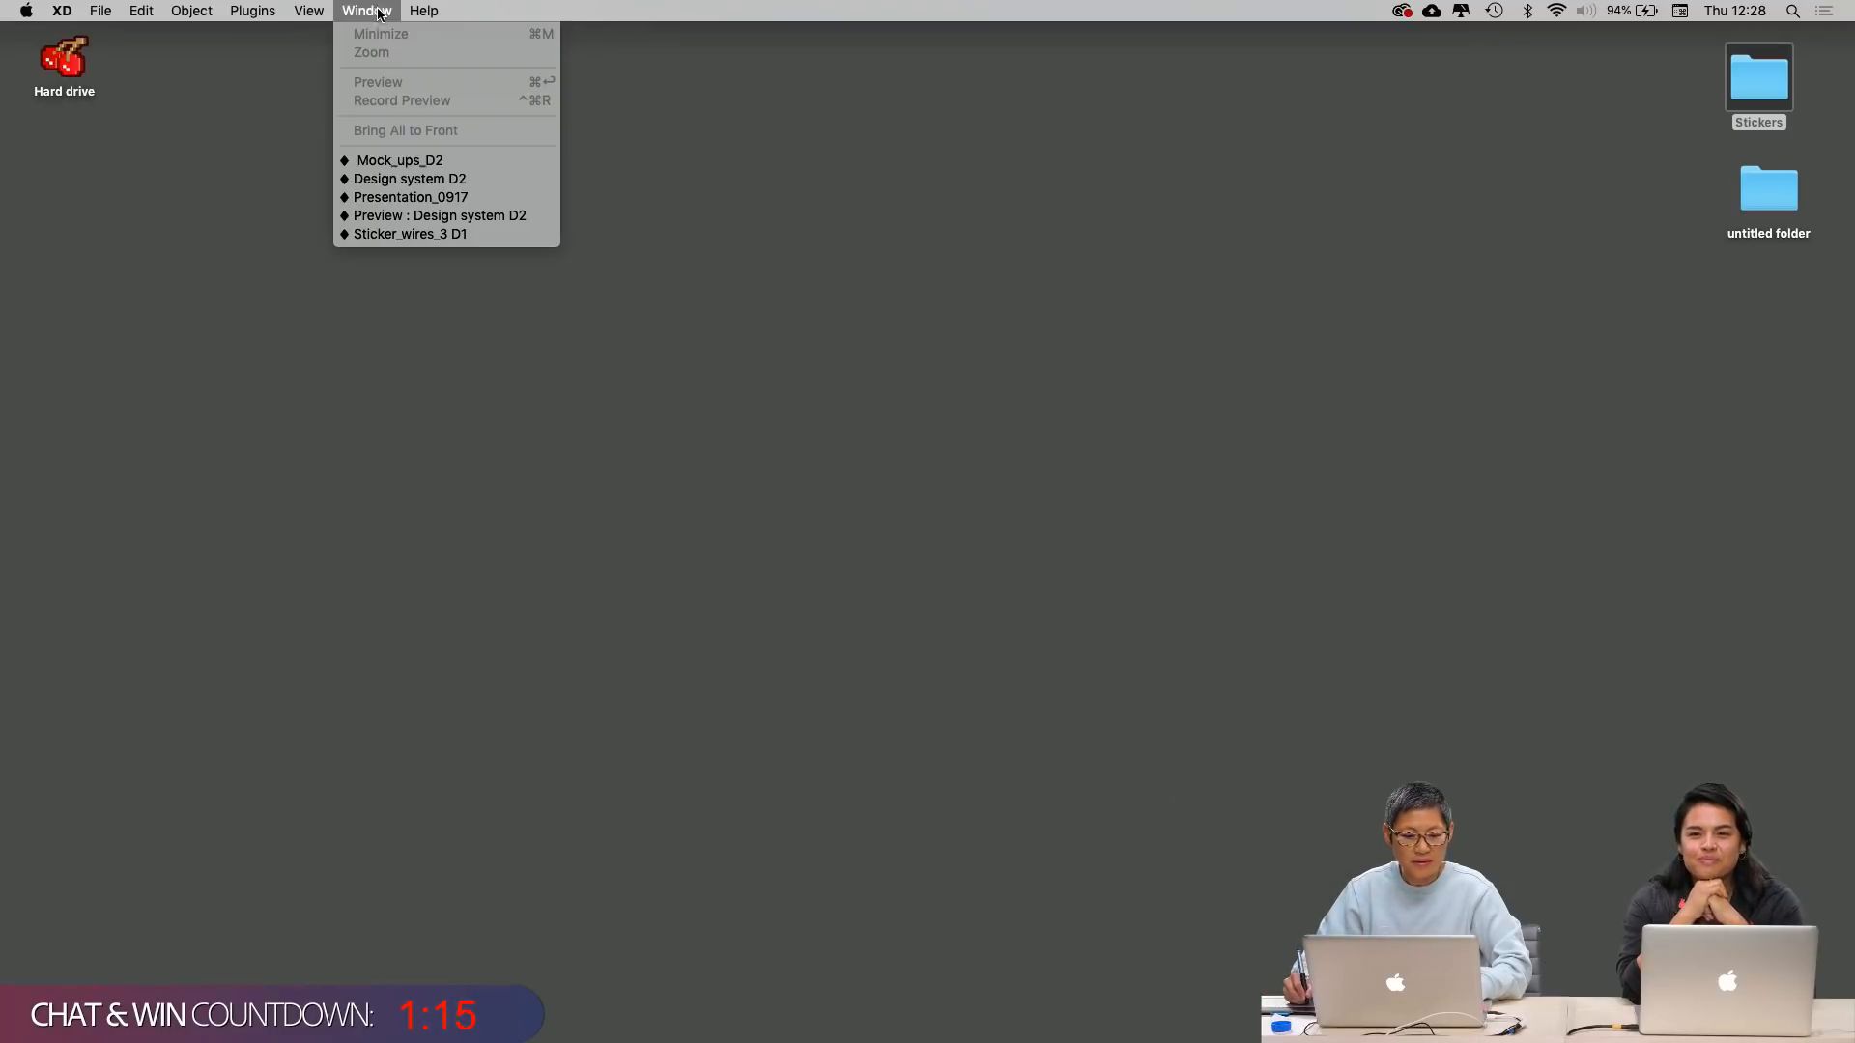
{"action": "left_click", "coordinate": [484, 215]}
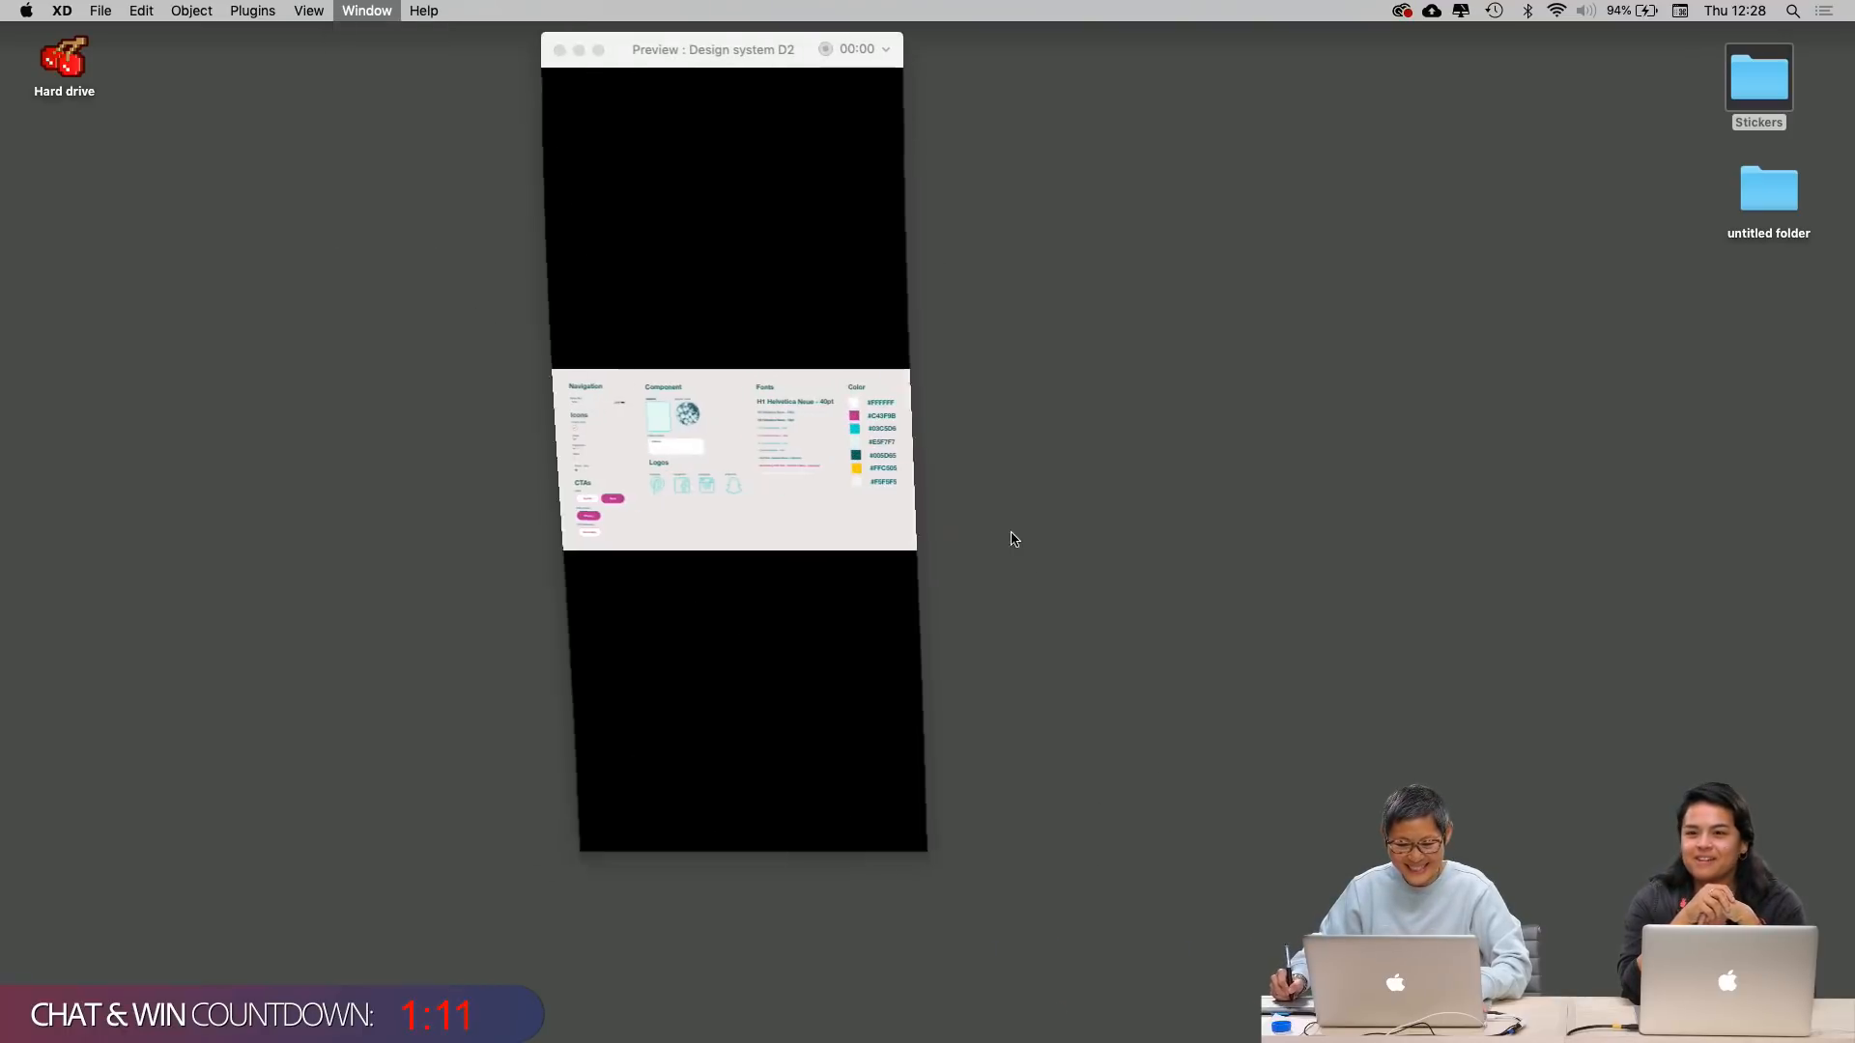
{"action": "left_click", "coordinate": [580, 51]}
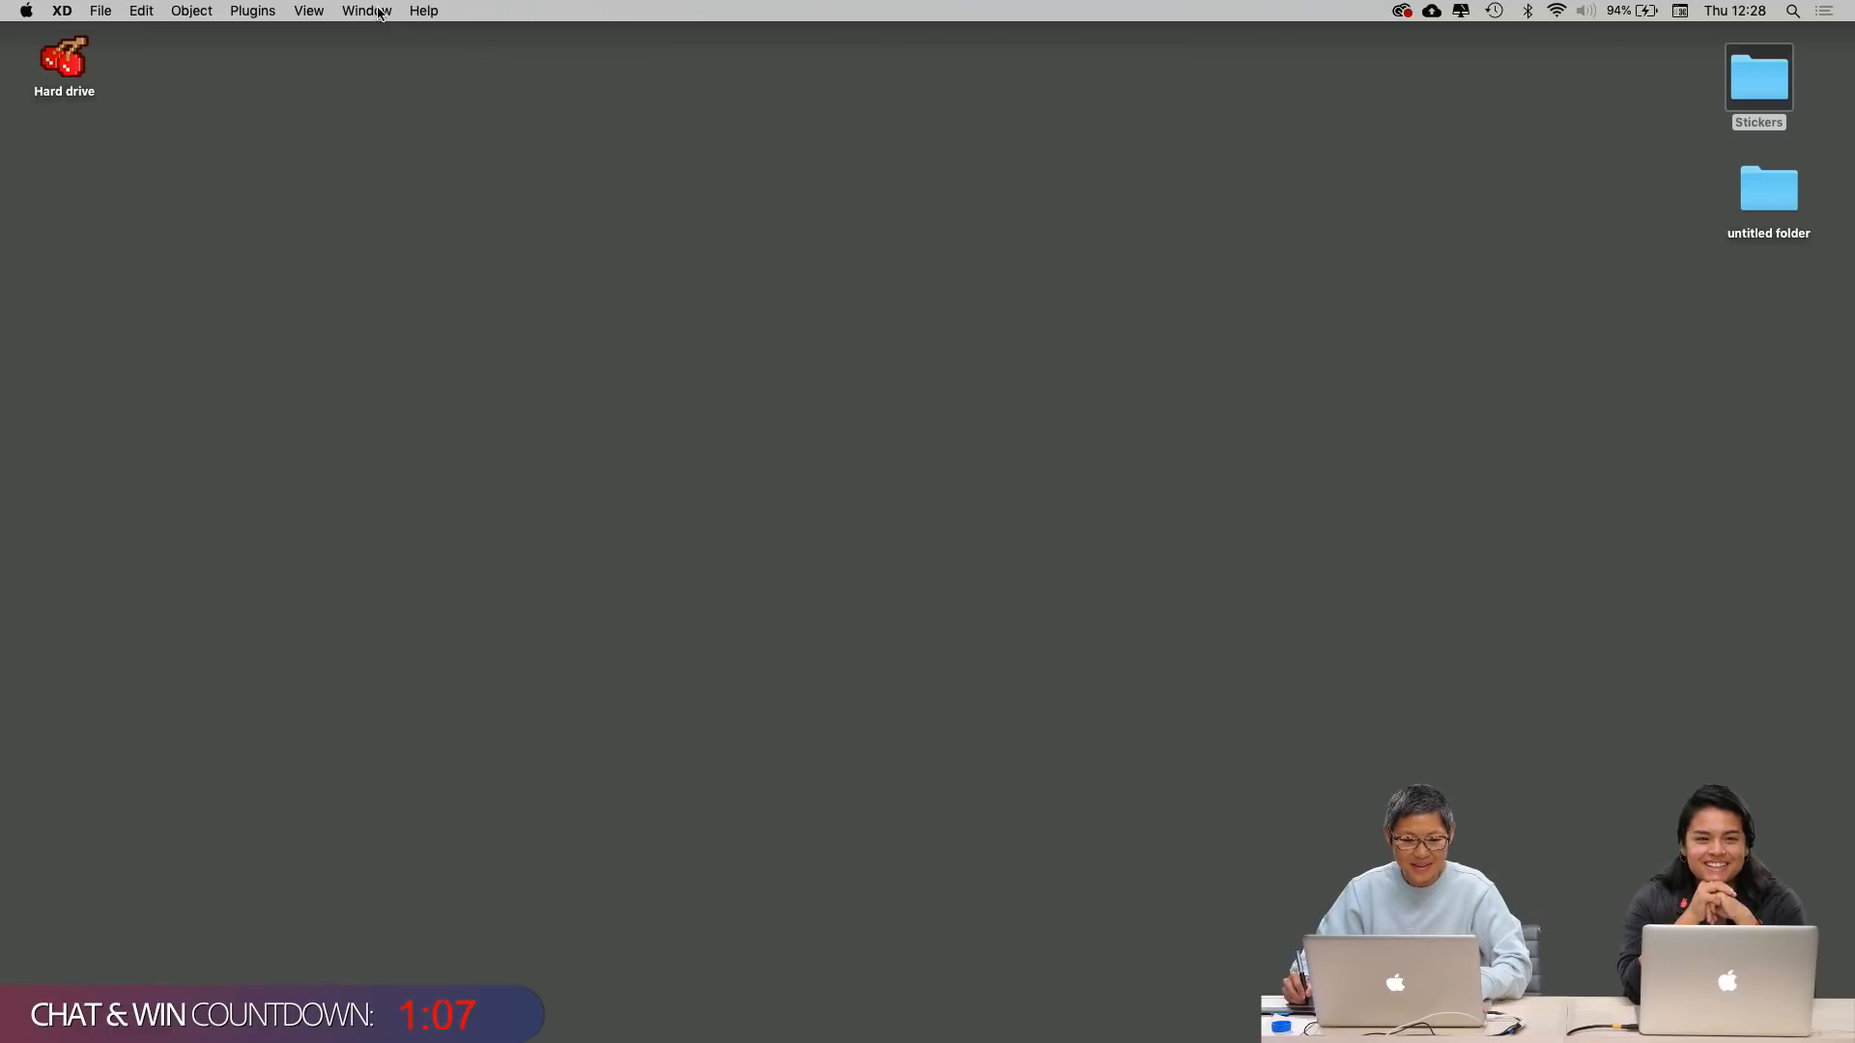
Step: Show the Mock_ups_D2 document in full screen and enlarge its artboards for the Select, Create and Share stages
{"action": "left_click", "coordinate": [367, 10]}
{"action": "left_click", "coordinate": [434, 160]}
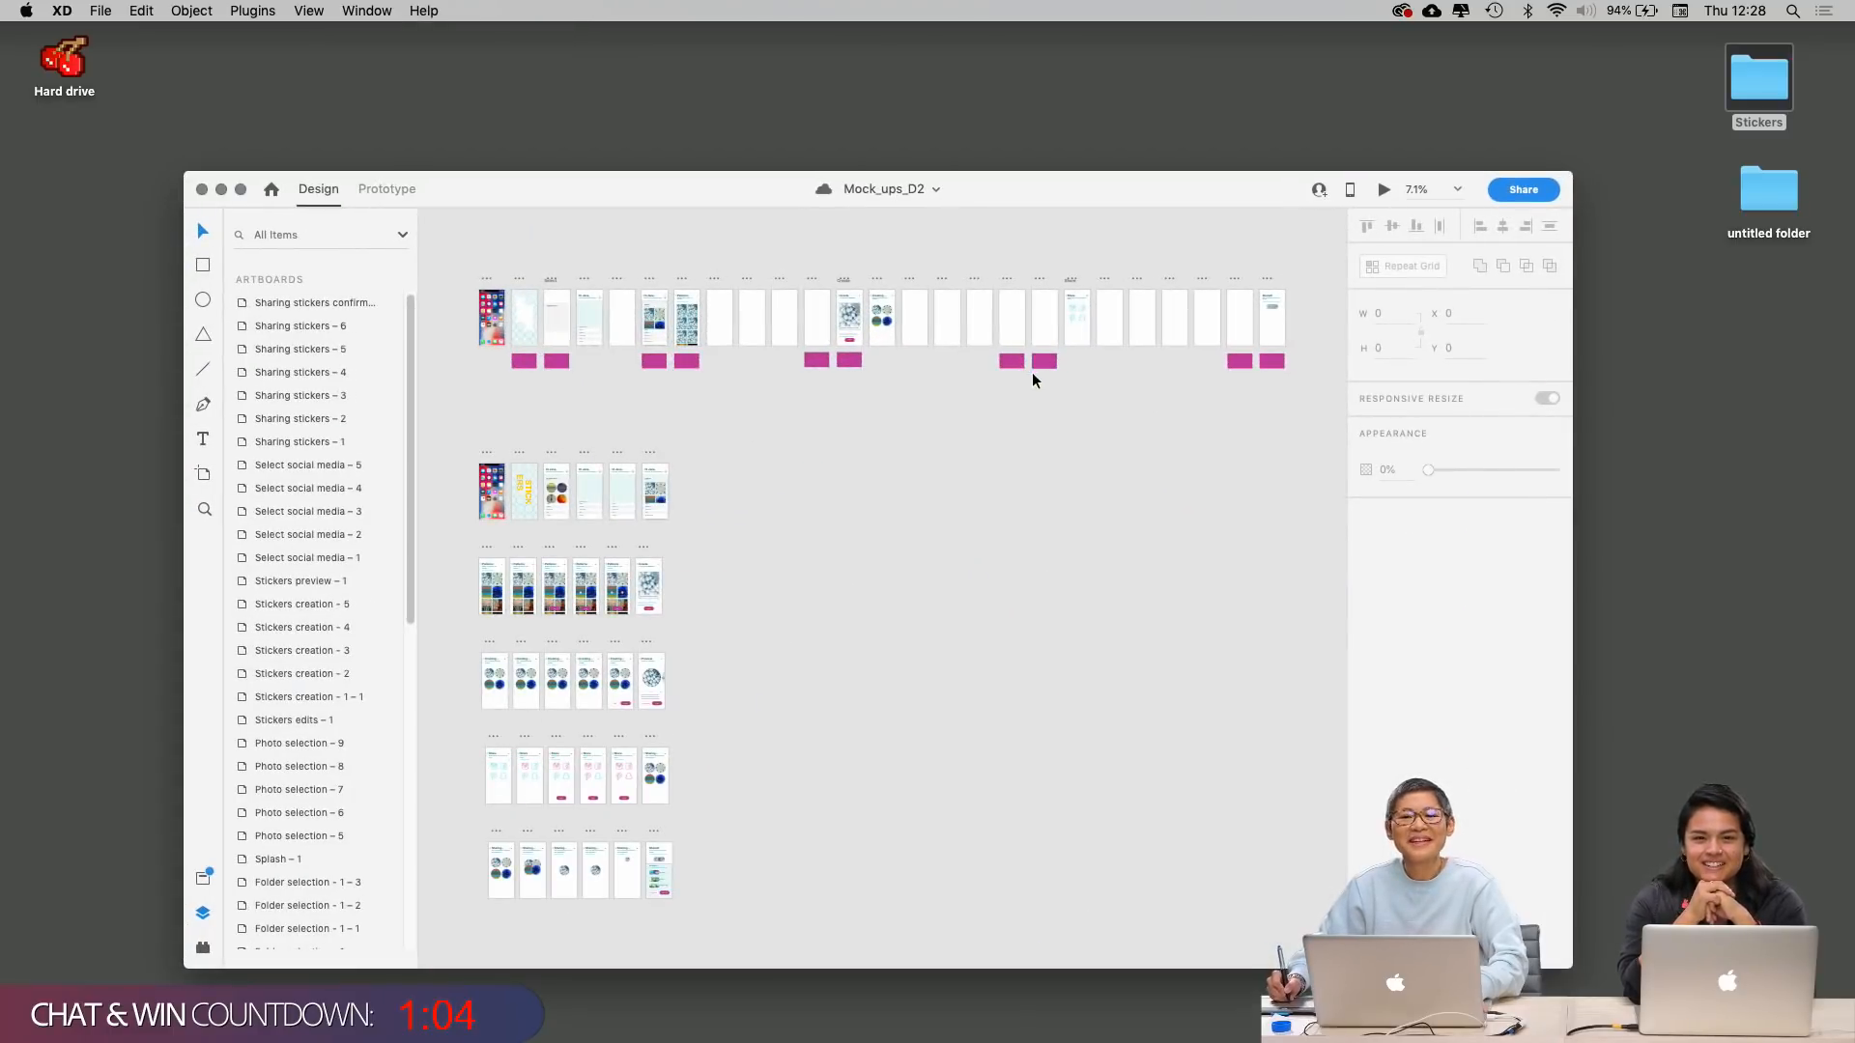
{"action": "left_click", "coordinate": [240, 189]}
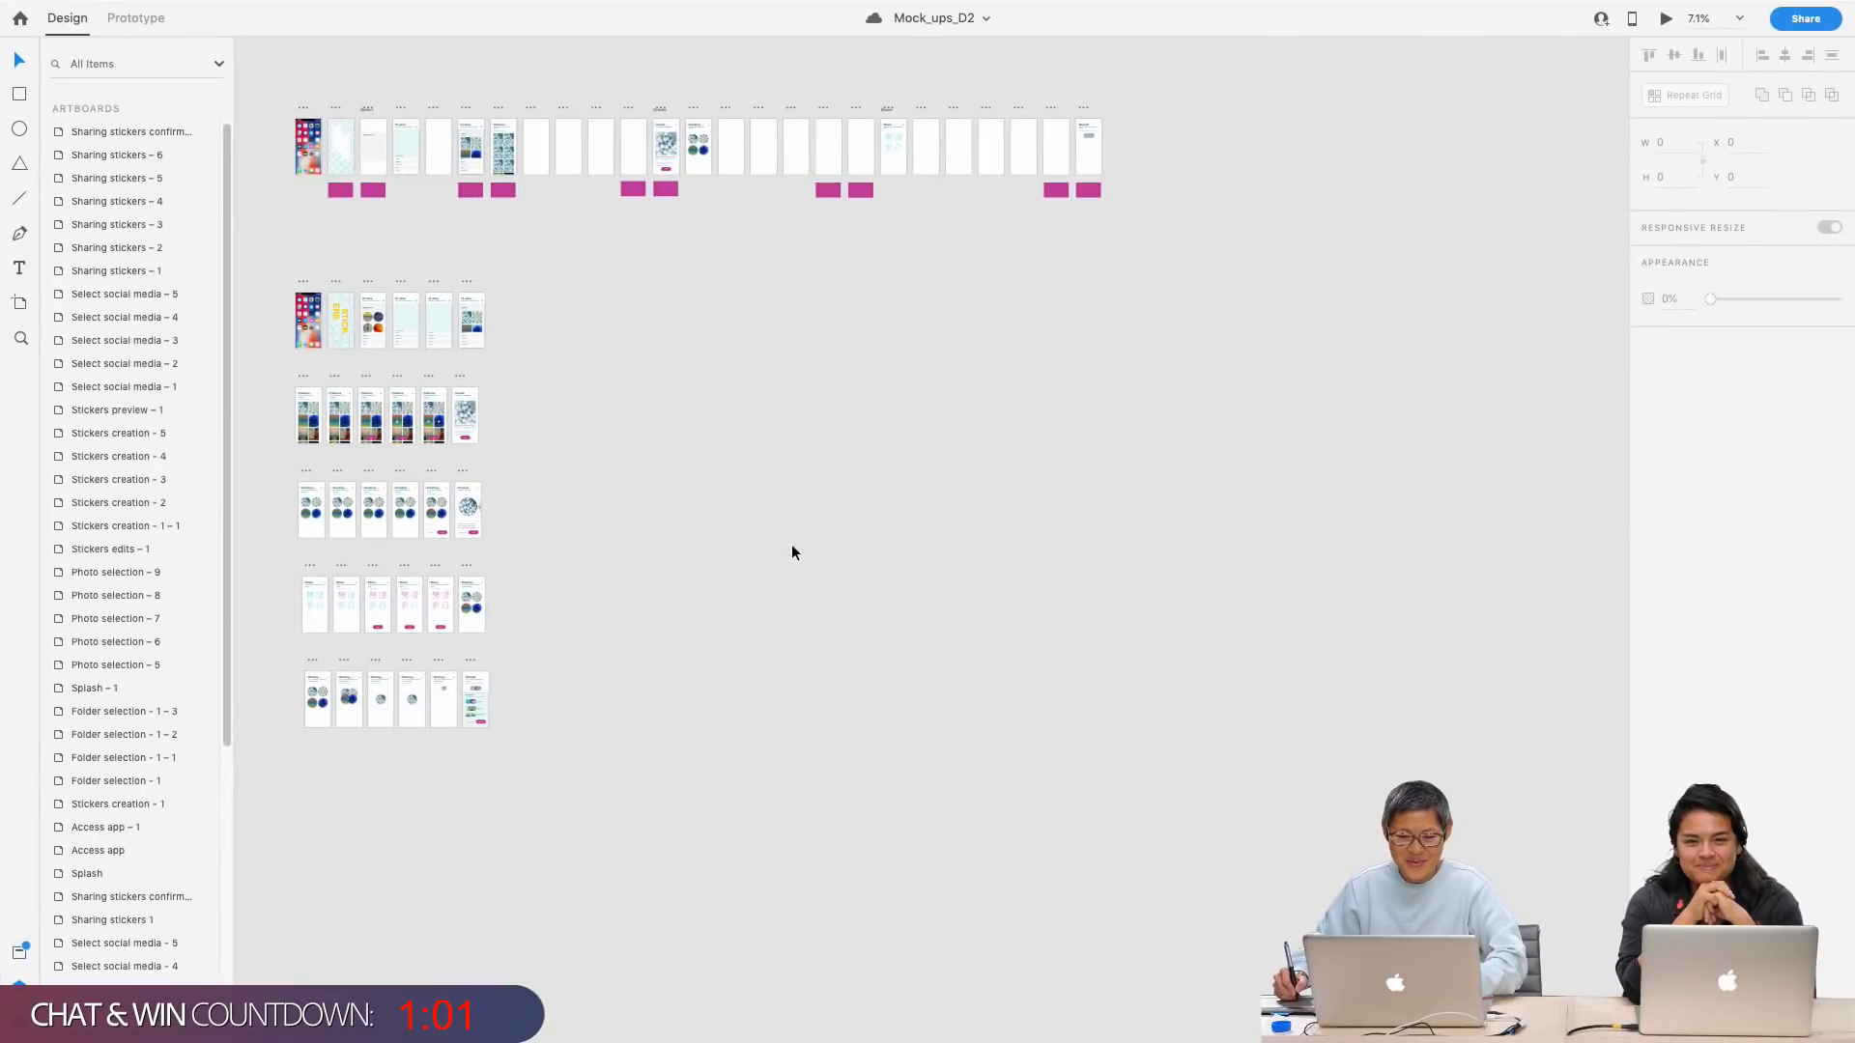
{"action": "left_click_drag", "start_coordinate": [769, 495], "coordinate": [1086, 748]}
{"action": "key", "text": "super+equal"}
{"action": "key", "text": "super+equal"}
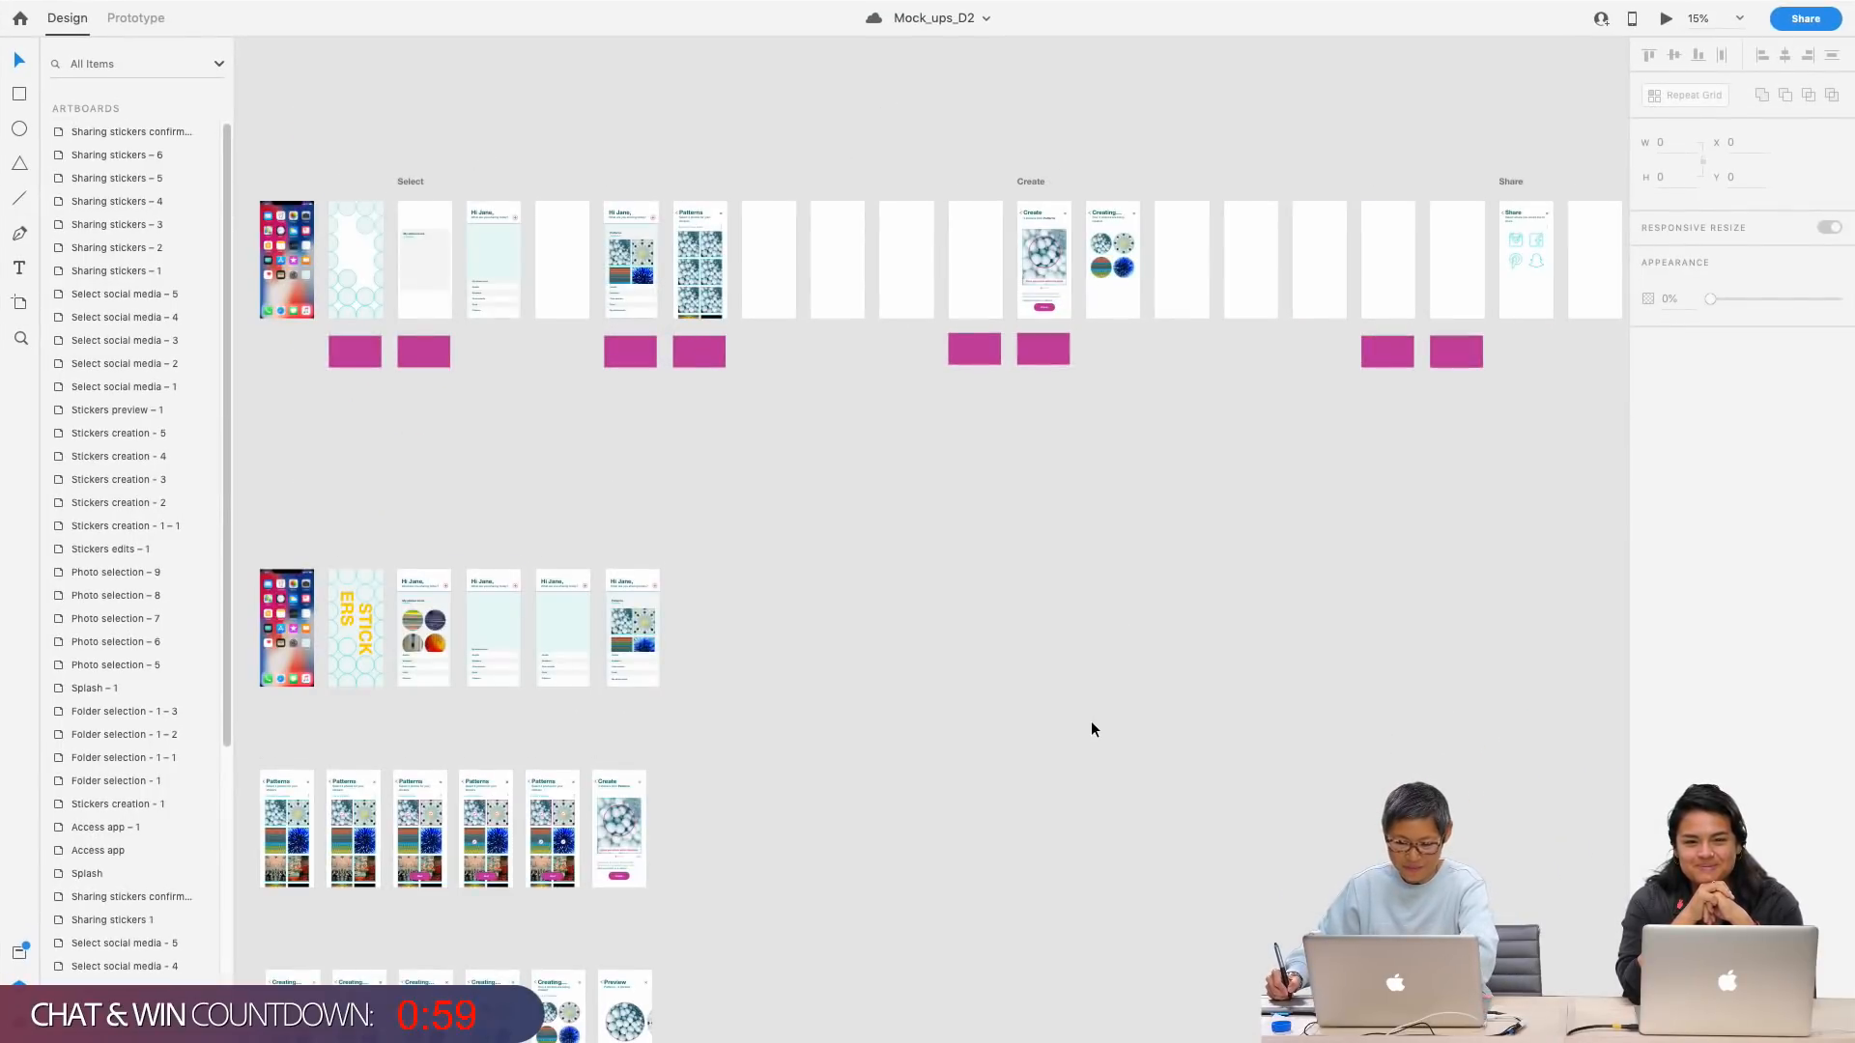
{"action": "mouse_move", "coordinate": [203, 3]}
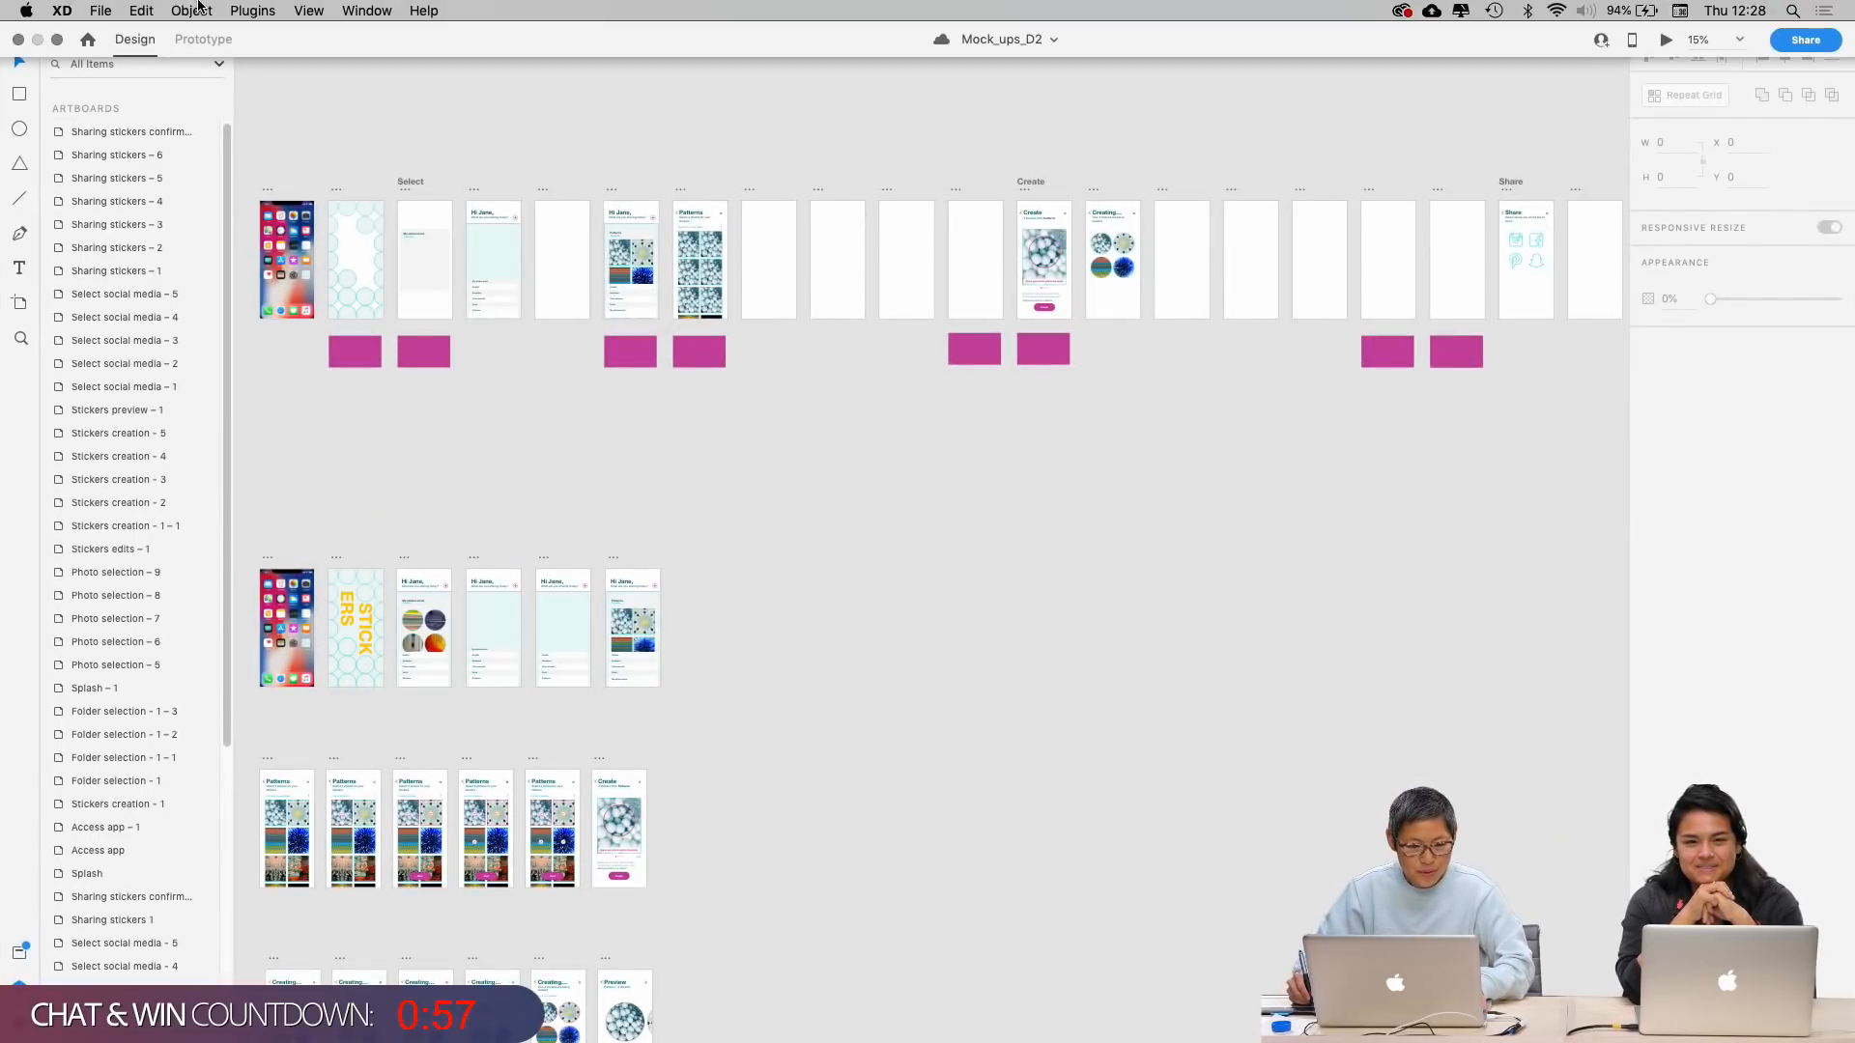
{"action": "left_click", "coordinate": [369, 7]}
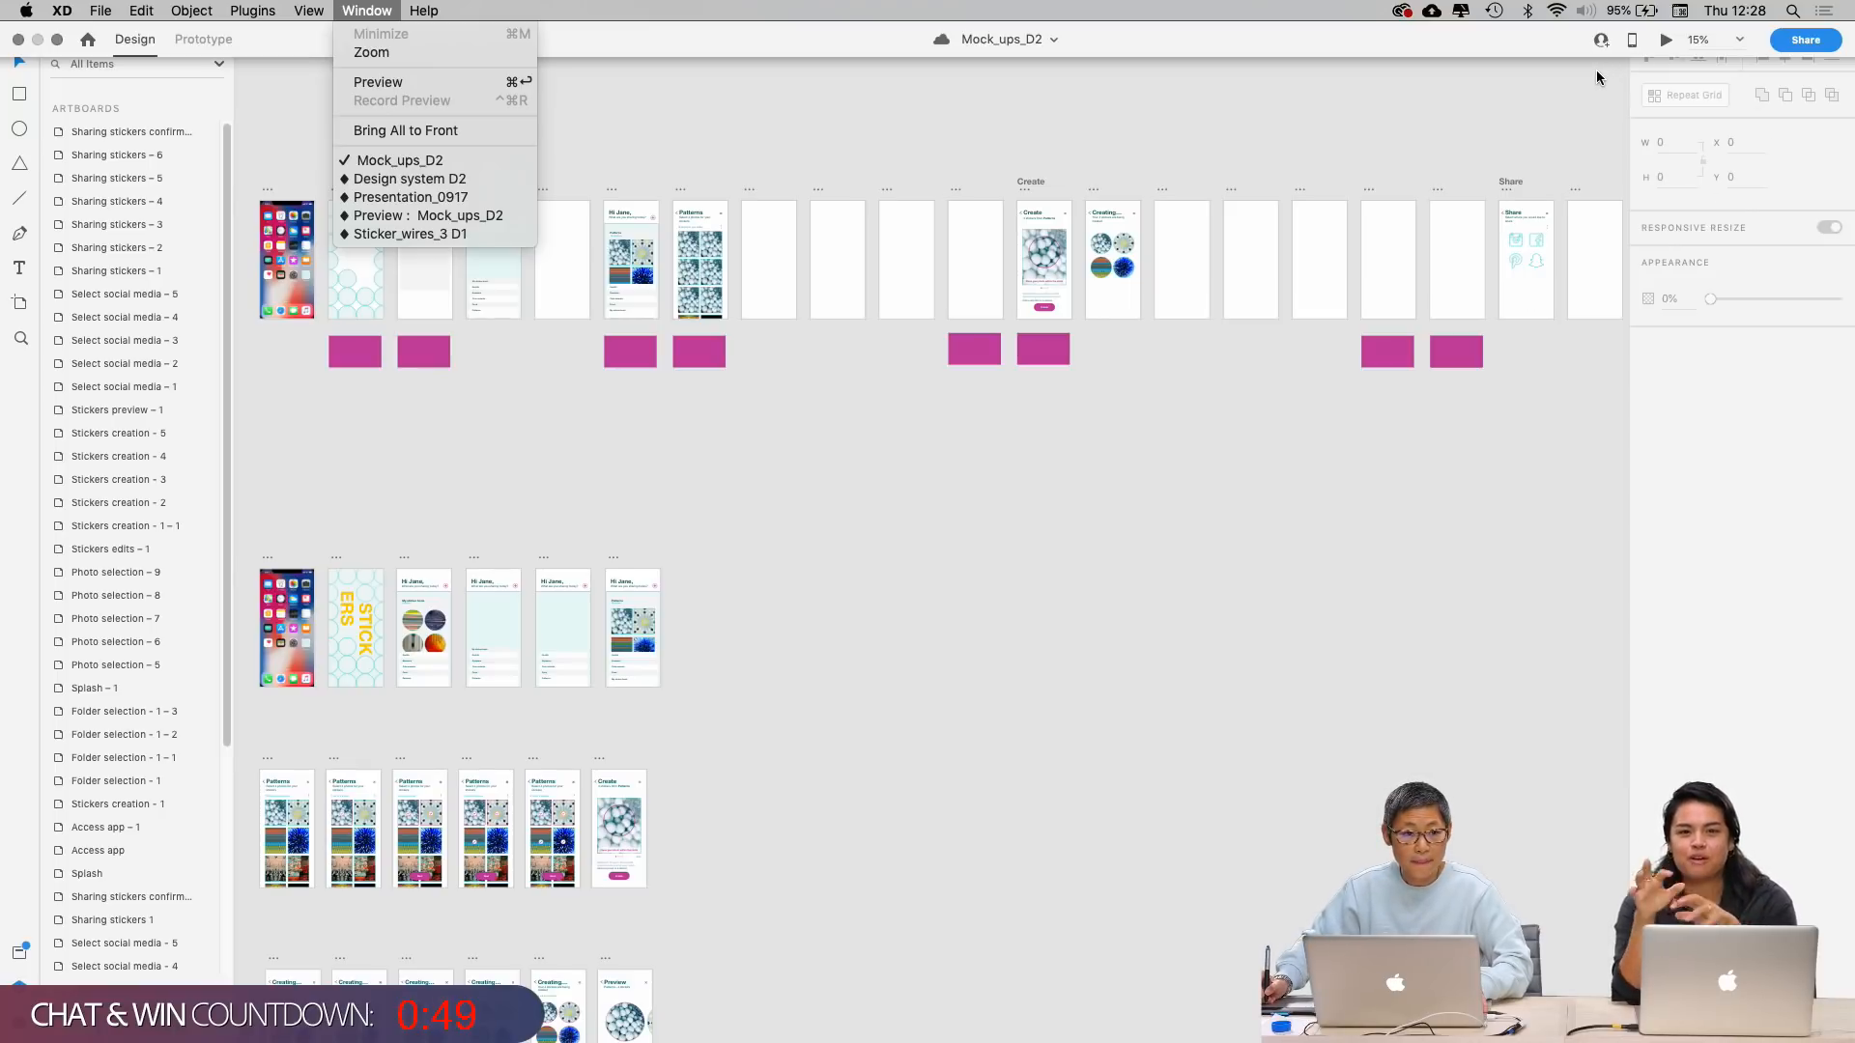
{"action": "left_click", "coordinate": [1092, 591]}
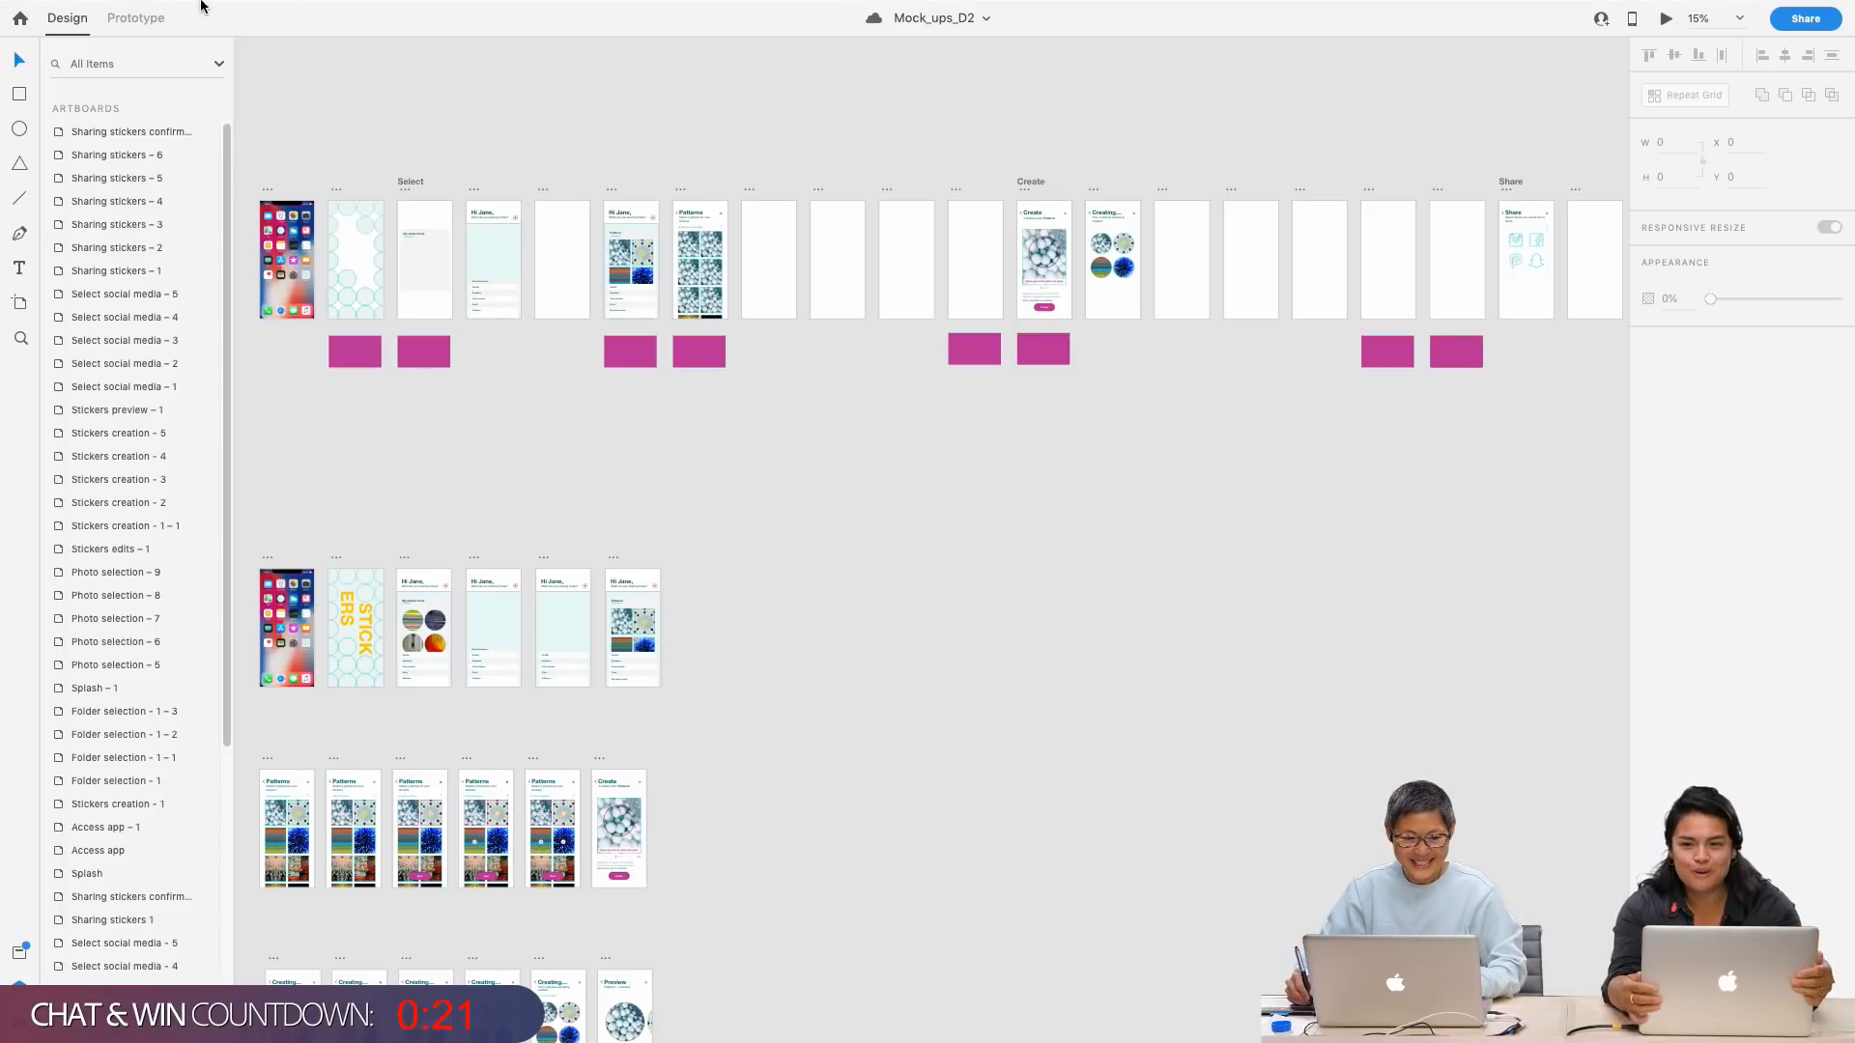
Step: Open the recent document Sticker 0917_mockups_Final from the D2 folder
{"action": "mouse_move", "coordinate": [201, 6]}
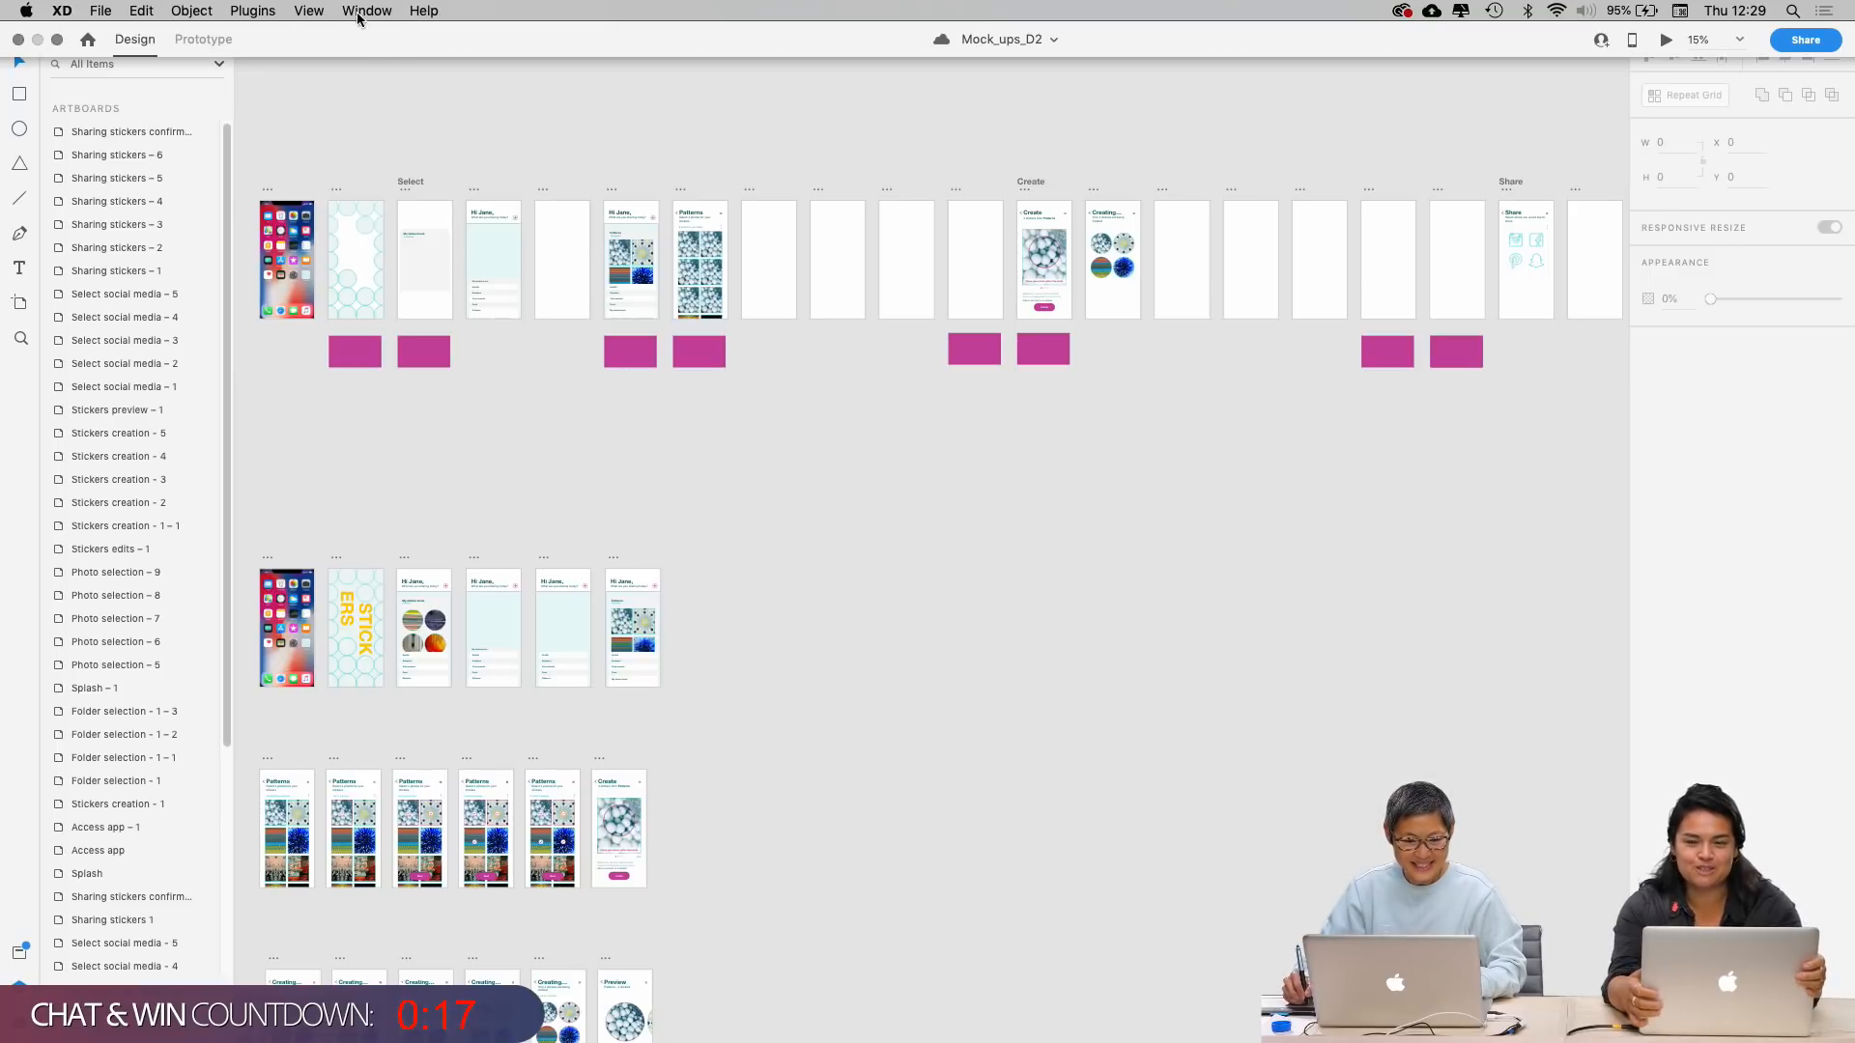
{"action": "left_click", "coordinate": [102, 12]}
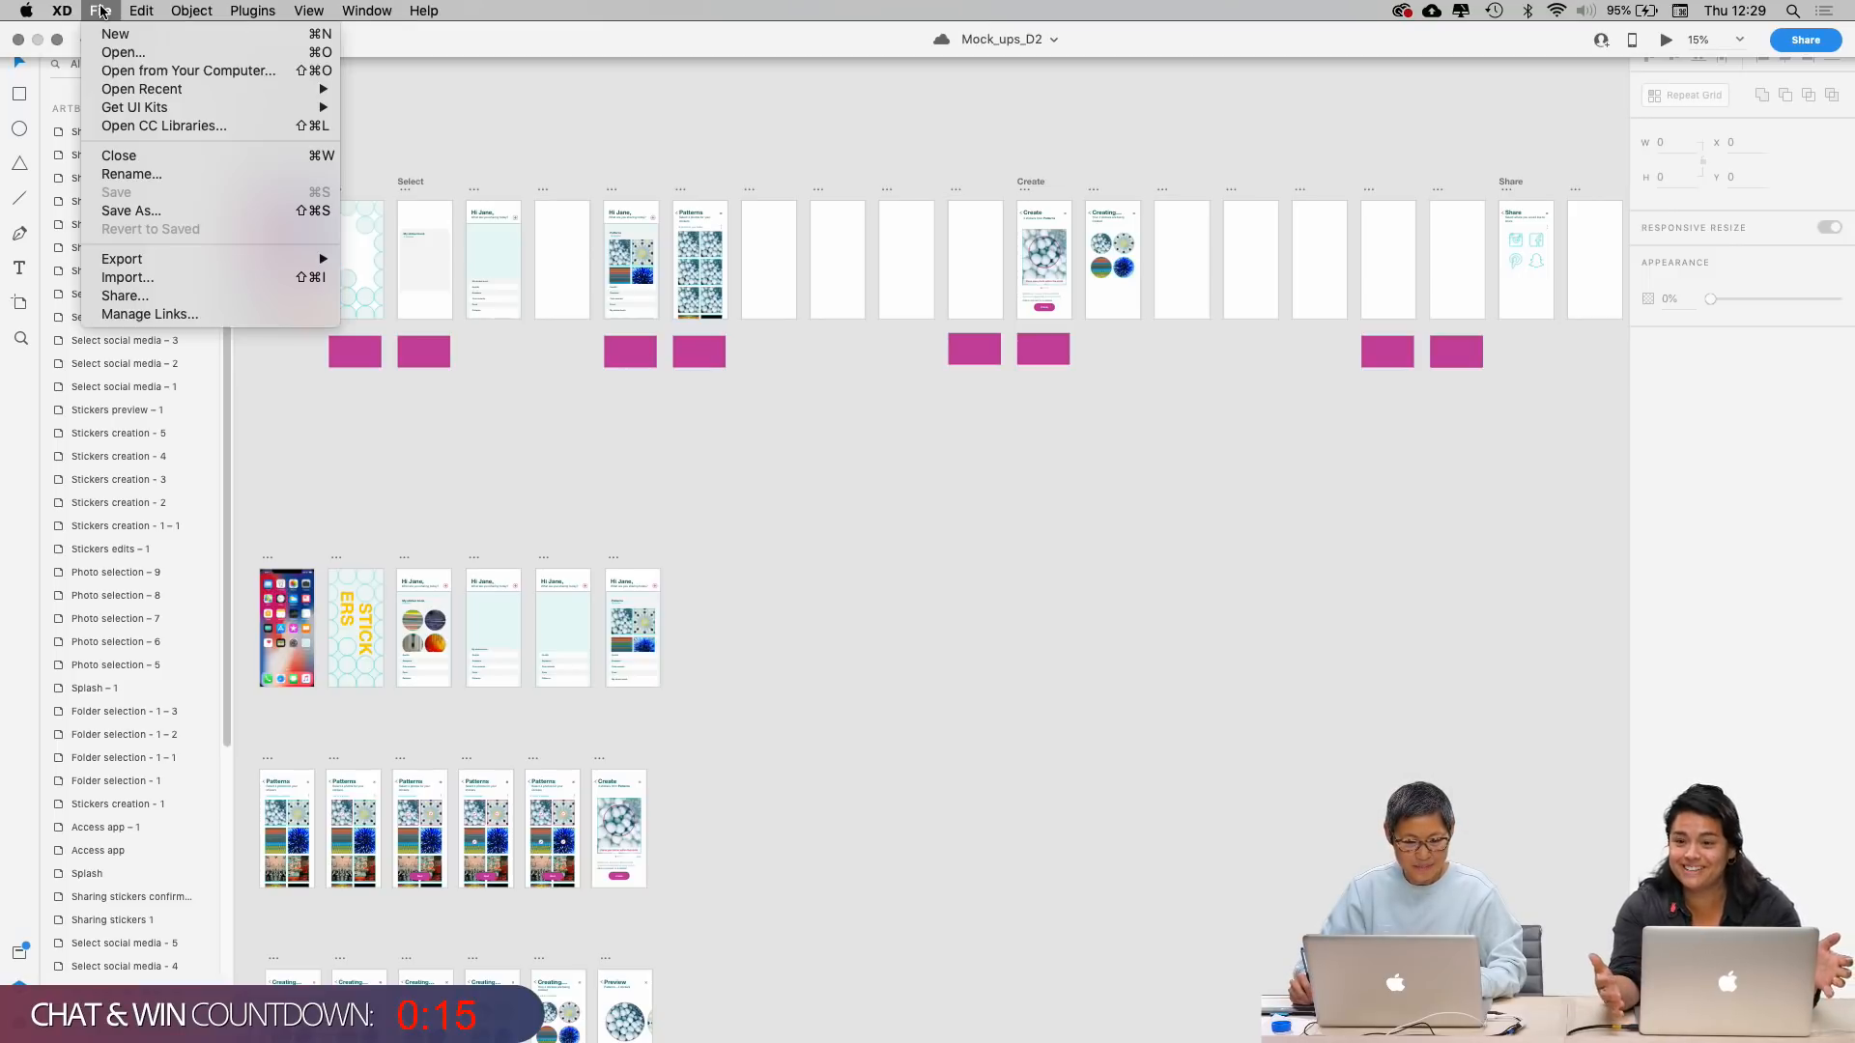
{"action": "mouse_move", "coordinate": [167, 95]}
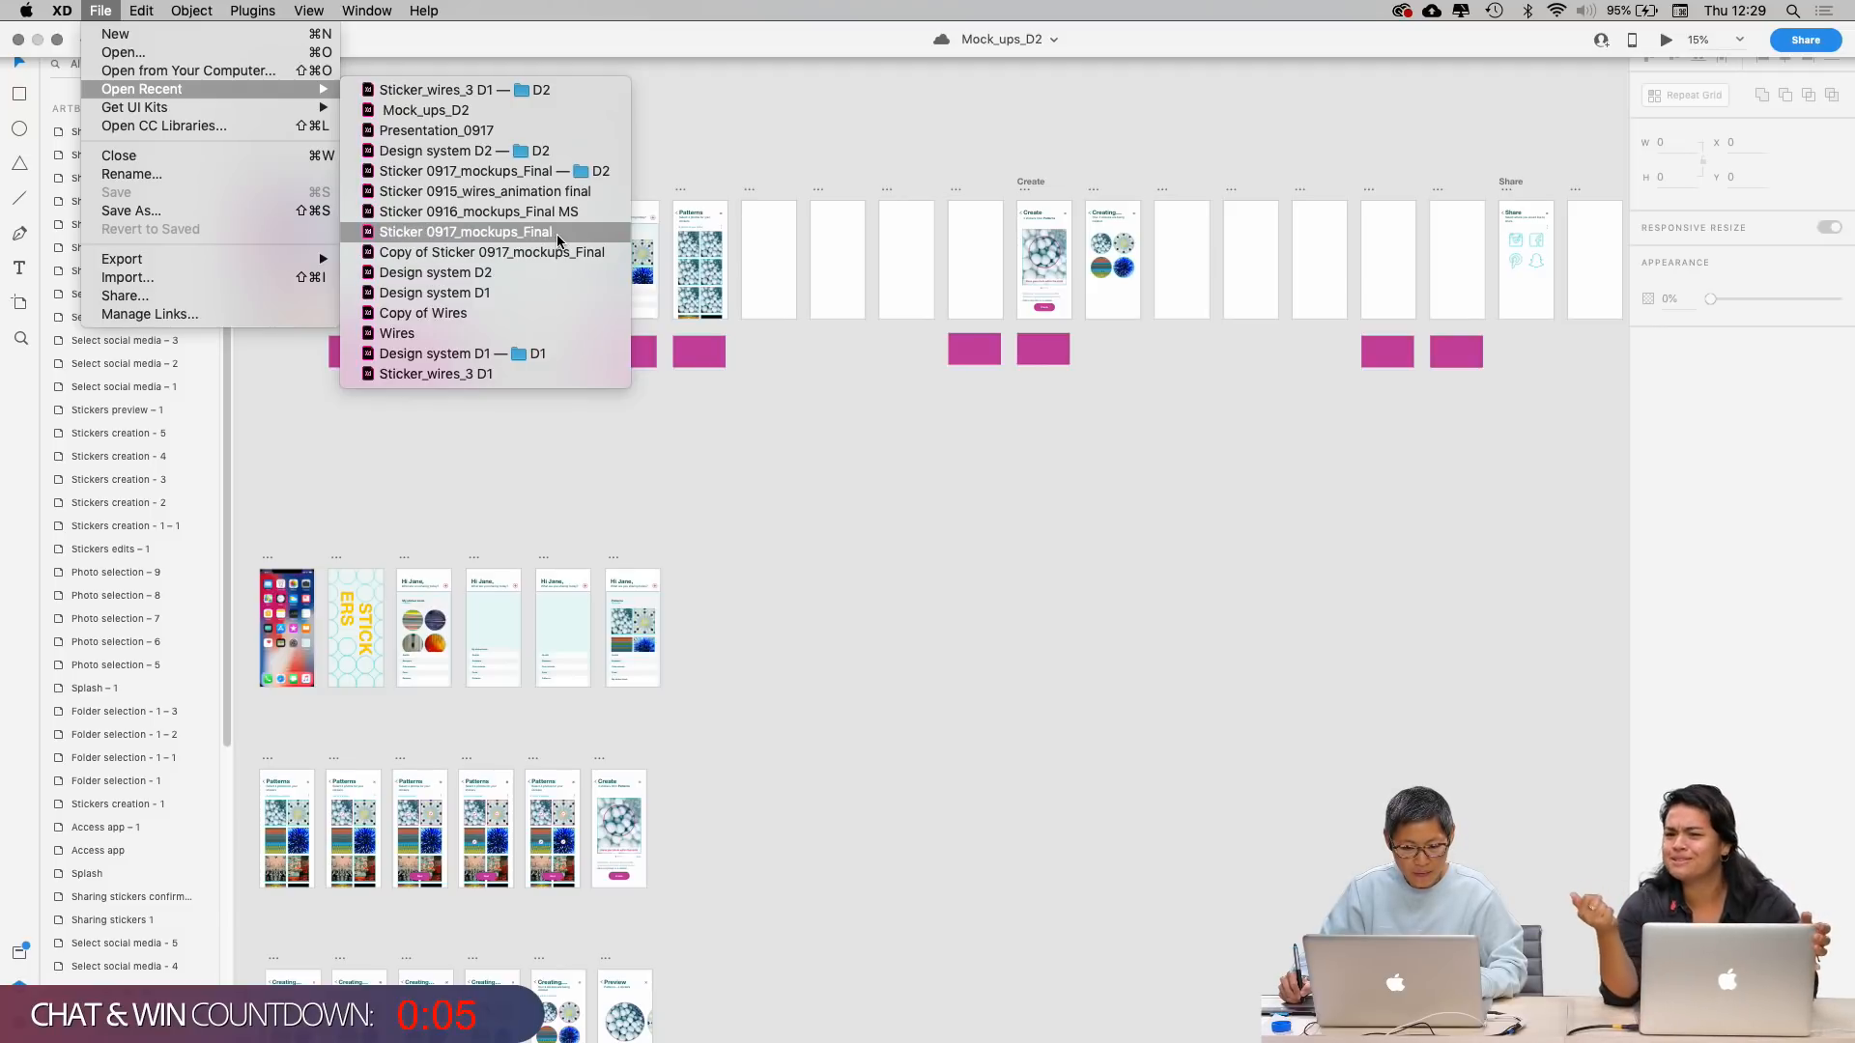
{"action": "left_click", "coordinate": [538, 174]}
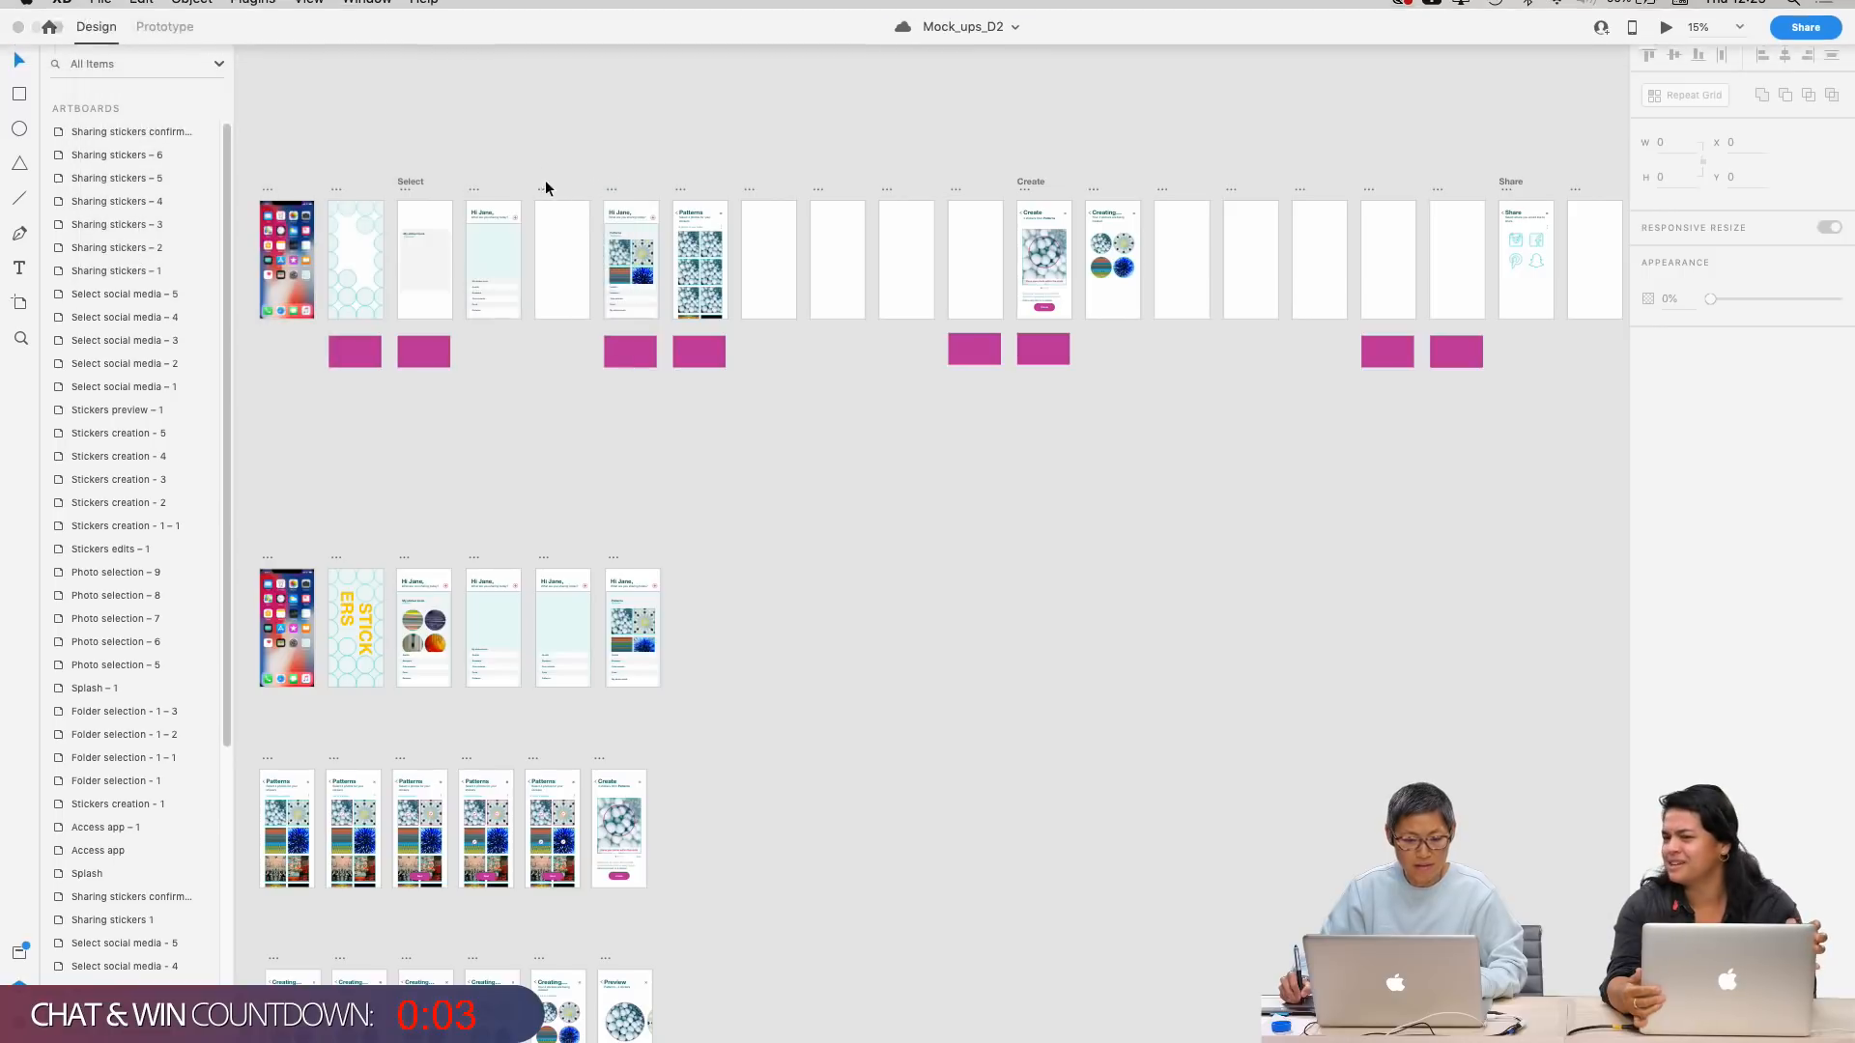
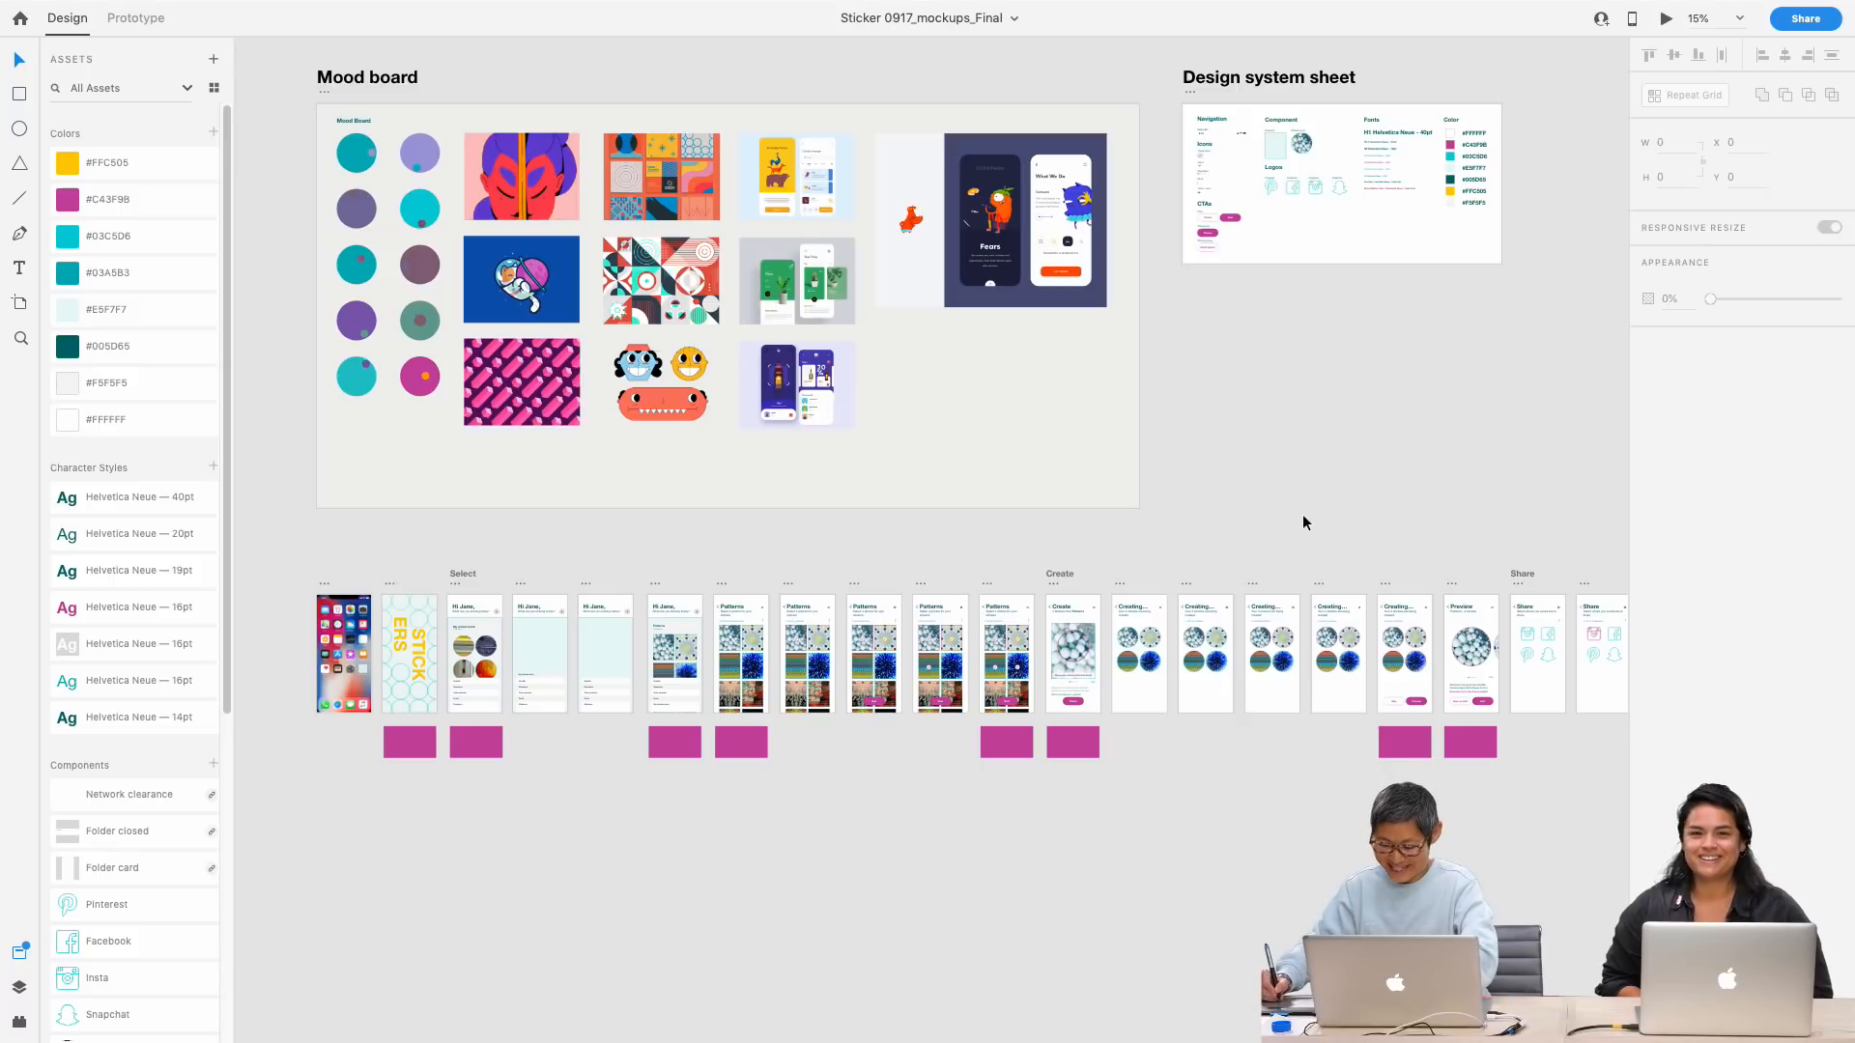
Step: Examine the Mood board, enlarging its app screen references such as Friendly Forest, Top Picks and Fears
{"action": "key", "text": "space"}
{"action": "left_click_drag", "start_coordinate": [971, 363], "coordinate": [1342, 728]}
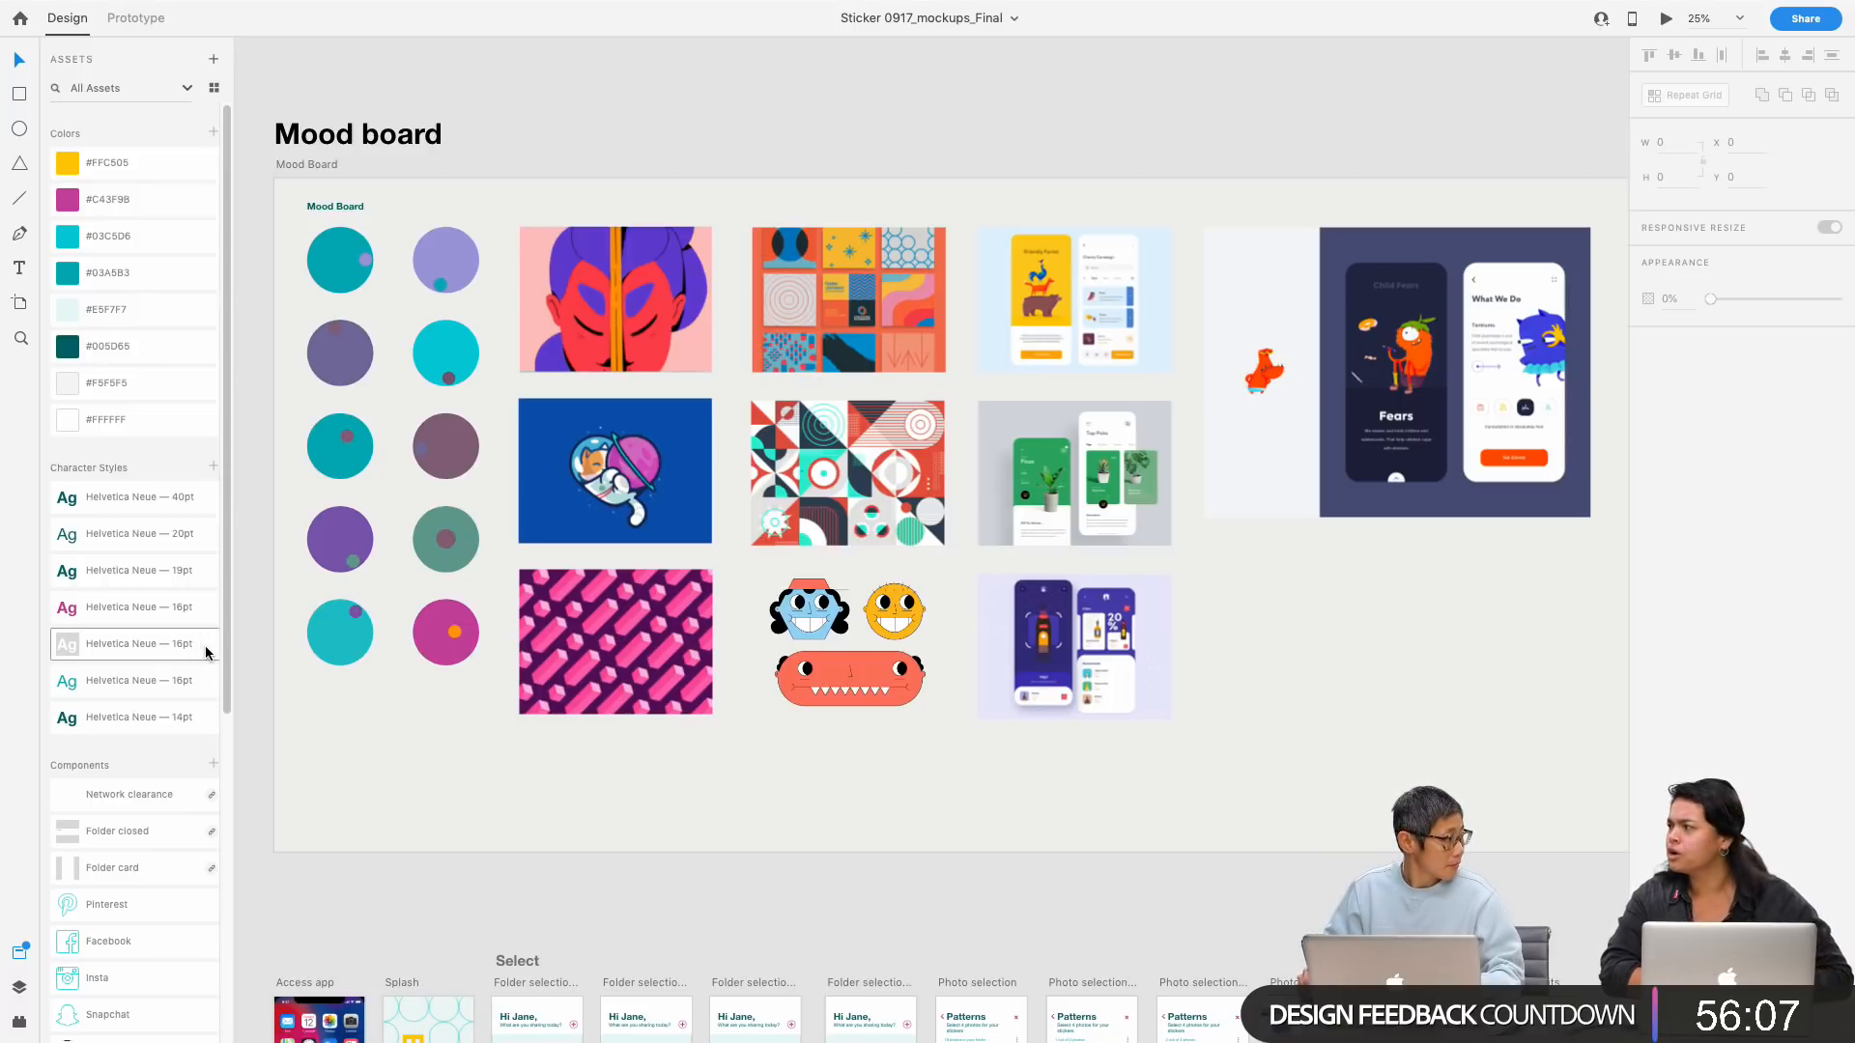
{"action": "mouse_move", "coordinate": [205, 649]}
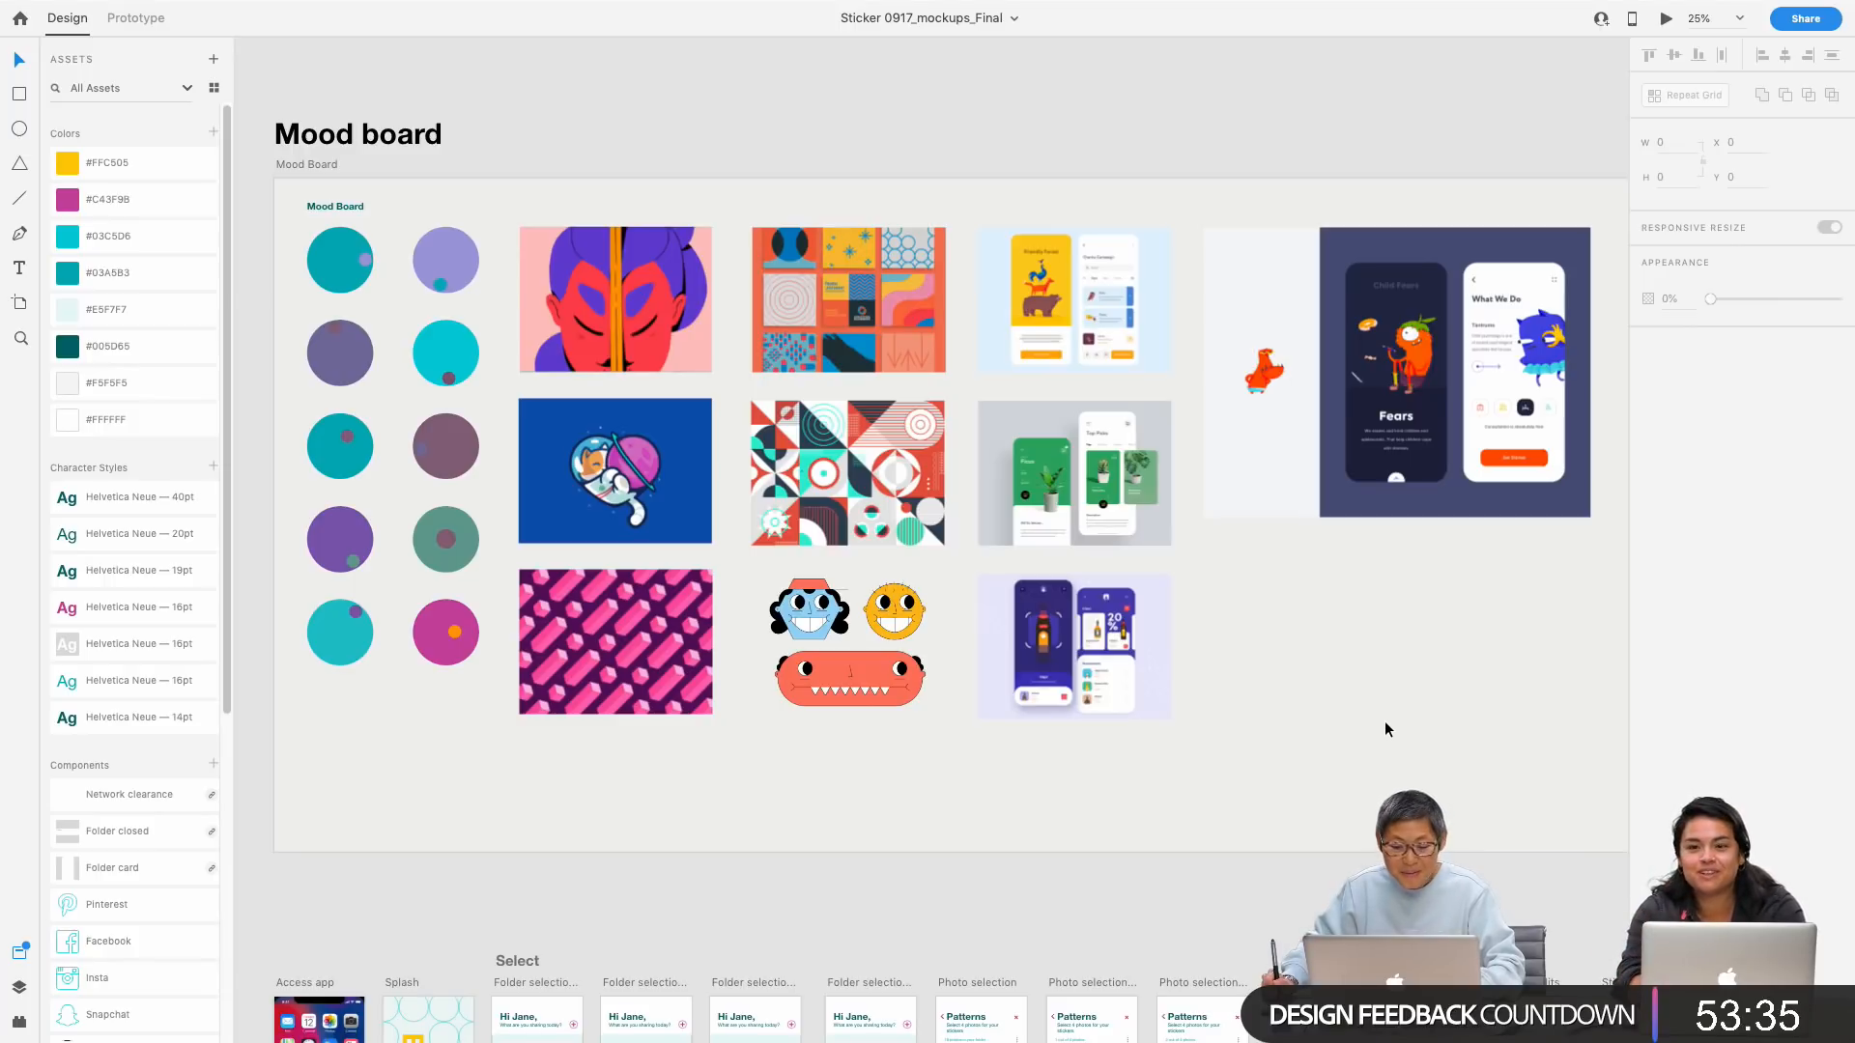
{"action": "scroll", "coordinate": [1381, 731], "scroll_direction": "up", "scroll_amount": 3}
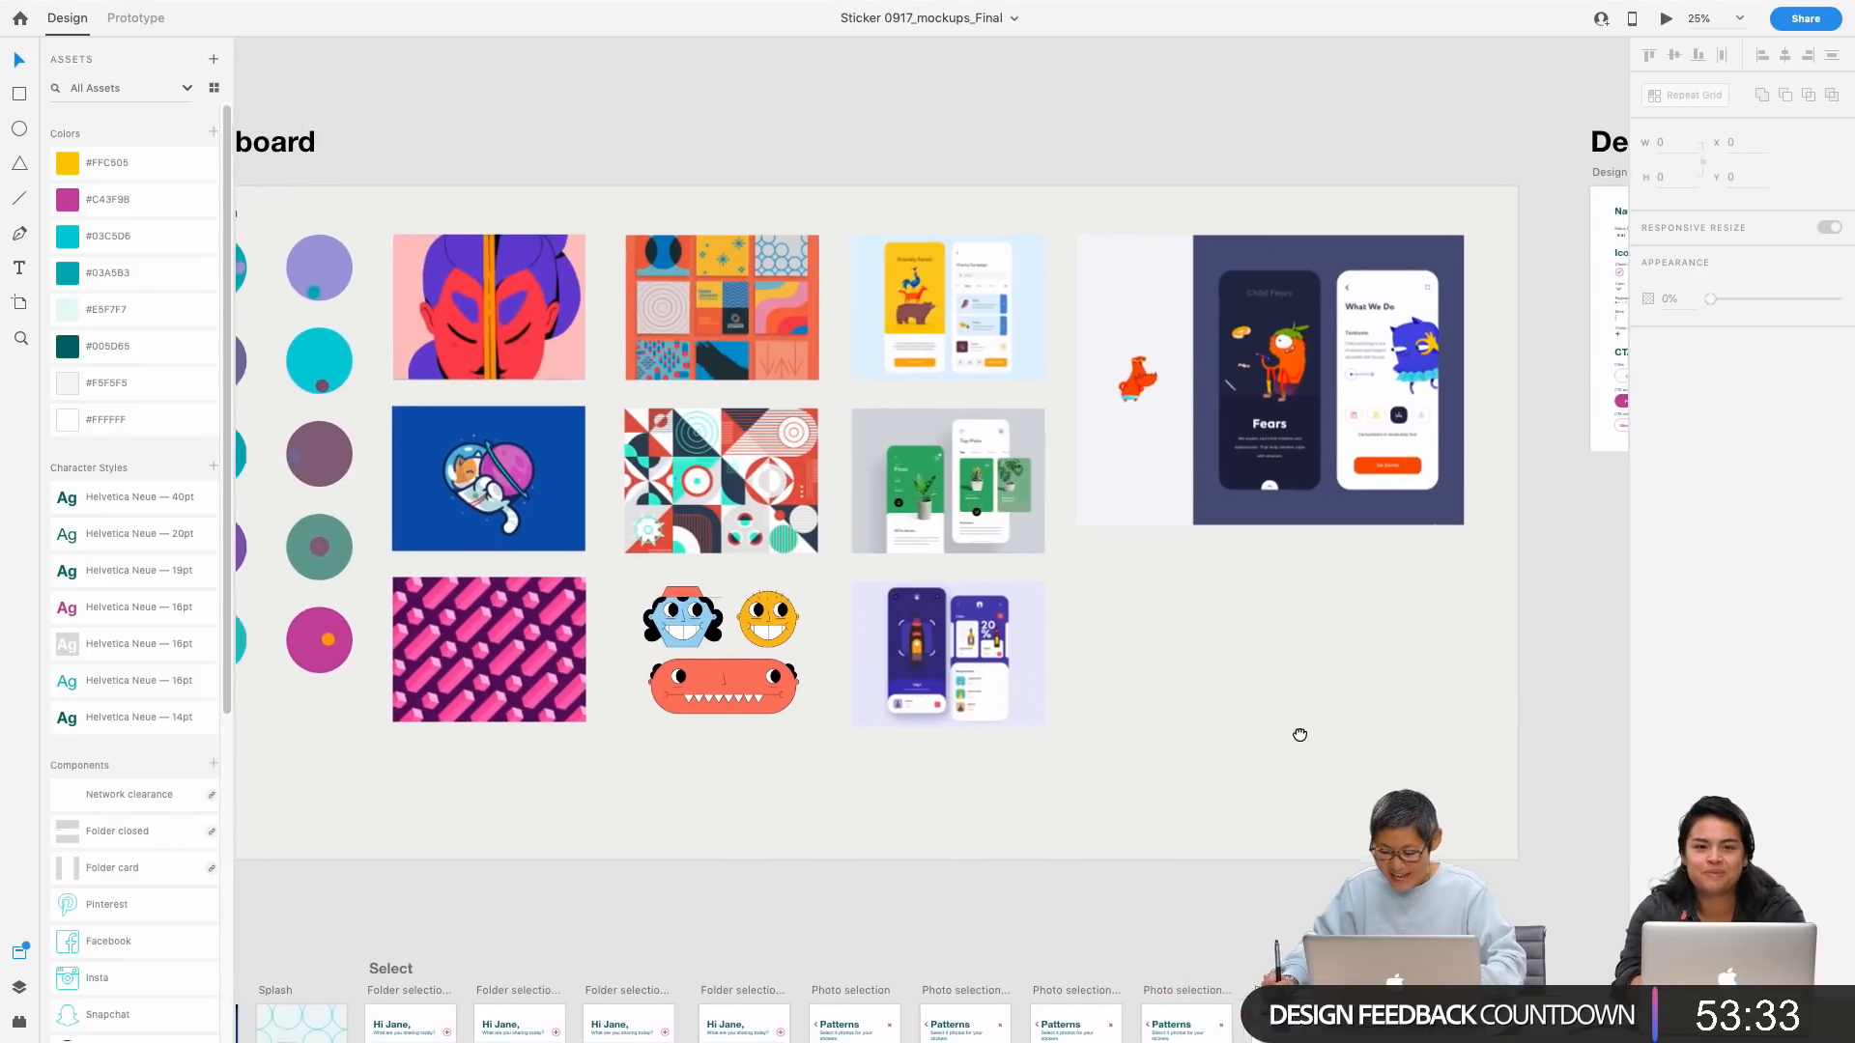
{"action": "scroll", "coordinate": [1392, 744], "scroll_direction": "up", "scroll_amount": 4}
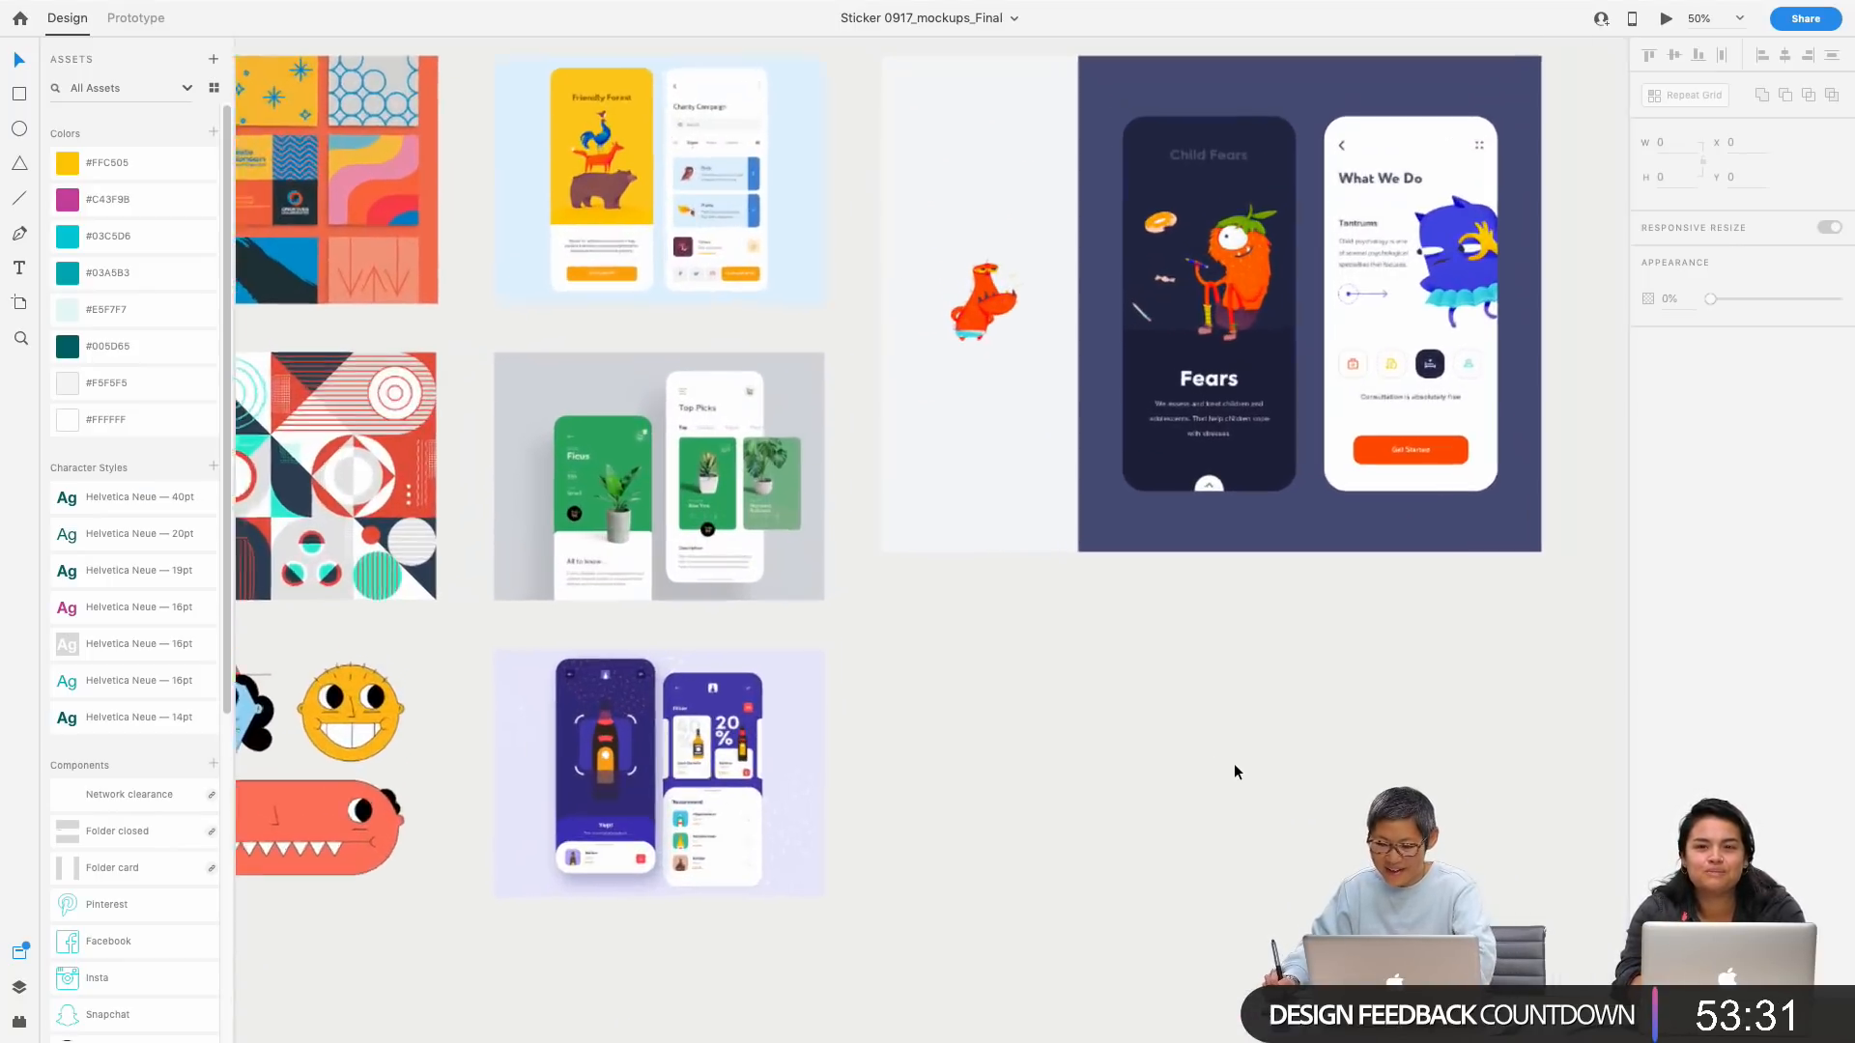
{"action": "scroll", "coordinate": [1277, 761], "scroll_direction": "up", "scroll_amount": 2}
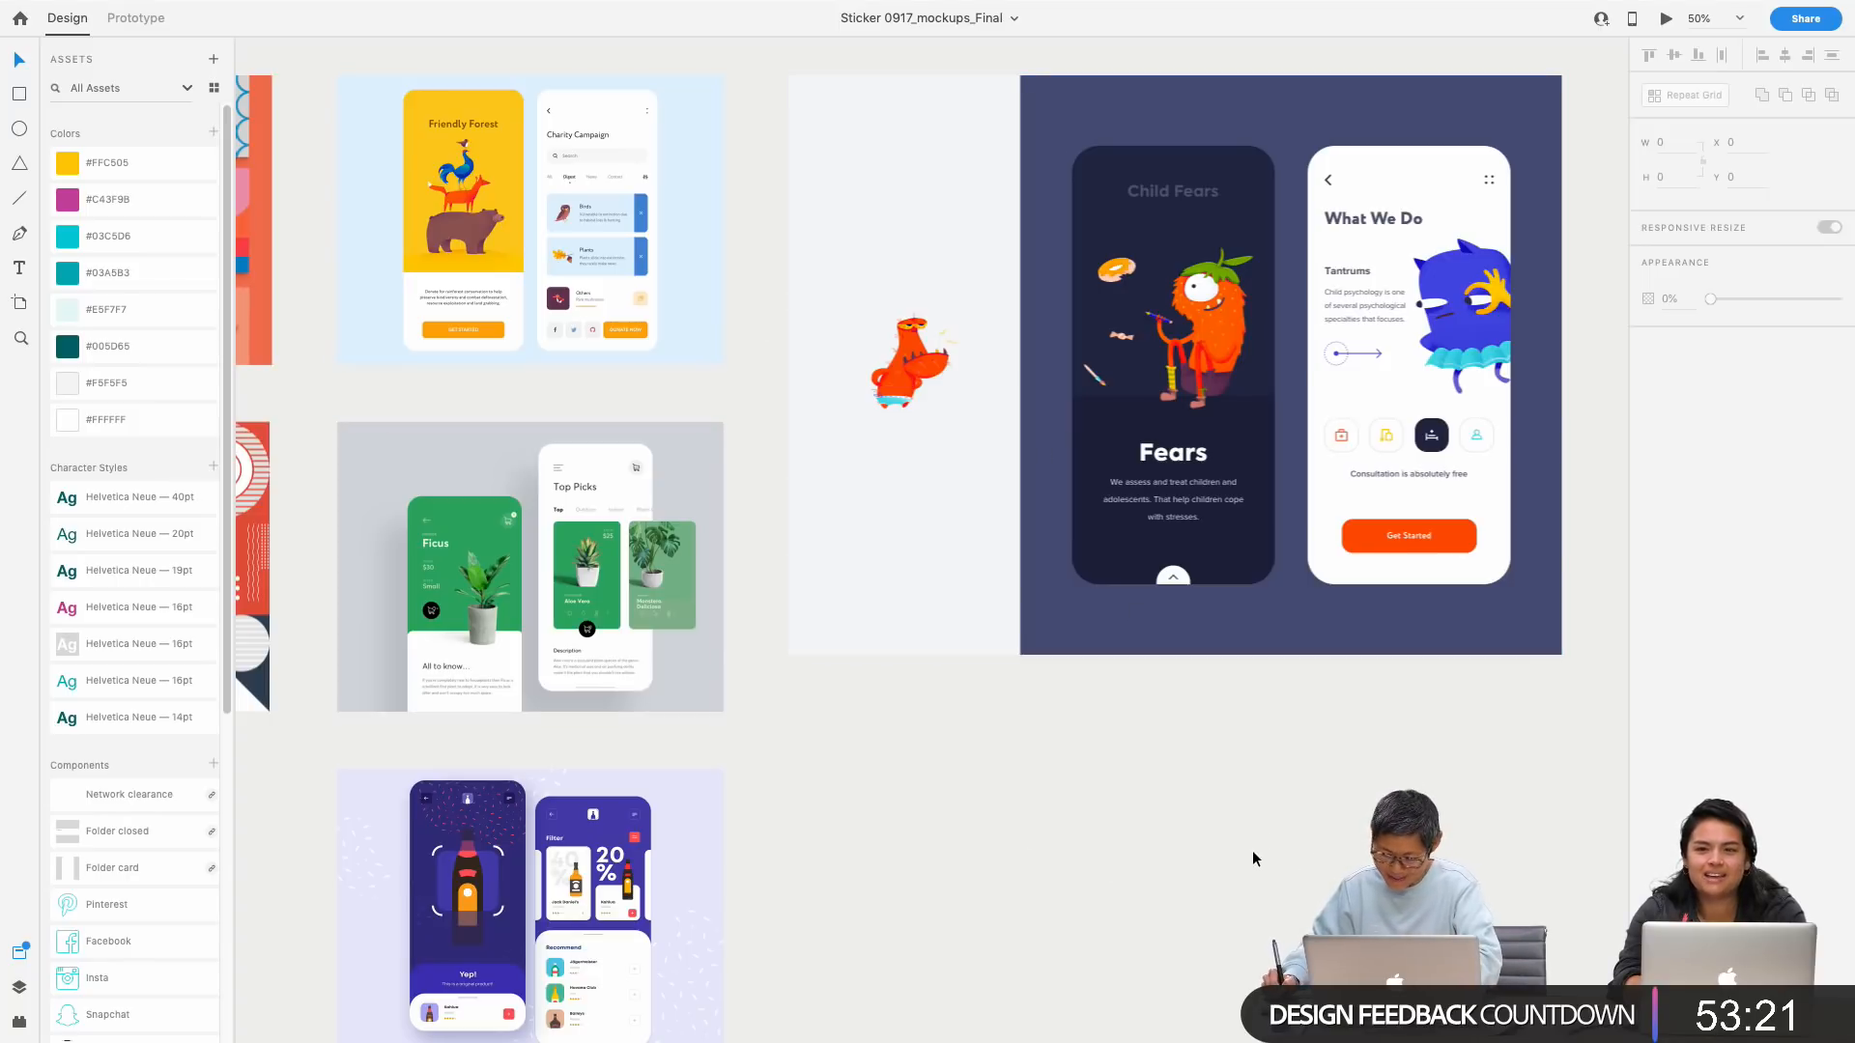
Step: Examine the Mood board's illustrations, patterns and color circles, followed by the Design system sheet beside it
{"action": "key", "text": "super+minus"}
{"action": "scroll", "coordinate": [1249, 856], "scroll_direction": "left", "scroll_amount": 10}
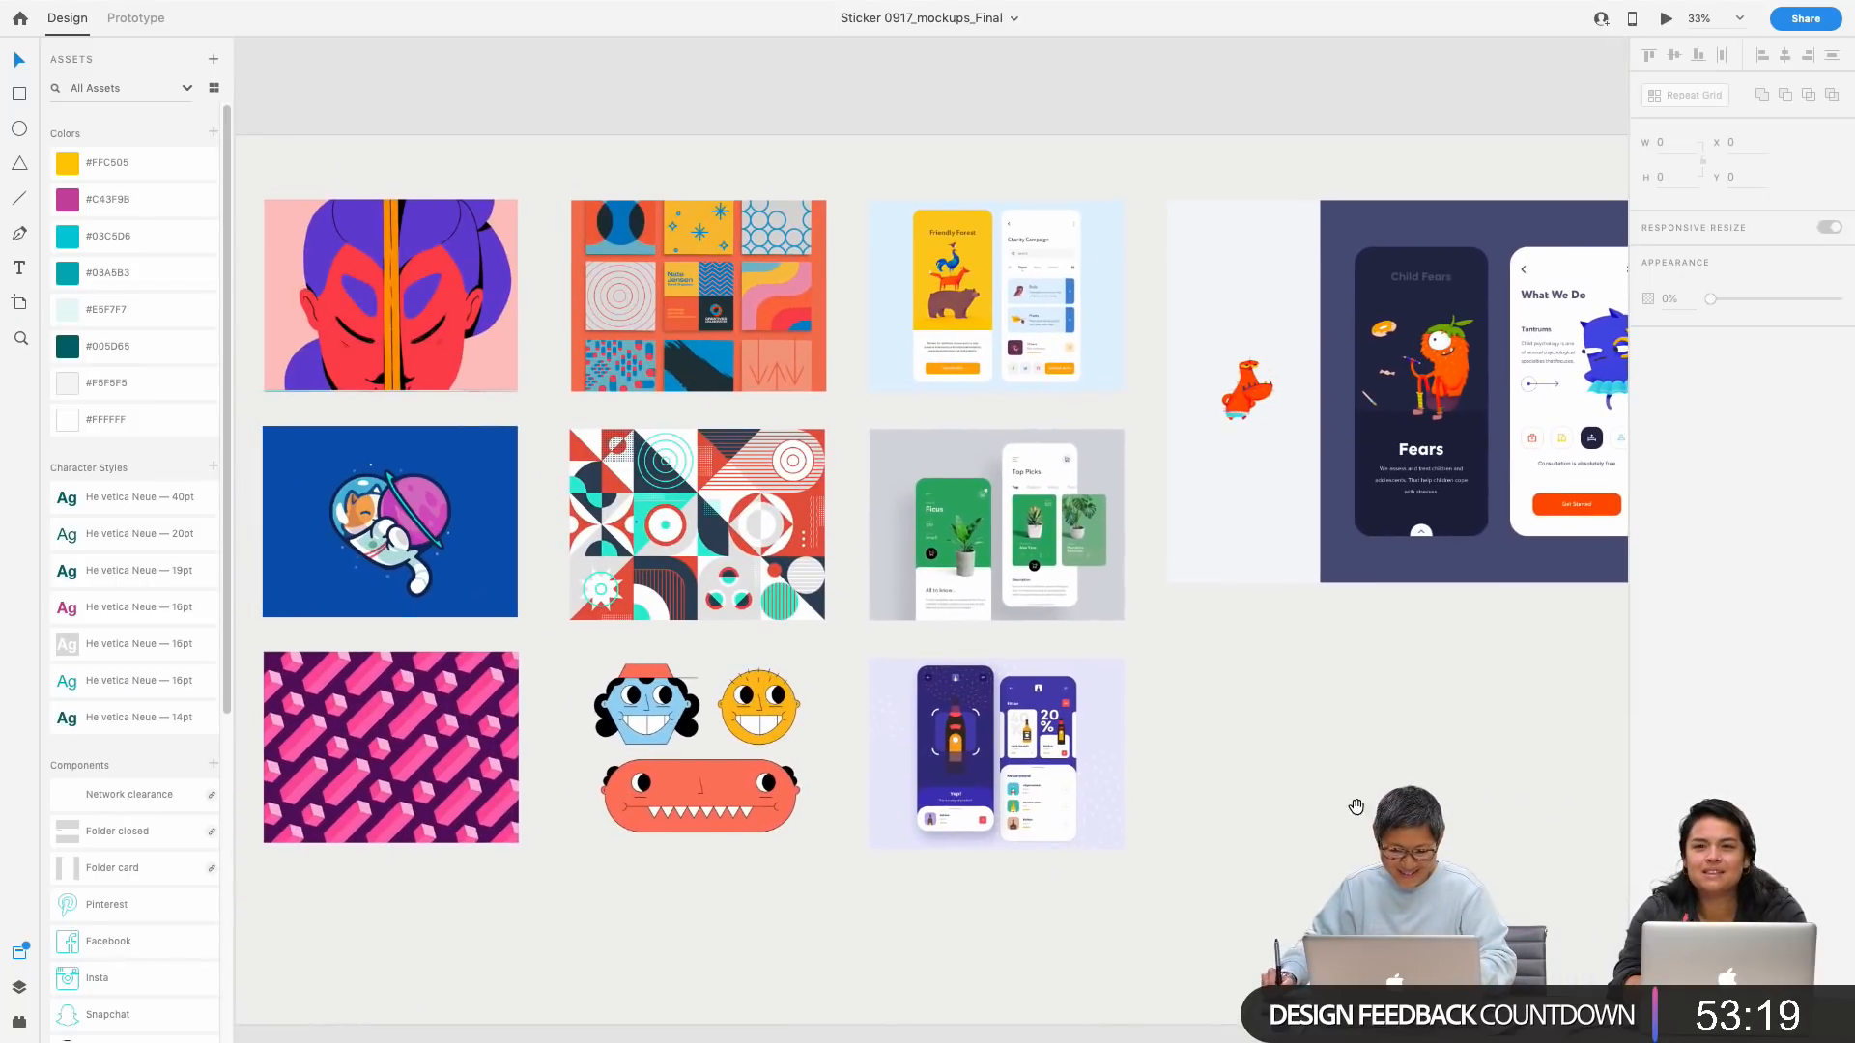
{"action": "key", "text": "super+minus"}
{"action": "scroll", "coordinate": [1333, 770], "scroll_direction": "down", "scroll_amount": 5}
{"action": "left_click_drag", "start_coordinate": [1316, 770], "coordinate": [1341, 774]}
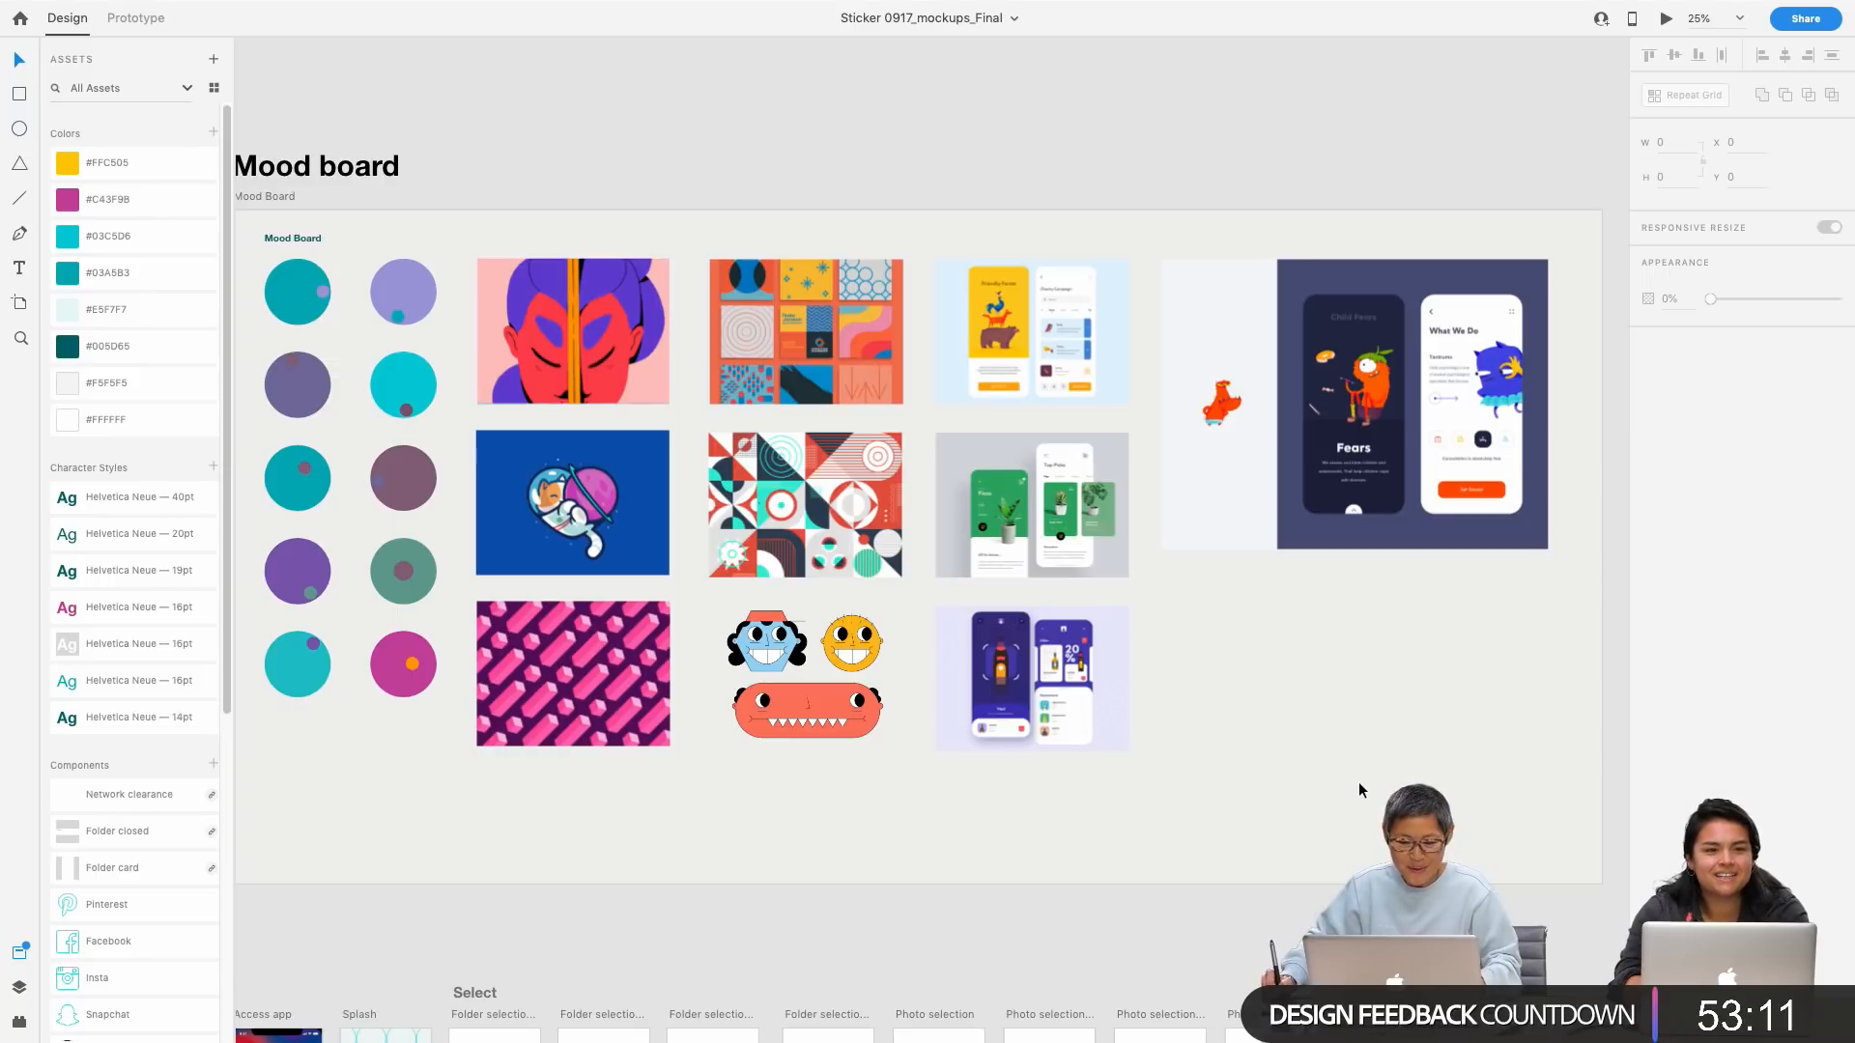
{"action": "left_click_drag", "start_coordinate": [1349, 799], "coordinate": [1077, 745]}
{"action": "scroll", "coordinate": [1078, 744], "scroll_direction": "right", "scroll_amount": 5}
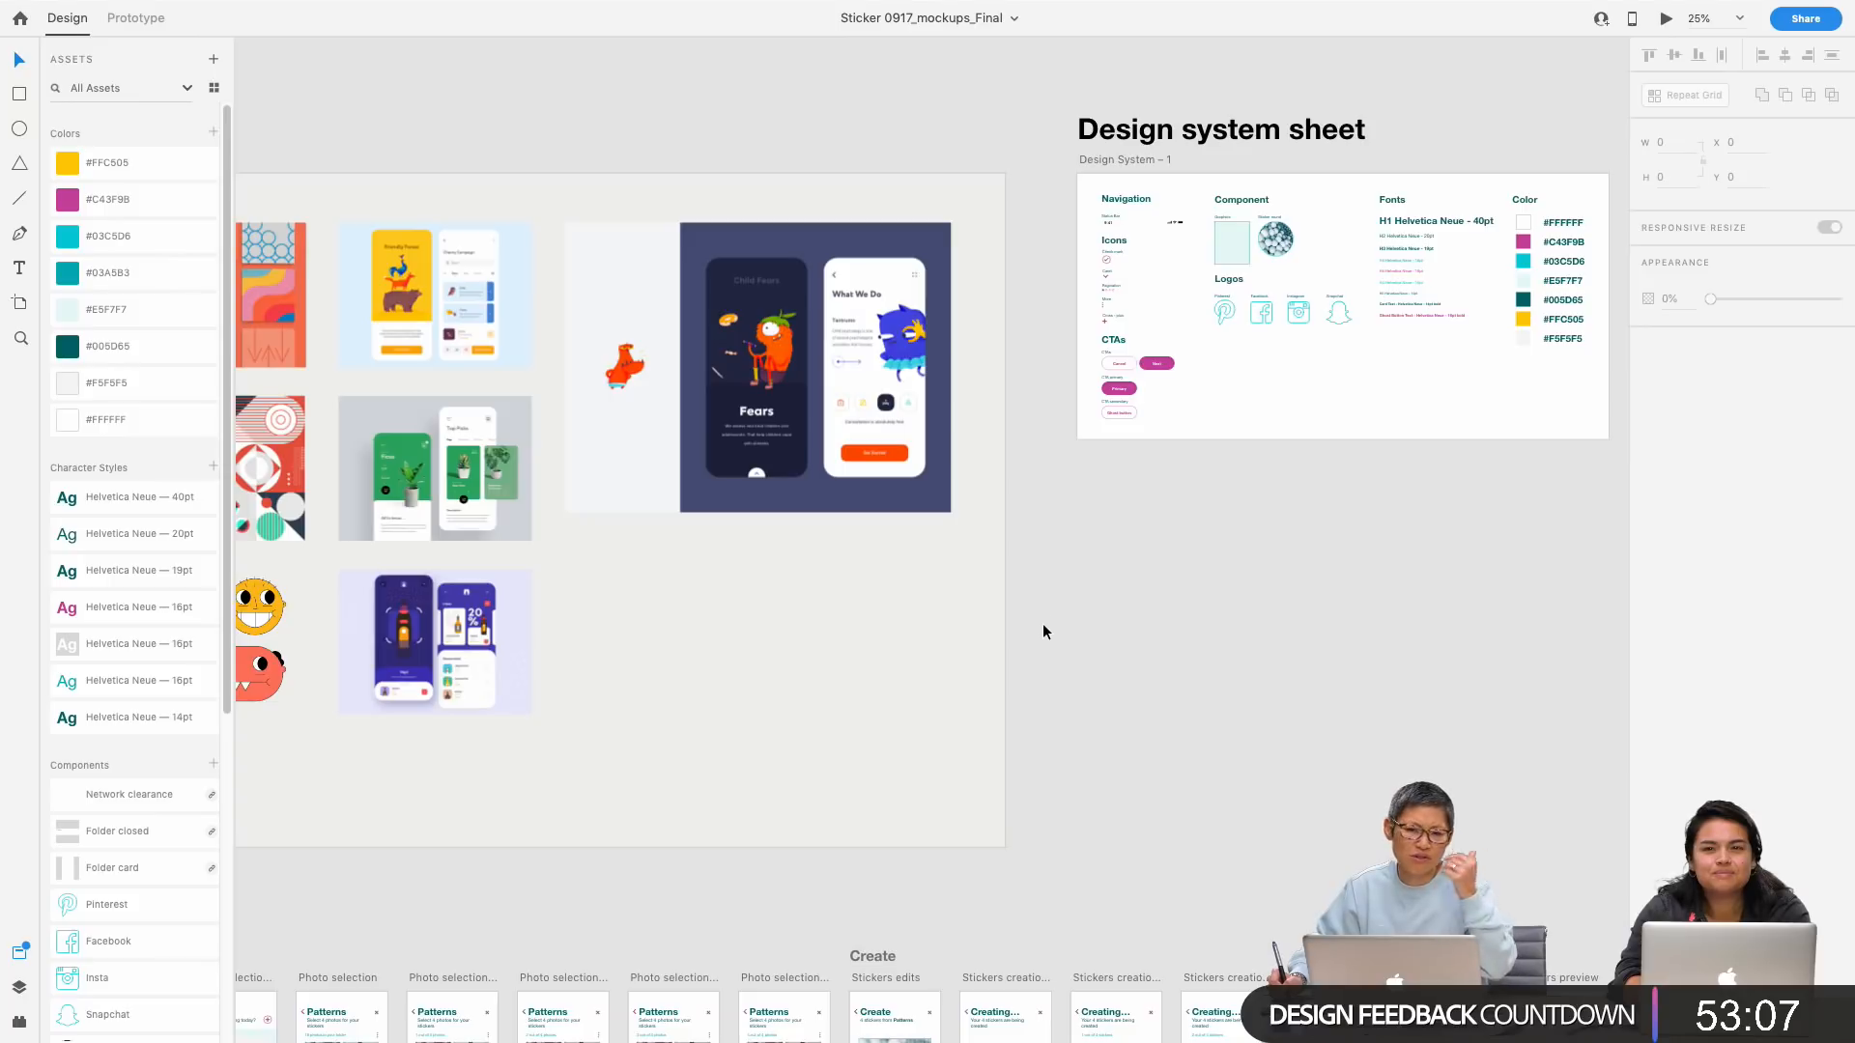
Step: Examine the mock-up artboards of the Select, Create and Share stages, from Access app to the sharing confirmation, and return to the first one
{"action": "left_click_drag", "start_coordinate": [737, 785], "coordinate": [1191, 300]}
{"action": "left_click_drag", "start_coordinate": [893, 865], "coordinate": [1177, 836]}
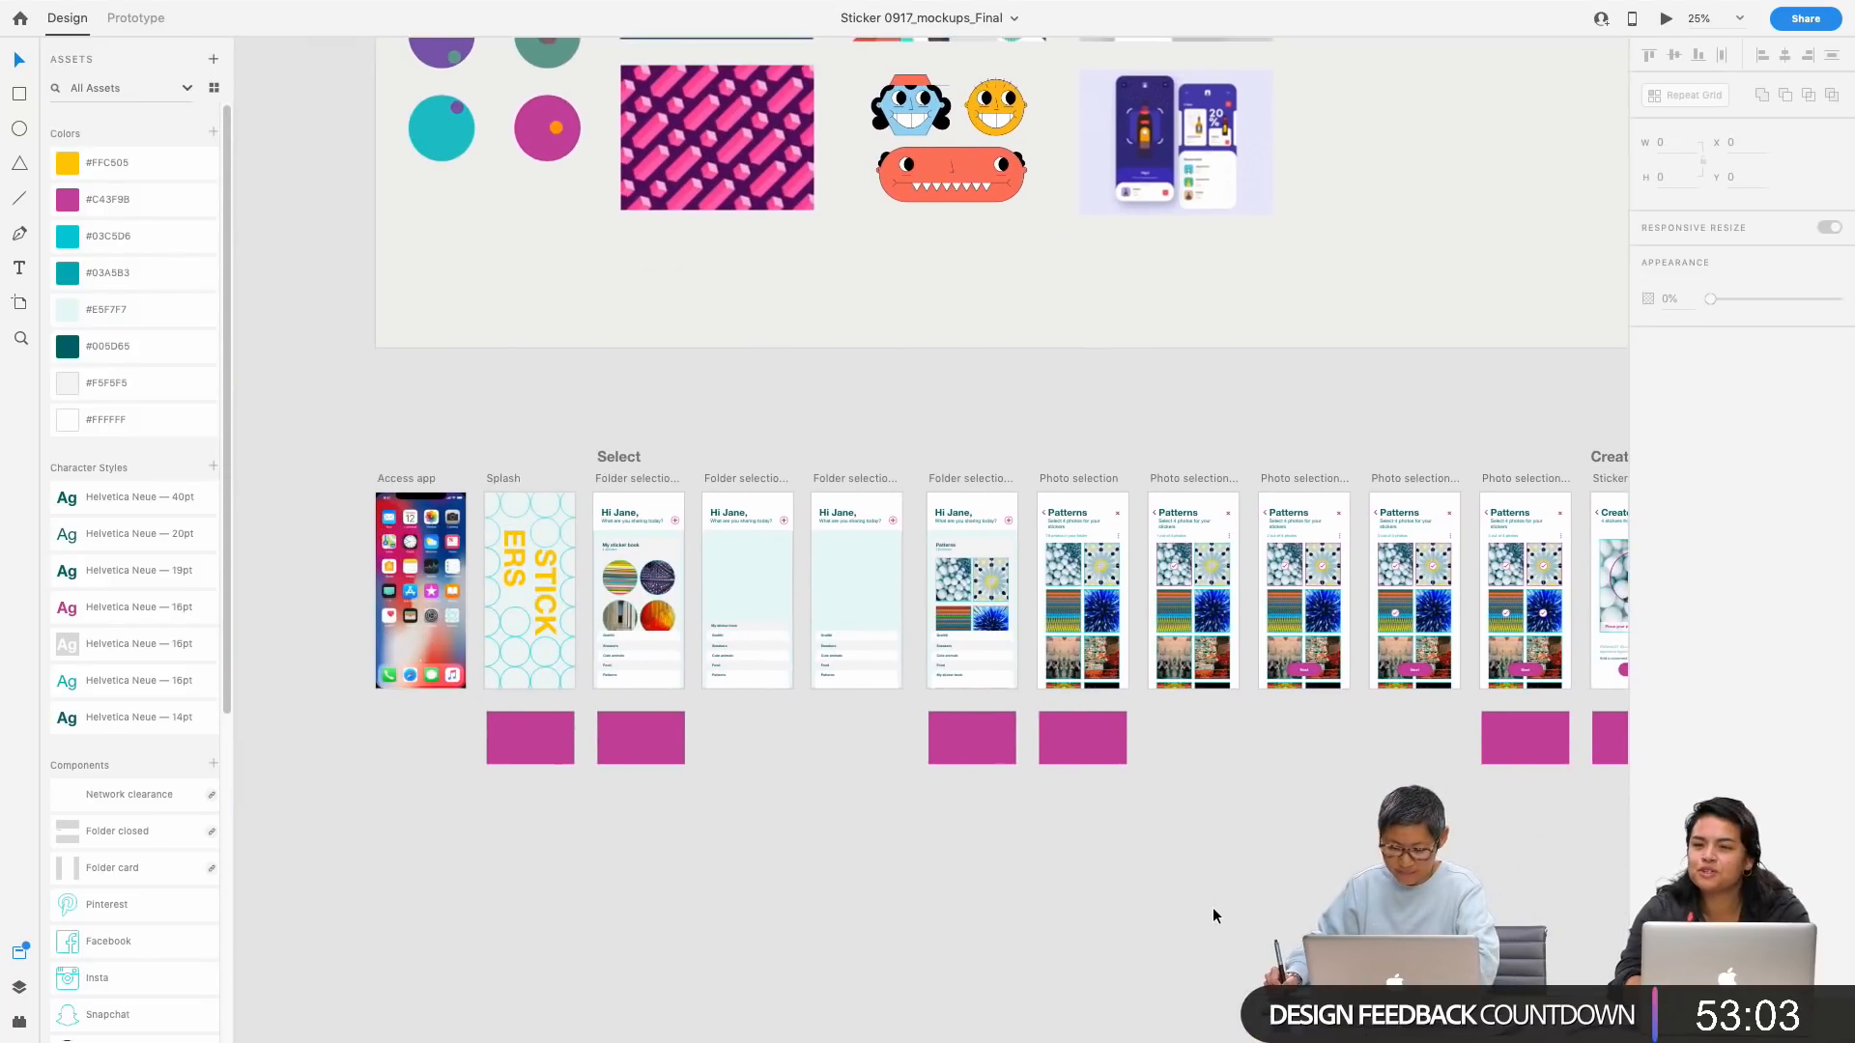
{"action": "key", "text": "super+plus"}
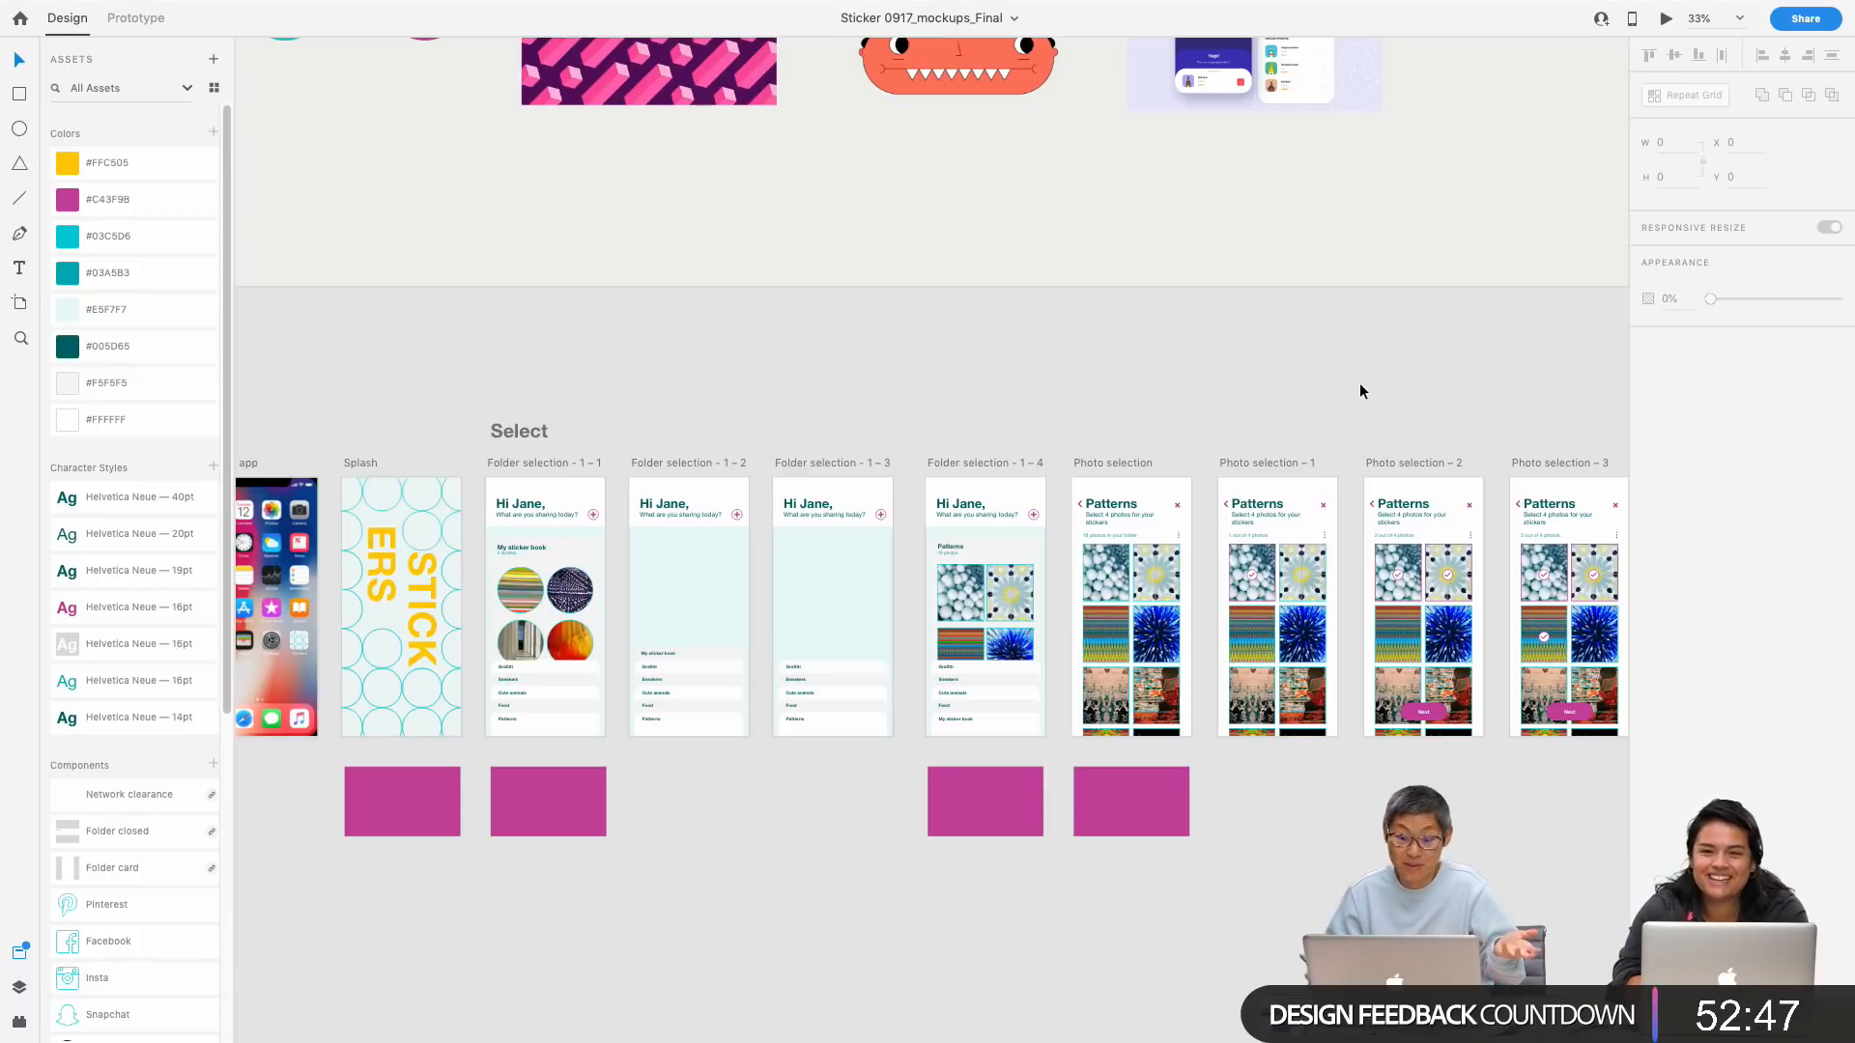
{"action": "left_click_drag", "start_coordinate": [774, 402], "coordinate": [914, 419]}
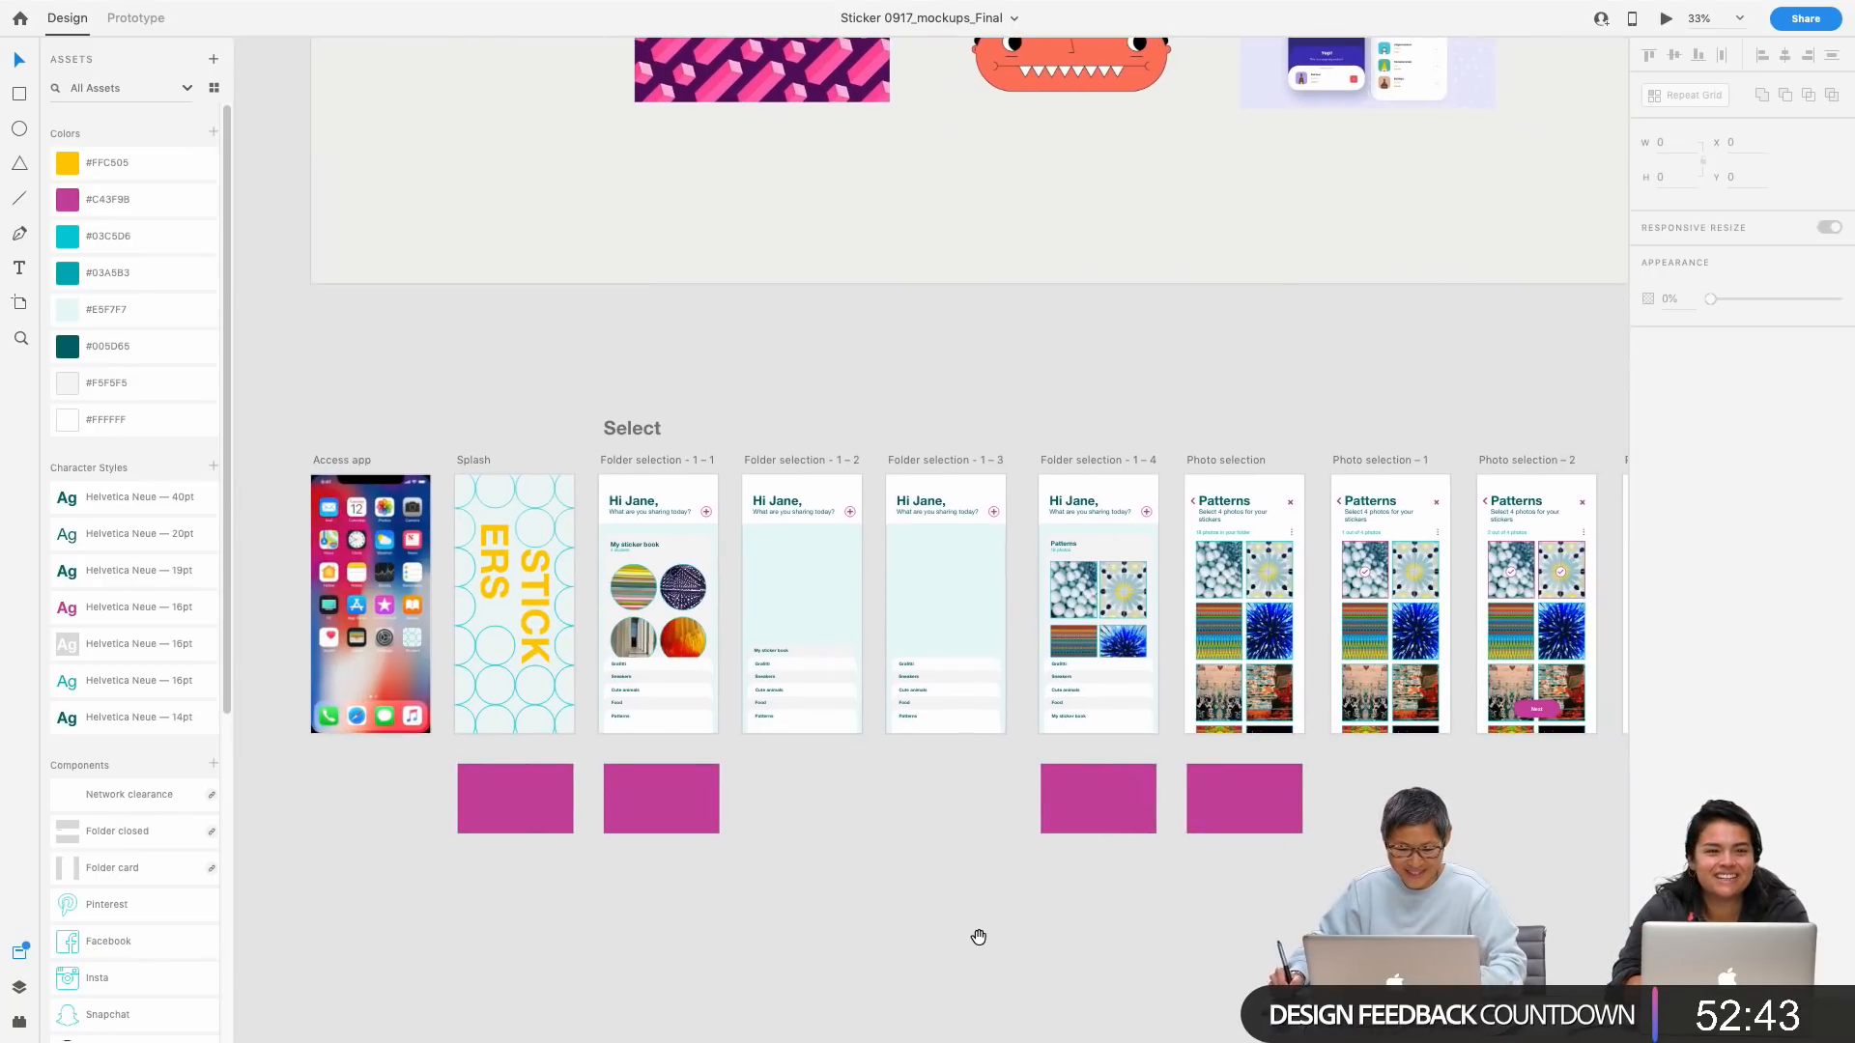
{"action": "scroll", "coordinate": [976, 943], "scroll_direction": "down", "scroll_amount": 1}
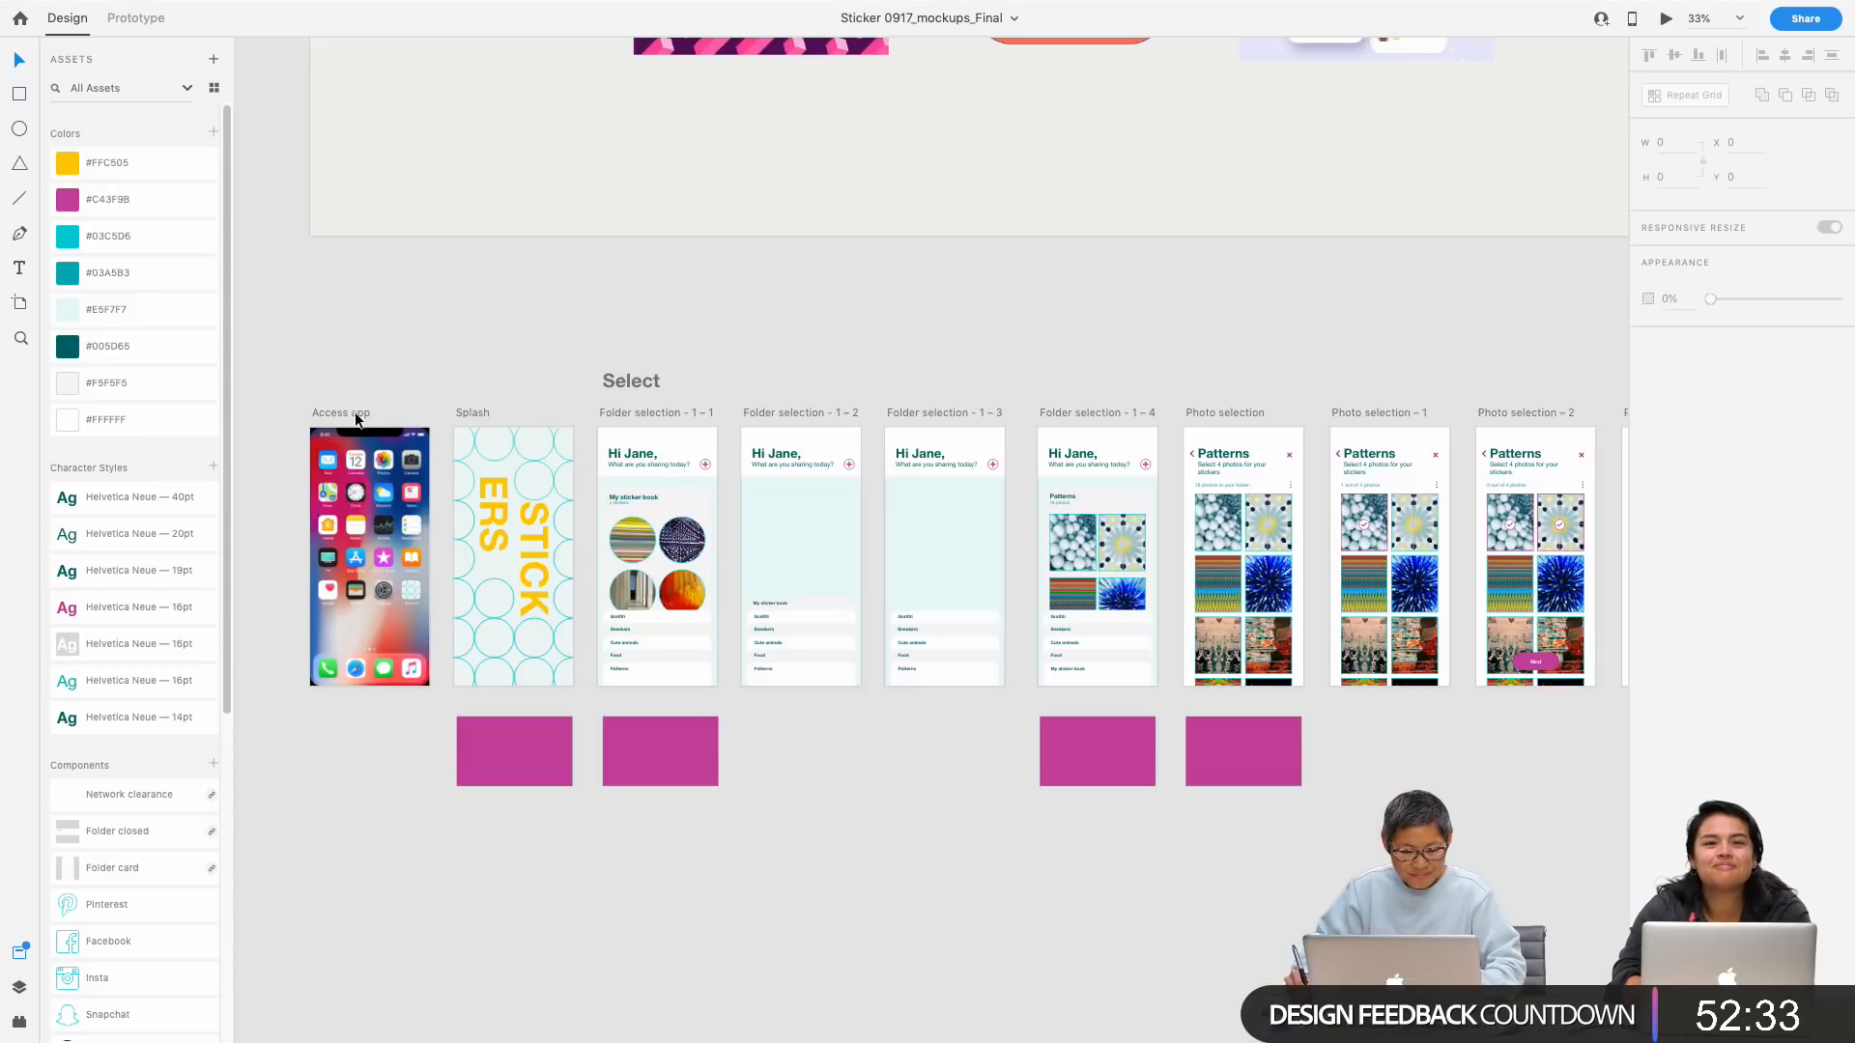
{"action": "scroll", "coordinate": [1340, 847], "scroll_direction": "right", "scroll_amount": 15}
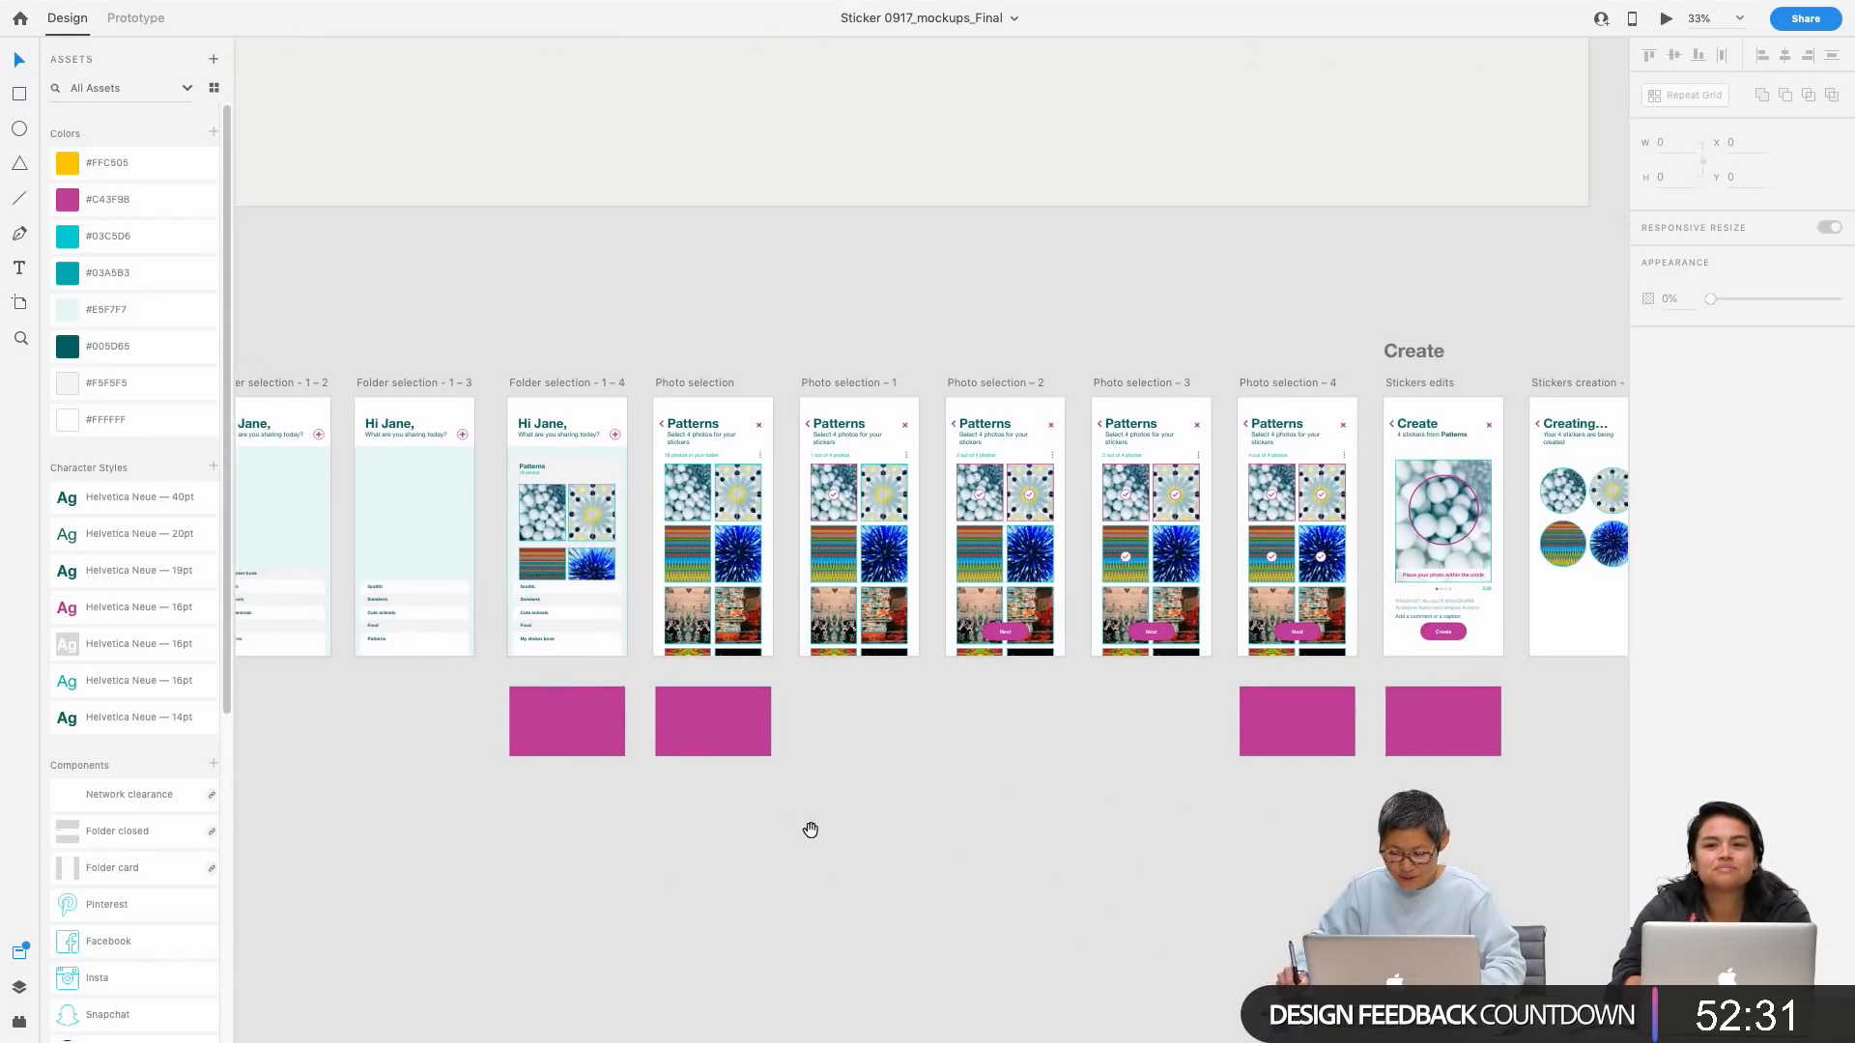
{"action": "scroll", "coordinate": [681, 861], "scroll_direction": "right", "scroll_amount": 12}
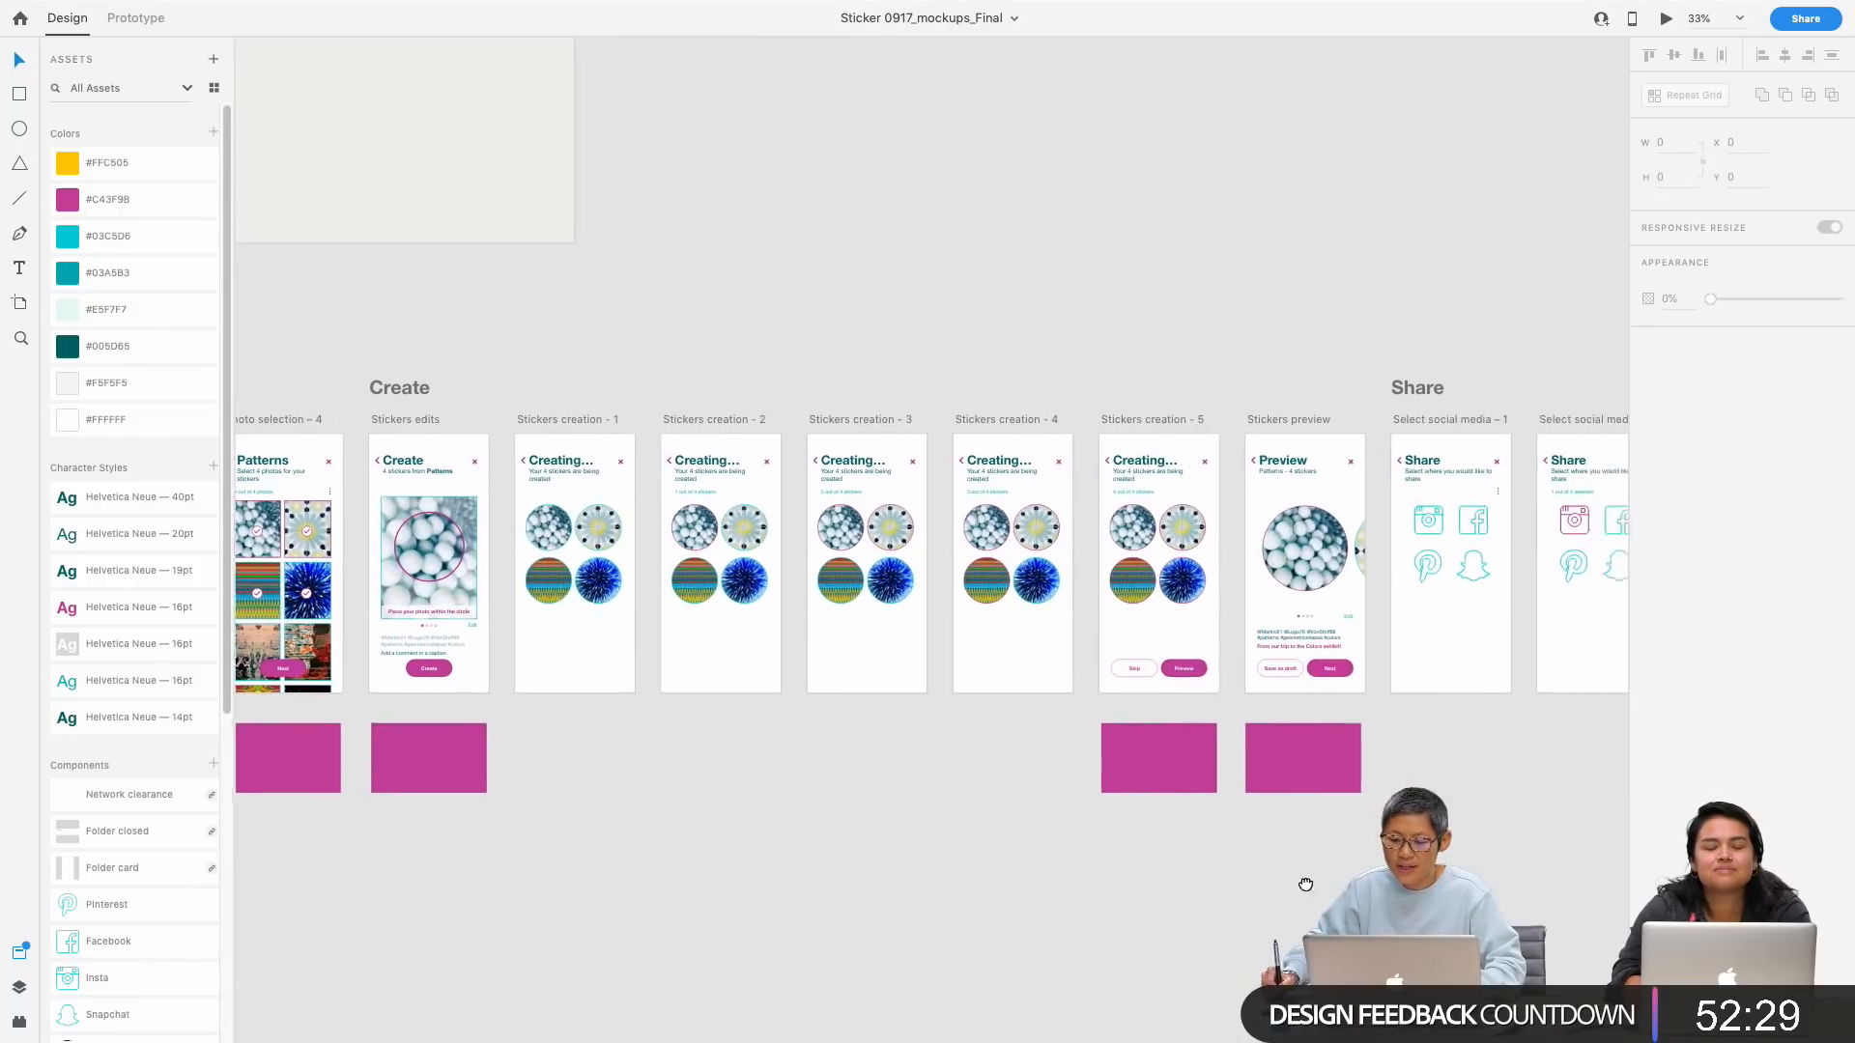
{"action": "scroll", "coordinate": [1029, 879], "scroll_direction": "right", "scroll_amount": 10}
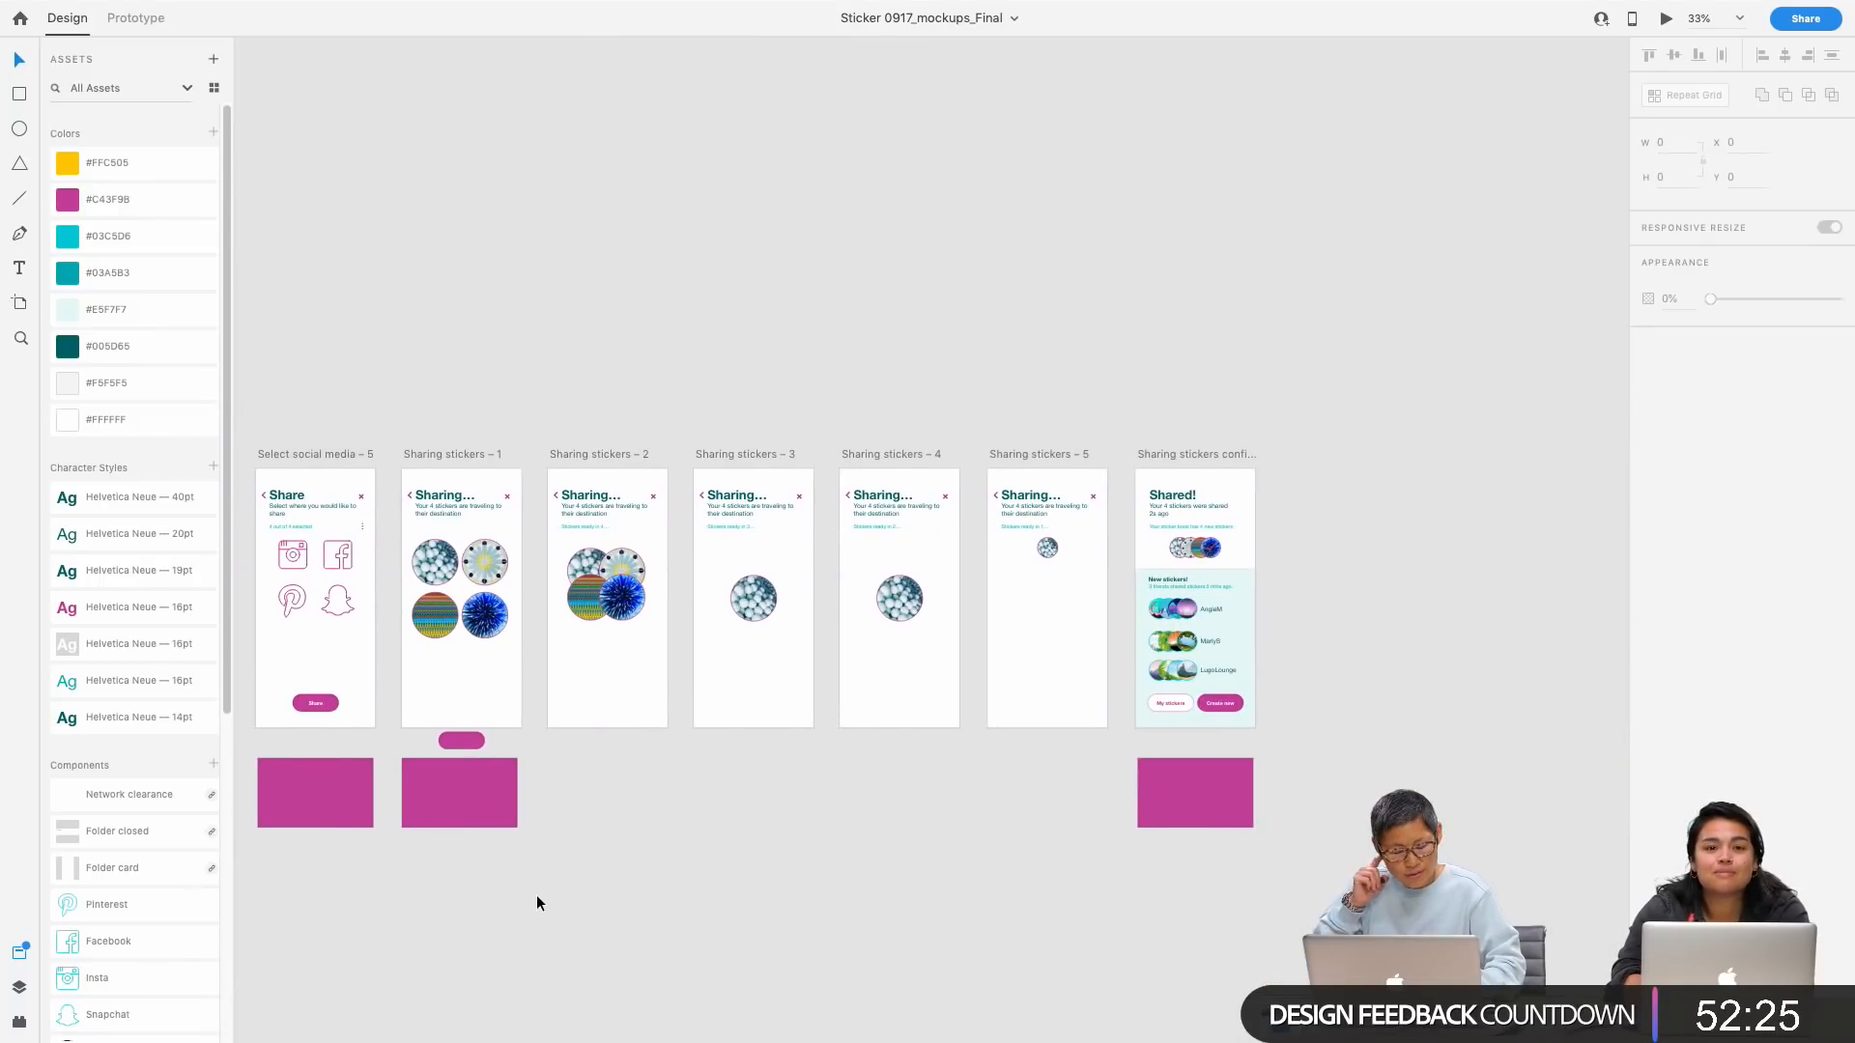
{"action": "scroll", "coordinate": [543, 927], "scroll_direction": "left", "scroll_amount": 15}
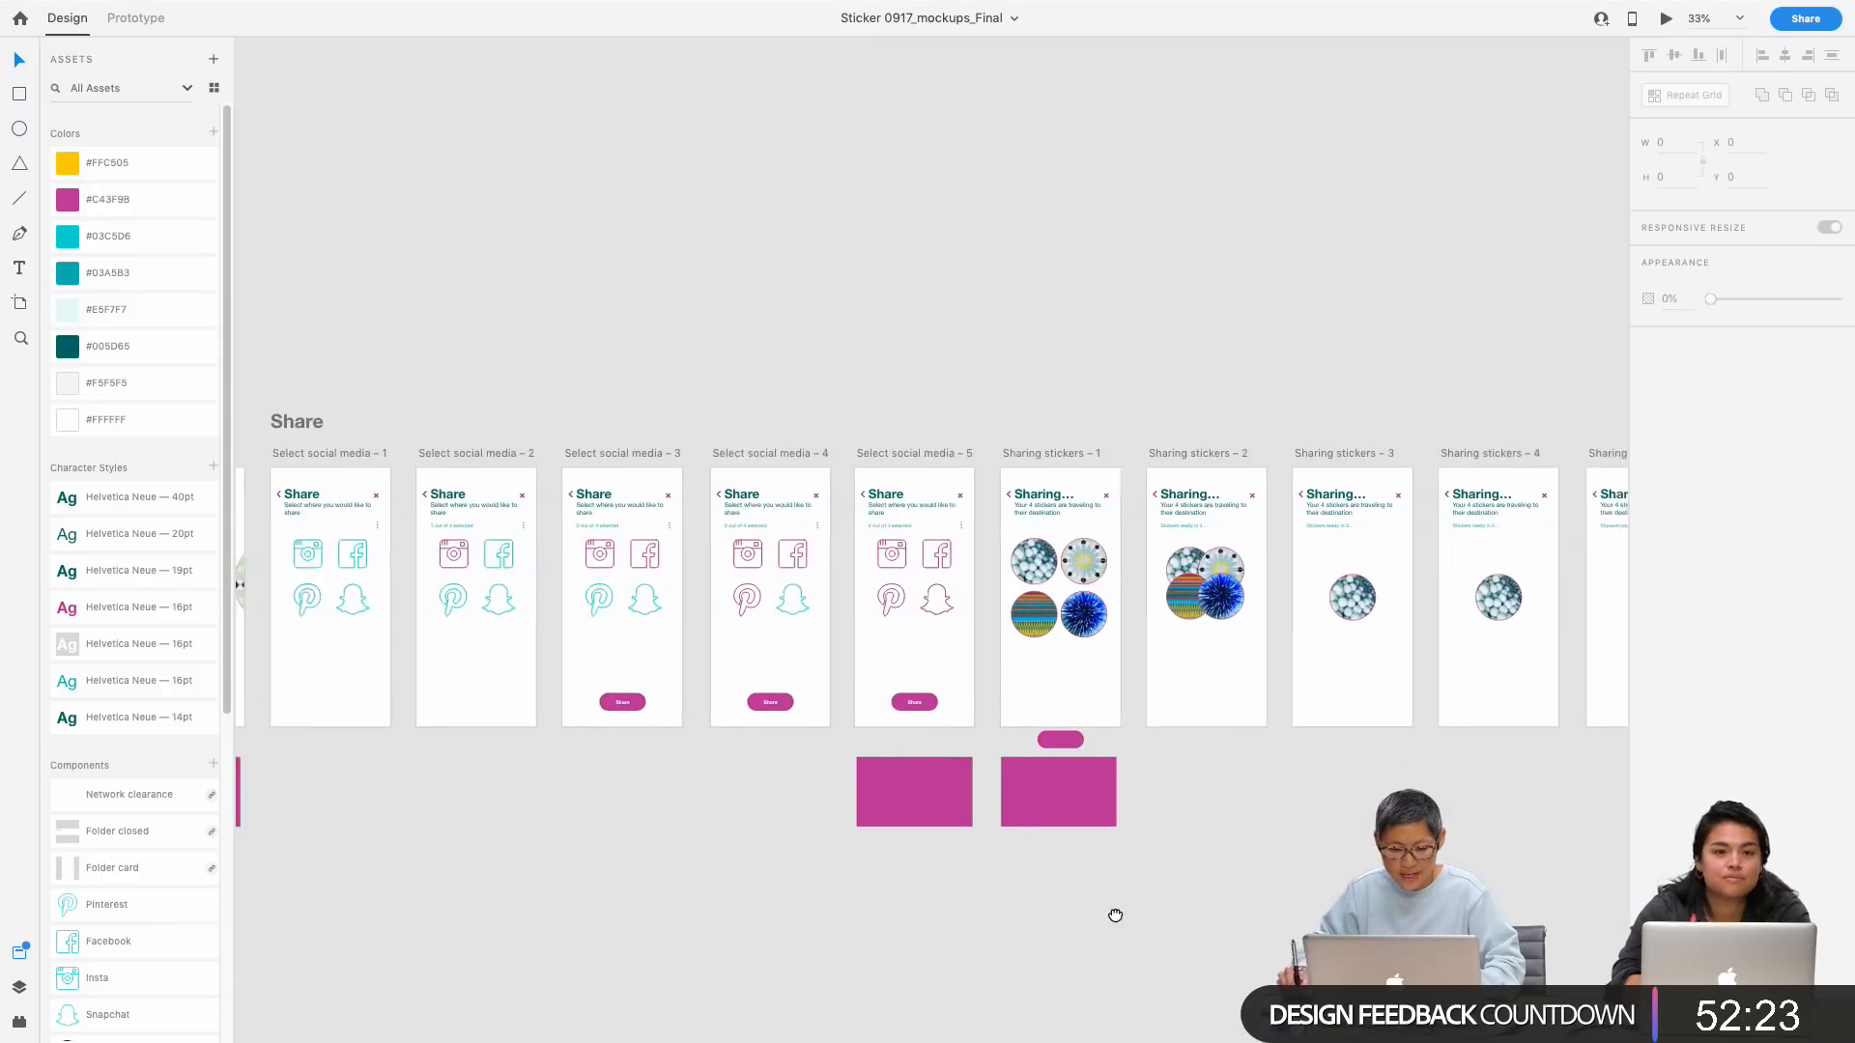
{"action": "scroll", "coordinate": [583, 894], "scroll_direction": "left", "scroll_amount": 20}
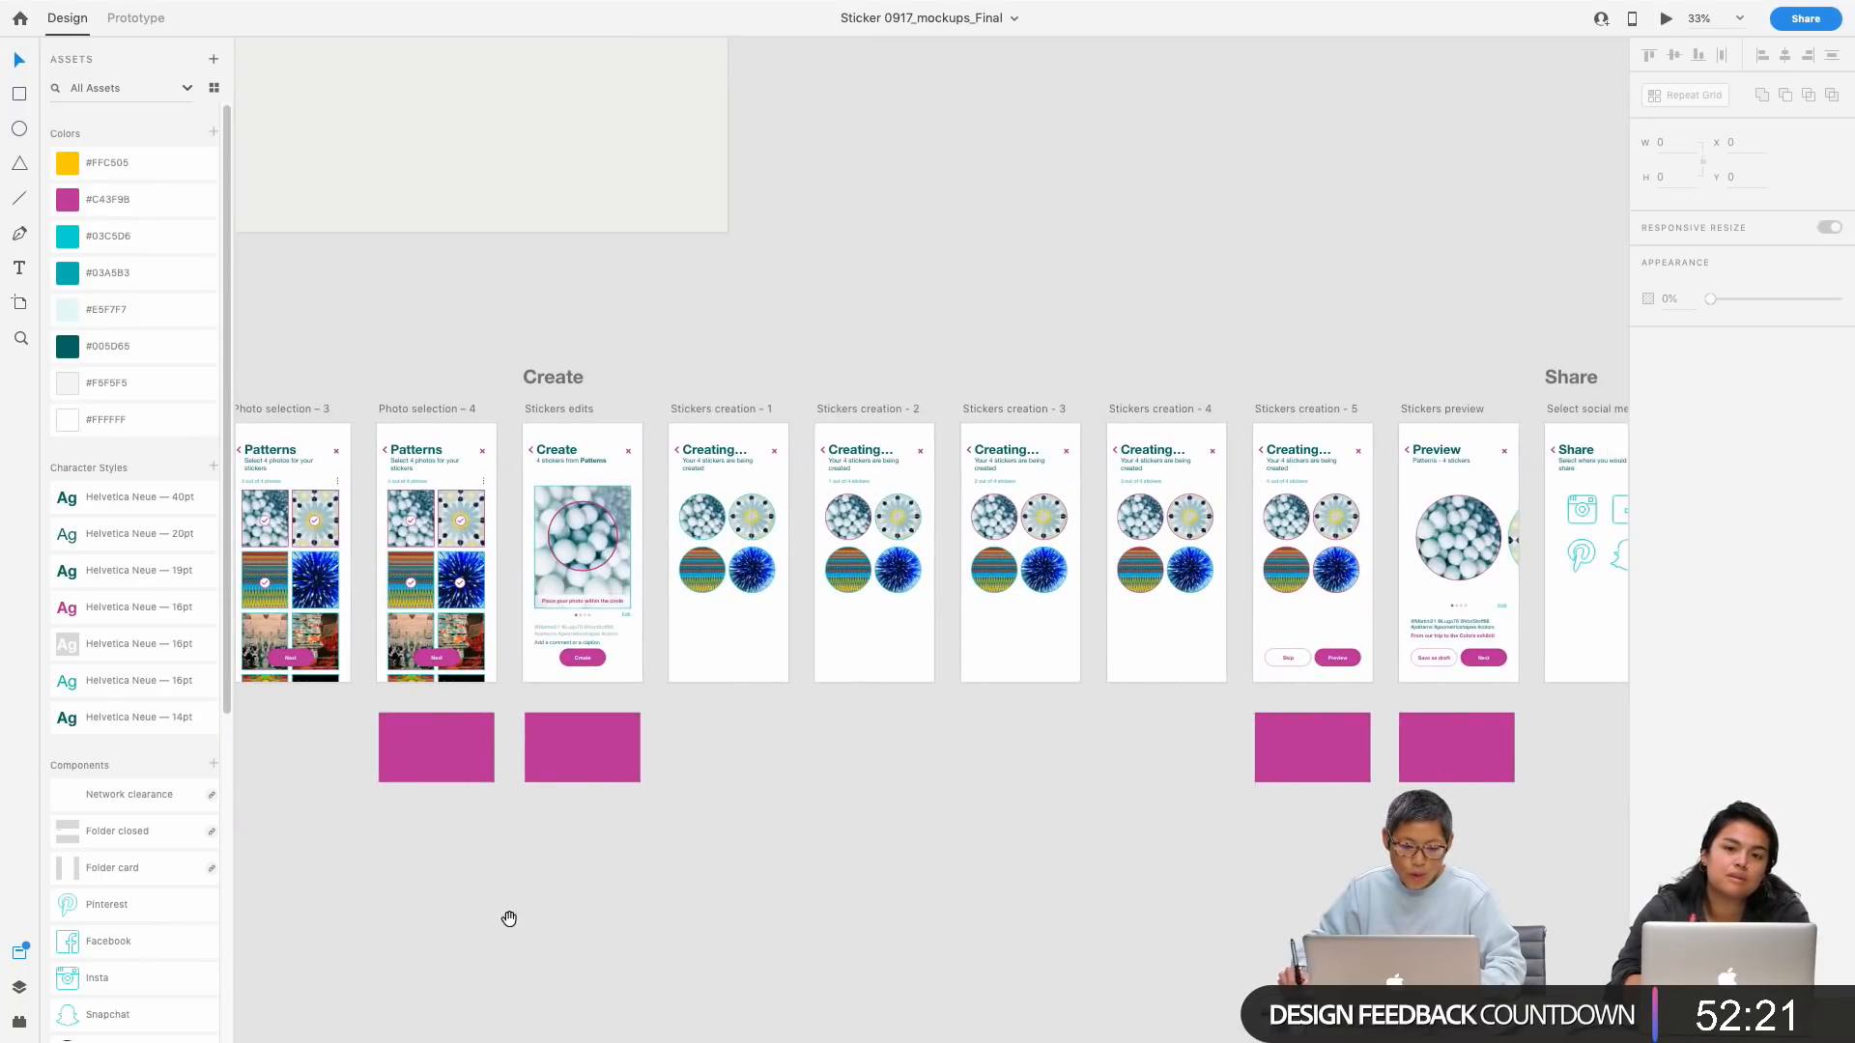
{"action": "scroll", "coordinate": [803, 878], "scroll_direction": "left", "scroll_amount": 15}
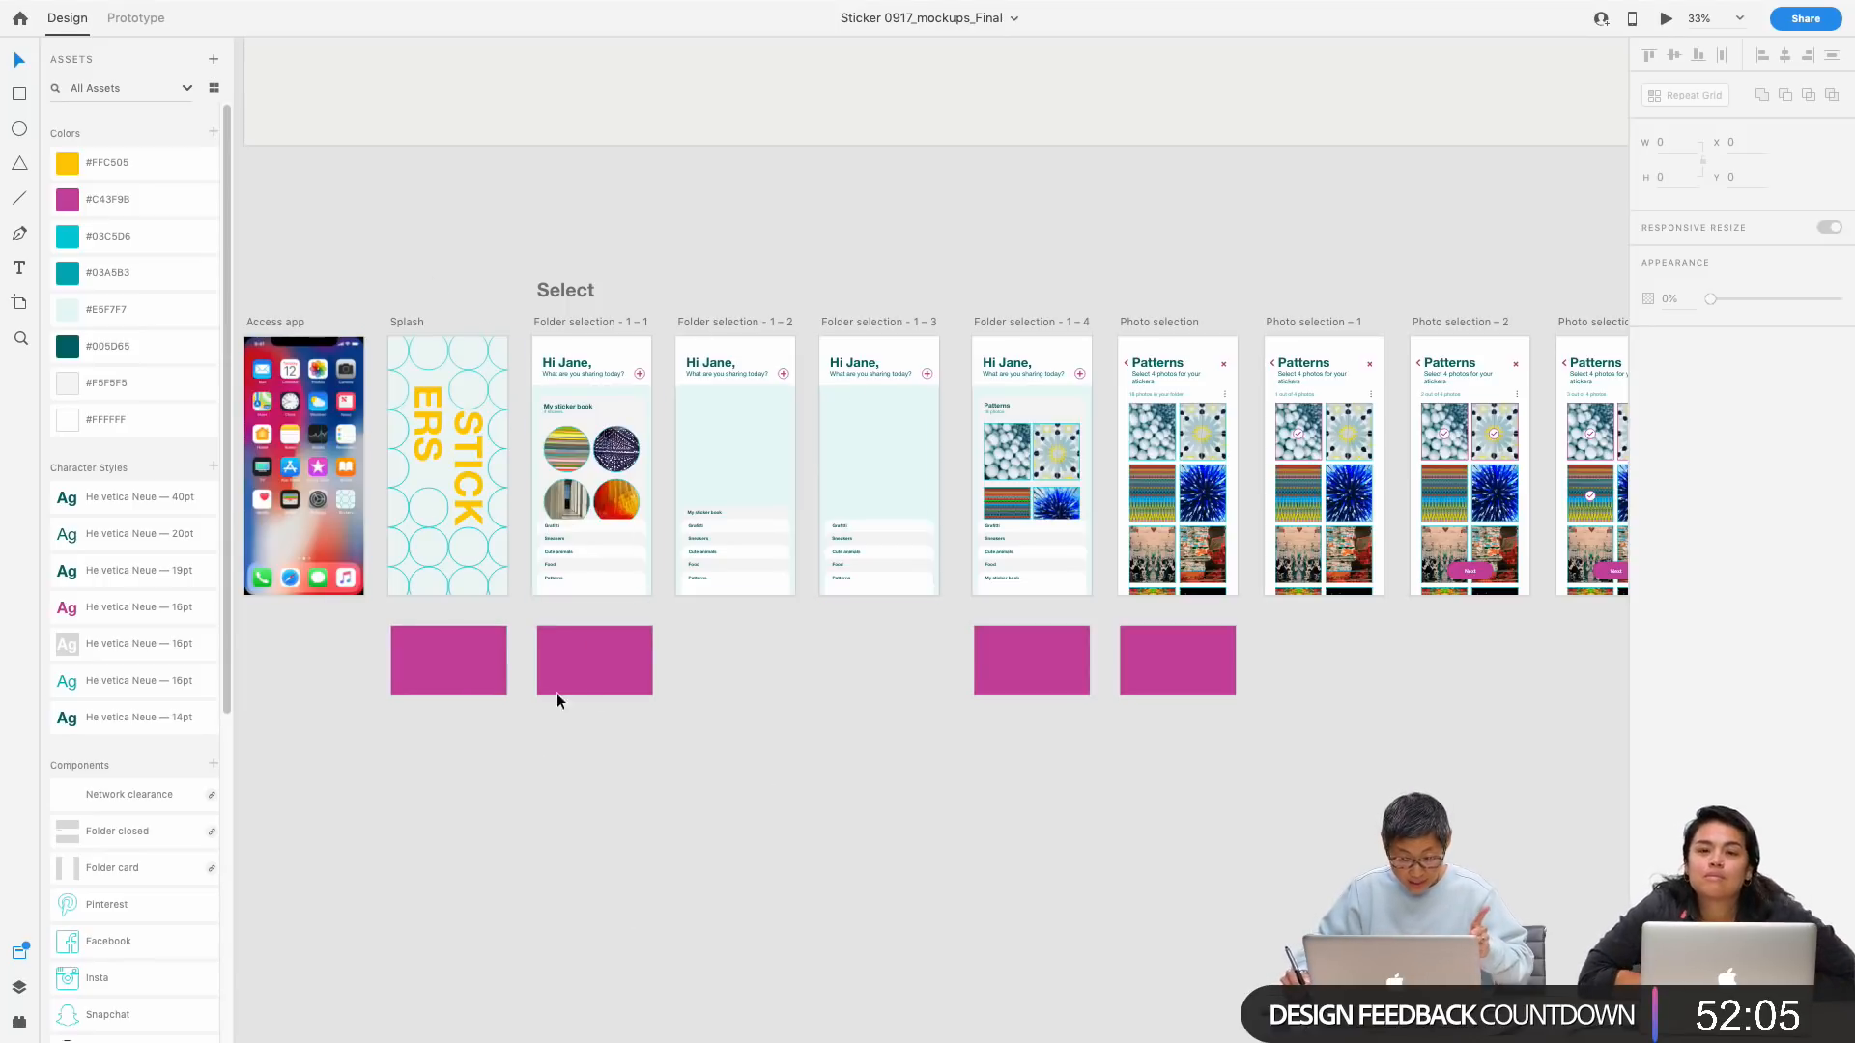
Step: Review the mock-up flow once more from Folder selection through Stickers creation and Sharing stickers, ending back at the Access app artboard
{"action": "left_click_drag", "start_coordinate": [1150, 832], "coordinate": [1147, 831]}
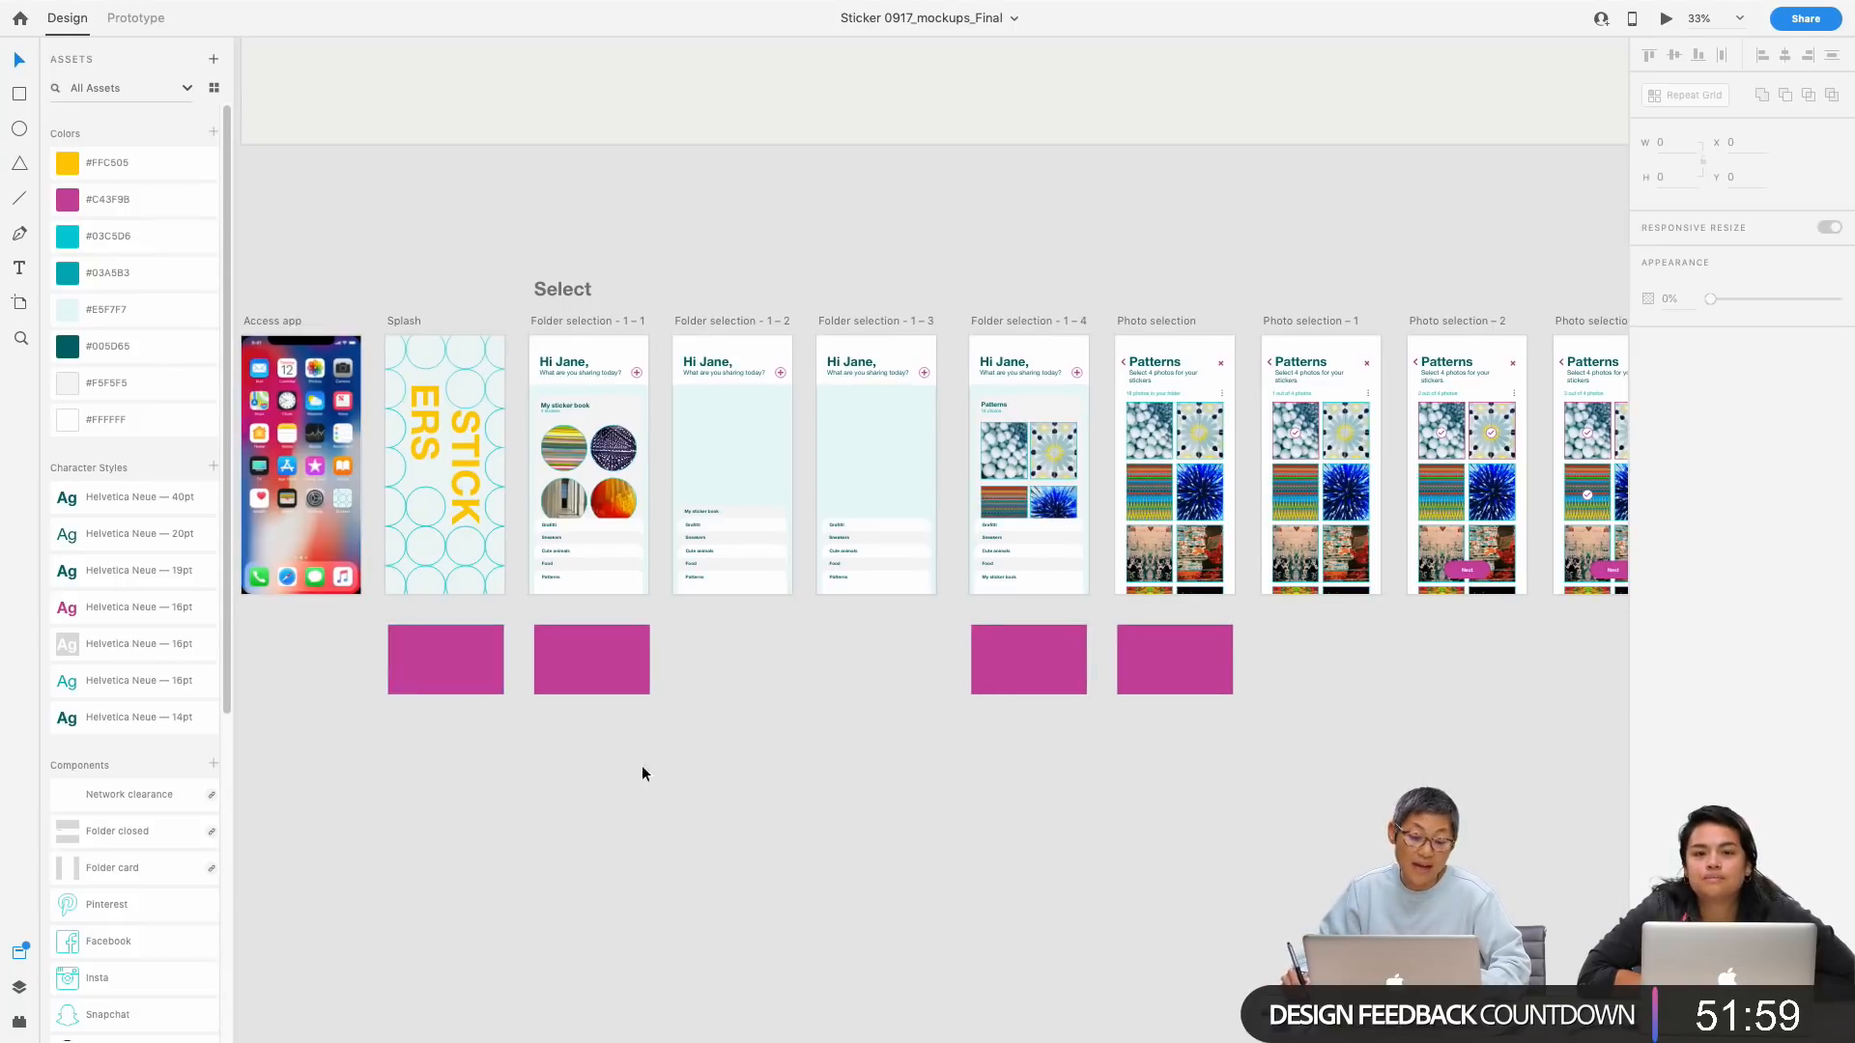
{"action": "left_click_drag", "start_coordinate": [782, 818], "coordinate": [546, 829]}
{"action": "left_click_drag", "start_coordinate": [1316, 832], "coordinate": [599, 823]}
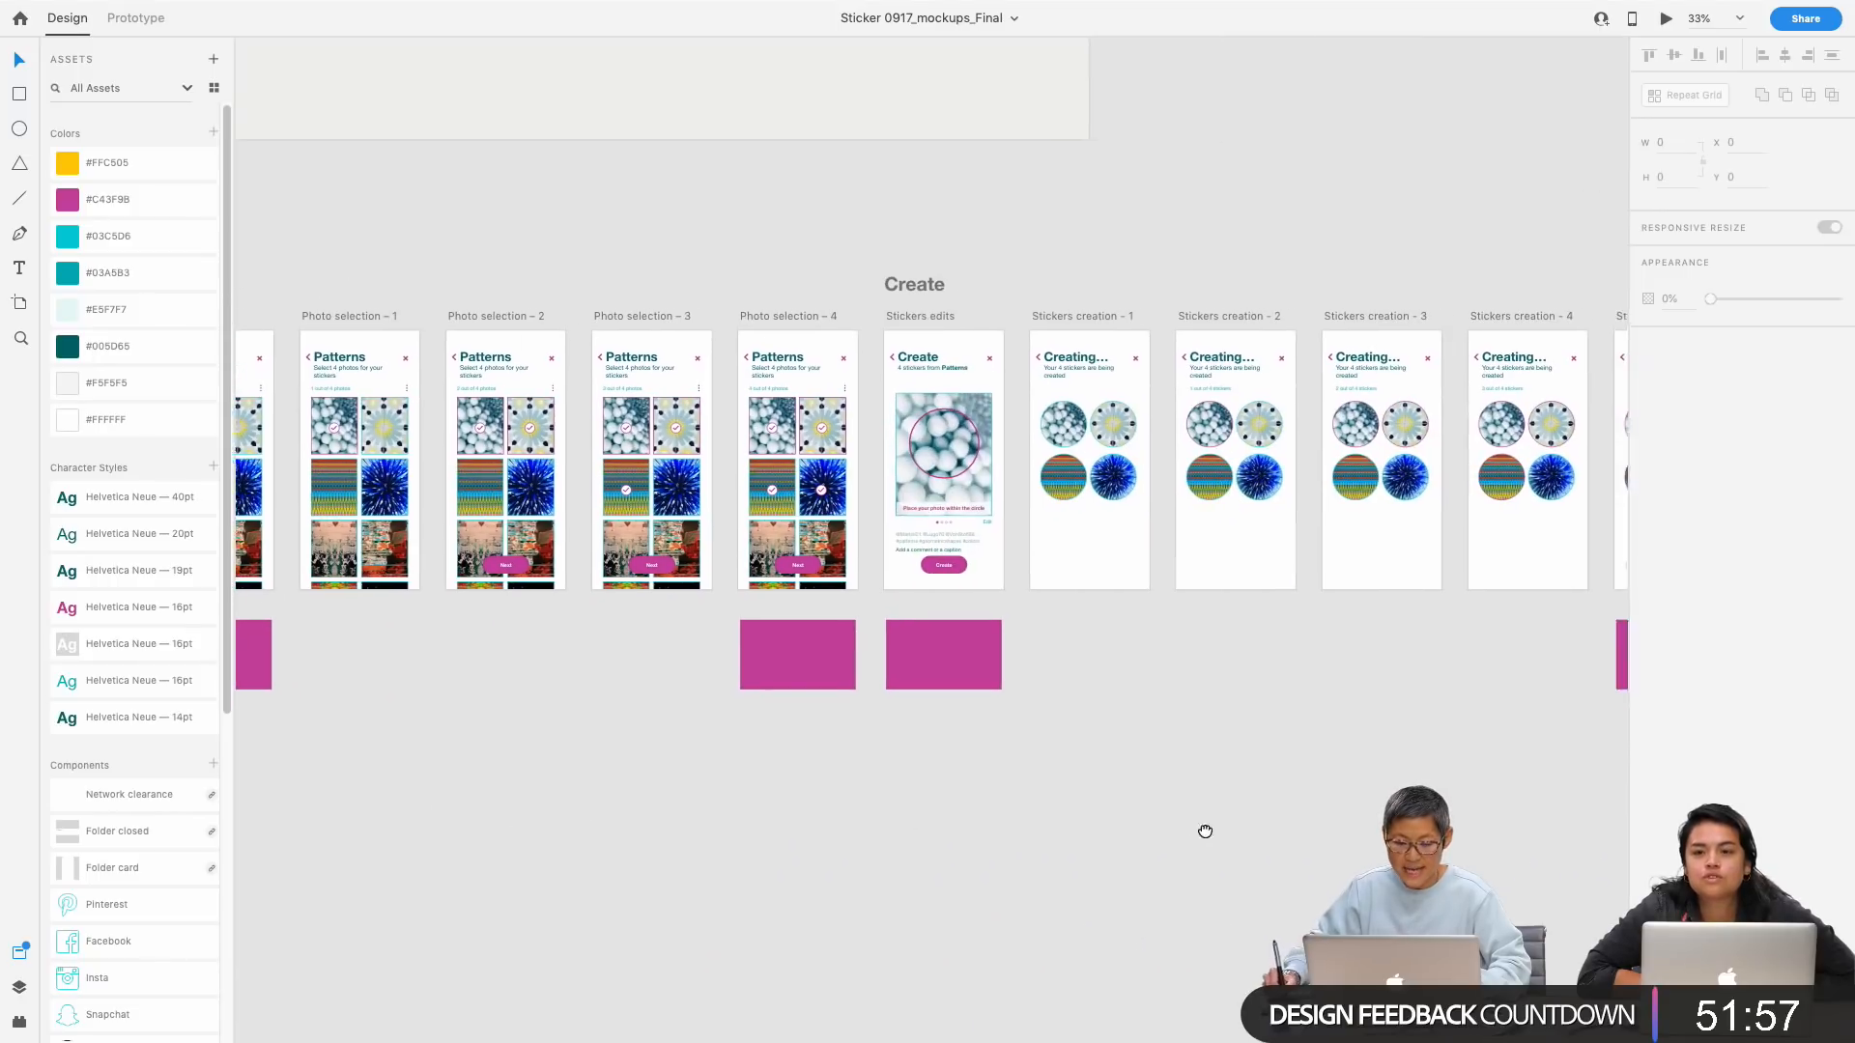
{"action": "left_click_drag", "start_coordinate": [1229, 828], "coordinate": [612, 866]}
{"action": "left_click_drag", "start_coordinate": [1260, 876], "coordinate": [822, 885]}
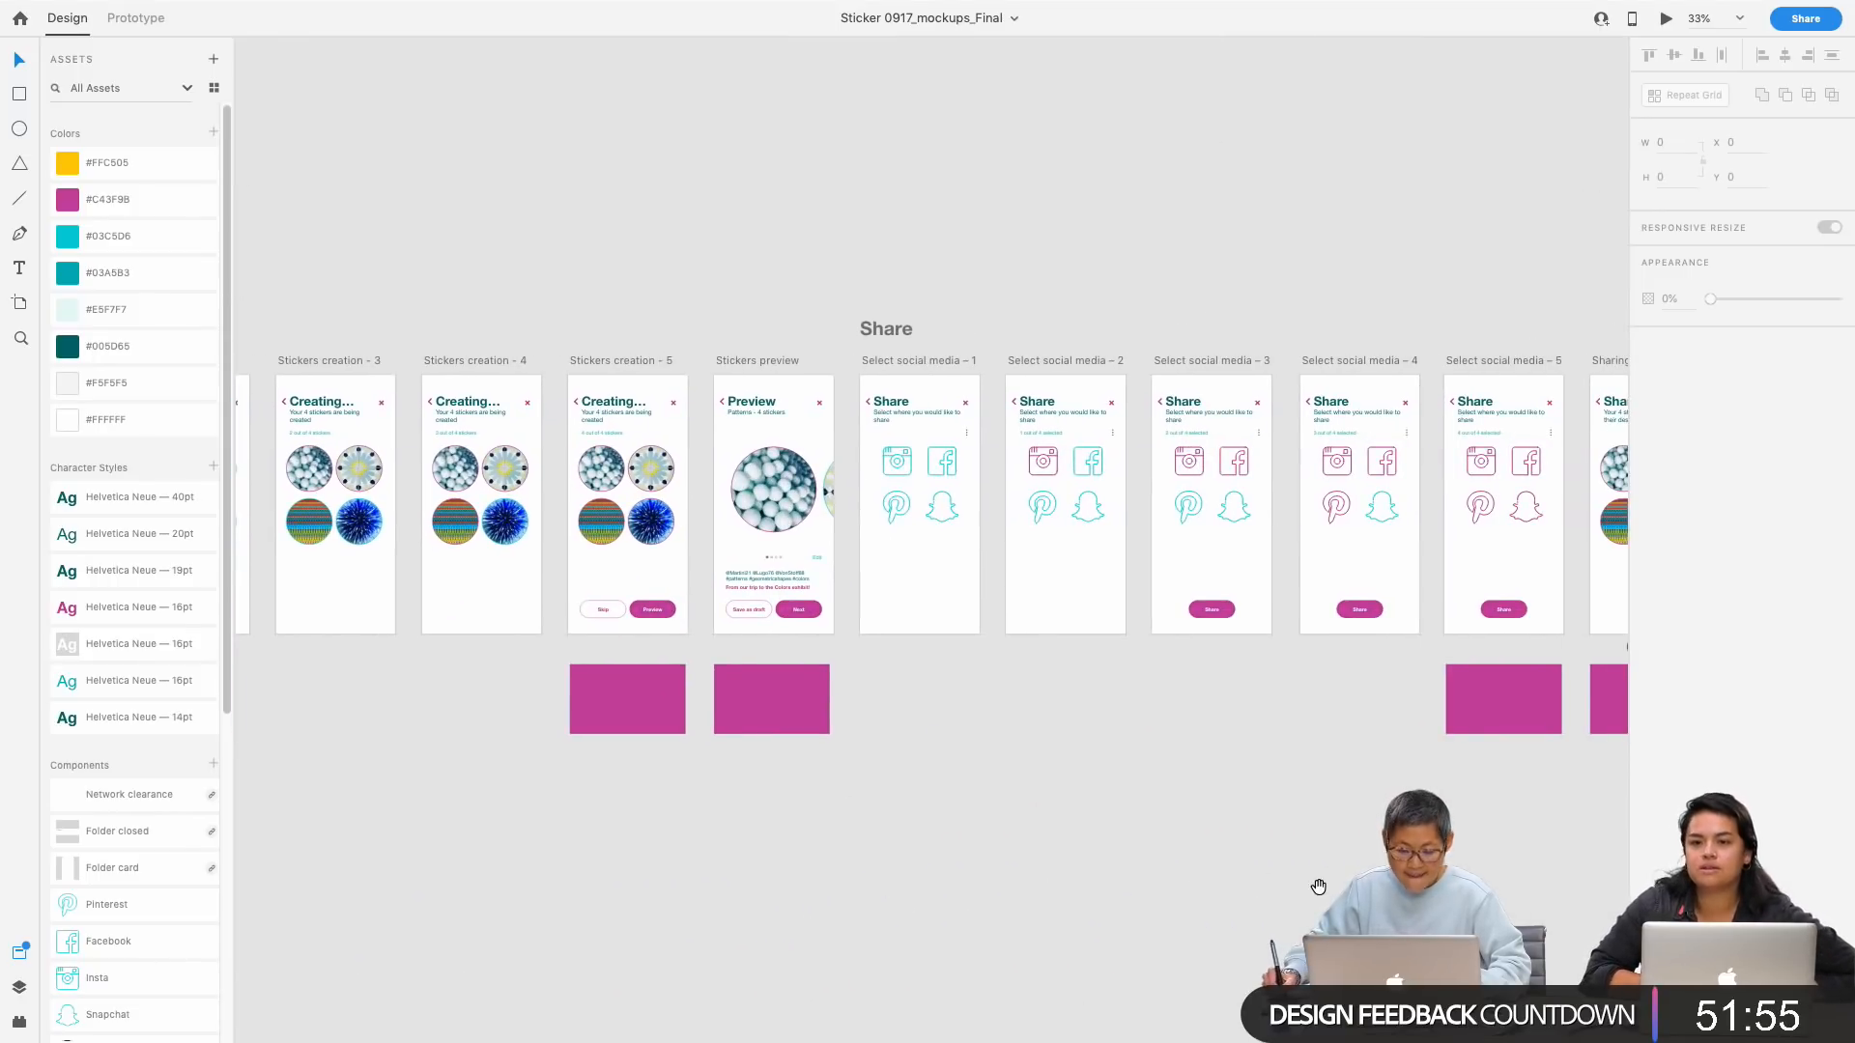
{"action": "left_click_drag", "start_coordinate": [1317, 886], "coordinate": [799, 889]}
{"action": "left_click_drag", "start_coordinate": [1448, 923], "coordinate": [763, 868]}
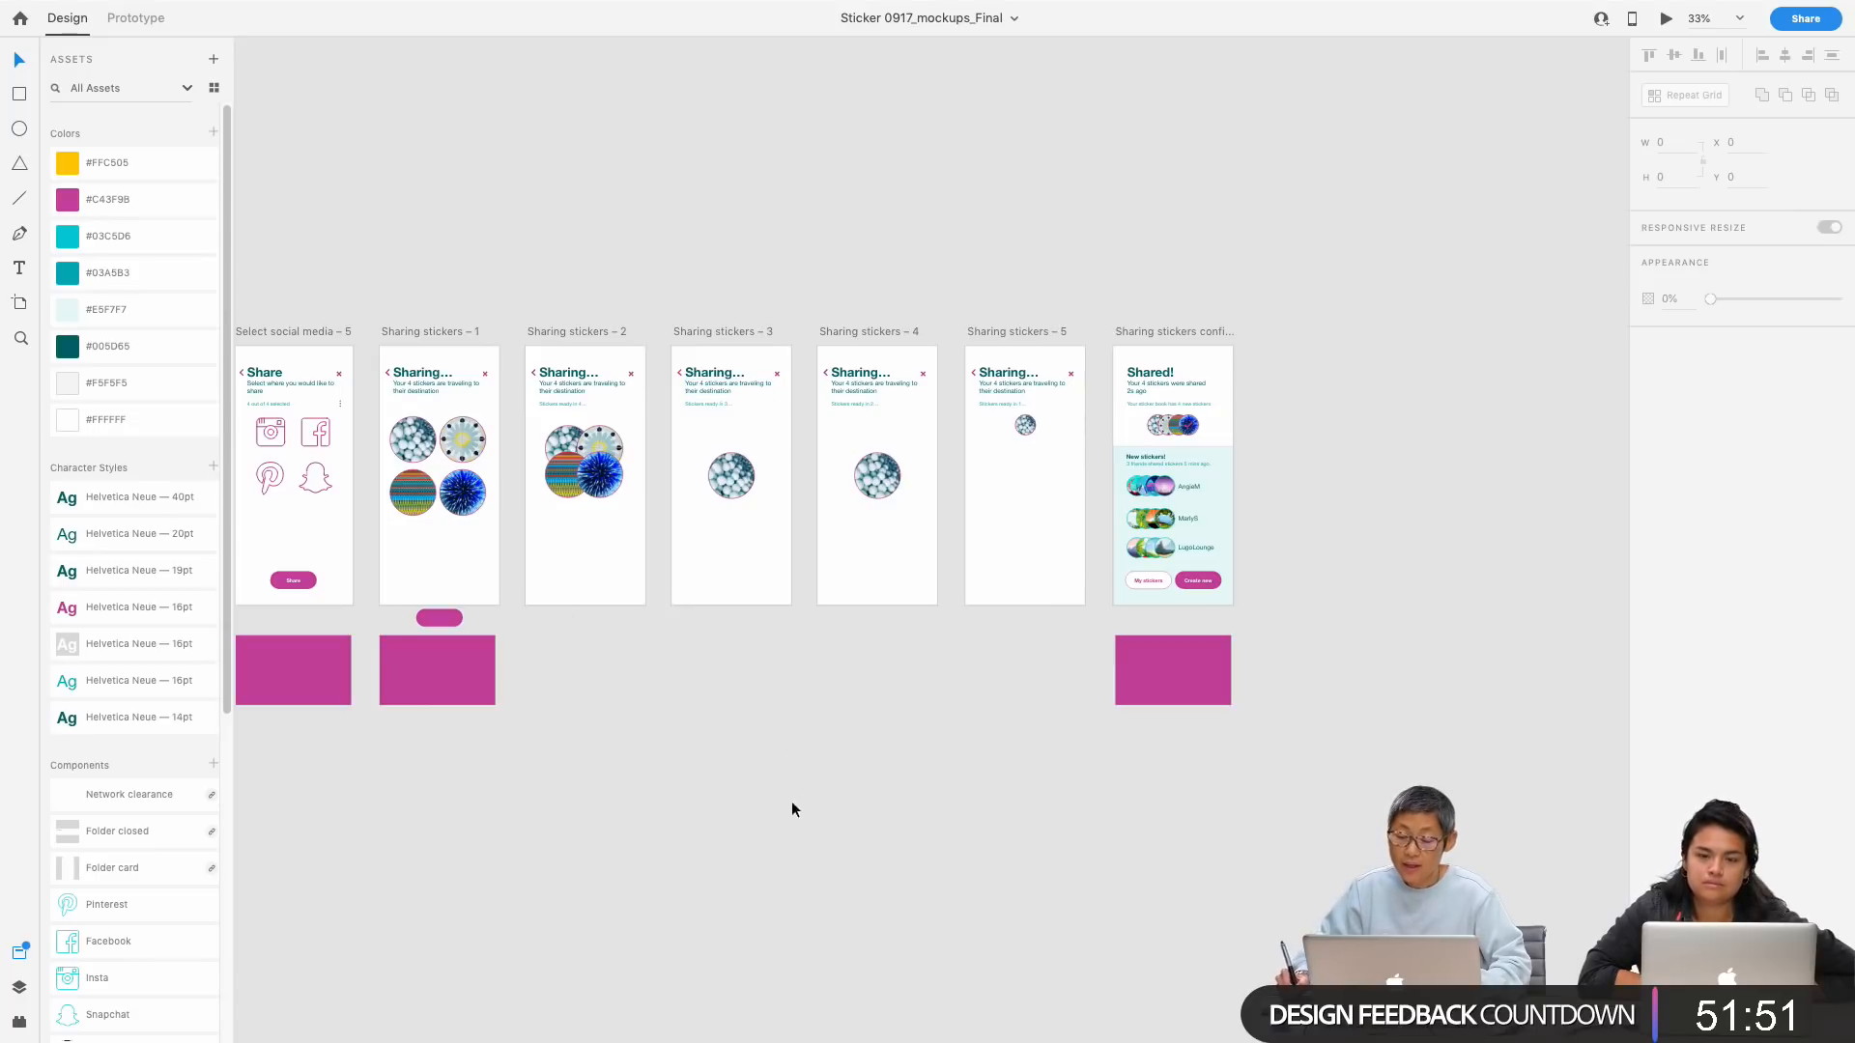
{"action": "left_click_drag", "start_coordinate": [552, 876], "coordinate": [1092, 899]}
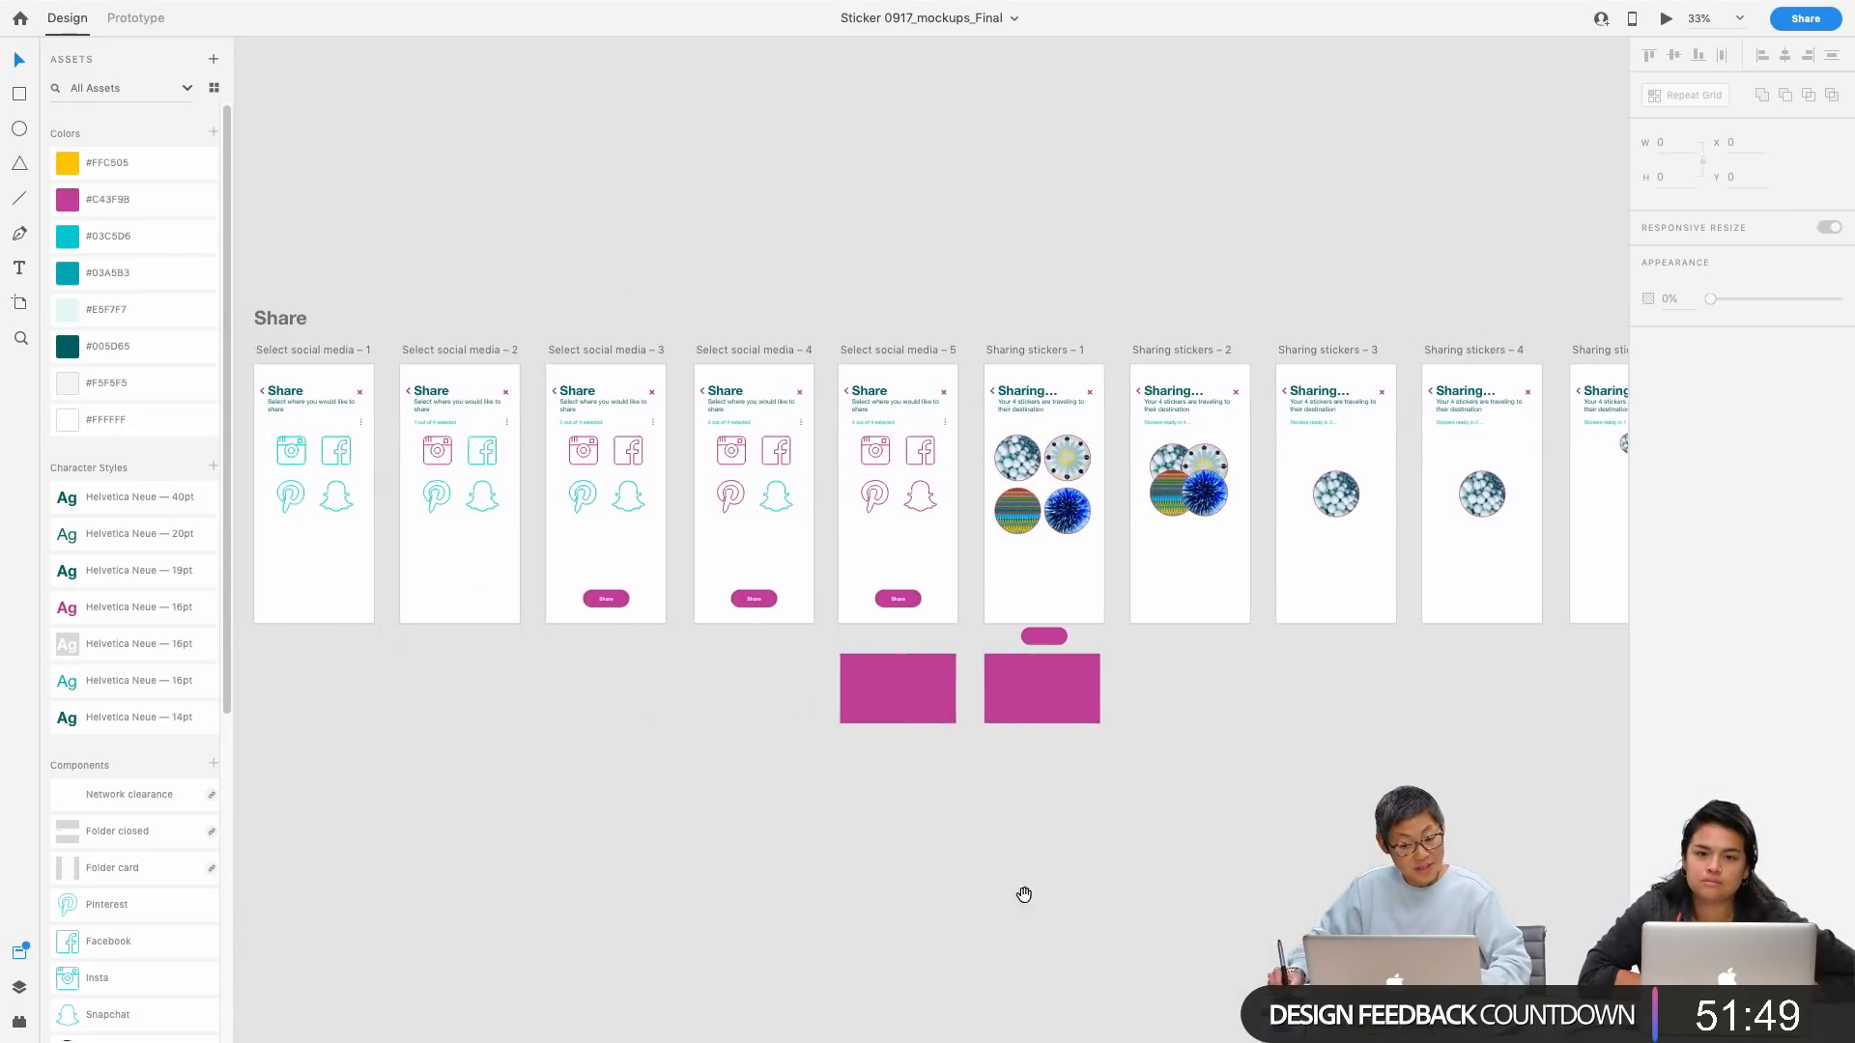
{"action": "left_click_drag", "start_coordinate": [416, 770], "coordinate": [957, 753]}
{"action": "mouse_move", "coordinate": [515, 807]}
{"action": "left_mouse_down"}
{"action": "mouse_move", "coordinate": [1189, 811]}
{"action": "mouse_move", "coordinate": [762, 823]}
{"action": "mouse_move", "coordinate": [931, 828]}
{"action": "left_mouse_up"}
{"action": "mouse_move", "coordinate": [496, 841]}
{"action": "left_mouse_down"}
{"action": "mouse_move", "coordinate": [642, 856]}
{"action": "mouse_move", "coordinate": [1125, 841]}
{"action": "left_mouse_up"}
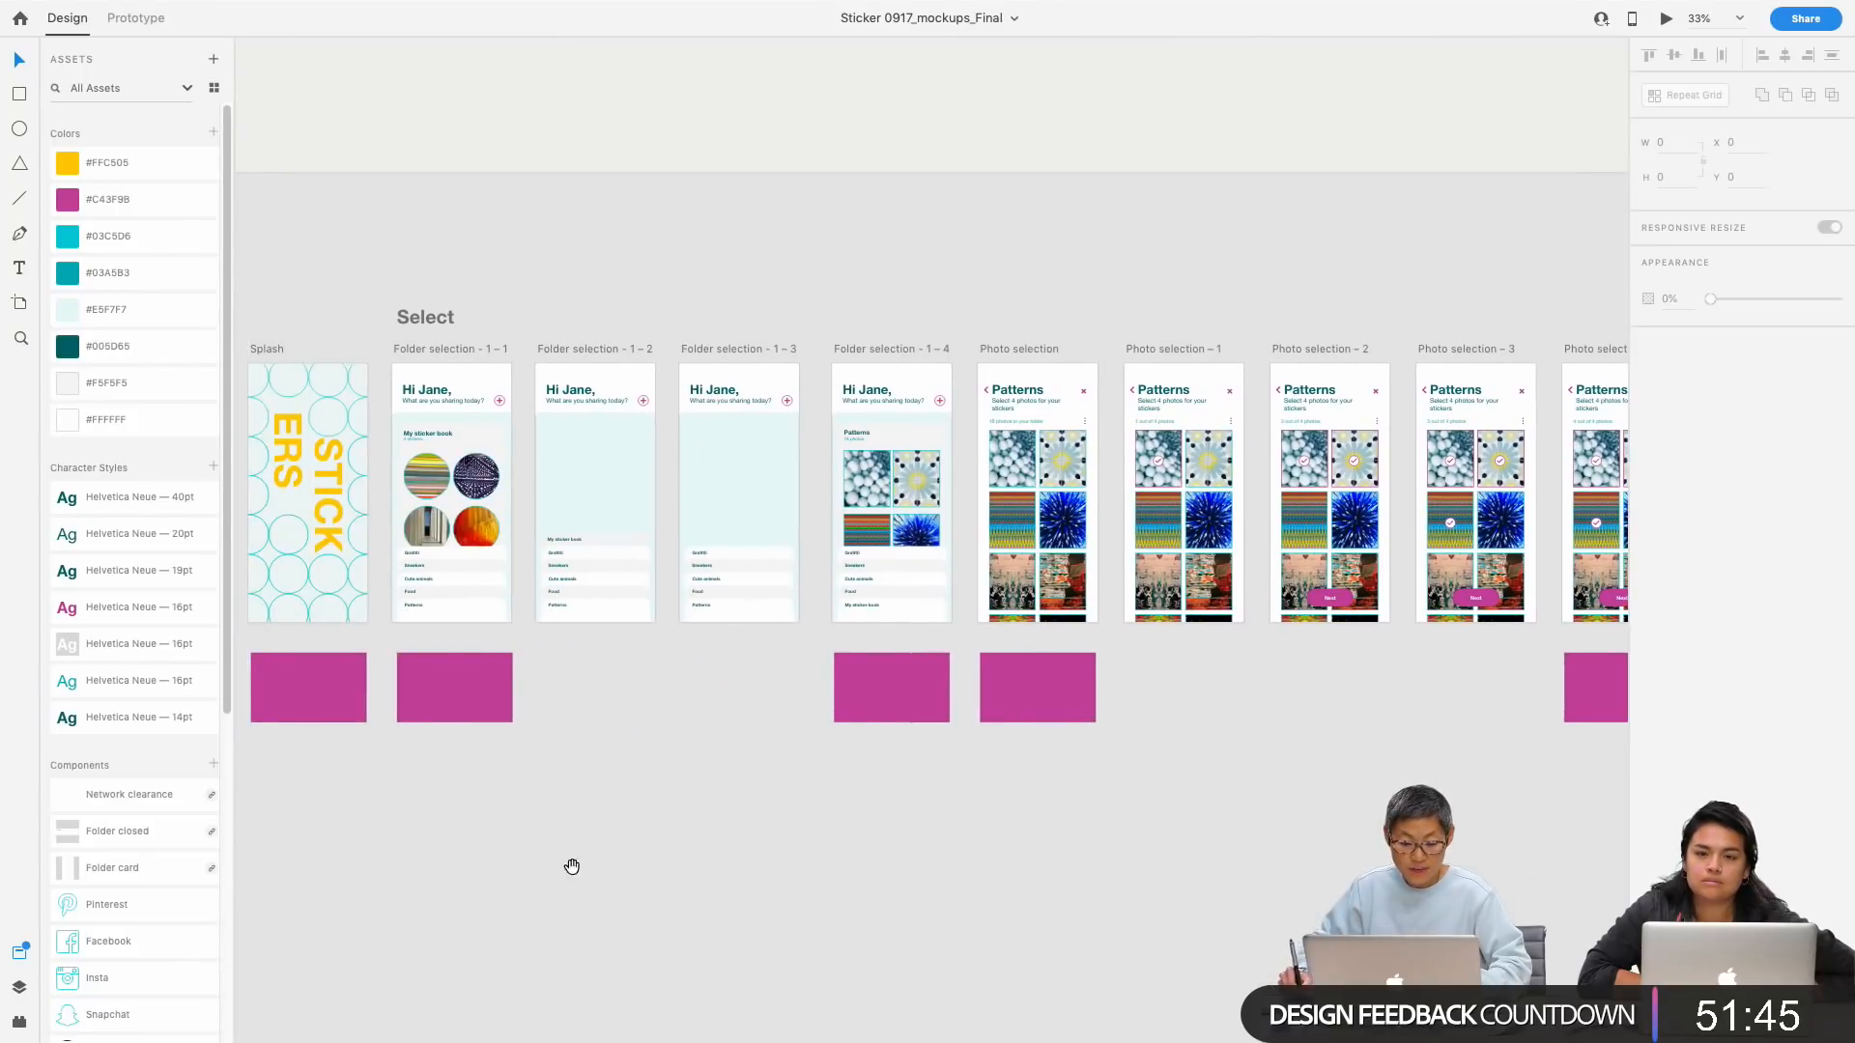
{"action": "left_click_drag", "start_coordinate": [596, 866], "coordinate": [811, 845]}
{"action": "scroll", "coordinate": [811, 845], "scroll_direction": "down", "scroll_amount": 2}
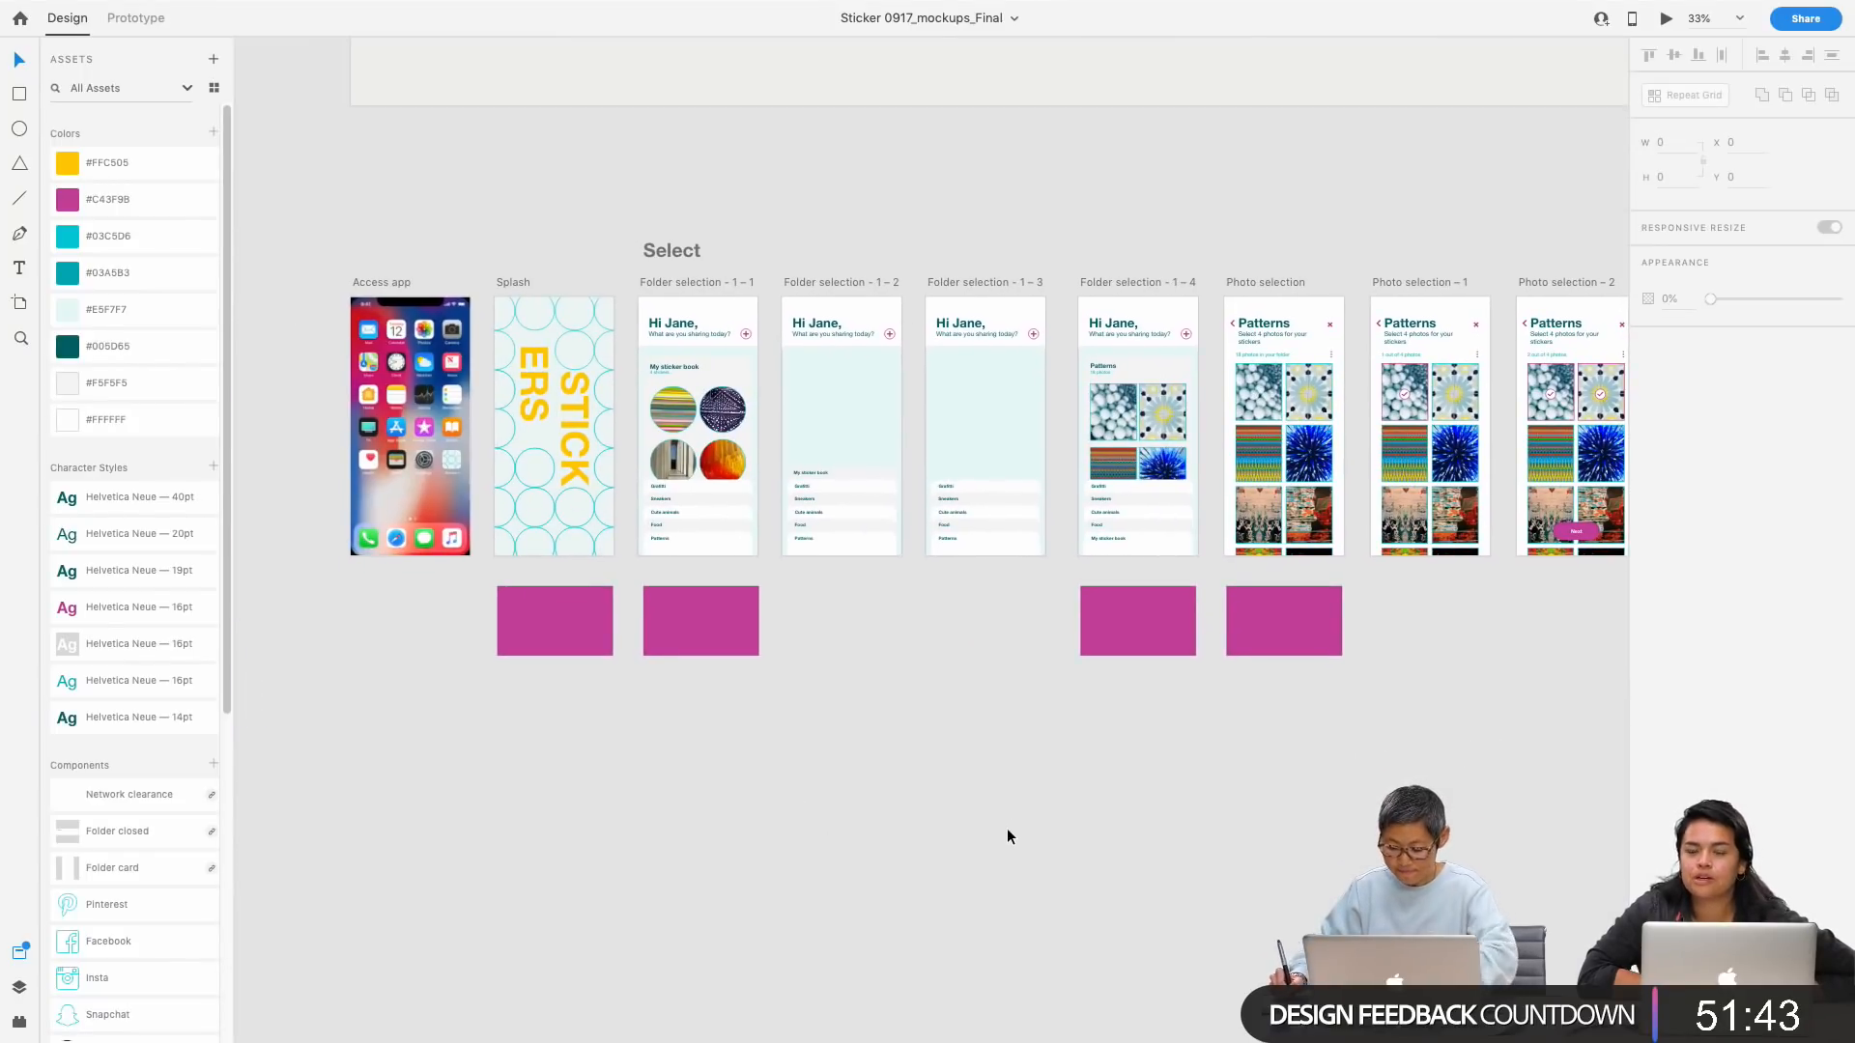
Step: Start the desktop preview of the mock-ups from the Access app artboard
{"action": "key", "text": "super+equal"}
{"action": "scroll", "coordinate": [902, 856], "scroll_direction": "left", "scroll_amount": 5}
{"action": "scroll", "coordinate": [903, 857], "scroll_direction": "up", "scroll_amount": 1}
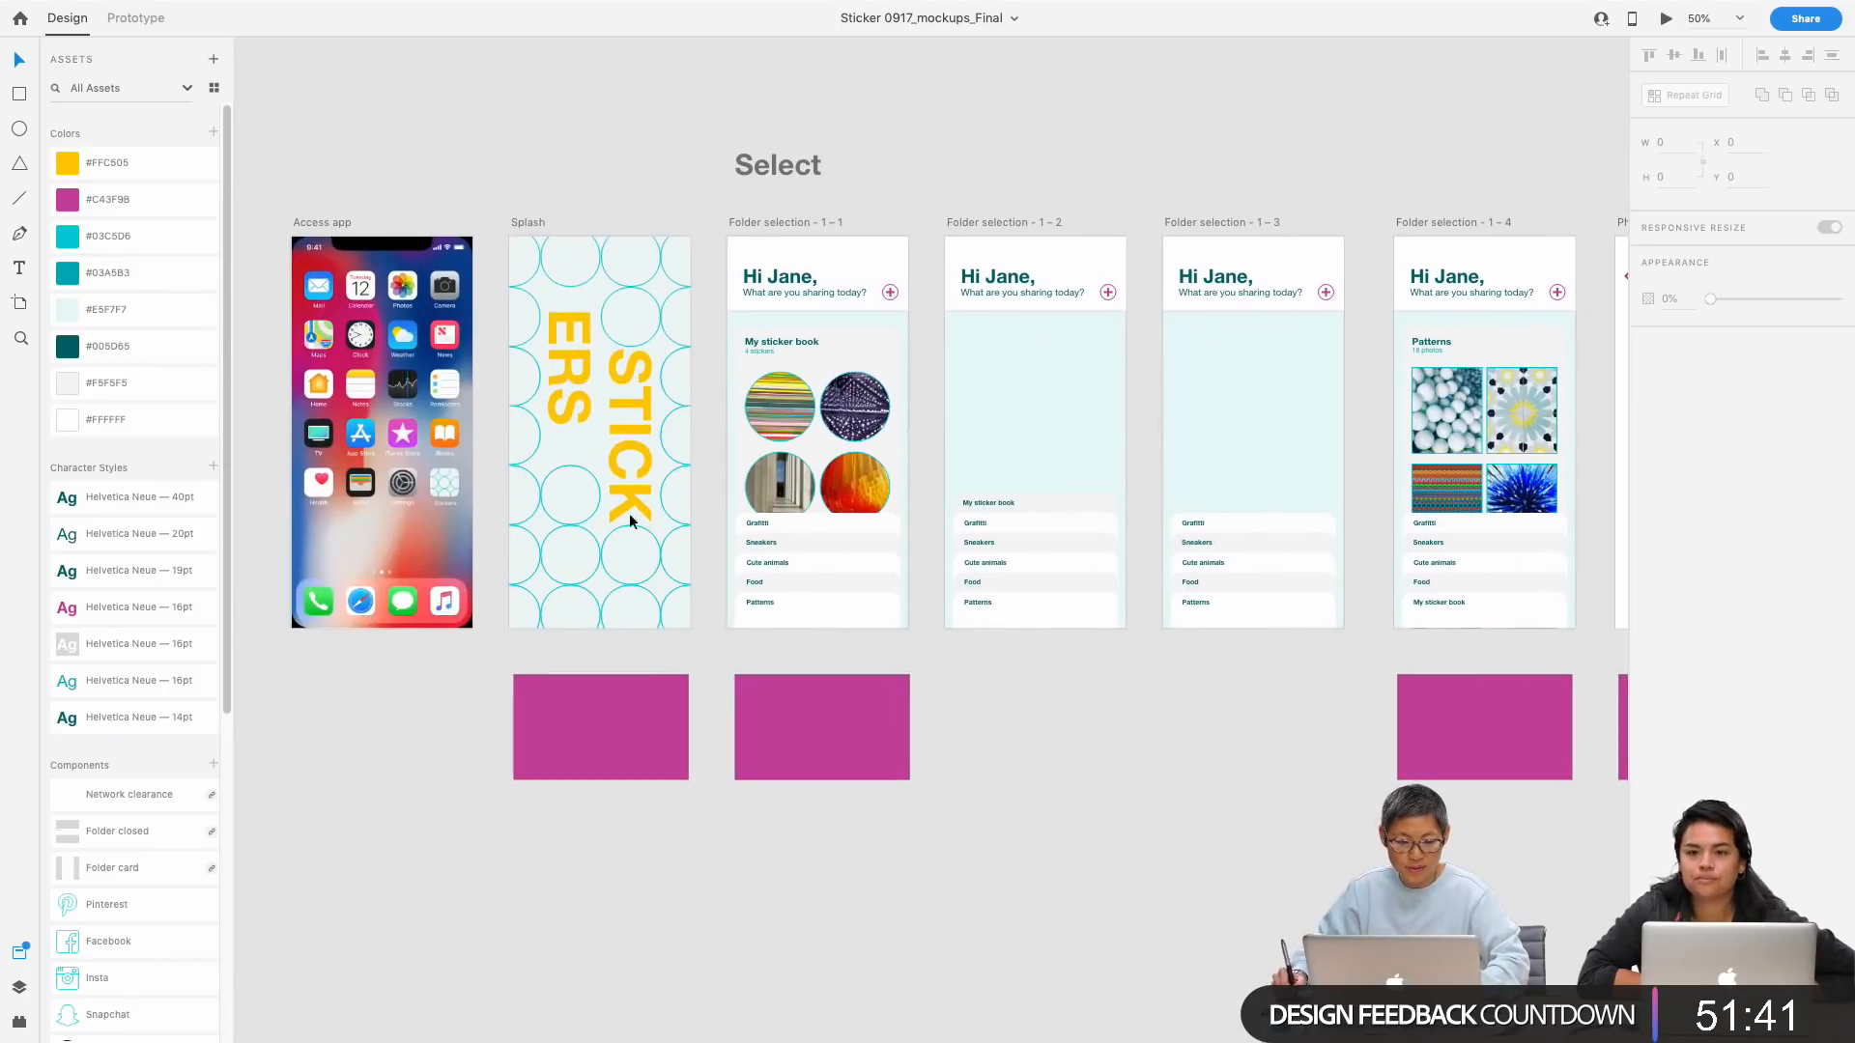
{"action": "left_click", "coordinate": [335, 230]}
{"action": "left_click", "coordinate": [1666, 18]}
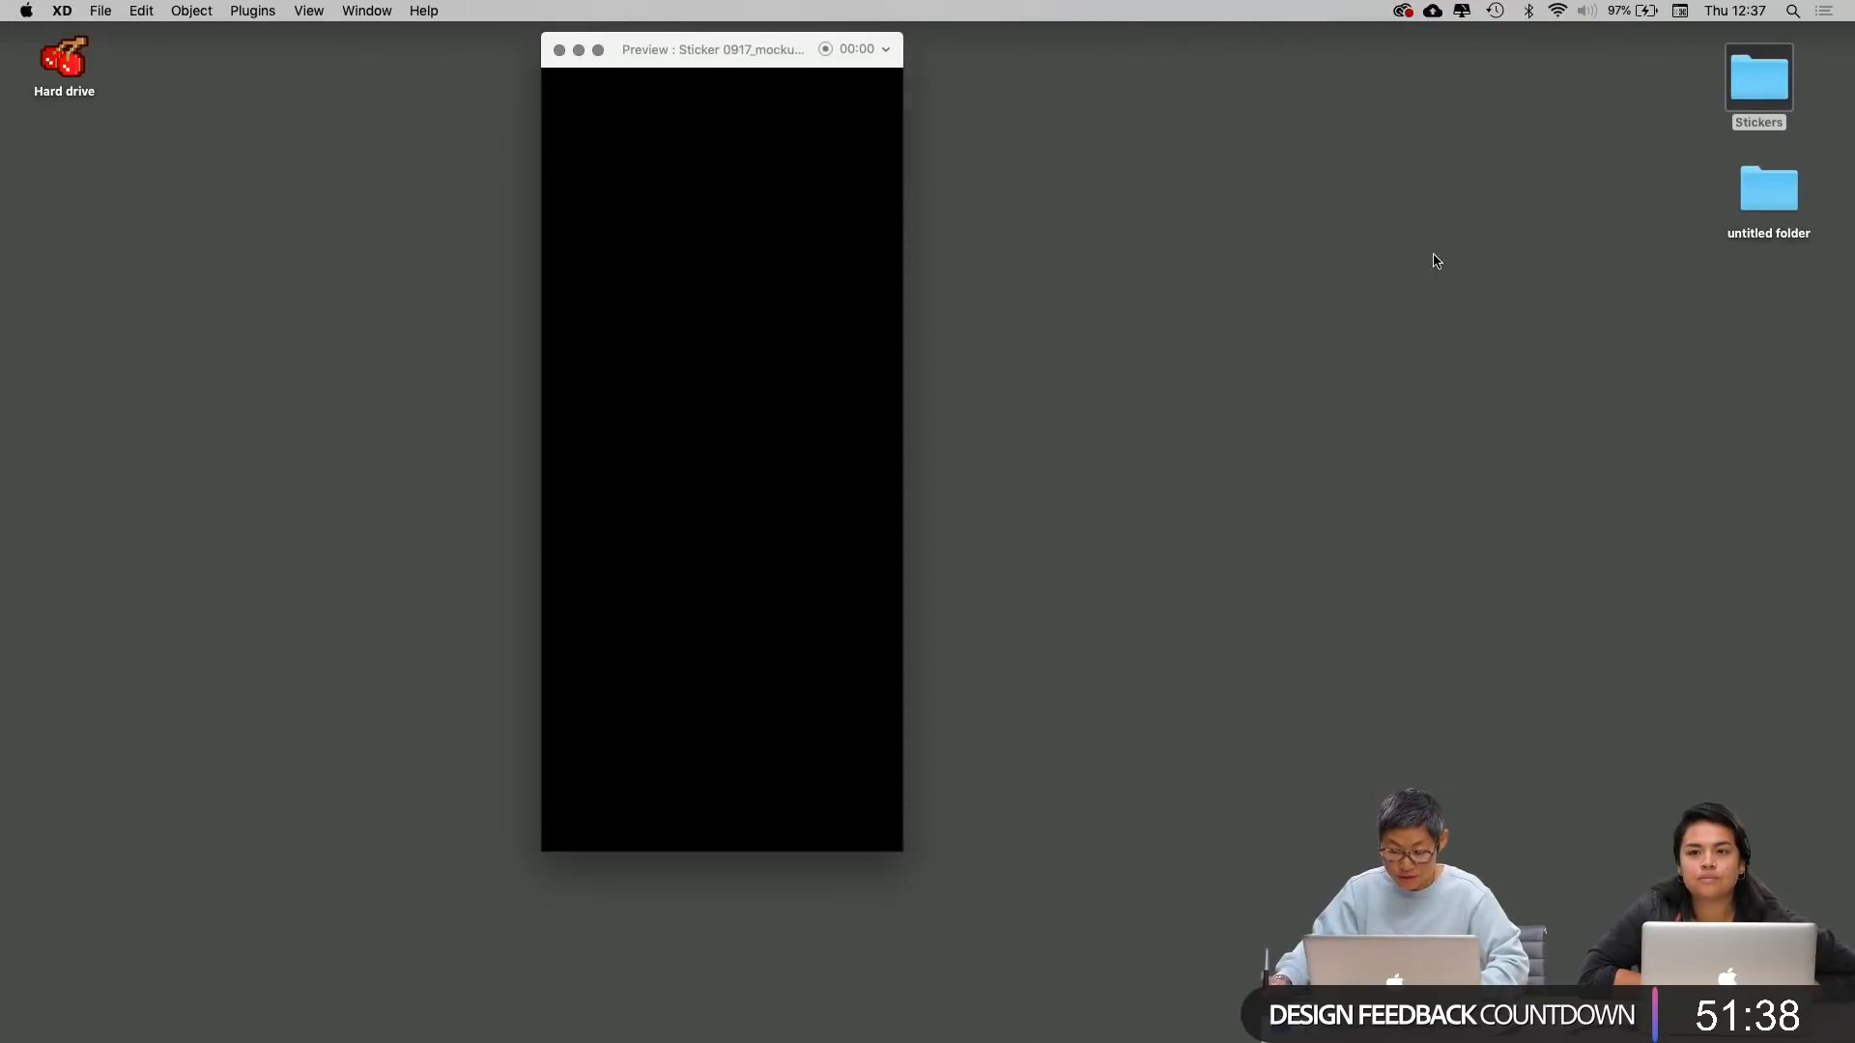
Step: Show the preview window of Sticker 0917_mockups_Final in full screen
{"action": "left_click", "coordinate": [599, 51]}
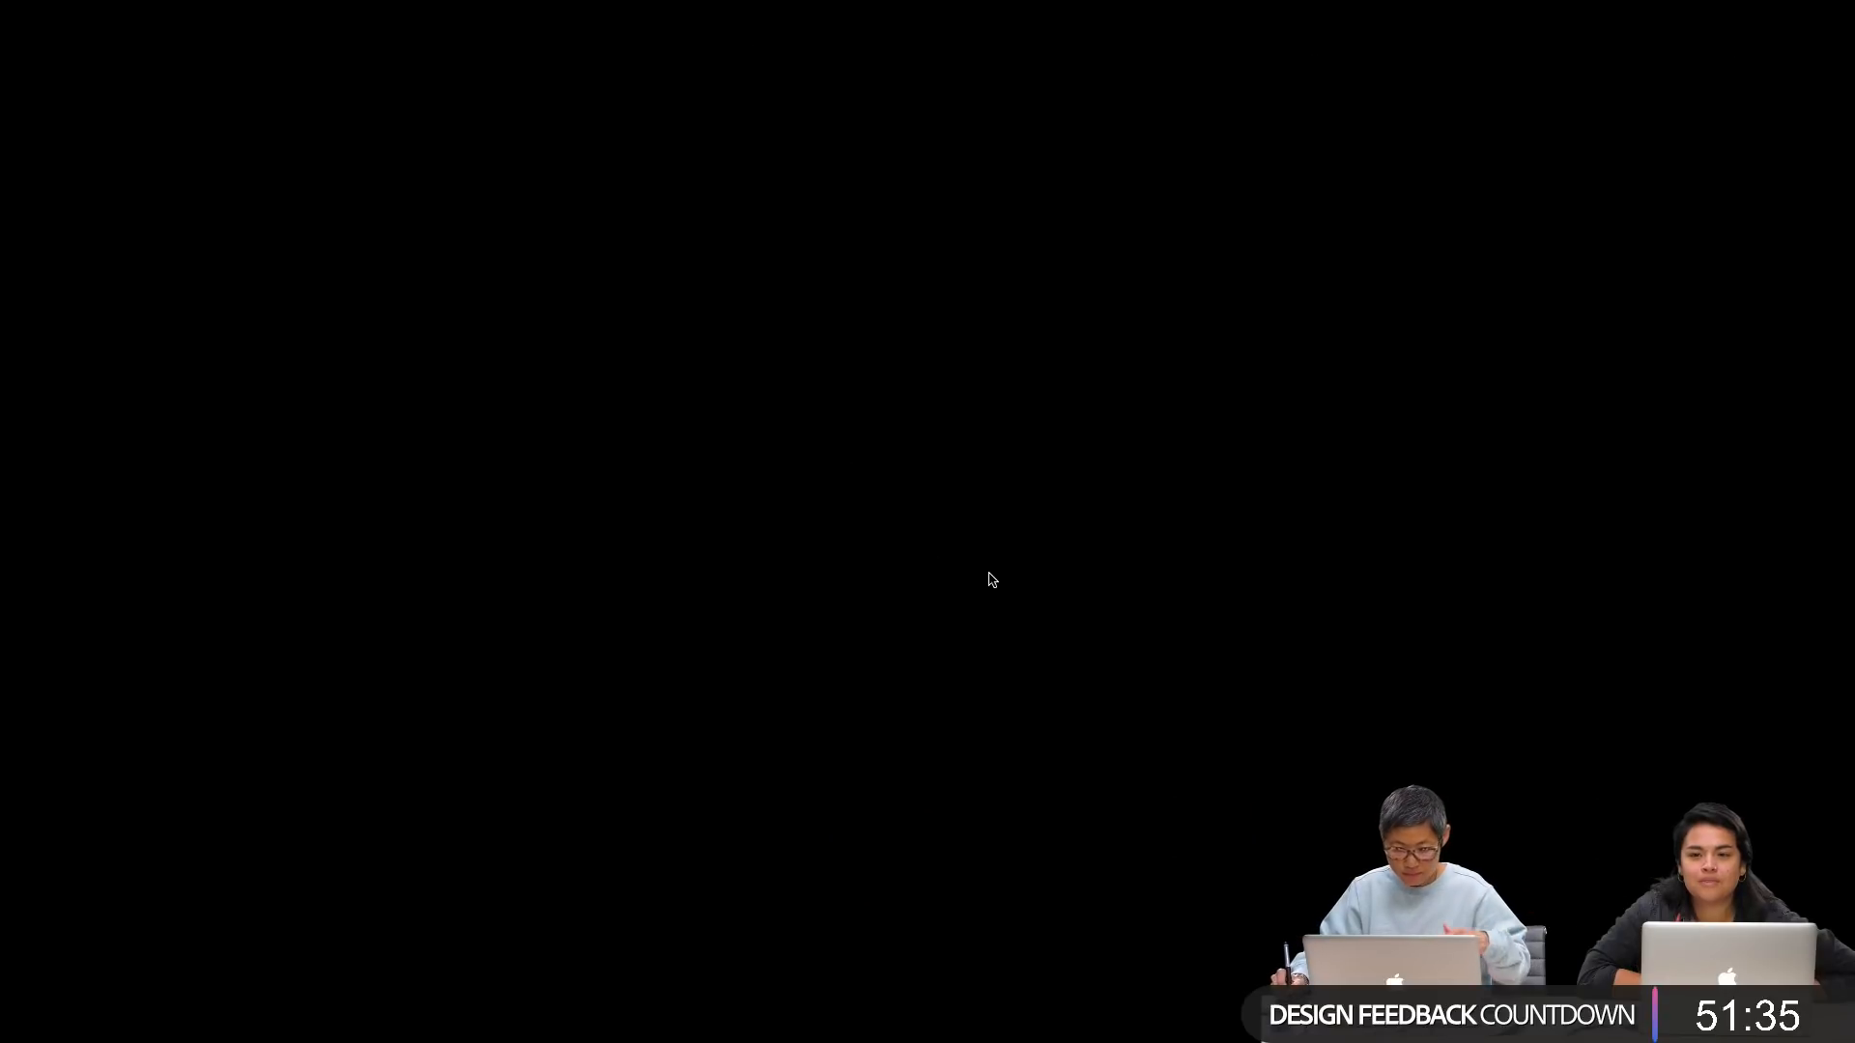
{"action": "key", "text": "Escape"}
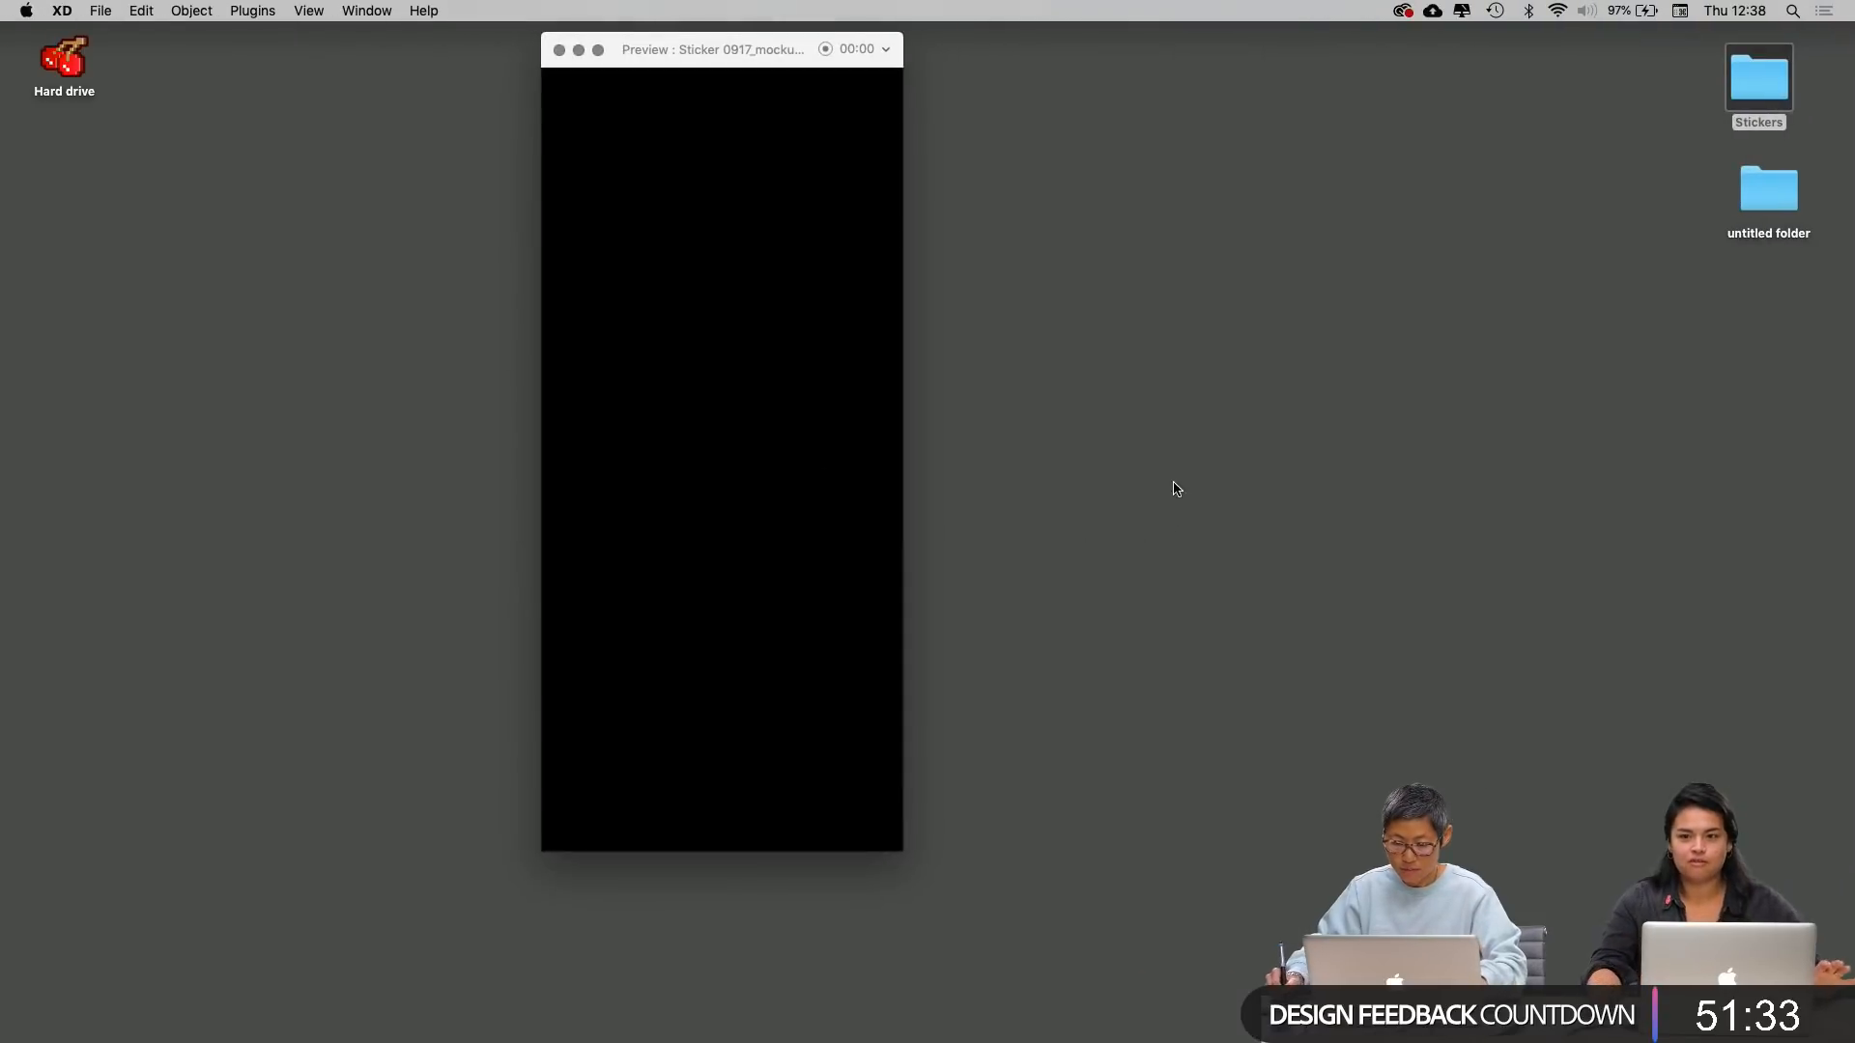
{"action": "left_click", "coordinate": [600, 49]}
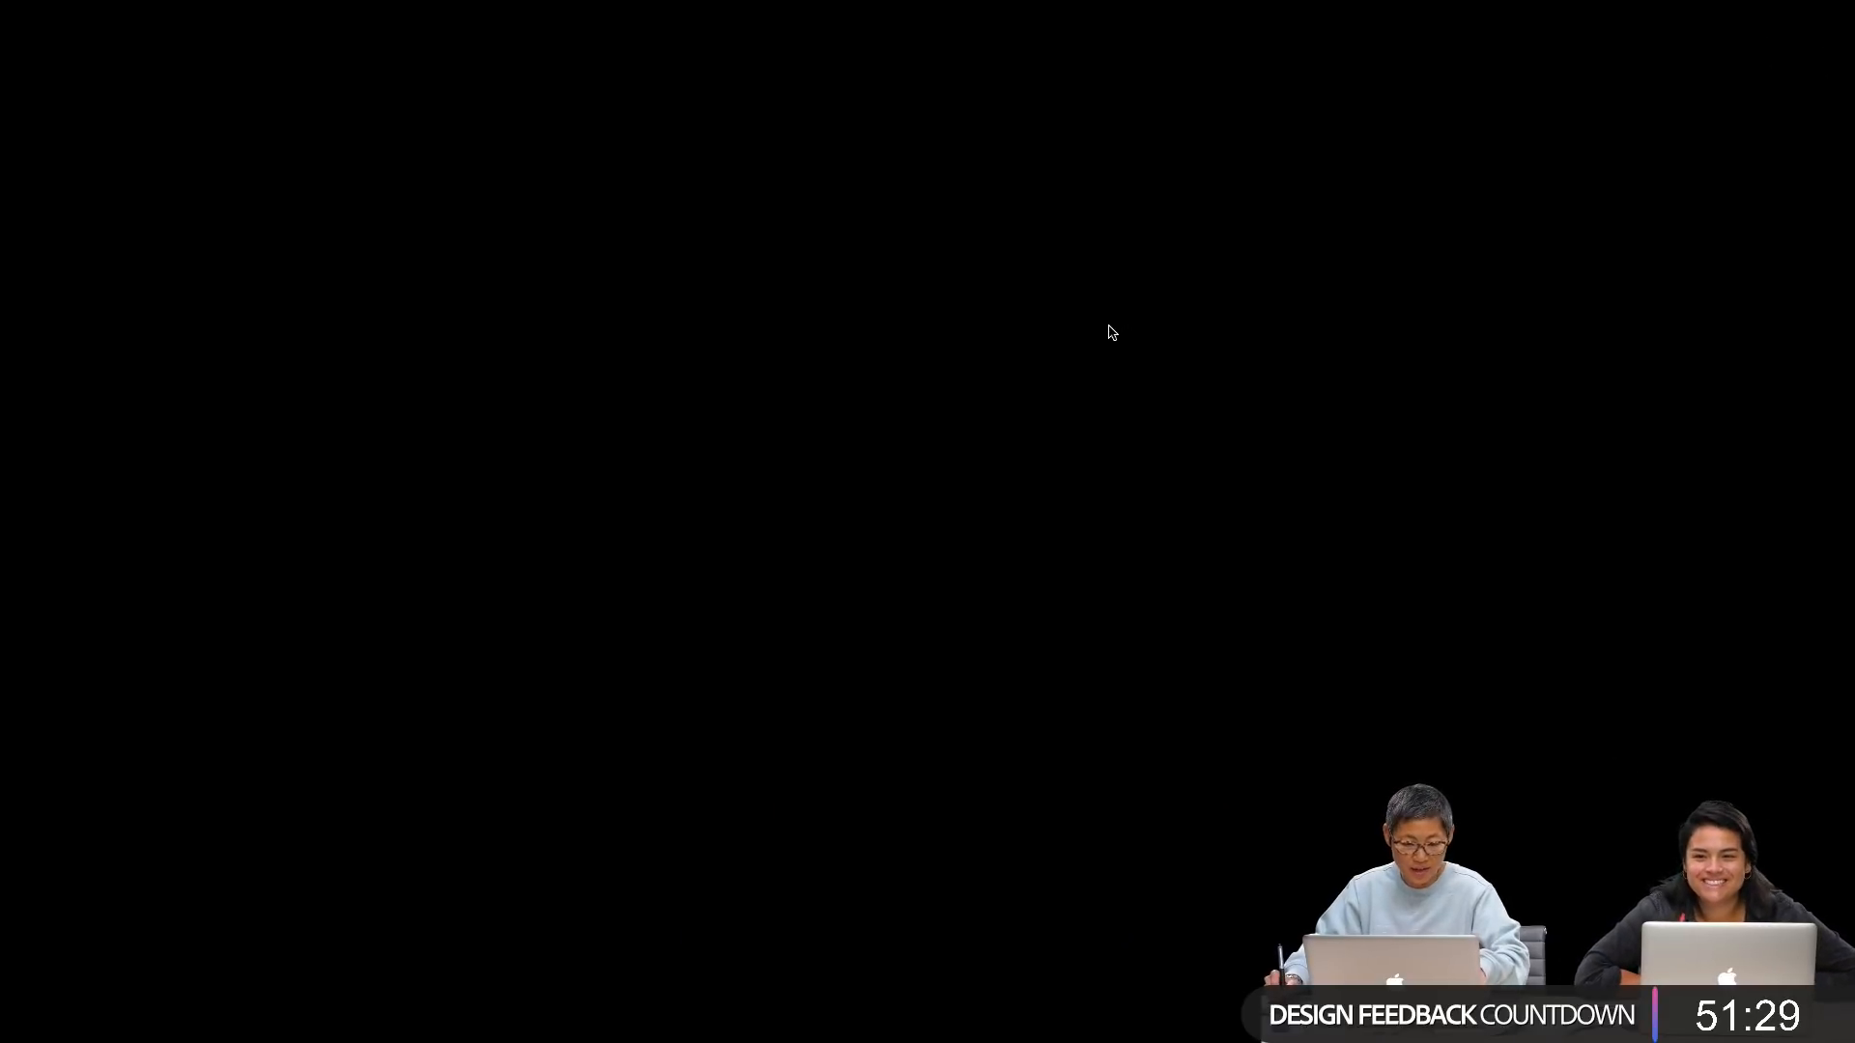
Step: Close the blank preview and restart it from the Access app artboard in Prototype mode
{"action": "key", "text": "Escape"}
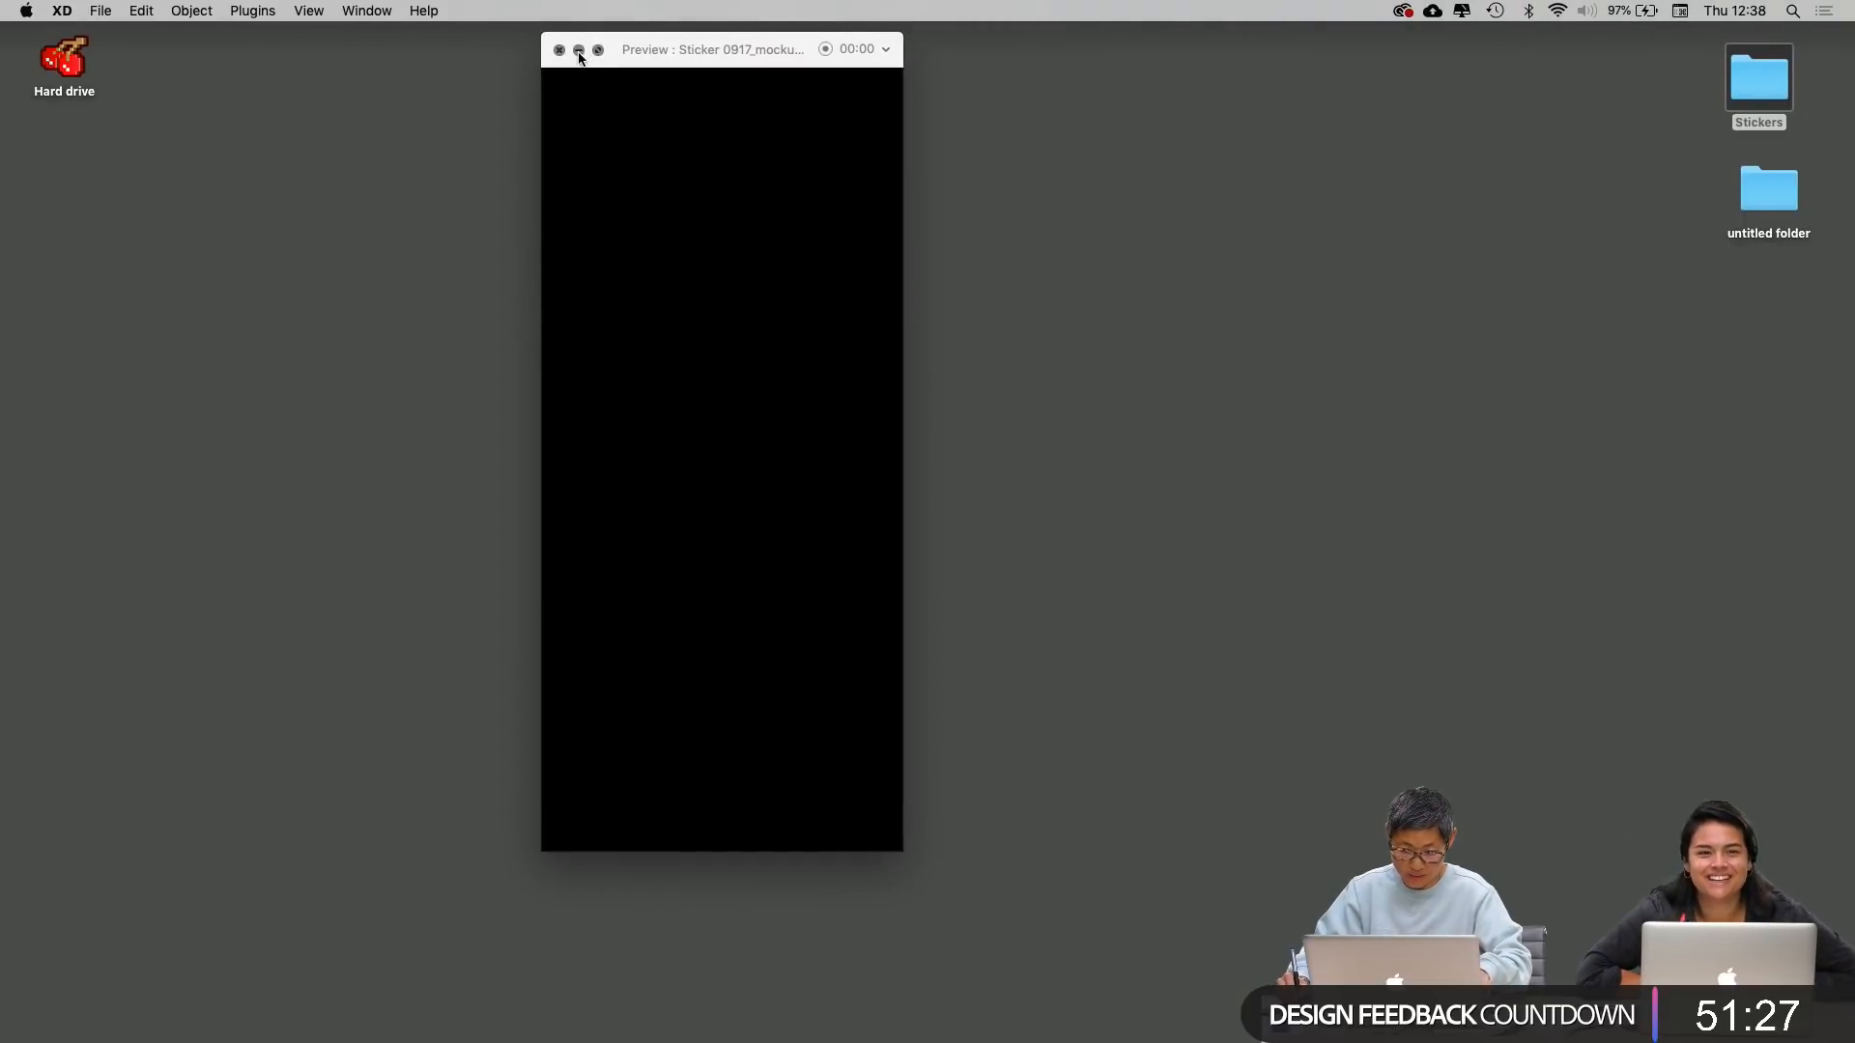
{"action": "left_click", "coordinate": [559, 50]}
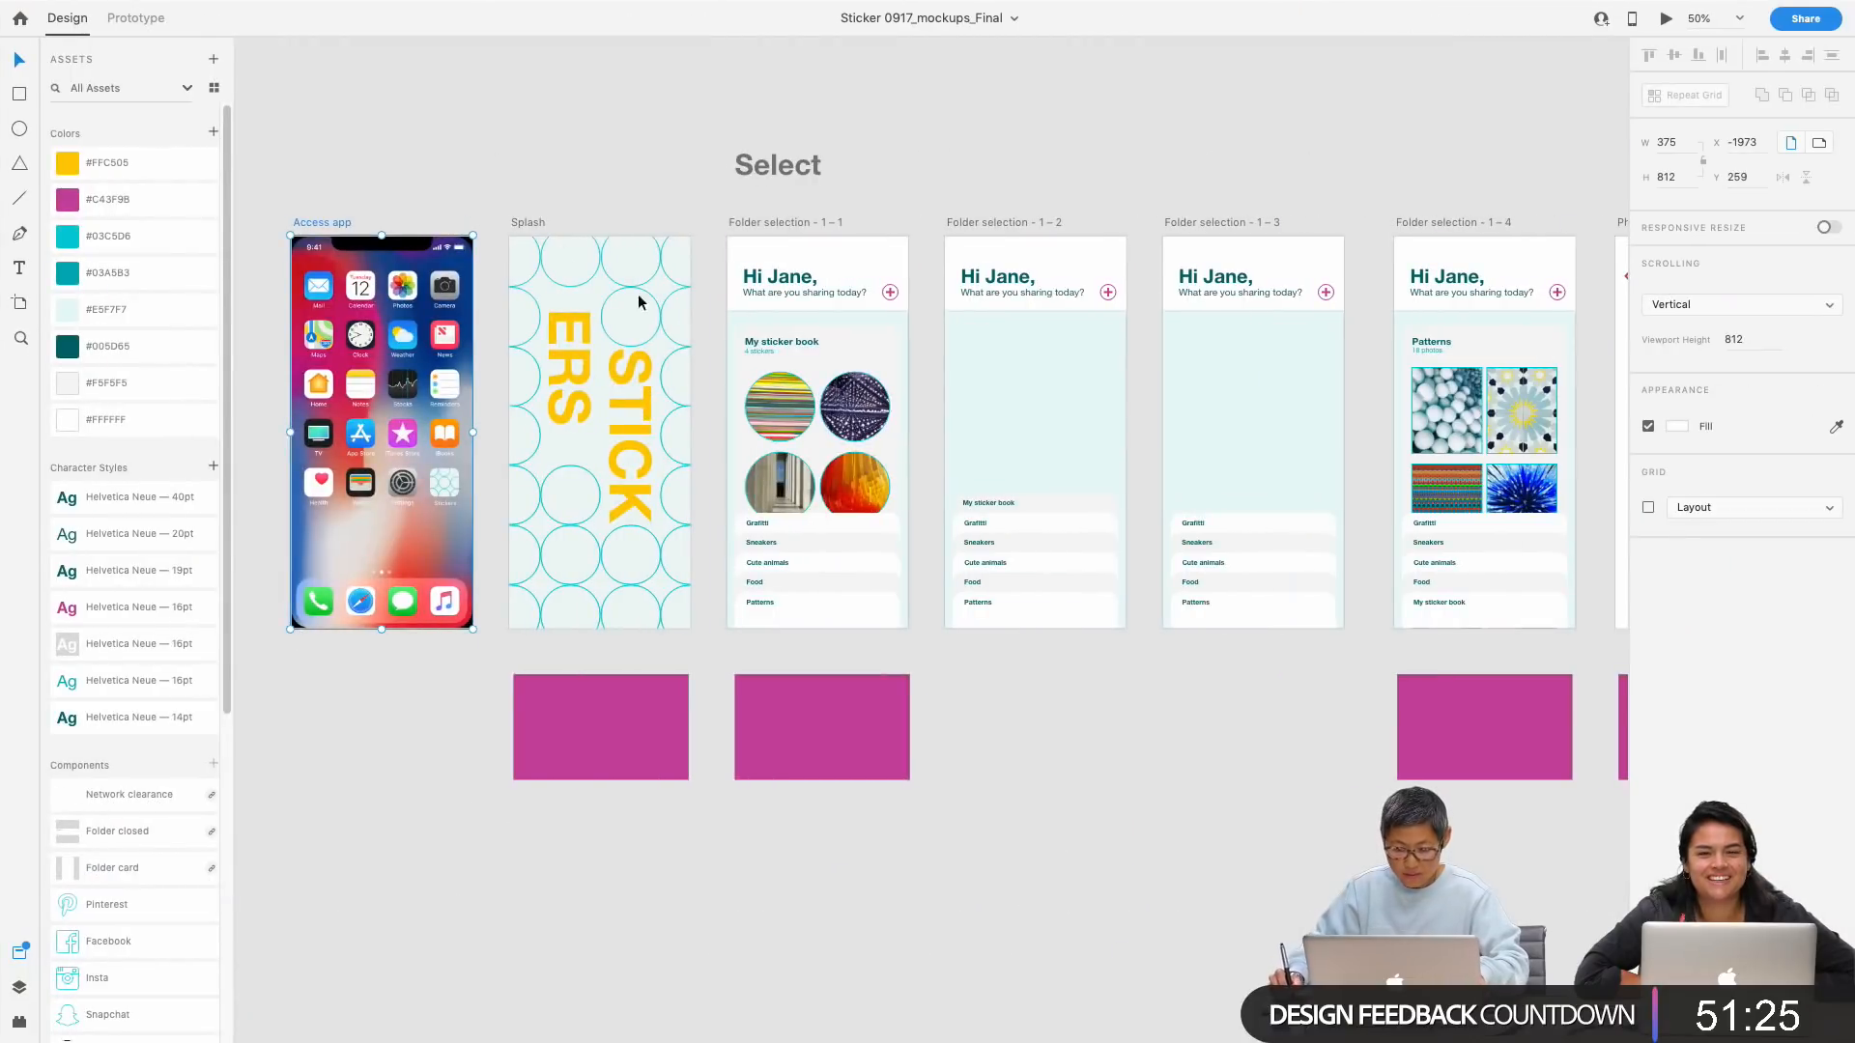
{"action": "left_click", "coordinate": [135, 19]}
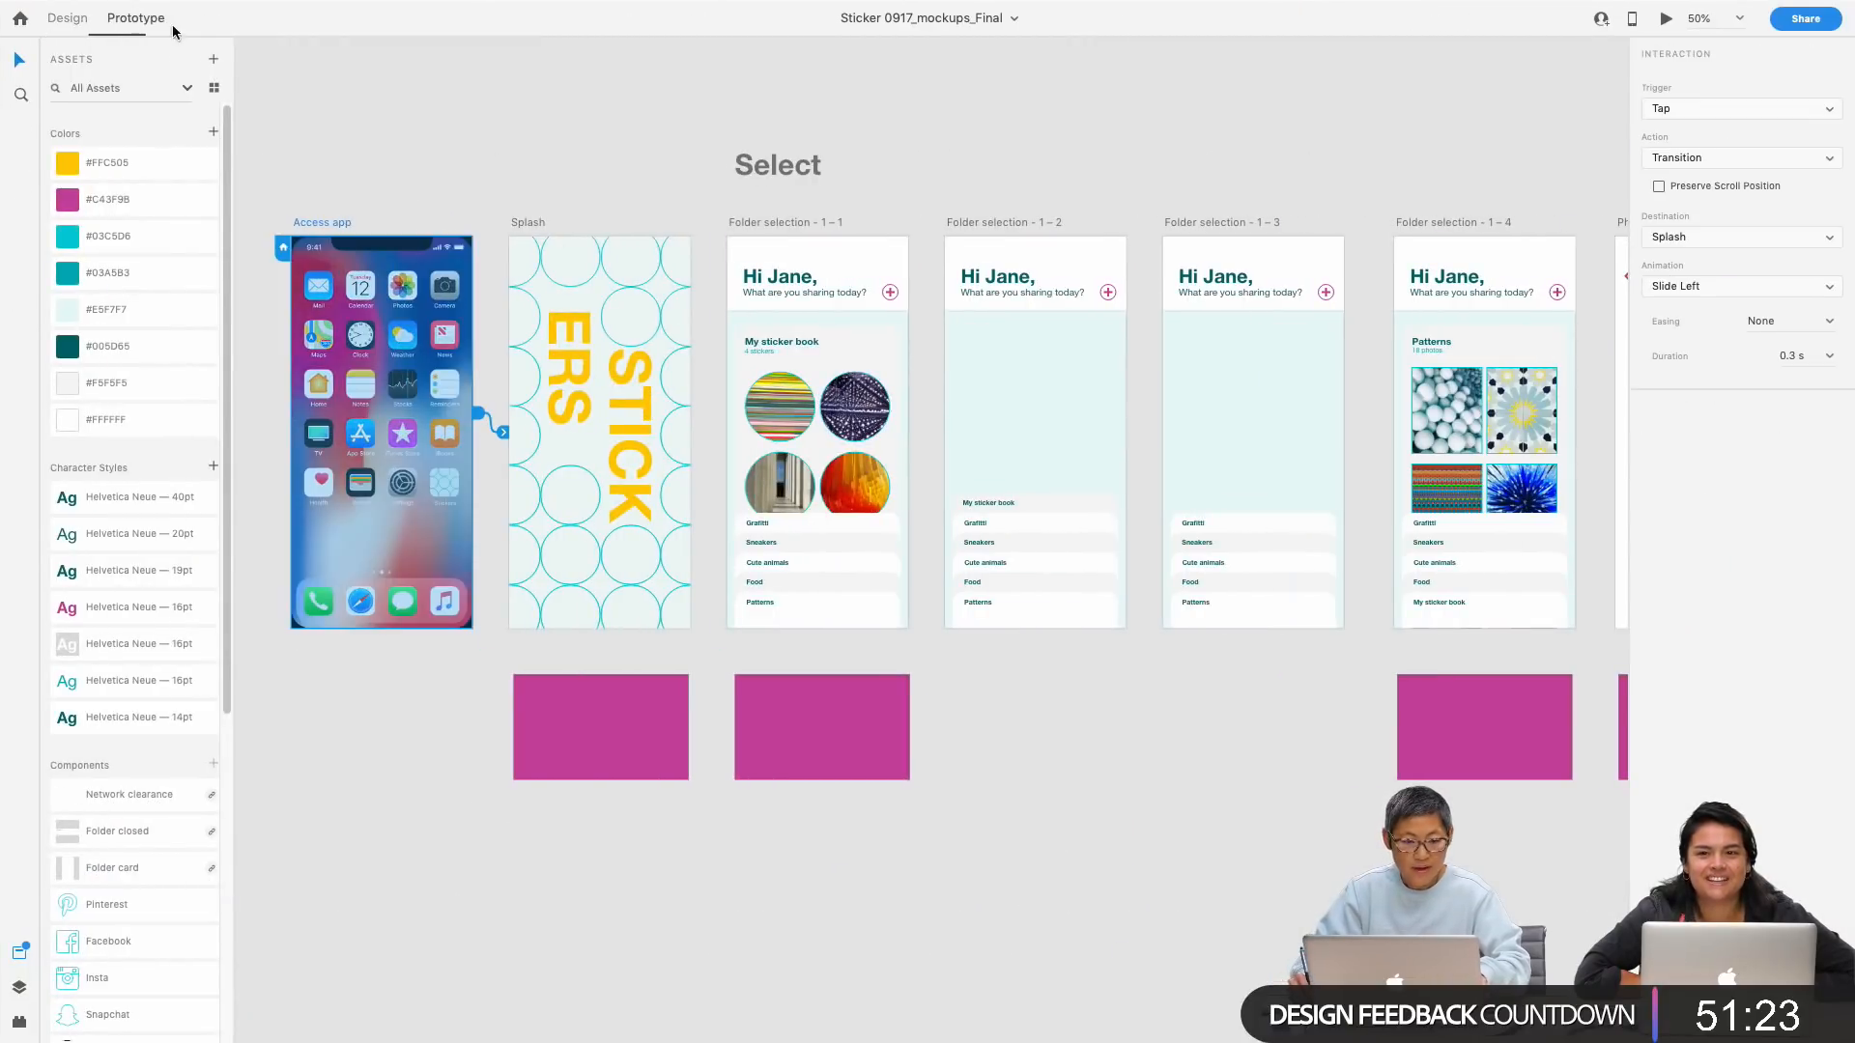
{"action": "left_click", "coordinate": [1667, 21]}
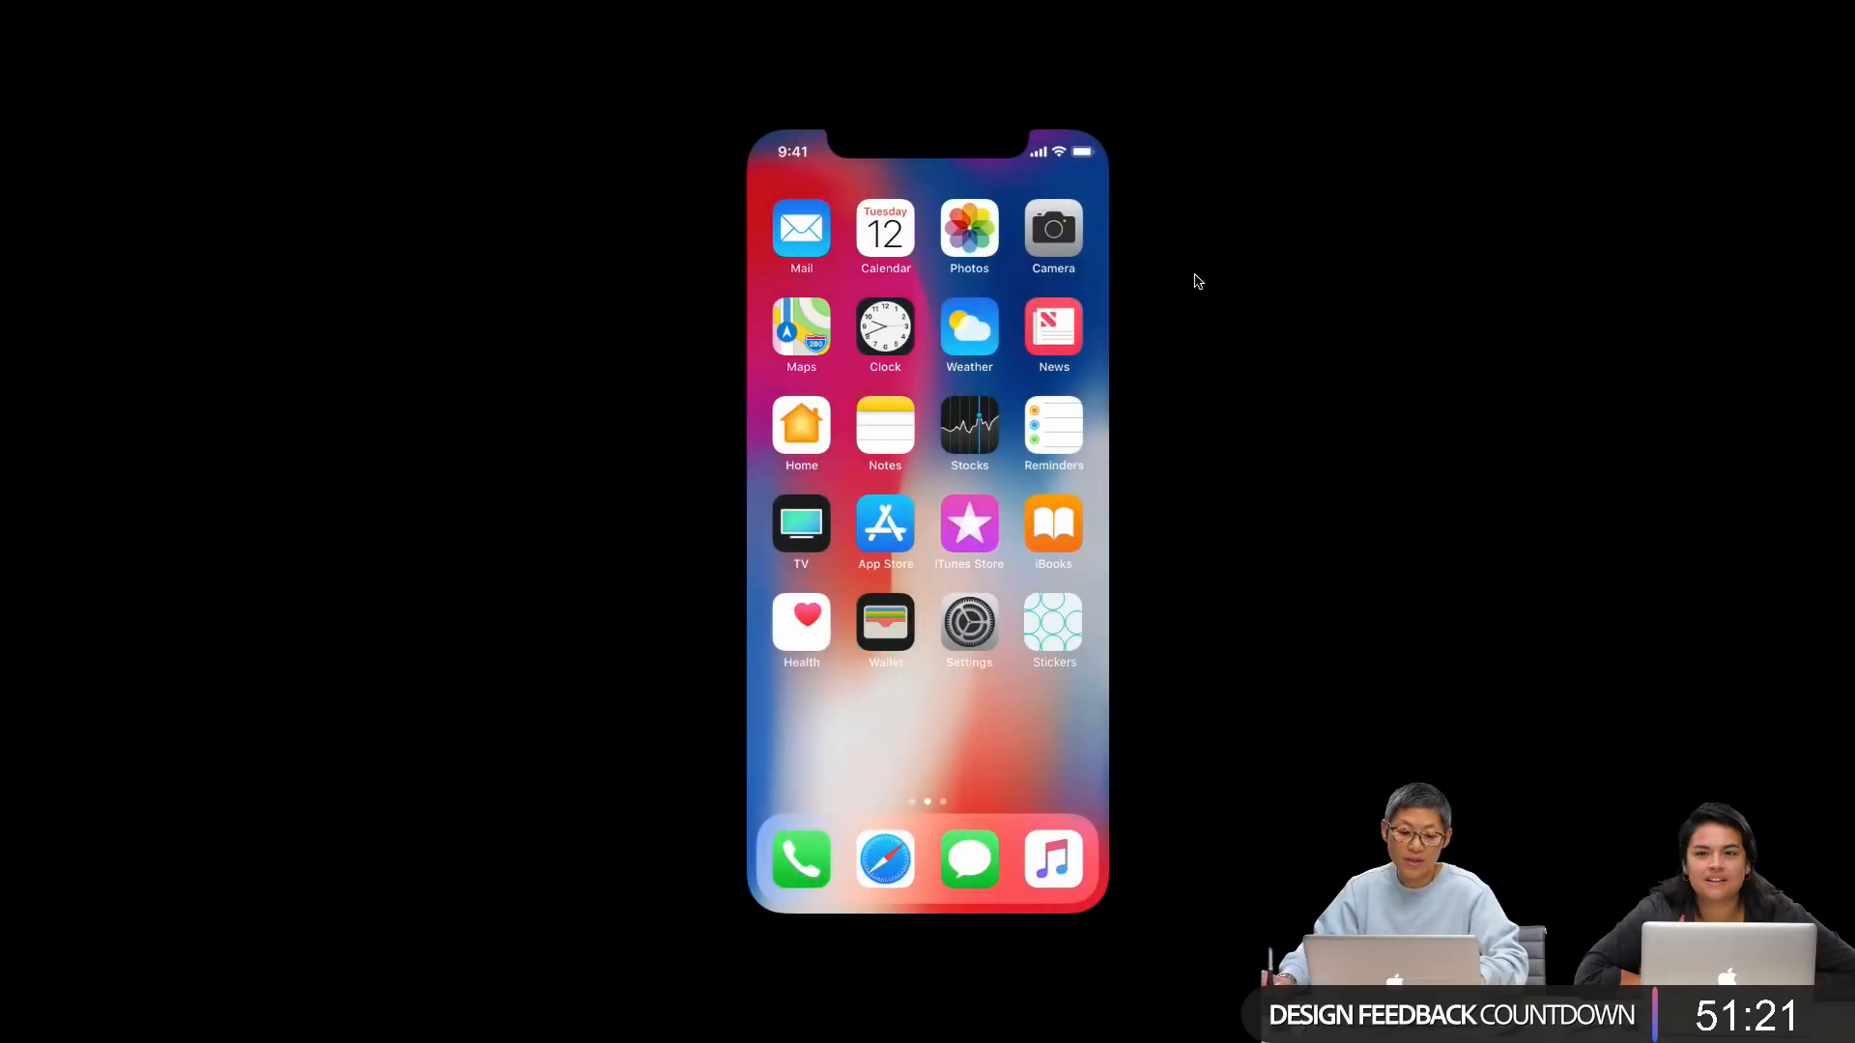
Step: Walk through the prototype's selection stage, opening the Stickers app and the Patterns folder, then its photos, up to the Create screen
{"action": "left_click", "coordinate": [1053, 628]}
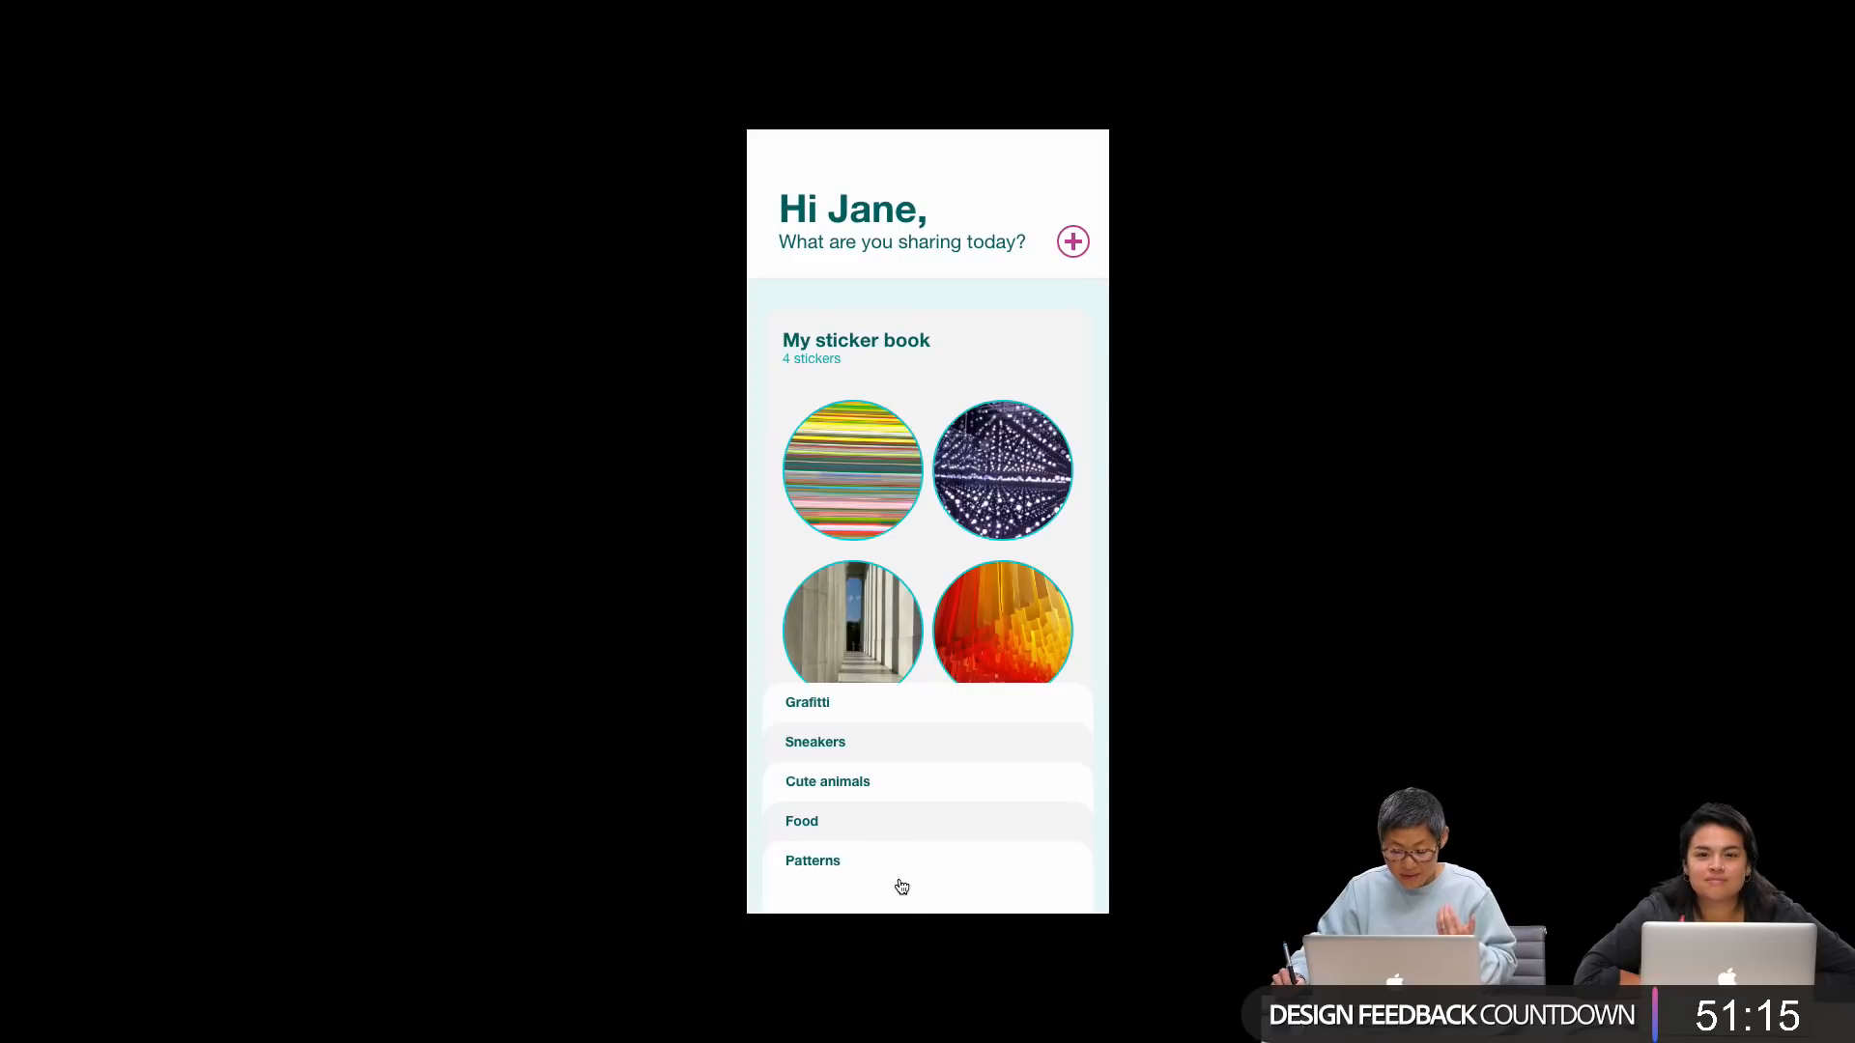
{"action": "left_click", "coordinate": [901, 887]}
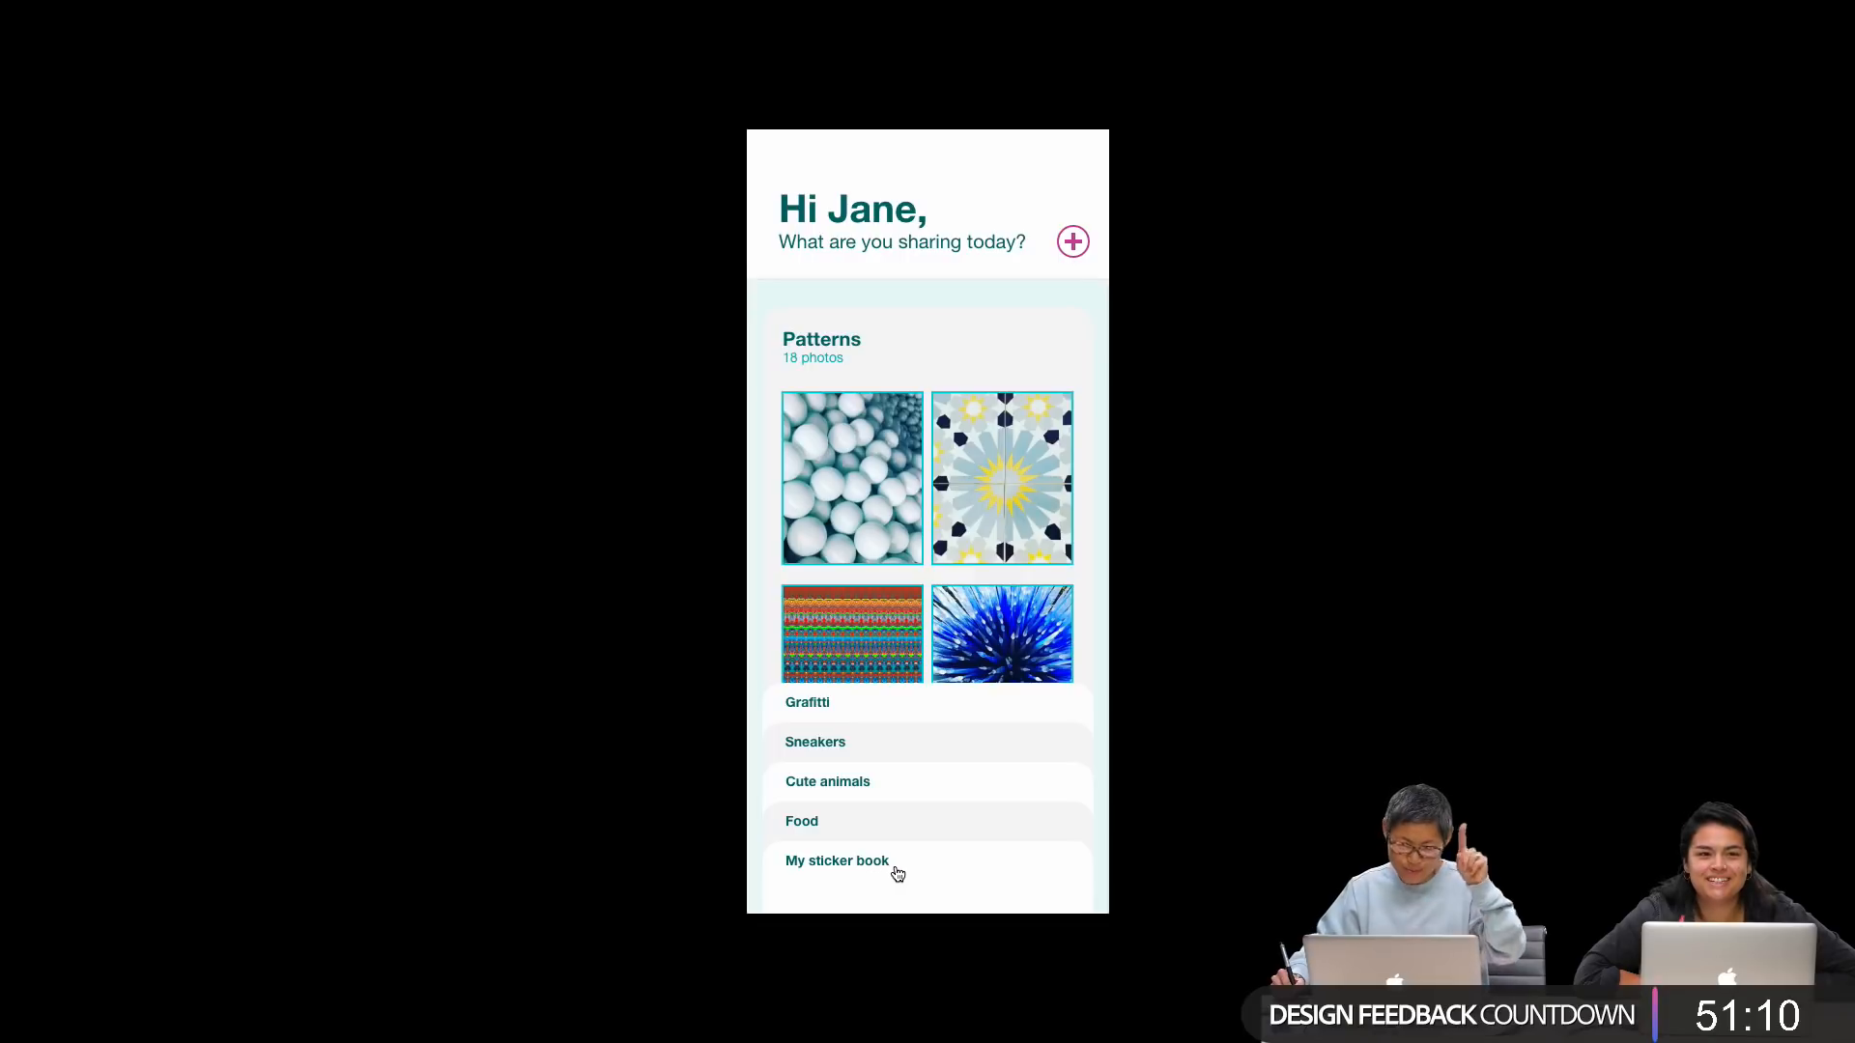
{"action": "left_click", "coordinate": [883, 435]}
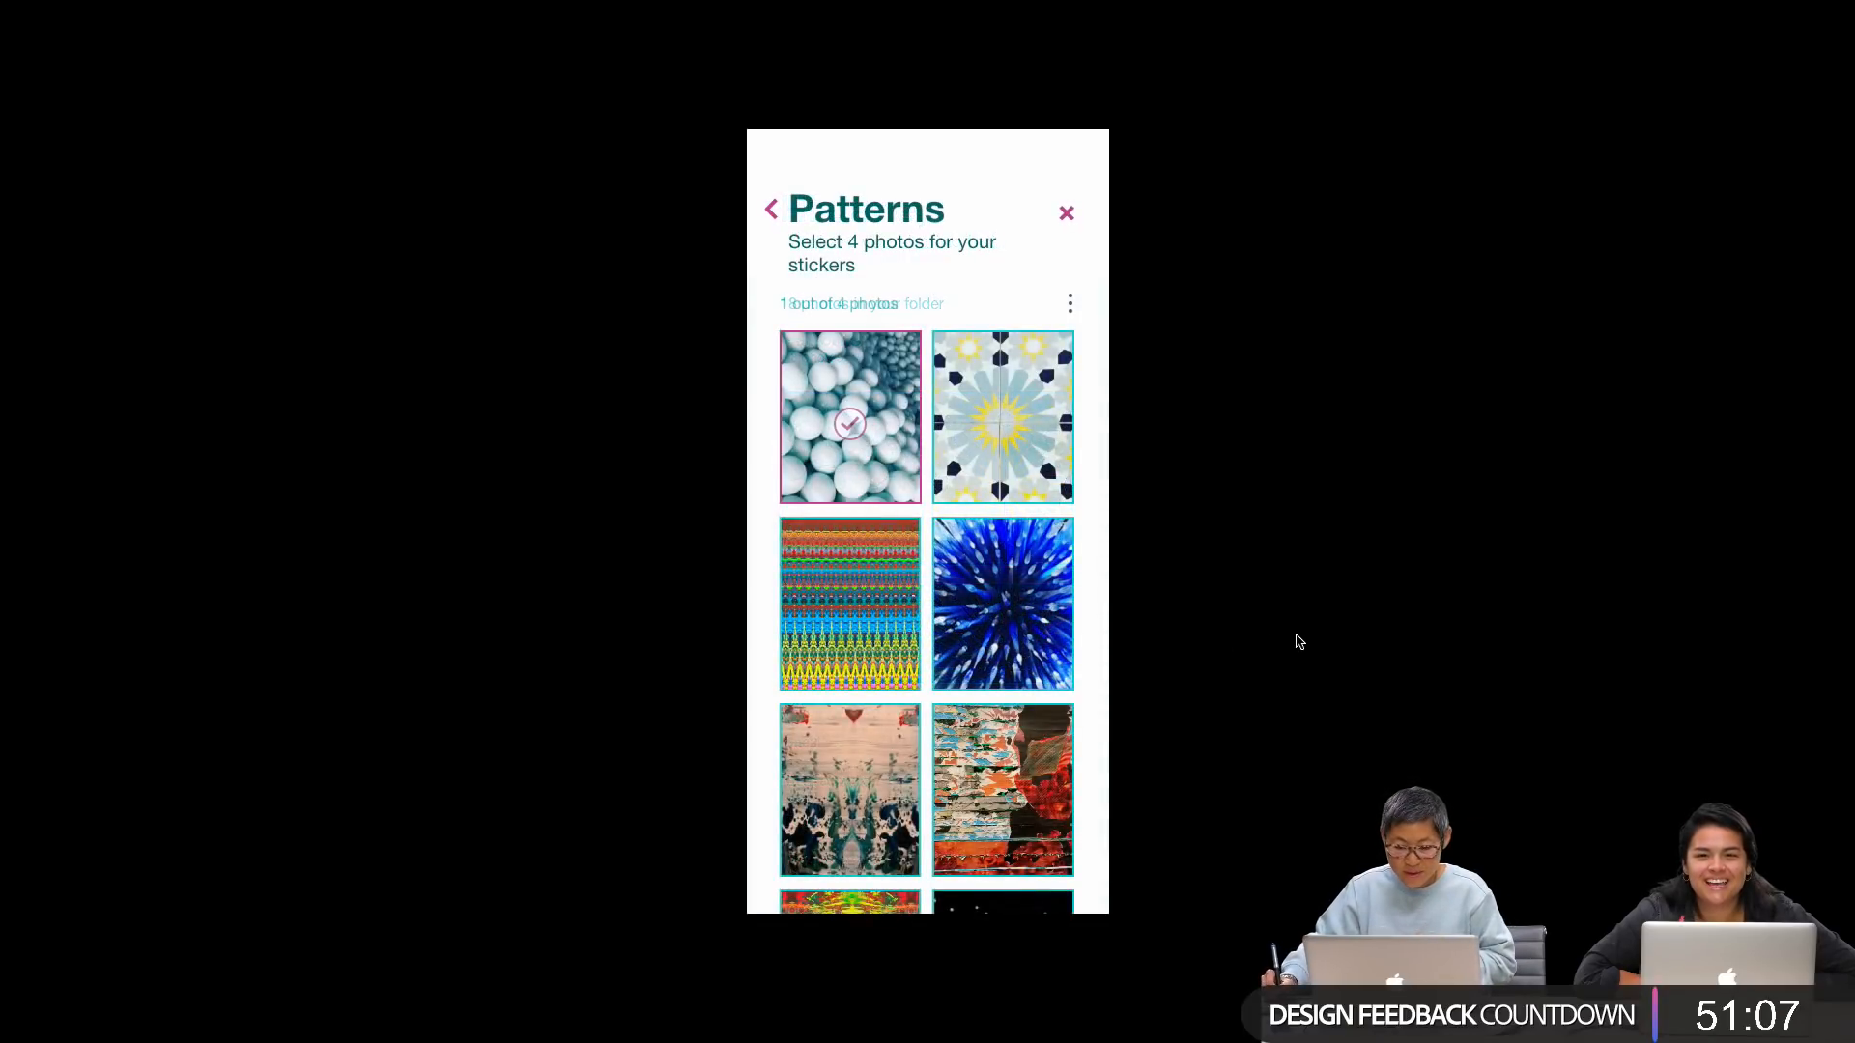
{"action": "left_click", "coordinate": [949, 846]}
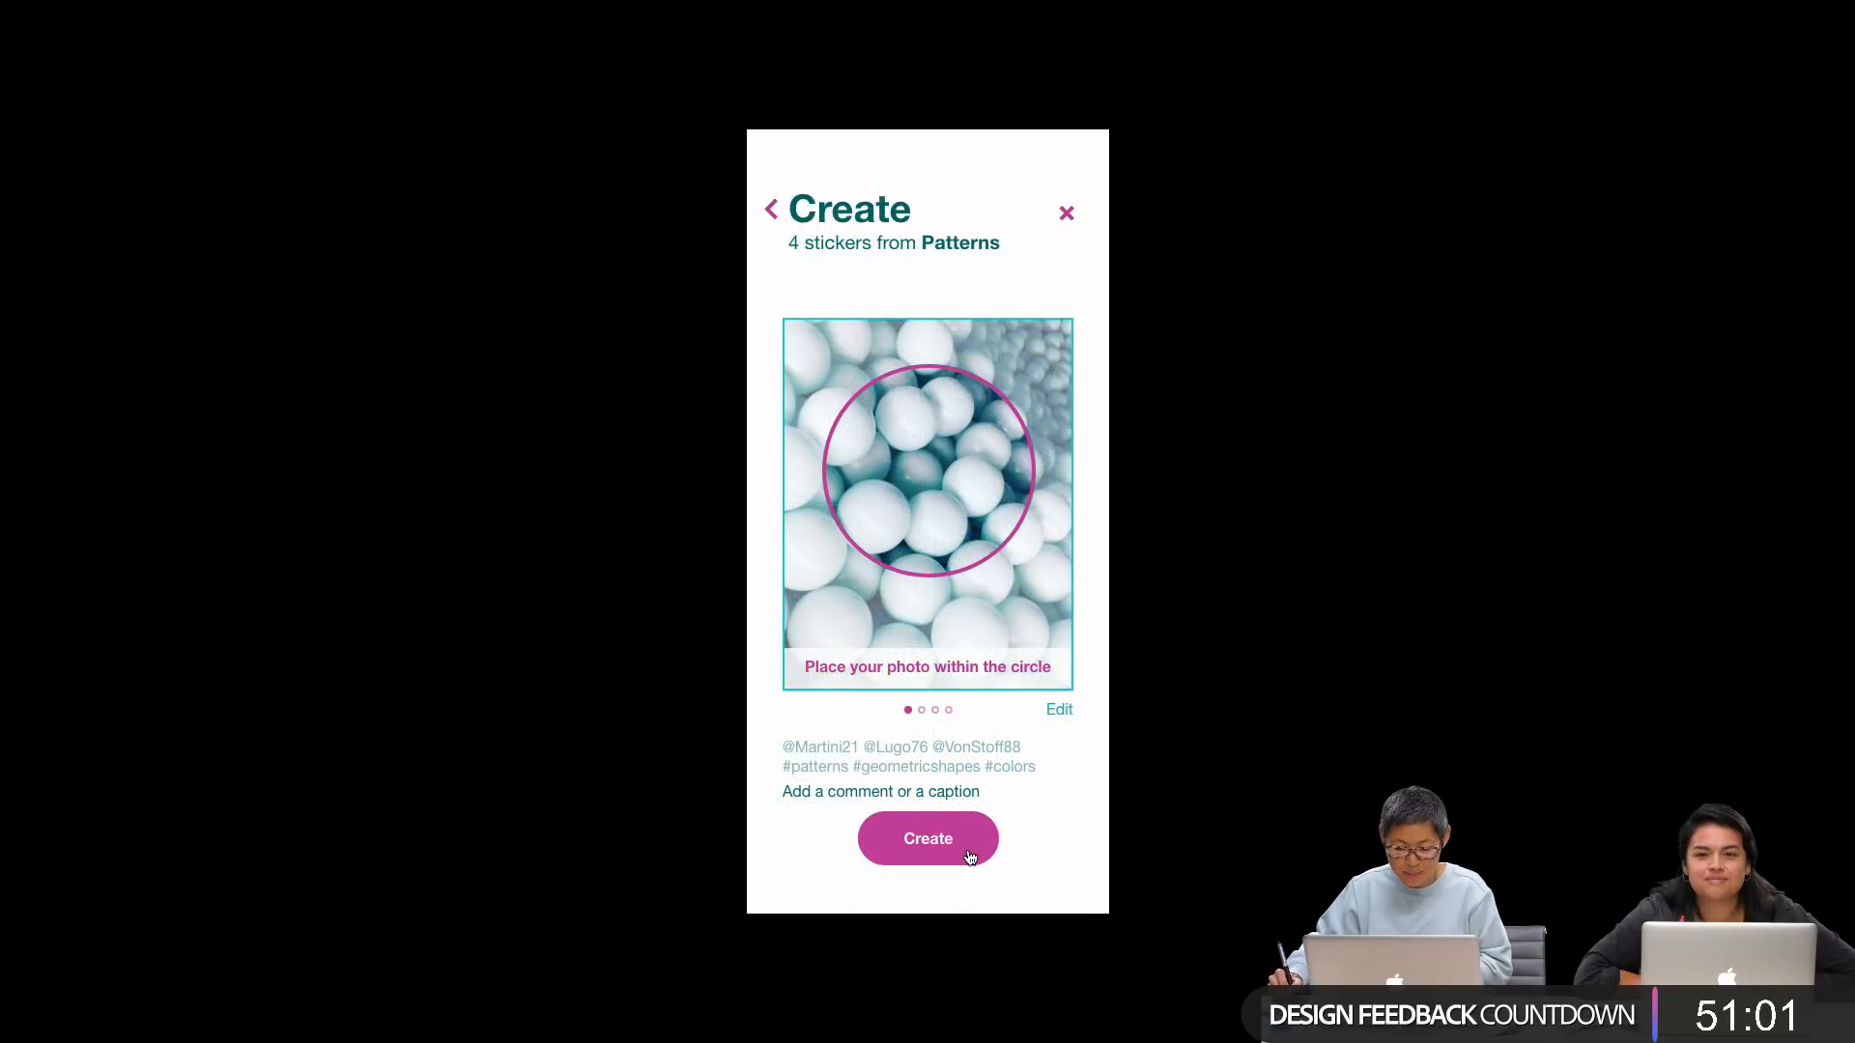
Step: Continue the prototype by creating, previewing and sharing the four Patterns stickers, ending with Create new
{"action": "left_click", "coordinate": [971, 855]}
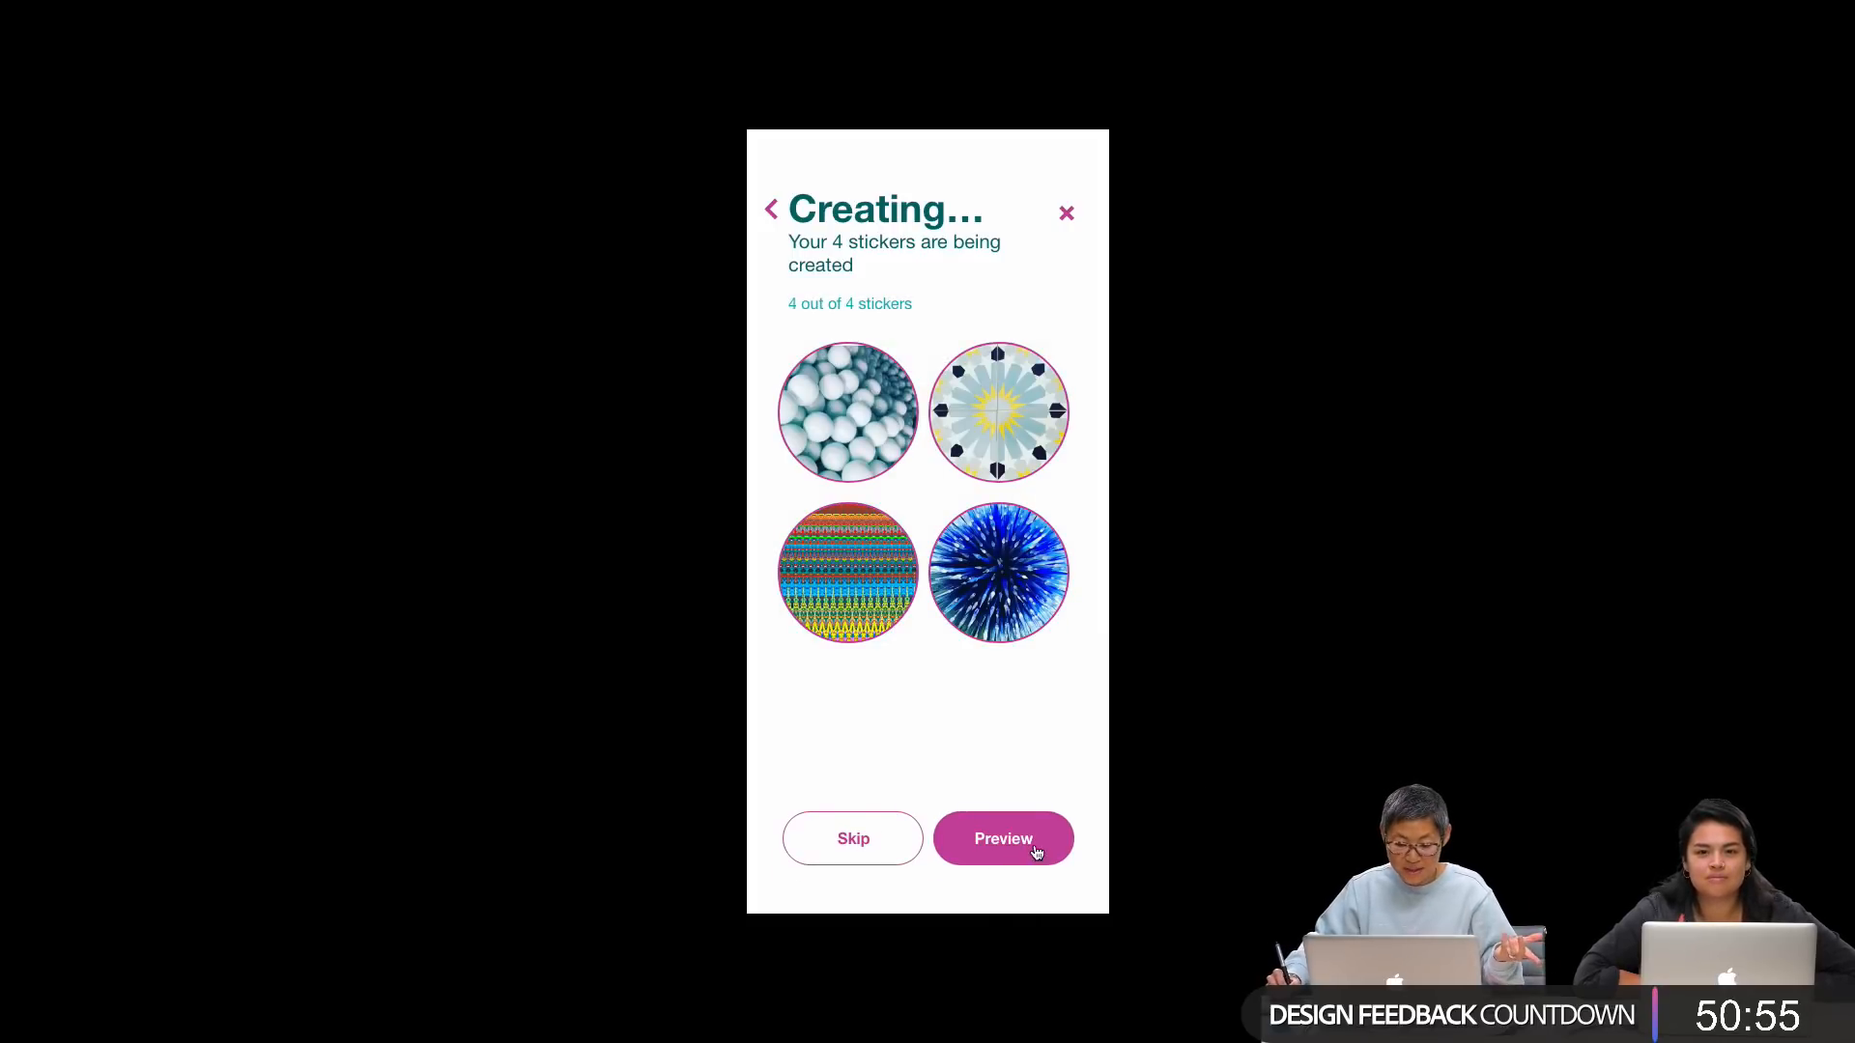
{"action": "left_click", "coordinate": [1035, 853]}
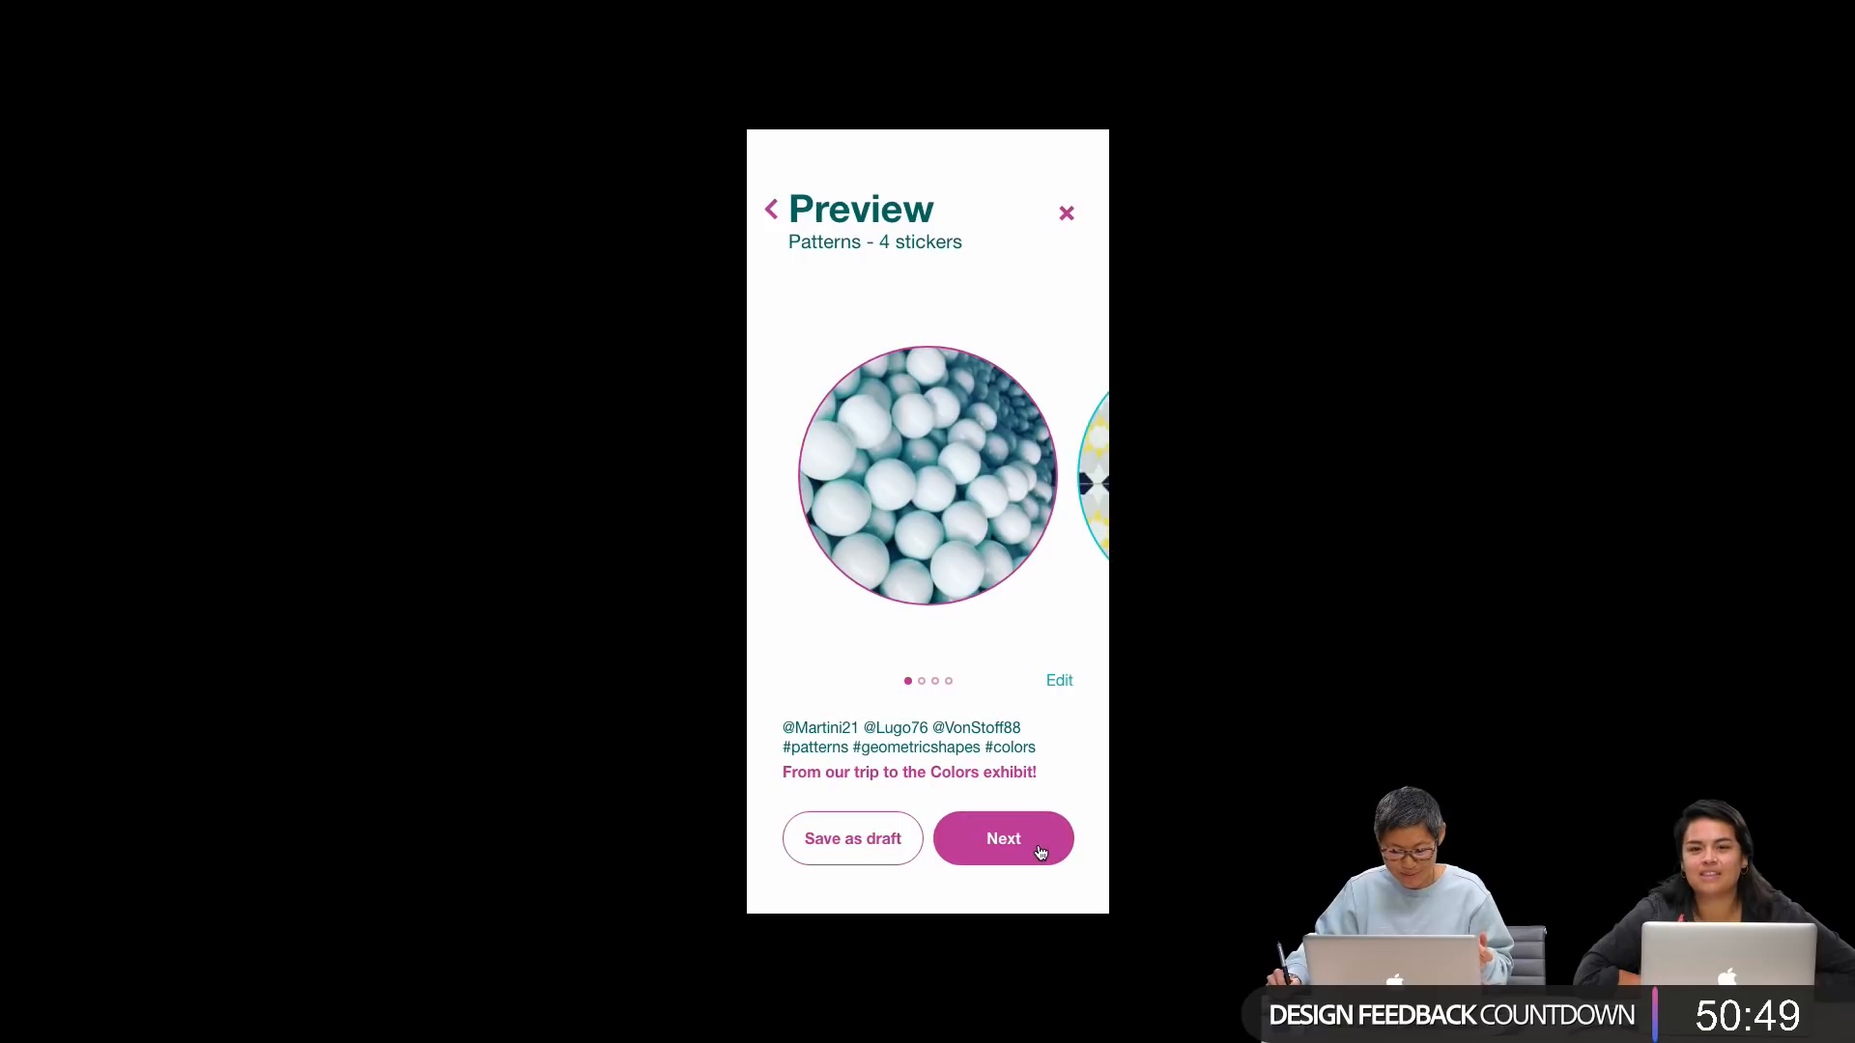
{"action": "left_click", "coordinate": [1071, 843]}
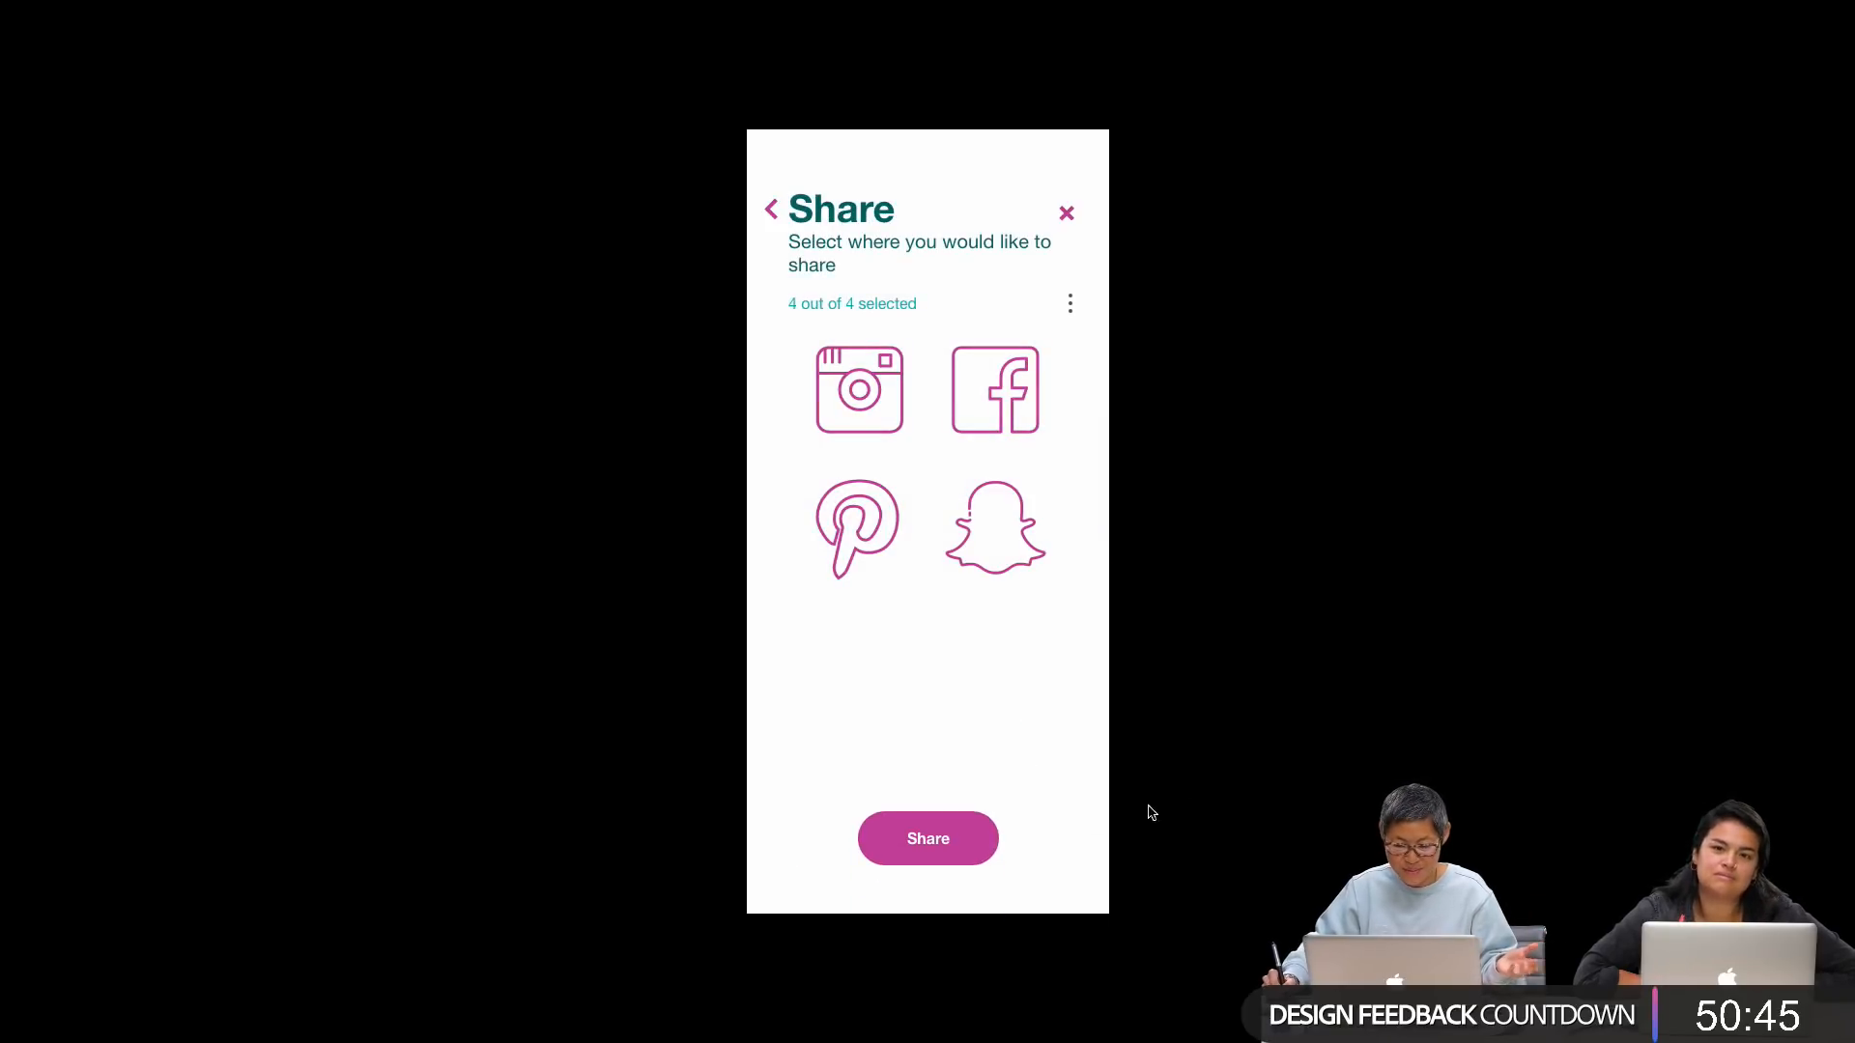
{"action": "left_click", "coordinate": [945, 840]}
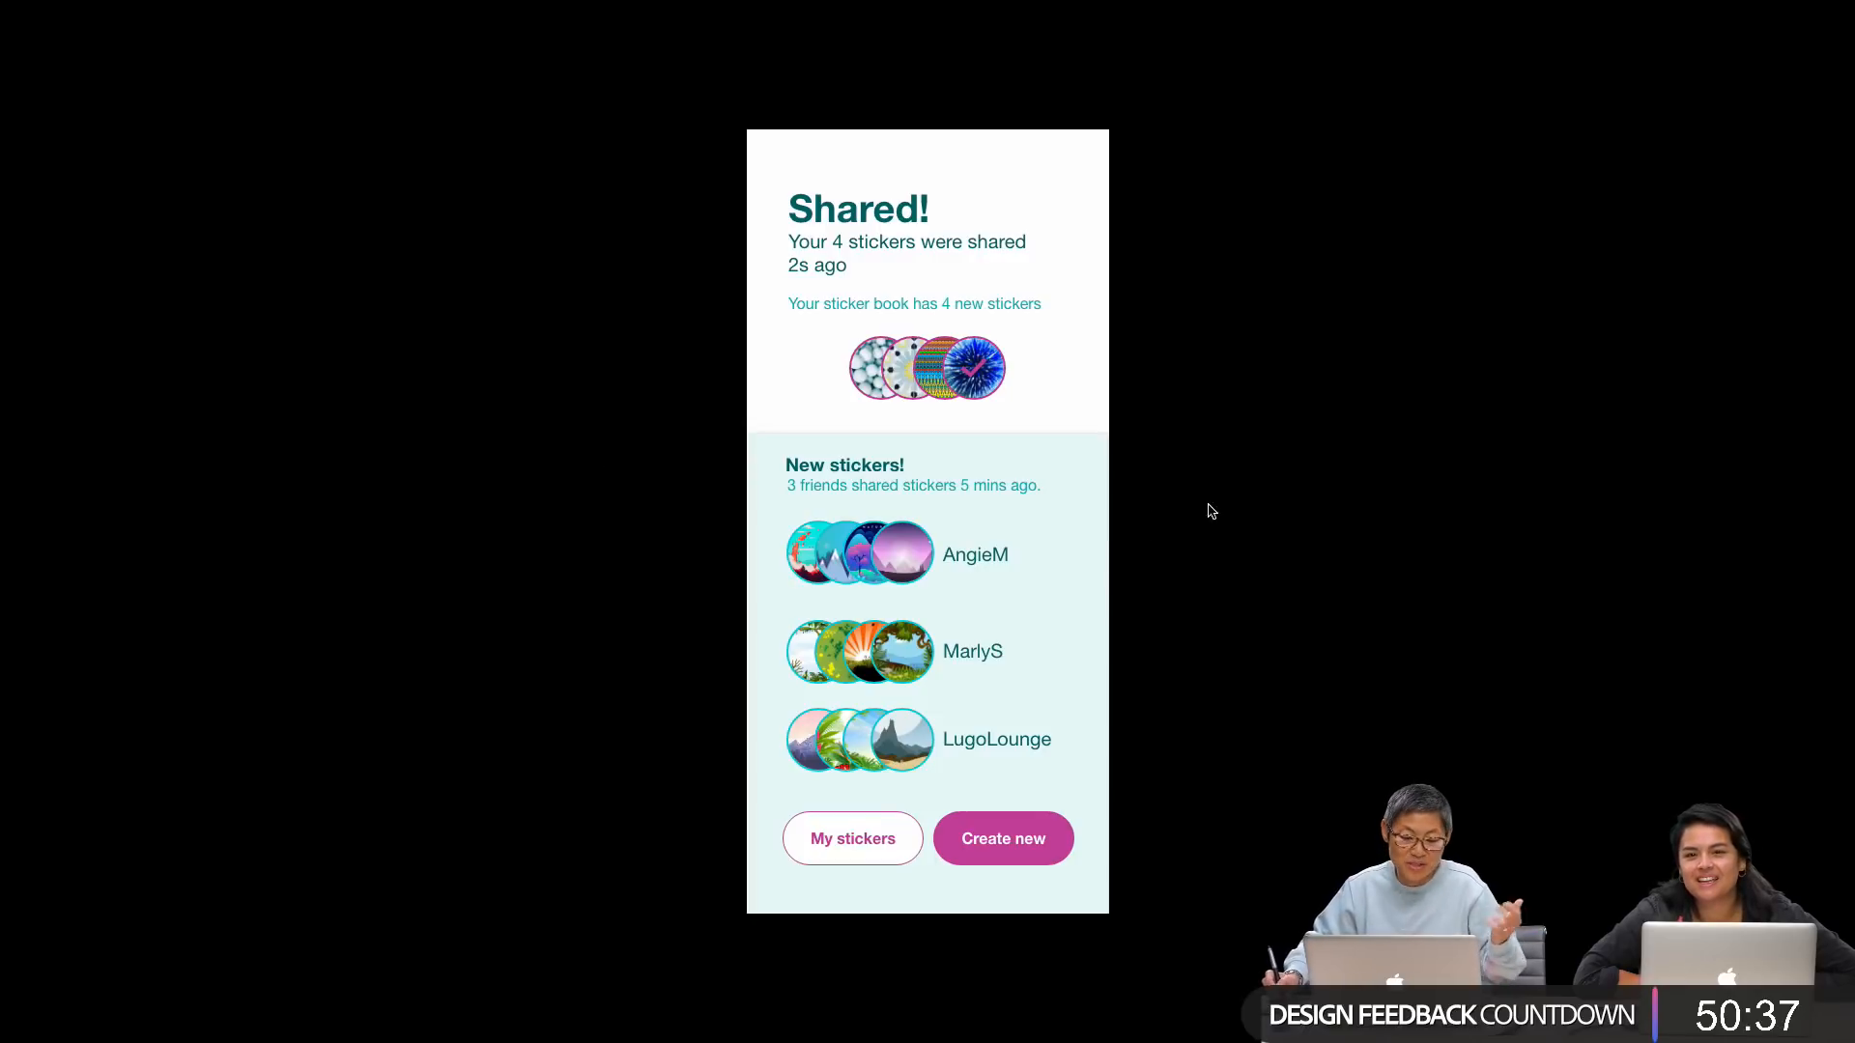
{"action": "left_click", "coordinate": [1031, 853]}
Step: Leave the full-screen preview, minimise its window and deselect the Access app artboard
{"action": "key", "text": "Escape"}
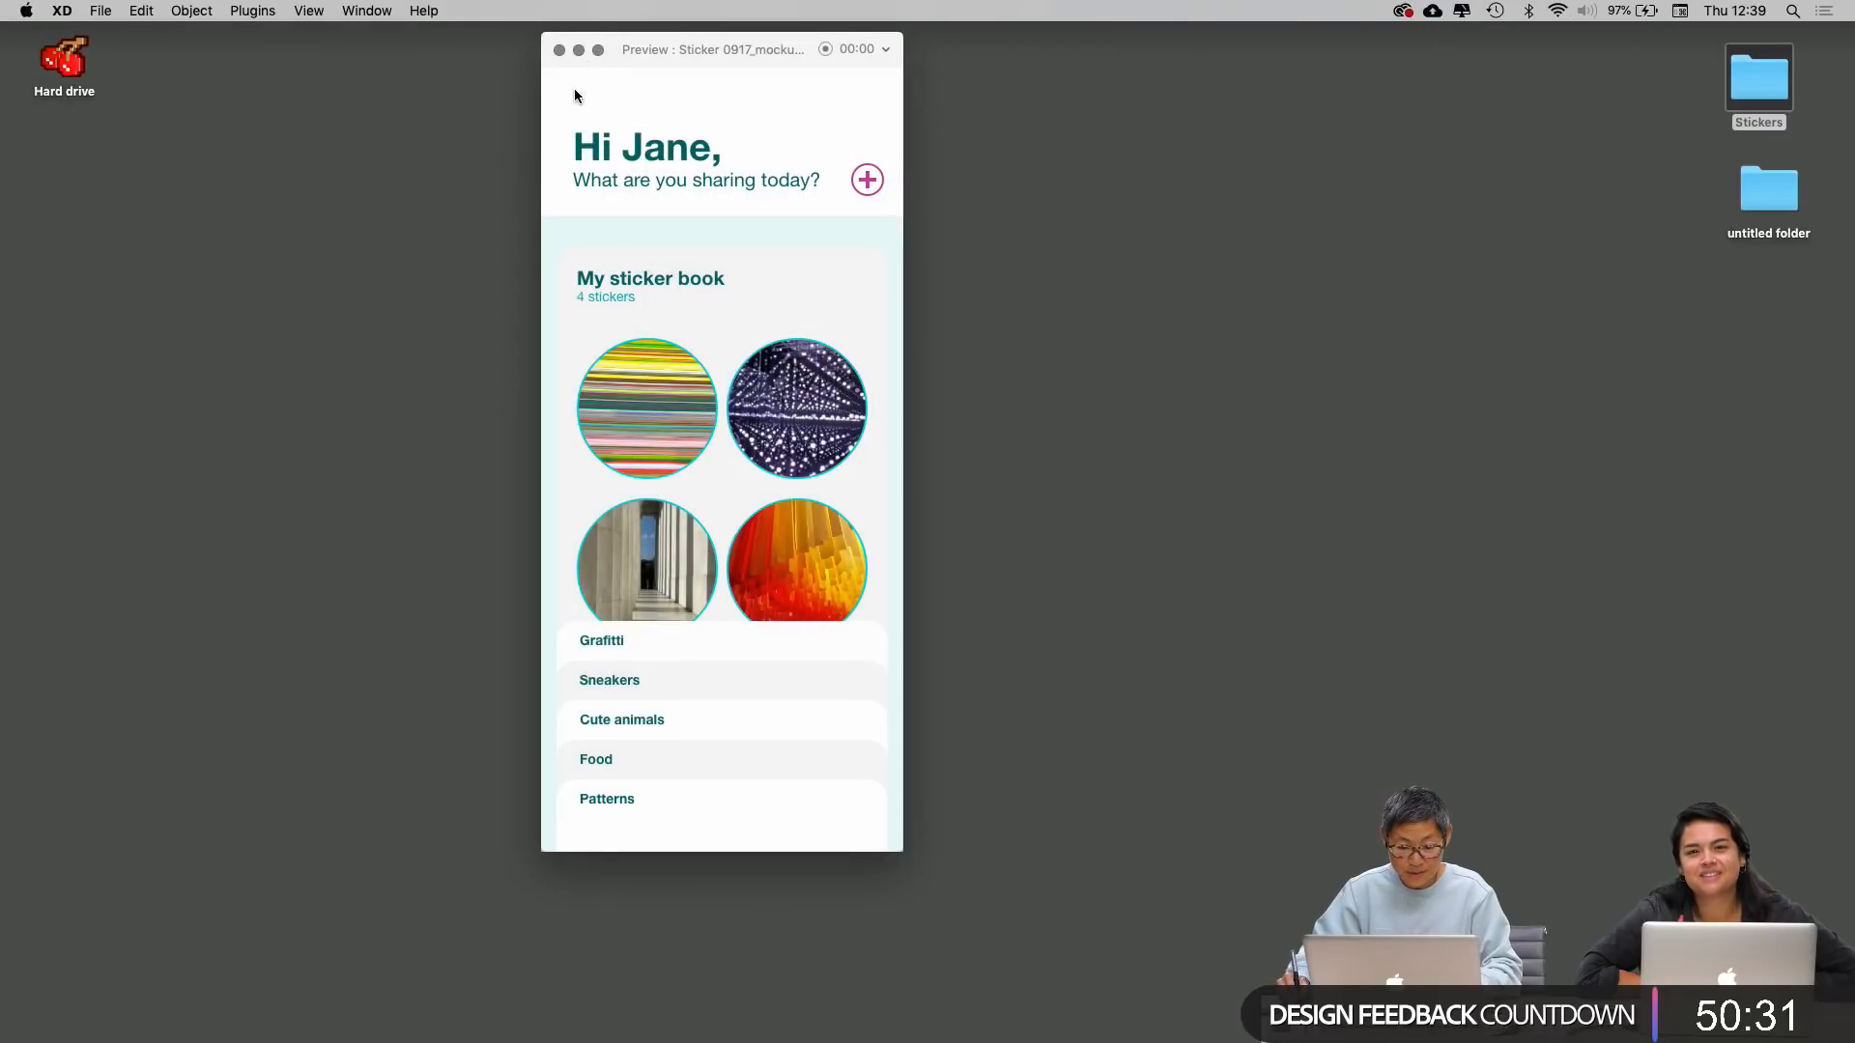
{"action": "left_click", "coordinate": [579, 49]}
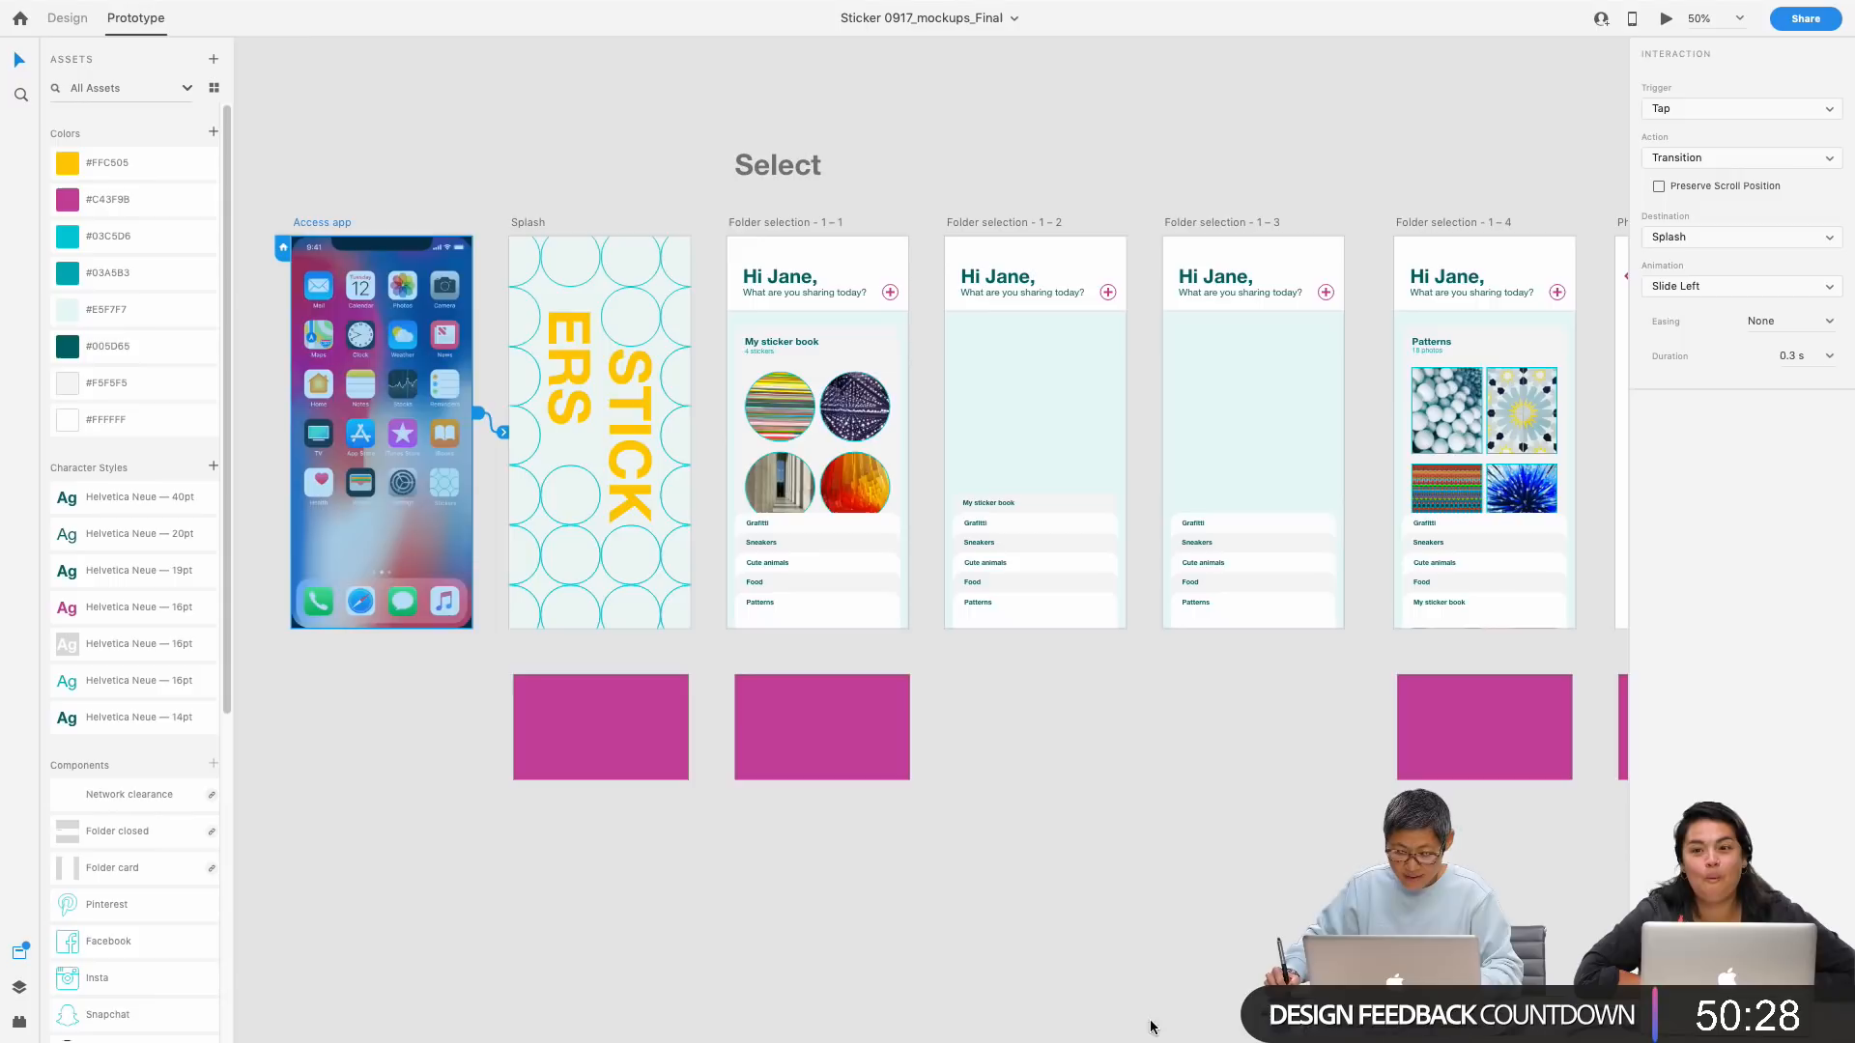
{"action": "left_click", "coordinate": [1102, 838]}
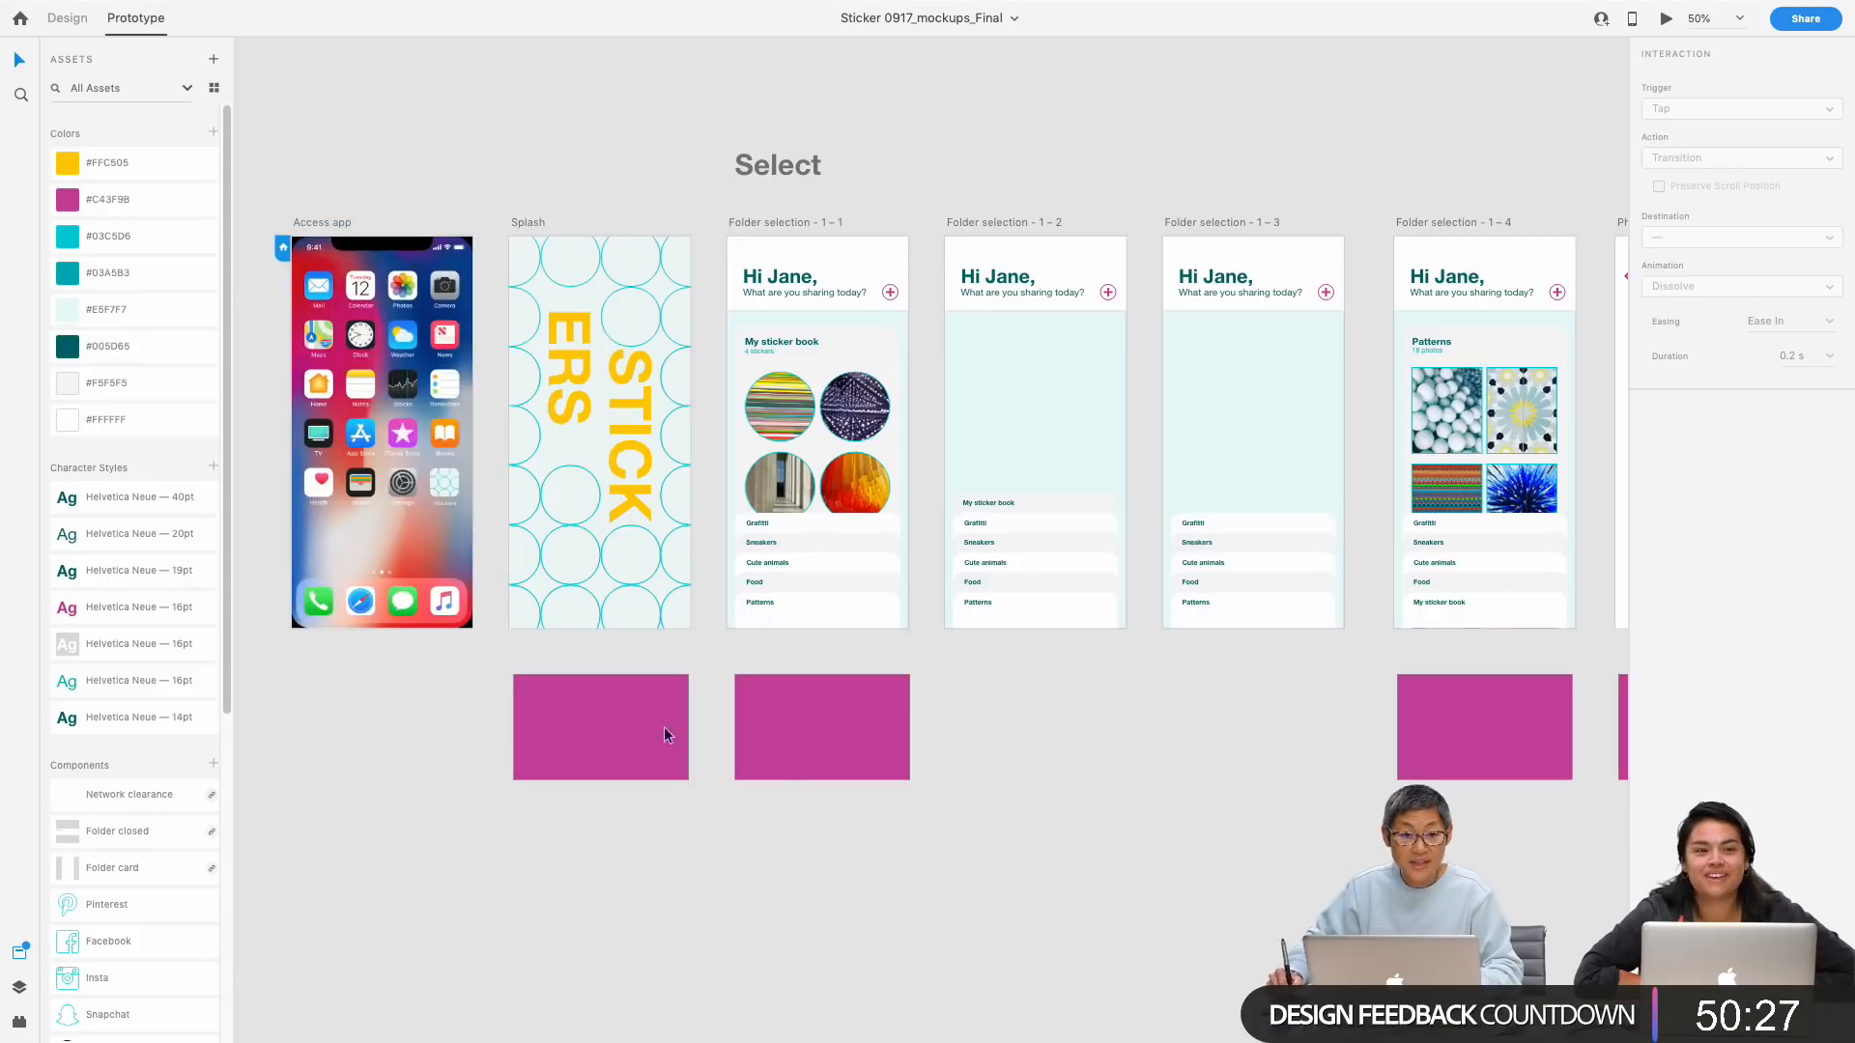
Step: Switch to the open document Mock_ups_D2
{"action": "mouse_move", "coordinate": [474, 5]}
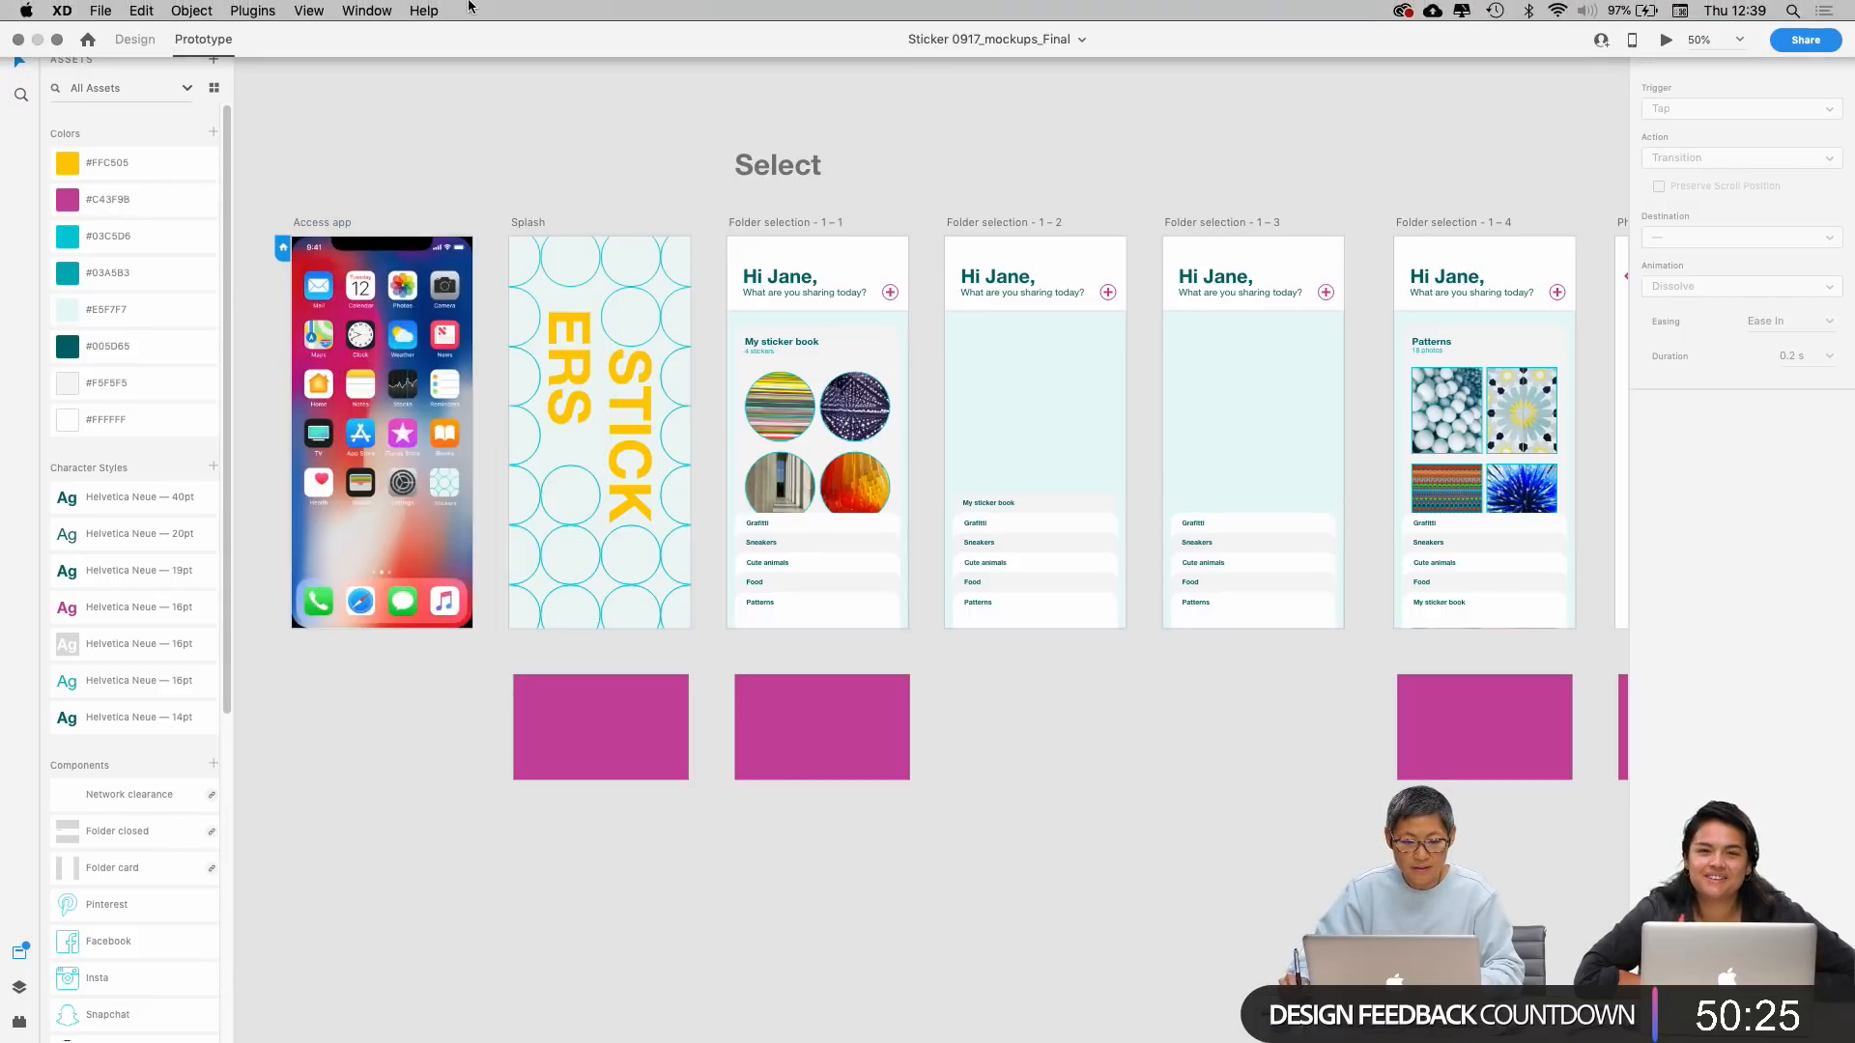
{"action": "left_click", "coordinate": [368, 11]}
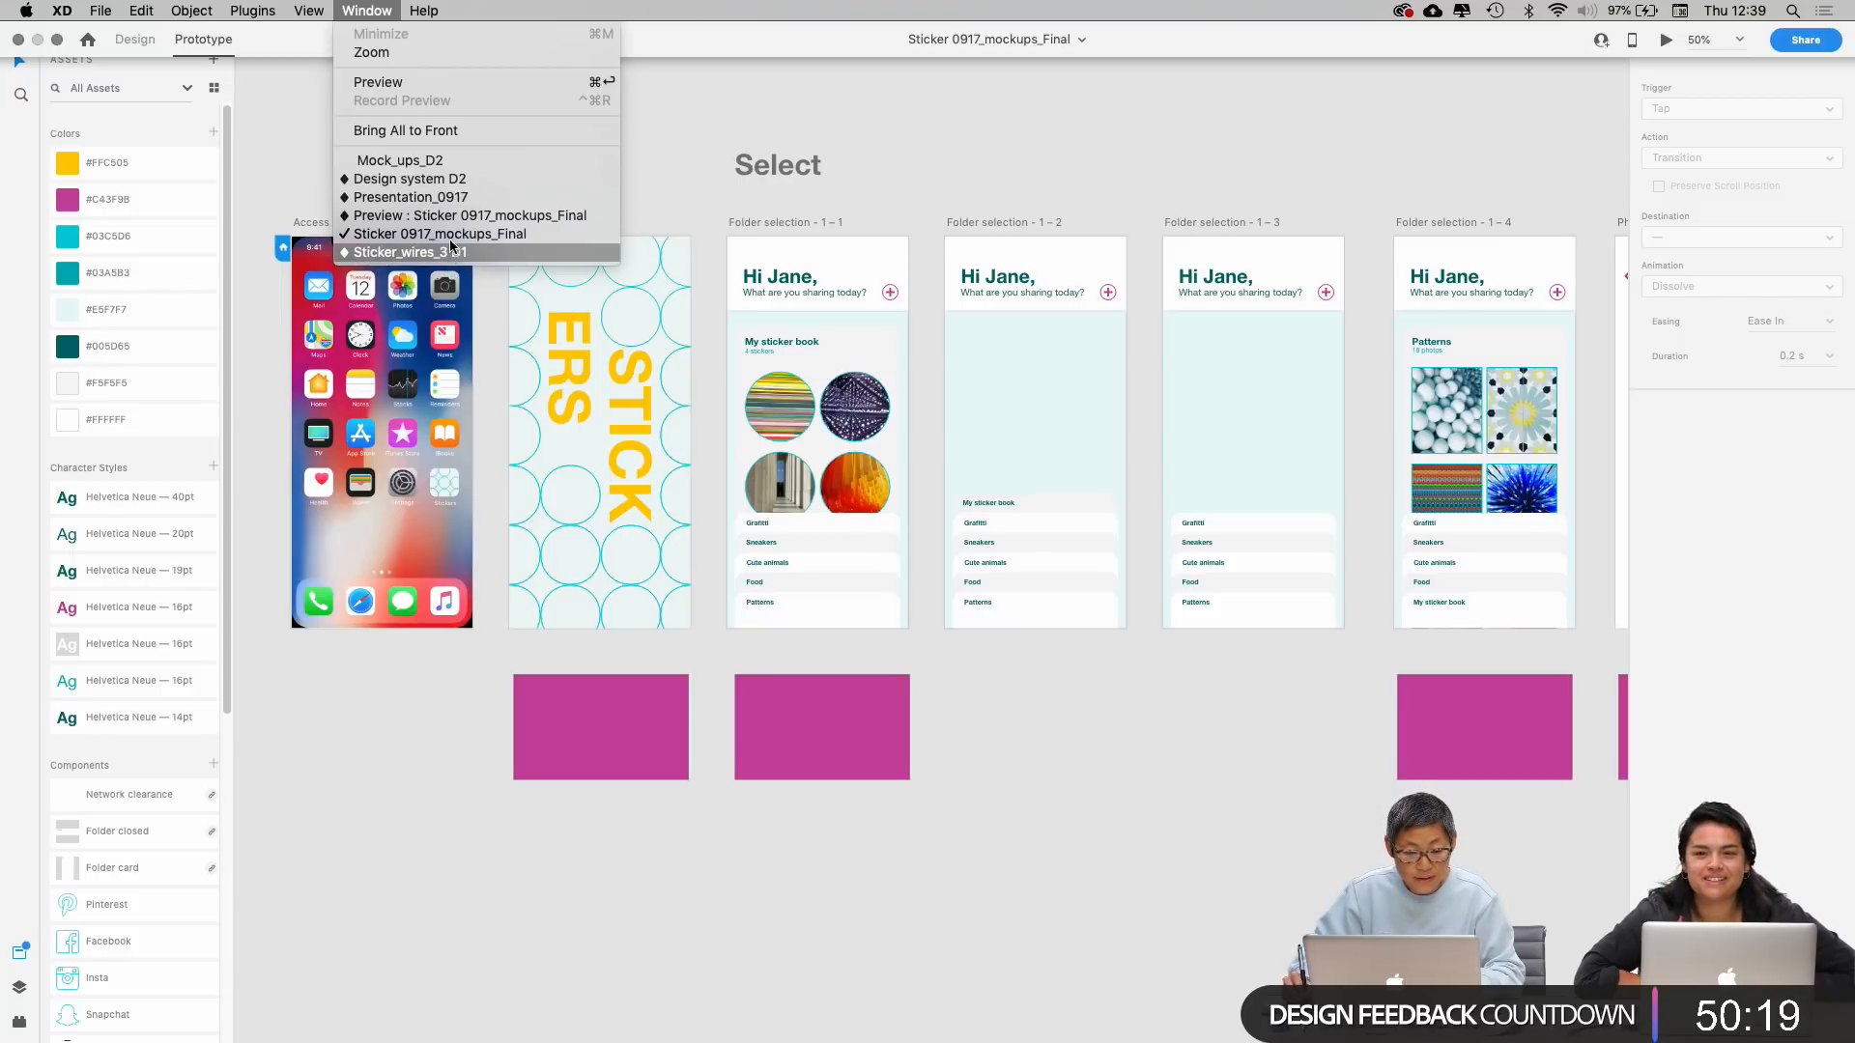
{"action": "left_click", "coordinate": [439, 163]}
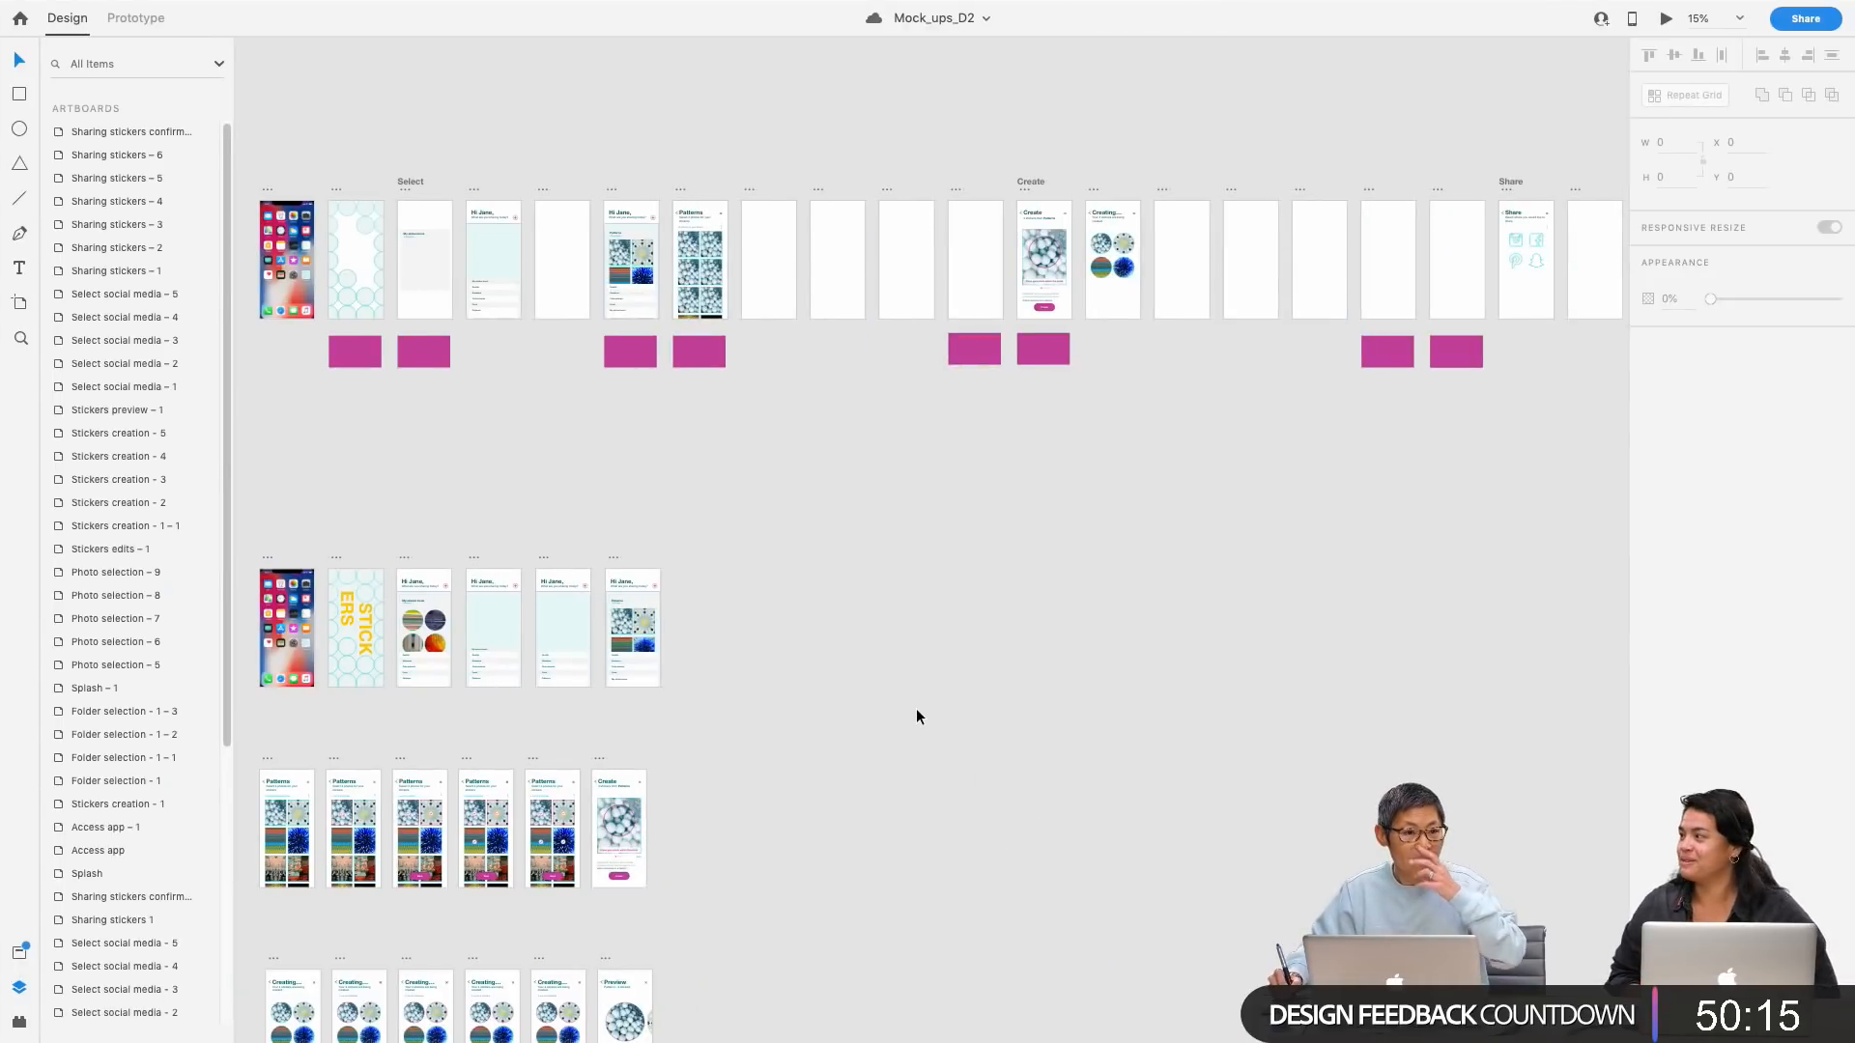
Step: Examine the unfinished artboards in the first row, focusing on Splash, and list the contents of its Pattern group
{"action": "left_click_drag", "start_coordinate": [965, 857], "coordinate": [1115, 770]}
{"action": "key", "text": "super+plus"}
{"action": "left_click_drag", "start_coordinate": [1095, 498], "coordinate": [1246, 825]}
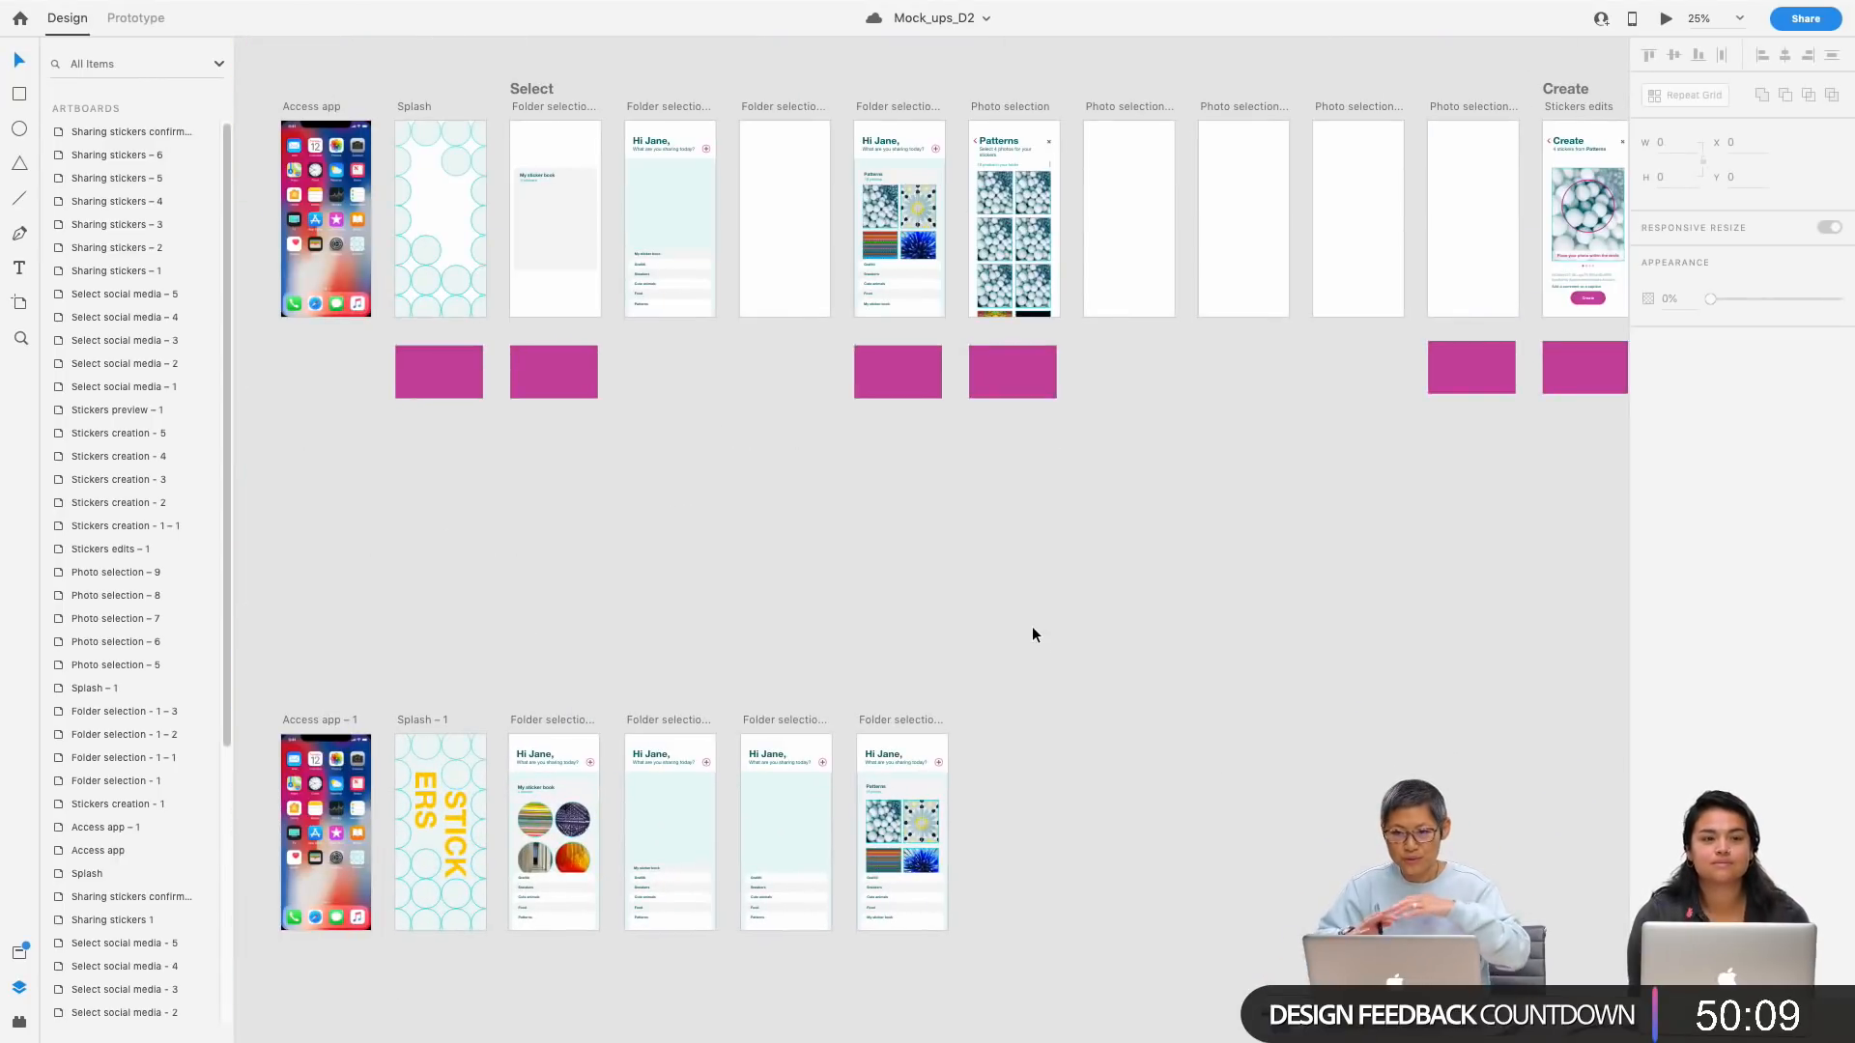
{"action": "left_click_drag", "start_coordinate": [1140, 633], "coordinate": [1254, 779]}
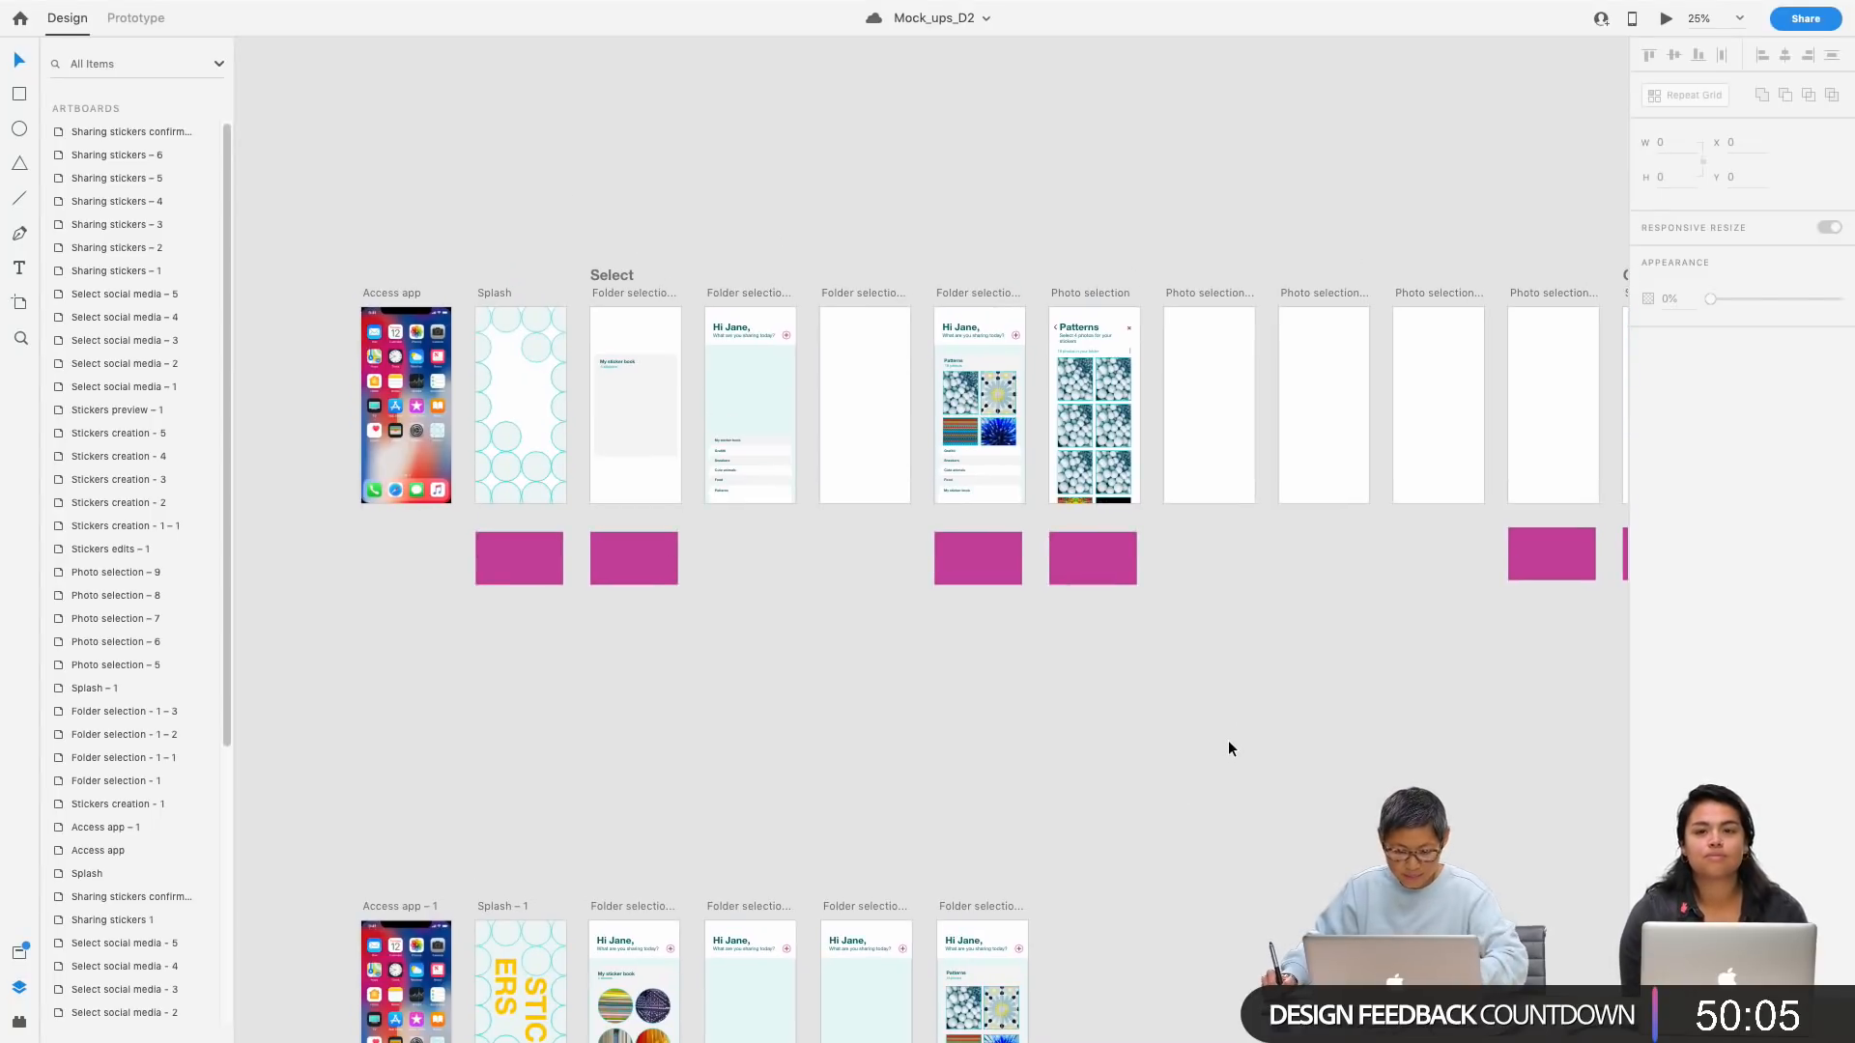
{"action": "key", "text": "super+plus"}
{"action": "left_click_drag", "start_coordinate": [823, 783], "coordinate": [1136, 805]}
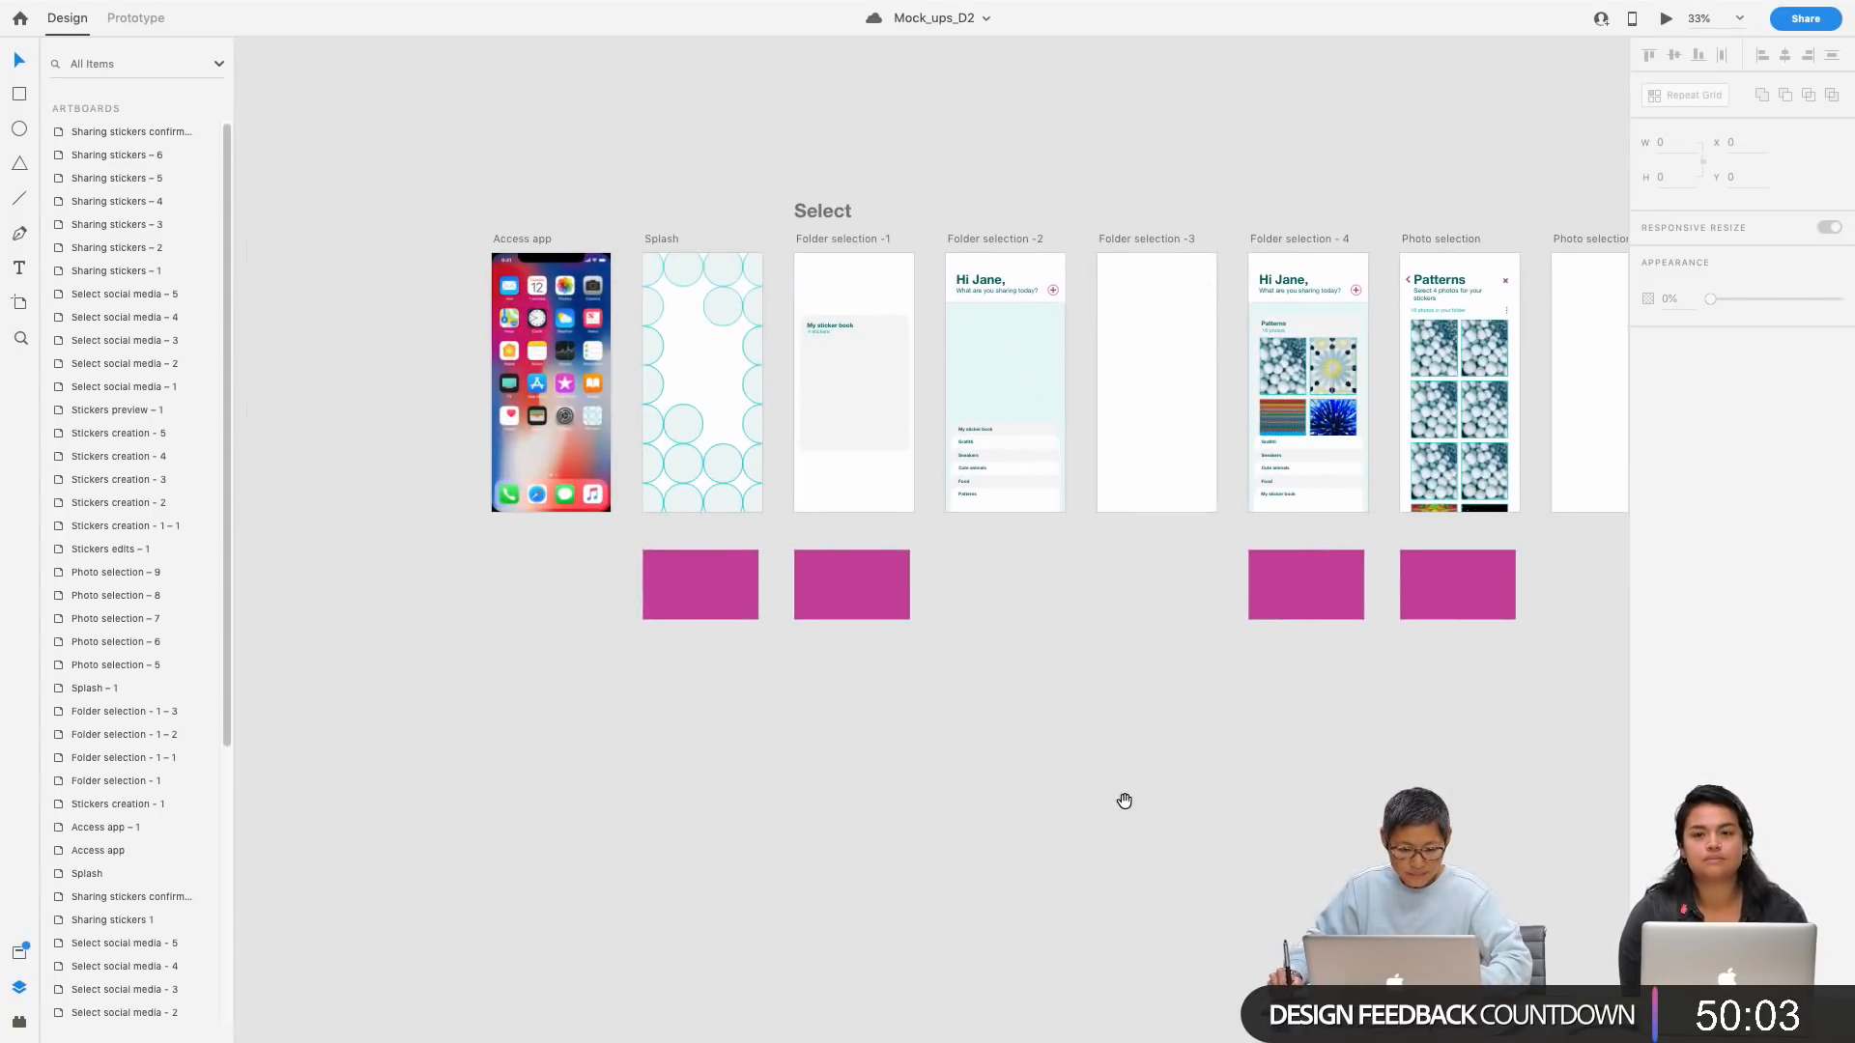
{"action": "key", "text": "super+plus"}
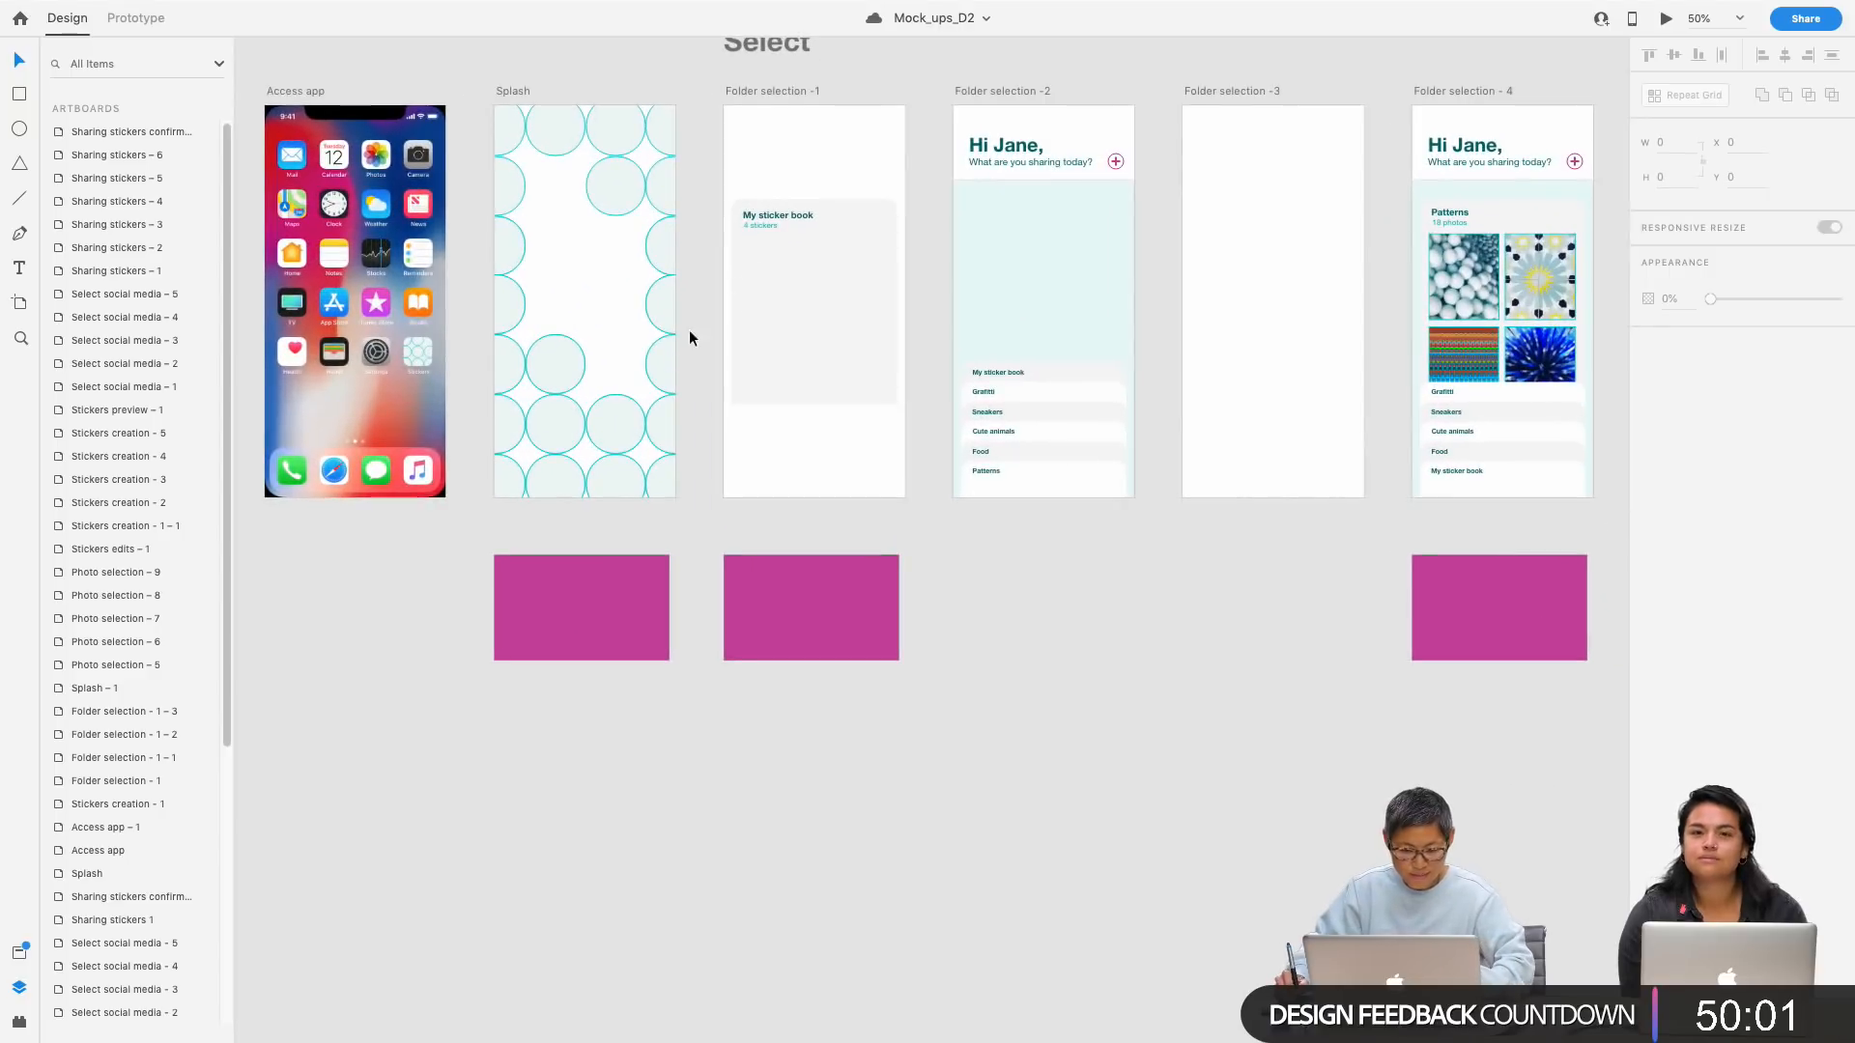
{"action": "key", "text": "super+plus"}
{"action": "left_click_drag", "start_coordinate": [587, 464], "coordinate": [716, 646]}
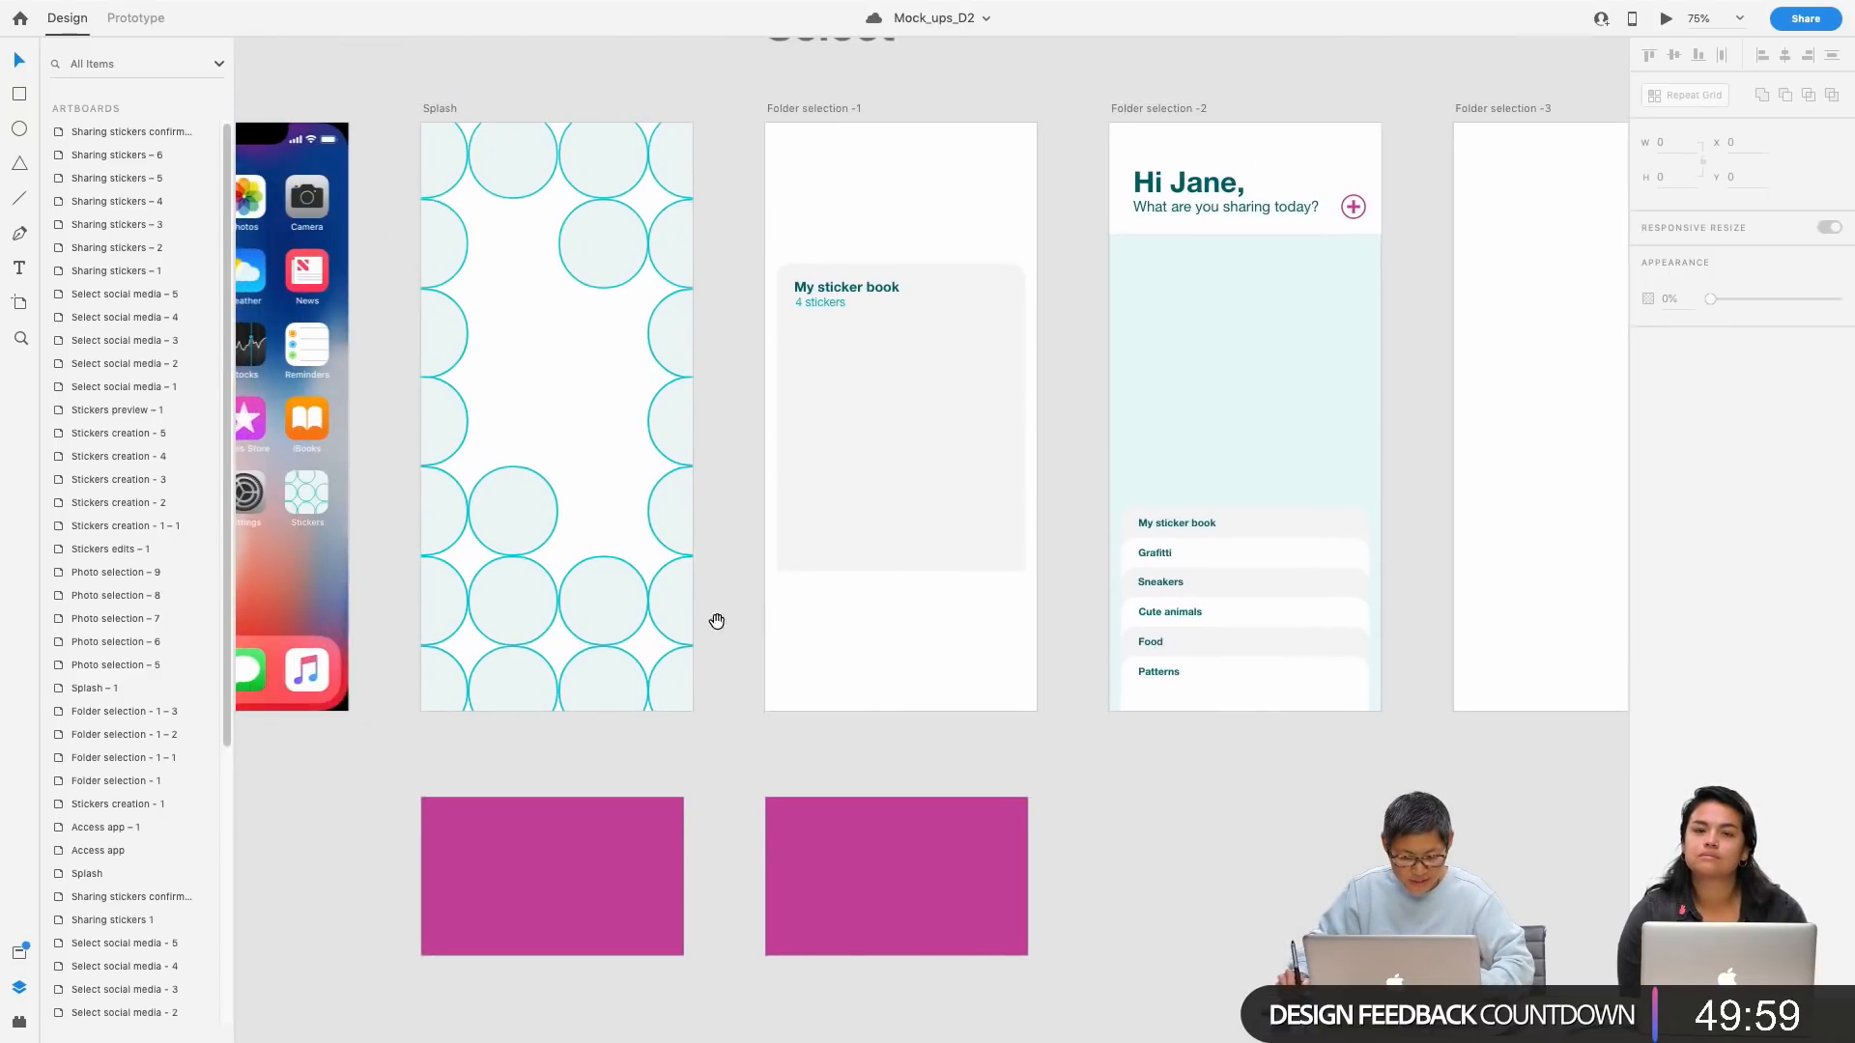
{"action": "left_click", "coordinate": [523, 304]}
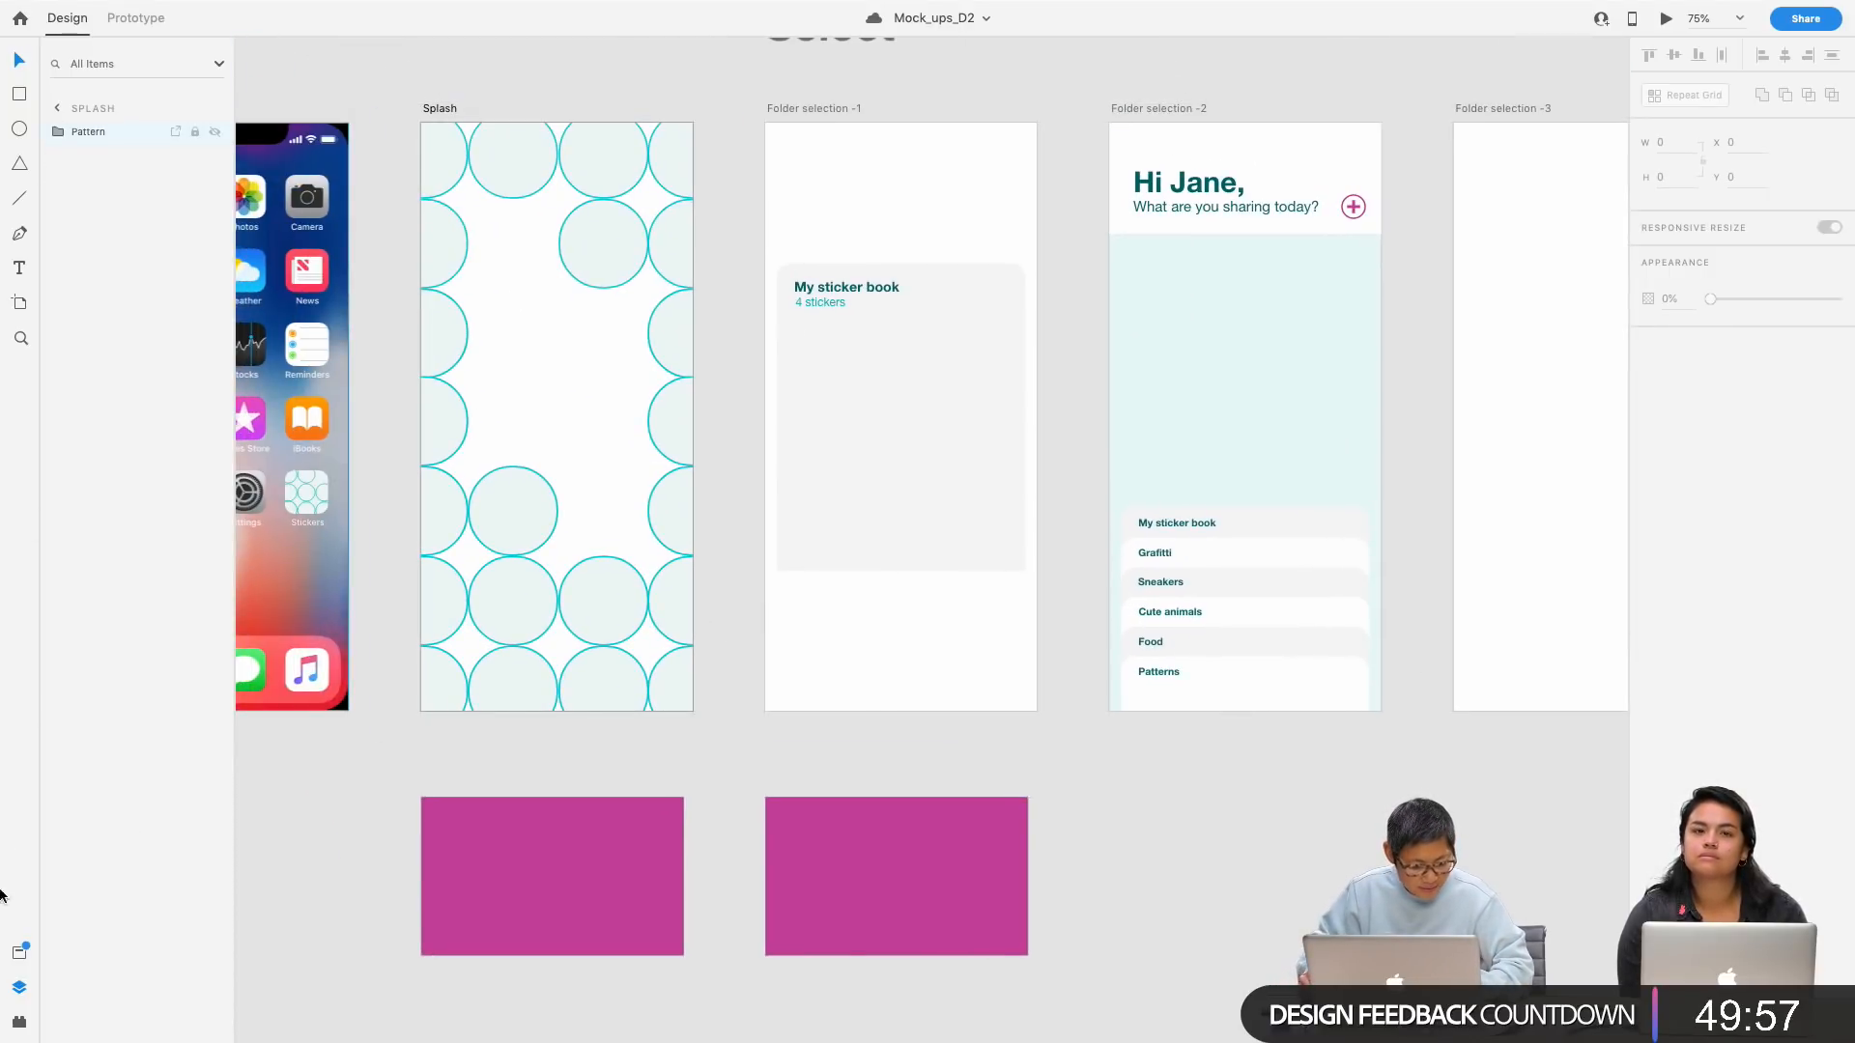
{"action": "left_click", "coordinate": [57, 132]}
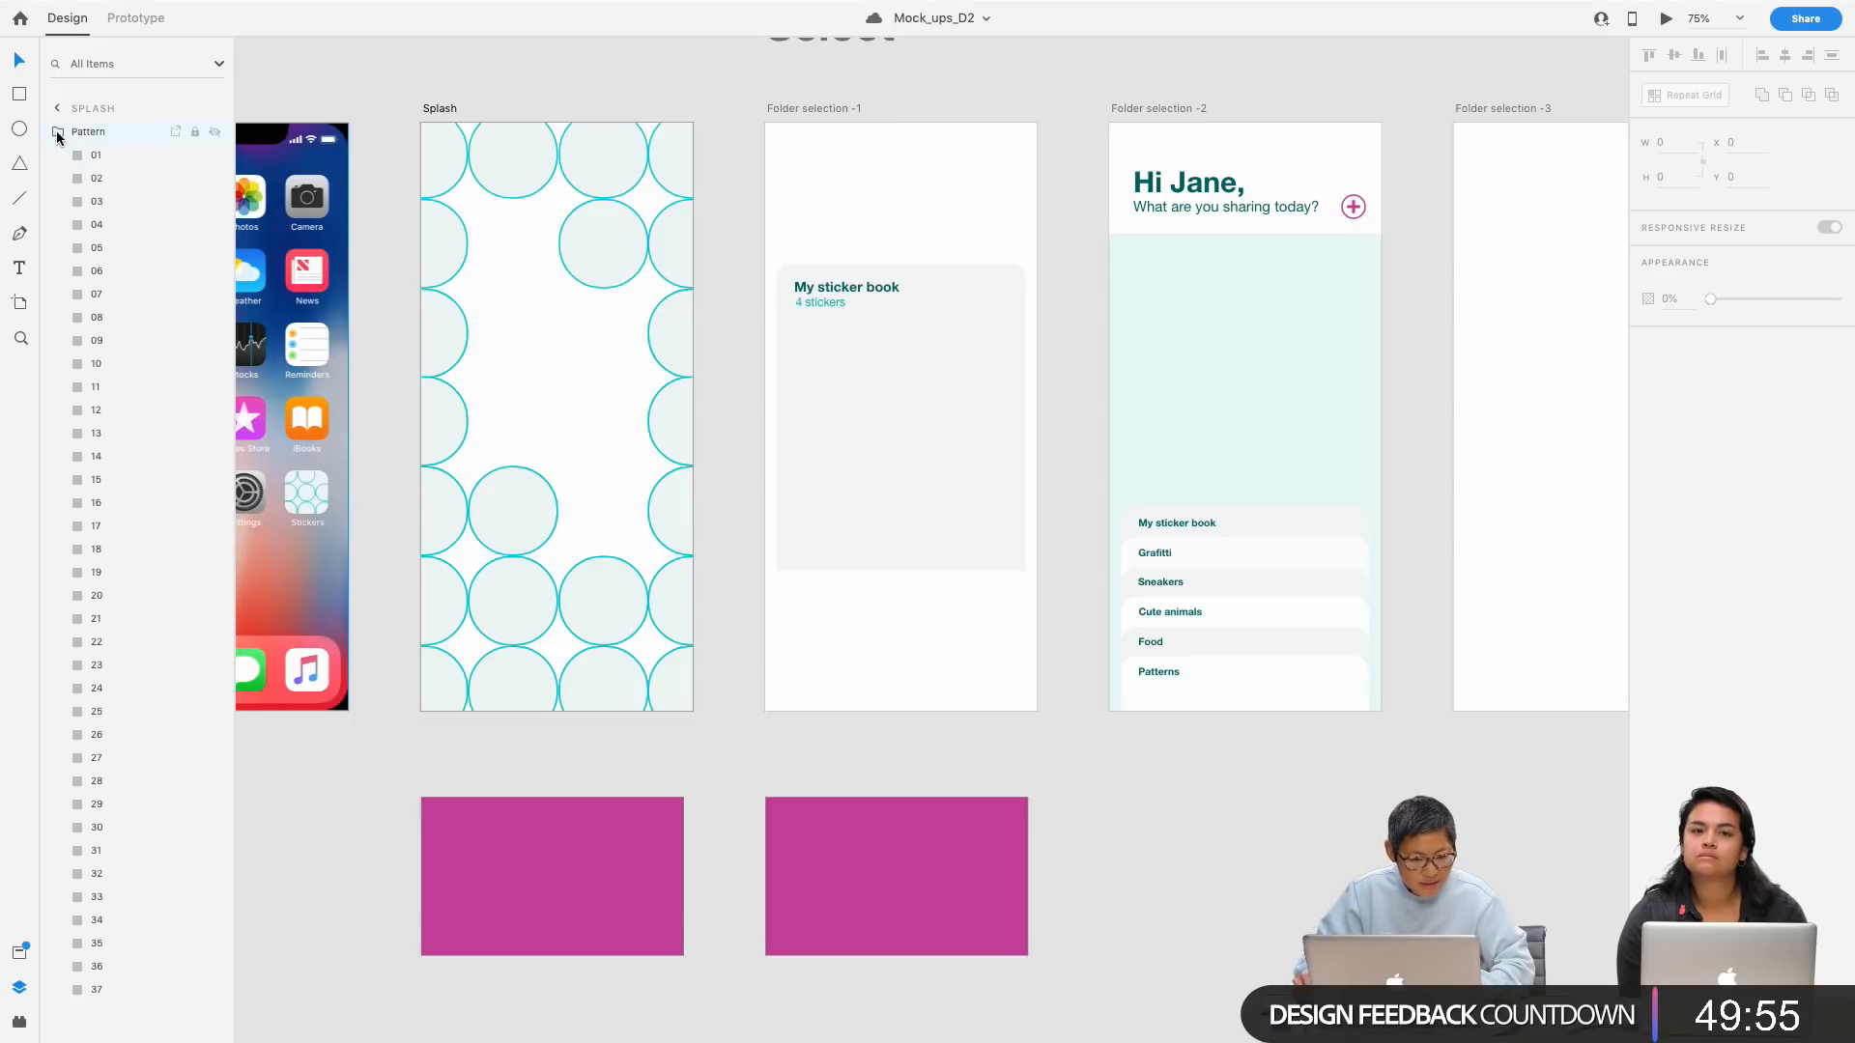
Step: Check the Splash artboard's fill colour and the document's saved colours without changing the fill
{"action": "left_click", "coordinate": [438, 108]}
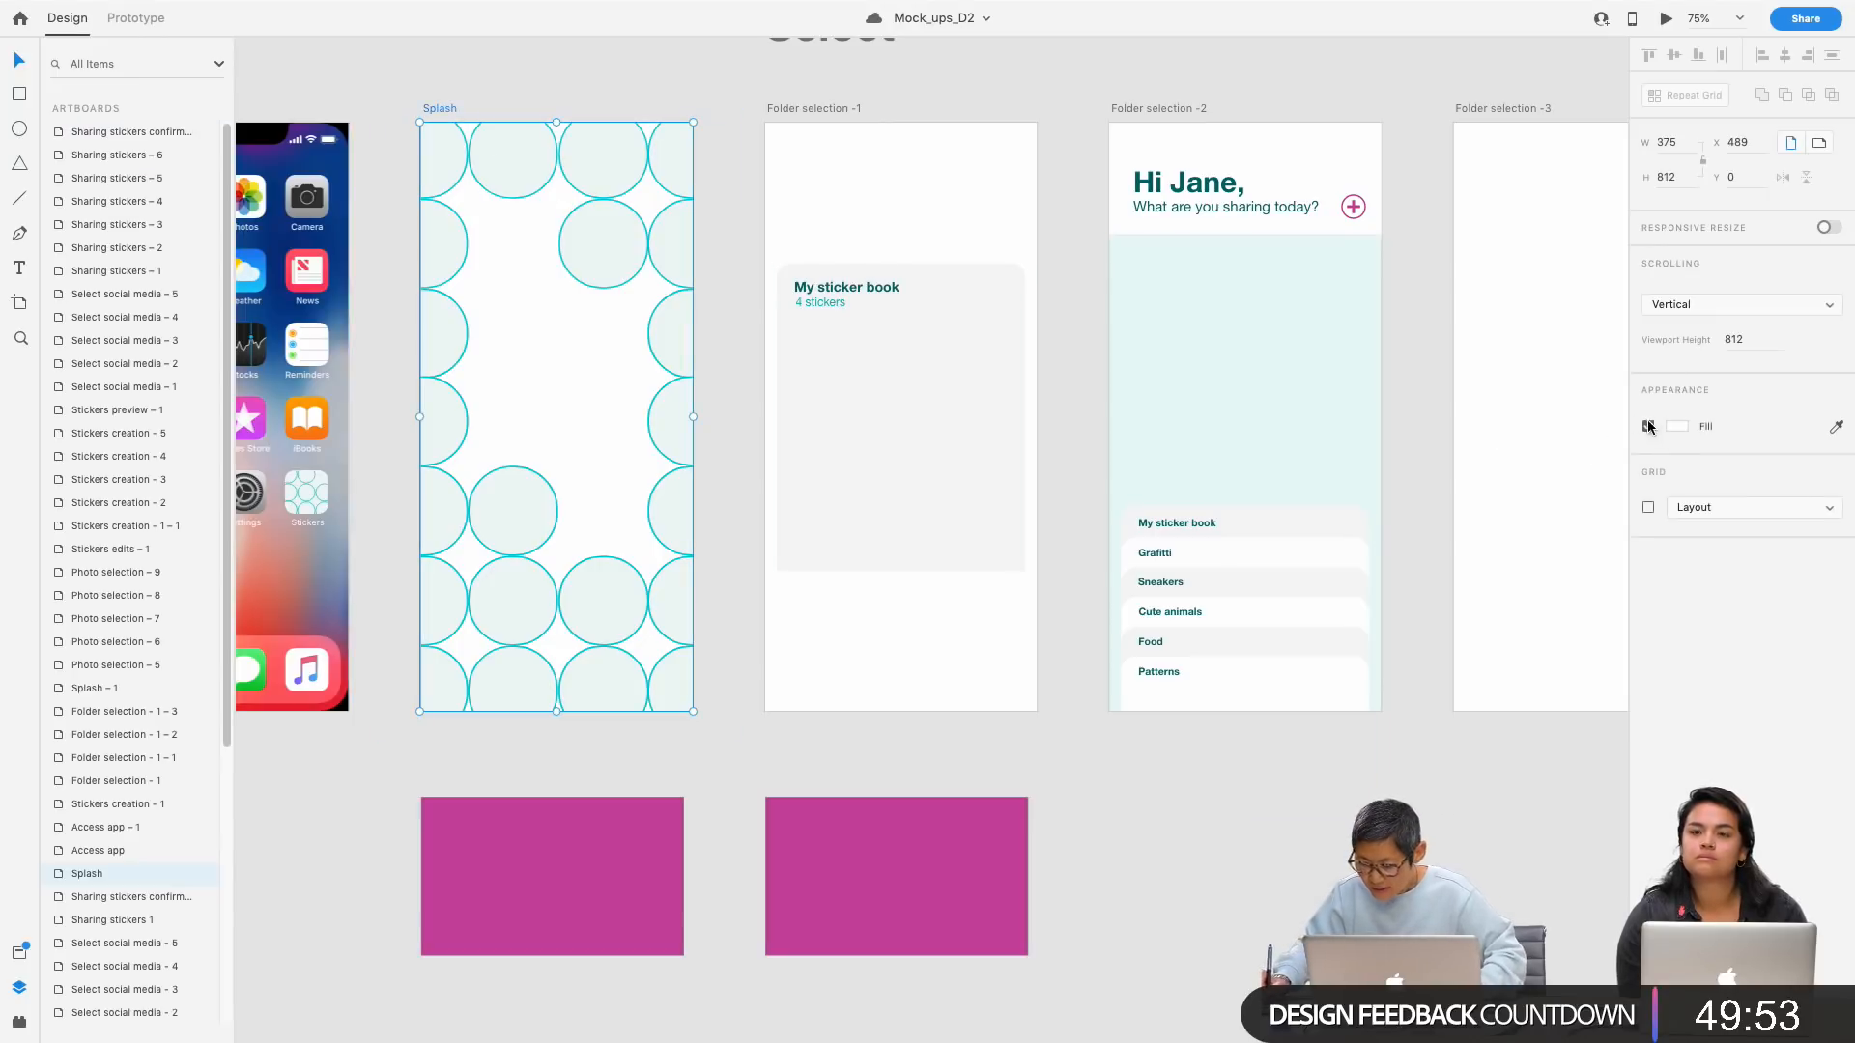
{"action": "left_click", "coordinate": [1678, 426]}
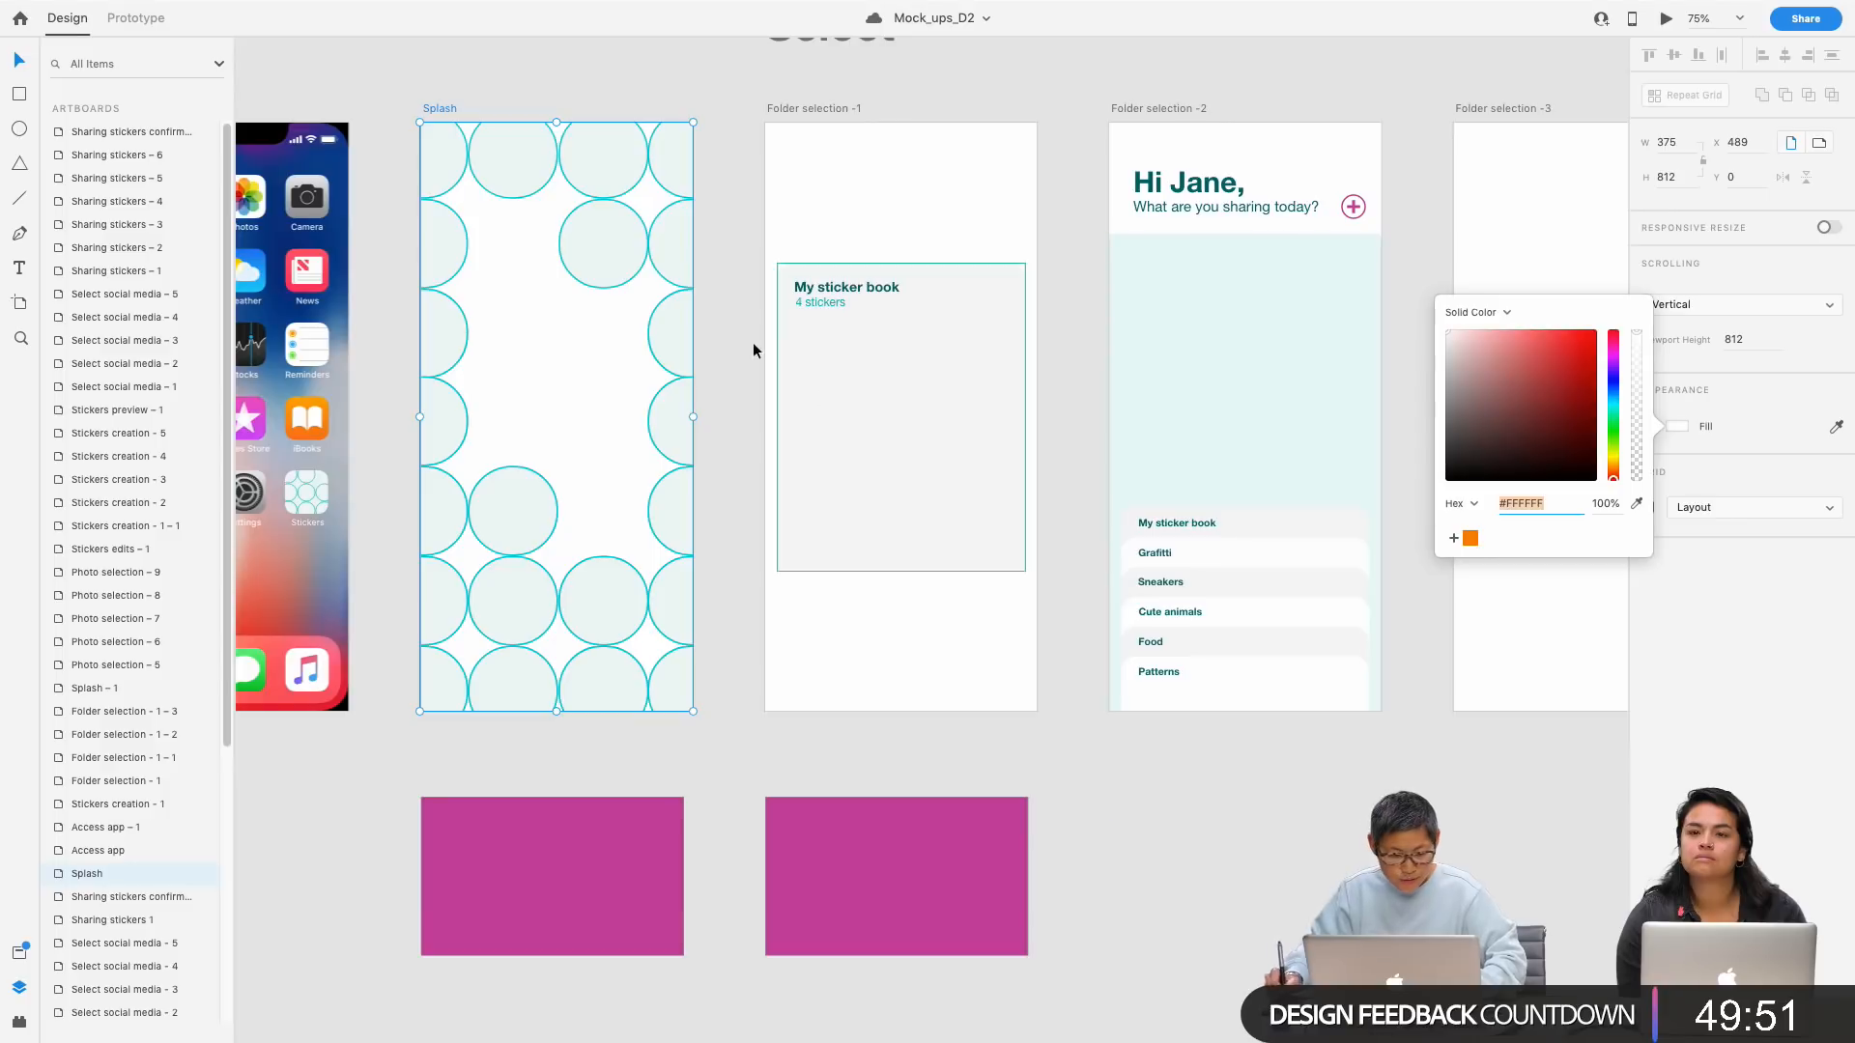
{"action": "left_click", "coordinate": [18, 952]}
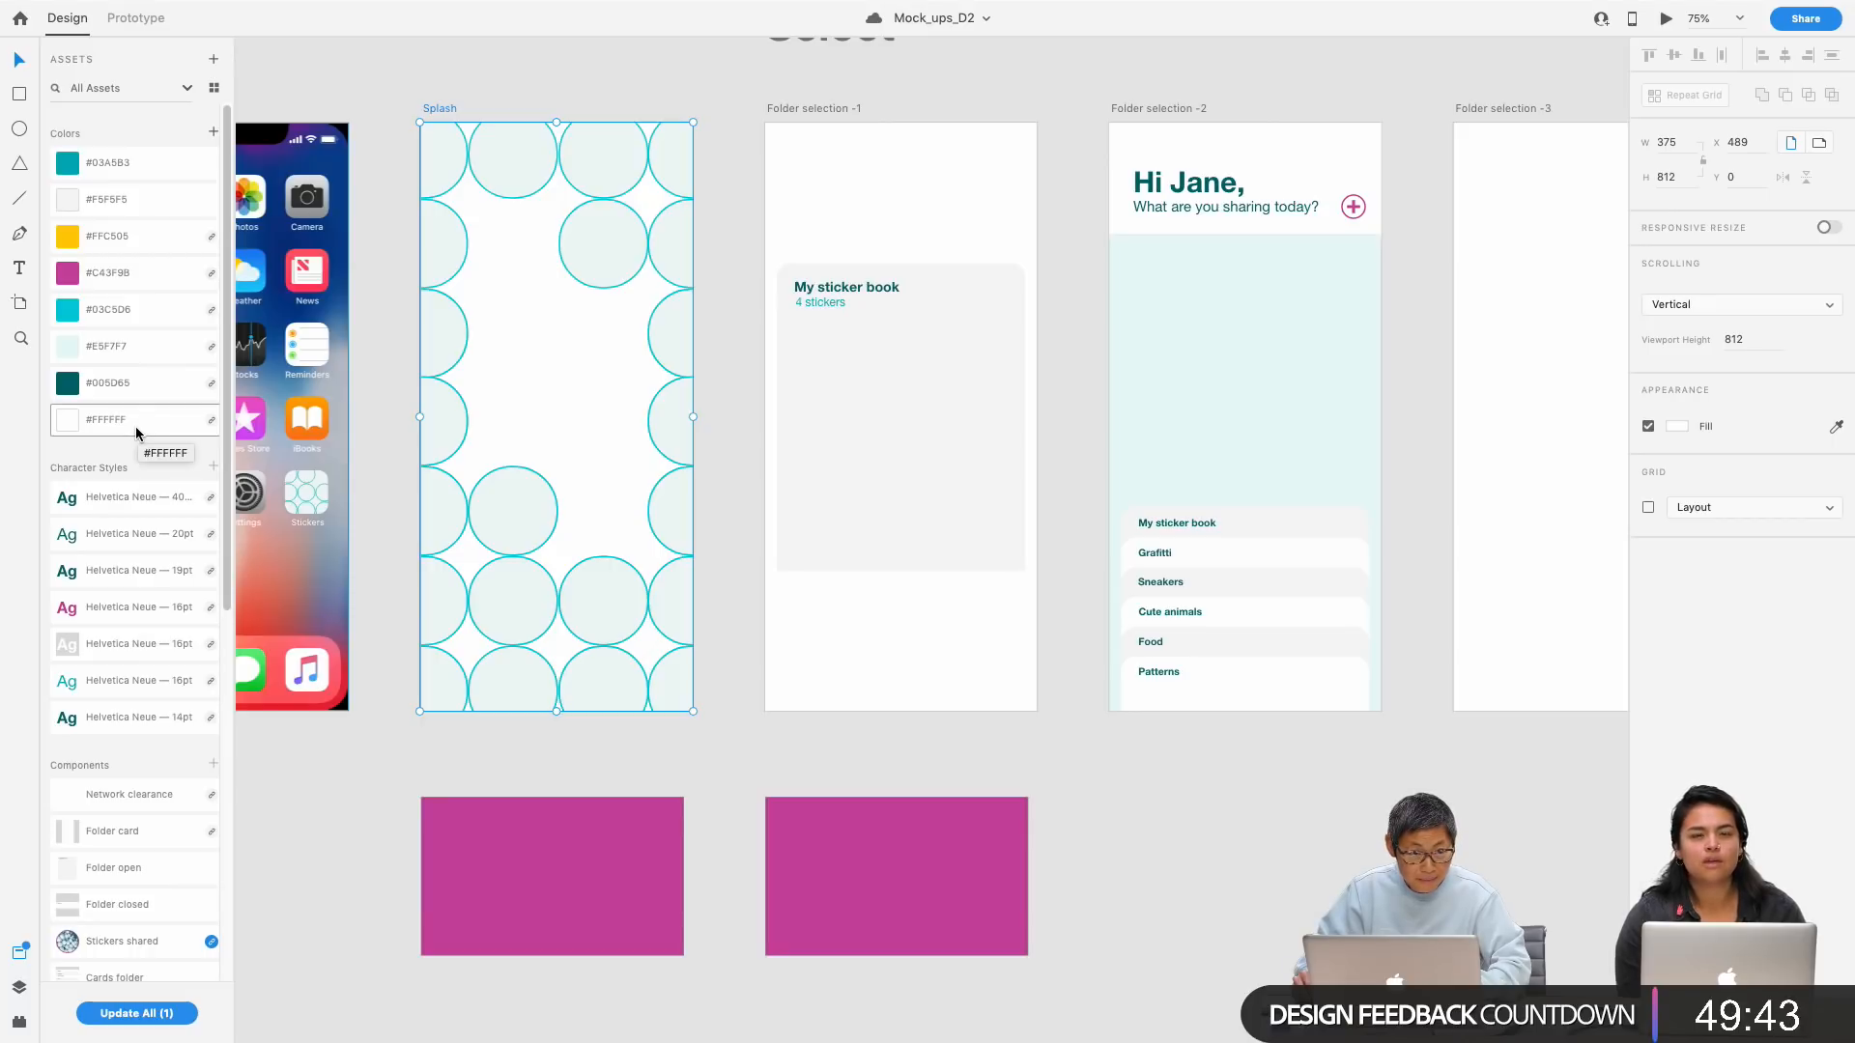
{"action": "left_click", "coordinate": [1099, 871]}
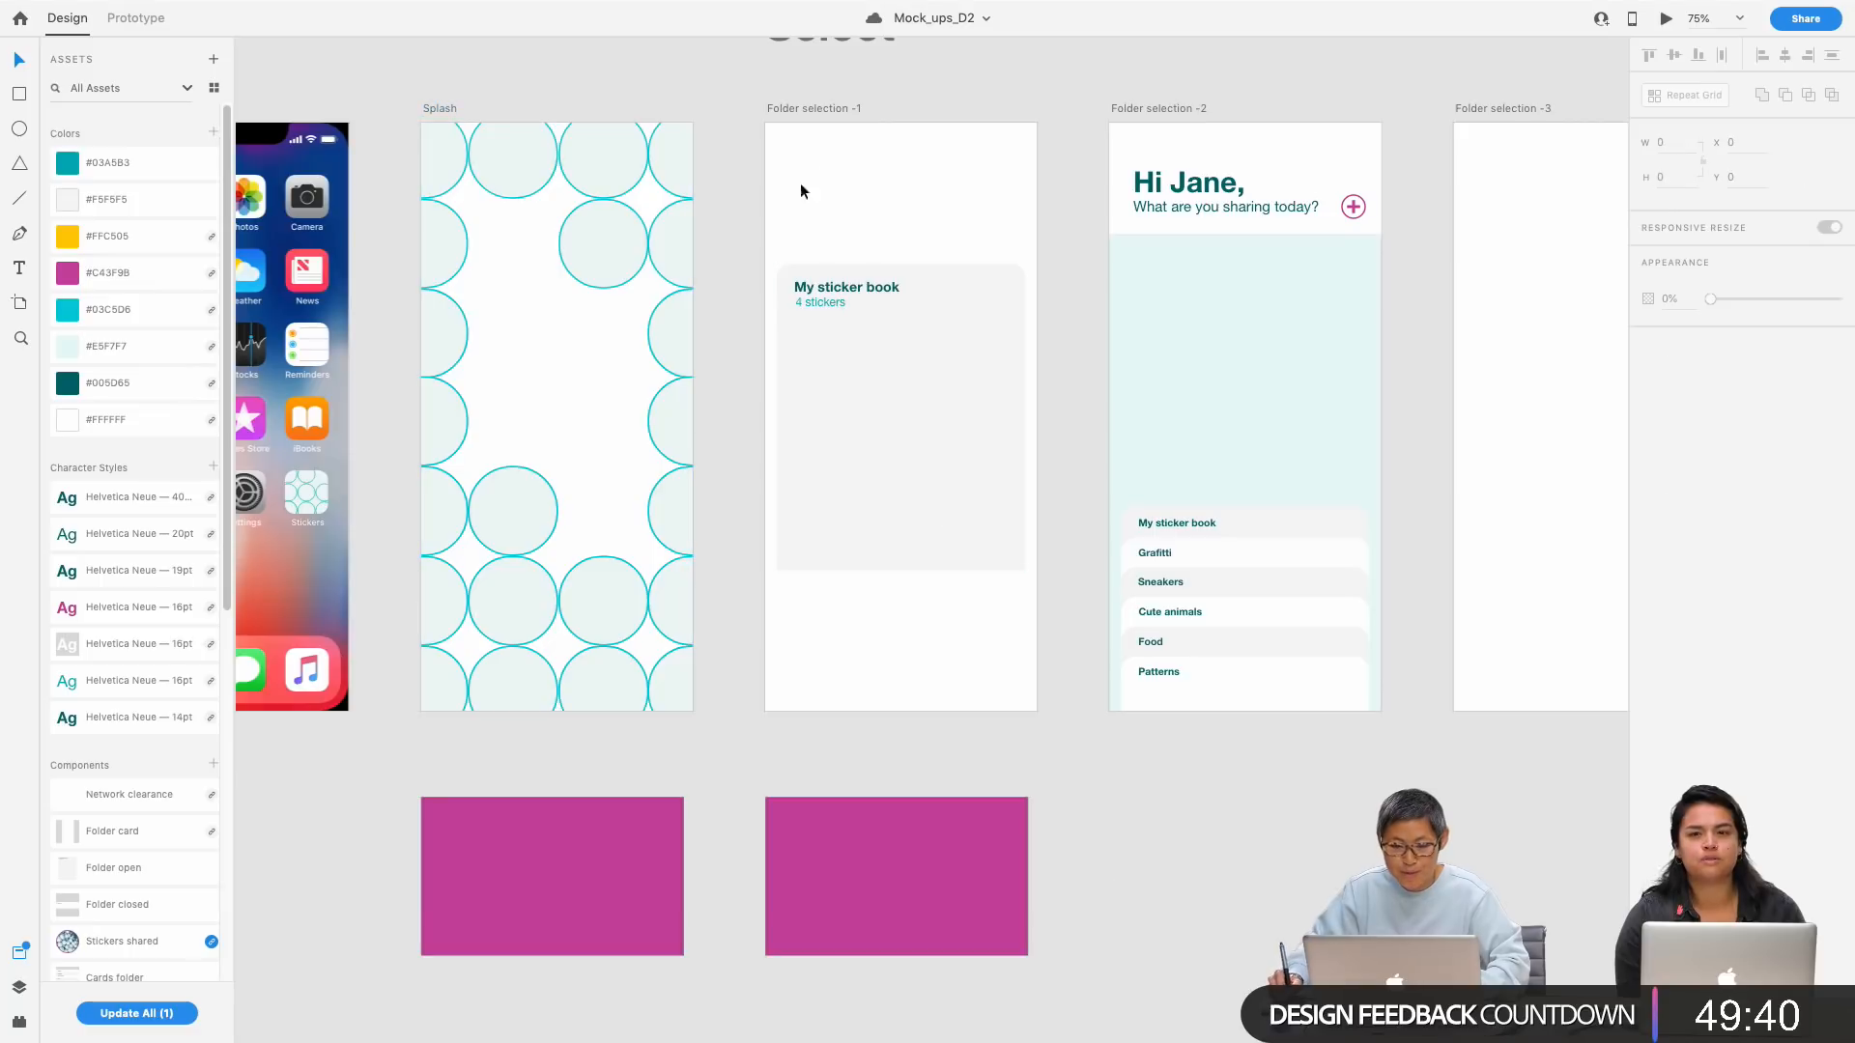
Step: Add a text line reading "Stick" in the empty middle of the Splash artboard's circle pattern
{"action": "left_click", "coordinate": [820, 110]}
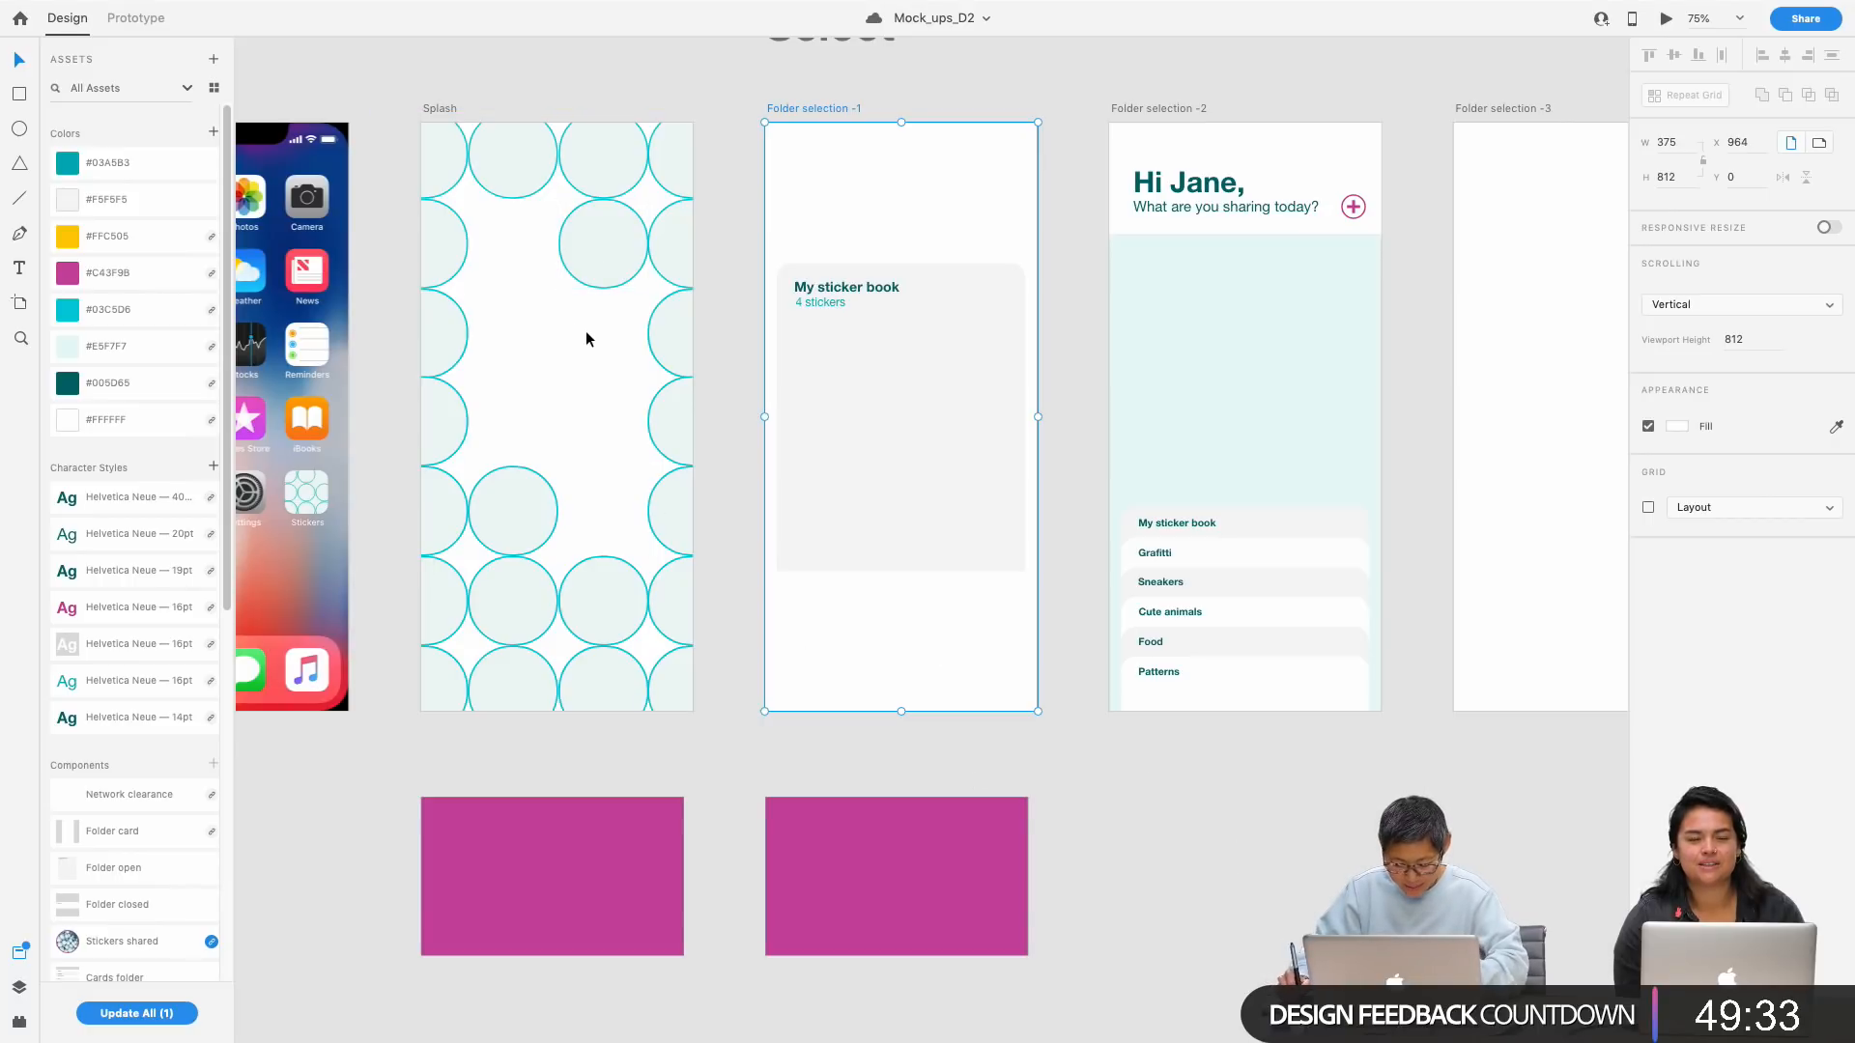
{"action": "key", "text": "t"}
{"action": "left_click", "coordinate": [552, 332]}
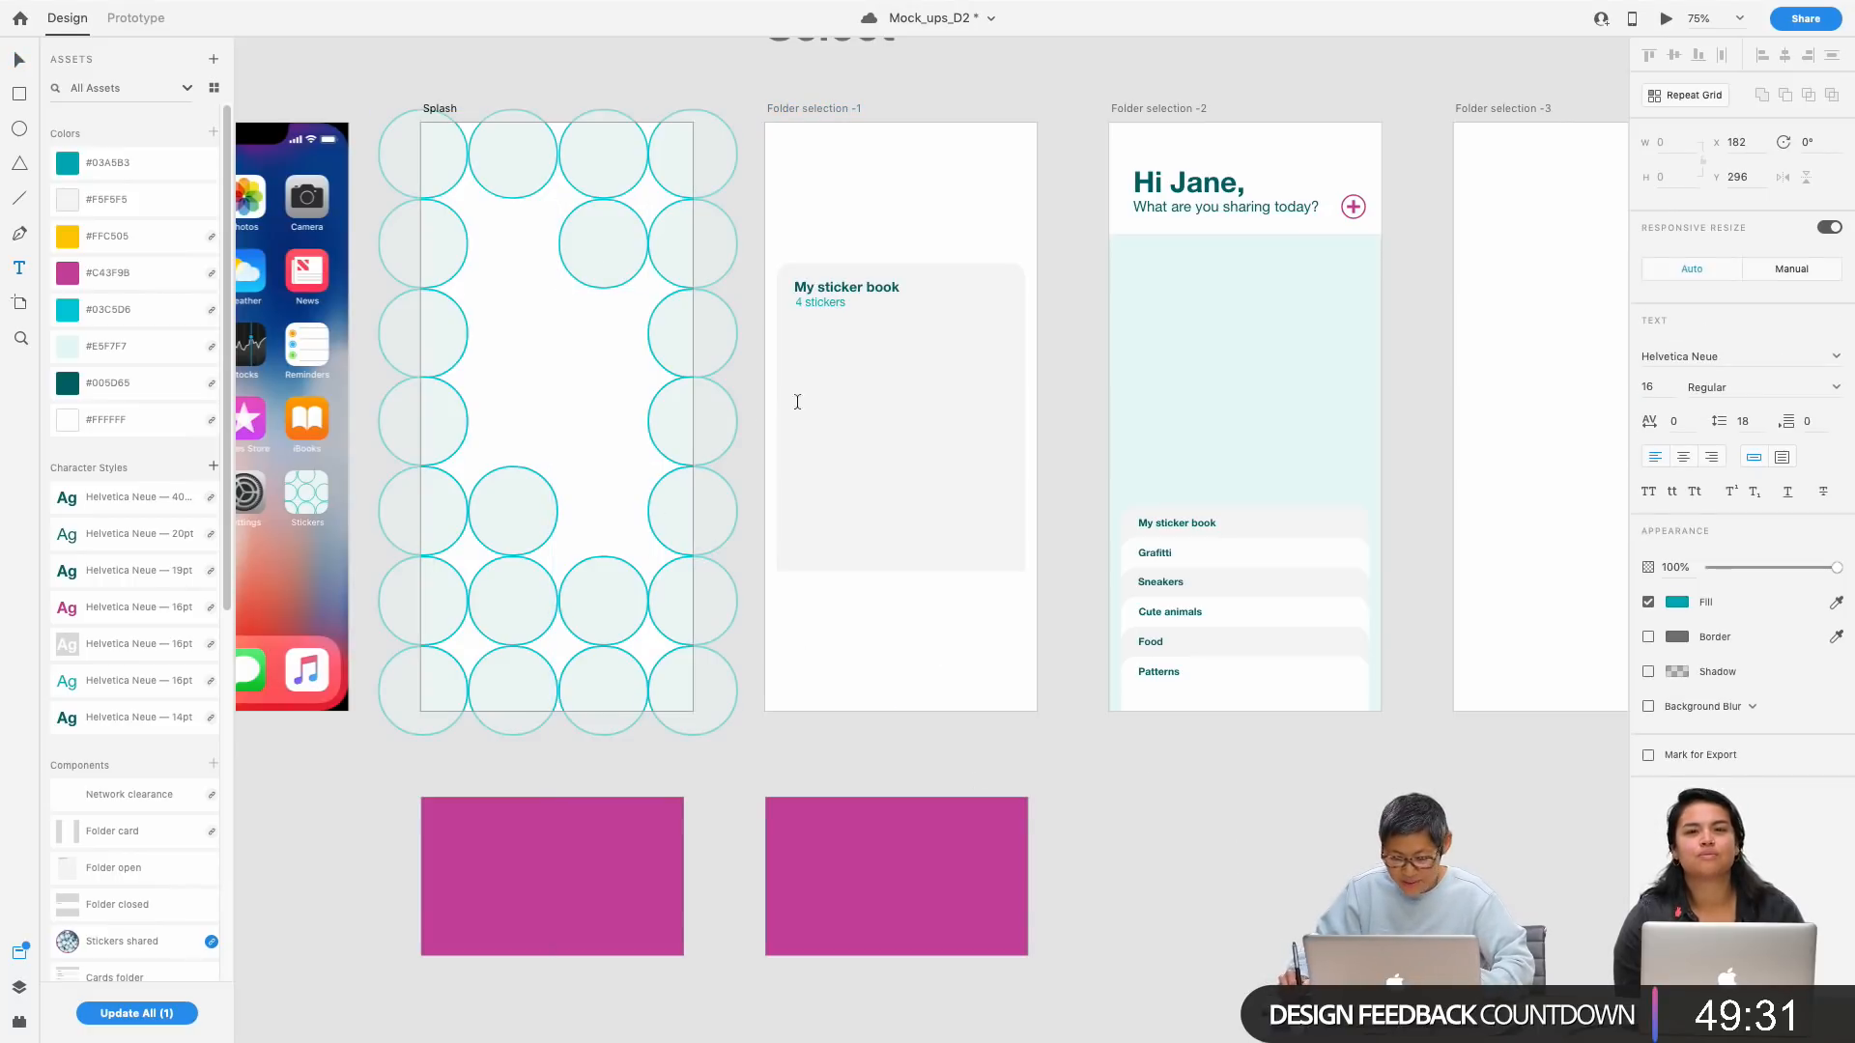
{"action": "key", "text": "super+equal"}
{"action": "key", "text": "super+equal"}
{"action": "key", "text": "super+equal"}
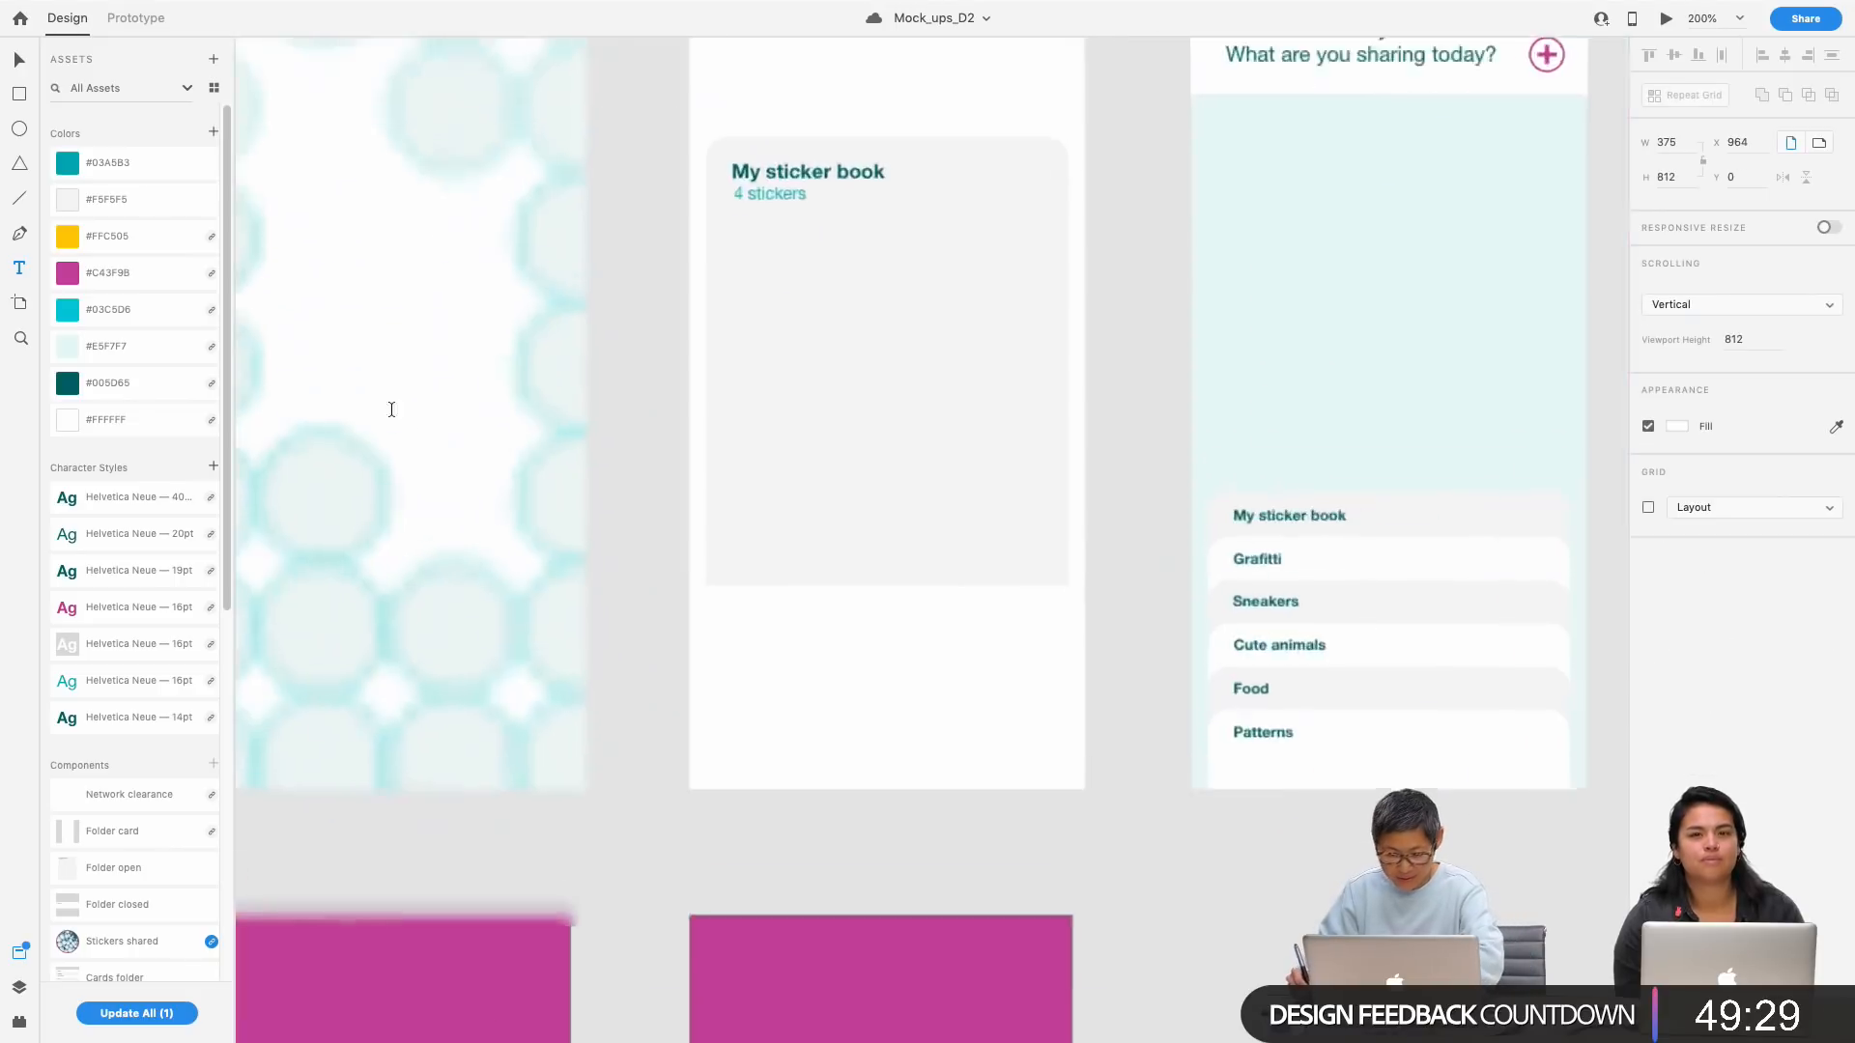
{"action": "left_click_drag", "start_coordinate": [576, 459], "coordinate": [1413, 777]}
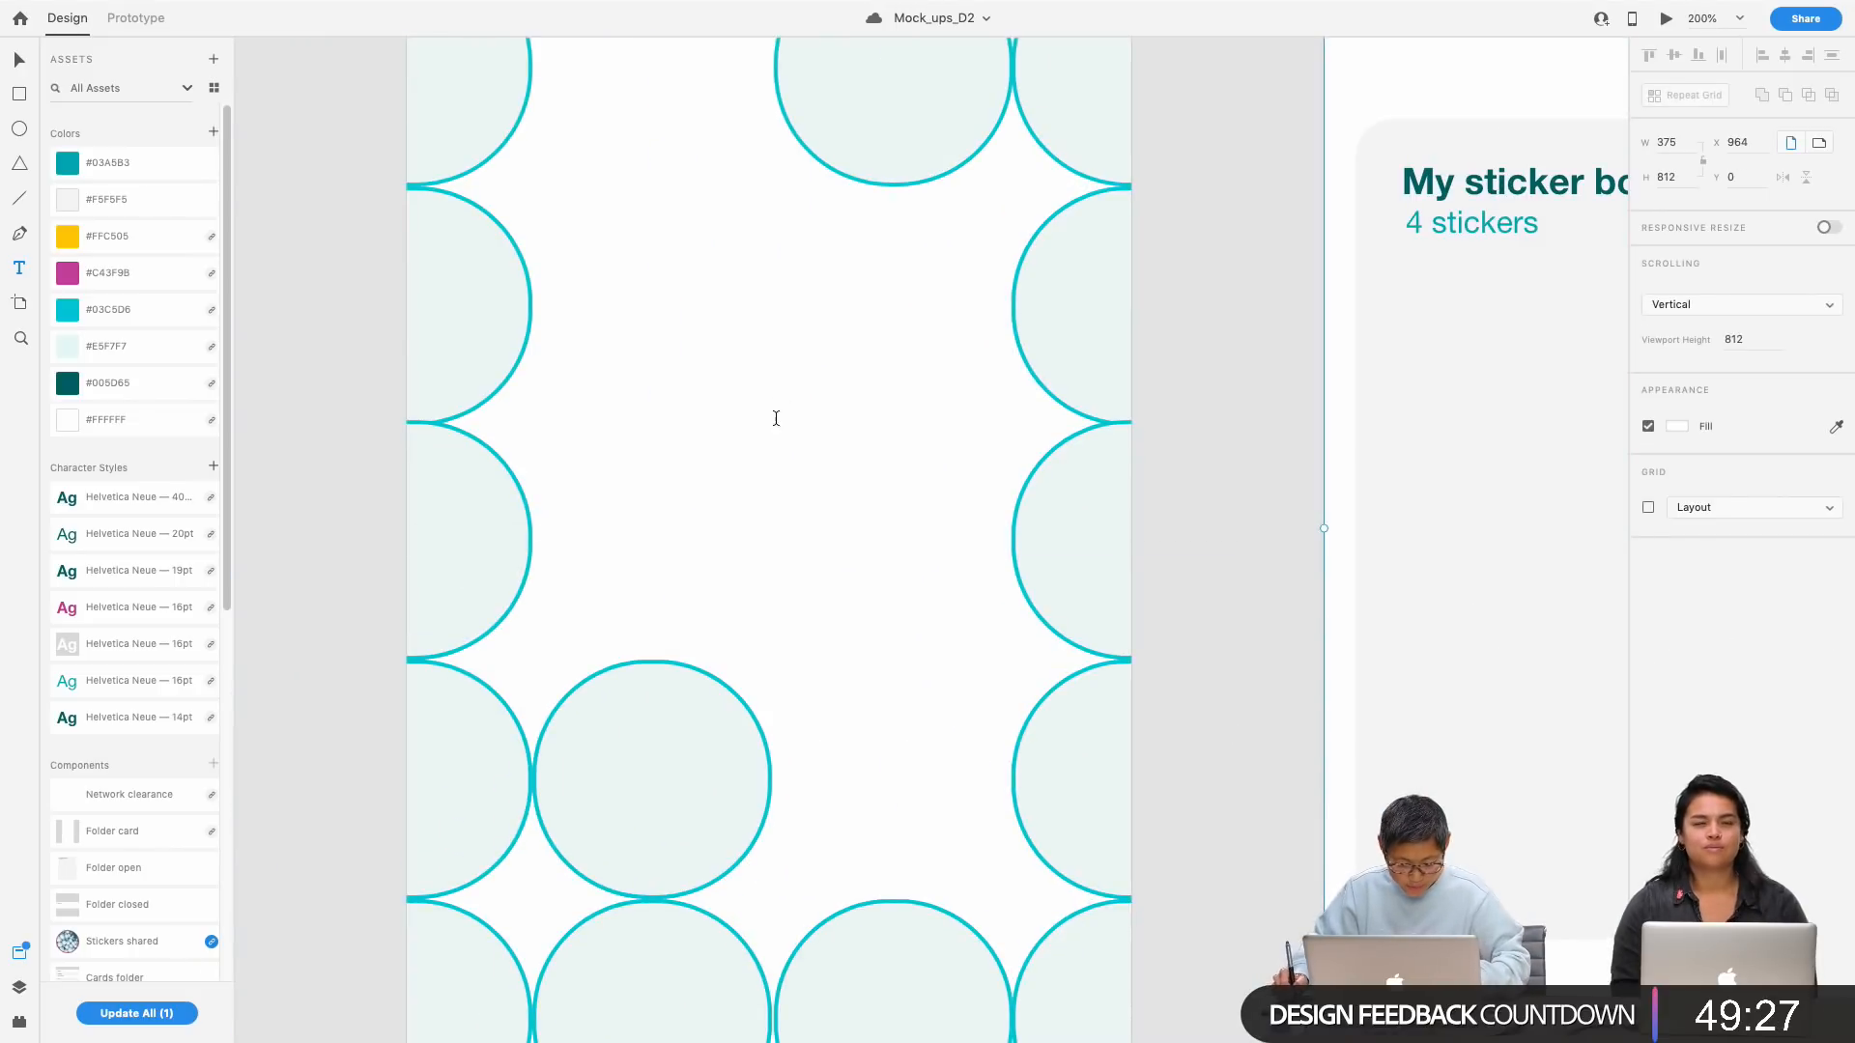
{"action": "left_click", "coordinate": [706, 355]}
{"action": "type", "text": "t"}
{"action": "key", "text": "BackSpace"}
{"action": "type", "text": "Stikc"}
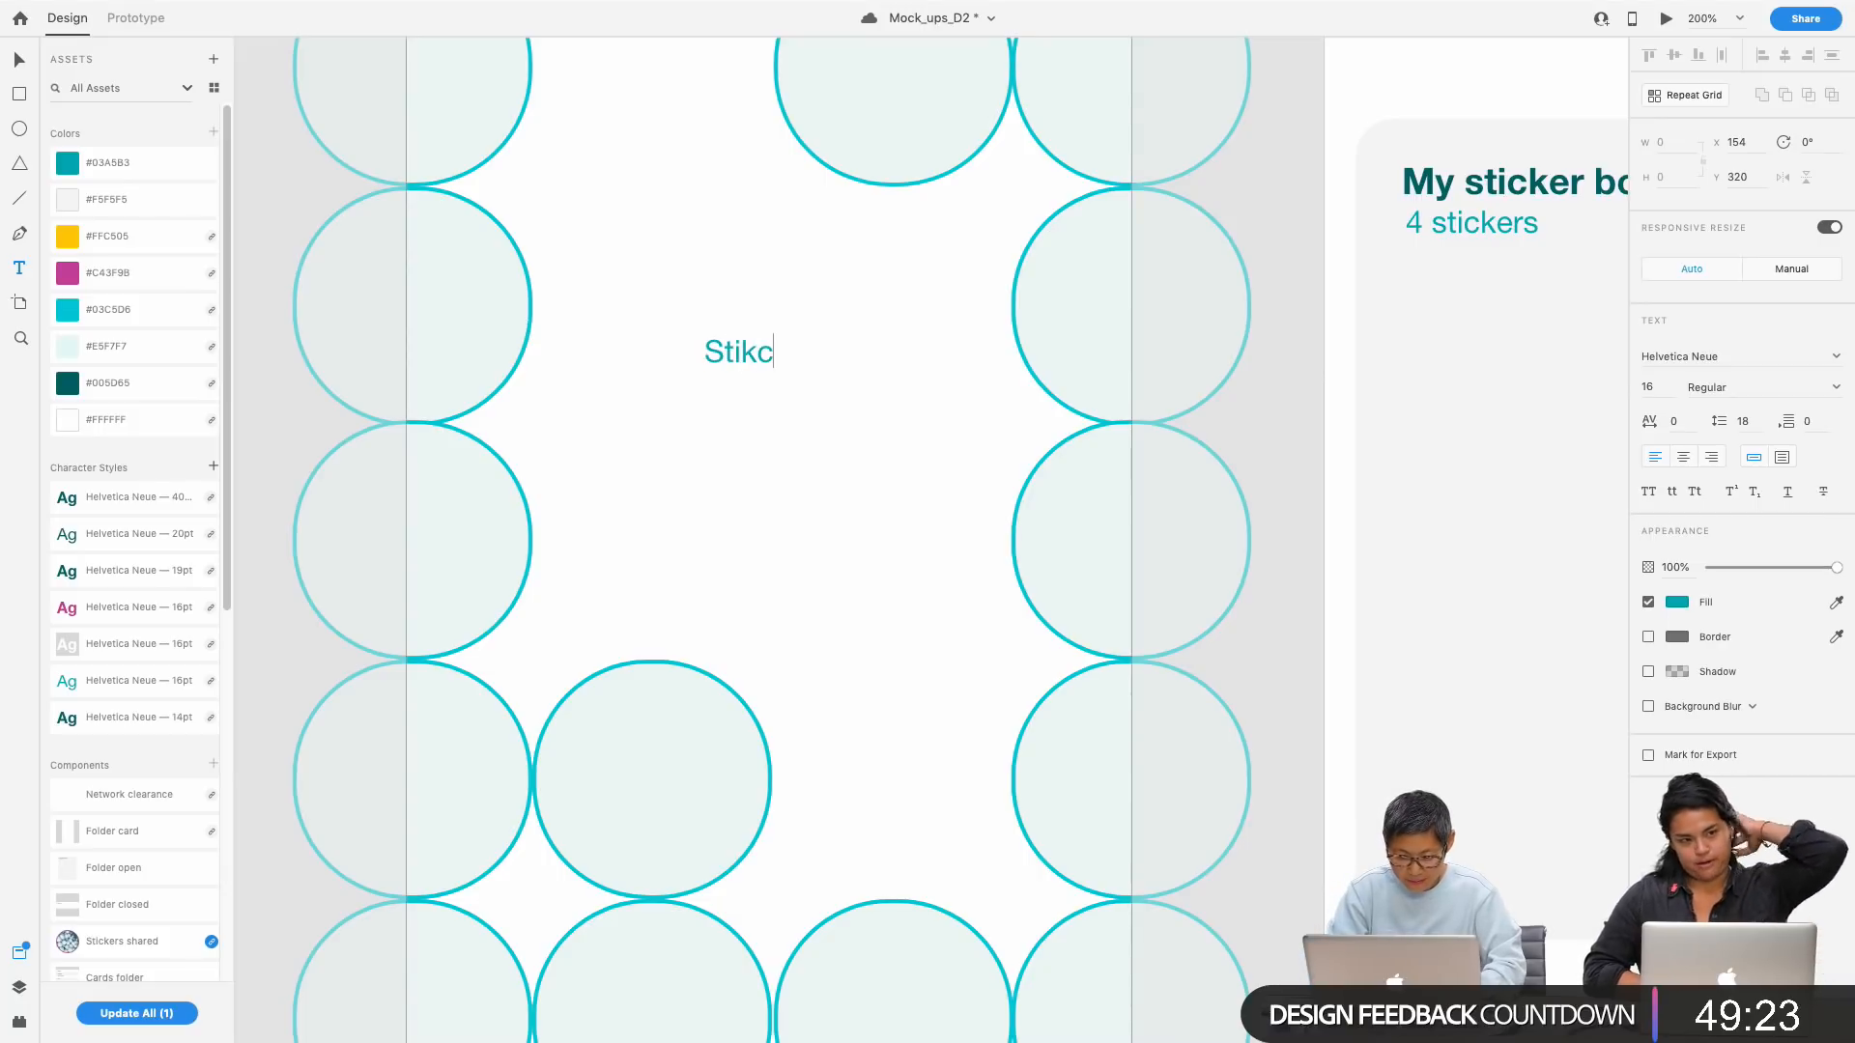
{"action": "key", "text": "BackSpace"}
{"action": "key", "text": "BackSpace"}
{"action": "type", "text": "c"}
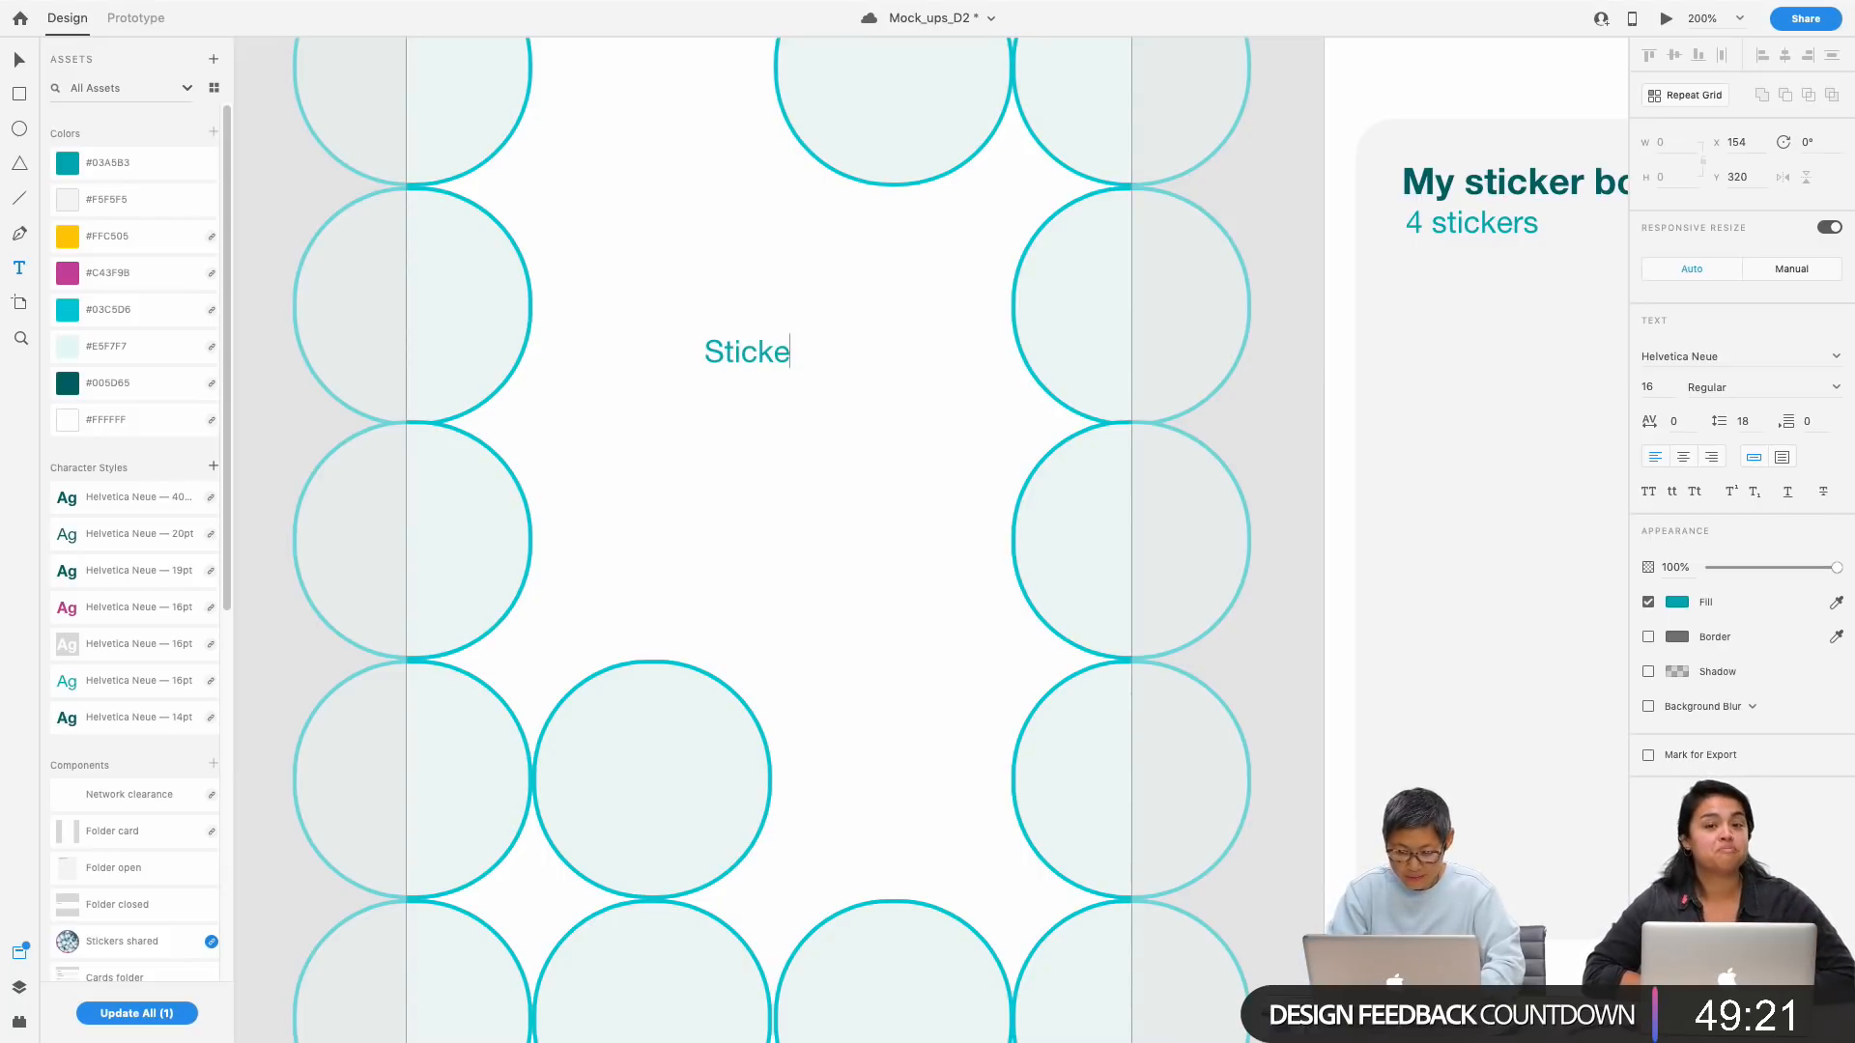
{"action": "key", "text": "Escape"}
{"action": "left_click", "coordinate": [739, 362]}
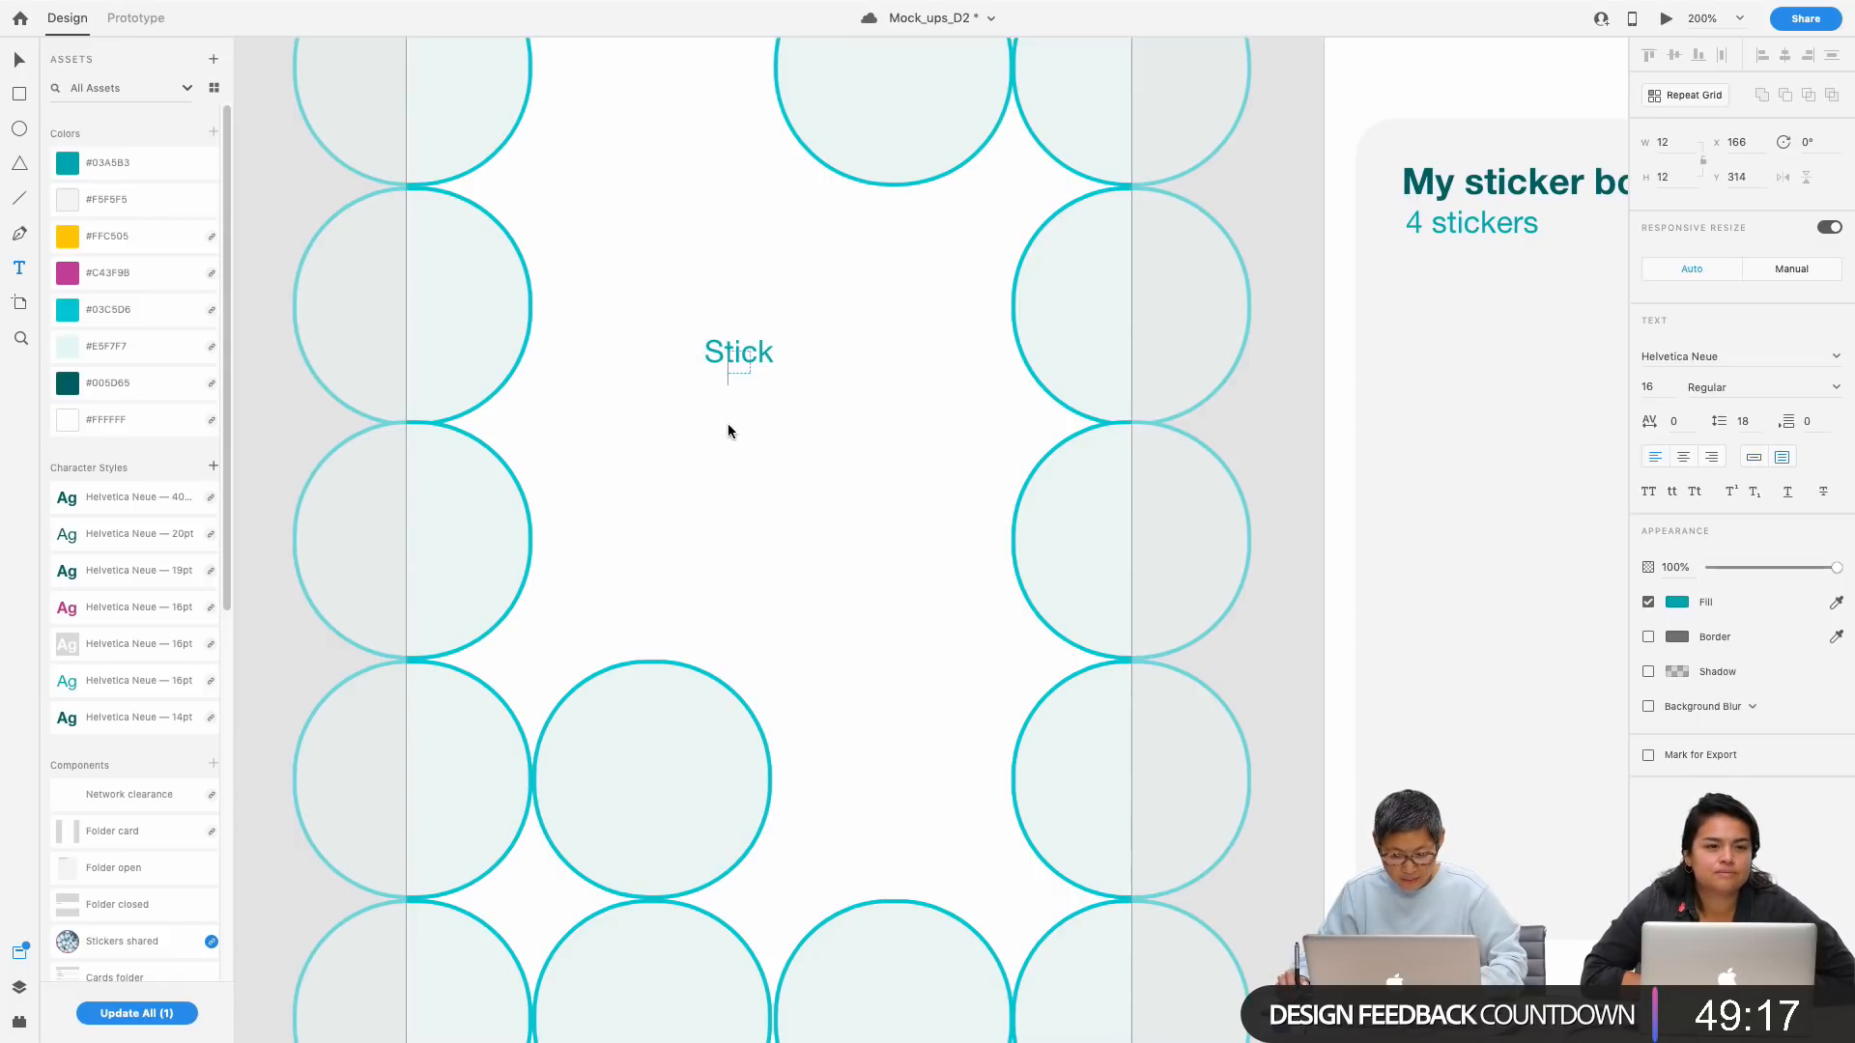
{"action": "key", "text": "super+z"}
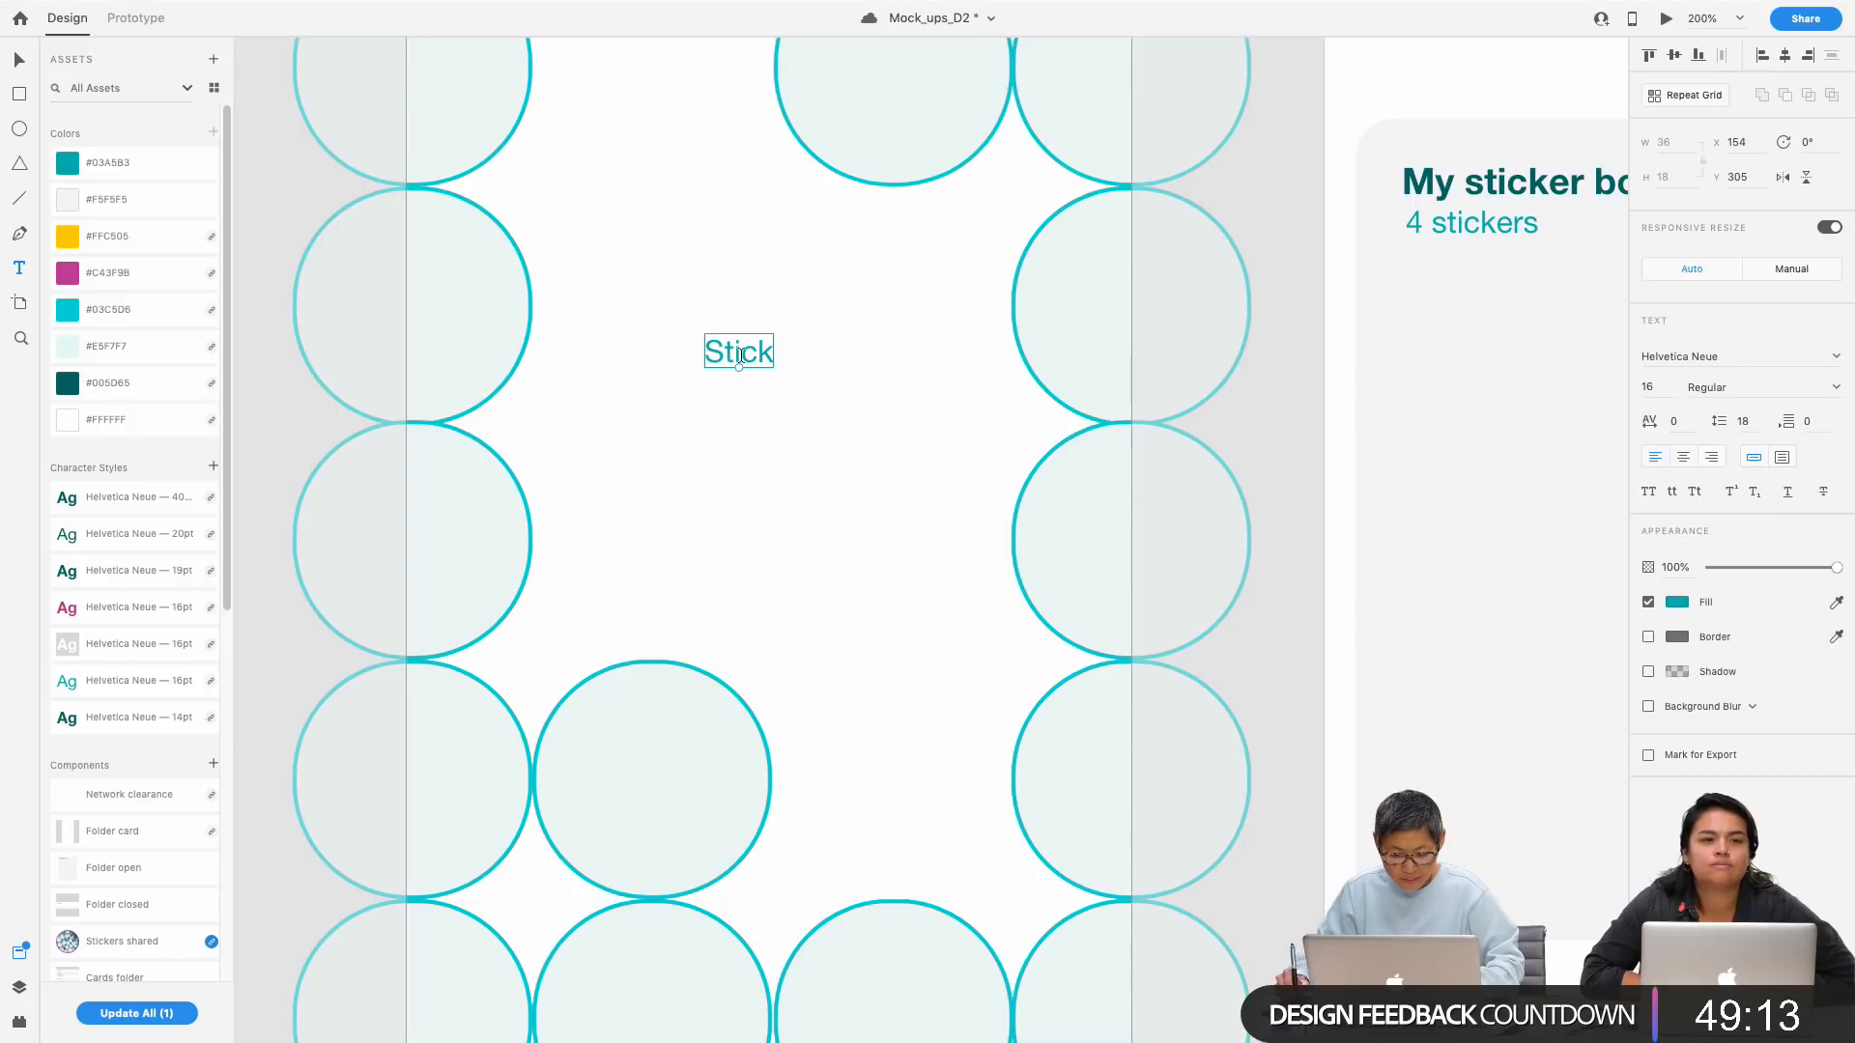
{"action": "key", "text": "Escape"}
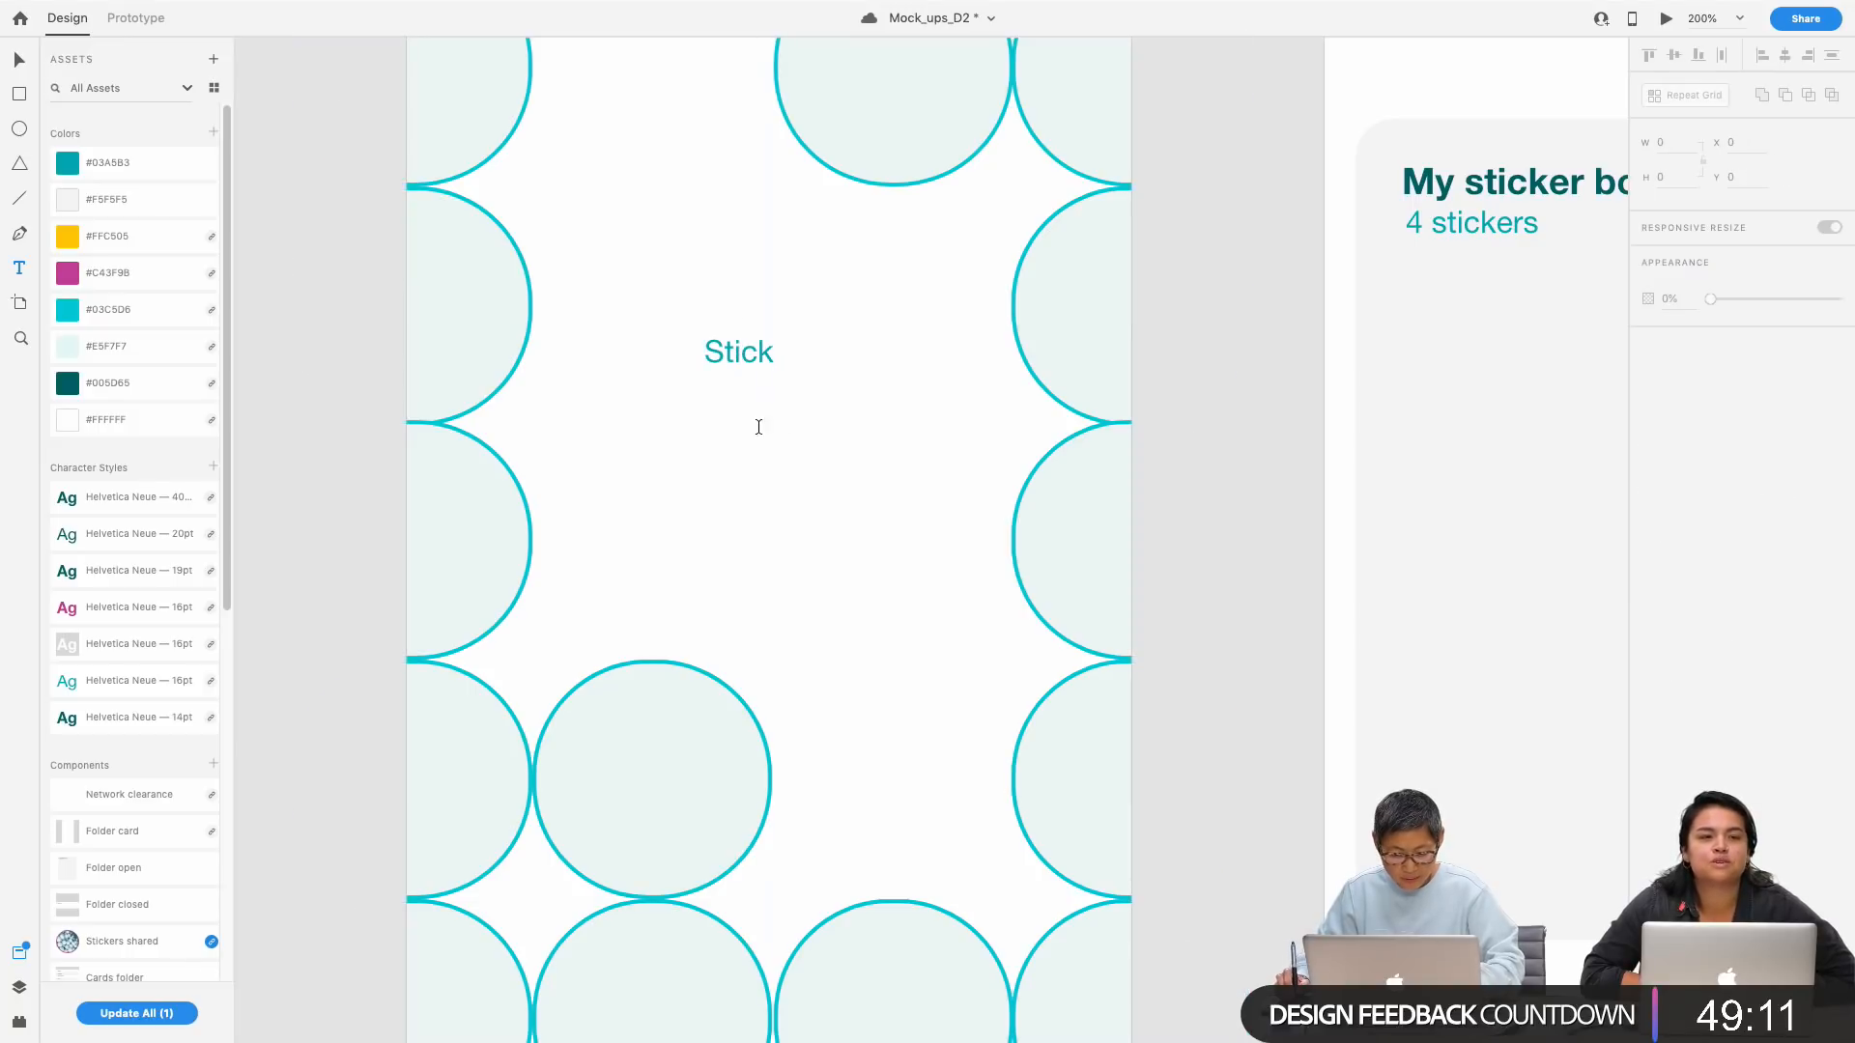
Step: Lower the "Stick" text slightly and place a copy reading "ERS" directly below it
{"action": "left_click", "coordinate": [739, 356]}
{"action": "left_click_drag", "start_coordinate": [740, 355], "coordinate": [739, 476]}
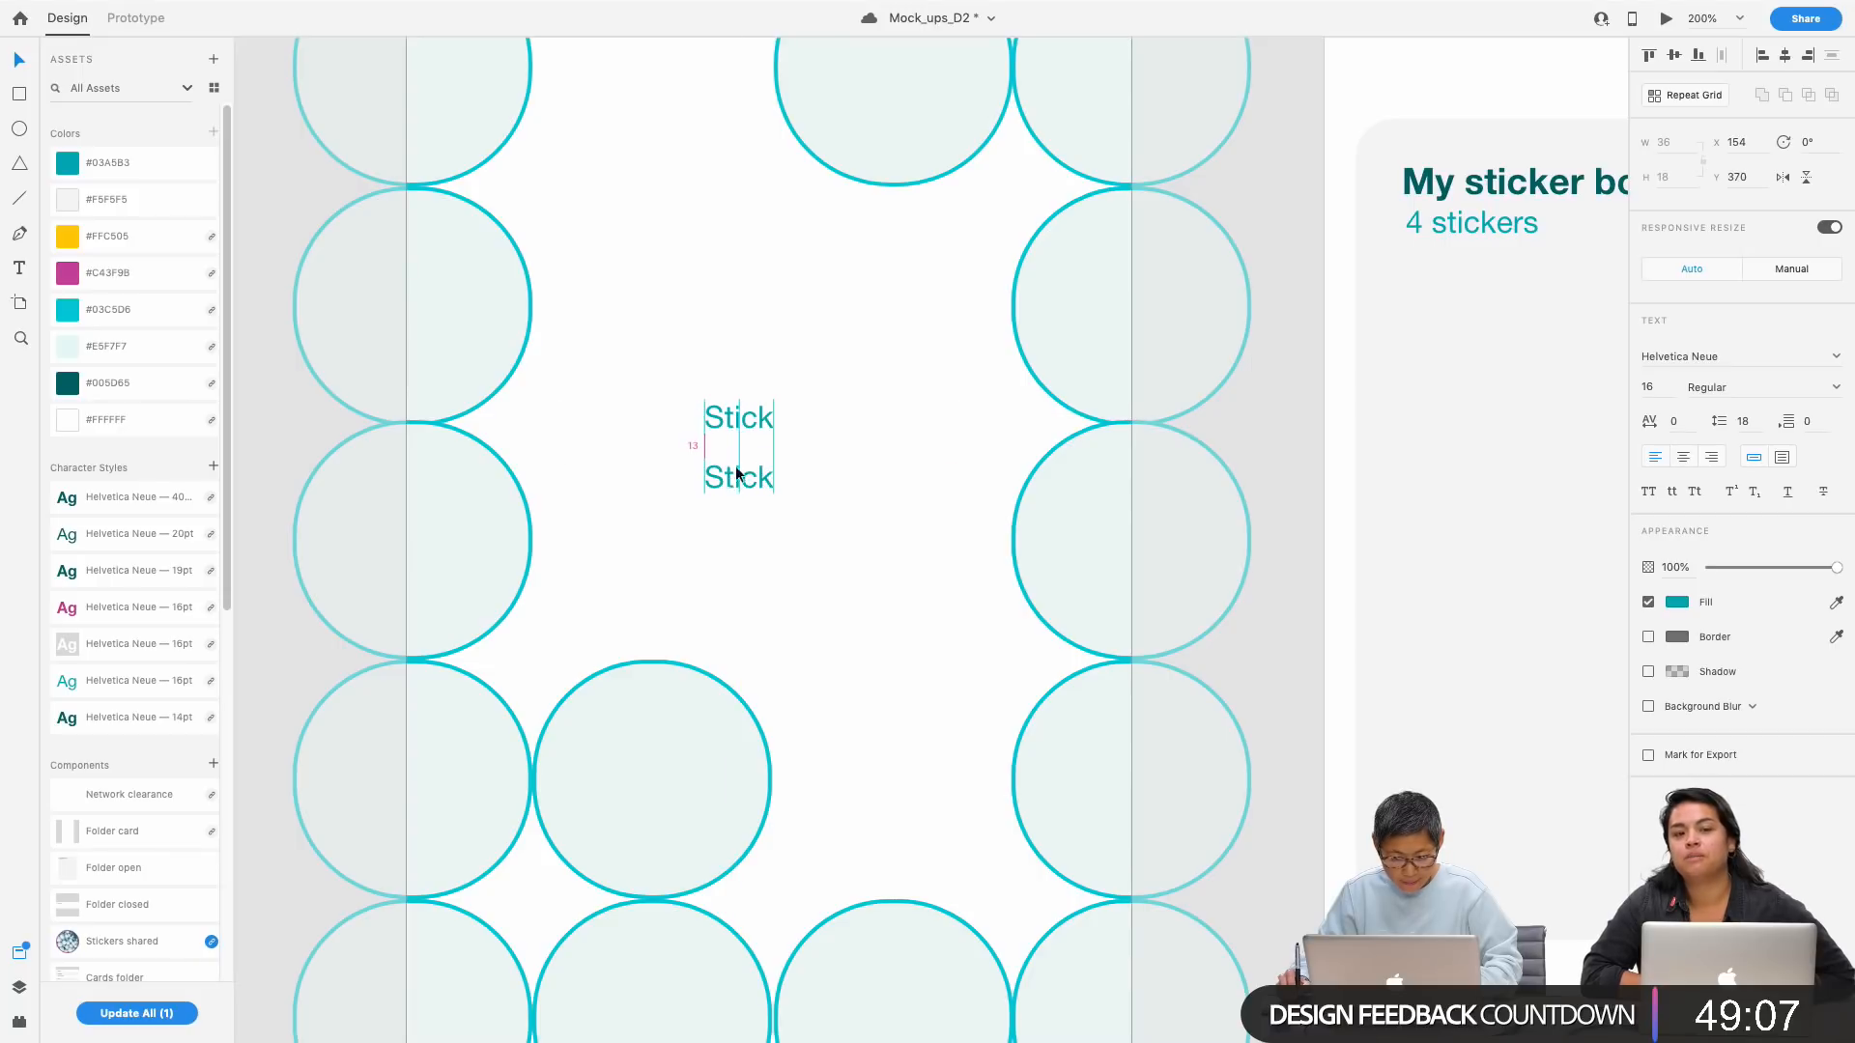
{"action": "double_click", "coordinate": [754, 481]}
{"action": "type", "text": "ERS"}
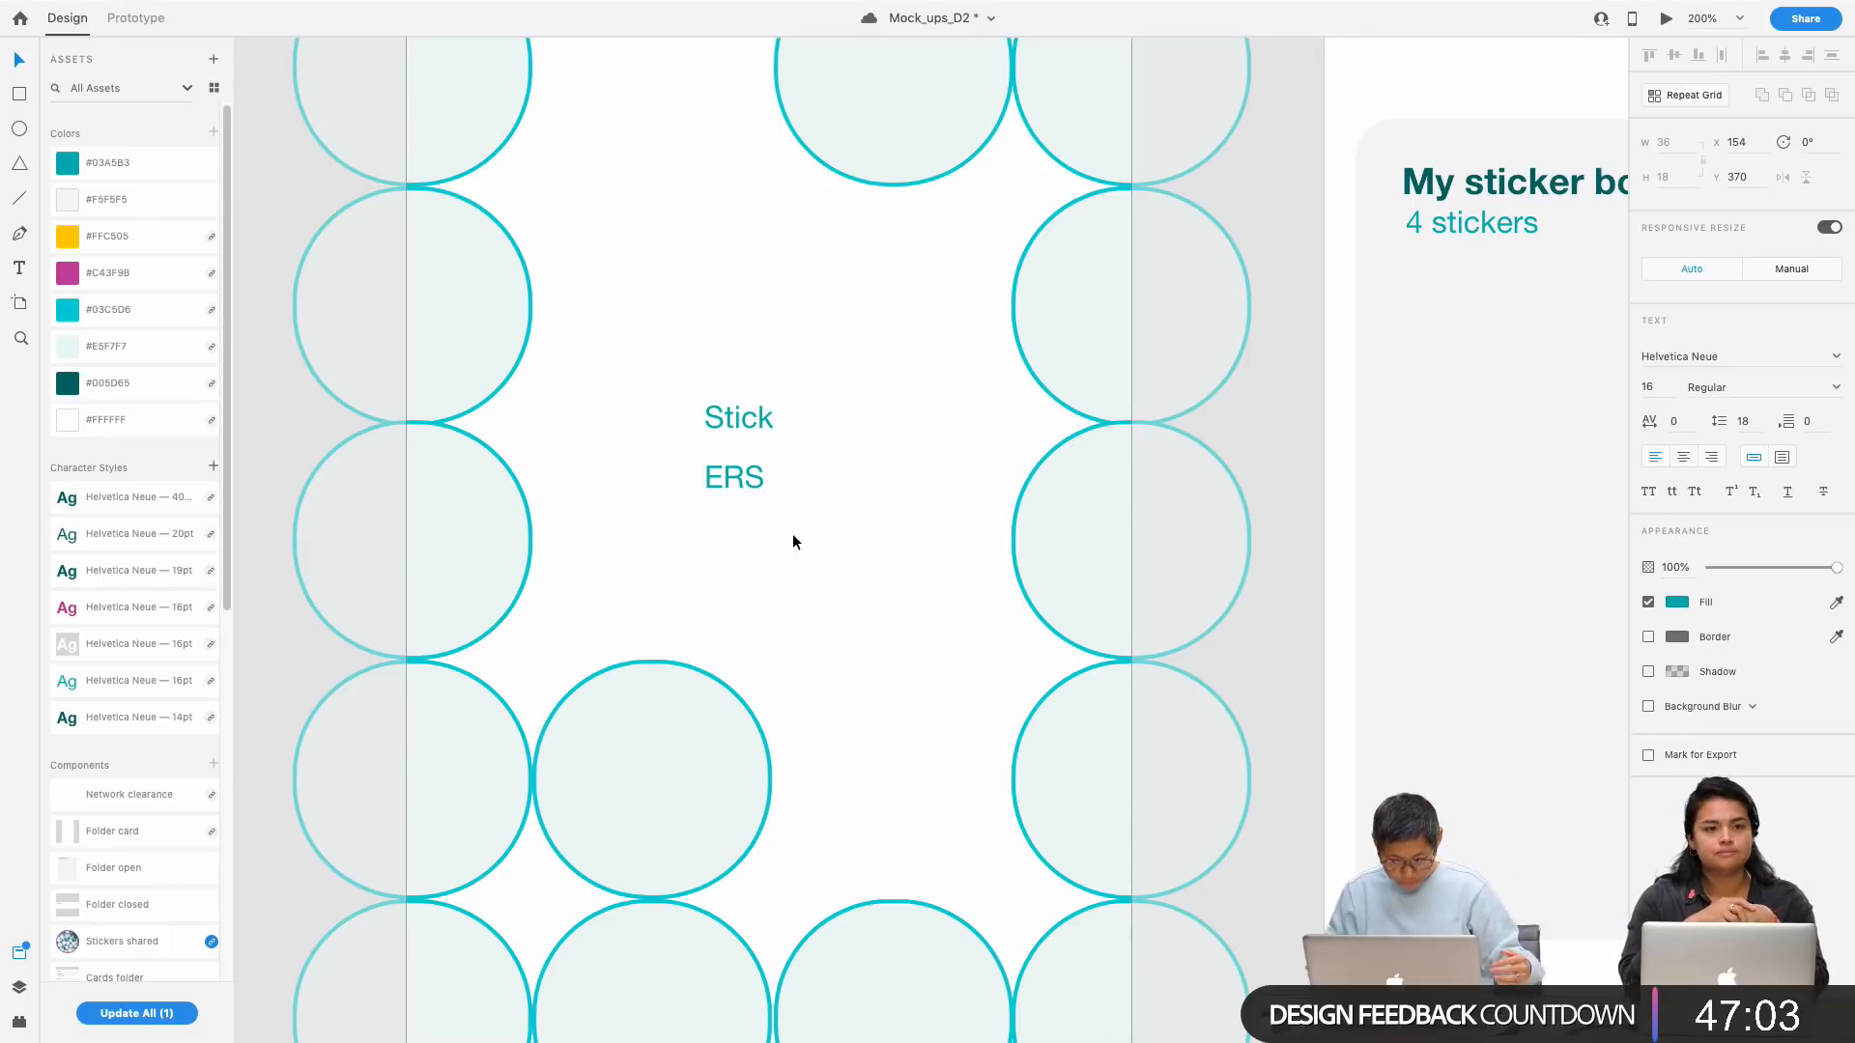
Step: Retype the upper word of the title in capitals as "STICK"
{"action": "double_click", "coordinate": [738, 413]}
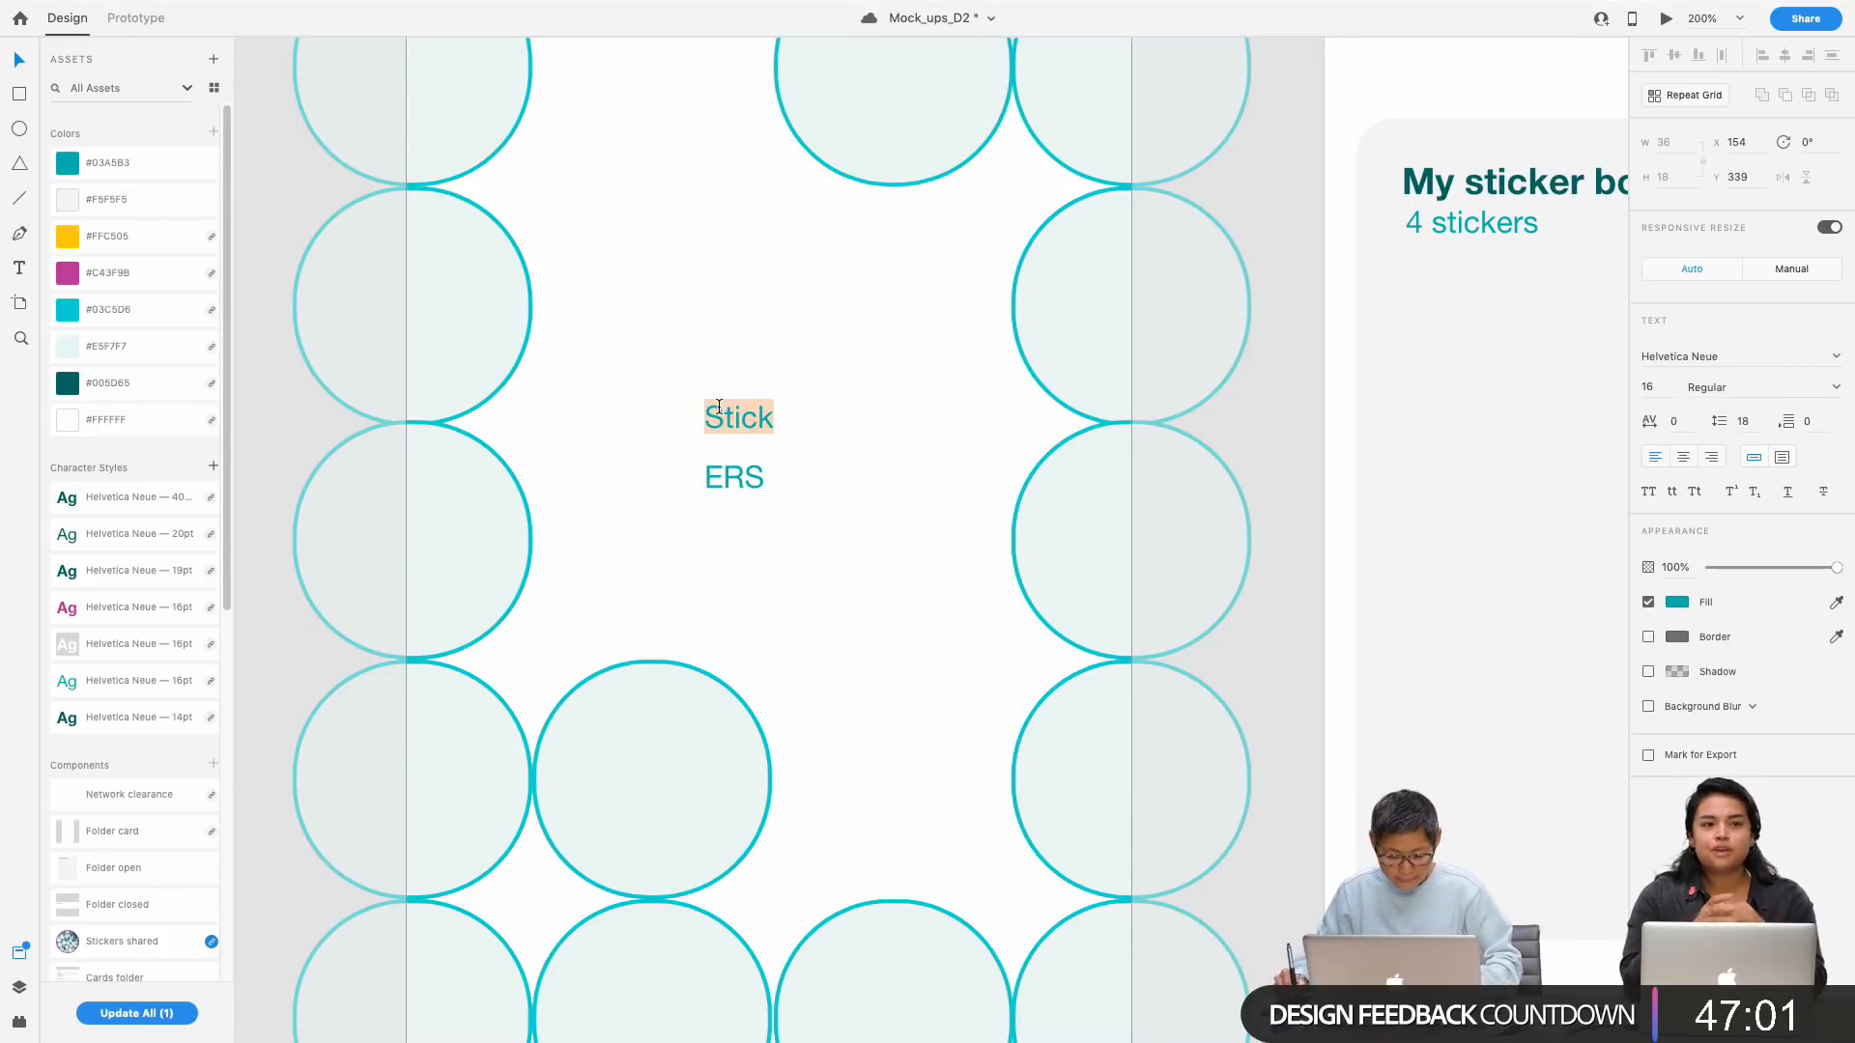
{"action": "type", "text": "stick"}
{"action": "key", "text": "BackSpace"}
{"action": "key", "text": "BackSpace"}
{"action": "key", "text": "BackSpace"}
{"action": "key", "text": "BackSpace"}
{"action": "key", "text": "BackSpace"}
{"action": "type", "text": "St"}
{"action": "key", "text": "BackSpace"}
{"action": "type", "text": "TICK"}
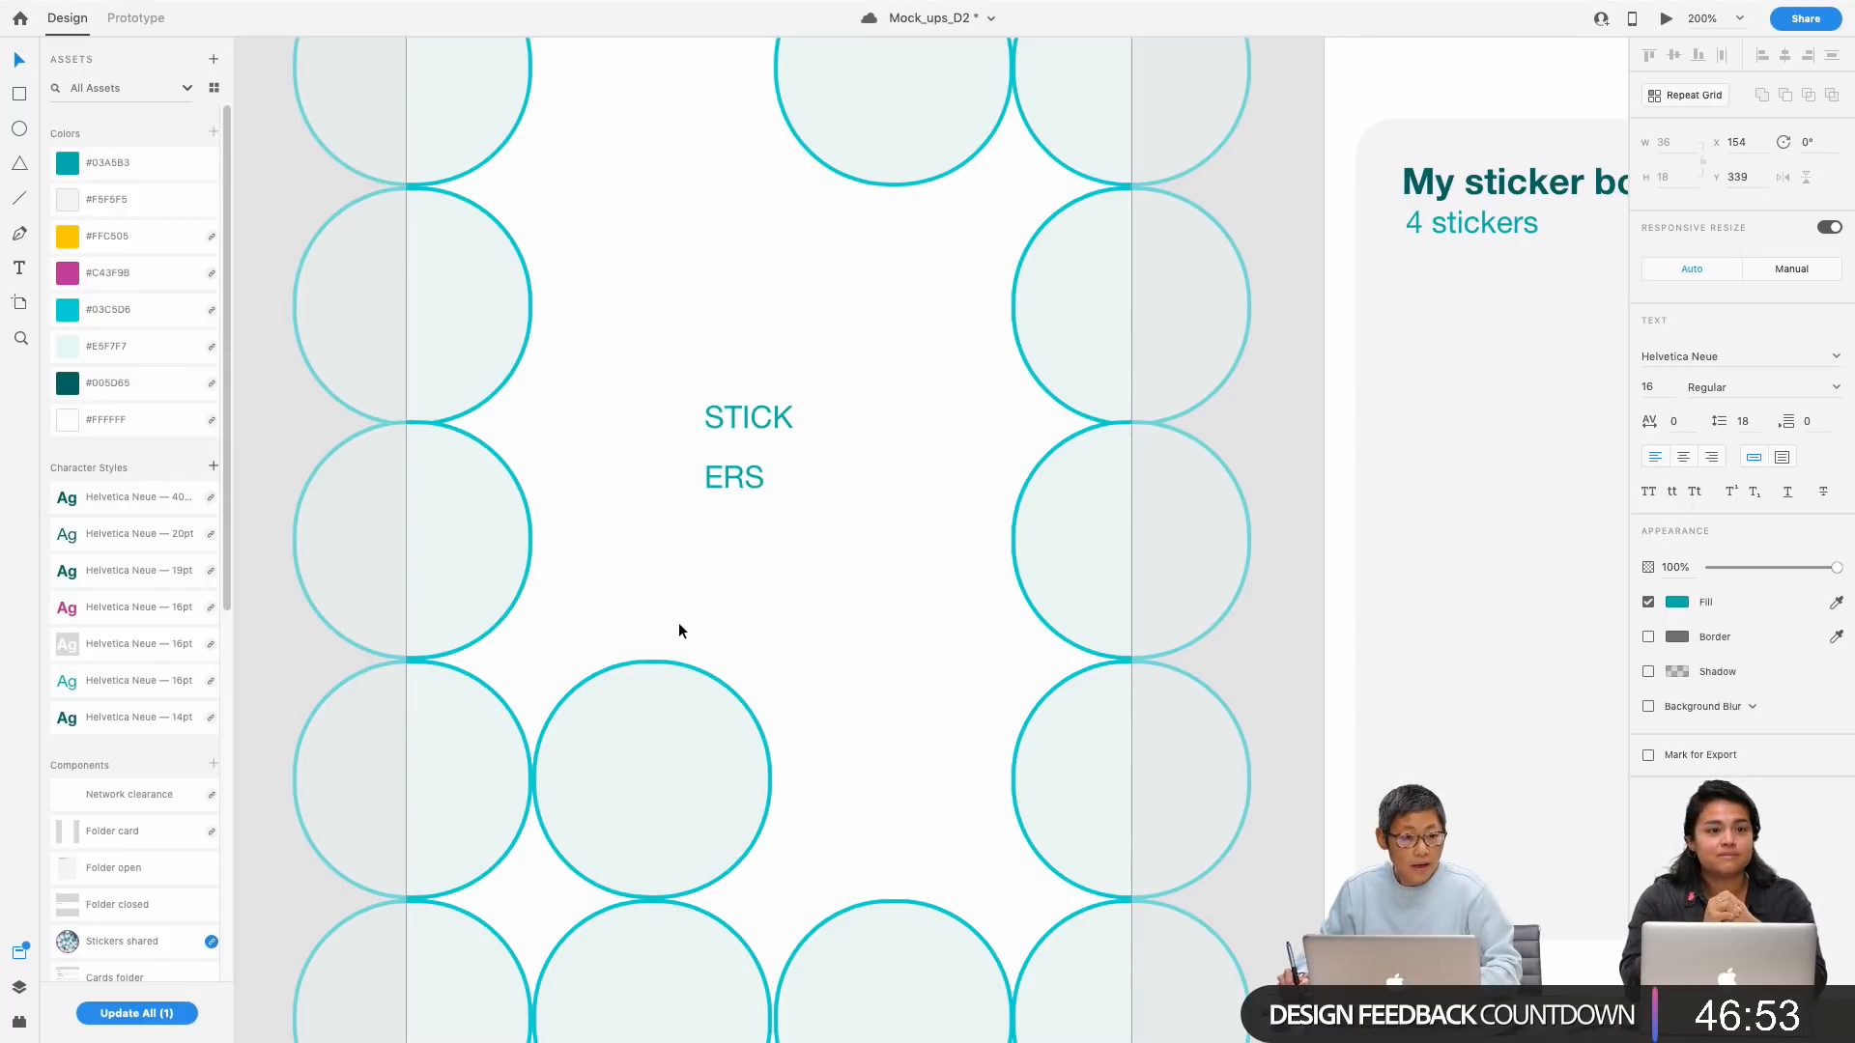
{"action": "key", "text": "Escape"}
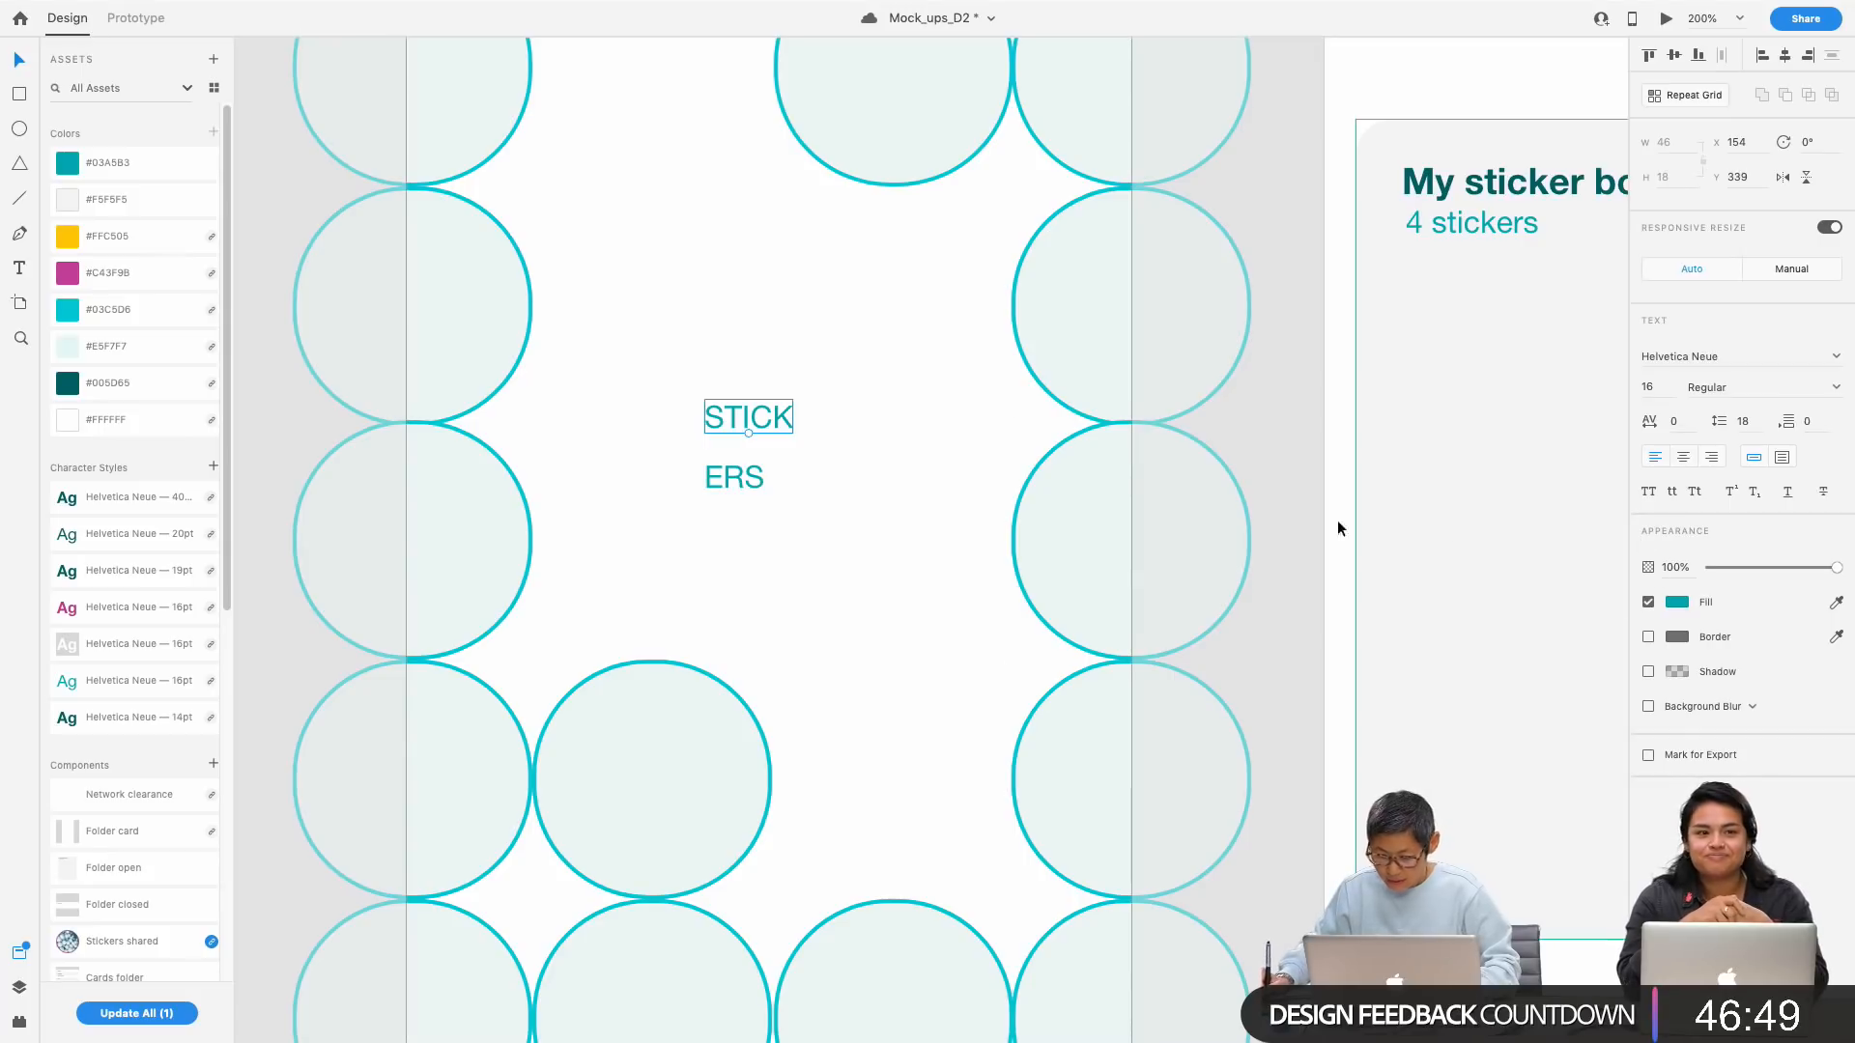
Step: Fill both title words, STICK and ERS, with the saved colour #FFC505
{"action": "left_click", "coordinate": [100, 237]}
{"action": "left_click", "coordinate": [732, 477]}
{"action": "left_click", "coordinate": [95, 236]}
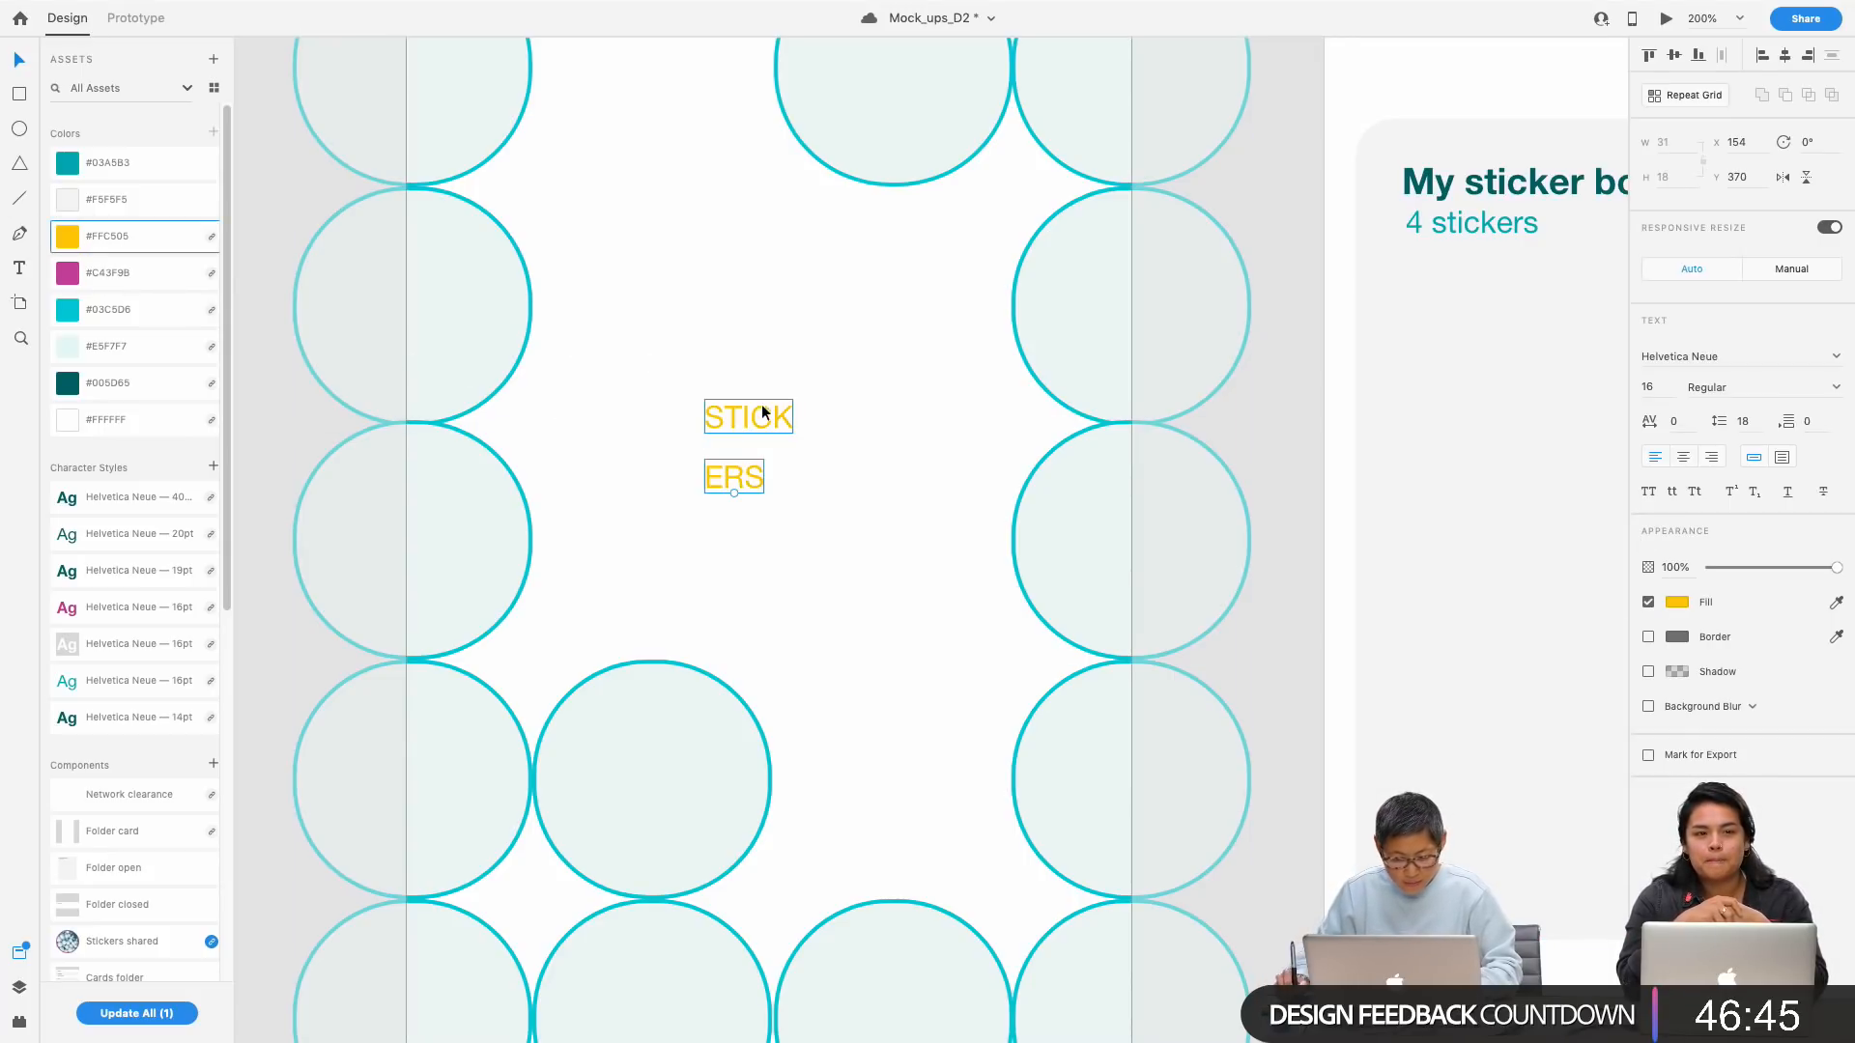
Step: Set the font size of STICK and ERS together to 120
{"action": "left_click", "coordinate": [752, 425], "text": "shift"}
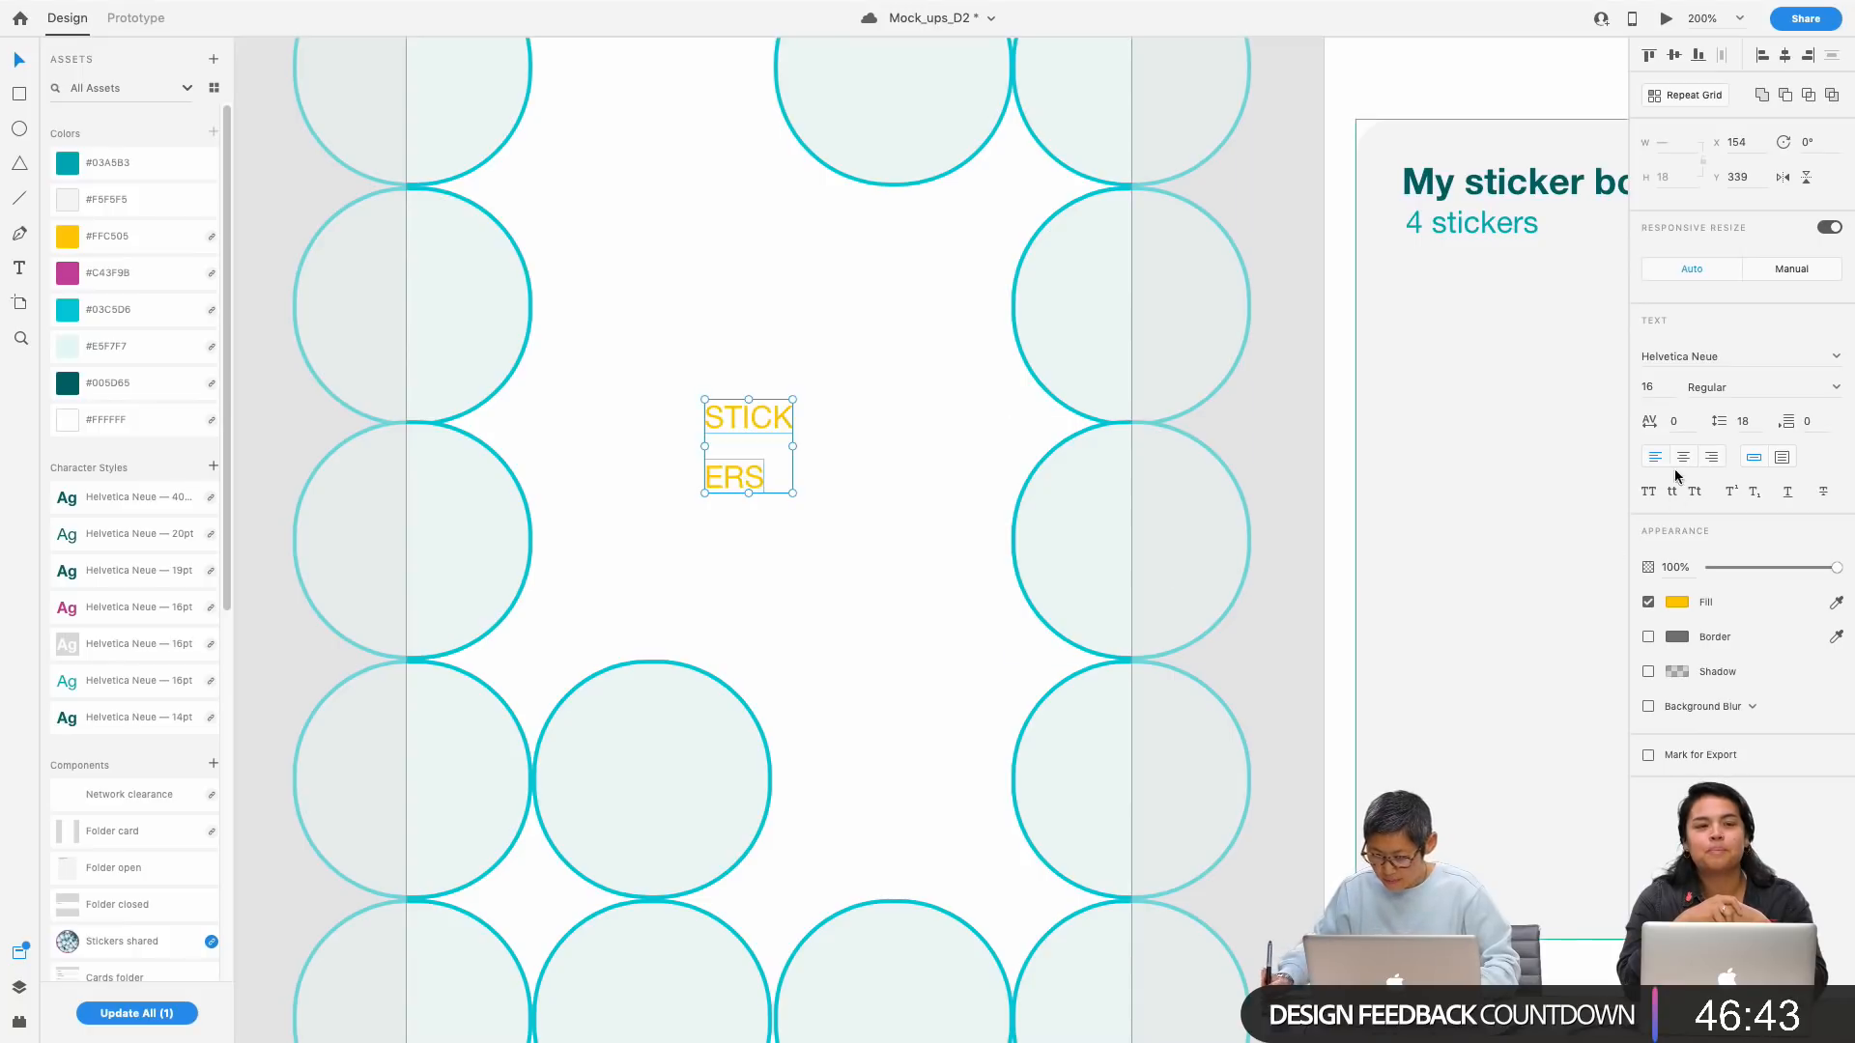
{"action": "left_click", "coordinate": [1651, 386]}
{"action": "type", "text": "120"}
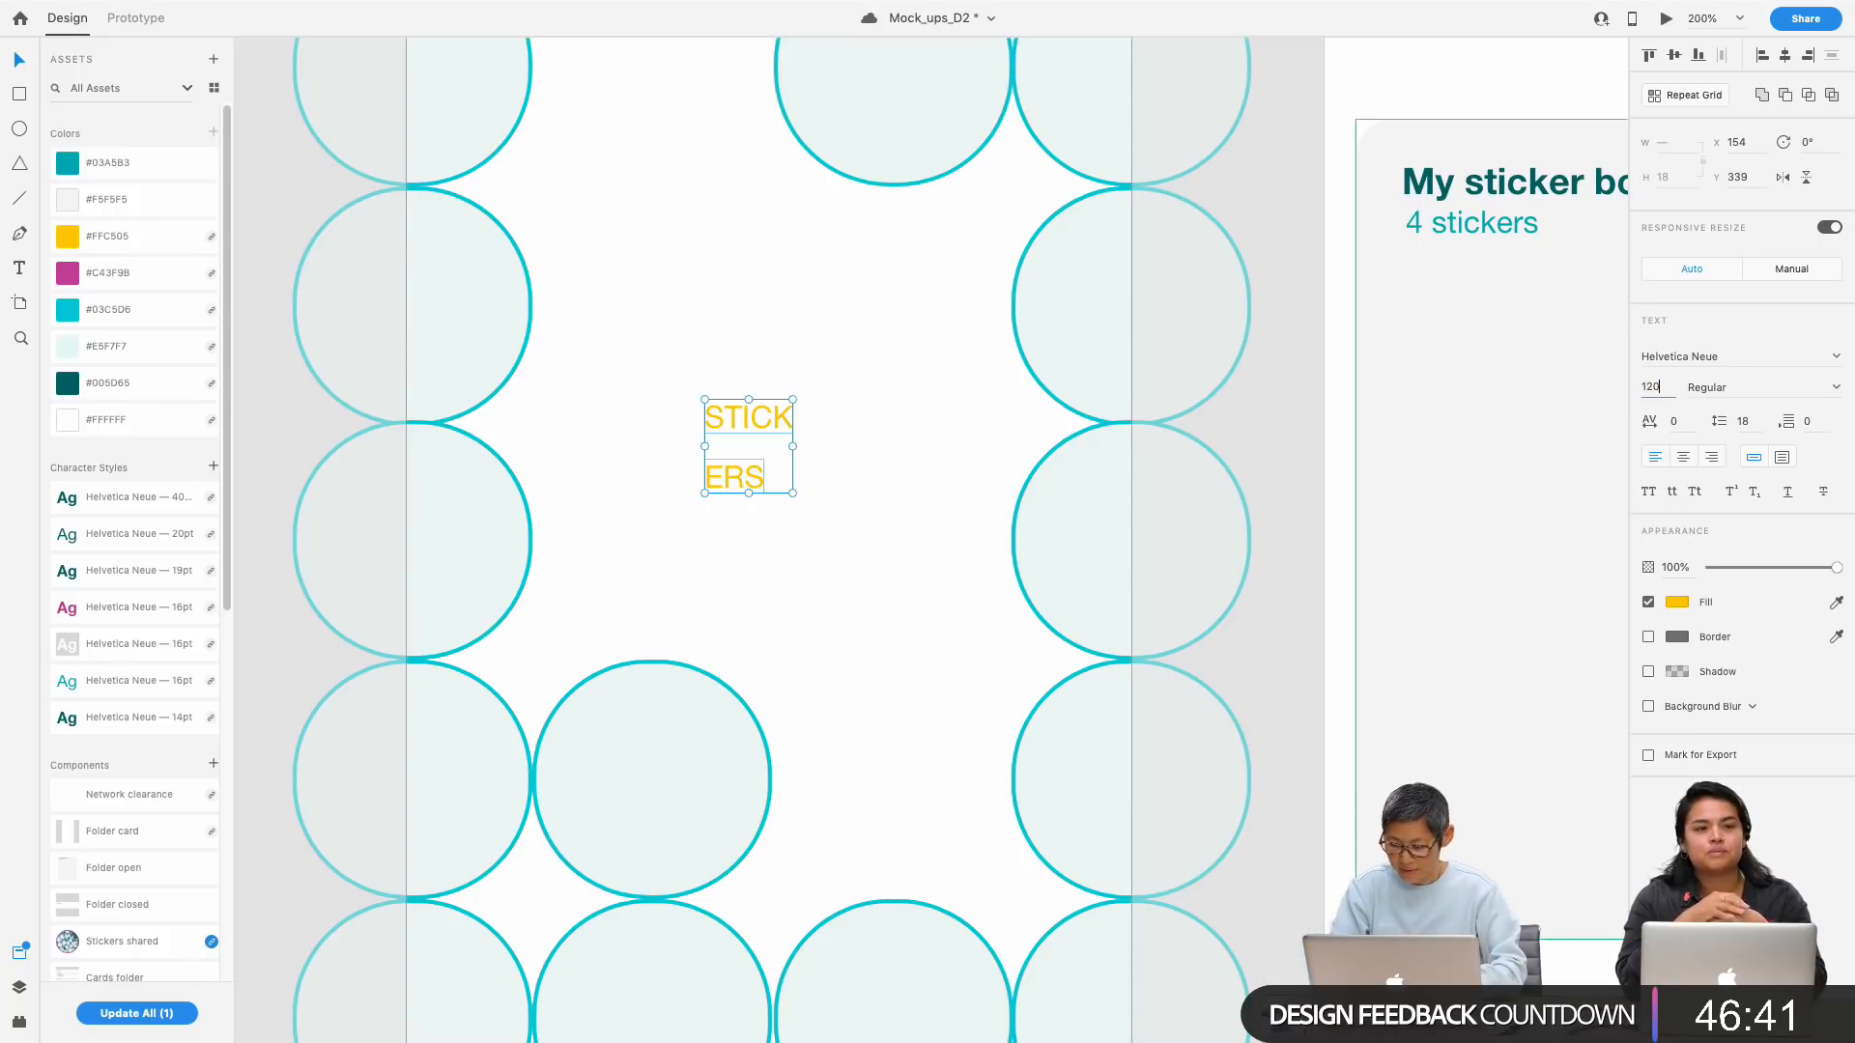
{"action": "key", "text": "Return"}
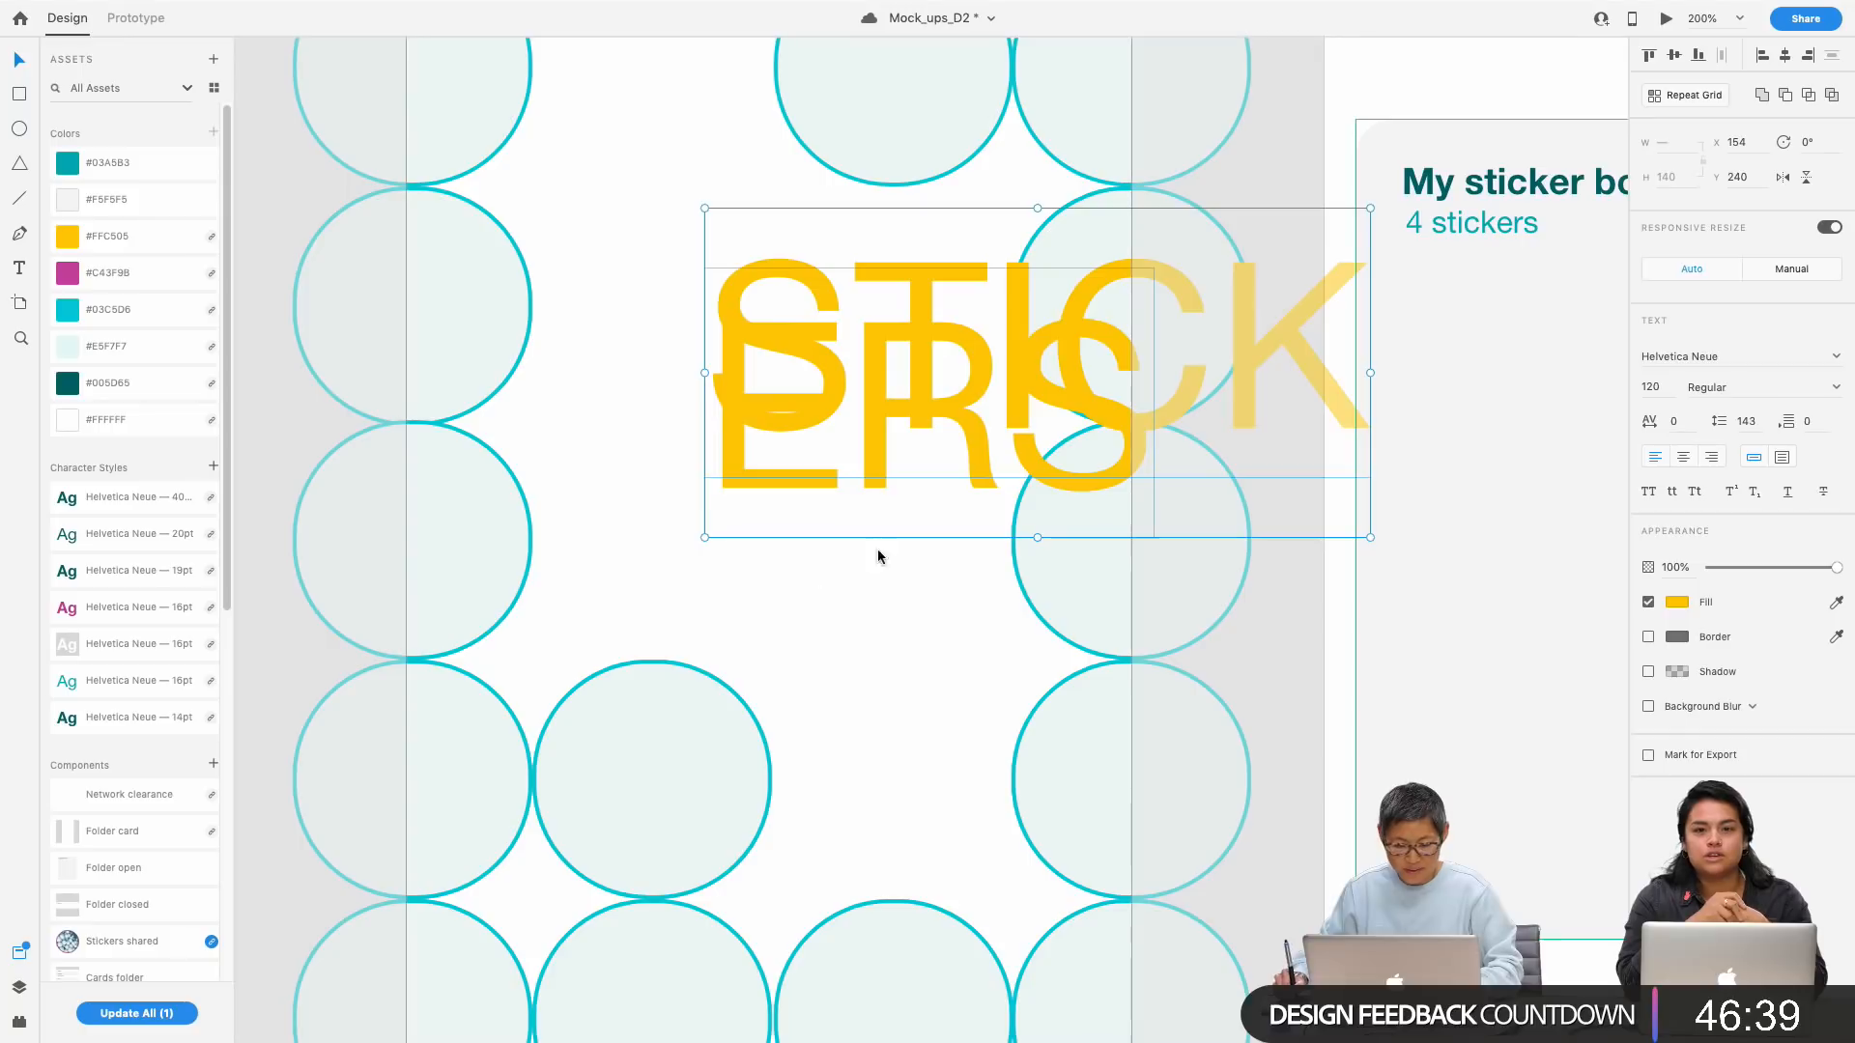
Step: Try to set the font weight of both title words together to Bold
{"action": "left_click", "coordinate": [1724, 387]}
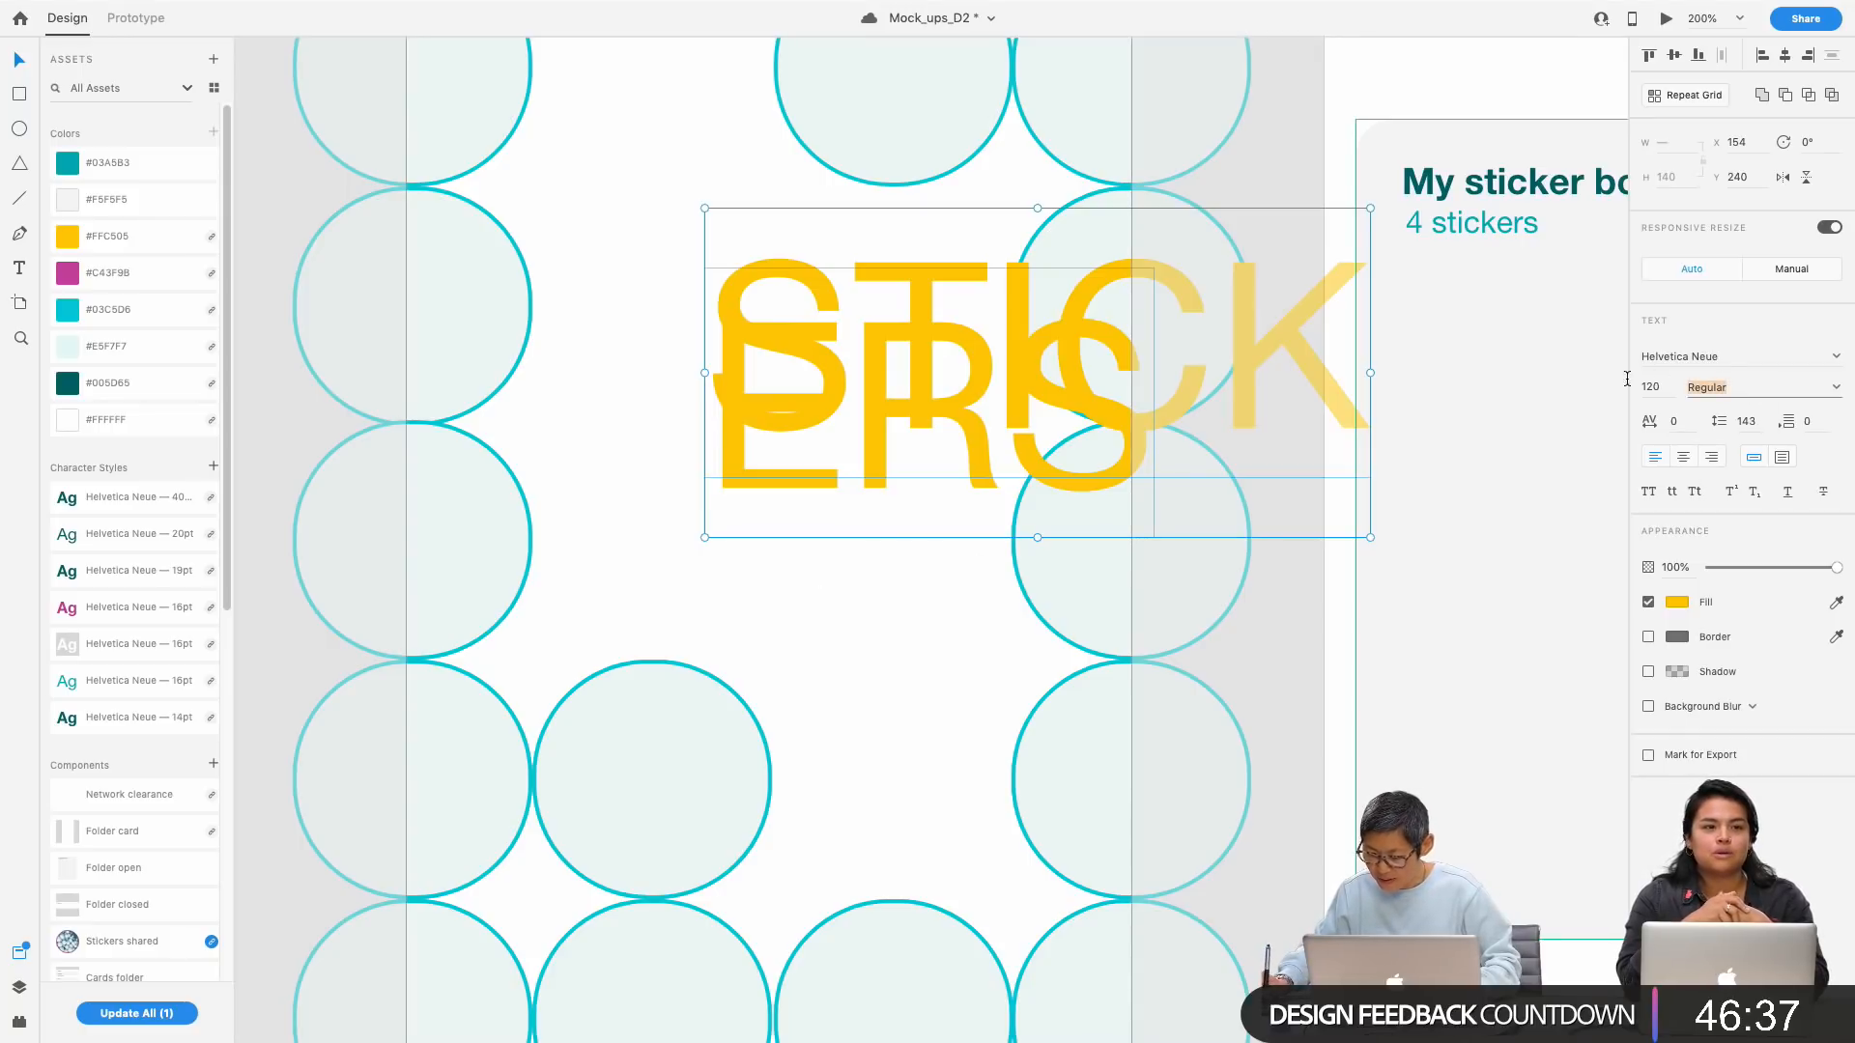
{"action": "type", "text": "Bold"}
{"action": "key", "text": "Return"}
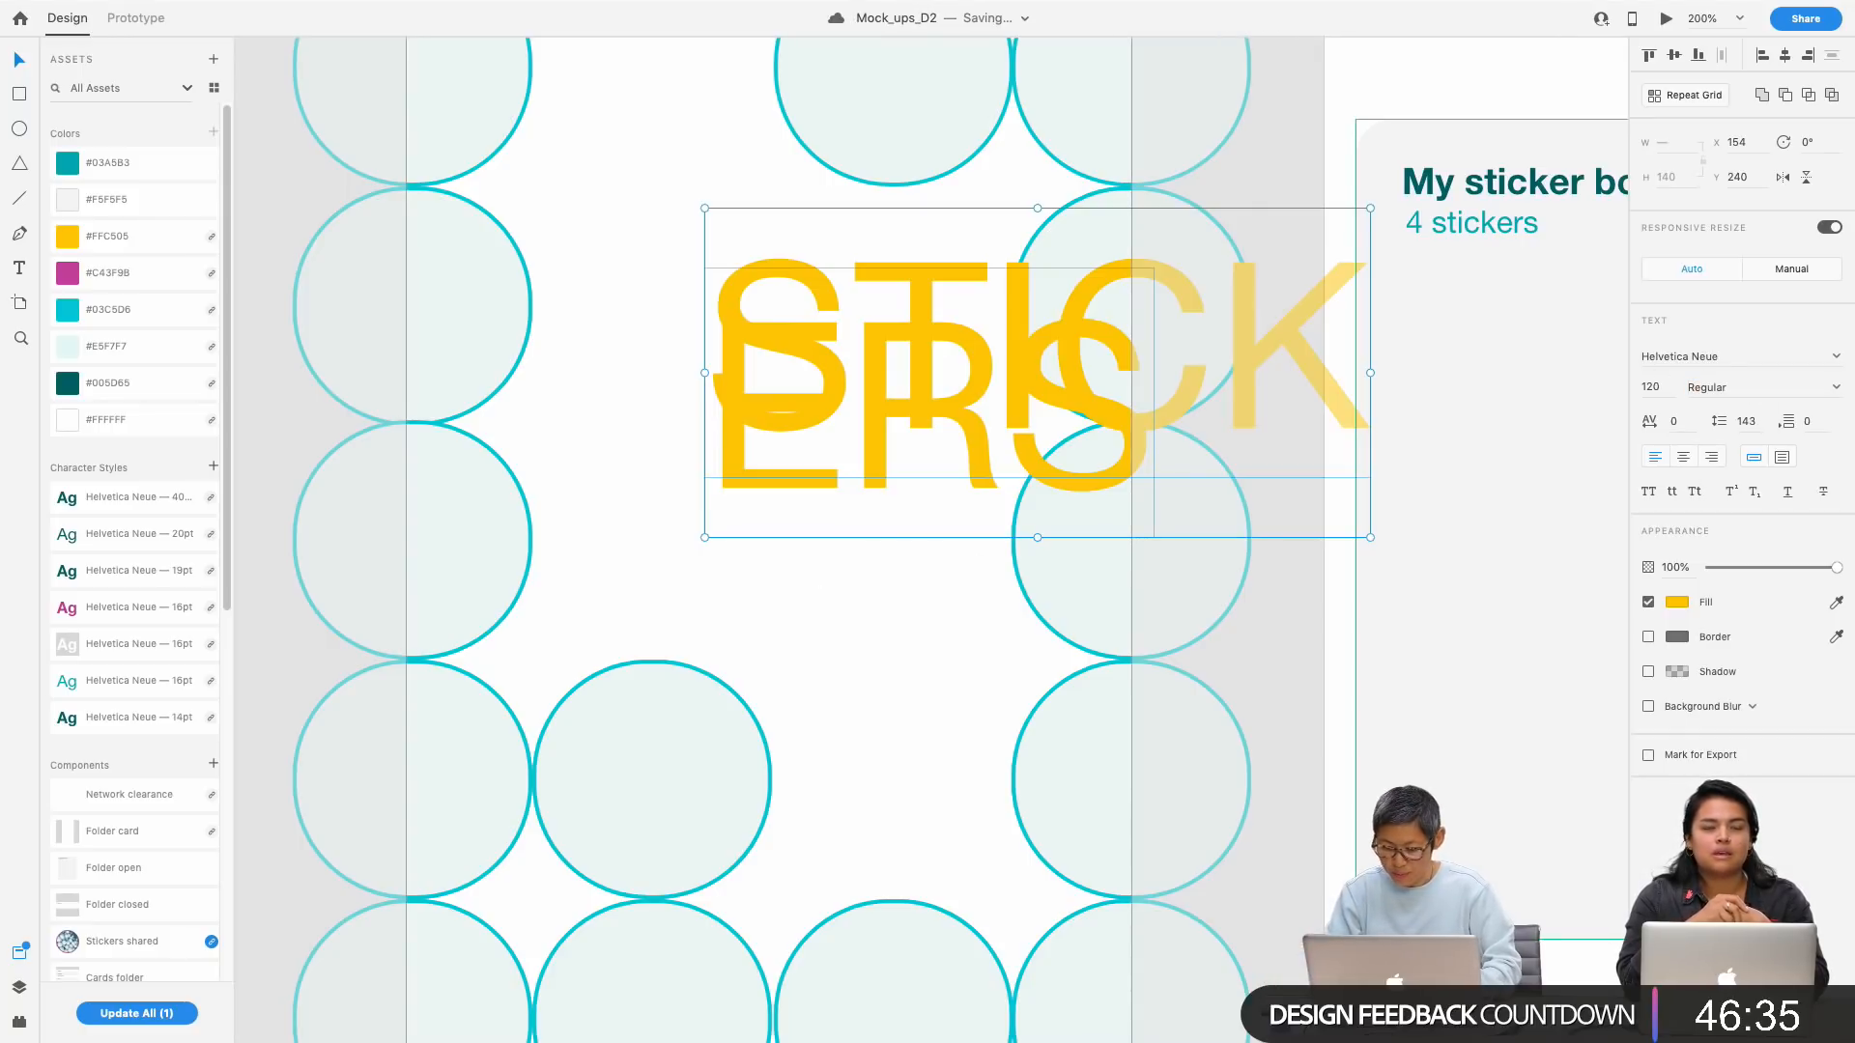
{"action": "key", "text": "Escape"}
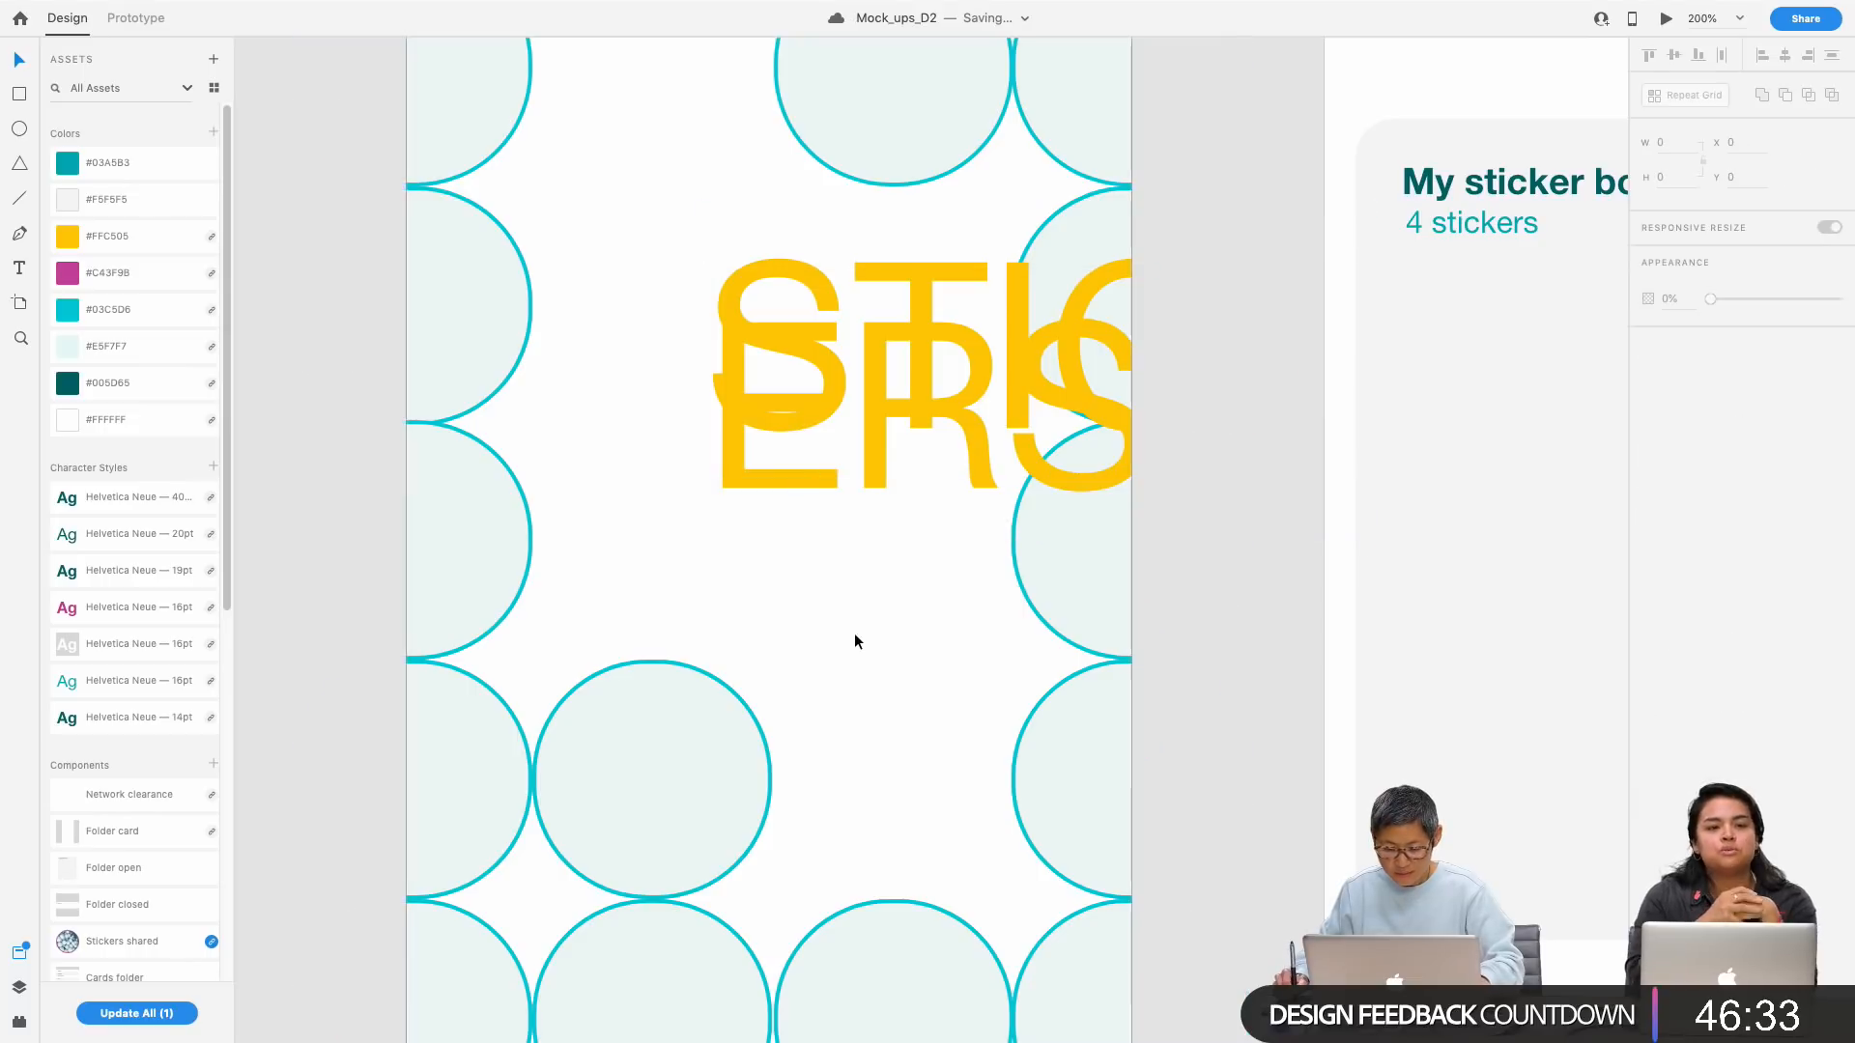
Step: Move the word ERS clear of STICK, below it at about X 71, Y 362
{"action": "key", "text": "super+minus"}
{"action": "left_click", "coordinate": [852, 508]}
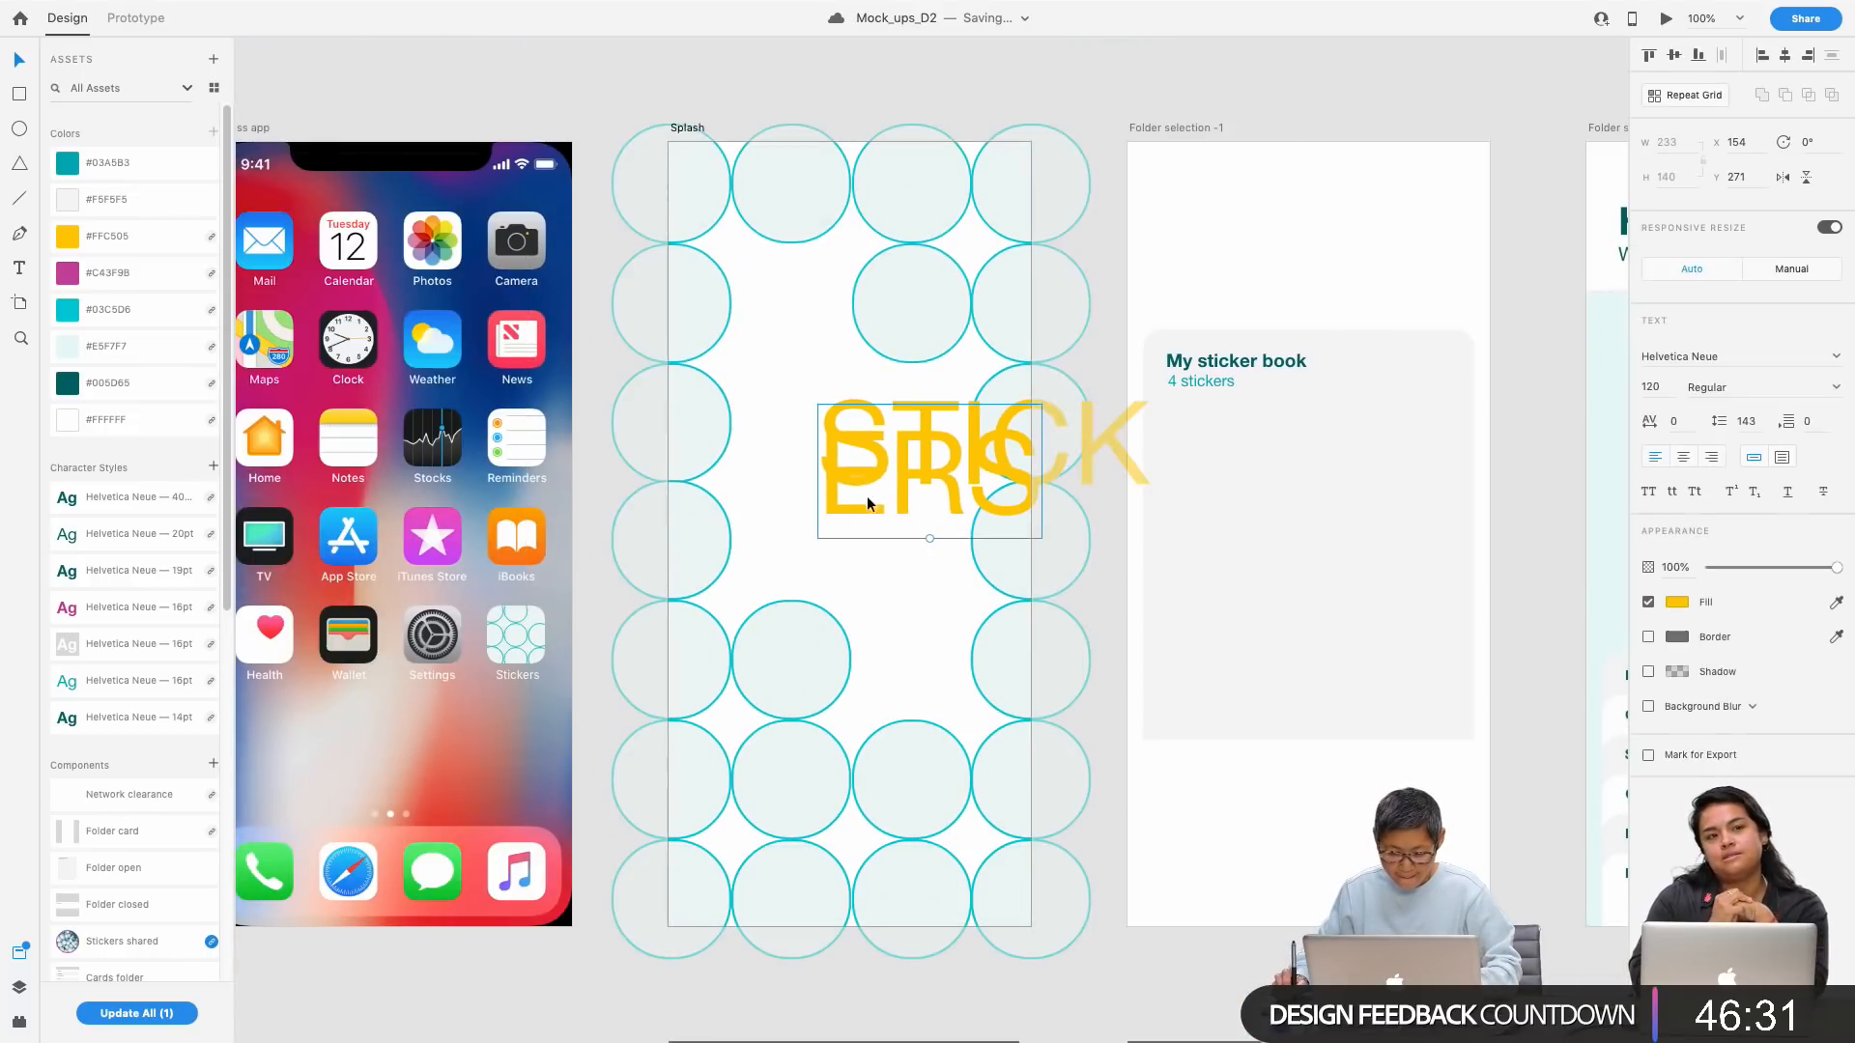
{"action": "double_click", "coordinate": [855, 501]}
{"action": "double_click", "coordinate": [855, 500]}
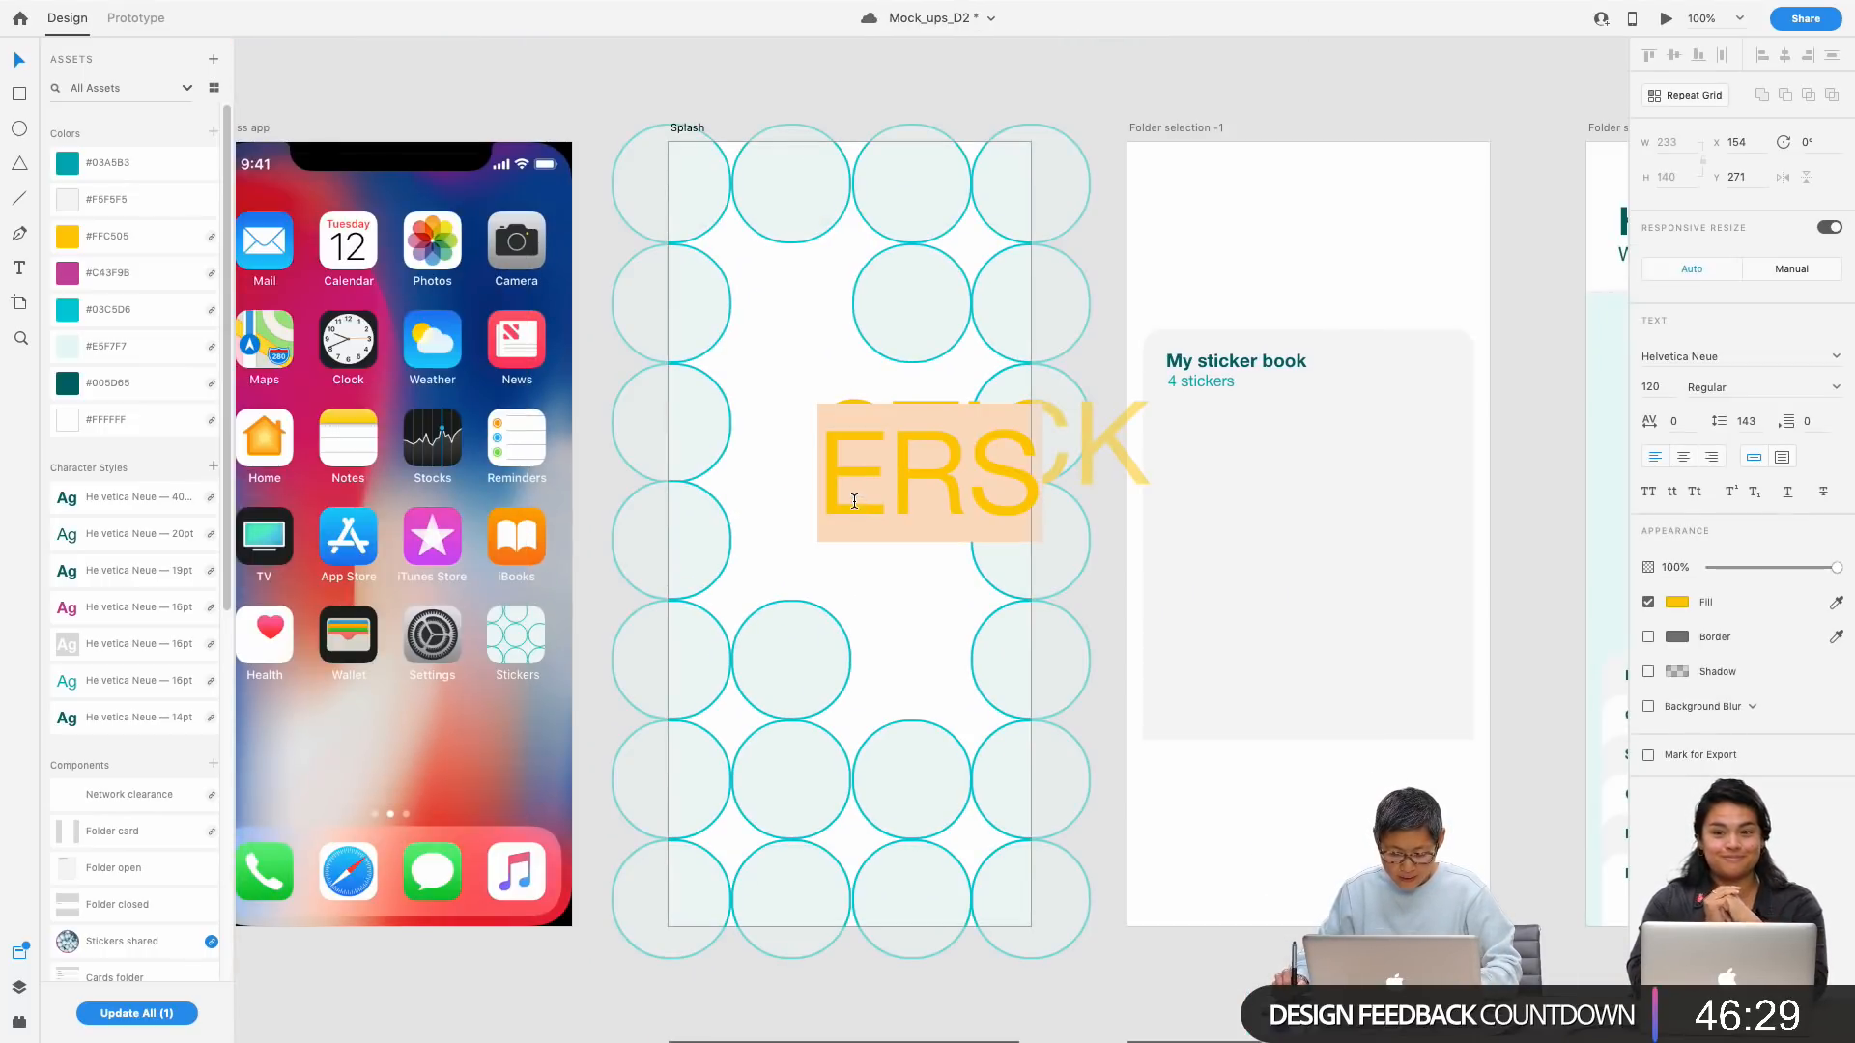
{"action": "left_click", "coordinate": [889, 647]}
{"action": "left_click_drag", "start_coordinate": [861, 469], "coordinate": [778, 558]}
Step: Set the font weight of STICK and of ERS to Bold, one word after the other
{"action": "left_click", "coordinate": [929, 452]}
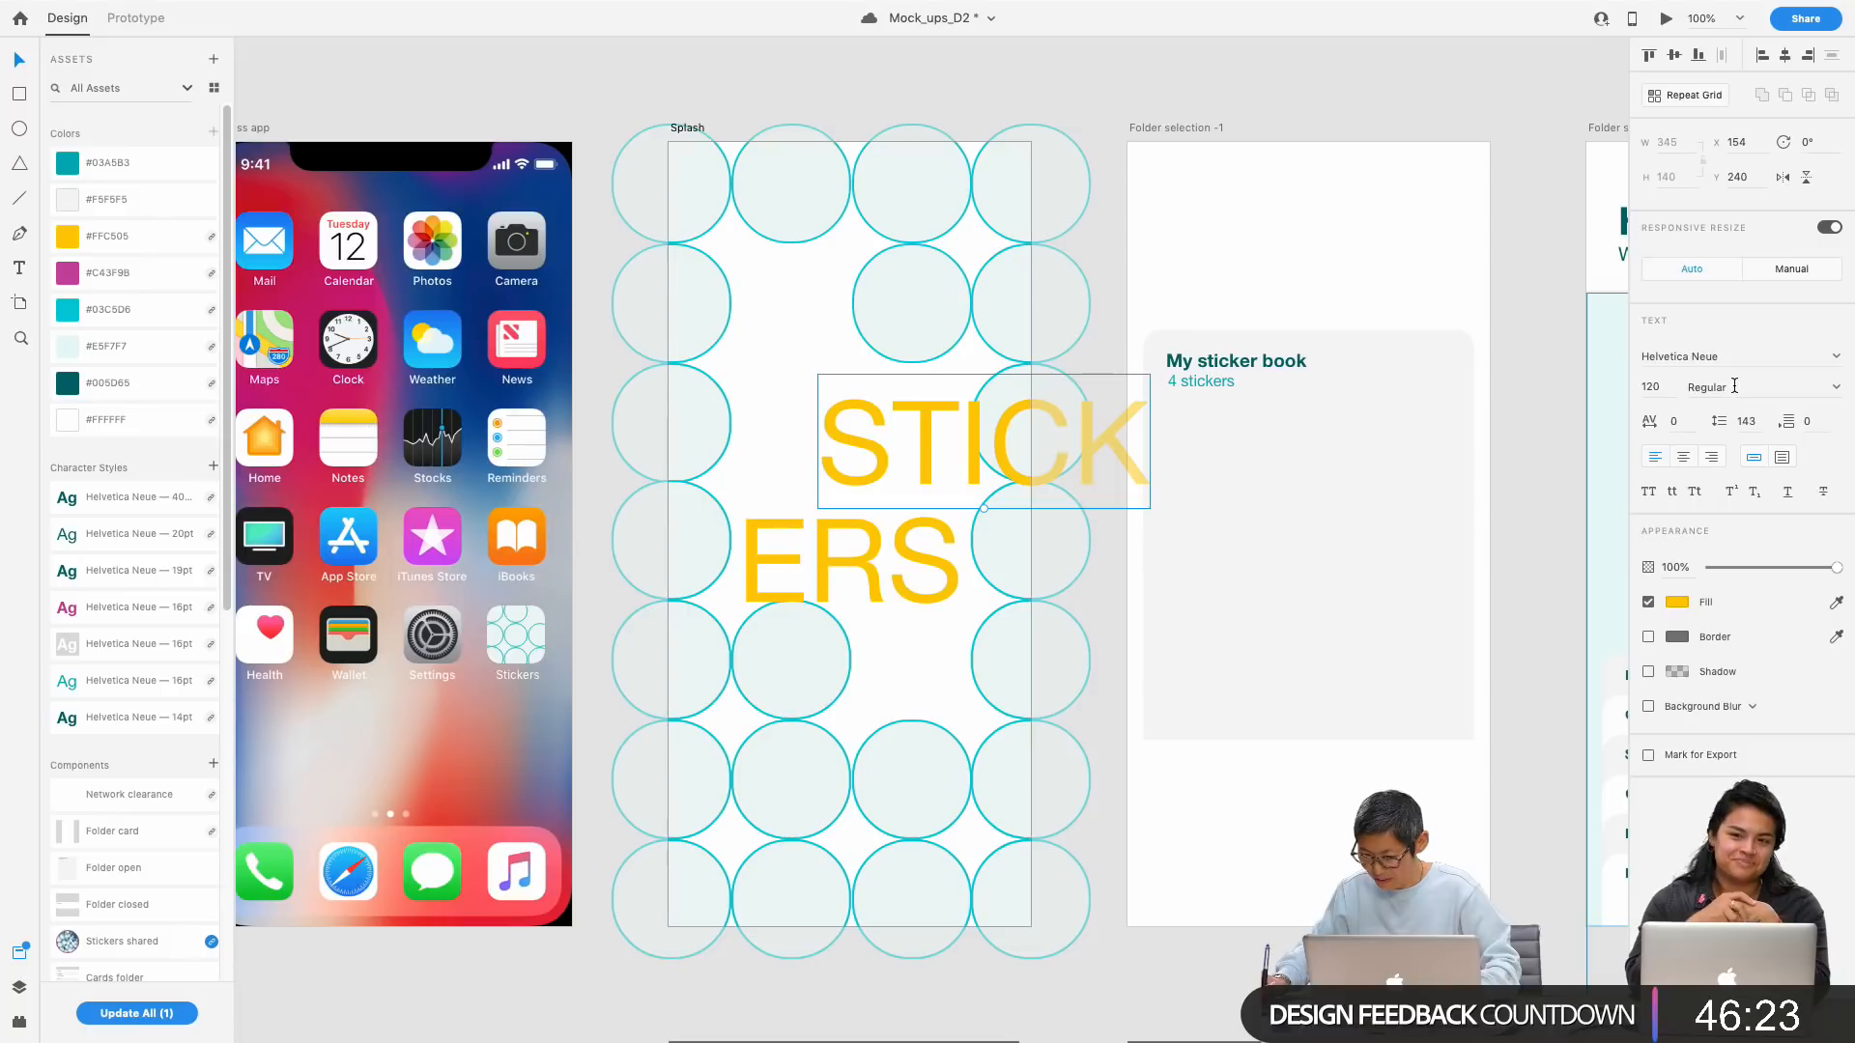
{"action": "left_click", "coordinate": [1835, 388]}
{"action": "left_click", "coordinate": [1699, 585]}
{"action": "left_click", "coordinate": [918, 554]}
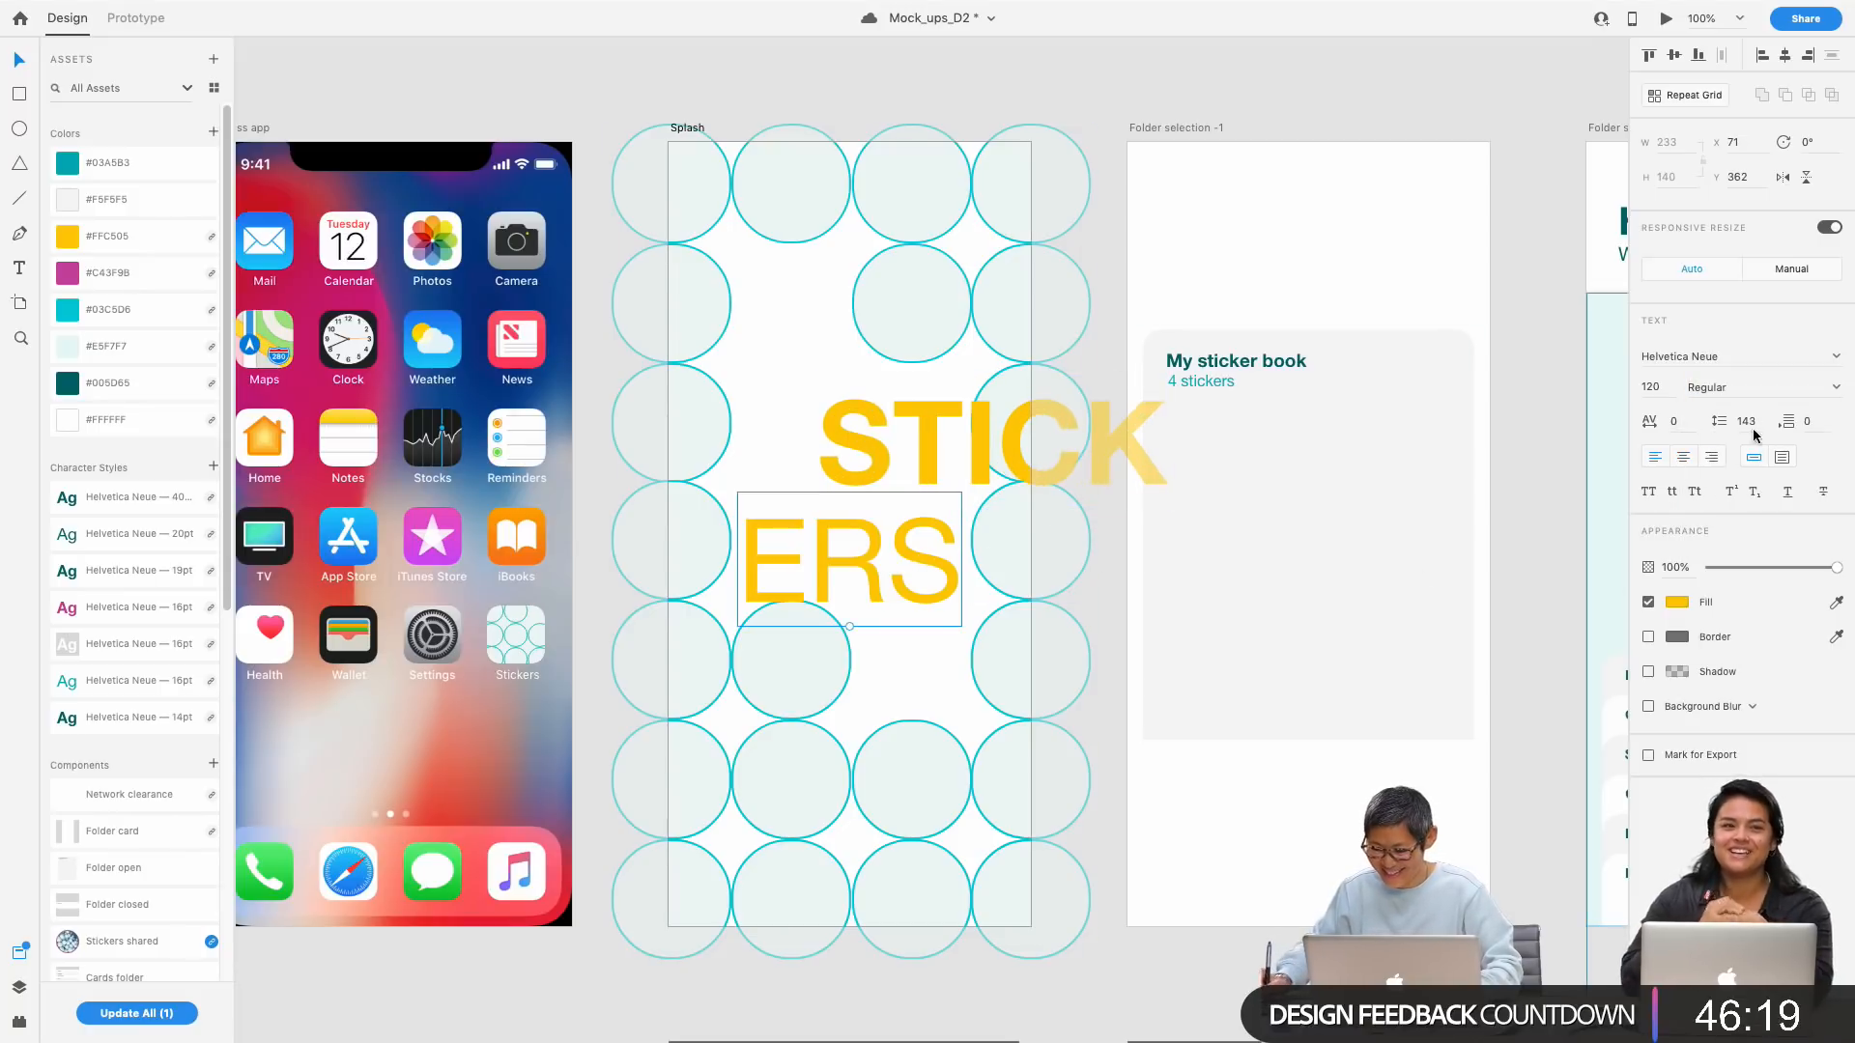
{"action": "left_click", "coordinate": [1834, 388]}
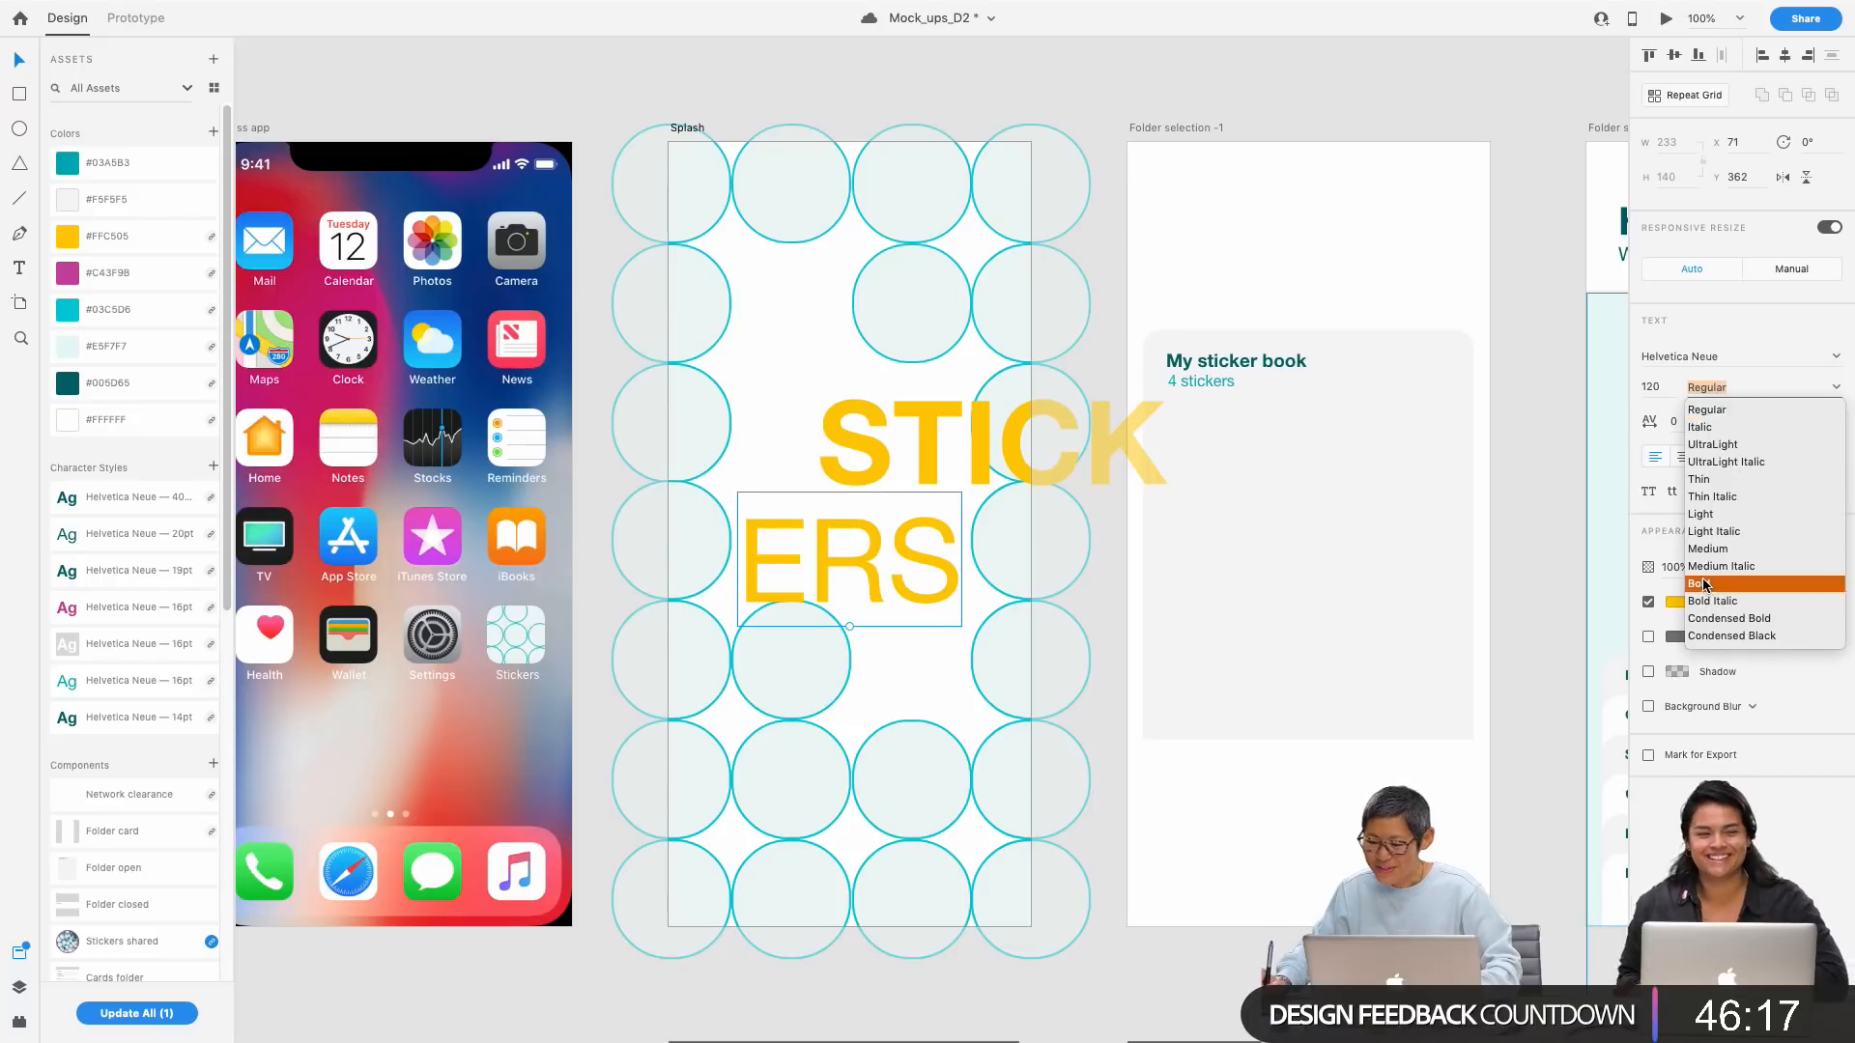
{"action": "left_click", "coordinate": [1704, 584]}
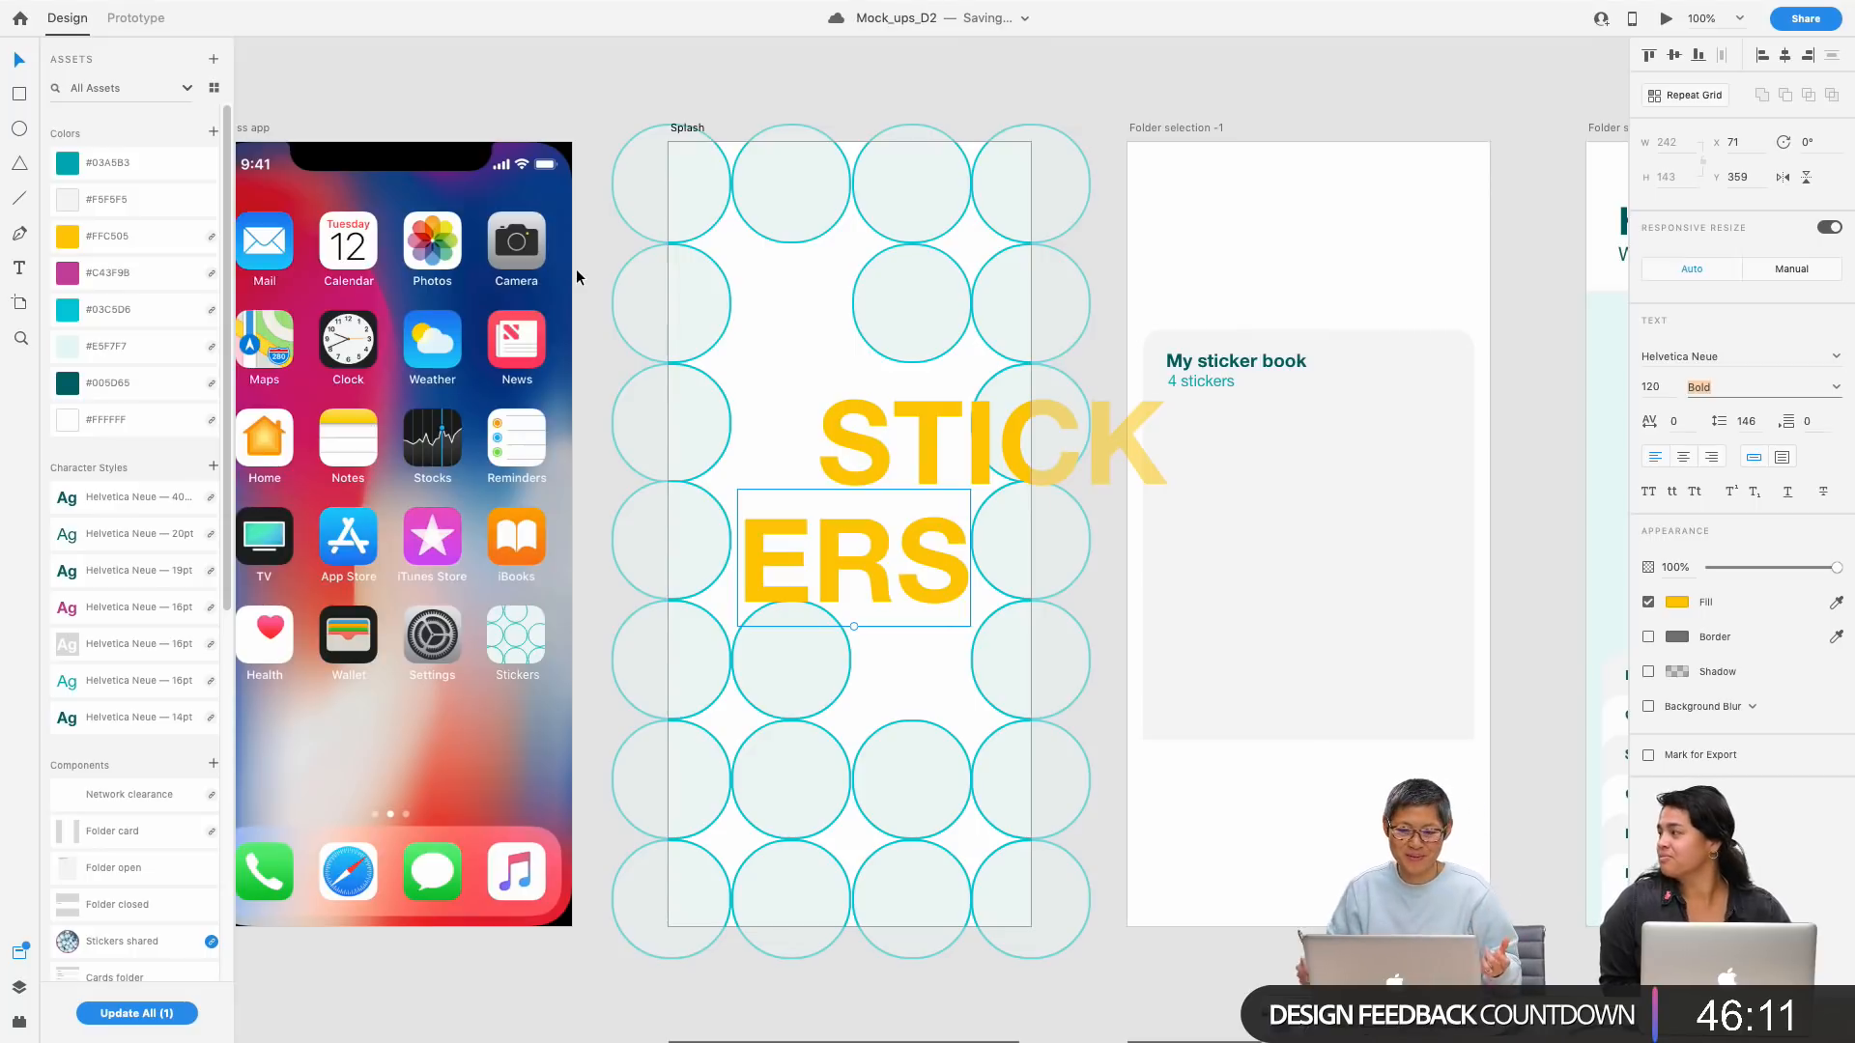
{"action": "left_click", "coordinate": [1058, 106]}
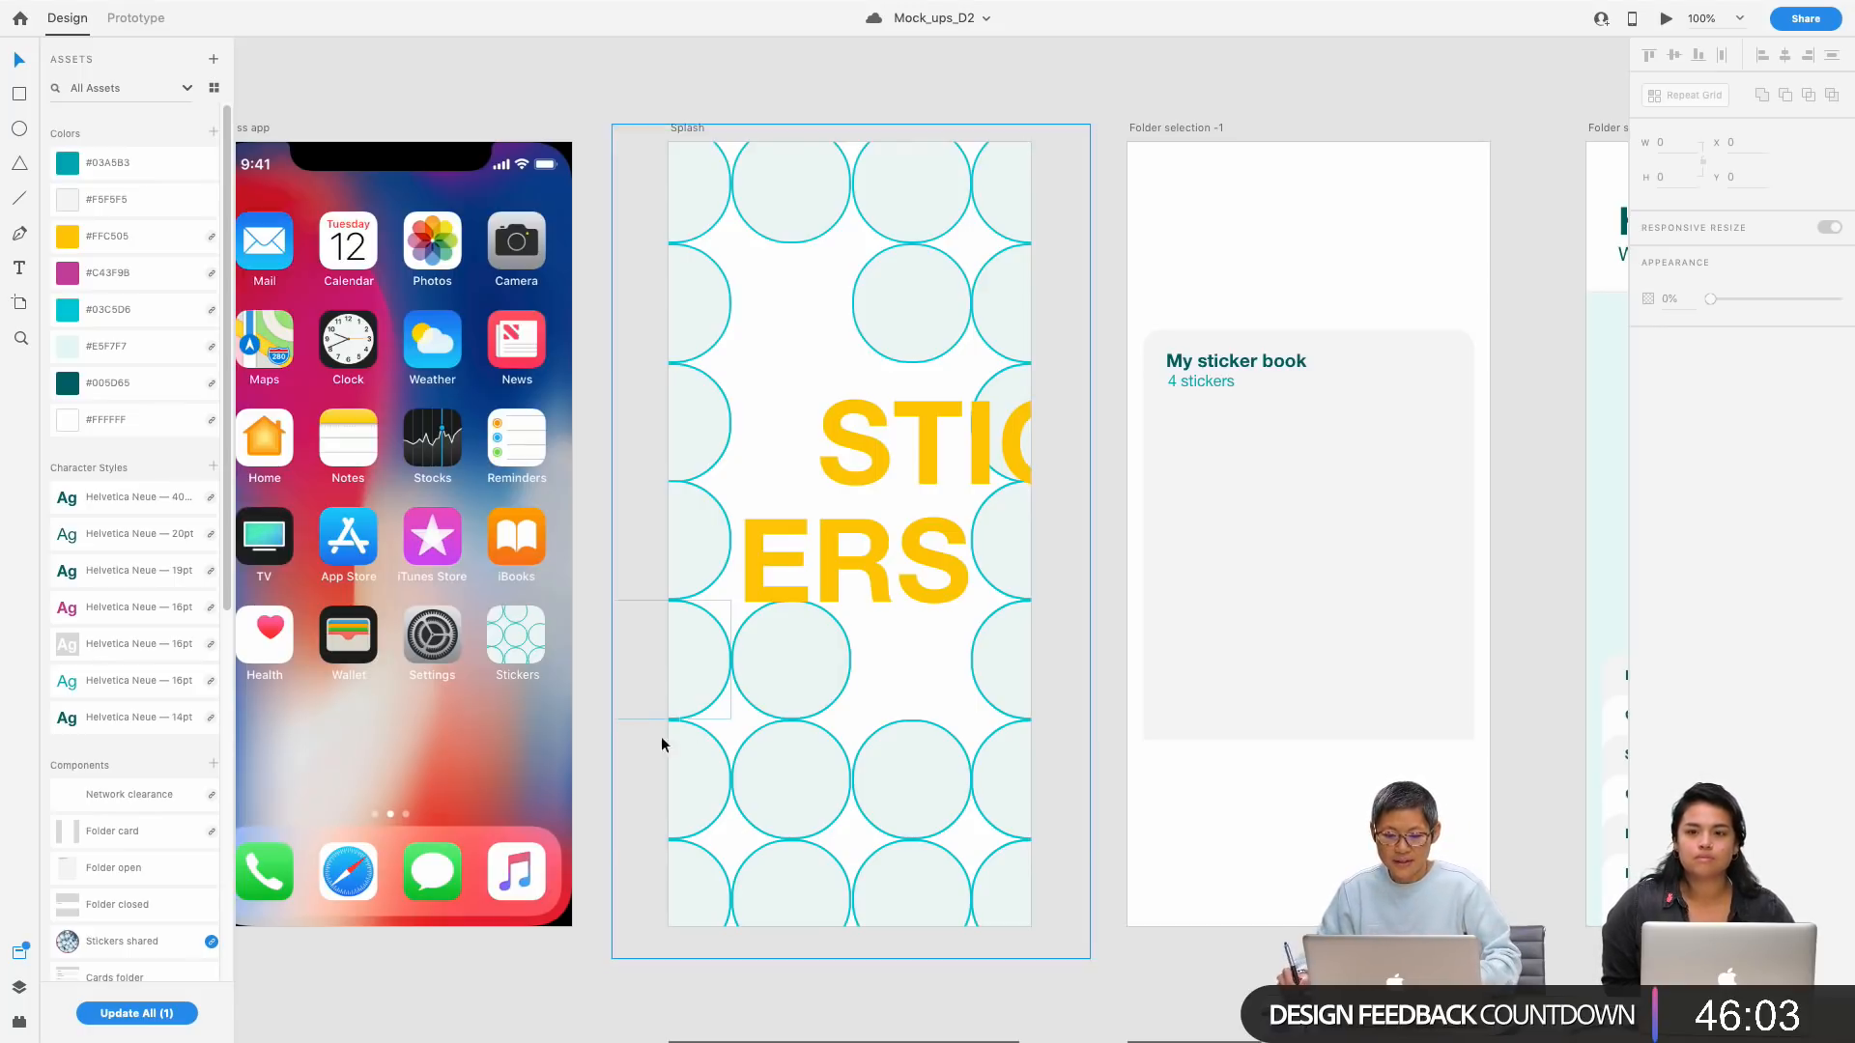
Step: Rotate STICK and ERS together by 90° and save the document
{"action": "left_click", "coordinate": [828, 537]}
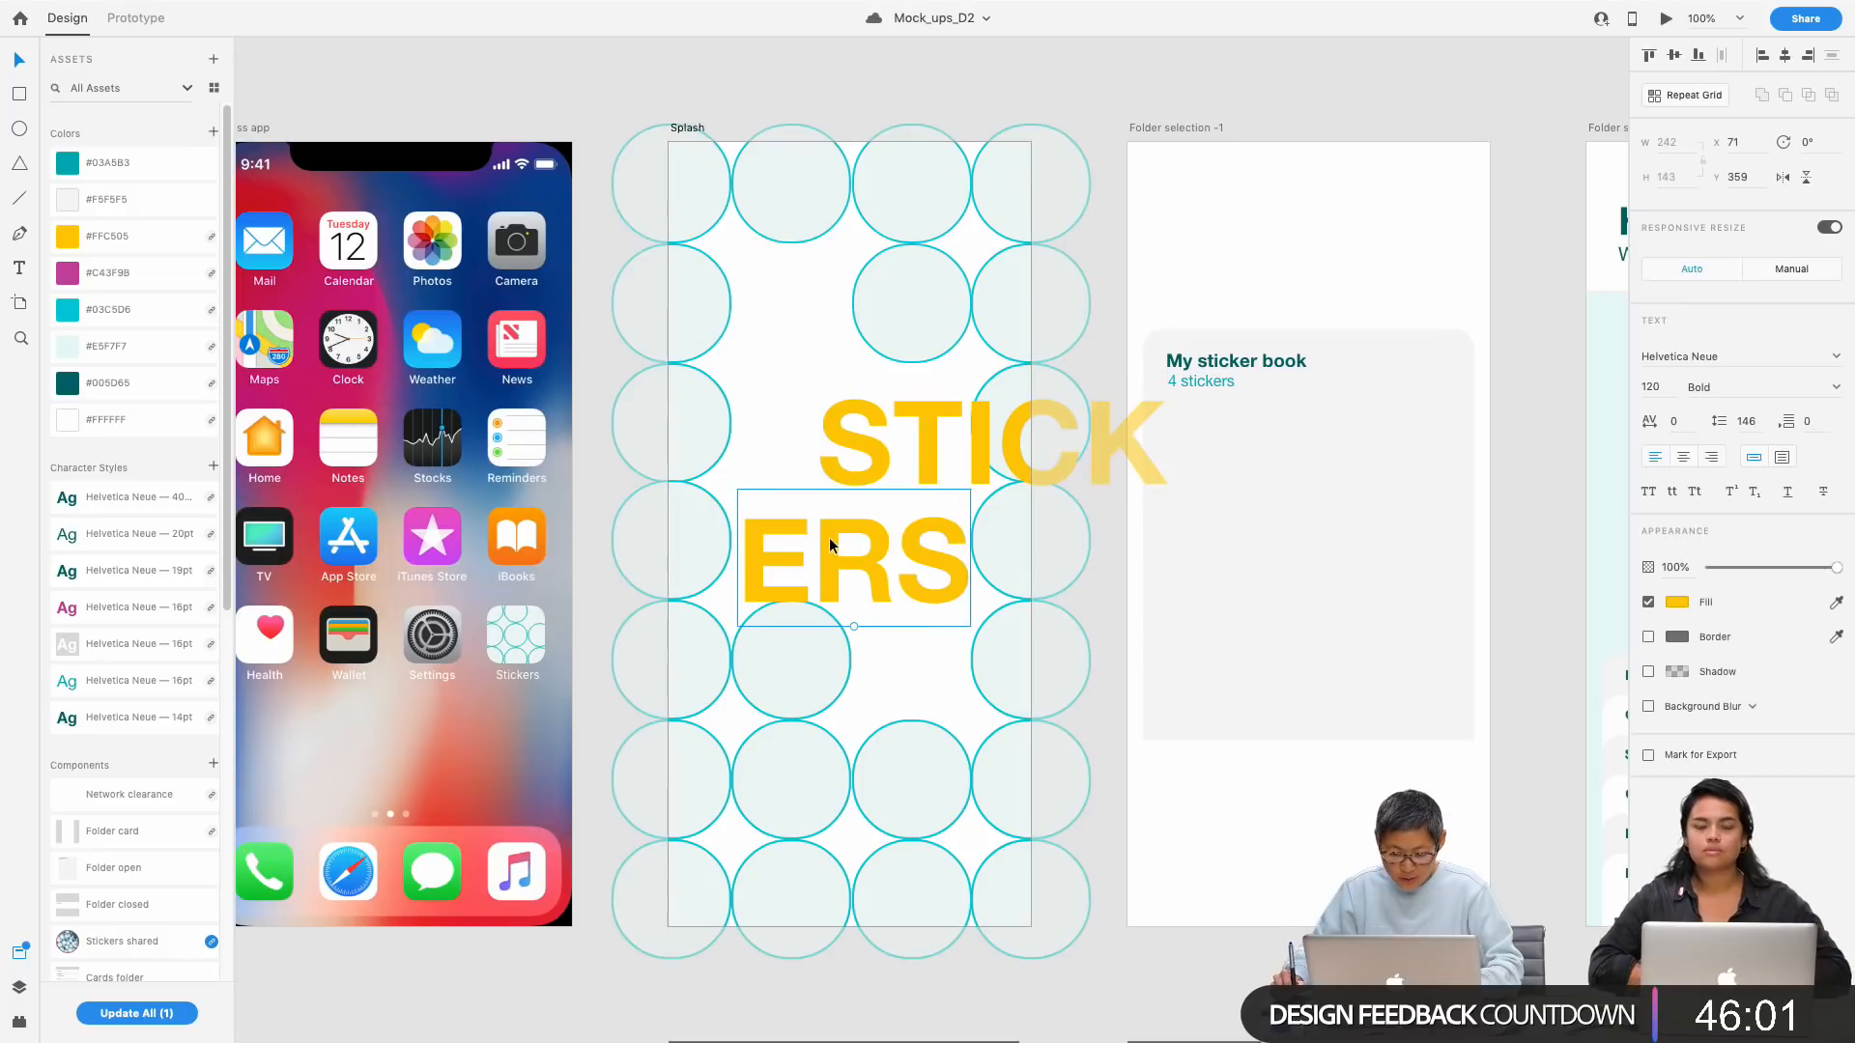
{"action": "left_click", "coordinate": [913, 454], "text": "shift"}
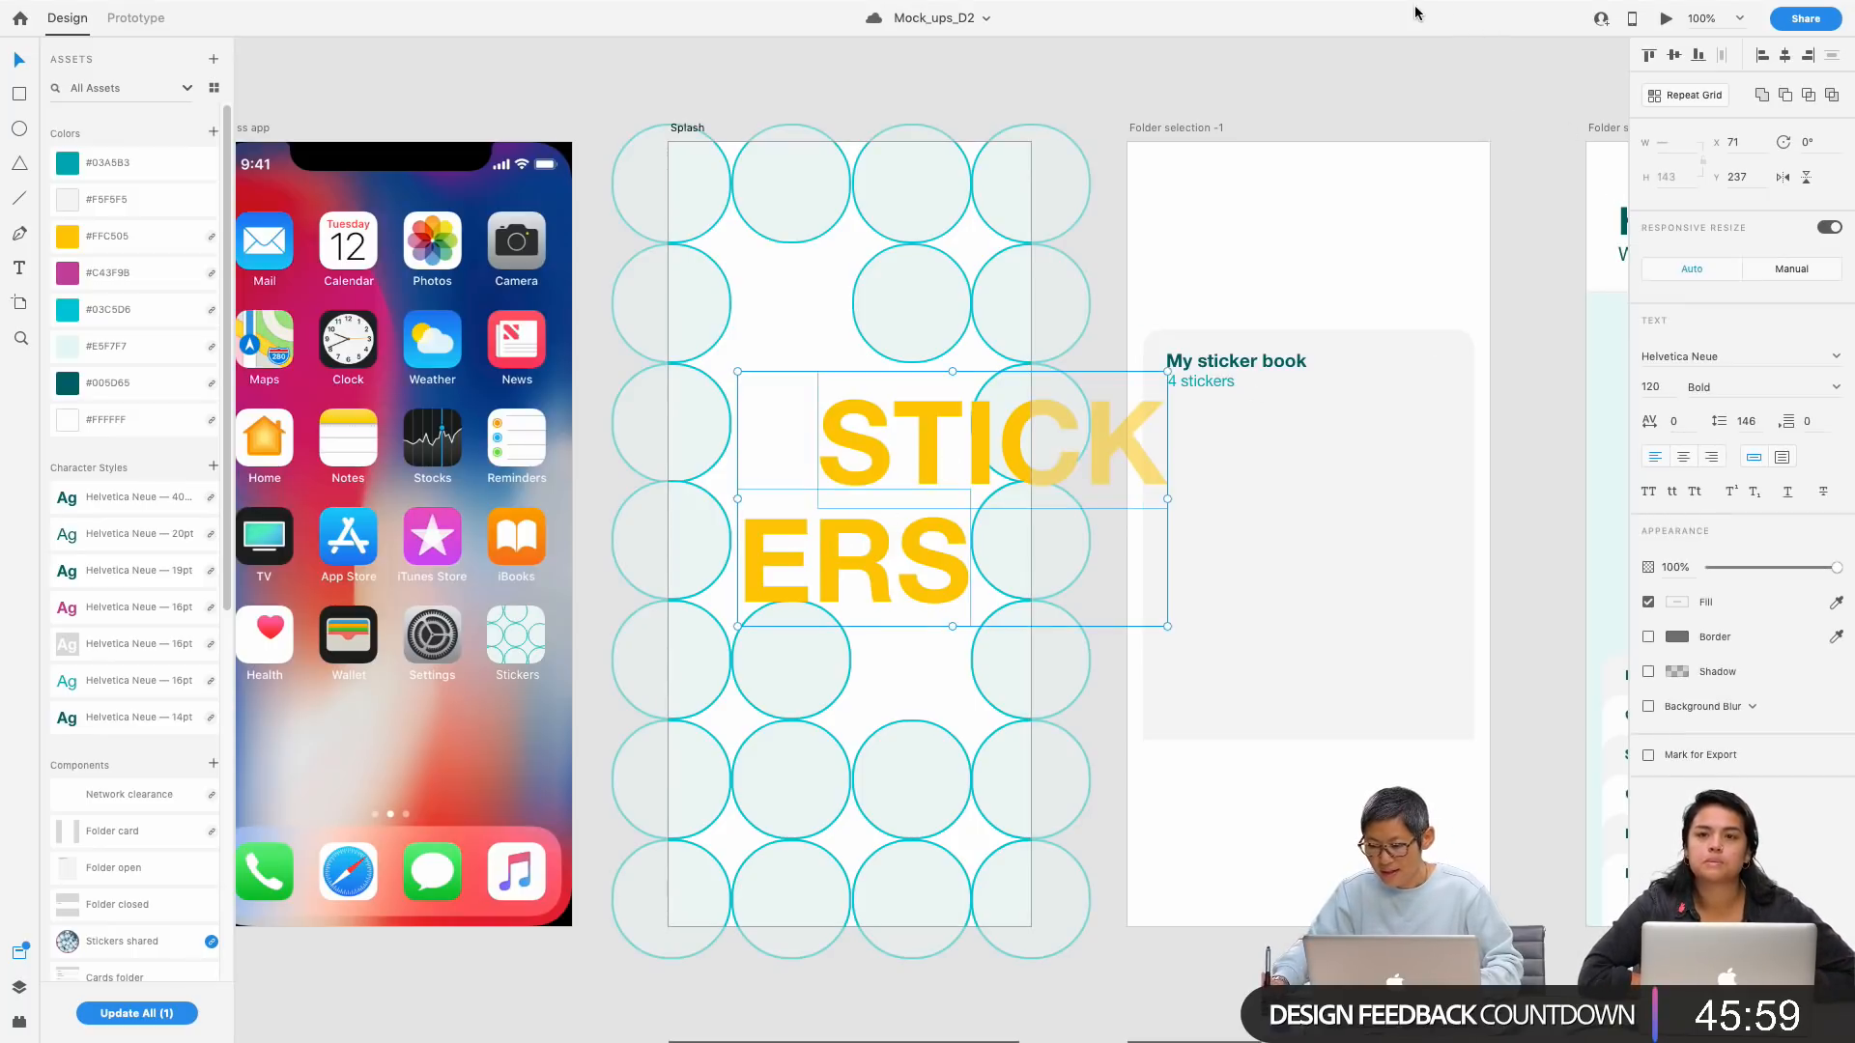
{"action": "left_click", "coordinate": [1804, 142]}
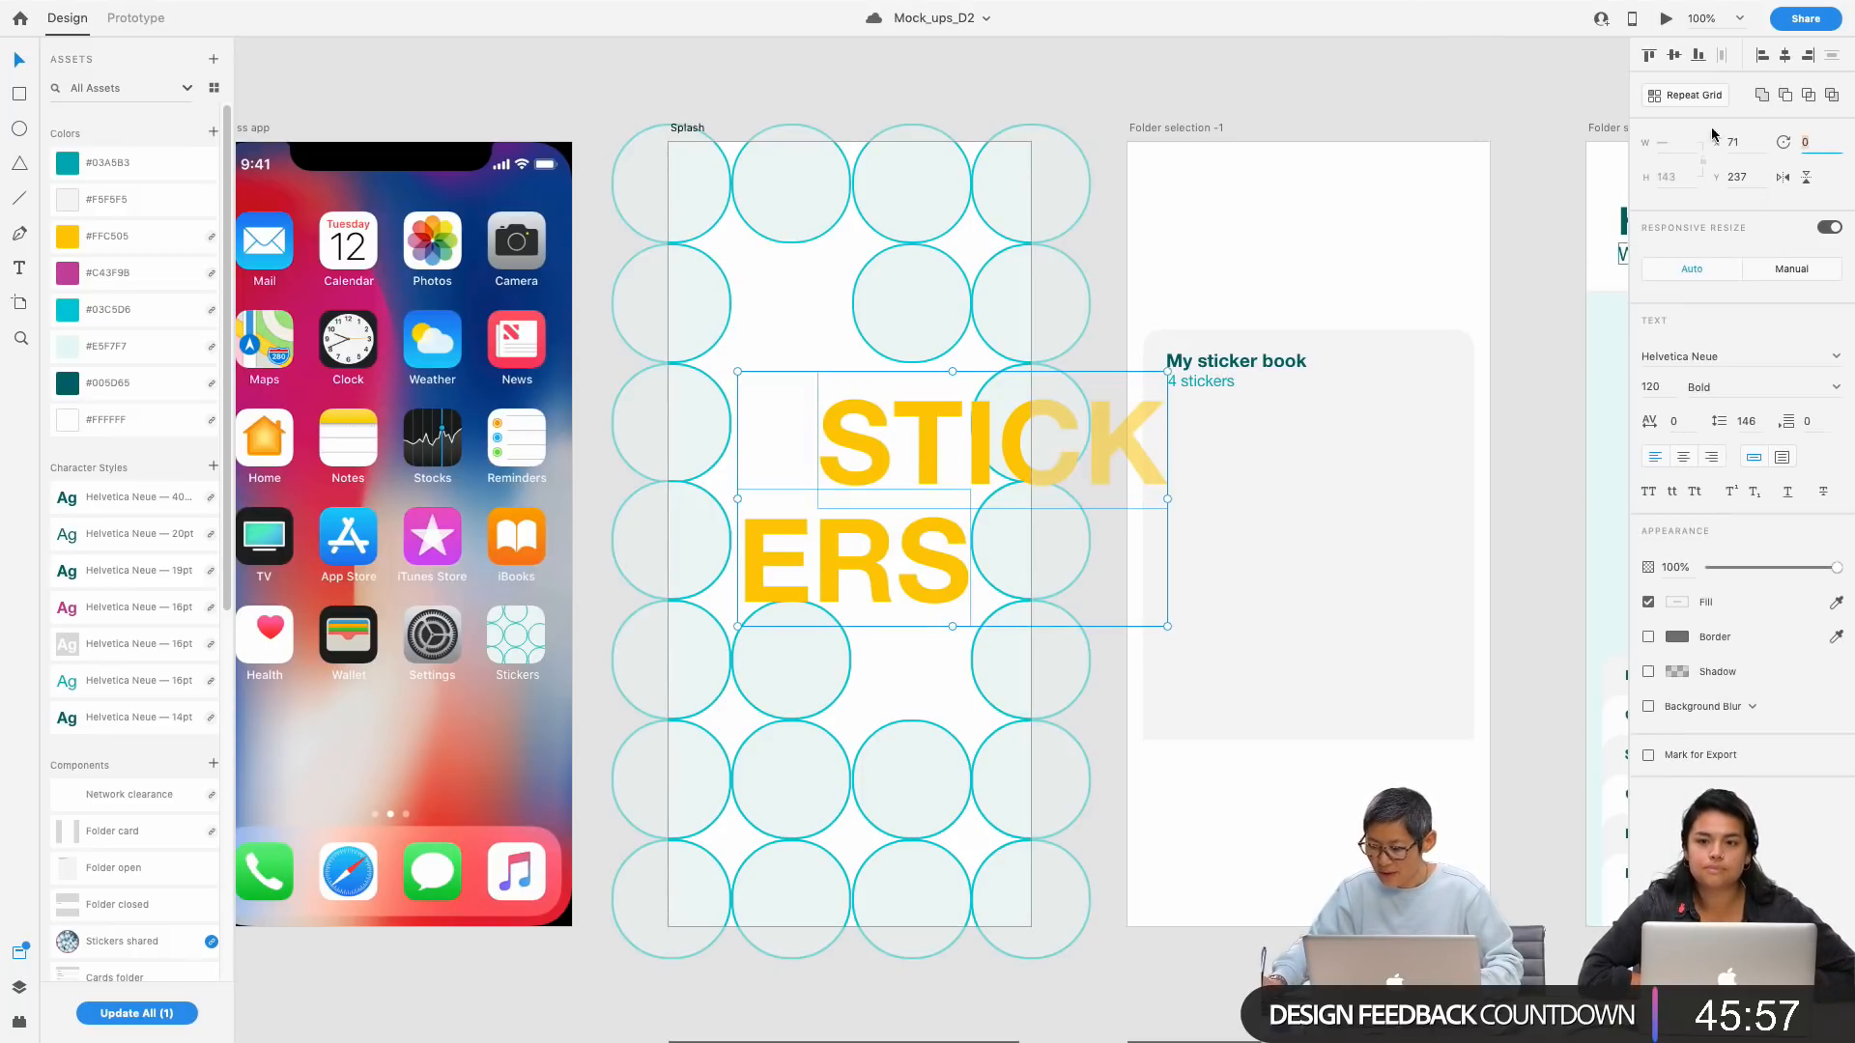
{"action": "type", "text": "0"}
{"action": "key", "text": "BackSpace"}
{"action": "type", "text": "90"}
{"action": "key", "text": "Return"}
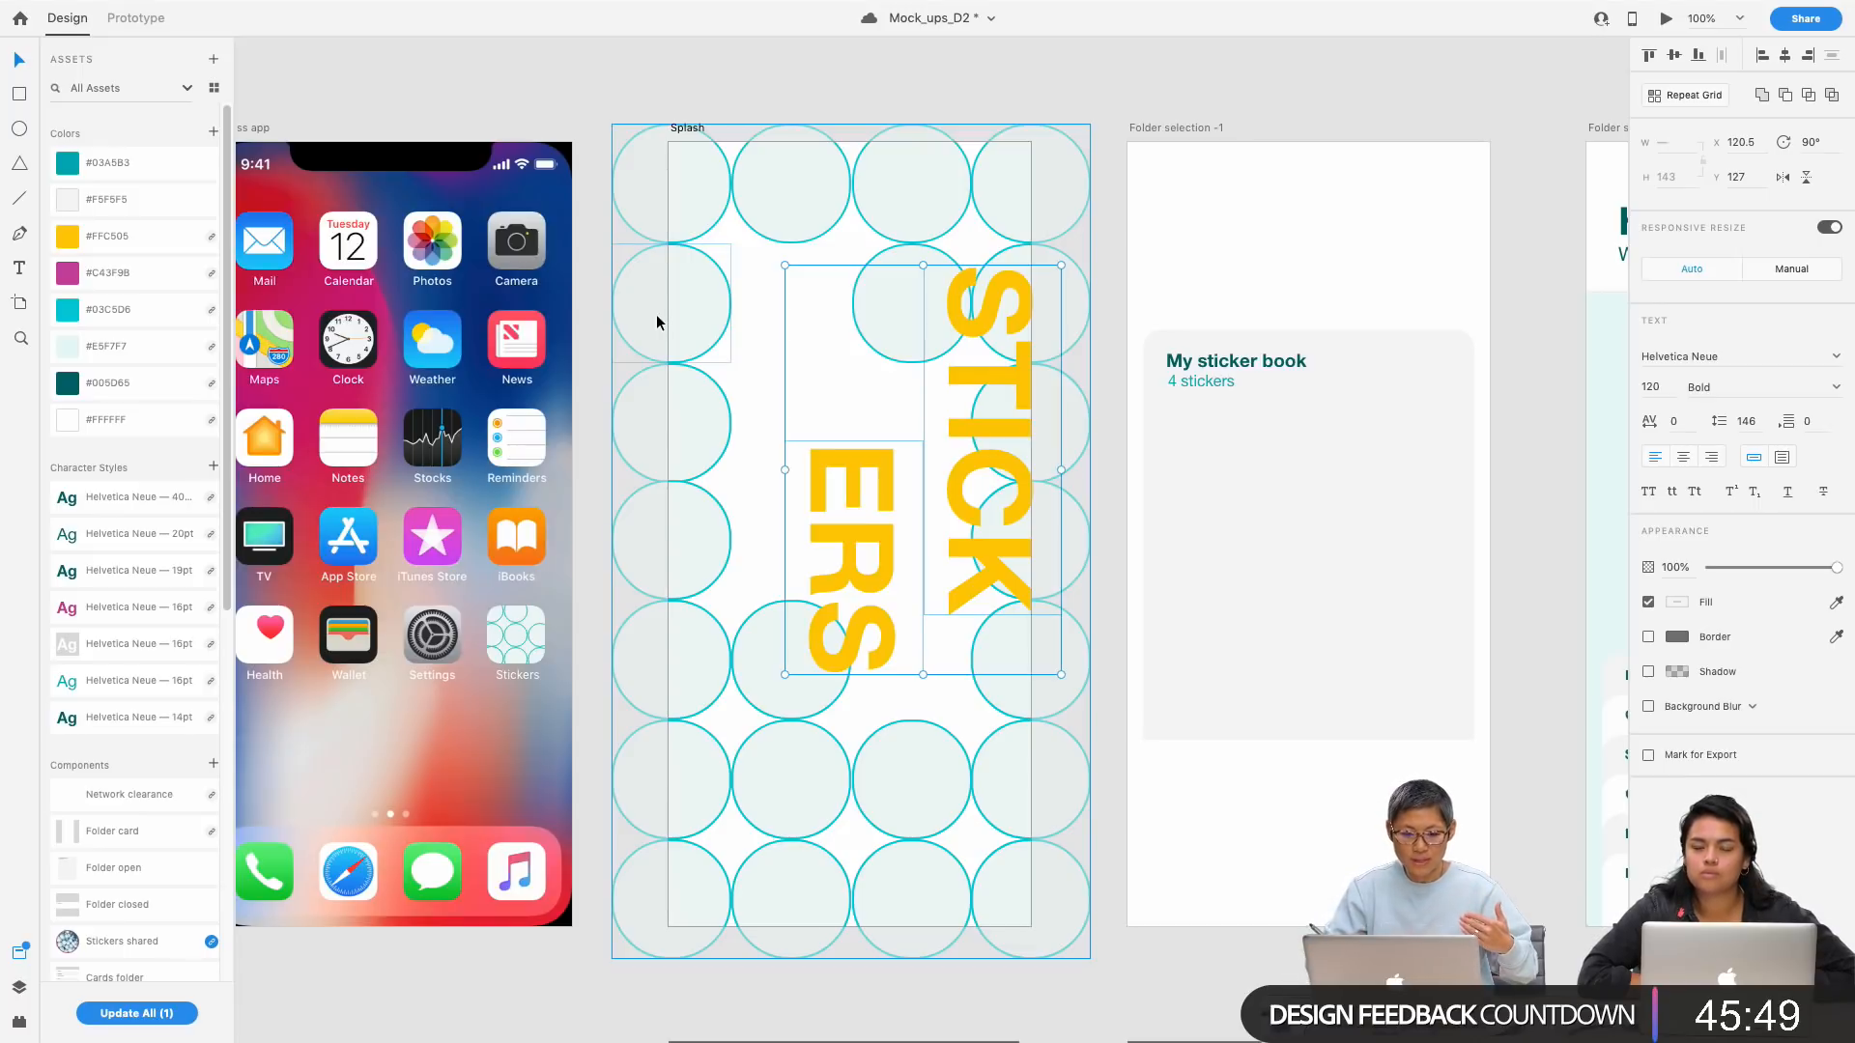
{"action": "key", "text": "super+s"}
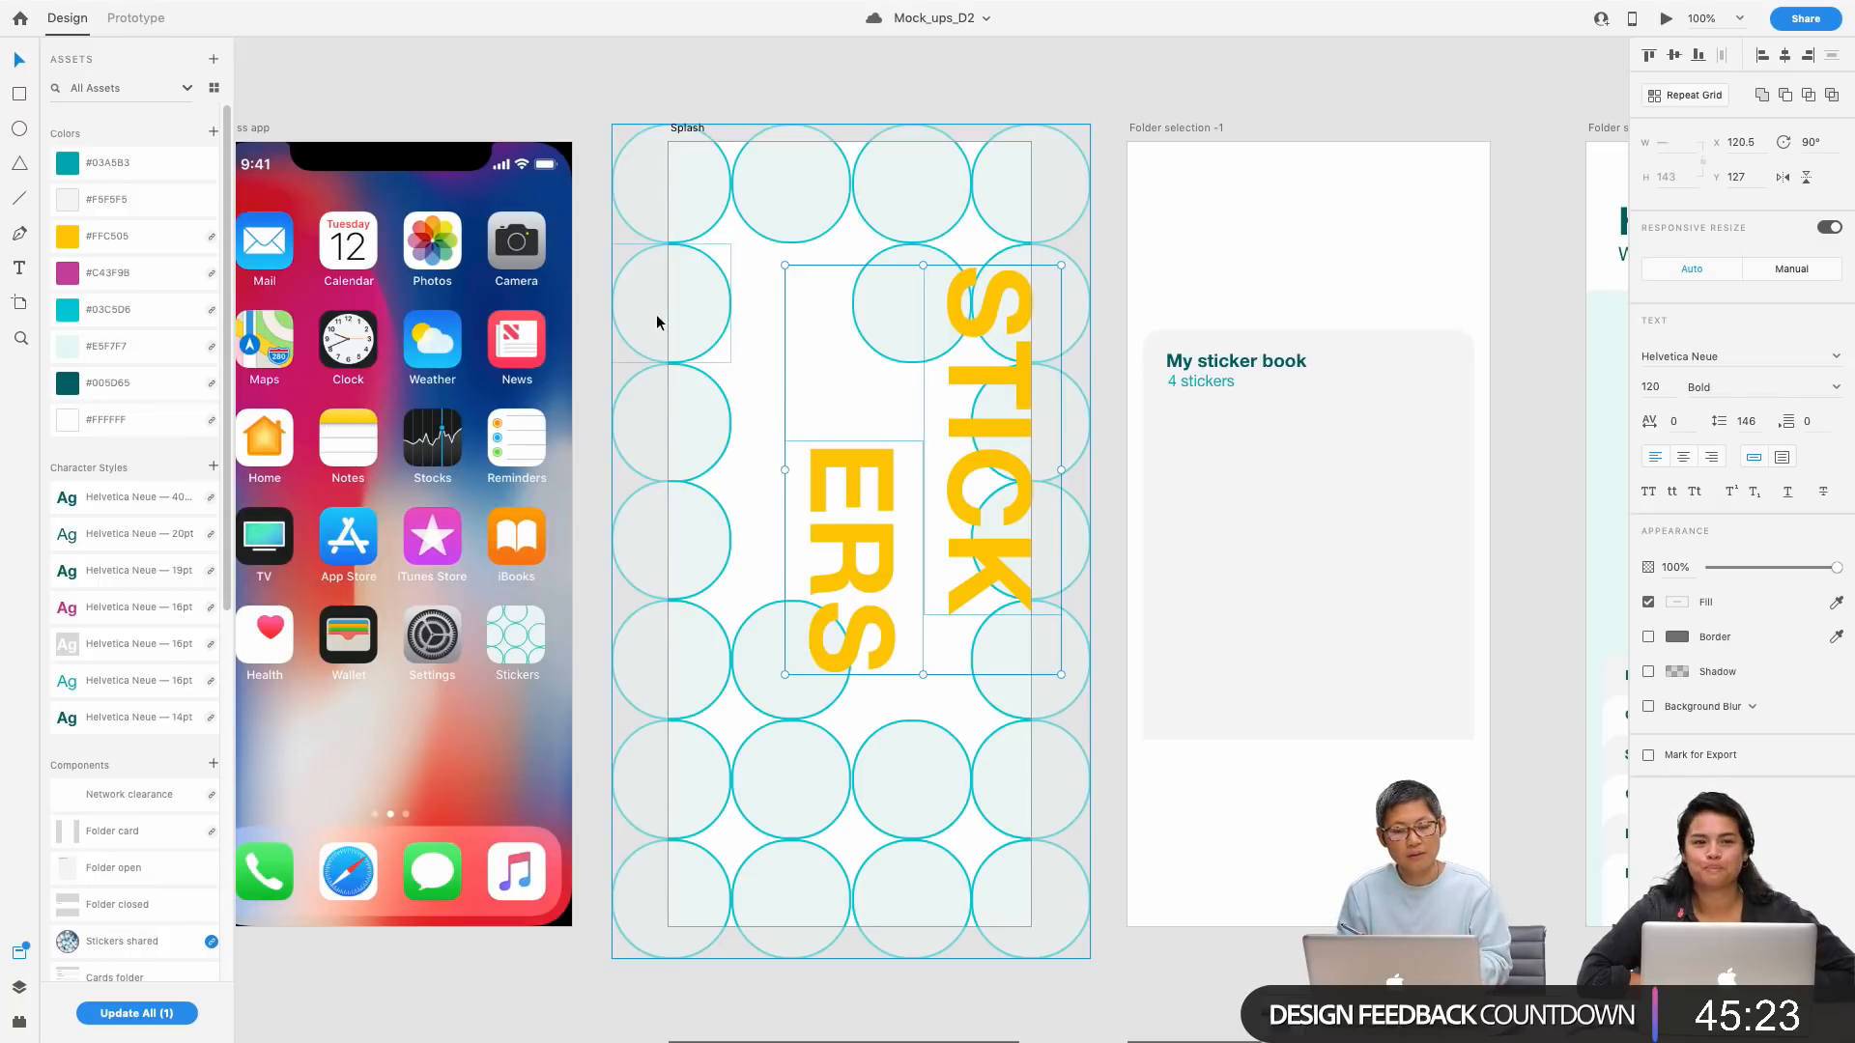
Step: Move the two rotated words together 70 px left and 100 px down, to X 50.5, Y 227
{"action": "key", "text": "shift+Left"}
{"action": "key", "text": "shift+Left"}
{"action": "key", "text": "shift+Left"}
{"action": "key", "text": "shift+Left"}
{"action": "key", "text": "shift+Left"}
{"action": "key", "text": "shift+Left"}
{"action": "key", "text": "shift+Left"}
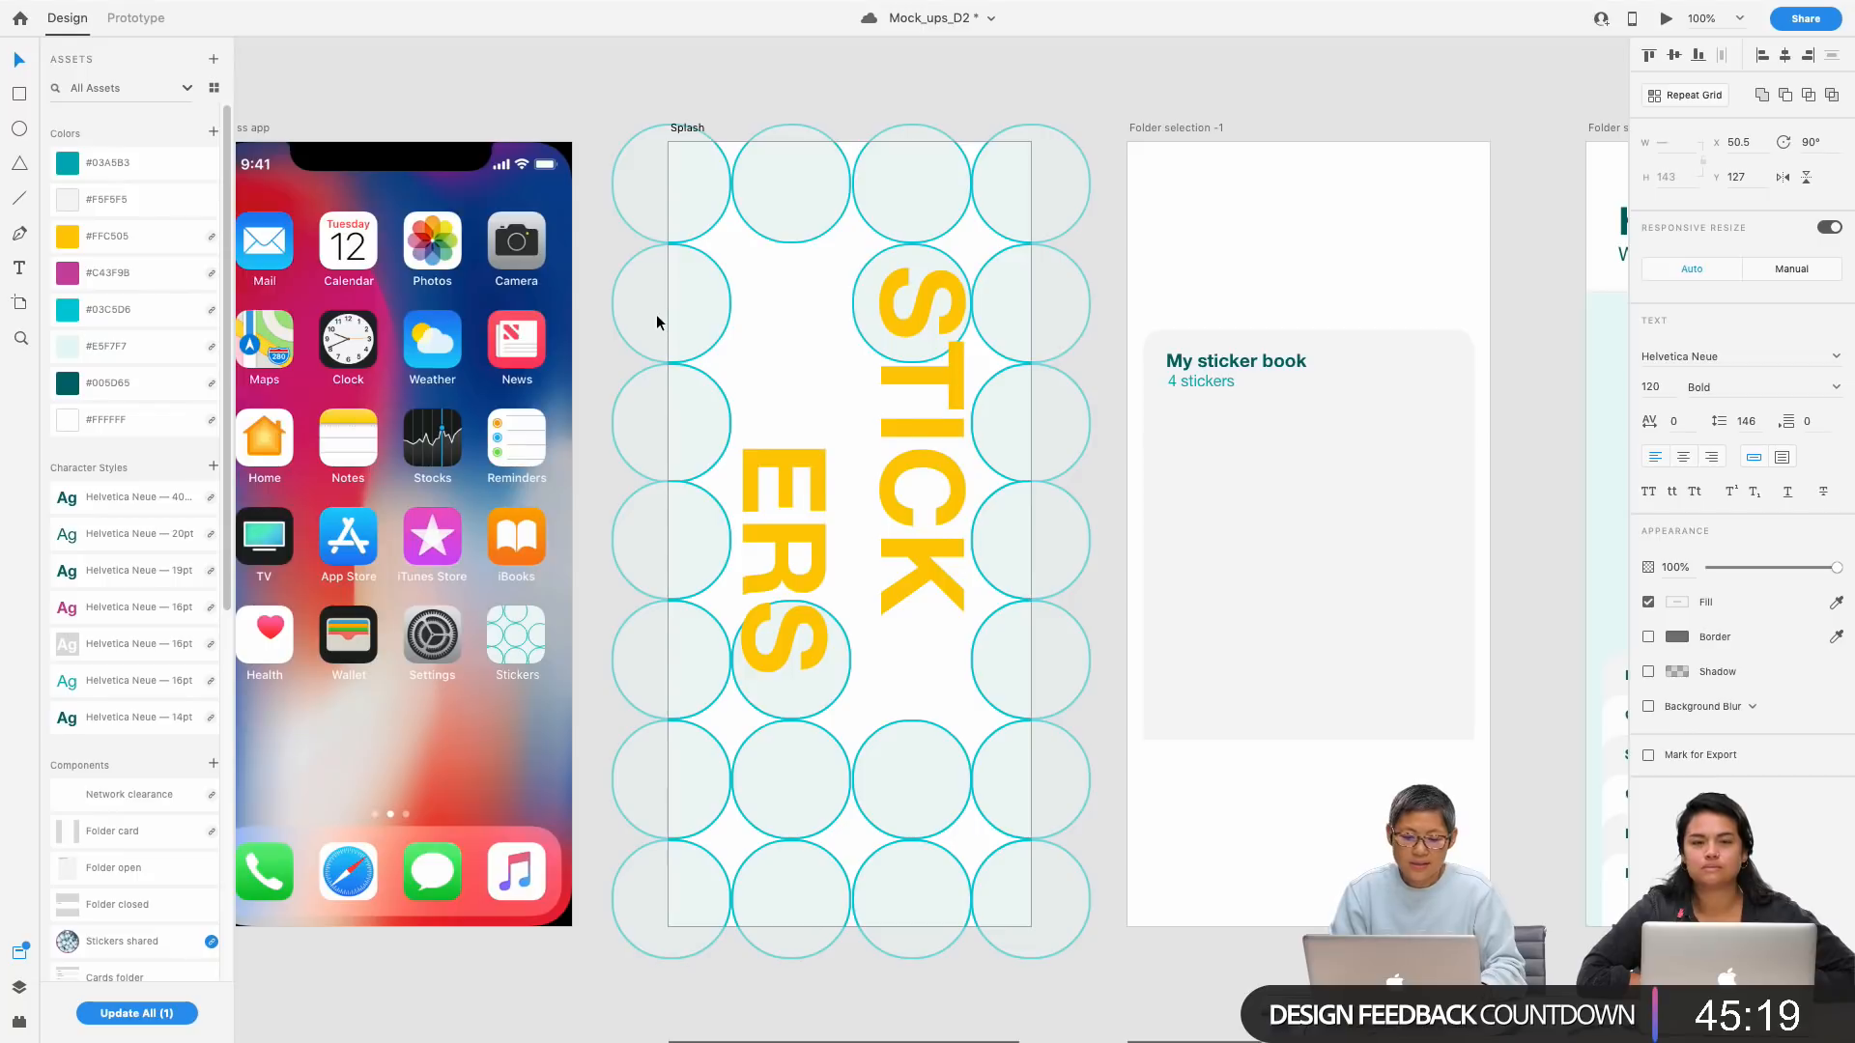
{"action": "key", "text": "shift+Down"}
{"action": "key", "text": "shift+Down"}
{"action": "key", "text": "shift+Down"}
{"action": "key", "text": "shift+Down"}
{"action": "key", "text": "shift+Down"}
{"action": "key", "text": "shift+Down"}
{"action": "key", "text": "shift+Down"}
{"action": "key", "text": "shift+Down"}
{"action": "key", "text": "shift+Down"}
{"action": "key", "text": "shift+Down"}
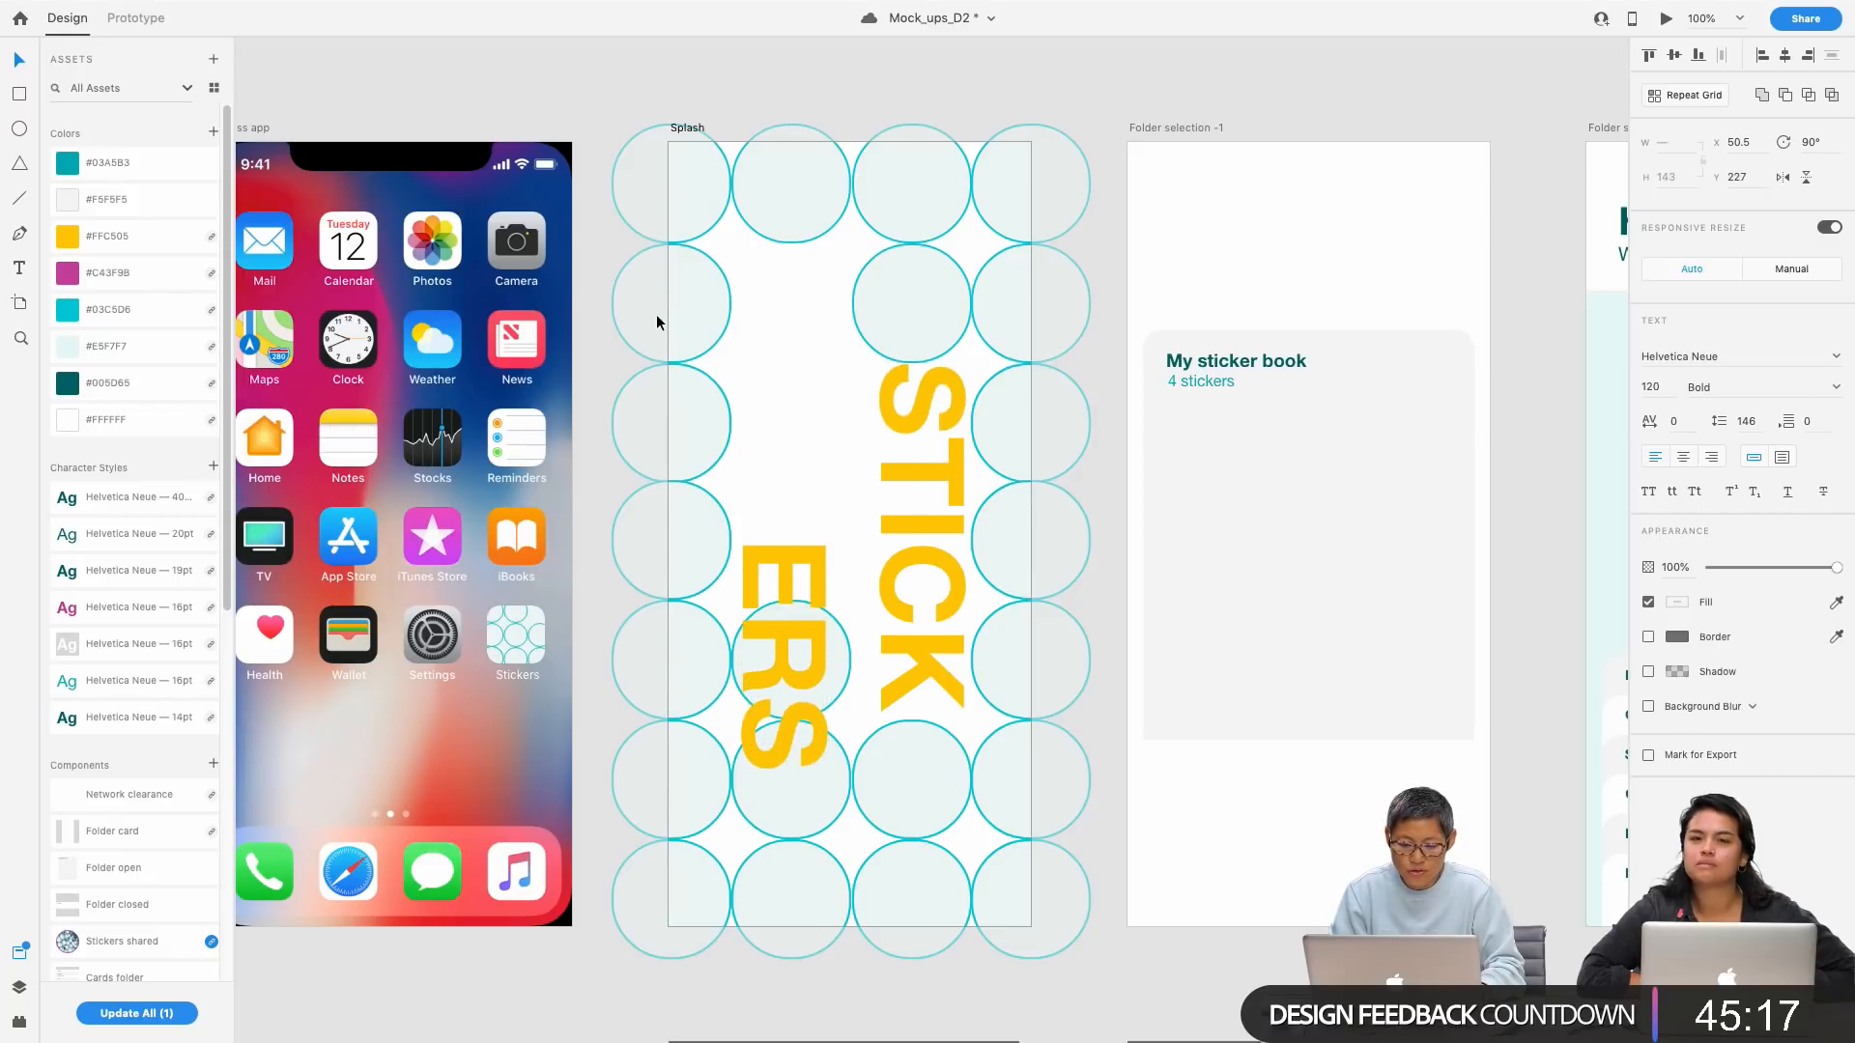
Step: Nudge the two rotated words on the Splash artboard together down 10 px to Y 237
{"action": "key", "text": "shift+Down"}
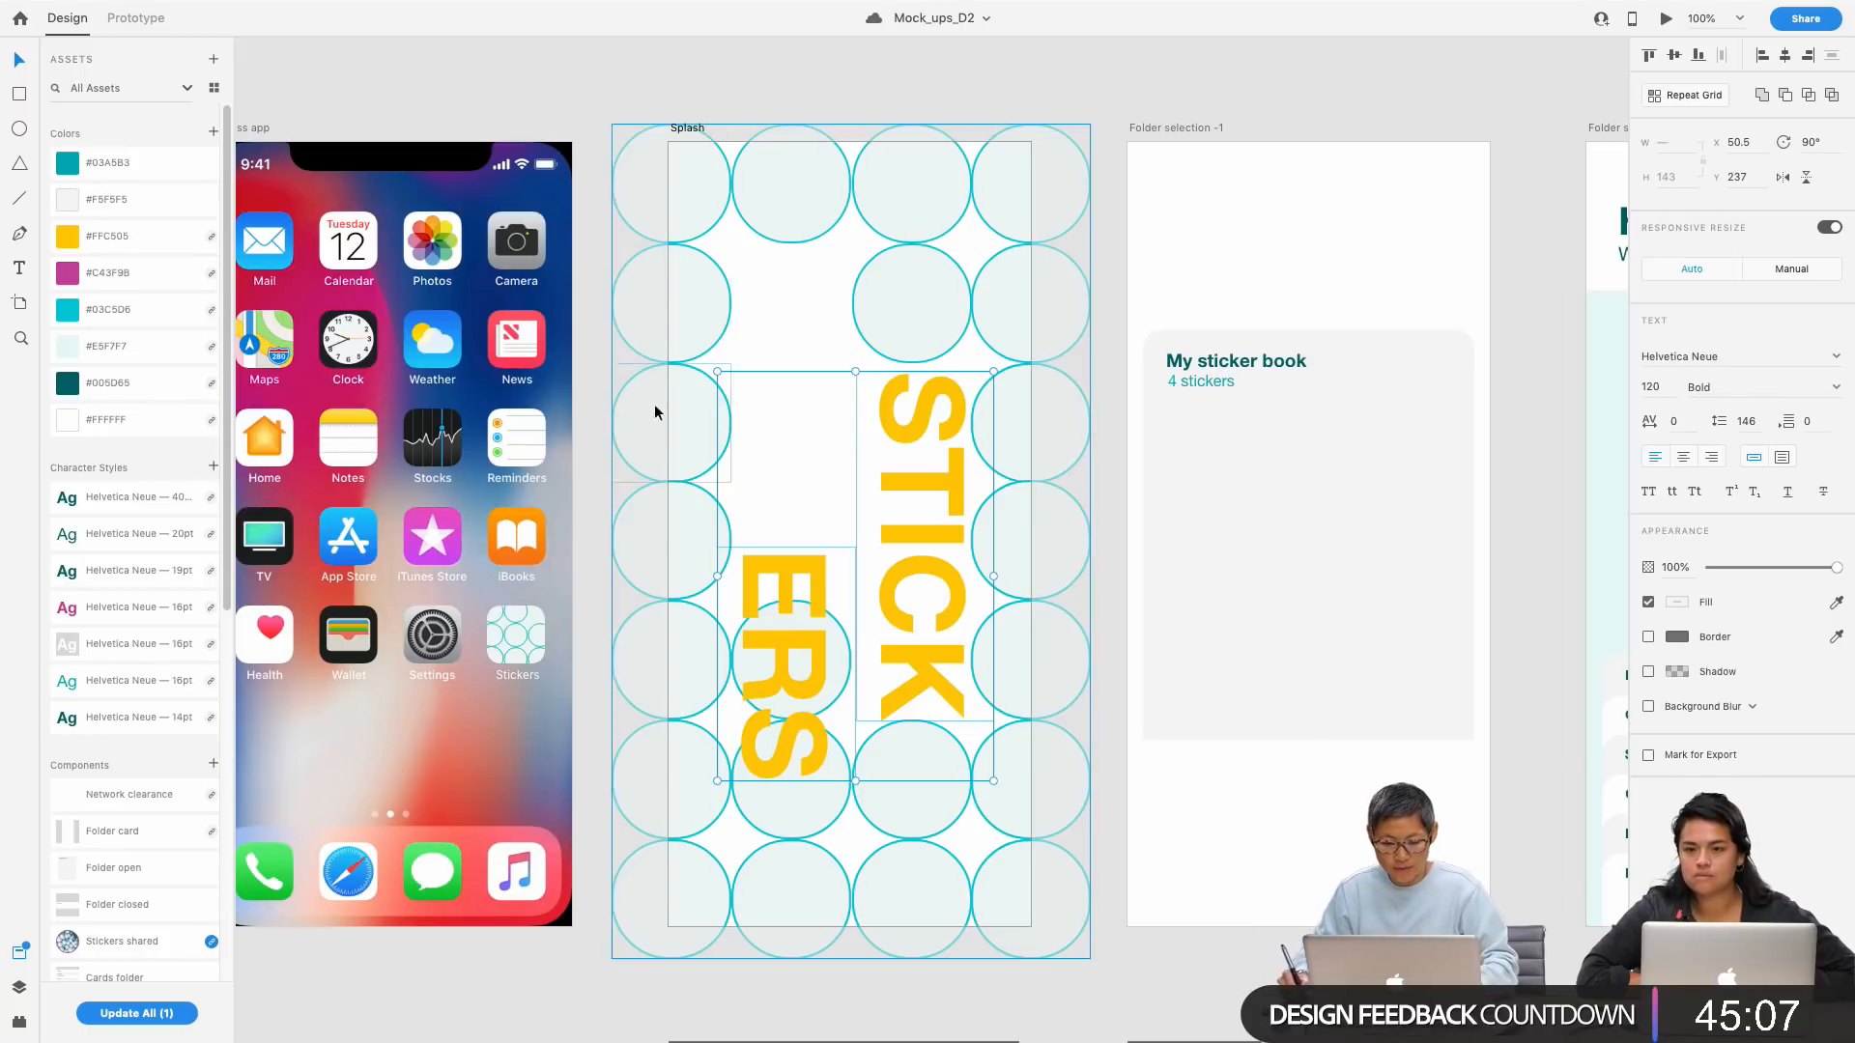
{"action": "left_click", "coordinate": [1099, 94]}
Step: Move the word ERS up beside STICK and slightly closer to it, to X 61.5, Y 229.5
{"action": "left_click", "coordinate": [748, 568]}
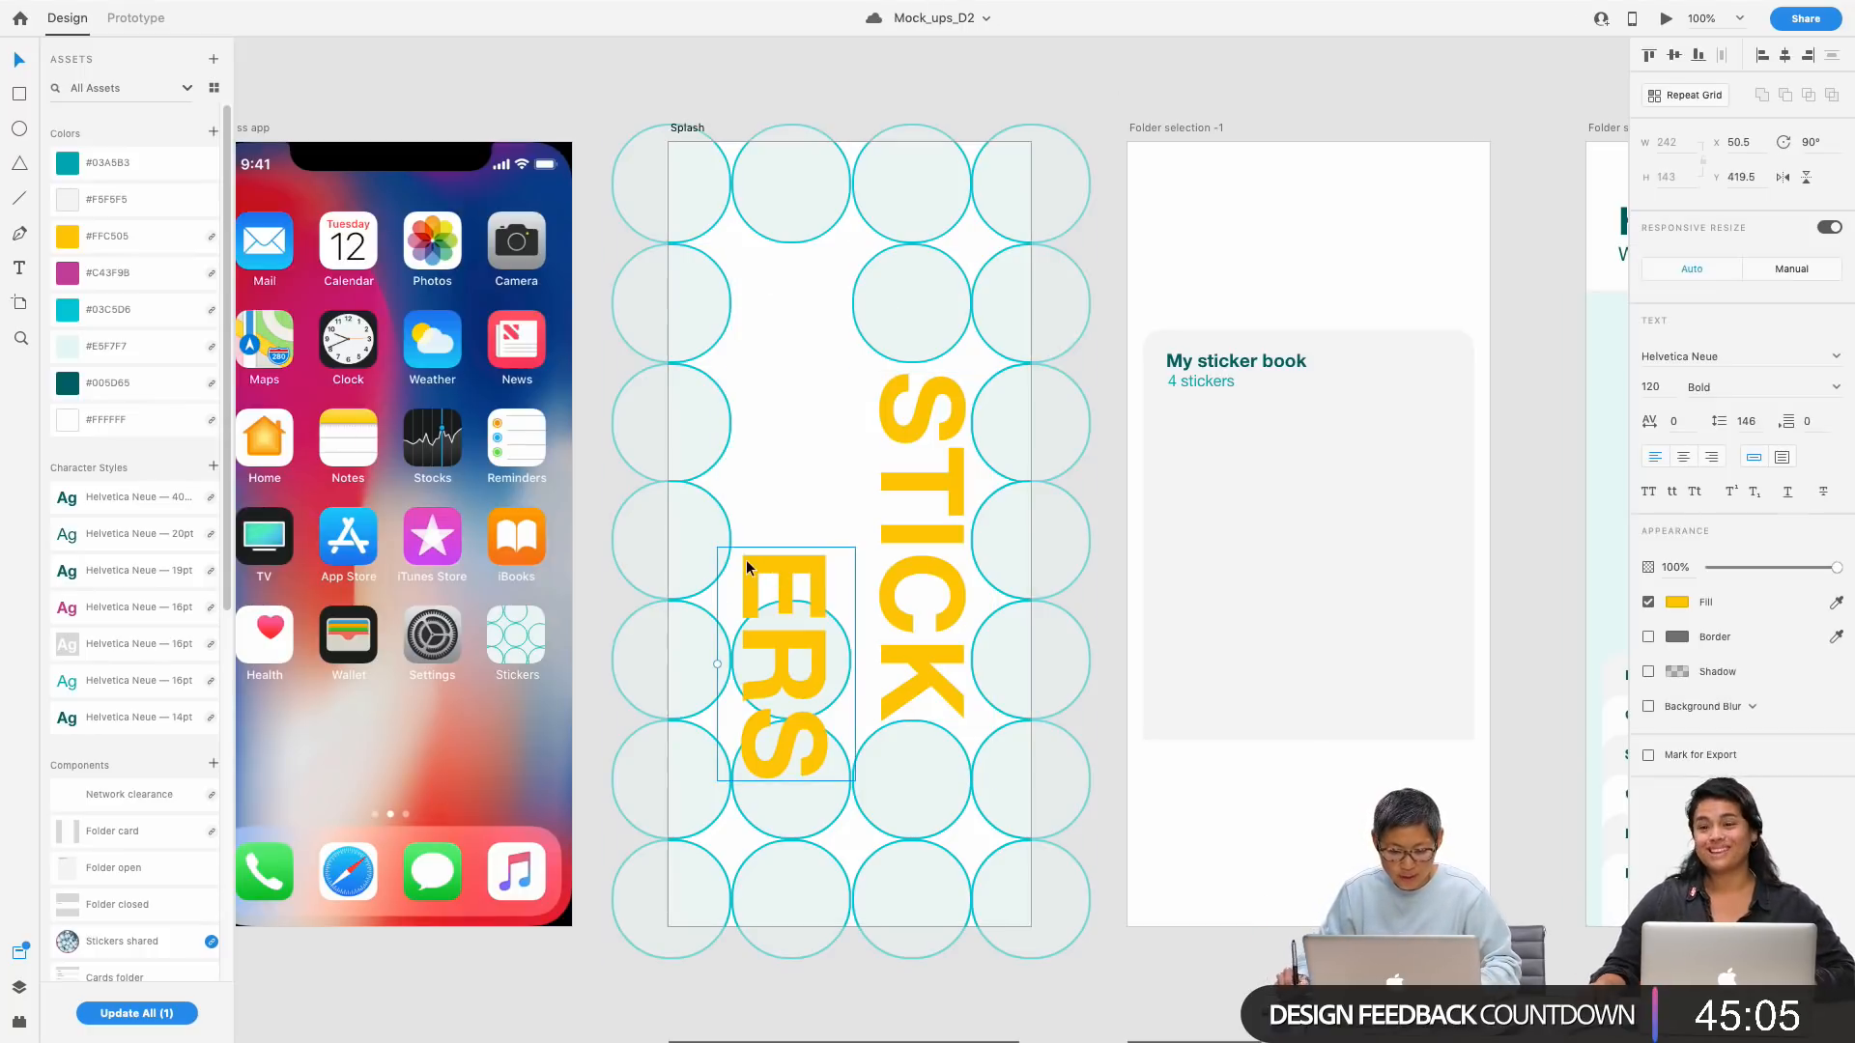
{"action": "key", "text": "shift+Up"}
{"action": "key", "text": "shift+Up"}
{"action": "key", "text": "shift+Up"}
{"action": "key", "text": "shift+Up"}
{"action": "key", "text": "shift+Up"}
{"action": "key", "text": "shift+Up"}
{"action": "key", "text": "shift+Up"}
{"action": "key", "text": "shift+Up"}
{"action": "key", "text": "shift+Up"}
{"action": "key", "text": "shift+Up"}
{"action": "key", "text": "shift+Up"}
{"action": "key", "text": "shift+Up"}
{"action": "key", "text": "shift+Up"}
{"action": "key", "text": "shift+Up"}
{"action": "key", "text": "shift+Up"}
{"action": "key", "text": "shift+Up"}
{"action": "key", "text": "shift+Up"}
{"action": "key", "text": "shift+Up"}
{"action": "key", "text": "shift+Up"}
{"action": "key", "text": "shift+Up"}
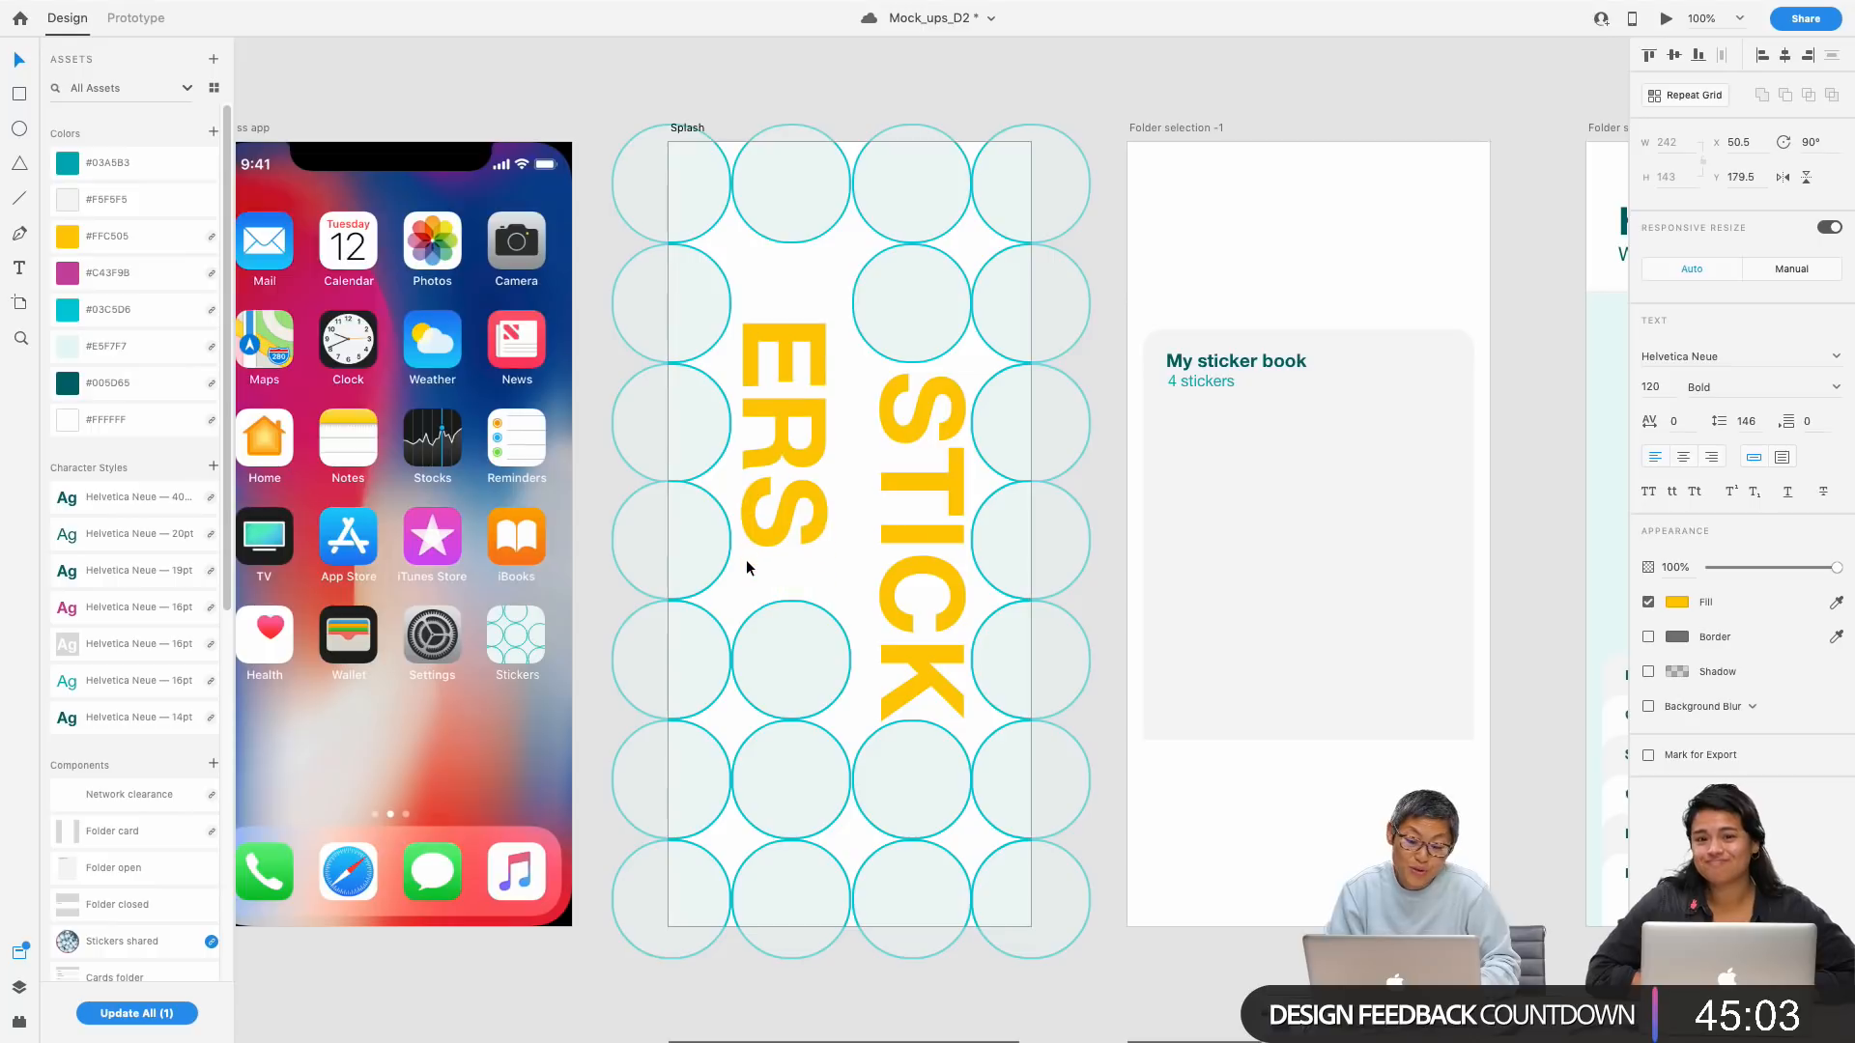
{"action": "key", "text": "shift+Down"}
{"action": "key", "text": "shift+Down"}
{"action": "key", "text": "shift+Down"}
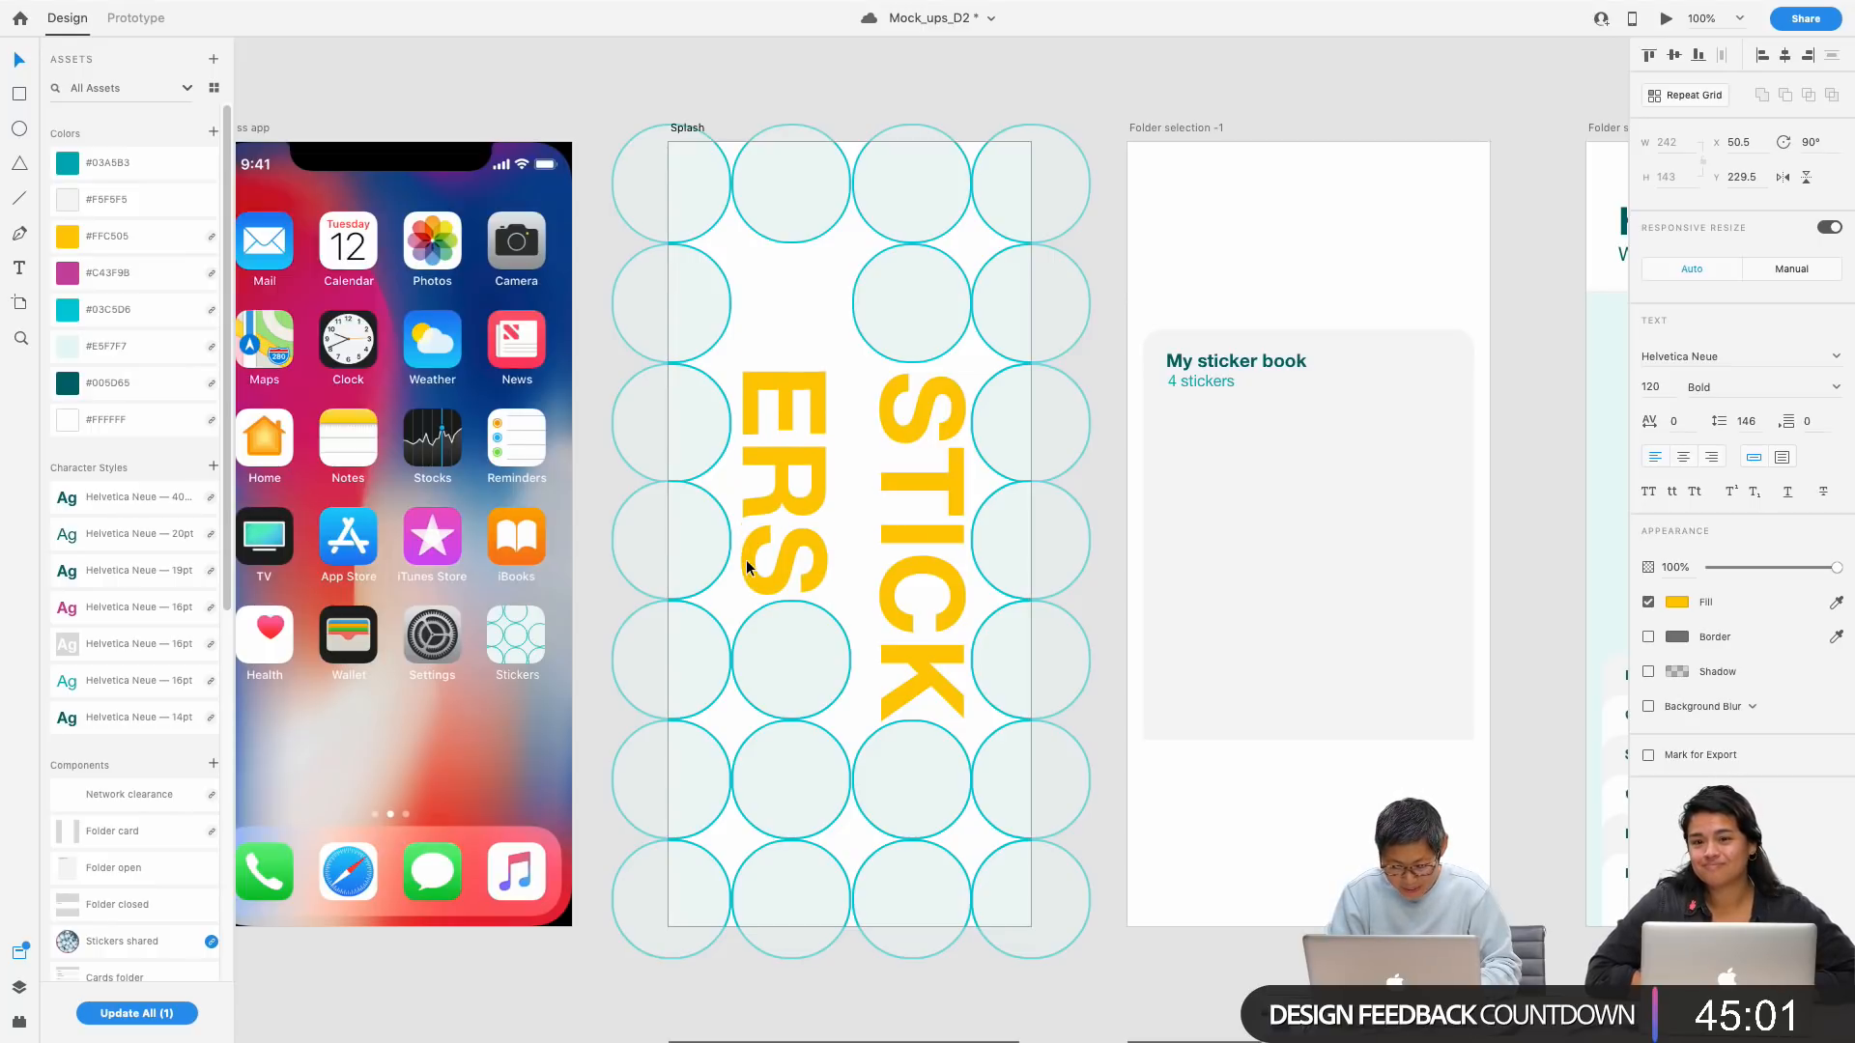
{"action": "key", "text": "shift+Right"}
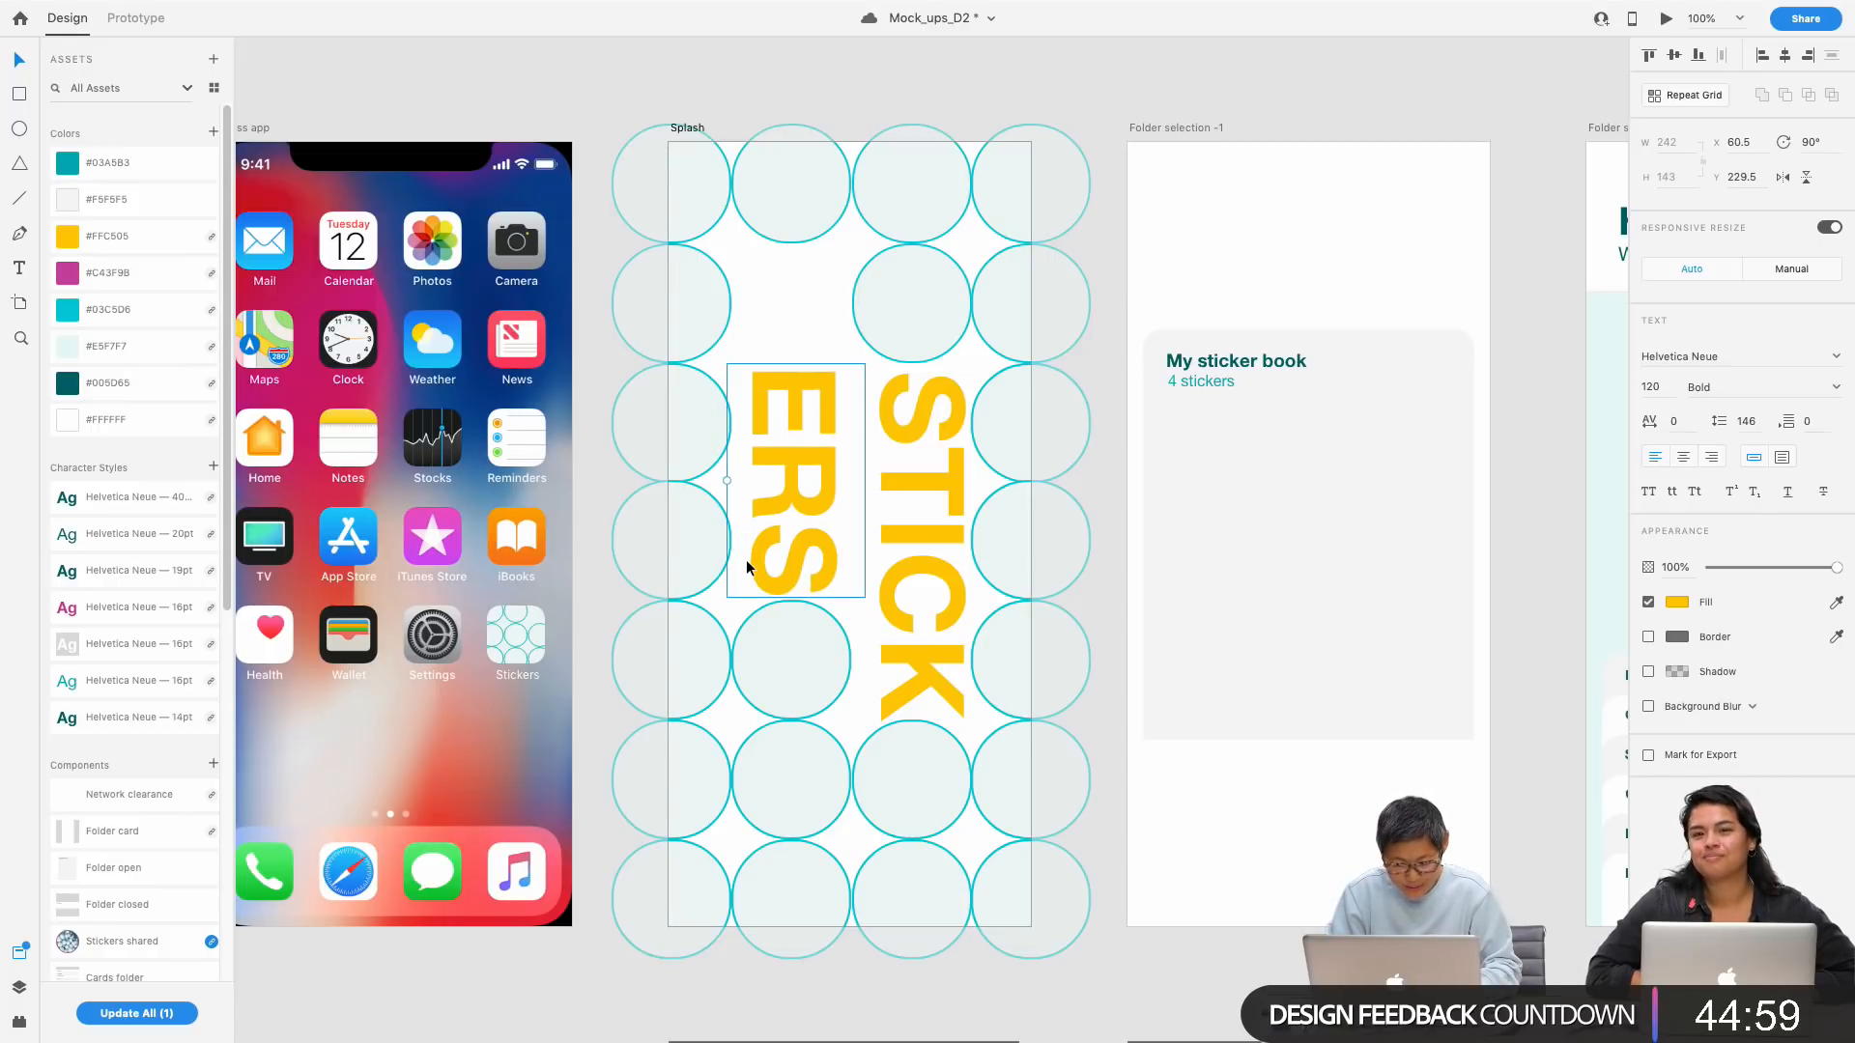
{"action": "key", "text": "Right"}
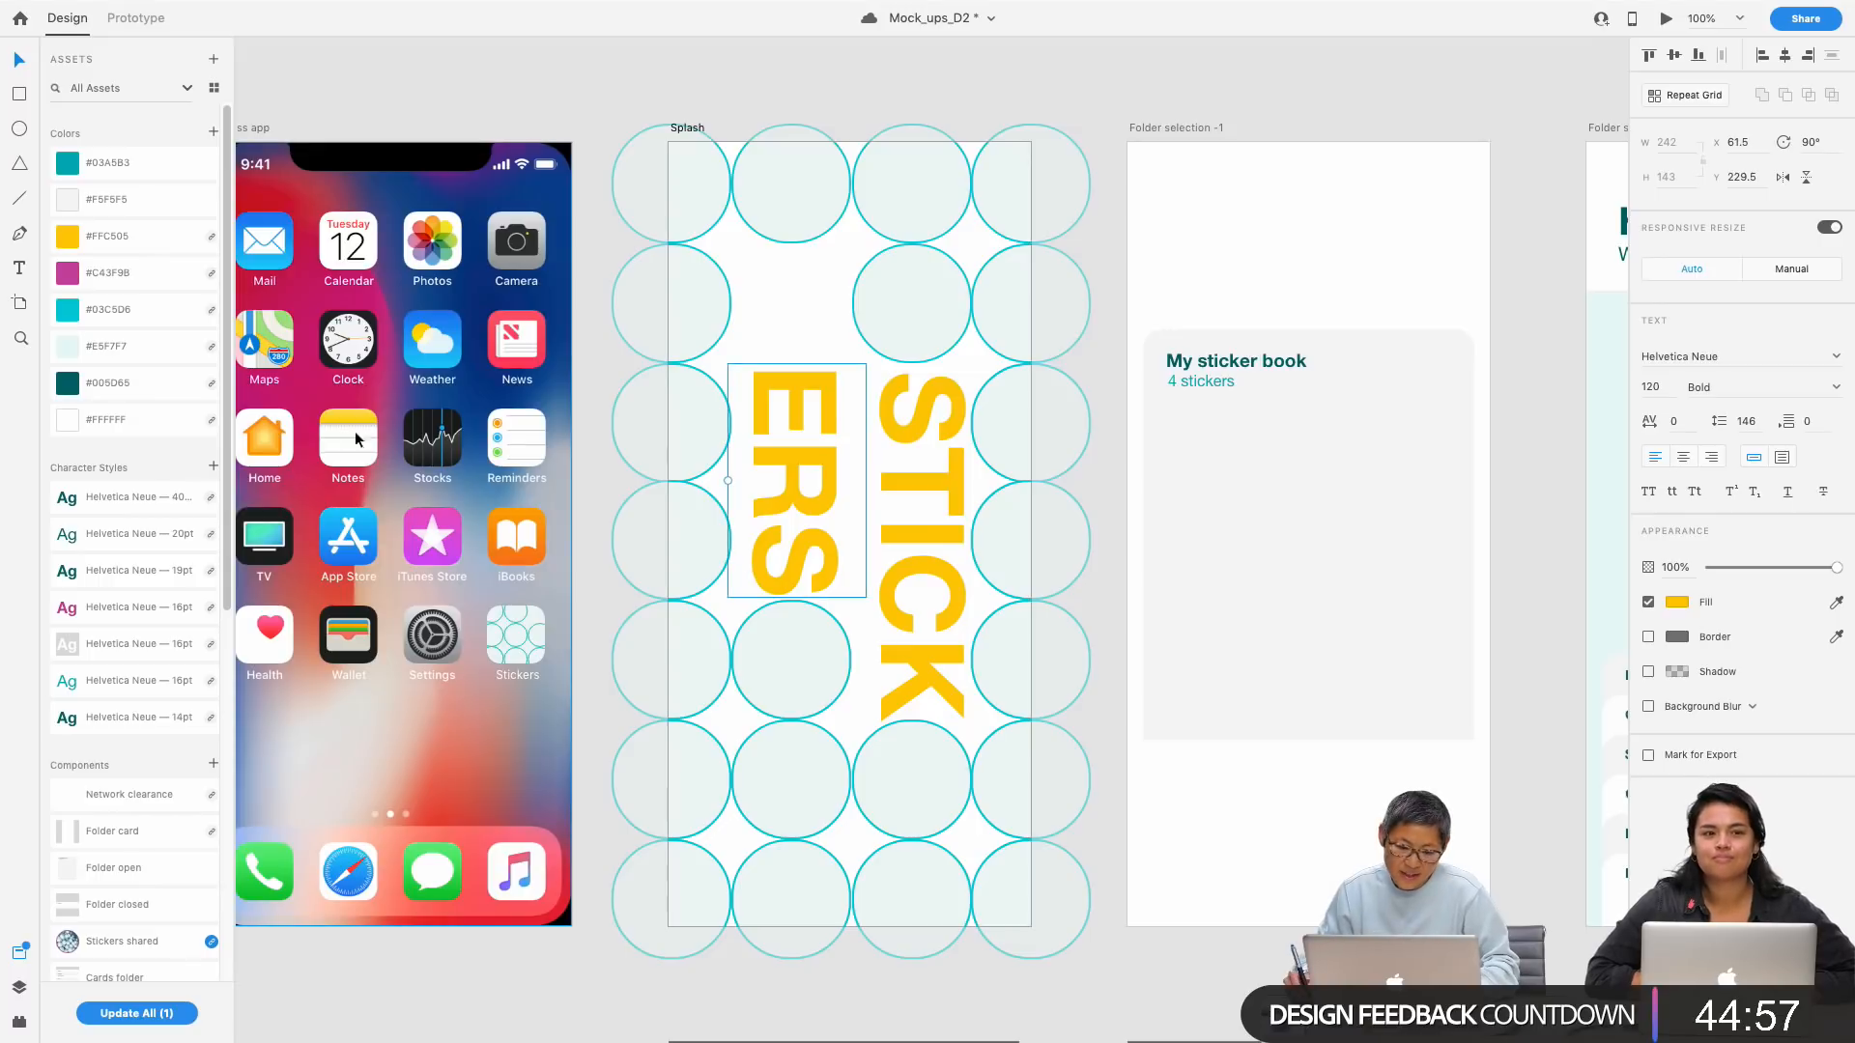
Step: Nudge the word STICK up to Y 234 and save the document
{"action": "left_click", "coordinate": [916, 480]}
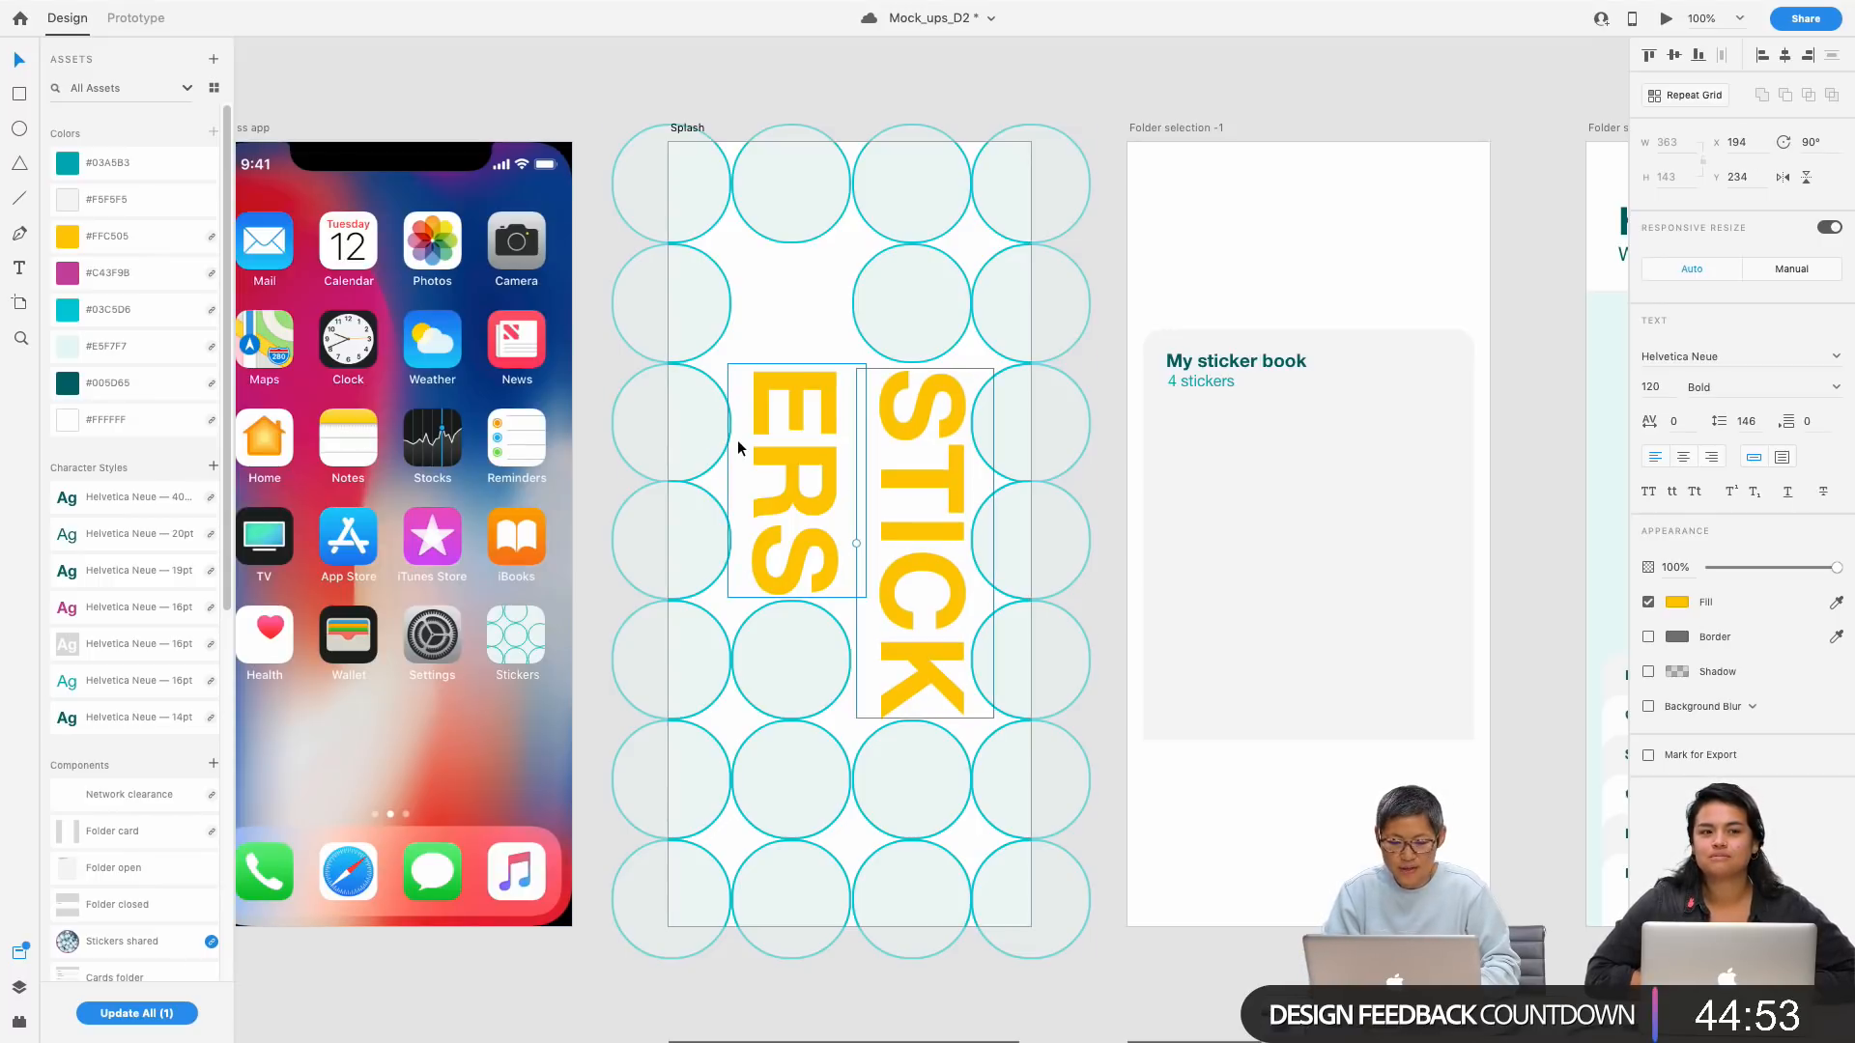
{"action": "key", "text": "Up"}
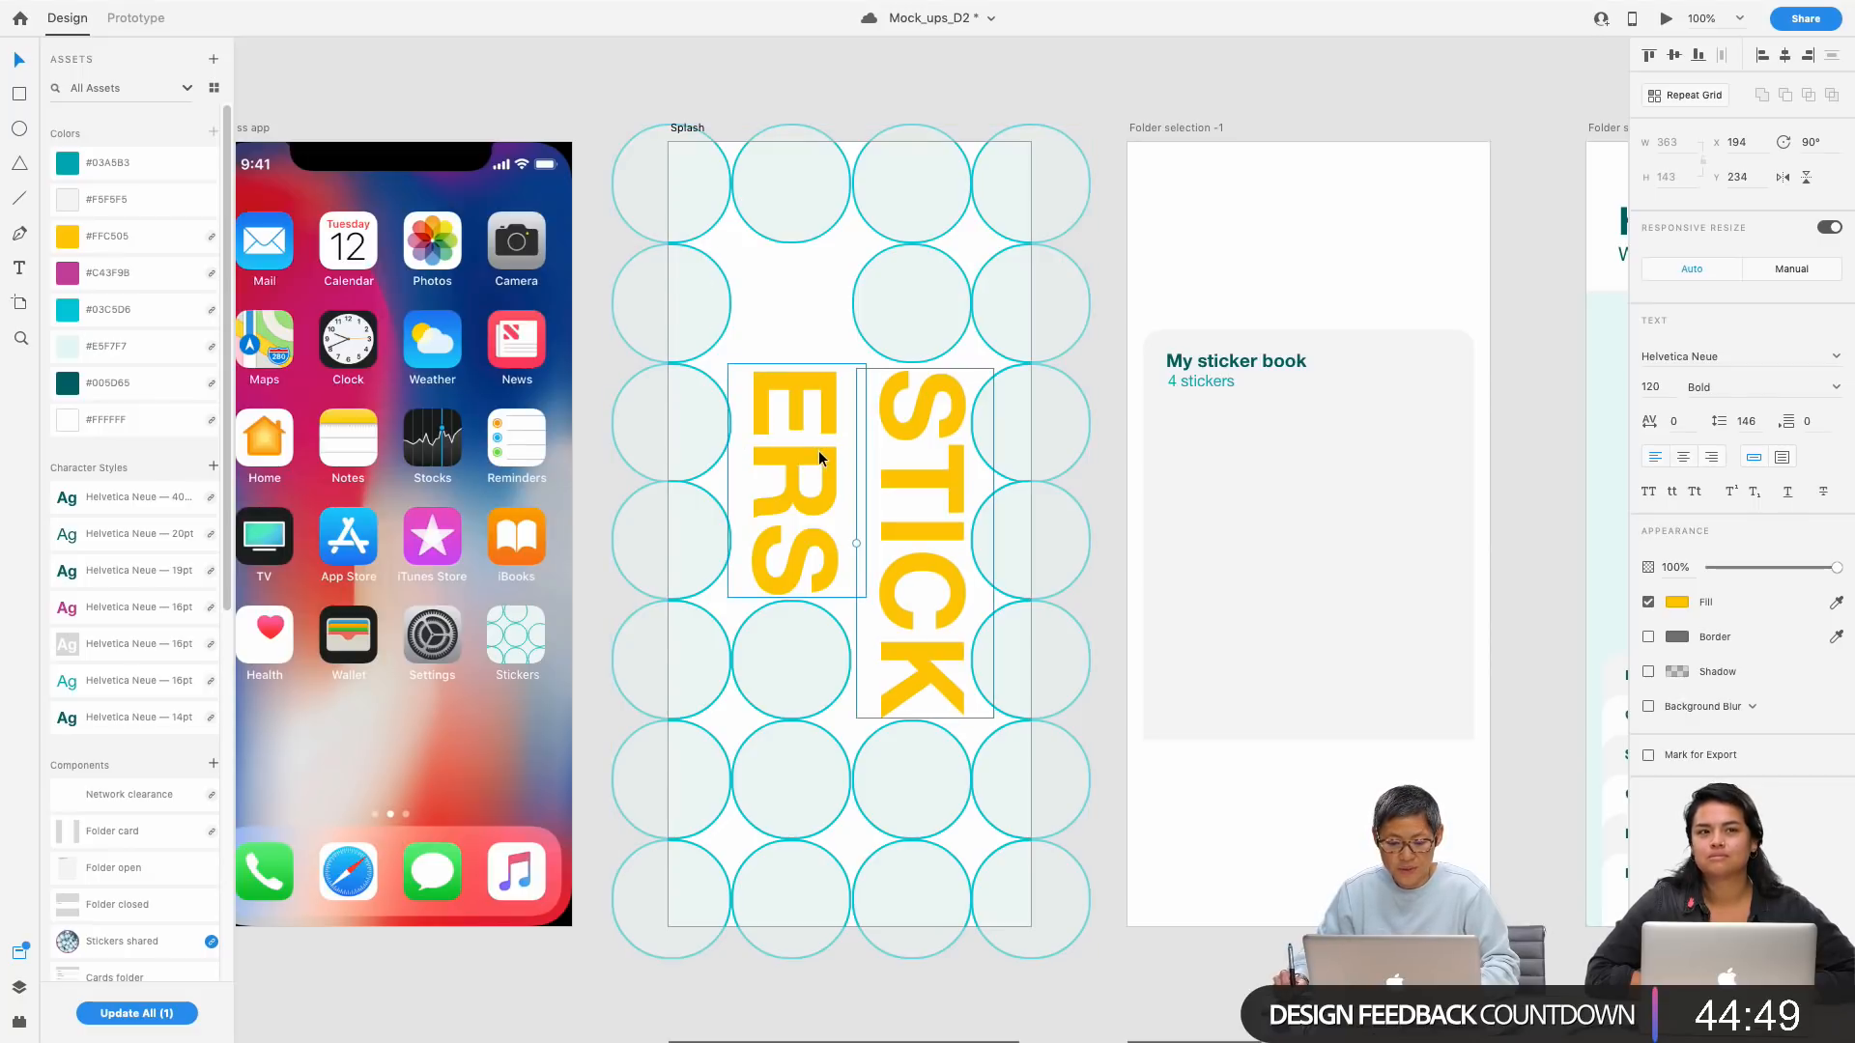
{"action": "key", "text": "super+s"}
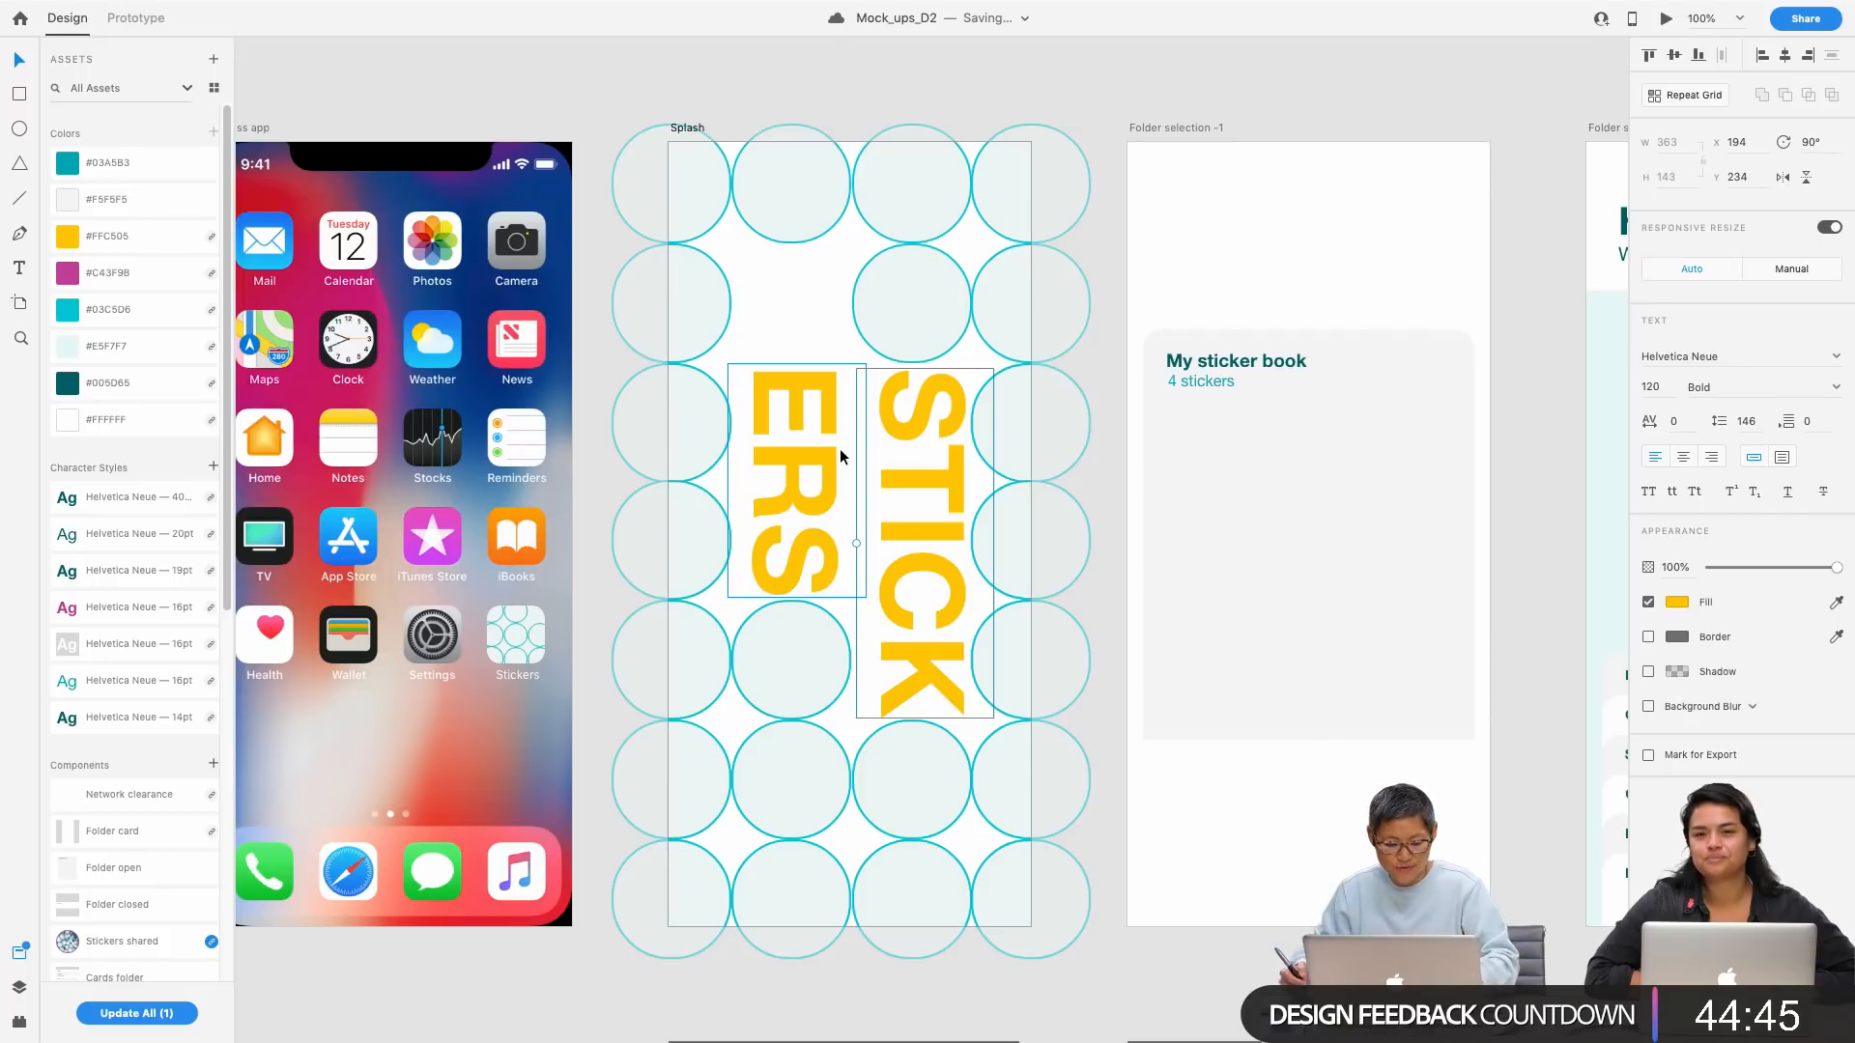
{"action": "left_click", "coordinate": [1177, 105]}
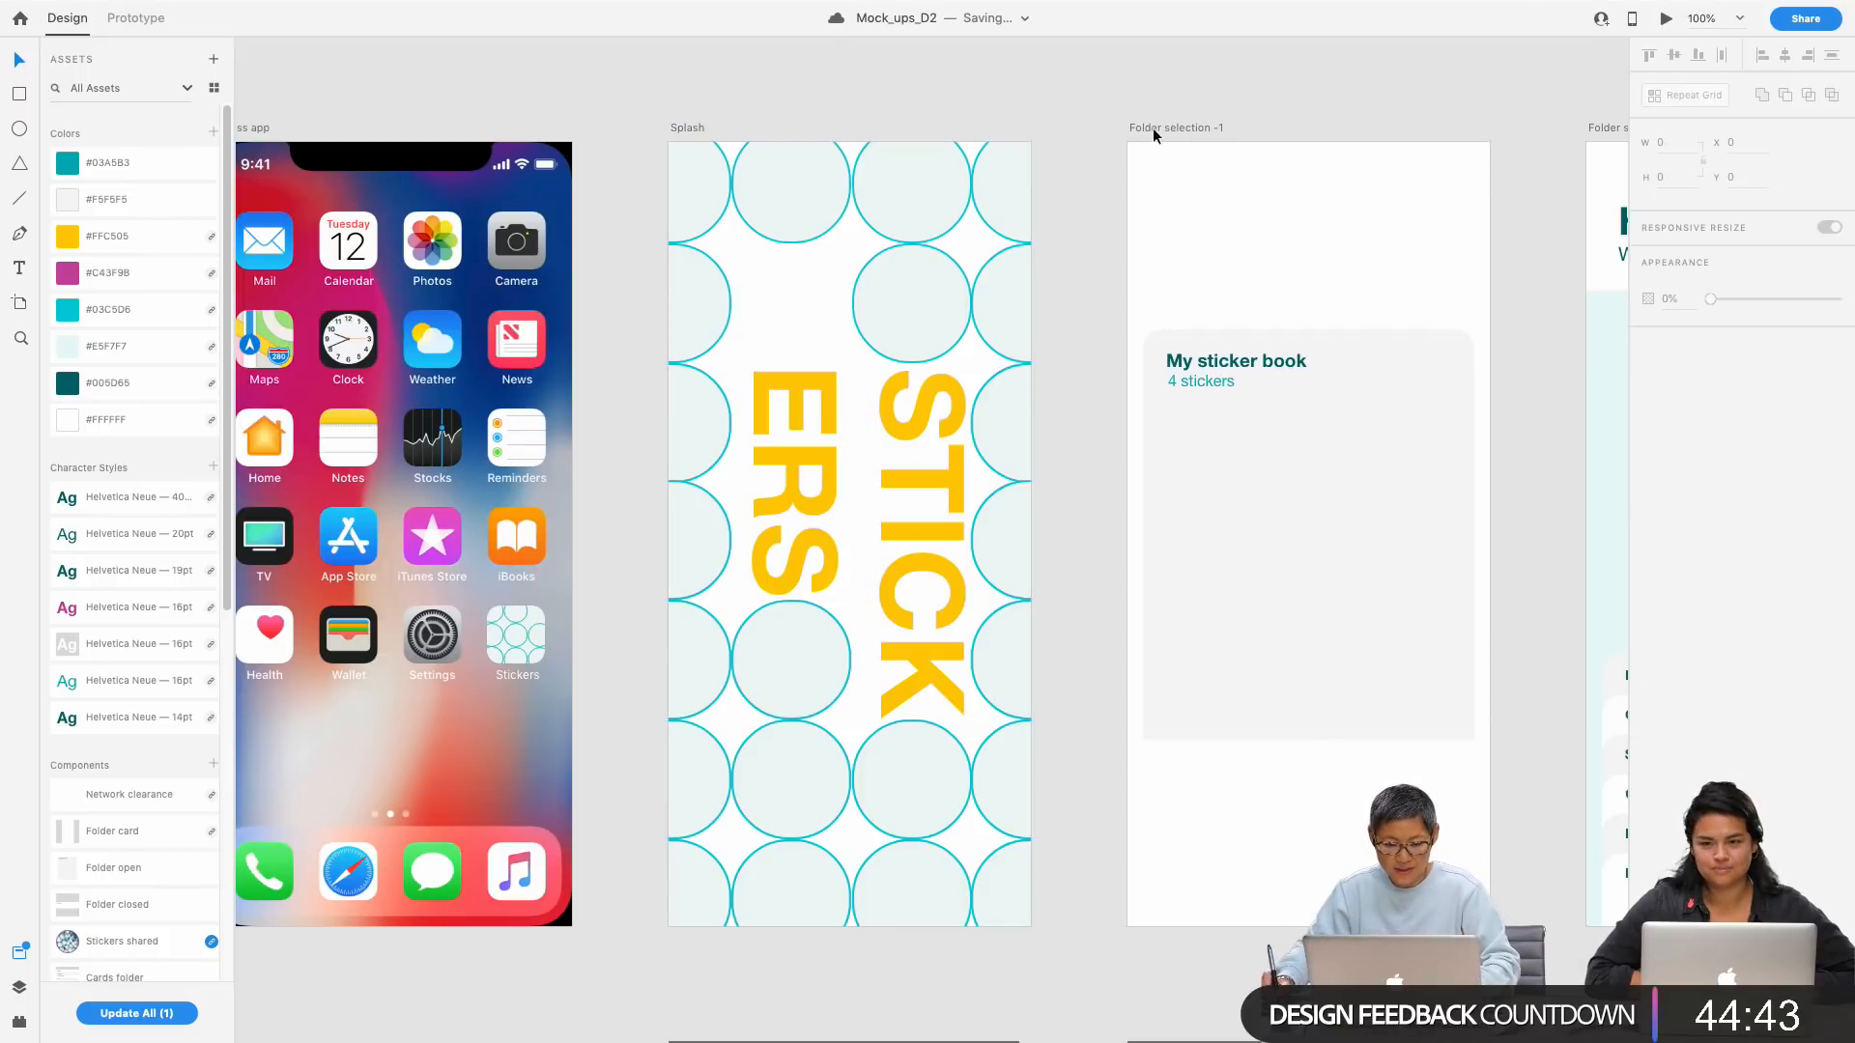
Step: Shift the word STICK 10 px left to X 184 and save the document
{"action": "double_click", "coordinate": [935, 616]}
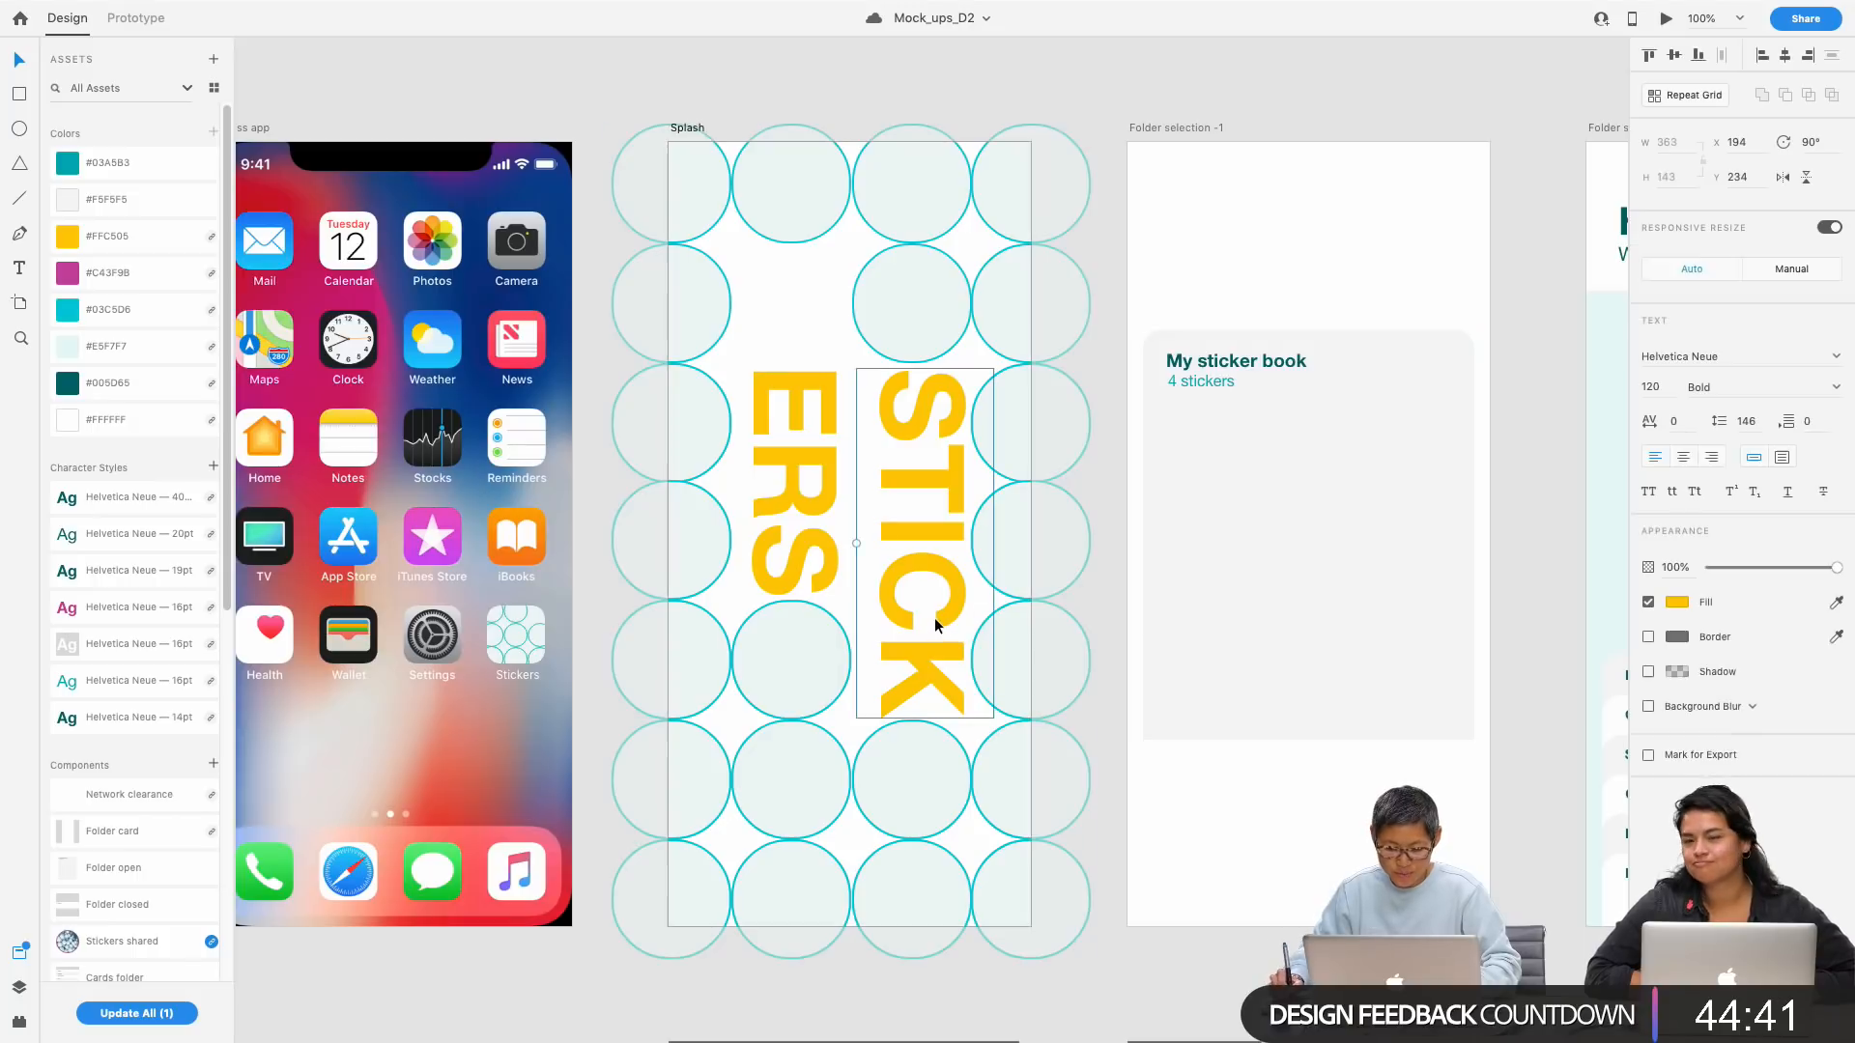
{"action": "key", "text": "shift+Left"}
{"action": "key", "text": "super+s"}
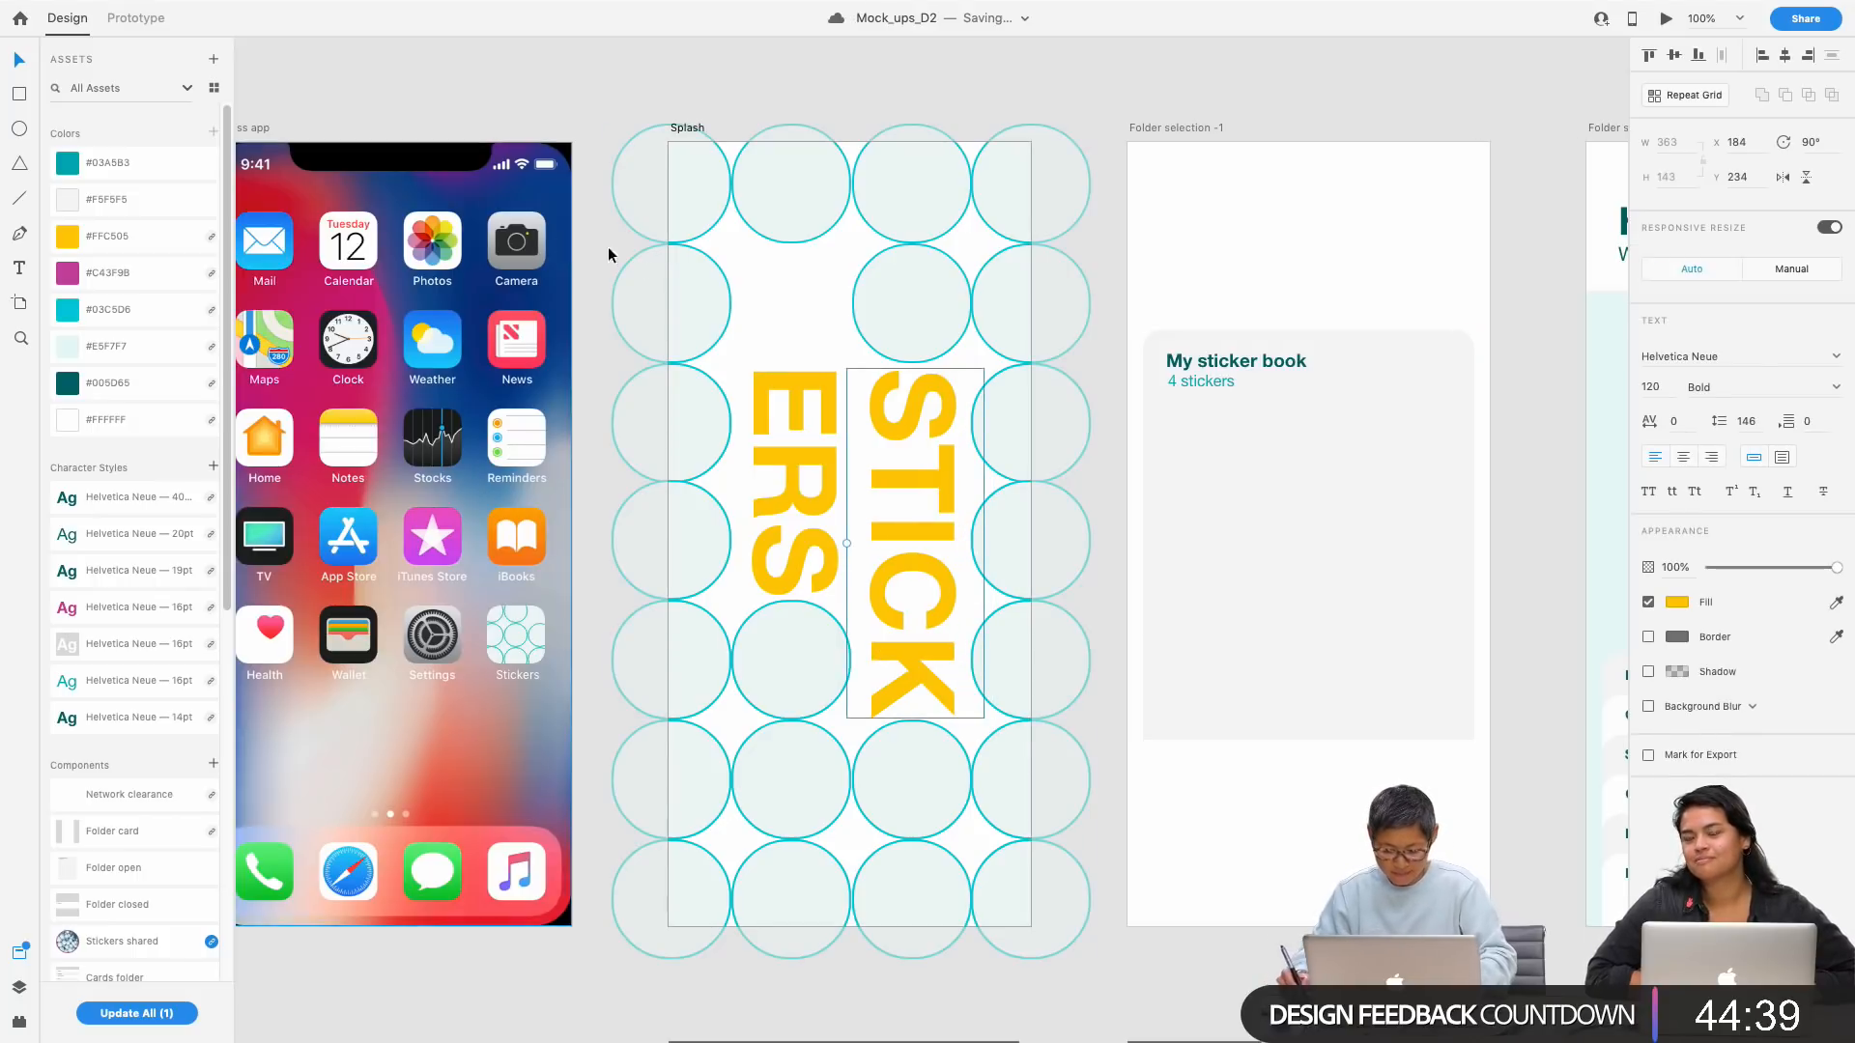
{"action": "key", "text": "super+minus"}
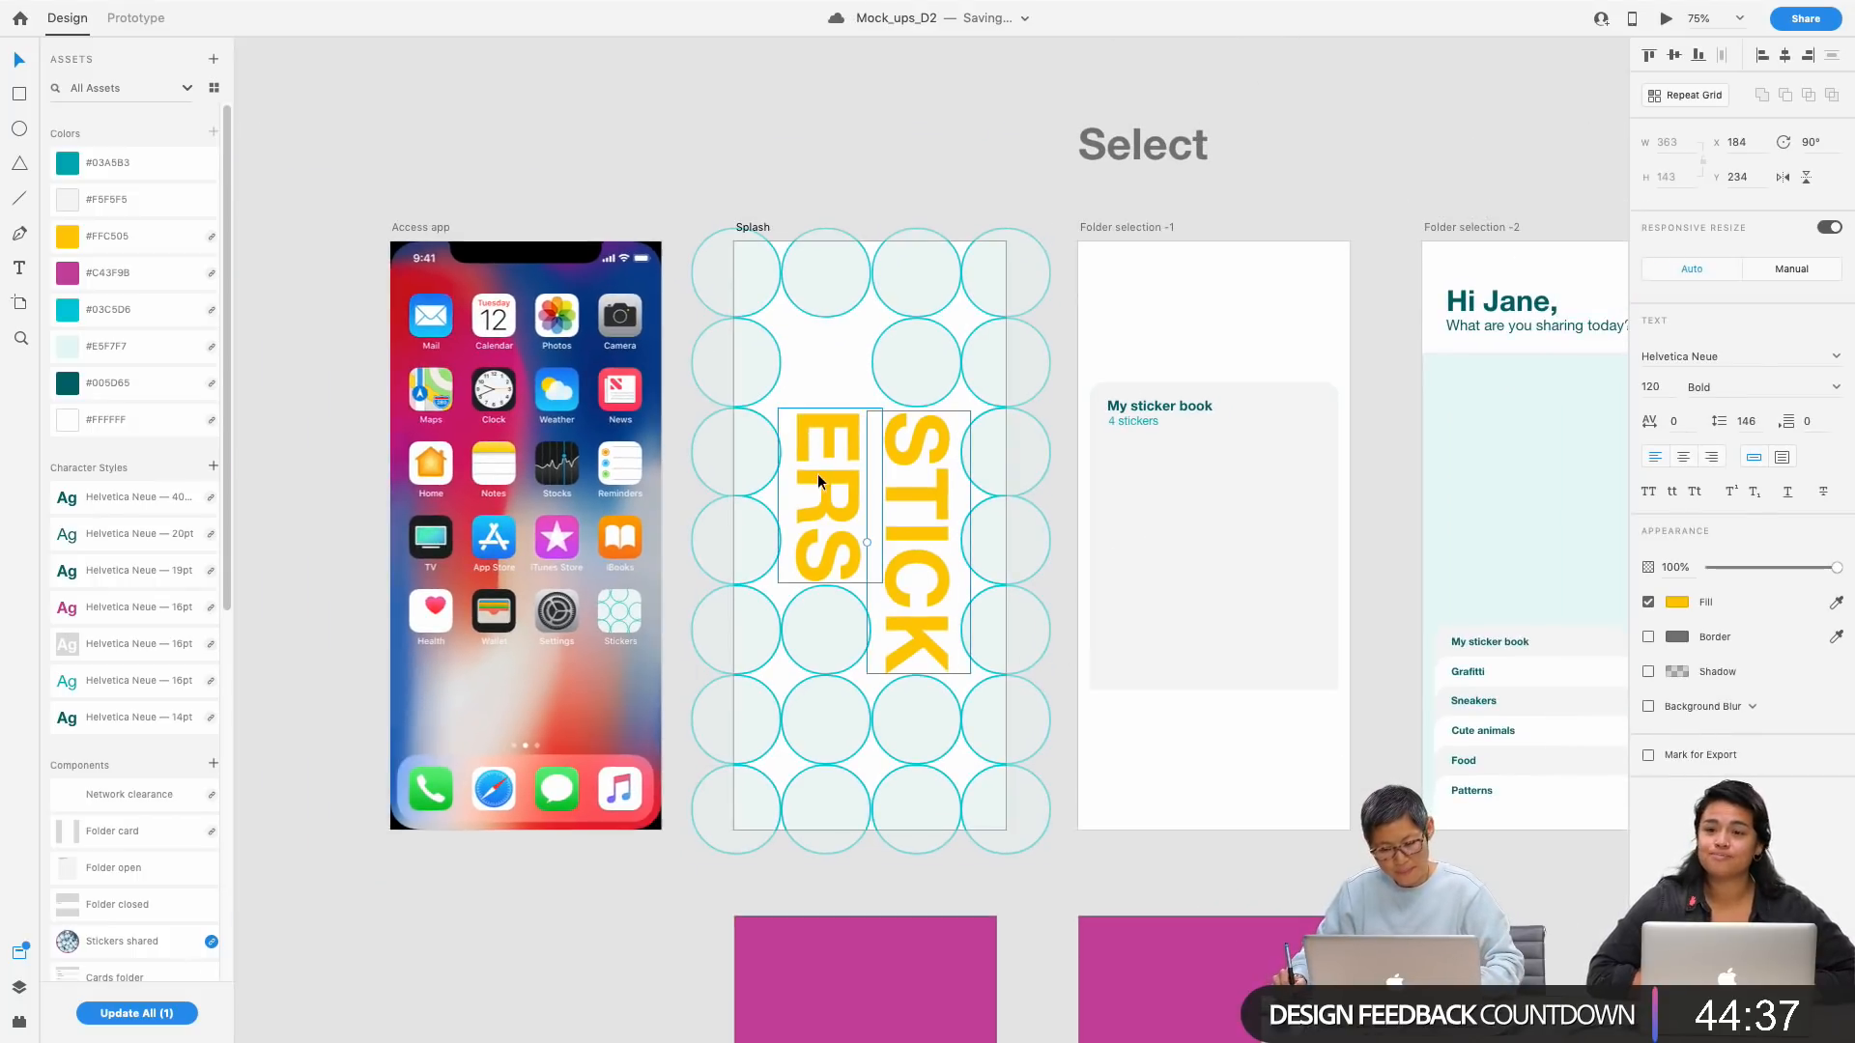
{"action": "left_click", "coordinate": [976, 159]}
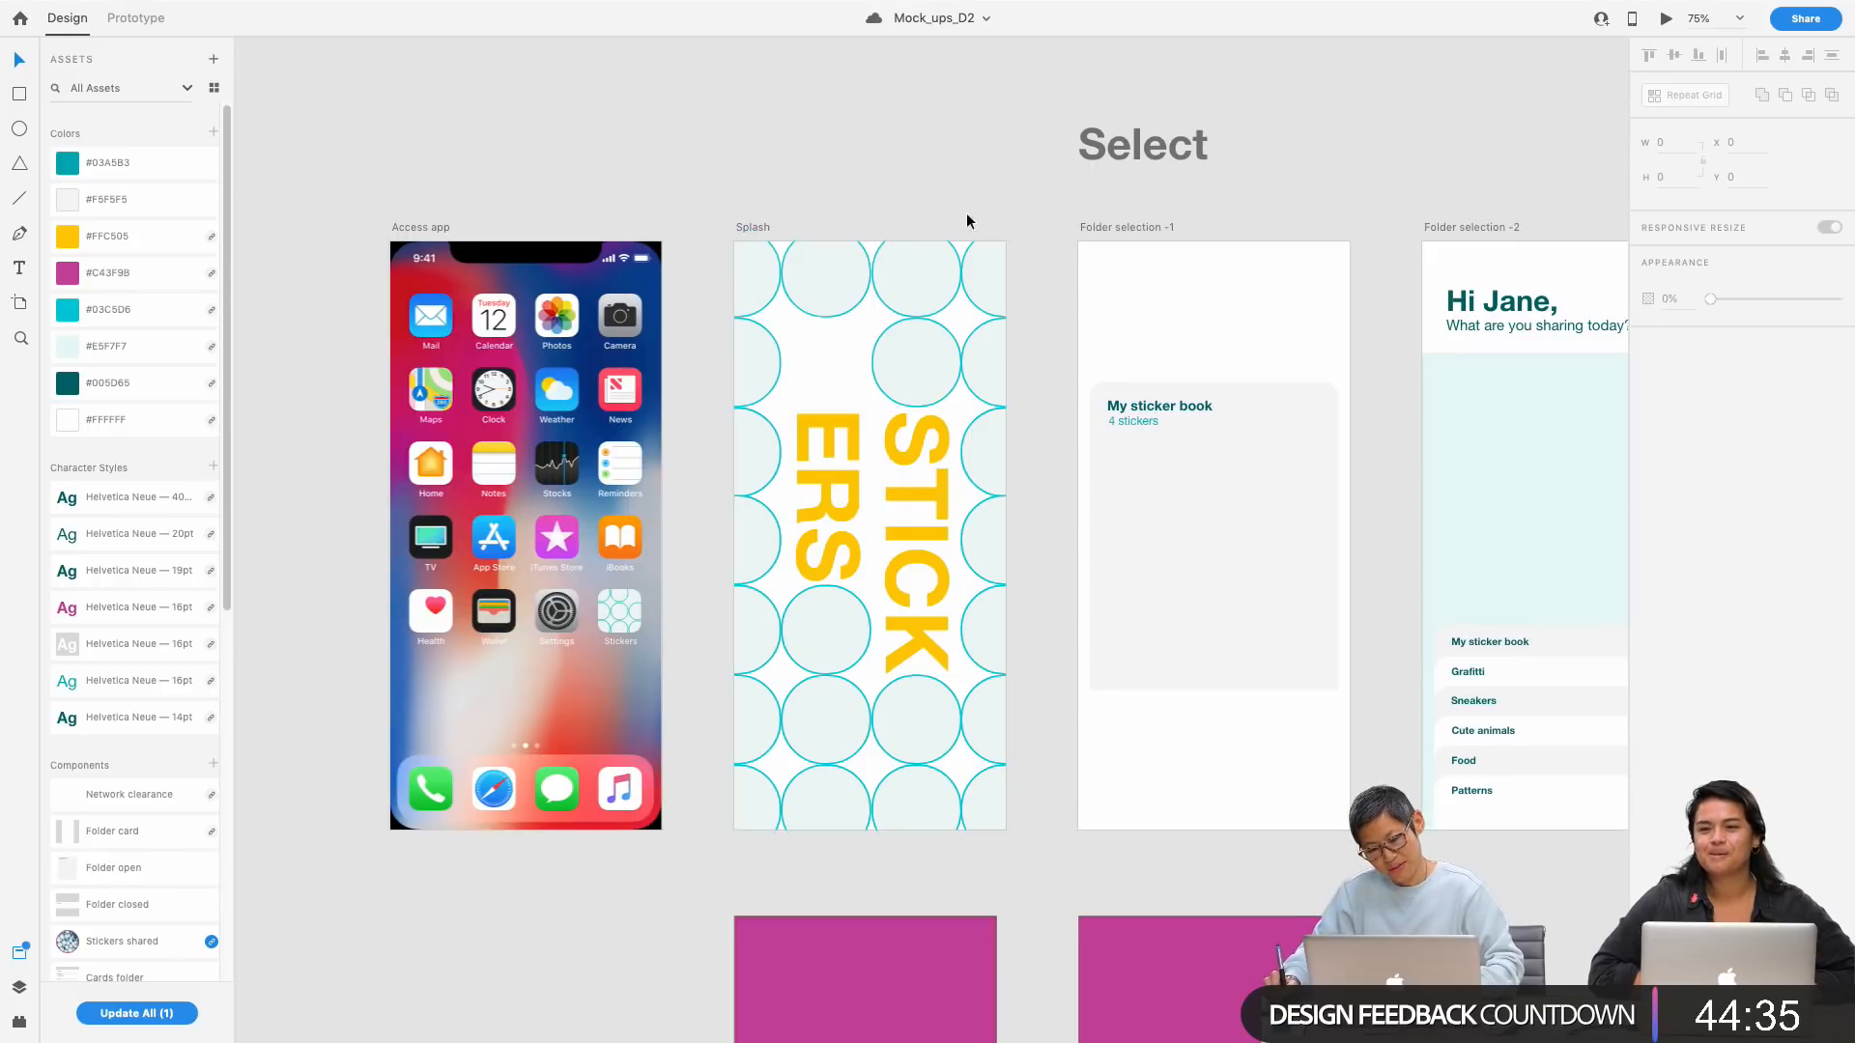
Step: Copy the greeting, the question line and the add button from Folder selection -2 onto the Folder selection -1 artboard
{"action": "left_click_drag", "start_coordinate": [606, 929], "coordinate": [523, 889]}
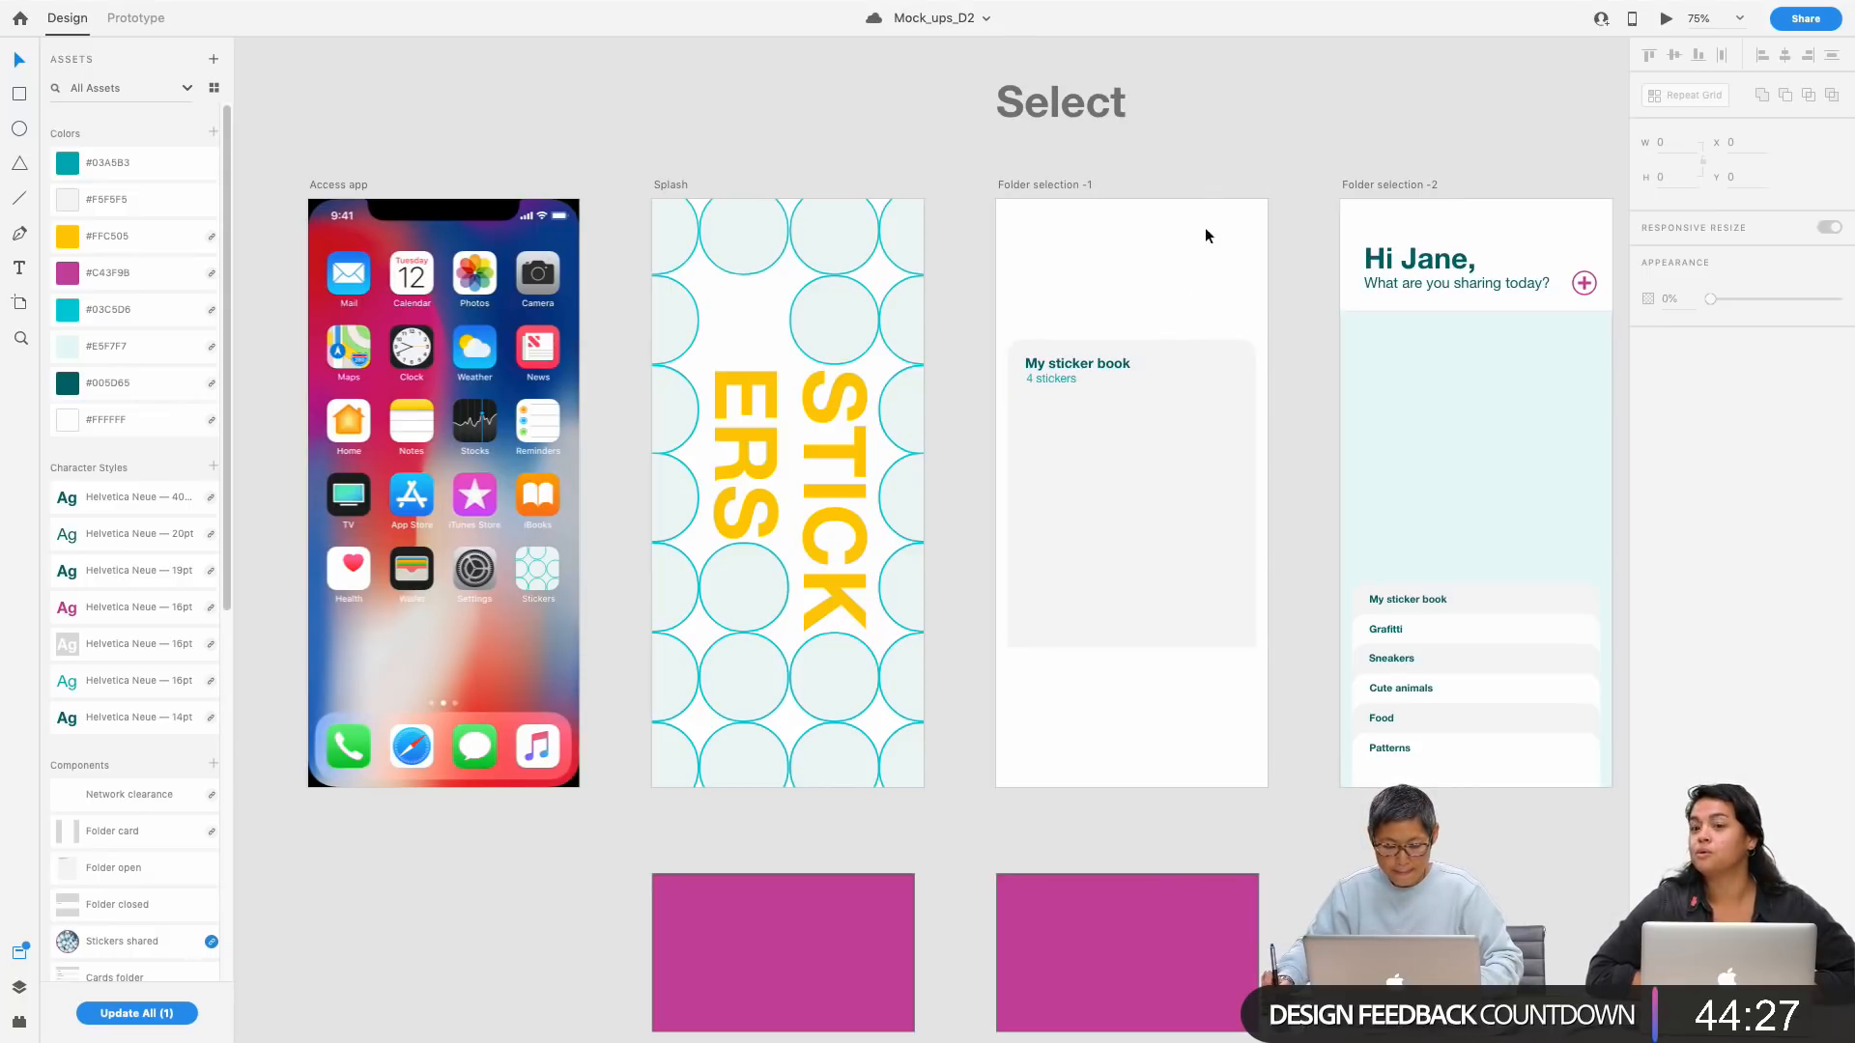
{"action": "scroll", "coordinate": [1284, 795], "scroll_direction": "down", "scroll_amount": 15}
{"action": "left_click_drag", "start_coordinate": [1070, 729], "coordinate": [1101, 559]}
{"action": "left_click_drag", "start_coordinate": [901, 219], "coordinate": [866, 457]}
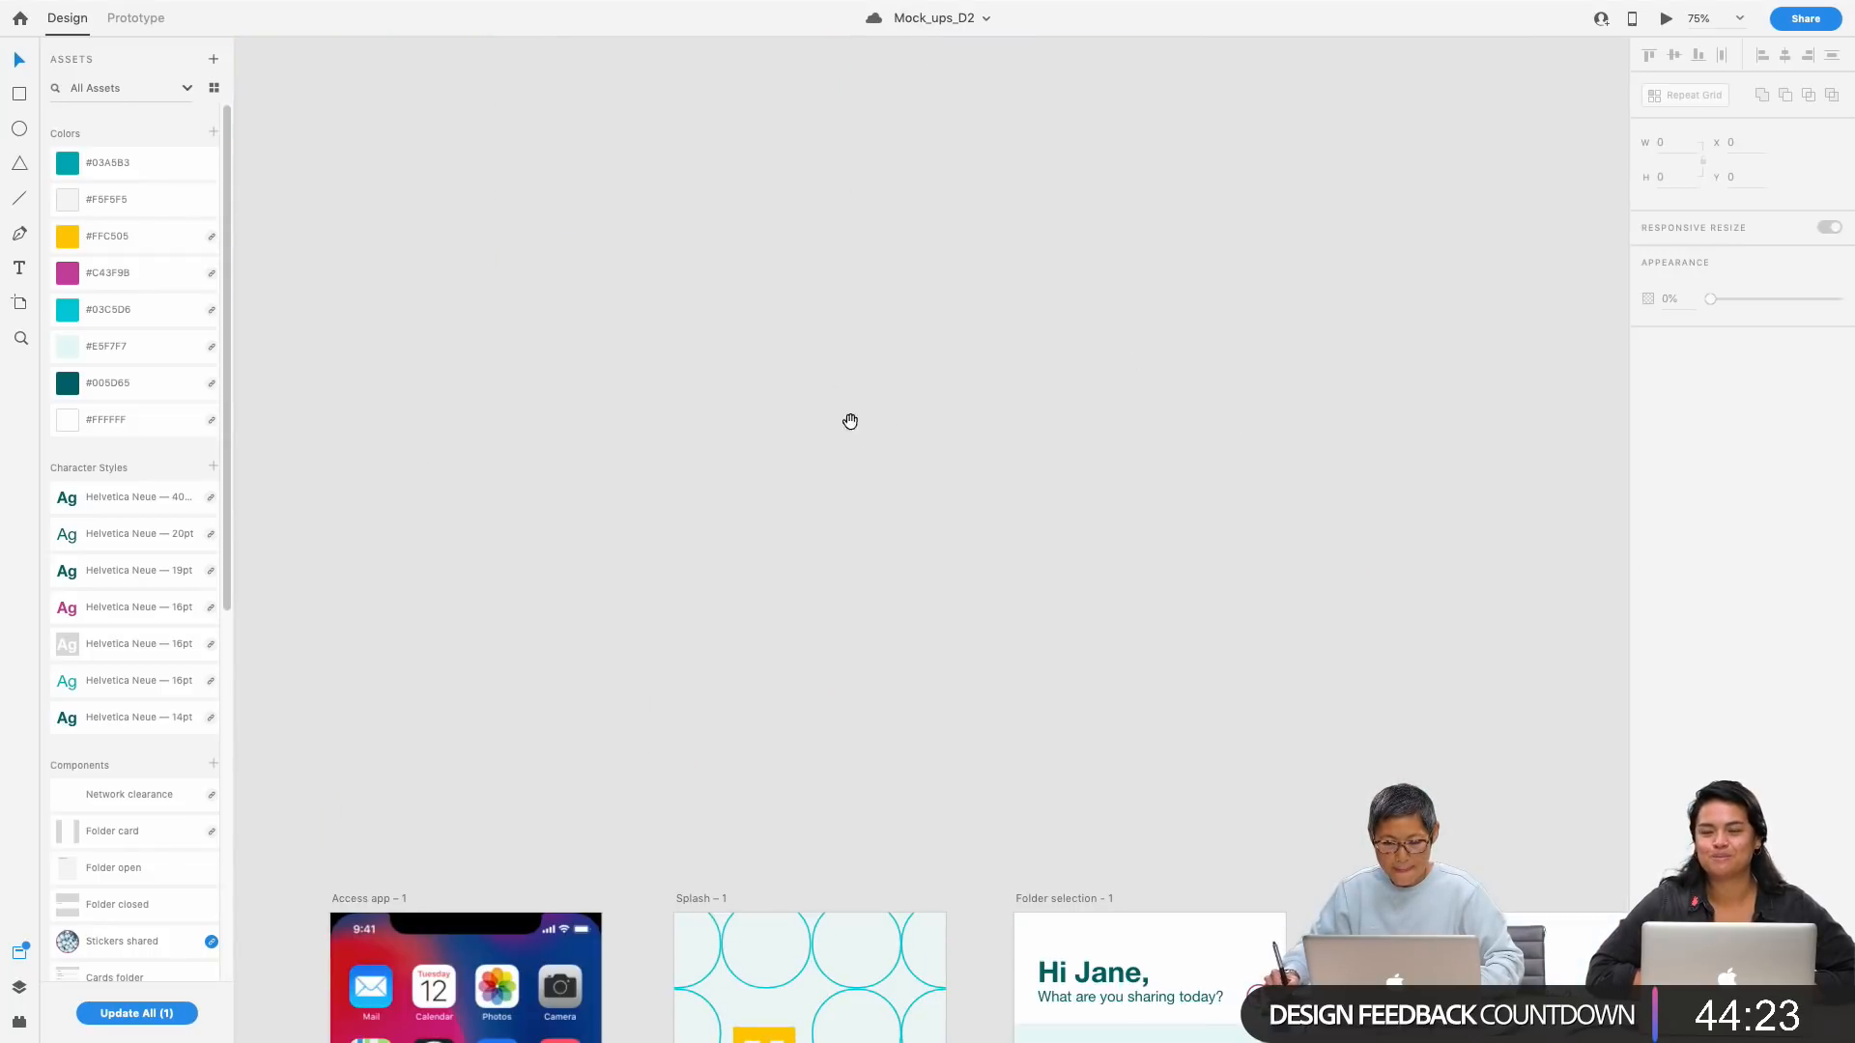
{"action": "scroll", "coordinate": [867, 457], "scroll_direction": "up", "scroll_amount": 12}
{"action": "scroll", "coordinate": [878, 451], "scroll_direction": "up", "scroll_amount": 3}
{"action": "scroll", "coordinate": [878, 451], "scroll_direction": "right", "scroll_amount": 2}
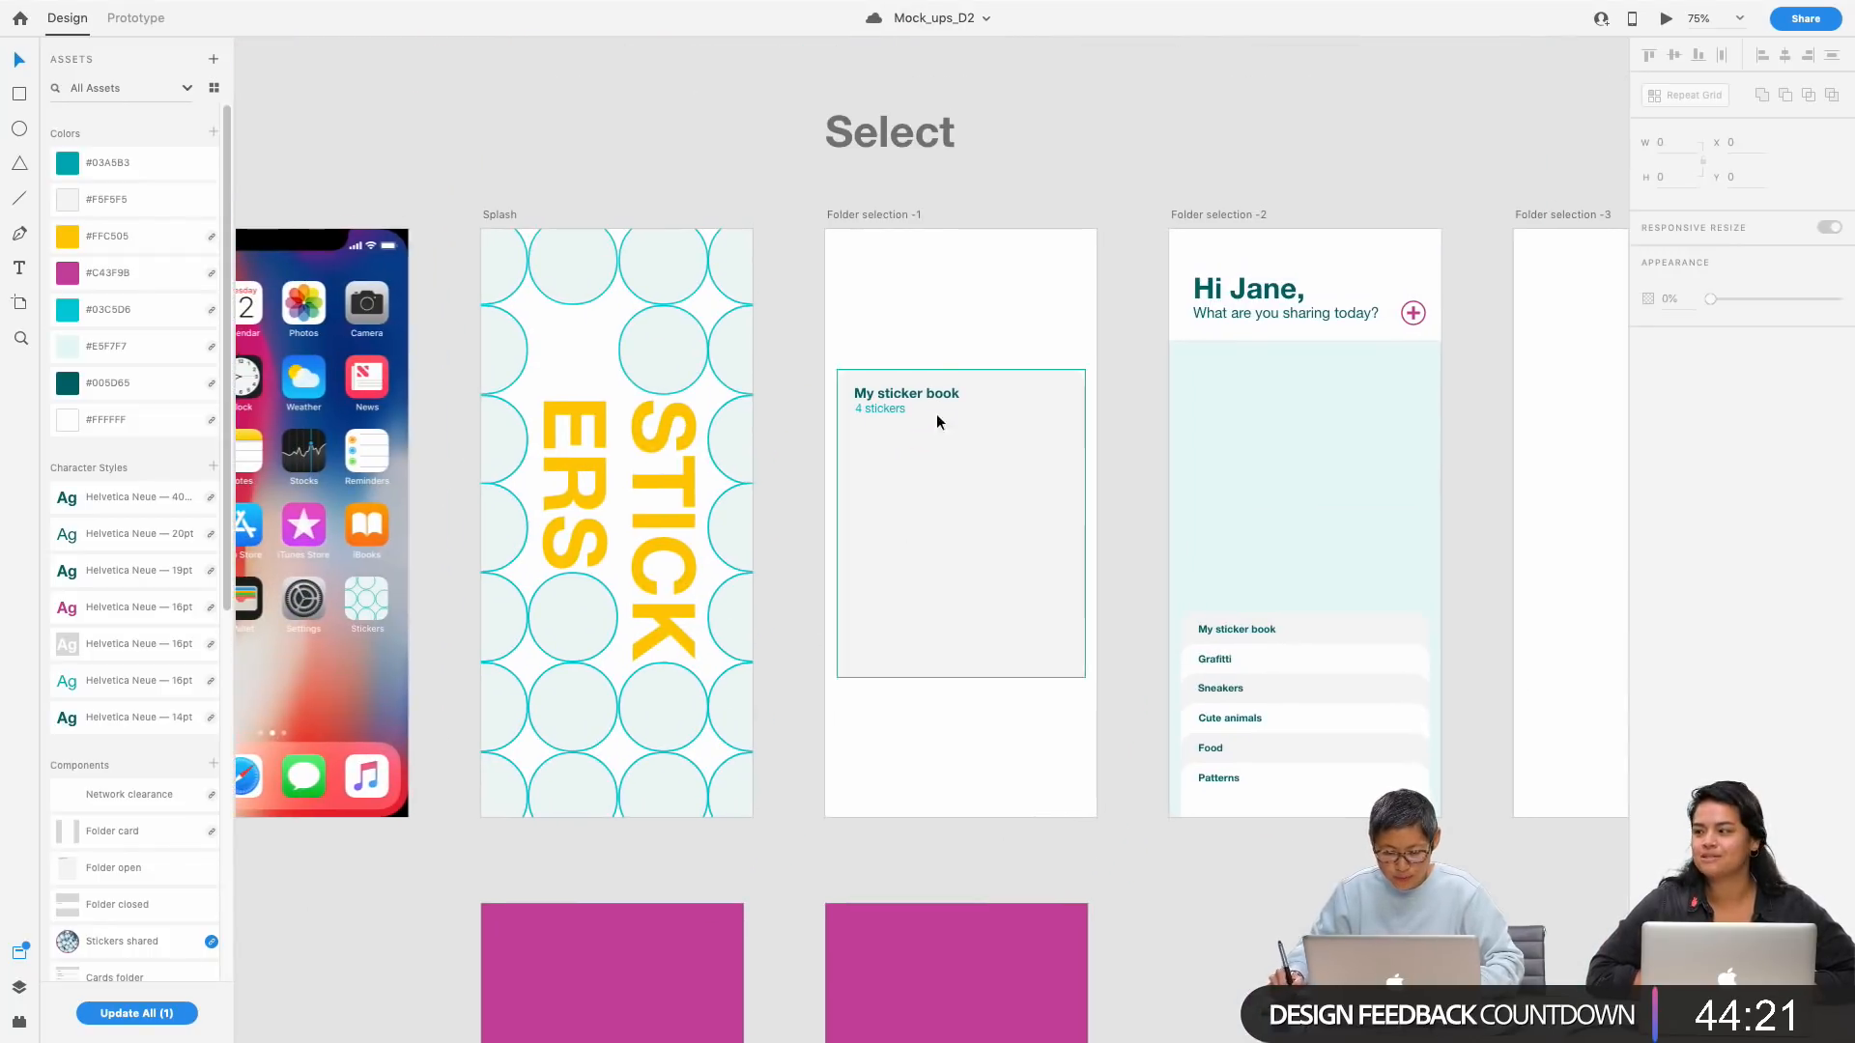
{"action": "left_click", "coordinate": [1223, 292]}
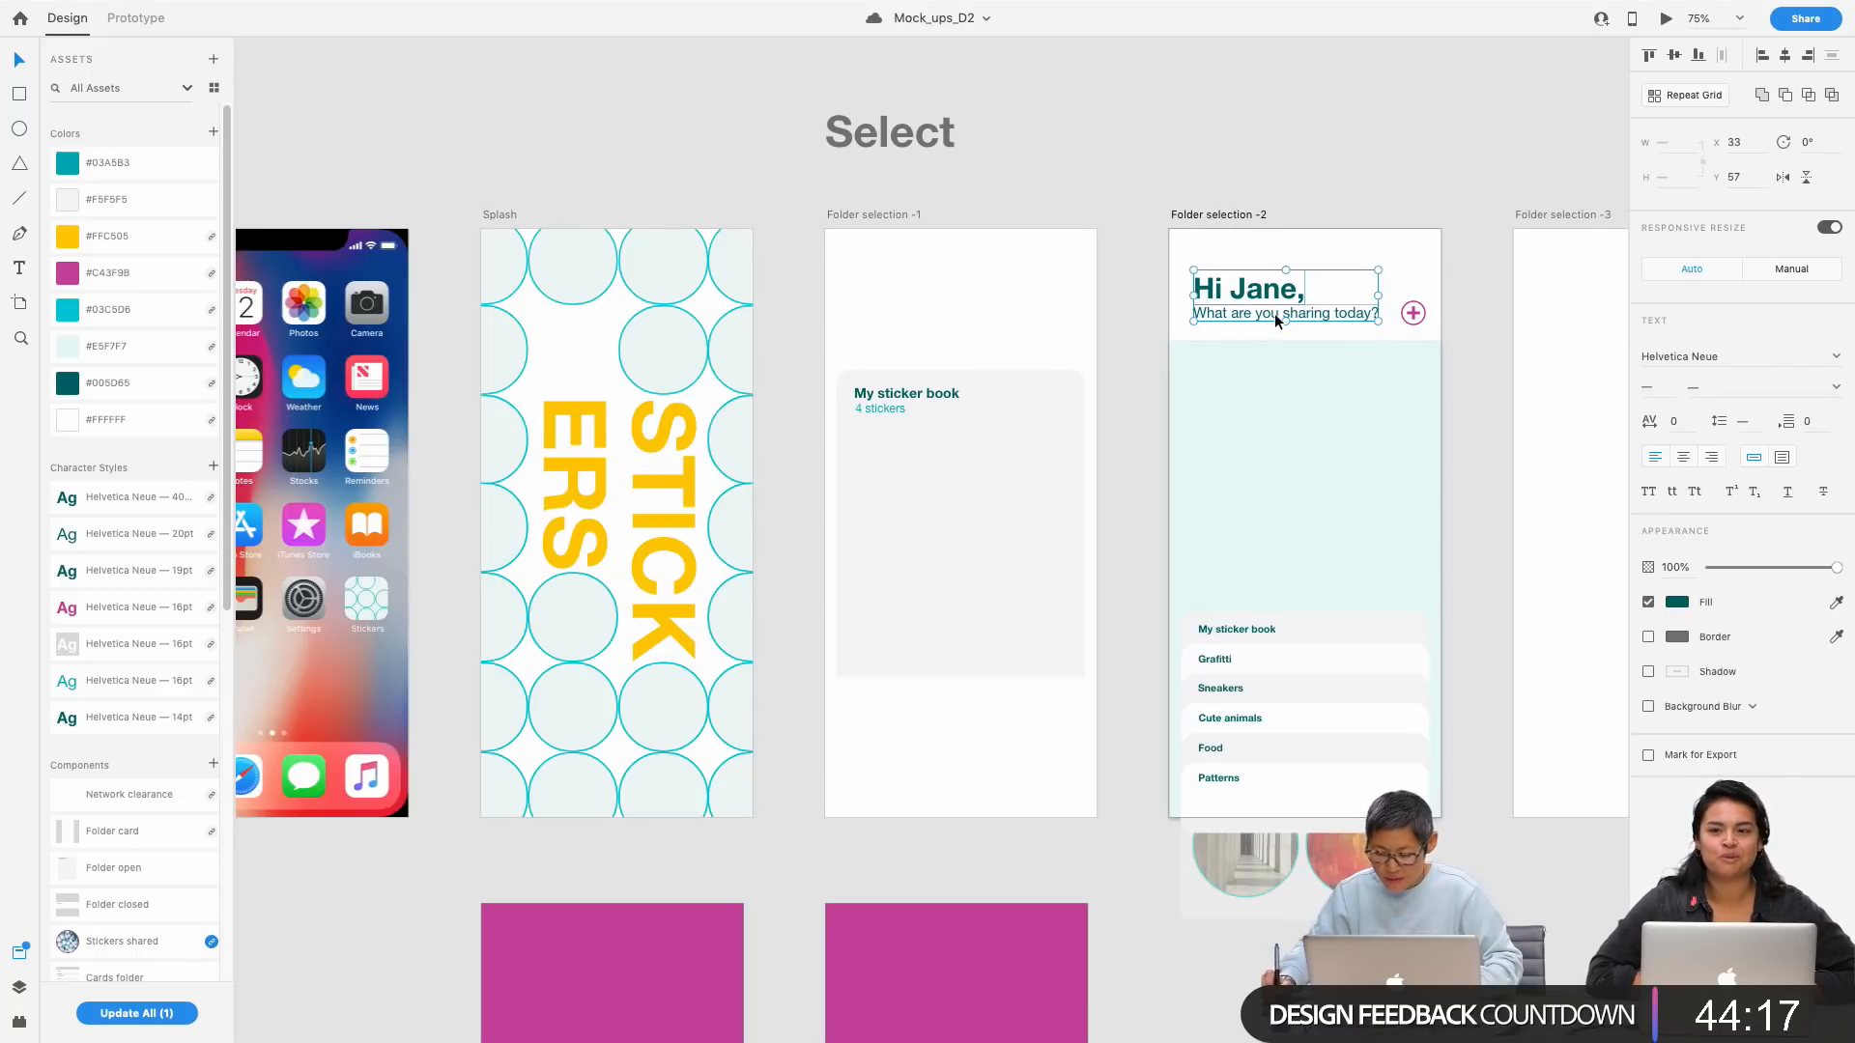
{"action": "left_click", "coordinate": [1414, 315], "text": "shift"}
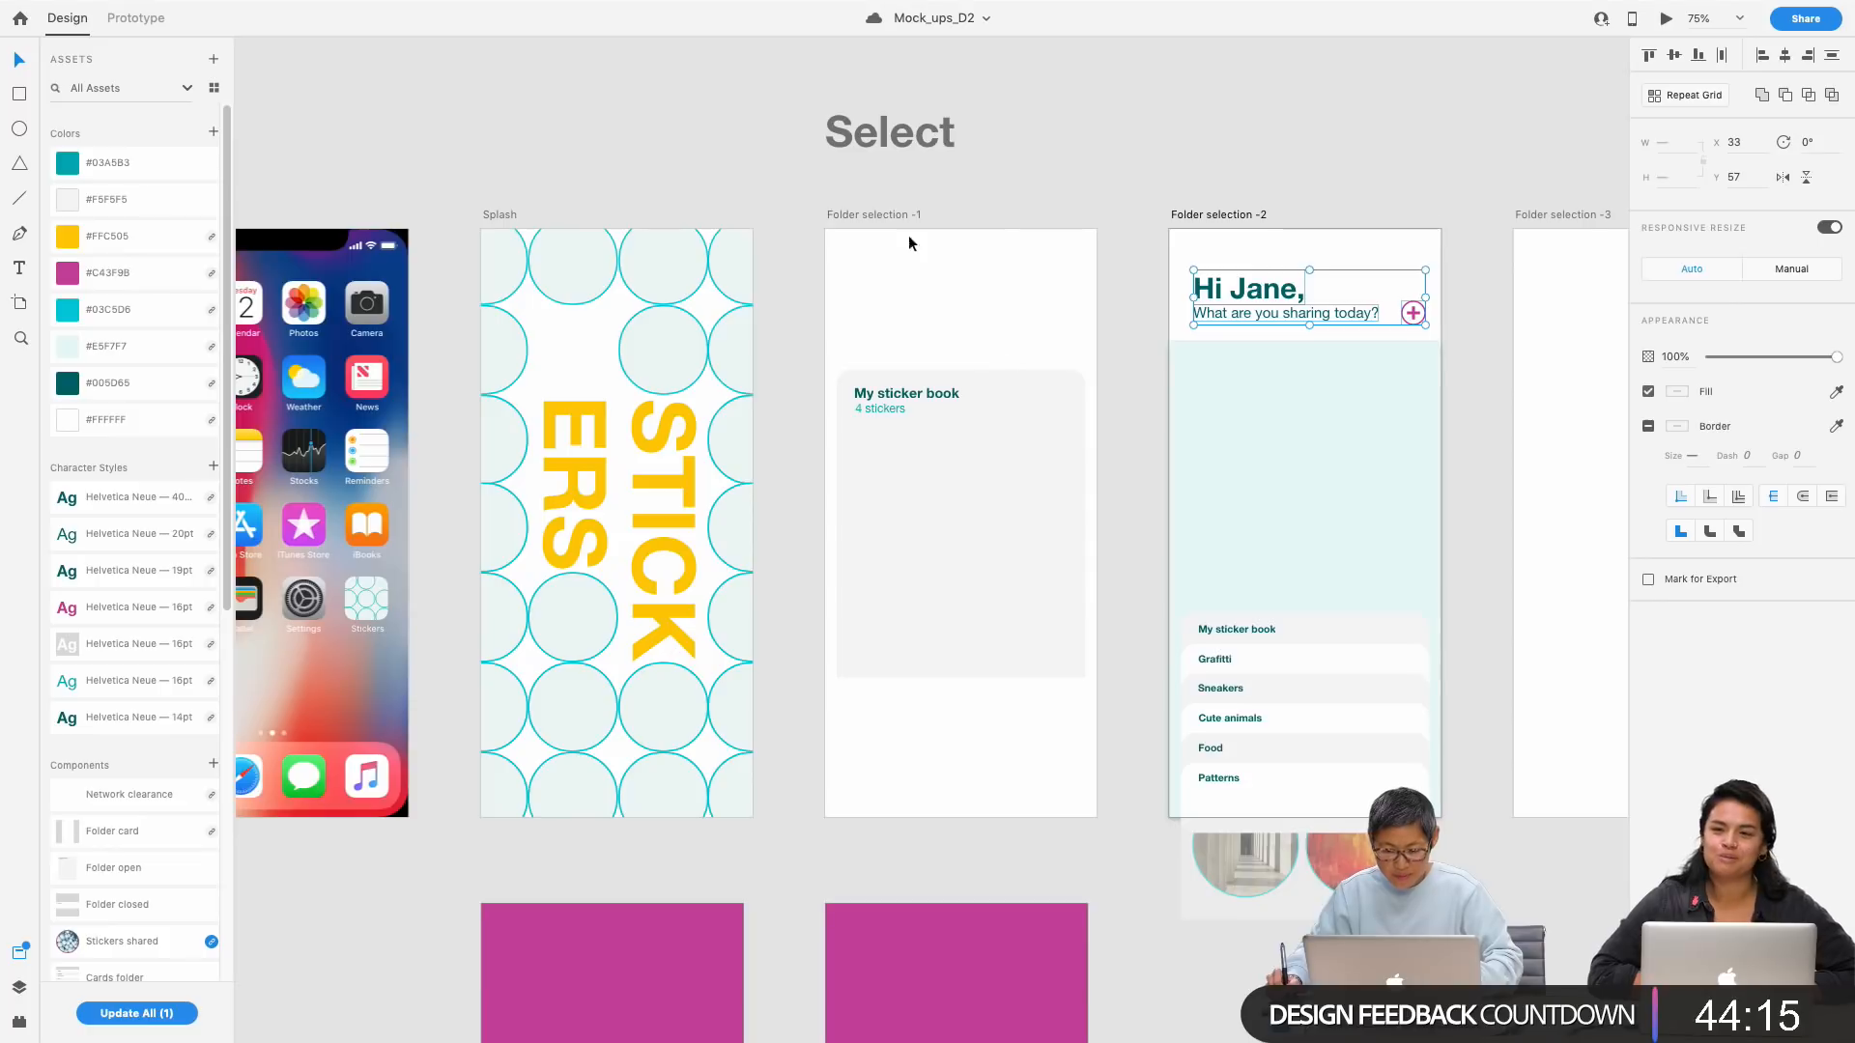
{"action": "key", "text": "ctrl+c"}
{"action": "left_click", "coordinate": [888, 211]}
{"action": "key", "text": "ctrl+v"}
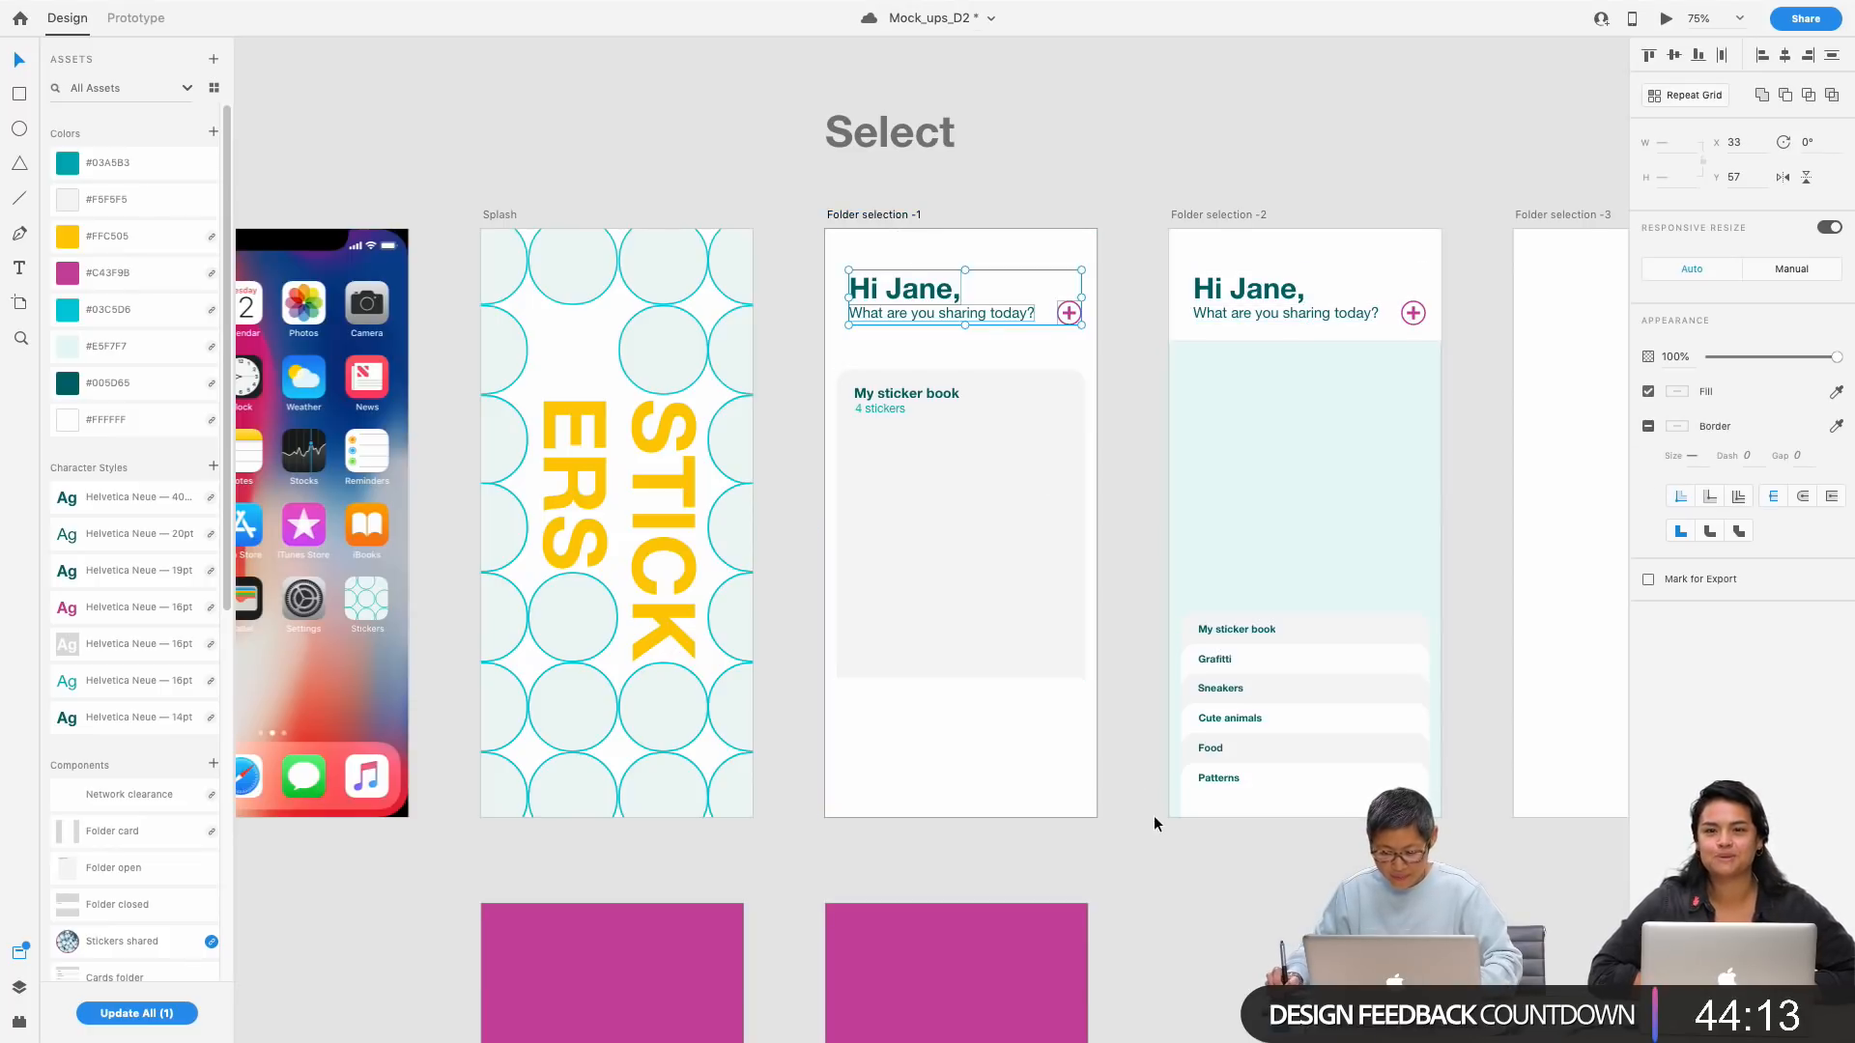
{"action": "left_click", "coordinate": [1191, 913]}
{"action": "left_click_drag", "start_coordinate": [1227, 903], "coordinate": [1213, 512]}
{"action": "left_click_drag", "start_coordinate": [1257, 726], "coordinate": [1246, 116]}
{"action": "left_click_drag", "start_coordinate": [1260, 502], "coordinate": [1272, 241]}
{"action": "left_click_drag", "start_coordinate": [1216, 482], "coordinate": [1188, 898]}
{"action": "left_click_drag", "start_coordinate": [1219, 435], "coordinate": [1233, 1034]}
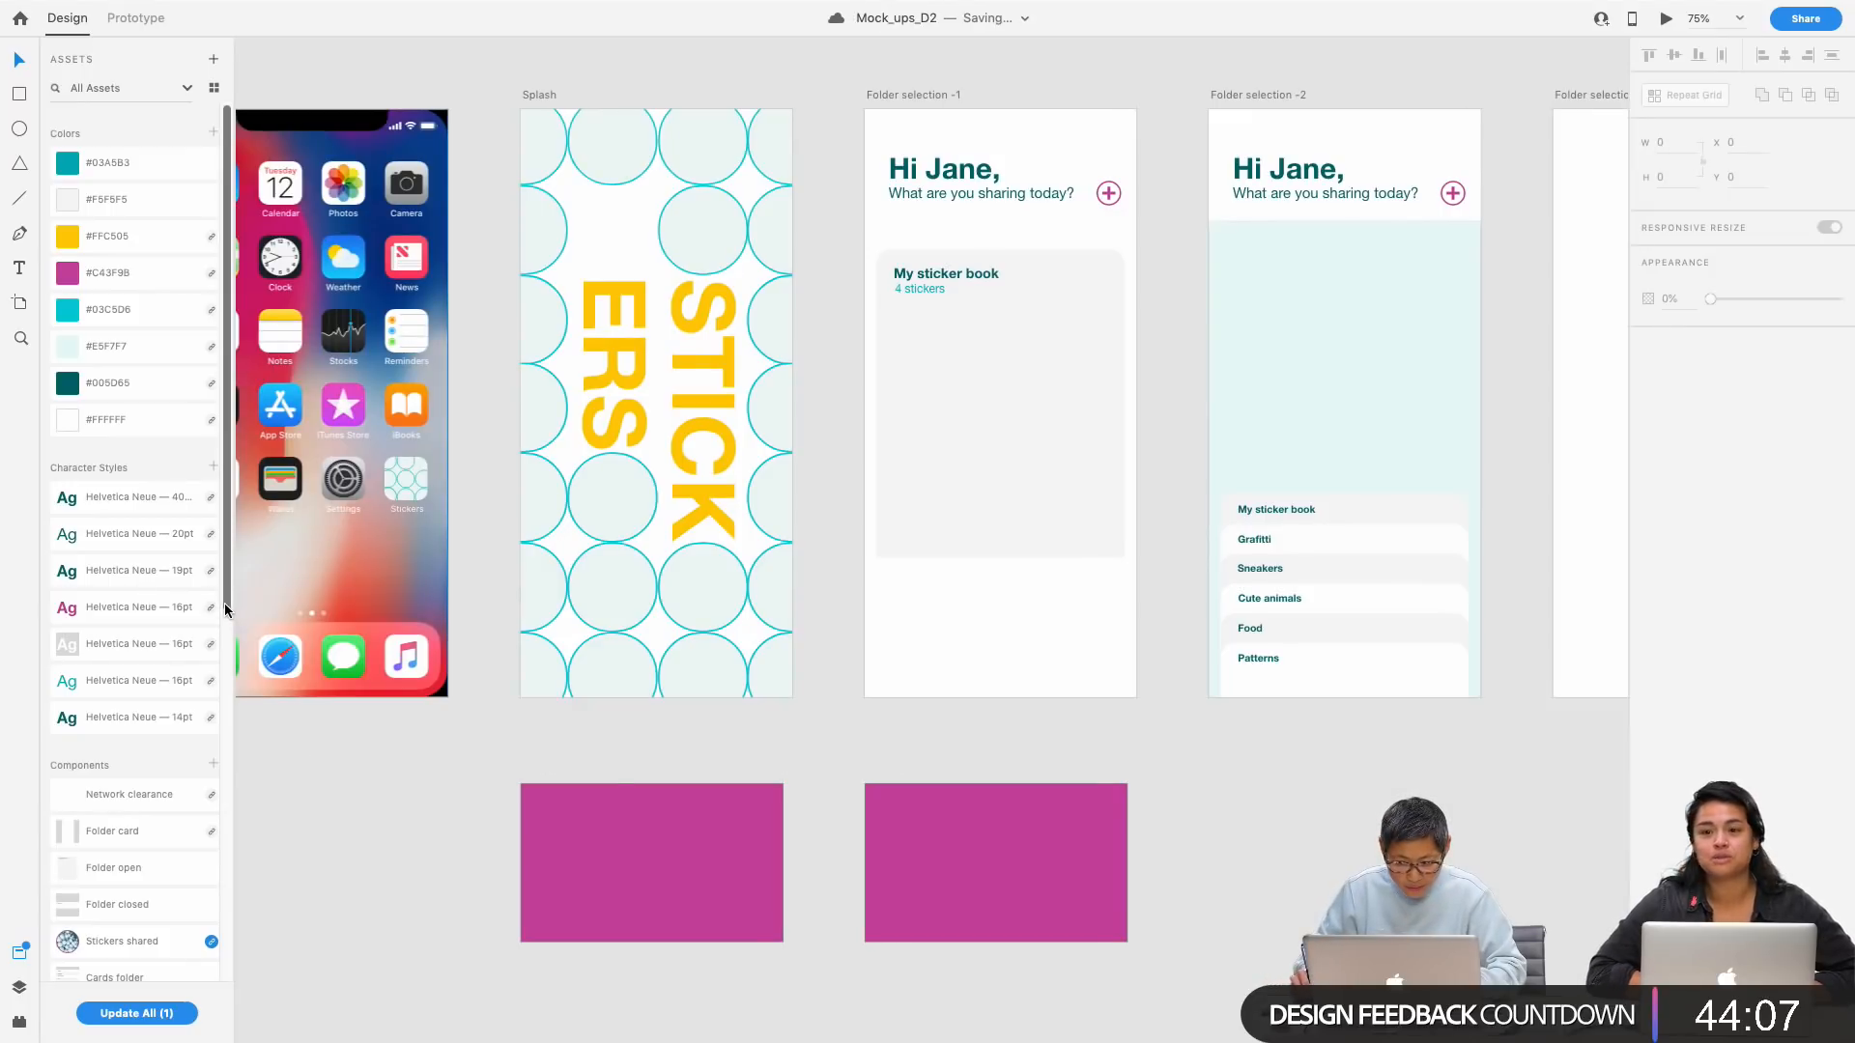
{"action": "left_click", "coordinate": [1273, 386]}
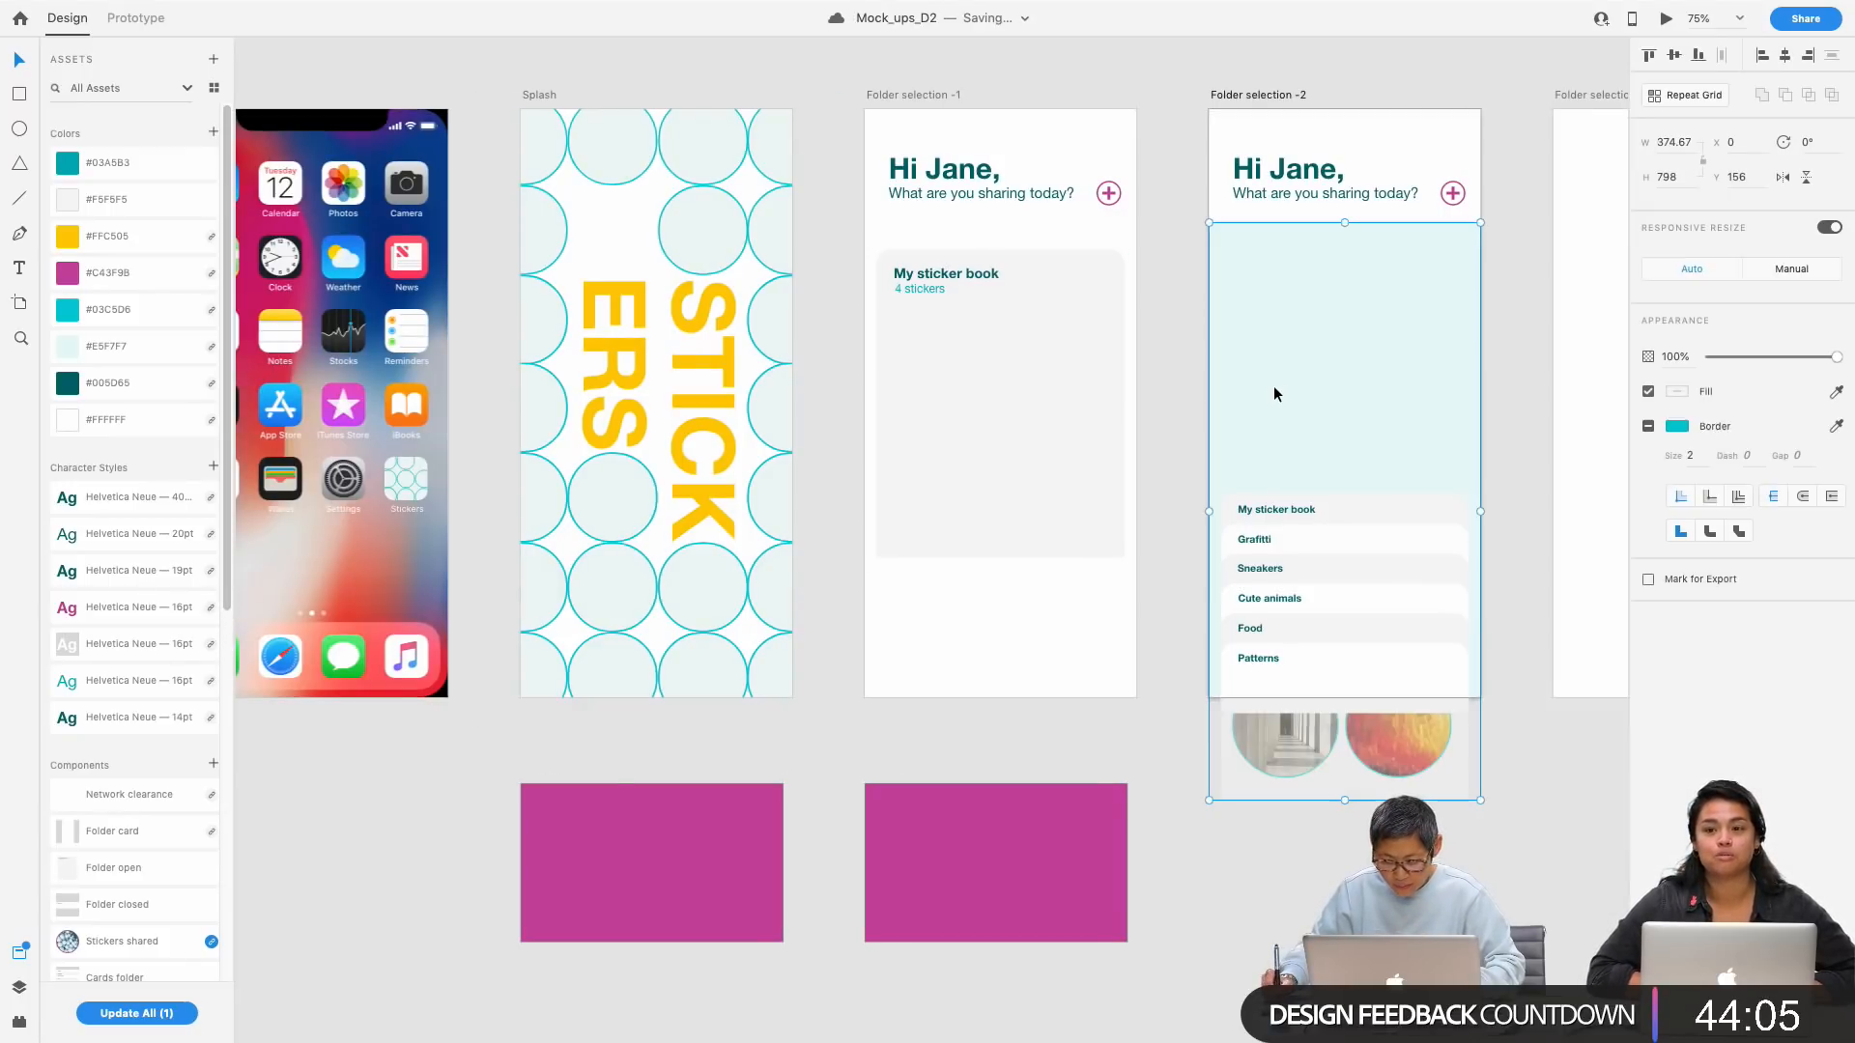
{"action": "key", "text": "ctrl+c"}
{"action": "left_click", "coordinate": [924, 93]}
{"action": "key", "text": "ctrl+v"}
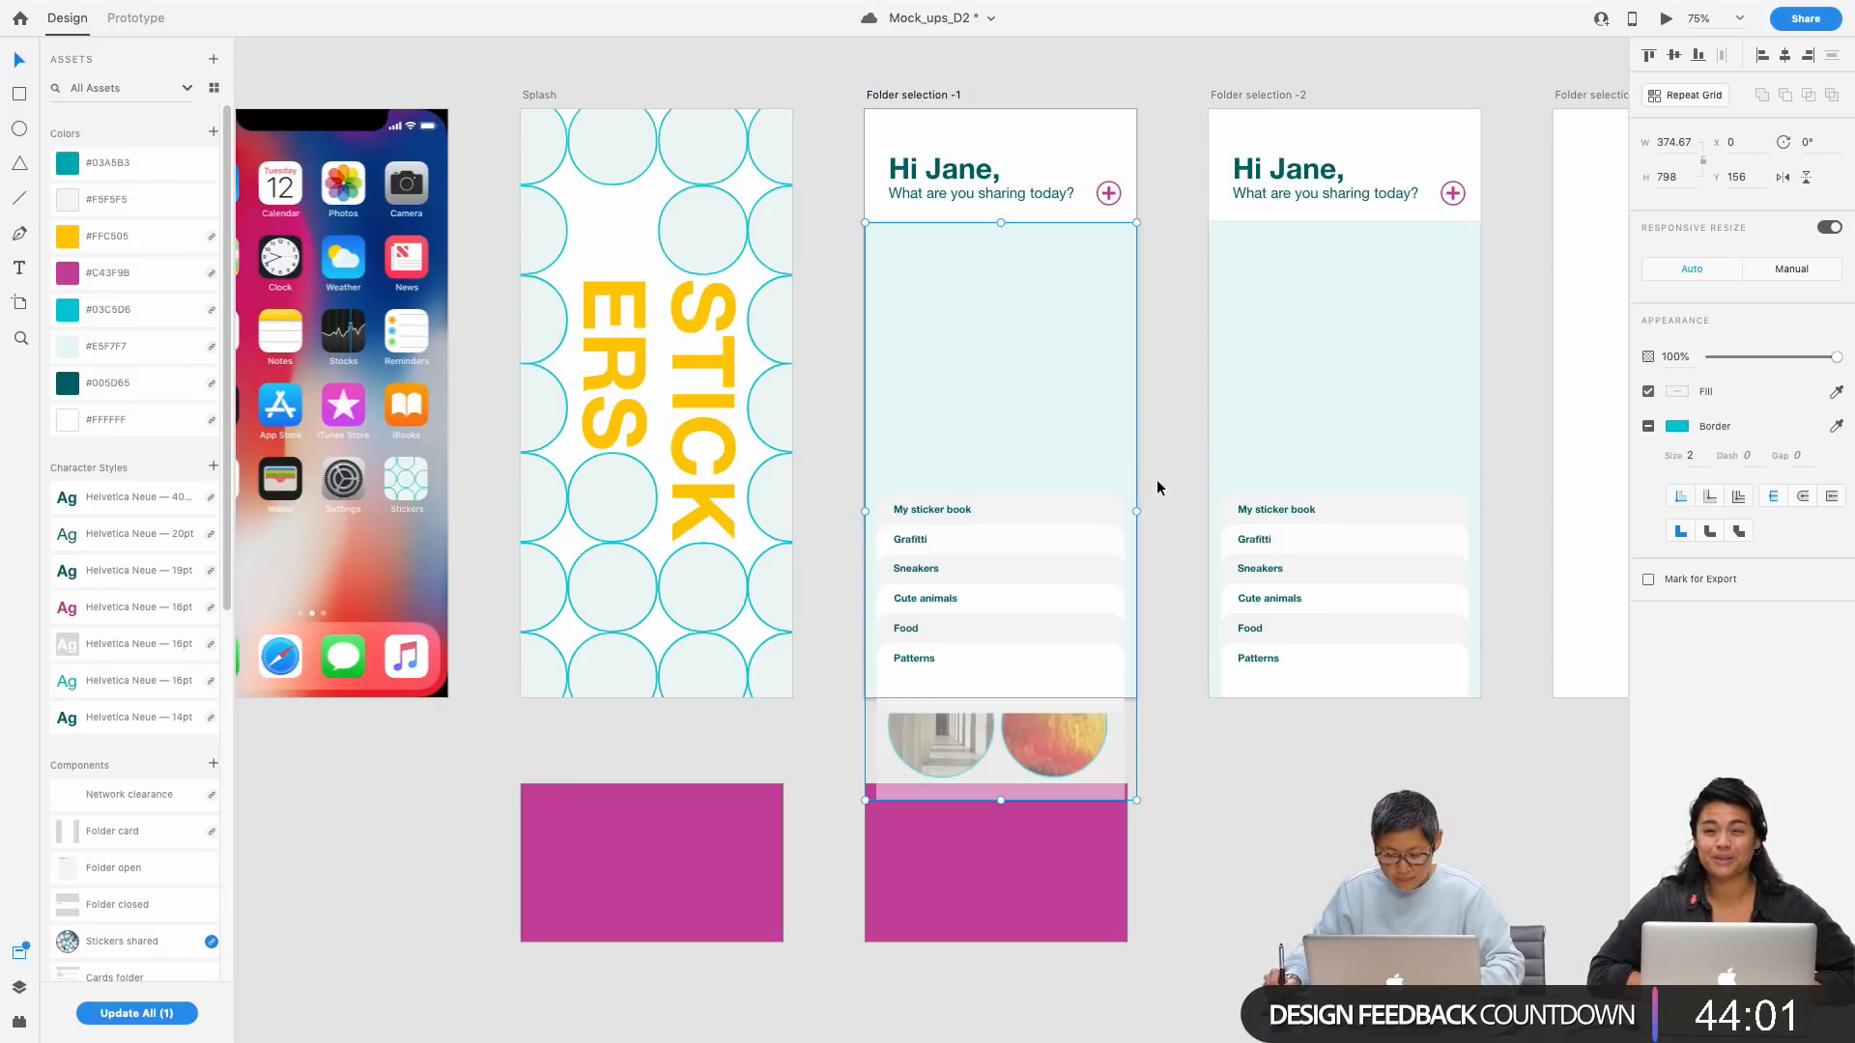
{"action": "key", "text": "ctrl+z"}
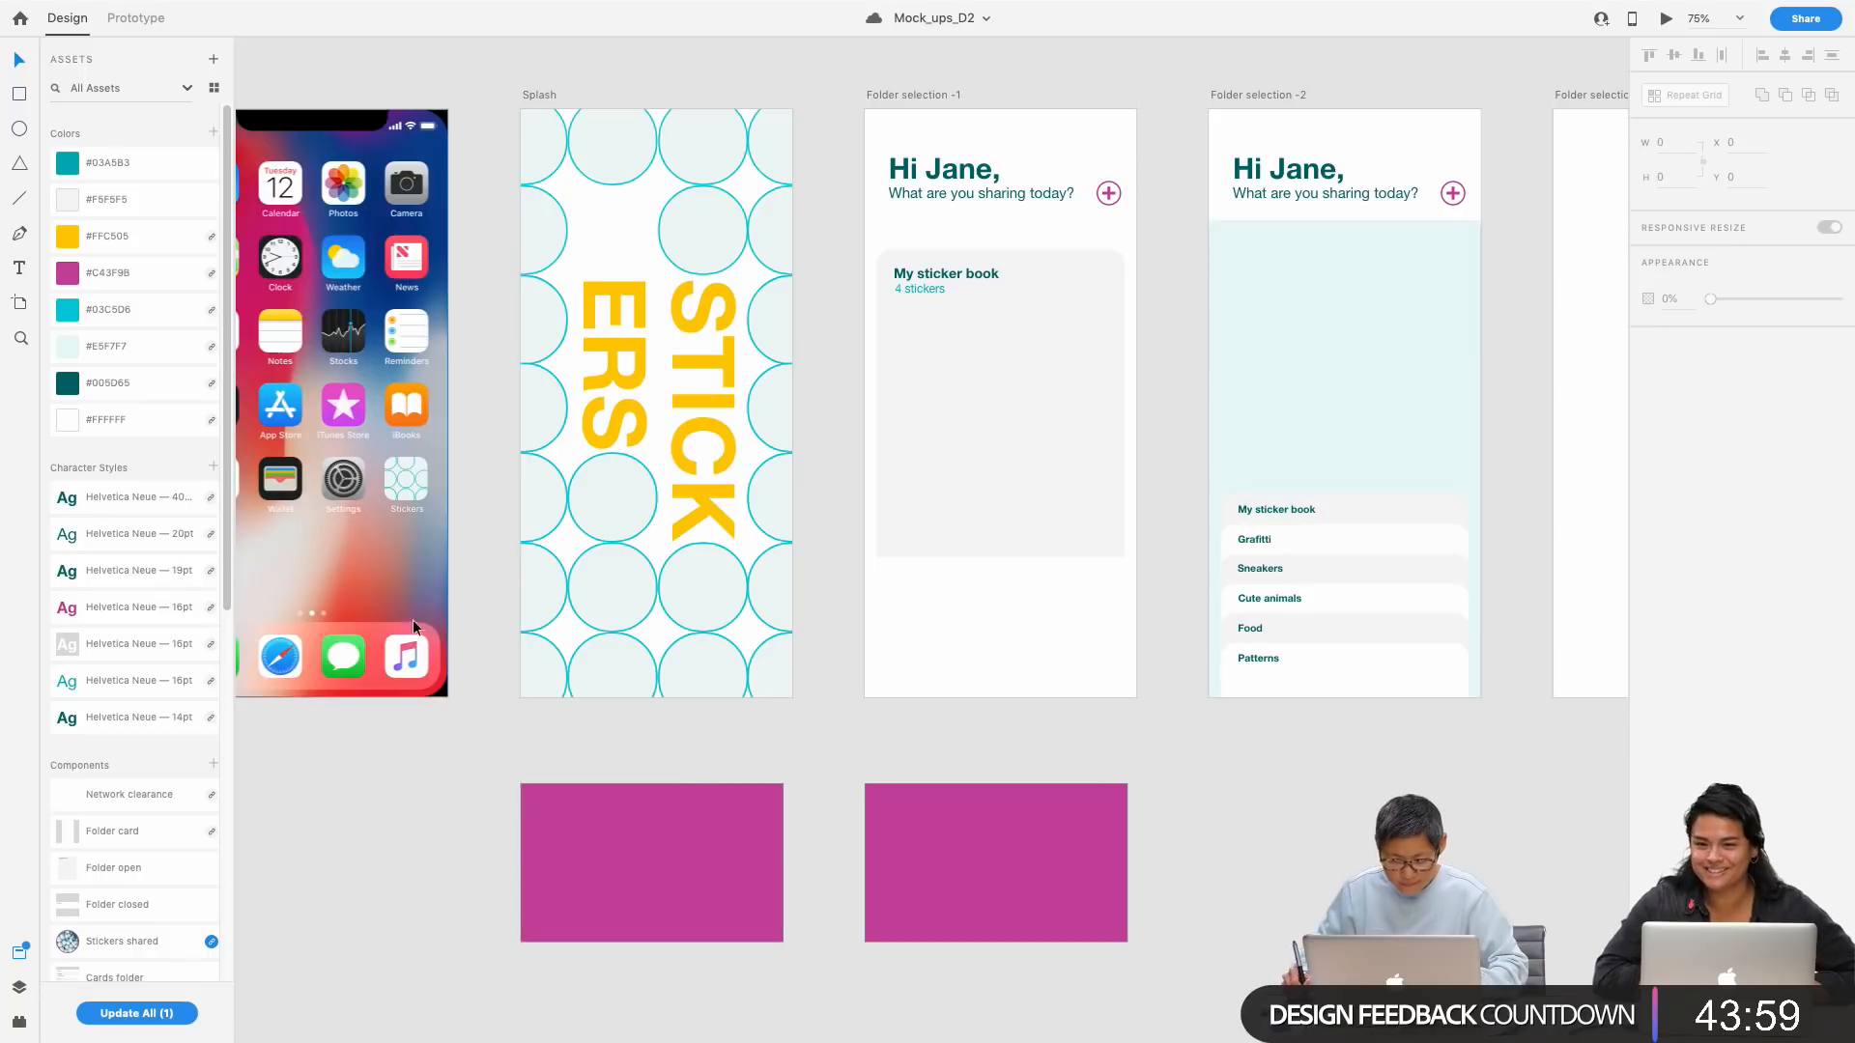
Step: Copy only the Card BG rectangle from Folder selection -2 onto Folder selection -1 and place it behind the Folder open card
{"action": "left_click", "coordinate": [1326, 393]}
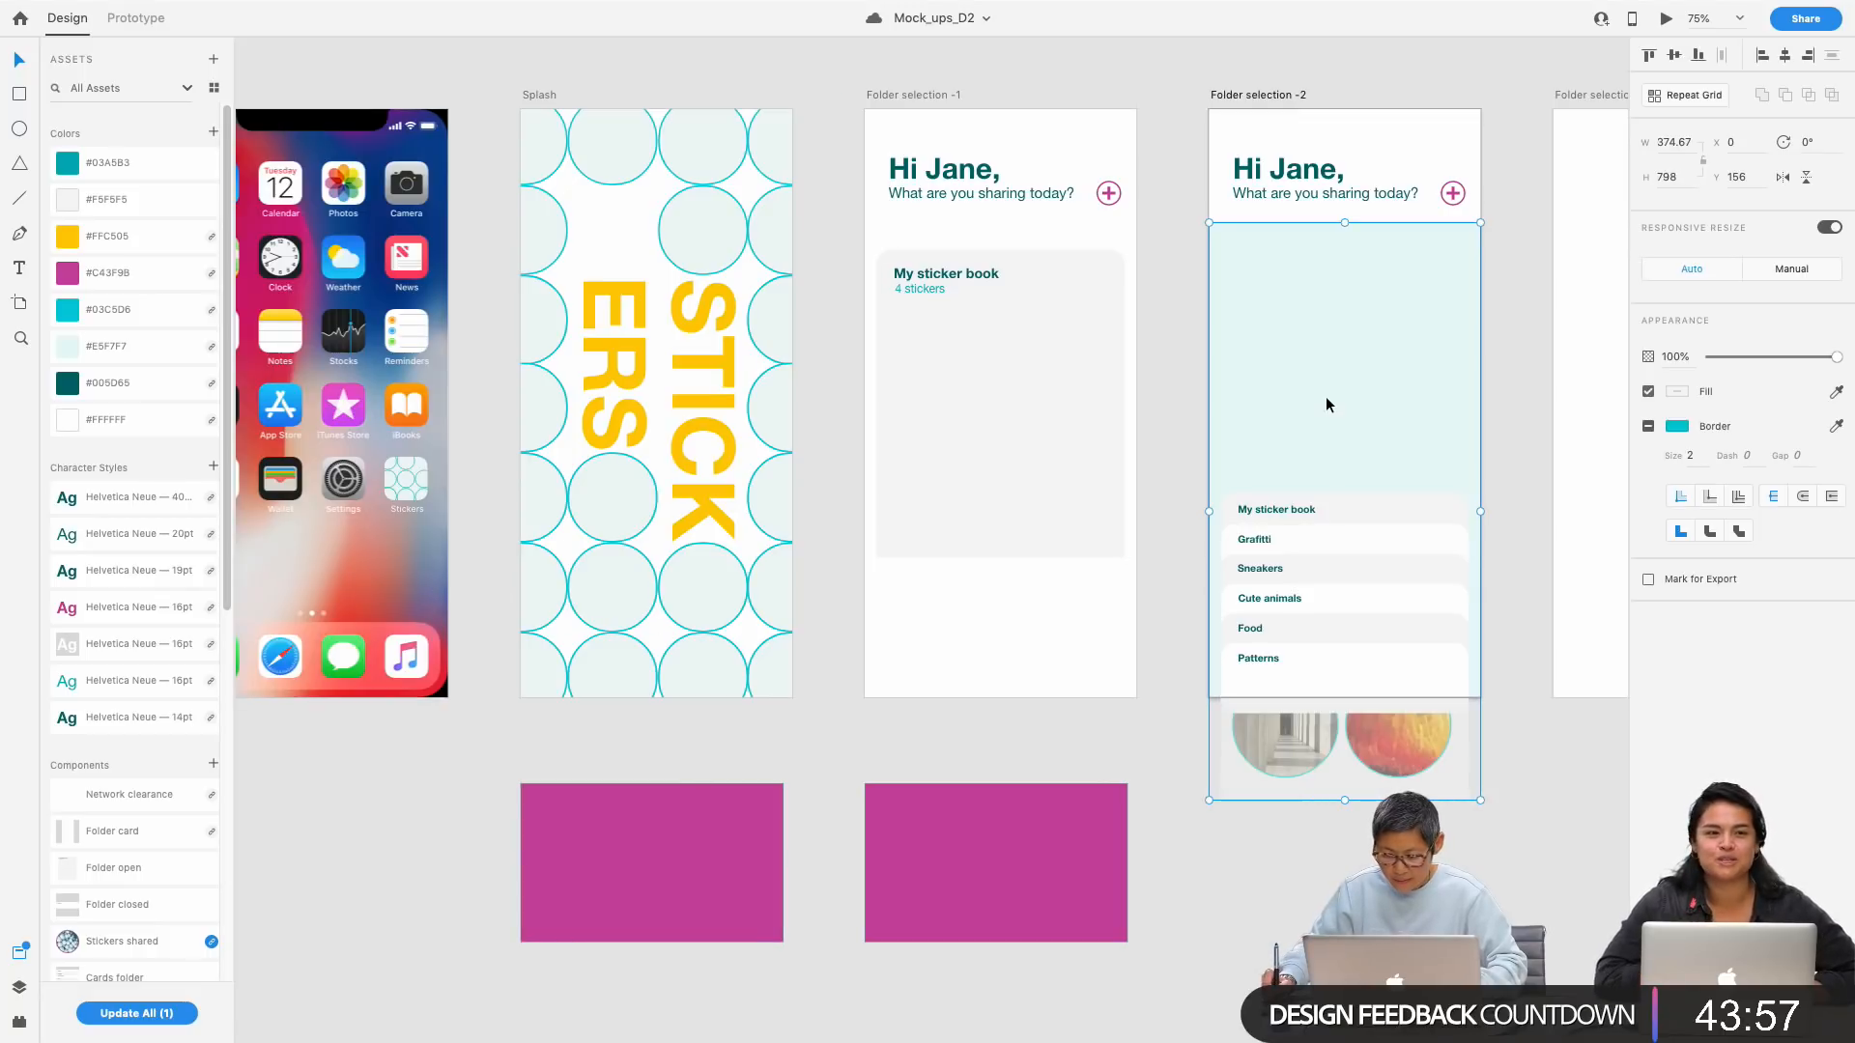
{"action": "double_click", "coordinate": [1325, 394]}
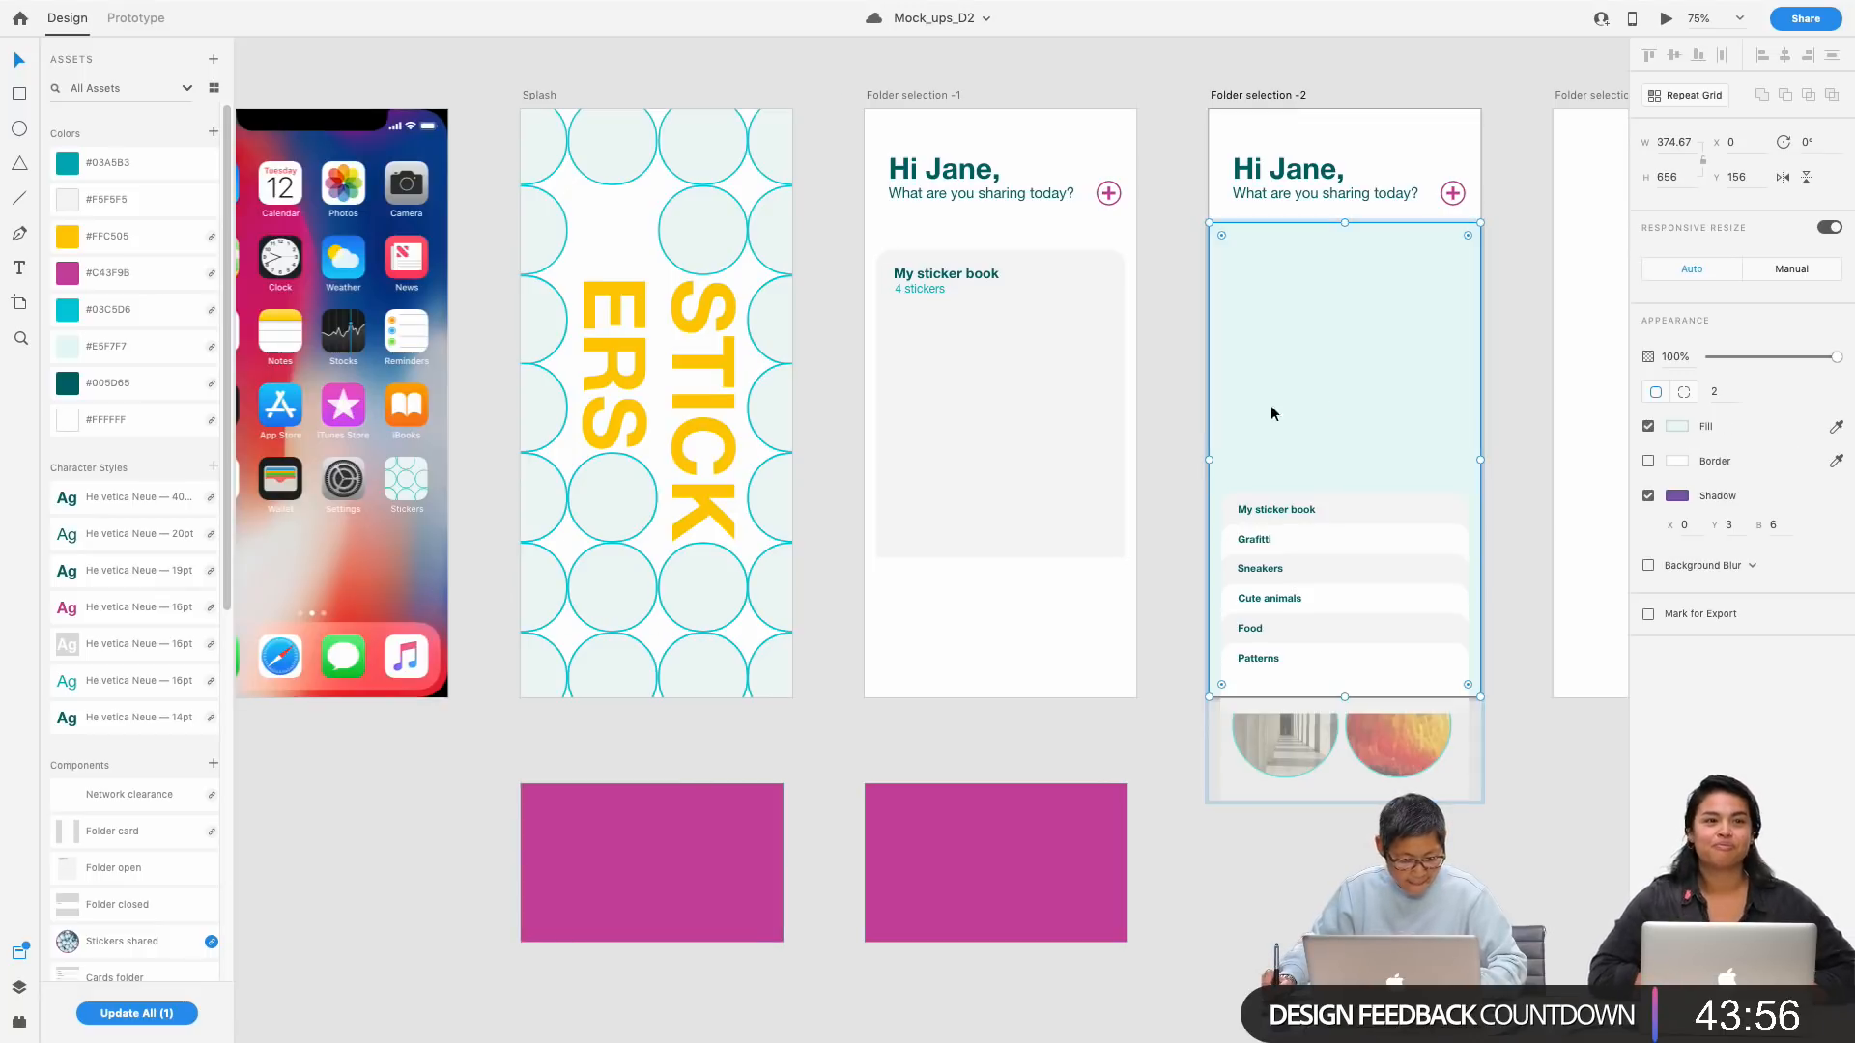
{"action": "left_click", "coordinate": [20, 987]}
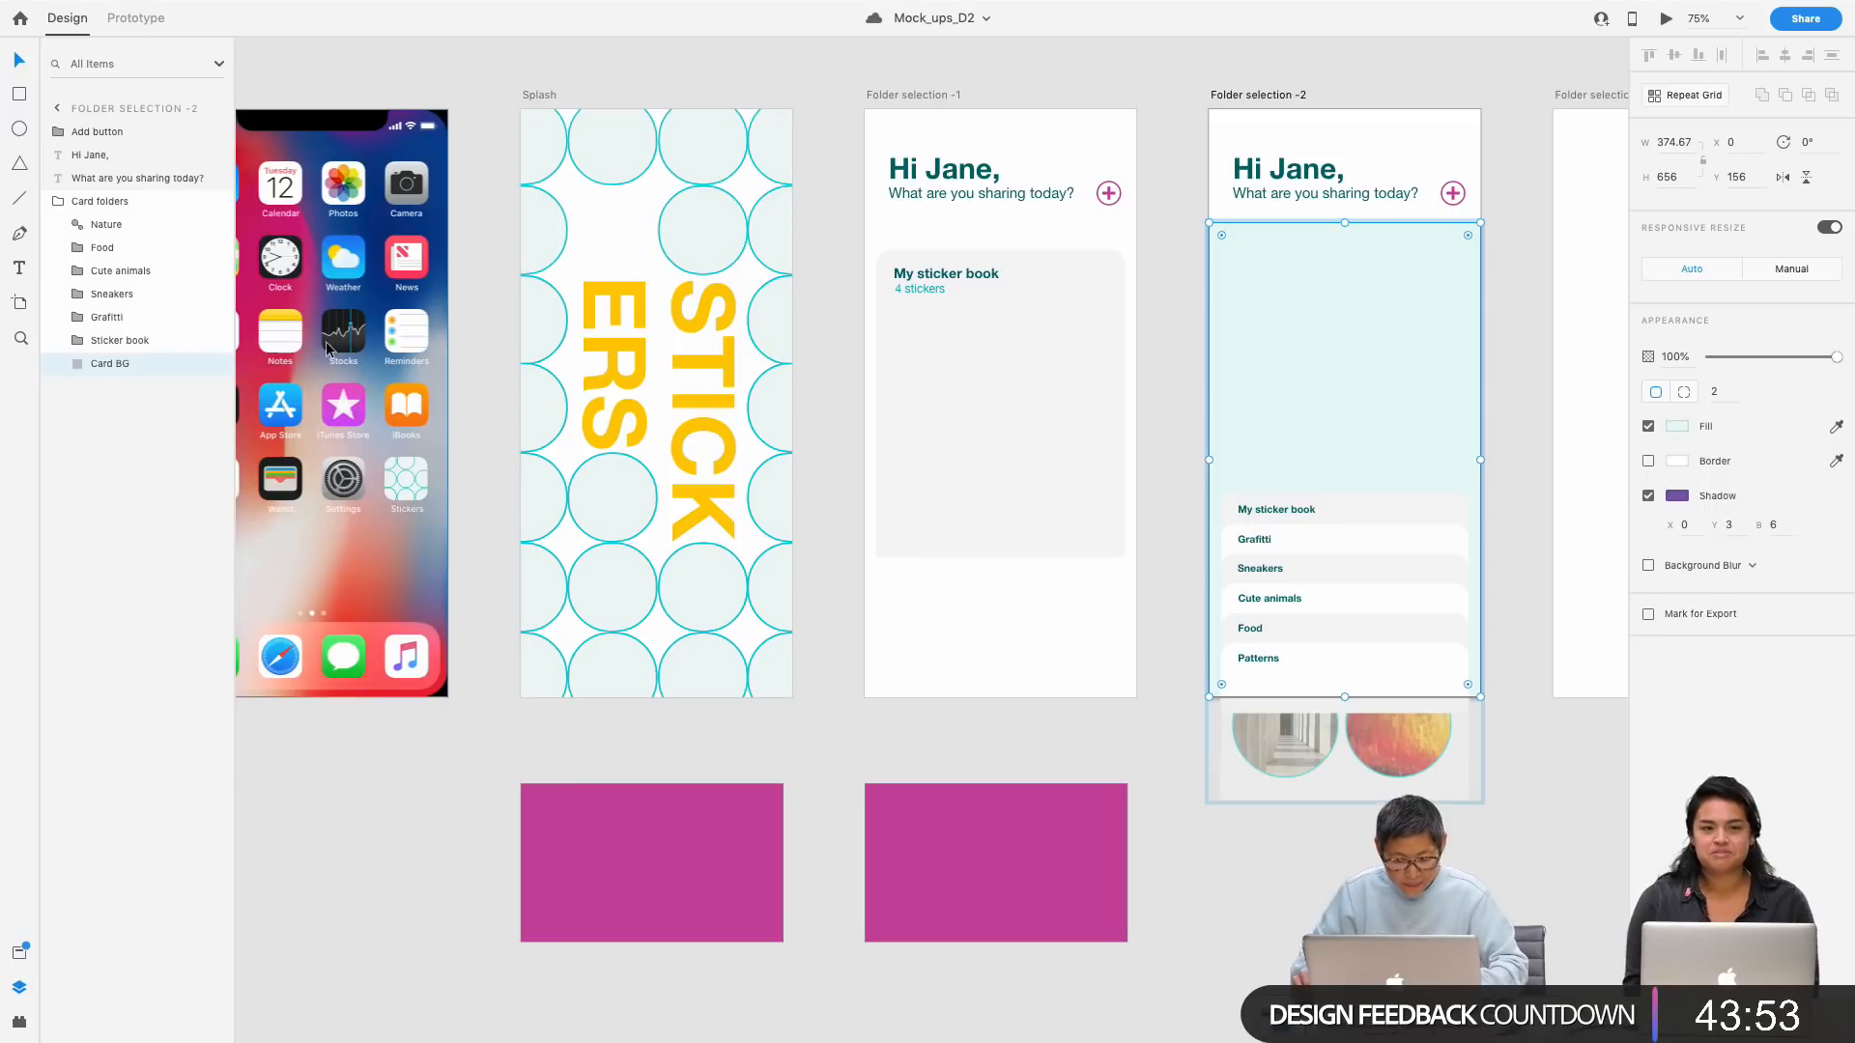
{"action": "left_click", "coordinate": [923, 95]}
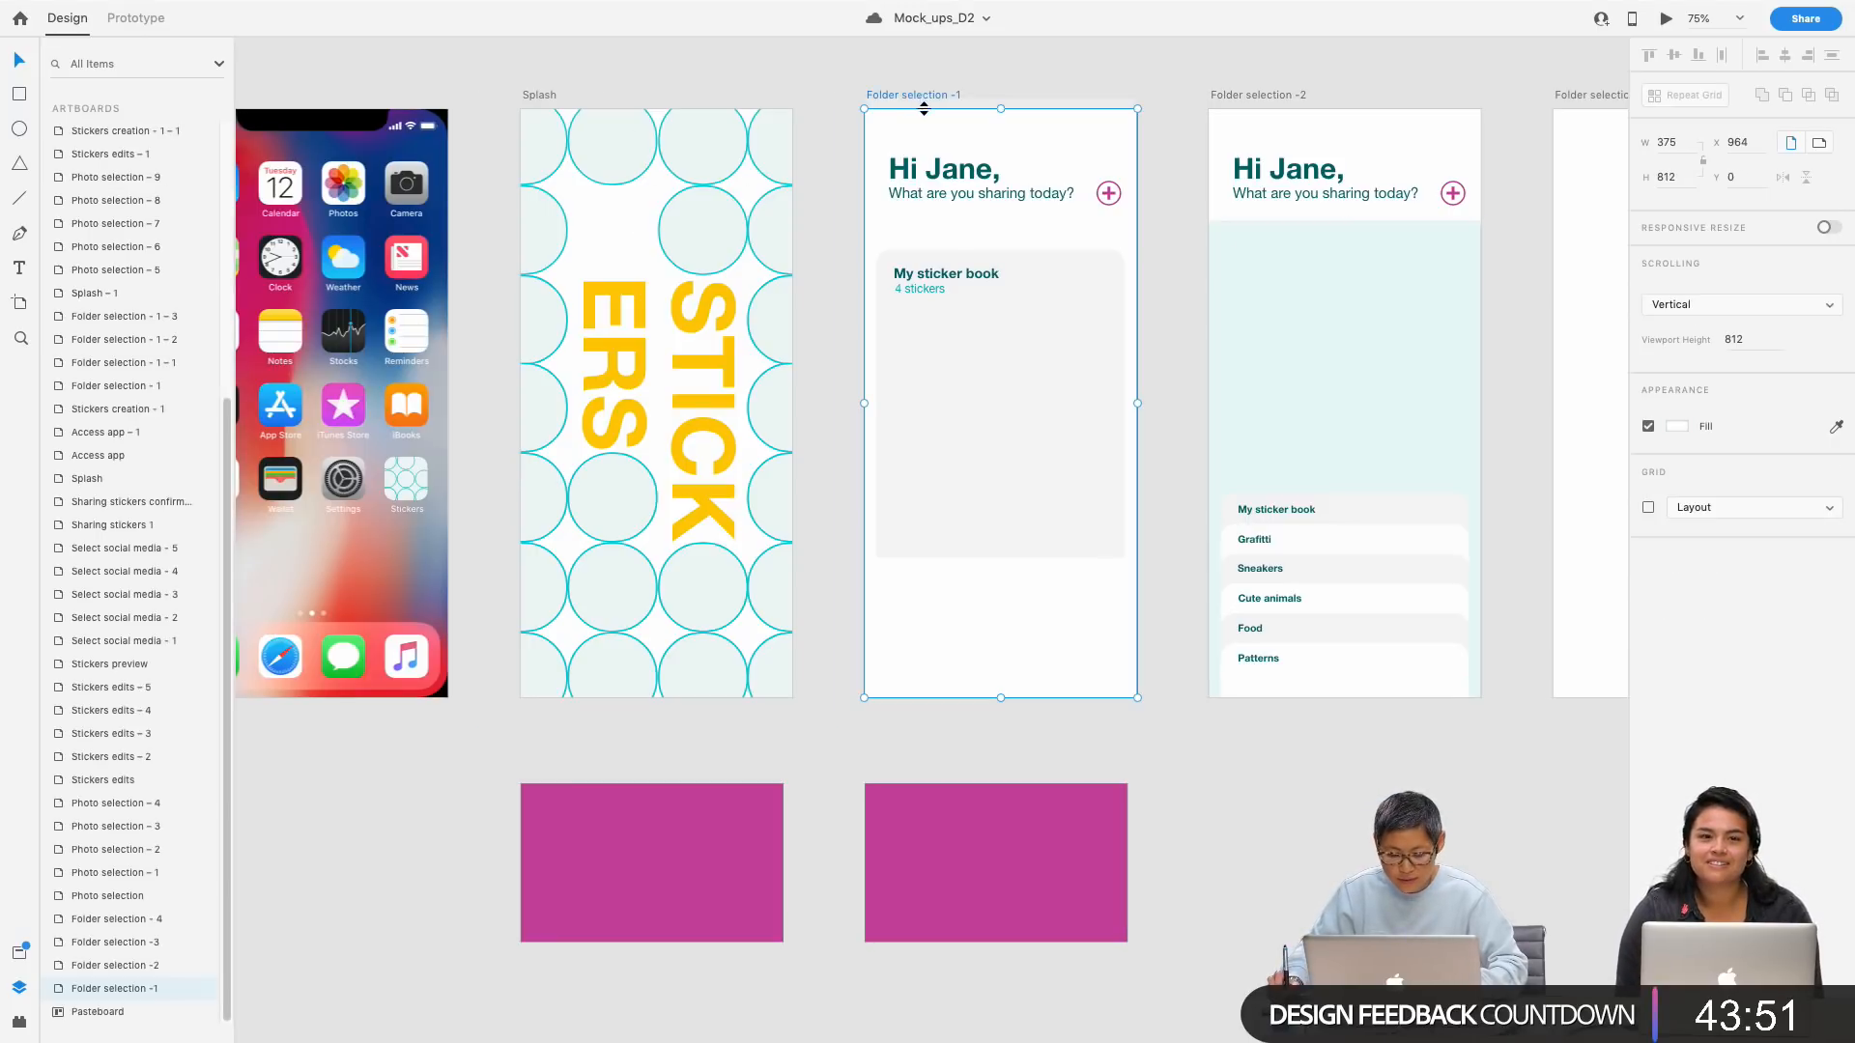
{"action": "key", "text": "ctrl+v"}
{"action": "left_click_drag", "start_coordinate": [92, 135], "coordinate": [82, 232]}
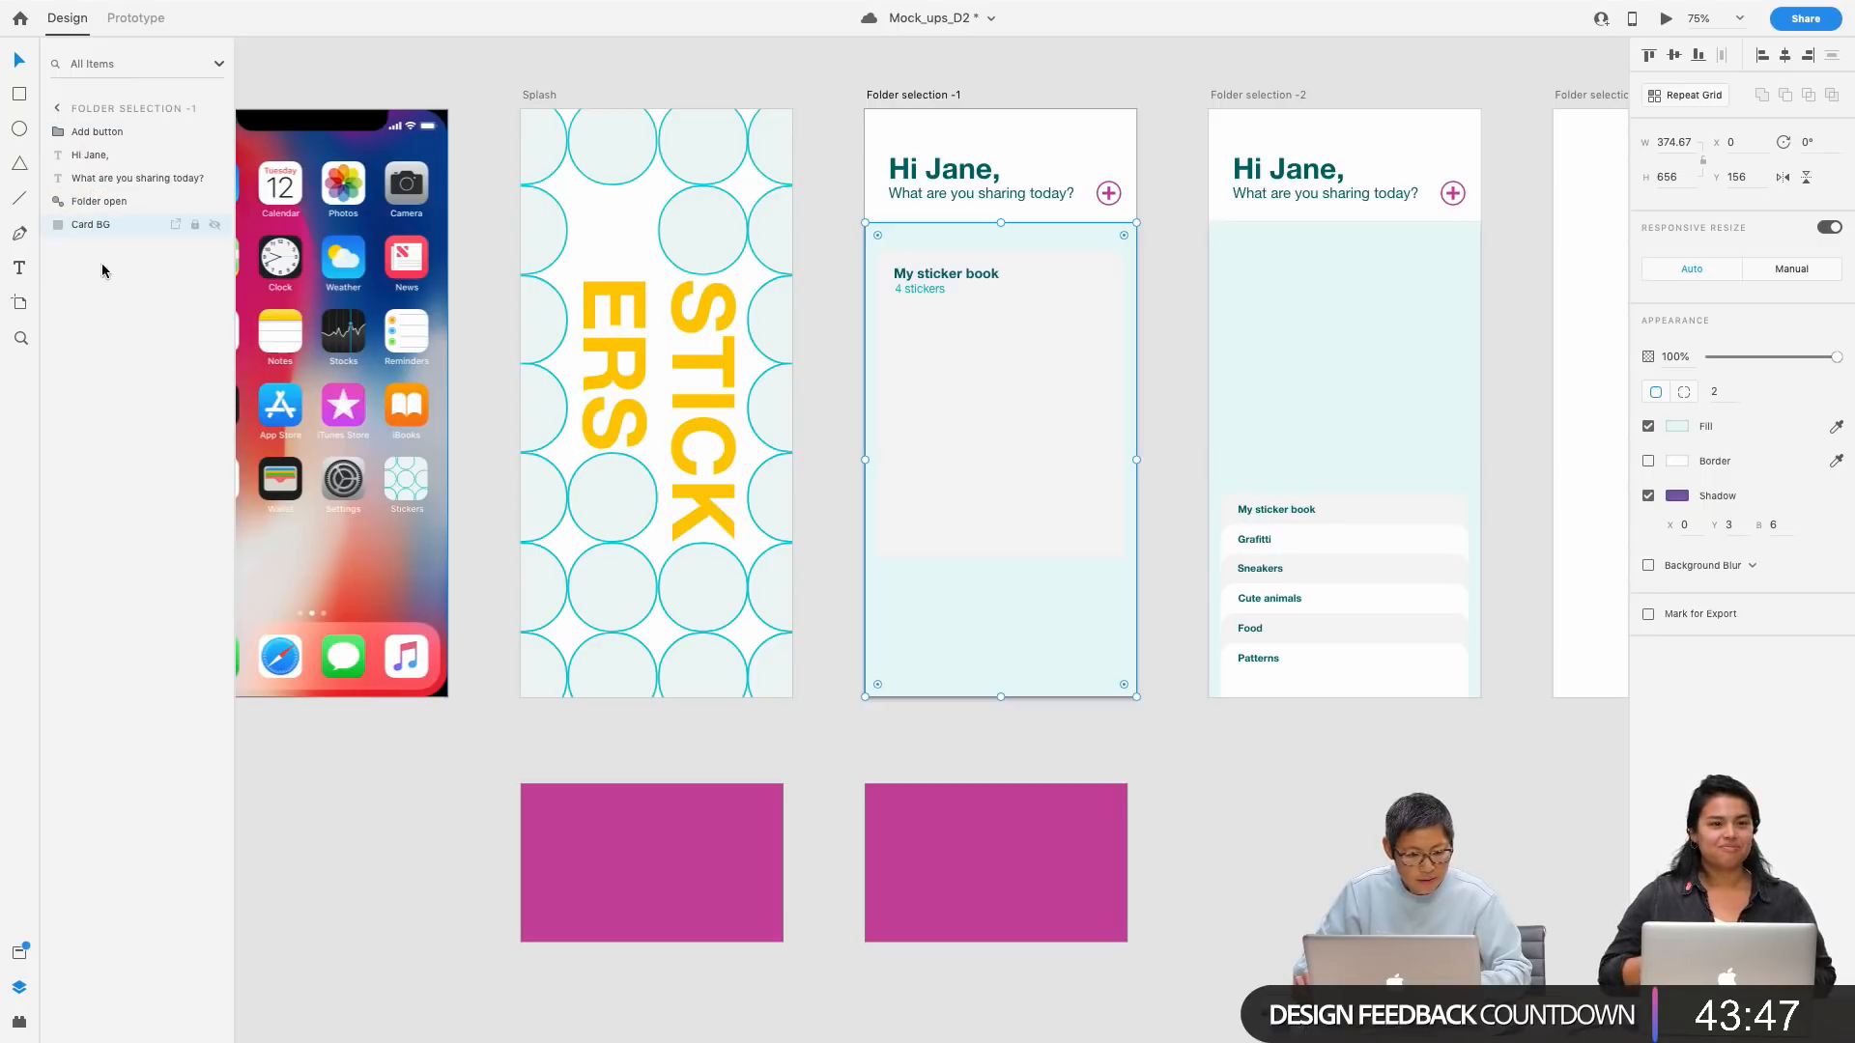
{"action": "left_click", "coordinate": [1233, 792]}
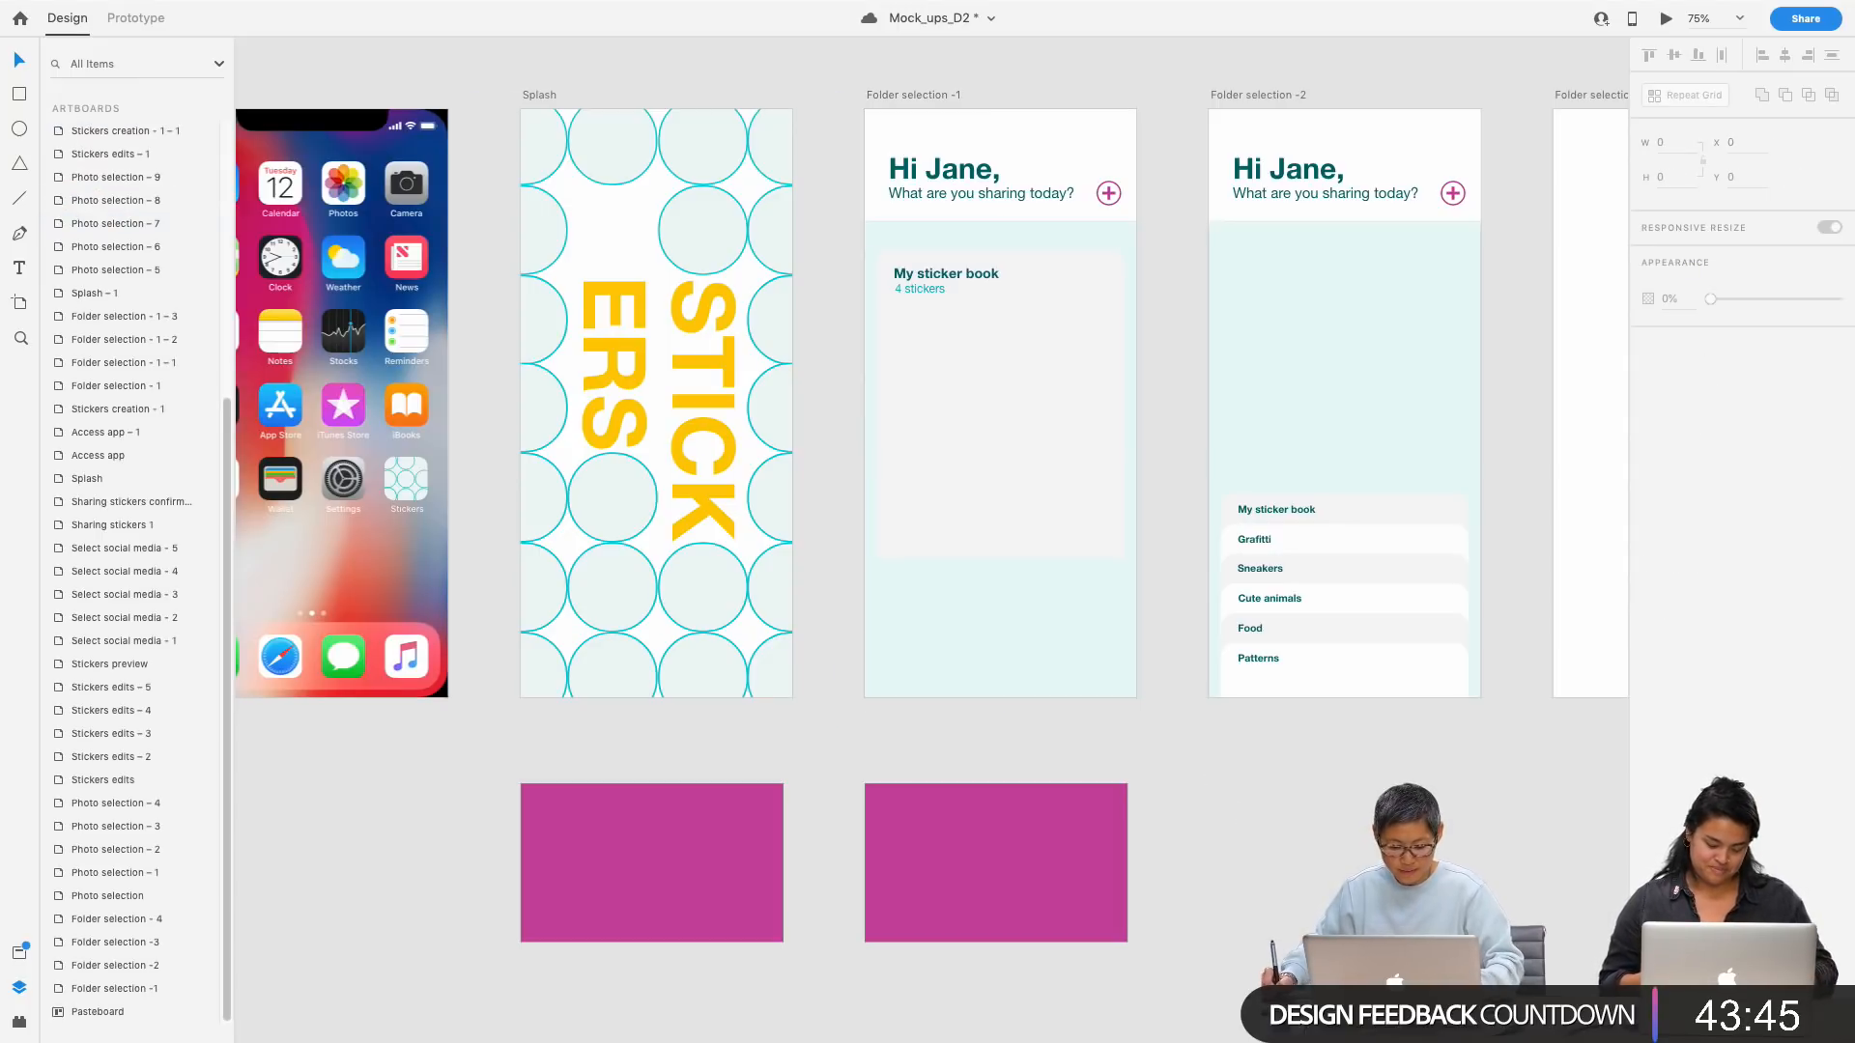
Step: Fill the Splash artboard's background with the saved teal colour #03A5B3
{"action": "scroll", "coordinate": [1321, 828], "scroll_direction": "down", "scroll_amount": 3}
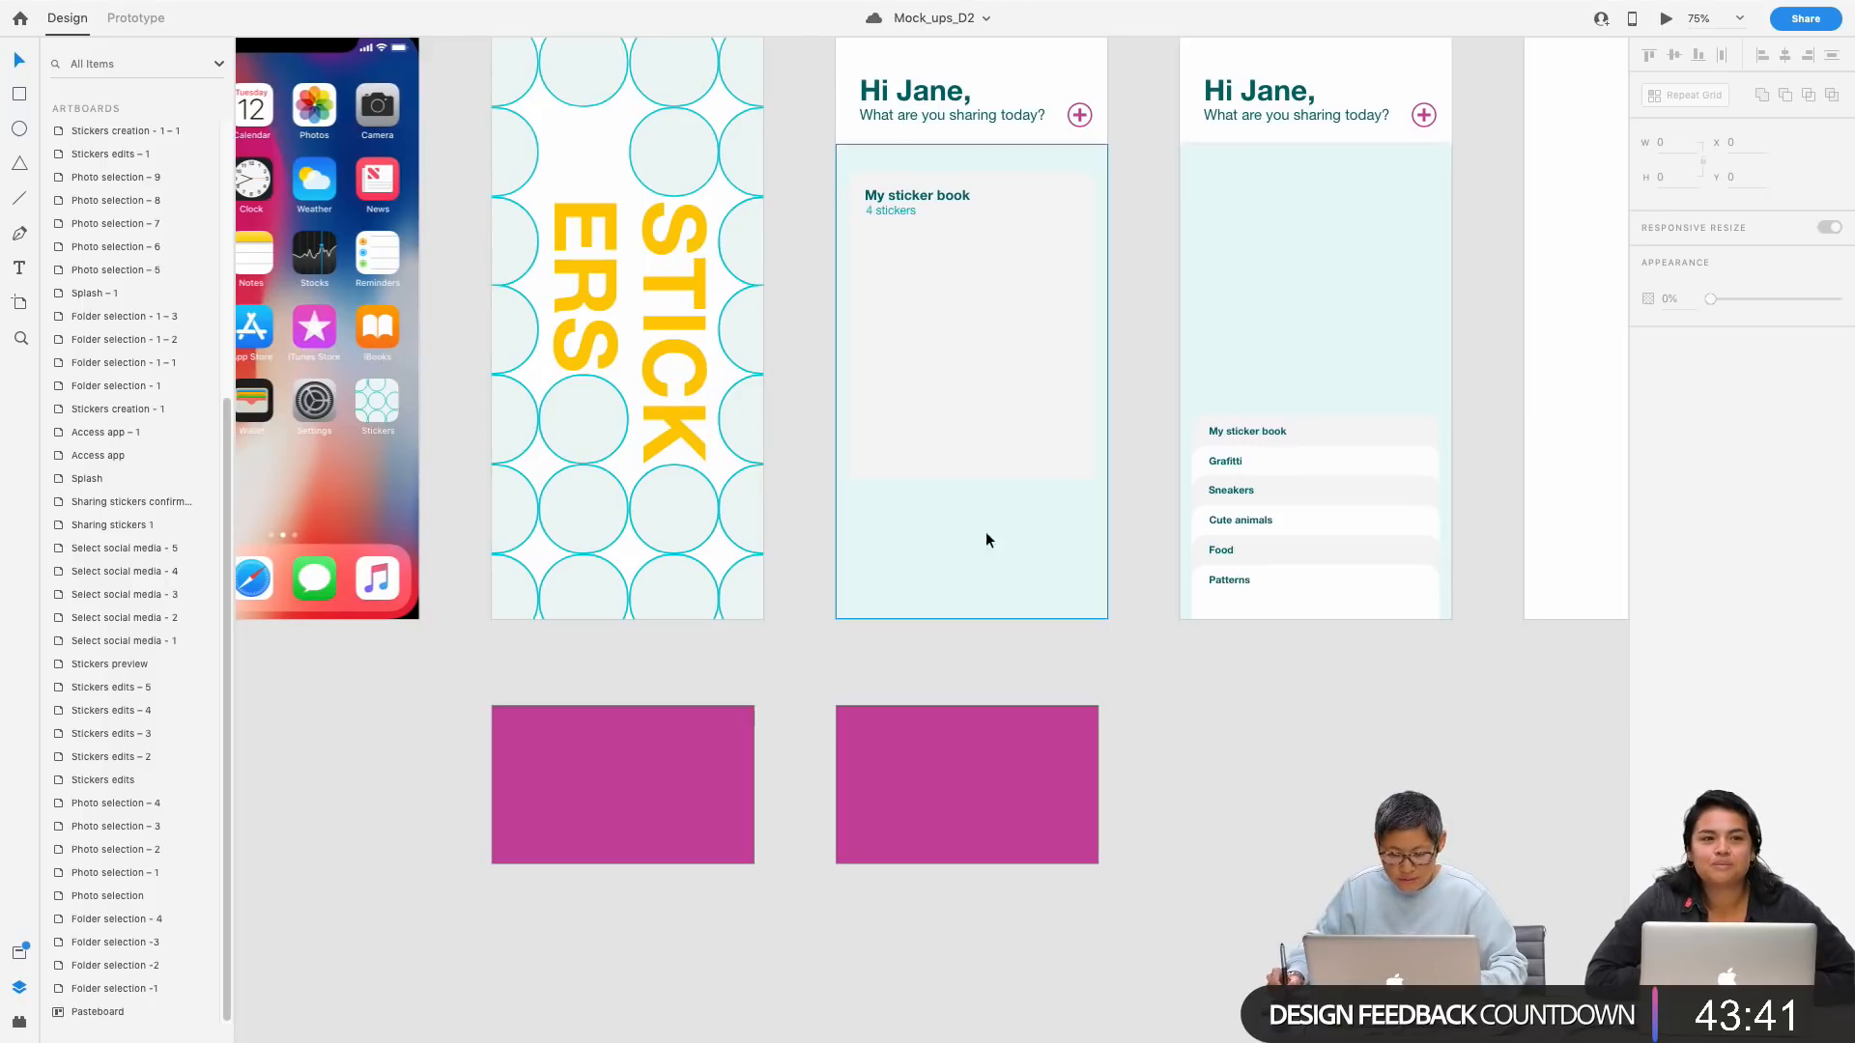
{"action": "left_click", "coordinate": [19, 951]}
{"action": "scroll", "coordinate": [206, 670], "scroll_direction": "down", "scroll_amount": 1}
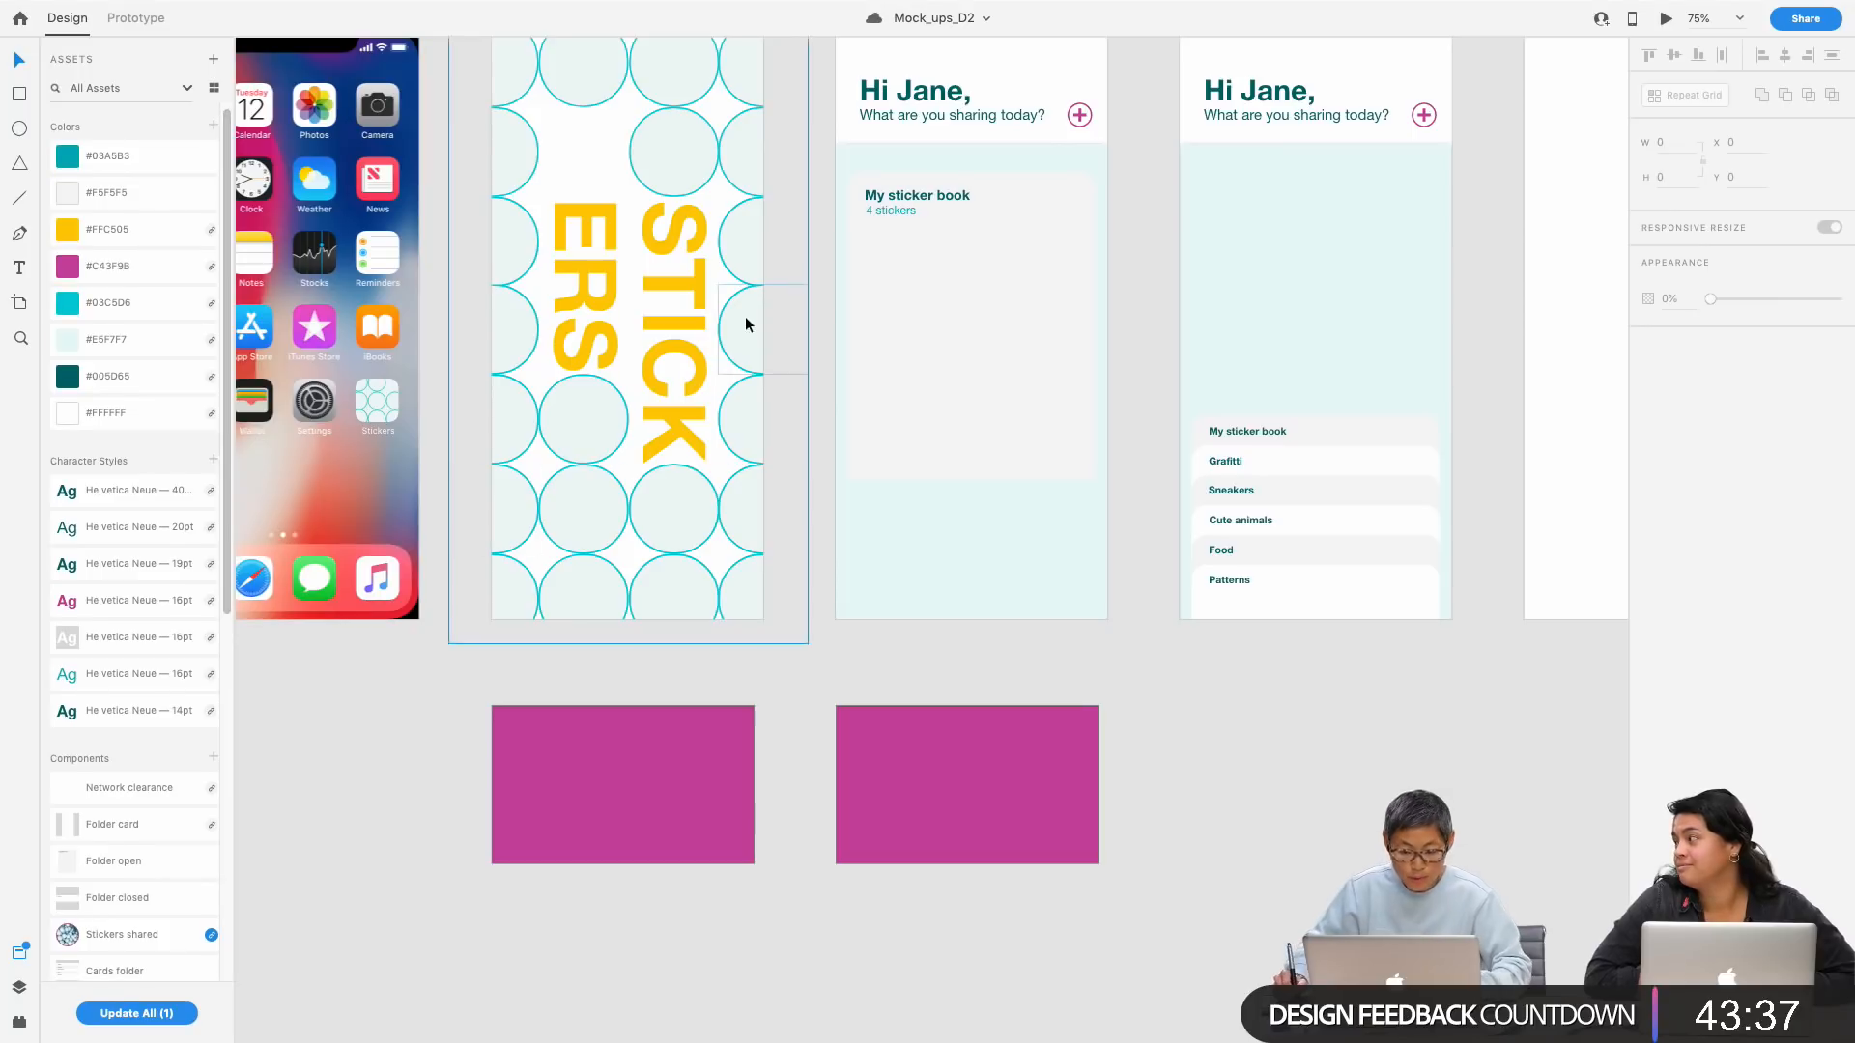
{"action": "scroll", "coordinate": [803, 277], "scroll_direction": "up", "scroll_amount": 5}
{"action": "left_click", "coordinate": [575, 230]}
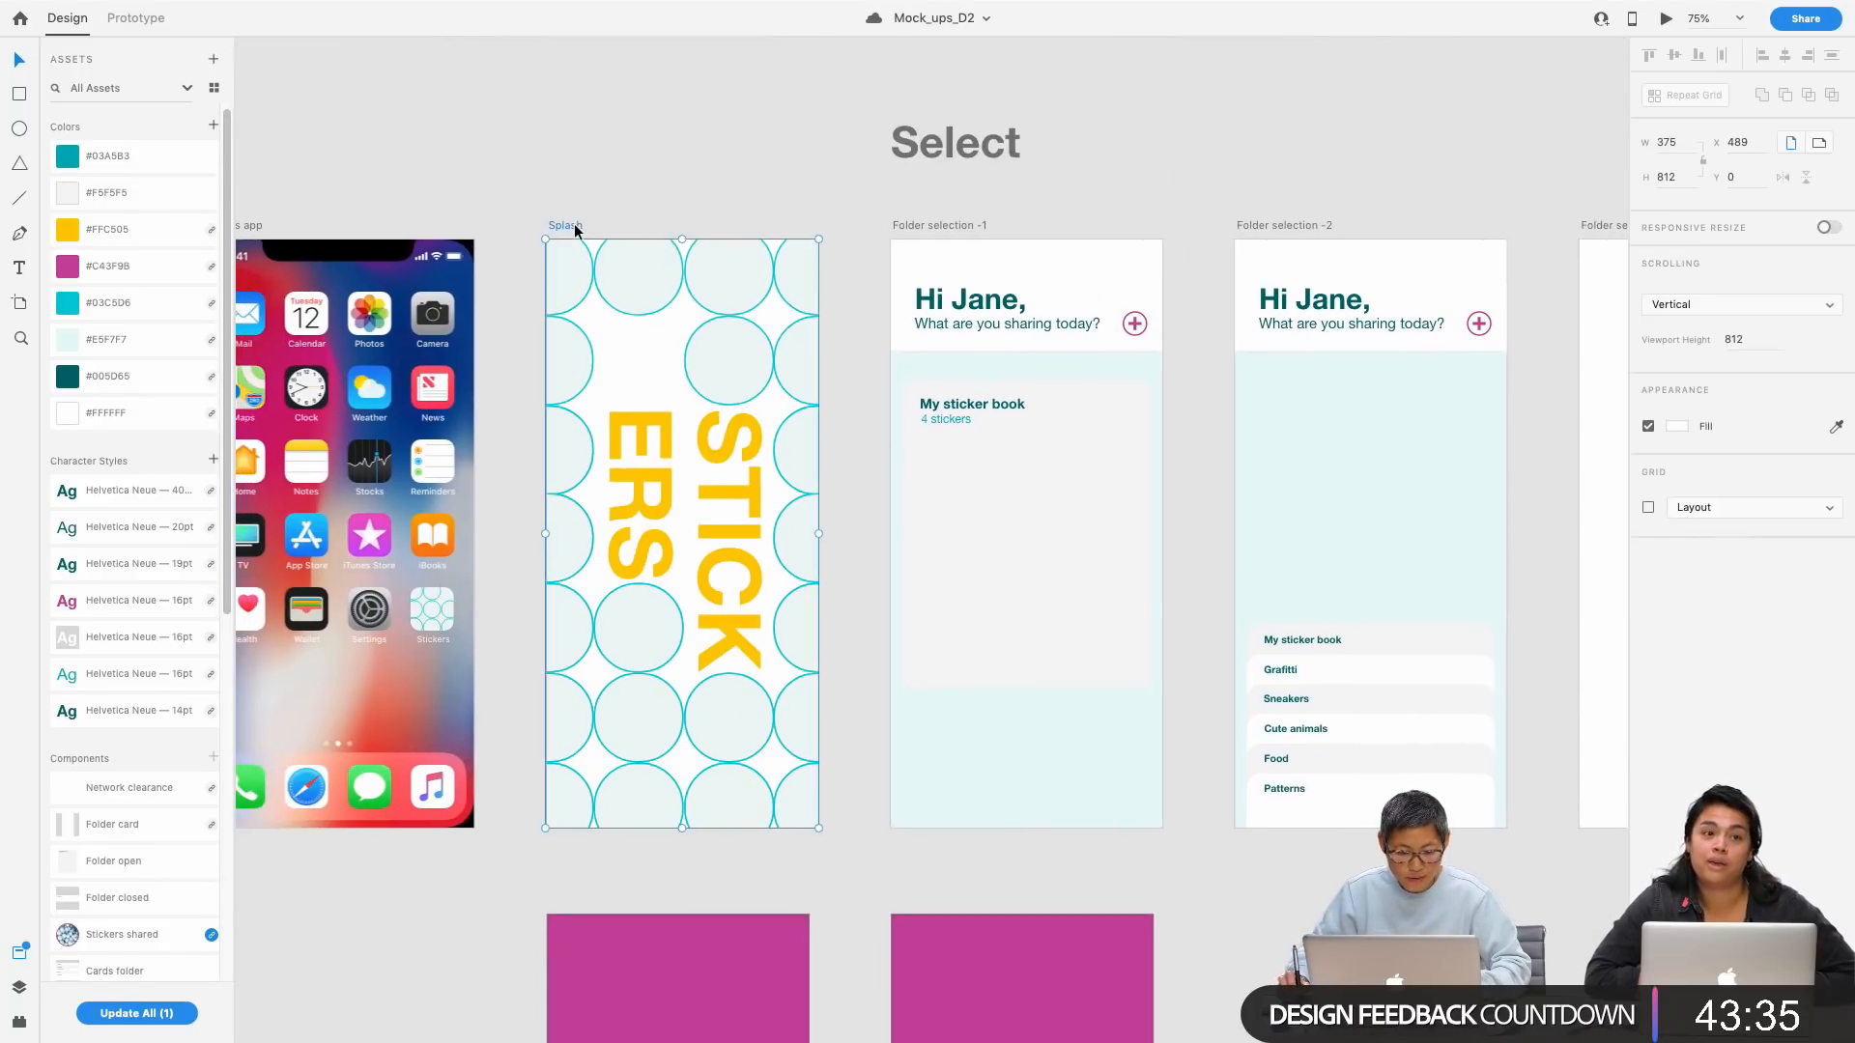
{"action": "left_click", "coordinate": [1676, 427]}
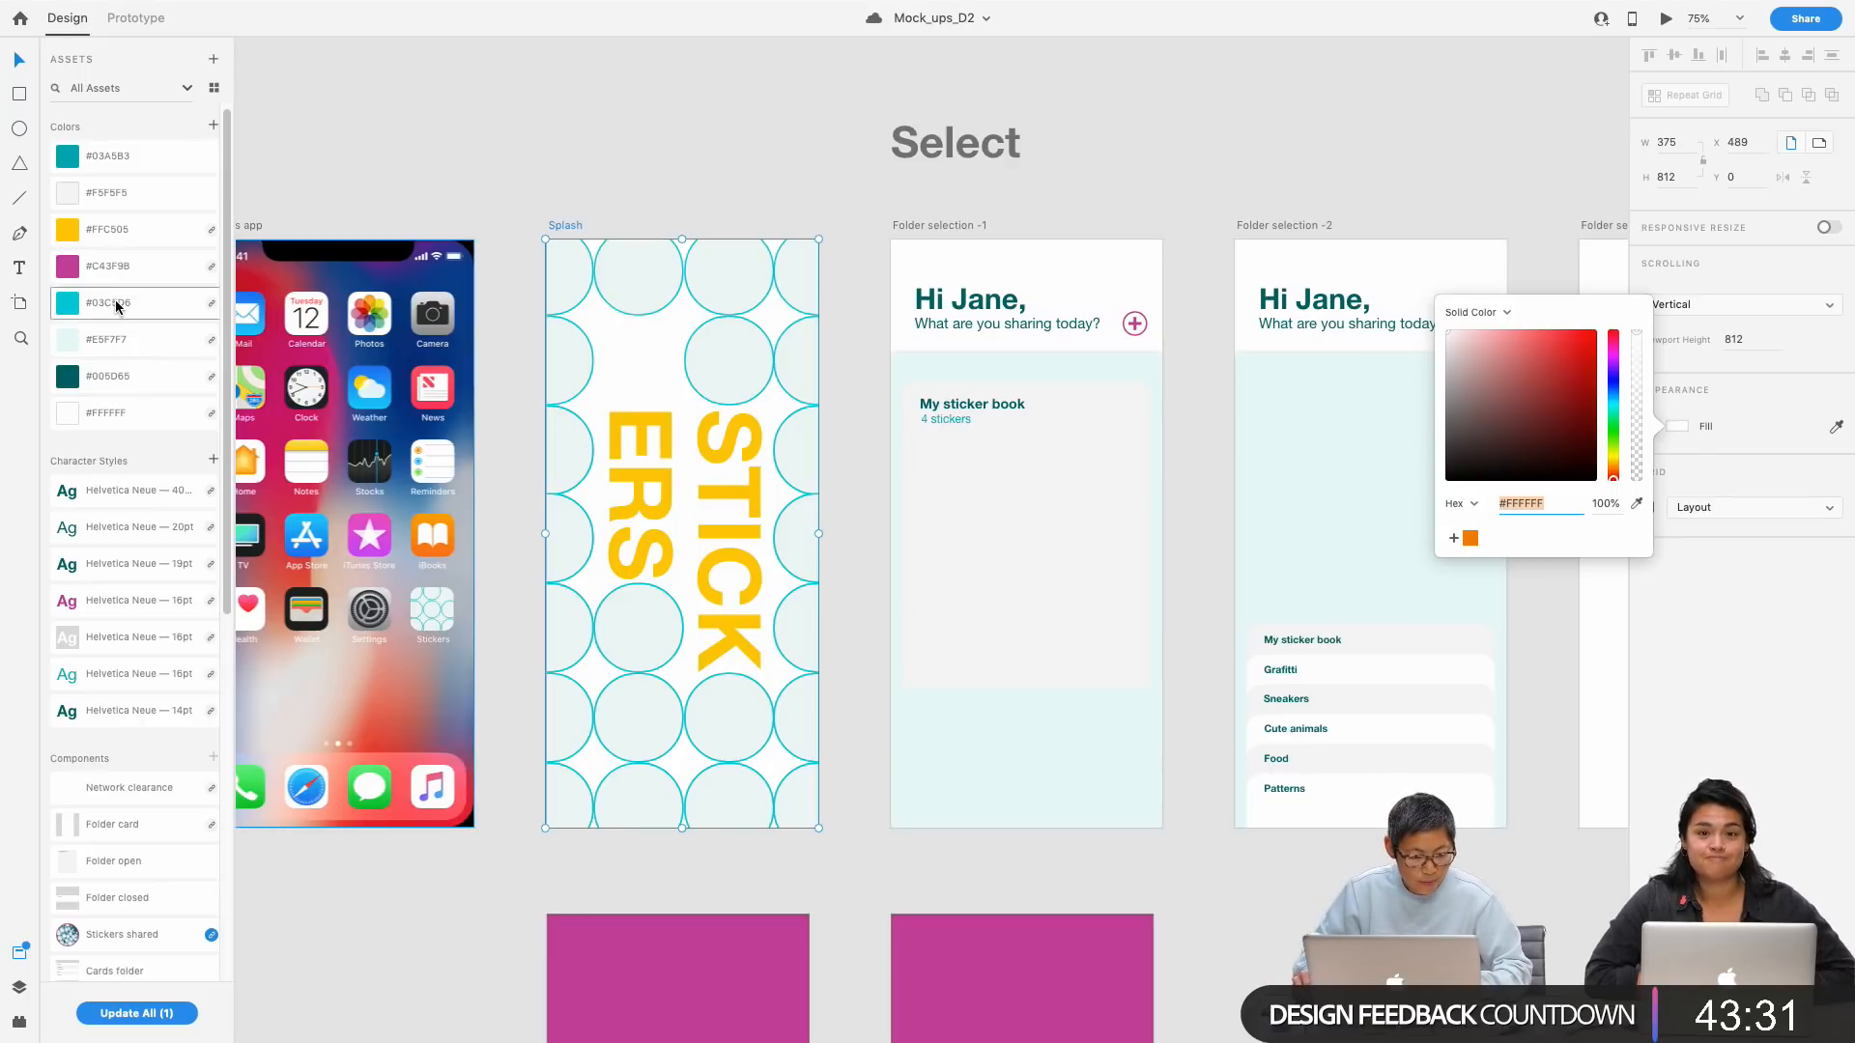
{"action": "left_click", "coordinate": [113, 158]}
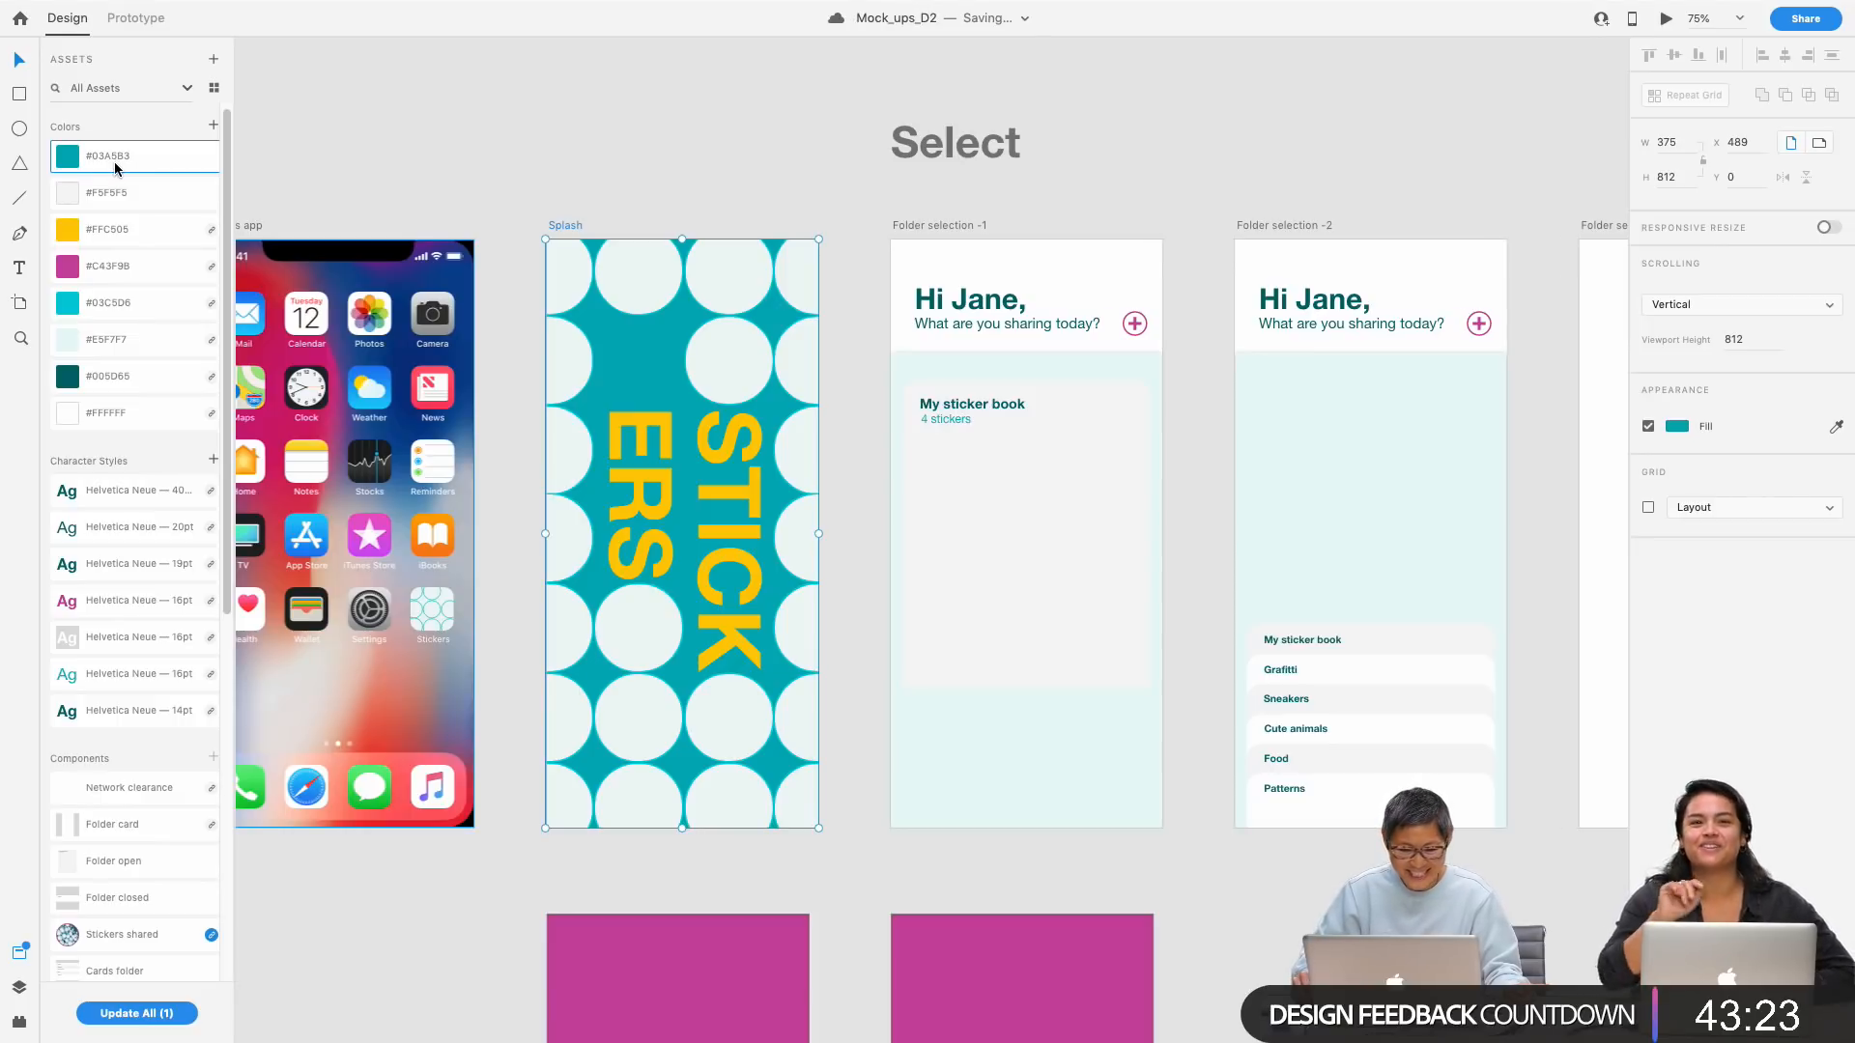
Step: Try the saved colours #03C5D6, #E5F7F7, #005D65 and #03A5B3 as the Splash artboard's background, ending on #E5F7F7
{"action": "left_click", "coordinate": [96, 313]}
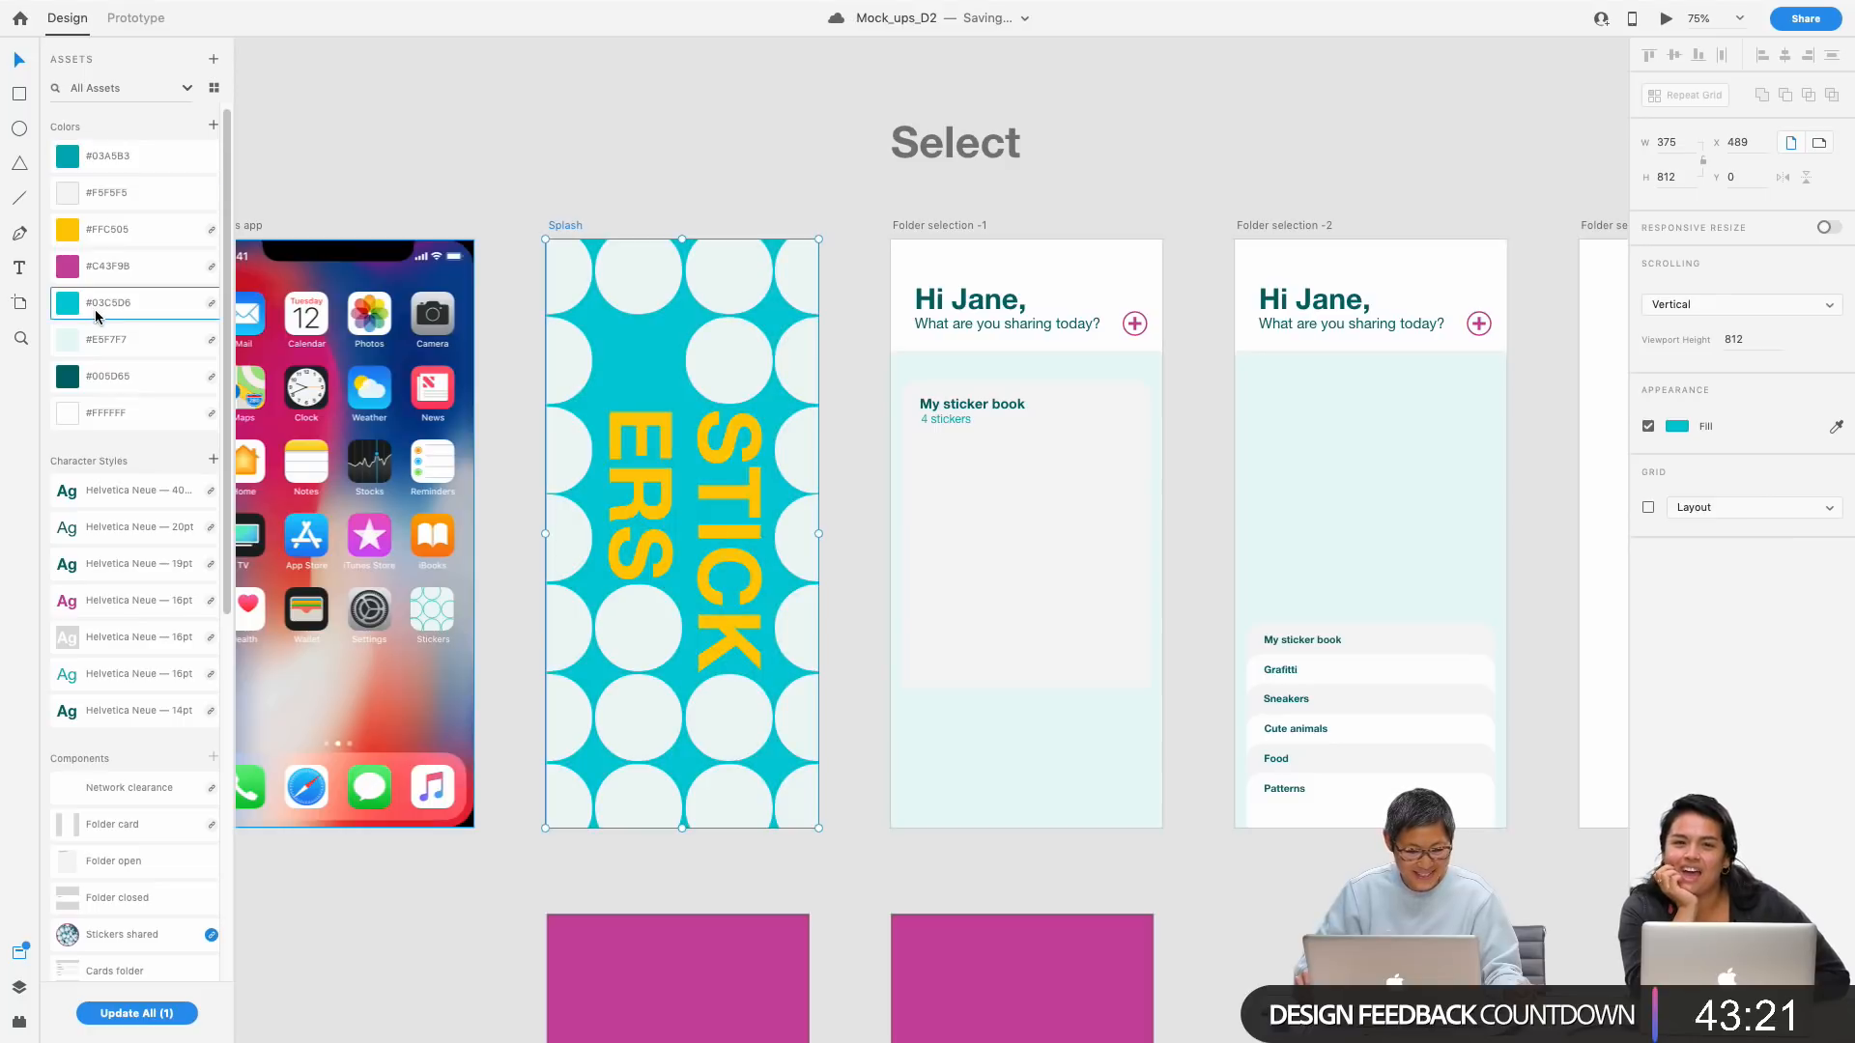
{"action": "left_click", "coordinate": [119, 349]}
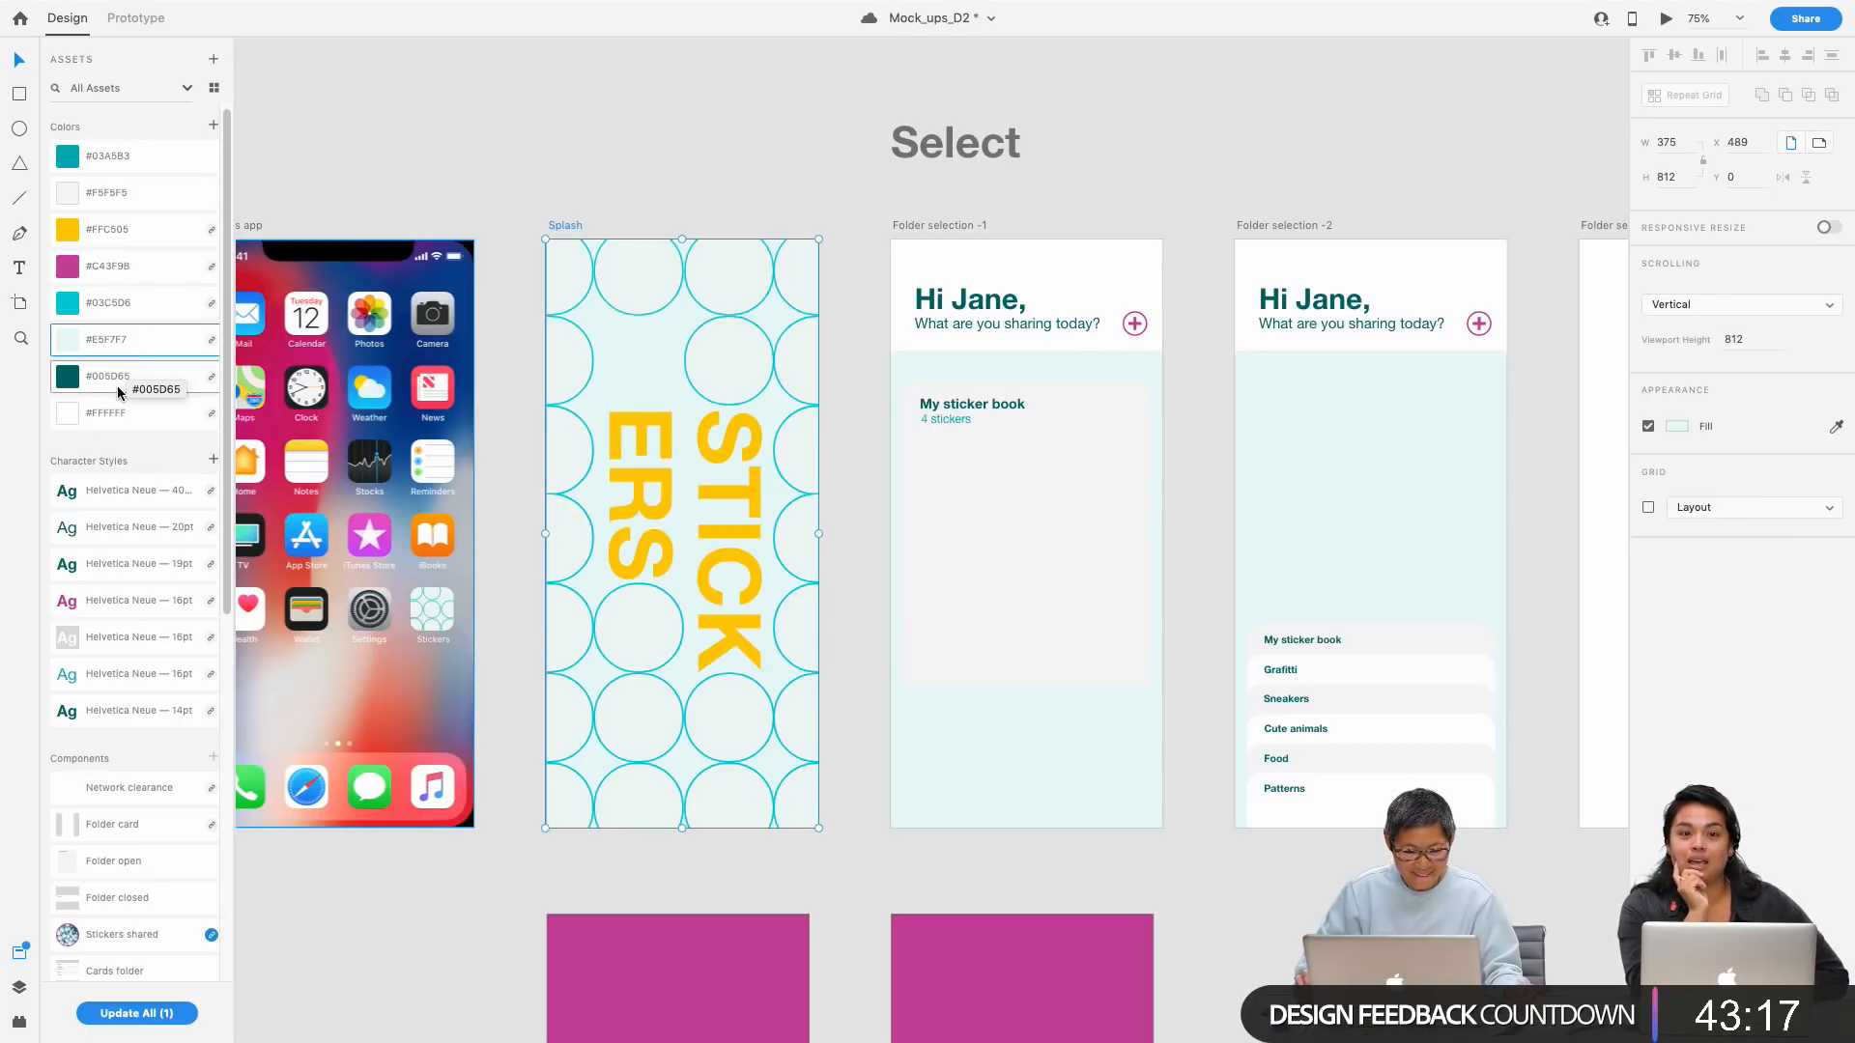
{"action": "left_click", "coordinate": [122, 385]}
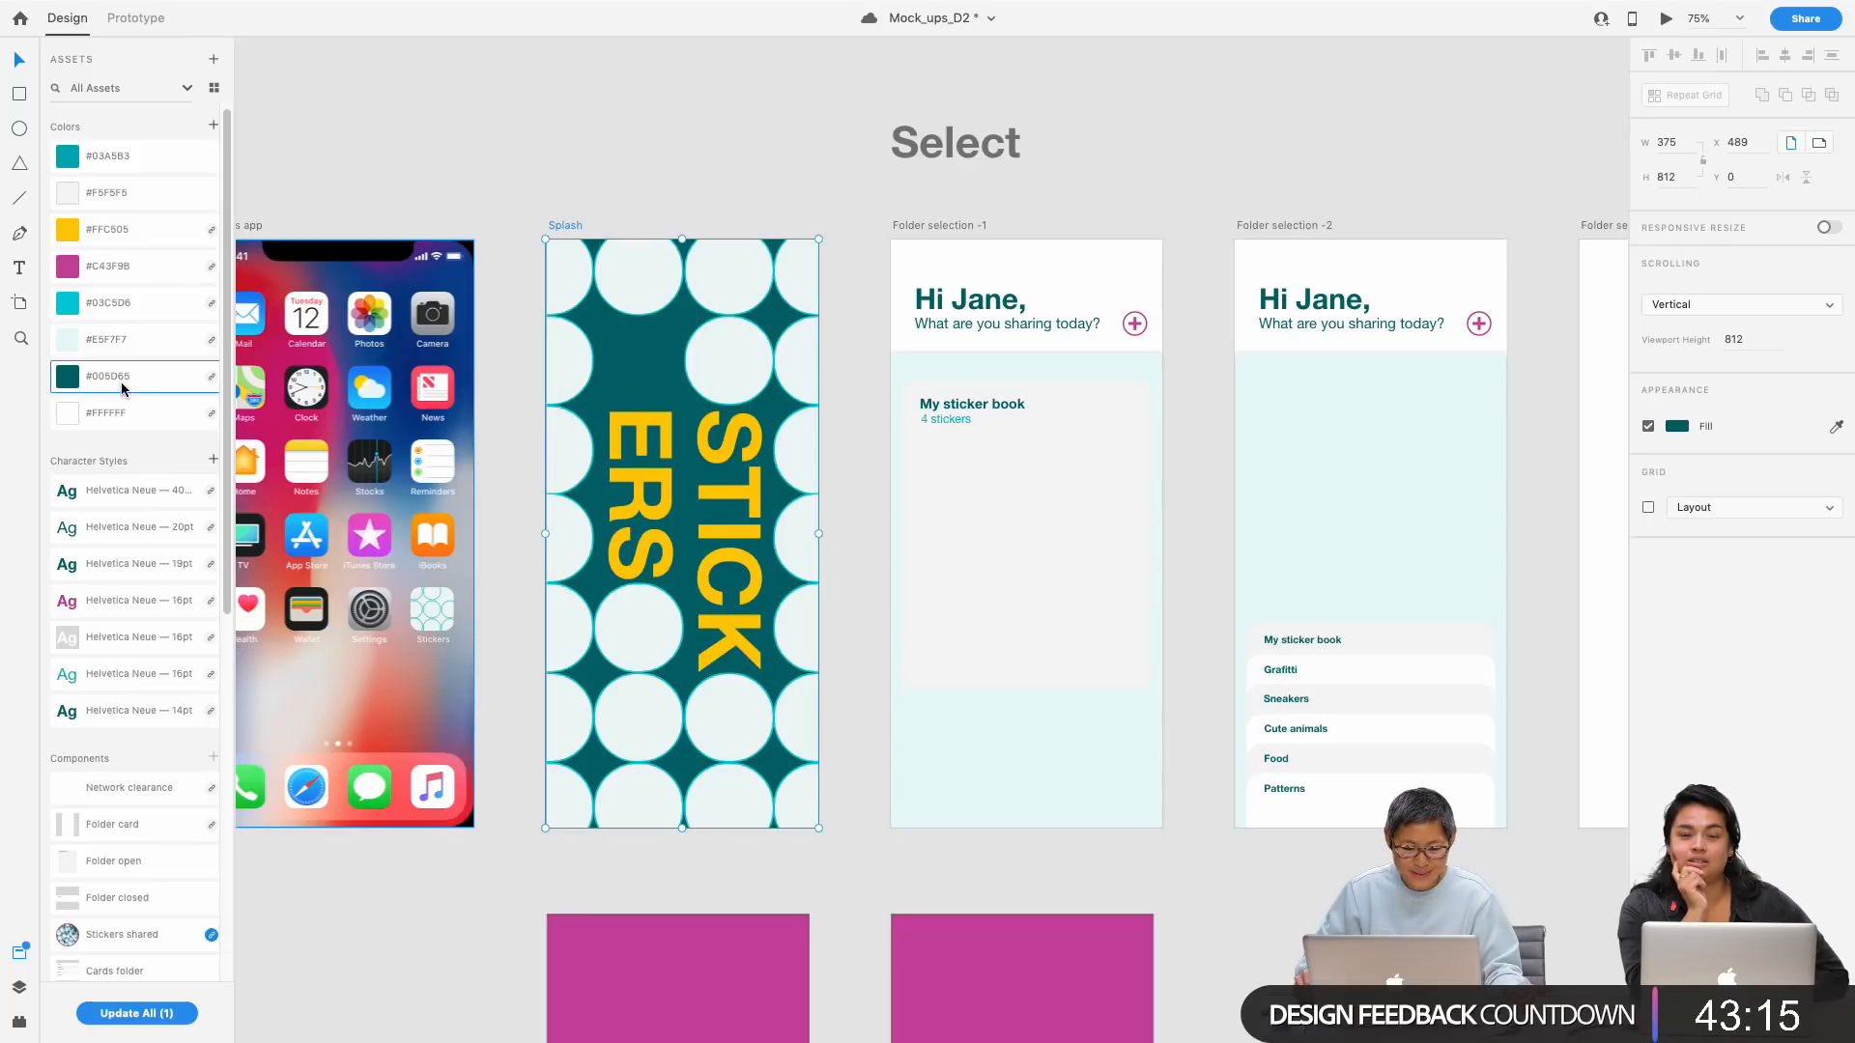
{"action": "left_click", "coordinate": [128, 345]}
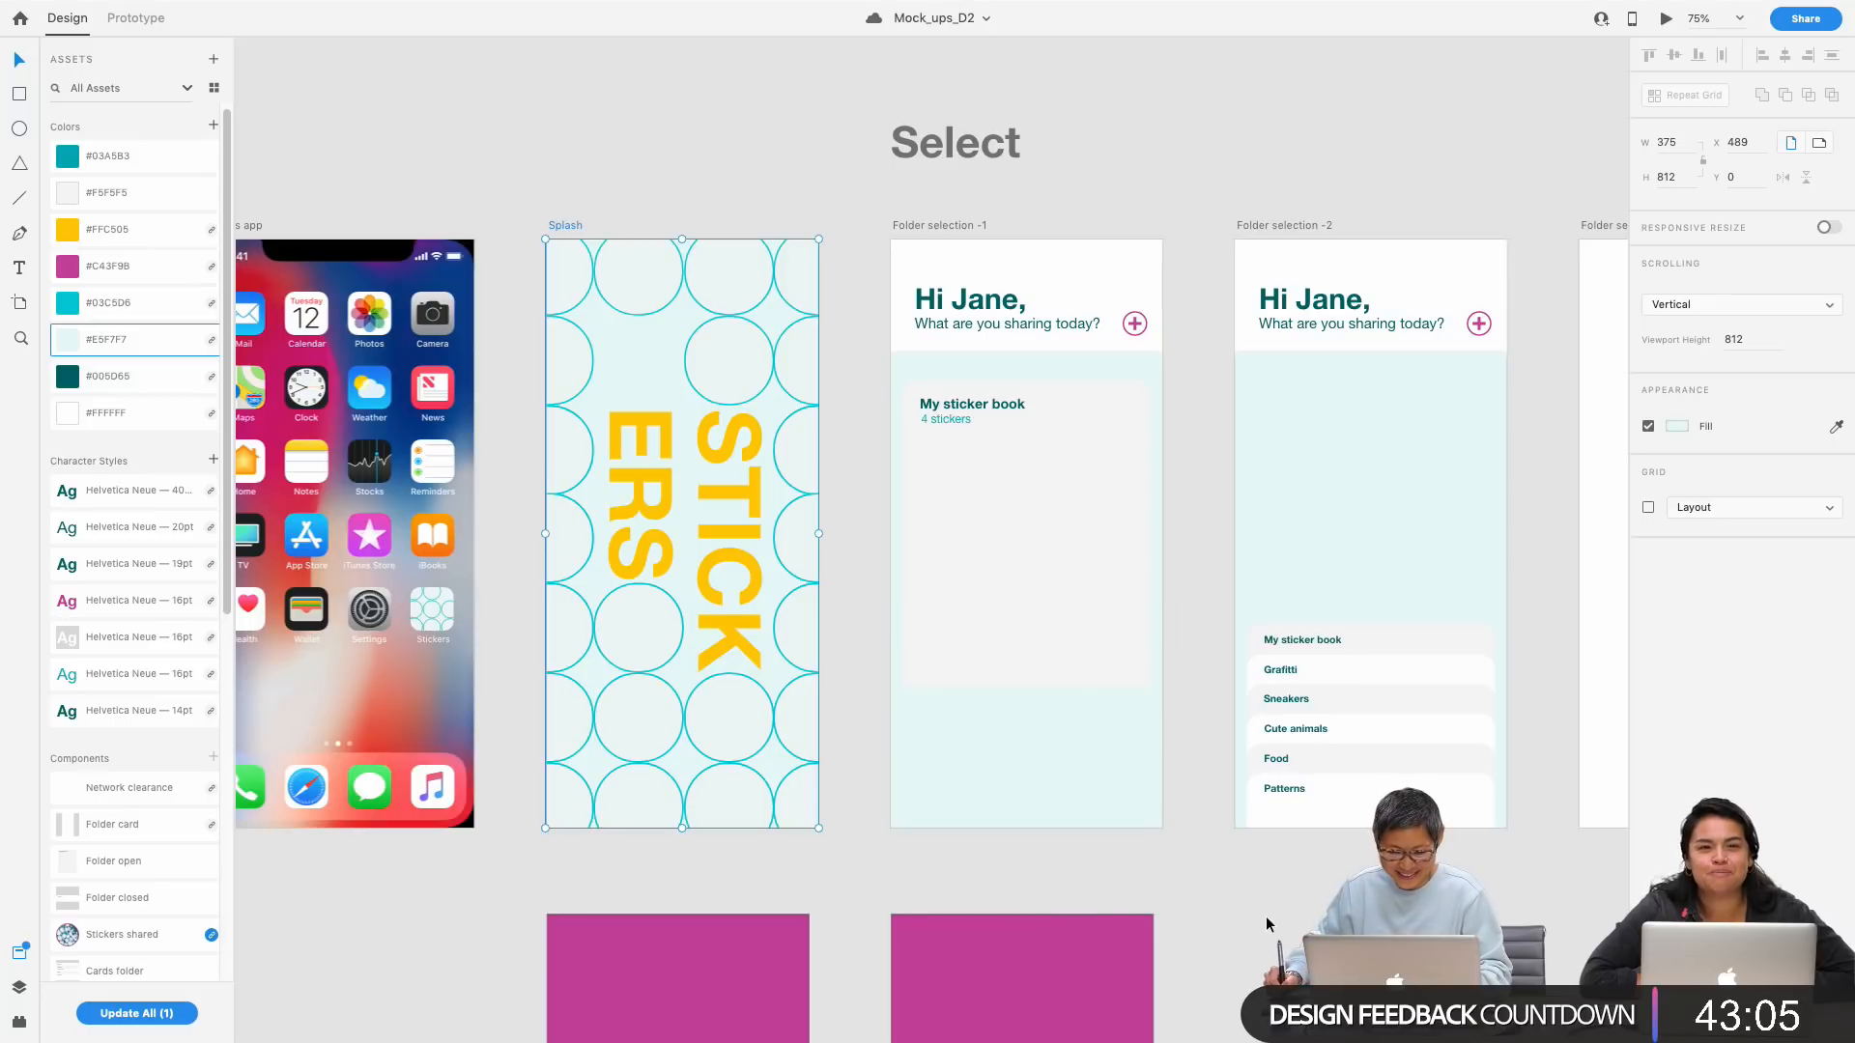
{"action": "left_click", "coordinate": [101, 155]}
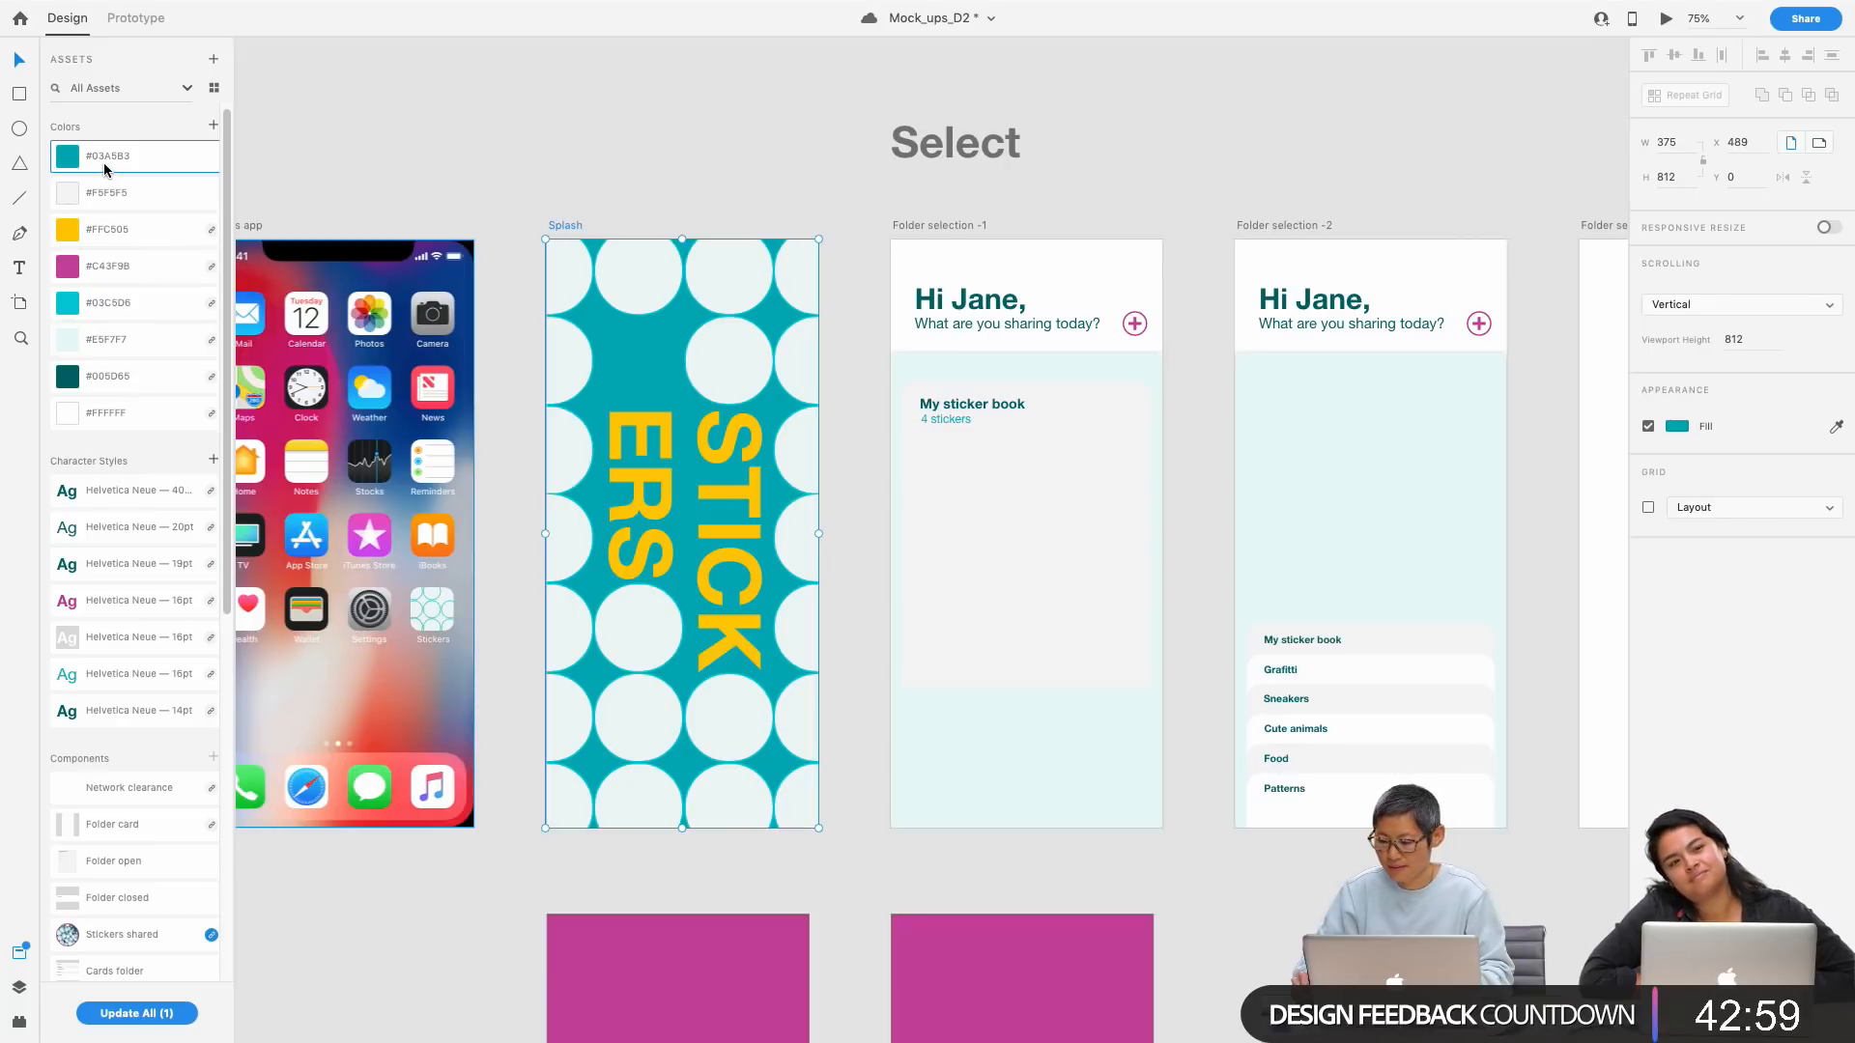
{"action": "left_click", "coordinate": [118, 340]}
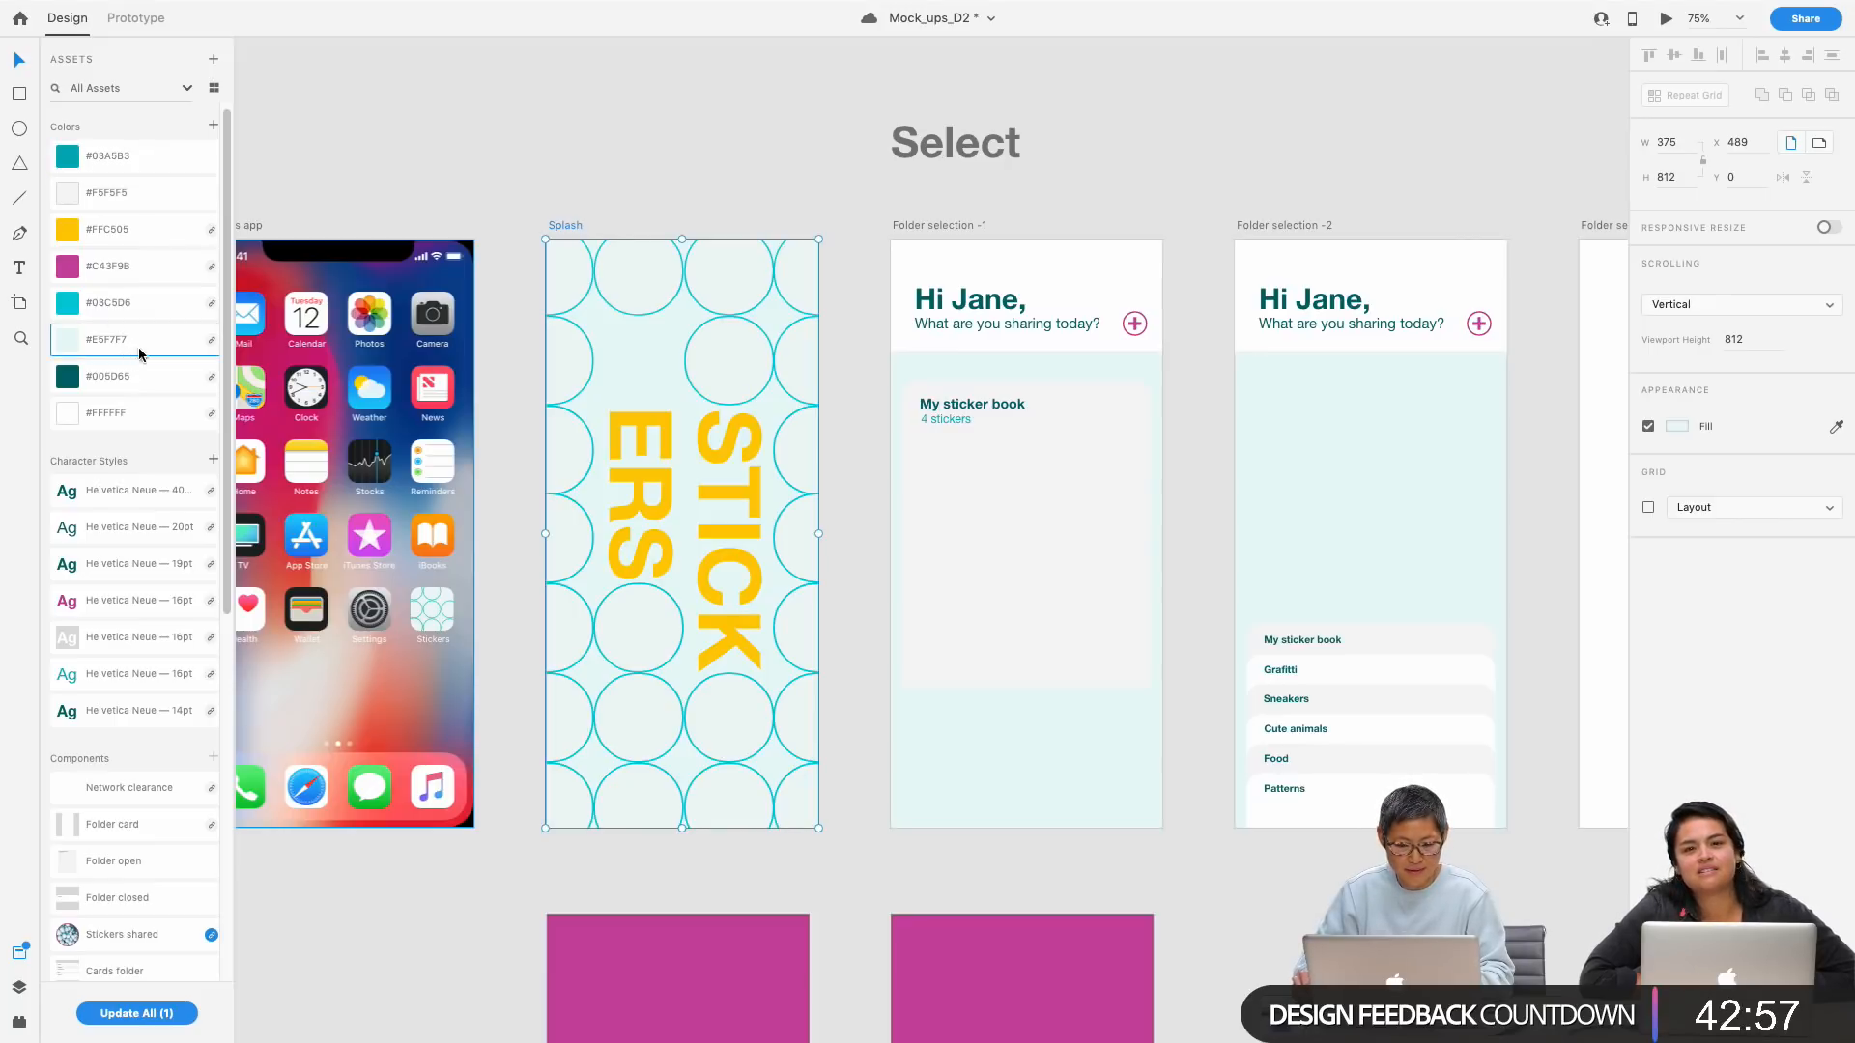
{"action": "left_click", "coordinate": [1198, 894]}
{"action": "scroll", "coordinate": [1221, 911], "scroll_direction": "down", "scroll_amount": 5}
{"action": "scroll", "coordinate": [1220, 911], "scroll_direction": "right", "scroll_amount": 3}
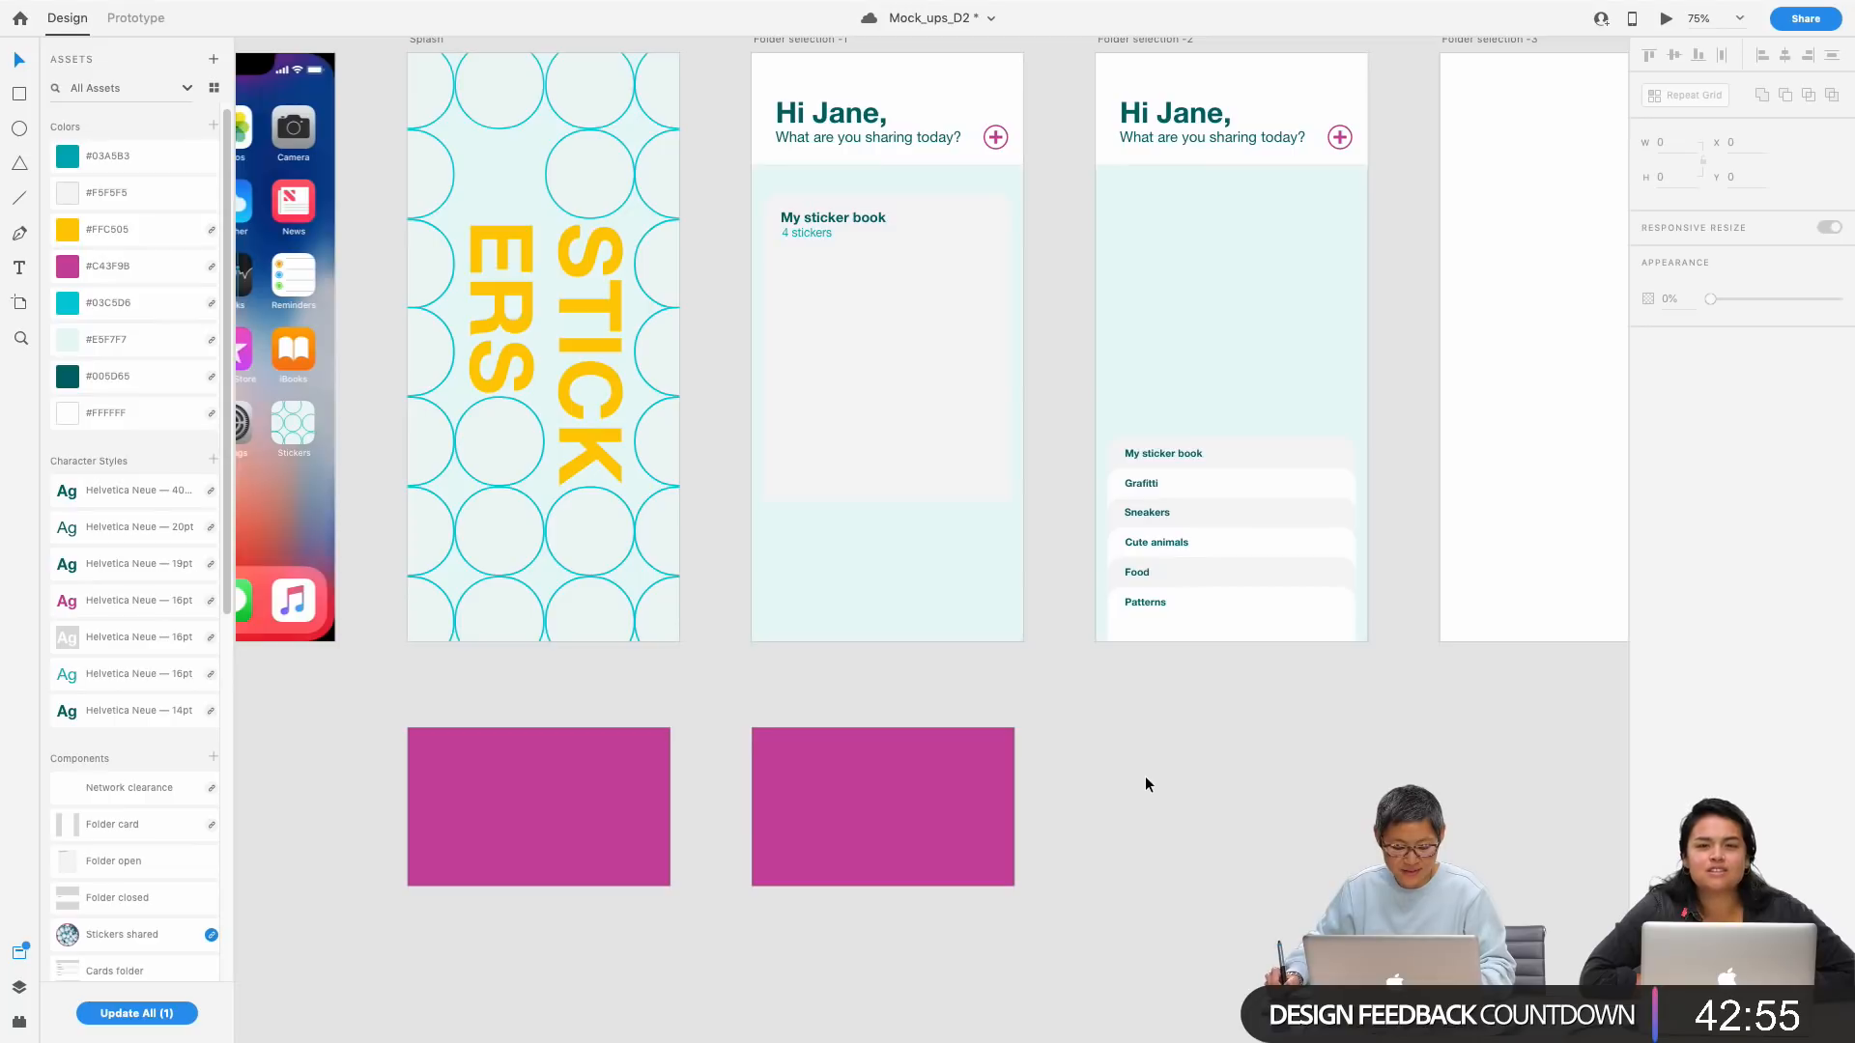
{"action": "left_click_drag", "start_coordinate": [1184, 849], "coordinate": [1227, 745]}
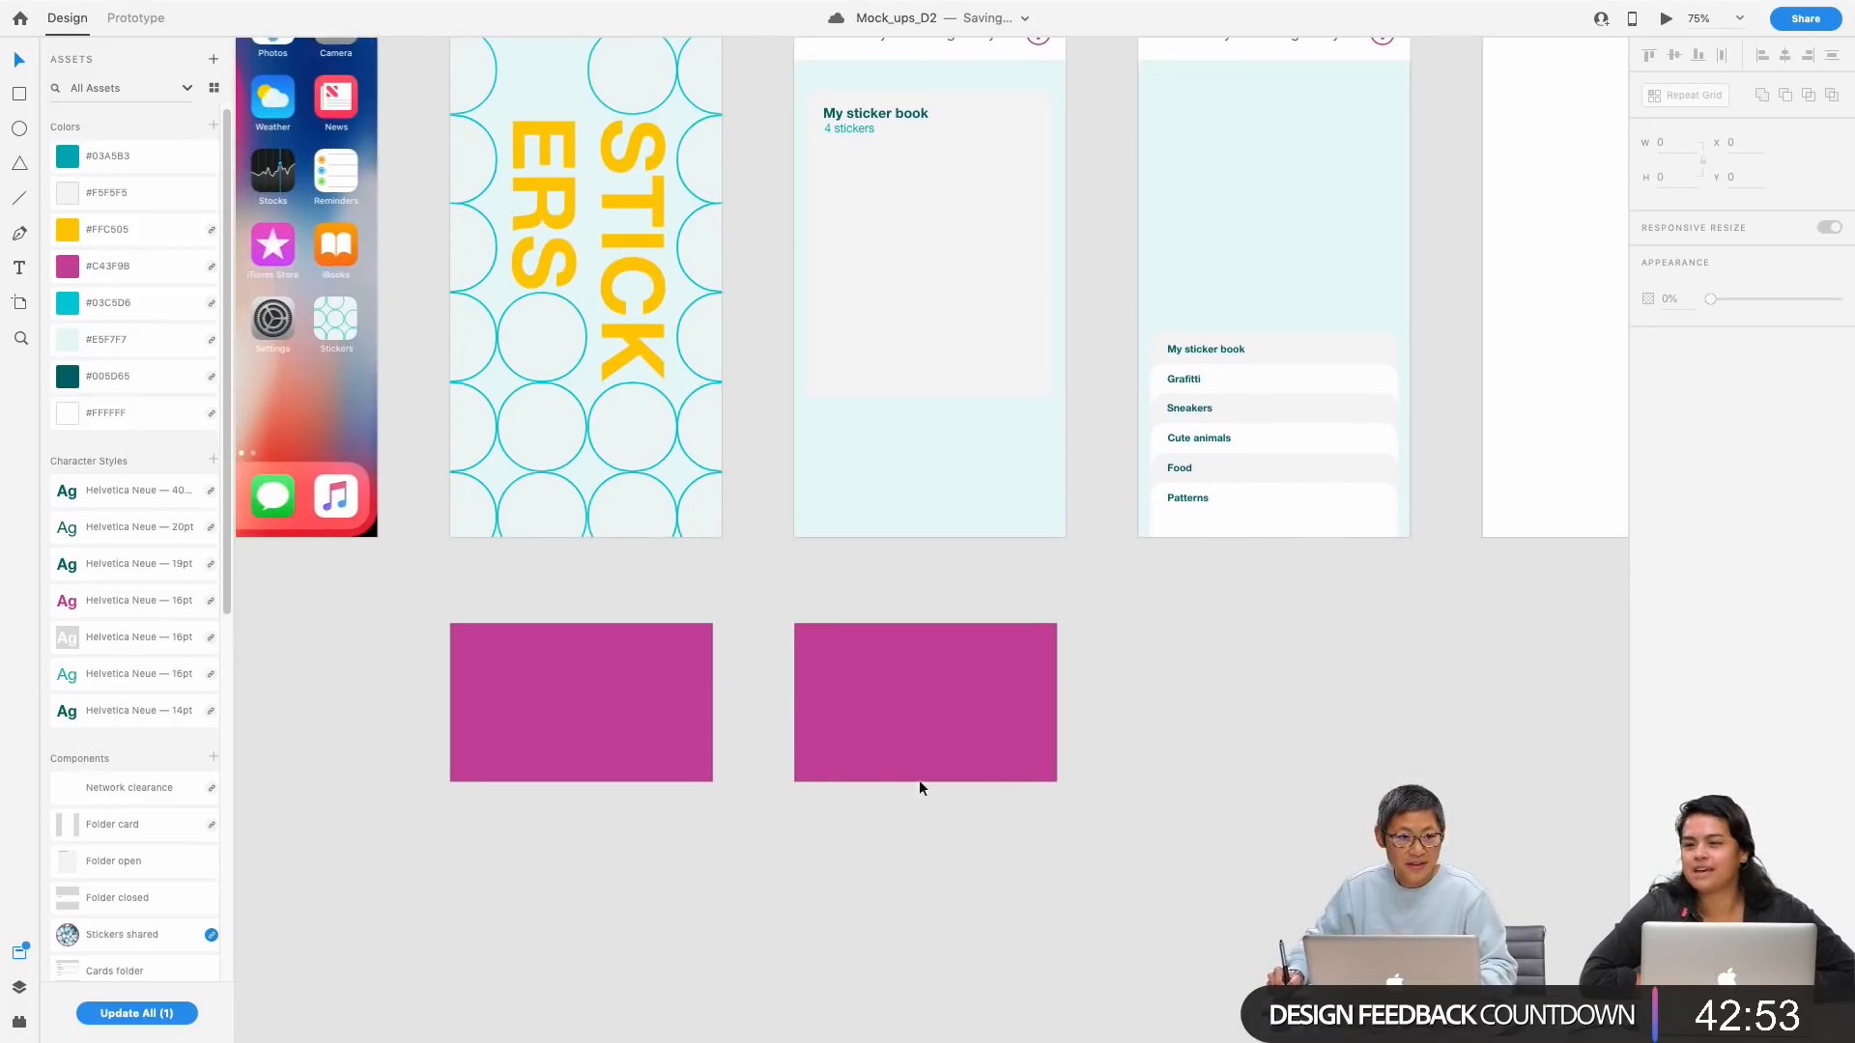
{"action": "scroll", "coordinate": [779, 494], "scroll_direction": "up", "scroll_amount": 6}
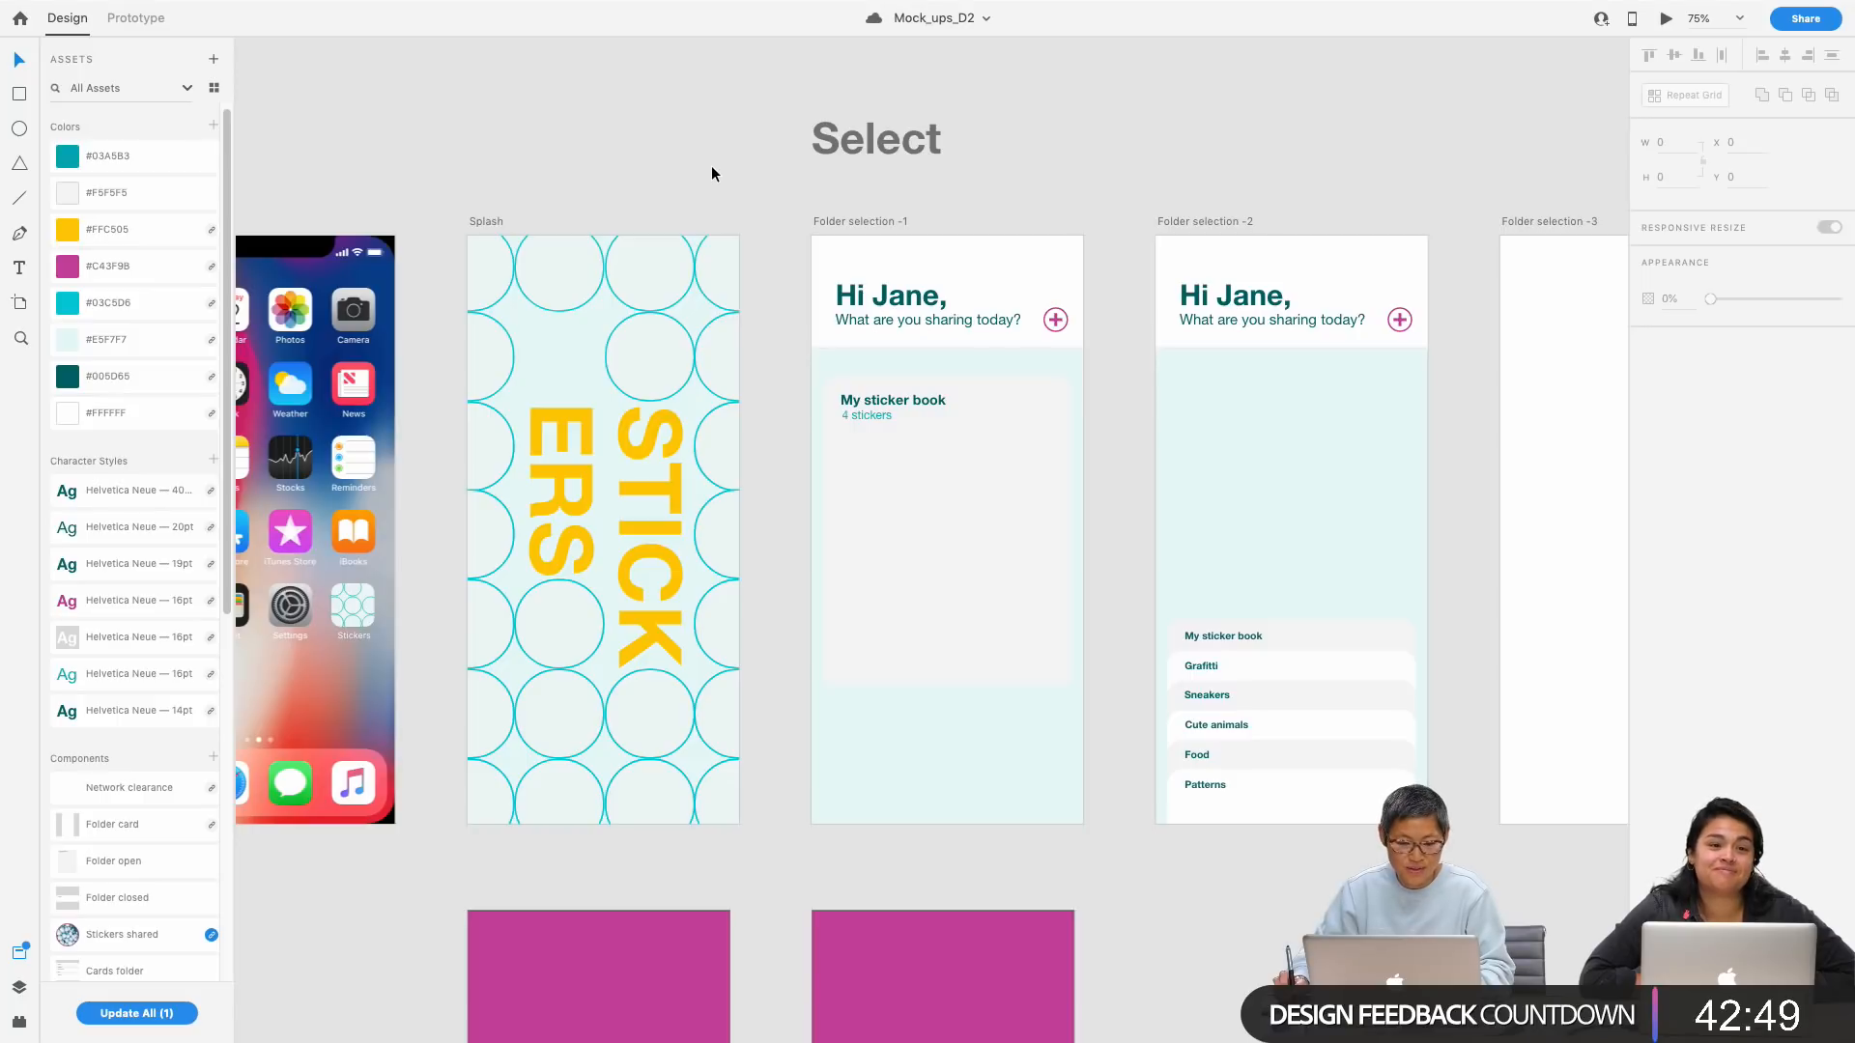
Step: Fill the Splash artboard's background with the saved white #FFFFFF
{"action": "key", "text": "super+z"}
{"action": "key", "text": "super+shift+z"}
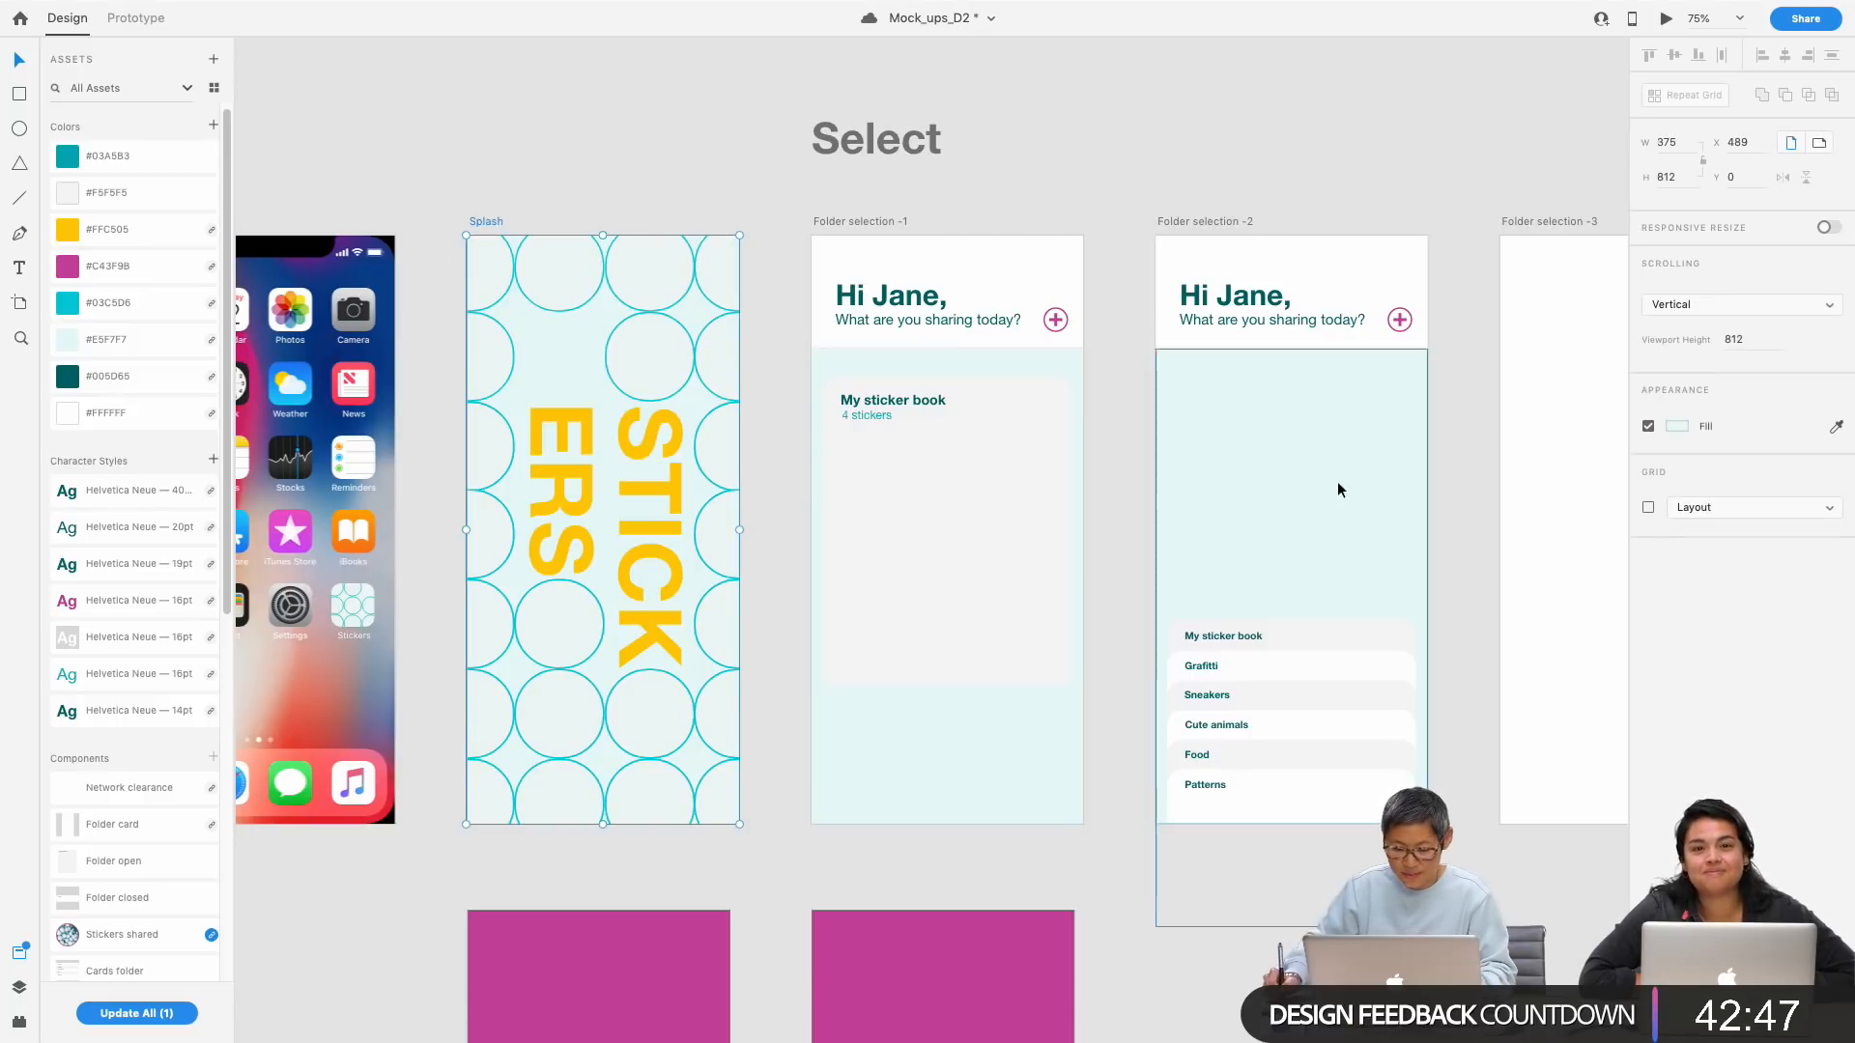
{"action": "left_click", "coordinate": [1676, 426]}
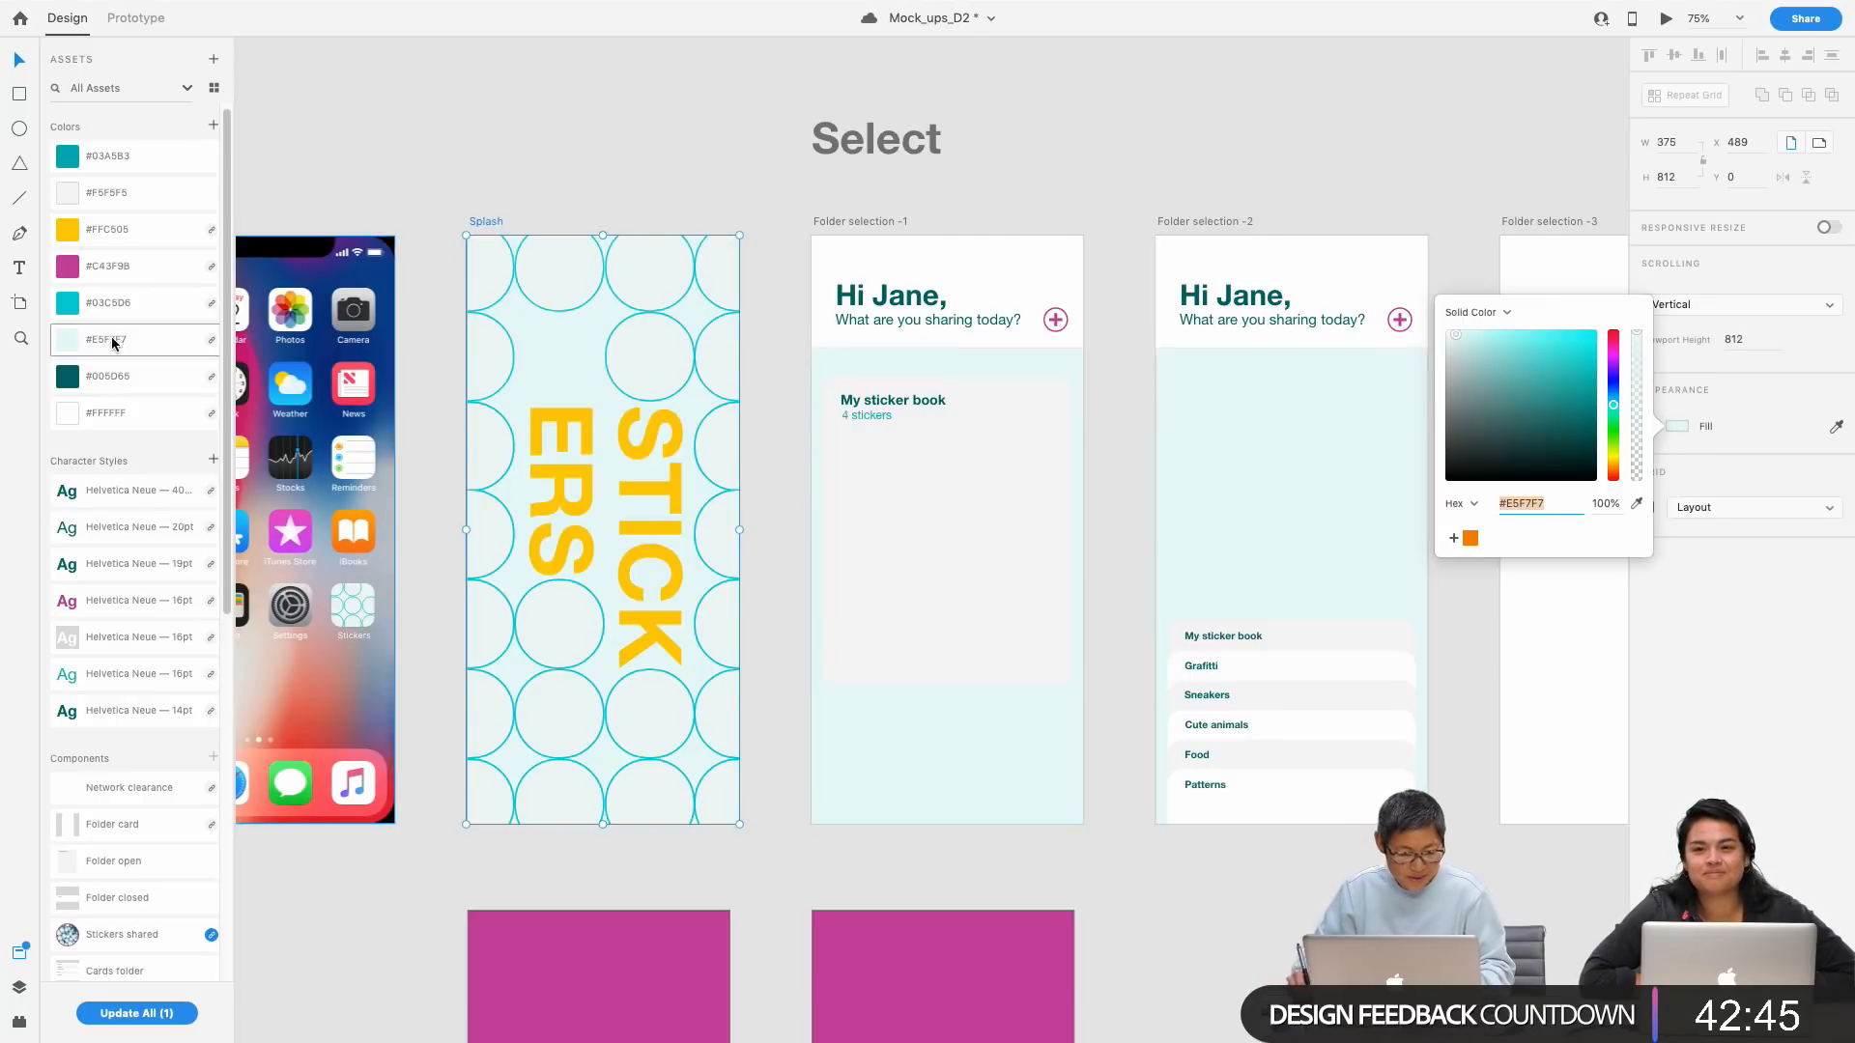
{"action": "left_click", "coordinate": [104, 412]}
{"action": "left_click", "coordinate": [1323, 922]}
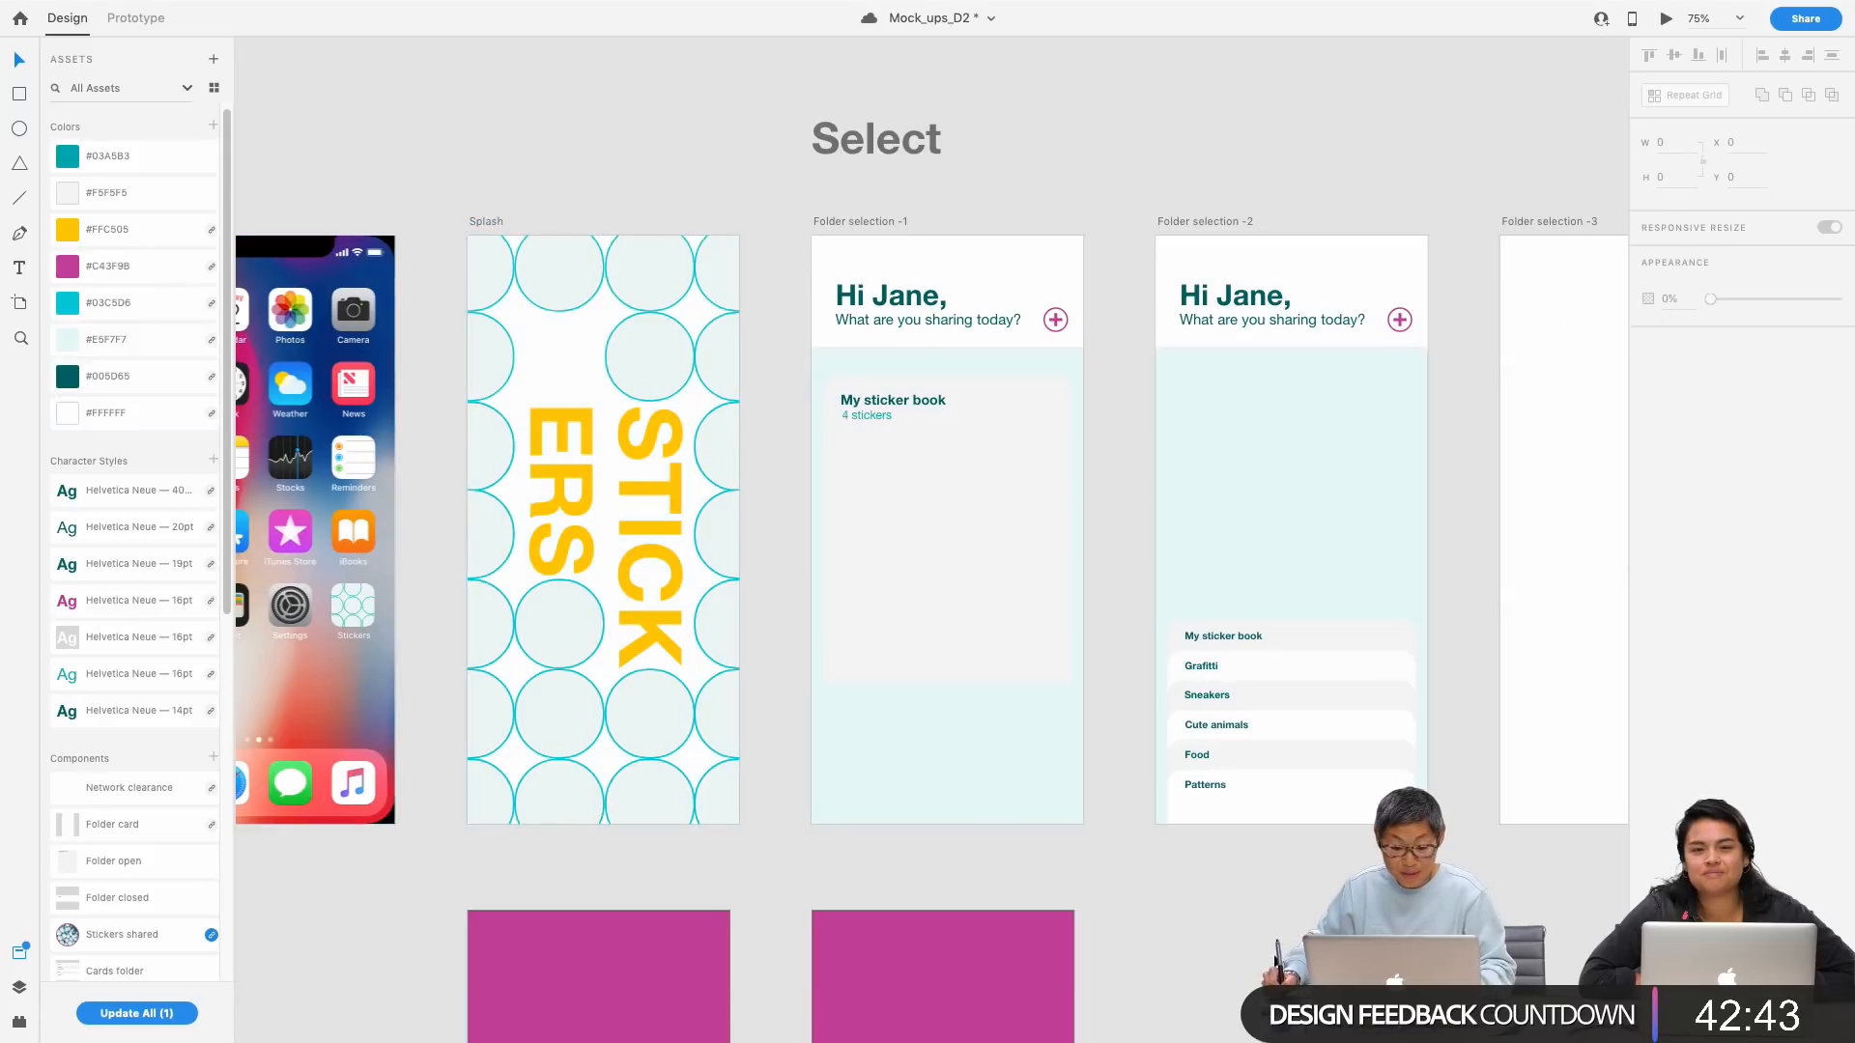
{"action": "scroll", "coordinate": [1203, 833], "scroll_direction": "down", "scroll_amount": 3}
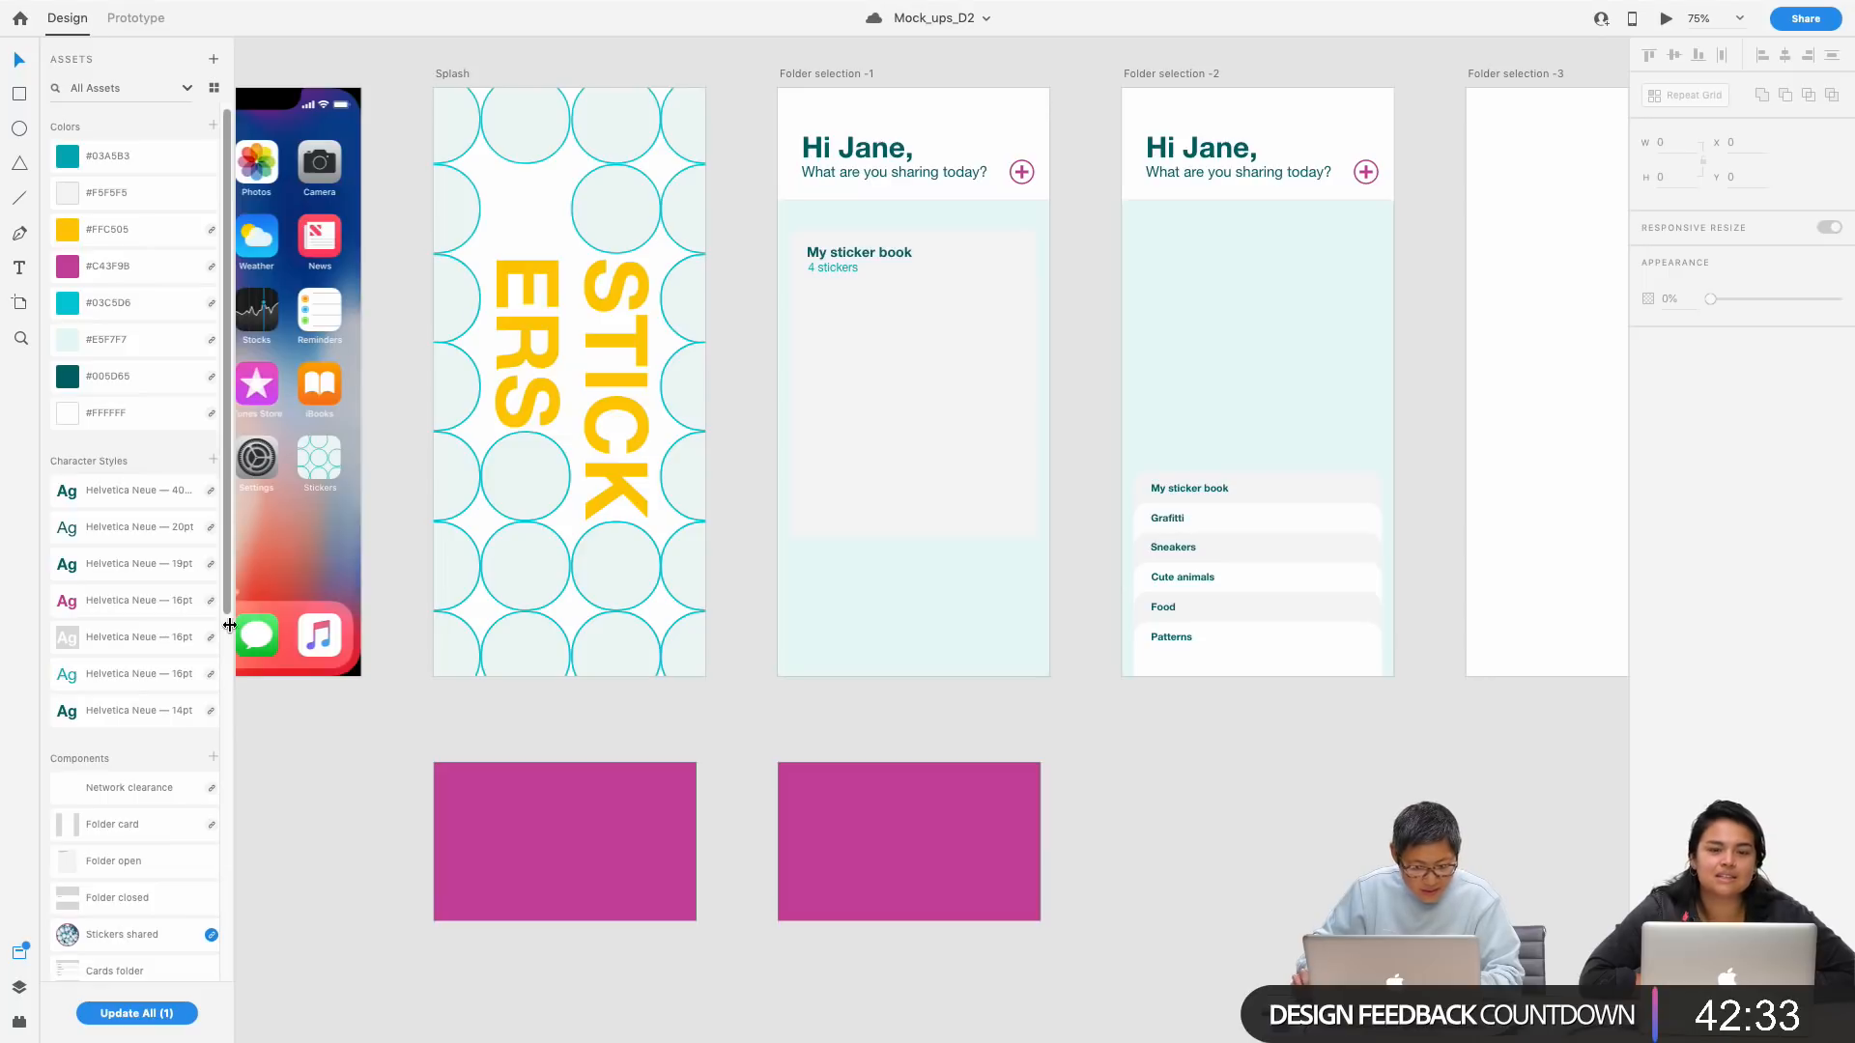
Step: Try placing the Stickers shared component on the Folder selection -1 artboard, and delete the placed copy
{"action": "left_click_drag", "start_coordinate": [114, 931], "coordinate": [904, 389]}
{"action": "key", "text": "ctrl+z"}
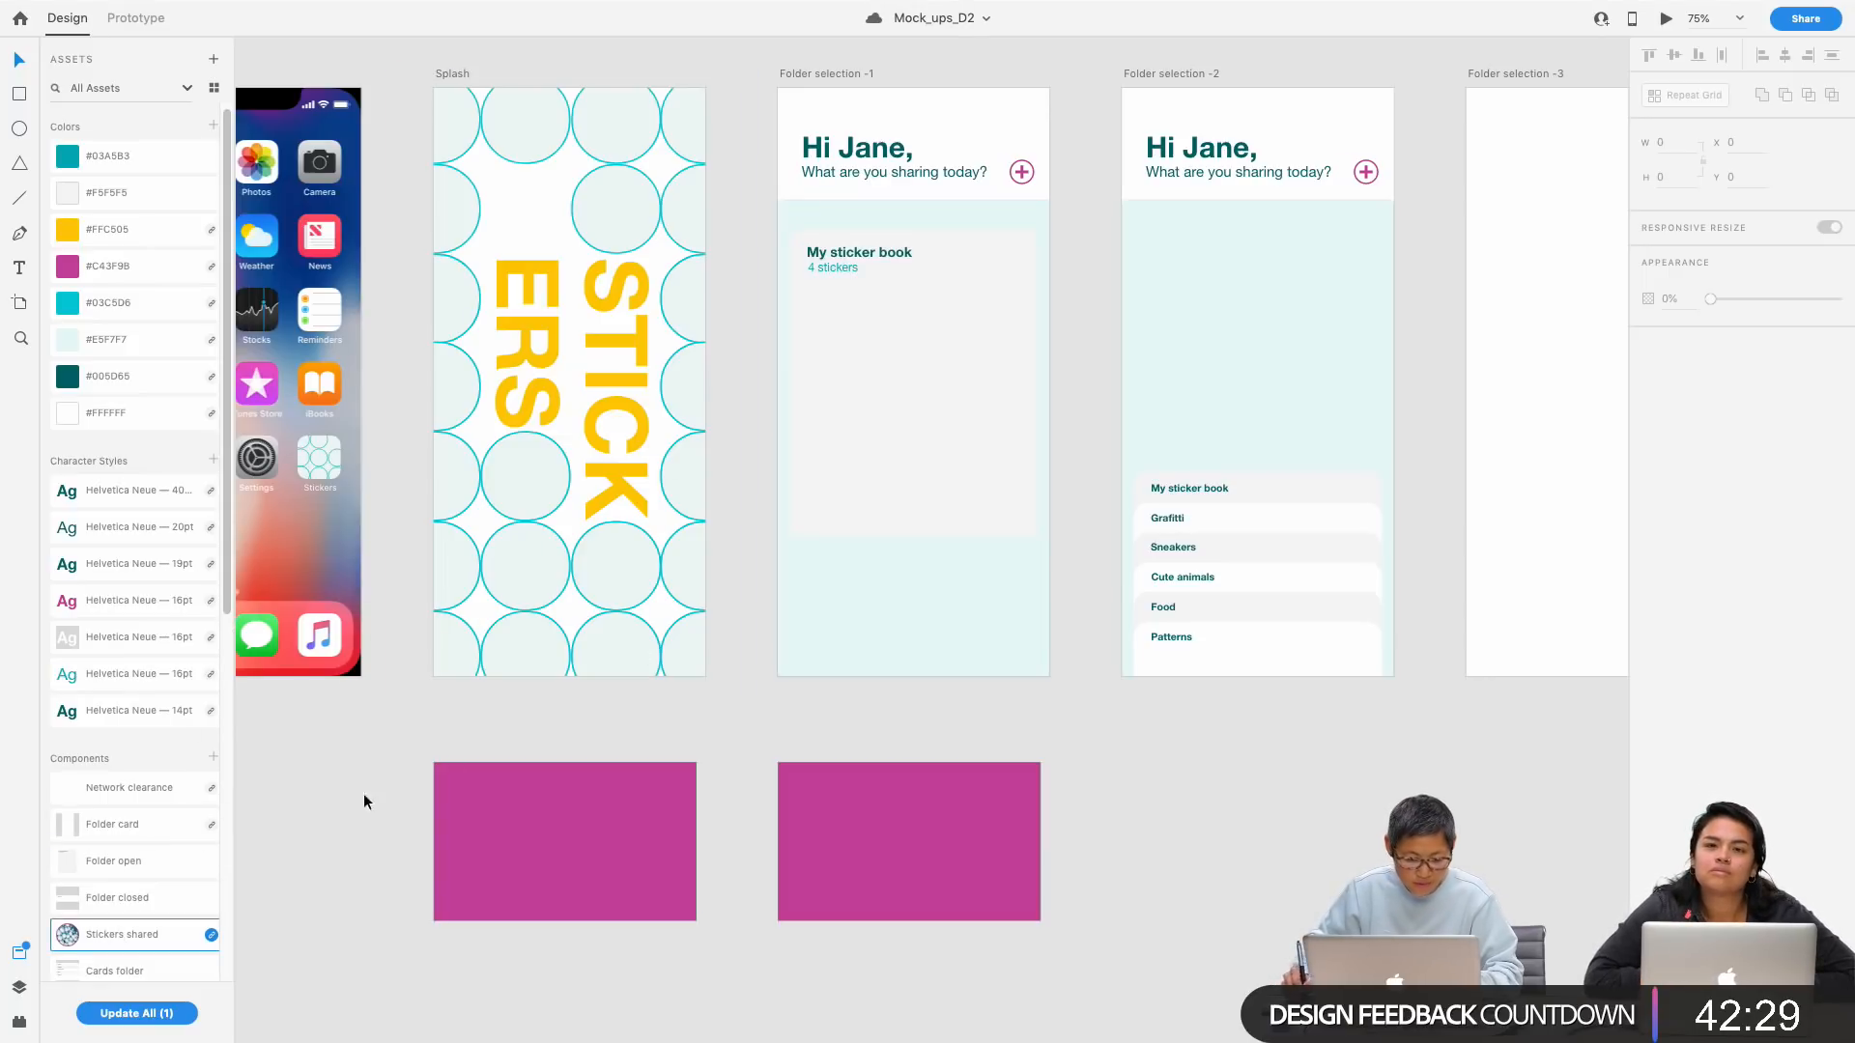
{"action": "left_click_drag", "start_coordinate": [693, 721], "coordinate": [959, 669]}
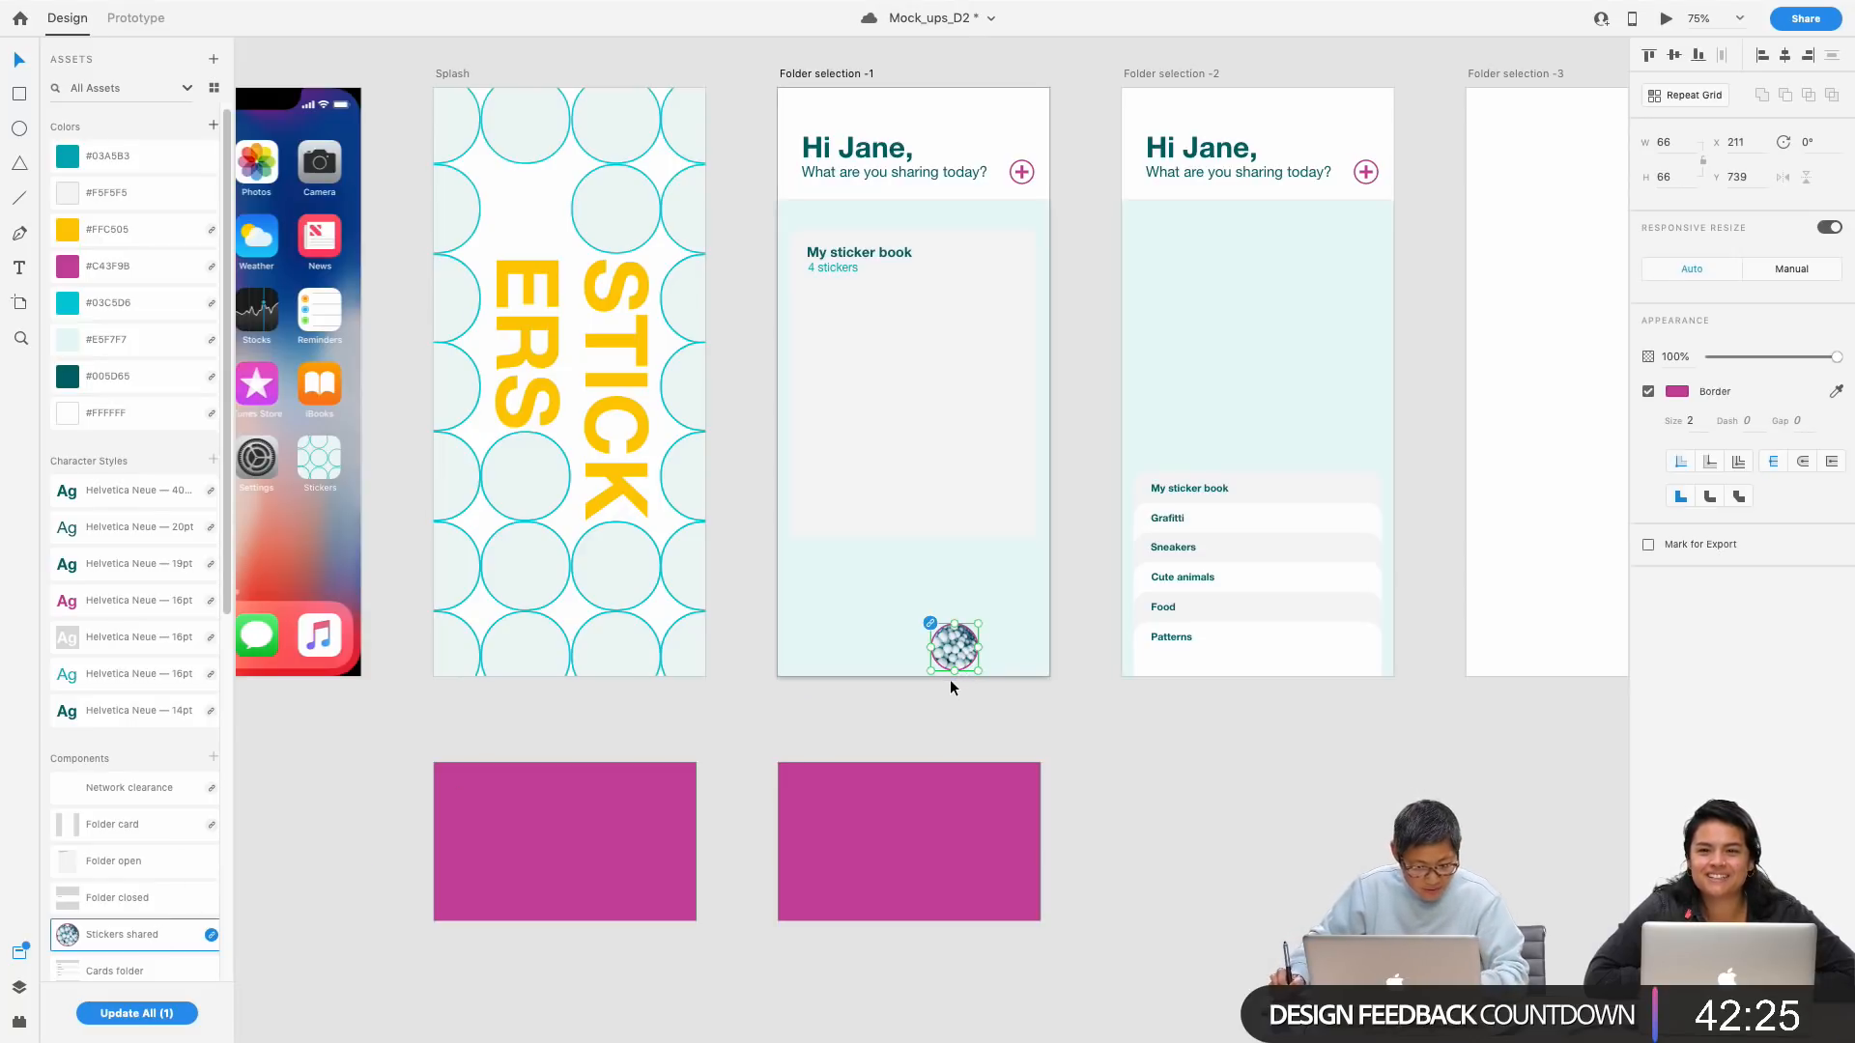
{"action": "key", "text": "Delete"}
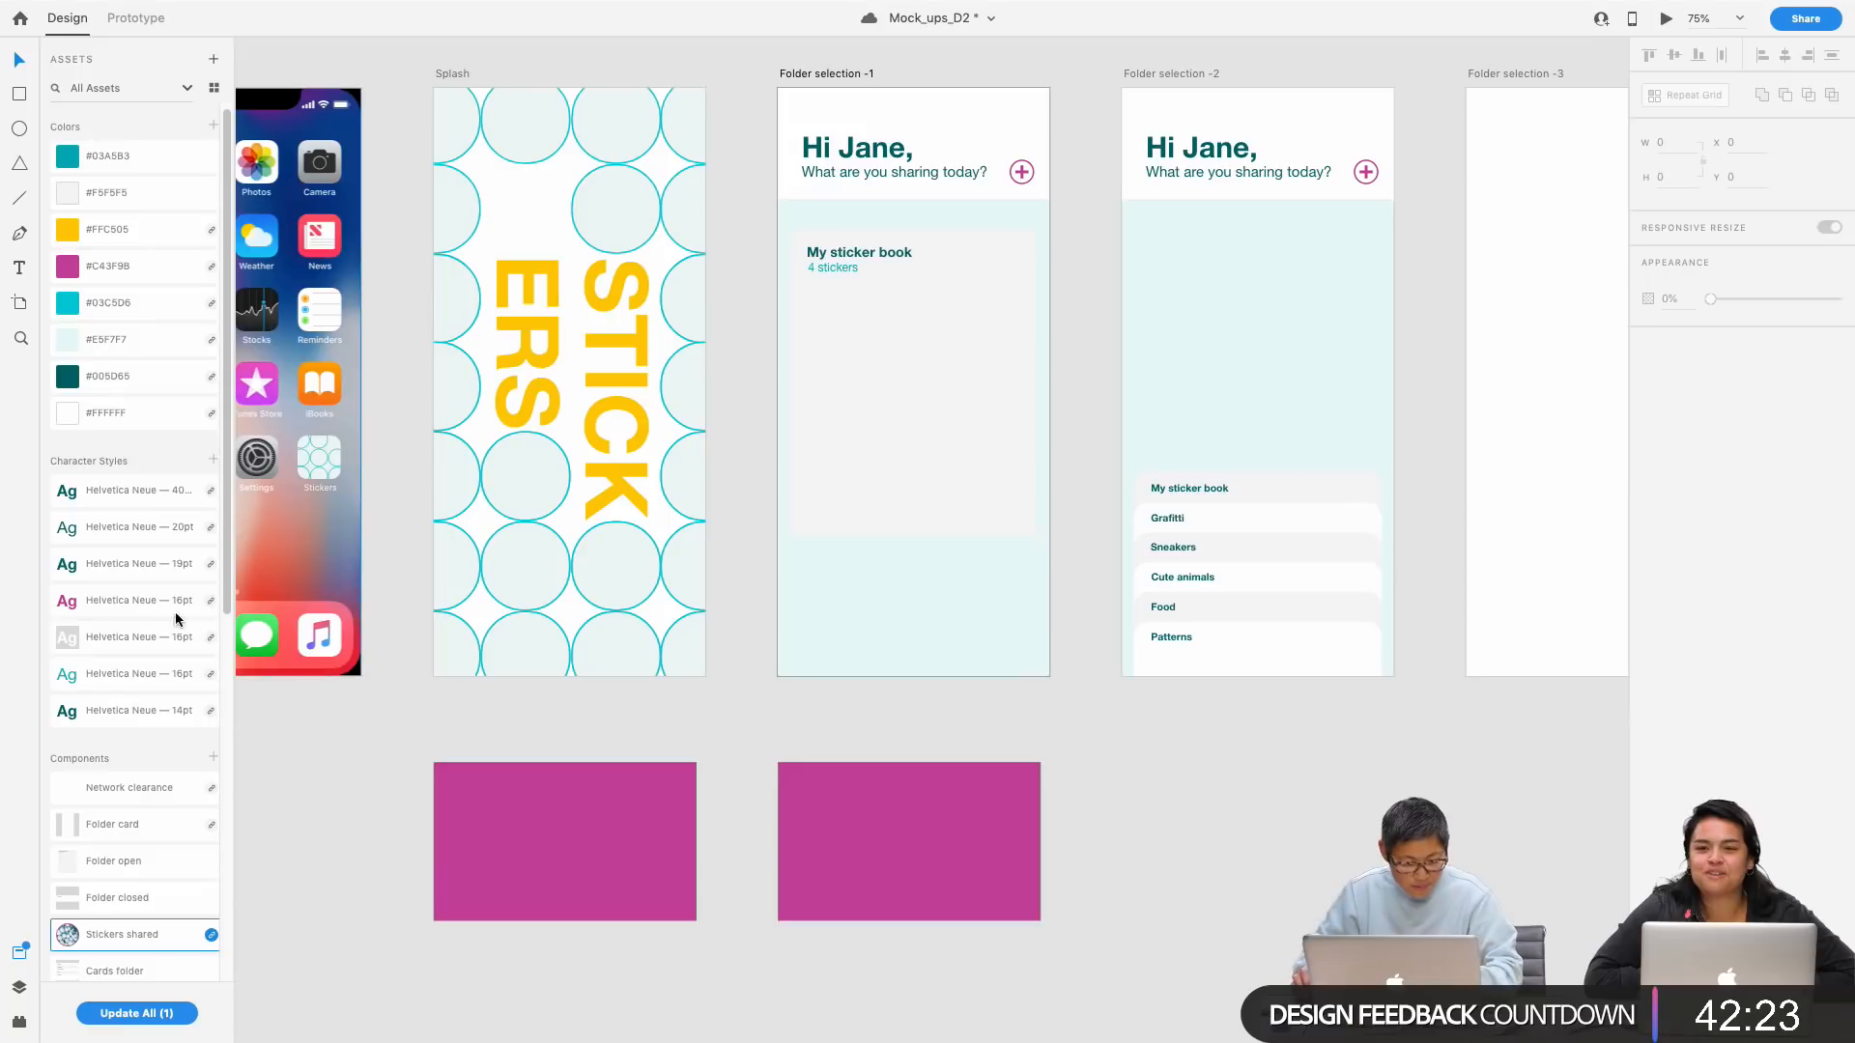
Step: Place the Sticker round component in the My sticker book card on Folder selection -1, at about X 33, Y 297
{"action": "left_click_drag", "start_coordinate": [231, 598], "coordinate": [214, 857]}
{"action": "scroll", "coordinate": [212, 898], "scroll_direction": "down", "scroll_amount": 5}
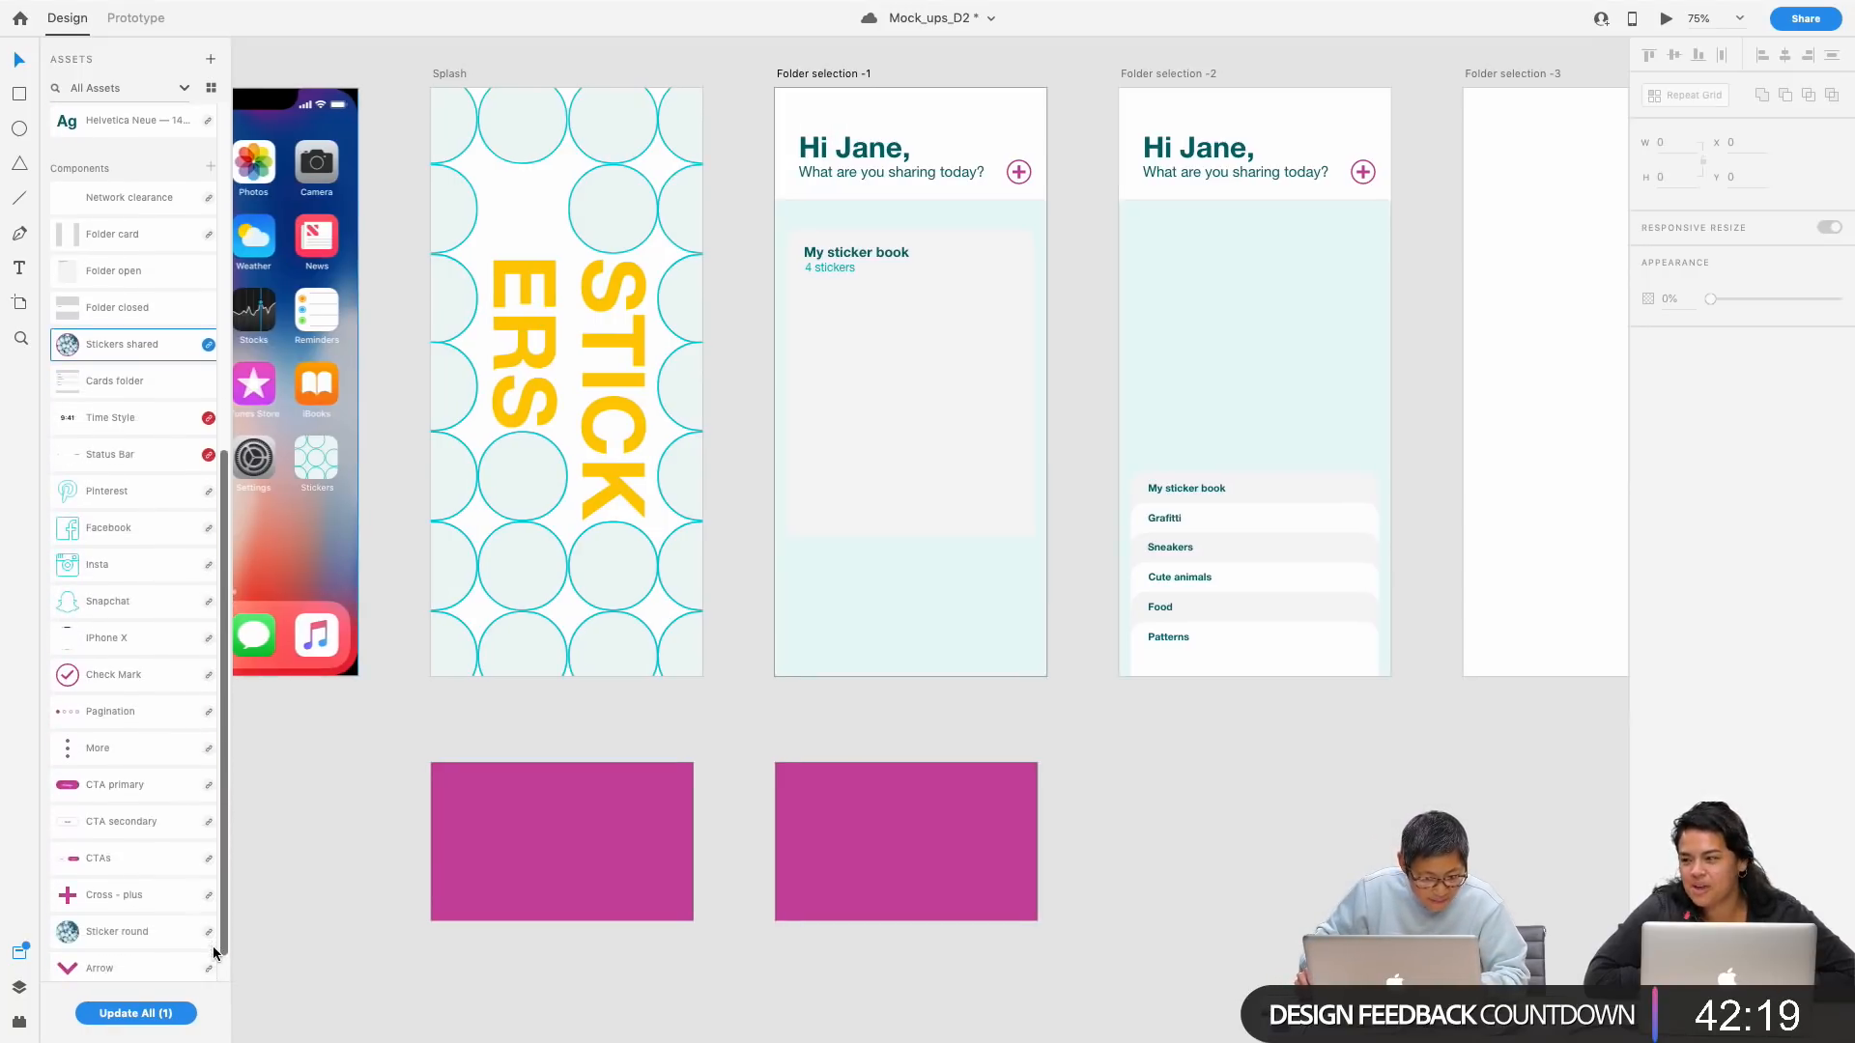
{"action": "left_click_drag", "start_coordinate": [107, 894], "coordinate": [842, 321]}
{"action": "key", "text": "super+equal"}
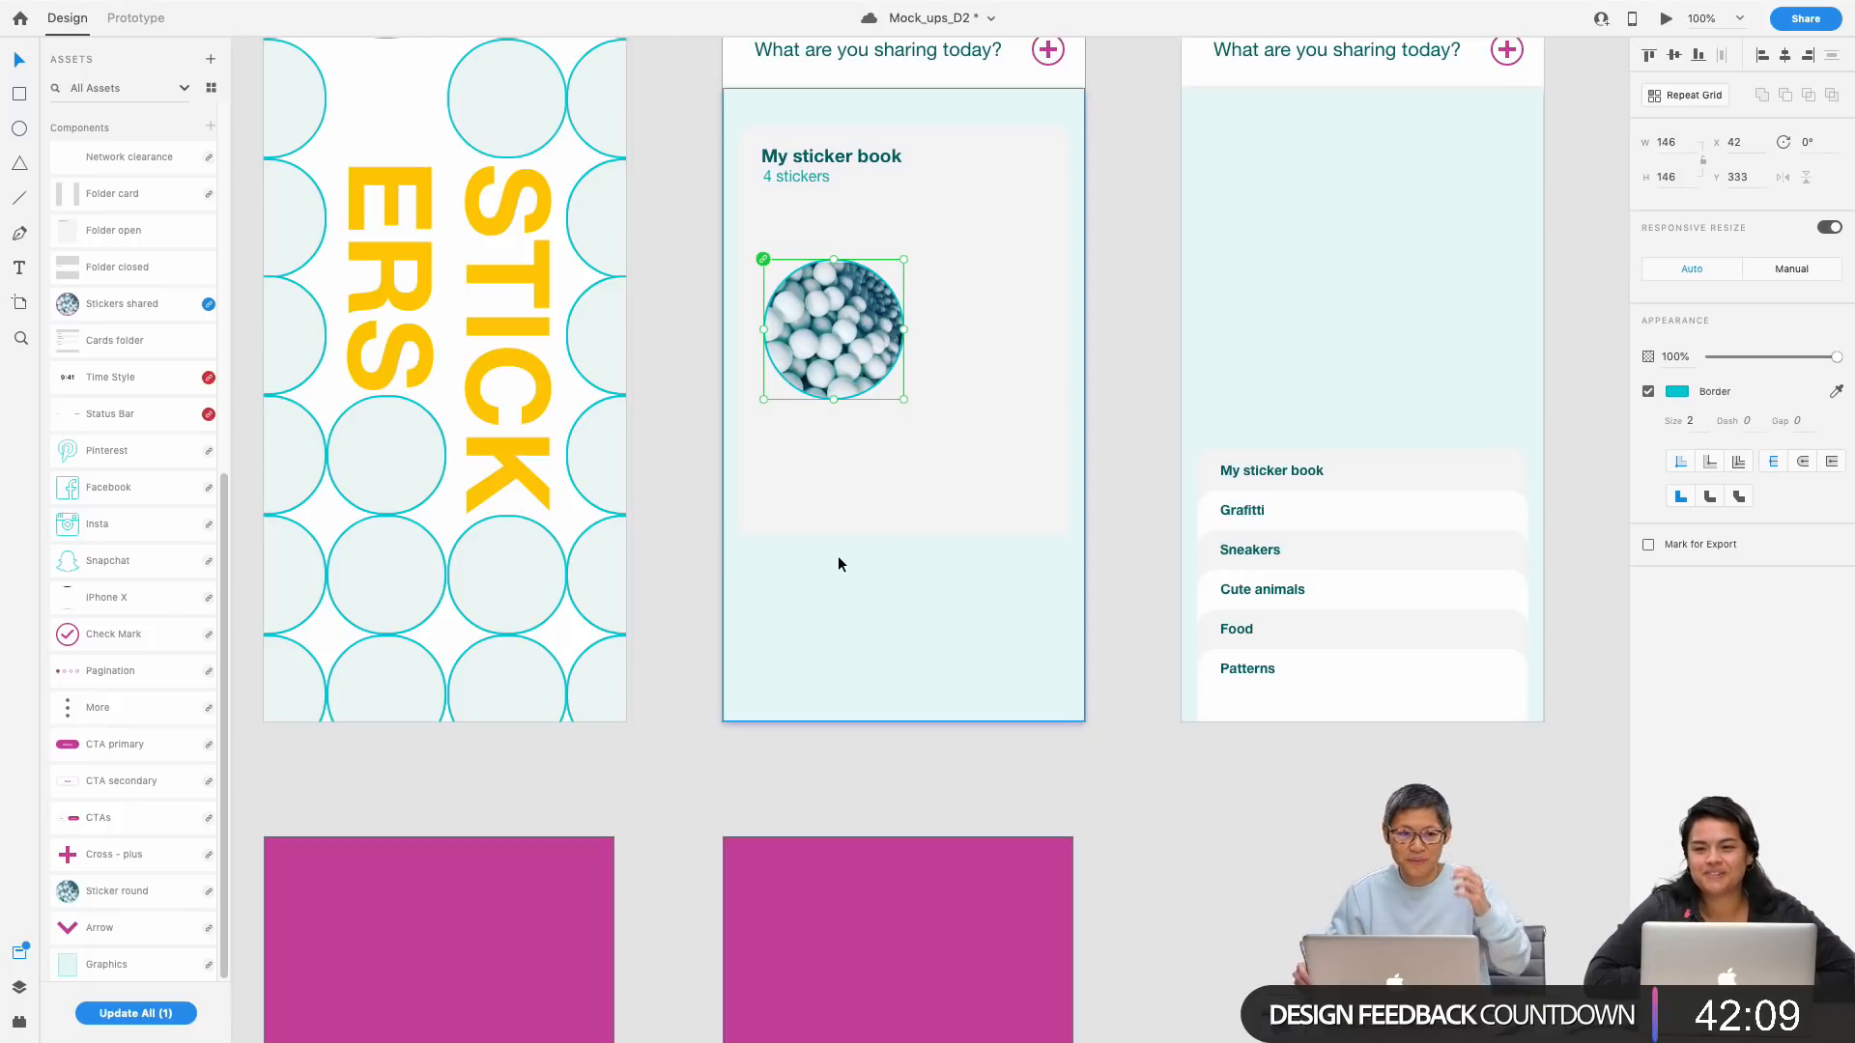
{"action": "left_click", "coordinate": [1155, 862]}
{"action": "key", "text": "super+2"}
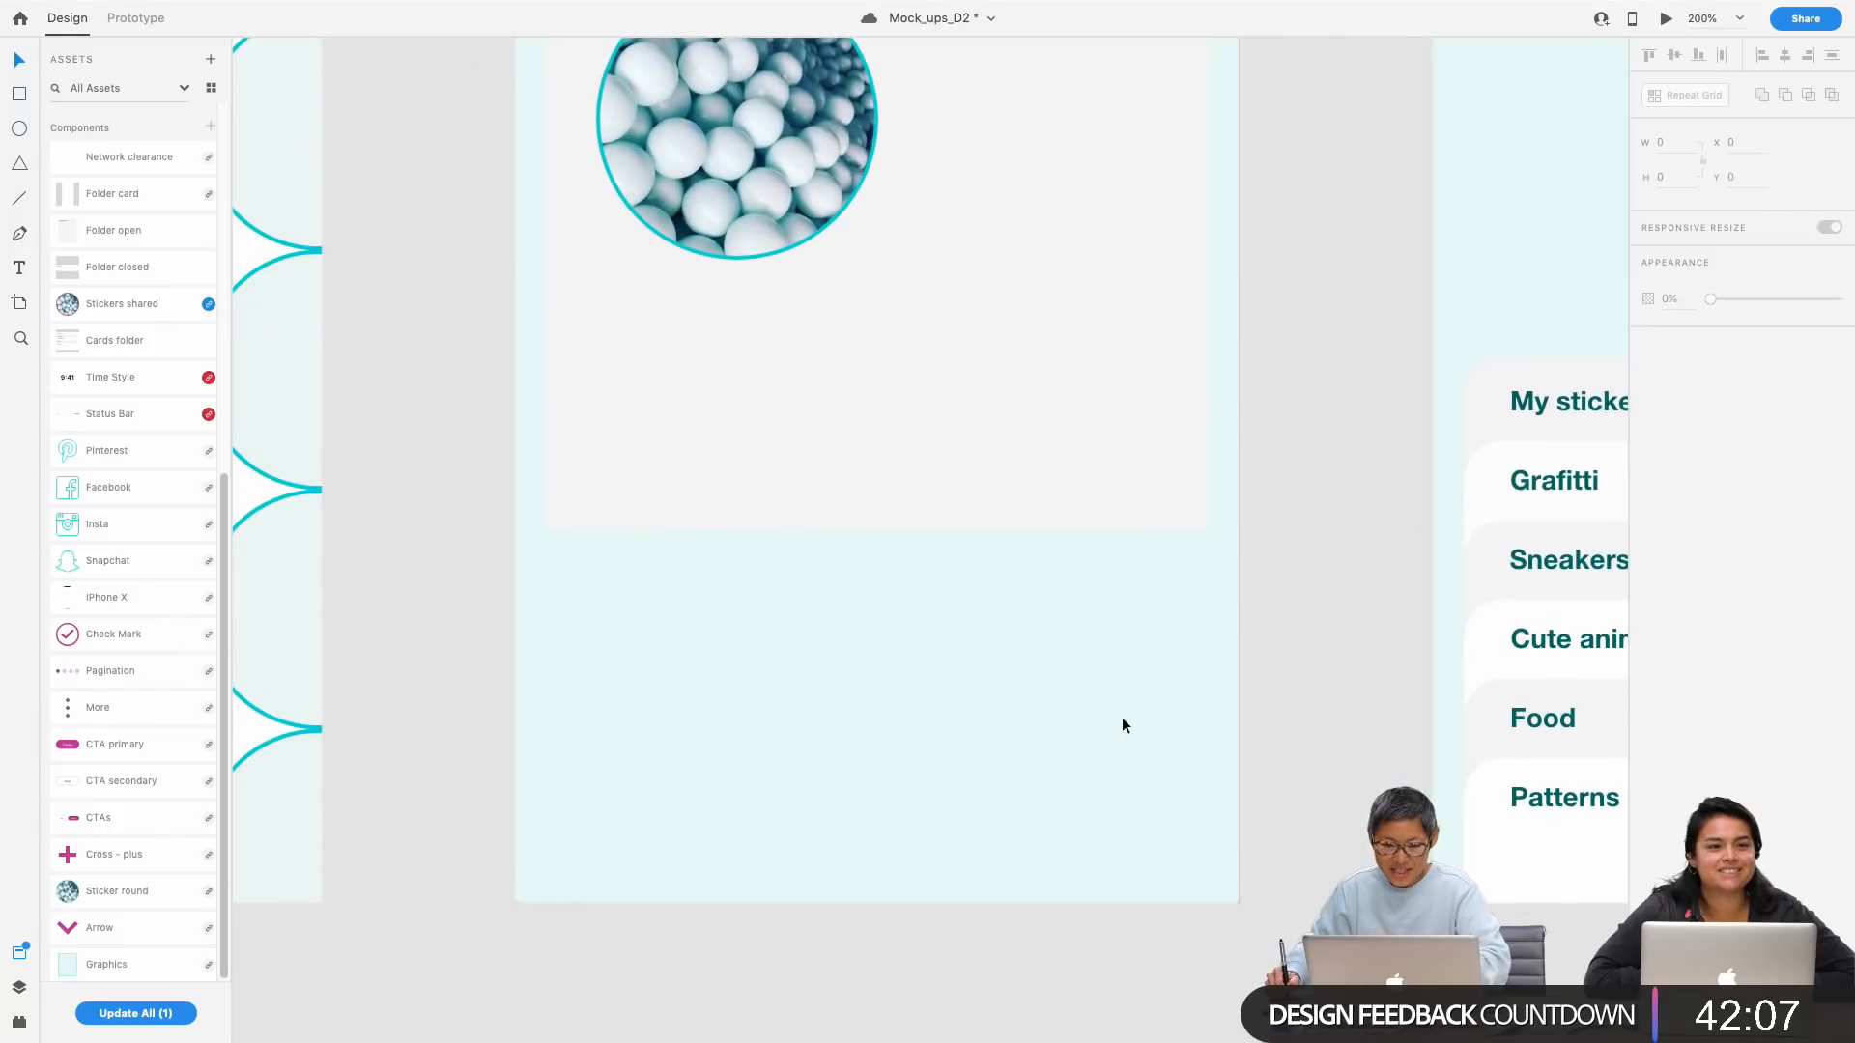
{"action": "scroll", "coordinate": [1300, 393], "scroll_direction": "up", "scroll_amount": 4}
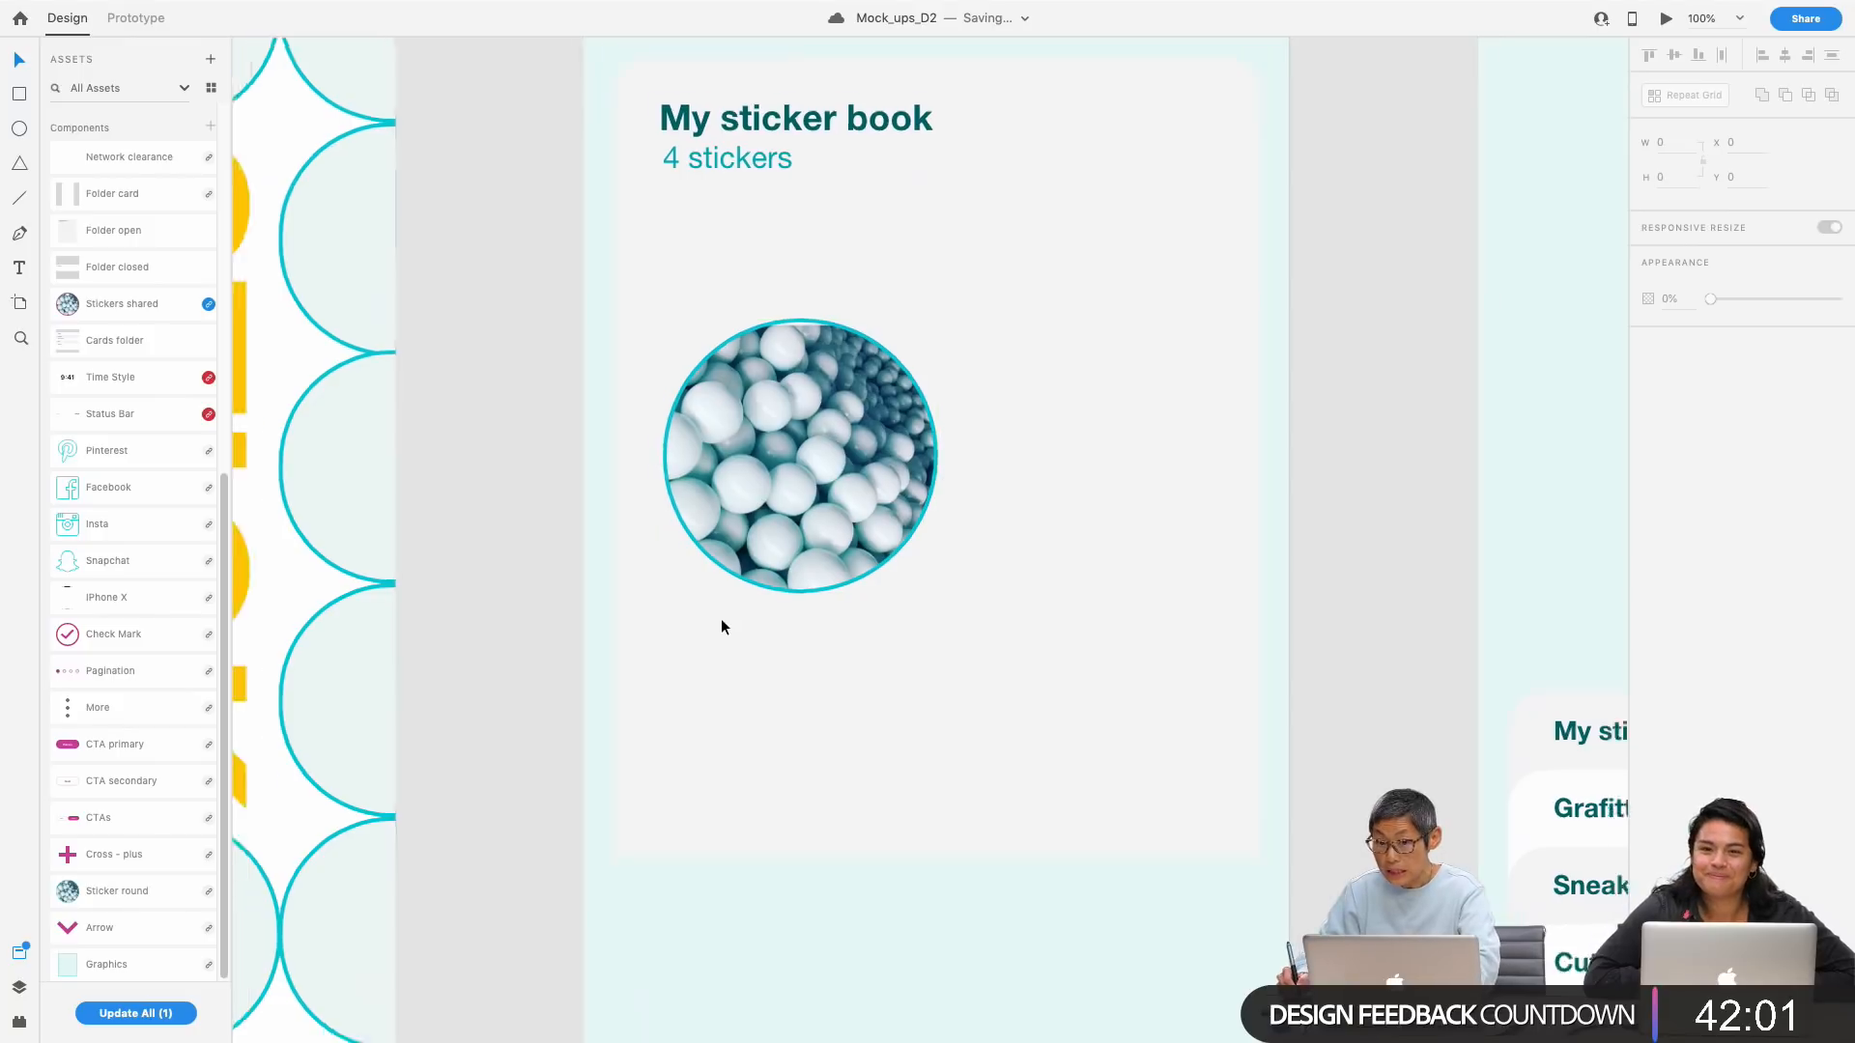
{"action": "key", "text": "super+1"}
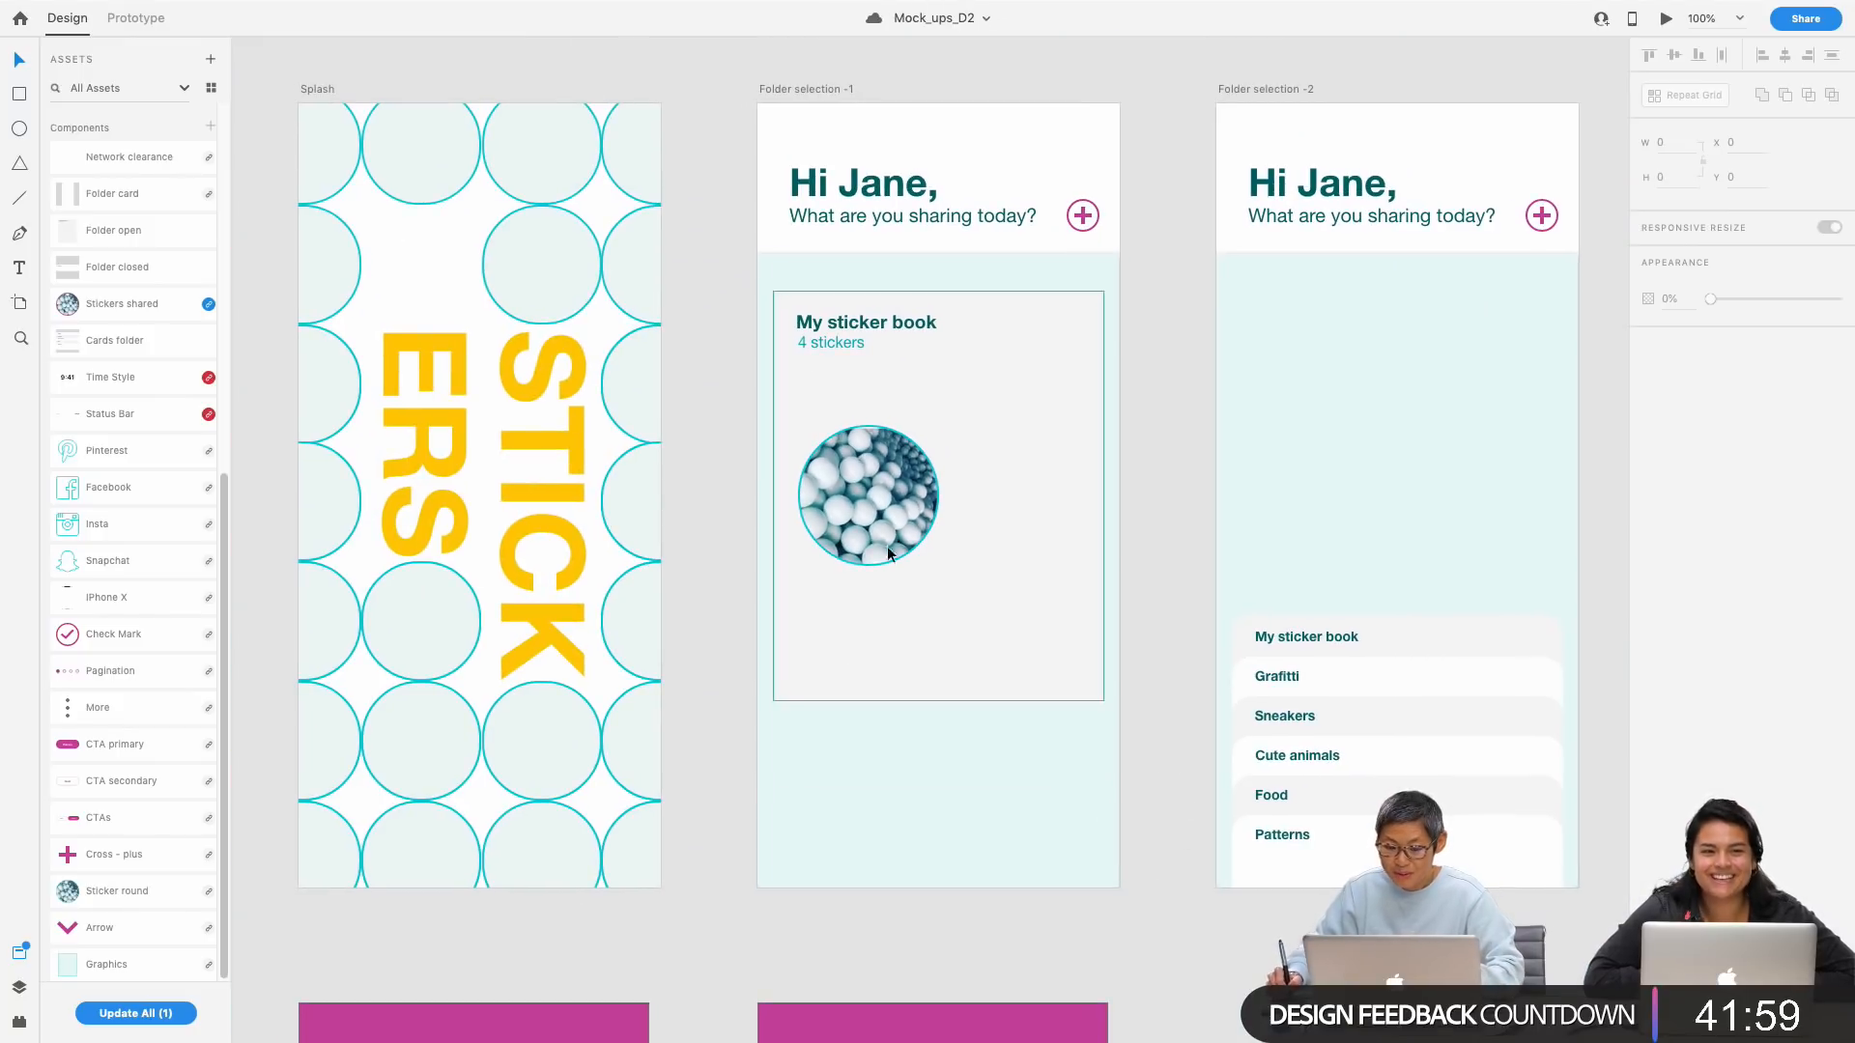
{"action": "left_click_drag", "start_coordinate": [856, 495], "coordinate": [847, 461]}
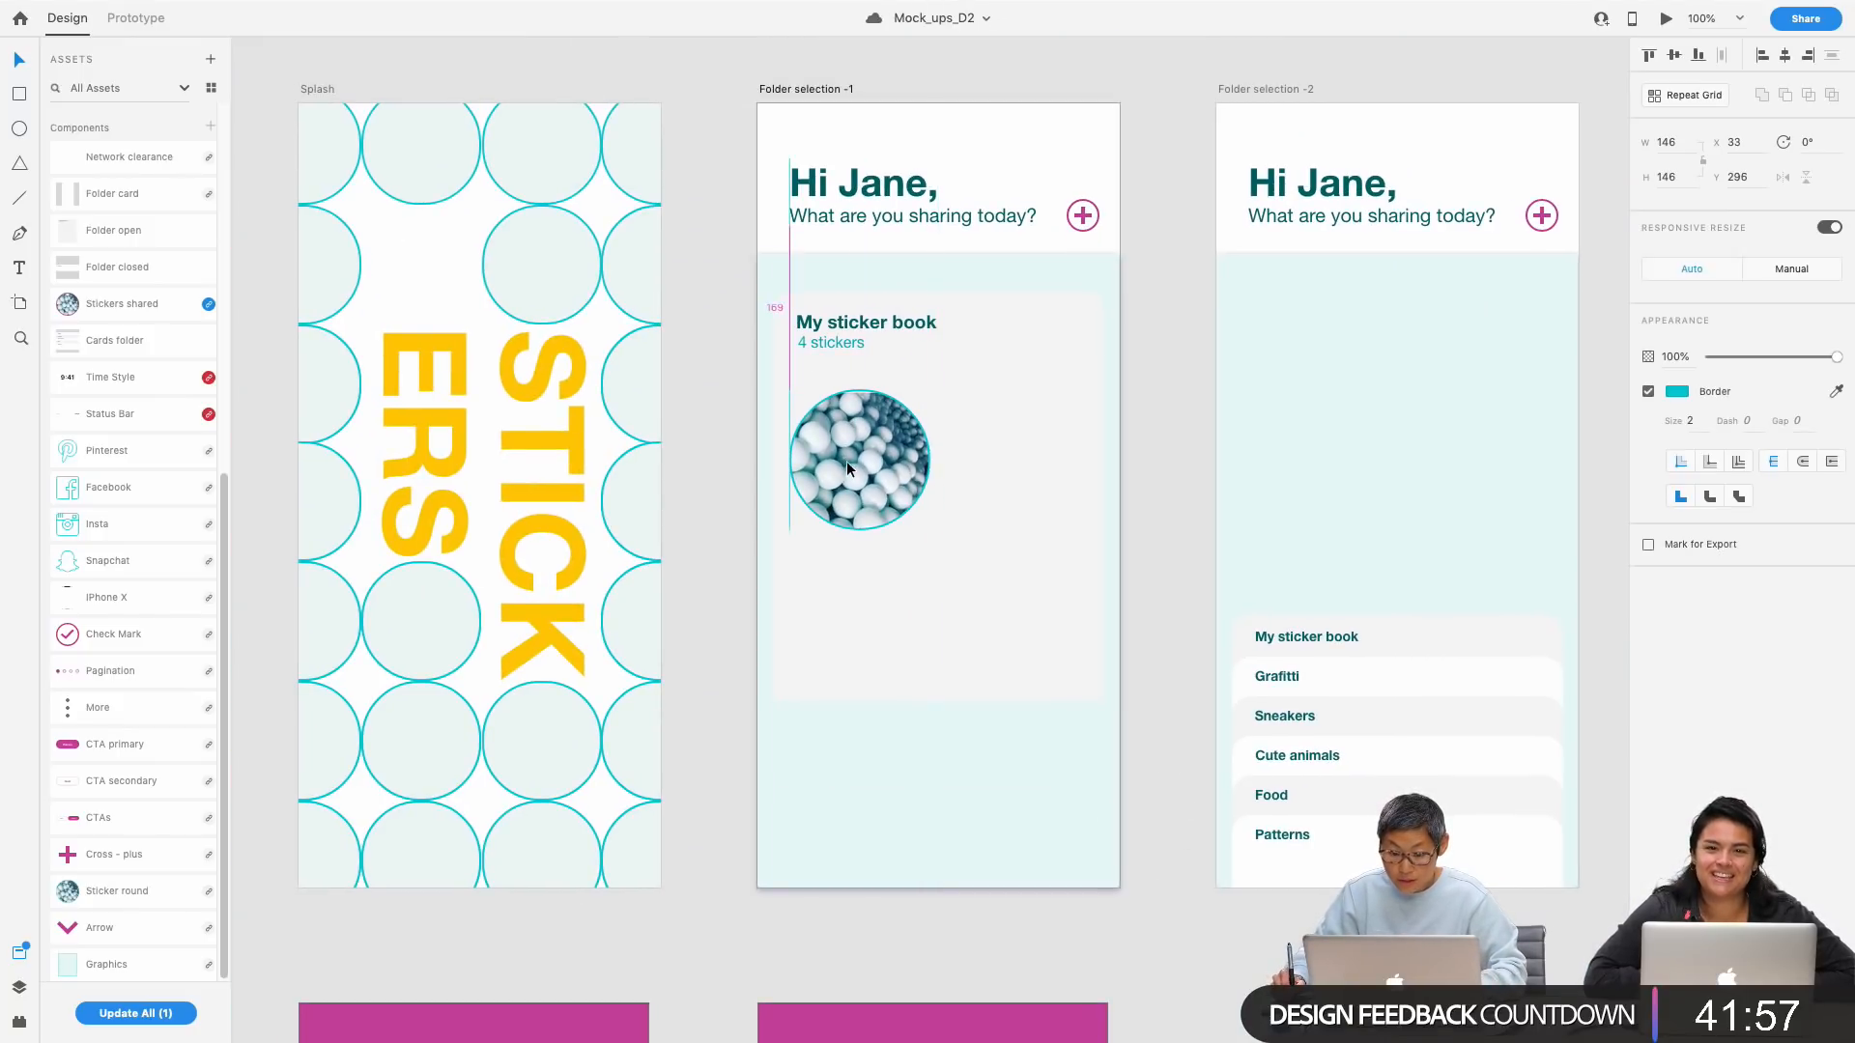
Step: Show the four-column layout grid on the Folder selection -1 artboard
{"action": "left_click", "coordinate": [810, 88]}
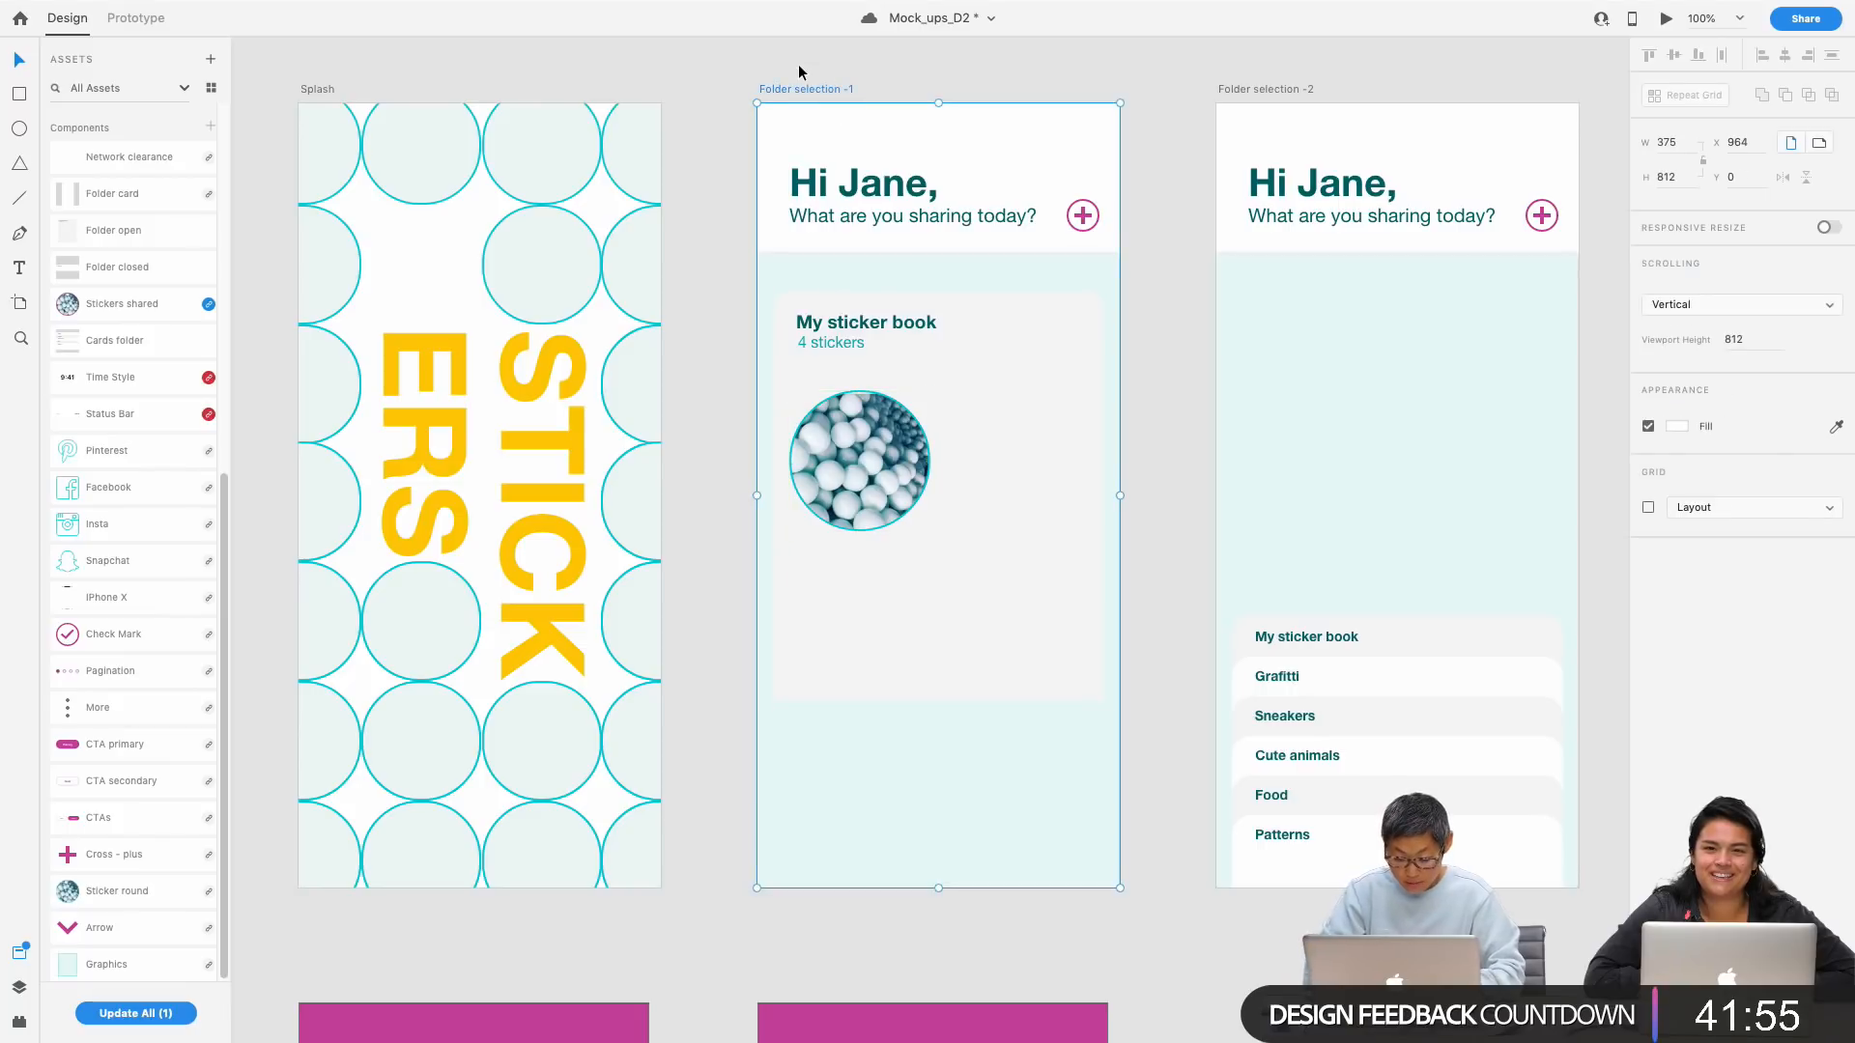
{"action": "key", "text": "super+shift+apostrophe"}
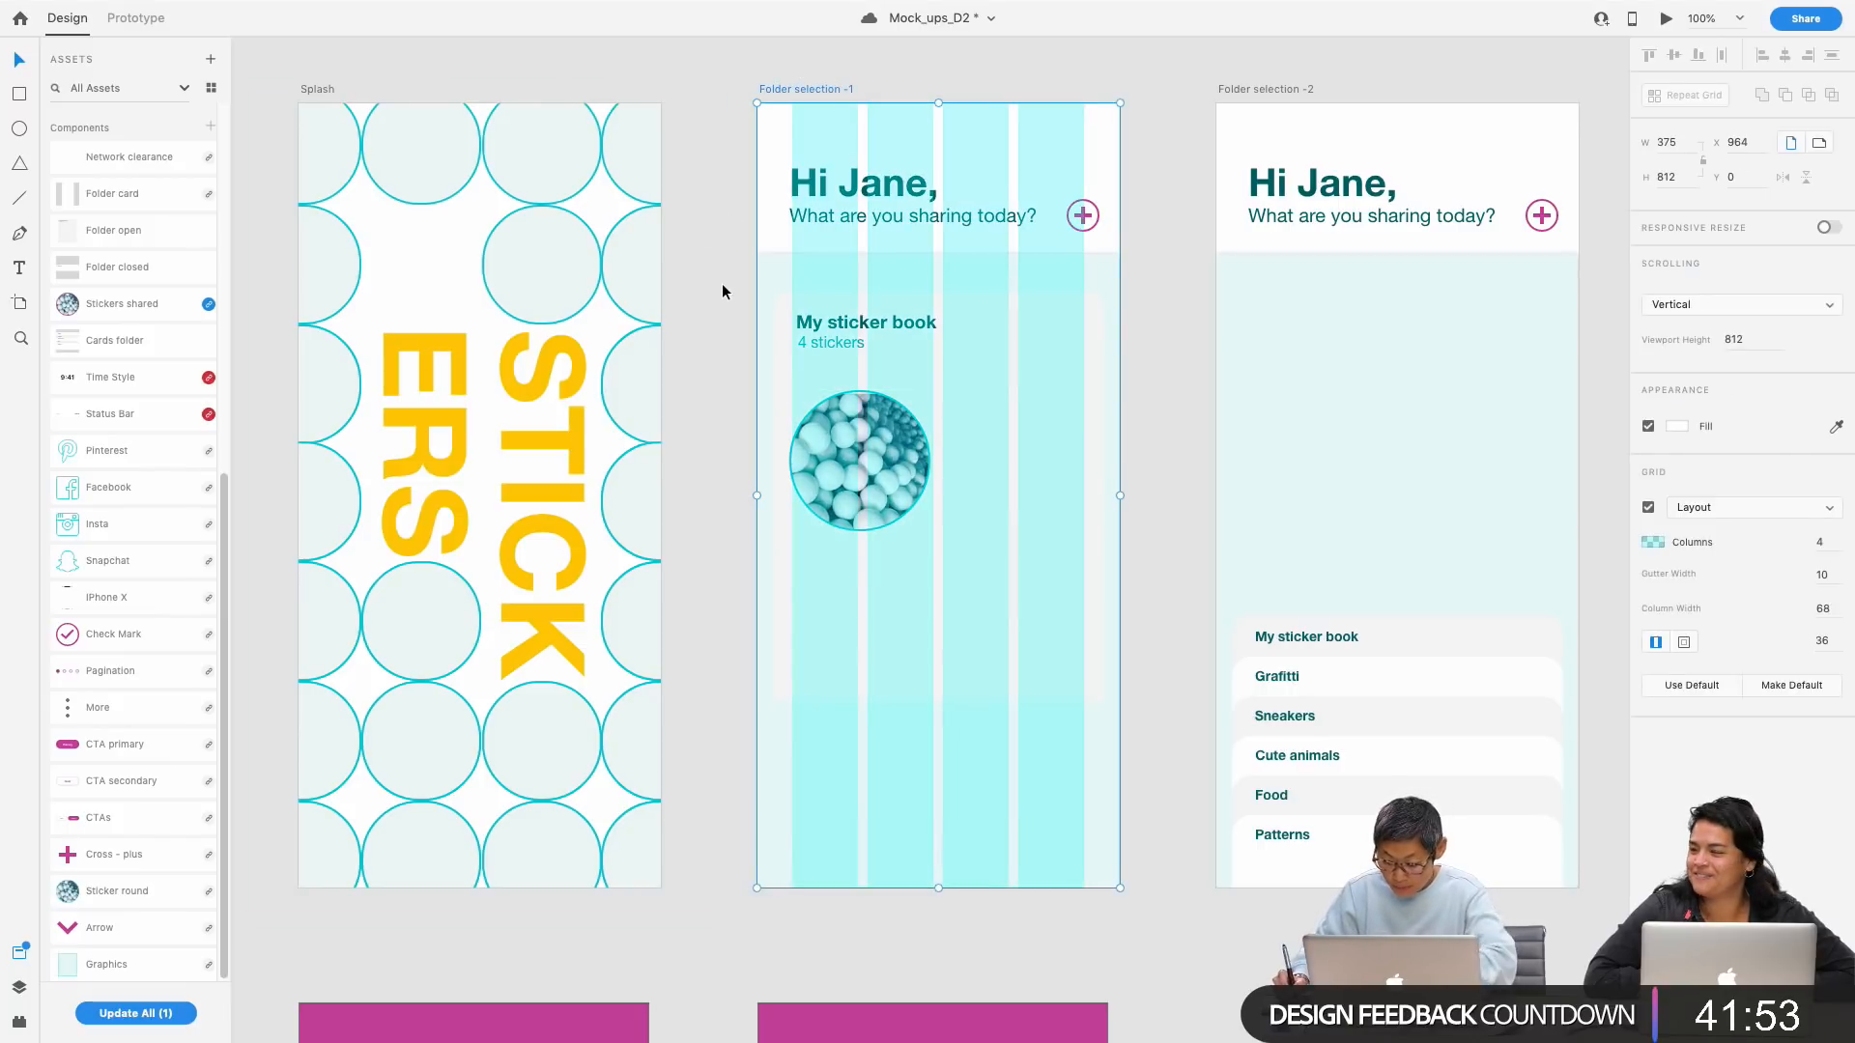
{"action": "key", "text": "super+2"}
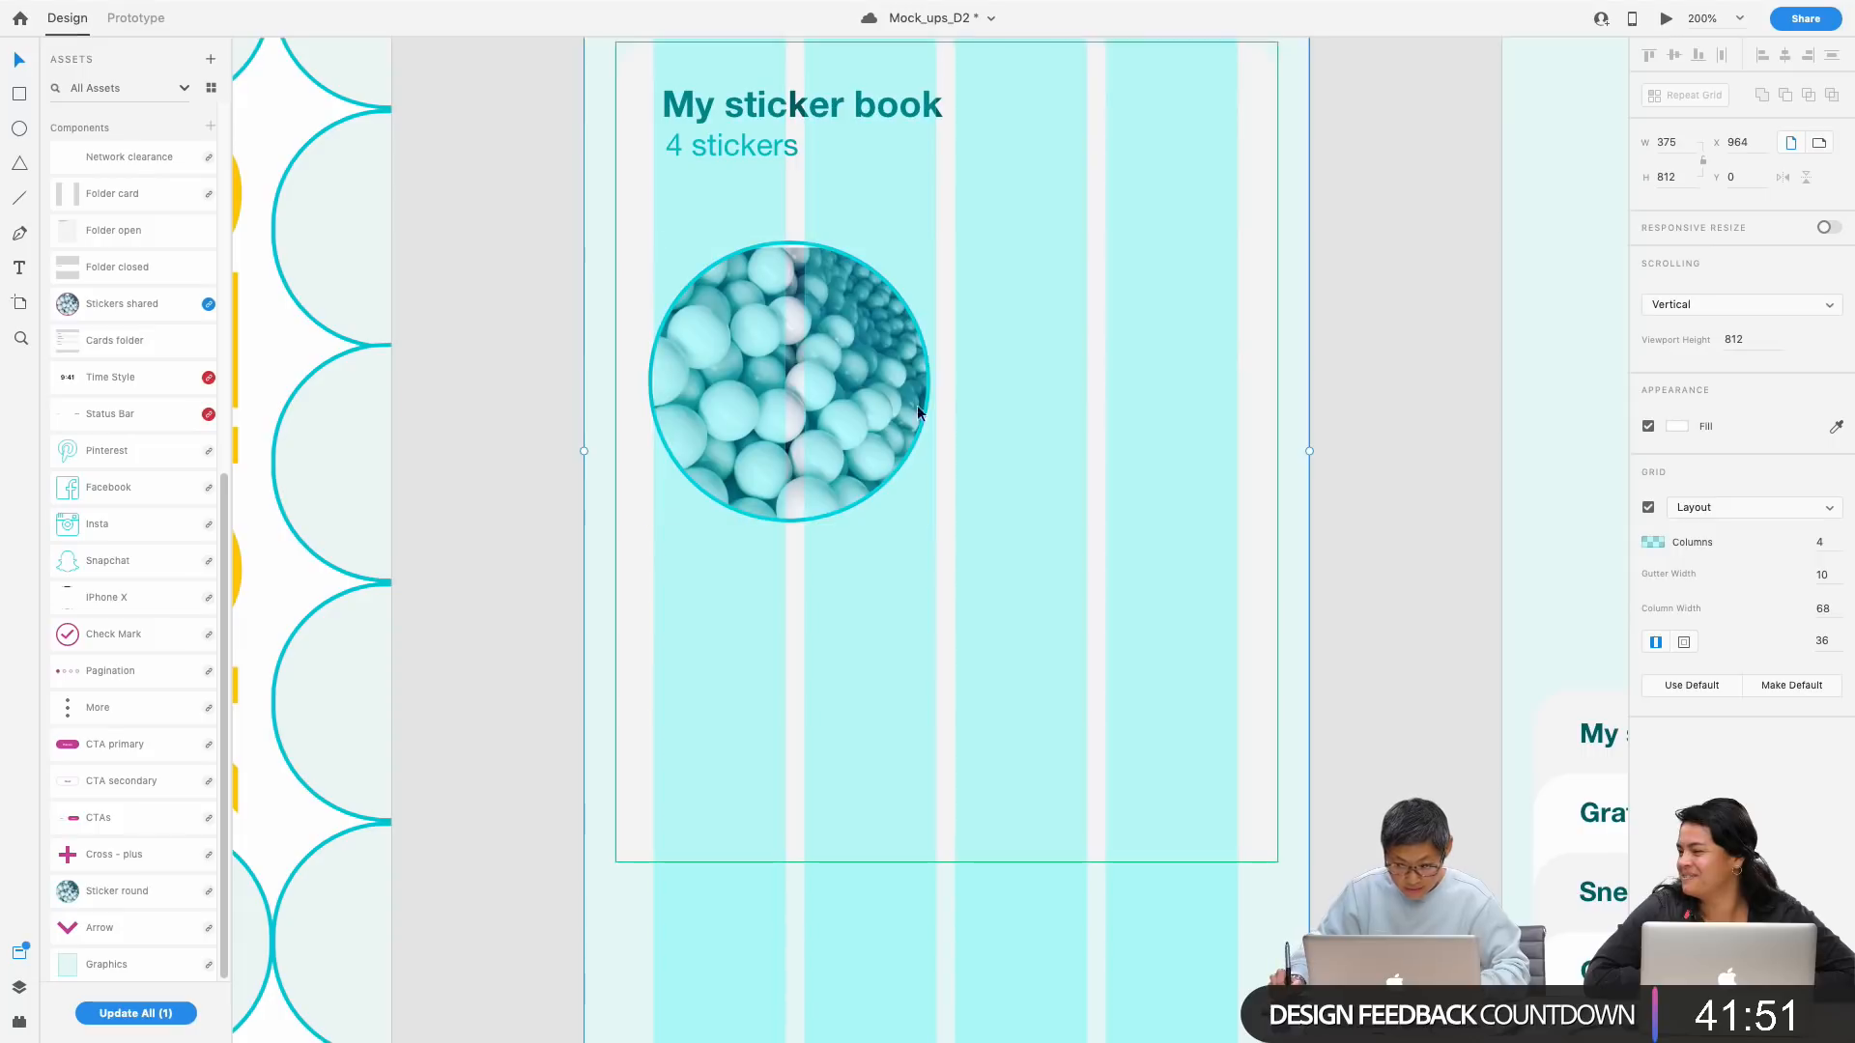
Step: Turn the round sticker into a Repeat Grid about 309 px wide with two stickers side by side and a narrower gap
{"action": "left_click", "coordinate": [826, 400]}
{"action": "left_click_drag", "start_coordinate": [930, 384], "coordinate": [1234, 371]}
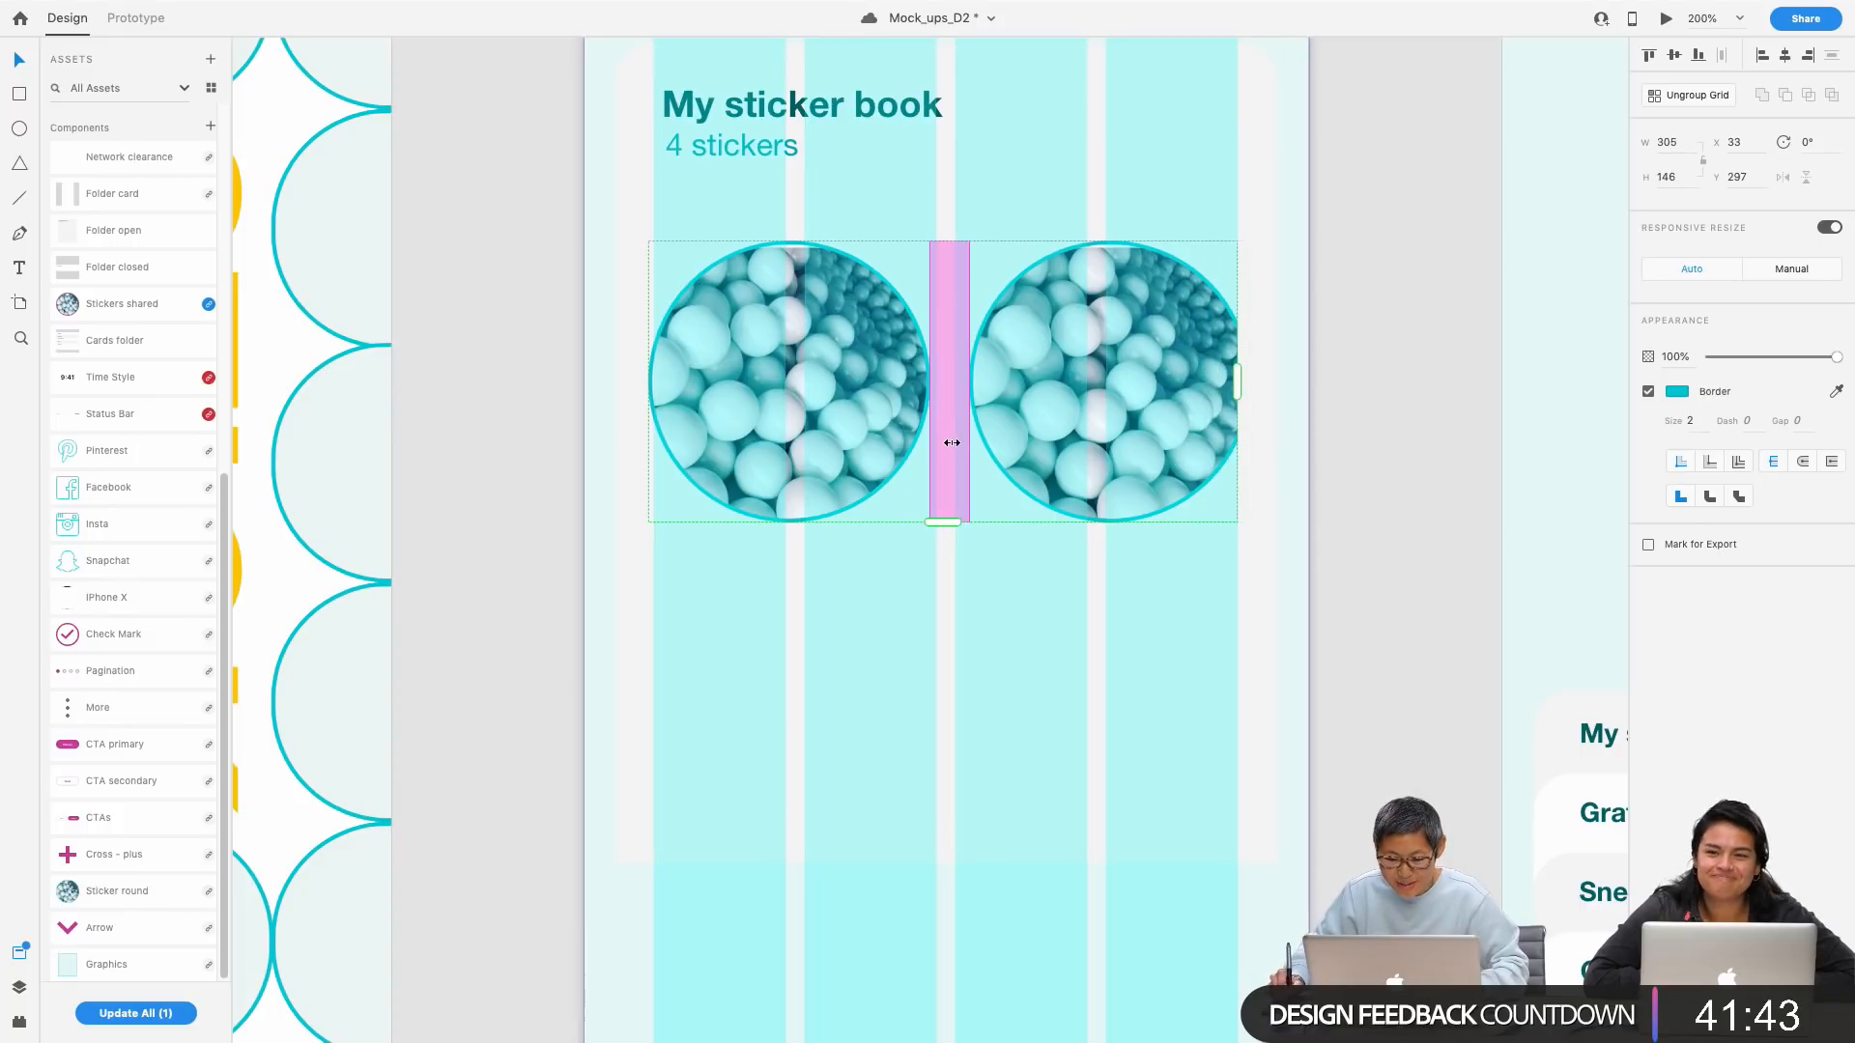
{"action": "left_click_drag", "start_coordinate": [967, 437], "coordinate": [954, 436]}
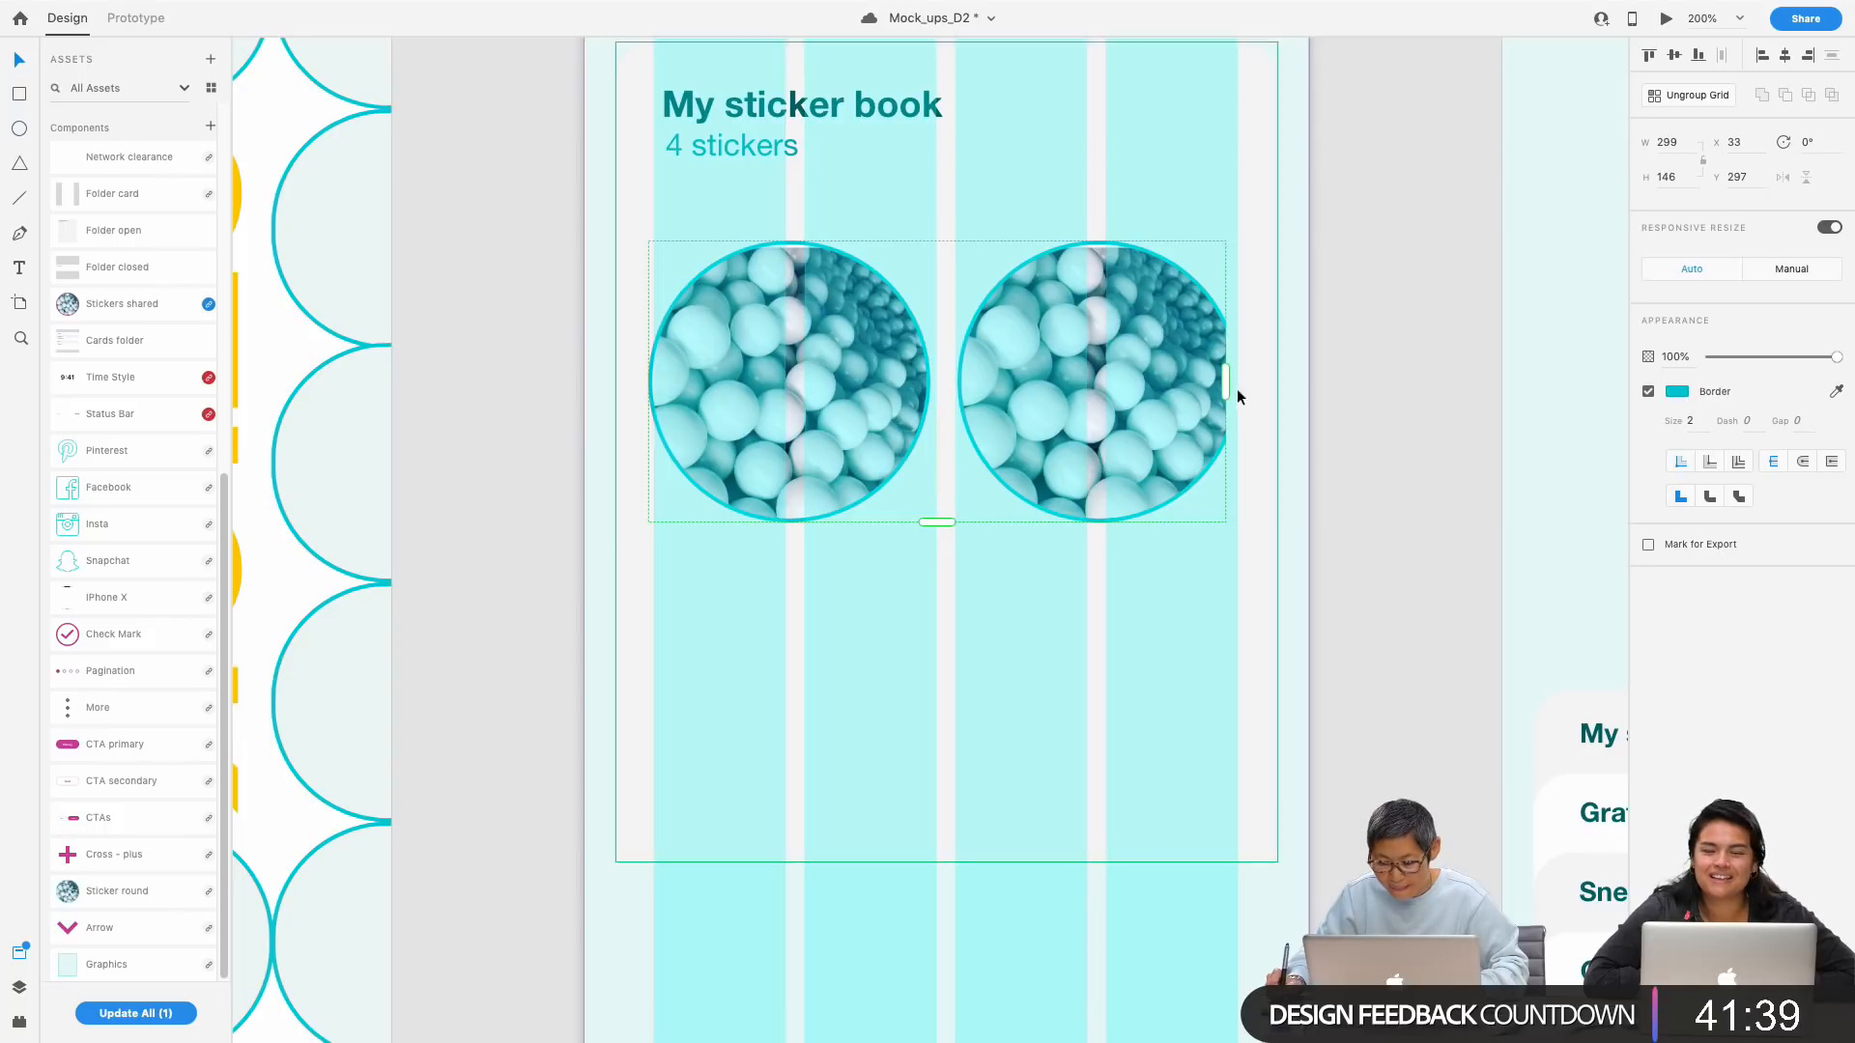
{"action": "left_click_drag", "start_coordinate": [1221, 380], "coordinate": [1251, 386]}
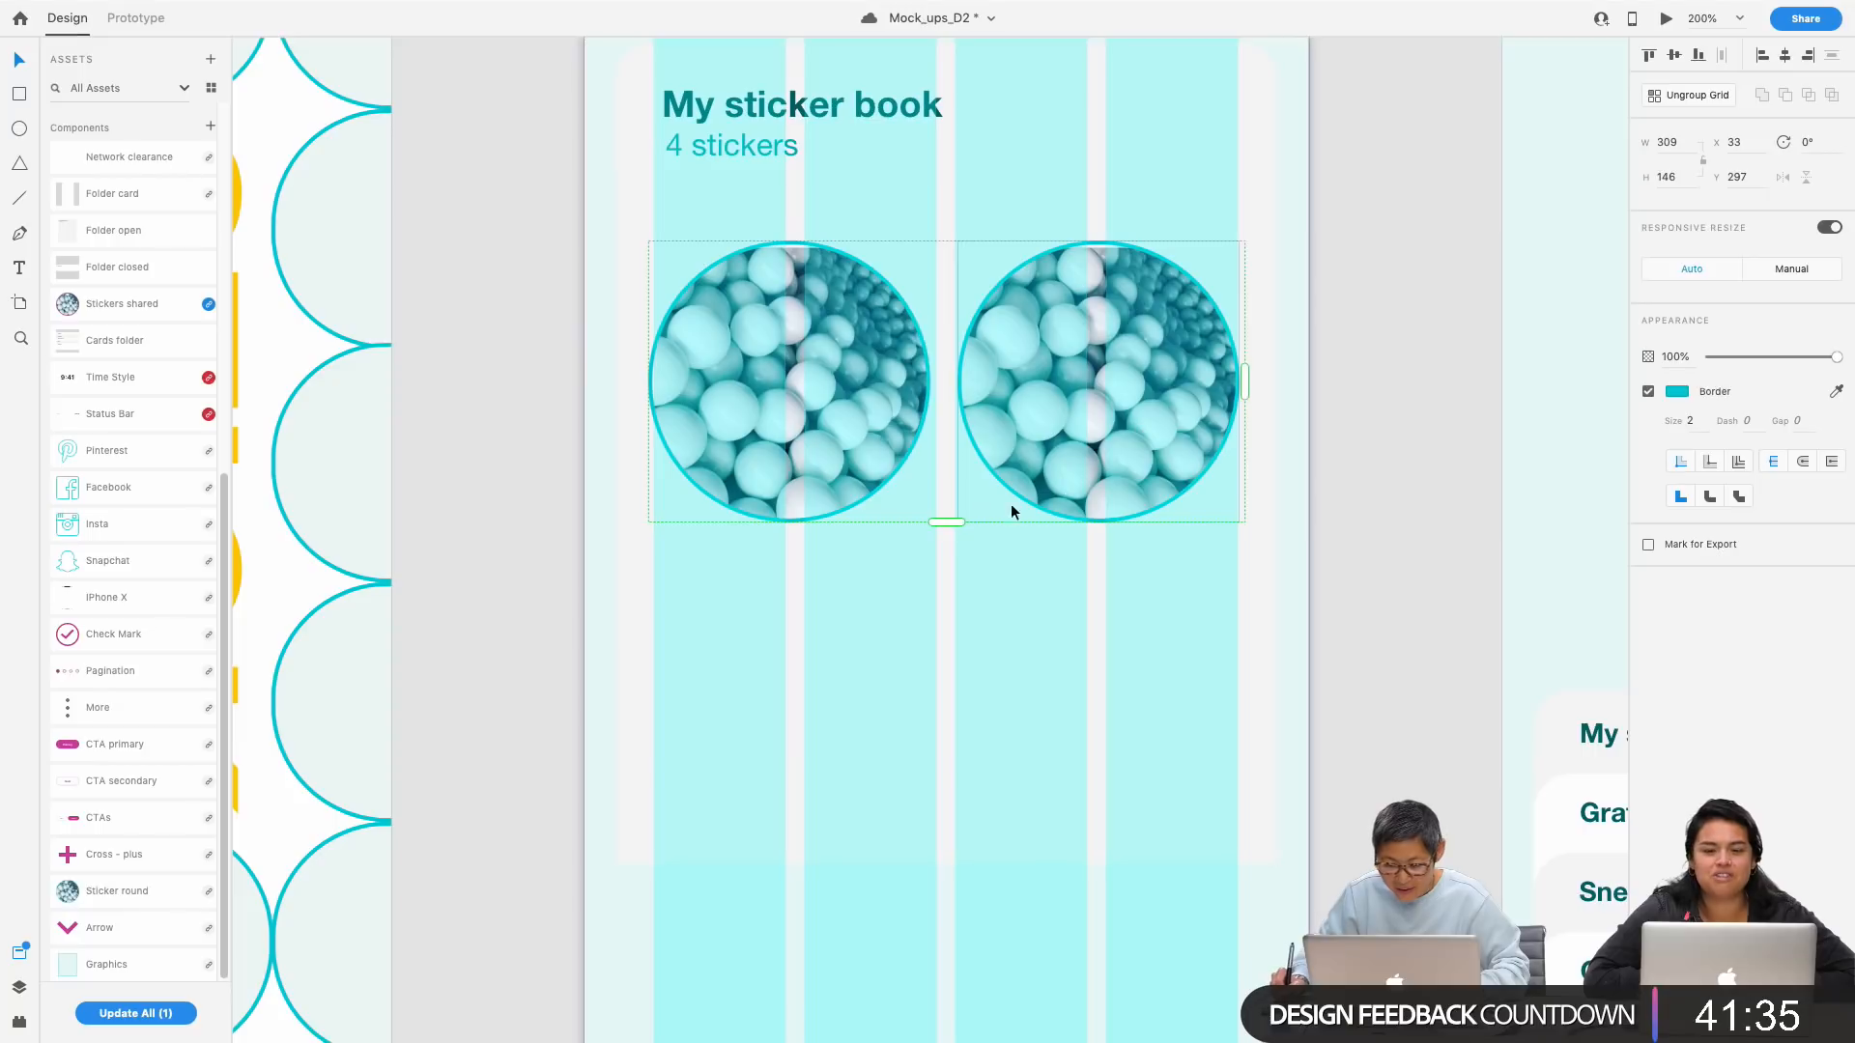
Step: Tighten the gap between the two stickers so the Repeat Grid is about 305 px wide, and shift it 2 px right to X 35
{"action": "mouse_move", "coordinate": [947, 425]}
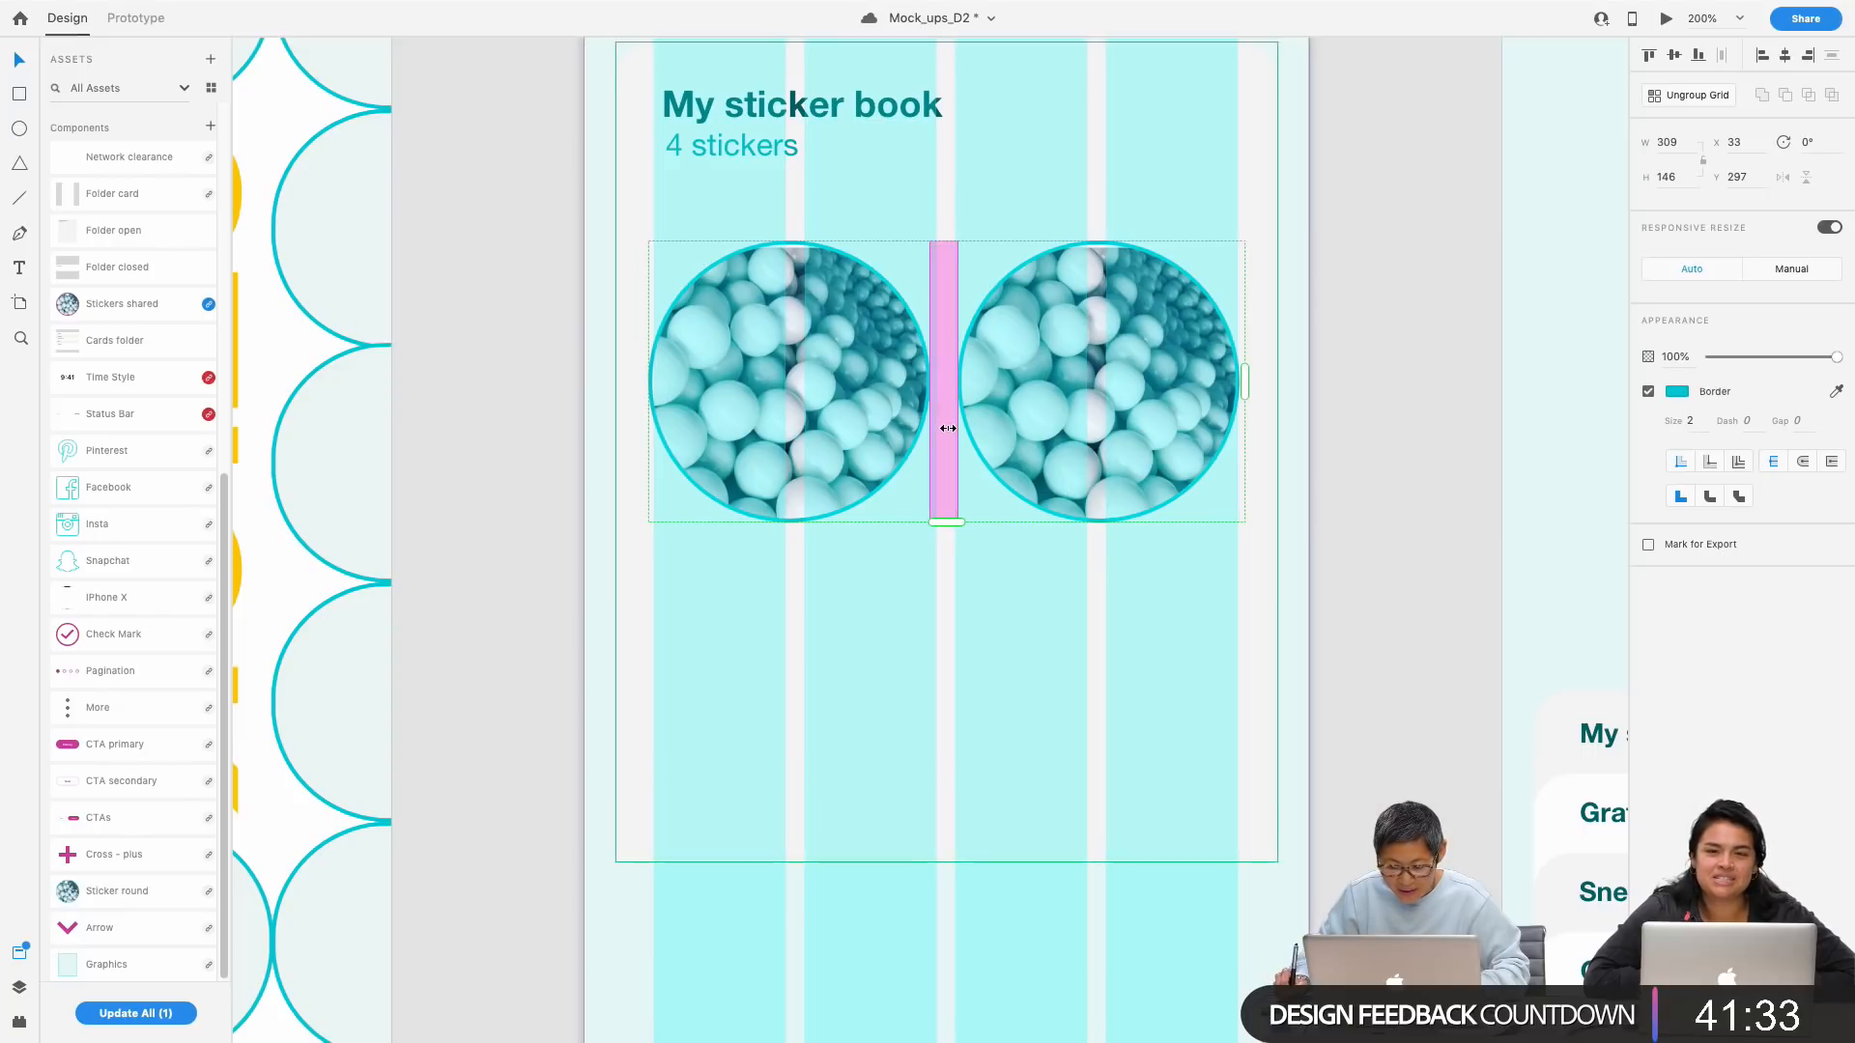
{"action": "left_click_drag", "start_coordinate": [950, 429], "coordinate": [950, 428]}
{"action": "left_click_drag", "start_coordinate": [949, 428], "coordinate": [945, 433]}
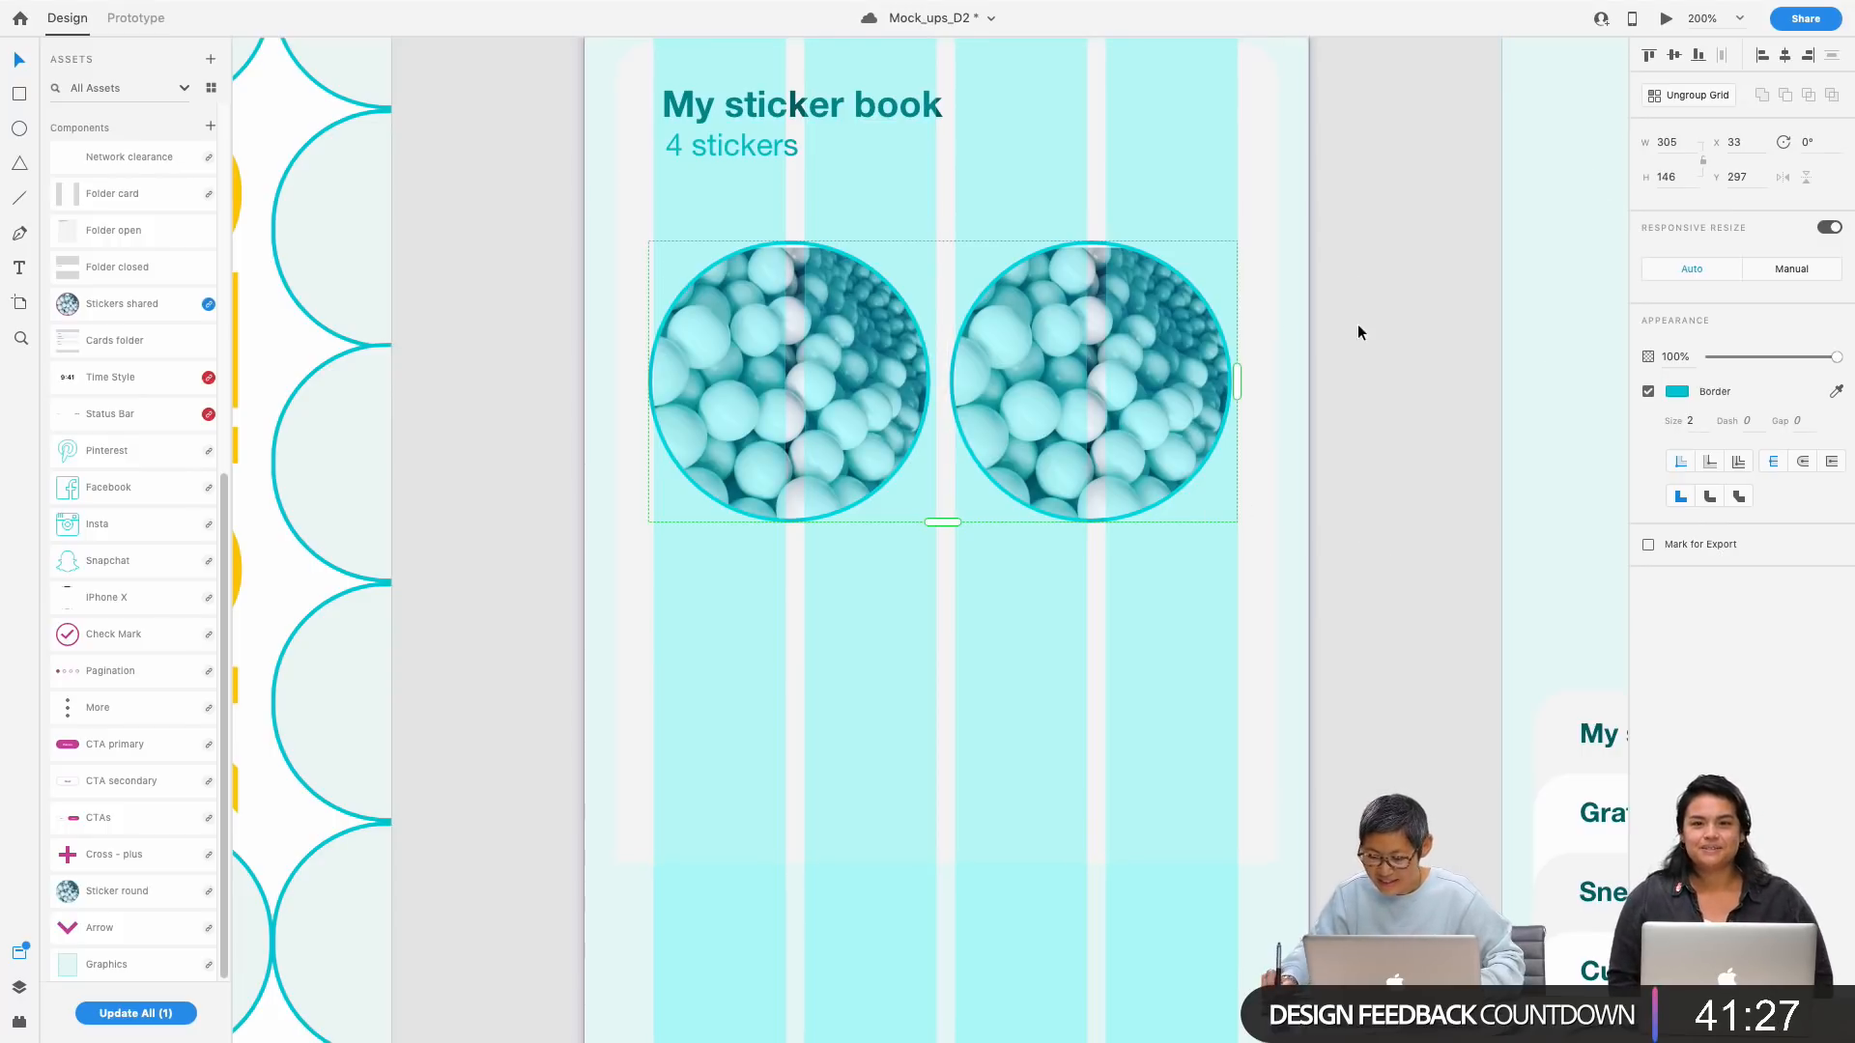
{"action": "key", "text": "Right"}
{"action": "key", "text": "Right"}
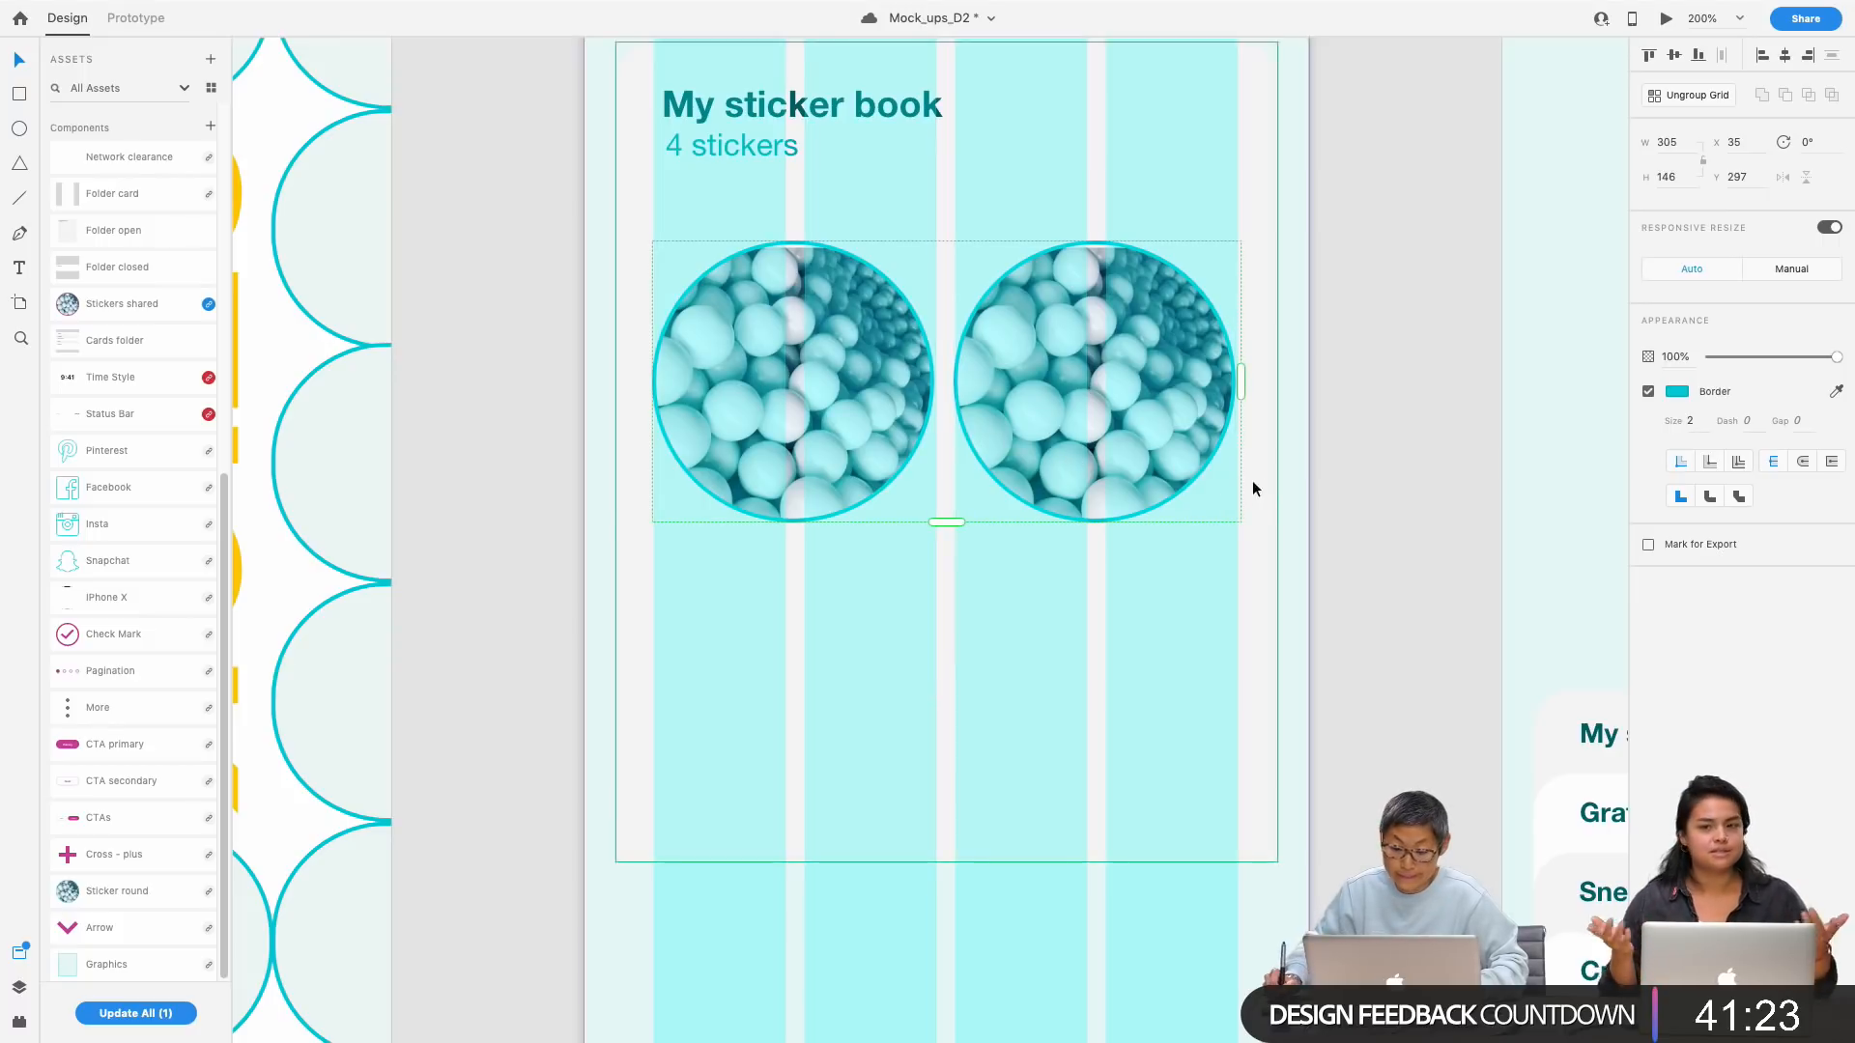
{"action": "left_click", "coordinate": [1355, 489]}
Step: Extend the sticker Repeat Grid downward to about 313 px high, adding a second row of two stickers in the card
{"action": "left_click", "coordinate": [1125, 424]}
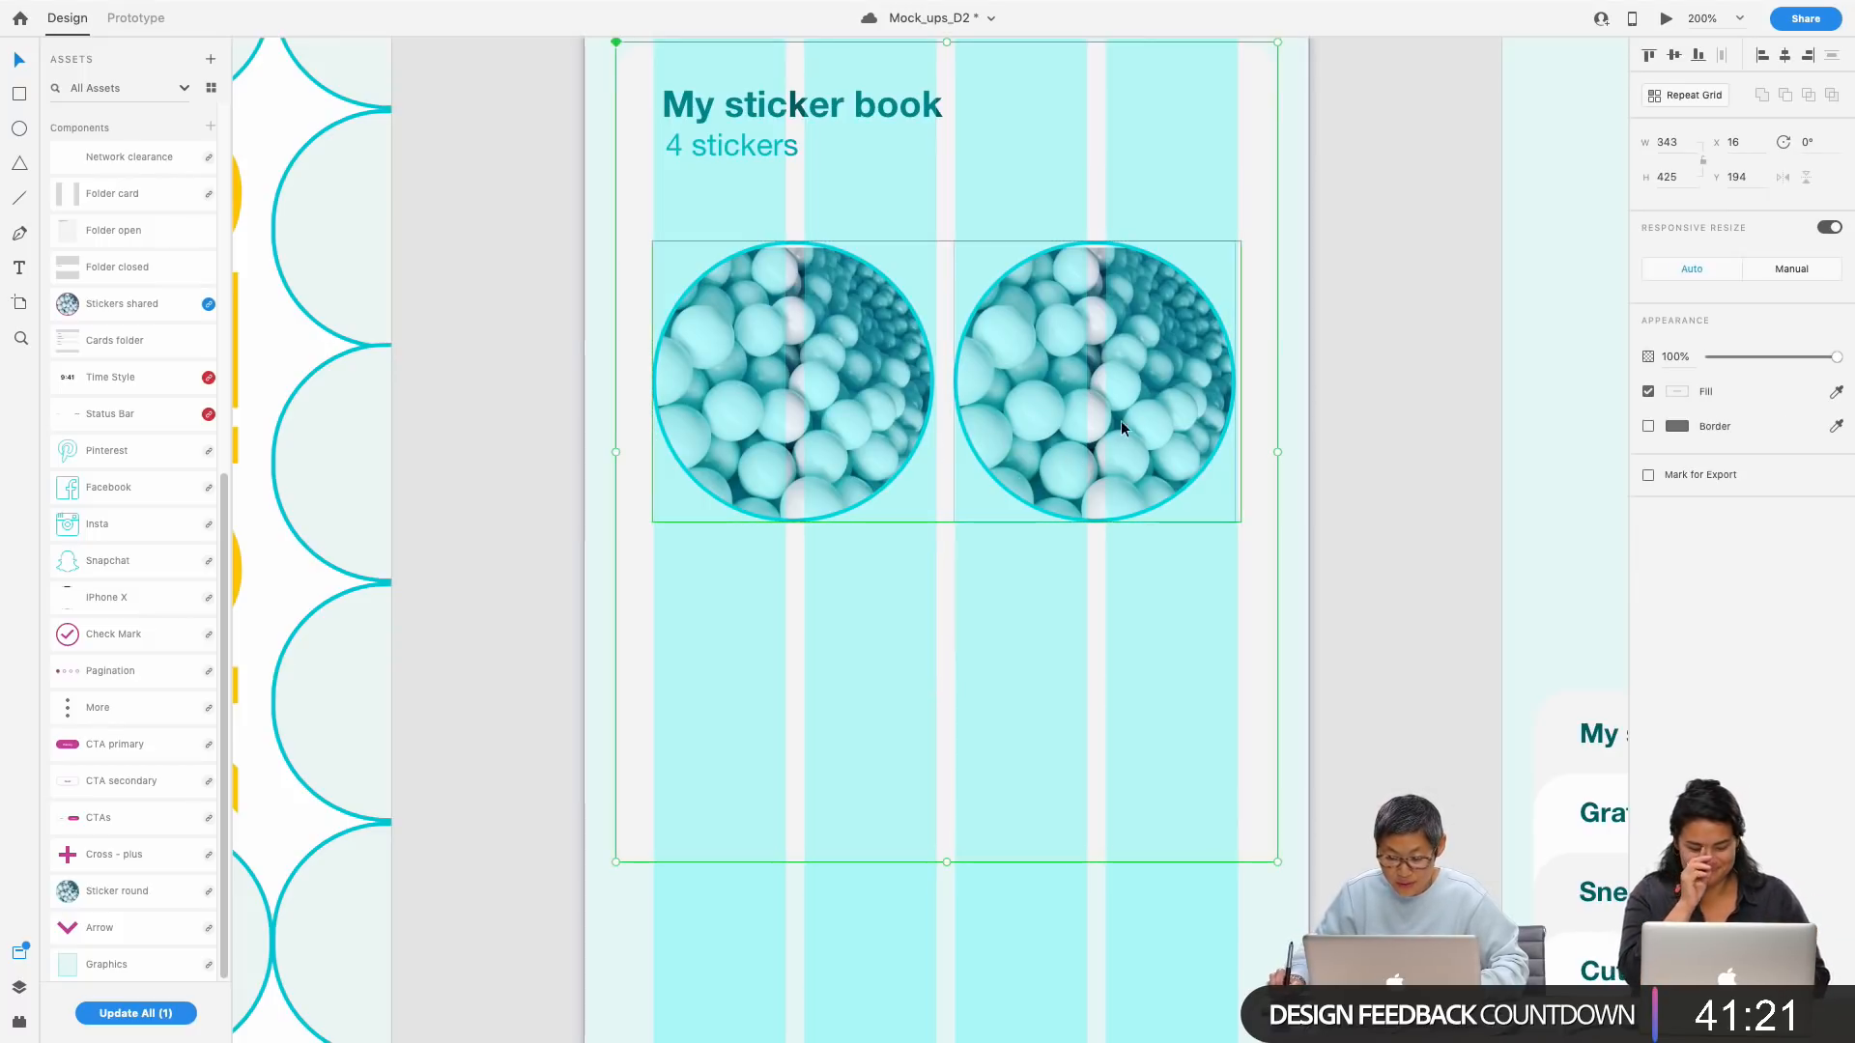
{"action": "left_click_drag", "start_coordinate": [937, 560], "coordinate": [943, 845]}
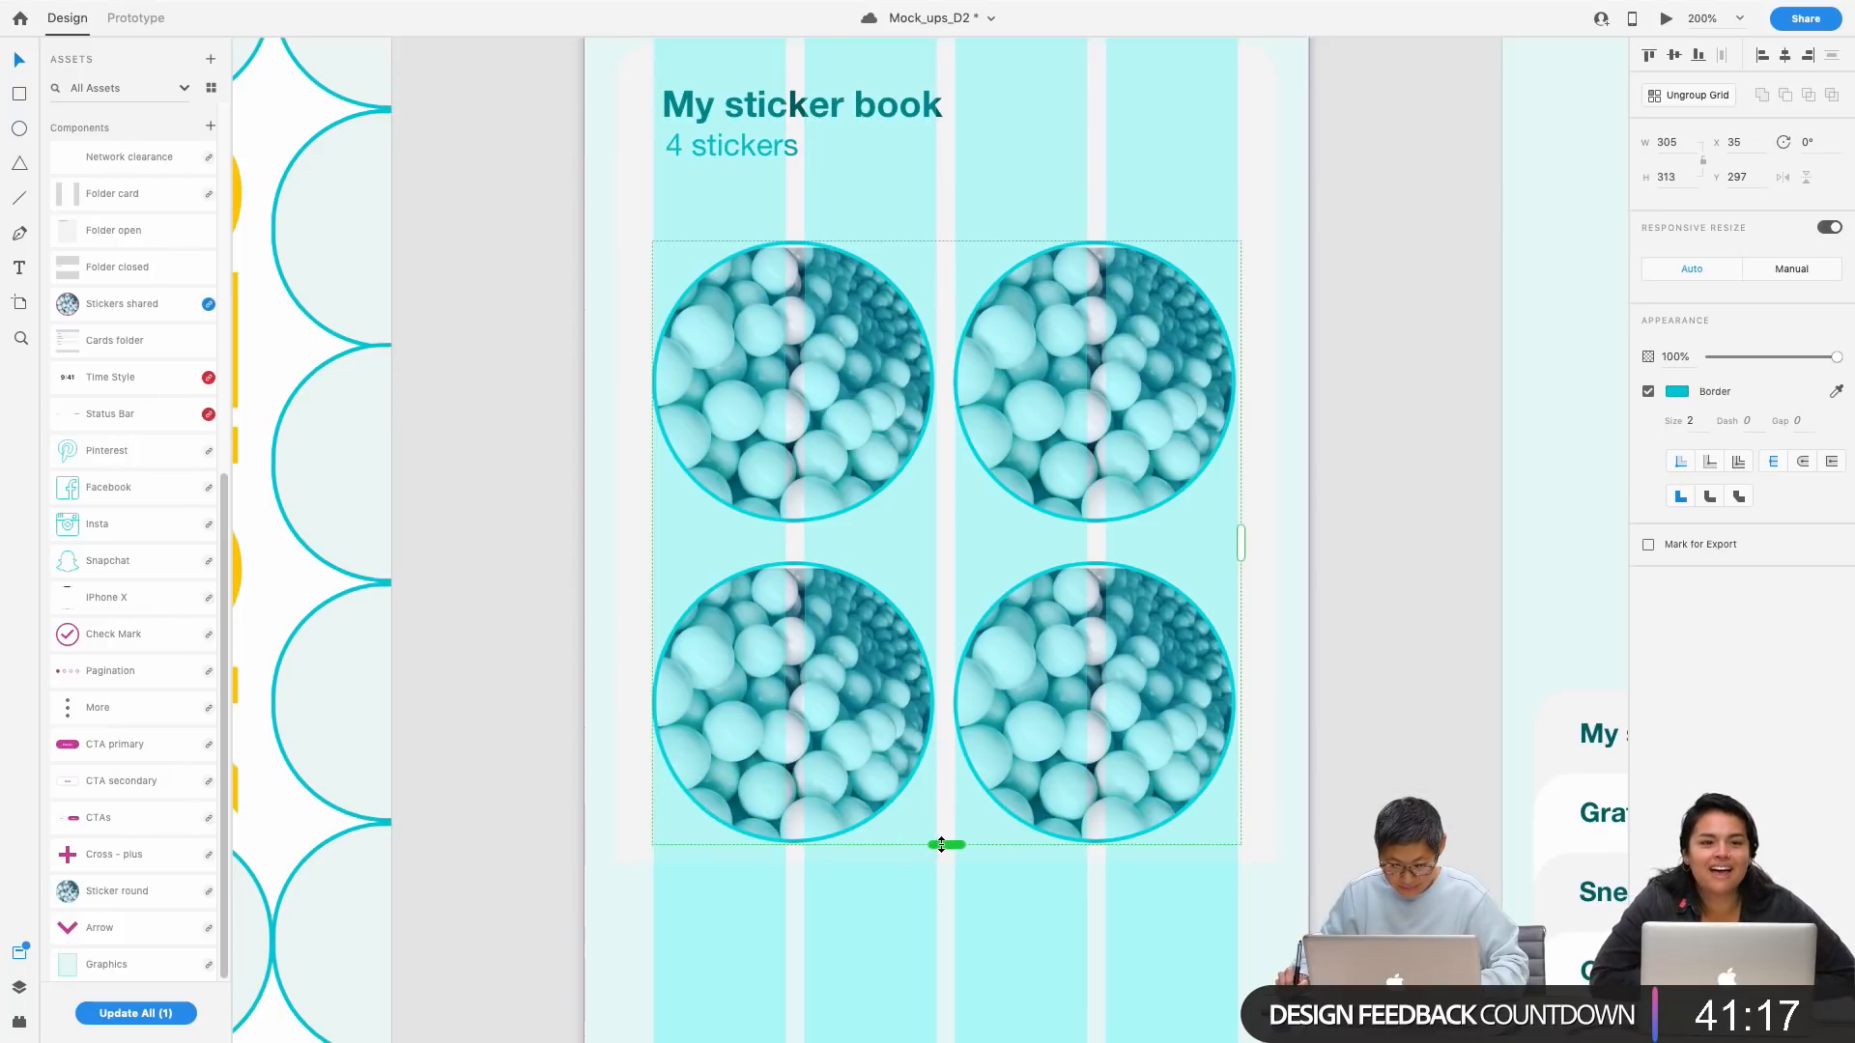
{"action": "left_click", "coordinate": [1349, 828]}
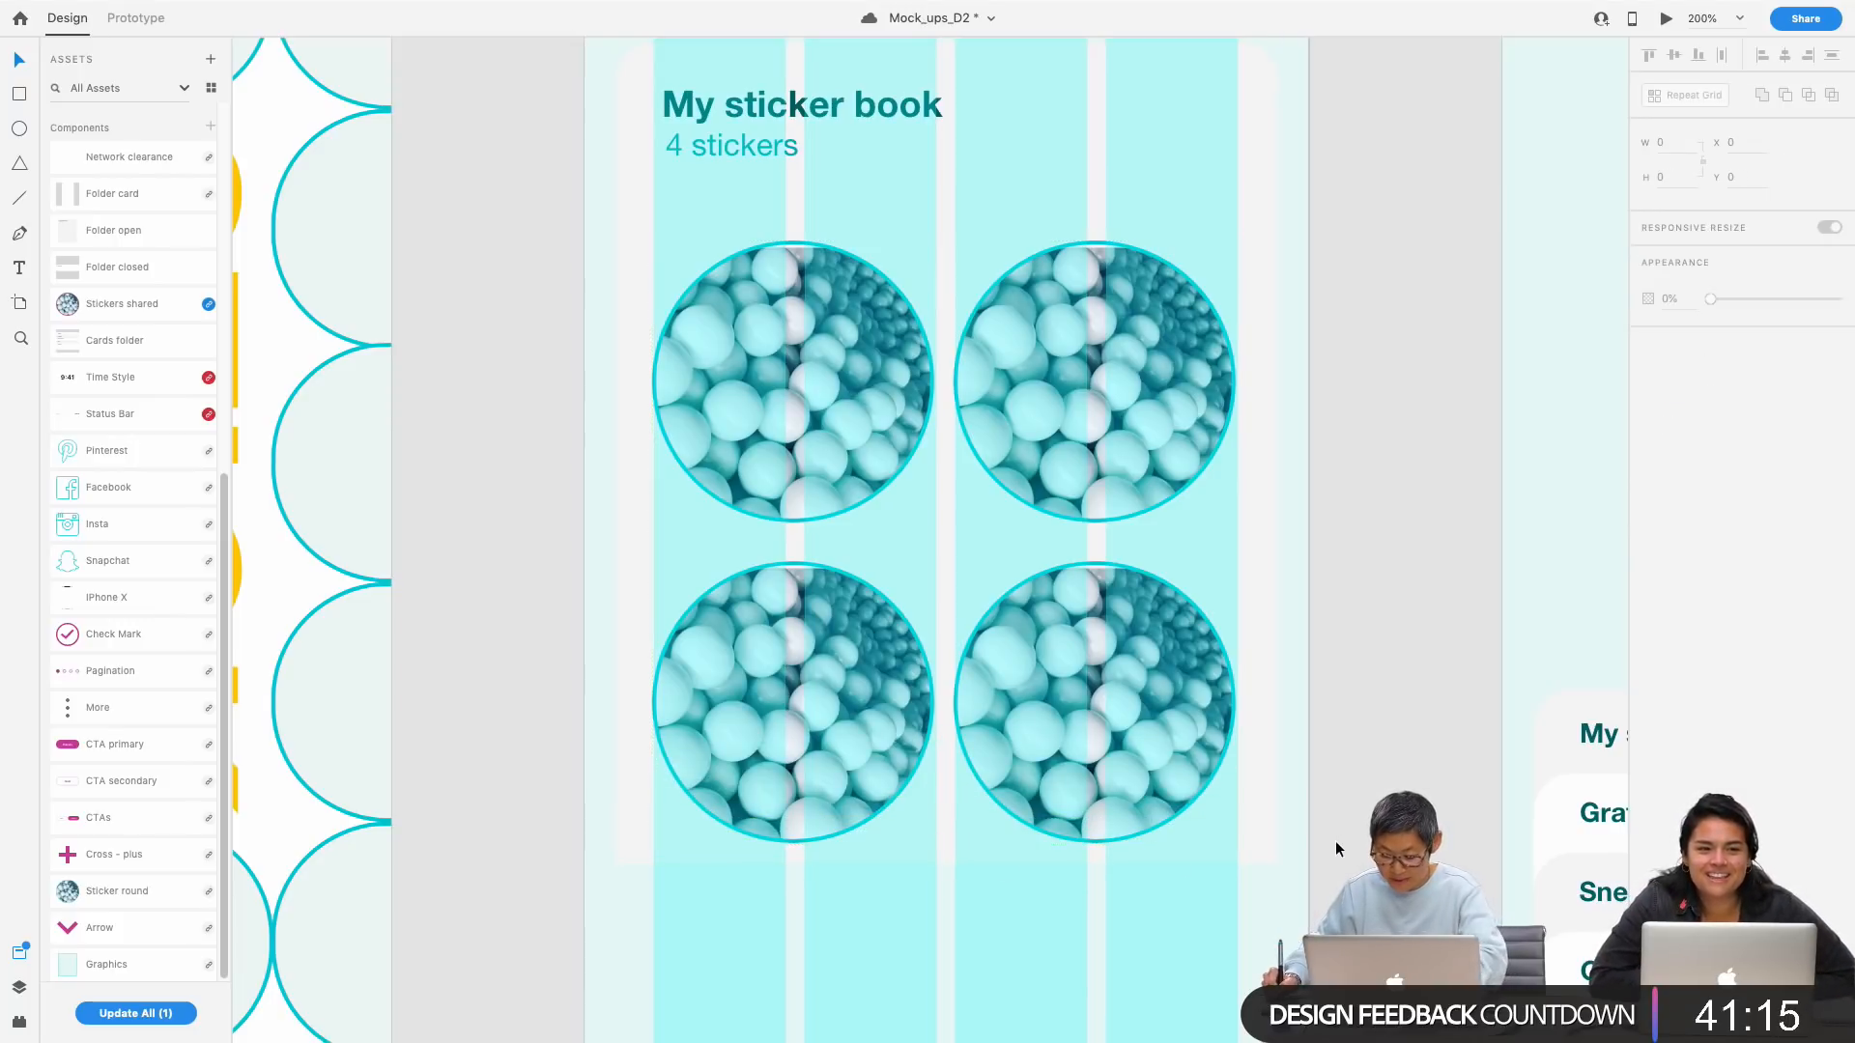
{"action": "key", "text": "super+1"}
{"action": "left_click_drag", "start_coordinate": [1166, 872], "coordinate": [1221, 723]}
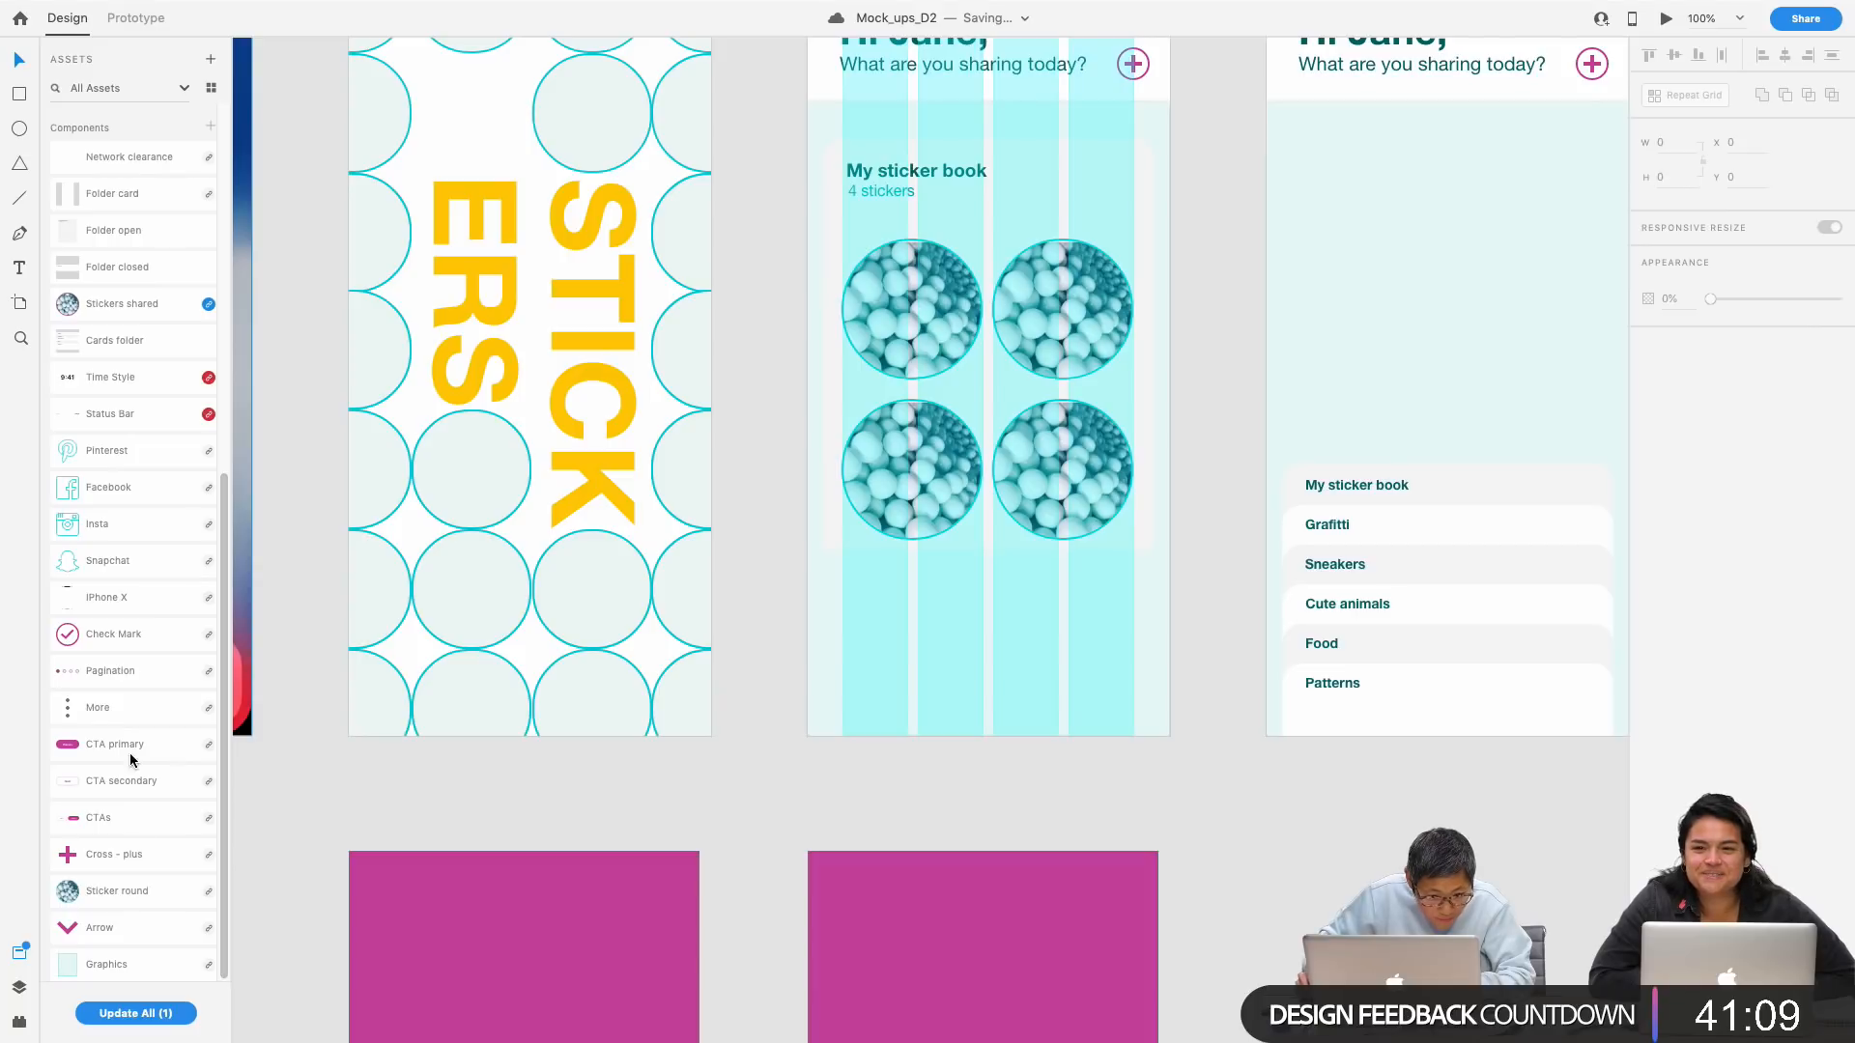
Step: Place a Folder closed component directly below the sticker card on the Folder selection artboard, centred horizontally at X 16, Y 616
{"action": "scroll", "coordinate": [228, 876], "scroll_direction": "up", "scroll_amount": 1}
{"action": "scroll", "coordinate": [228, 876], "scroll_direction": "up", "scroll_amount": 5}
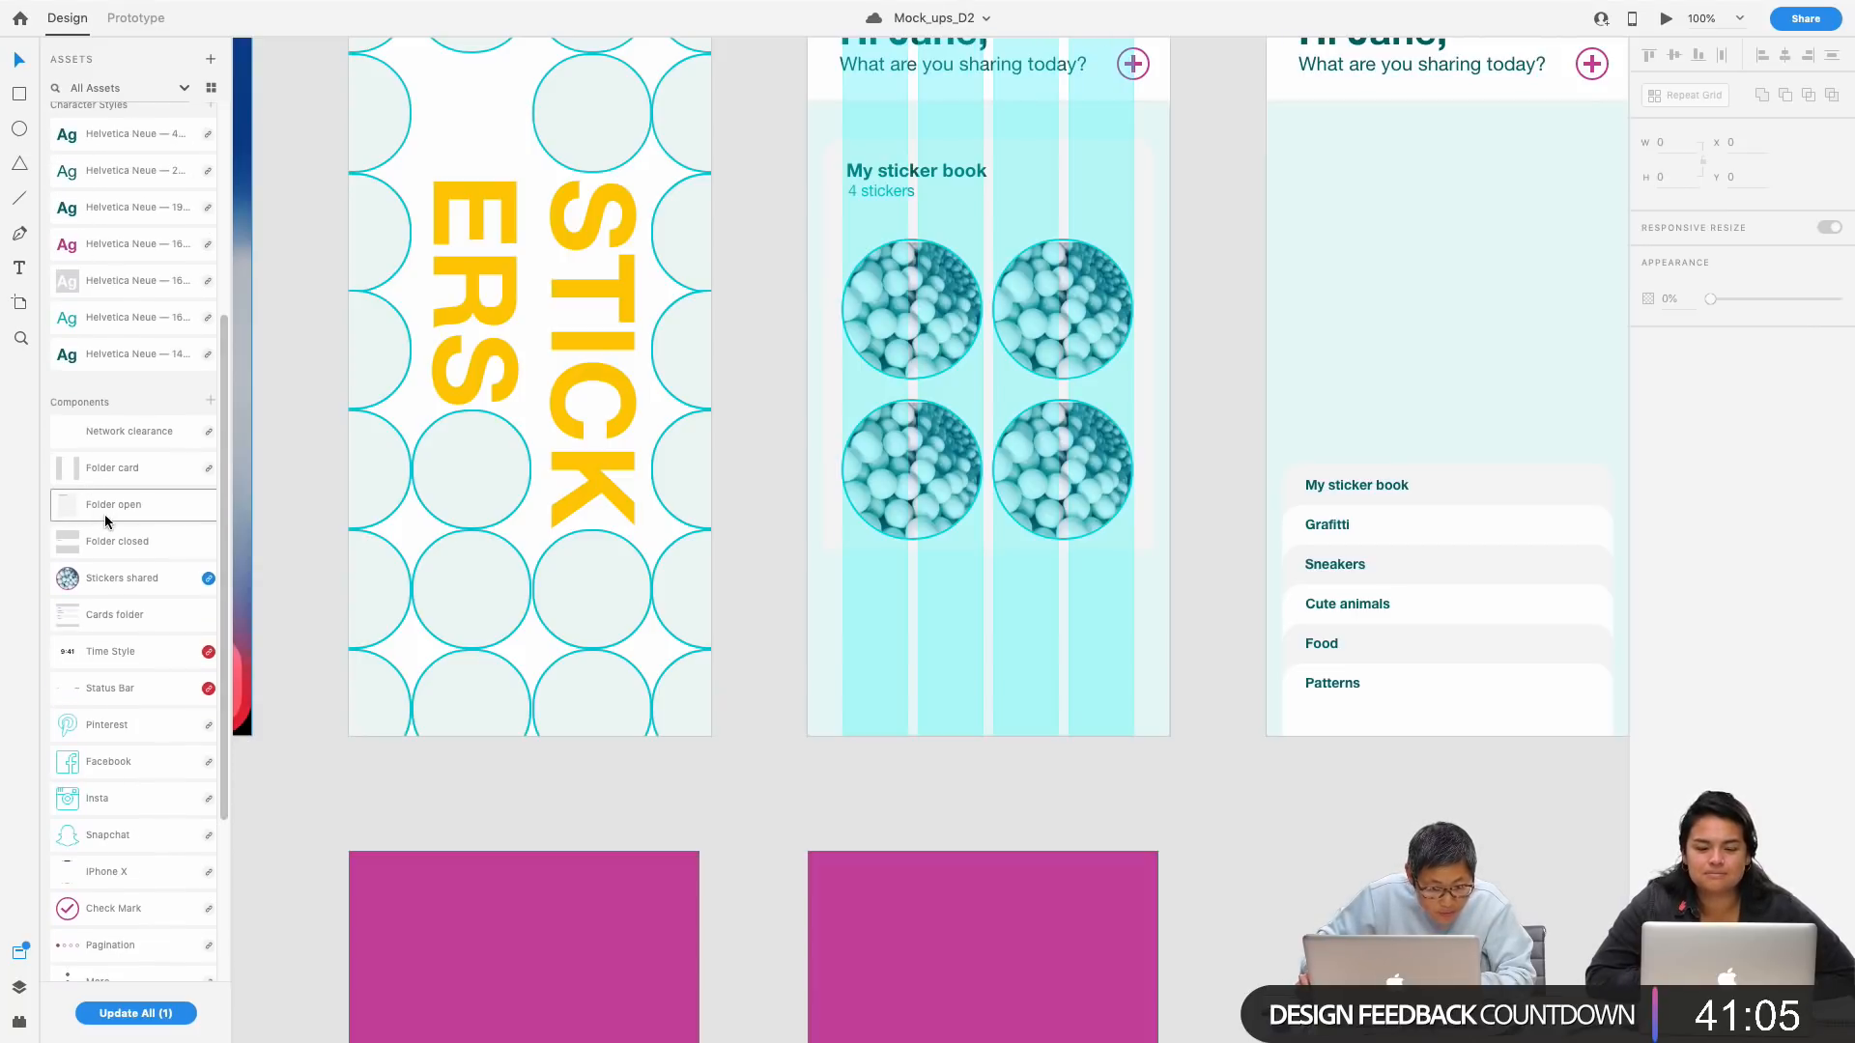
{"action": "left_click_drag", "start_coordinate": [118, 541], "coordinate": [982, 667]}
{"action": "key", "text": "super+2"}
{"action": "left_click_drag", "start_coordinate": [1449, 550], "coordinate": [1312, 450]}
{"action": "left_click_drag", "start_coordinate": [927, 670], "coordinate": [858, 779]}
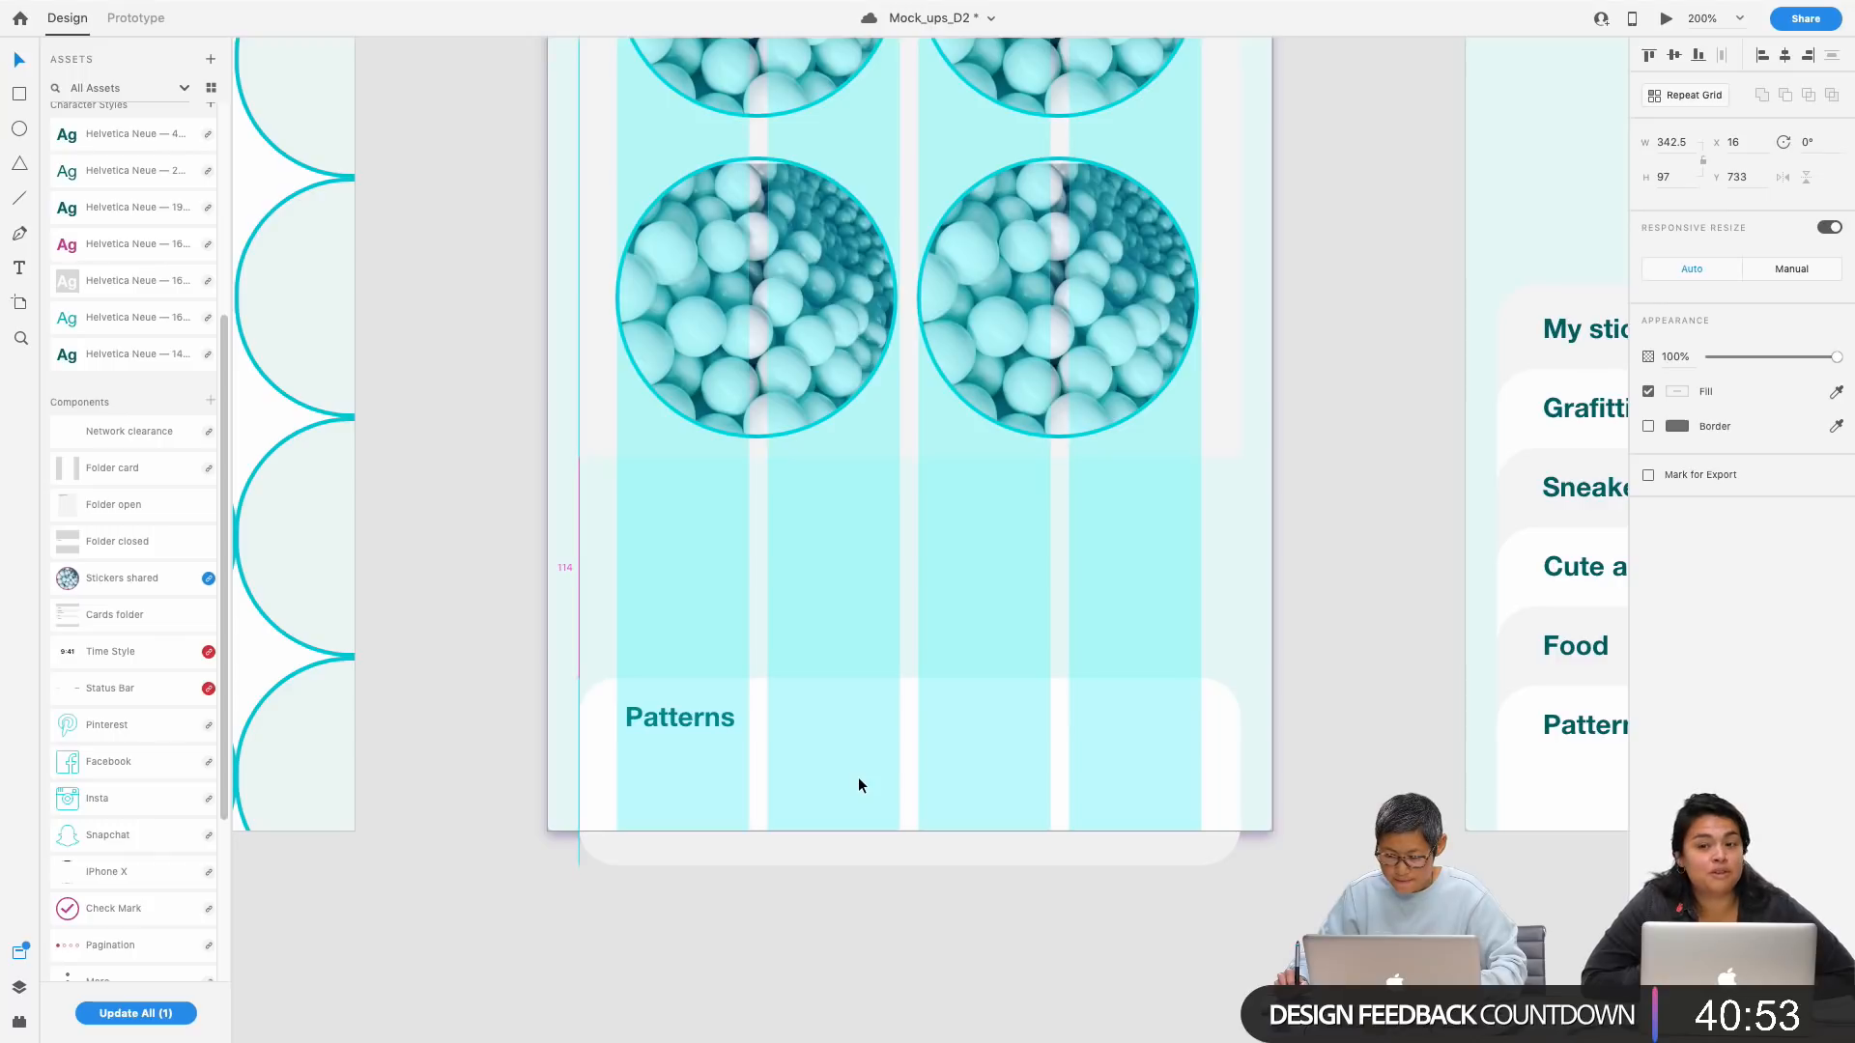
{"action": "left_click_drag", "start_coordinate": [859, 778], "coordinate": [873, 556]}
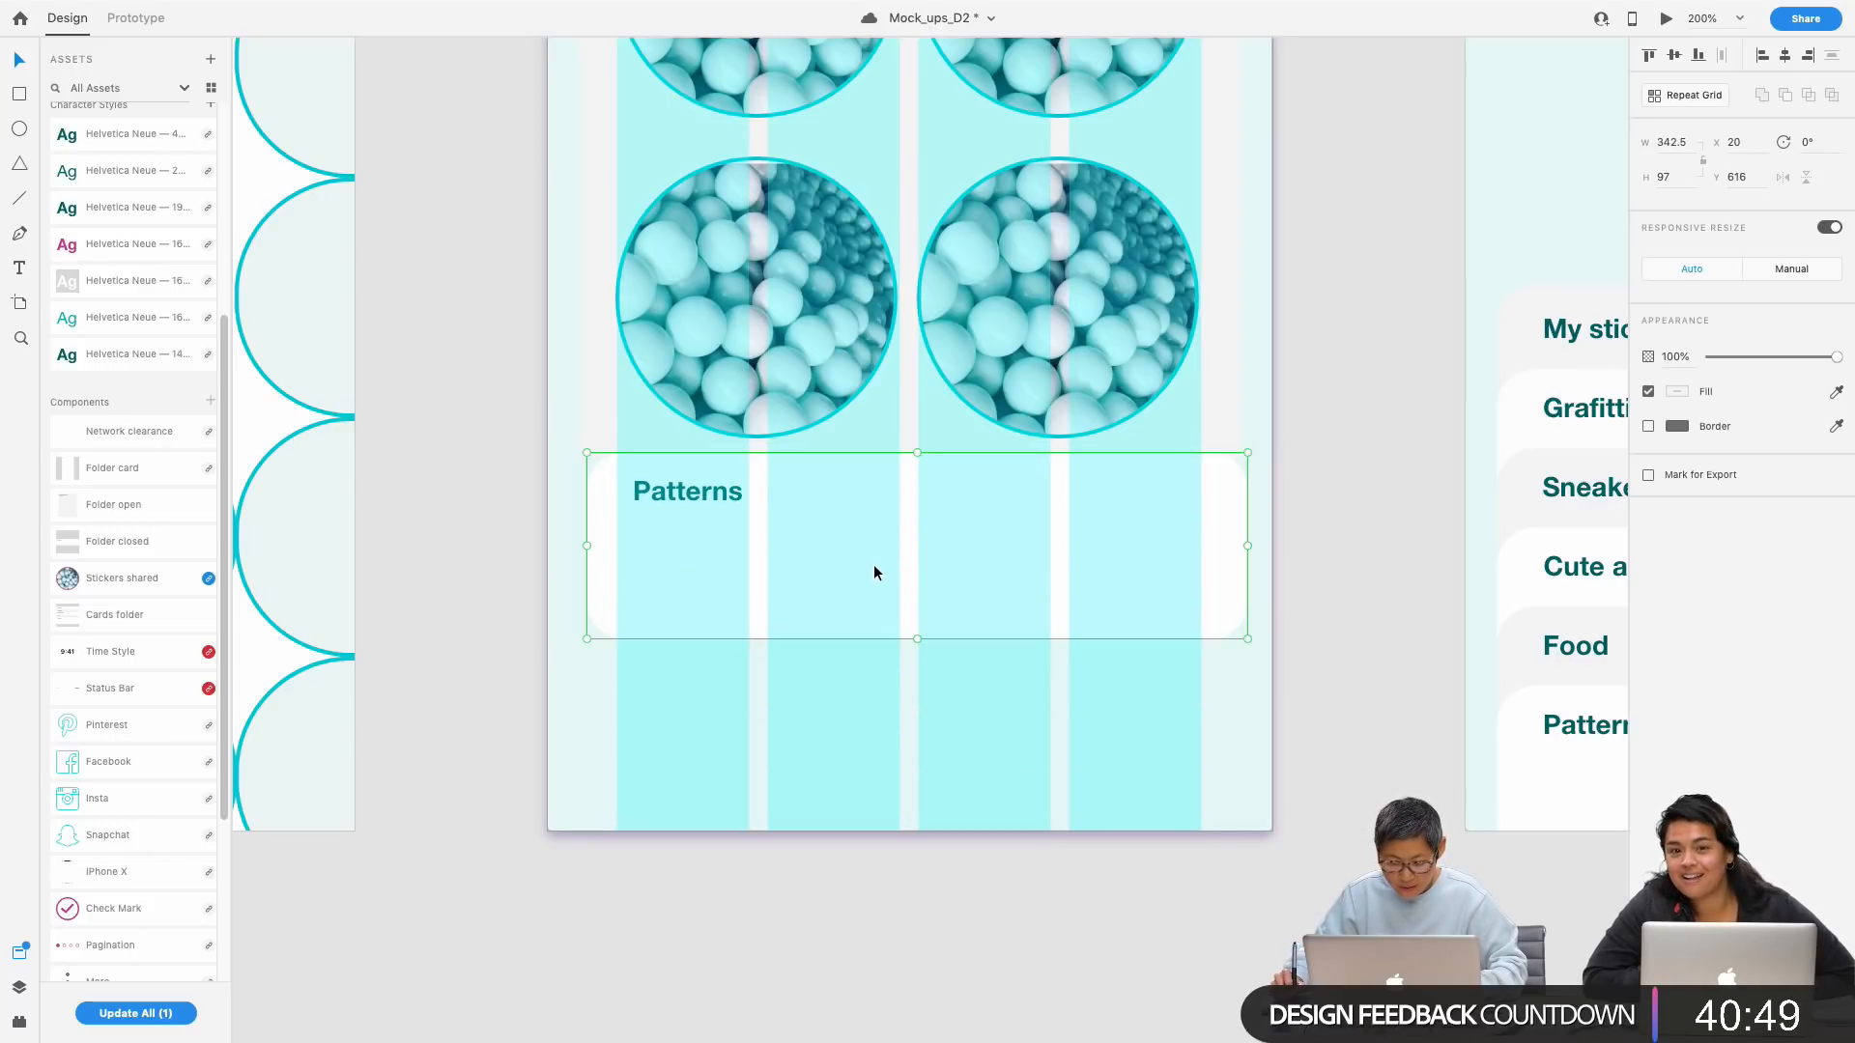
{"action": "left_click", "coordinate": [1780, 56]}
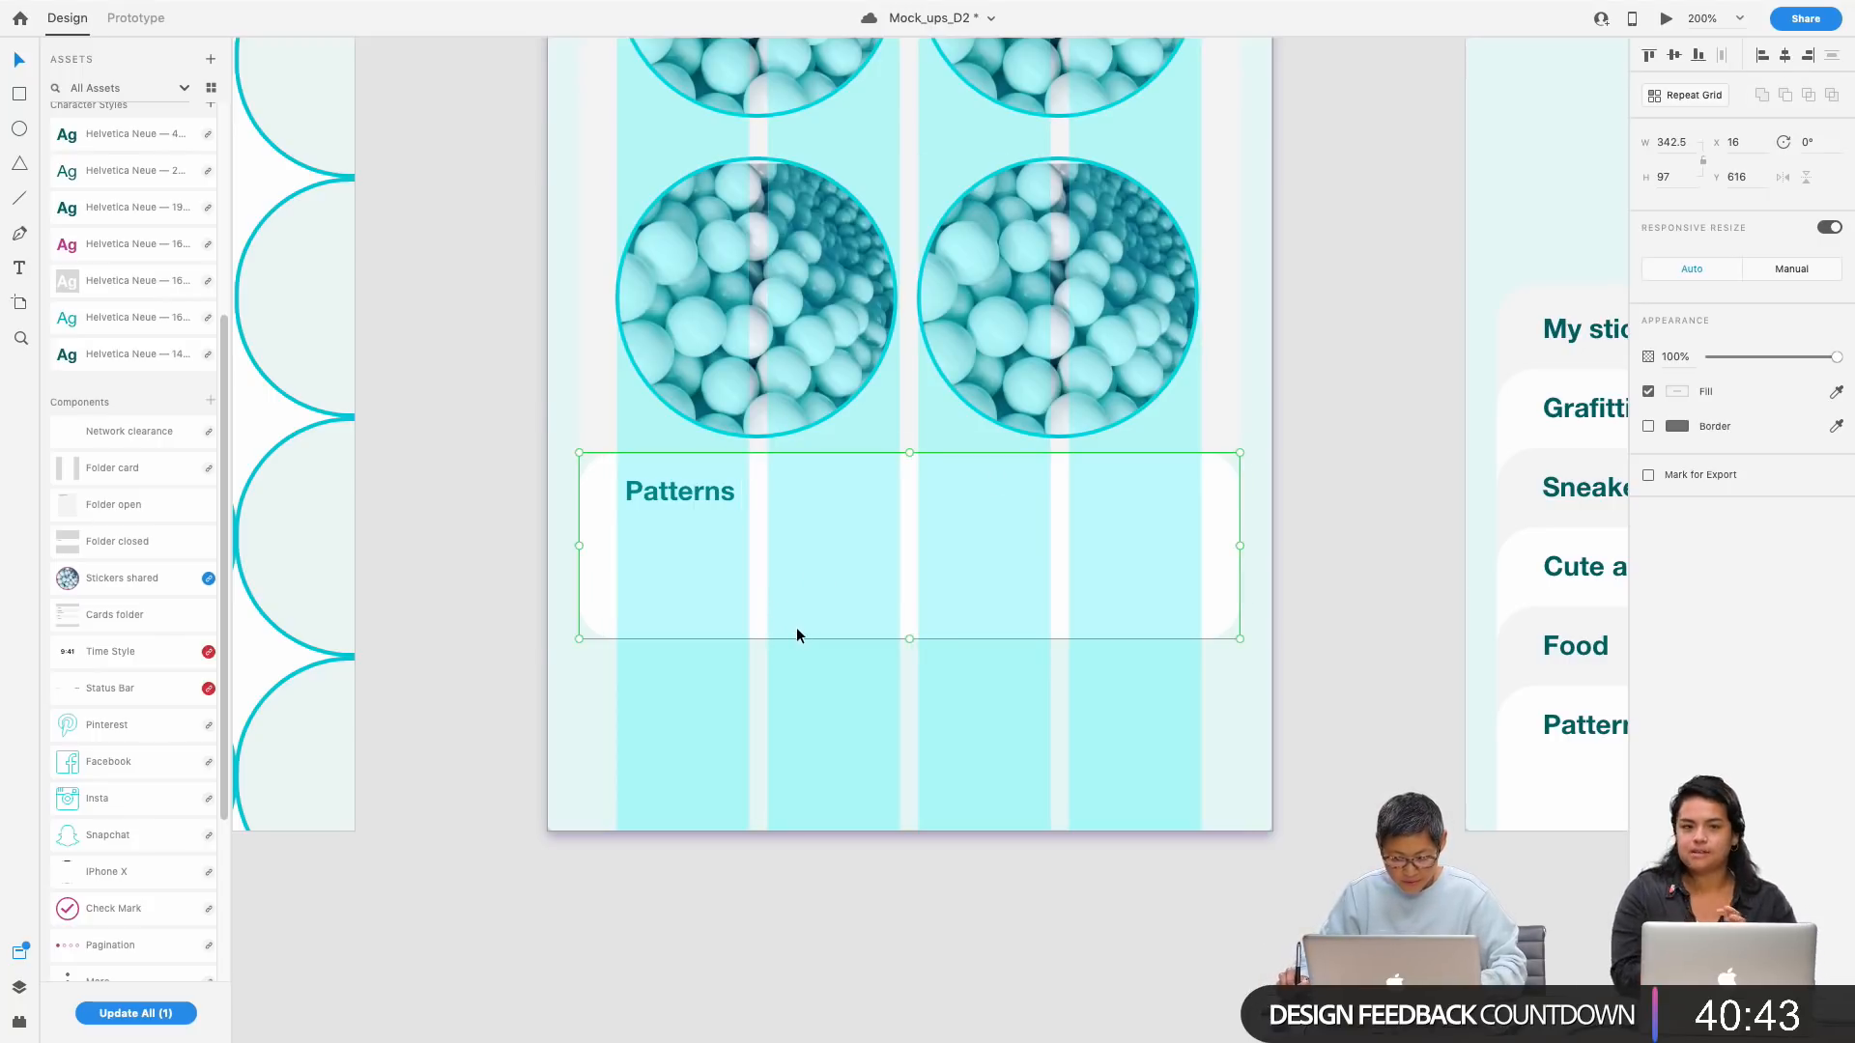
Step: Duplicate the closed folder and shift the copy 40 px down to Y 656
{"action": "key", "text": "super+d"}
{"action": "key", "text": "shift+Down"}
{"action": "key", "text": "shift+Down"}
{"action": "key", "text": "shift+Down"}
{"action": "key", "text": "shift+Down"}
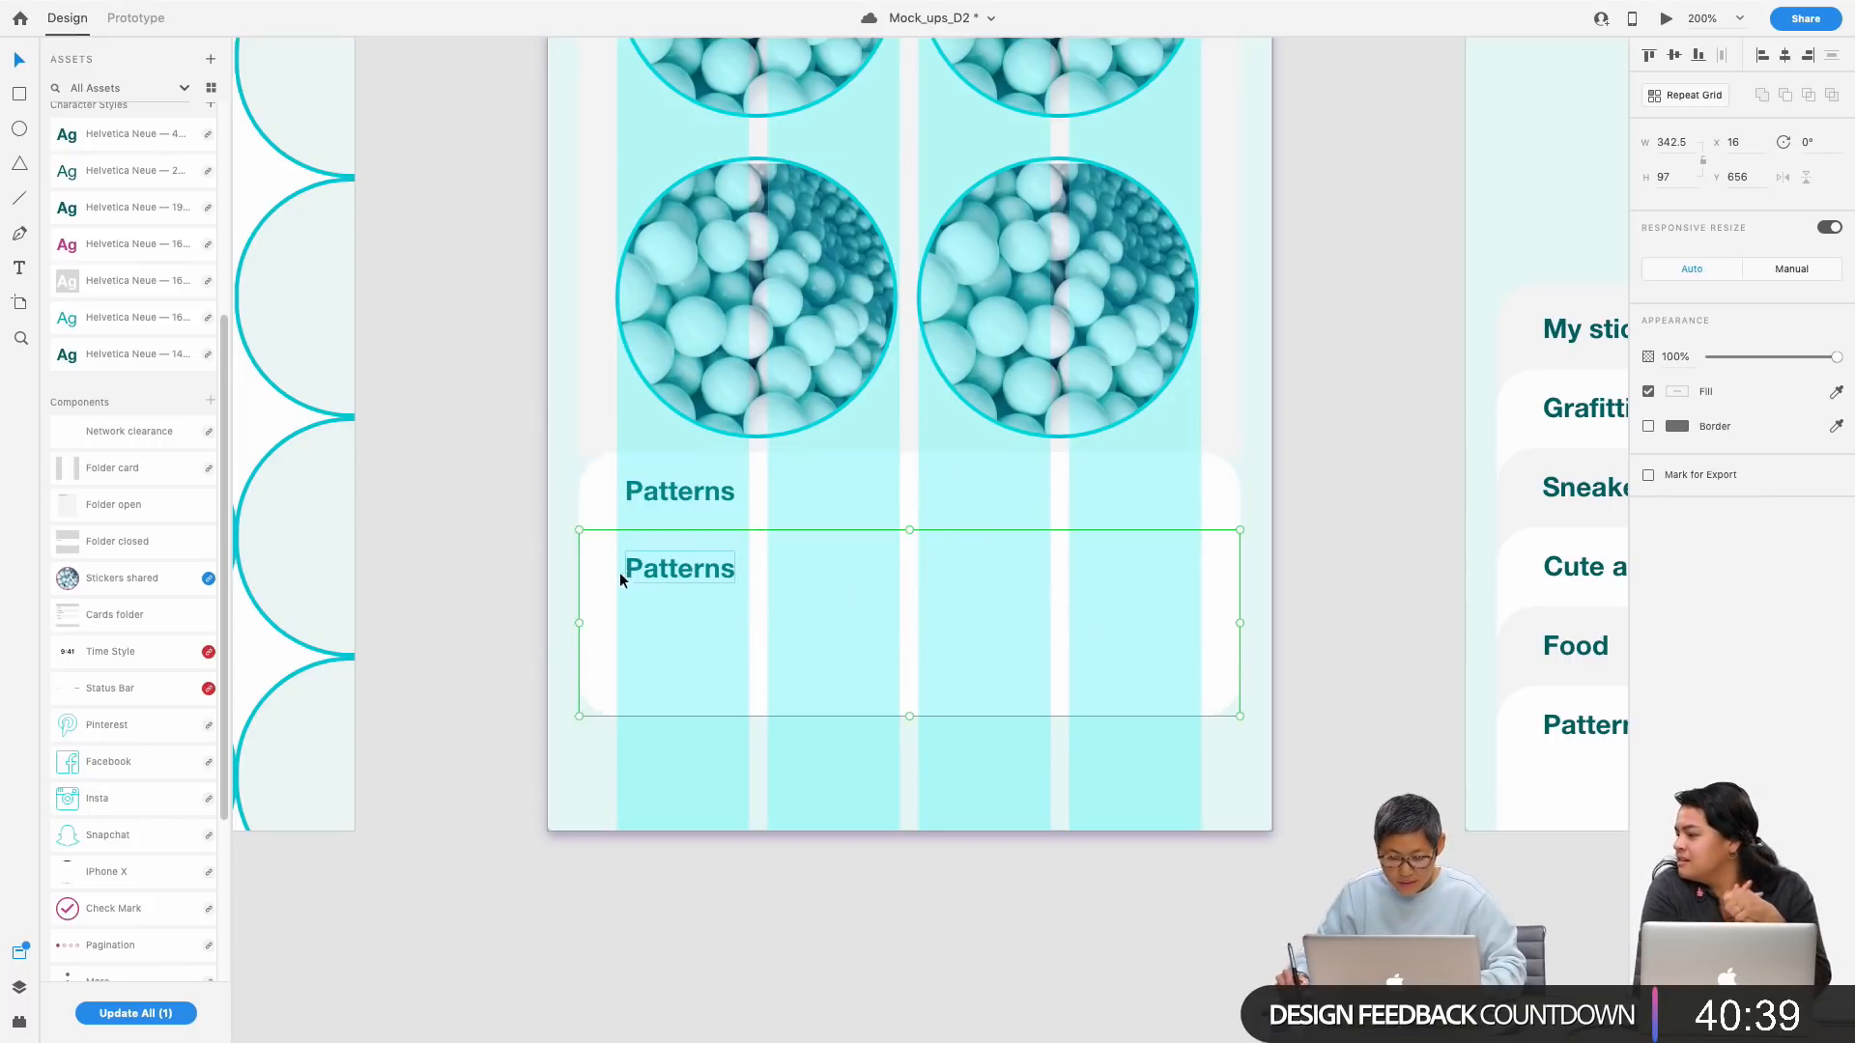
Step: Duplicate the second closed folder and move the third one 50 px lower, to Y 706
{"action": "key", "text": "super+d"}
{"action": "key", "text": "shift+Down"}
{"action": "key", "text": "shift+Down"}
{"action": "key", "text": "shift+Down"}
{"action": "key", "text": "shift+Down"}
{"action": "key", "text": "shift+Down"}
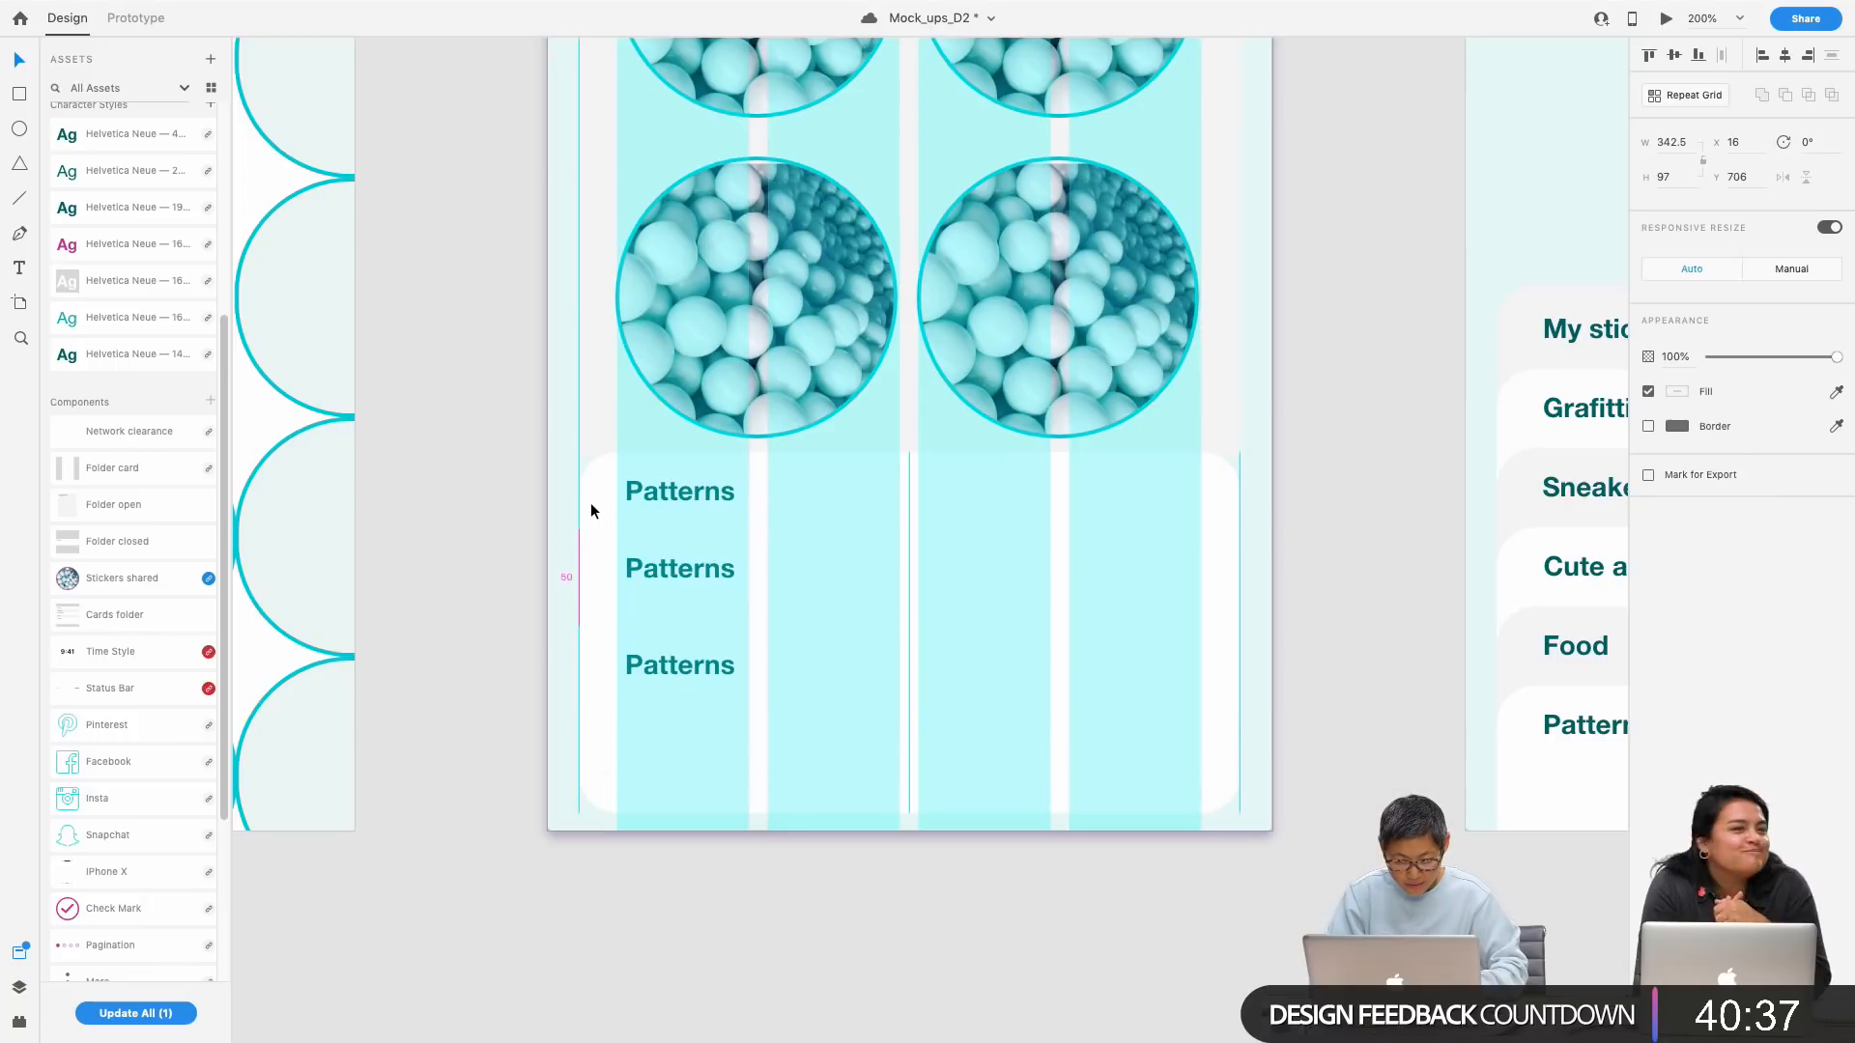
Step: Add a fourth closed folder by duplicating the third and moving it 40 px down to Y 746
{"action": "key", "text": "super+d"}
{"action": "key", "text": "shift+Down"}
{"action": "key", "text": "shift+Down"}
{"action": "key", "text": "shift+Down"}
{"action": "key", "text": "shift+Down"}
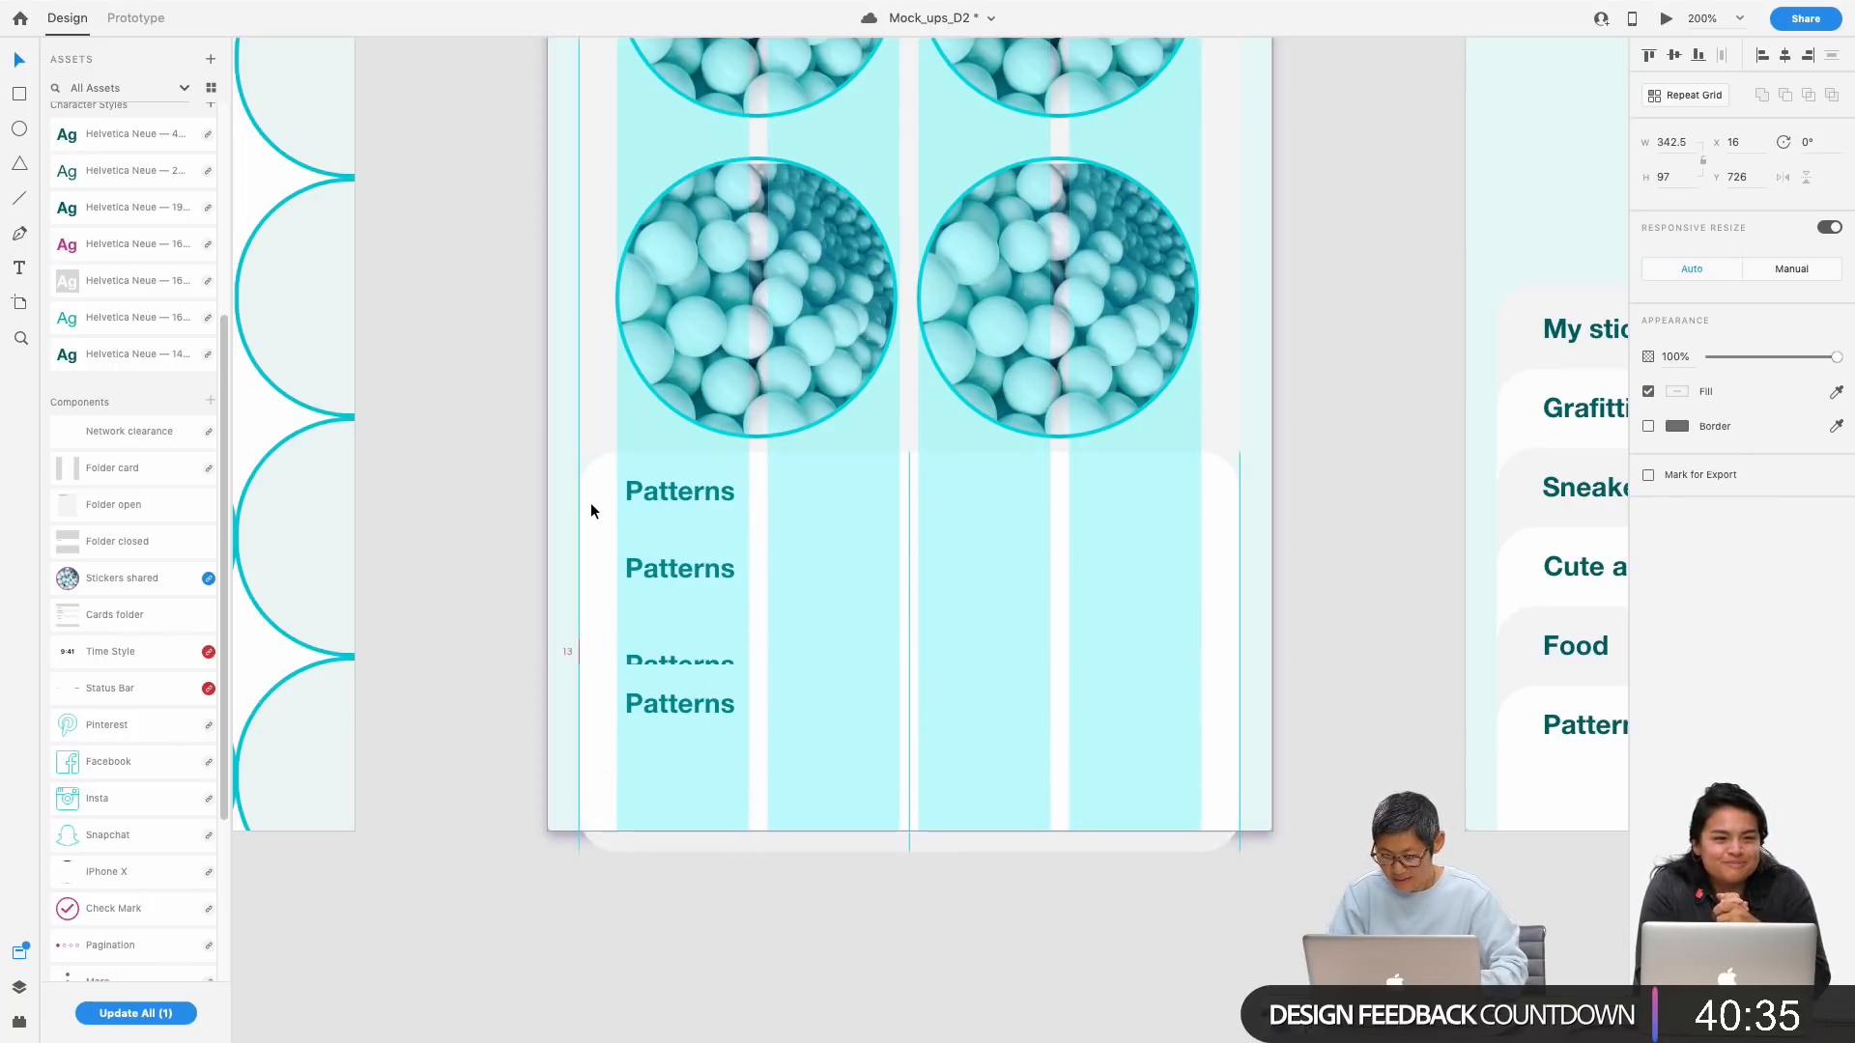
Step: Duplicate the fourth closed folder and move the fifth one 40 px lower, past the artboard's bottom edge
{"action": "key", "text": "super+d"}
{"action": "key", "text": "shift+Down"}
{"action": "key", "text": "shift+Down"}
{"action": "key", "text": "shift+Down"}
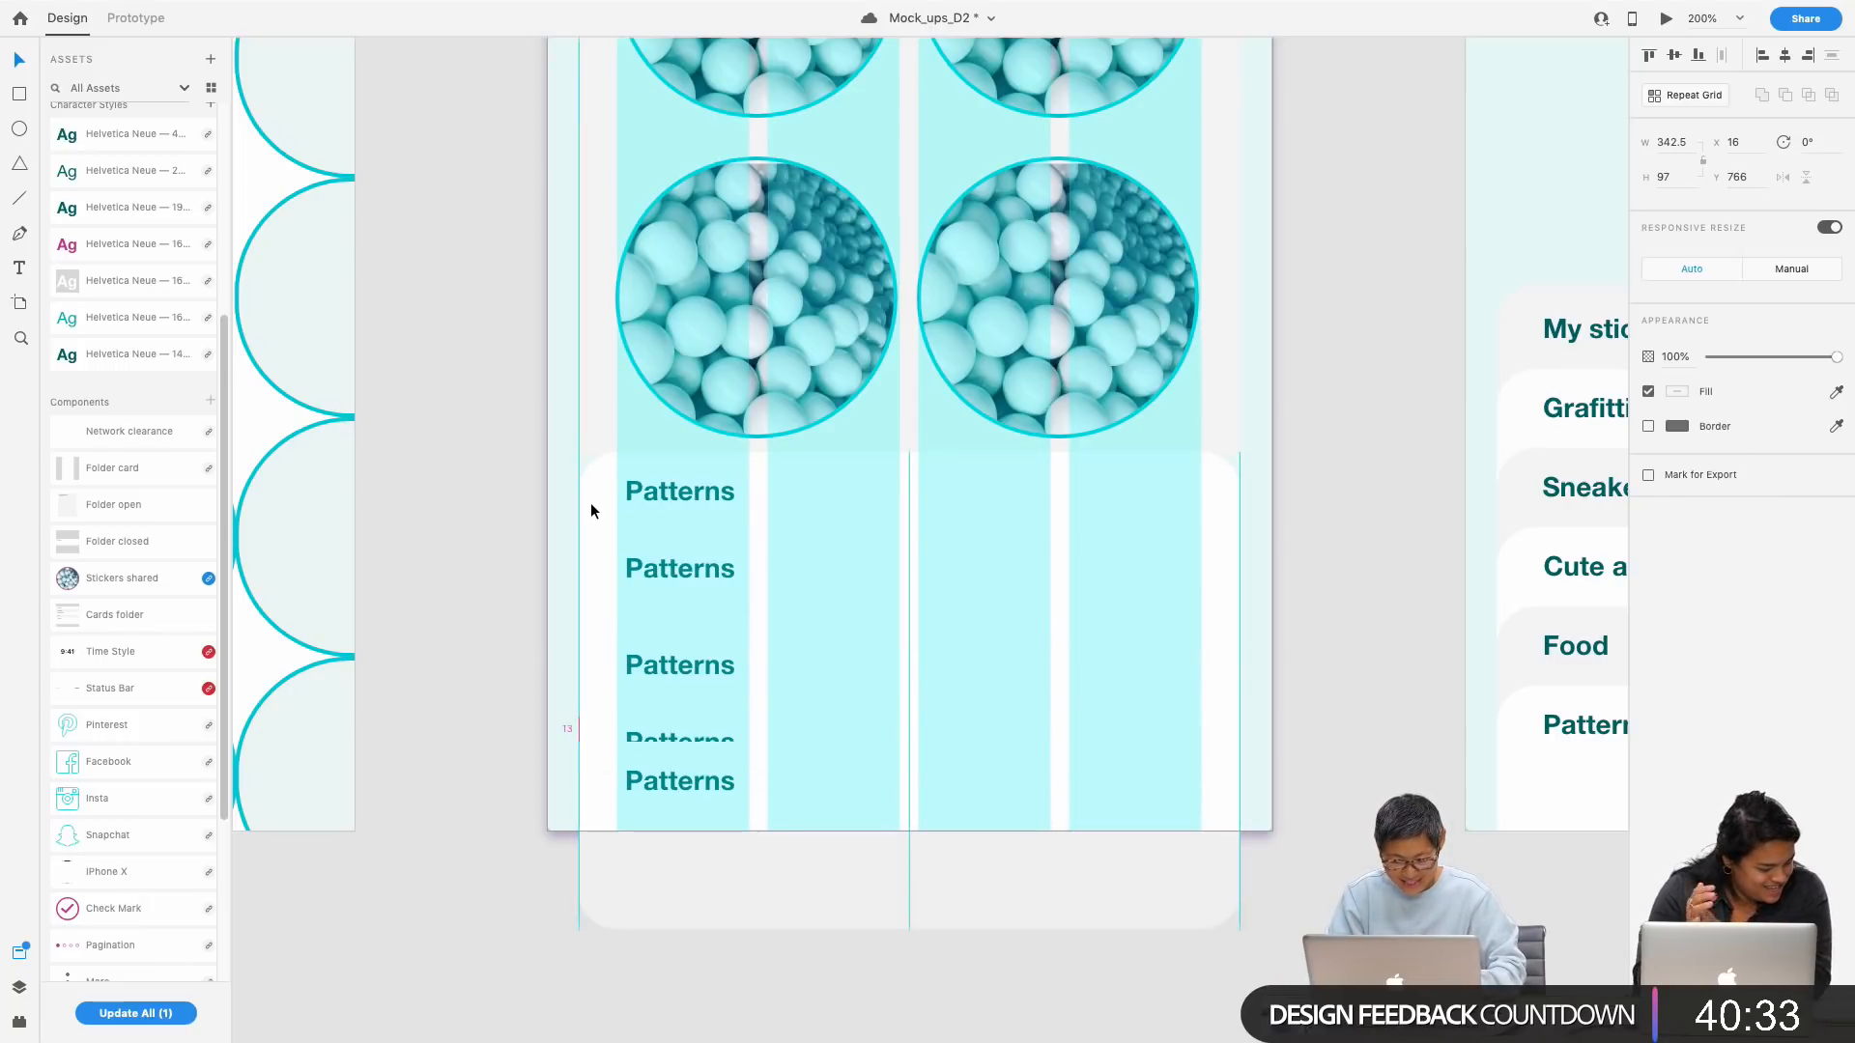
{"action": "key", "text": "shift+Down"}
Step: Change the label of the first closed folder below the stickers to "Graffiti"
{"action": "left_click", "coordinate": [717, 605]}
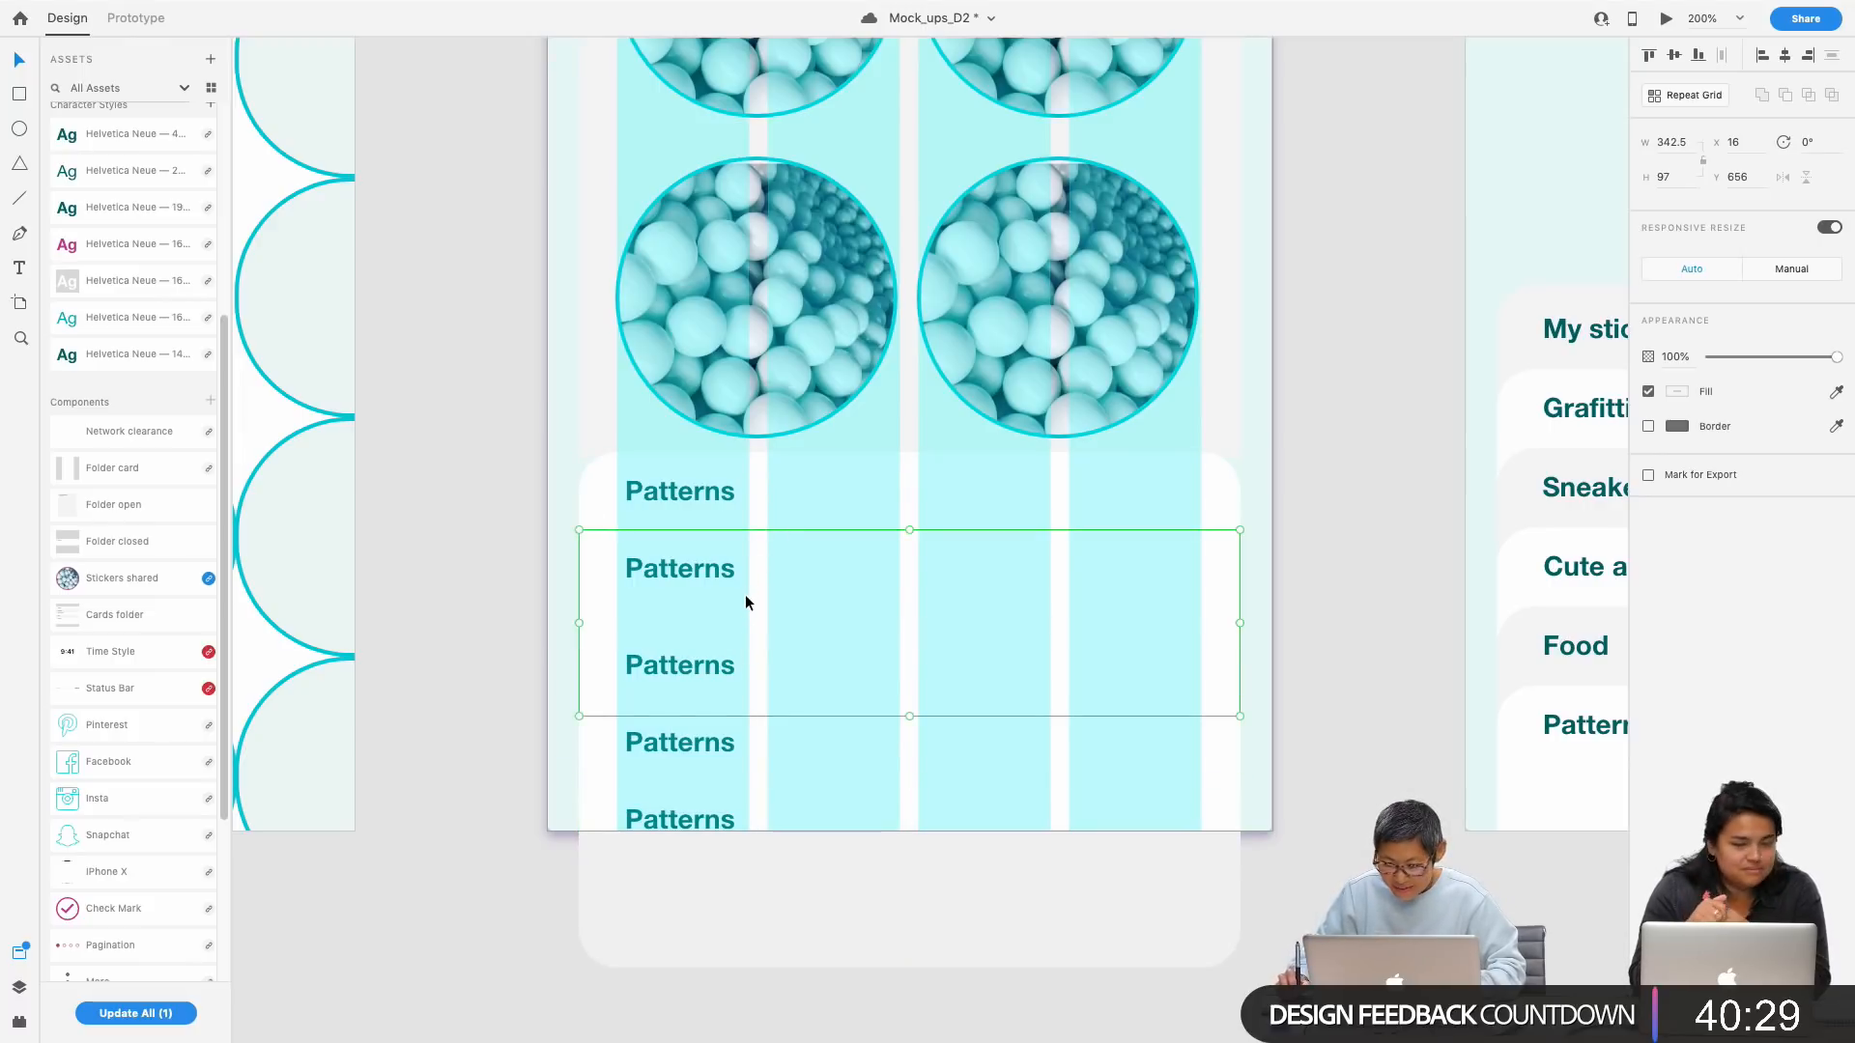
{"action": "key", "text": "shift+Up"}
{"action": "key", "text": "shift+Up"}
{"action": "key", "text": "shift+Up"}
{"action": "key", "text": "shift+Up"}
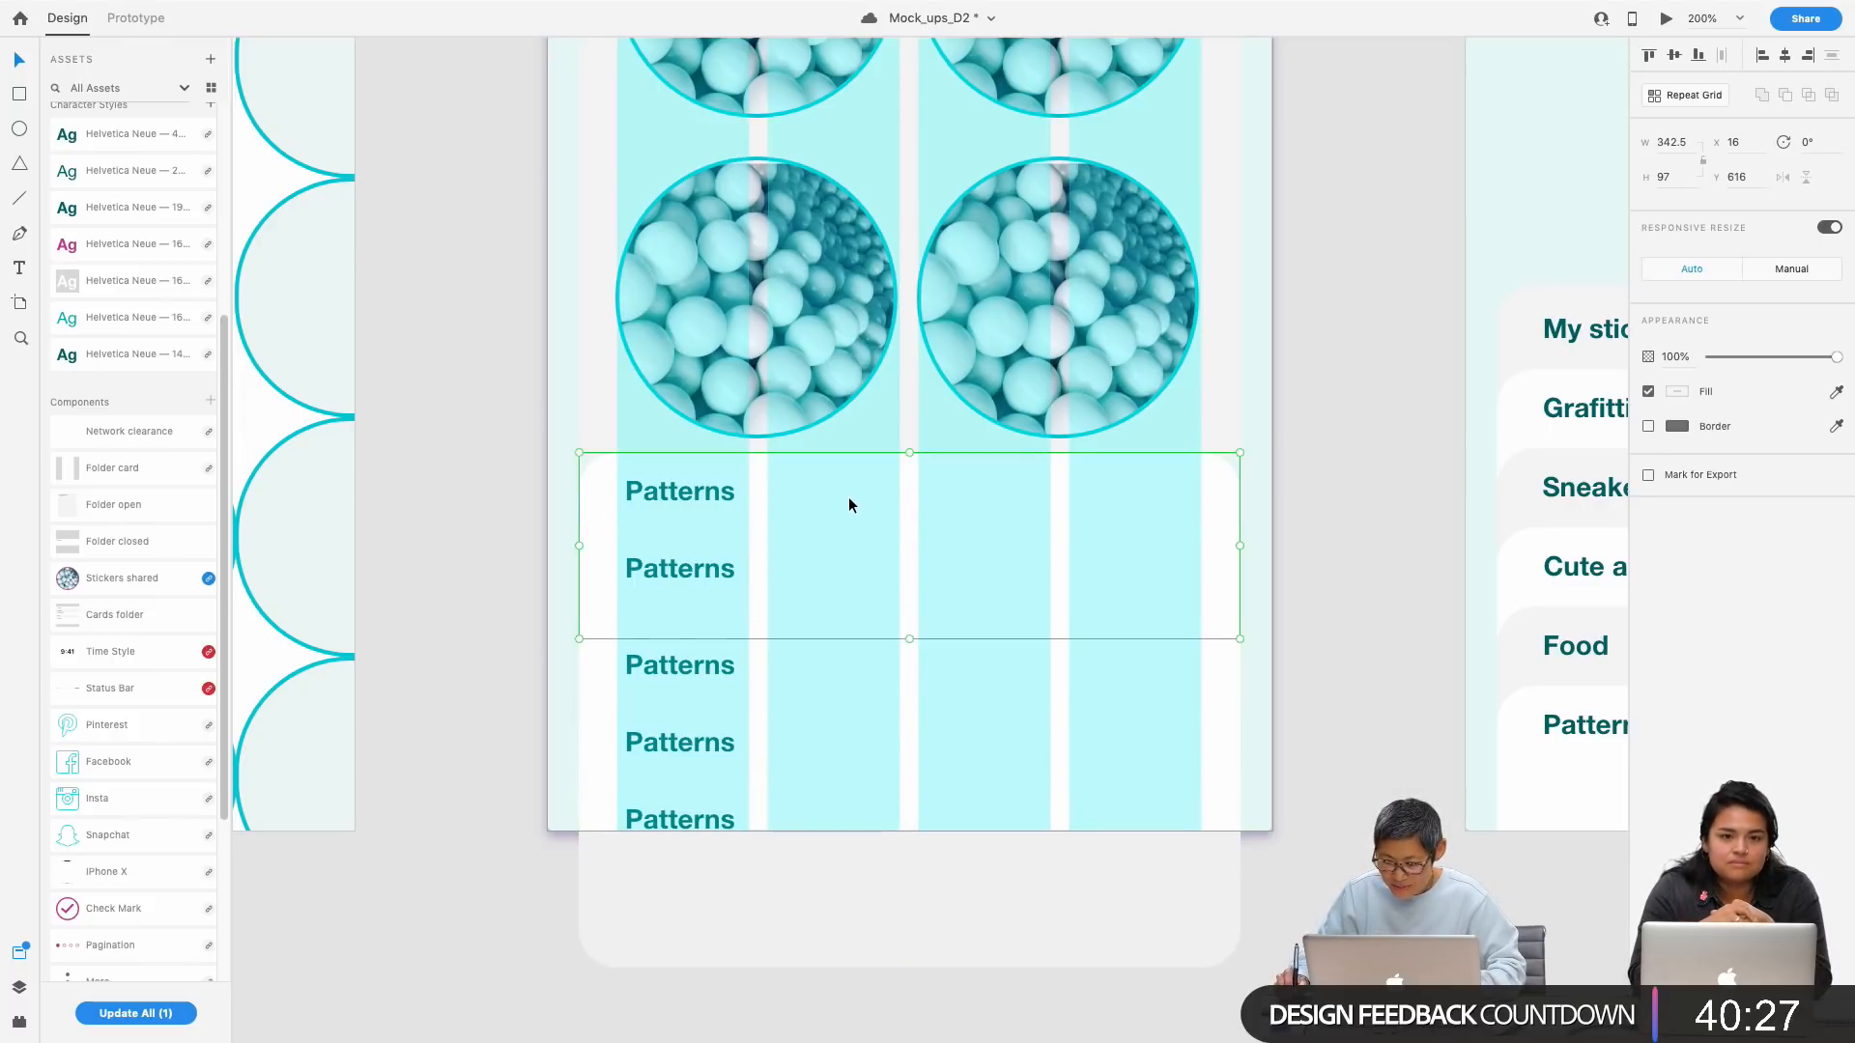
{"action": "double_click", "coordinate": [670, 490]}
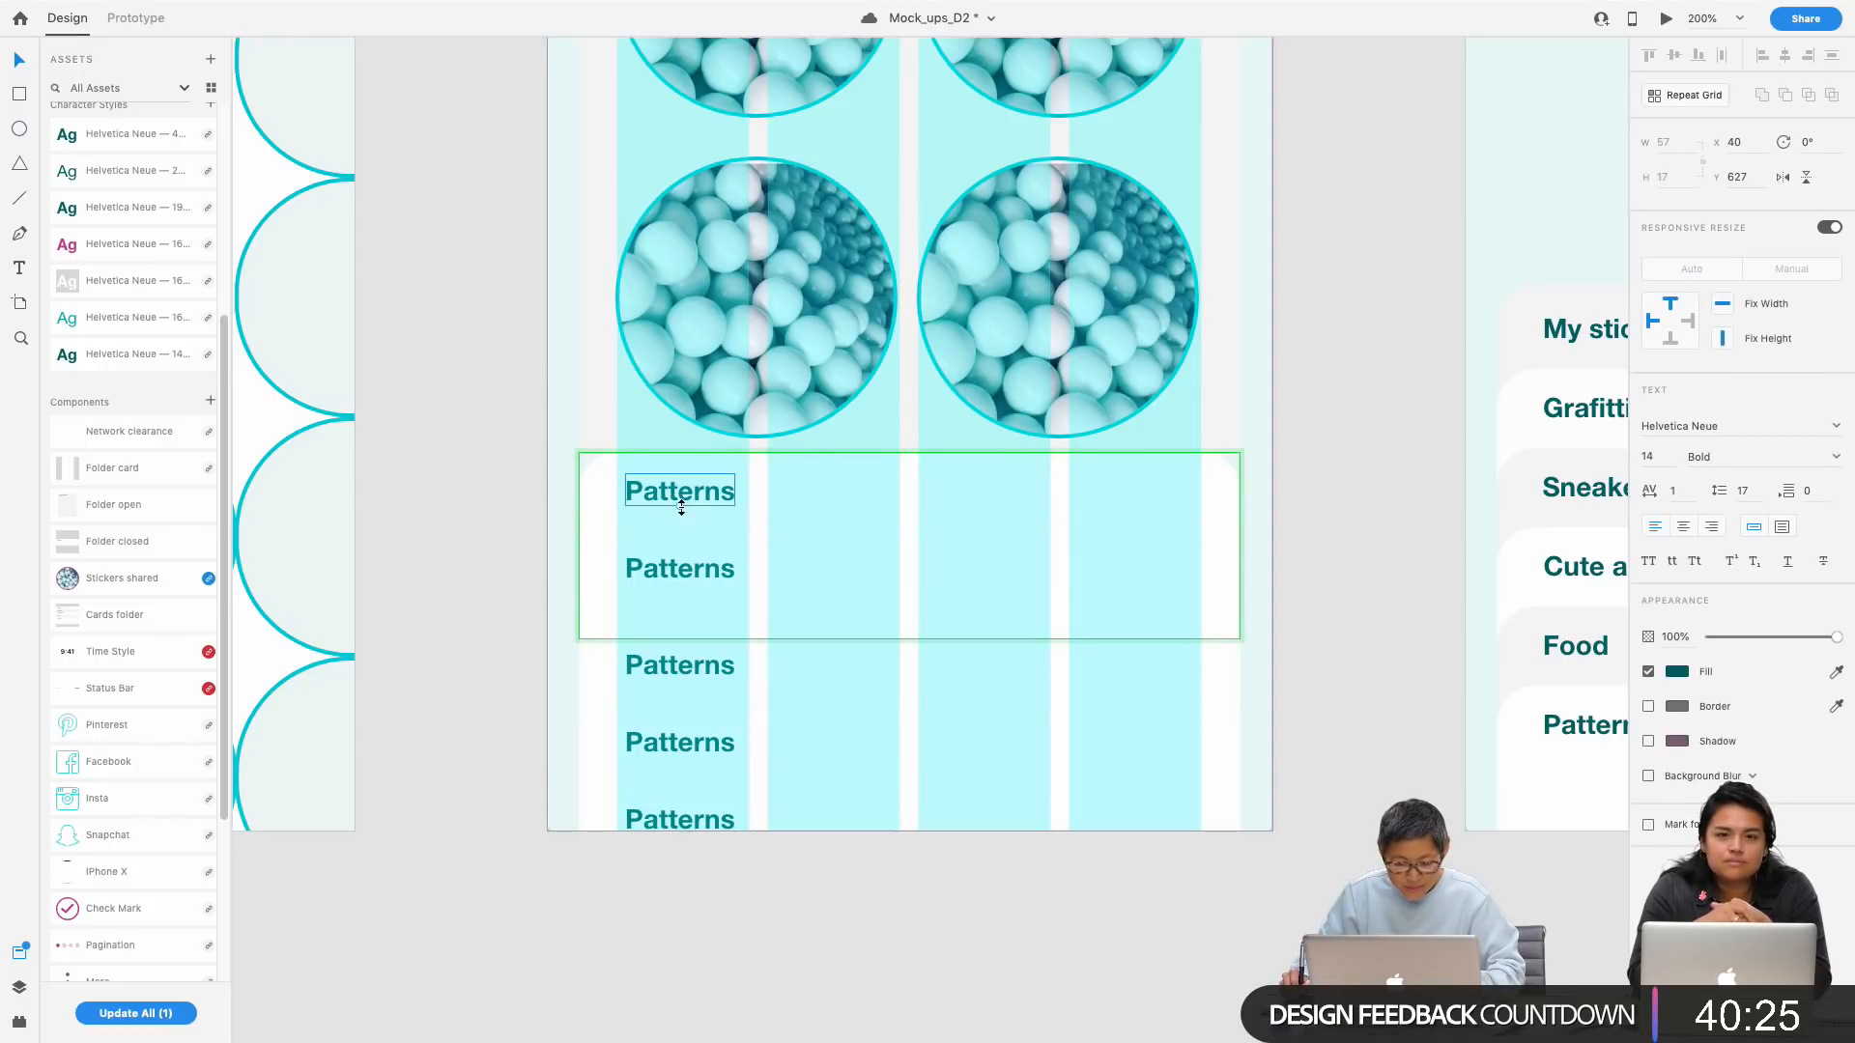
{"action": "double_click", "coordinate": [687, 491]}
{"action": "type", "text": "gRA"}
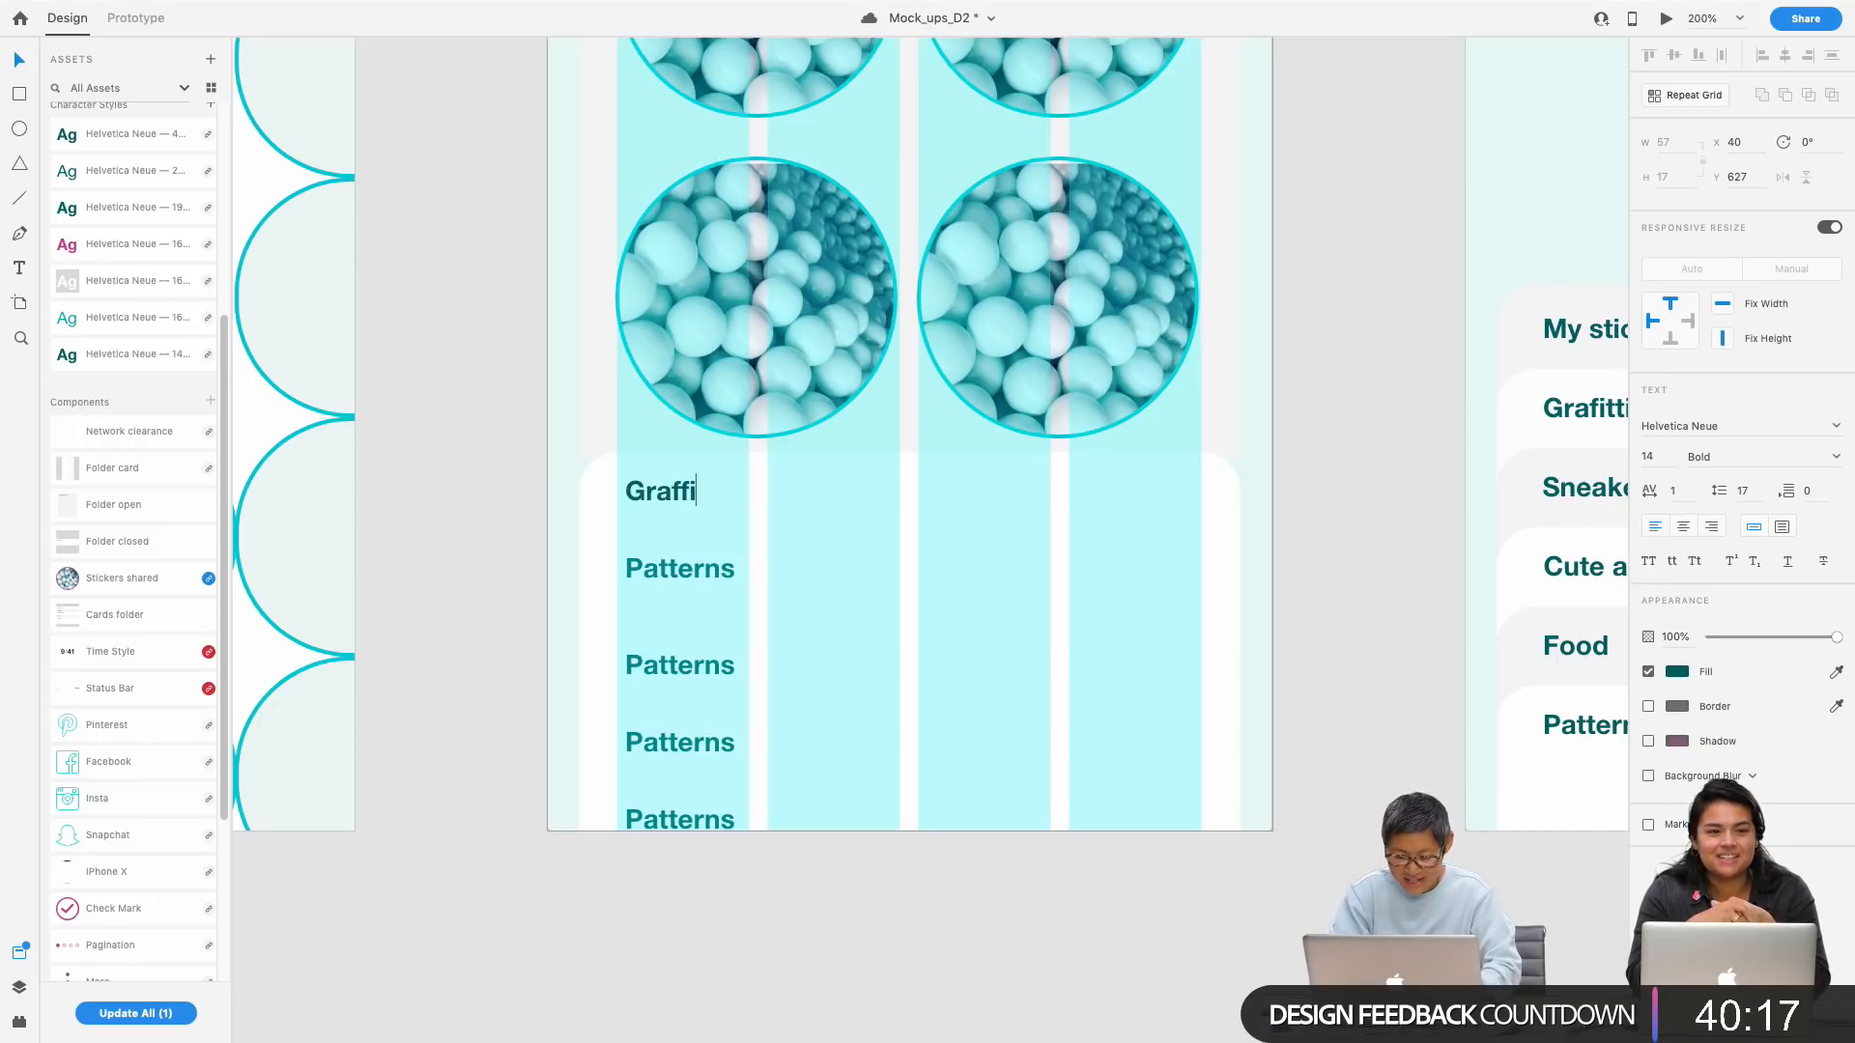
Step: Change the label of the second closed folder to "Sneakers"
{"action": "left_click", "coordinate": [663, 572]}
{"action": "double_click", "coordinate": [647, 565]}
{"action": "type", "text": "Snea"}
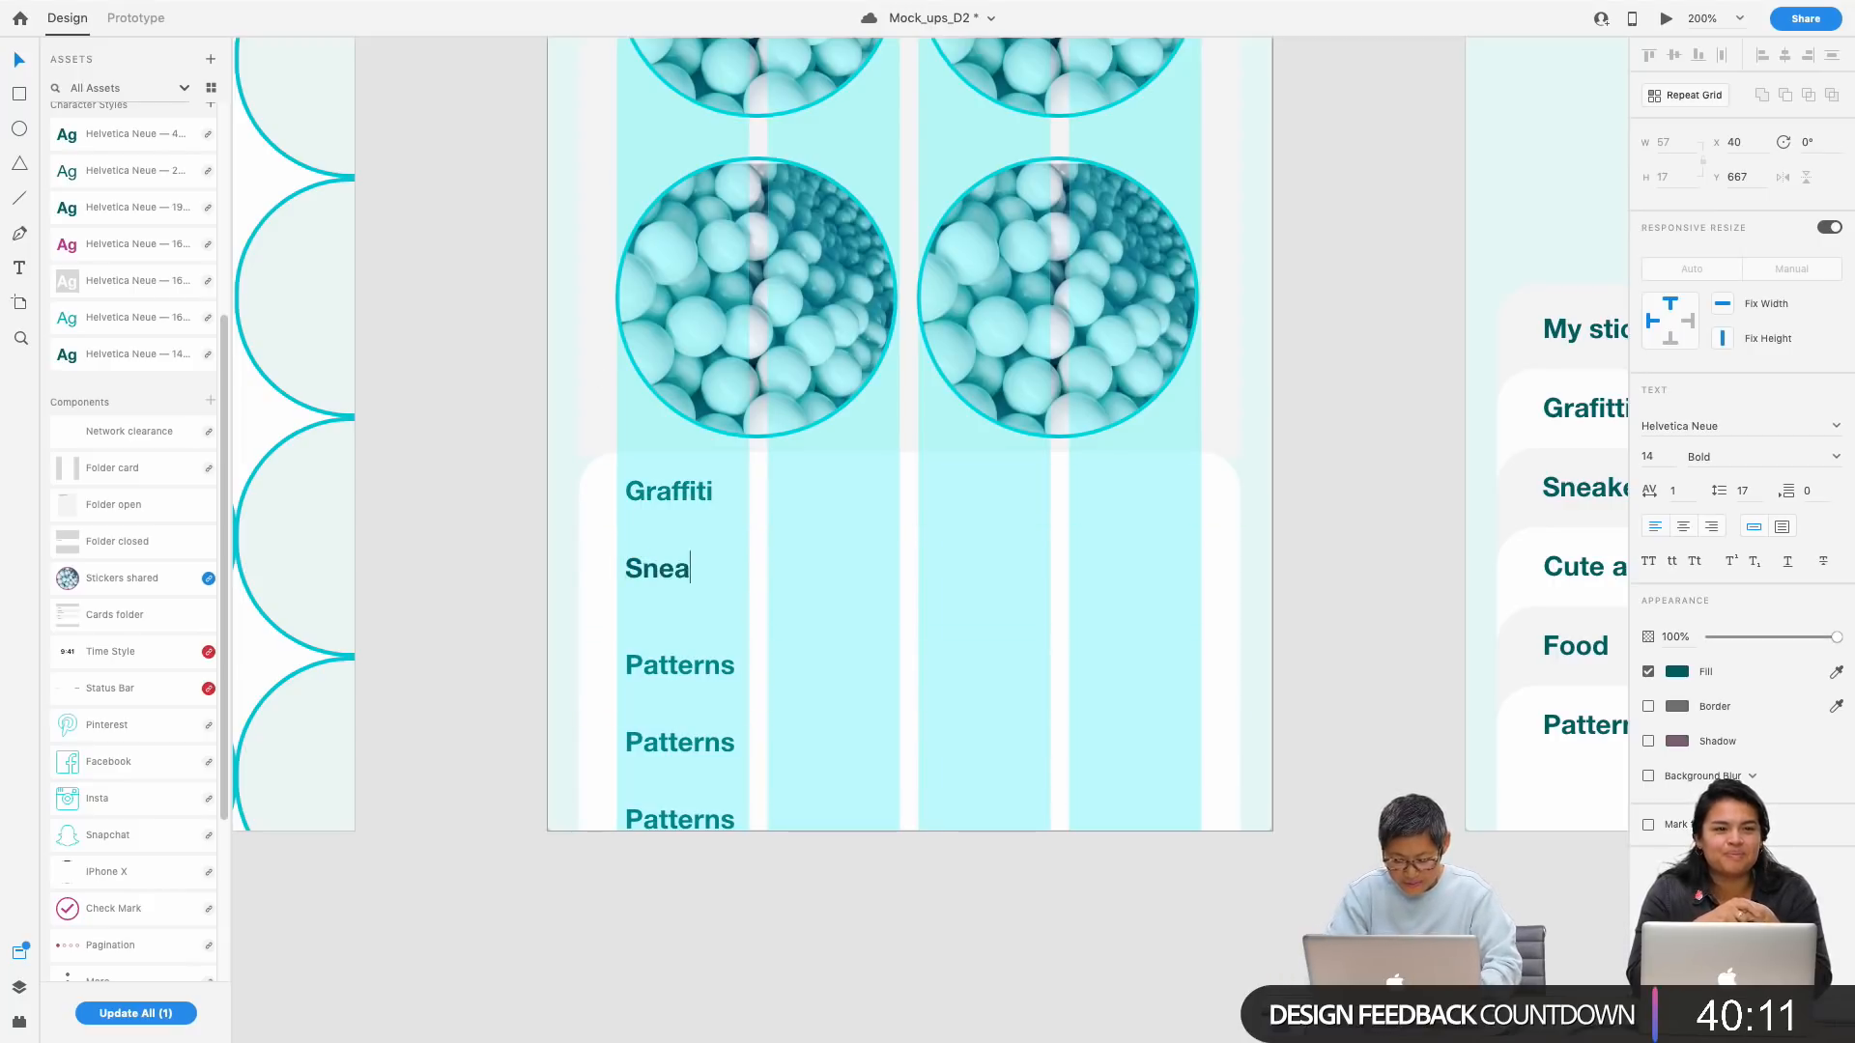
{"action": "type", "text": "kers"}
Step: Change the label of the third closed folder to "Cute animals"
{"action": "left_click", "coordinate": [676, 663]}
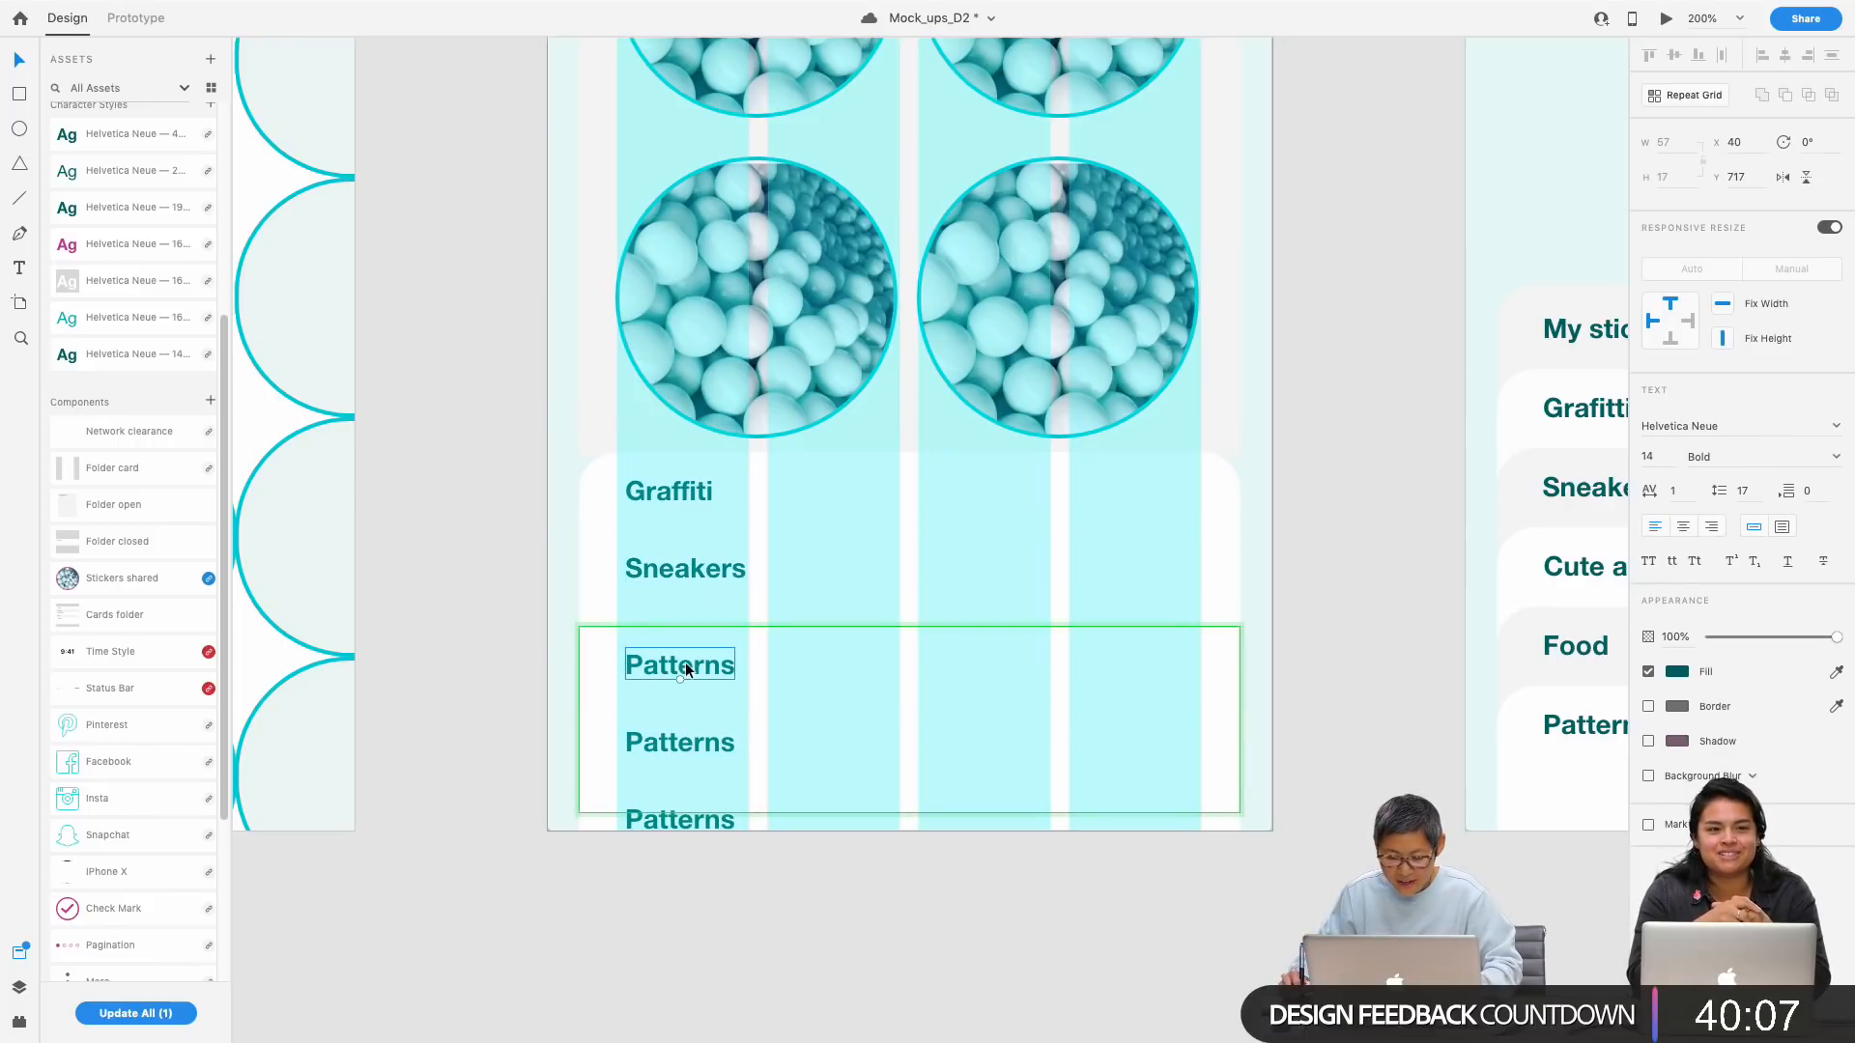
{"action": "double_click", "coordinate": [688, 673]}
{"action": "type", "text": "C"}
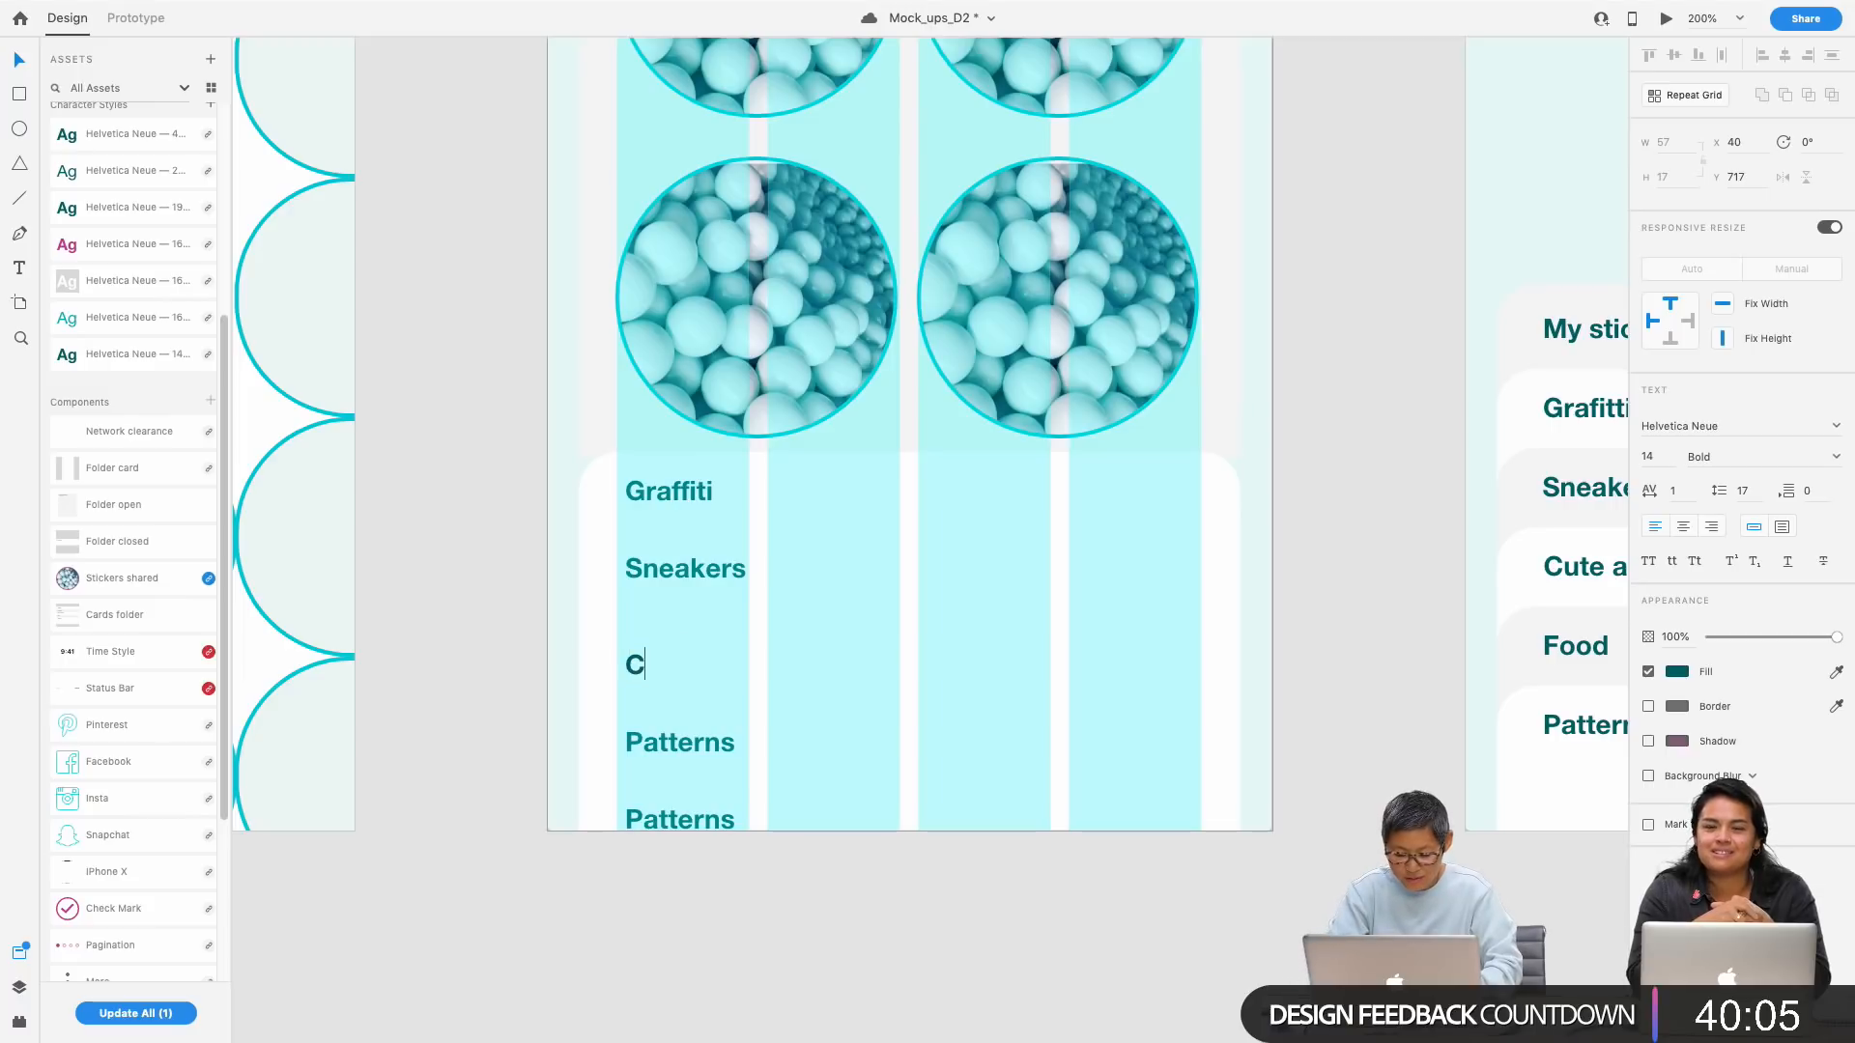
{"action": "type", "text": "ute animals"}
{"action": "key", "text": "Escape"}
Step: Change the label of the fourth closed folder to "Food"
{"action": "left_click", "coordinate": [705, 743]}
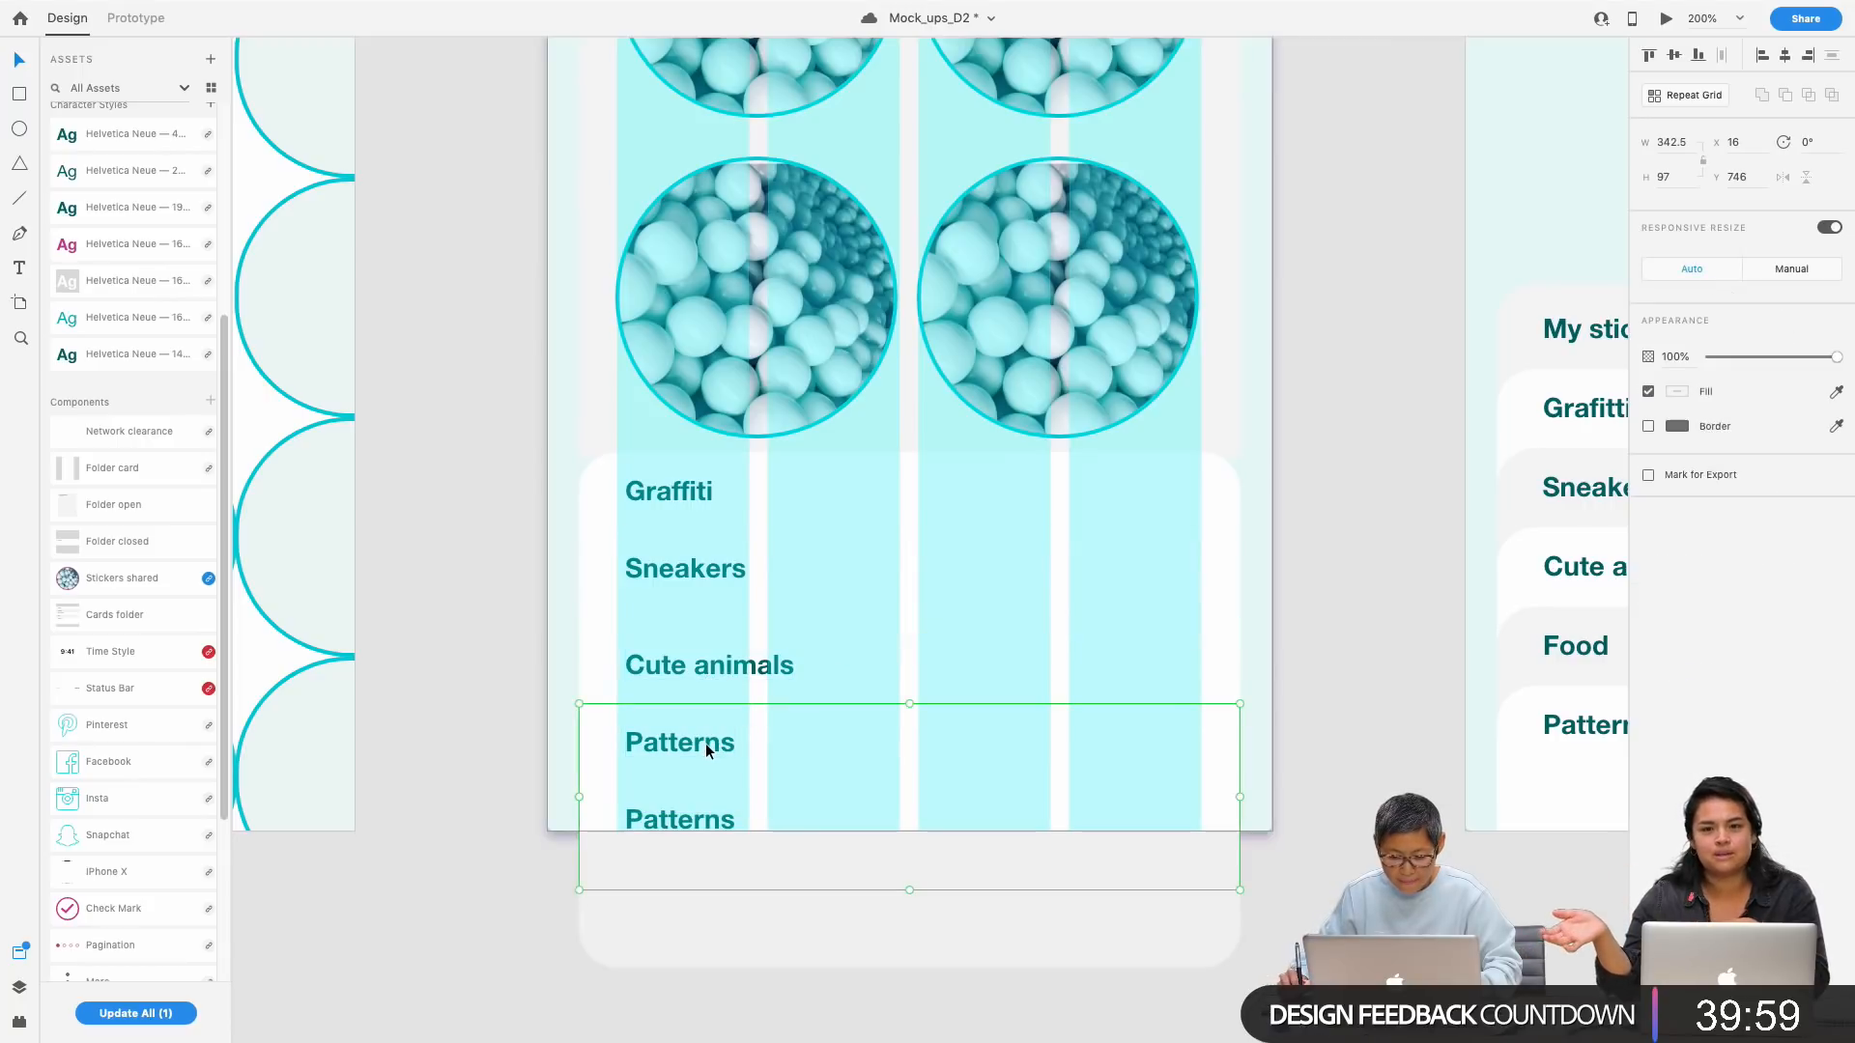
{"action": "double_click", "coordinate": [711, 746]}
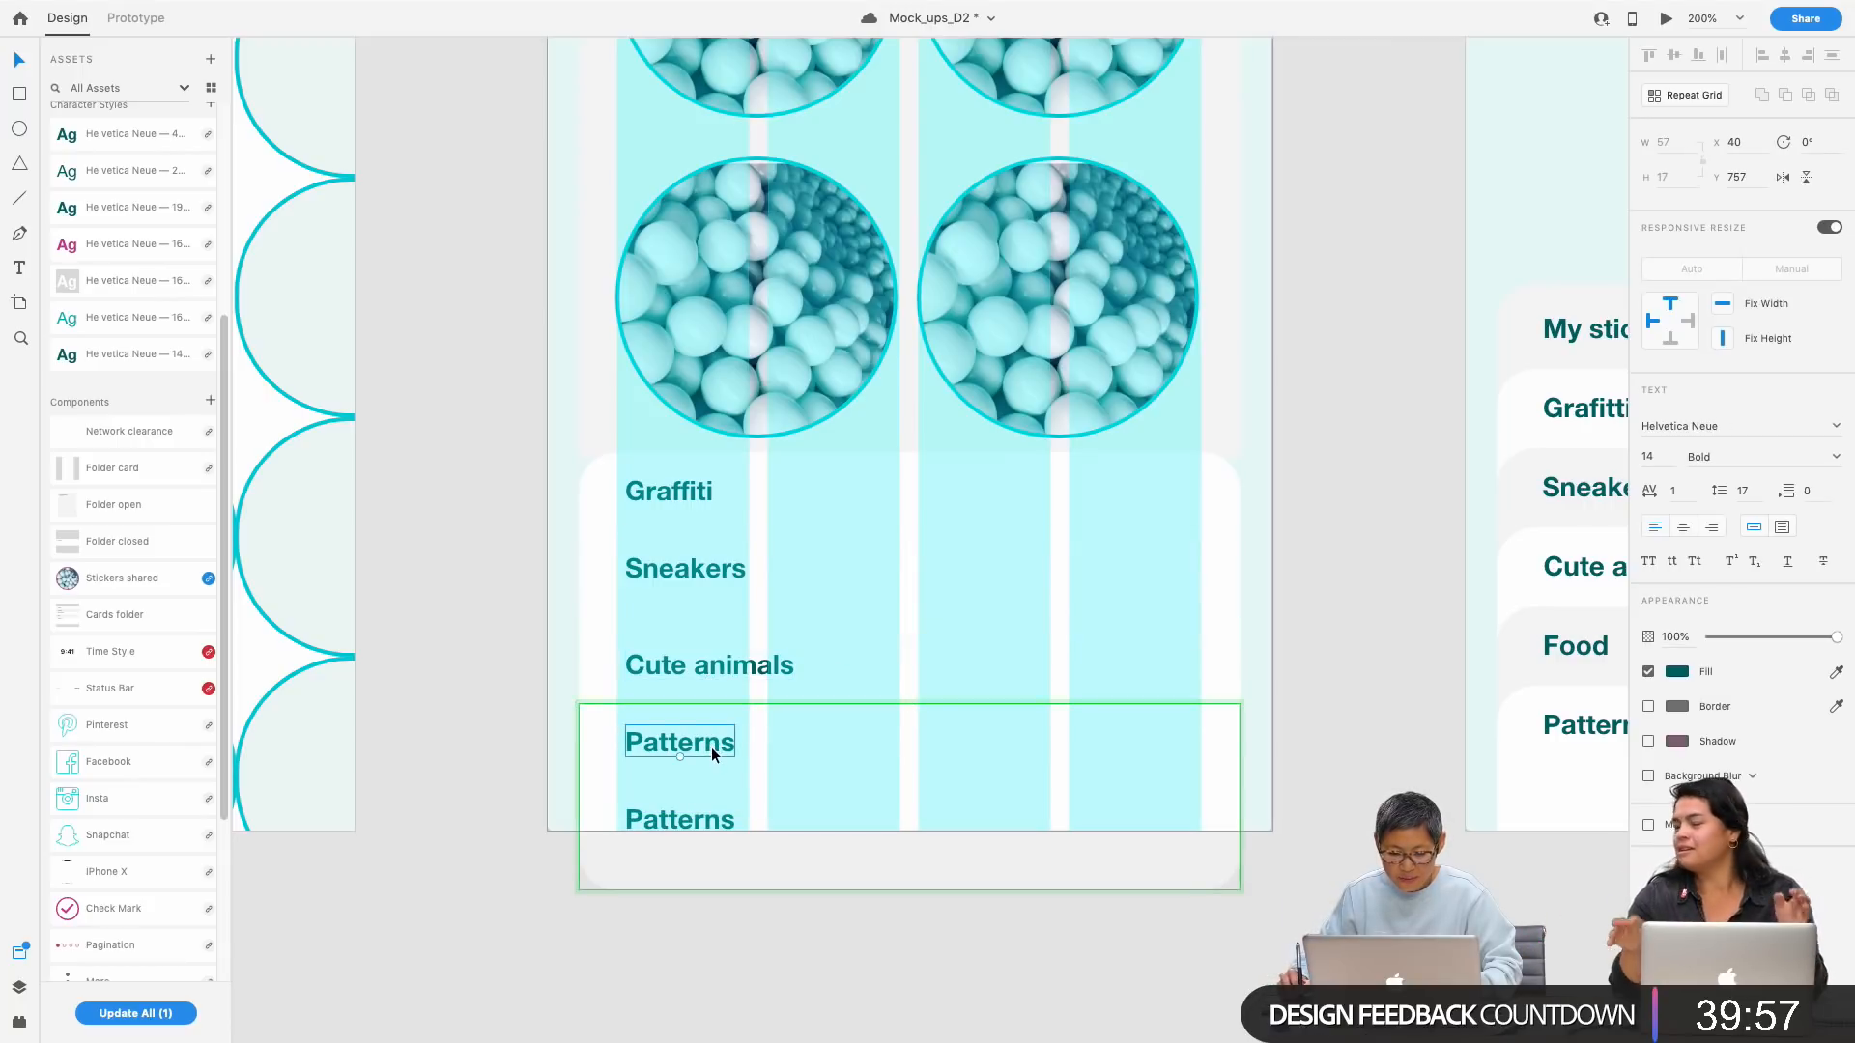
{"action": "double_click", "coordinate": [711, 742]}
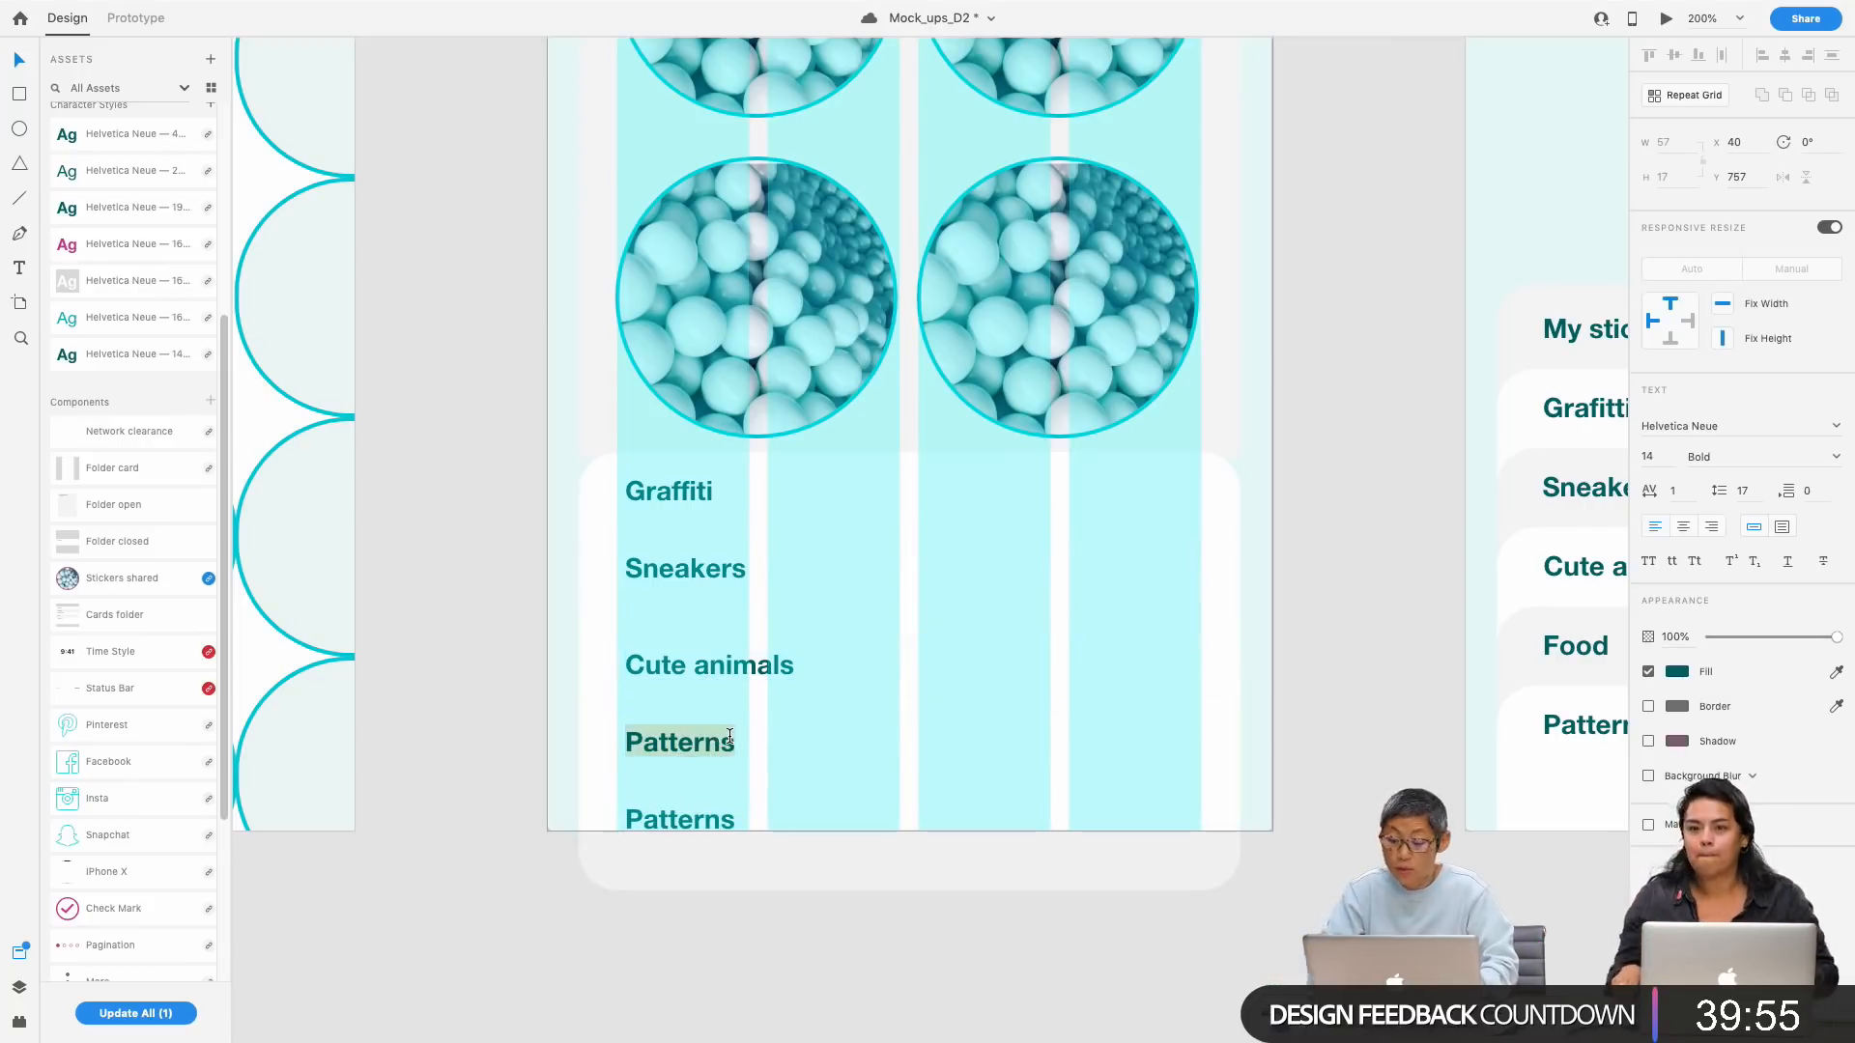
{"action": "type", "text": "Foood"}
{"action": "key", "text": "BackSpace"}
{"action": "key", "text": "BackSpace"}
{"action": "type", "text": "d"}
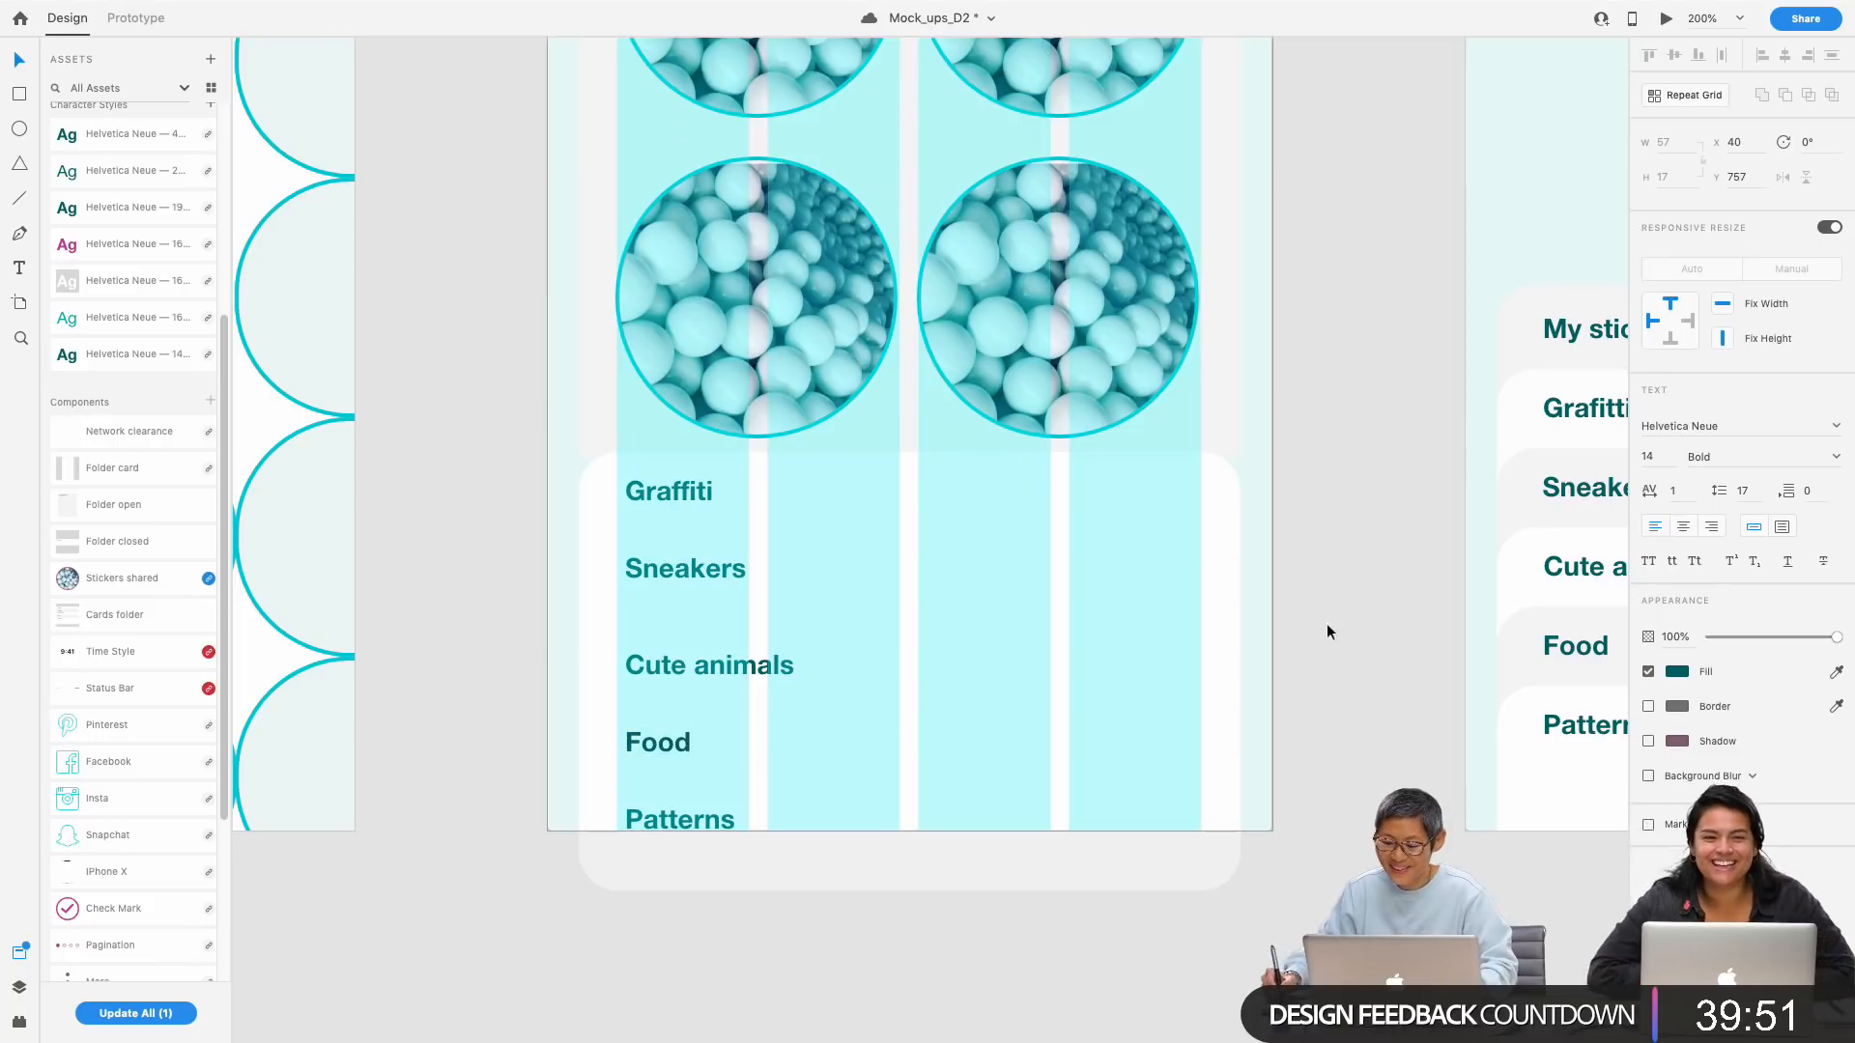
{"action": "key", "text": "Escape"}
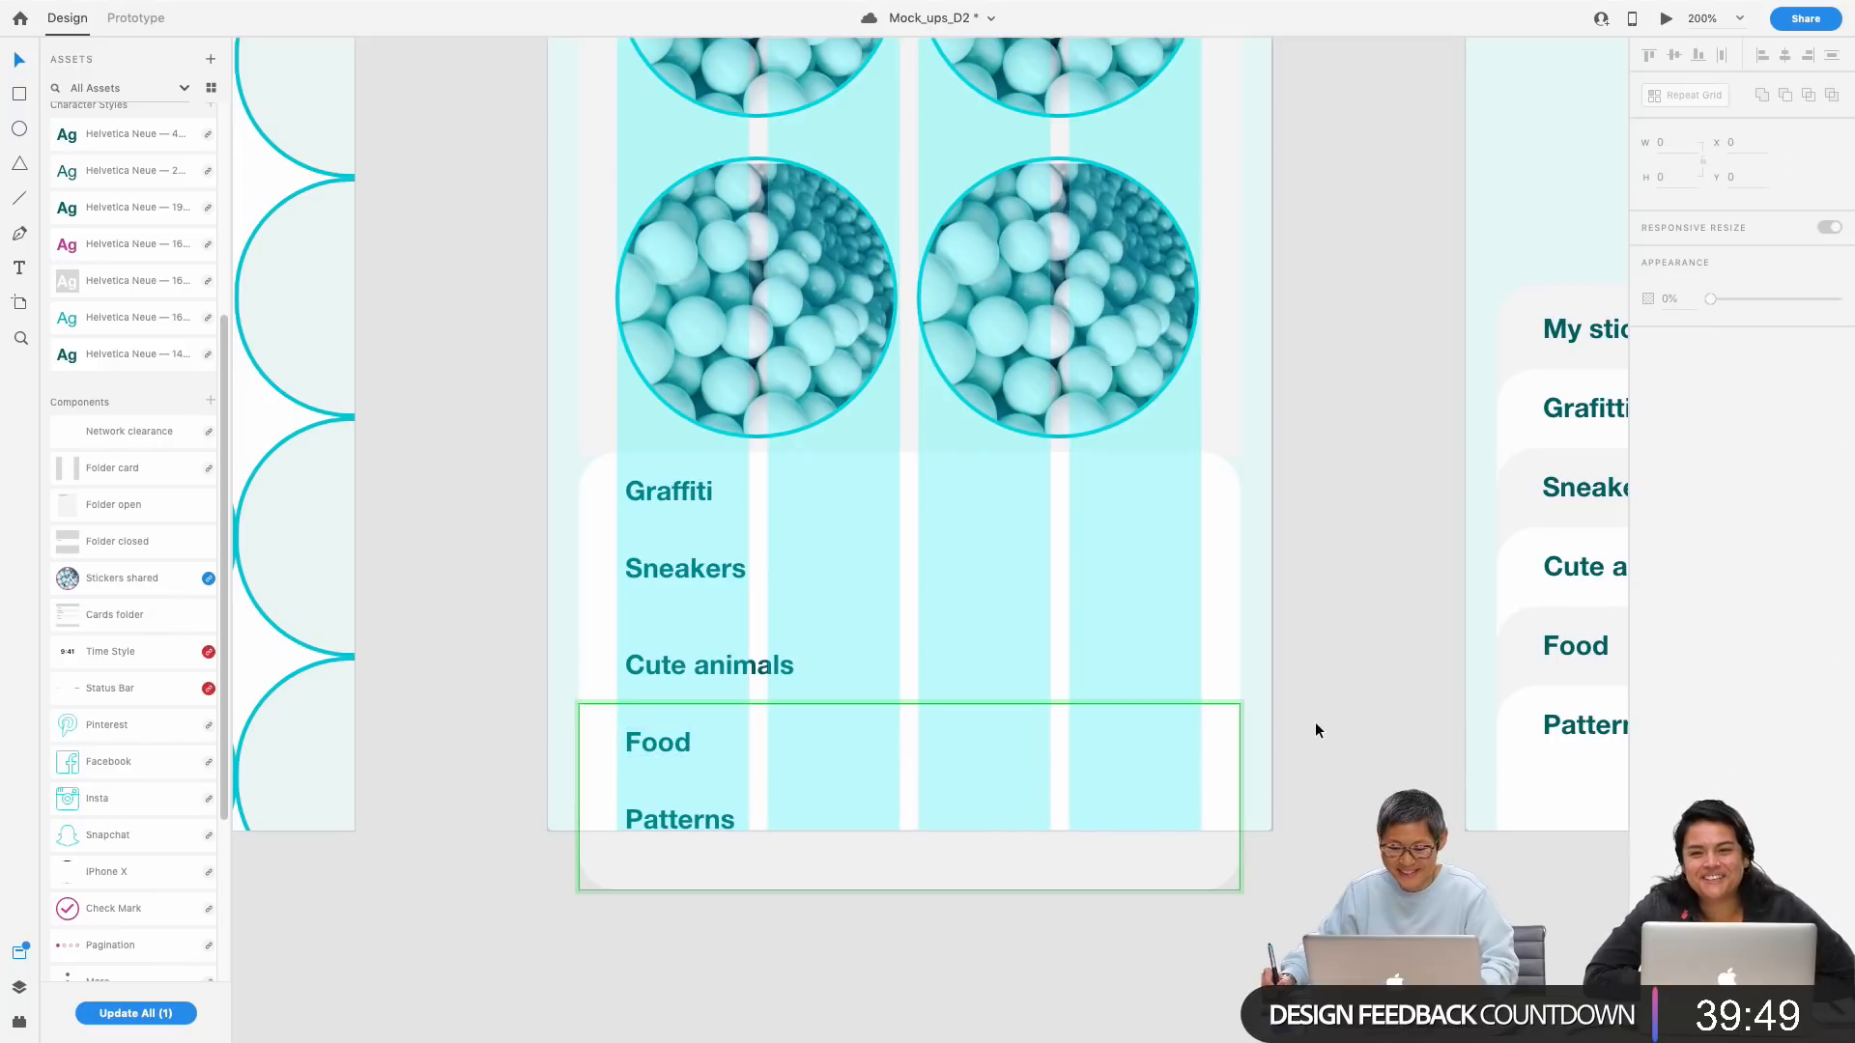
Step: Try to fill the whole Sneakers folder component with the saved grey #F5F5F5
{"action": "left_click", "coordinate": [805, 577]}
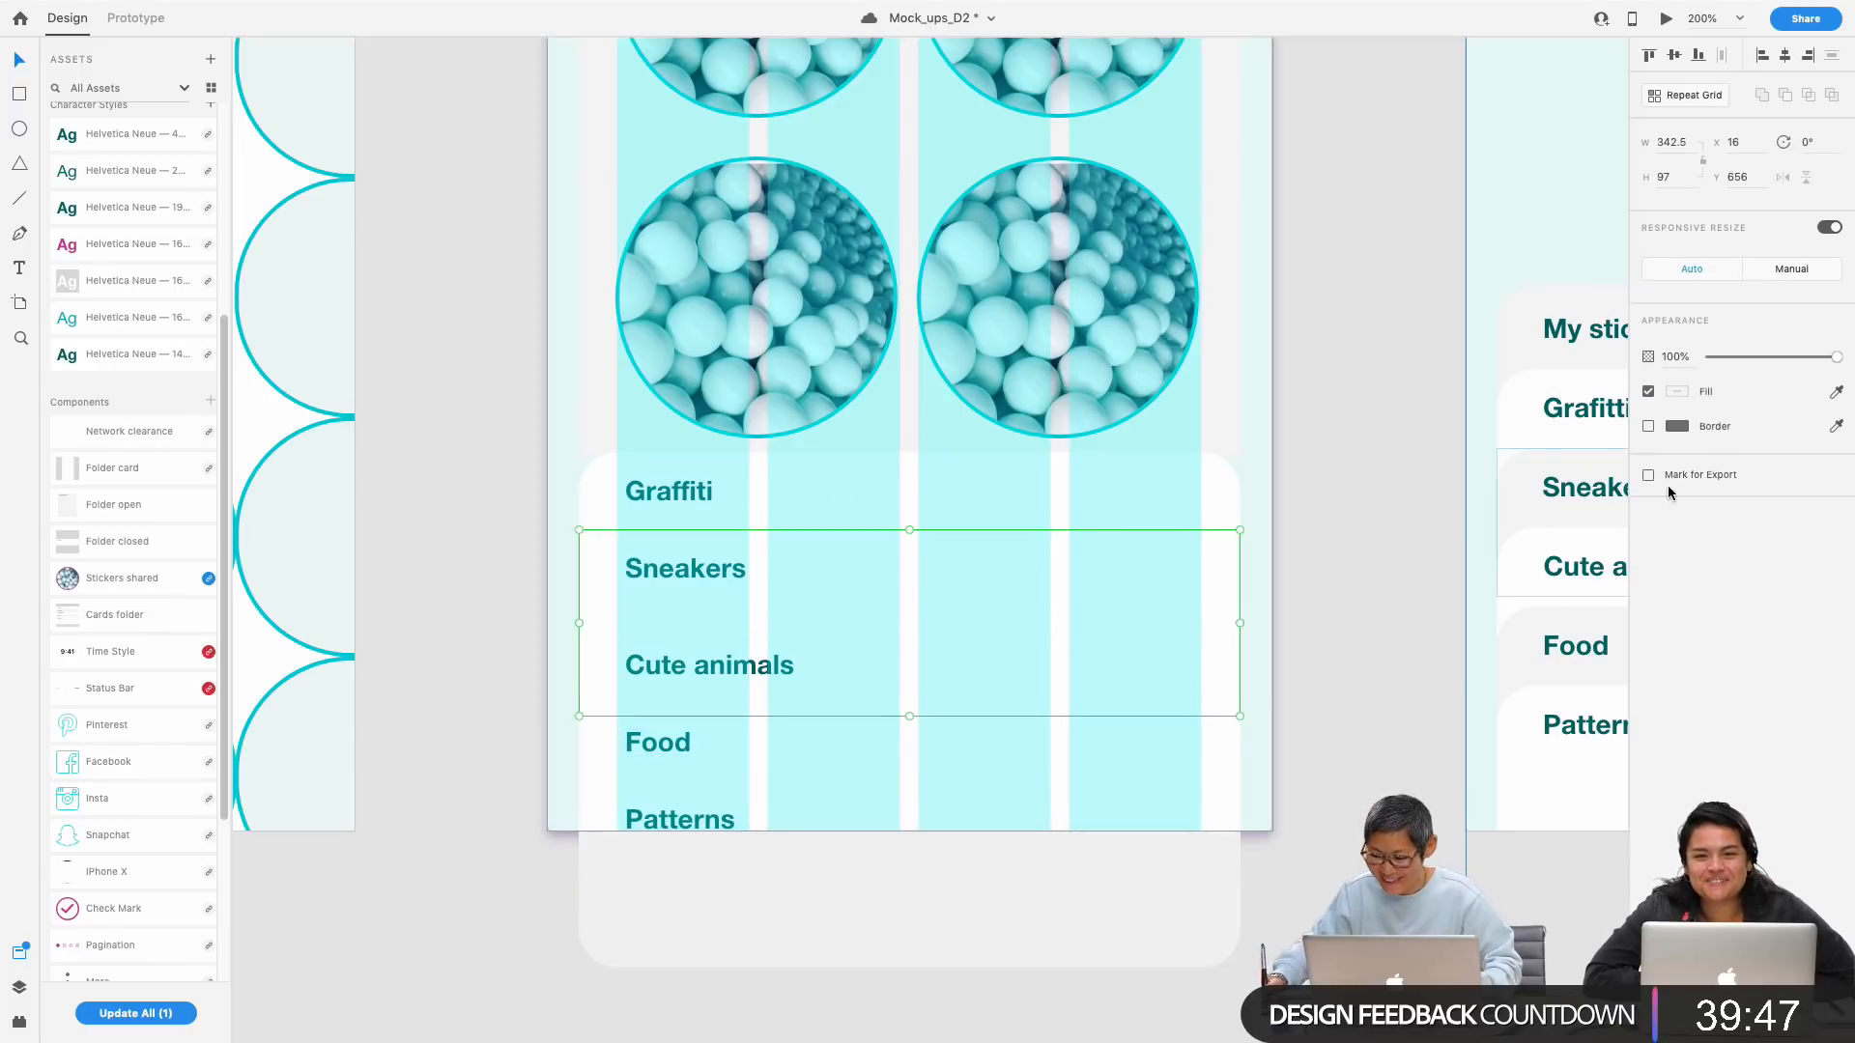
{"action": "left_click", "coordinate": [1677, 392]}
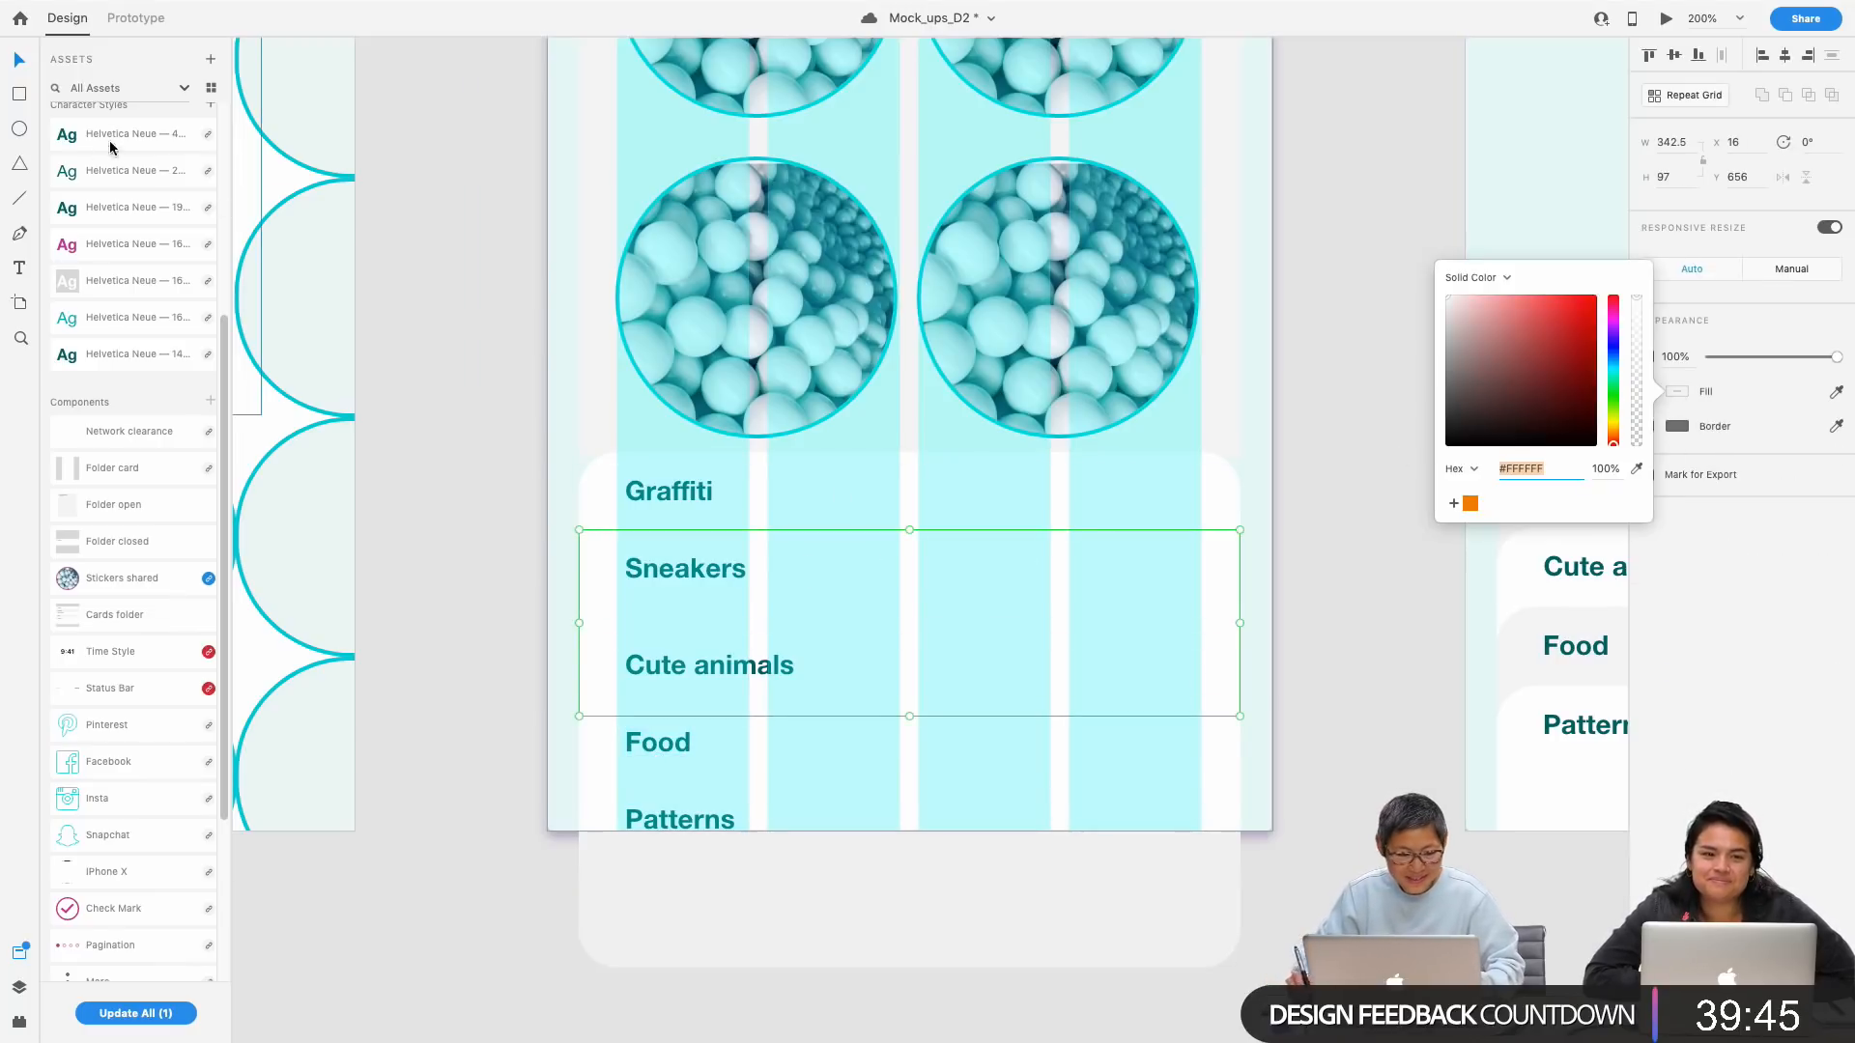
{"action": "left_click_drag", "start_coordinate": [225, 326], "coordinate": [257, 103]}
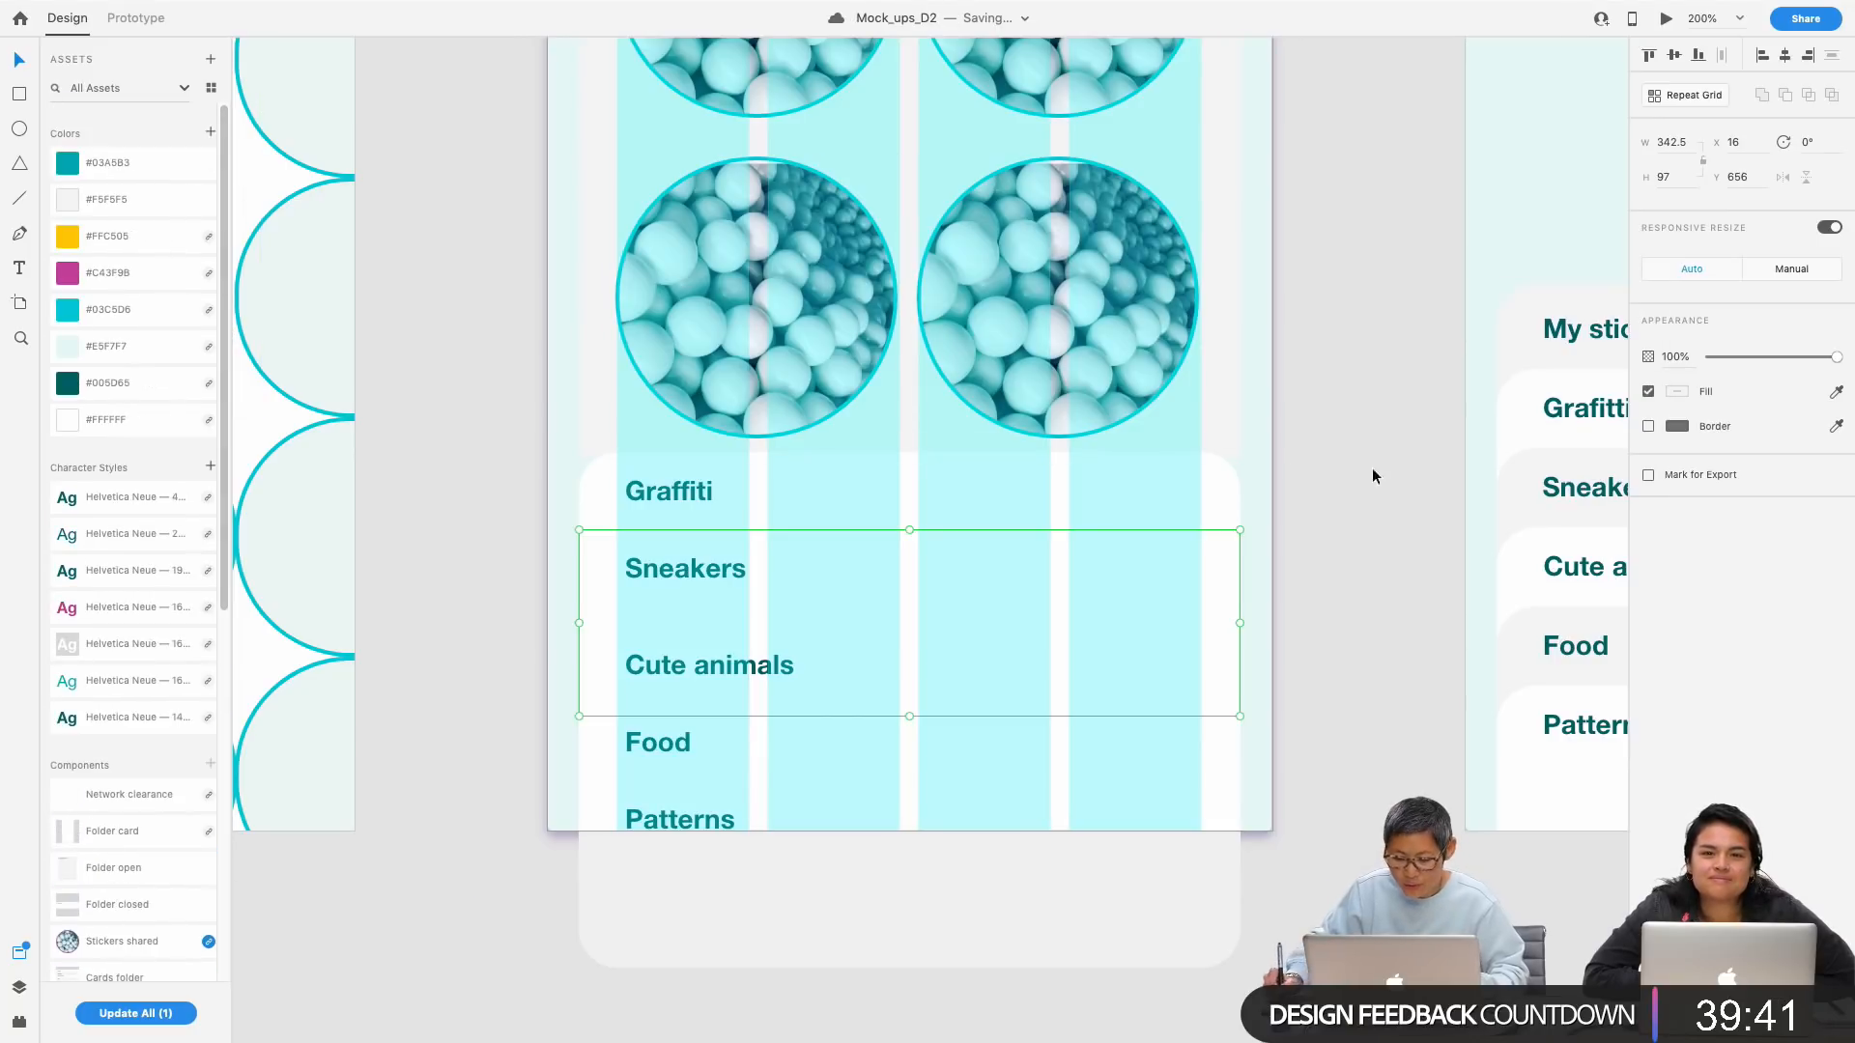
{"action": "left_click", "coordinate": [1677, 391]}
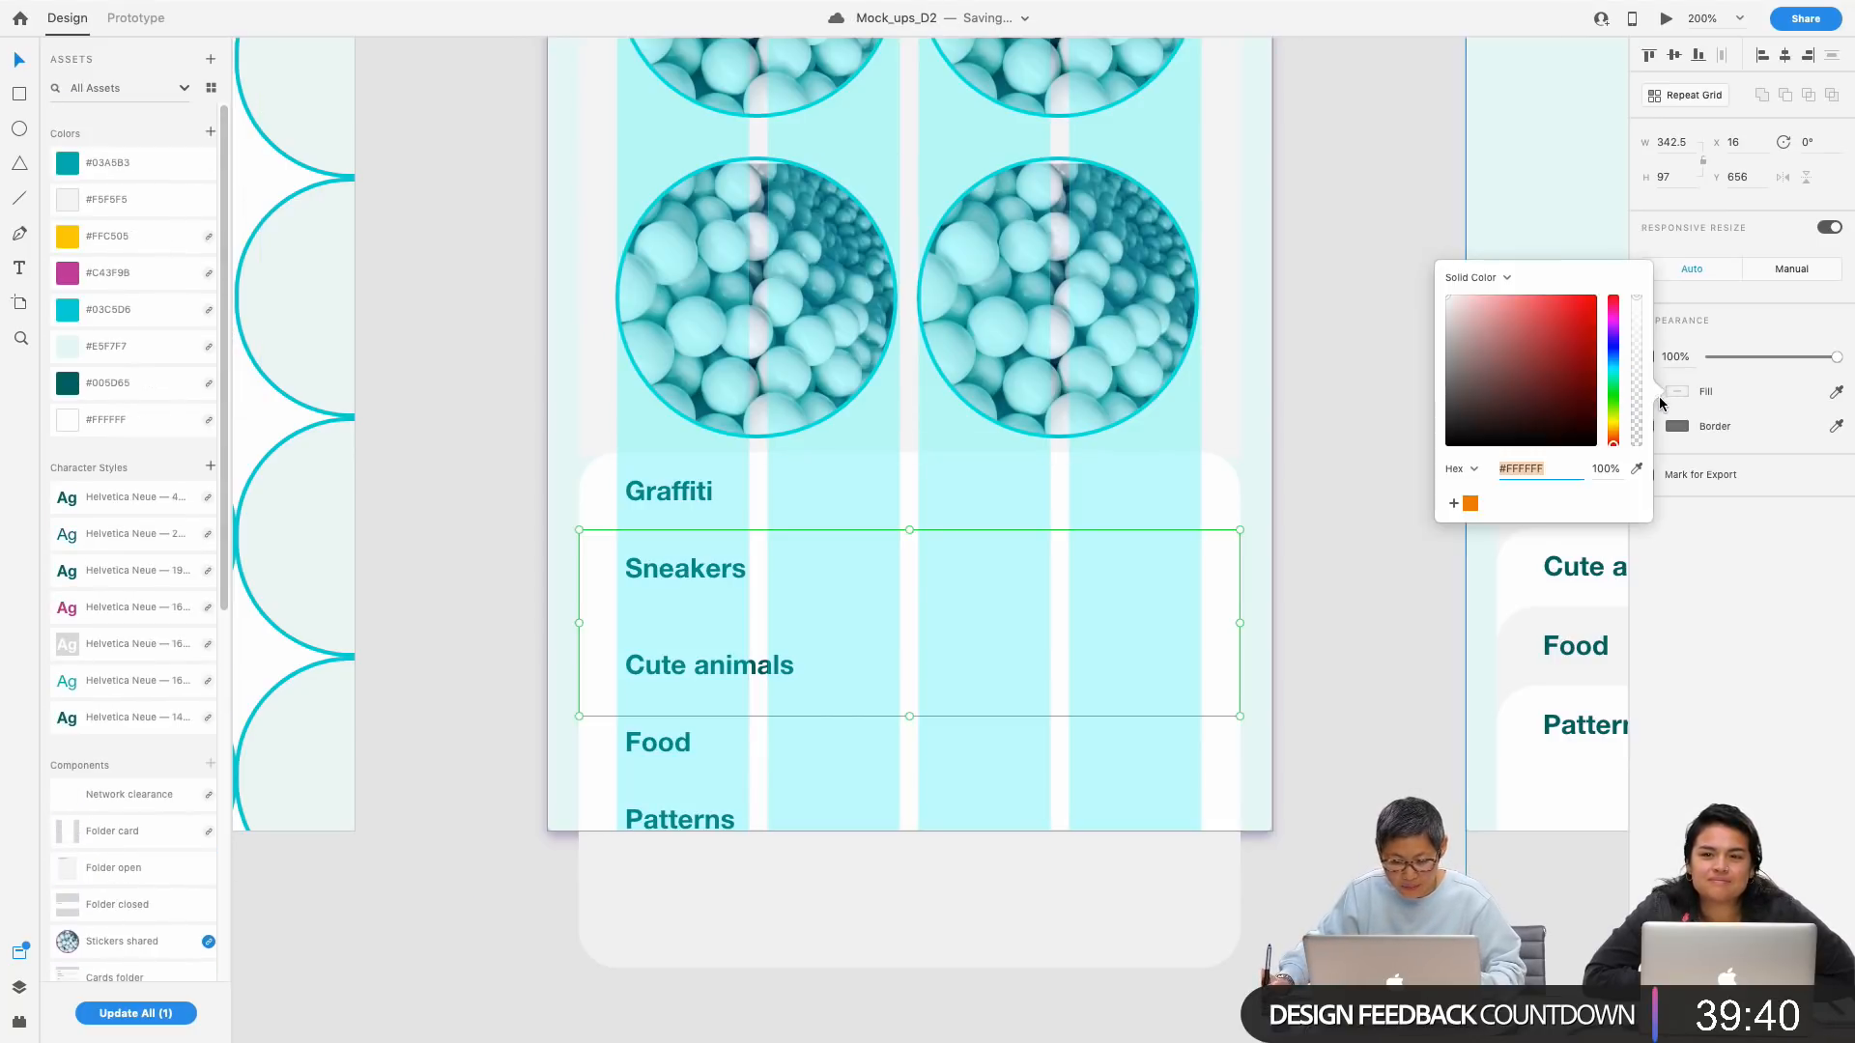
{"action": "left_click", "coordinate": [106, 199]}
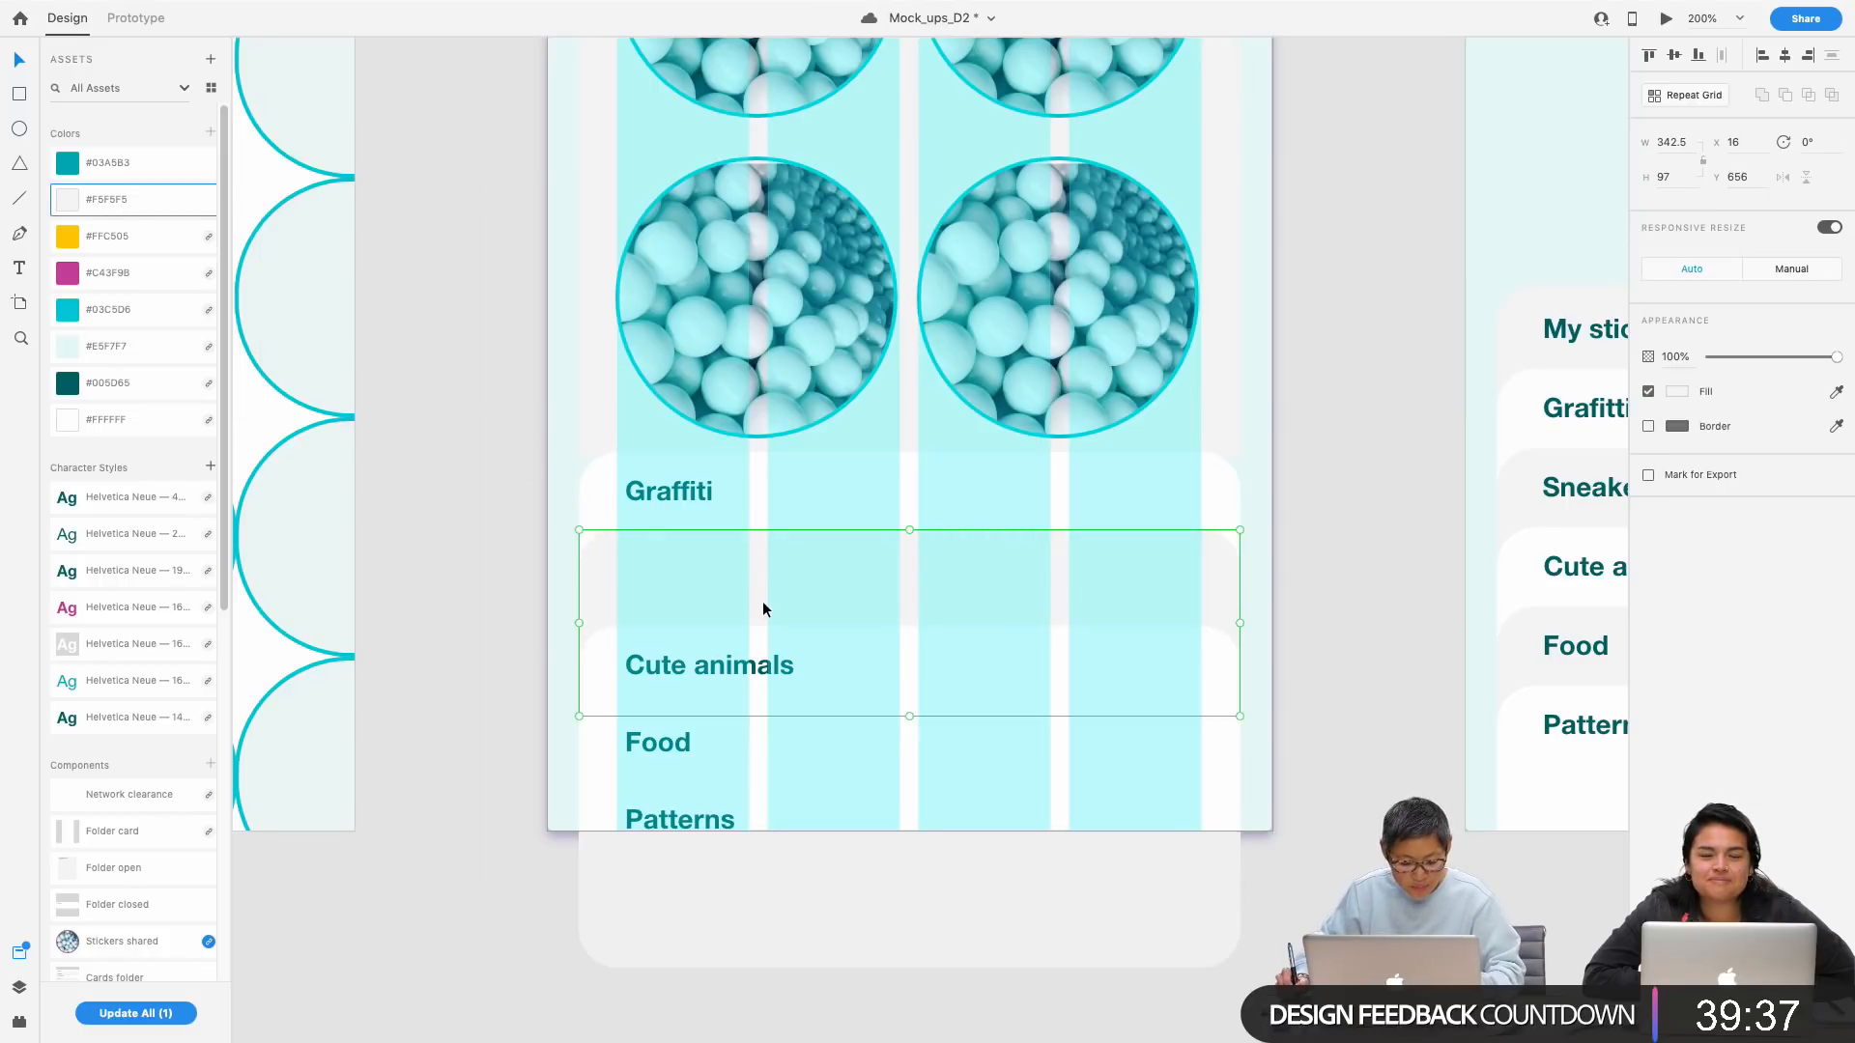
{"action": "left_click", "coordinate": [1375, 553]}
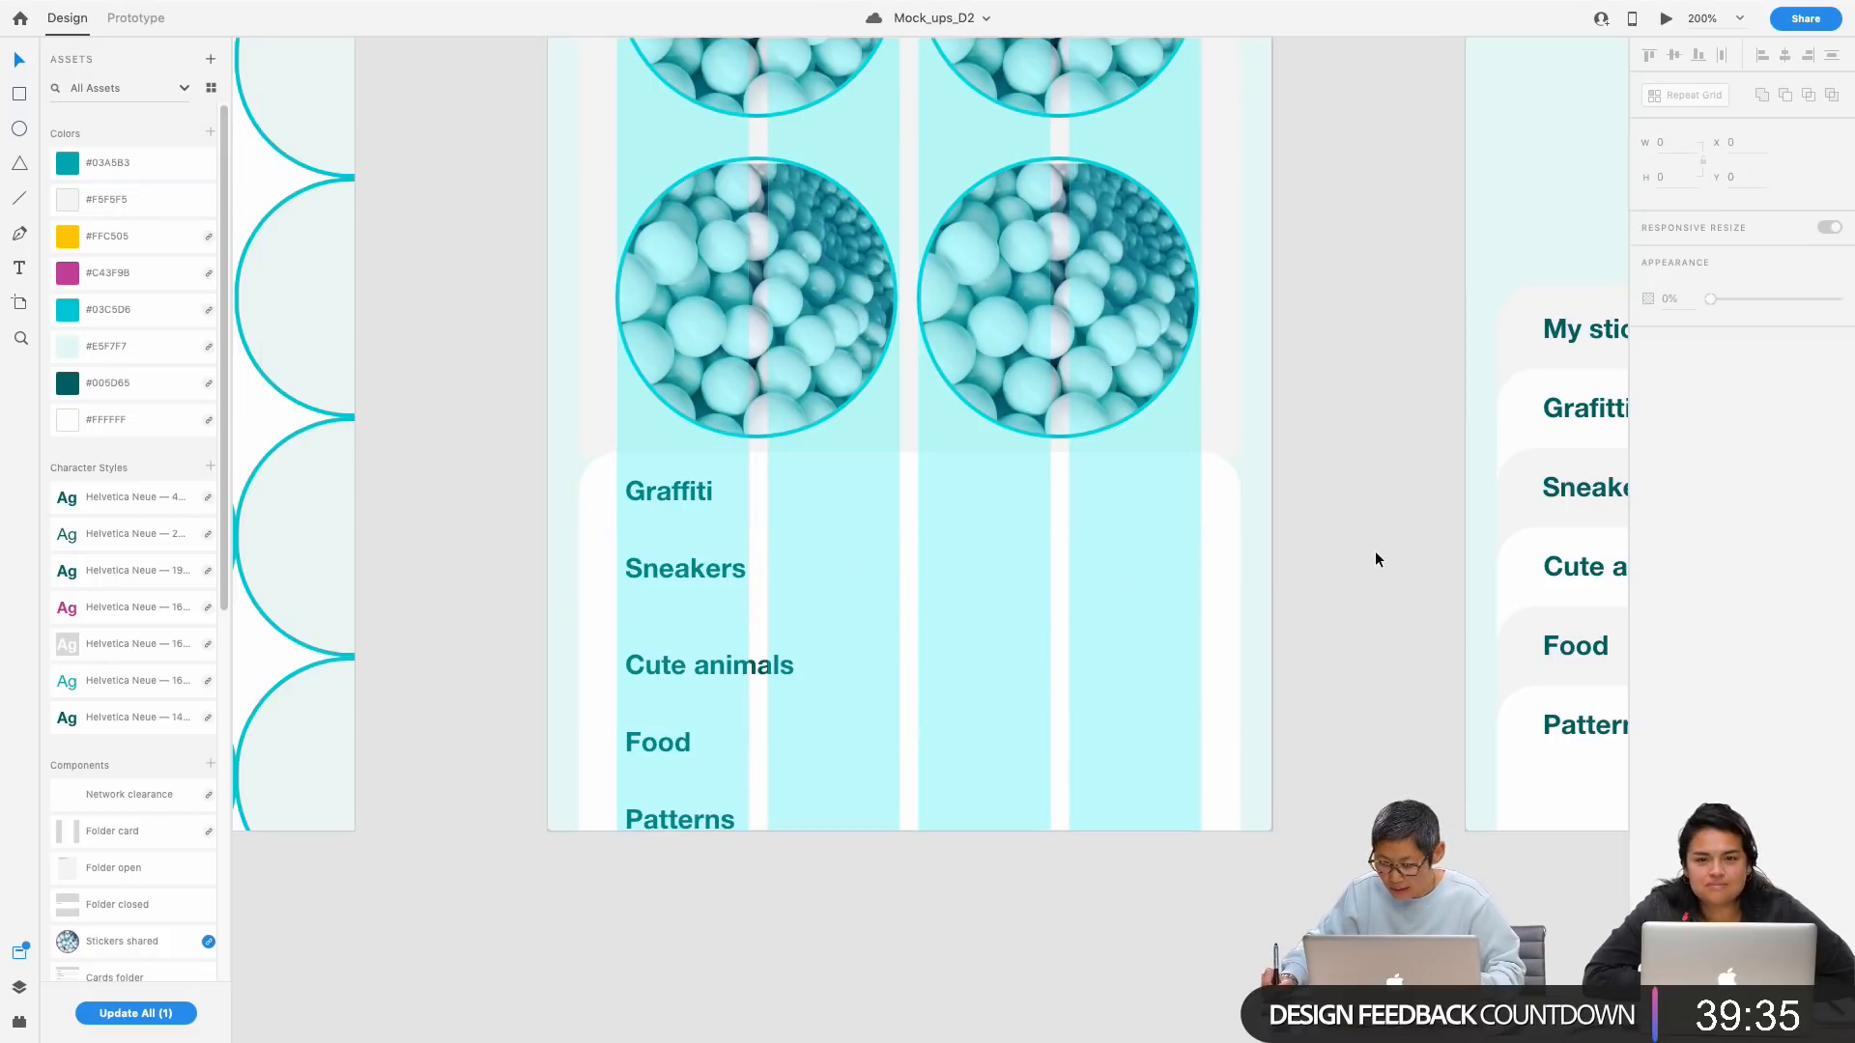
Step: Fill only the background shape inside the Sneakers folder with the saved grey #F5F5F5
{"action": "left_click", "coordinate": [730, 584]}
{"action": "left_click", "coordinate": [797, 579]}
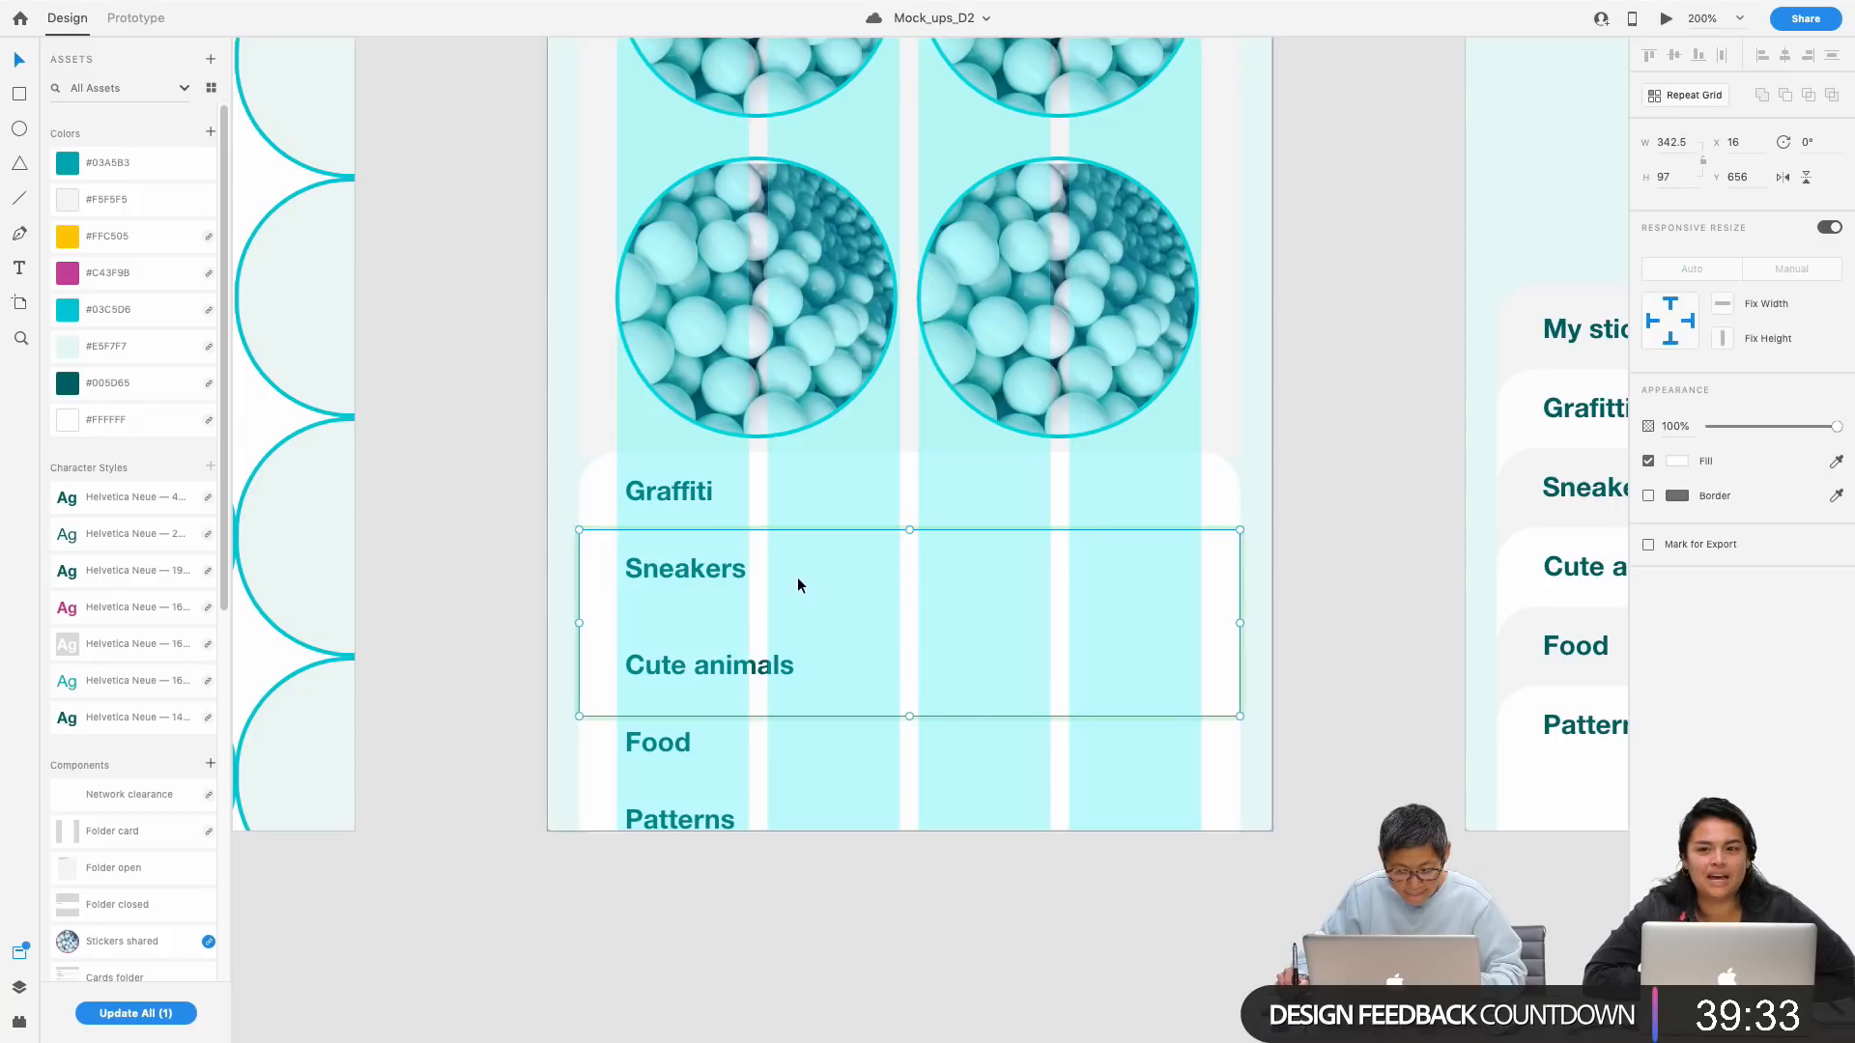
{"action": "left_click", "coordinate": [1677, 462]}
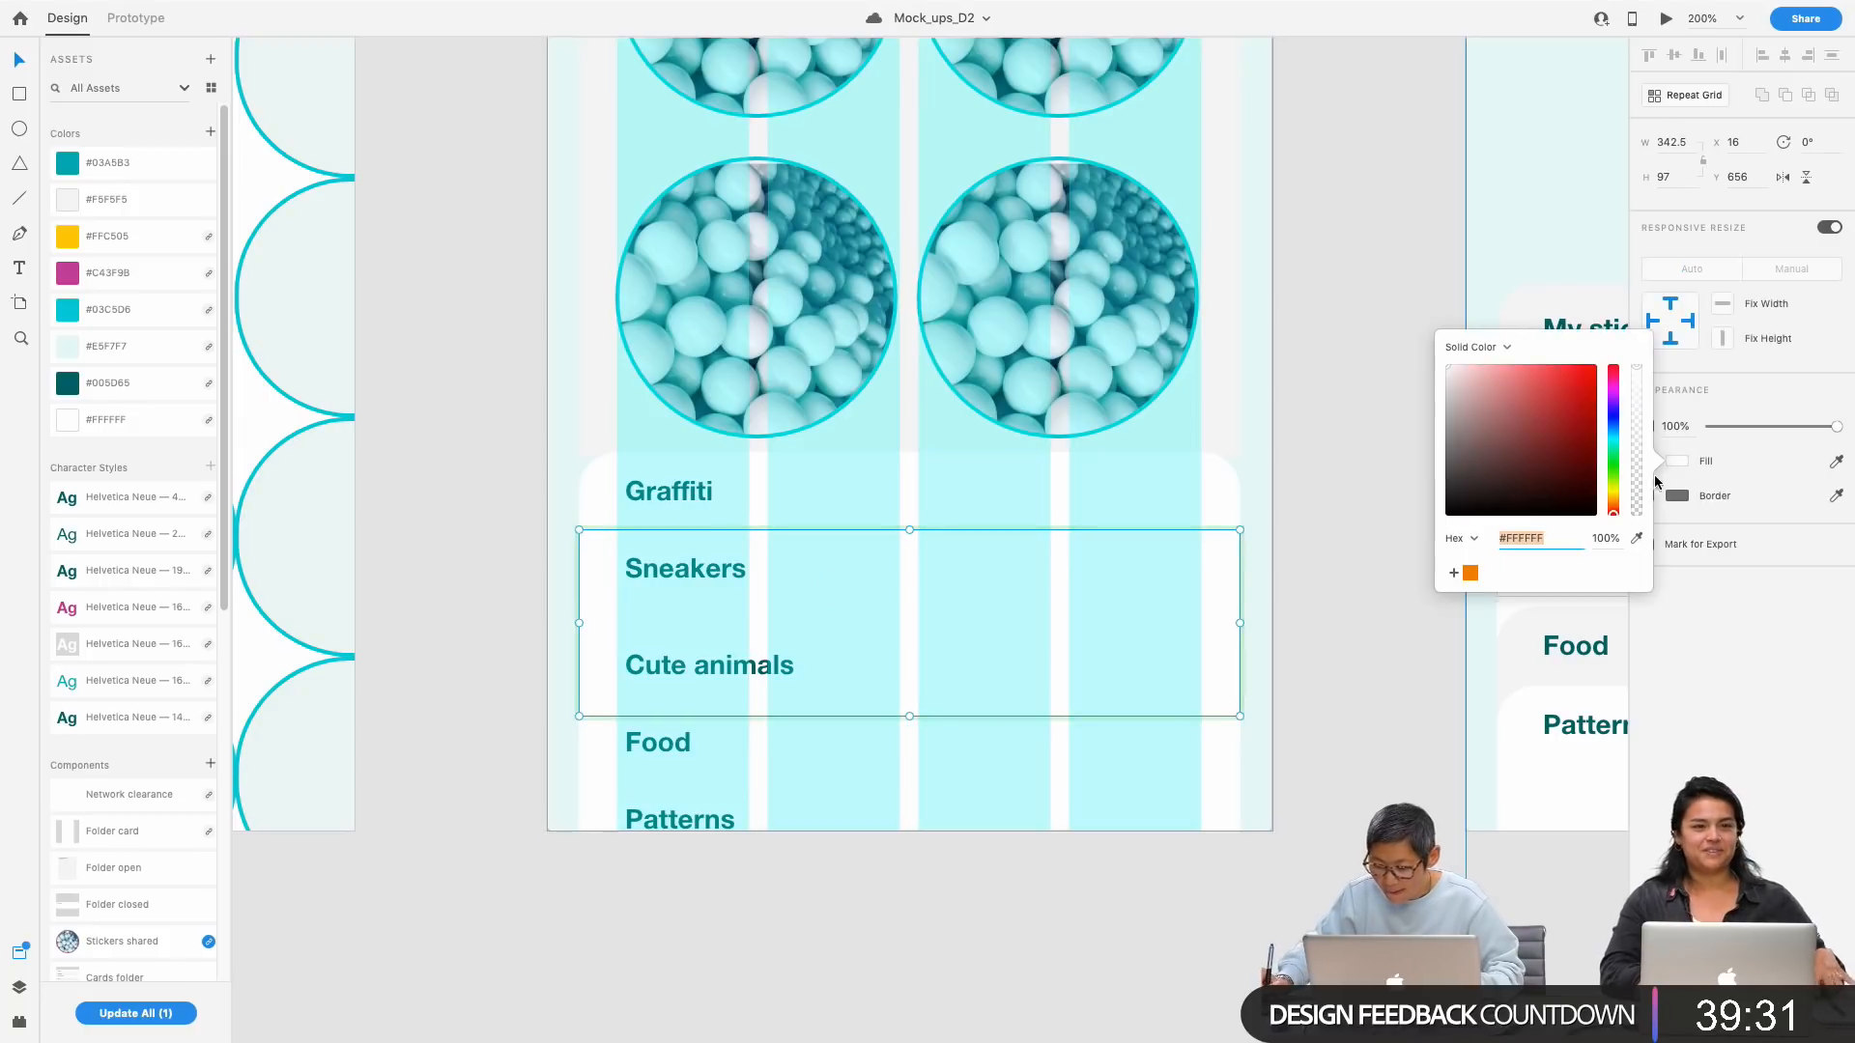
{"action": "left_click", "coordinate": [135, 206]}
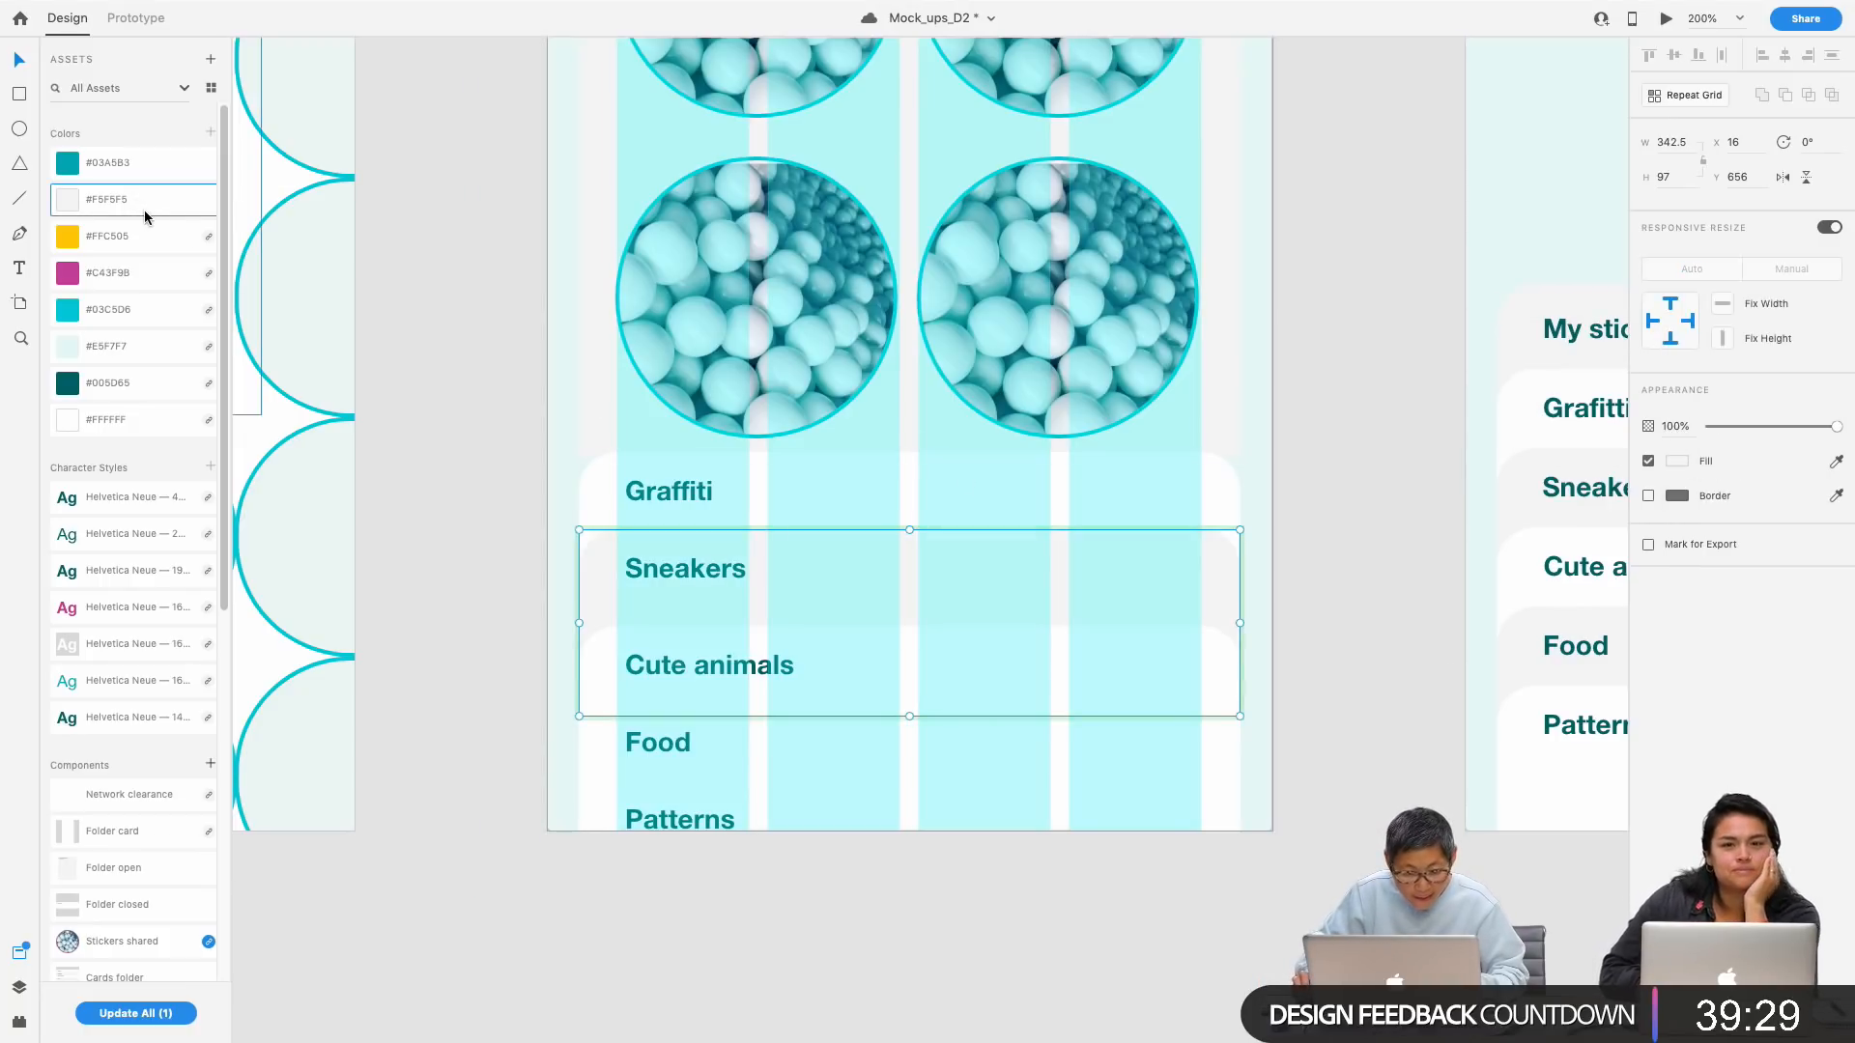
Step: Fill the background shape inside the Food folder with the saved grey #F5F5F5
{"action": "left_click", "coordinate": [843, 747]}
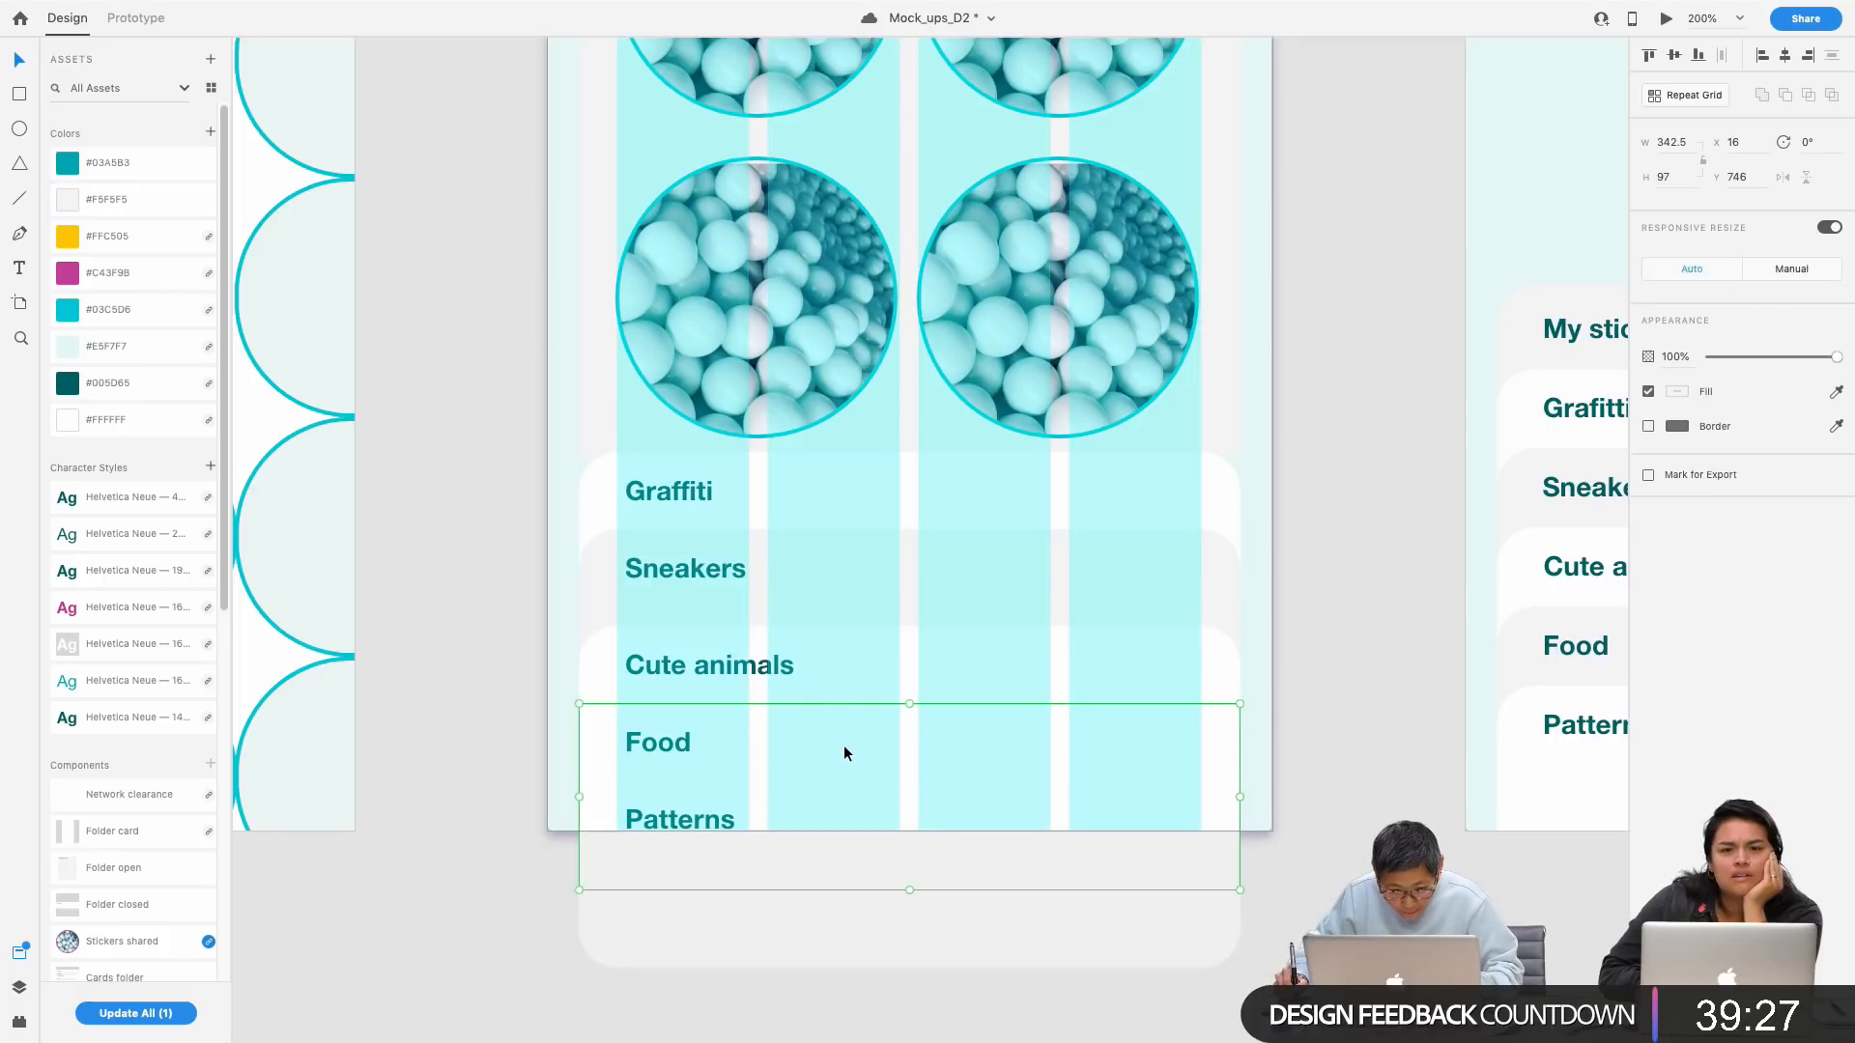
{"action": "double_click", "coordinate": [847, 746]}
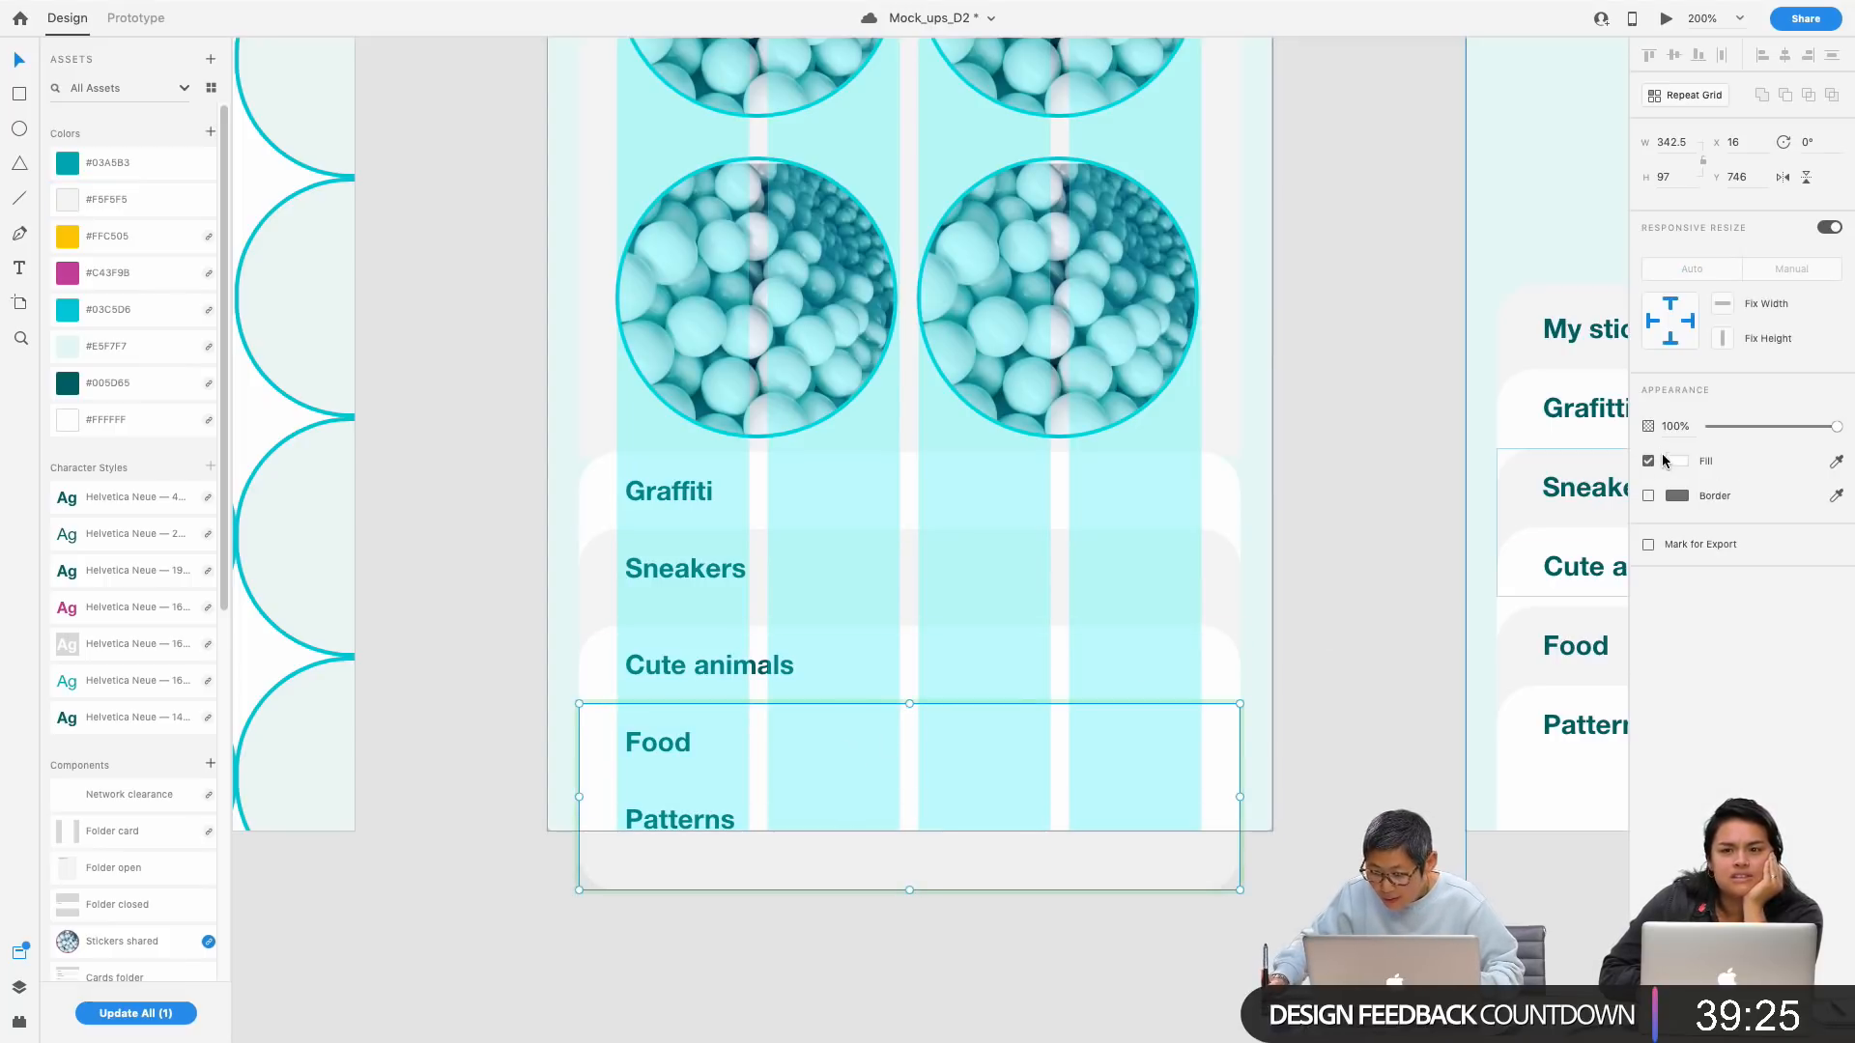
{"action": "left_click", "coordinate": [1664, 471]}
{"action": "left_click", "coordinate": [123, 200]}
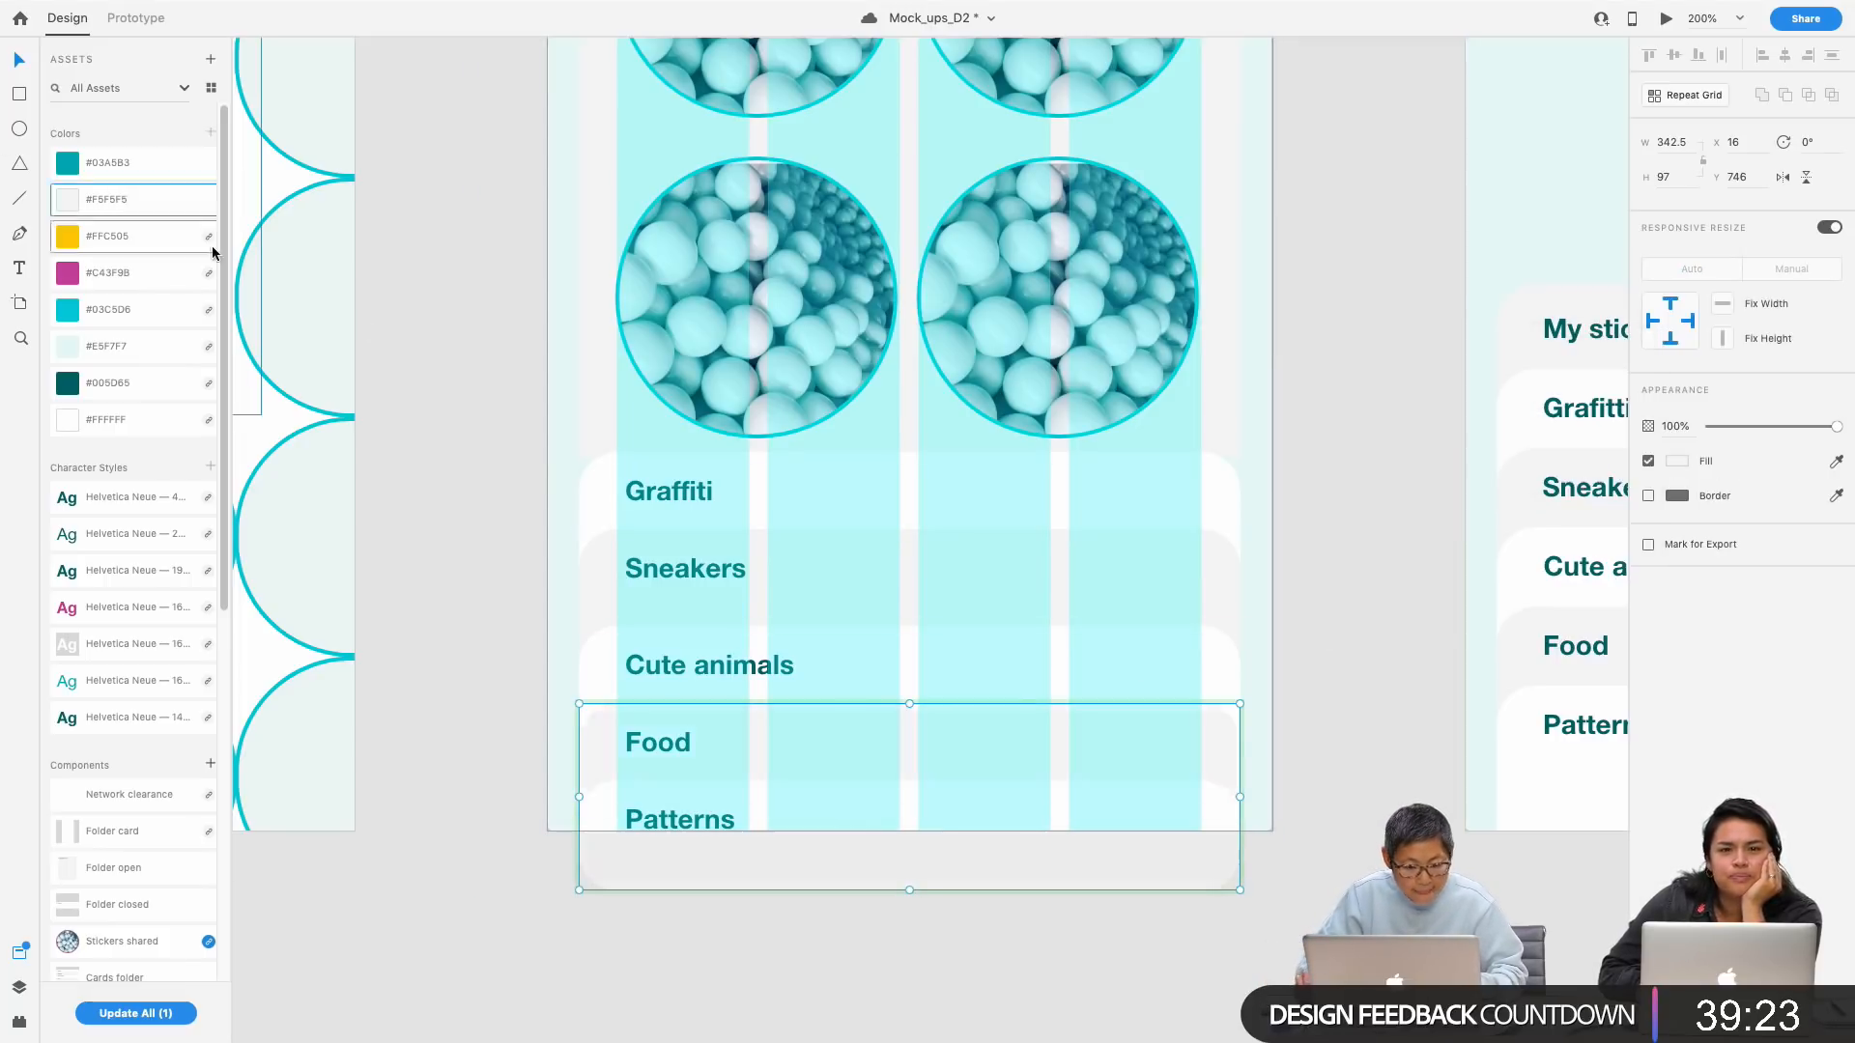
{"action": "key", "text": "Escape"}
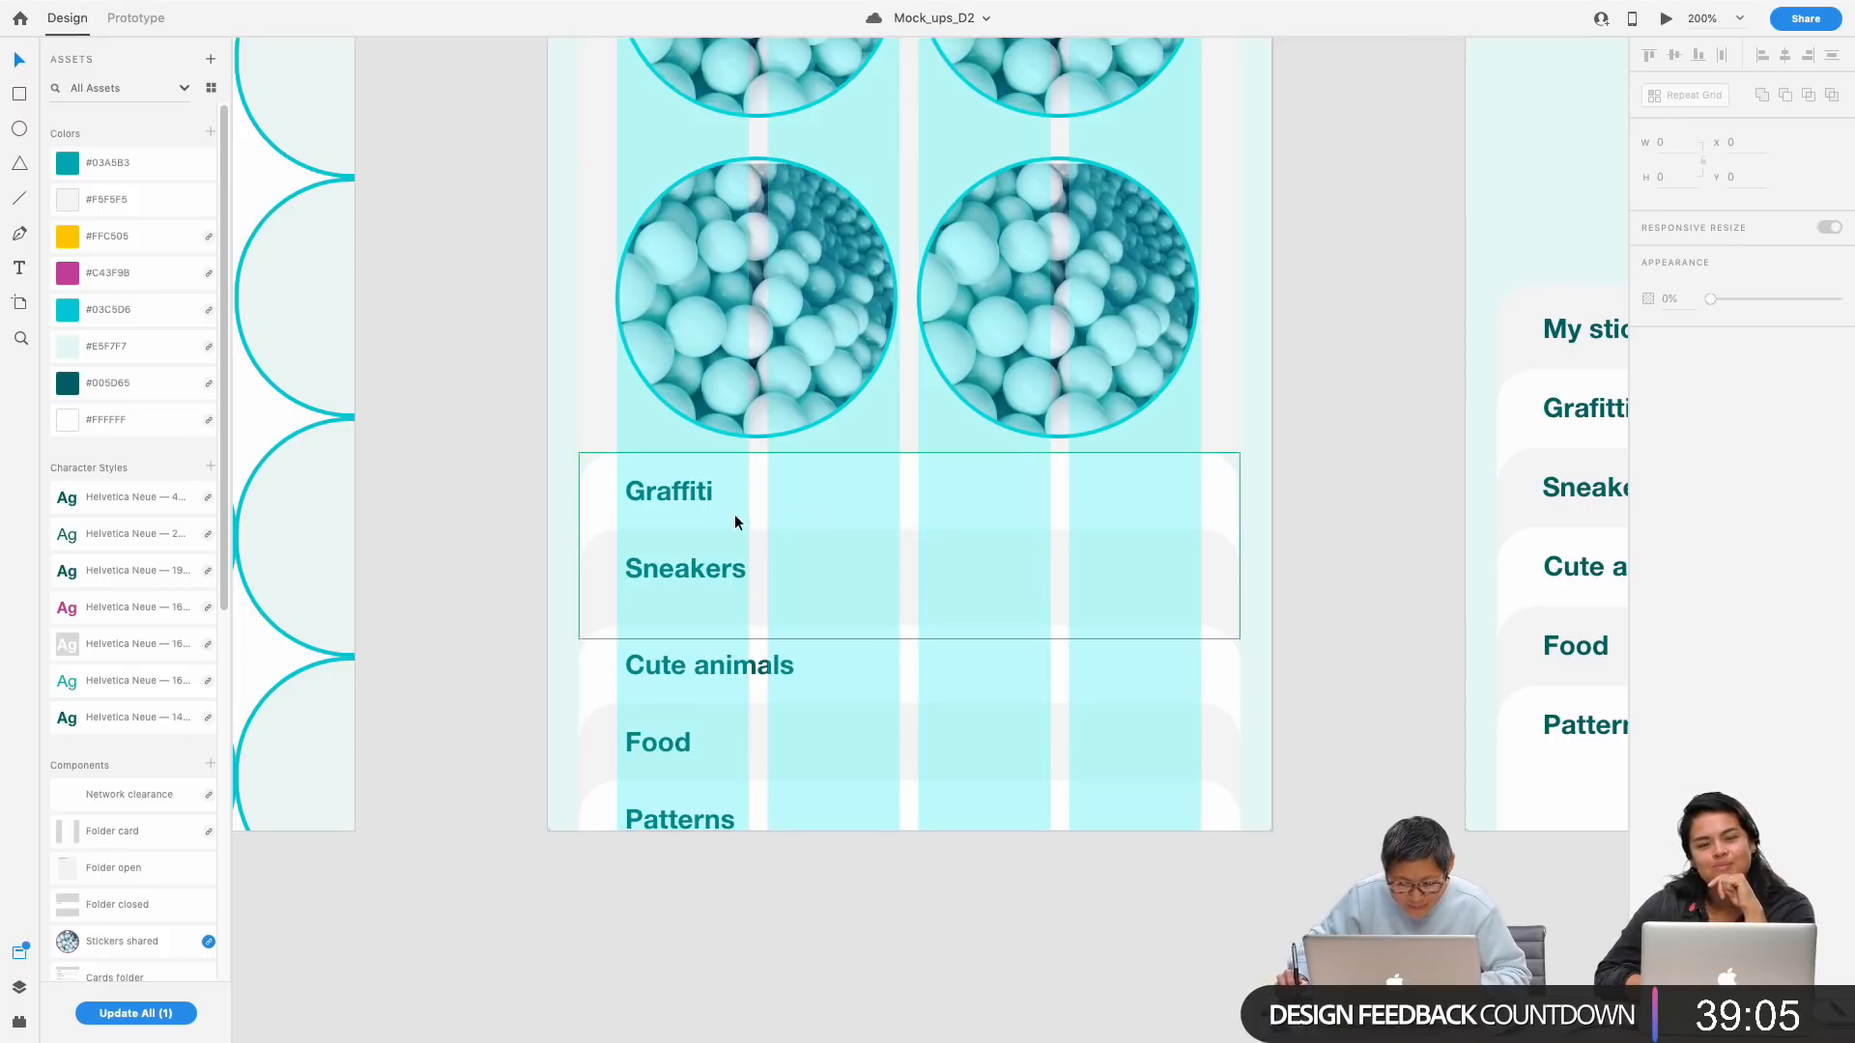
Step: Measure the distance from the Graffiti label down to the top edge of the Sneakers folder
{"action": "key", "text": "super+equal"}
{"action": "left_click", "coordinate": [558, 464]}
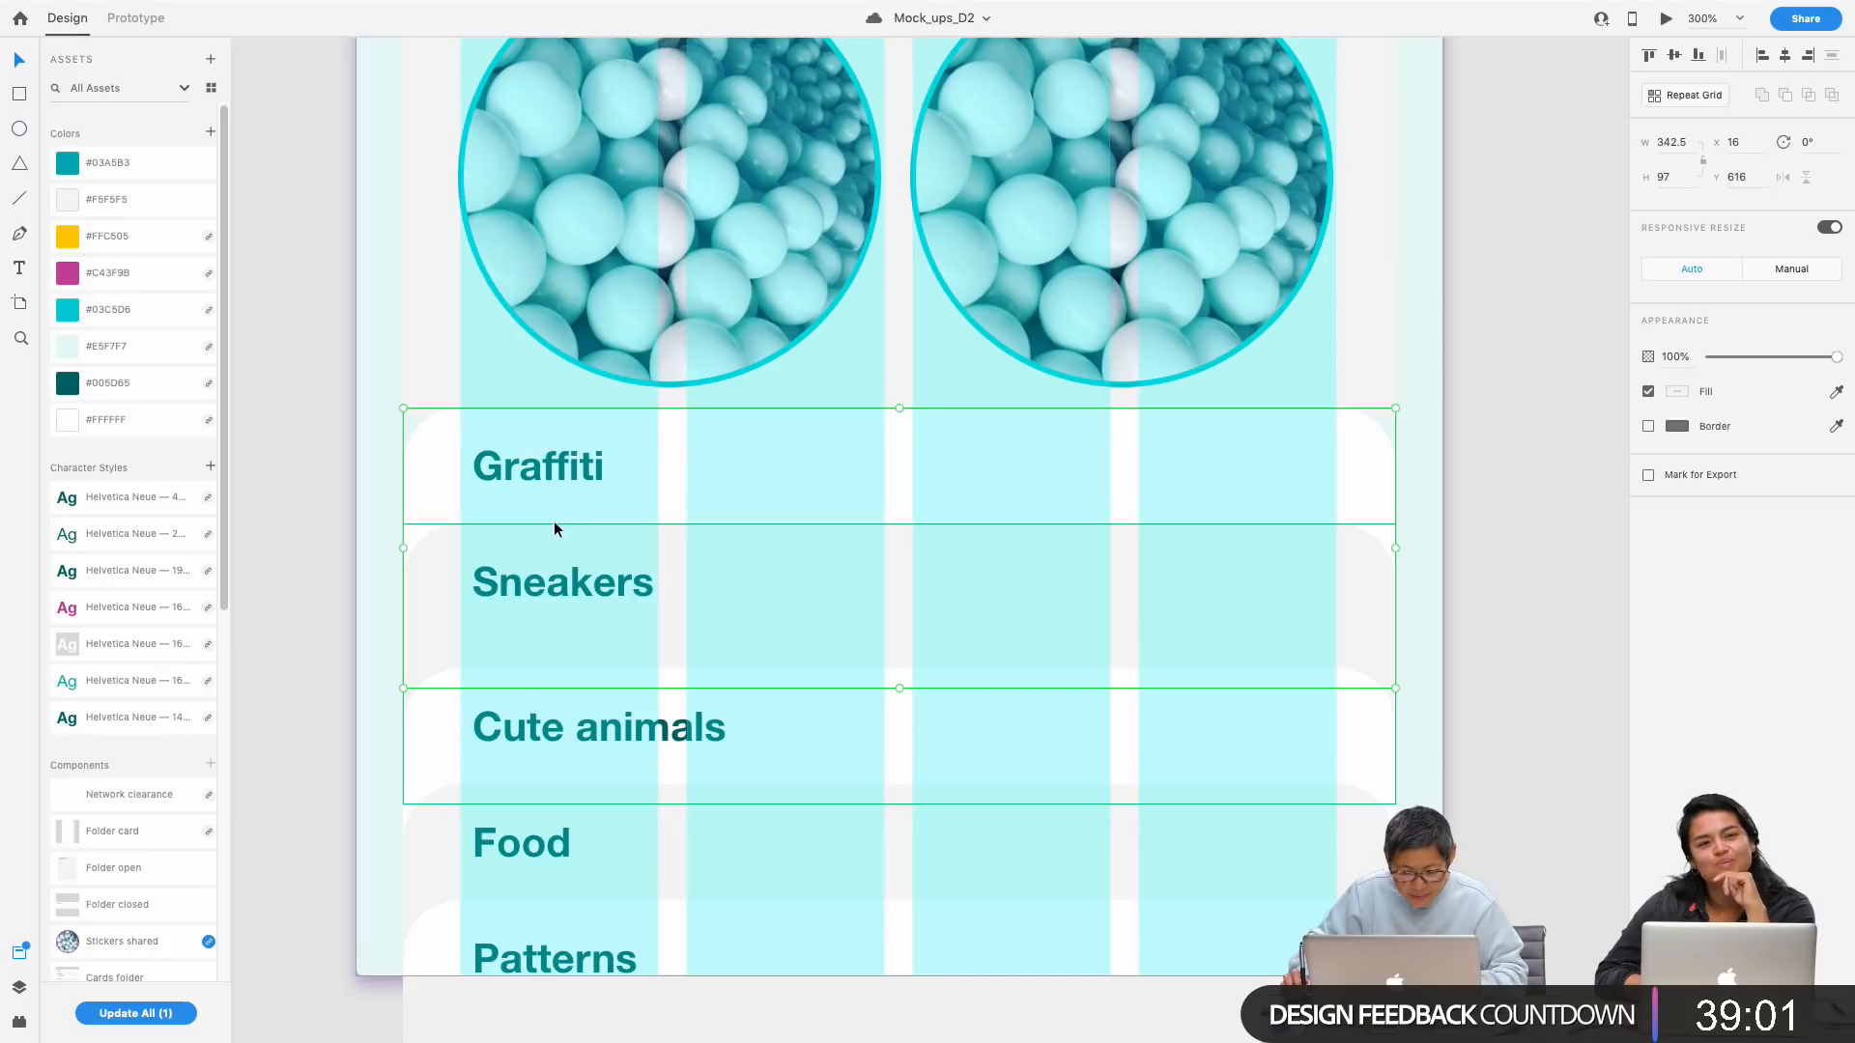
{"action": "double_click", "coordinate": [510, 454]}
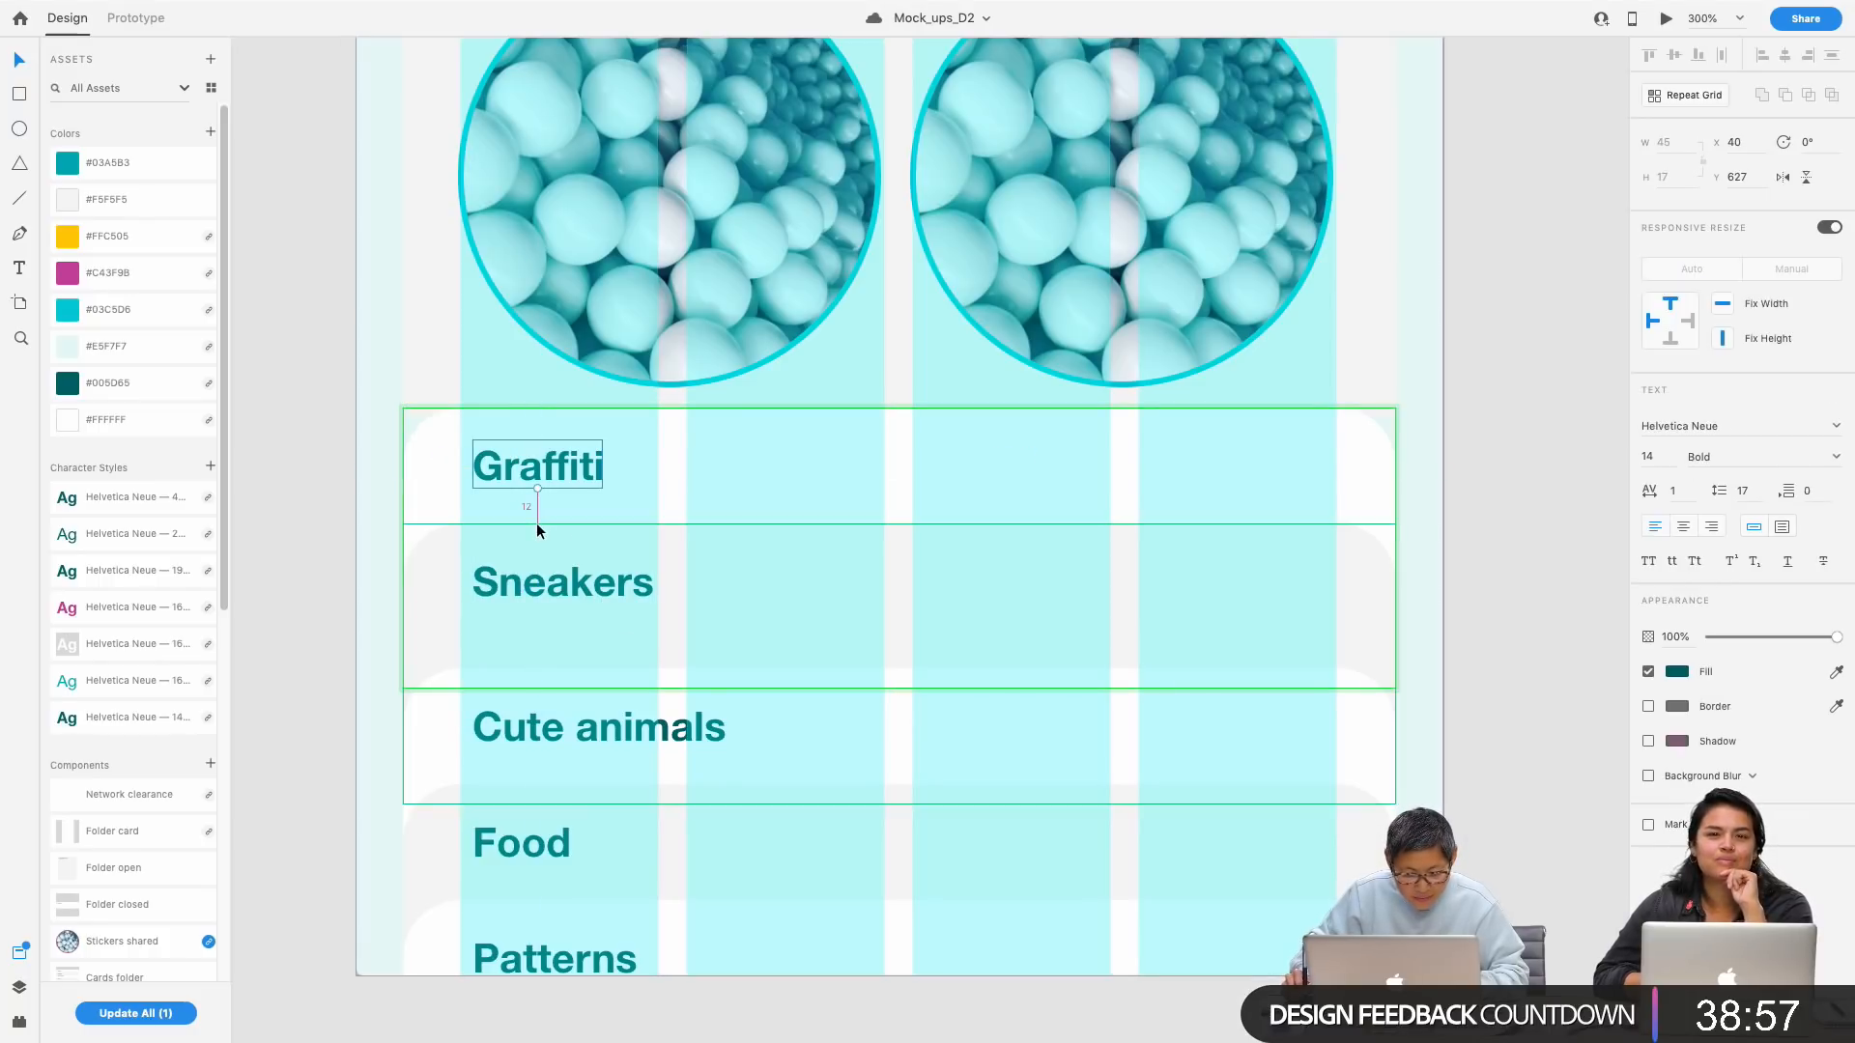
Step: Nudge the Graffiti folder's background shape up to Y 615 and measure the gap below its label again
{"action": "key", "text": "Escape"}
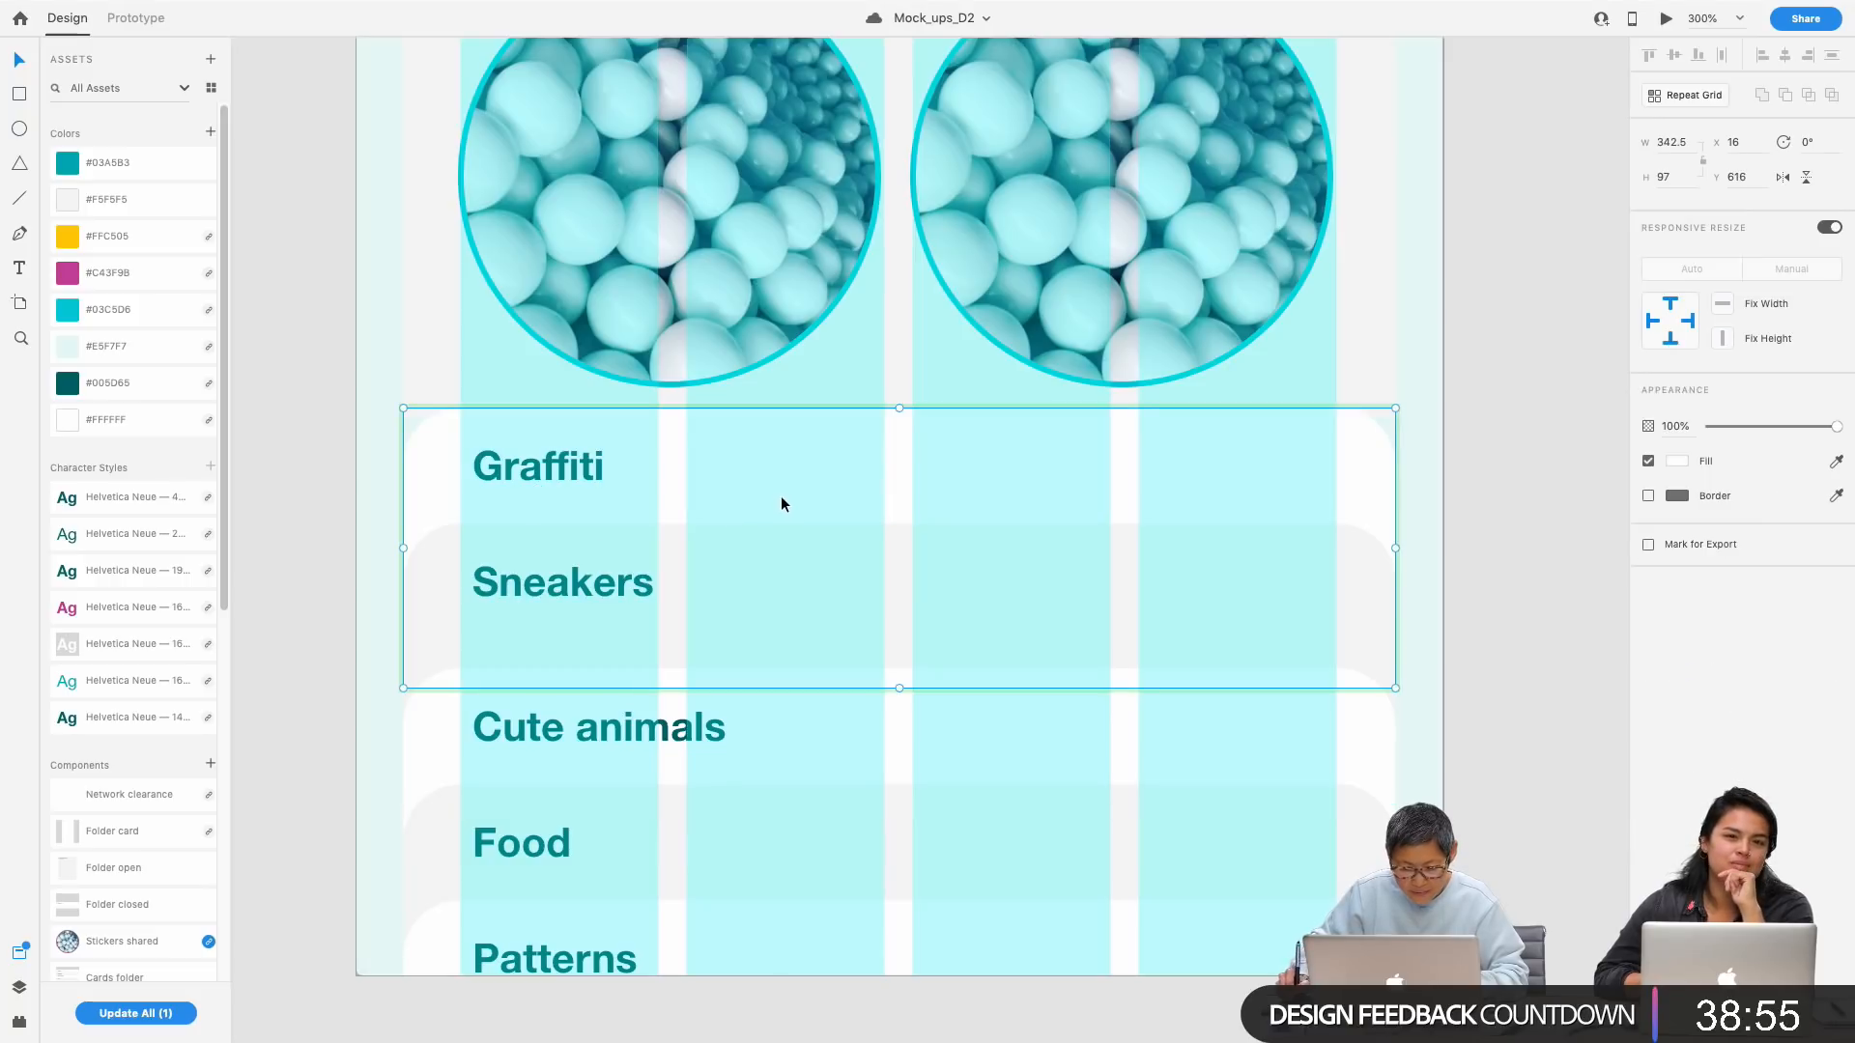
{"action": "key", "text": "Up"}
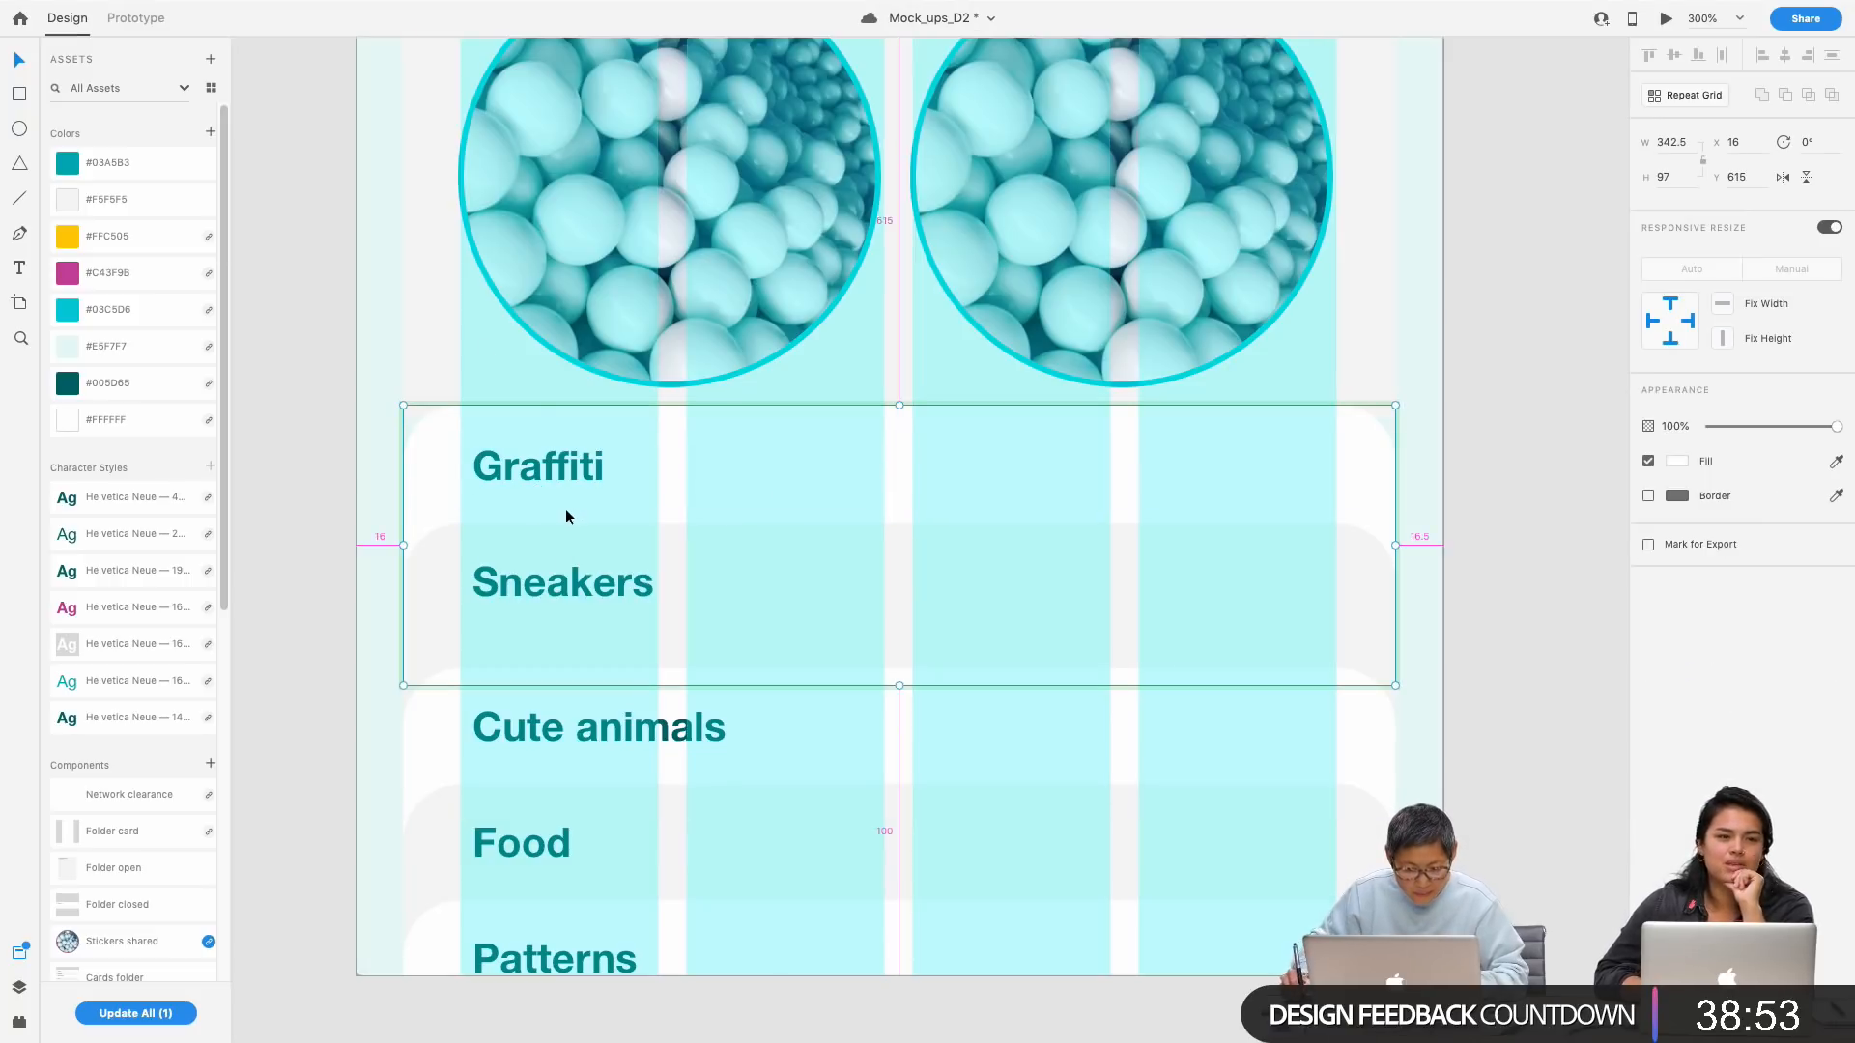
{"action": "left_click", "coordinate": [560, 467]}
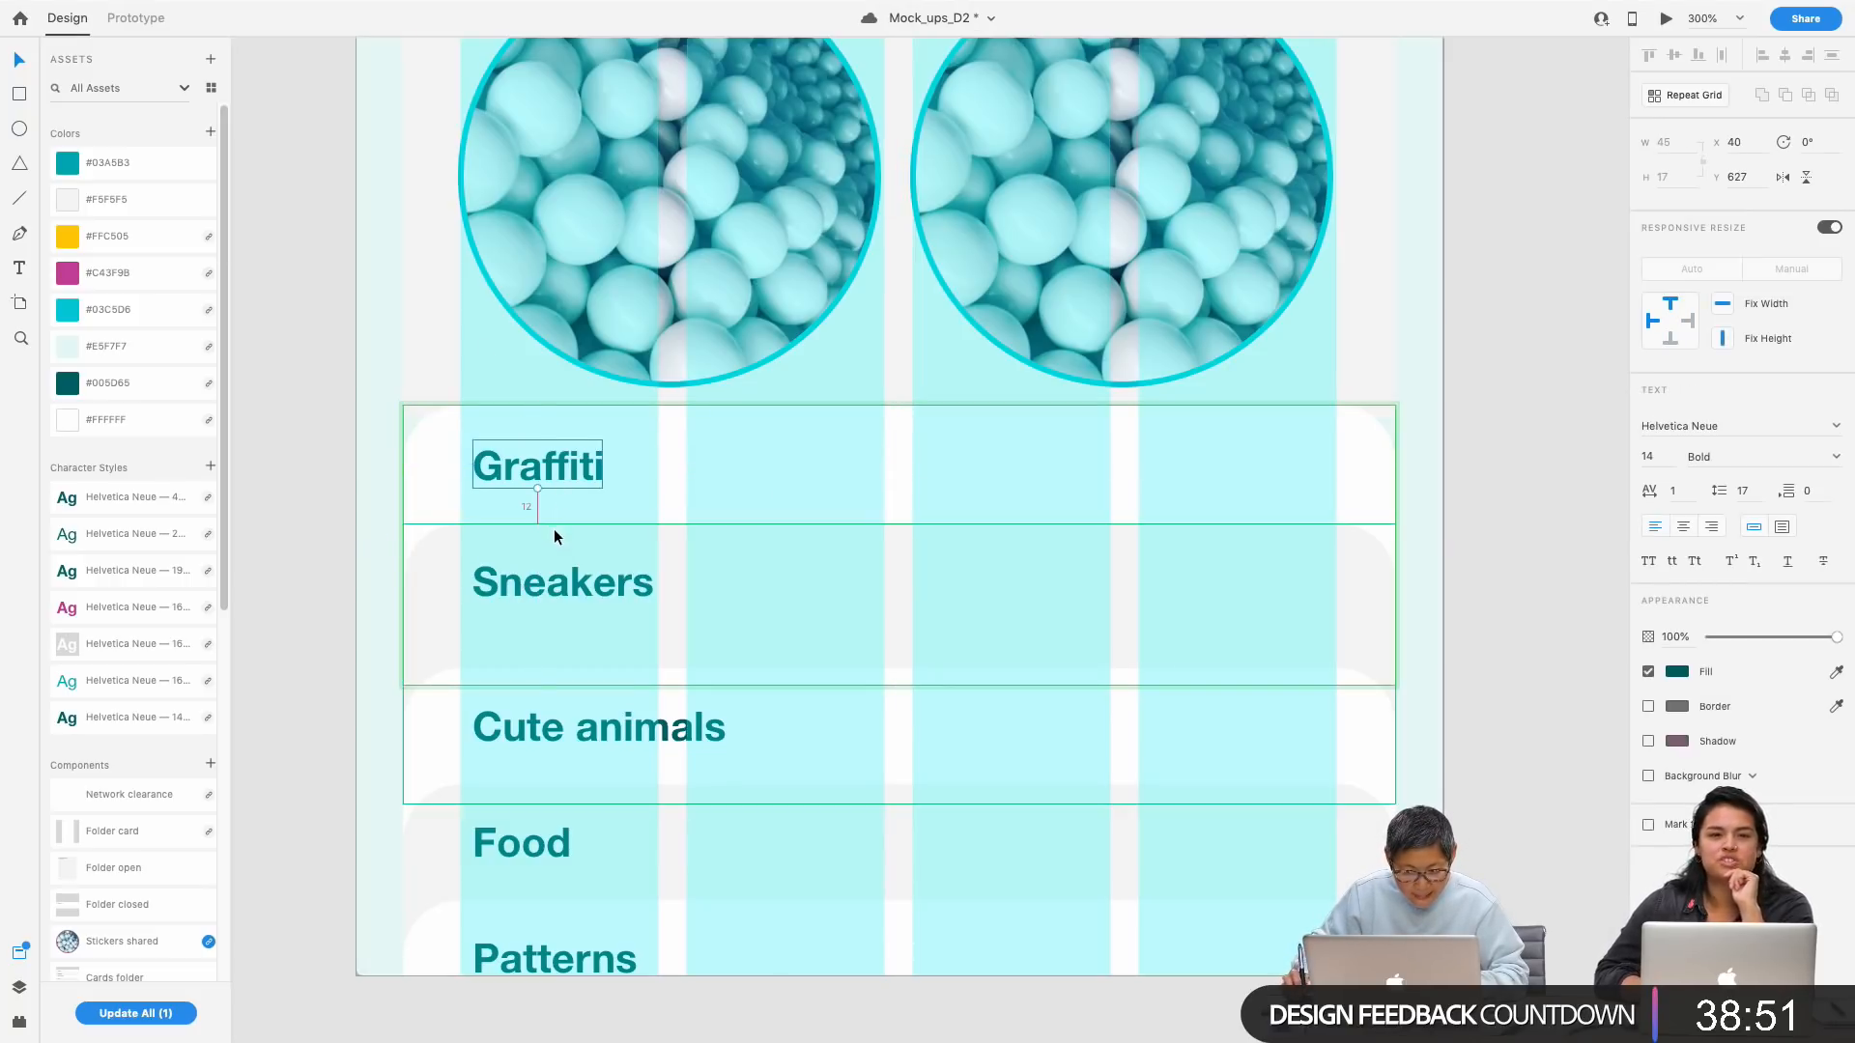
Step: Measure the Grafitti label's distances to its folder's edges on the neighbouring artboard, and clear the selection
{"action": "scroll", "coordinate": [1475, 696], "scroll_direction": "right", "scroll_amount": 10}
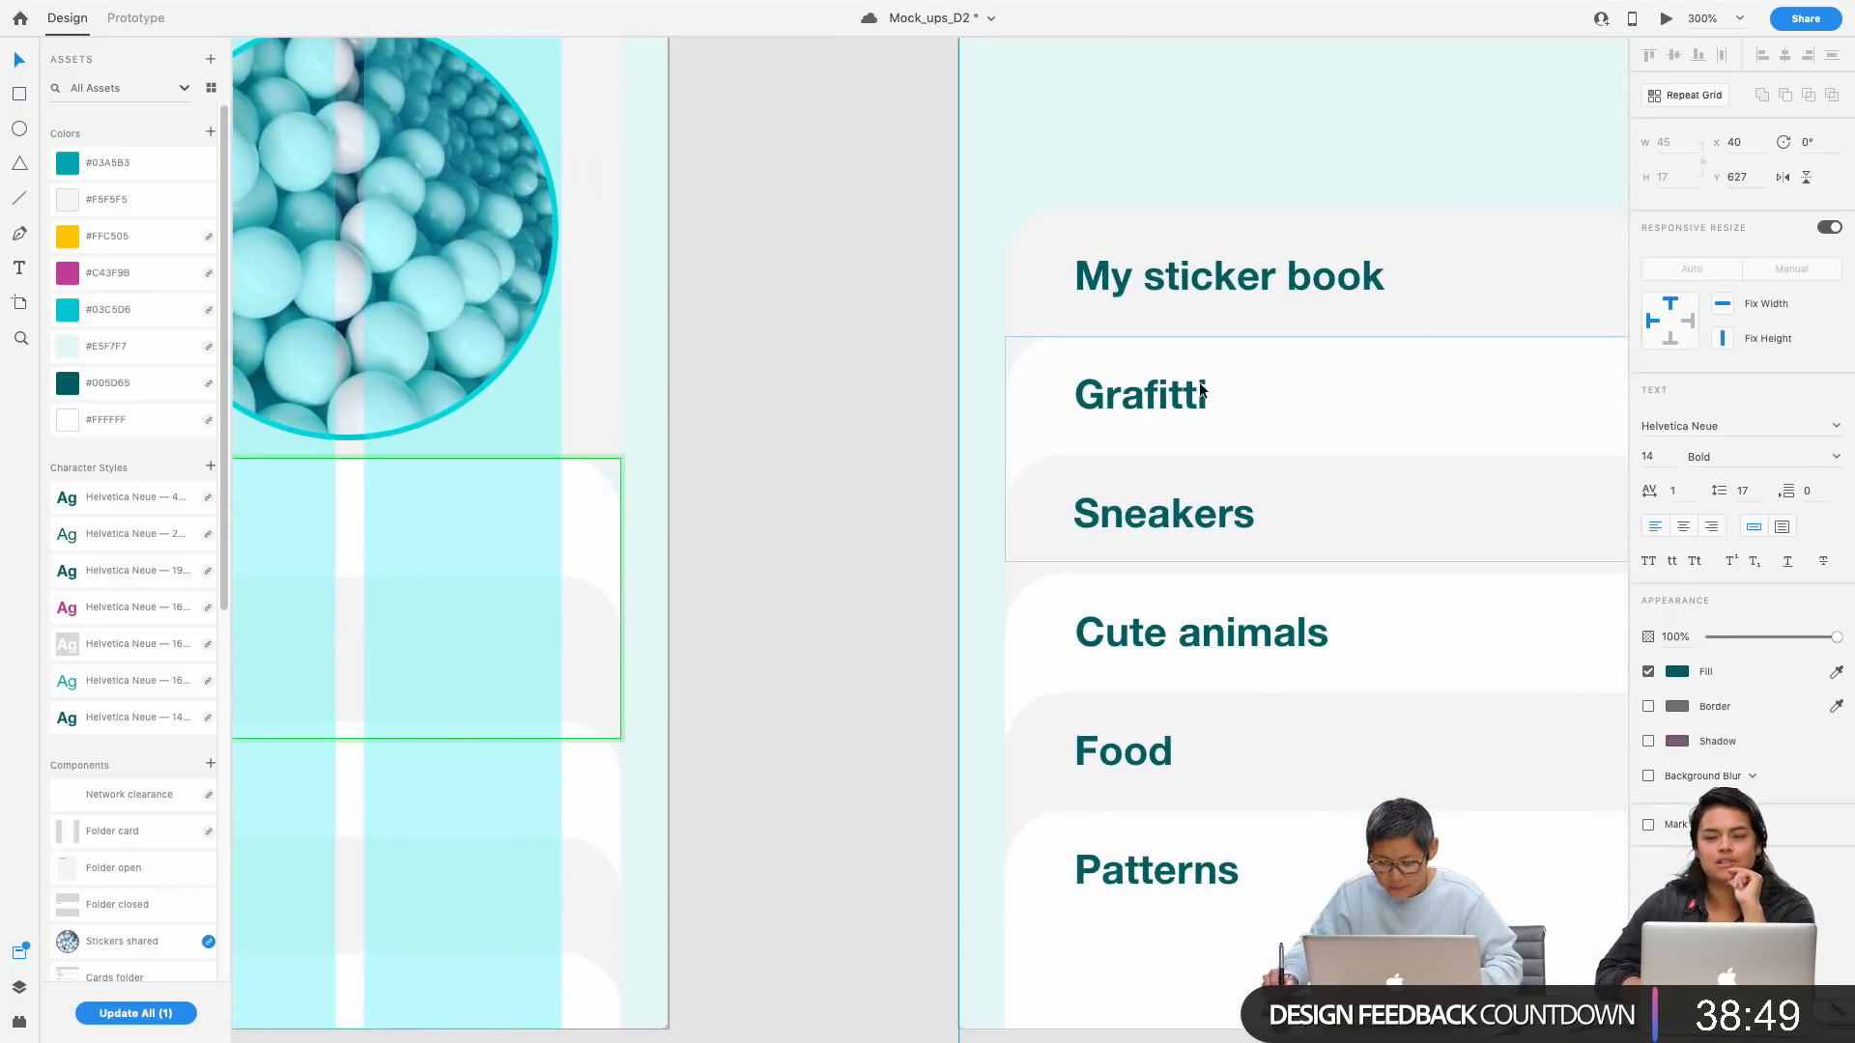
{"action": "left_click", "coordinate": [1173, 394]}
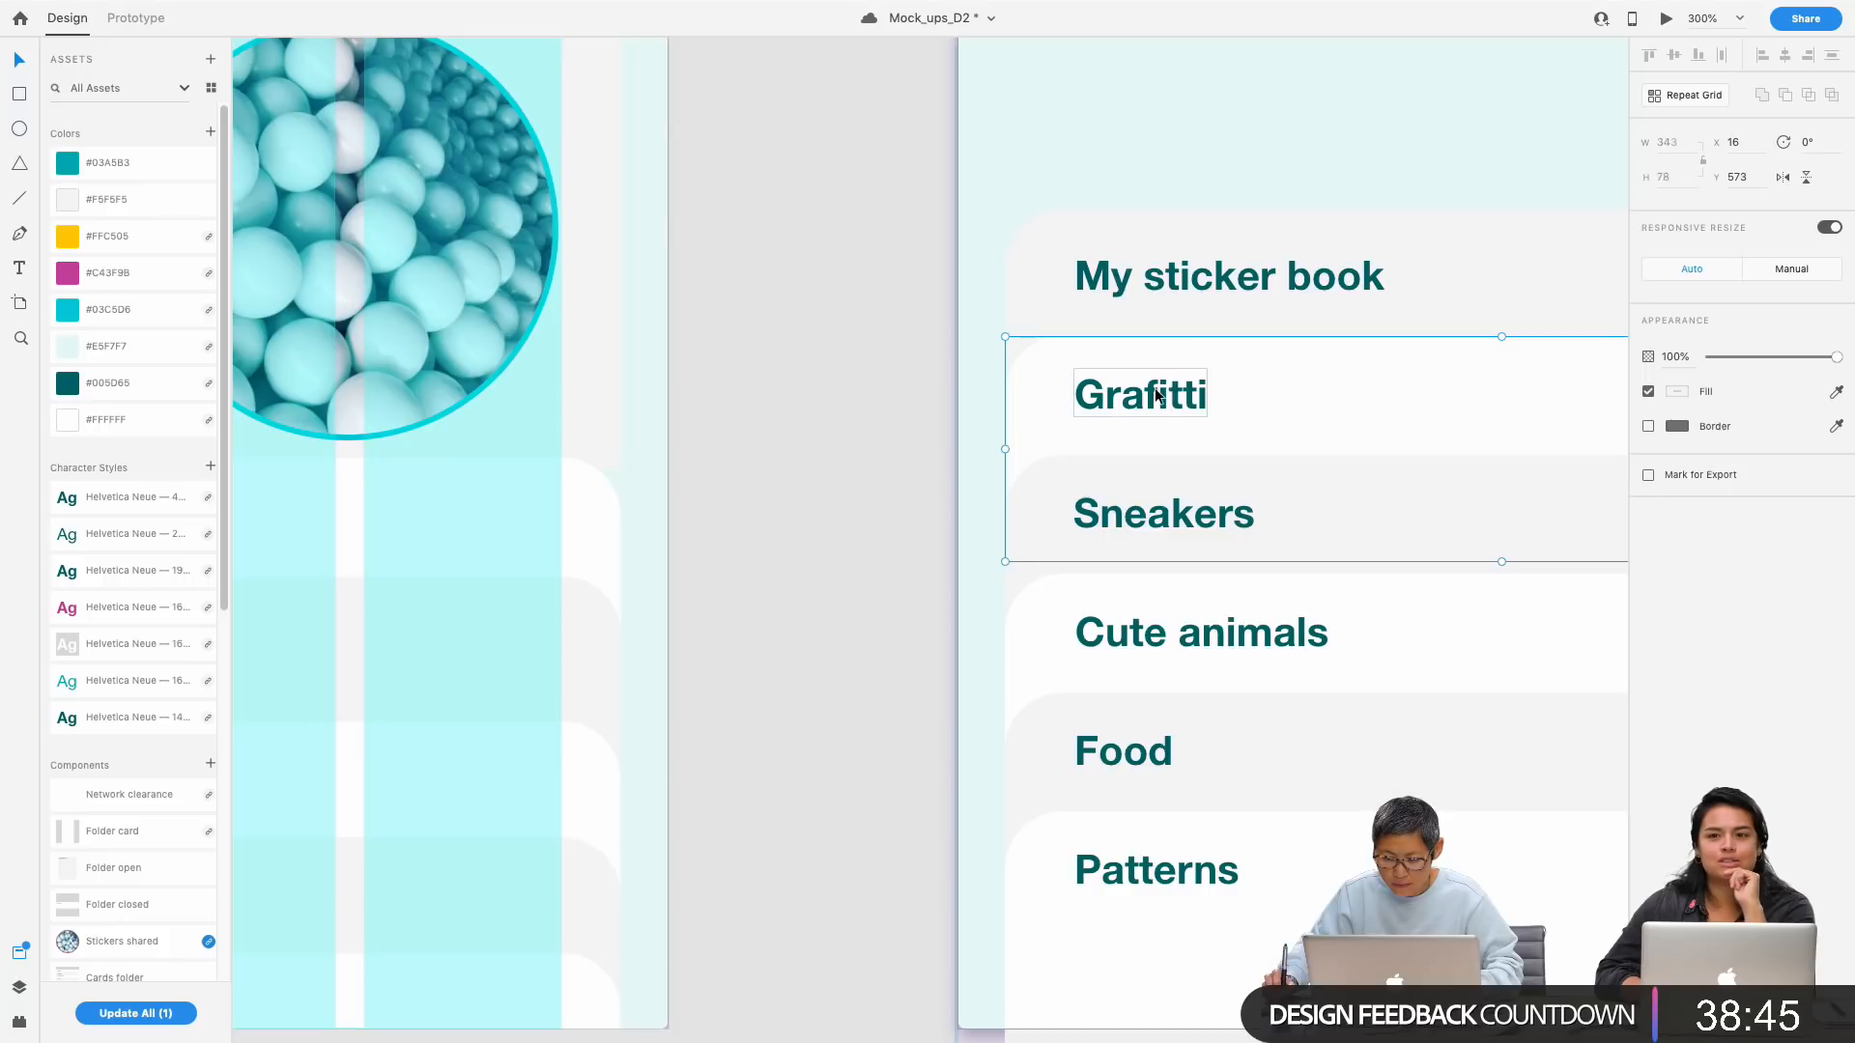
{"action": "double_click", "coordinate": [1157, 396]}
{"action": "key", "text": "alt"}
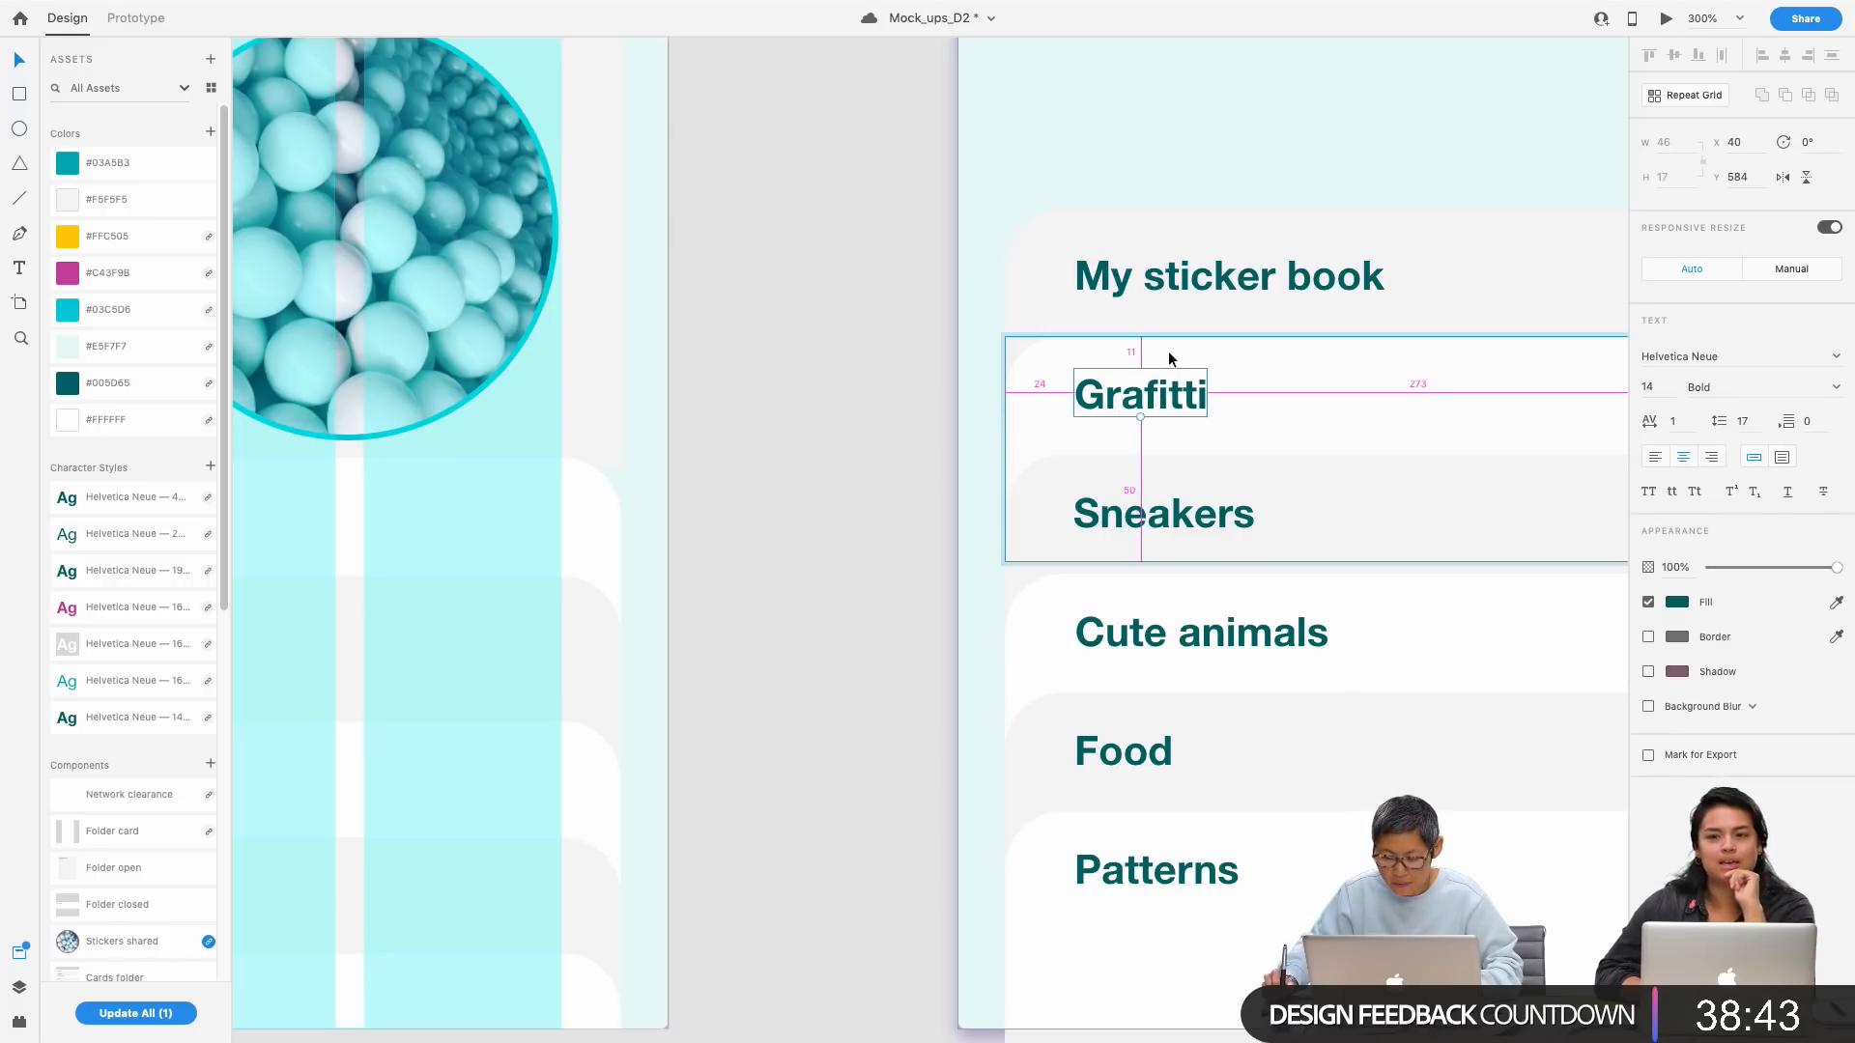
{"action": "left_click", "coordinate": [786, 662]}
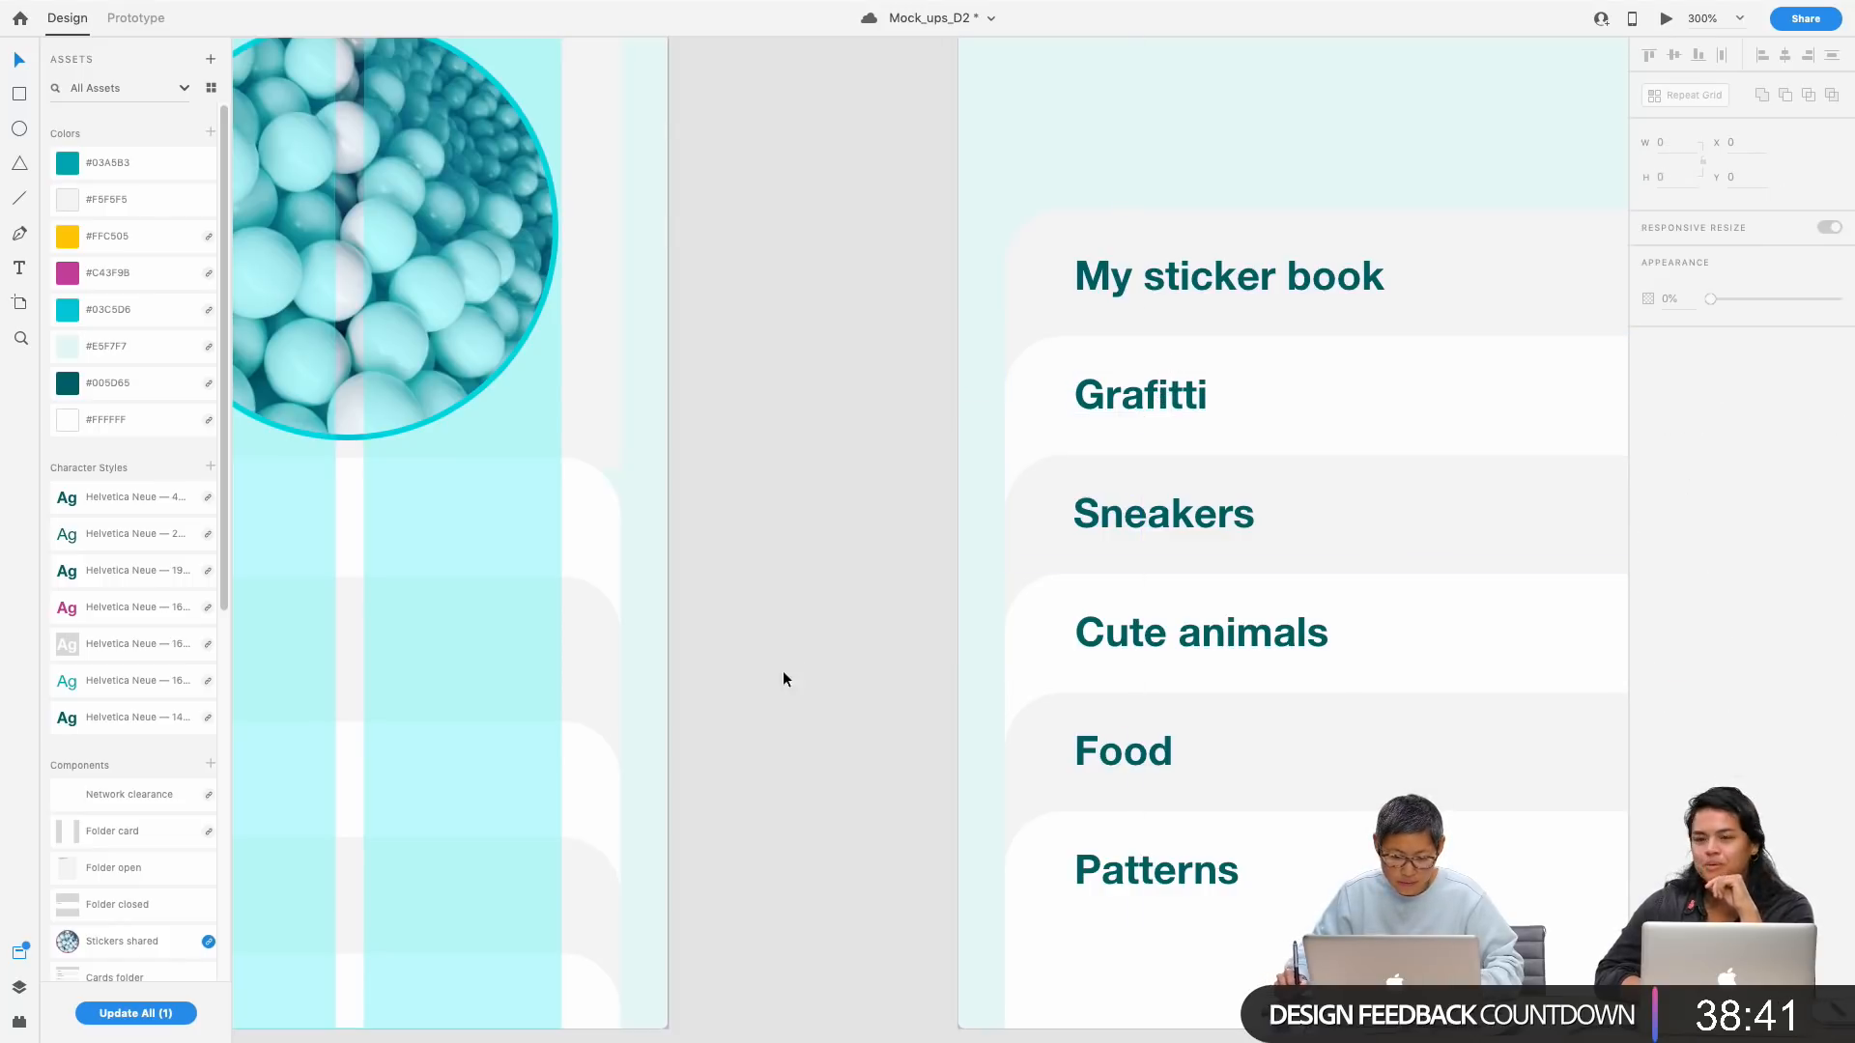
Step: Nudge the Graffiti label up to Y 626 on the Folder selection -1 artboard and check the Sneakers label's placement
{"action": "scroll", "coordinate": [1205, 663], "scroll_direction": "left", "scroll_amount": 10}
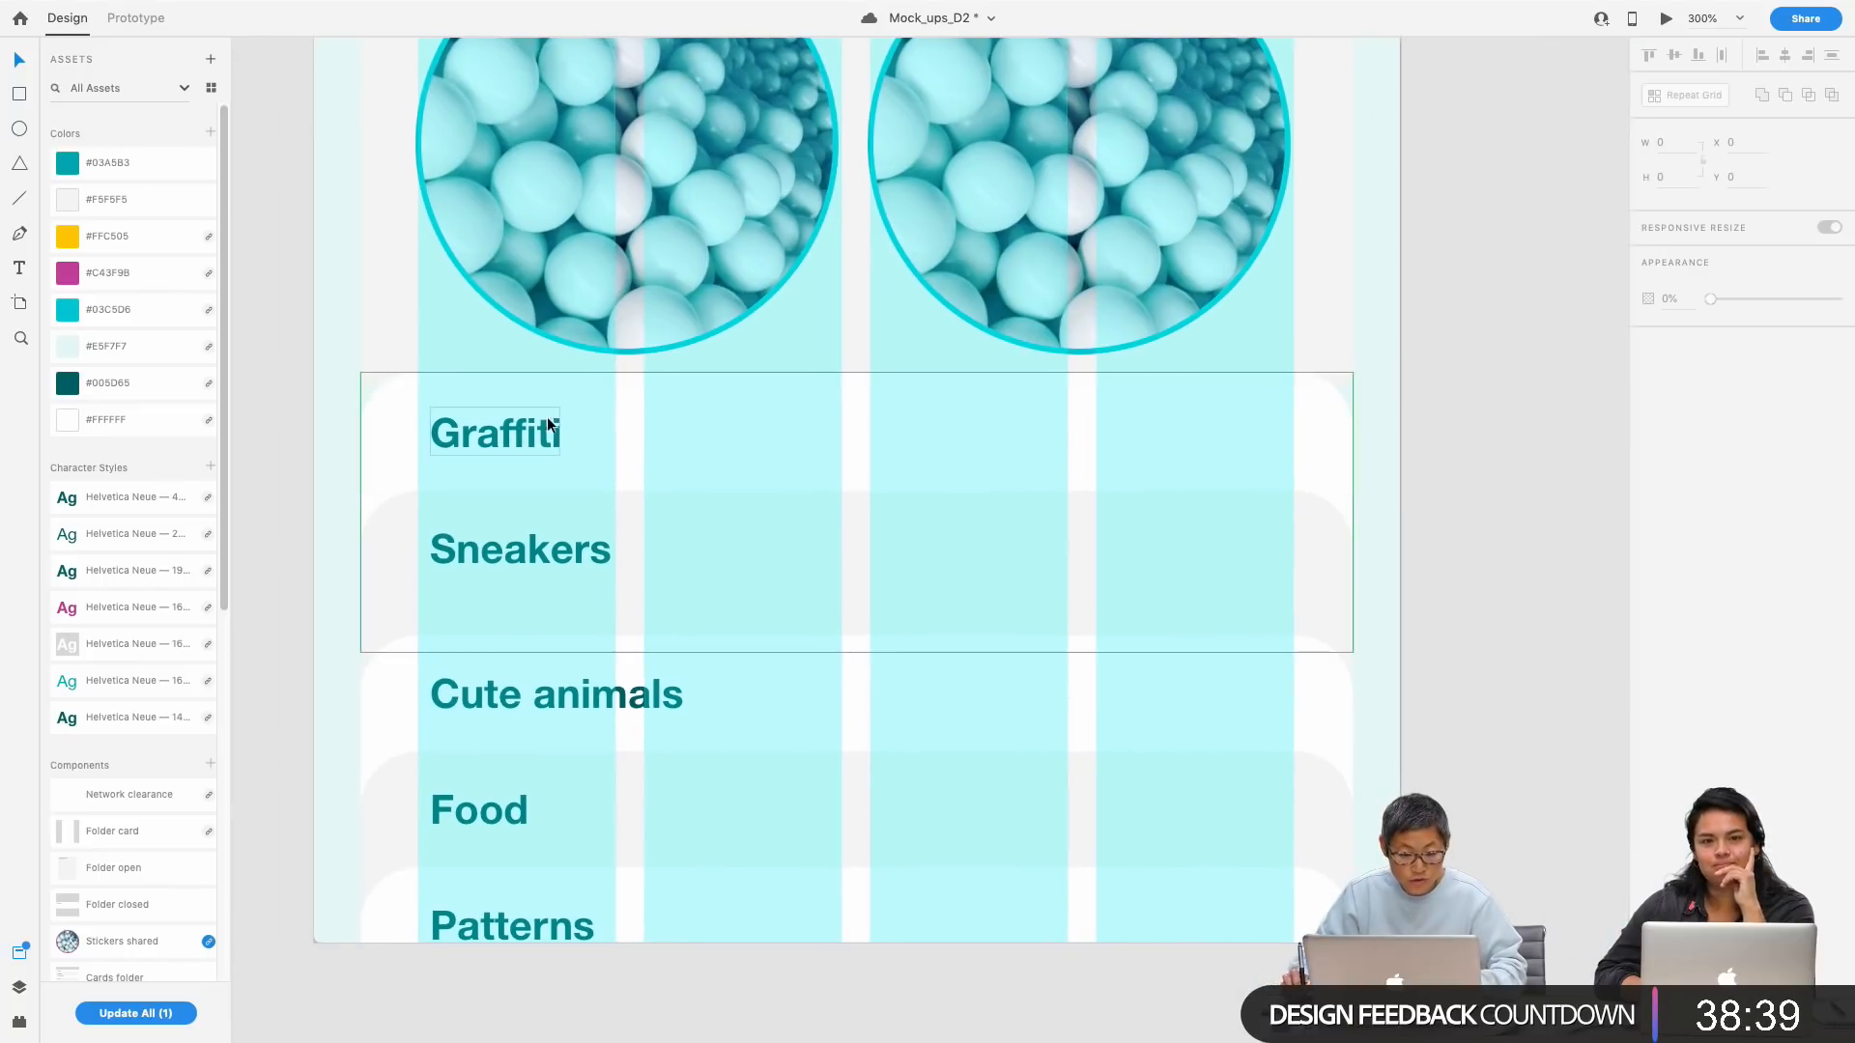
{"action": "left_click", "coordinate": [535, 437]}
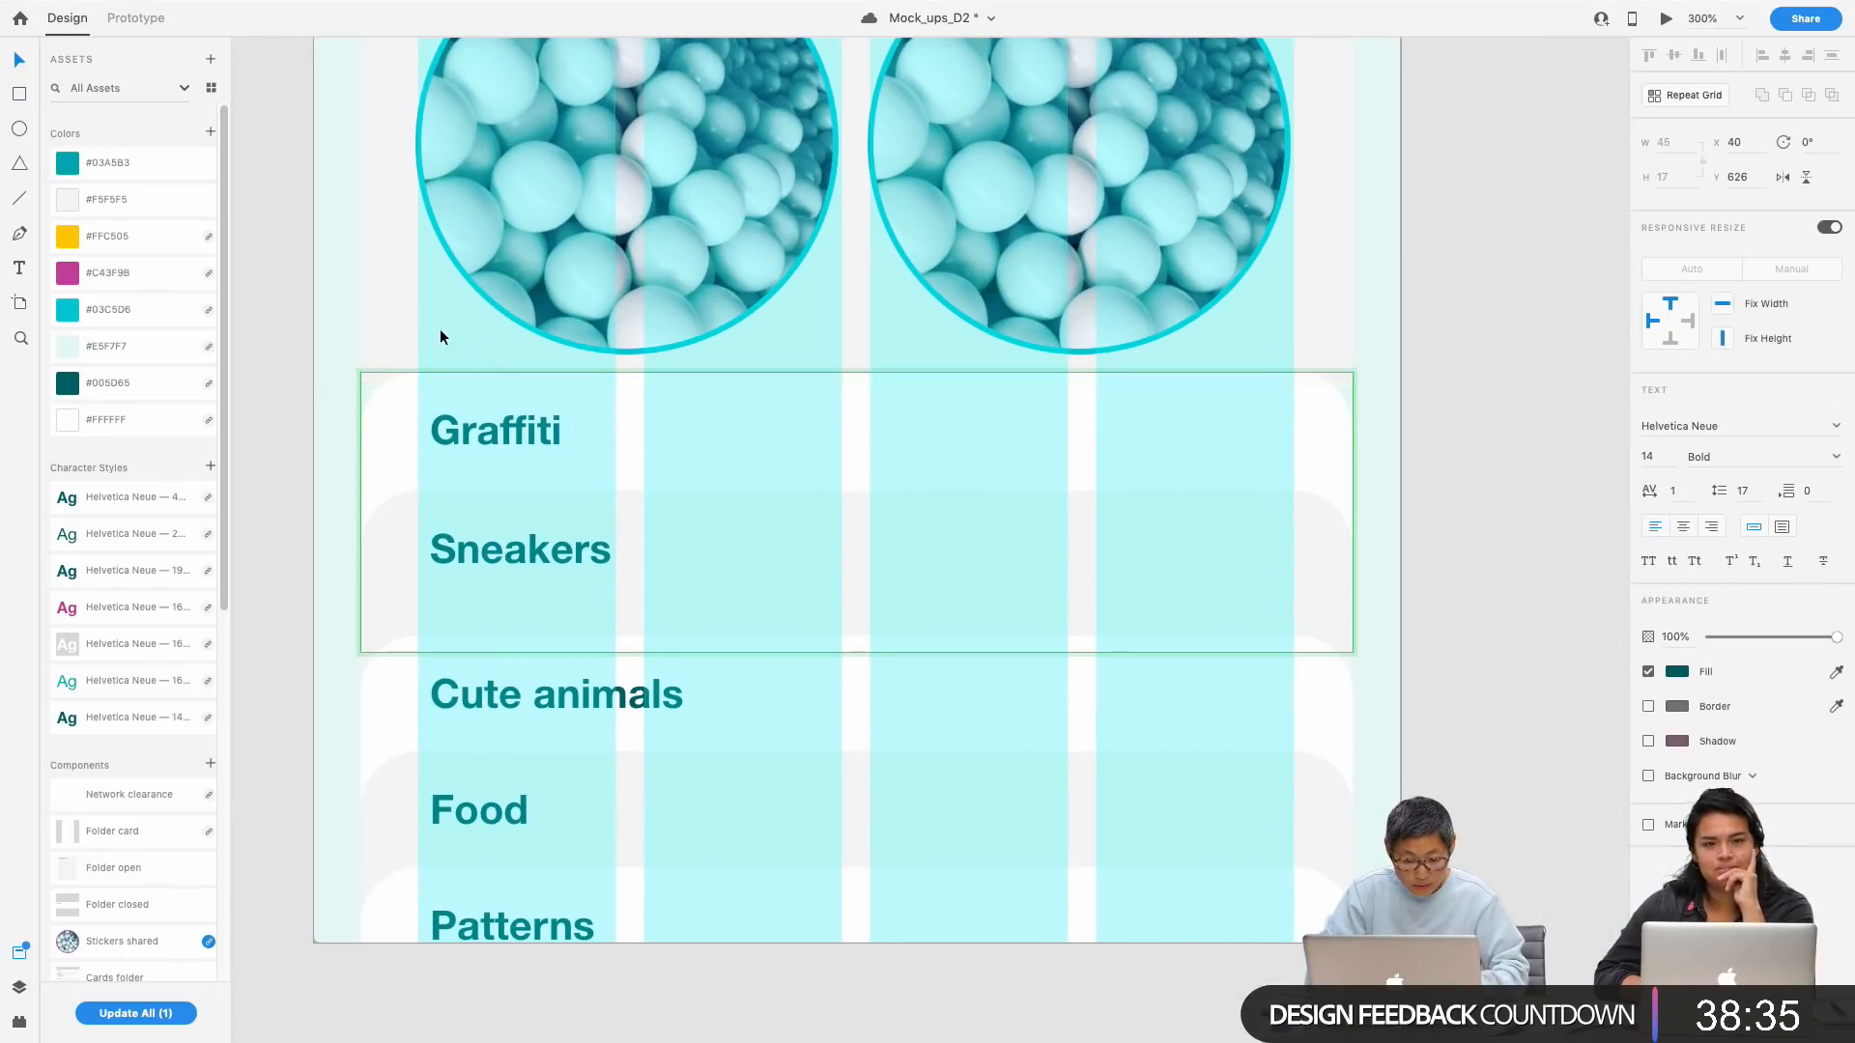
{"action": "key", "text": "Up"}
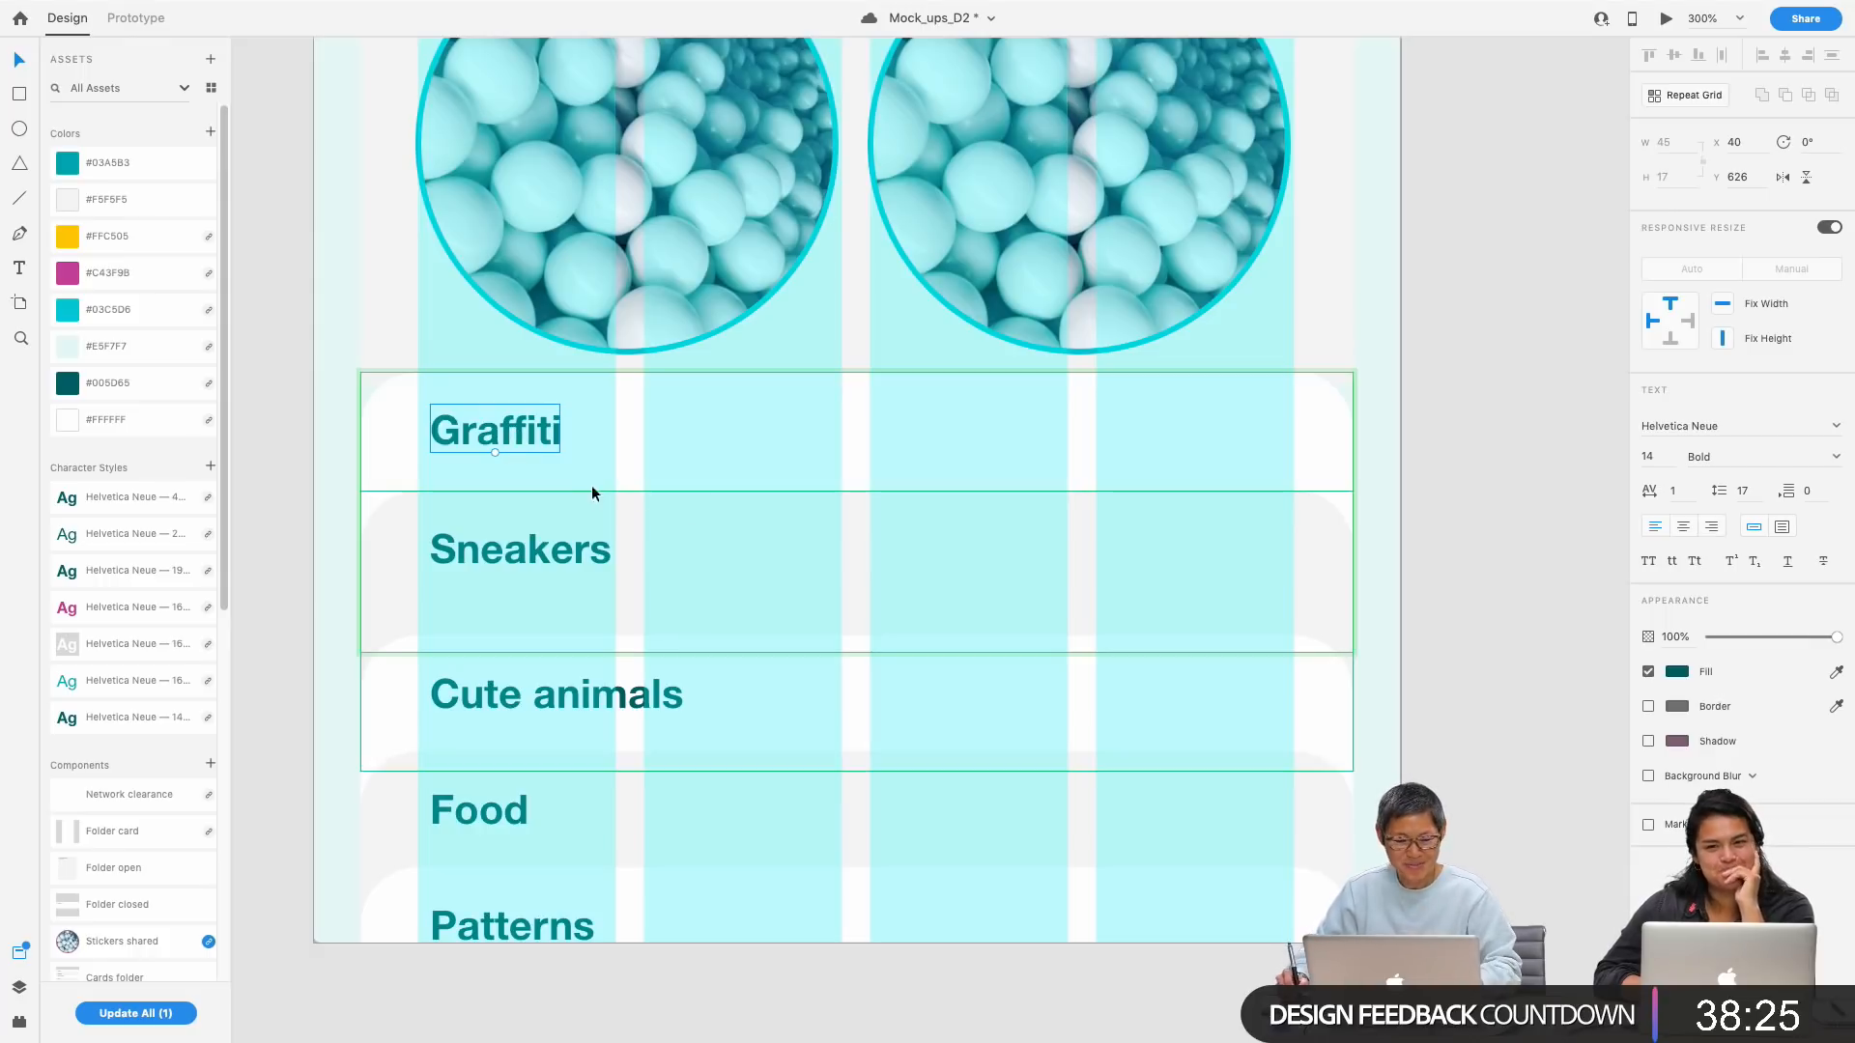
{"action": "left_click", "coordinate": [521, 548]}
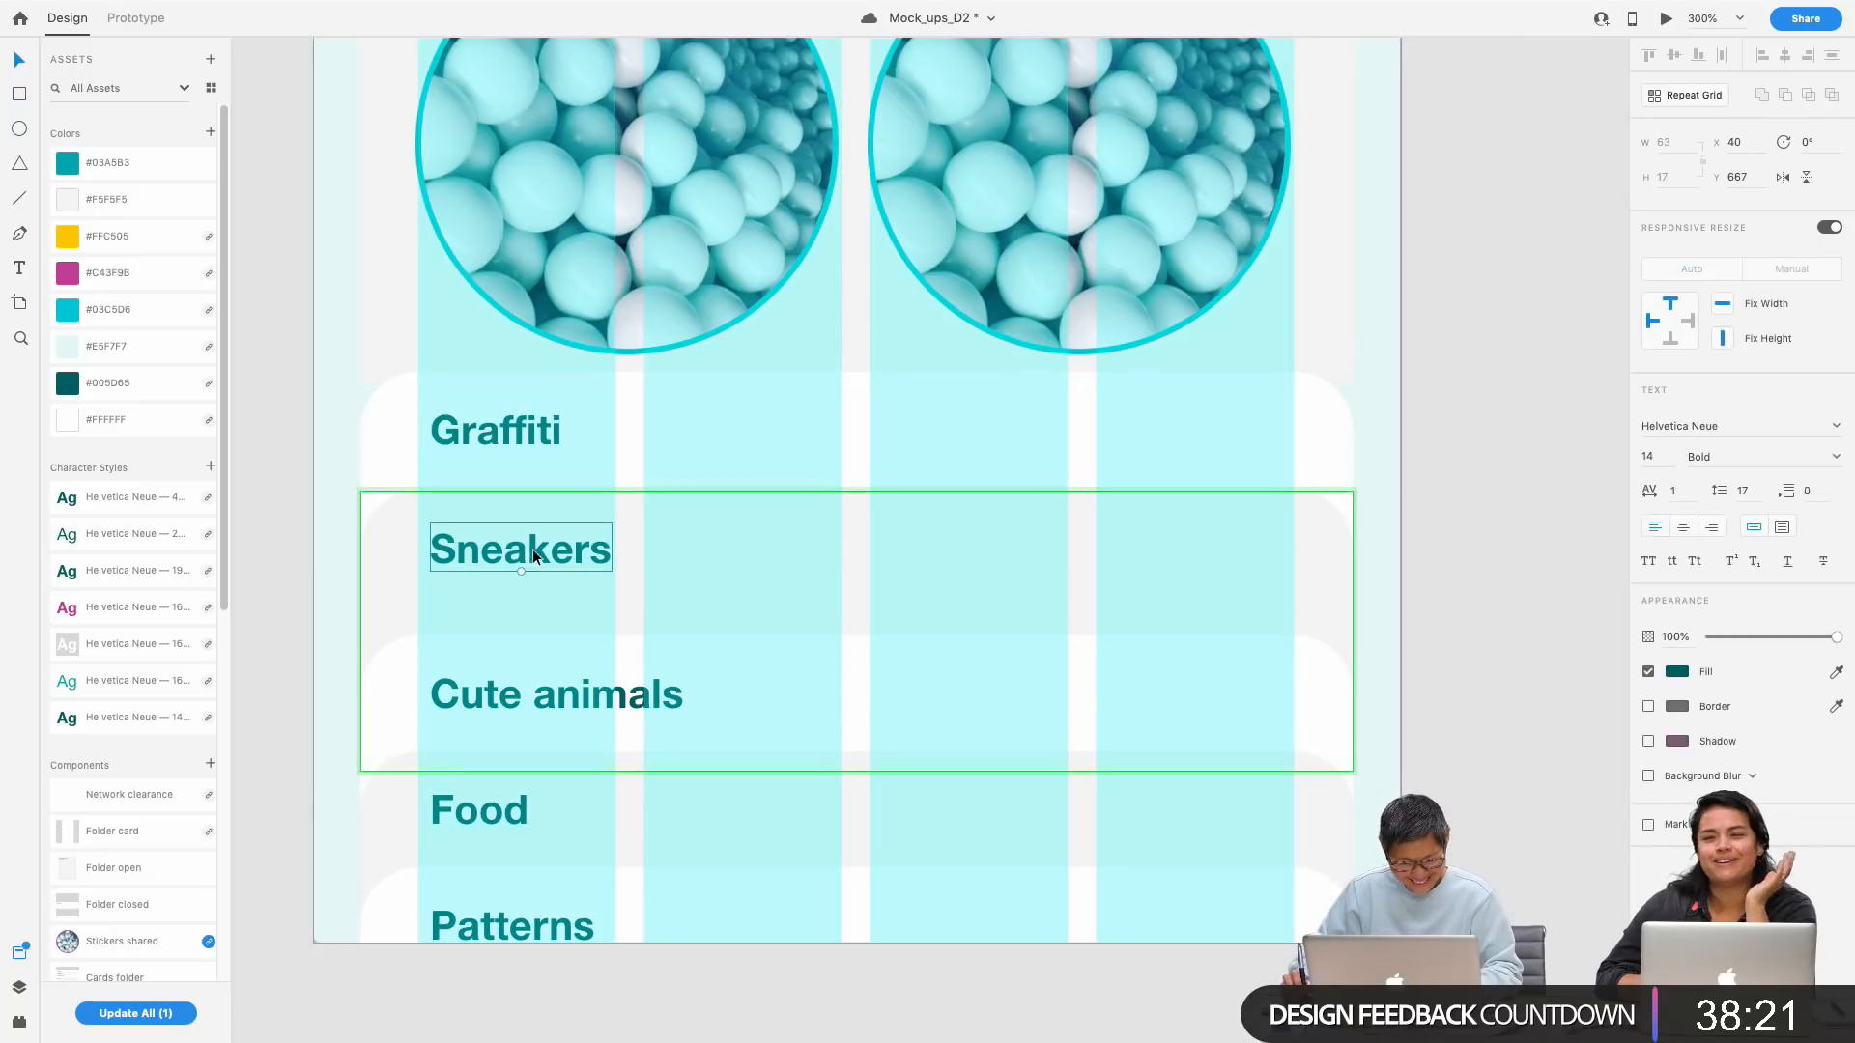
Step: Move the Cute animals, Food and Patterns cards up together by 10 px, placing the Cute animals card at Y 696
{"action": "left_click", "coordinate": [538, 652]}
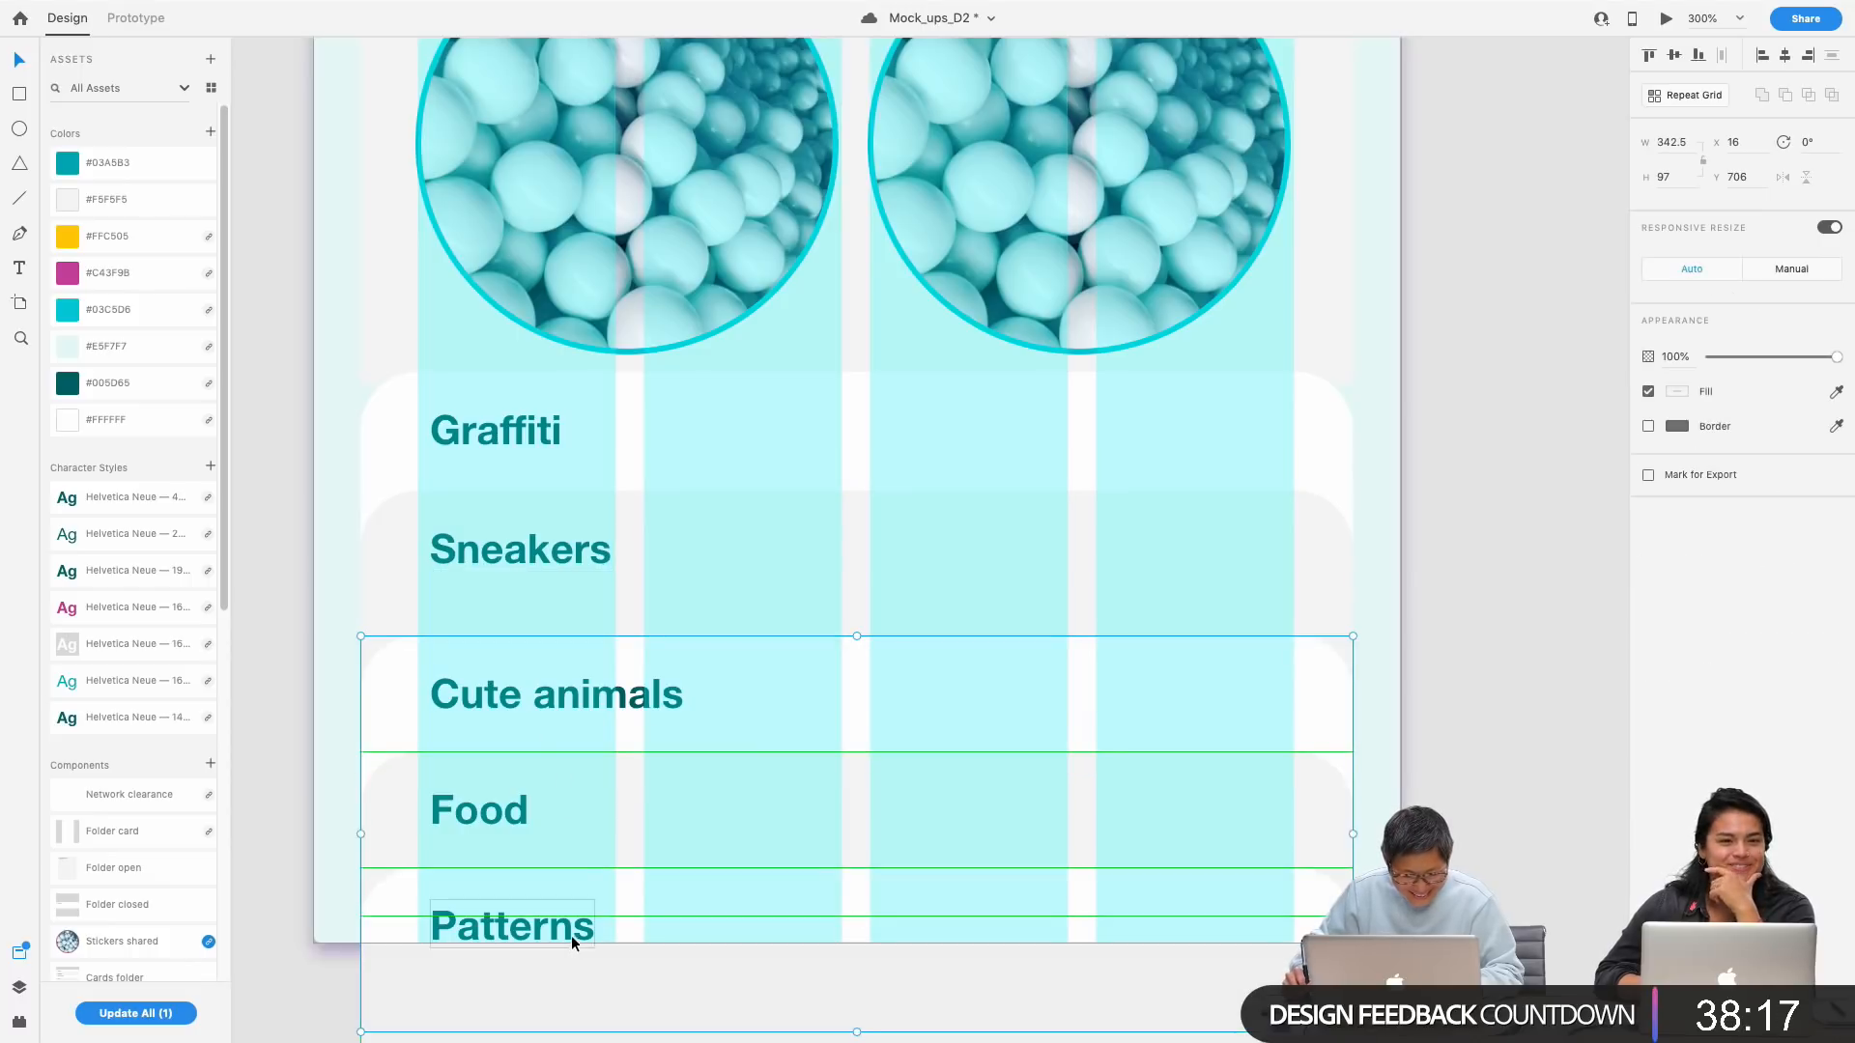
{"action": "key", "text": "shift+Up"}
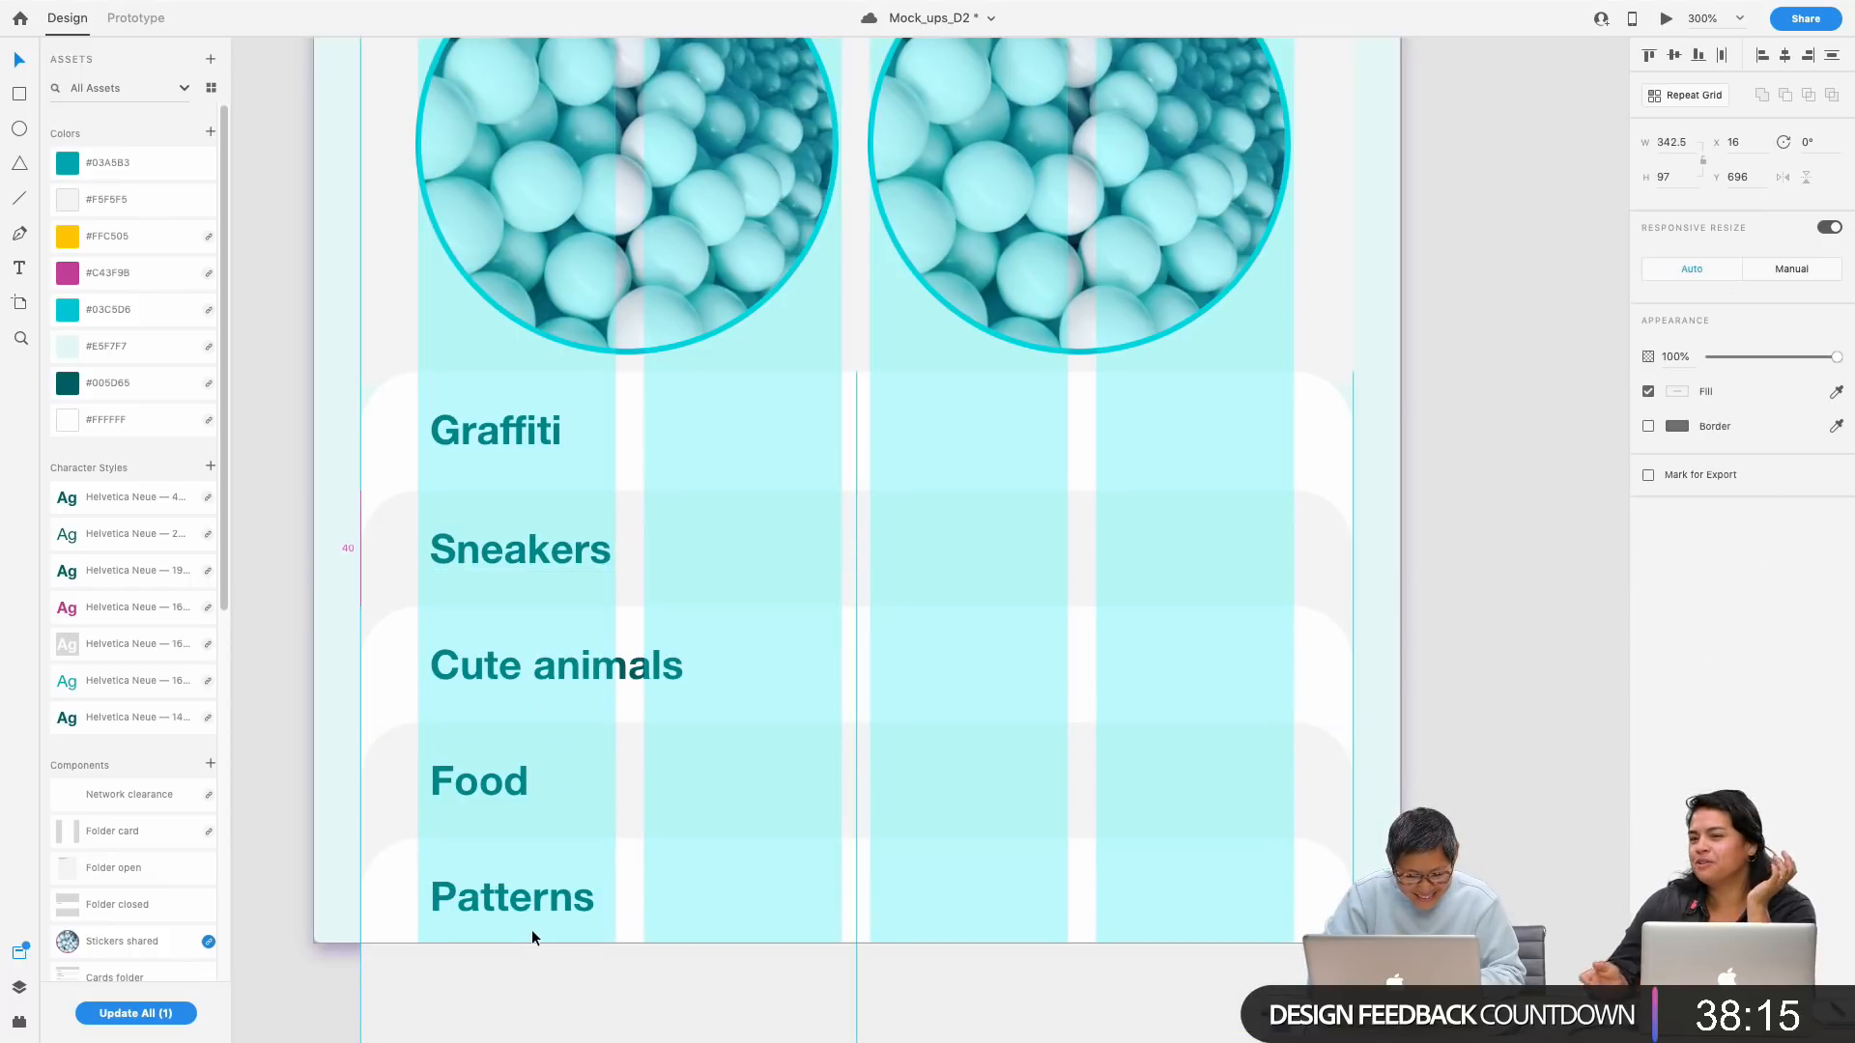
{"action": "key", "text": "shift+Up"}
{"action": "key", "text": "shift+Down"}
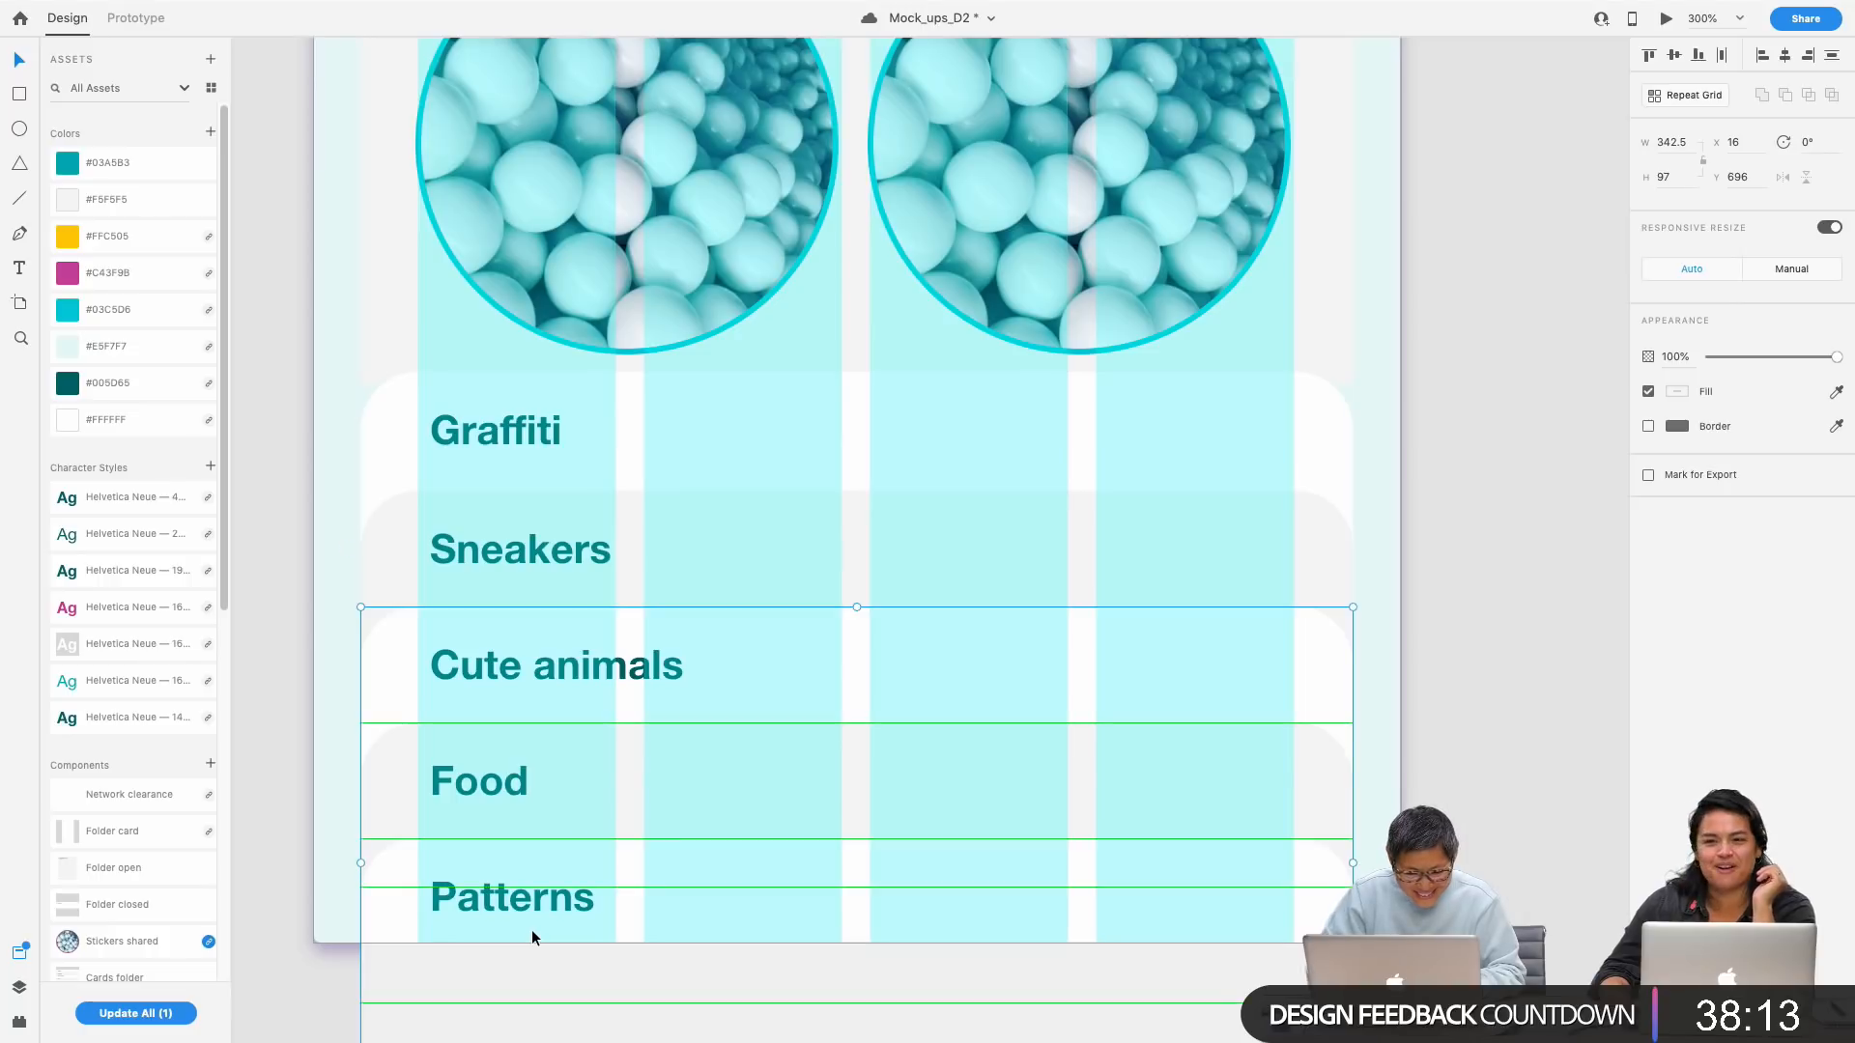
Step: Check the Sneakers label's spacing, nudge the Cute animals card down to Y 697 and check its label's spacing
{"action": "double_click", "coordinate": [564, 555]}
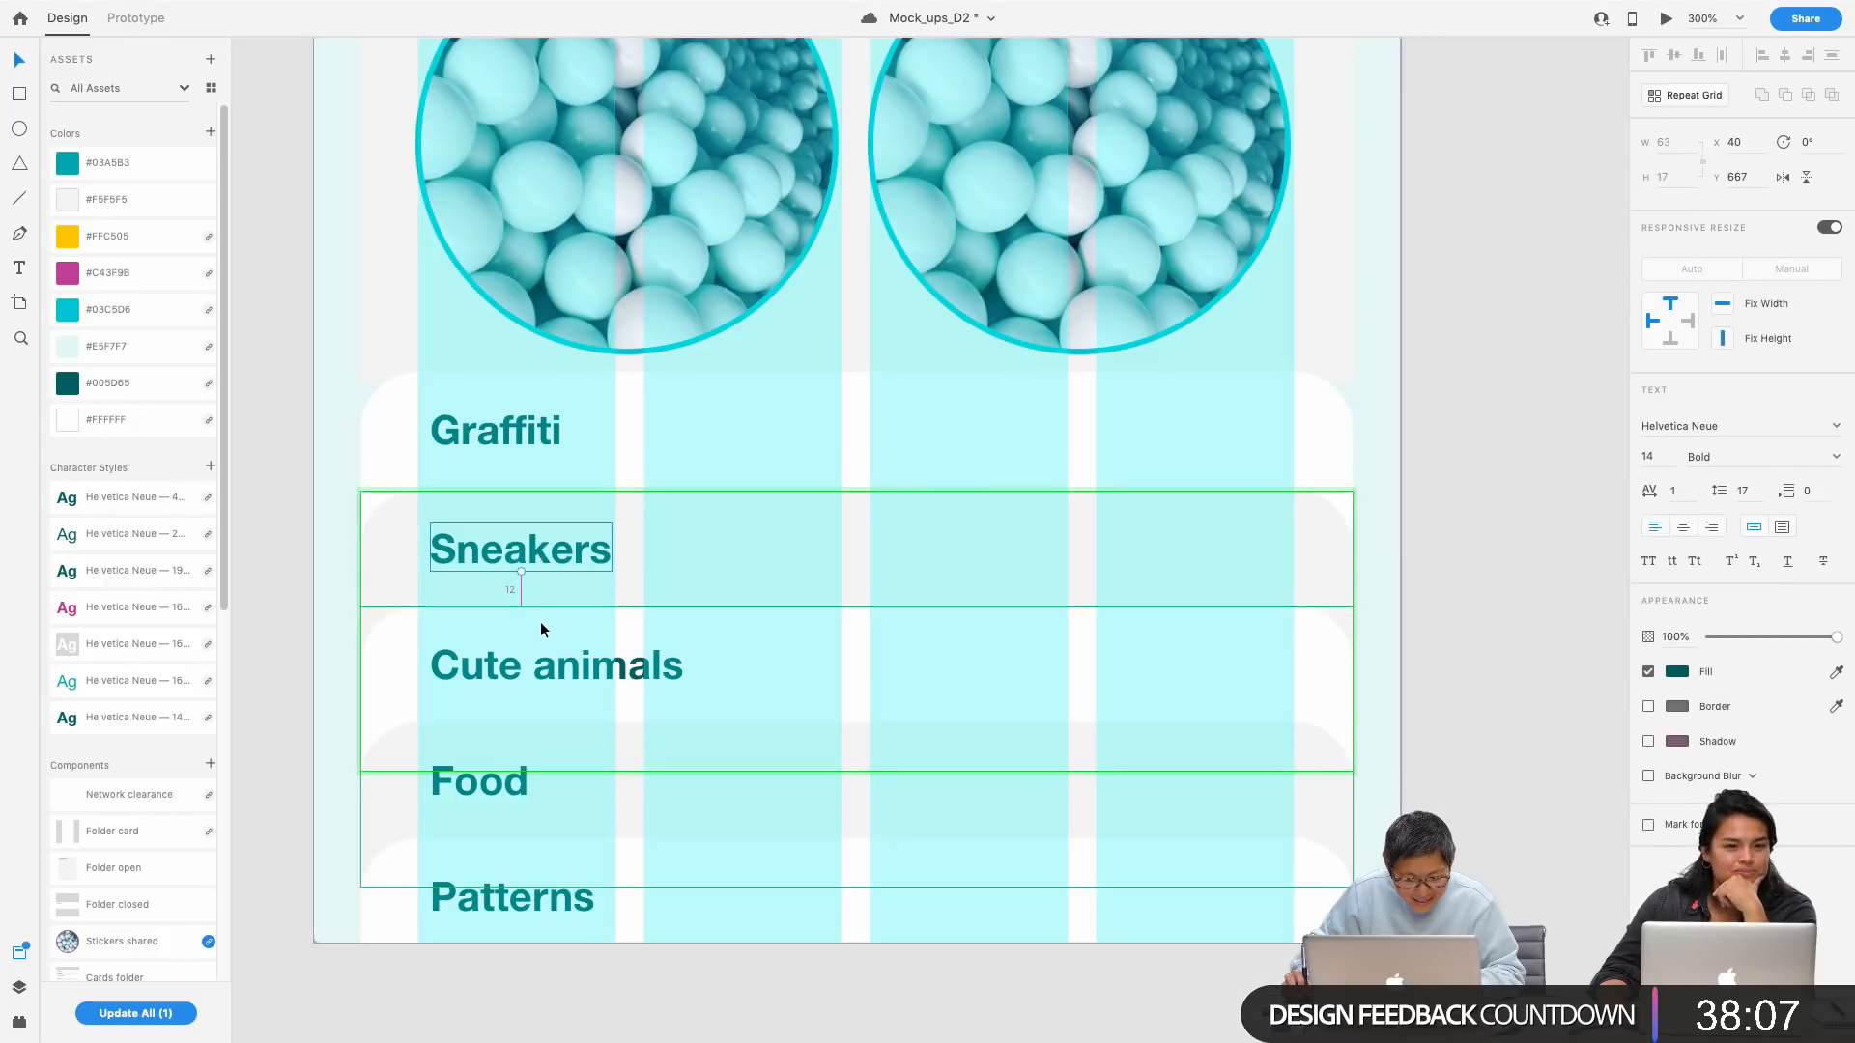
{"action": "key", "text": "Down"}
{"action": "key", "text": "Up"}
{"action": "left_click", "coordinate": [647, 648]}
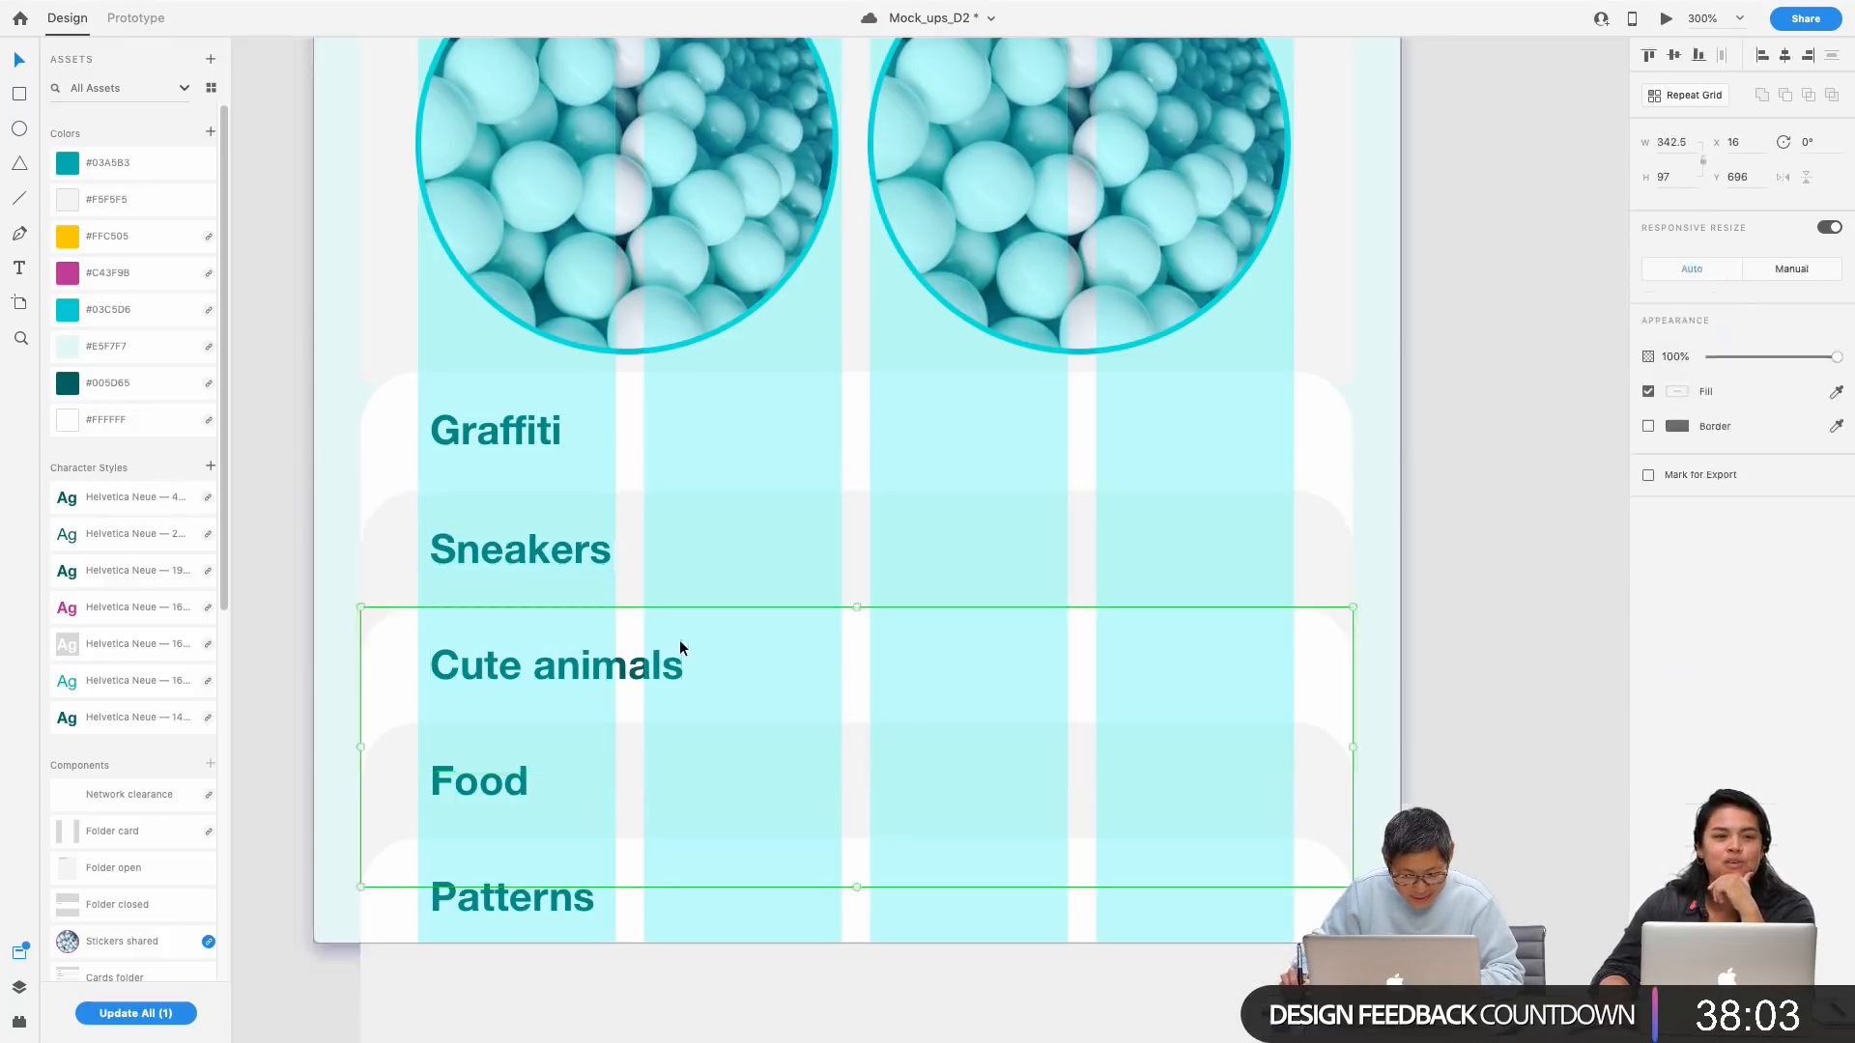
{"action": "key", "text": "Down"}
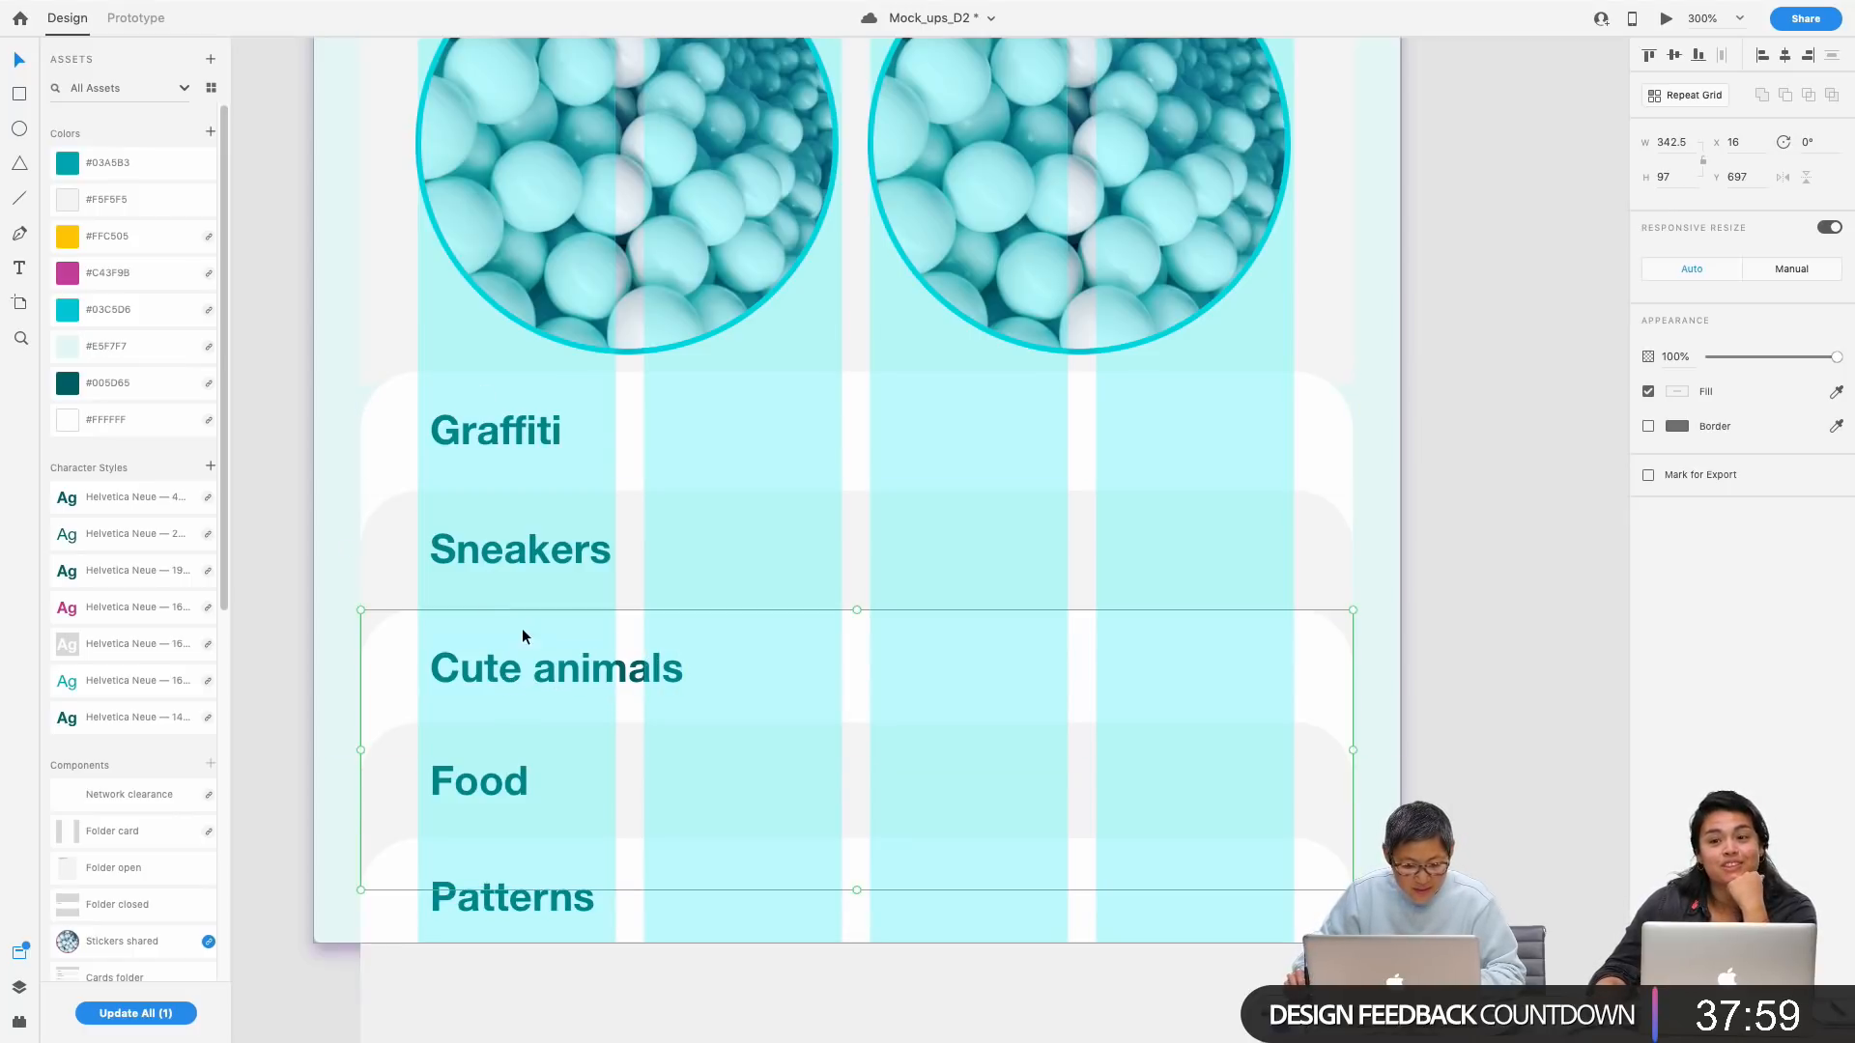
{"action": "double_click", "coordinate": [514, 660]}
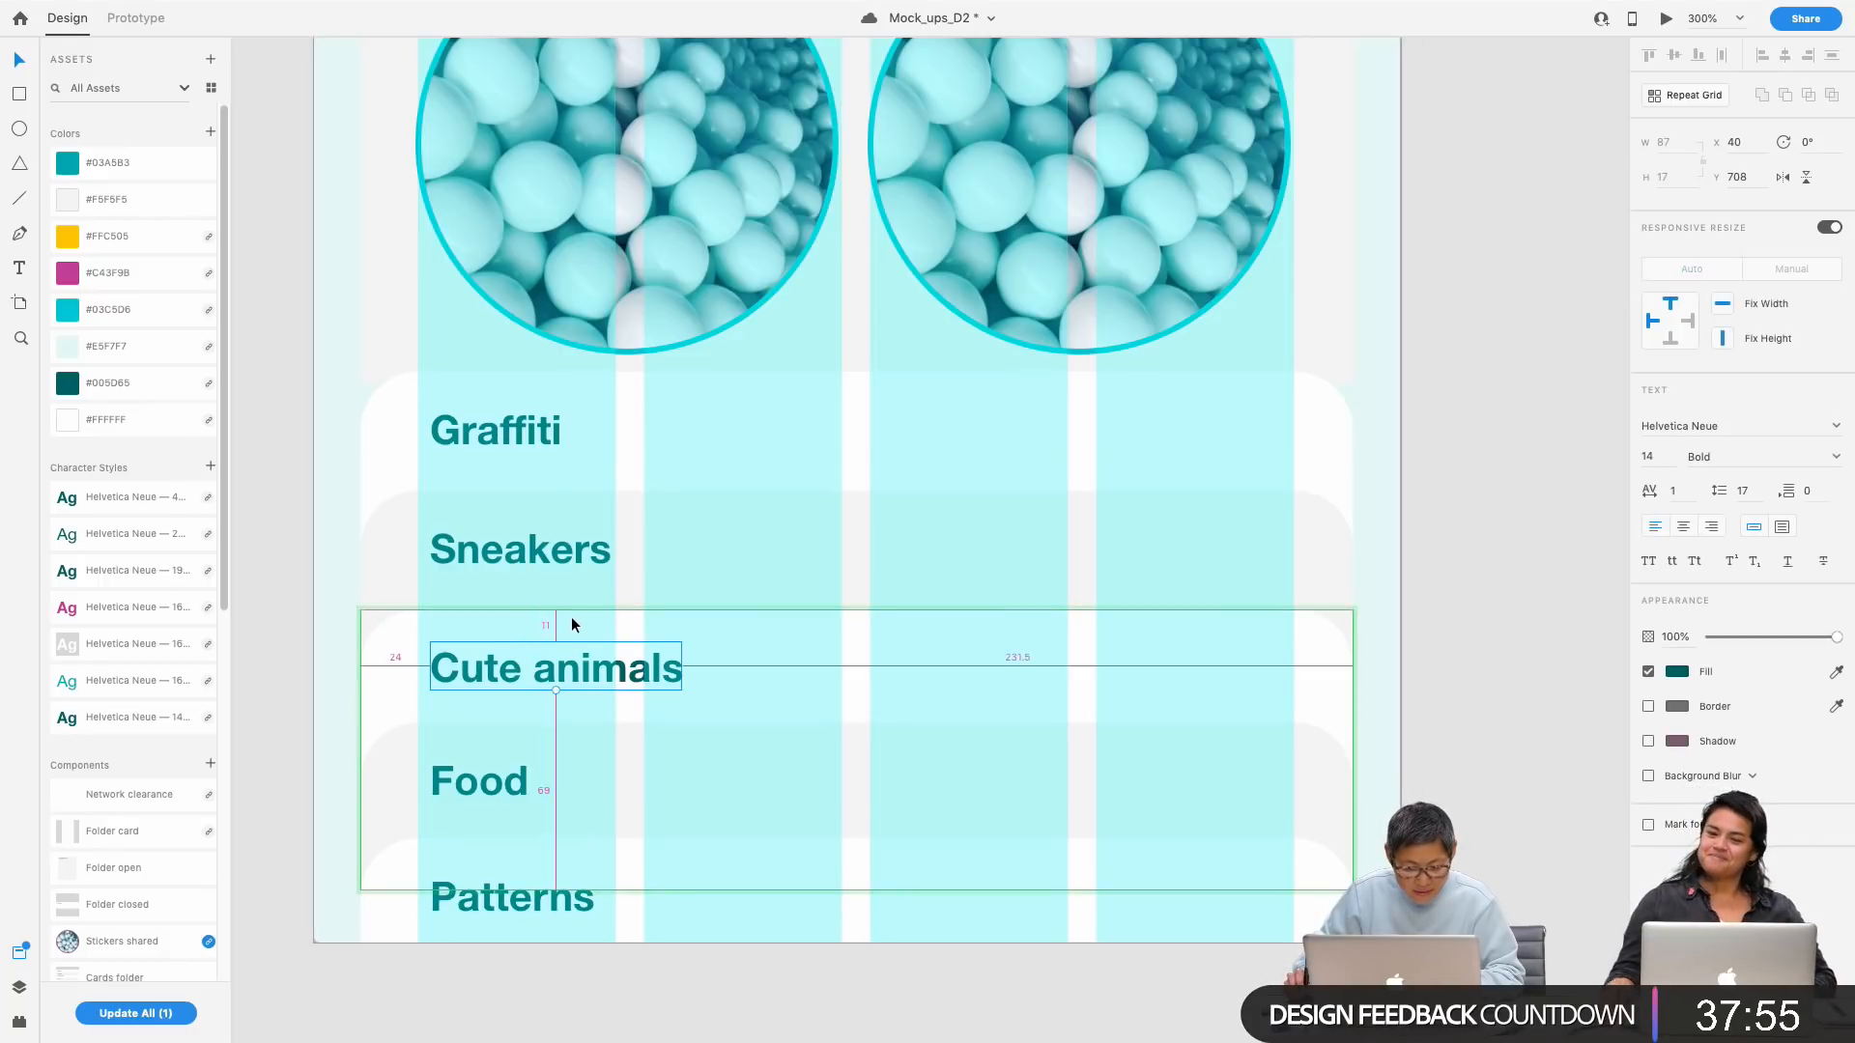
Step: Nudge the Food card down slightly and check the Patterns label's placement inside its card
{"action": "left_click", "coordinate": [618, 788]}
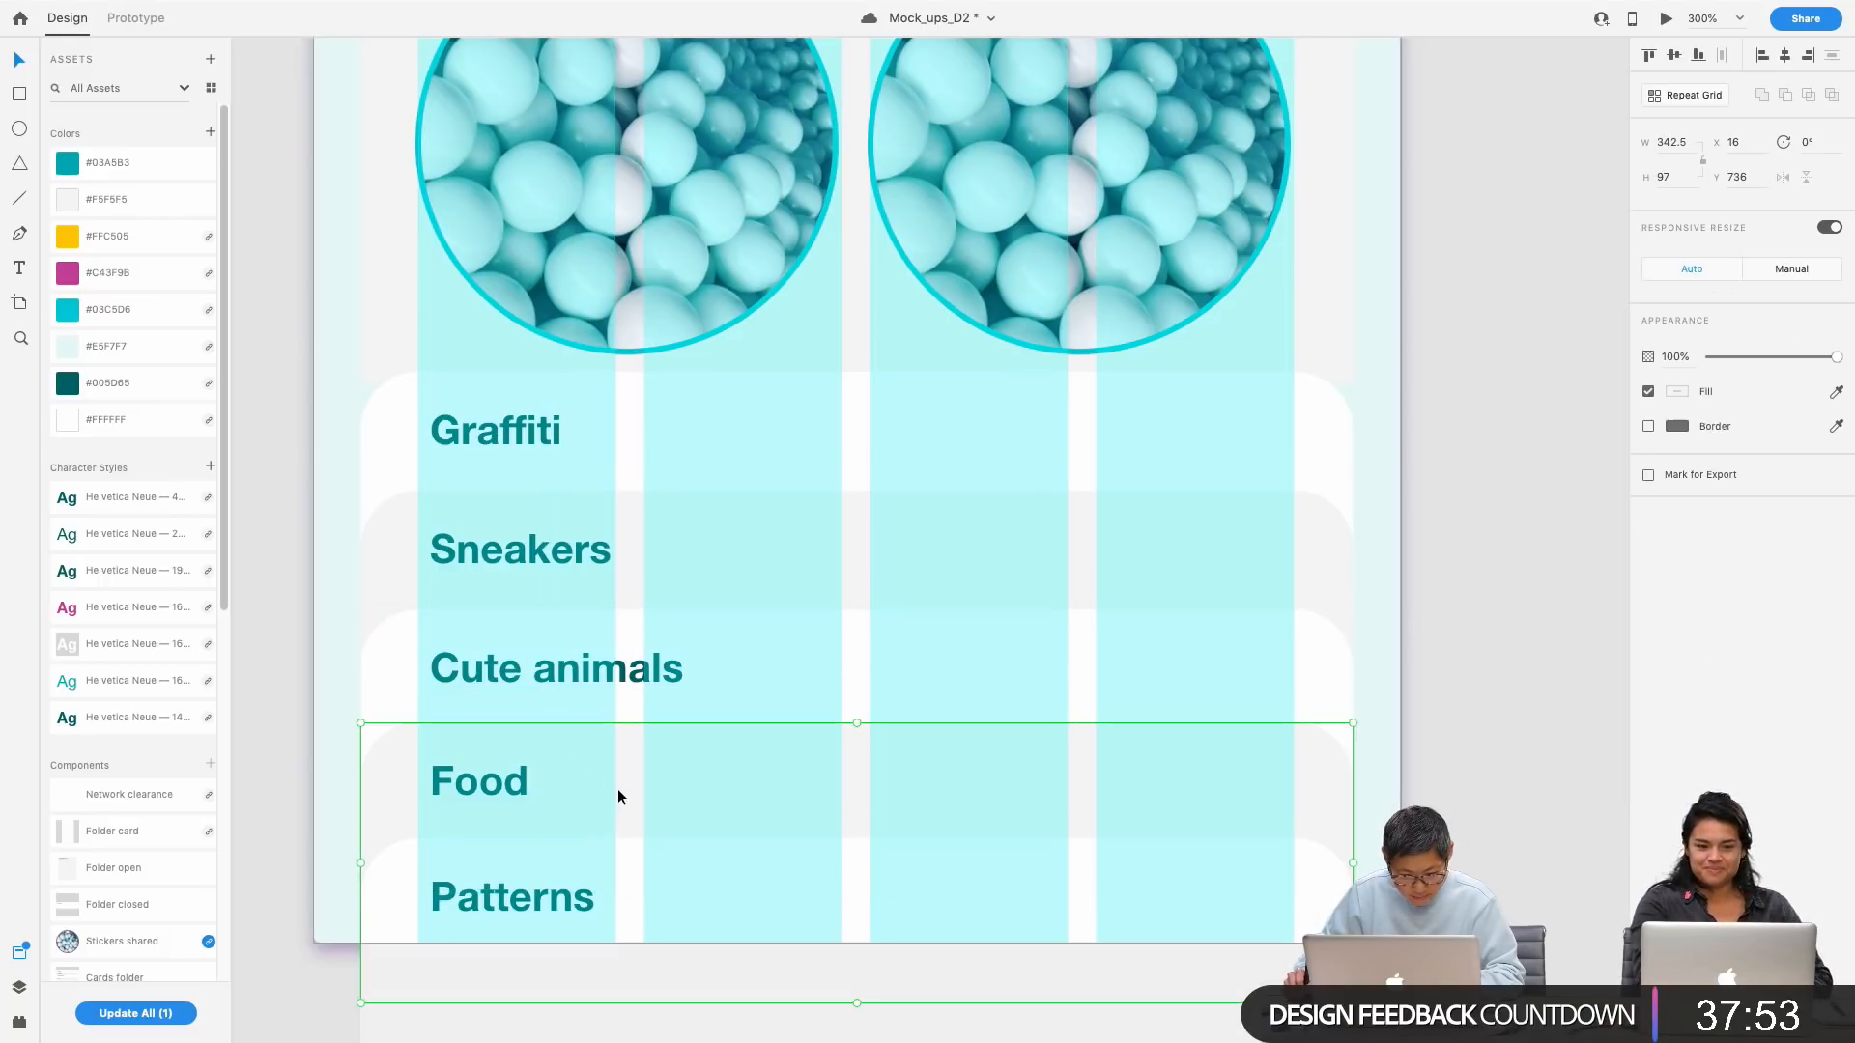
{"action": "scroll", "coordinate": [848, 753], "scroll_direction": "down", "scroll_amount": 3}
{"action": "left_click", "coordinate": [495, 701]}
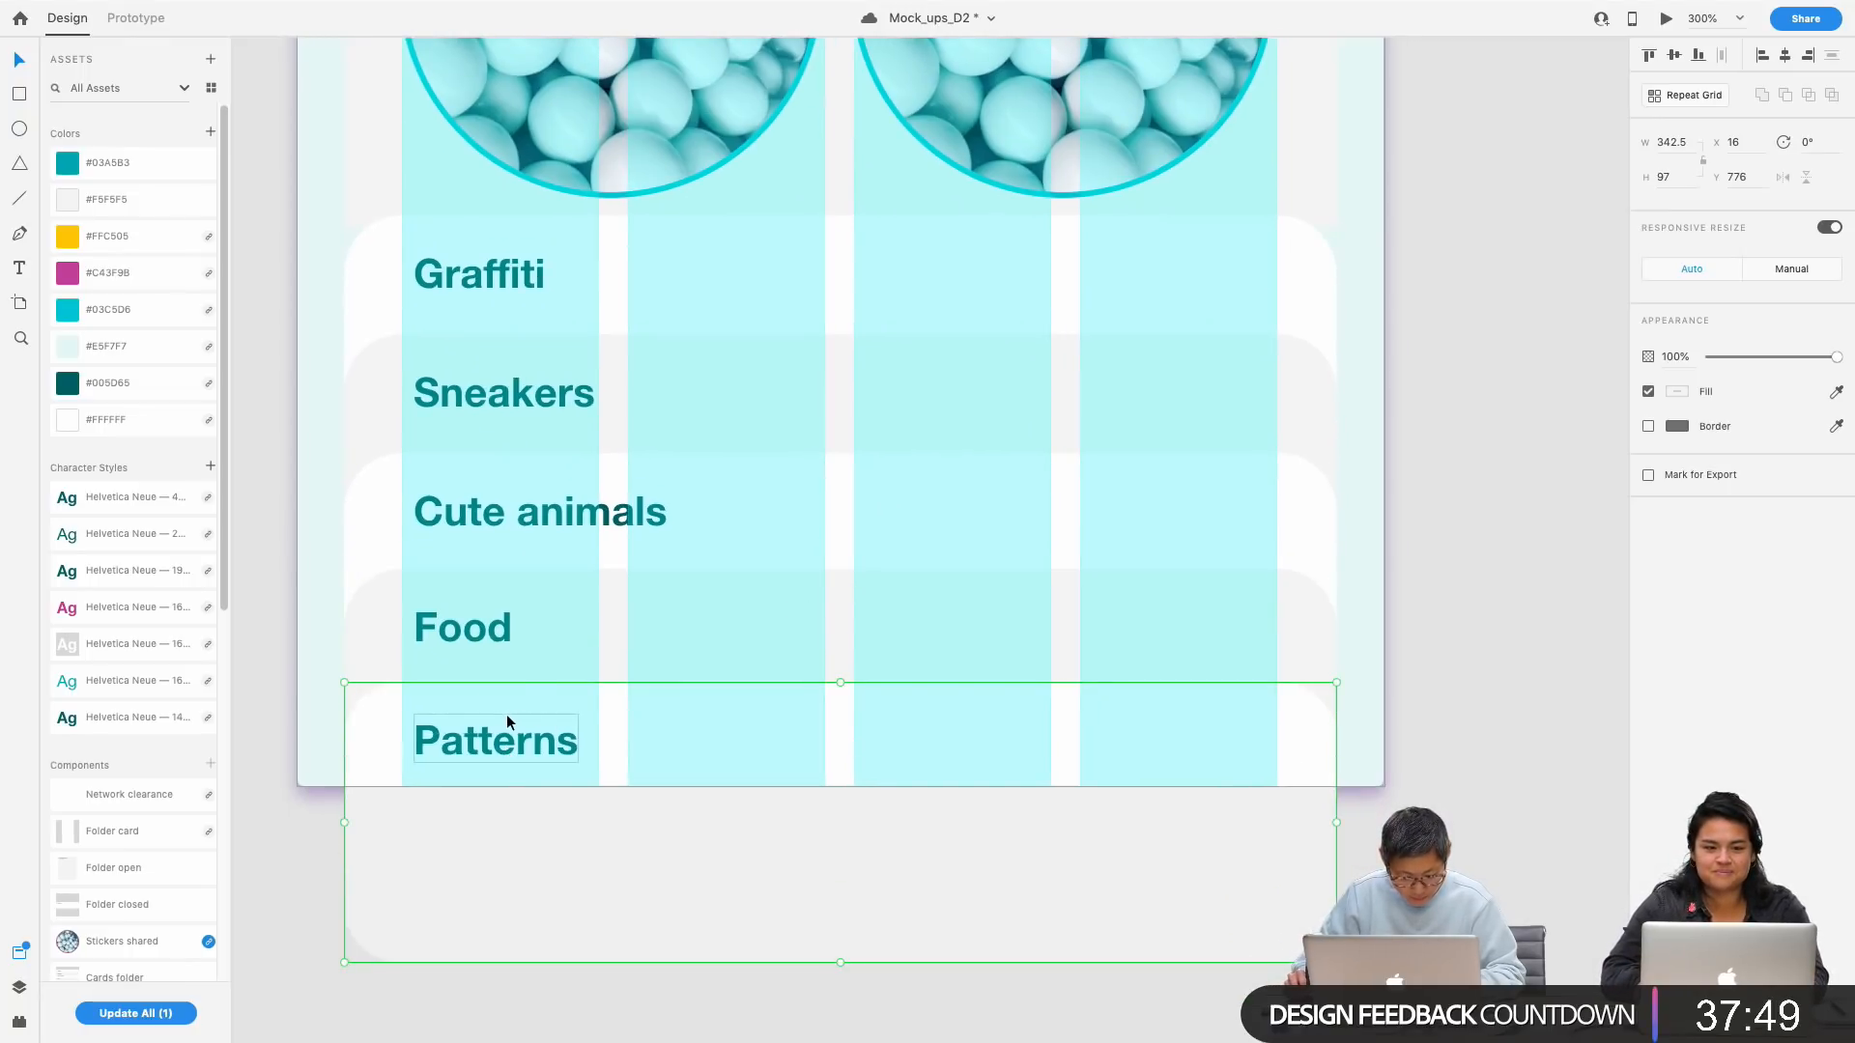
{"action": "double_click", "coordinate": [508, 738]}
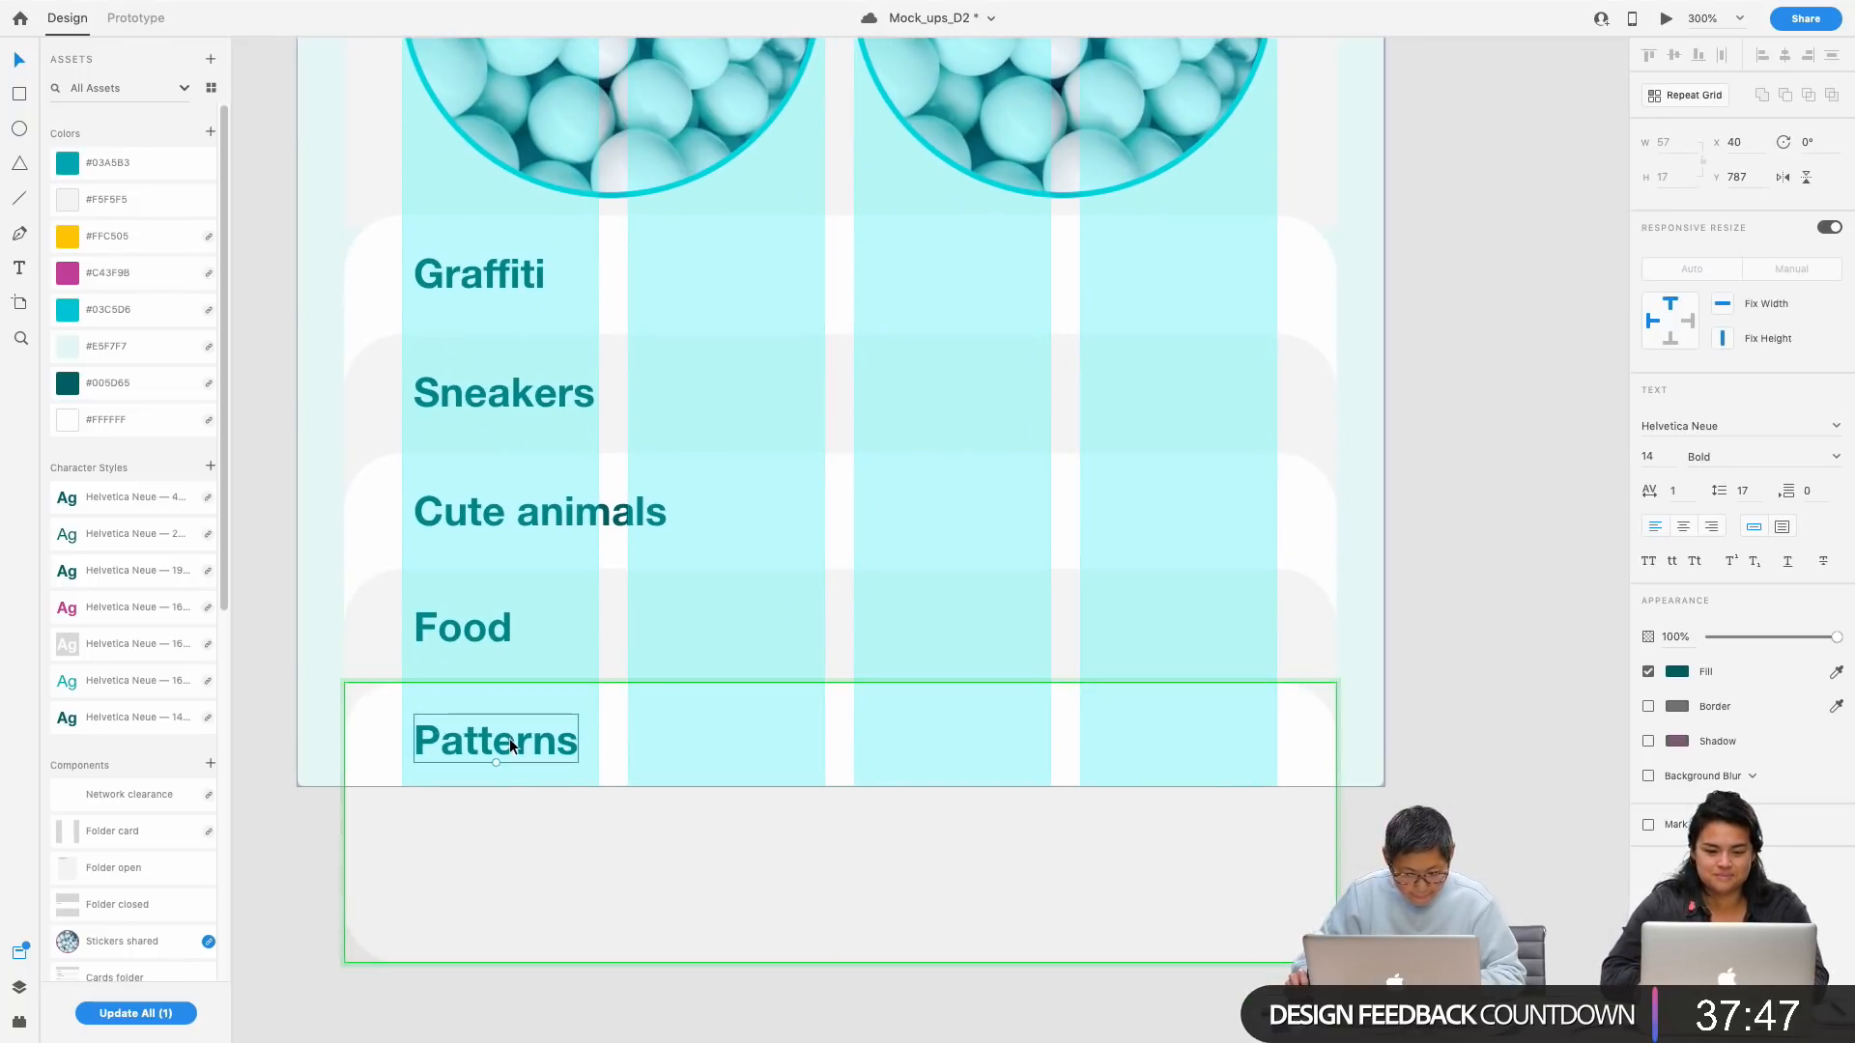
{"action": "key", "text": "alt"}
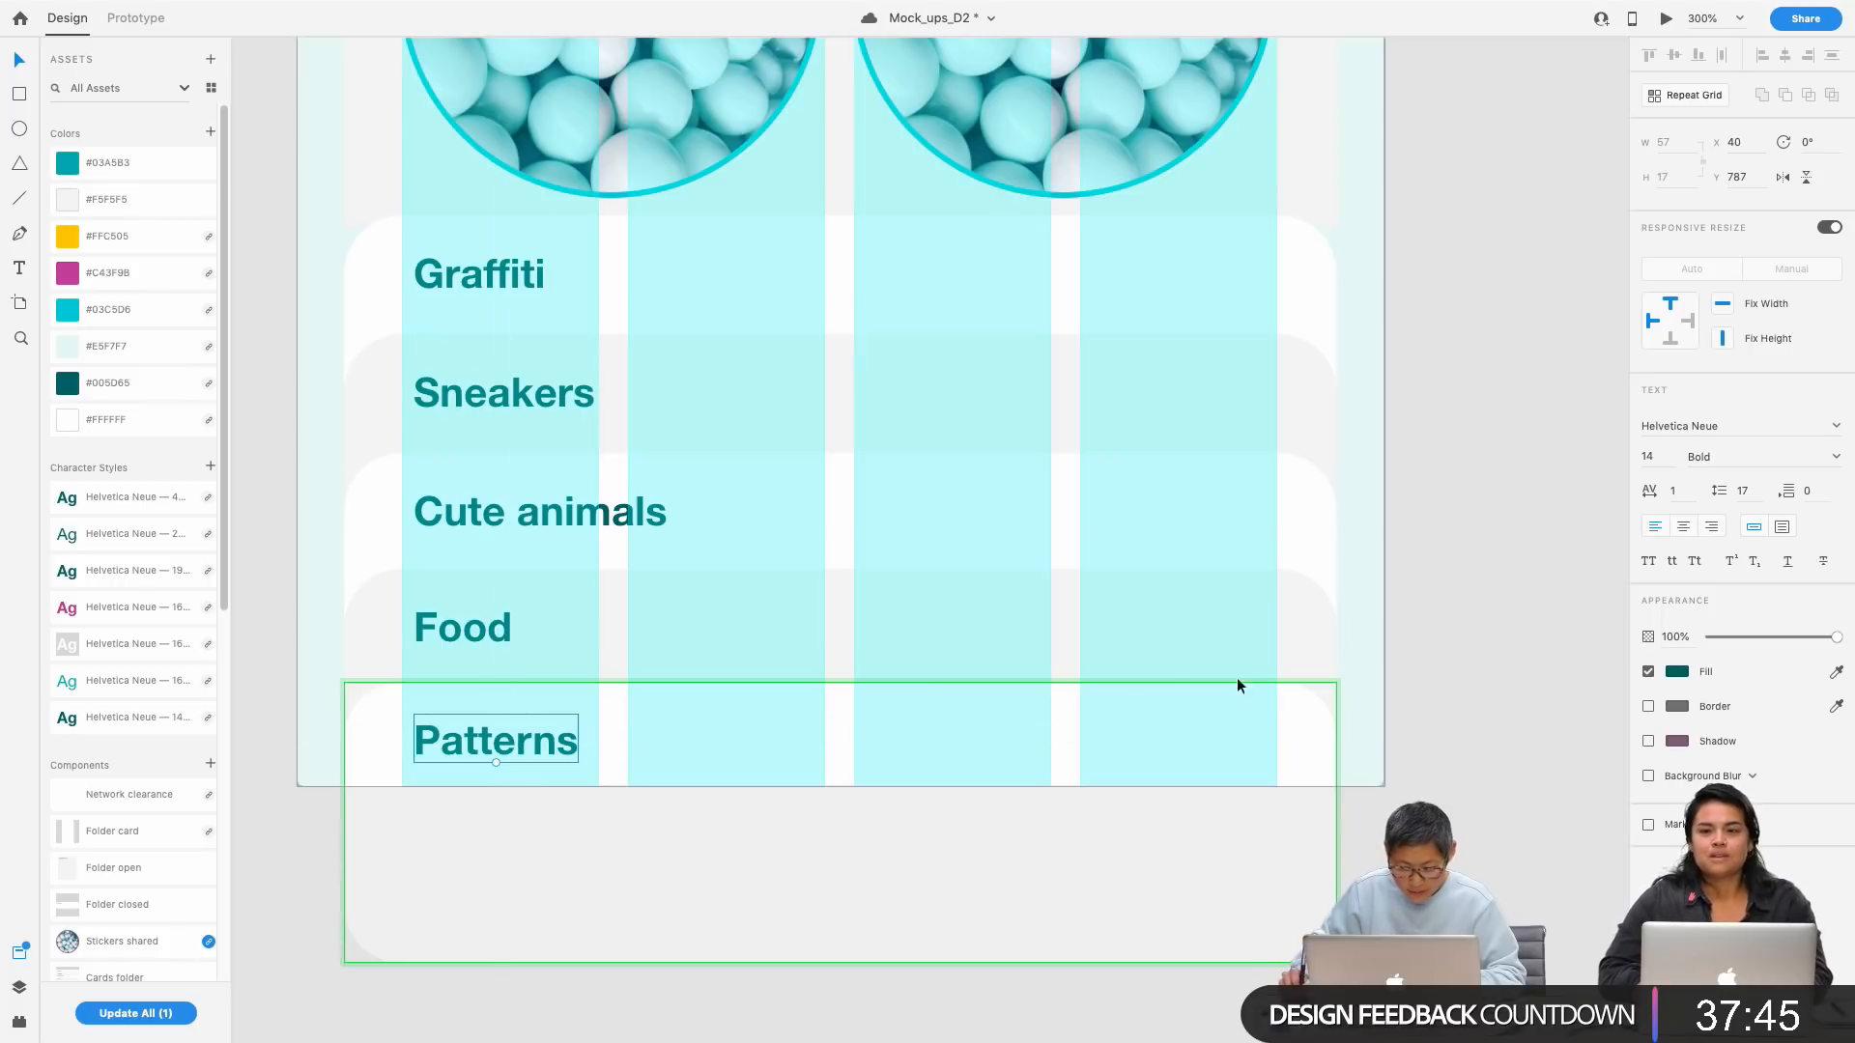
{"action": "left_click", "coordinate": [1462, 609]}
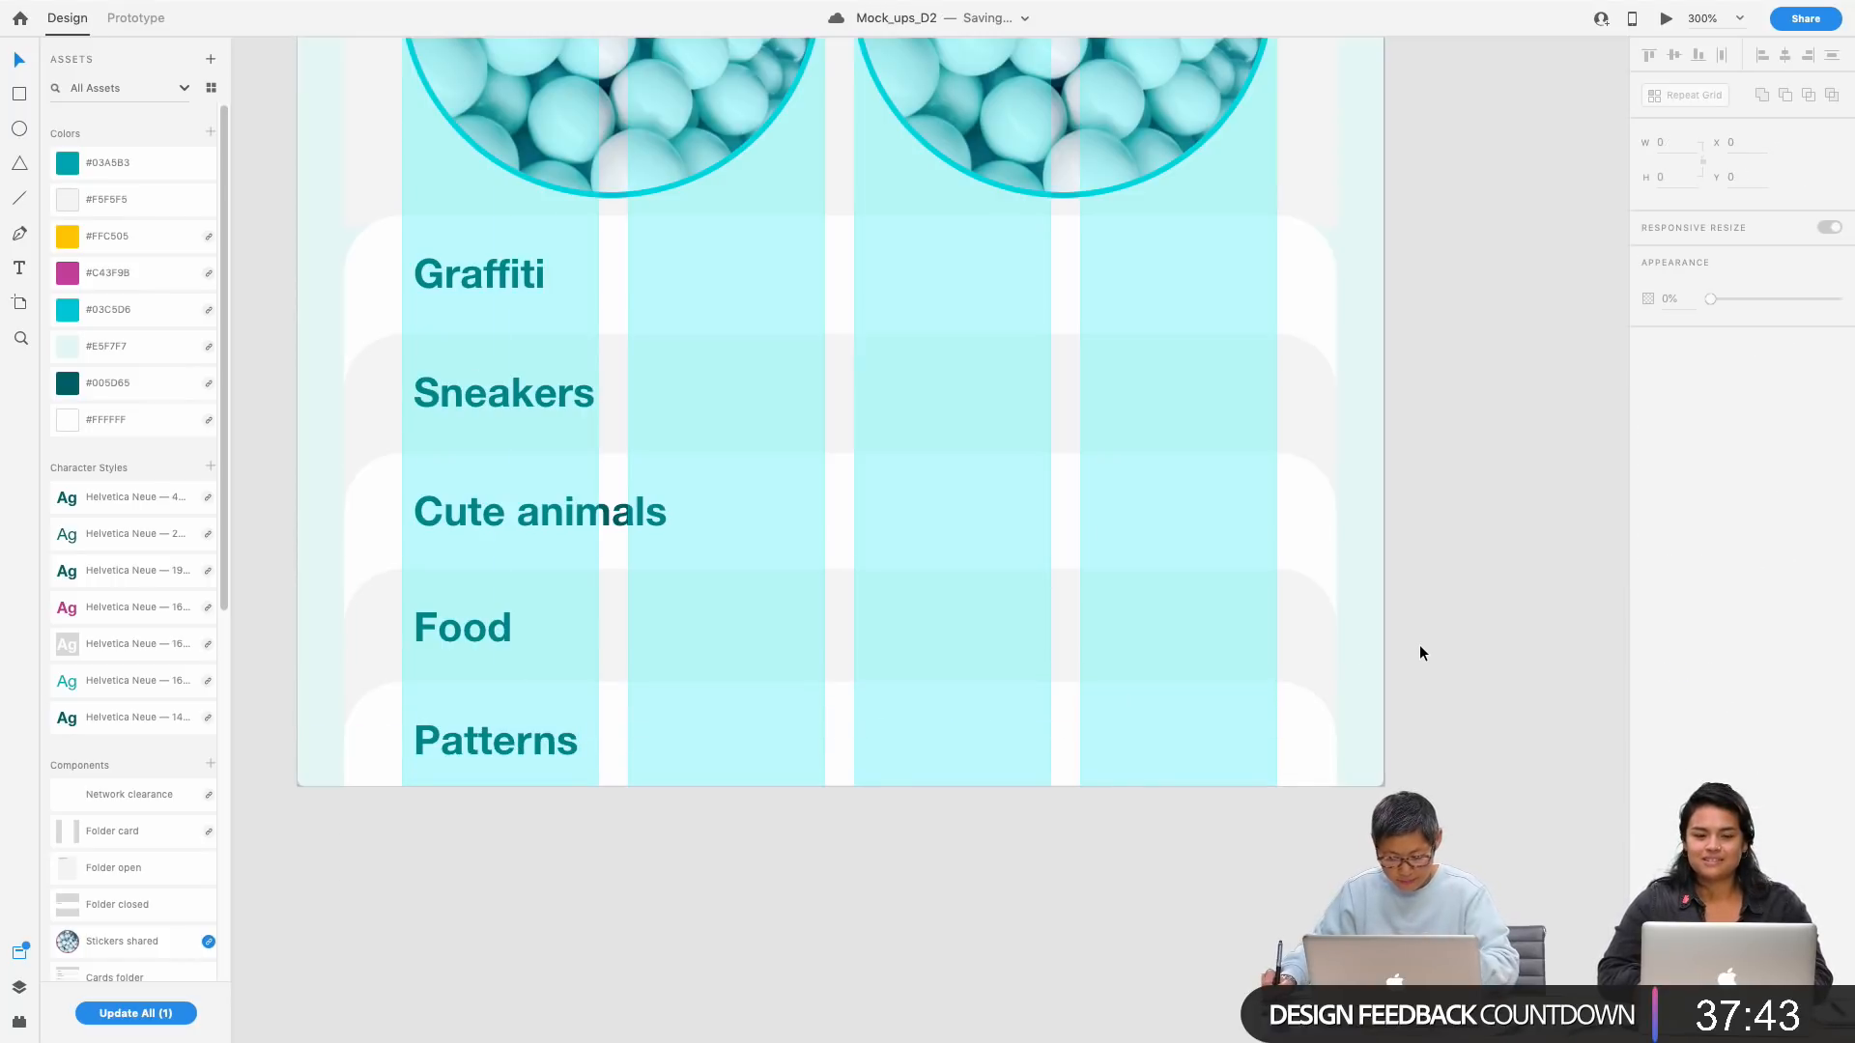
Step: Copy the greeting heading and the "What are you sharing today?" subtitle from Folder selection -2 to the Folder selection -3 artboard
{"action": "key", "text": "super+minus"}
{"action": "left_click_drag", "start_coordinate": [1316, 545], "coordinate": [1149, 691]}
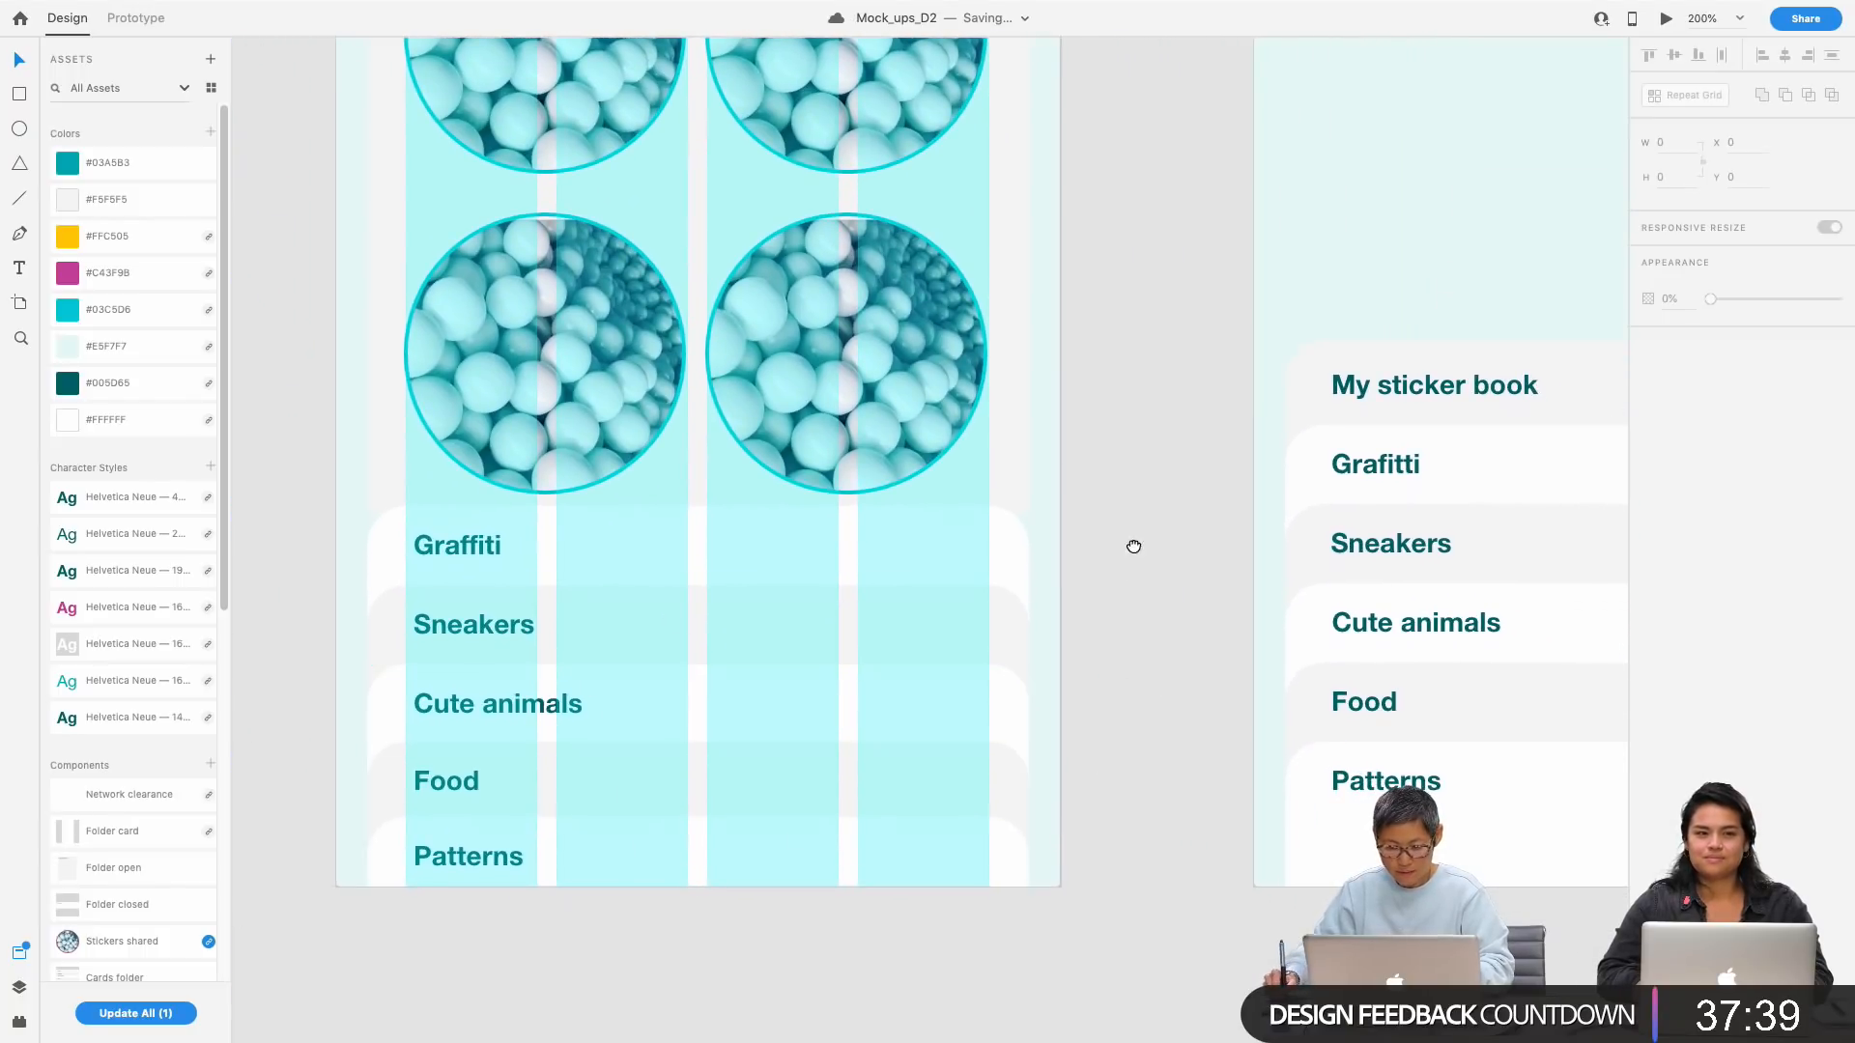
{"action": "scroll", "coordinate": [1139, 527], "scroll_direction": "up", "scroll_amount": 5}
{"action": "key", "text": "super+minus"}
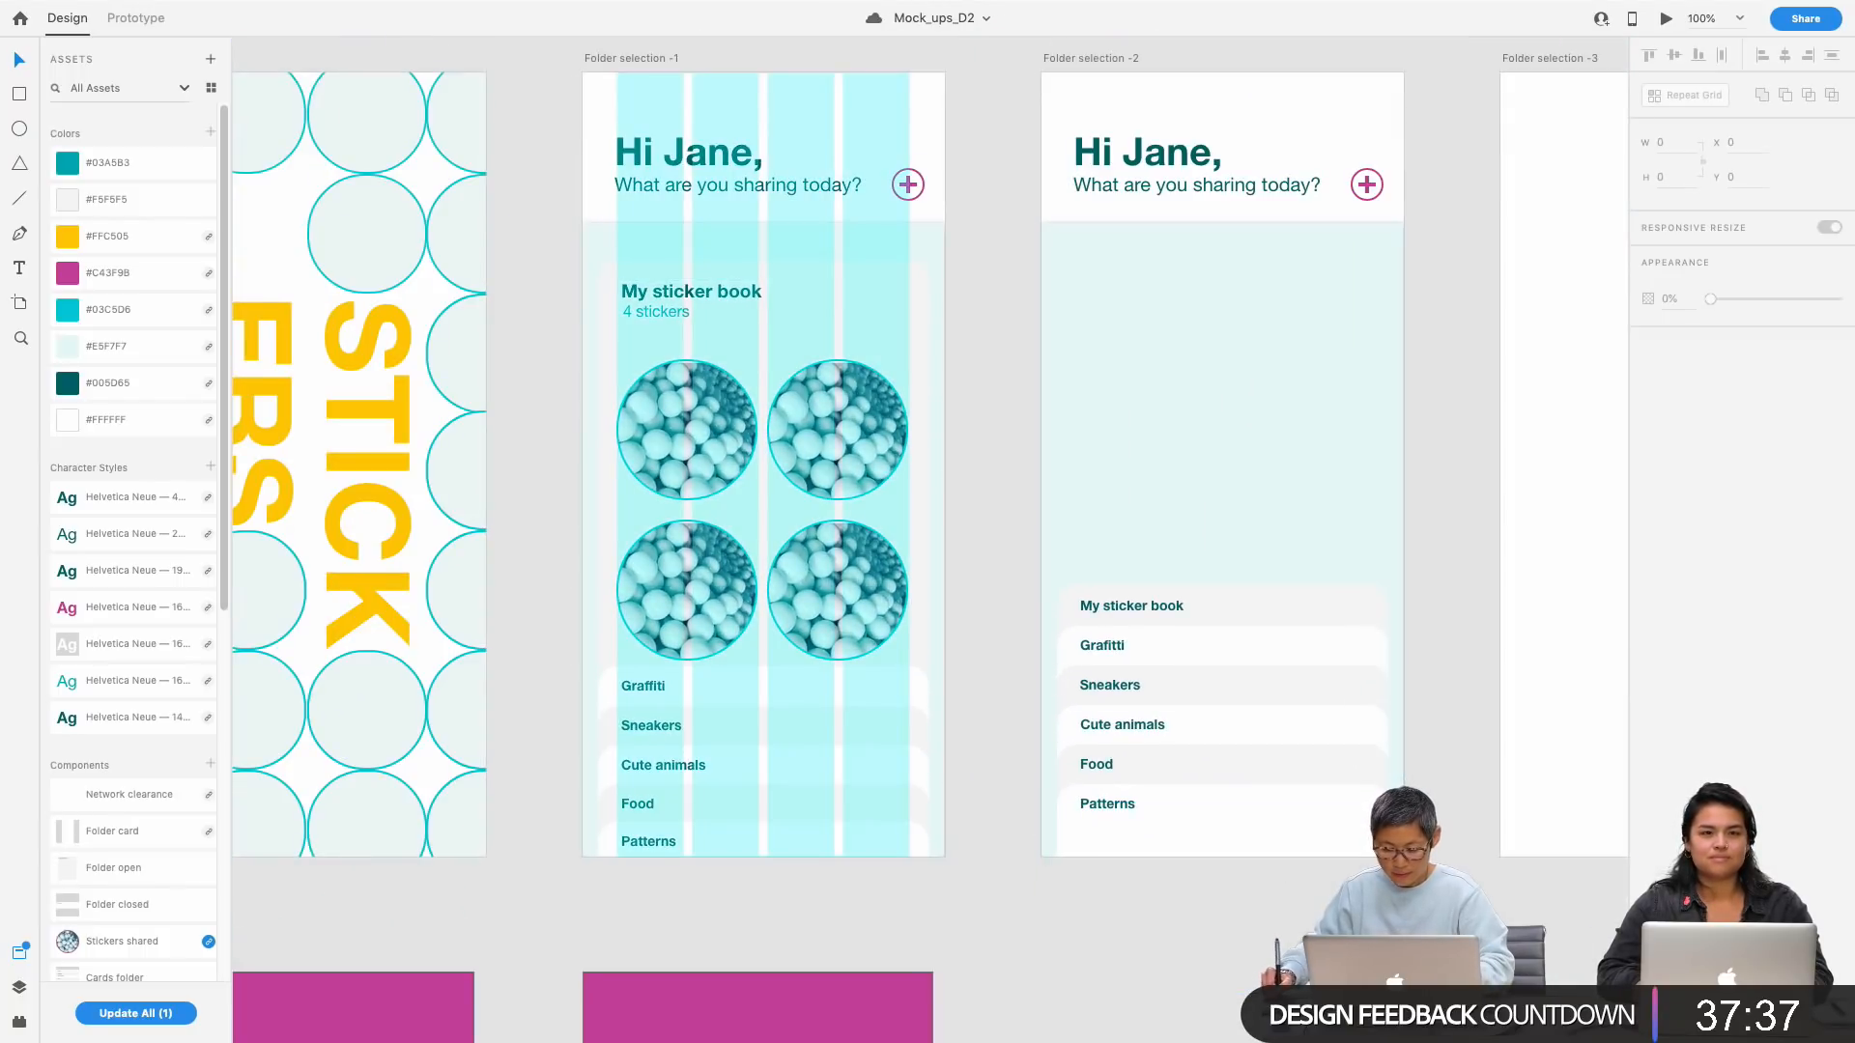
{"action": "scroll", "coordinate": [1144, 829], "scroll_direction": "down", "scroll_amount": 1}
{"action": "scroll", "coordinate": [1144, 829], "scroll_direction": "right", "scroll_amount": 8}
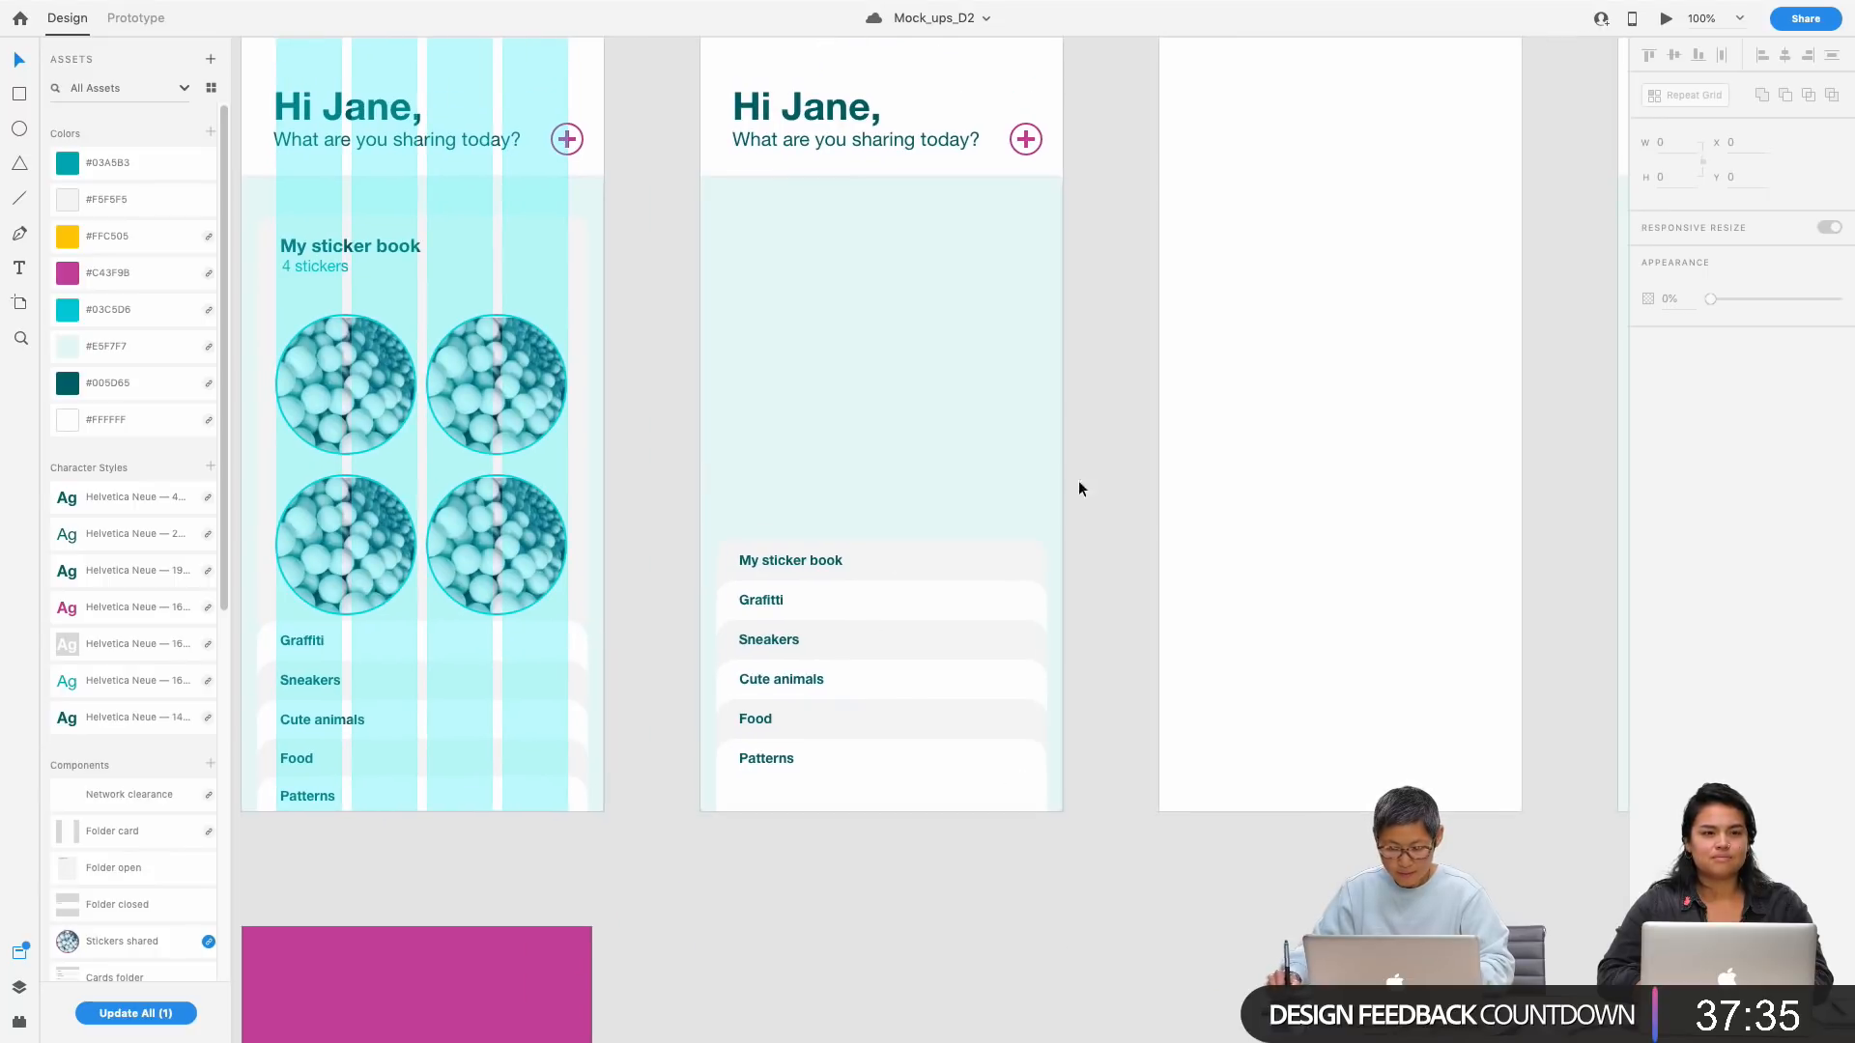
{"action": "scroll", "coordinate": [1072, 502], "scroll_direction": "up", "scroll_amount": 4}
{"action": "scroll", "coordinate": [1072, 502], "scroll_direction": "right", "scroll_amount": 4}
{"action": "left_click", "coordinate": [660, 314]}
{"action": "left_click", "coordinate": [674, 332], "text": "shift"}
{"action": "key", "text": "ctrl+c"}
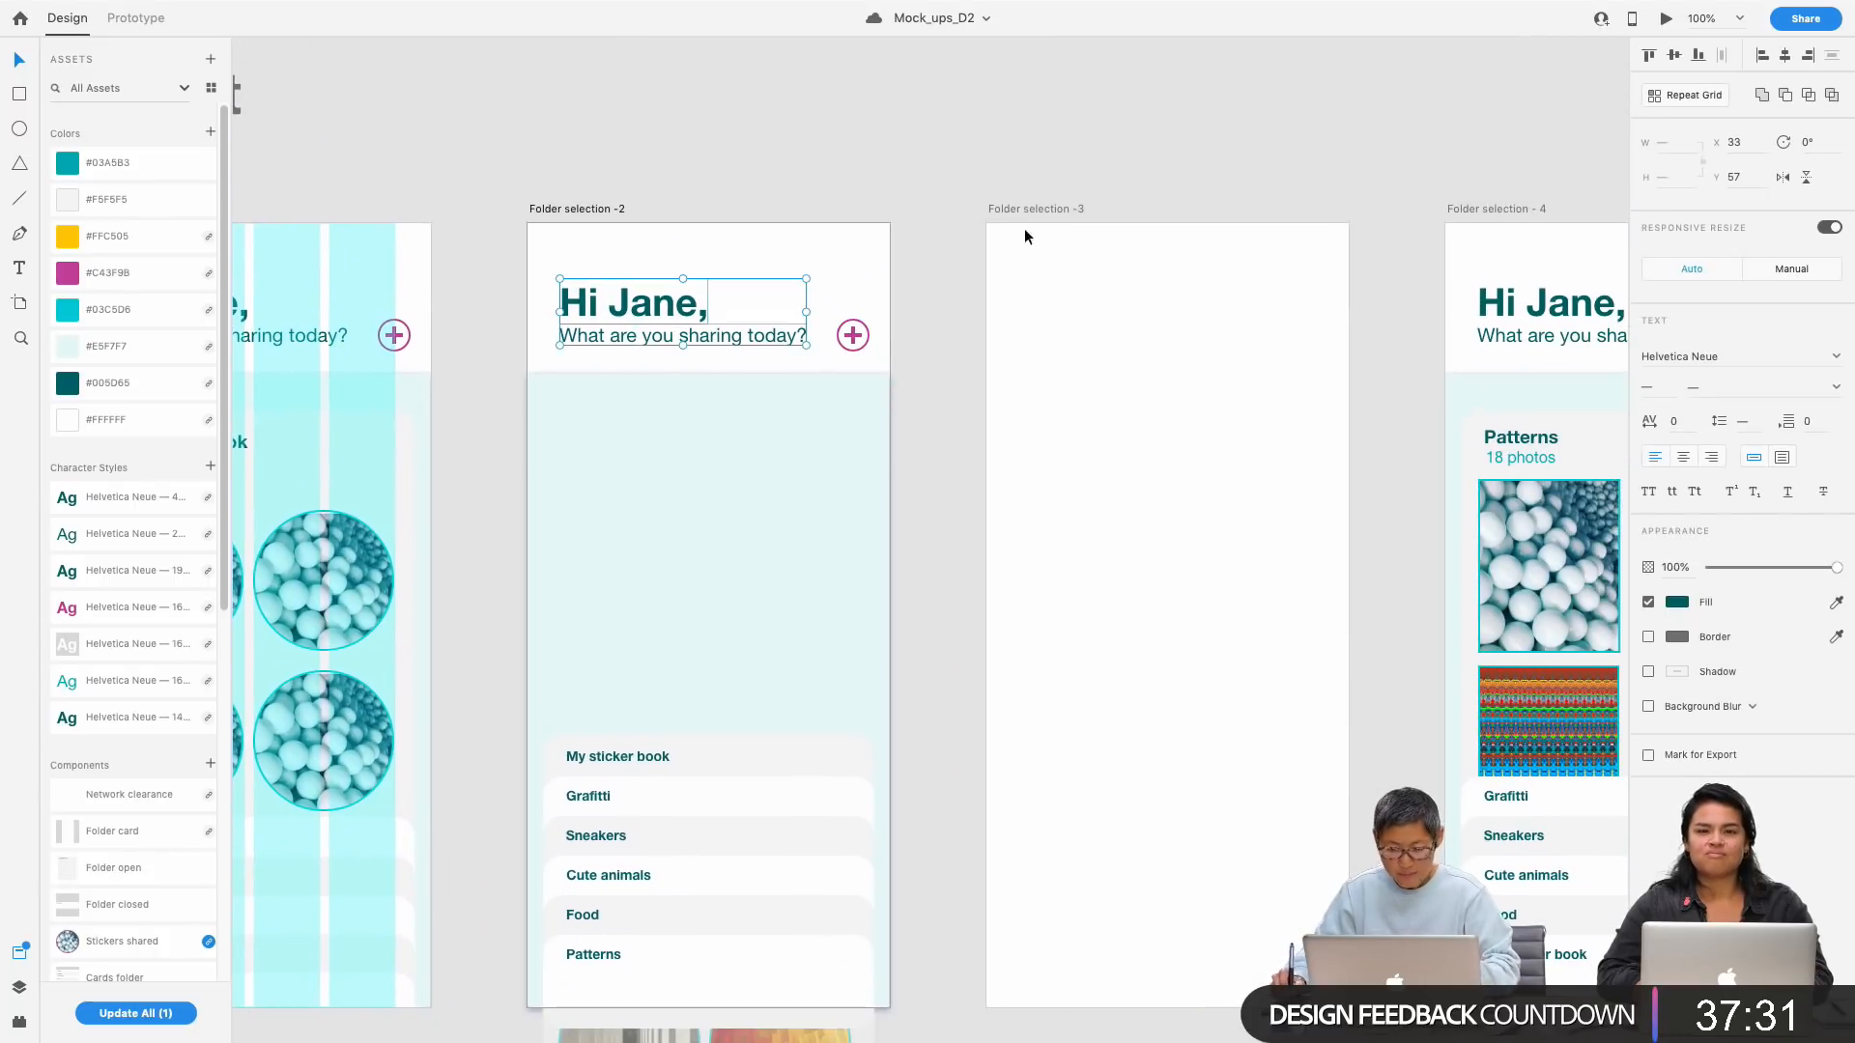
{"action": "left_click", "coordinate": [1043, 207]}
{"action": "key", "text": "ctrl+v"}
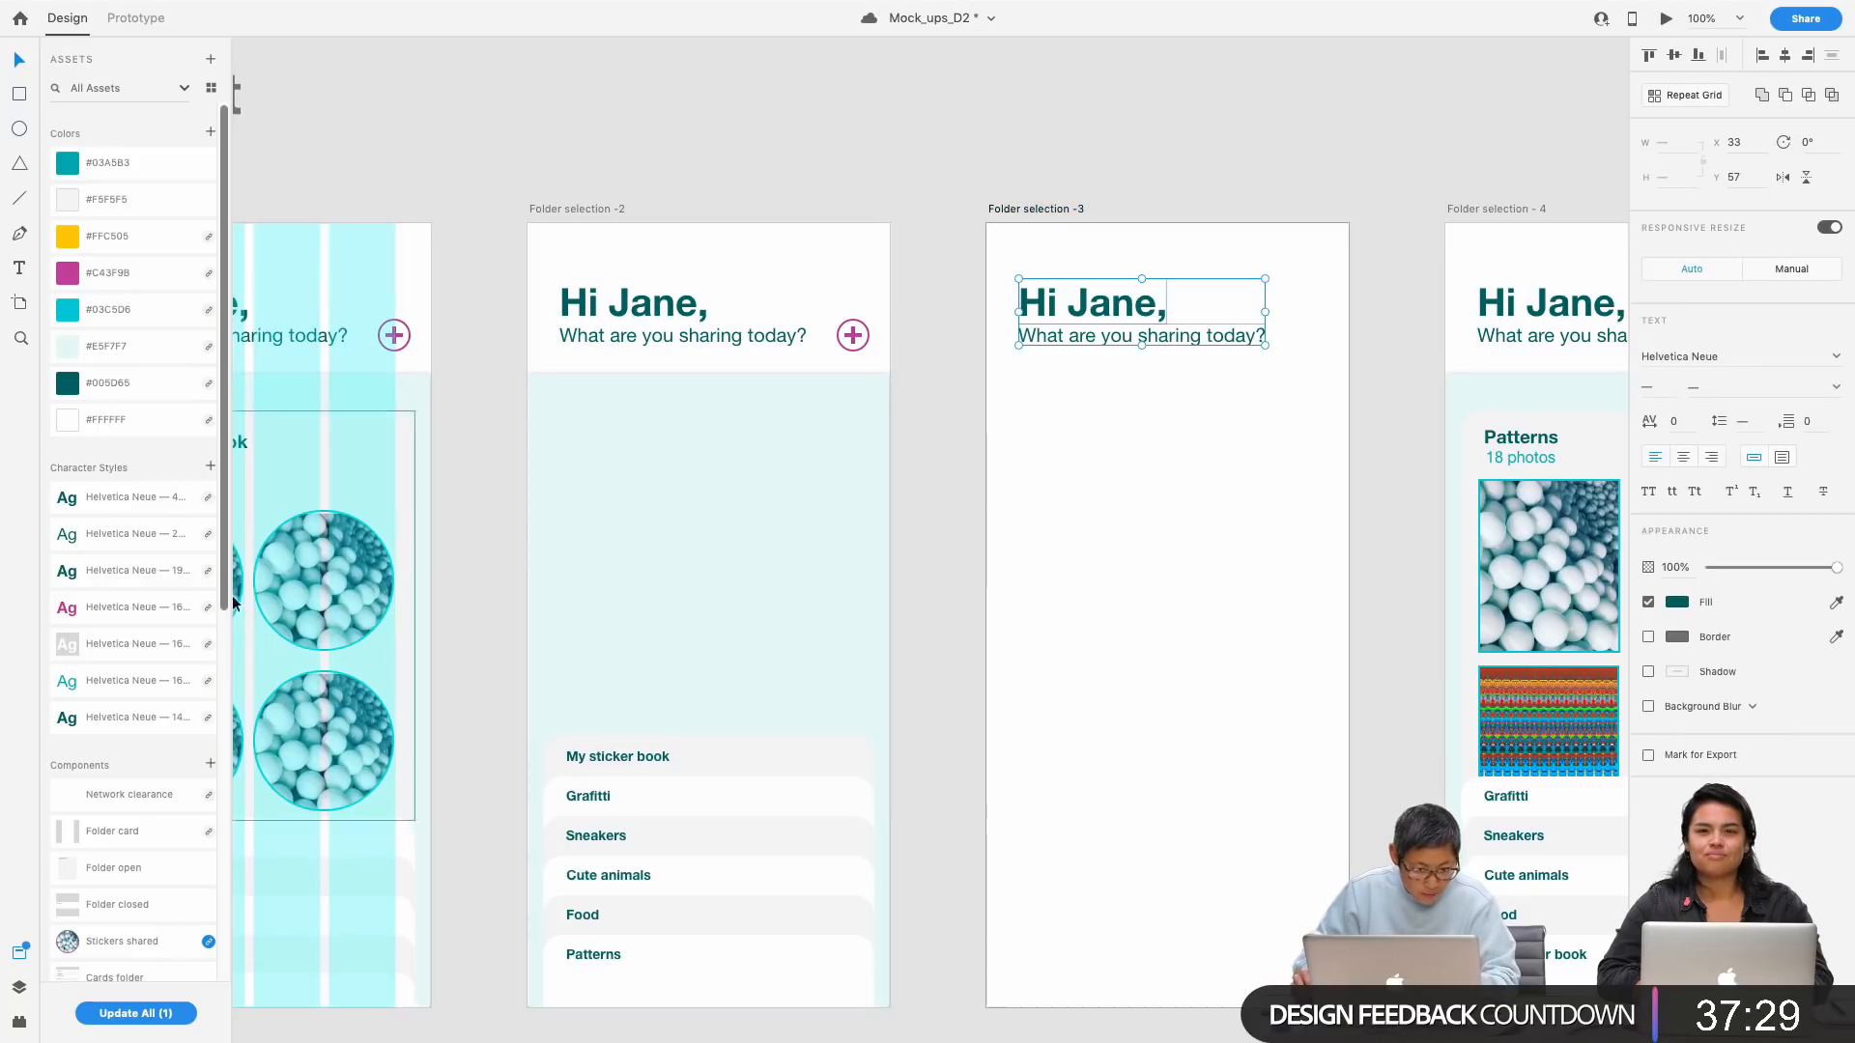
Step: Place an instance of the Cross - plus component just outside the Folder selection -3 artboard, level with the subtitle
{"action": "scroll", "coordinate": [230, 839], "scroll_direction": "down", "scroll_amount": 5}
{"action": "scroll", "coordinate": [230, 838], "scroll_direction": "down", "scroll_amount": 2}
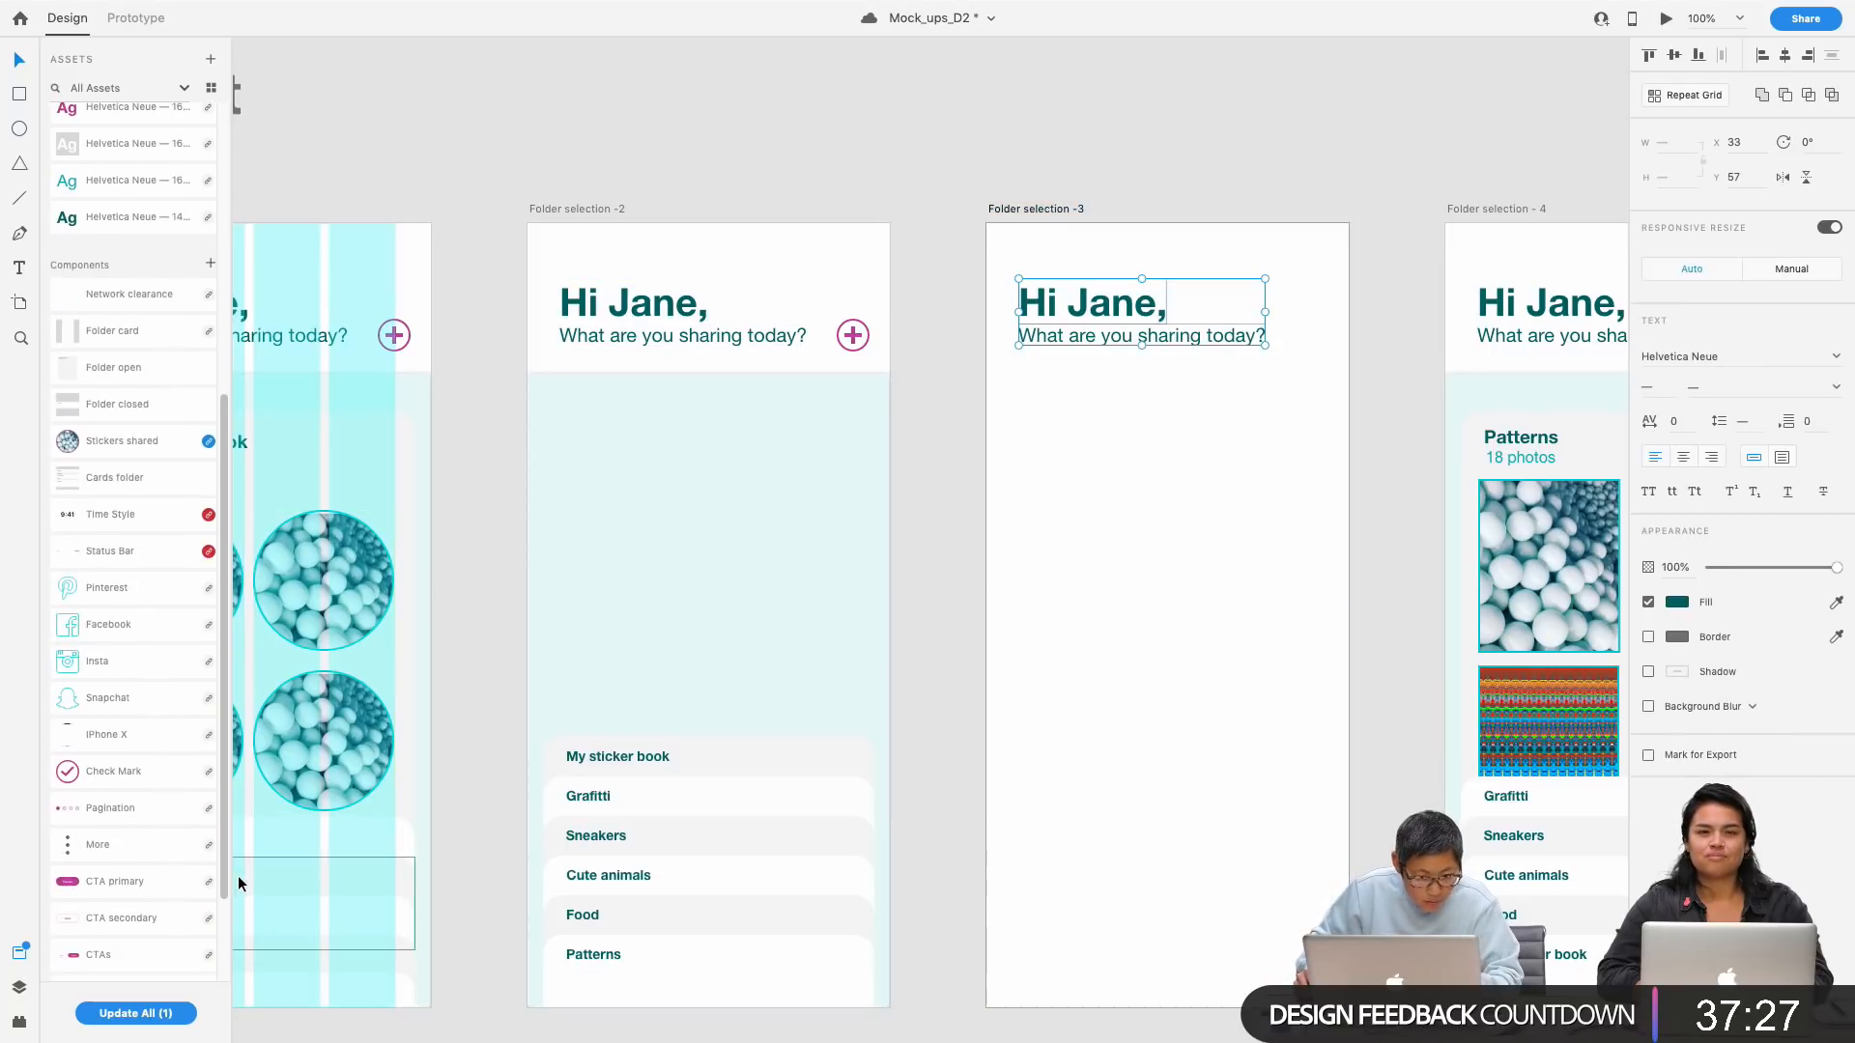
{"action": "scroll", "coordinate": [222, 893], "scroll_direction": "down", "scroll_amount": 2}
{"action": "left_click_drag", "start_coordinate": [155, 854], "coordinate": [1399, 347]}
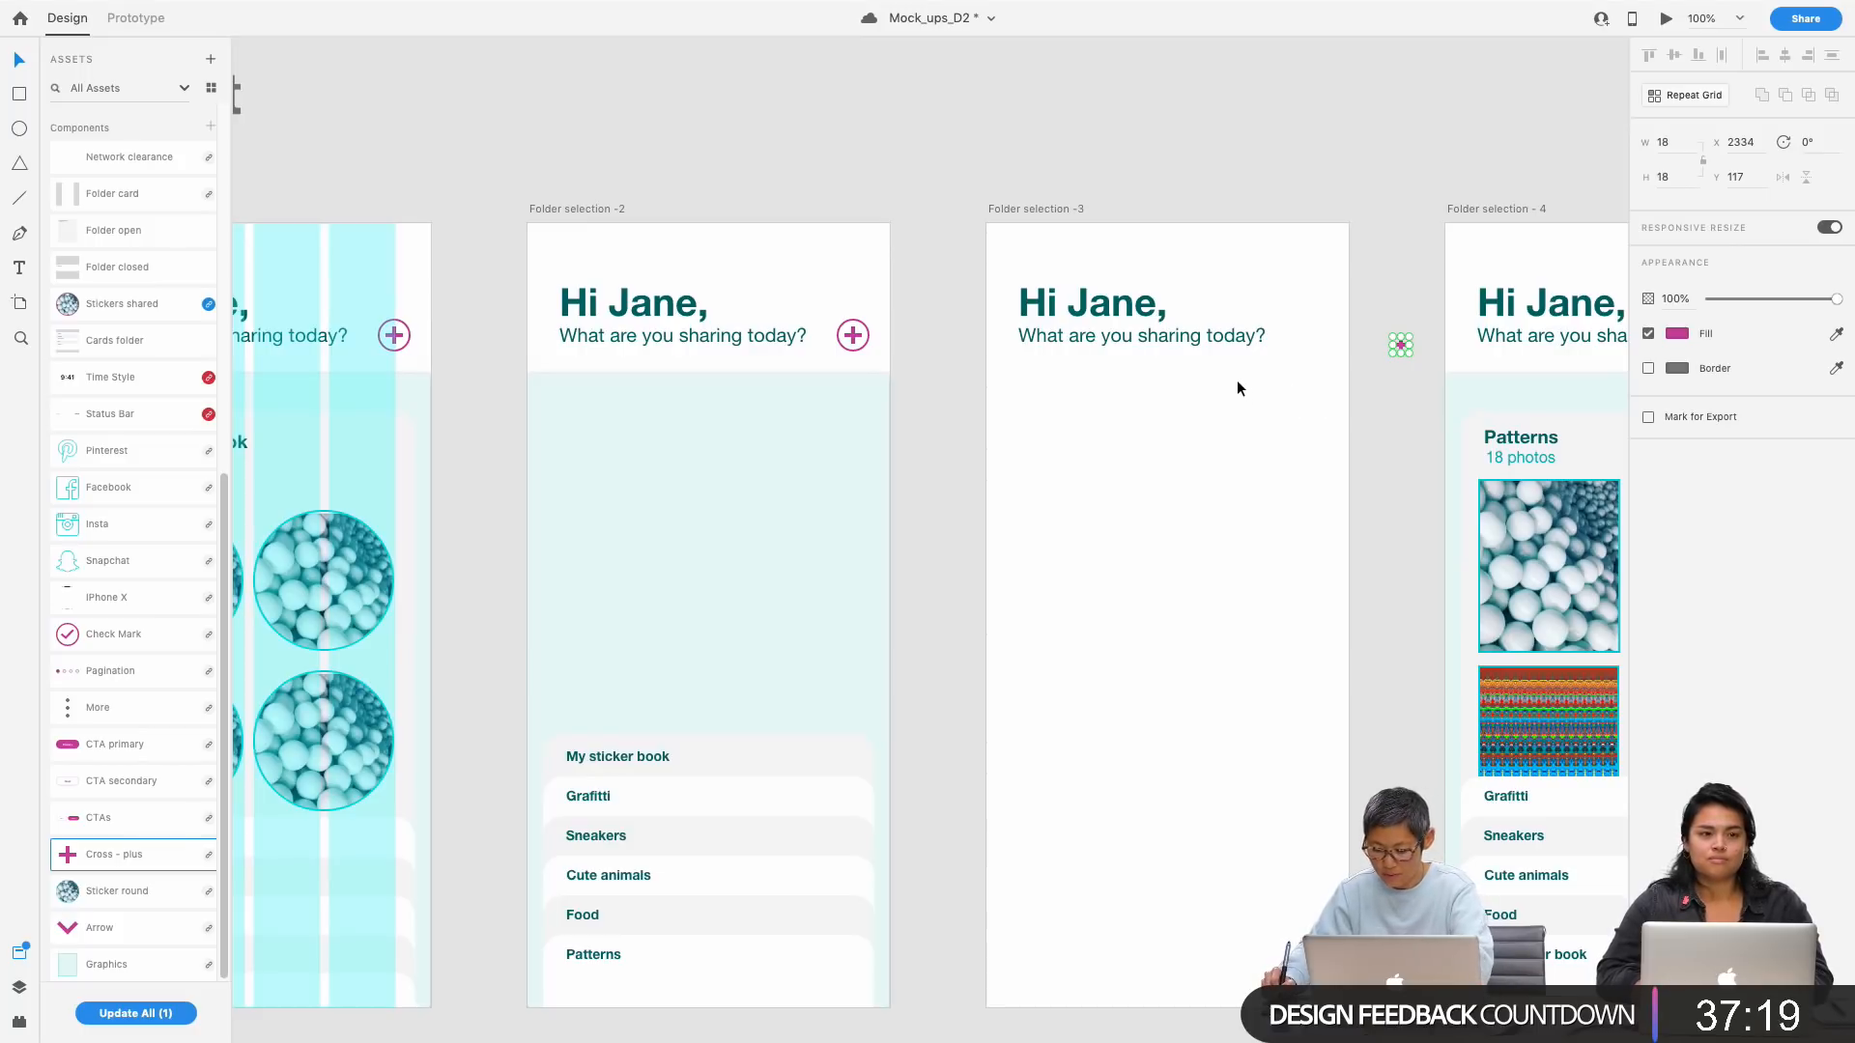
{"action": "key", "text": "super+plus"}
{"action": "key", "text": "super+plus"}
{"action": "key", "text": "super+plus"}
{"action": "left_click_drag", "start_coordinate": [1238, 470], "coordinate": [421, 734]}
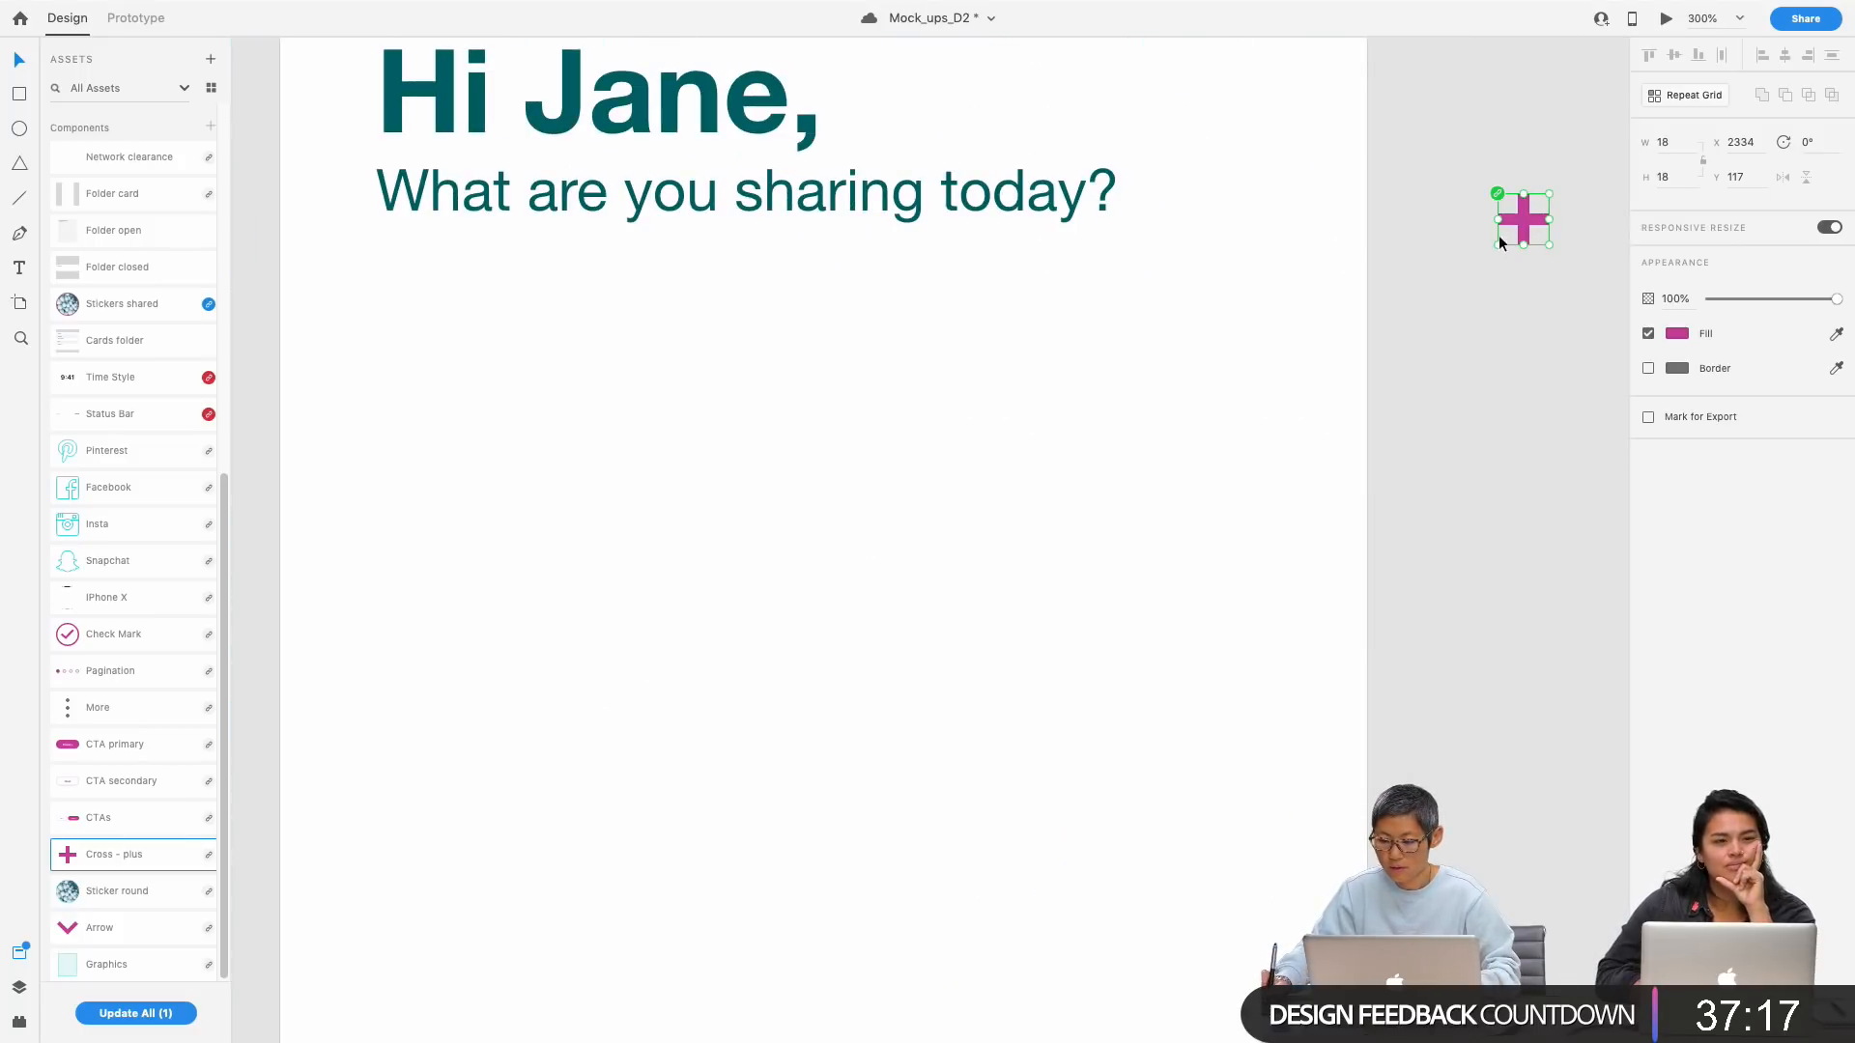
{"action": "double_click", "coordinate": [1522, 216]}
{"action": "left_click_drag", "start_coordinate": [1522, 217], "coordinate": [1233, 259]}
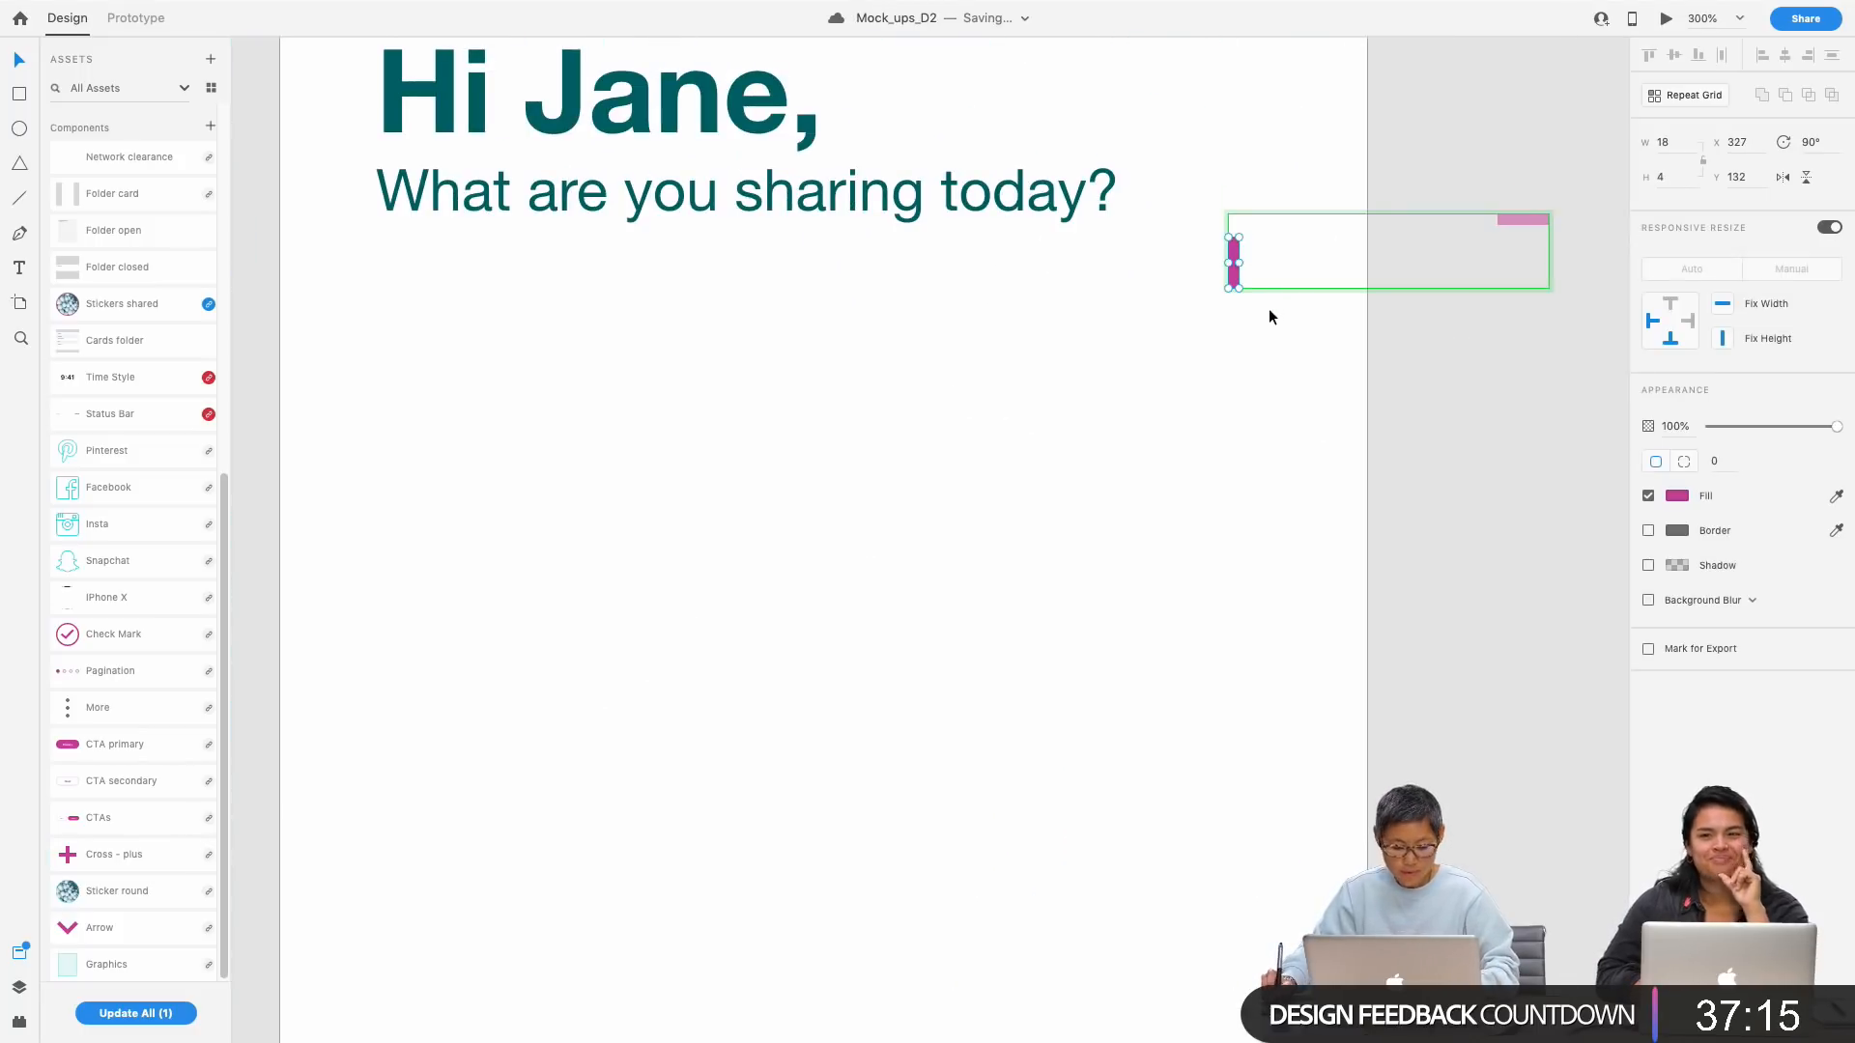
{"action": "key", "text": "super+z"}
{"action": "key", "text": "super+z"}
{"action": "key", "text": "super+z"}
{"action": "key", "text": "super+z"}
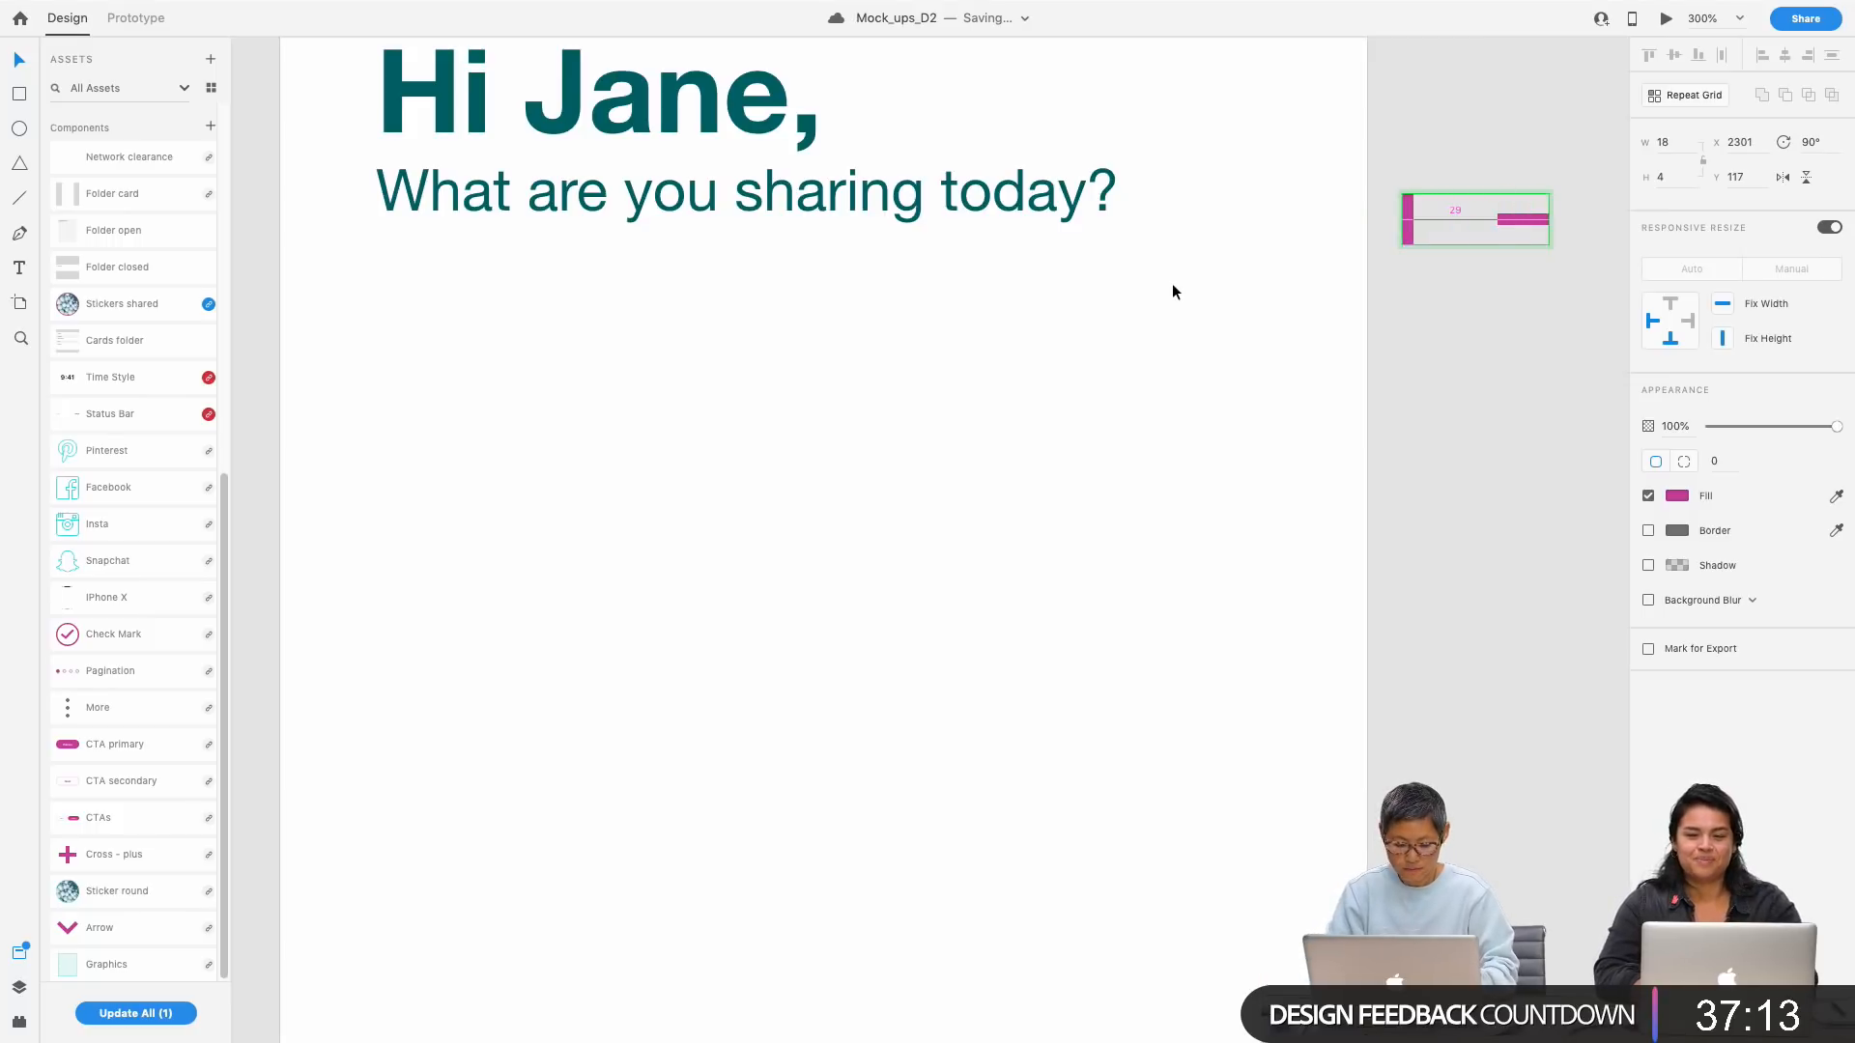
Step: Move the whole plus icon onto the Folder selection -3 artboard beside the subtitle, at X 310 and Y 117
{"action": "left_click", "coordinate": [1463, 382]}
{"action": "left_click_drag", "start_coordinate": [1515, 264], "coordinate": [1528, 279]}
{"action": "key", "text": "shift+Left"}
{"action": "key", "text": "shift+Left"}
{"action": "key", "text": "shift+Left"}
{"action": "key", "text": "shift+Left"}
{"action": "key", "text": "shift+Left"}
{"action": "key", "text": "shift+Left"}
{"action": "key", "text": "shift+Left"}
{"action": "key", "text": "shift+Left"}
{"action": "key", "text": "shift+Left"}
{"action": "key", "text": "shift+Left"}
{"action": "key", "text": "shift+Left"}
Step: Compare the plain plus icon with the circled add button on Folder selection -2, and delete the plain icon from Folder selection -3
{"action": "key", "text": "super+minus"}
{"action": "left_click_drag", "start_coordinate": [842, 617], "coordinate": [1154, 617]}
{"action": "left_click", "coordinate": [554, 320]}
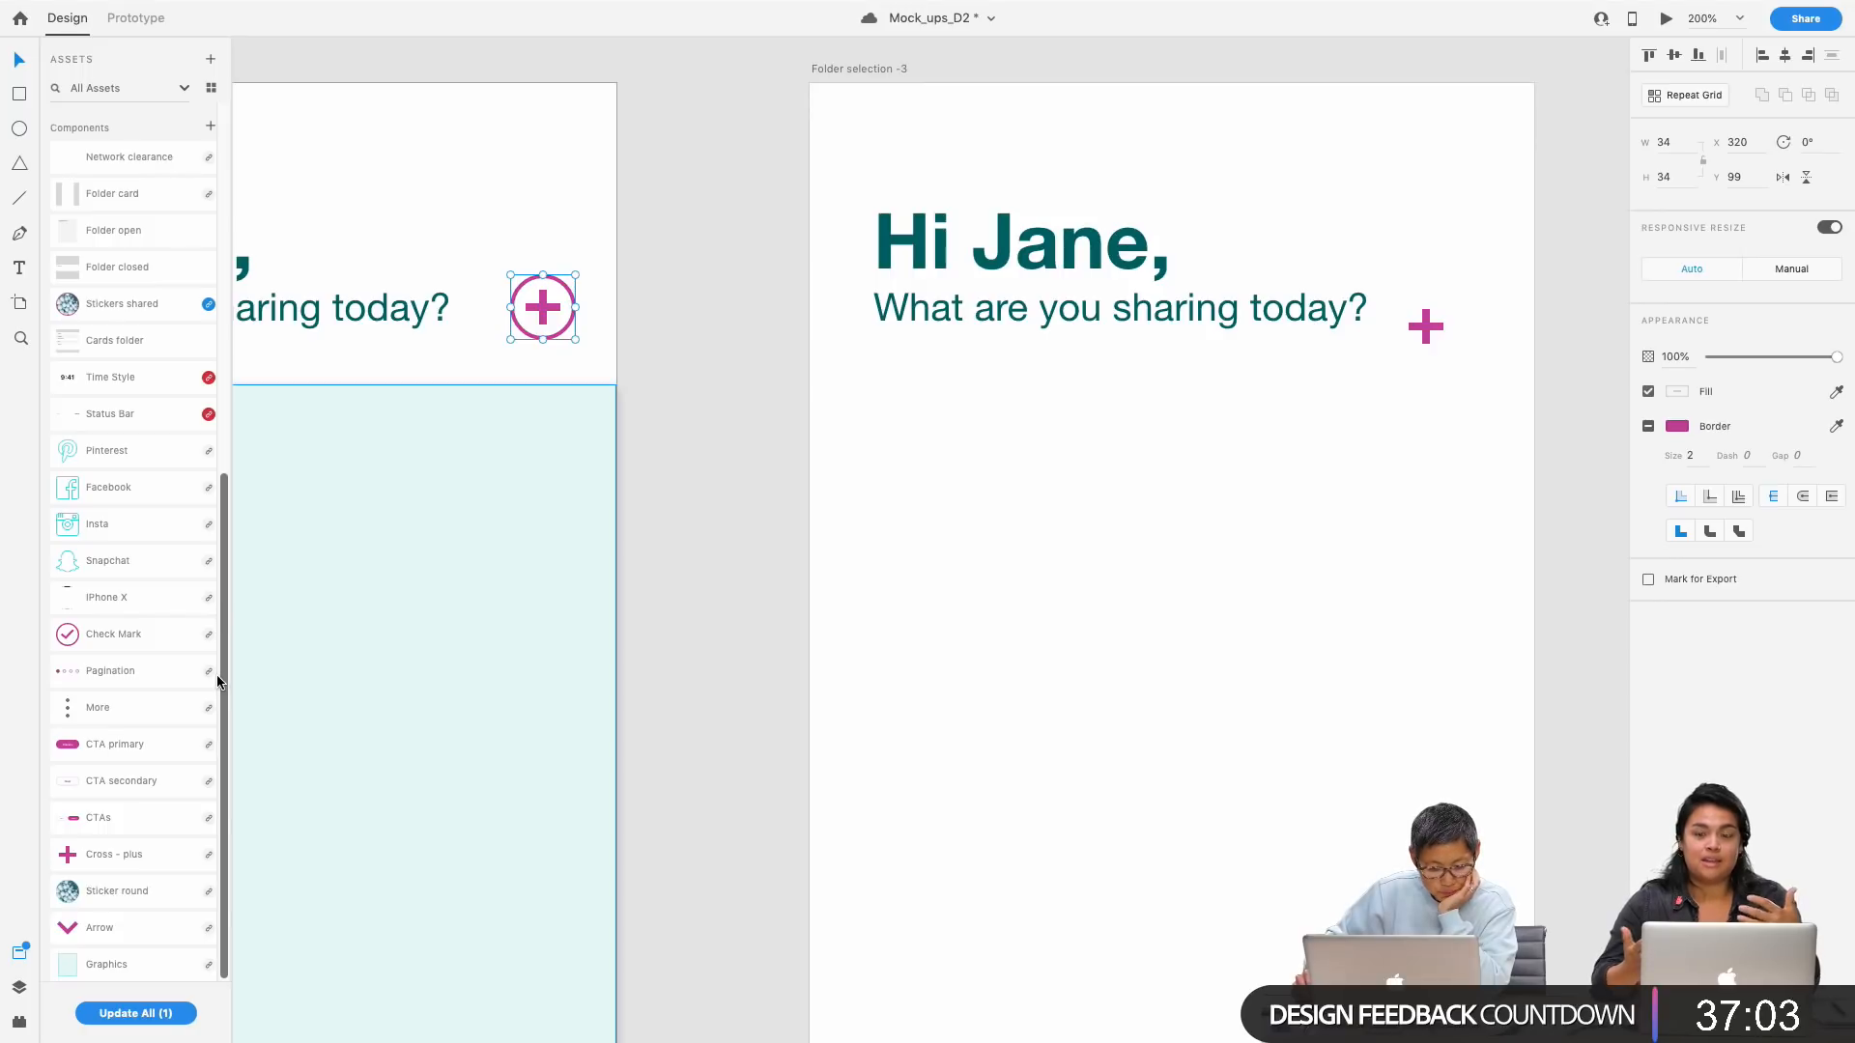
{"action": "left_click_drag", "start_coordinate": [222, 684], "coordinate": [275, 810]}
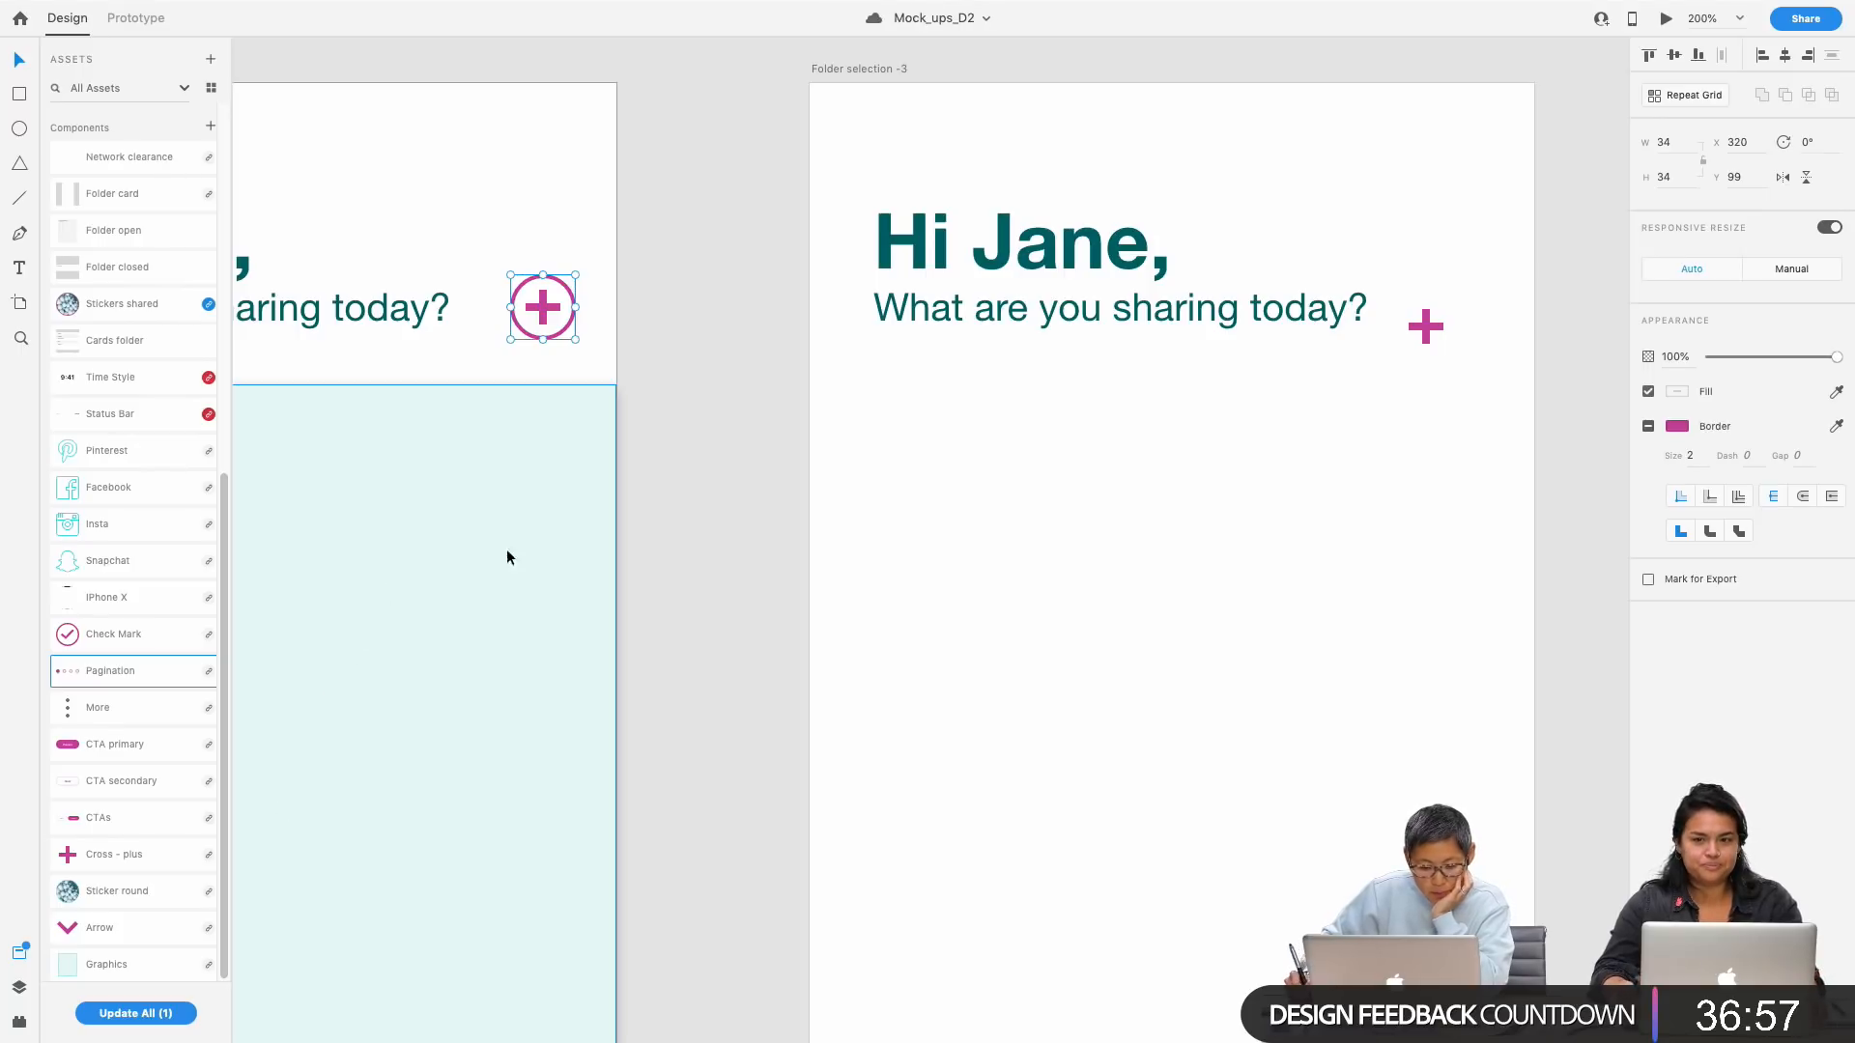
{"action": "left_click", "coordinate": [1425, 331]}
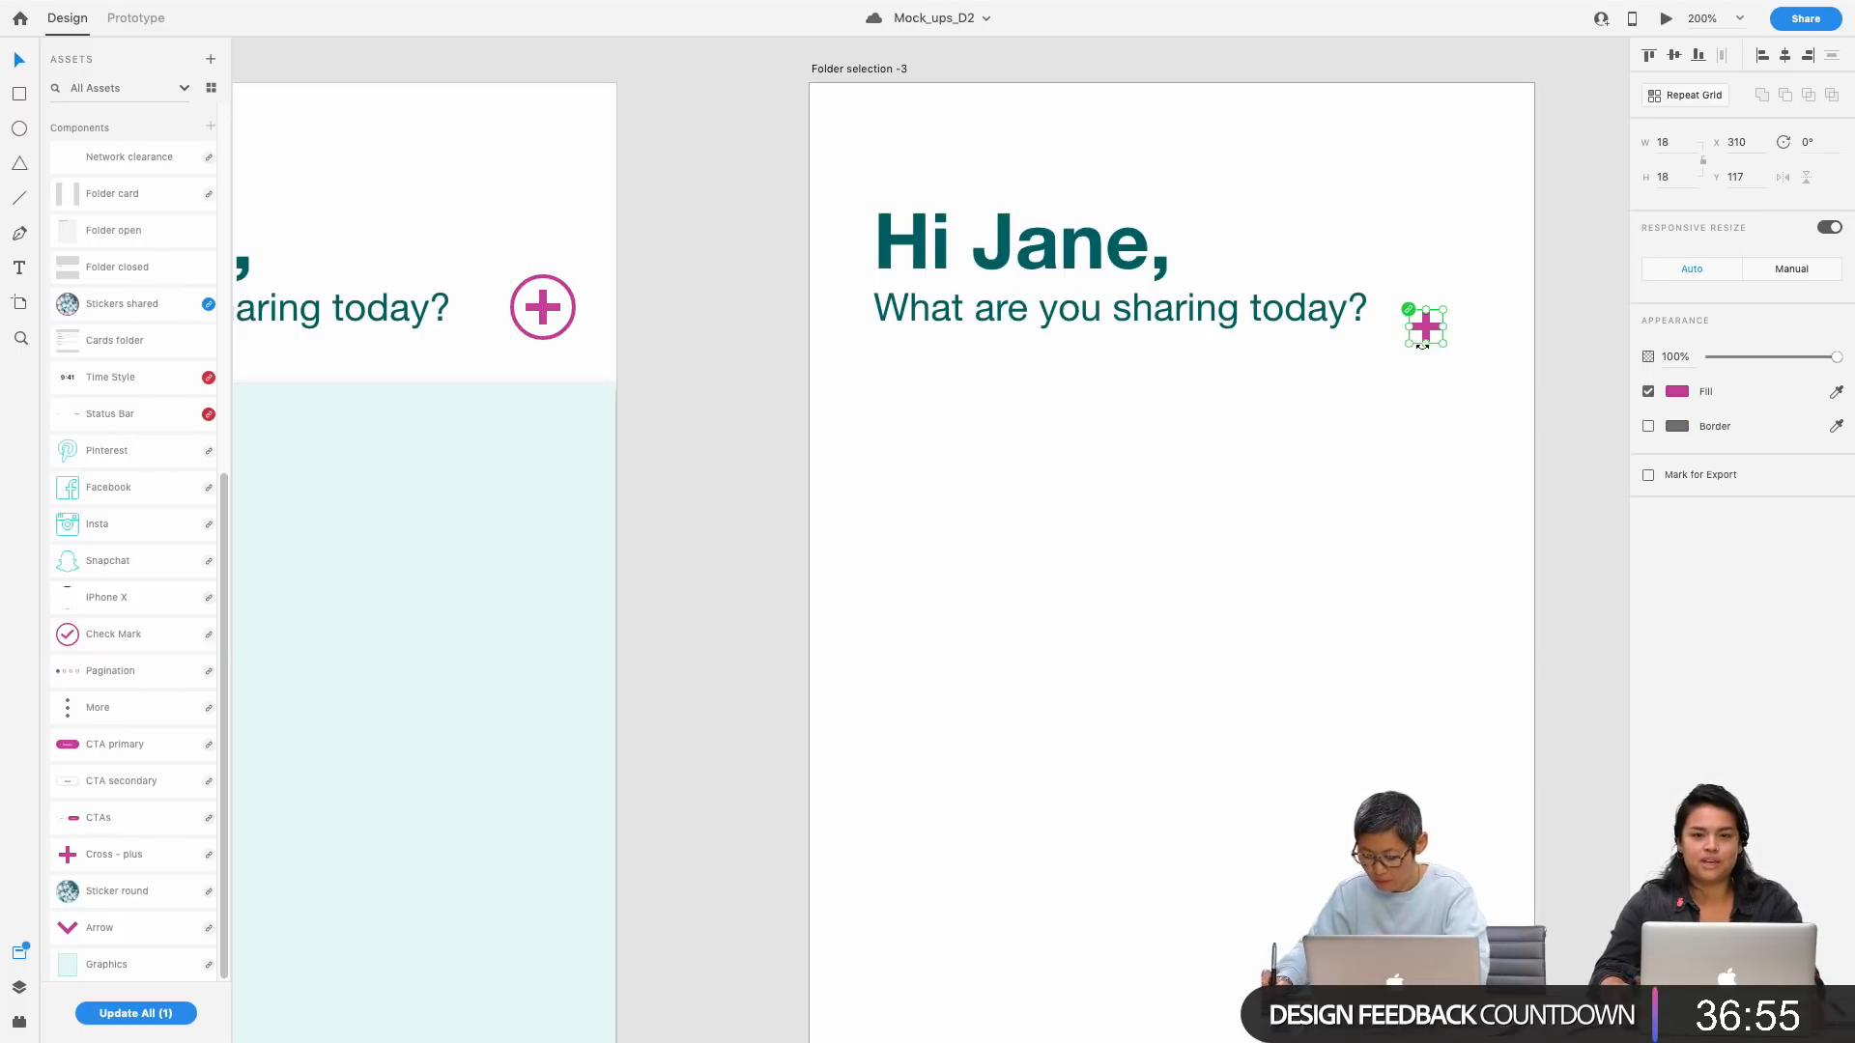
{"action": "key", "text": "Delete"}
{"action": "left_click", "coordinate": [542, 317]}
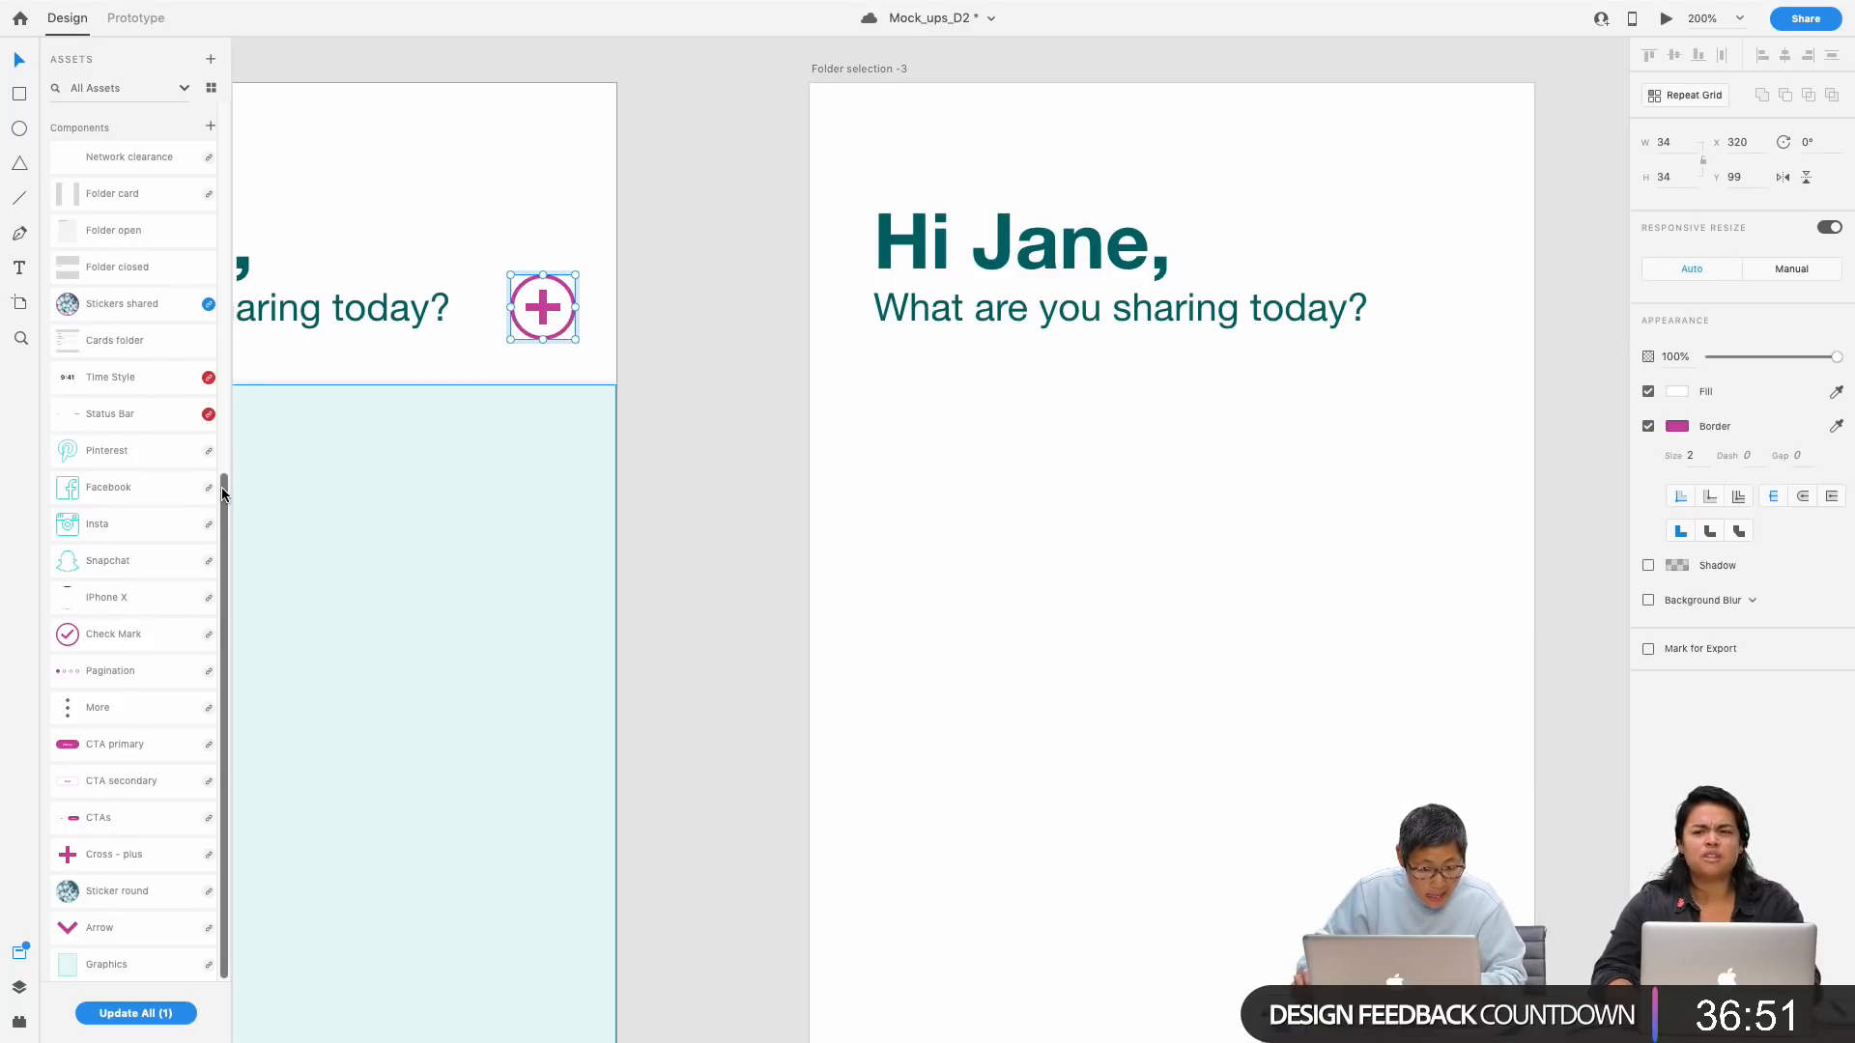
{"action": "scroll", "coordinate": [222, 496], "scroll_direction": "up", "scroll_amount": 2}
{"action": "left_click", "coordinate": [210, 163]}
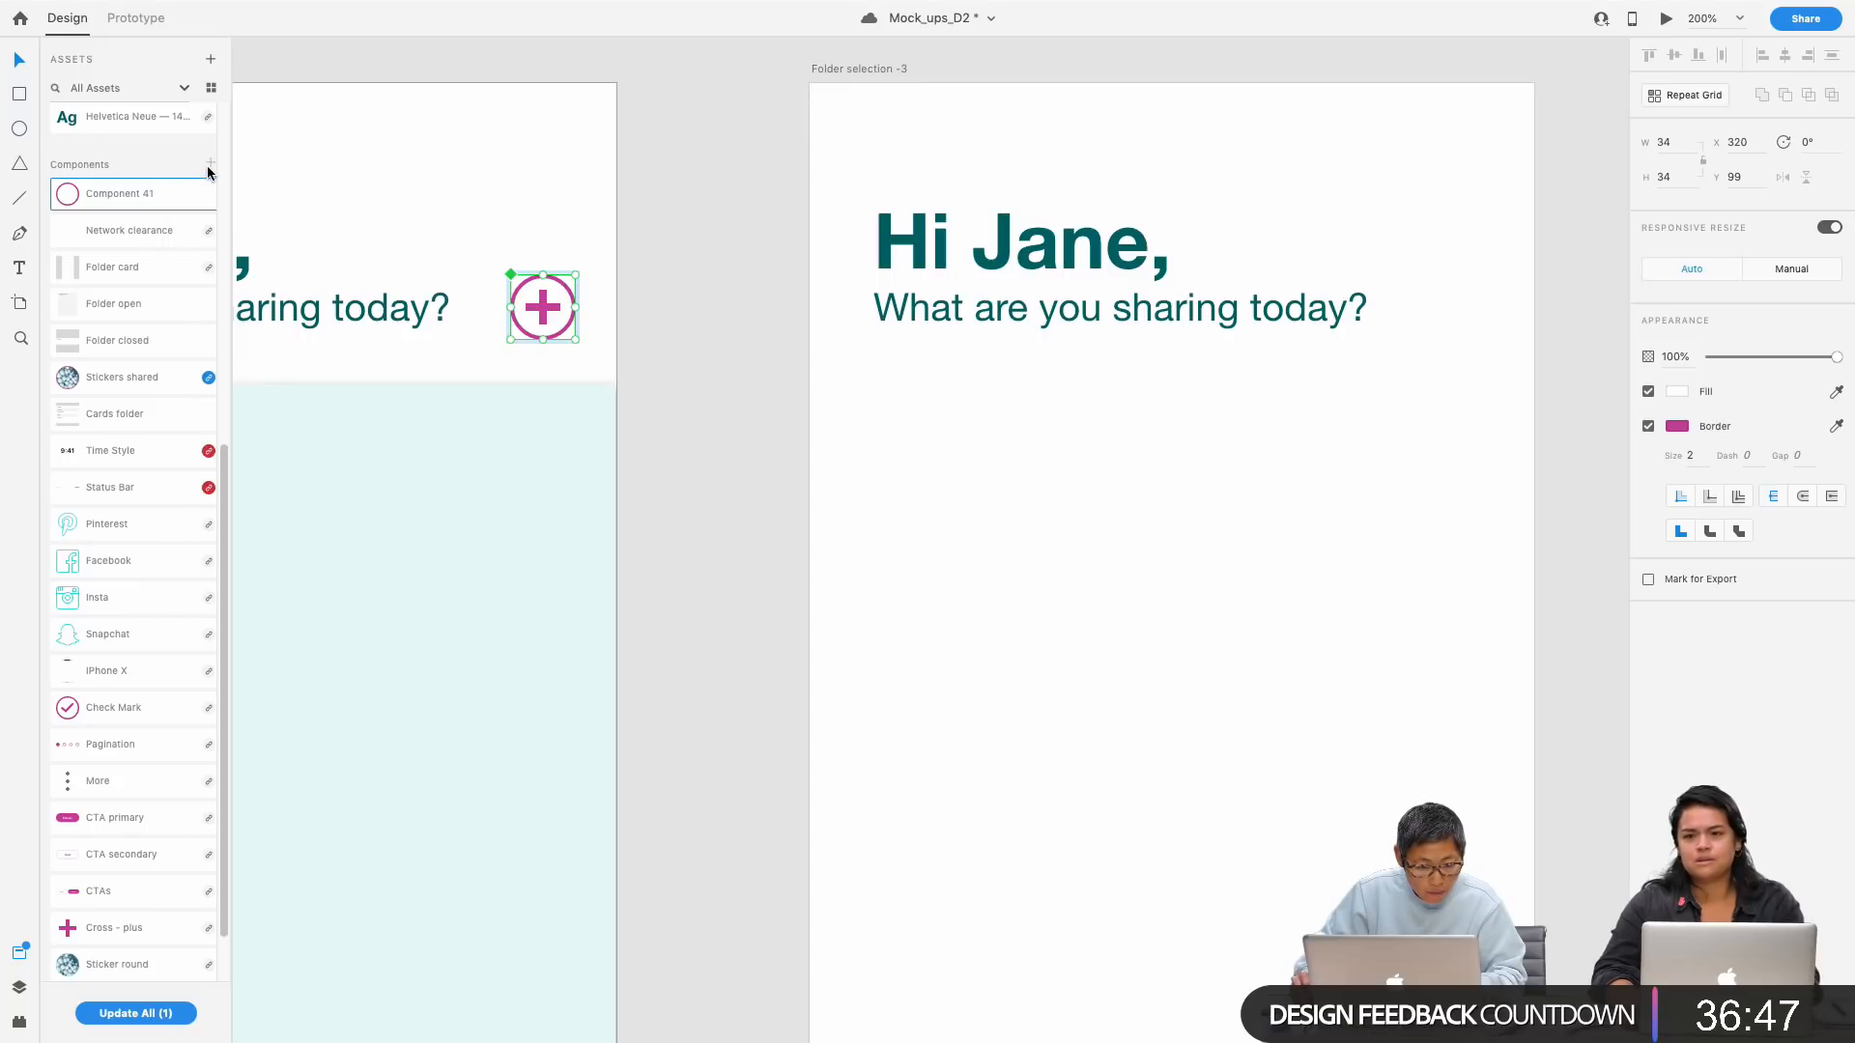
{"action": "key", "text": "super+z"}
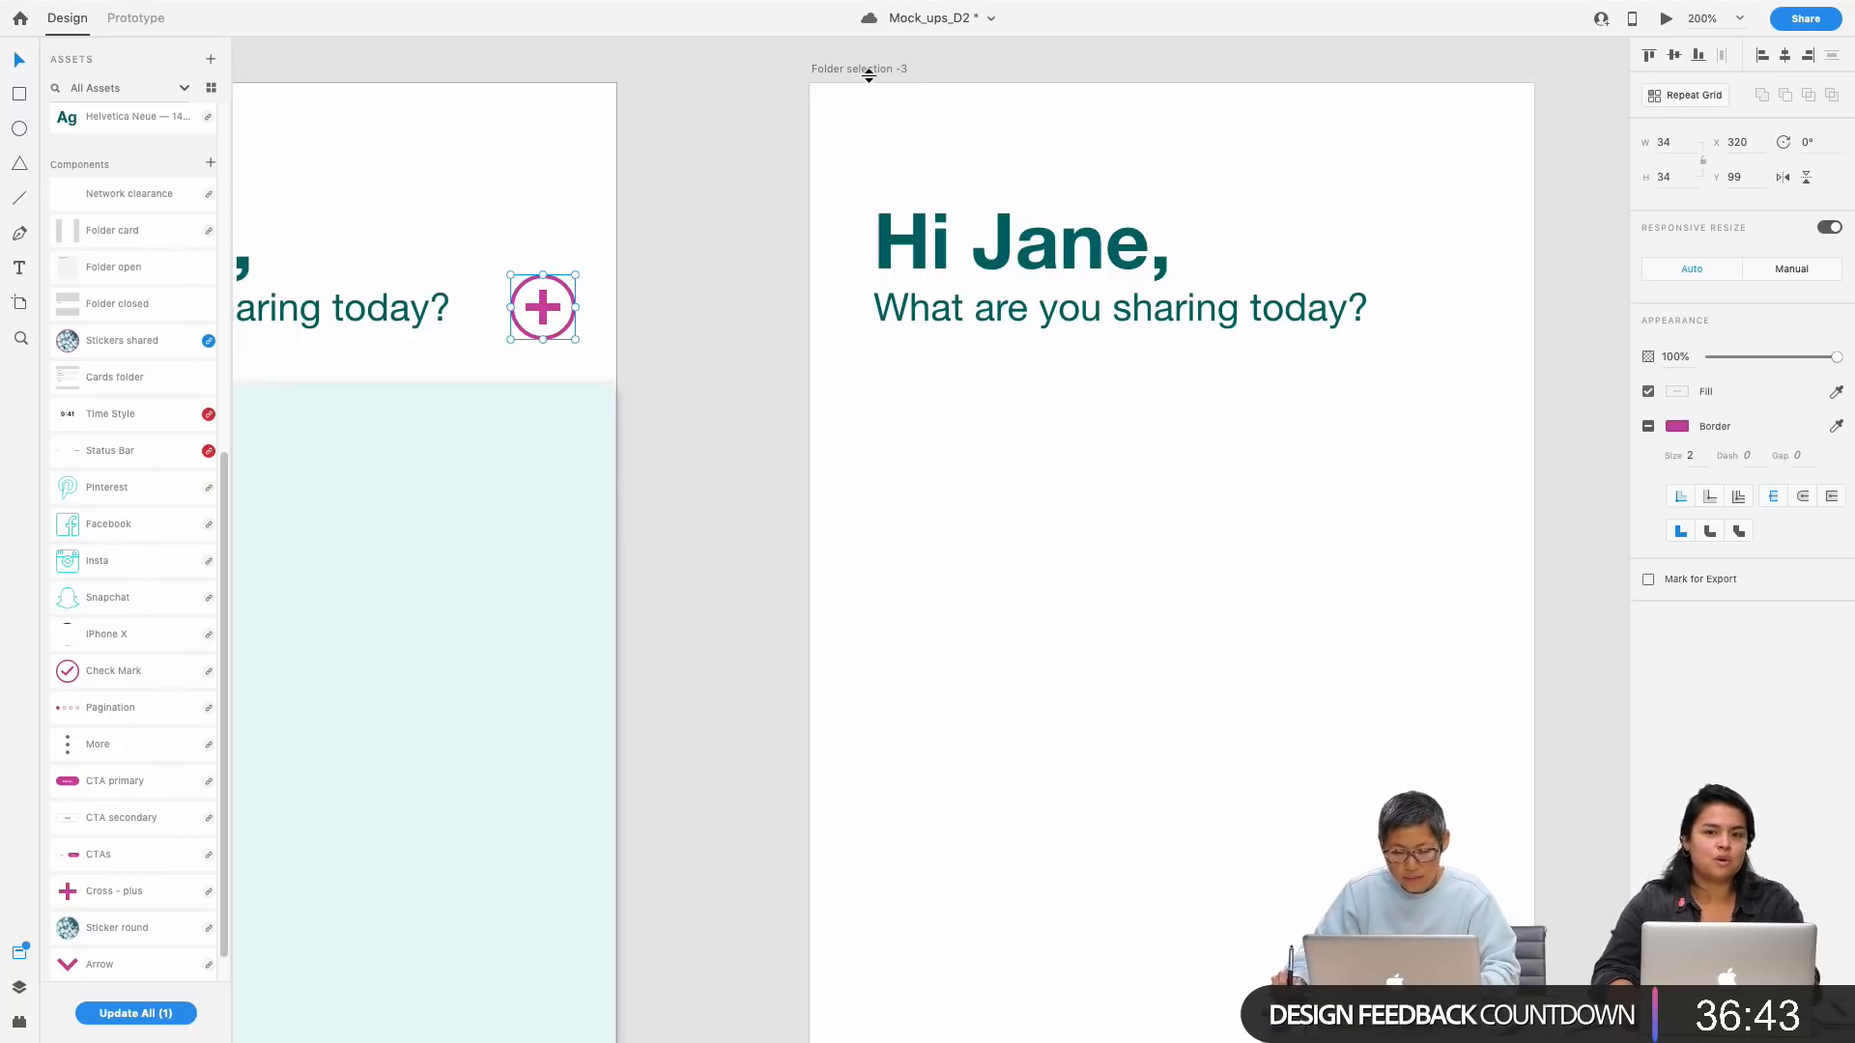
Step: Paste the circled add button from Folder selection -2 into the same position on the Folder selection -3 artboard
{"action": "left_click", "coordinate": [873, 70]}
{"action": "key", "text": "super+v"}
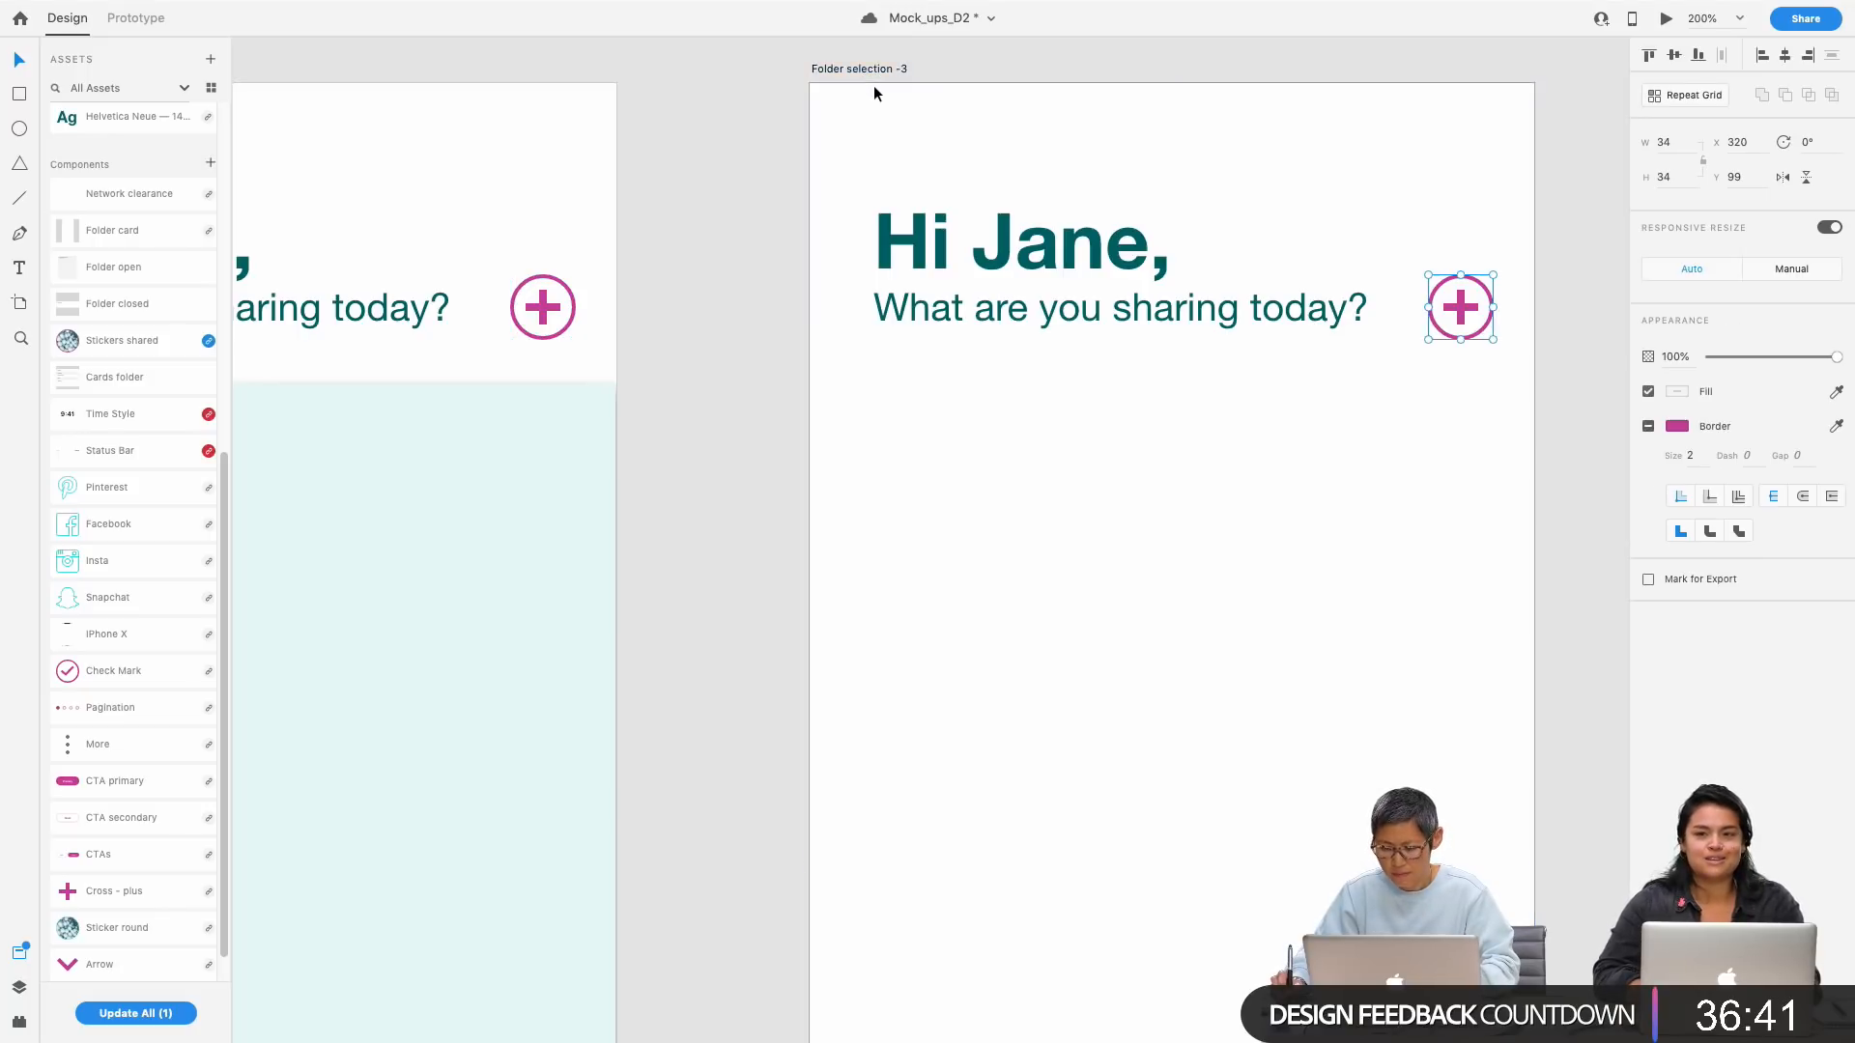
{"action": "left_click", "coordinate": [651, 626]}
Step: Select the Card folders group on the Folder selection -2 artboard and show its contents in the layer list
{"action": "key", "text": "super+minus"}
{"action": "key", "text": "super+minus"}
{"action": "left_click_drag", "start_coordinate": [860, 679], "coordinate": [968, 498]}
{"action": "left_click", "coordinate": [784, 462]}
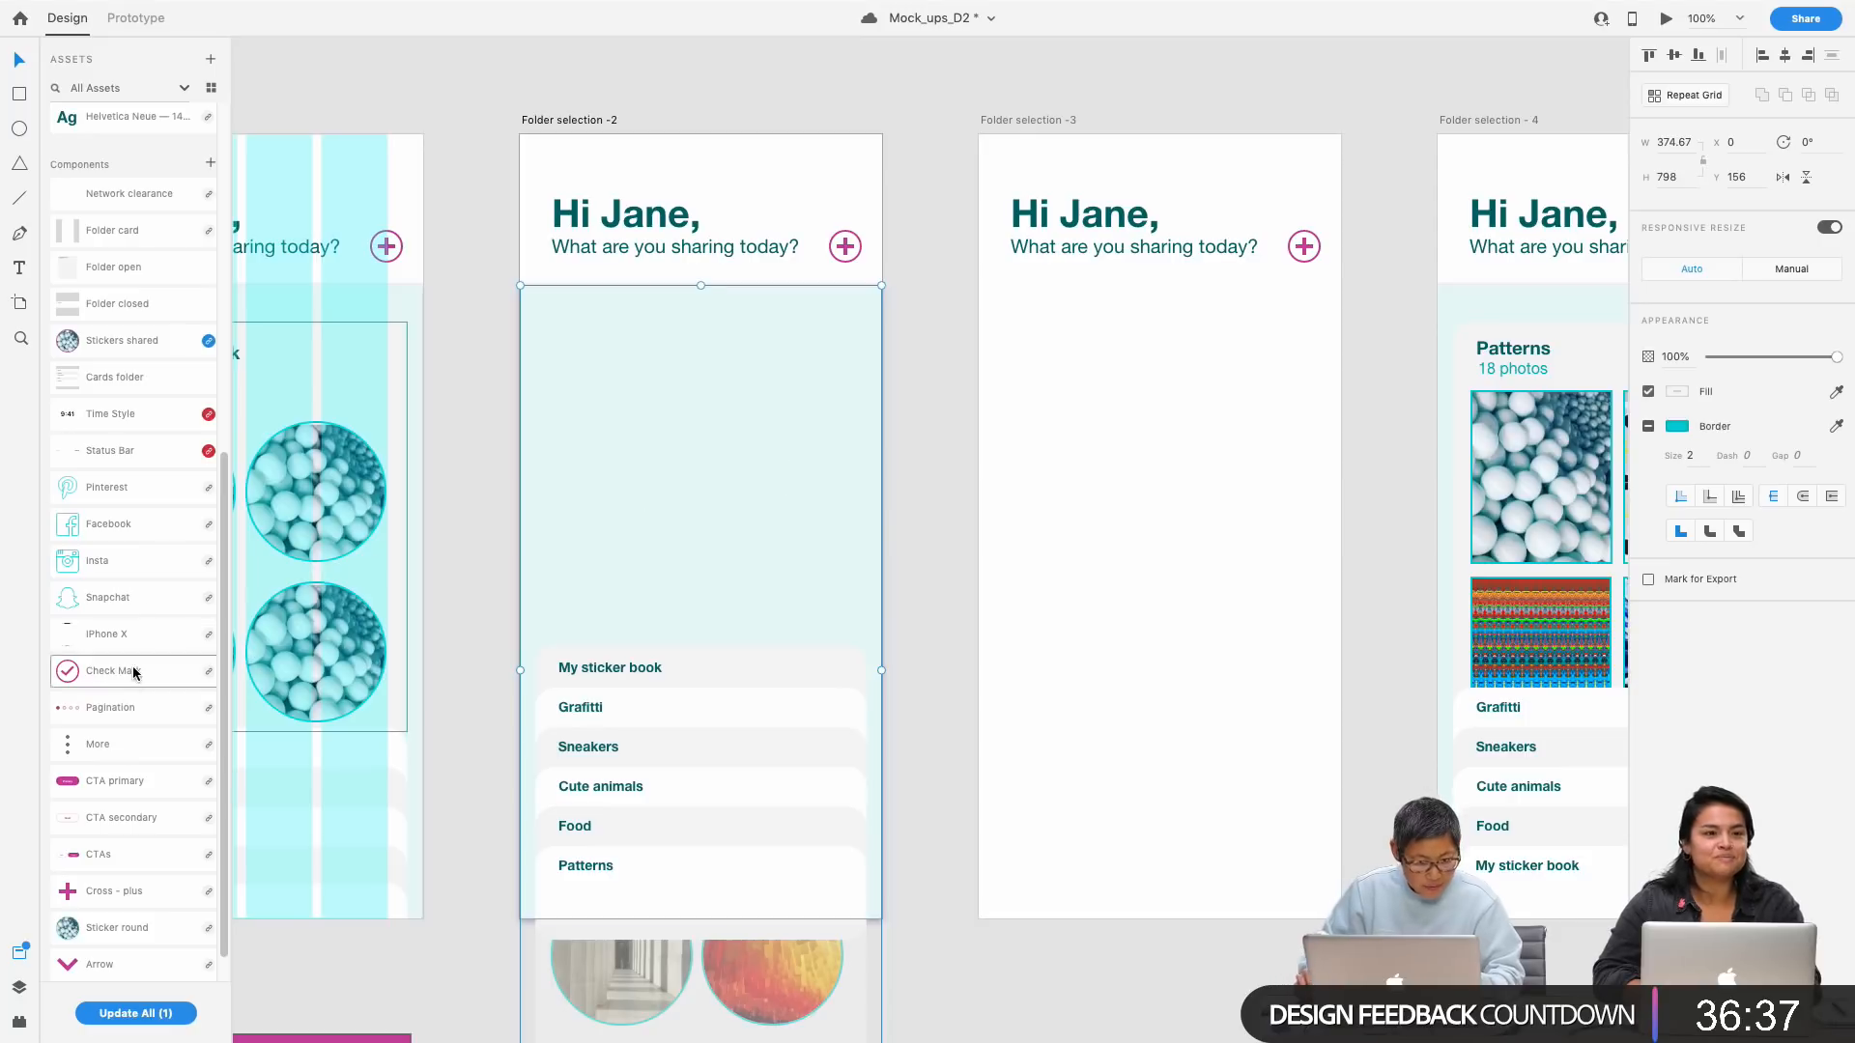
{"action": "key", "text": "super+y"}
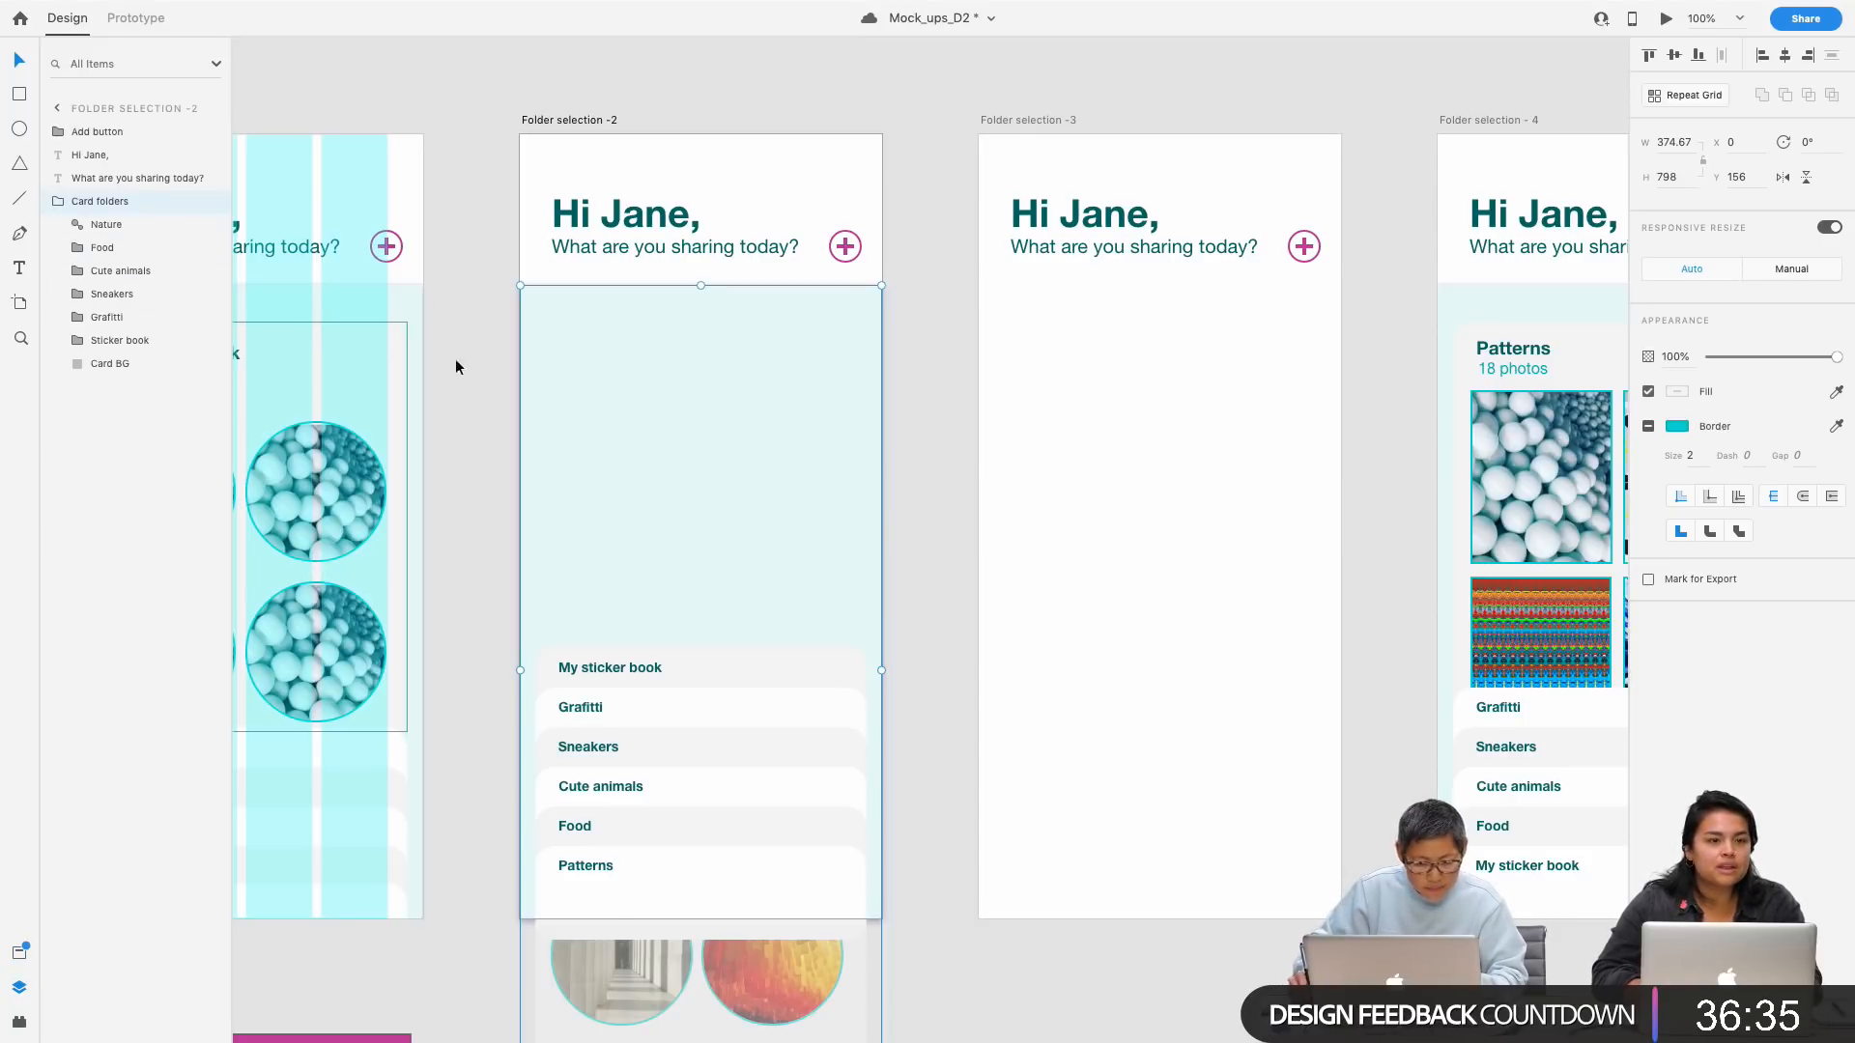
Step: Copy the Card BG background from Folder selection -2 onto the Folder selection -3 artboard and save the document
{"action": "left_click", "coordinate": [108, 363]}
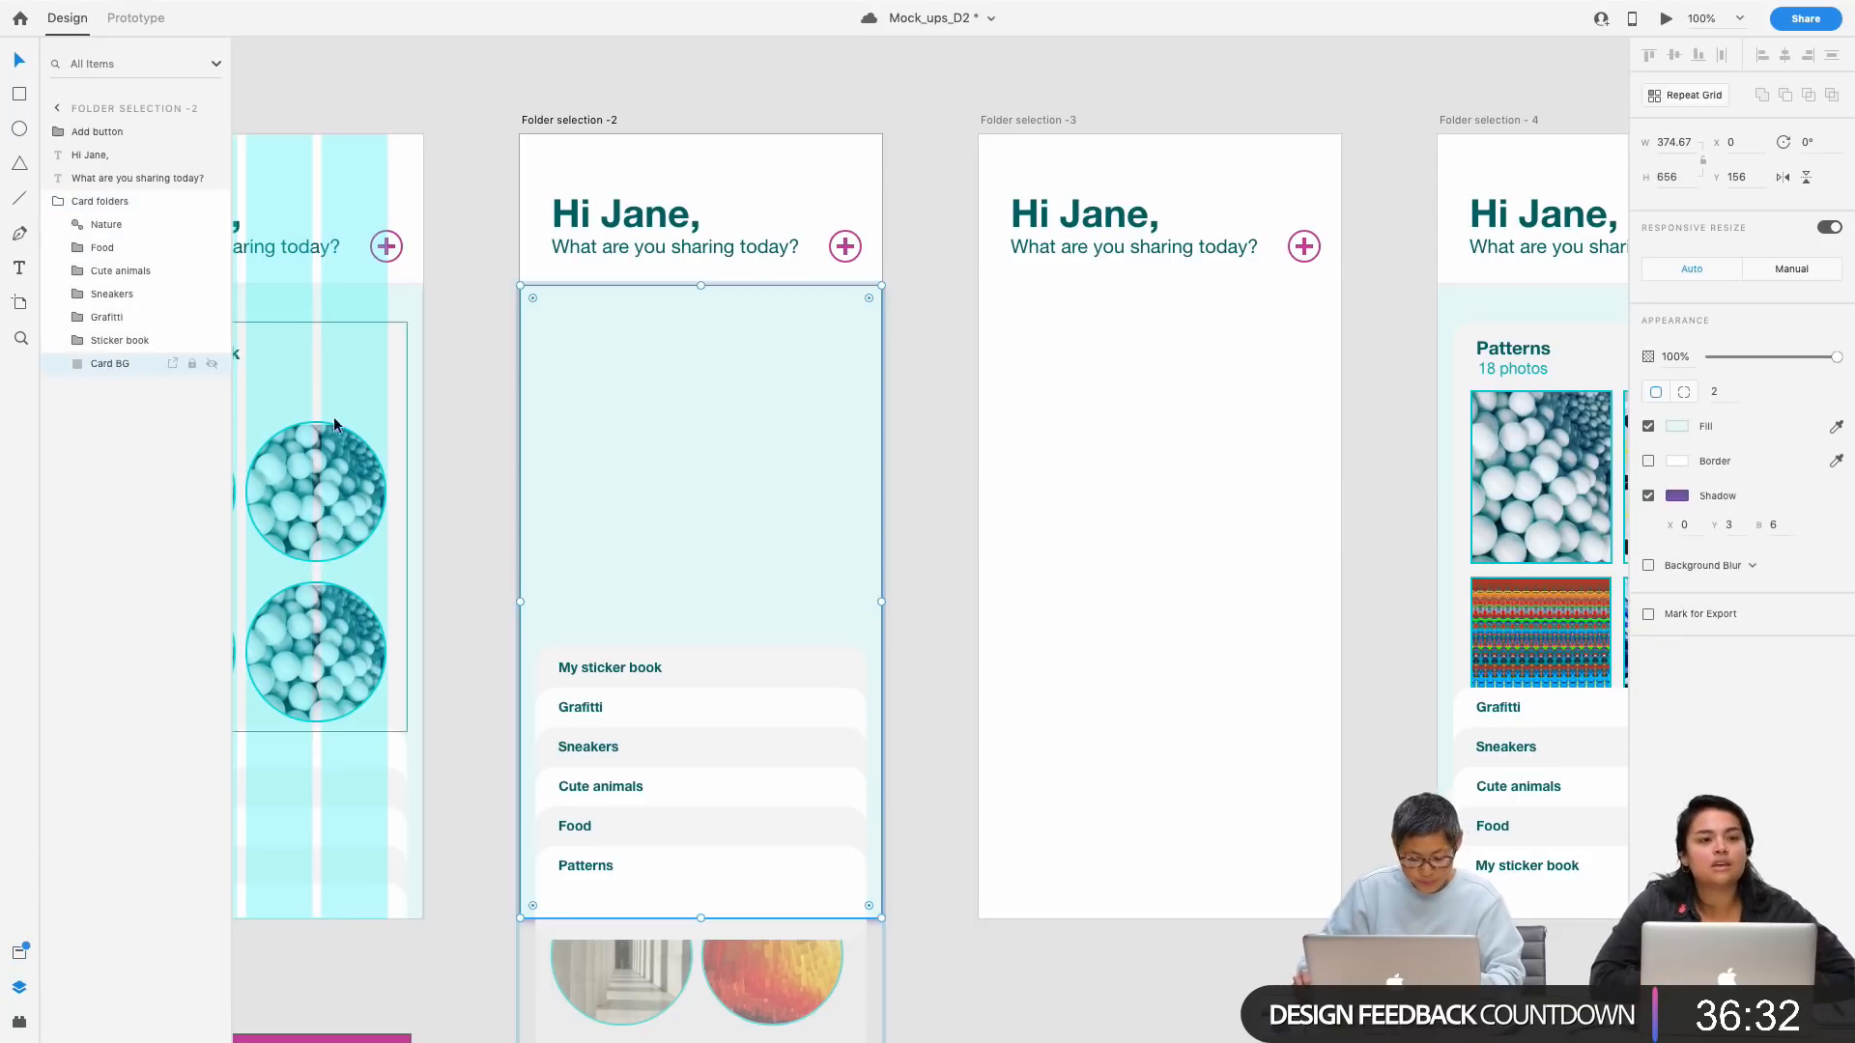
{"action": "left_click", "coordinate": [1046, 121]}
{"action": "key", "text": "super+v"}
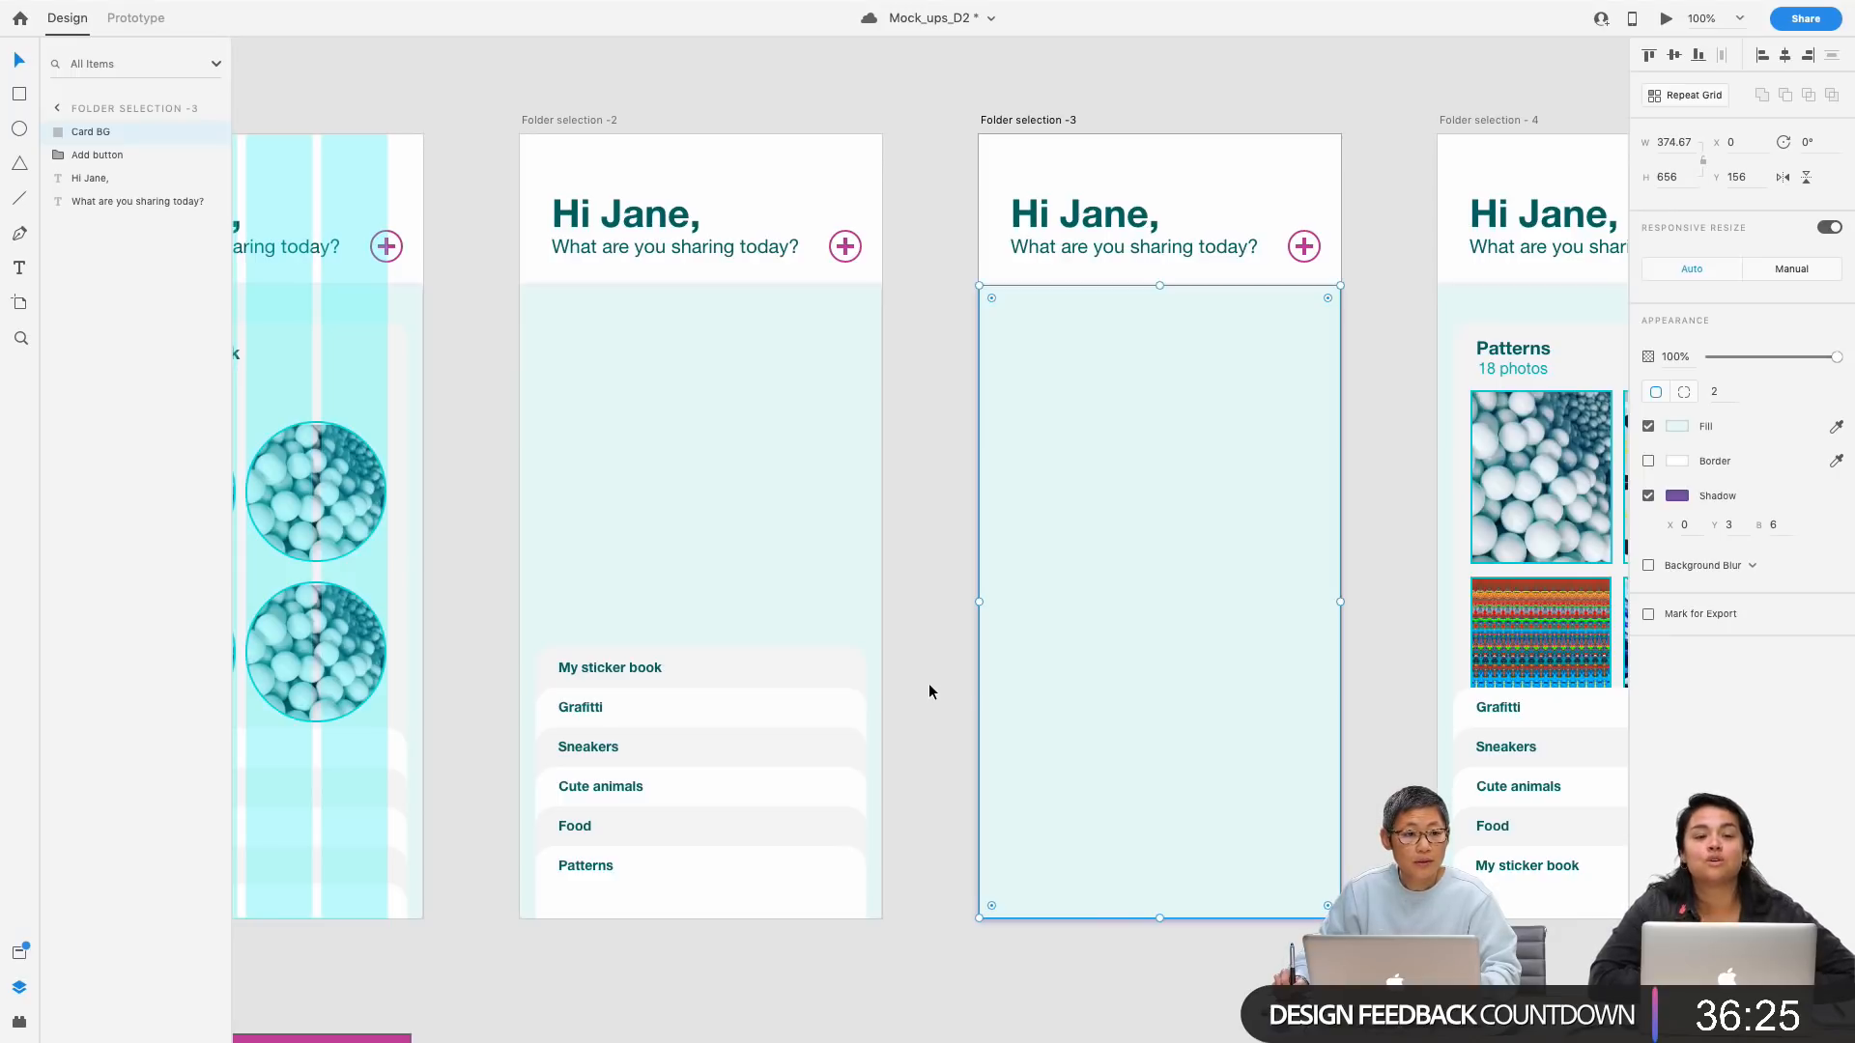
{"action": "key", "text": "super+s"}
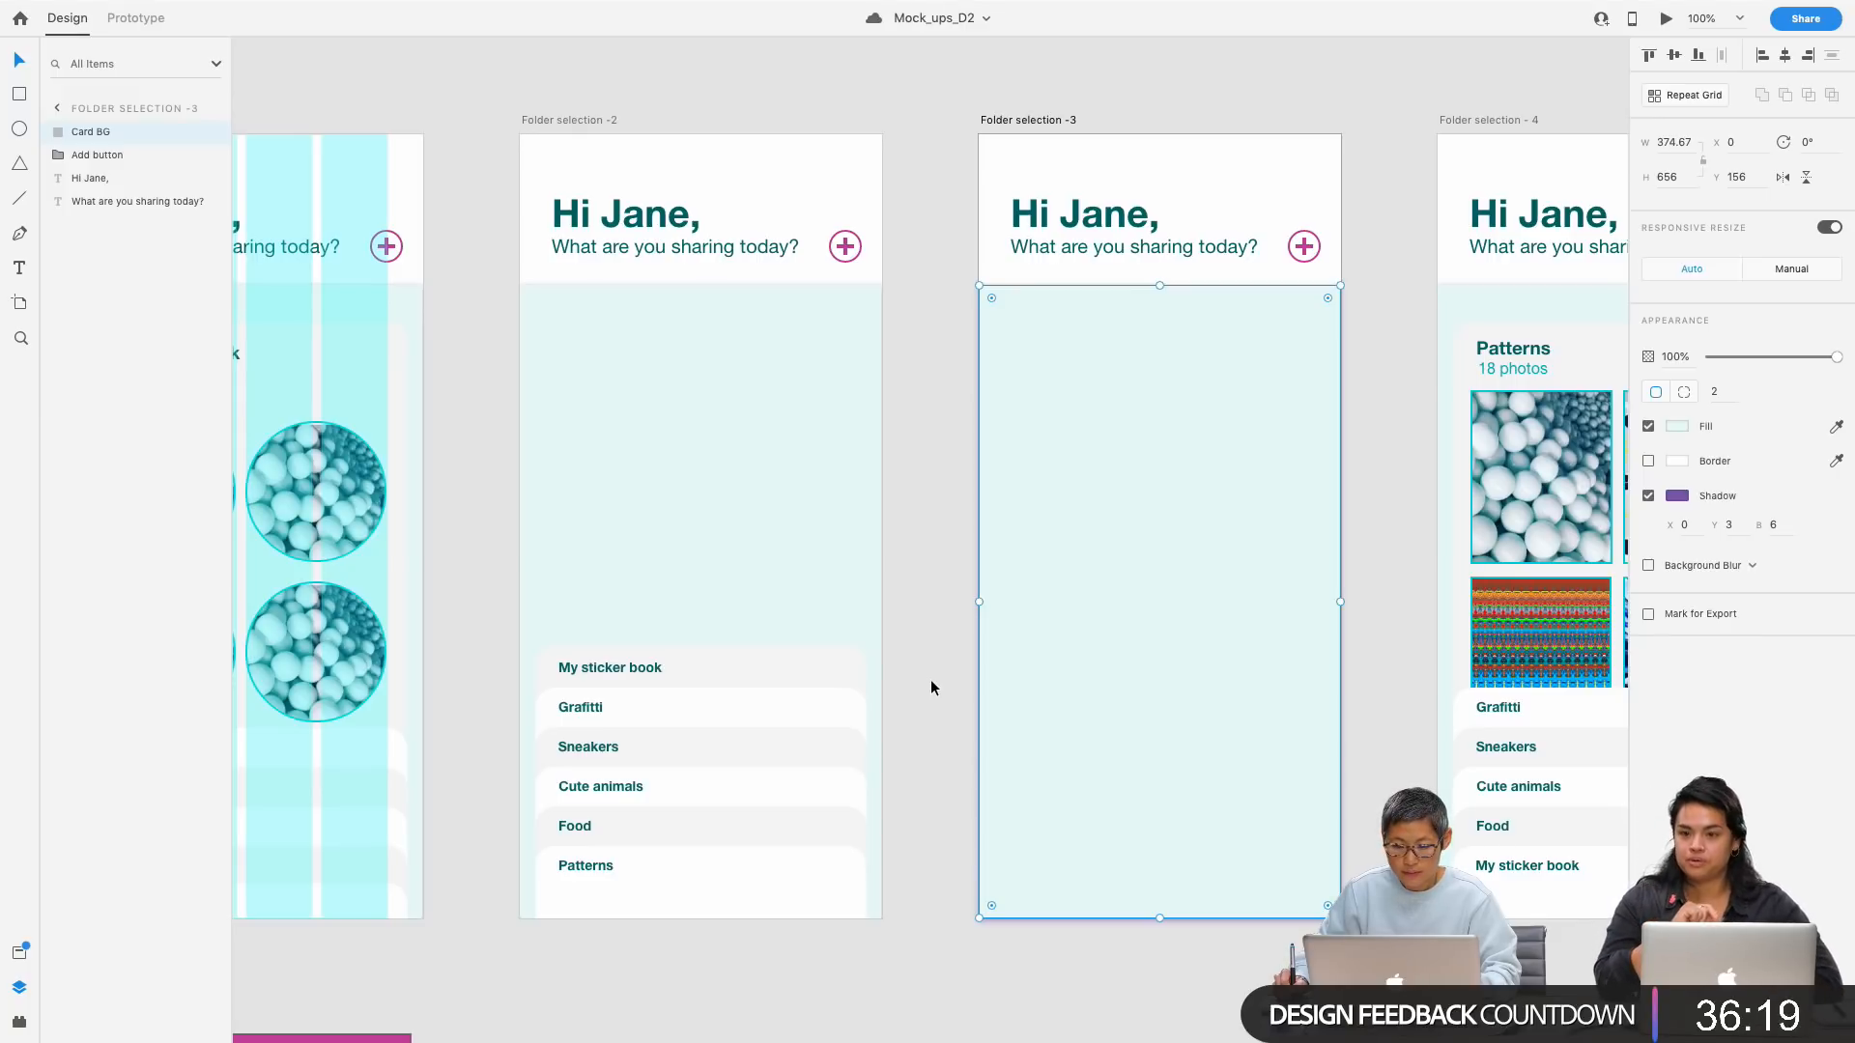
{"action": "left_click", "coordinate": [931, 687]}
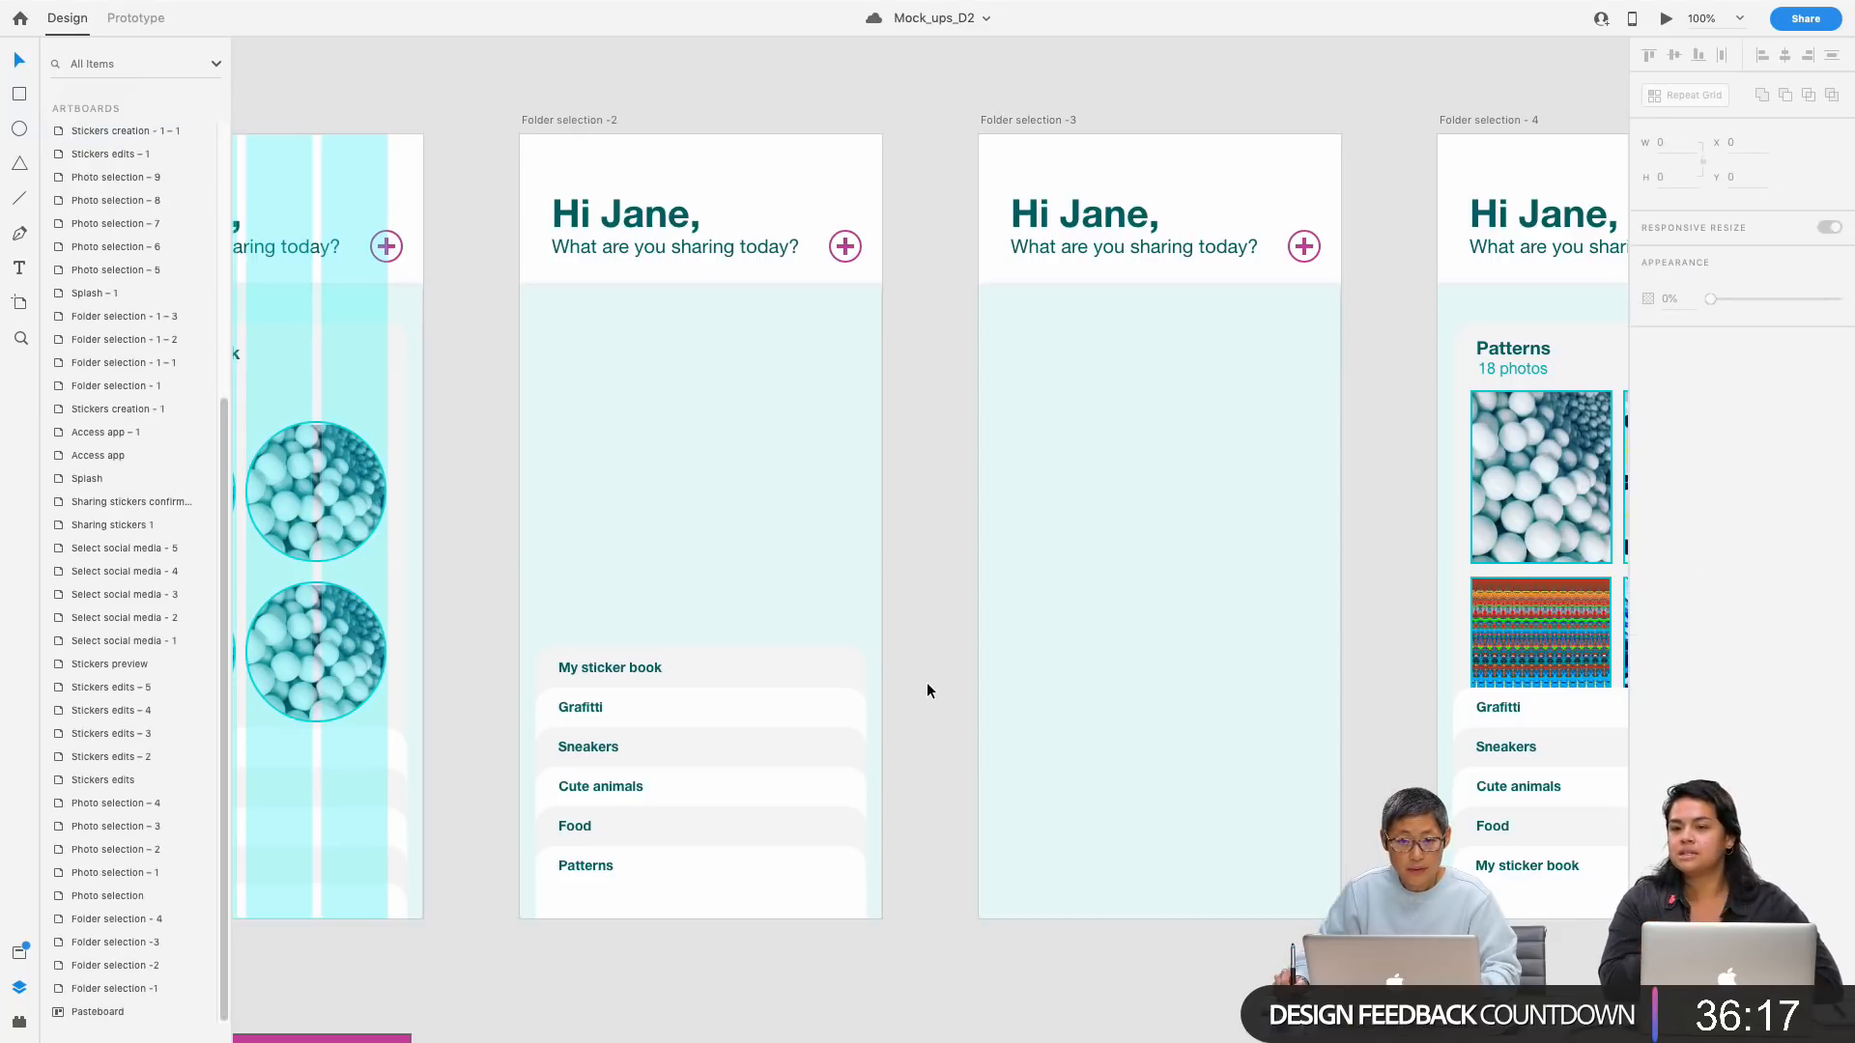
{"action": "key", "text": "super+minus"}
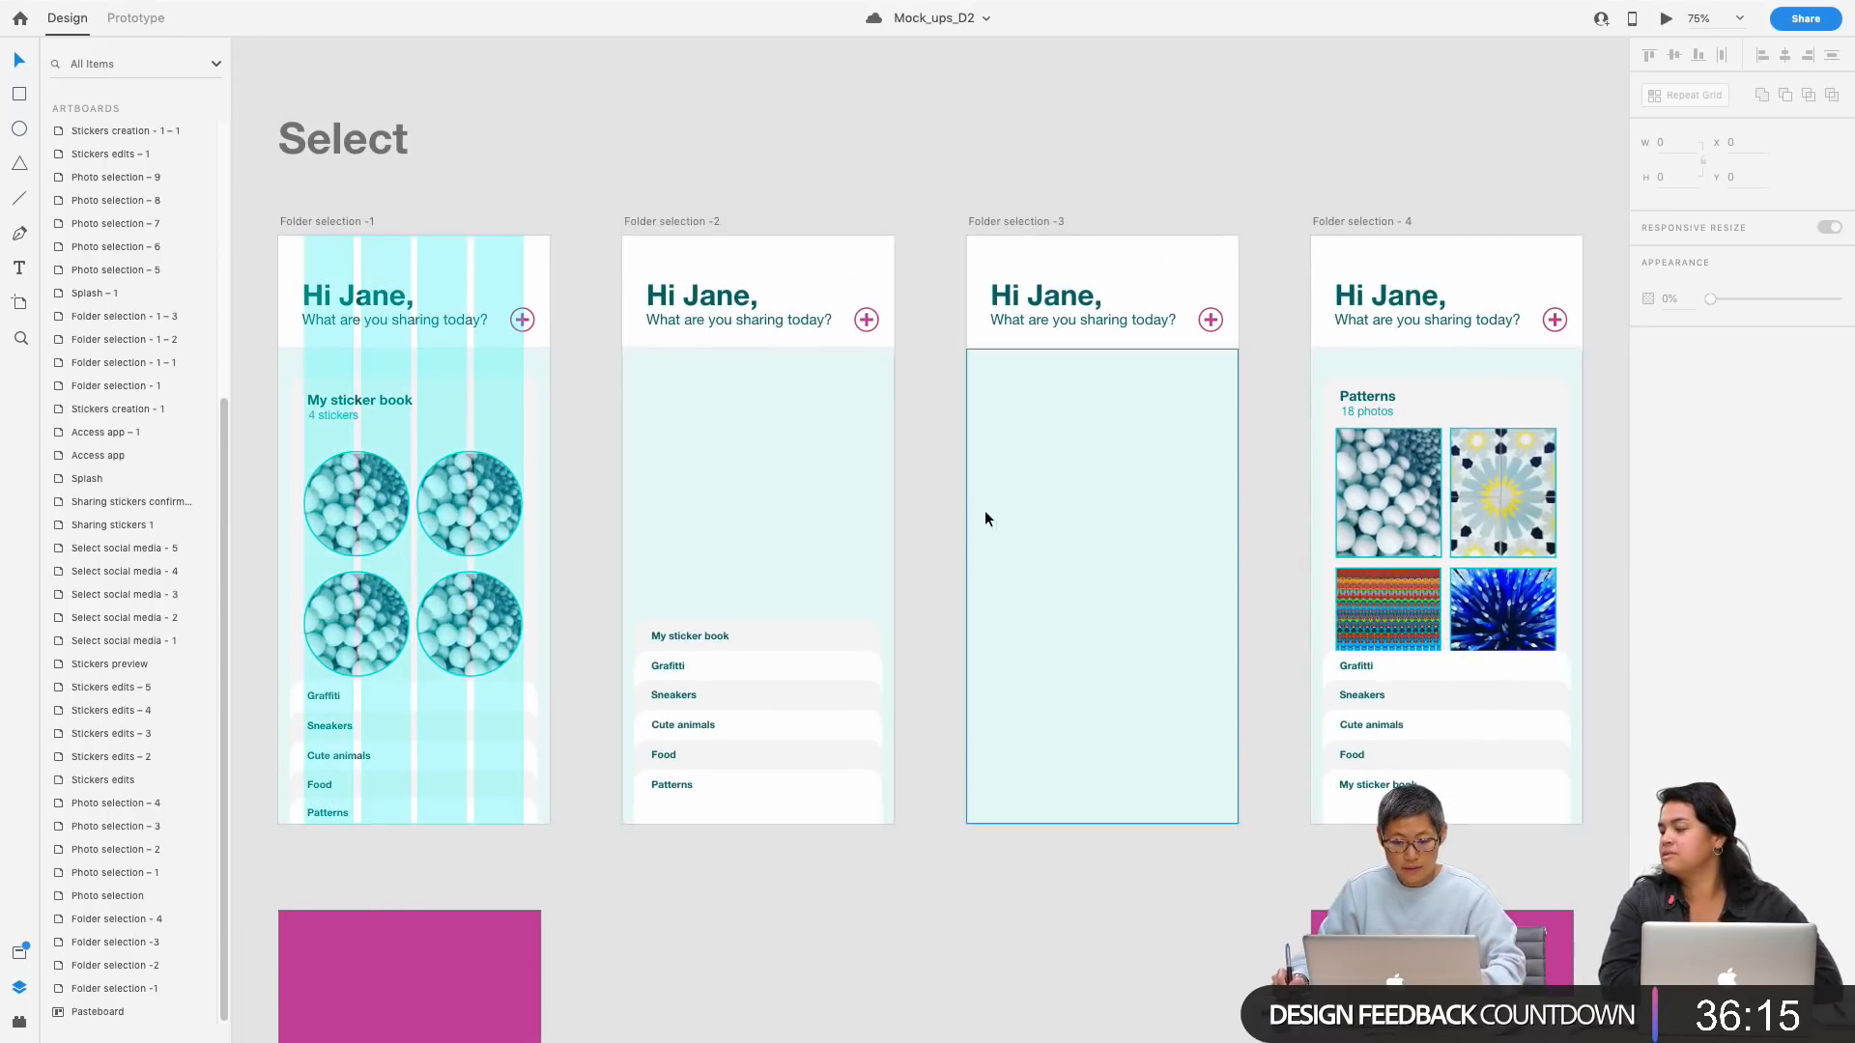
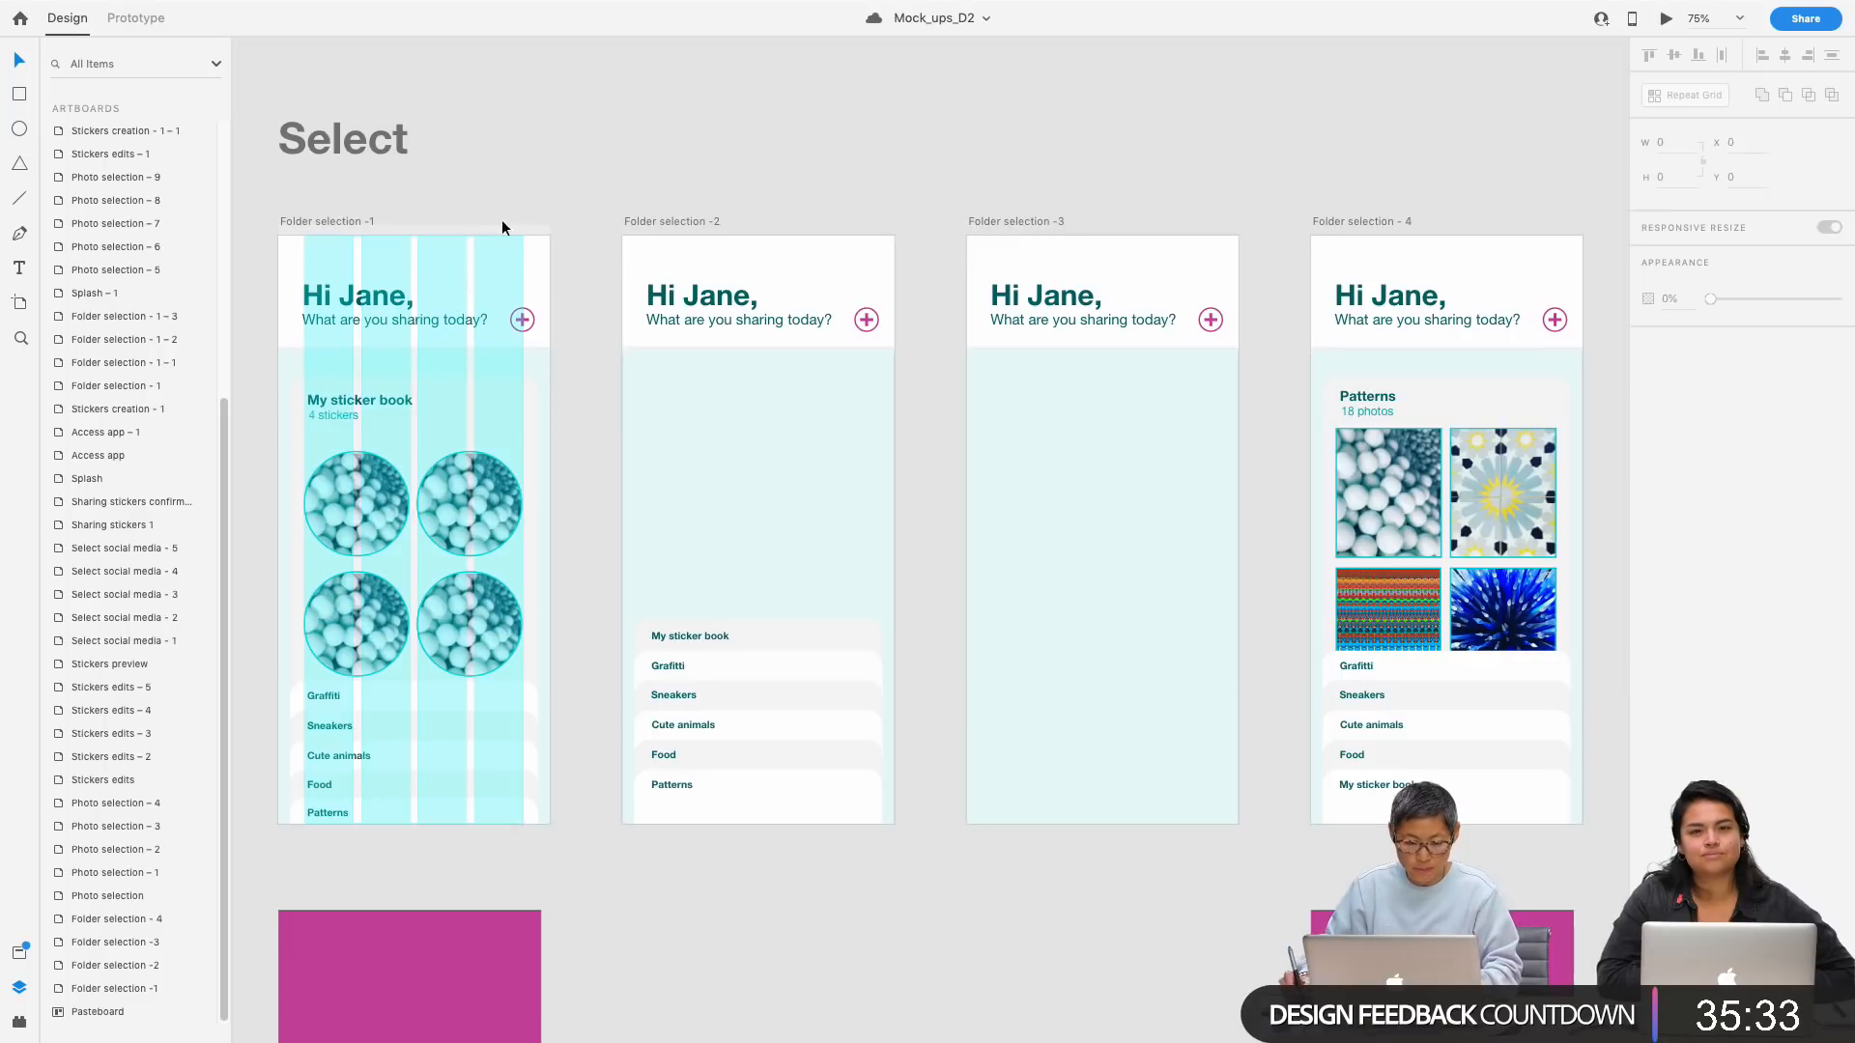
Step: Hide the layout grid on the Folder selection -1 artboard
{"action": "left_click", "coordinate": [340, 222]}
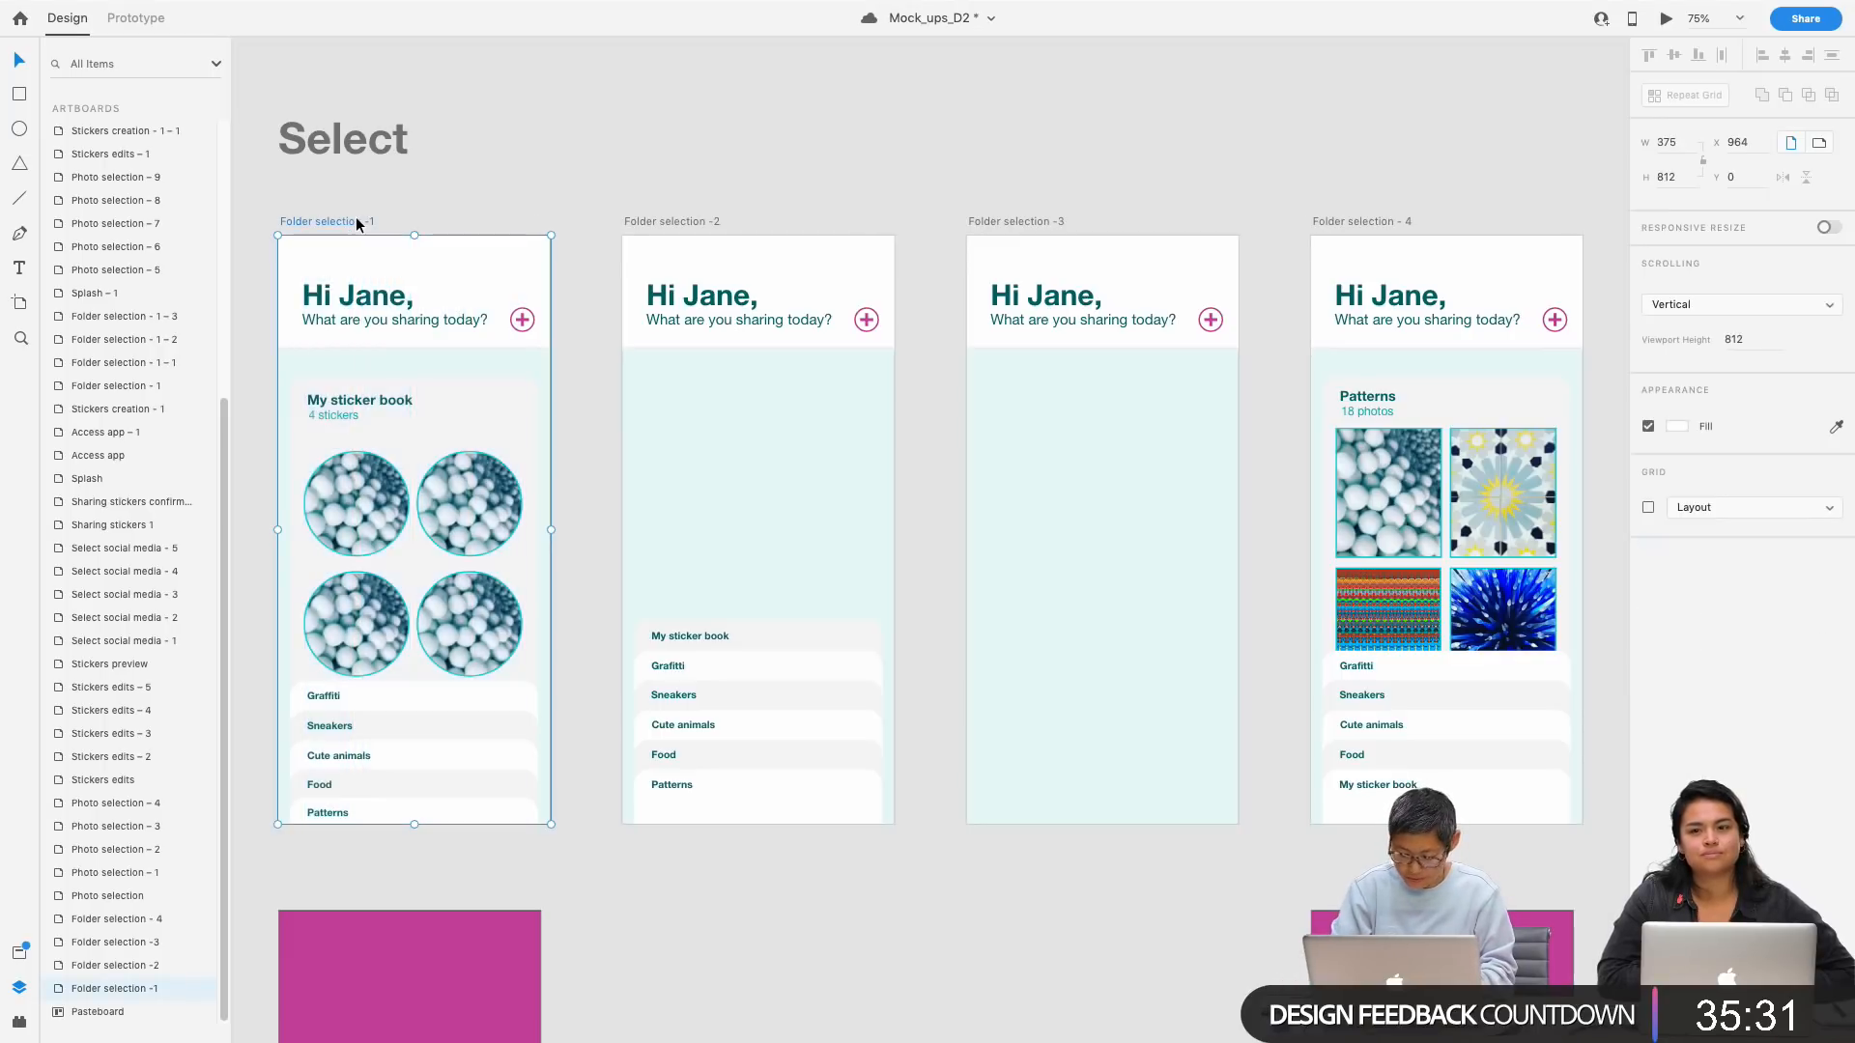
{"action": "left_click", "coordinate": [607, 142]}
{"action": "scroll", "coordinate": [677, 136], "scroll_direction": "left", "scroll_amount": 3}
{"action": "scroll", "coordinate": [676, 136], "scroll_direction": "down", "scroll_amount": 1}
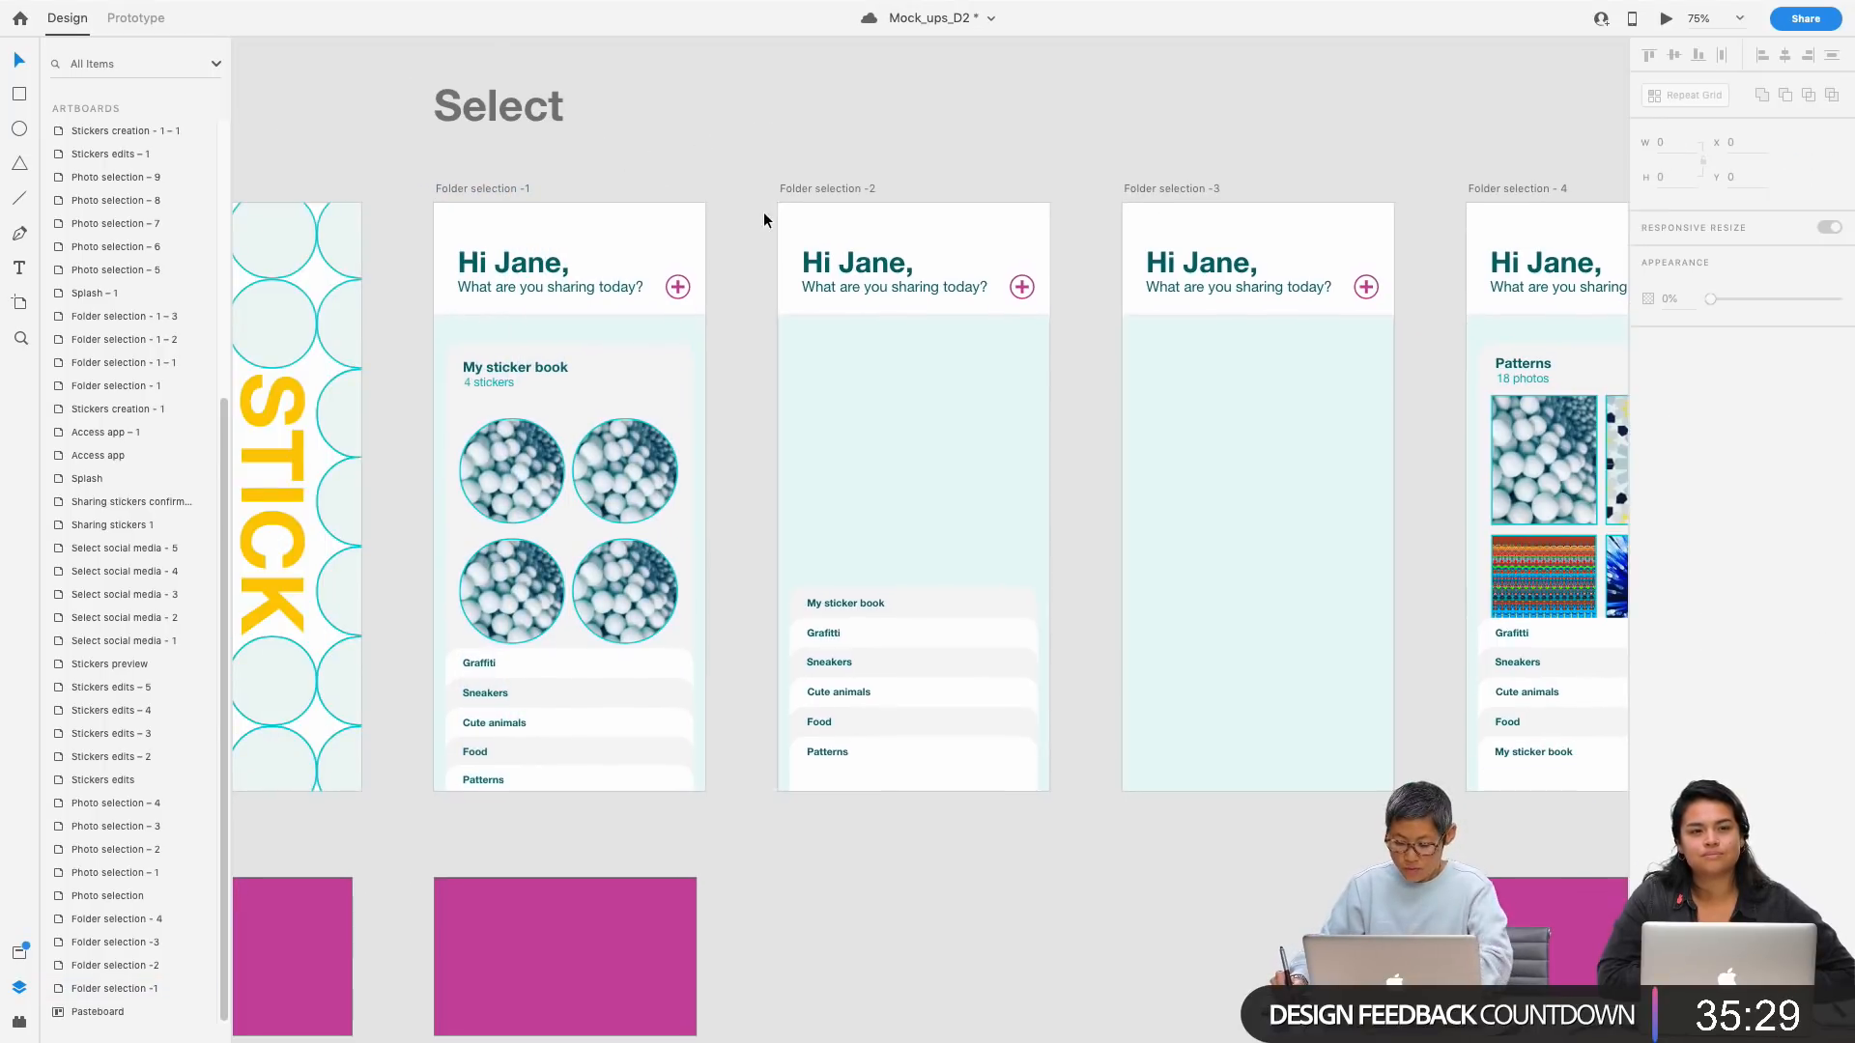
Step: Compare the folder cards and layouts across the Folder selection -1 to Folder selection - 4 screens
{"action": "scroll", "coordinate": [699, 331], "scroll_direction": "up", "scroll_amount": 3}
{"action": "scroll", "coordinate": [815, 447], "scroll_direction": "left", "scroll_amount": 3}
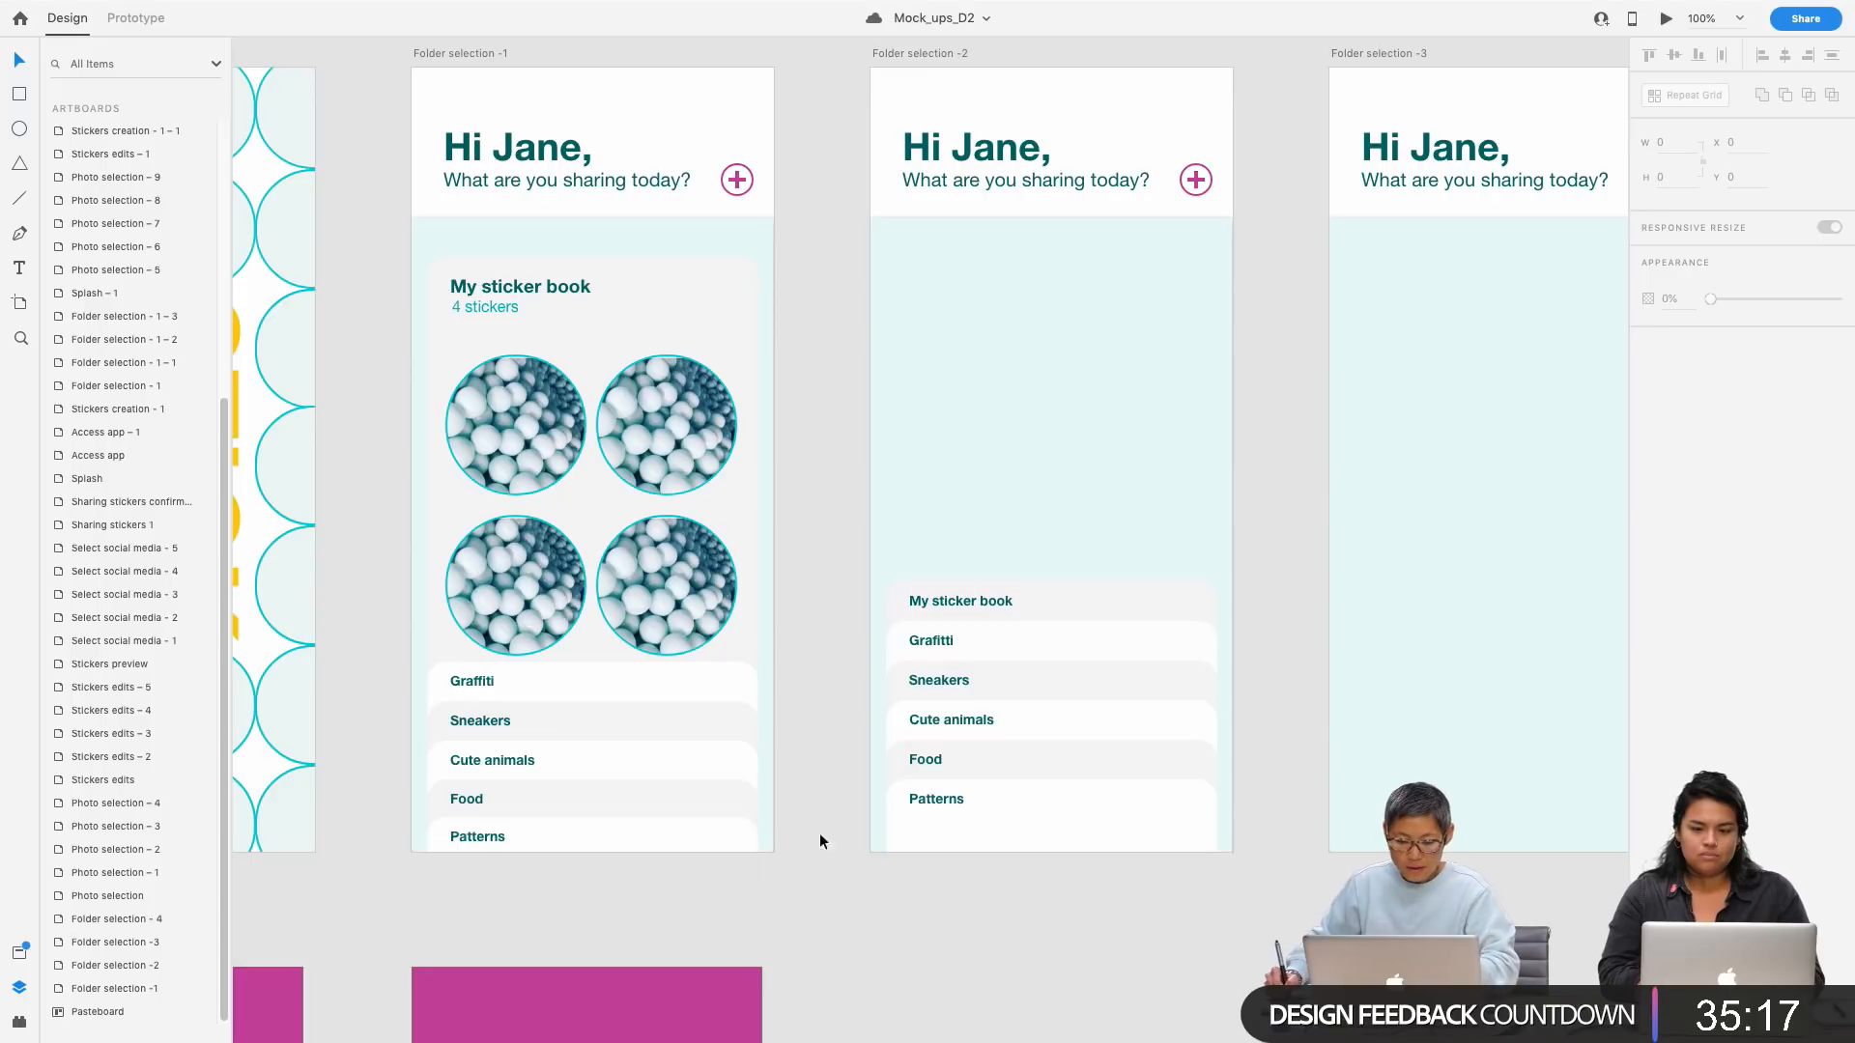
{"action": "scroll", "coordinate": [985, 931], "scroll_direction": "right", "scroll_amount": 5}
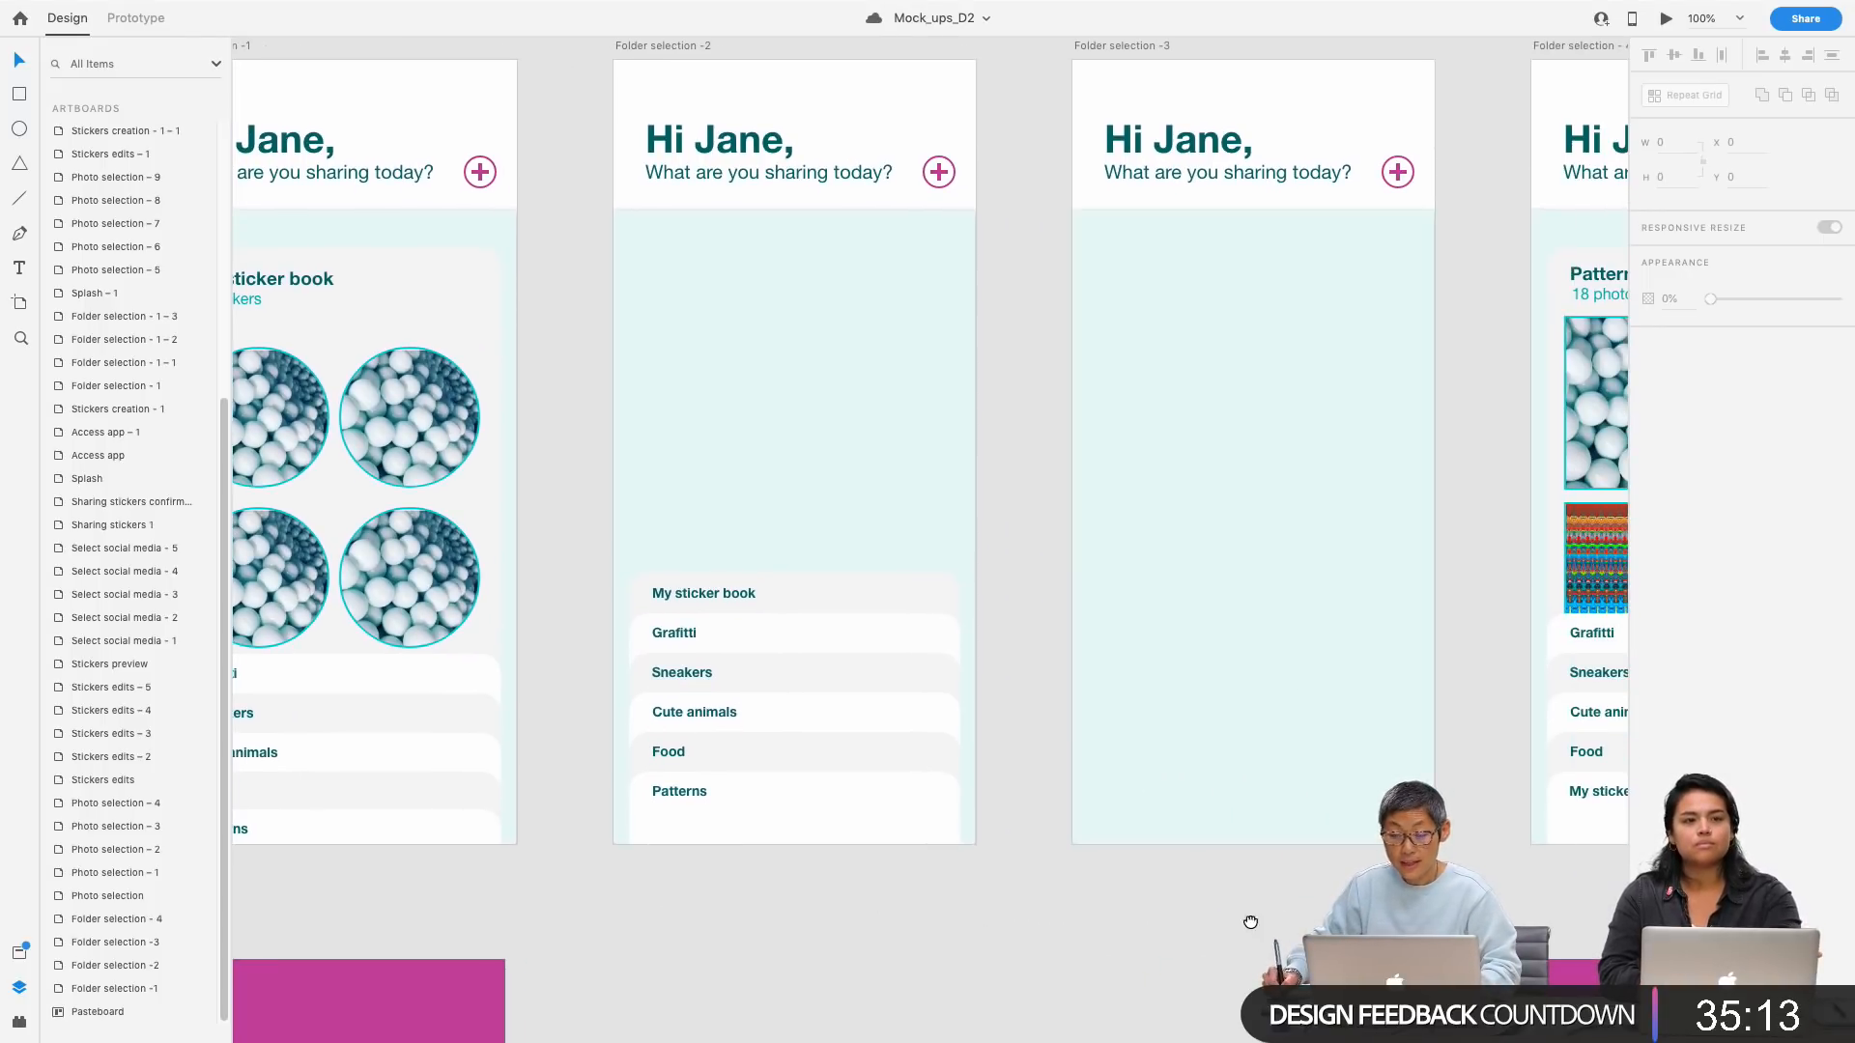
{"action": "scroll", "coordinate": [891, 900], "scroll_direction": "right", "scroll_amount": 5}
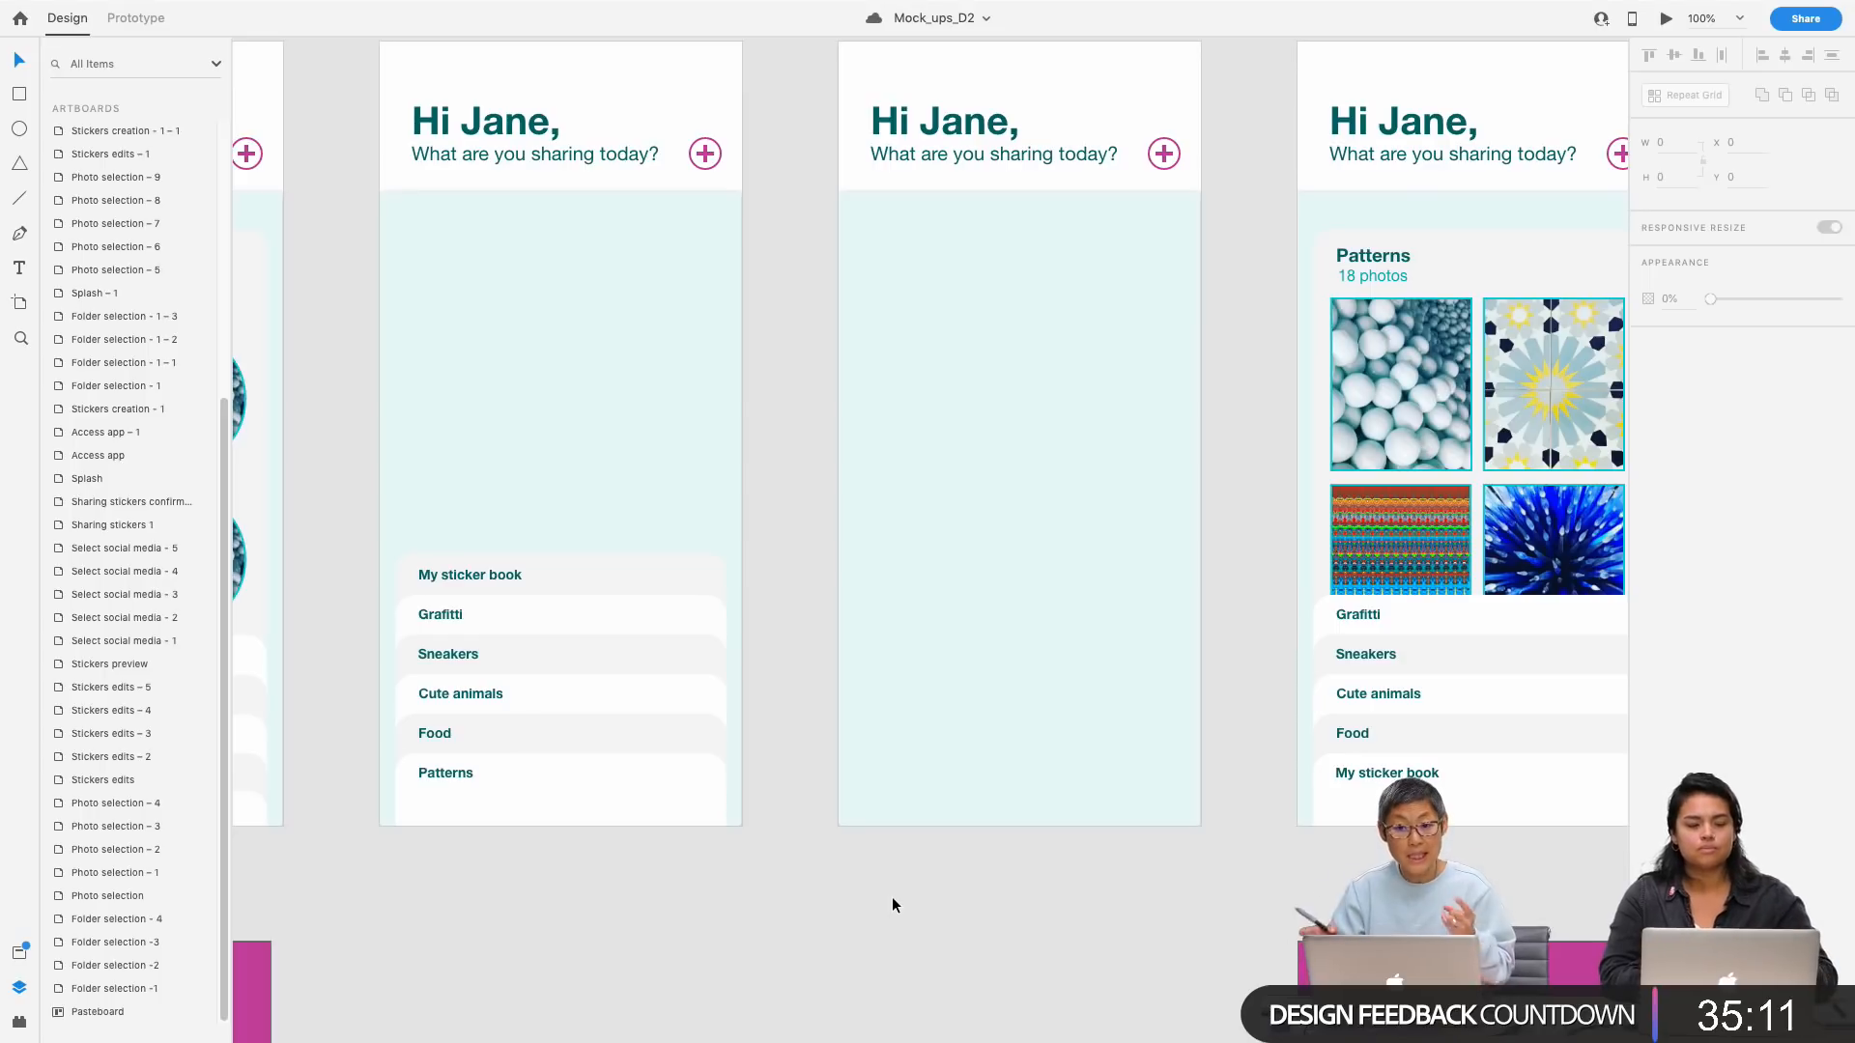
{"action": "scroll", "coordinate": [1006, 878], "scroll_direction": "right", "scroll_amount": 8}
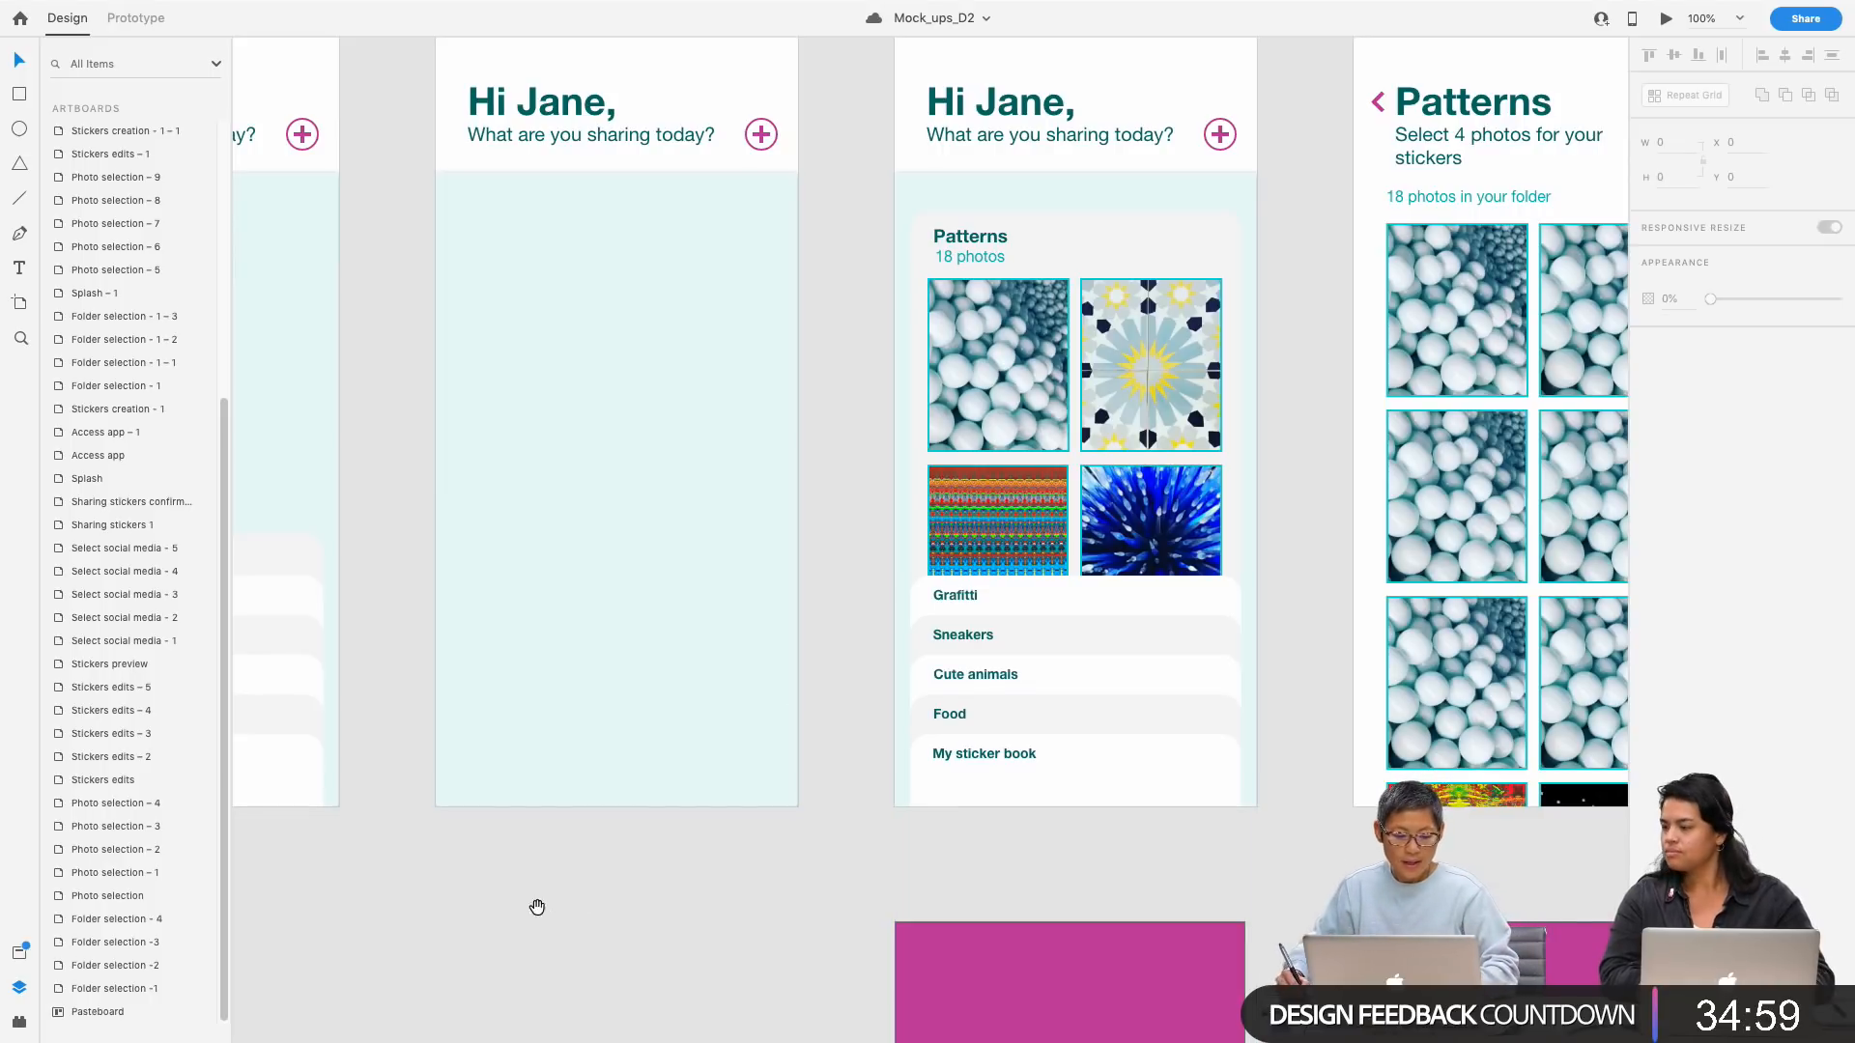
{"action": "left_click_drag", "start_coordinate": [541, 894], "coordinate": [919, 861]}
{"action": "scroll", "coordinate": [683, 920], "scroll_direction": "left", "scroll_amount": 5}
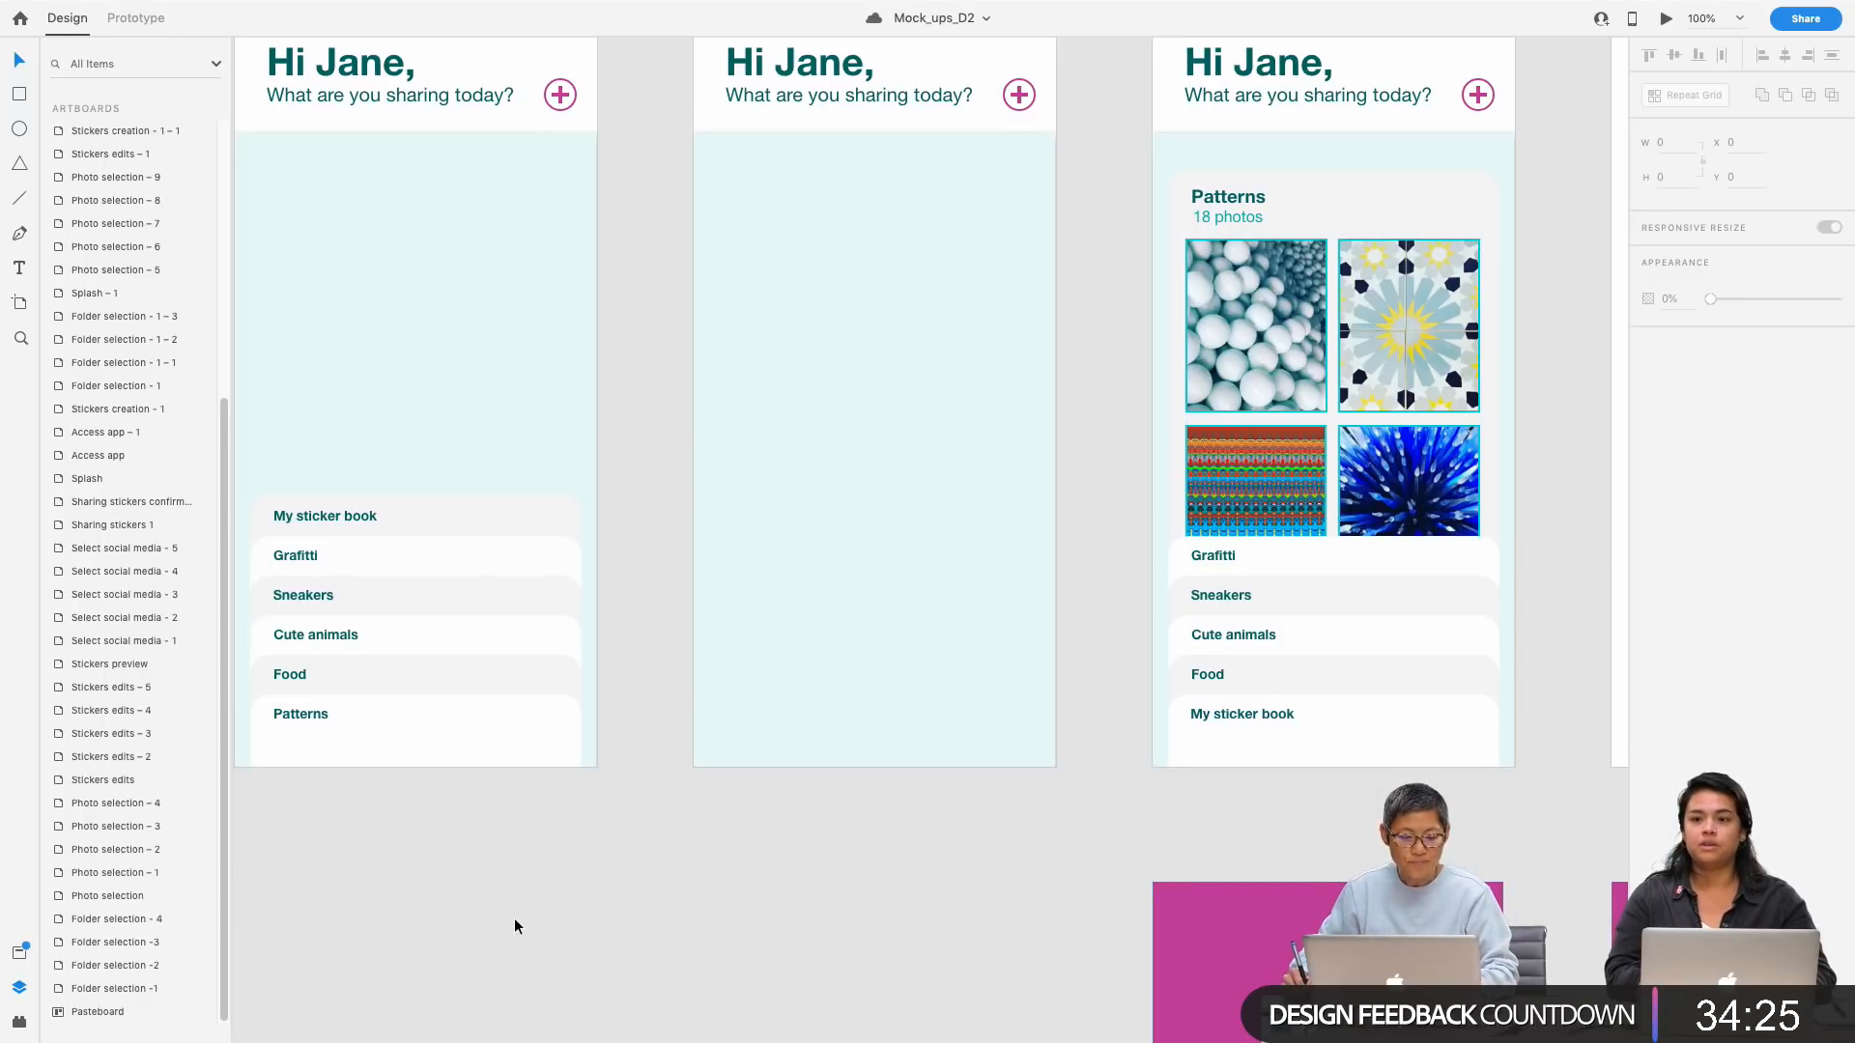
{"action": "left_click_drag", "start_coordinate": [406, 896], "coordinate": [729, 888]}
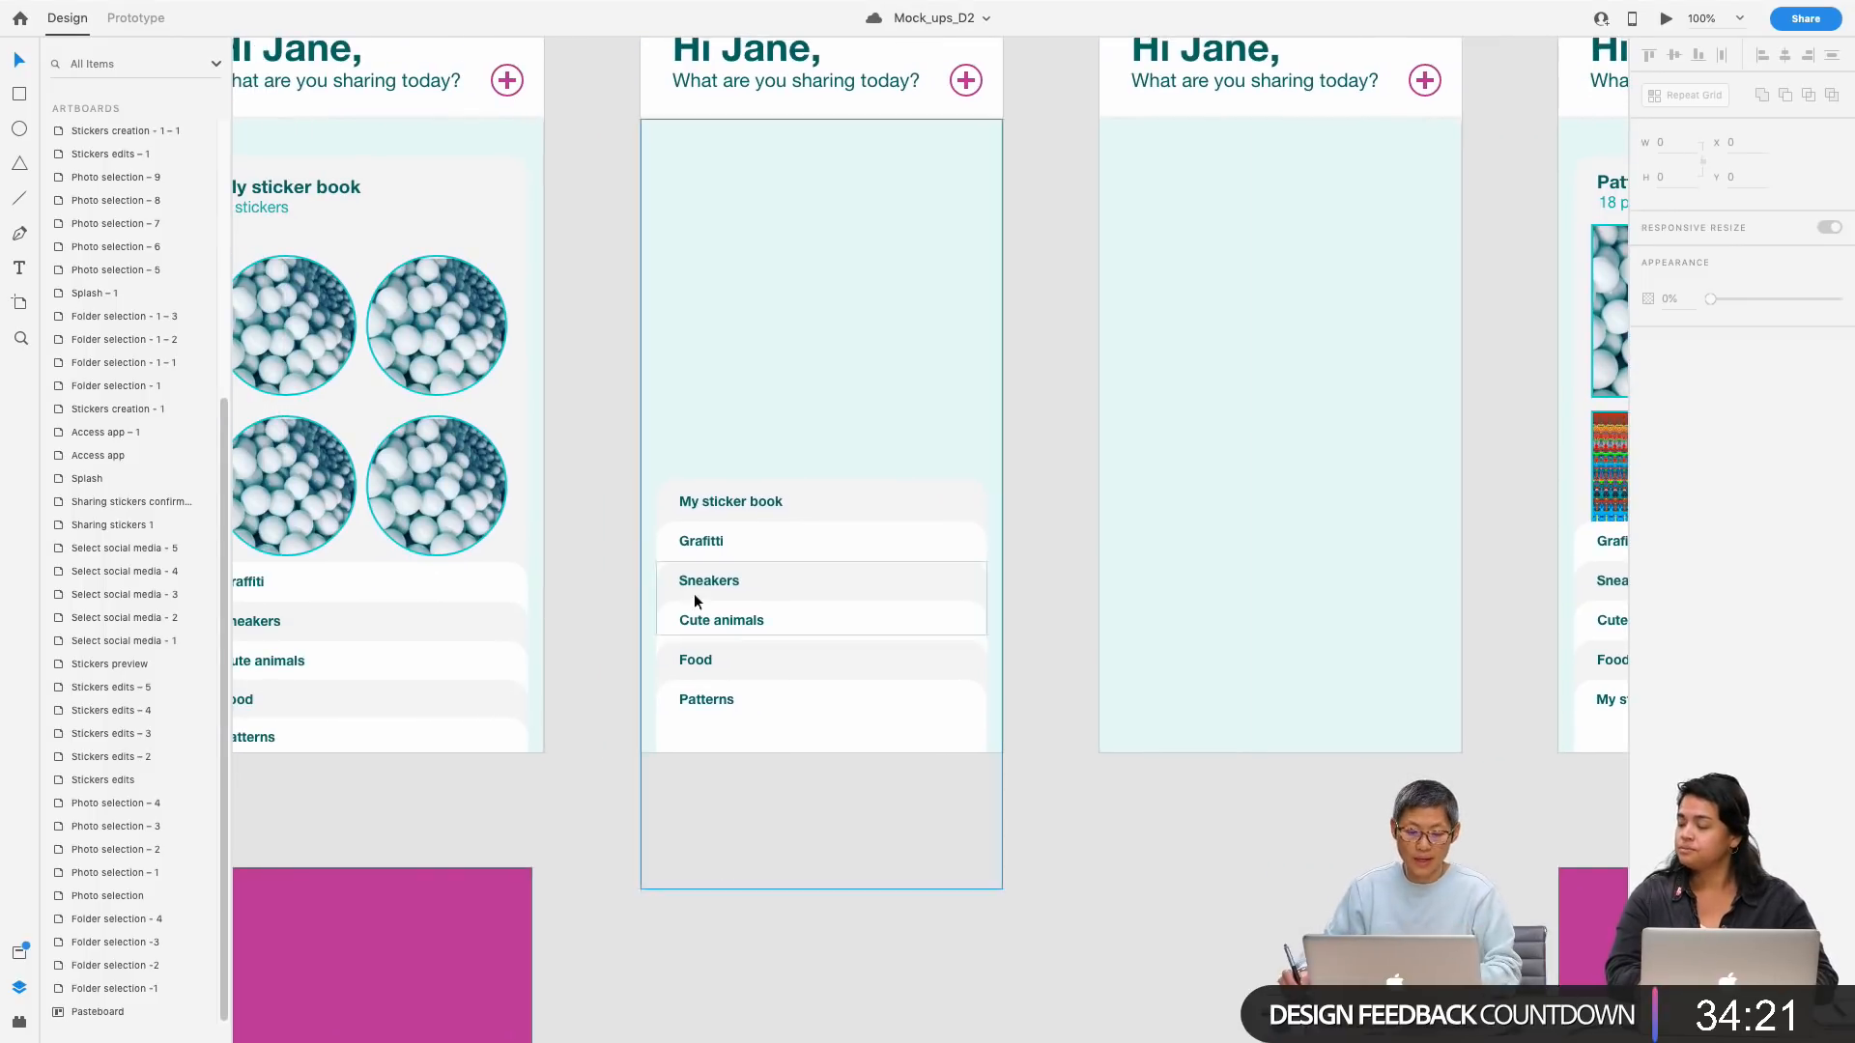
{"action": "scroll", "coordinate": [869, 657], "scroll_direction": "left", "scroll_amount": 5}
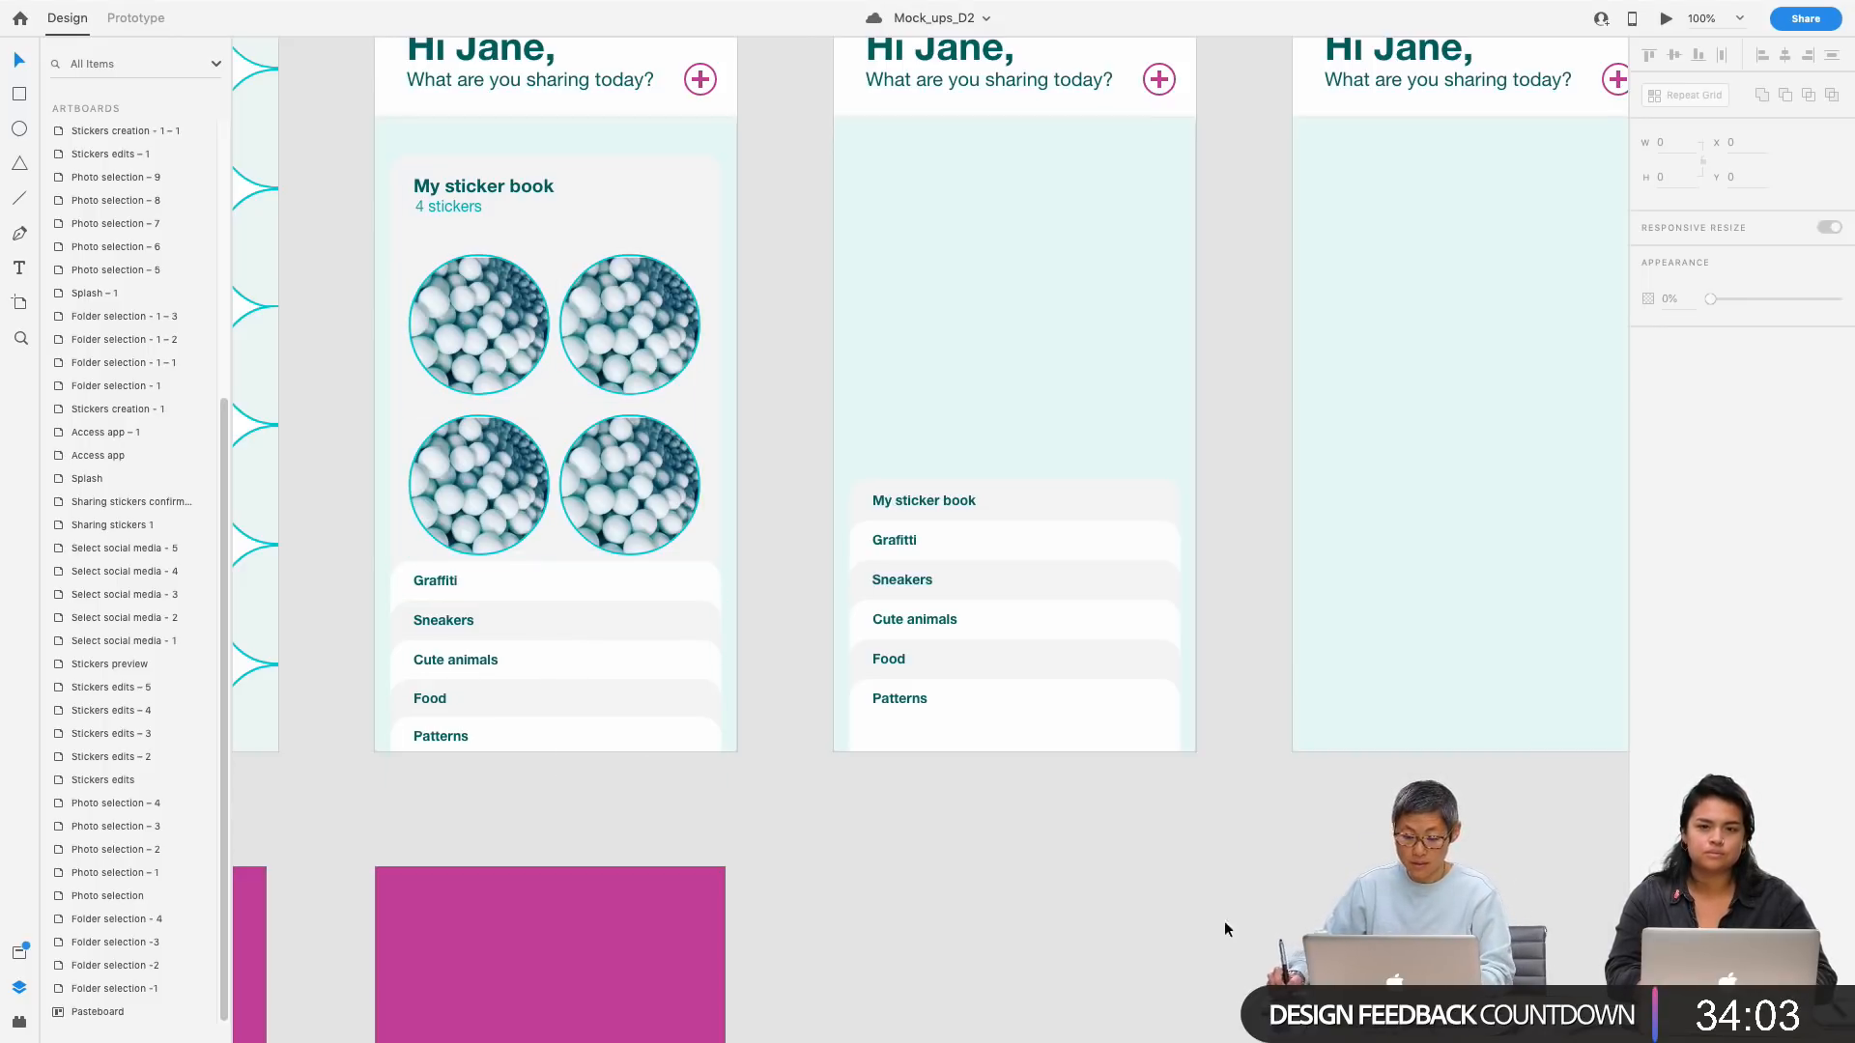
{"action": "scroll", "coordinate": [1190, 915], "scroll_direction": "right", "scroll_amount": 6}
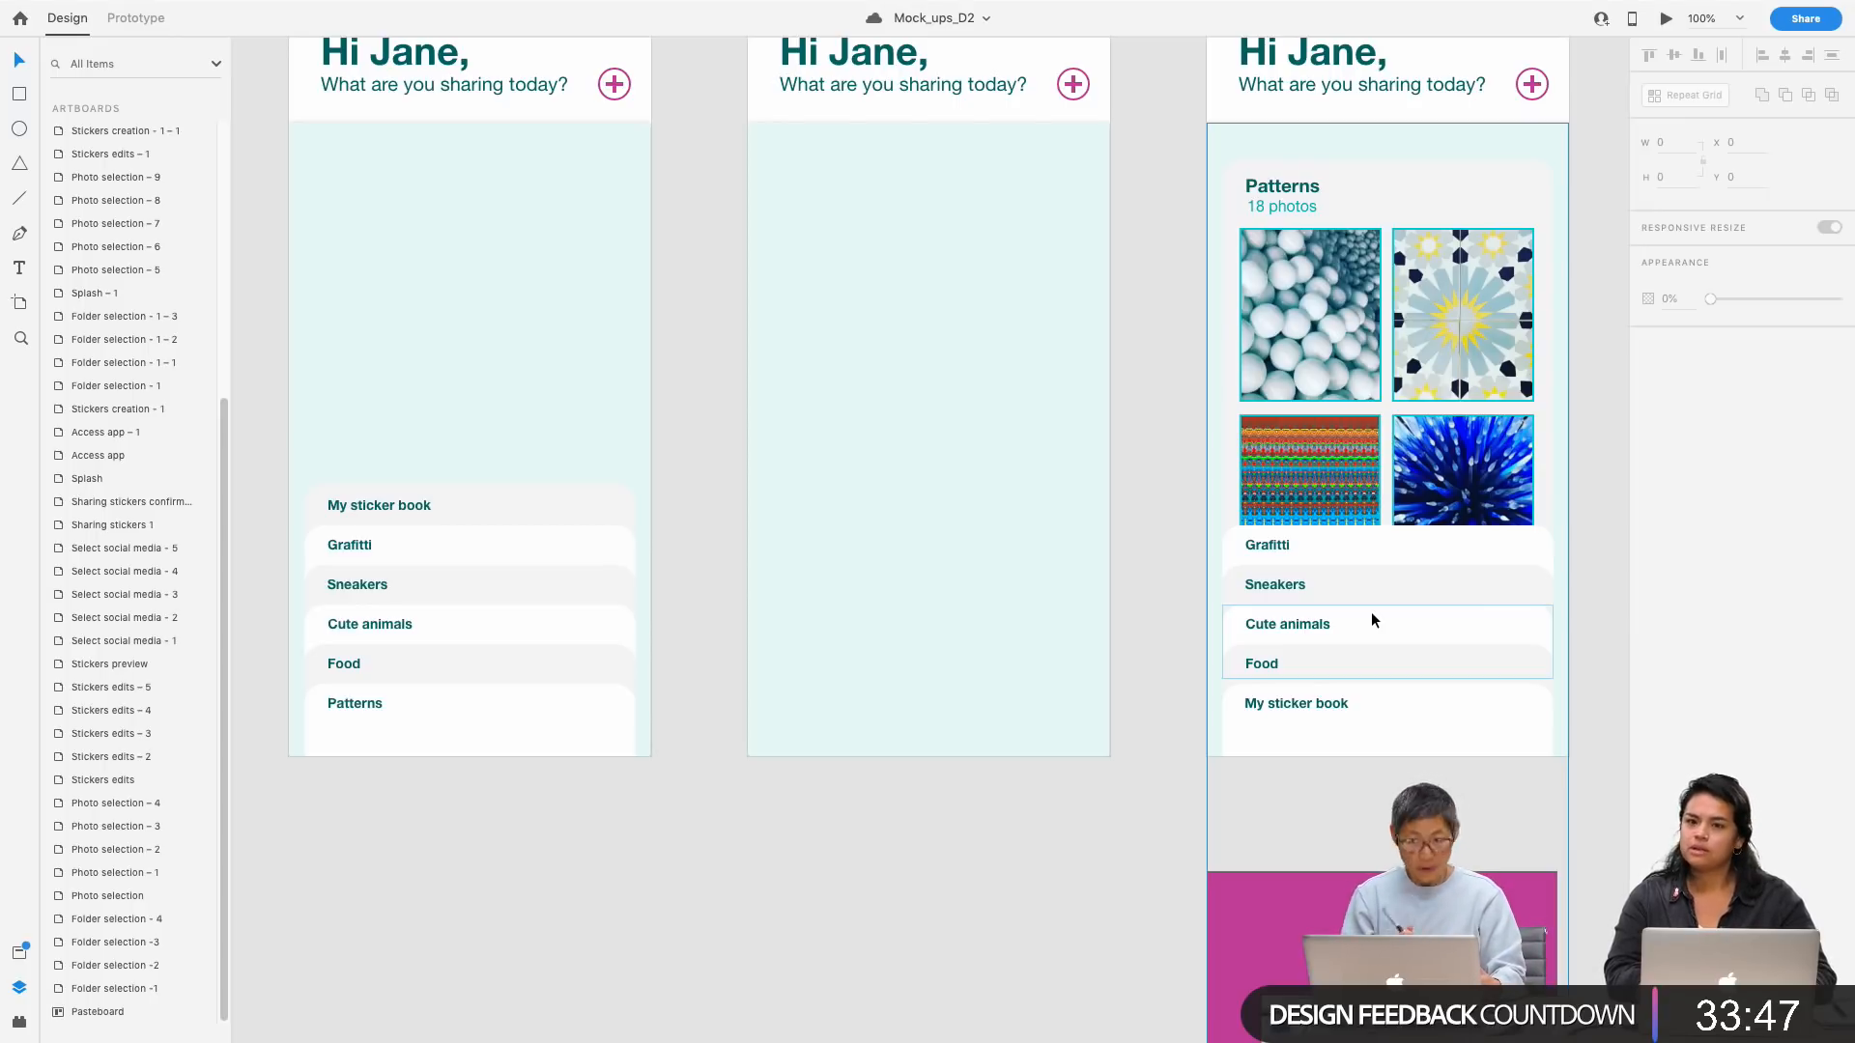
{"action": "left_click", "coordinate": [930, 861]}
{"action": "left_click_drag", "start_coordinate": [688, 911], "coordinate": [820, 948]}
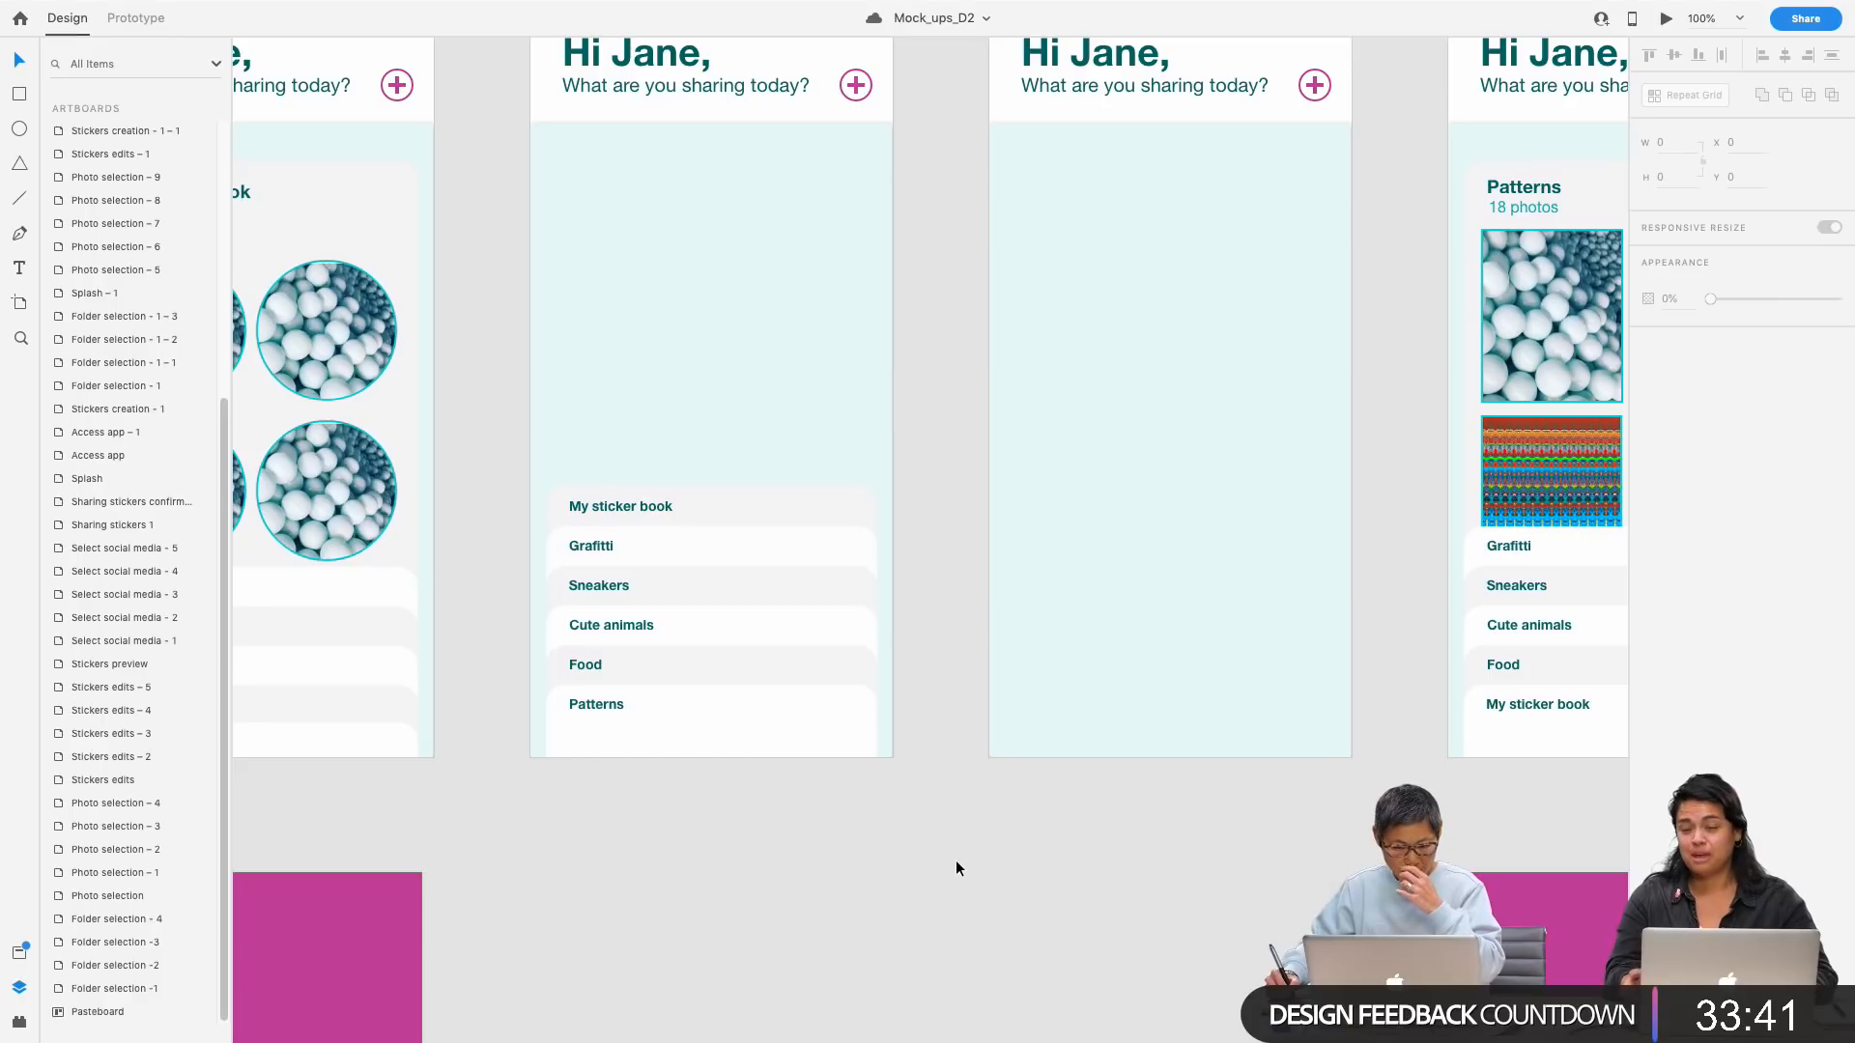
Step: Copy the Card folders group from Folder selection -2 into the same position on the Folder selection -3 artboard
{"action": "left_click", "coordinate": [720, 507]}
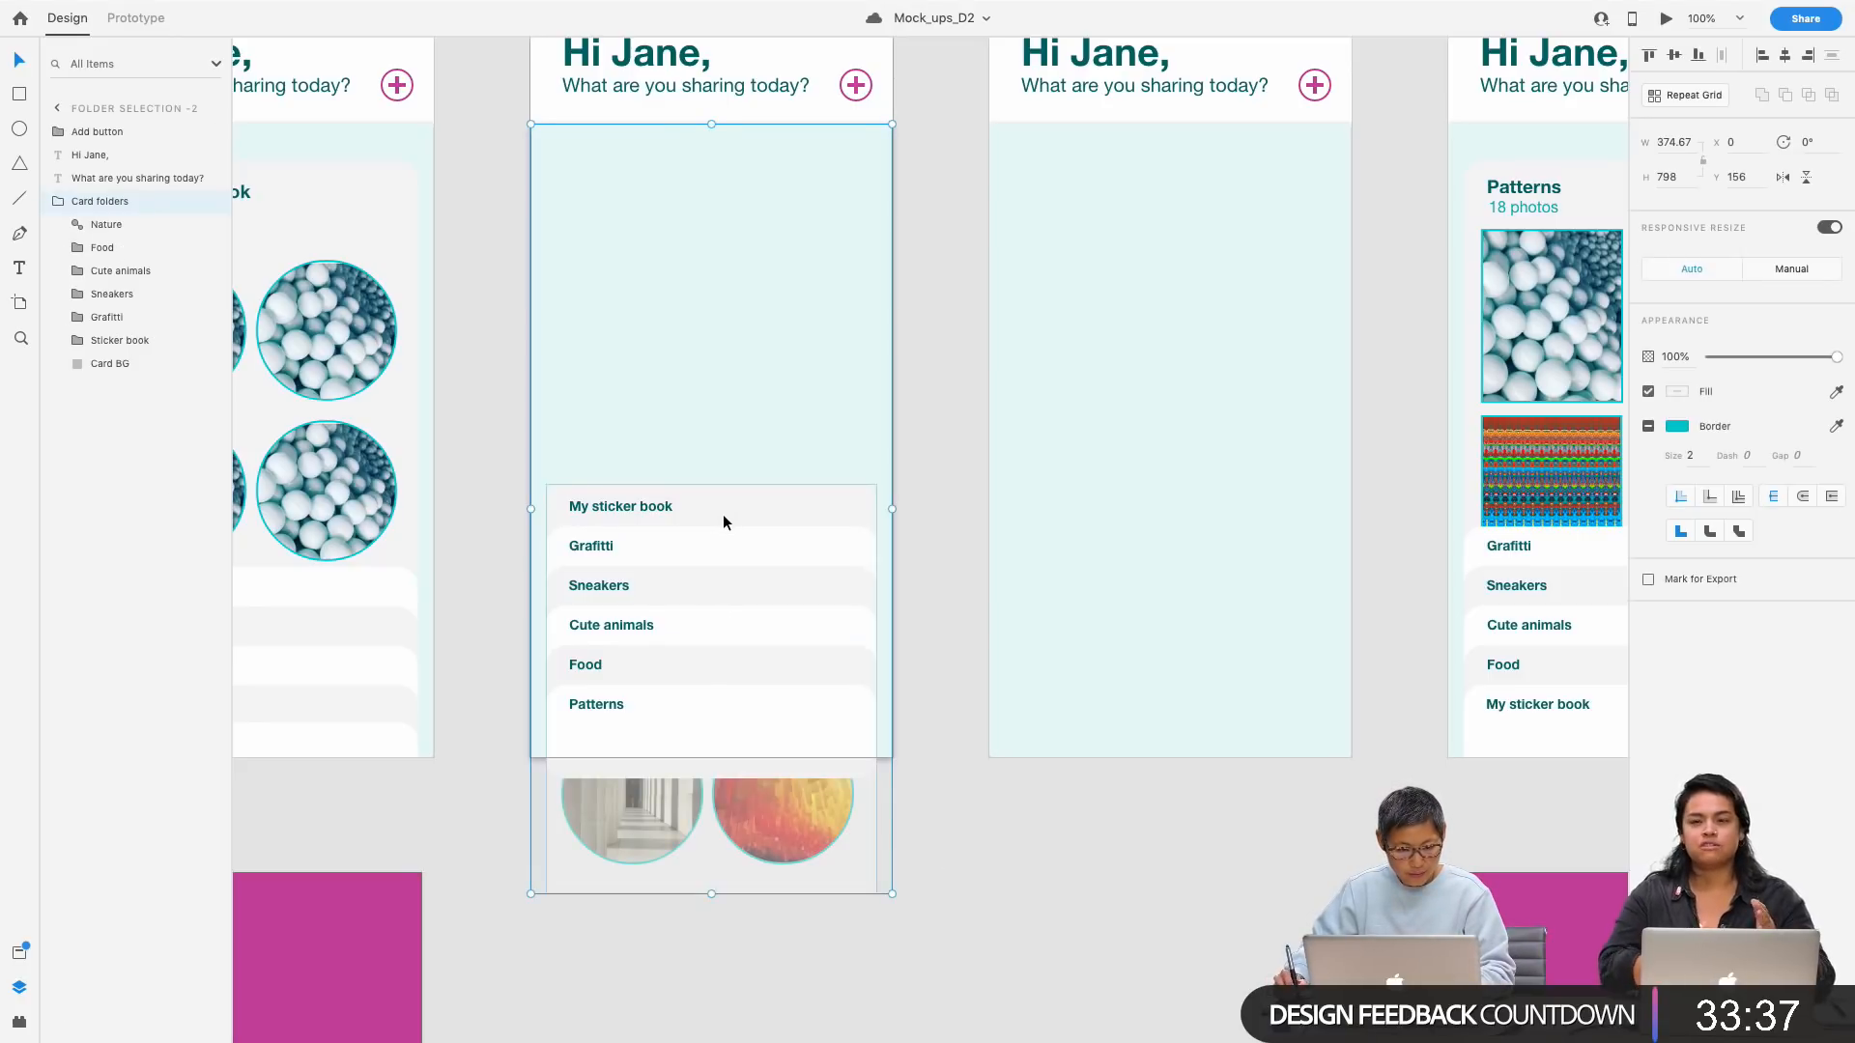
{"action": "left_click_drag", "start_coordinate": [1228, 911], "coordinate": [1095, 1042]}
{"action": "left_click", "coordinate": [922, 92]}
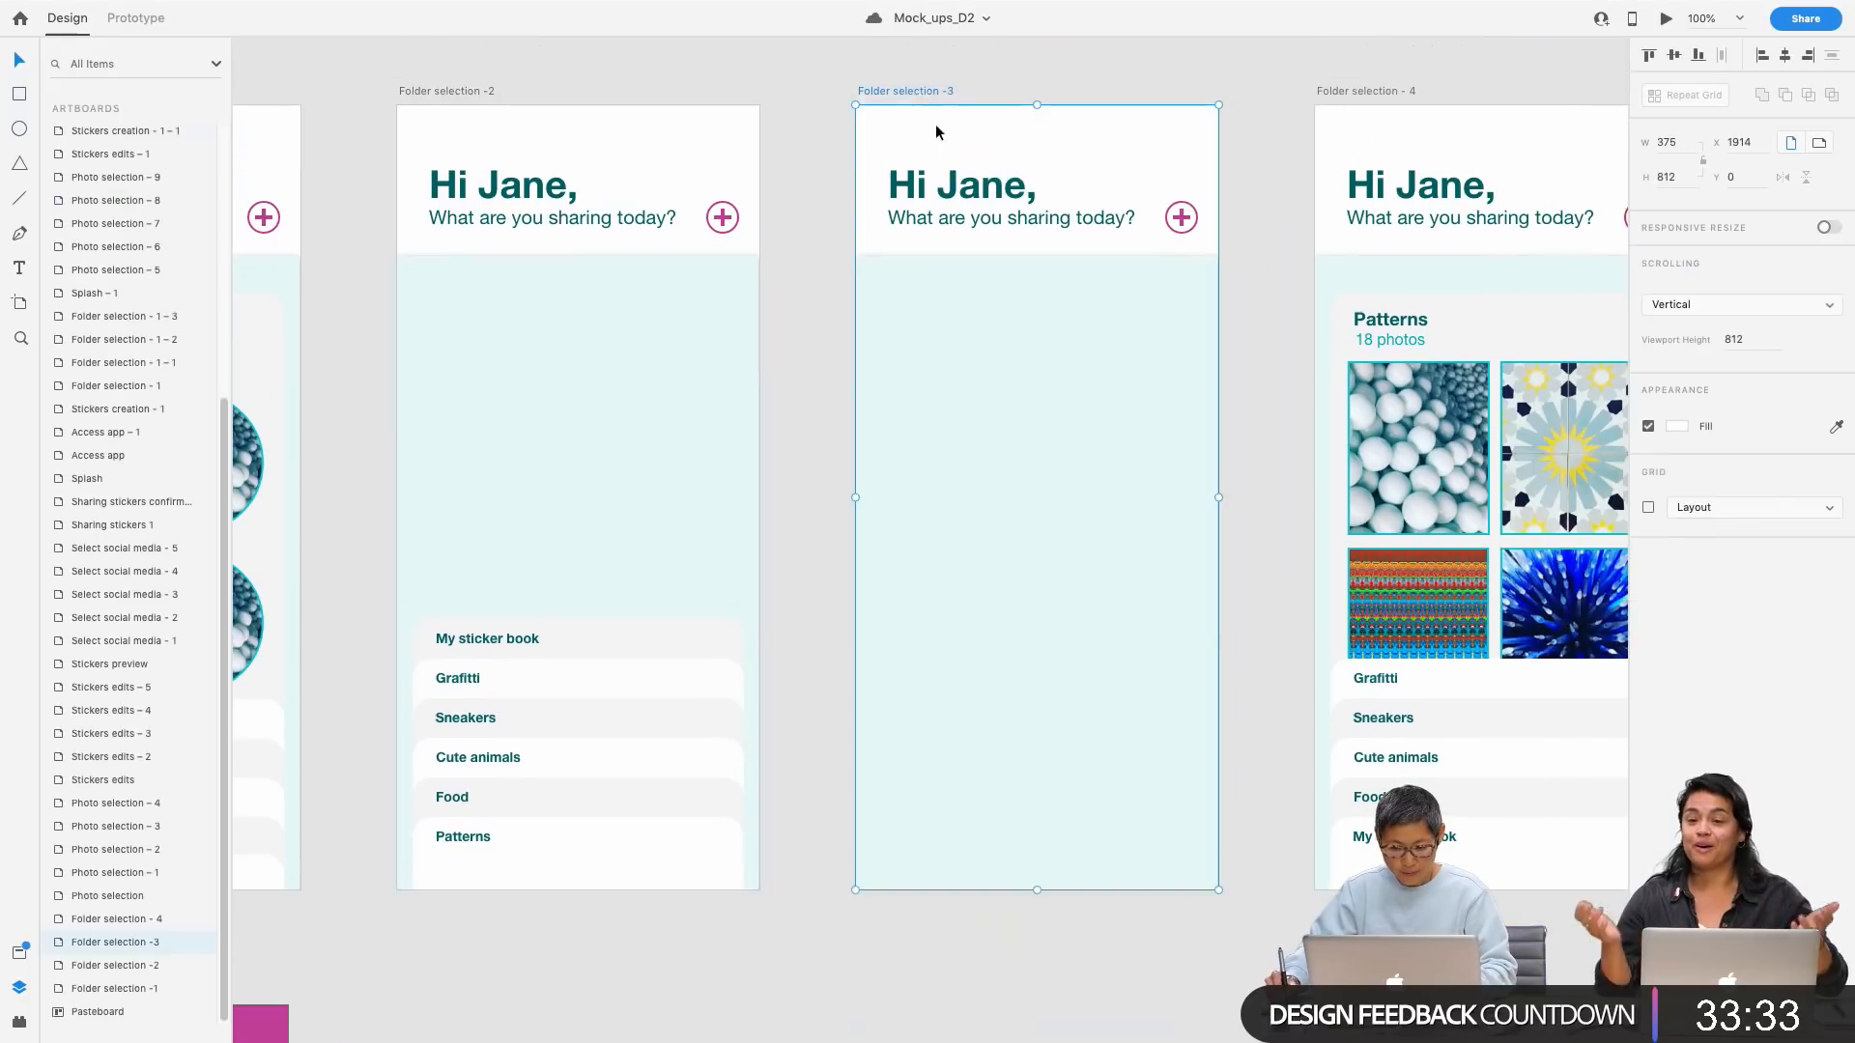
{"action": "key", "text": "super+v"}
{"action": "left_click_drag", "start_coordinate": [1256, 891], "coordinate": [1239, 691]}
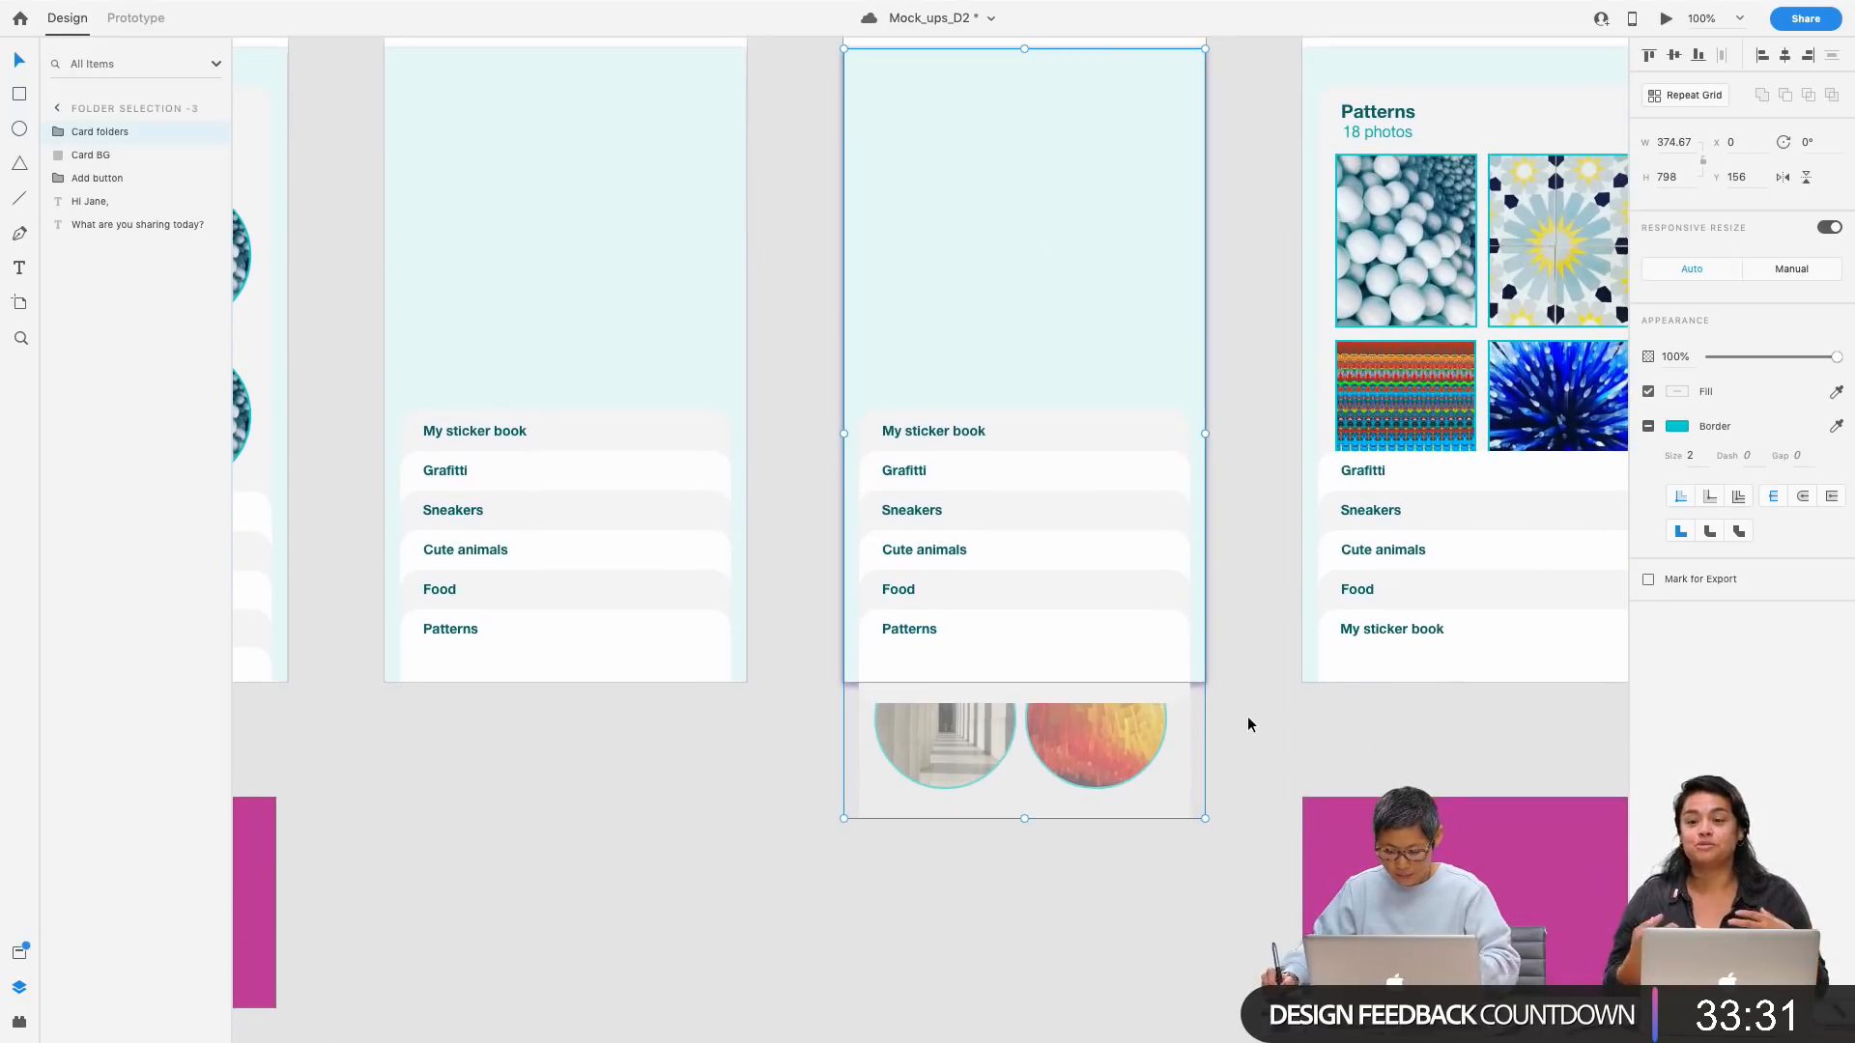
Step: Try the Card folders group at the bottom of Folder selection -3's layer stack, and bring it back to the front
{"action": "key", "text": "super+equal"}
{"action": "key", "text": "super+equal"}
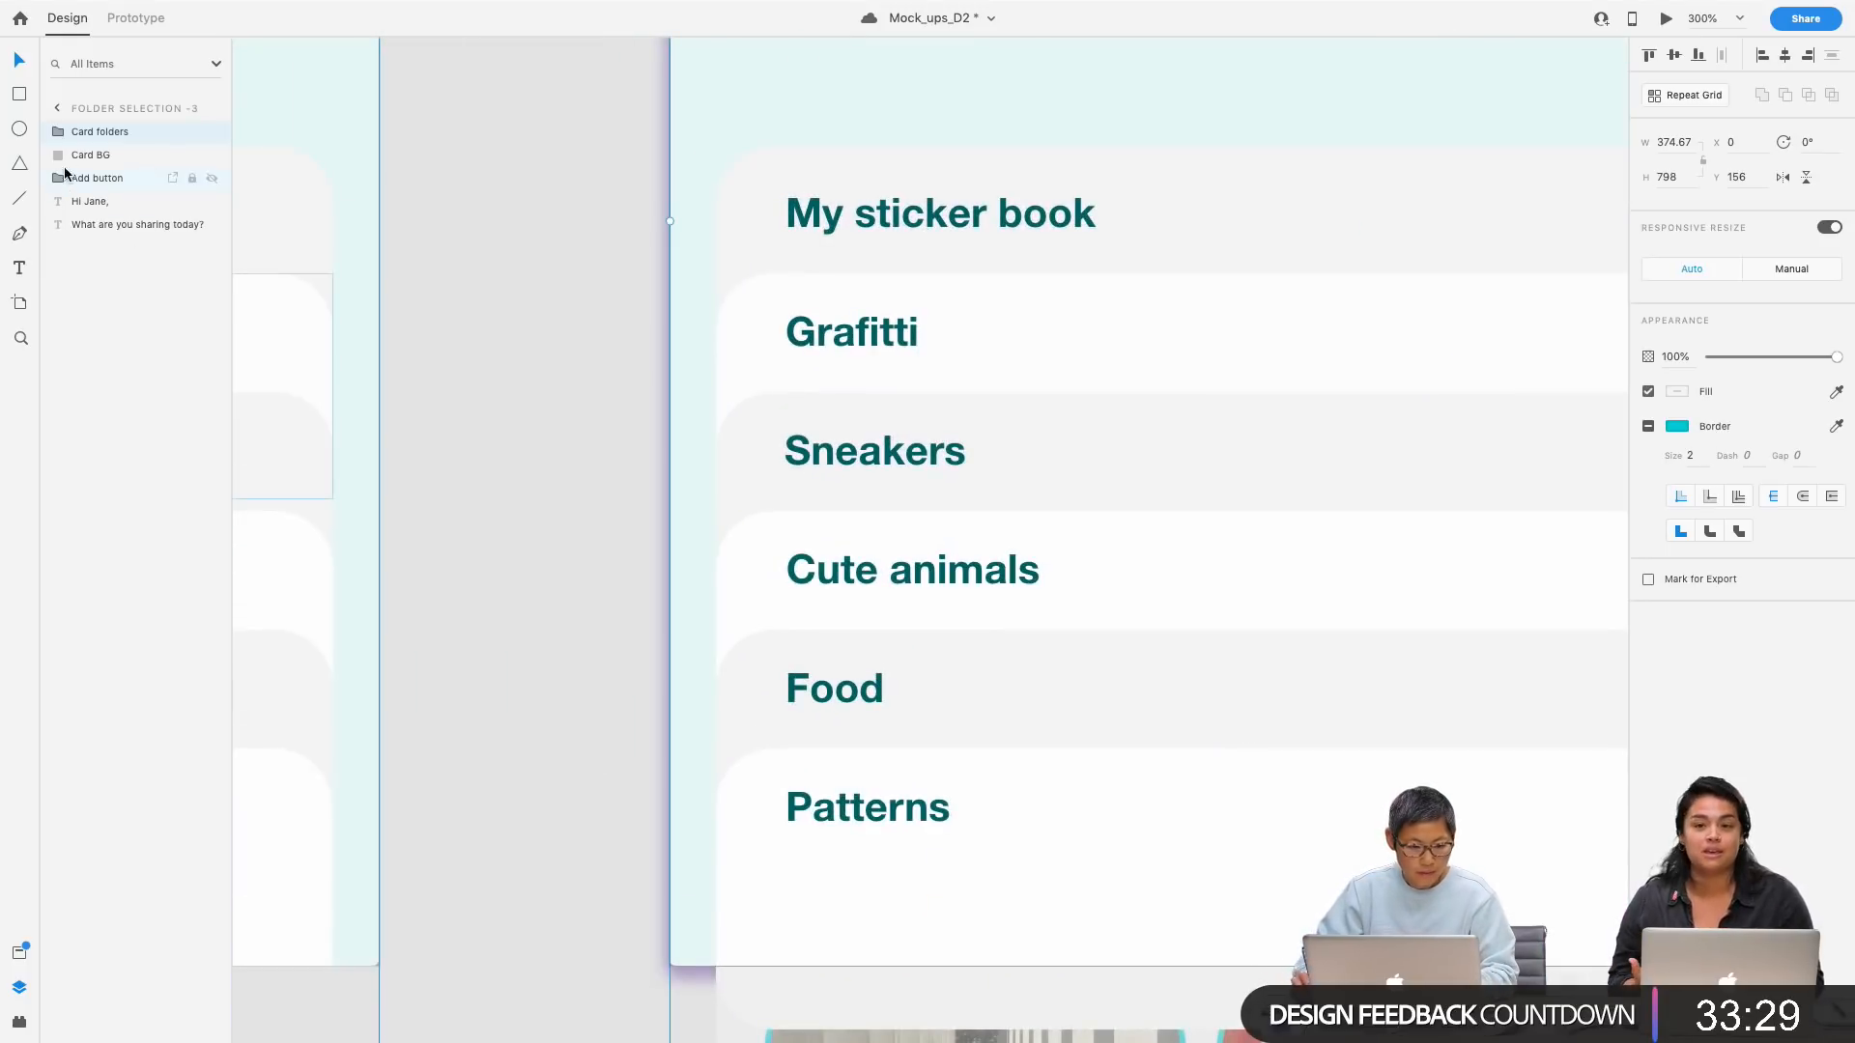
{"action": "left_click_drag", "start_coordinate": [82, 135], "coordinate": [77, 240]}
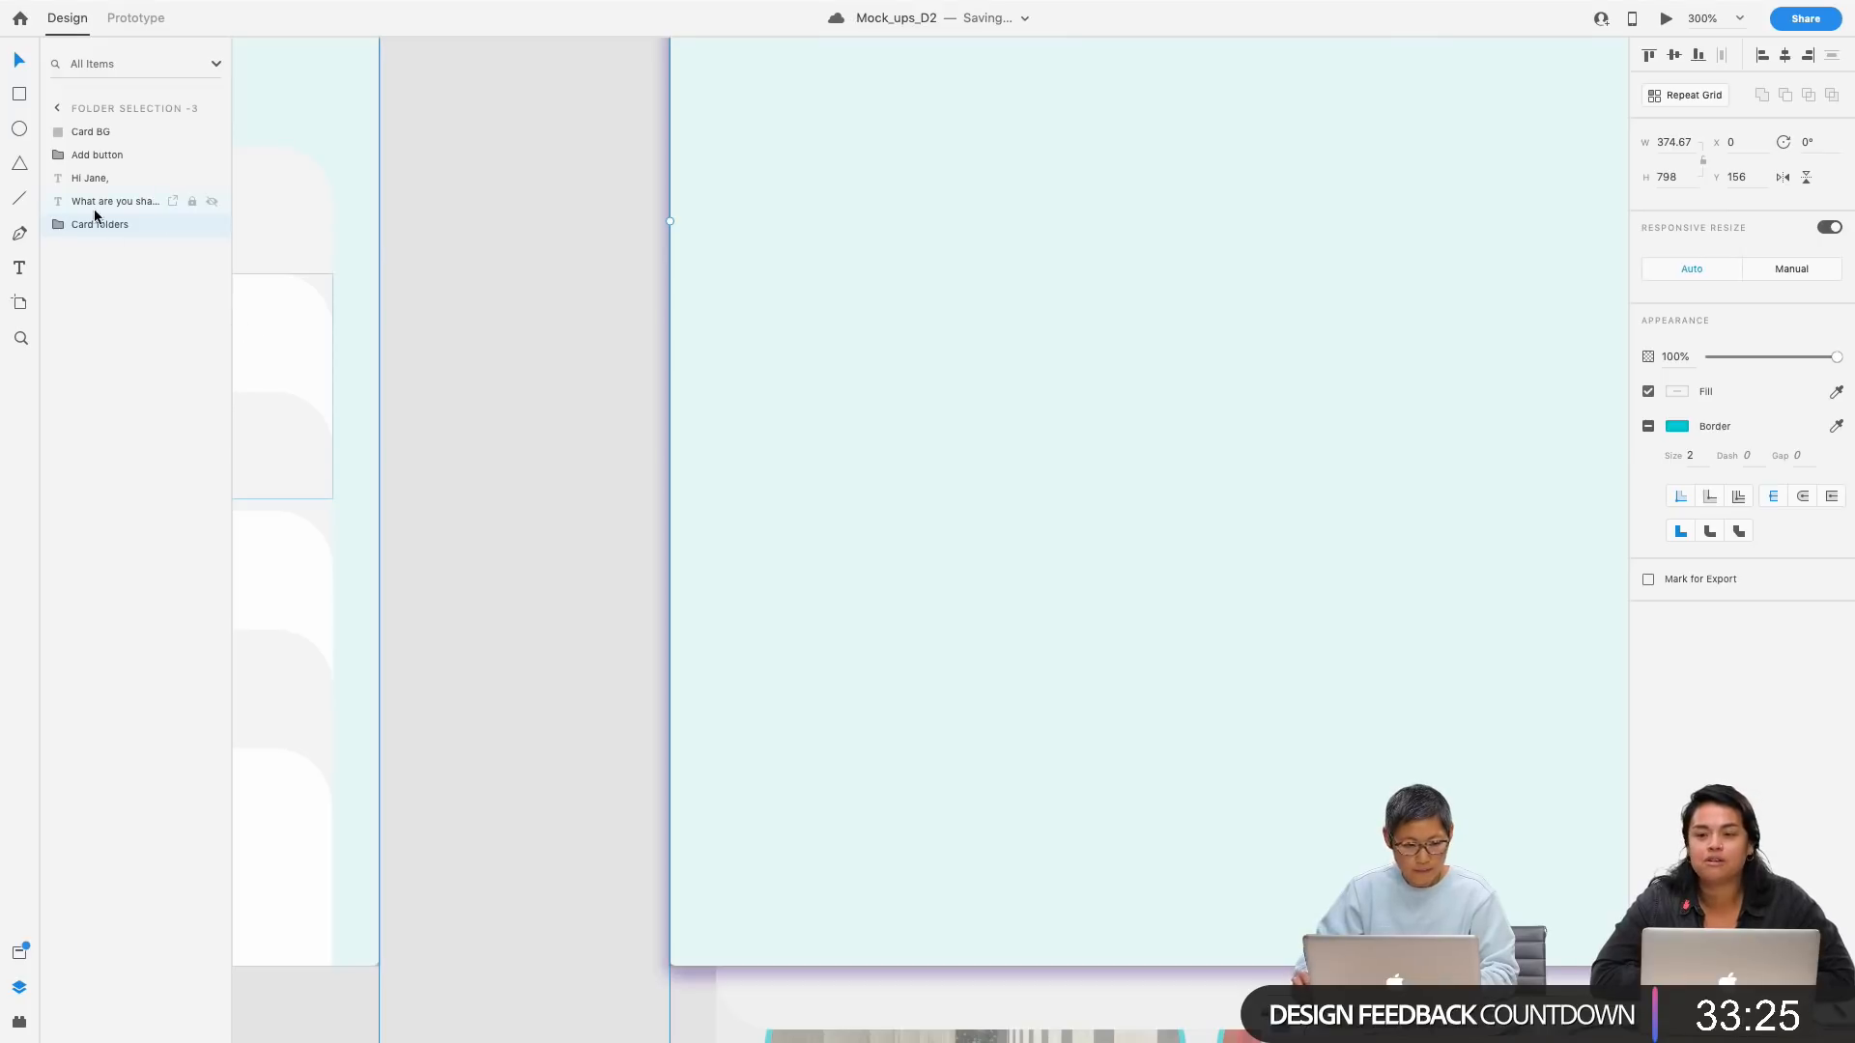
{"action": "left_click_drag", "start_coordinate": [99, 230], "coordinate": [77, 116]}
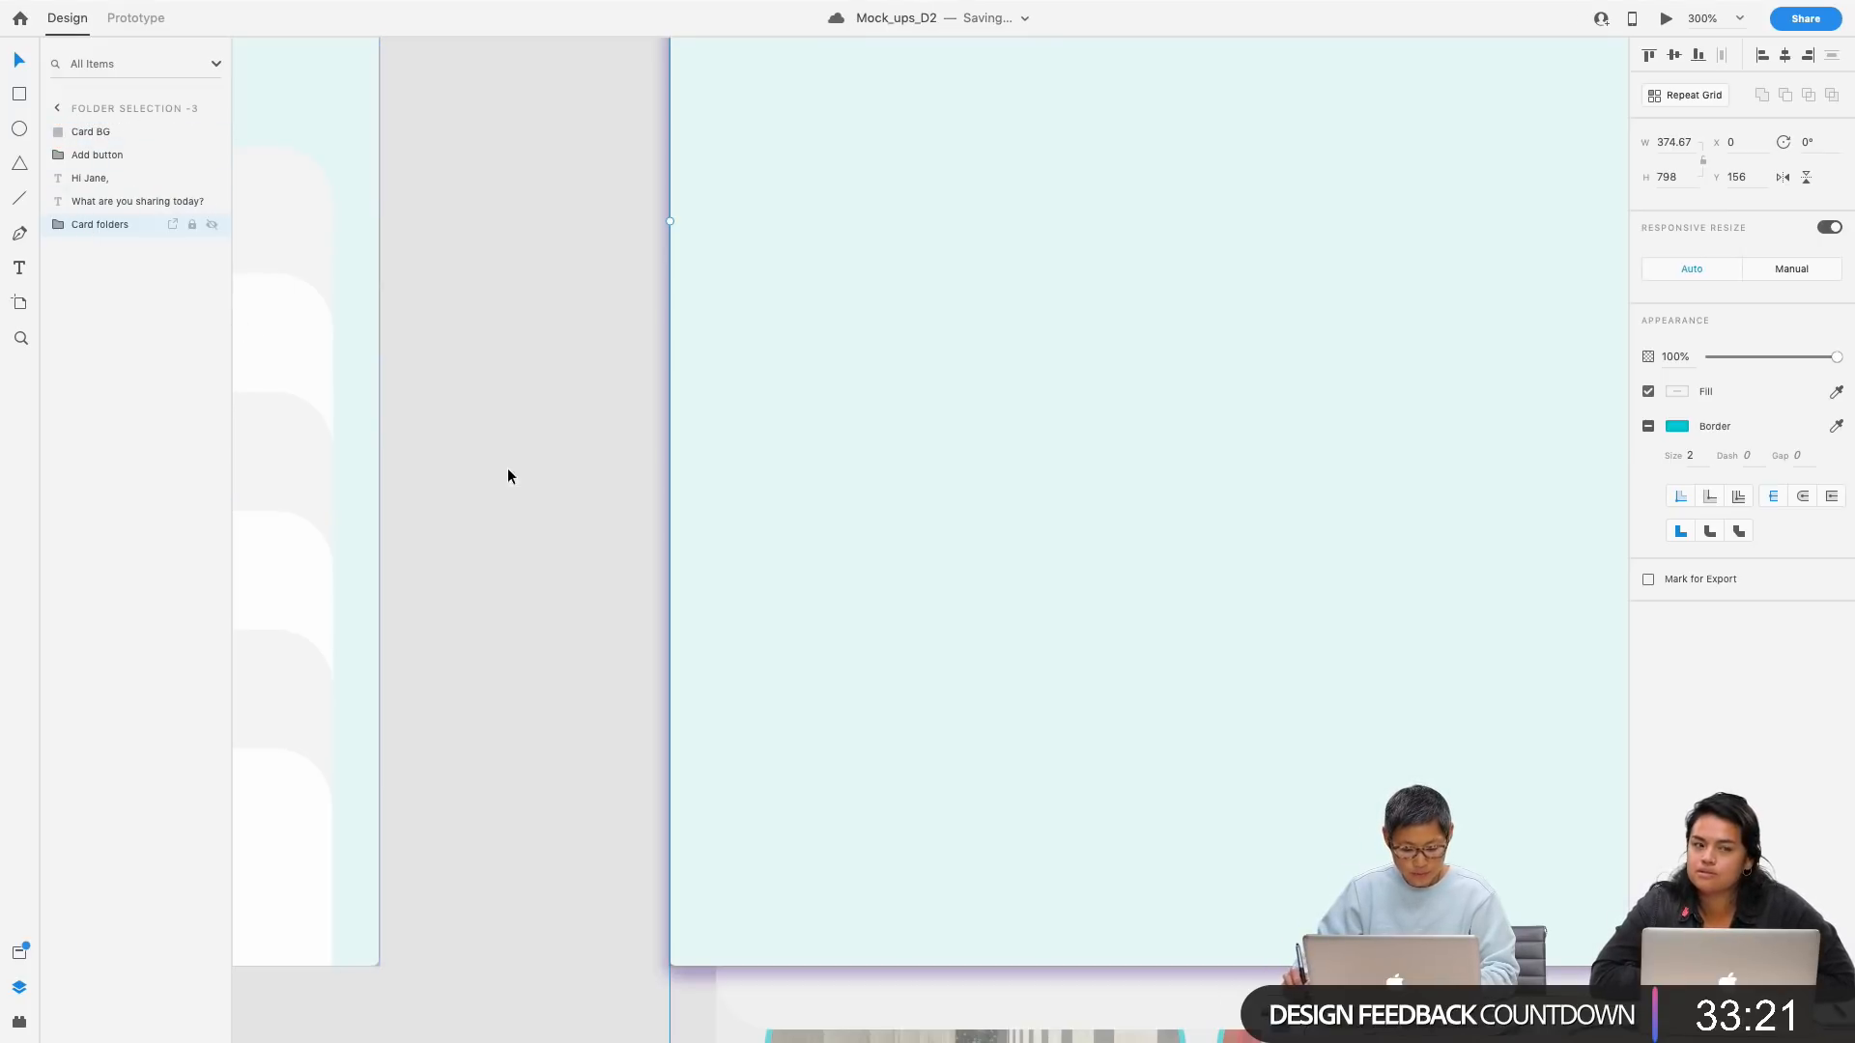
{"action": "key", "text": "super+shift+bracketright"}
Step: Delete the duplicate Card BG inside the Card folders group on Folder selection -3 and save the document
{"action": "left_click", "coordinate": [59, 133]}
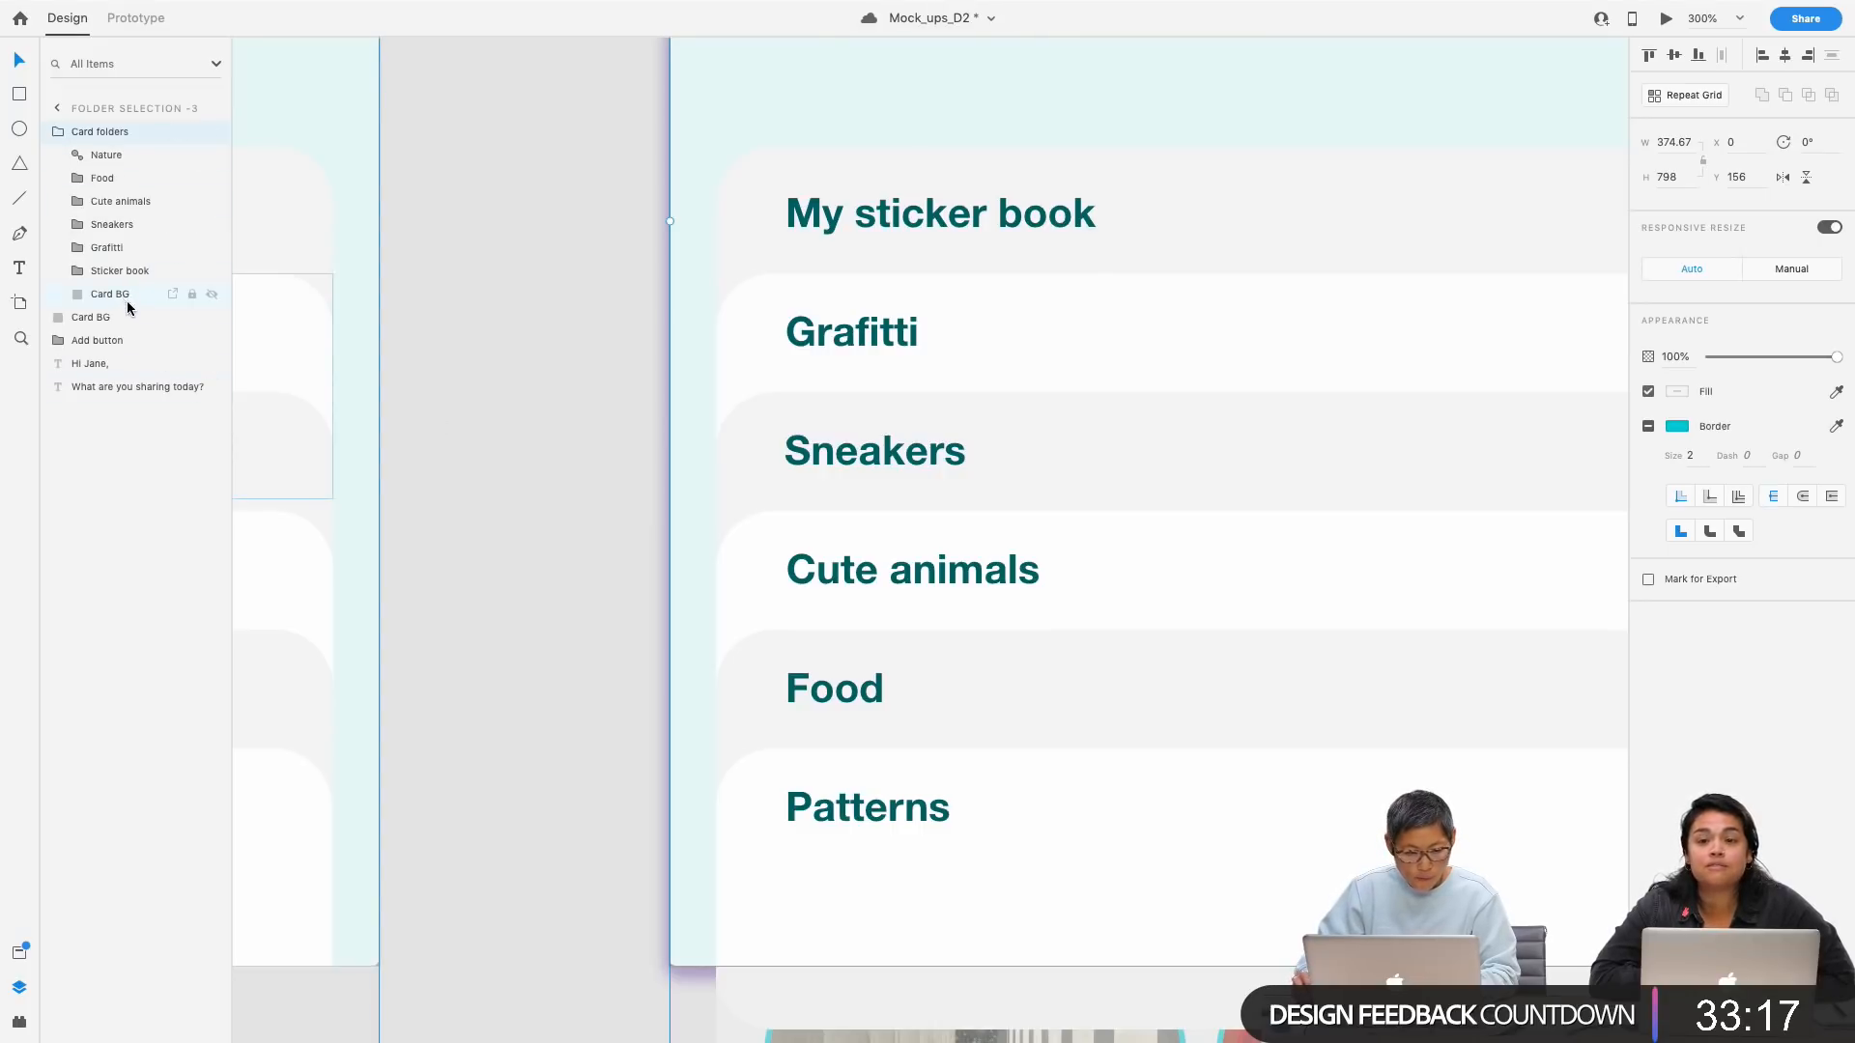
{"action": "left_click", "coordinate": [103, 317]}
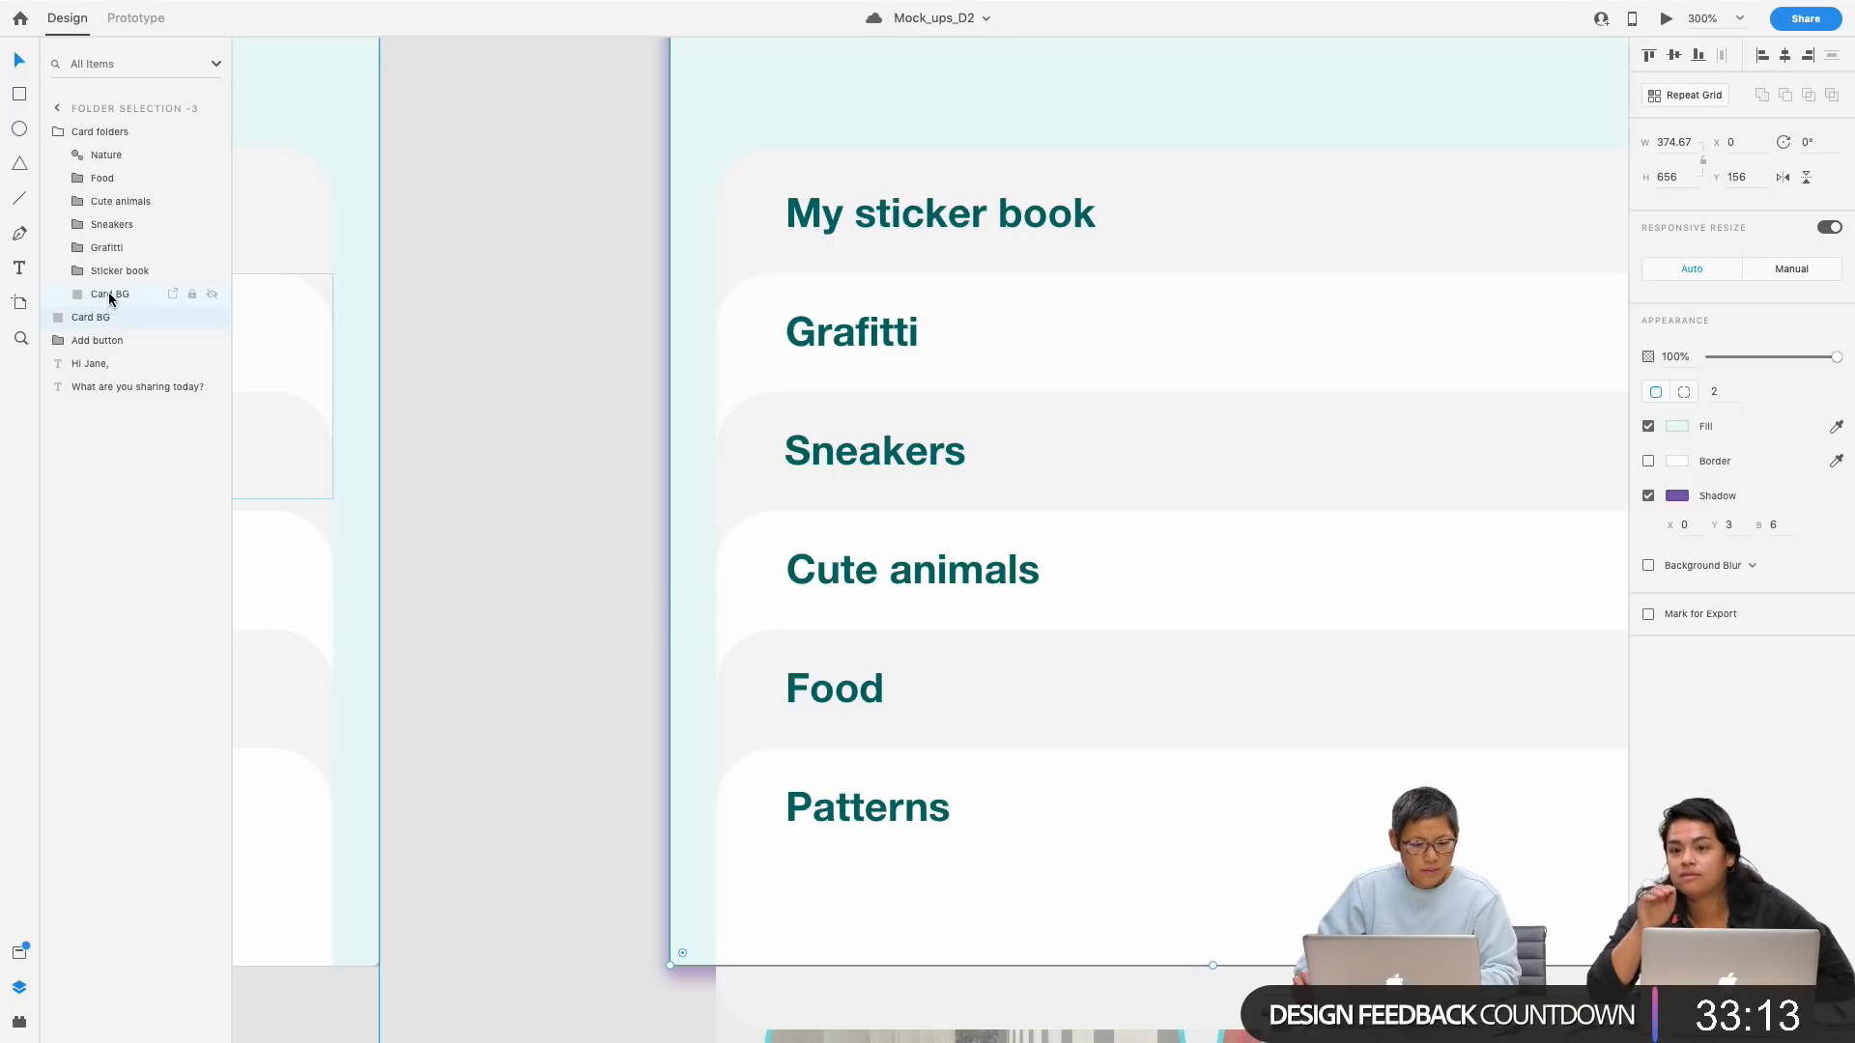
{"action": "left_click", "coordinate": [111, 294]}
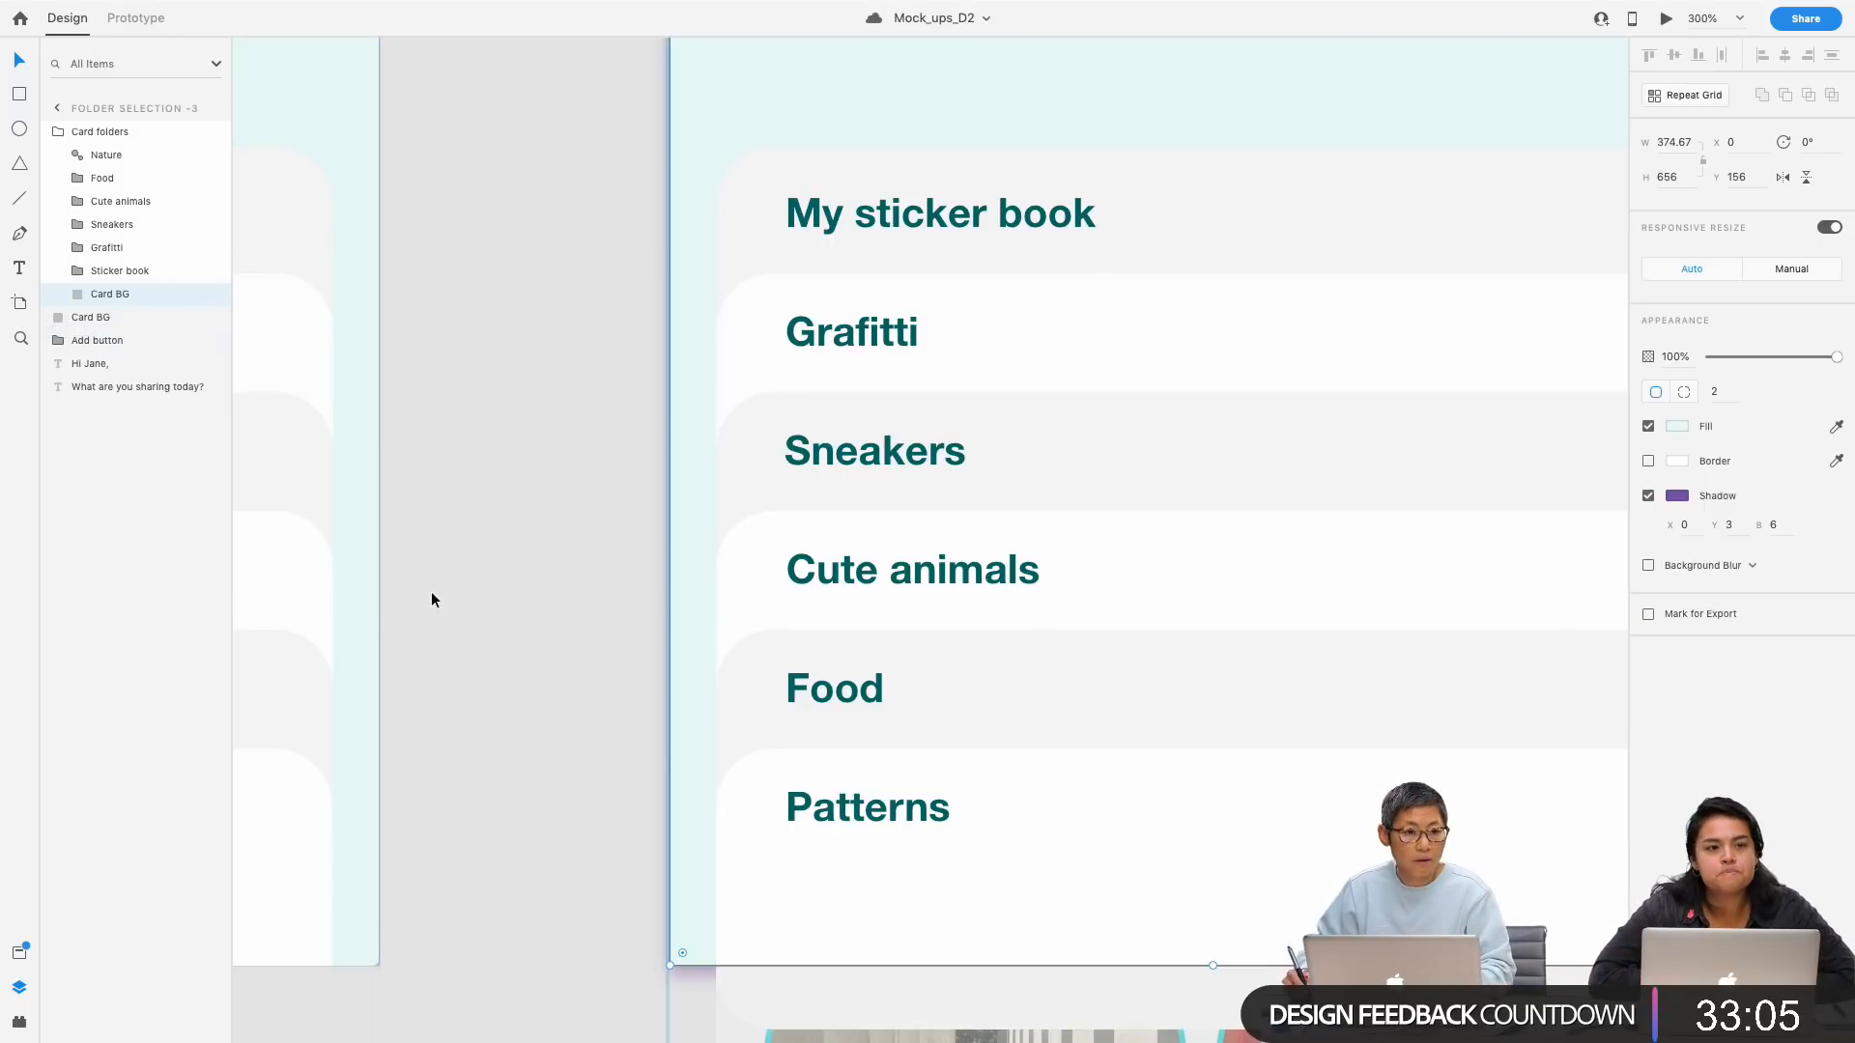
{"action": "left_click", "coordinate": [102, 317]}
{"action": "left_click", "coordinate": [123, 298]}
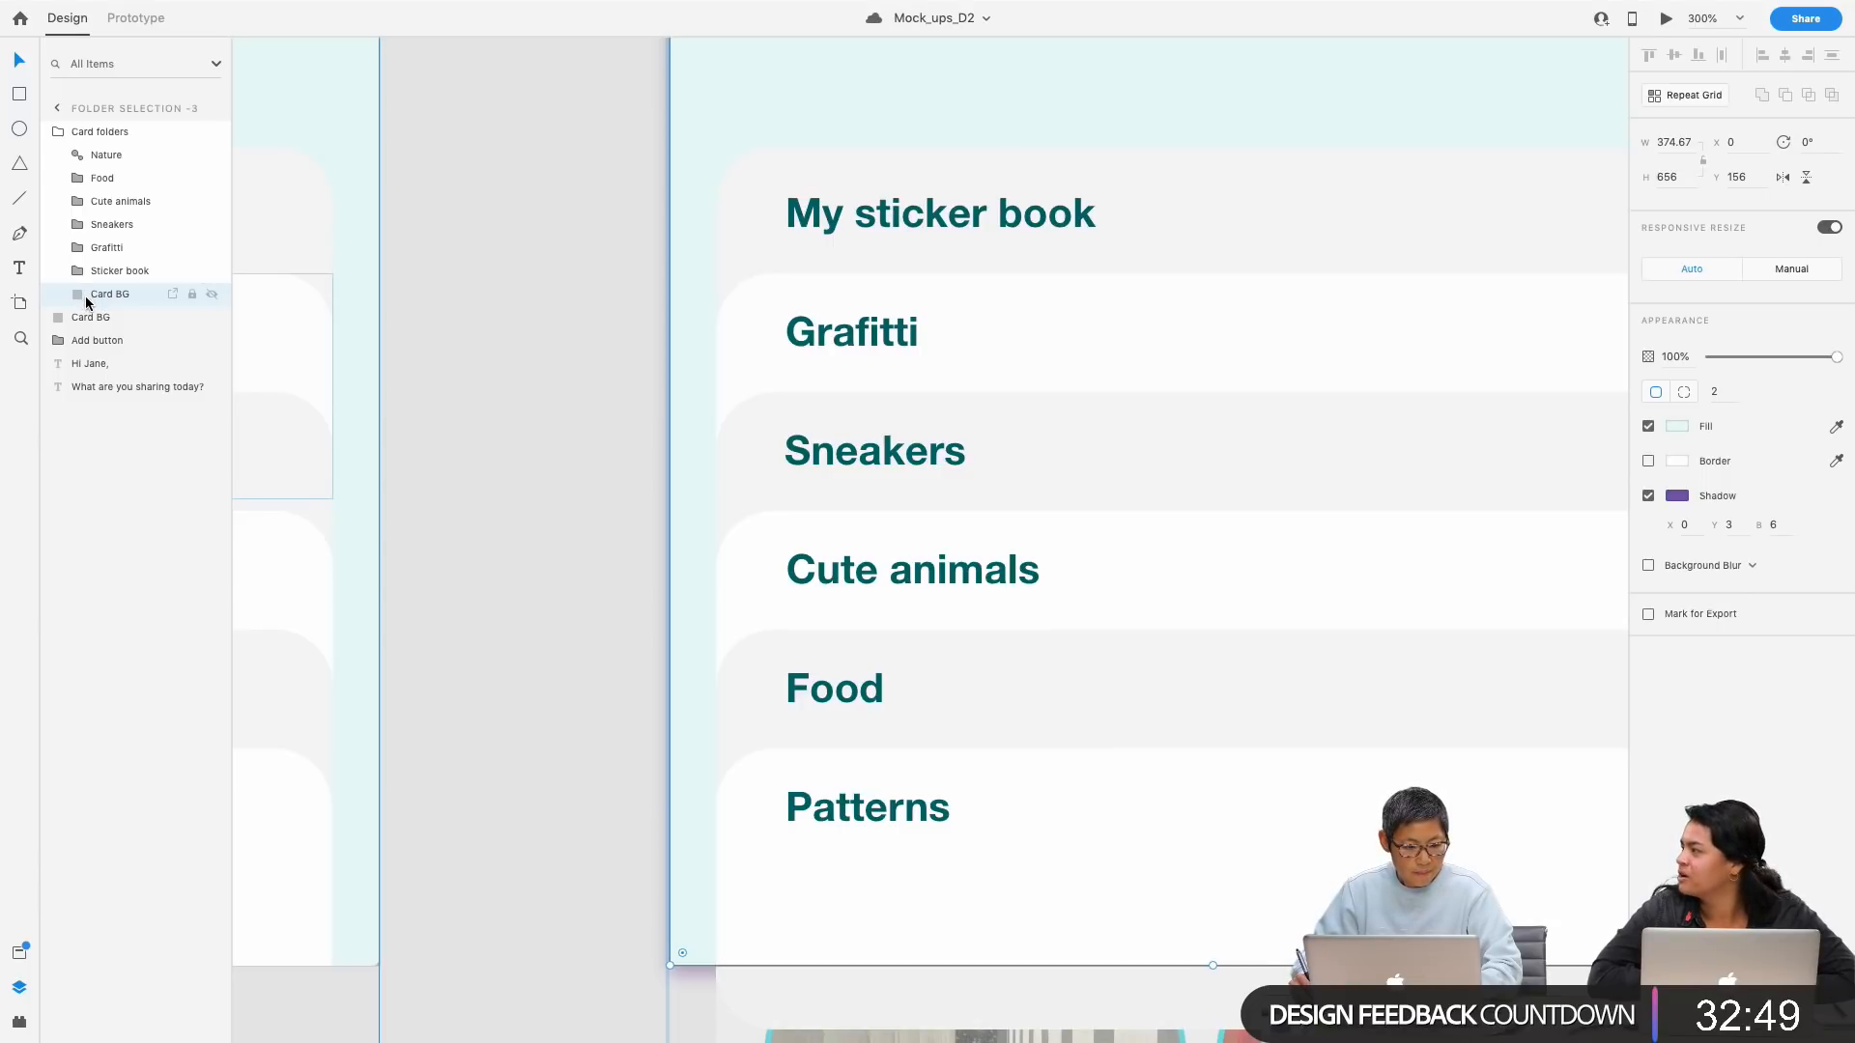
{"action": "right_click", "coordinate": [86, 294]}
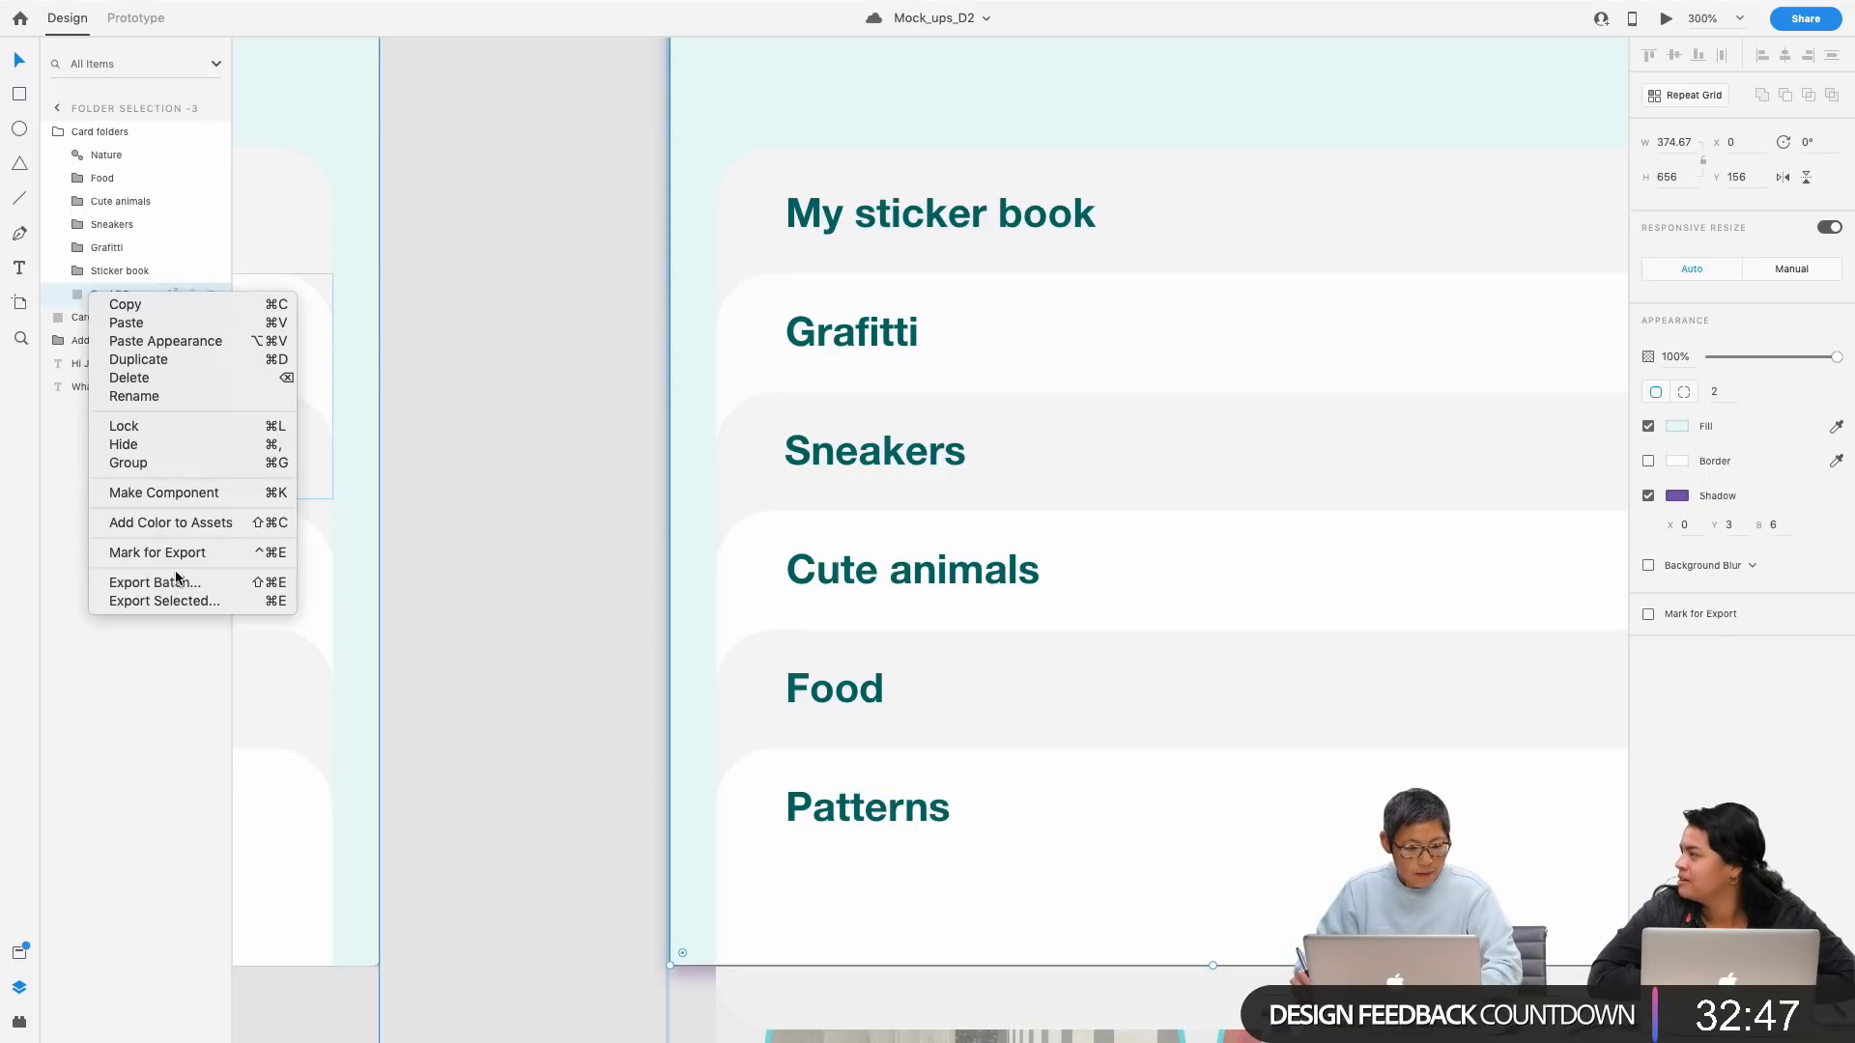
{"action": "left_click", "coordinate": [176, 379]}
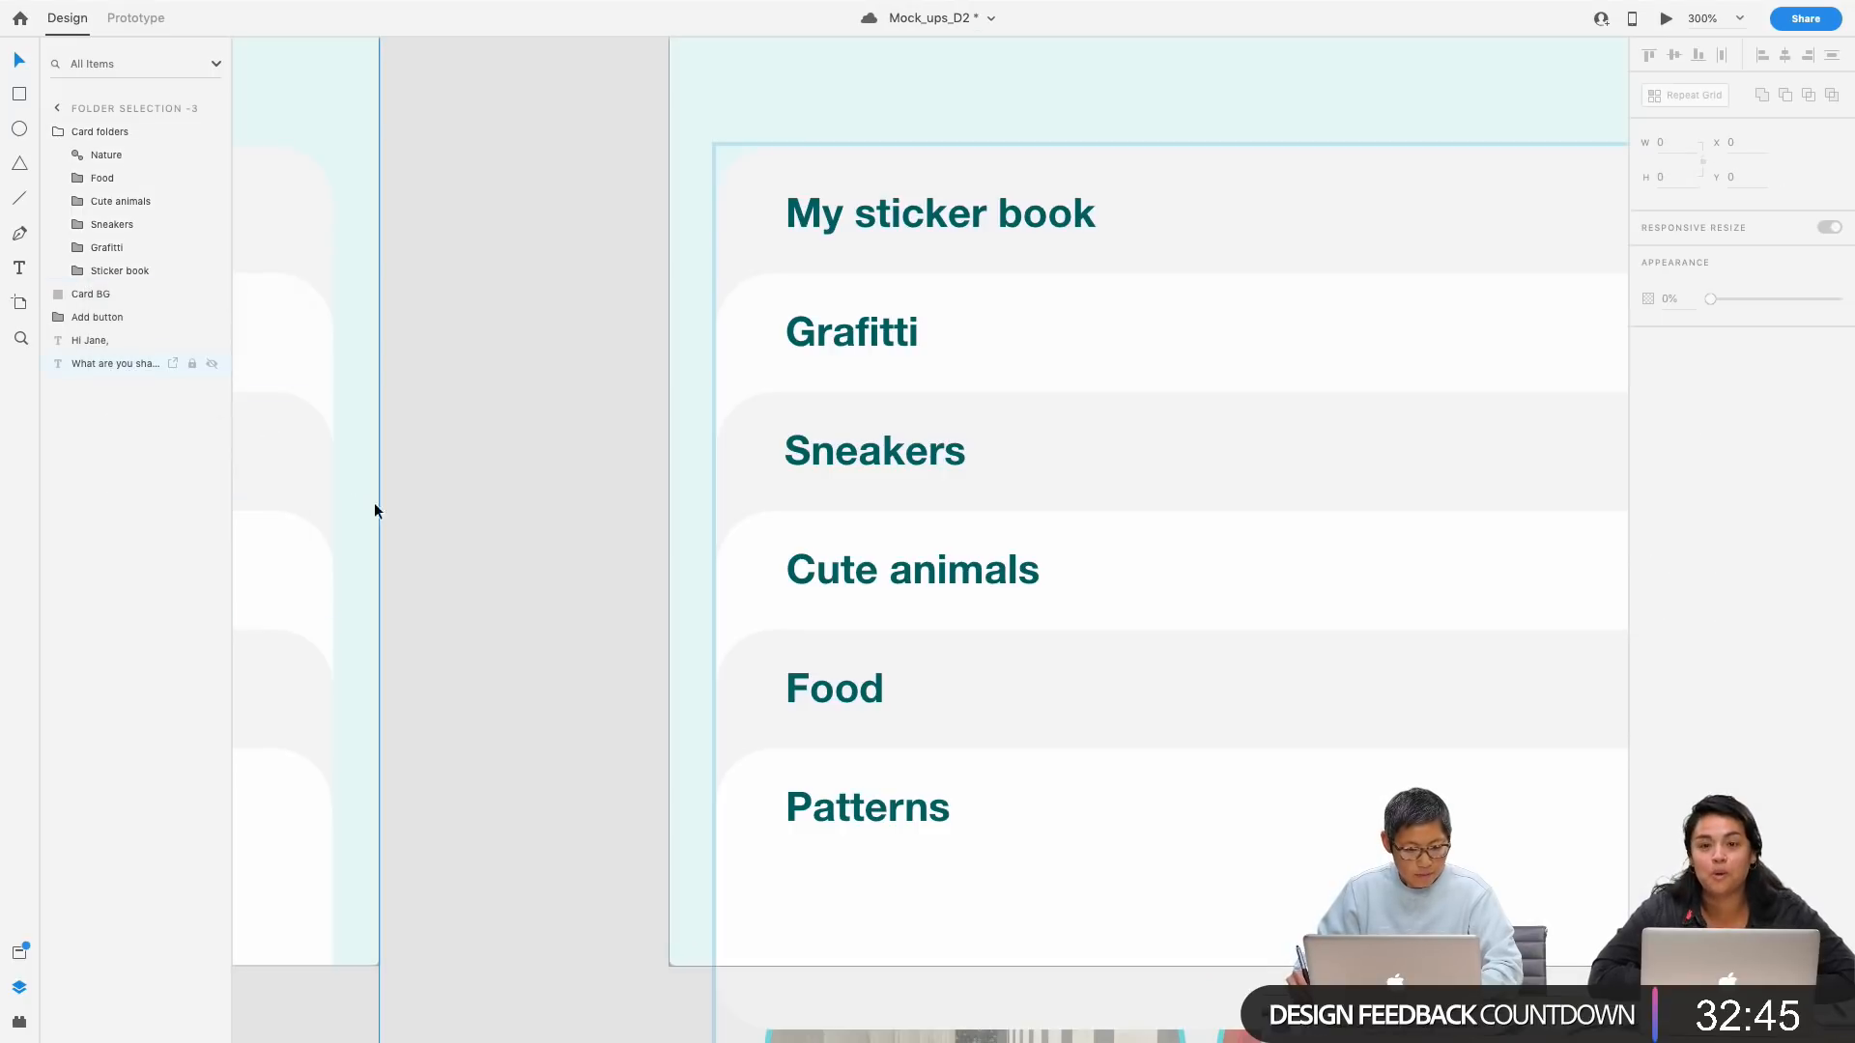
{"action": "left_click", "coordinate": [468, 608]}
{"action": "key", "text": "super+minus"}
{"action": "key", "text": "super+minus"}
{"action": "key", "text": "super+minus"}
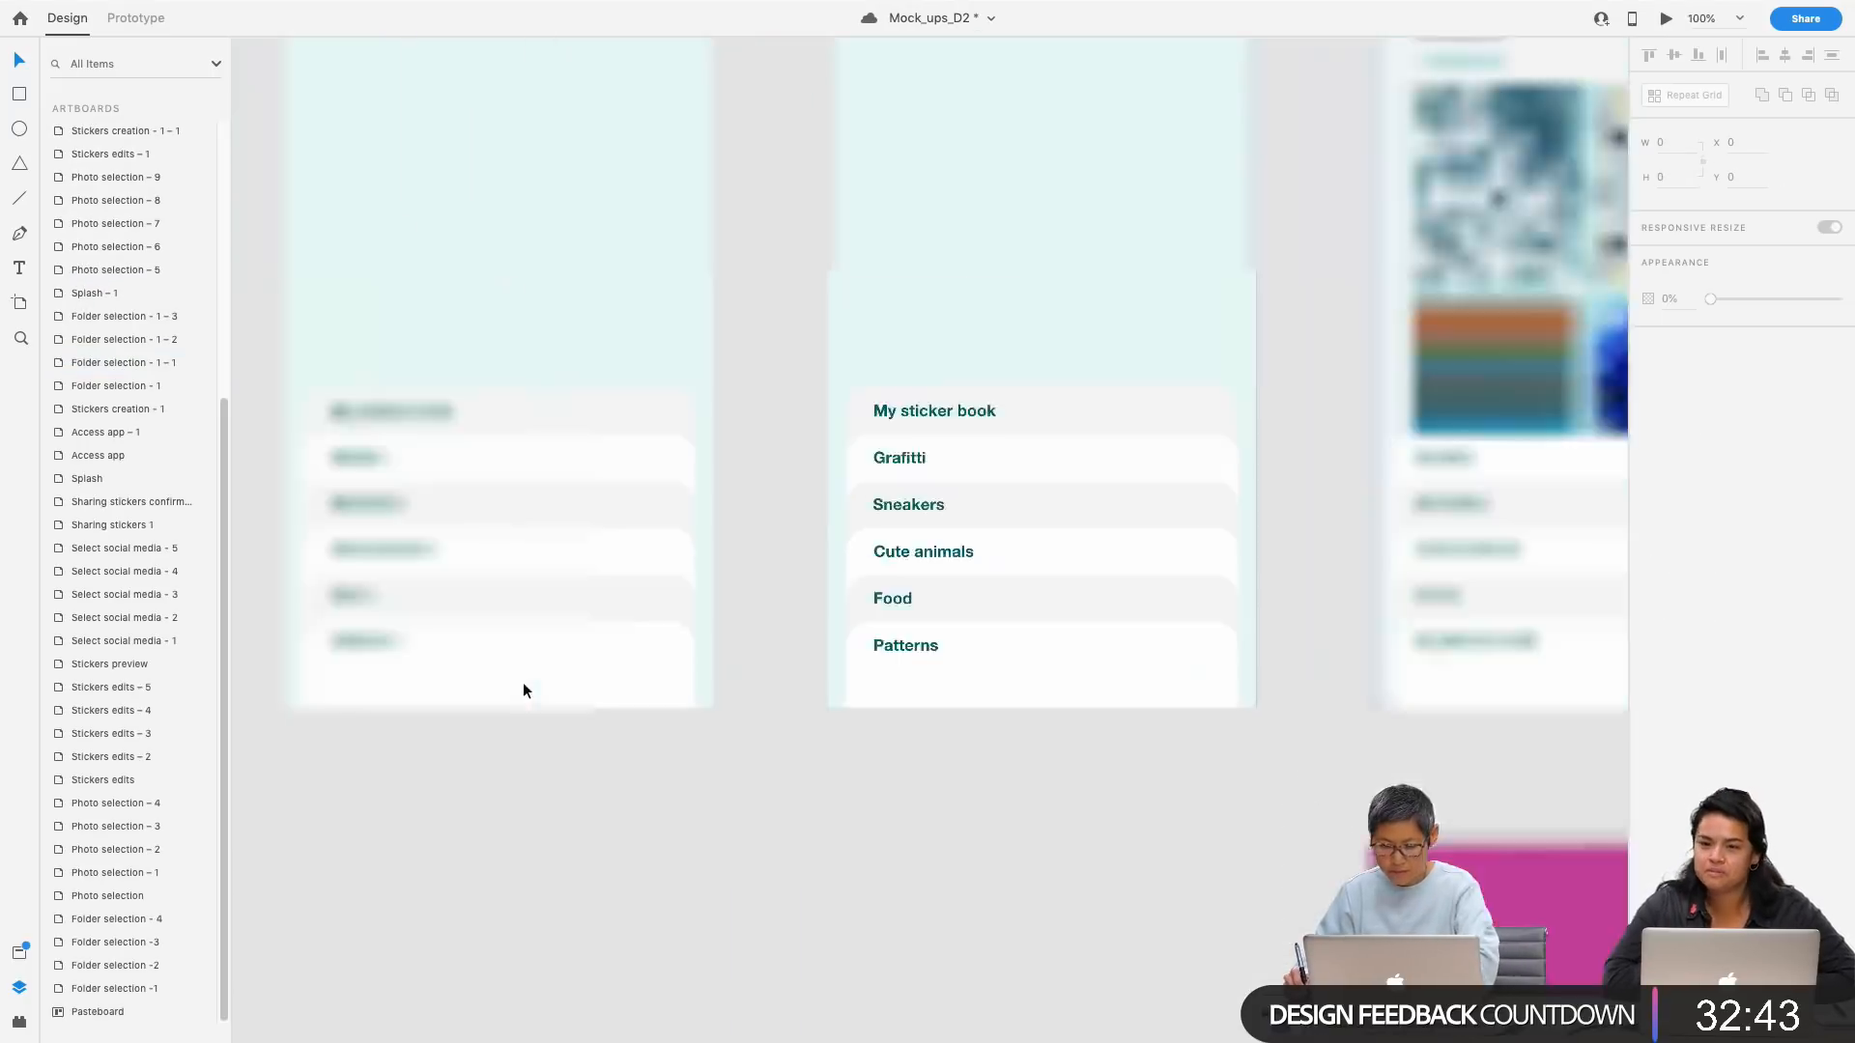
{"action": "left_click_drag", "start_coordinate": [1015, 843], "coordinate": [888, 906]}
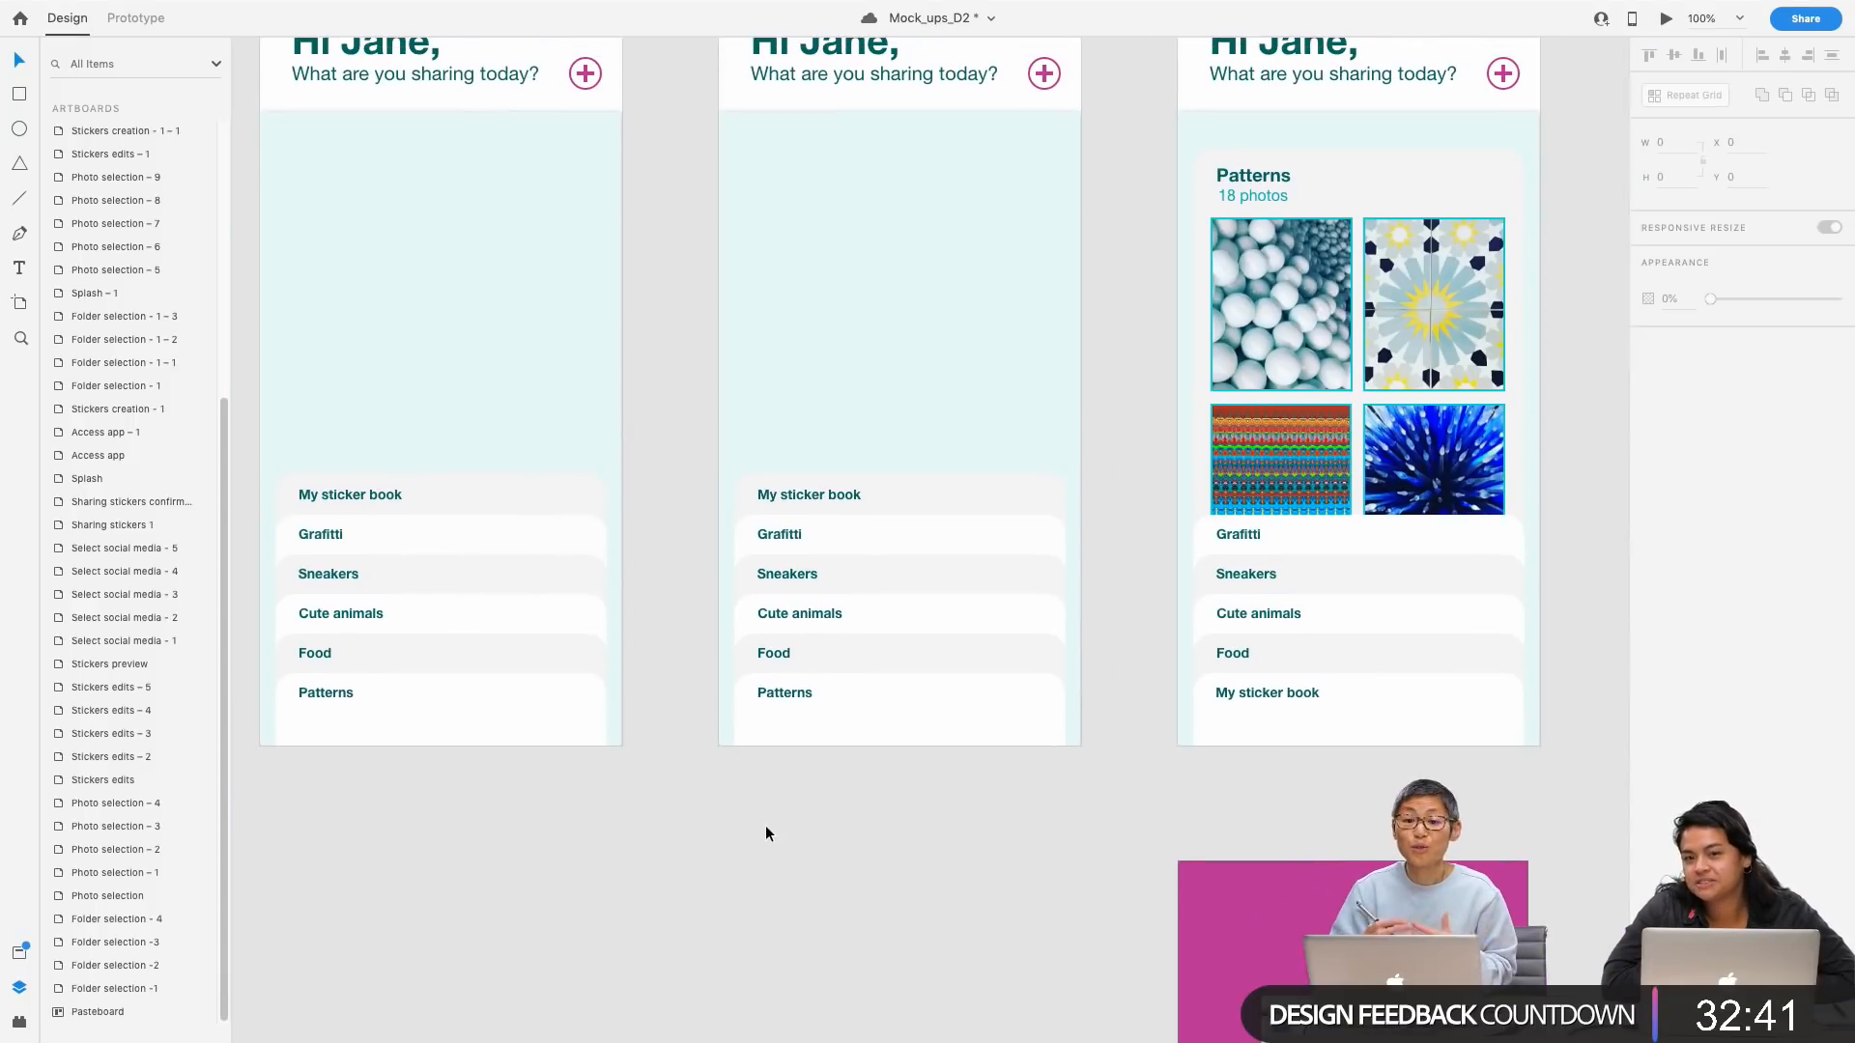
{"action": "key", "text": "super+s"}
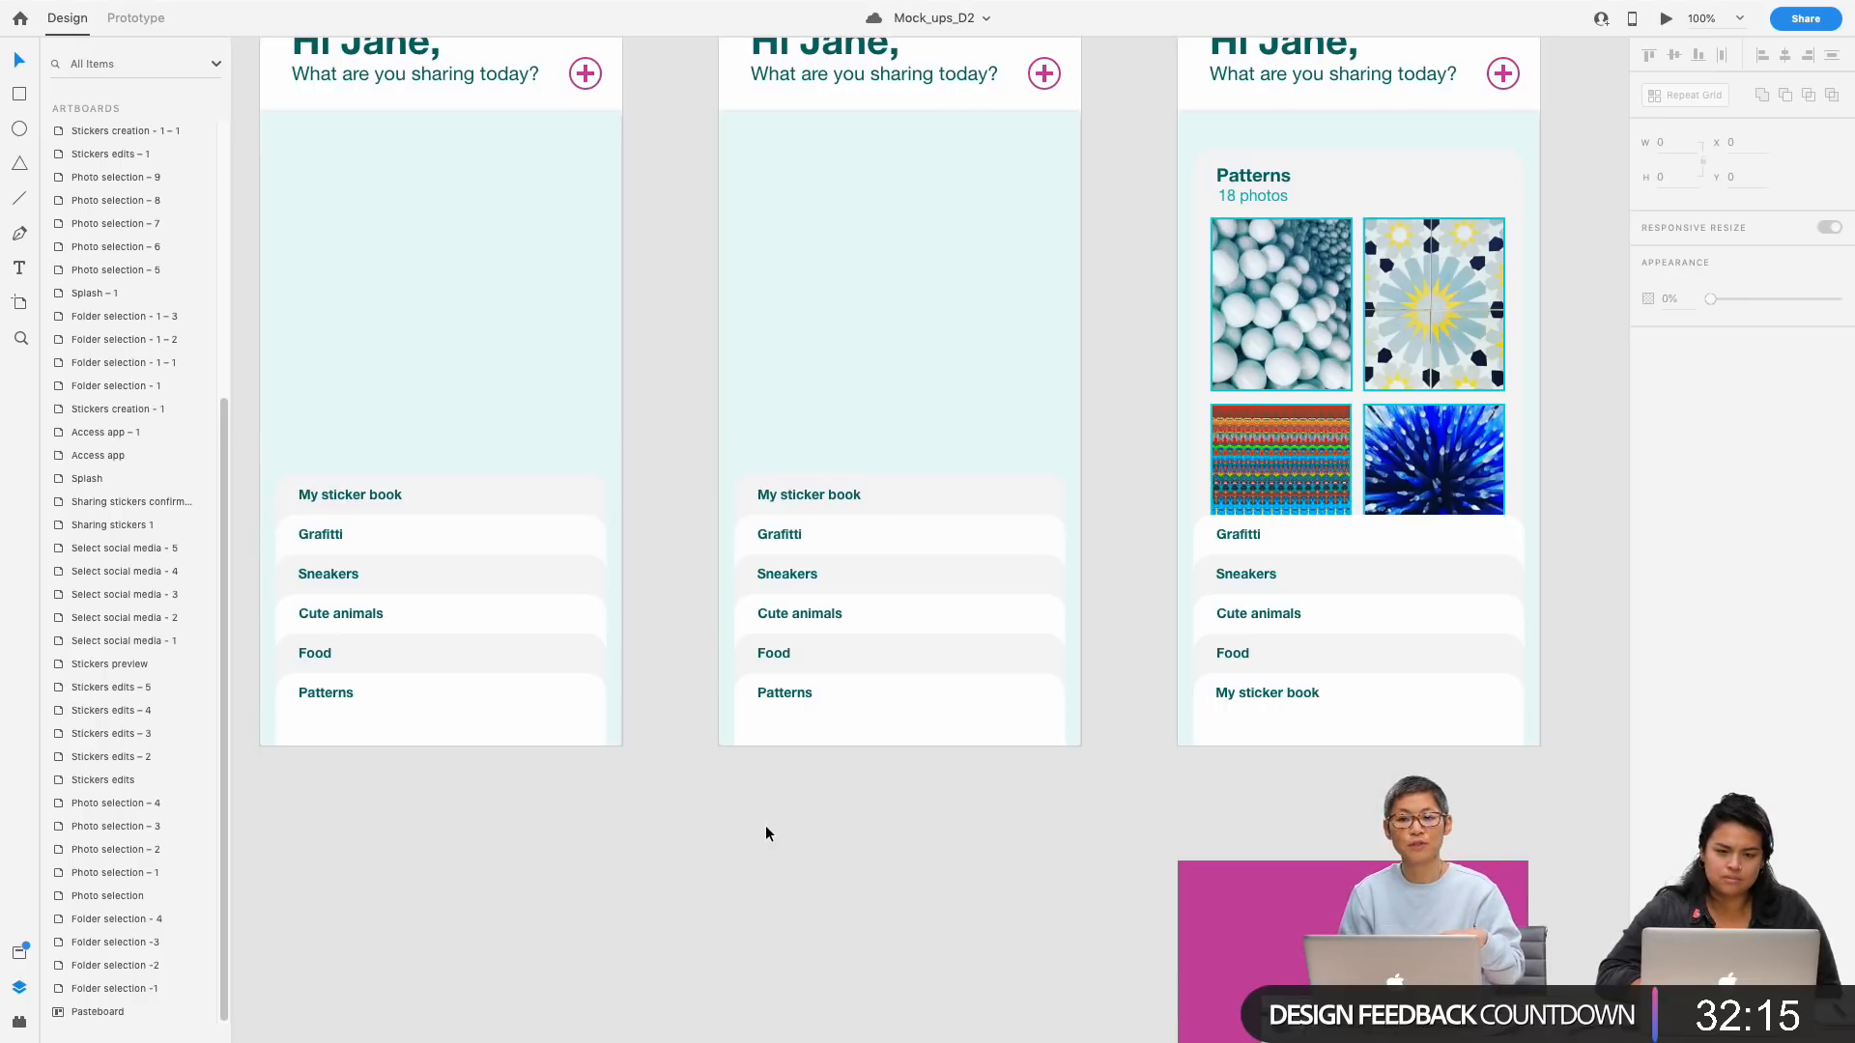
{"action": "left_click", "coordinate": [765, 825]}
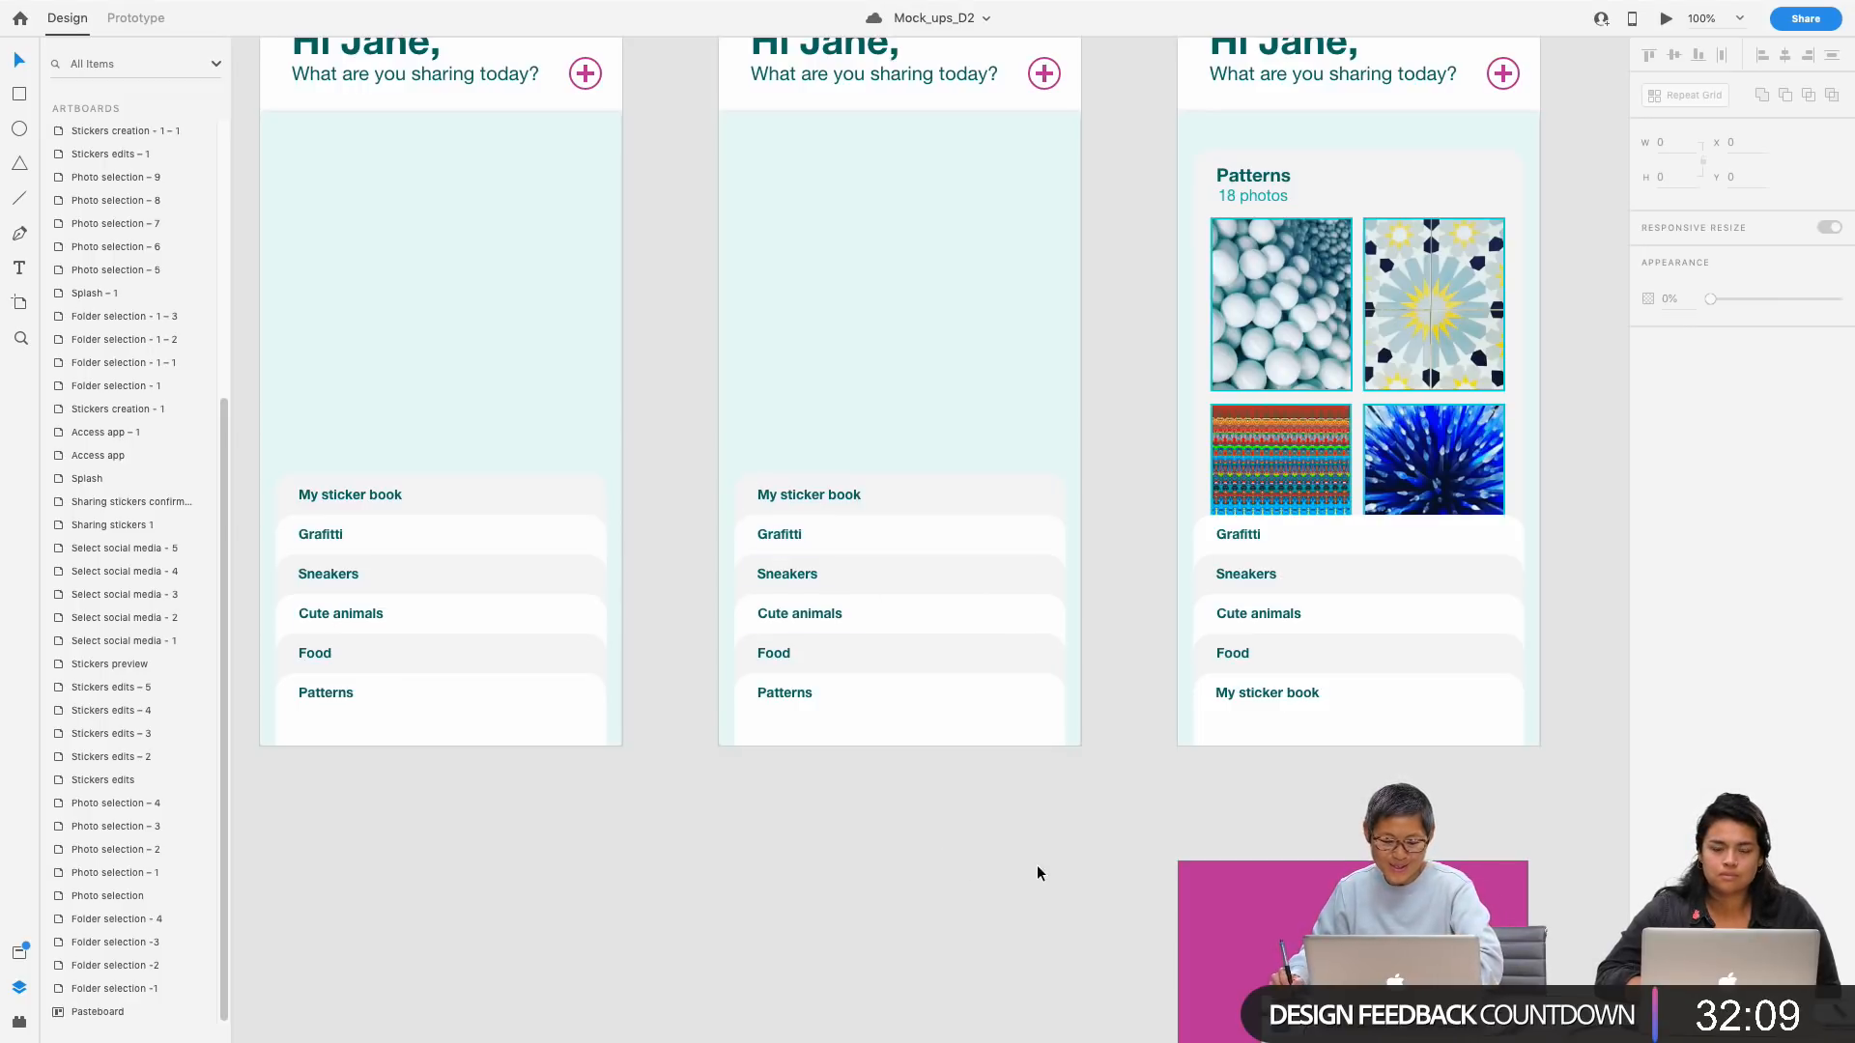
{"action": "key", "text": "super+minus"}
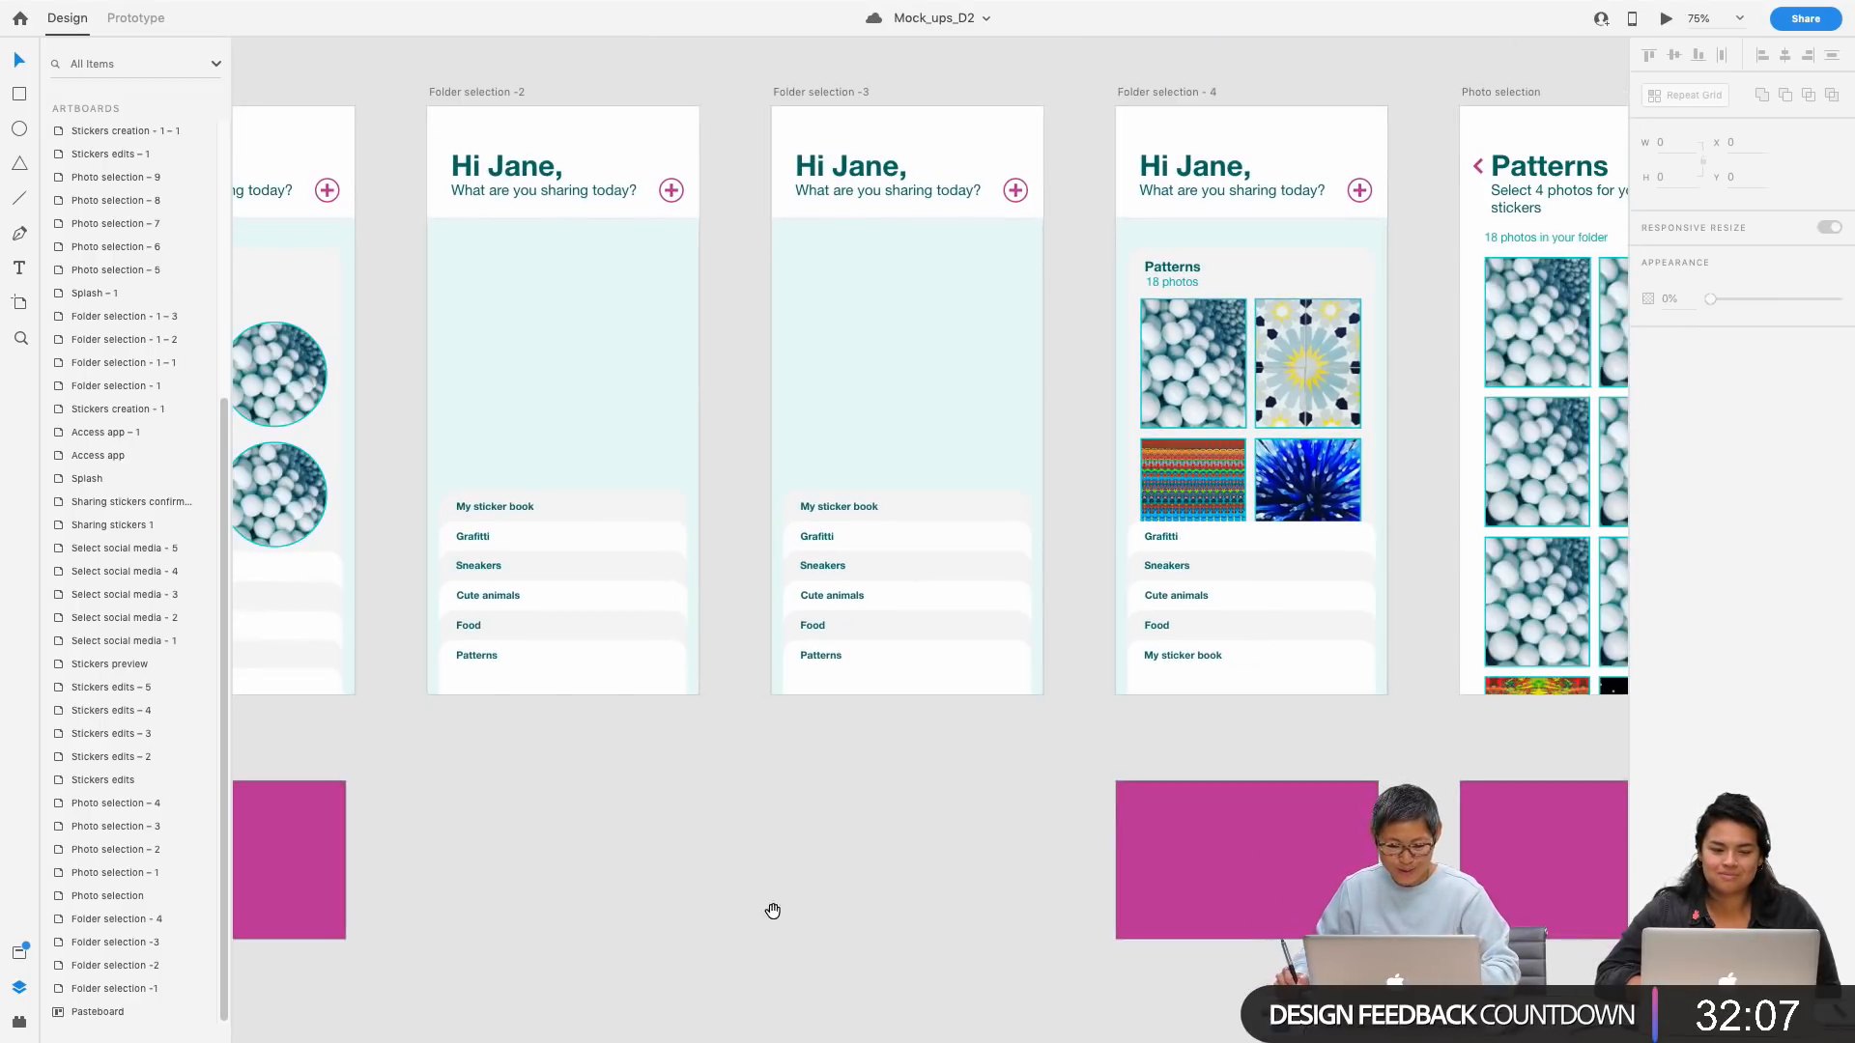
{"action": "left_click_drag", "start_coordinate": [775, 915], "coordinate": [878, 835]}
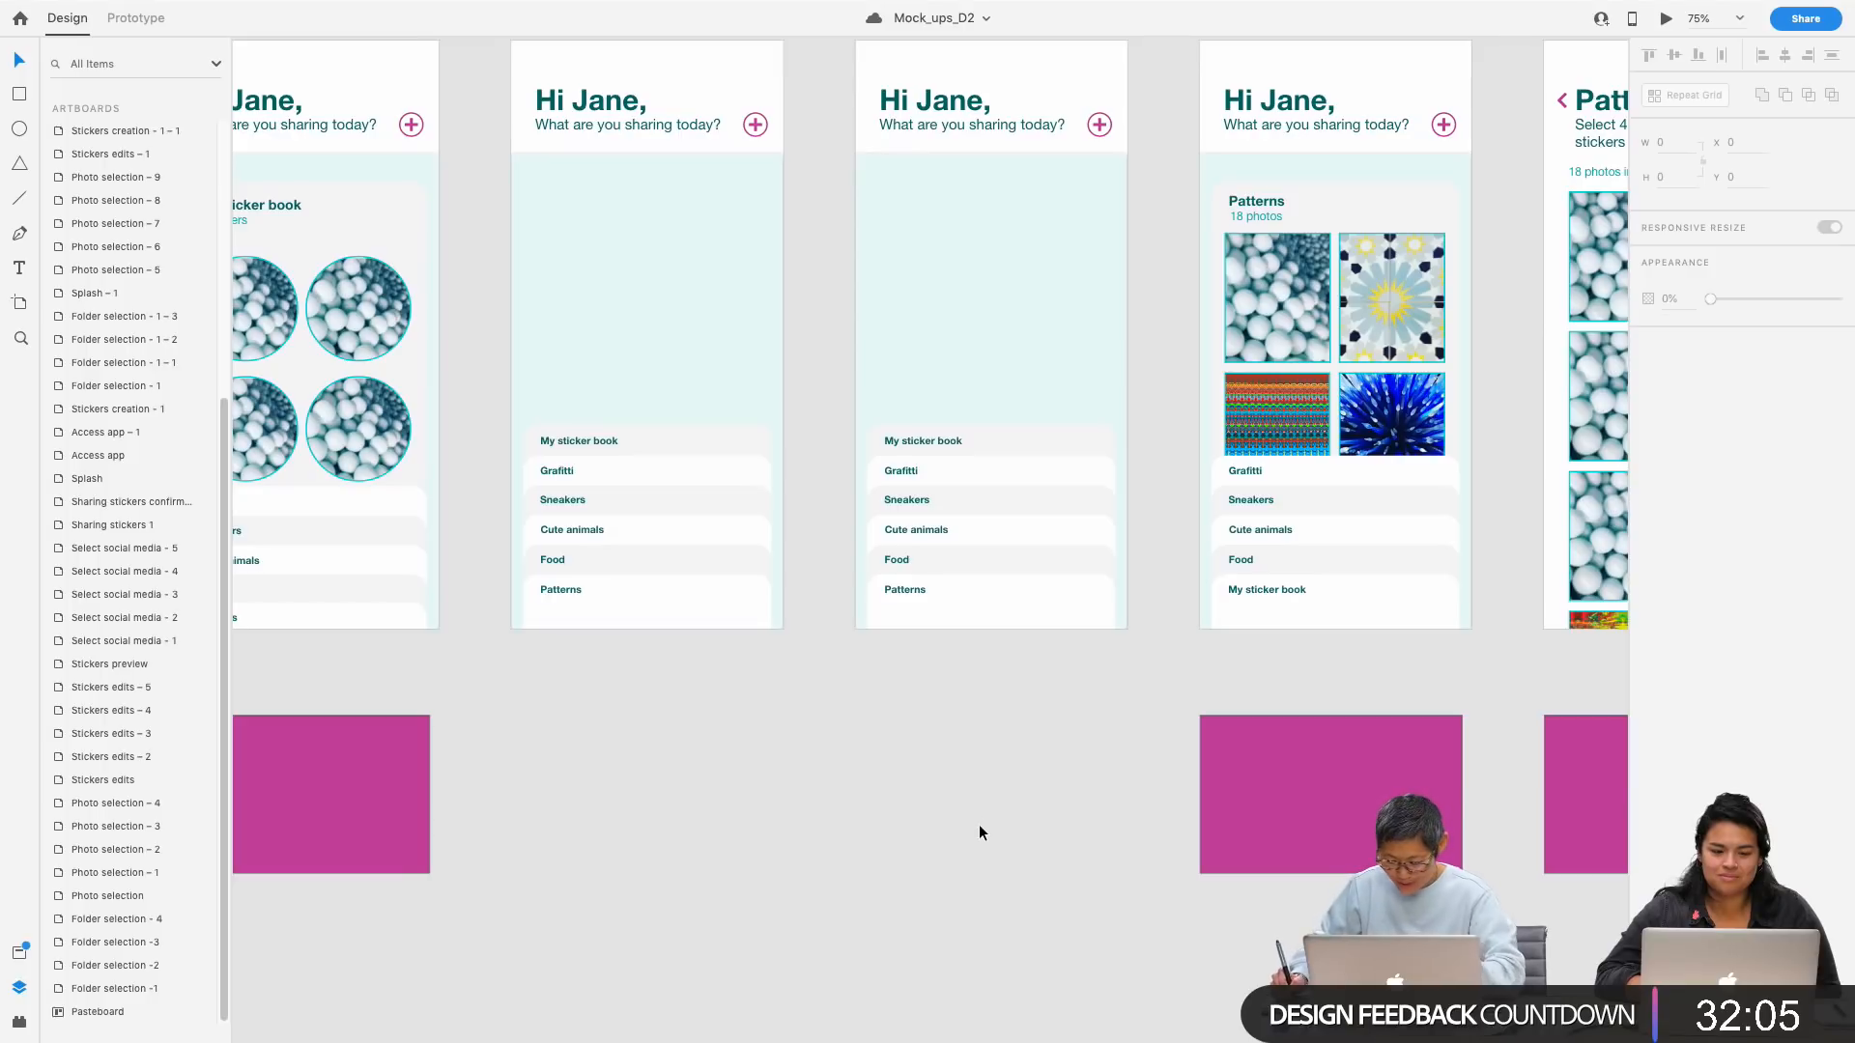
Step: Move the Sticker book group on the Folder selection -3 artboard straight down behind the other folder cards, to Y 639, and save
{"action": "key", "text": "super+plus"}
{"action": "left_click_drag", "start_coordinate": [969, 848], "coordinate": [934, 749]}
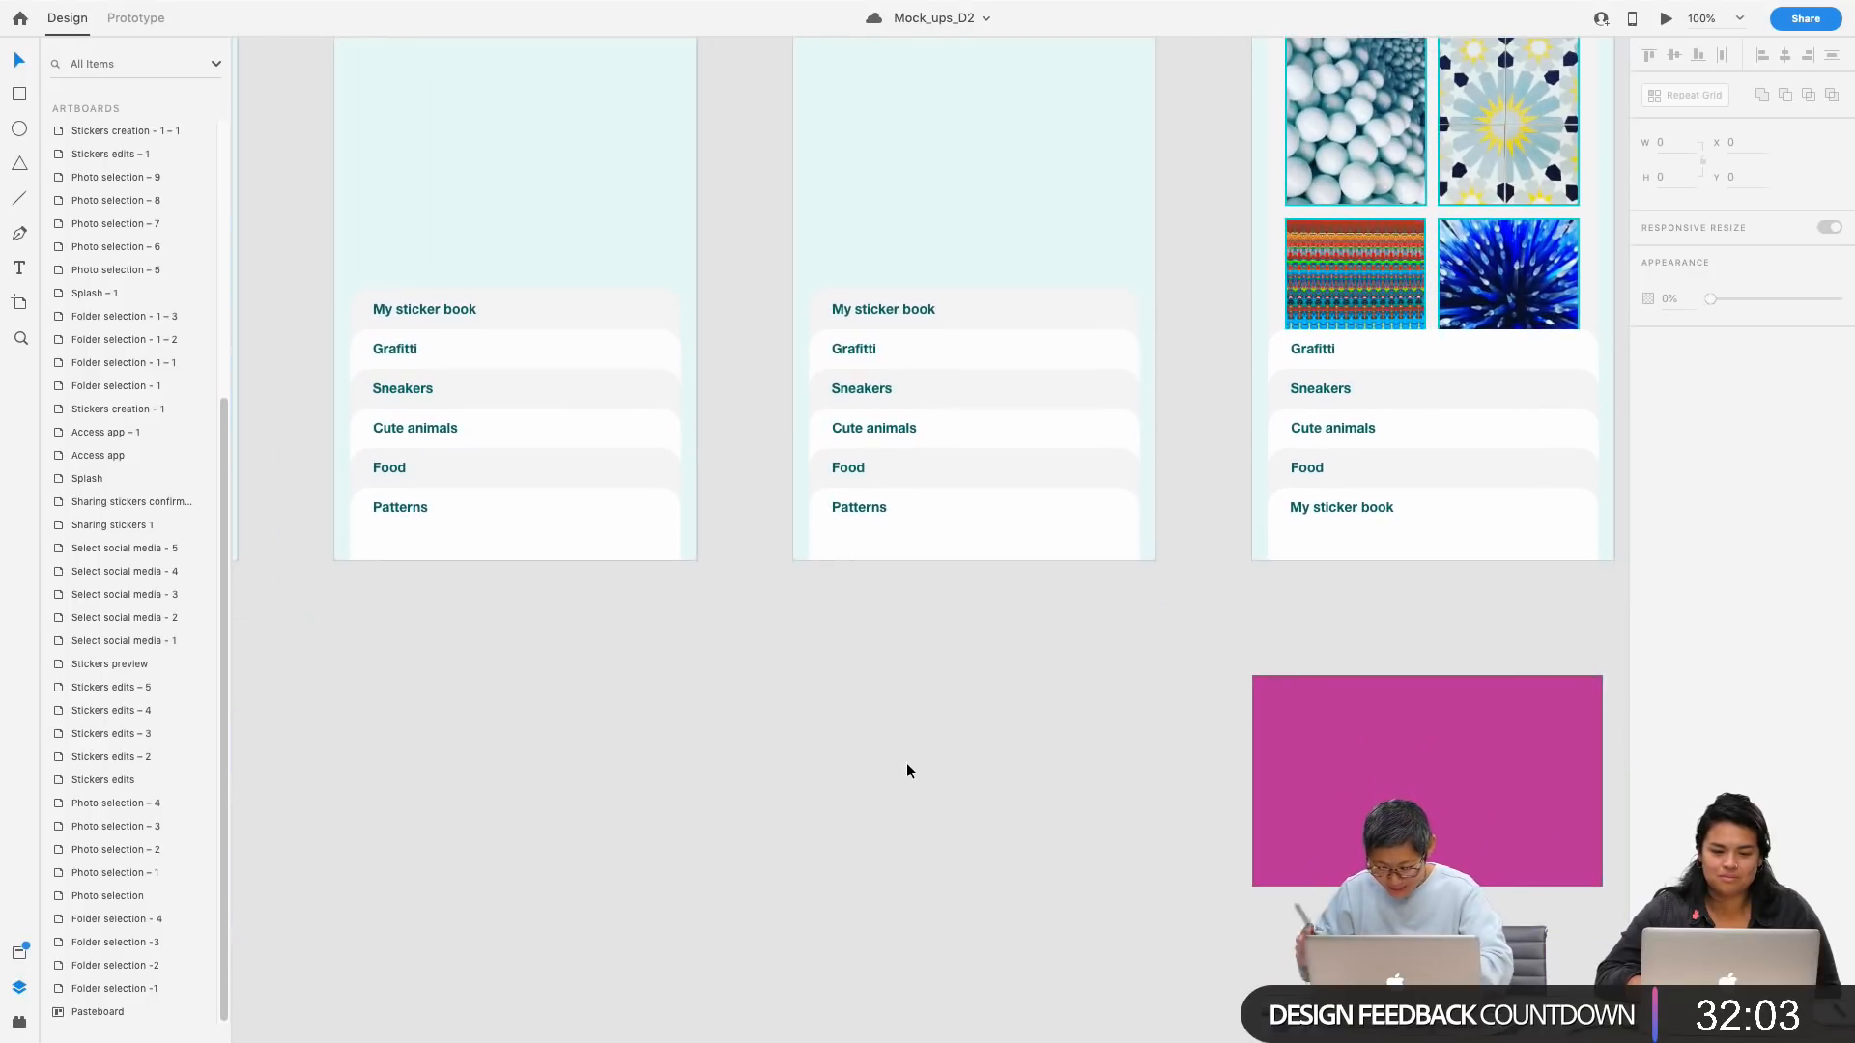
{"action": "key", "text": "super+plus"}
{"action": "key", "text": "super+plus"}
{"action": "left_click_drag", "start_coordinate": [779, 796], "coordinate": [808, 905]}
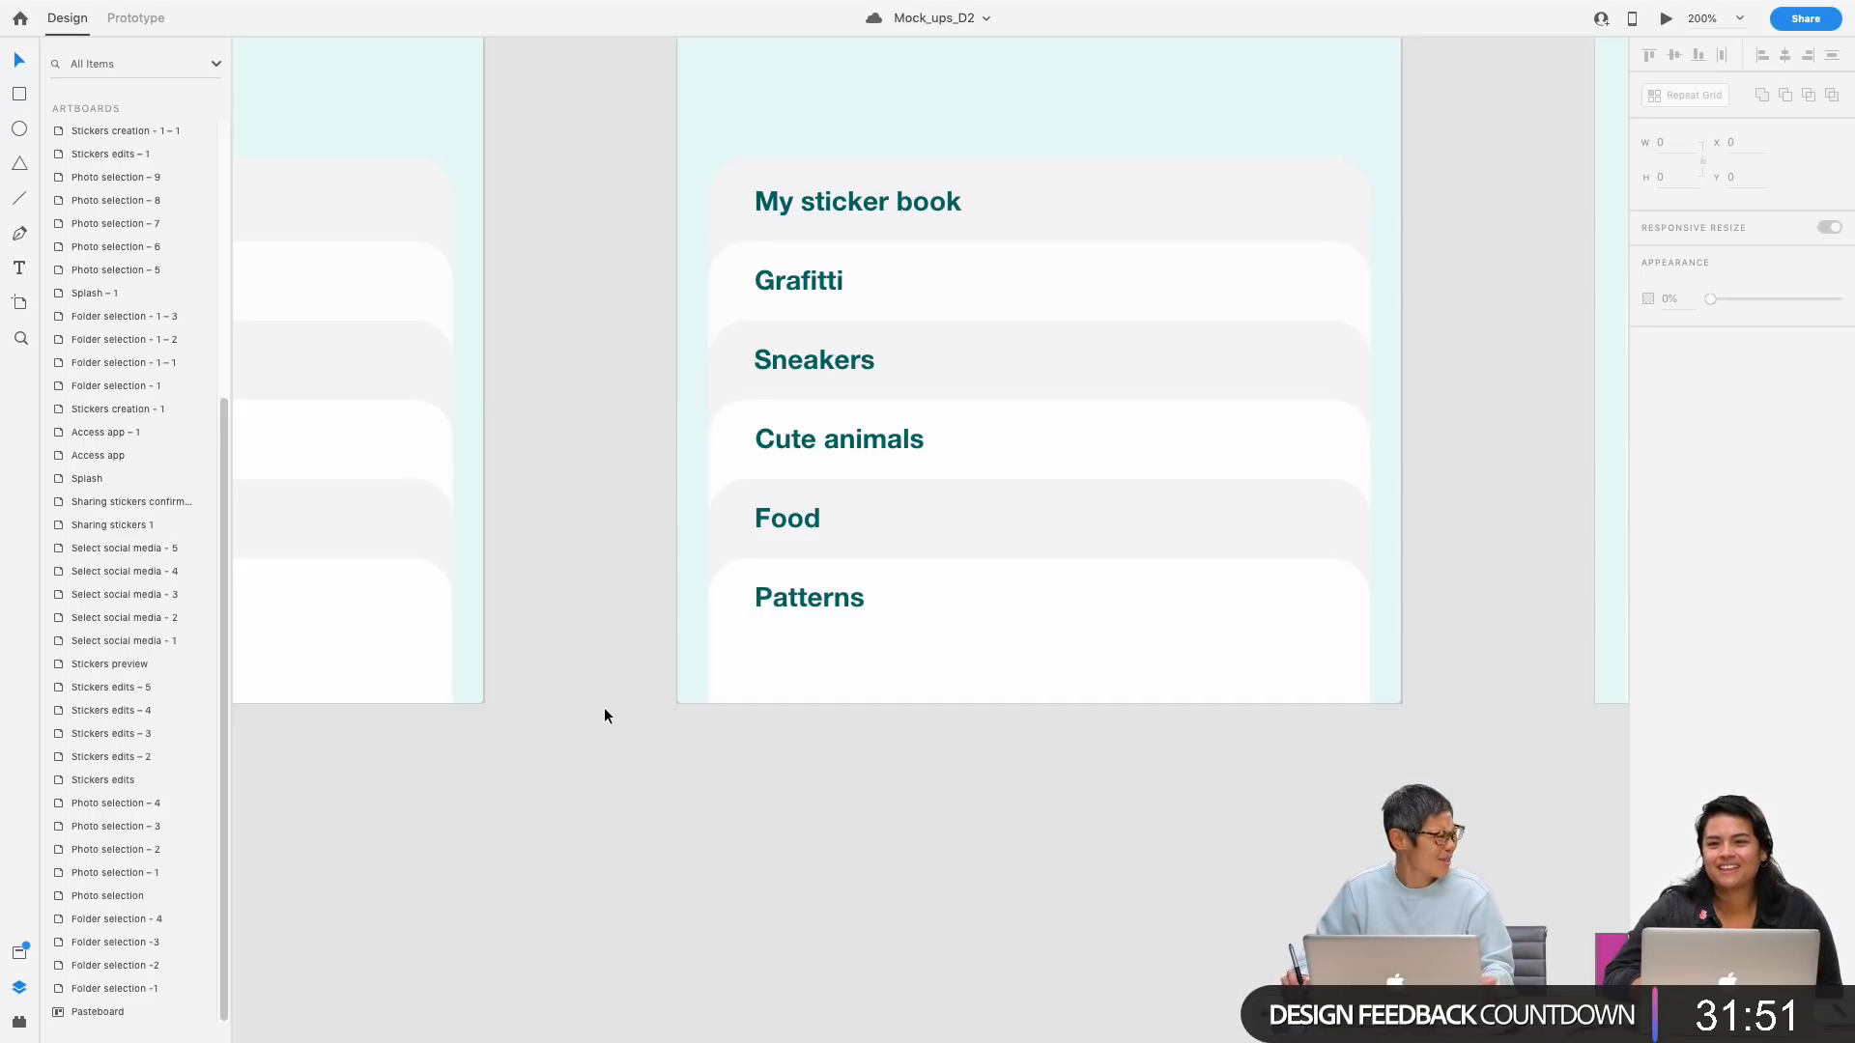
{"action": "left_click", "coordinate": [916, 224]}
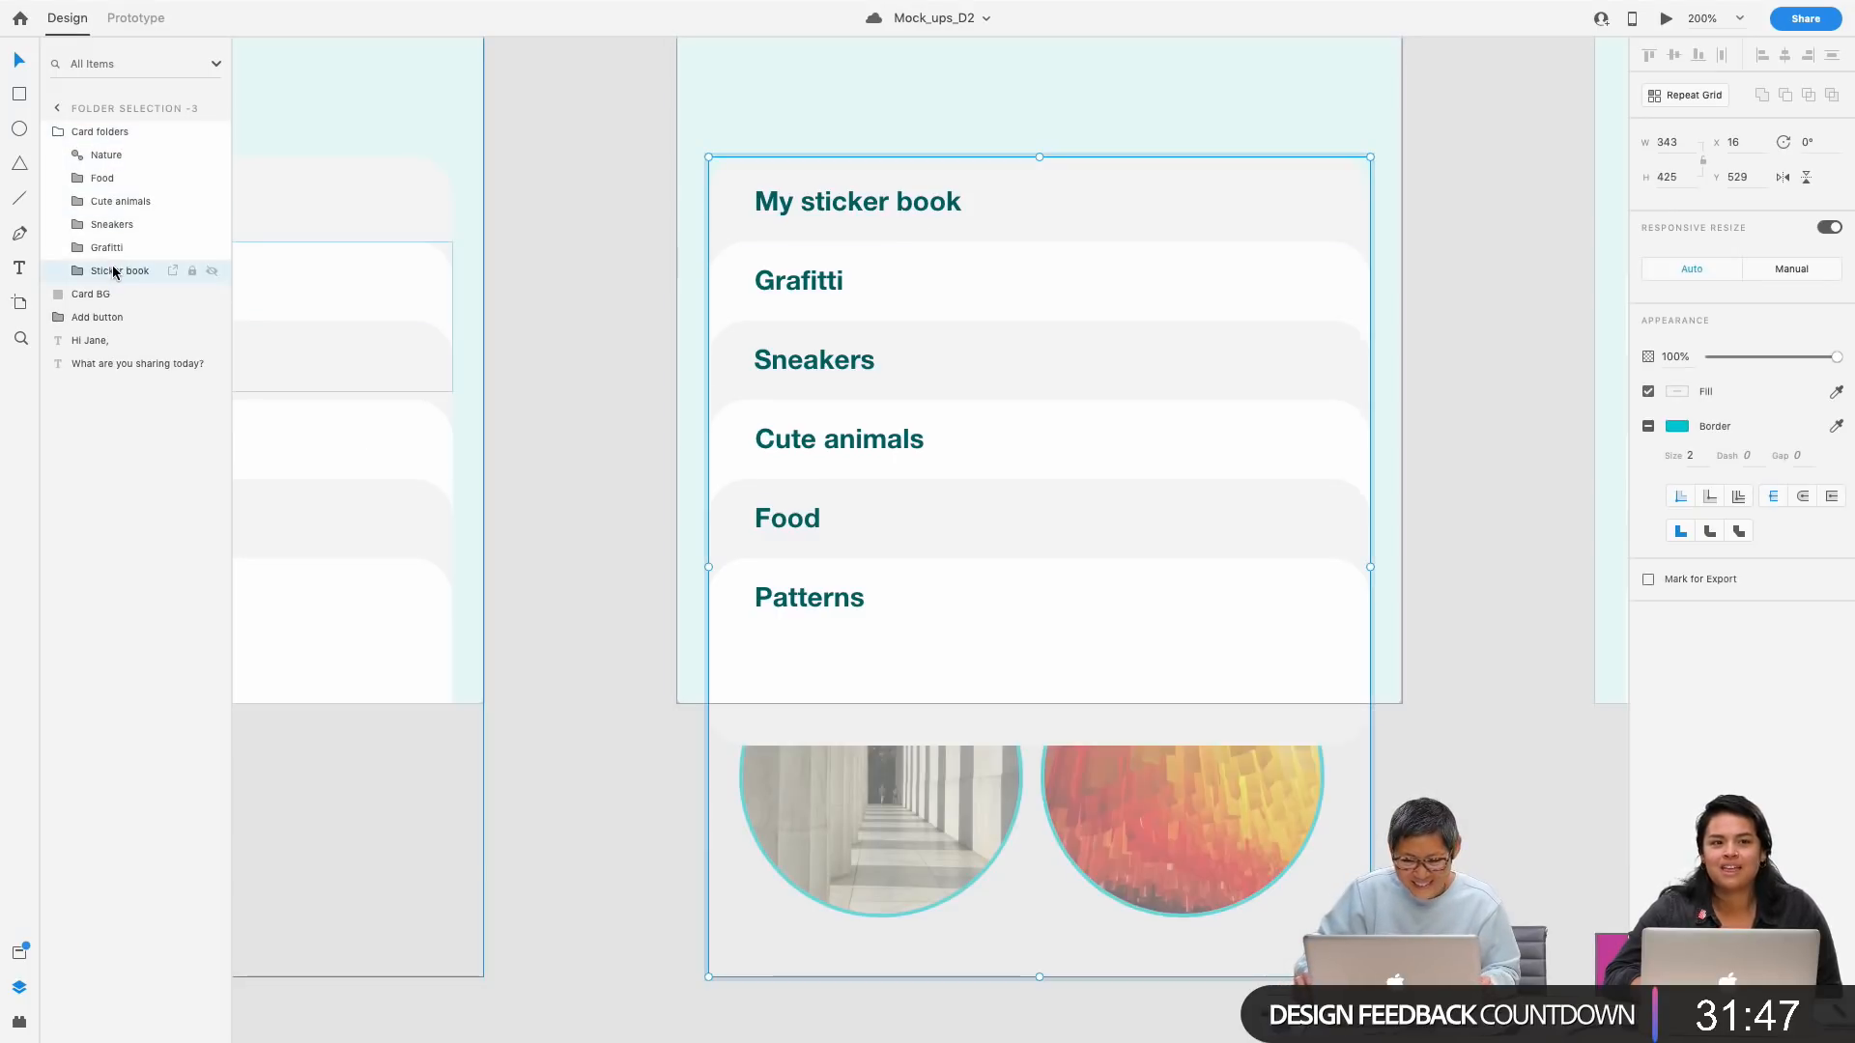
{"action": "key", "text": "shift+Down"}
{"action": "key", "text": "shift+Down"}
{"action": "key", "text": "shift+Down"}
{"action": "key", "text": "shift+Down"}
{"action": "key", "text": "shift+Down"}
{"action": "key", "text": "shift+Down"}
{"action": "key", "text": "shift+Down"}
{"action": "key", "text": "shift+Down"}
{"action": "key", "text": "shift+Down"}
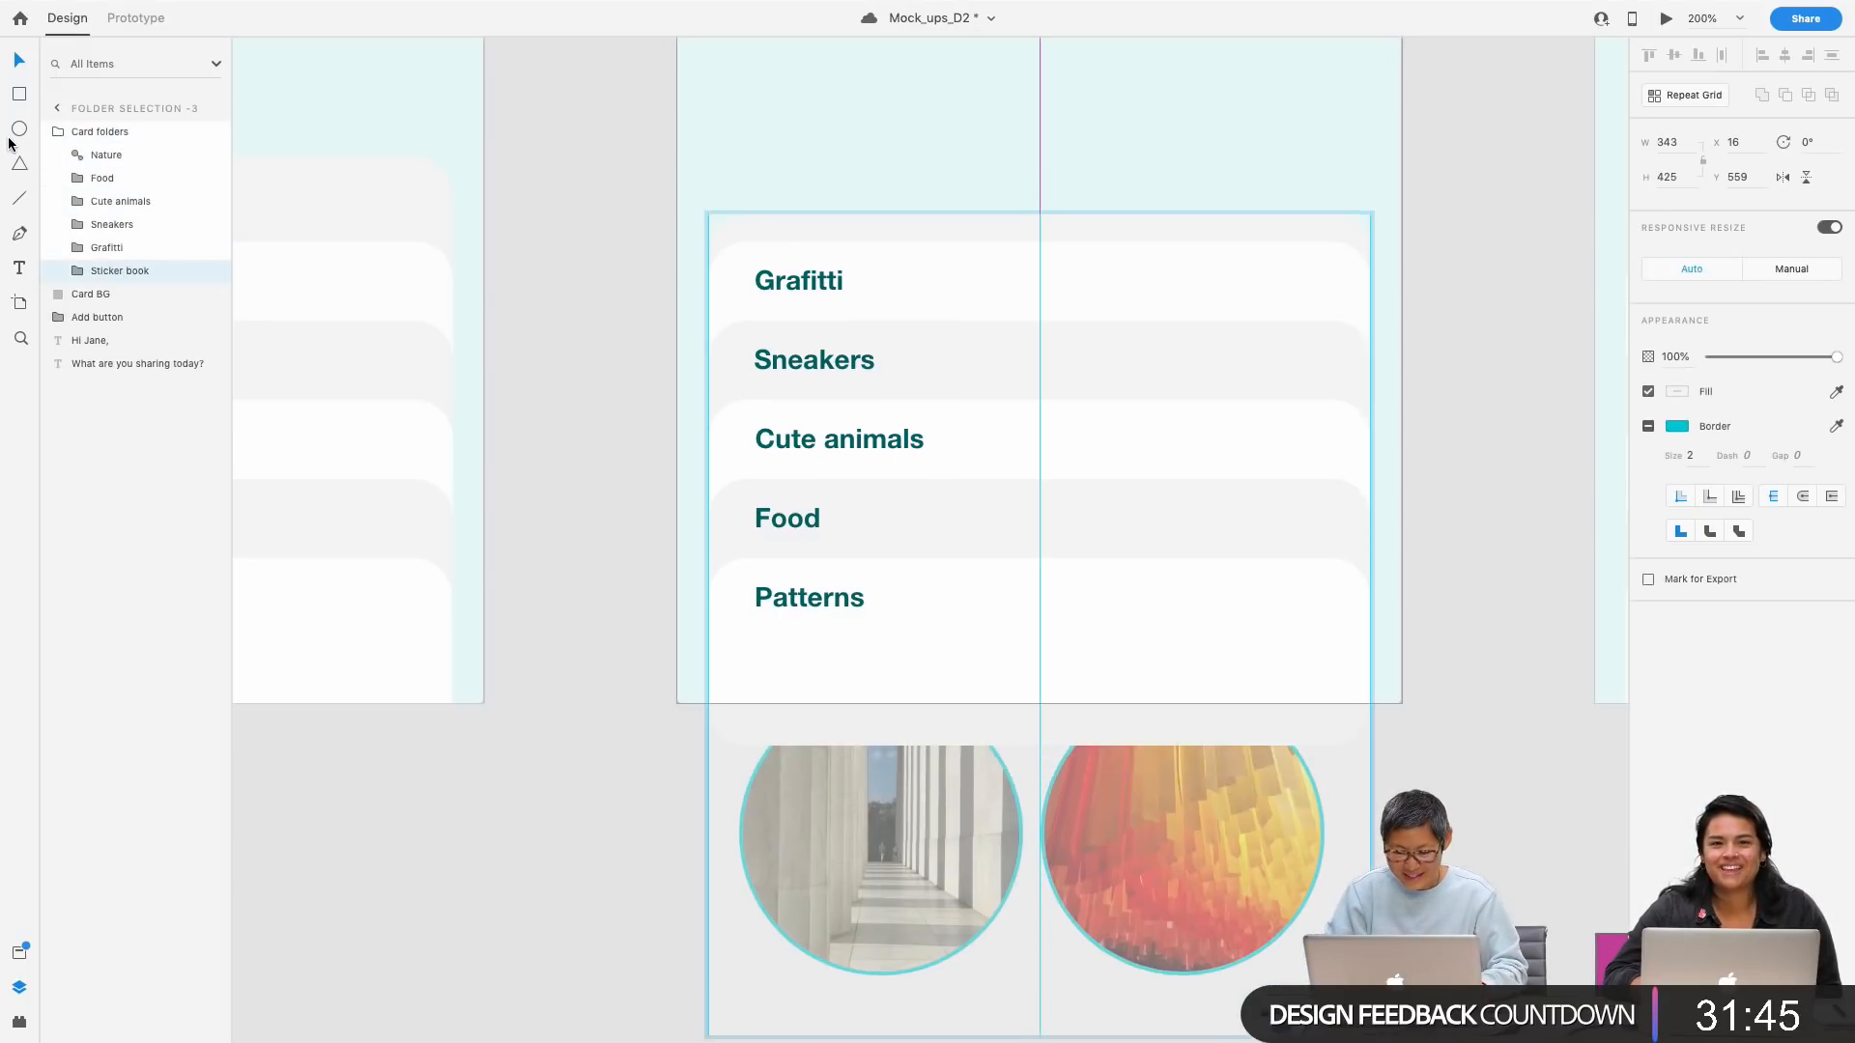
{"action": "key", "text": "shift+Down"}
{"action": "key", "text": "shift+Down"}
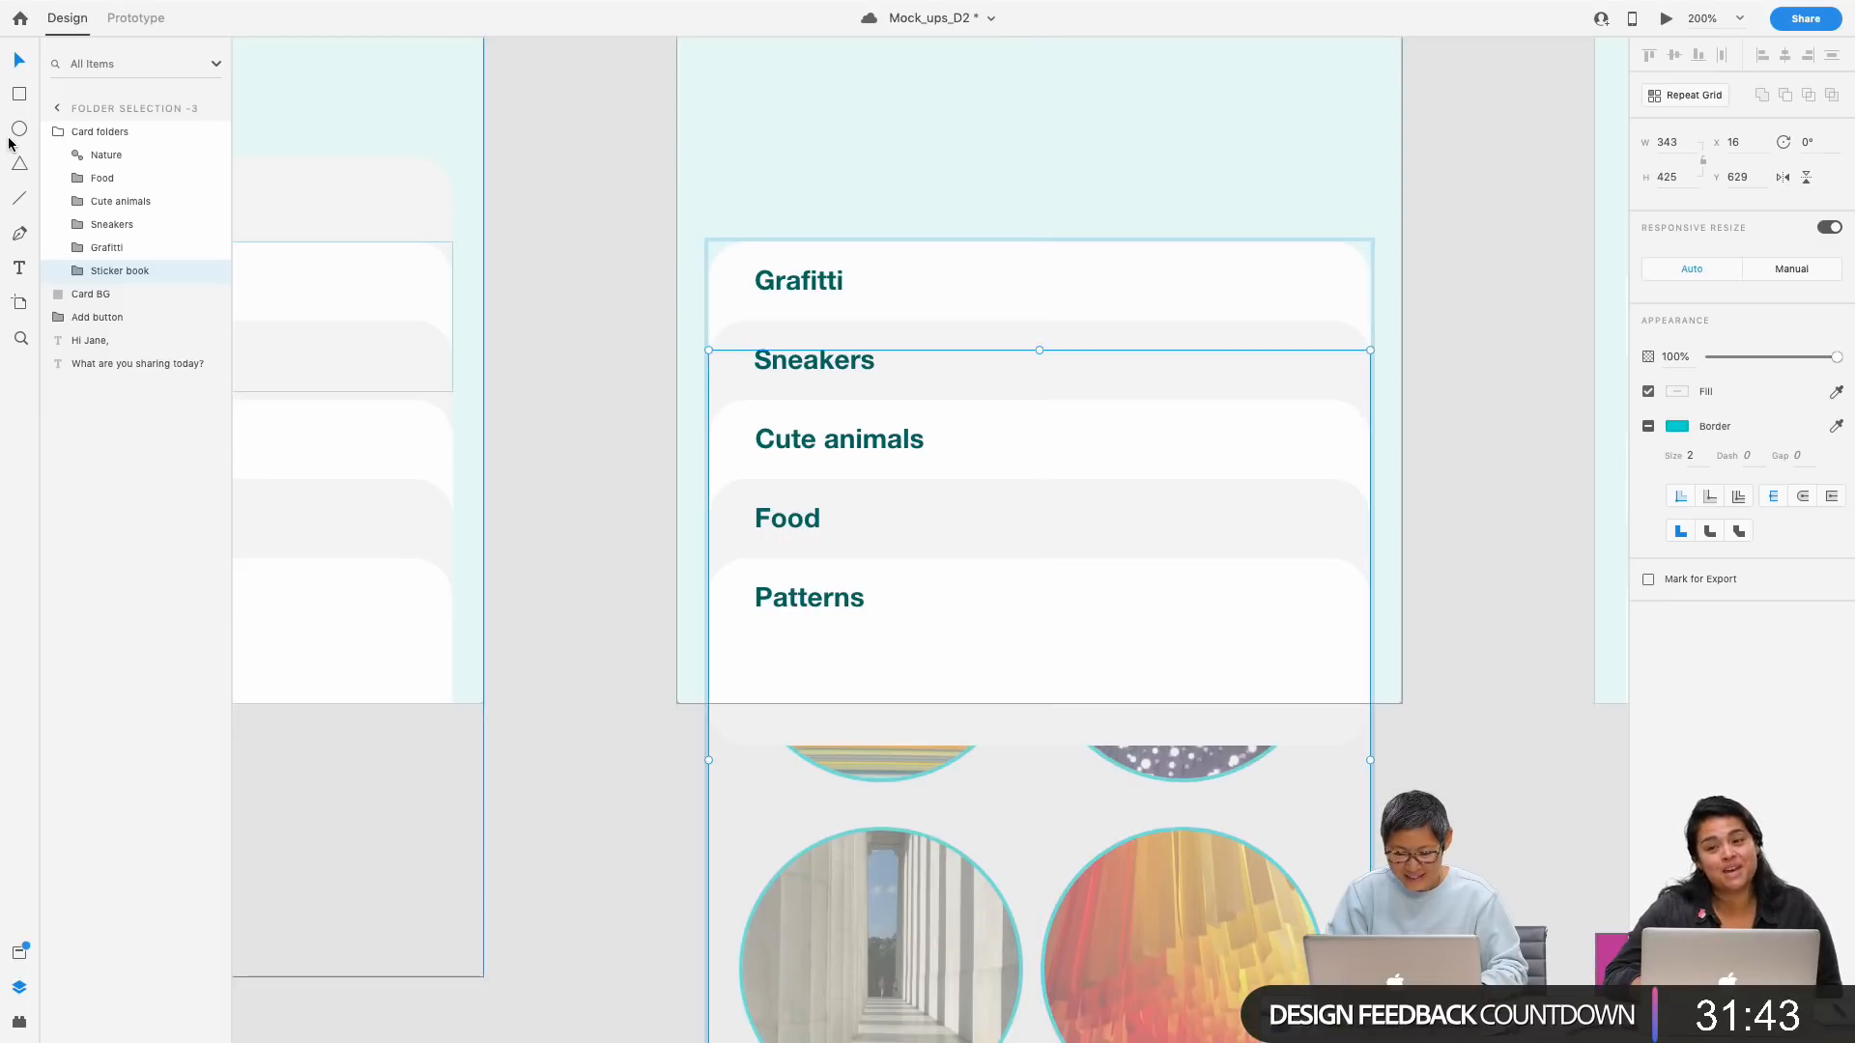
{"action": "key", "text": "super+minus"}
{"action": "key", "text": "super+minus"}
{"action": "key", "text": "super+minus"}
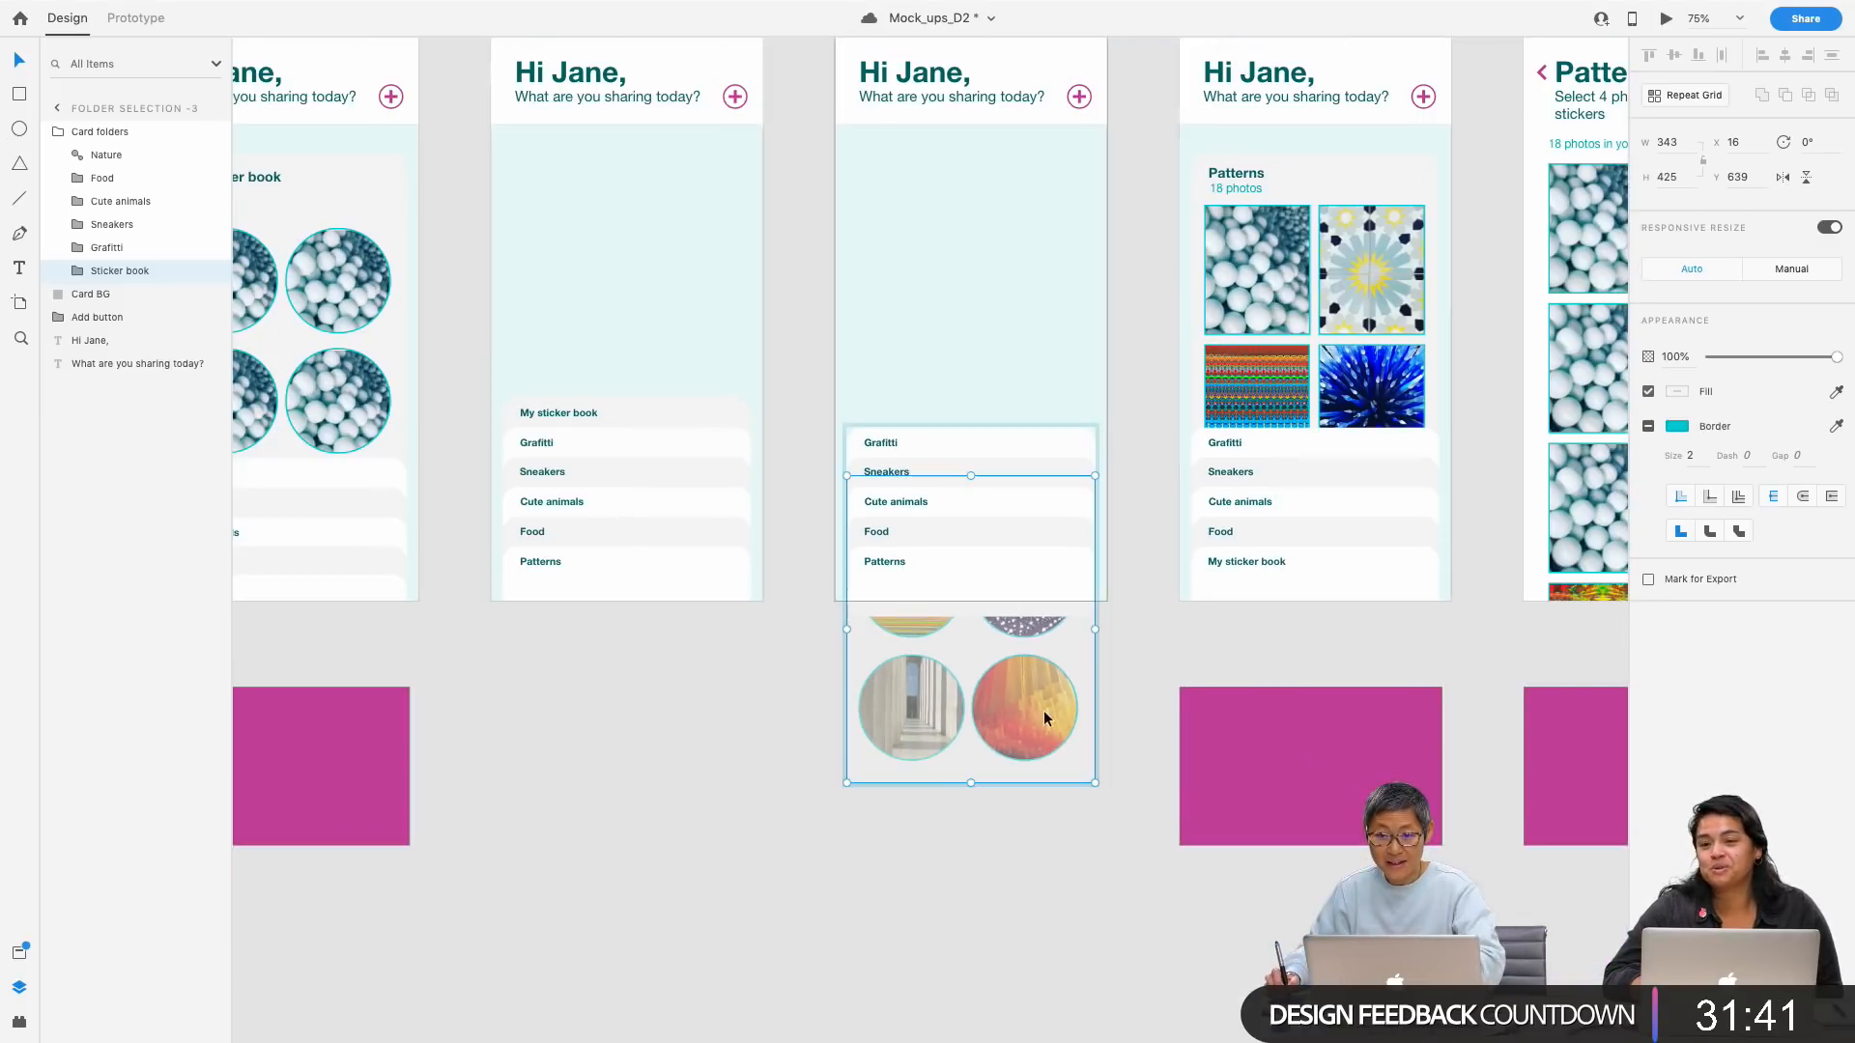
{"action": "left_click", "coordinate": [682, 862]}
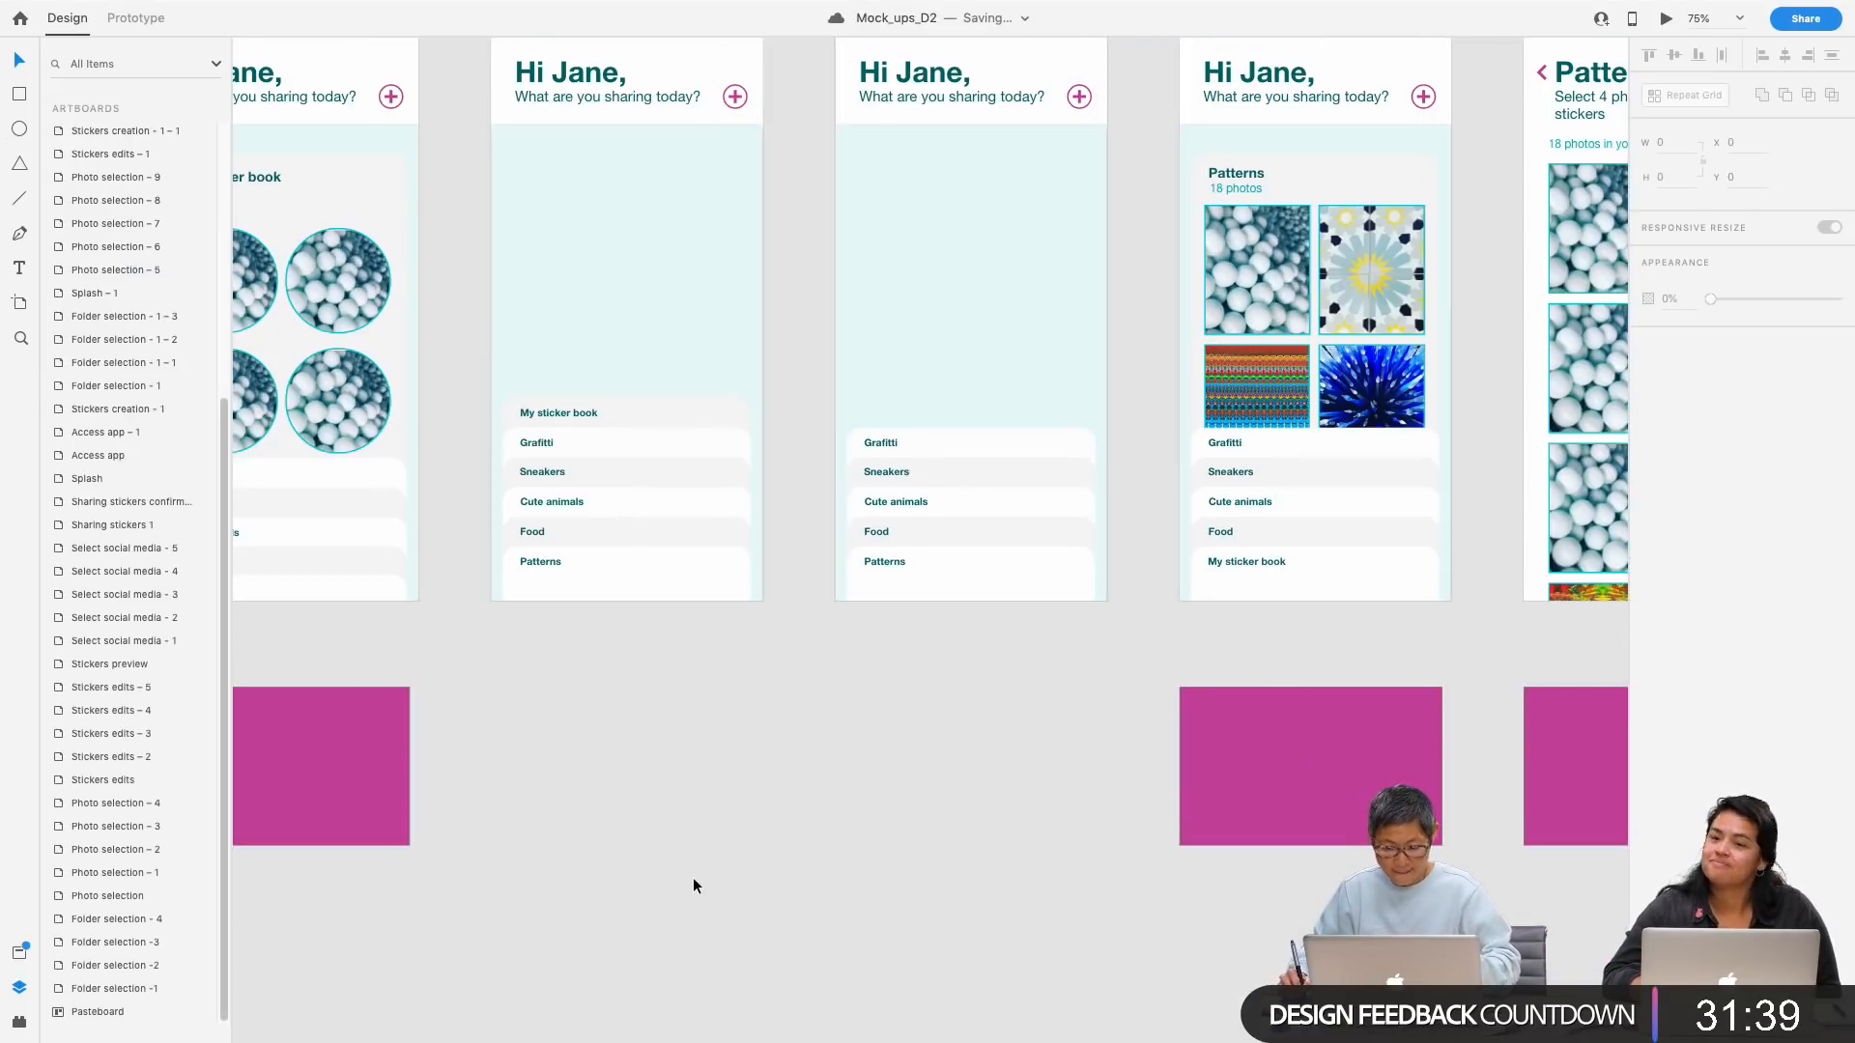
Step: Compare the empty Photo selection artboards with the finished Photo selection – 5 to Photo selection – 9 mock-ups
{"action": "key", "text": "super+minus"}
{"action": "scroll", "coordinate": [1101, 911], "scroll_direction": "right", "scroll_amount": 10}
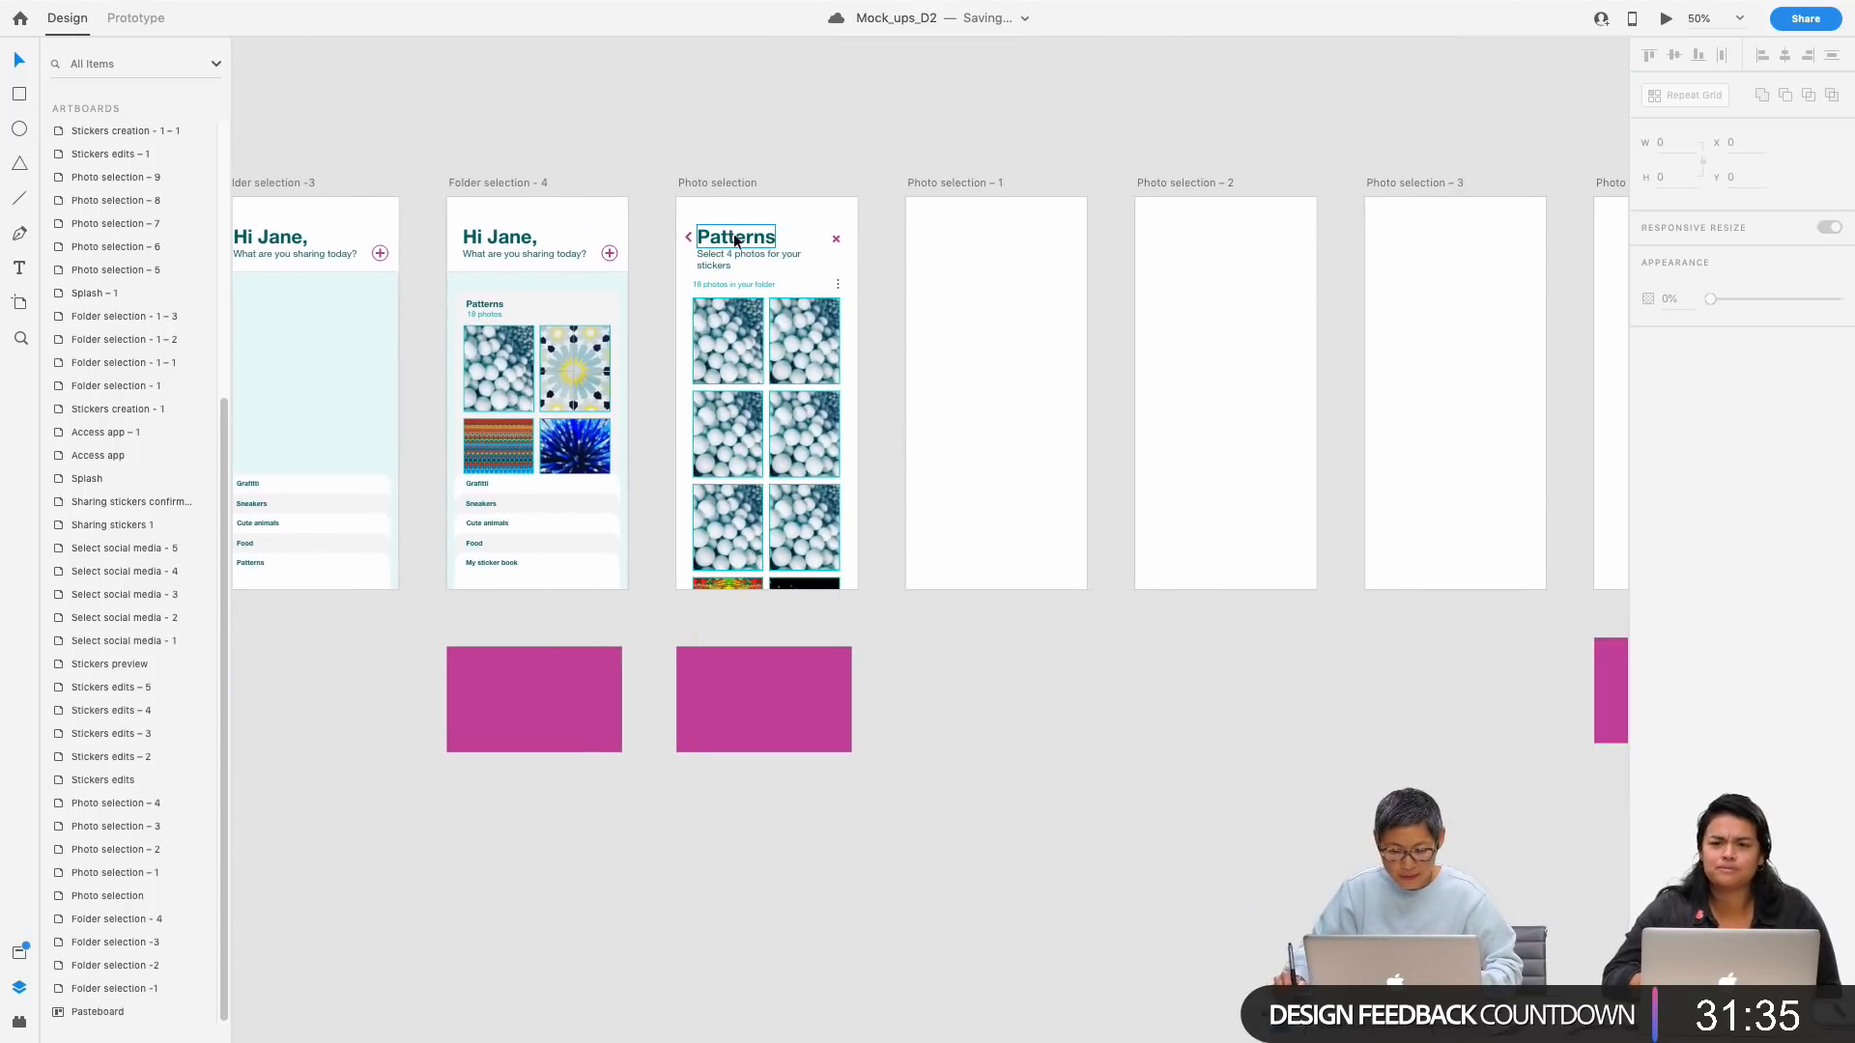
{"action": "key", "text": "super+minus"}
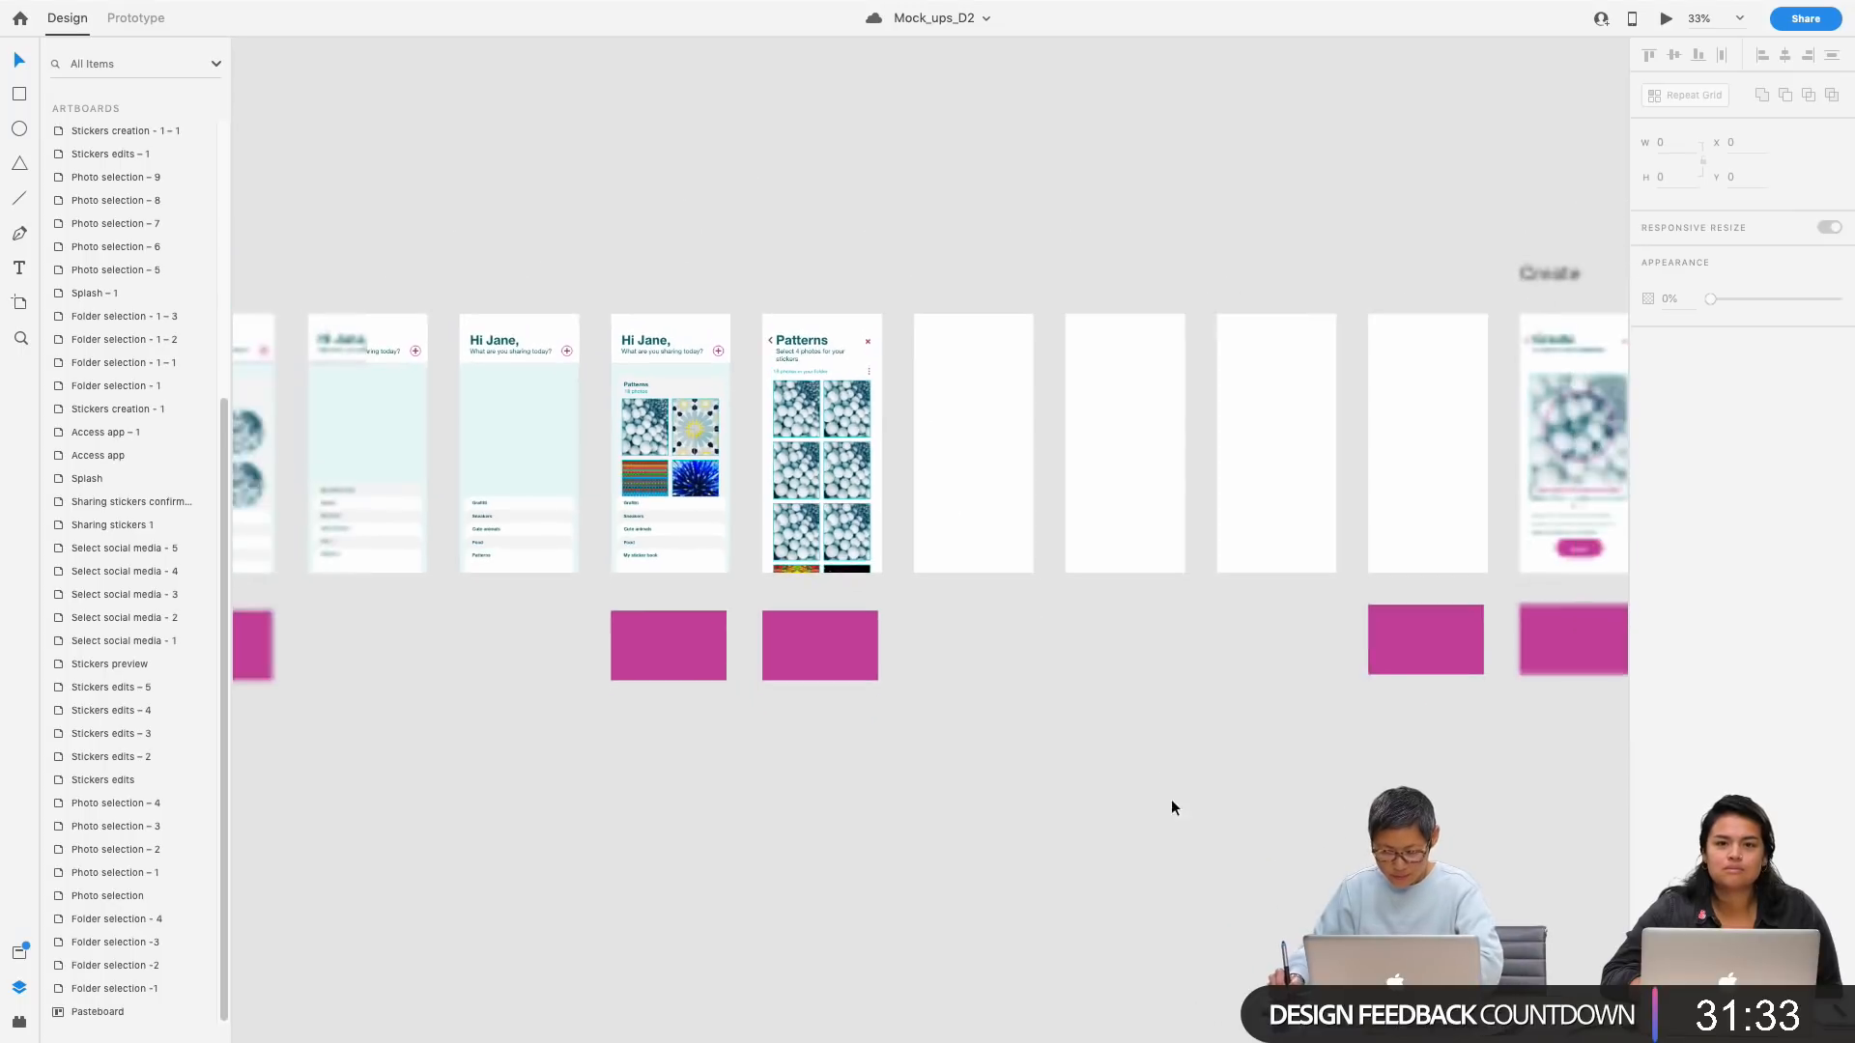
{"action": "left_click_drag", "start_coordinate": [1063, 889], "coordinate": [1408, 658]}
{"action": "left_click_drag", "start_coordinate": [972, 816], "coordinate": [1313, 570]}
{"action": "scroll", "coordinate": [1220, 335], "scroll_direction": "down", "scroll_amount": 4}
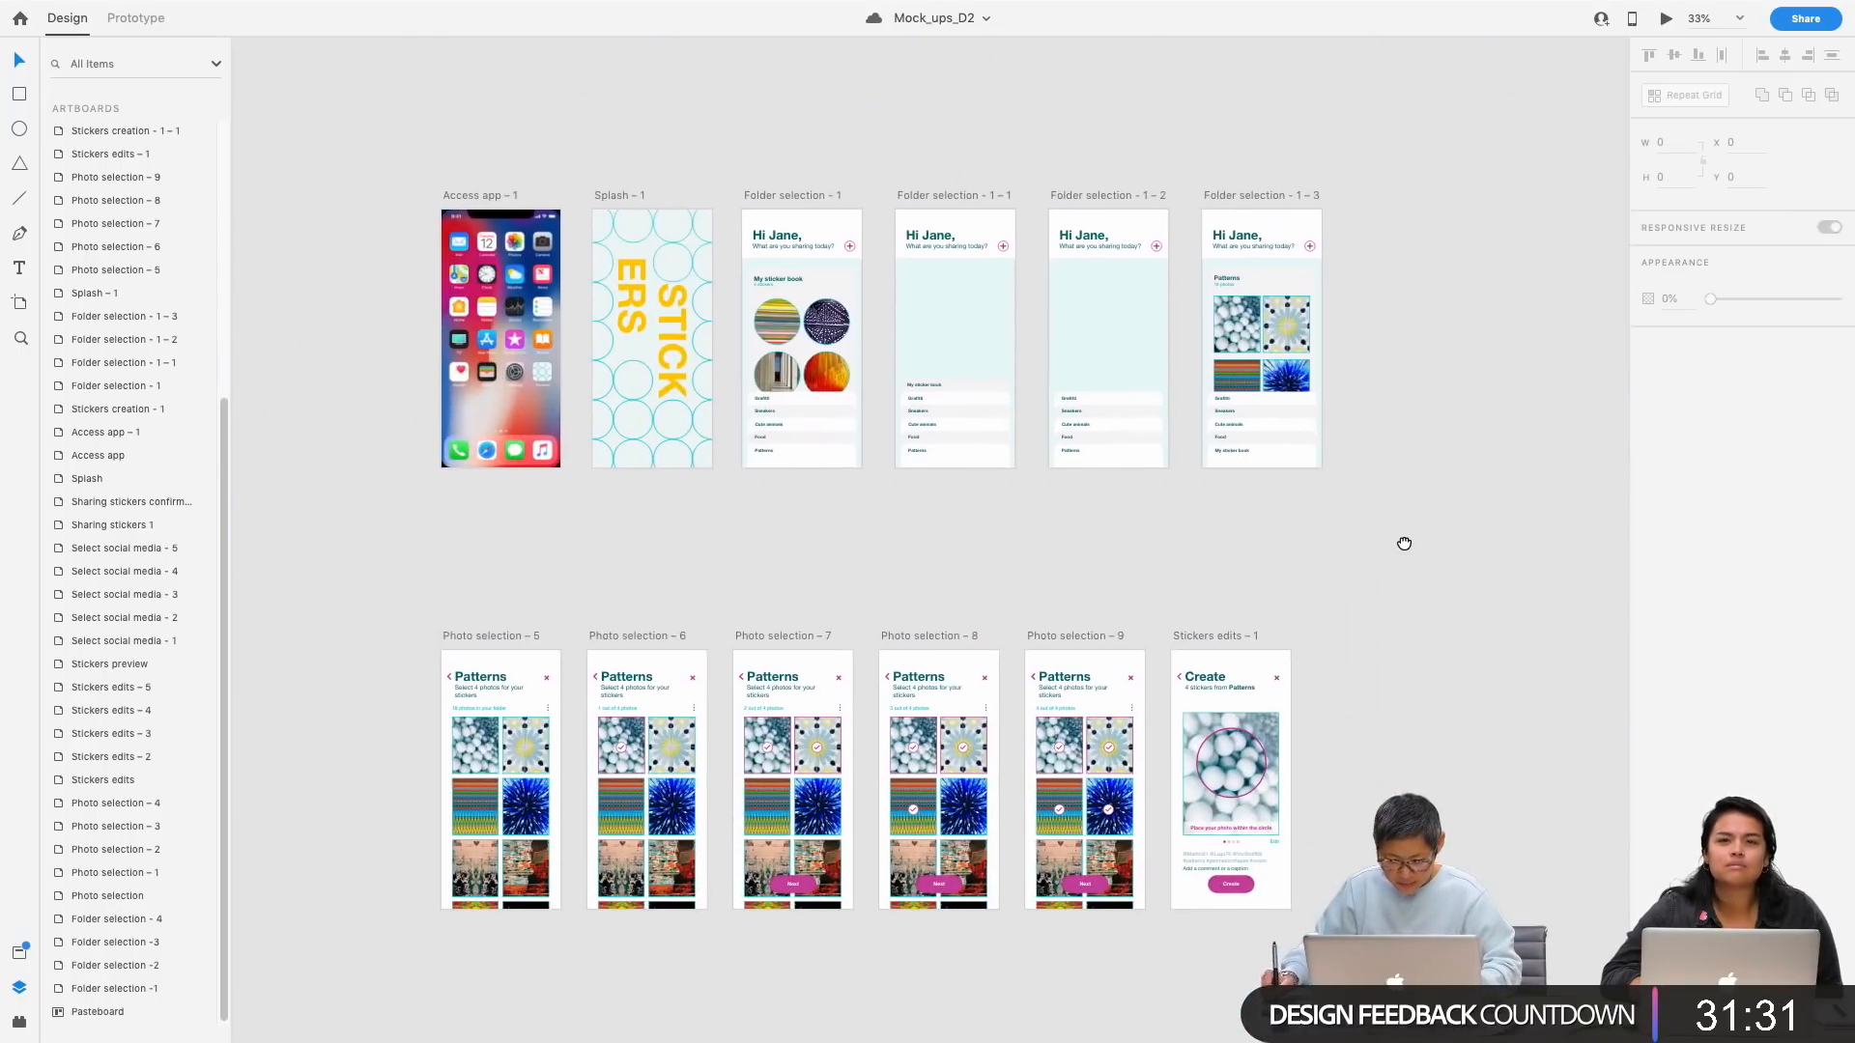
{"action": "left_click_drag", "start_coordinate": [1404, 544], "coordinate": [1402, 555]}
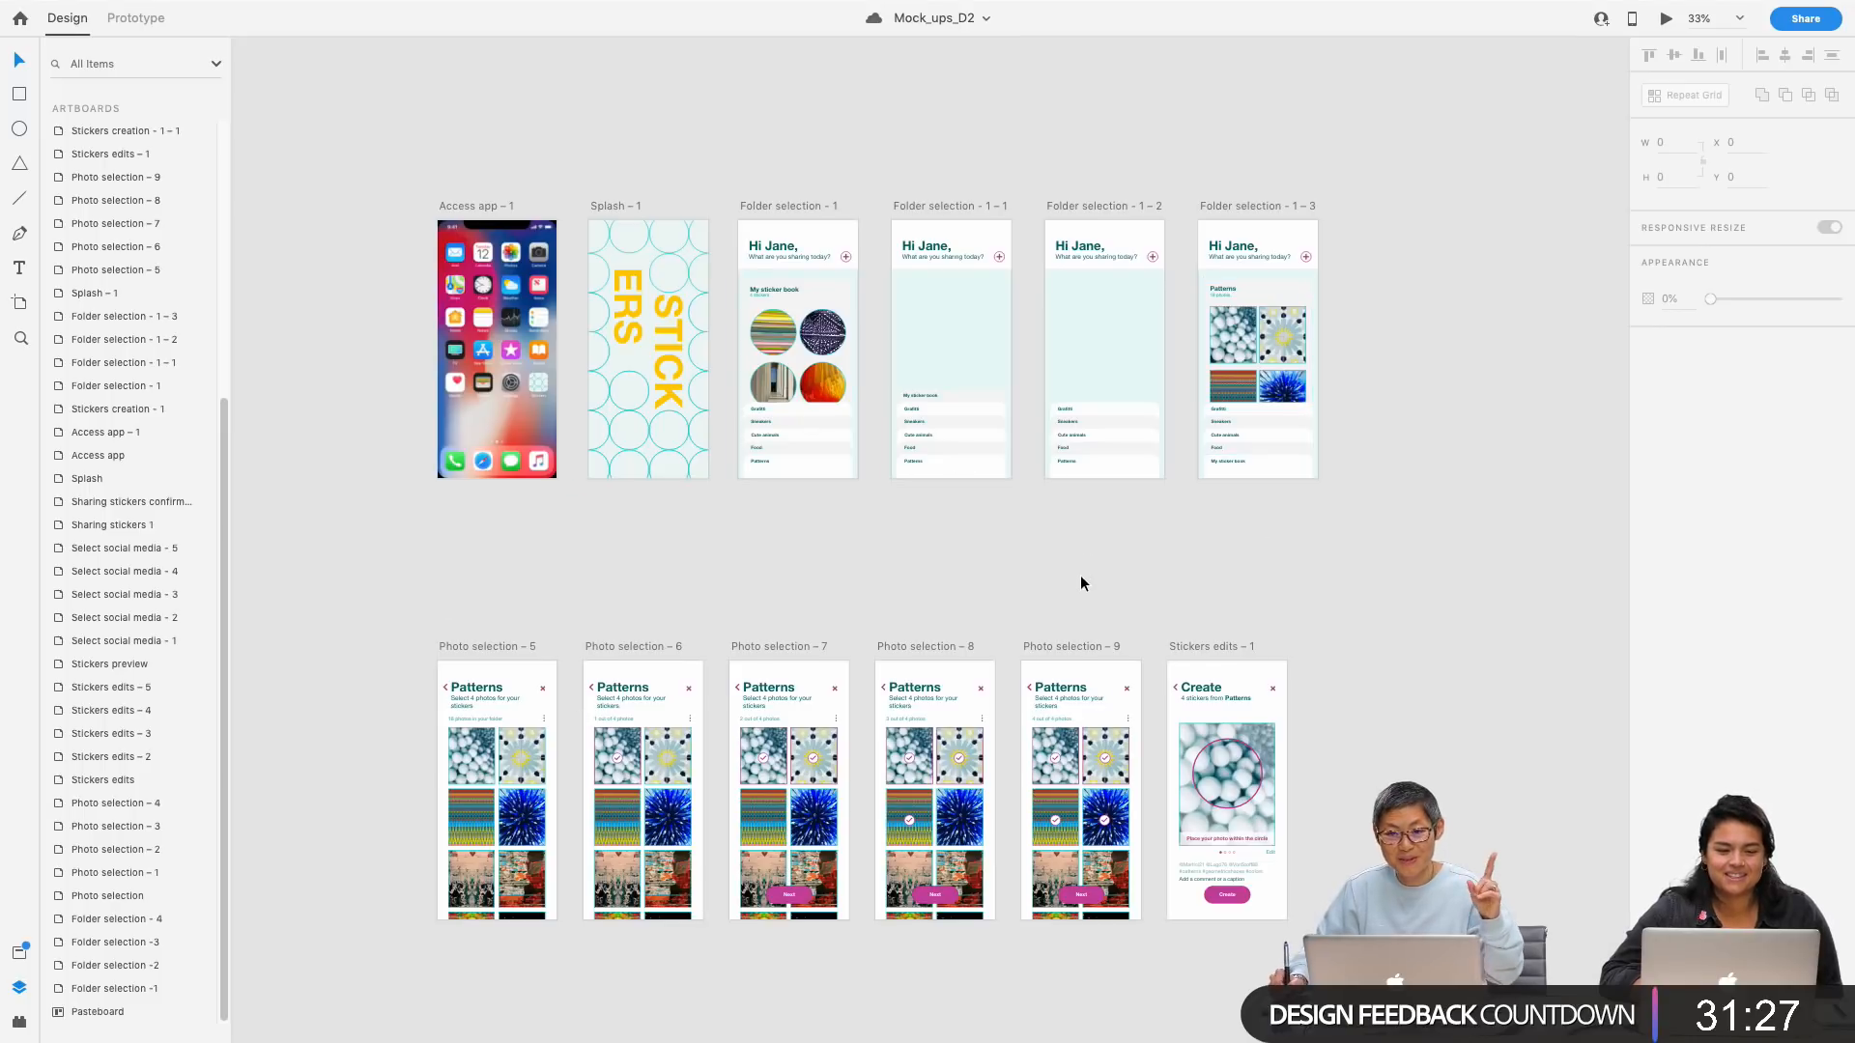
{"action": "left_click_drag", "start_coordinate": [1422, 559], "coordinate": [1300, 993]}
{"action": "left_click_drag", "start_coordinate": [1423, 351], "coordinate": [1345, 331]}
{"action": "left_click_drag", "start_coordinate": [1244, 612], "coordinate": [1189, 854]}
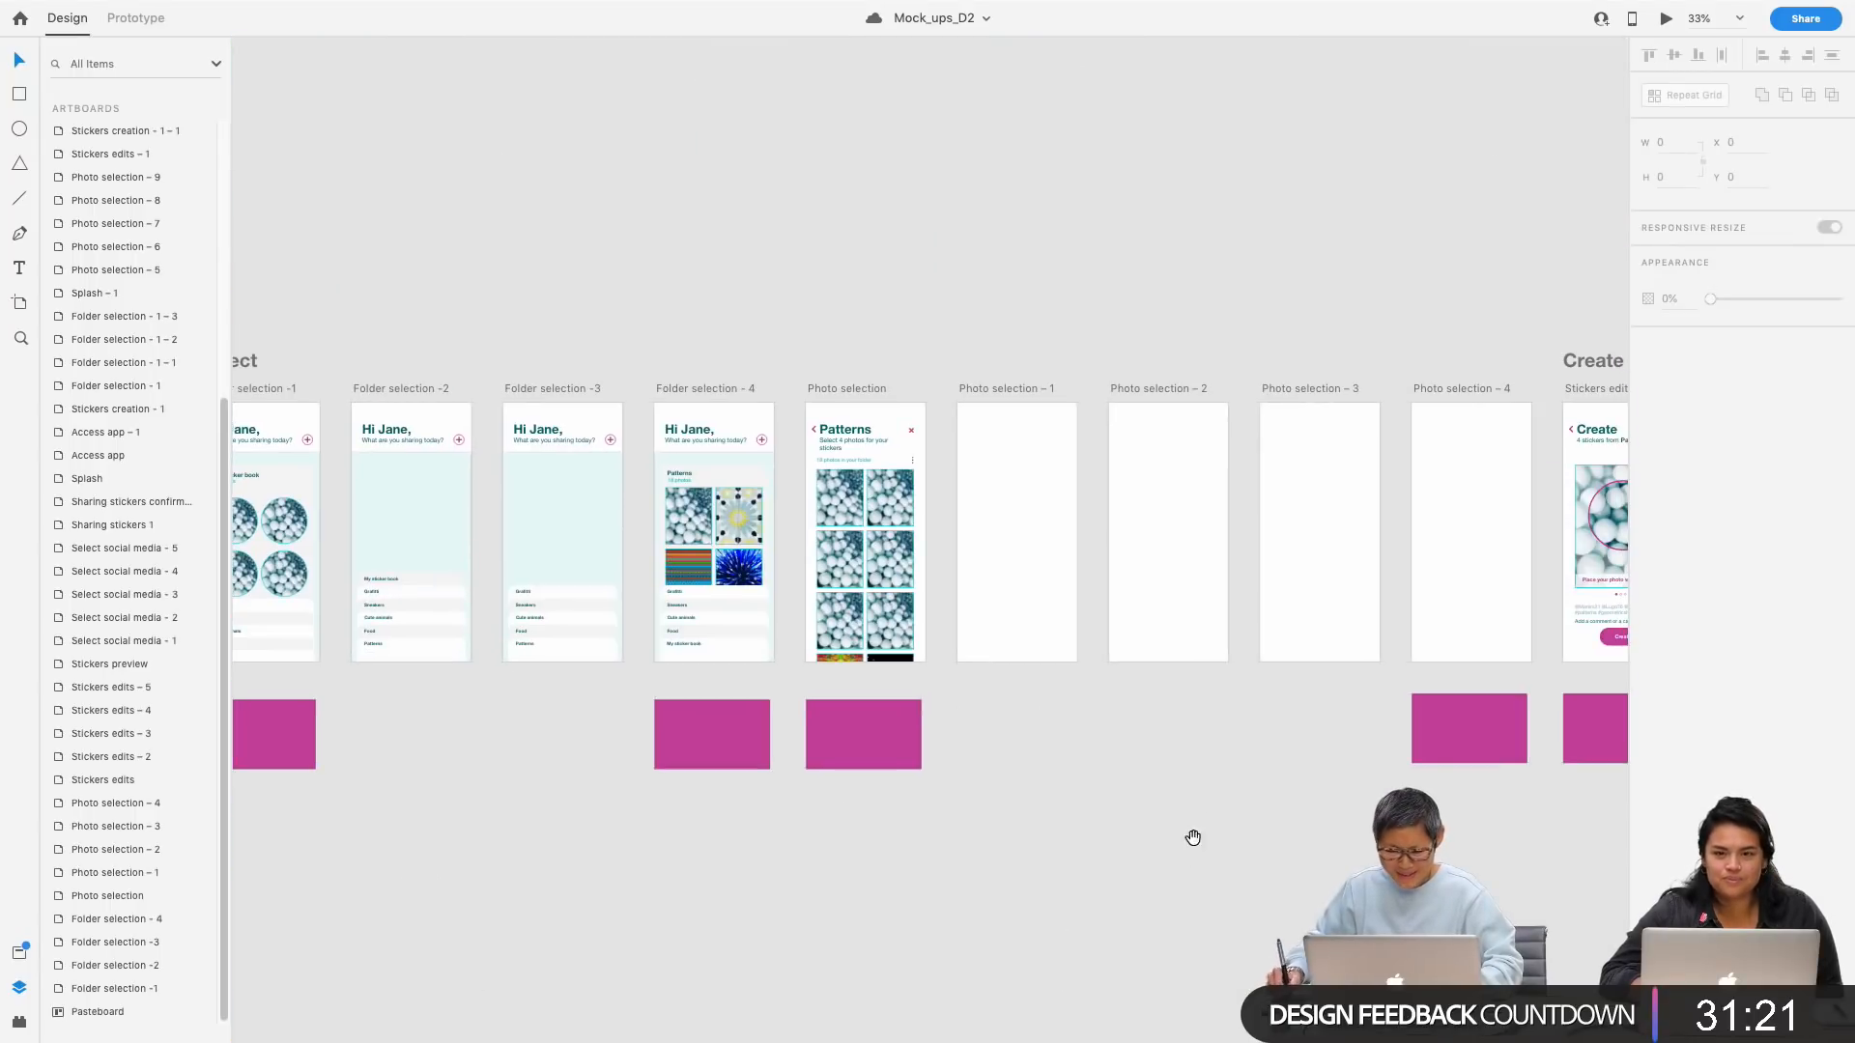
Step: Copy the Patterns heading and its "Select 4 photos for your stickers" subtitle from Photo selection to the Photo selection – 1 artboard
{"action": "key", "text": "super+equal"}
{"action": "key", "text": "super+equal"}
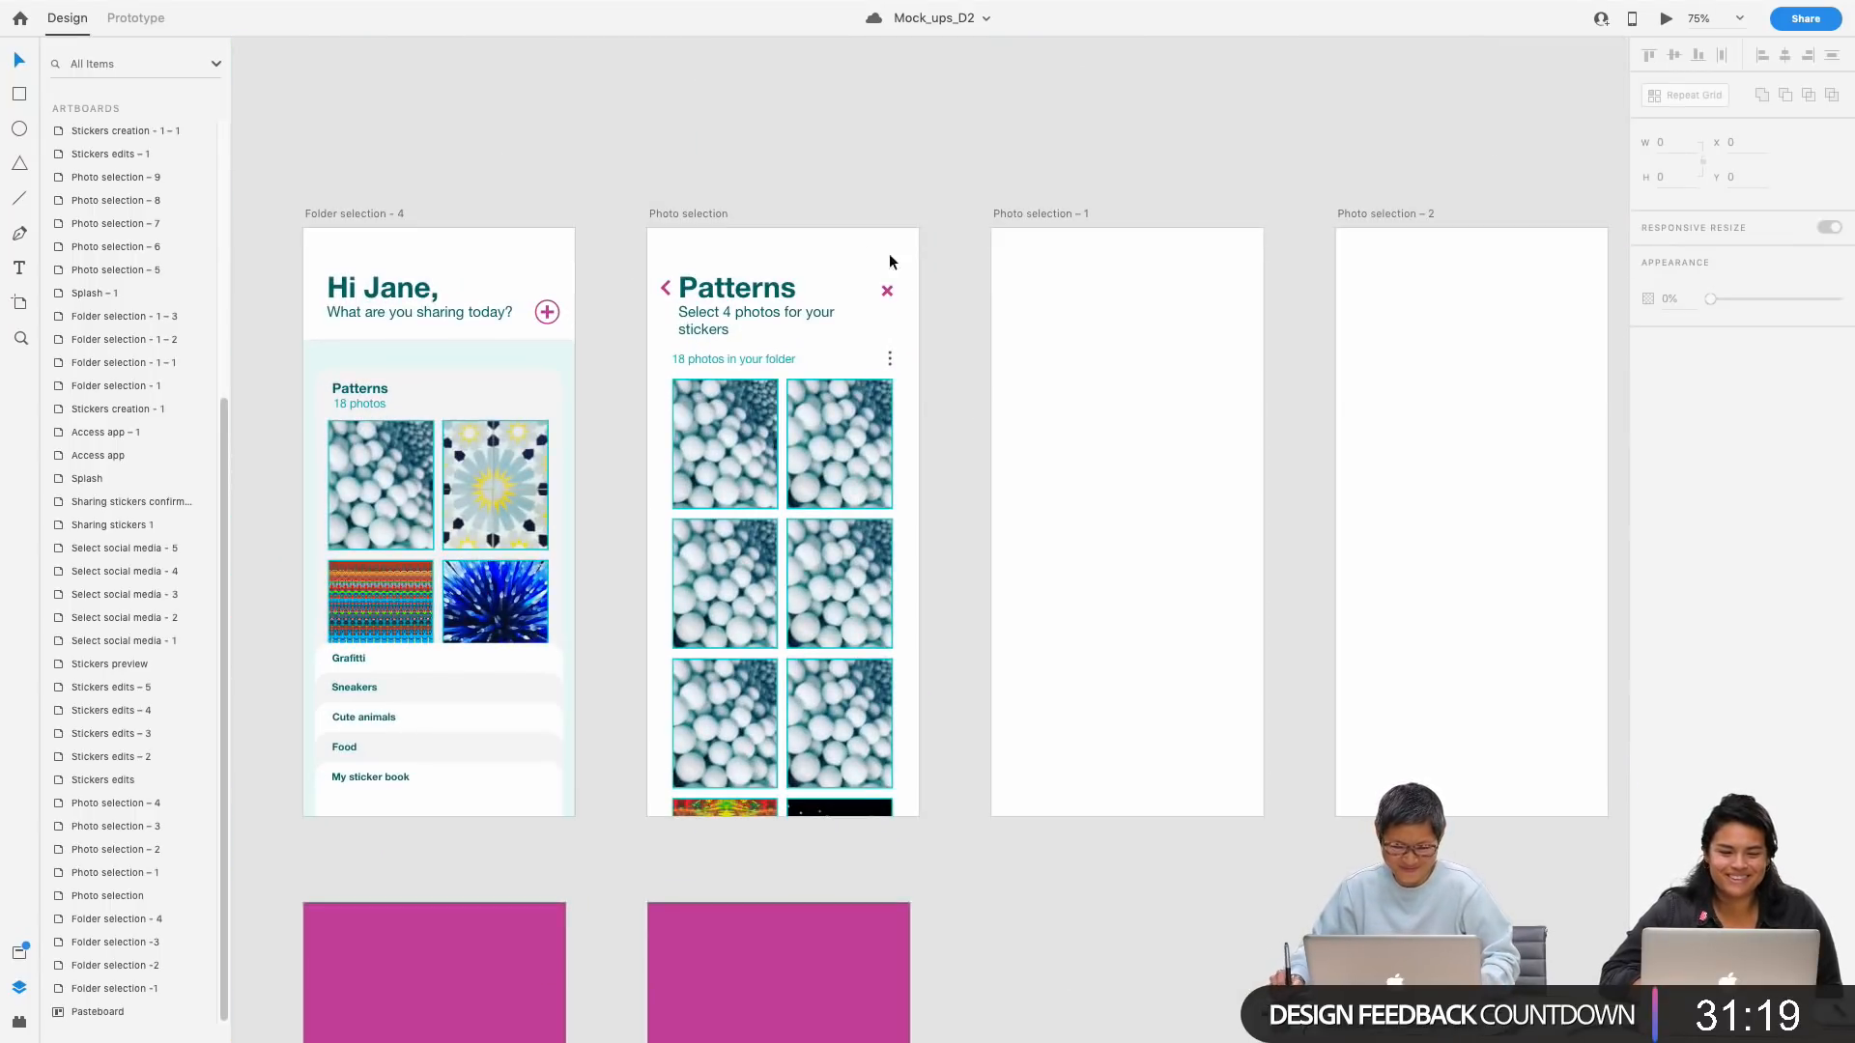
{"action": "key", "text": "super+equal"}
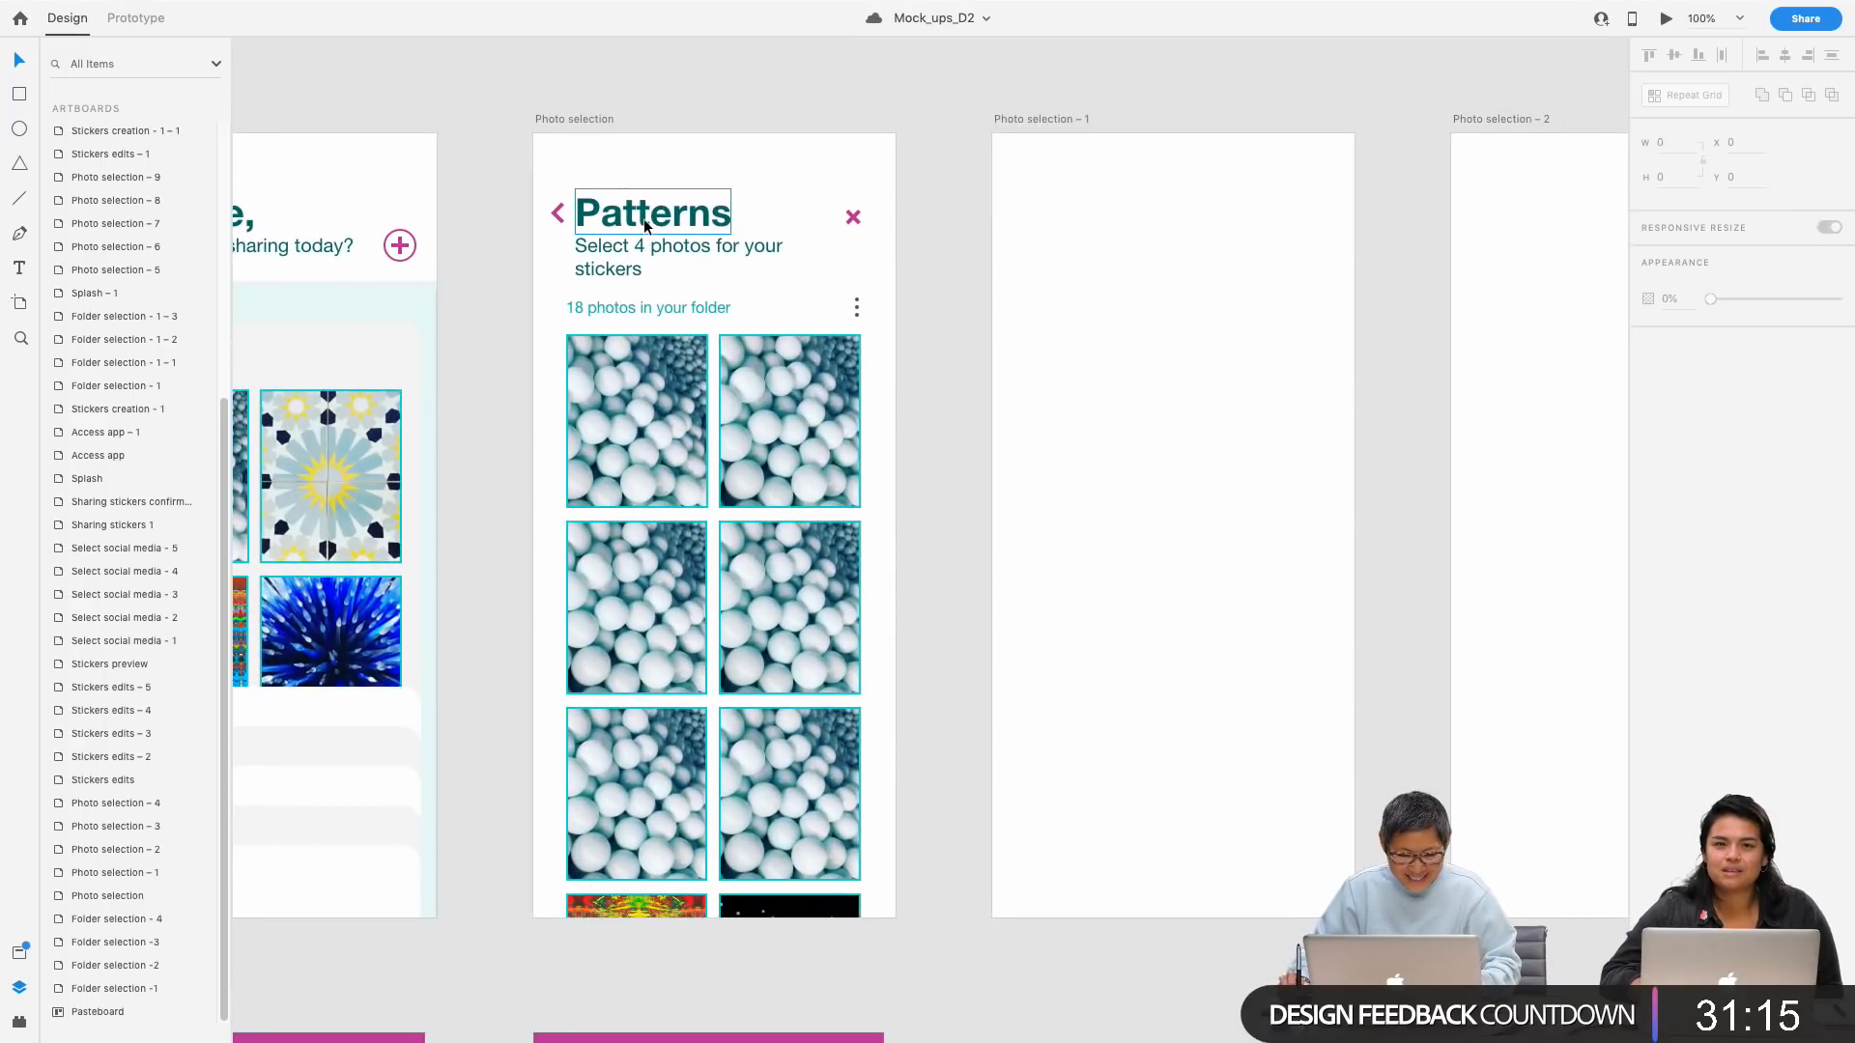
{"action": "left_click", "coordinate": [643, 219]}
{"action": "left_click", "coordinate": [647, 259], "text": "shift"}
{"action": "key", "text": "super+c"}
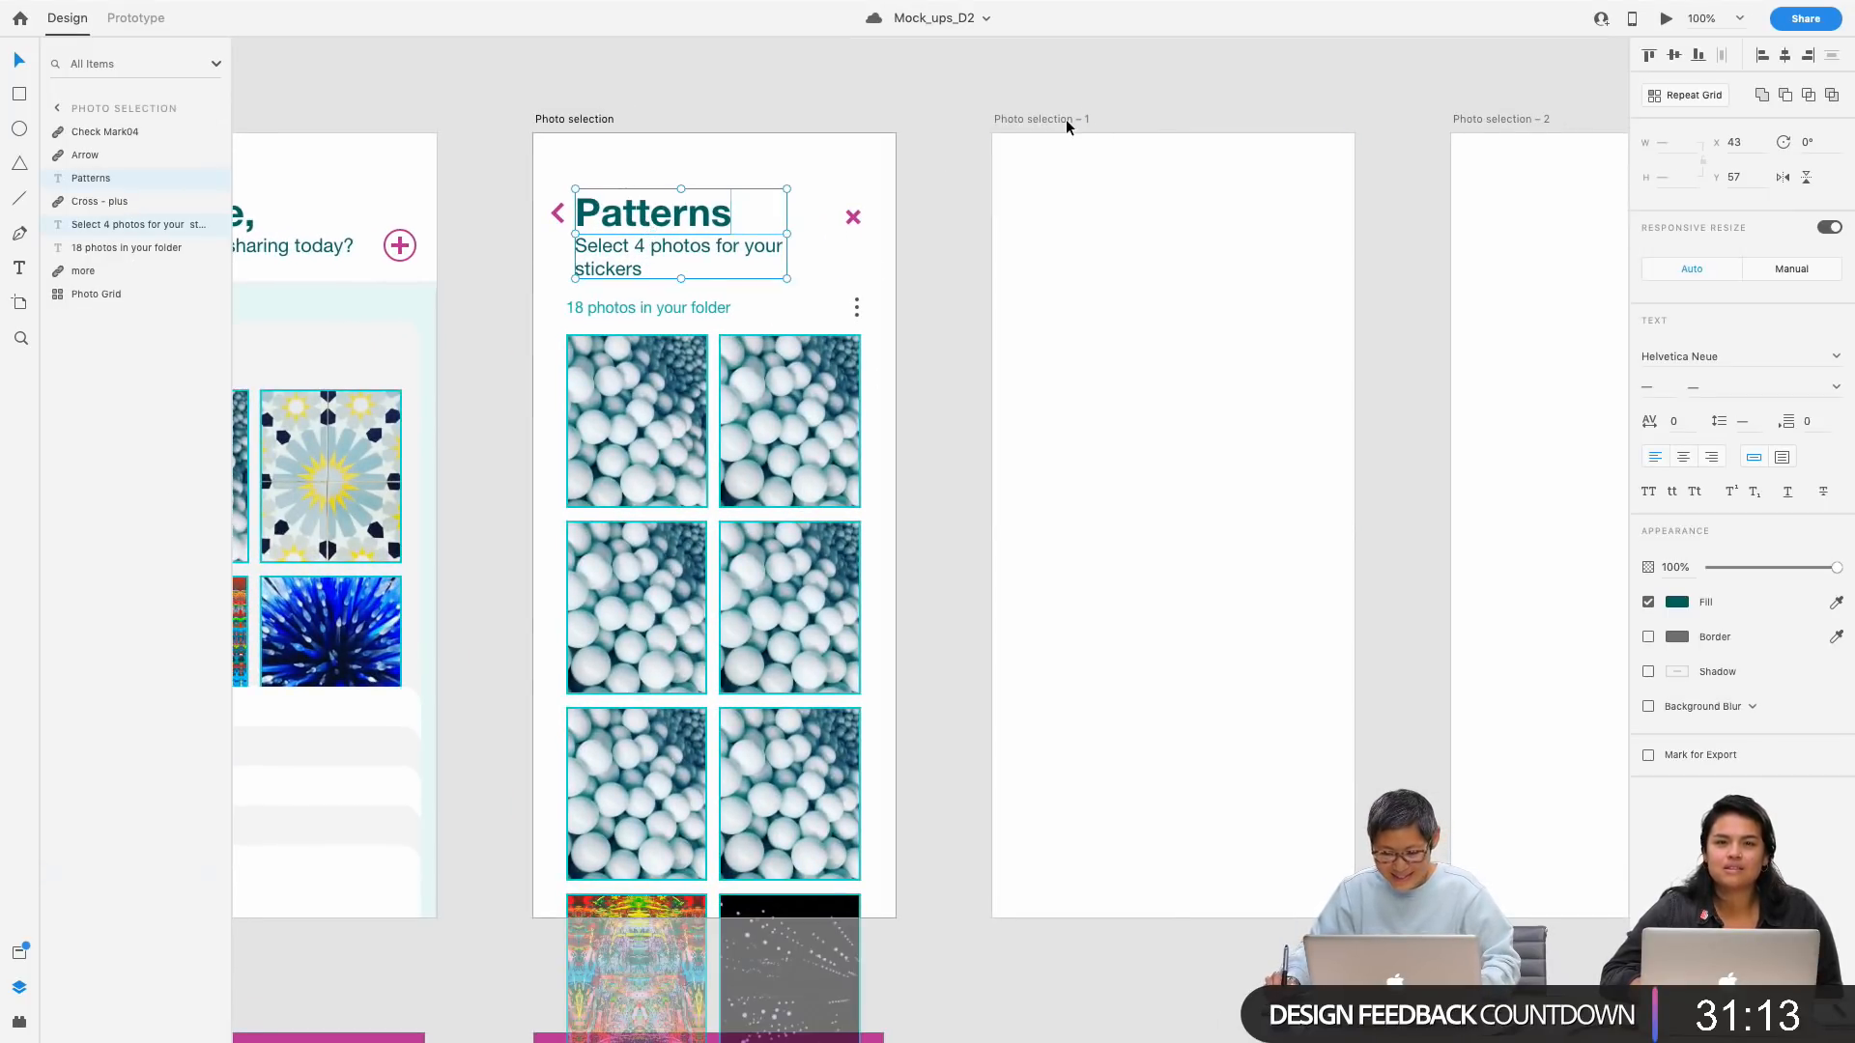
{"action": "left_click", "coordinate": [1064, 118]}
{"action": "key", "text": "super+v"}
{"action": "left_click", "coordinate": [898, 189]}
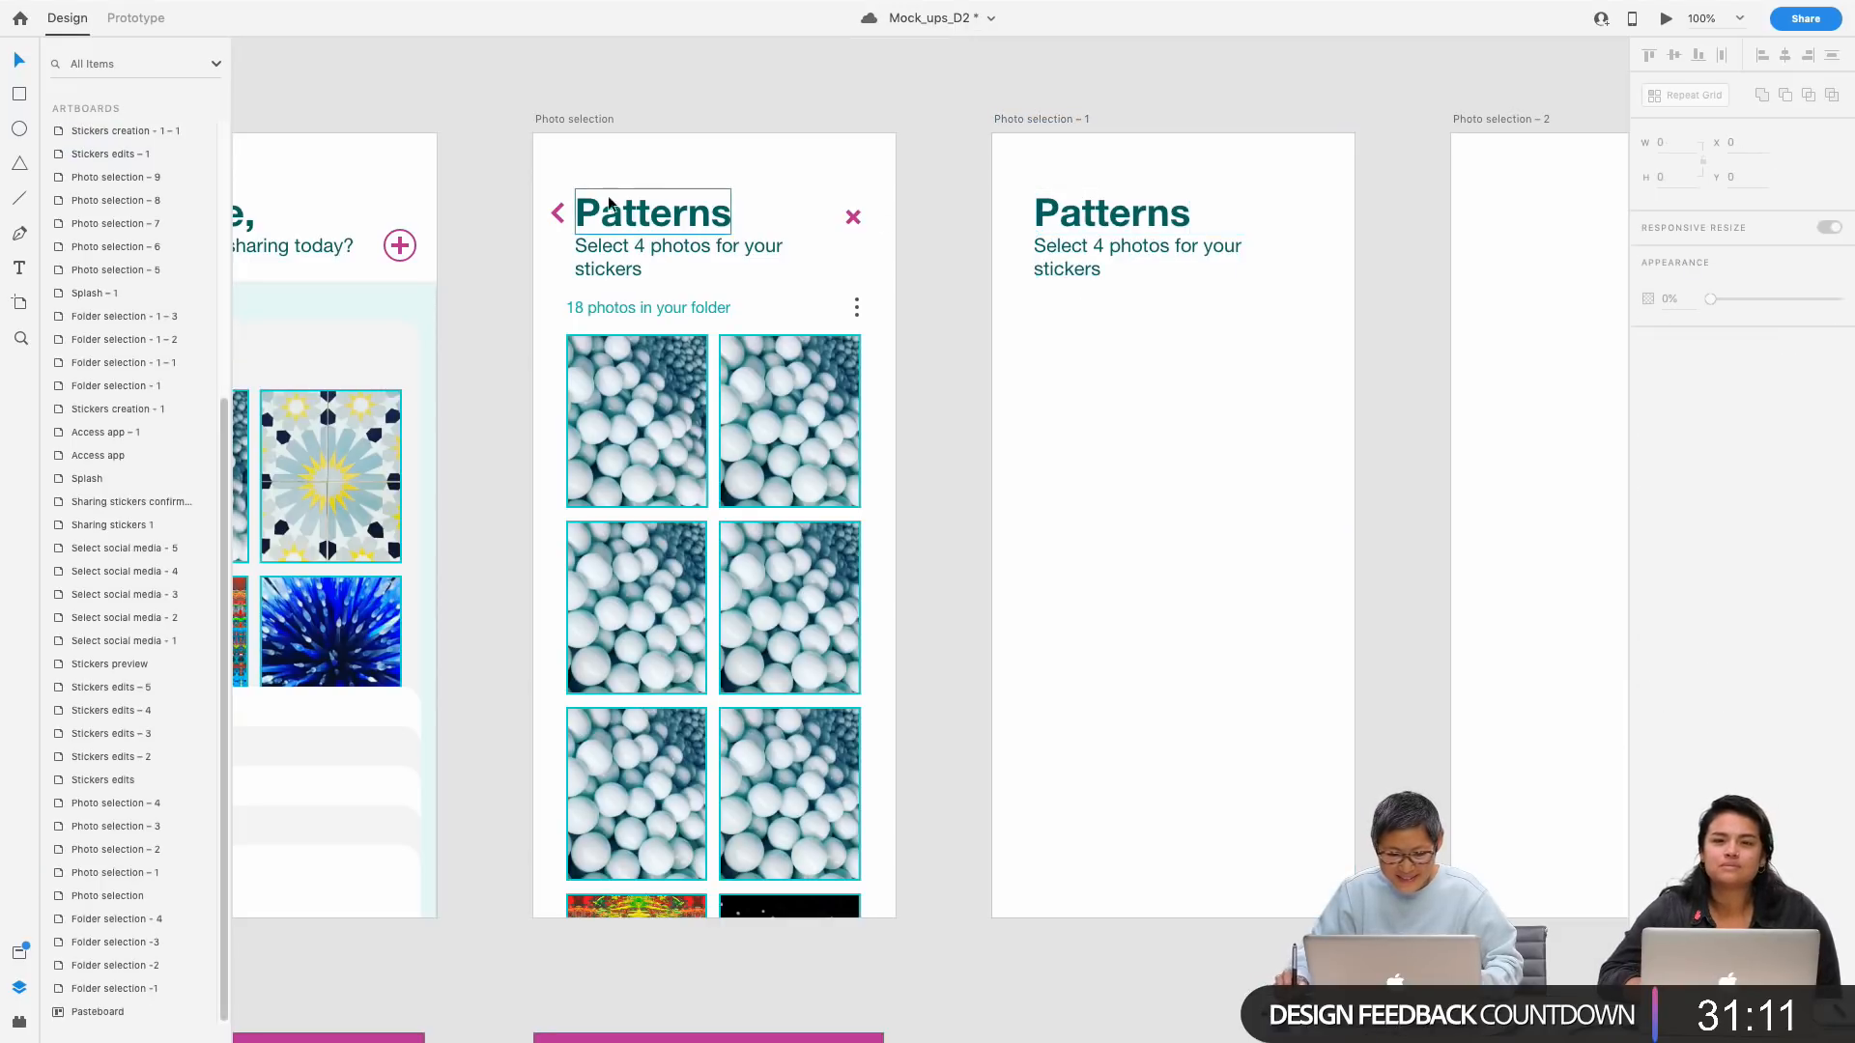
Step: Add the Arrow component to Photo selection – 1, rotate it 90°, and place it just left of the Patterns heading
{"action": "left_click", "coordinate": [18, 954]}
{"action": "left_click_drag", "start_coordinate": [107, 964], "coordinate": [1038, 206]}
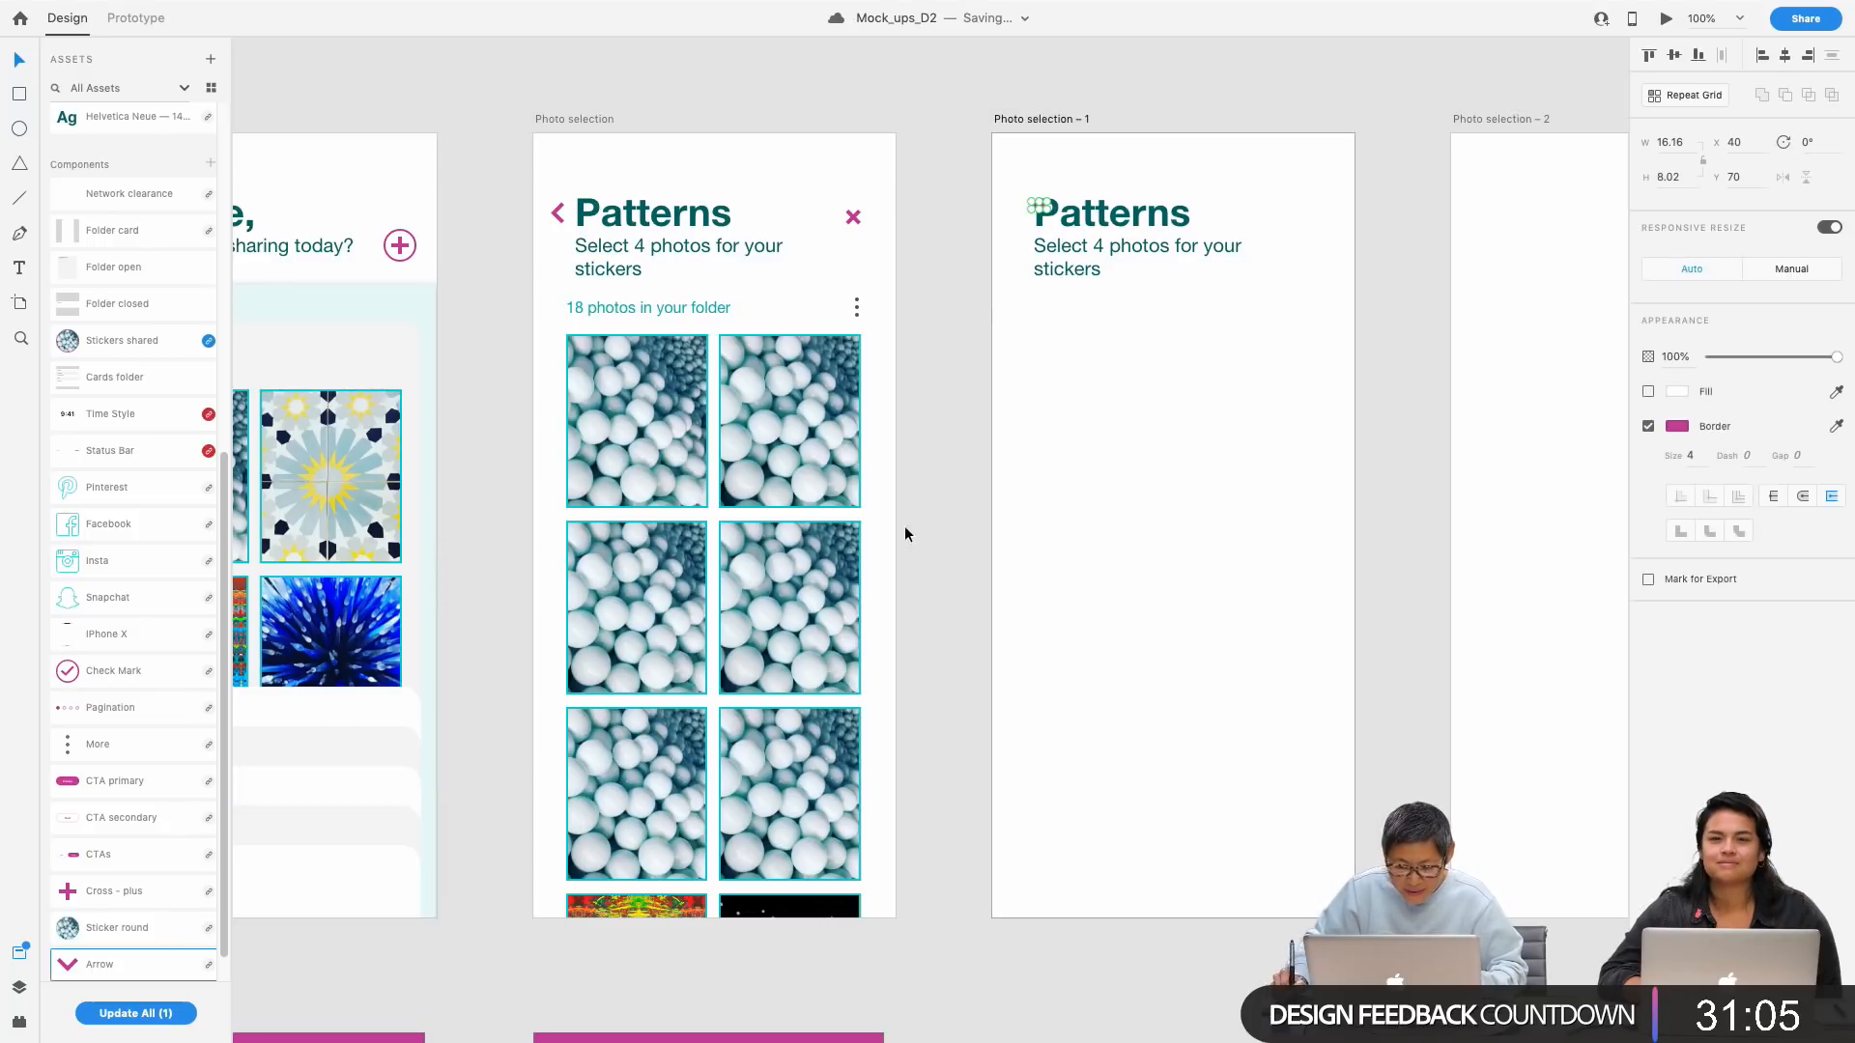
{"action": "key", "text": "super+plus"}
{"action": "key", "text": "super+plus"}
{"action": "left_click_drag", "start_coordinate": [923, 323], "coordinate": [632, 823]}
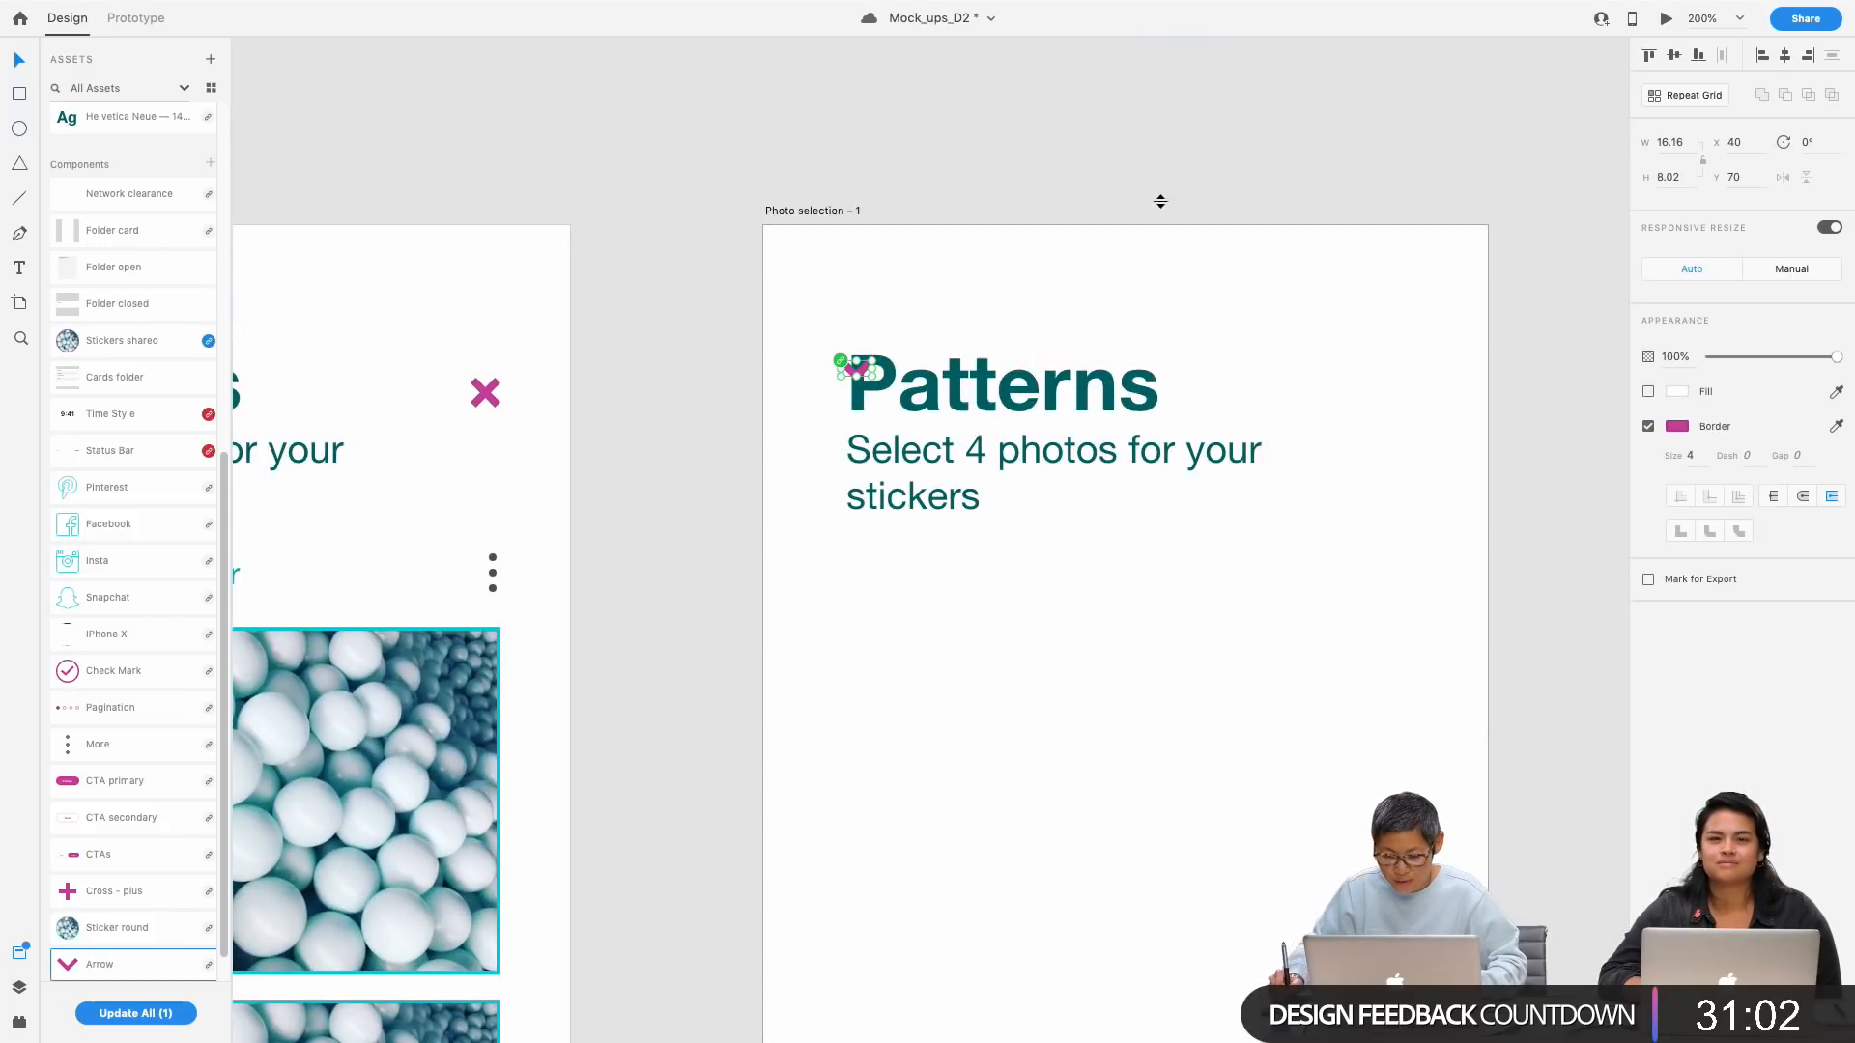
{"action": "left_click", "coordinate": [1816, 143]}
{"action": "key", "text": "Return"}
{"action": "key", "text": "shift+Left"}
{"action": "key", "text": "shift+Left"}
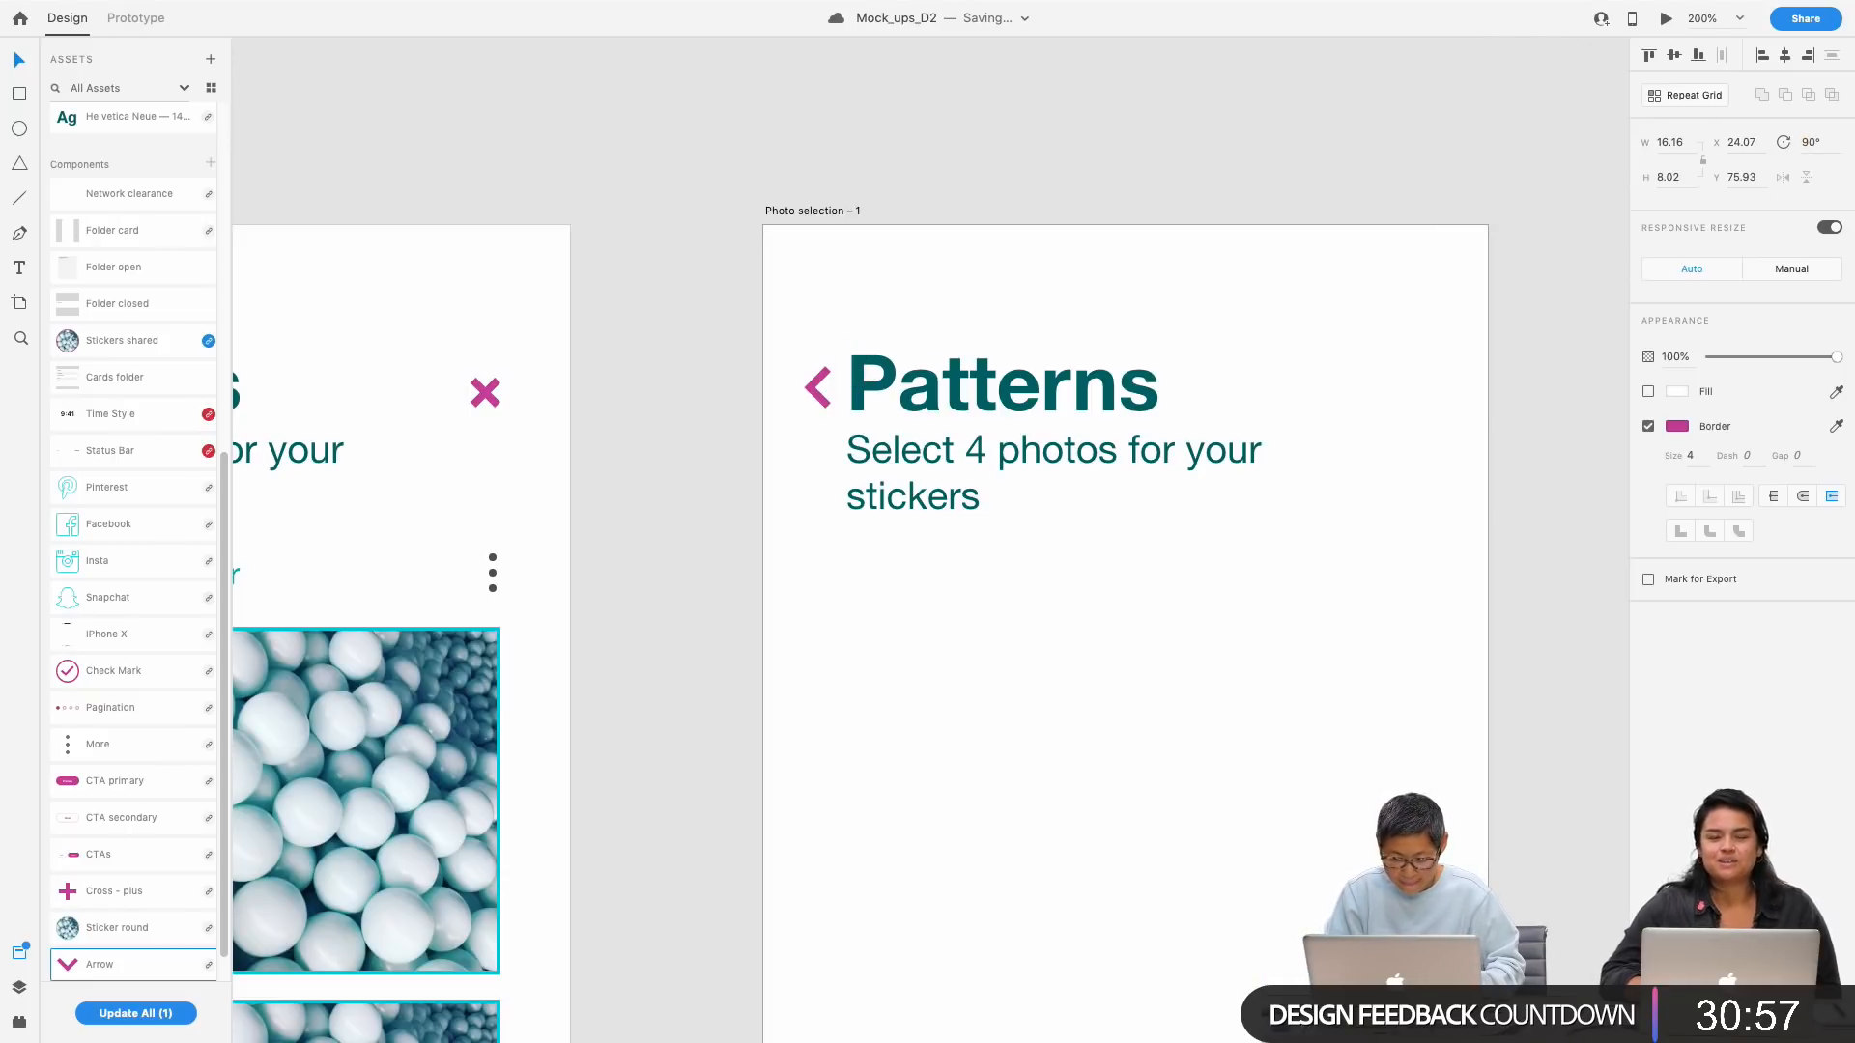
Step: Add the Cross - plus component at X 332, Y 74 on Photo selection – 1 and rotate it 45° into a close icon
{"action": "left_click_drag", "start_coordinate": [85, 894], "coordinate": [1438, 388]}
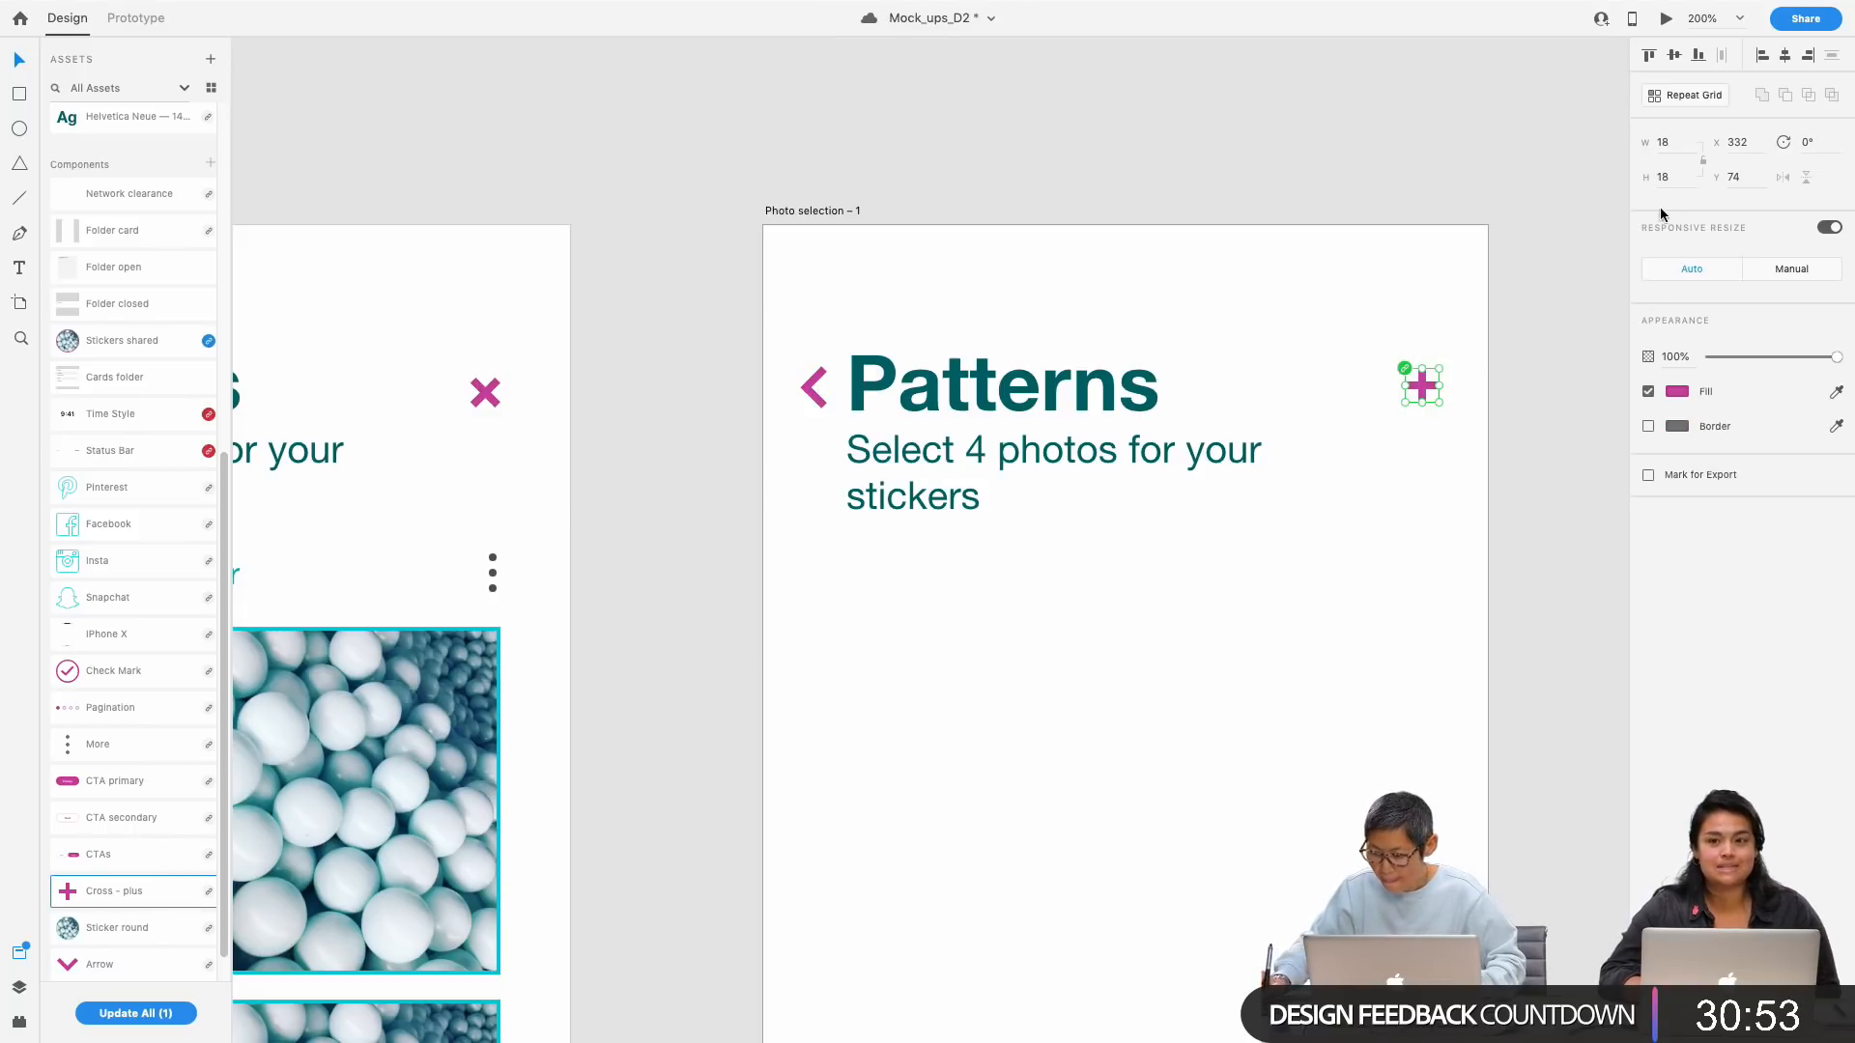
{"action": "type", "text": "90"}
{"action": "key", "text": "Return"}
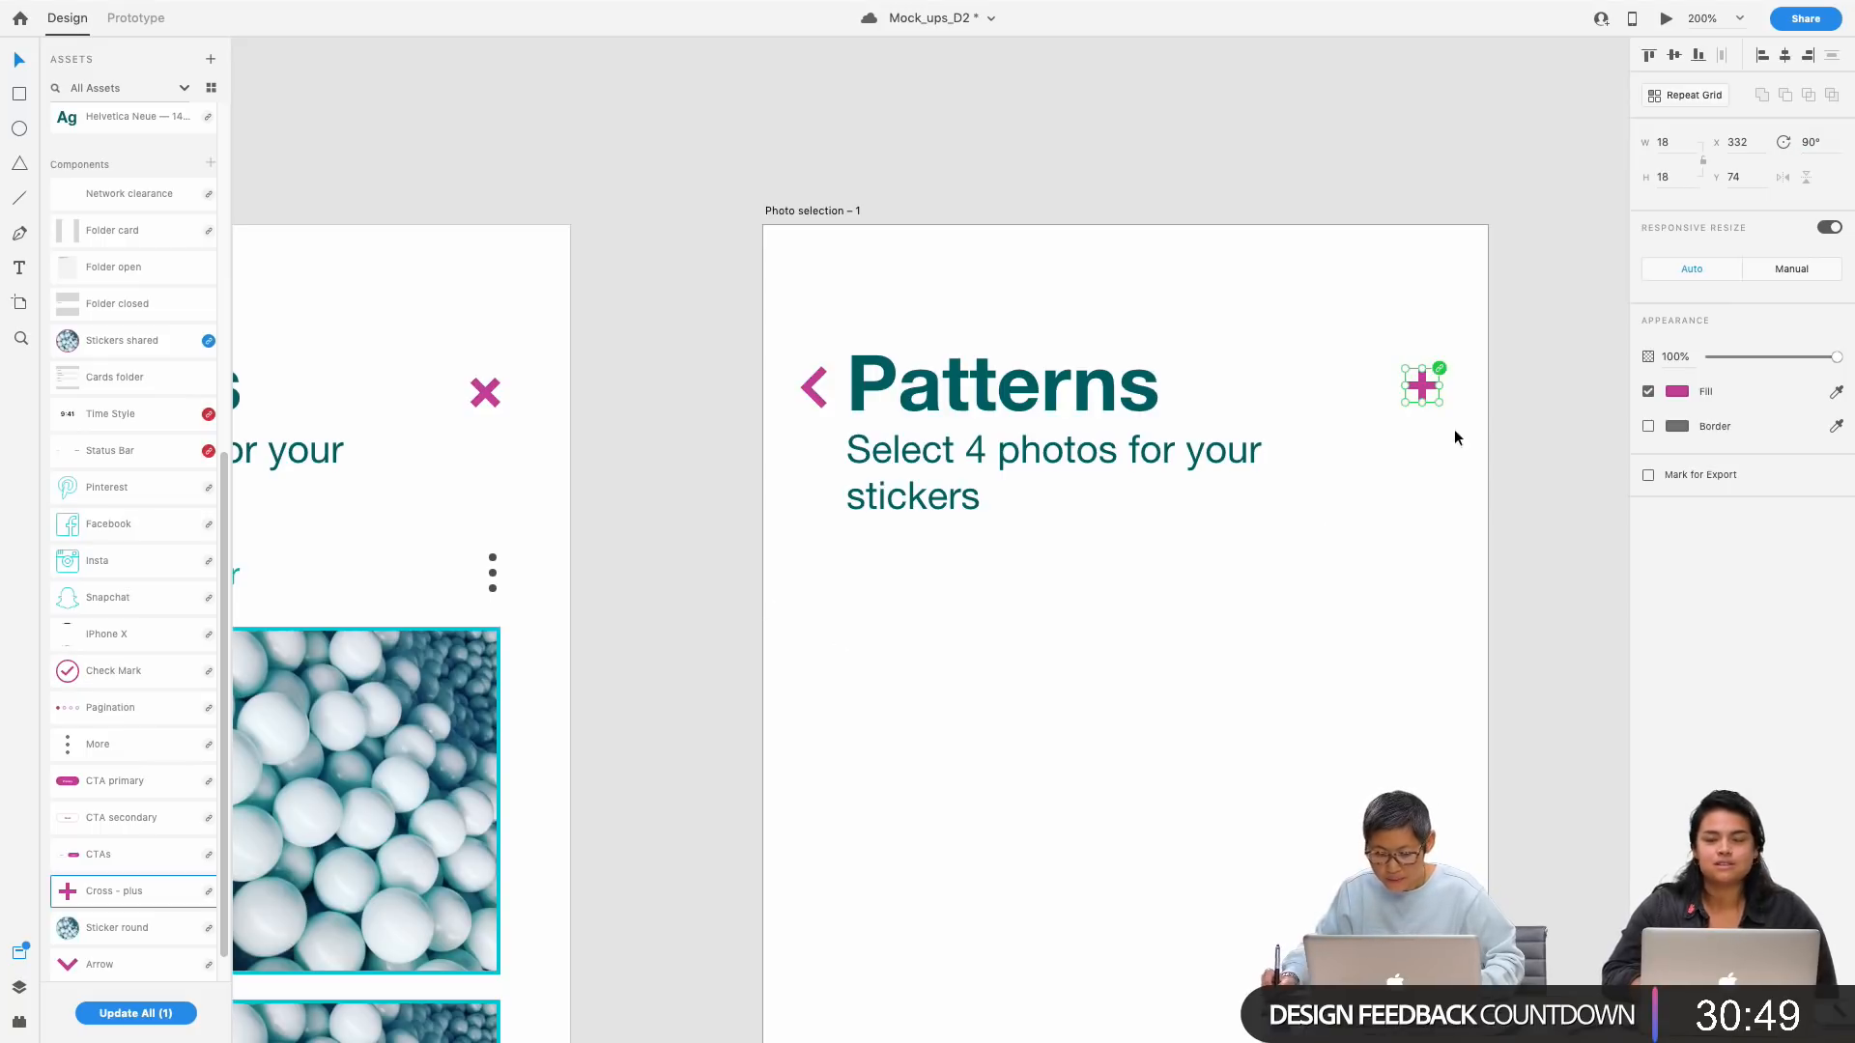
{"action": "left_click", "coordinate": [1499, 439]}
{"action": "left_click", "coordinate": [1428, 397]}
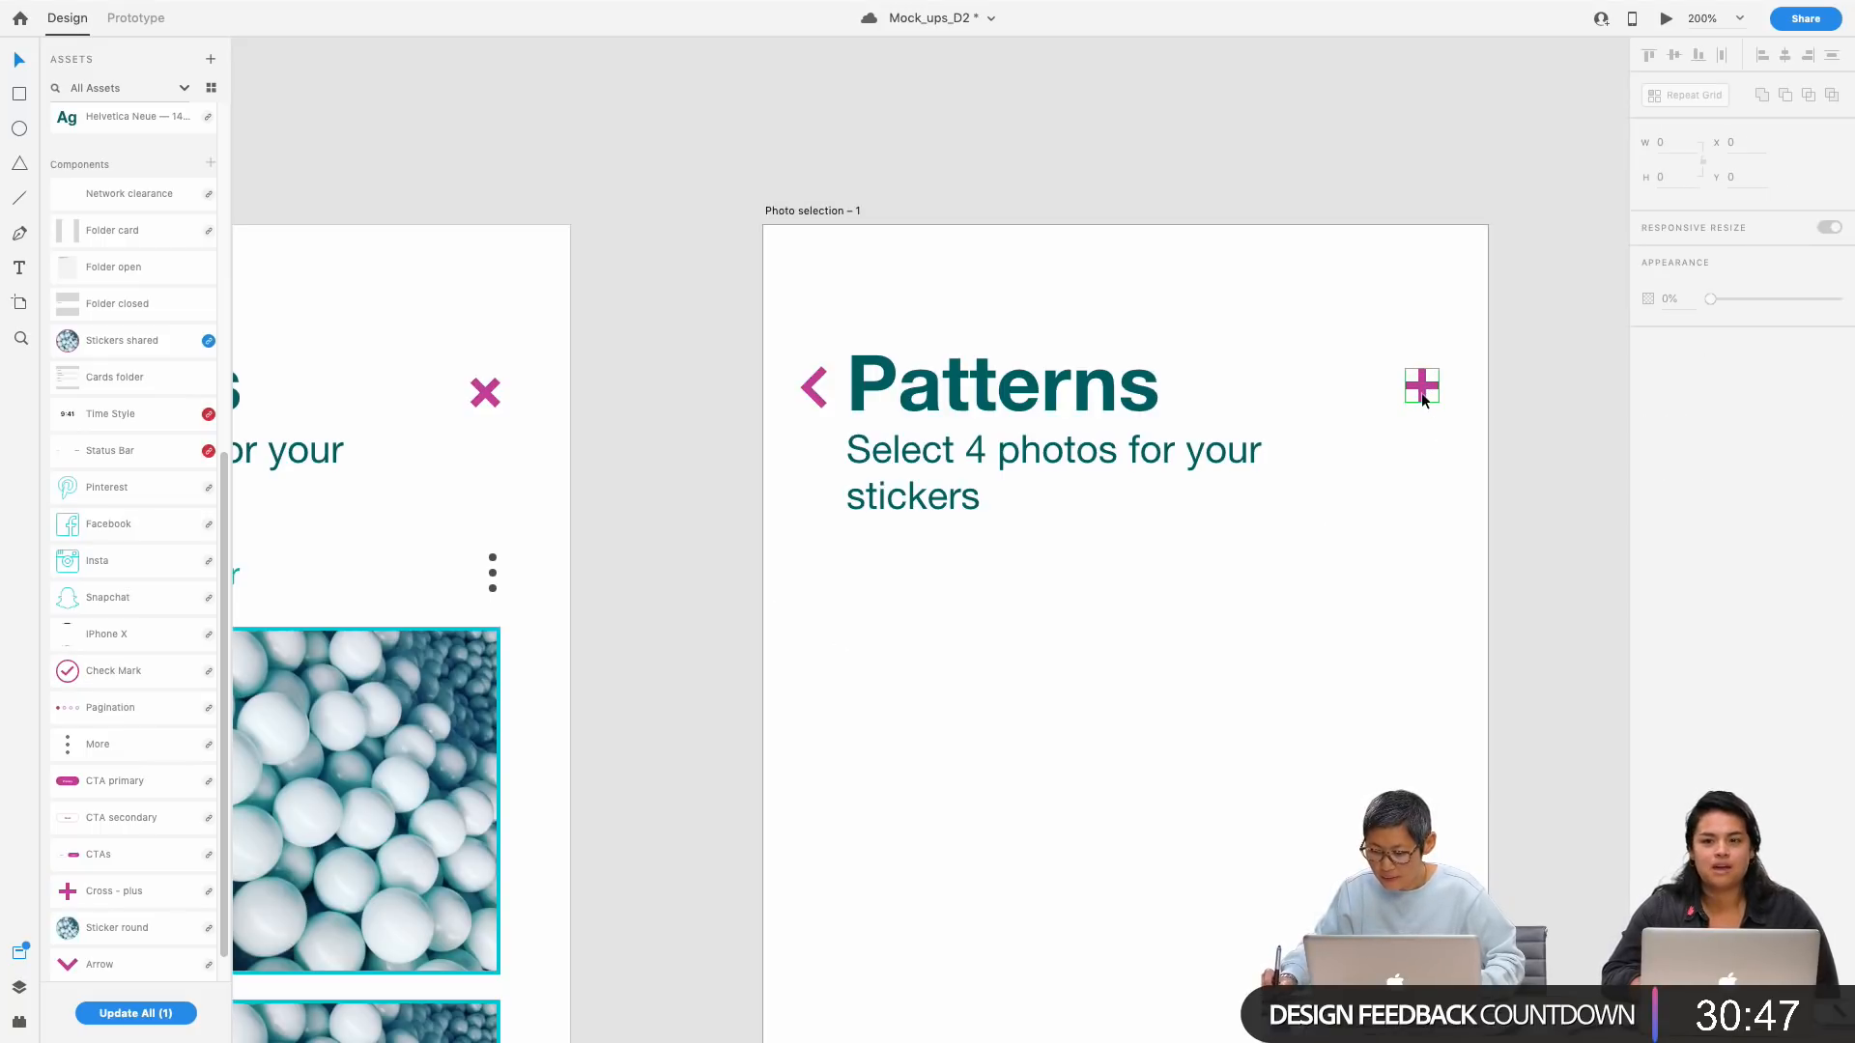
{"action": "type", "text": "4"}
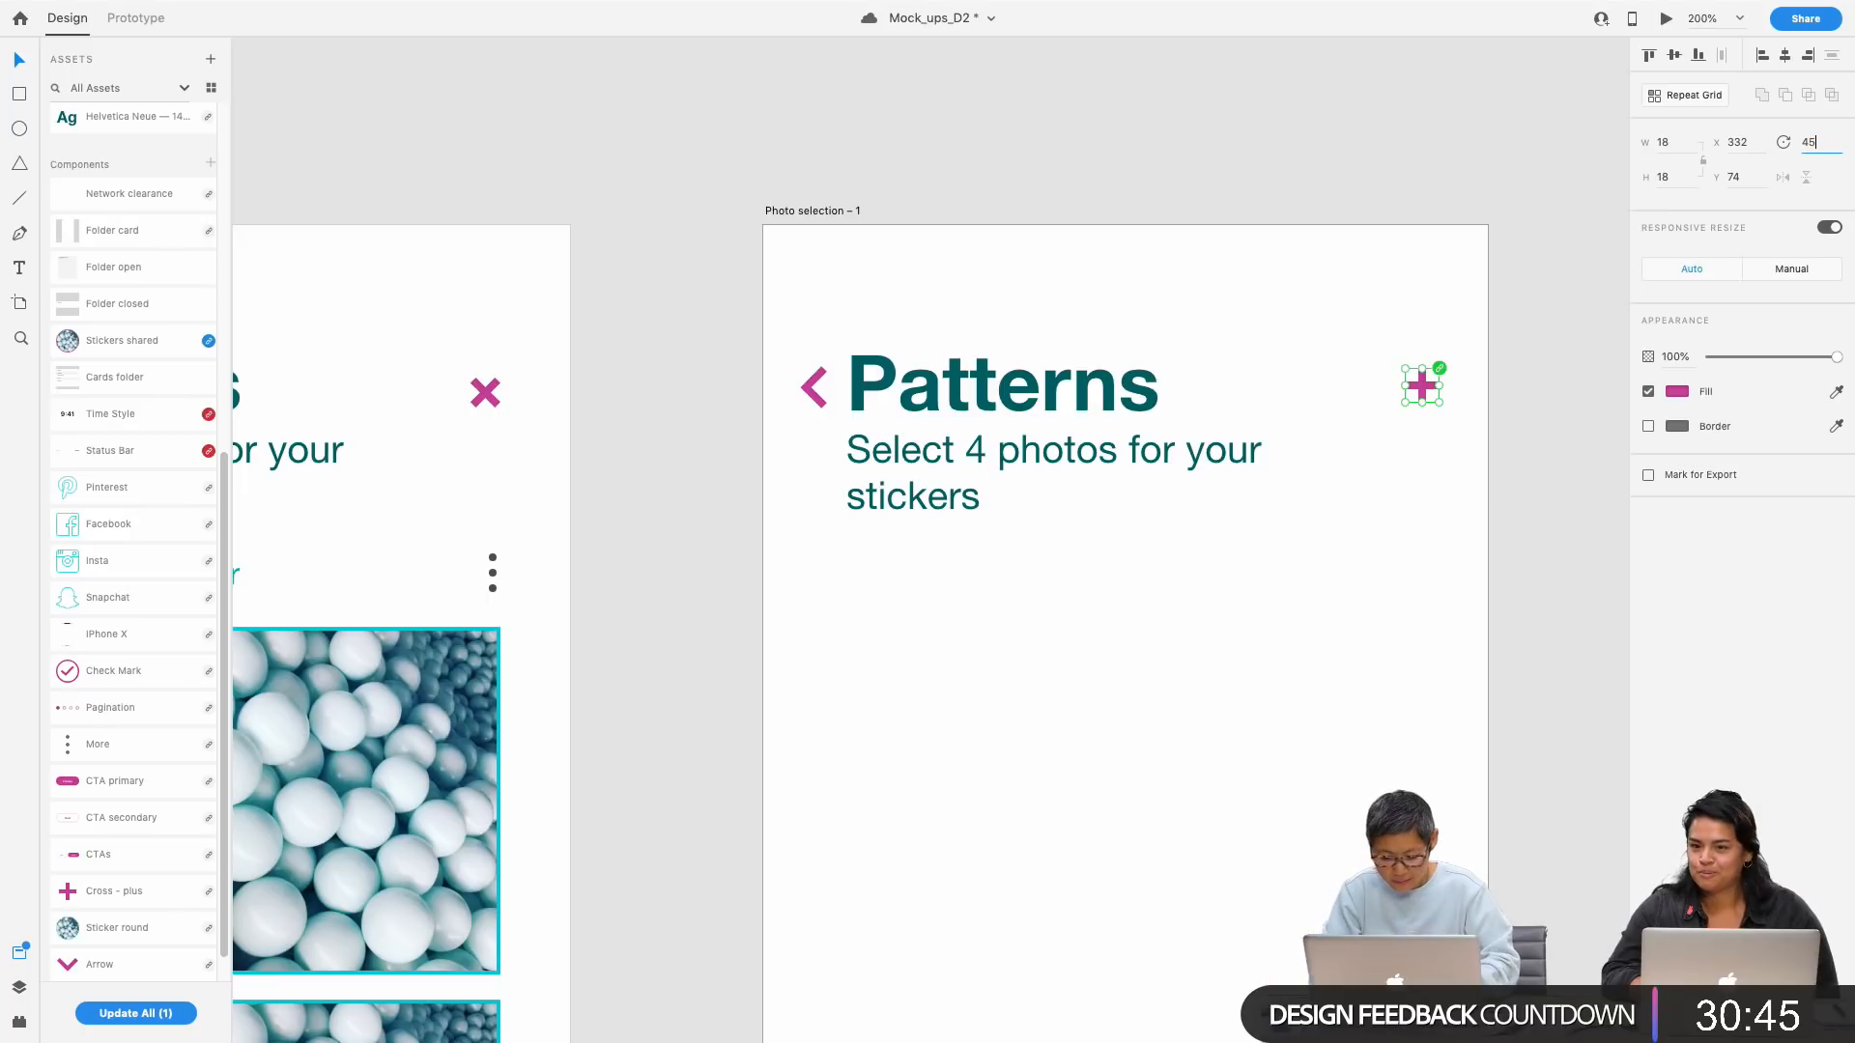
{"action": "type", "text": "5"}
{"action": "key", "text": "Return"}
{"action": "left_click", "coordinate": [1128, 207]}
Step: Compare the back arrow with the one on Photo selection and shift the Photo selection – 1 arrow left to X 21.07
{"action": "scroll", "coordinate": [700, 612], "scroll_direction": "down", "scroll_amount": 5}
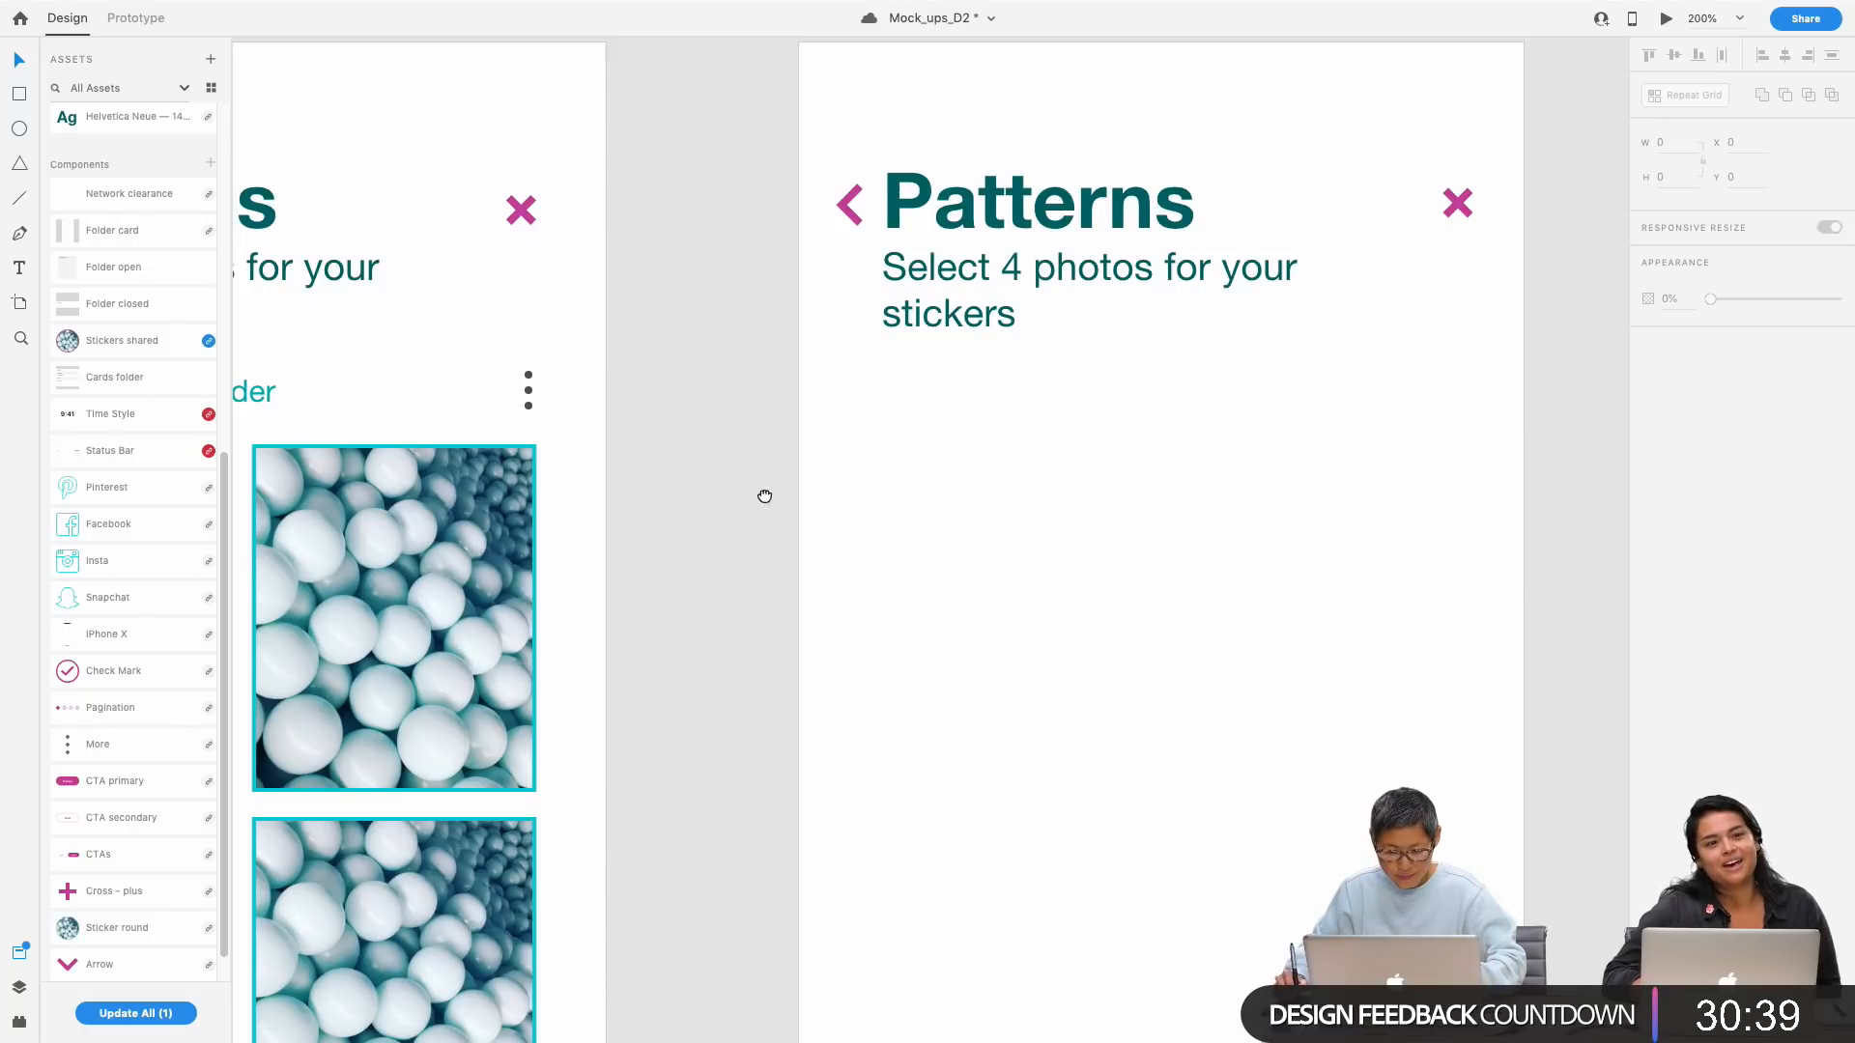
{"action": "scroll", "coordinate": [756, 483], "scroll_direction": "up", "scroll_amount": 2}
{"action": "scroll", "coordinate": [763, 473], "scroll_direction": "left", "scroll_amount": 8}
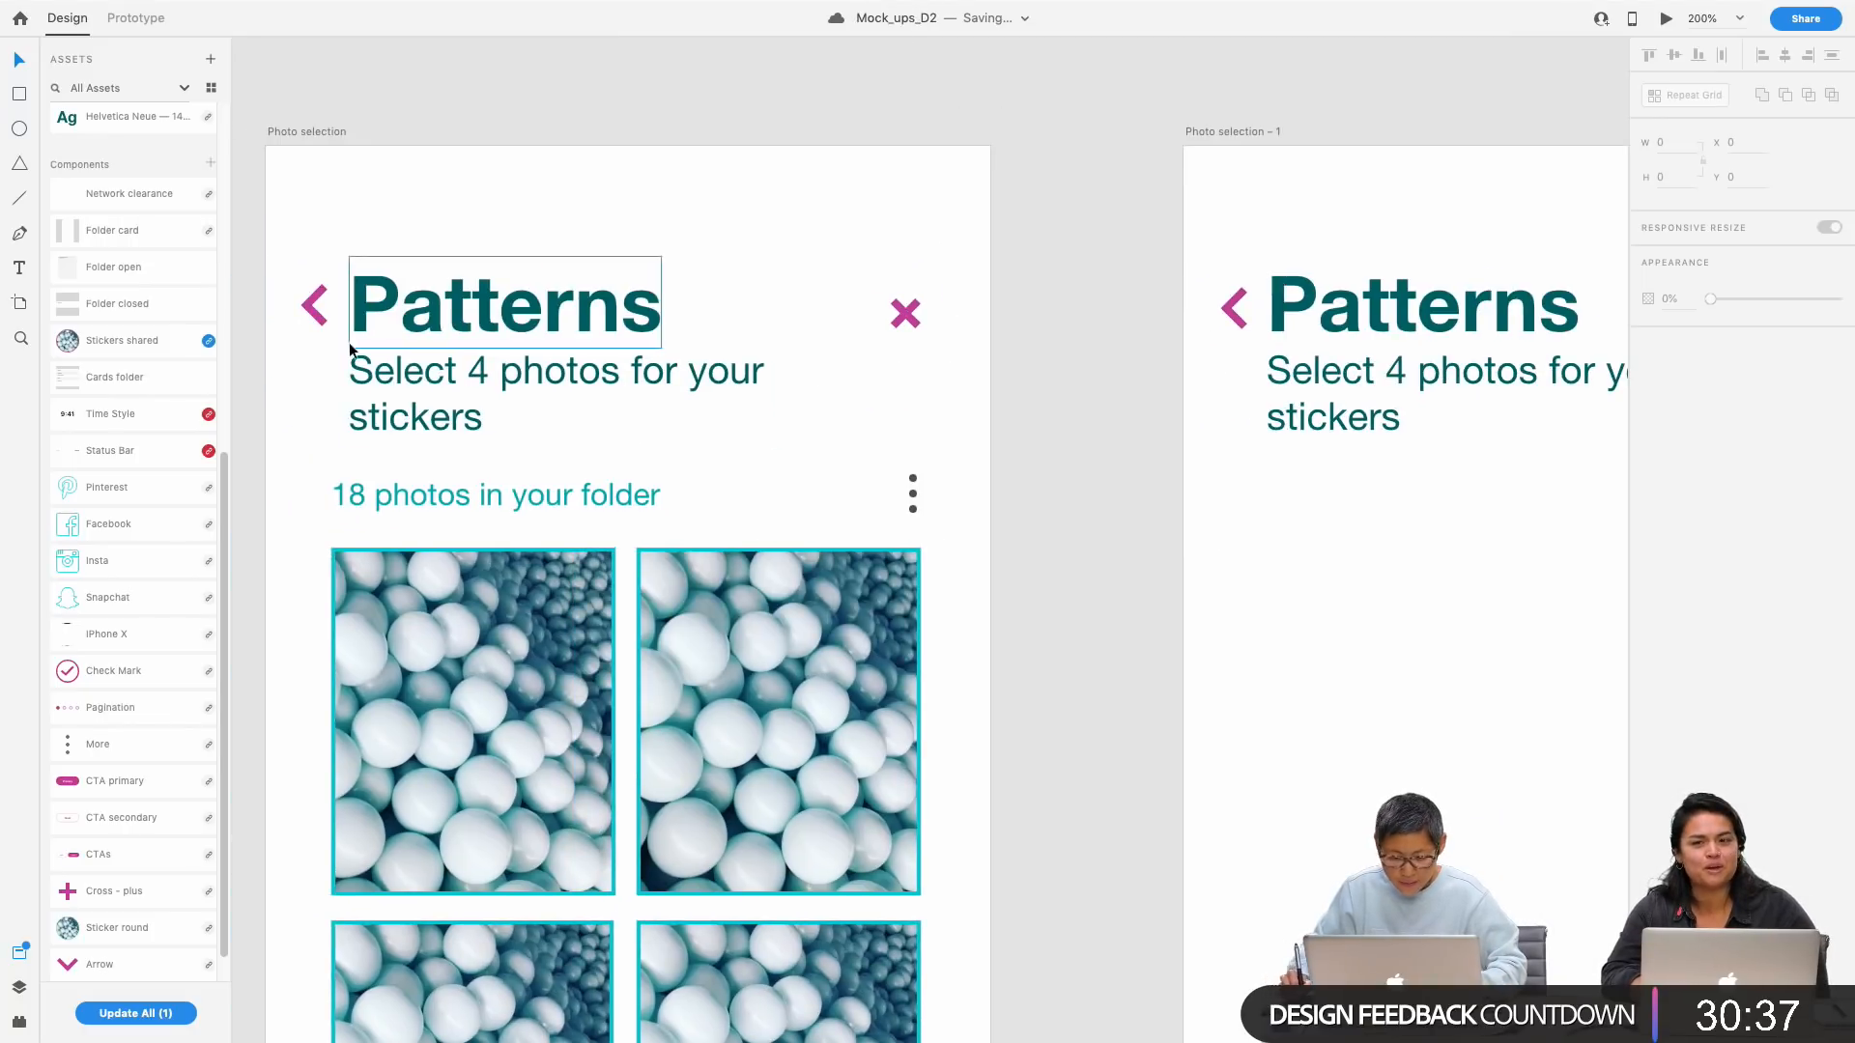
{"action": "left_click", "coordinate": [318, 316]}
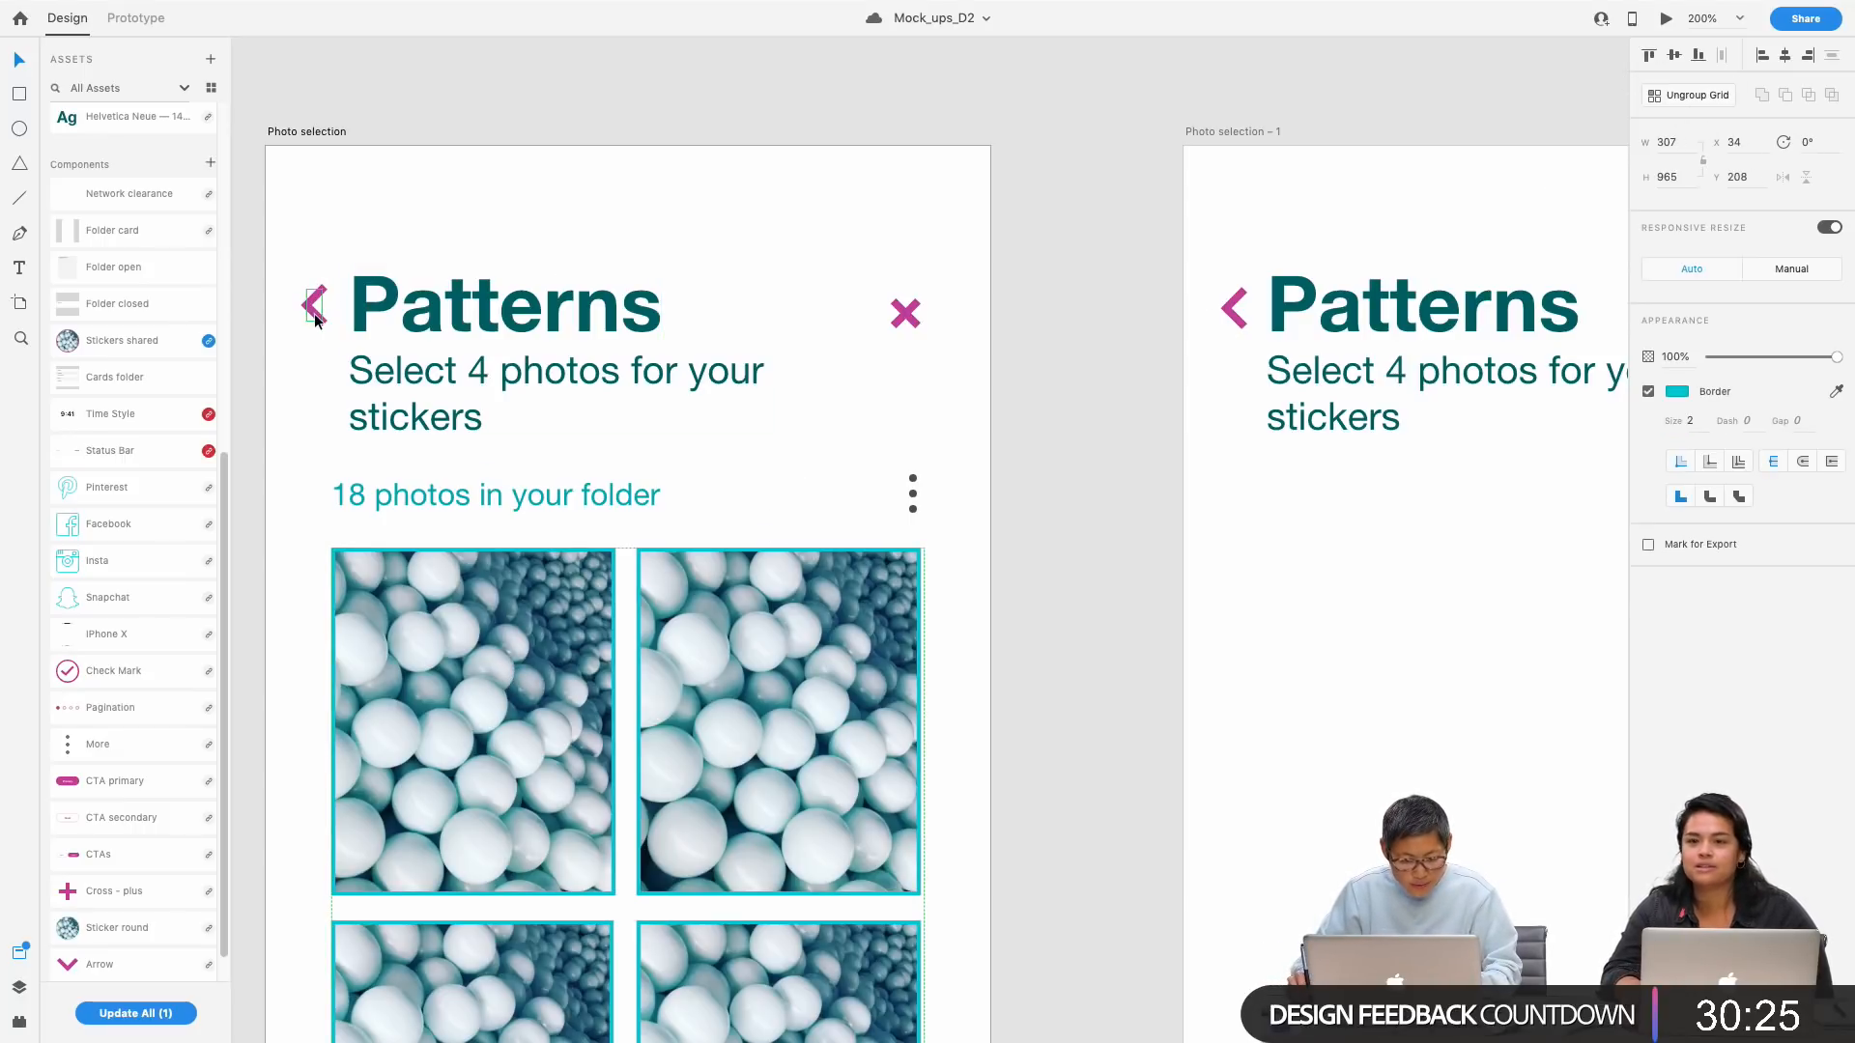
{"action": "left_click", "coordinate": [1234, 319]}
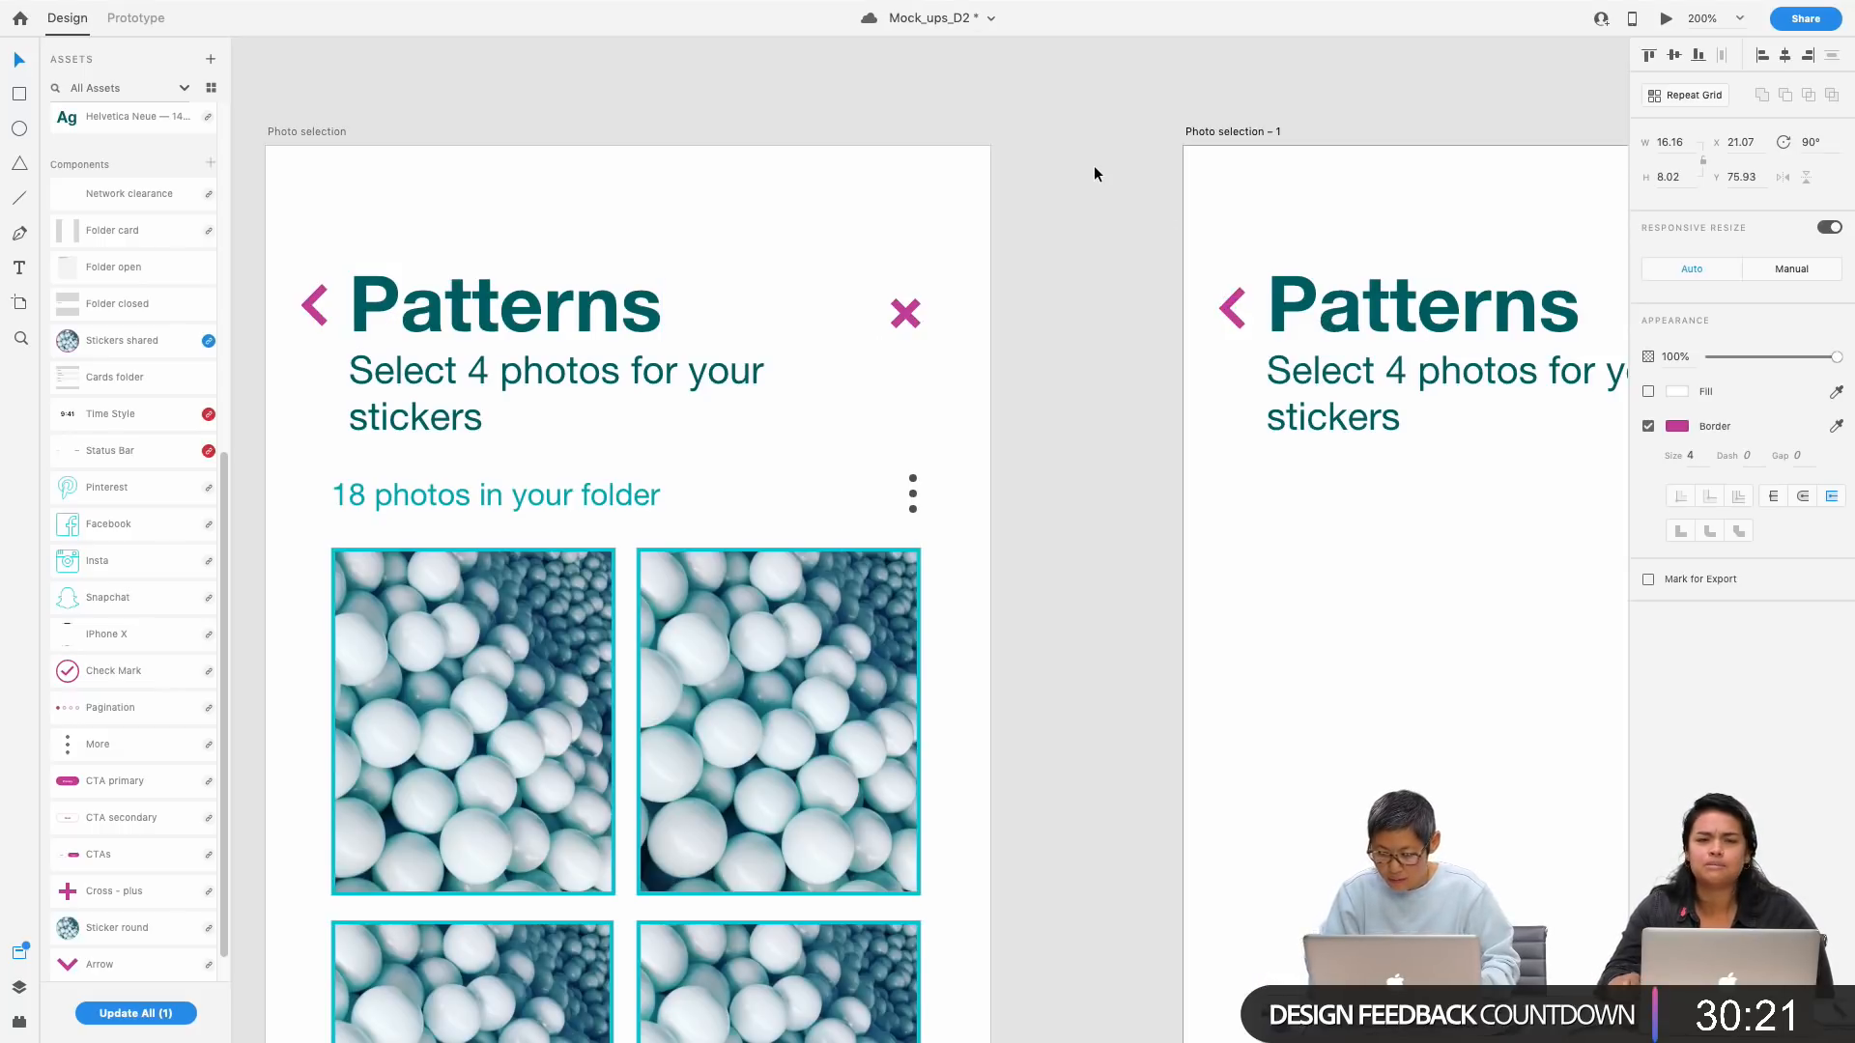
Step: Duplicate the subtitle text below itself on Photo selection – 1 and set it at Y 171, matching the "18 photos in your folder" line
{"action": "left_click_drag", "start_coordinate": [1068, 650], "coordinate": [887, 565]}
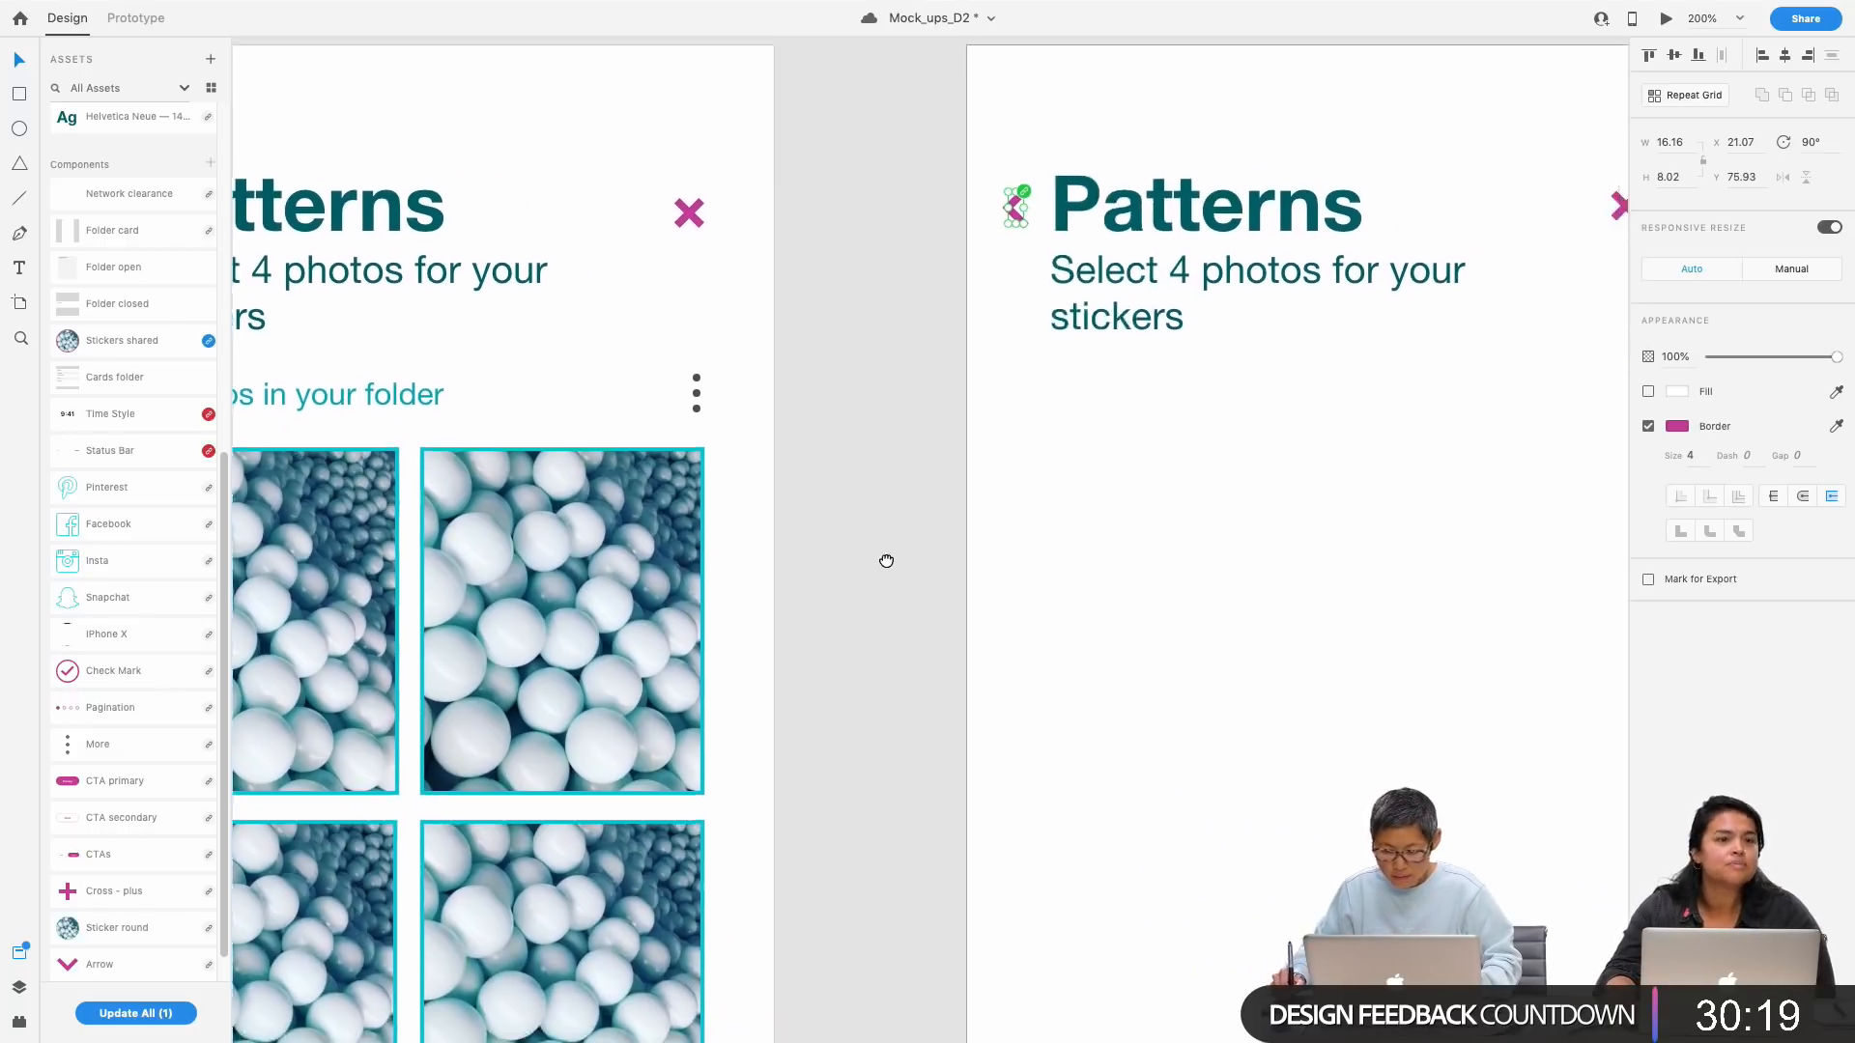
{"action": "left_click_drag", "start_coordinate": [920, 494], "coordinate": [1101, 480]}
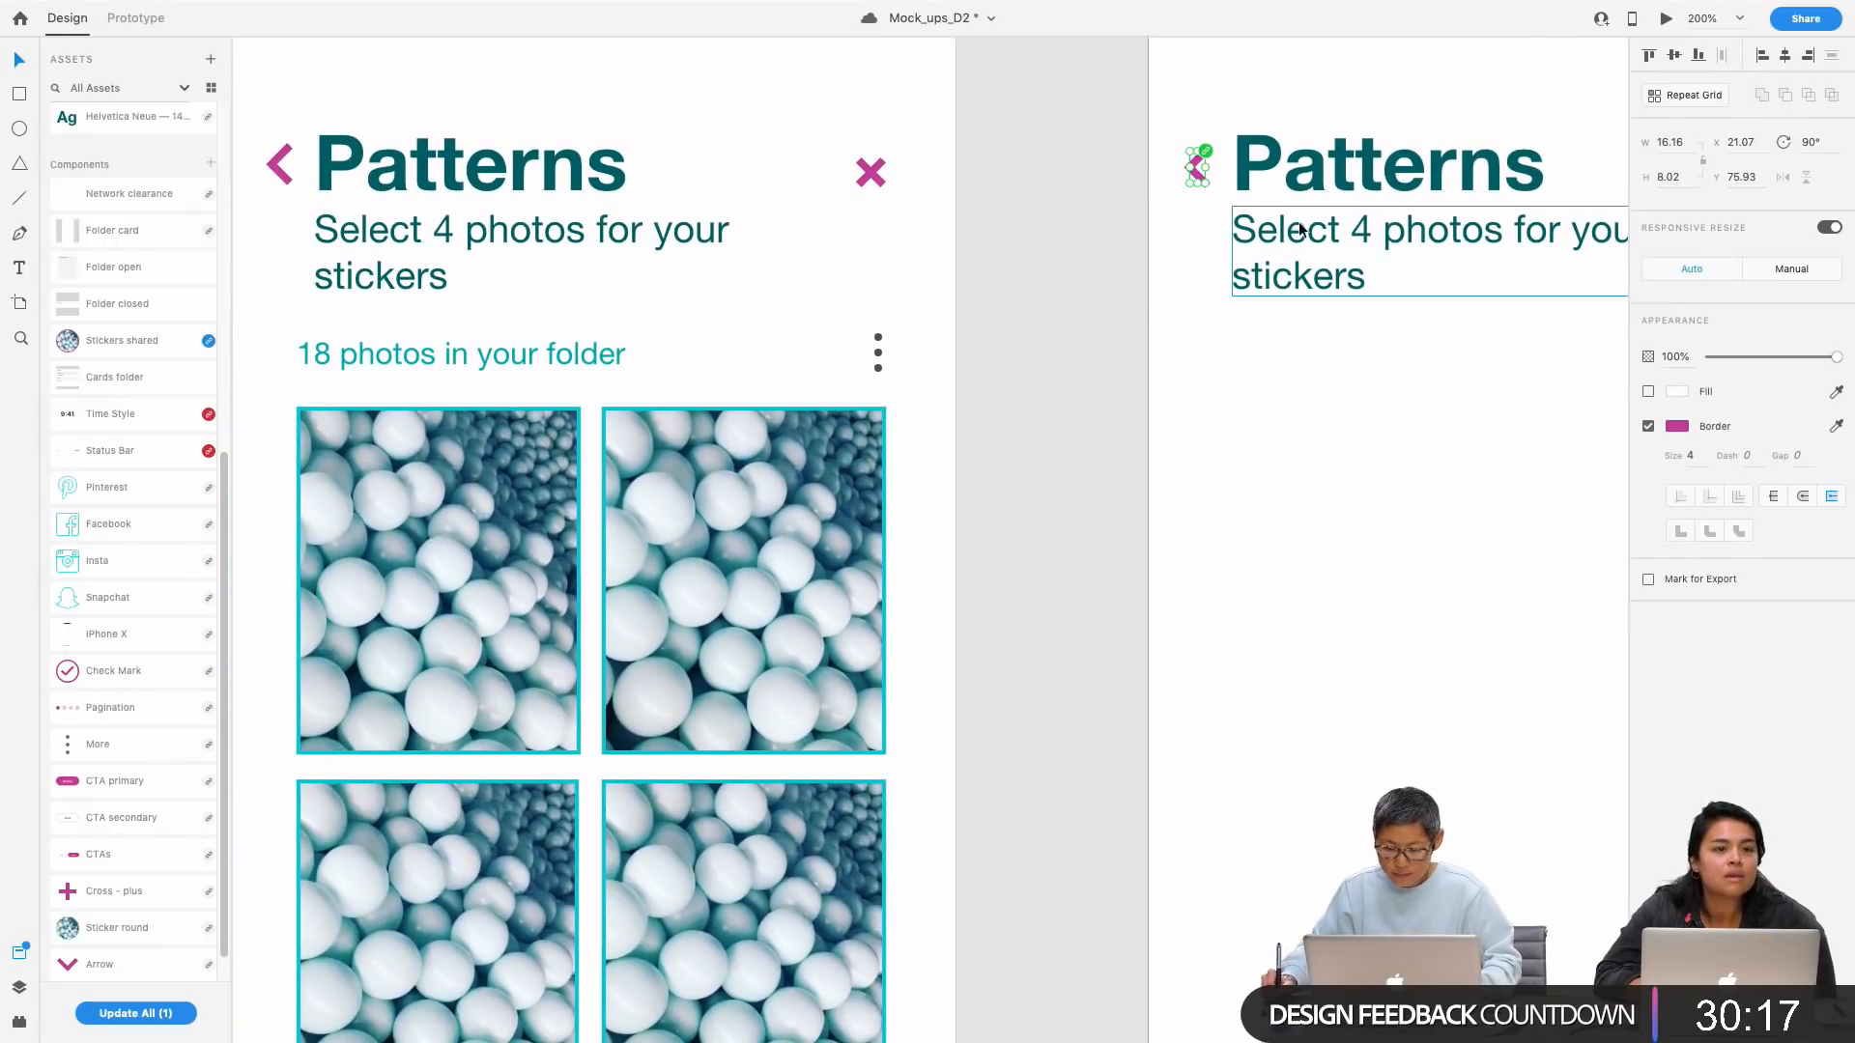
{"action": "left_click", "coordinate": [1294, 242]}
{"action": "left_click_drag", "start_coordinate": [1296, 248], "coordinate": [1296, 371]}
{"action": "left_click", "coordinate": [533, 356]}
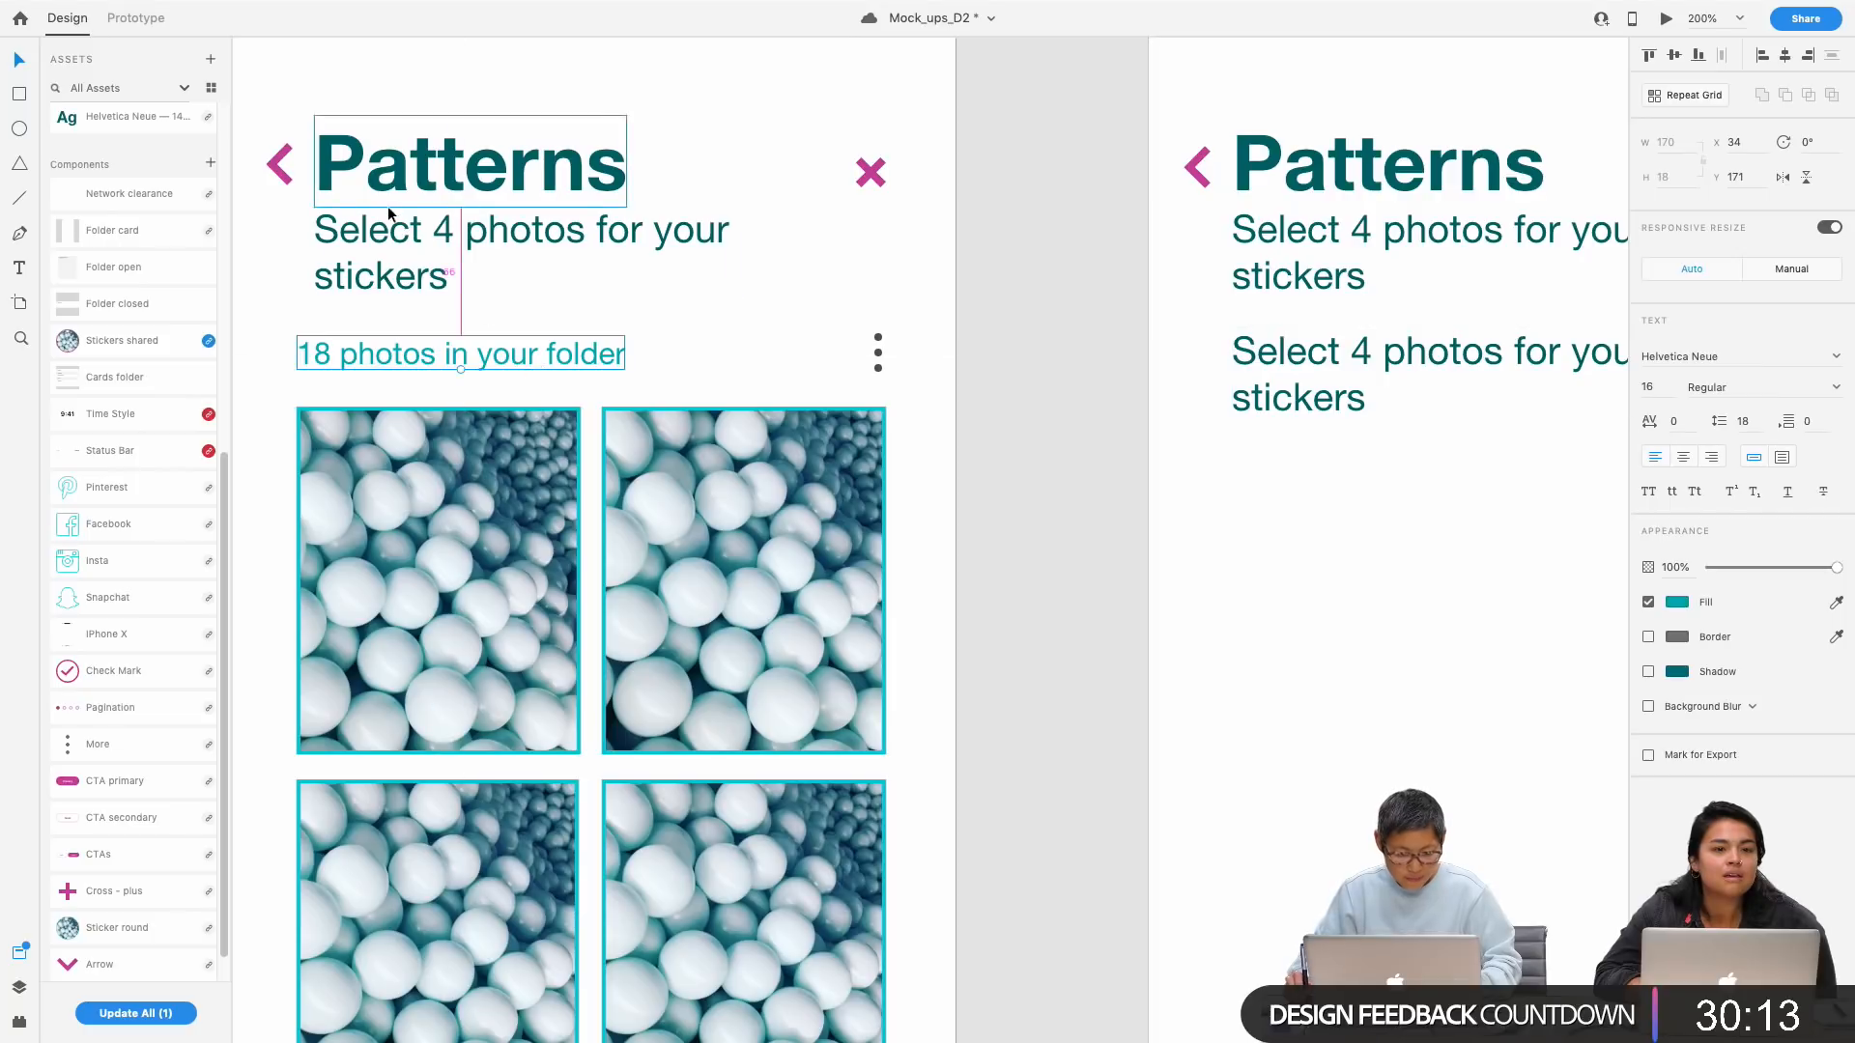
{"action": "left_click", "coordinate": [1446, 379]}
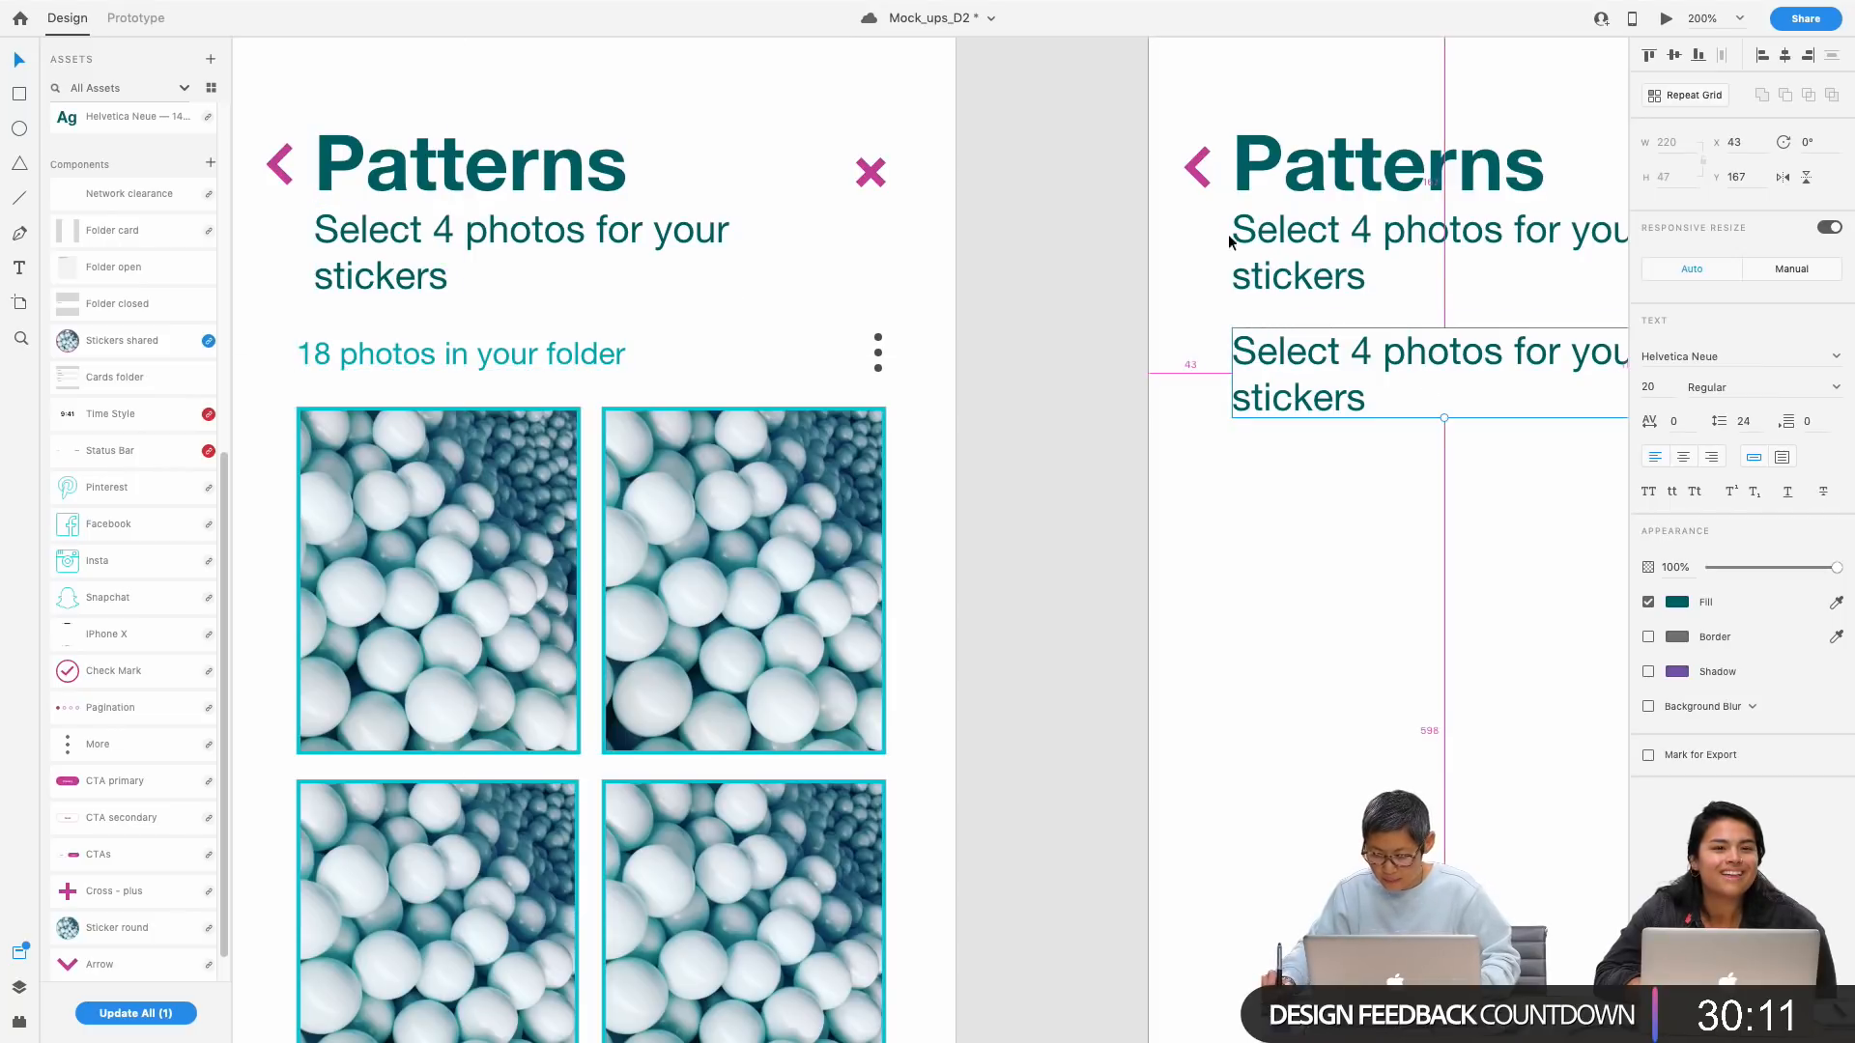
{"action": "key", "text": "Down"}
{"action": "key", "text": "Down"}
{"action": "key", "text": "Down"}
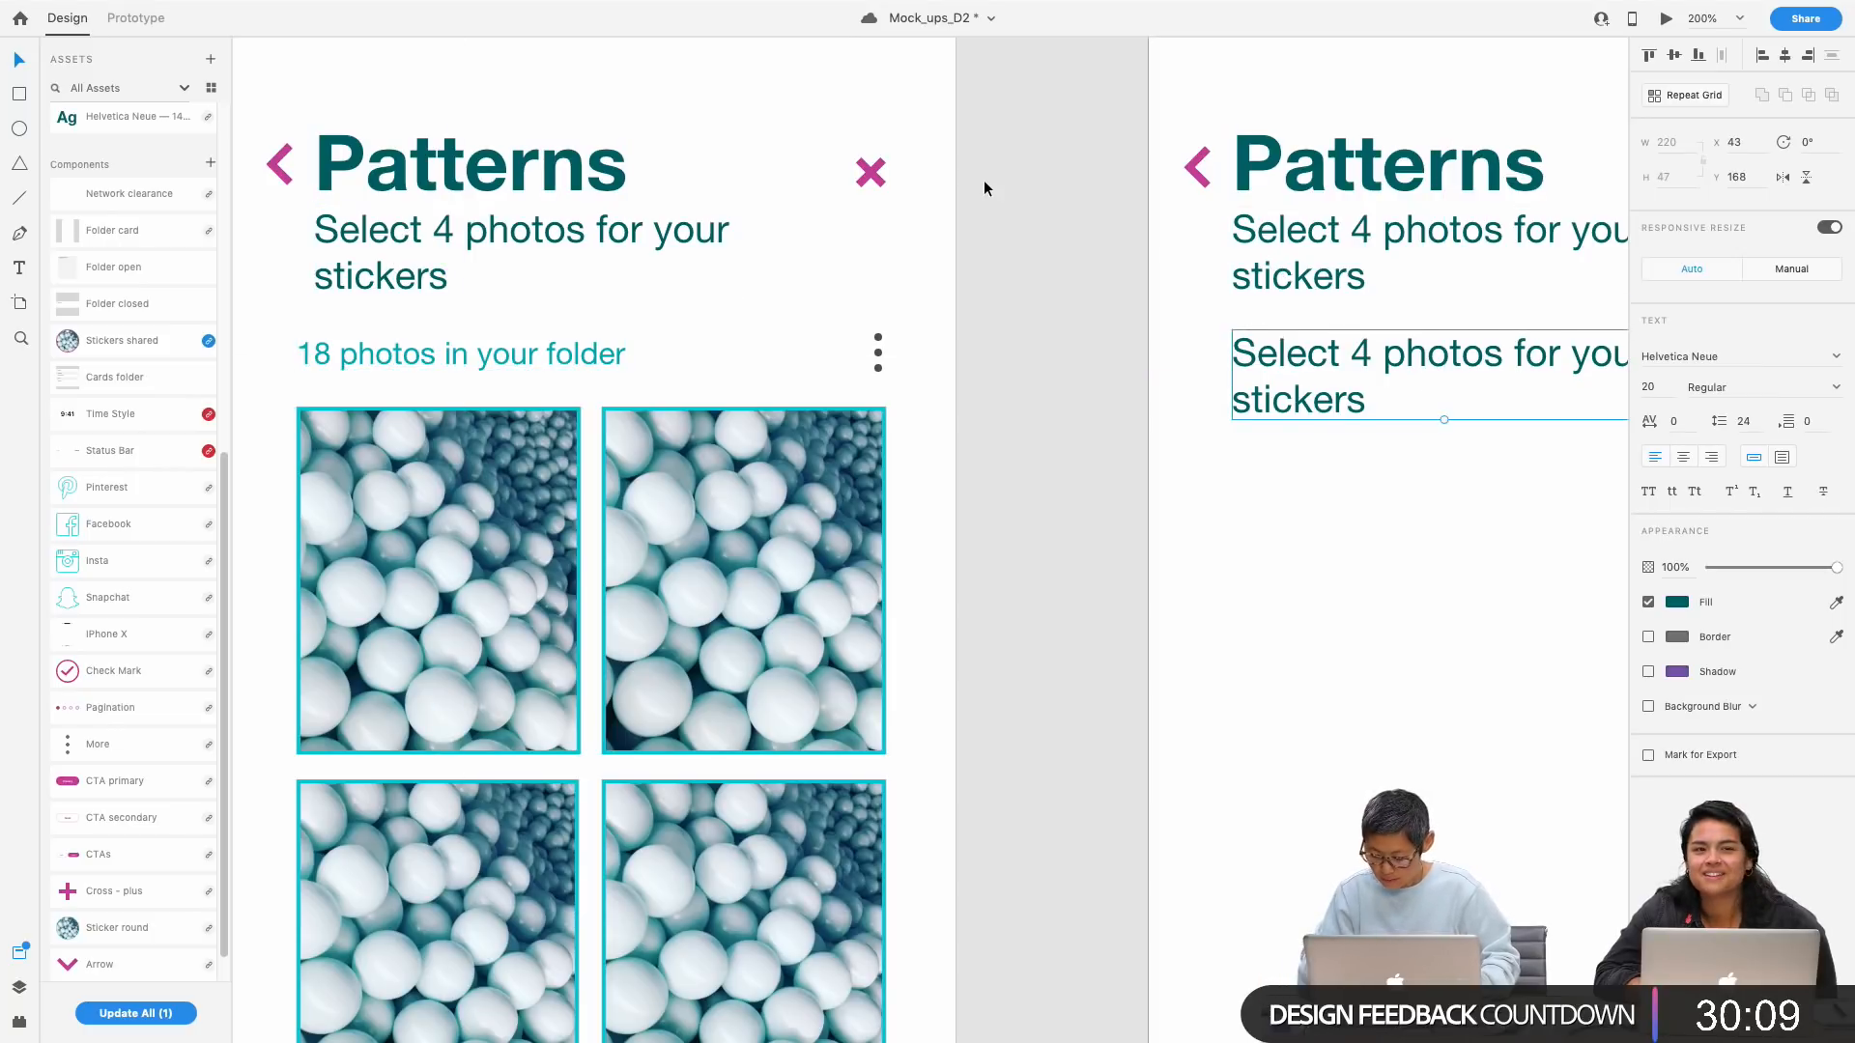
{"action": "left_click", "coordinate": [1101, 532]}
Step: Replace the duplicated subtitle text on Photo selection – 1 with "1 out of 4 selected"
{"action": "double_click", "coordinate": [1300, 401]}
{"action": "key", "text": "super+a"}
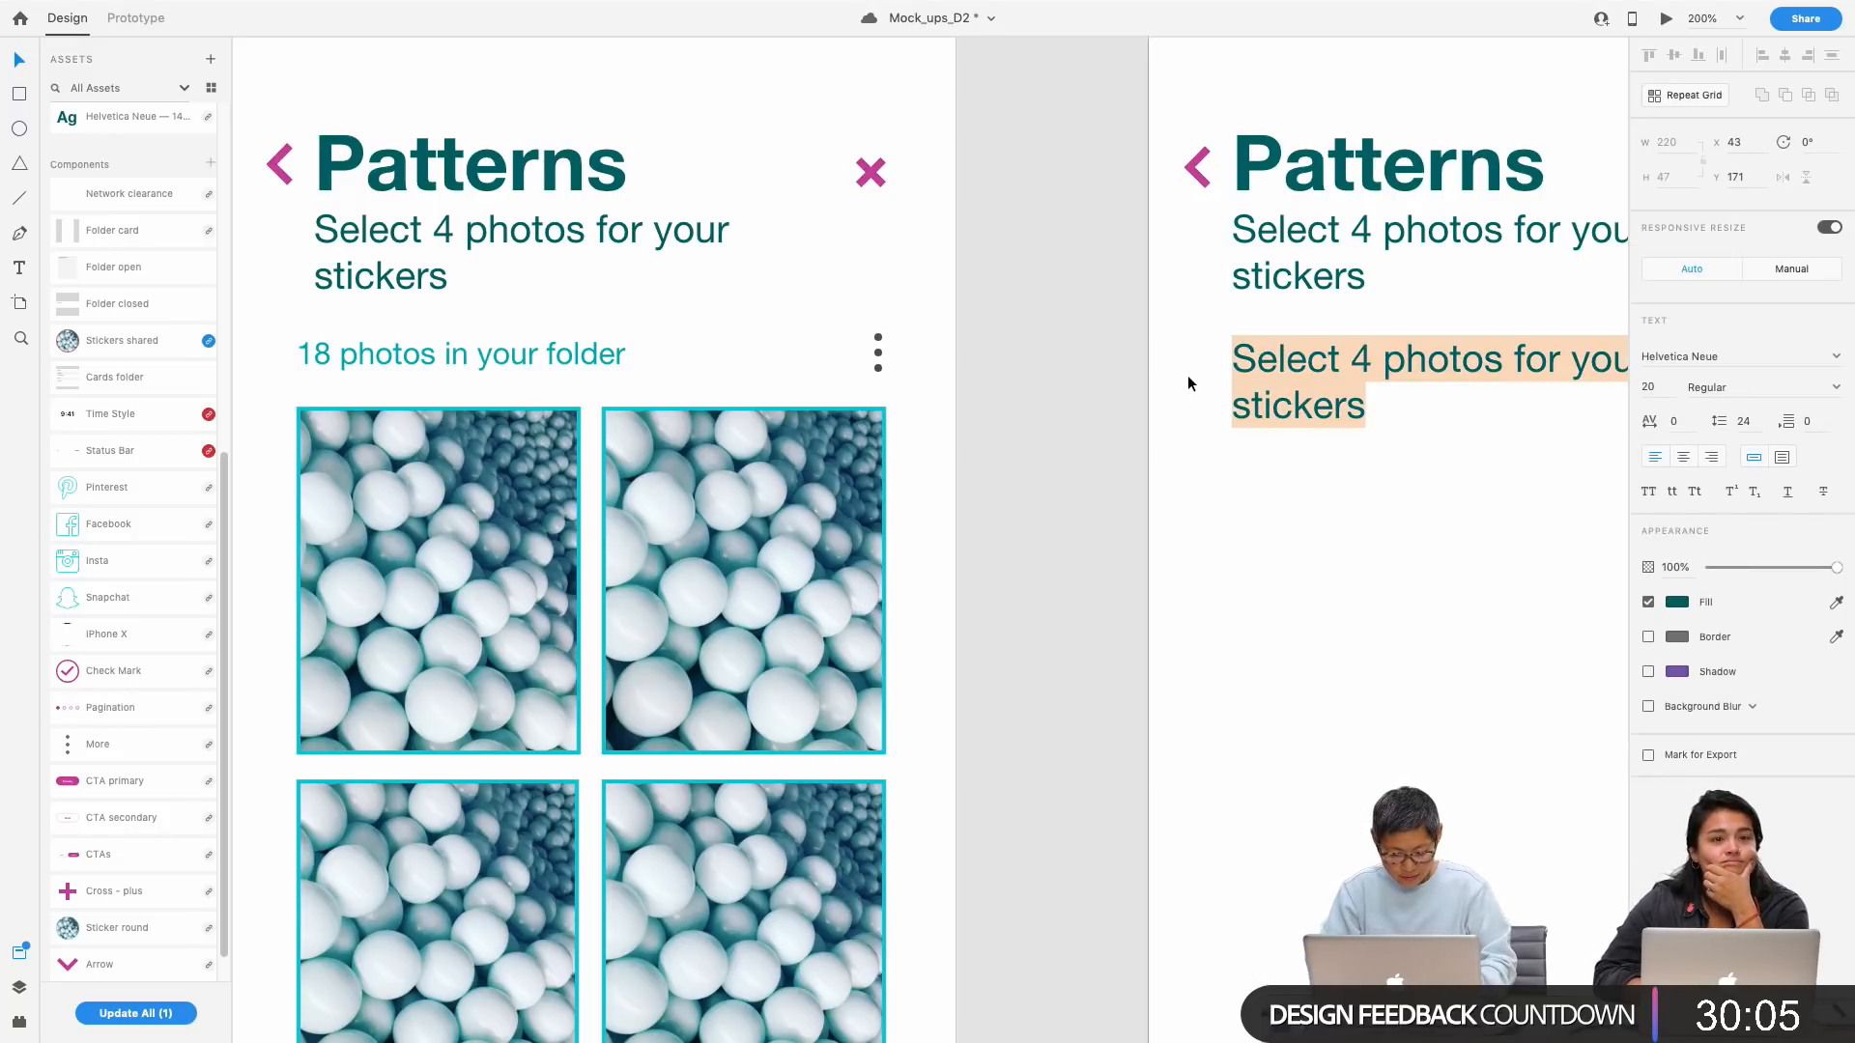
{"action": "type", "text": "1 selected"}
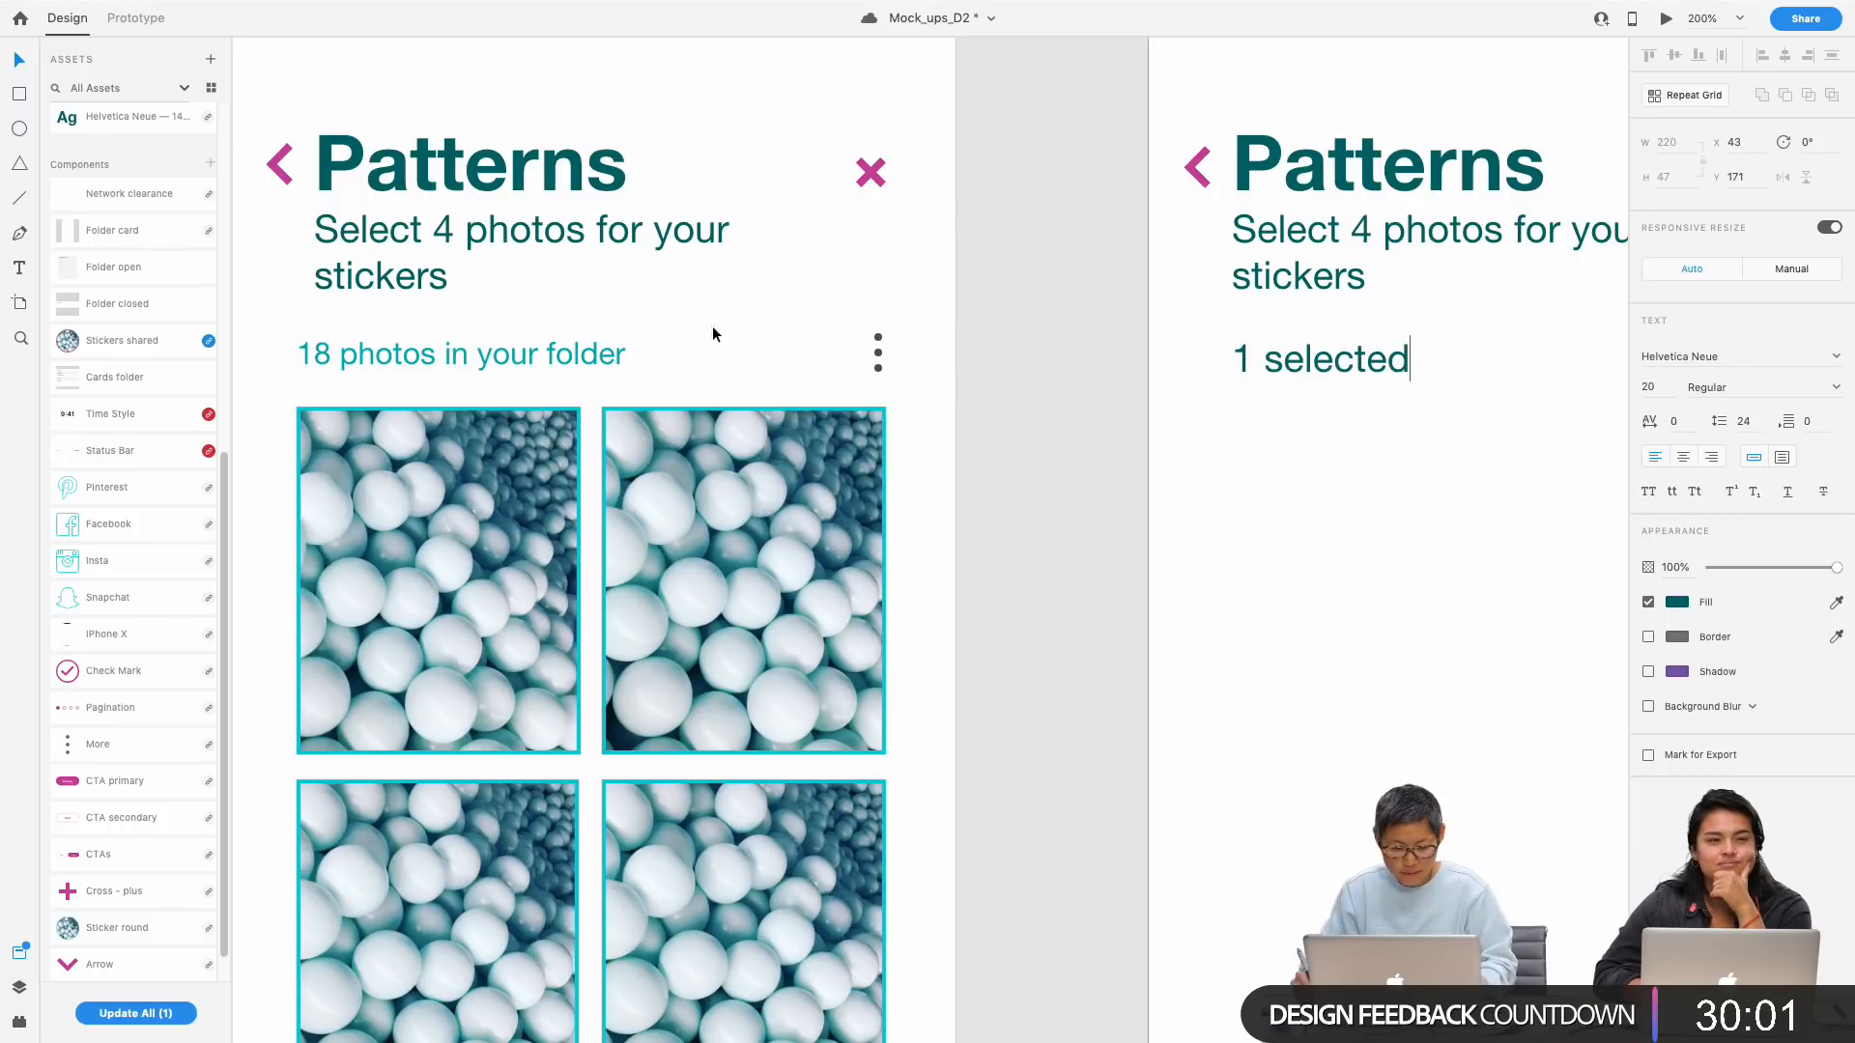
{"action": "key", "text": "BackSpace"}
{"action": "key", "text": "BackSpace"}
{"action": "key", "text": "BackSpace"}
{"action": "key", "text": "BackSpace"}
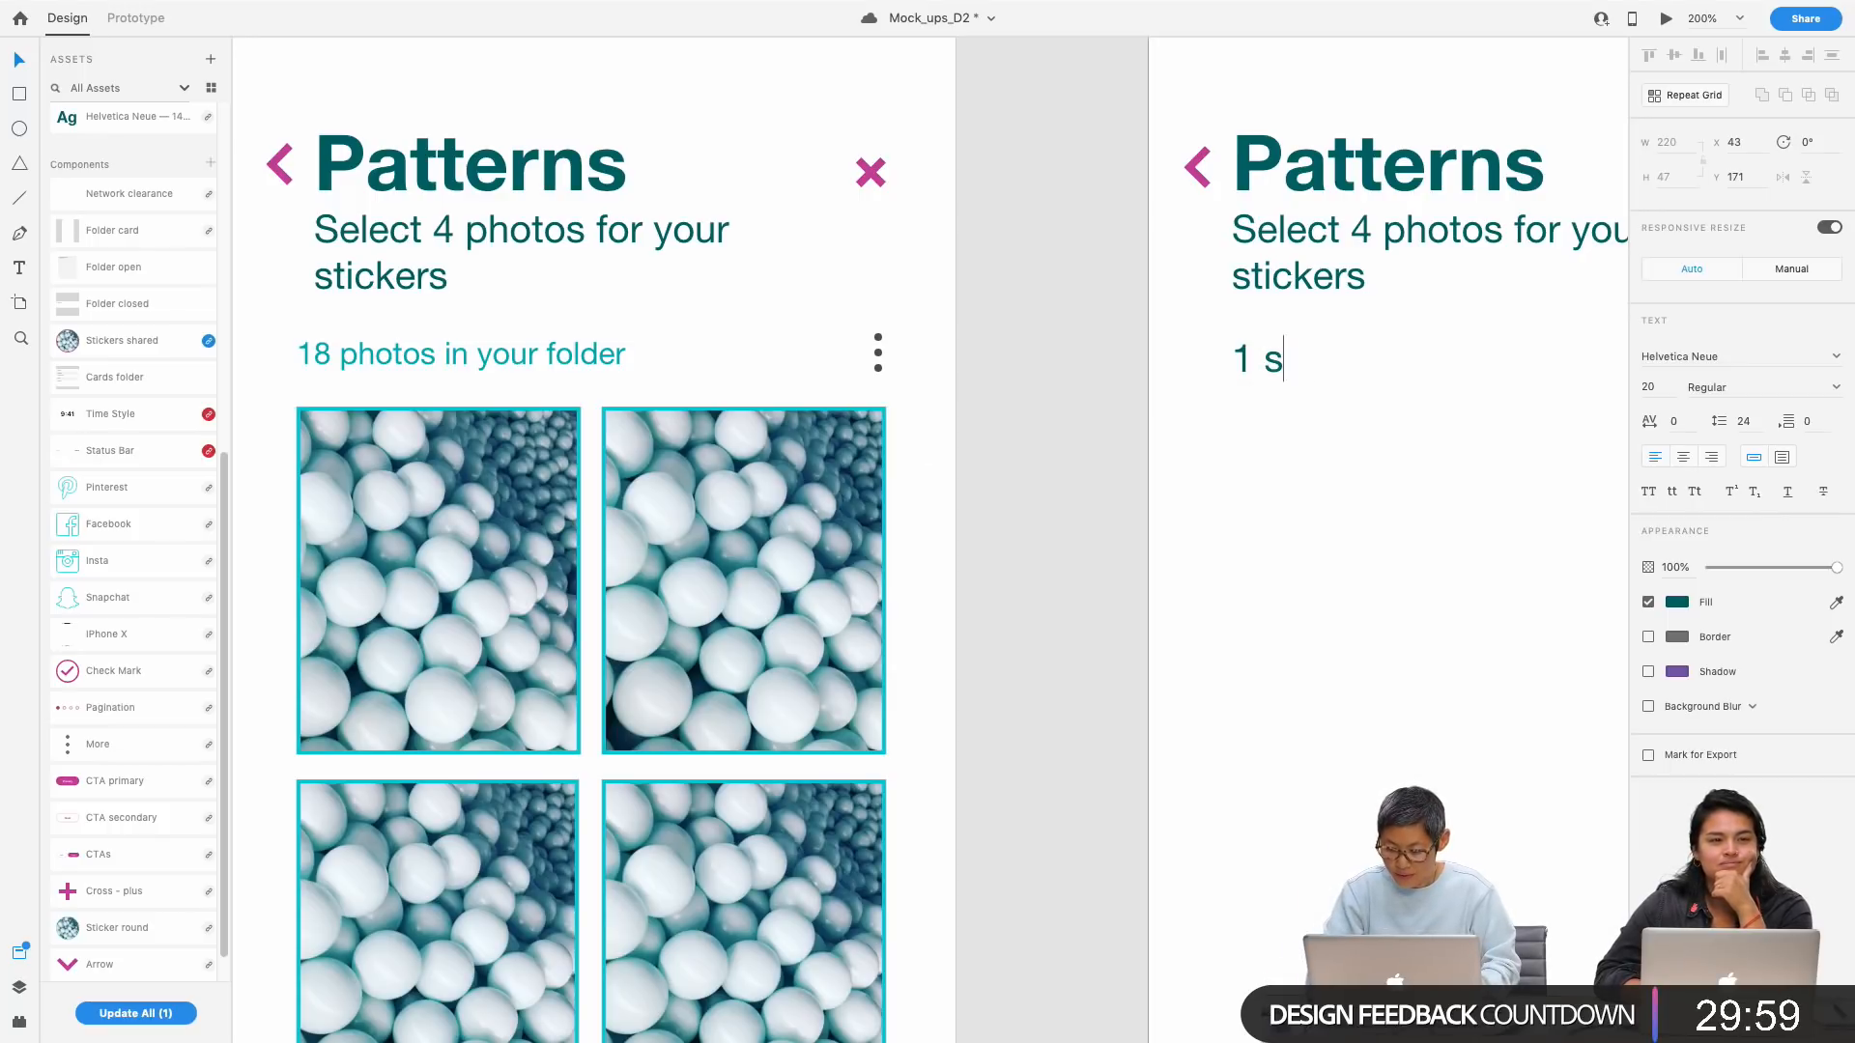
{"action": "type", "text": "out of 4 selected"}
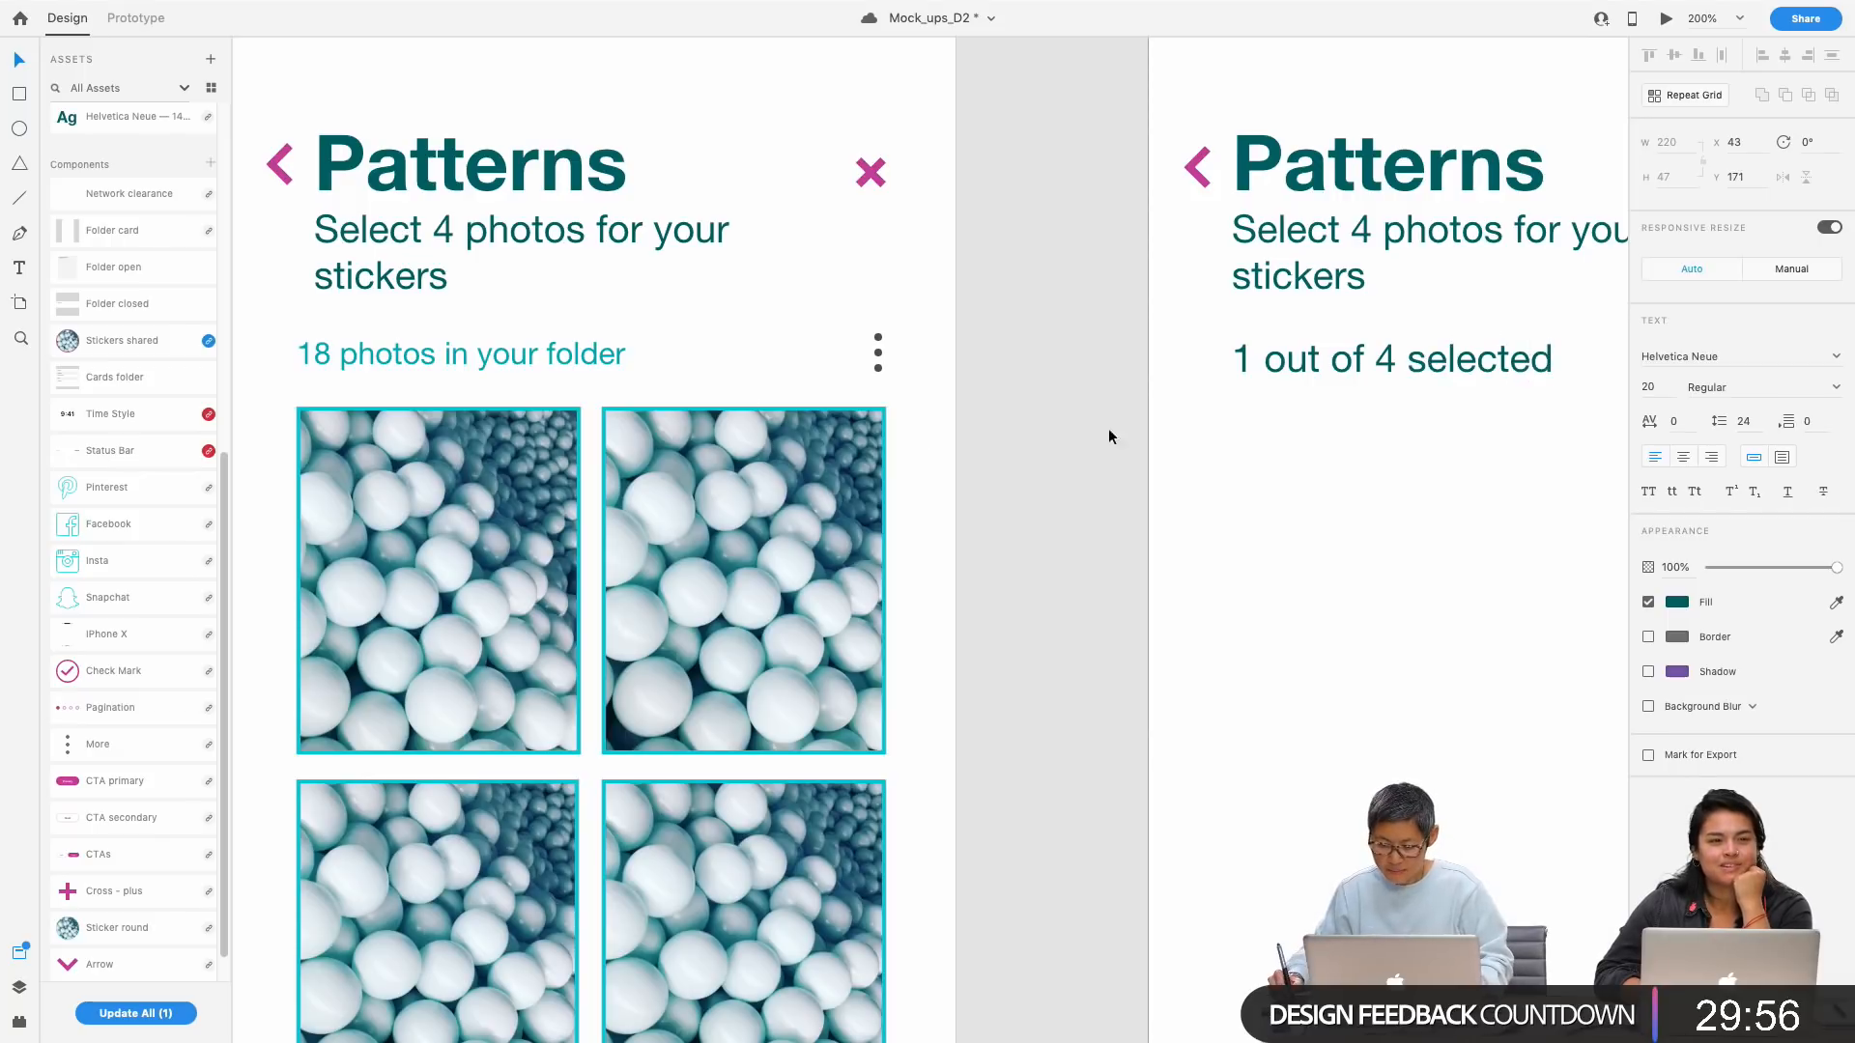
{"action": "key", "text": "Escape"}
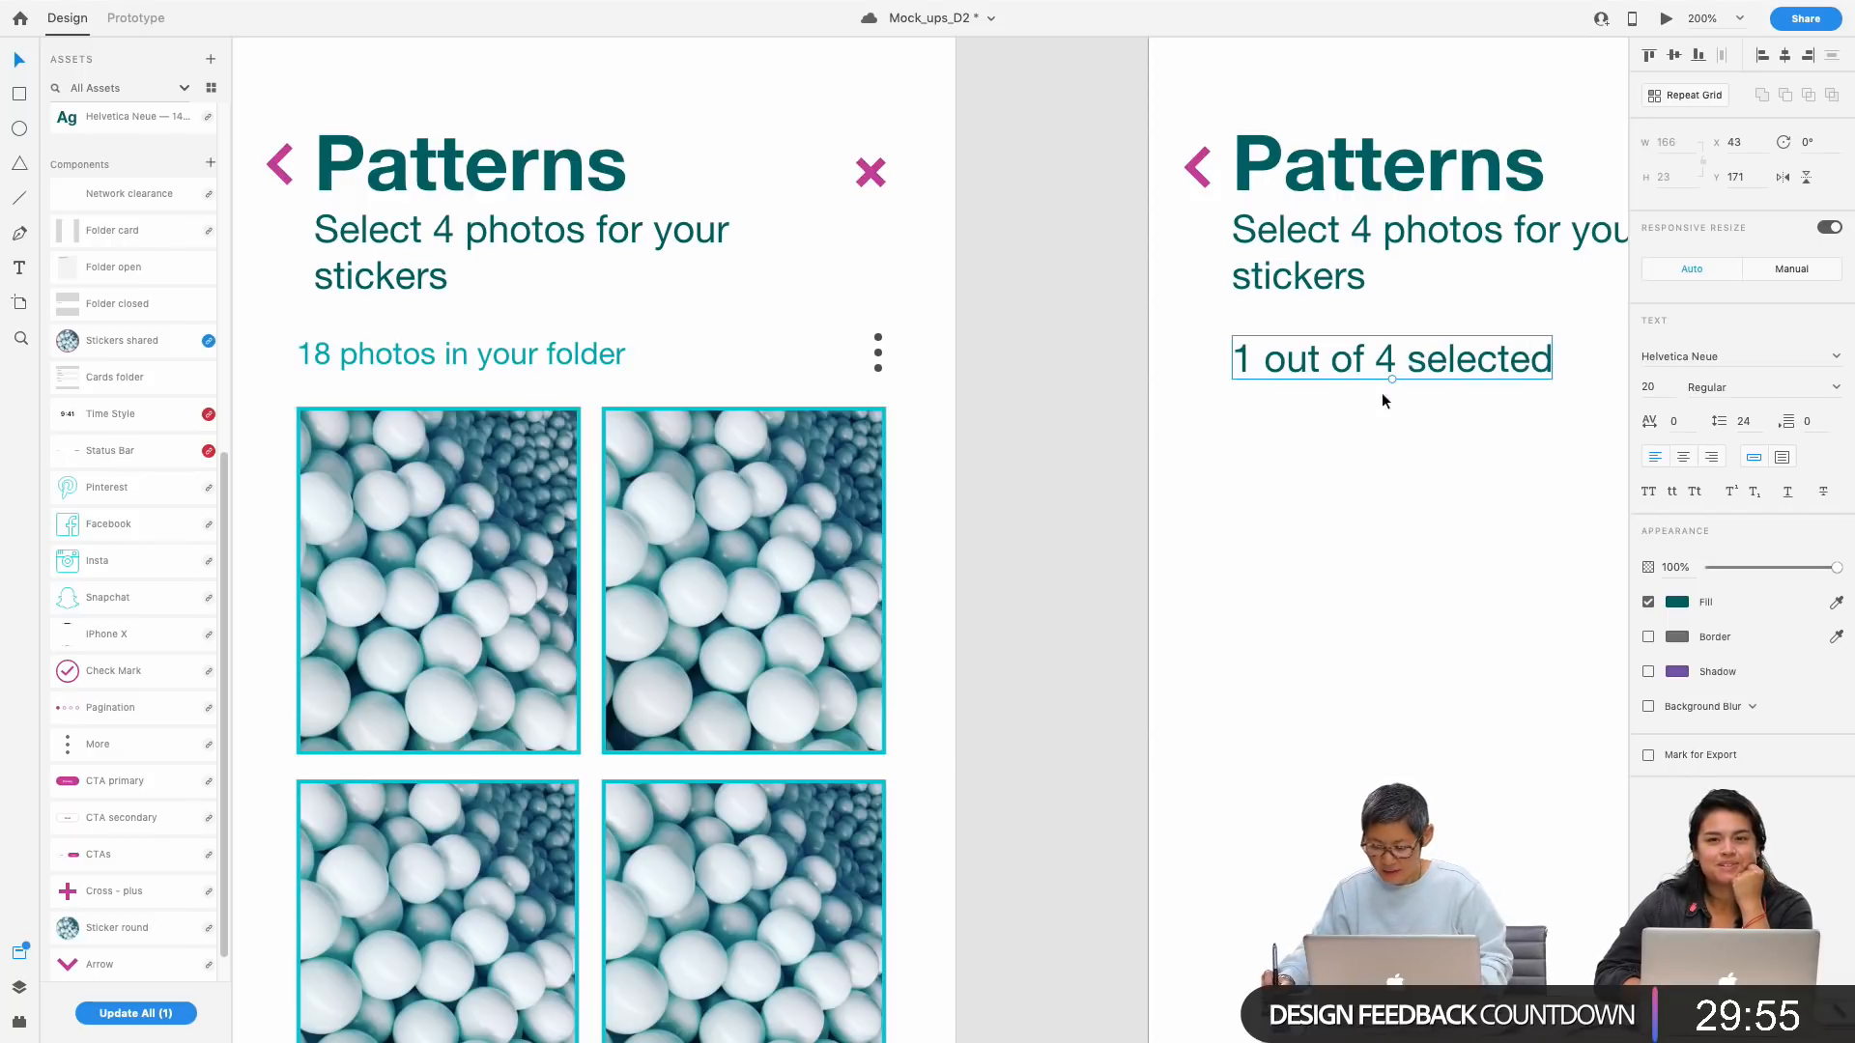
Step: Apply the teal 16 pt Helvetica Neue character style to the "1 out of 4 selected" text
{"action": "left_click", "coordinate": [1677, 604]}
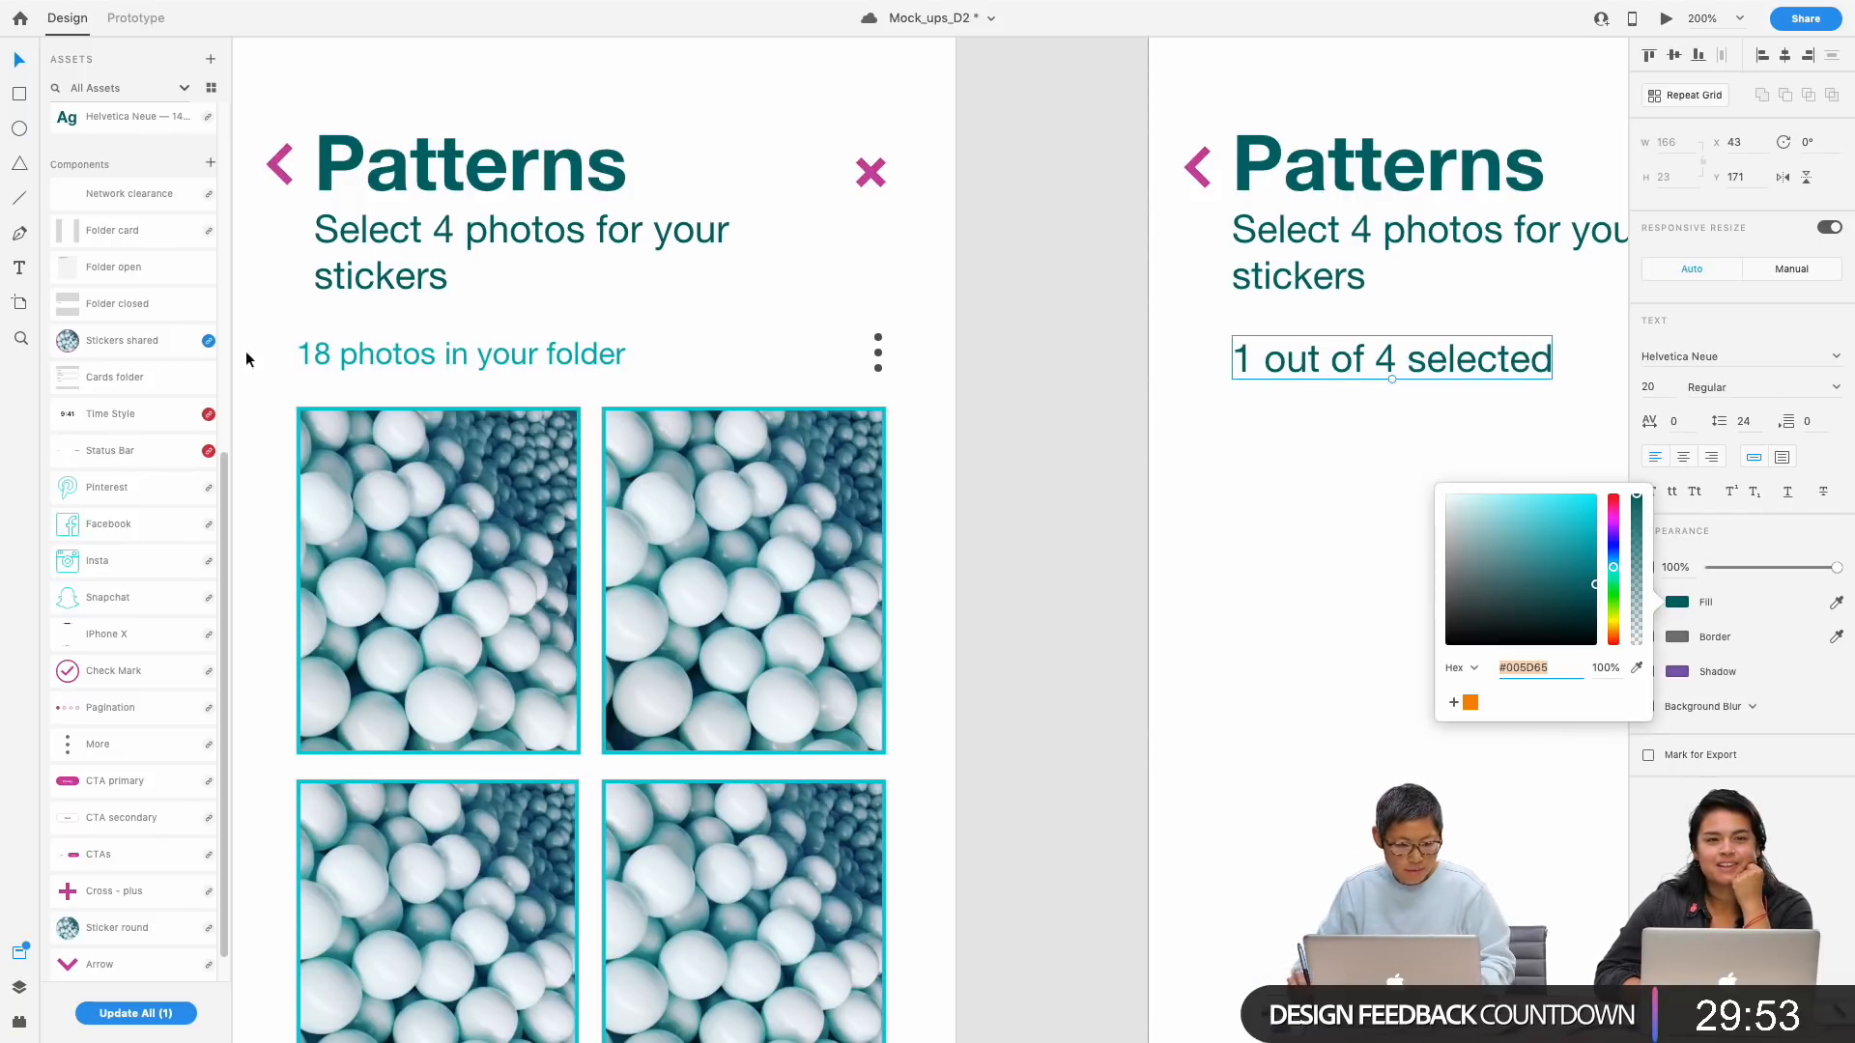
{"action": "left_click_drag", "start_coordinate": [224, 465], "coordinate": [249, 147]}
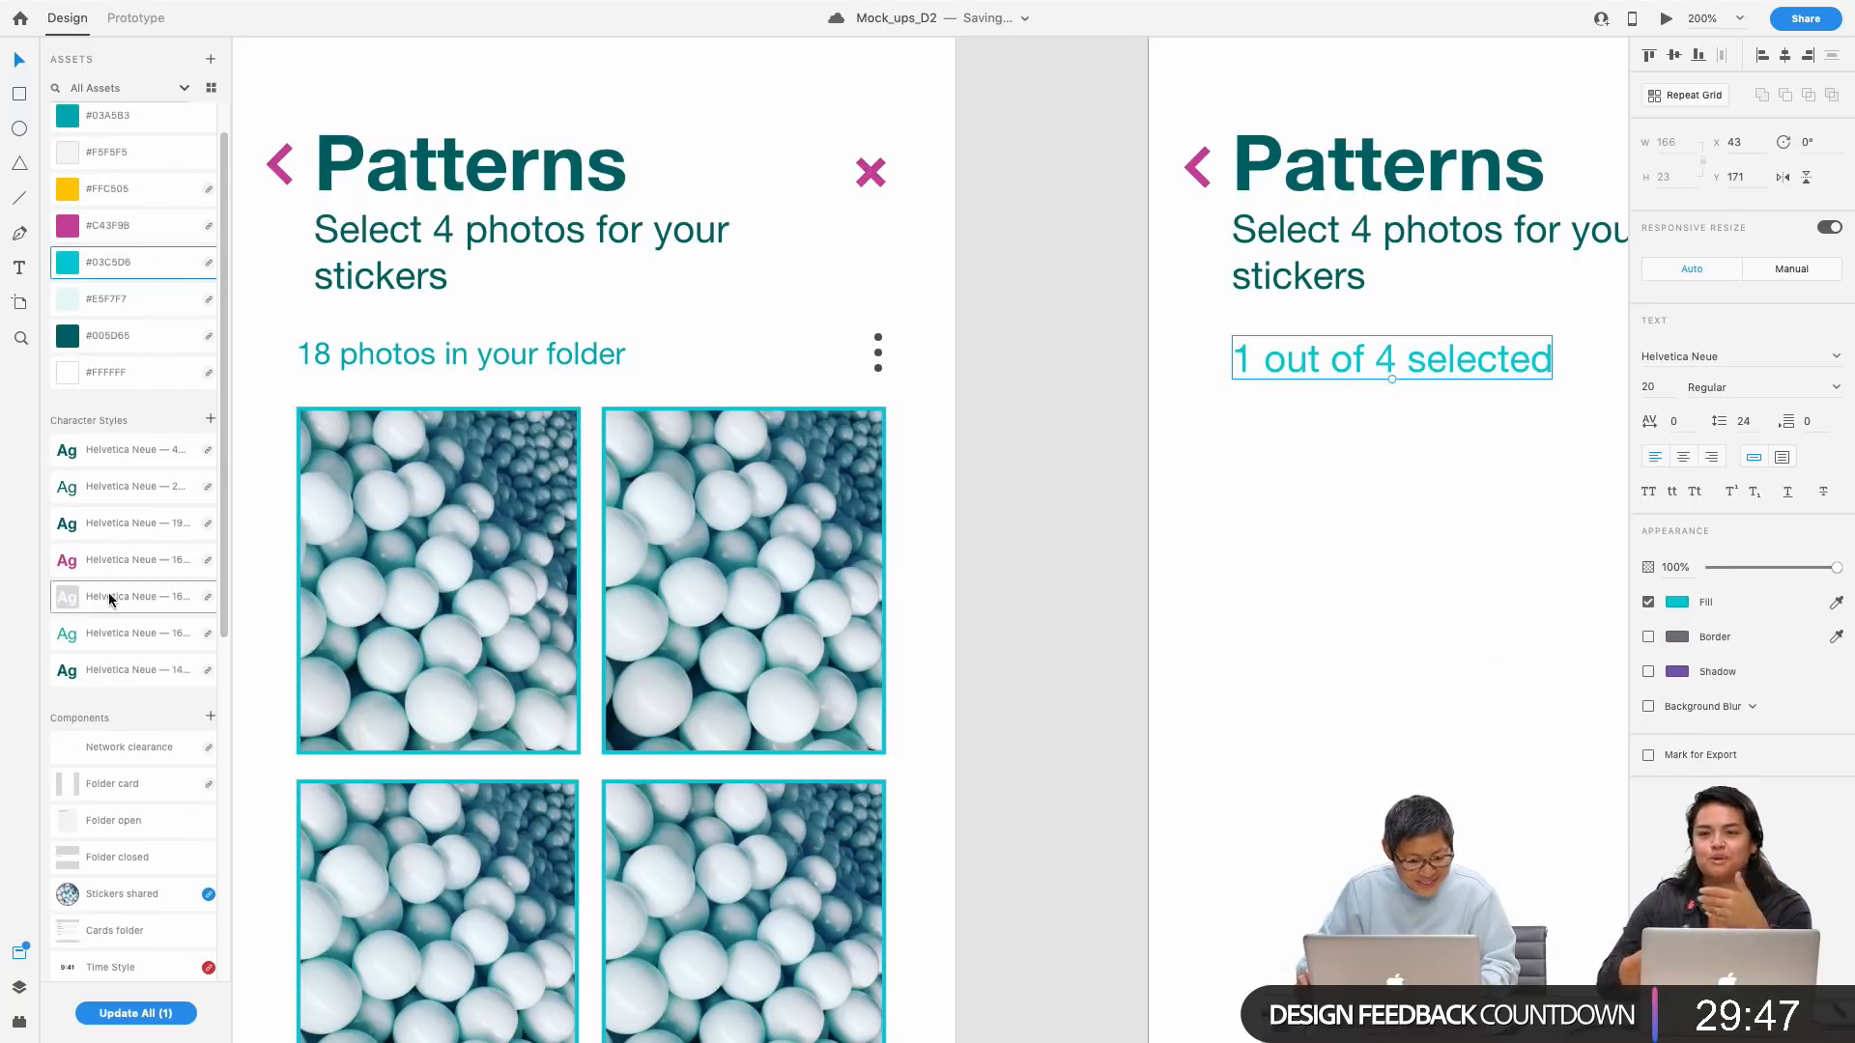
{"action": "left_click", "coordinate": [128, 636]}
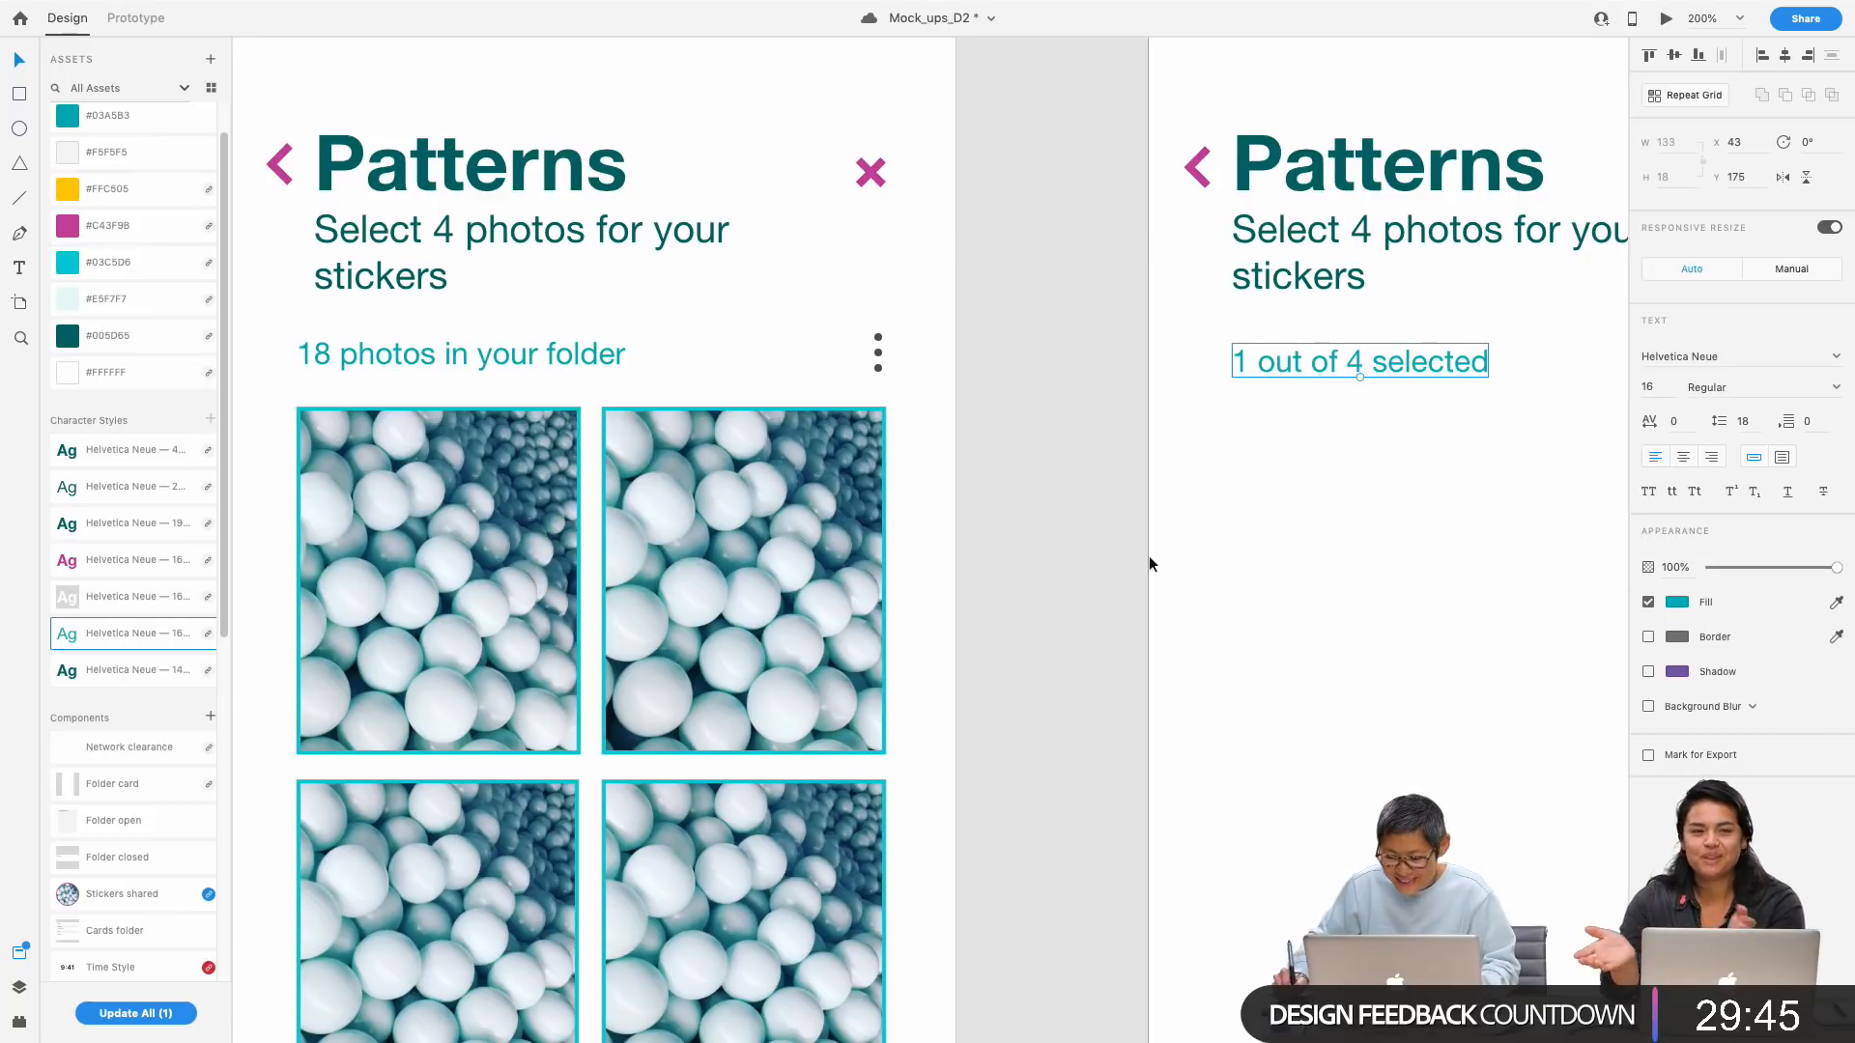
{"action": "left_click", "coordinate": [1064, 511]}
Step: Add the More component to Photo selection – 1 and align it under the close icon at X 339, Y 168
{"action": "left_click_drag", "start_coordinate": [1046, 622], "coordinate": [620, 600]}
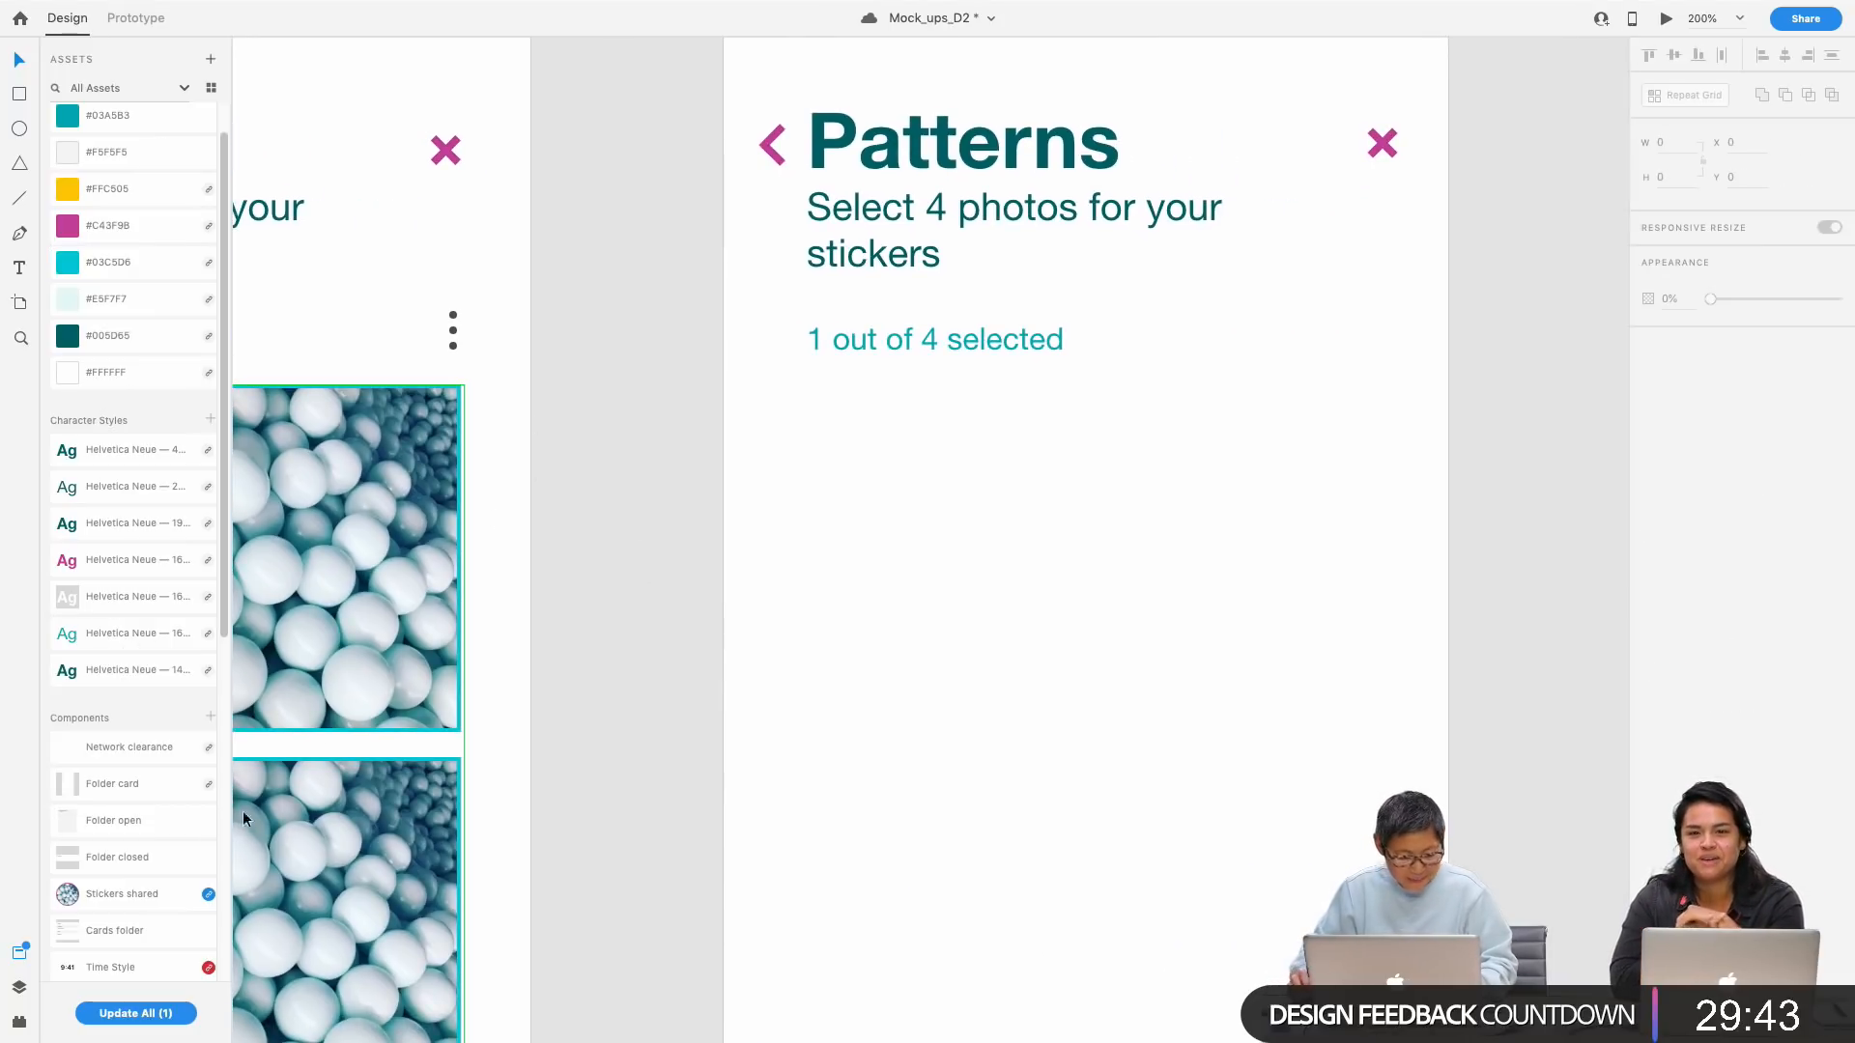
{"action": "left_click_drag", "start_coordinate": [224, 626], "coordinate": [223, 976]}
{"action": "left_click_drag", "start_coordinate": [101, 711], "coordinate": [1393, 327]}
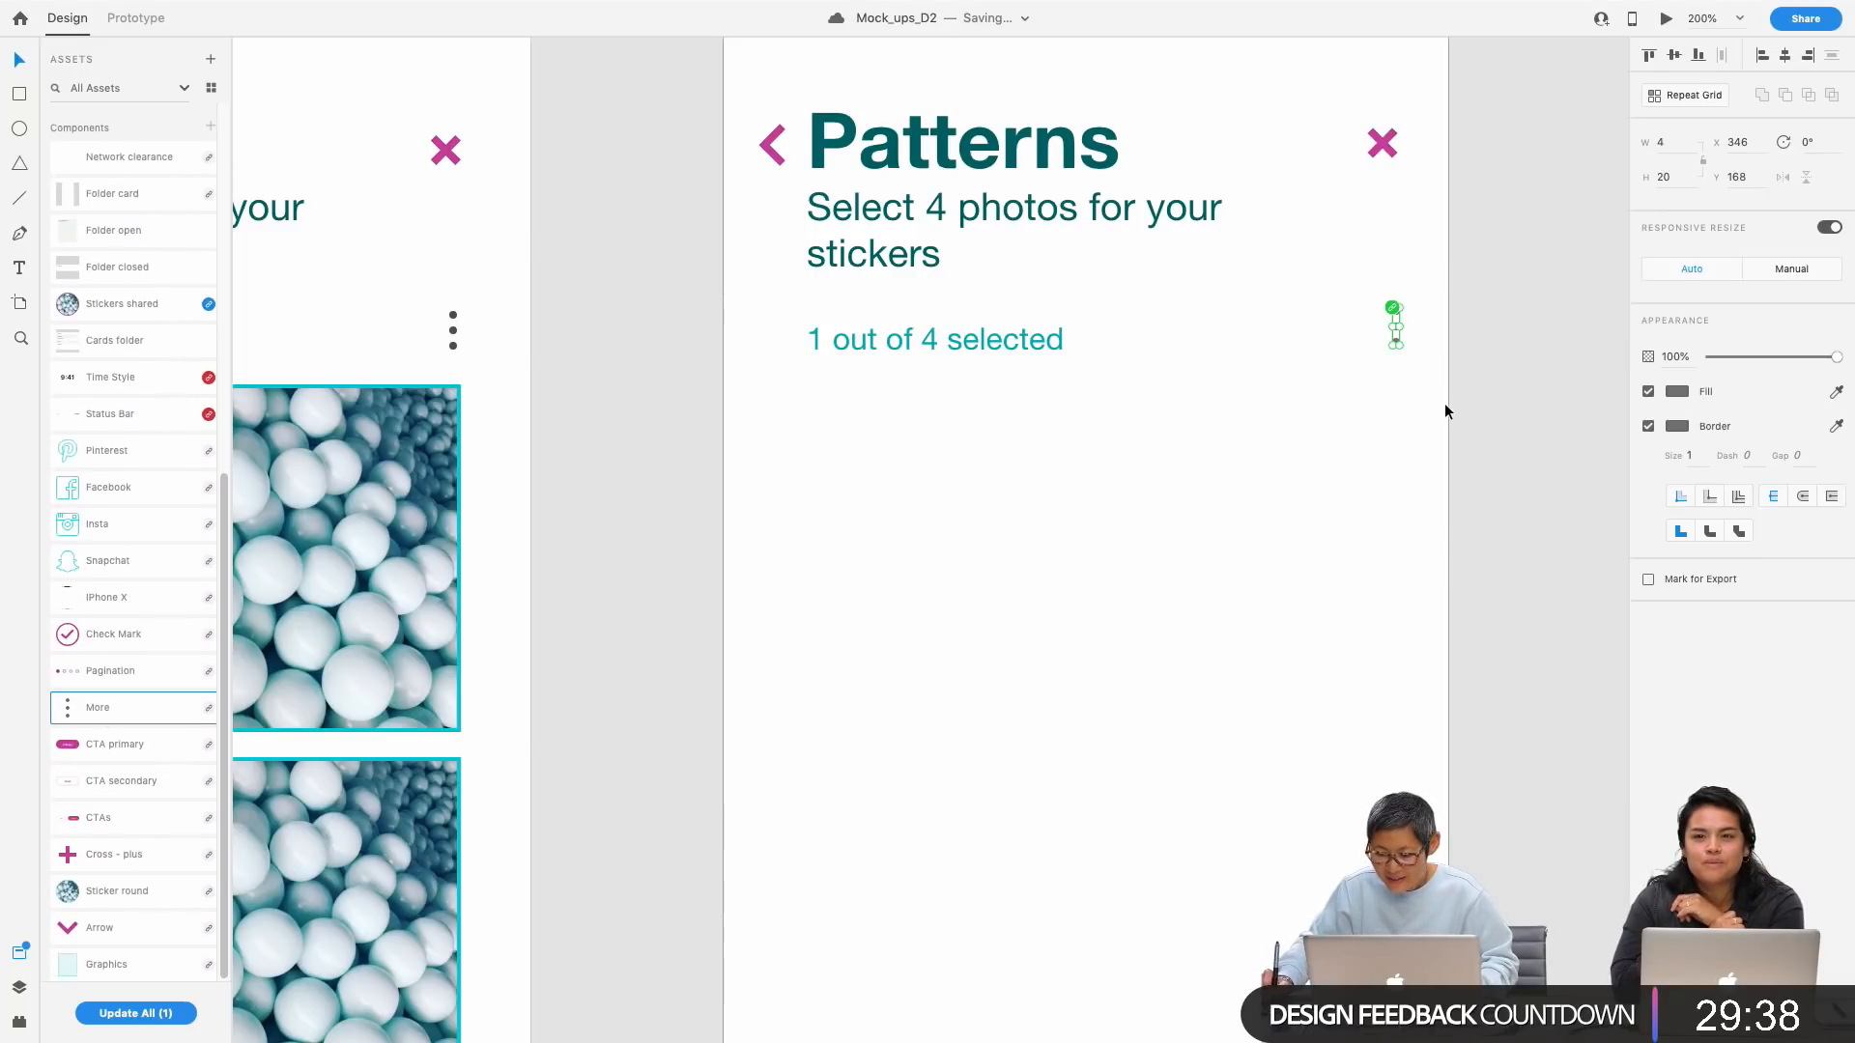
{"action": "left_click", "coordinate": [1394, 327]}
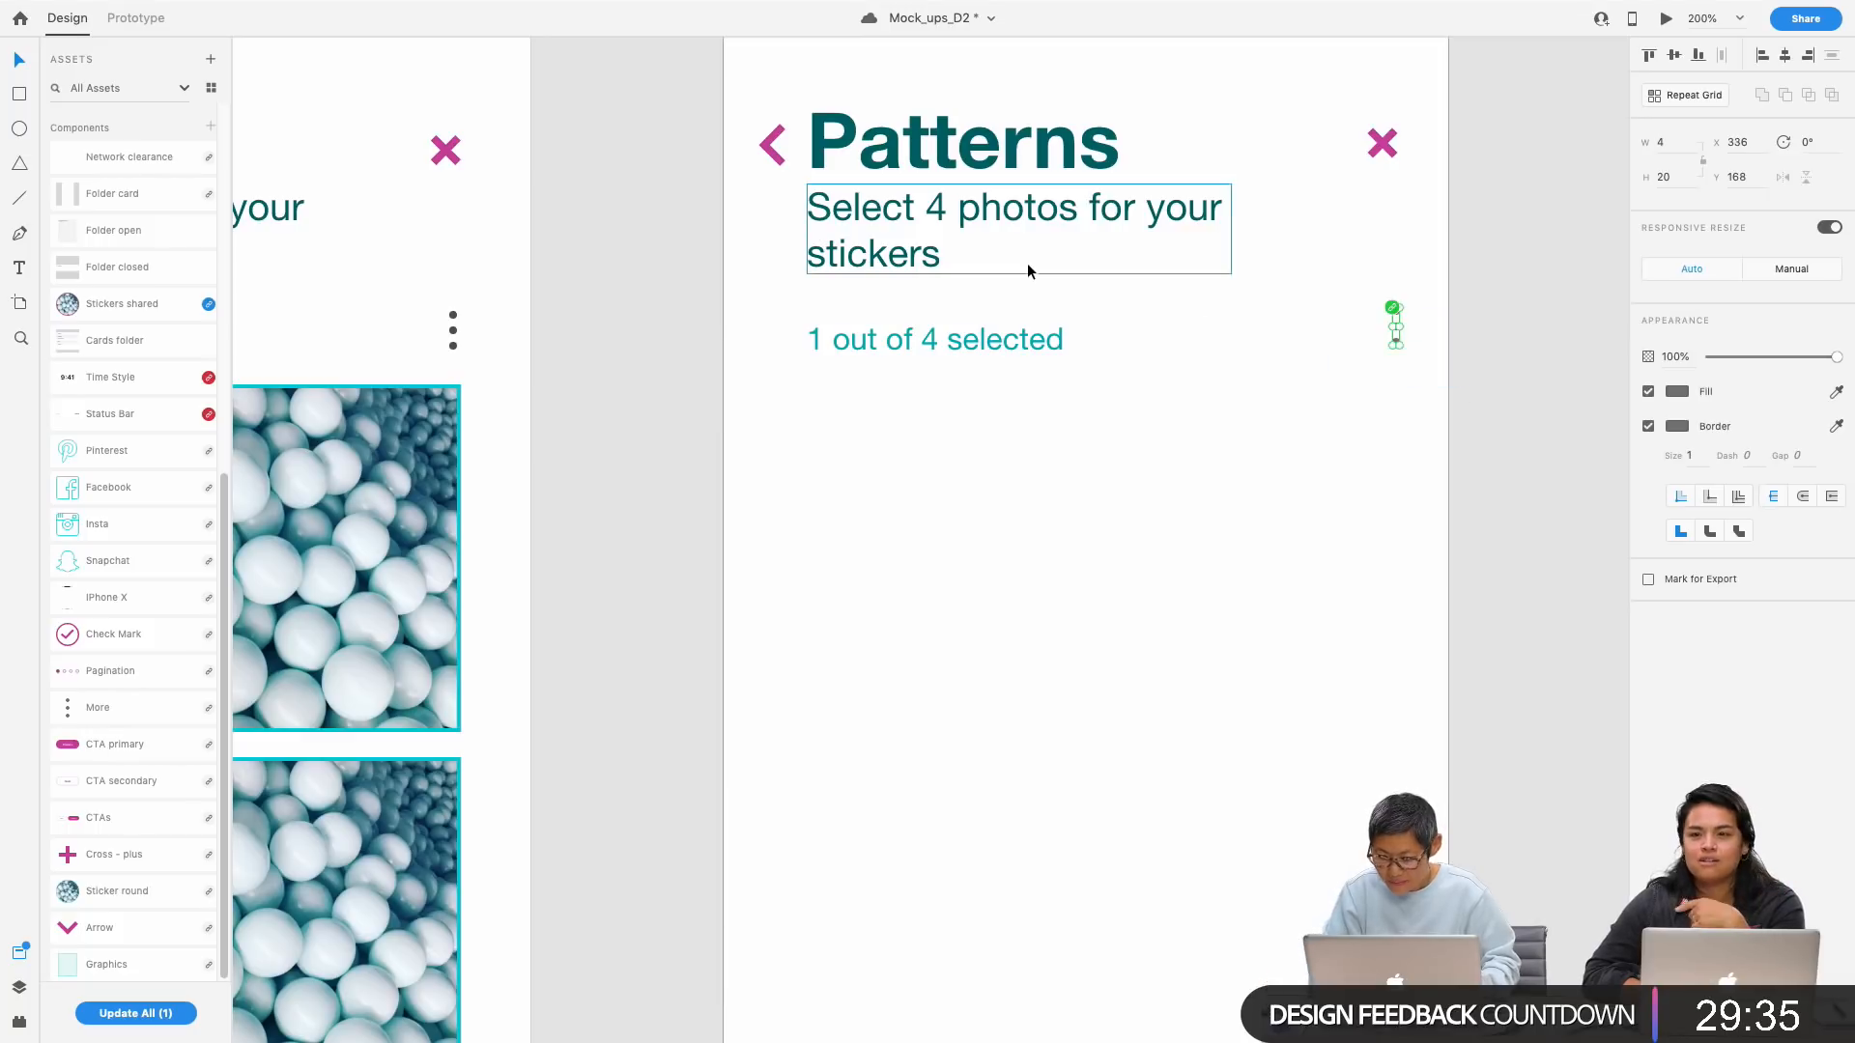
{"action": "key", "text": "shift+Left"}
{"action": "key", "text": "Right"}
{"action": "key", "text": "Right"}
{"action": "key", "text": "Right"}
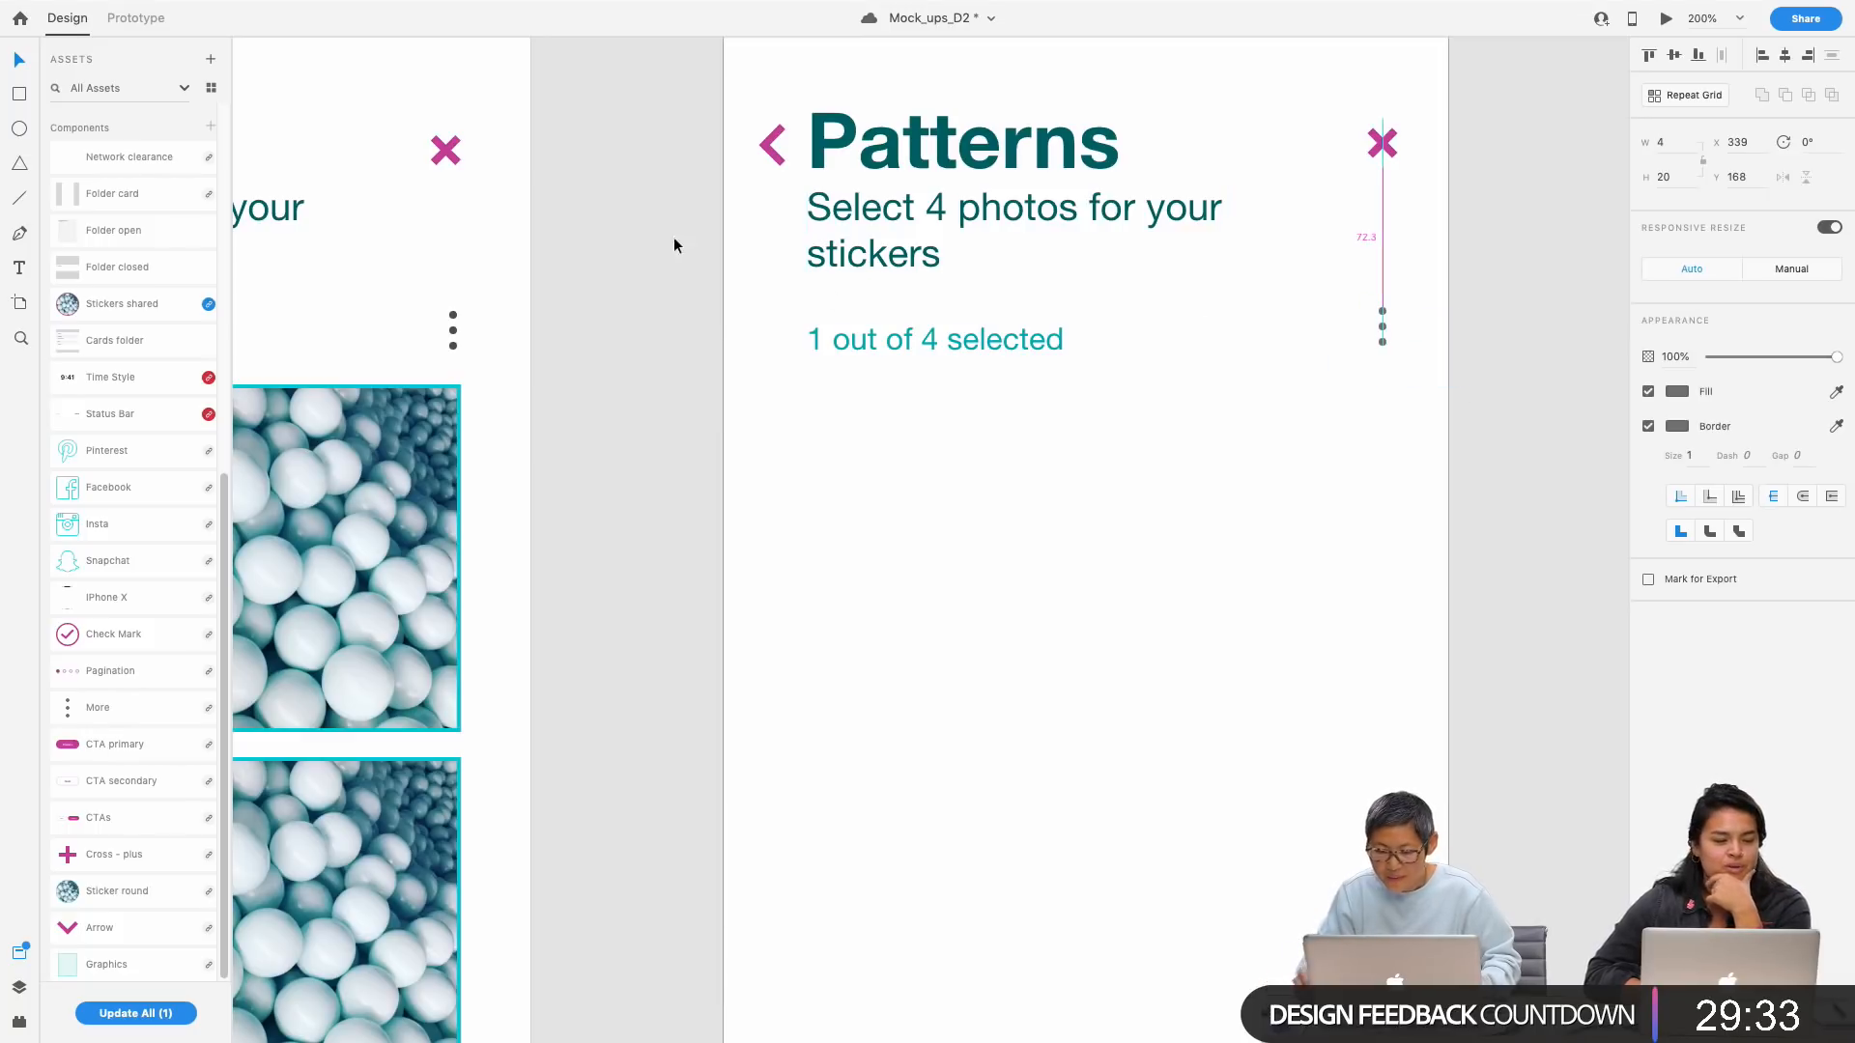
{"action": "left_click", "coordinate": [1512, 476]}
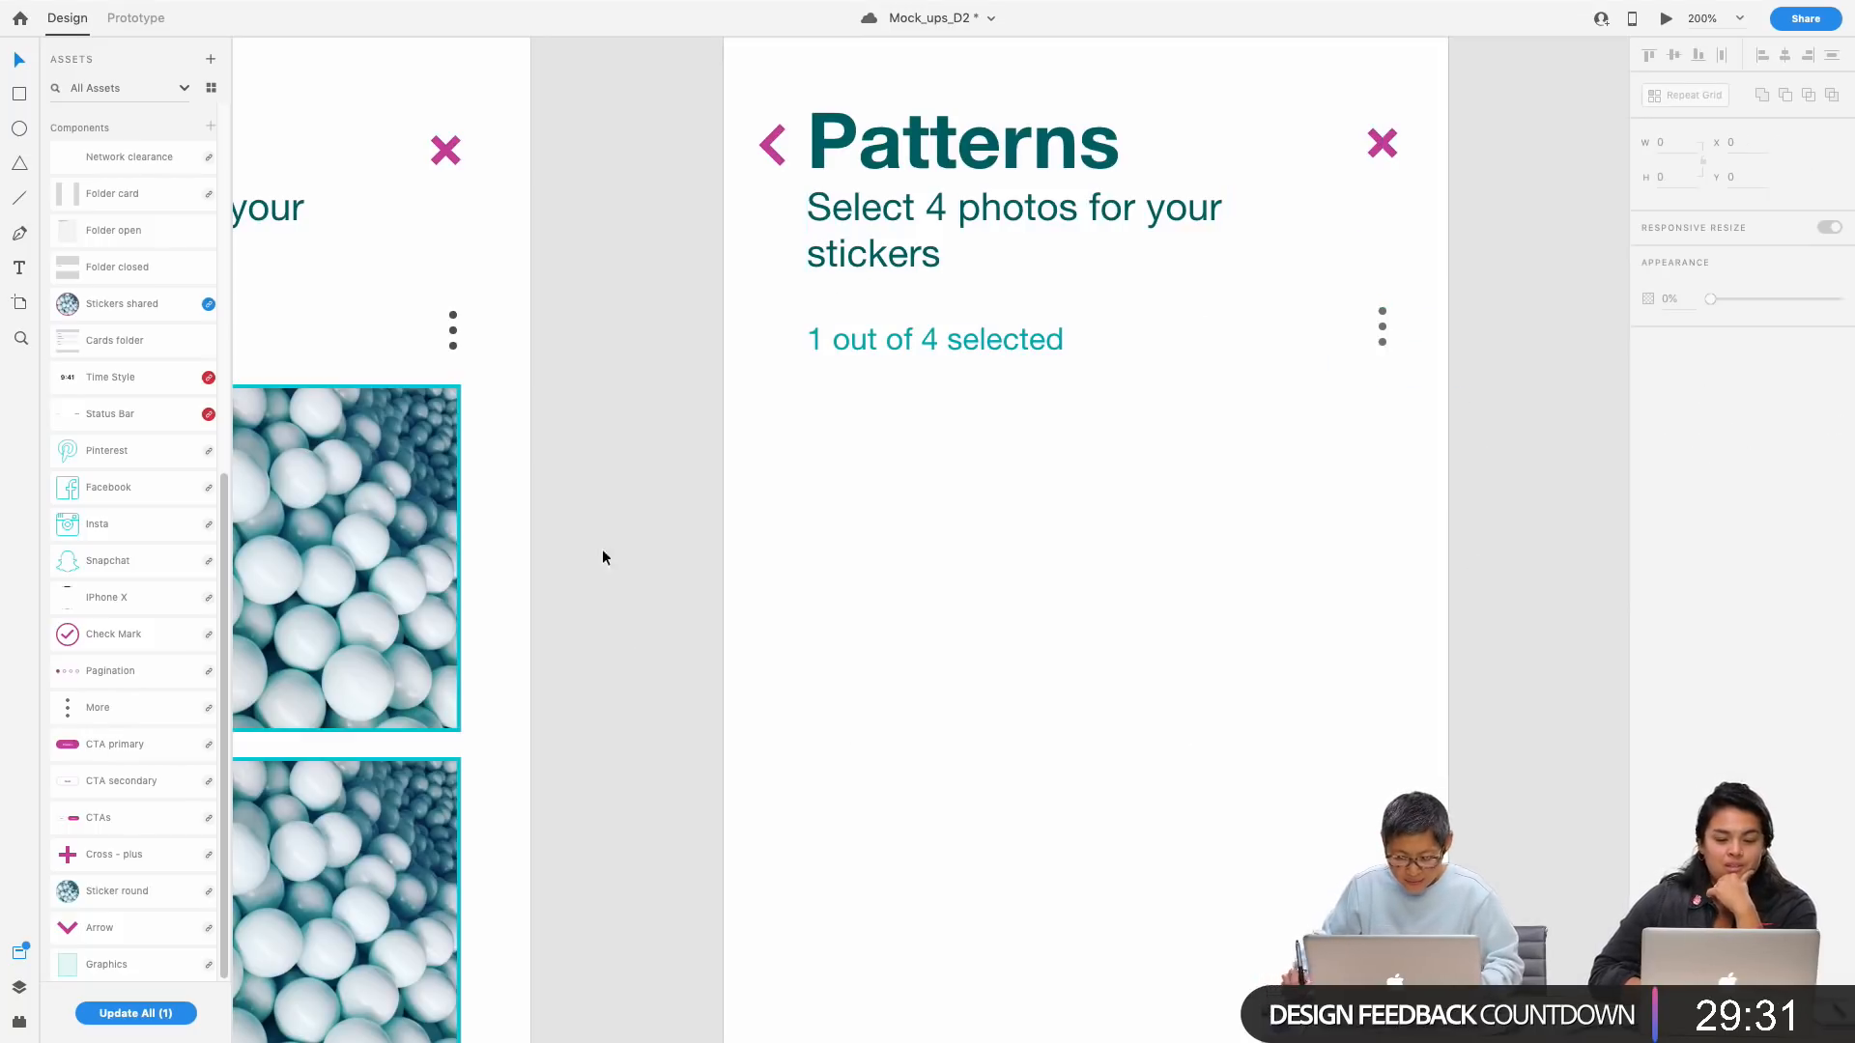
Step: Add the Graphics placeholder component to Photo selection – 1 below the "1 out of 4 selected" text at X 43, Y 222
{"action": "key", "text": "super+1"}
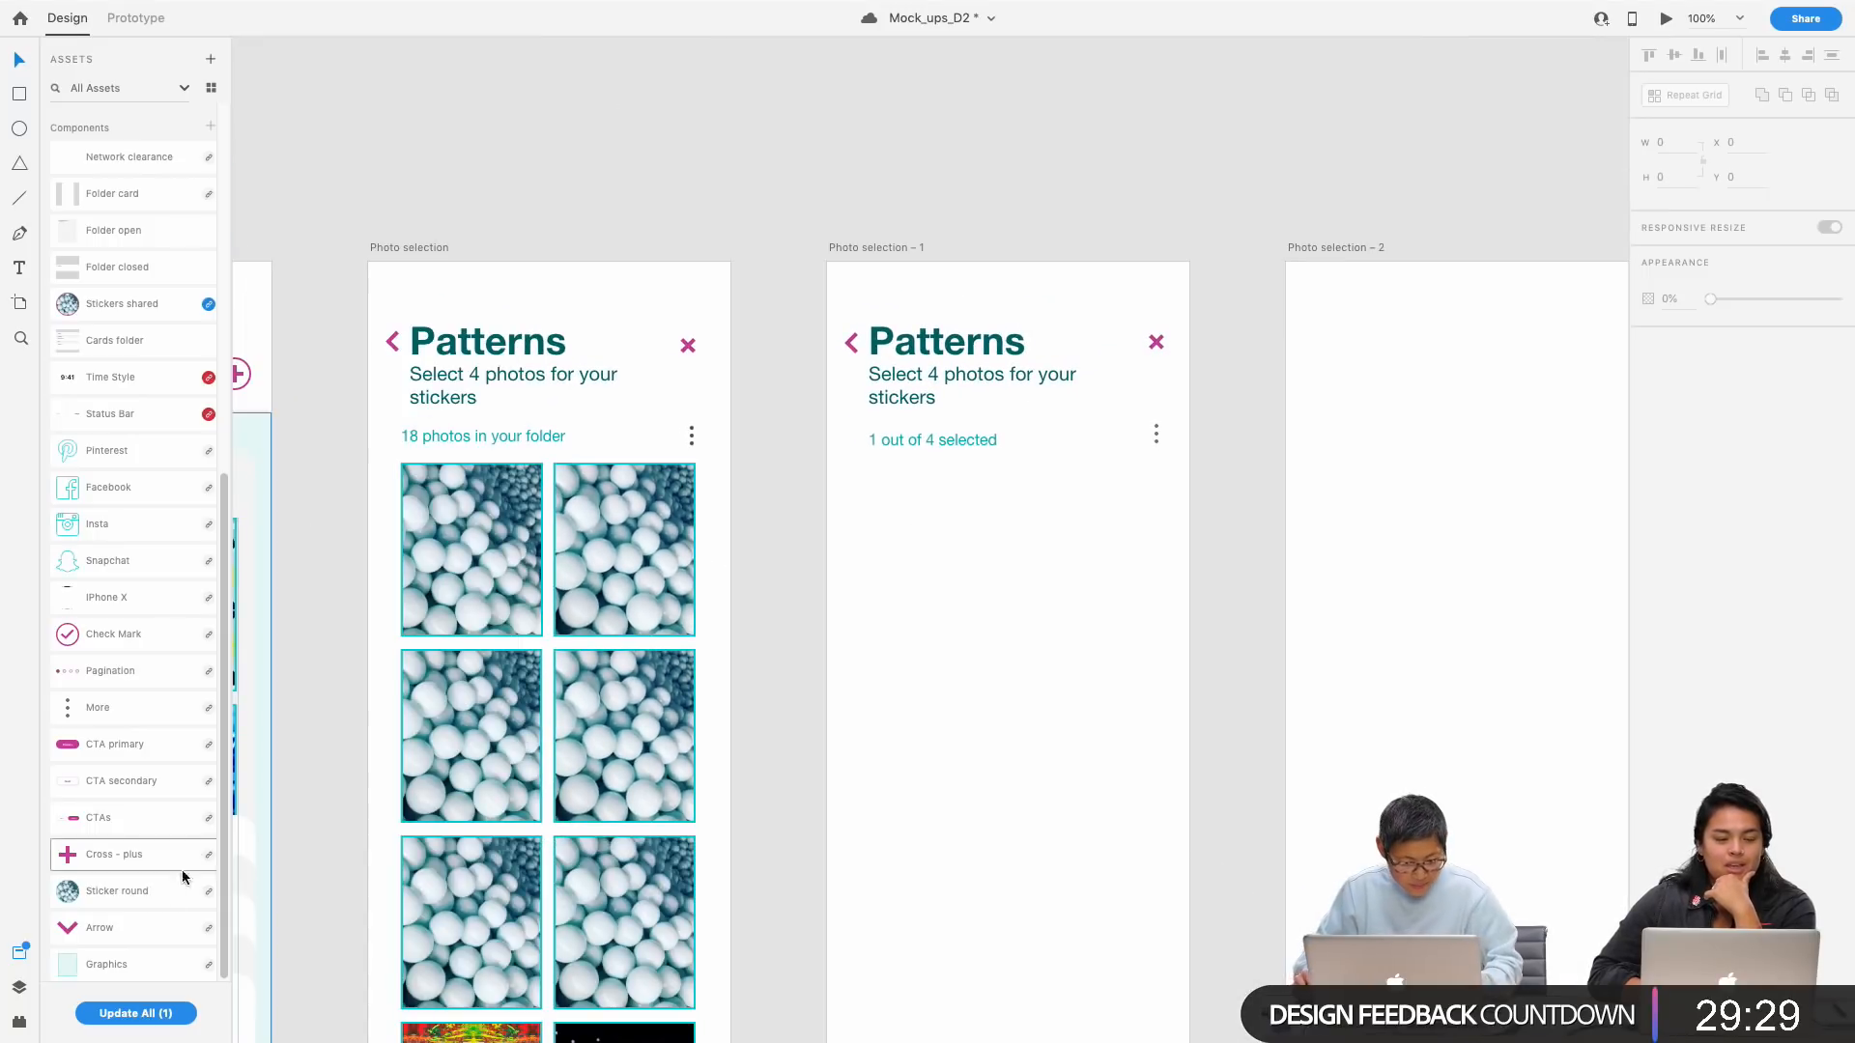
{"action": "left_click_drag", "start_coordinate": [118, 964], "coordinate": [1031, 597]}
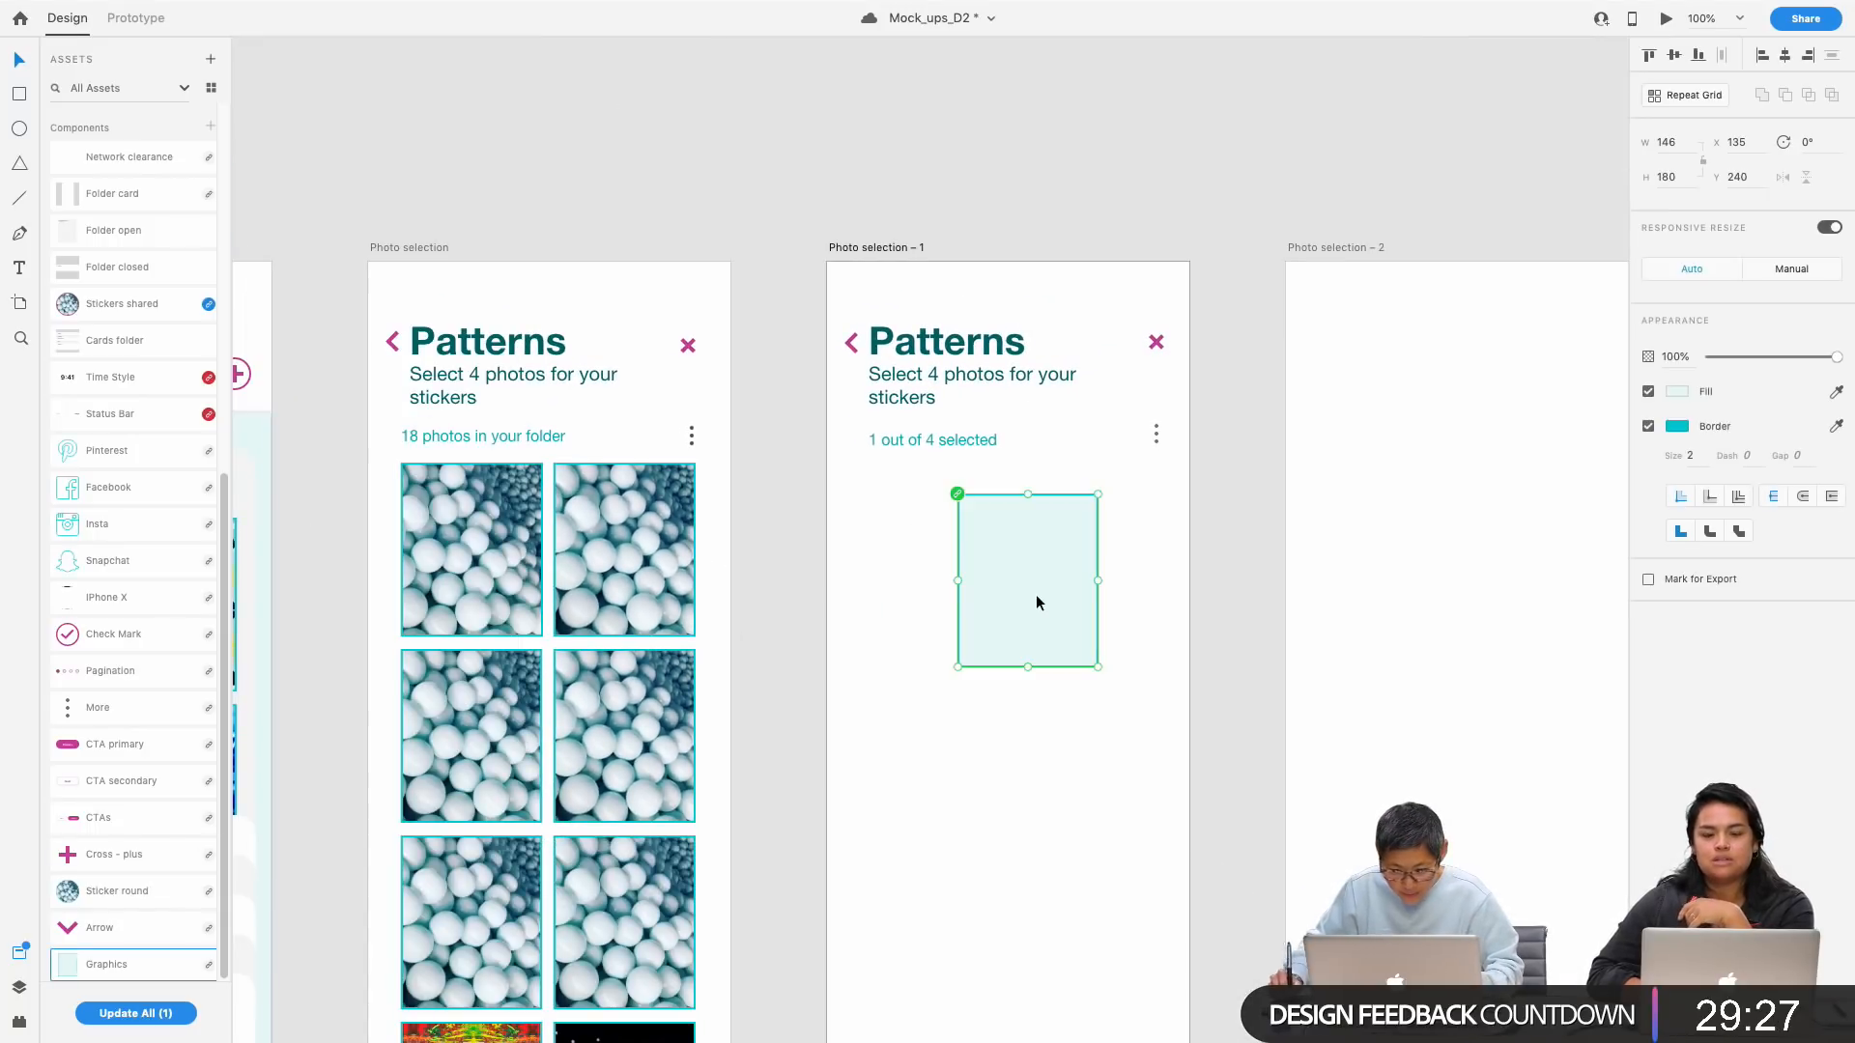
{"action": "key", "text": "super+2"}
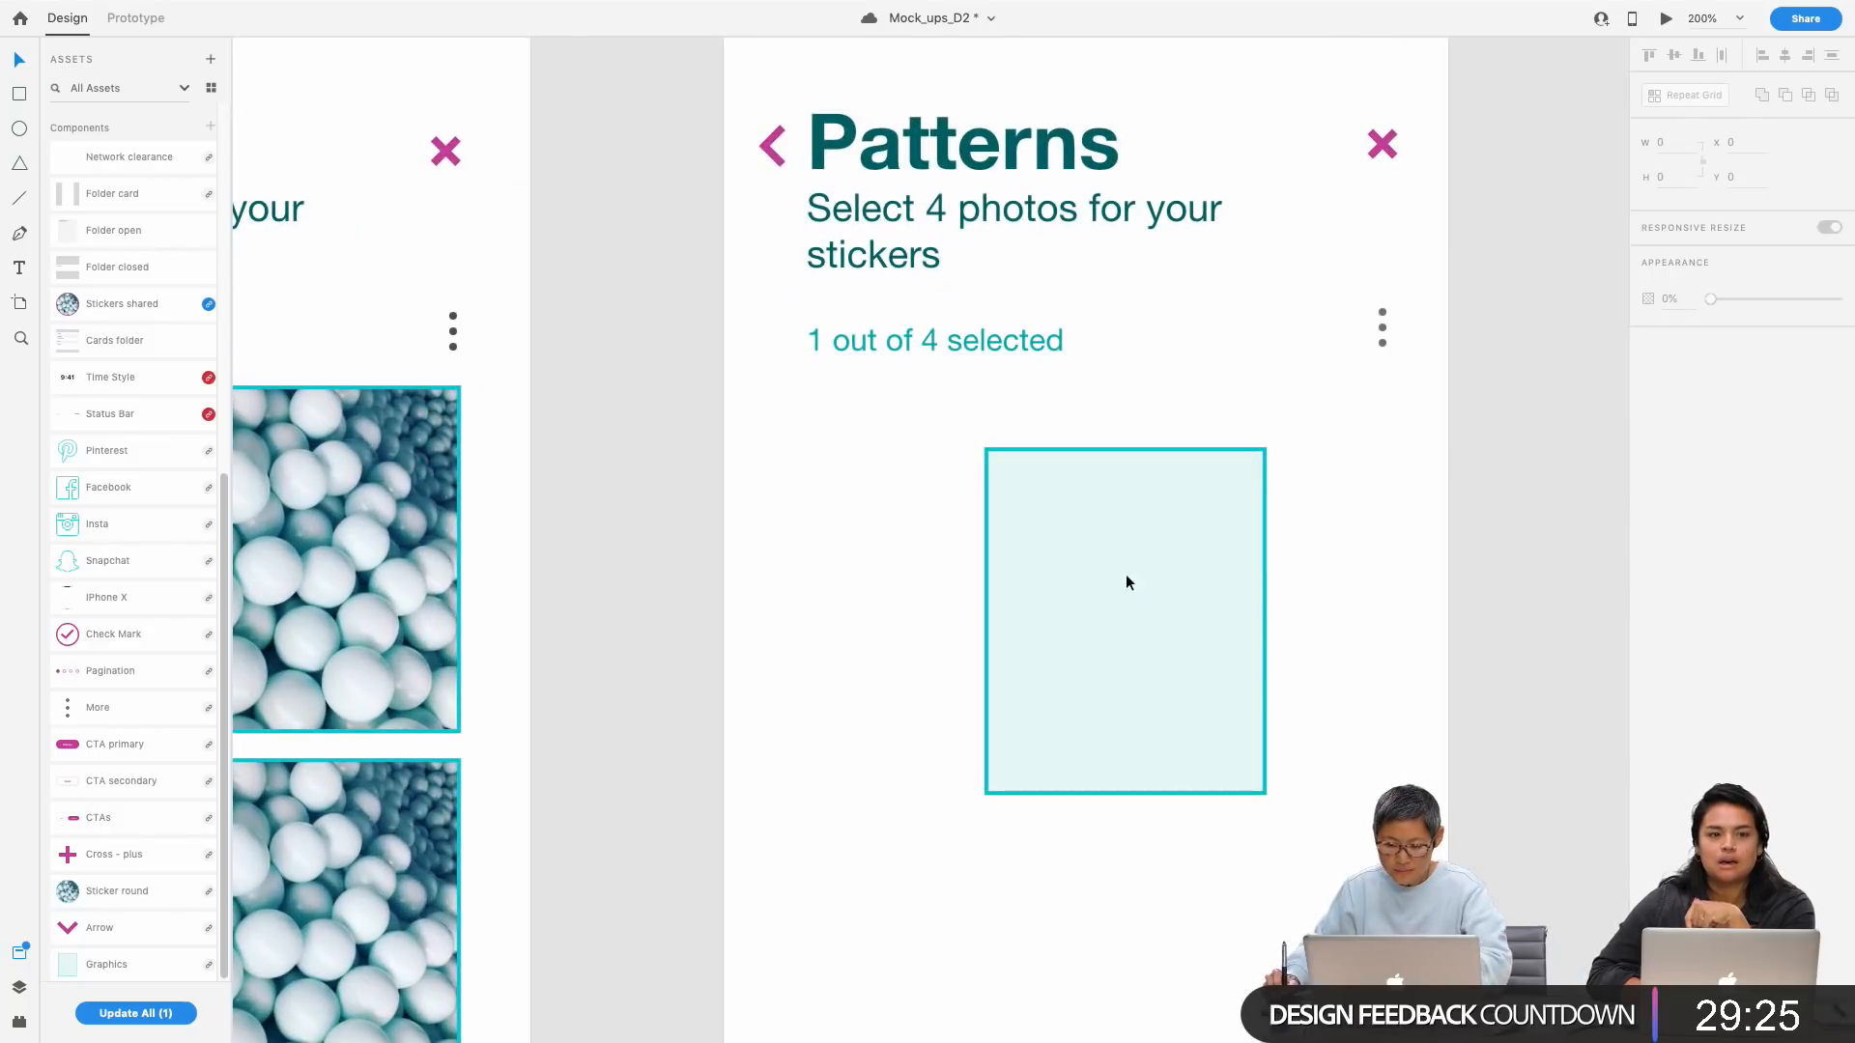
{"action": "left_click_drag", "start_coordinate": [1095, 578], "coordinate": [917, 543]}
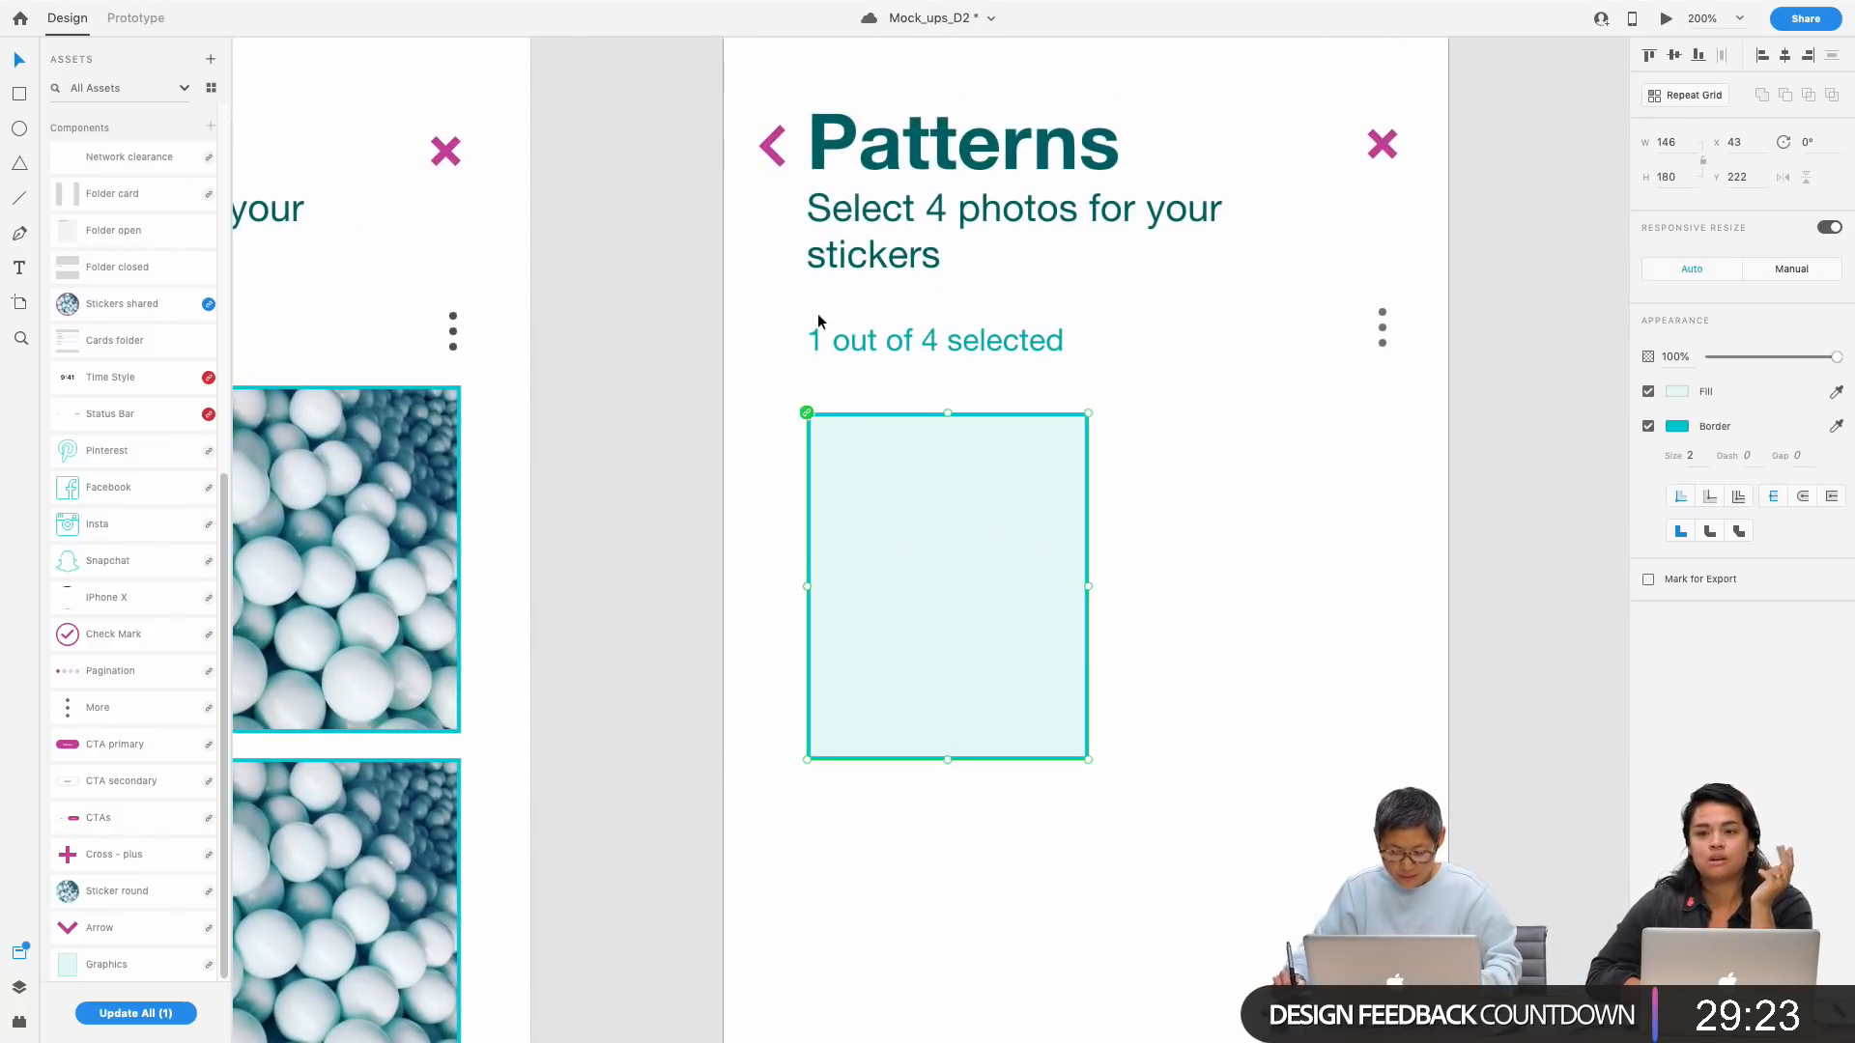
Step: Show the layout grid on the Photo selection – 1 artboard
{"action": "scroll", "coordinate": [1439, 404], "scroll_direction": "up", "scroll_amount": 5}
{"action": "left_click", "coordinate": [734, 204]}
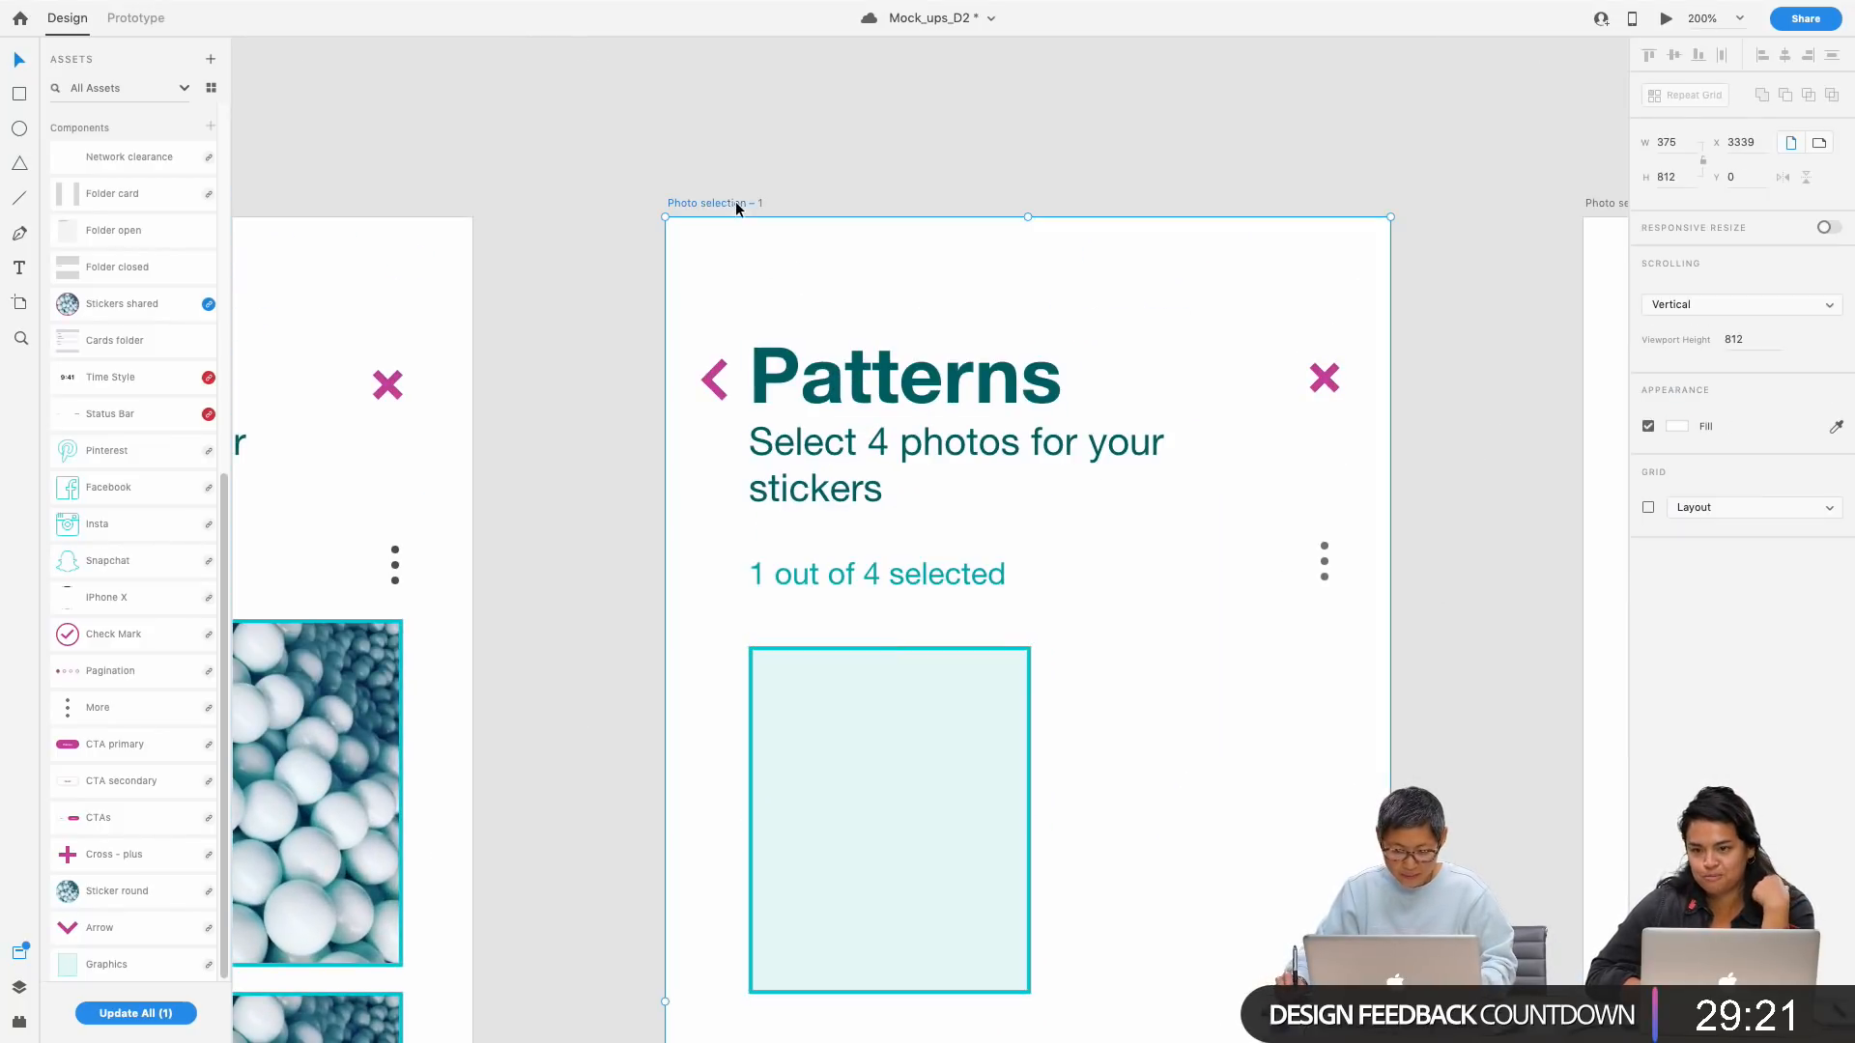
{"action": "key", "text": "super+shift+apostrophe"}
{"action": "scroll", "coordinate": [1105, 633], "scroll_direction": "down", "scroll_amount": 4}
Step: Nudge the Graphics placeholder left and up to X 38, Y 214
{"action": "left_click", "coordinate": [889, 594]}
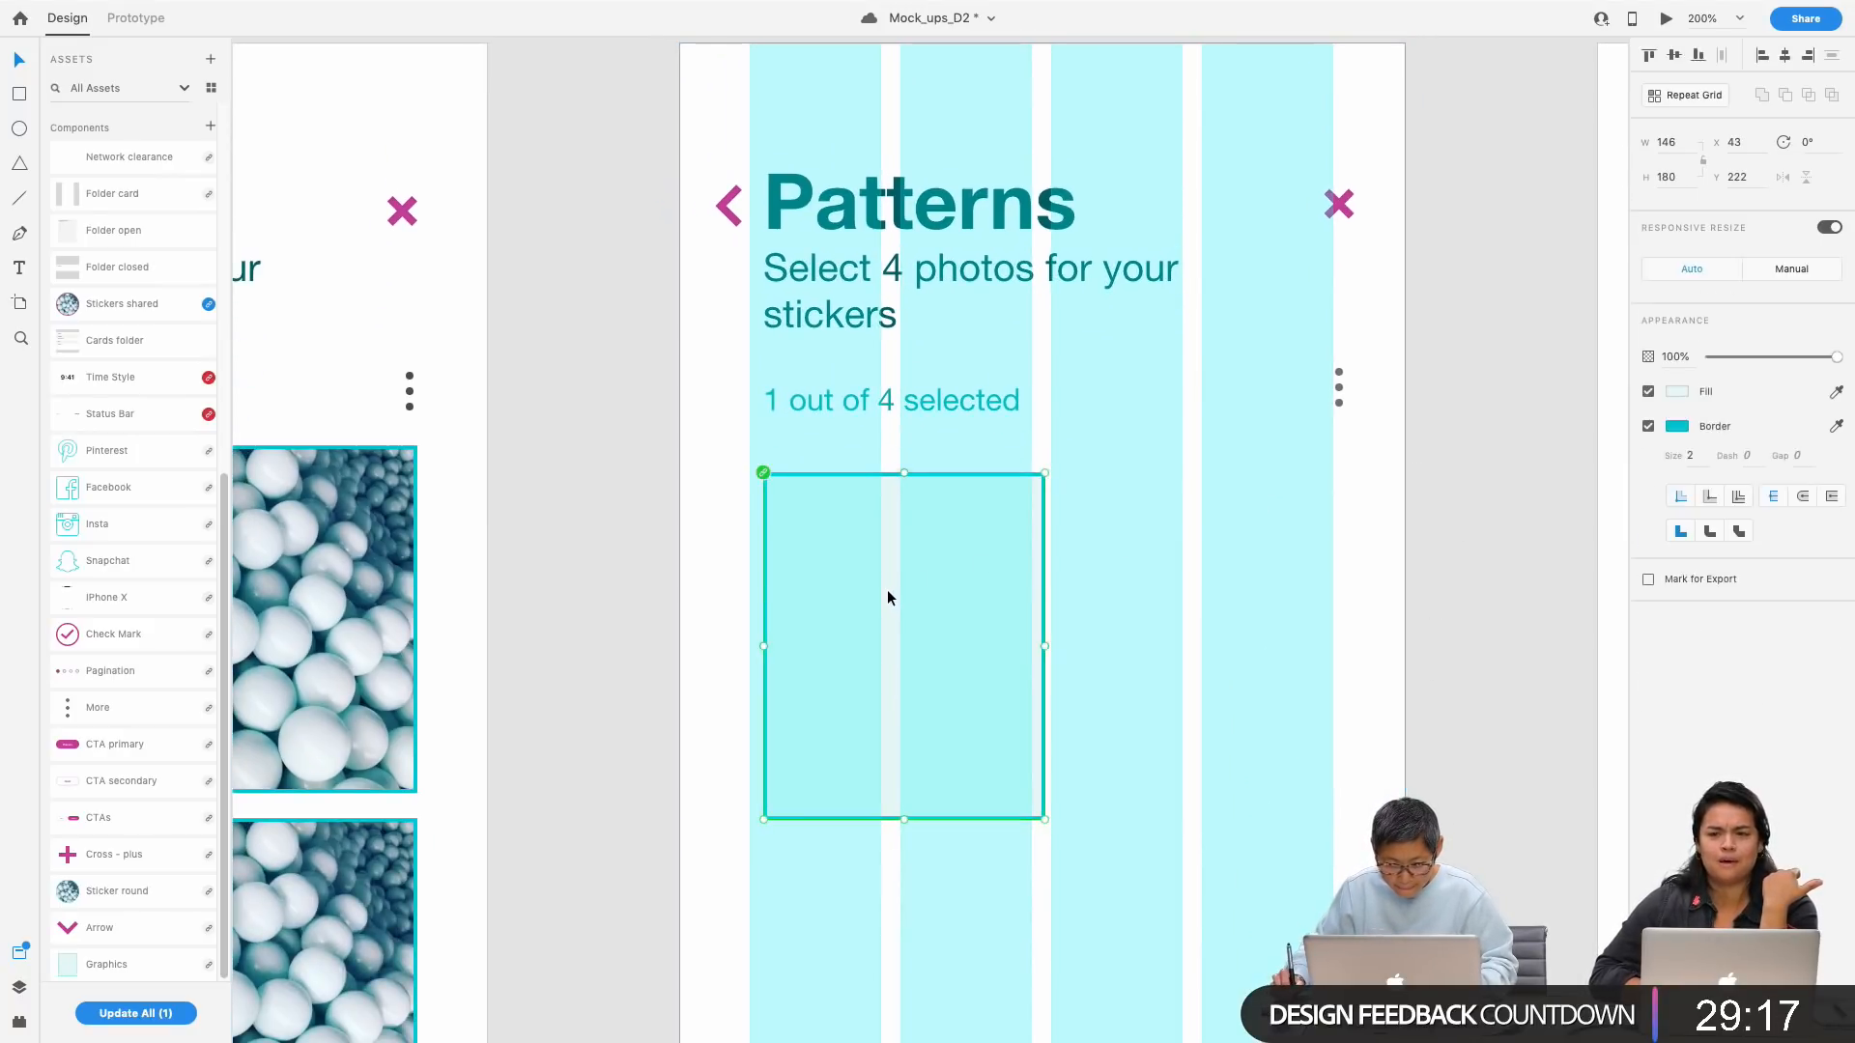
{"action": "key", "text": "Left"}
{"action": "key", "text": "Left"}
{"action": "key", "text": "Left"}
{"action": "key", "text": "Left"}
{"action": "key", "text": "Left"}
{"action": "key", "text": "Up"}
{"action": "key", "text": "Up"}
{"action": "key", "text": "Up"}
{"action": "key", "text": "Up"}
{"action": "key", "text": "Up"}
{"action": "key", "text": "Up"}
{"action": "key", "text": "Up"}
{"action": "key", "text": "Up"}
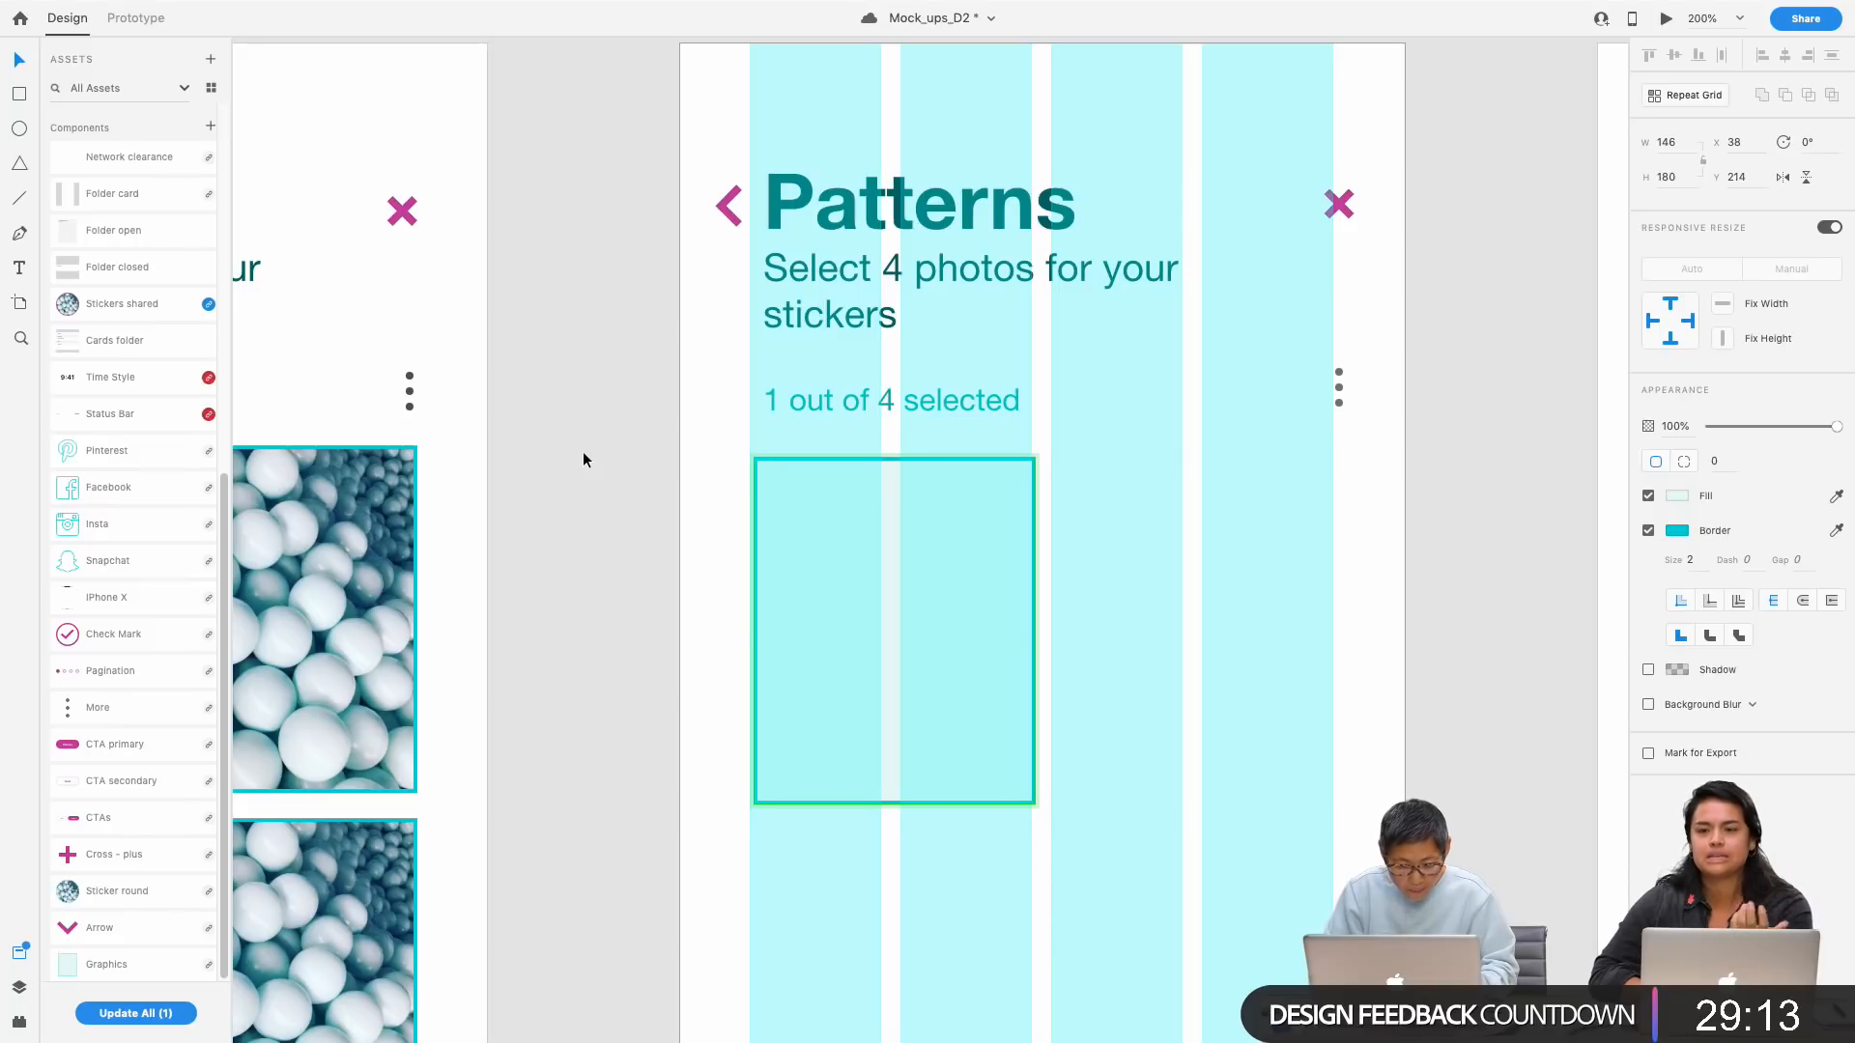
Step: Compare the placeholder with the photo grid on Photo selection and align it to the first layout column at X 36, Y 212
{"action": "left_click_drag", "start_coordinate": [476, 576], "coordinate": [840, 559]}
{"action": "left_click", "coordinate": [390, 491]}
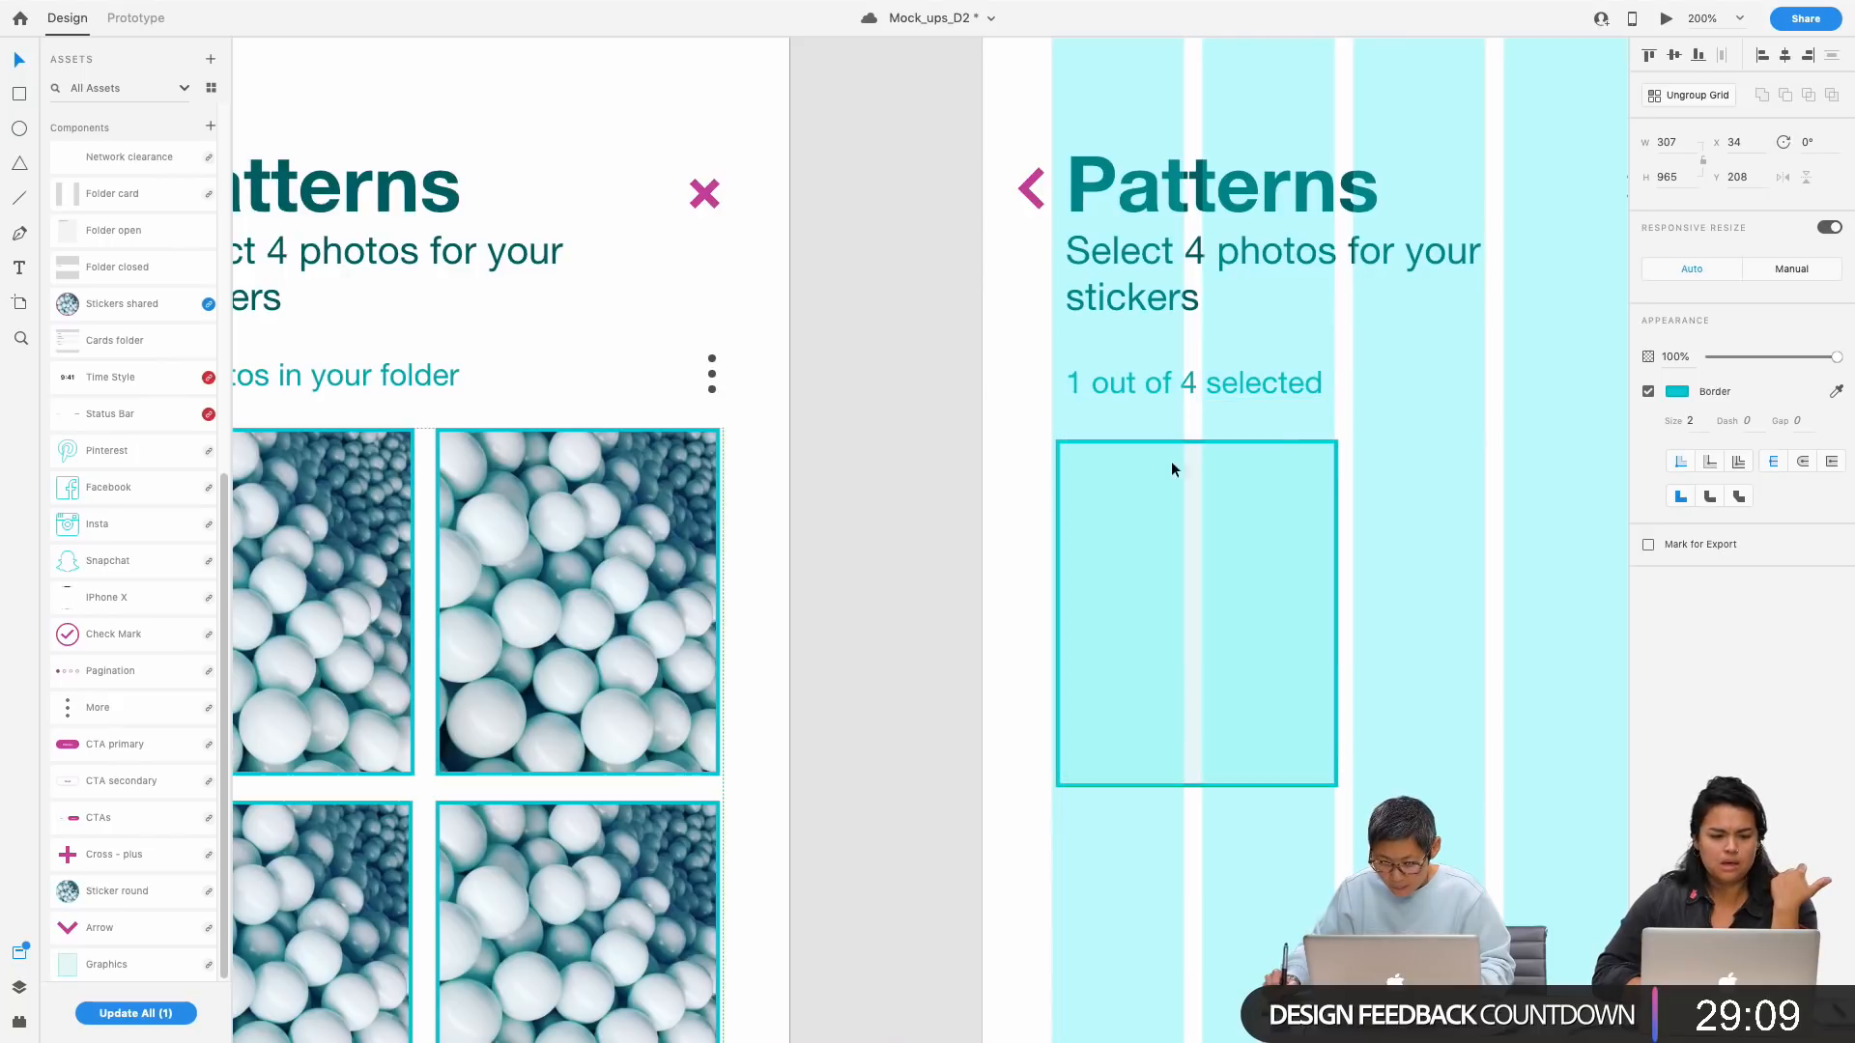
{"action": "left_click", "coordinate": [1161, 502]}
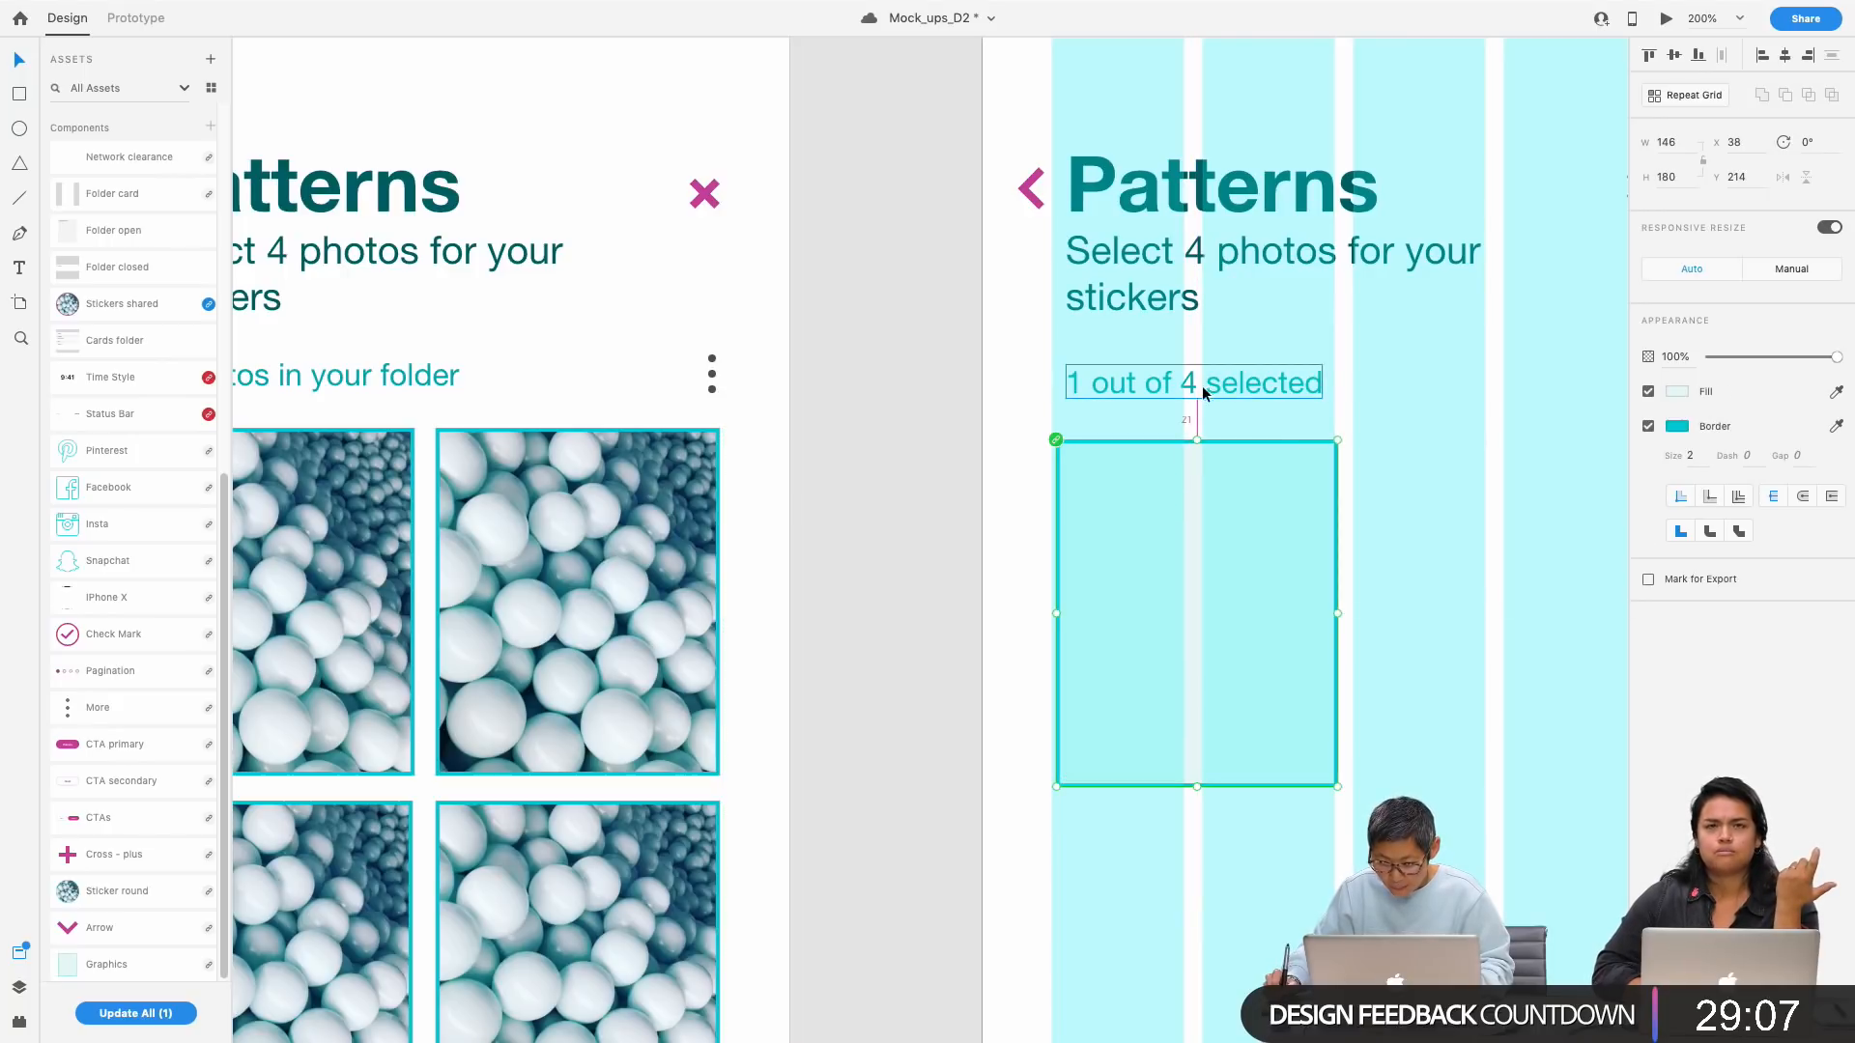
{"action": "key", "text": "Left"}
{"action": "key", "text": "Left"}
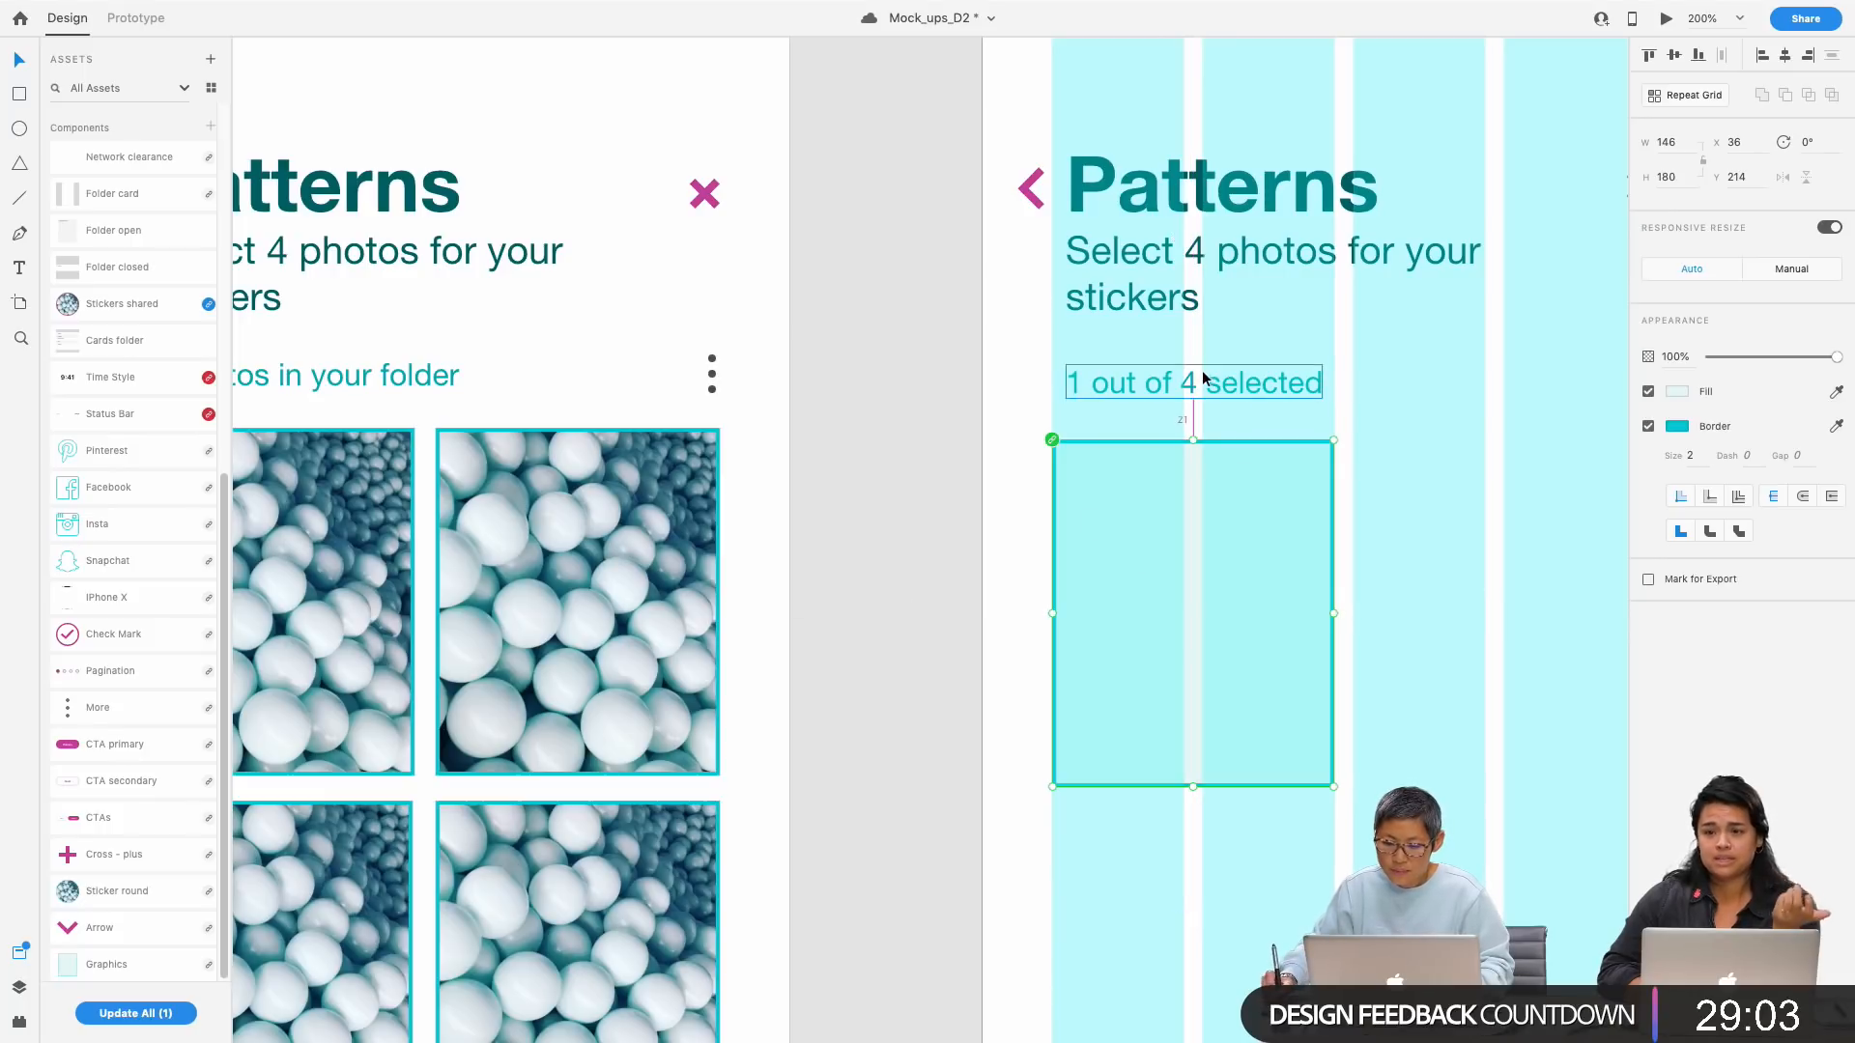
{"action": "key", "text": "Up"}
{"action": "key", "text": "Up"}
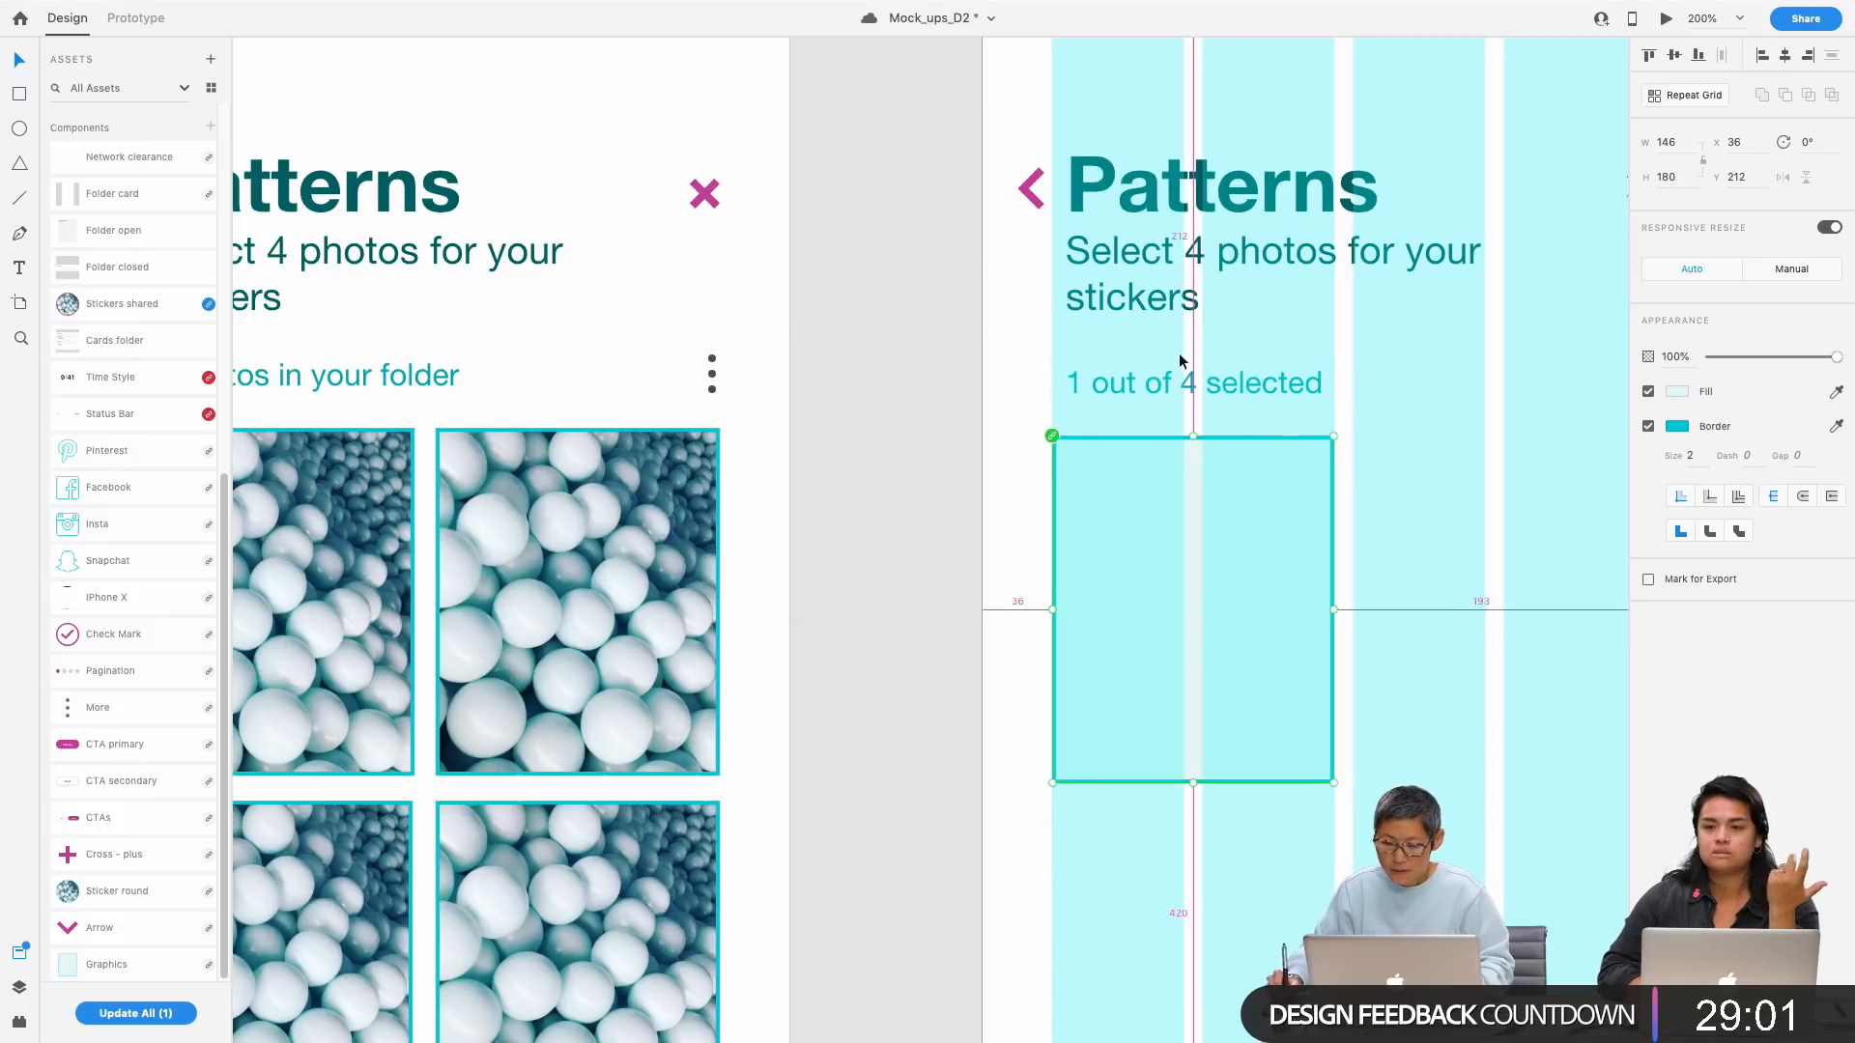
Step: Turn the Graphics placeholder into a Repeat Grid with two columns and a 10 px gap, 305 wide
{"action": "scroll", "coordinate": [947, 634], "scroll_direction": "right", "scroll_amount": 5}
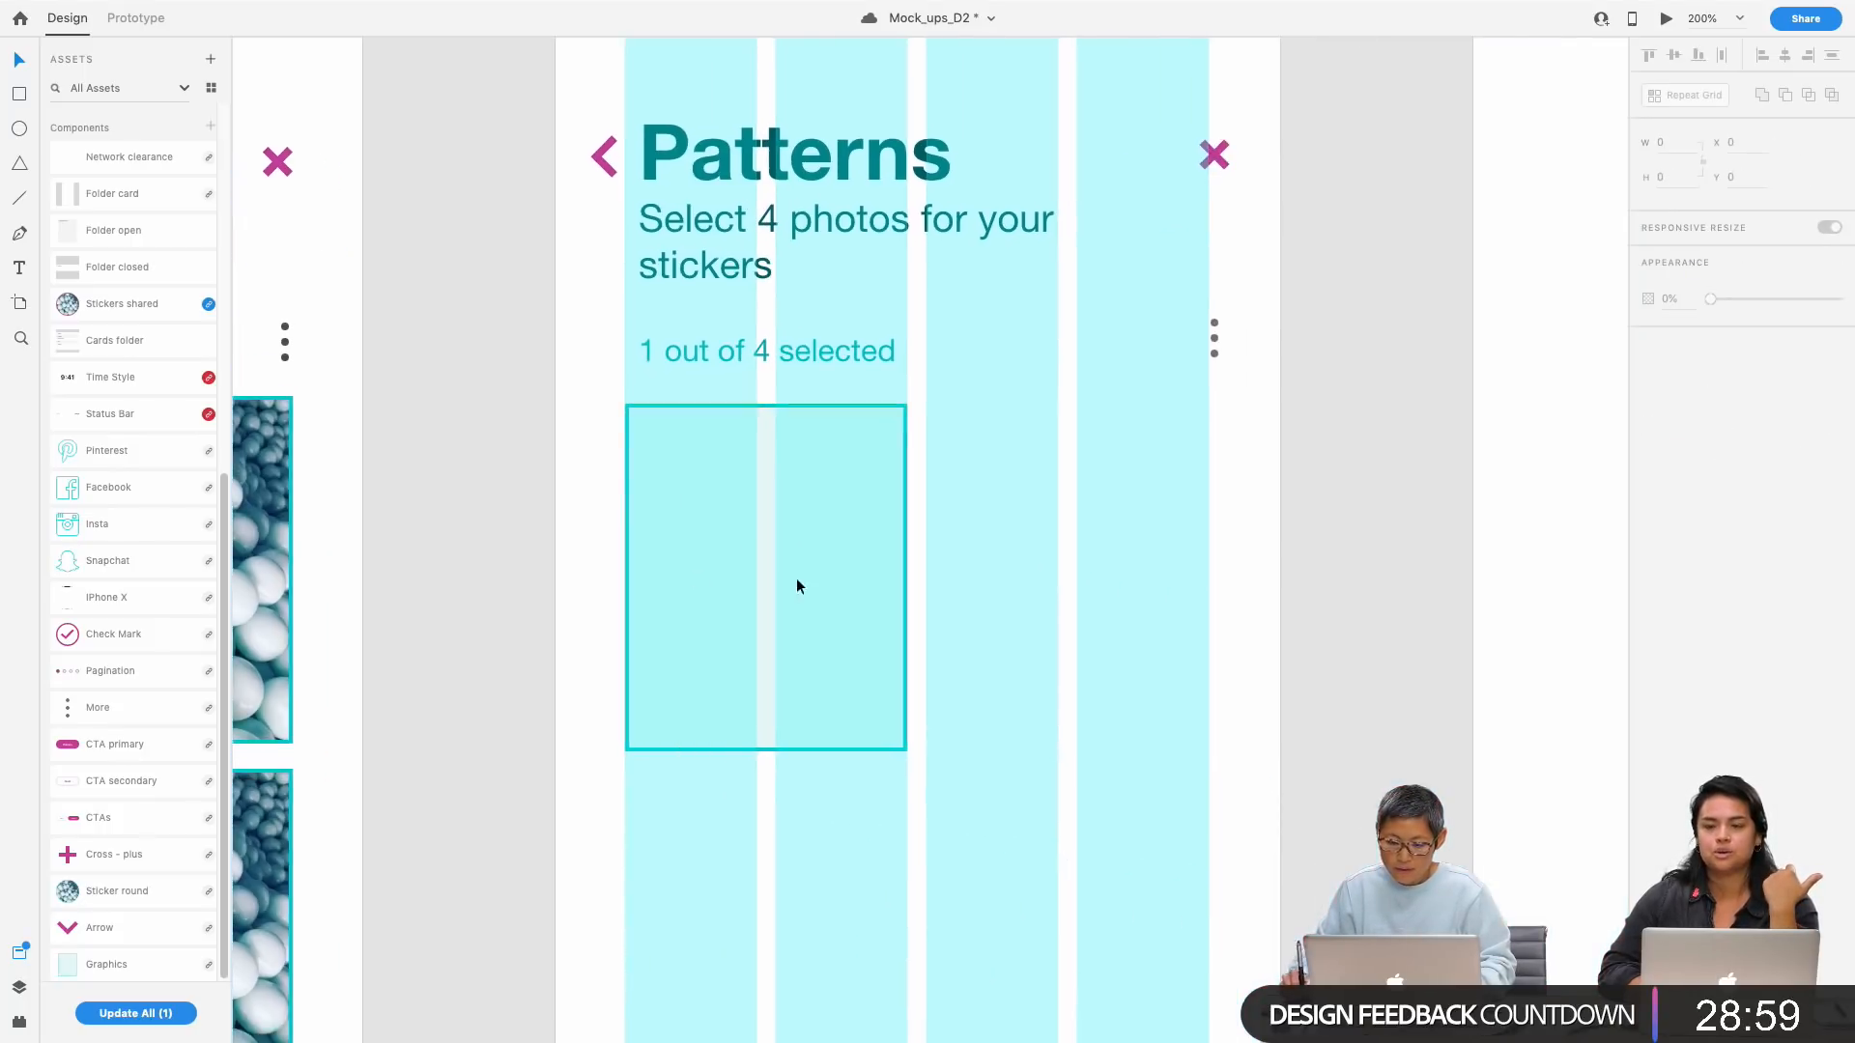
{"action": "left_click", "coordinate": [1692, 94]}
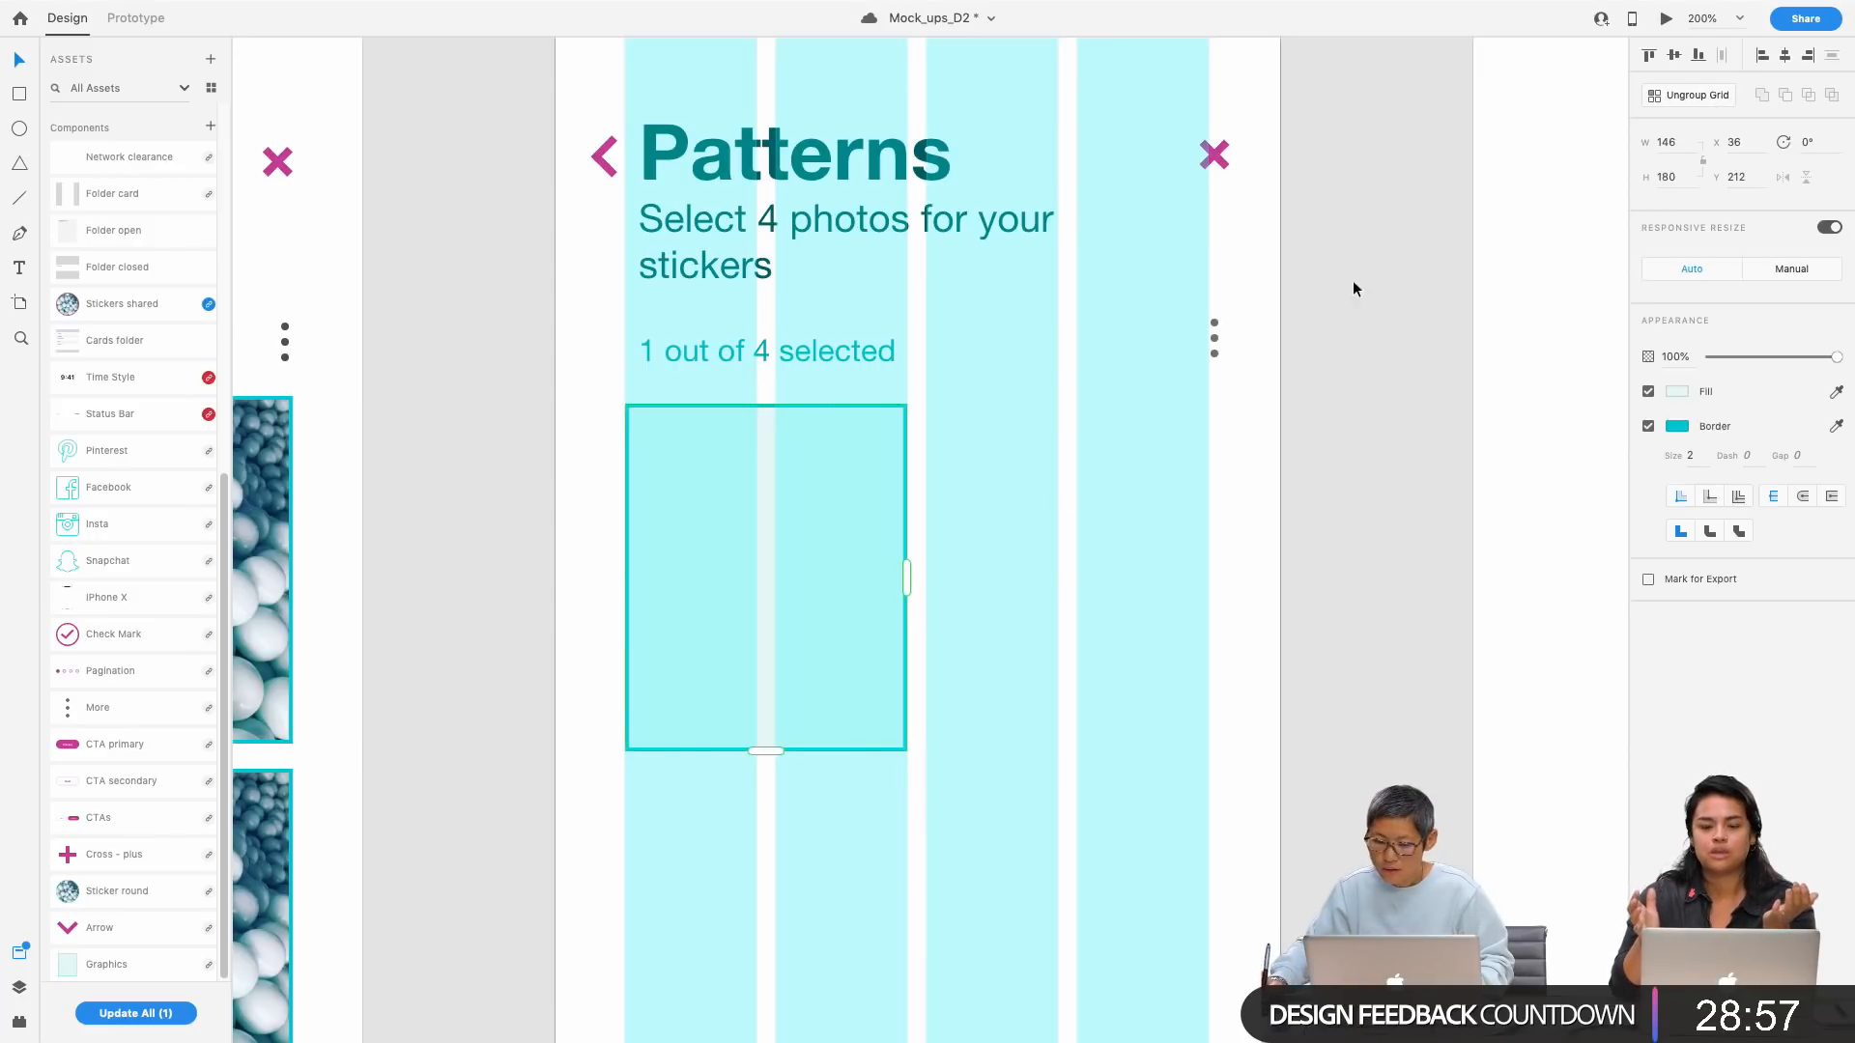
{"action": "left_click_drag", "start_coordinate": [910, 583], "coordinate": [1234, 587]}
{"action": "left_click", "coordinate": [1297, 591]}
{"action": "double_click", "coordinate": [925, 624]}
{"action": "left_click", "coordinate": [923, 627]}
{"action": "left_click", "coordinate": [923, 628]}
{"action": "left_click", "coordinate": [900, 596]}
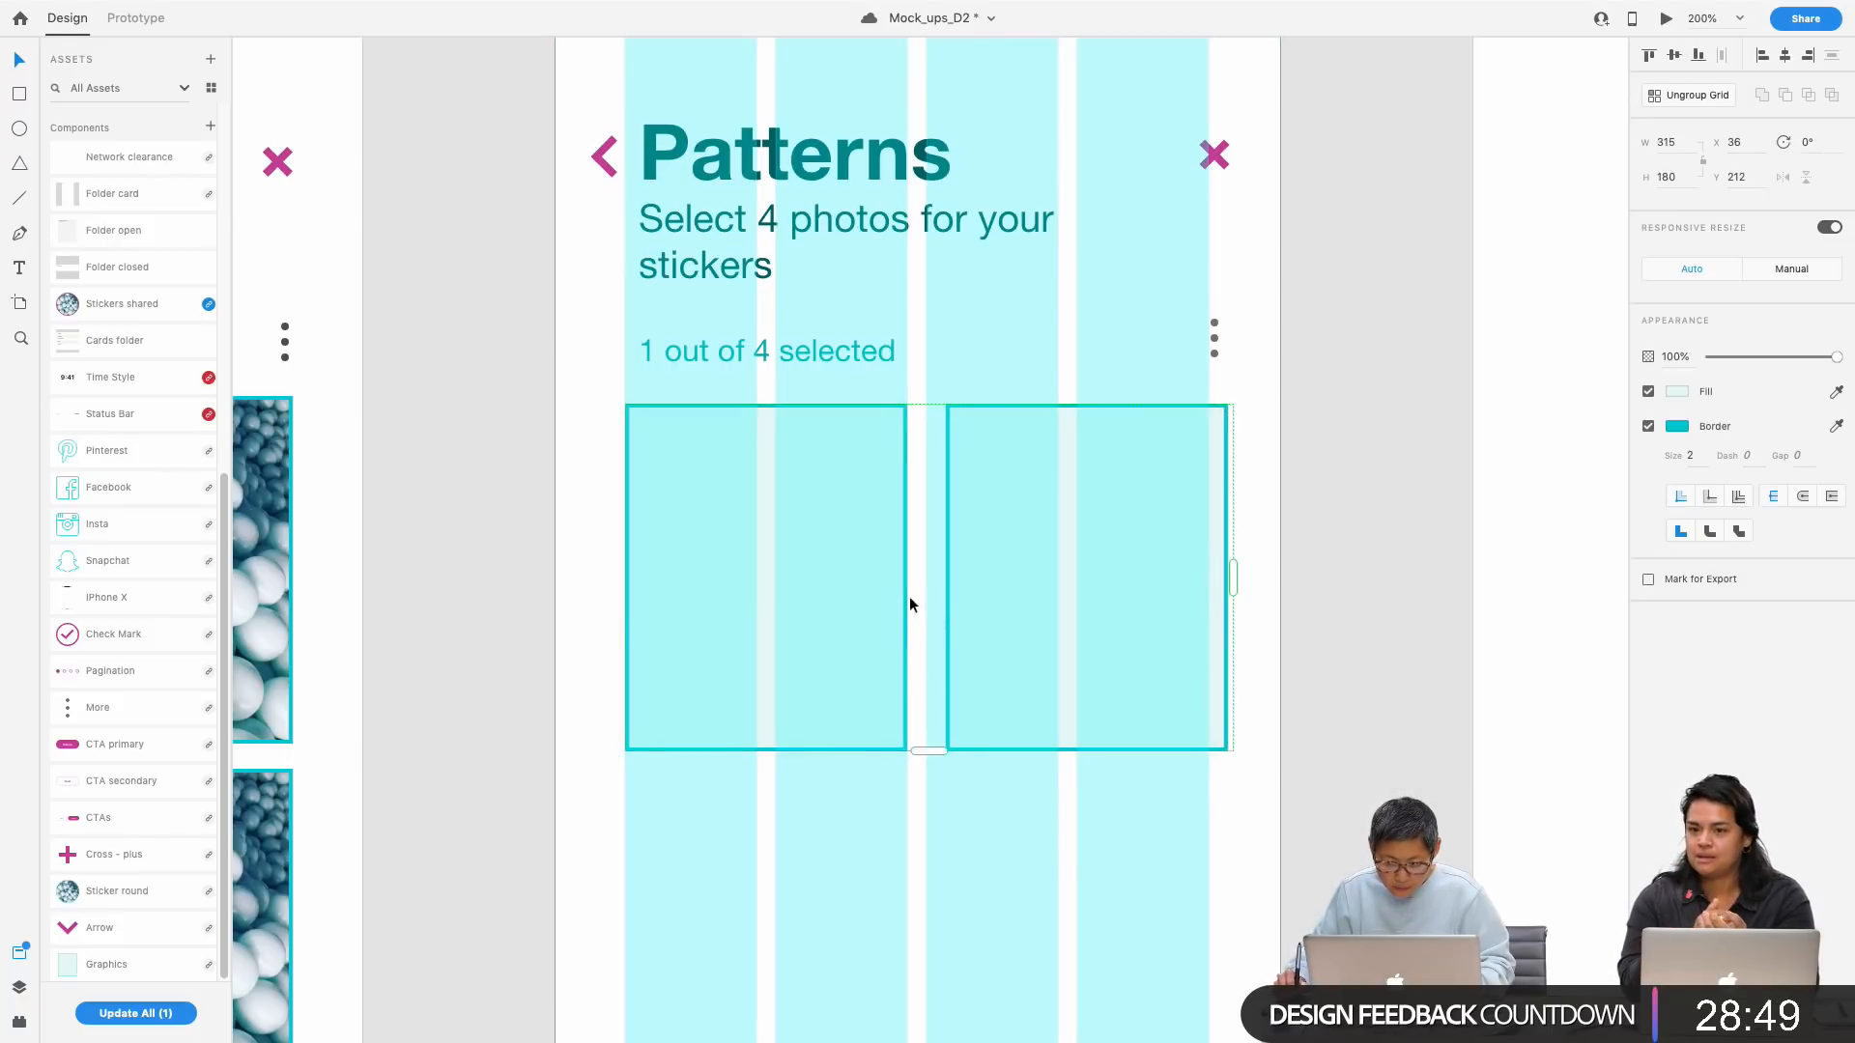
{"action": "left_click_drag", "start_coordinate": [941, 598], "coordinate": [921, 600]}
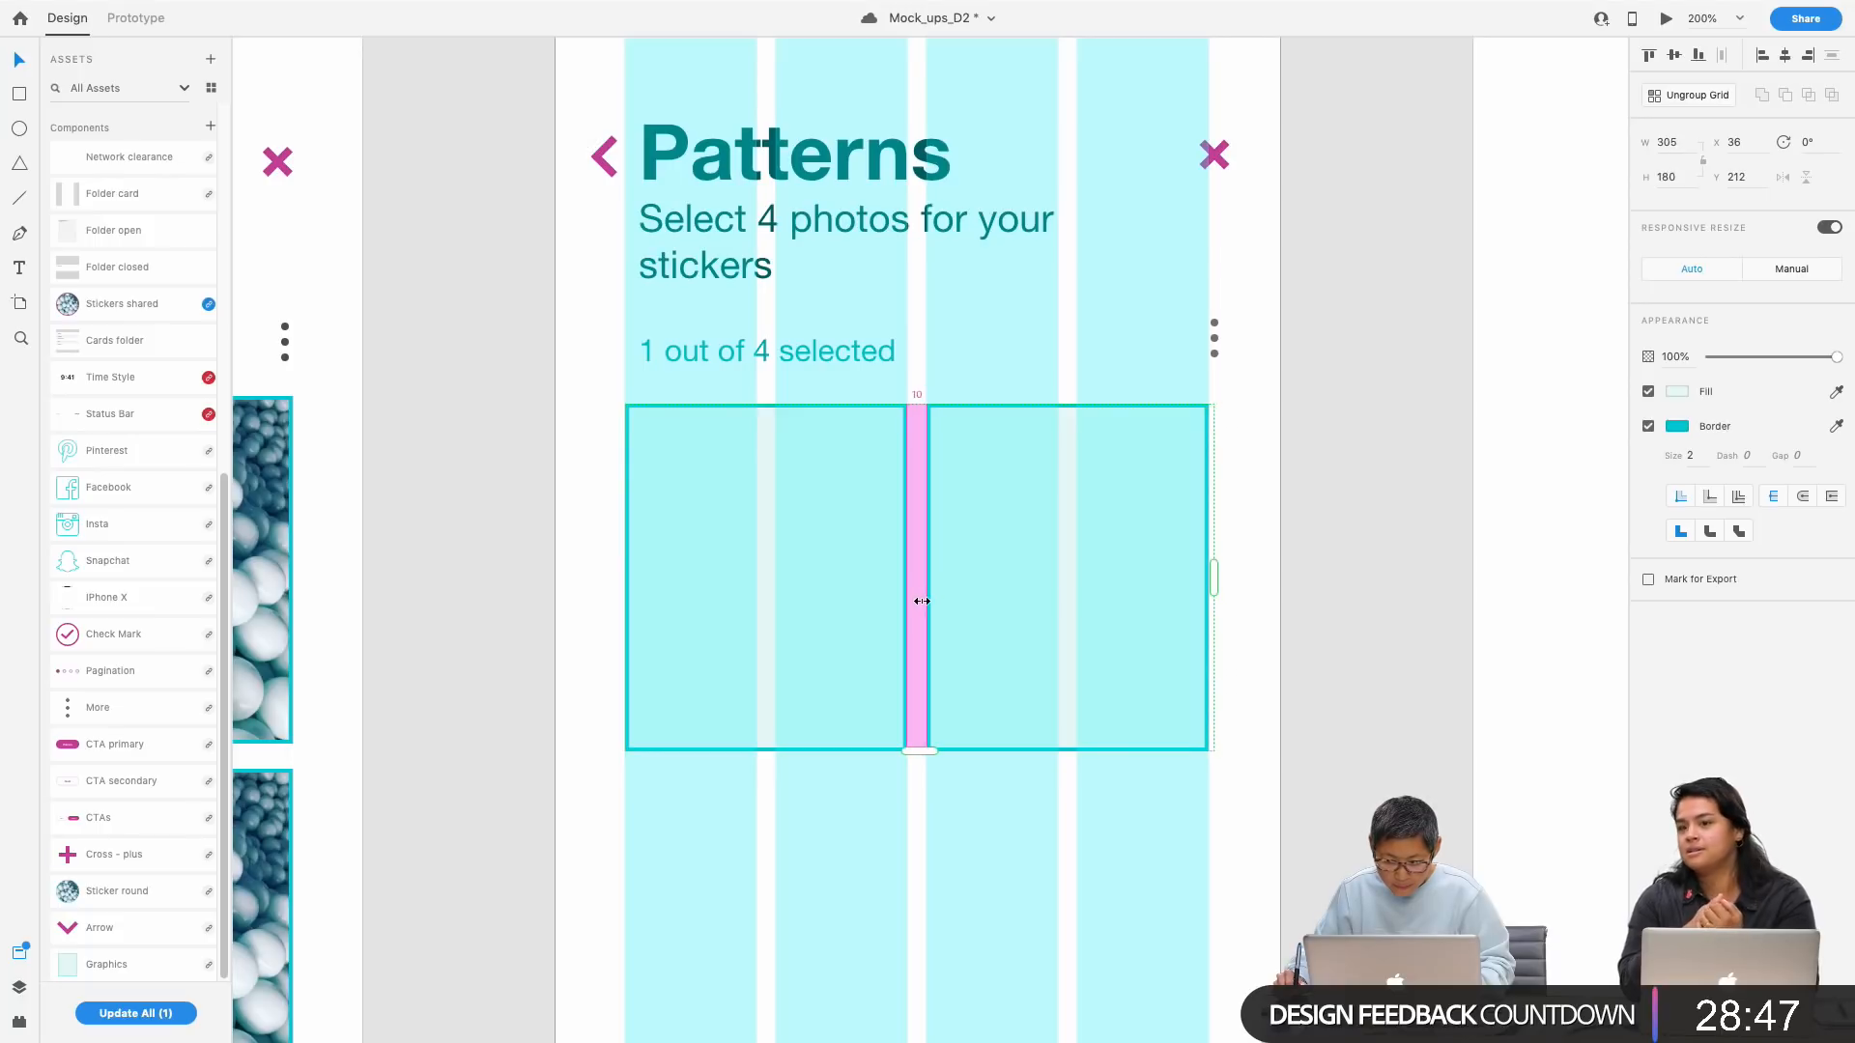
{"action": "left_click", "coordinate": [1325, 623]}
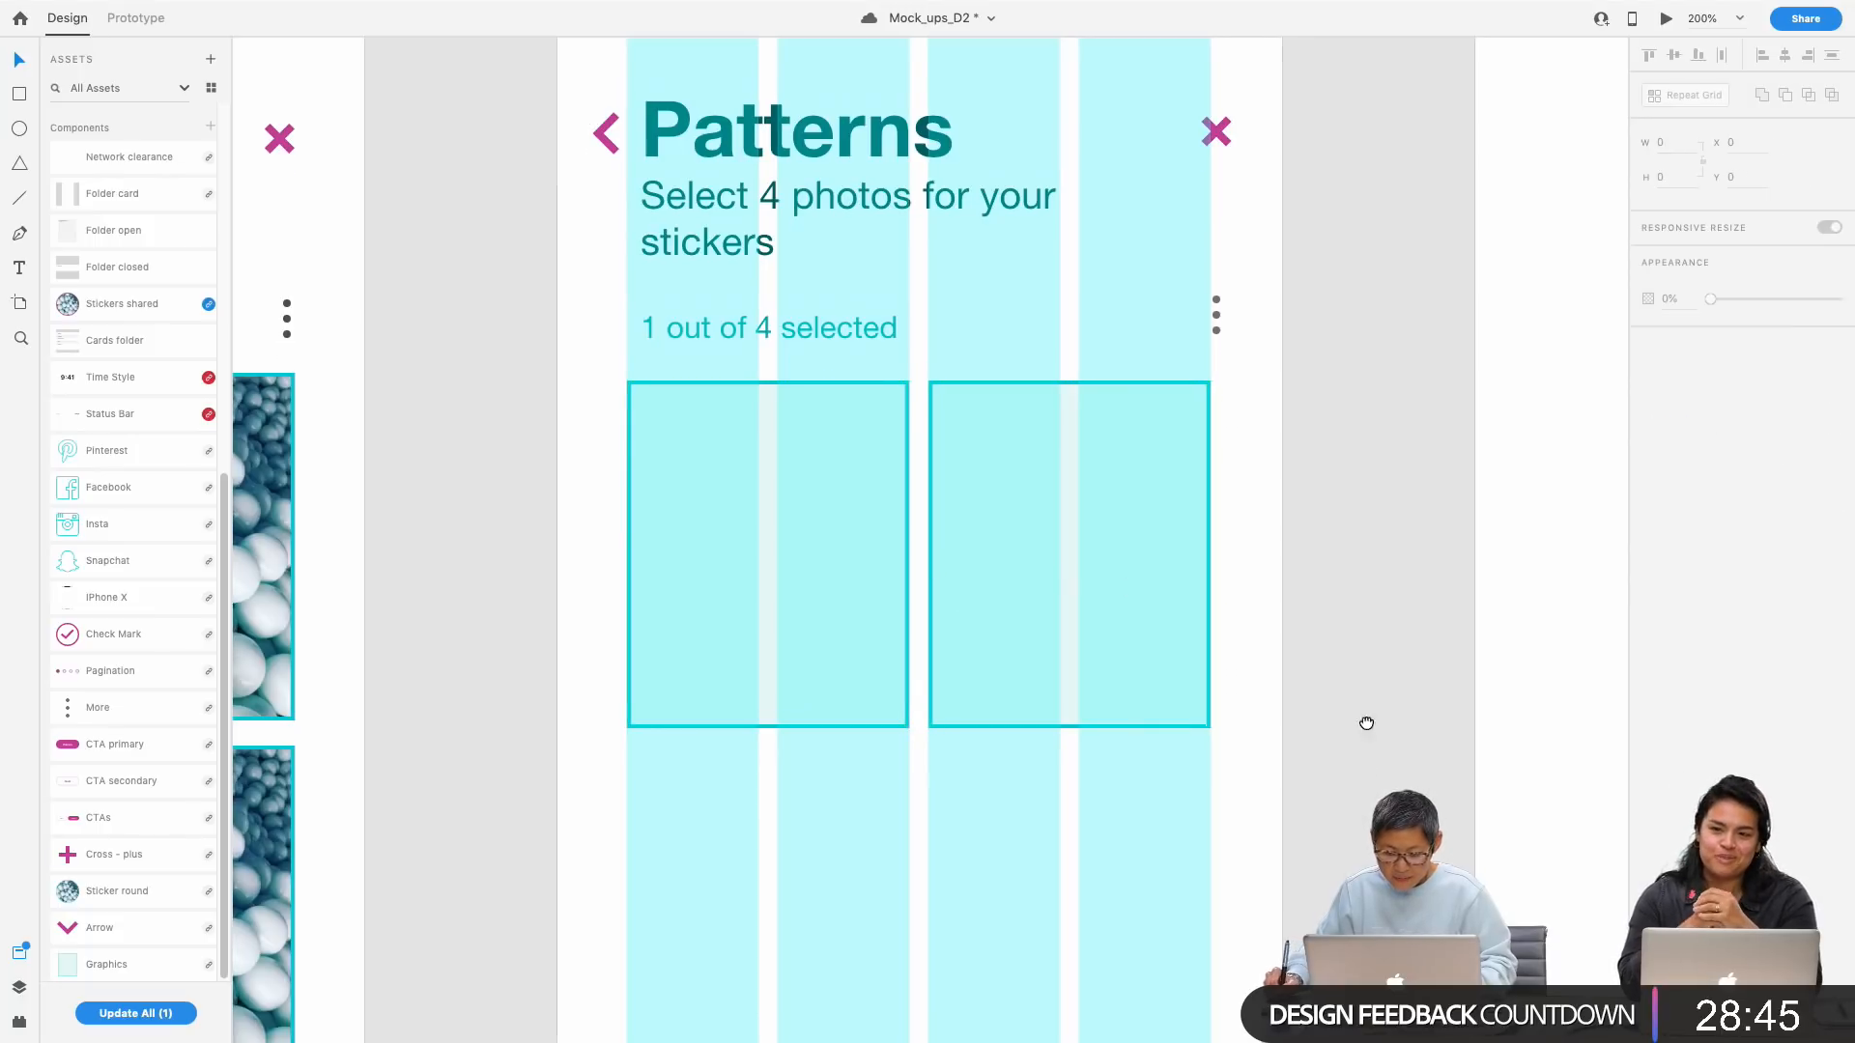
Step: Extend the placeholder Repeat Grid downward past the artboard's bottom edge to a height of about 991
{"action": "scroll", "coordinate": [1354, 477], "scroll_direction": "down", "scroll_amount": 3}
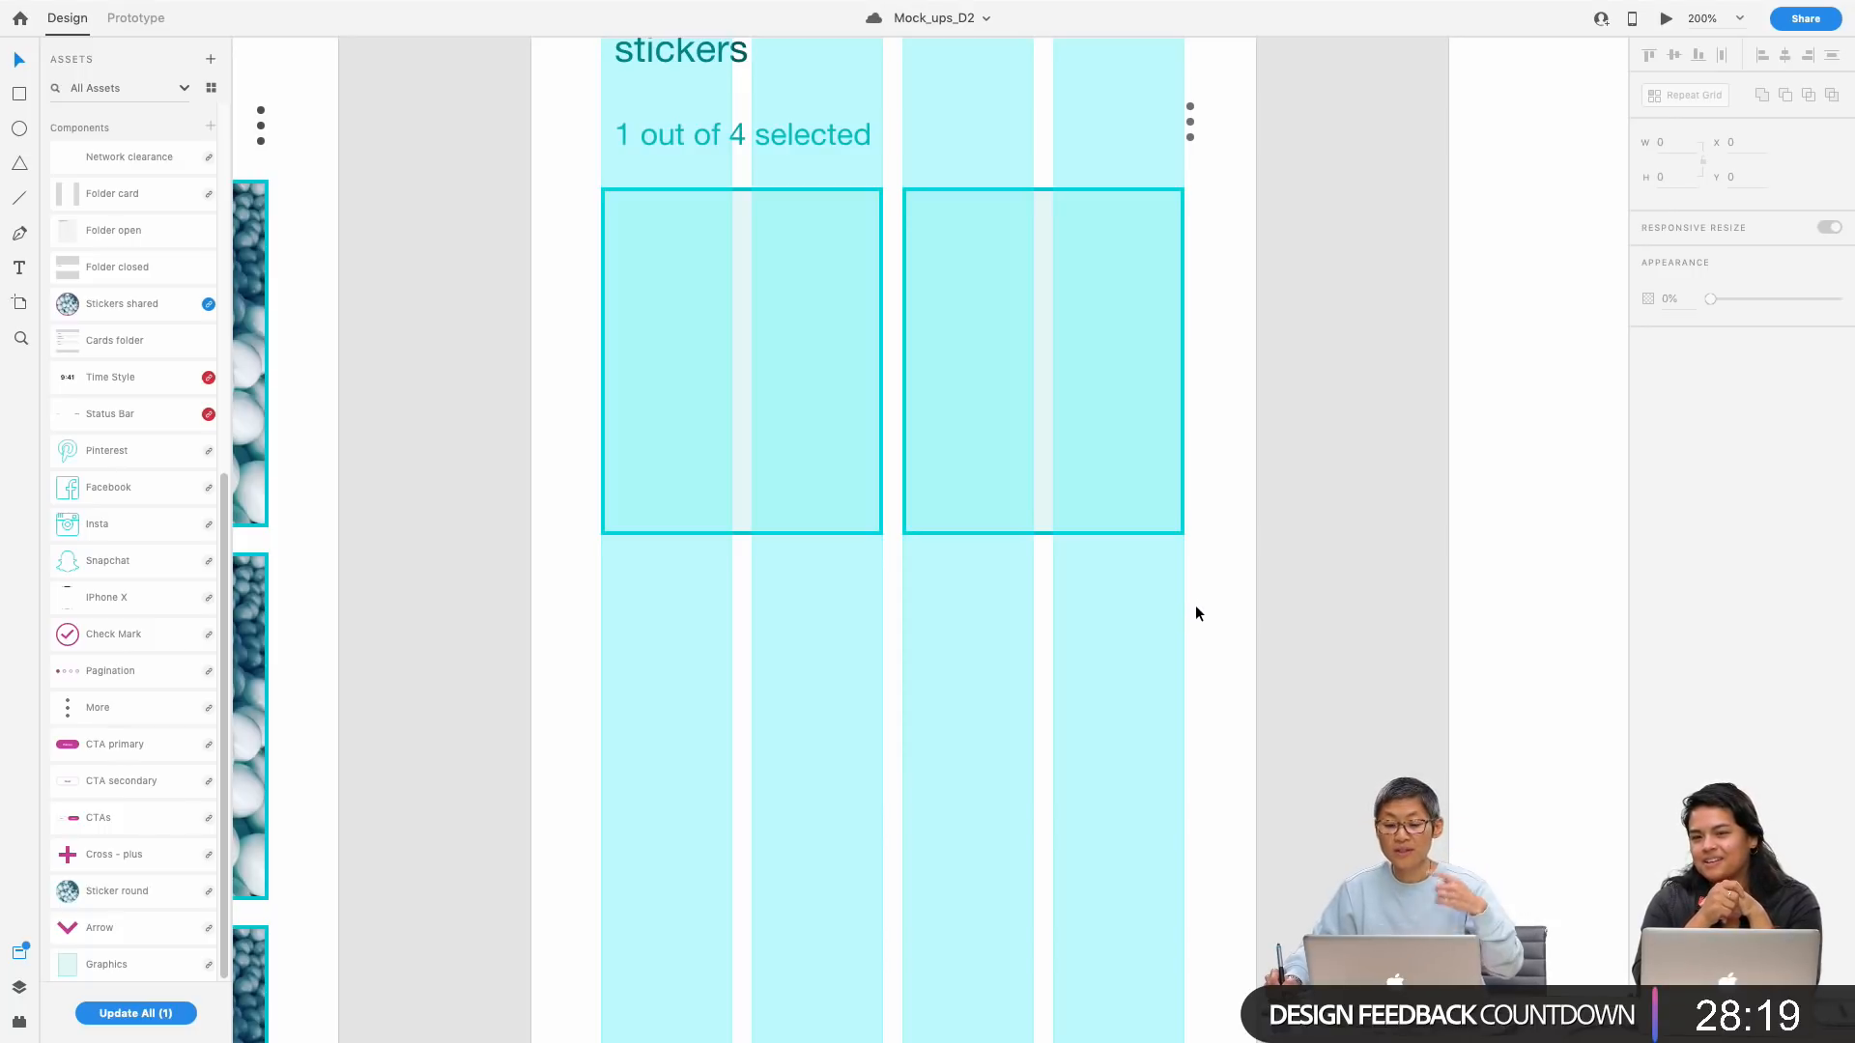
{"action": "left_click", "coordinate": [881, 475]}
{"action": "left_click_drag", "start_coordinate": [881, 534], "coordinate": [865, 905]}
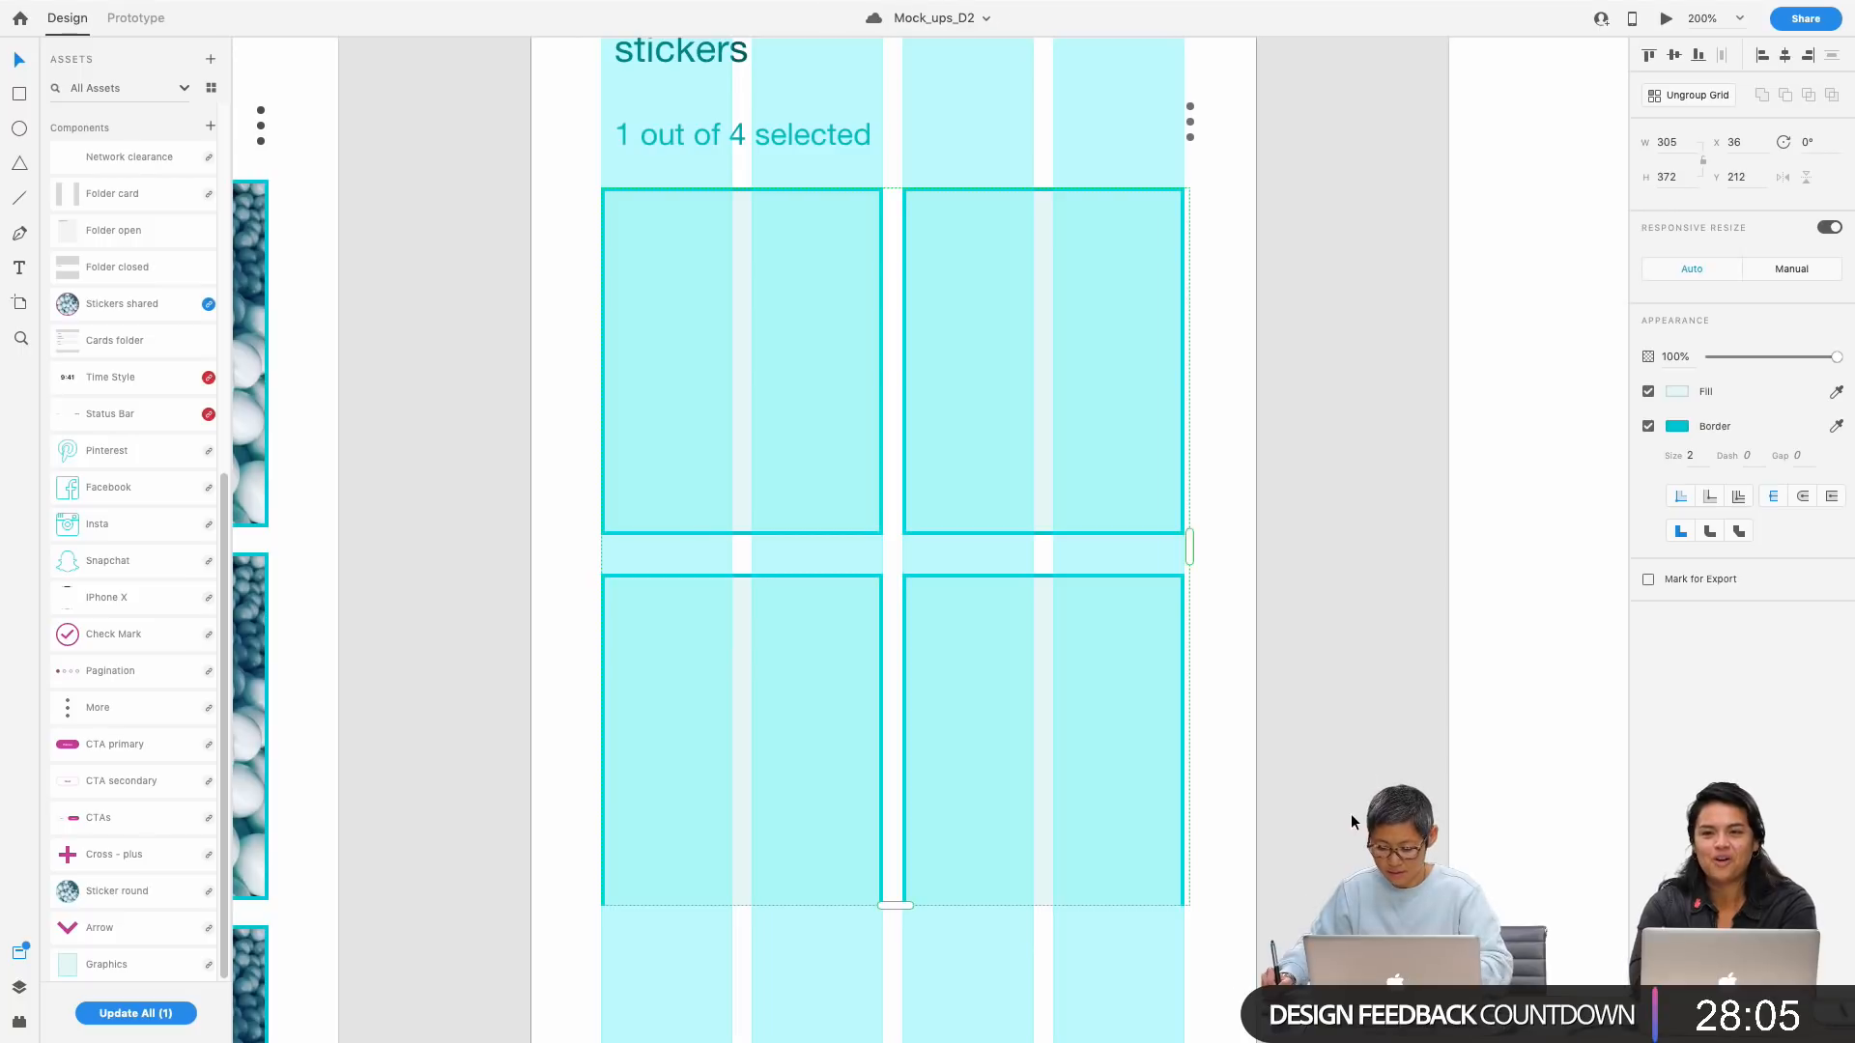
{"action": "key", "text": "super+1"}
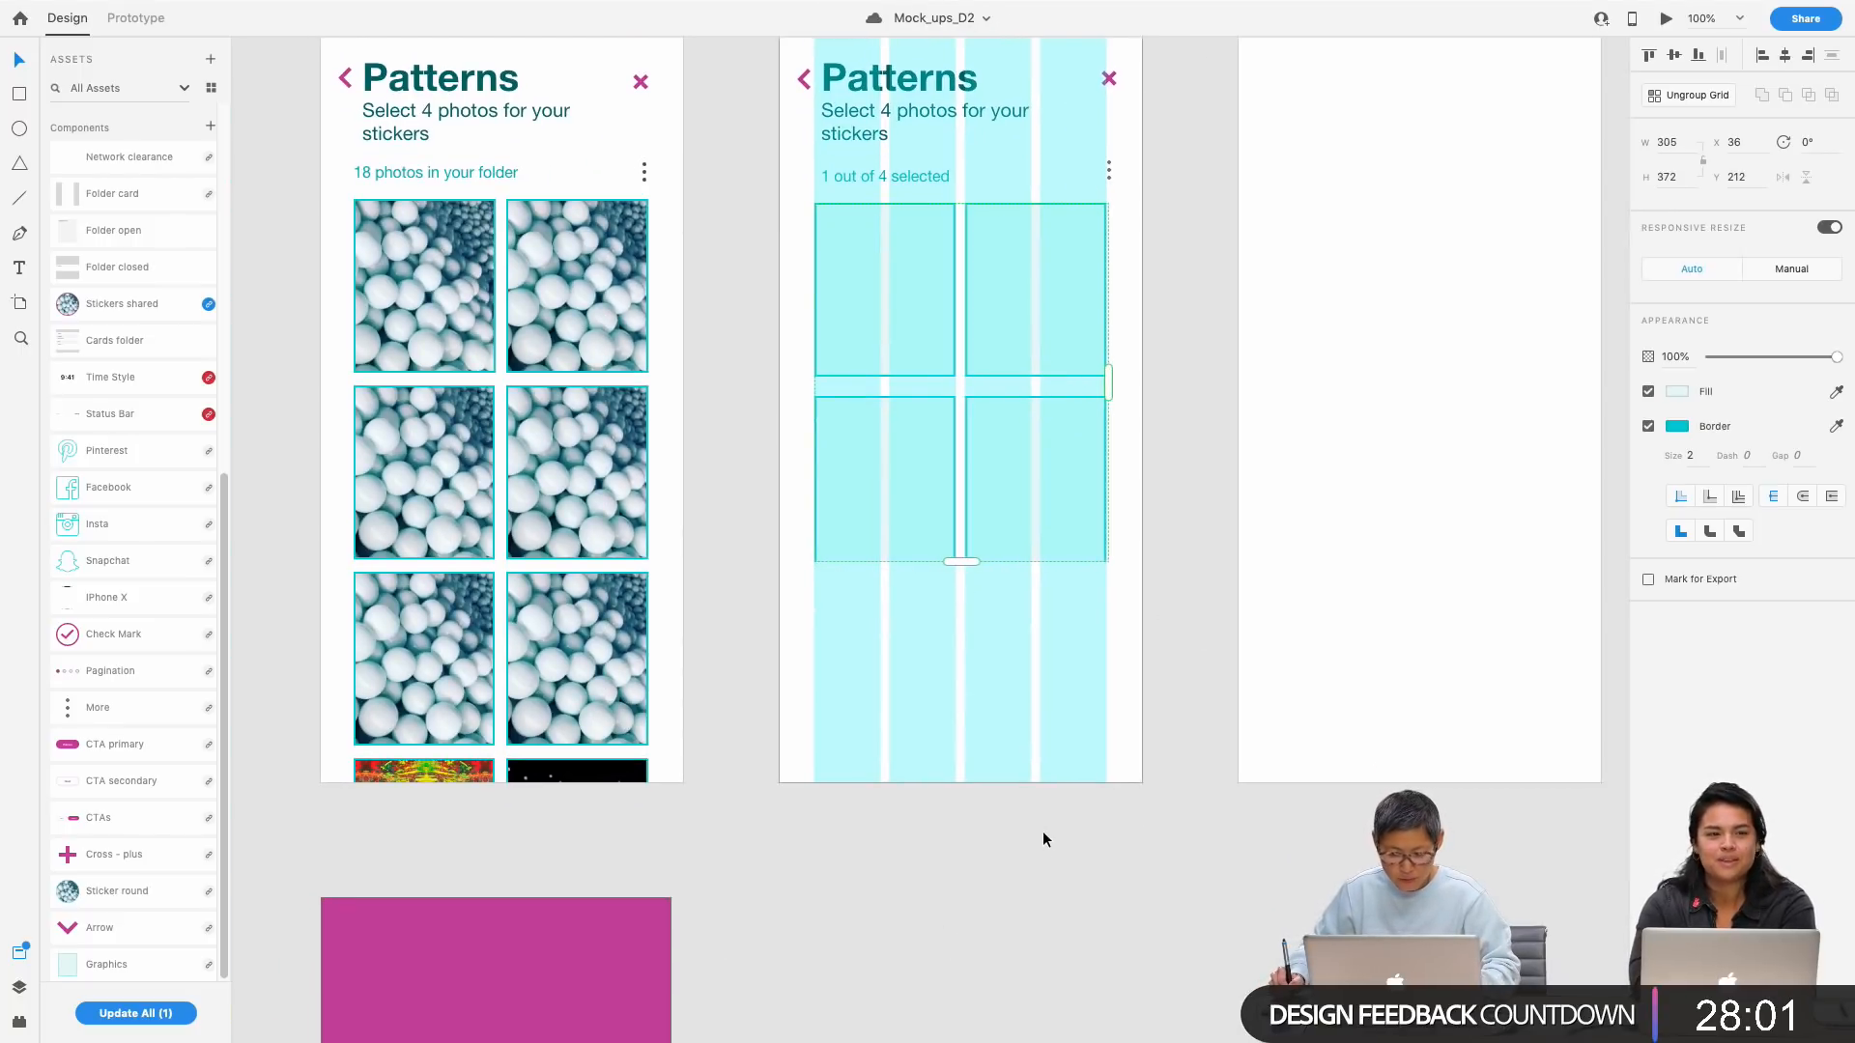
{"action": "left_click_drag", "start_coordinate": [963, 561], "coordinate": [962, 1024]}
{"action": "scroll", "coordinate": [1265, 909], "scroll_direction": "down", "scroll_amount": 1}
{"action": "scroll", "coordinate": [1265, 909], "scroll_direction": "down", "scroll_amount": 2}
{"action": "left_click_drag", "start_coordinate": [938, 810], "coordinate": [930, 946]}
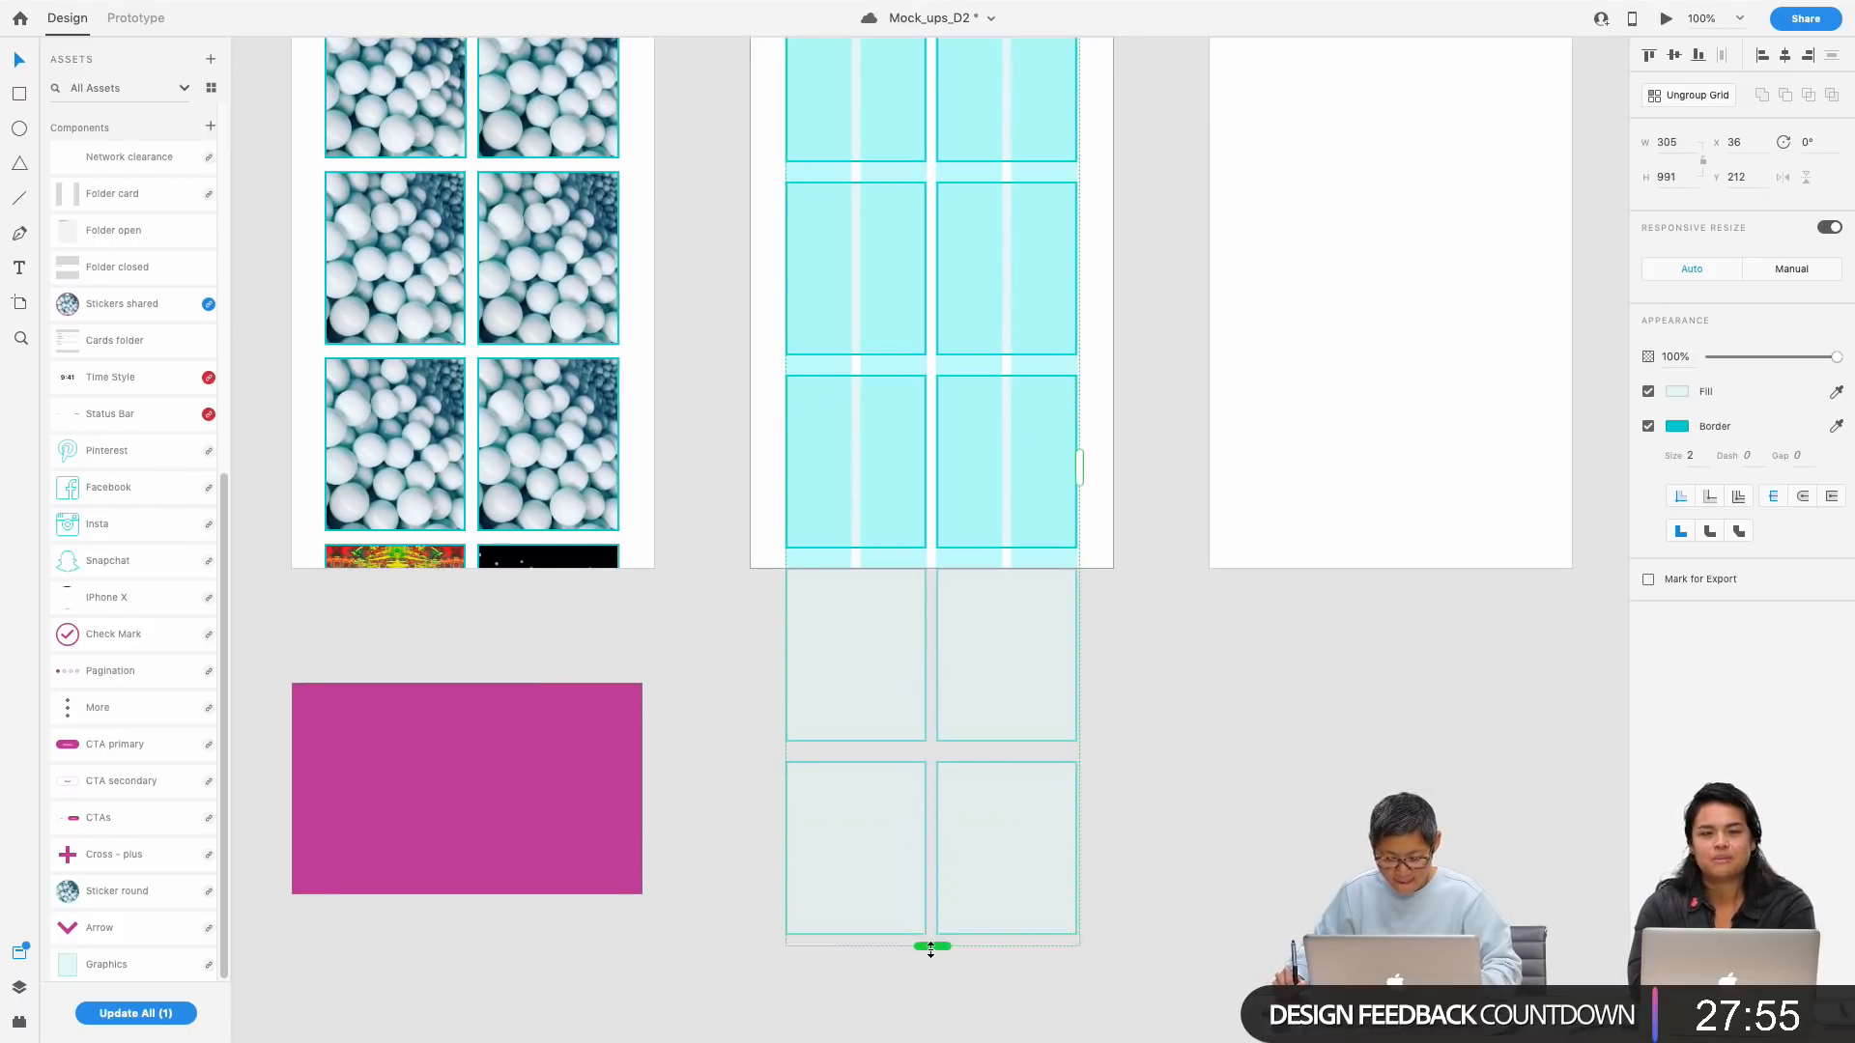
{"action": "left_click", "coordinate": [1167, 842]}
{"action": "scroll", "coordinate": [1147, 798], "scroll_direction": "up", "scroll_amount": 5}
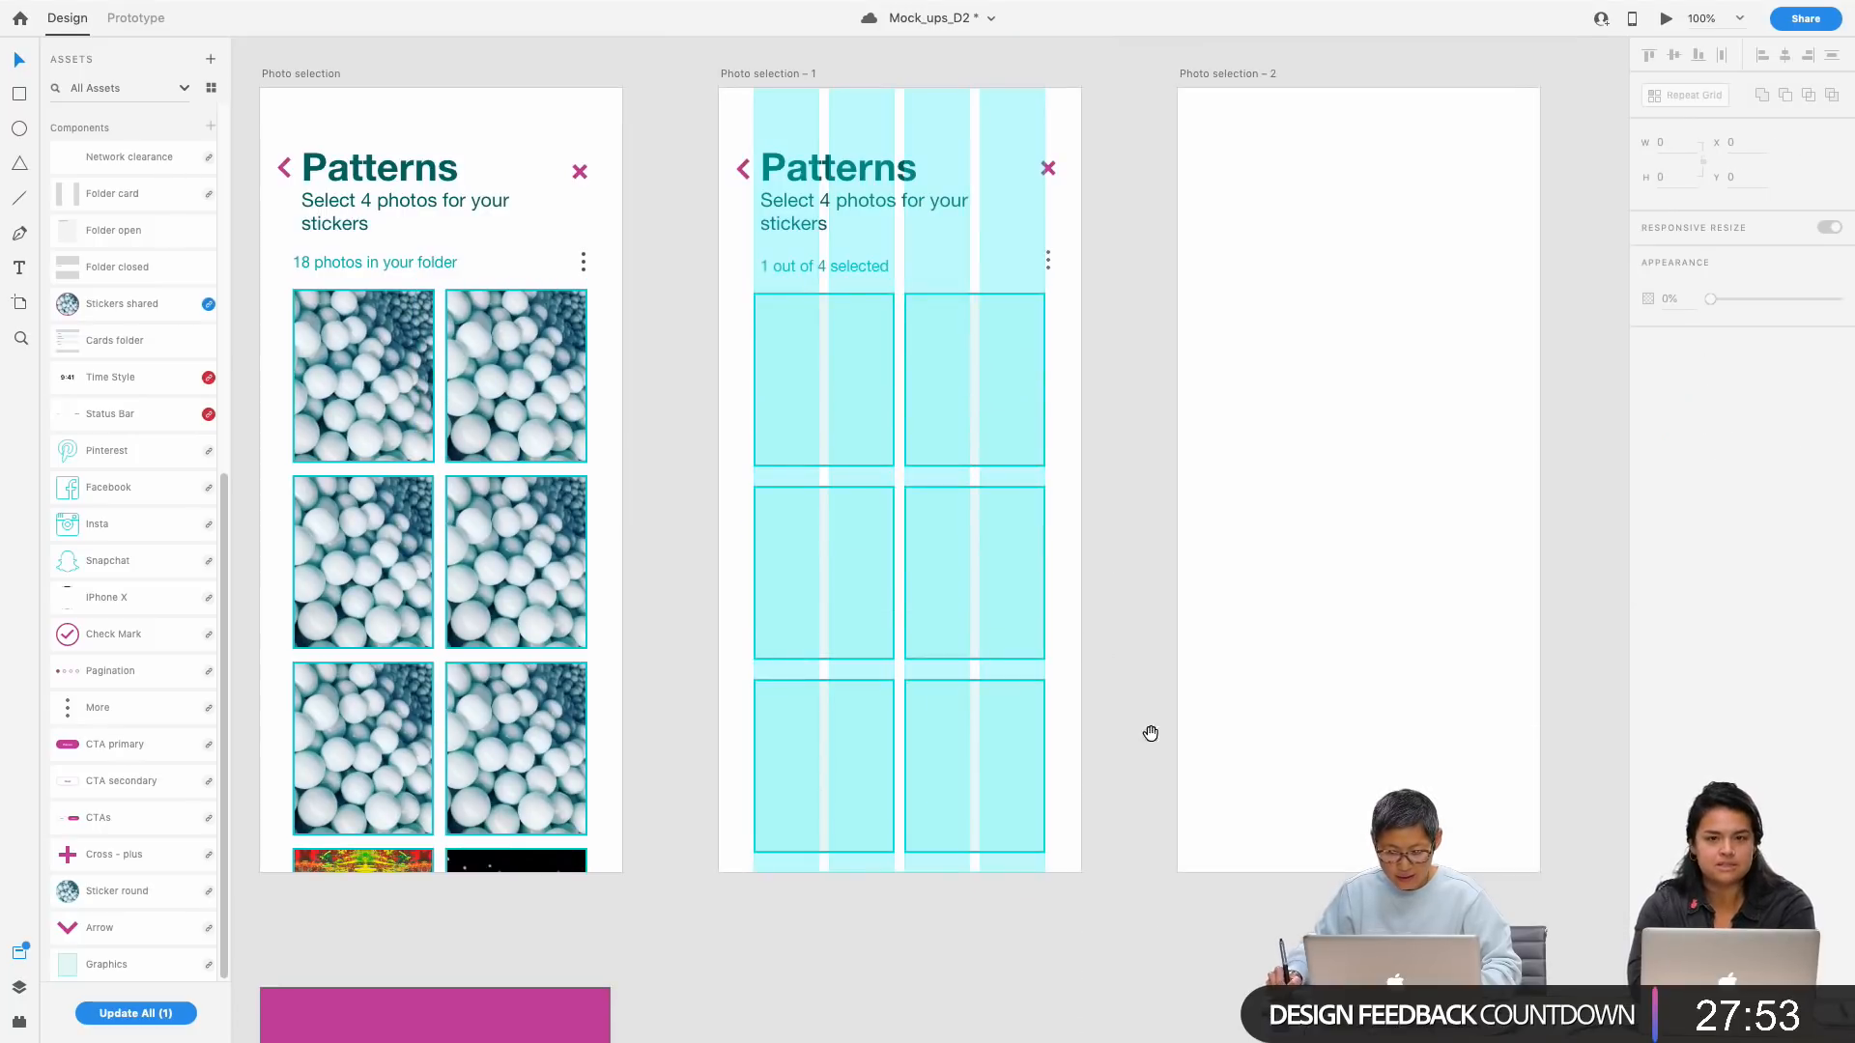
{"action": "scroll", "coordinate": [1093, 444], "scroll_direction": "up", "scroll_amount": 2}
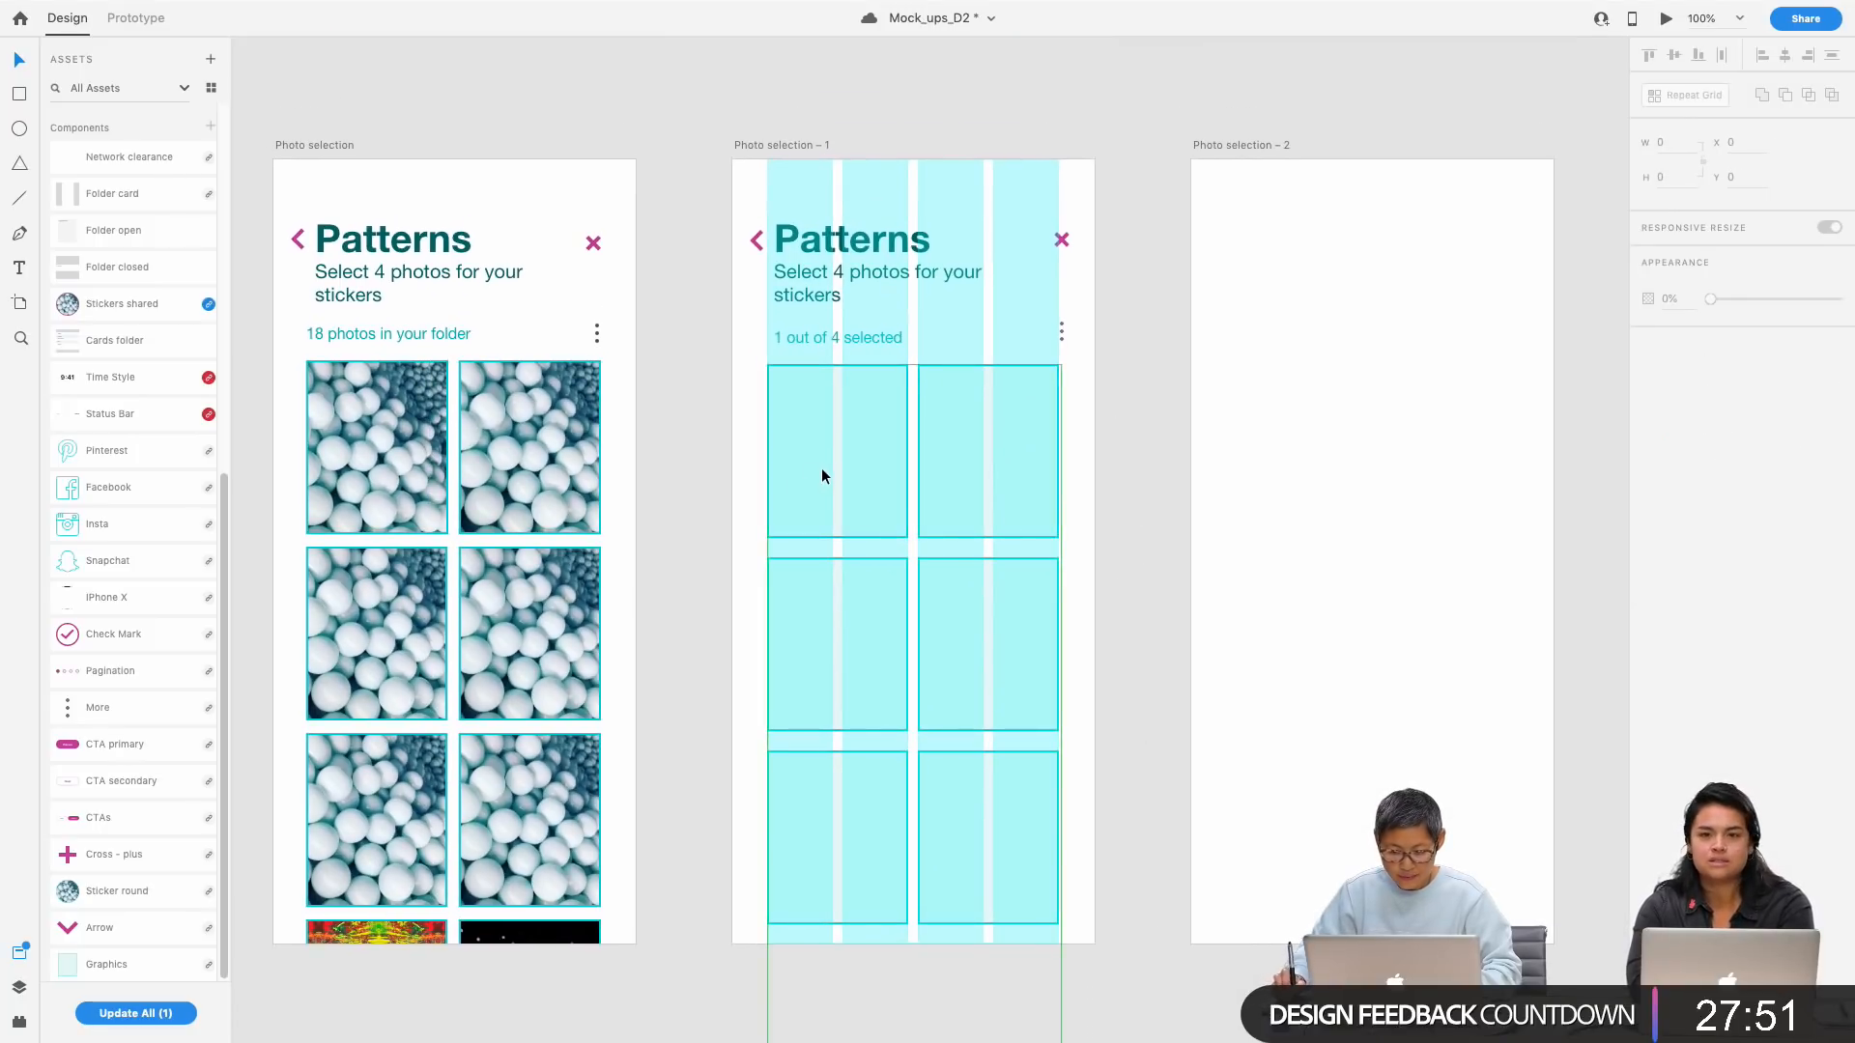
Step: Place the Check Mark component over the first photo placeholder on Photo selection – 1 at X 143, Y 272
{"action": "left_click", "coordinate": [823, 475]}
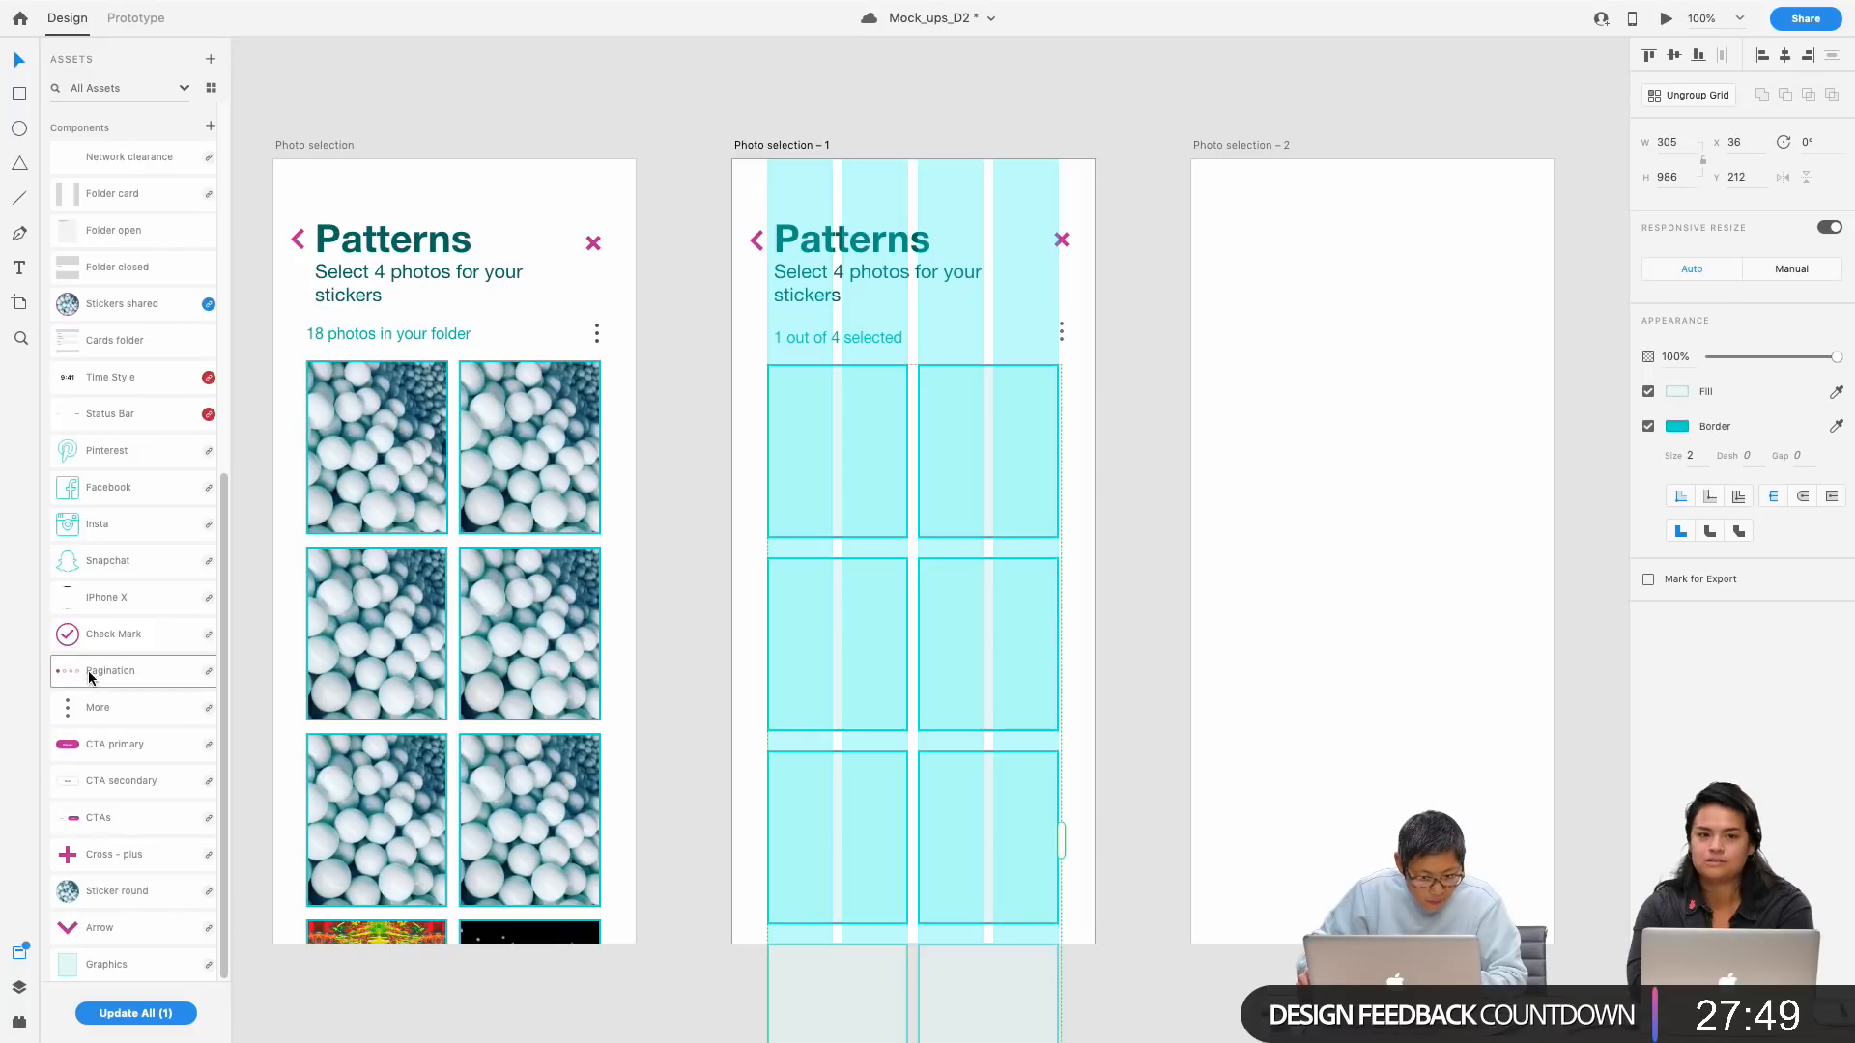
{"action": "left_click_drag", "start_coordinate": [883, 441], "coordinate": [880, 442]}
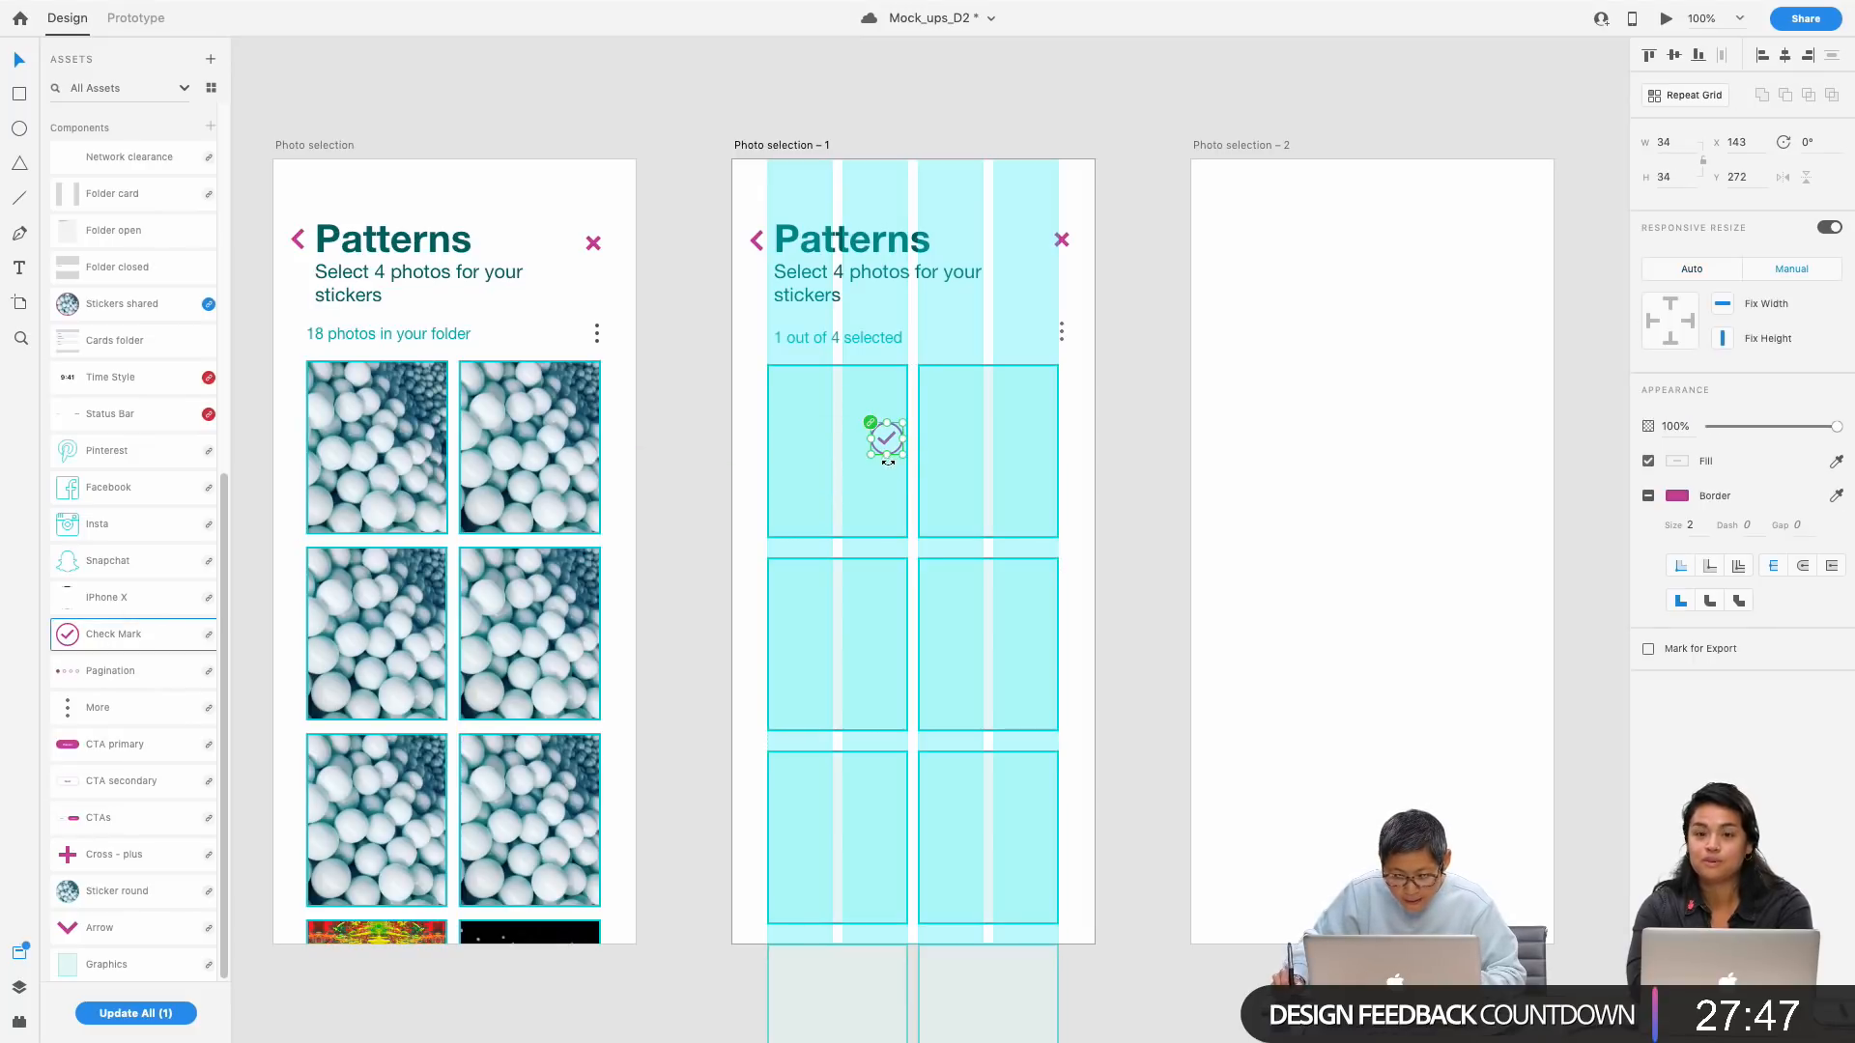
{"action": "key", "text": "super+equal"}
{"action": "key", "text": "super+equal"}
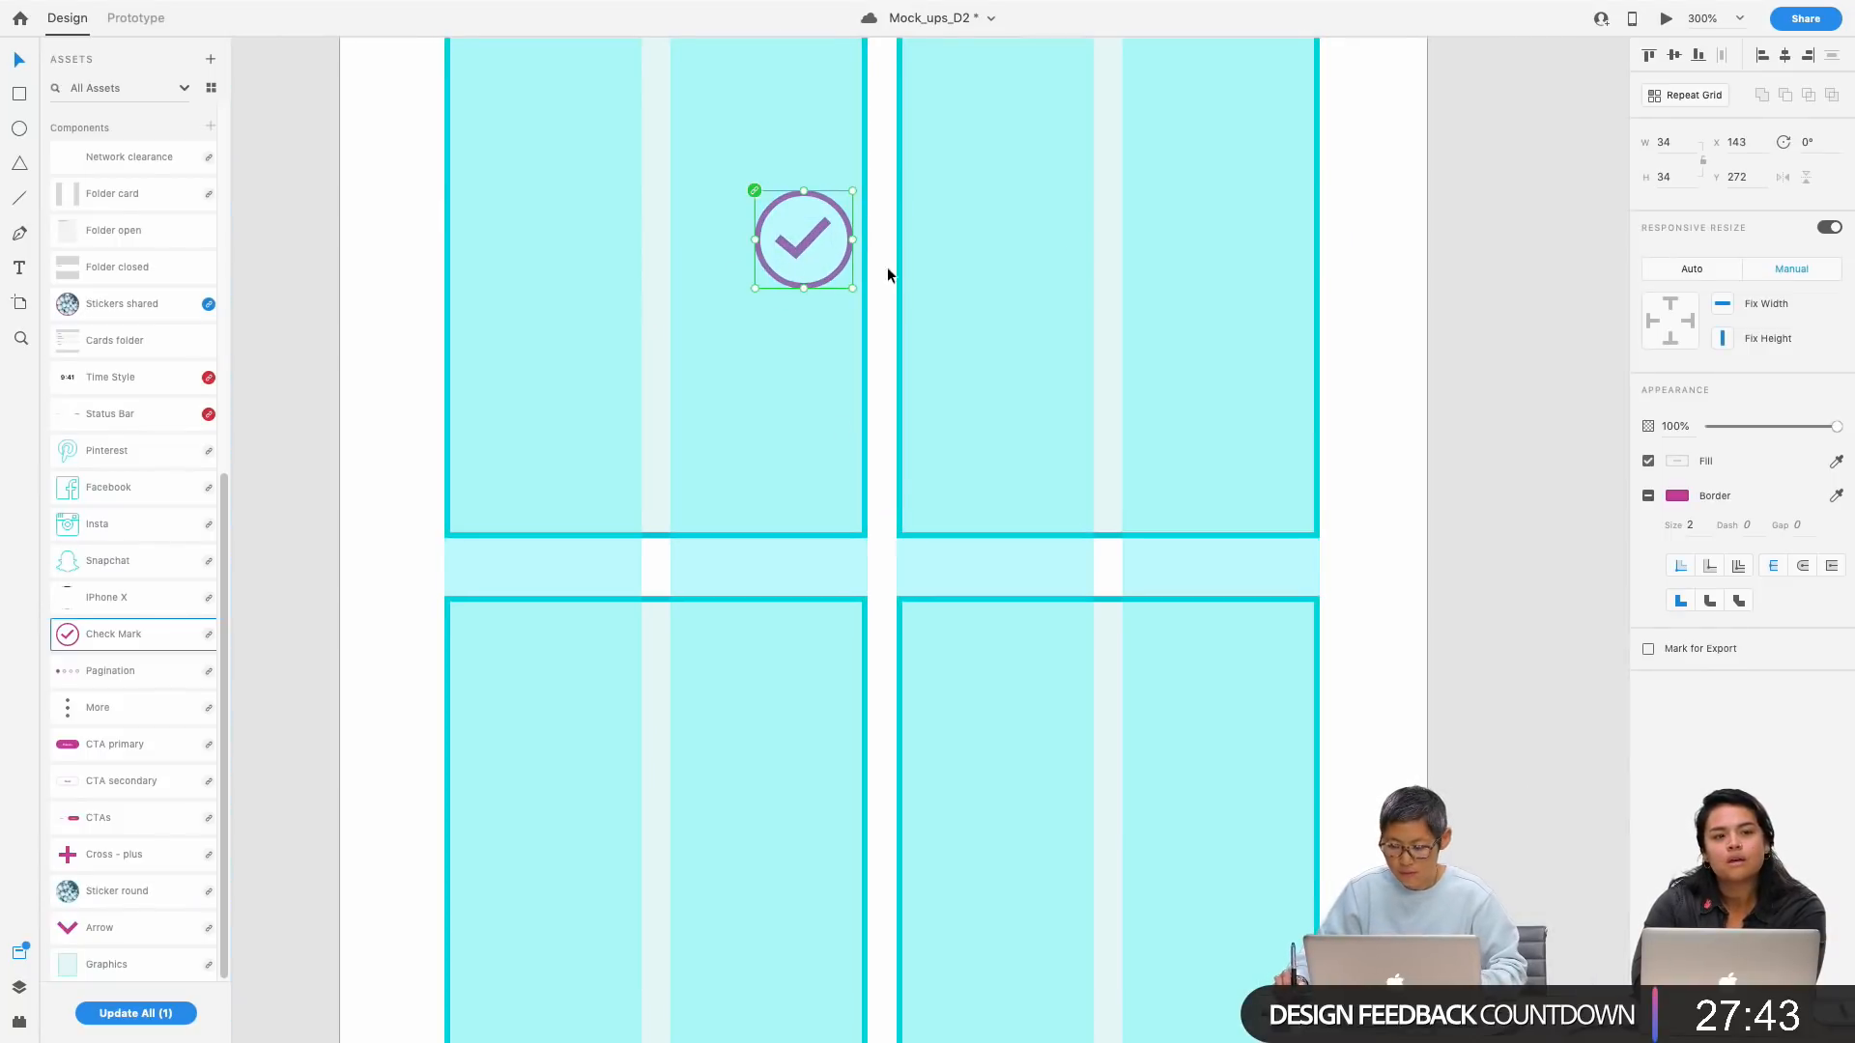
{"action": "left_click", "coordinate": [680, 415]}
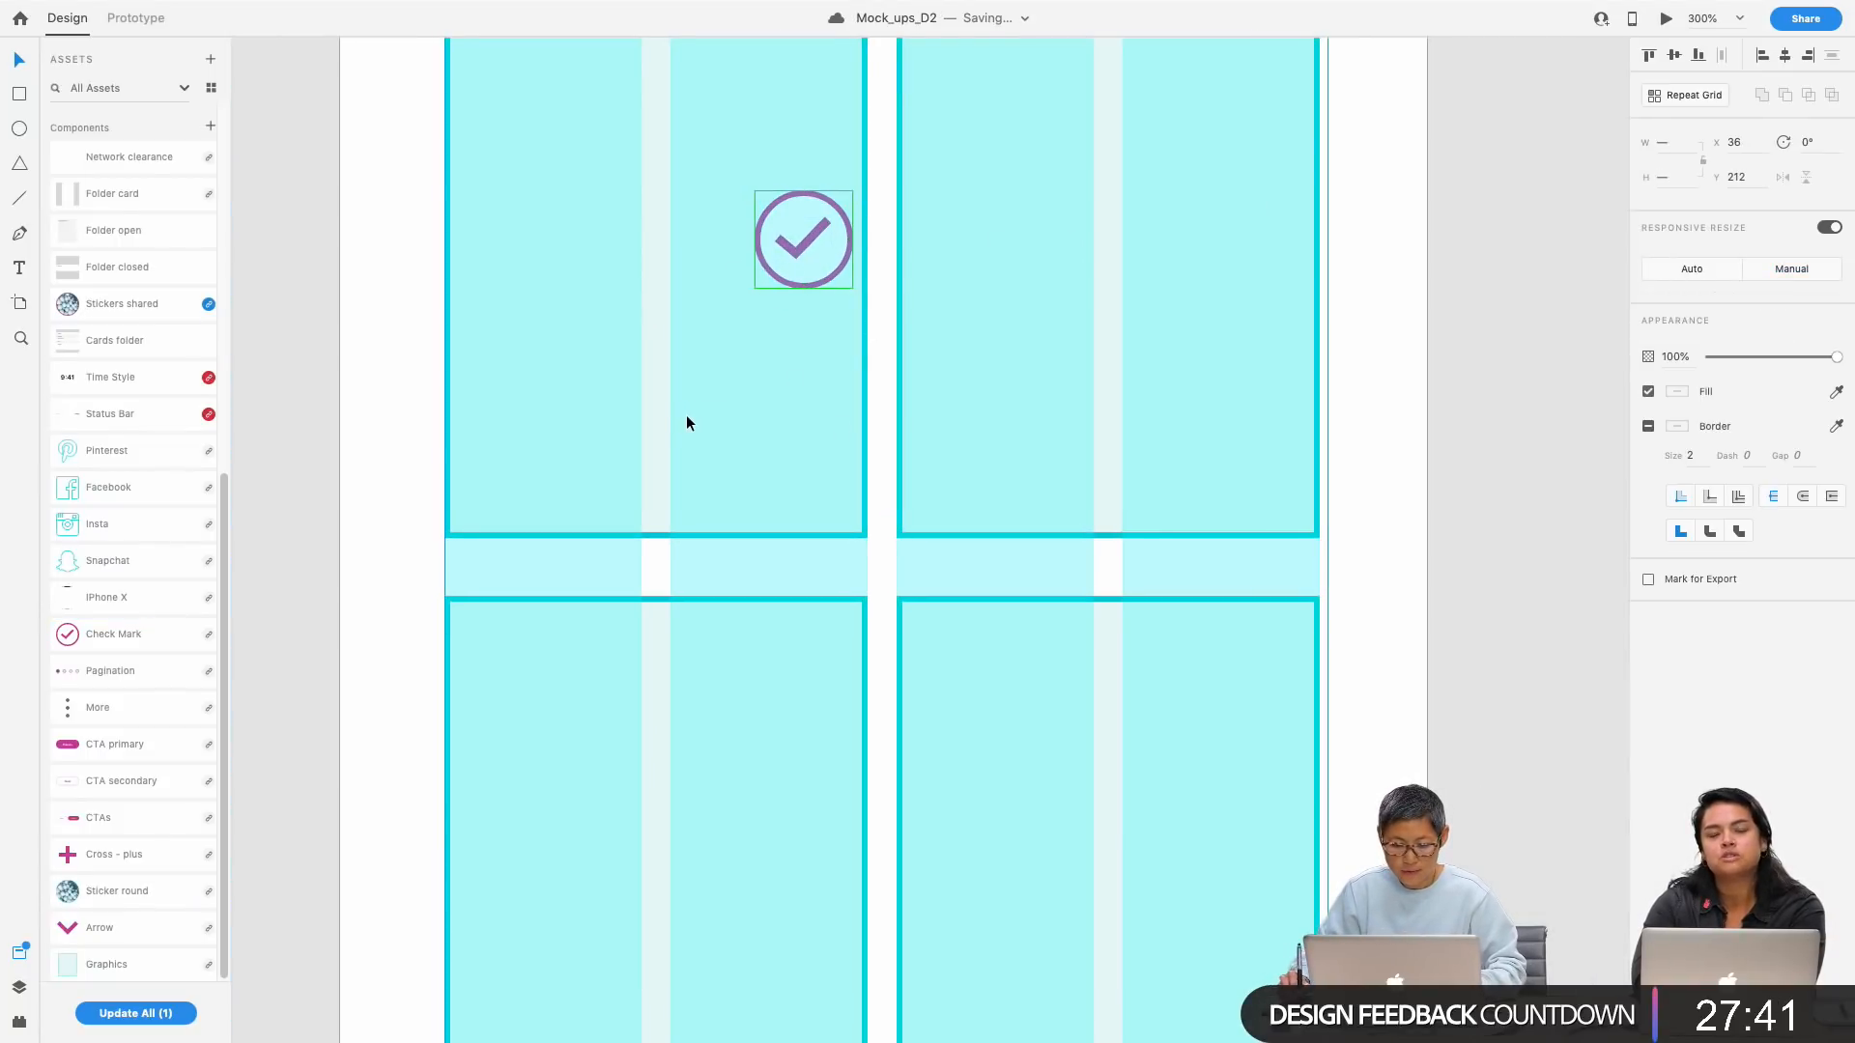
{"action": "double_click", "coordinate": [799, 279]}
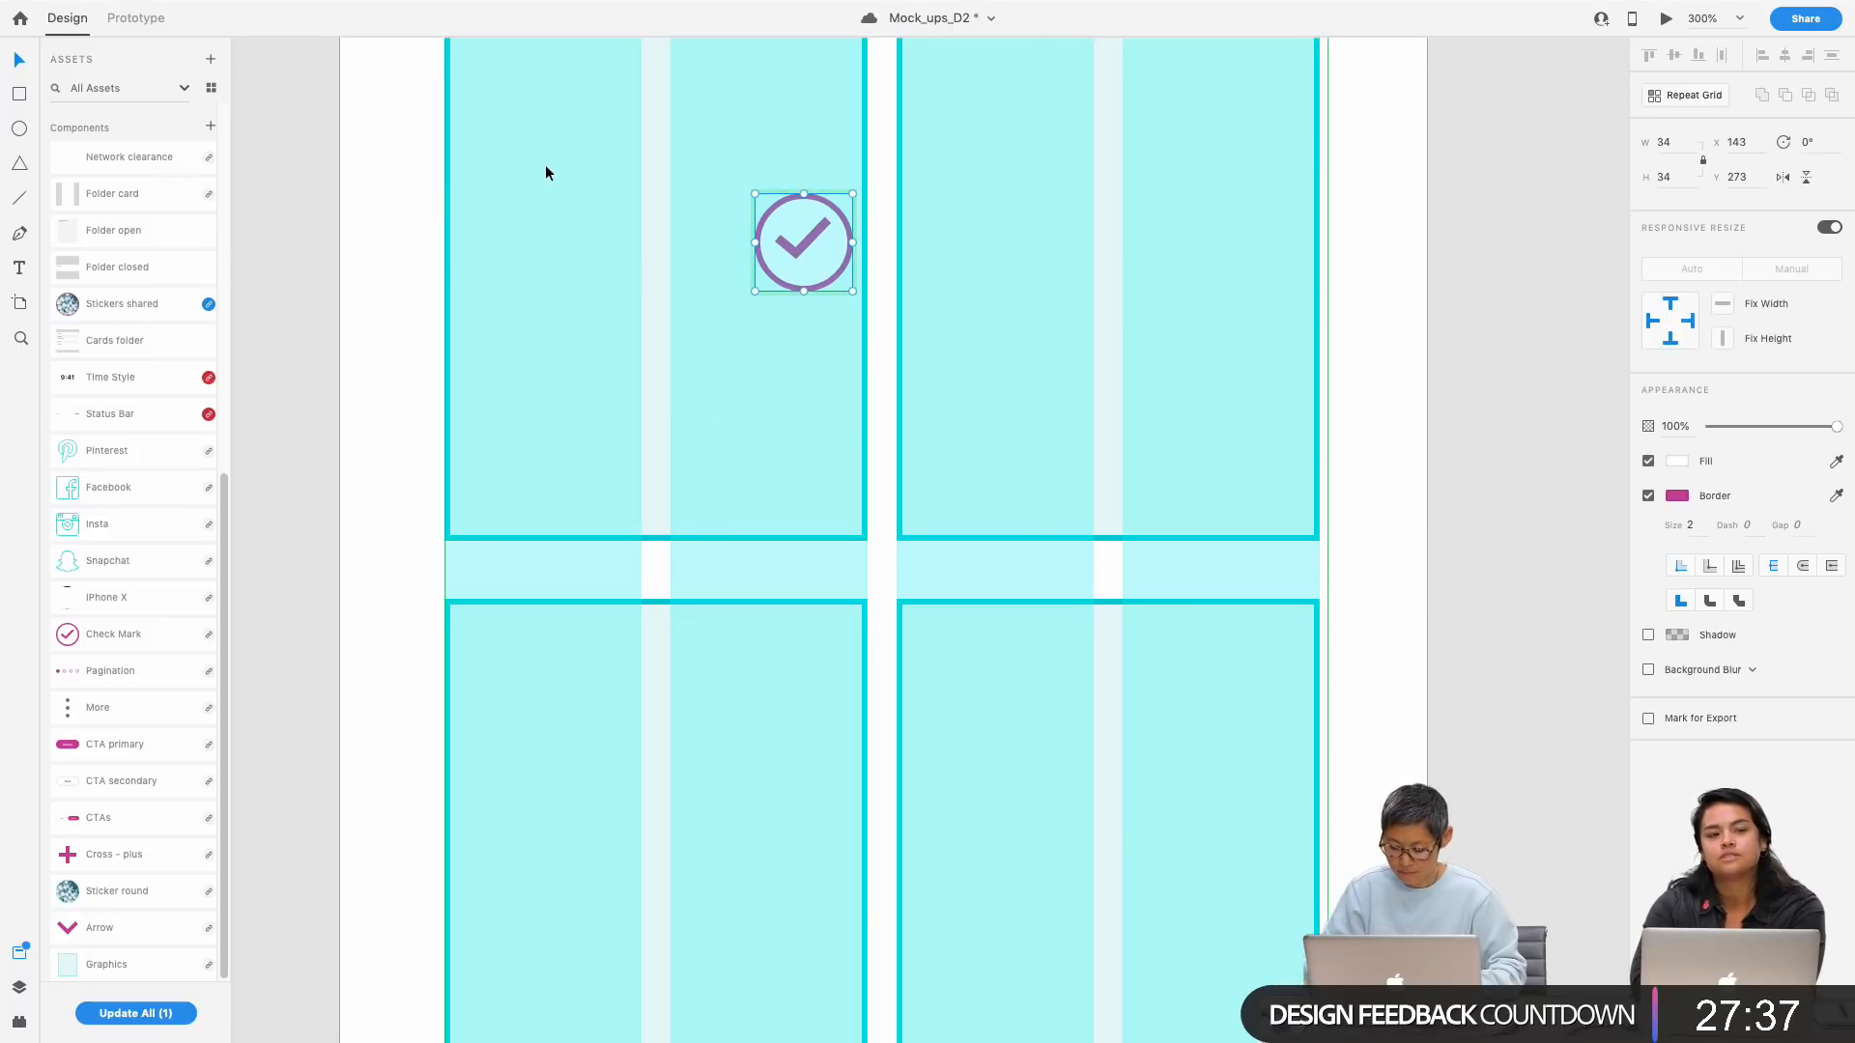
{"action": "key", "text": "shift+Up"}
{"action": "key", "text": "shift+Up"}
{"action": "key", "text": "shift+Down"}
{"action": "key", "text": "shift+Down"}
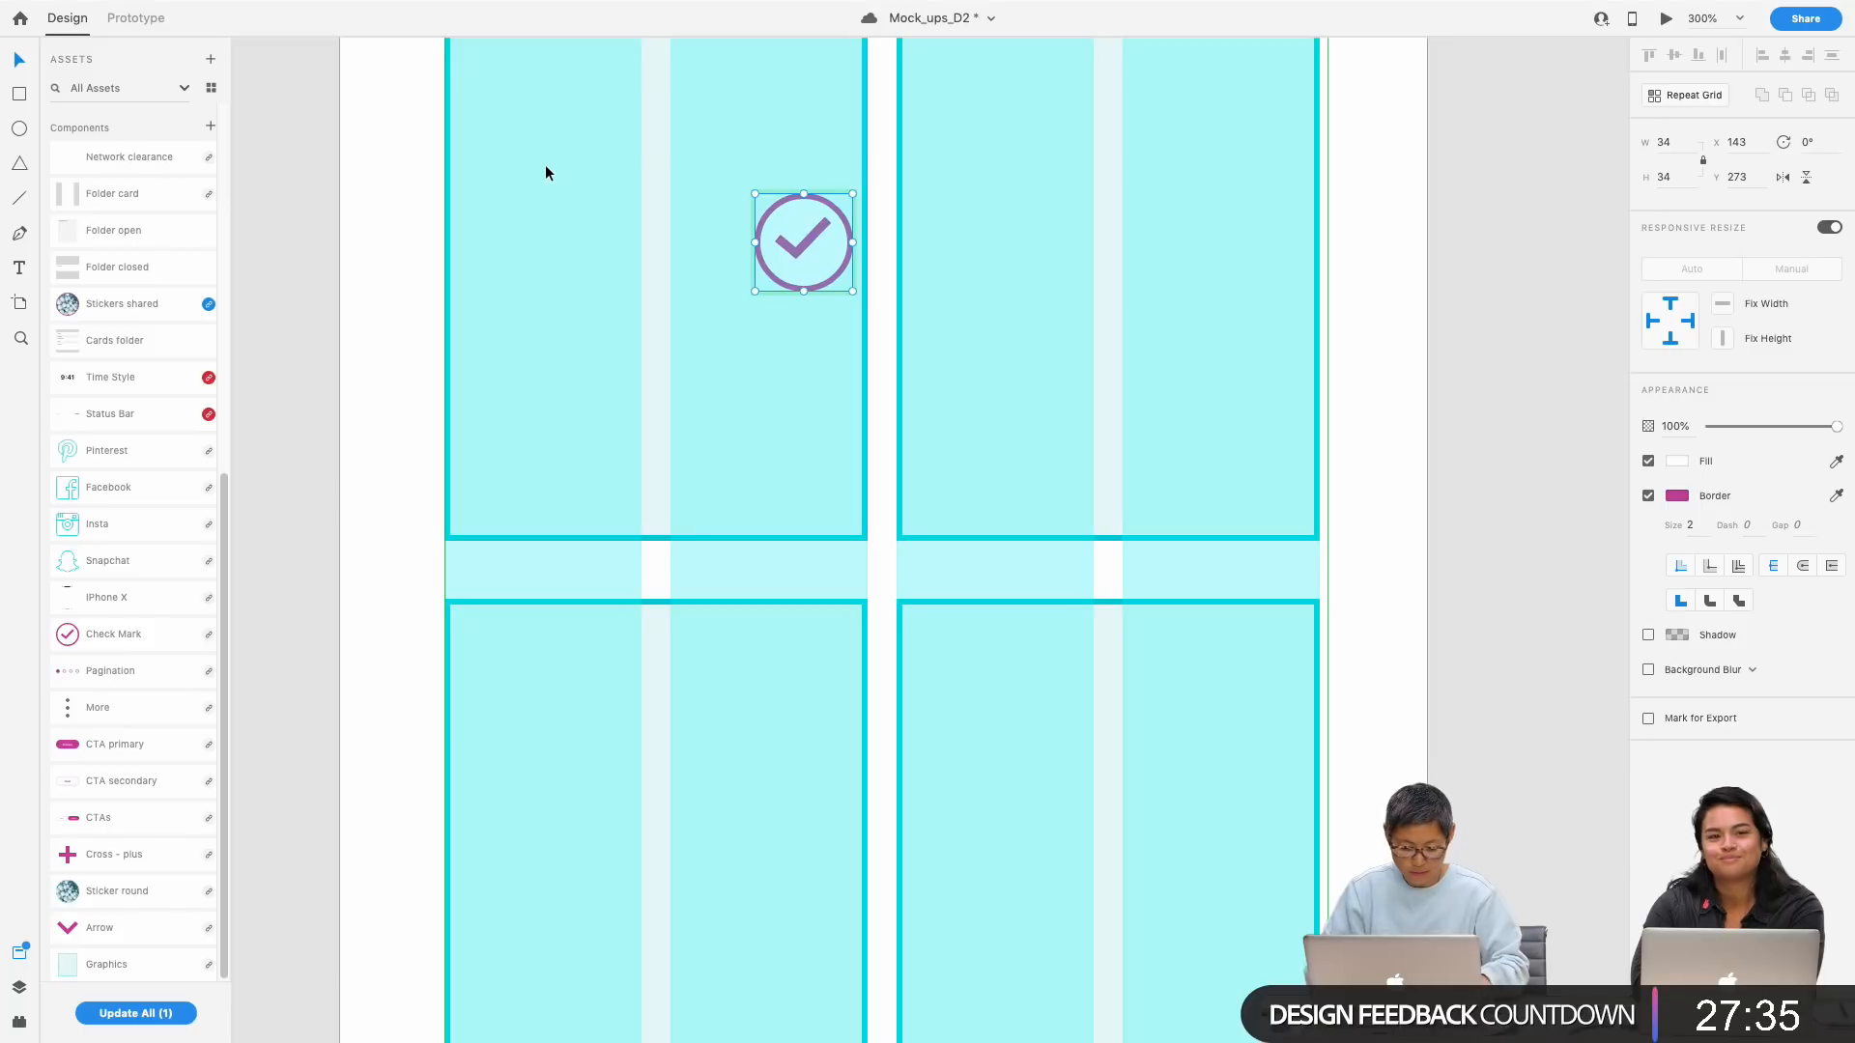
Step: Move the Check Mark left and up within the first placeholder to X 93, Y 243
{"action": "key", "text": "Escape"}
{"action": "key", "text": "shift+Left"}
{"action": "key", "text": "shift+Left"}
{"action": "key", "text": "shift+Left"}
{"action": "key", "text": "shift+Left"}
{"action": "key", "text": "shift+Left"}
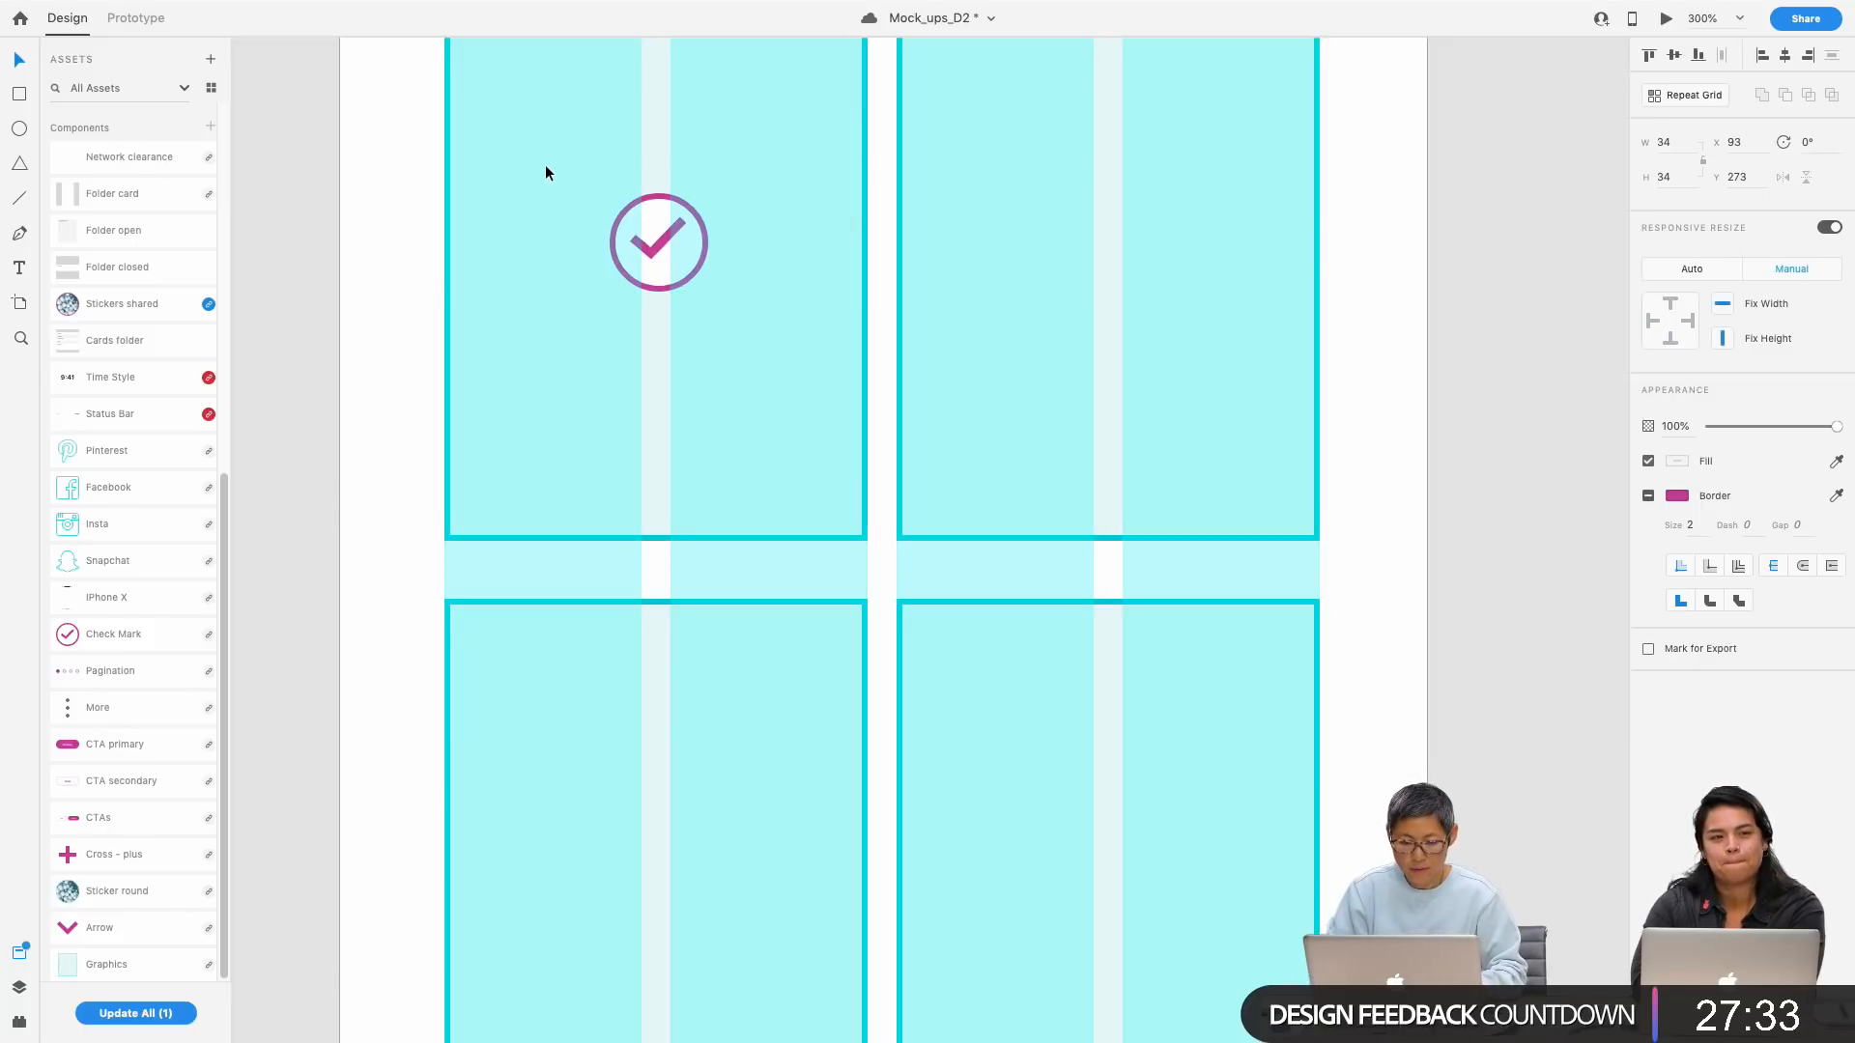
{"action": "key", "text": "shift+Up"}
{"action": "key", "text": "shift+Up"}
{"action": "key", "text": "shift+Up"}
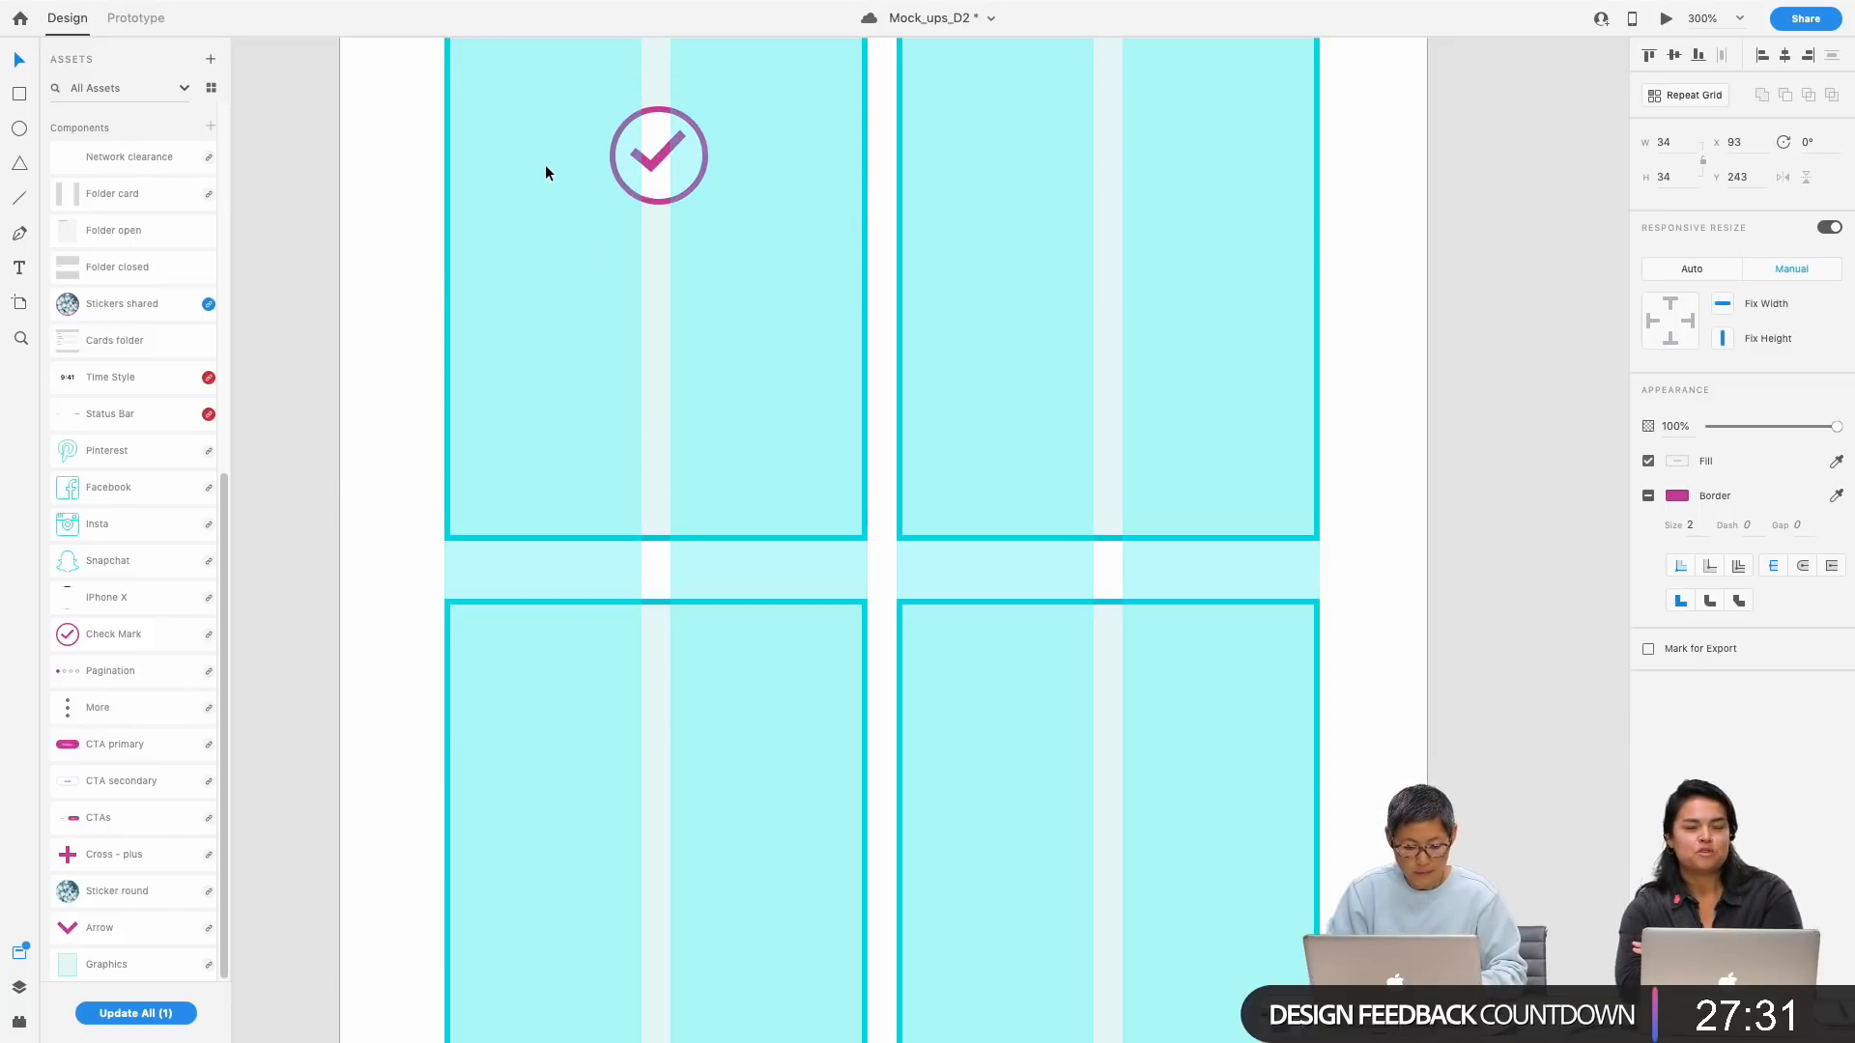
Step: Try to select the Check Mark together with the first placeholder inside Repeat Grid 4
{"action": "left_click", "coordinate": [19, 986]}
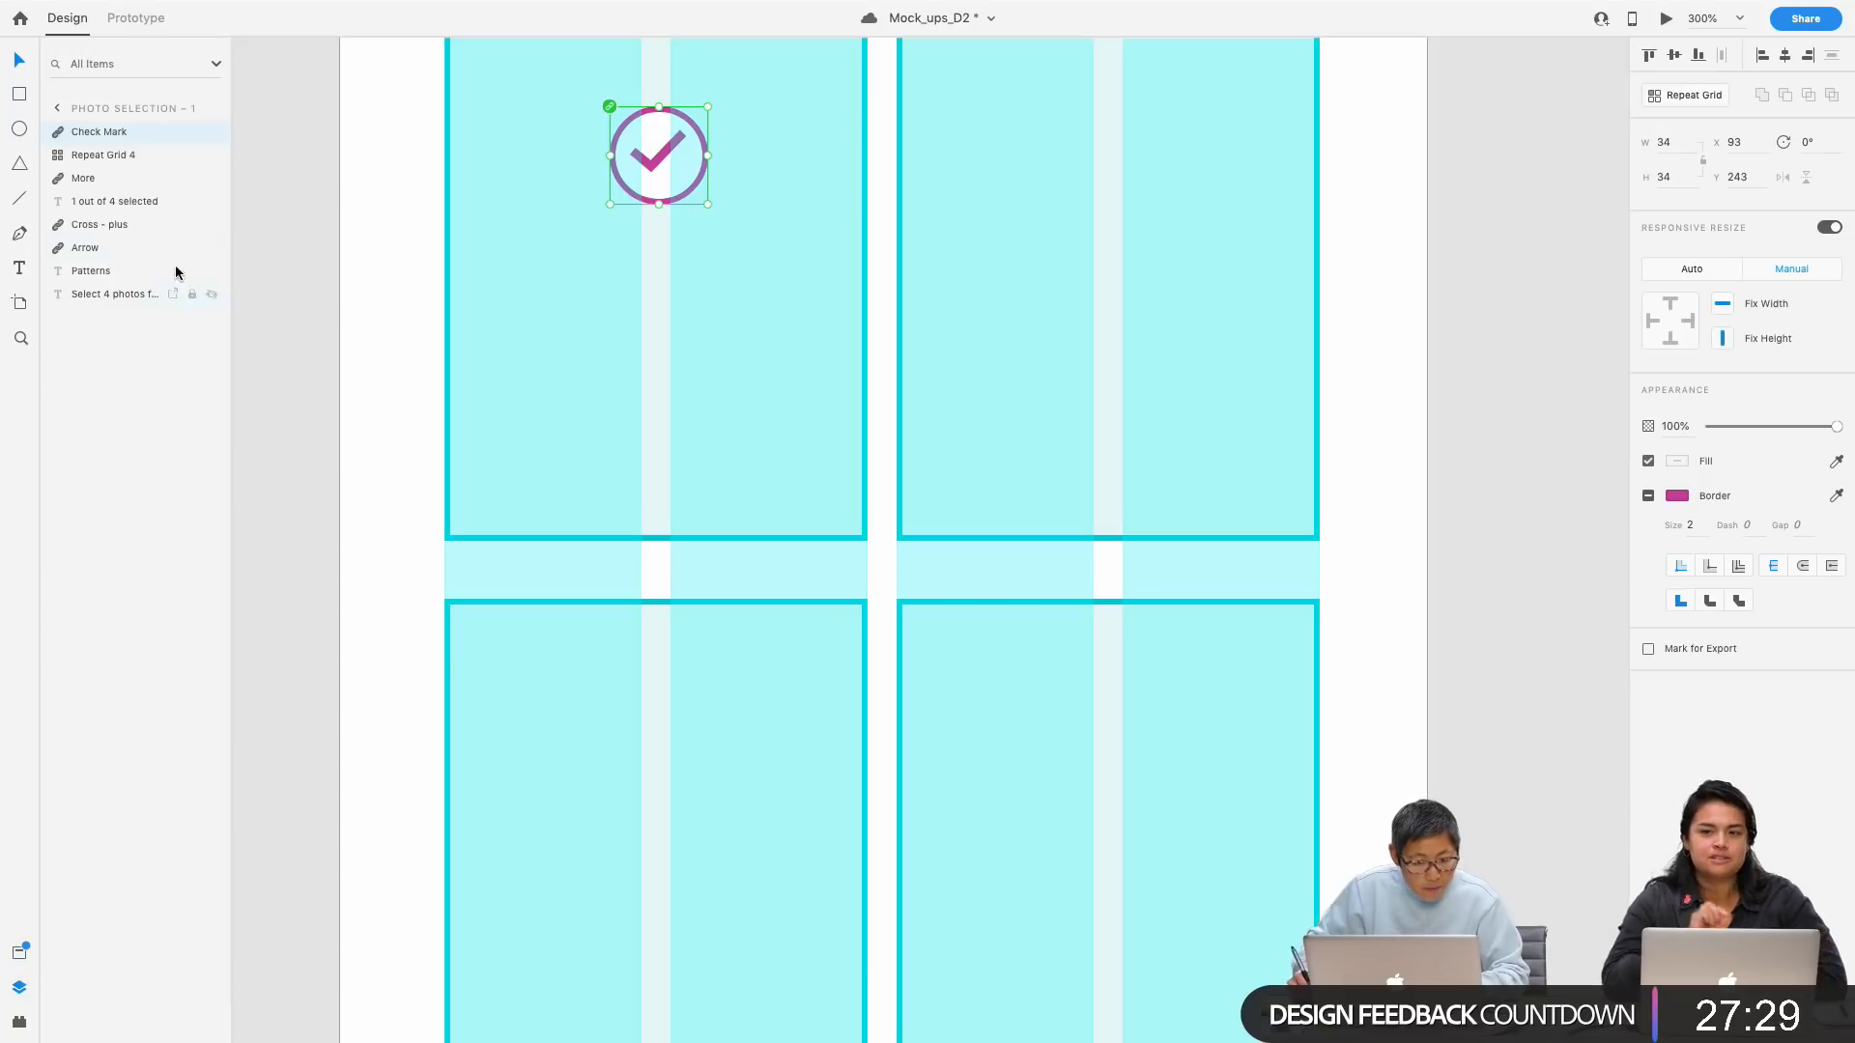
{"action": "left_click", "coordinate": [124, 152], "text": "shift"}
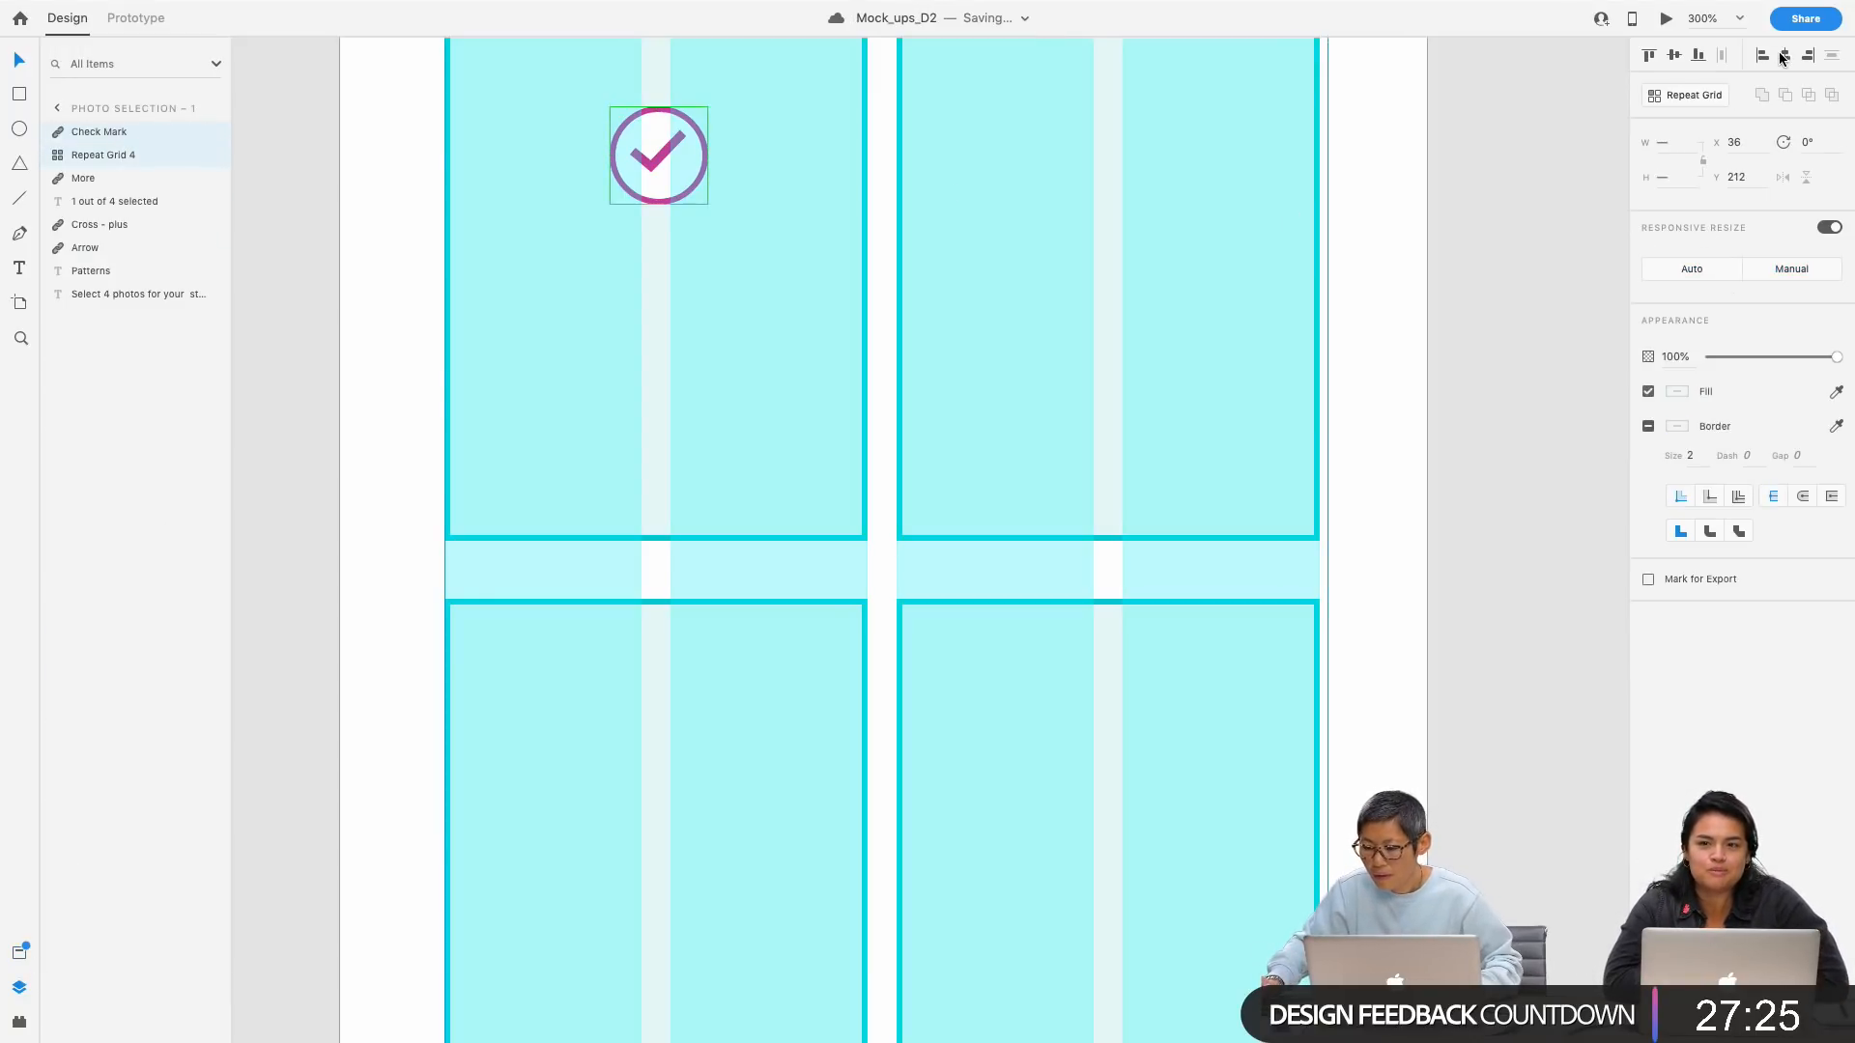
{"action": "double_click", "coordinate": [737, 373]}
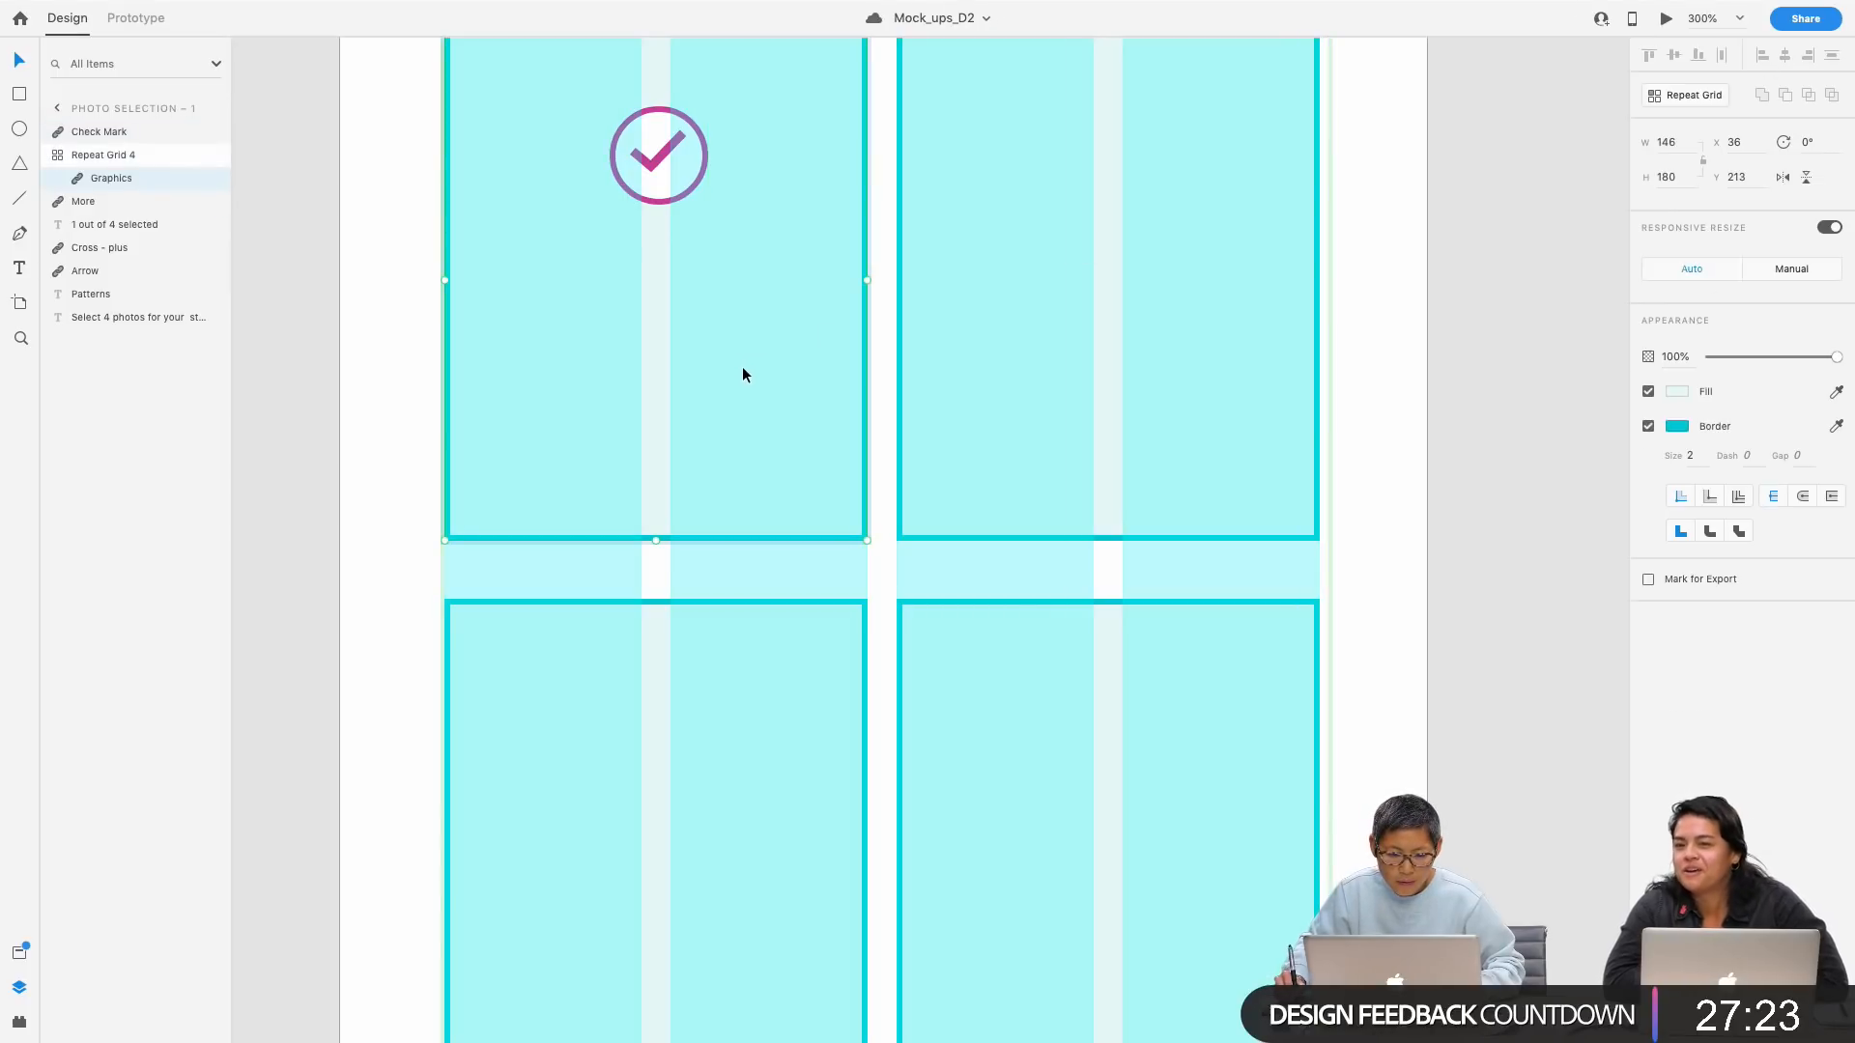
{"action": "double_click", "coordinate": [743, 373]}
{"action": "left_click", "coordinate": [636, 183], "text": "shift"}
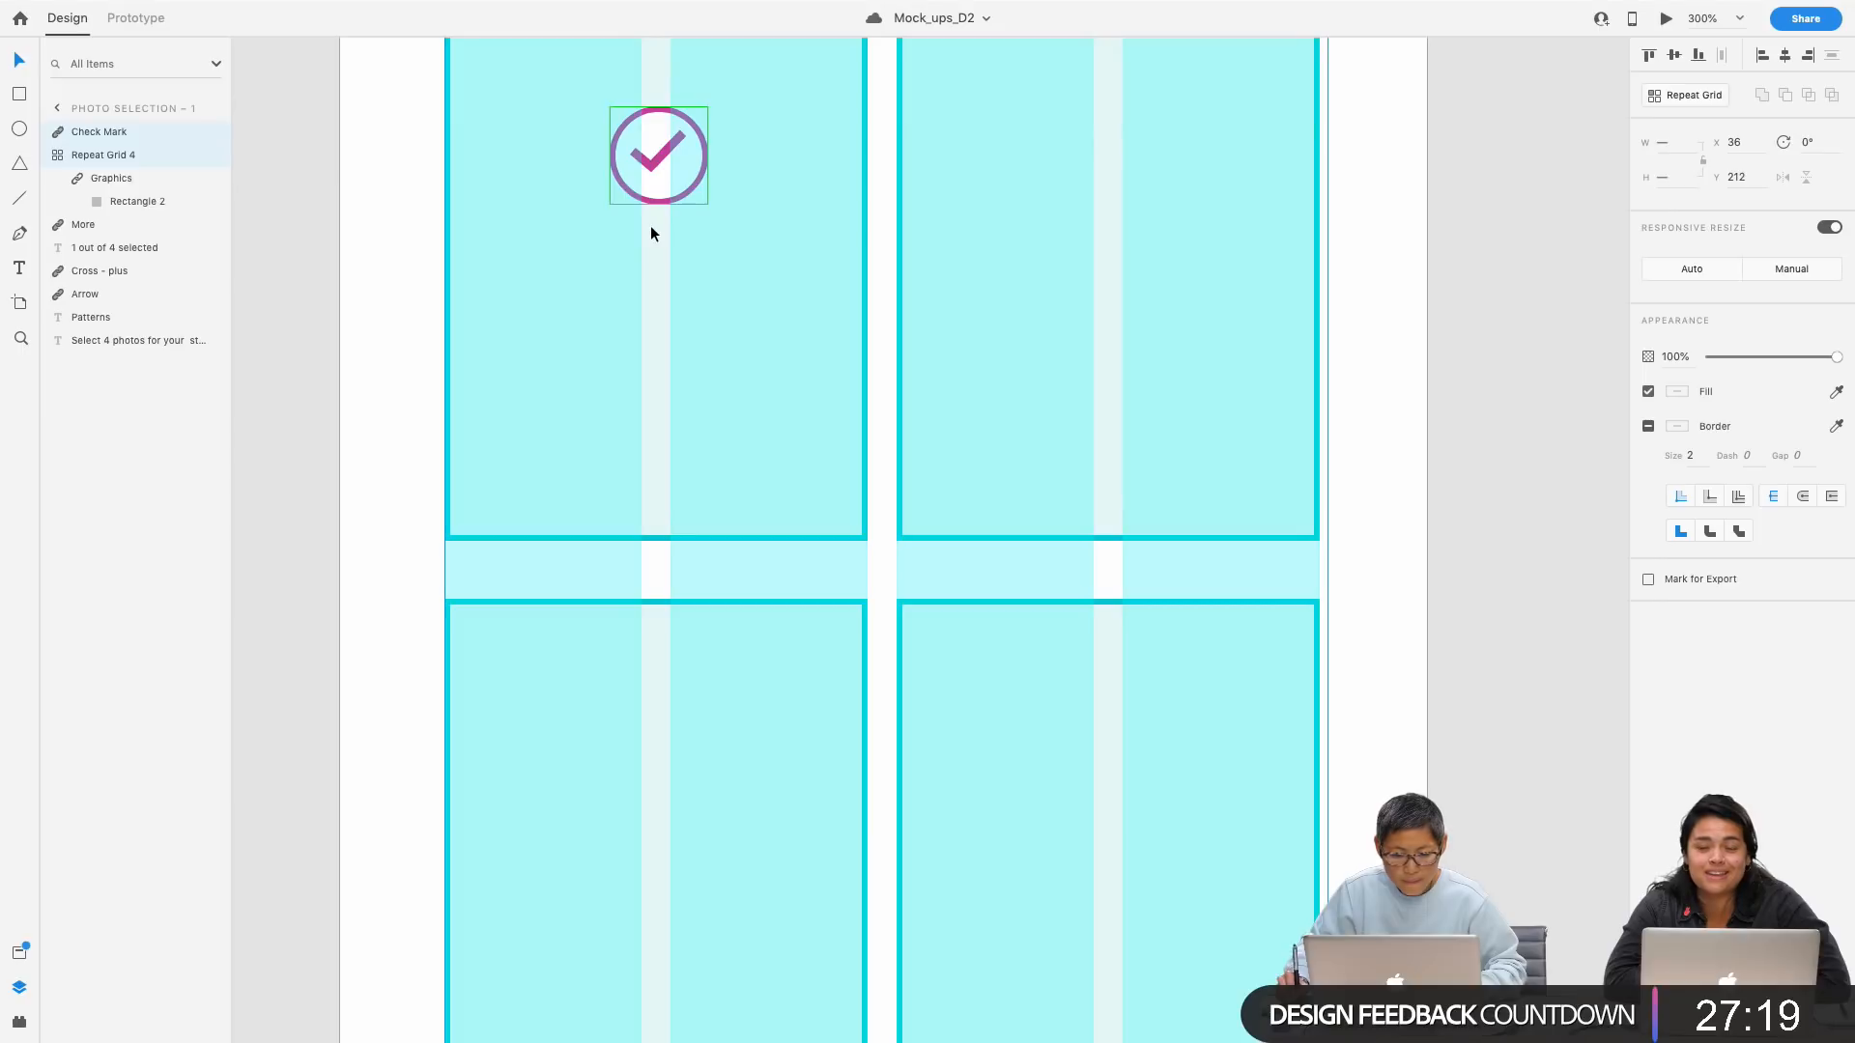
Step: Move the whole Check Mark component down toward the middle of the first placeholder to Y 281
{"action": "left_click_drag", "start_coordinate": [688, 319], "coordinate": [679, 632]}
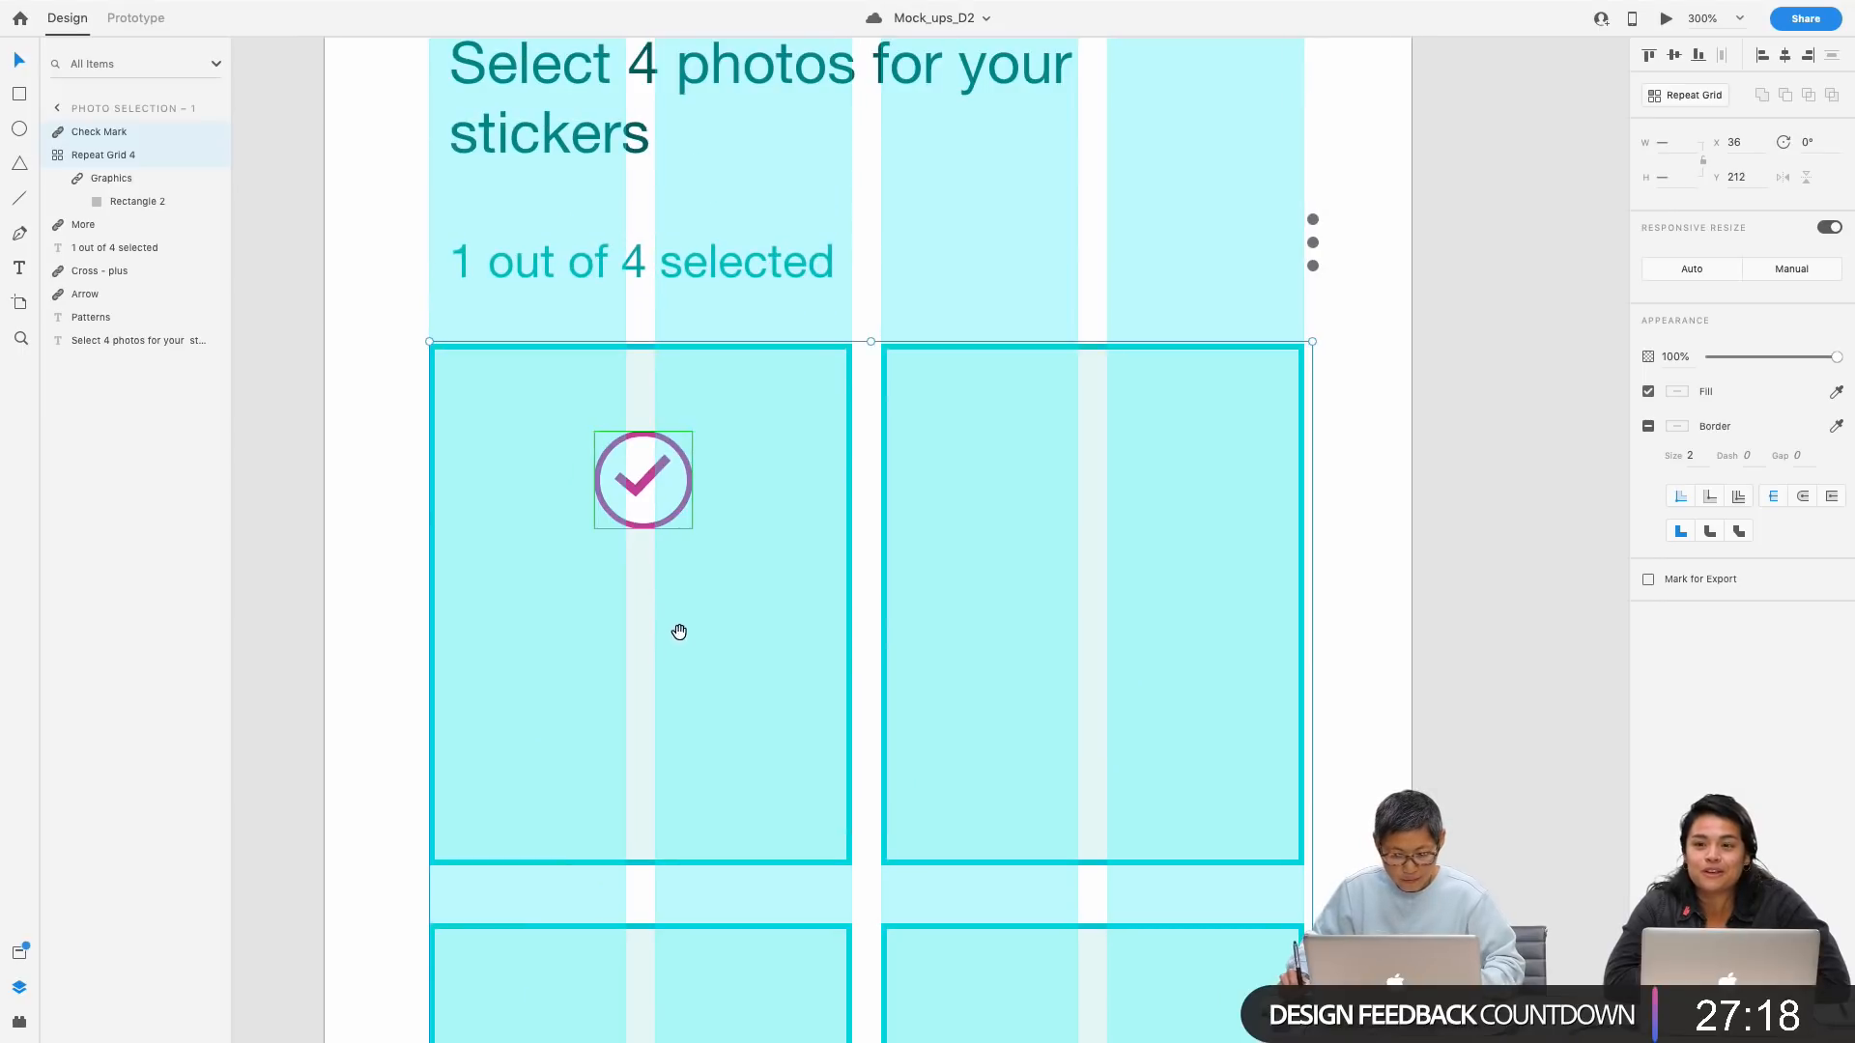
{"action": "double_click", "coordinate": [641, 498]}
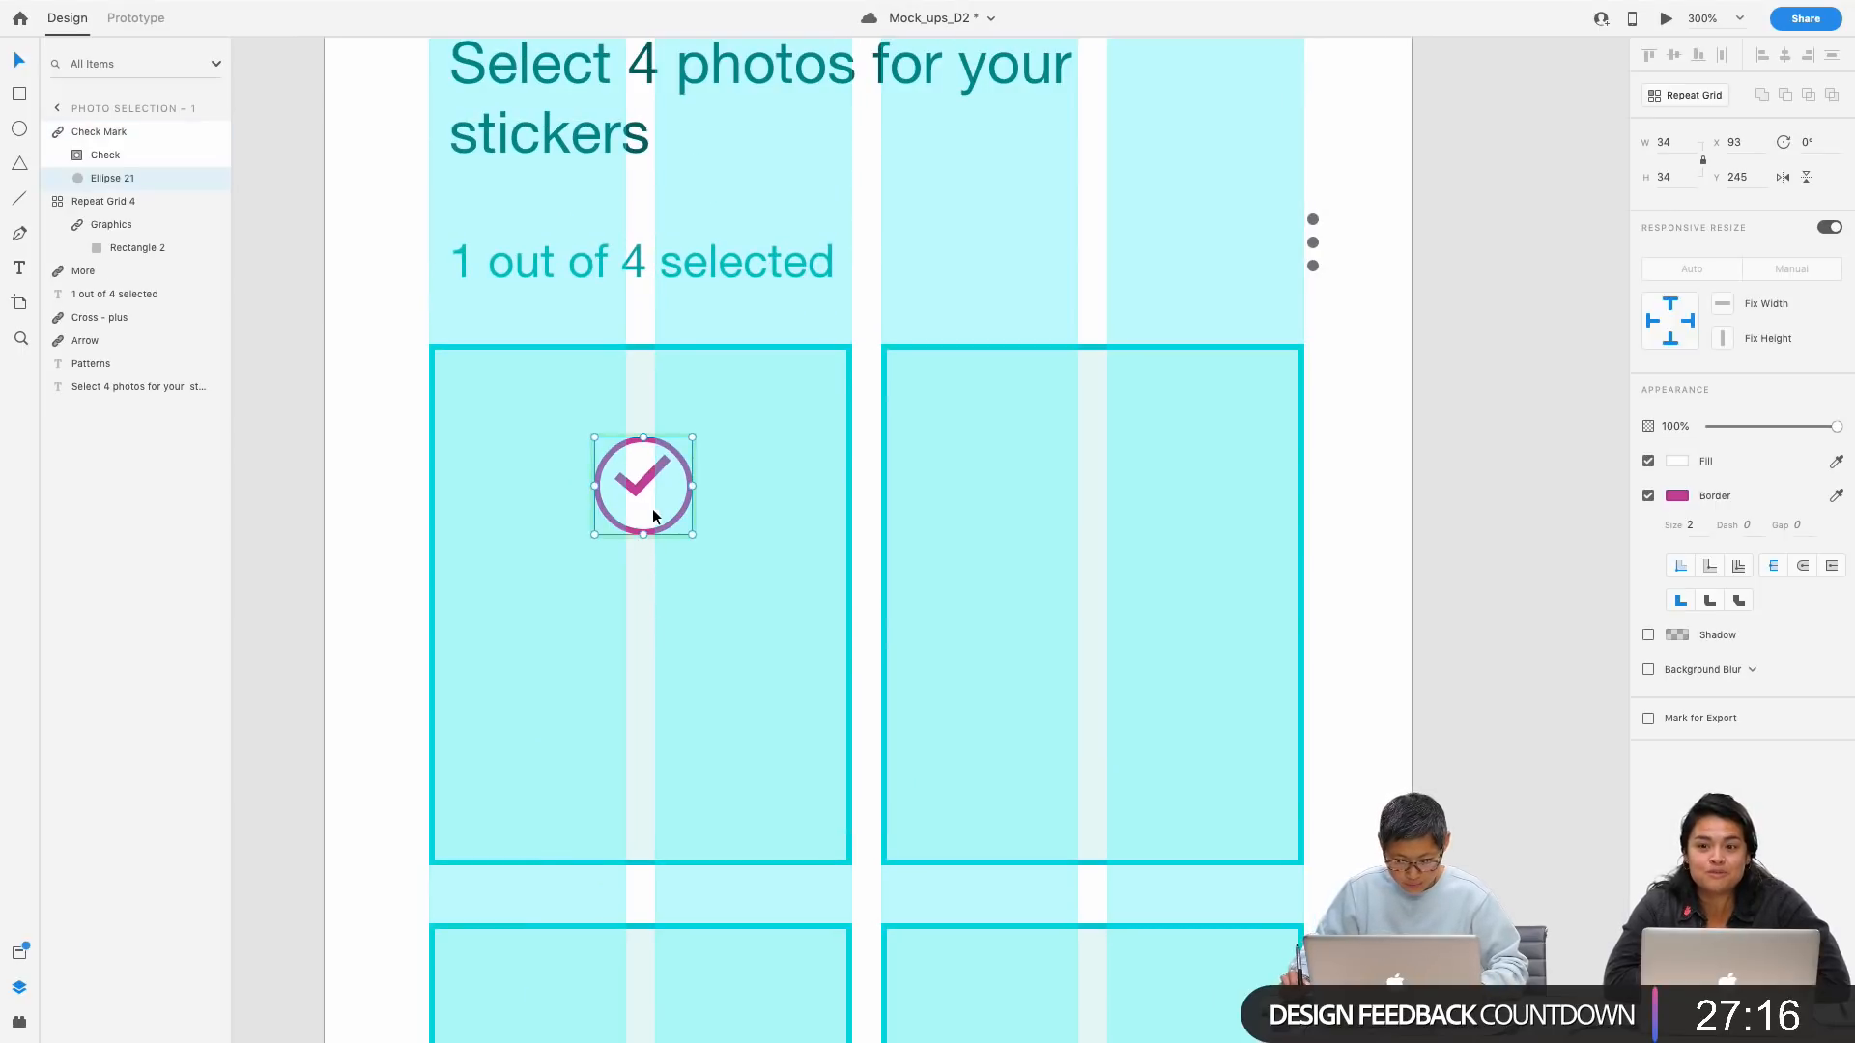
{"action": "left_click", "coordinate": [106, 131]}
{"action": "key", "text": "shift+Down"}
{"action": "key", "text": "shift+Down"}
{"action": "key", "text": "shift+Down"}
{"action": "key", "text": "shift+Down"}
{"action": "key", "text": "shift+Down"}
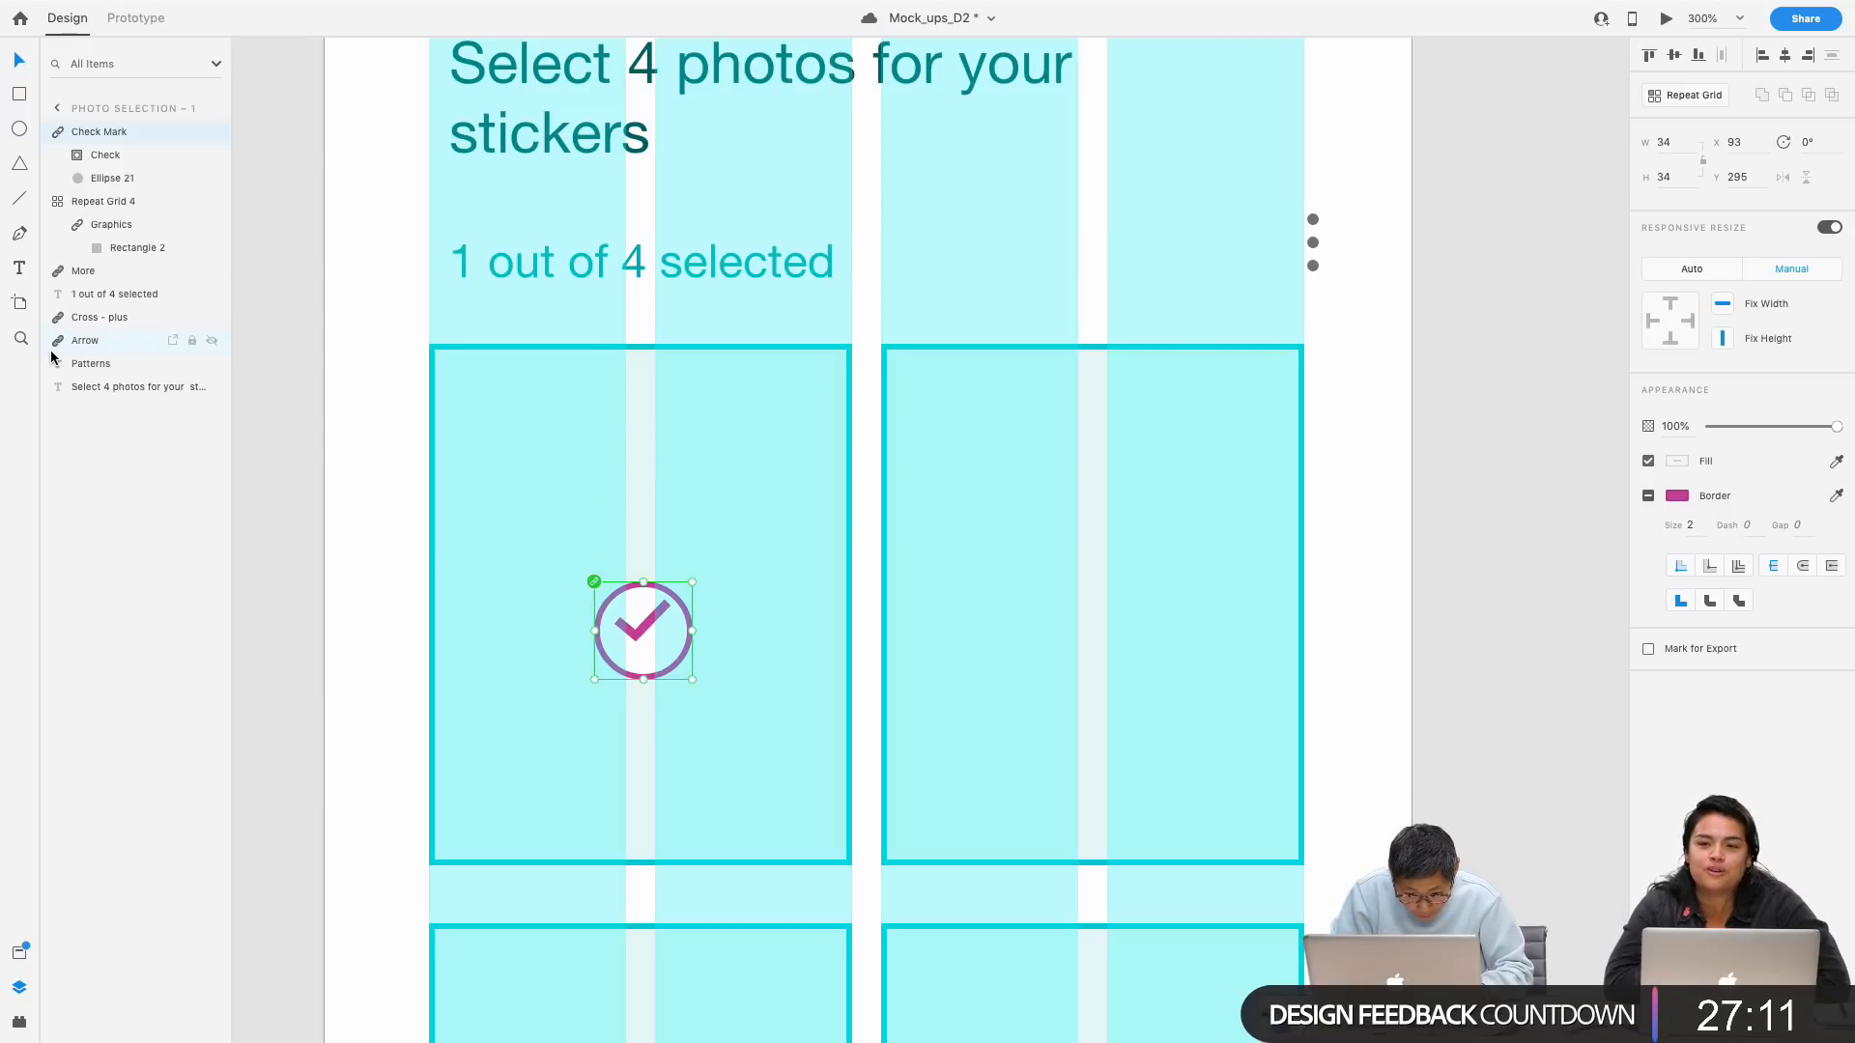
{"action": "key", "text": "Up"}
{"action": "key", "text": "shift+Up"}
{"action": "key", "text": "shift+Up"}
{"action": "key", "text": "shift+Up"}
{"action": "key", "text": "shift+Down"}
{"action": "key", "text": "shift+Down"}
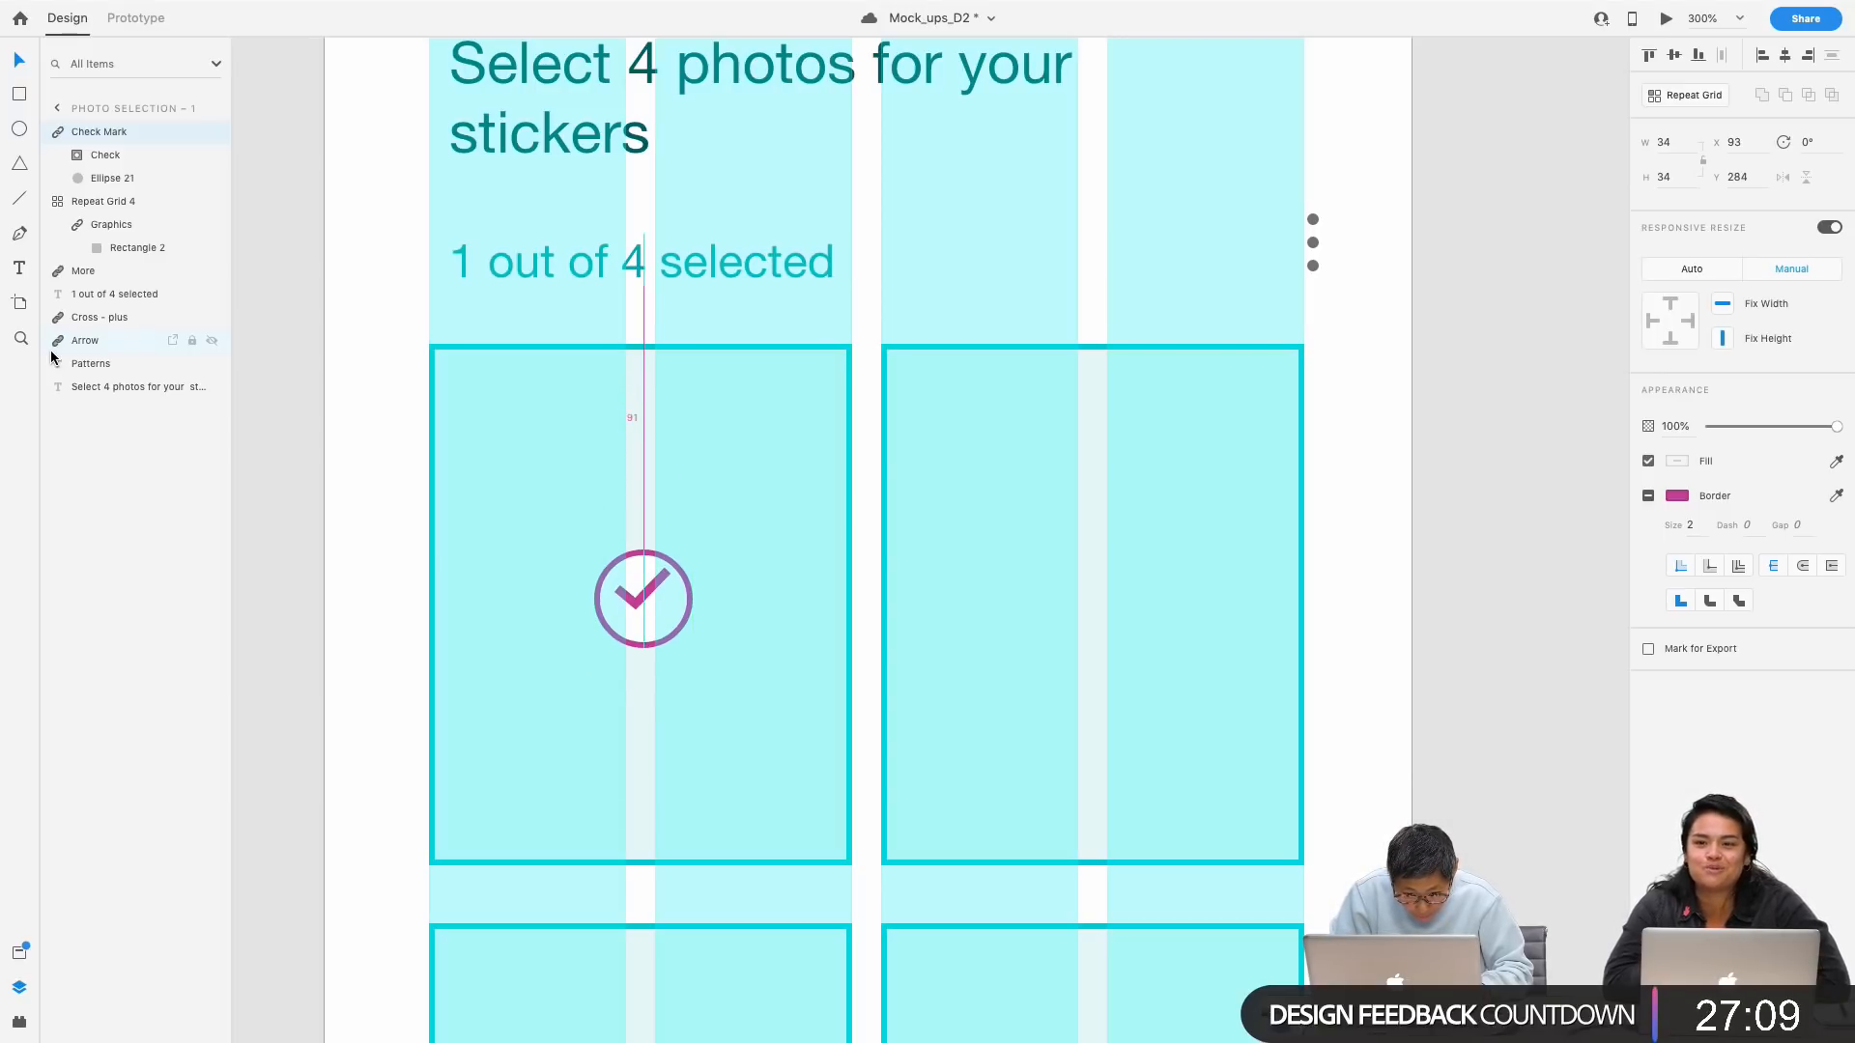
{"action": "key", "text": "Up"}
{"action": "key", "text": "Up"}
{"action": "key", "text": "Up"}
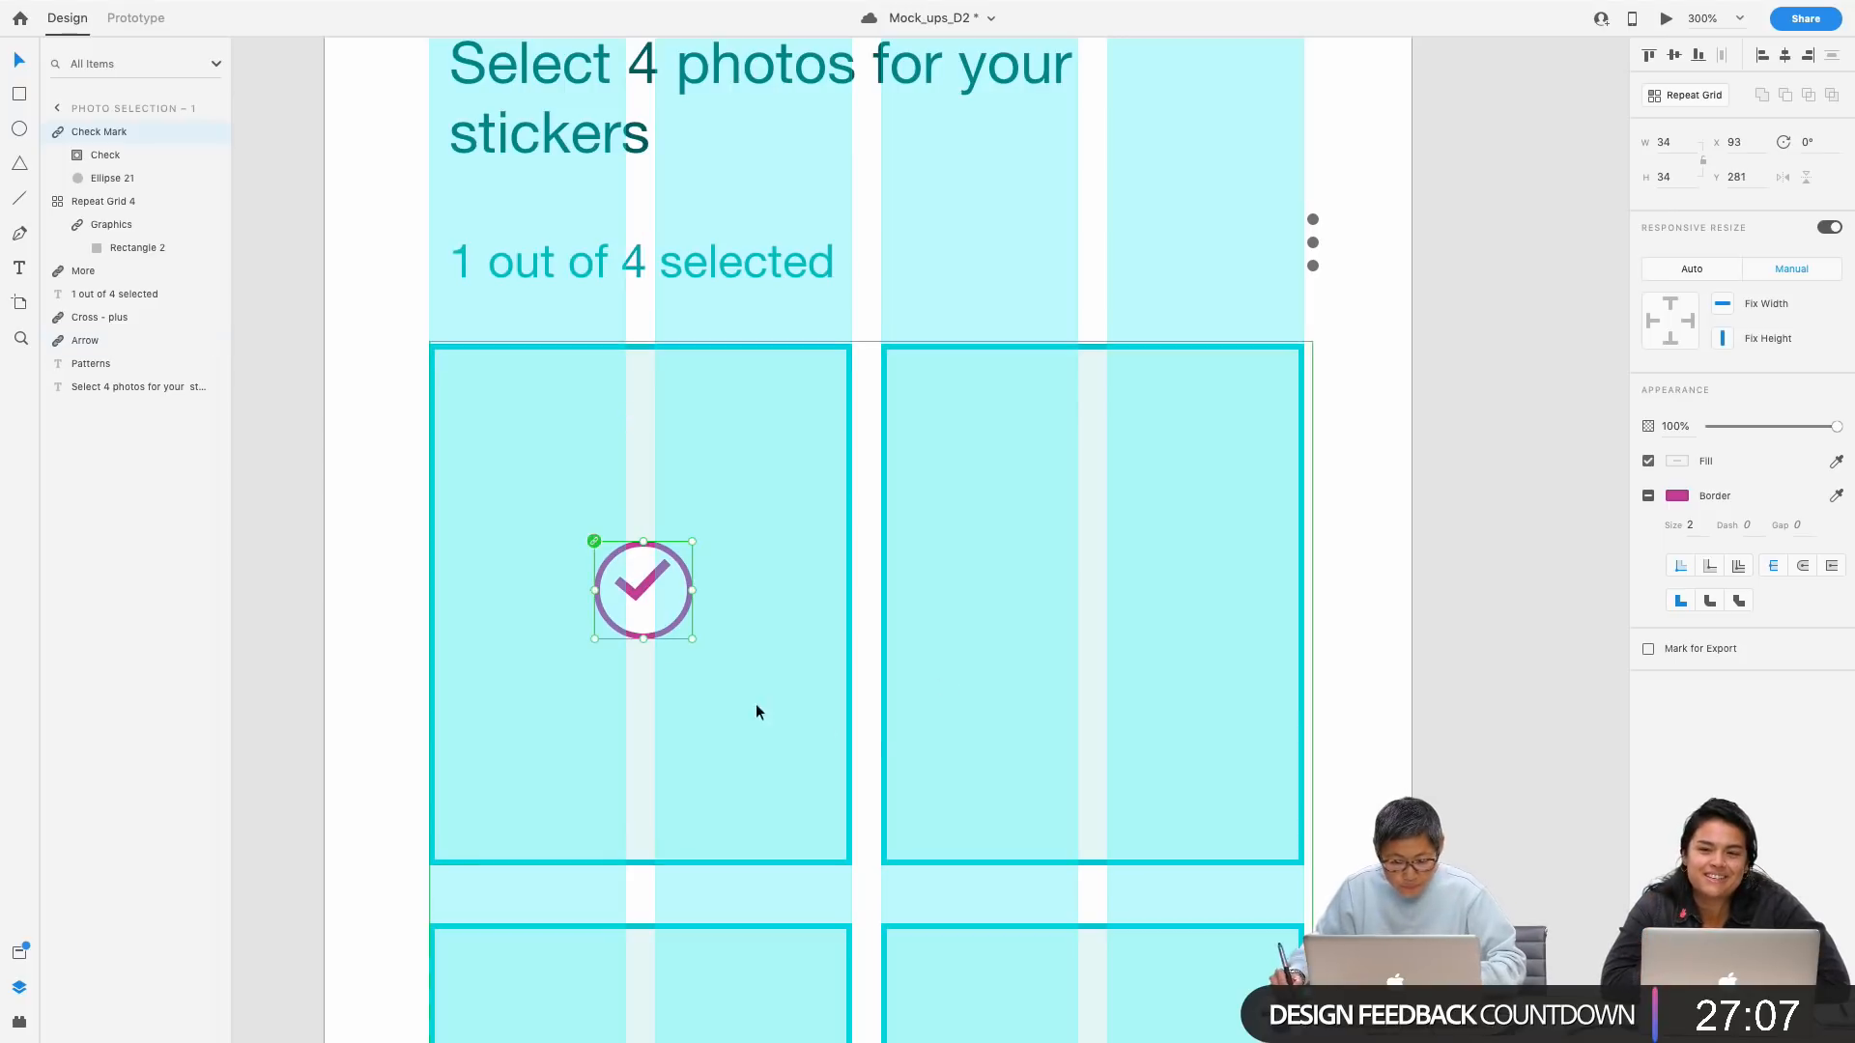
{"action": "left_click", "coordinate": [651, 611]}
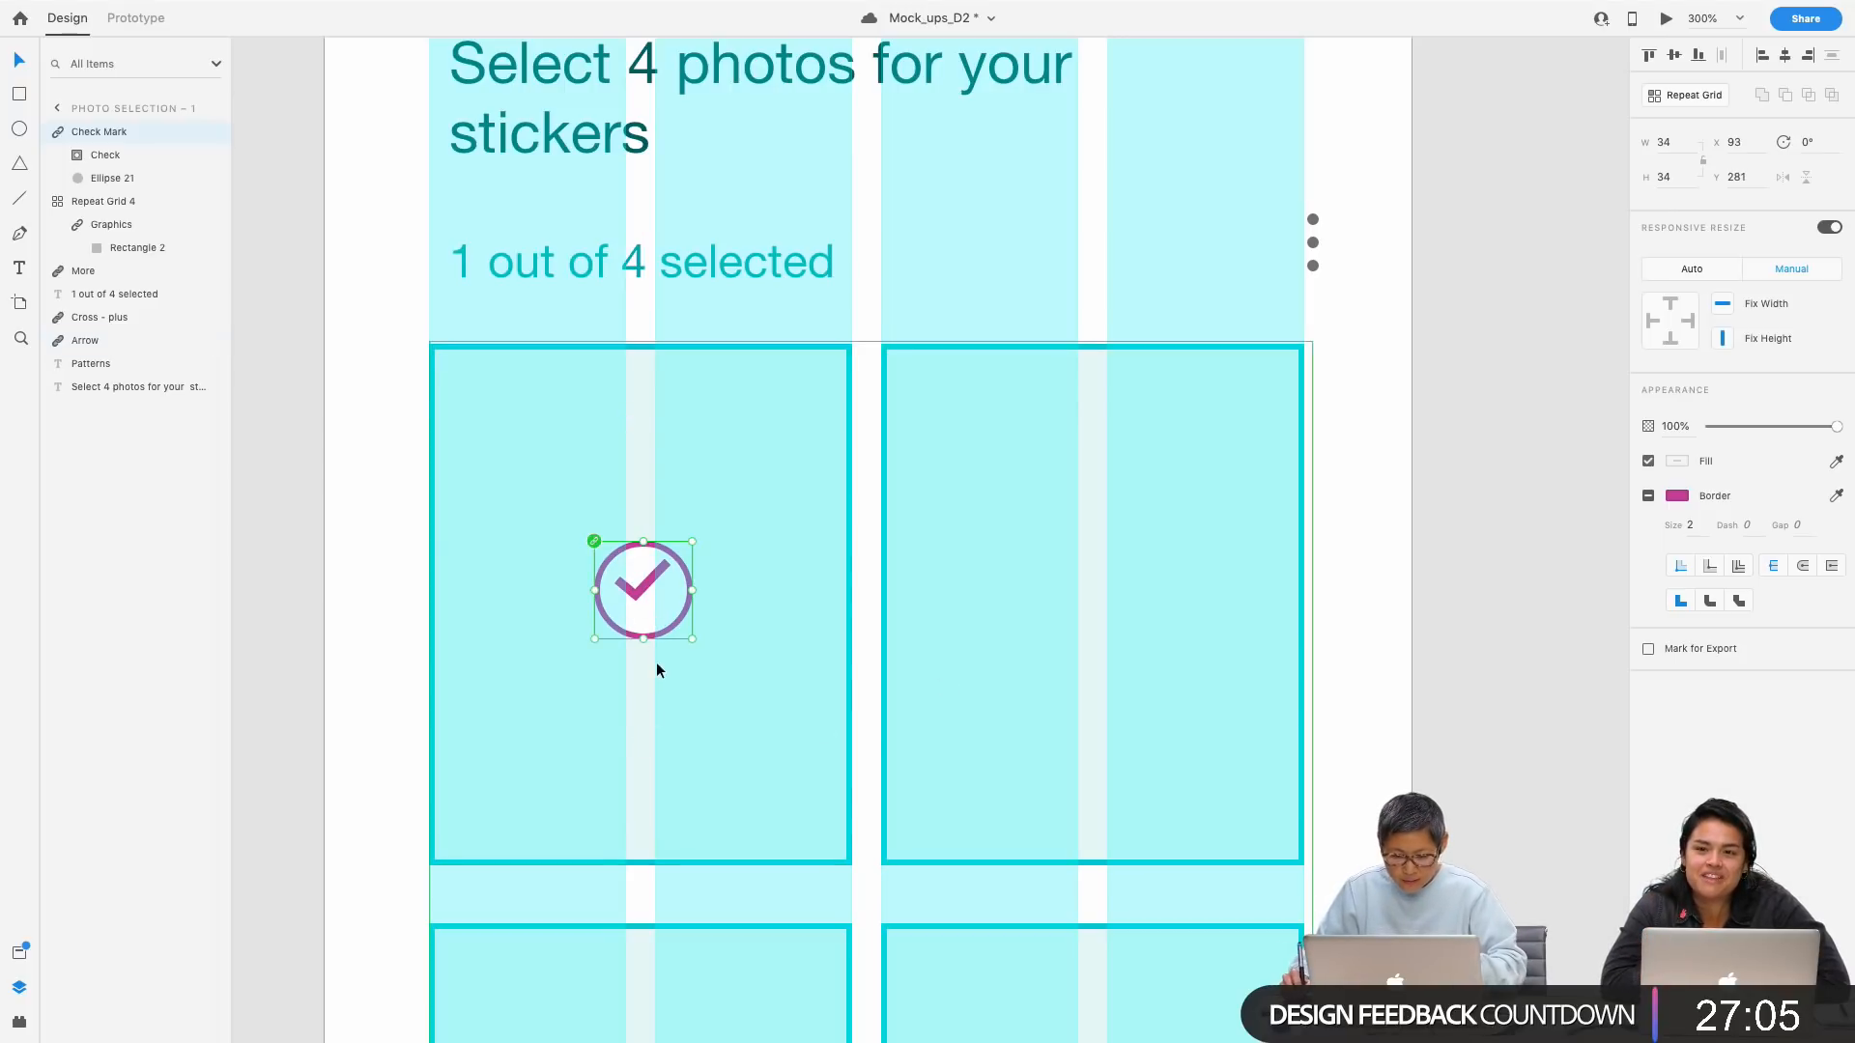
{"action": "left_click", "coordinate": [657, 628]}
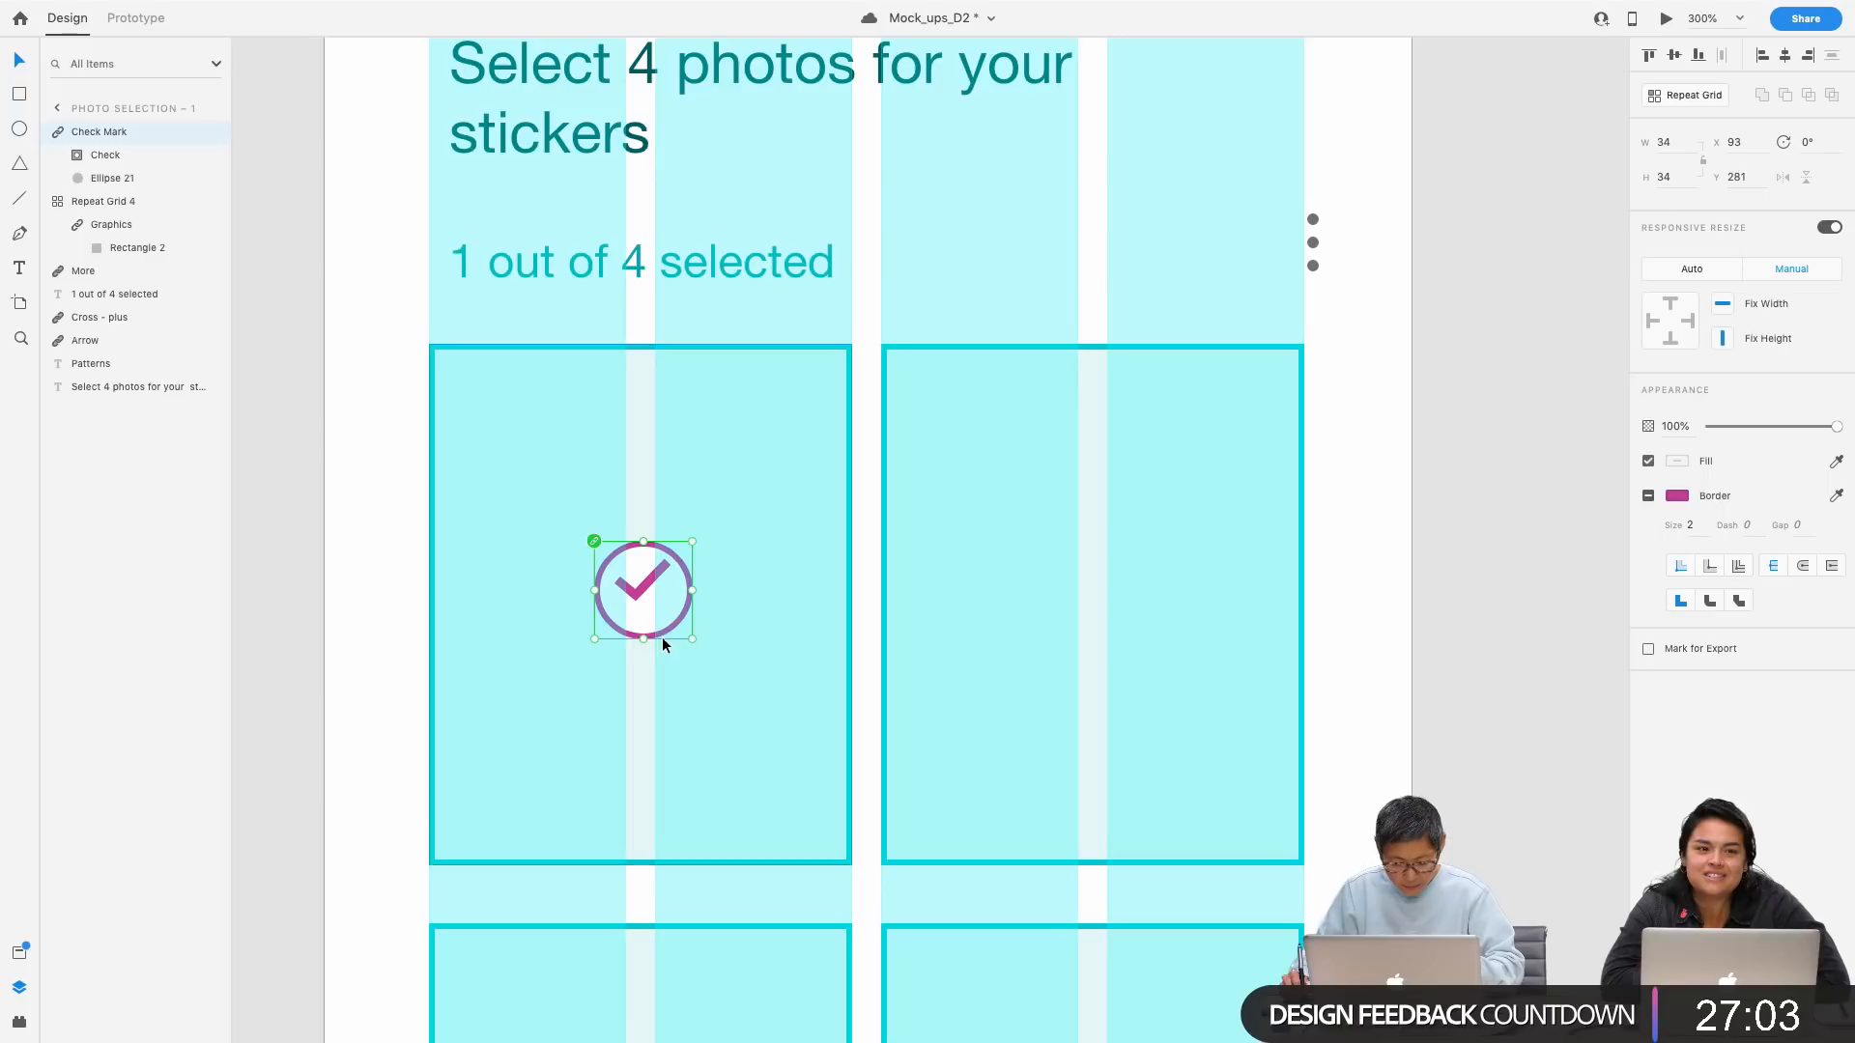
Step: Try a duplicate Check Mark on the second placeholder of the first row at X 243, Y 281, and delete it
{"action": "key", "text": "super+d"}
{"action": "key", "text": "shift+Right"}
{"action": "key", "text": "shift+Right"}
{"action": "key", "text": "shift+Right"}
{"action": "key", "text": "shift+Right"}
{"action": "key", "text": "shift+Right"}
{"action": "key", "text": "shift+Right"}
{"action": "key", "text": "shift+Right"}
{"action": "key", "text": "shift+Right"}
{"action": "key", "text": "shift+Right"}
{"action": "key", "text": "shift+Right"}
{"action": "key", "text": "shift+Right"}
{"action": "key", "text": "shift+Right"}
{"action": "key", "text": "shift+Right"}
{"action": "key", "text": "shift+Right"}
{"action": "key", "text": "shift+Right"}
{"action": "key", "text": "shift+Right"}
{"action": "key", "text": "shift+Right"}
{"action": "key", "text": "shift+Left"}
{"action": "key", "text": "shift+Left"}
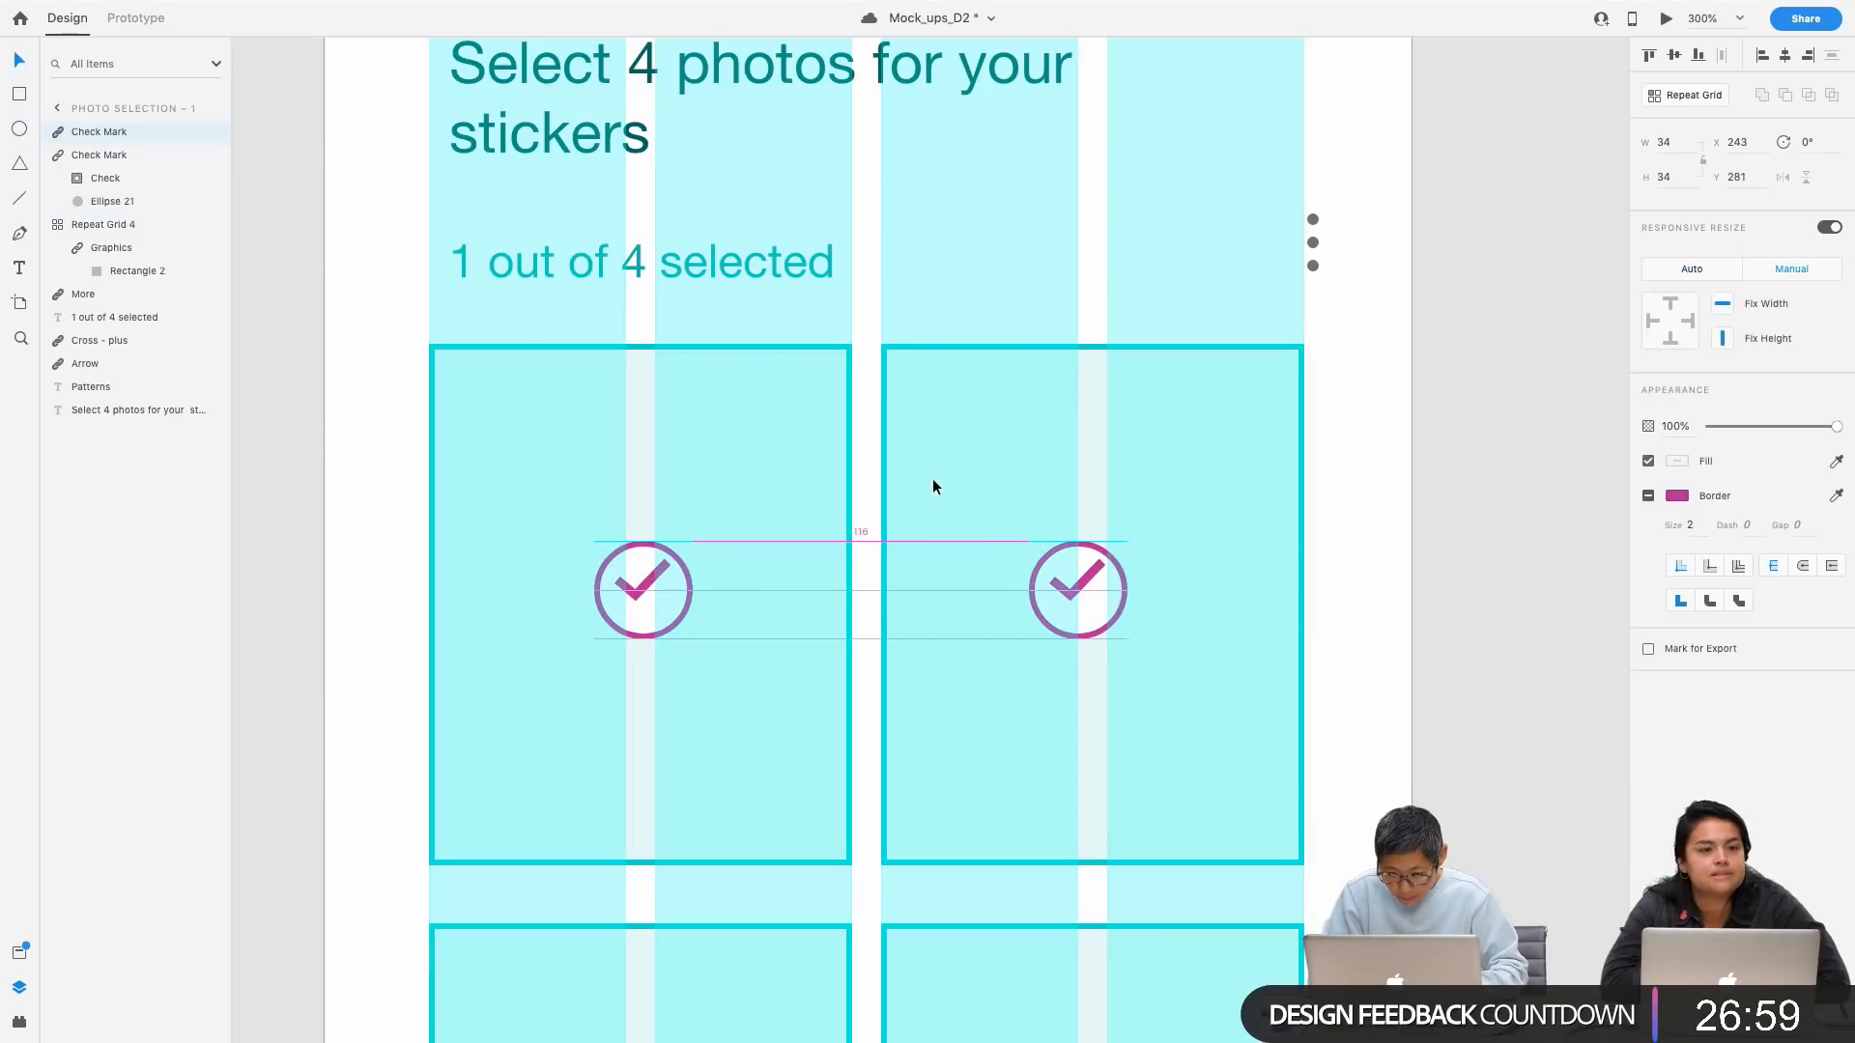
{"action": "key", "text": "Delete"}
Step: Copy all the content of Photo selection – 1 into the empty Photo selection – 2 artboard
{"action": "key", "text": "super+1"}
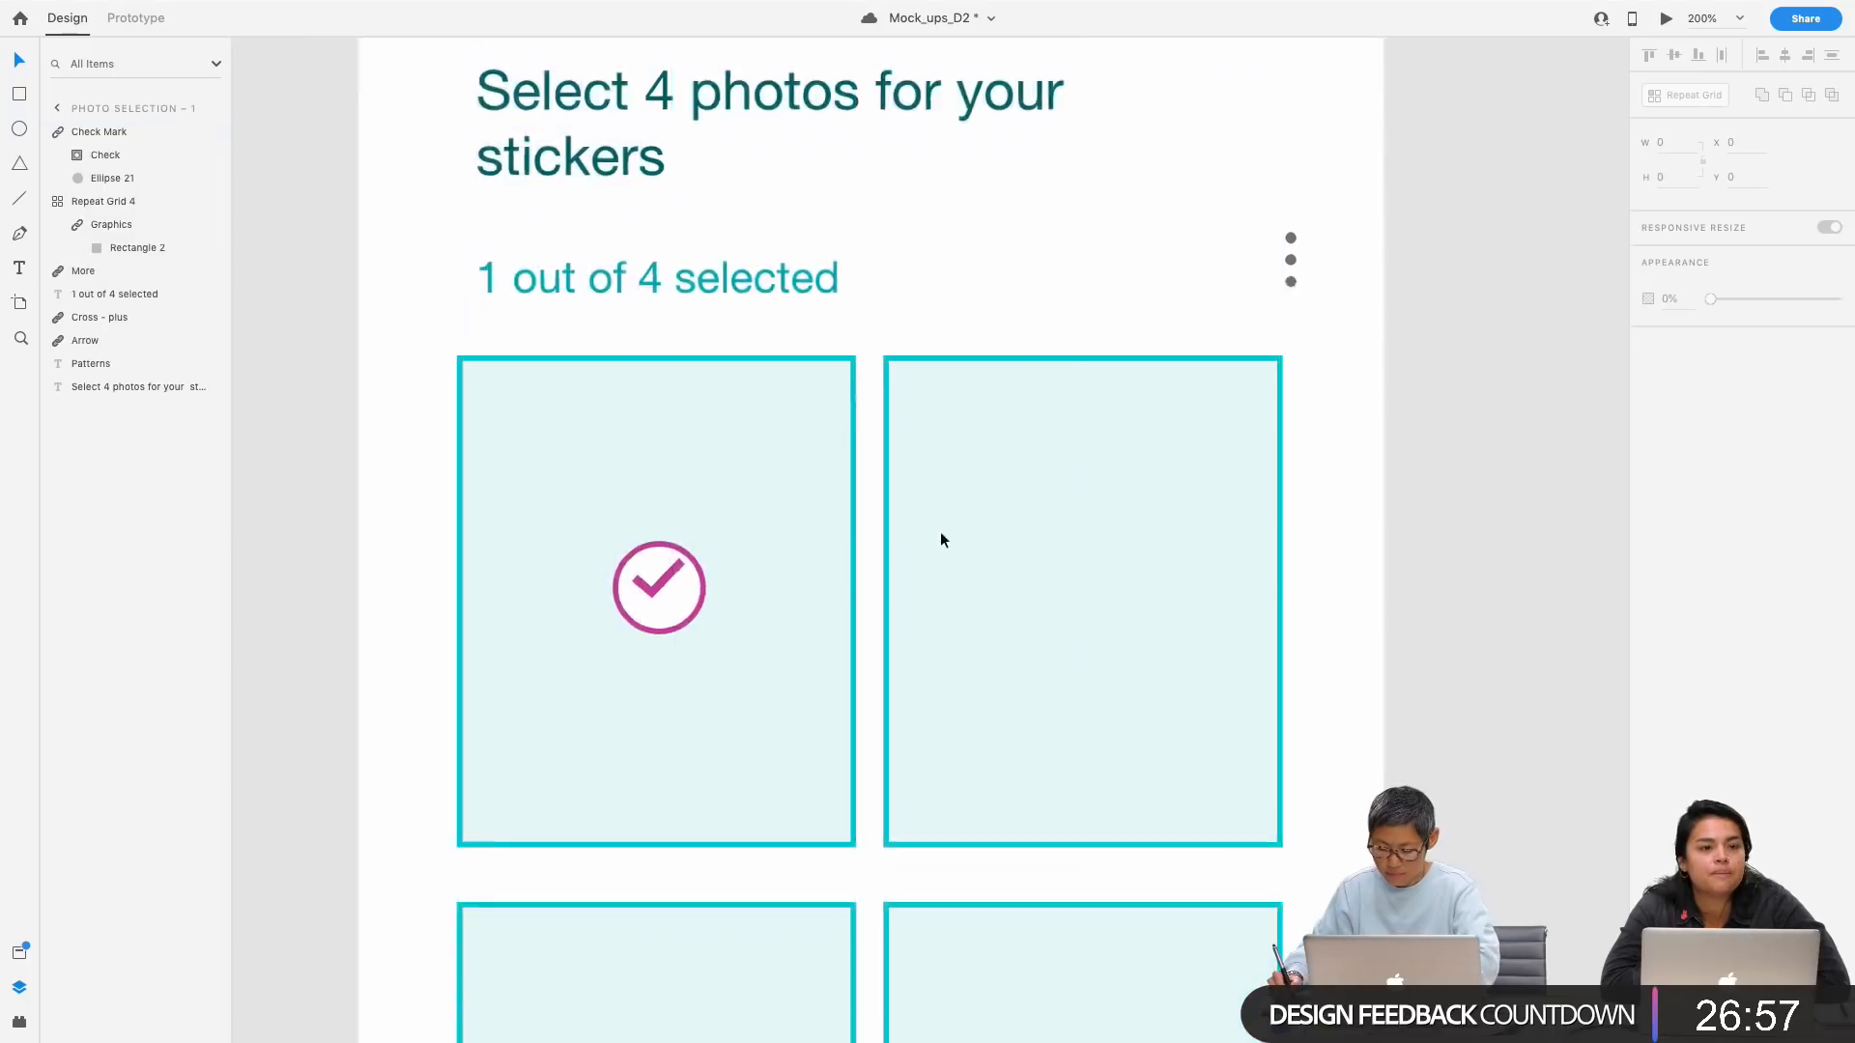
{"action": "left_click_drag", "start_coordinate": [1143, 609], "coordinate": [1049, 462]}
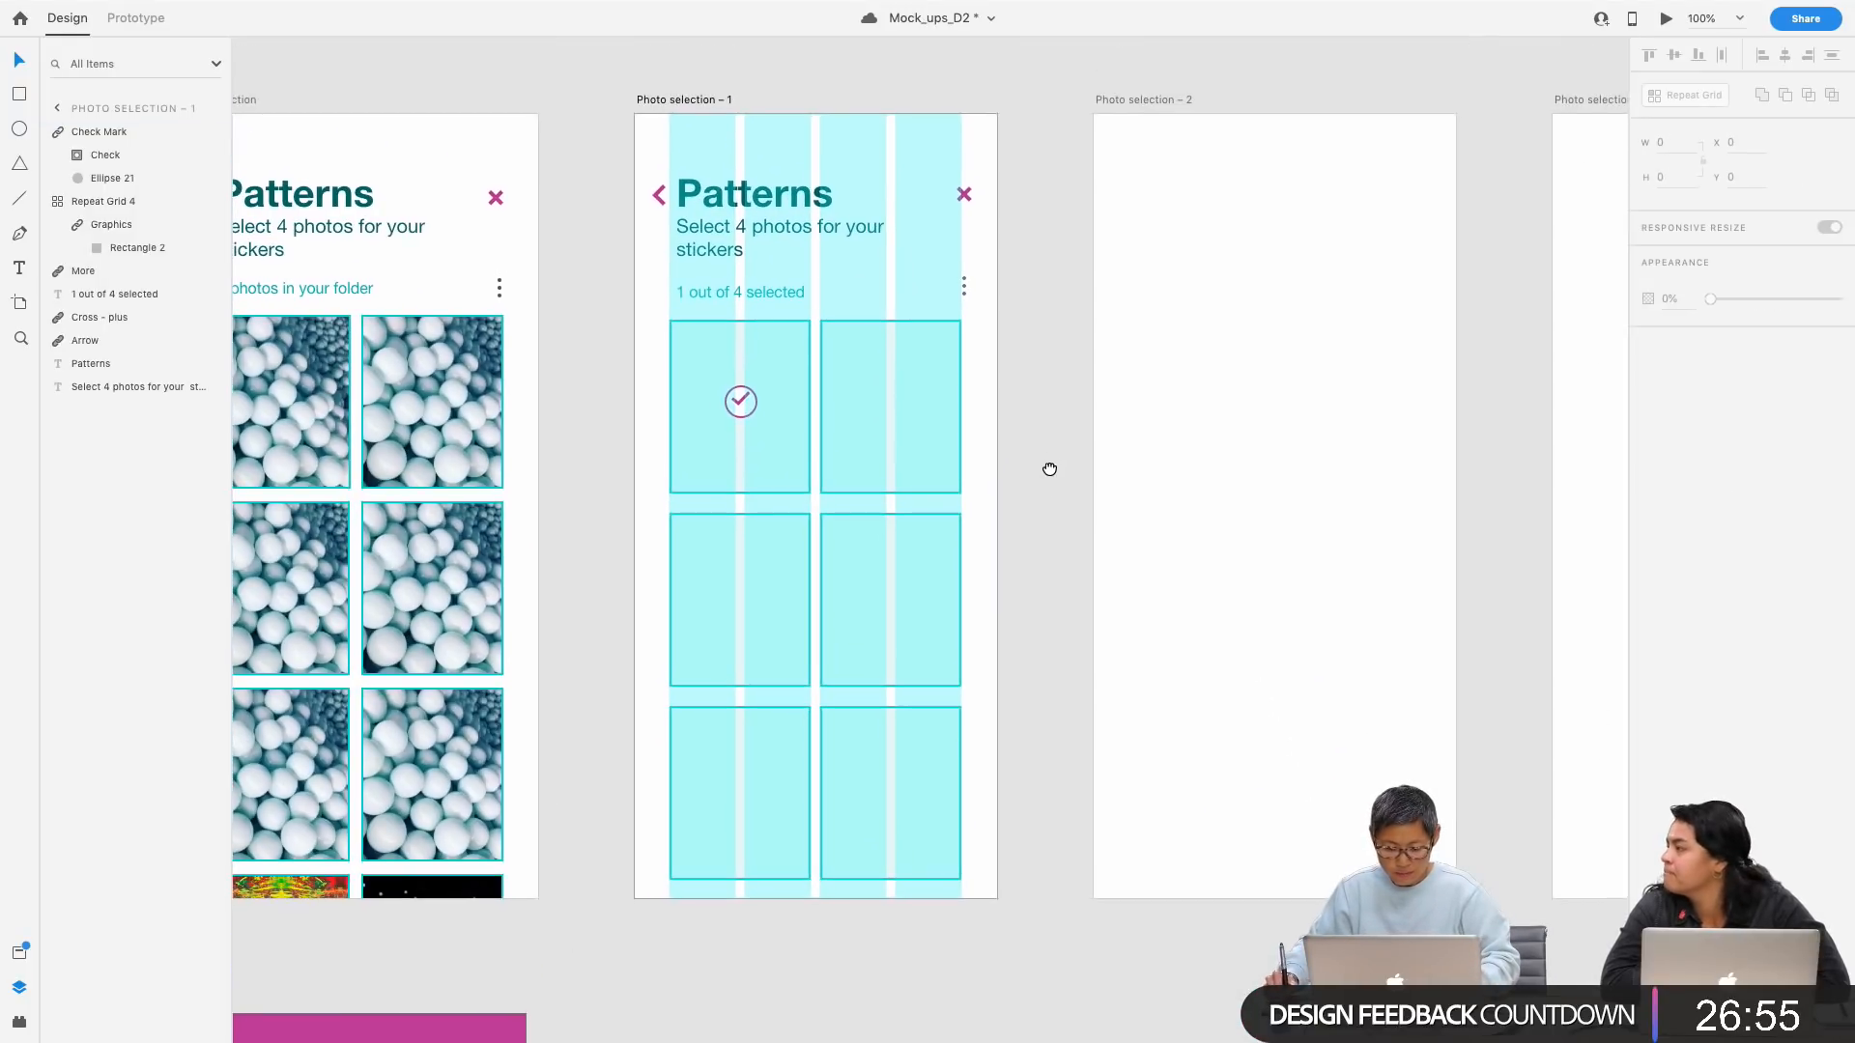
{"action": "left_click_drag", "start_coordinate": [603, 159], "coordinate": [1069, 881]}
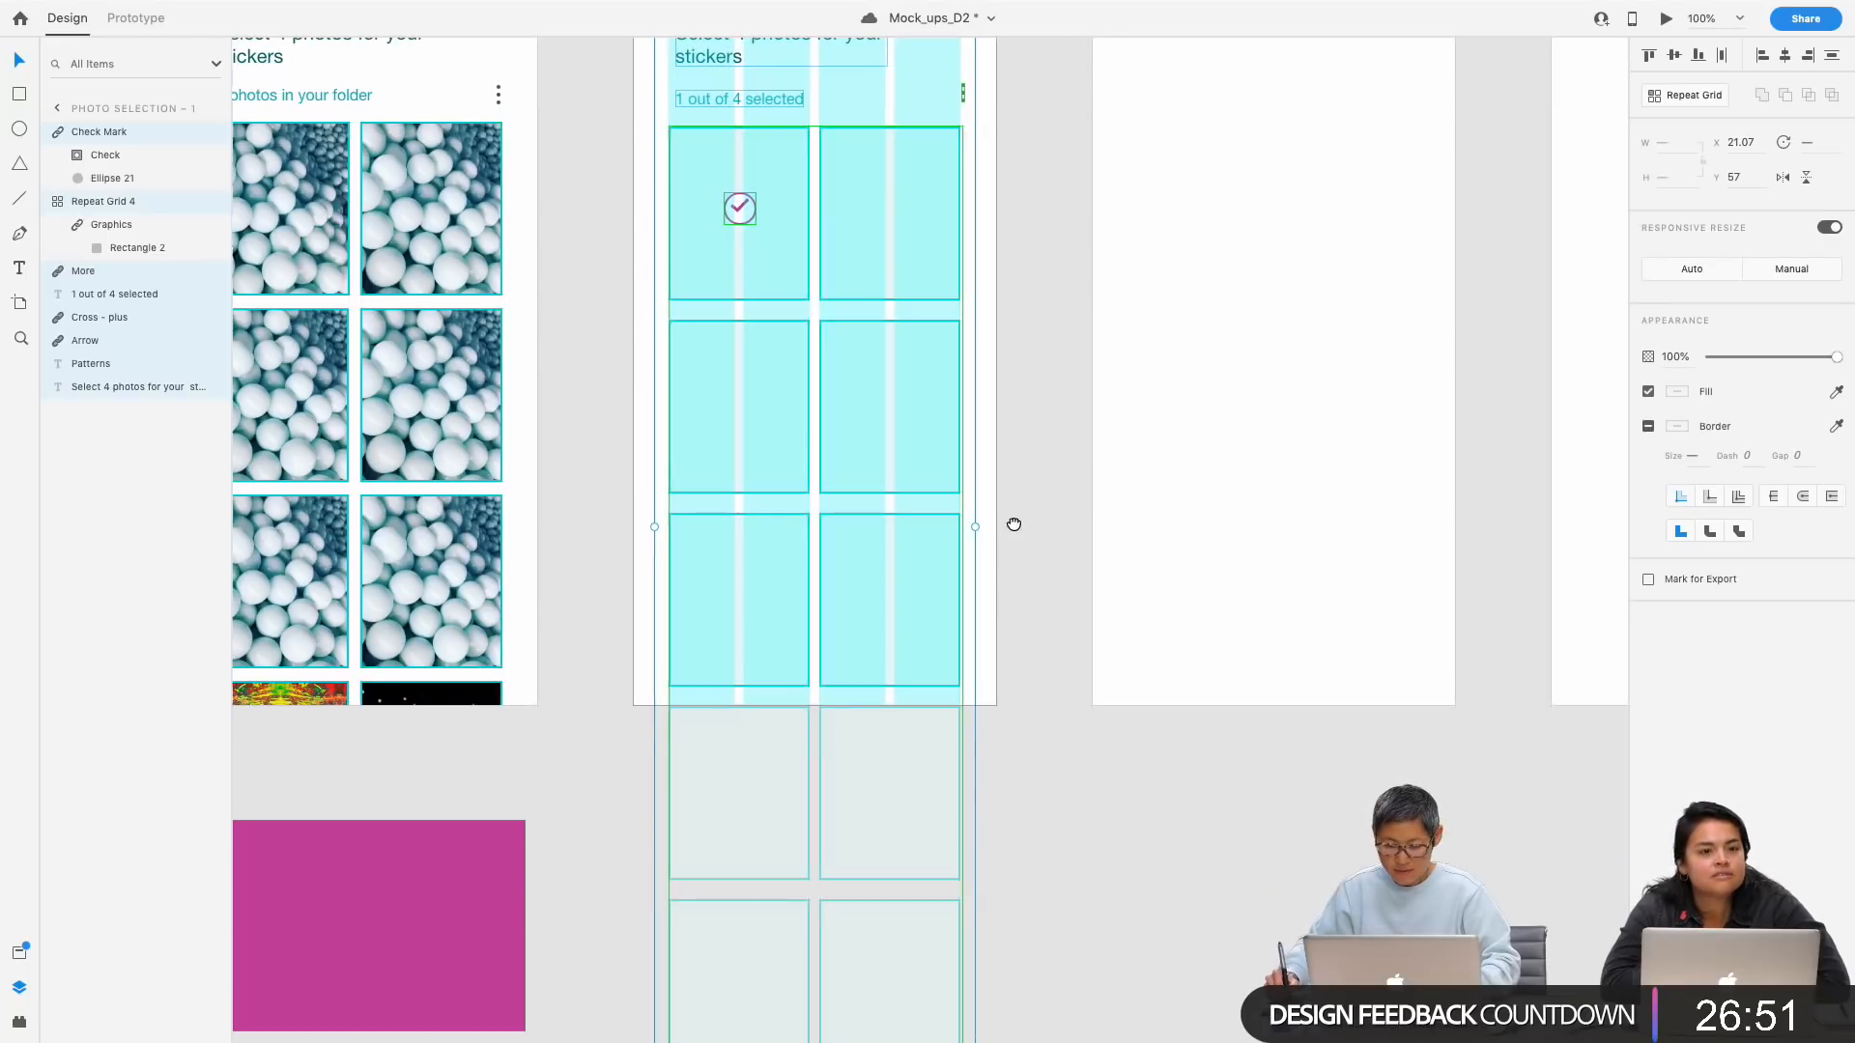
{"action": "scroll", "coordinate": [1014, 489], "scroll_direction": "up", "scroll_amount": 8}
{"action": "left_click", "coordinate": [1043, 299]}
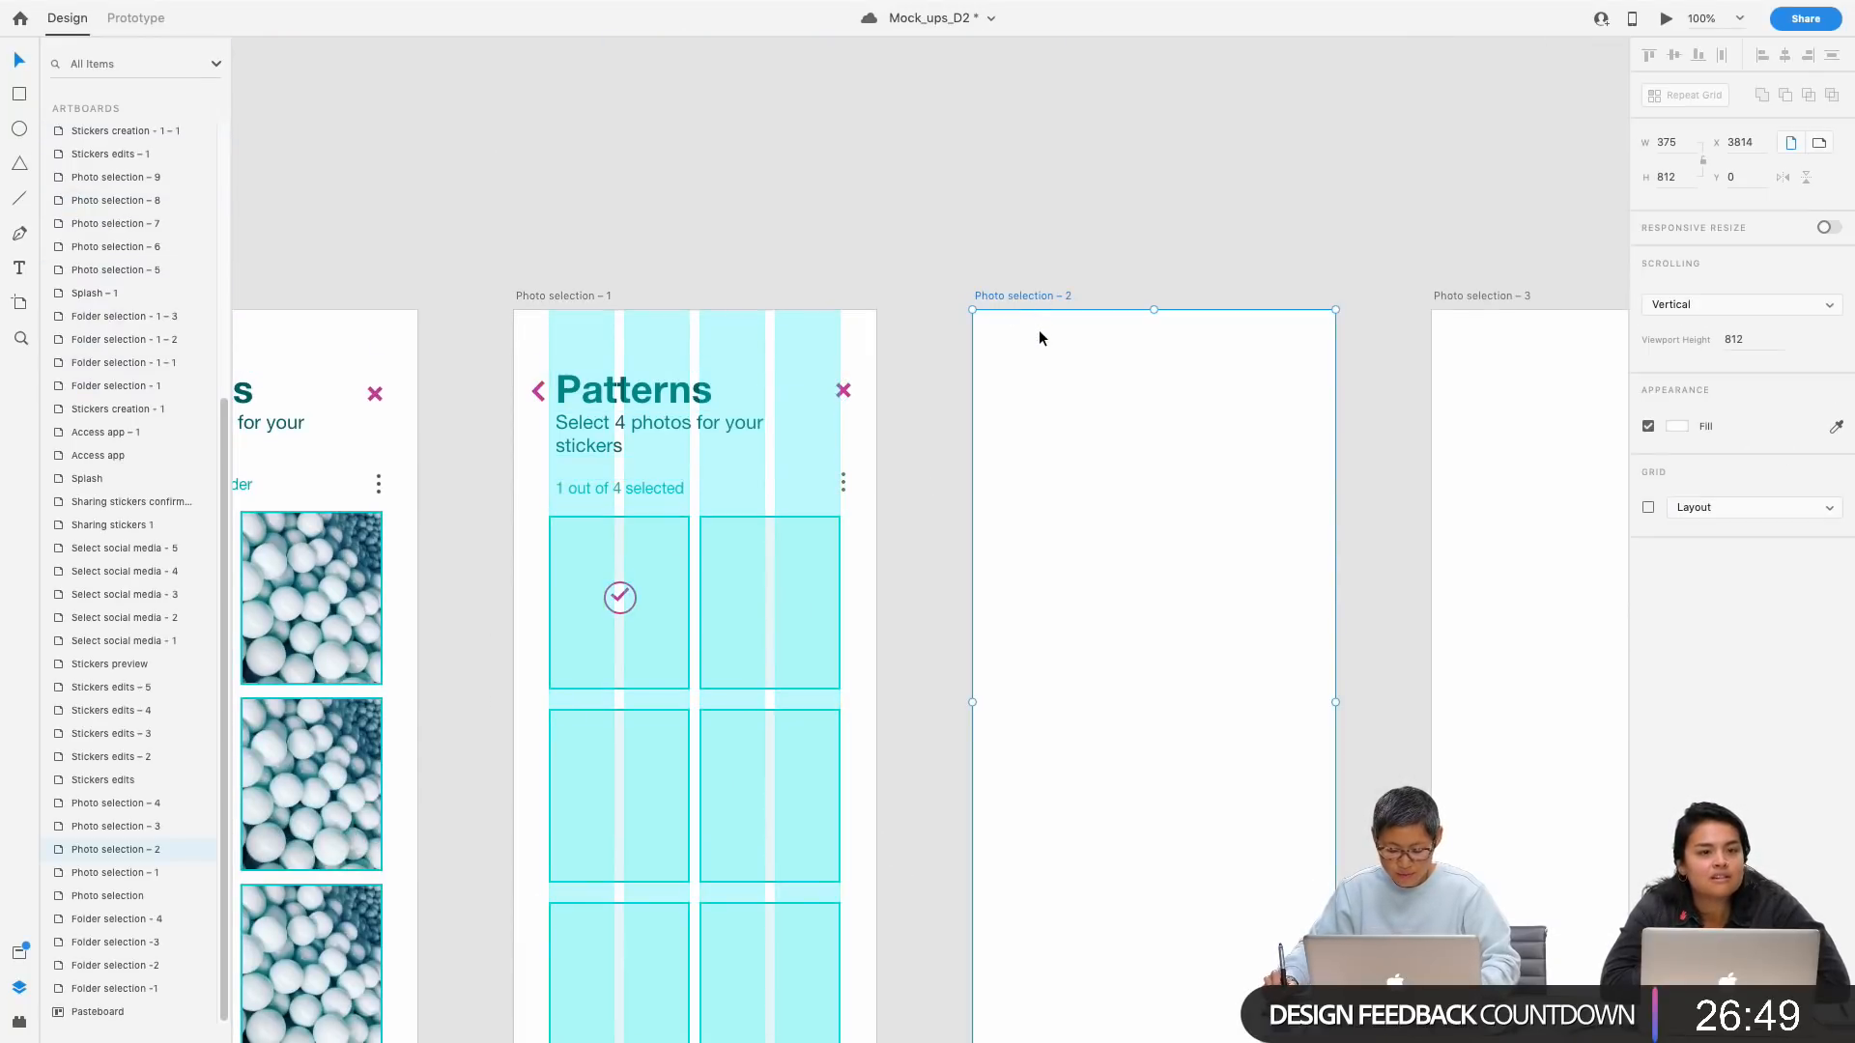
{"action": "key", "text": "super+v"}
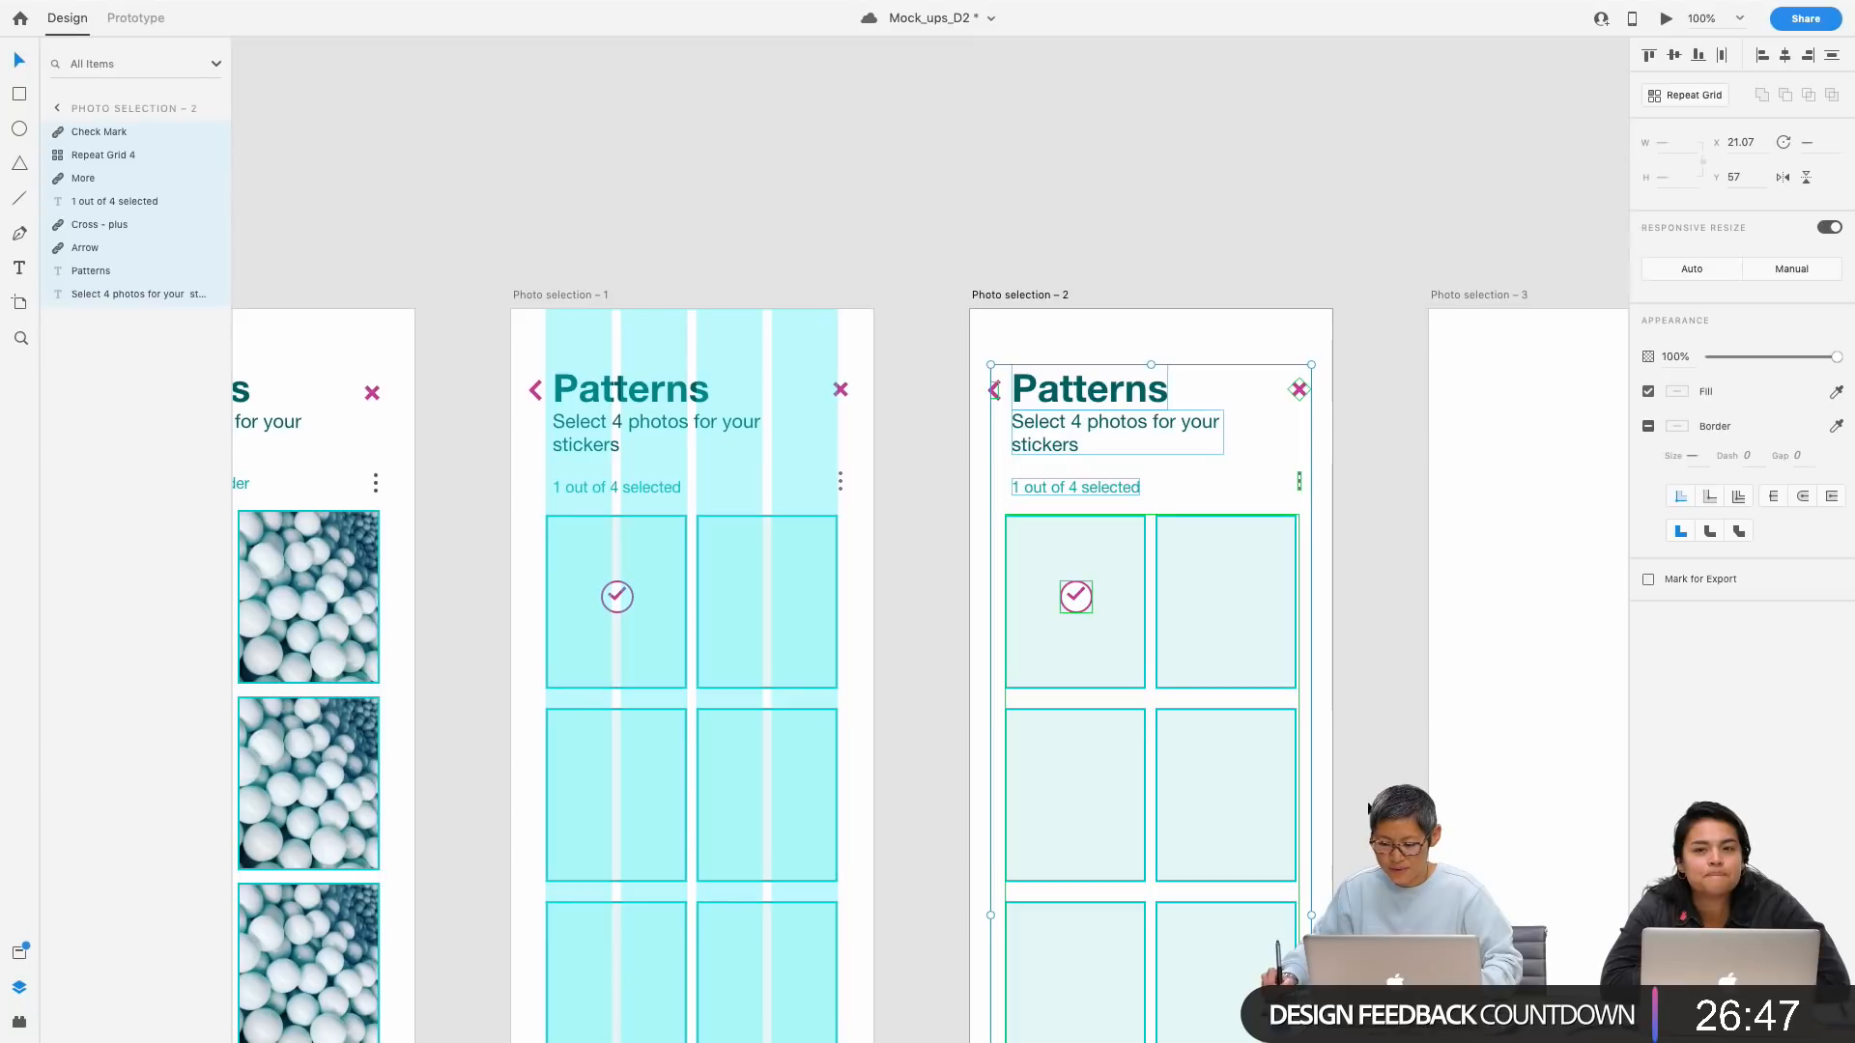
{"action": "left_click", "coordinate": [1362, 790]}
{"action": "scroll", "coordinate": [1318, 614], "scroll_direction": "down", "scroll_amount": 4}
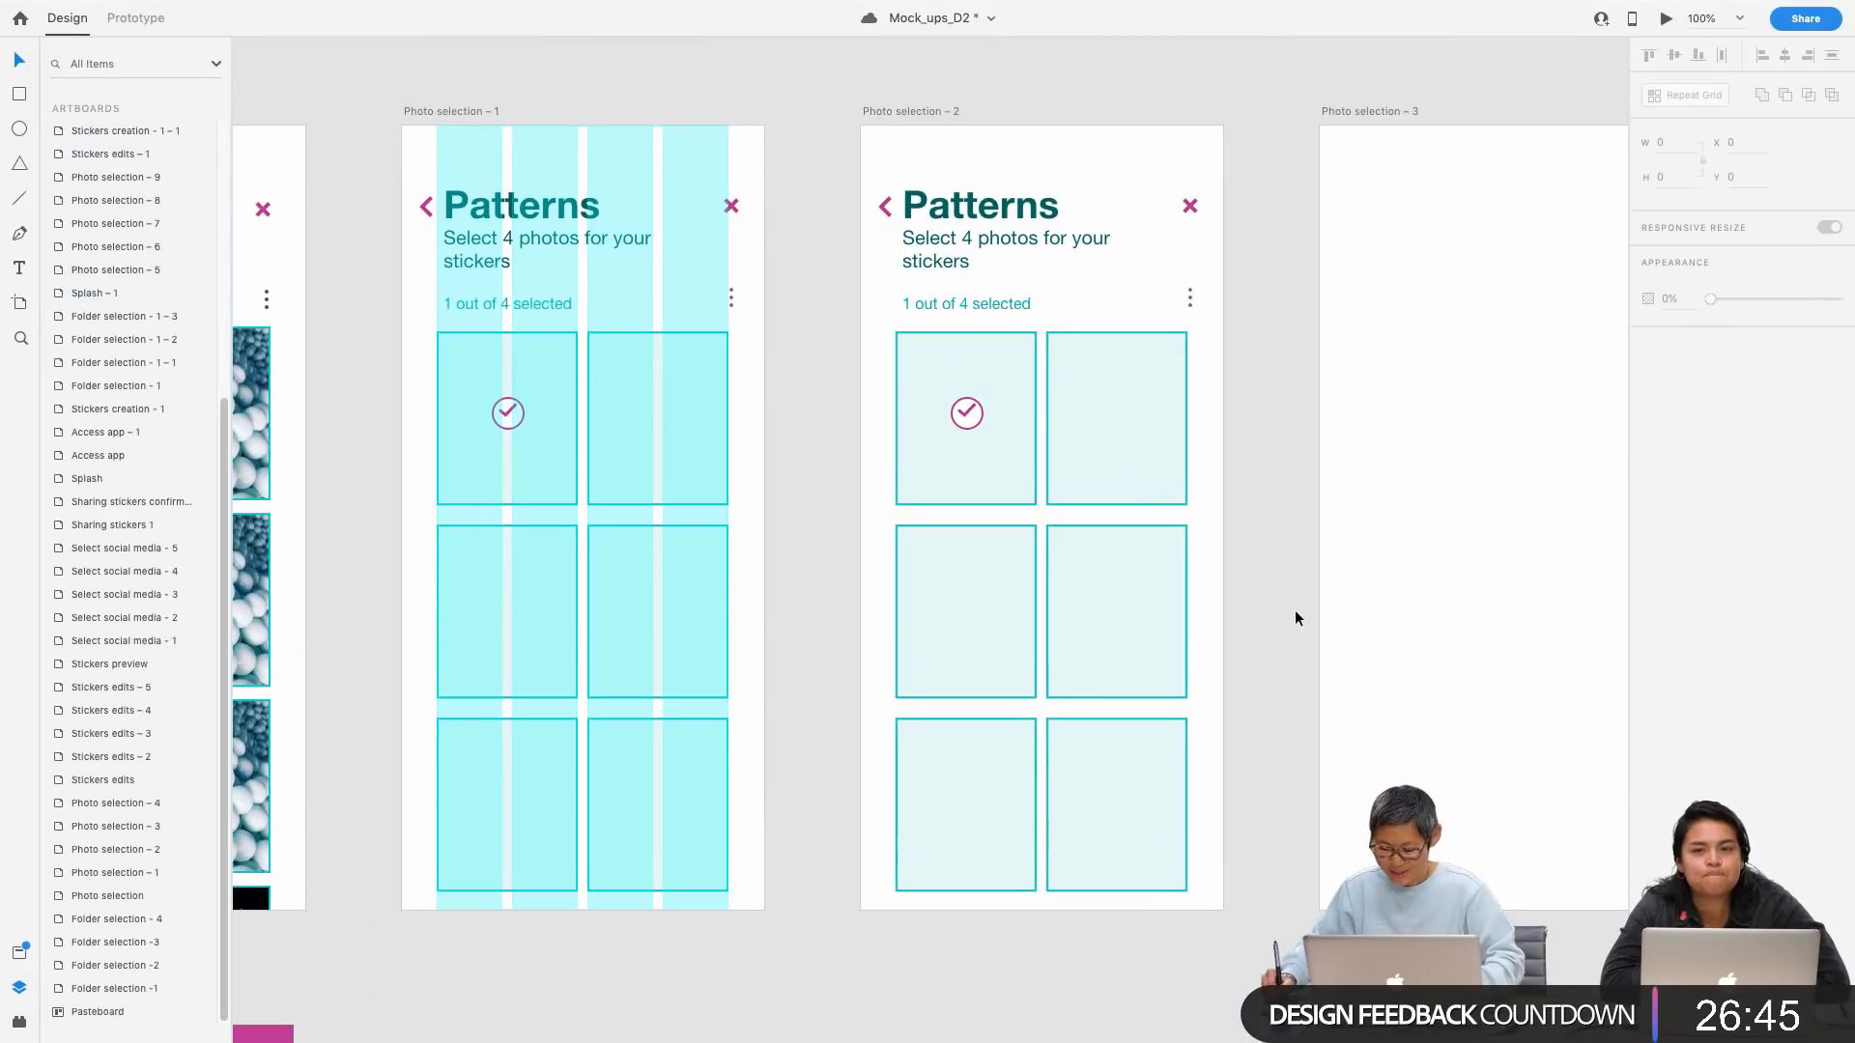
Step: Compare the photo grid on Photo selection with the placeholder grids and look over the surrounding artboard rows
{"action": "key", "text": "super+equal"}
{"action": "key", "text": "super+equal"}
{"action": "key", "text": "super+equal"}
{"action": "mouse_move", "coordinate": [922, 378]}
{"action": "left_mouse_down"}
{"action": "mouse_move", "coordinate": [946, 451]}
{"action": "mouse_move", "coordinate": [1204, 518]}
{"action": "left_mouse_up"}
{"action": "left_click_drag", "start_coordinate": [712, 551], "coordinate": [1347, 614]}
{"action": "left_click_drag", "start_coordinate": [505, 589], "coordinate": [881, 625]}
{"action": "left_click_drag", "start_coordinate": [690, 640], "coordinate": [999, 631]}
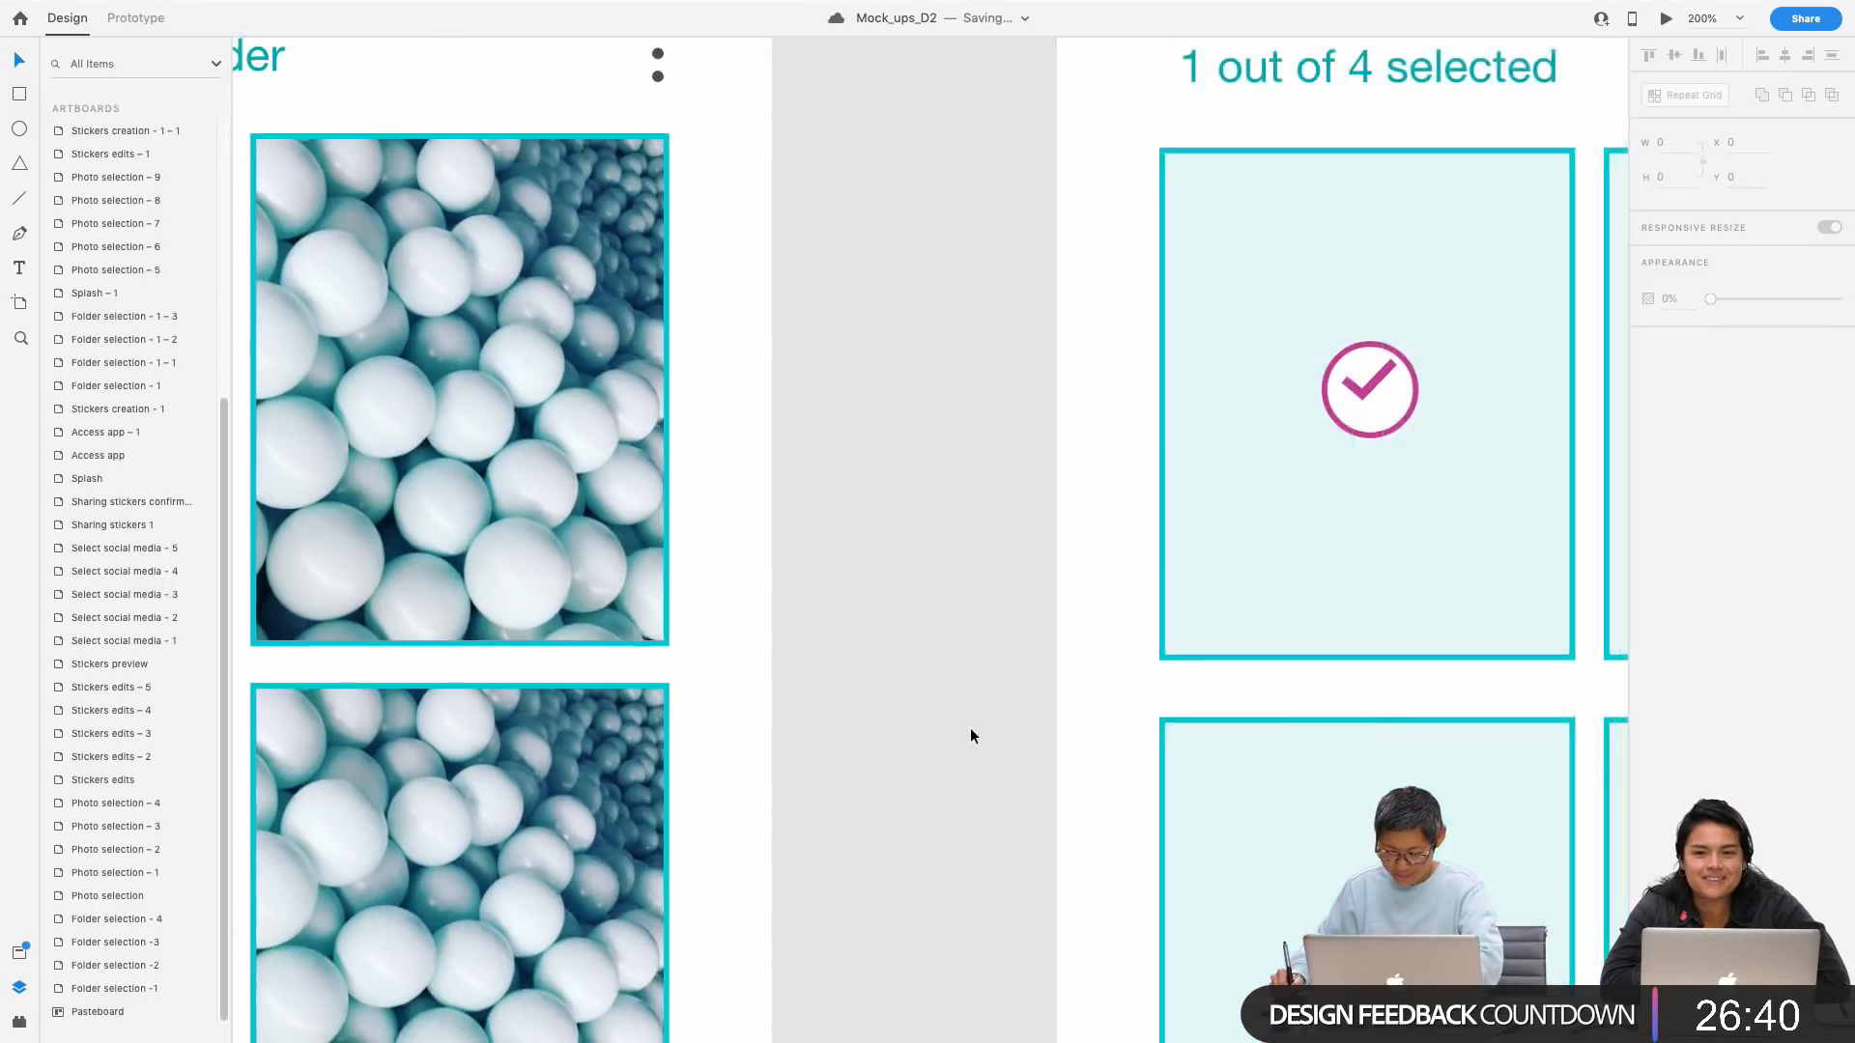
{"action": "key", "text": "super+minus"}
{"action": "key", "text": "super+minus"}
{"action": "key", "text": "super+minus"}
{"action": "left_click_drag", "start_coordinate": [970, 736], "coordinate": [1142, 294]}
{"action": "left_click_drag", "start_coordinate": [933, 884], "coordinate": [1416, 244]}
{"action": "left_click_drag", "start_coordinate": [770, 799], "coordinate": [1044, 495]}
{"action": "key", "text": "super+minus"}
{"action": "key", "text": "super+minus"}
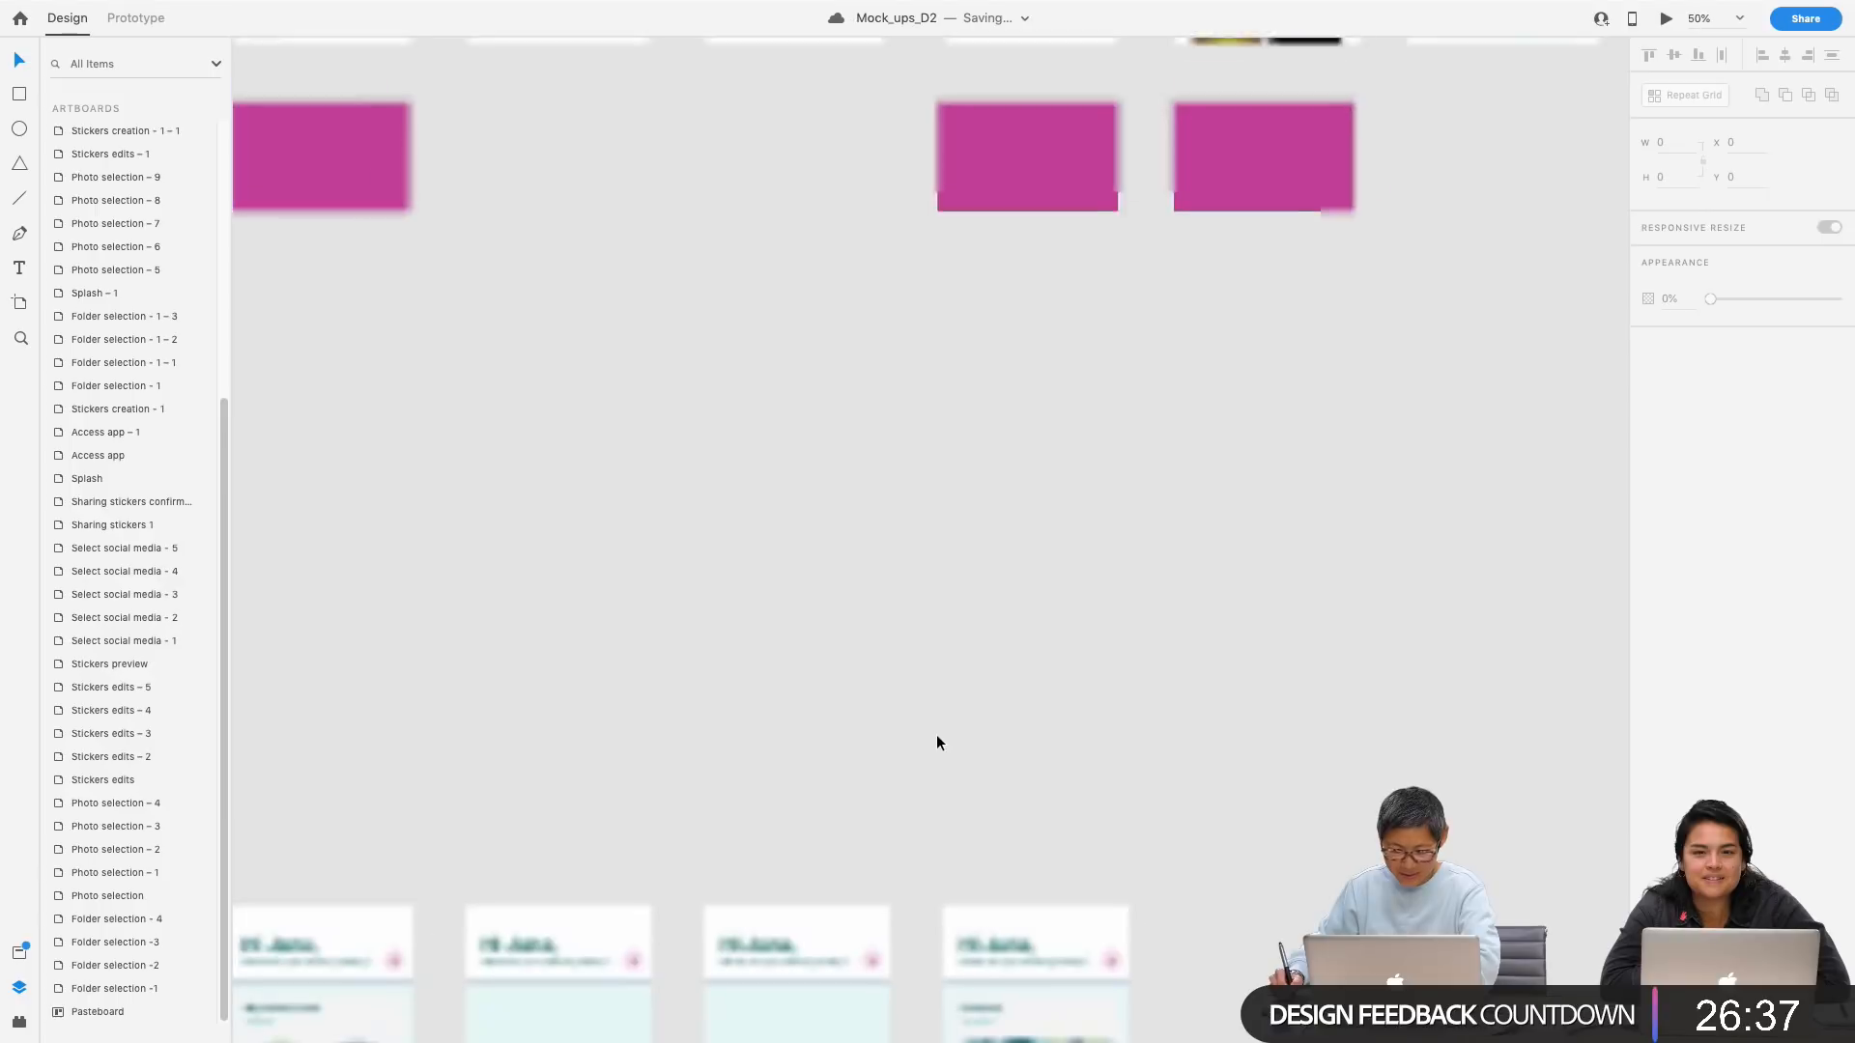
{"action": "left_click_drag", "start_coordinate": [915, 738], "coordinate": [1040, 293]}
{"action": "left_click_drag", "start_coordinate": [1302, 762], "coordinate": [1399, 266]}
{"action": "mouse_move", "coordinate": [905, 524]}
{"action": "left_mouse_down"}
{"action": "mouse_move", "coordinate": [1068, 419]}
{"action": "mouse_move", "coordinate": [844, 634]}
{"action": "left_mouse_up"}
{"action": "mouse_move", "coordinate": [1511, 155]}
{"action": "left_mouse_down"}
{"action": "mouse_move", "coordinate": [1177, 538]}
{"action": "mouse_move", "coordinate": [966, 951]}
{"action": "left_mouse_up"}
{"action": "left_click_drag", "start_coordinate": [1149, 358], "coordinate": [1034, 824]}
{"action": "left_click_drag", "start_coordinate": [1129, 304], "coordinate": [985, 696]}
{"action": "key", "text": "super+plus"}
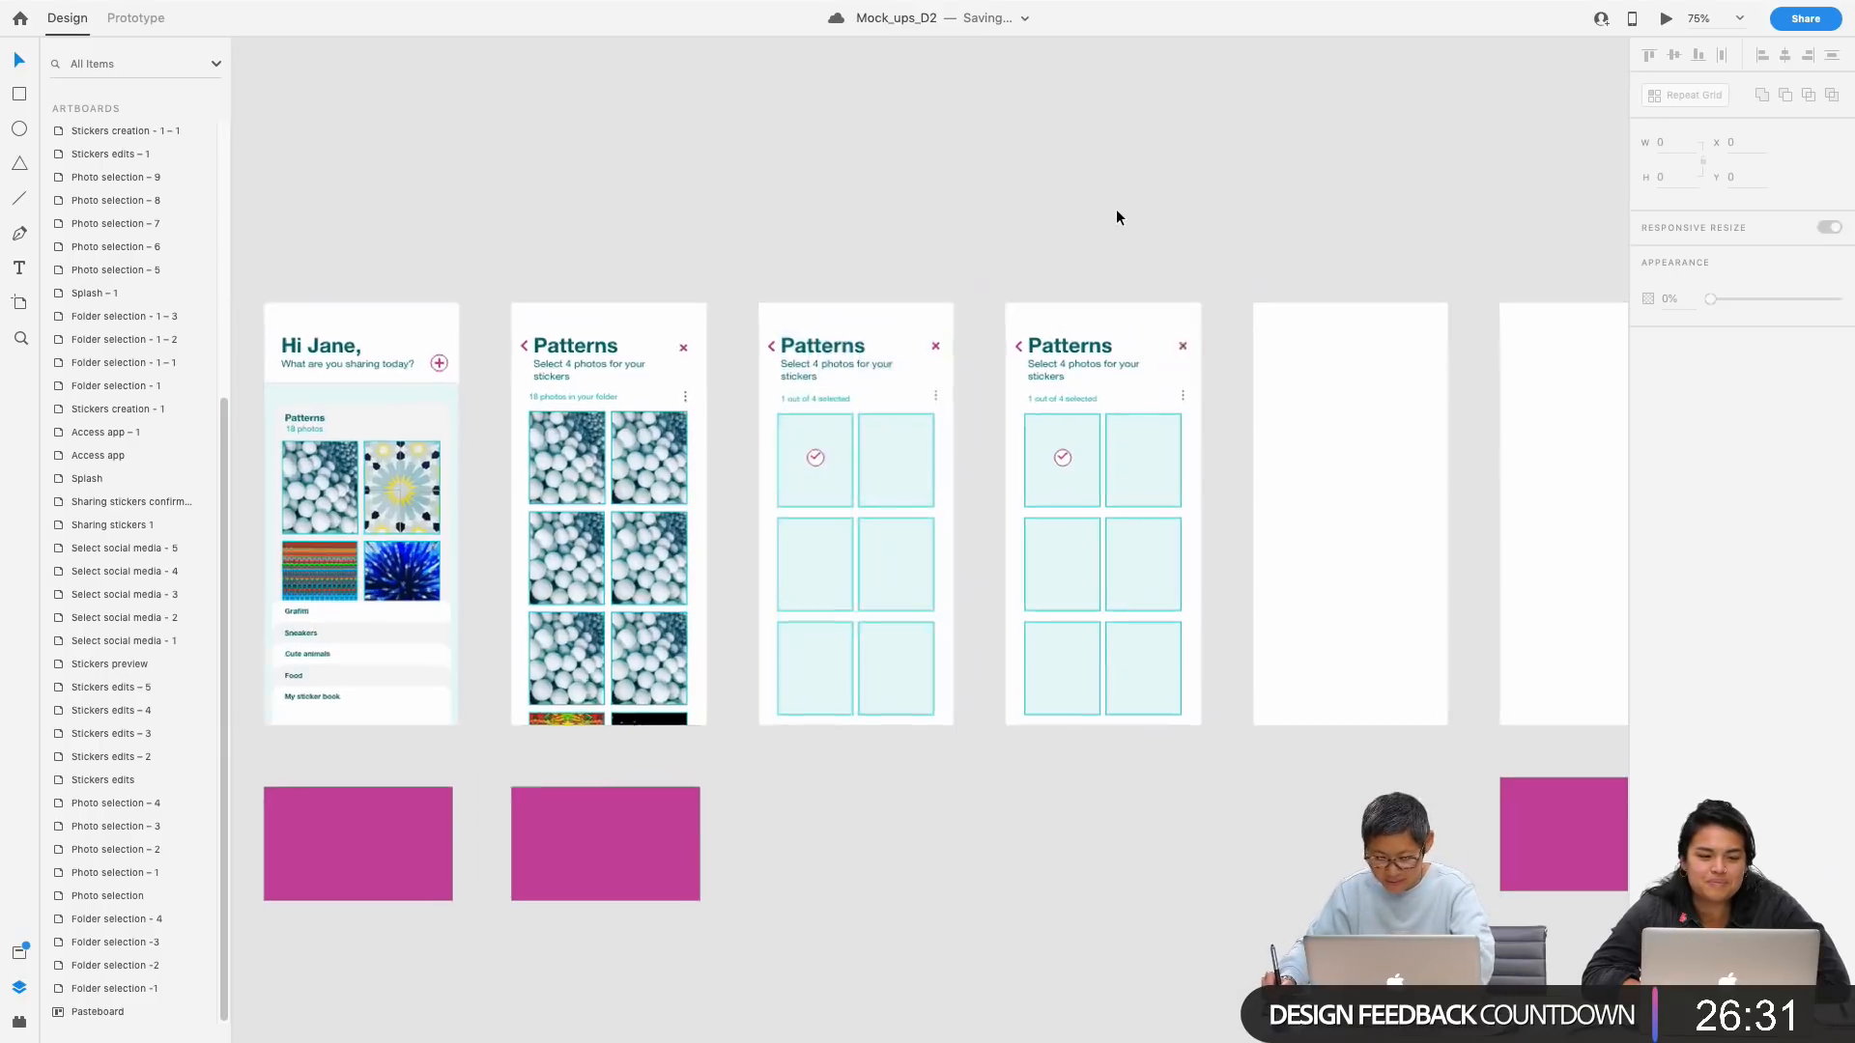
Step: Nudge the circle inside the Check Mark on Photo selection – 1 up so it is centred around the tick
{"action": "key", "text": "super+plus"}
{"action": "key", "text": "super+plus"}
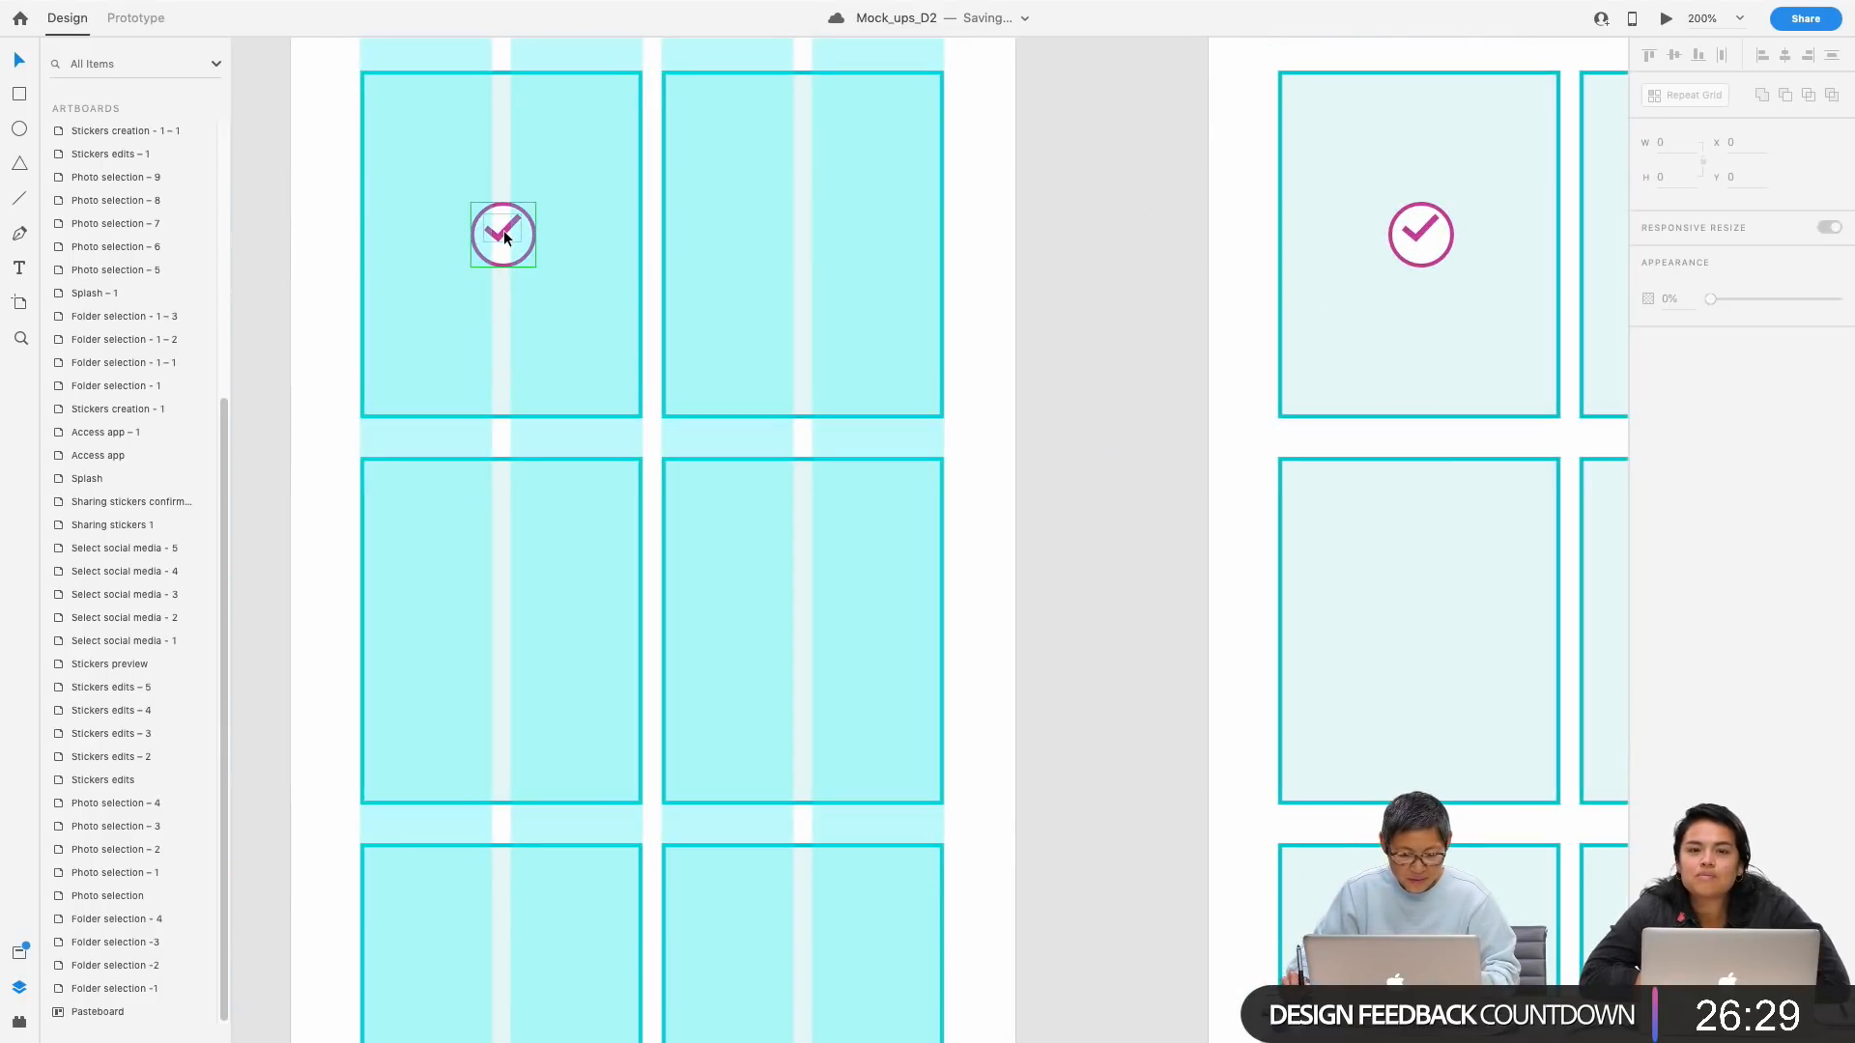
{"action": "left_click", "coordinate": [502, 238]}
{"action": "double_click", "coordinate": [499, 229]}
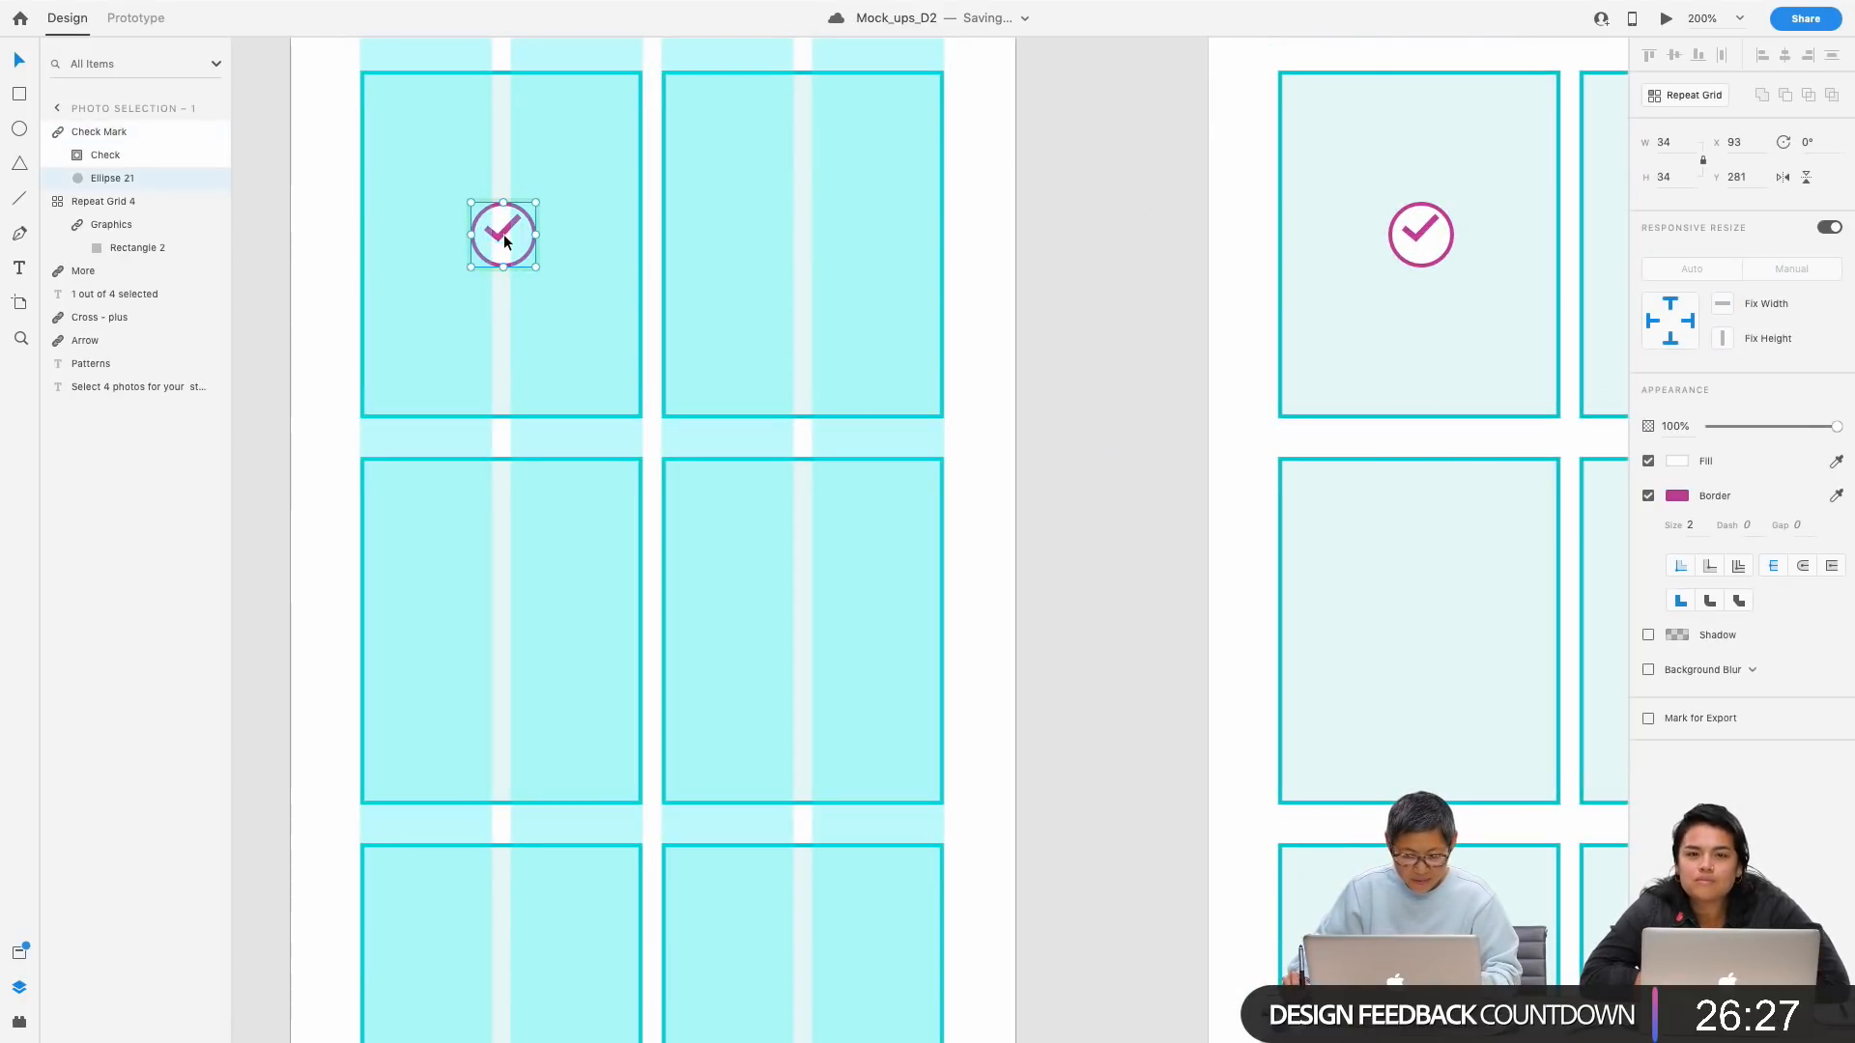
{"action": "key", "text": "Up"}
{"action": "key", "text": "Up"}
{"action": "key", "text": "Up"}
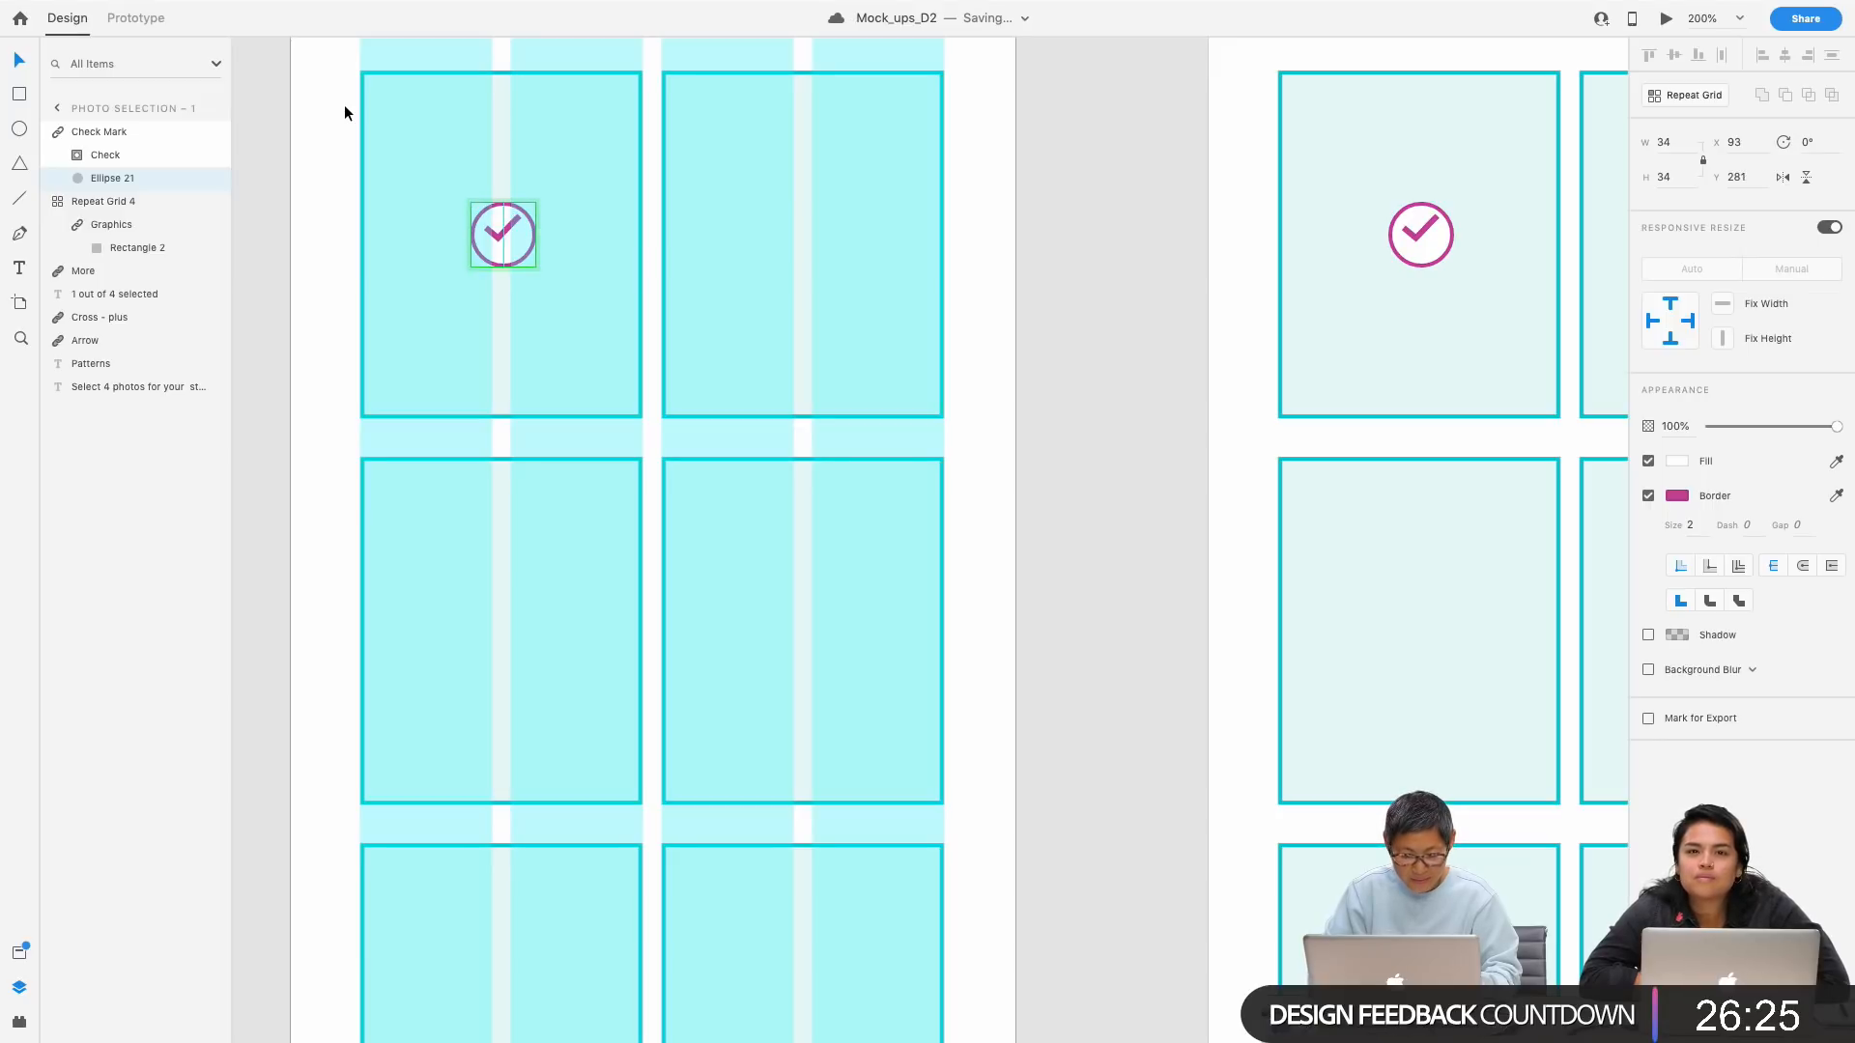
Step: Nudge the Check Mark on Photo selection – 2 up to Y 280
{"action": "left_click", "coordinate": [1415, 256]}
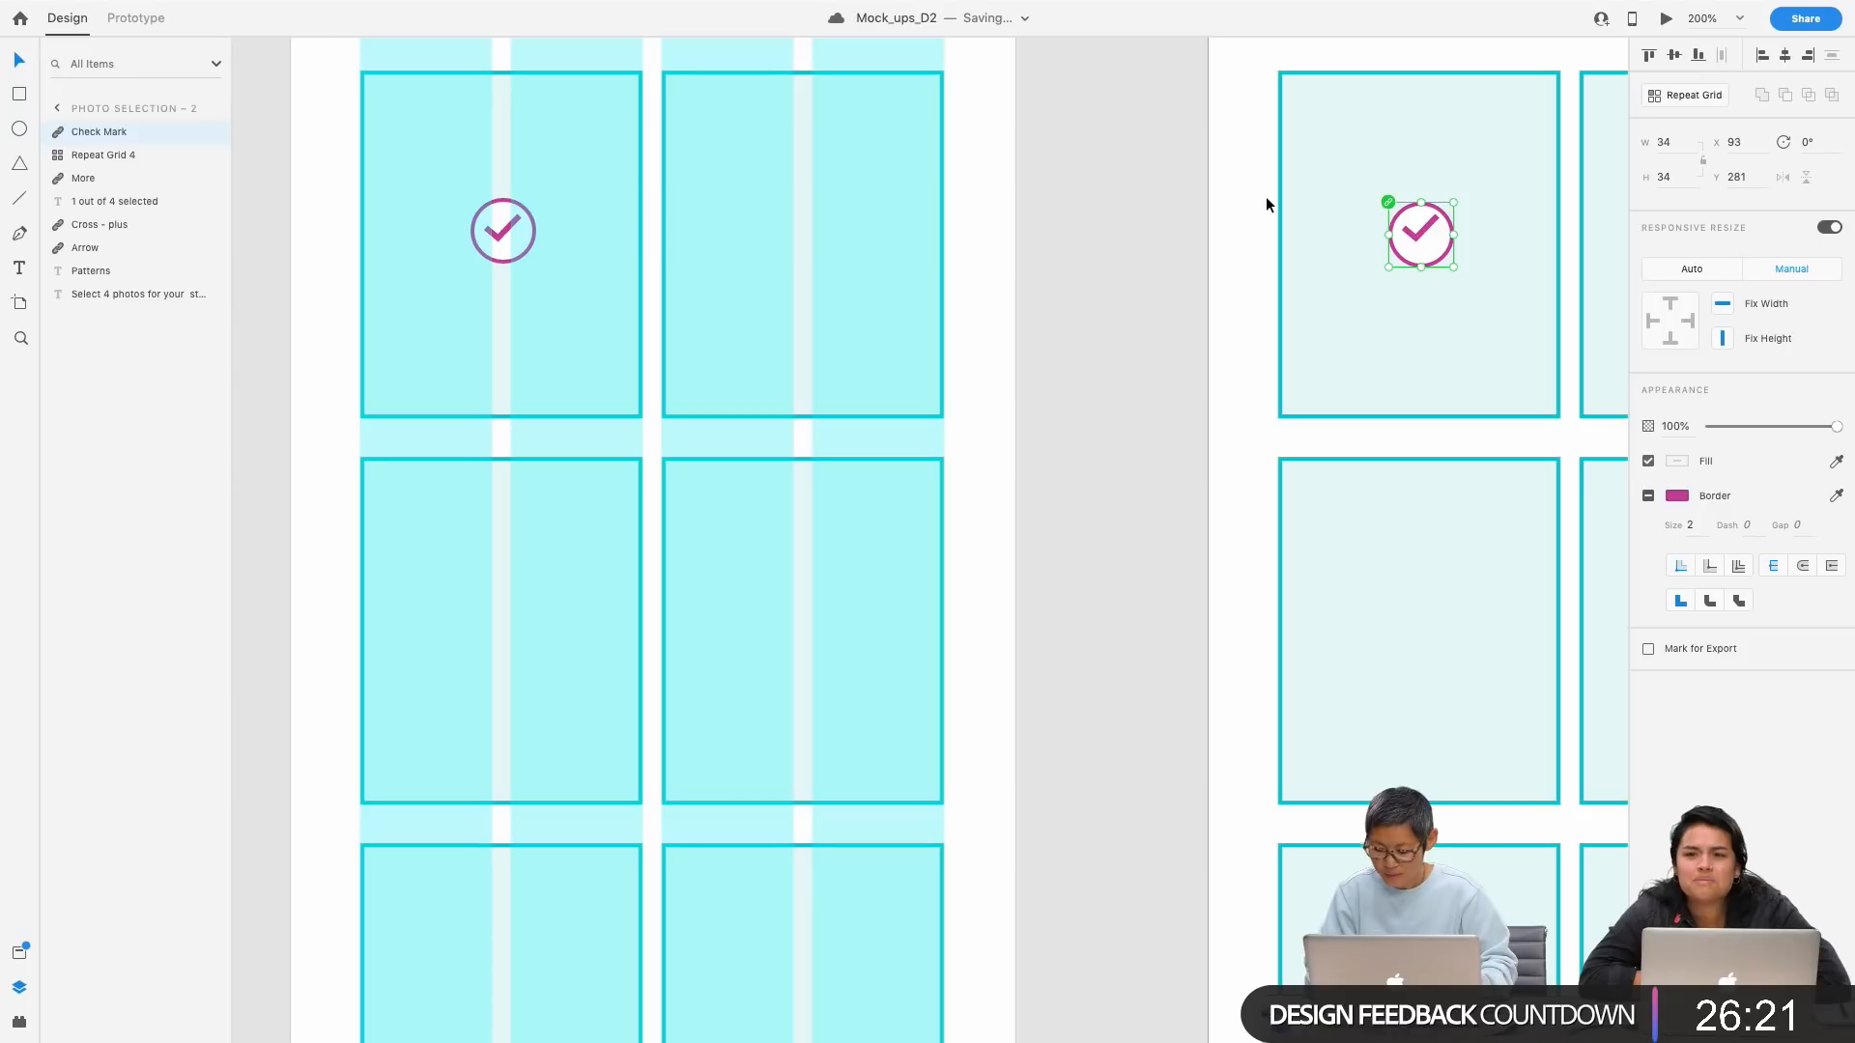
{"action": "key", "text": "Up"}
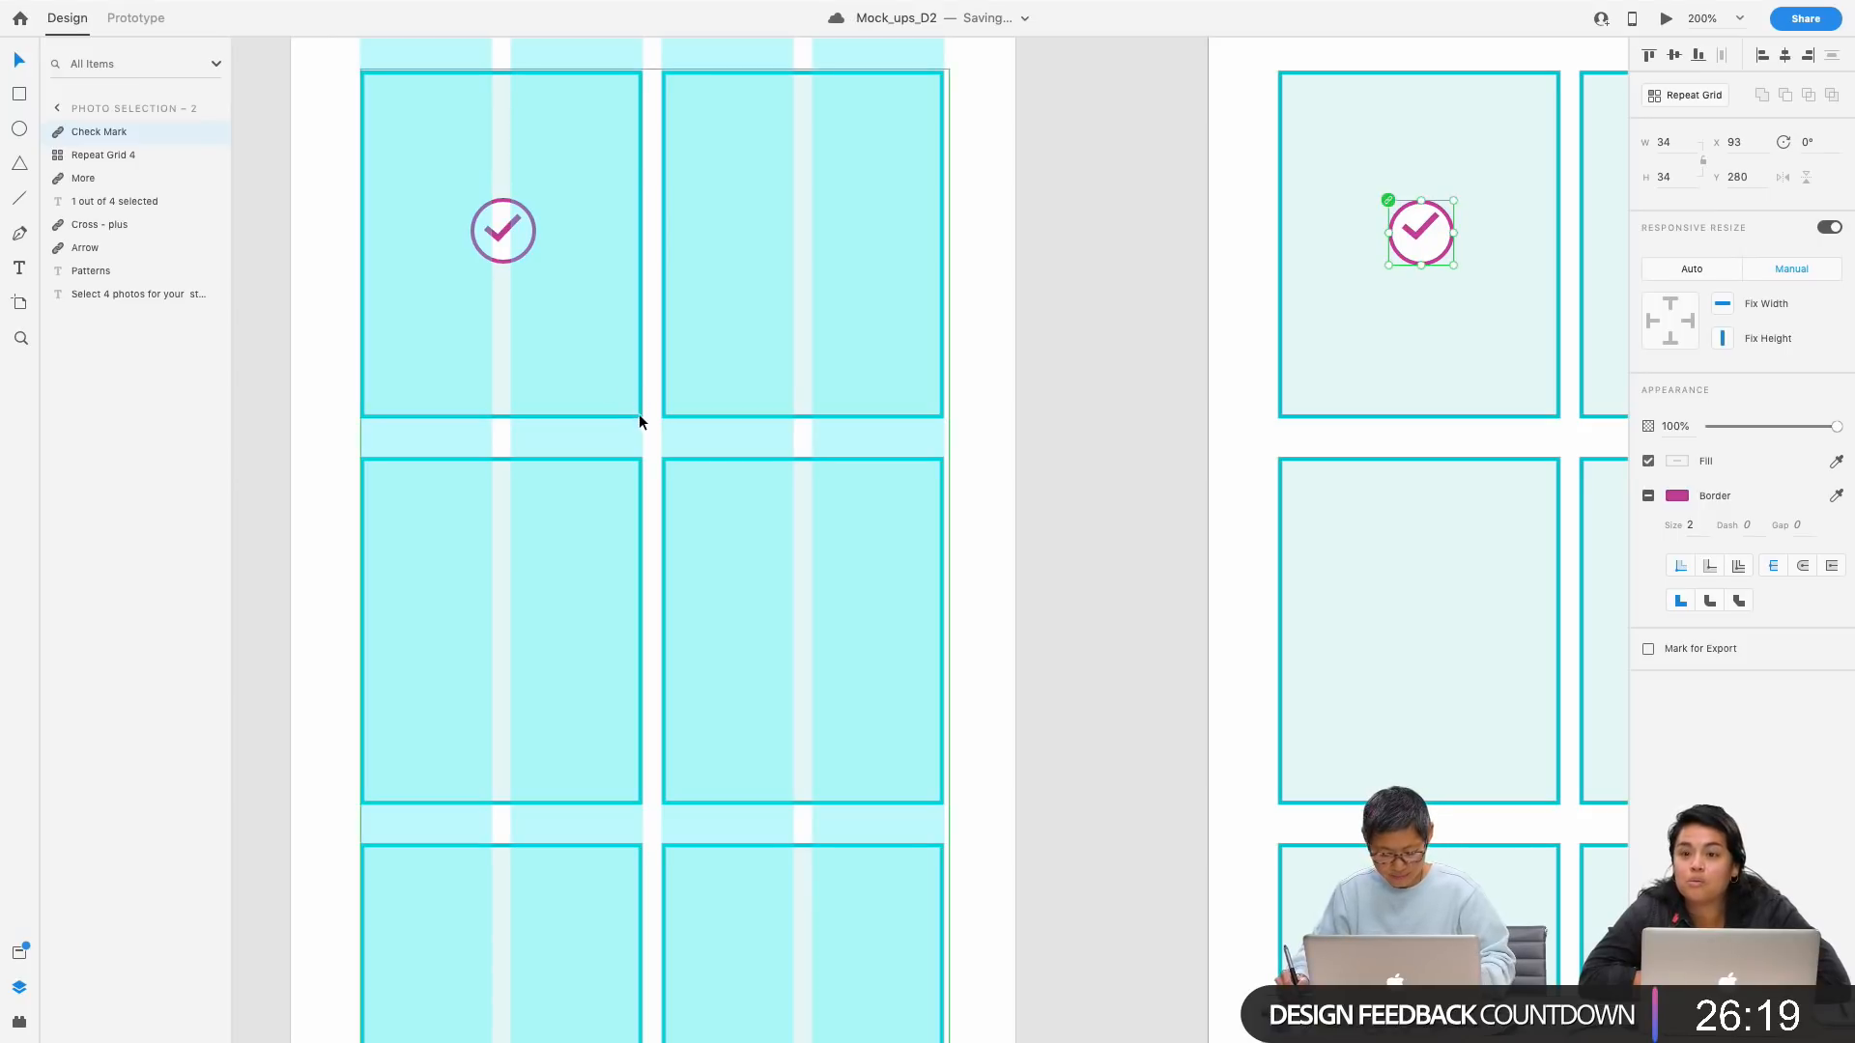
{"action": "left_click", "coordinate": [1104, 491]}
{"action": "key", "text": "super+equal"}
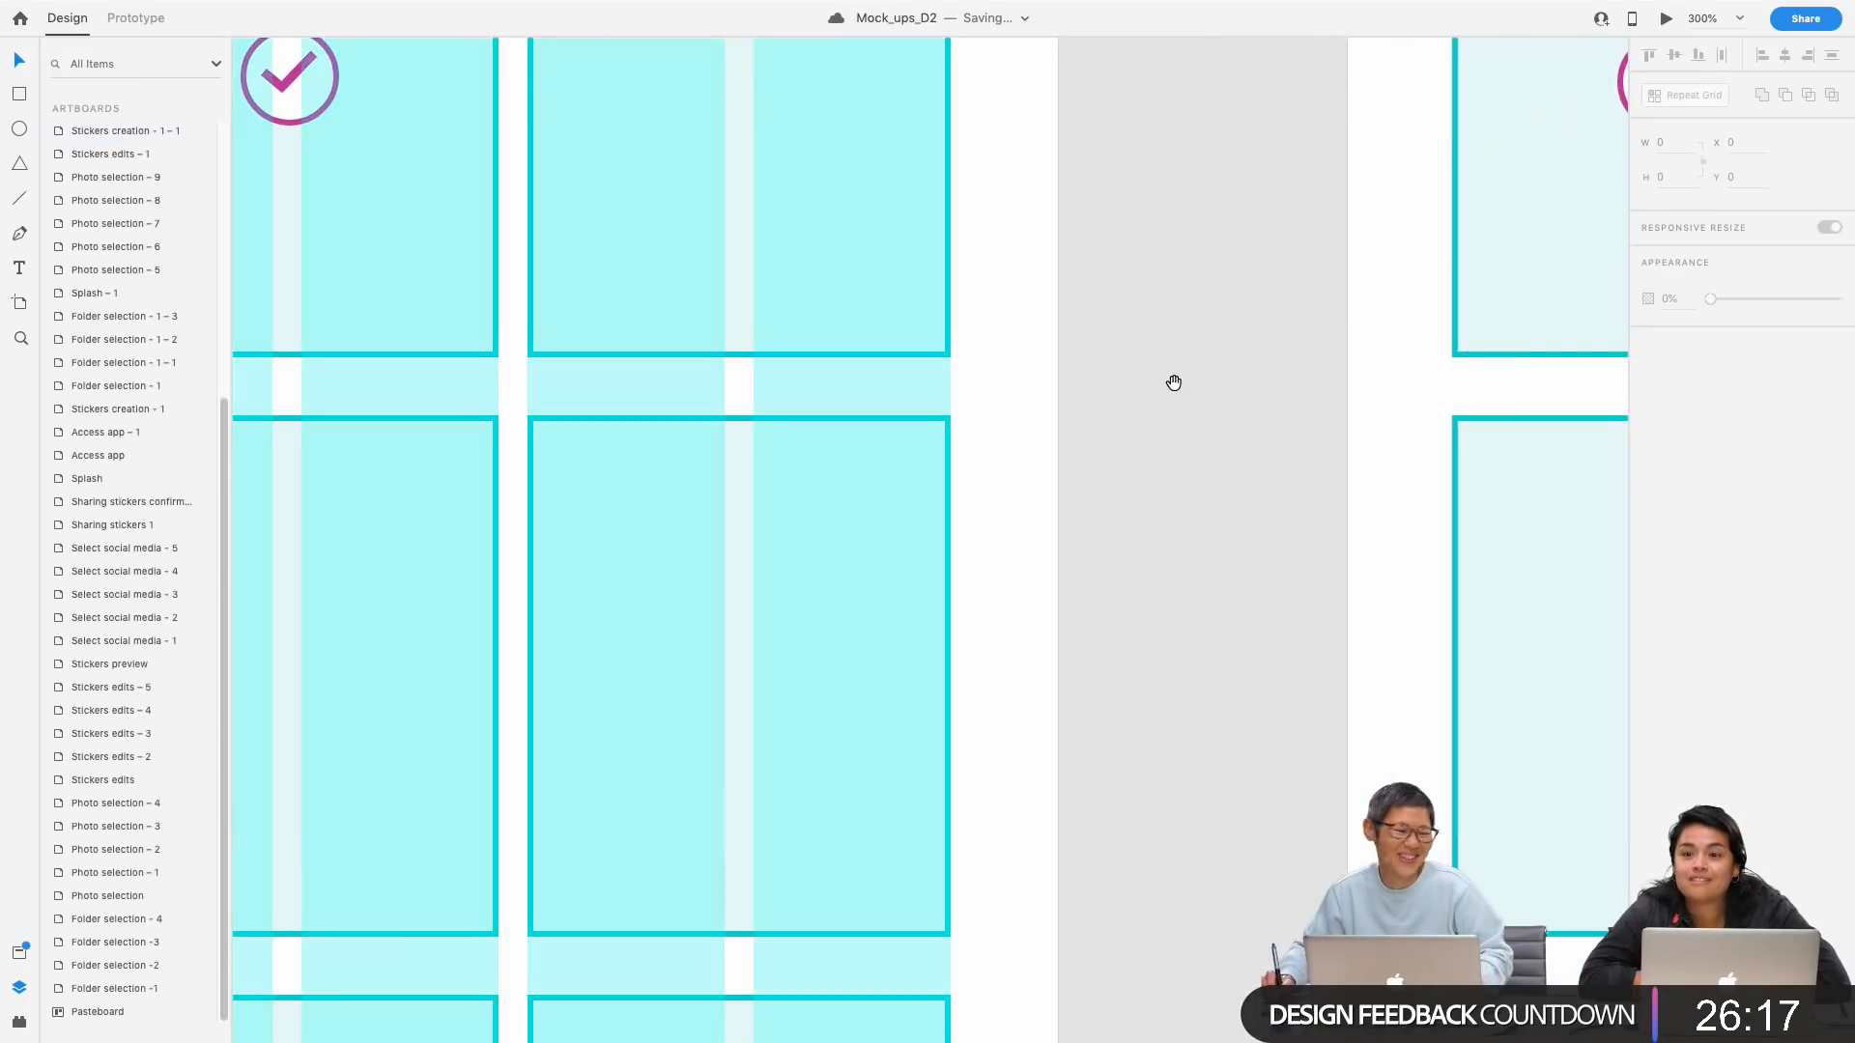
Step: Nudge the tick inside the Check Mark on Photo selection – 2 down so it is centred within the circle
{"action": "left_click_drag", "start_coordinate": [1173, 377], "coordinate": [744, 620]}
{"action": "double_click", "coordinate": [1234, 325]}
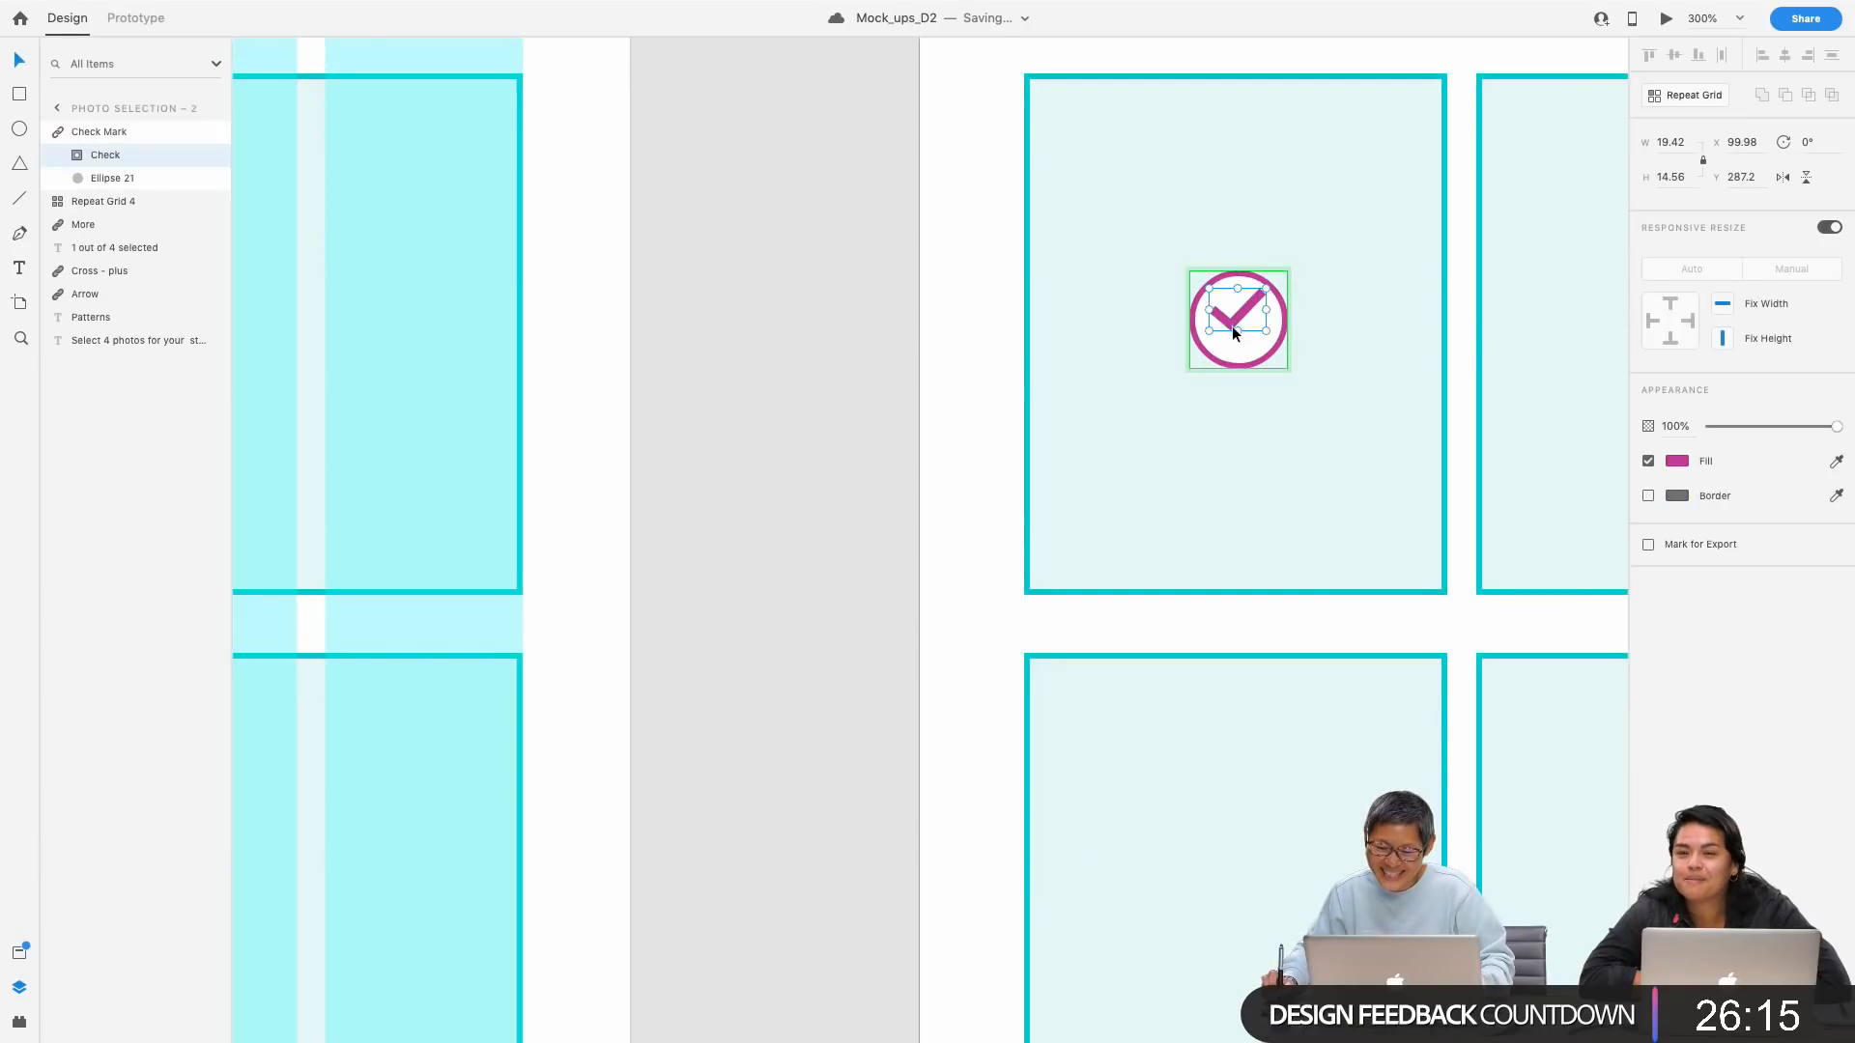
{"action": "key", "text": "shift+Down"}
{"action": "key", "text": "Up"}
{"action": "key", "text": "Up"}
{"action": "key", "text": "Up"}
{"action": "key", "text": "Up"}
{"action": "key", "text": "Up"}
{"action": "key", "text": "Up"}
{"action": "key", "text": "Up"}
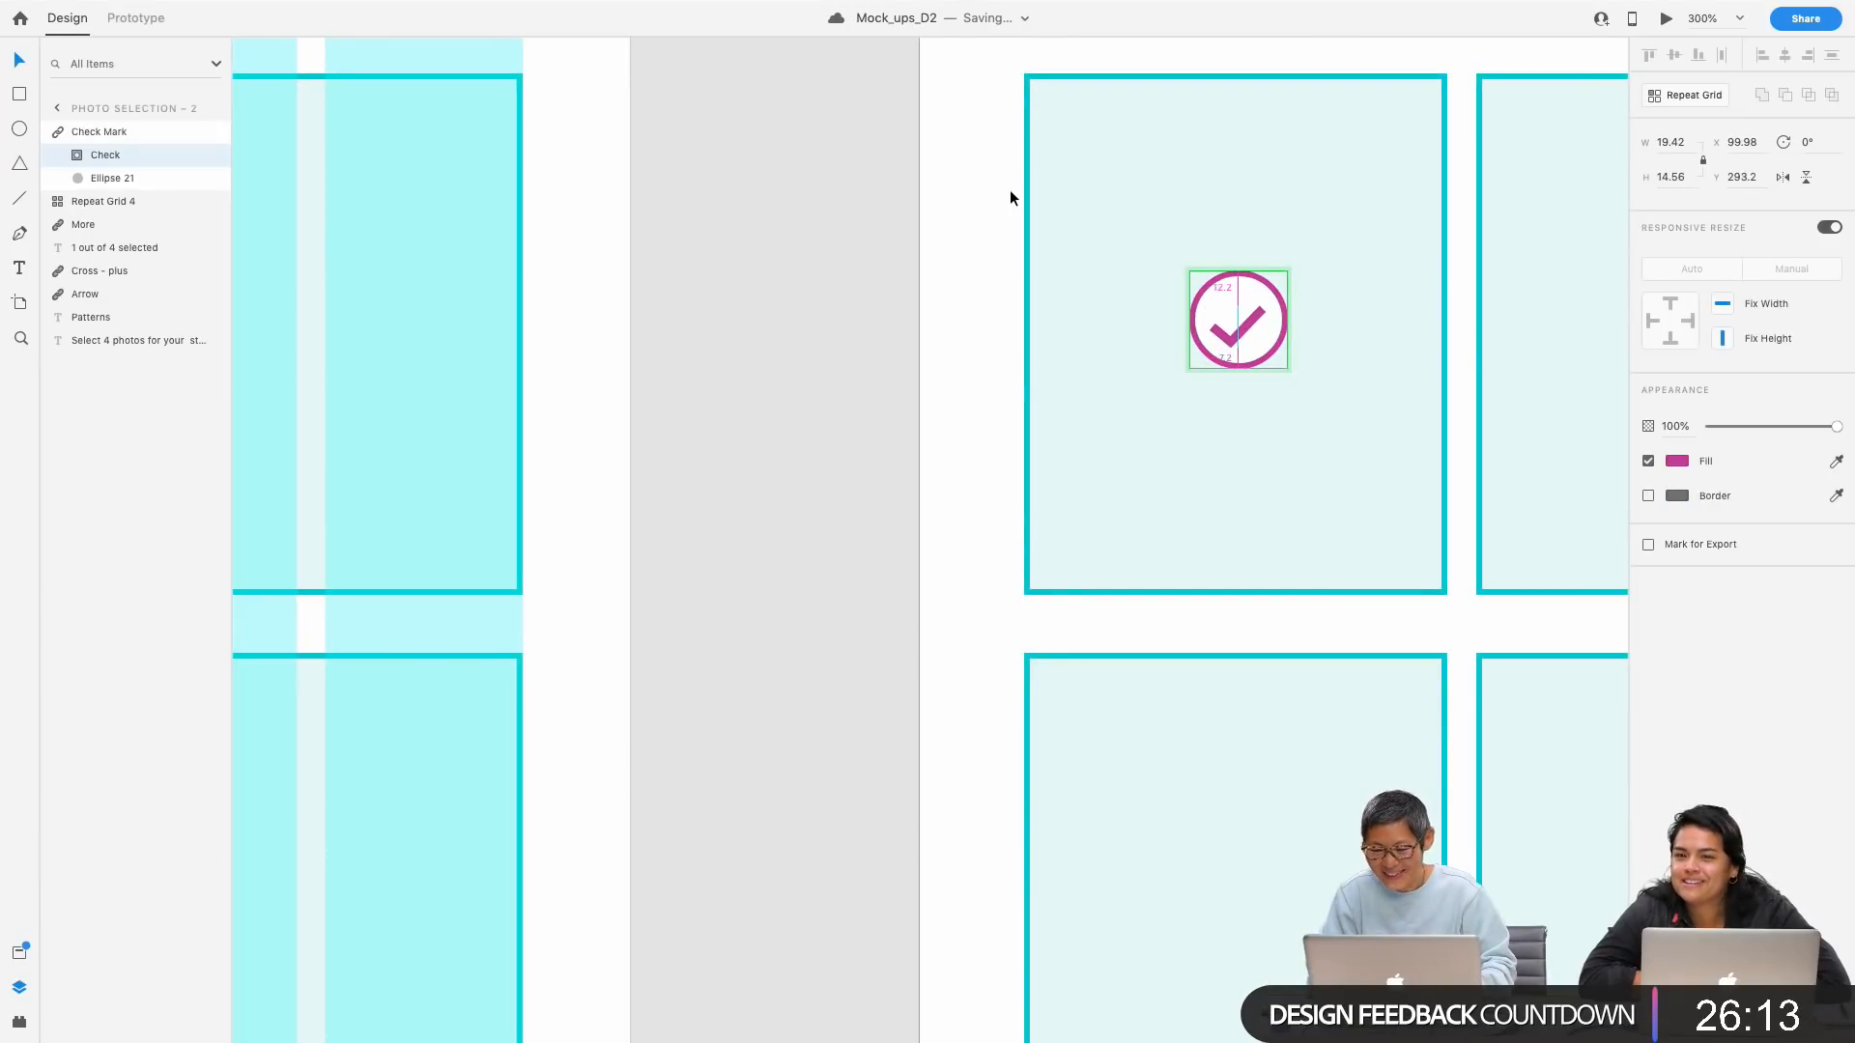
{"action": "left_click", "coordinate": [812, 583]}
Step: Nudge the tick inside the Check Mark on Photo selection – 1 down to Y 288.2
{"action": "left_click_drag", "start_coordinate": [873, 629], "coordinate": [1227, 633]}
{"action": "left_click_drag", "start_coordinate": [892, 614], "coordinate": [1292, 645]}
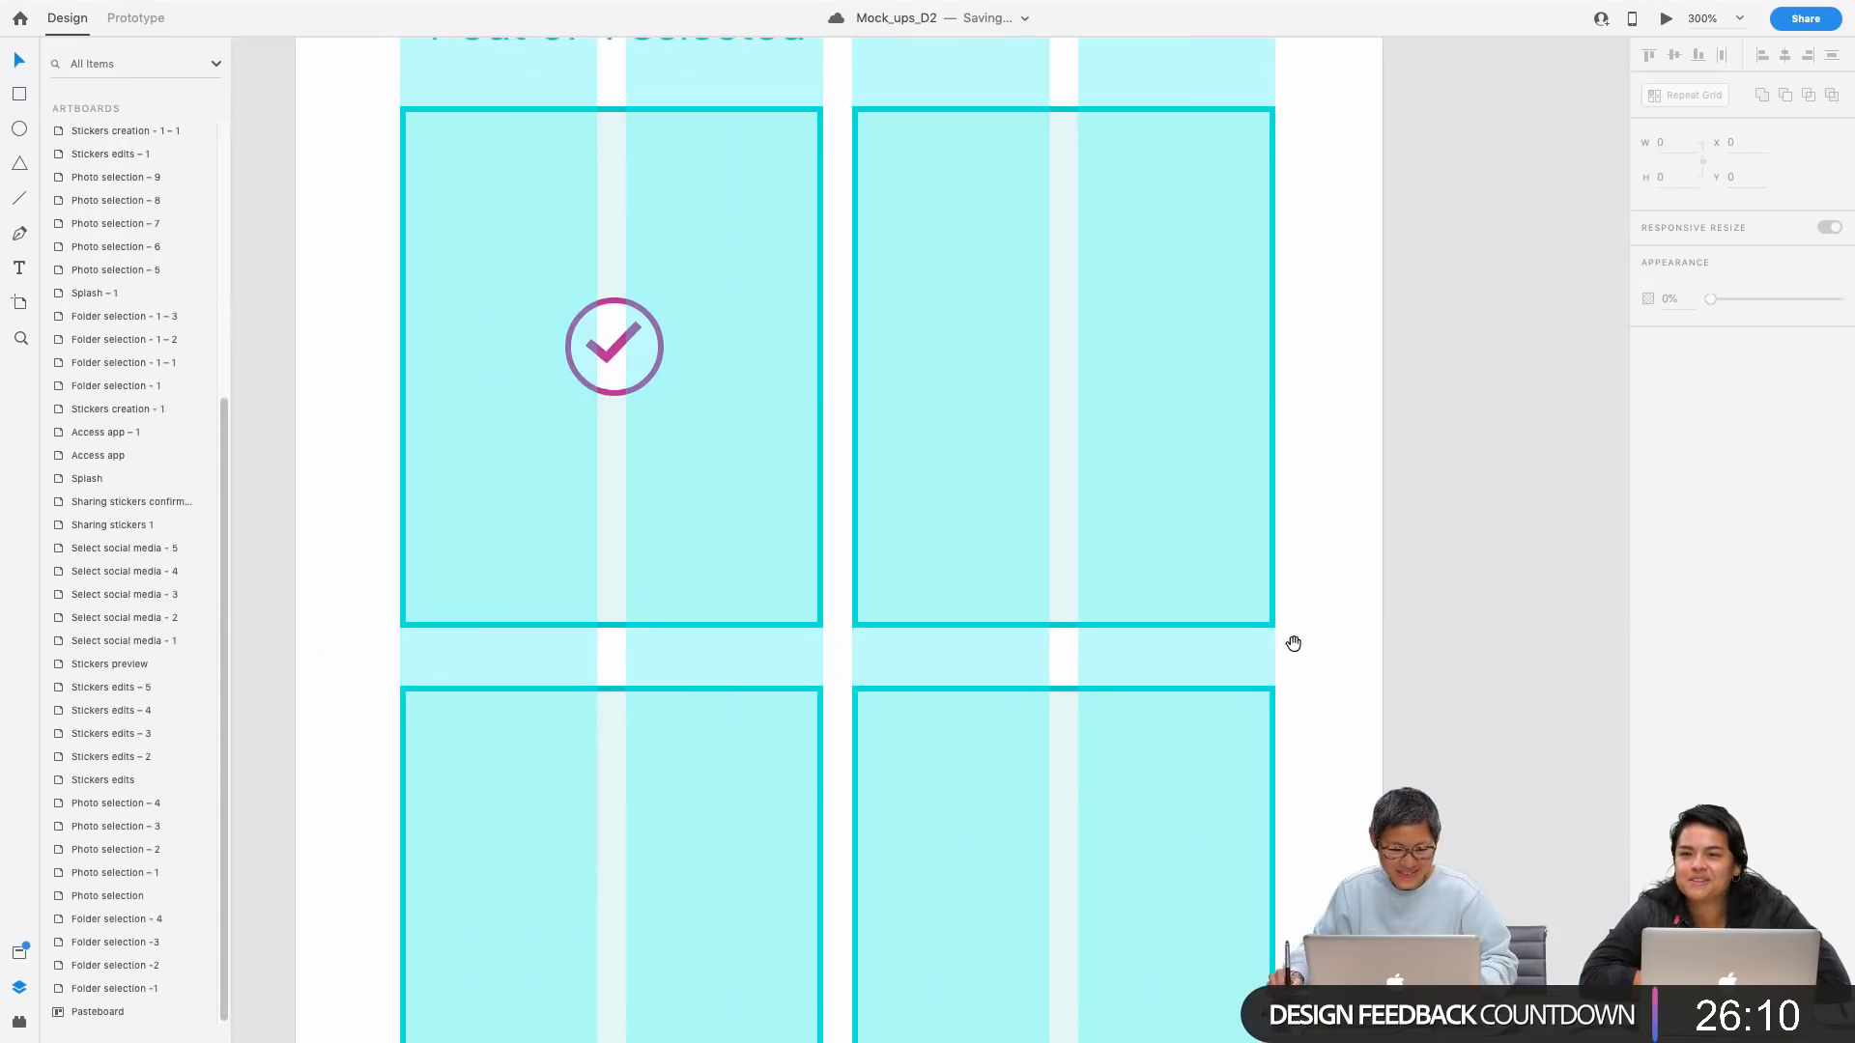
{"action": "left_click", "coordinate": [616, 357]}
{"action": "double_click", "coordinate": [617, 362]}
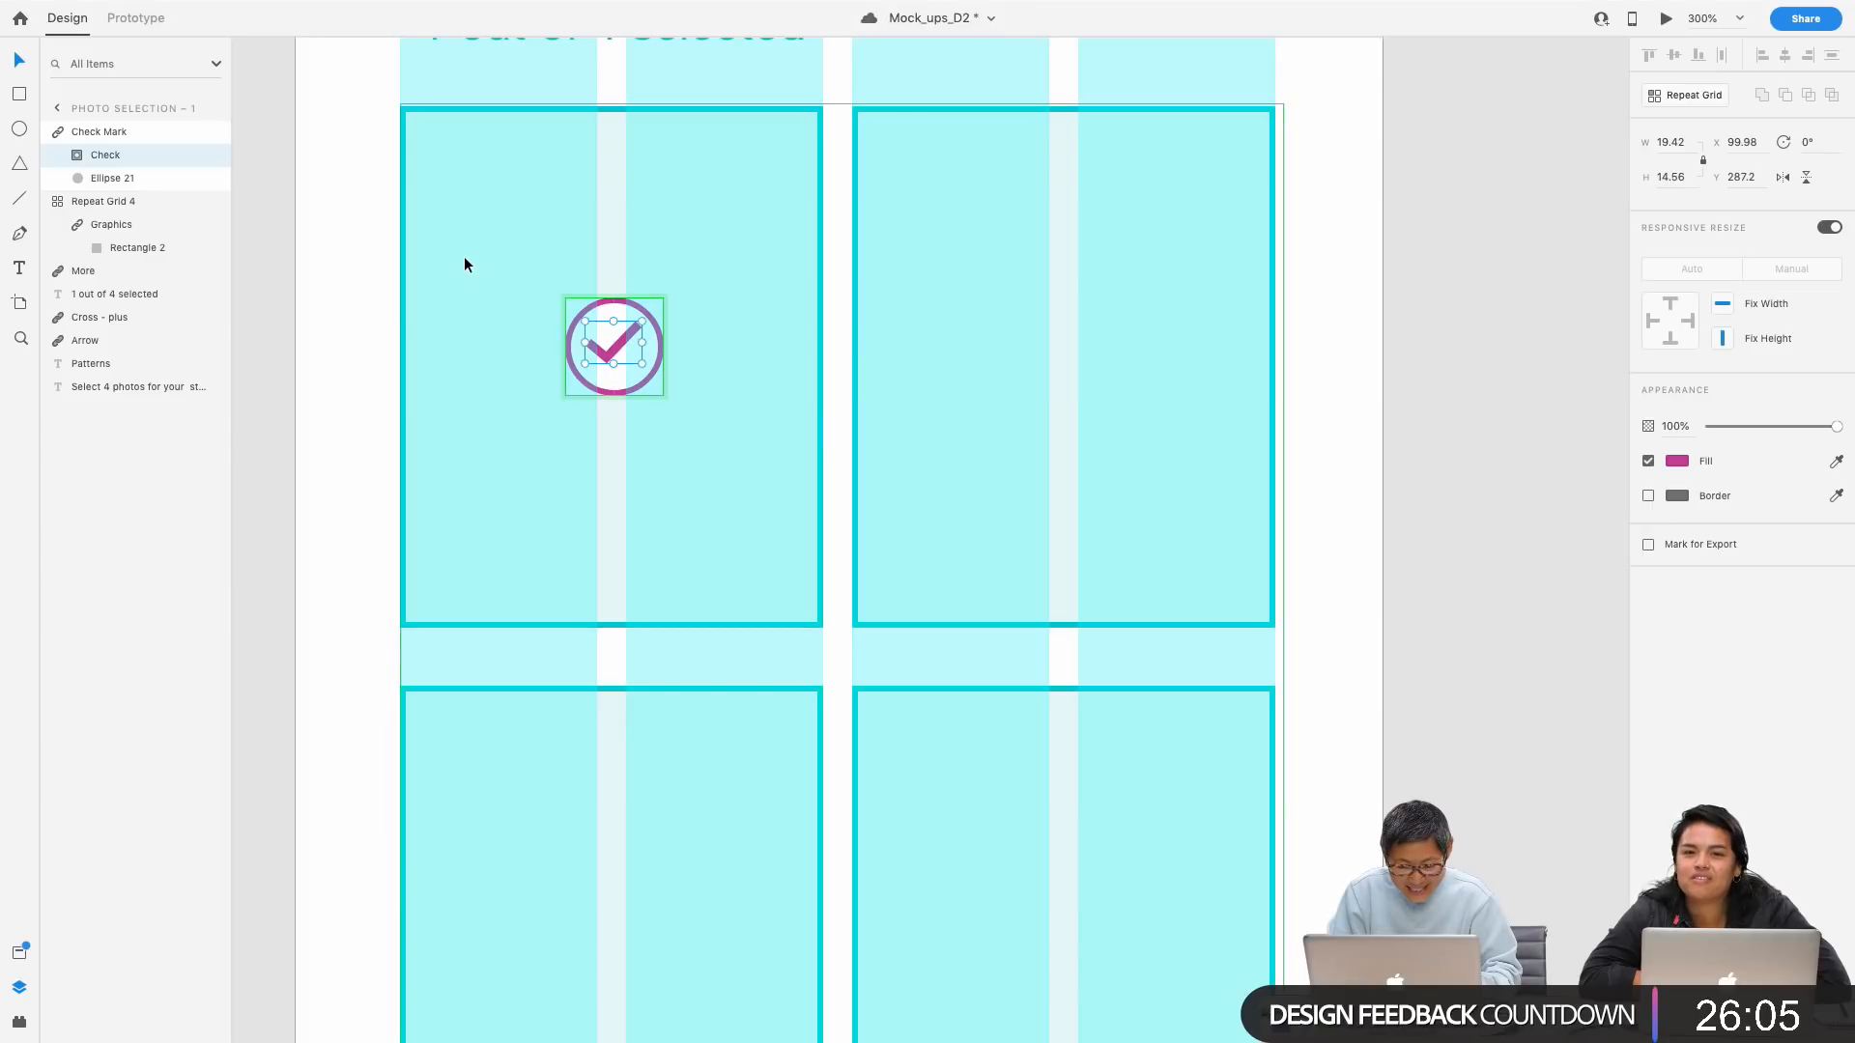
{"action": "key", "text": "alt"}
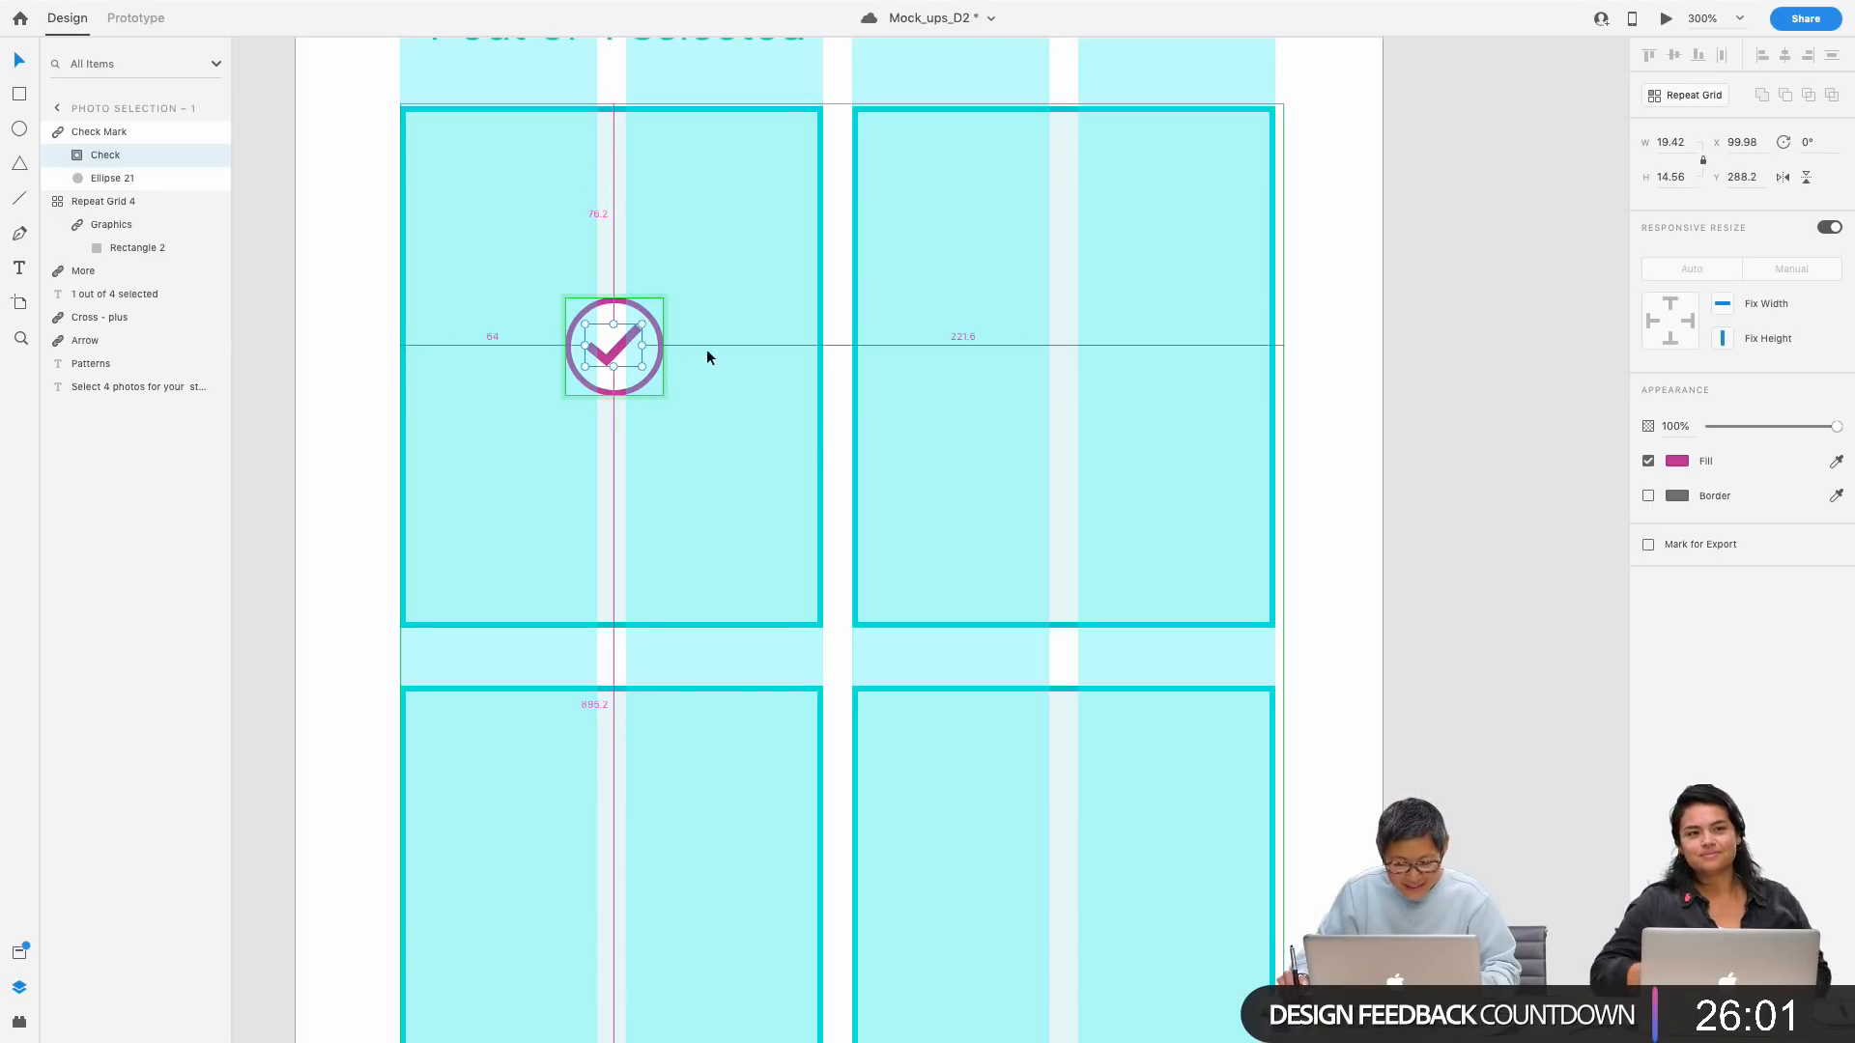
{"action": "left_click", "coordinate": [1487, 526]}
Step: Duplicate the Check Mark on Photo selection – 2 and place the copy over the second photo of the first row, at X 252
{"action": "key", "text": "super+1"}
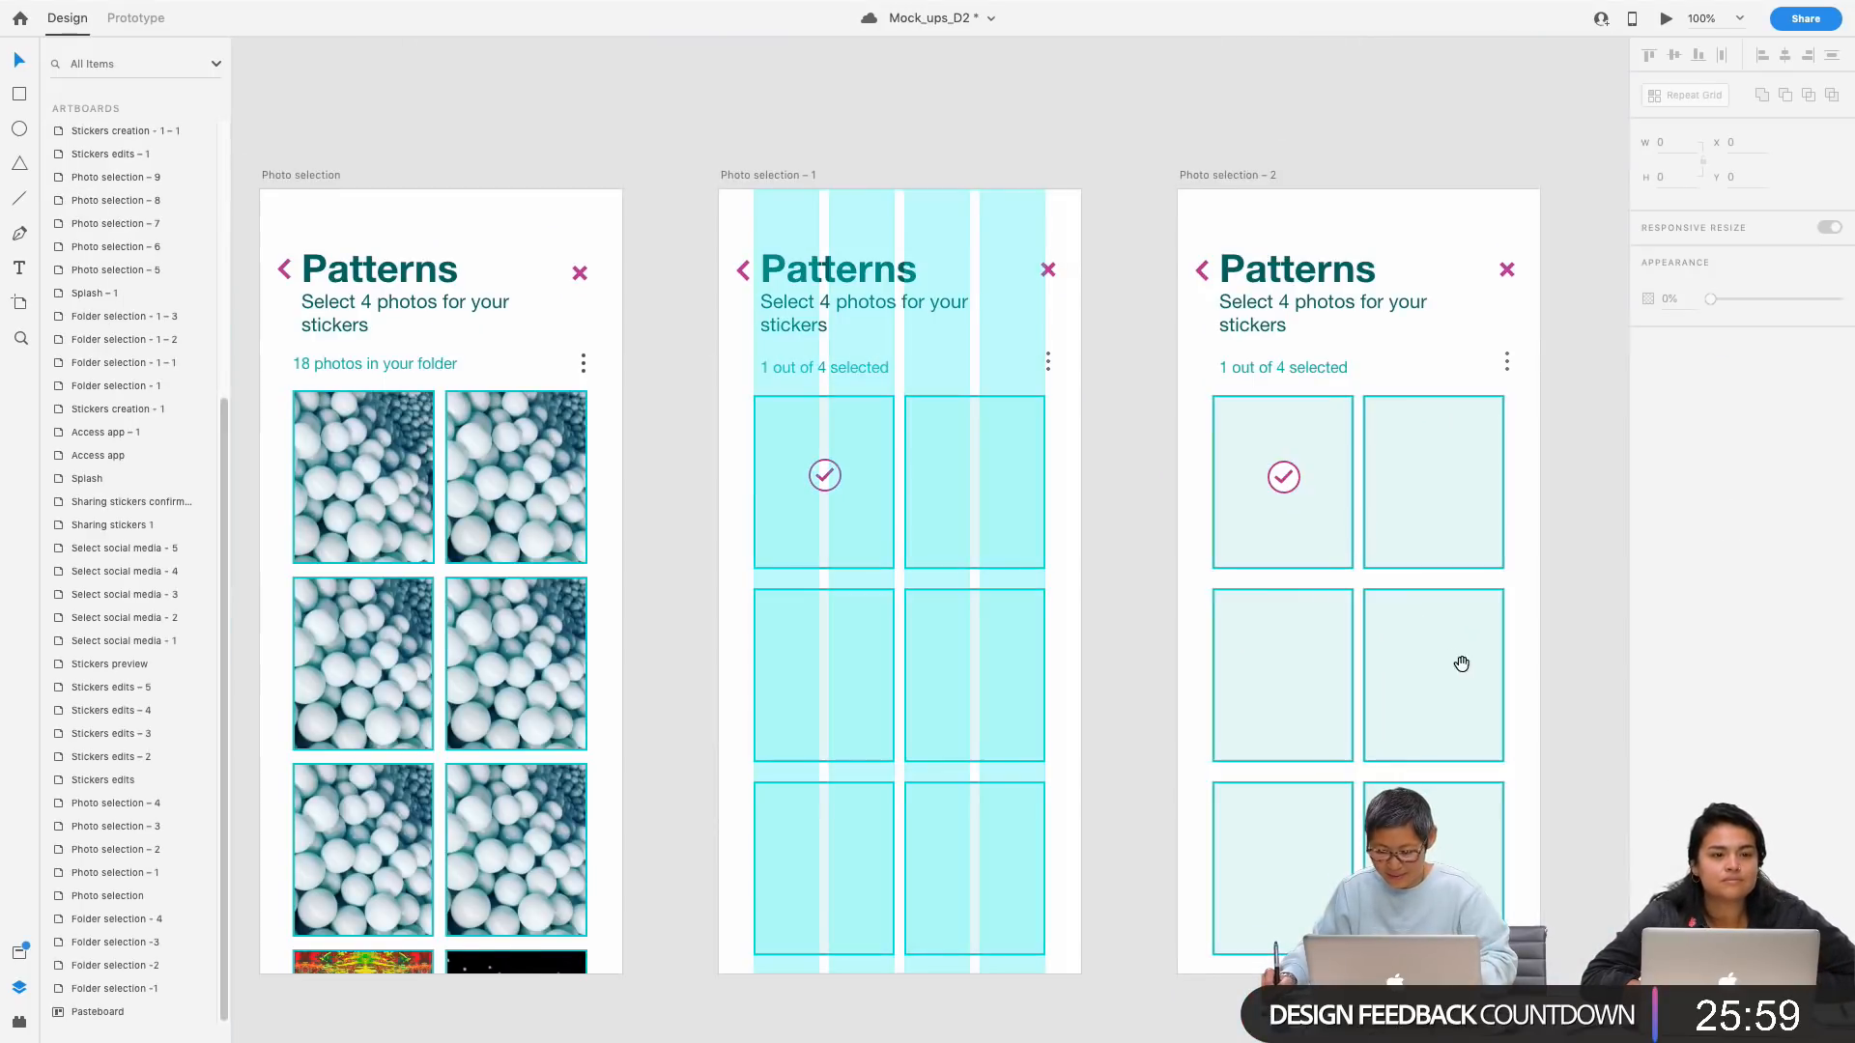
{"action": "left_click_drag", "start_coordinate": [1462, 661], "coordinate": [1102, 646]}
{"action": "left_click", "coordinate": [933, 473]}
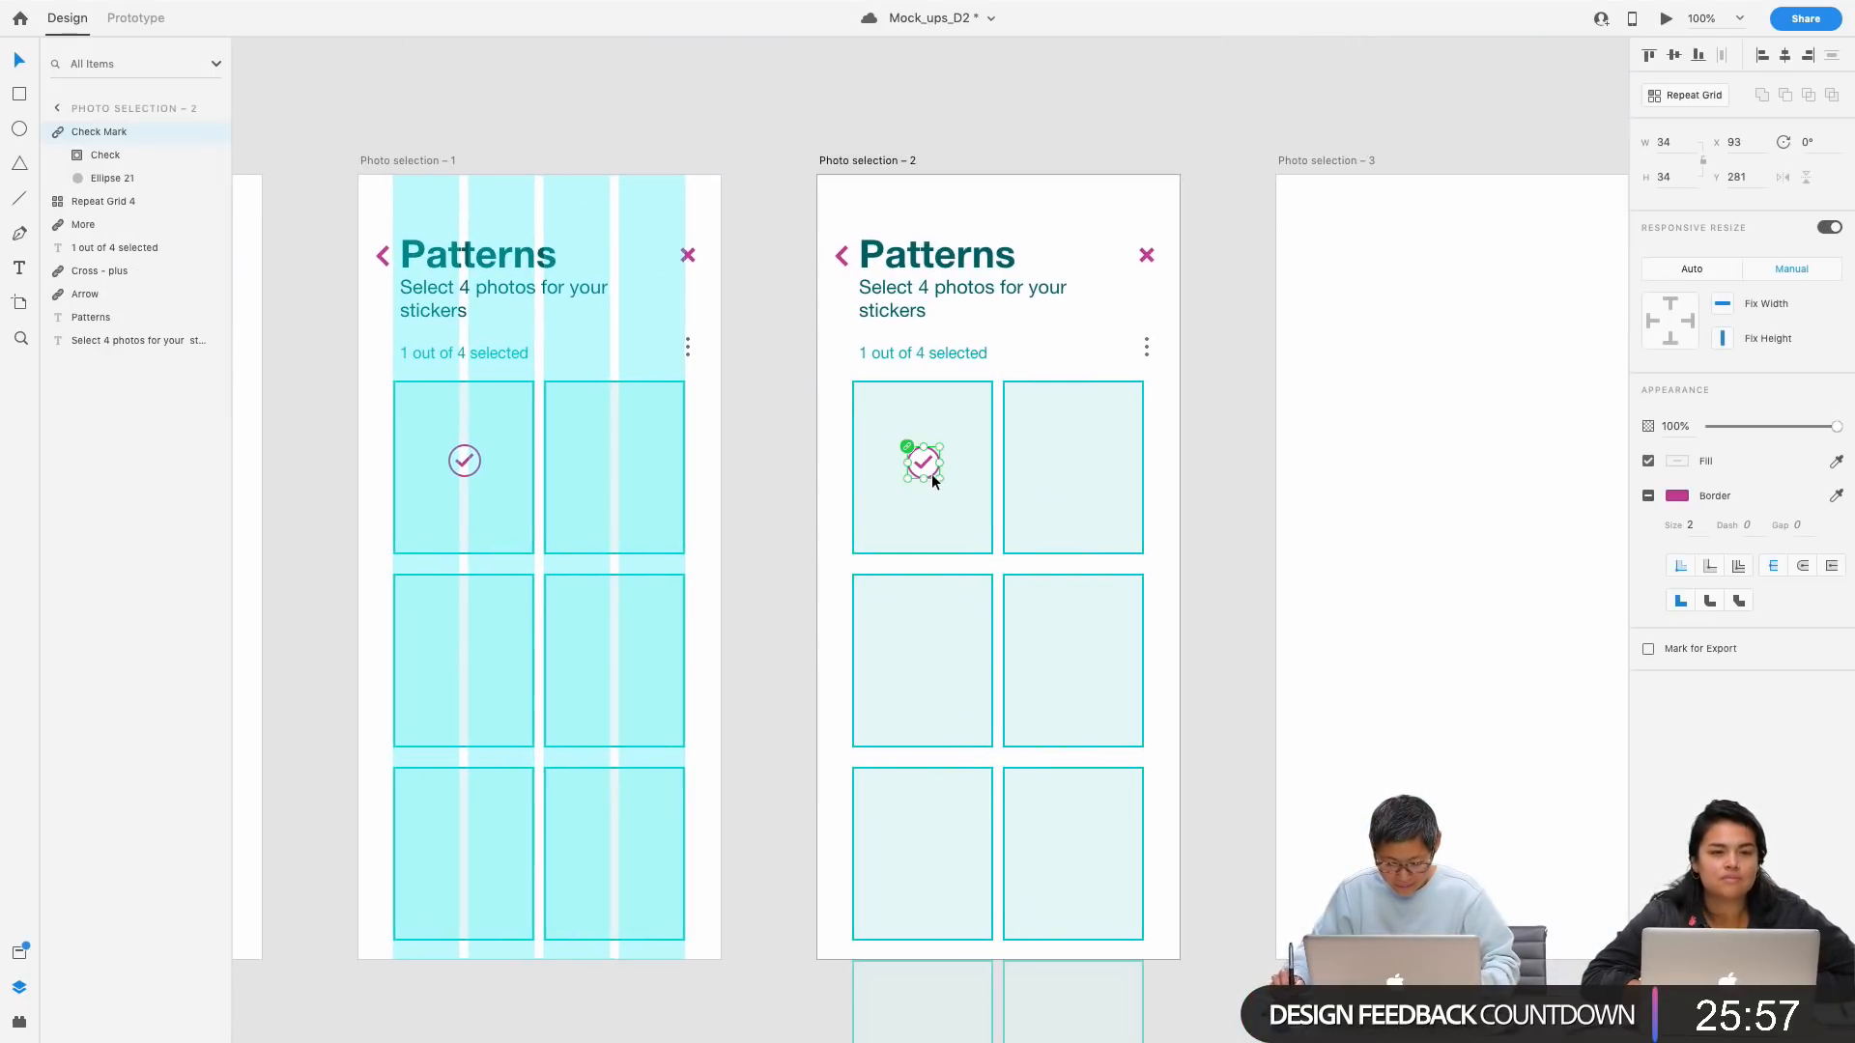
{"action": "key", "text": "super+d"}
{"action": "key", "text": "shift+Right"}
{"action": "key", "text": "shift+Right"}
{"action": "key", "text": "shift+Right"}
{"action": "key", "text": "shift+Right"}
{"action": "key", "text": "shift+Right"}
{"action": "key", "text": "shift+Right"}
{"action": "key", "text": "shift+Right"}
{"action": "key", "text": "shift+Right"}
{"action": "key", "text": "shift+Right"}
{"action": "key", "text": "shift+Right"}
{"action": "key", "text": "shift+Right"}
{"action": "key", "text": "shift+Right"}
{"action": "key", "text": "shift+Right"}
{"action": "key", "text": "shift+Right"}
{"action": "key", "text": "shift+Right"}
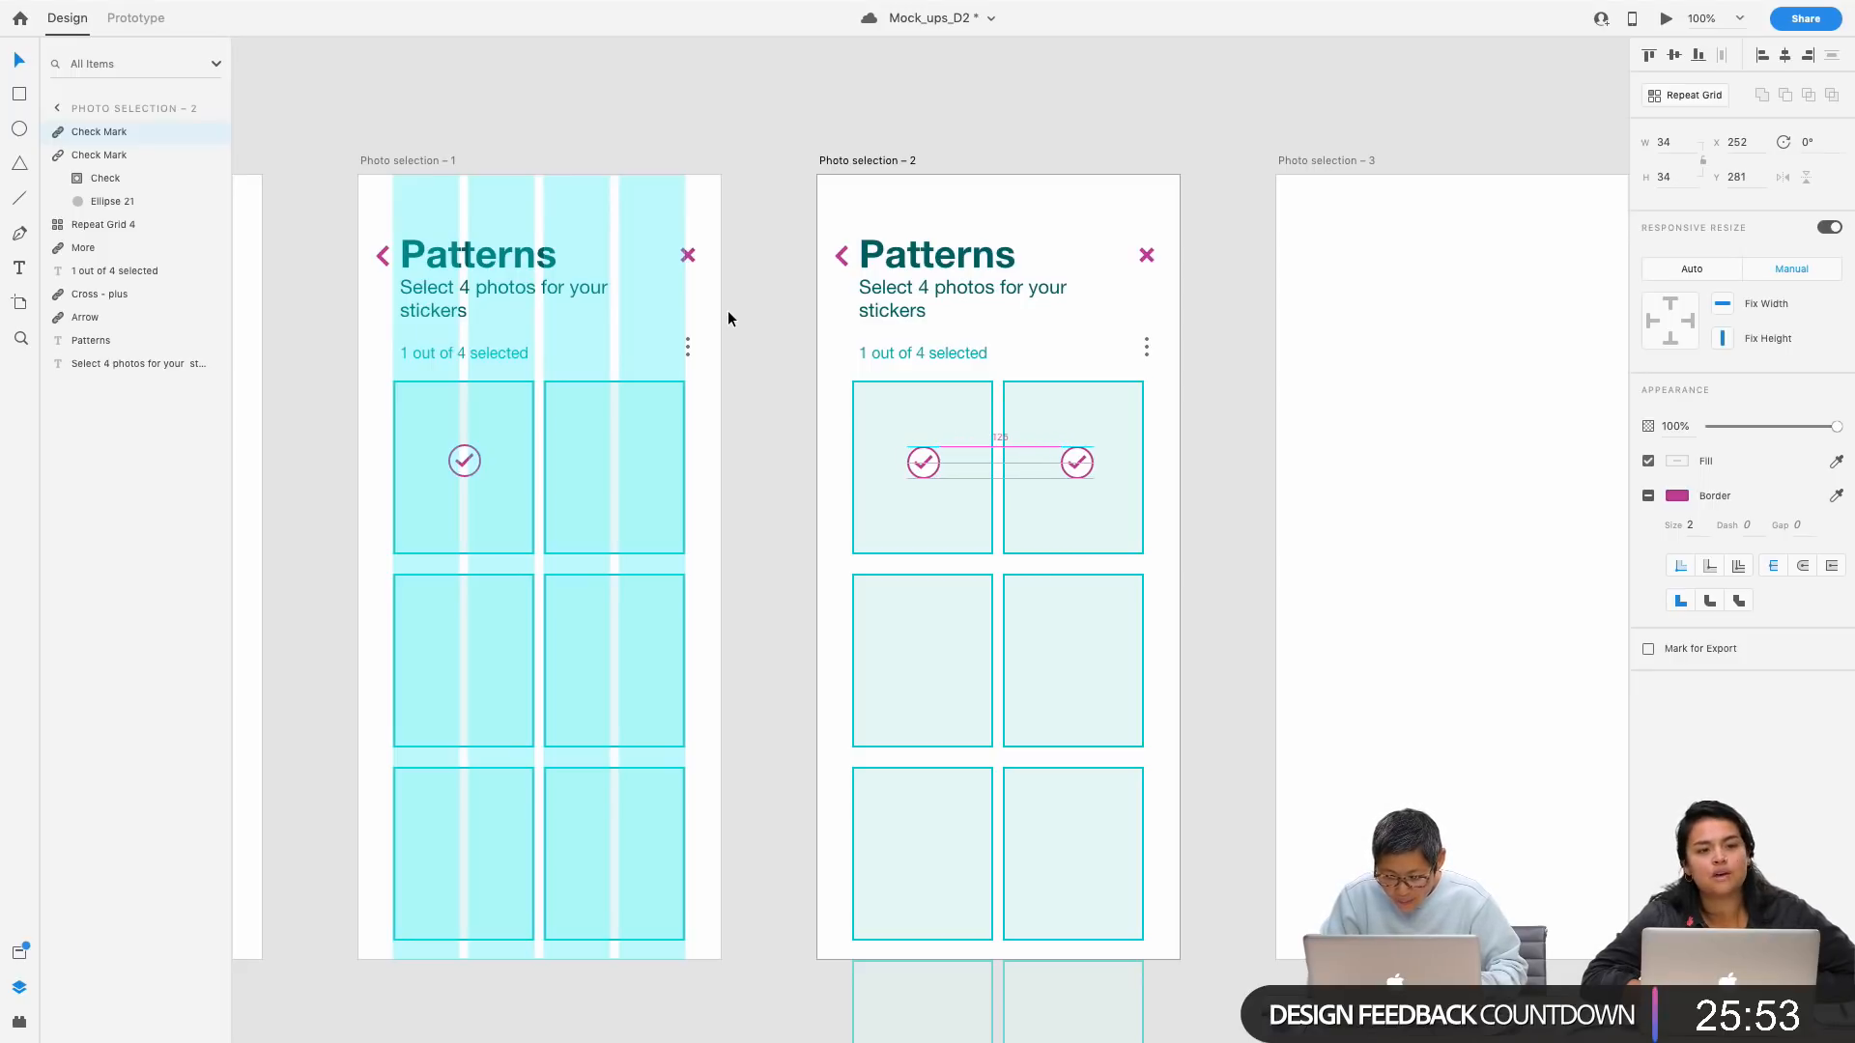
Step: Copy all the content of Photo selection – 2 into the empty Photo selection – 3 artboard and save the document
{"action": "left_click_drag", "start_coordinate": [1192, 147], "coordinate": [1048, 87]}
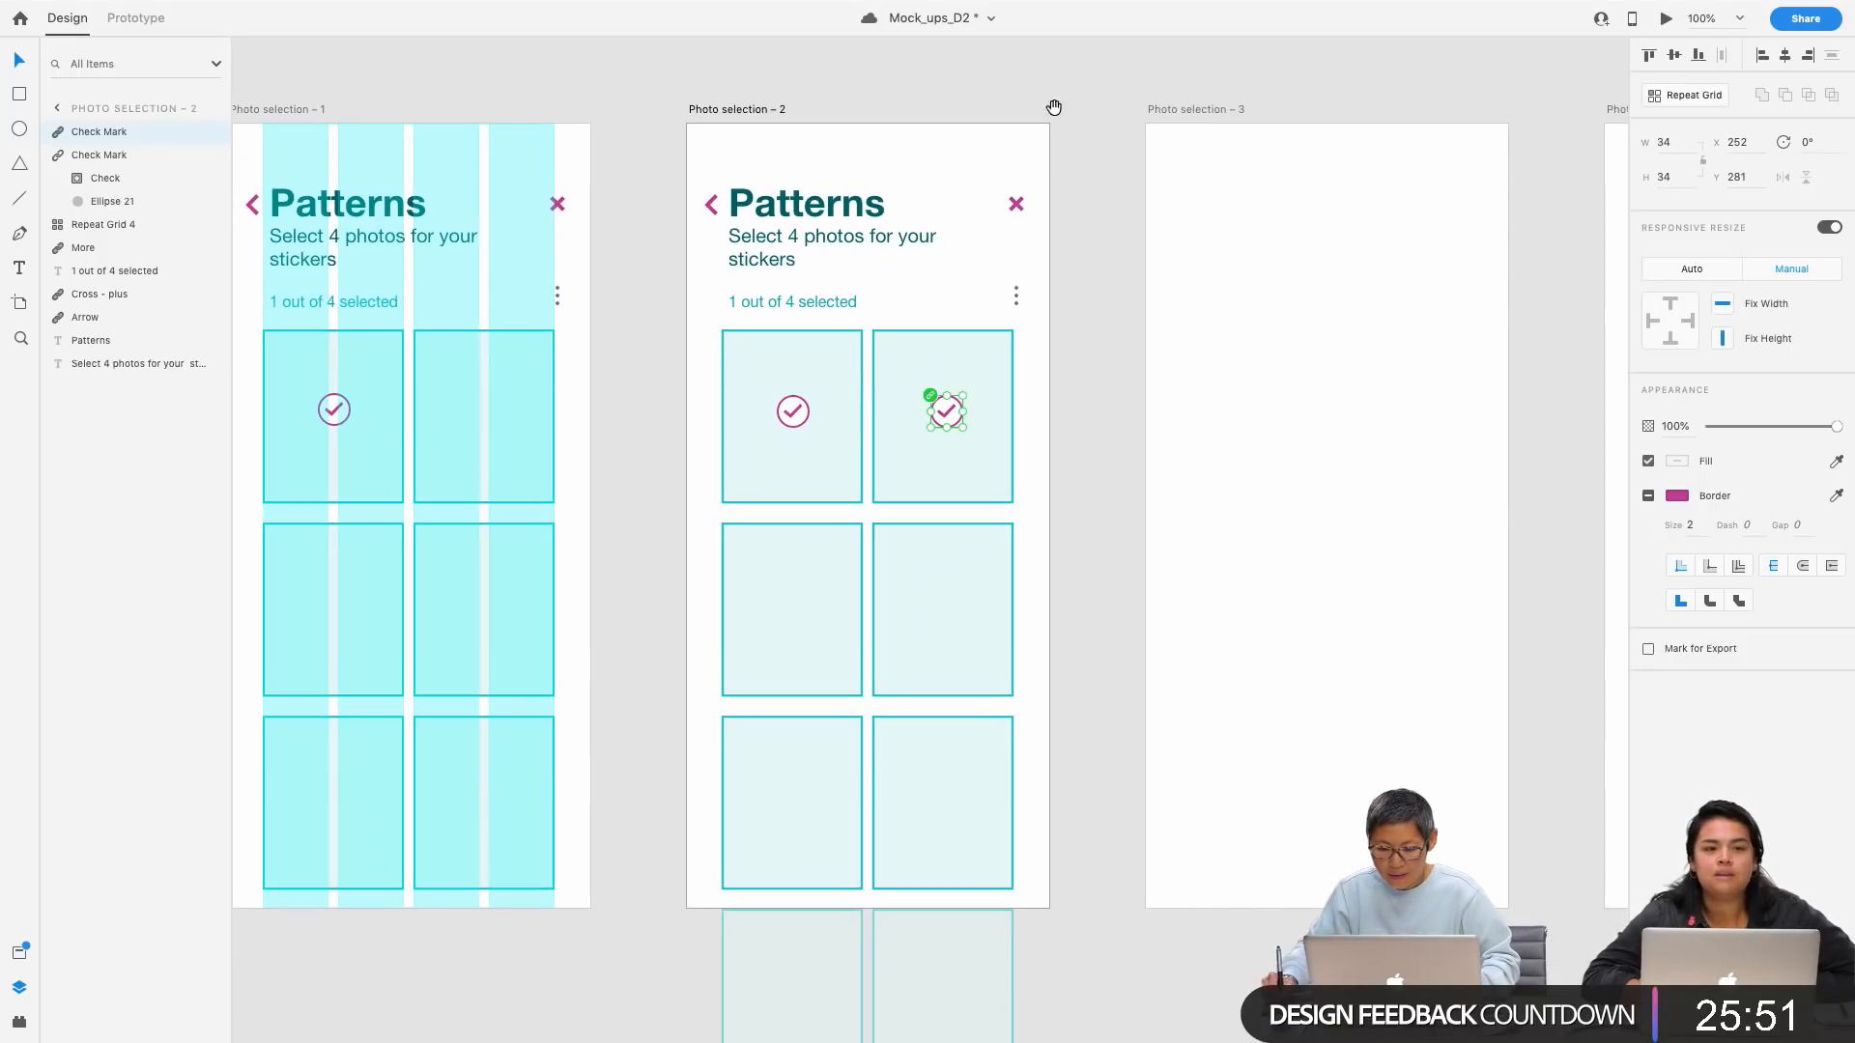
{"action": "key", "text": "super+minus"}
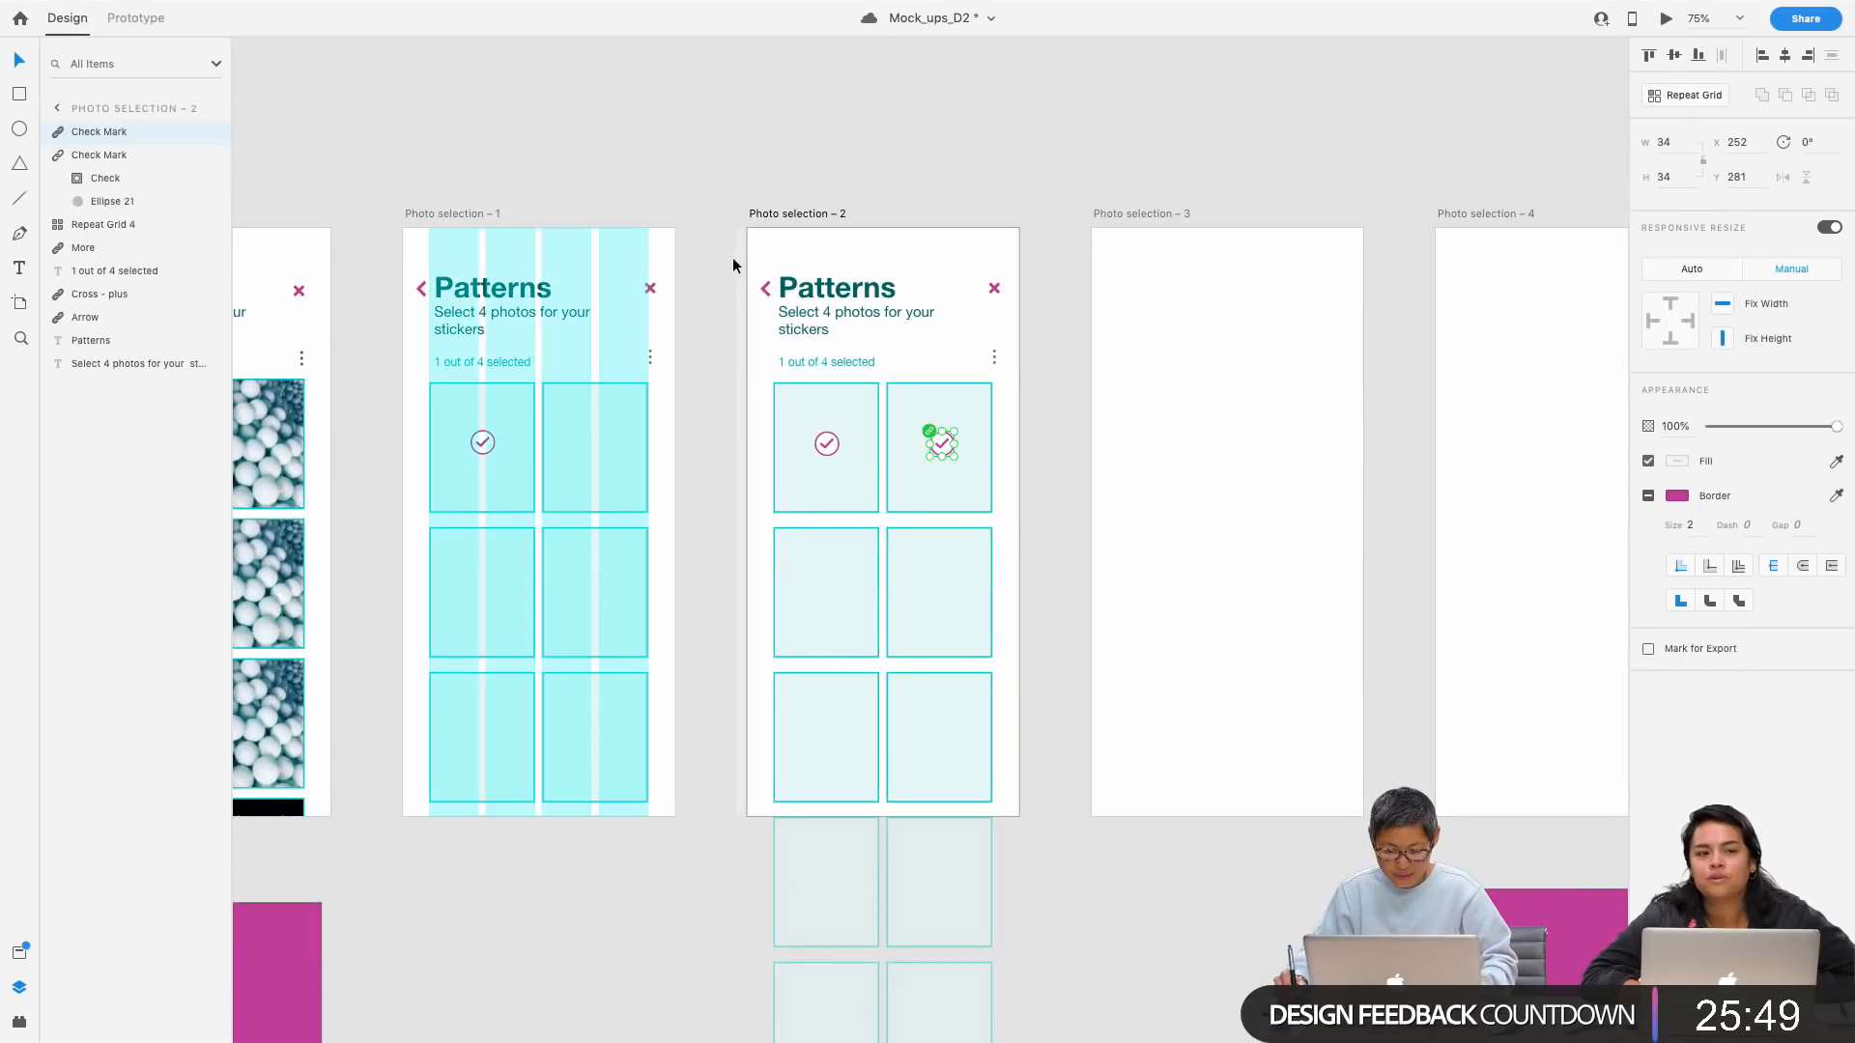
{"action": "left_click_drag", "start_coordinate": [714, 265], "coordinate": [1051, 912]}
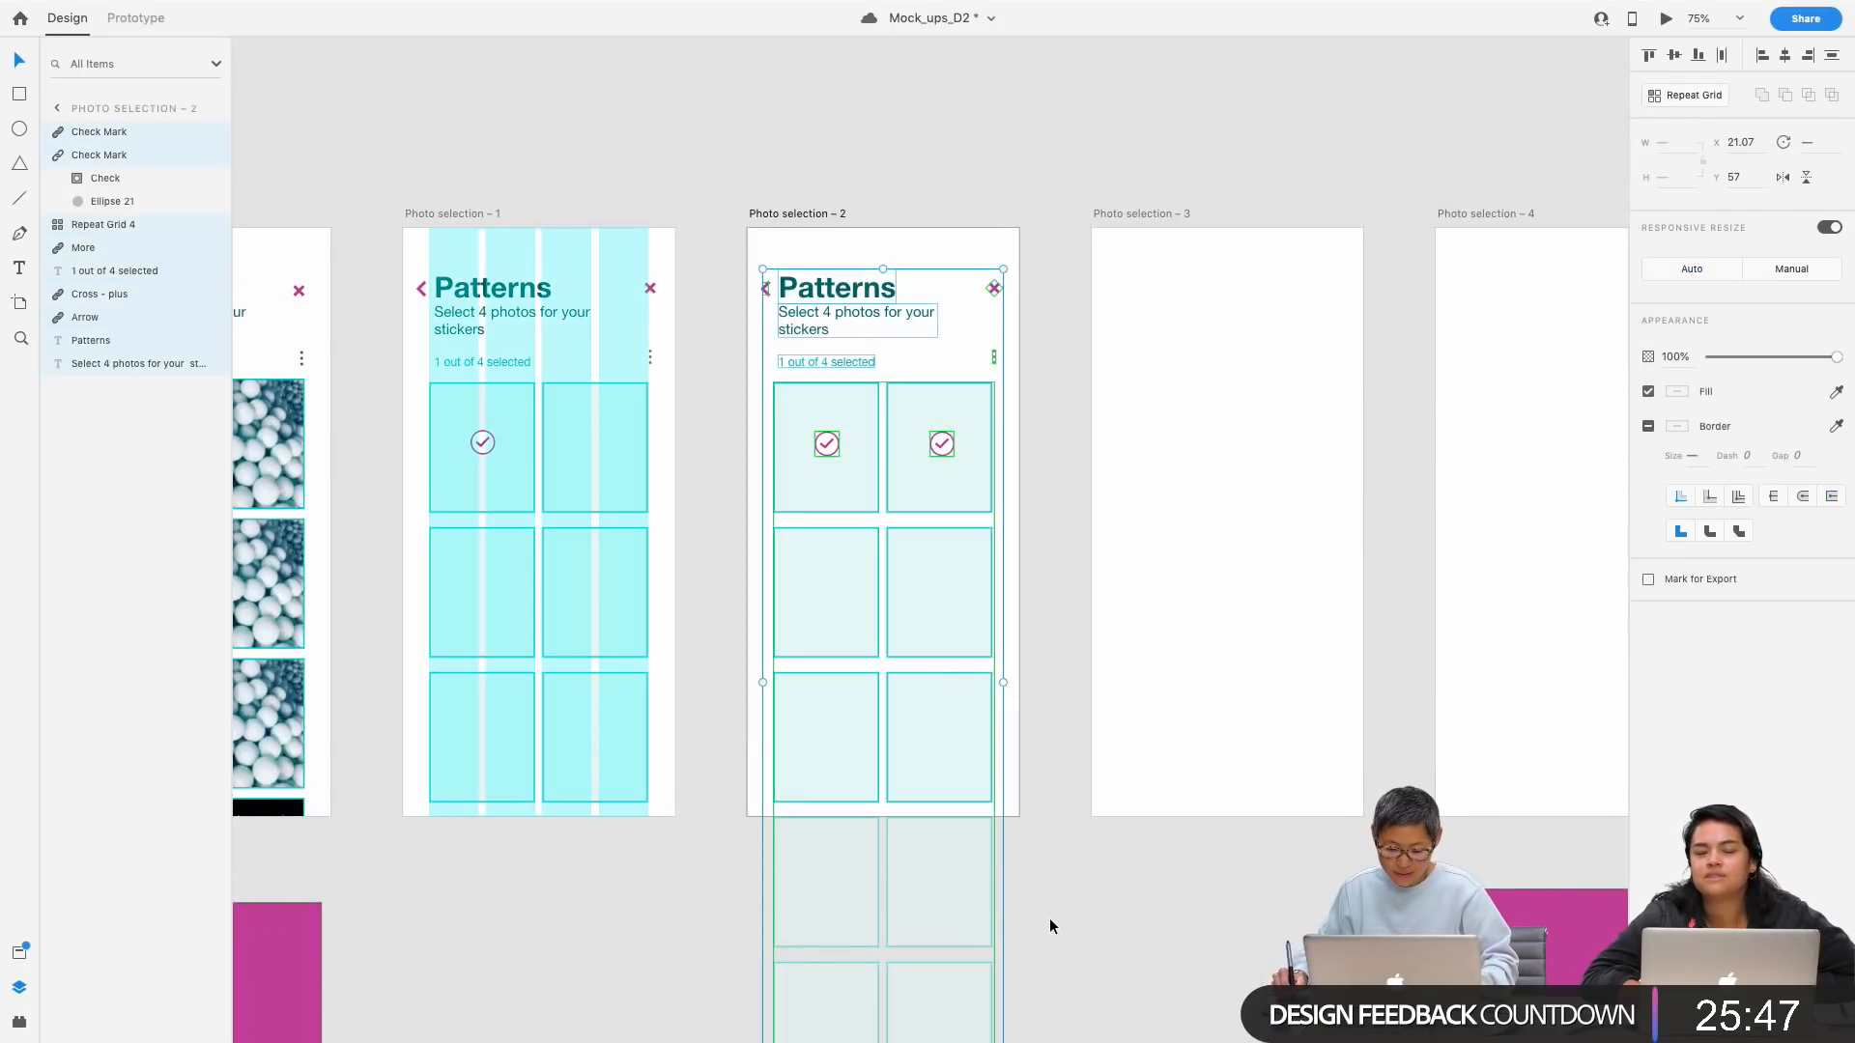
{"action": "left_click", "coordinate": [1134, 210]}
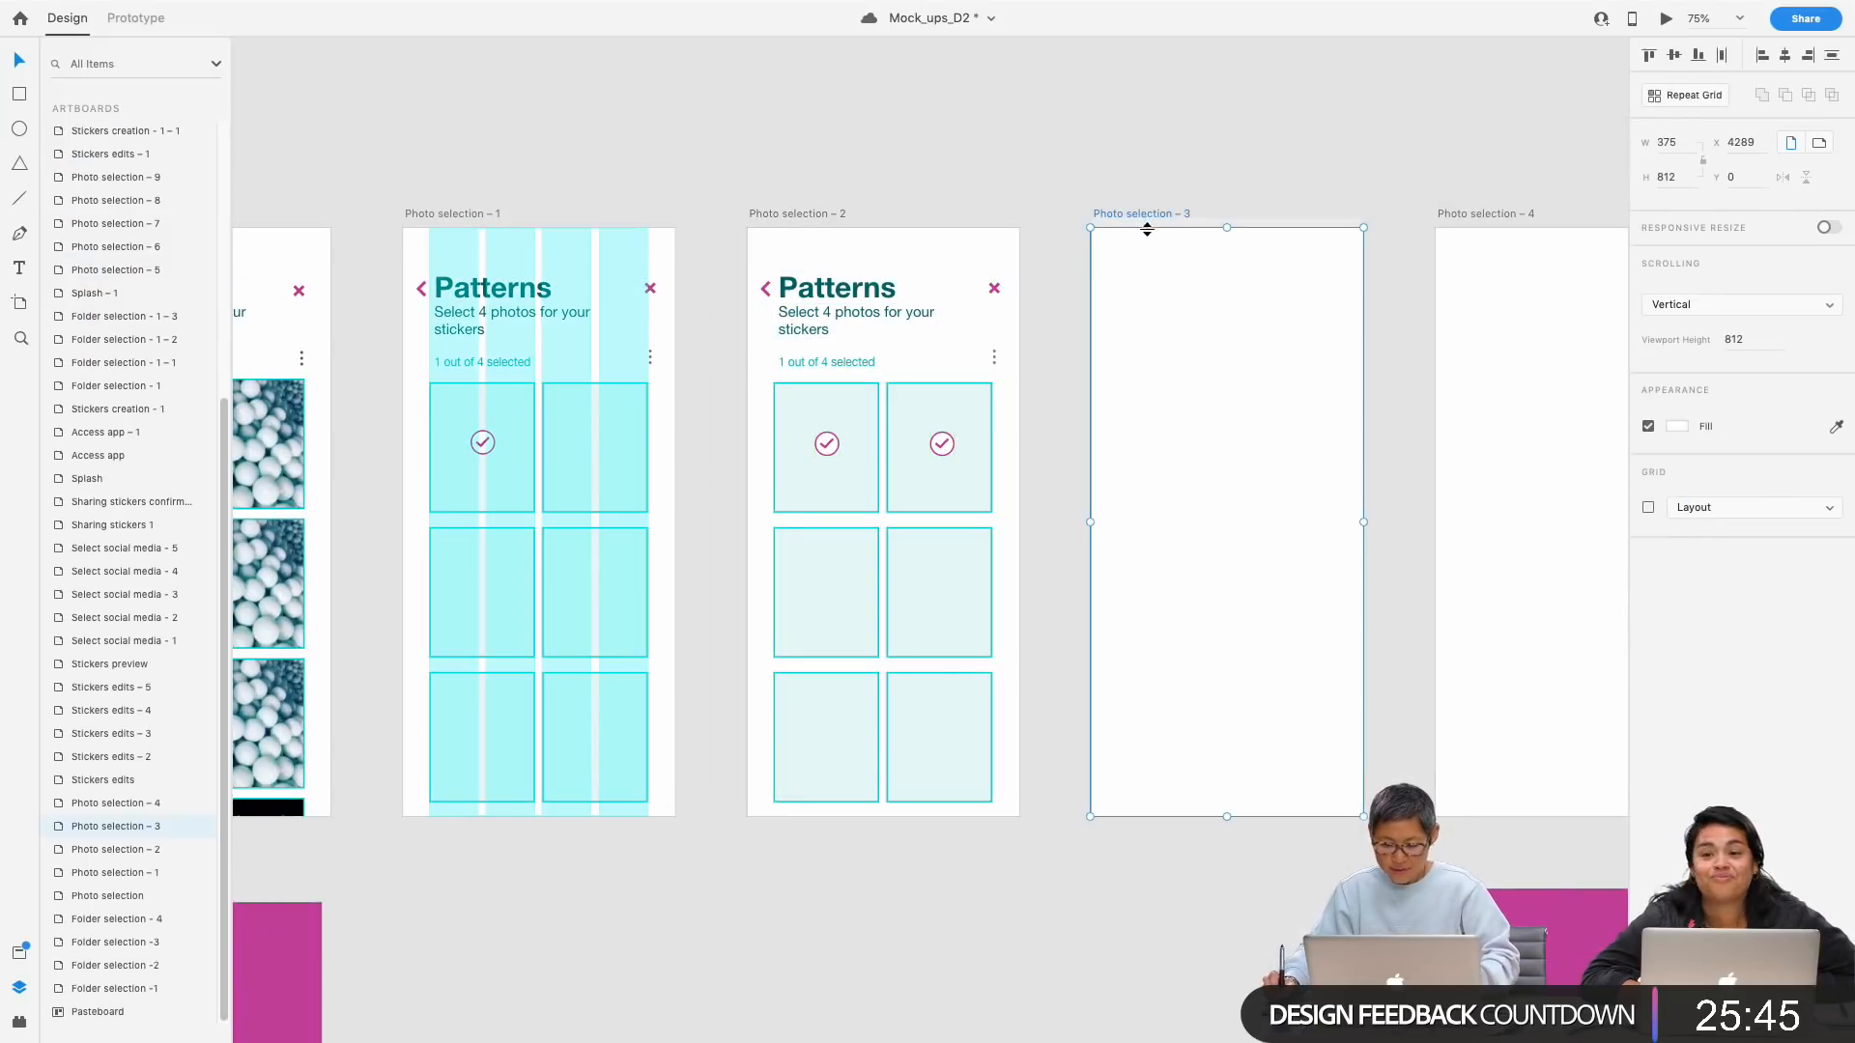
{"action": "key", "text": "super+v"}
{"action": "left_click", "coordinate": [1324, 168]}
{"action": "key", "text": "space"}
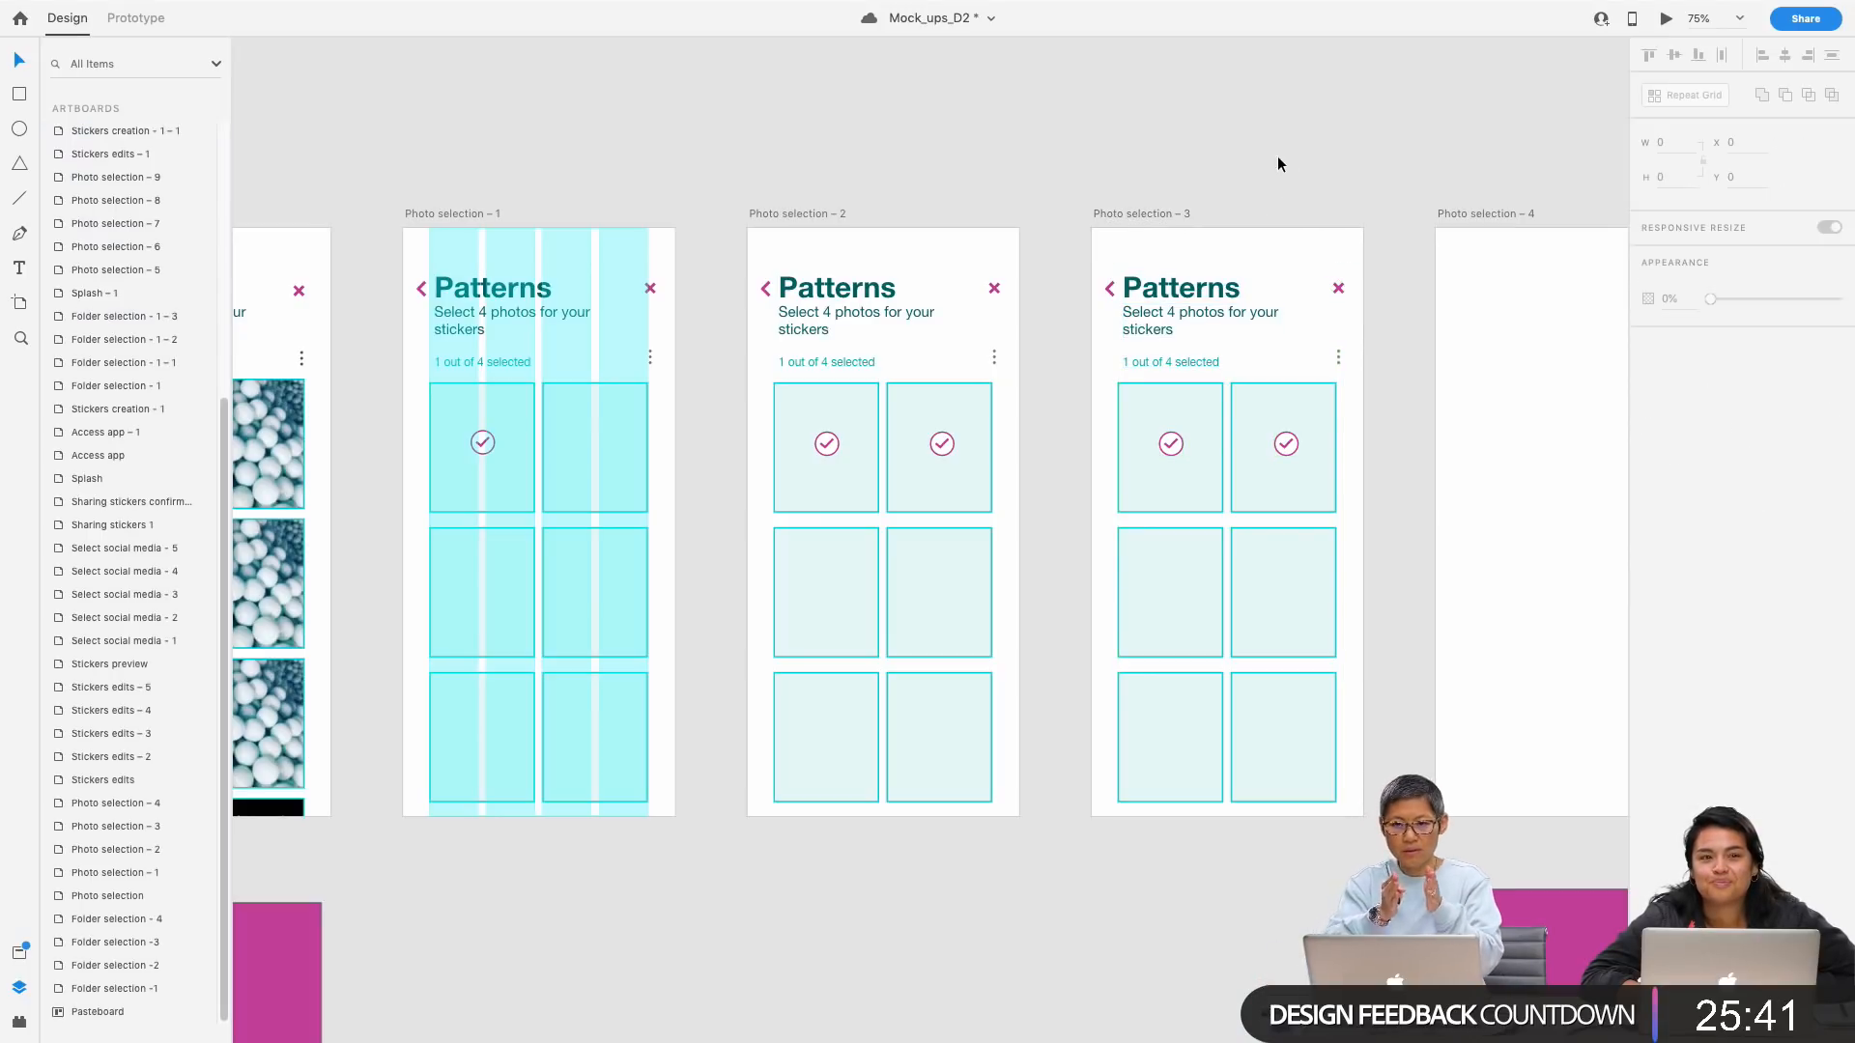
{"action": "key", "text": "super+s"}
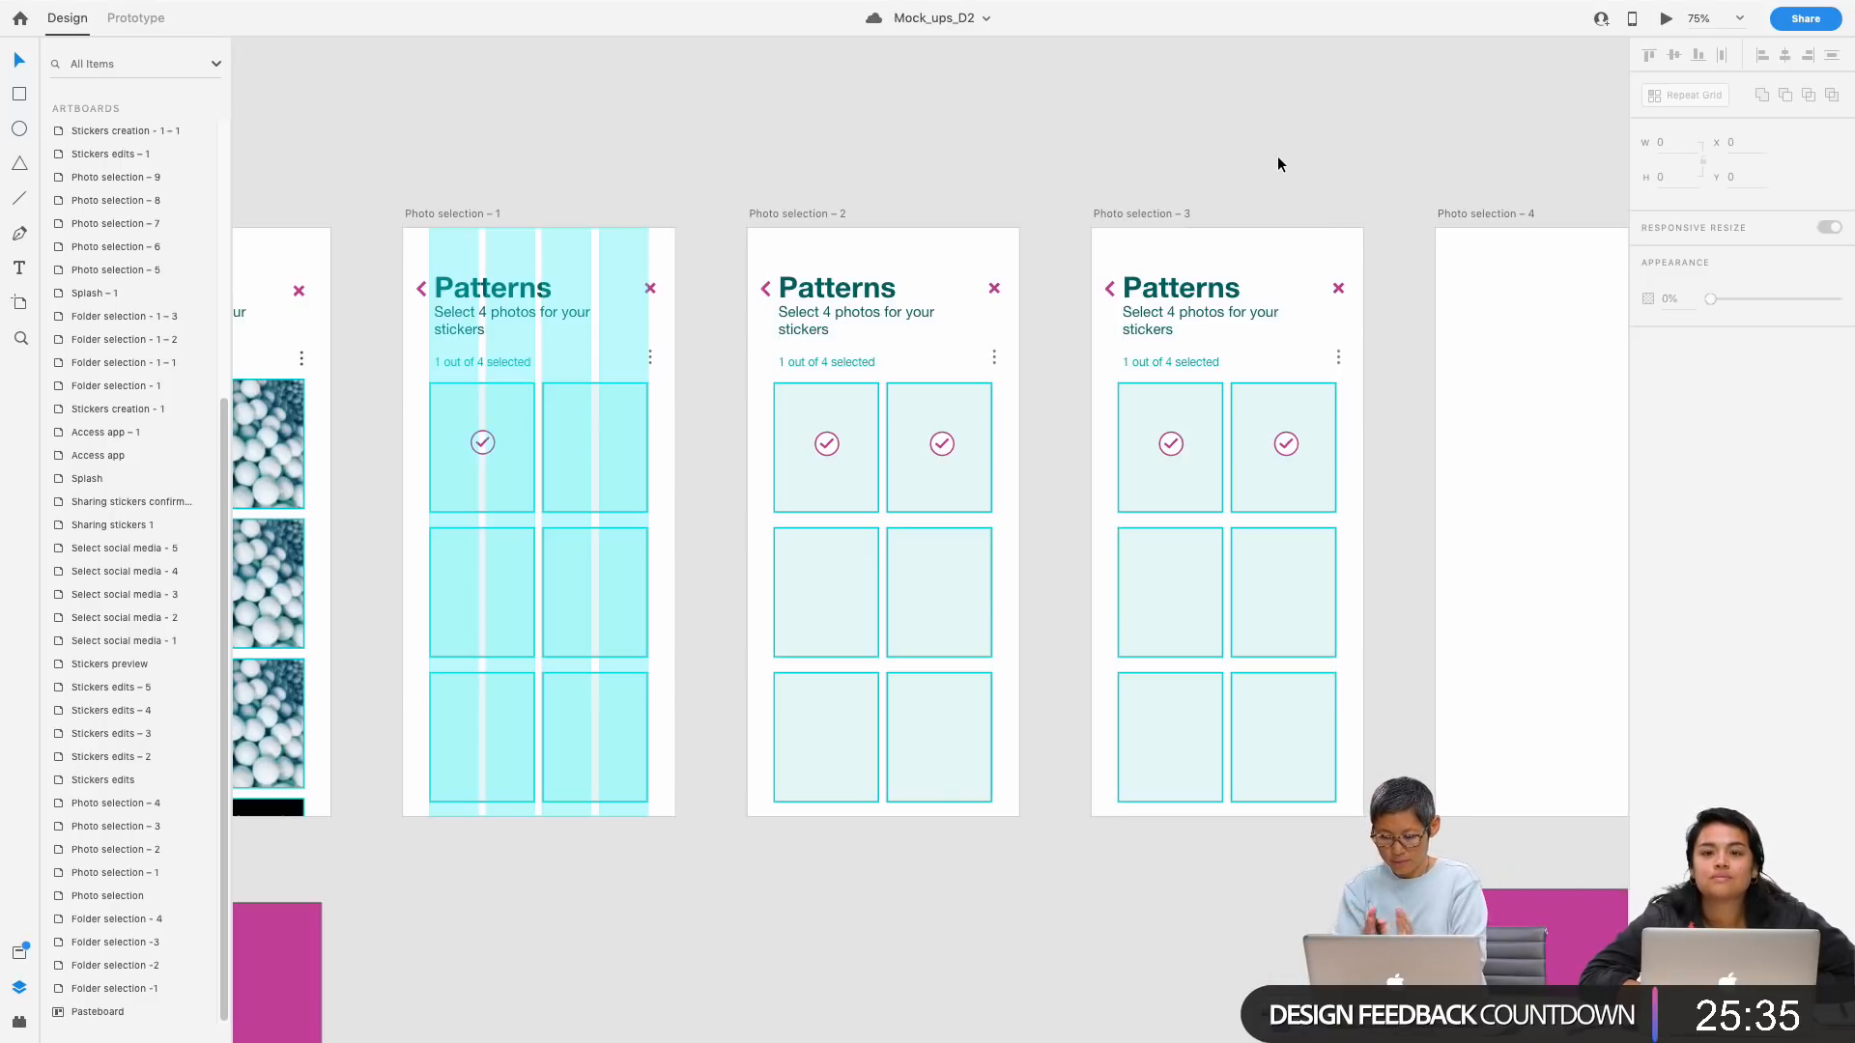
Step: Duplicate a Check Mark on Photo selection – 3 and place the copy over the first photo of the second row, at X 92, Y 481
{"action": "left_click_drag", "start_coordinate": [1391, 730], "coordinate": [1332, 644]}
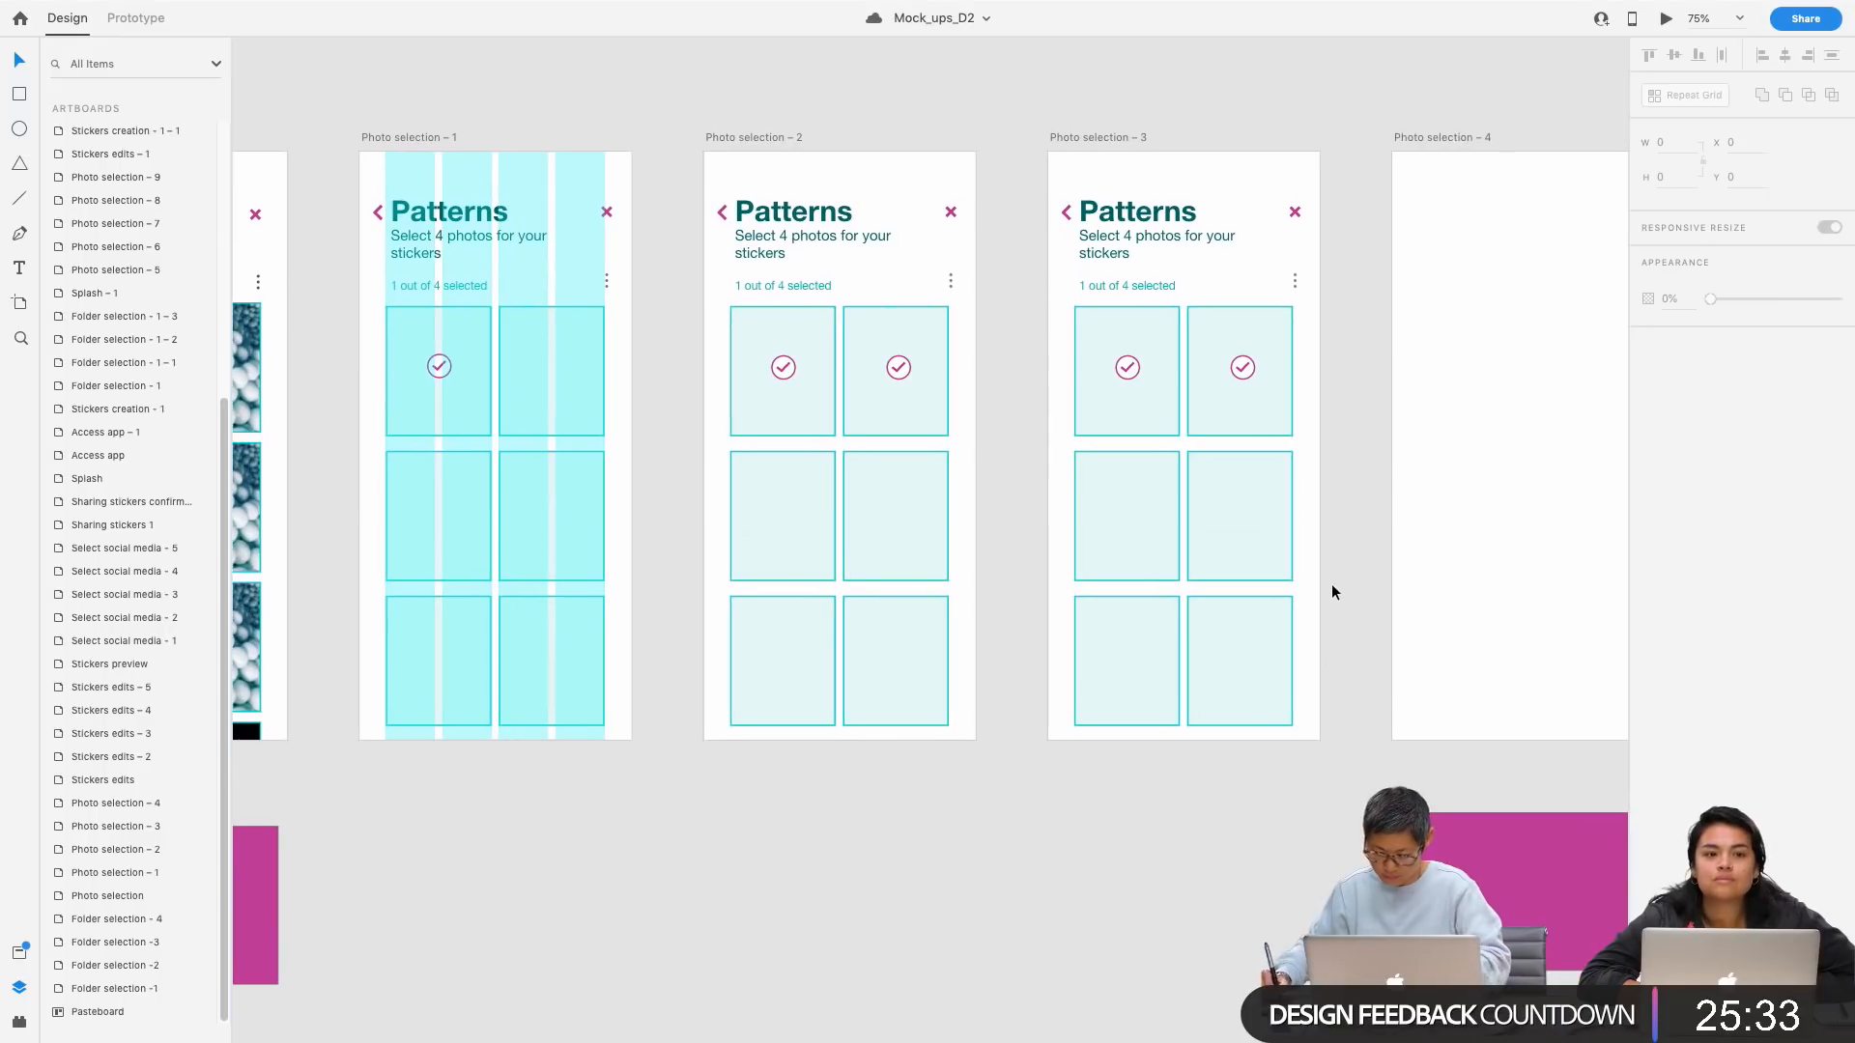
{"action": "scroll", "coordinate": [1244, 392], "scroll_direction": "up", "scroll_amount": 10}
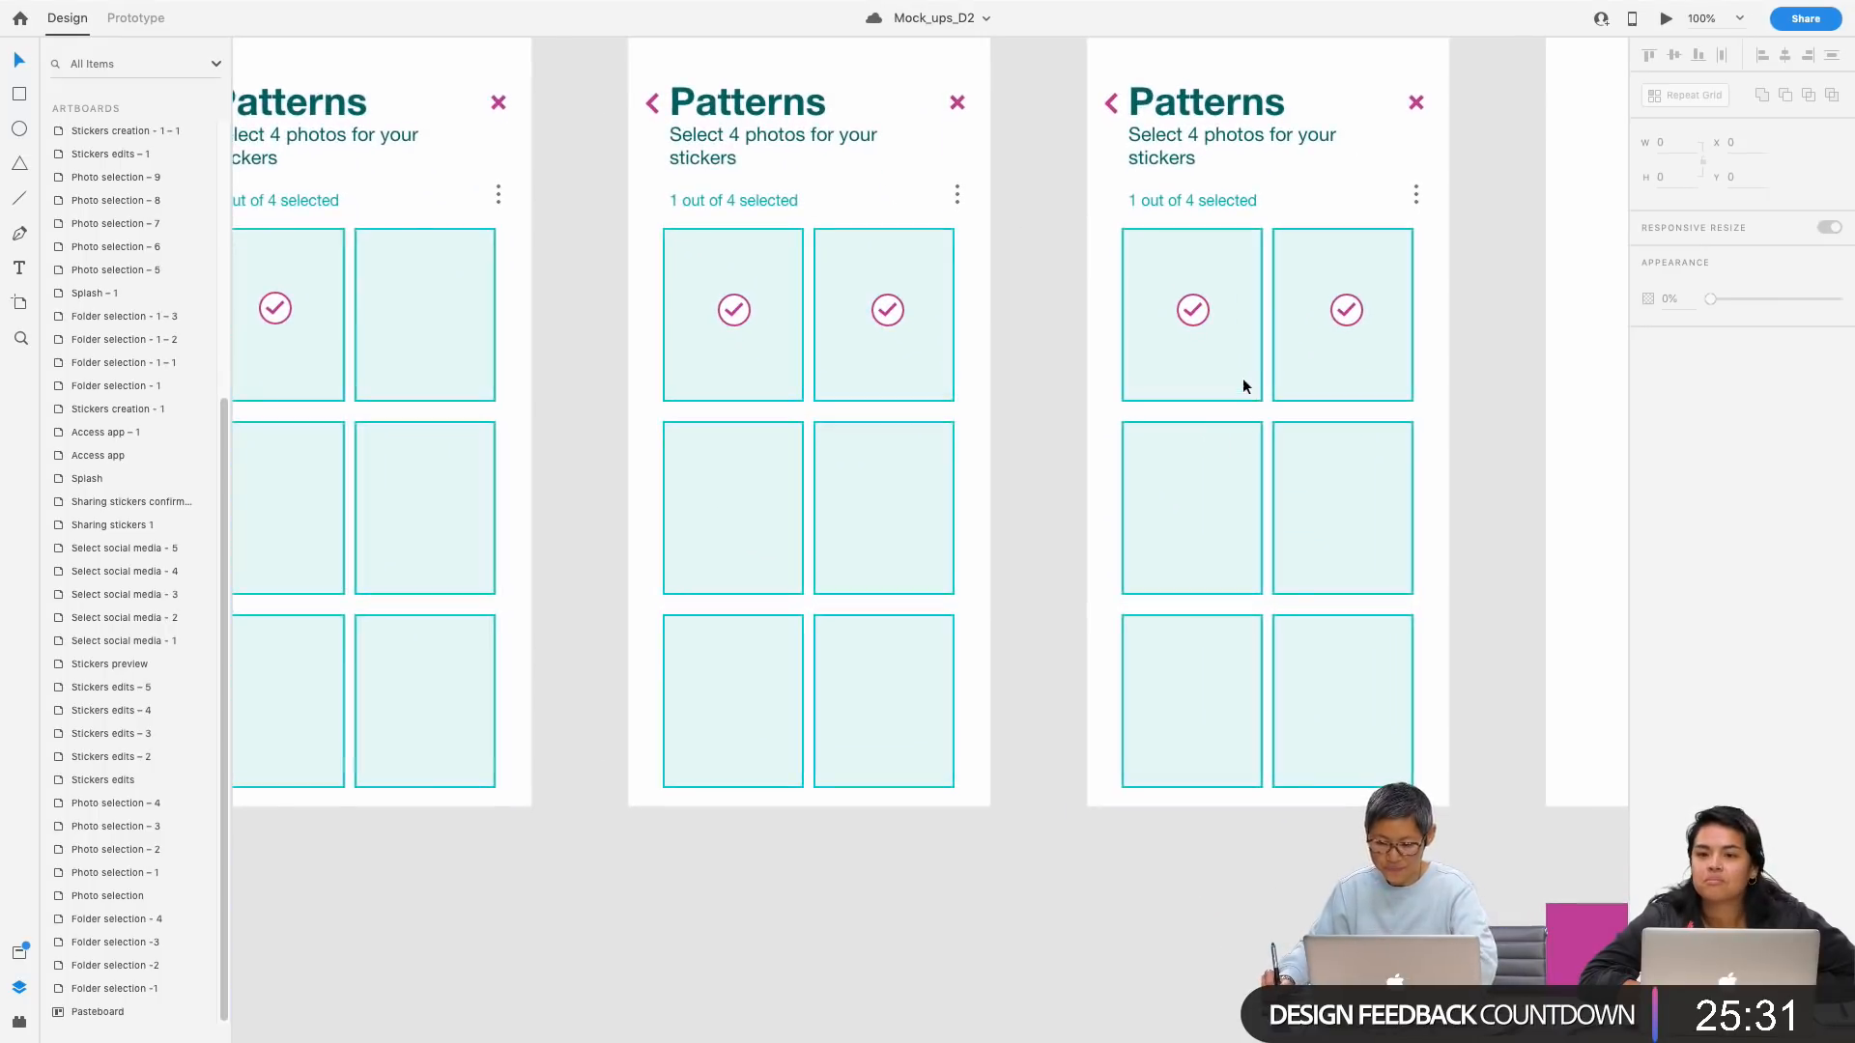
{"action": "scroll", "coordinate": [995, 544], "scroll_direction": "right", "scroll_amount": 3}
{"action": "scroll", "coordinate": [995, 545], "scroll_direction": "right", "scroll_amount": 8}
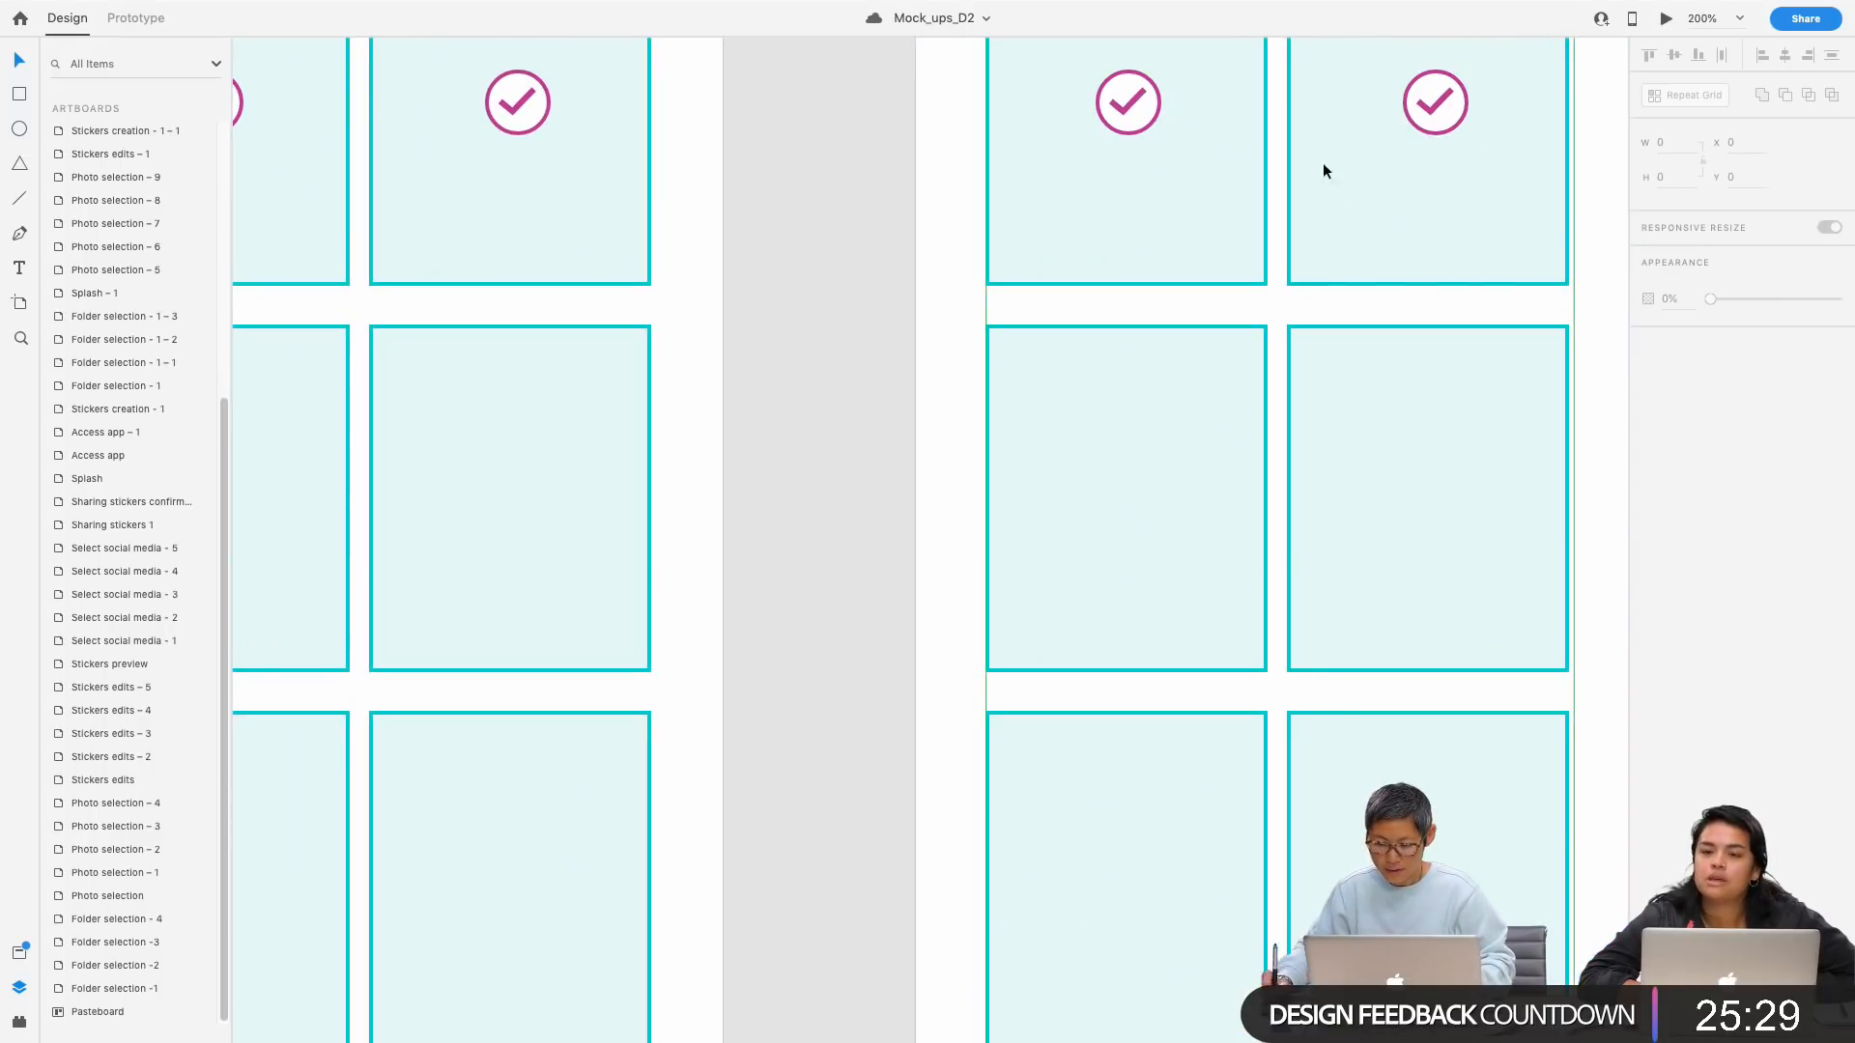
{"action": "left_click", "coordinate": [1430, 119]}
{"action": "key", "text": "super+d"}
{"action": "key", "text": "shift+Down"}
{"action": "key", "text": "shift+Down"}
{"action": "key", "text": "shift+Down"}
{"action": "key", "text": "shift+Down"}
{"action": "key", "text": "shift+Down"}
{"action": "key", "text": "shift+Down"}
{"action": "key", "text": "shift+Down"}
{"action": "key", "text": "shift+Down"}
{"action": "key", "text": "shift+Down"}
{"action": "key", "text": "shift+Down"}
{"action": "key", "text": "shift+Down"}
{"action": "key", "text": "shift+Down"}
{"action": "key", "text": "shift+Down"}
{"action": "key", "text": "shift+Down"}
{"action": "key", "text": "shift+Down"}
{"action": "key", "text": "shift+Down"}
{"action": "key", "text": "shift+Down"}
{"action": "key", "text": "shift+Down"}
{"action": "key", "text": "shift+Down"}
{"action": "key", "text": "shift+Down"}
{"action": "key", "text": "shift+Up"}
{"action": "key", "text": "shift+Up"}
{"action": "key", "text": "shift+Left"}
{"action": "key", "text": "shift+Left"}
{"action": "key", "text": "shift+Left"}
{"action": "key", "text": "shift+Left"}
{"action": "key", "text": "shift+Left"}
{"action": "key", "text": "shift+Left"}
{"action": "key", "text": "shift+Left"}
{"action": "key", "text": "shift+Left"}
{"action": "key", "text": "shift+Left"}
{"action": "key", "text": "shift+Left"}
{"action": "key", "text": "shift+Left"}
{"action": "key", "text": "shift+Left"}
{"action": "key", "text": "shift+Left"}
{"action": "key", "text": "shift+Left"}
{"action": "key", "text": "shift+Left"}
{"action": "key", "text": "shift+Left"}
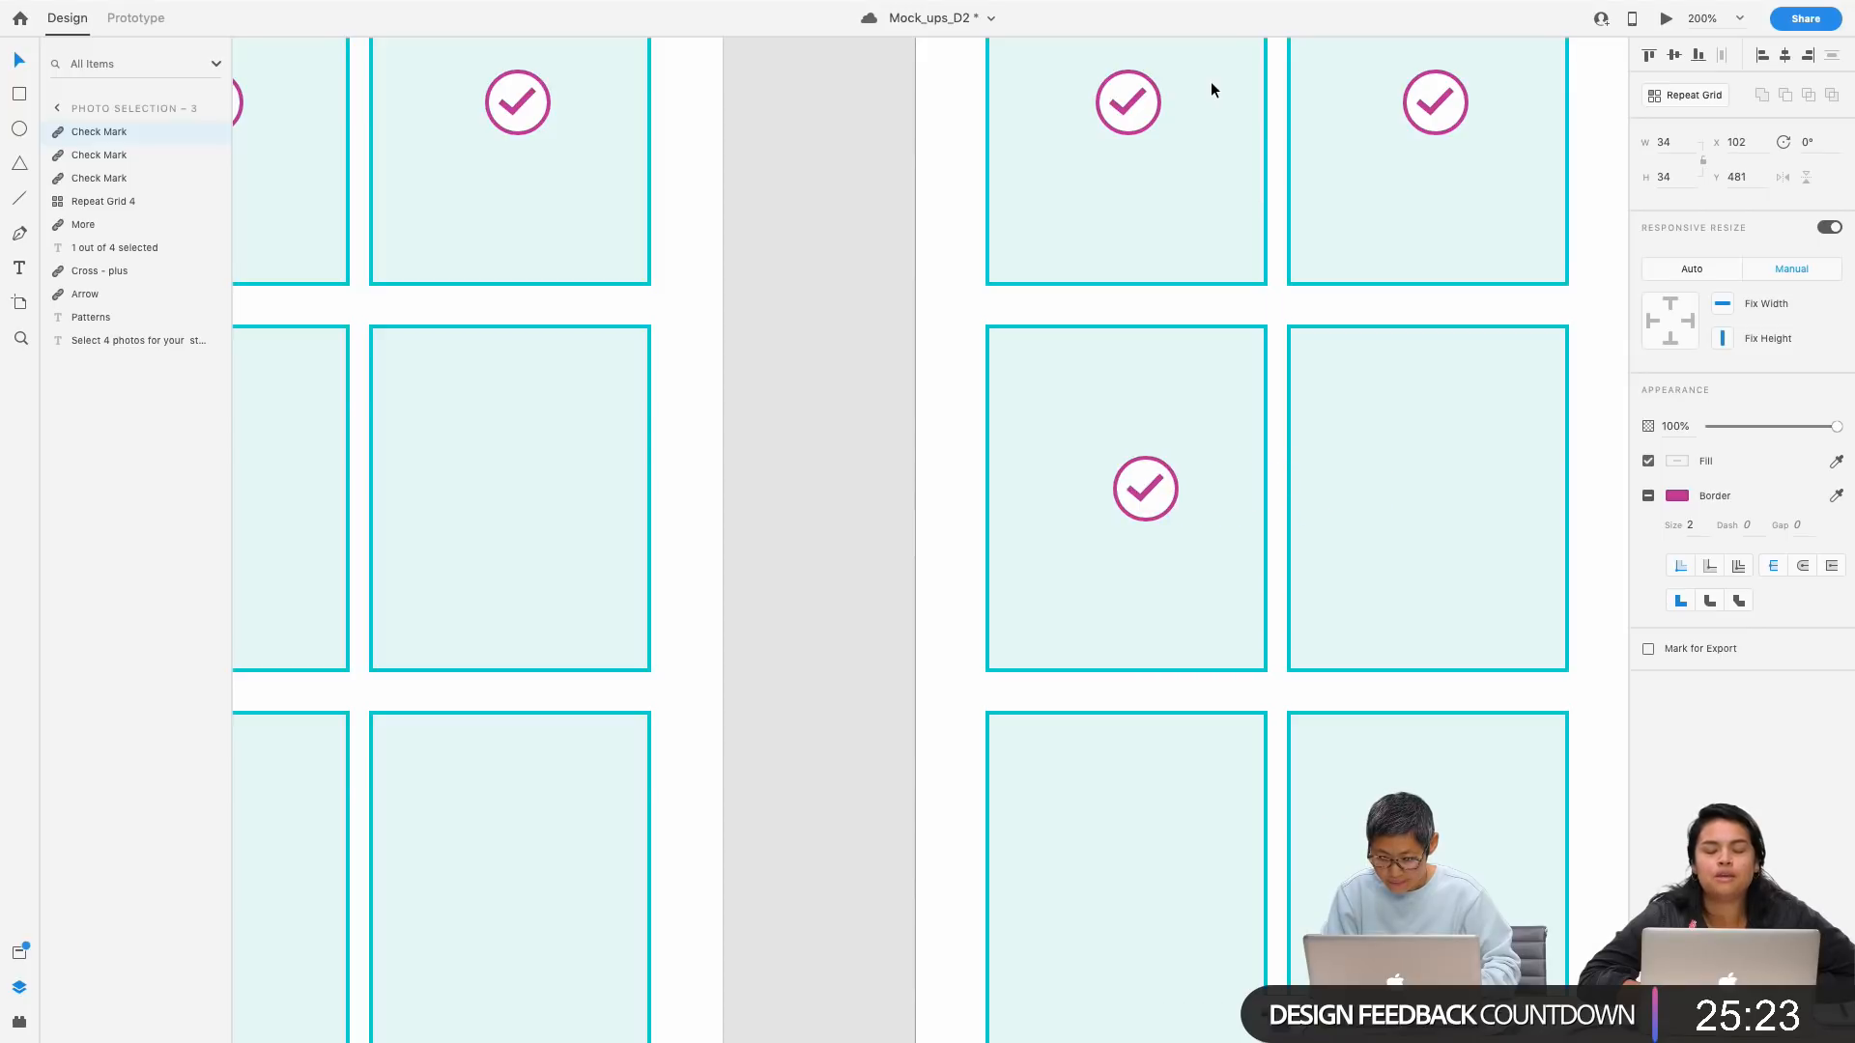
Step: Copy all the content of Photo selection – 3 into the empty Photo selection – 4 artboard
{"action": "key", "text": "super+minus"}
{"action": "key", "text": "super+minus"}
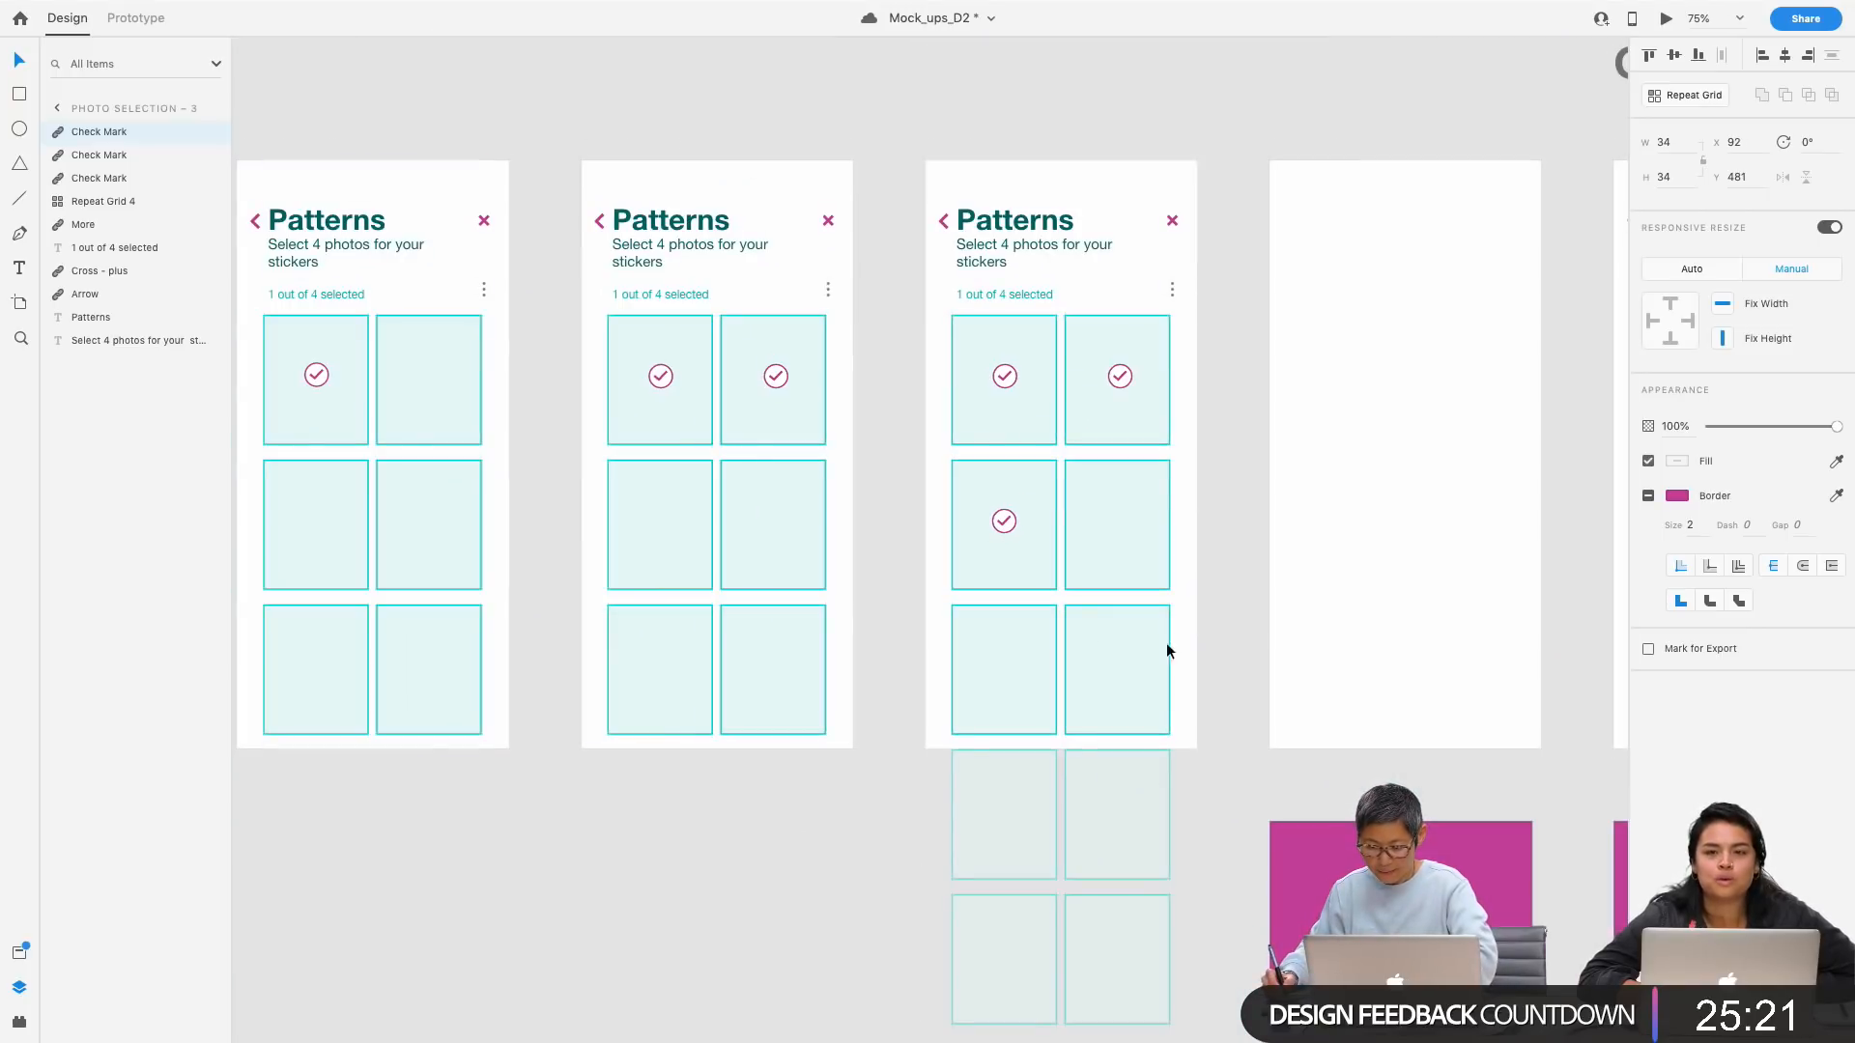
{"action": "left_click_drag", "start_coordinate": [1265, 778], "coordinate": [1032, 788]}
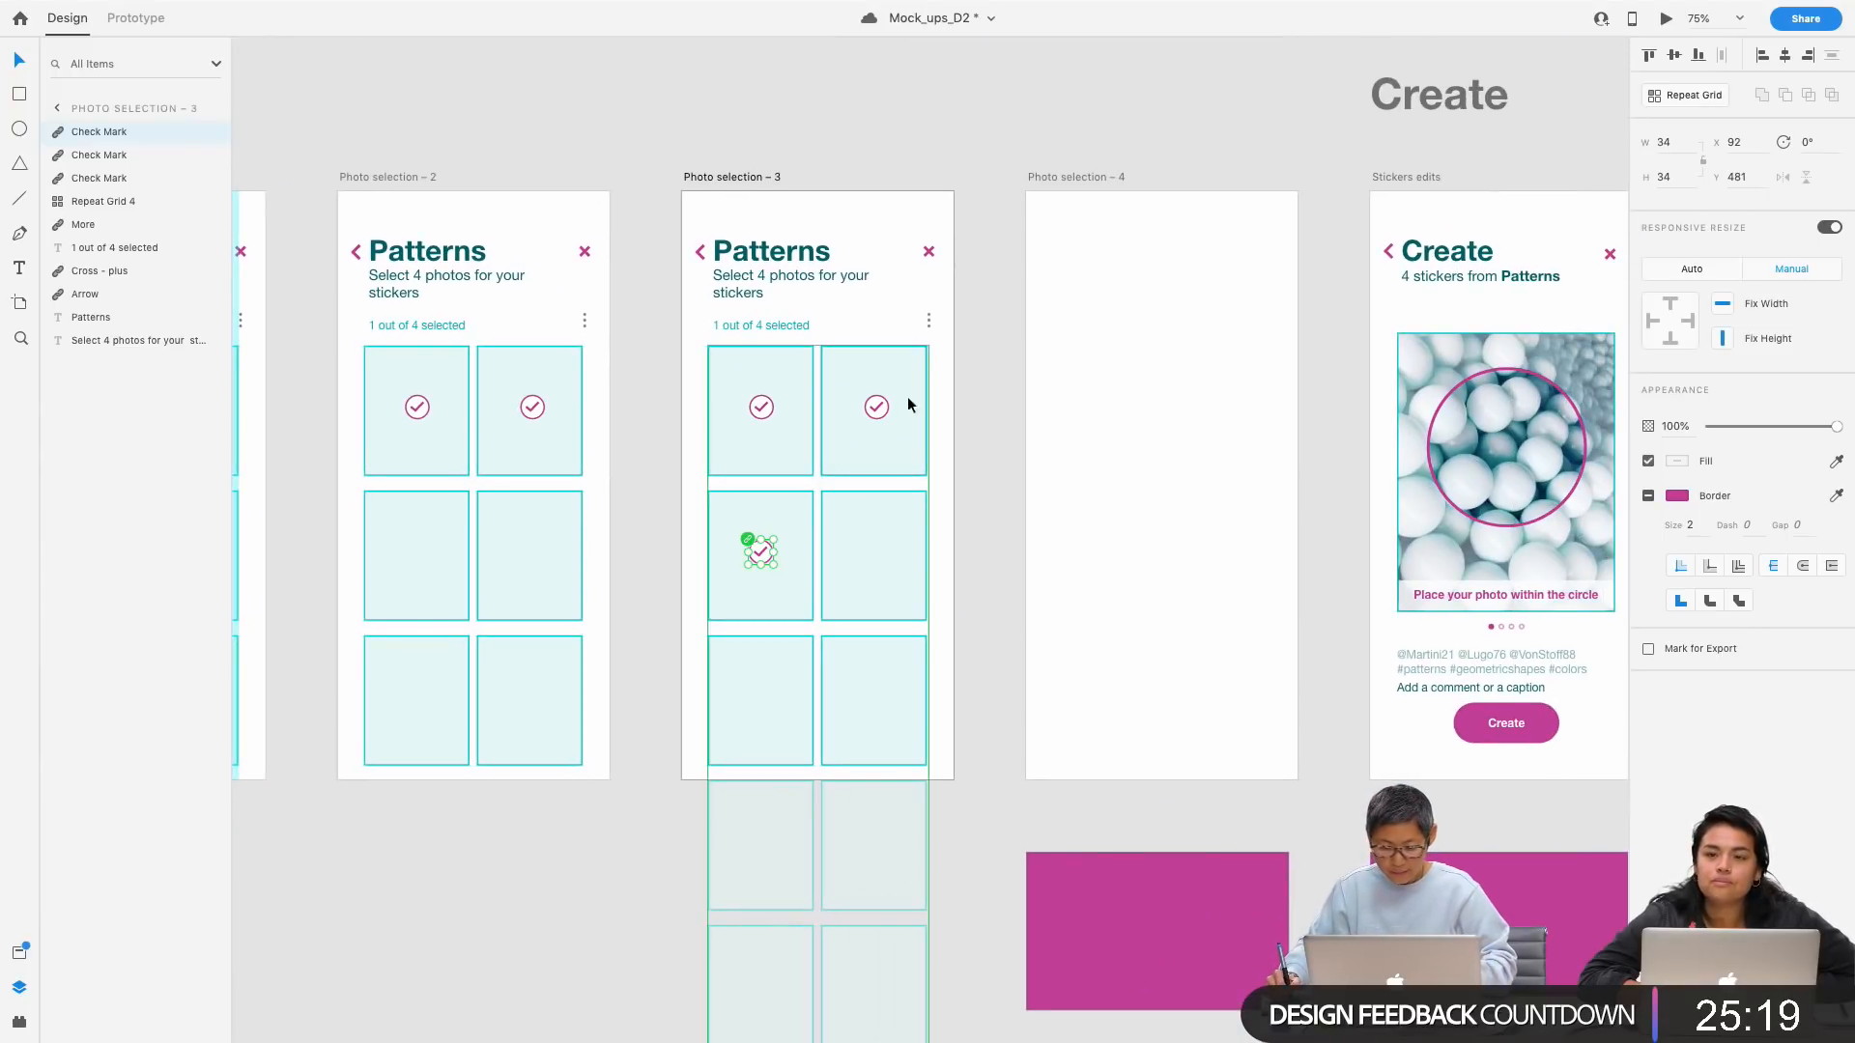
{"action": "left_click", "coordinate": [663, 240]}
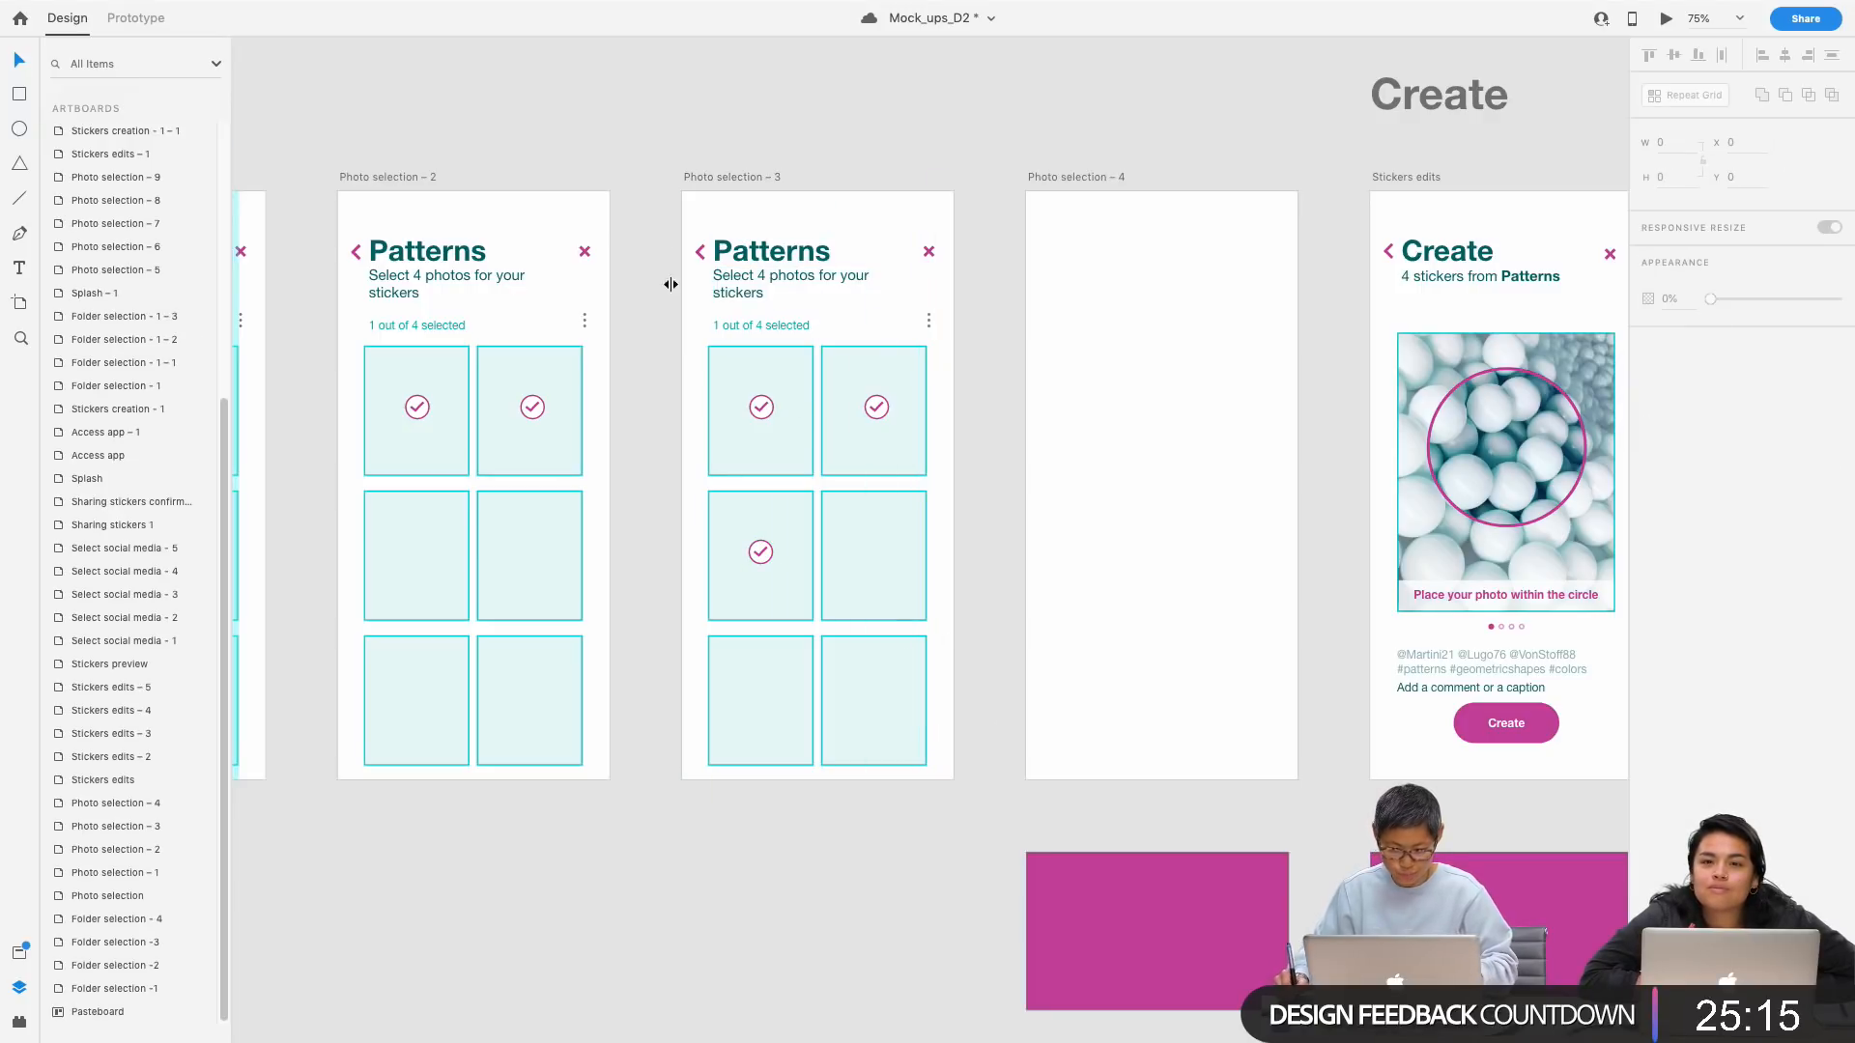
{"action": "left_click_drag", "start_coordinate": [698, 297], "coordinate": [965, 811]}
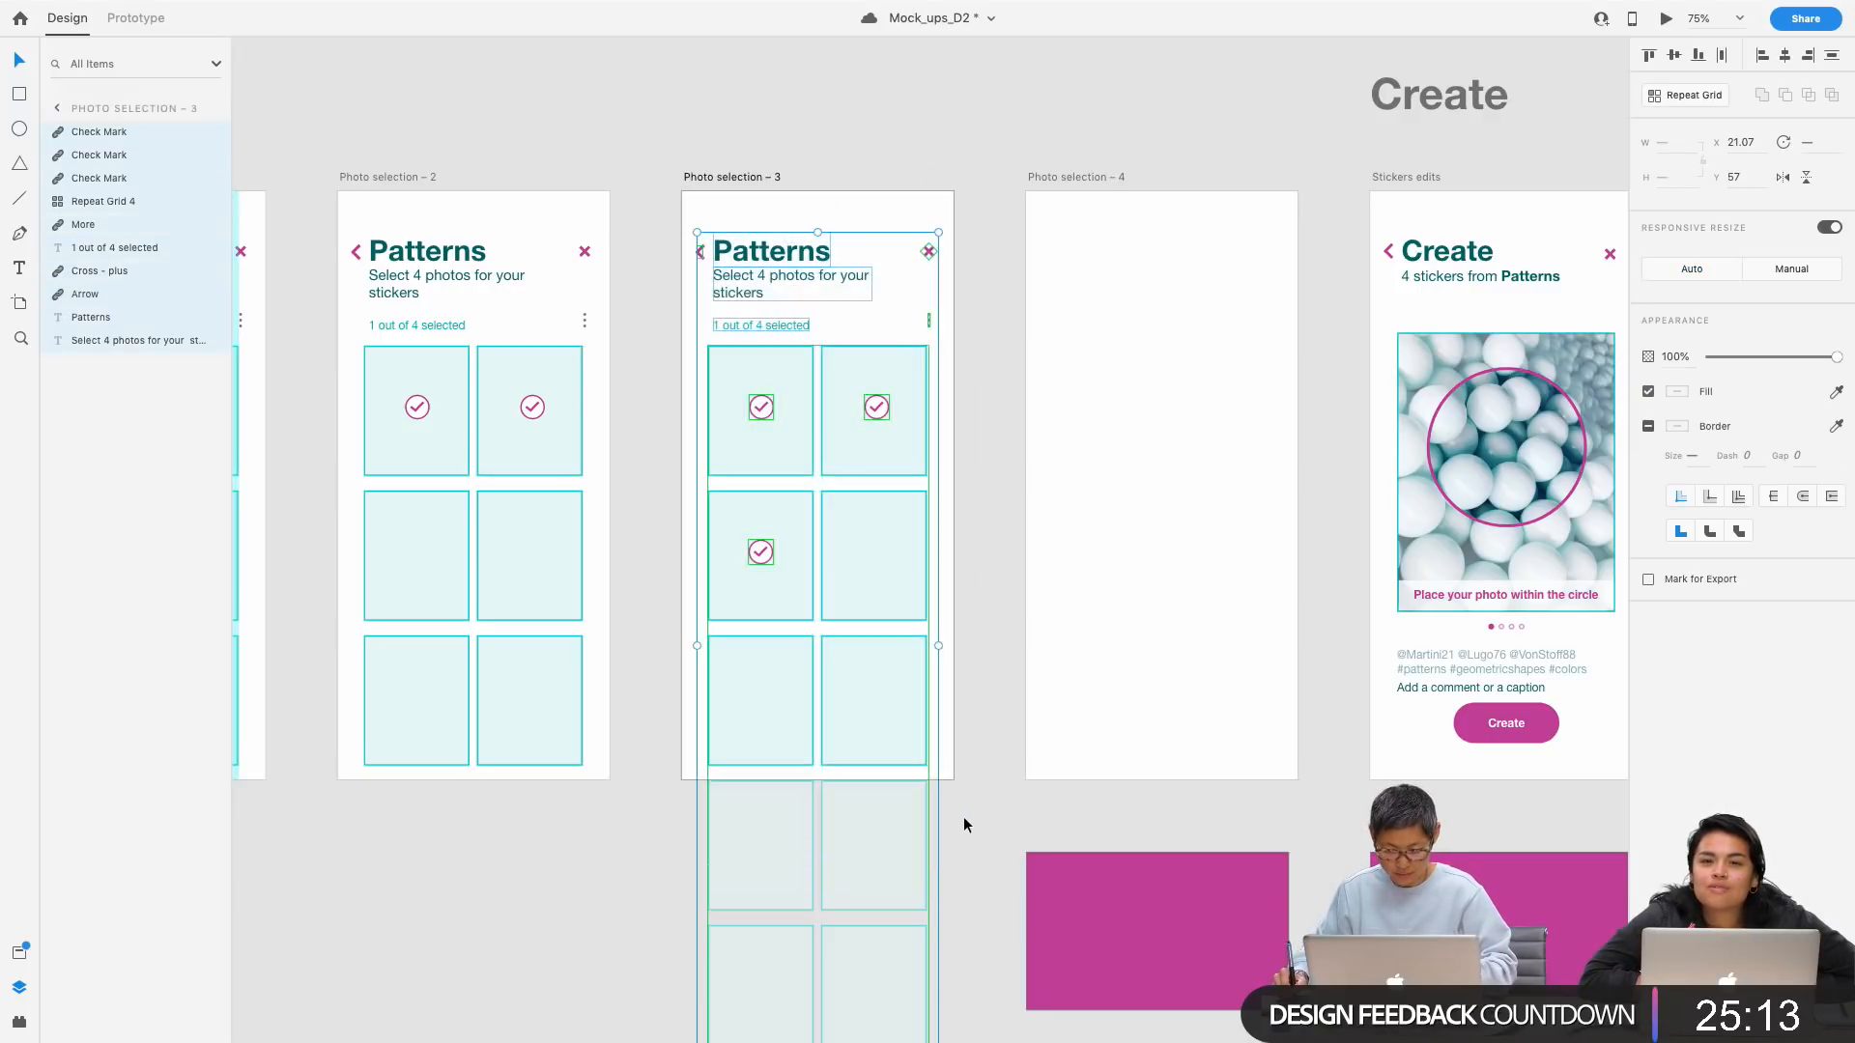
{"action": "left_click", "coordinate": [1077, 179]}
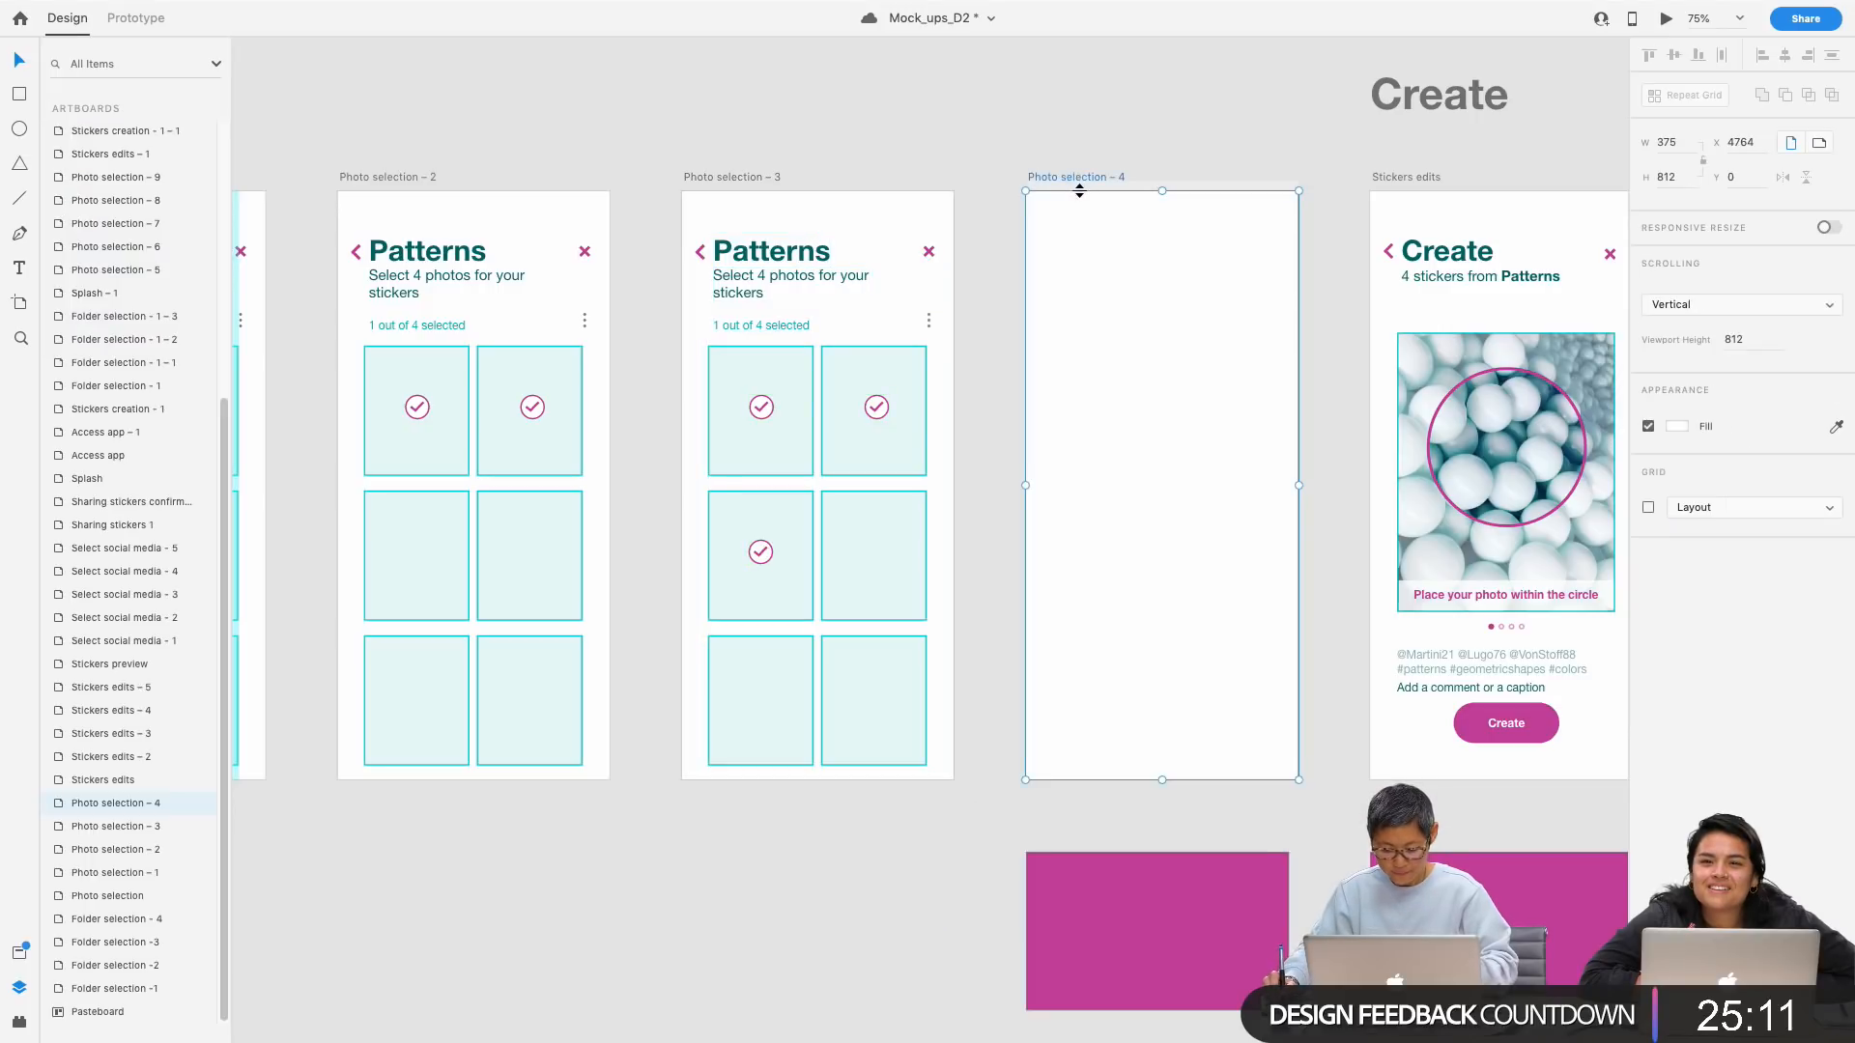
{"action": "key", "text": "super+v"}
{"action": "left_click", "coordinate": [1310, 699]}
Step: Duplicate the second-row Check Mark on Photo selection – 4 and place the copy over the second photo of that row, at X 252
{"action": "left_click_drag", "start_coordinate": [1300, 766], "coordinate": [1156, 727]}
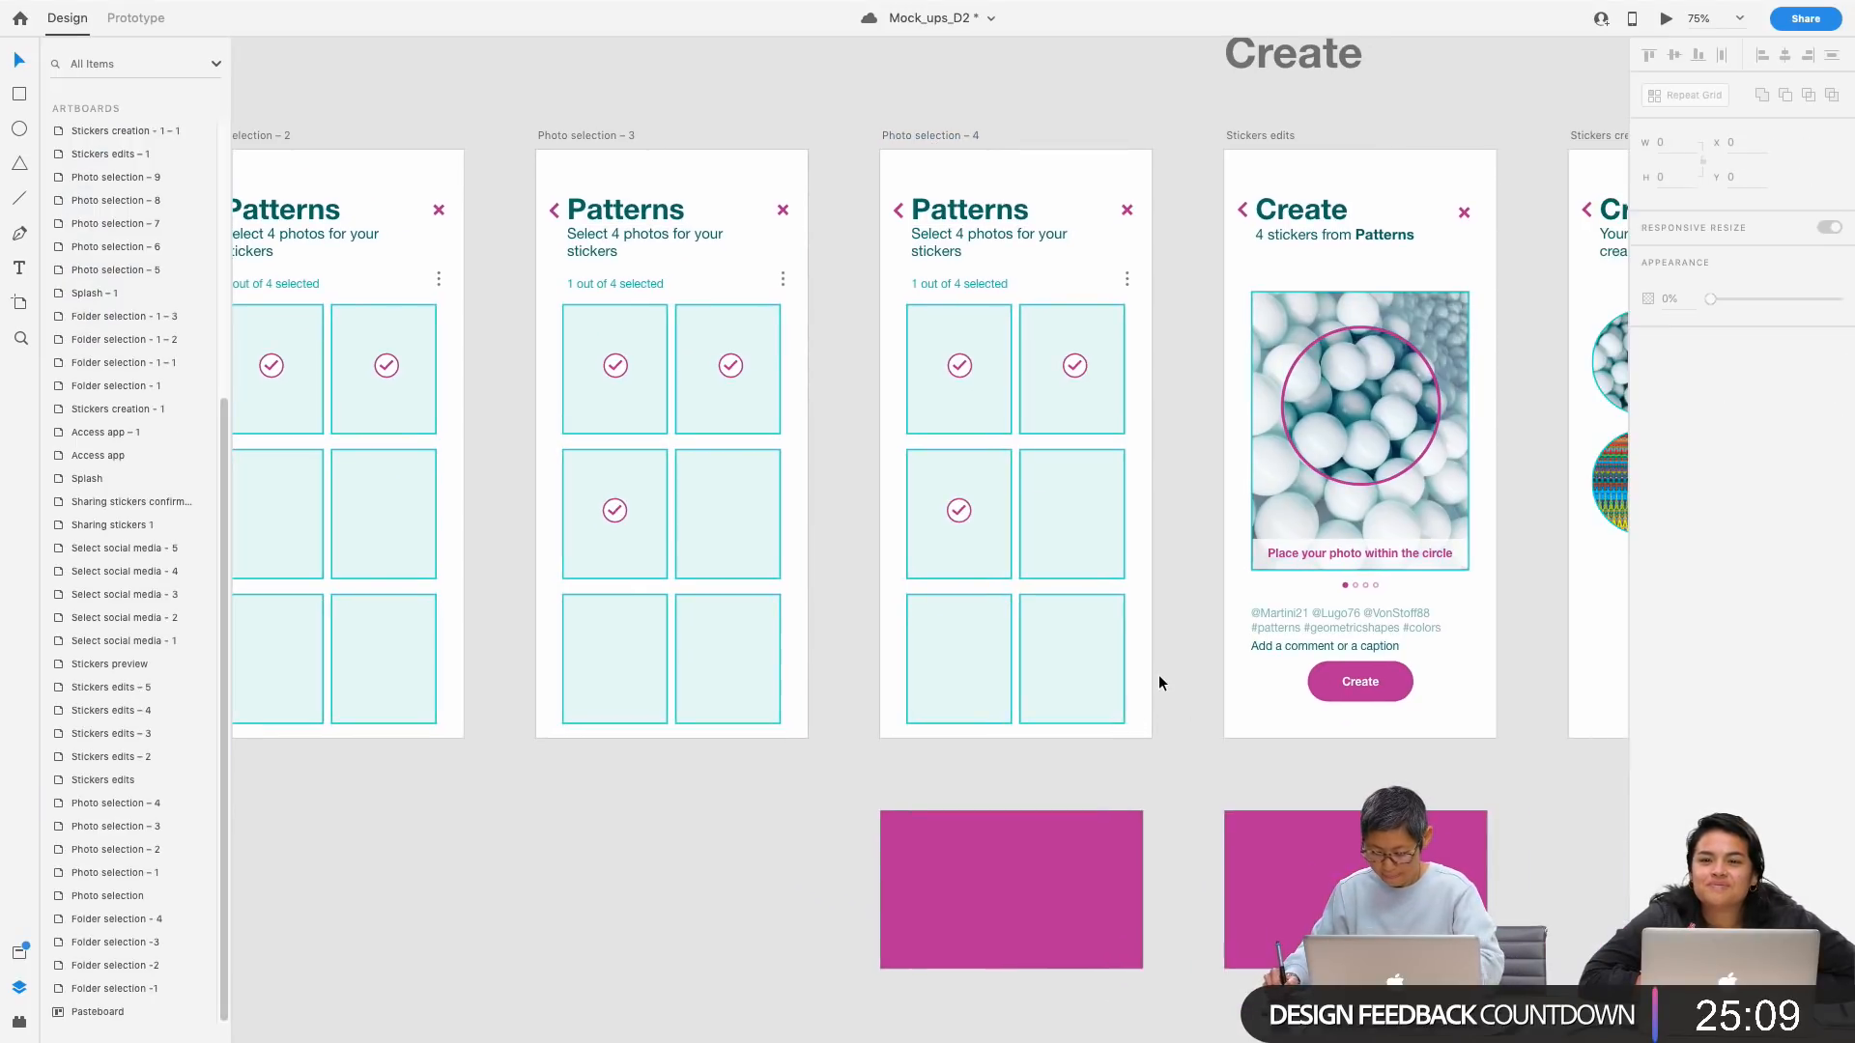
{"action": "key", "text": "super+equal"}
{"action": "key", "text": "super+equal"}
{"action": "key", "text": "super+equal"}
{"action": "left_click", "coordinate": [1016, 485]}
{"action": "key", "text": "super+d"}
{"action": "key", "text": "shift+Right"}
{"action": "key", "text": "shift+Right"}
{"action": "key", "text": "shift+Right"}
{"action": "key", "text": "shift+Right"}
{"action": "key", "text": "shift+Right"}
{"action": "key", "text": "shift+Right"}
{"action": "key", "text": "shift+Right"}
{"action": "key", "text": "shift+Right"}
{"action": "key", "text": "shift+Right"}
{"action": "key", "text": "shift+Right"}
{"action": "key", "text": "shift+Right"}
{"action": "key", "text": "shift+Right"}
{"action": "key", "text": "shift+Right"}
{"action": "key", "text": "shift+Right"}
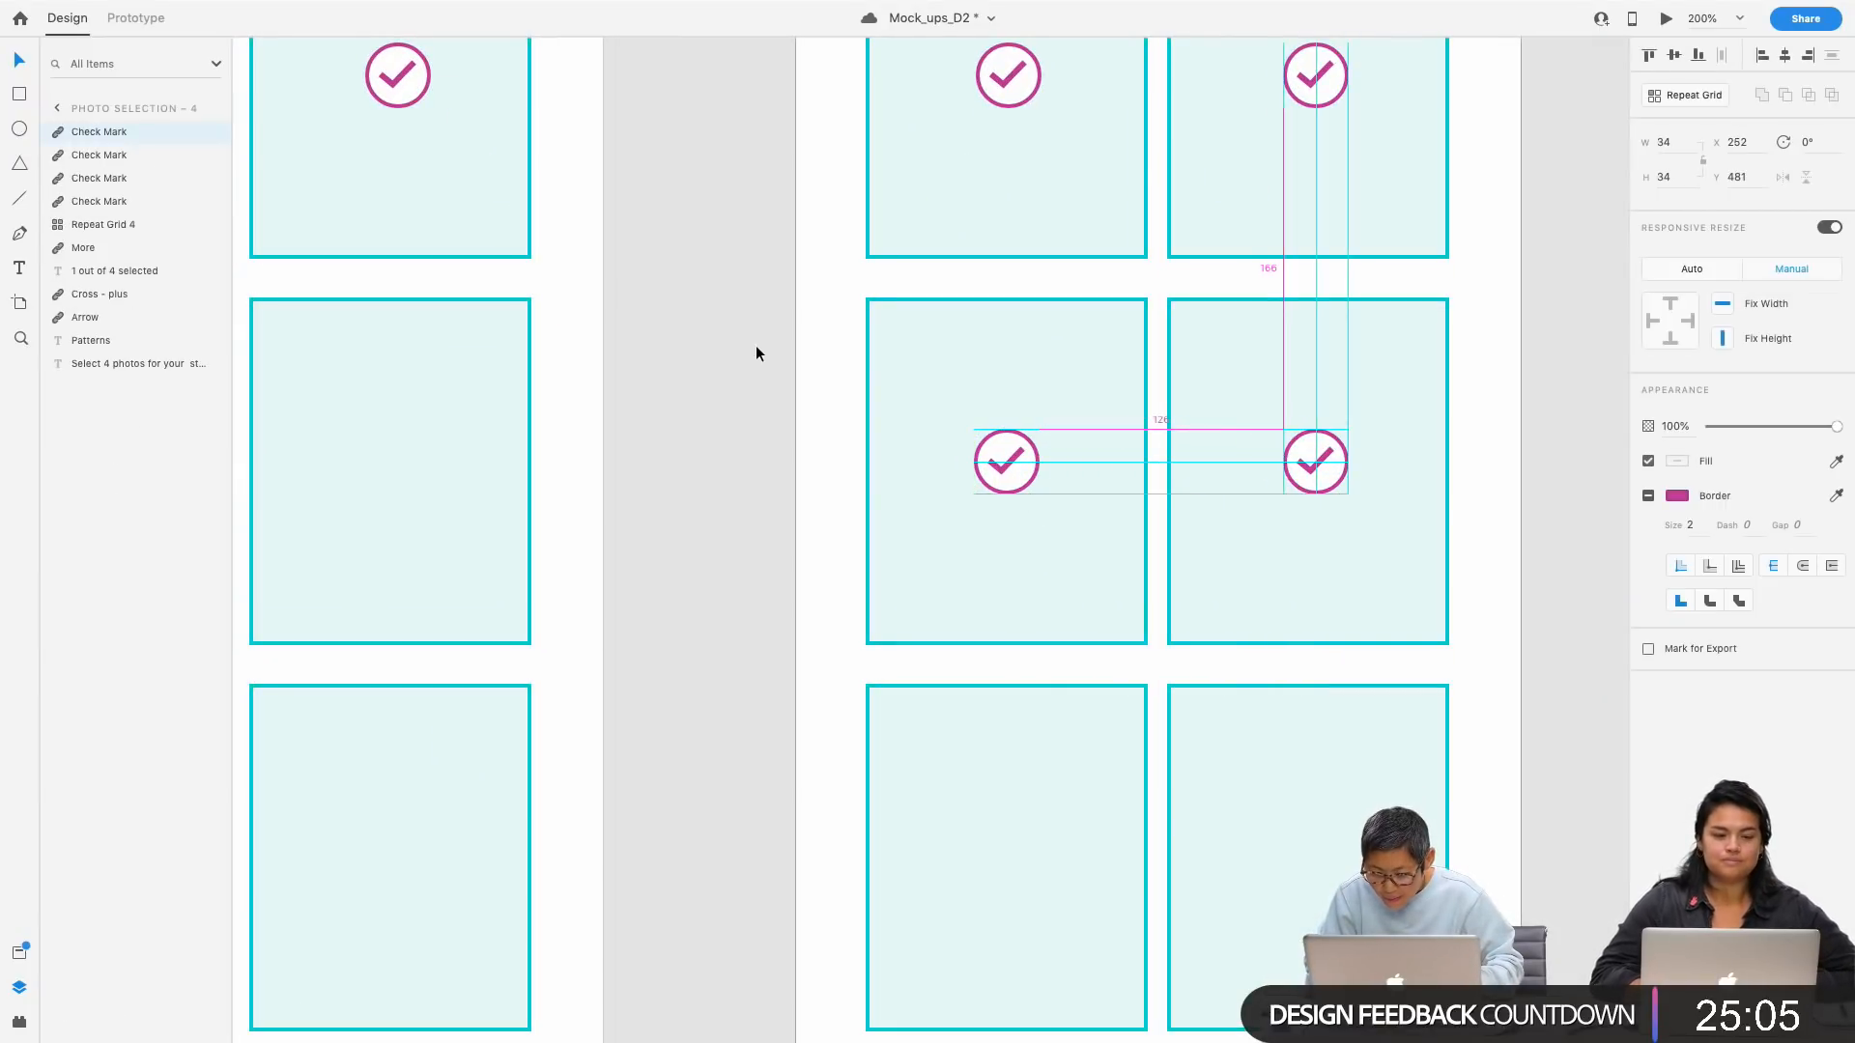
{"action": "key", "text": "super+minus"}
{"action": "key", "text": "super+minus"}
{"action": "key", "text": "super+minus"}
{"action": "key", "text": "super+minus"}
{"action": "left_click", "coordinate": [1499, 874]}
Step: Copy the header with arrow, title, subtitle and cross from Stickers creation – 1 into the empty Stickers edits – 2 artboard
{"action": "left_click_drag", "start_coordinate": [1588, 914], "coordinate": [1850, 881]}
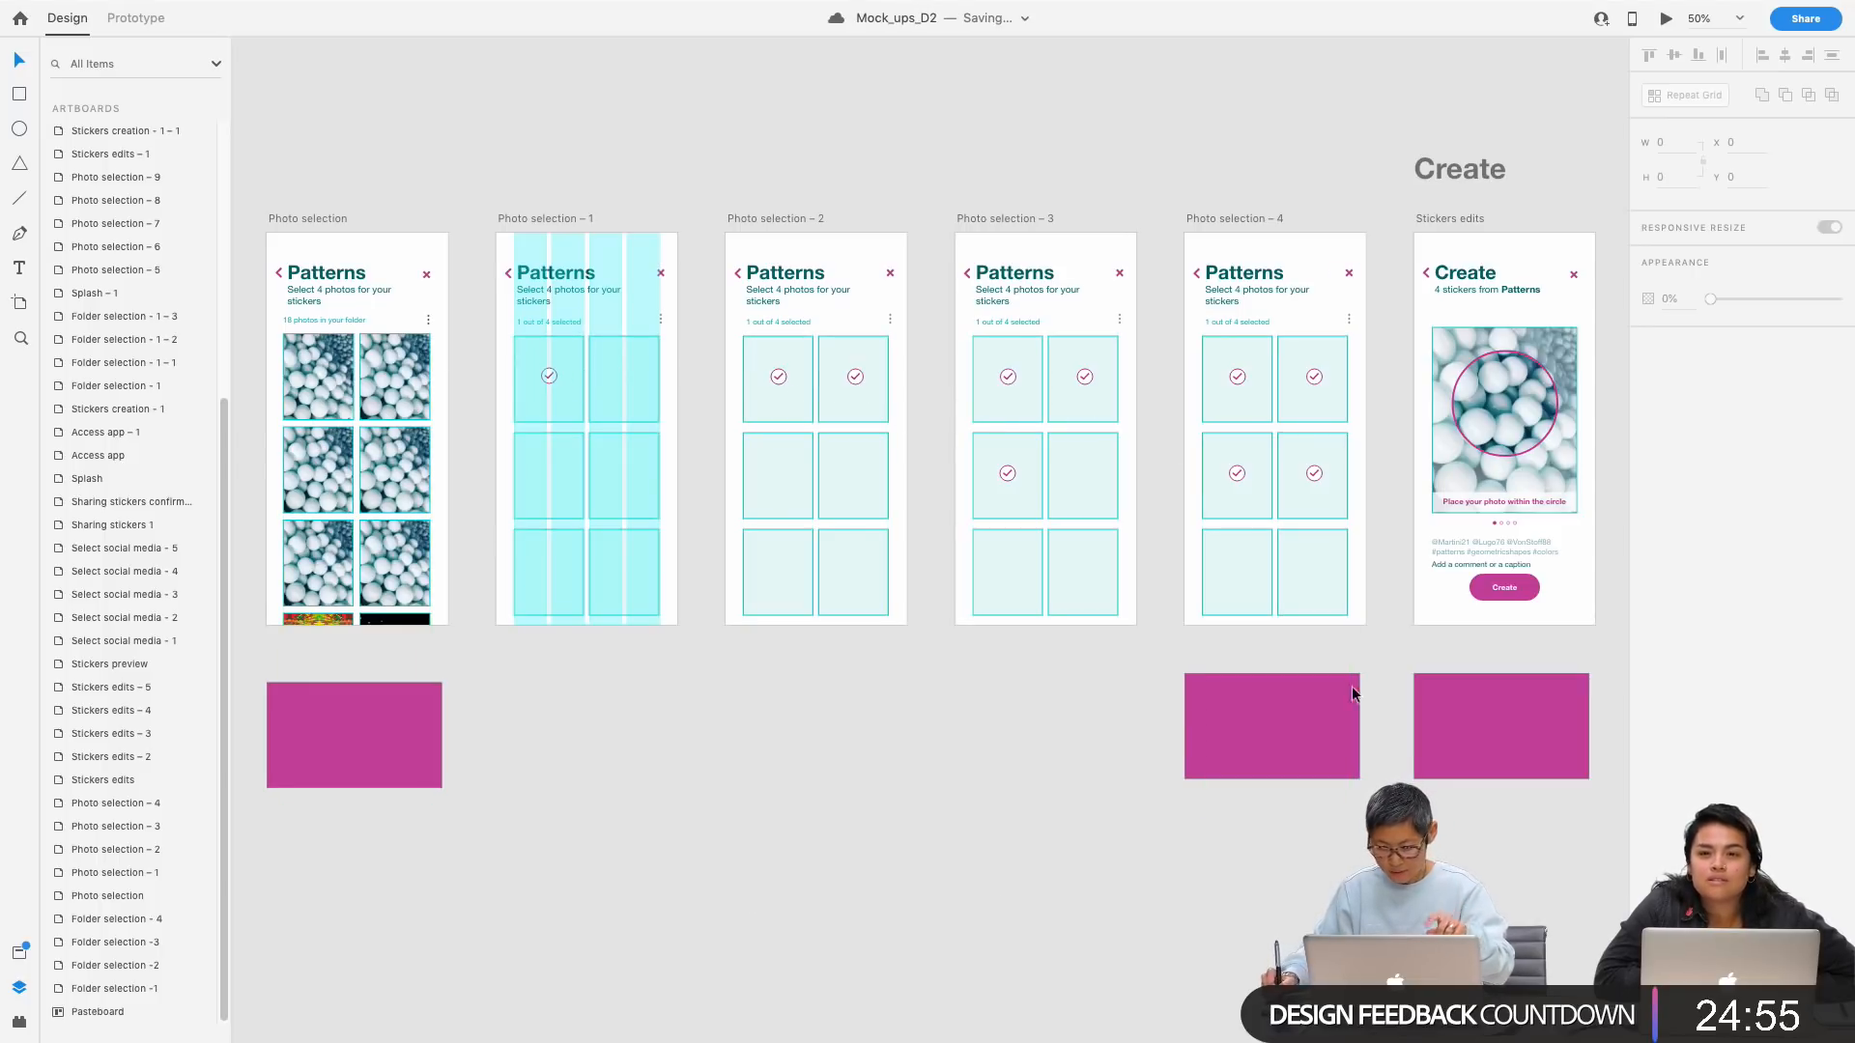
{"action": "left_click_drag", "start_coordinate": [1819, 862], "coordinate": [924, 888]}
{"action": "key", "text": "super+="}
{"action": "key", "text": "super+="}
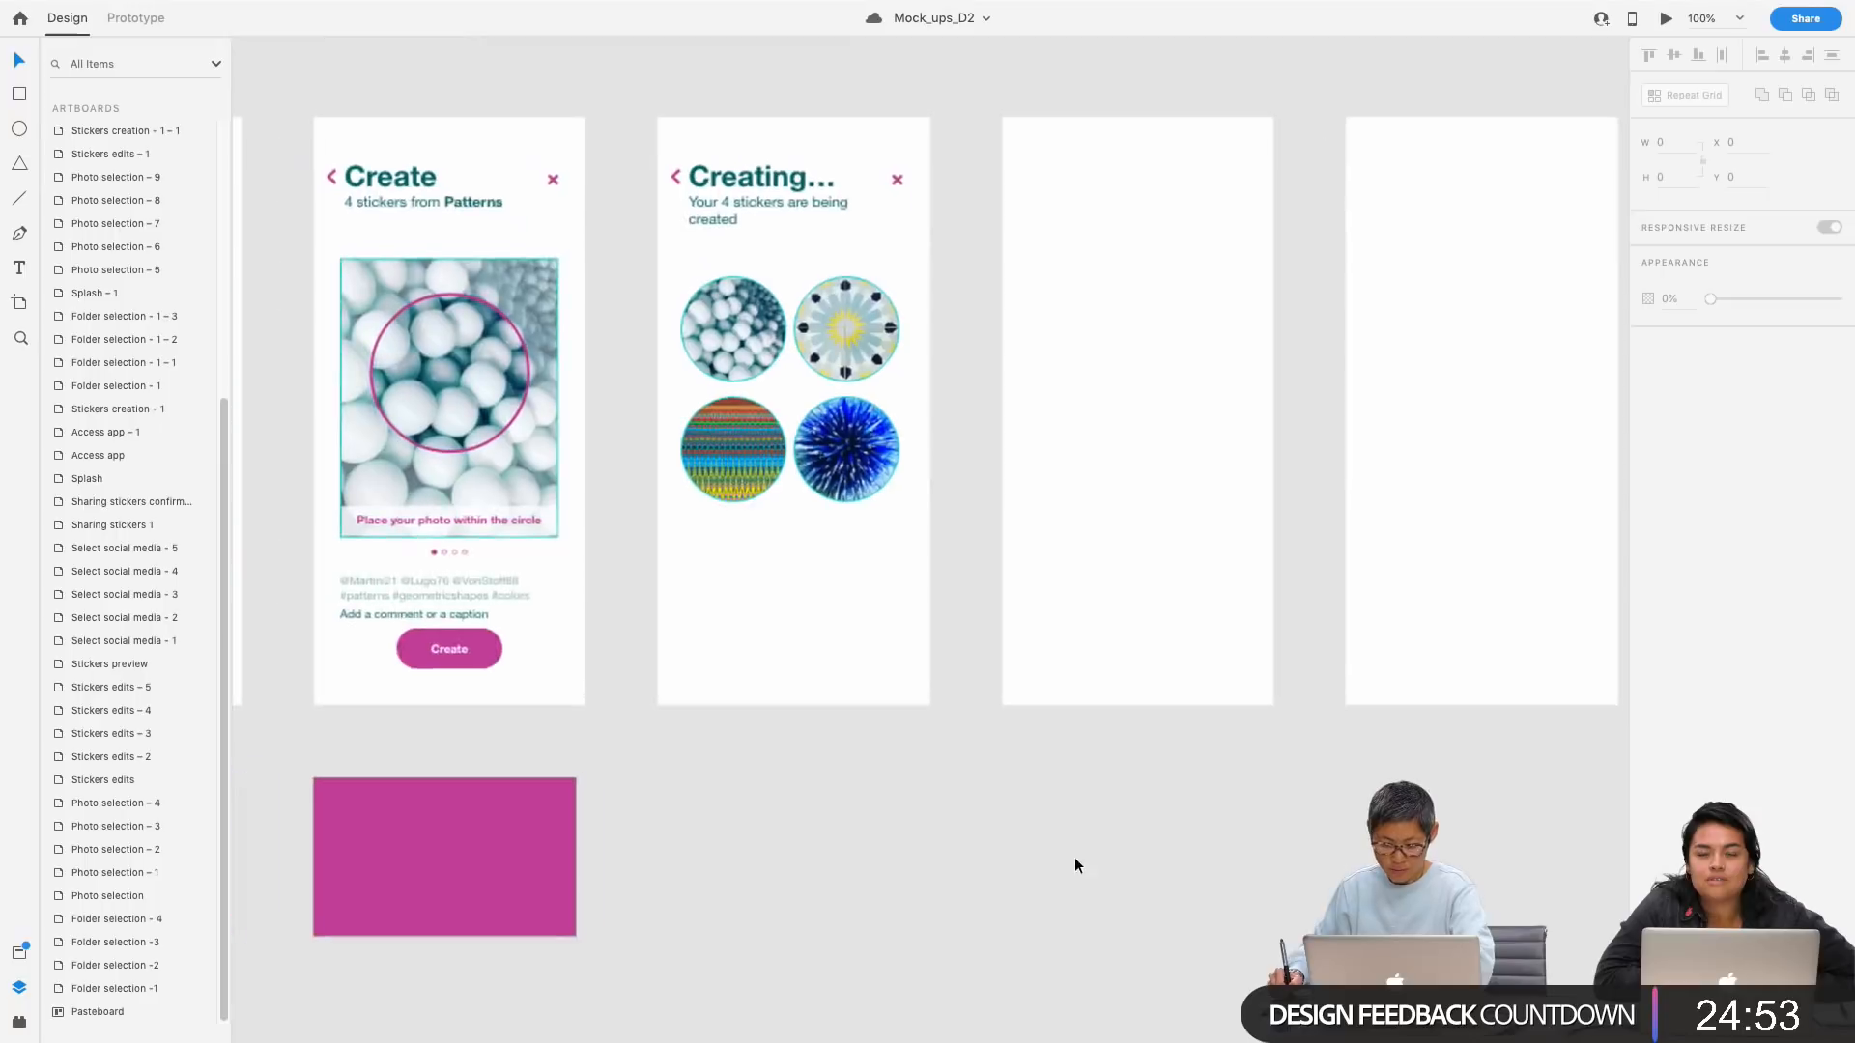
{"action": "left_click_drag", "start_coordinate": [990, 638], "coordinate": [1034, 701]}
{"action": "left_click_drag", "start_coordinate": [1030, 701], "coordinate": [666, 277]}
{"action": "left_click", "coordinate": [992, 699]}
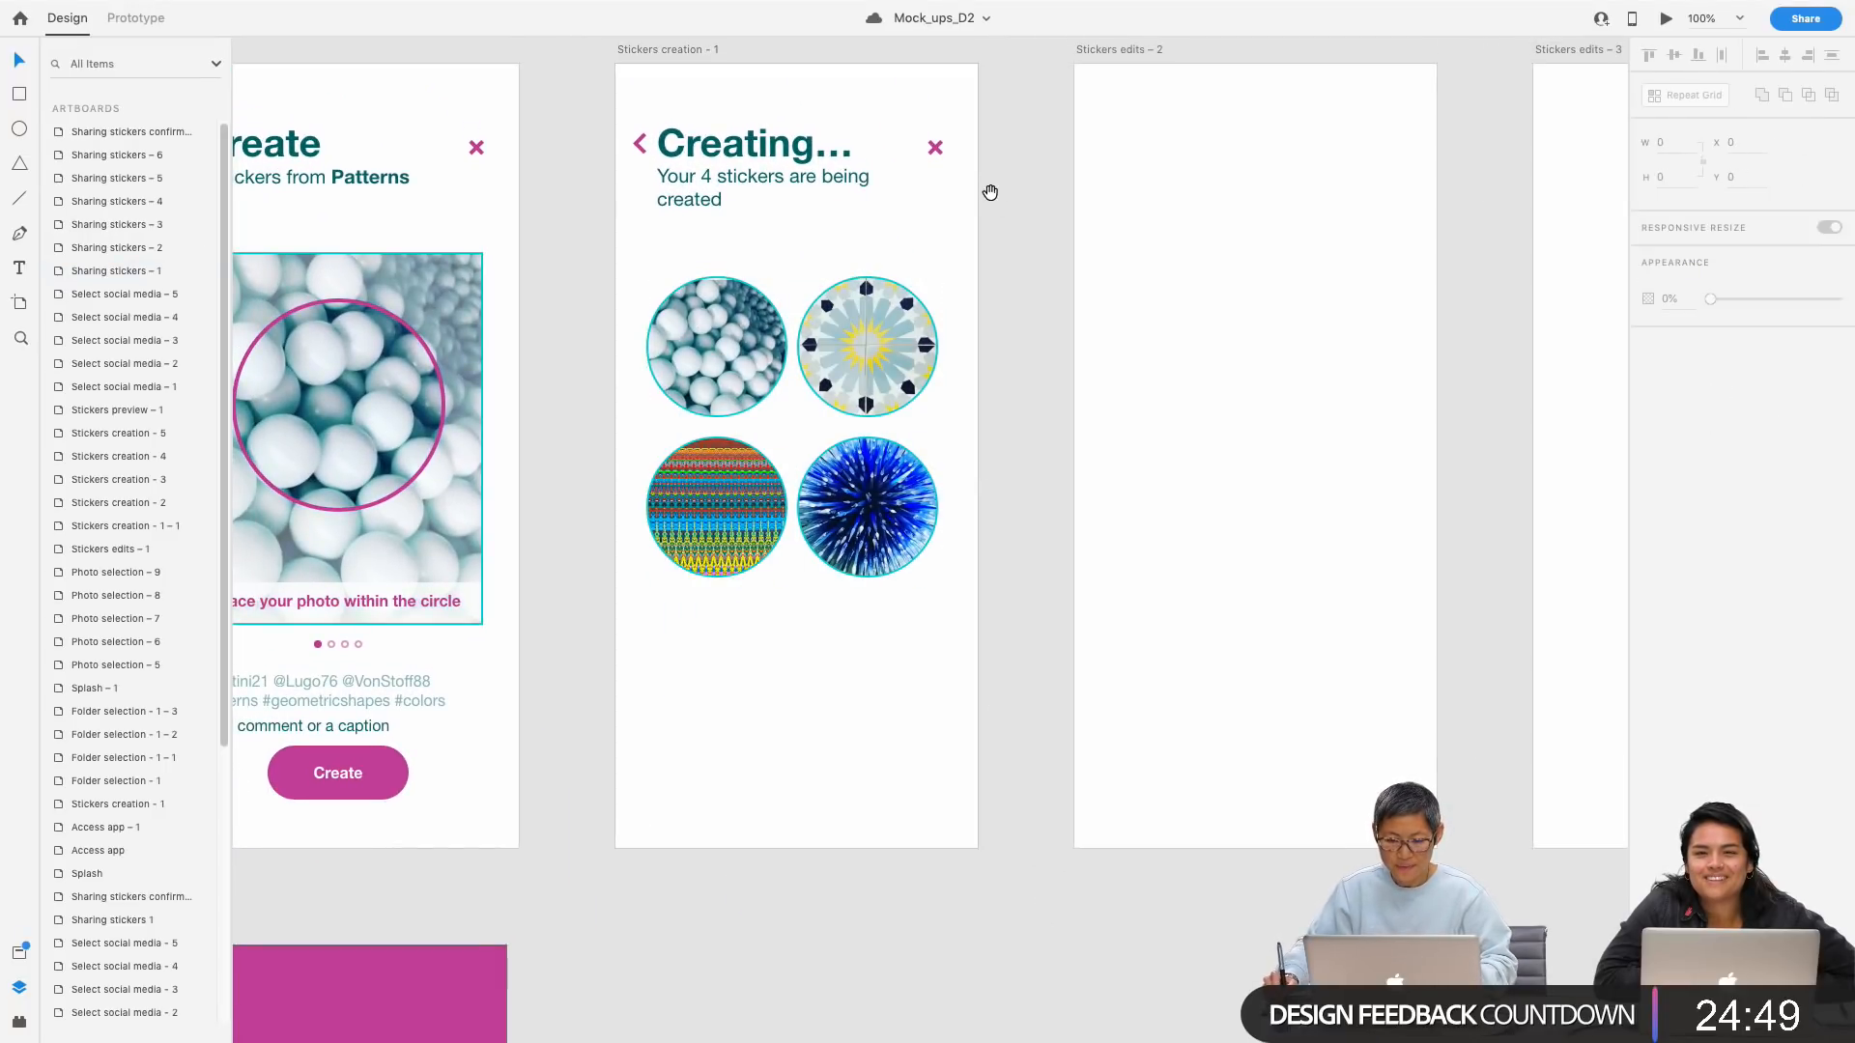
{"action": "left_click_drag", "start_coordinate": [1009, 238], "coordinate": [625, 109]}
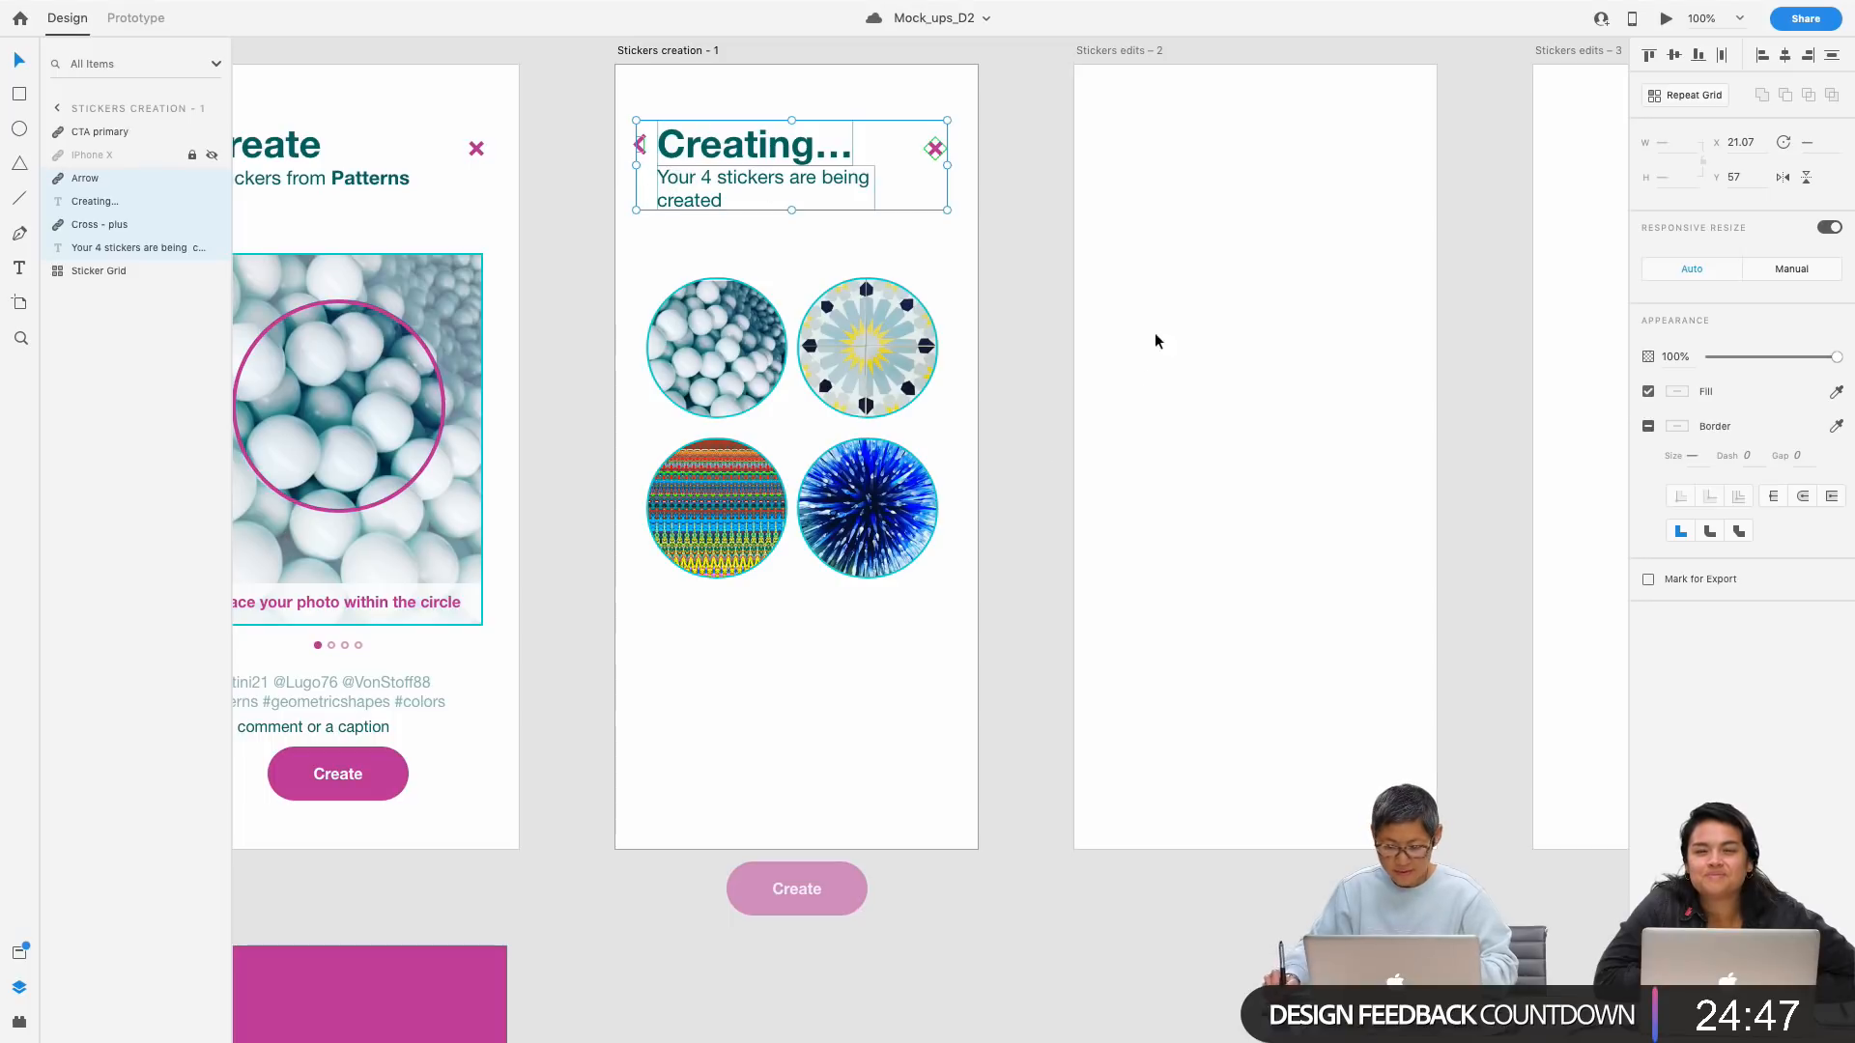
{"action": "scroll", "coordinate": [1043, 381], "scroll_direction": "up", "scroll_amount": 3}
{"action": "scroll", "coordinate": [1043, 382], "scroll_direction": "right", "scroll_amount": 2}
{"action": "left_click", "coordinate": [1037, 172]}
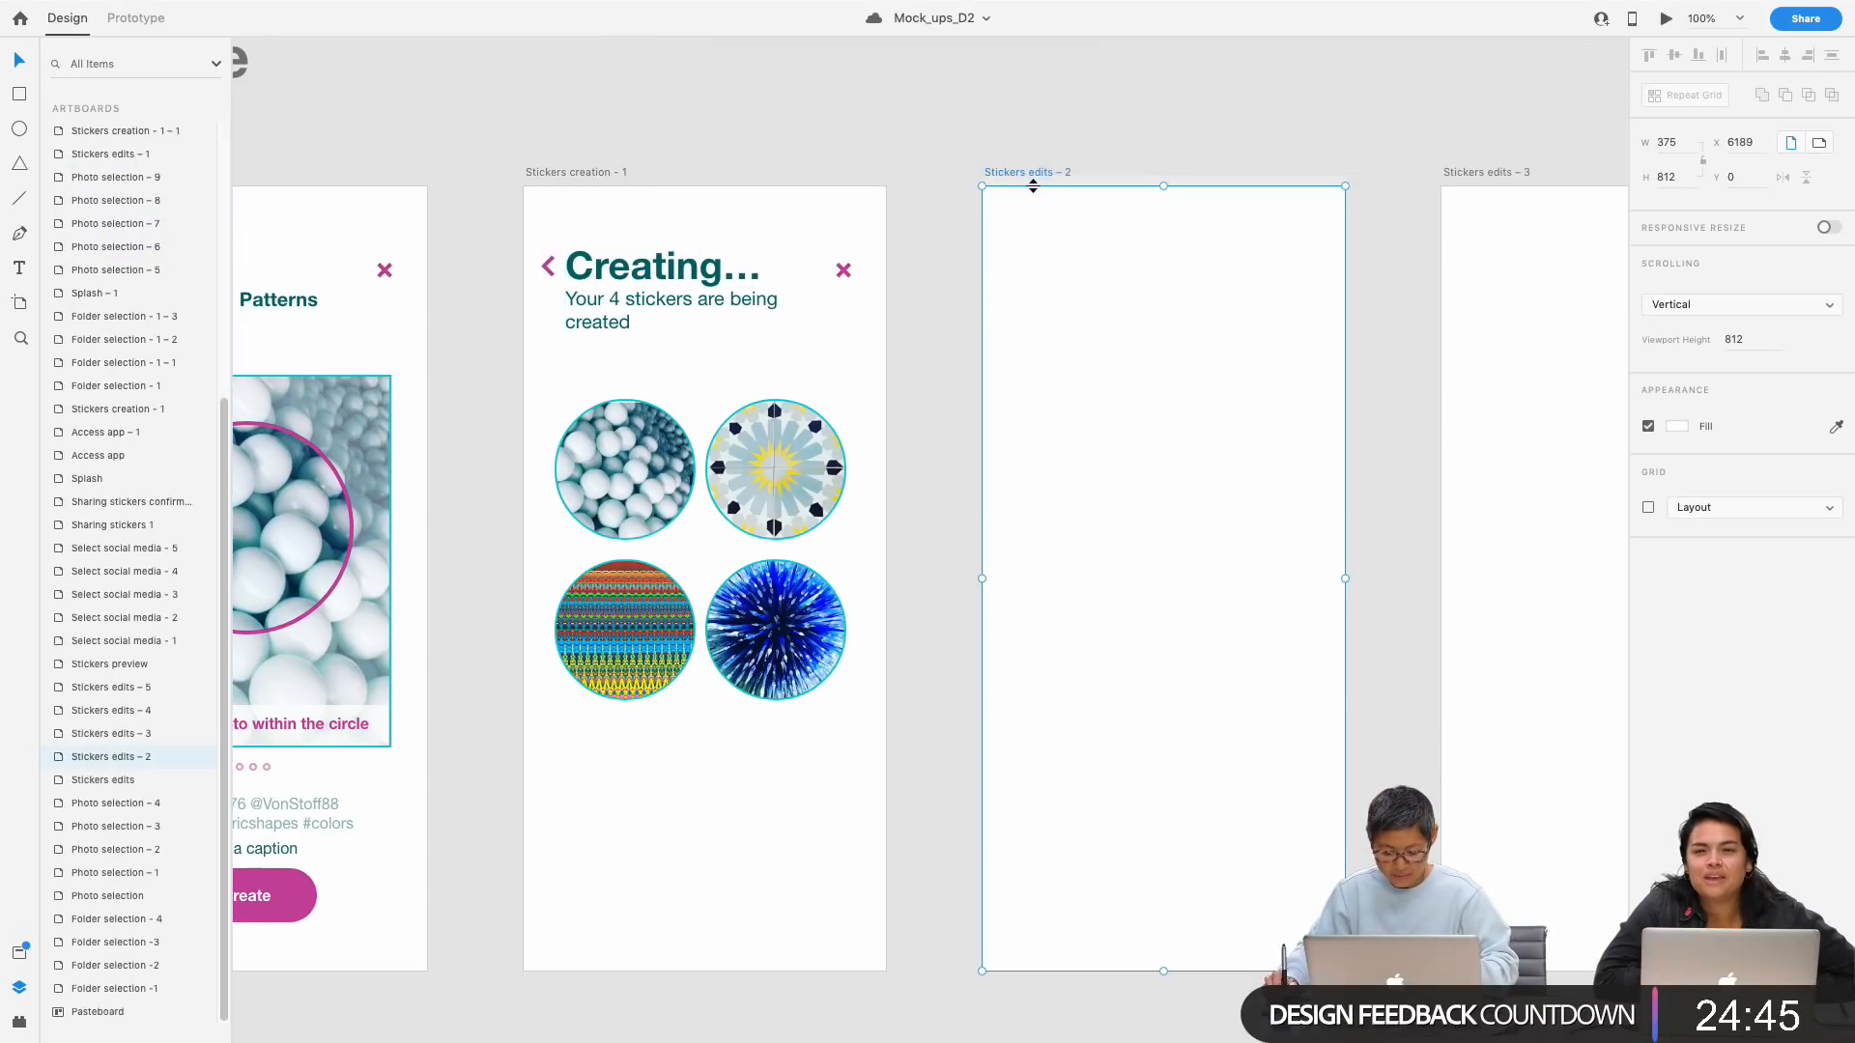
{"action": "key", "text": "super+v"}
{"action": "left_click", "coordinate": [1319, 132]}
Step: Copy the Sticker Grid from Stickers creation – 1 into the Stickers edits – 2 artboard
{"action": "scroll", "coordinate": [1227, 115], "scroll_direction": "right", "scroll_amount": 3}
{"action": "scroll", "coordinate": [1226, 116], "scroll_direction": "down", "scroll_amount": 1}
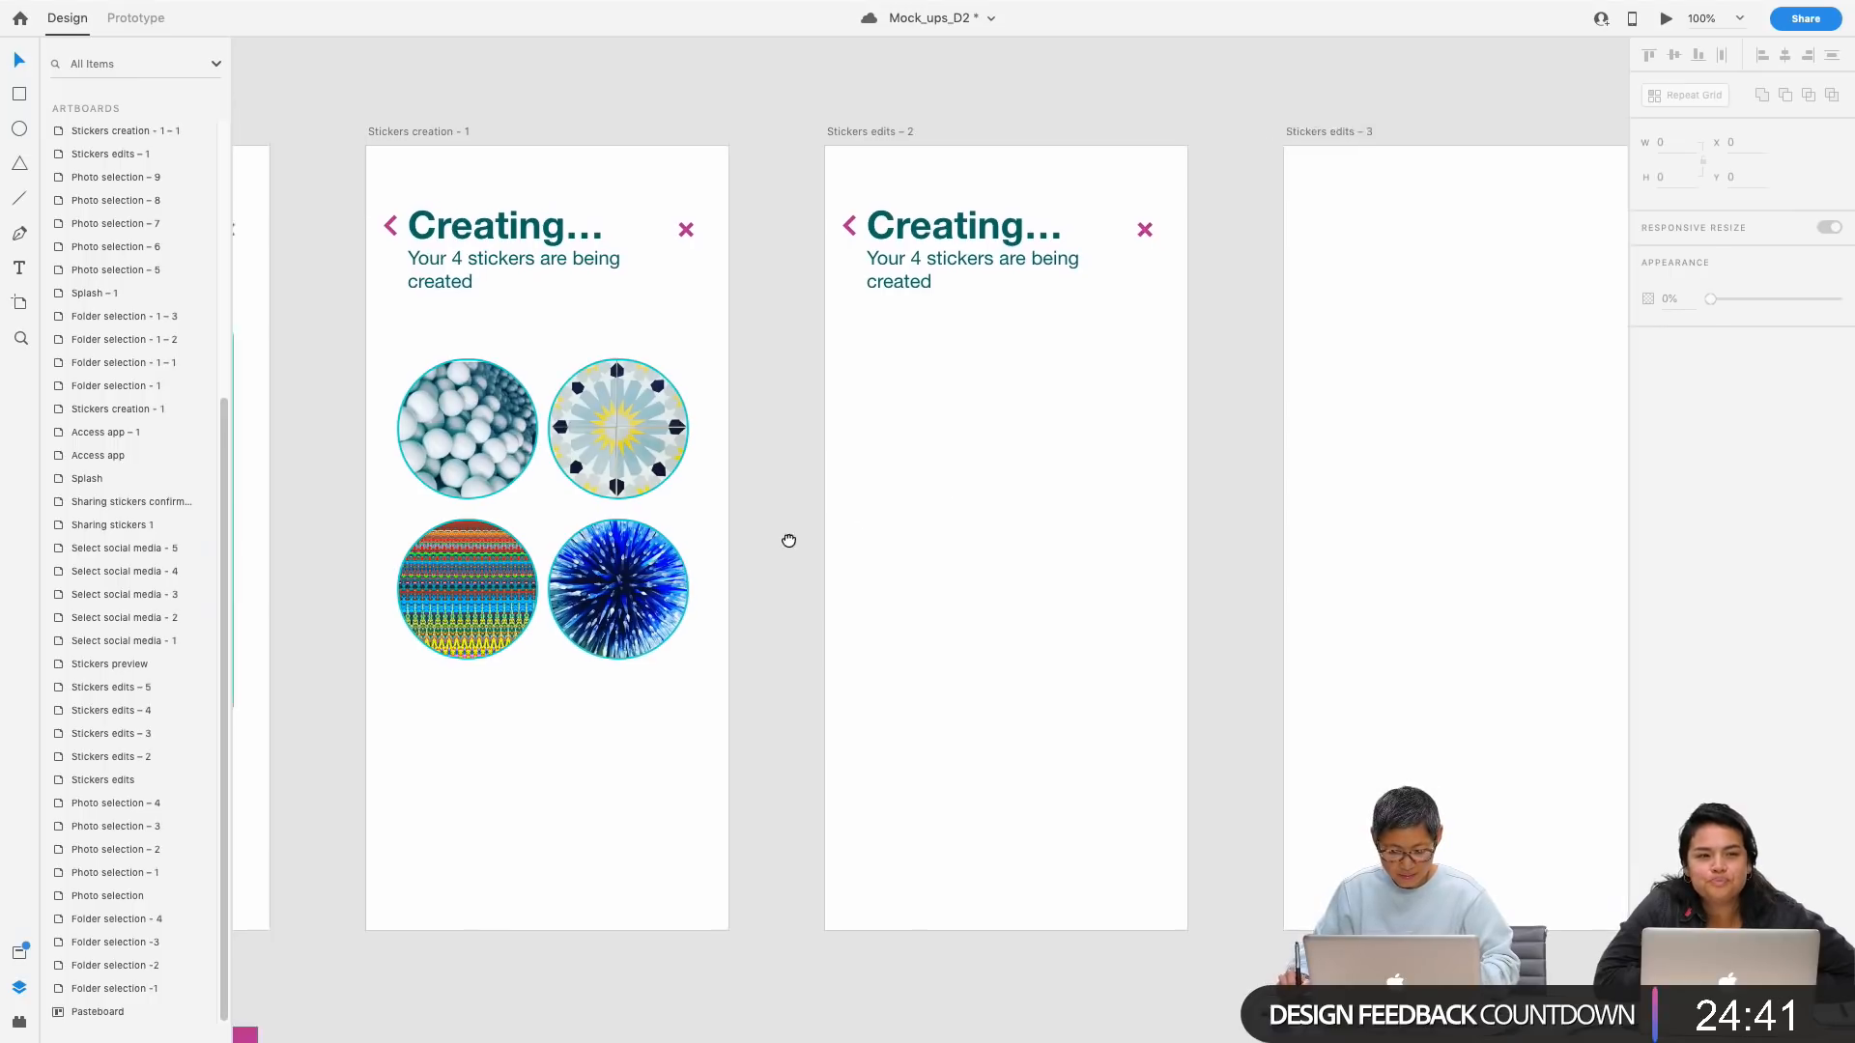
{"action": "scroll", "coordinate": [757, 551], "scroll_direction": "left", "scroll_amount": 2}
{"action": "scroll", "coordinate": [757, 551], "scroll_direction": "down", "scroll_amount": 1}
{"action": "left_click", "coordinate": [709, 587]}
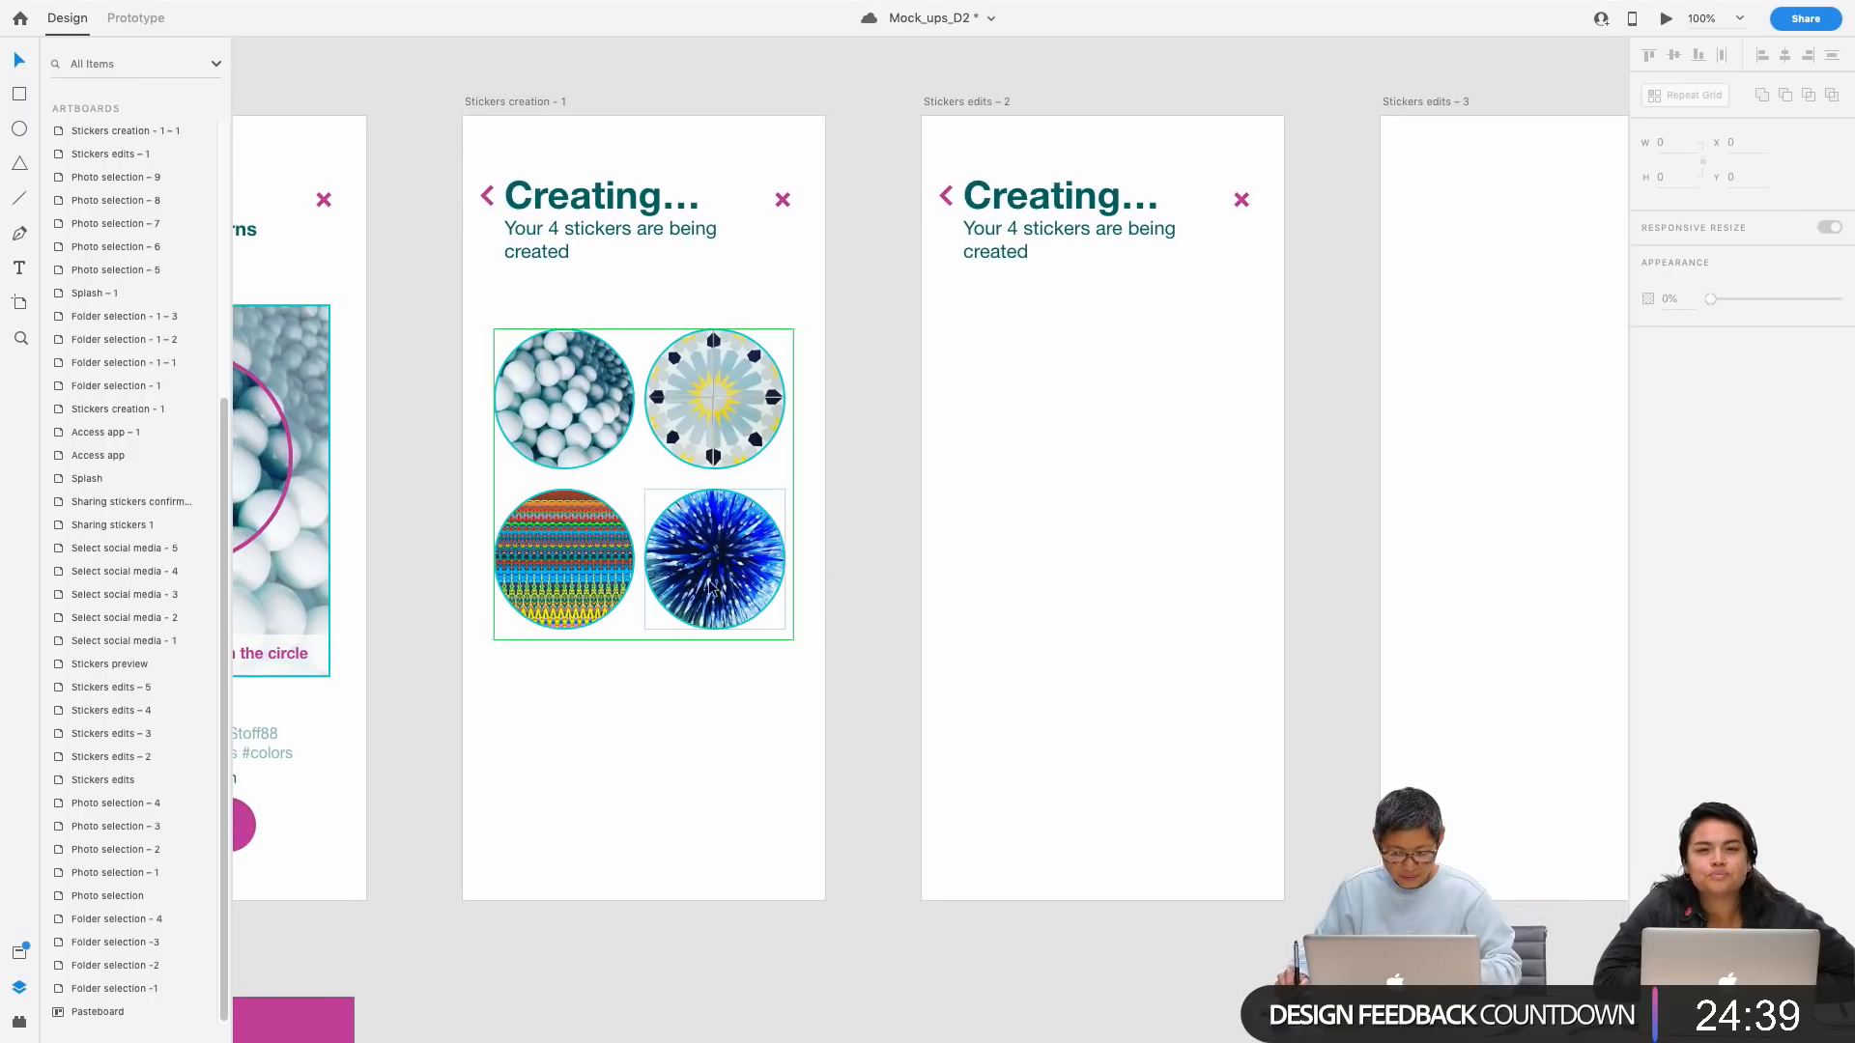
{"action": "left_click", "coordinate": [587, 415]}
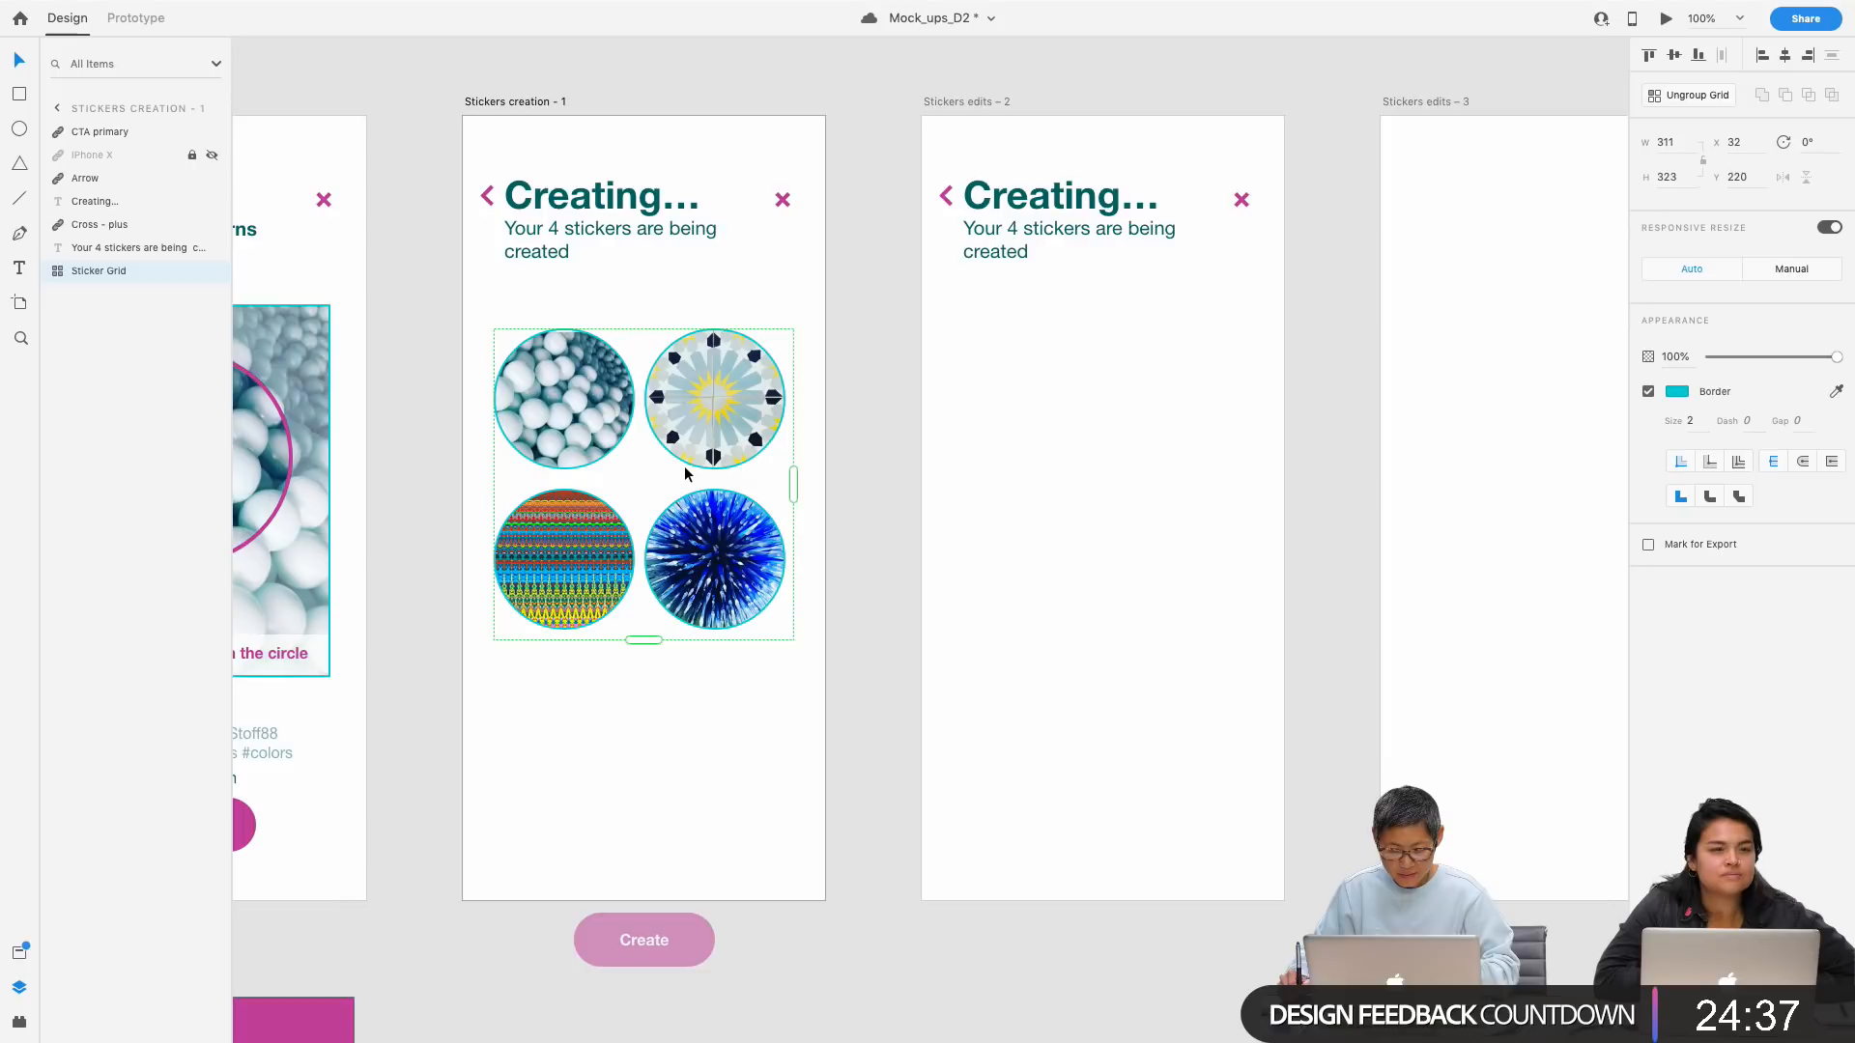
{"action": "left_click", "coordinate": [972, 102]}
{"action": "key", "text": "super+v"}
{"action": "left_click", "coordinate": [1304, 460]}
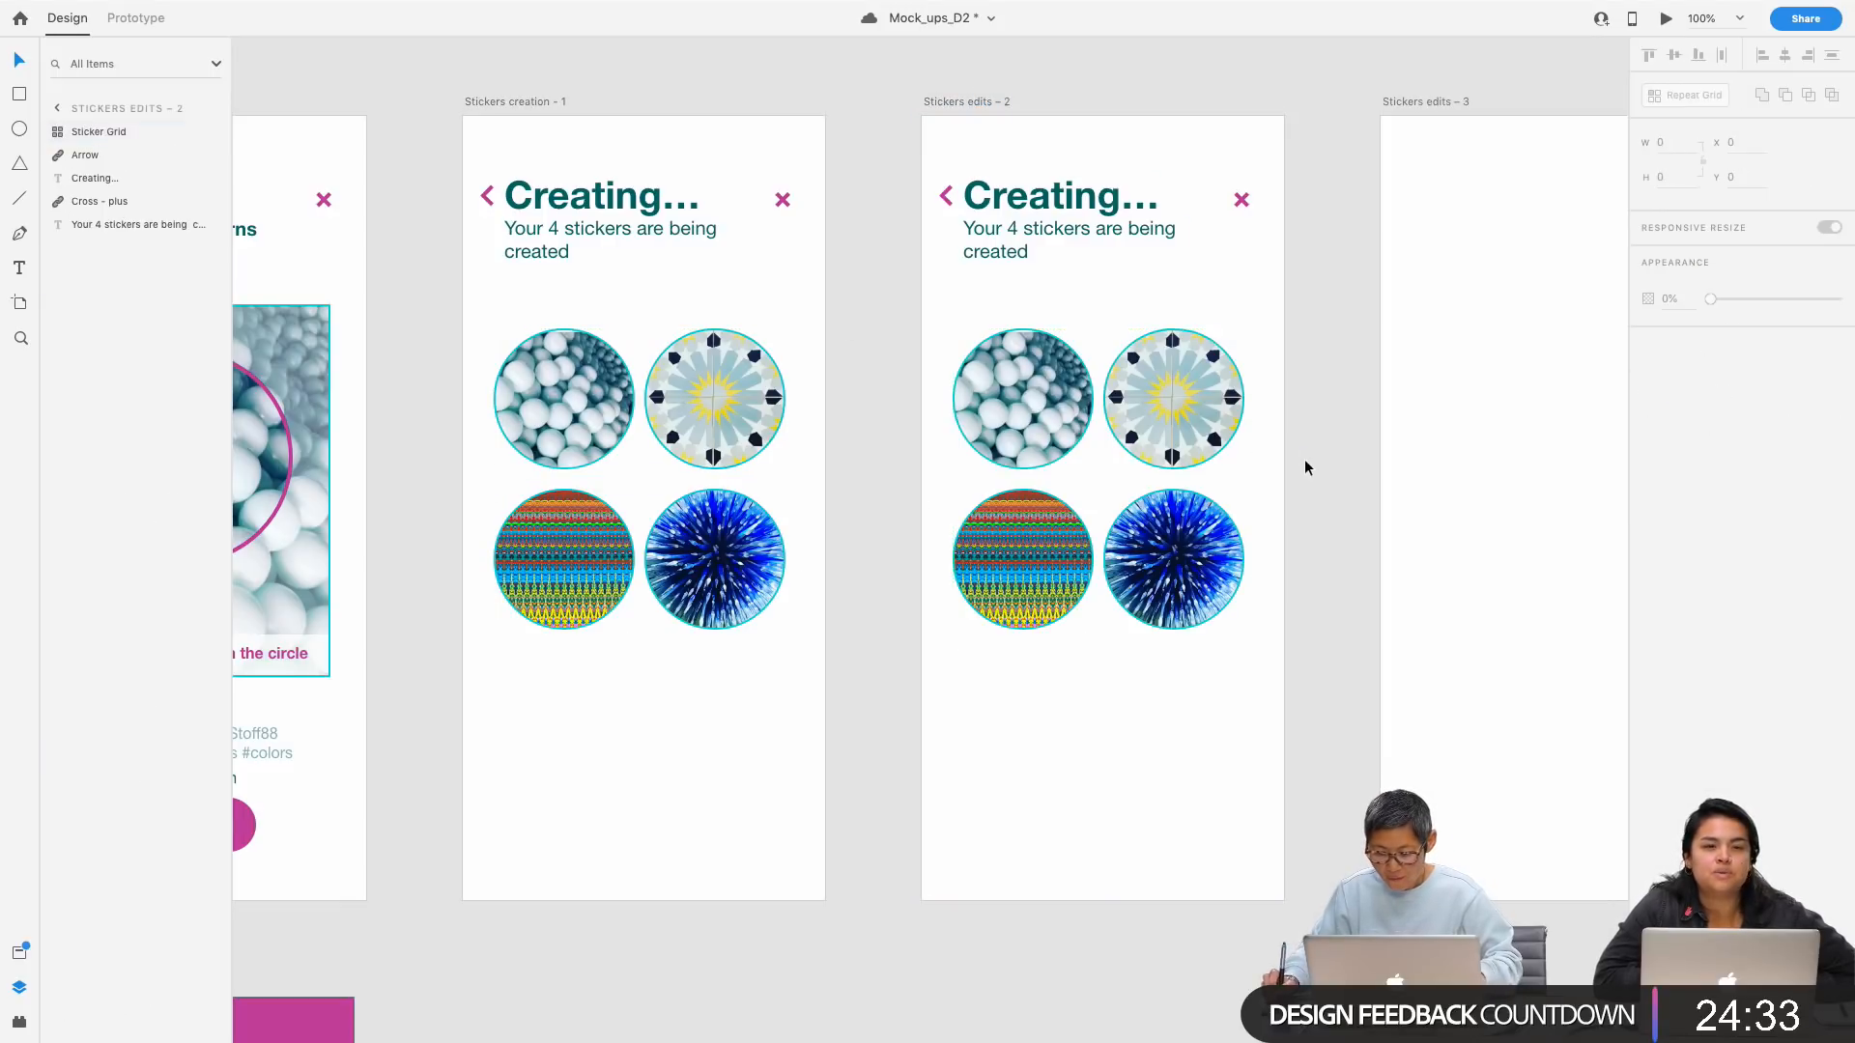
Step: Try to recolour the border of the first sticker on Stickers edits – 2 with the magenta asset colour #C43F9B
{"action": "double_click", "coordinate": [1030, 460]}
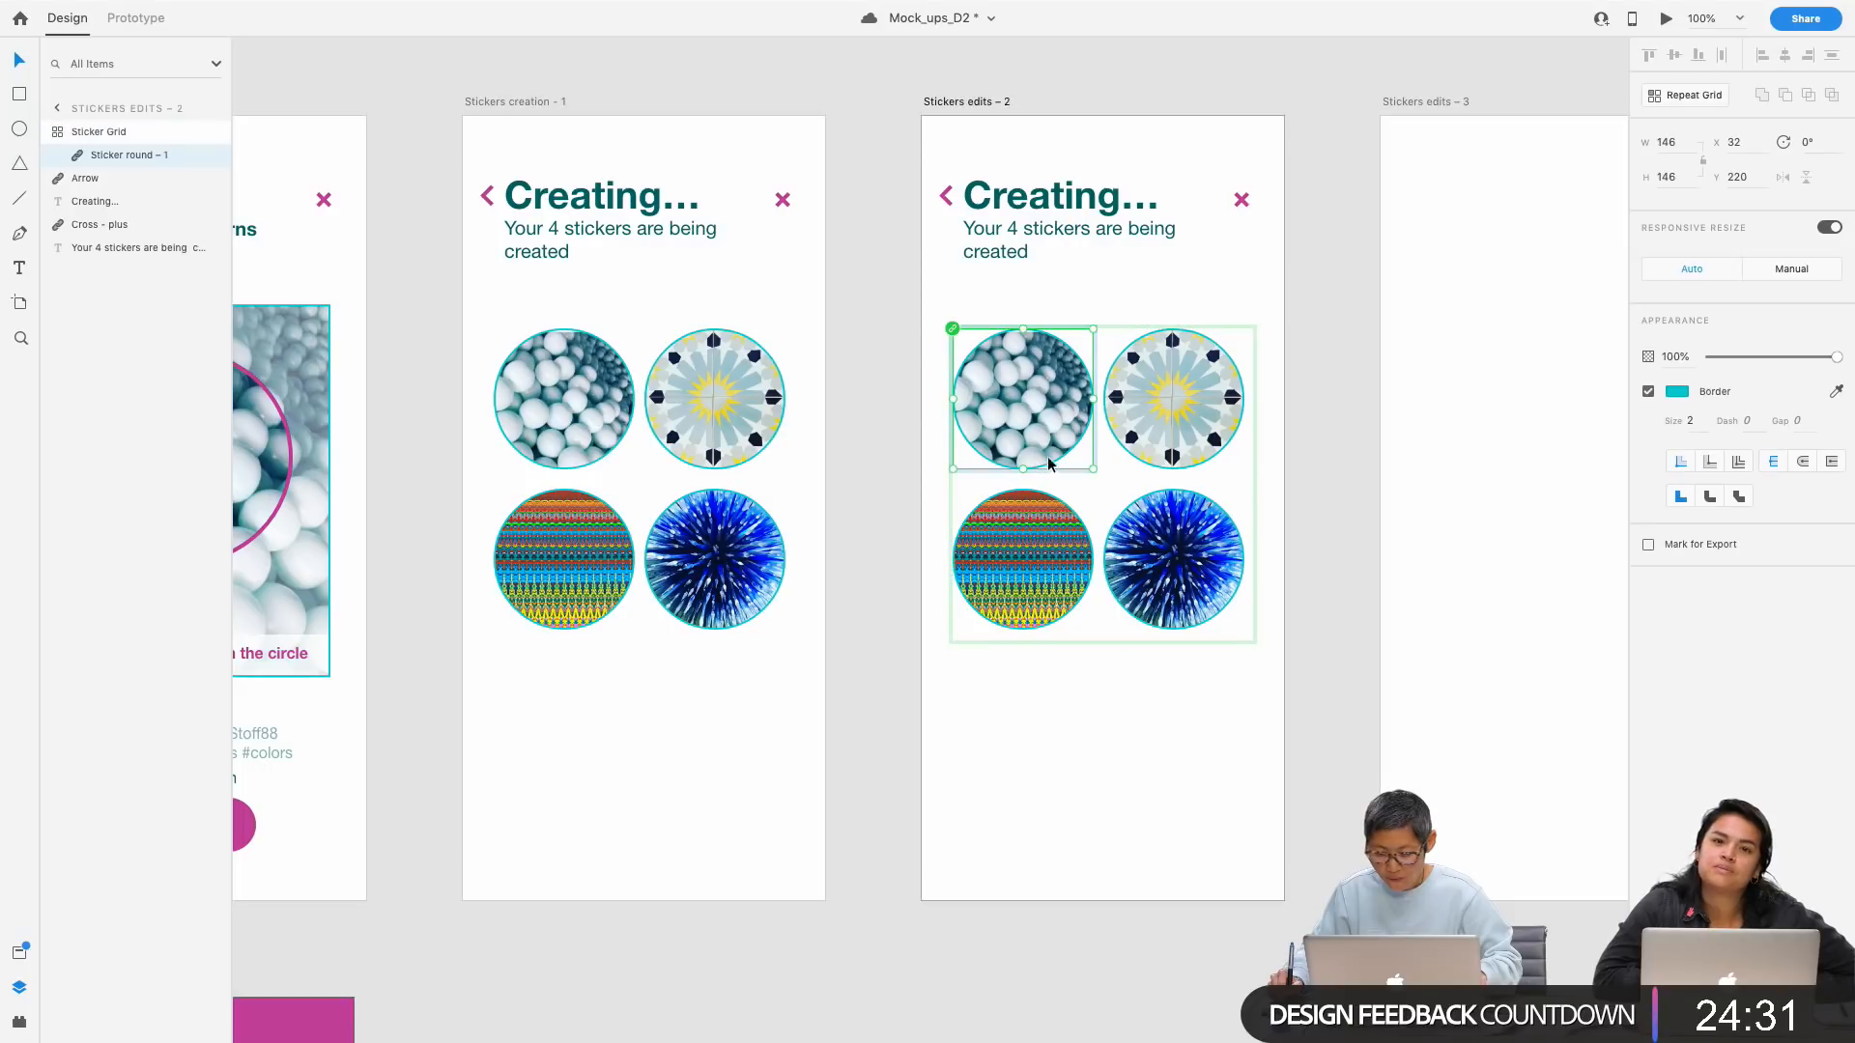
{"action": "left_click", "coordinate": [1677, 391]}
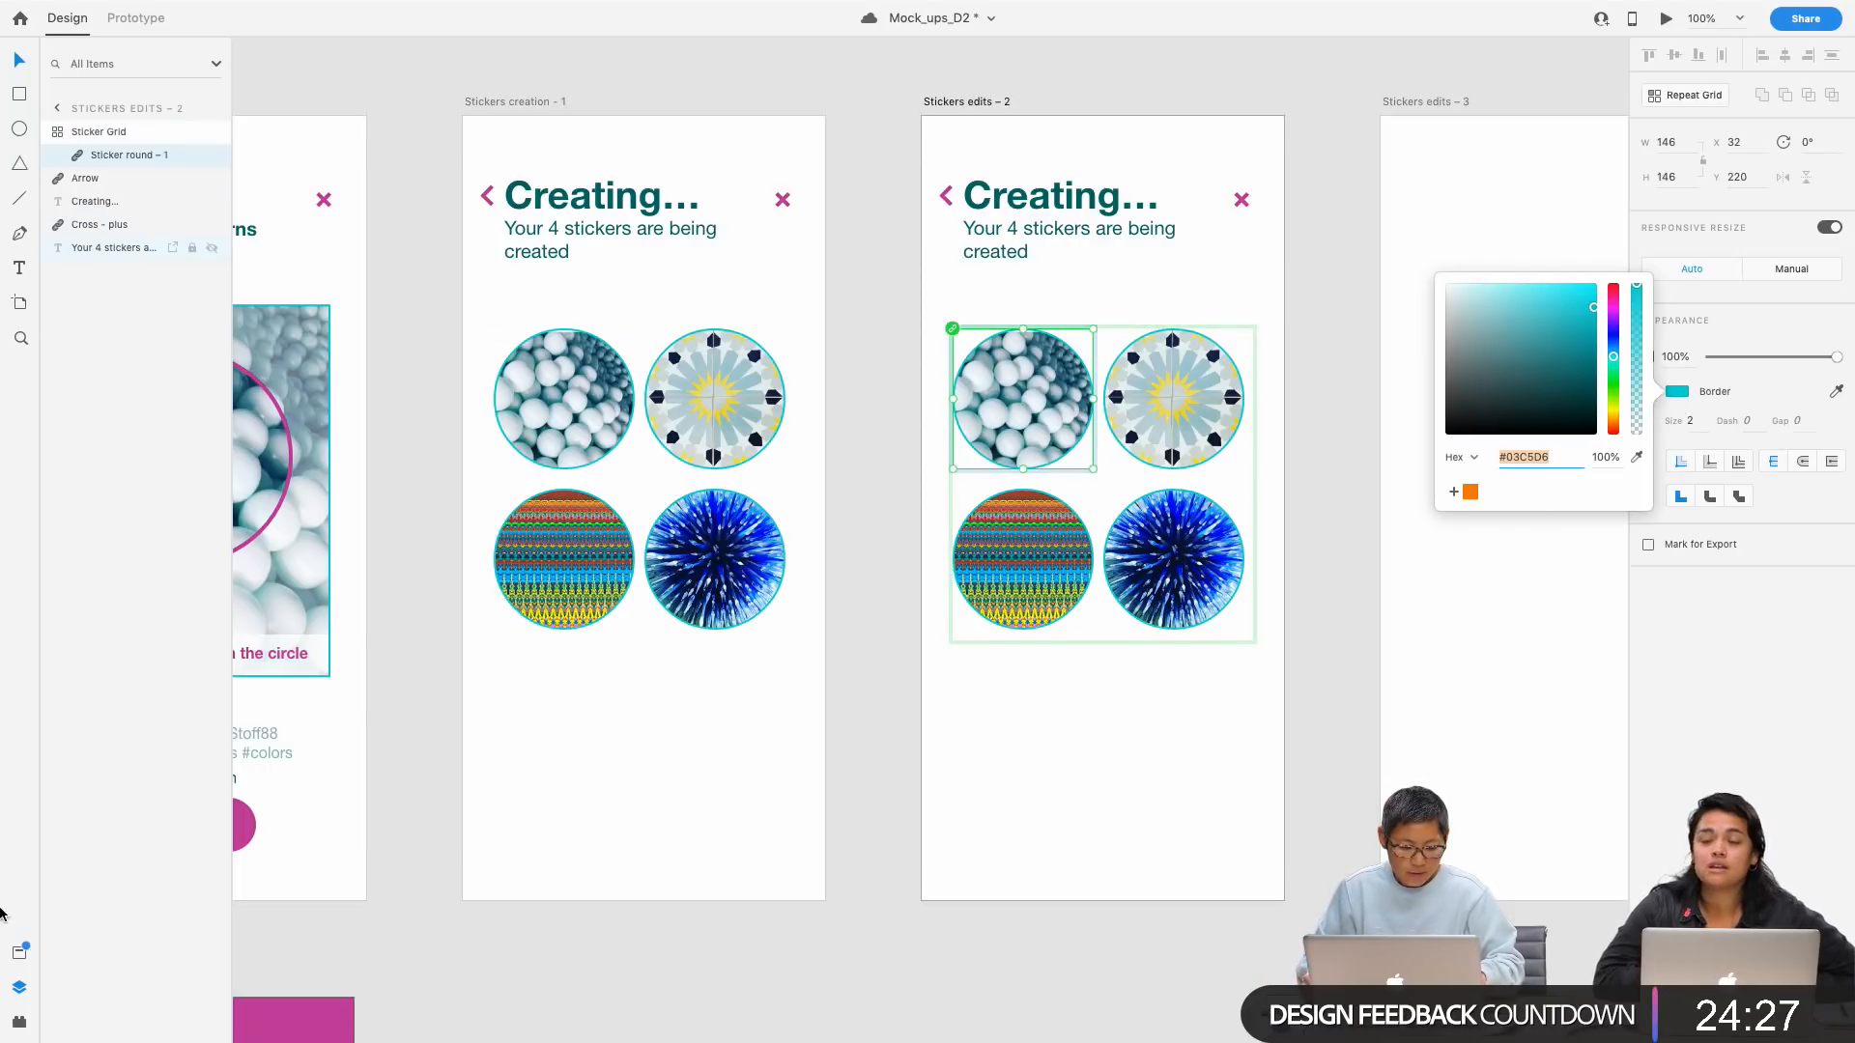
{"action": "left_click", "coordinate": [19, 952]}
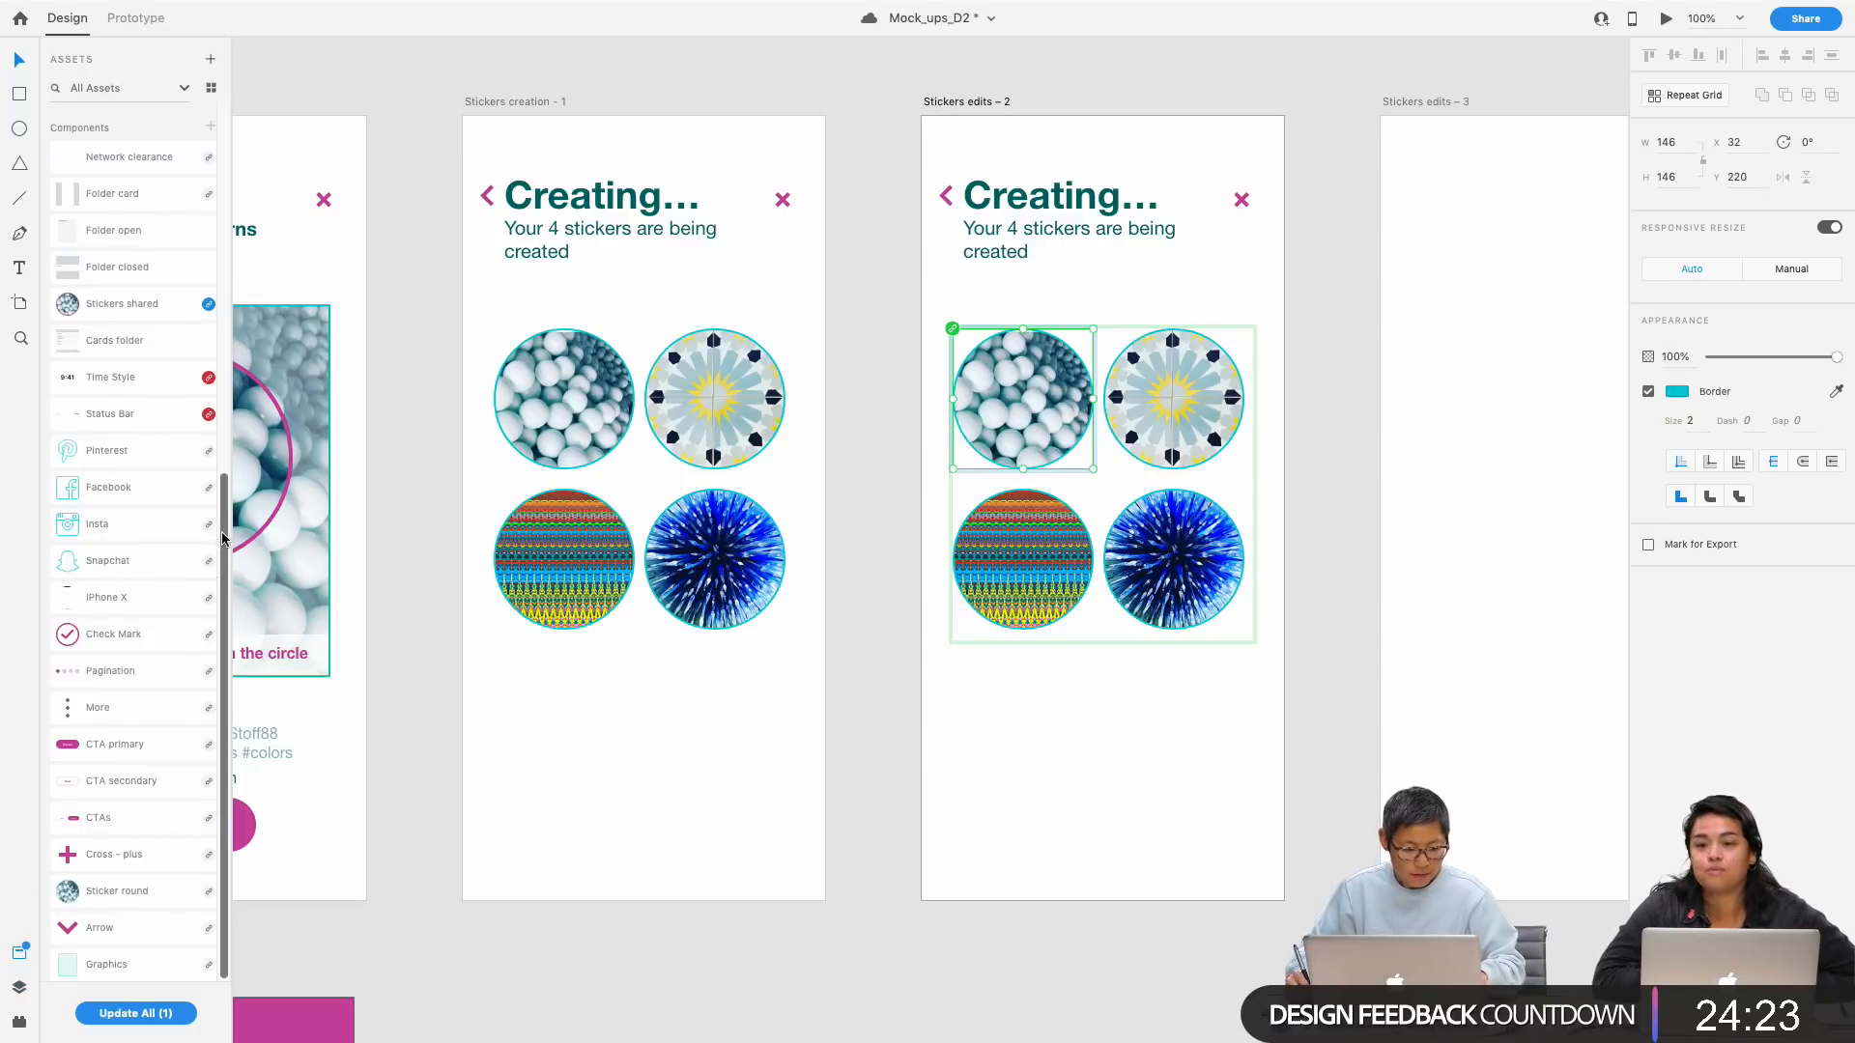
{"action": "scroll", "coordinate": [135, 387], "scroll_direction": "up", "scroll_amount": 10}
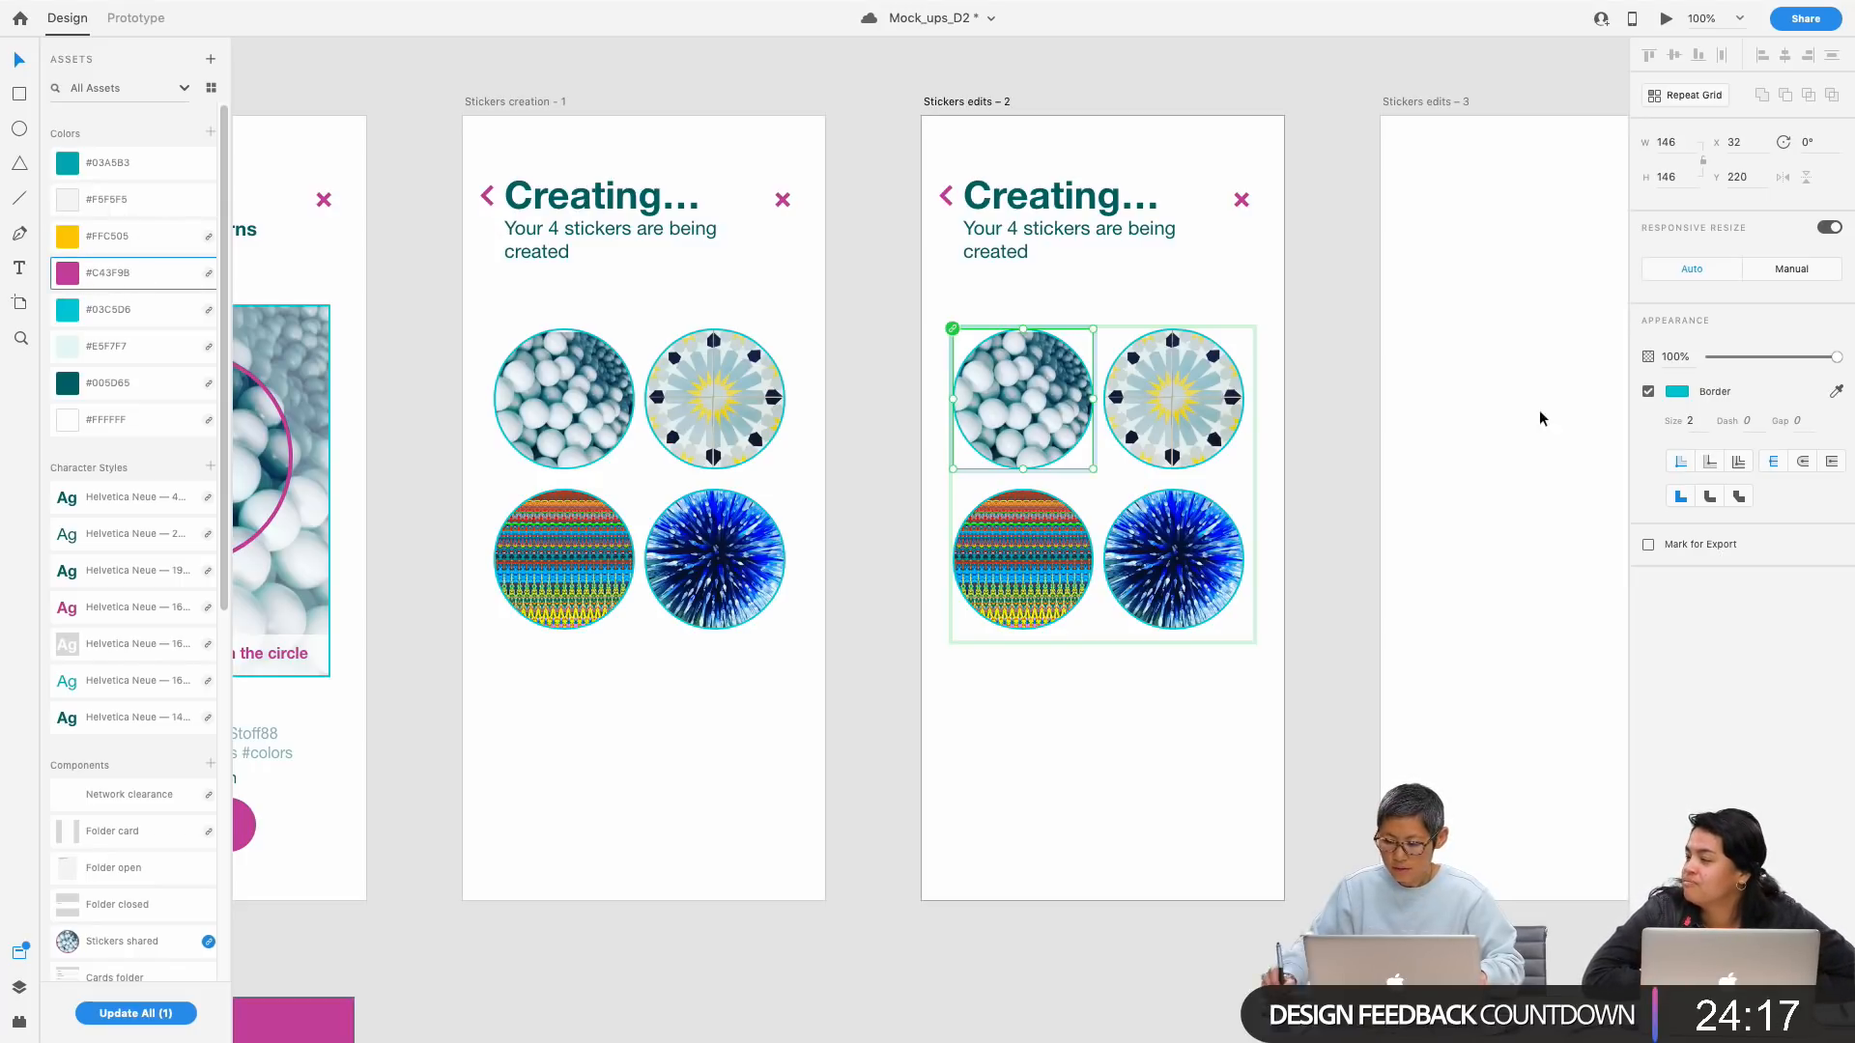
{"action": "left_click", "coordinate": [1678, 394]}
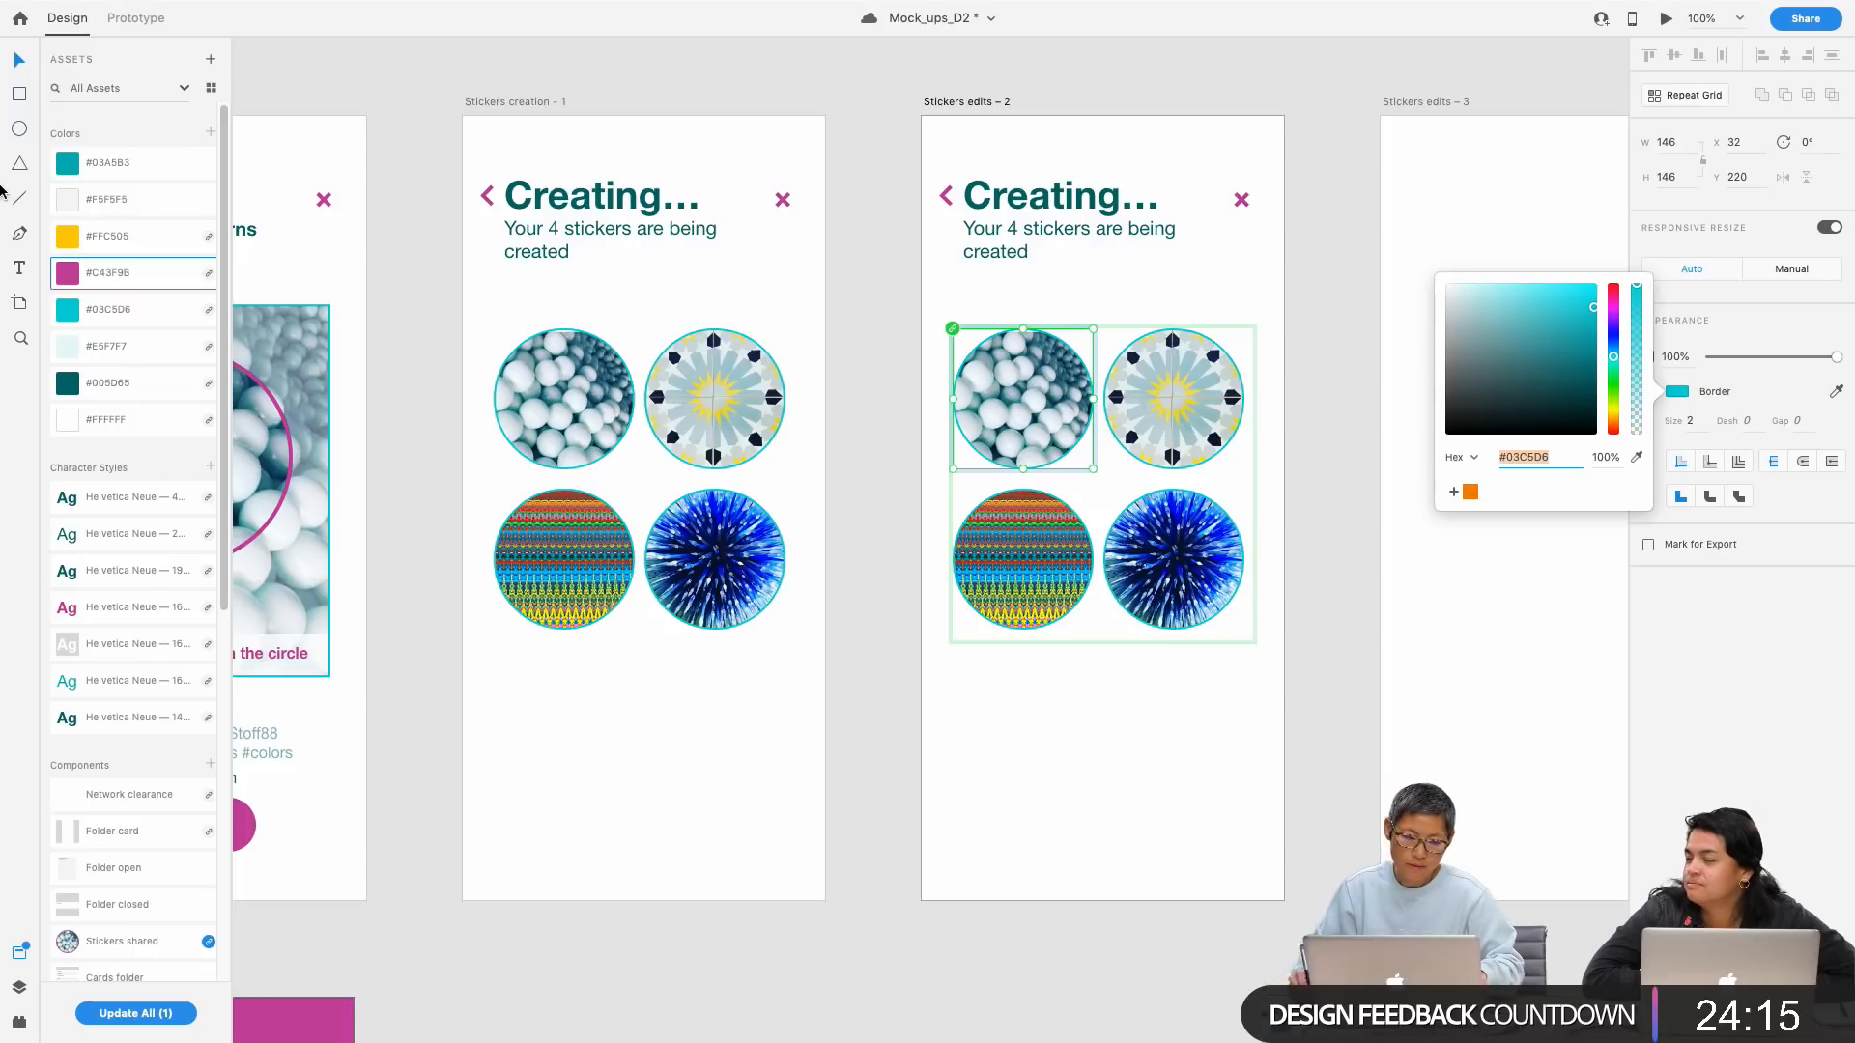
{"action": "left_click", "coordinate": [74, 276]}
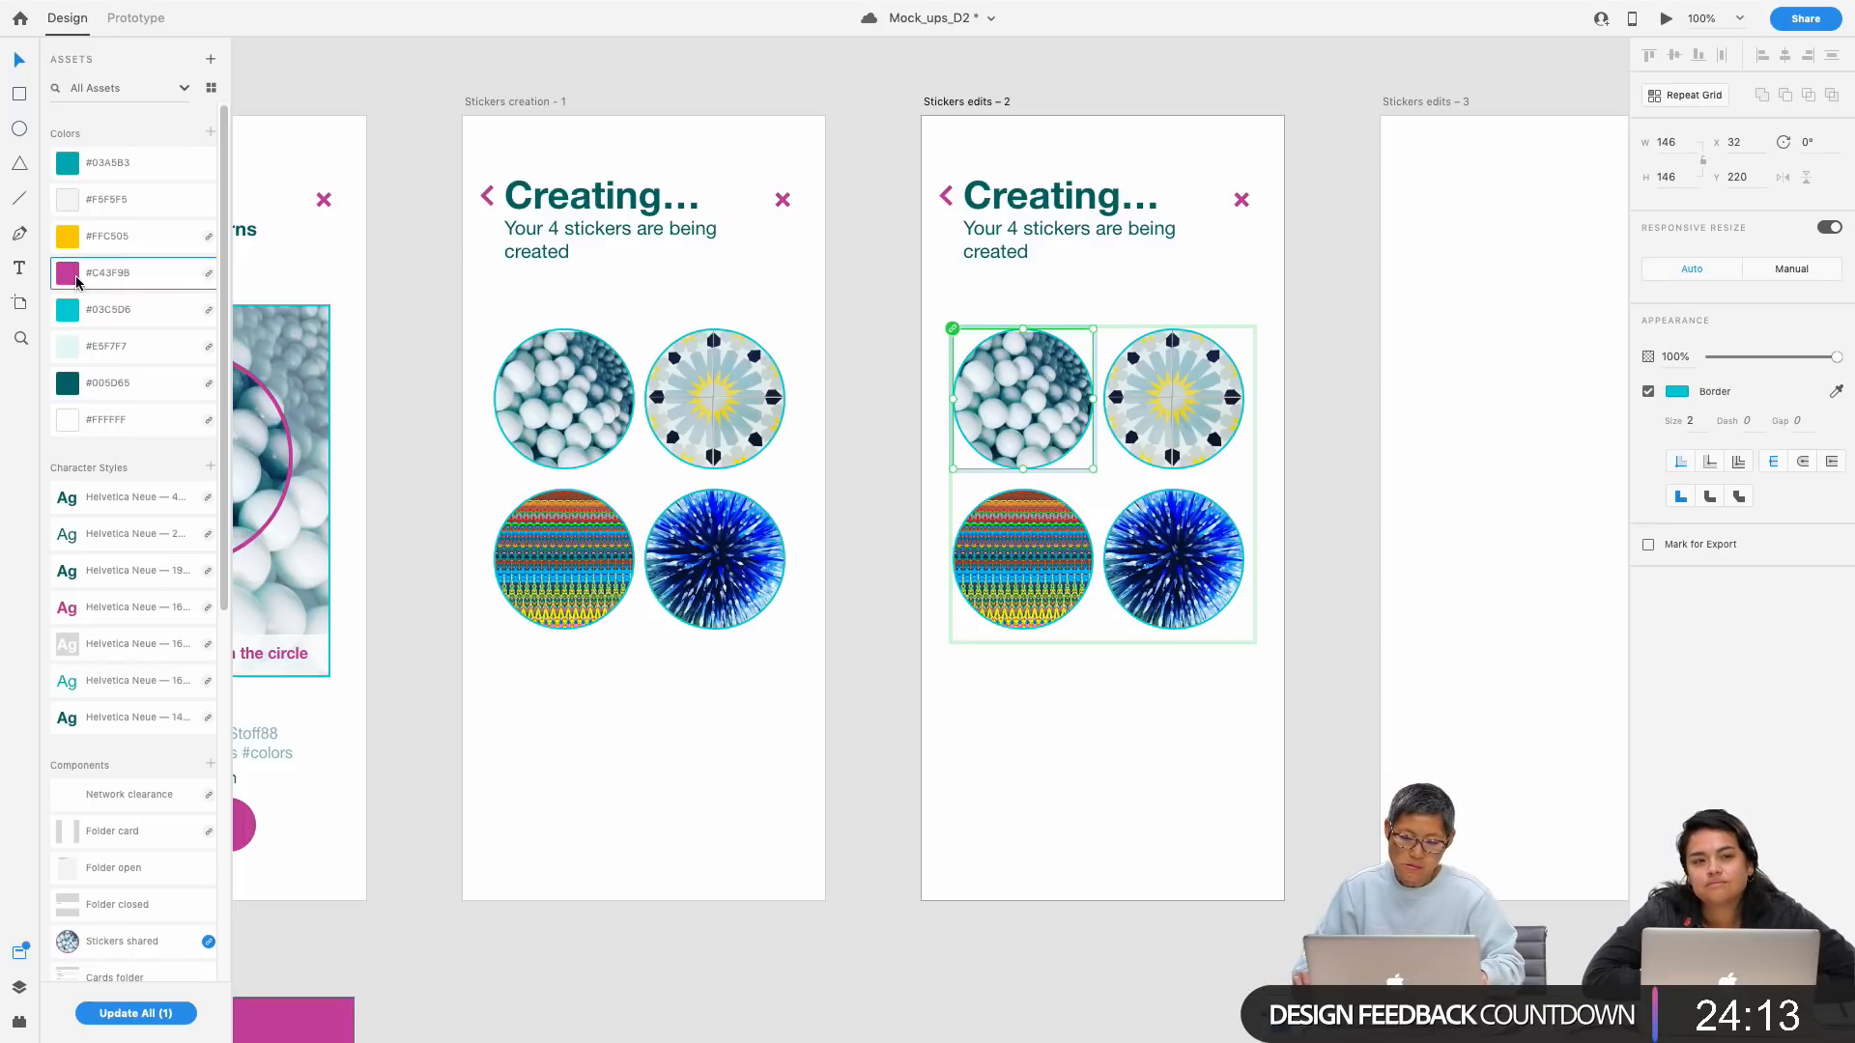
{"action": "left_click", "coordinate": [1297, 84]}
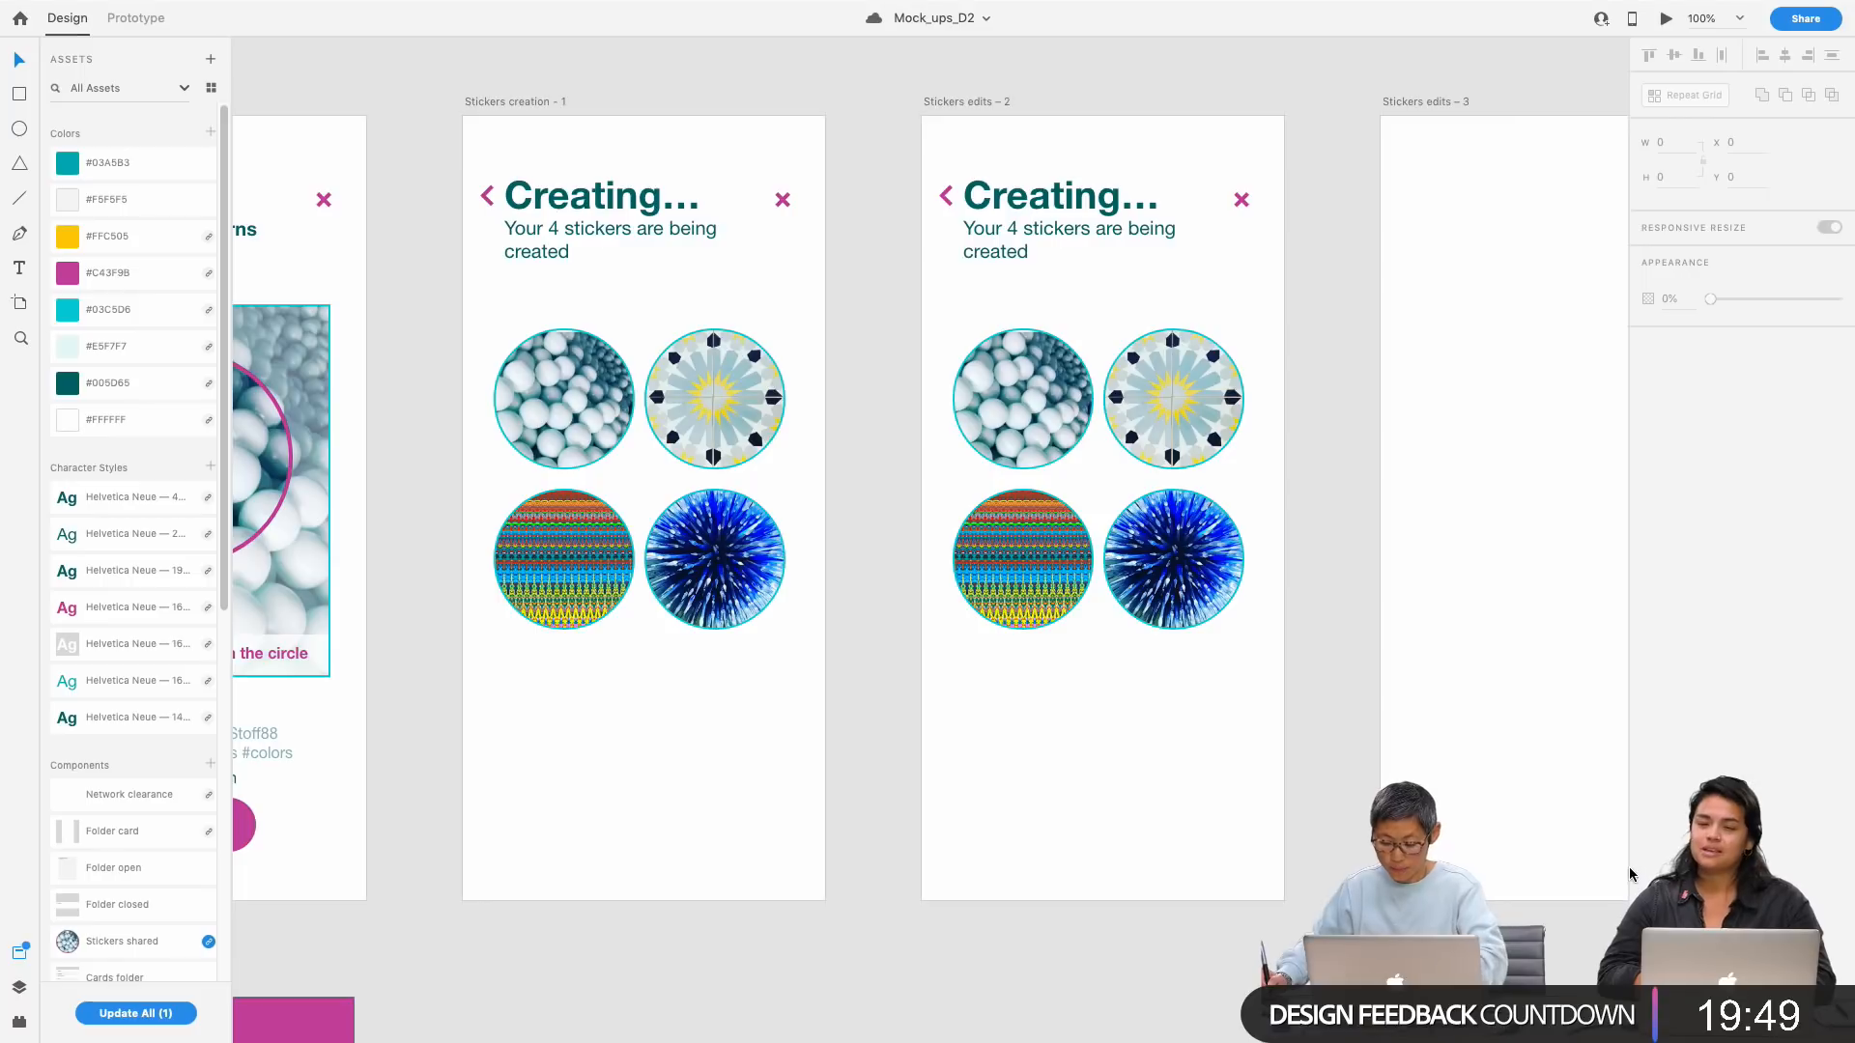
Step: Copy the Sticker Grid from Stickers edits – 2 into the empty Stickers edits – 3 artboard
{"action": "key", "text": "super+minus"}
{"action": "left_click_drag", "start_coordinate": [1263, 876], "coordinate": [1011, 832]}
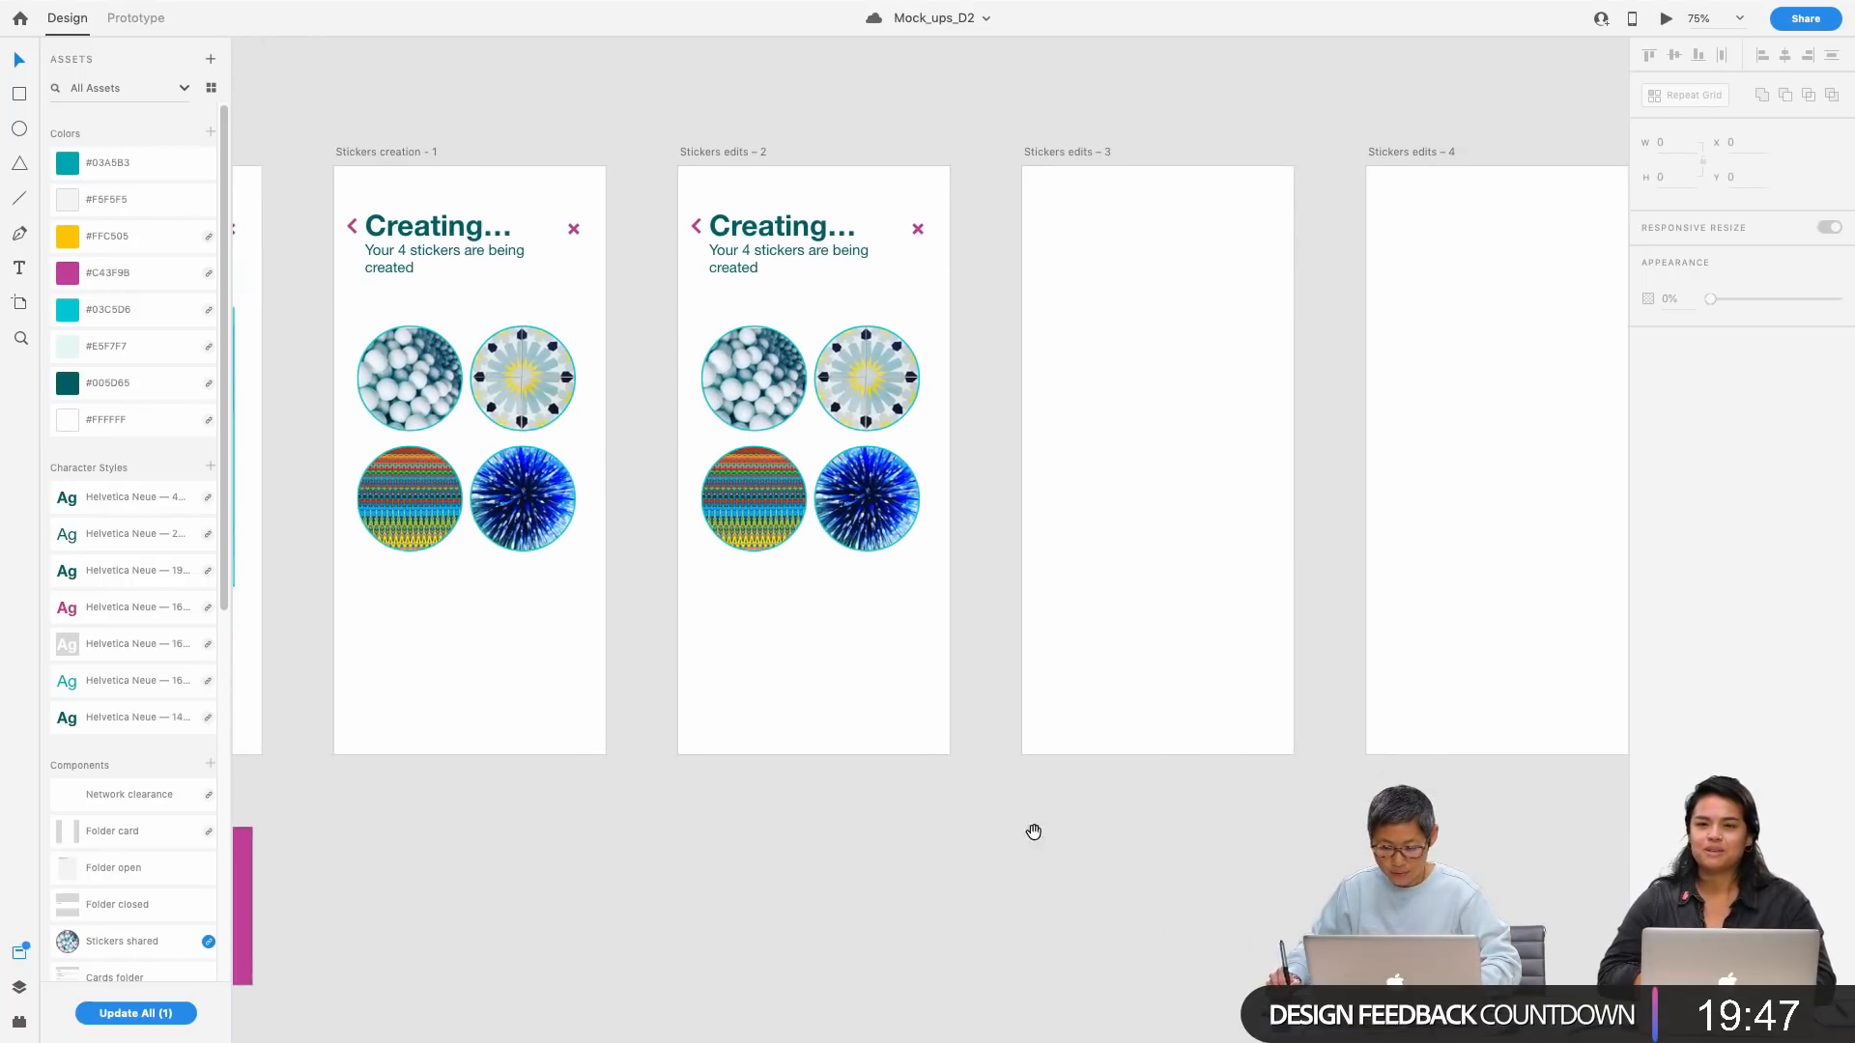
{"action": "left_click_drag", "start_coordinate": [1193, 856], "coordinate": [1123, 862]}
{"action": "left_click_drag", "start_coordinate": [933, 763], "coordinate": [591, 328]}
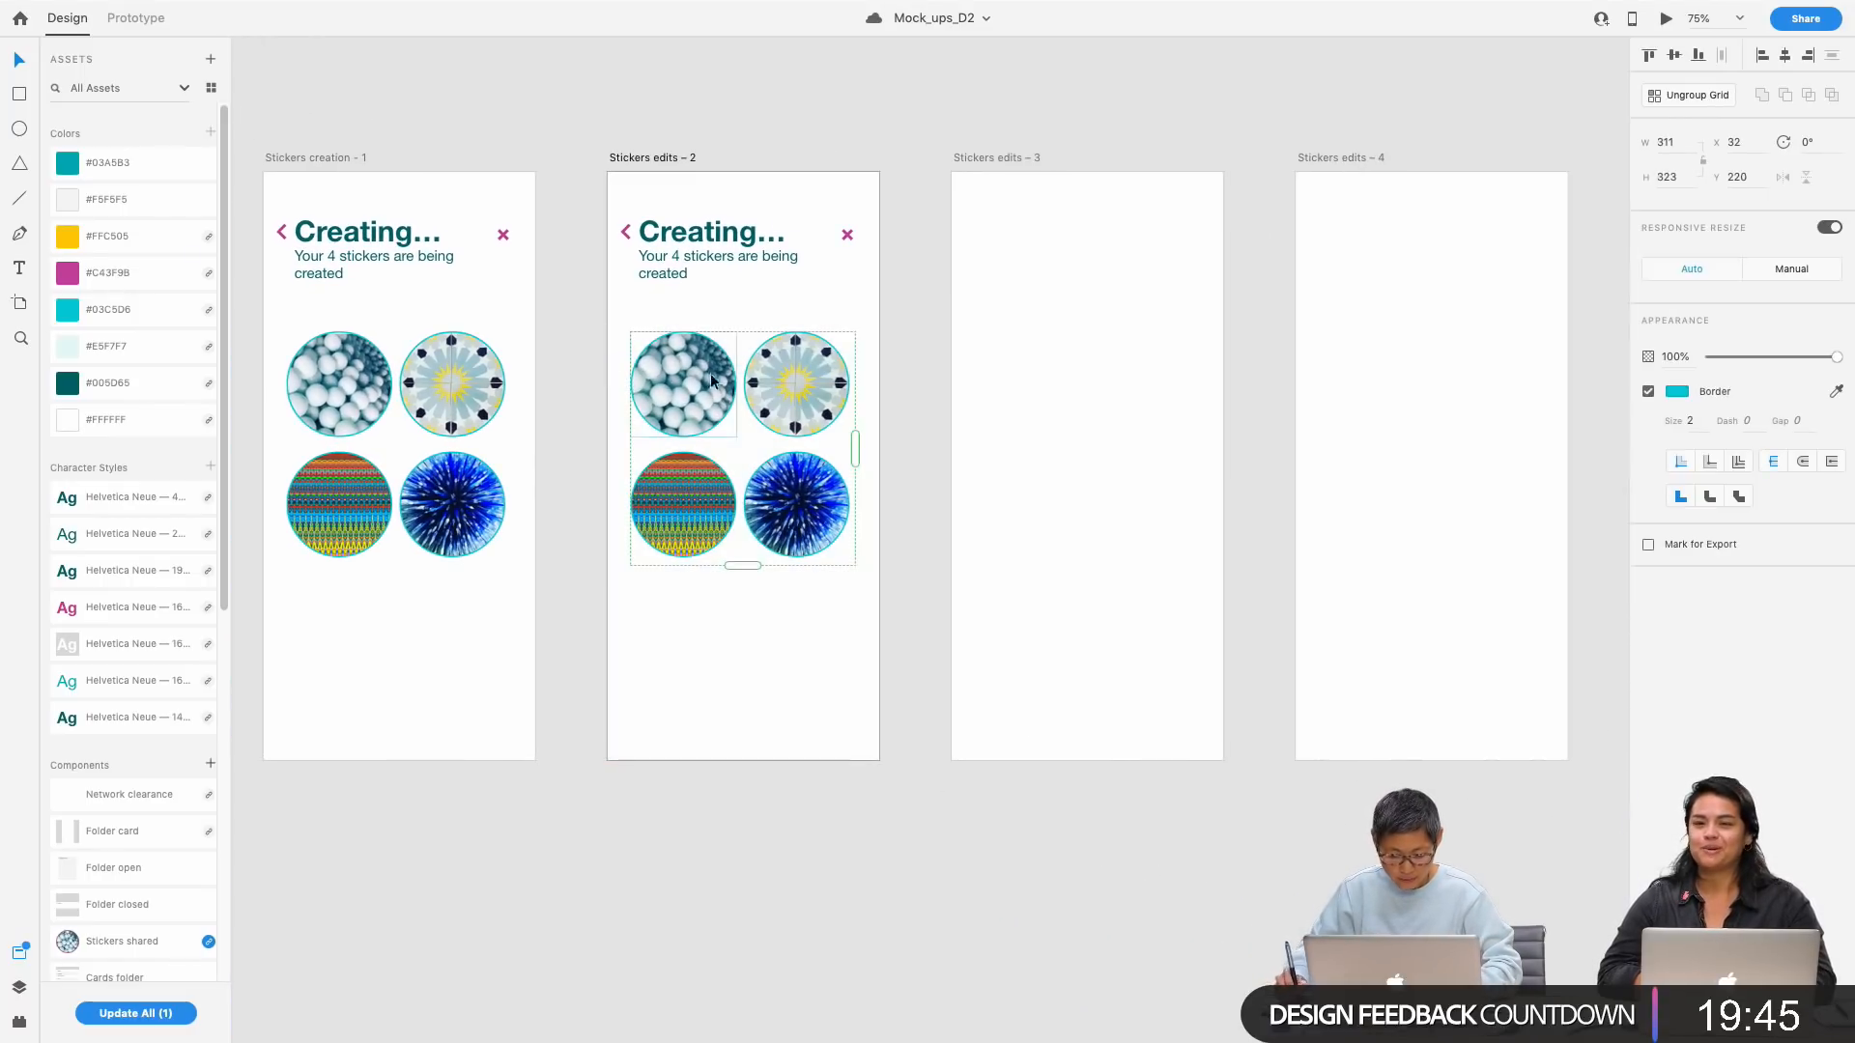
{"action": "left_click", "coordinate": [906, 848]}
{"action": "left_click_drag", "start_coordinate": [895, 559], "coordinate": [598, 311]}
{"action": "left_click", "coordinate": [1012, 154]}
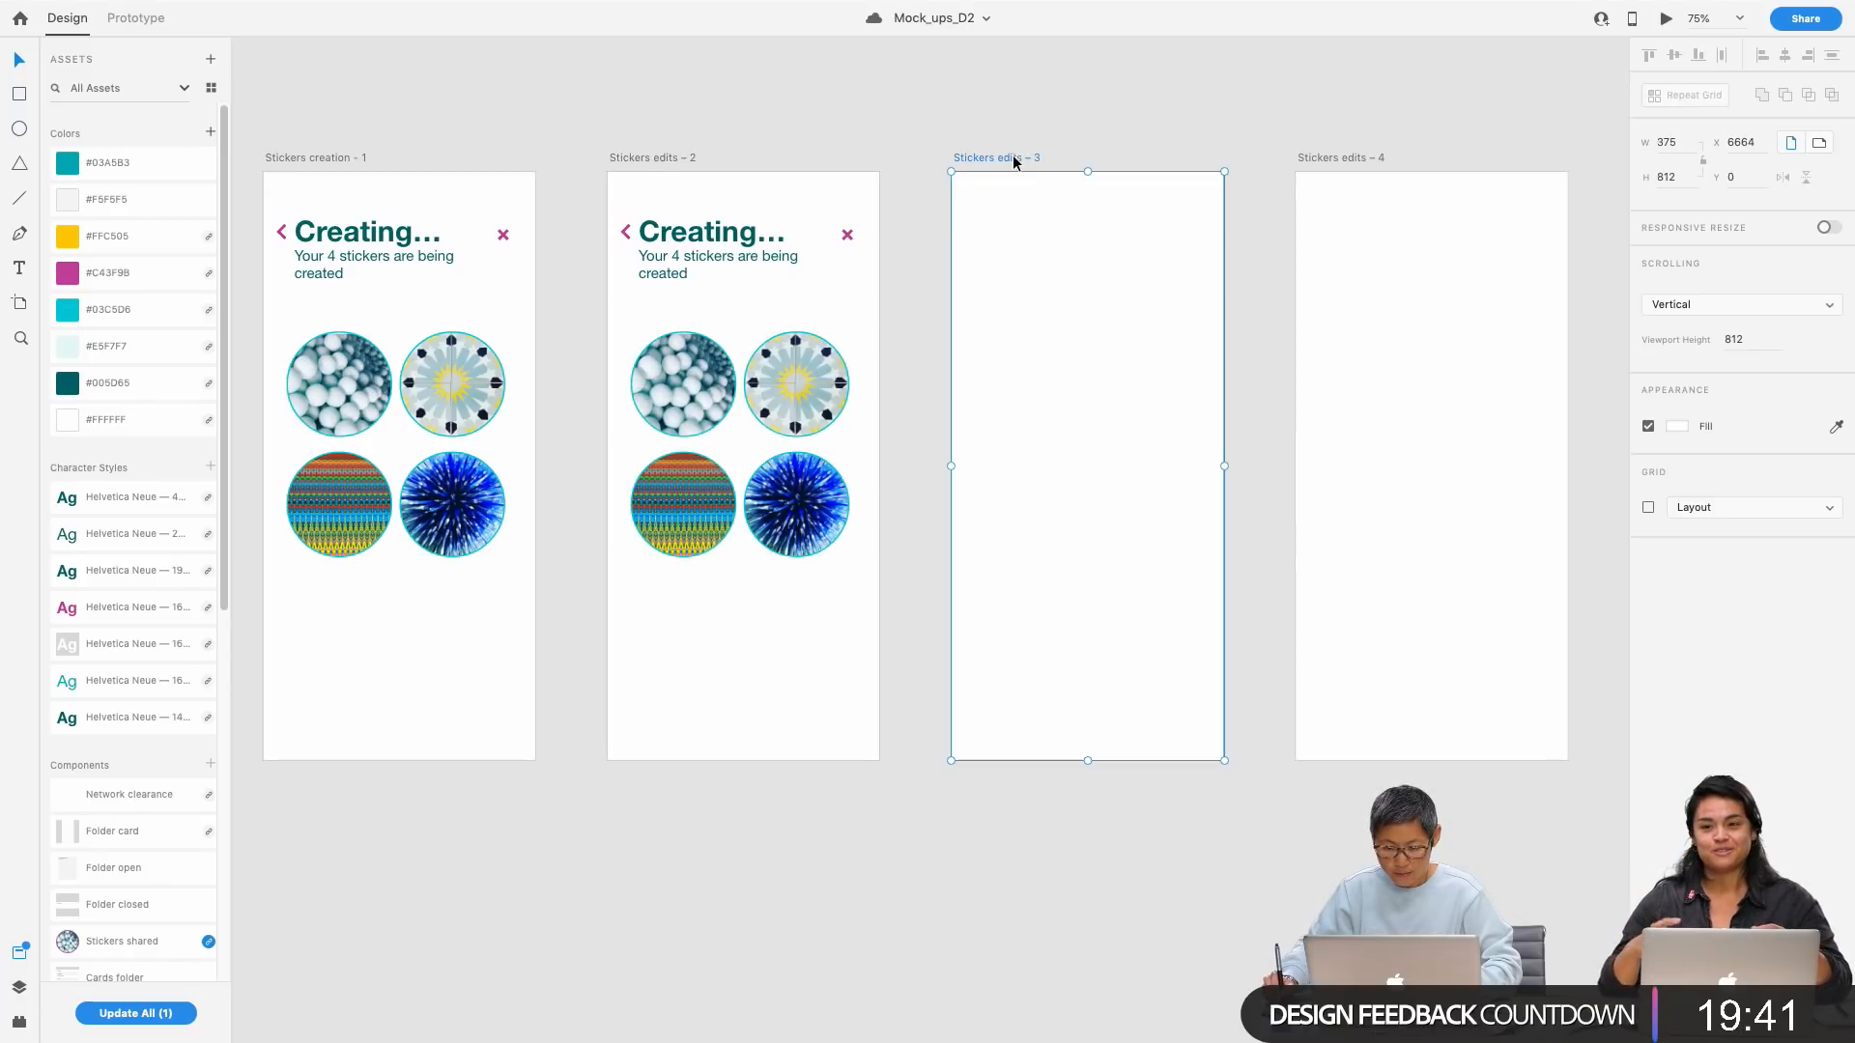
{"action": "key", "text": "super+v"}
{"action": "left_click", "coordinate": [1326, 854]}
Step: Copy the header with arrow, title, subtitle and cross from Stickers edits – 2 into Stickers edits – 3 and Stickers edits – 4
{"action": "scroll", "coordinate": [1256, 859], "scroll_direction": "right", "scroll_amount": 3}
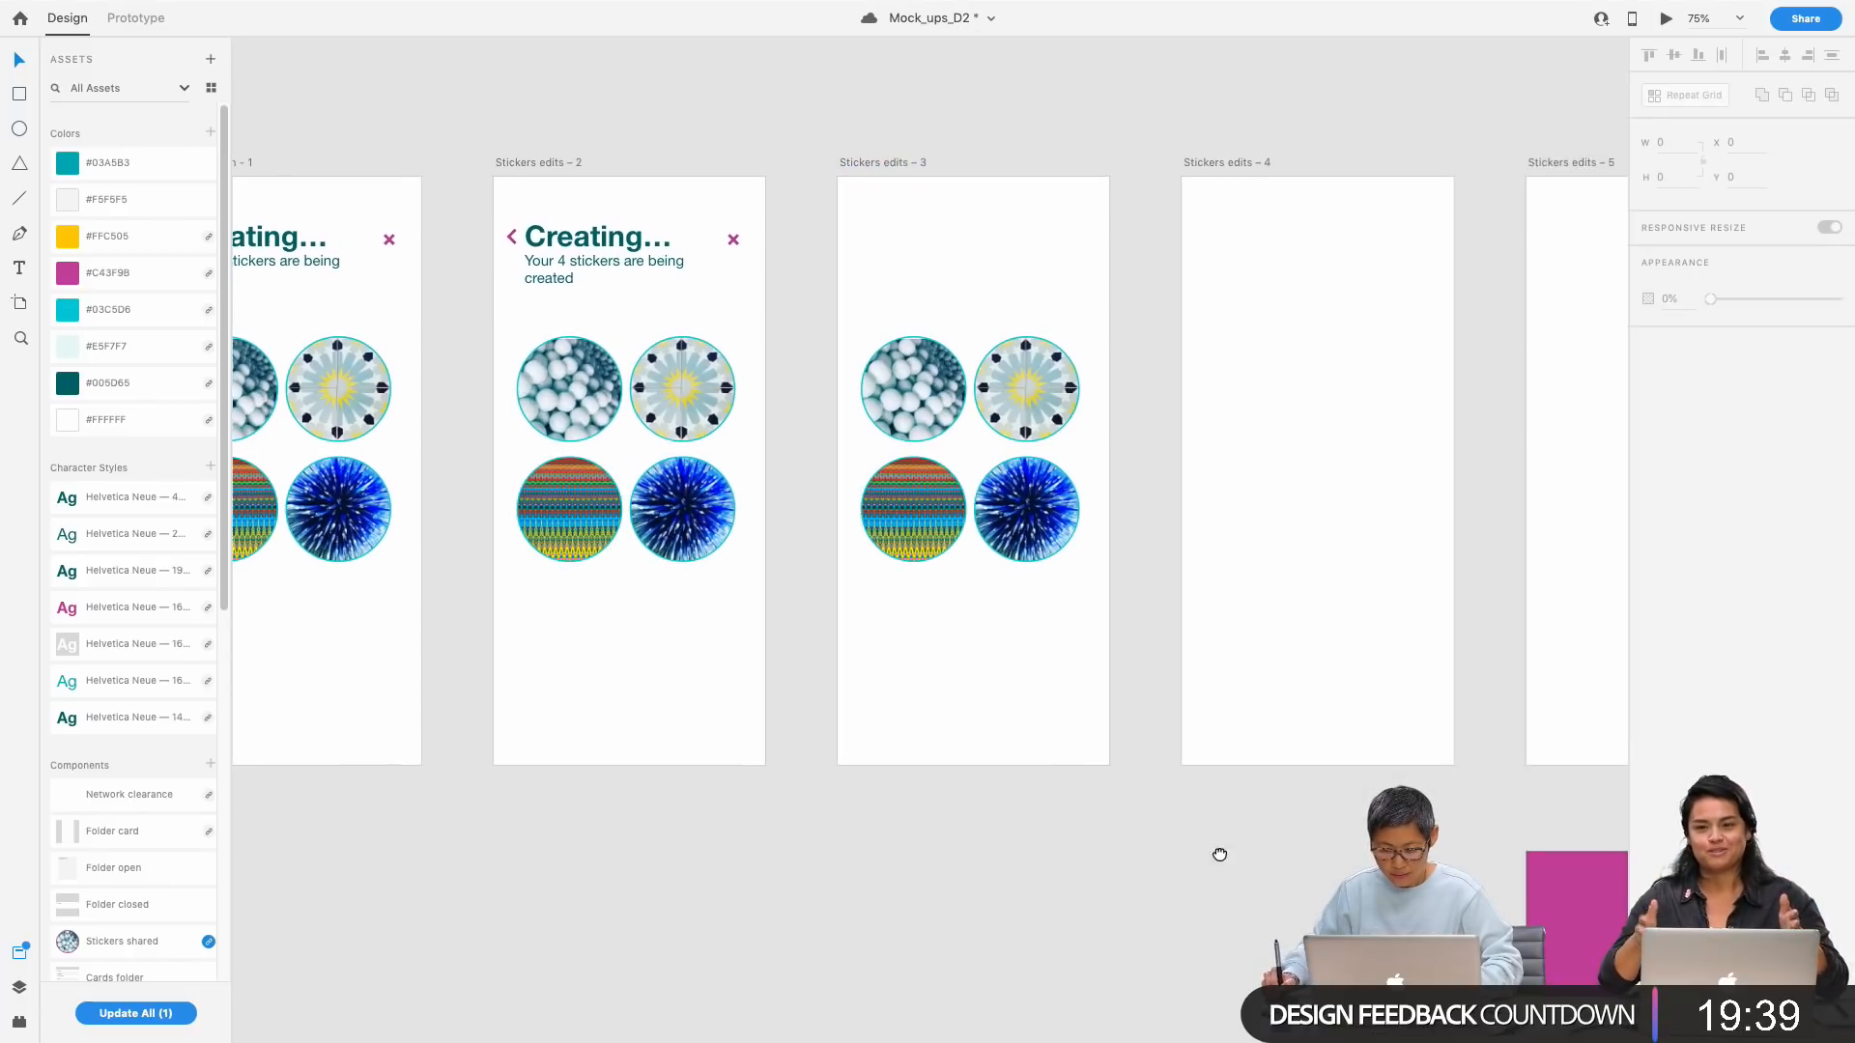
{"action": "left_click_drag", "start_coordinate": [773, 258], "coordinate": [494, 193]}
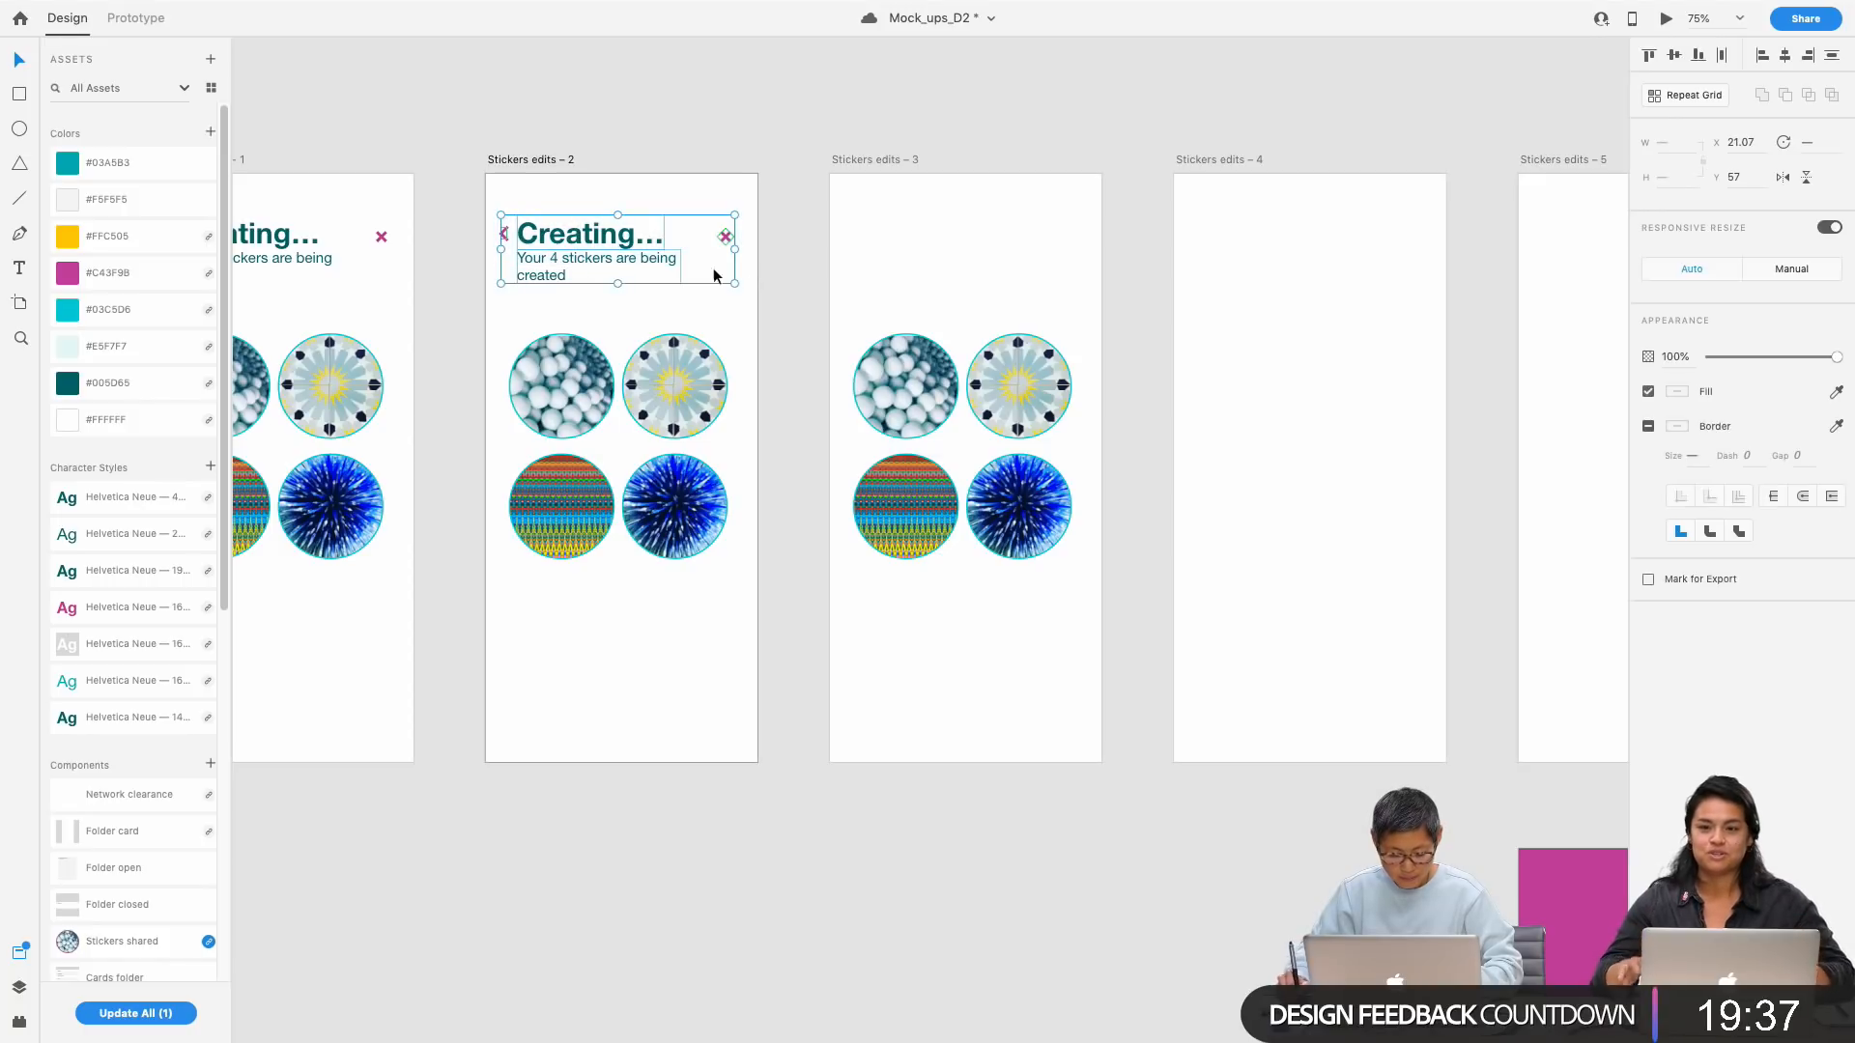
{"action": "left_click", "coordinate": [906, 158]}
{"action": "key", "text": "super+v"}
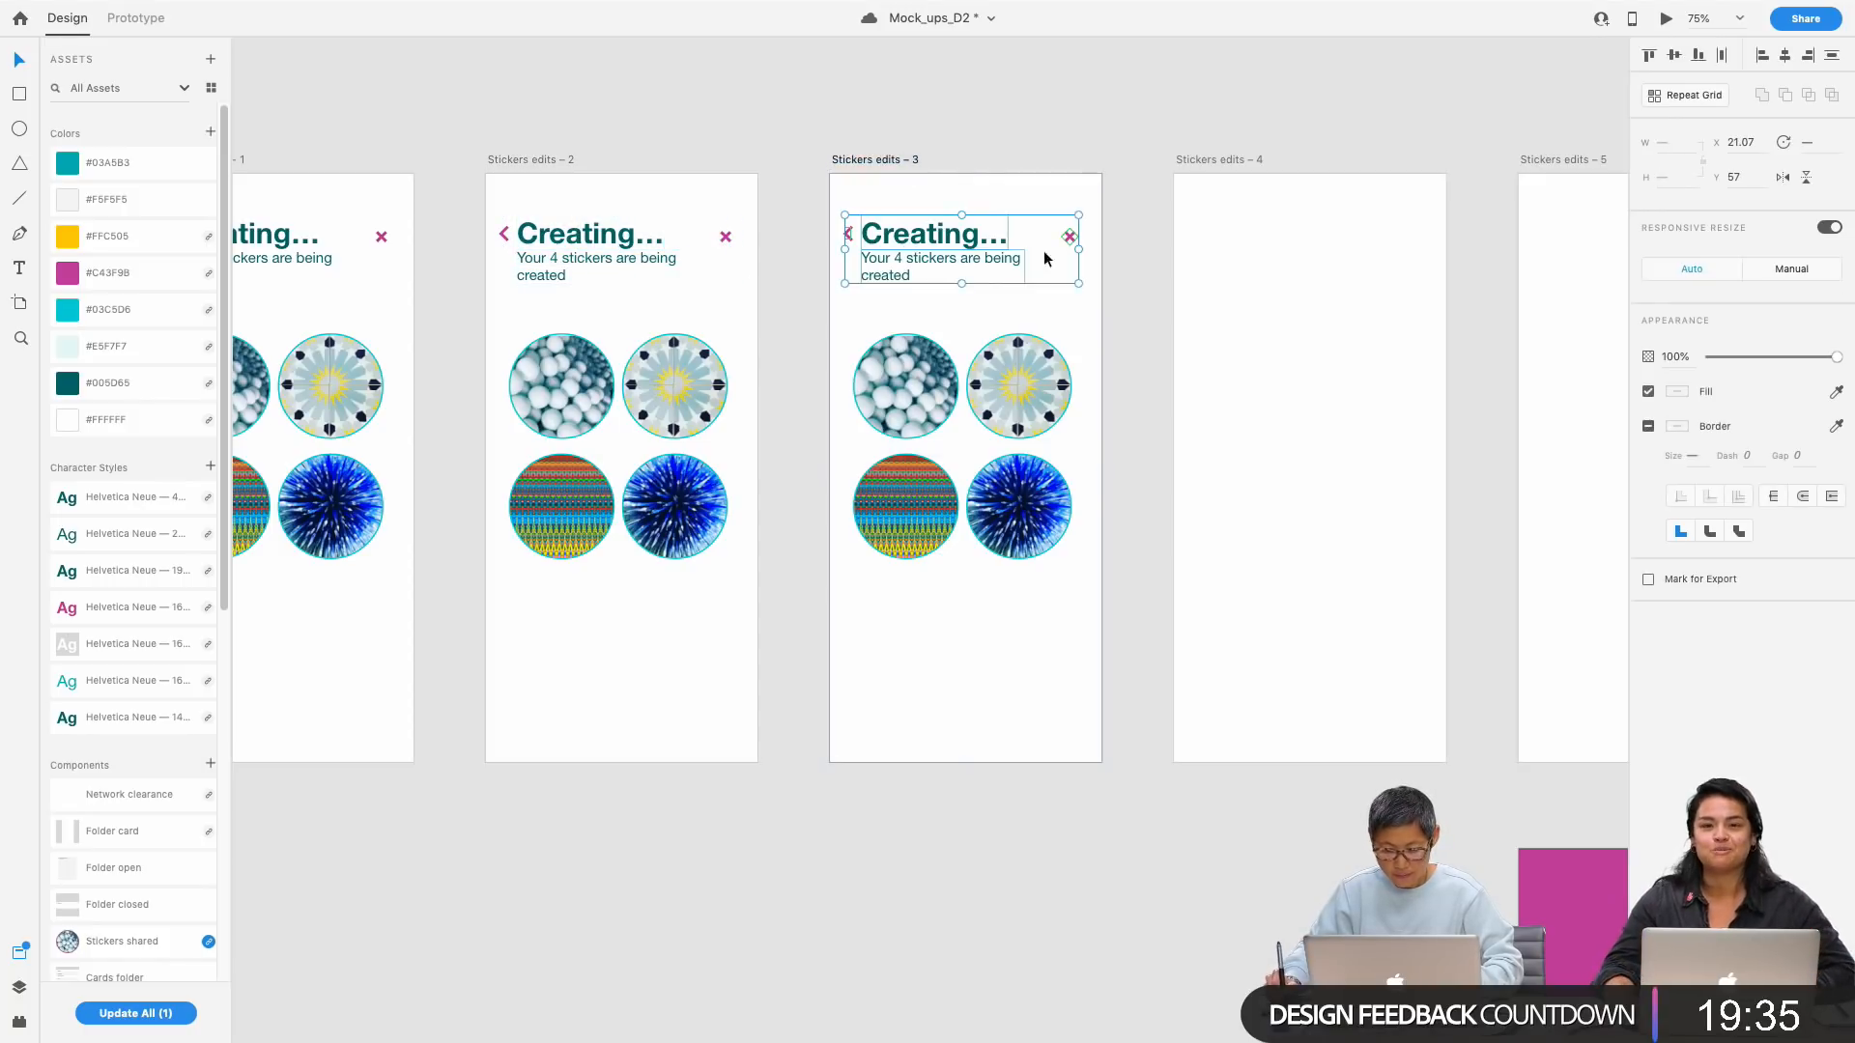
{"action": "left_click", "coordinate": [1231, 160]}
{"action": "key", "text": "super+v"}
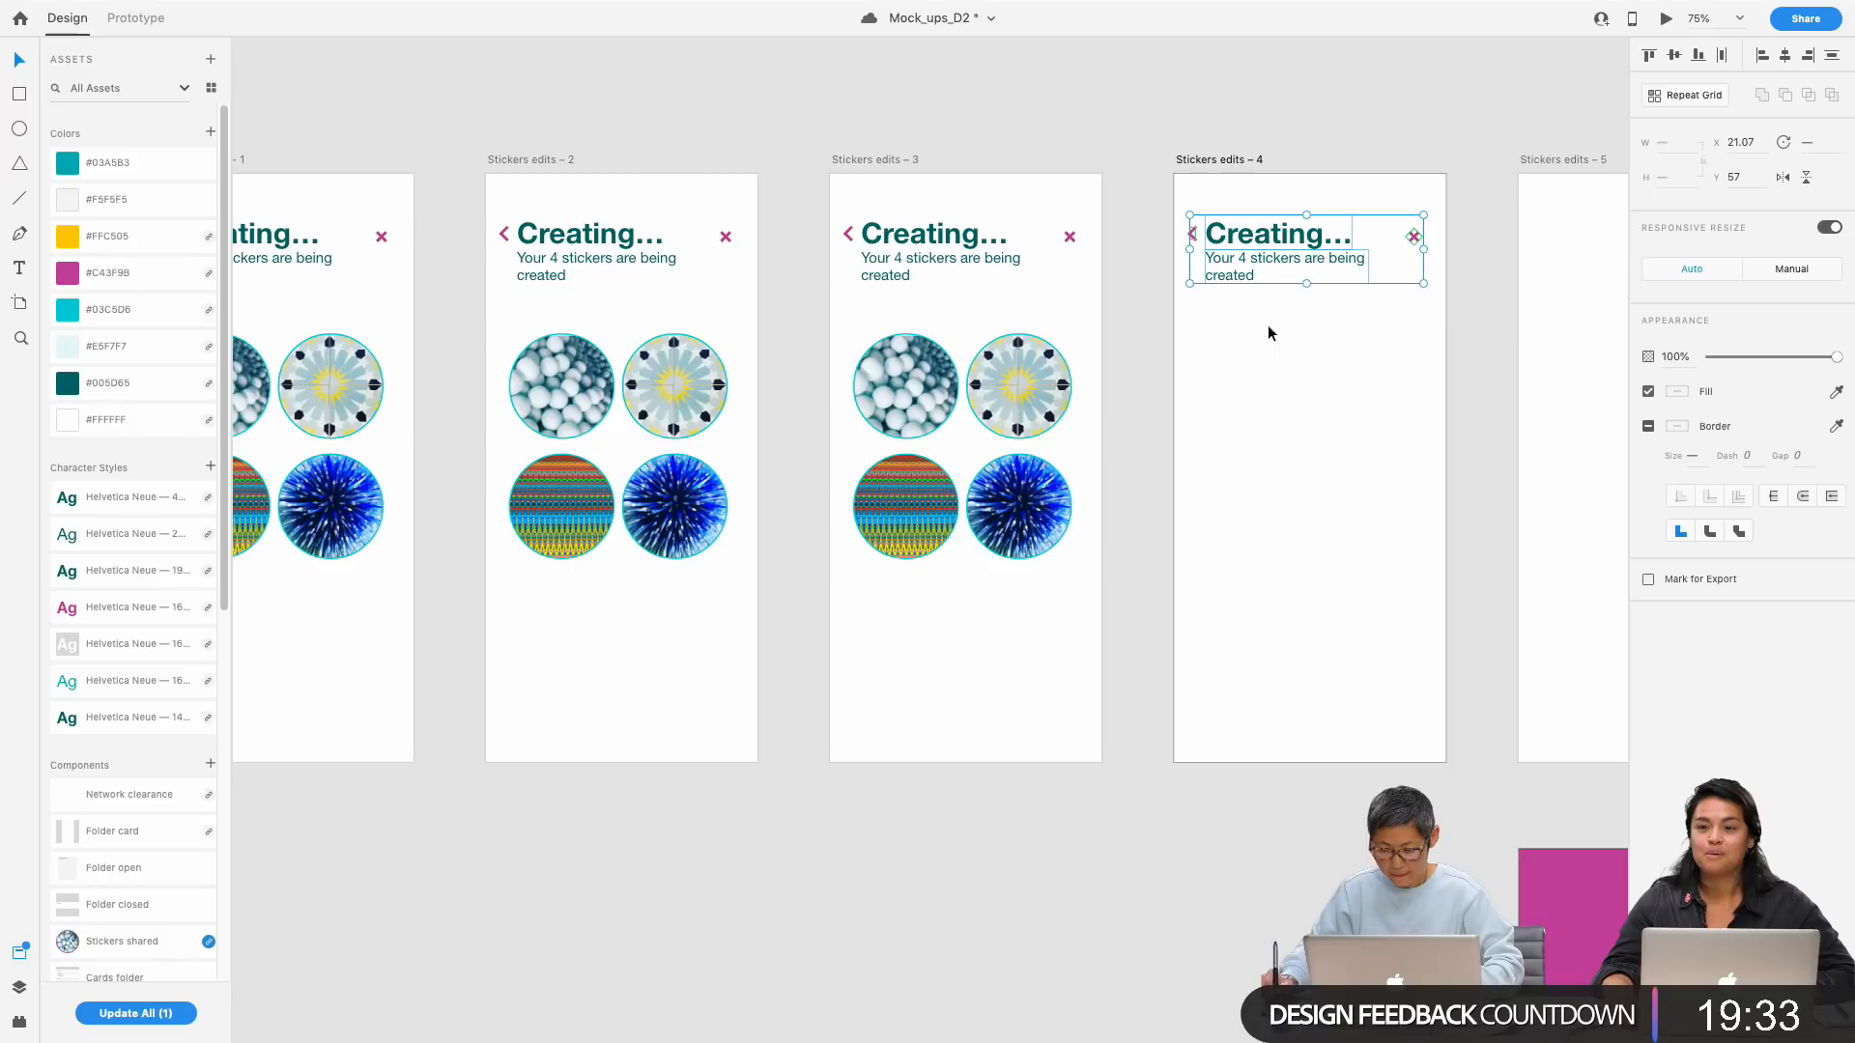
Step: Copy the Sticker Grid from Stickers edits – 3 into the Stickers edits – 4 artboard
{"action": "left_click_drag", "start_coordinate": [1137, 618], "coordinate": [842, 330]}
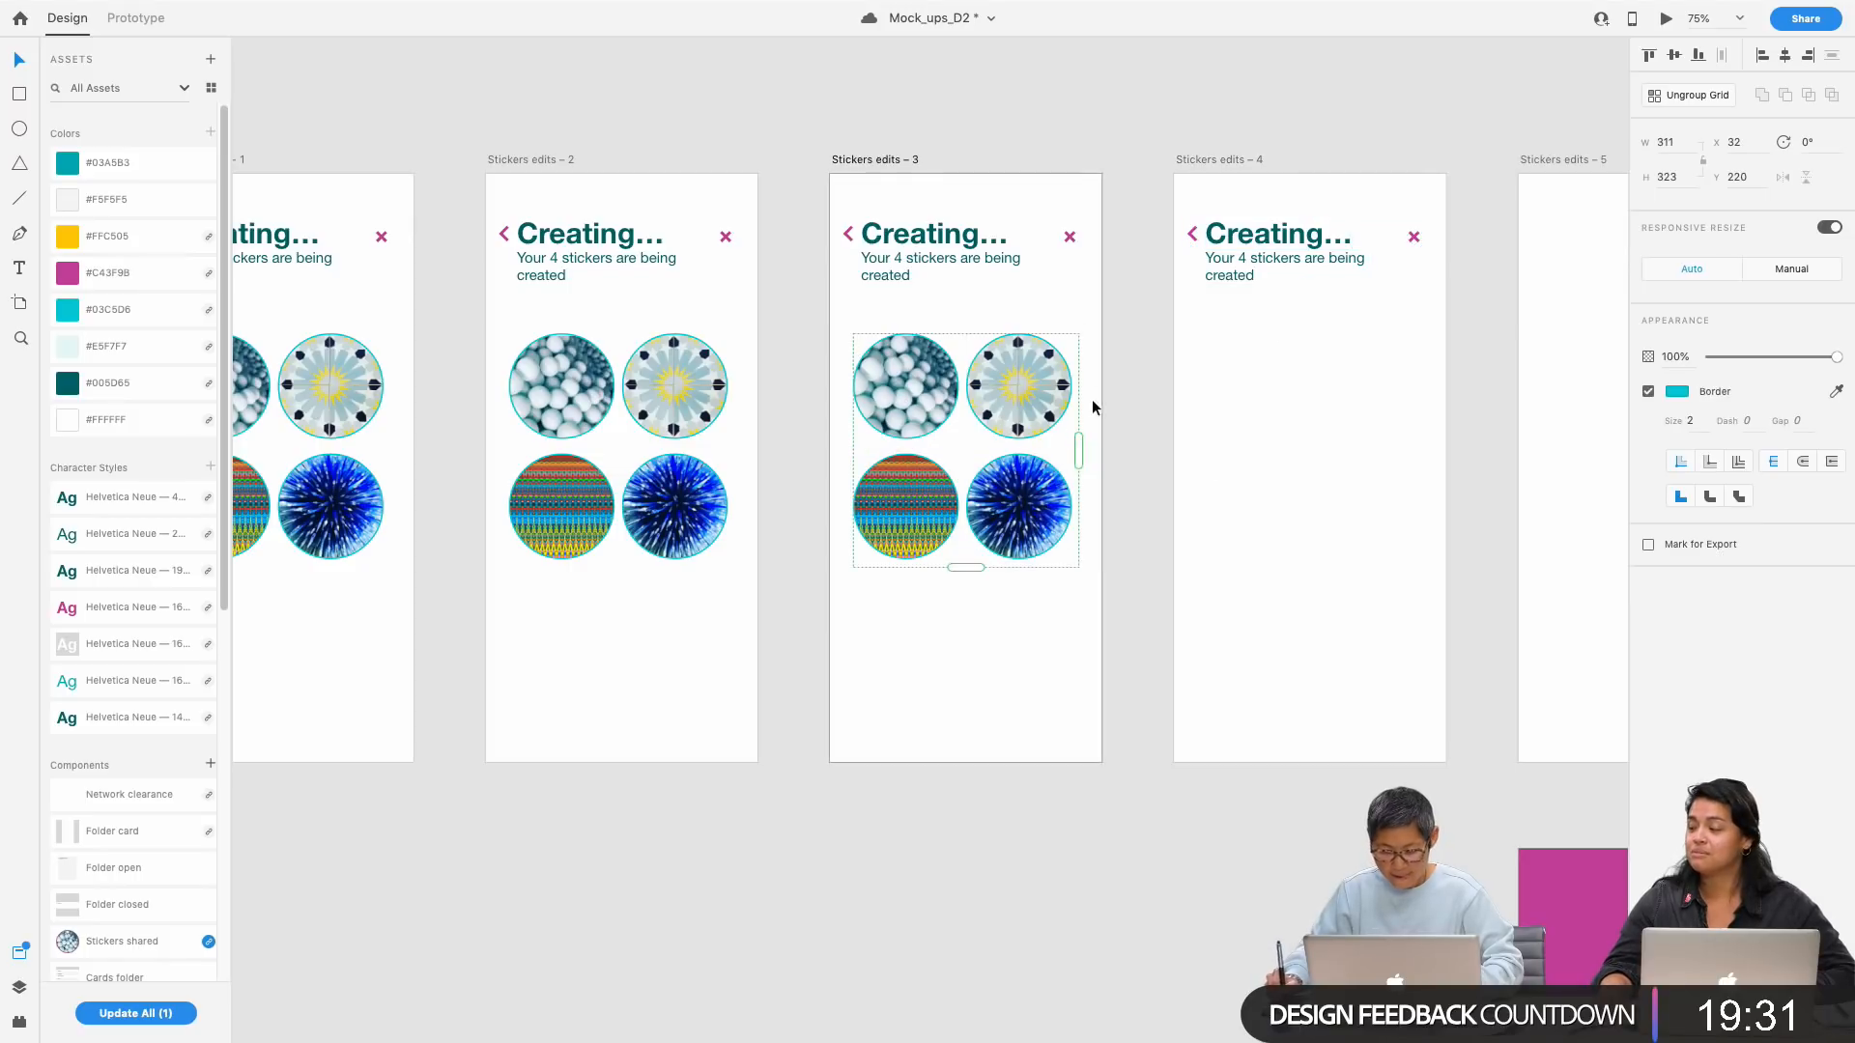
{"action": "key", "text": "super+c"}
{"action": "left_click", "coordinate": [1231, 157]}
{"action": "key", "text": "super+v"}
{"action": "left_click", "coordinate": [773, 881]}
Step: Try to set the border of the circle inside the first sticker component on Stickers edits – 2 to #C43F9B
{"action": "left_click_drag", "start_coordinate": [630, 851], "coordinate": [1008, 871]}
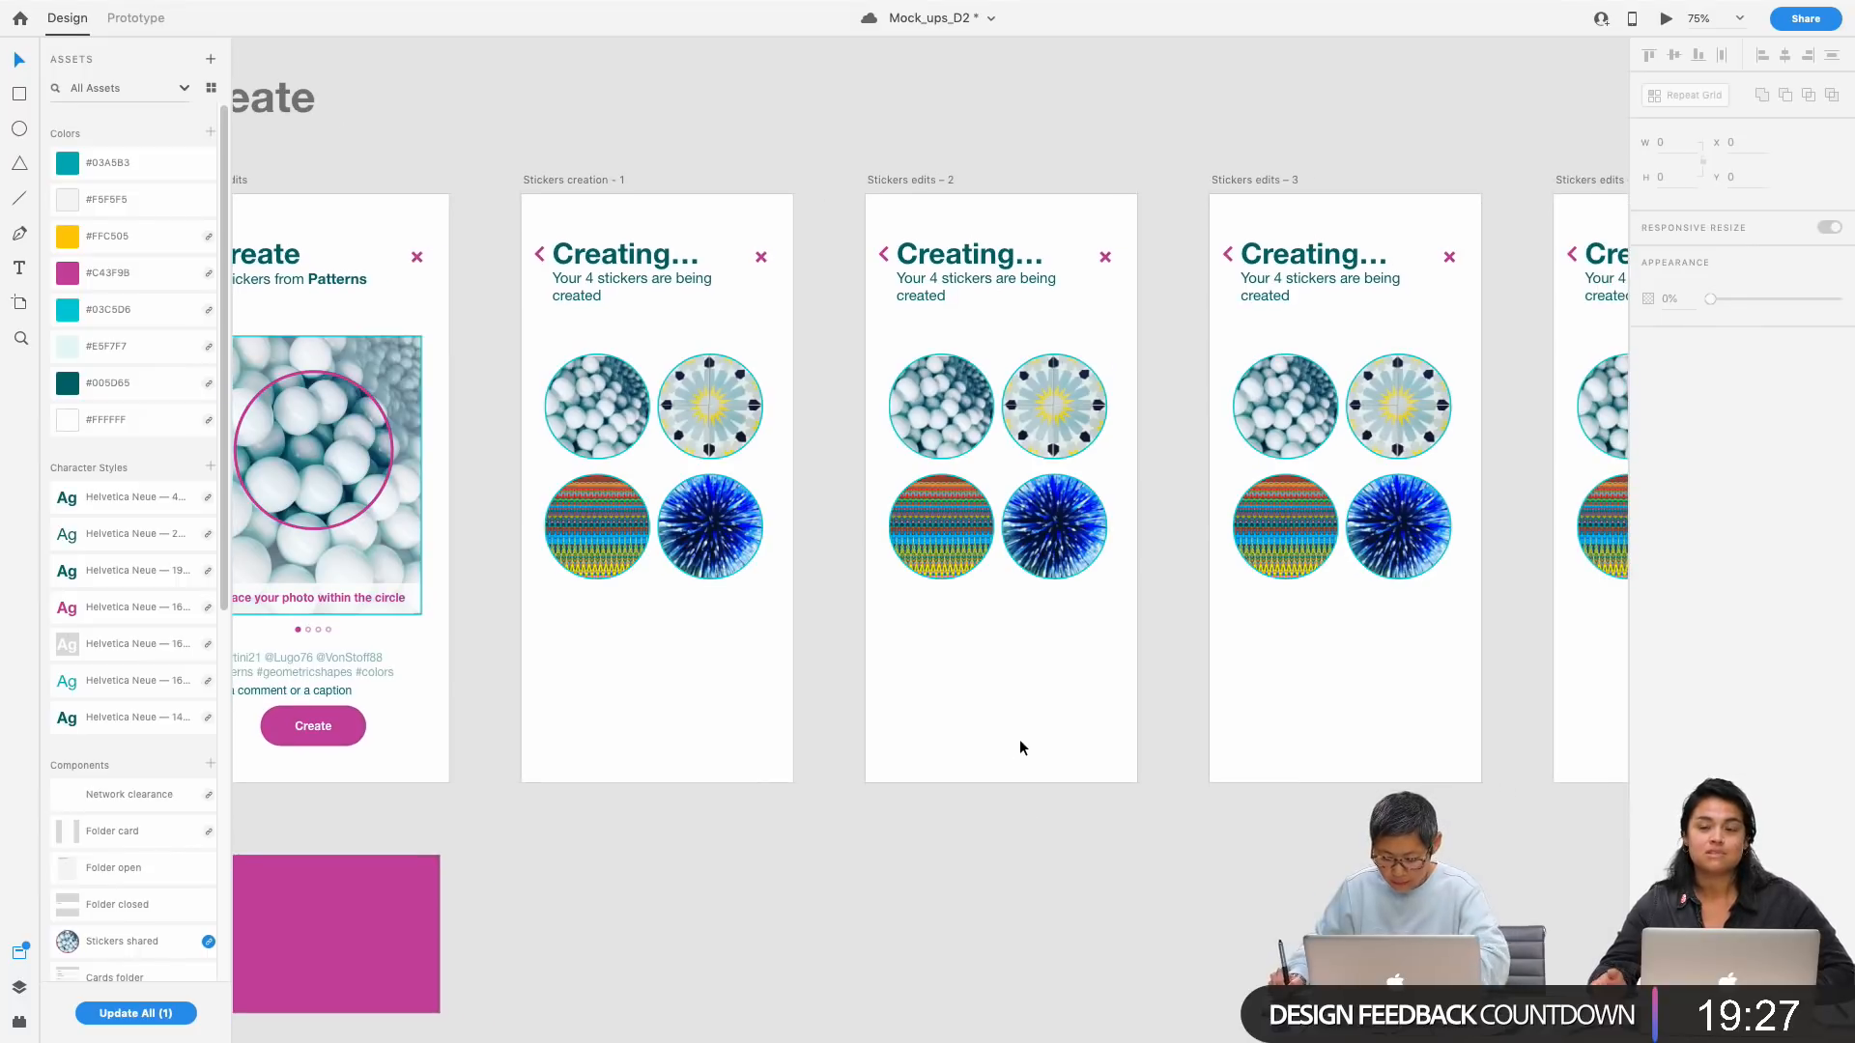
{"action": "key", "text": "super+equal"}
{"action": "key", "text": "super+equal"}
{"action": "key", "text": "super+equal"}
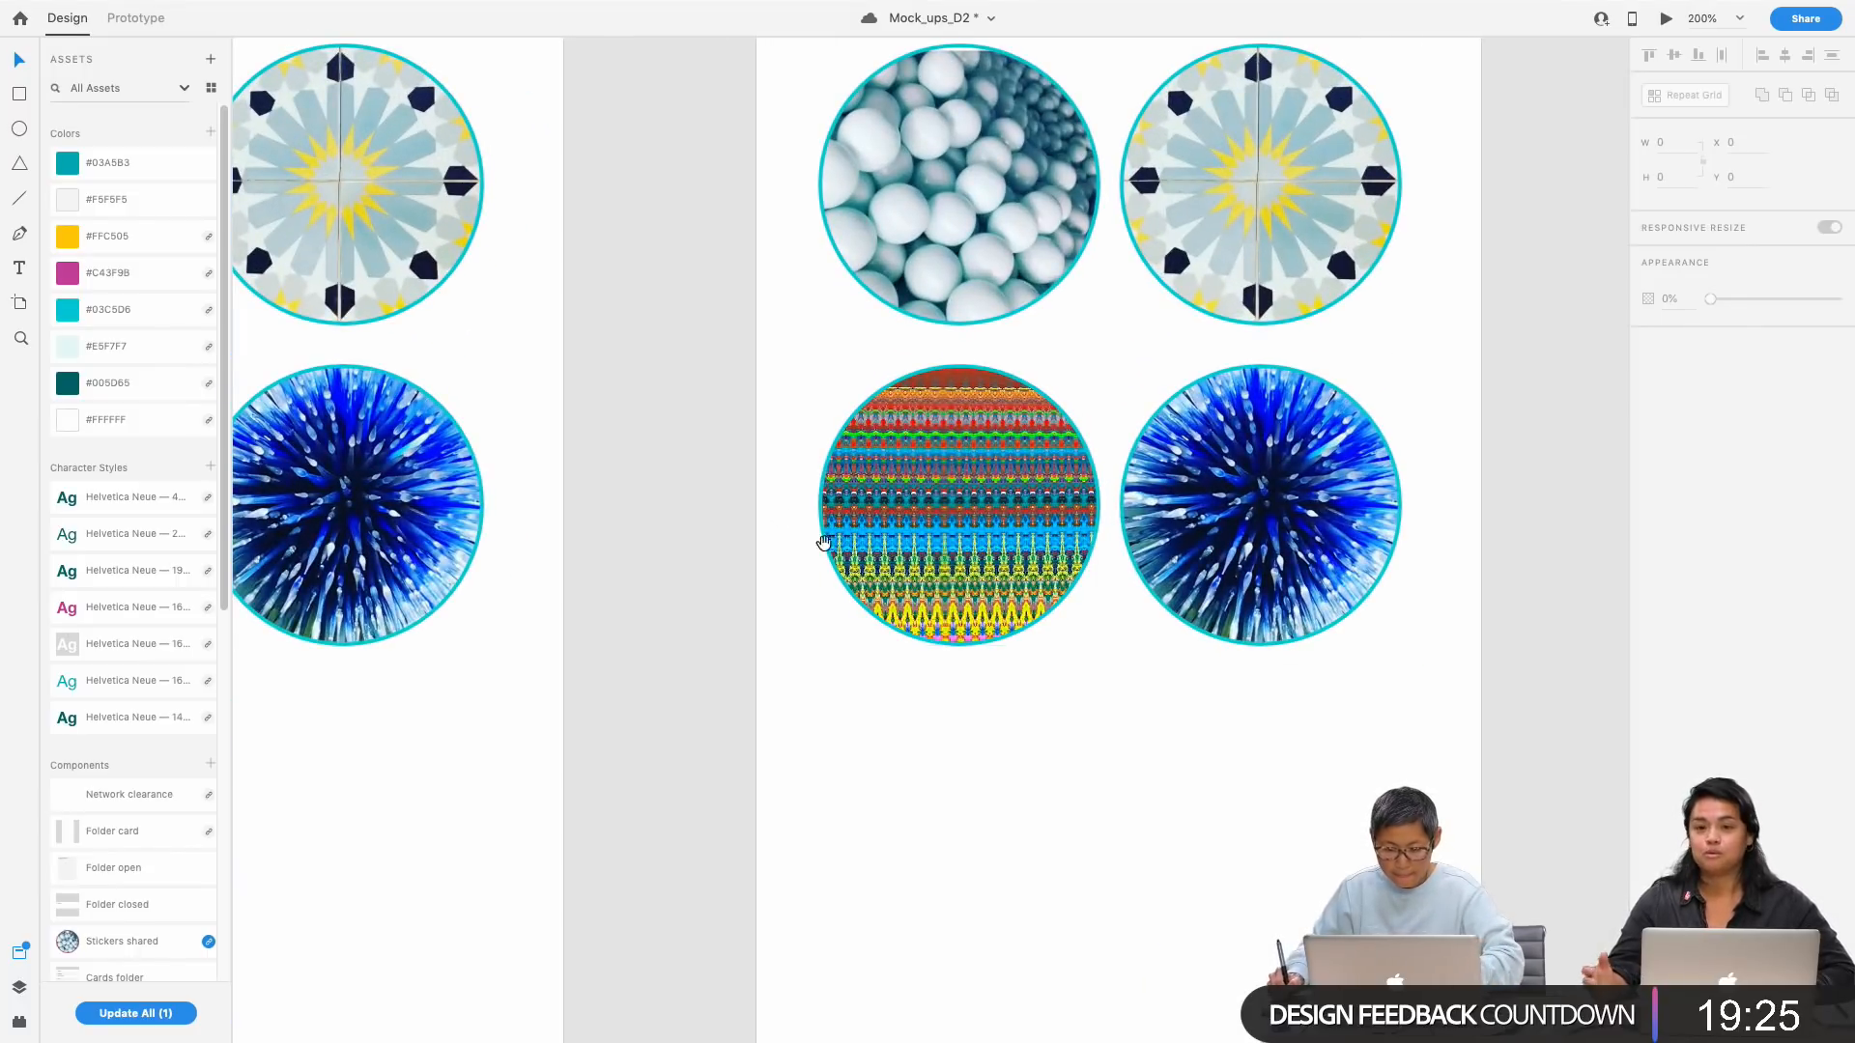
{"action": "left_click_drag", "start_coordinate": [683, 502], "coordinate": [666, 790]}
{"action": "double_click", "coordinate": [857, 547]}
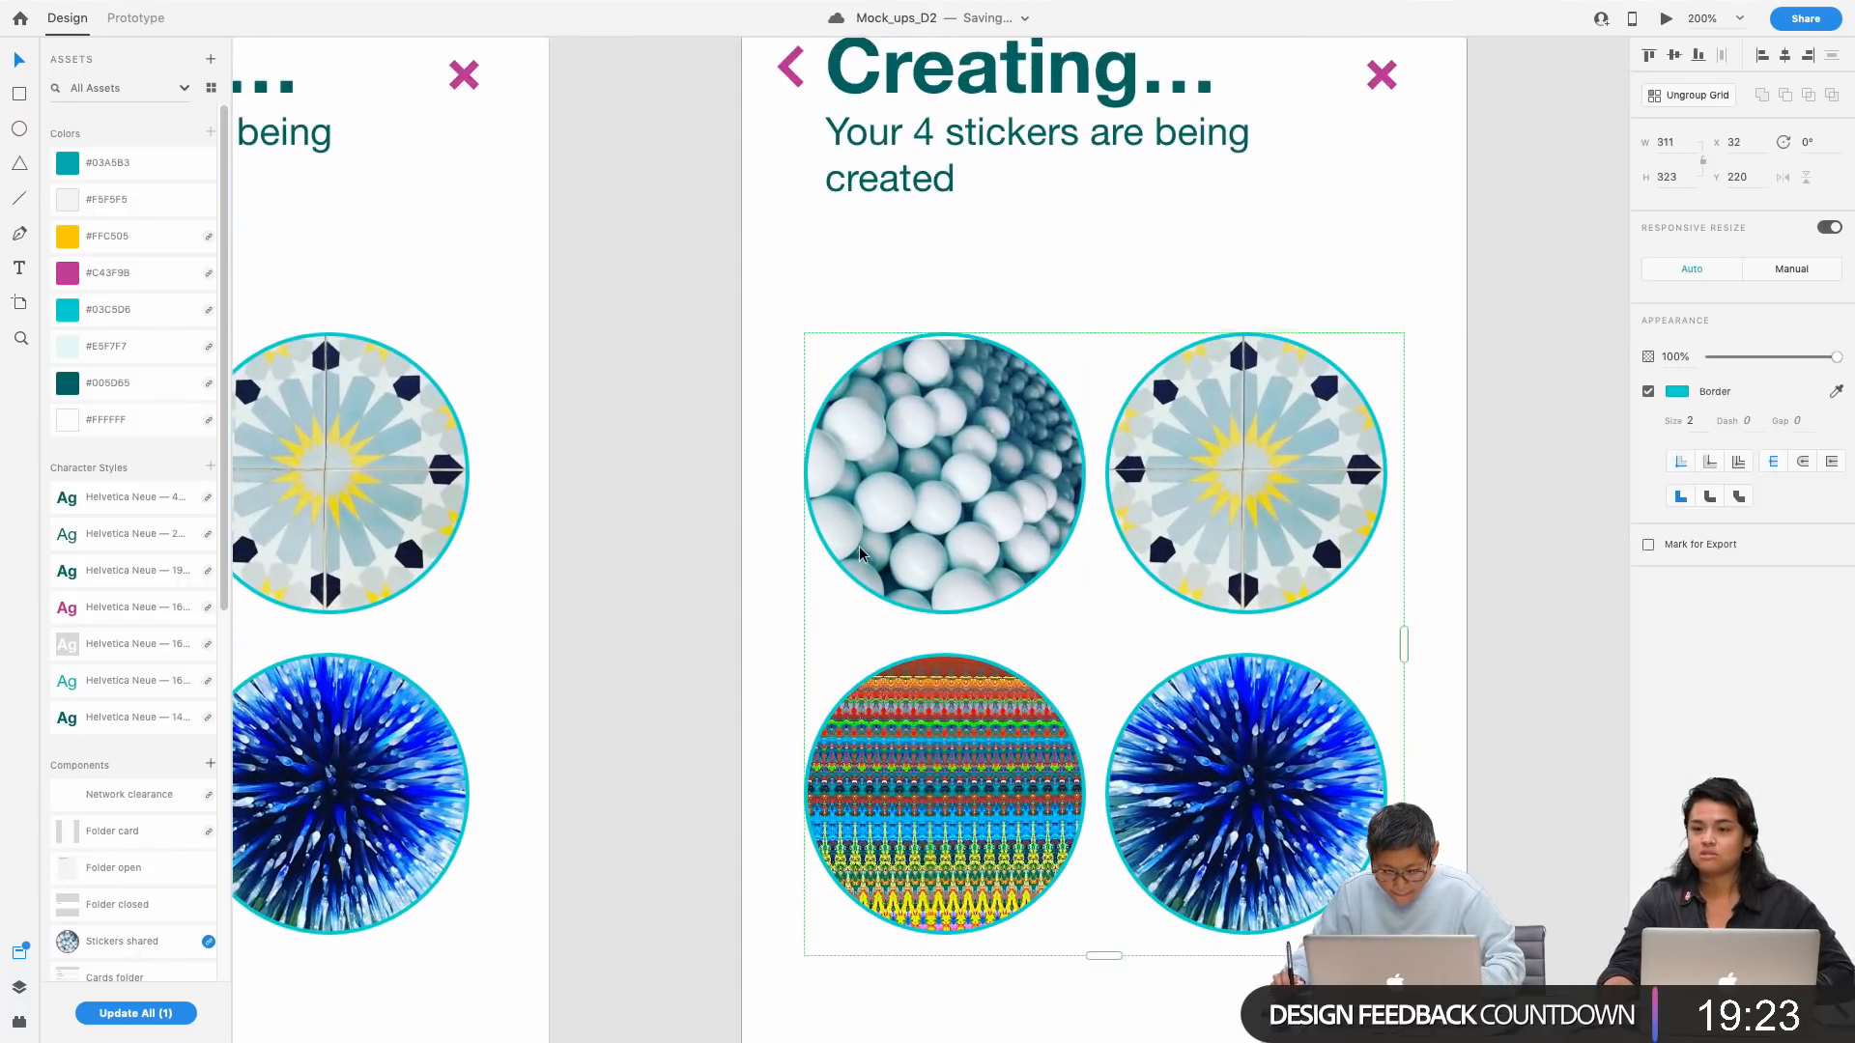
{"action": "double_click", "coordinate": [856, 553]}
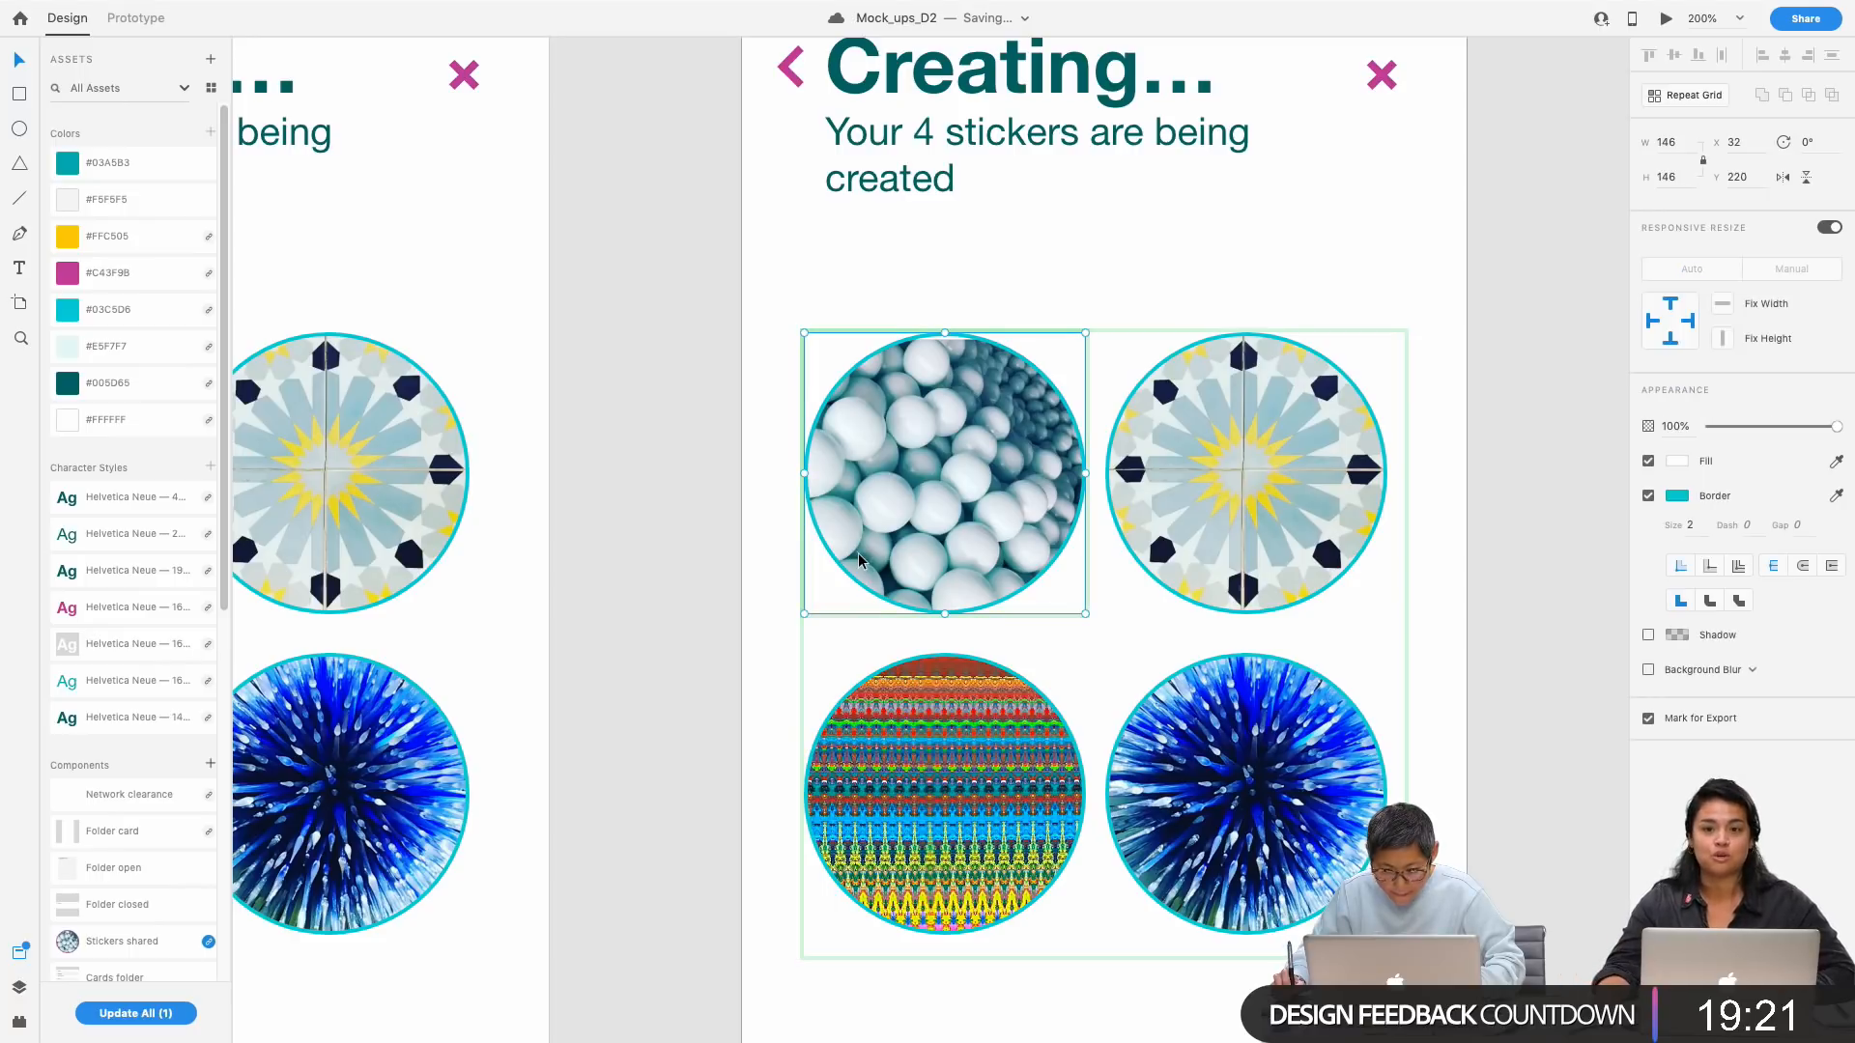
{"action": "left_click", "coordinate": [1677, 496]}
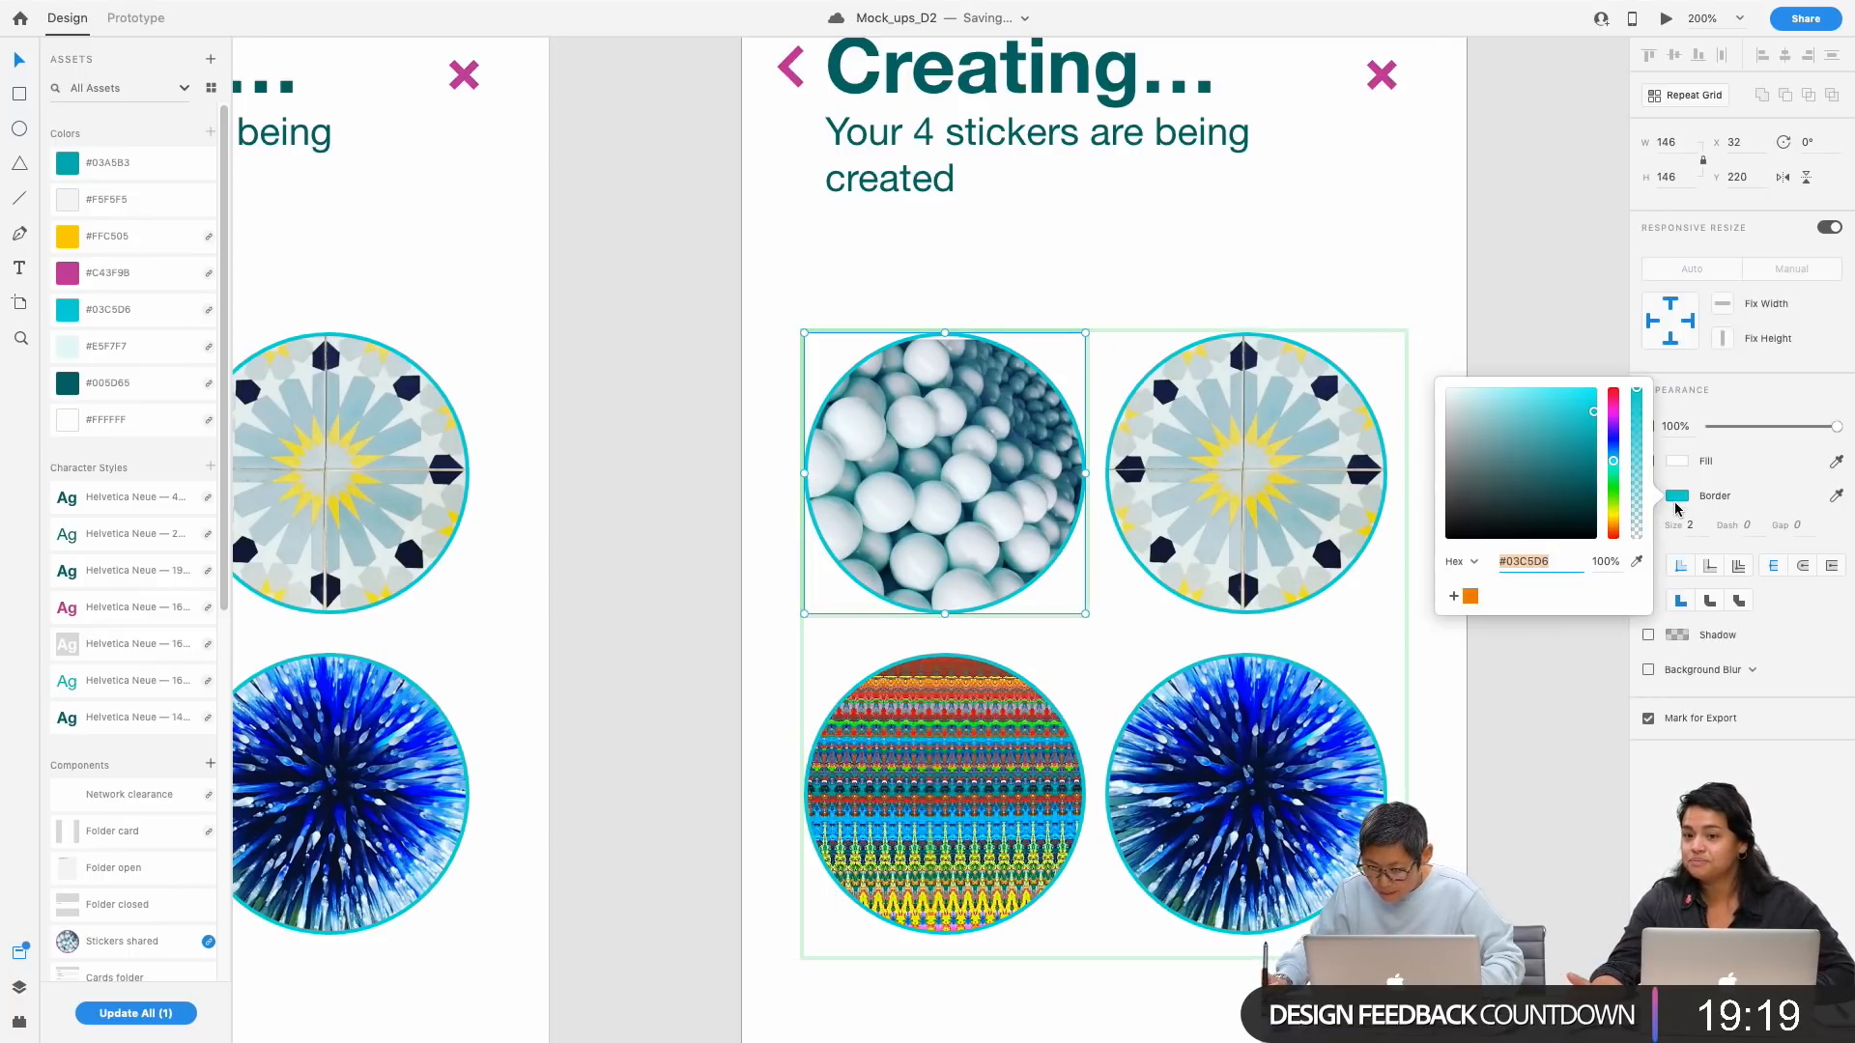
{"action": "left_click", "coordinate": [75, 275]}
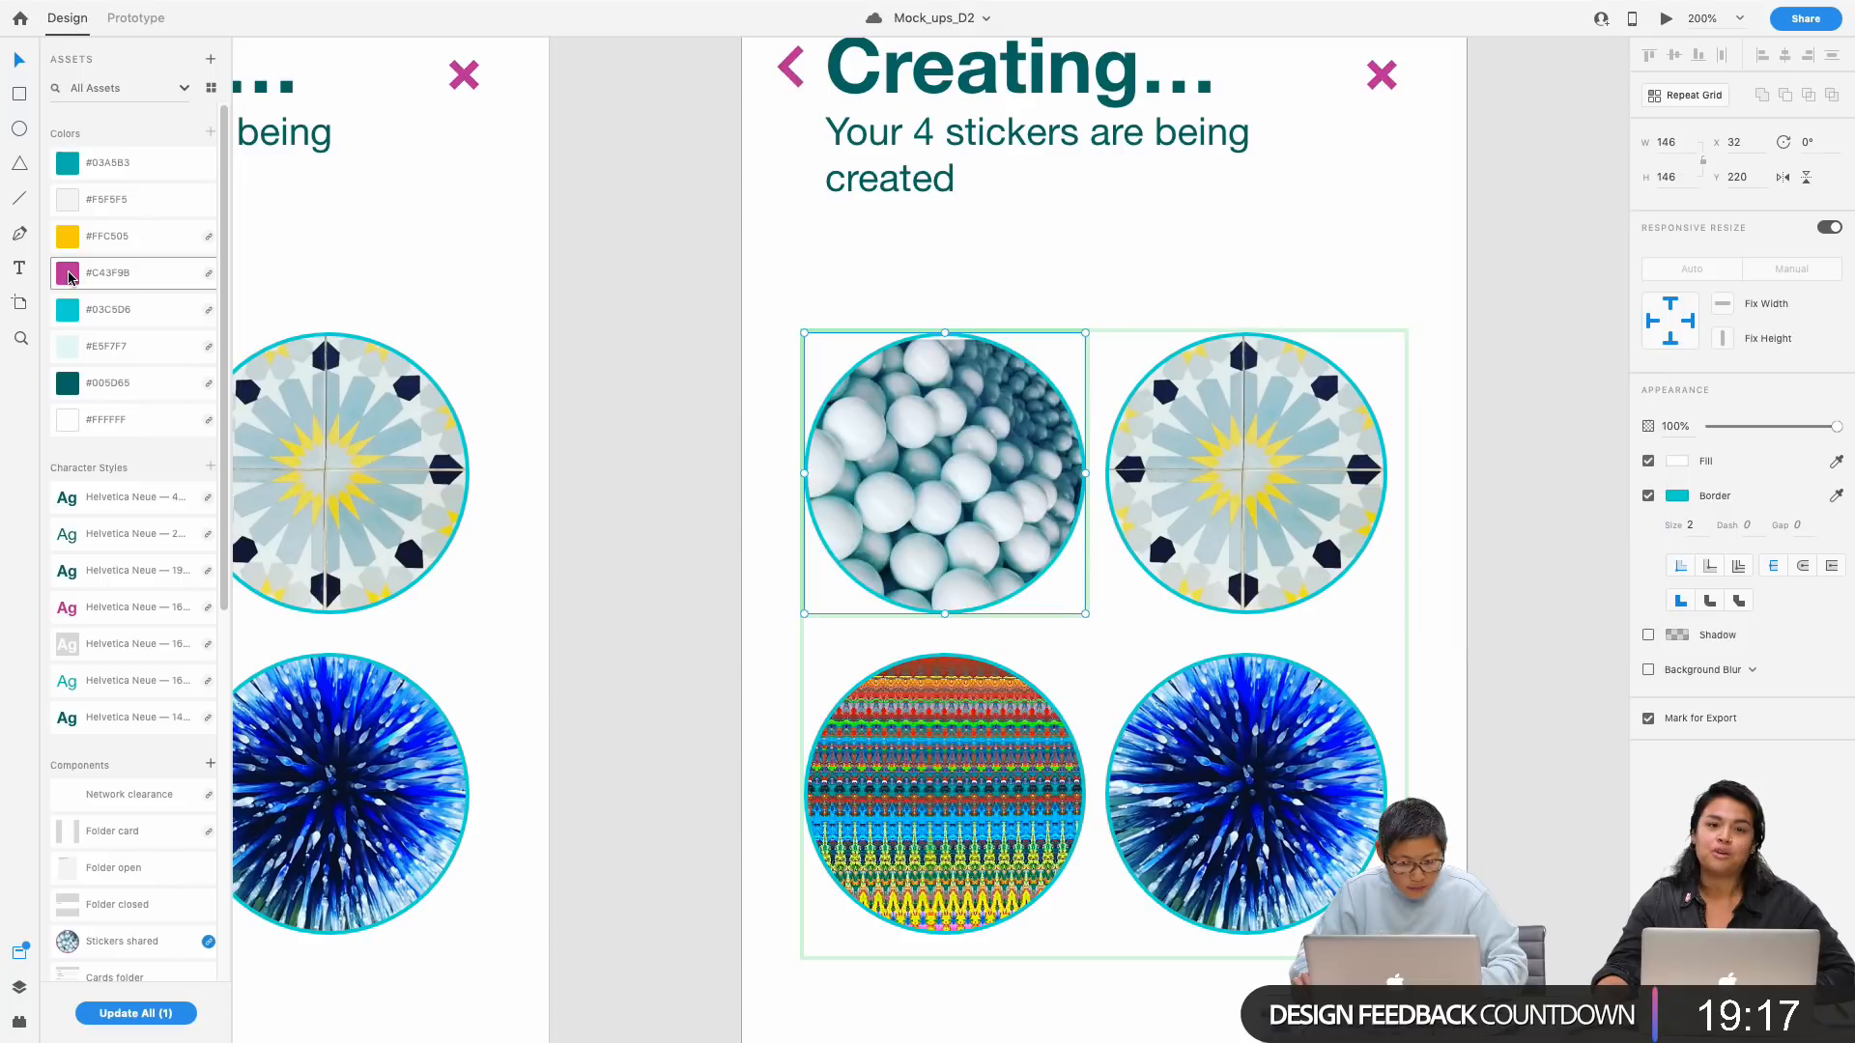
{"action": "key", "text": "super+z"}
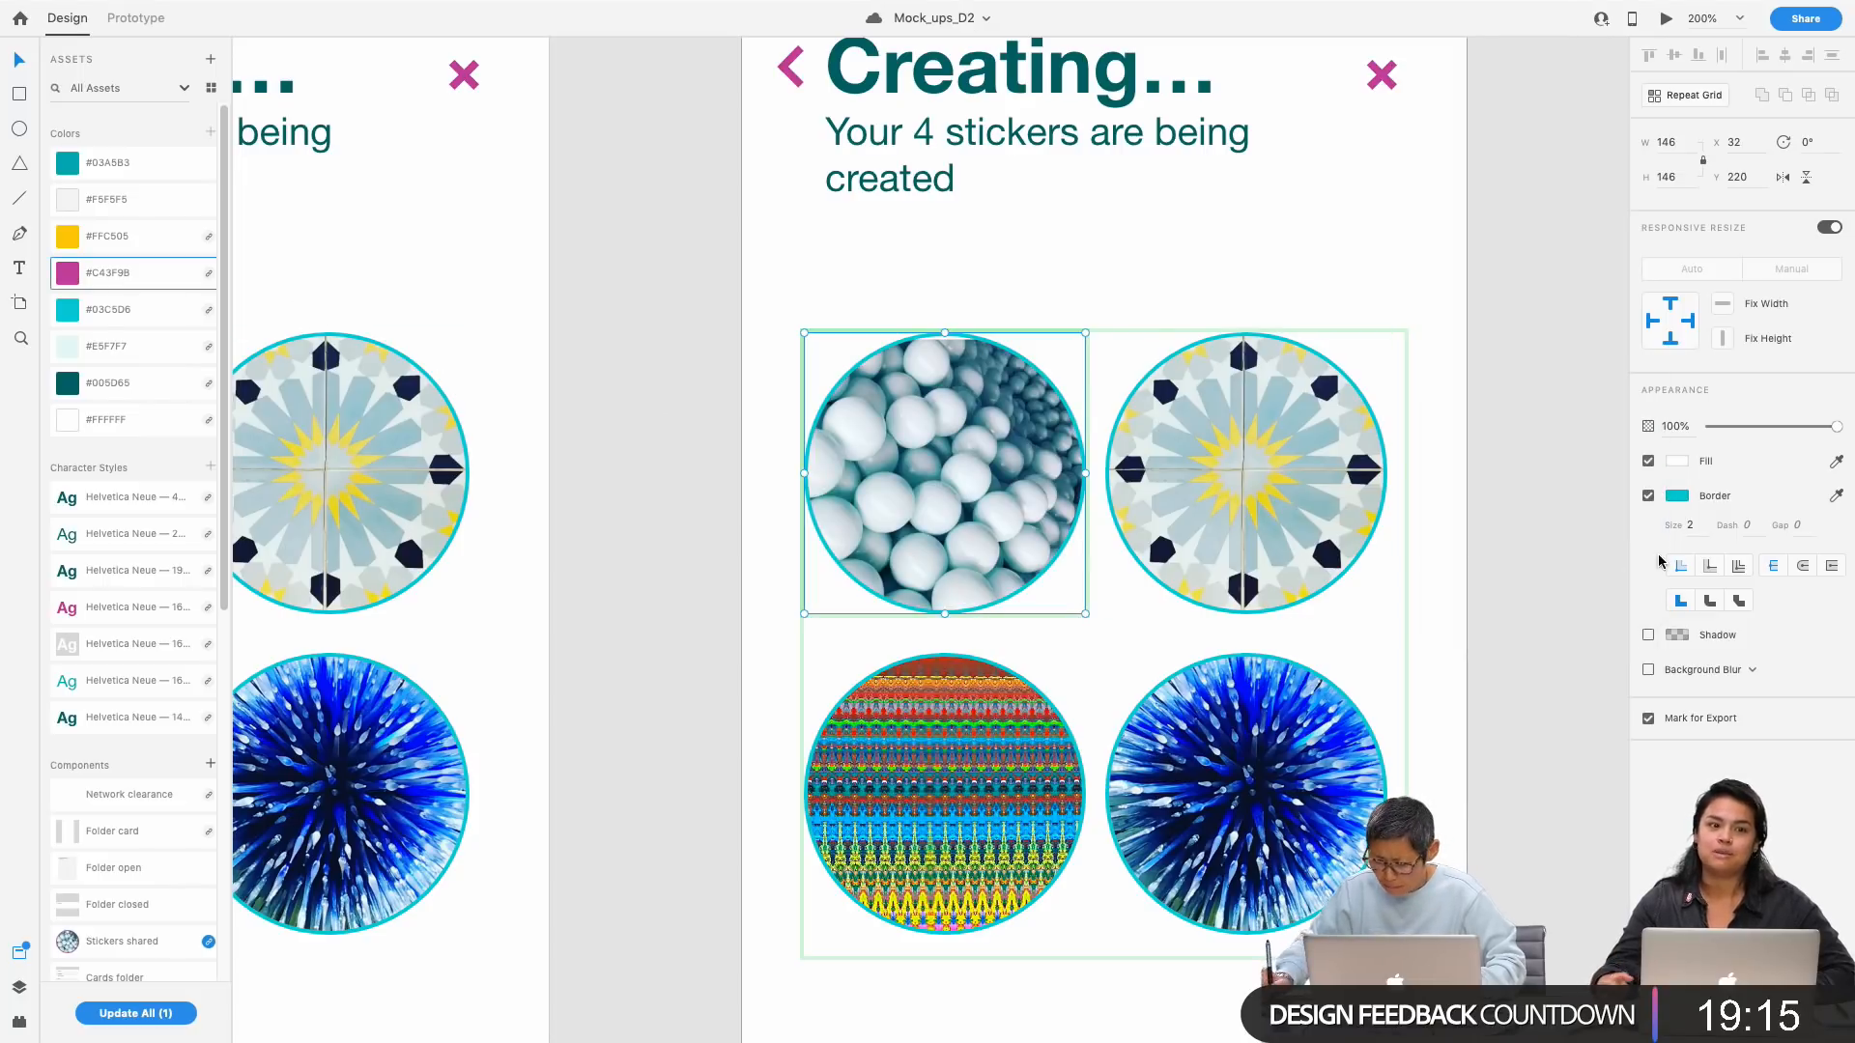
Step: Reselect the first sticker's inner circle and retry applying the magenta #C43F9B asset colour to its border
{"action": "left_click", "coordinate": [1678, 498]}
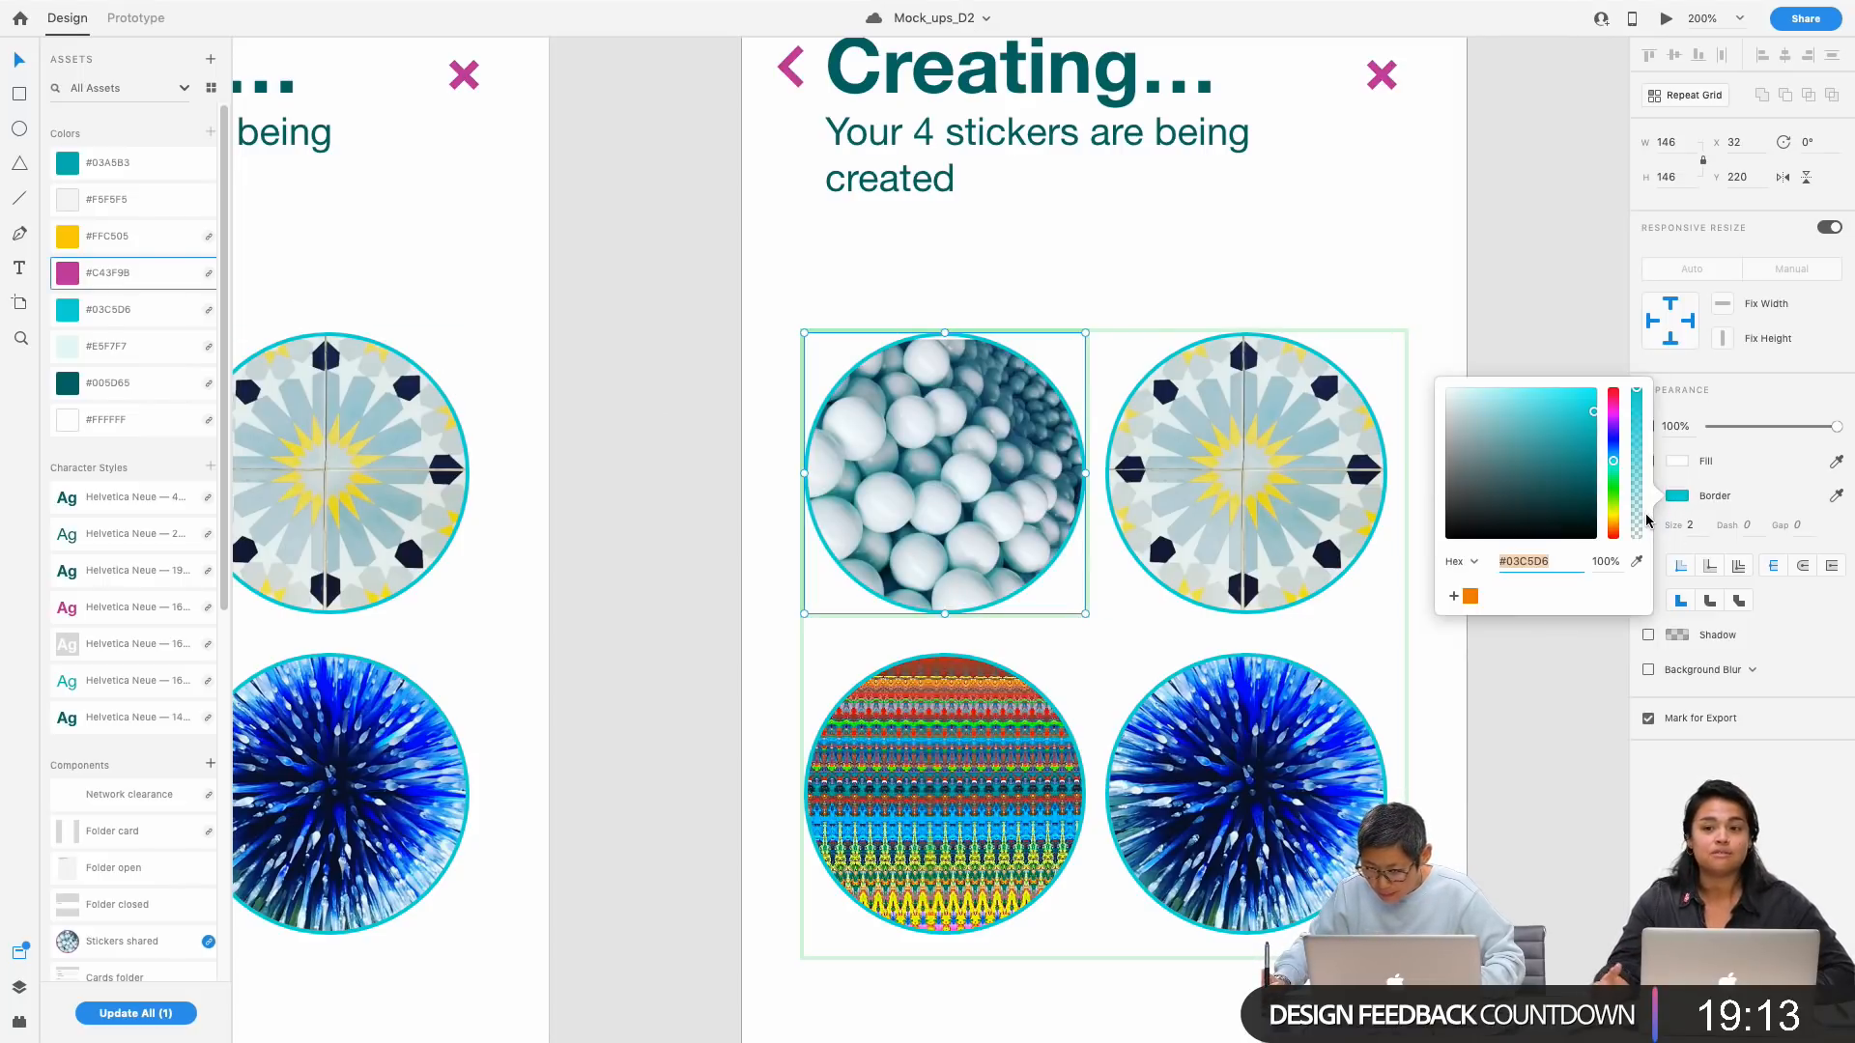
{"action": "left_click", "coordinate": [866, 449]}
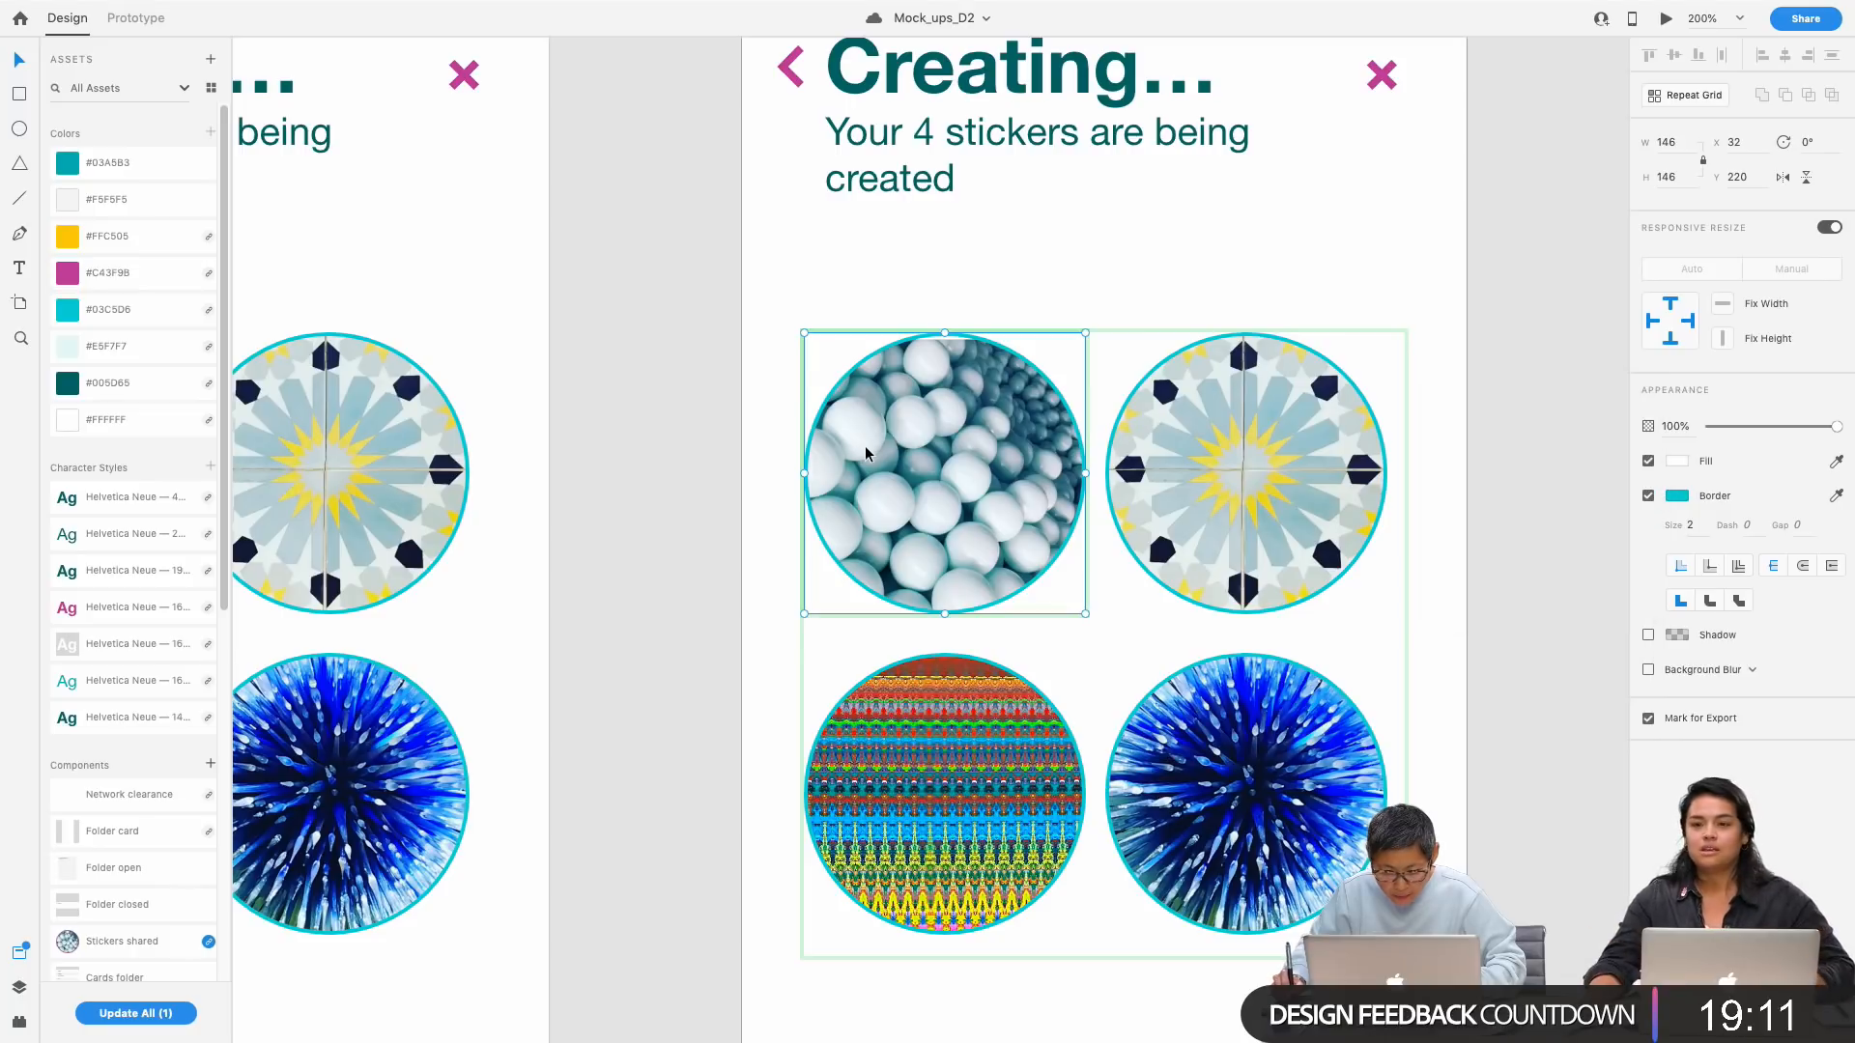
{"action": "double_click", "coordinate": [866, 452]}
{"action": "key", "text": "Escape"}
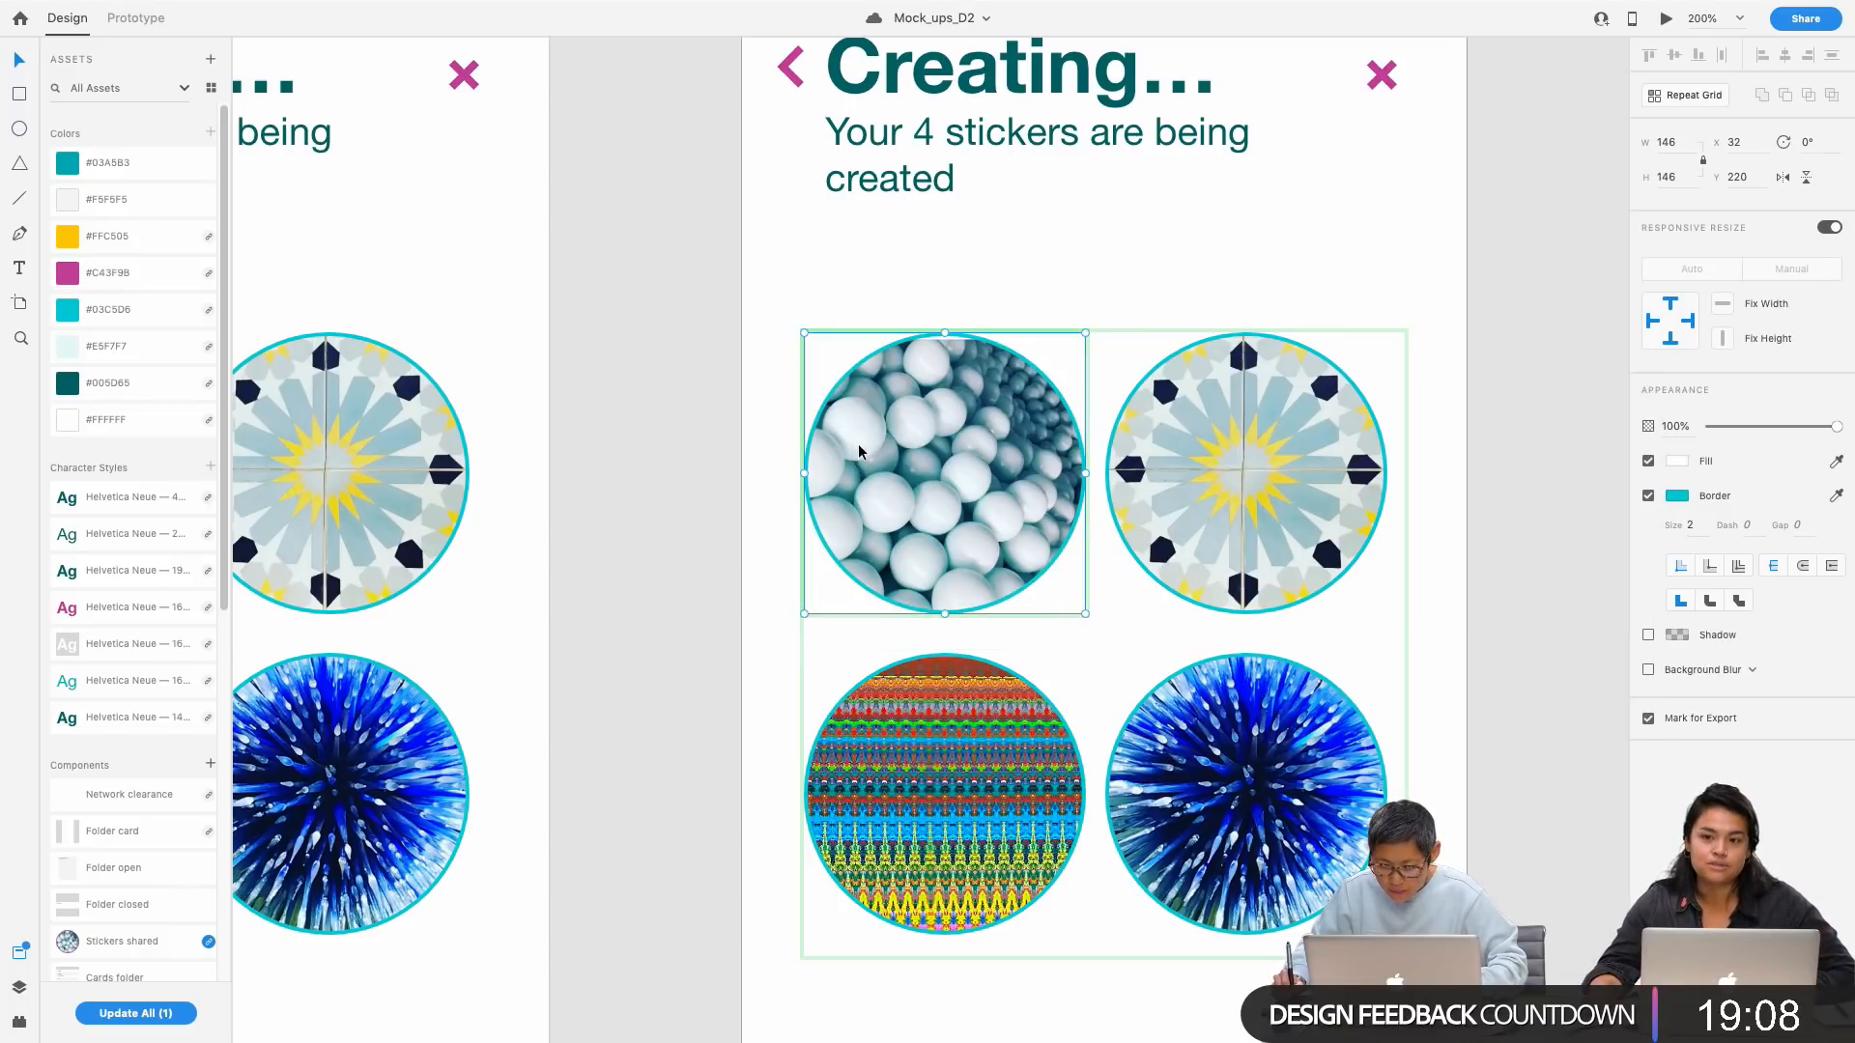
{"action": "left_click", "coordinate": [1675, 497]}
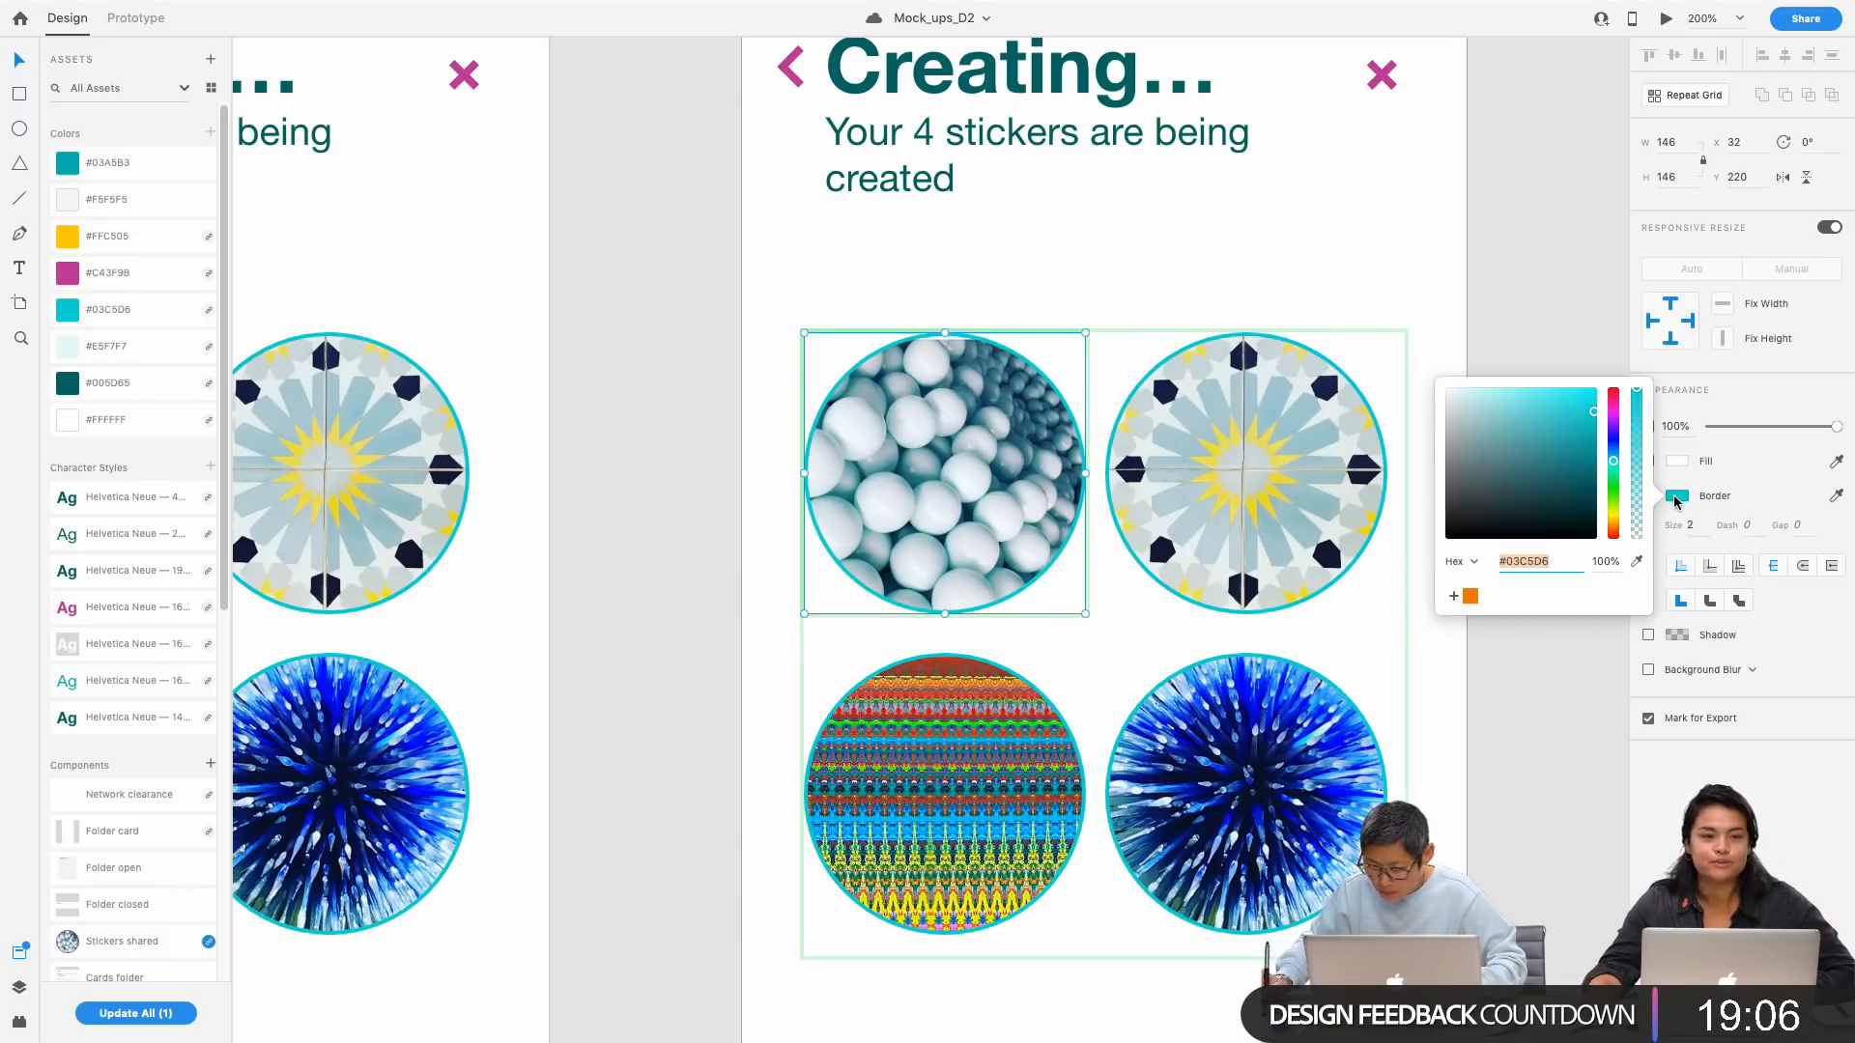
{"action": "left_click", "coordinate": [69, 276]}
{"action": "key", "text": "ctrl+z"}
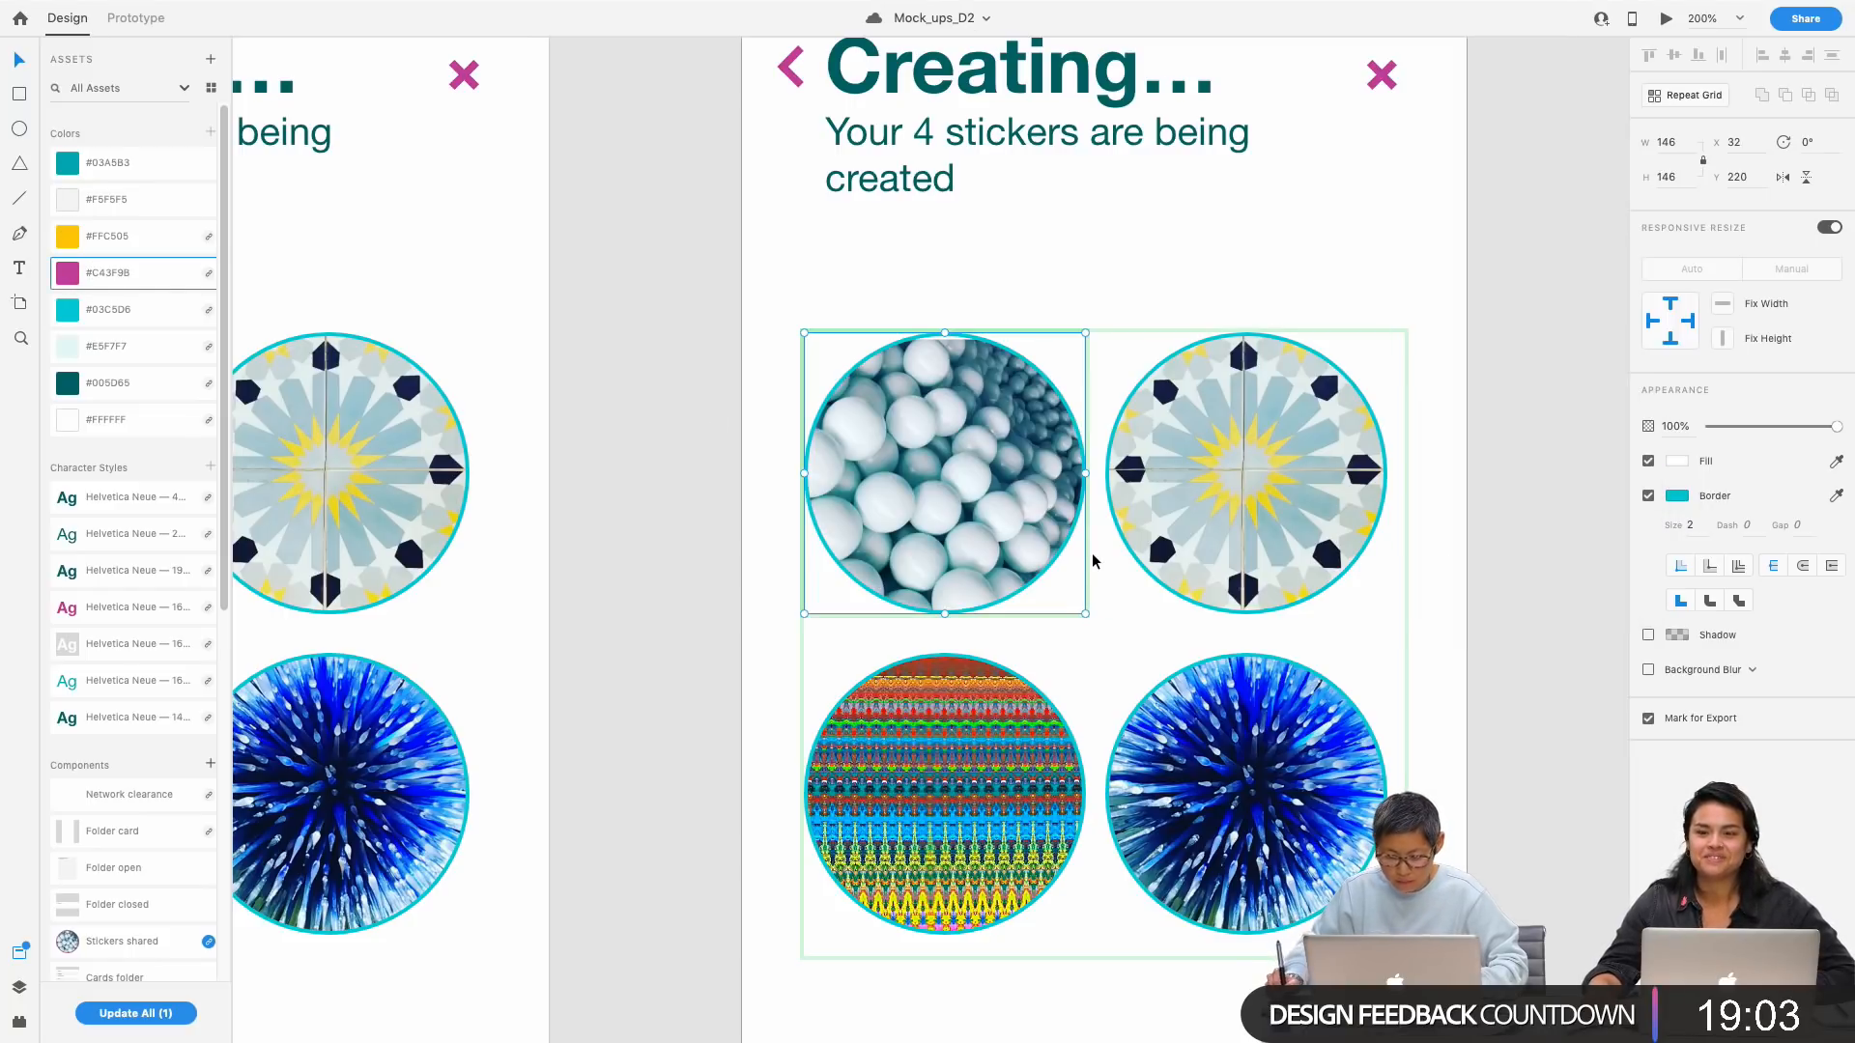
Step: Add the first sticker's border colour #03C5D6 to the colour picker's saved swatches, and save the document
{"action": "left_click", "coordinate": [1054, 568]}
{"action": "double_click", "coordinate": [1041, 571]}
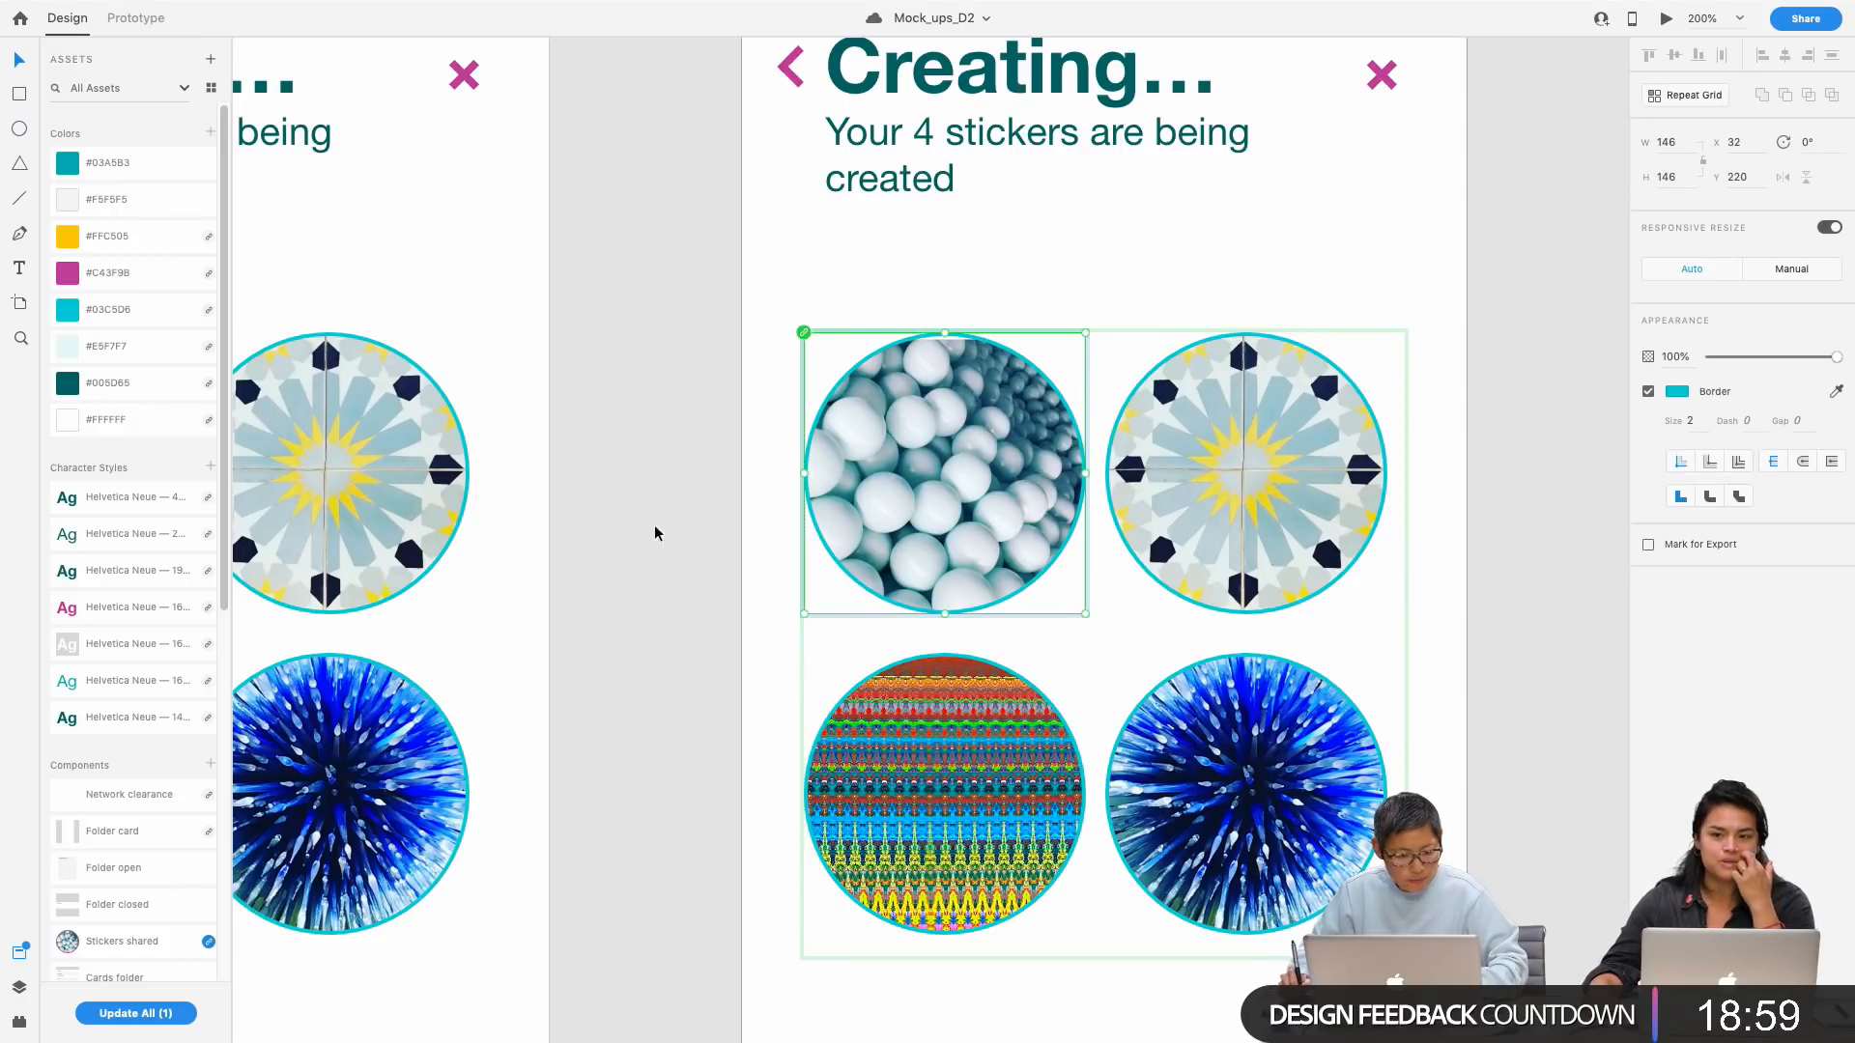
{"action": "left_click", "coordinate": [1677, 391]}
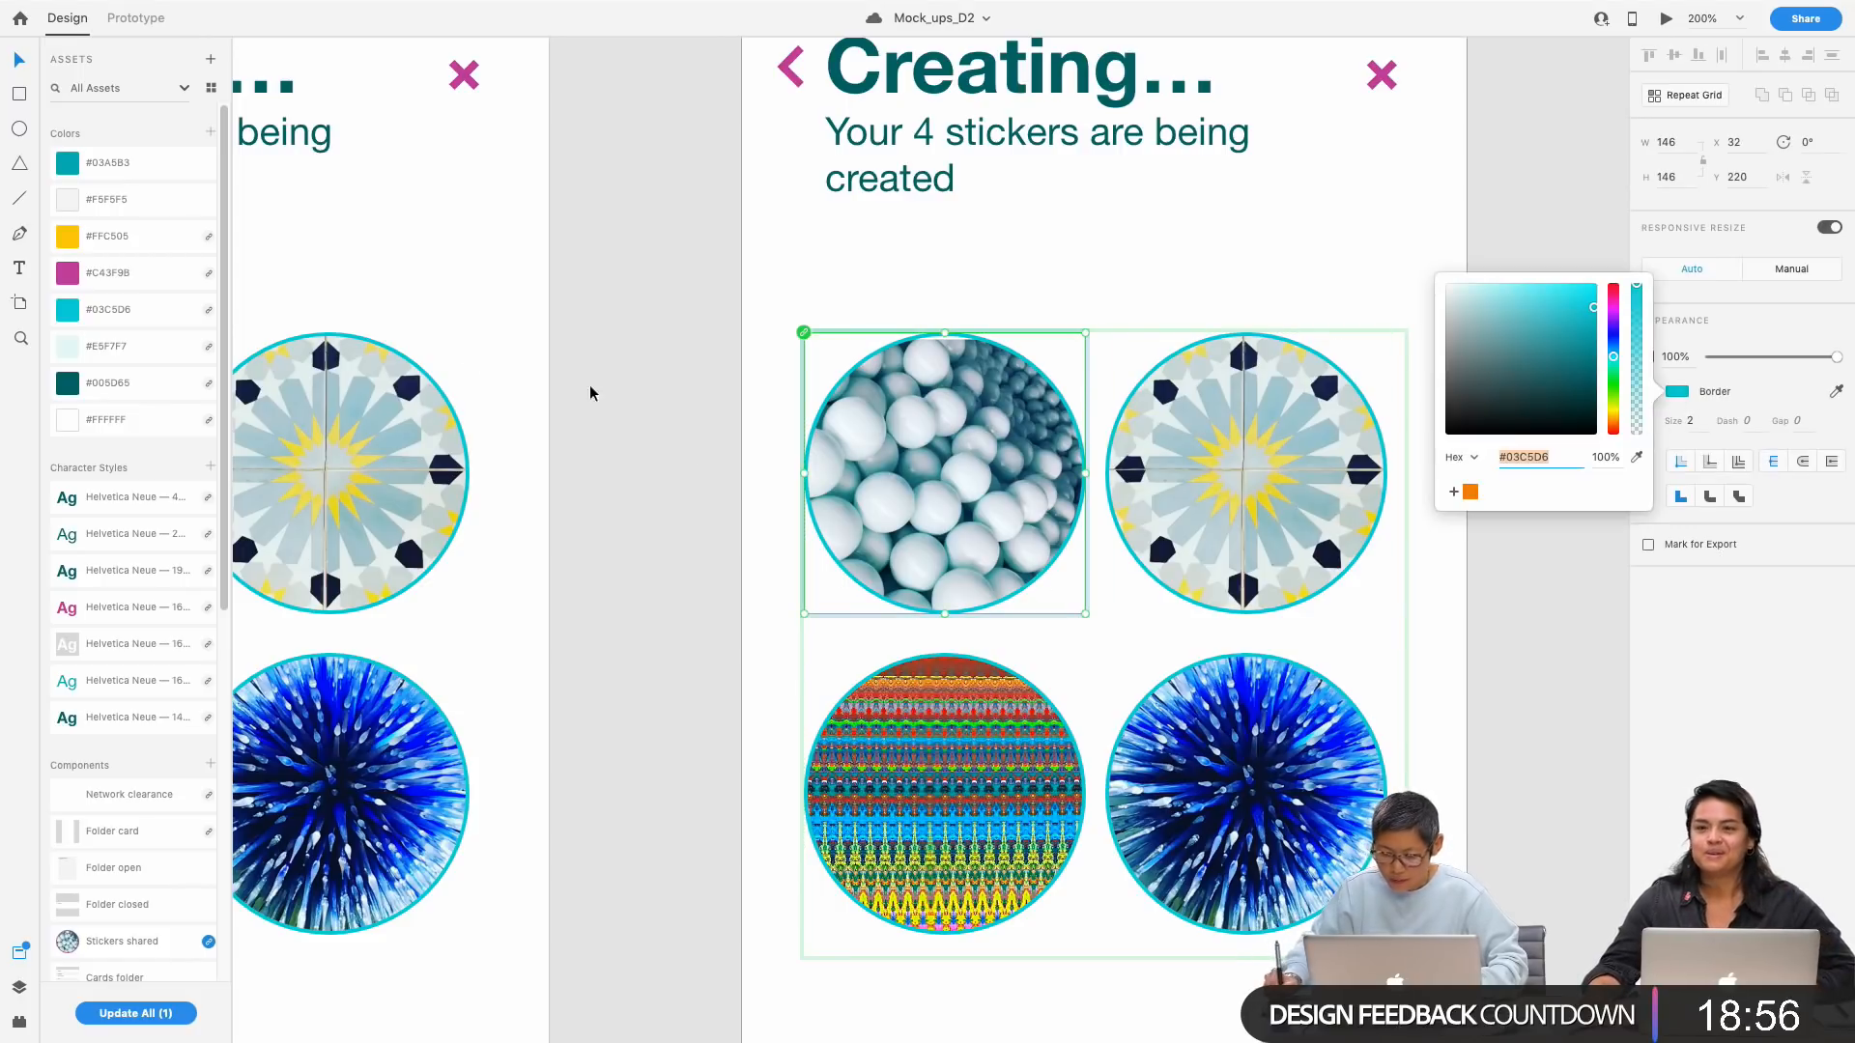
{"action": "left_click", "coordinate": [1454, 494]}
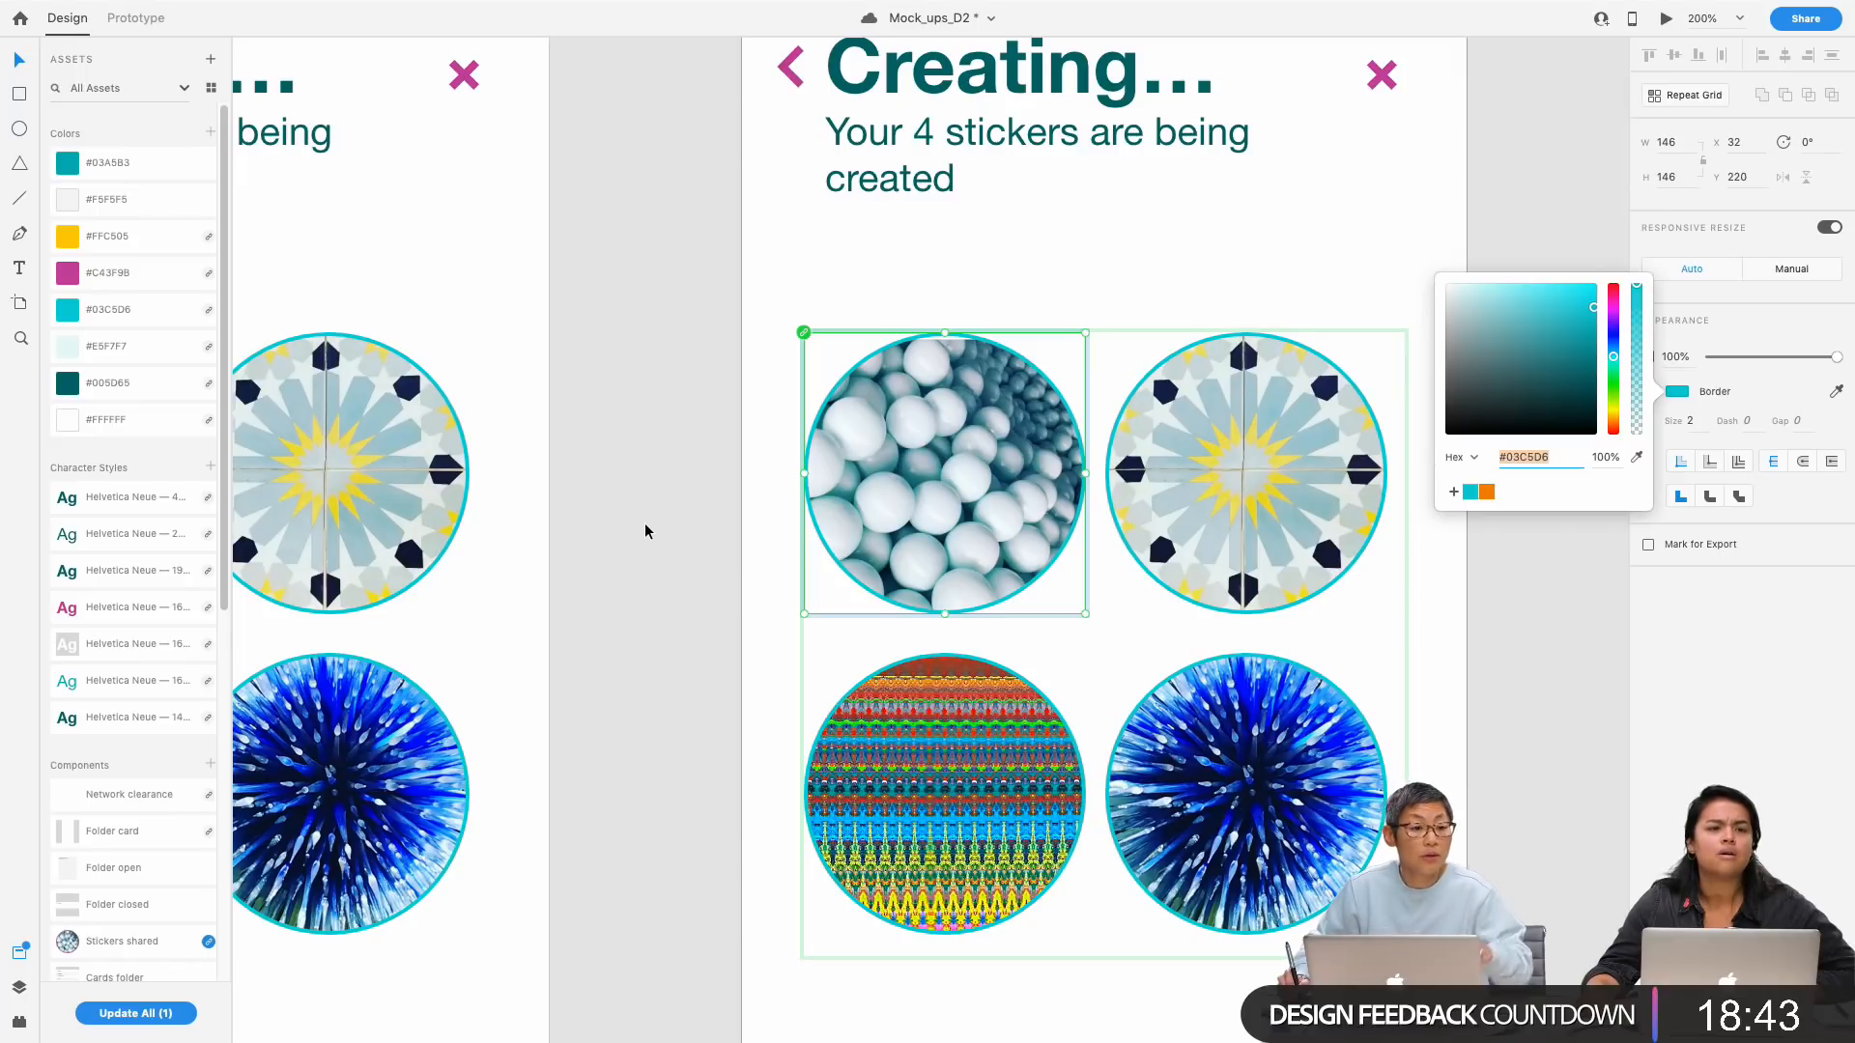
{"action": "left_click", "coordinate": [651, 556]}
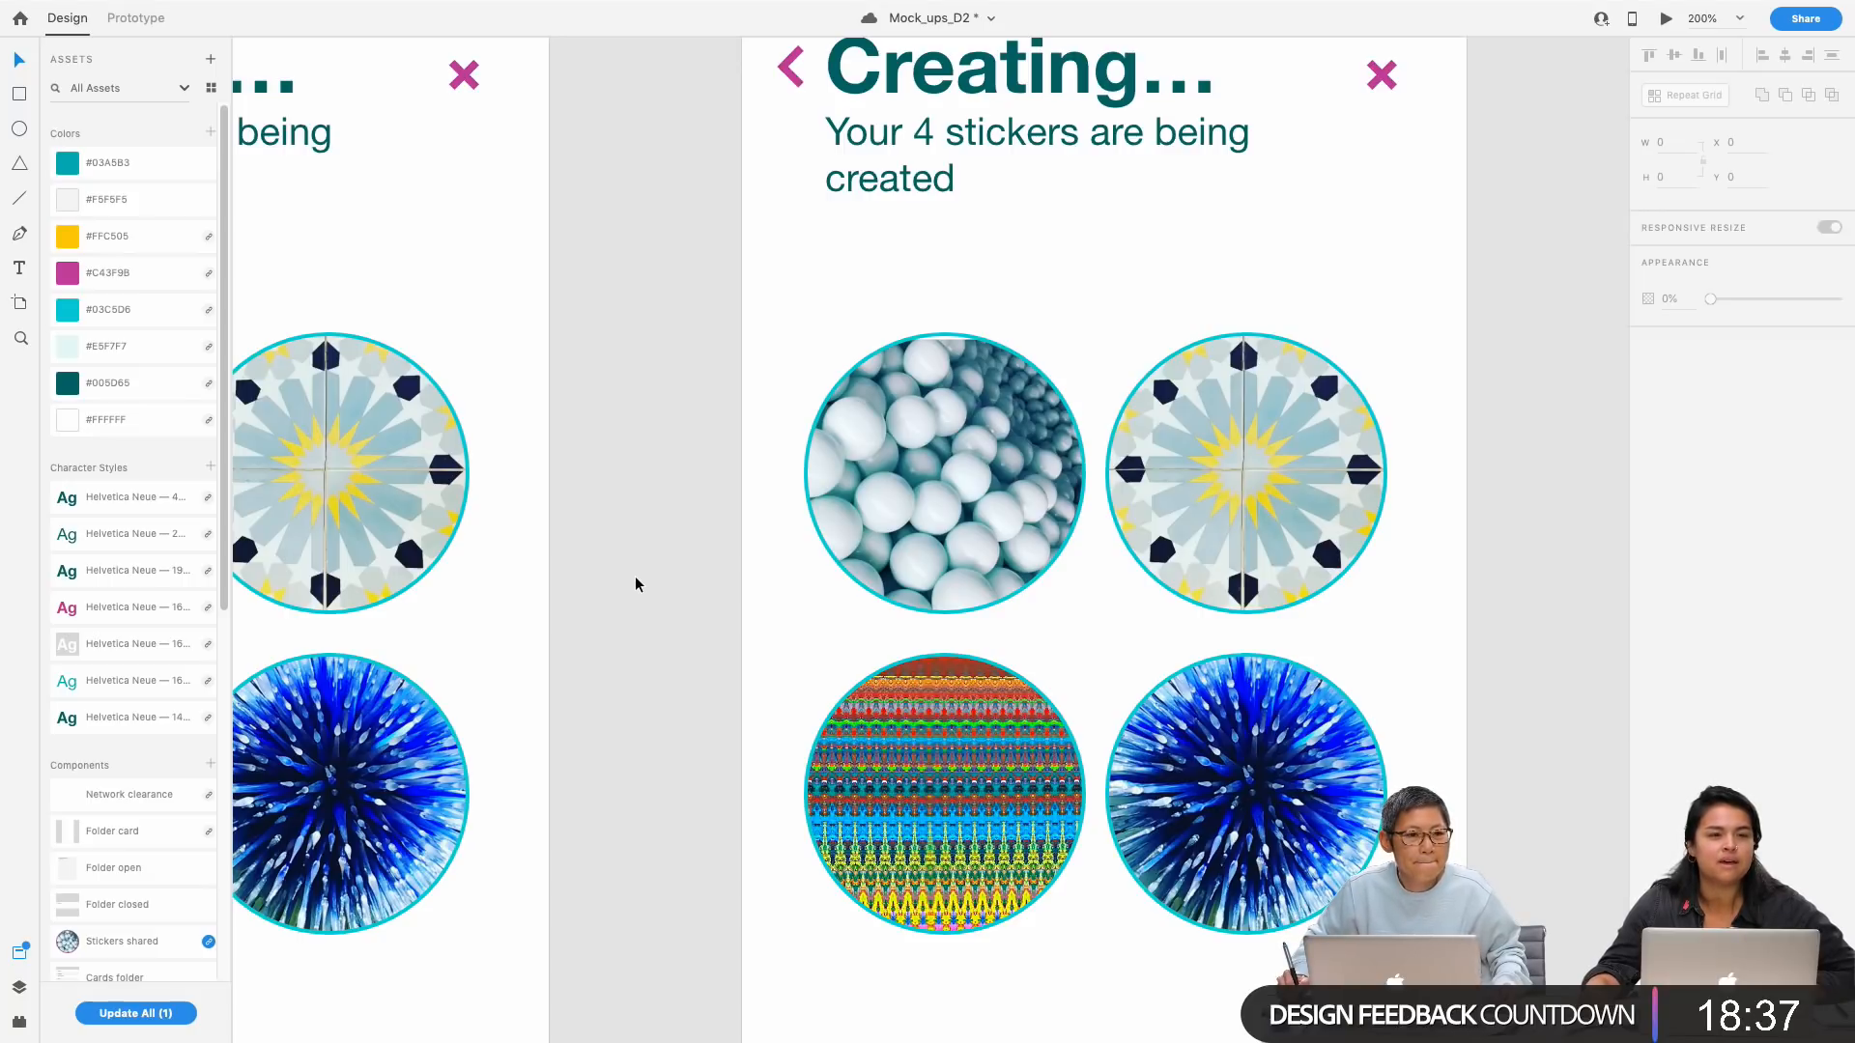
{"action": "key", "text": "super+s"}
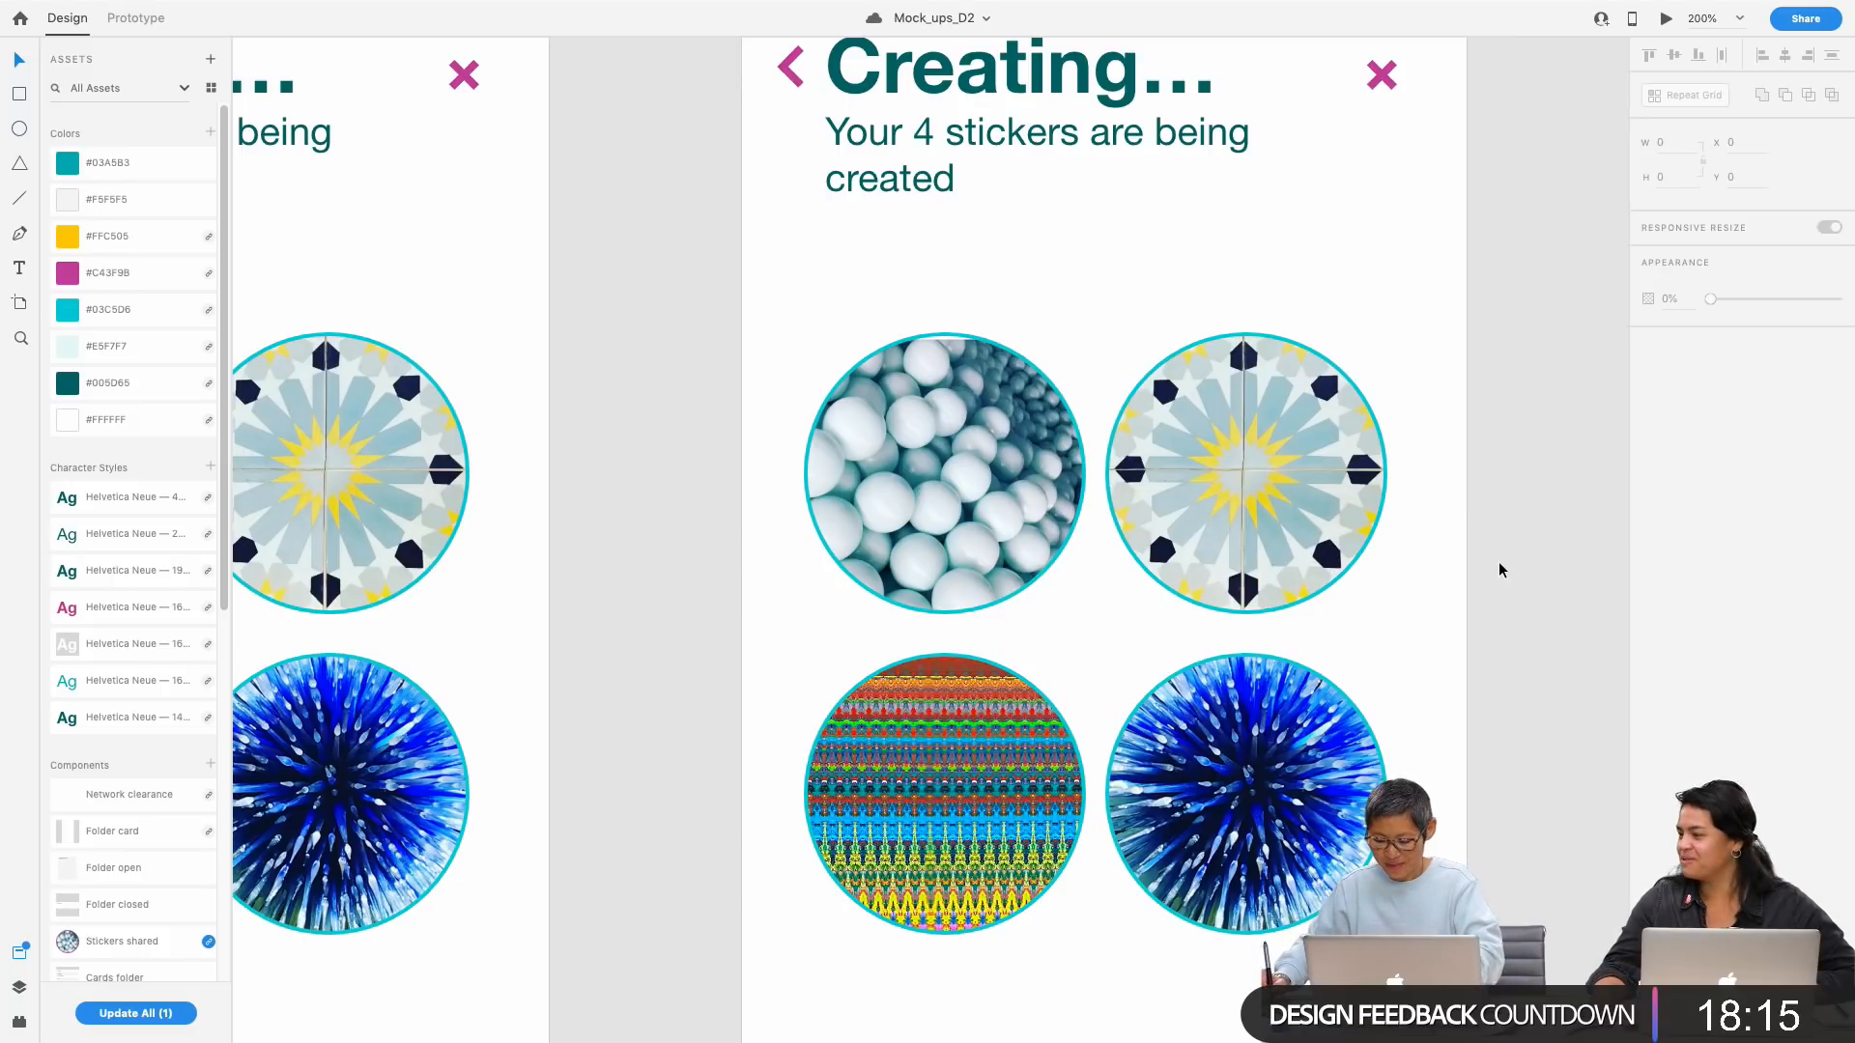
{"action": "key", "text": "super+1"}
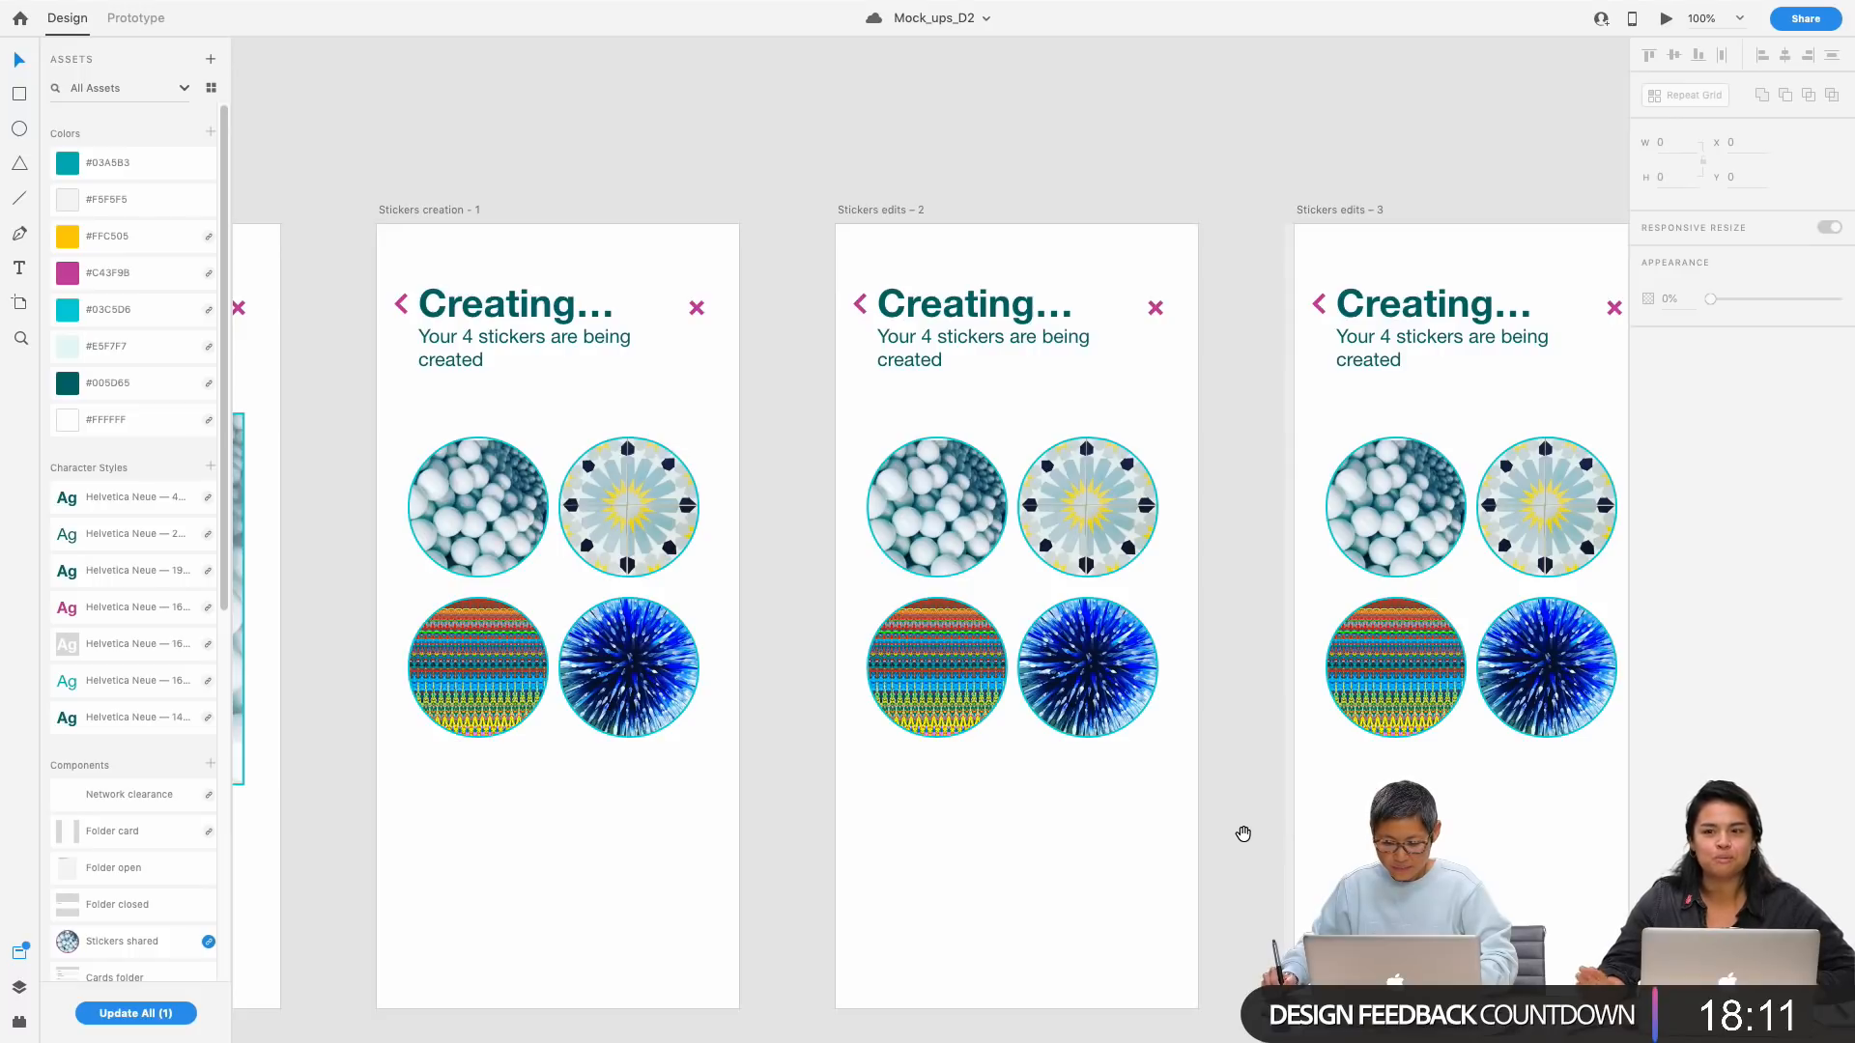
{"action": "key", "text": "super+="}
{"action": "key", "text": "super+="}
{"action": "key", "text": "super+="}
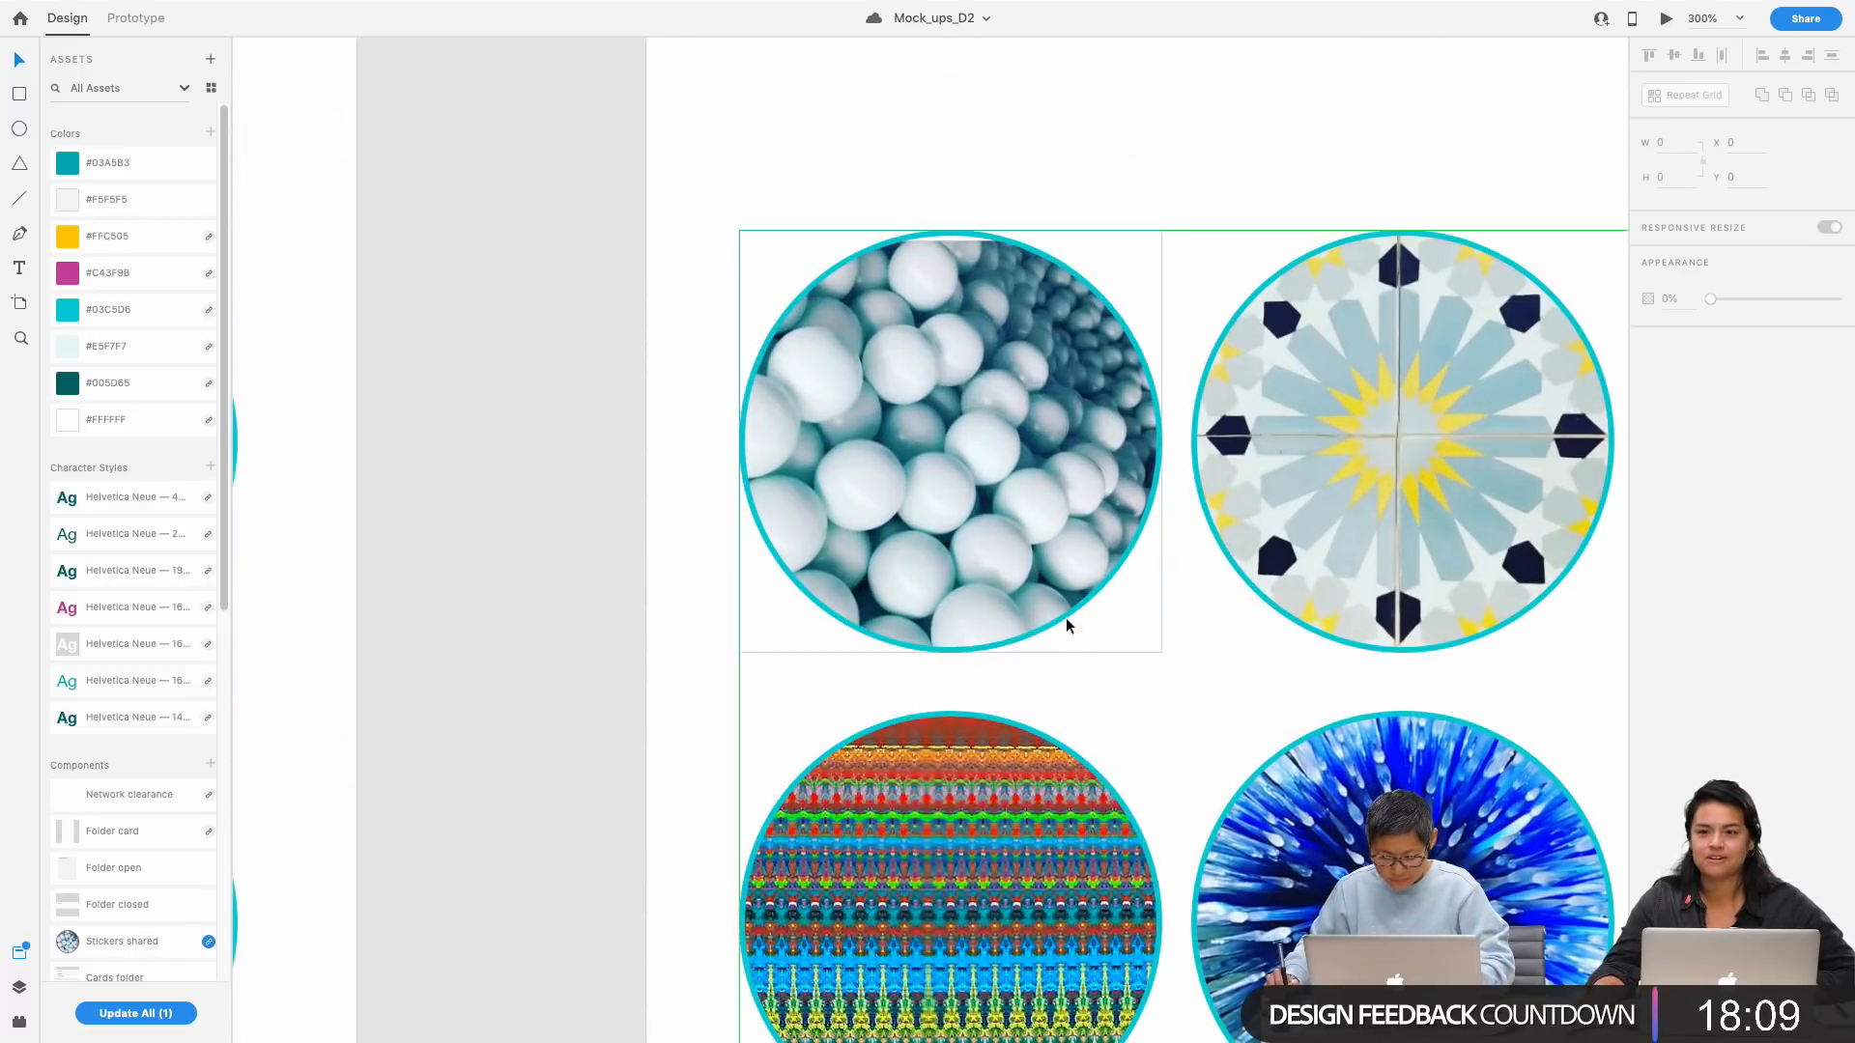
{"action": "key", "text": "super+minus"}
{"action": "key", "text": "super+minus"}
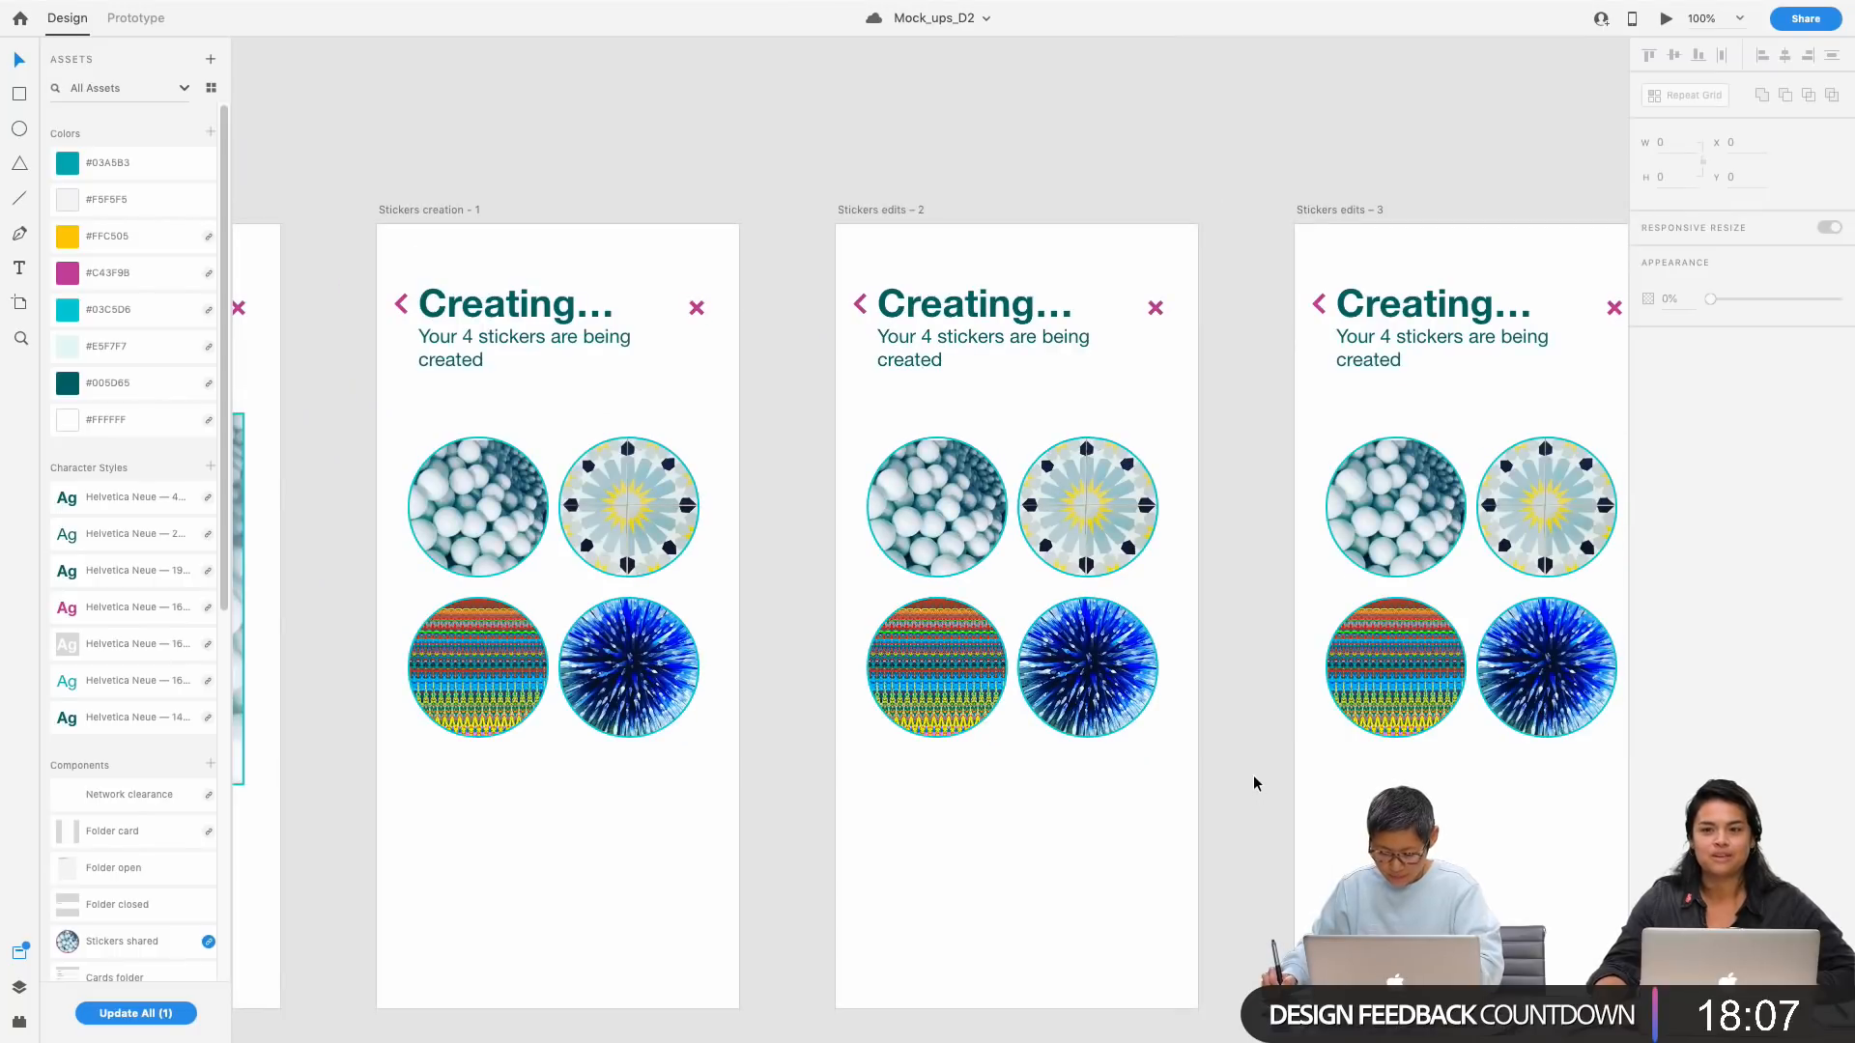
Step: Examine the finished Stickers creation and Stickers preview mock-ups in the lower rows for their progress text and border colours
{"action": "key", "text": "super+minus"}
{"action": "key", "text": "super+minus"}
{"action": "left_click_drag", "start_coordinate": [1064, 883], "coordinate": [1322, 482]}
{"action": "left_click_drag", "start_coordinate": [1004, 865], "coordinate": [1343, 339]}
{"action": "key", "text": "super+minus"}
{"action": "key", "text": "super+minus"}
{"action": "key", "text": "super+minus"}
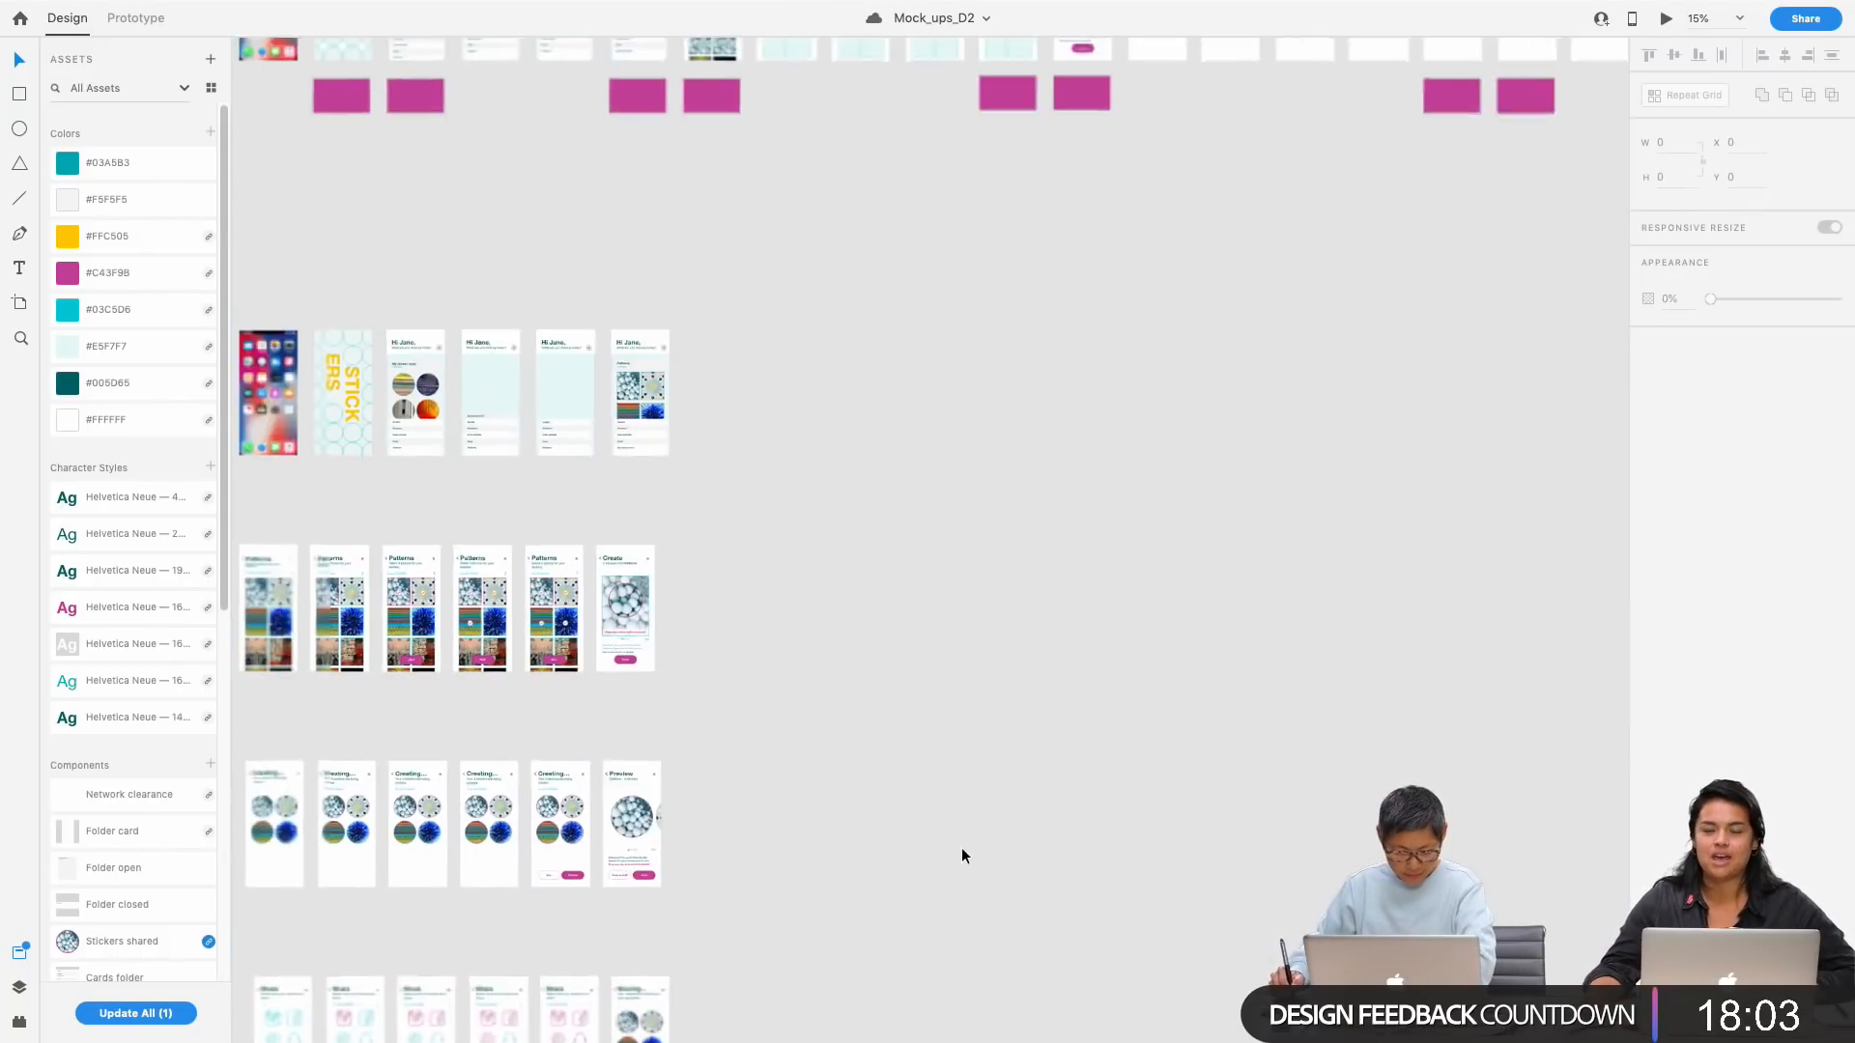
{"action": "left_click_drag", "start_coordinate": [863, 729], "coordinate": [1043, 538]}
{"action": "key", "text": "super+plus"}
{"action": "key", "text": "super+plus"}
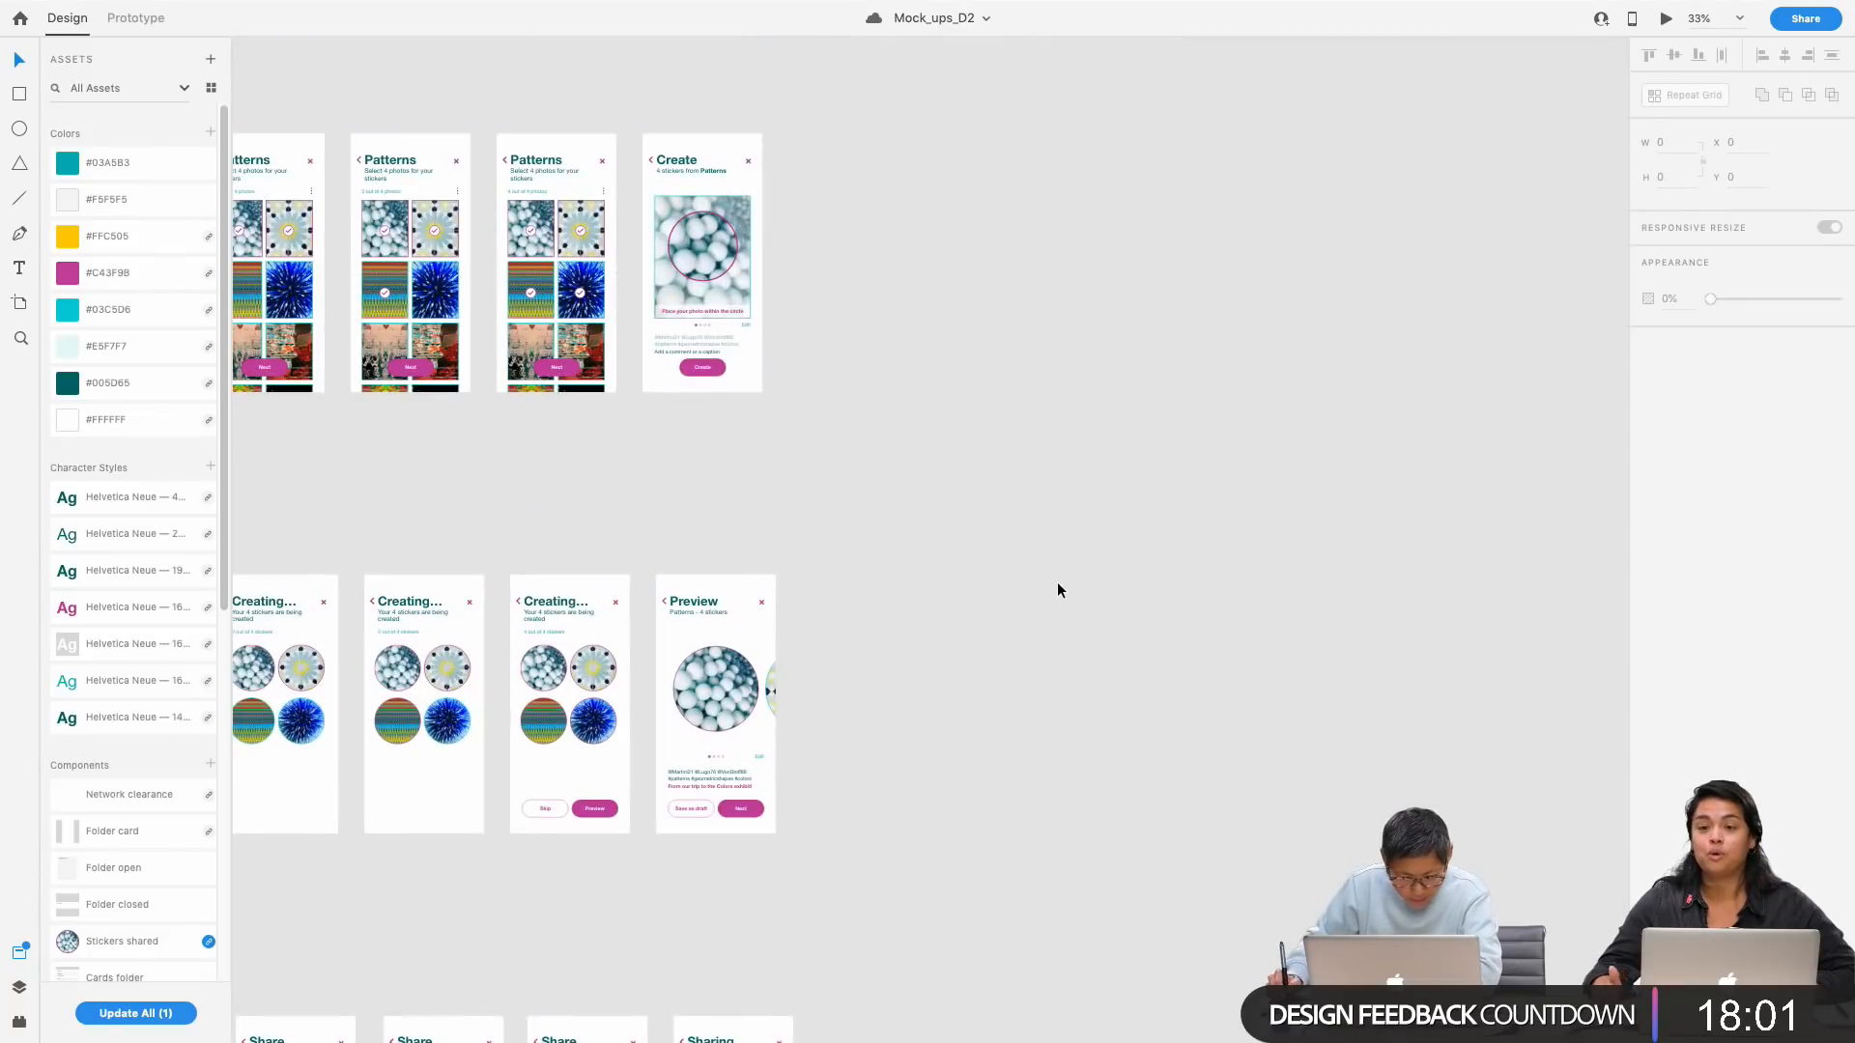
{"action": "key", "text": "super+plus"}
{"action": "left_click_drag", "start_coordinate": [936, 638], "coordinate": [1297, 356]}
{"action": "scroll", "coordinate": [1296, 357], "scroll_direction": "left", "scroll_amount": 2}
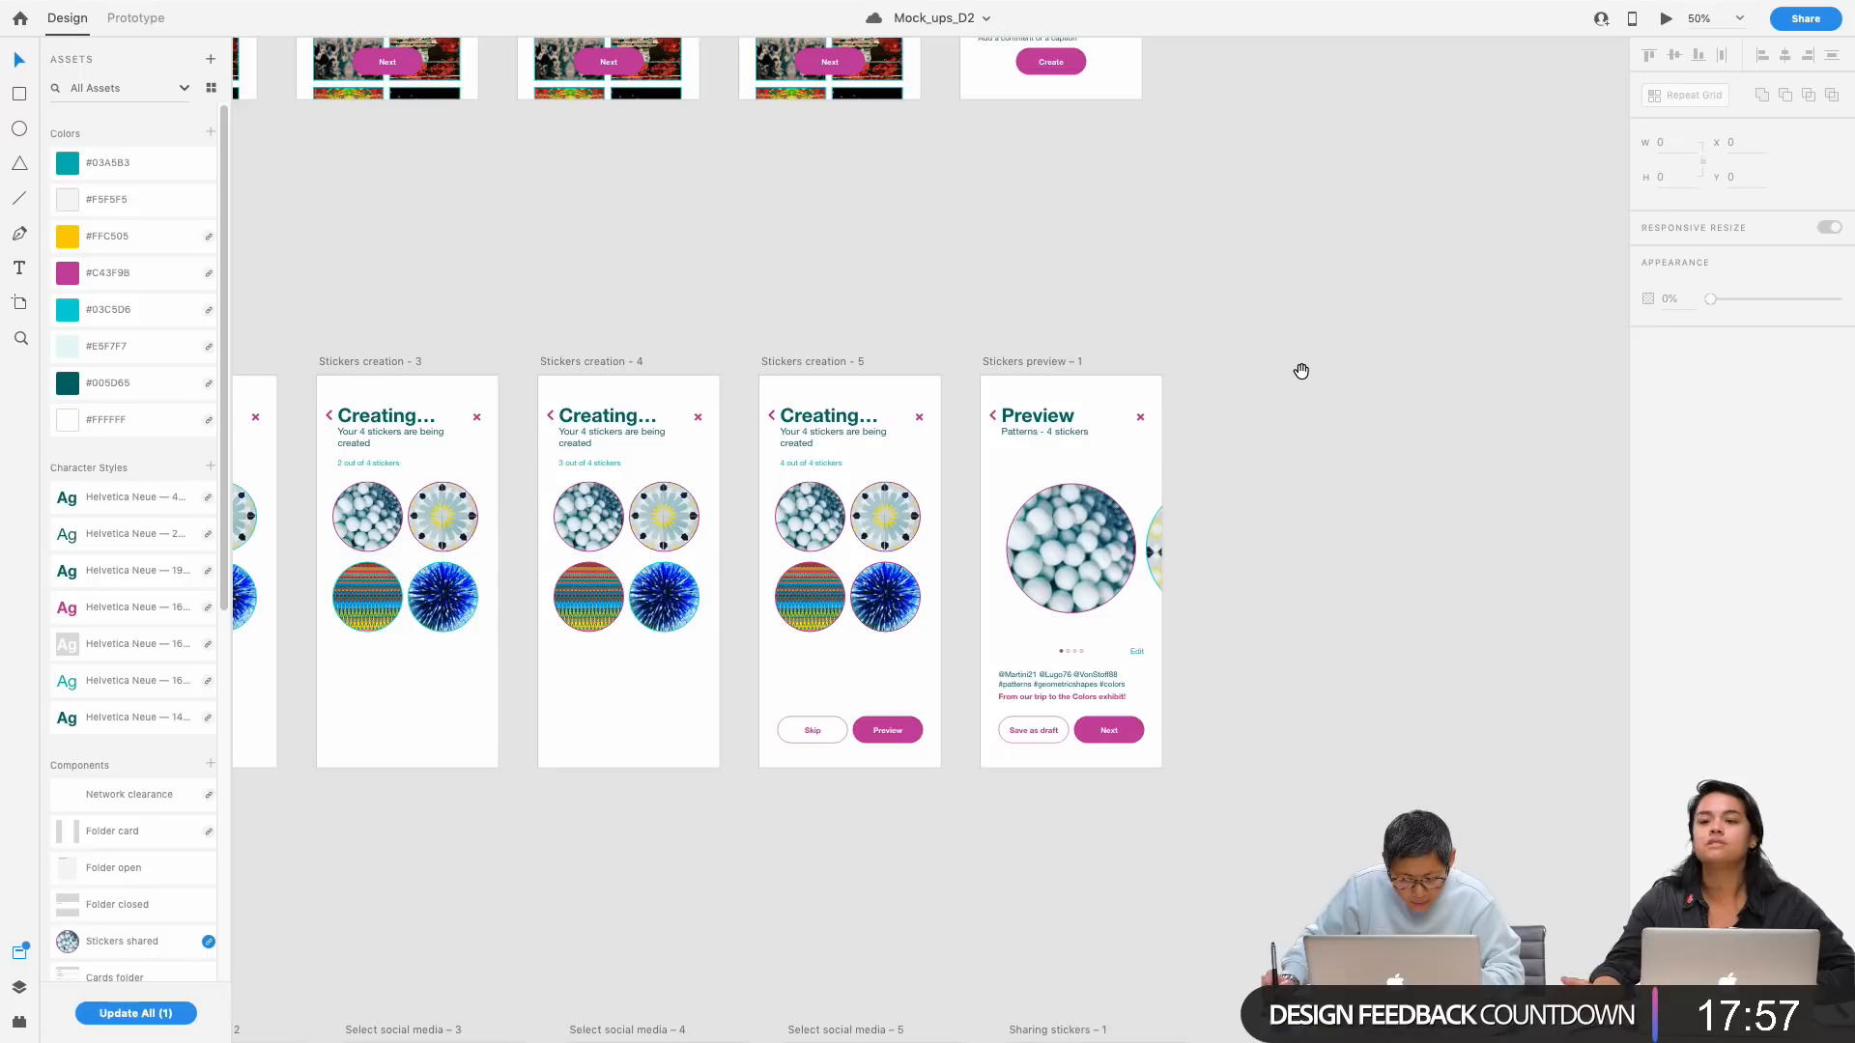
Step: Copy the "1 out of 4 stickers" text from the finished mock-up whose first sticker has a magenta border
{"action": "left_click_drag", "start_coordinate": [1246, 349], "coordinate": [1025, 852]}
{"action": "left_click_drag", "start_coordinate": [1247, 445], "coordinate": [1484, 269]}
{"action": "left_click_drag", "start_coordinate": [782, 985], "coordinate": [1341, 140]}
{"action": "key", "text": "super+plus"}
{"action": "key", "text": "super+plus"}
{"action": "left_click_drag", "start_coordinate": [430, 753], "coordinate": [1084, 521]}
{"action": "left_click_drag", "start_coordinate": [447, 571], "coordinate": [882, 384]}
{"action": "left_click_drag", "start_coordinate": [435, 387], "coordinate": [1253, 179]}
{"action": "left_click_drag", "start_coordinate": [605, 100], "coordinate": [721, 116]}
{"action": "key", "text": "super+plus"}
{"action": "key", "text": "super+plus"}
{"action": "key", "text": "super+plus"}
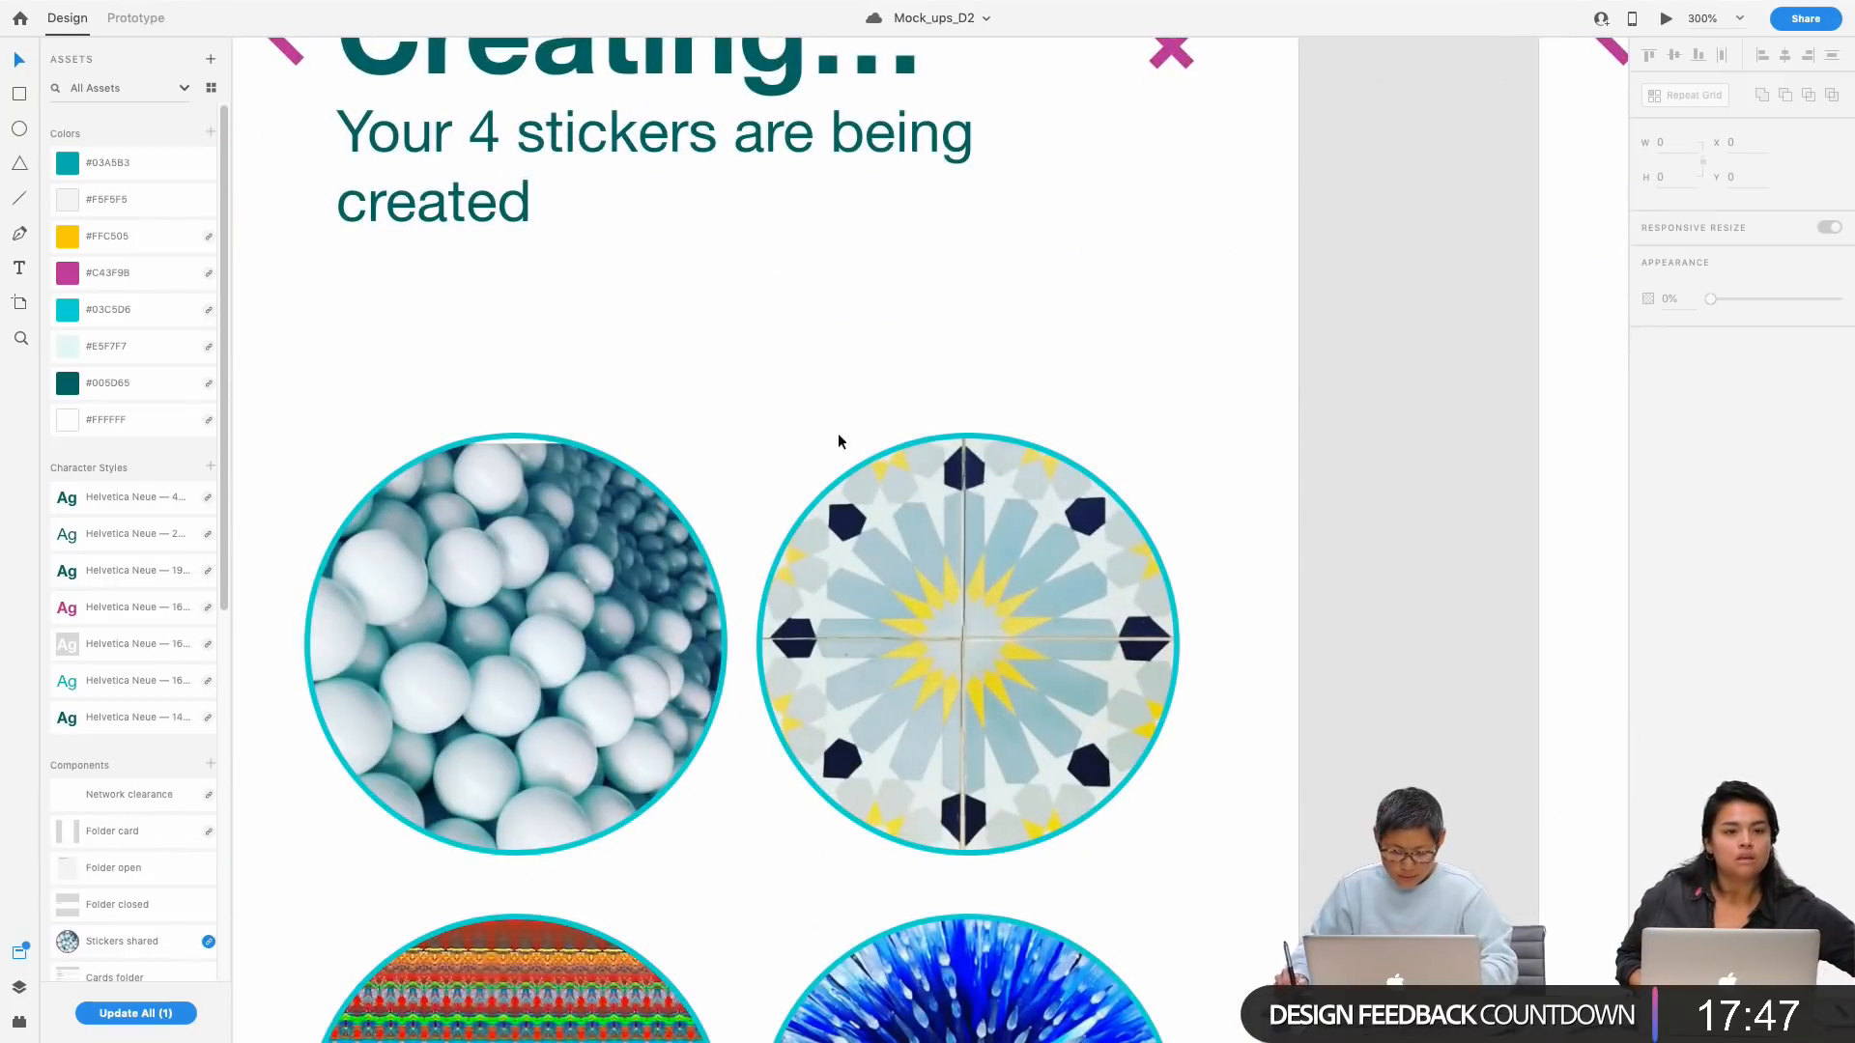
{"action": "left_click_drag", "start_coordinate": [1360, 386], "coordinate": [525, 497]}
{"action": "left_click", "coordinate": [965, 438]}
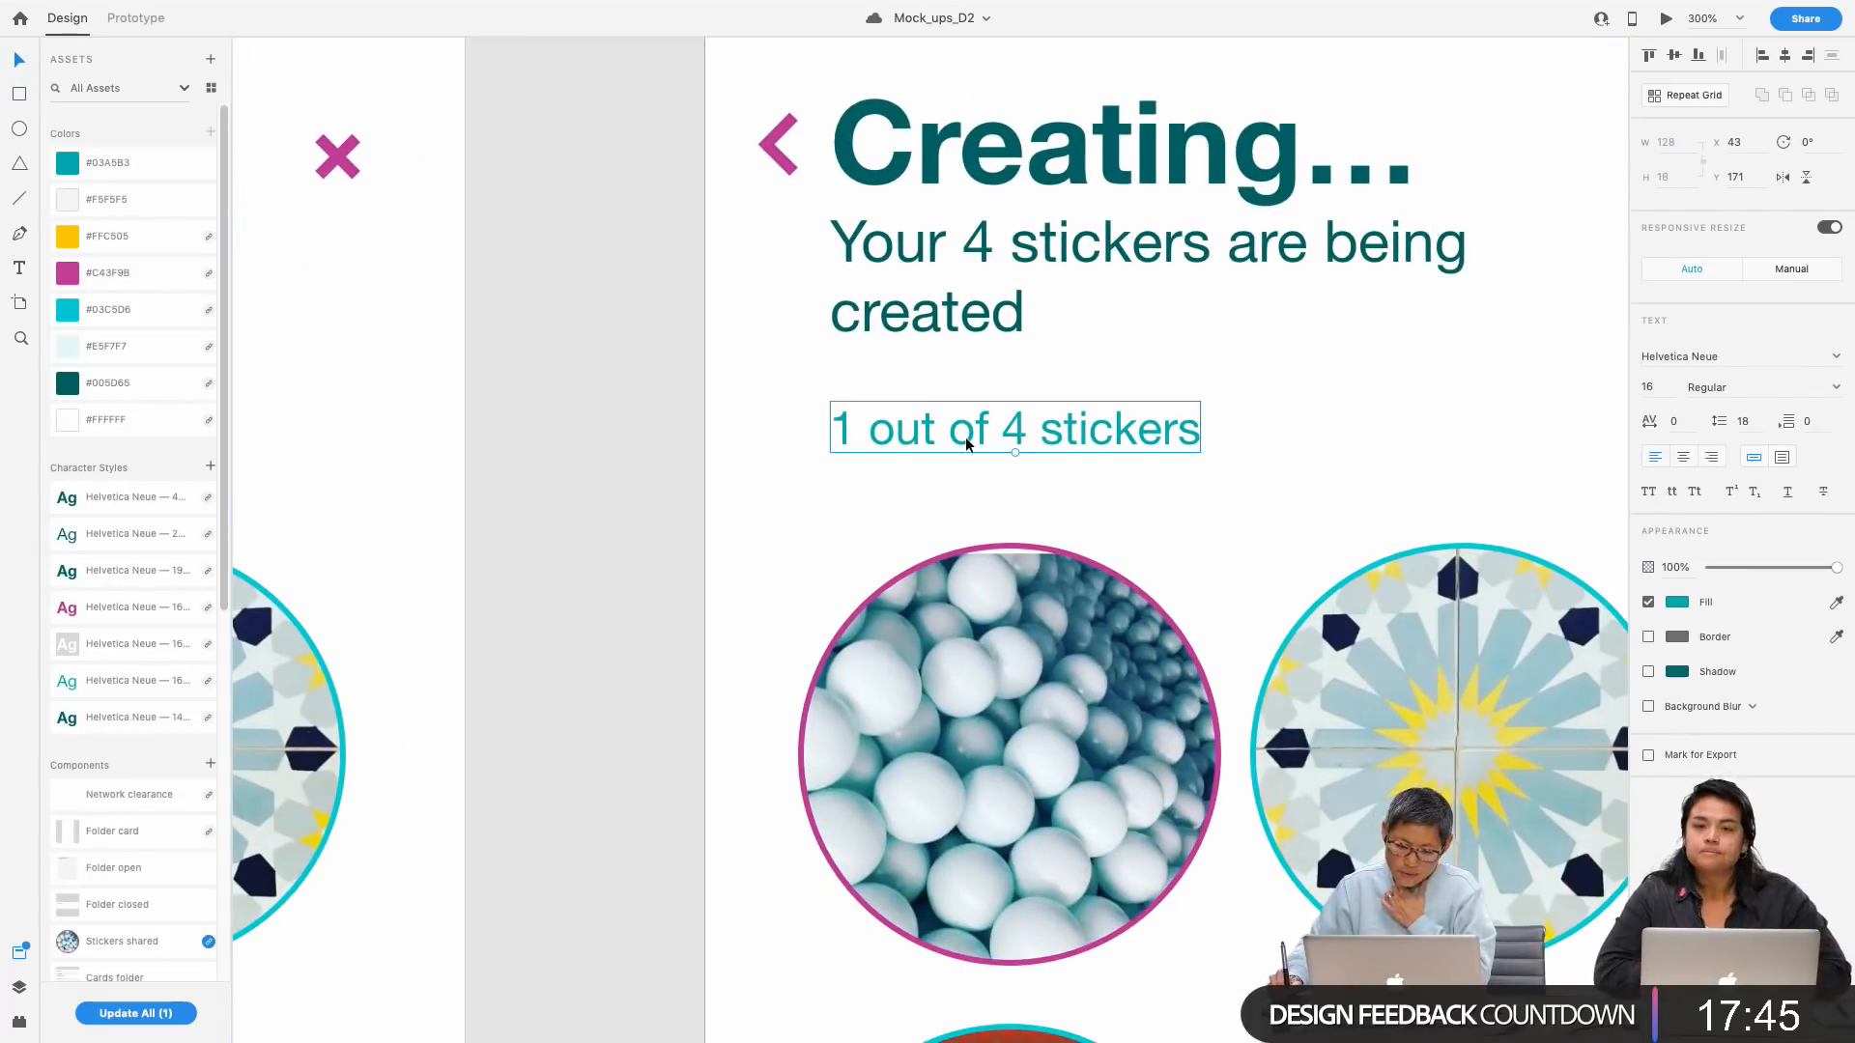
{"action": "double_click", "coordinate": [966, 440]}
{"action": "key", "text": "super+c"}
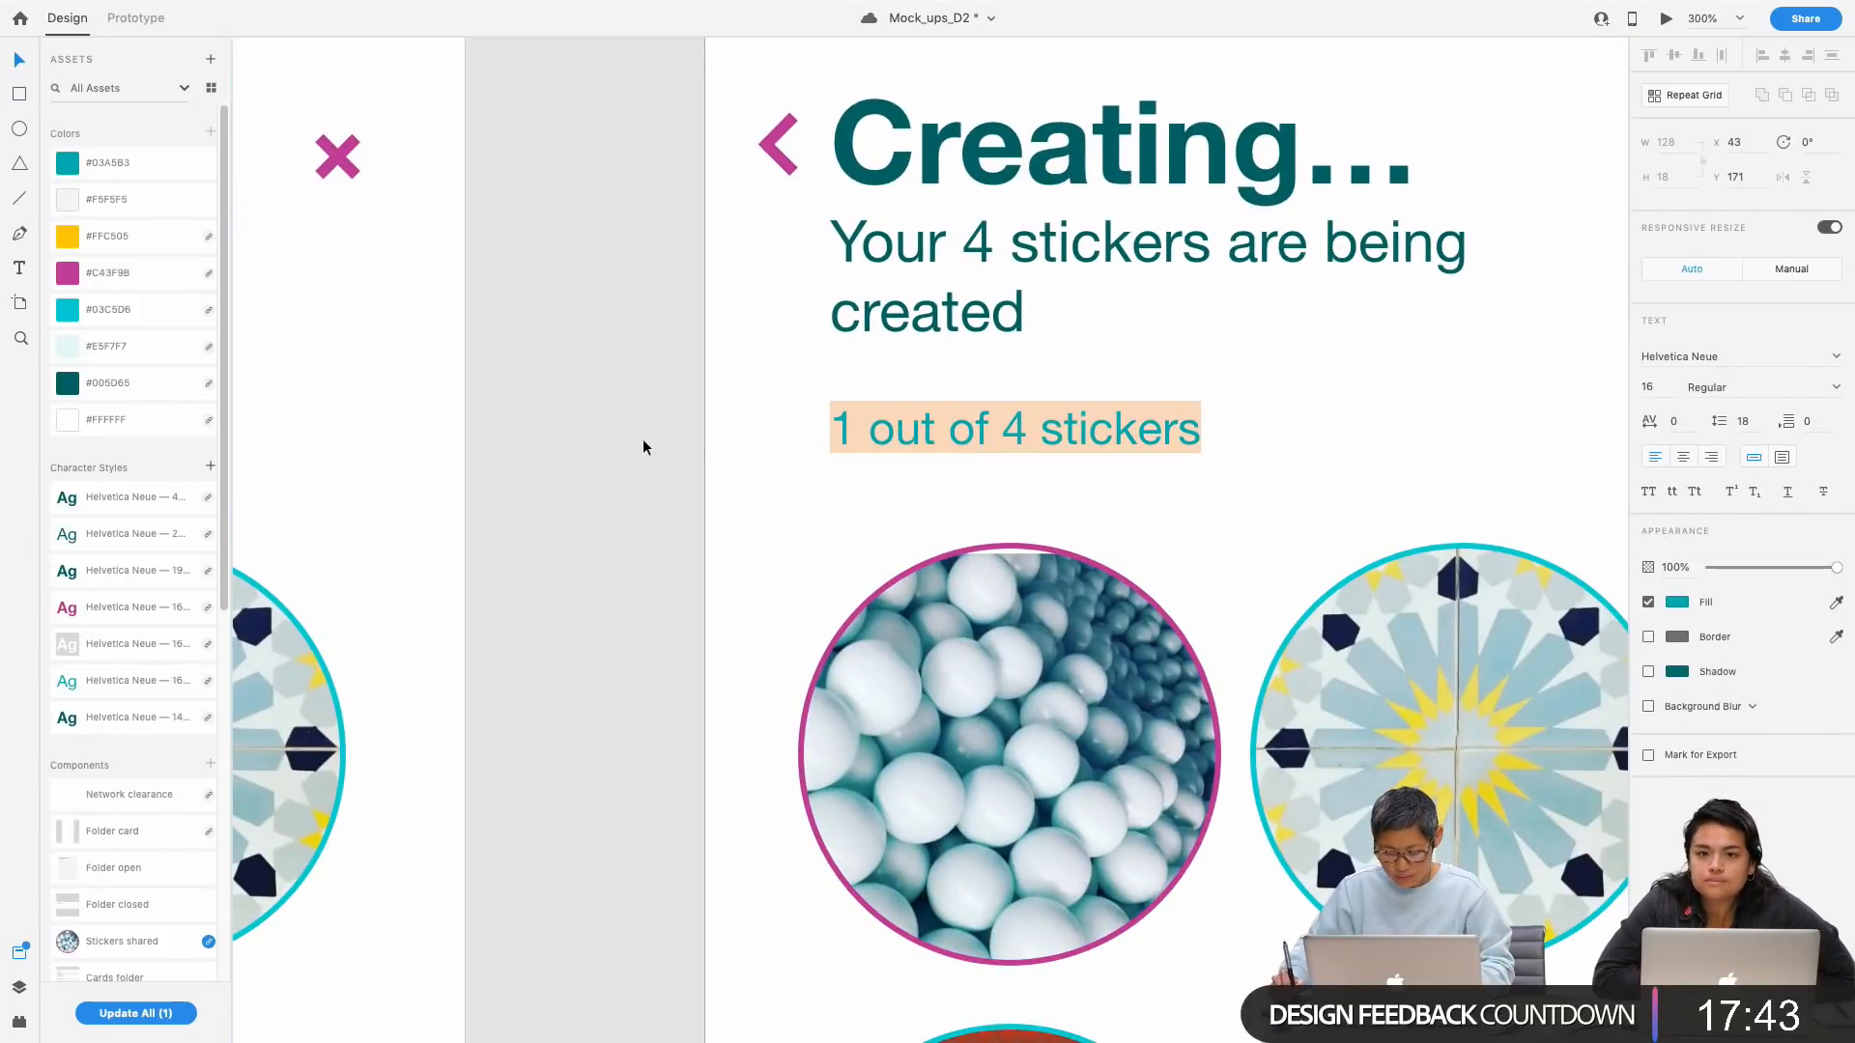
{"action": "key", "text": "Escape"}
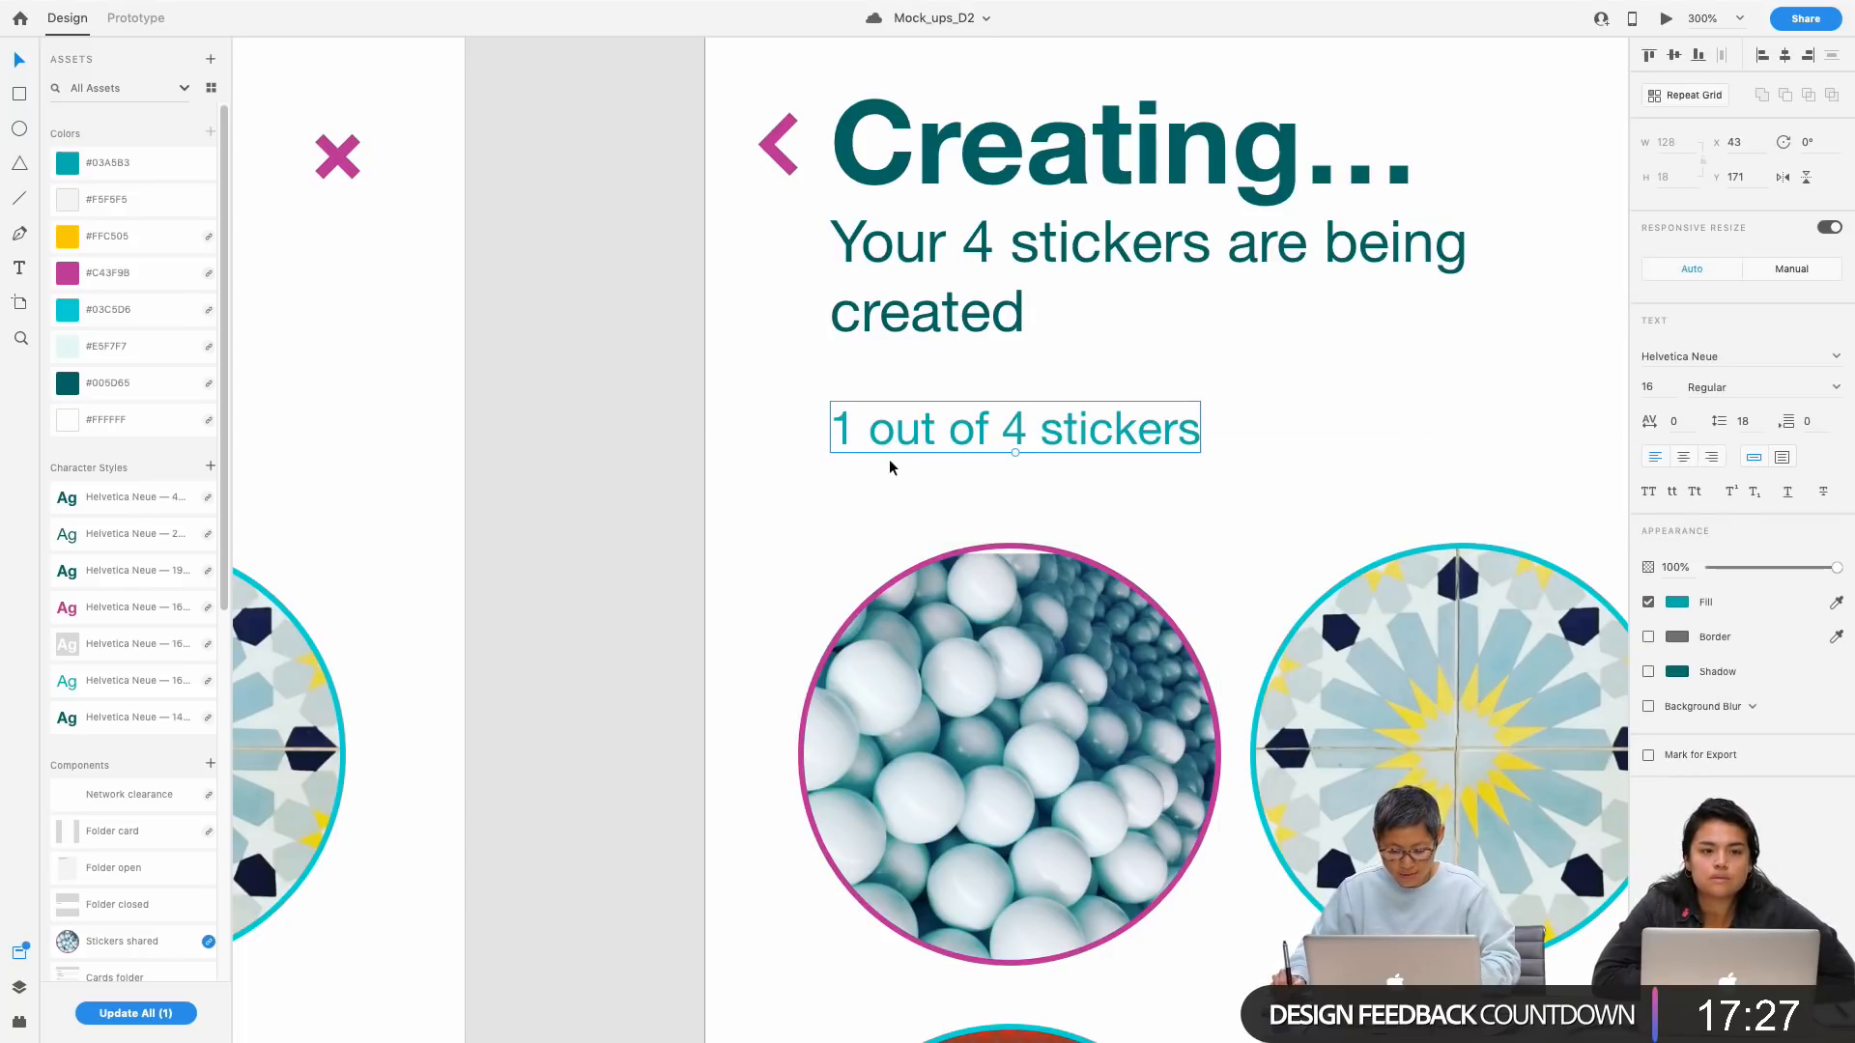
Step: Paste the "1 out of 4 stickers" text into the Stickers edits – 2 artboard and save the document
{"action": "scroll", "coordinate": [1404, 409], "scroll_direction": "right", "scroll_amount": 1}
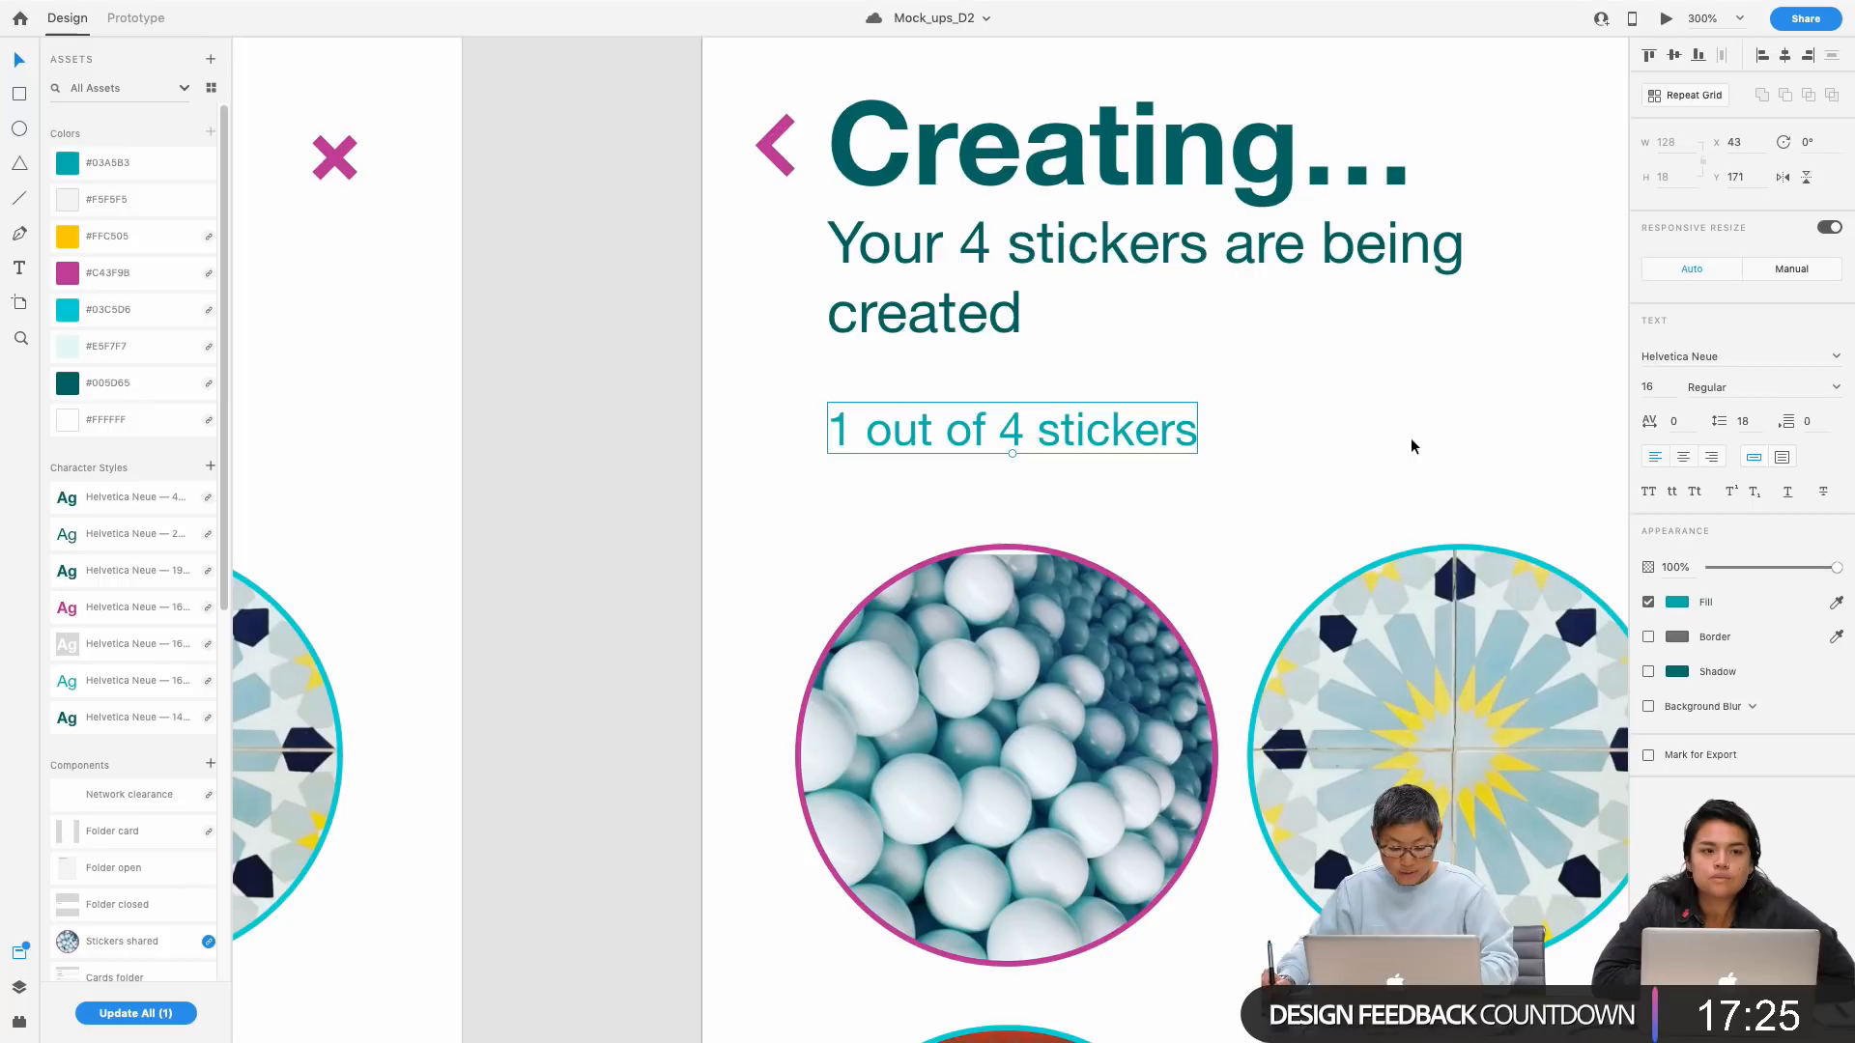
{"action": "left_click", "coordinate": [1402, 452]}
{"action": "key", "text": "super+minus"}
{"action": "left_click_drag", "start_coordinate": [1411, 408], "coordinate": [954, 627]}
{"action": "left_click_drag", "start_coordinate": [1338, 193], "coordinate": [1043, 596]}
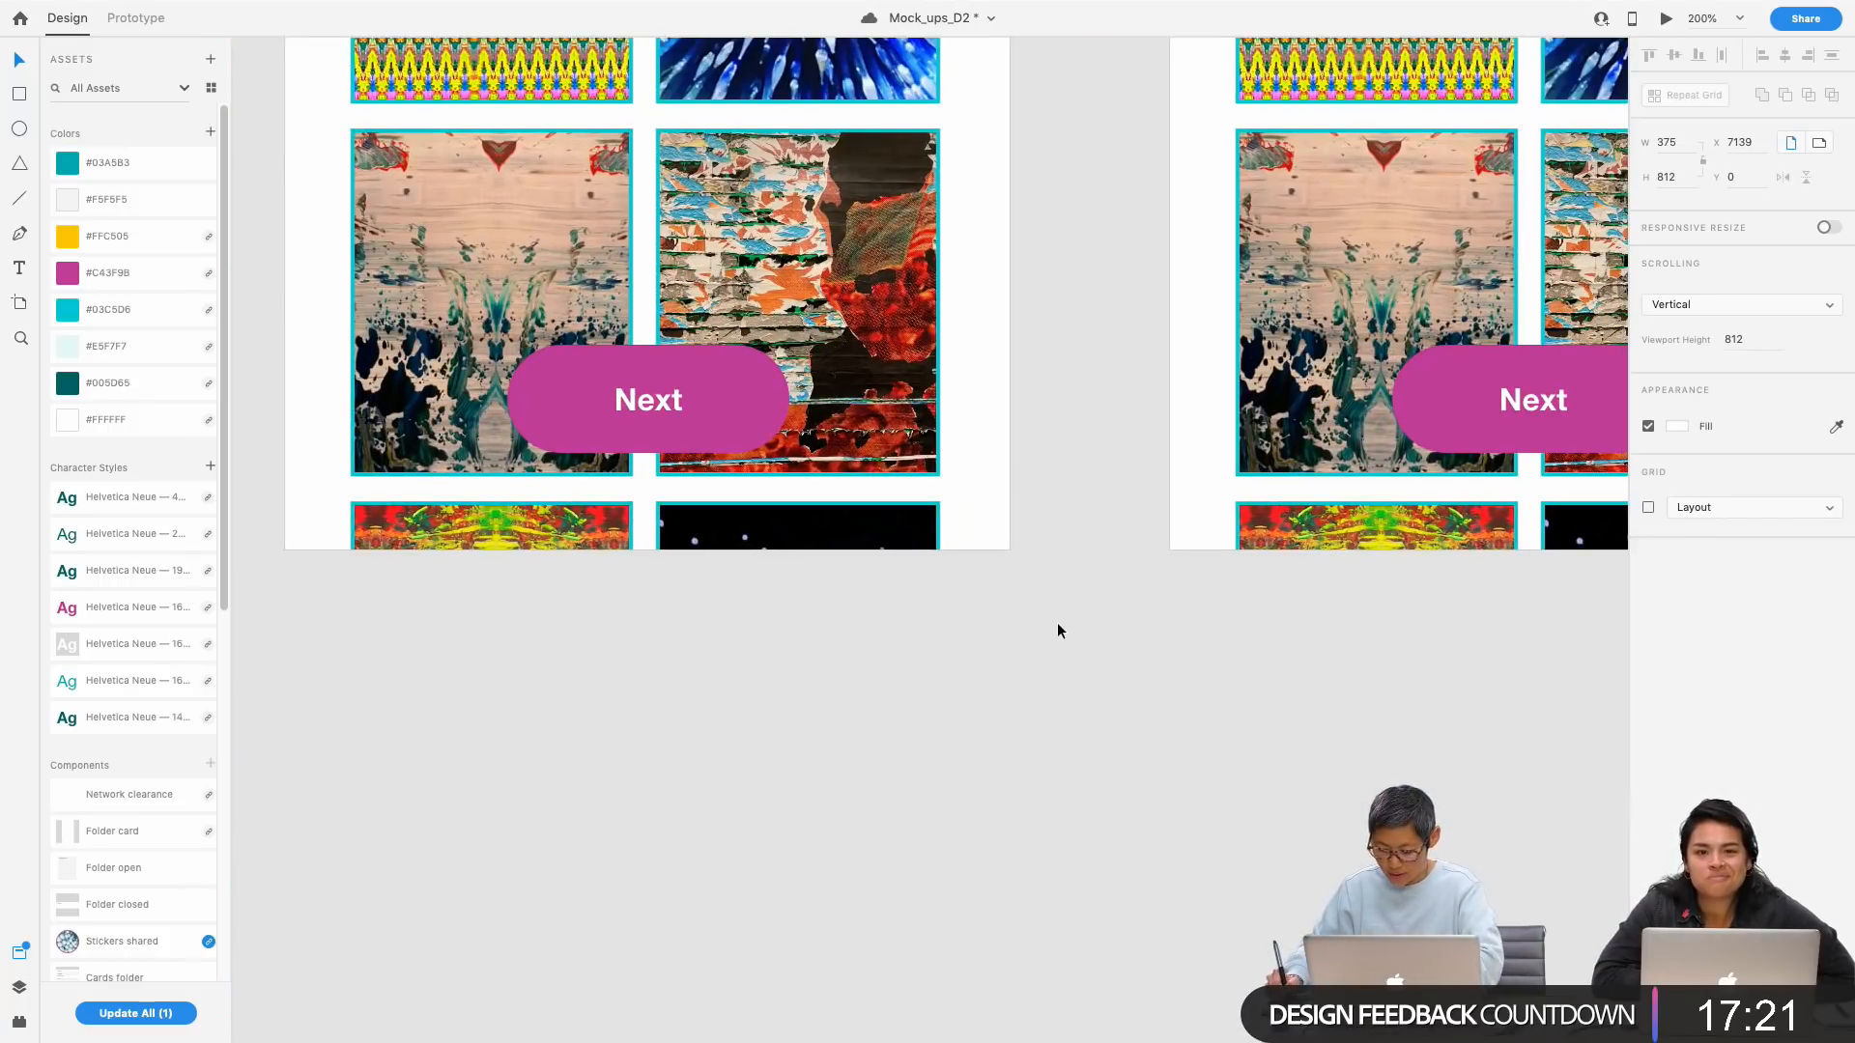
{"action": "key", "text": "super+minus"}
{"action": "key", "text": "super+minus"}
{"action": "key", "text": "super+minus"}
{"action": "left_click_drag", "start_coordinate": [1235, 745], "coordinate": [821, 952]}
{"action": "mouse_move", "coordinate": [1196, 298]}
{"action": "left_mouse_down"}
{"action": "mouse_move", "coordinate": [924, 358]}
{"action": "mouse_move", "coordinate": [1208, 633]}
{"action": "left_mouse_up"}
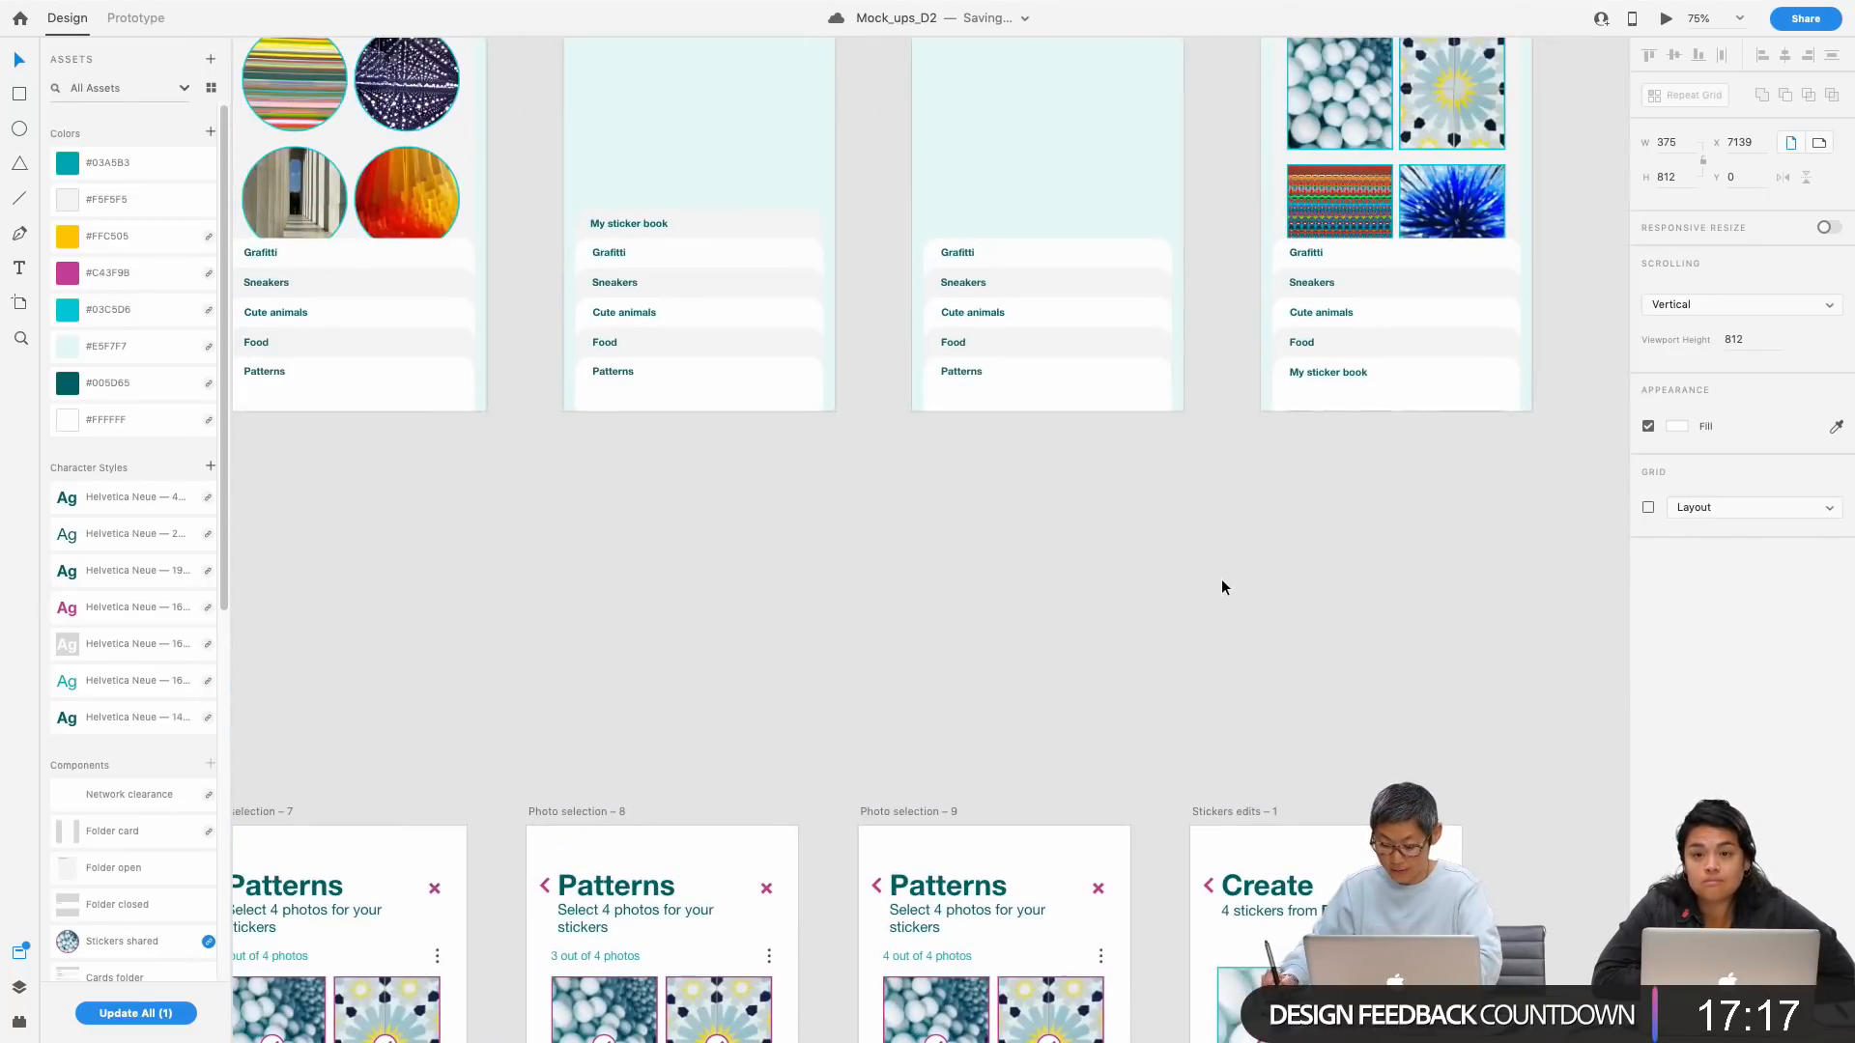
{"action": "key", "text": "super+minus"}
{"action": "left_click_drag", "start_coordinate": [1366, 439], "coordinate": [1242, 719]}
{"action": "key", "text": "super+minus"}
{"action": "left_click_drag", "start_coordinate": [1216, 409], "coordinate": [1127, 927]}
{"action": "left_click_drag", "start_coordinate": [1147, 570], "coordinate": [1048, 696]}
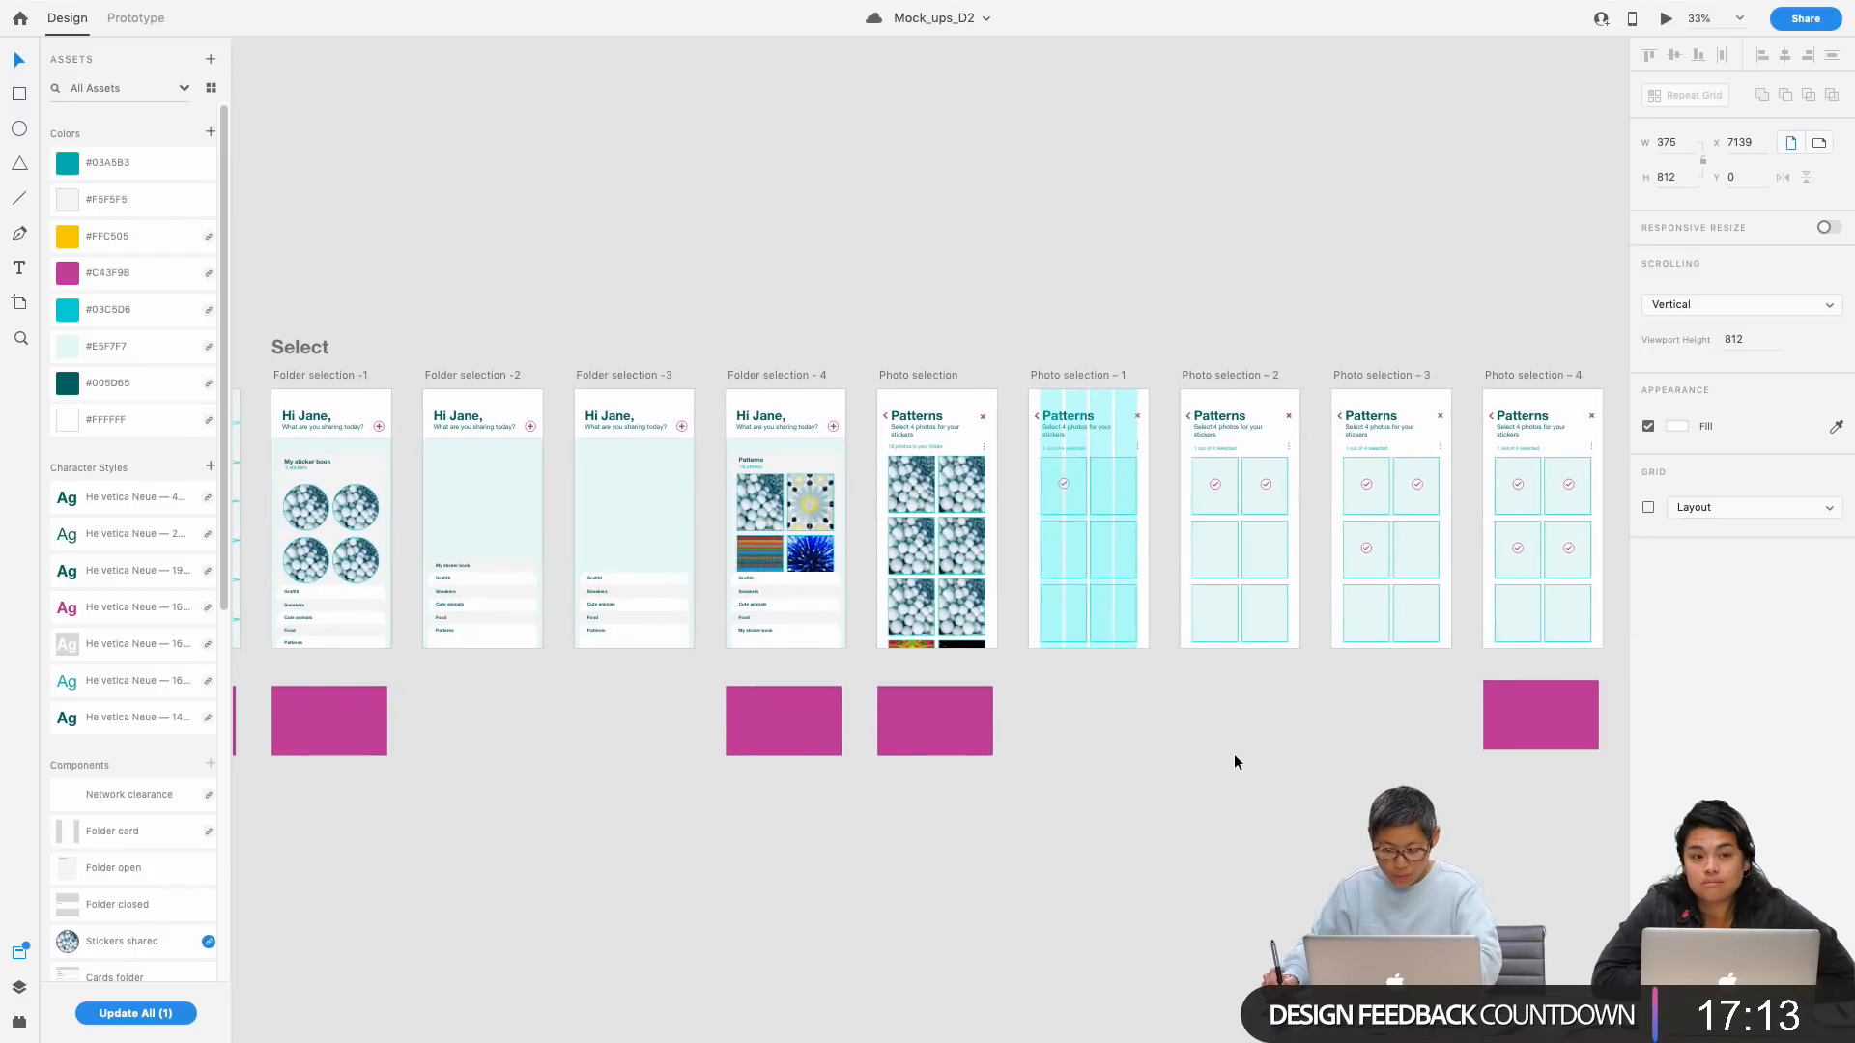
{"action": "scroll", "coordinate": [1267, 791], "scroll_direction": "right", "scroll_amount": 10}
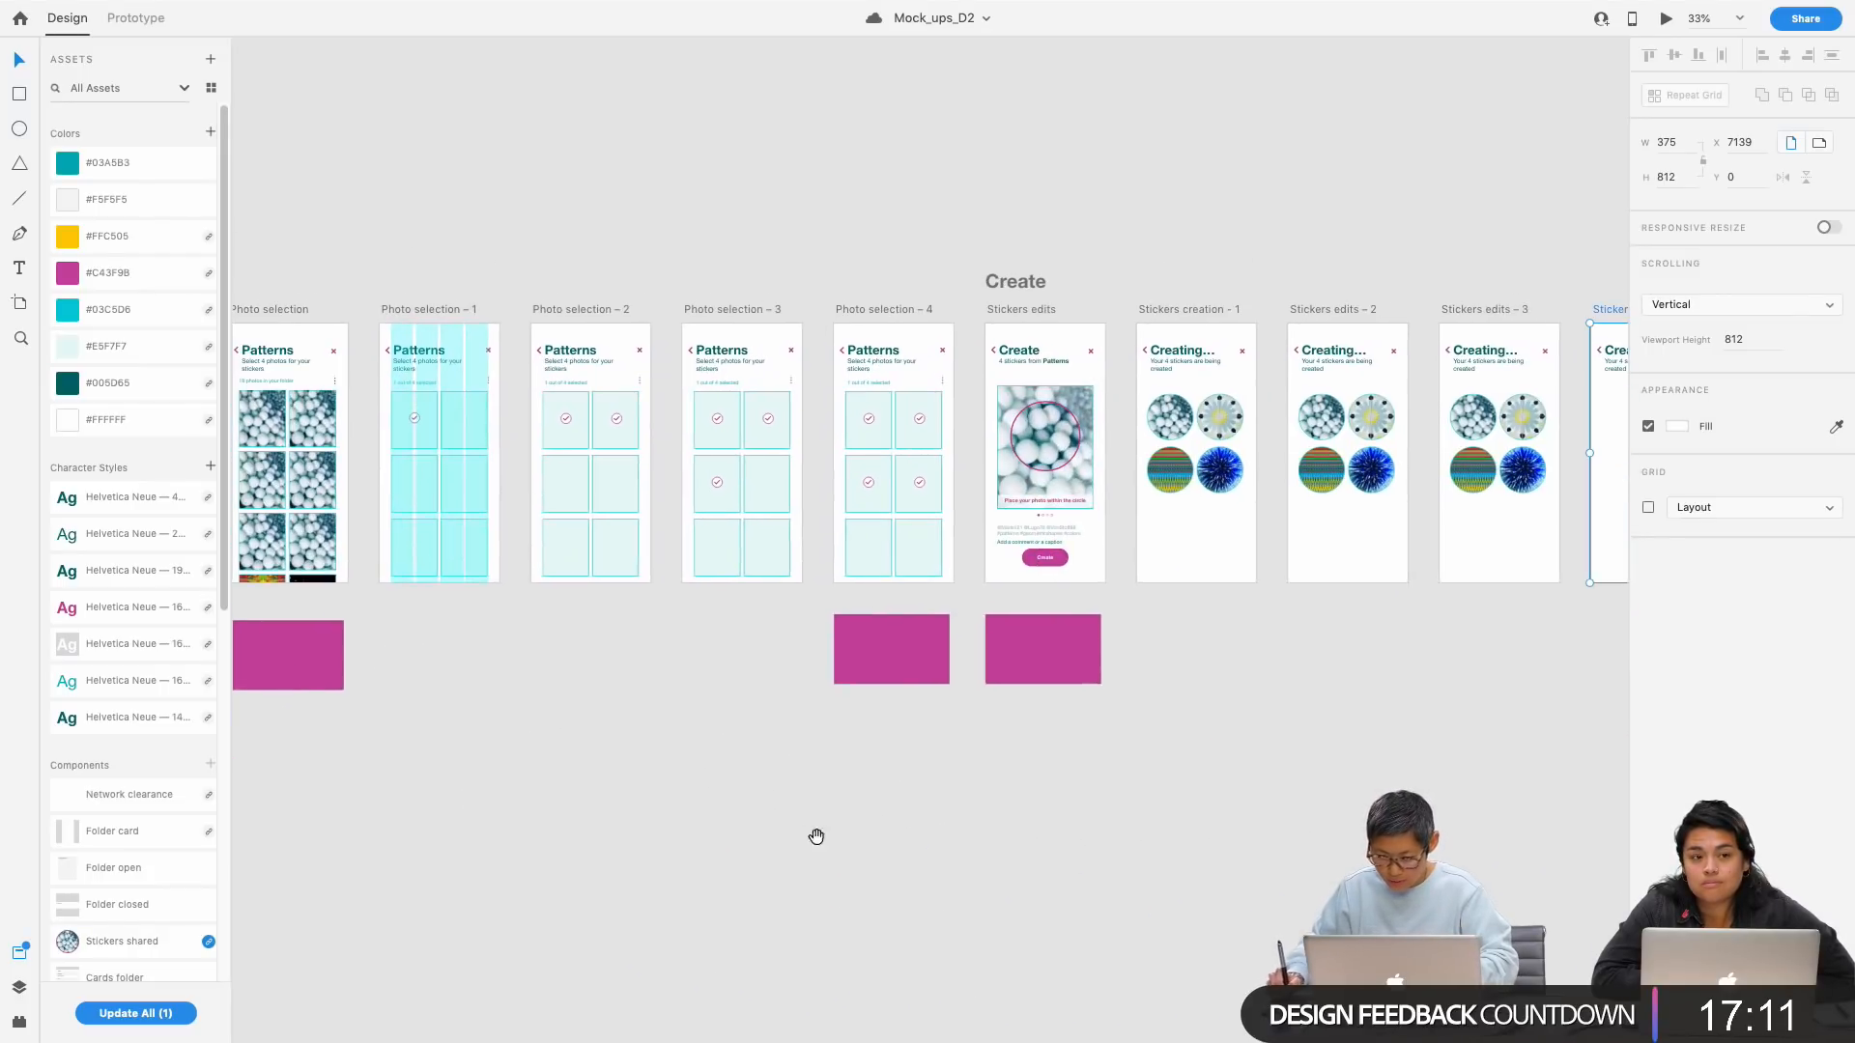
{"action": "key", "text": "super+plus"}
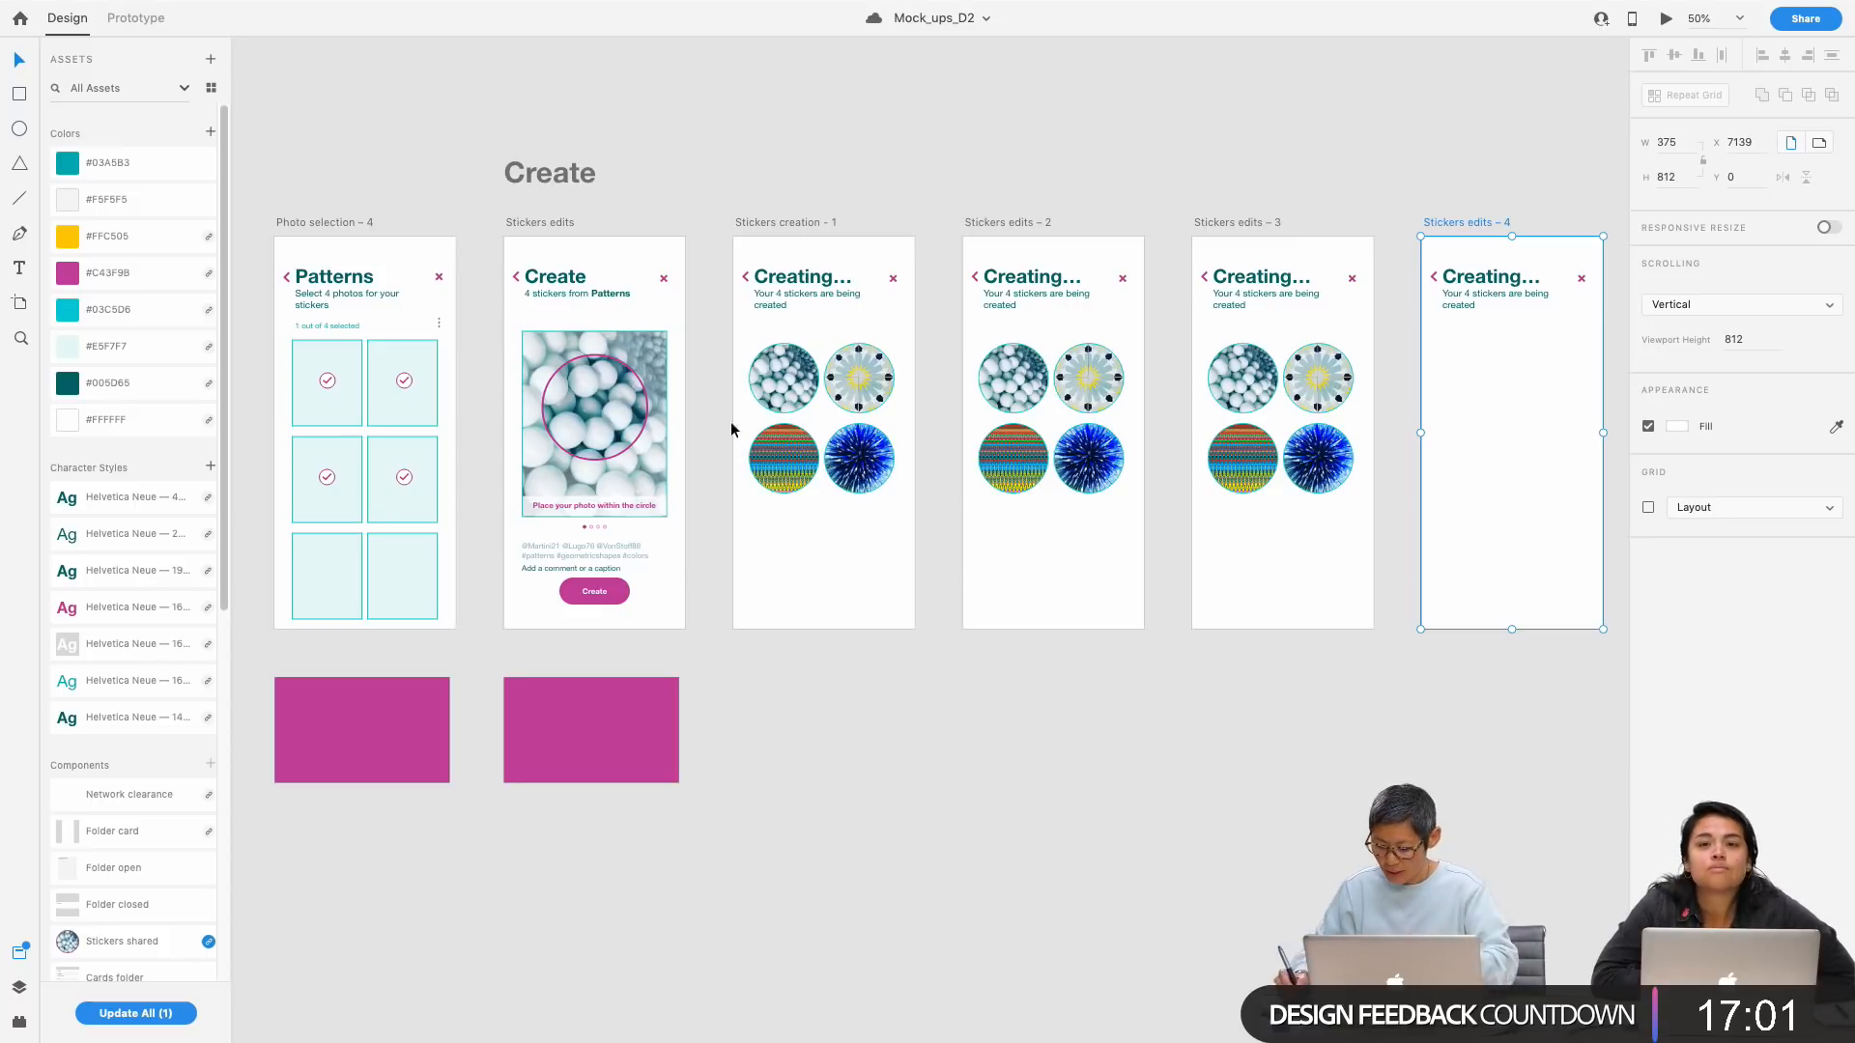
{"action": "key", "text": "super+equal"}
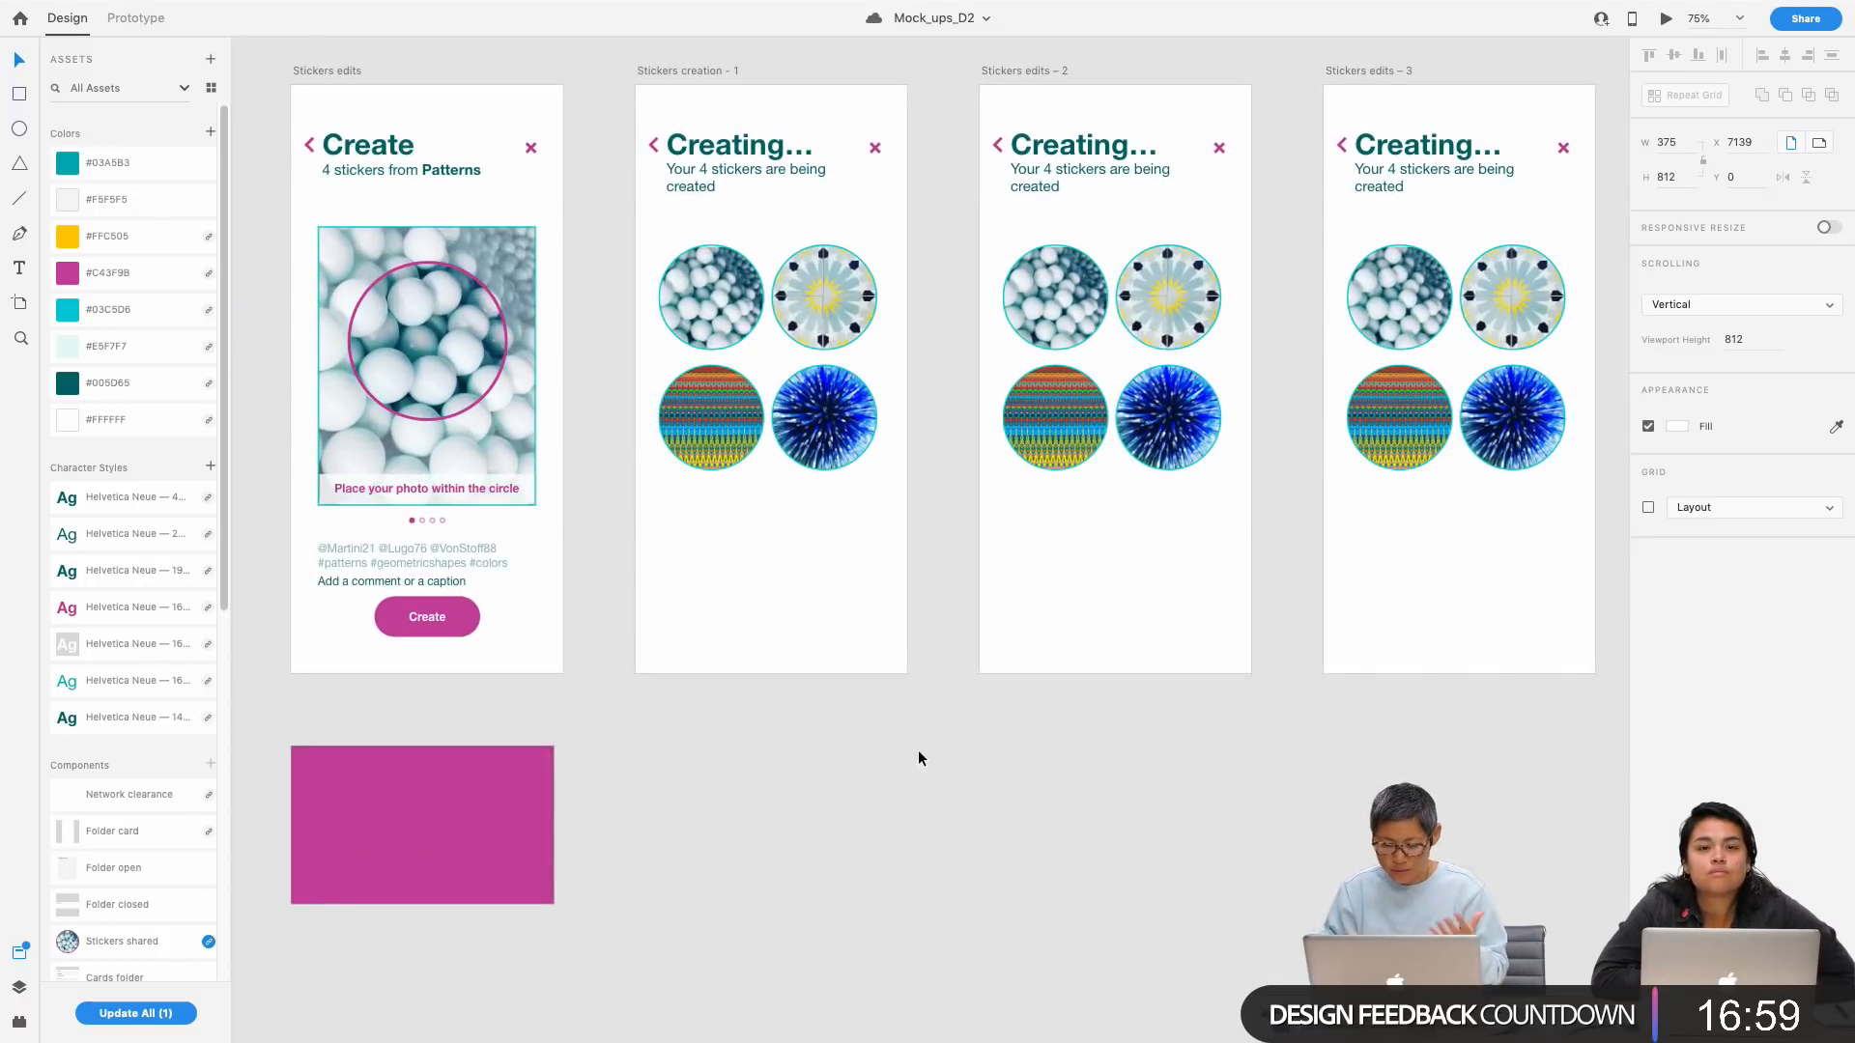
{"action": "scroll", "coordinate": [1146, 780], "scroll_direction": "up", "scroll_amount": 3}
{"action": "scroll", "coordinate": [1146, 781], "scroll_direction": "right", "scroll_amount": 1}
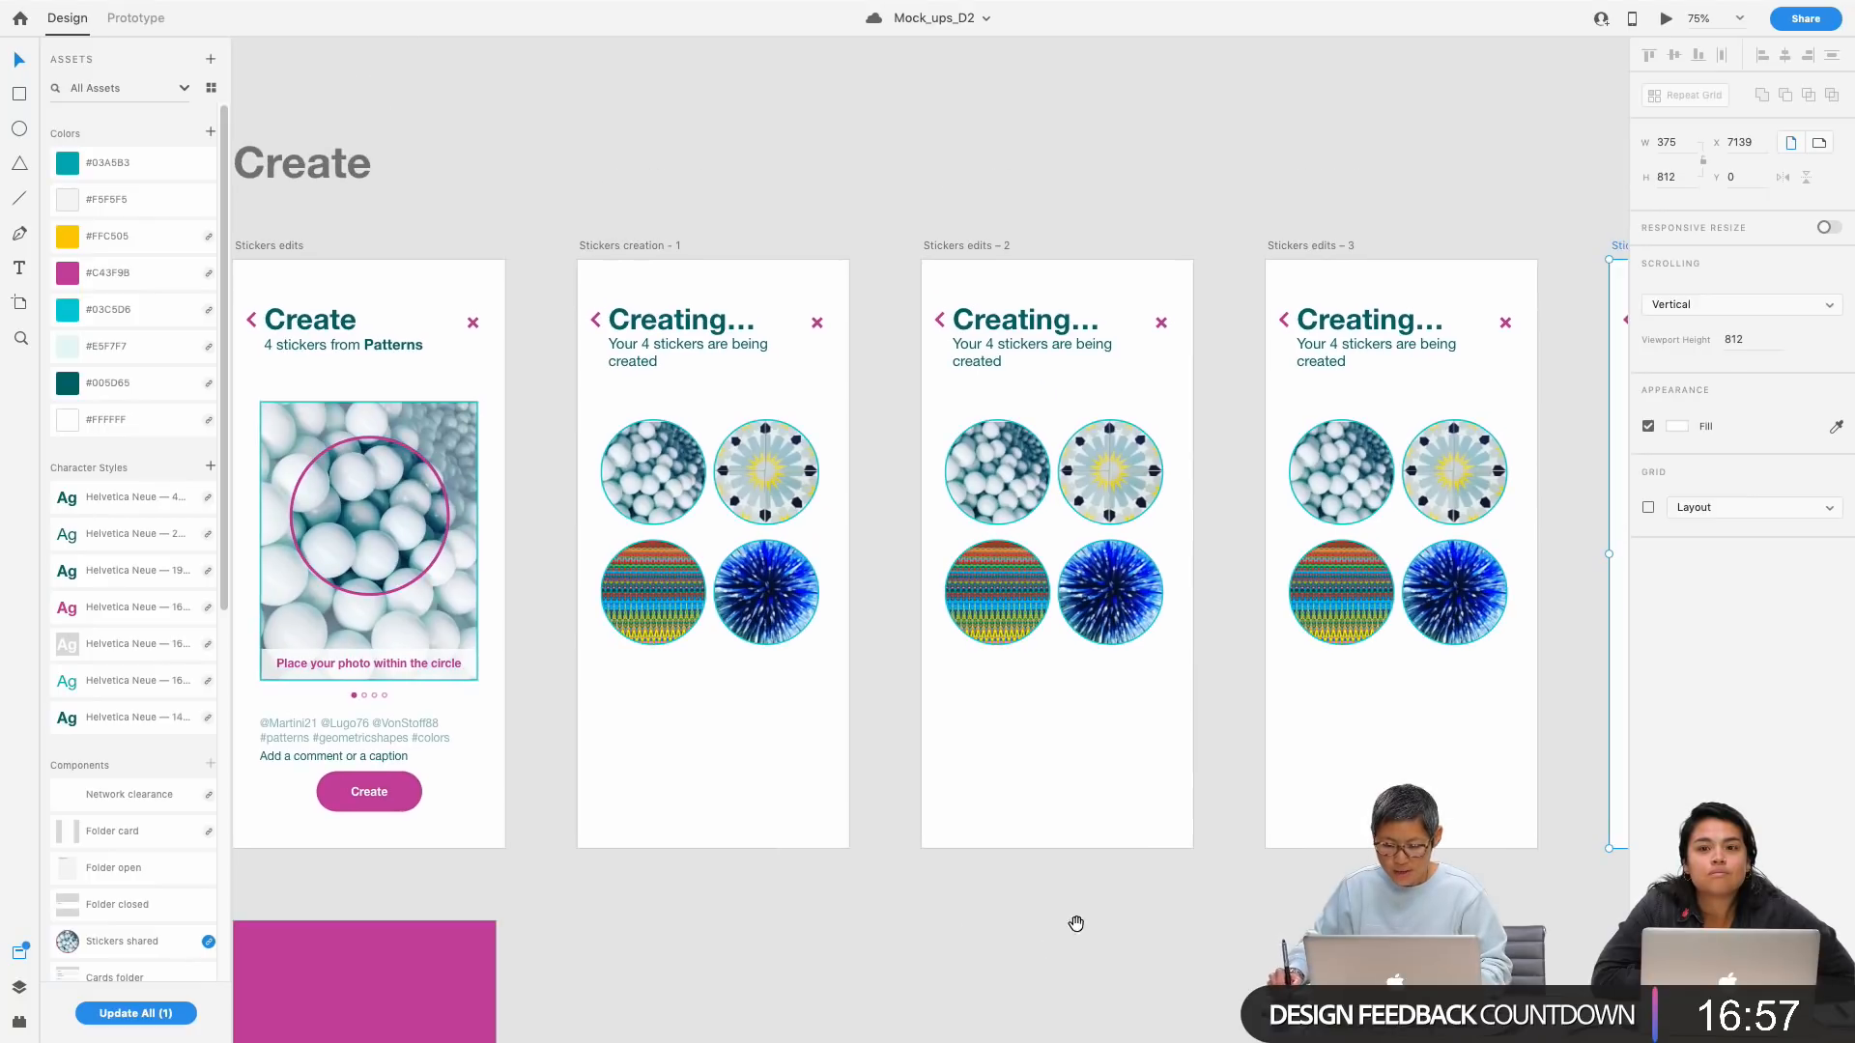
{"action": "left_click", "coordinate": [996, 245]}
{"action": "key", "text": "super+v"}
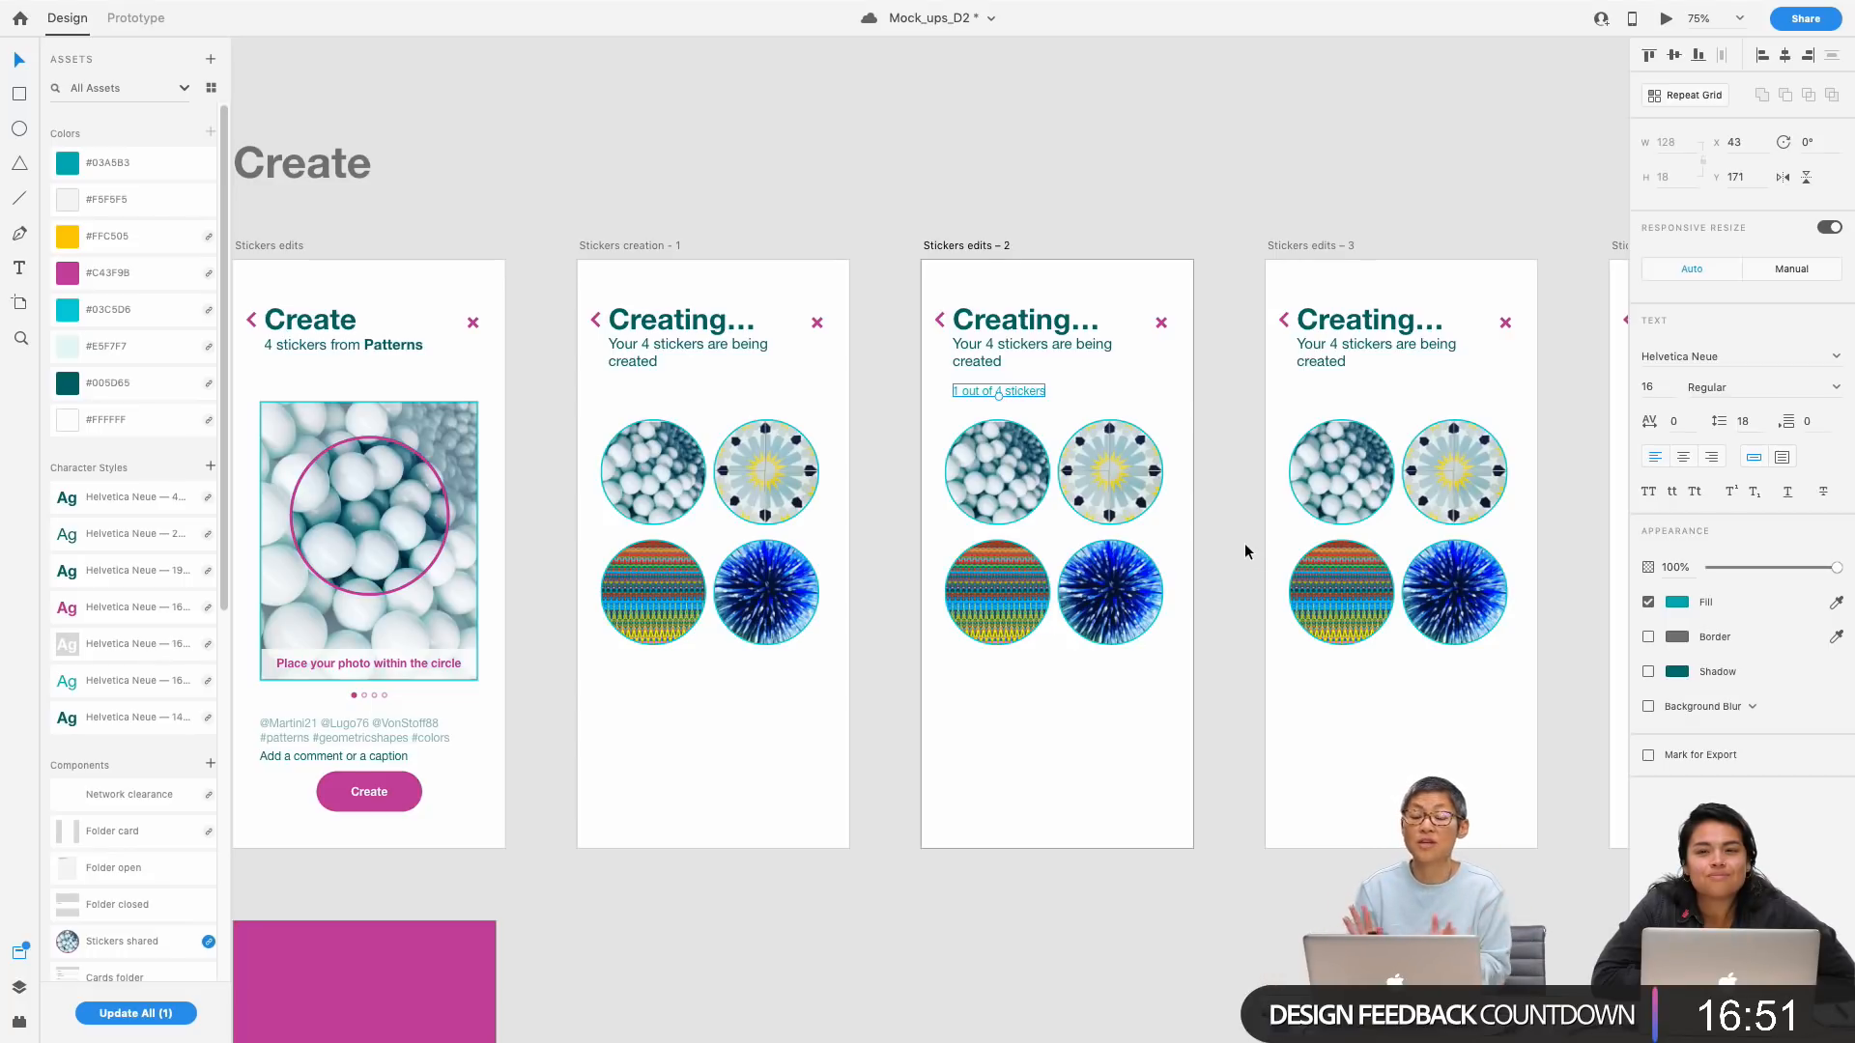
{"action": "key", "text": "super+s"}
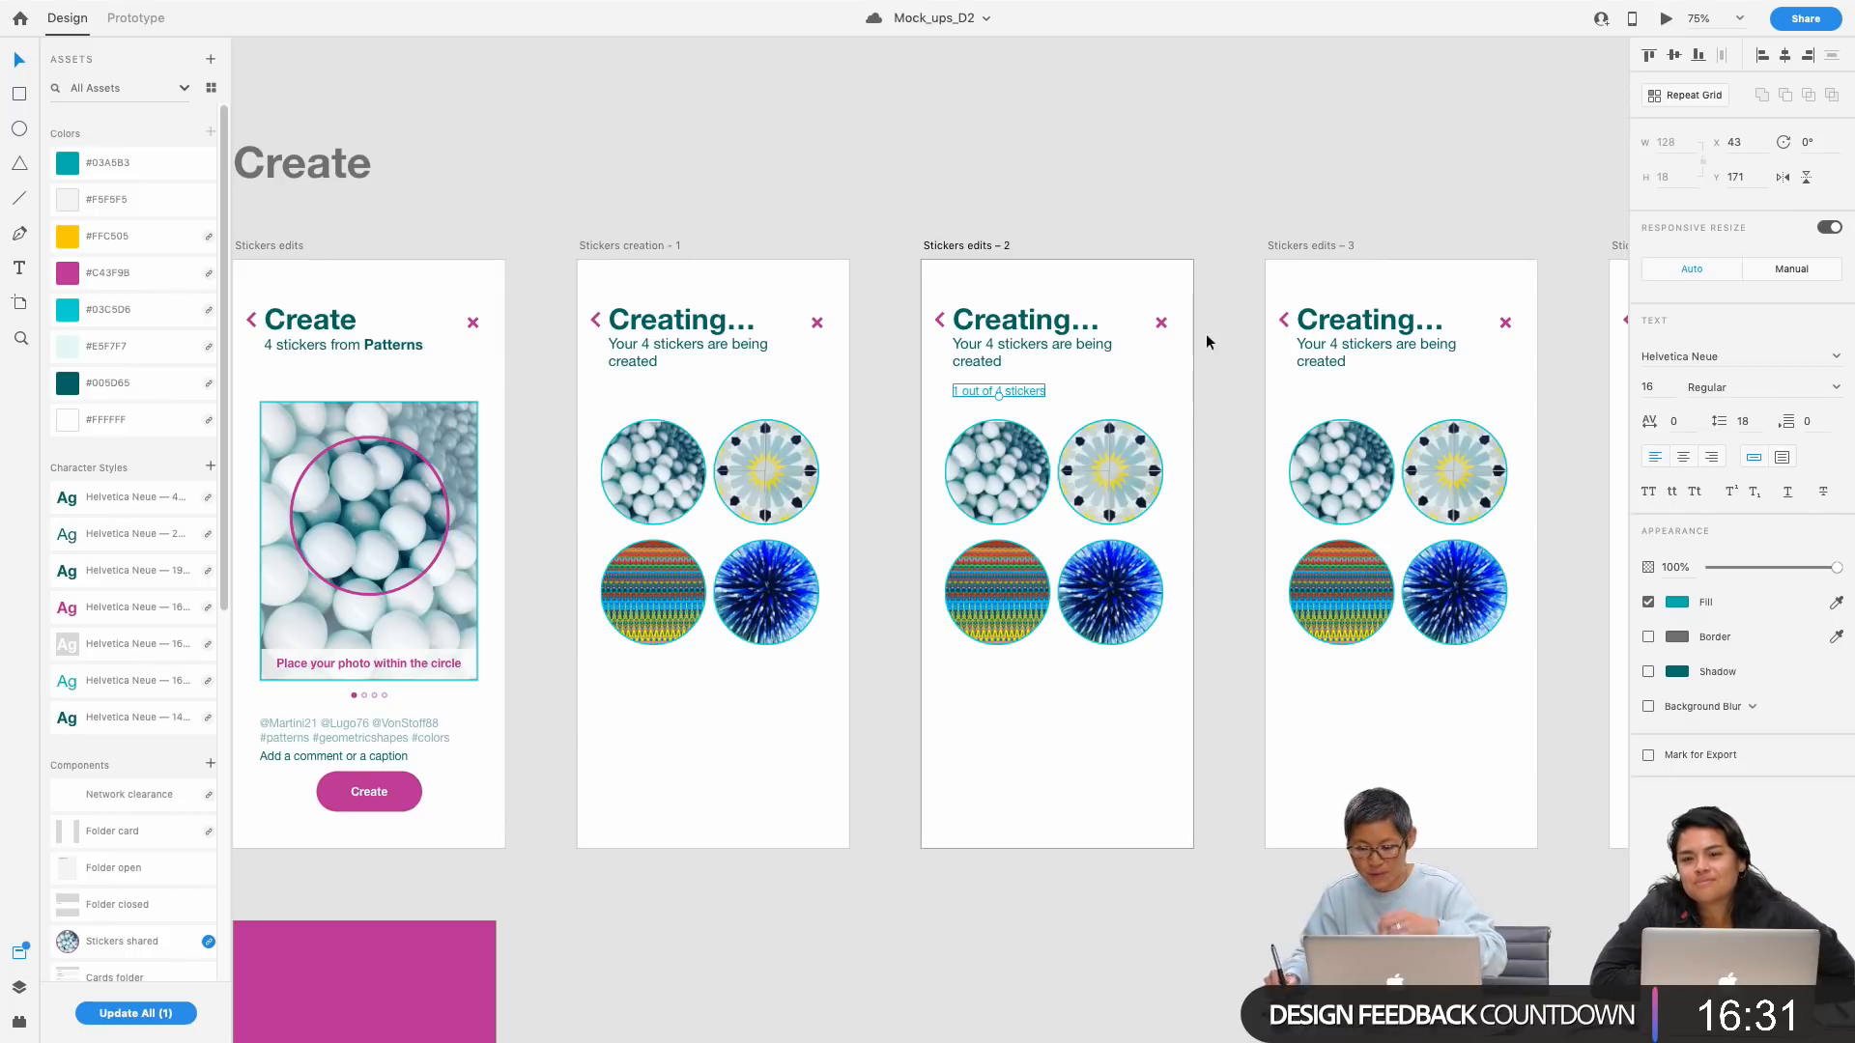
Step: Paste the "1 out of 4 stickers" text into the Stickers edits – 3, 4 and 5 artboards
{"action": "left_click", "coordinate": [1412, 188]}
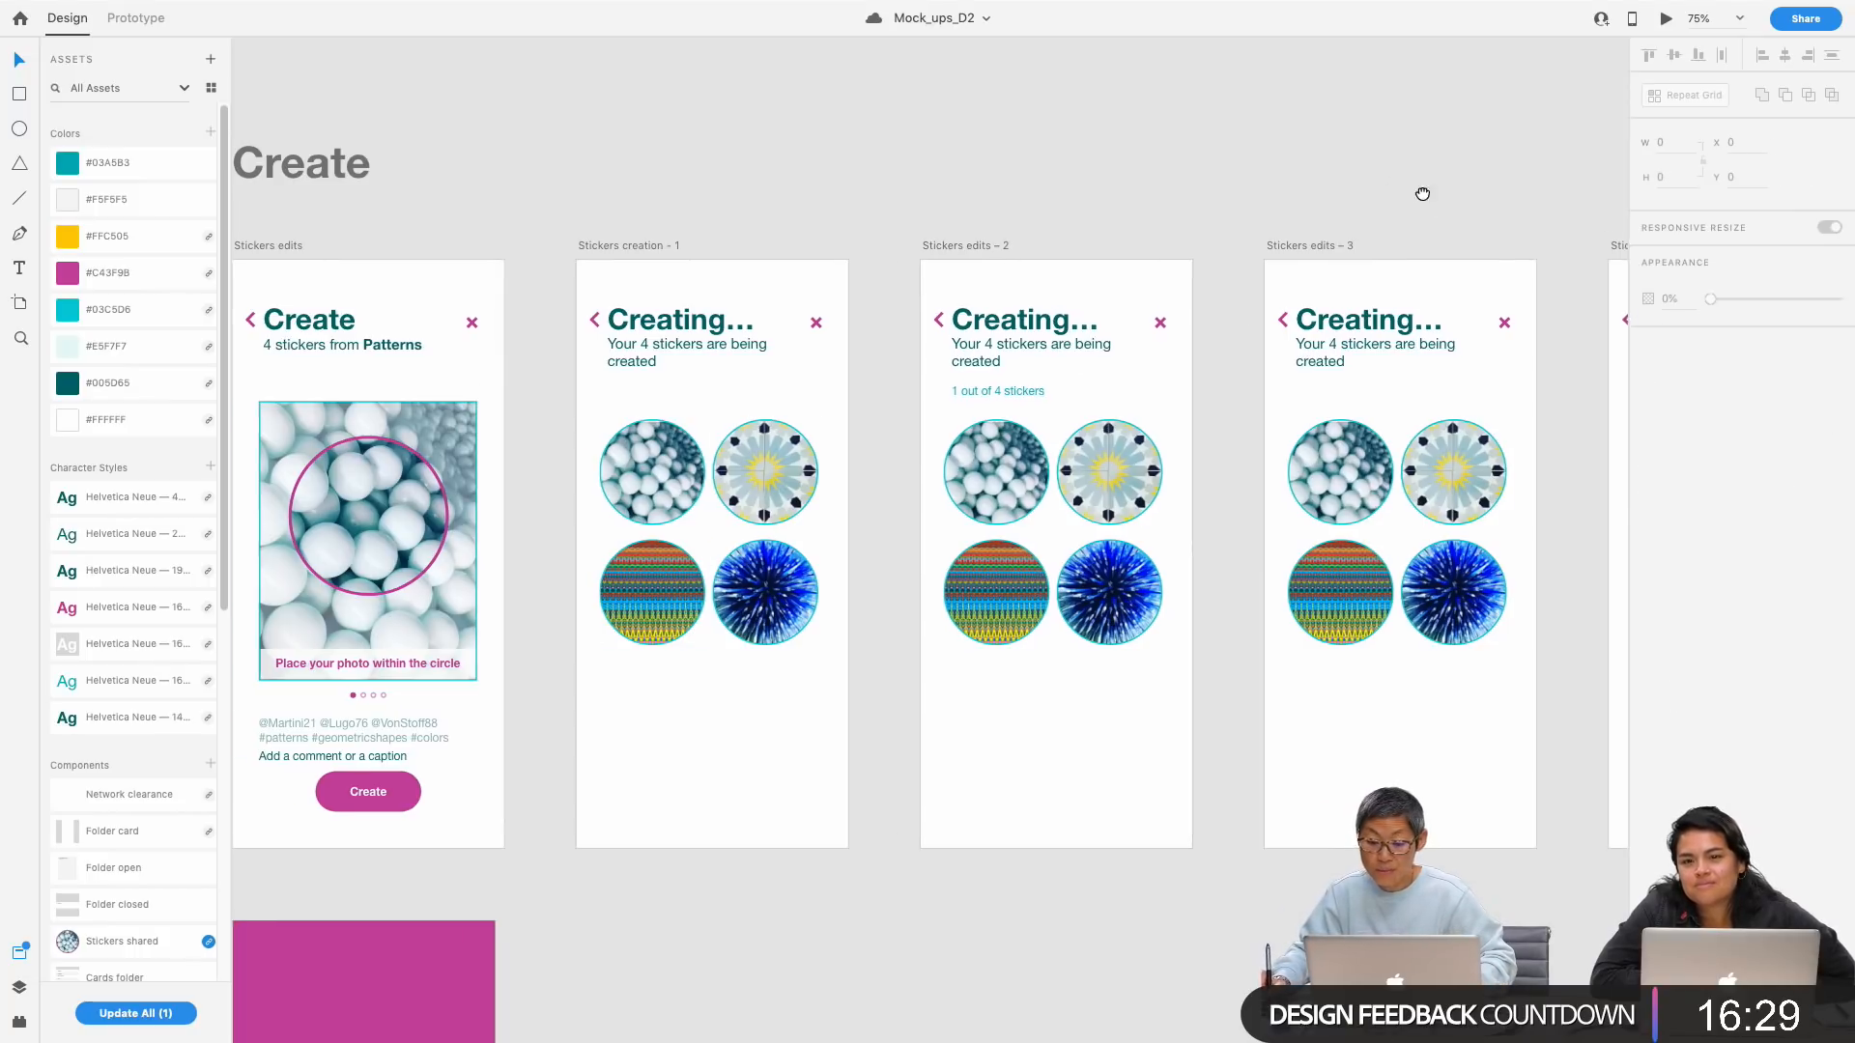
{"action": "scroll", "coordinate": [1445, 194], "scroll_direction": "right", "scroll_amount": 3}
{"action": "left_click", "coordinate": [1095, 228]}
{"action": "key", "text": "ctrl+v"}
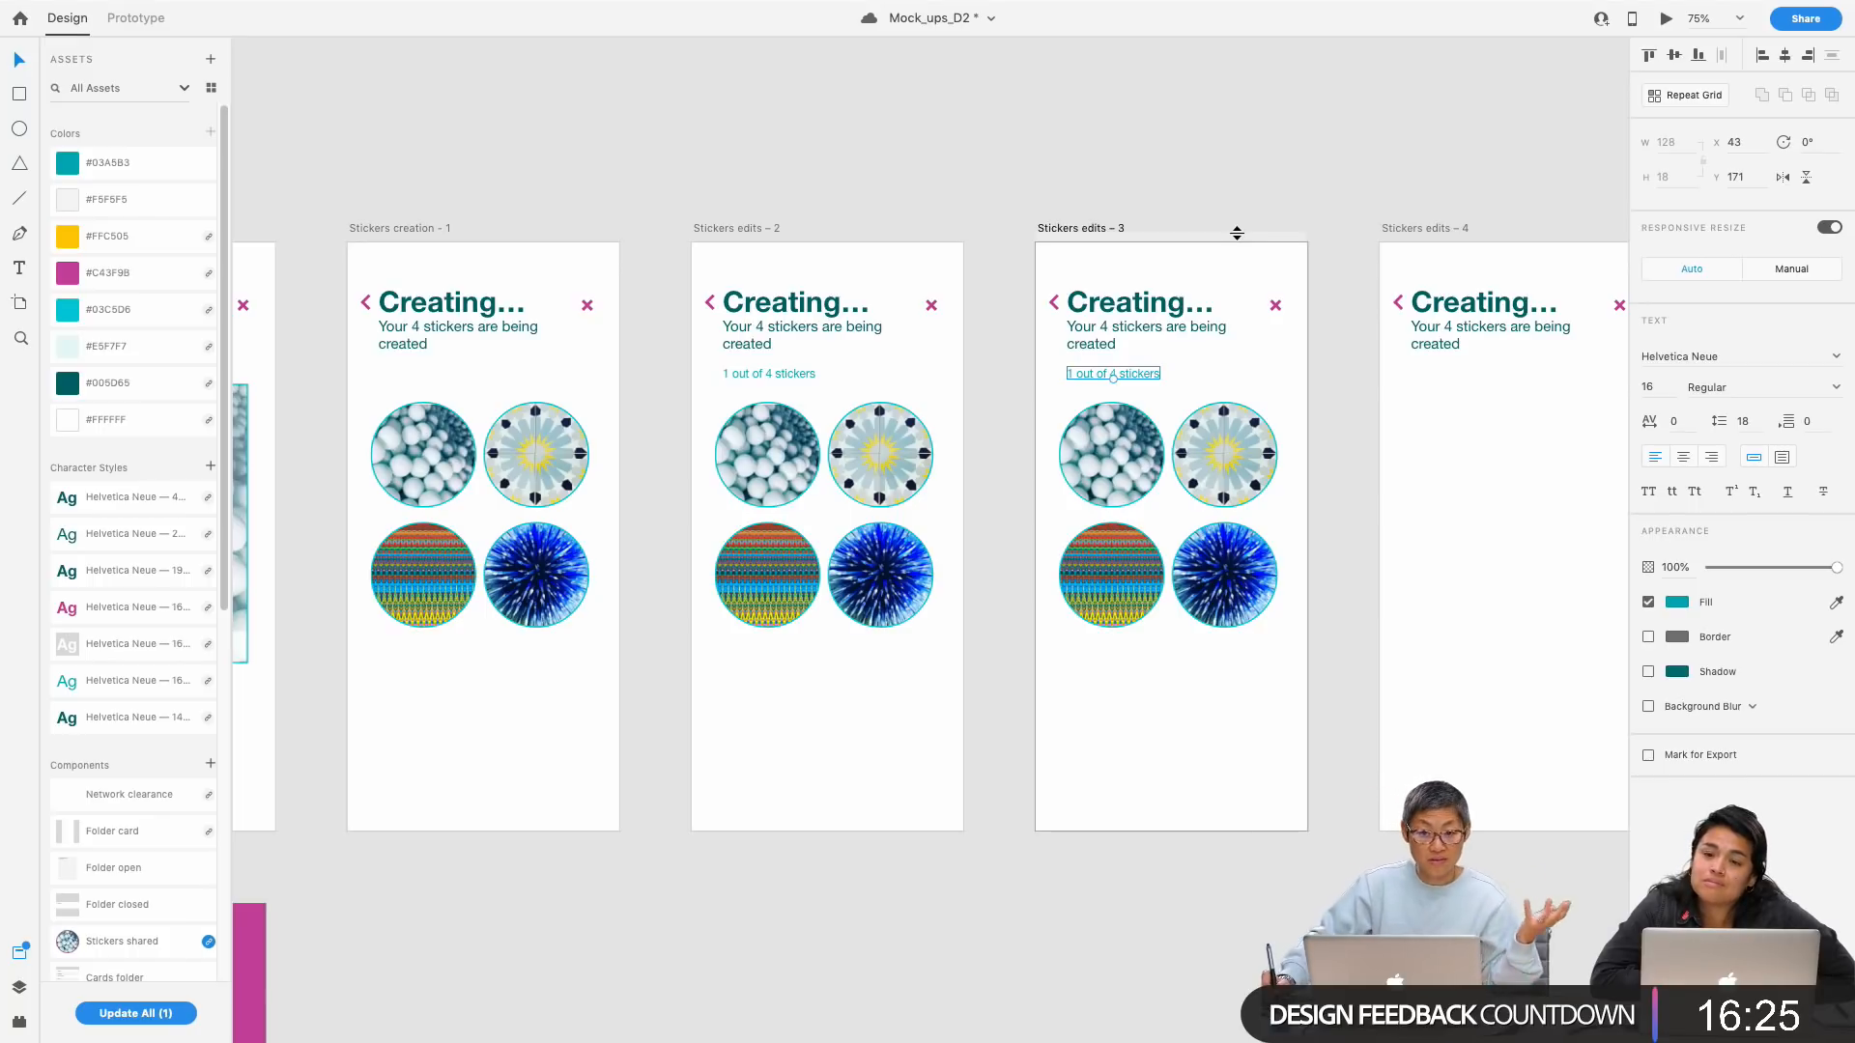
{"action": "left_click", "coordinate": [1449, 176]}
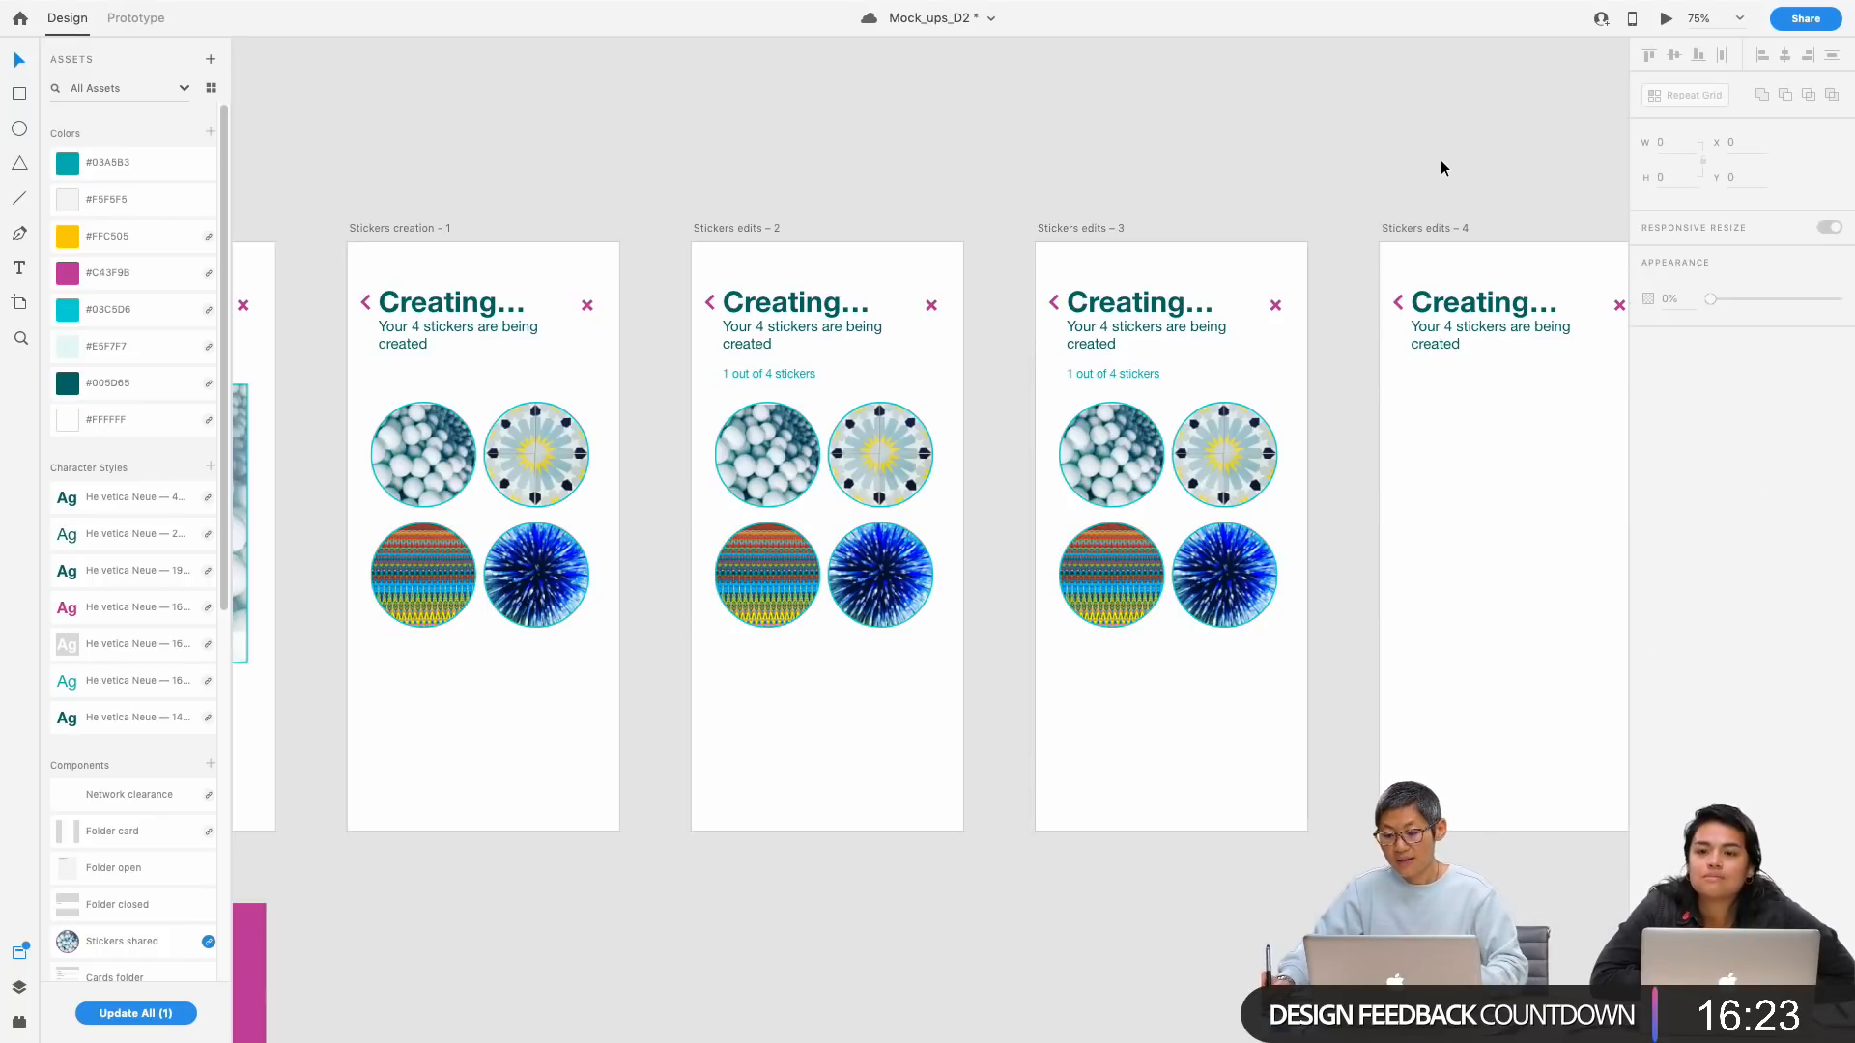
{"action": "scroll", "coordinate": [1353, 203], "scroll_direction": "right", "scroll_amount": 3}
{"action": "left_click", "coordinate": [1192, 238]}
{"action": "key", "text": "ctrl+v"}
{"action": "scroll", "coordinate": [1205, 209], "scroll_direction": "right", "scroll_amount": 3}
{"action": "left_click", "coordinate": [1250, 221]}
{"action": "key", "text": "ctrl+v"}
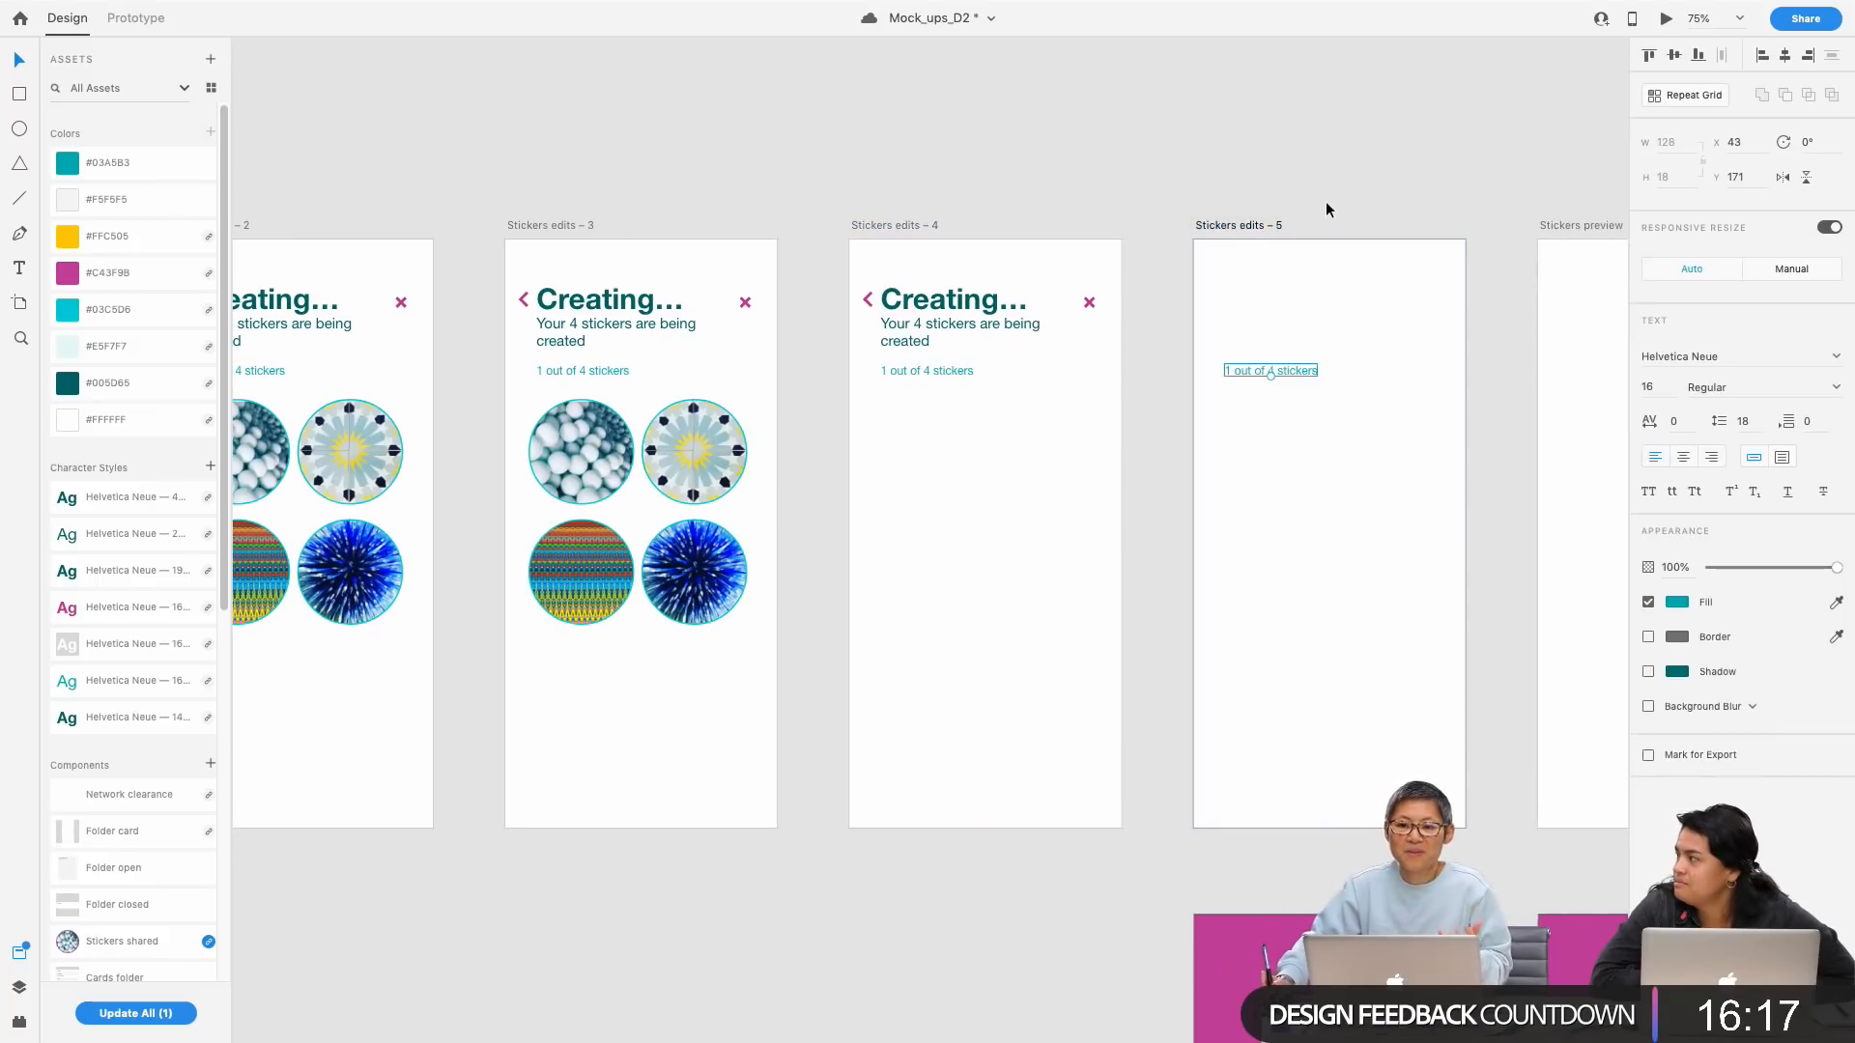
Step: Copy the "Creating…" header with its subtitle, back arrow and close icon from Stickers edits – 4 to Stickers edits – 5
{"action": "left_click_drag", "start_coordinate": [1151, 343], "coordinate": [809, 269]}
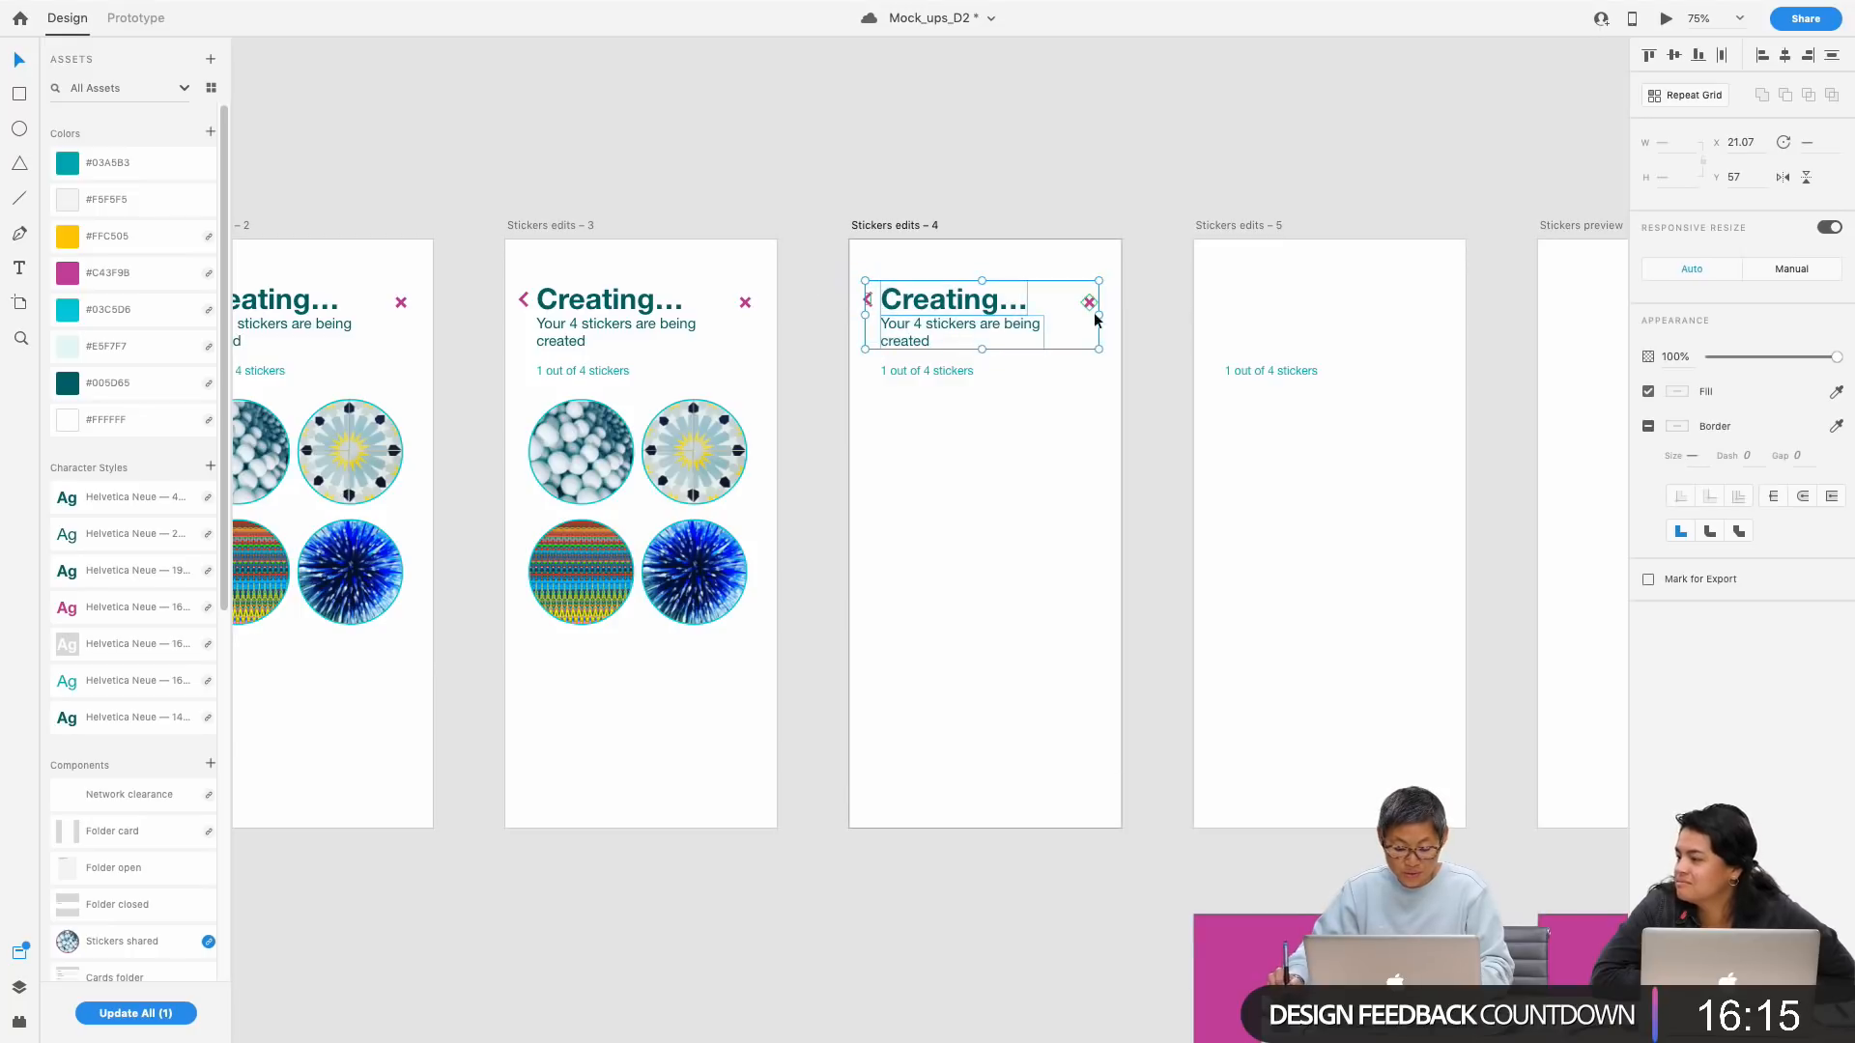
{"action": "left_click", "coordinate": [1282, 226]}
{"action": "key", "text": "ctrl+v"}
{"action": "left_click", "coordinate": [1336, 203]}
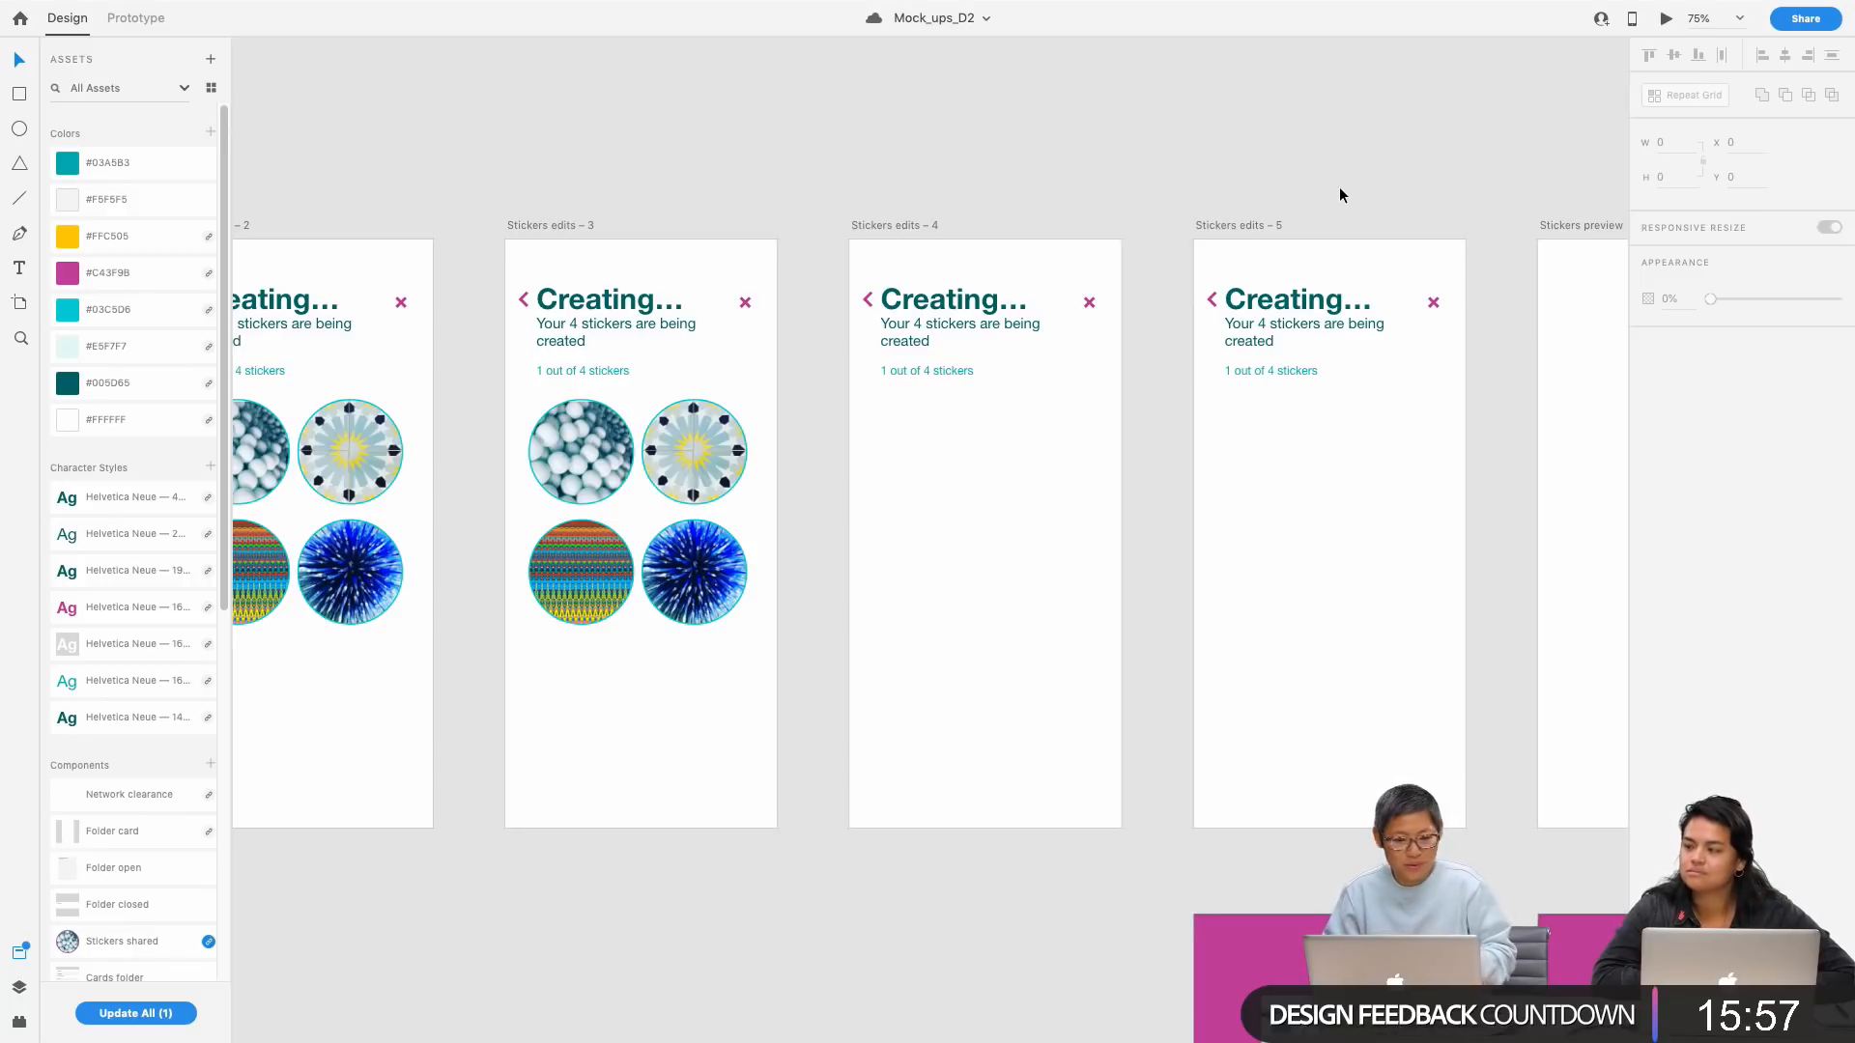
Step: Copy the sticker grid from Stickers edits – 3 into the Stickers edits – 4 and Stickers edits – 5 artboards
{"action": "left_click", "coordinate": [686, 609]}
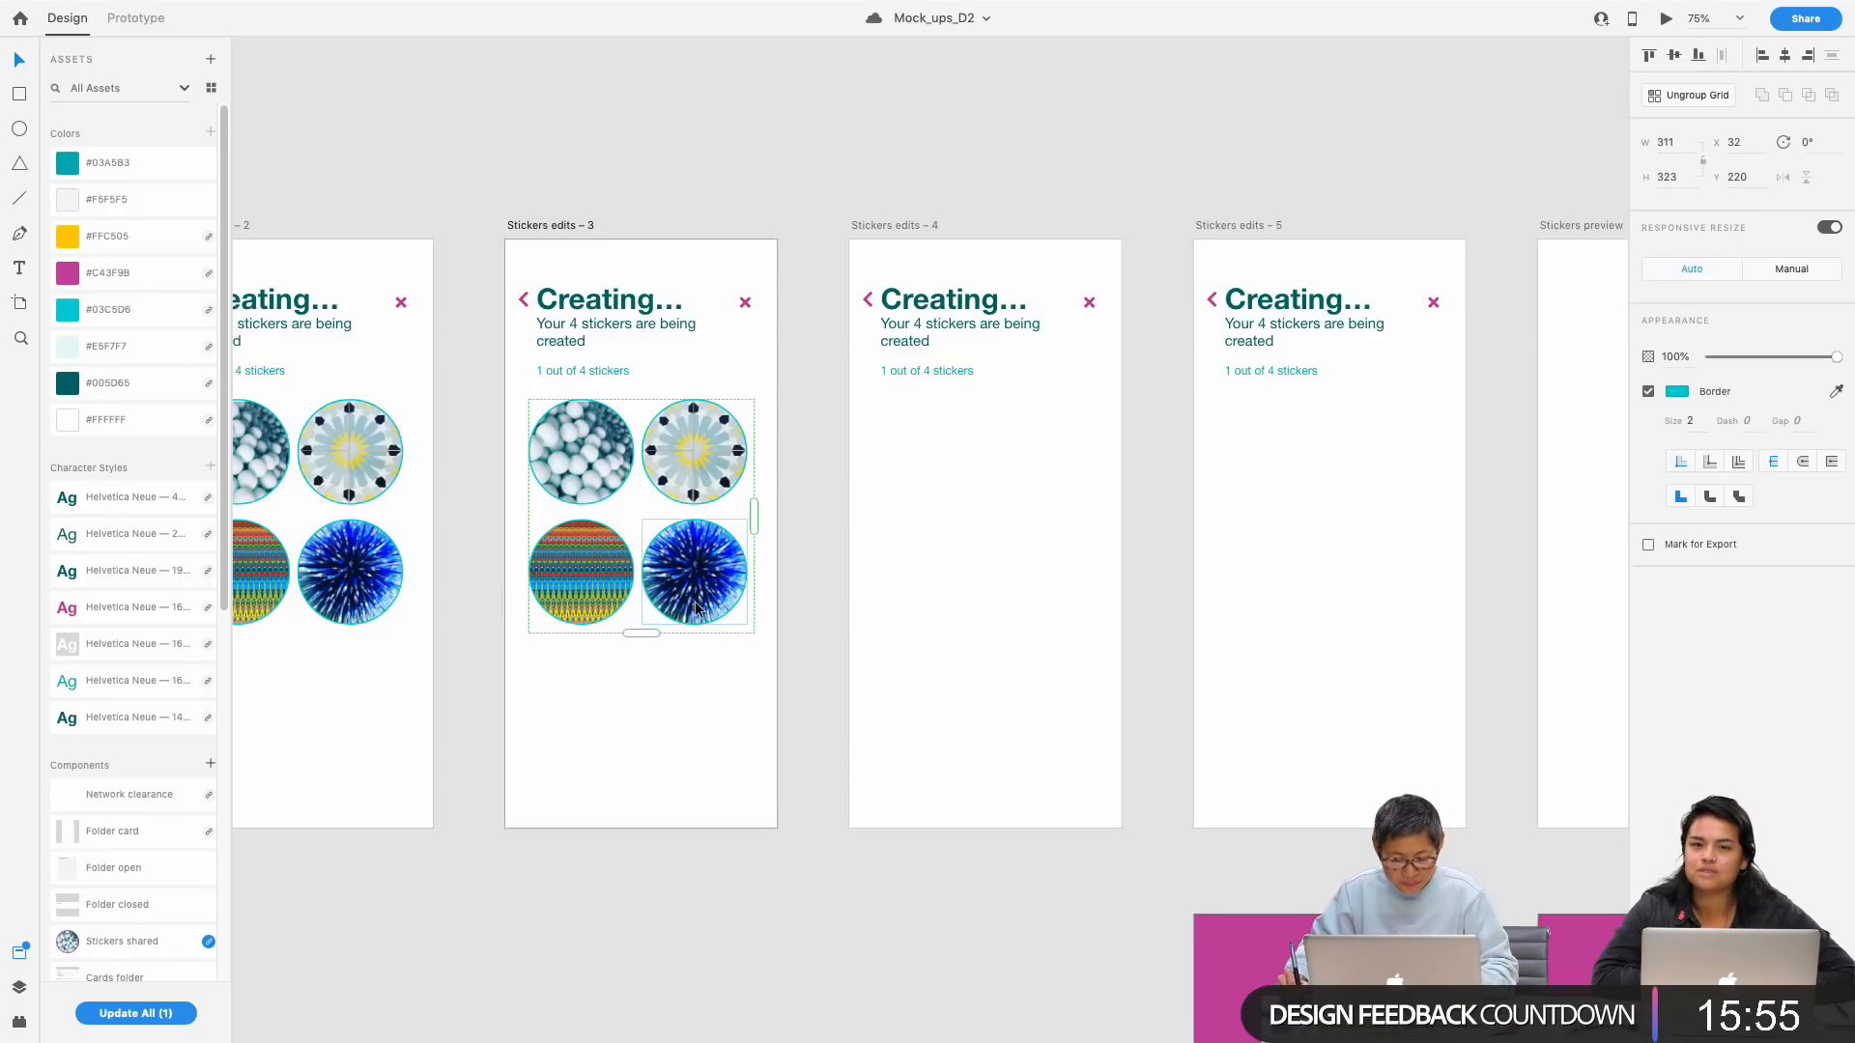
{"action": "left_click", "coordinate": [926, 228]}
{"action": "key", "text": "ctrl+v"}
{"action": "left_click", "coordinate": [1254, 229]}
{"action": "key", "text": "ctrl+v"}
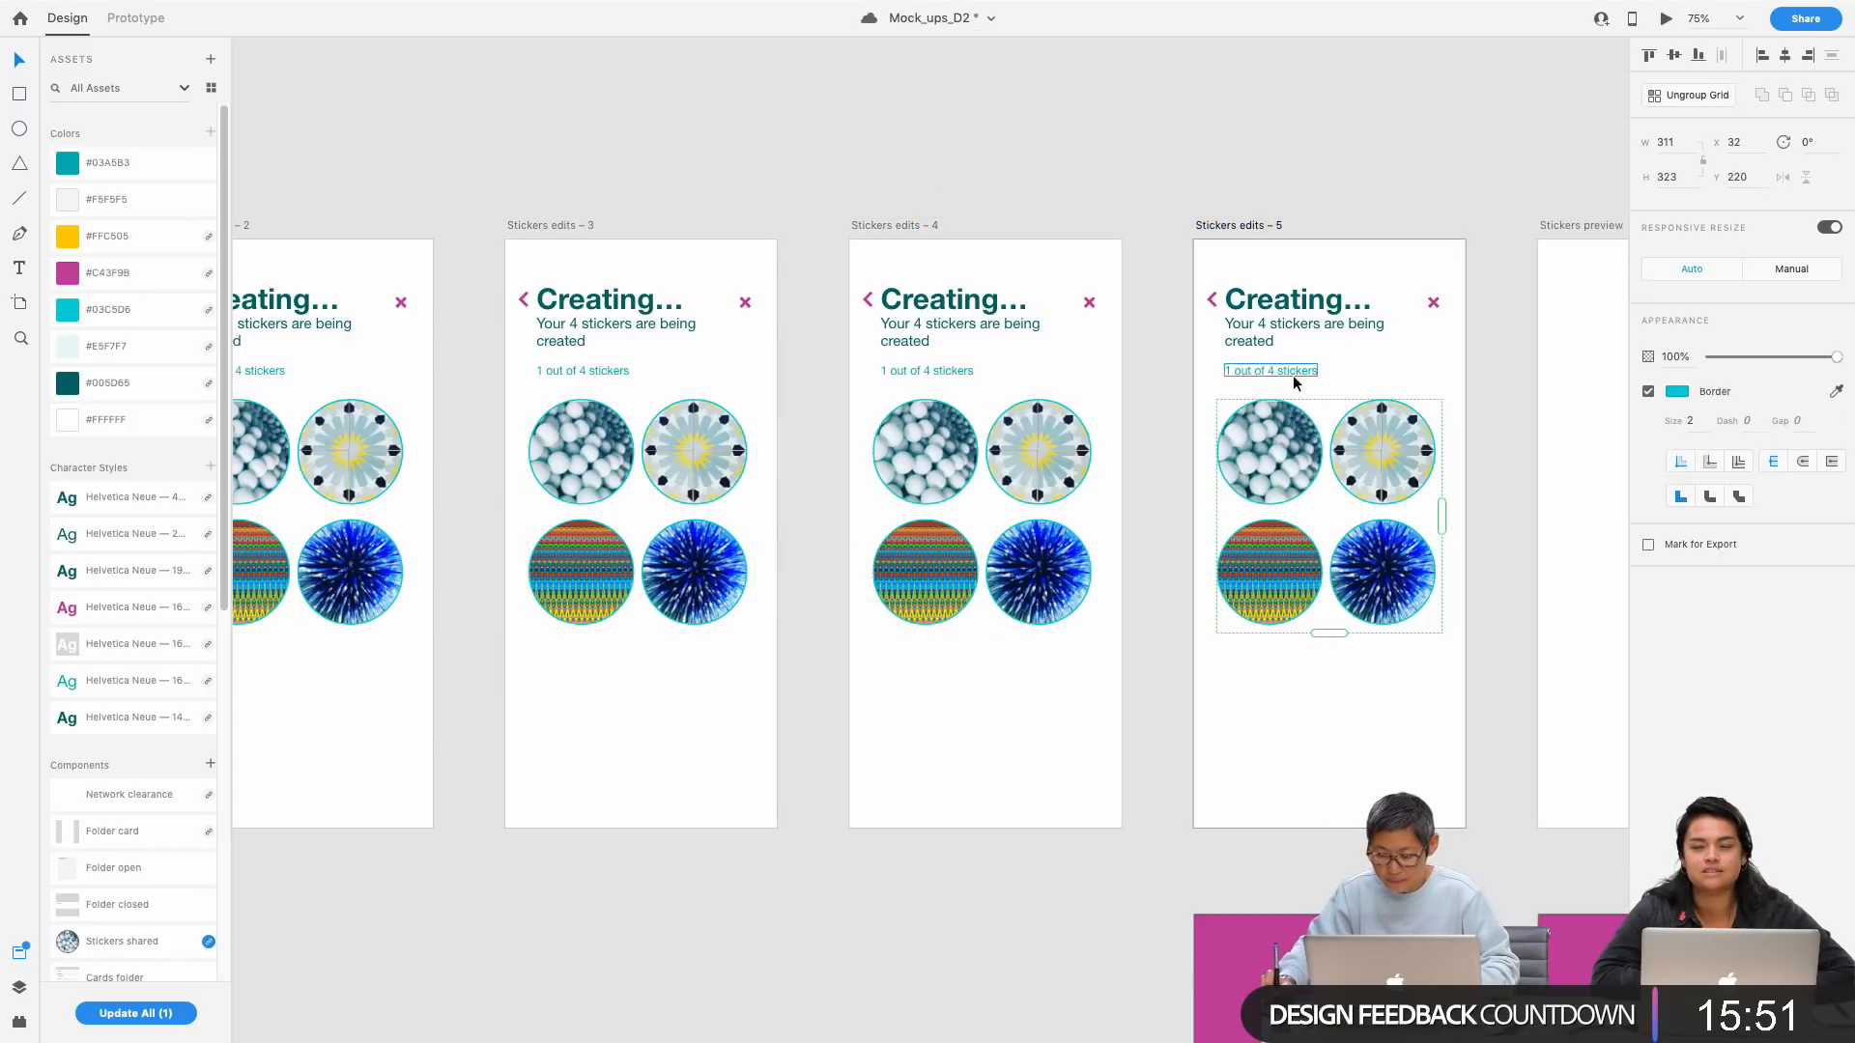
Step: Change the progress text on Stickers edits – 5 to "4 out of 4 stickers"
{"action": "left_click", "coordinate": [1415, 159]}
{"action": "key", "text": "ctrl+1"}
{"action": "left_click", "coordinate": [1347, 313]}
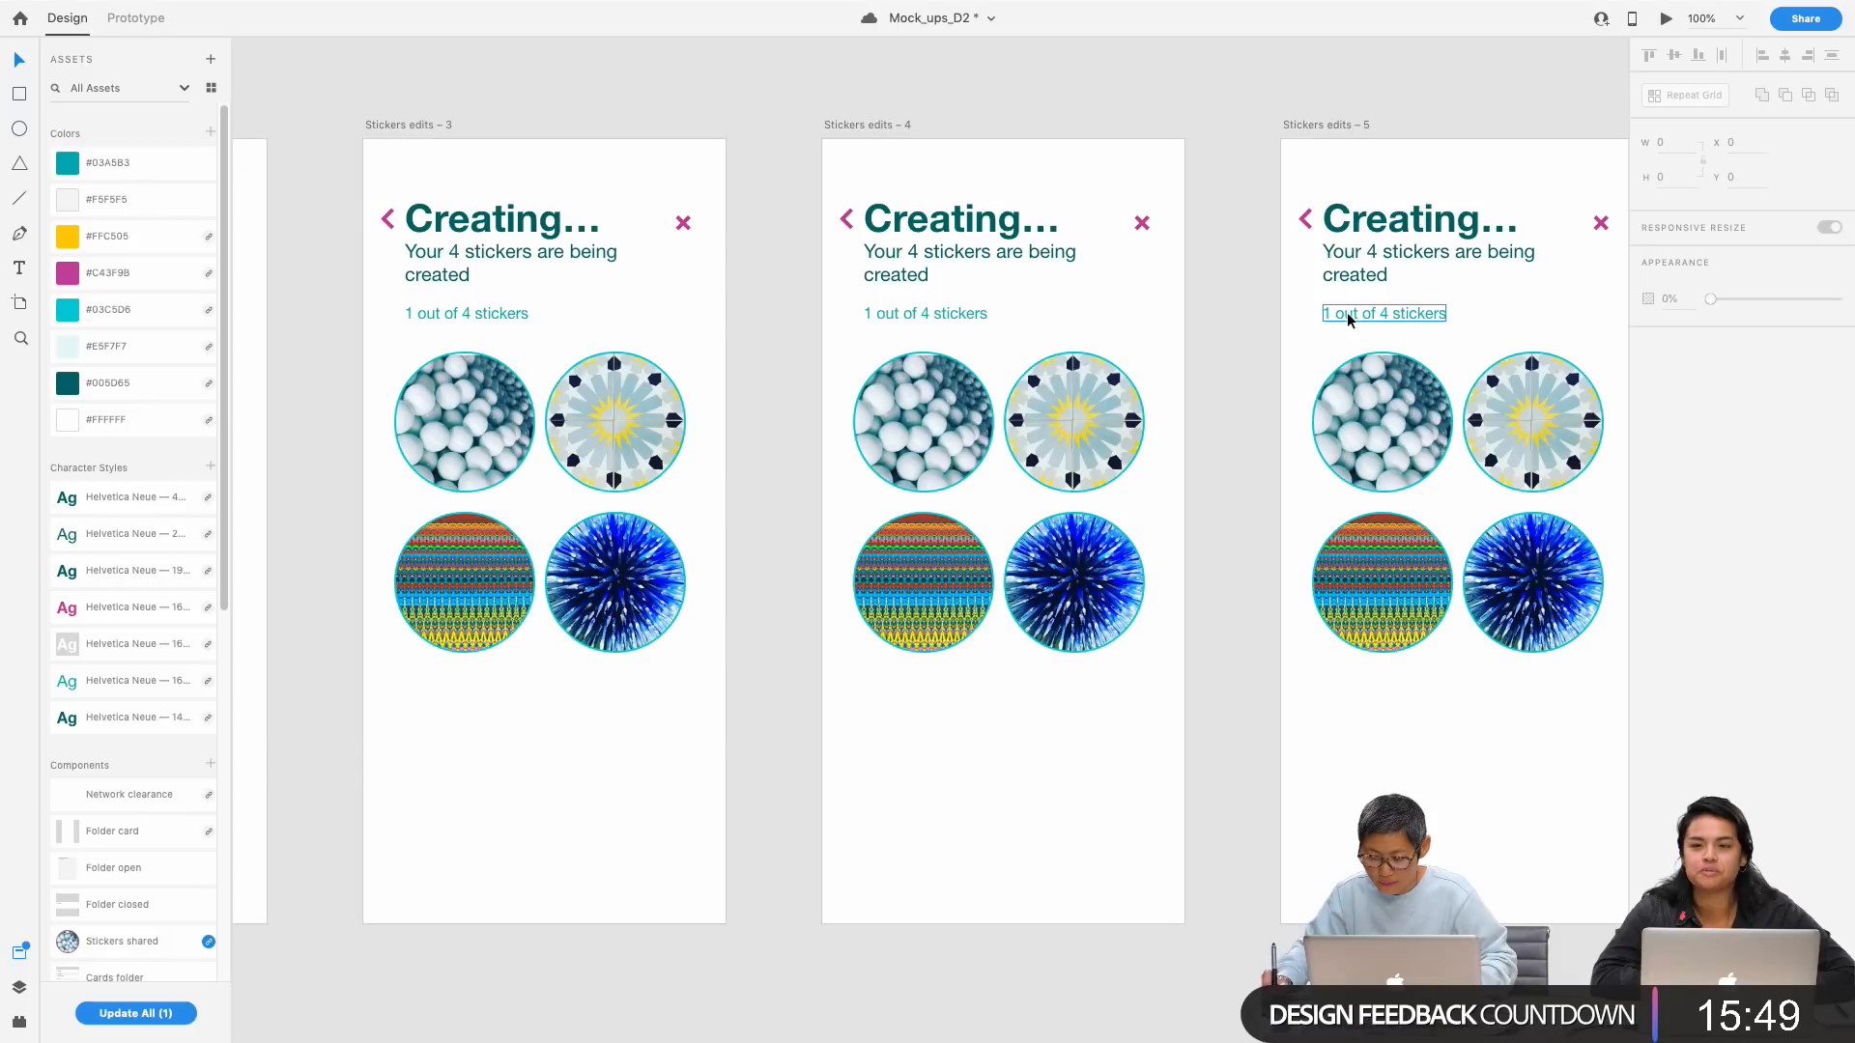
{"action": "double_click", "coordinate": [1338, 316]}
{"action": "left_click", "coordinate": [1328, 314]}
{"action": "key", "text": "BackSpace"}
{"action": "type", "text": "4"}
{"action": "key", "text": "Escape"}
Step: Try to change the progress text on Stickers edits – 4 to "3 out of 4 stickers" and start editing the one on Stickers edits – 3
{"action": "double_click", "coordinate": [869, 324]}
{"action": "left_click", "coordinate": [871, 315]}
{"action": "key", "text": "BackSpace"}
{"action": "type", "text": "3"}
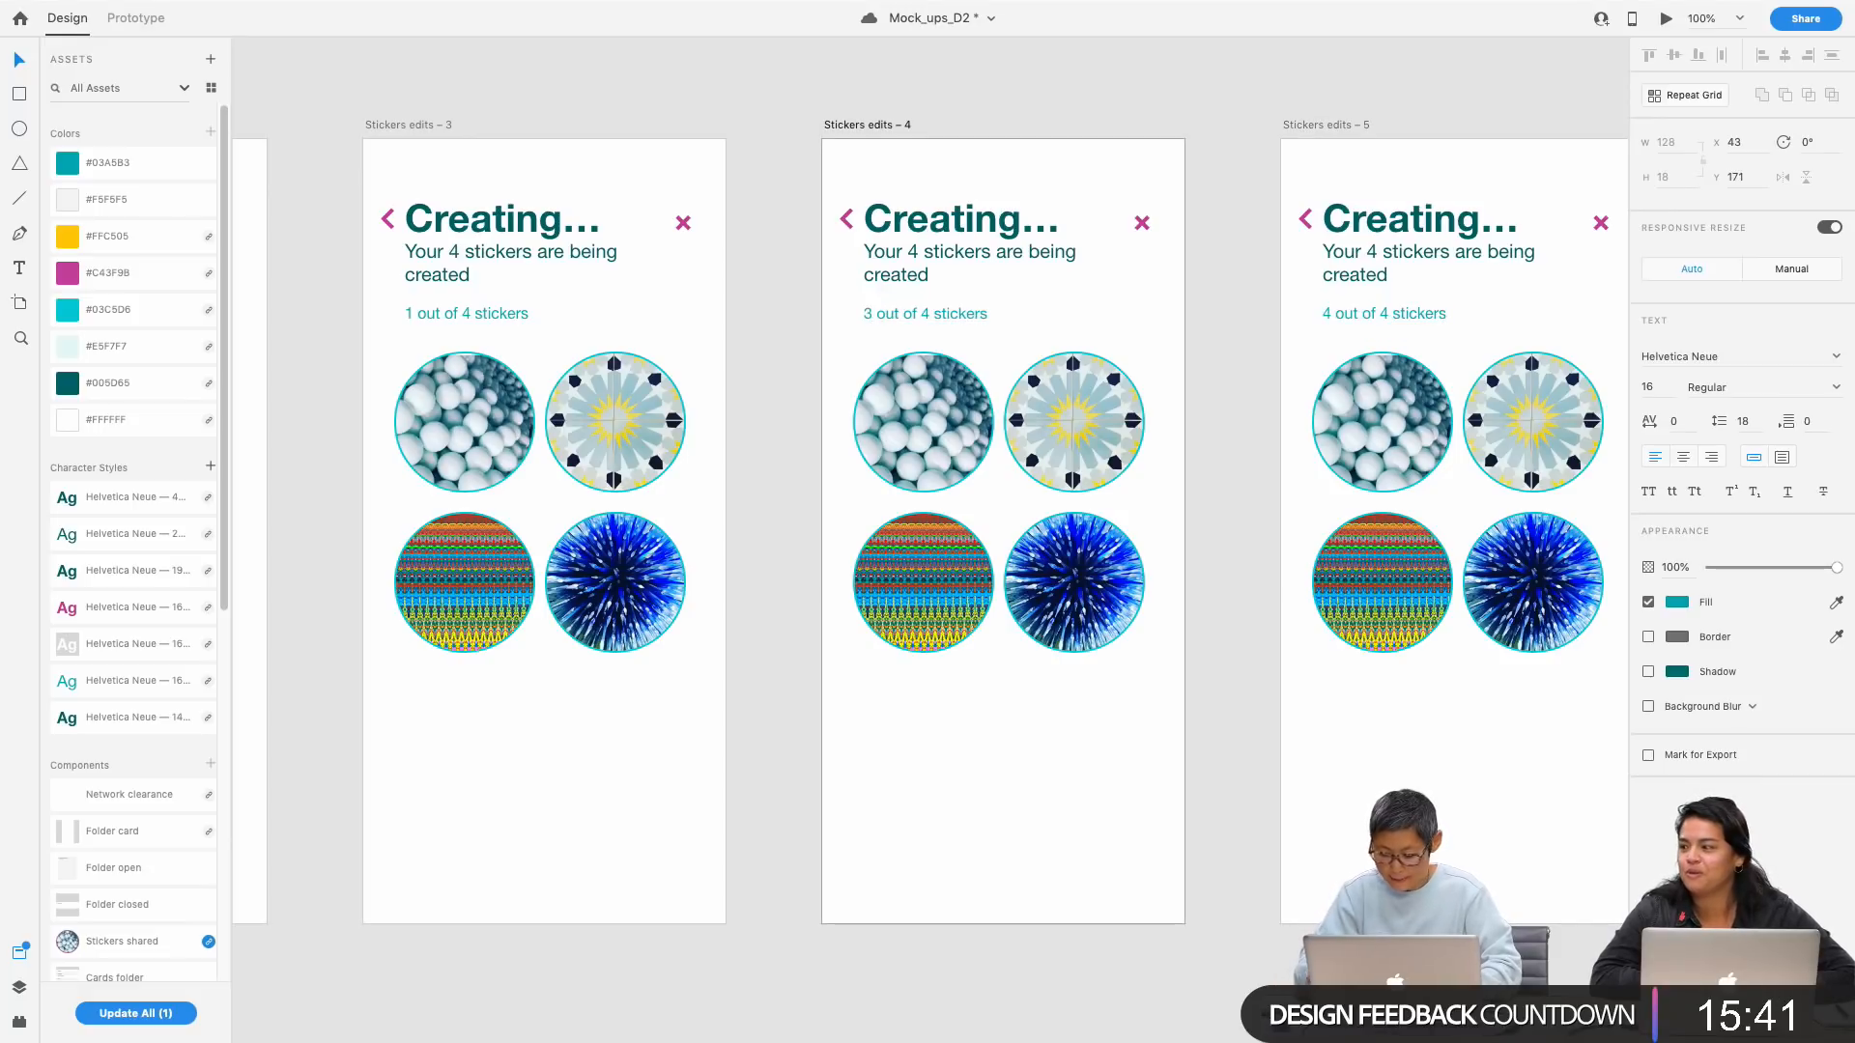
{"action": "double_click", "coordinate": [412, 315]}
{"action": "left_click", "coordinate": [411, 315]}
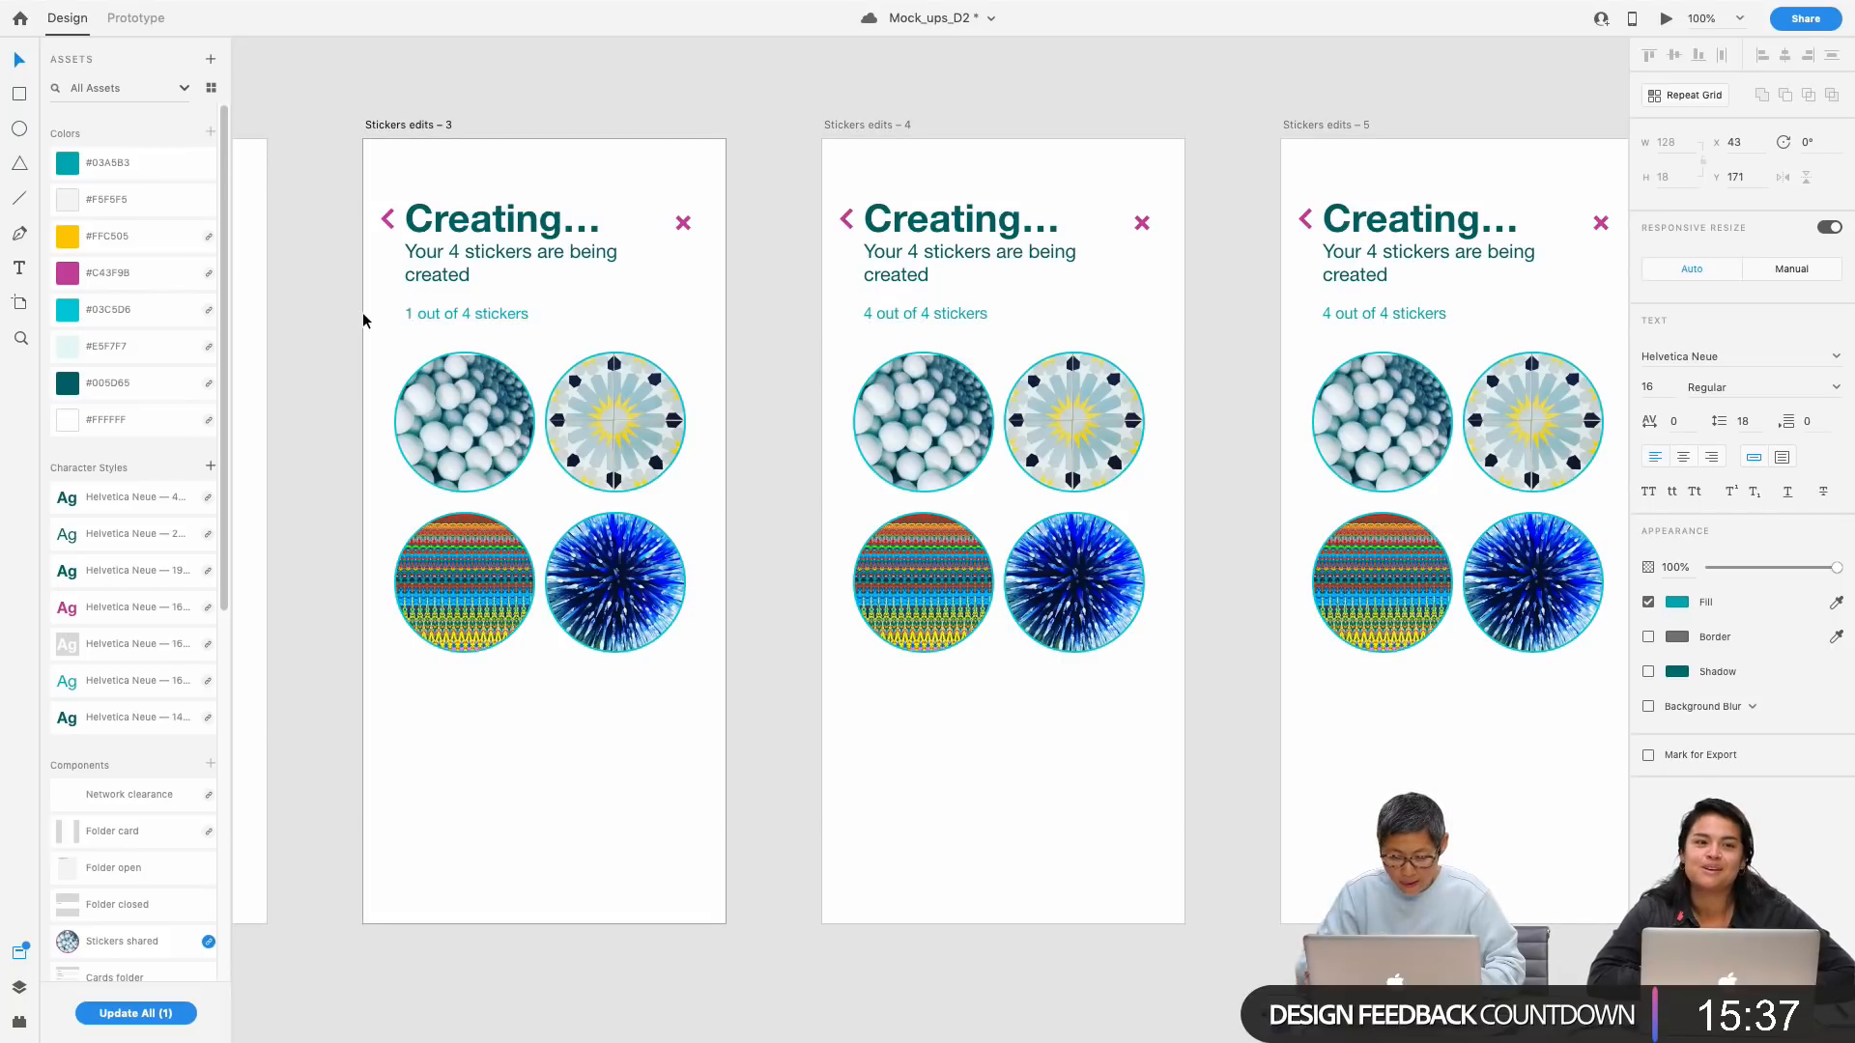
Step: Set the progress text on Stickers edits – 4 to "3 out of 4 stickers"
{"action": "double_click", "coordinate": [873, 317]}
{"action": "left_click", "coordinate": [871, 314]}
{"action": "key", "text": "BackSpace"}
{"action": "type", "text": "3"}
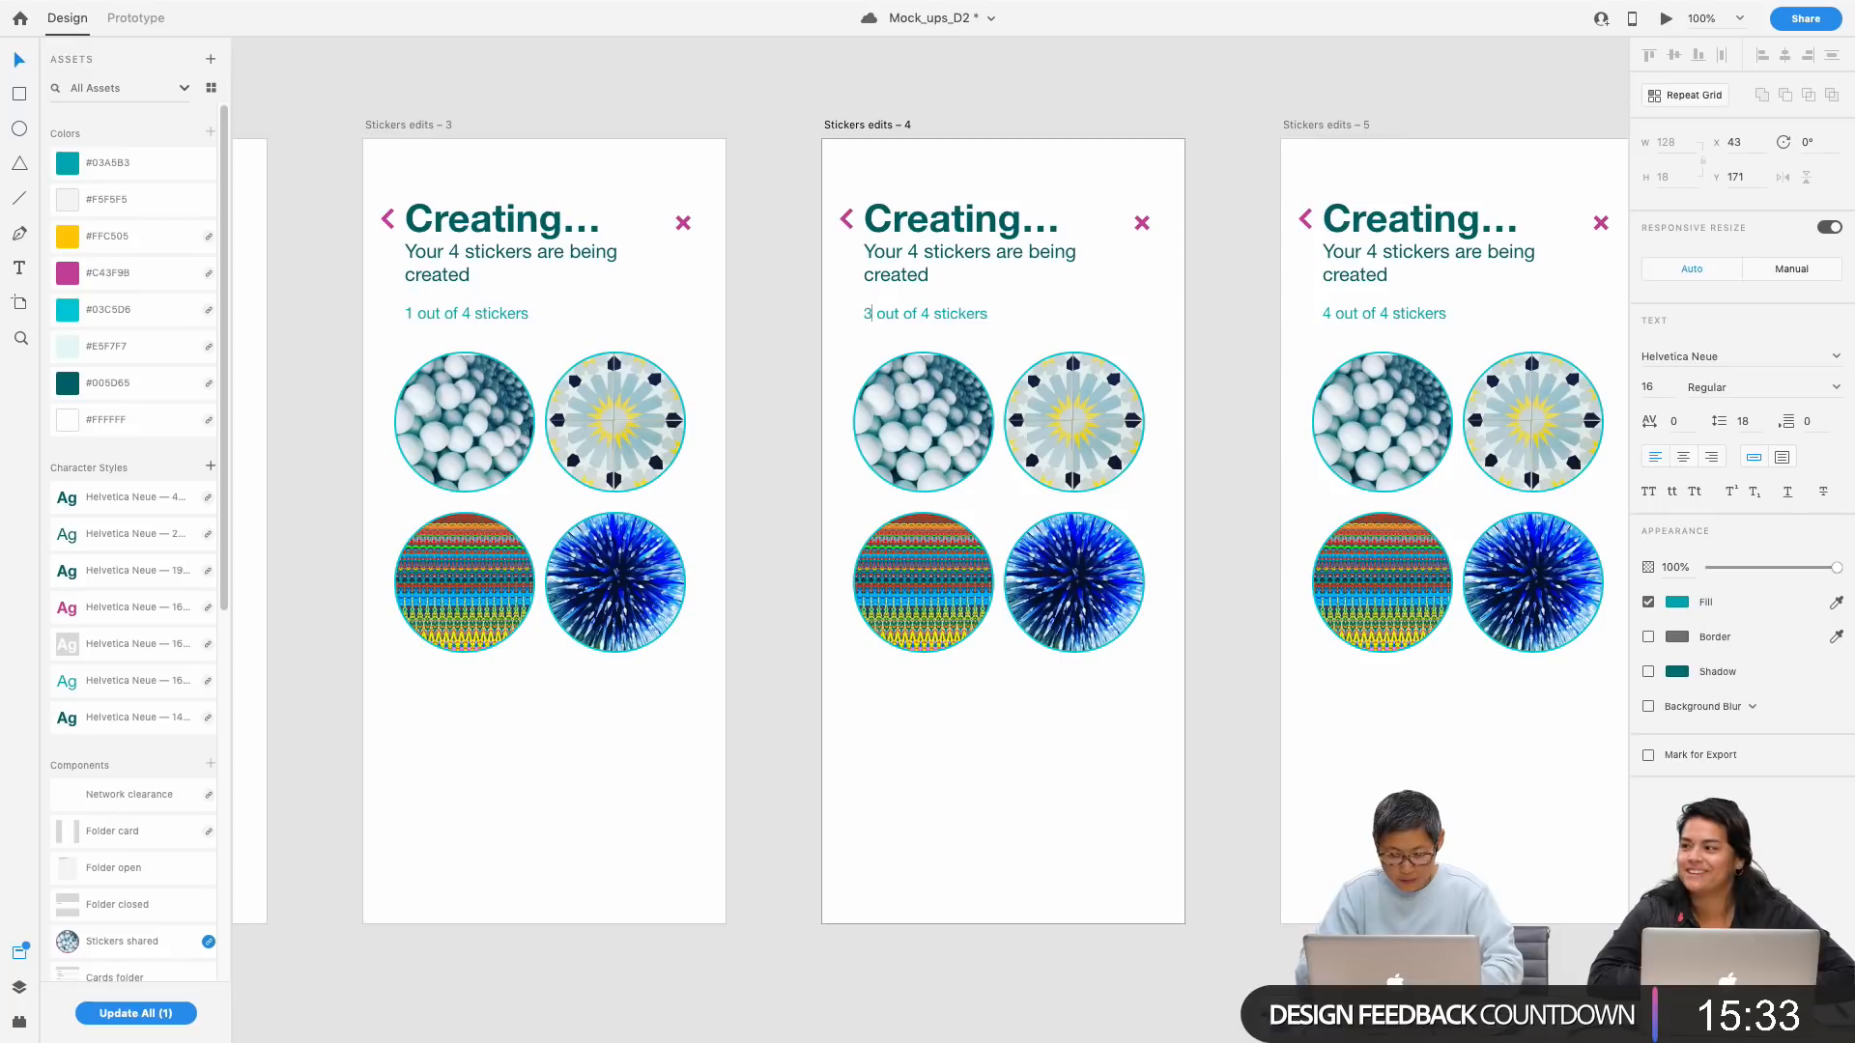
{"action": "key", "text": "Escape"}
Step: Change the progress text on Stickers edits – 3 to "2 out of 4 stickers"
{"action": "scroll", "coordinate": [811, 193], "scroll_direction": "left", "scroll_amount": 5}
{"action": "double_click", "coordinate": [760, 376]}
{"action": "left_click_drag", "start_coordinate": [766, 374], "coordinate": [632, 332]}
{"action": "type", "text": "2"}
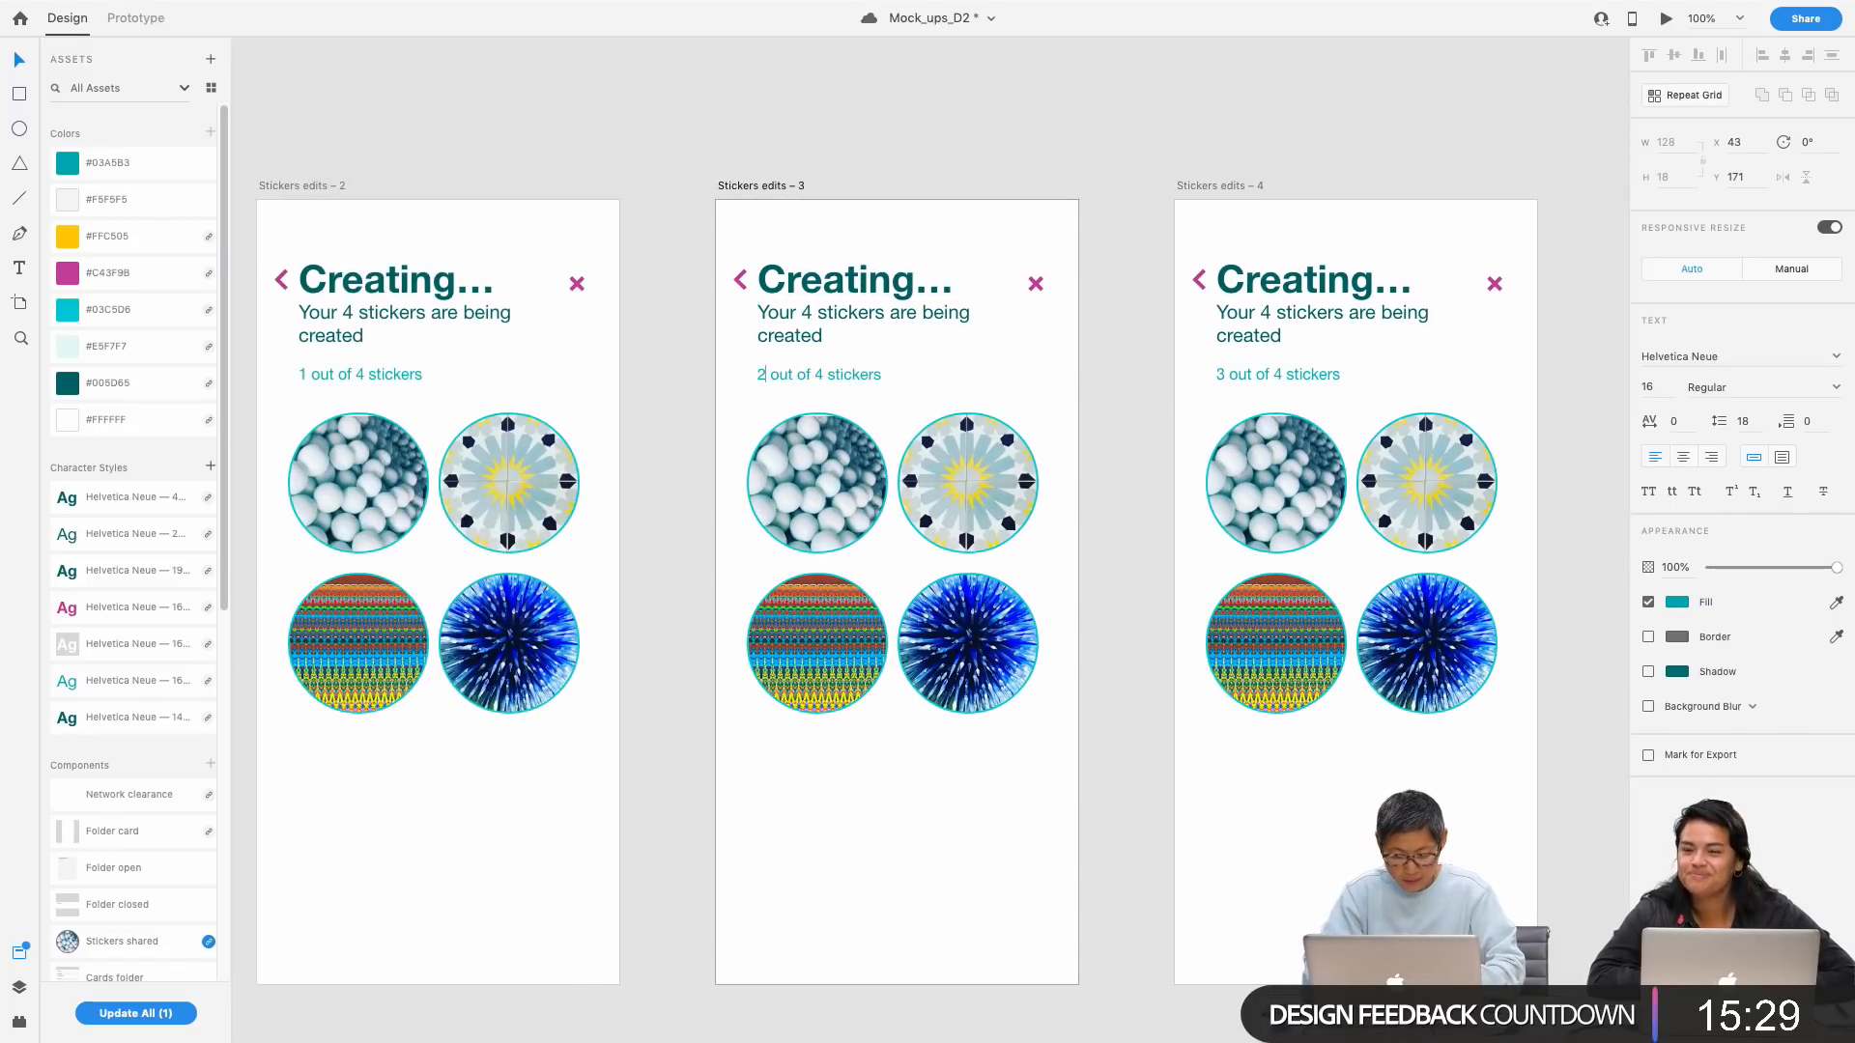
{"action": "key", "text": "Escape"}
{"action": "key", "text": "Escape"}
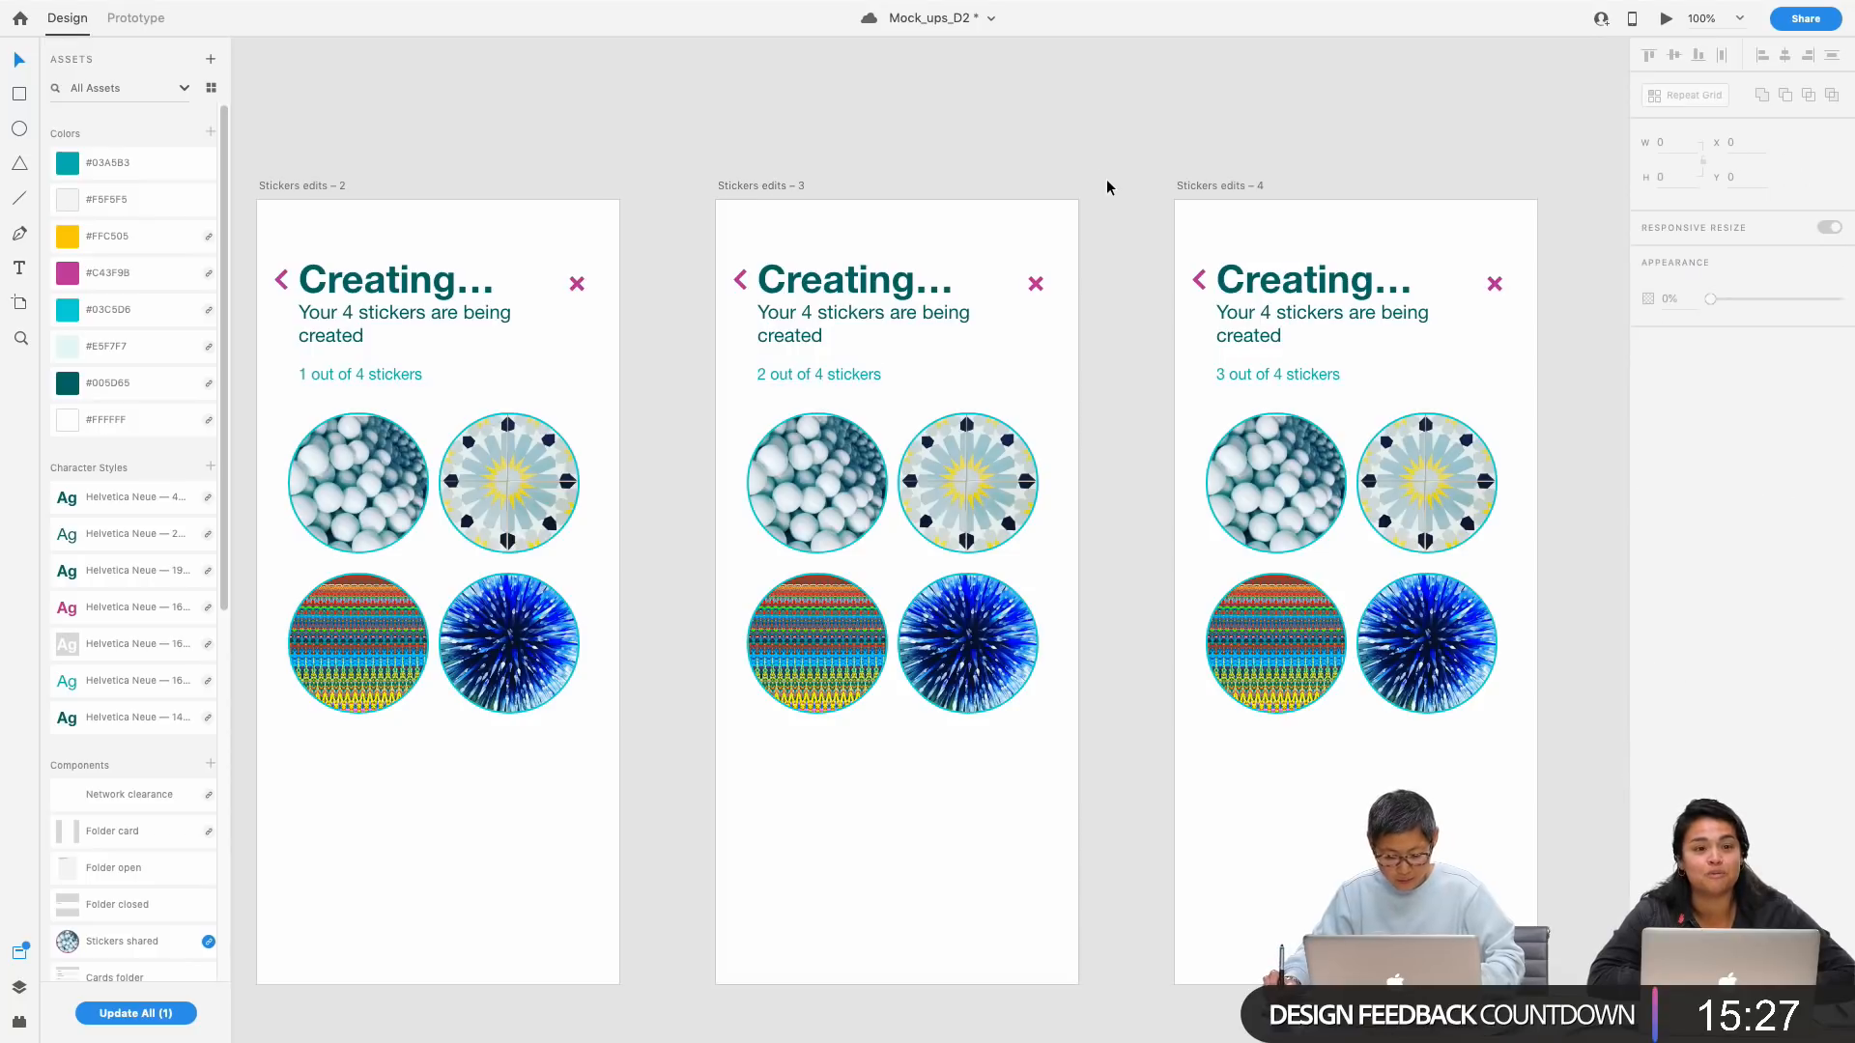
Step: Copy the Share header, options icon and four social media icons from Select social media – 1 to Select social media – 2
{"action": "key", "text": "ctrl+minus"}
{"action": "scroll", "coordinate": [1370, 224], "scroll_direction": "down", "scroll_amount": 1}
{"action": "scroll", "coordinate": [1369, 224], "scroll_direction": "right", "scroll_amount": 5}
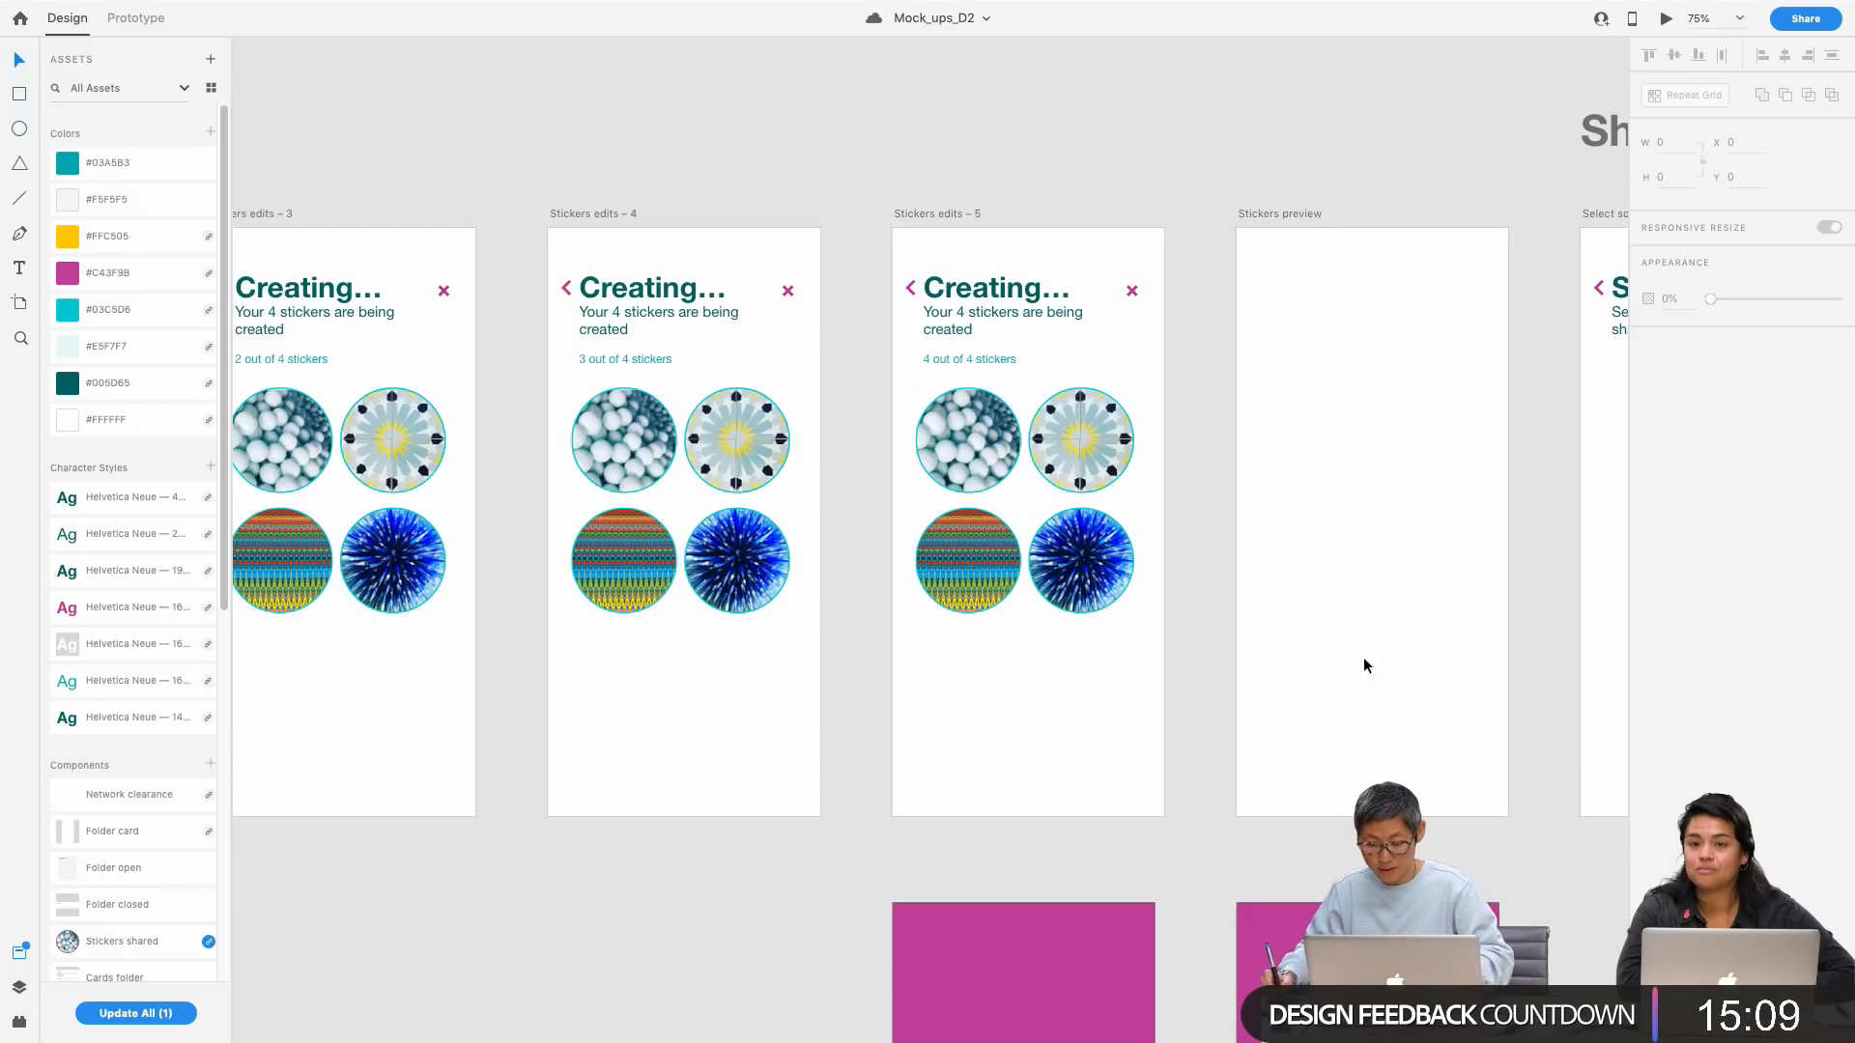
{"action": "key", "text": "super+minus"}
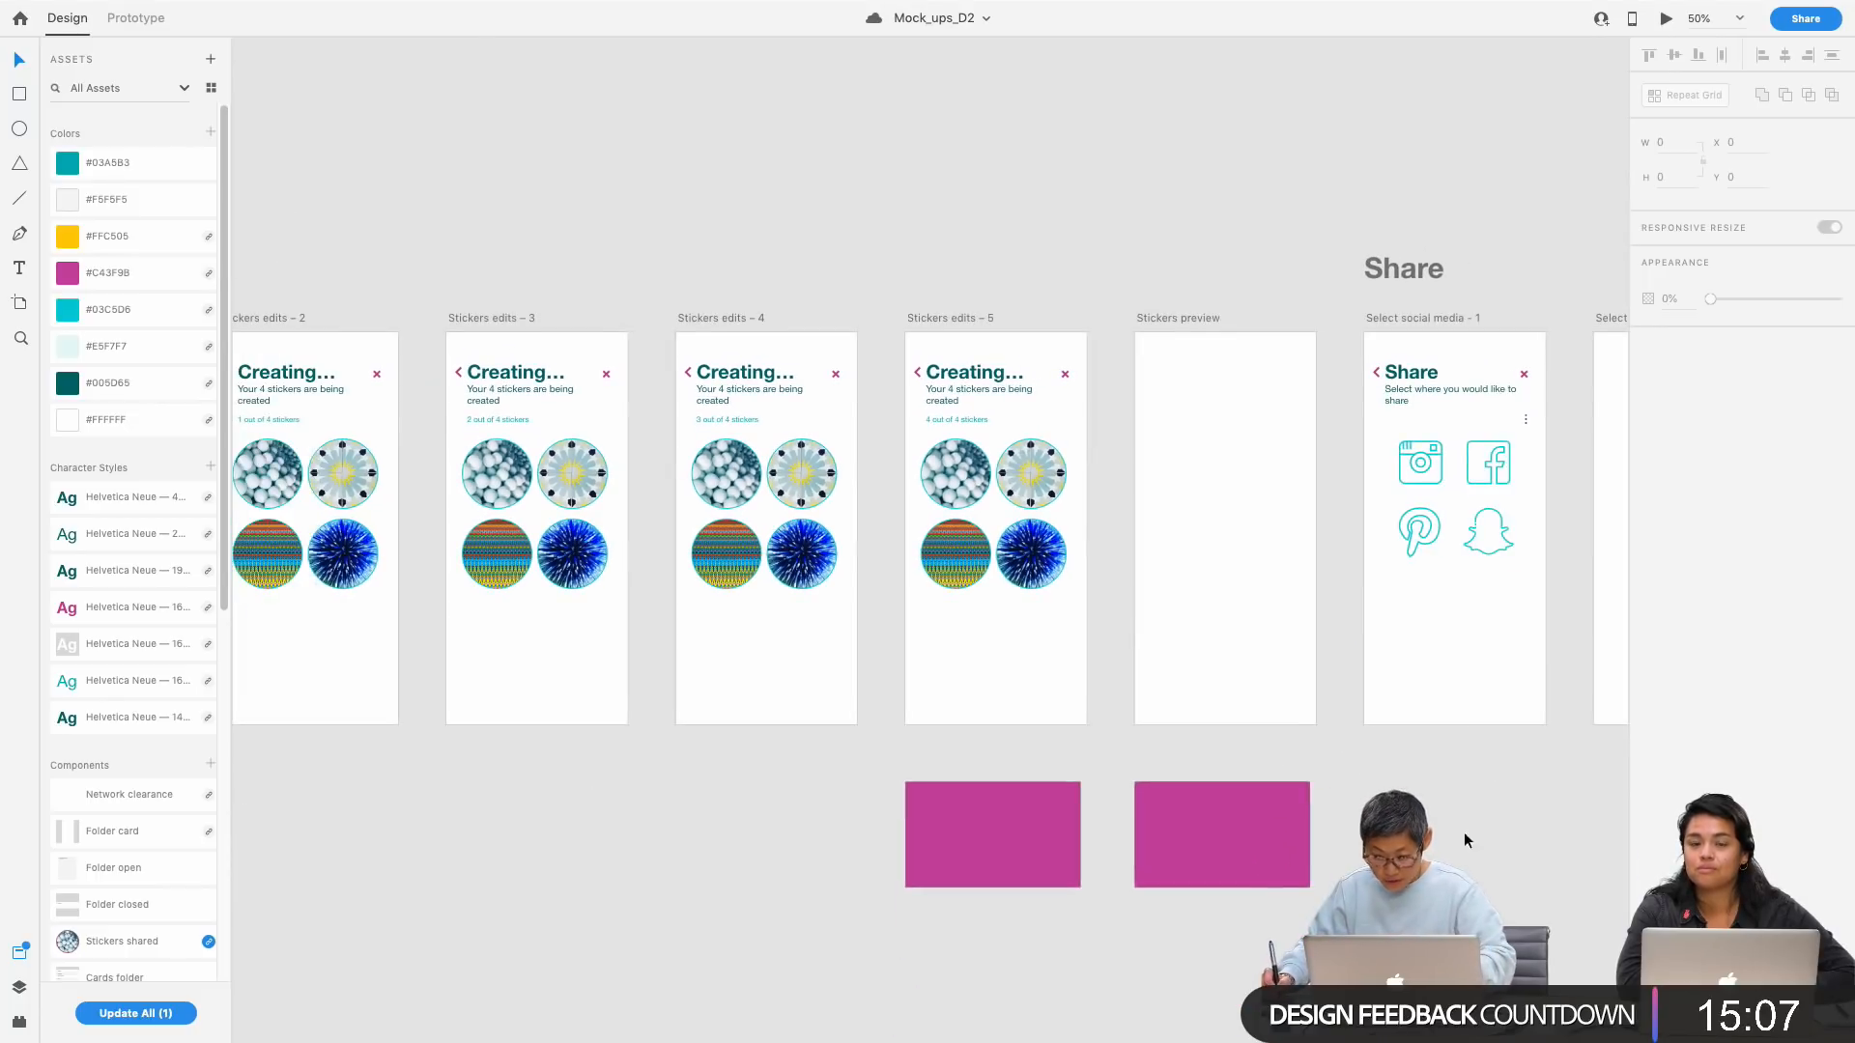
{"action": "left_click_drag", "start_coordinate": [1545, 884], "coordinate": [995, 367]}
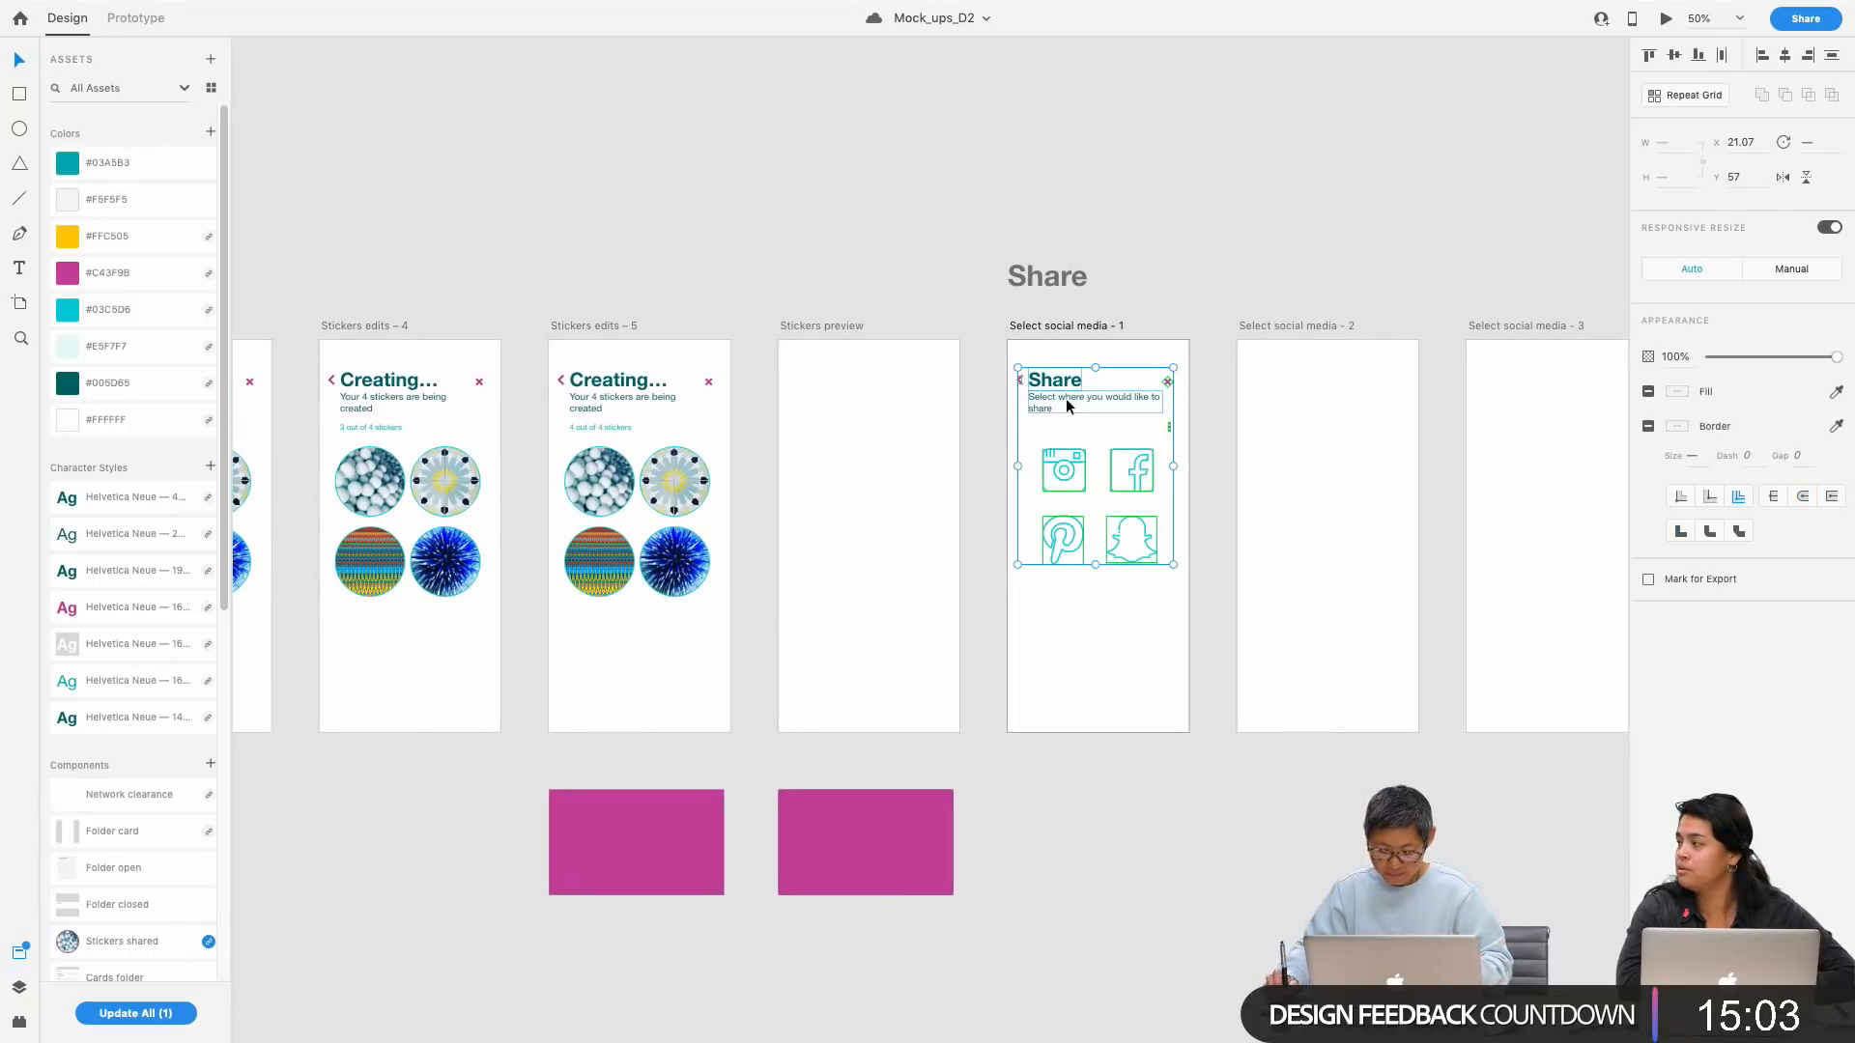
{"action": "left_click", "coordinate": [1302, 325]}
{"action": "key", "text": "super+v"}
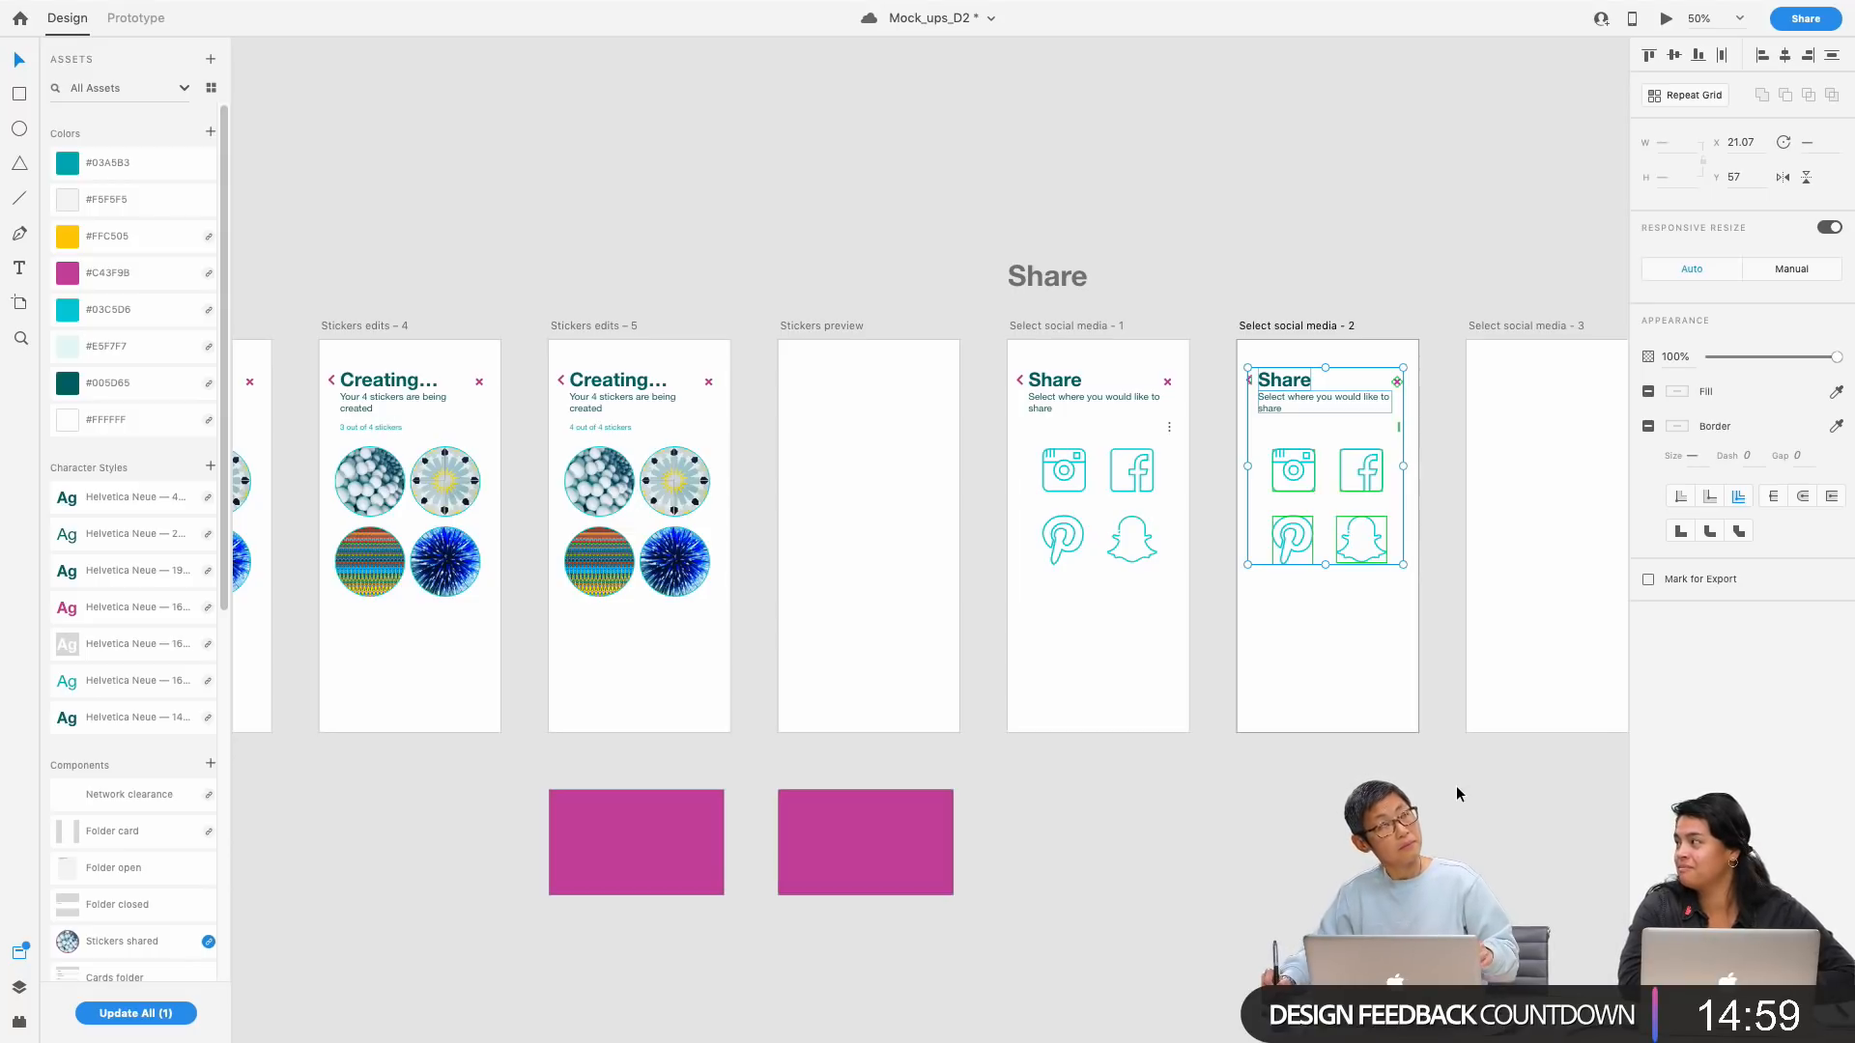
Step: Save the document and paste the copied Share header, options icon and four social media icons onto Select social media - 3
{"action": "key", "text": "super+s"}
{"action": "key", "text": "Escape"}
{"action": "scroll", "coordinate": [1238, 918], "scroll_direction": "right", "scroll_amount": 5}
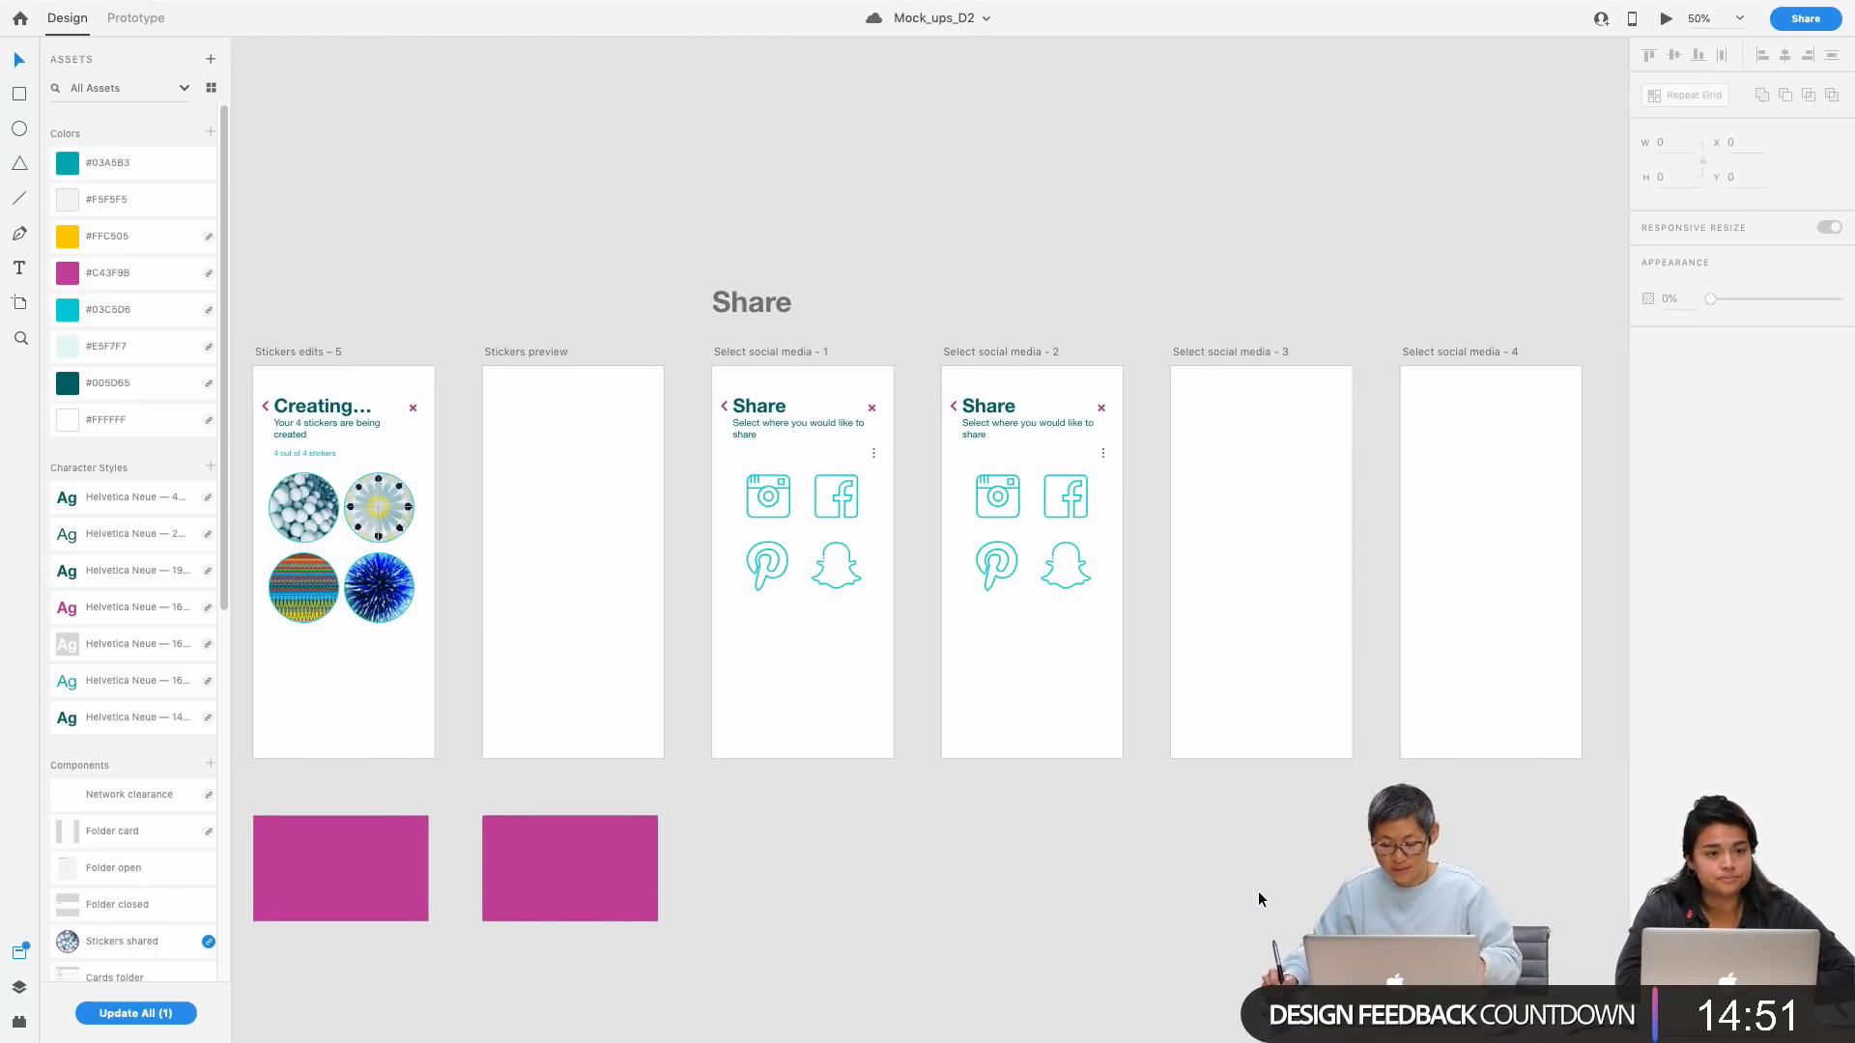
{"action": "key", "text": "super+equal"}
{"action": "scroll", "coordinate": [1267, 889], "scroll_direction": "right", "scroll_amount": 3}
{"action": "scroll", "coordinate": [1266, 890], "scroll_direction": "down", "scroll_amount": 1}
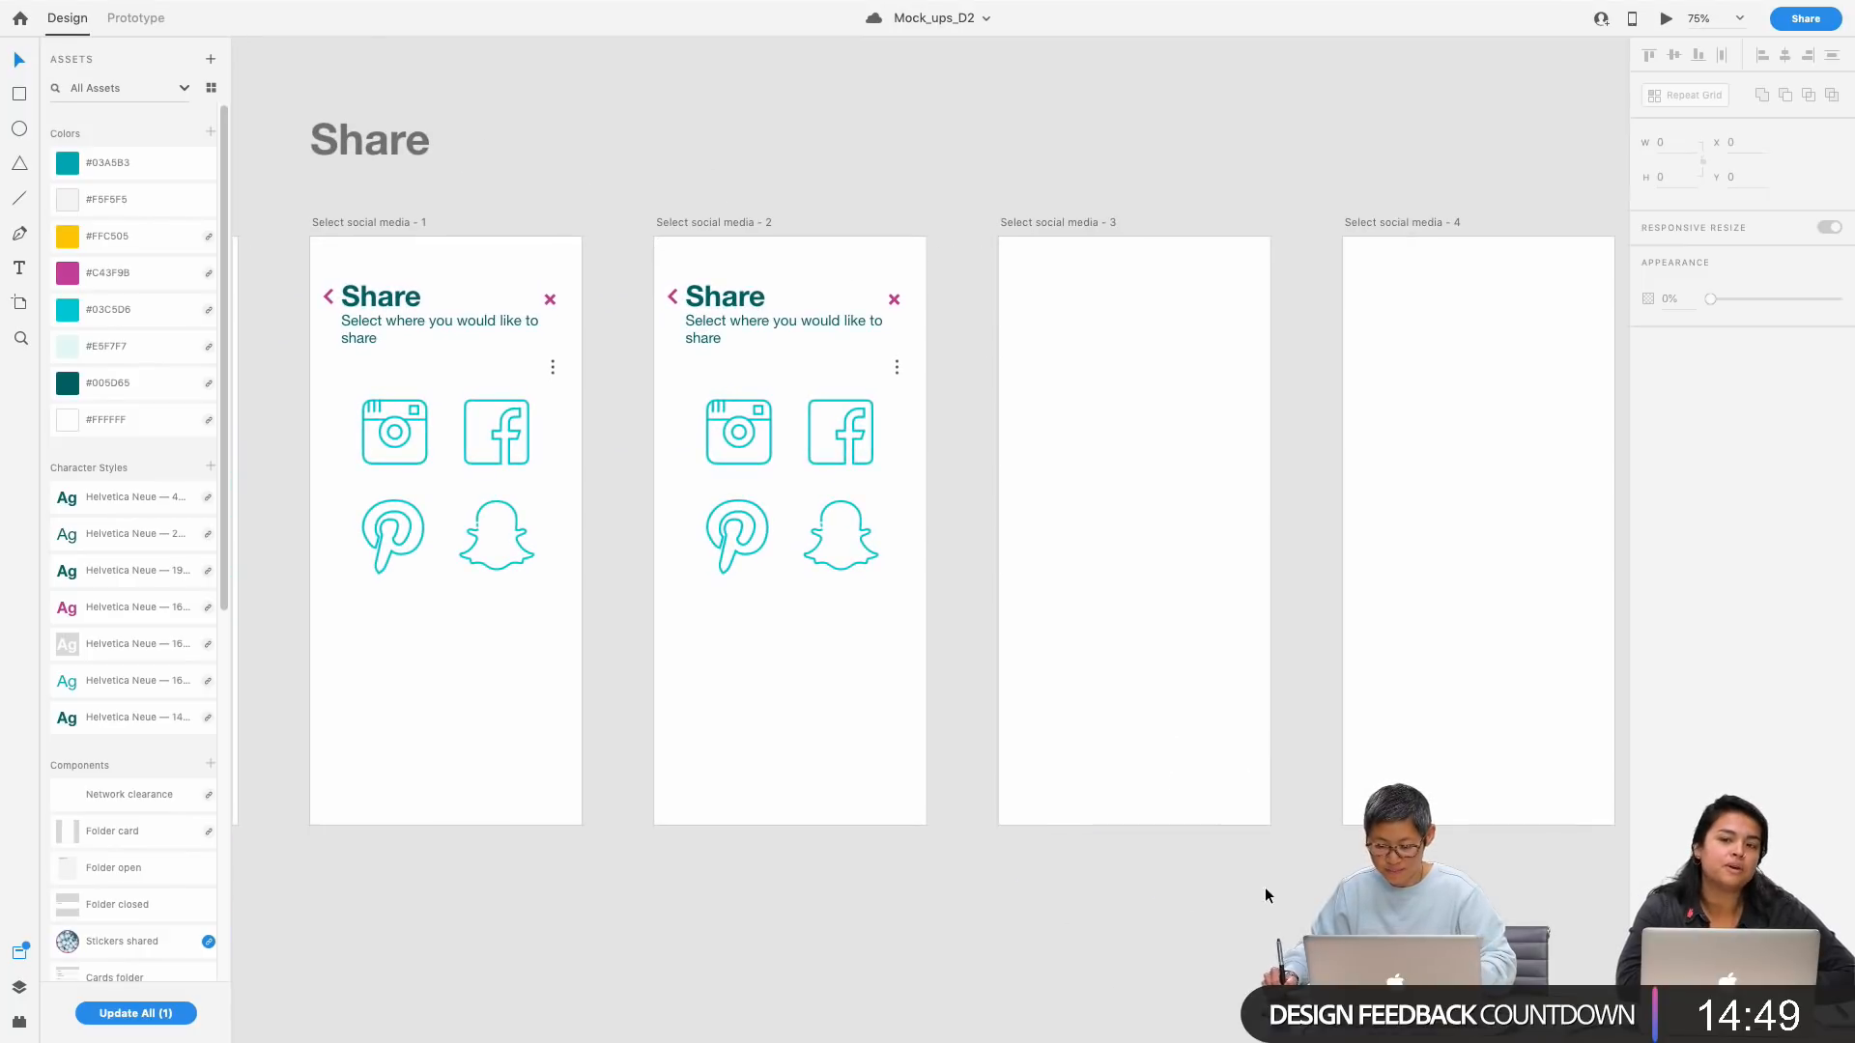
{"action": "left_click", "coordinate": [1053, 223]}
{"action": "key", "text": "super+v"}
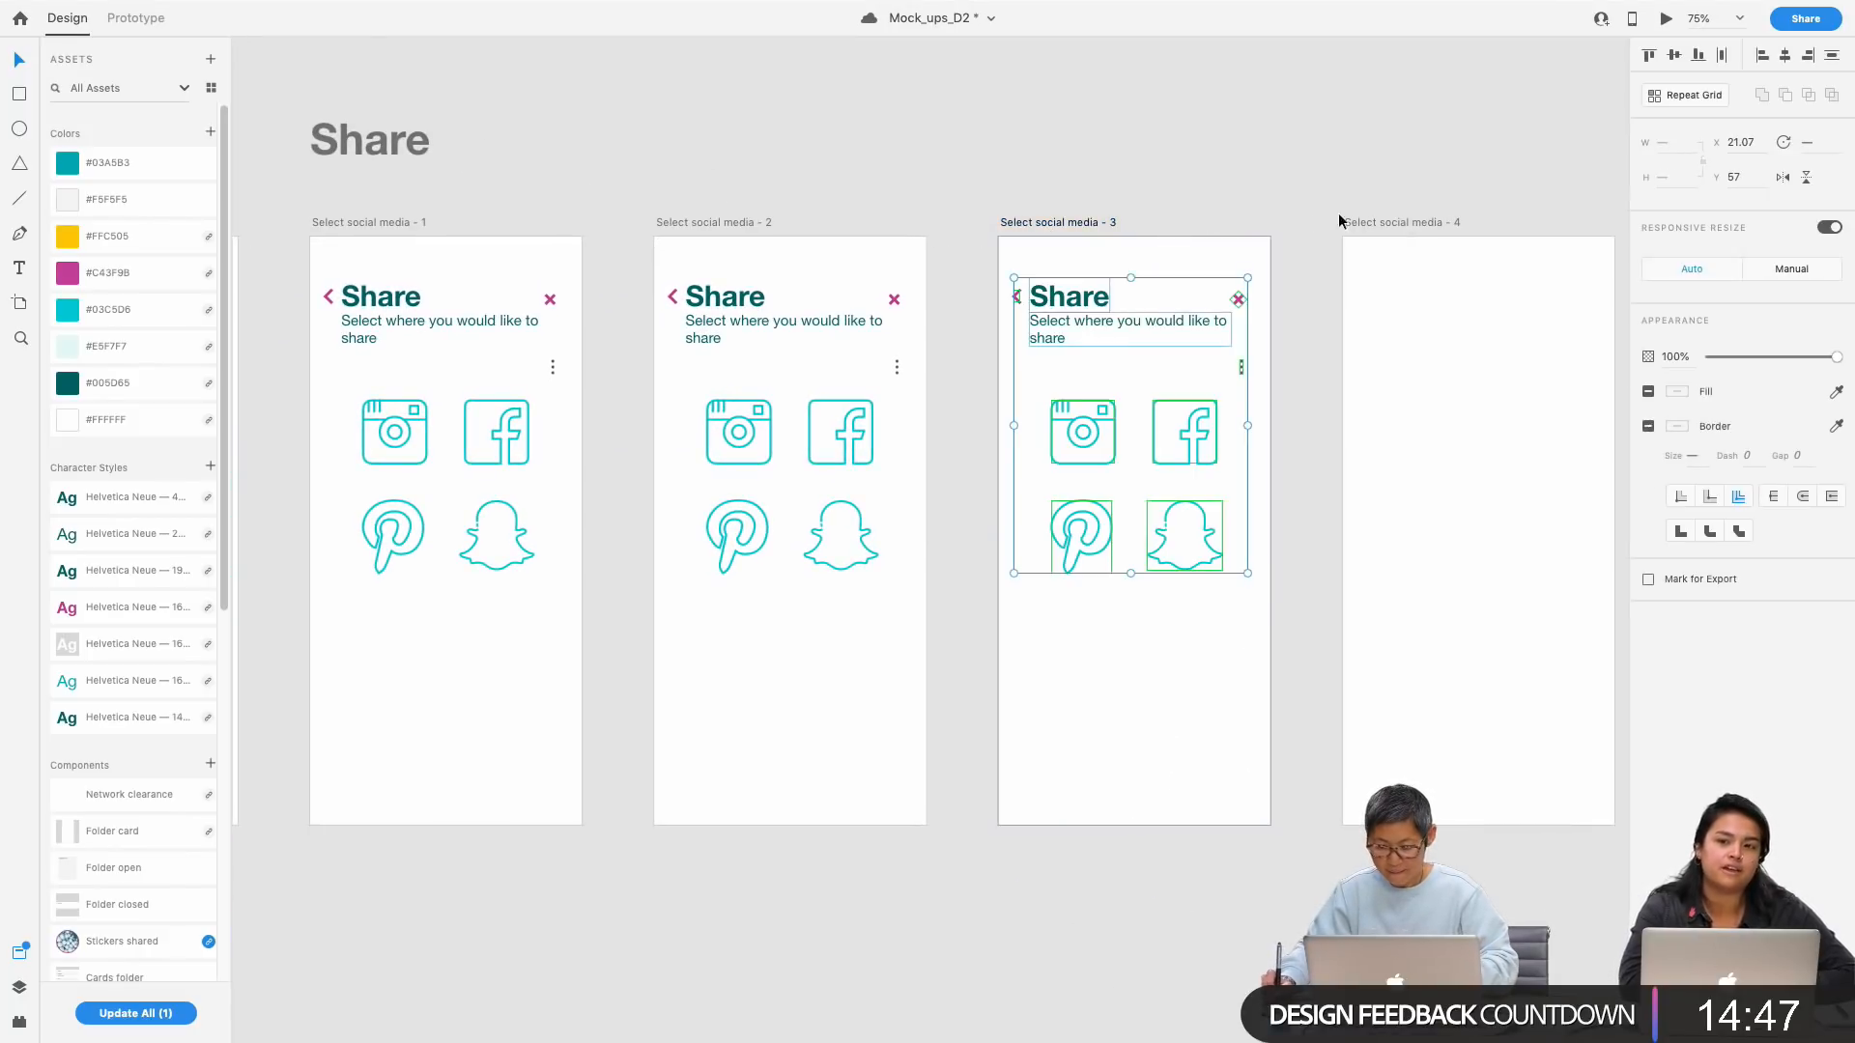
Step: Paste the same Share header, options icon and social media icons onto Select social media - 4 and Select social media - 5
{"action": "left_click", "coordinate": [1370, 222]}
{"action": "key", "text": "super+v"}
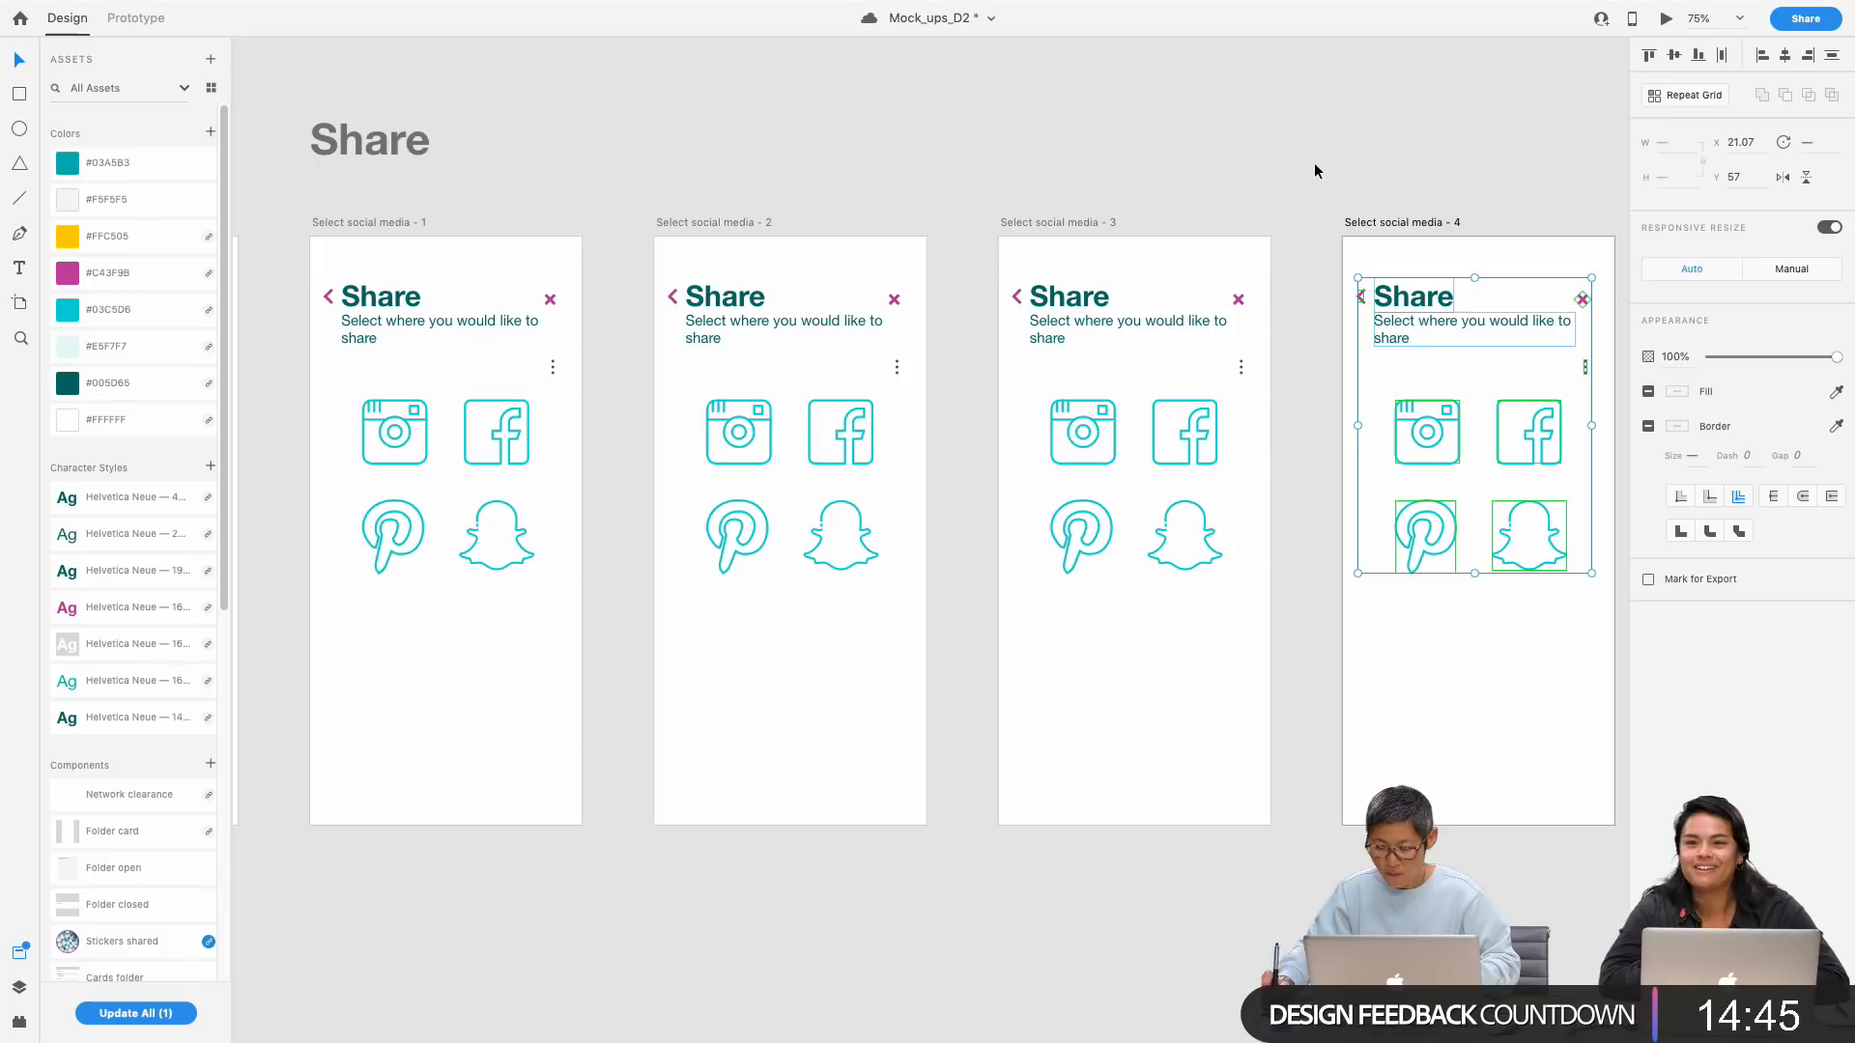
{"action": "scroll", "coordinate": [1410, 170], "scroll_direction": "right", "scroll_amount": 5}
{"action": "left_click", "coordinate": [1325, 217]}
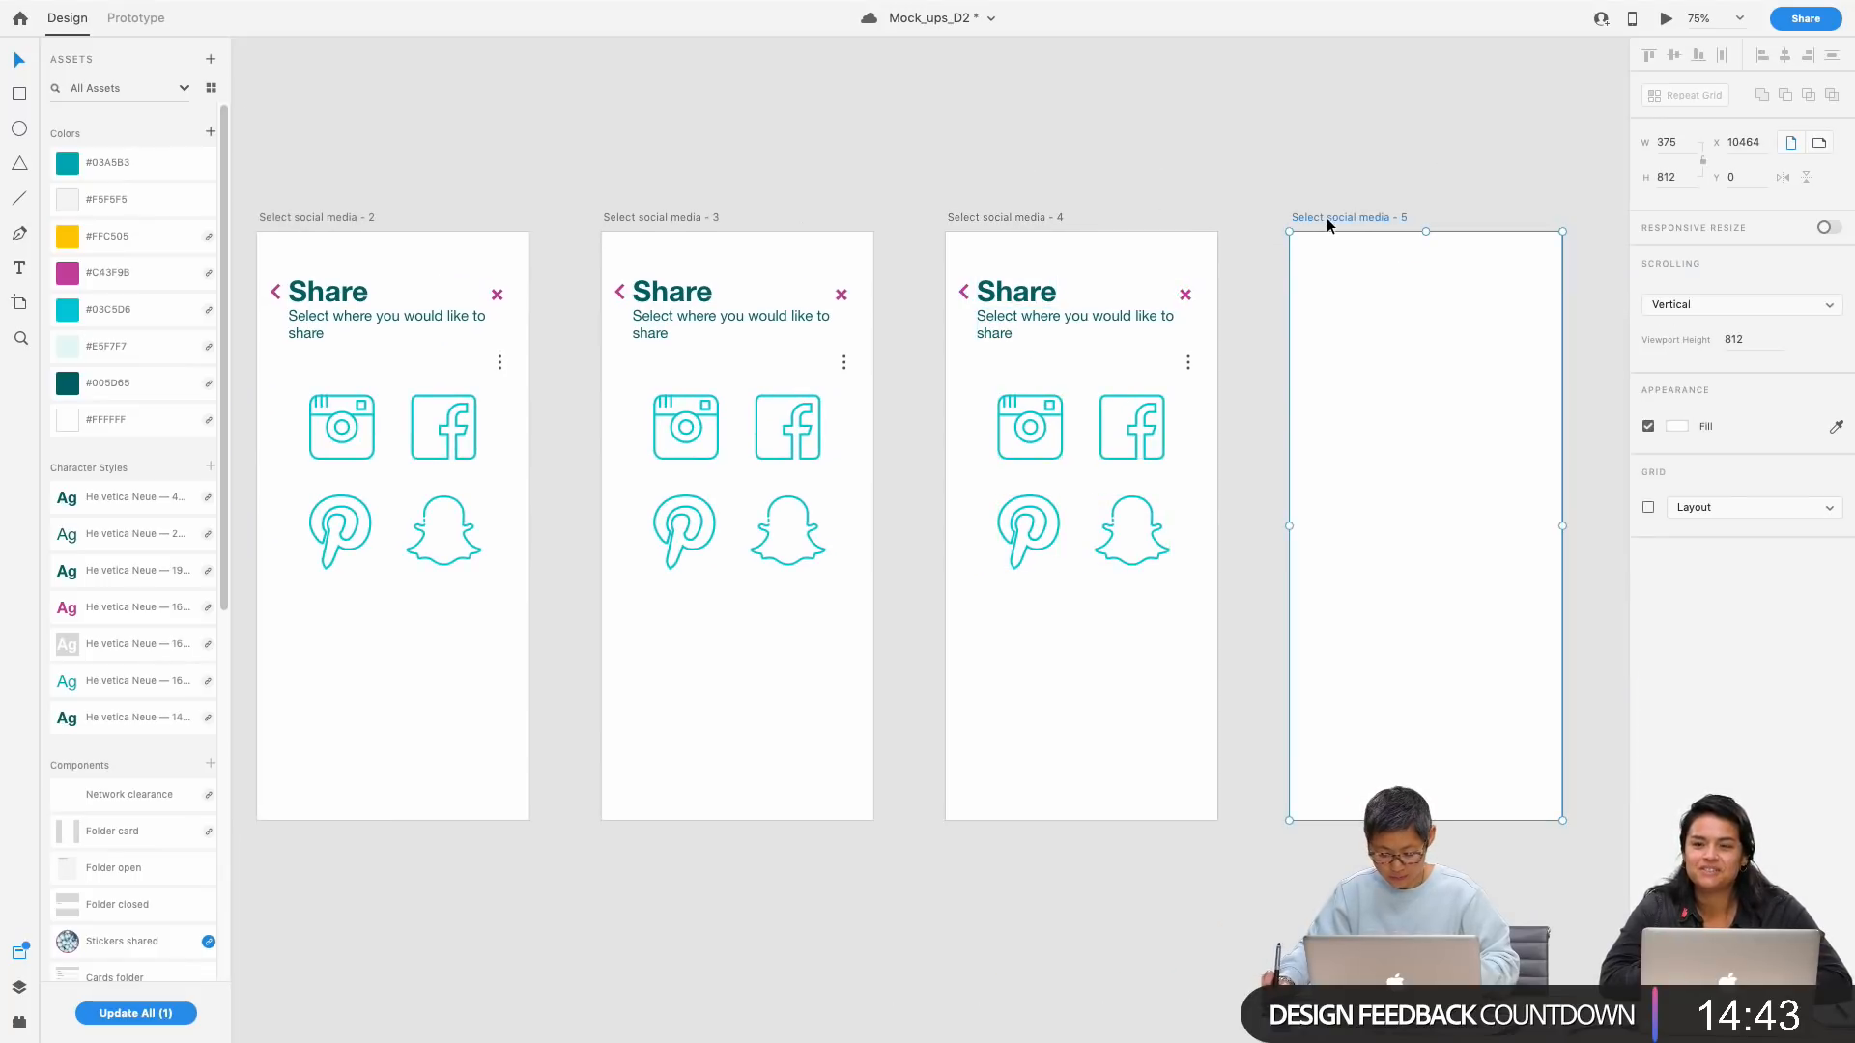
{"action": "key", "text": "super+v"}
{"action": "left_click", "coordinate": [1403, 186]}
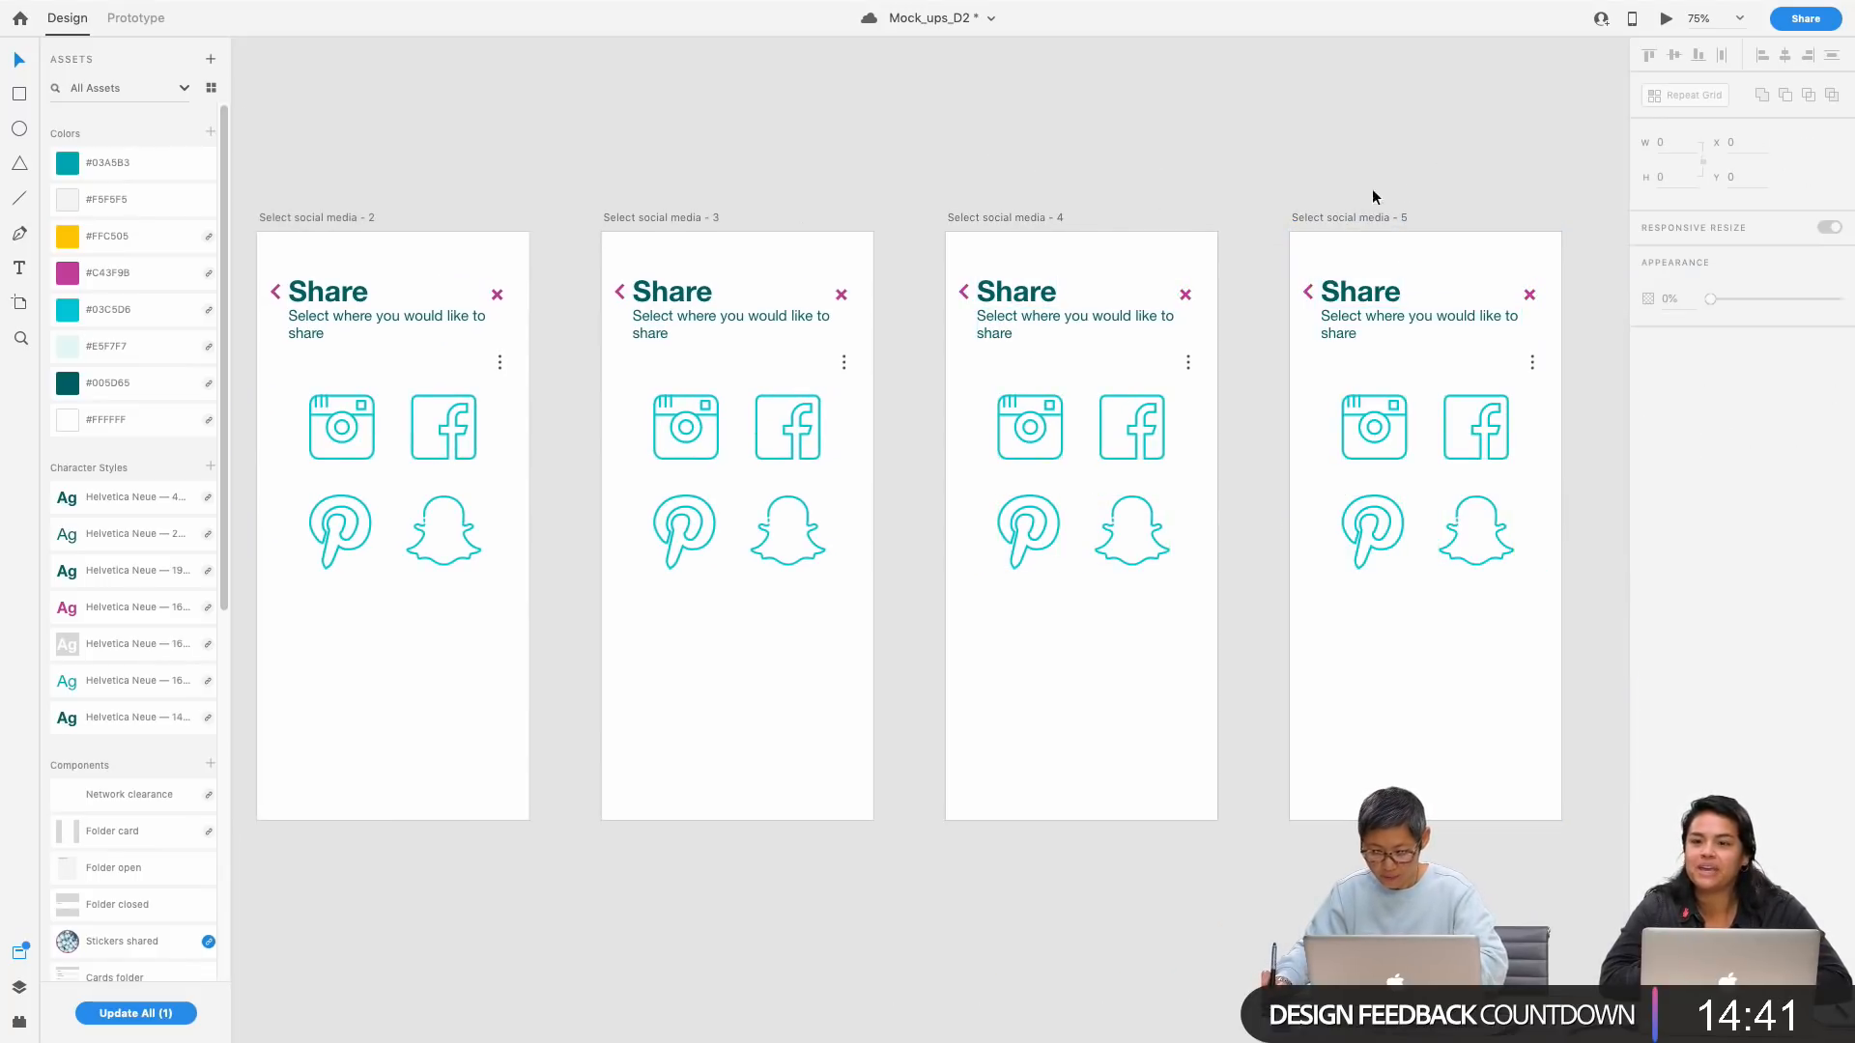
Step: Copy the "4 out of 4 stickers" text from Stickers edits – 5 onto Select social media - 1 and Select social media - 2
{"action": "left_click_drag", "start_coordinate": [679, 120], "coordinate": [1120, 155]}
{"action": "scroll", "coordinate": [1119, 154], "scroll_direction": "left", "scroll_amount": 10}
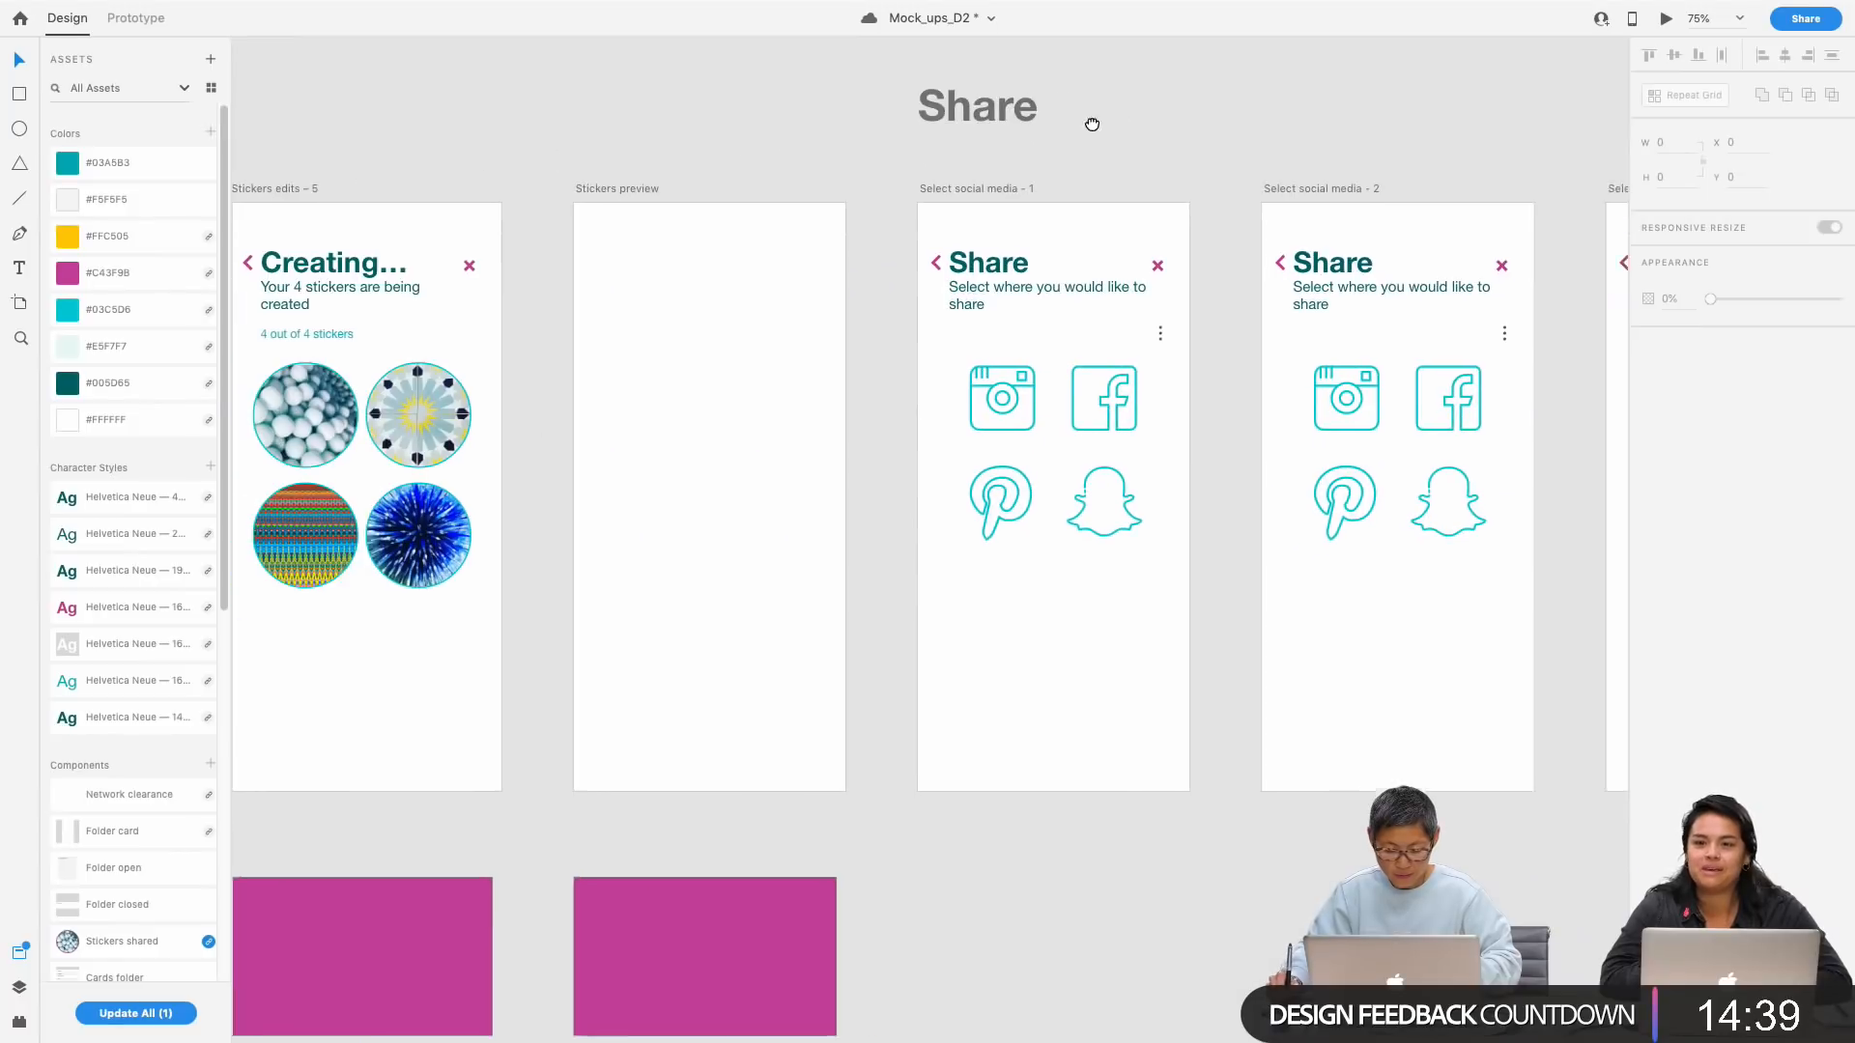
{"action": "left_click", "coordinate": [1011, 299]}
{"action": "left_click", "coordinate": [377, 331]}
{"action": "key", "text": "ctrl+c"}
{"action": "left_click", "coordinate": [1001, 182]}
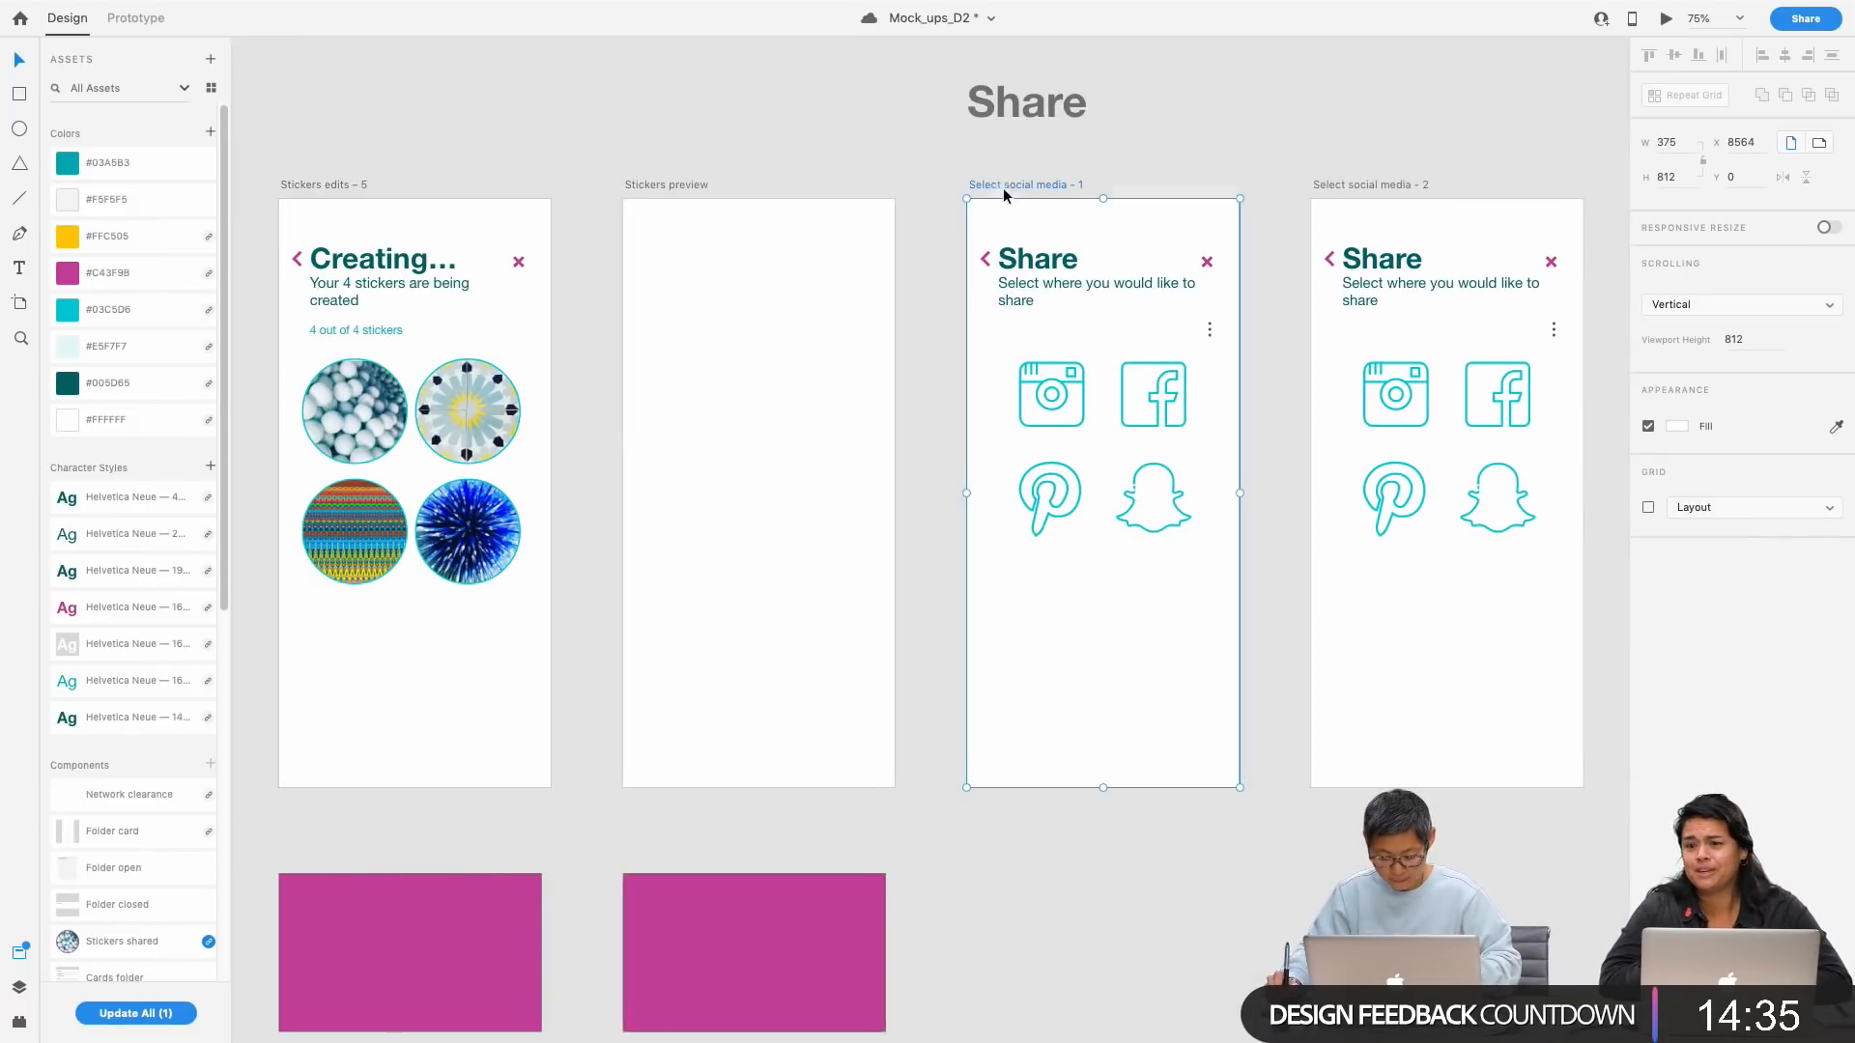
{"action": "key", "text": "ctrl+v"}
{"action": "scroll", "coordinate": [1069, 201], "scroll_direction": "right", "scroll_amount": 5}
{"action": "left_click", "coordinate": [1118, 204]}
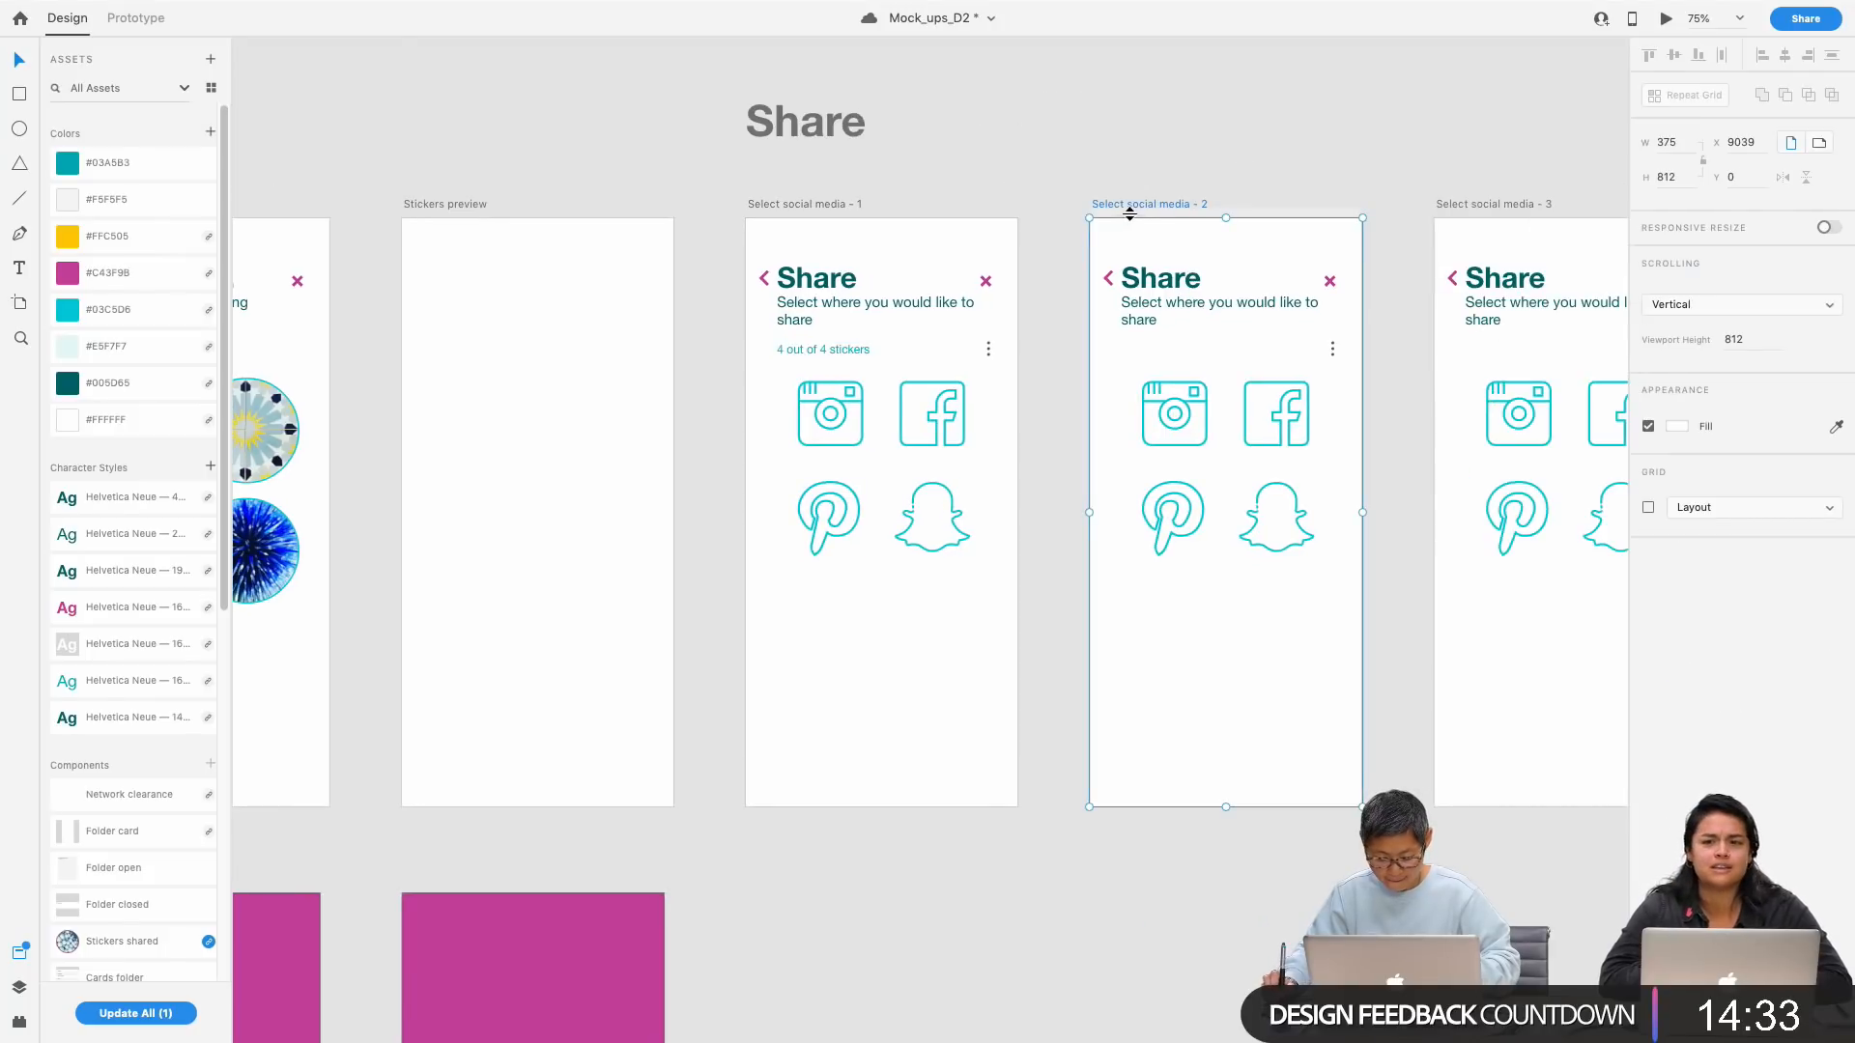
{"action": "key", "text": "ctrl+v"}
Step: Paste the copied "4 out of 4 stickers" text onto Select social media - 3, 4 and 5
{"action": "scroll", "coordinate": [1337, 150], "scroll_direction": "right", "scroll_amount": 6}
{"action": "left_click", "coordinate": [1217, 197]}
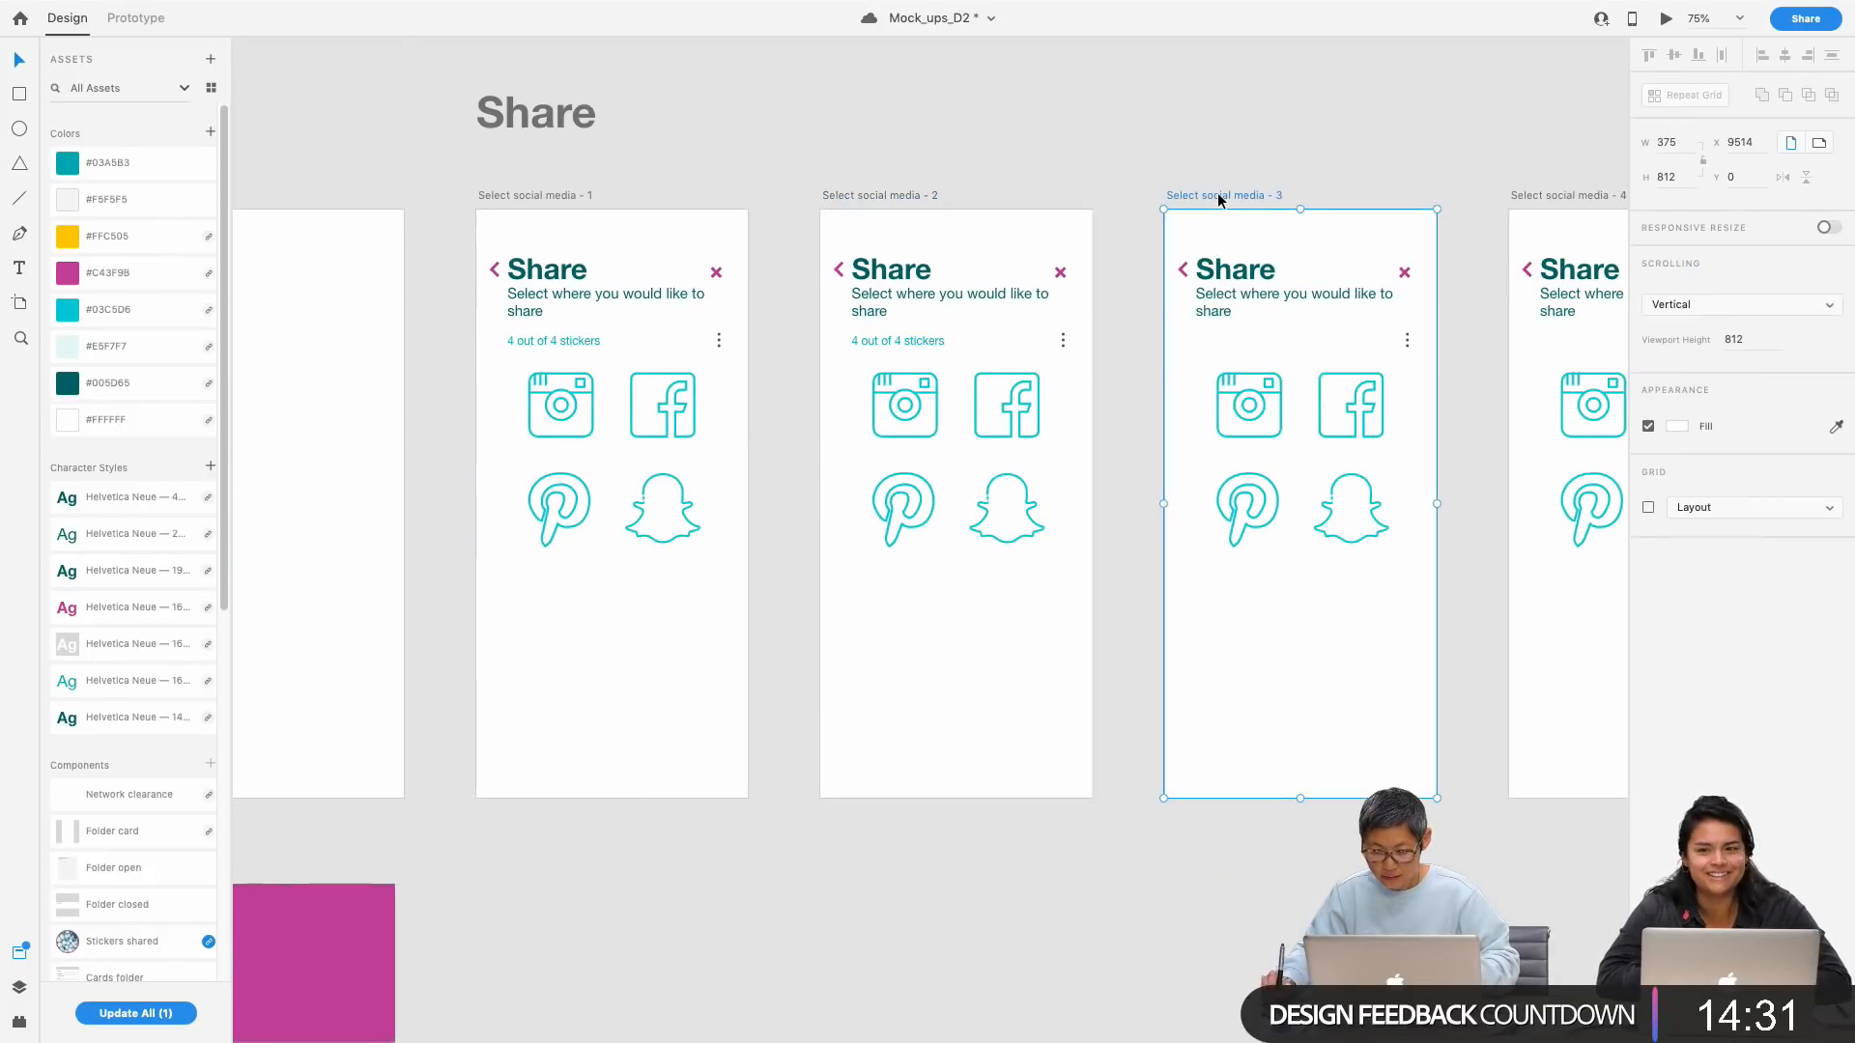
{"action": "key", "text": "ctrl+v"}
{"action": "scroll", "coordinate": [1180, 177], "scroll_direction": "right", "scroll_amount": 6}
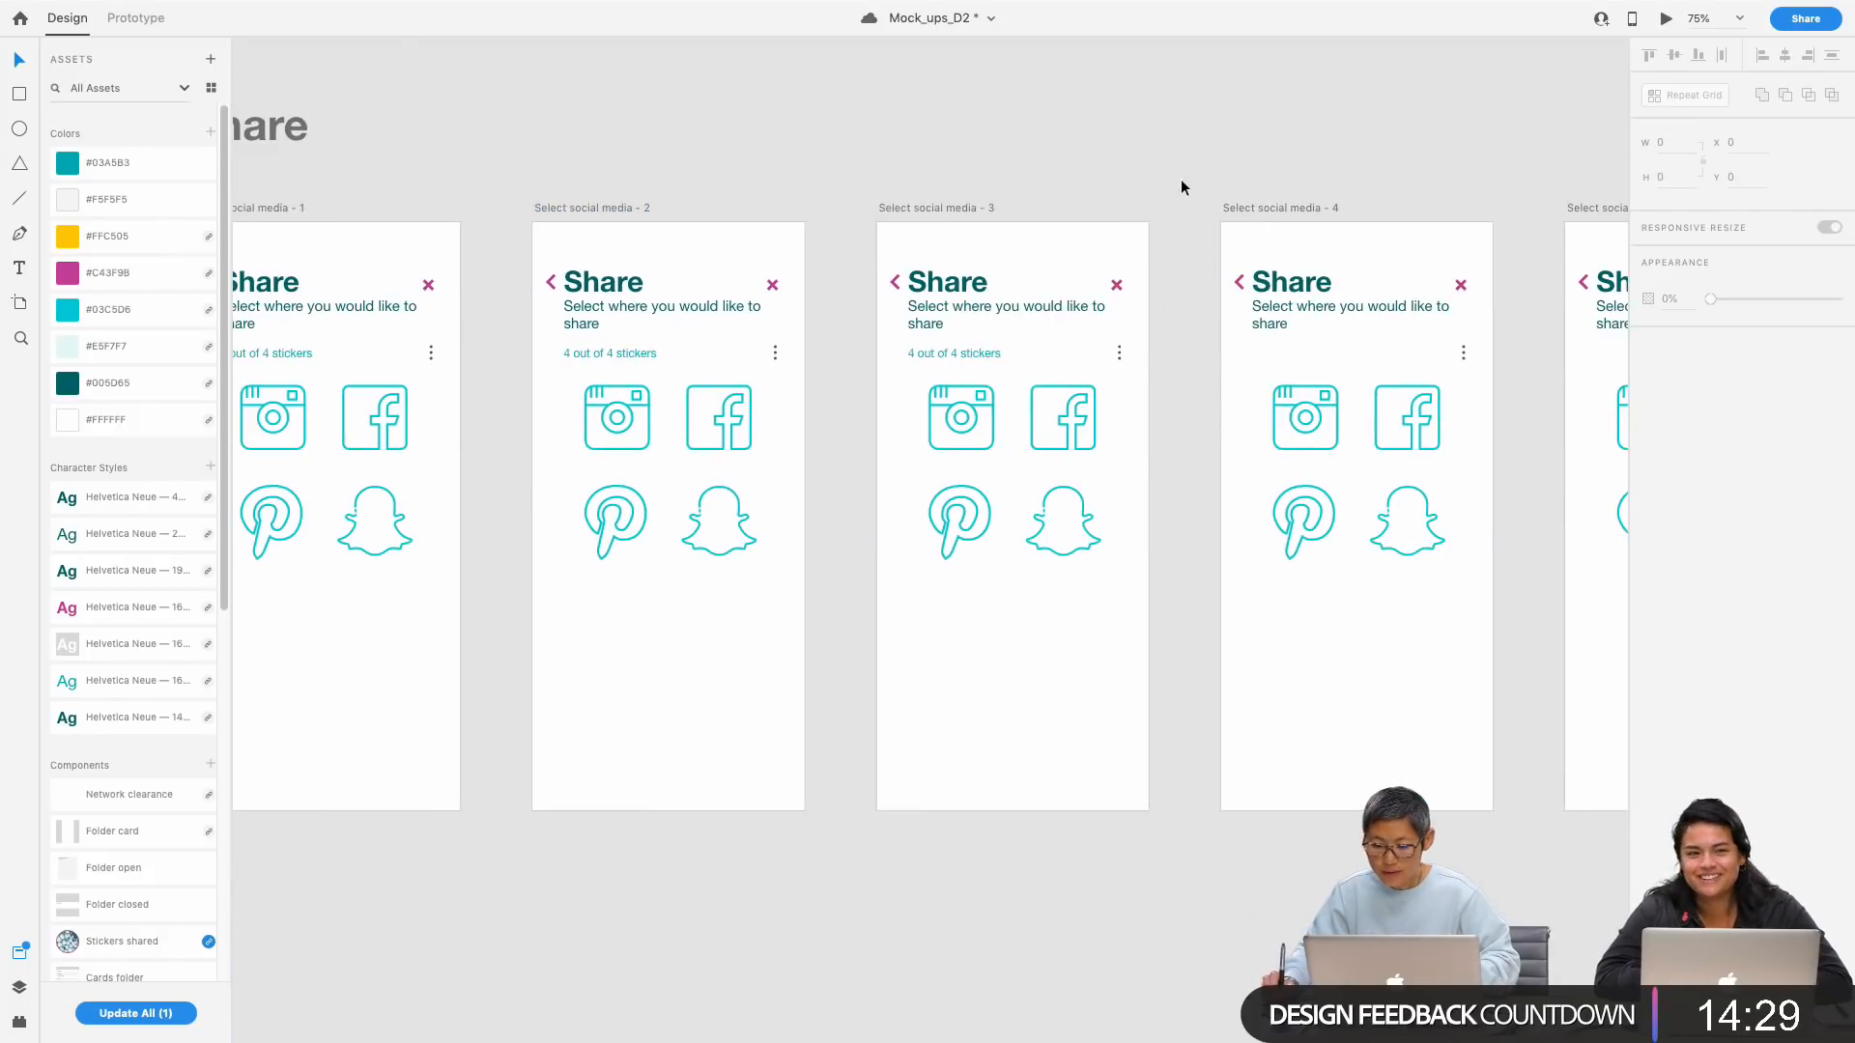
{"action": "left_click", "coordinate": [1273, 208]}
{"action": "key", "text": "ctrl+v"}
{"action": "left_click", "coordinate": [1400, 158]}
{"action": "scroll", "coordinate": [1401, 158], "scroll_direction": "right", "scroll_amount": 6}
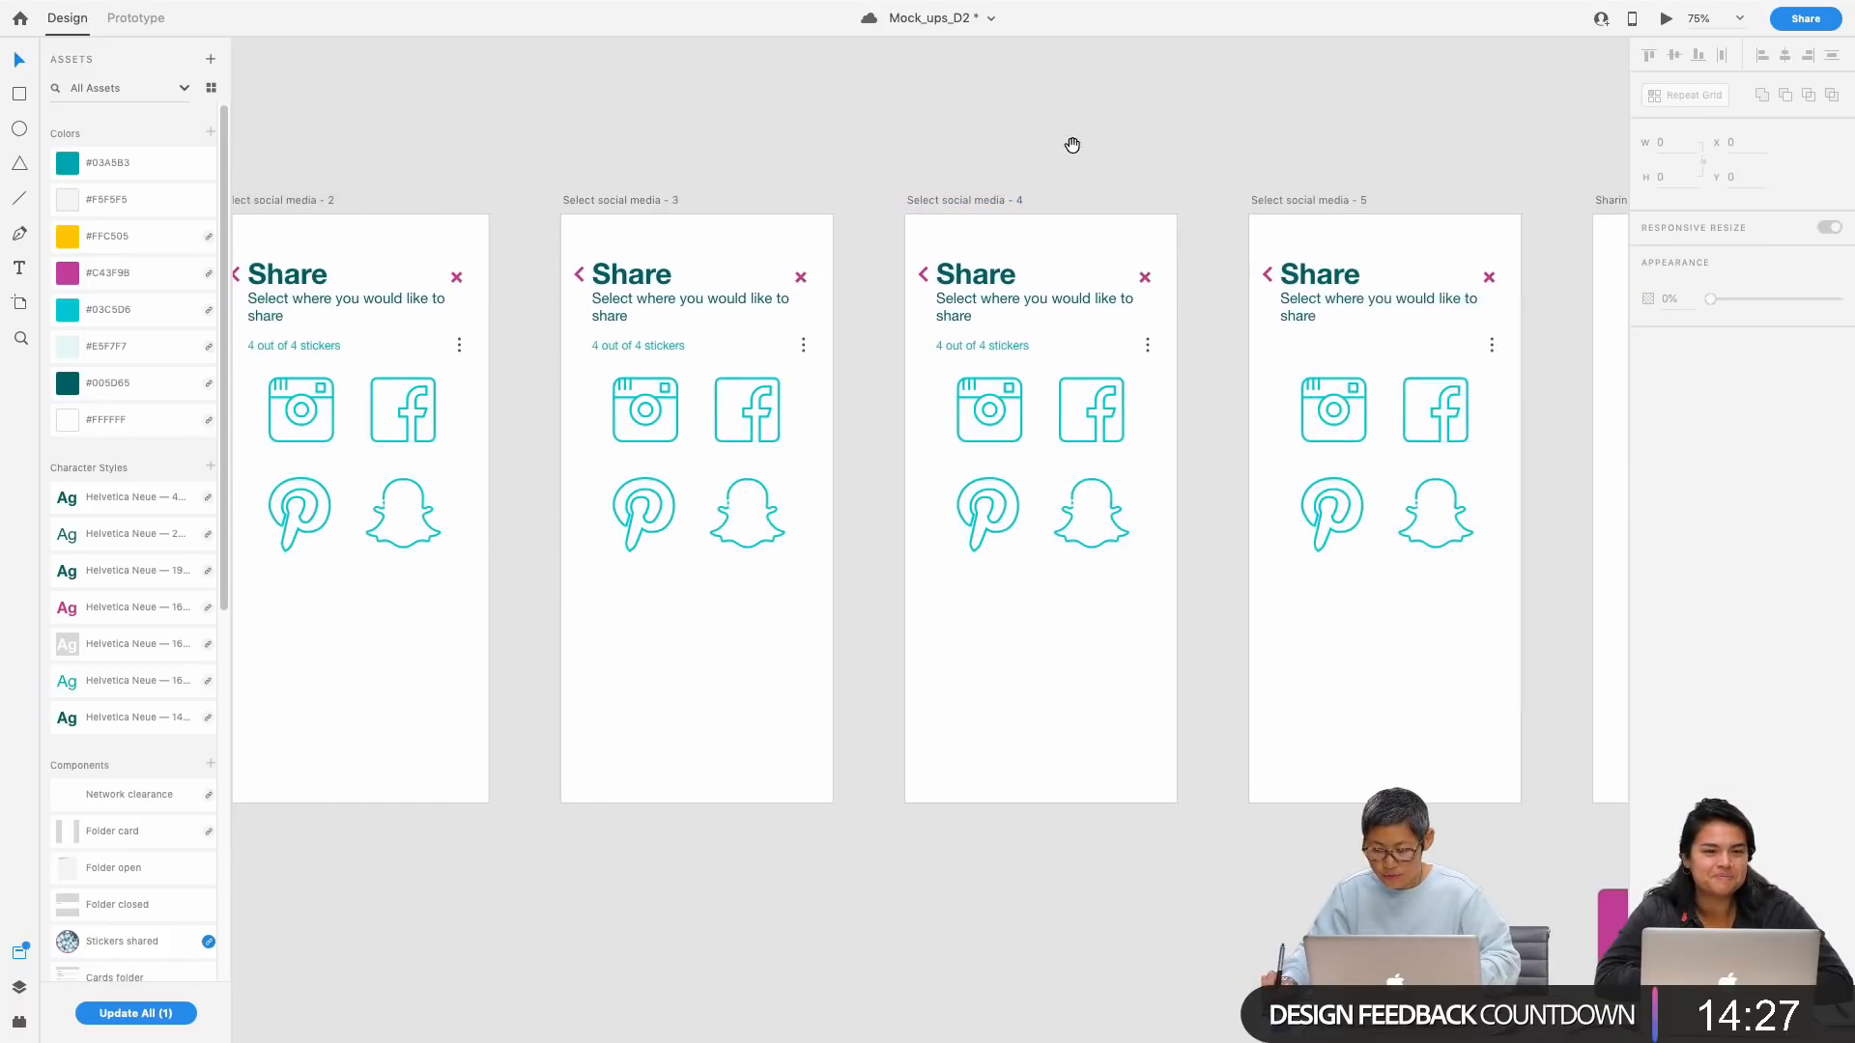
{"action": "left_click", "coordinate": [1308, 196]}
{"action": "key", "text": "ctrl+v"}
{"action": "left_click", "coordinate": [1098, 126]}
Step: Change the progress text on Select social media - 4 to "3 out of 4 stickers"
{"action": "left_click_drag", "start_coordinate": [763, 133], "coordinate": [1043, 138]}
{"action": "key", "text": "super+2"}
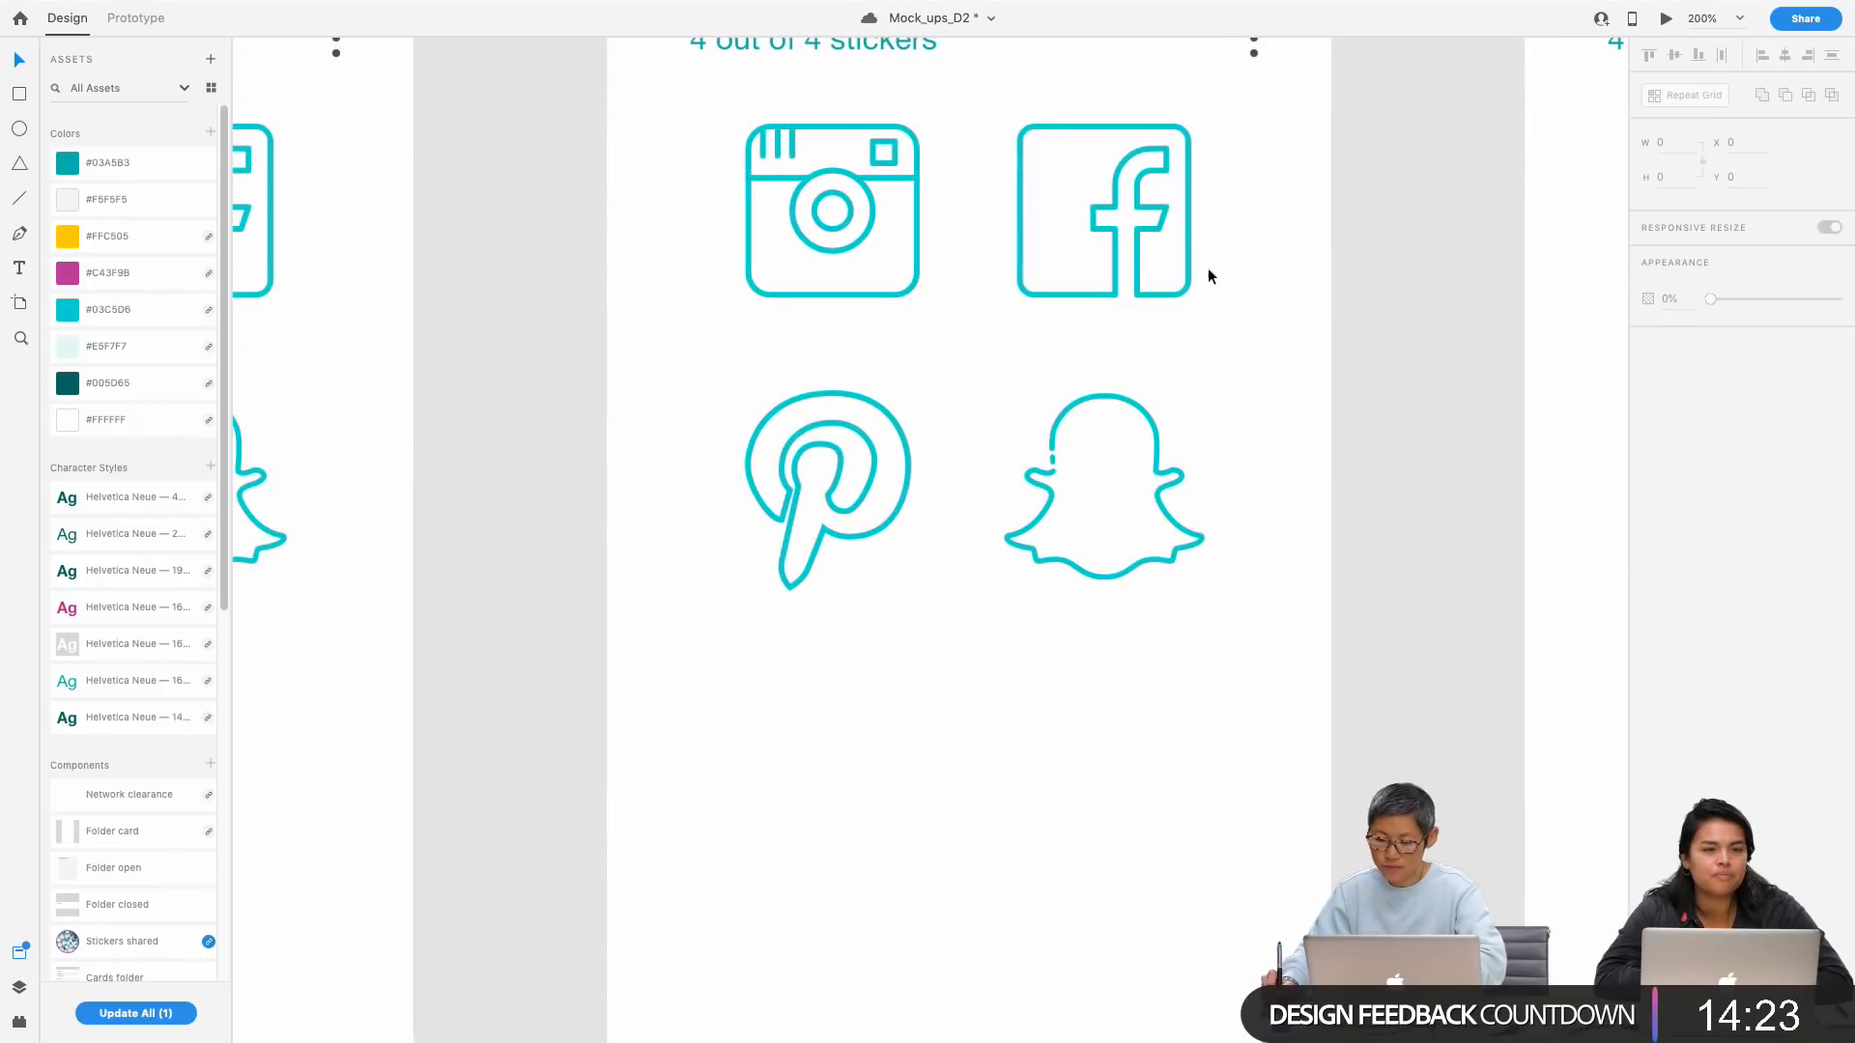
{"action": "scroll", "coordinate": [1201, 268], "scroll_direction": "up", "scroll_amount": 5}
{"action": "scroll", "coordinate": [1200, 267], "scroll_direction": "right", "scroll_amount": 10}
{"action": "left_click", "coordinate": [1146, 290]}
{"action": "double_click", "coordinate": [1147, 295]}
{"action": "left_click", "coordinate": [1151, 293]}
{"action": "key", "text": "BackSpace"}
{"action": "type", "text": "3"}
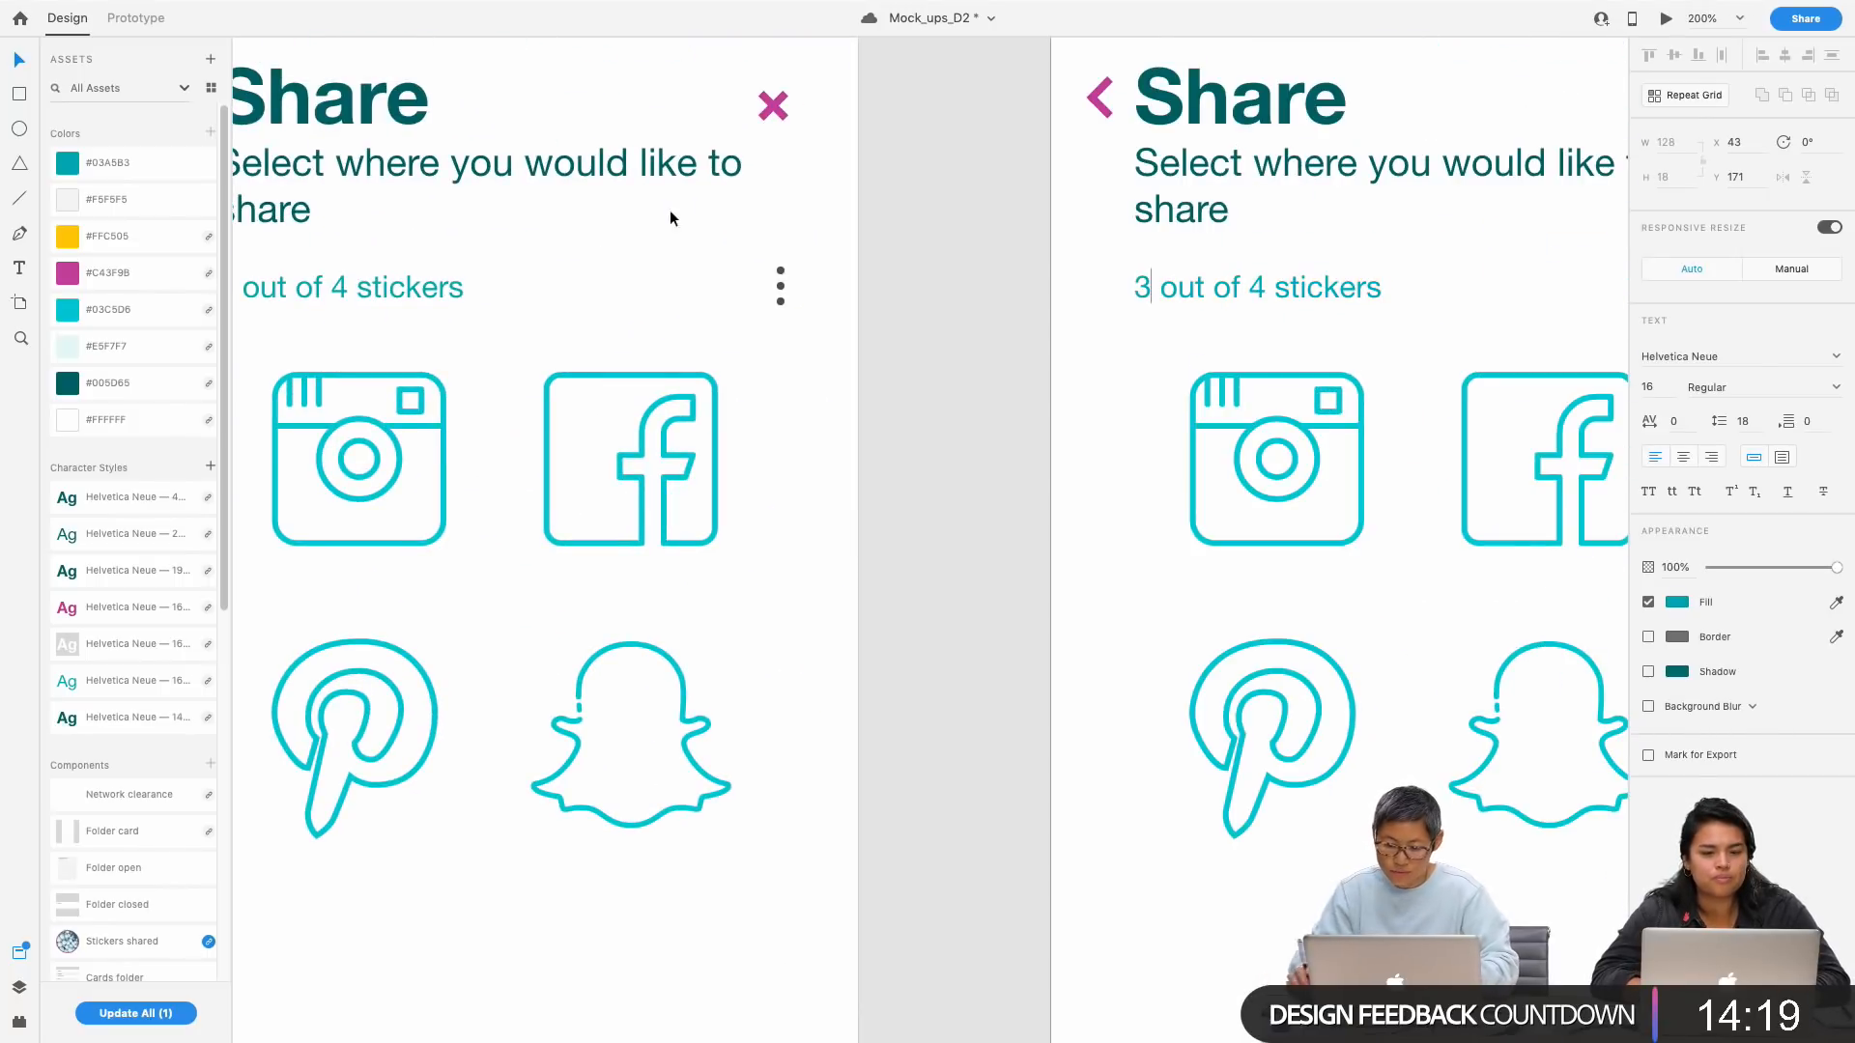
Step: Change the progress text on Select social media - 3 to "2 out of 4 stickers"
{"action": "scroll", "coordinate": [961, 599], "scroll_direction": "left", "scroll_amount": 5}
{"action": "double_click", "coordinate": [613, 312]}
{"action": "left_click", "coordinate": [613, 313]}
{"action": "key", "text": "BackSpace"}
{"action": "type", "text": "2"}
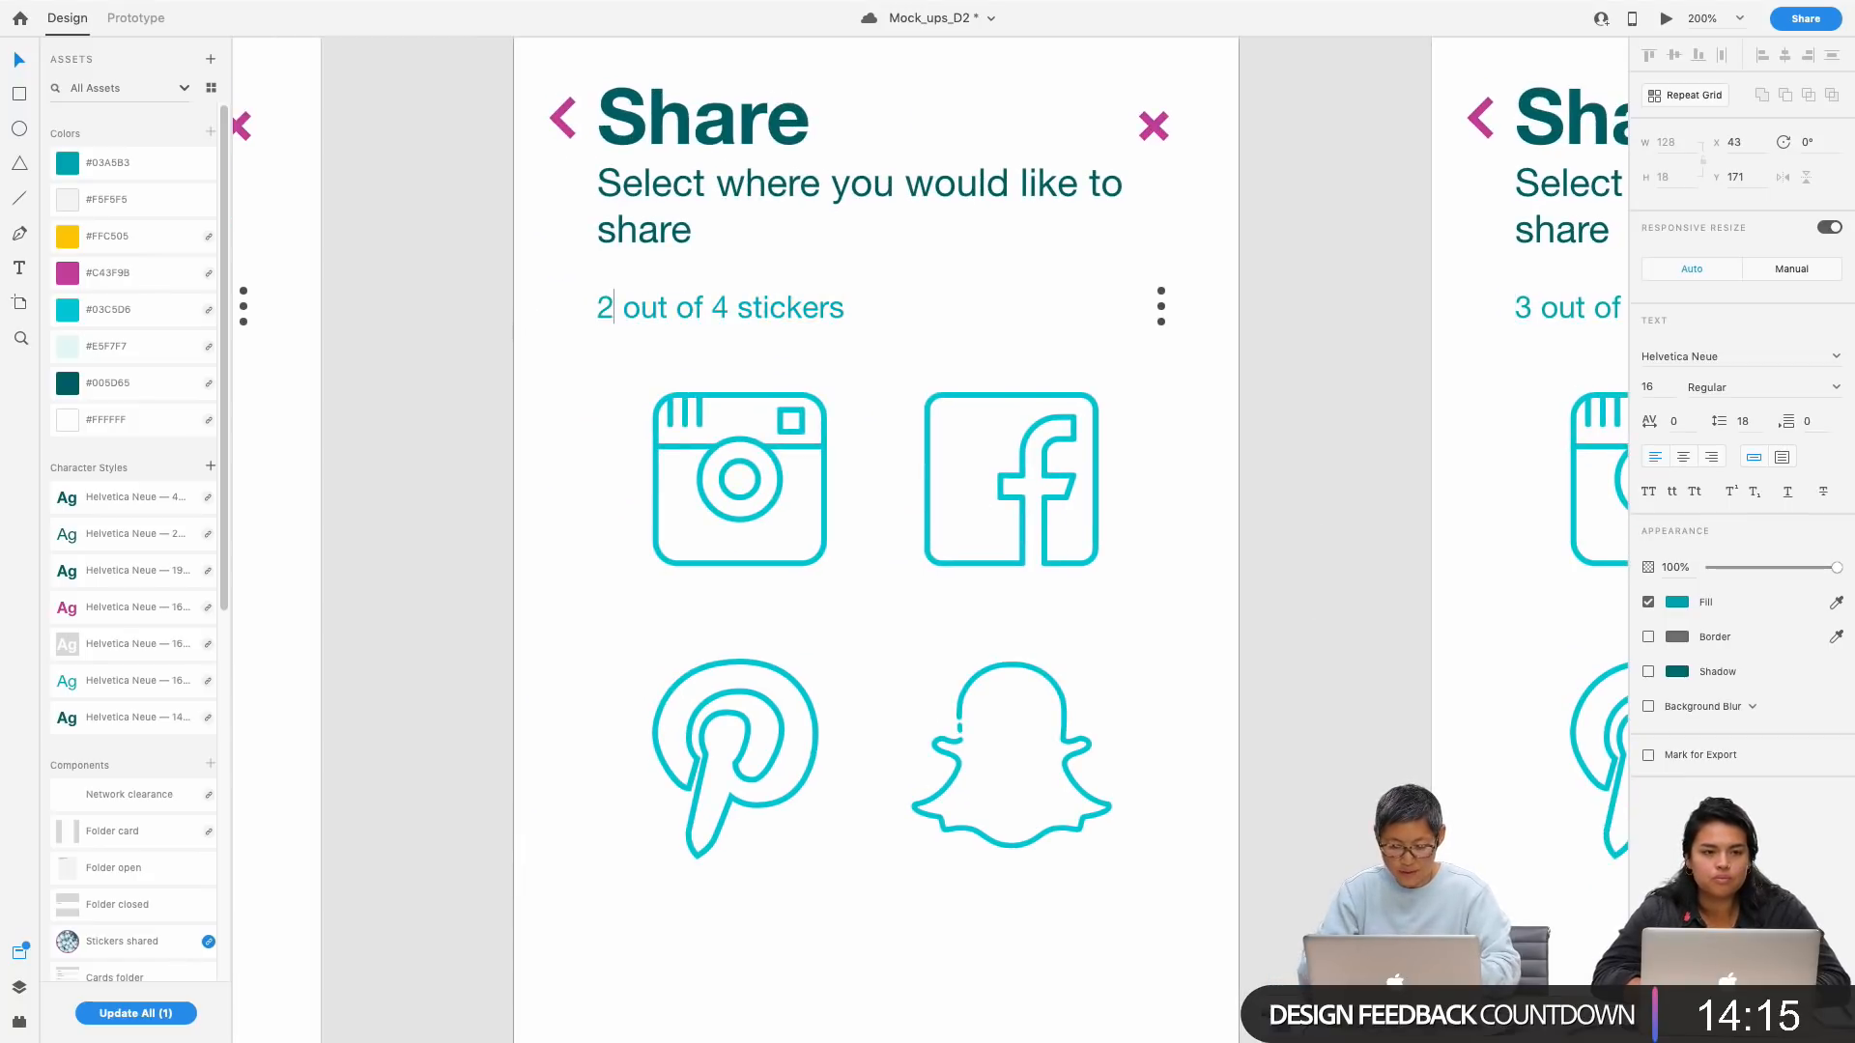
{"action": "key", "text": "Escape"}
Step: Change the progress text on Select social media - 2 to "1 out of 4 stickers"
{"action": "left_click_drag", "start_coordinate": [413, 525], "coordinate": [1201, 617]}
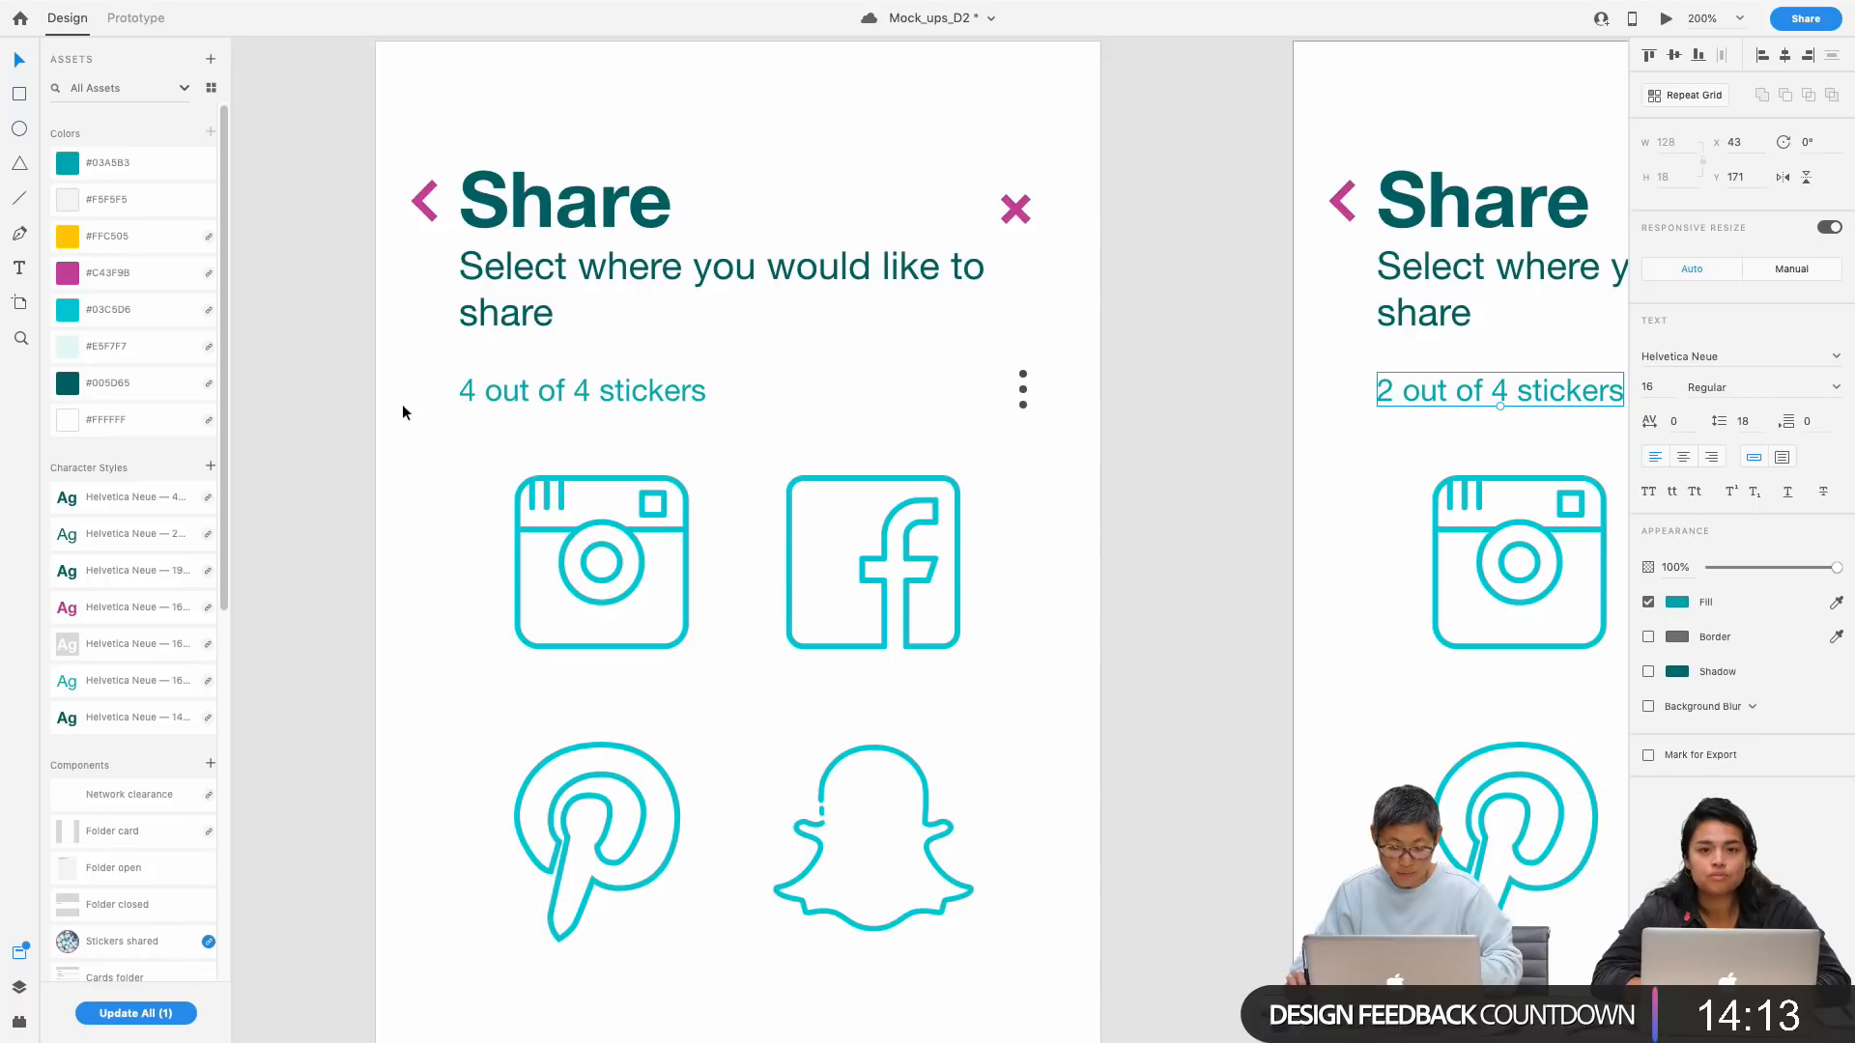
{"action": "double_click", "coordinate": [467, 390]}
{"action": "left_click", "coordinate": [475, 391]}
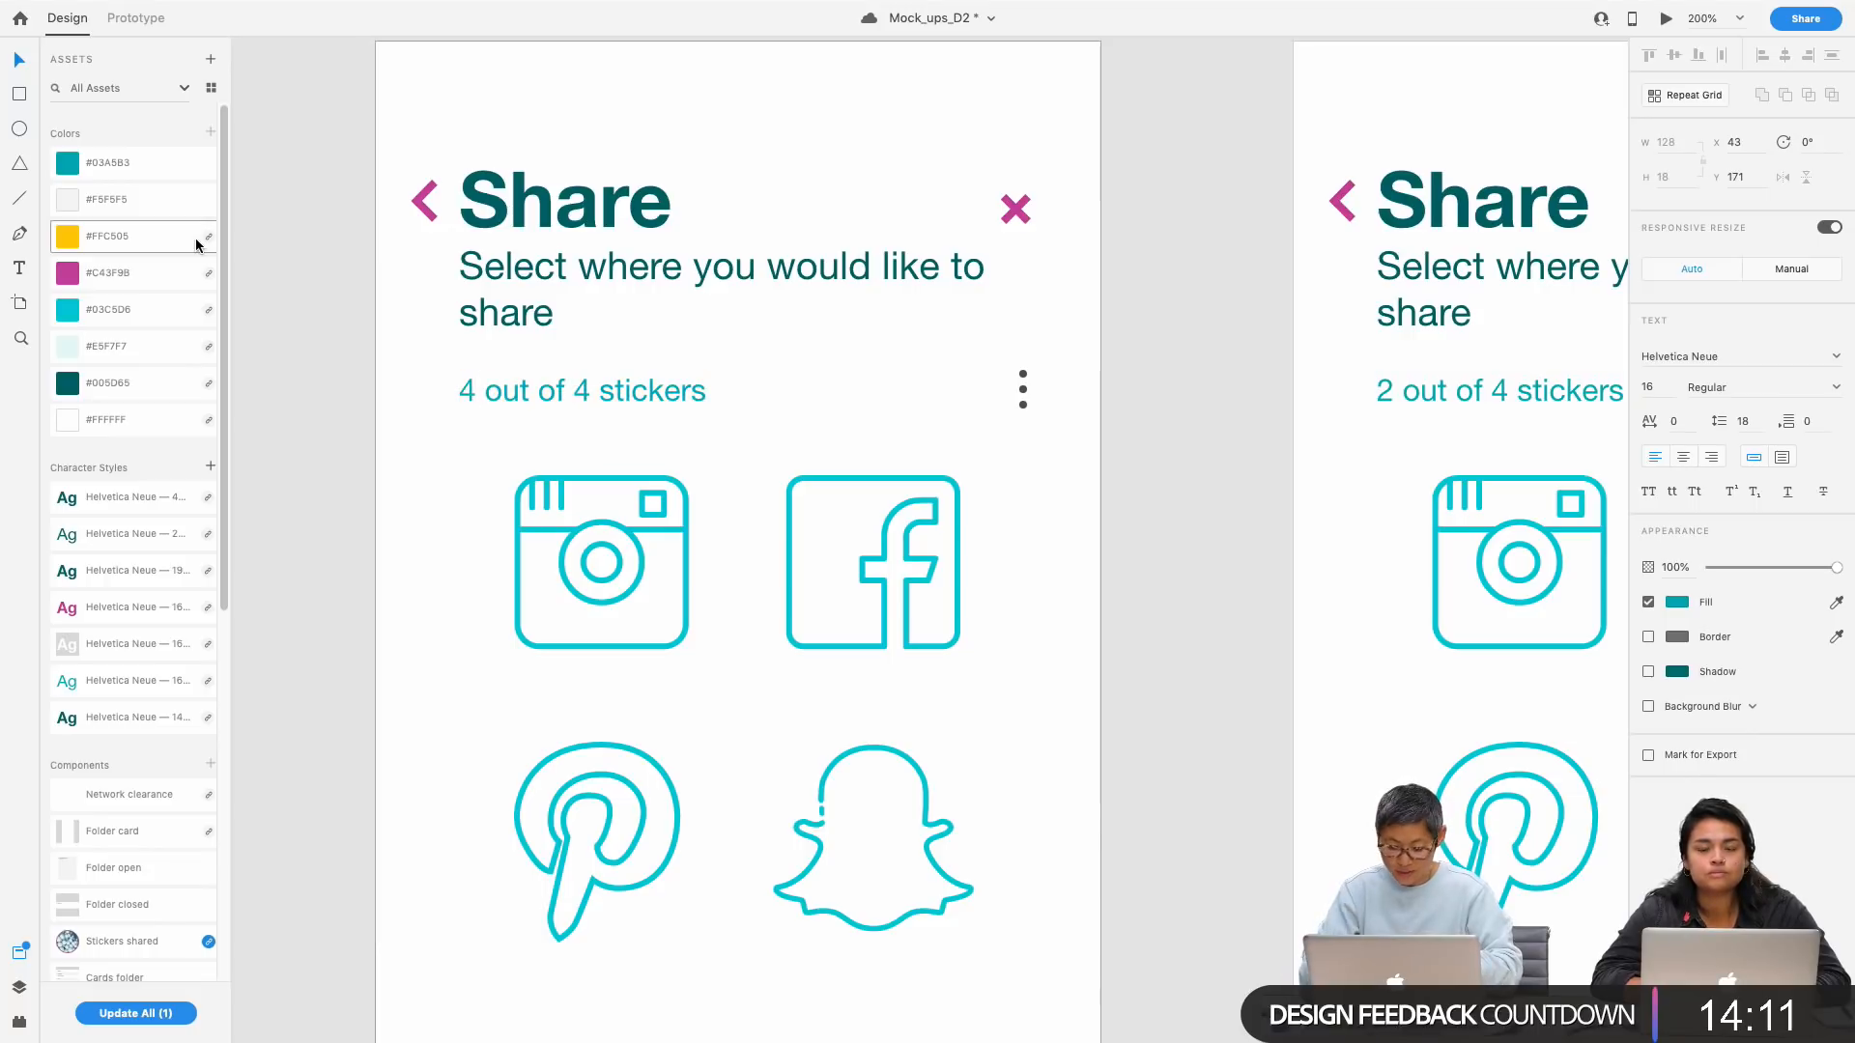
{"action": "key", "text": "BackSpace"}
{"action": "type", "text": "1"}
{"action": "key", "text": "Escape"}
{"action": "left_click", "coordinate": [1174, 558]}
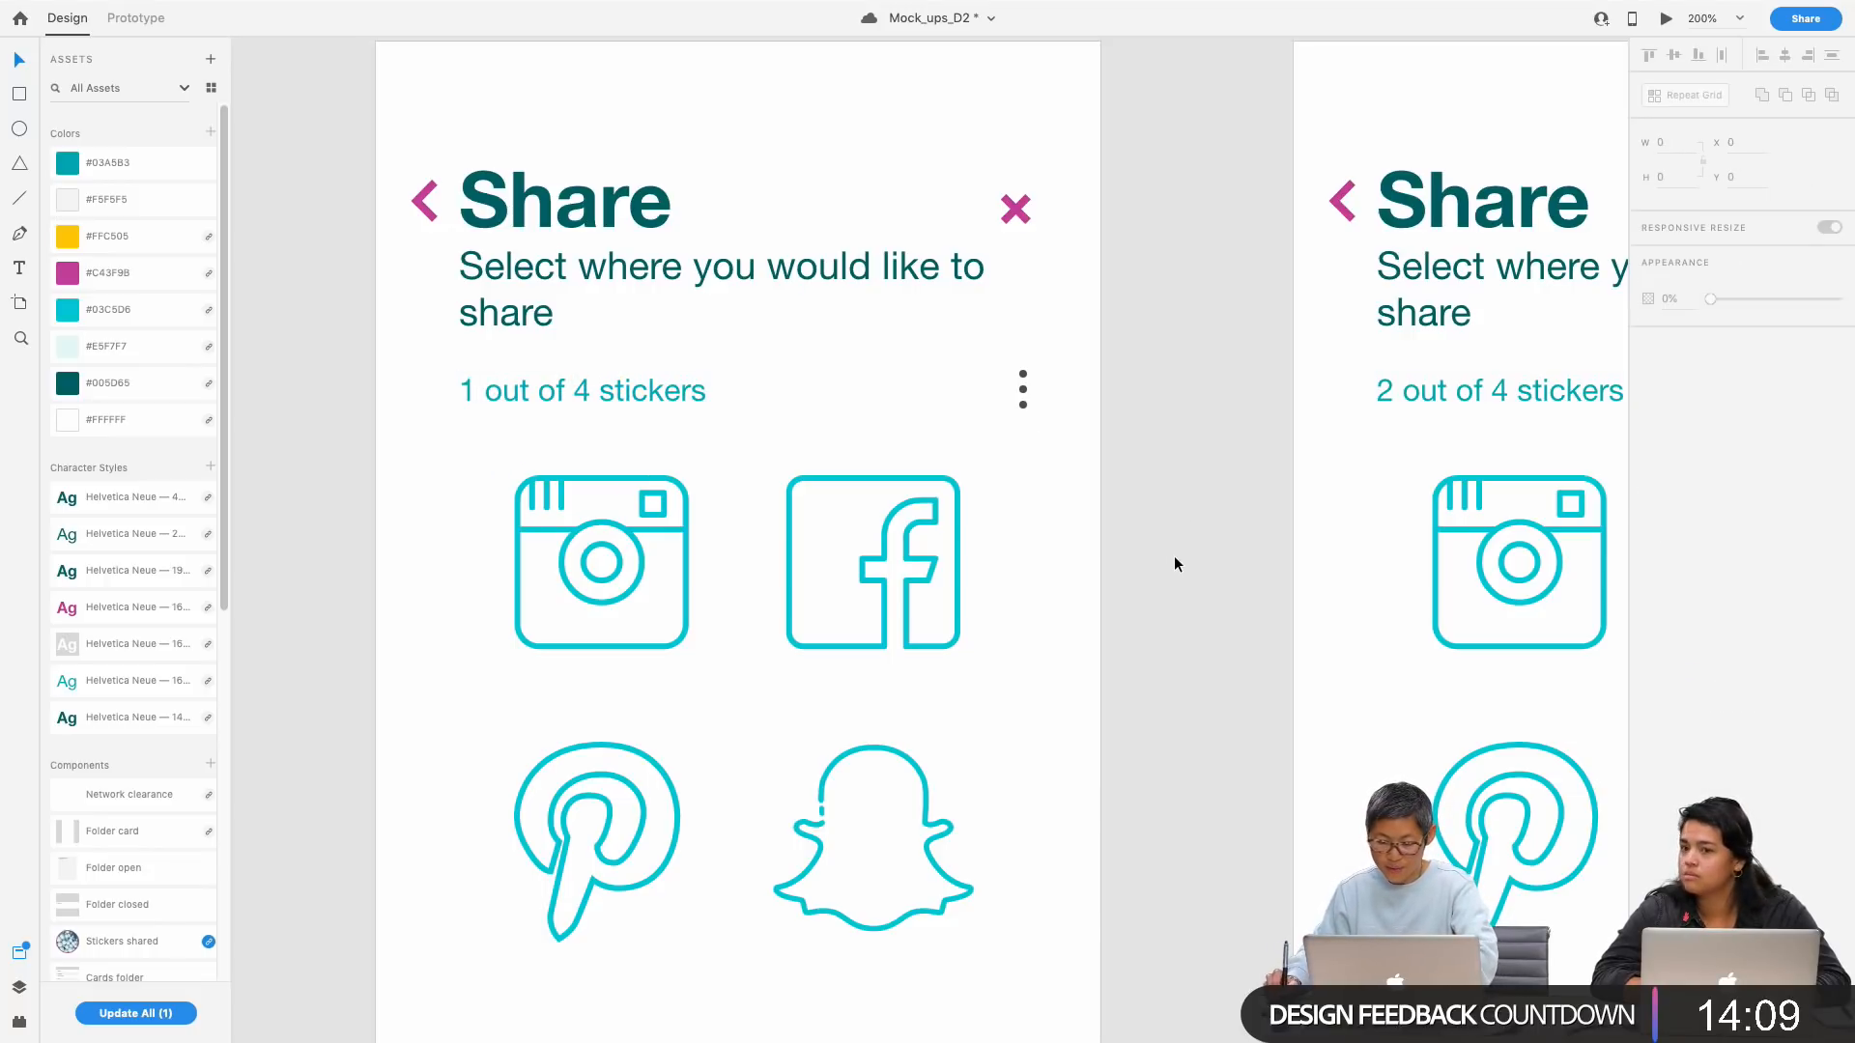
Step: Delete the "4 out of 4 stickers" text from Select social media - 1
{"action": "key", "text": "super+minus"}
{"action": "key", "text": "super+minus"}
{"action": "key", "text": "super+minus"}
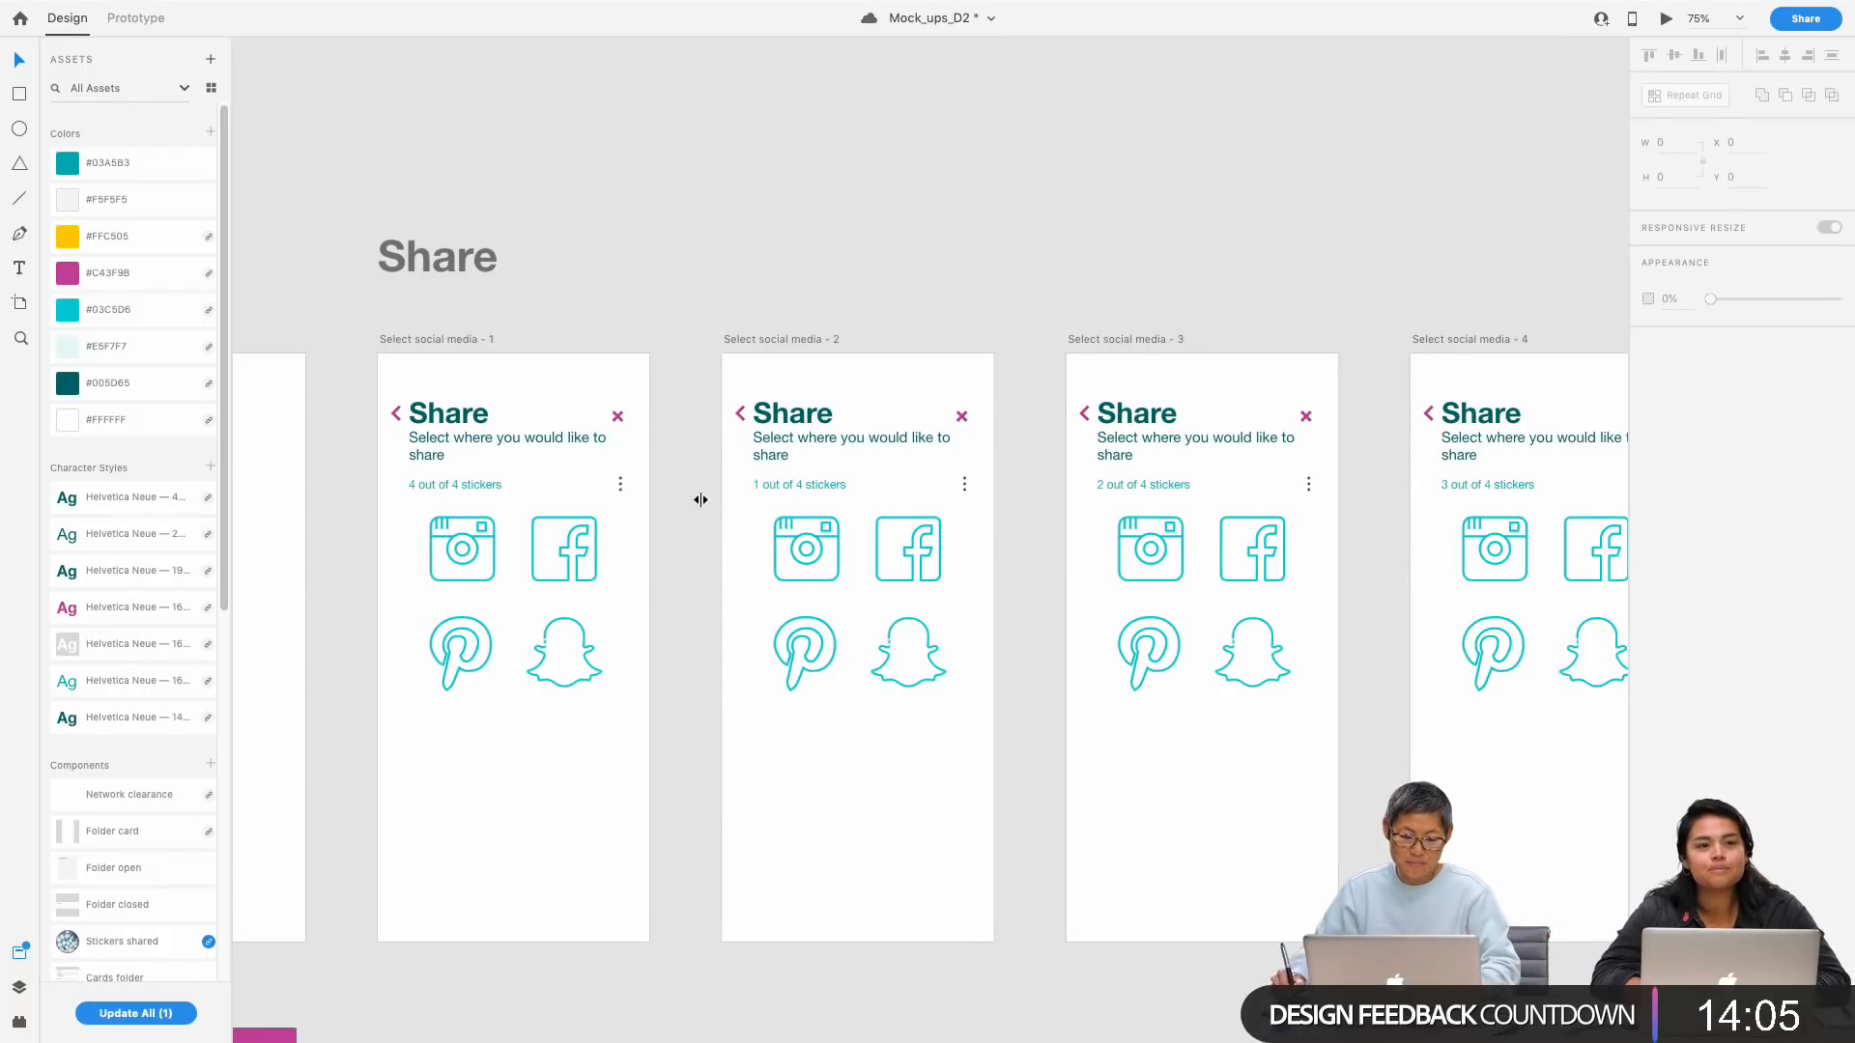
{"action": "left_click", "coordinate": [495, 490]}
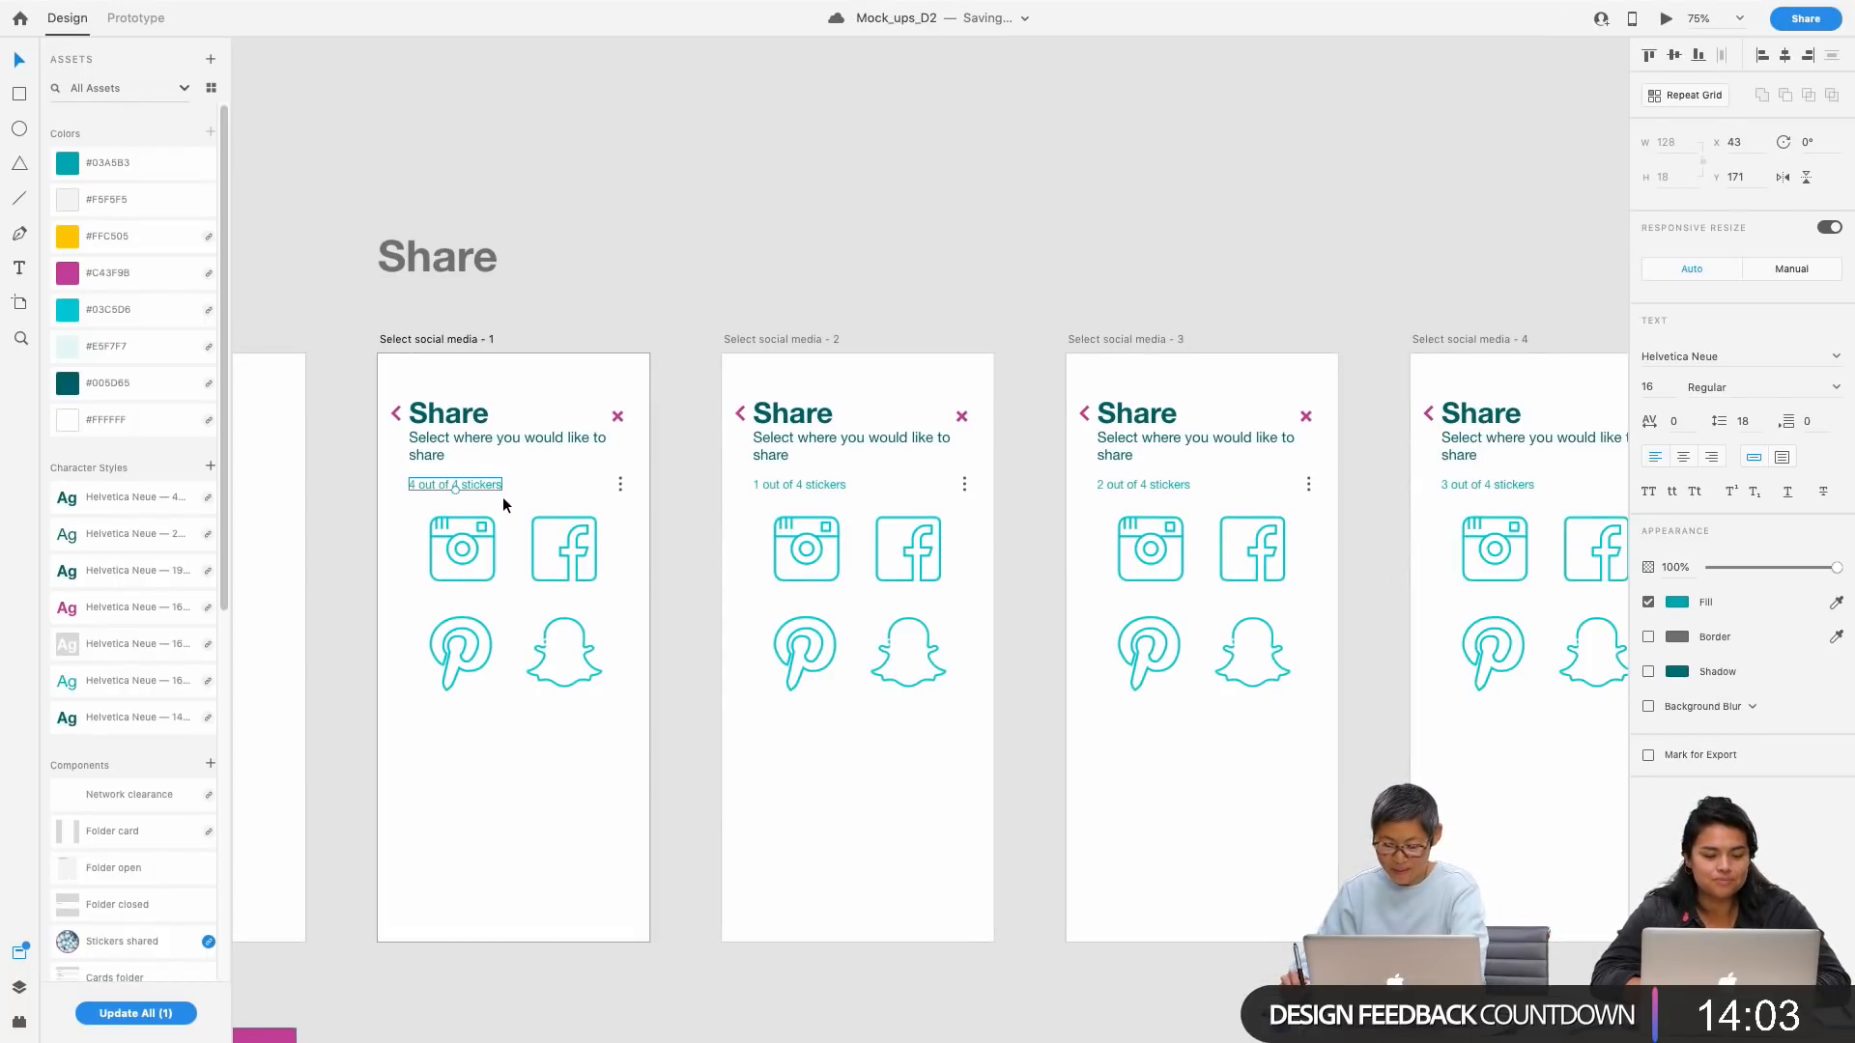
{"action": "key", "text": "Delete"}
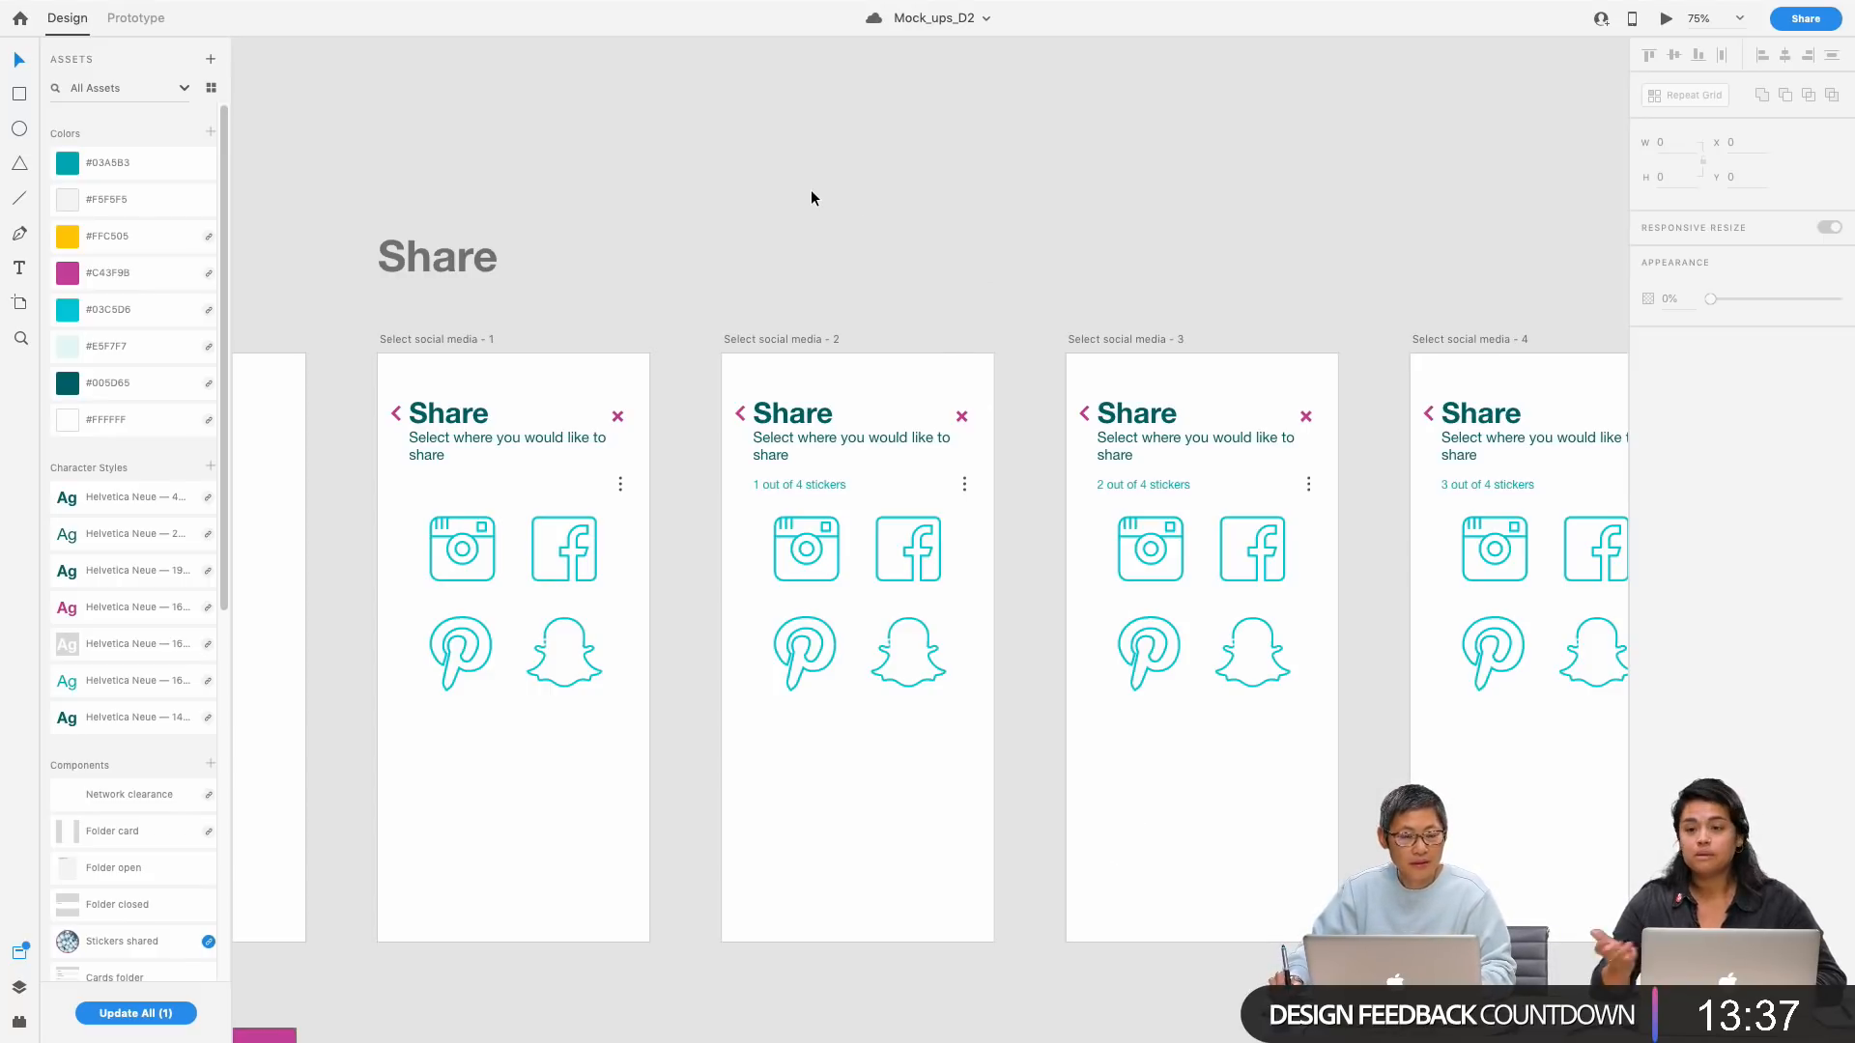
Step: Add the CTAs component with its Next and Preview buttons below the sticker grid on Stickers edits – 5
{"action": "left_click_drag", "start_coordinate": [804, 216], "coordinate": [993, 208]}
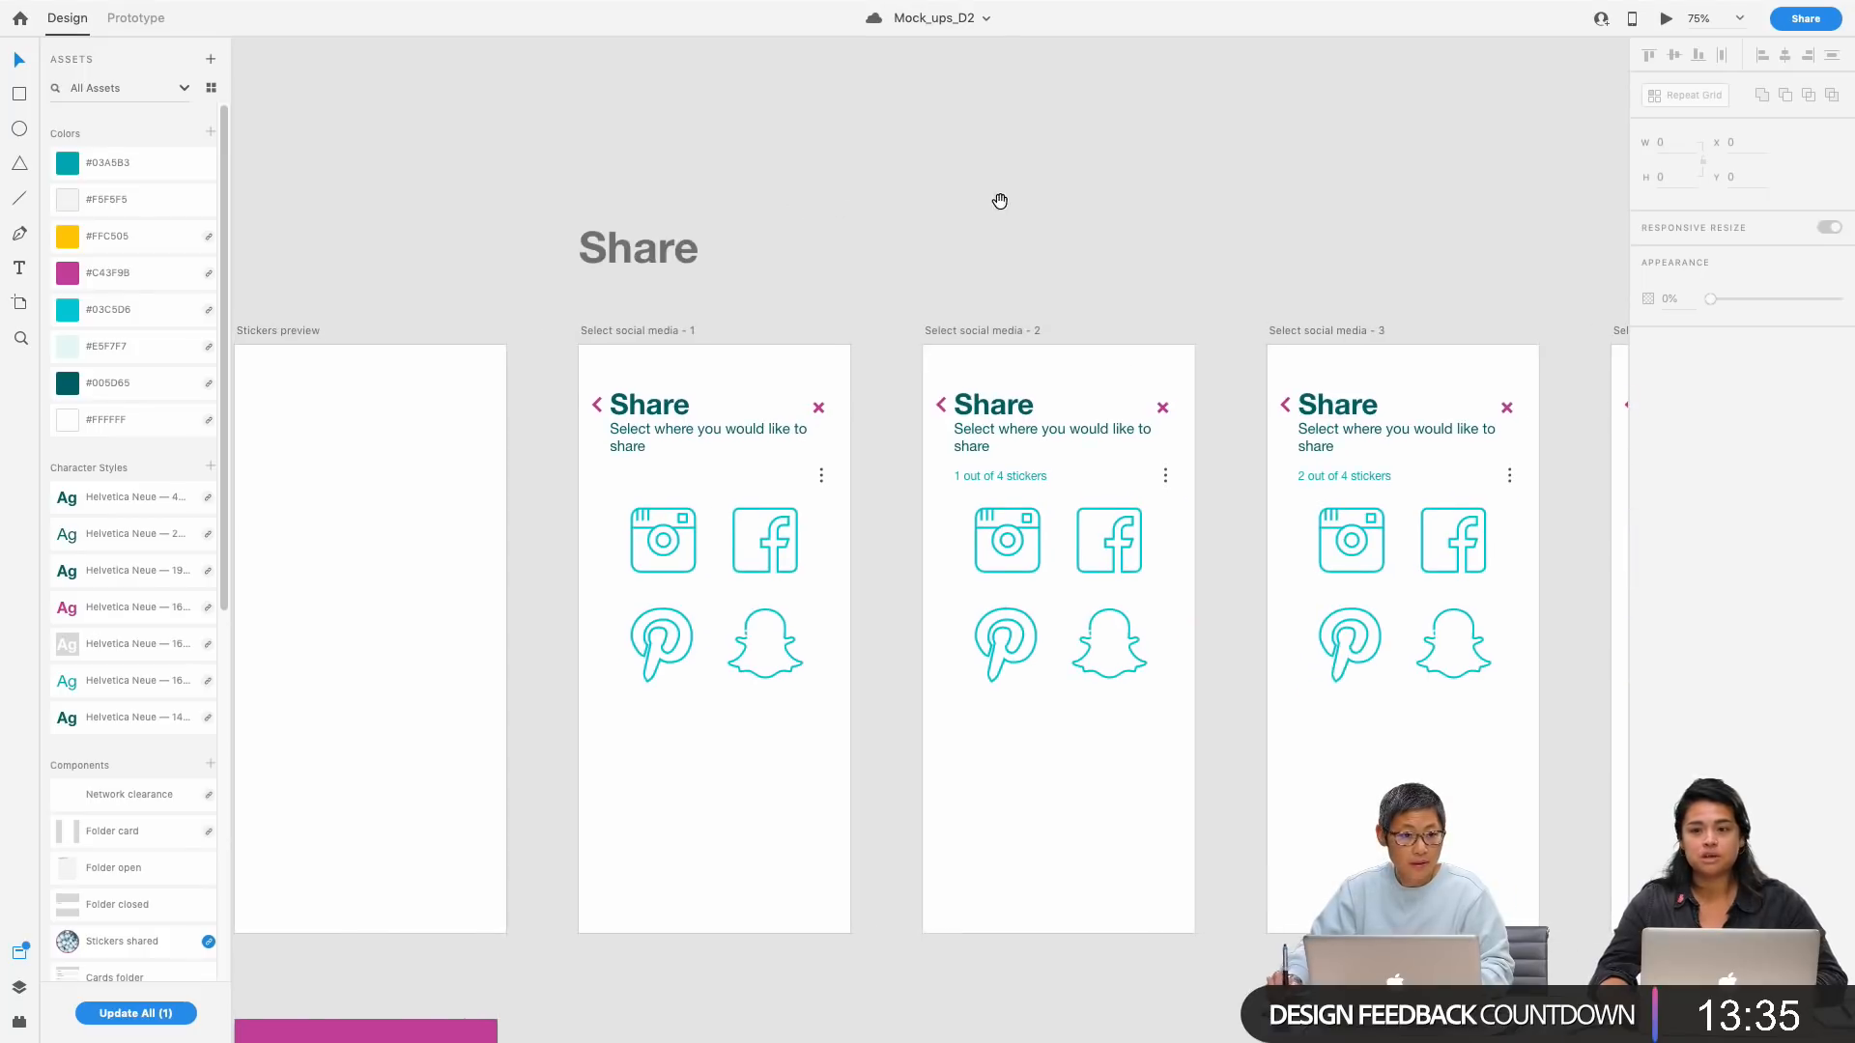
{"action": "scroll", "coordinate": [977, 257], "scroll_direction": "down", "scroll_amount": 3}
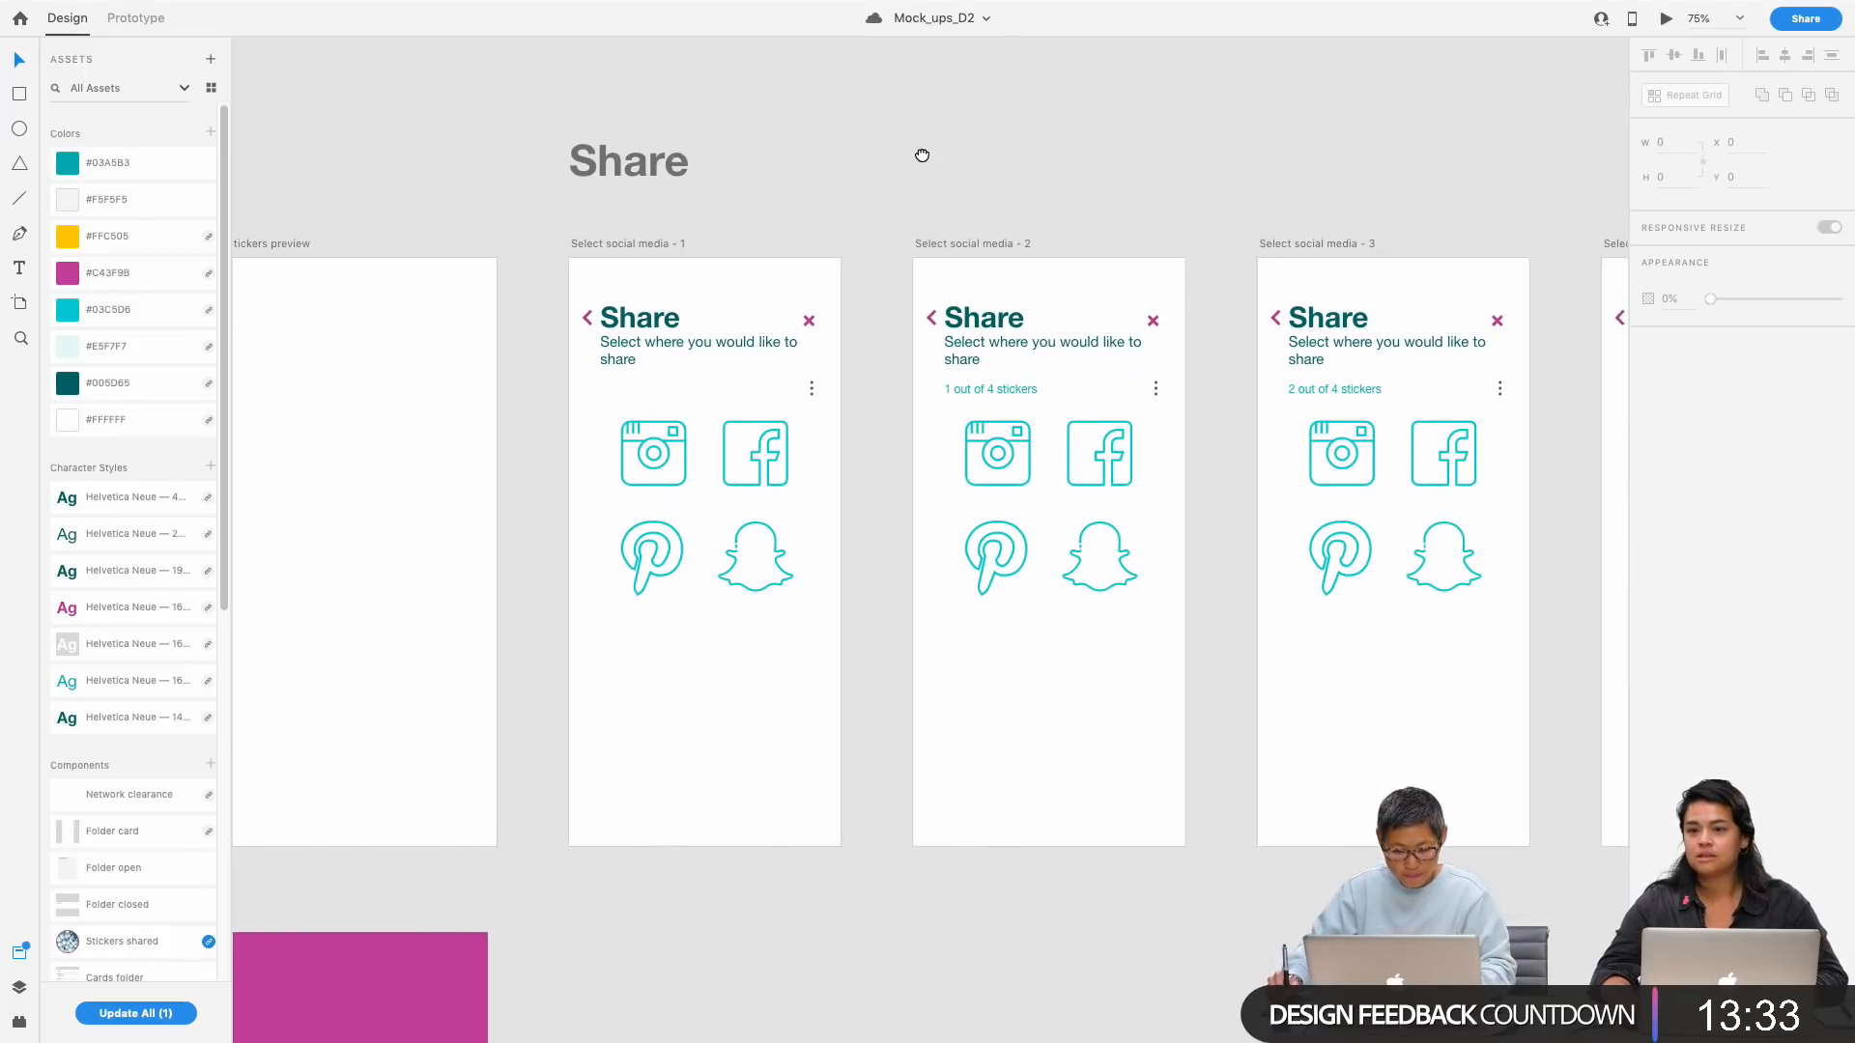
{"action": "scroll", "coordinate": [1093, 617], "scroll_direction": "down", "scroll_amount": 3}
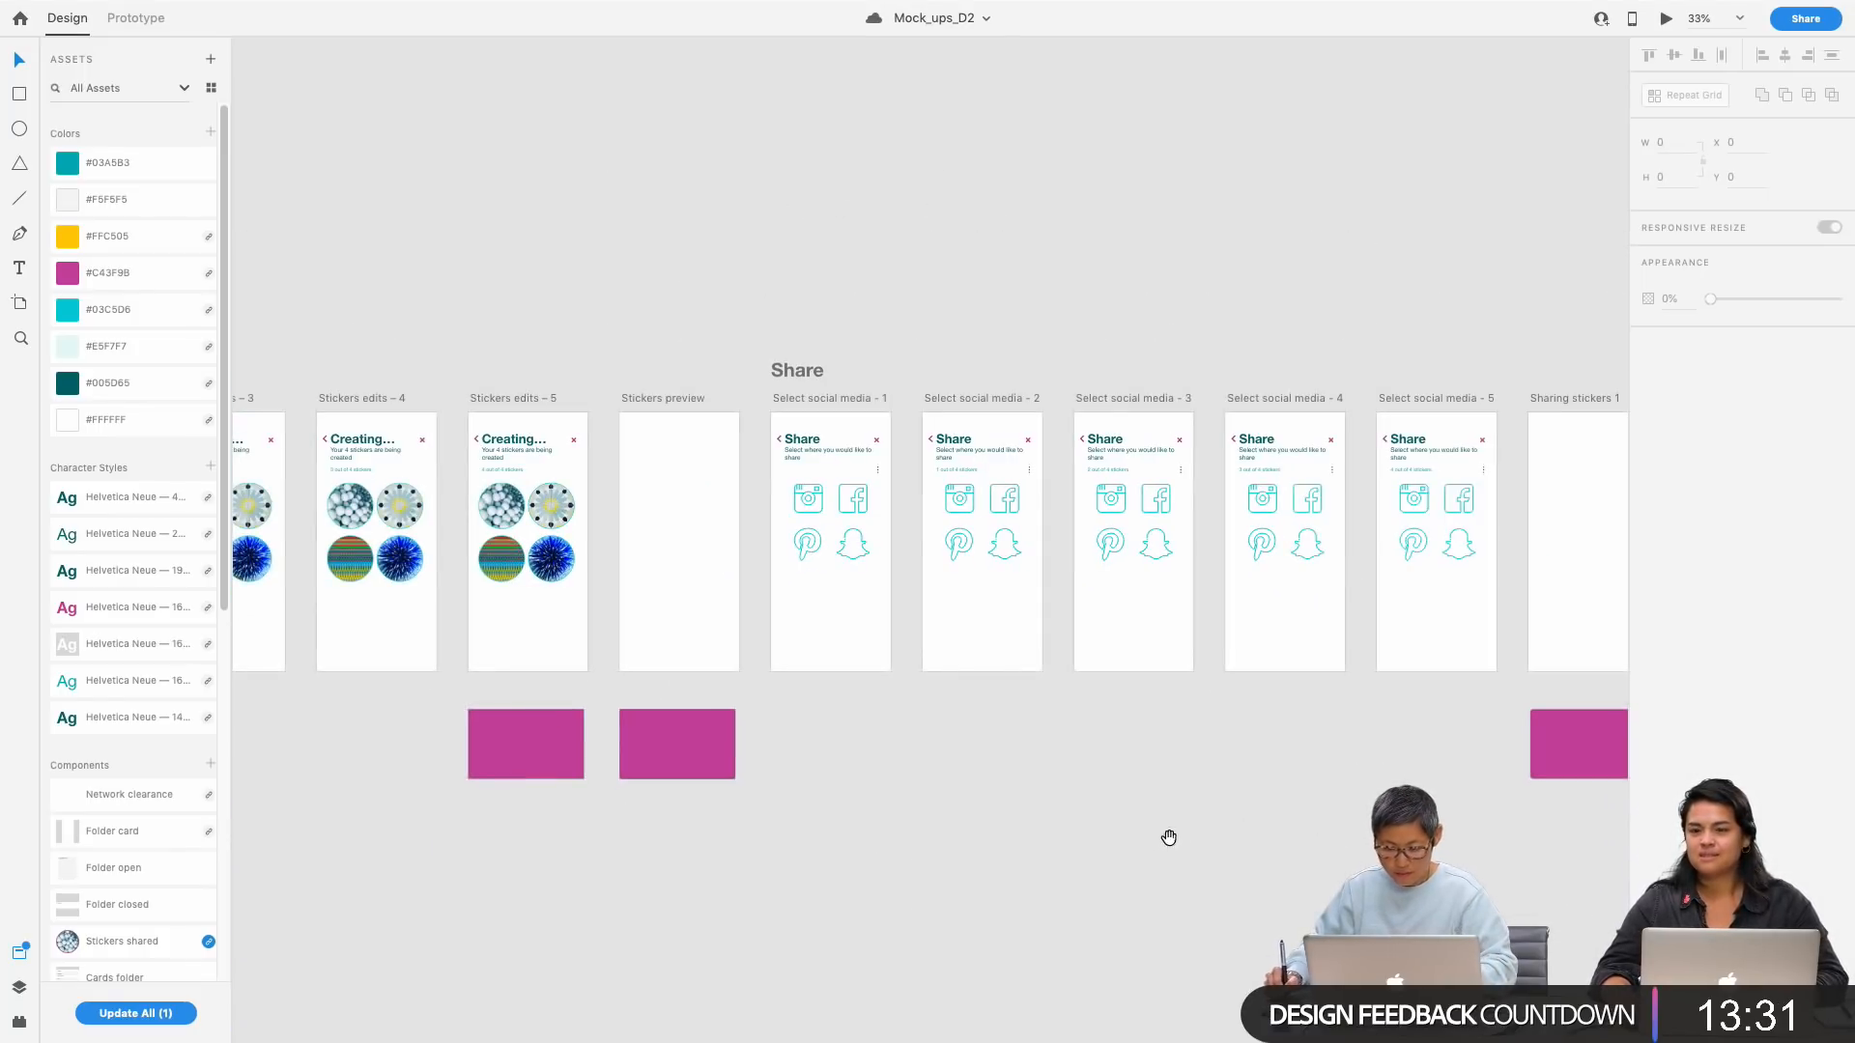
{"action": "left_click_drag", "start_coordinate": [1150, 836], "coordinate": [1198, 823]}
{"action": "left_click_drag", "start_coordinate": [1056, 843], "coordinate": [1234, 806]}
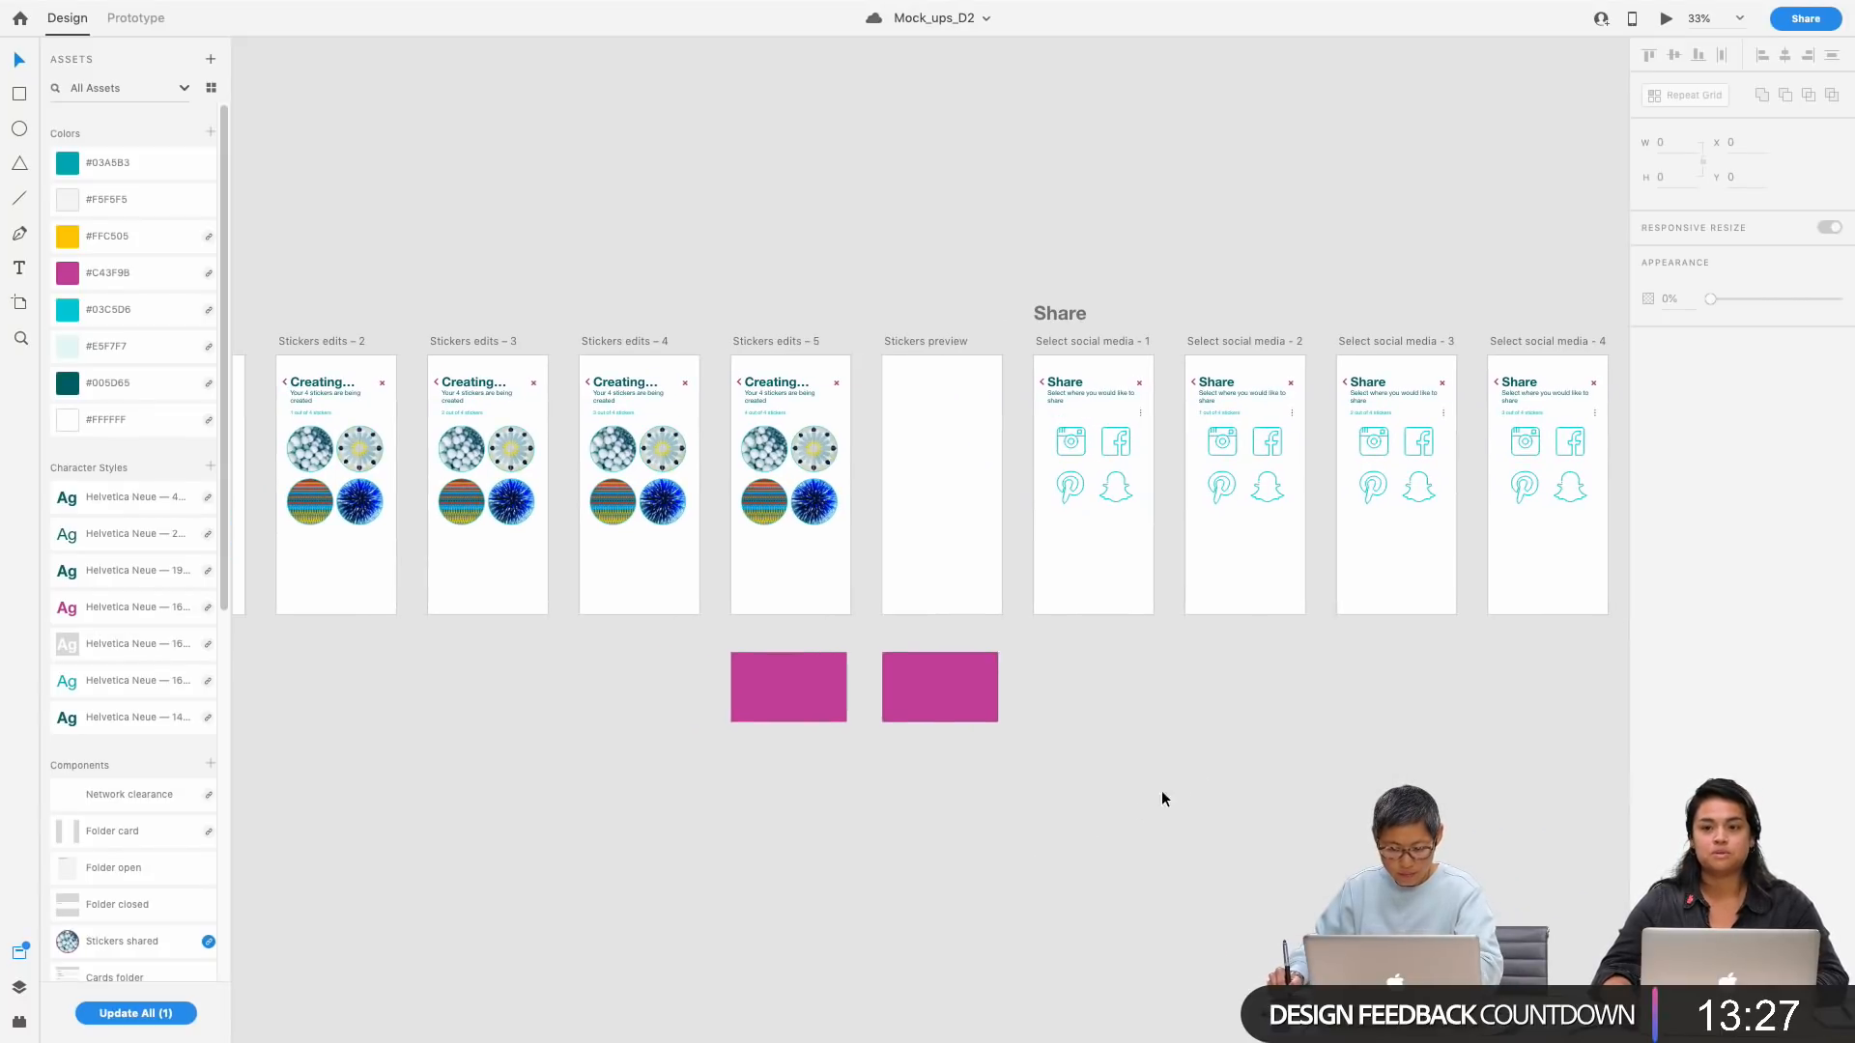
{"action": "key", "text": "super+plus"}
{"action": "key", "text": "super+plus"}
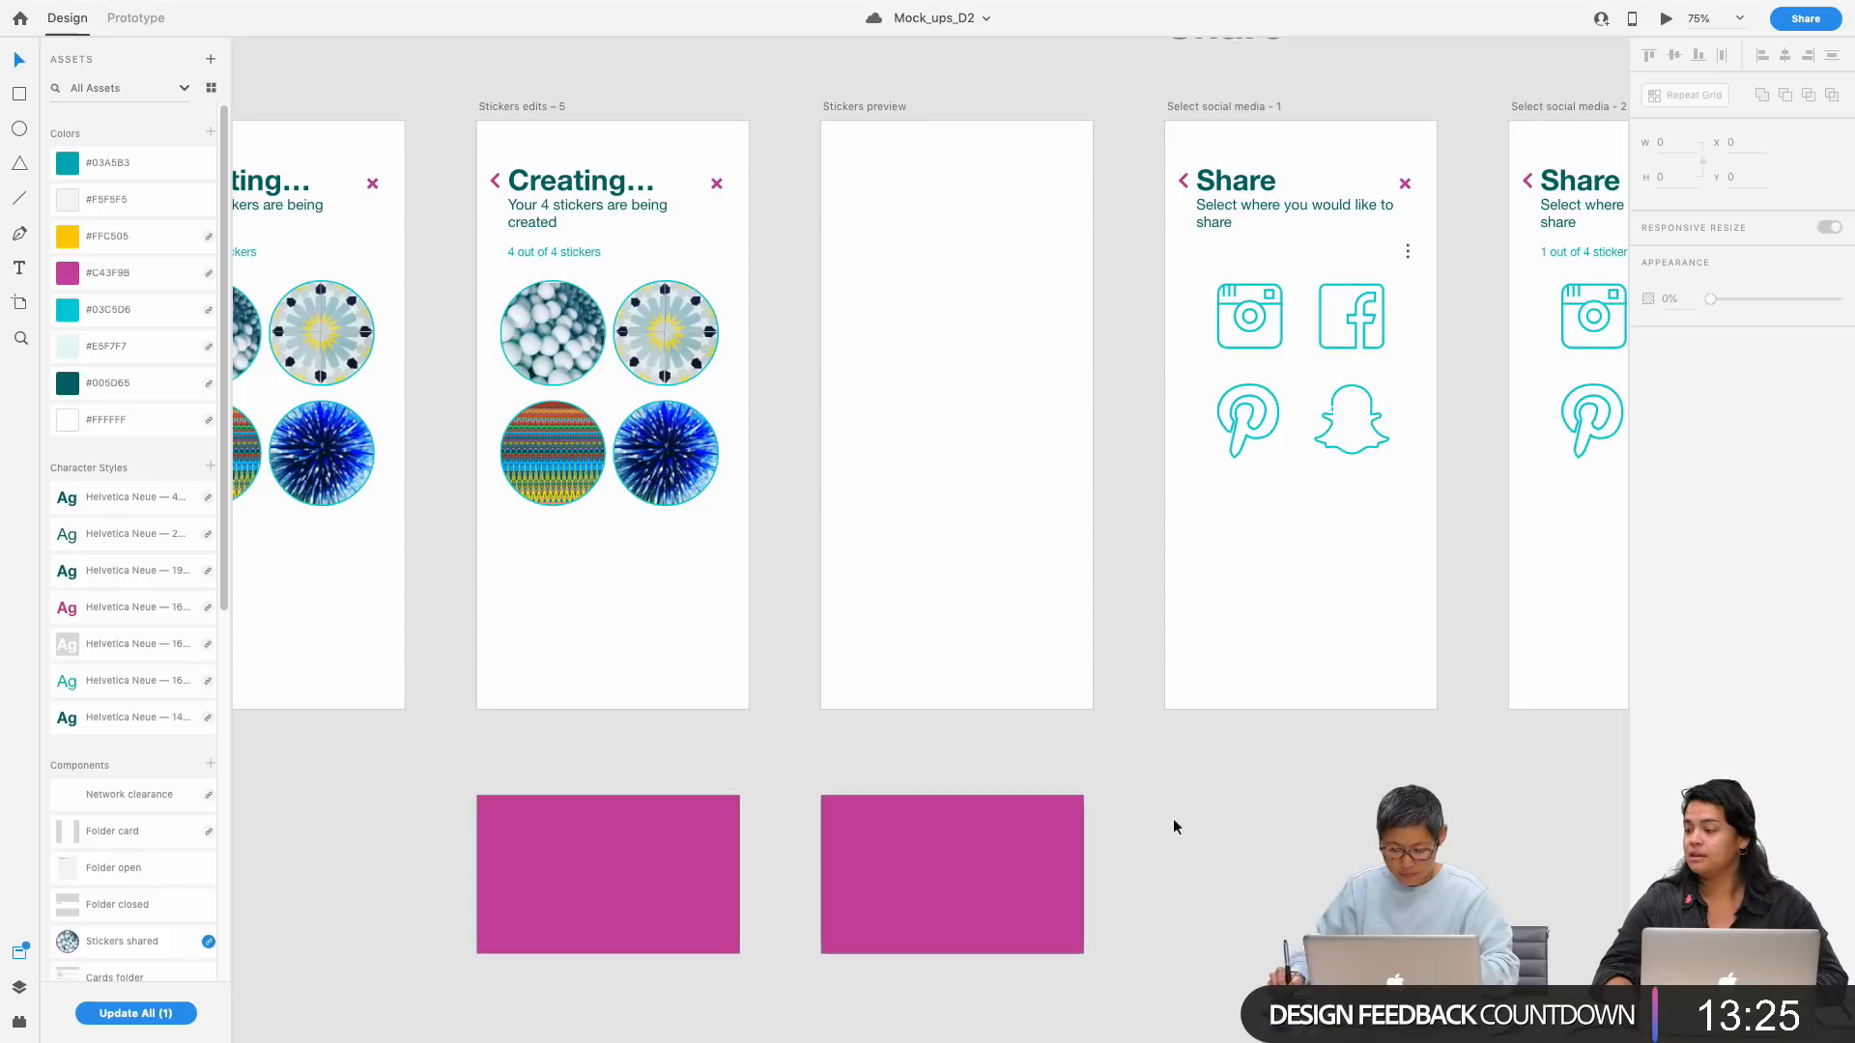
{"action": "left_click_drag", "start_coordinate": [1130, 817], "coordinate": [1399, 784]}
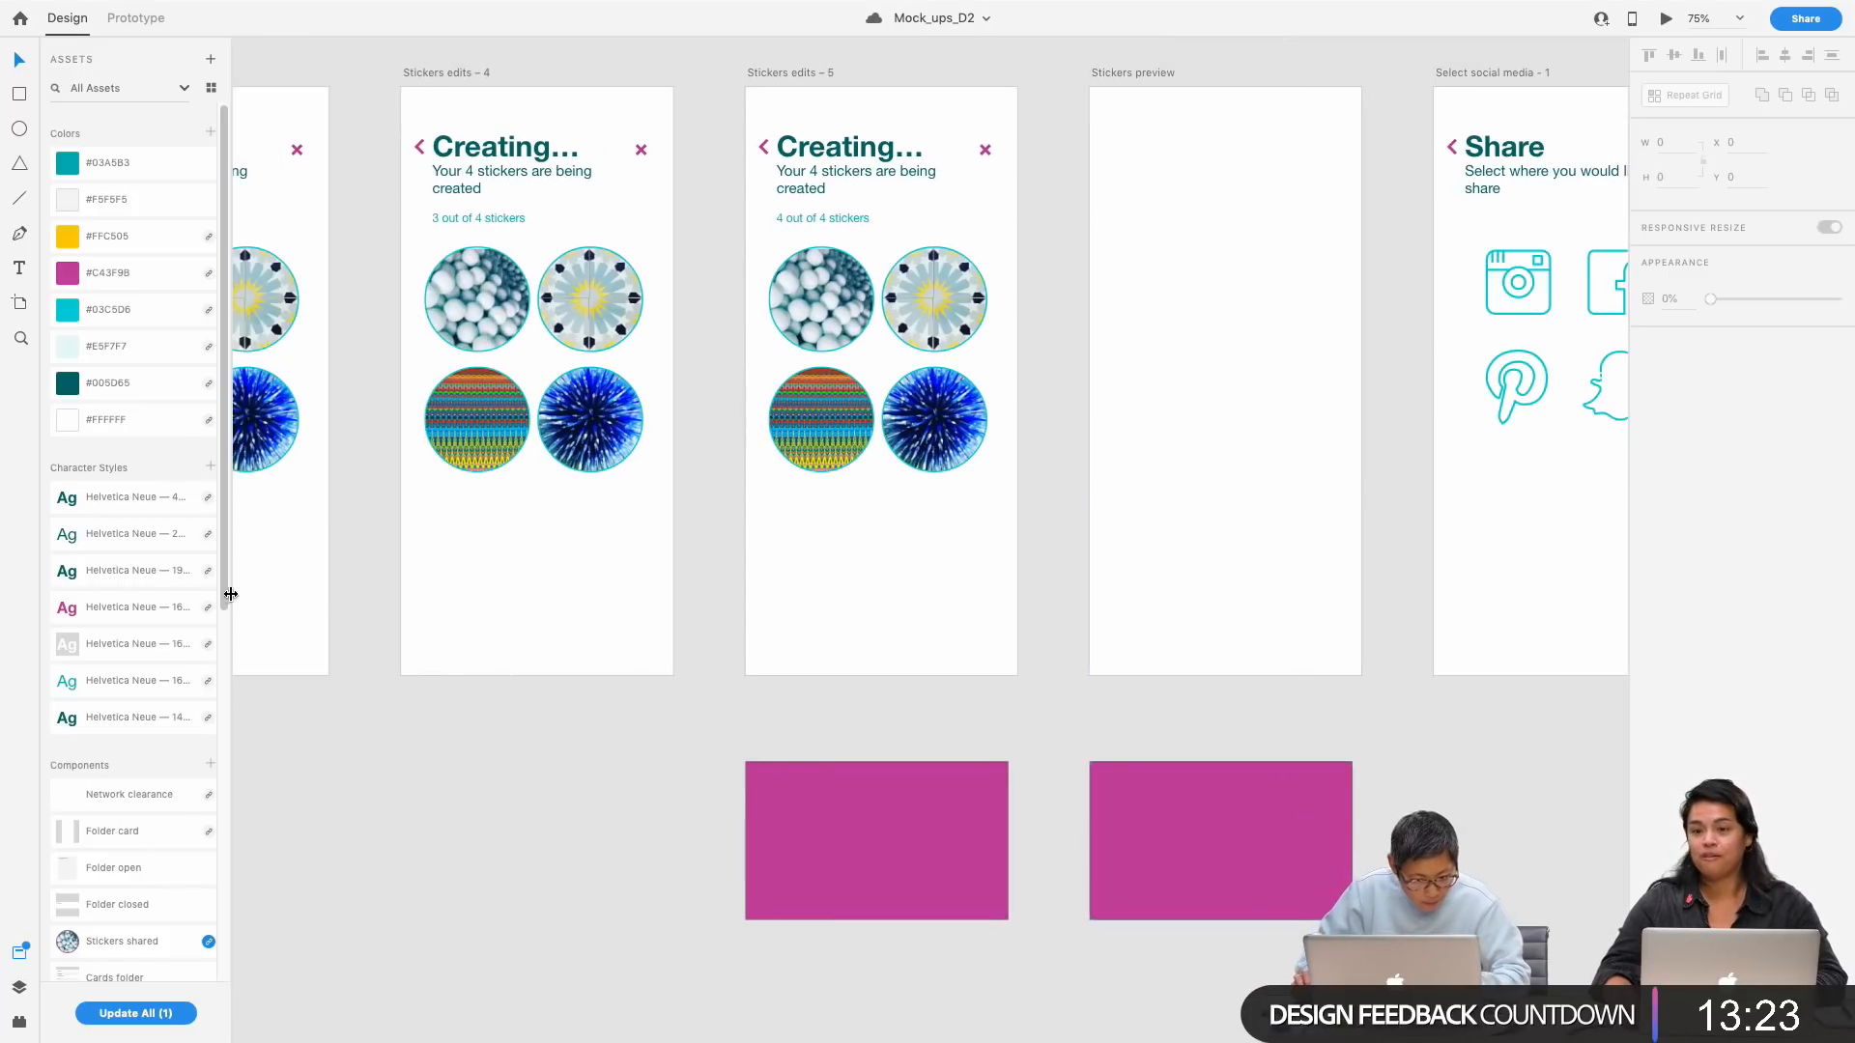
{"action": "left_click_drag", "start_coordinate": [225, 599], "coordinate": [232, 998]}
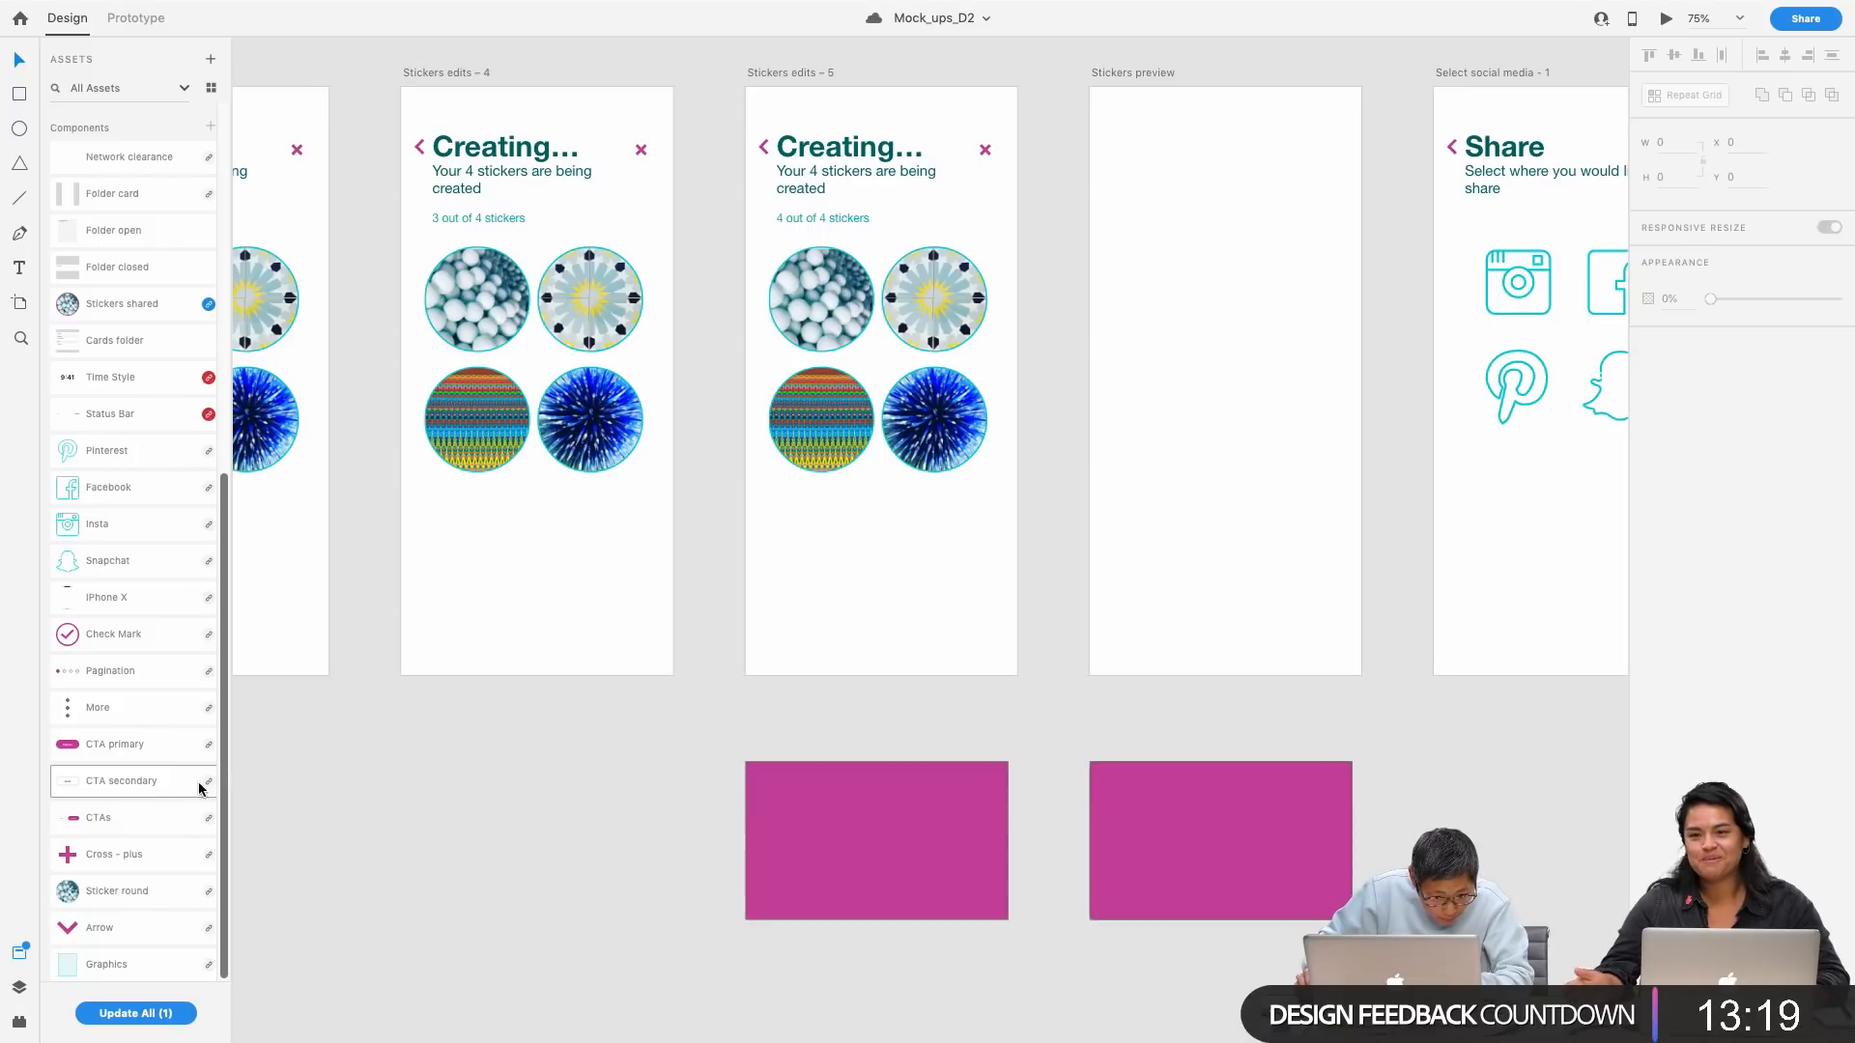
{"action": "left_click_drag", "start_coordinate": [140, 823], "coordinate": [936, 617]}
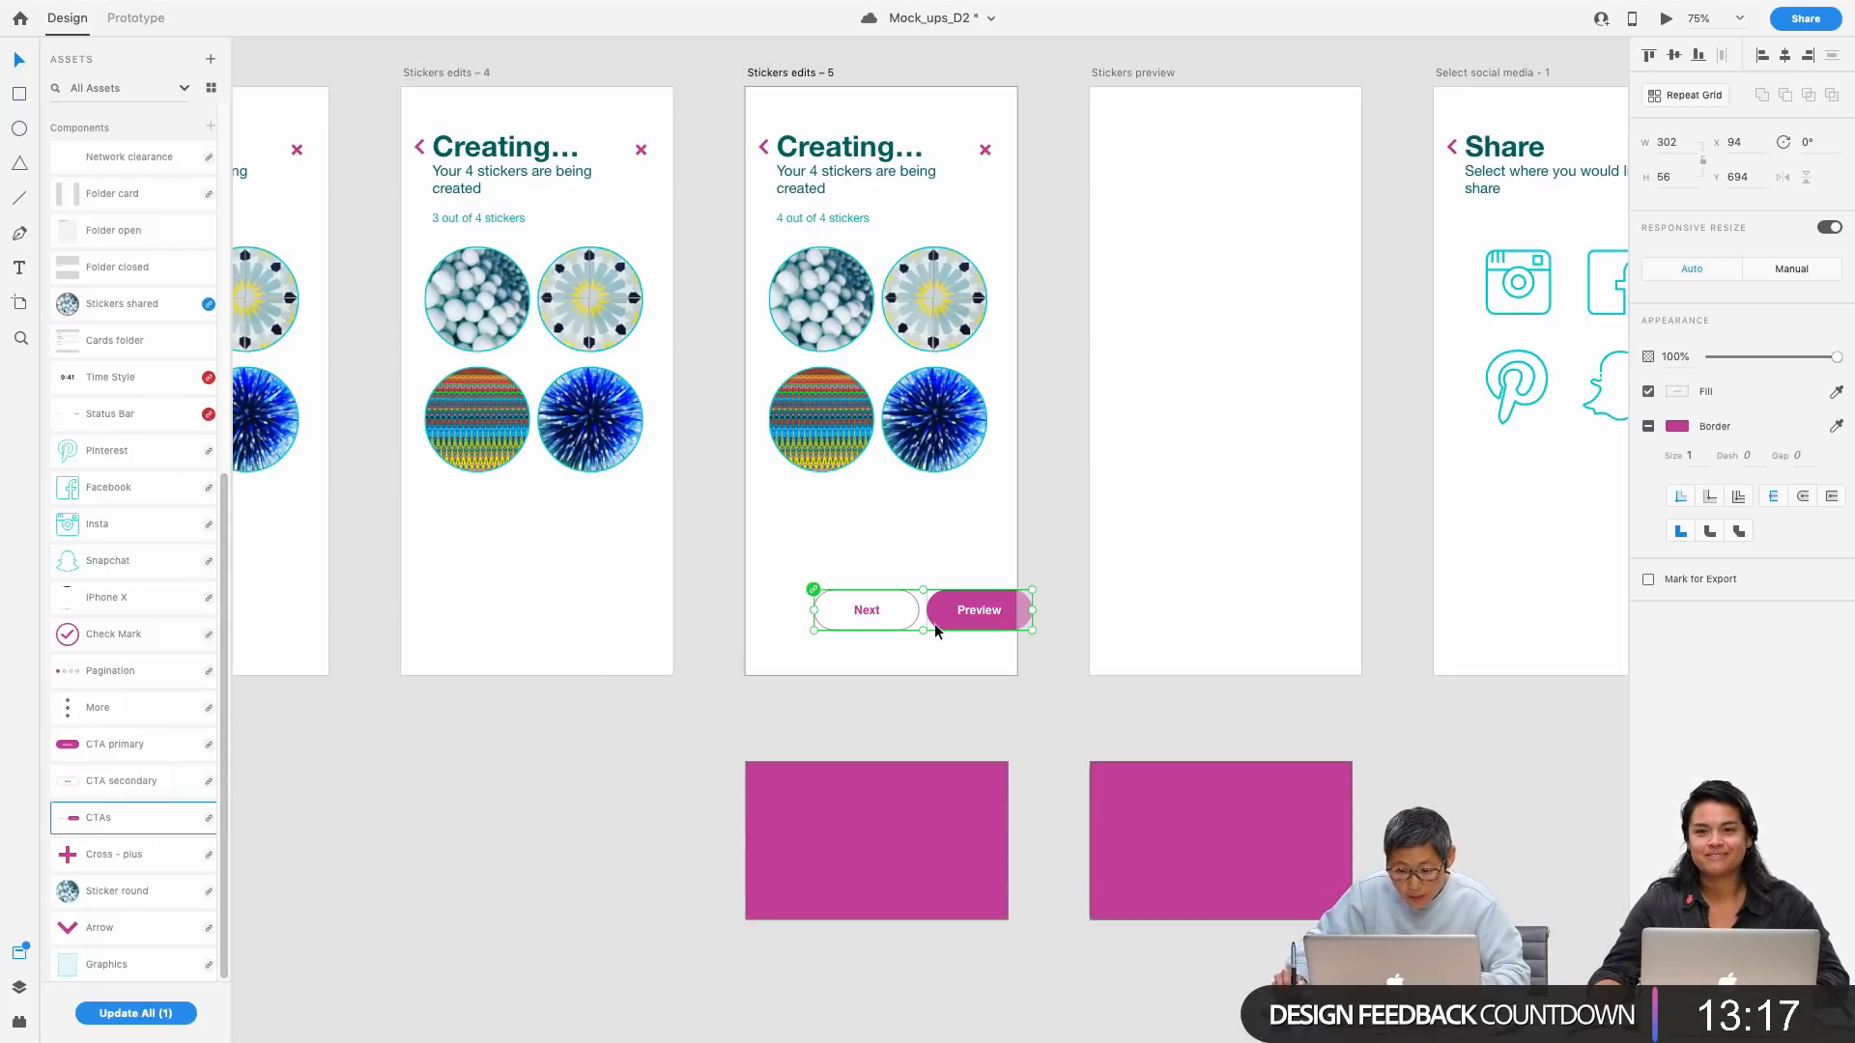
Step: Move the Next and Preview buttons to X 37, Y 724, centered near the bottom edge of Stickers edits – 5
{"action": "left_click", "coordinate": [786, 74]}
{"action": "left_click_drag", "start_coordinate": [849, 610], "coordinate": [808, 631]}
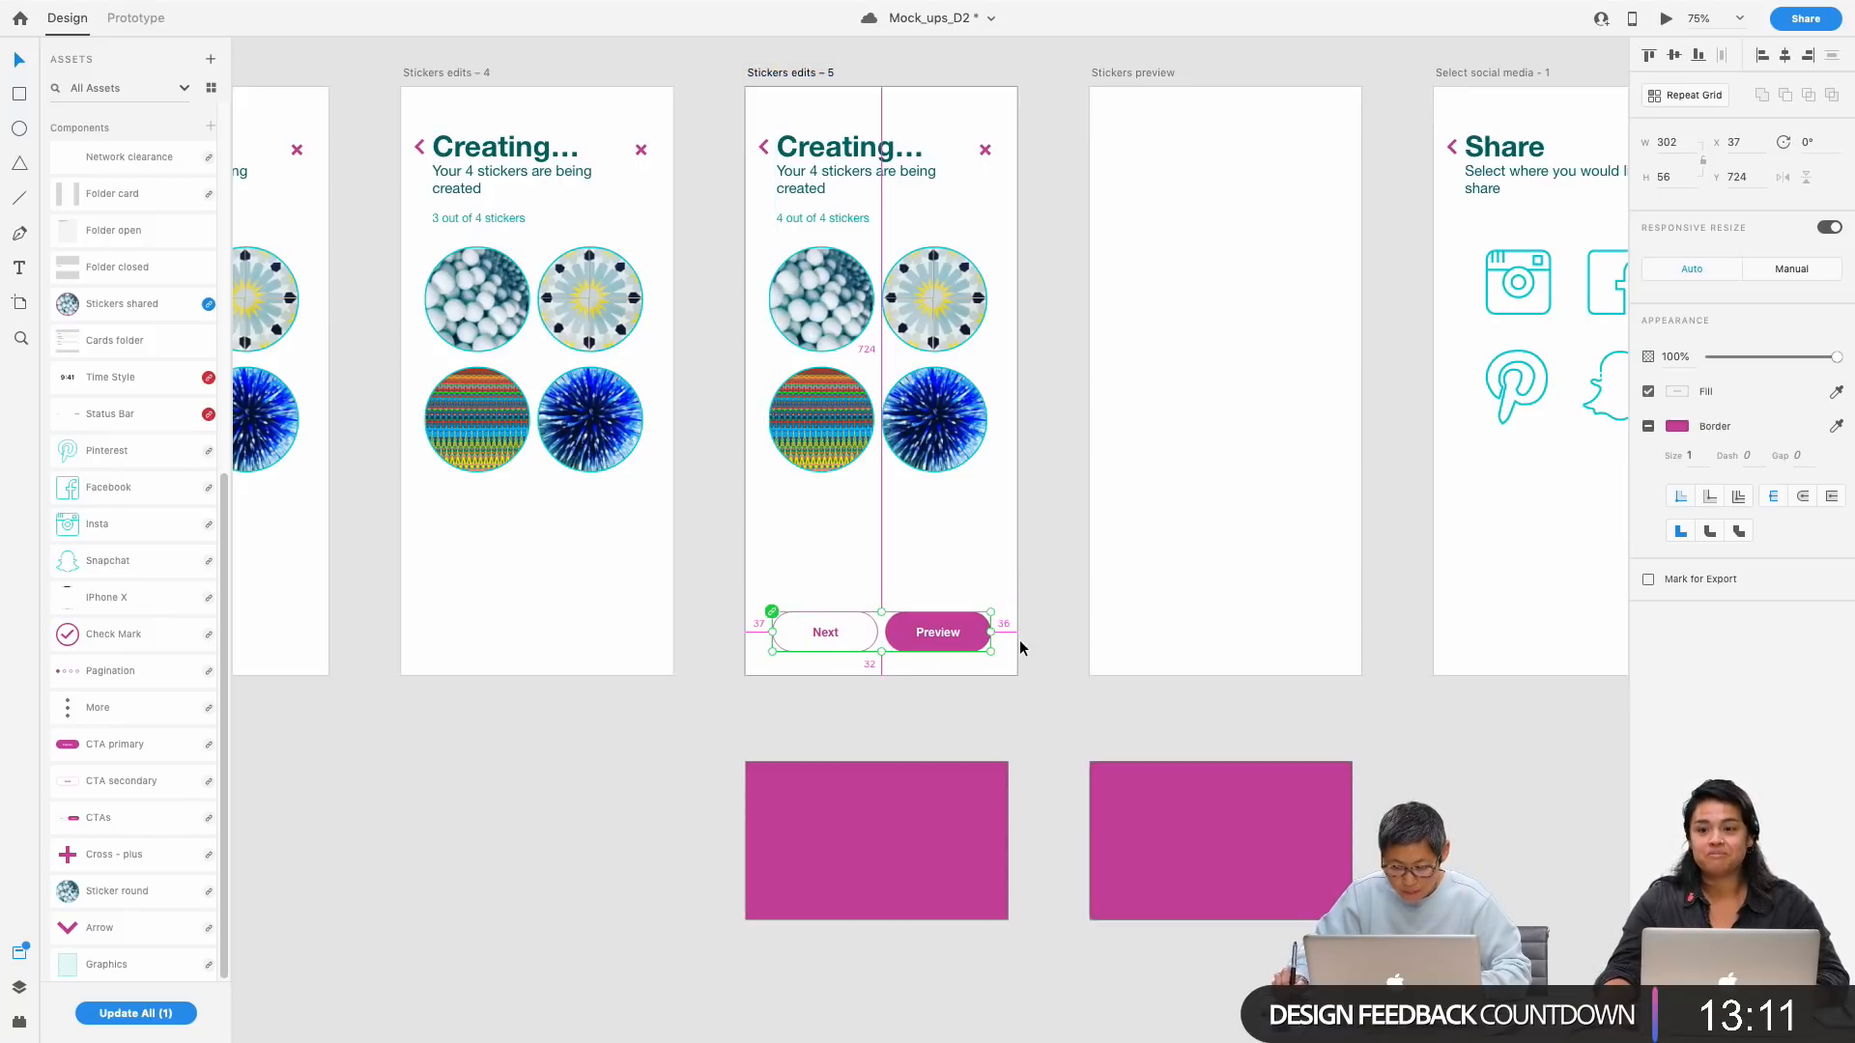
{"action": "left_click", "coordinate": [1029, 736]}
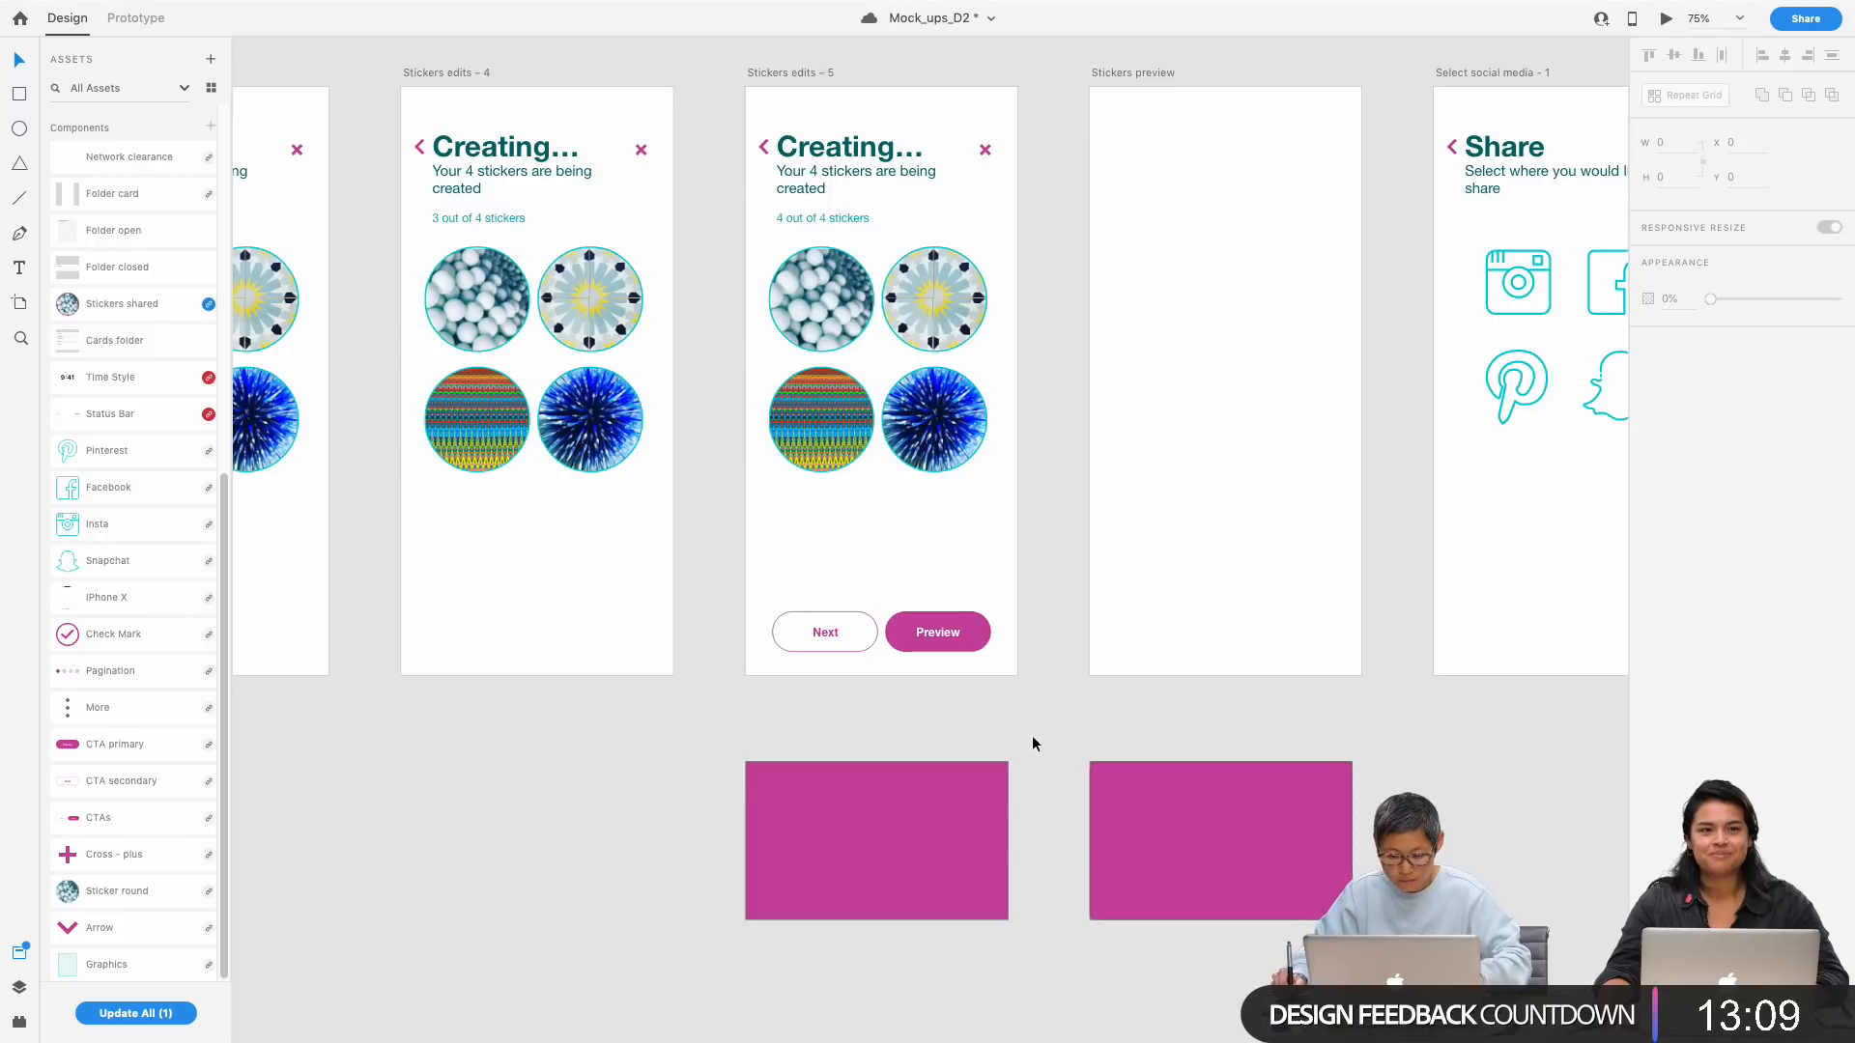
Step: Copy the Next and Preview buttons from Stickers edits – 5 to Select social media - 5 and save the document
{"action": "scroll", "coordinate": [1317, 724], "scroll_direction": "right", "scroll_amount": 4}
{"action": "scroll", "coordinate": [1317, 724], "scroll_direction": "up", "scroll_amount": 1}
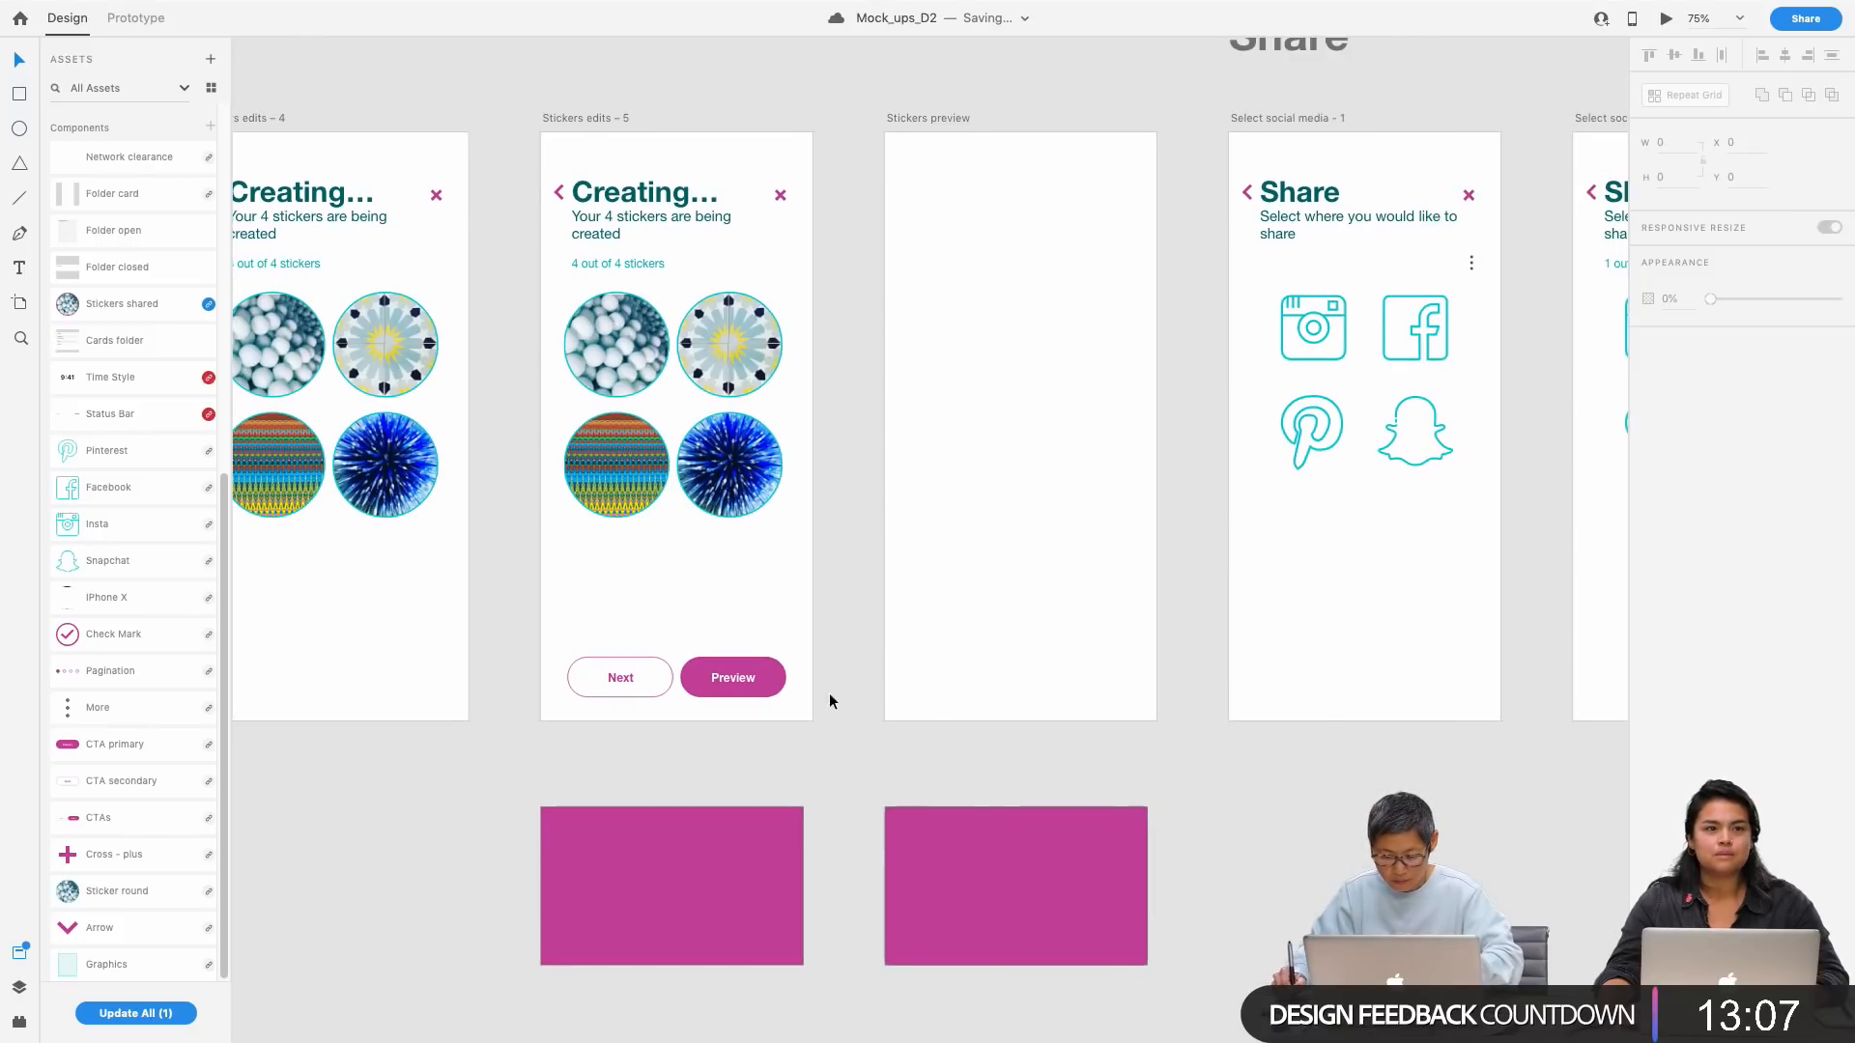
{"action": "left_click", "coordinate": [758, 685]}
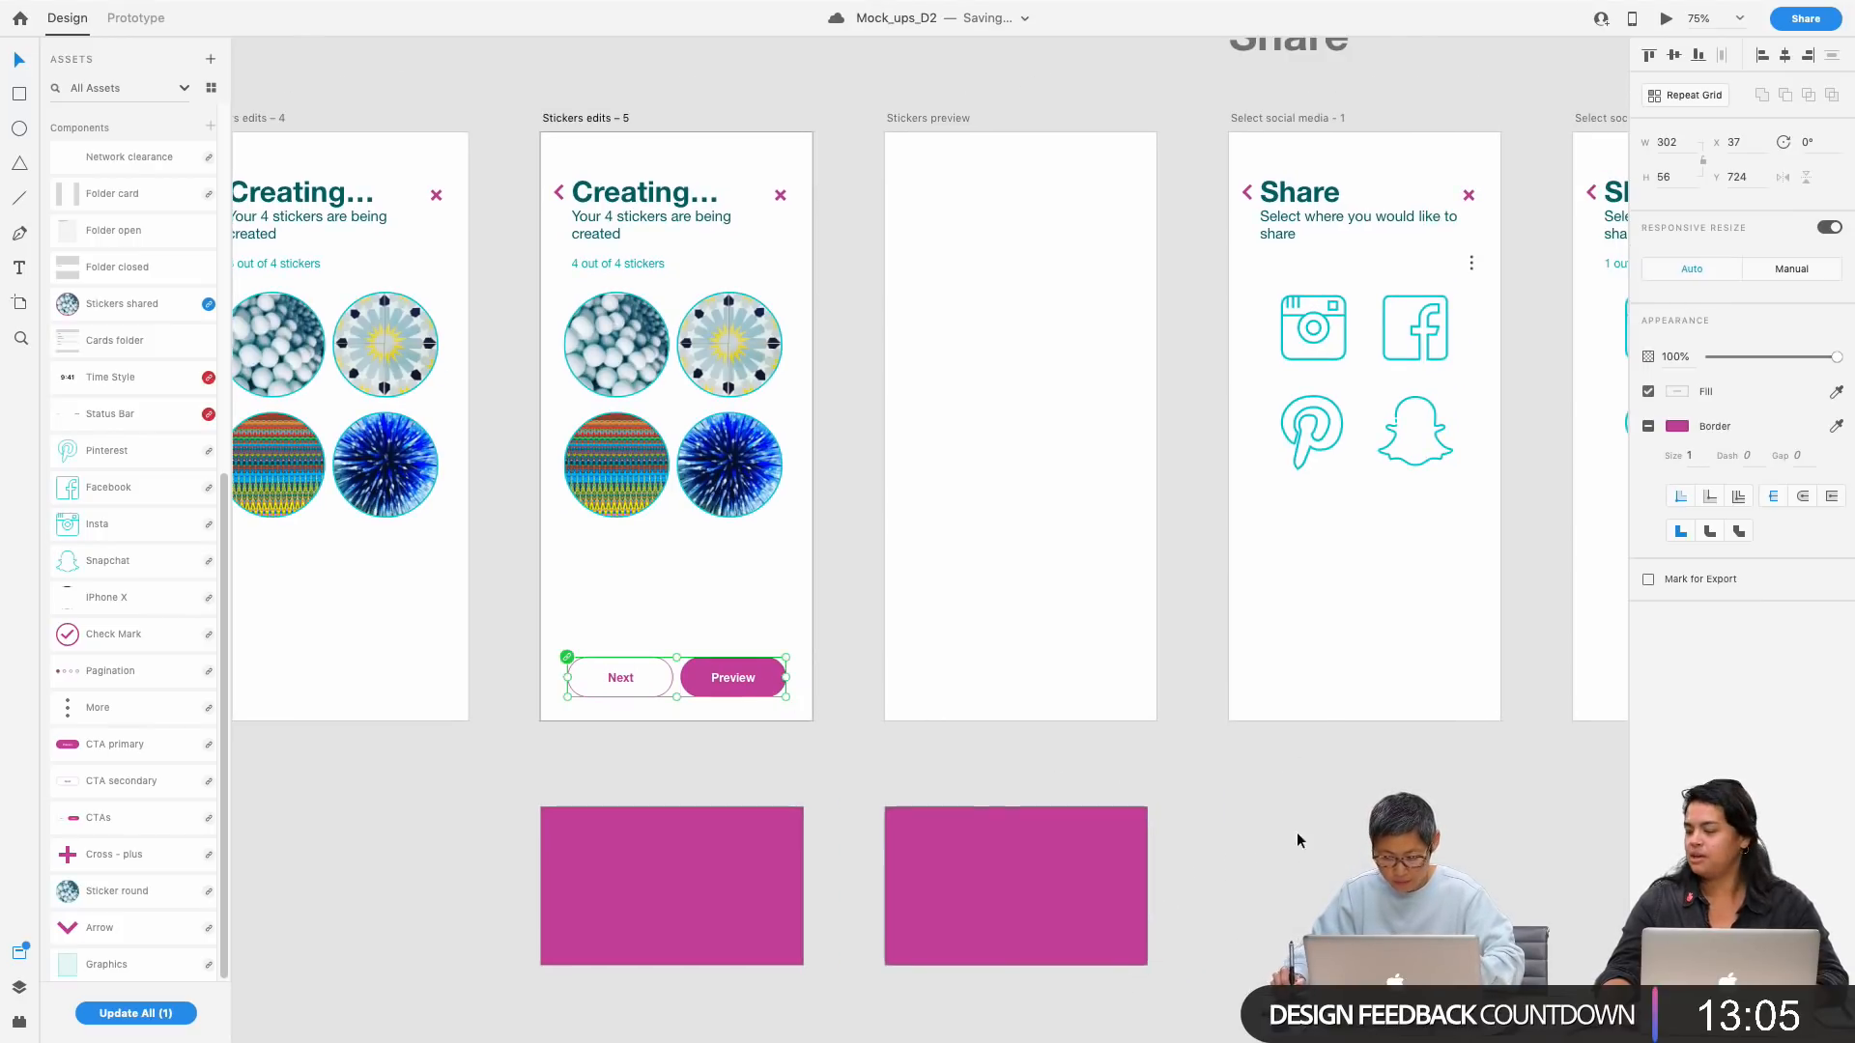
{"action": "scroll", "coordinate": [1213, 816], "scroll_direction": "right", "scroll_amount": 10}
{"action": "scroll", "coordinate": [894, 863], "scroll_direction": "right", "scroll_amount": 6}
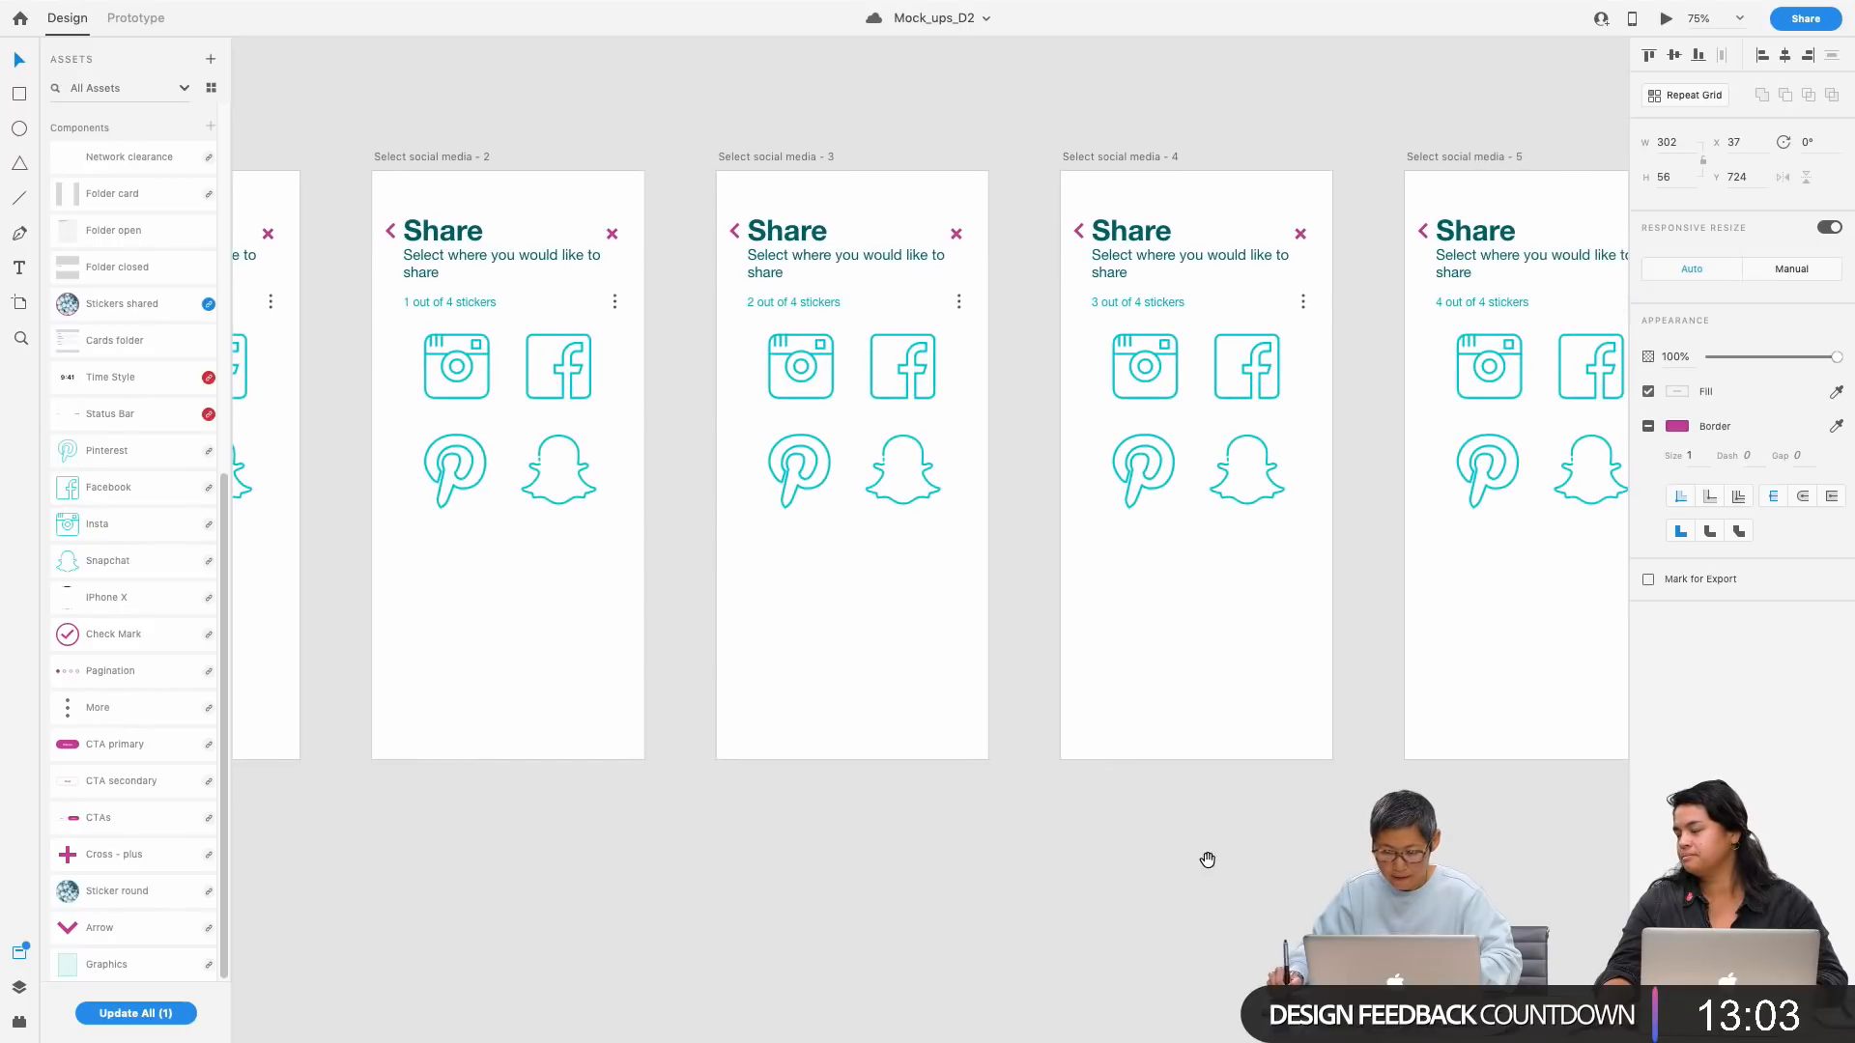
{"action": "left_click", "coordinate": [1152, 181]}
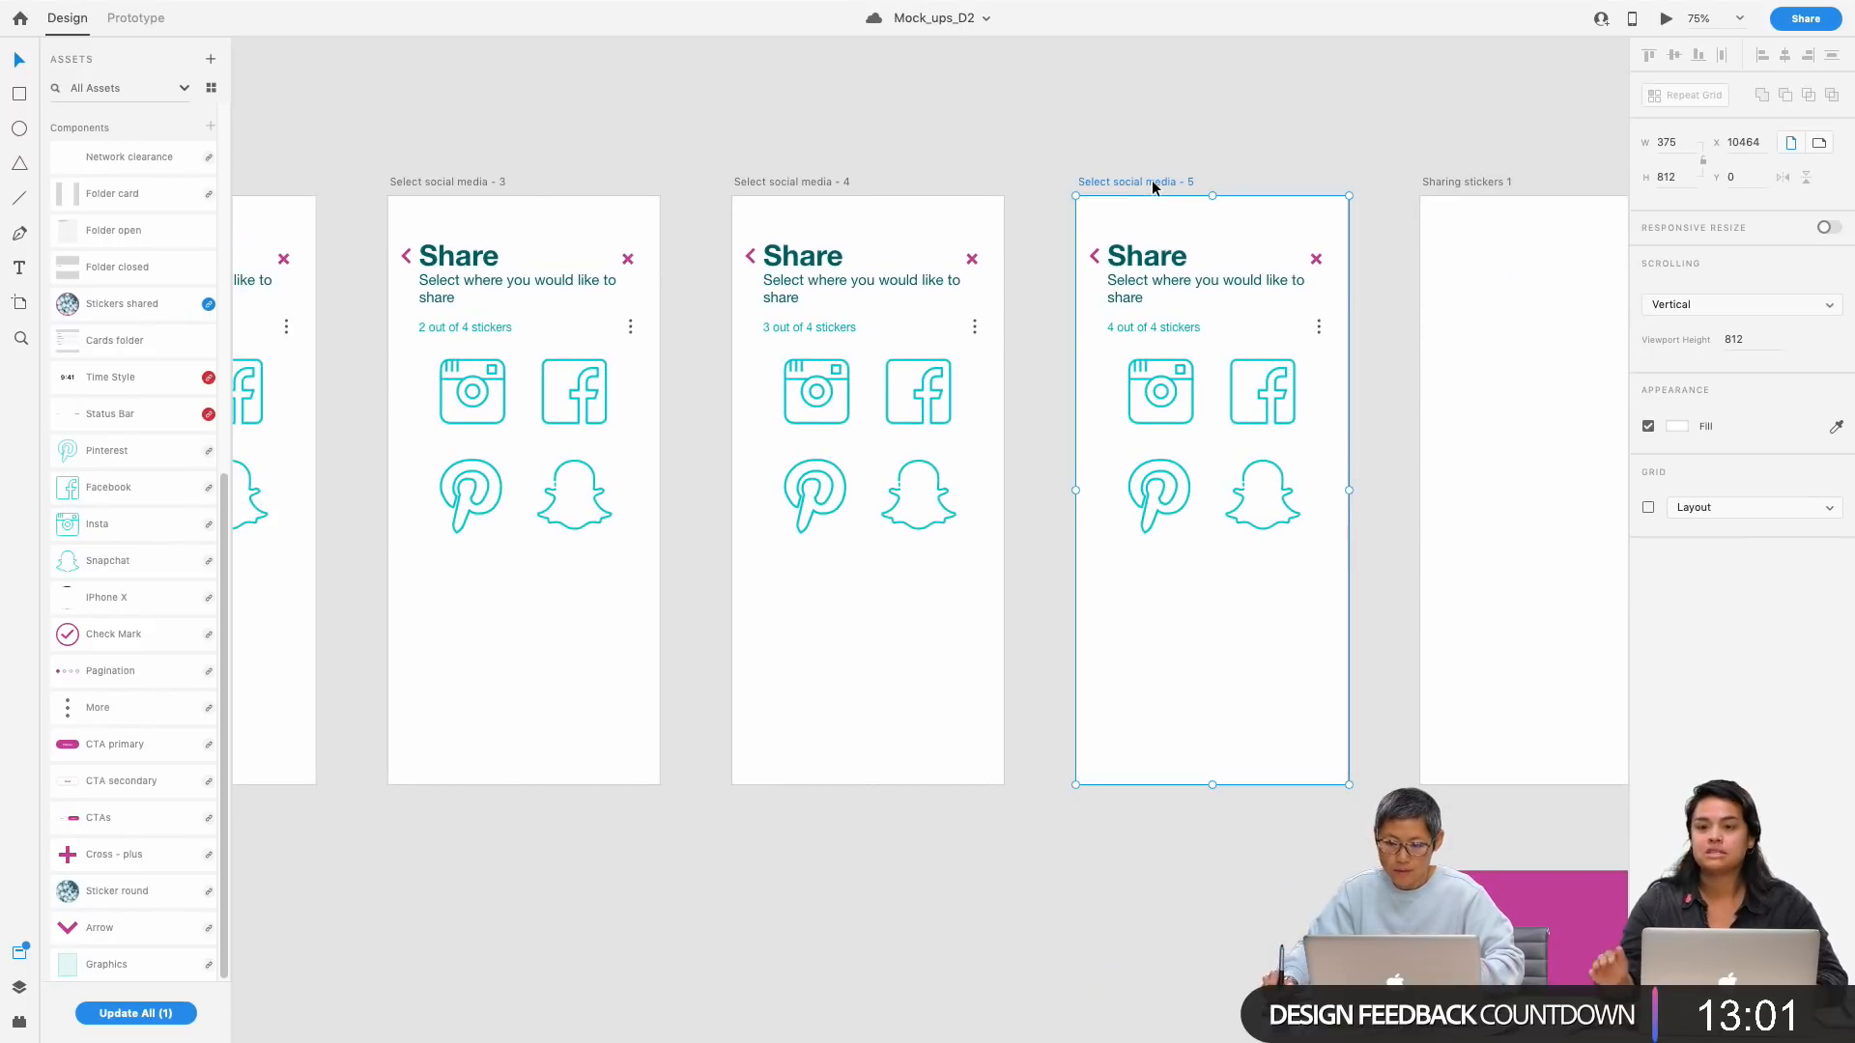
{"action": "key", "text": "ctrl+v"}
{"action": "left_click", "coordinate": [987, 917]}
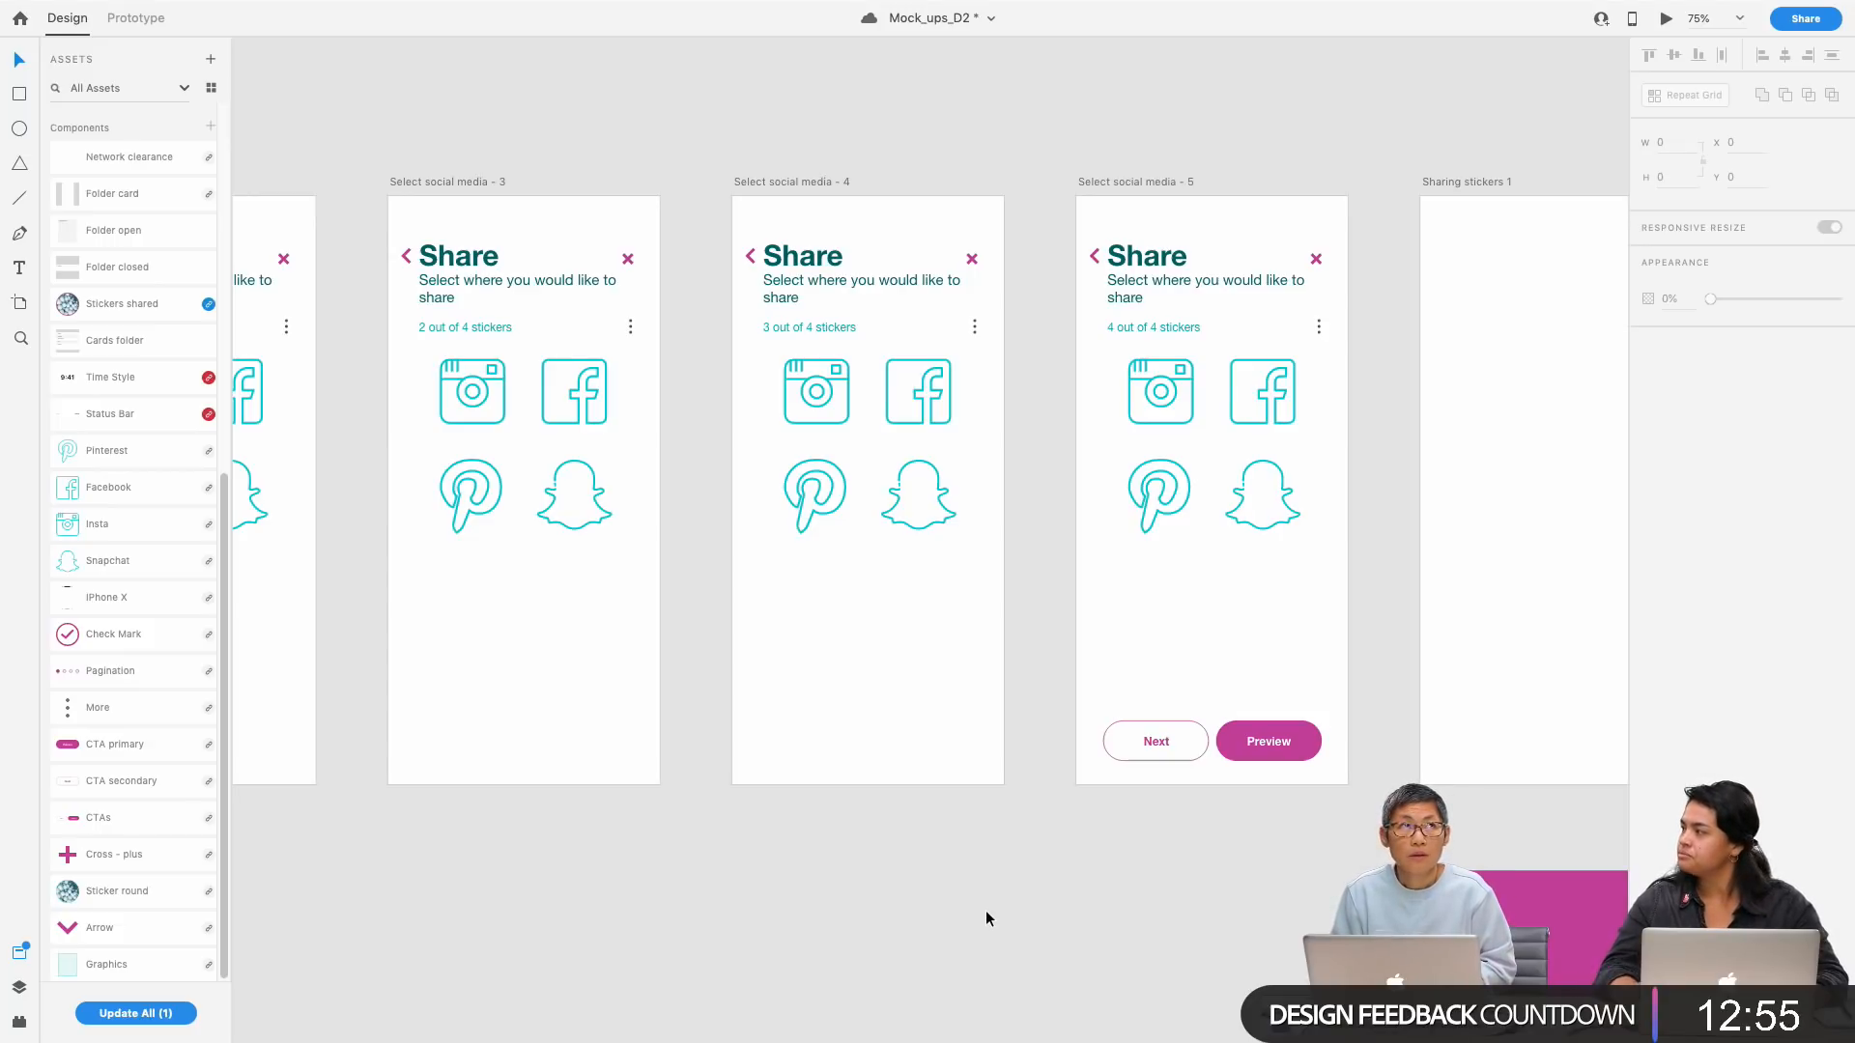
{"action": "key", "text": "super+s"}
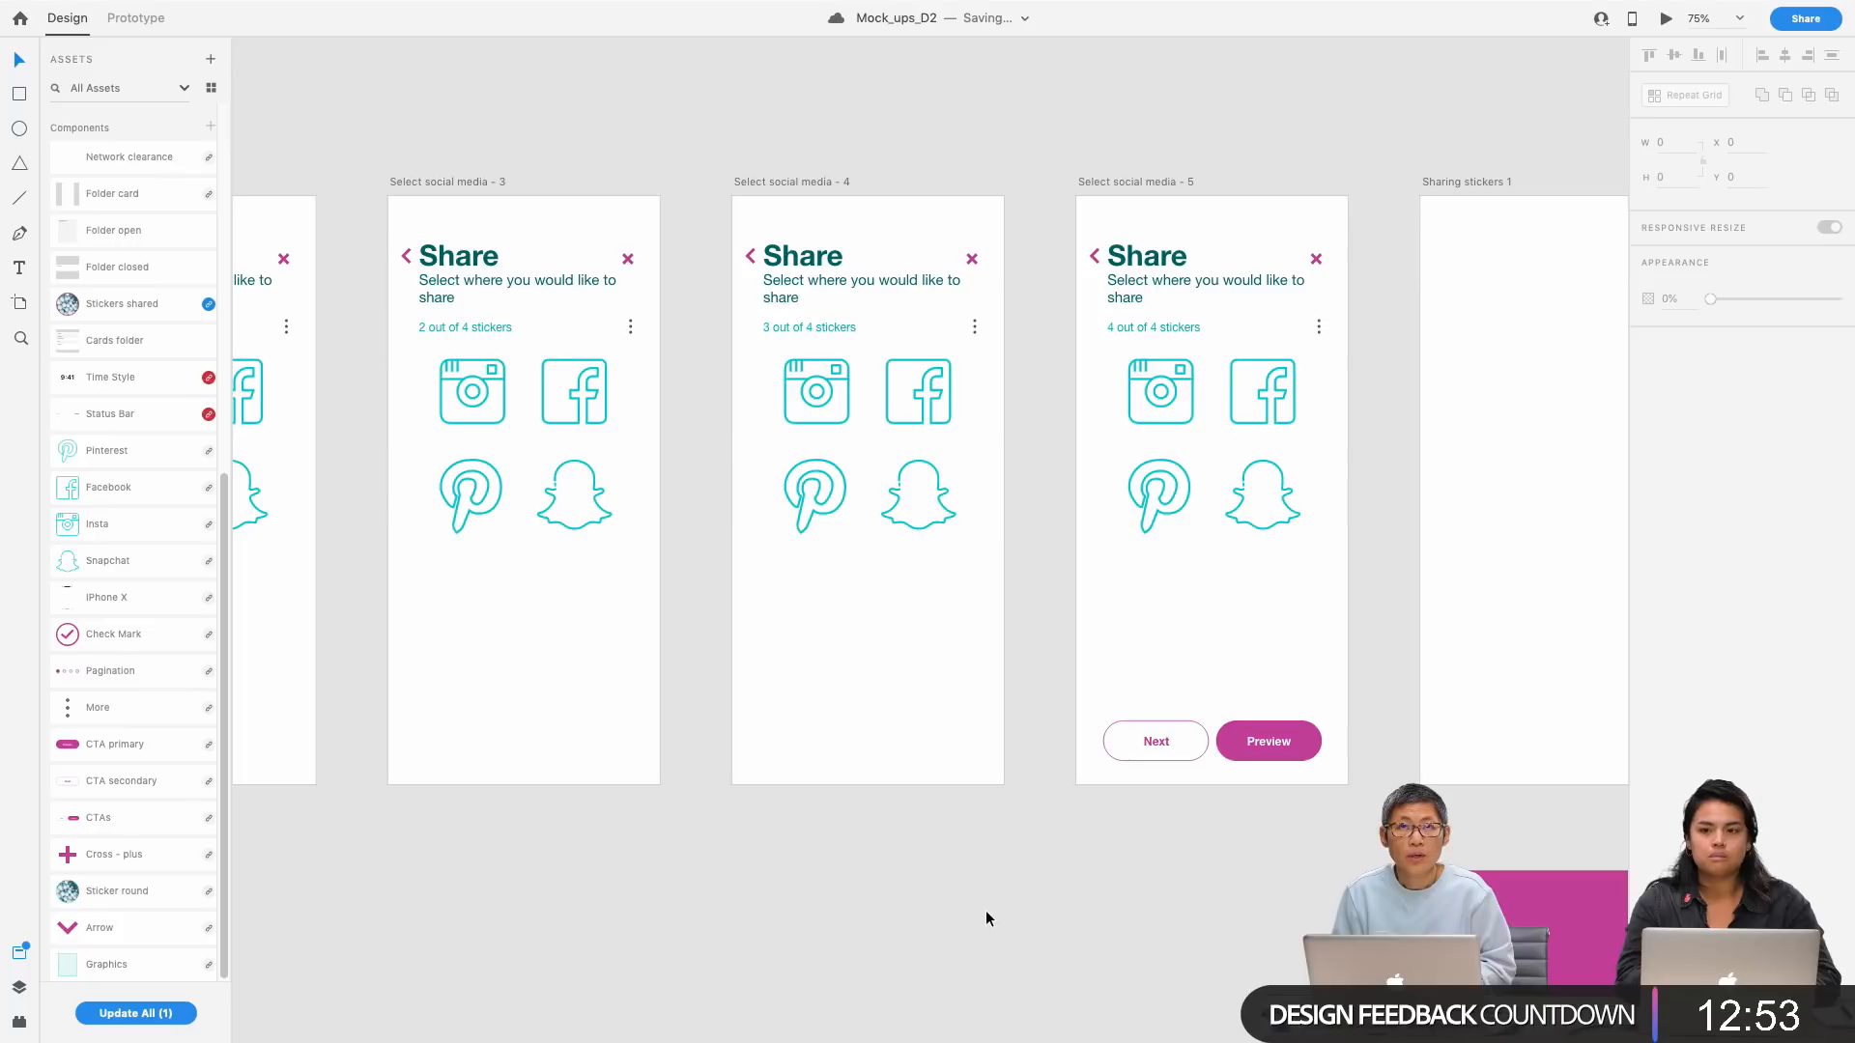
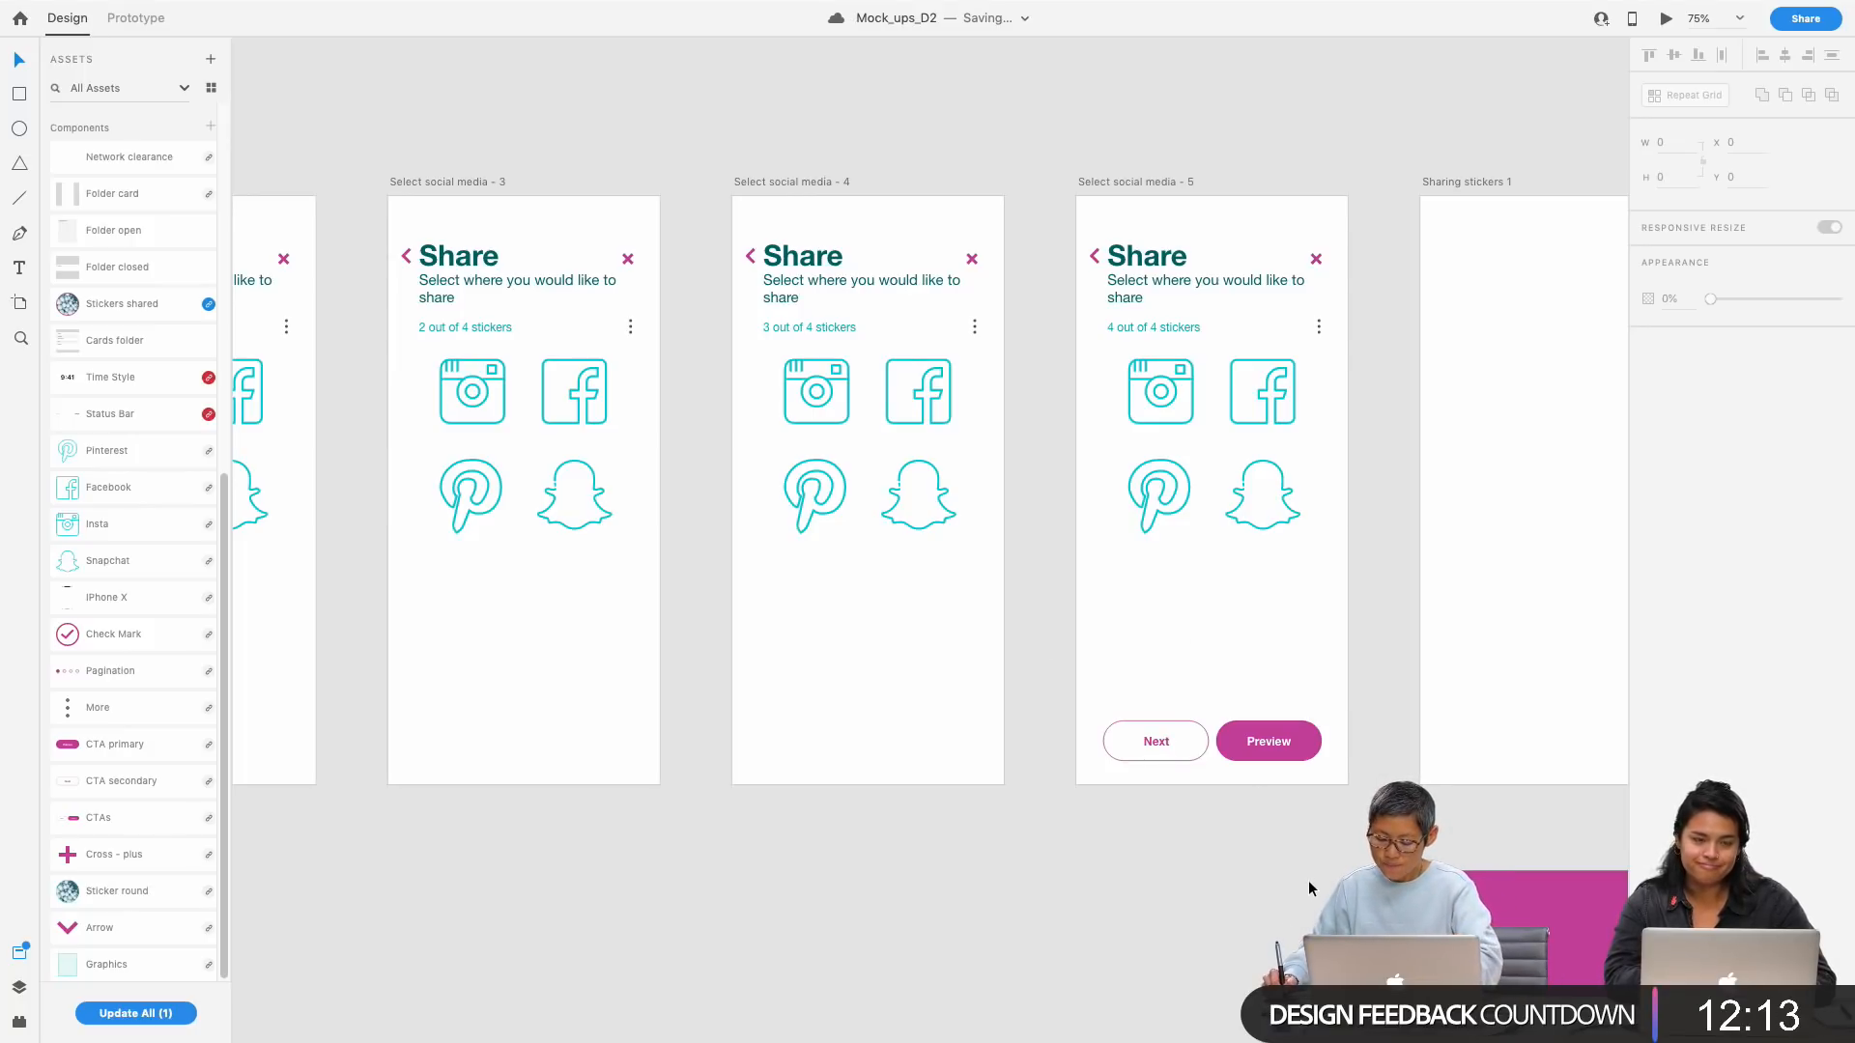
{"action": "key", "text": "super+minus"}
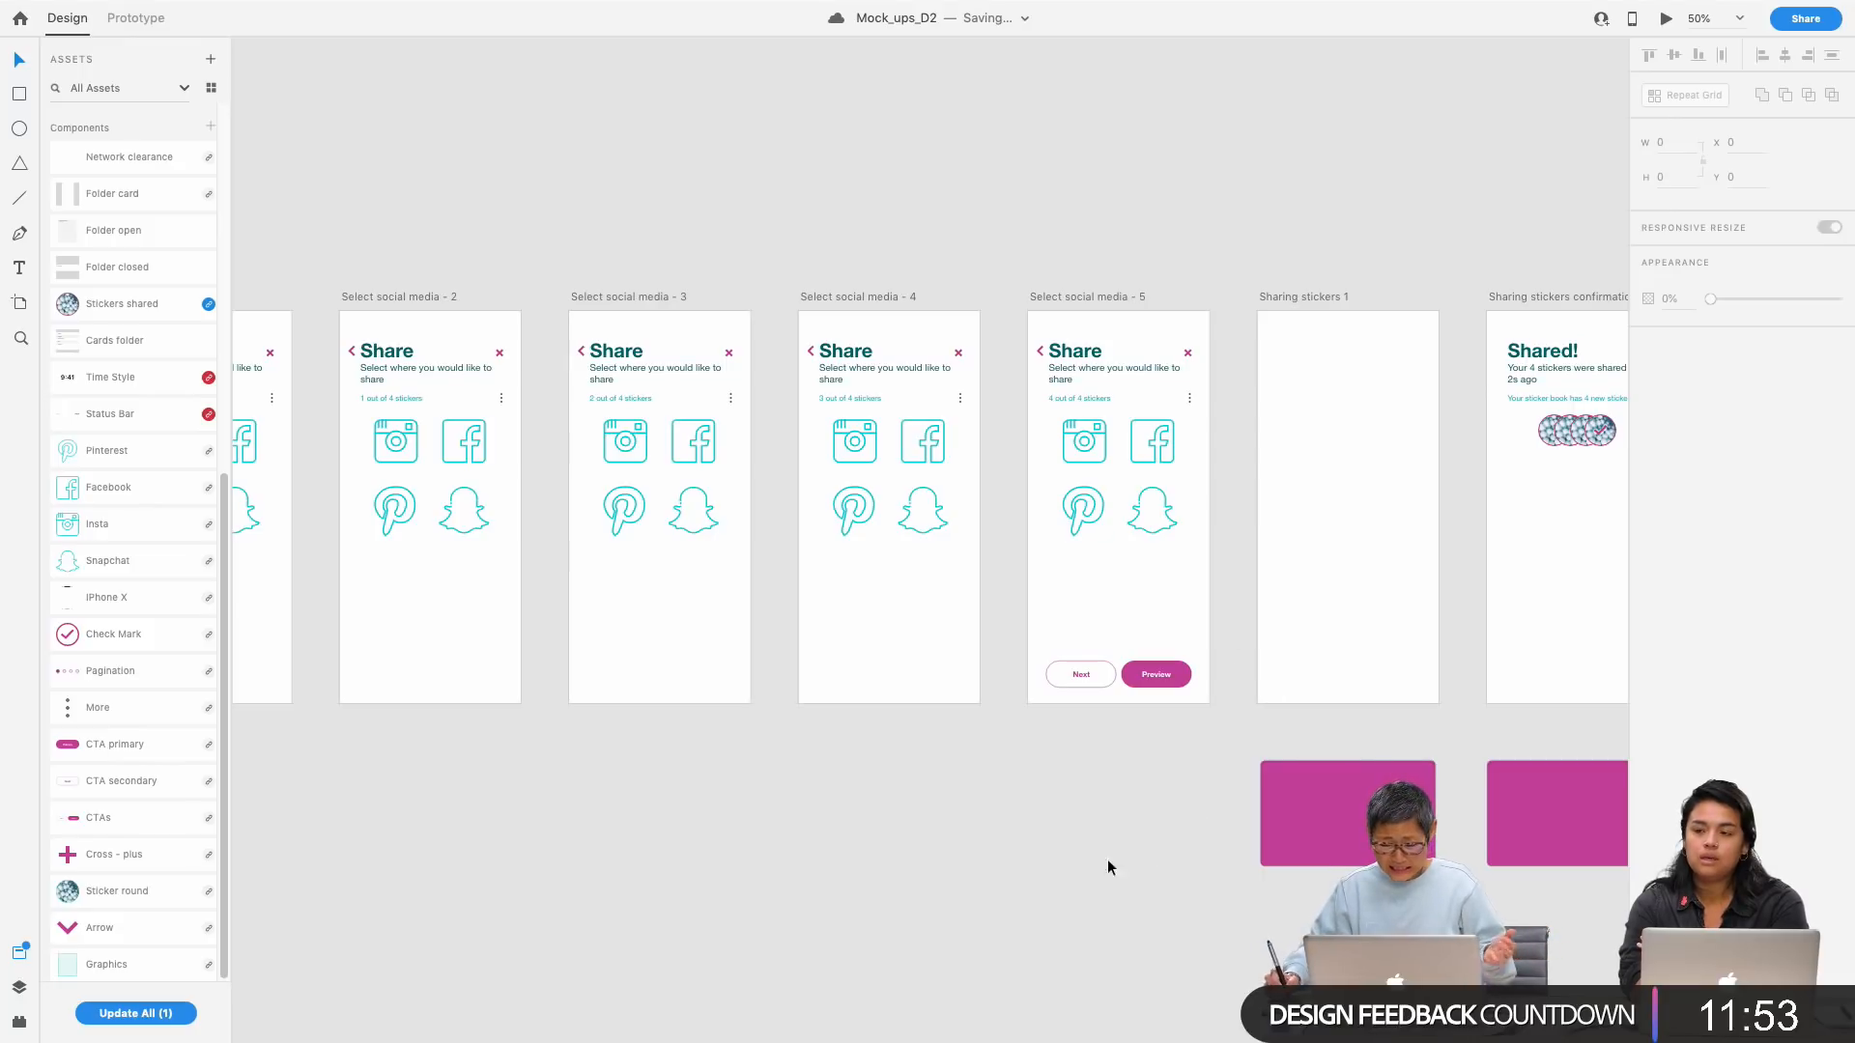
{"action": "key", "text": "super+minus"}
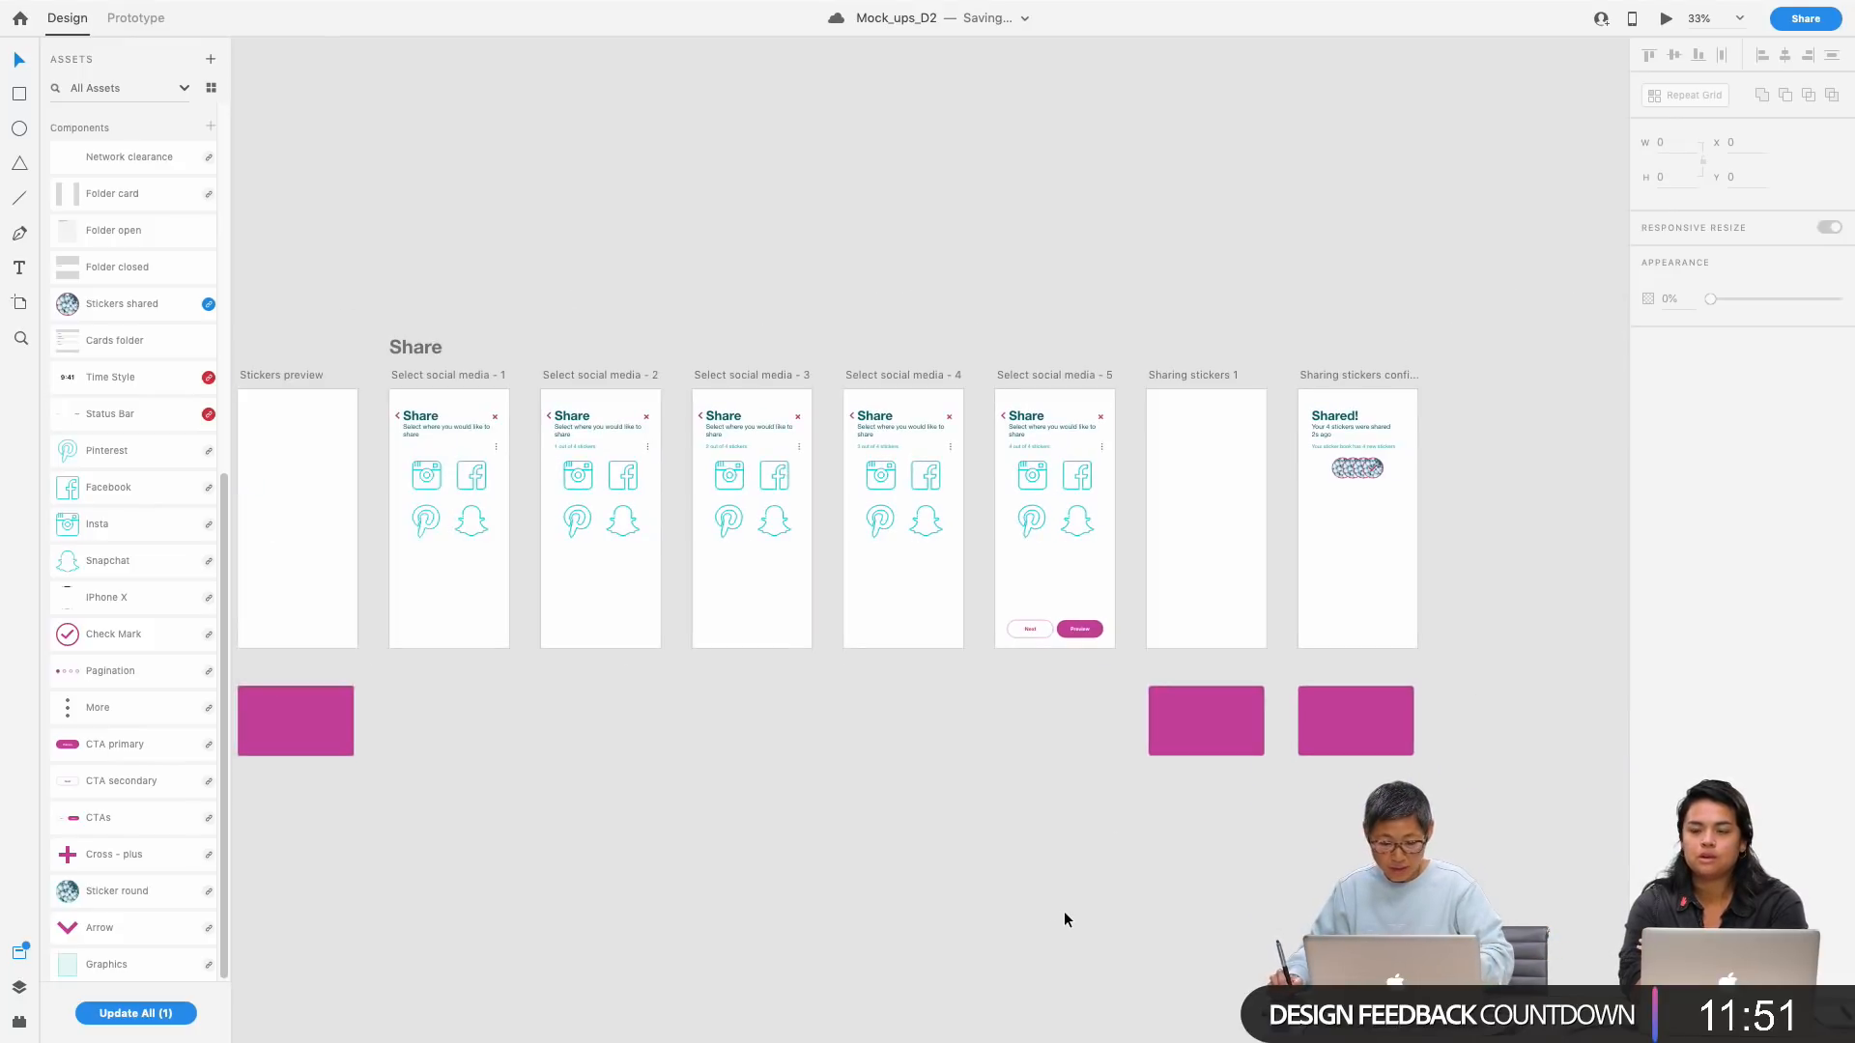
Step: Compare the Create flow's sticker-creation artboards with the matching screens in the lower rows, including their button labels
{"action": "left_click_drag", "start_coordinate": [562, 930], "coordinate": [1241, 781]}
{"action": "left_click_drag", "start_coordinate": [1005, 840], "coordinate": [1279, 842]}
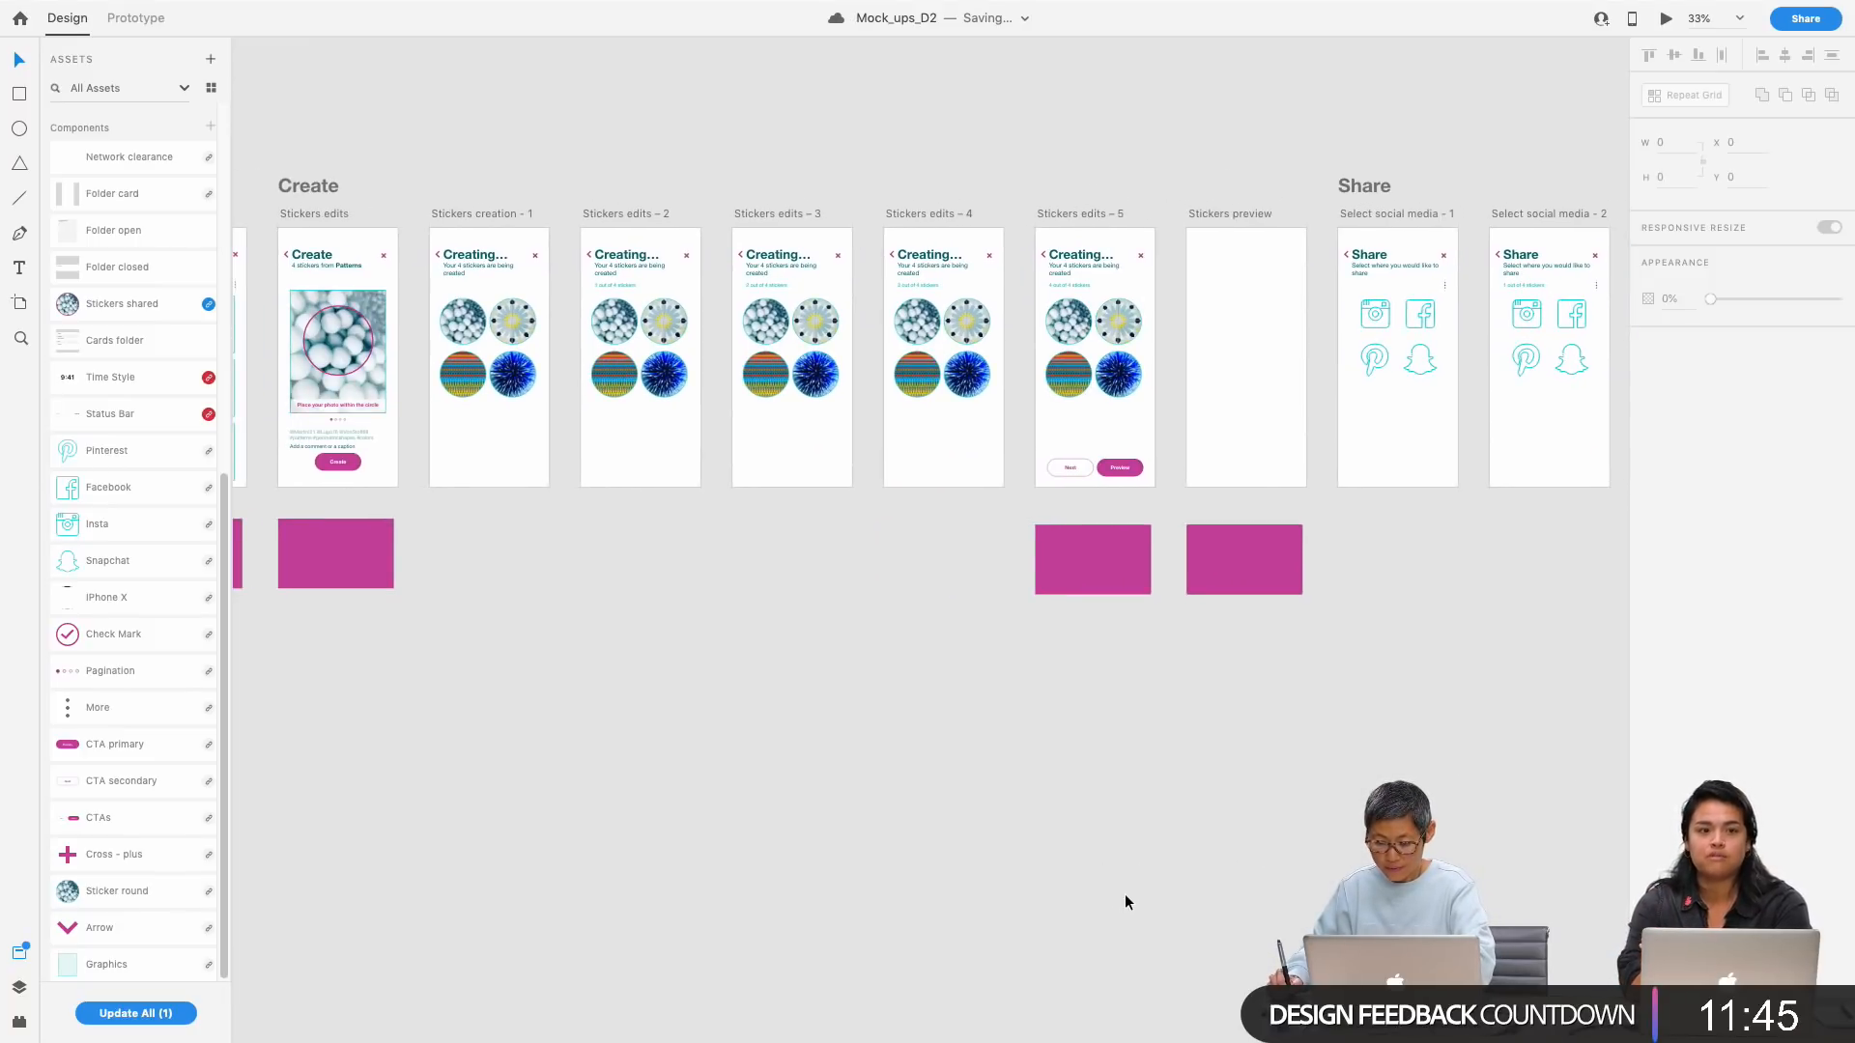
{"action": "key", "text": "super+equal"}
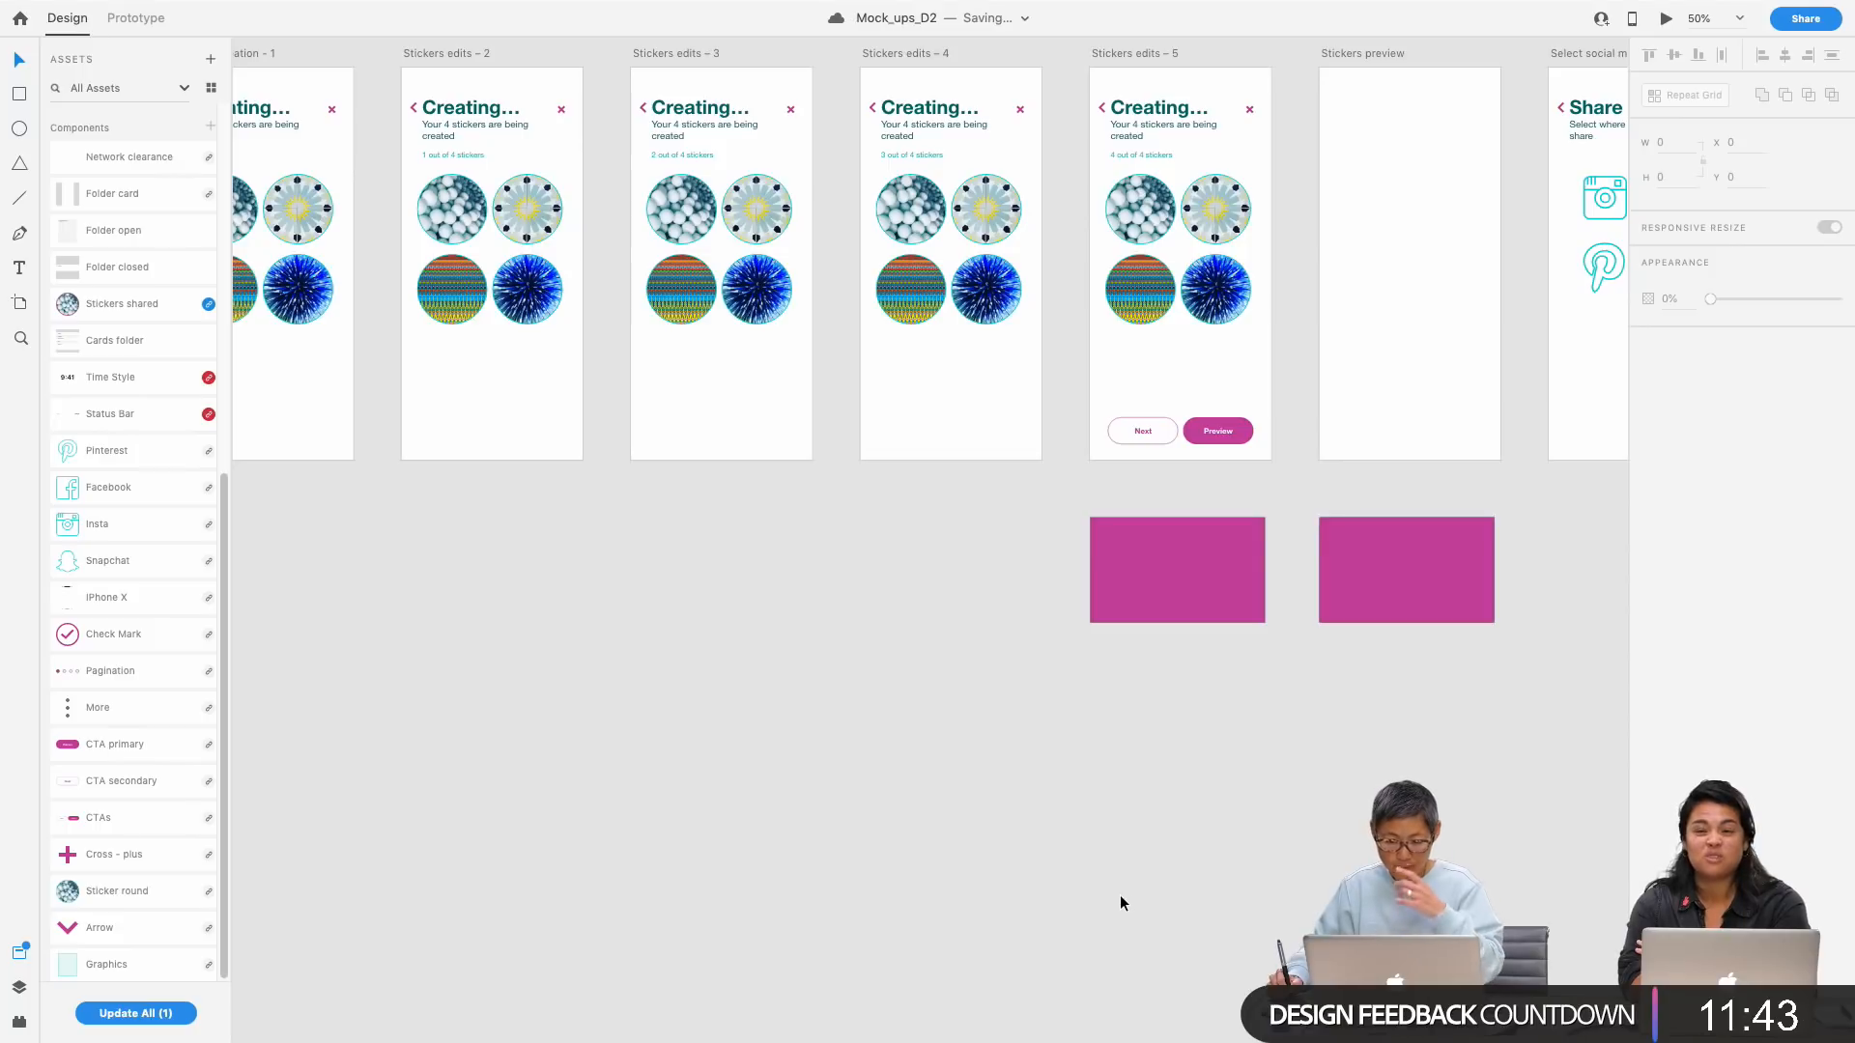
{"action": "key", "text": "super+minus"}
{"action": "left_click_drag", "start_coordinate": [869, 909], "coordinate": [1347, 440]}
{"action": "left_click_drag", "start_coordinate": [822, 881], "coordinate": [908, 461]}
{"action": "left_click_drag", "start_coordinate": [748, 730], "coordinate": [1242, 592]}
{"action": "left_click_drag", "start_coordinate": [1253, 763], "coordinate": [1273, 606]}
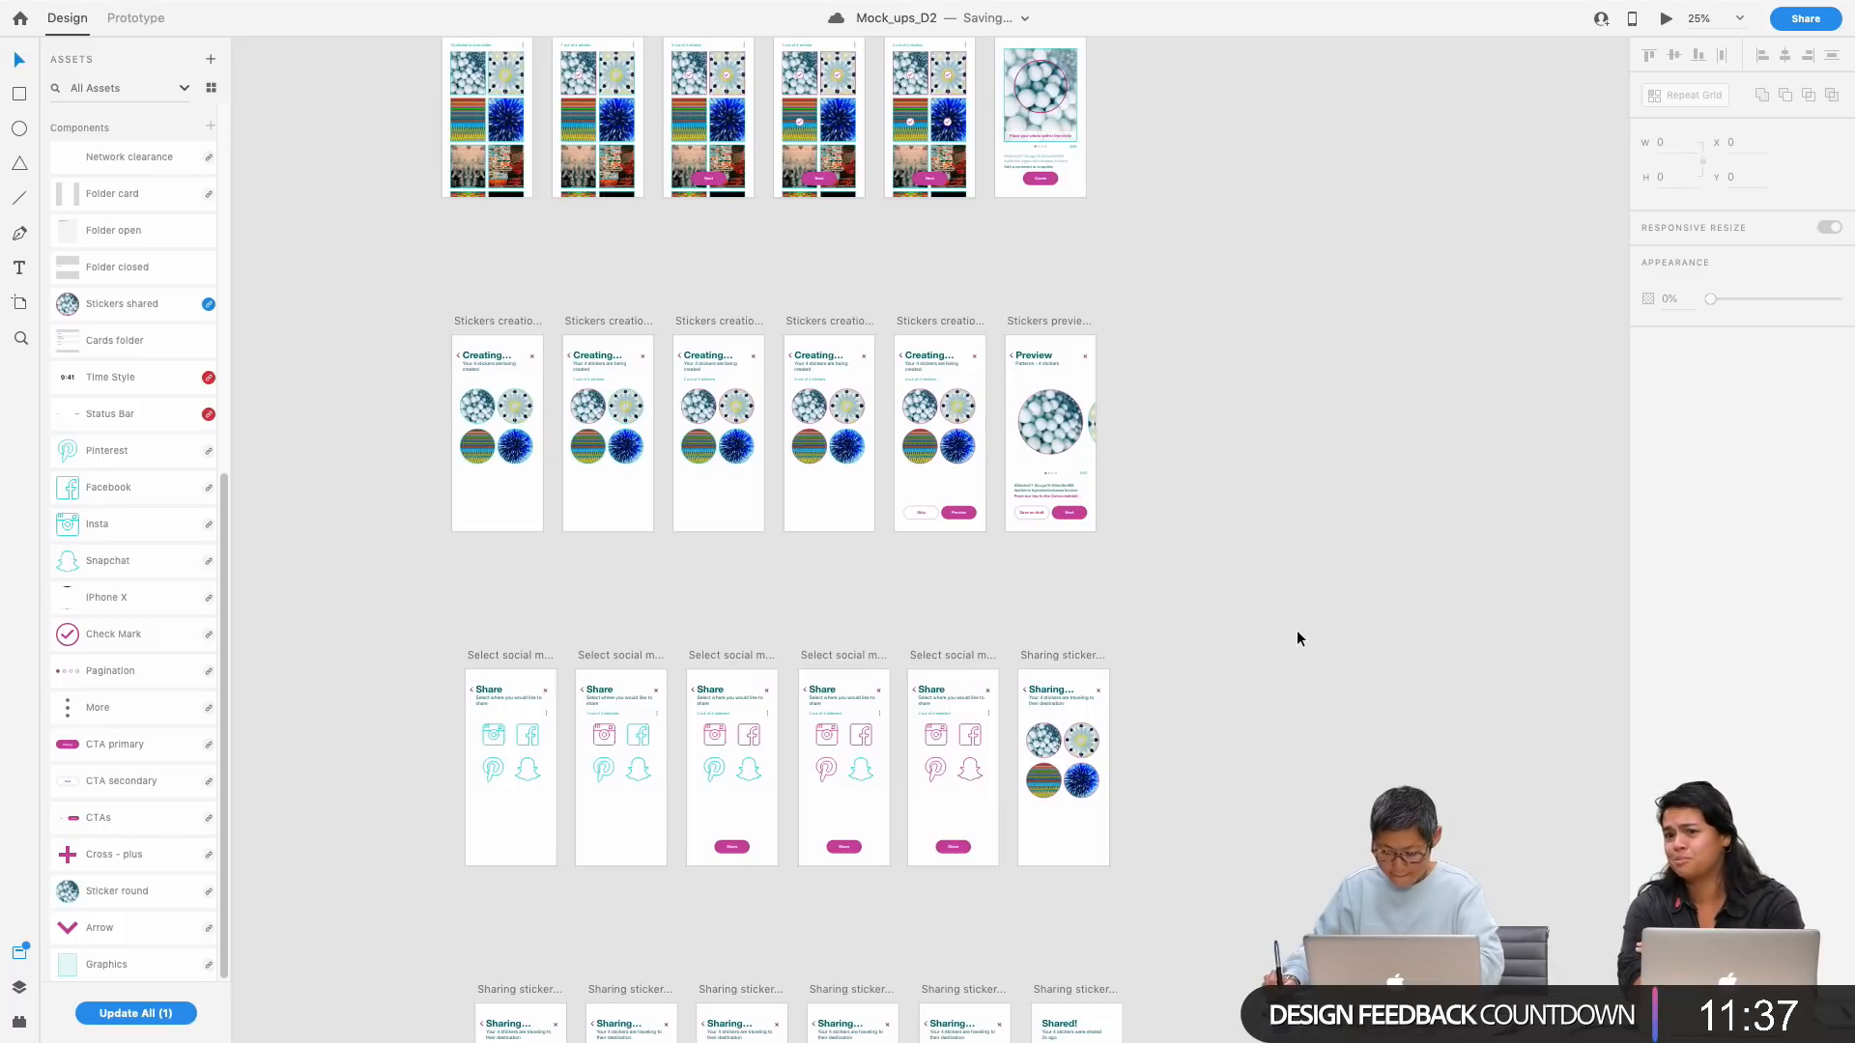
{"action": "key", "text": "super+plus"}
{"action": "key", "text": "super+plus"}
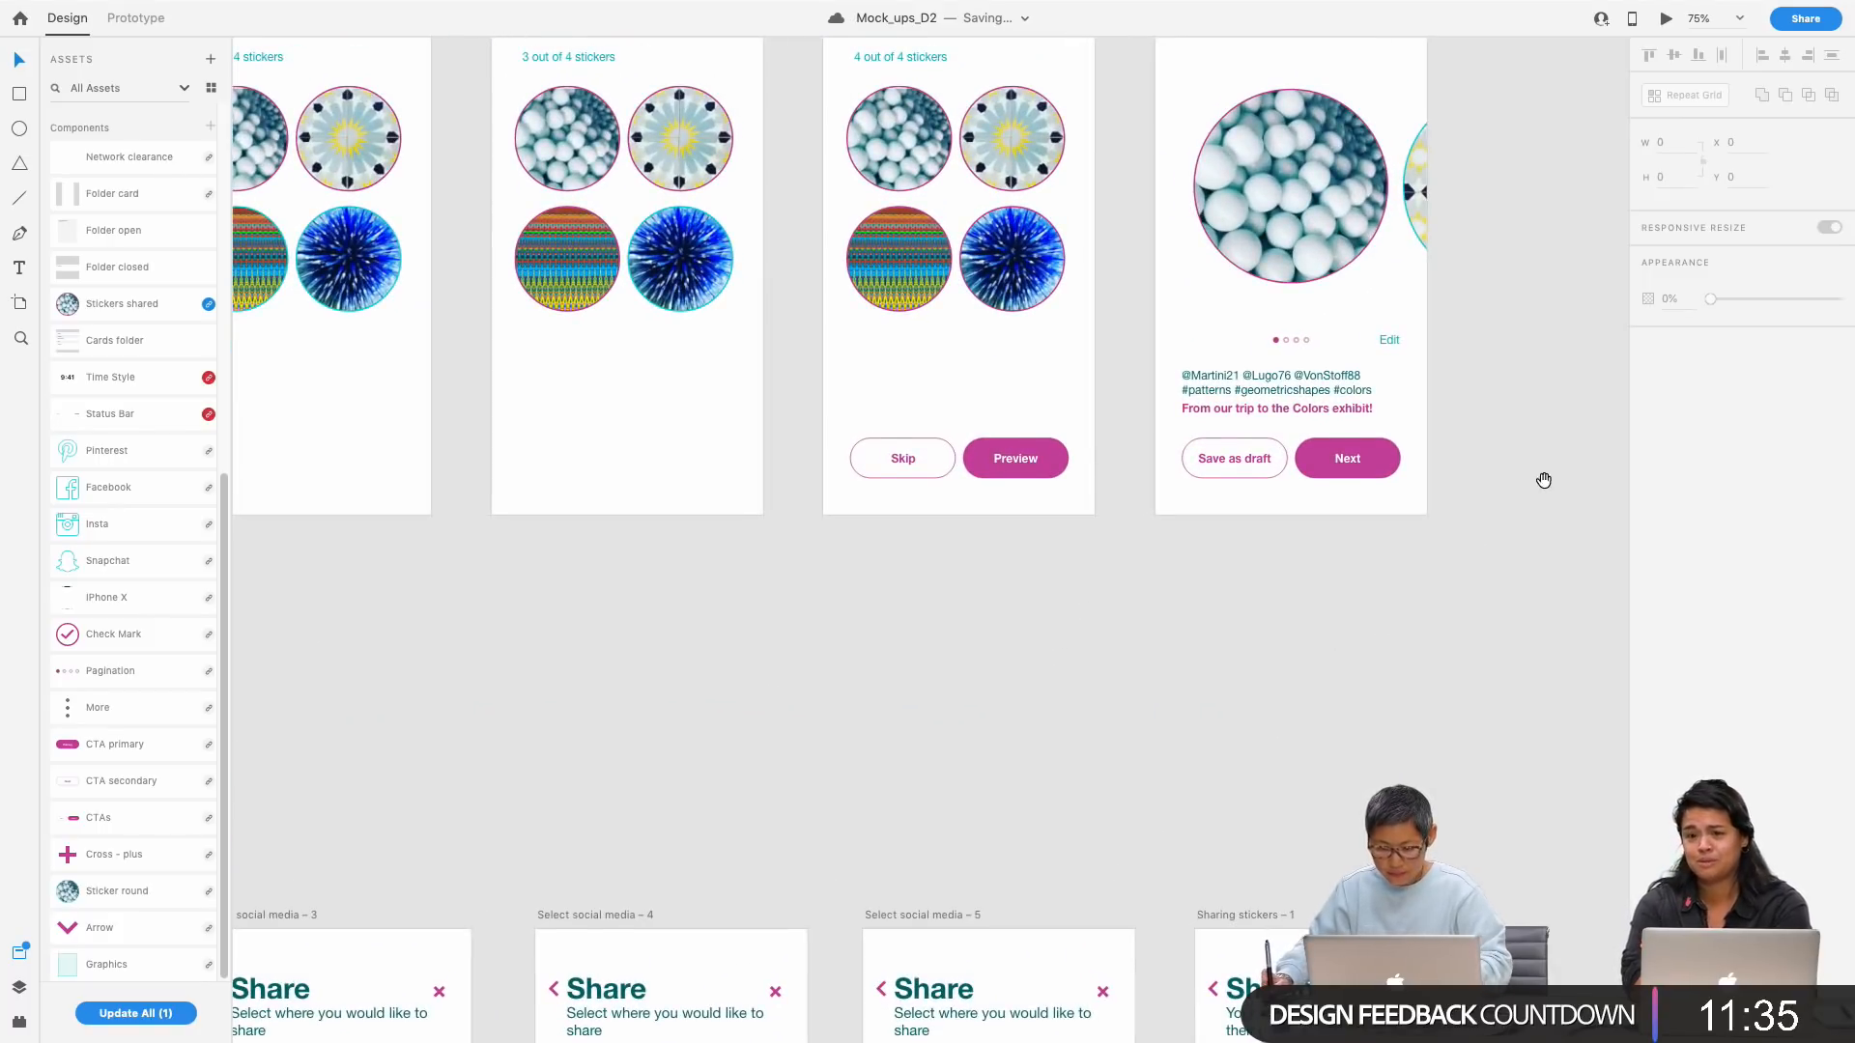
{"action": "scroll", "coordinate": [1337, 670], "scroll_direction": "up", "scroll_amount": 10}
{"action": "scroll", "coordinate": [1337, 670], "scroll_direction": "right", "scroll_amount": 10}
{"action": "left_click_drag", "start_coordinate": [1350, 541], "coordinate": [1060, 843]}
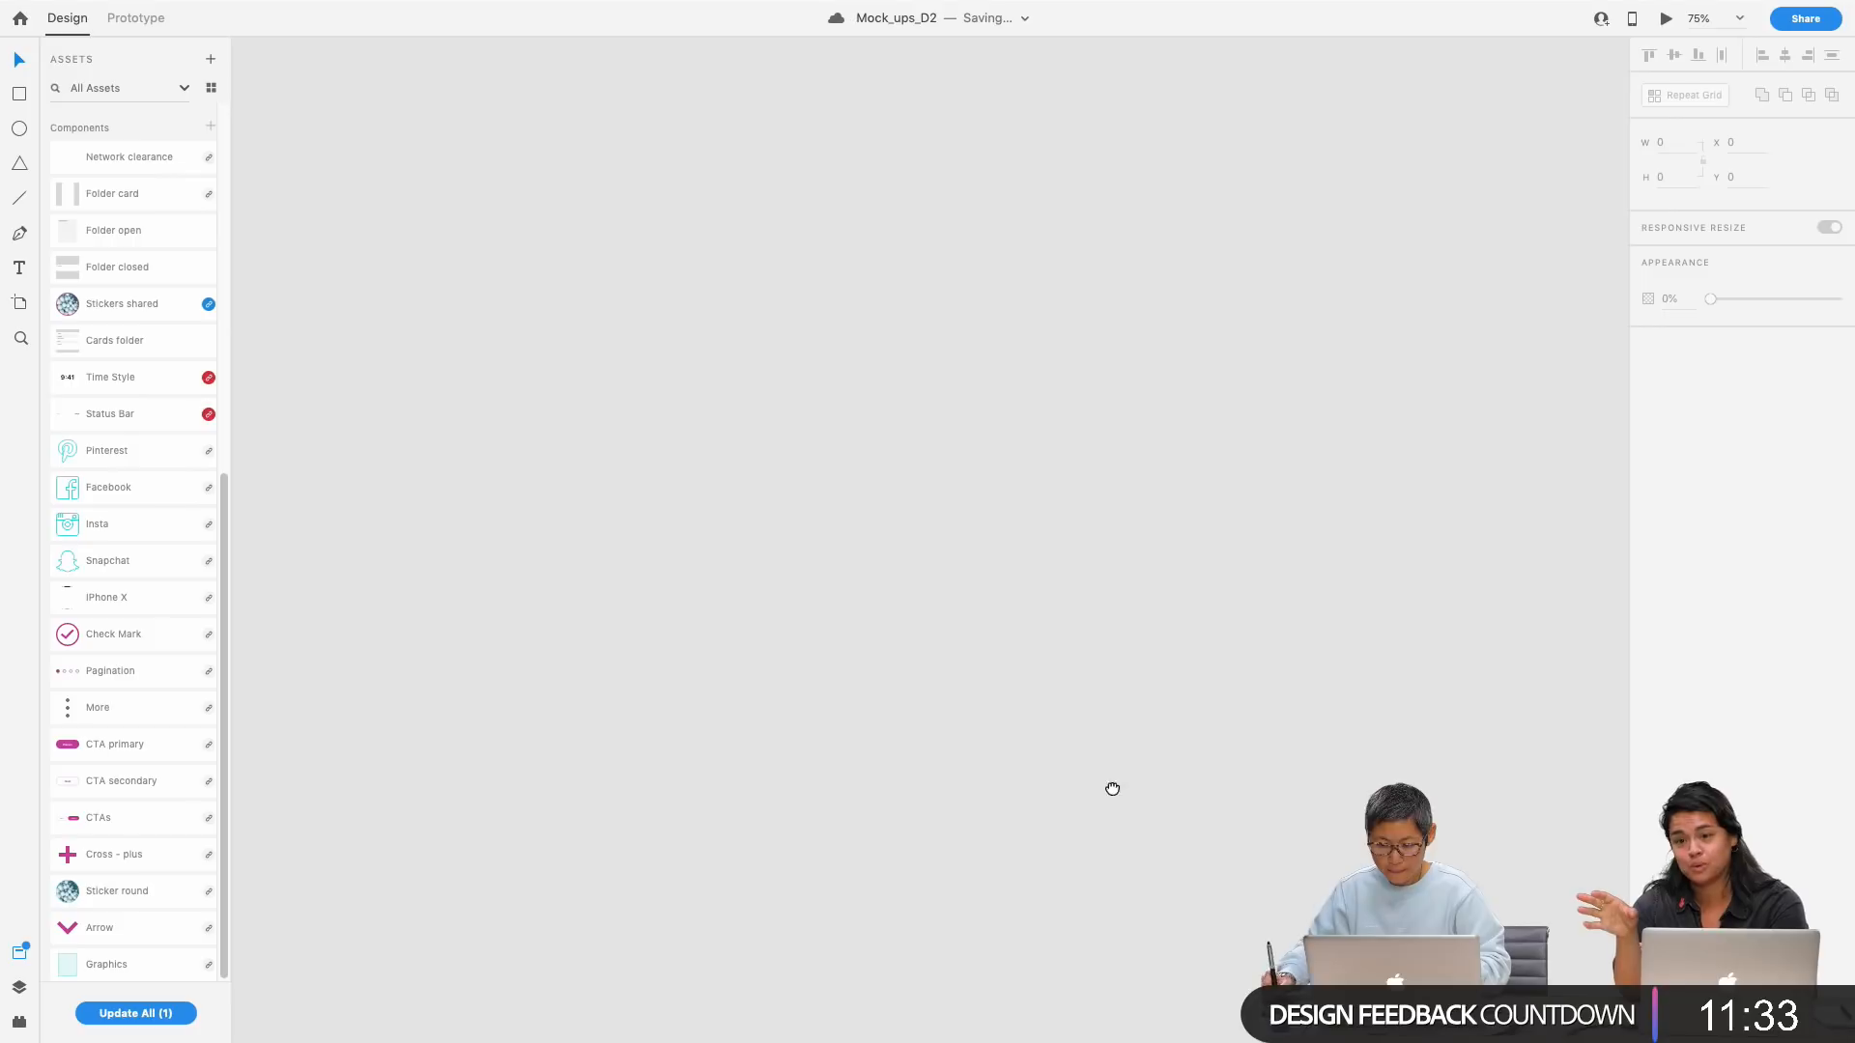
Step: Change the outlined "Next" button's label to "Skip" on the Stickers edits – 5 artboard
{"action": "key", "text": "super+minus"}
{"action": "key", "text": "super+minus"}
{"action": "left_click_drag", "start_coordinate": [1296, 470], "coordinate": [1092, 689]}
{"action": "scroll", "coordinate": [1144, 734], "scroll_direction": "up", "scroll_amount": 8}
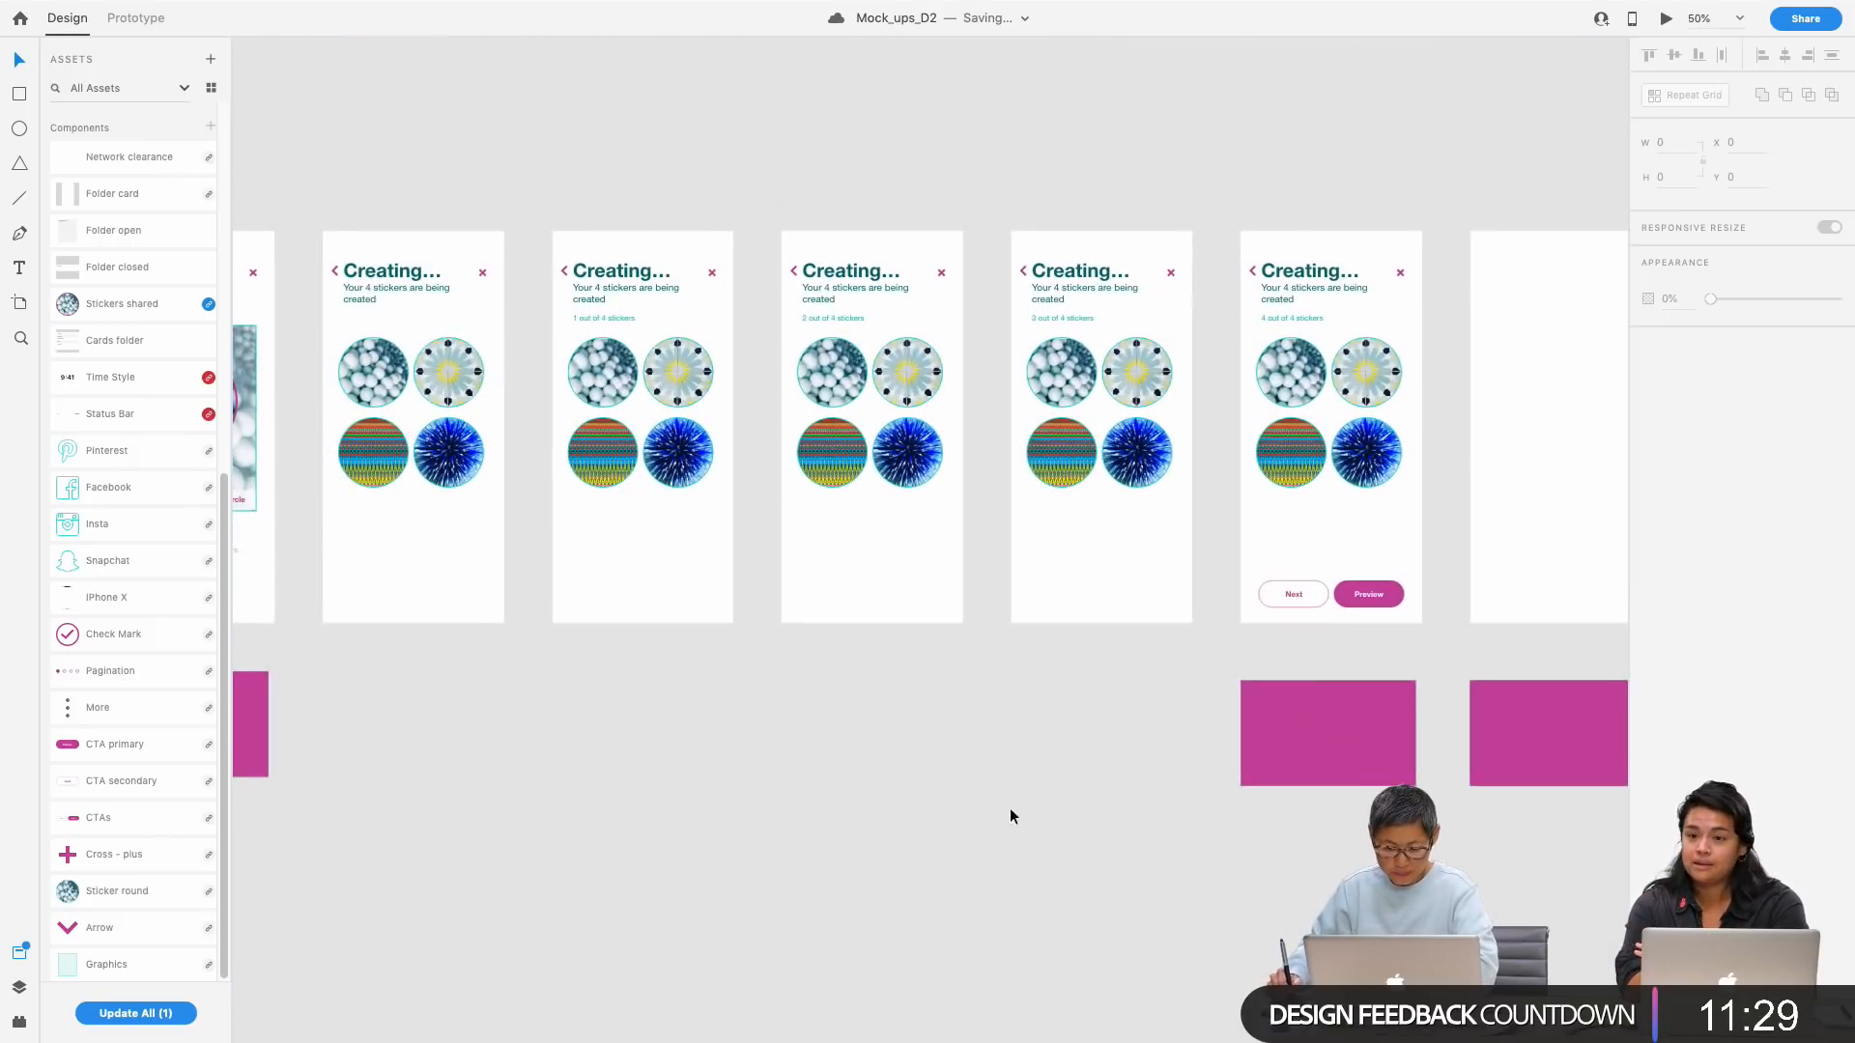
{"action": "left_click_drag", "start_coordinate": [1005, 811], "coordinate": [826, 754]}
{"action": "key", "text": "super+plus"}
{"action": "key", "text": "super+plus"}
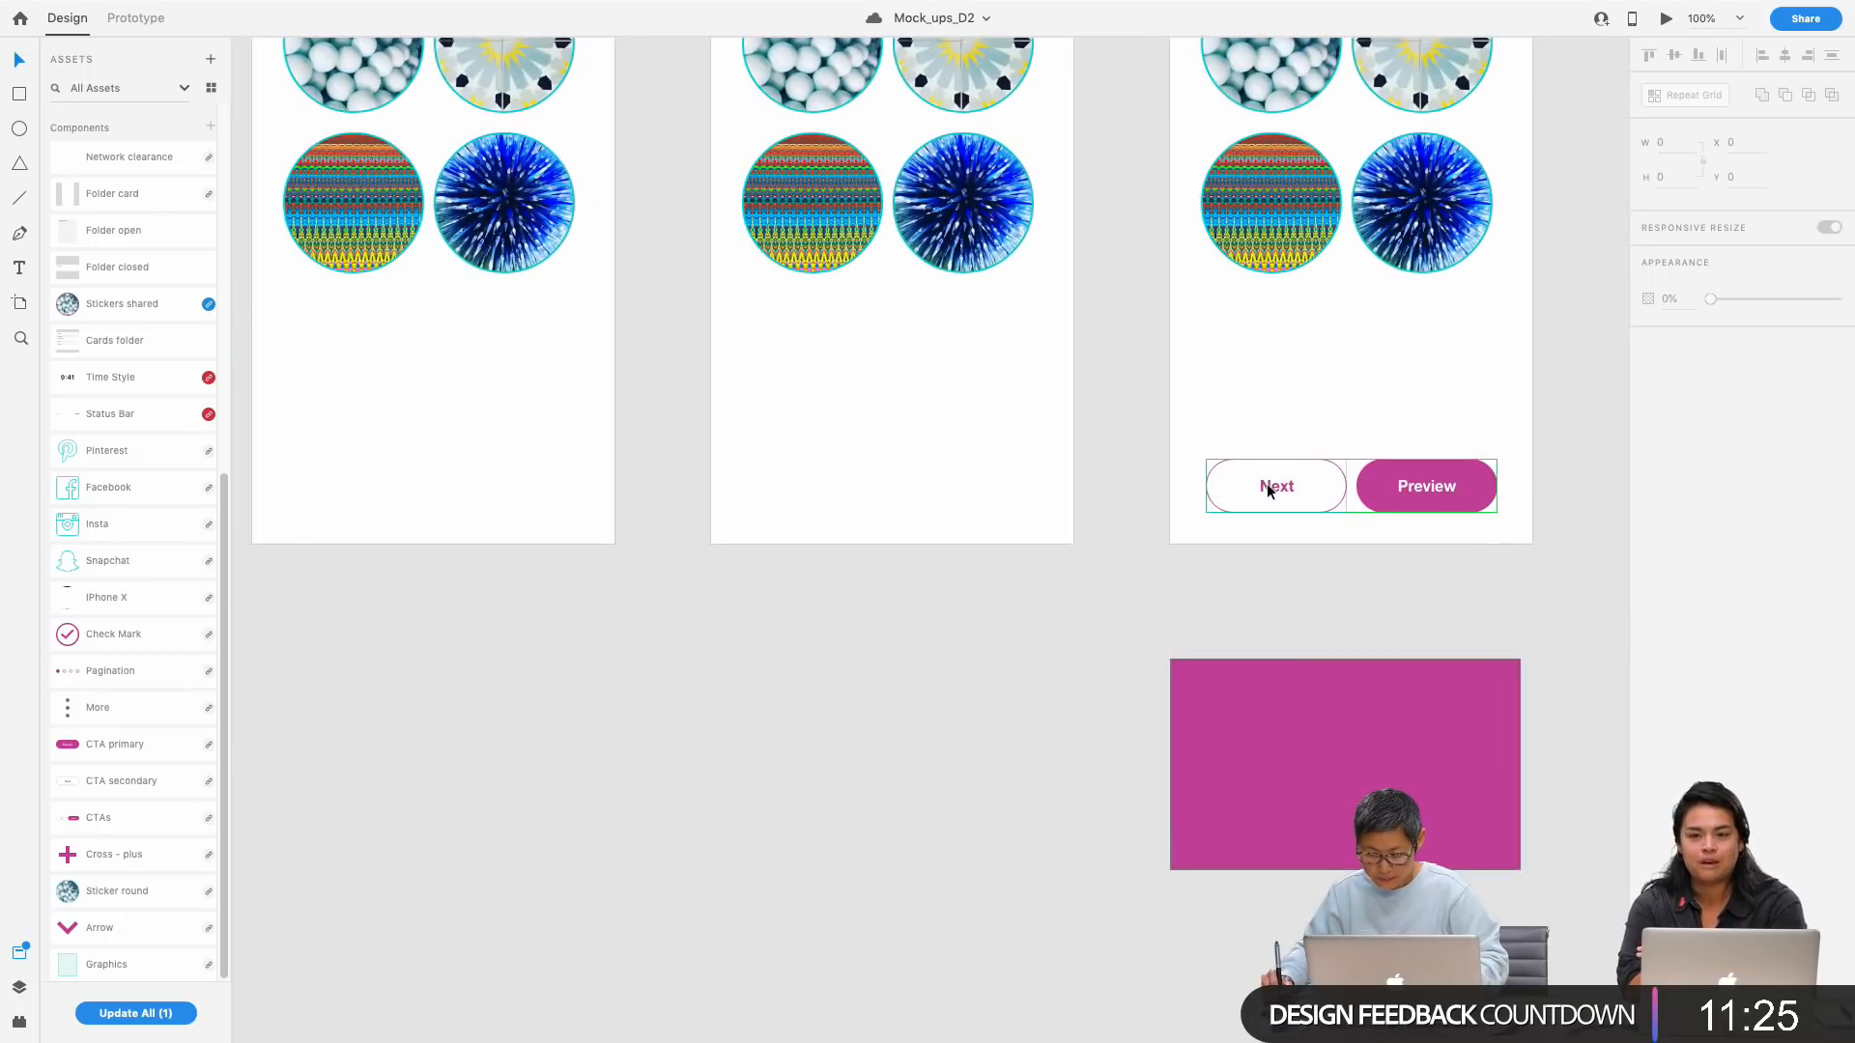
{"action": "left_click", "coordinate": [1264, 488]}
{"action": "double_click", "coordinate": [1278, 490]}
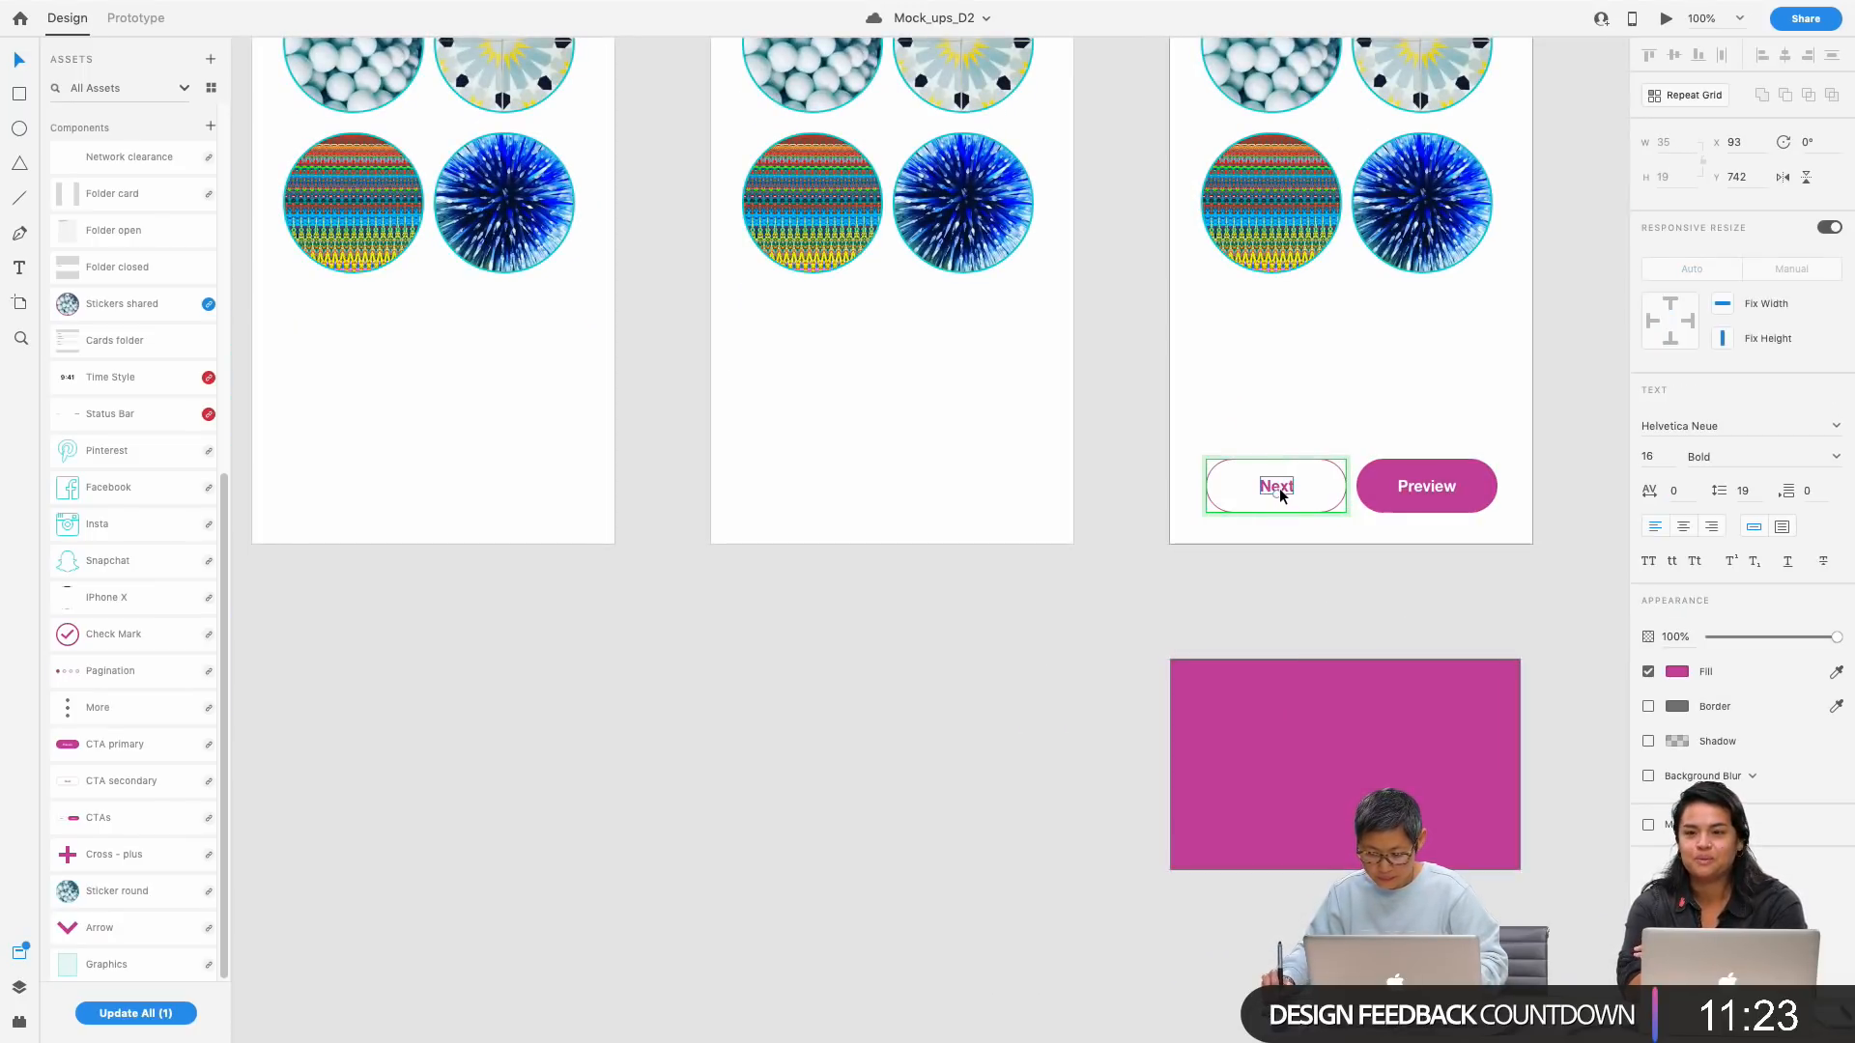
{"action": "type", "text": "sK"}
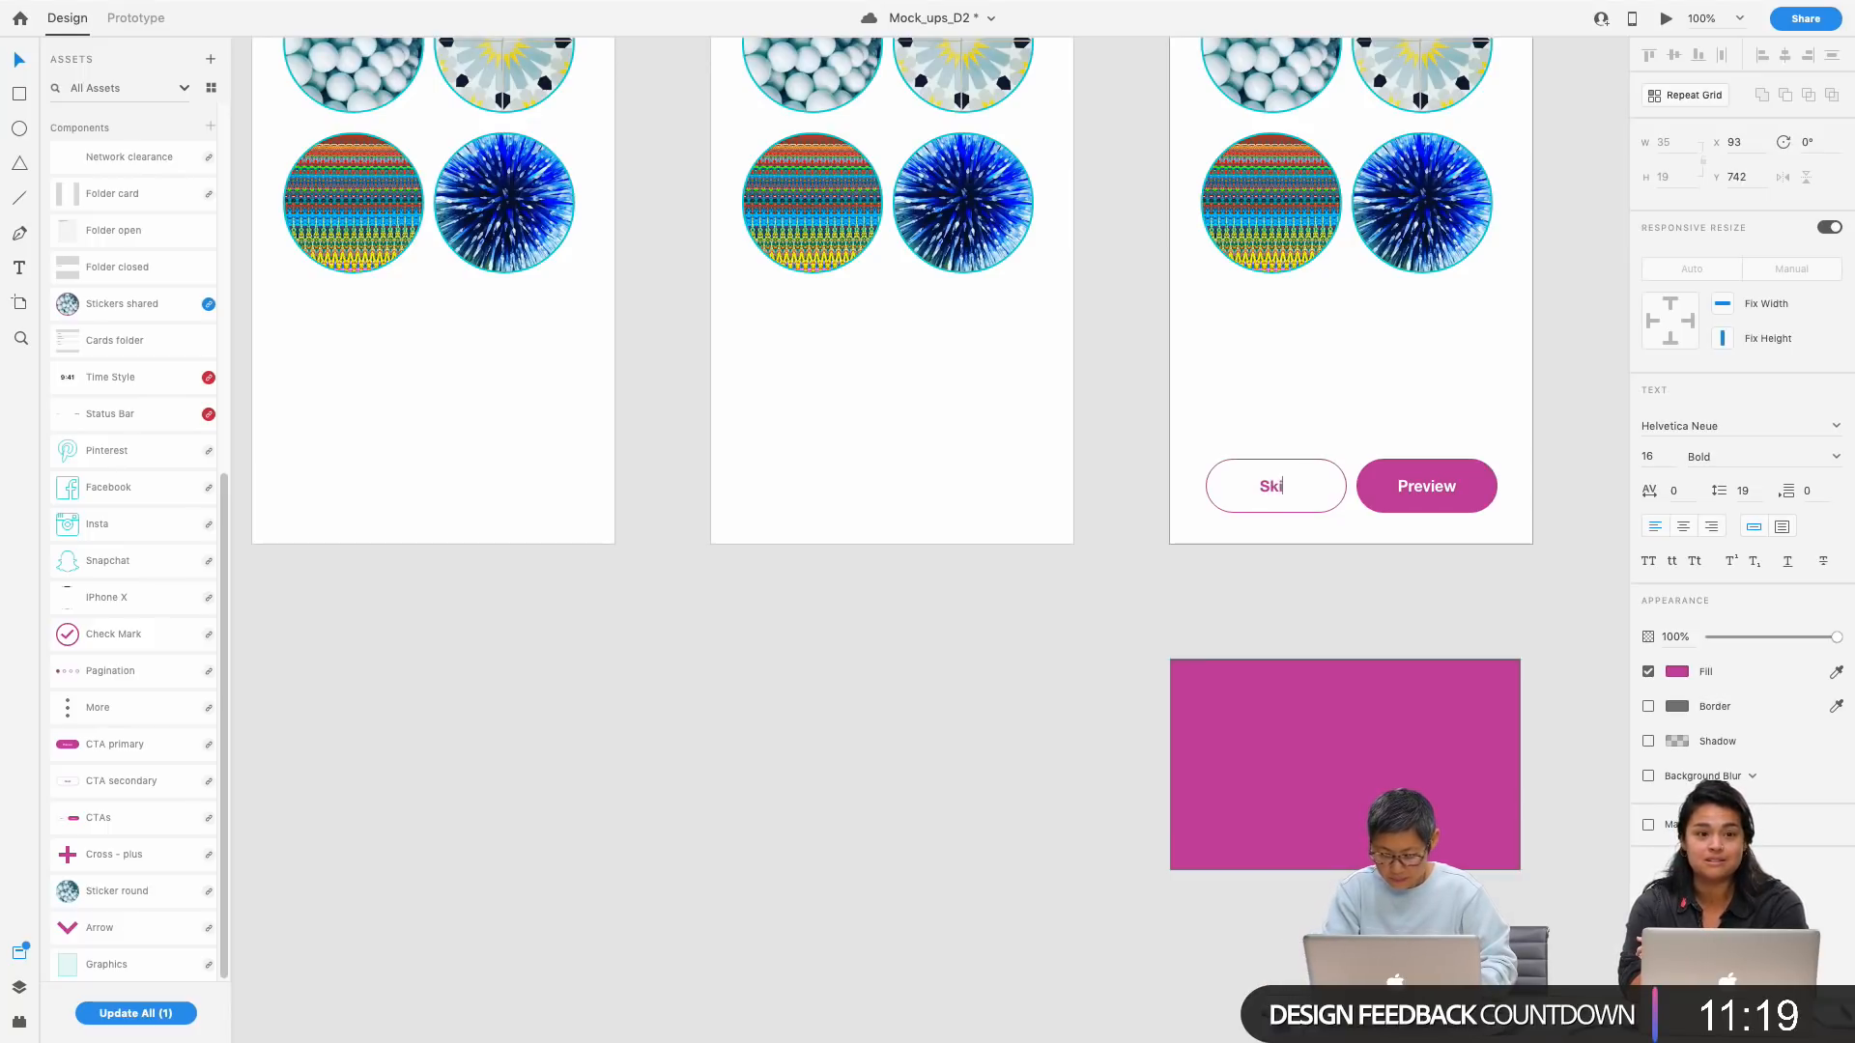
{"action": "left_click", "coordinate": [786, 763]}
{"action": "left_click", "coordinate": [800, 778]}
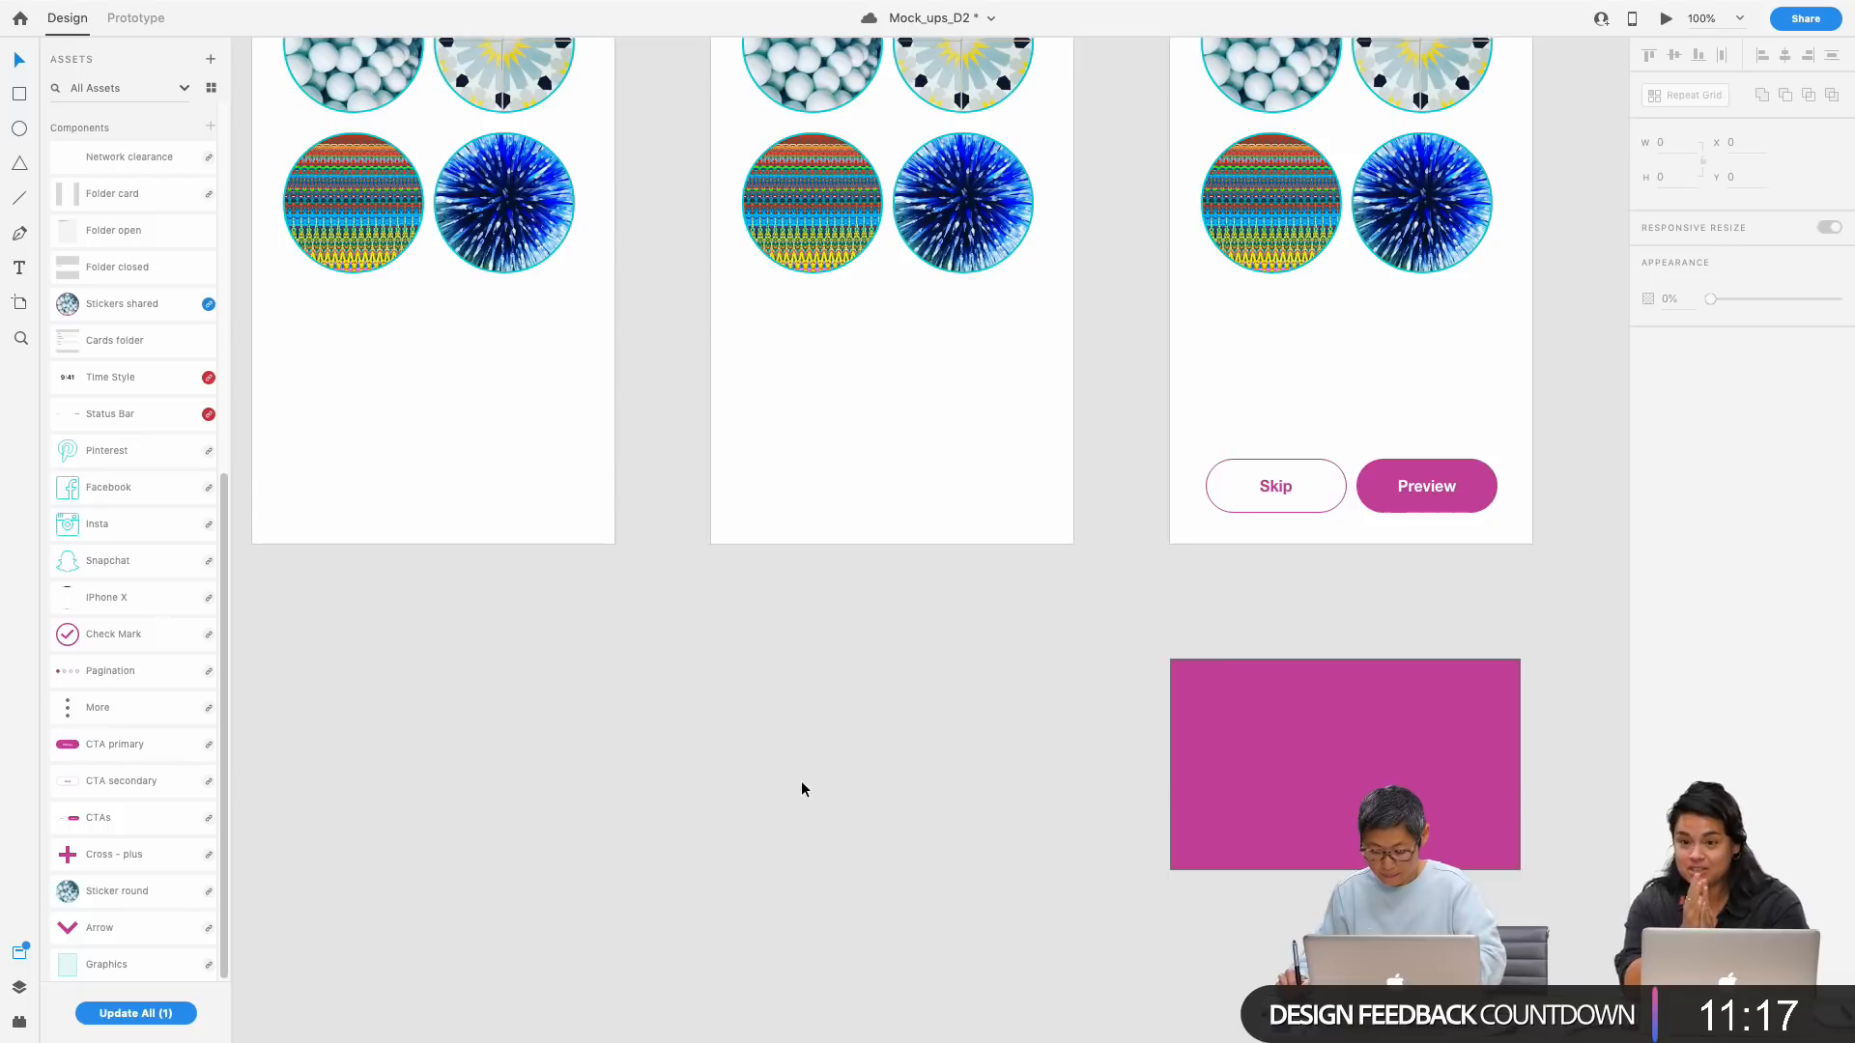
Step: Turn off the layout grid on the Photo selection – 1 artboard
{"action": "key", "text": "super+minus"}
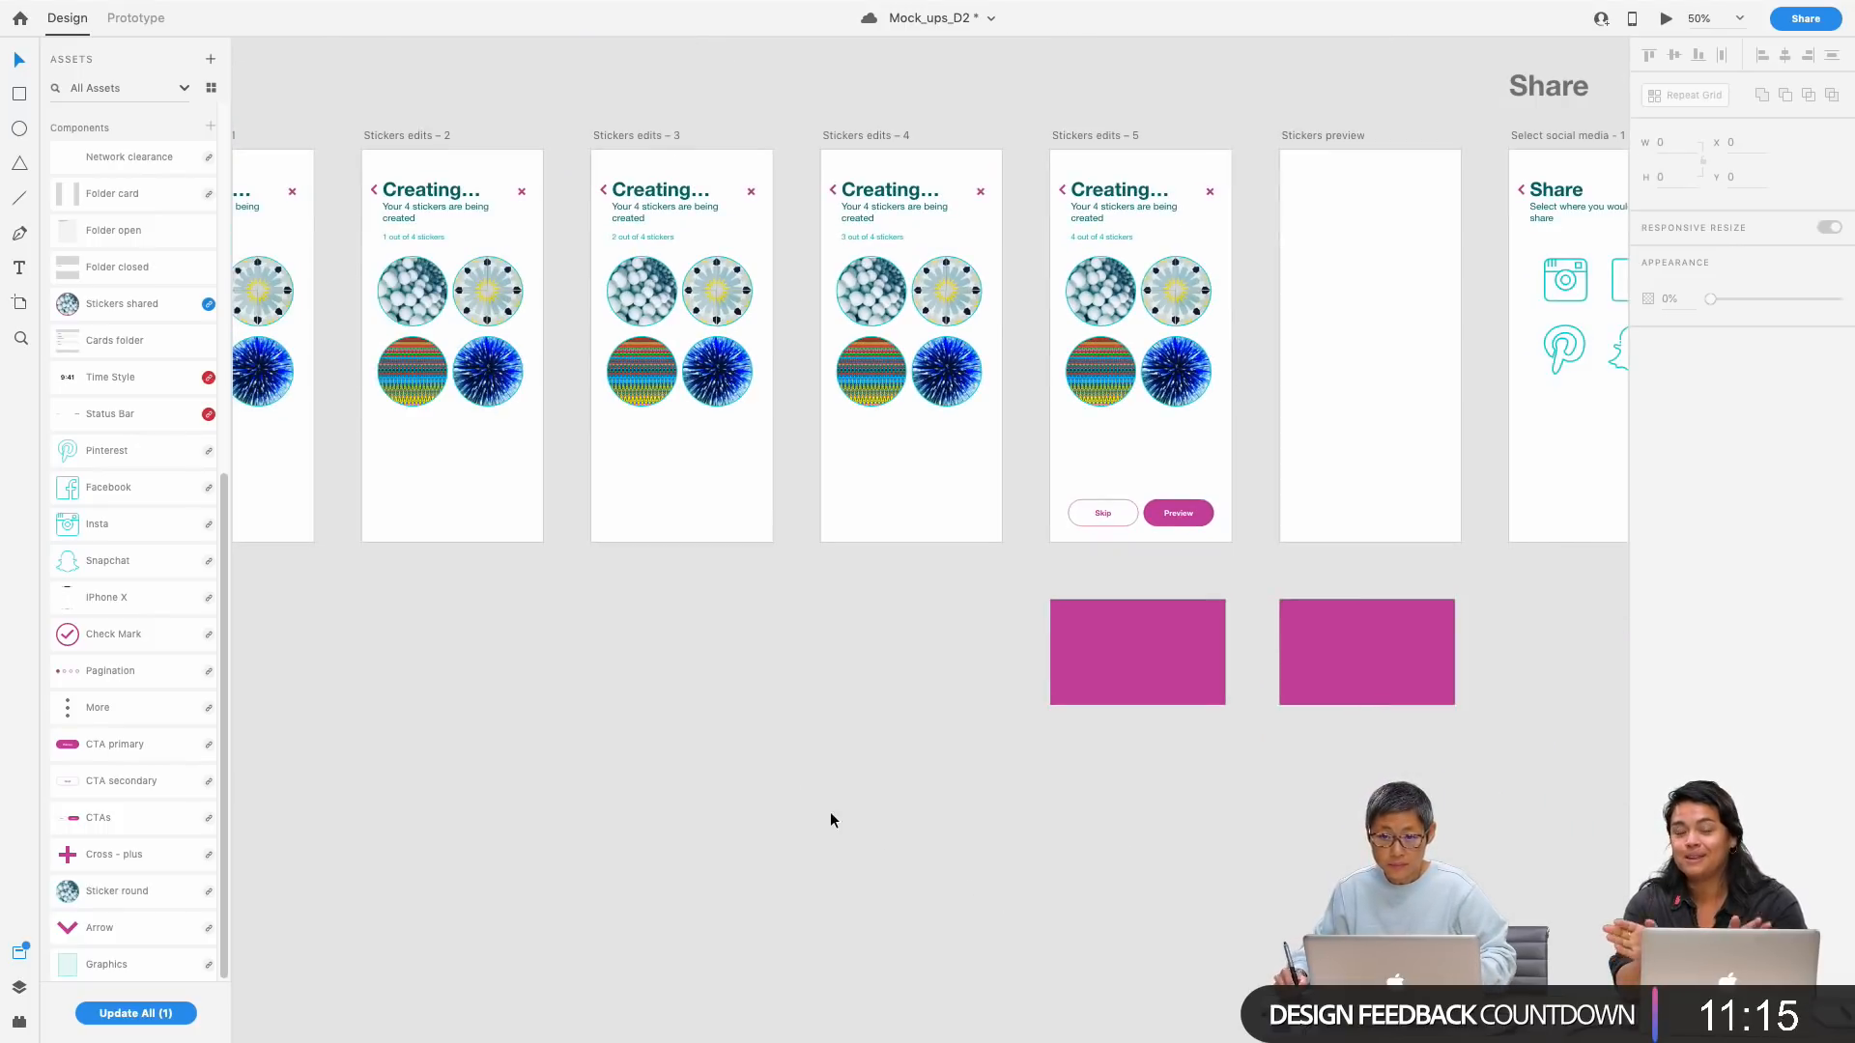
{"action": "key", "text": "super+minus"}
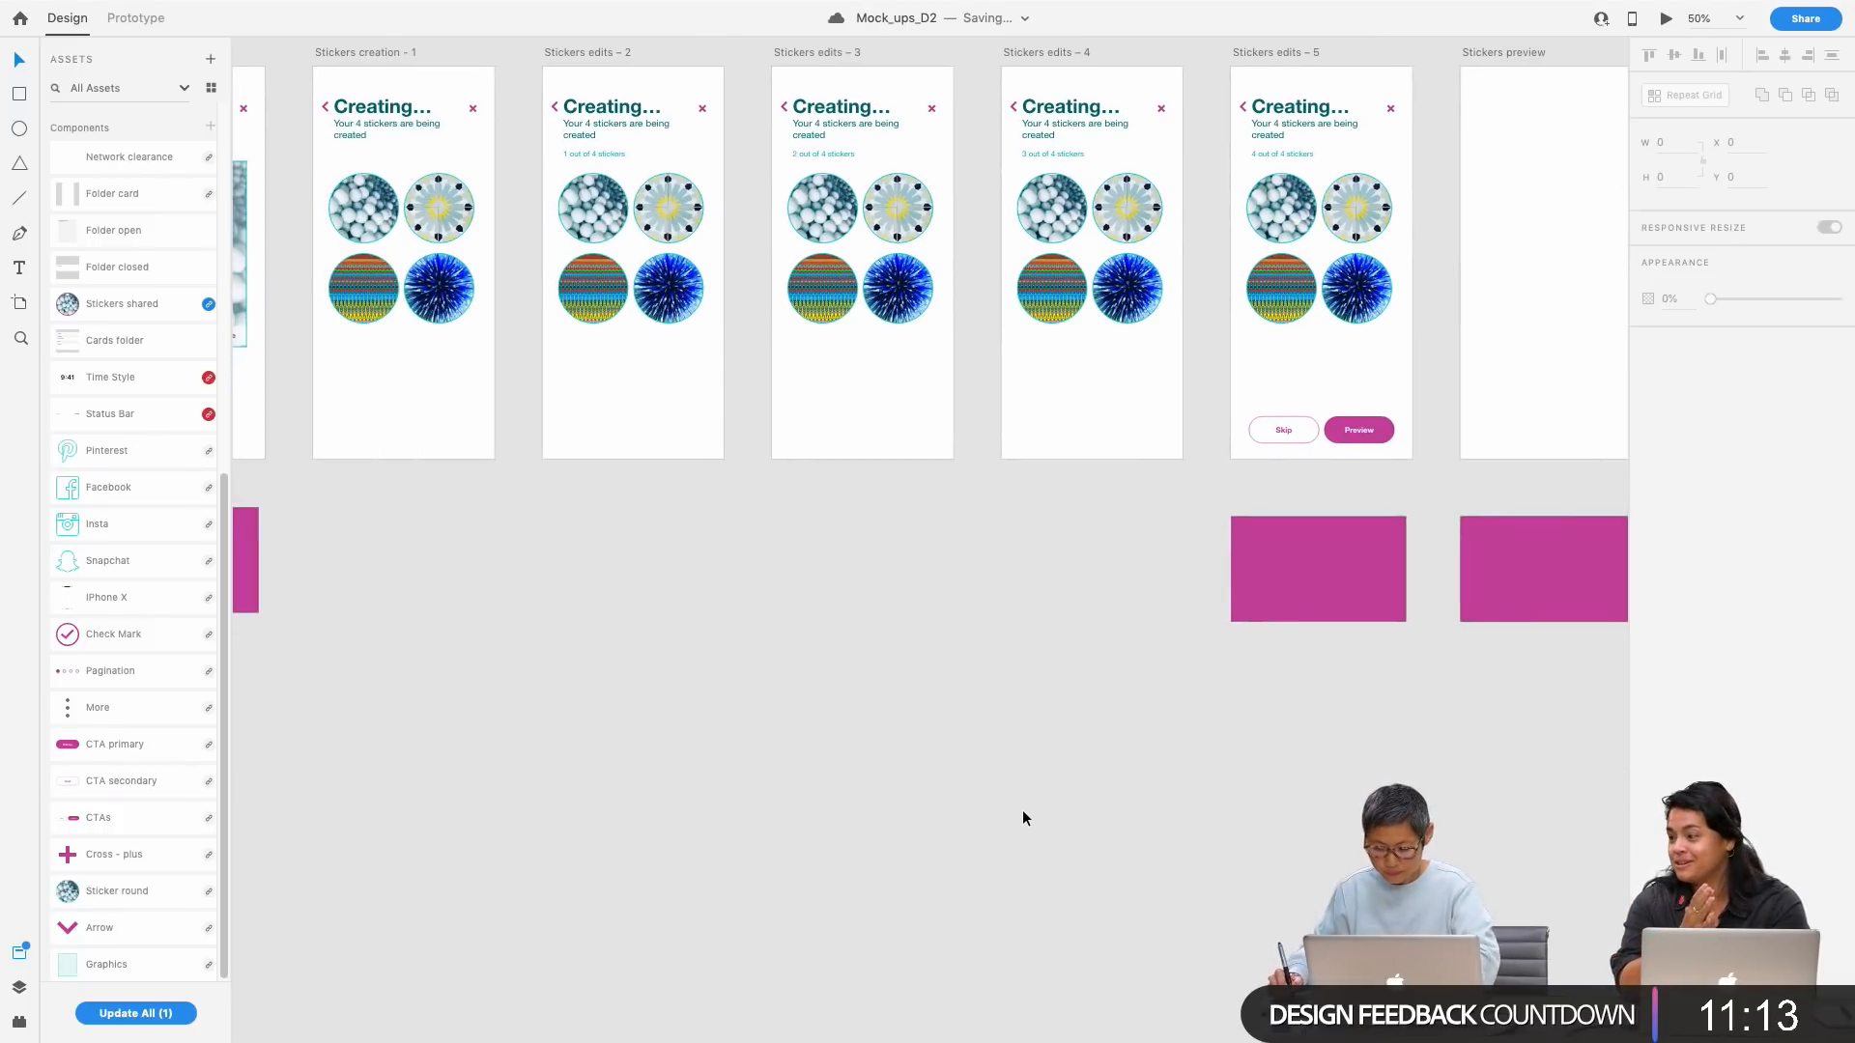
{"action": "scroll", "coordinate": [1050, 828], "scroll_direction": "left", "scroll_amount": 15}
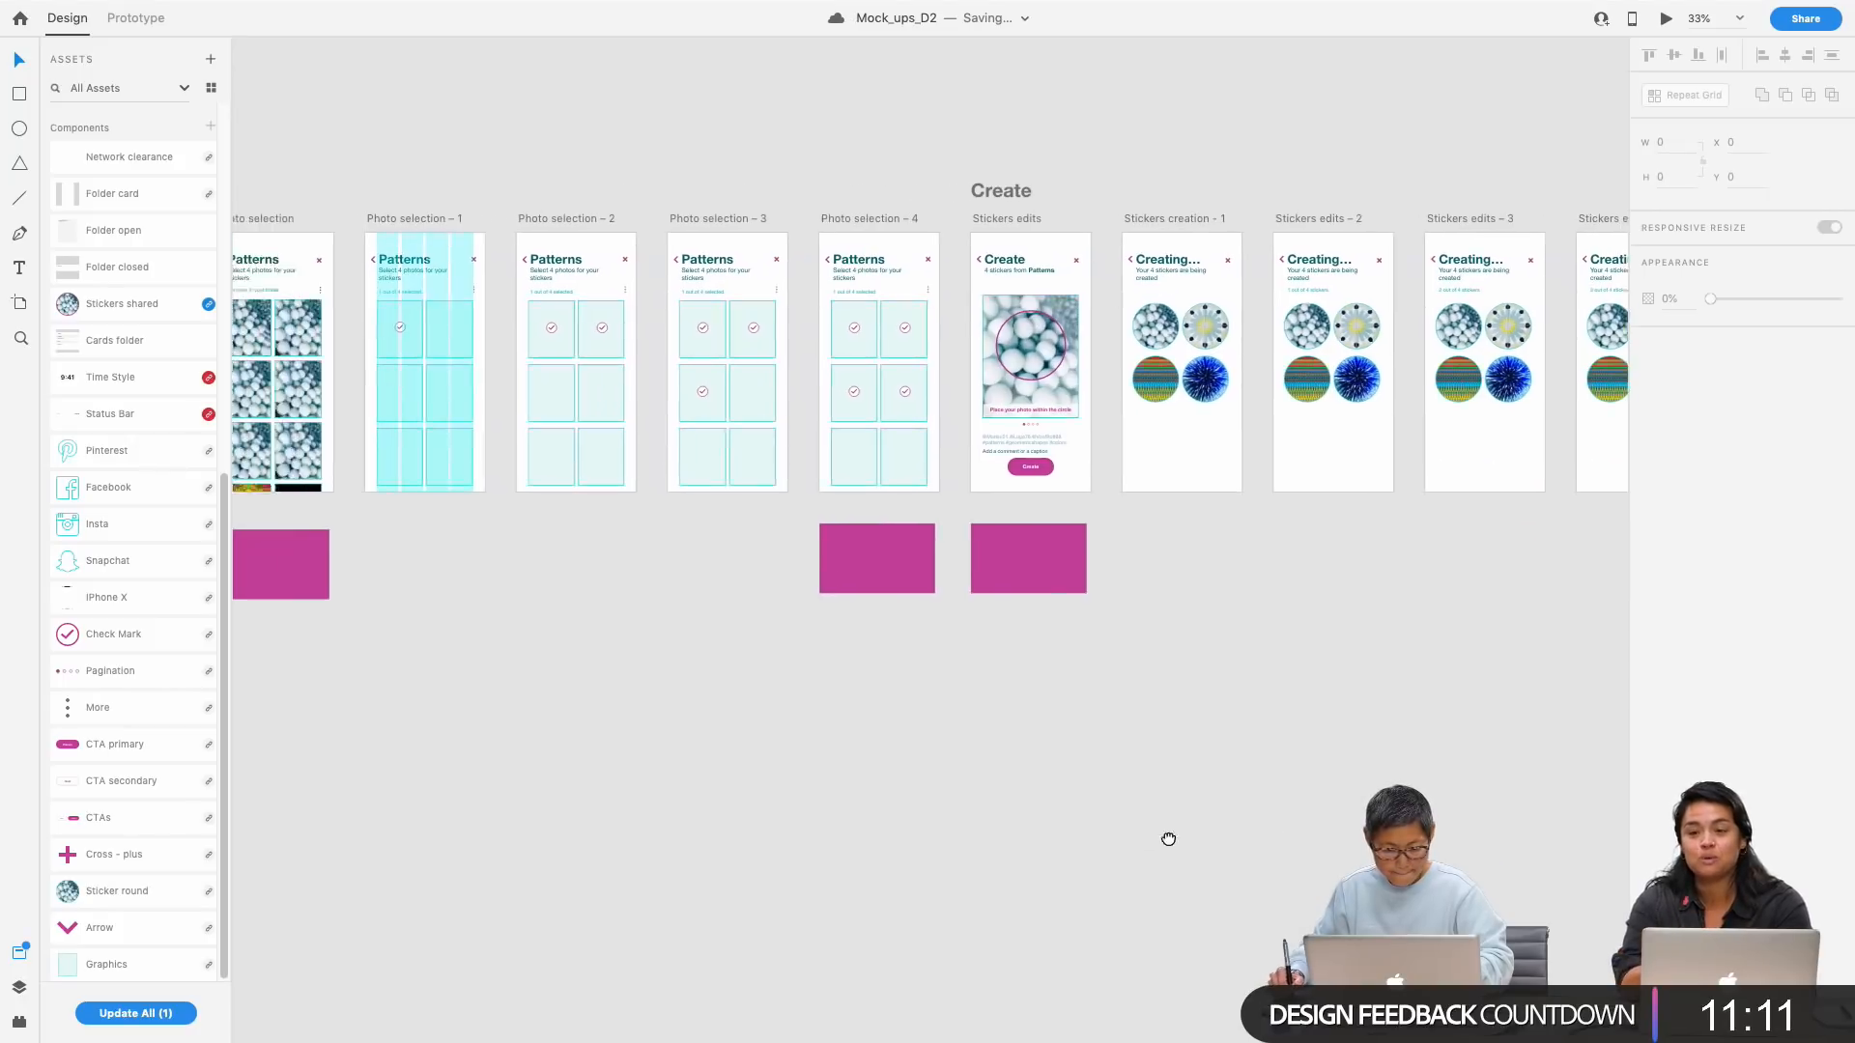
{"action": "left_click", "coordinate": [709, 216]}
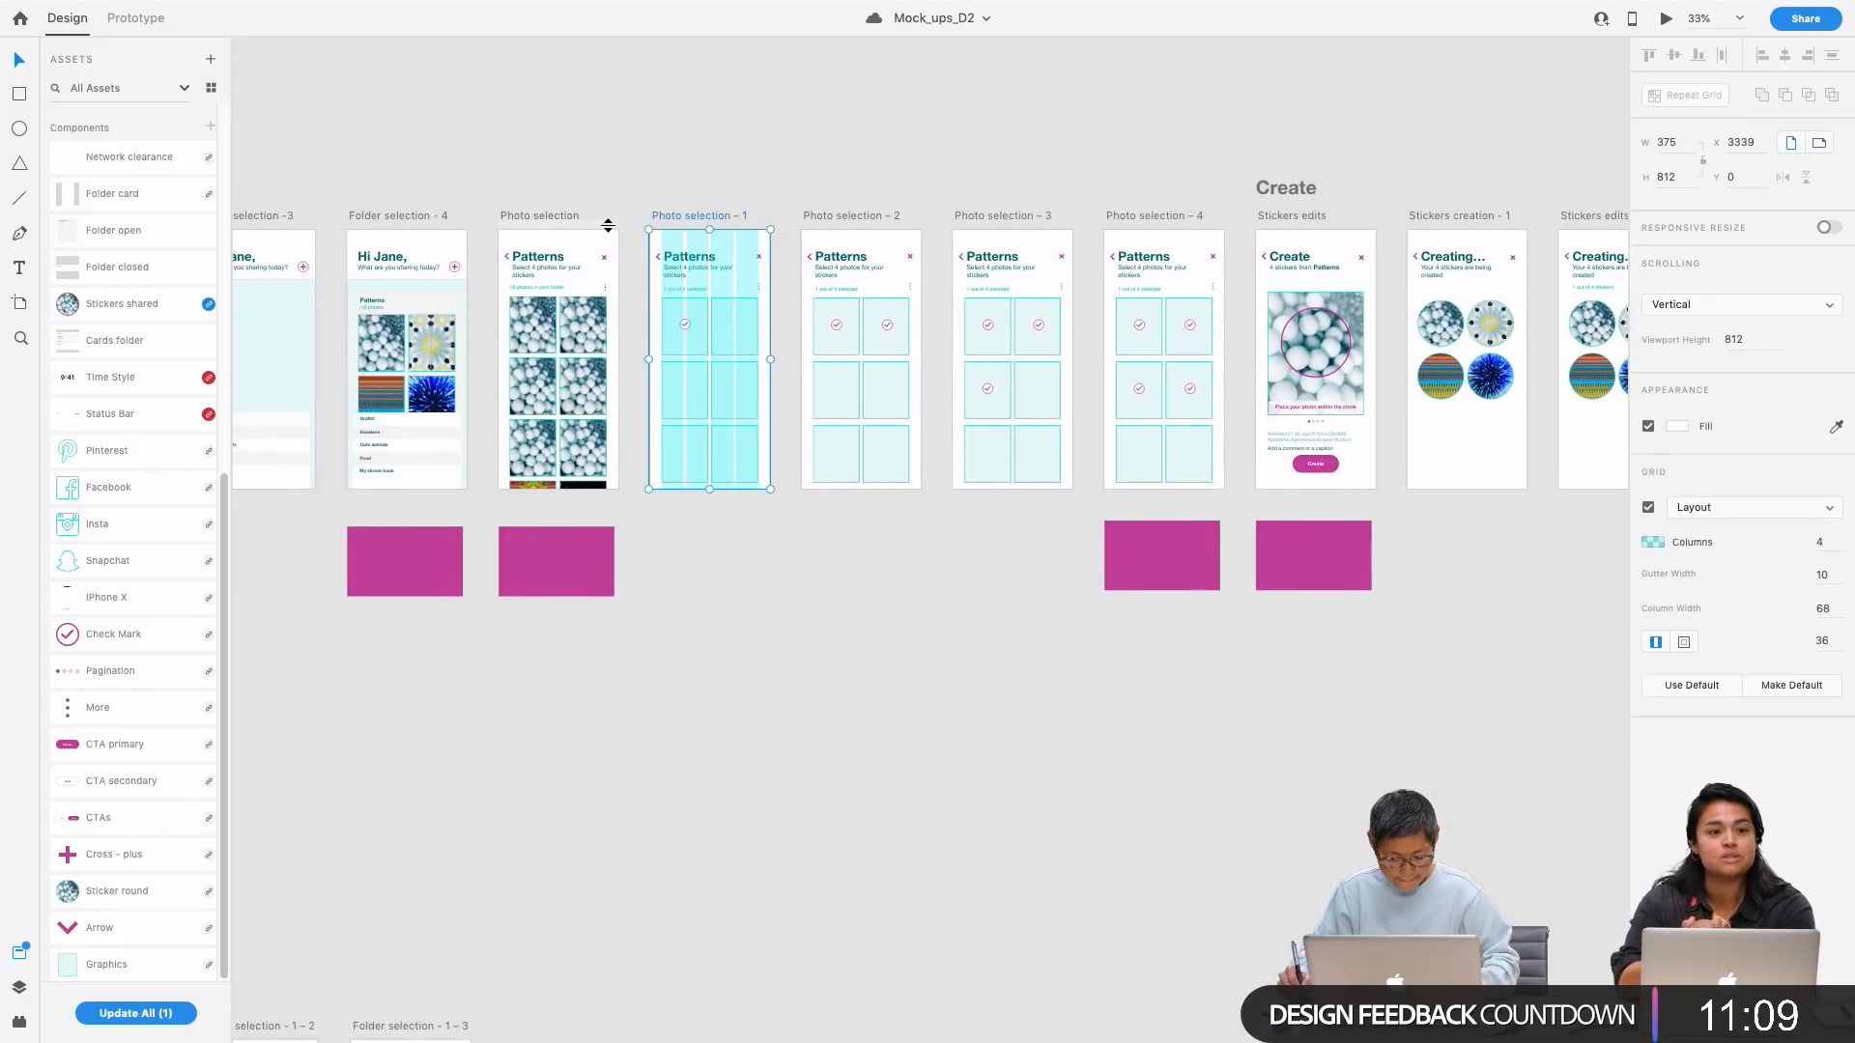
{"action": "key", "text": "super+shift+apostrophe"}
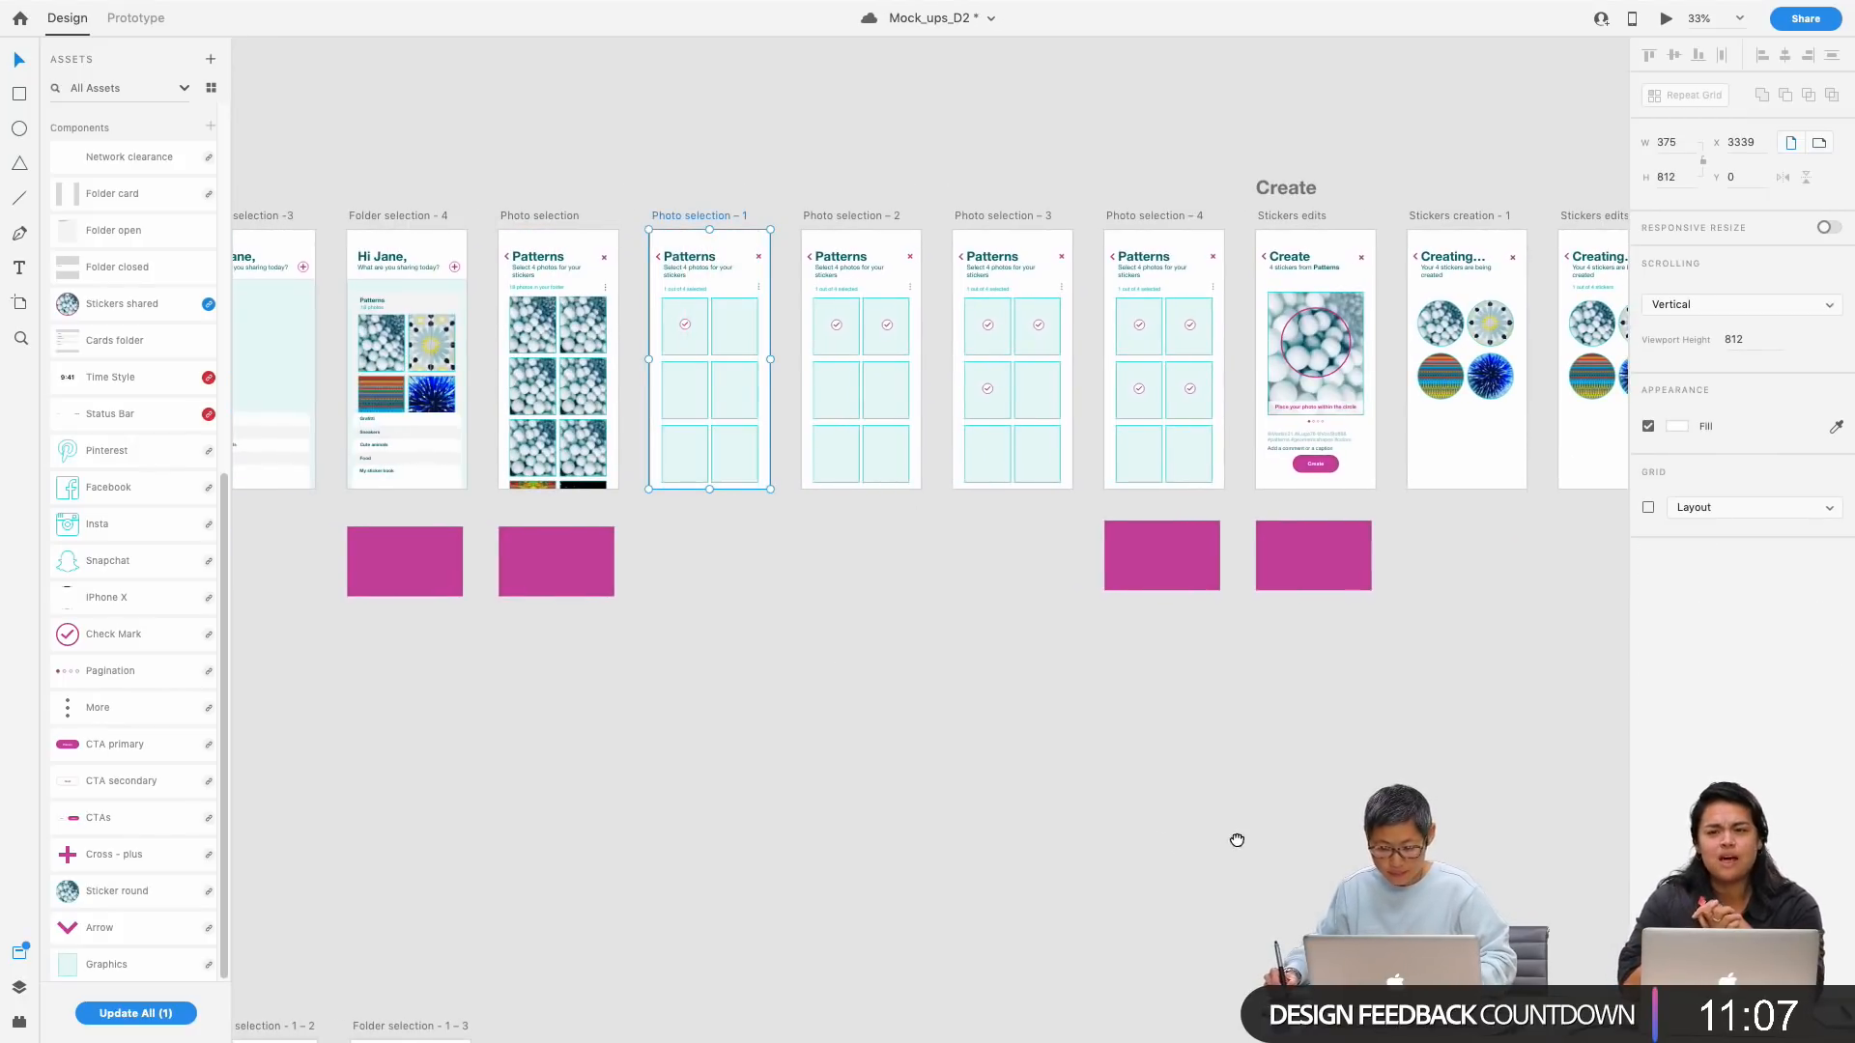
Step: Review the top-row flow through its Select, Create and Share sections, checking which artboards are still empty
{"action": "scroll", "coordinate": [1234, 840], "scroll_direction": "right", "scroll_amount": 5}
{"action": "scroll", "coordinate": [1261, 819], "scroll_direction": "right", "scroll_amount": 10}
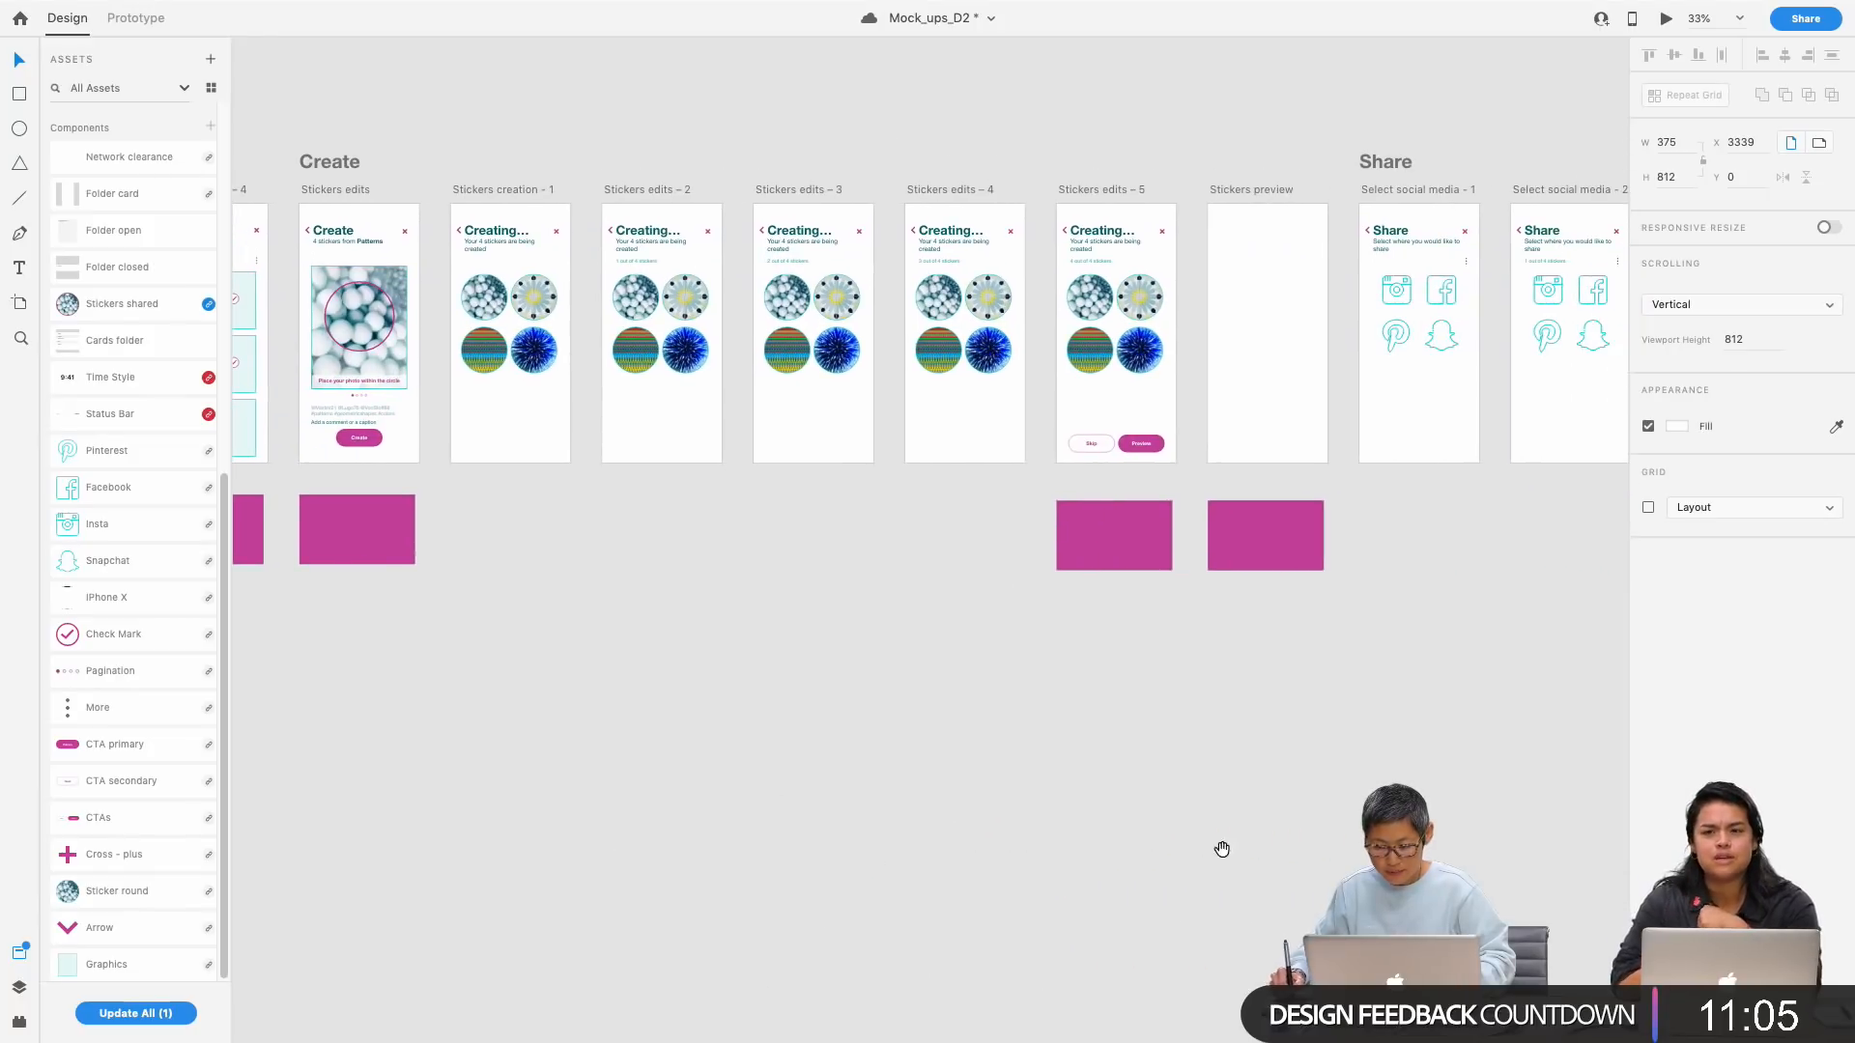
{"action": "key", "text": "super+minus"}
{"action": "scroll", "coordinate": [1040, 882], "scroll_direction": "right", "scroll_amount": 10}
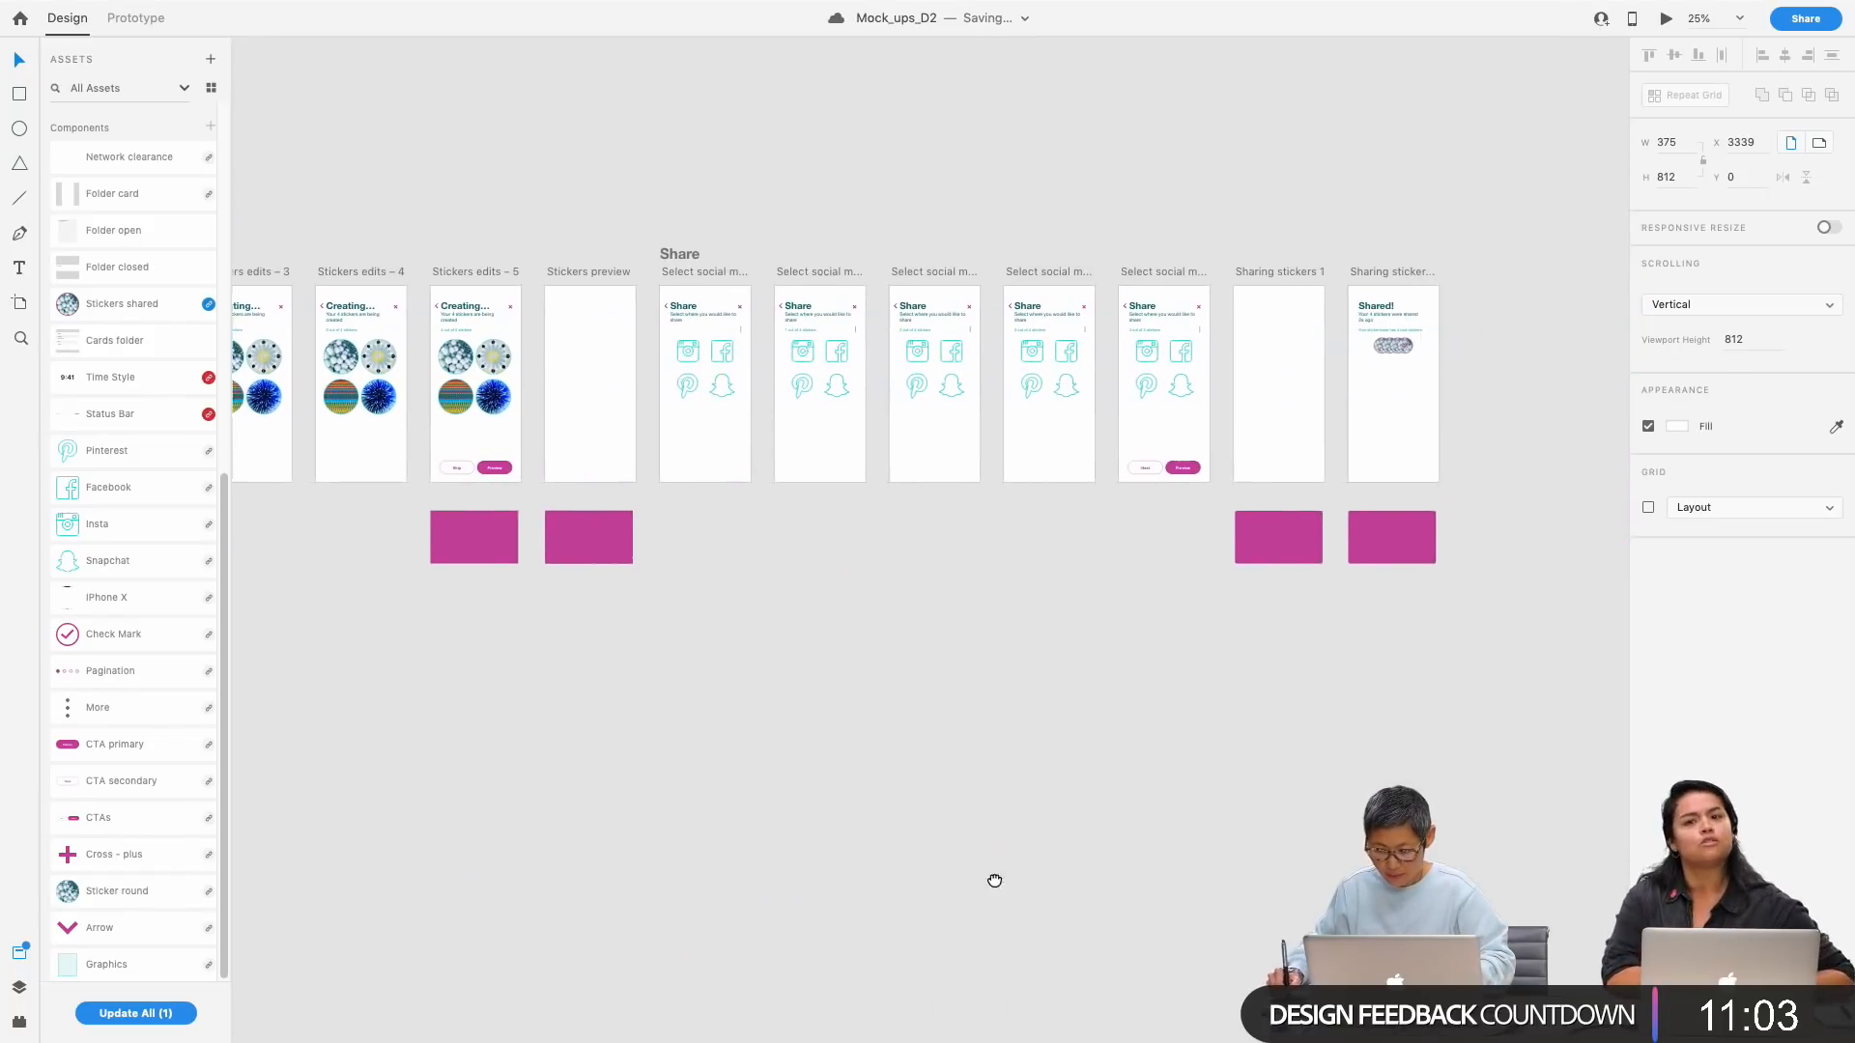
{"action": "scroll", "coordinate": [999, 879], "scroll_direction": "left", "scroll_amount": 10}
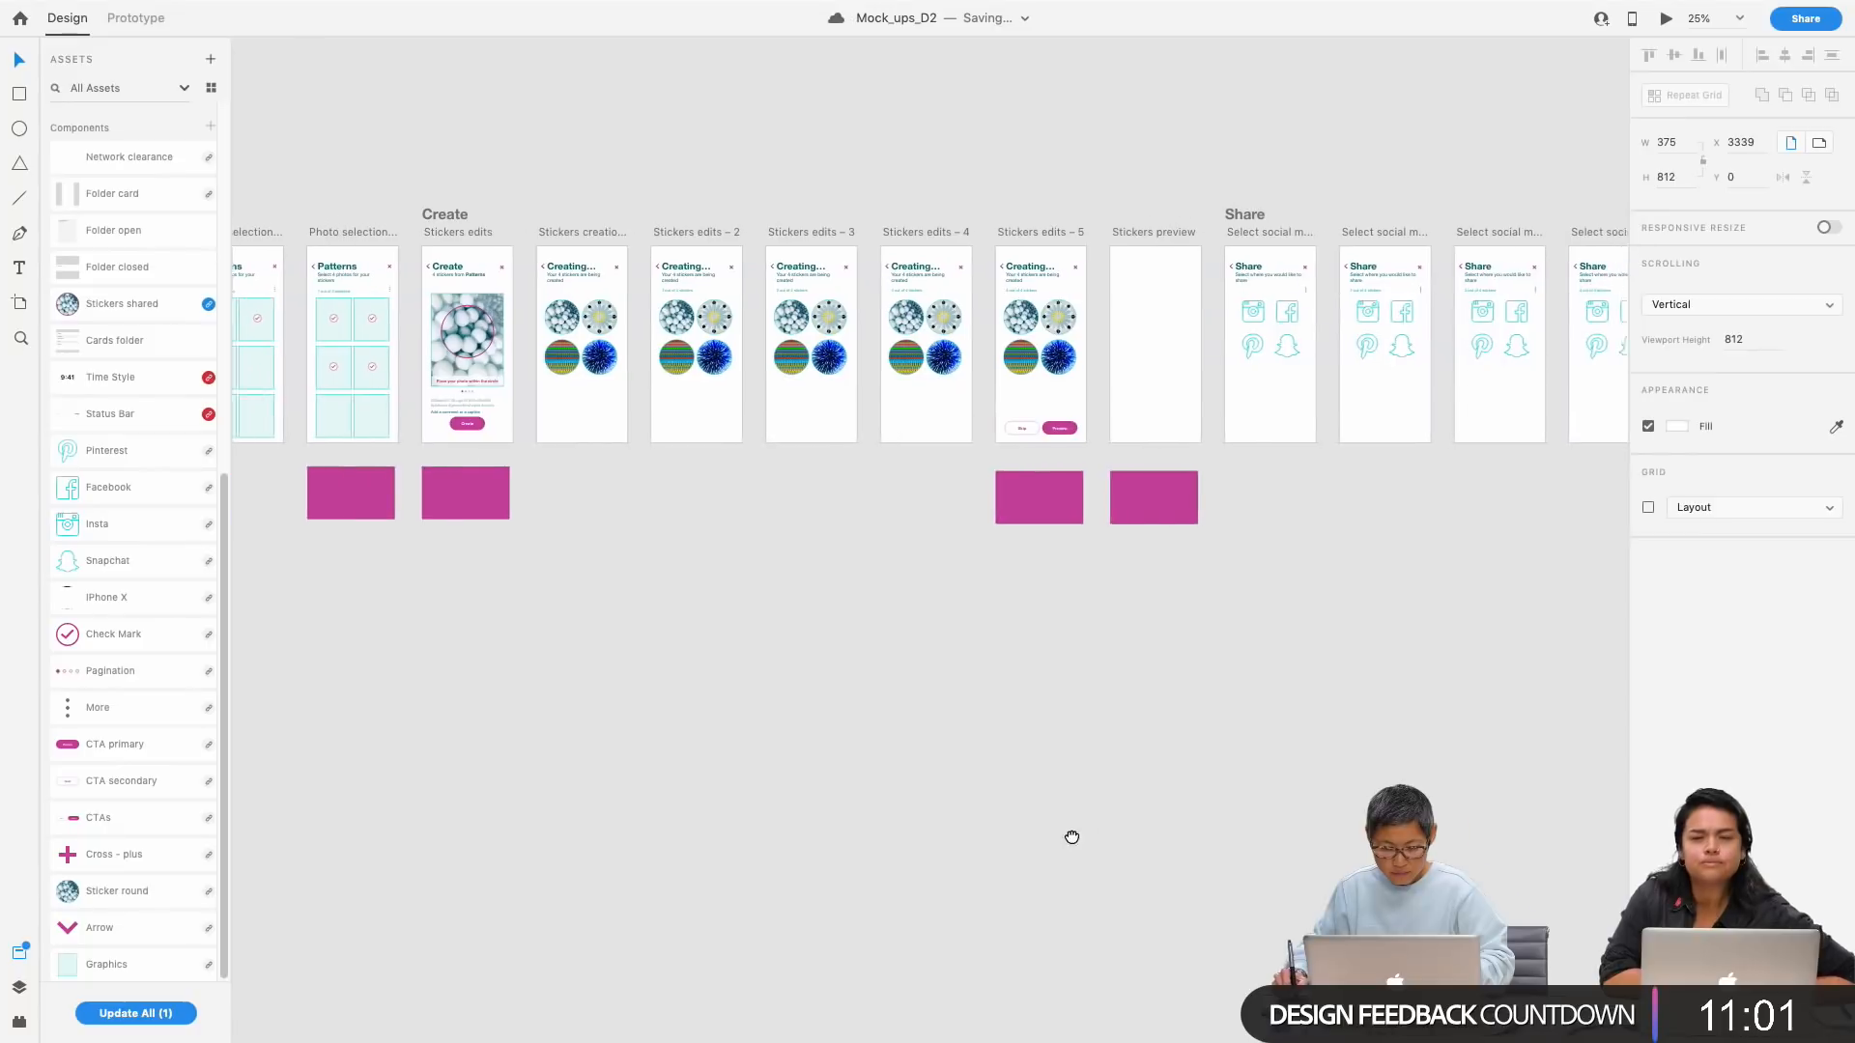
{"action": "scroll", "coordinate": [996, 843], "scroll_direction": "right", "scroll_amount": 8}
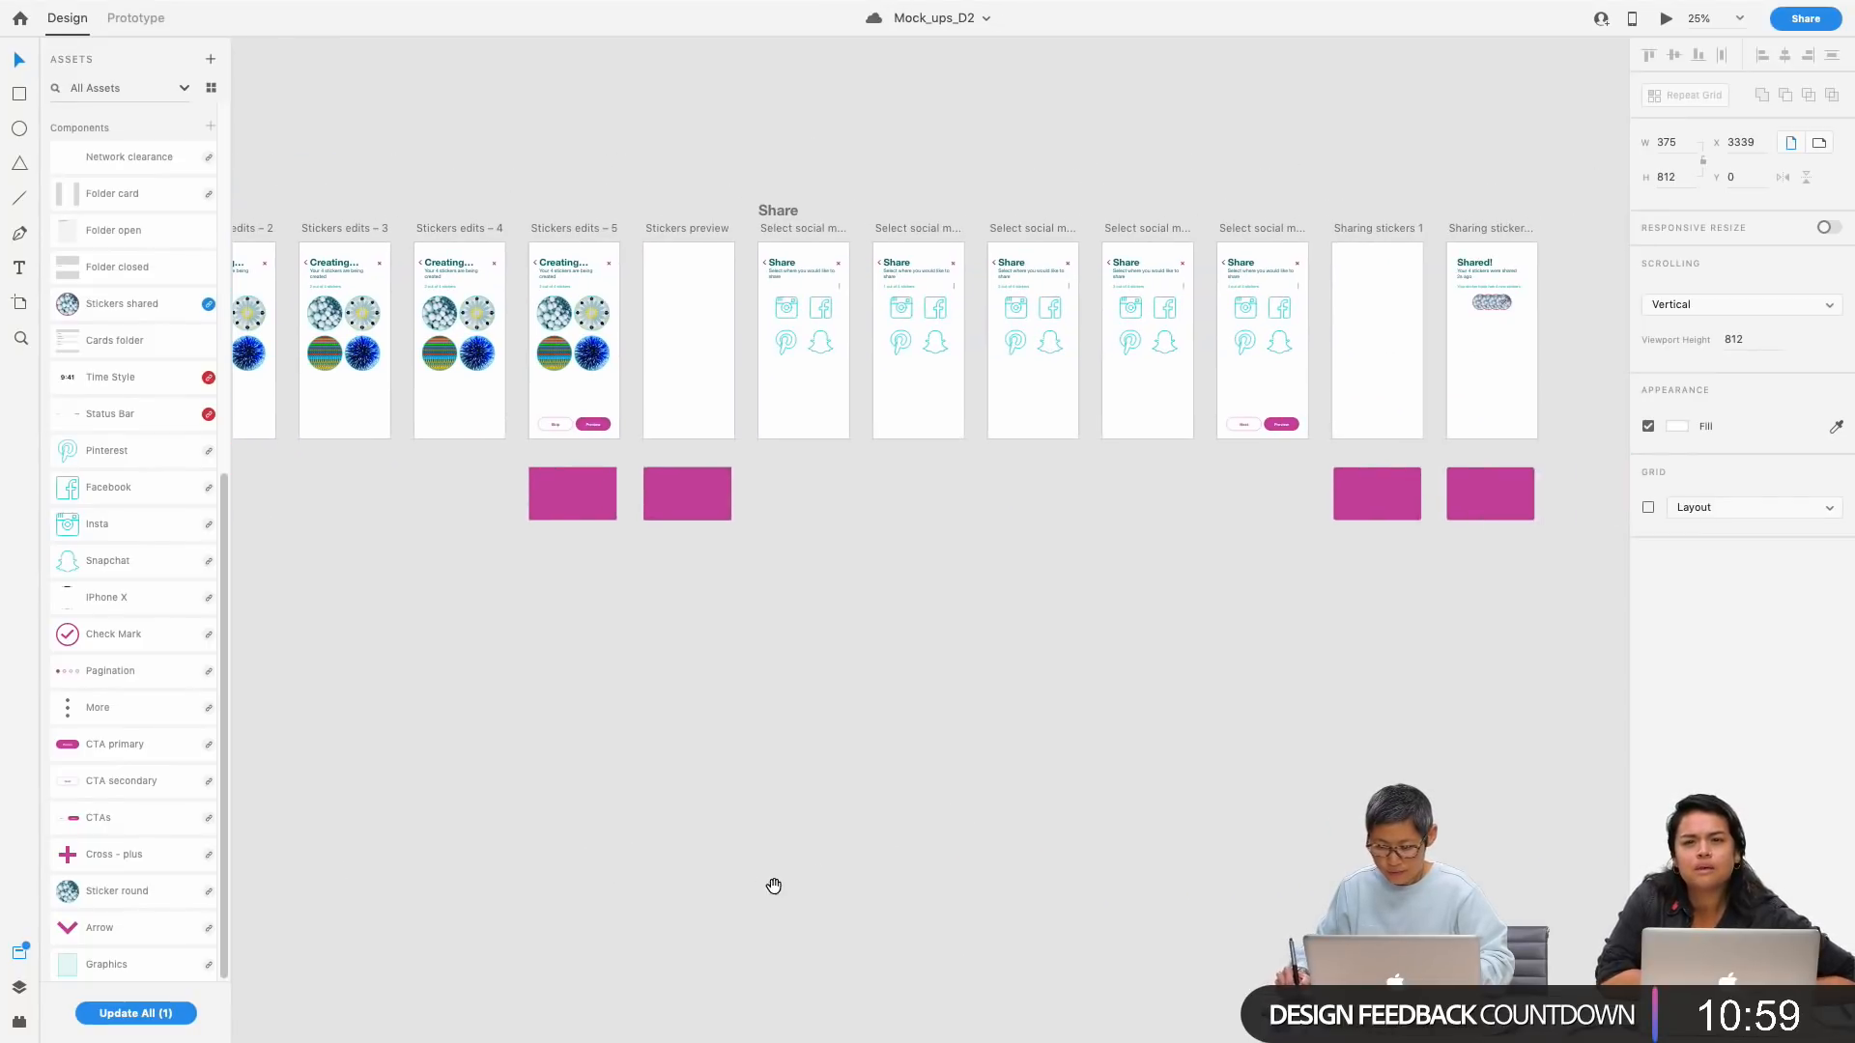
{"action": "key", "text": "super+minus"}
{"action": "key", "text": "super+minus"}
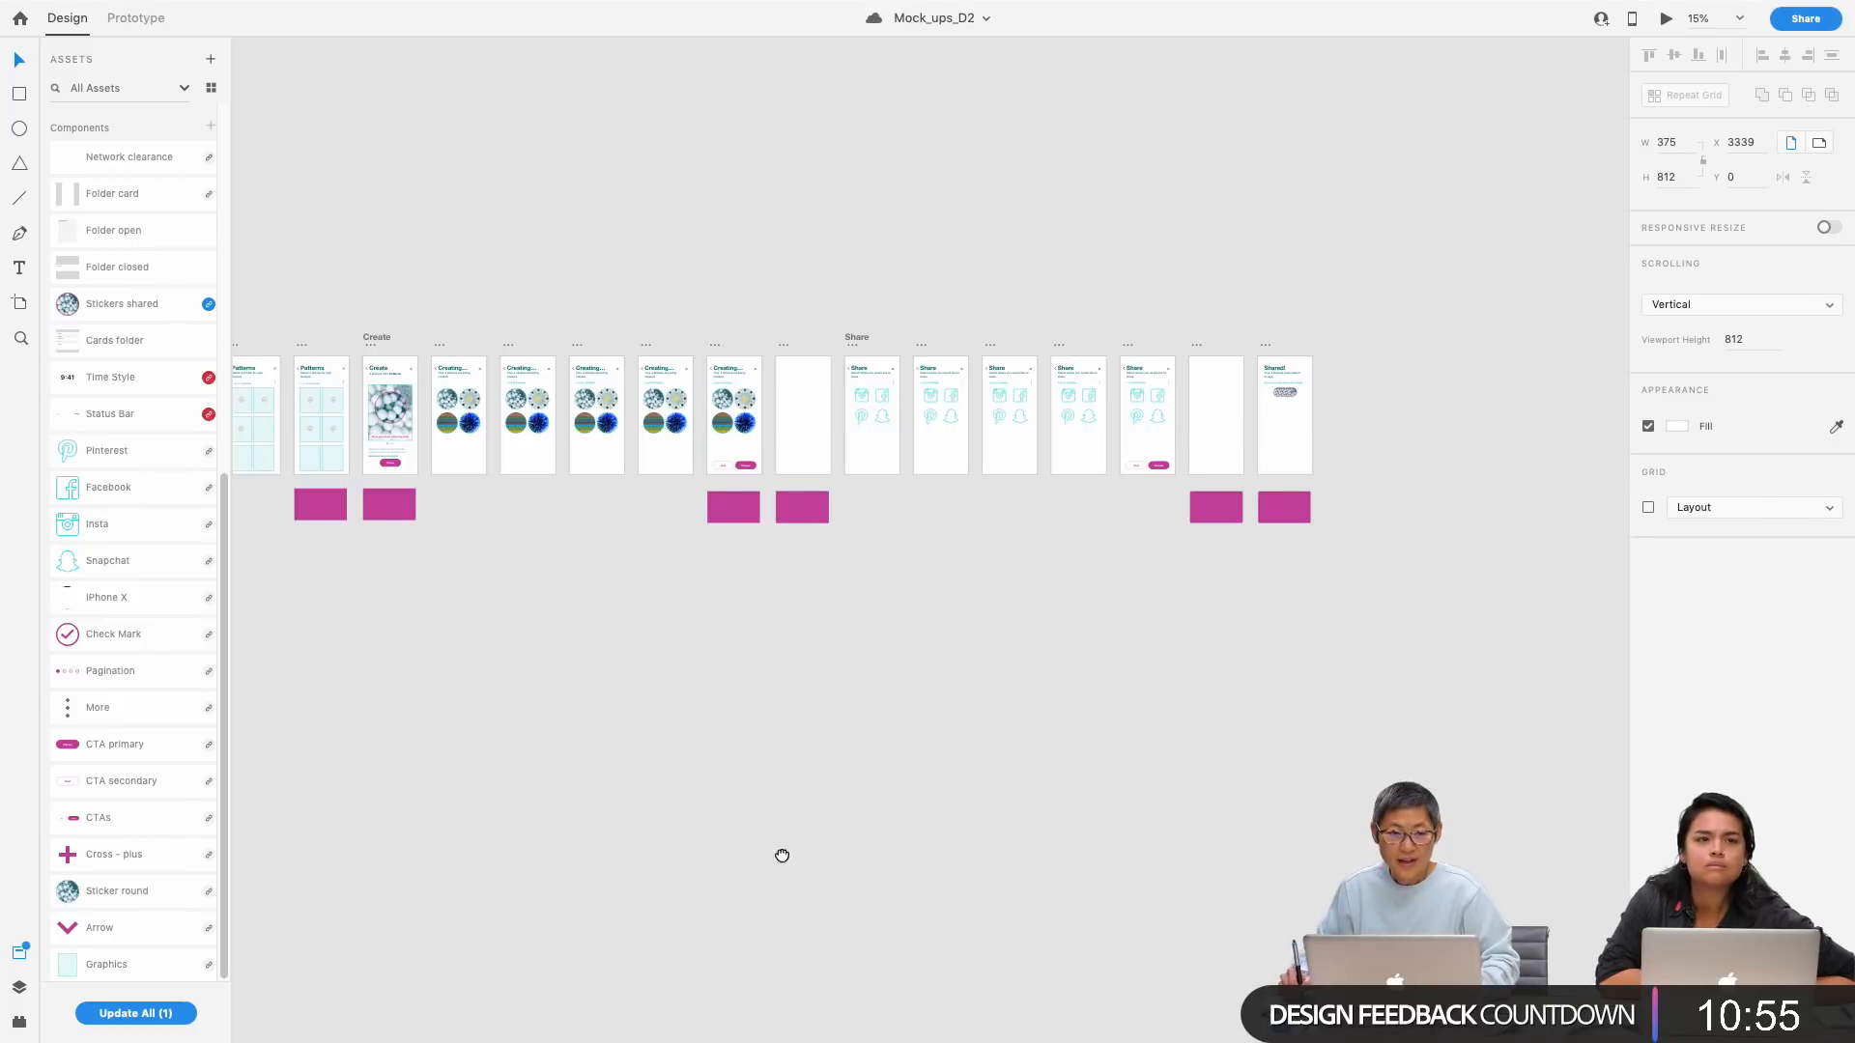
{"action": "scroll", "coordinate": [1026, 820], "scroll_direction": "left", "scroll_amount": 5}
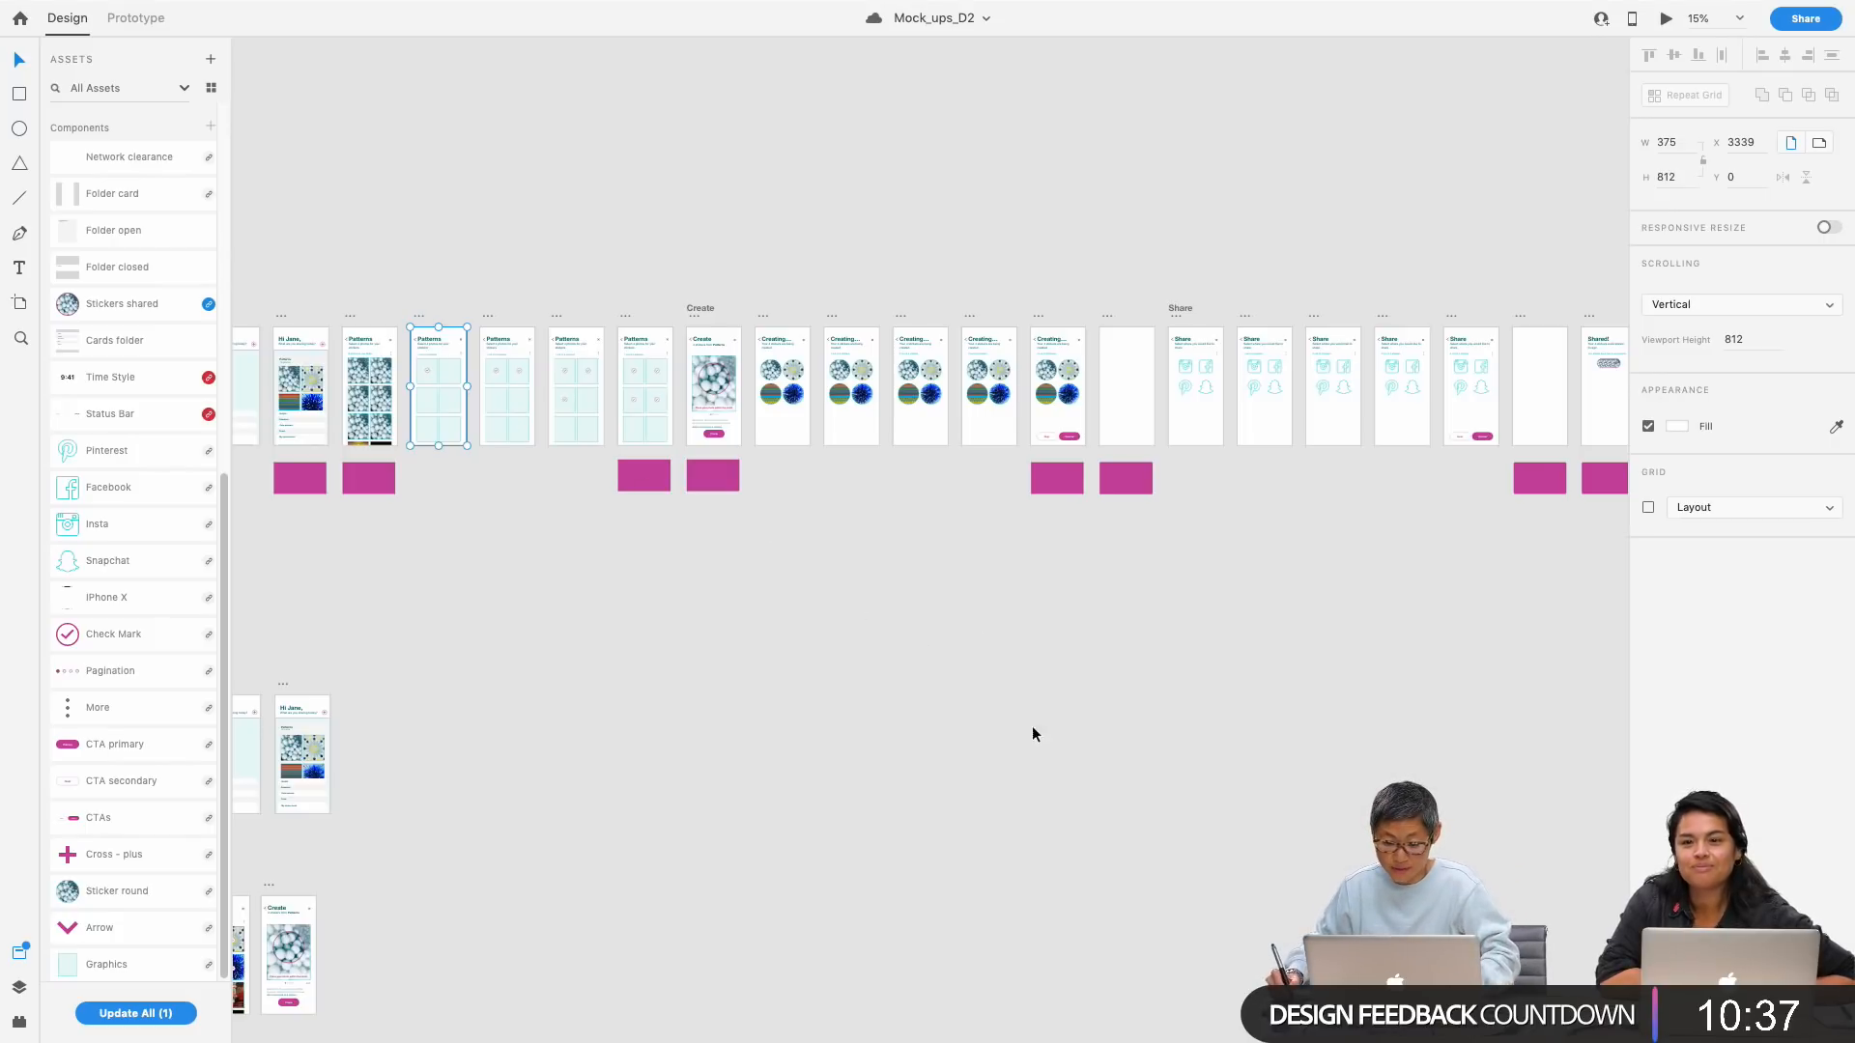
{"action": "scroll", "coordinate": [1226, 785], "scroll_direction": "left", "scroll_amount": 5}
{"action": "left_click_drag", "start_coordinate": [1061, 807], "coordinate": [1266, 790]}
{"action": "left_click", "coordinate": [1326, 780]}
{"action": "left_click_drag", "start_coordinate": [1499, 748], "coordinate": [1206, 734]}
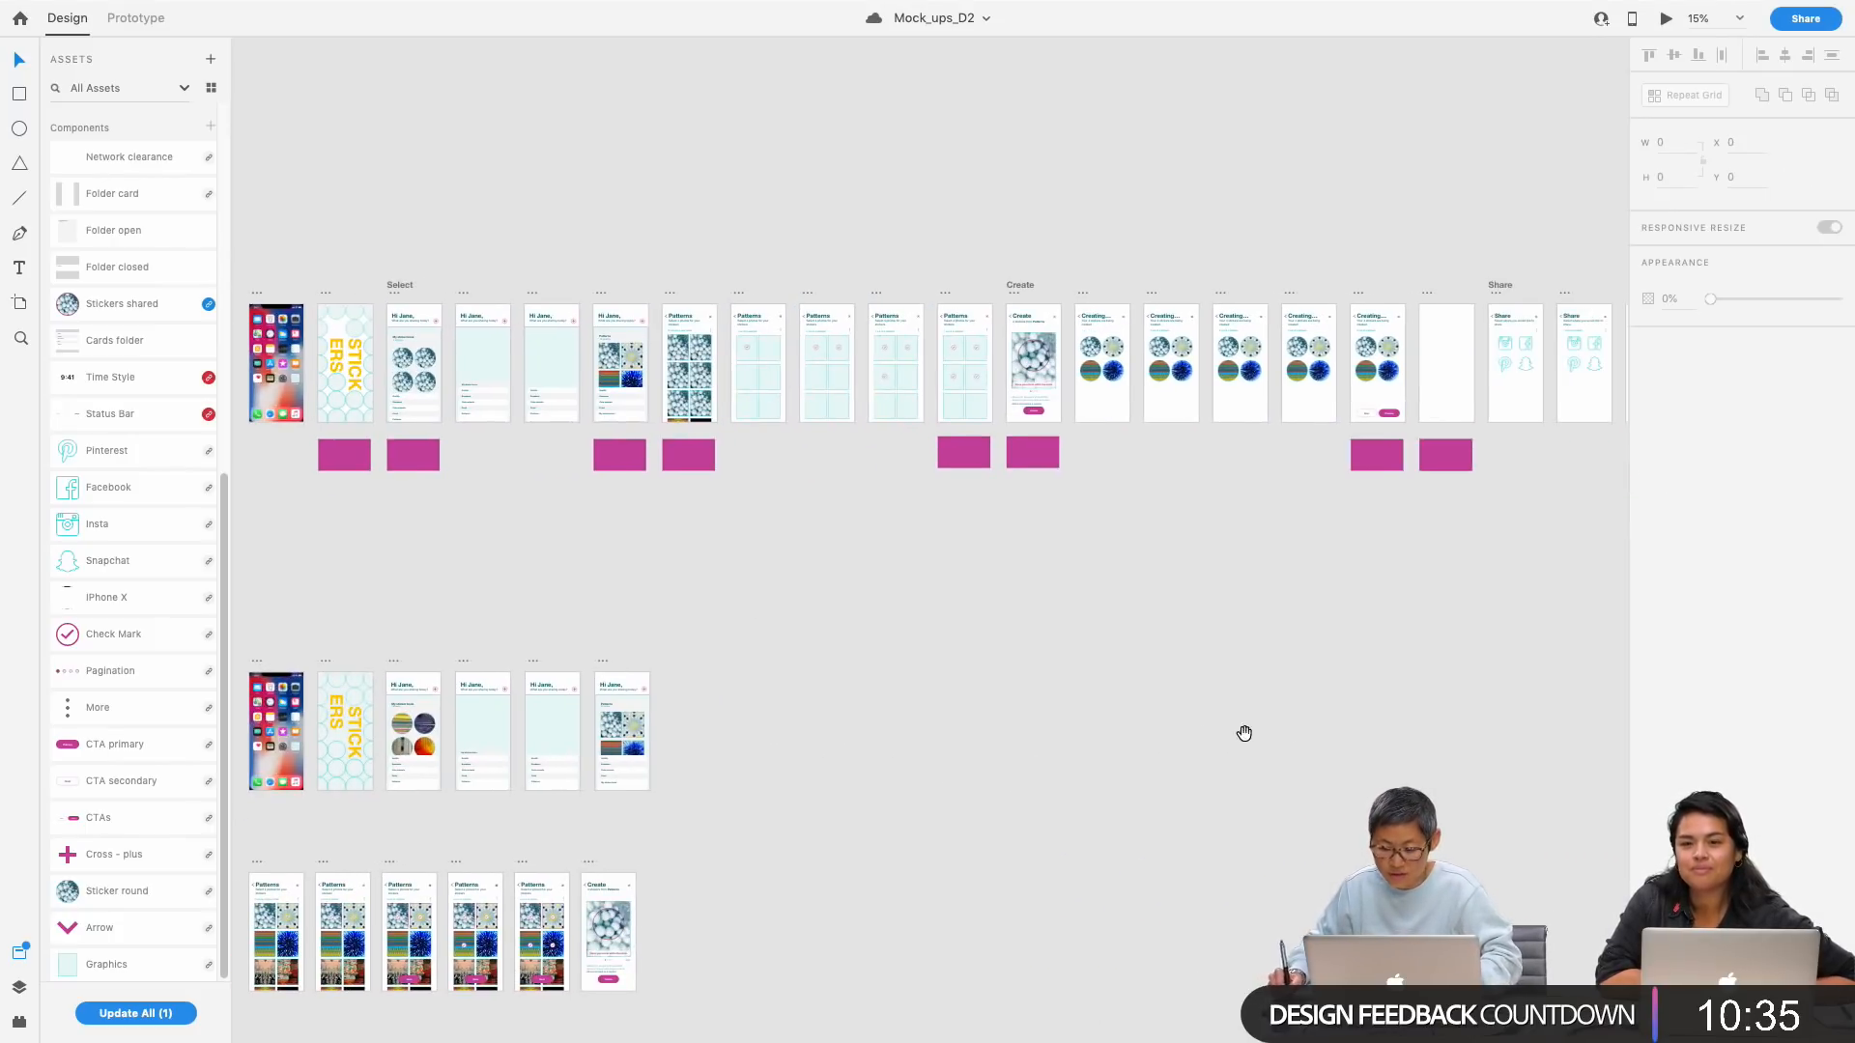
{"action": "left_click_drag", "start_coordinate": [1081, 812], "coordinate": [1250, 724]}
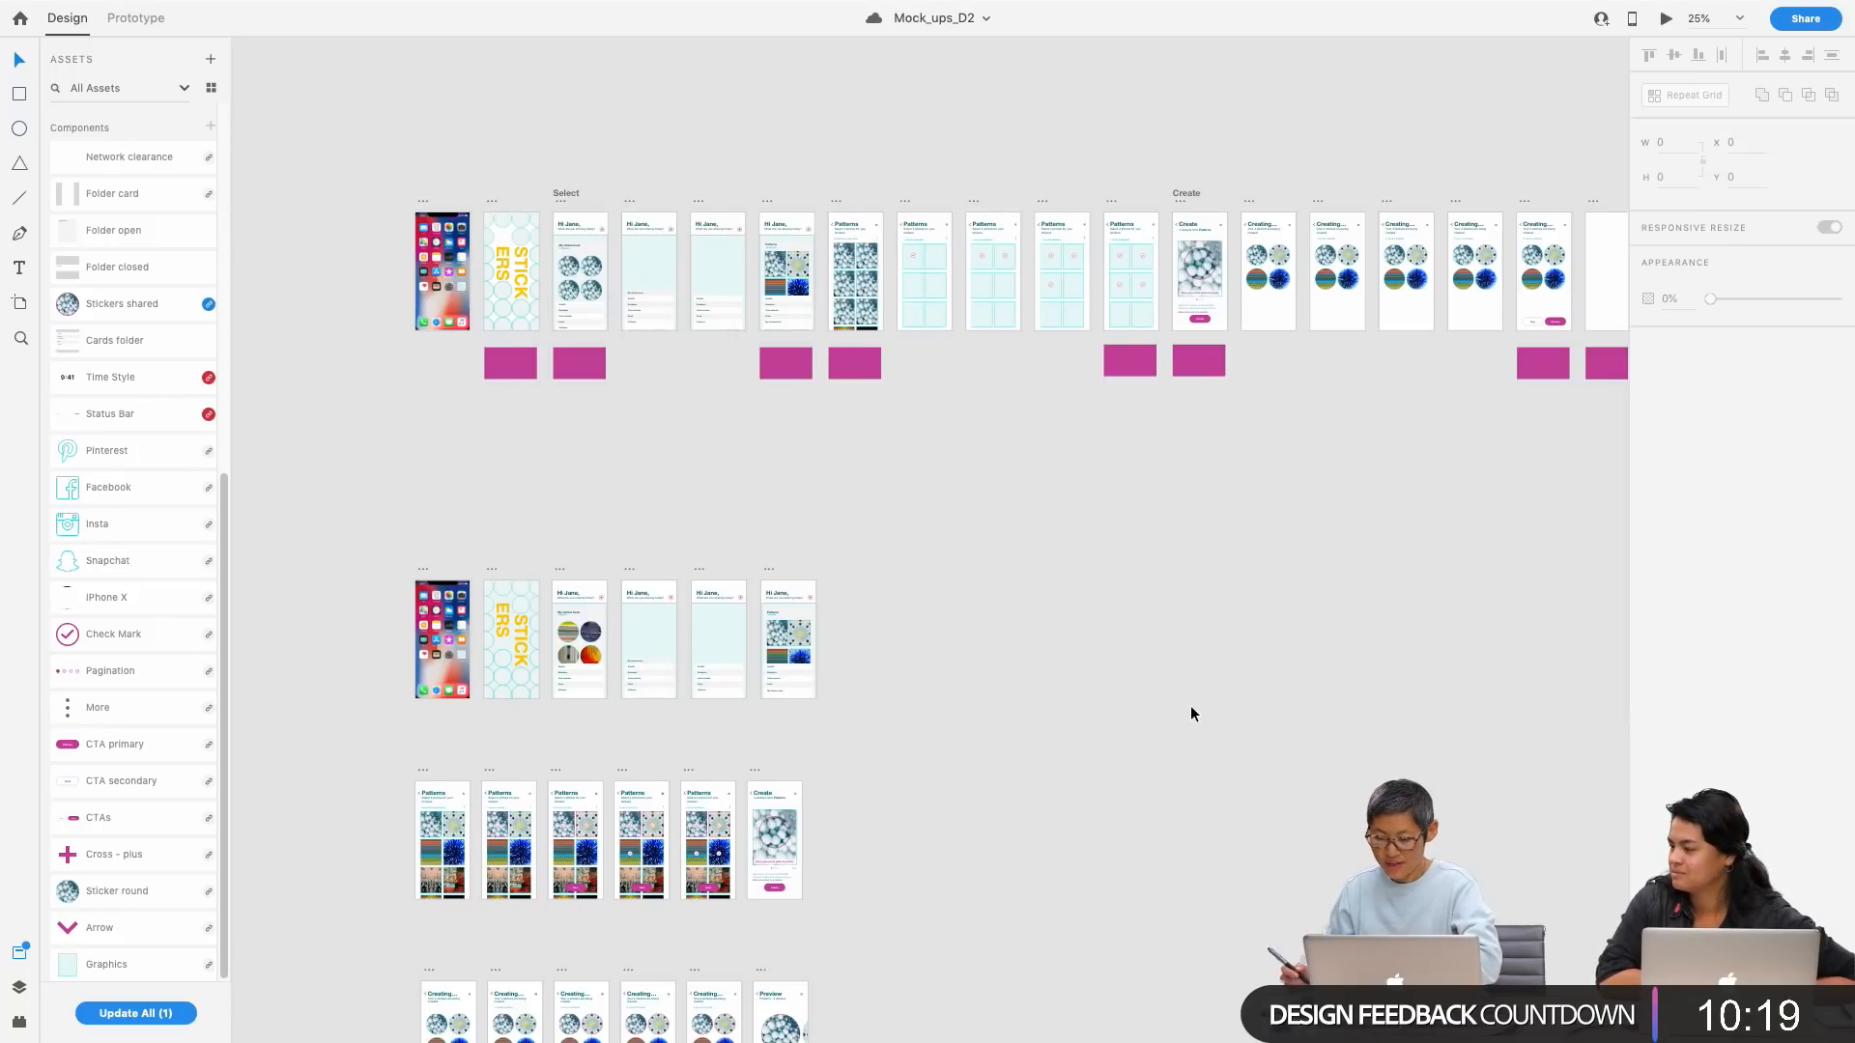
Step: Compare the lower rows of folder selection, photo selection and sticker creation screens with the top row's Share section
{"action": "scroll", "coordinate": [798, 665], "scroll_direction": "up", "scroll_amount": 5}
{"action": "scroll", "coordinate": [1037, 655], "scroll_direction": "down", "scroll_amount": 5}
{"action": "scroll", "coordinate": [1036, 656], "scroll_direction": "left", "scroll_amount": 6}
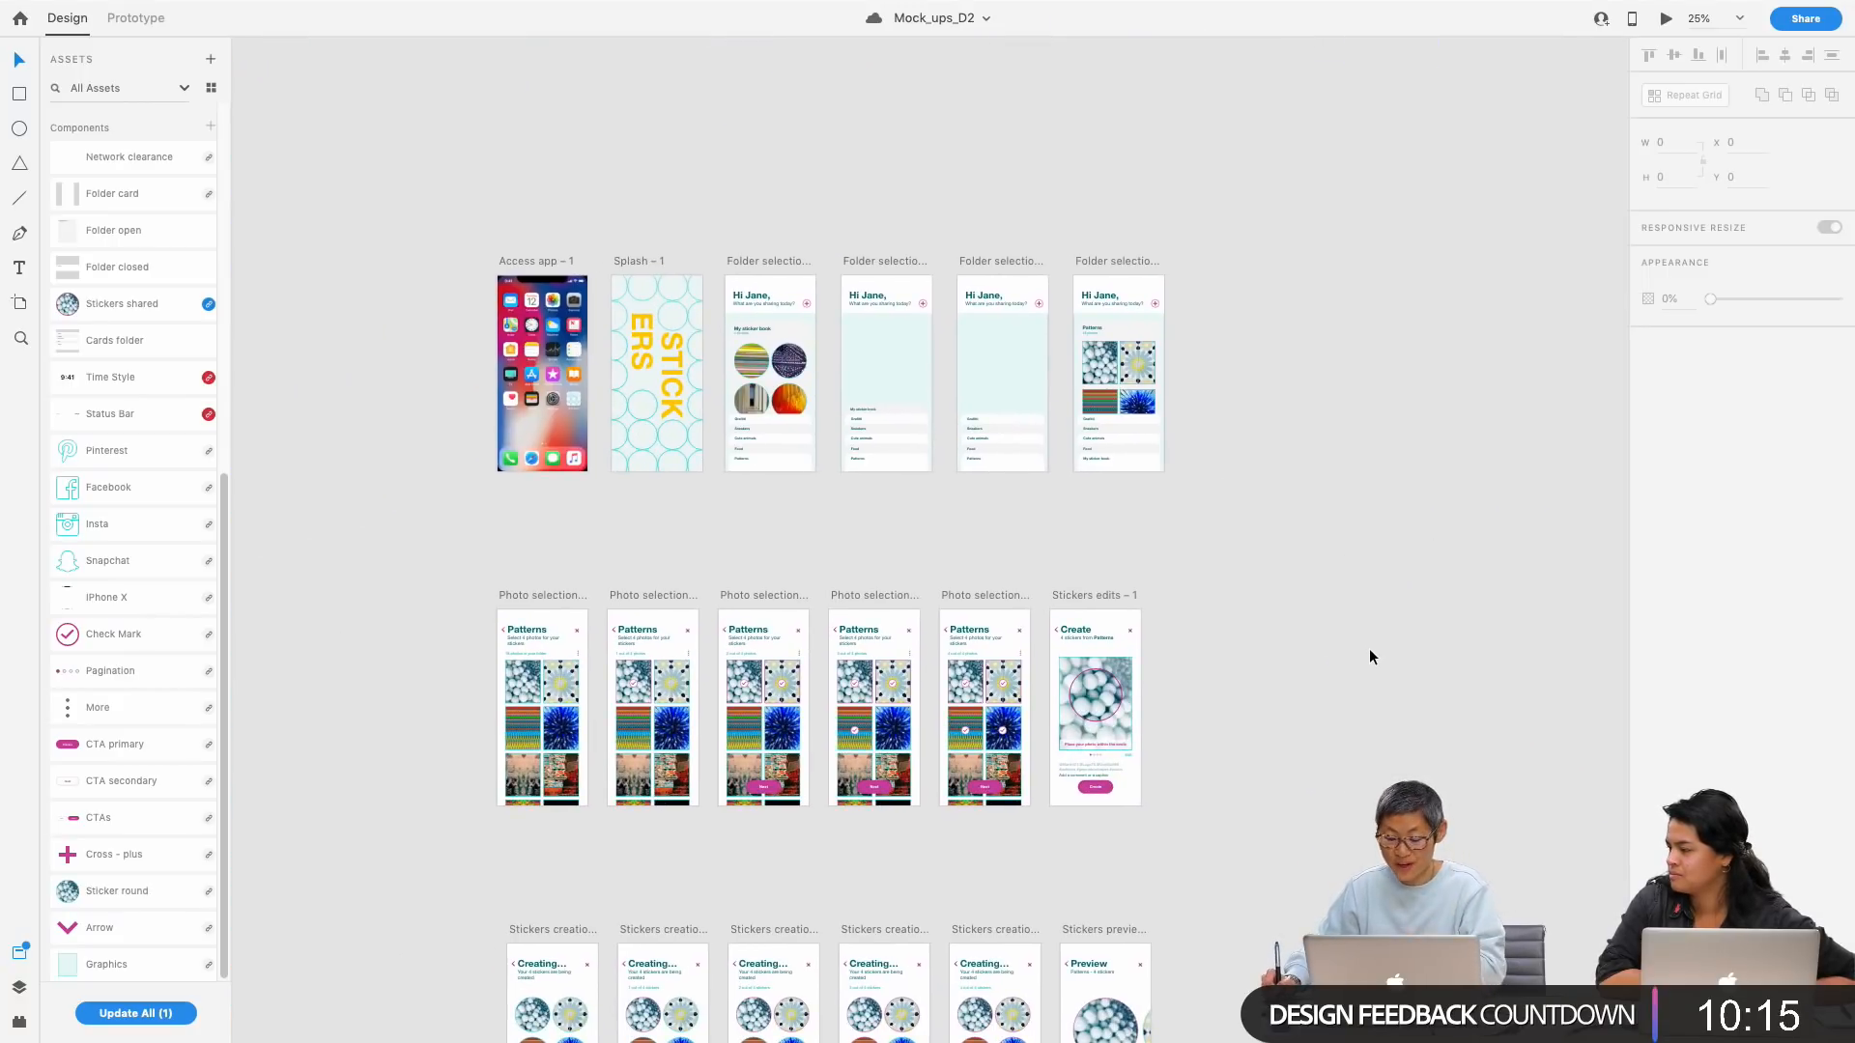
{"action": "scroll", "coordinate": [1391, 629], "scroll_direction": "down", "scroll_amount": 3}
{"action": "scroll", "coordinate": [1390, 588], "scroll_direction": "down", "scroll_amount": 3}
{"action": "scroll", "coordinate": [1268, 687], "scroll_direction": "up", "scroll_amount": 3}
{"action": "scroll", "coordinate": [1317, 691], "scroll_direction": "right", "scroll_amount": 5}
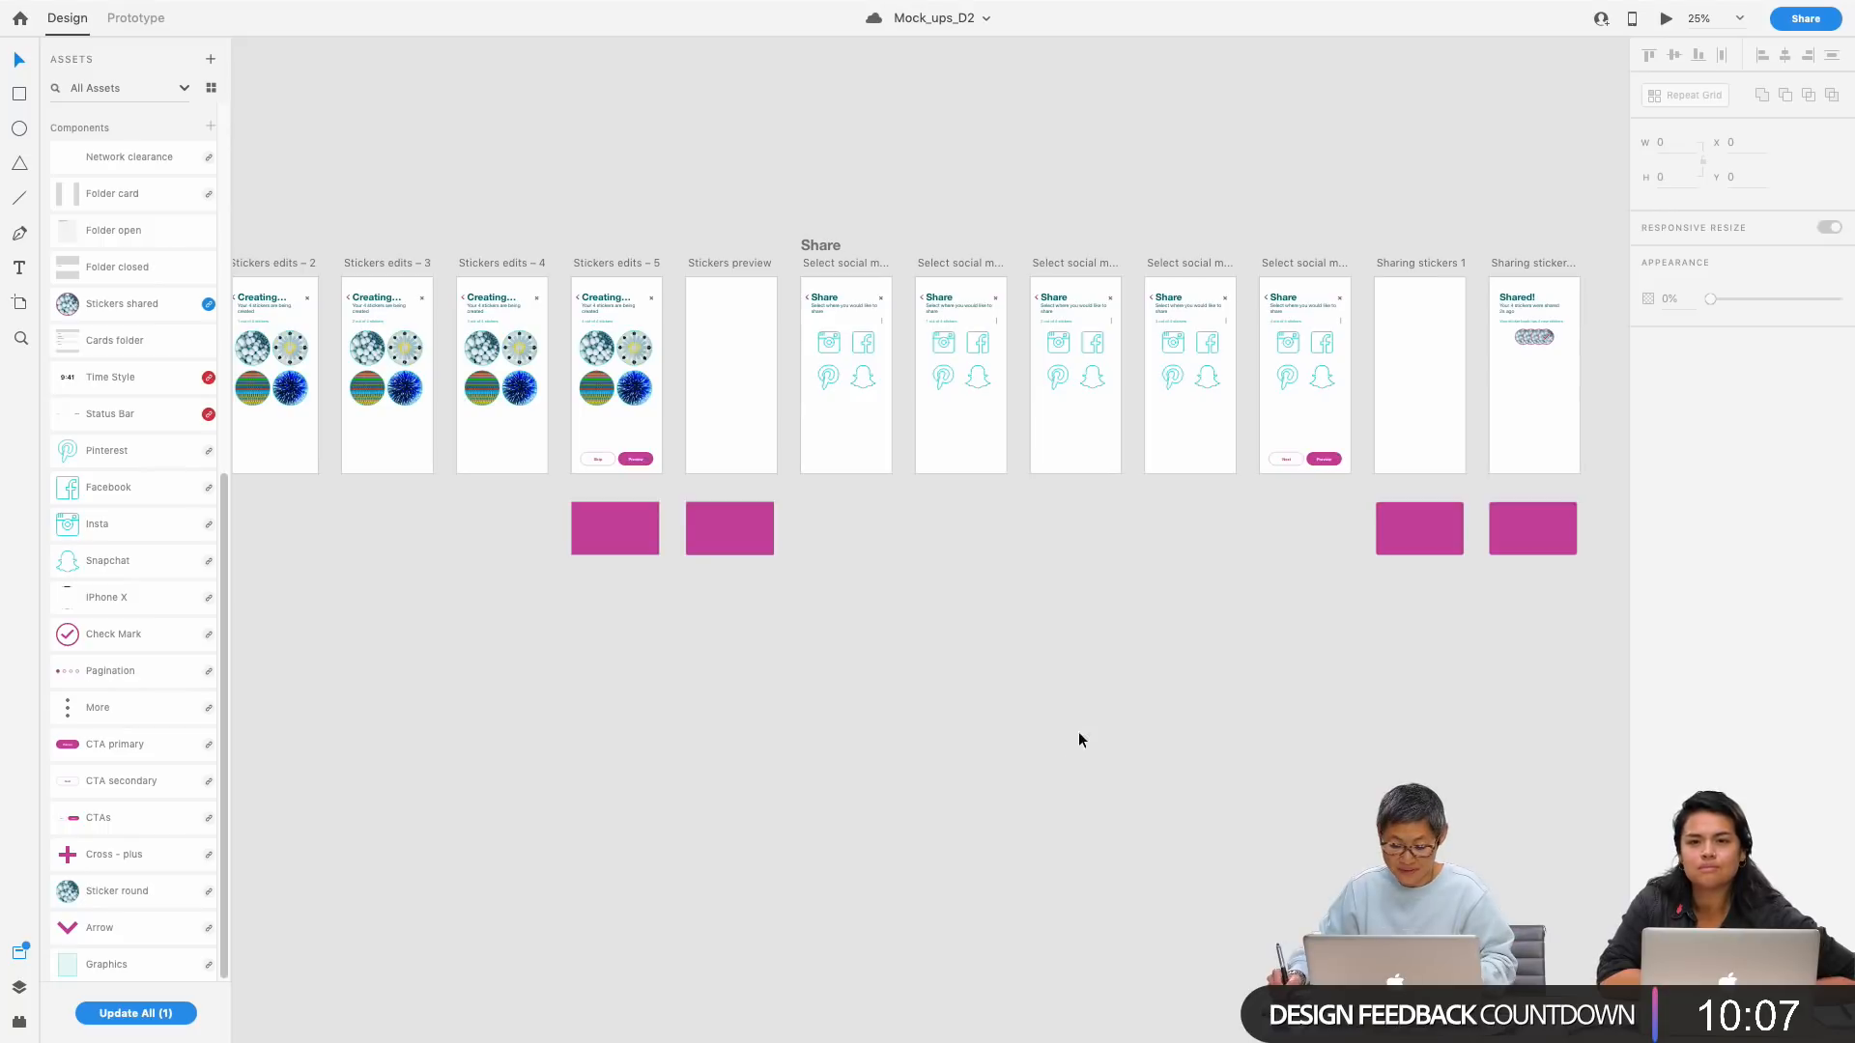
{"action": "scroll", "coordinate": [1074, 739], "scroll_direction": "down", "scroll_amount": 5}
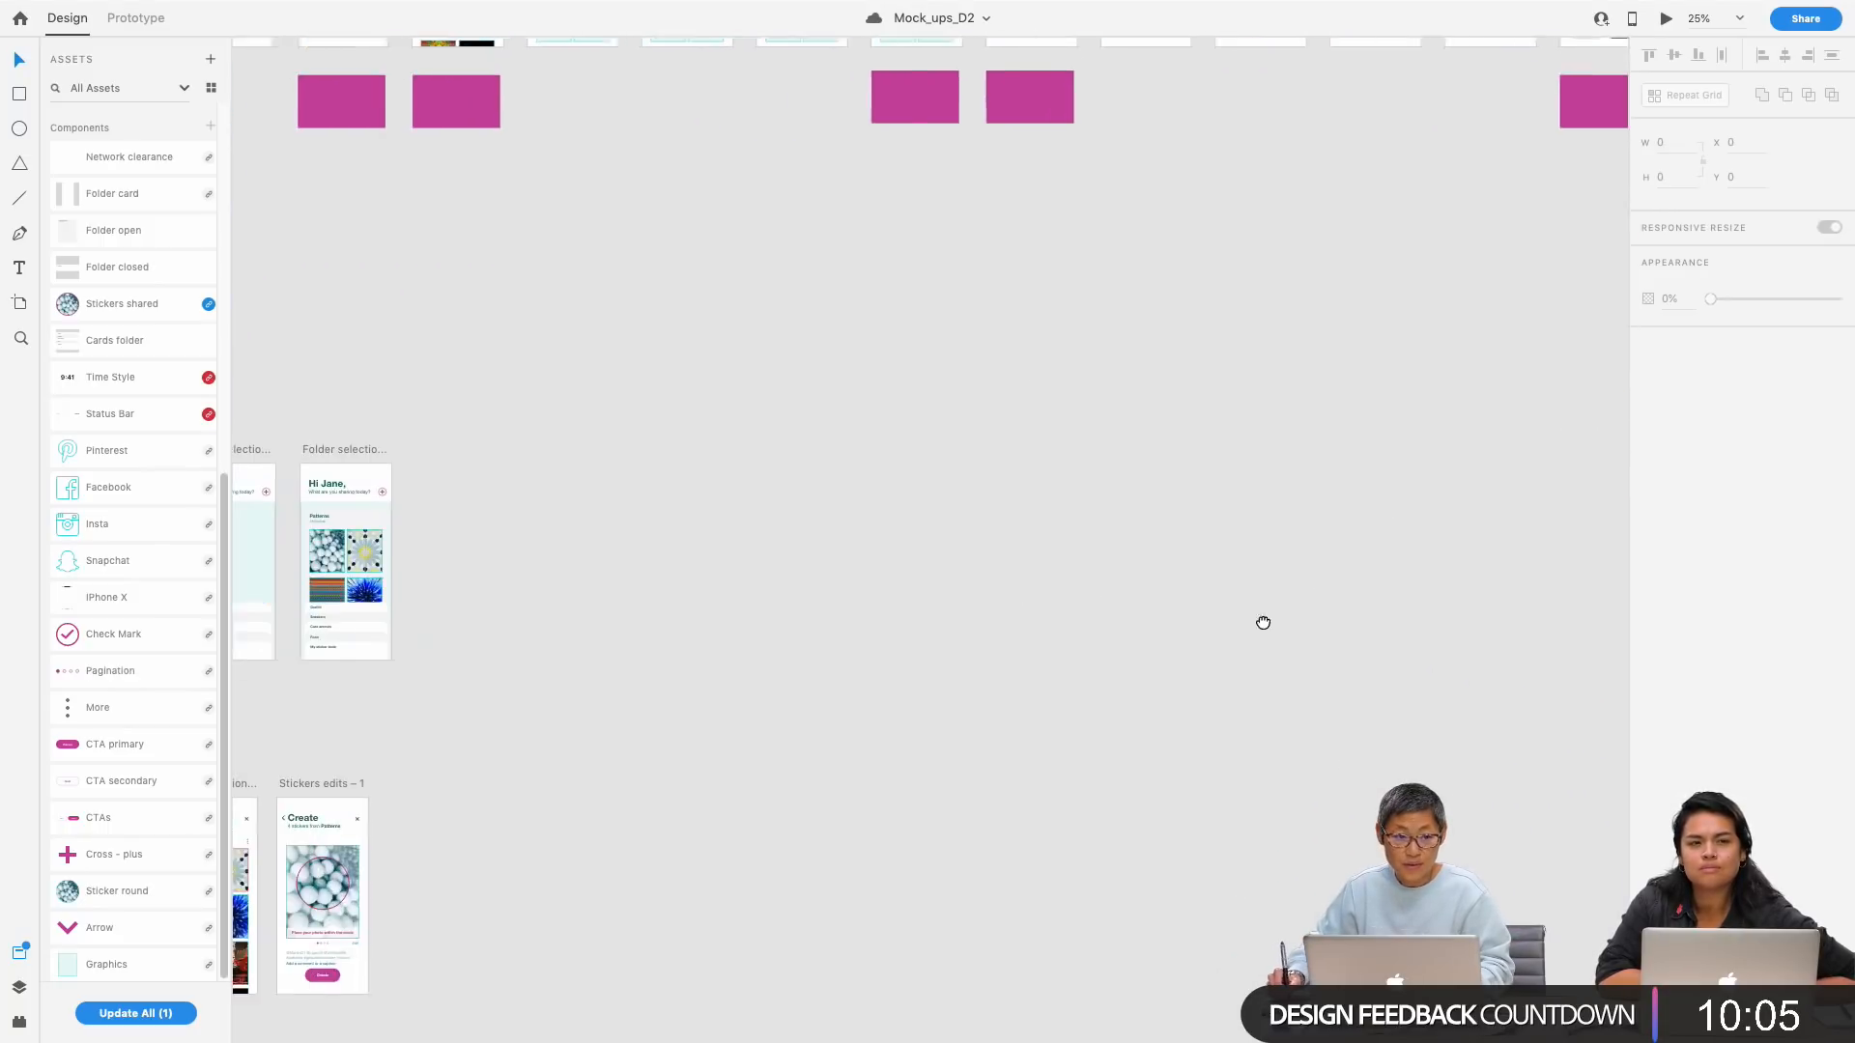
{"action": "scroll", "coordinate": [1235, 626], "scroll_direction": "left", "scroll_amount": 10}
{"action": "scroll", "coordinate": [1234, 626], "scroll_direction": "down", "scroll_amount": 3}
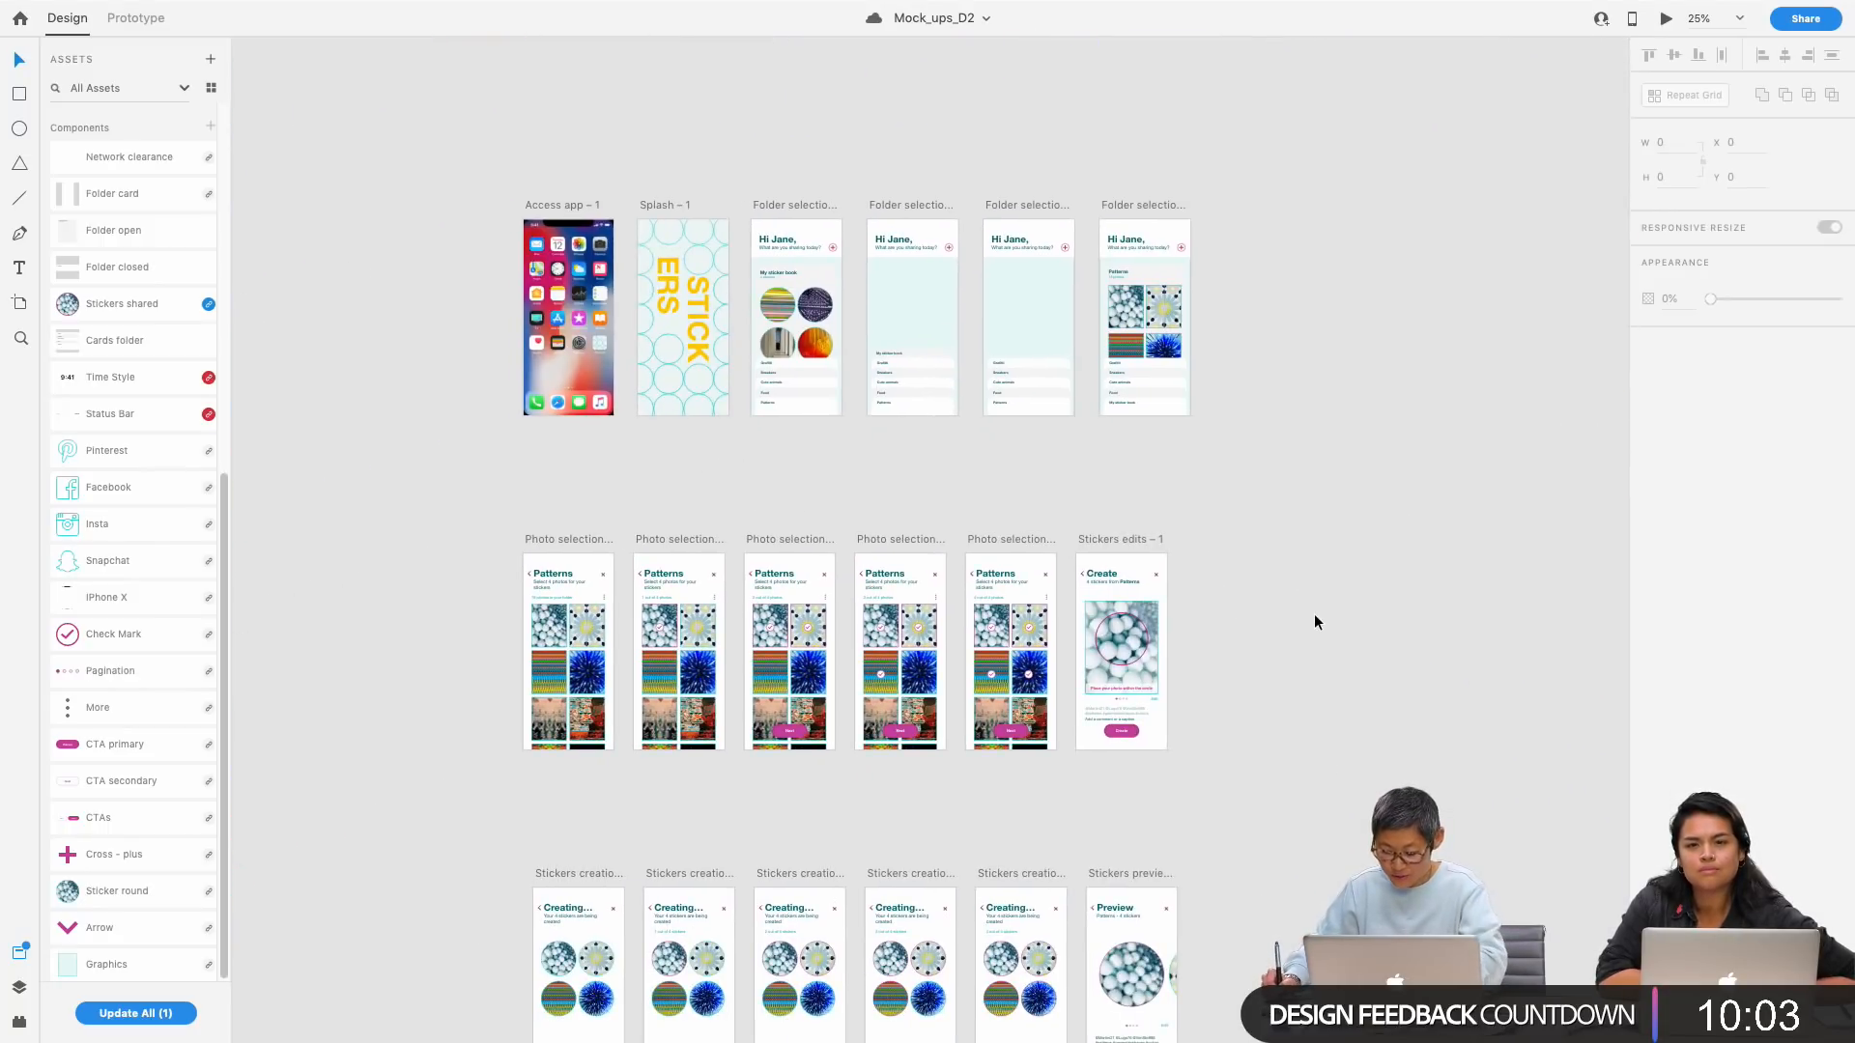
{"action": "scroll", "coordinate": [1314, 616], "scroll_direction": "up", "scroll_amount": 3}
{"action": "scroll", "coordinate": [1344, 588], "scroll_direction": "down", "scroll_amount": 2}
{"action": "scroll", "coordinate": [1344, 588], "scroll_direction": "left", "scroll_amount": 1}
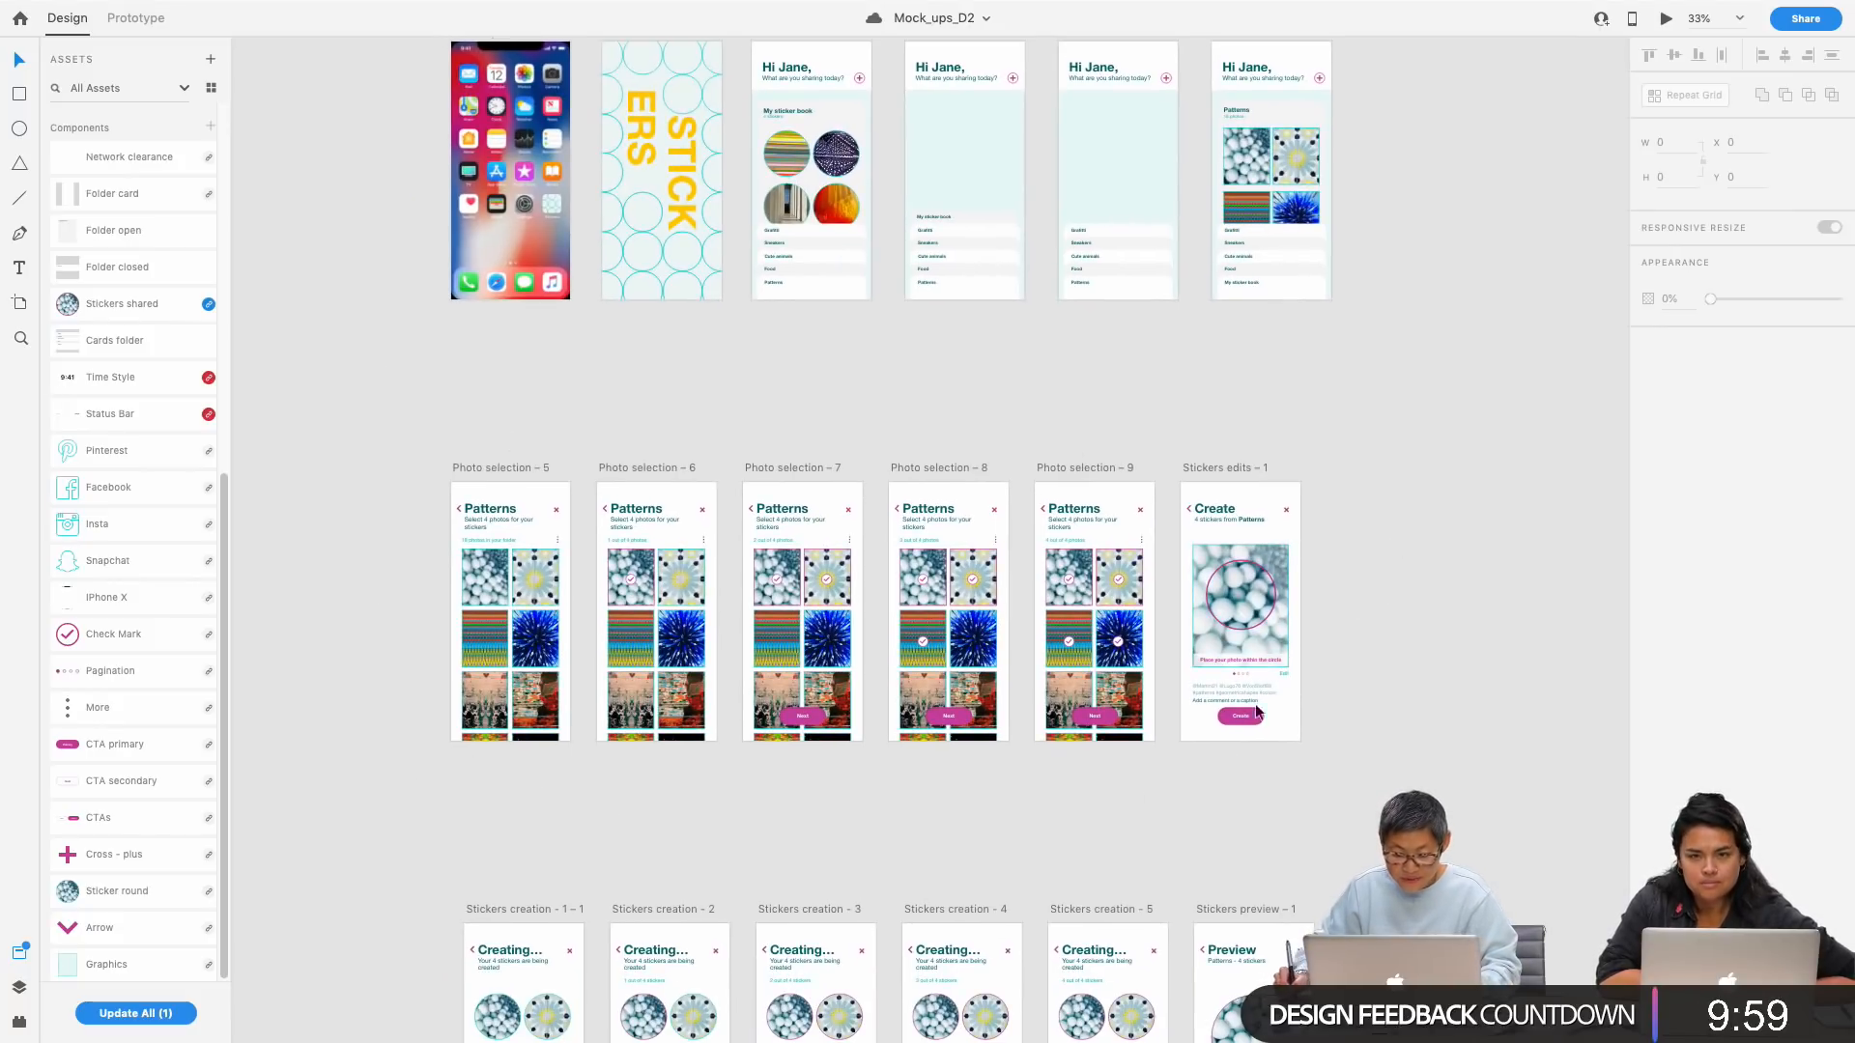
Step: Examine the lower-row Patterns photo selection, Creating, Preview and folder selection artboards up close
{"action": "scroll", "coordinate": [1063, 624], "scroll_direction": "up", "scroll_amount": 3}
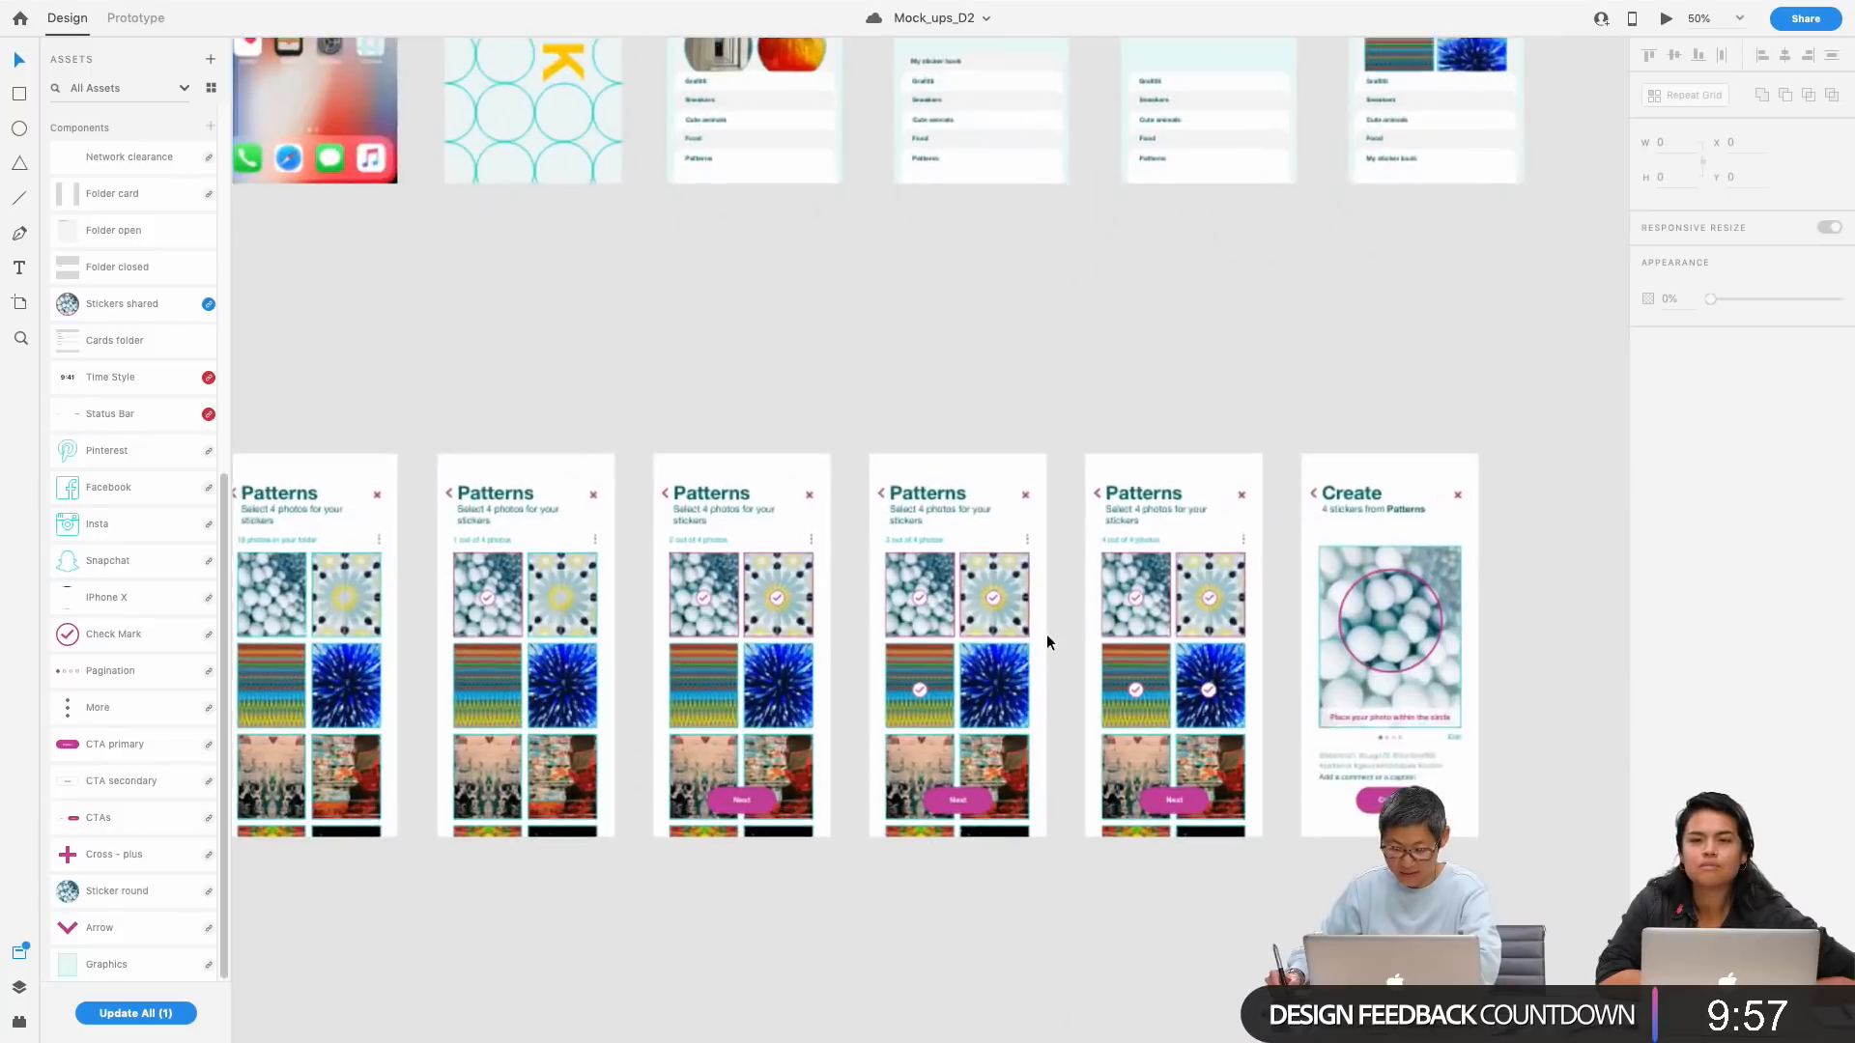
{"action": "scroll", "coordinate": [555, 409], "scroll_direction": "left", "scroll_amount": 2}
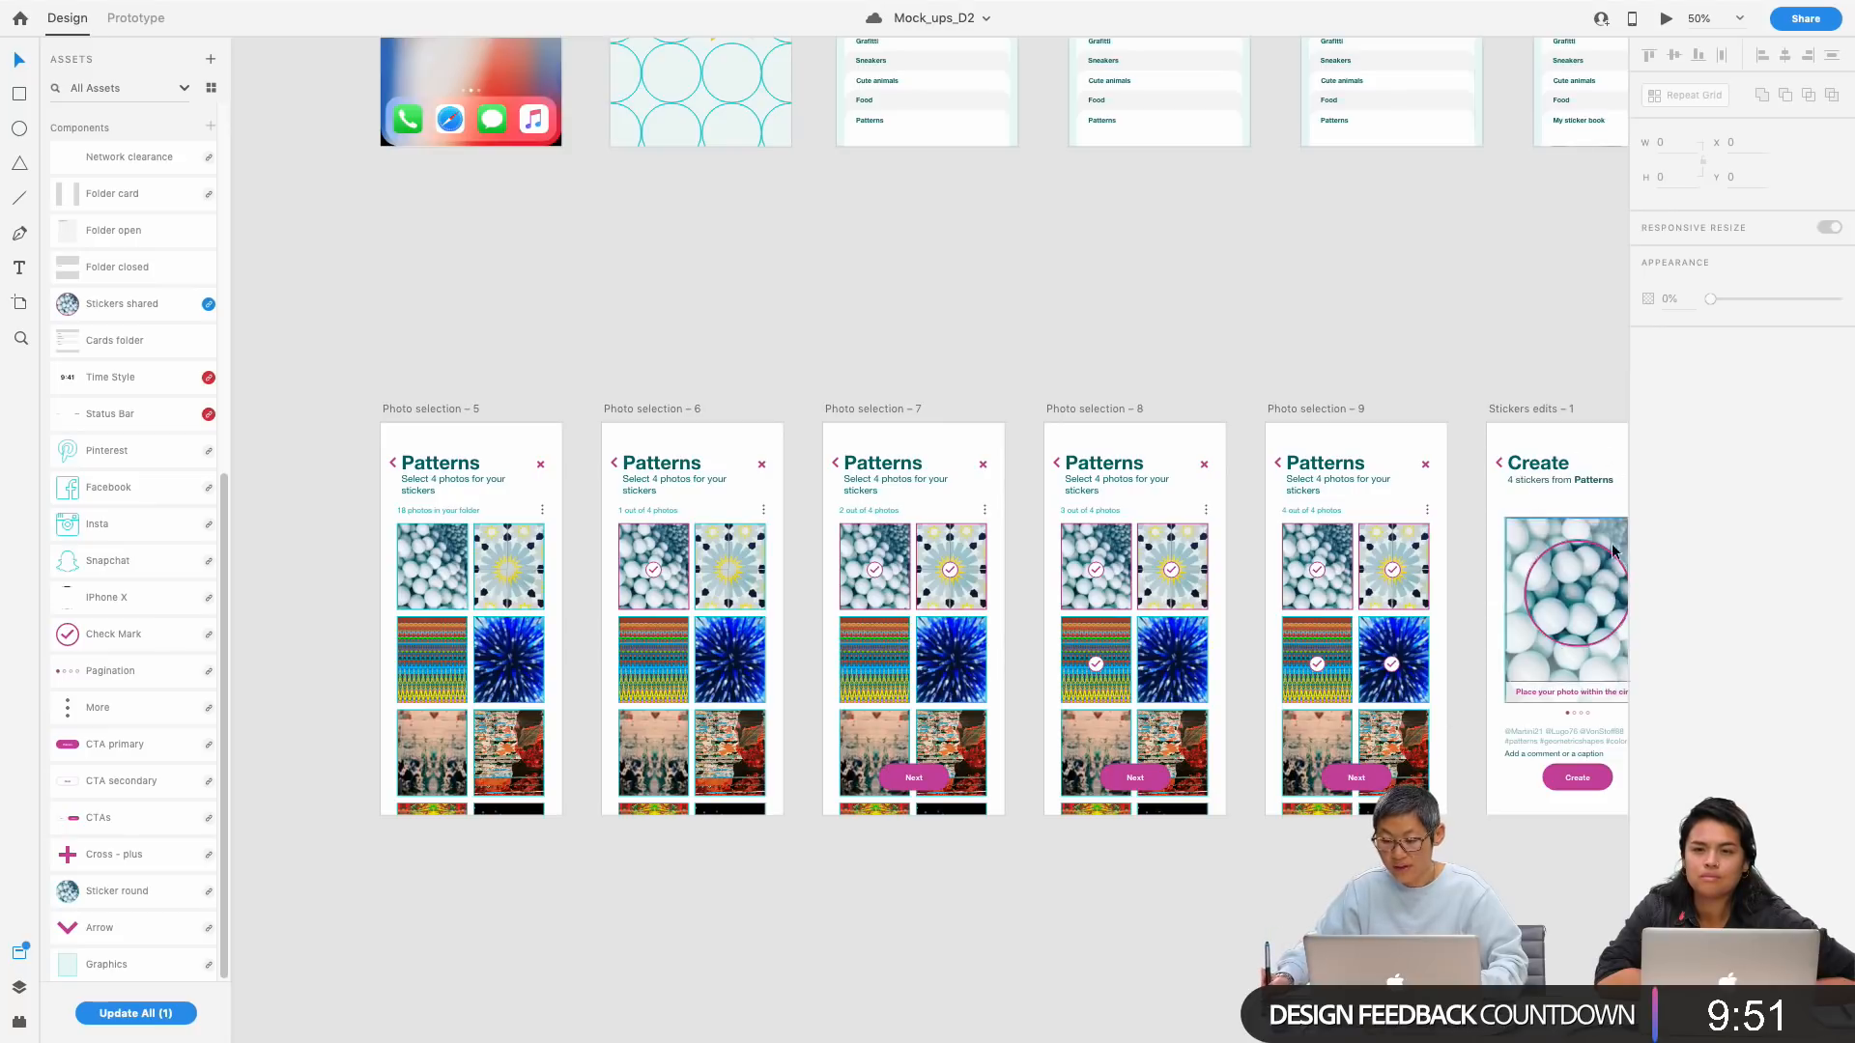
{"action": "scroll", "coordinate": [1097, 373], "scroll_direction": "down", "scroll_amount": 7}
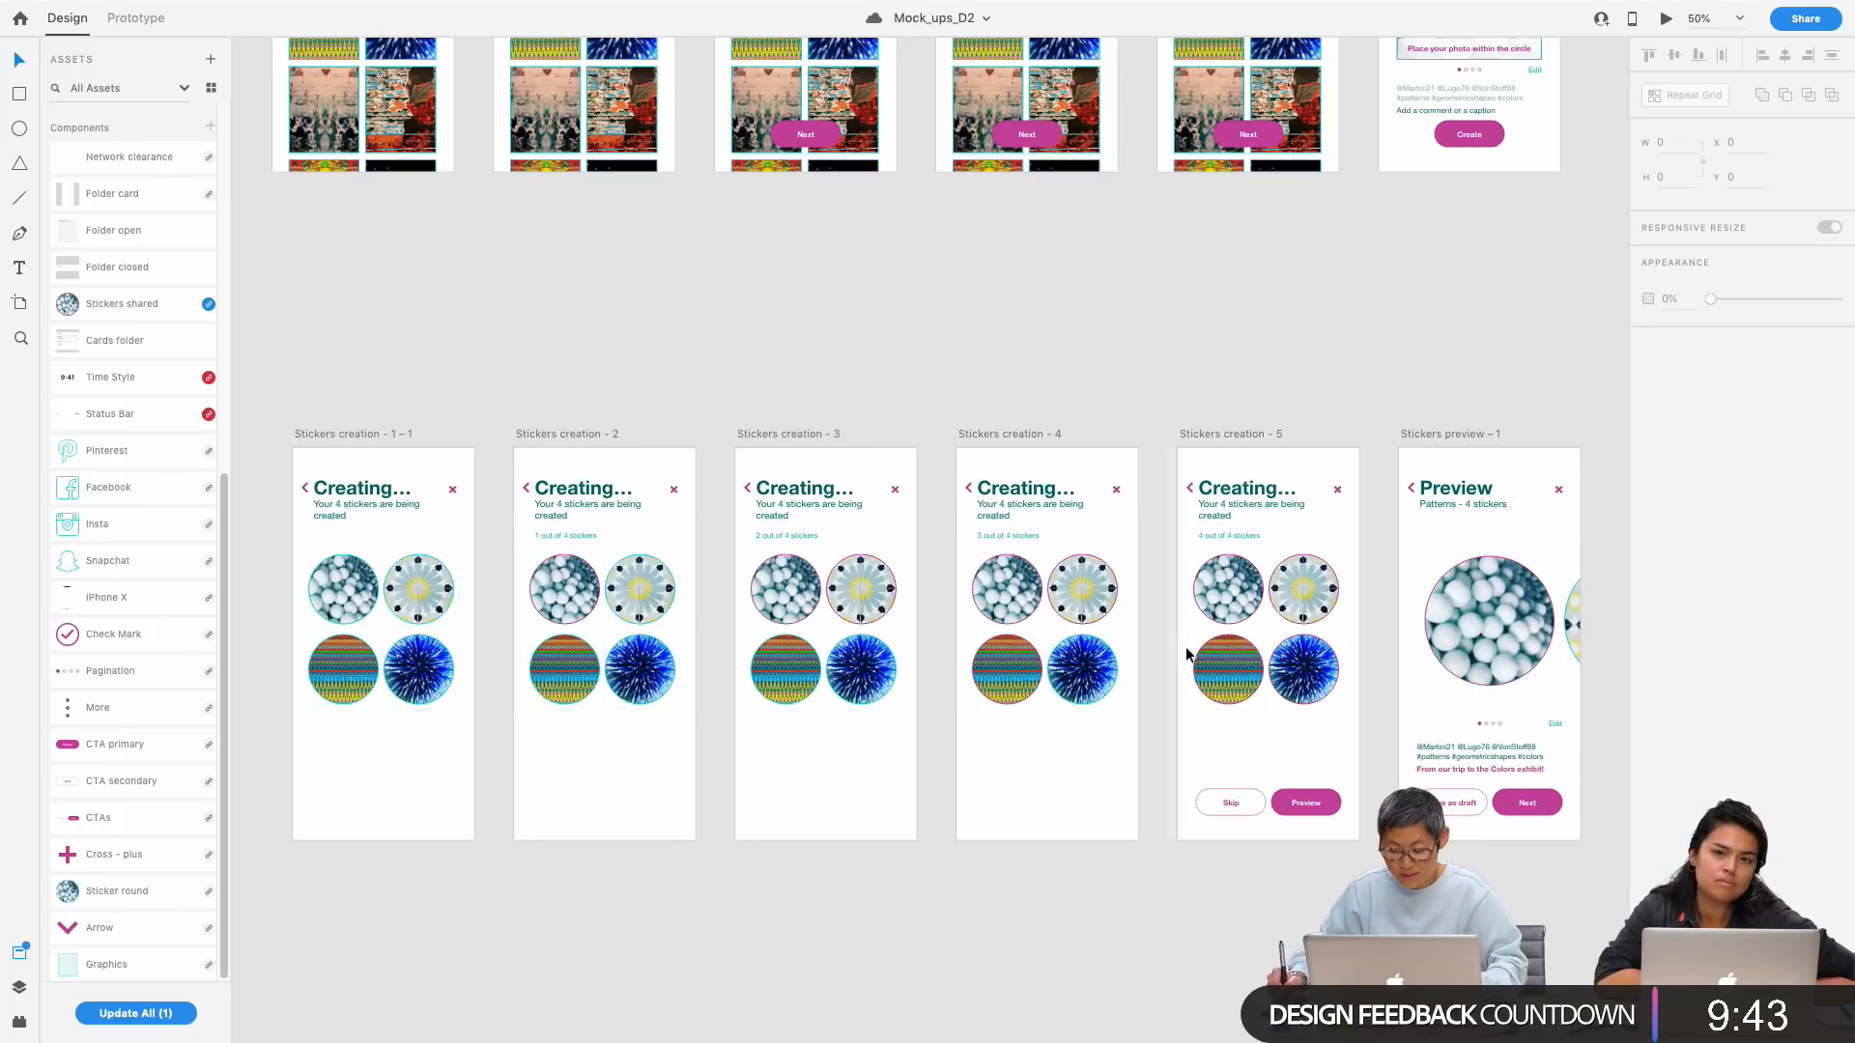
{"action": "left_click_drag", "start_coordinate": [1366, 585], "coordinate": [1336, 704]}
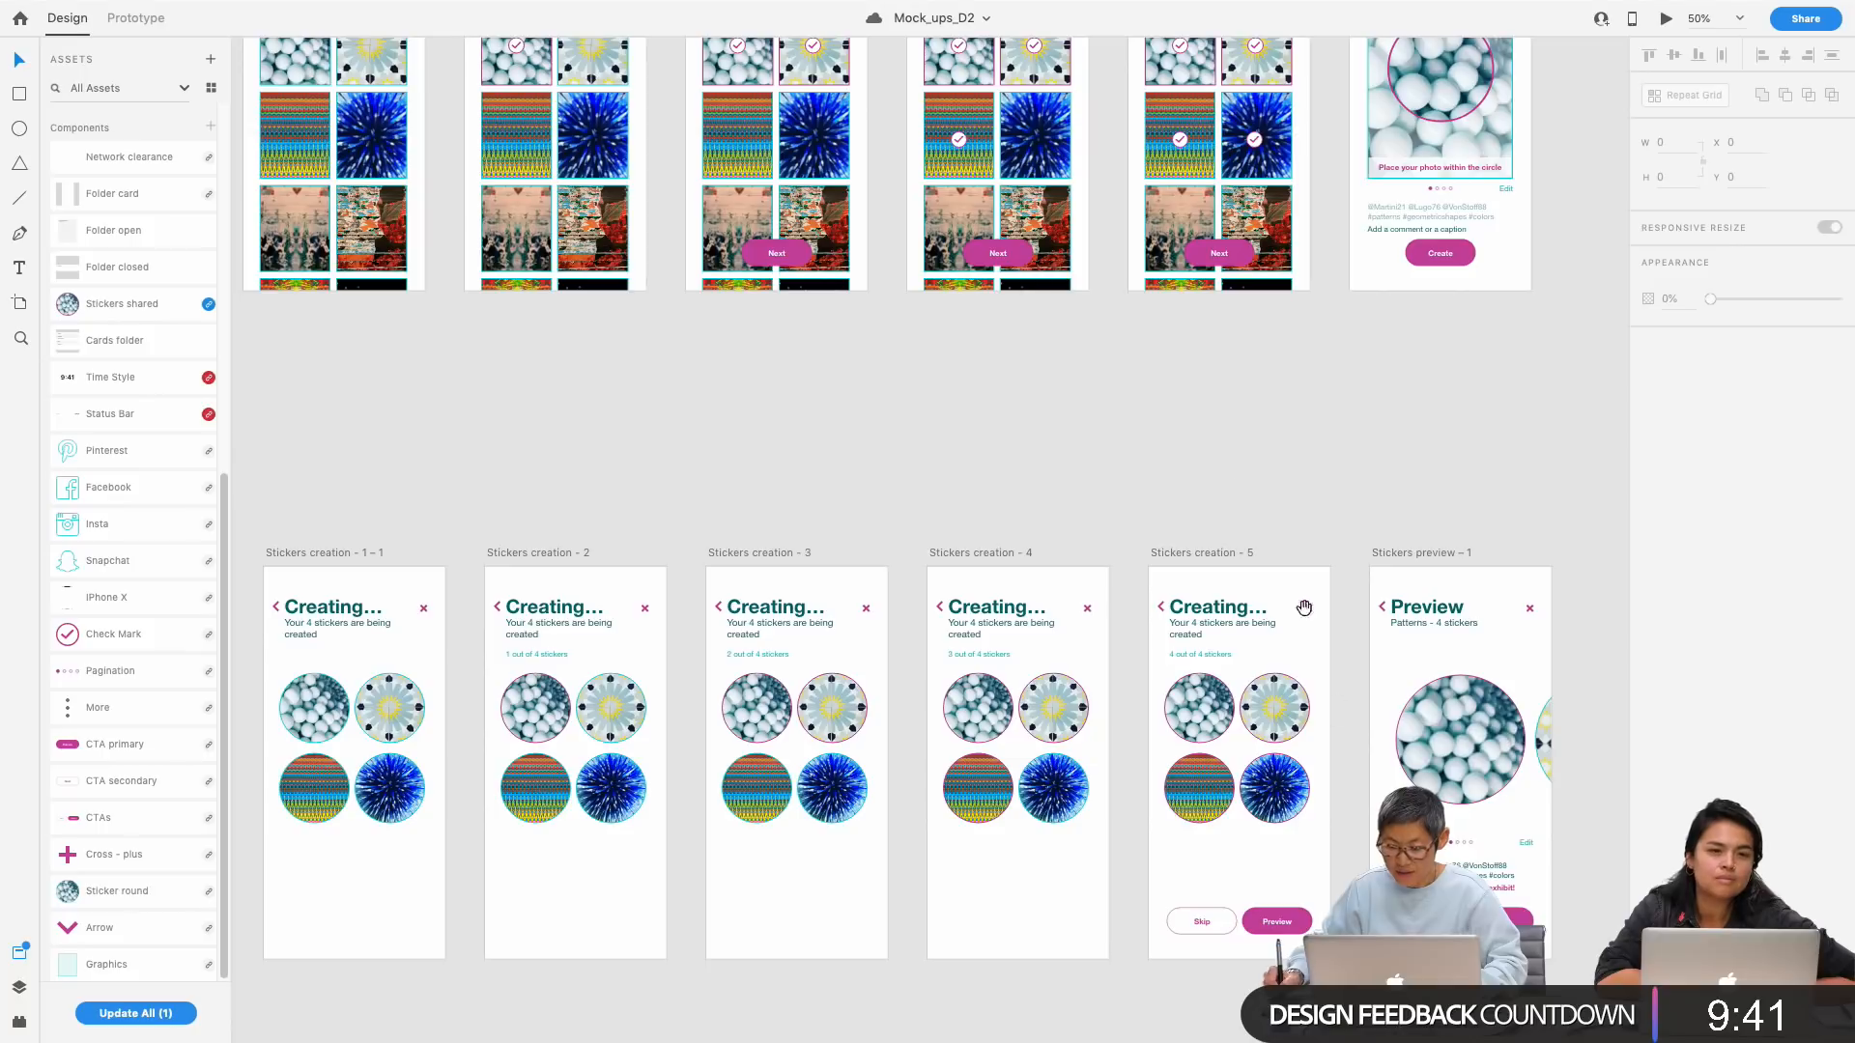
{"action": "left_click_drag", "start_coordinate": [1140, 495], "coordinate": [1118, 683]}
{"action": "left_click_drag", "start_coordinate": [1118, 319], "coordinate": [1090, 669]}
{"action": "left_click_drag", "start_coordinate": [1012, 333], "coordinate": [989, 824]}
{"action": "left_click_drag", "start_coordinate": [914, 774], "coordinate": [998, 800]}
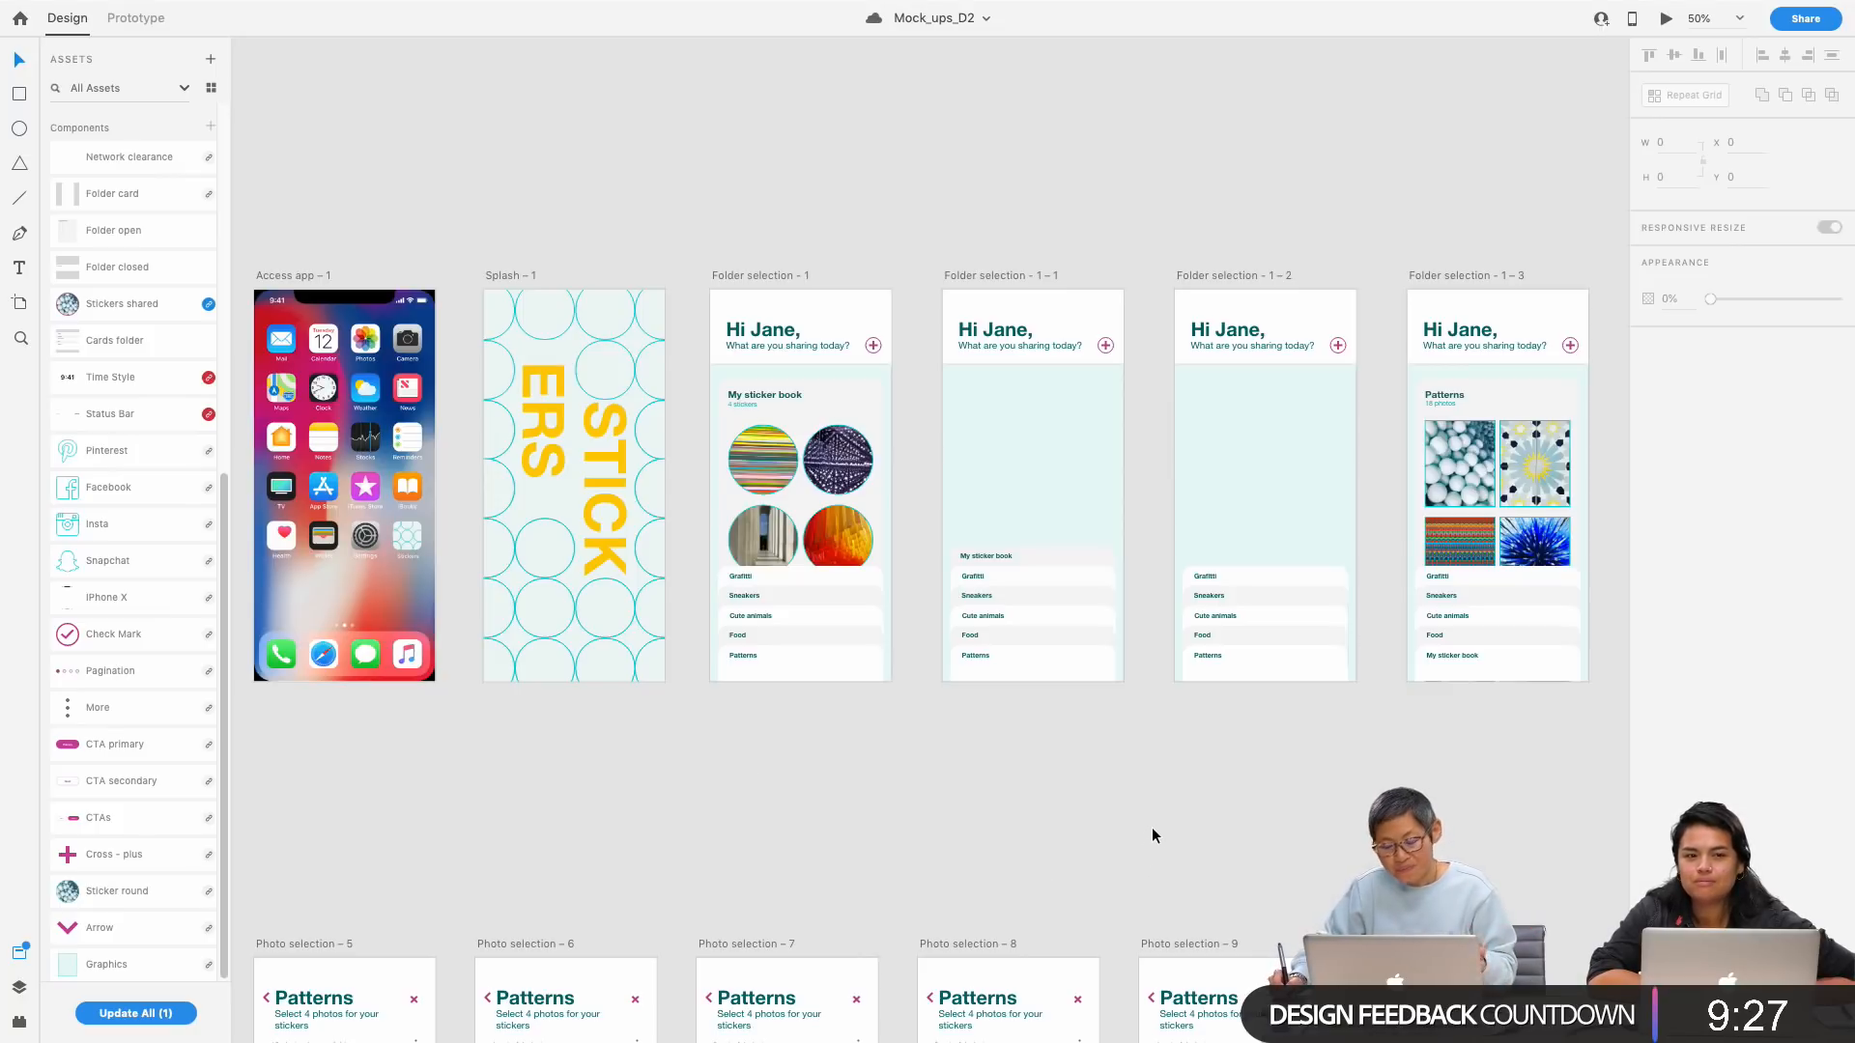
{"action": "scroll", "coordinate": [1246, 816], "scroll_direction": "down", "scroll_amount": 4}
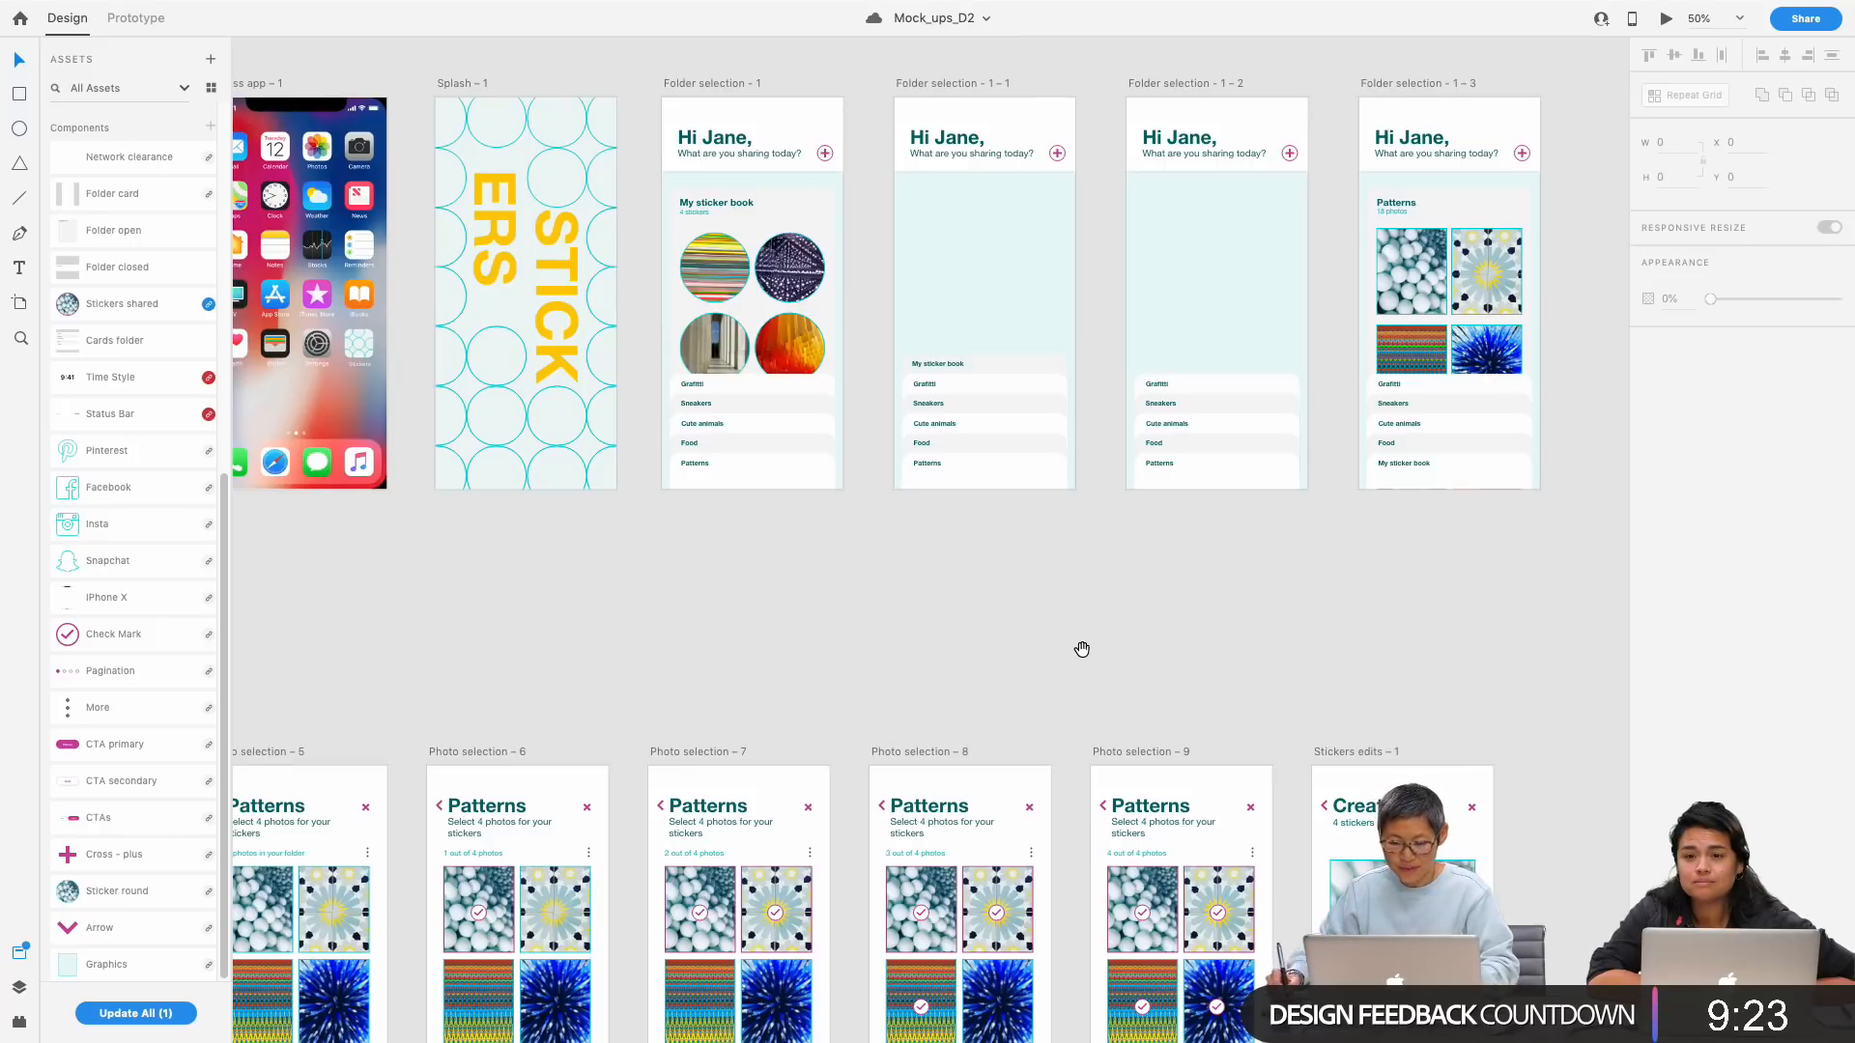
{"action": "left_click_drag", "start_coordinate": [1085, 644], "coordinate": [1213, 555]}
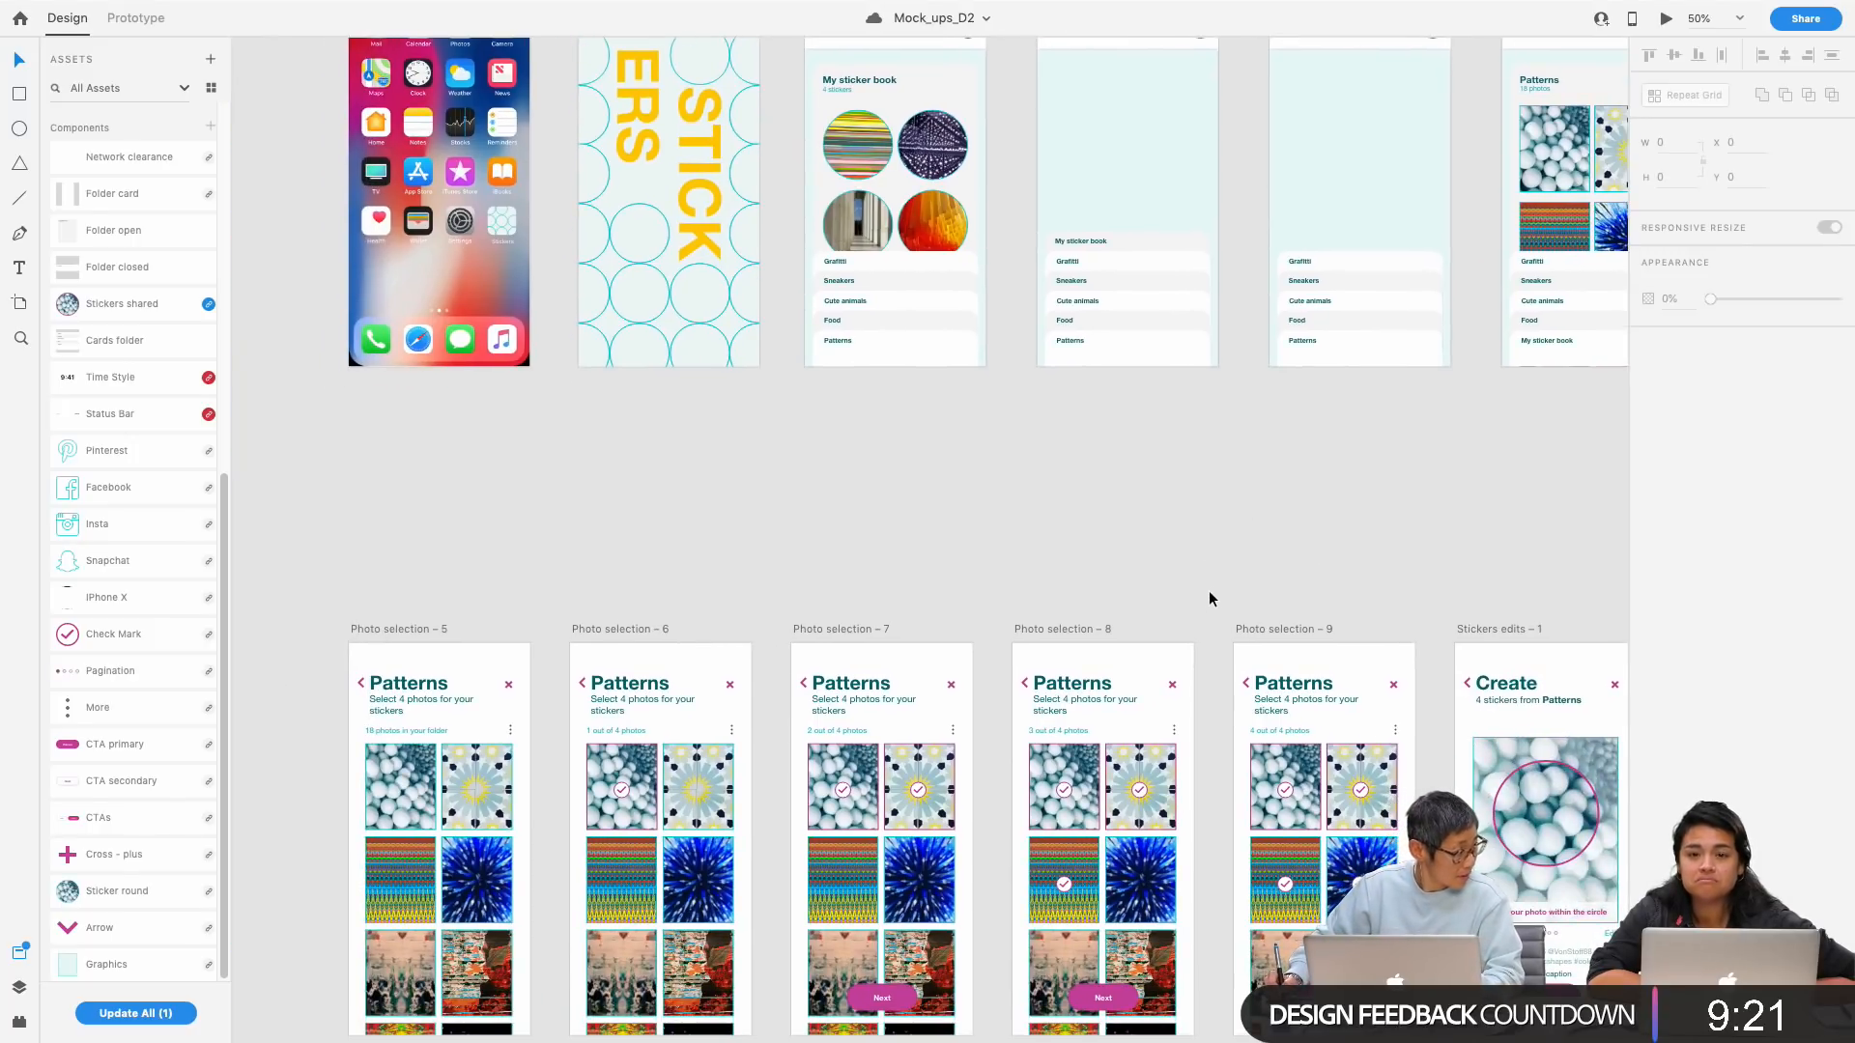
Step: Examine the lower-row Patterns artboards from Photo selection – 5 through Photo selection – 9 and Stickers edits – 1, comparing their photo selection states
{"action": "scroll", "coordinate": [989, 473], "scroll_direction": "down", "scroll_amount": 4}
{"action": "scroll", "coordinate": [1051, 456], "scroll_direction": "up", "scroll_amount": 5}
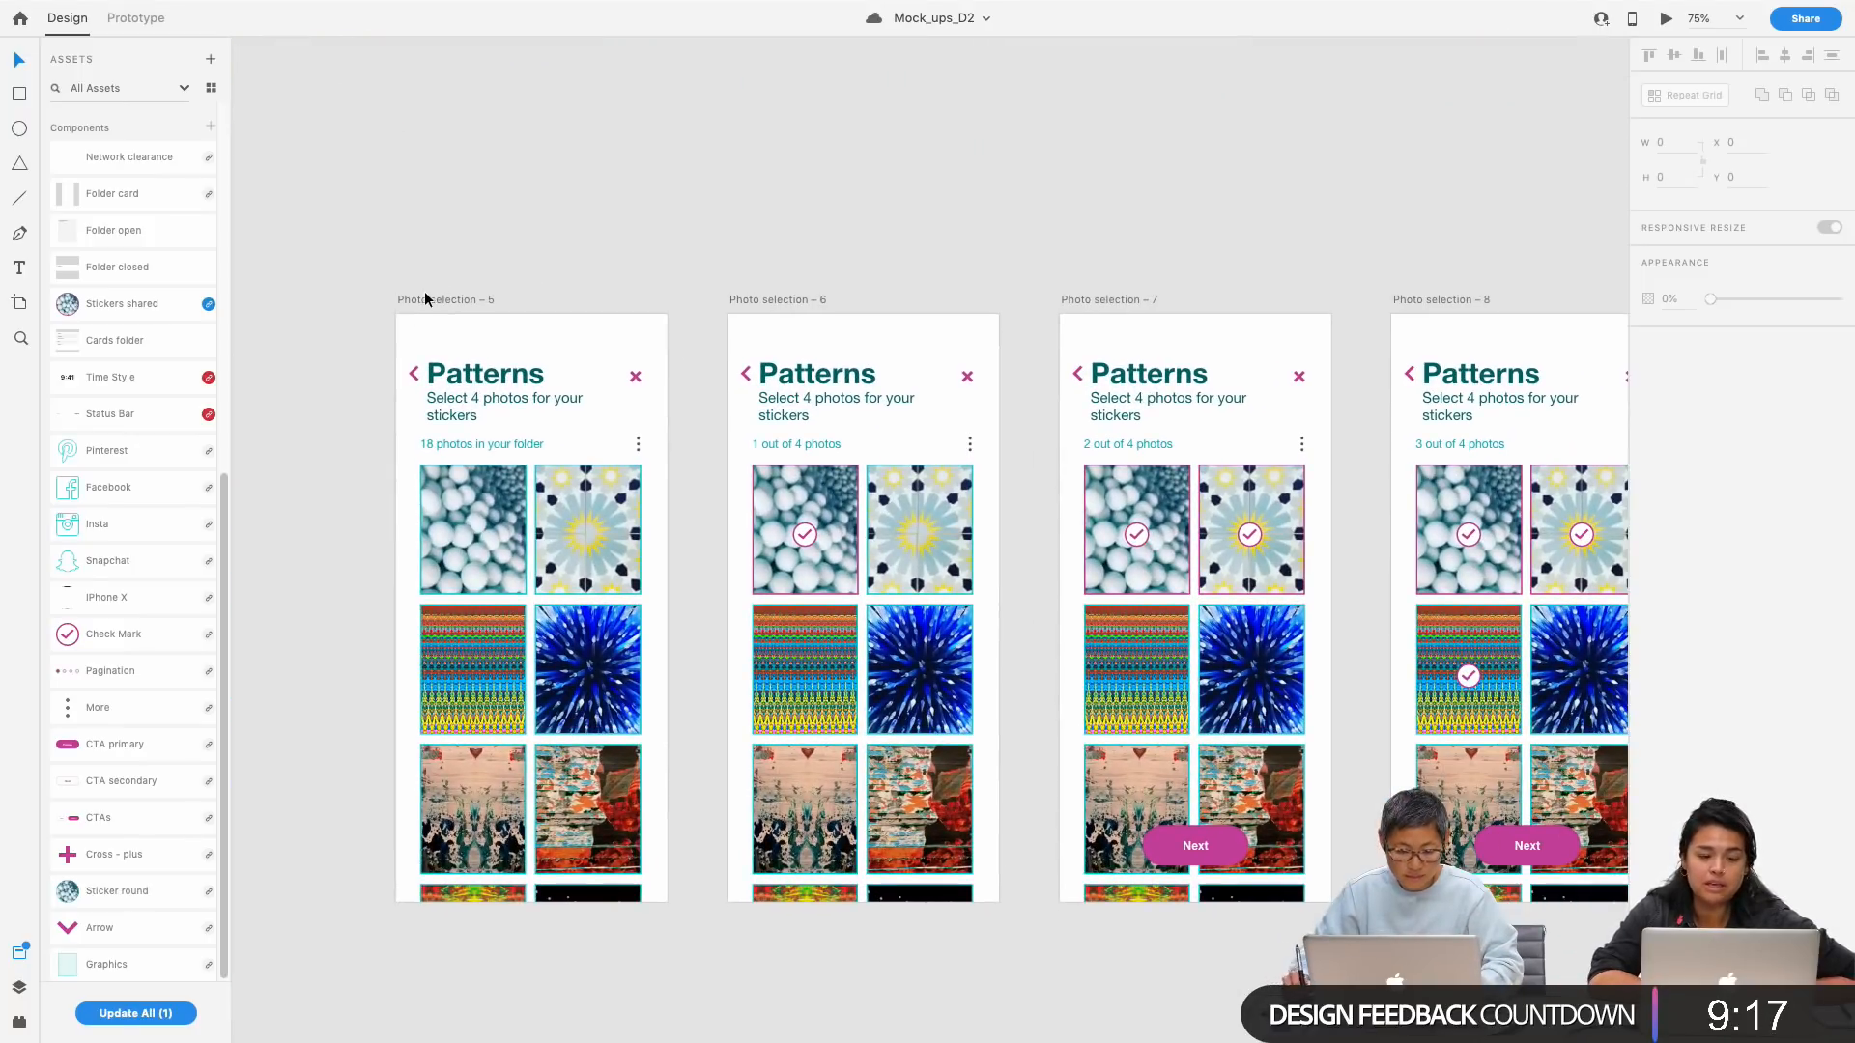
{"action": "left_click", "coordinate": [429, 300]}
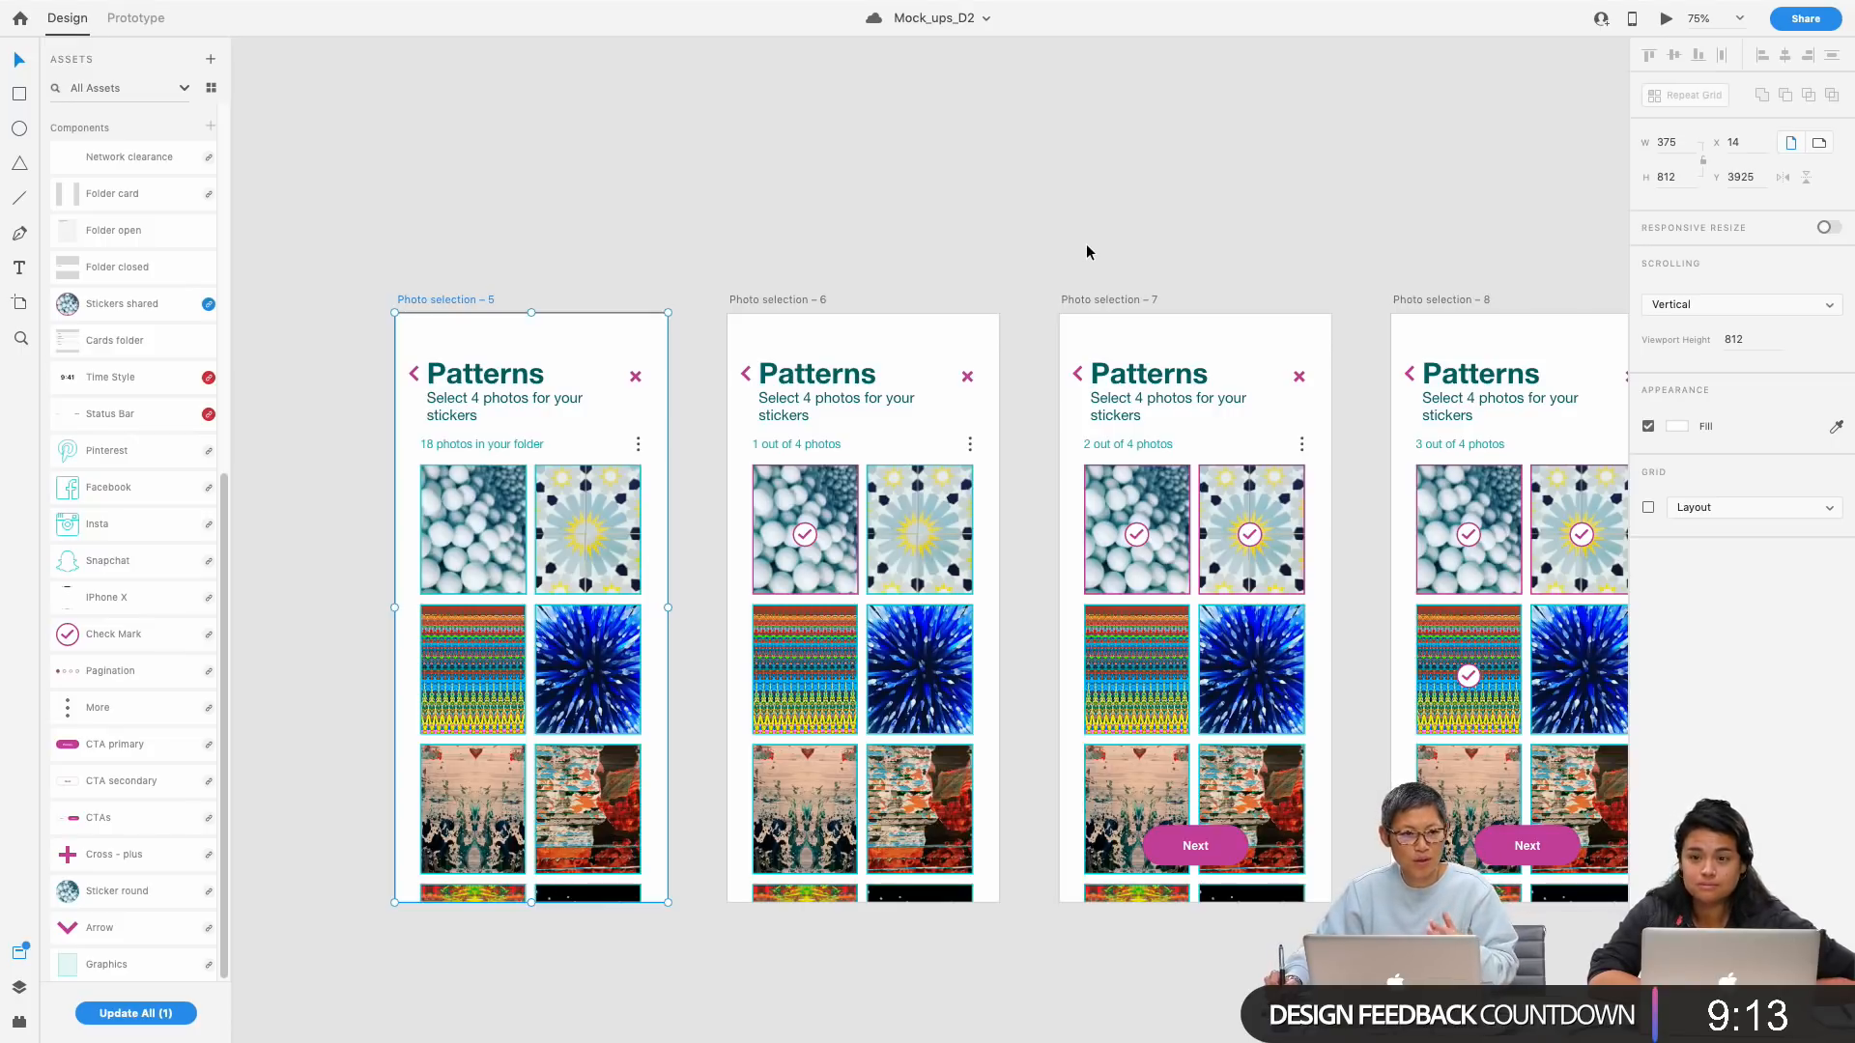
{"action": "scroll", "coordinate": [633, 191], "scroll_direction": "right", "scroll_amount": 3}
{"action": "scroll", "coordinate": [633, 191], "scroll_direction": "down", "scroll_amount": 1}
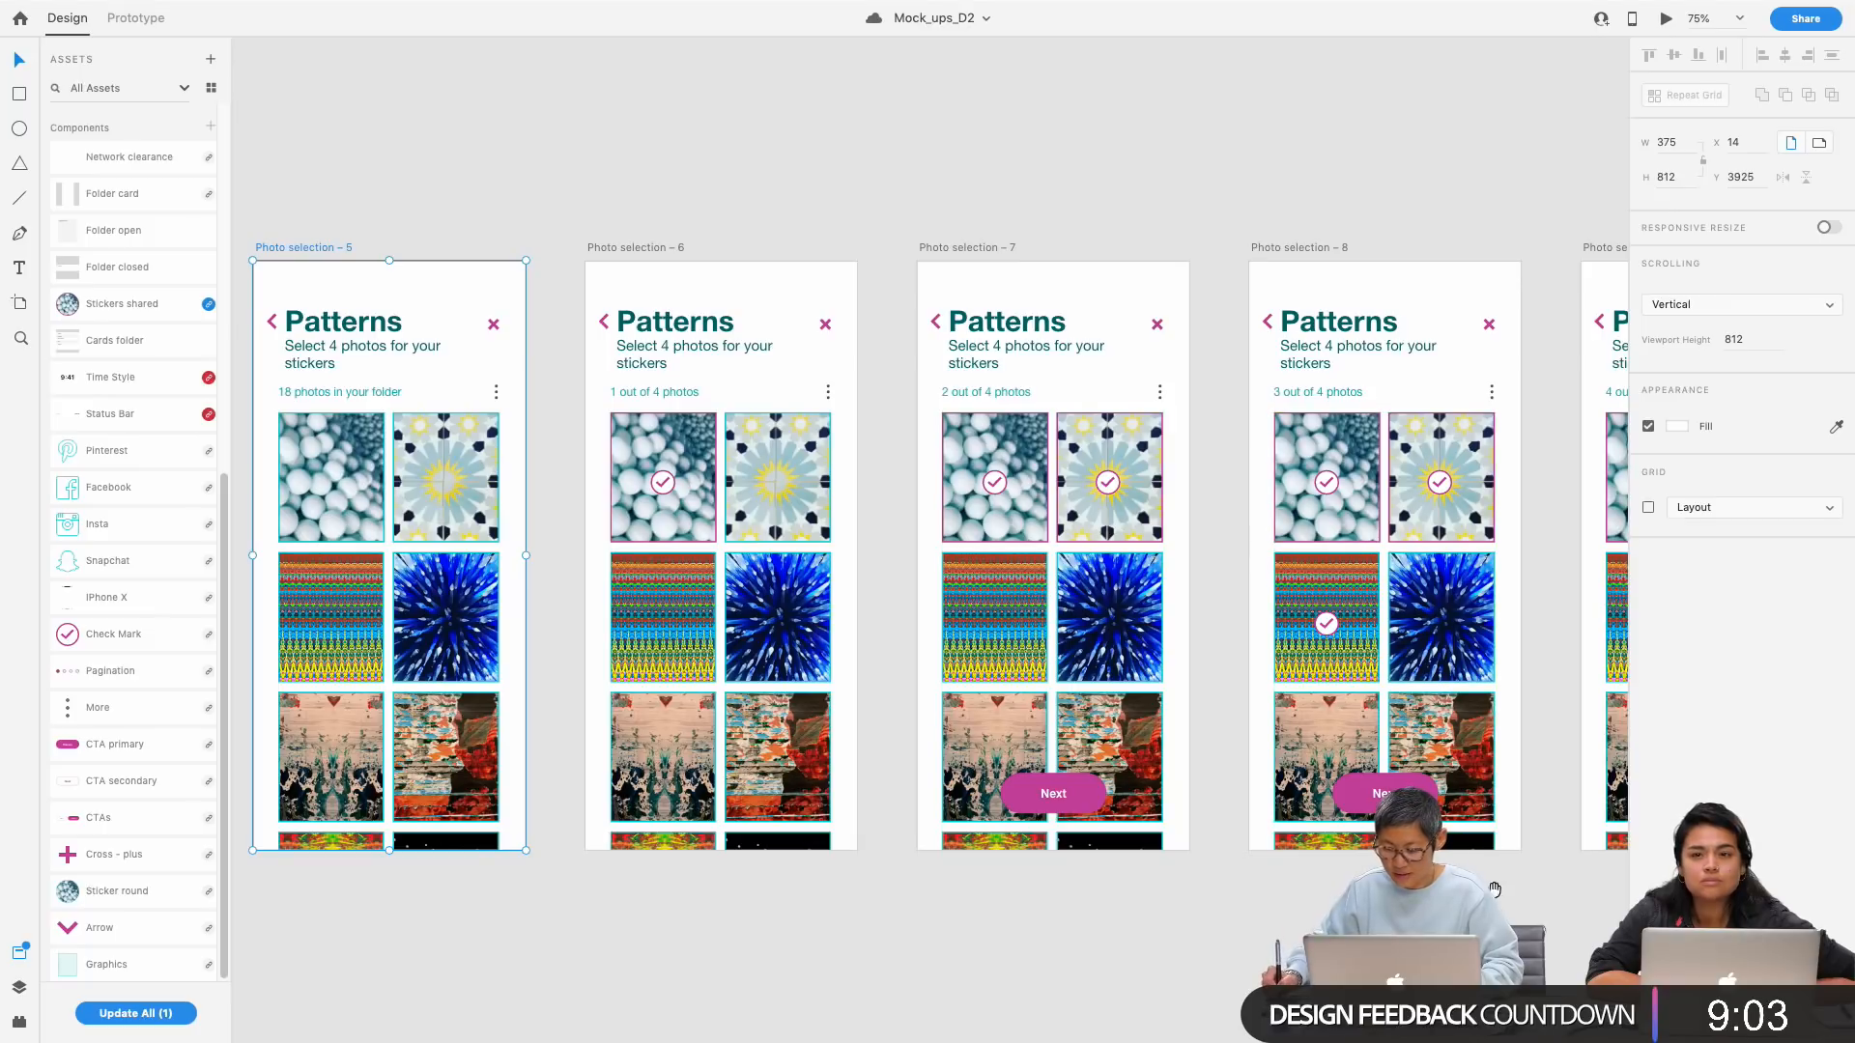
{"action": "scroll", "coordinate": [1091, 710], "scroll_direction": "right", "scroll_amount": 5}
{"action": "scroll", "coordinate": [1091, 710], "scroll_direction": "up", "scroll_amount": 1}
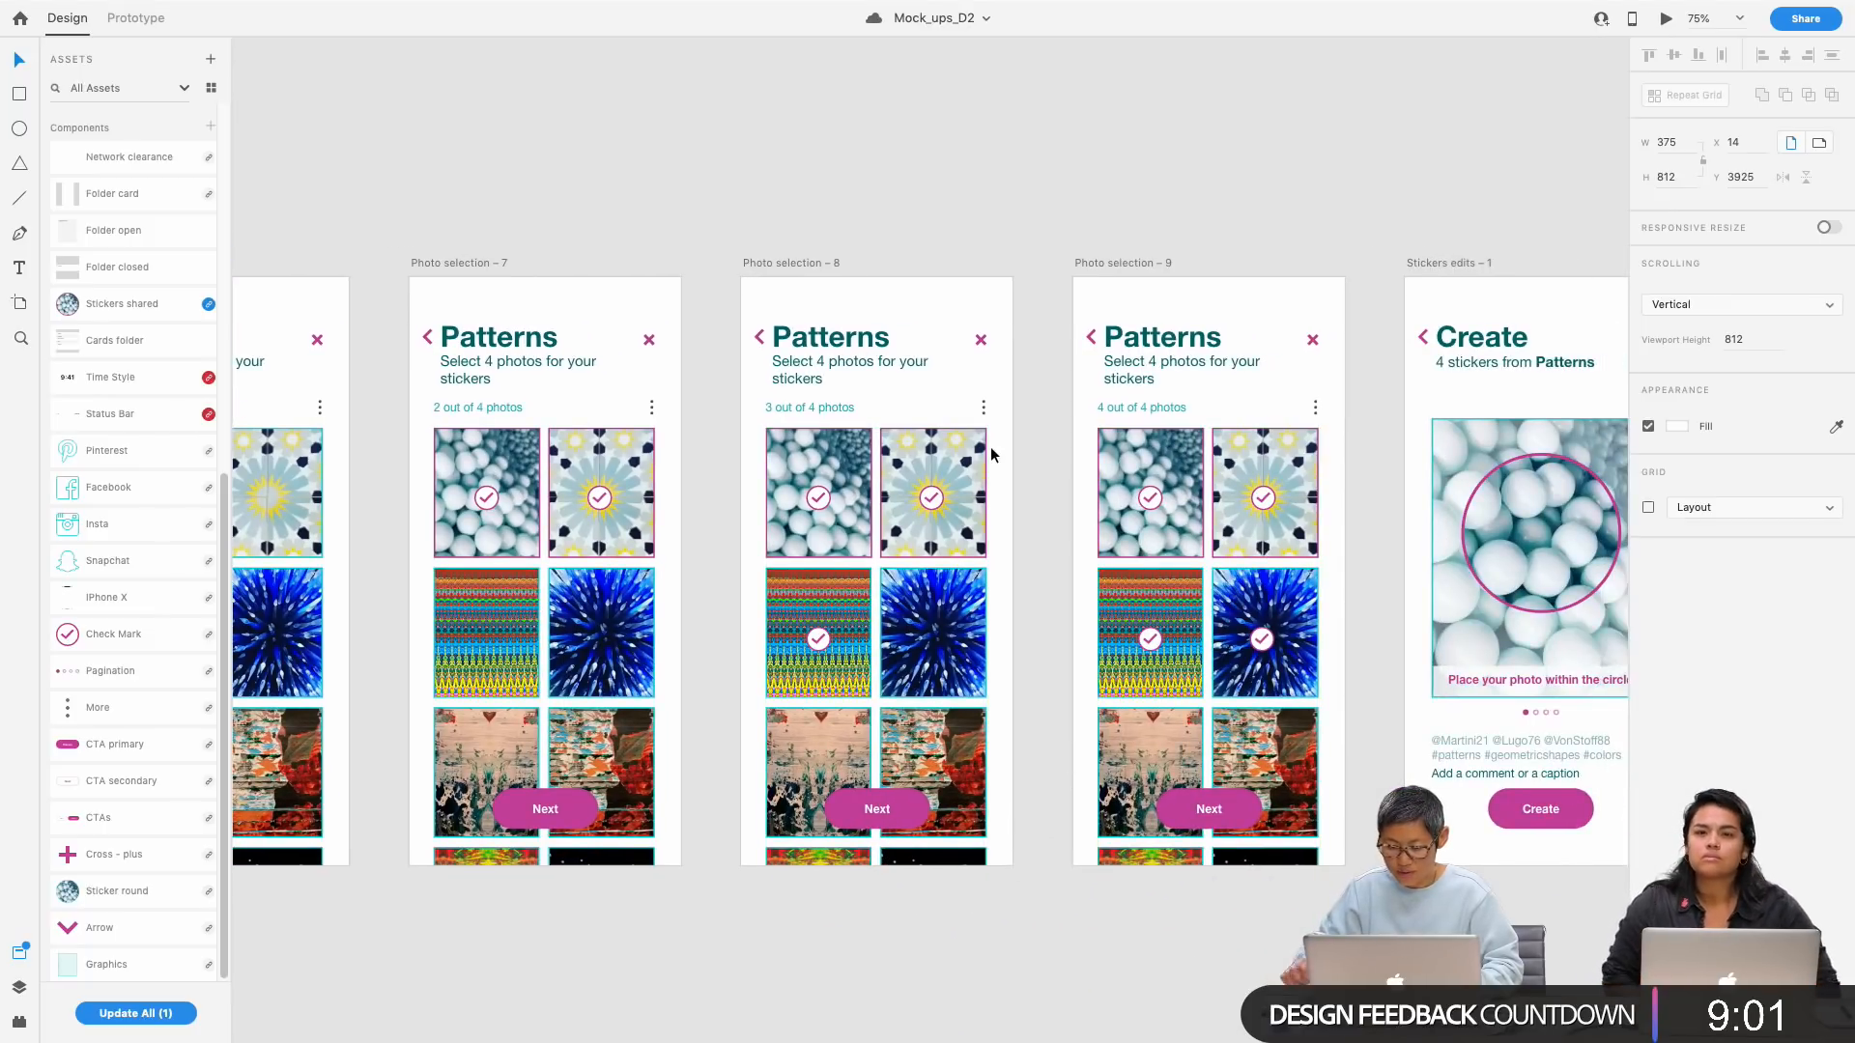
{"action": "scroll", "coordinate": [634, 170], "scroll_direction": "left", "scroll_amount": 4}
{"action": "scroll", "coordinate": [528, 155], "scroll_direction": "left", "scroll_amount": 2}
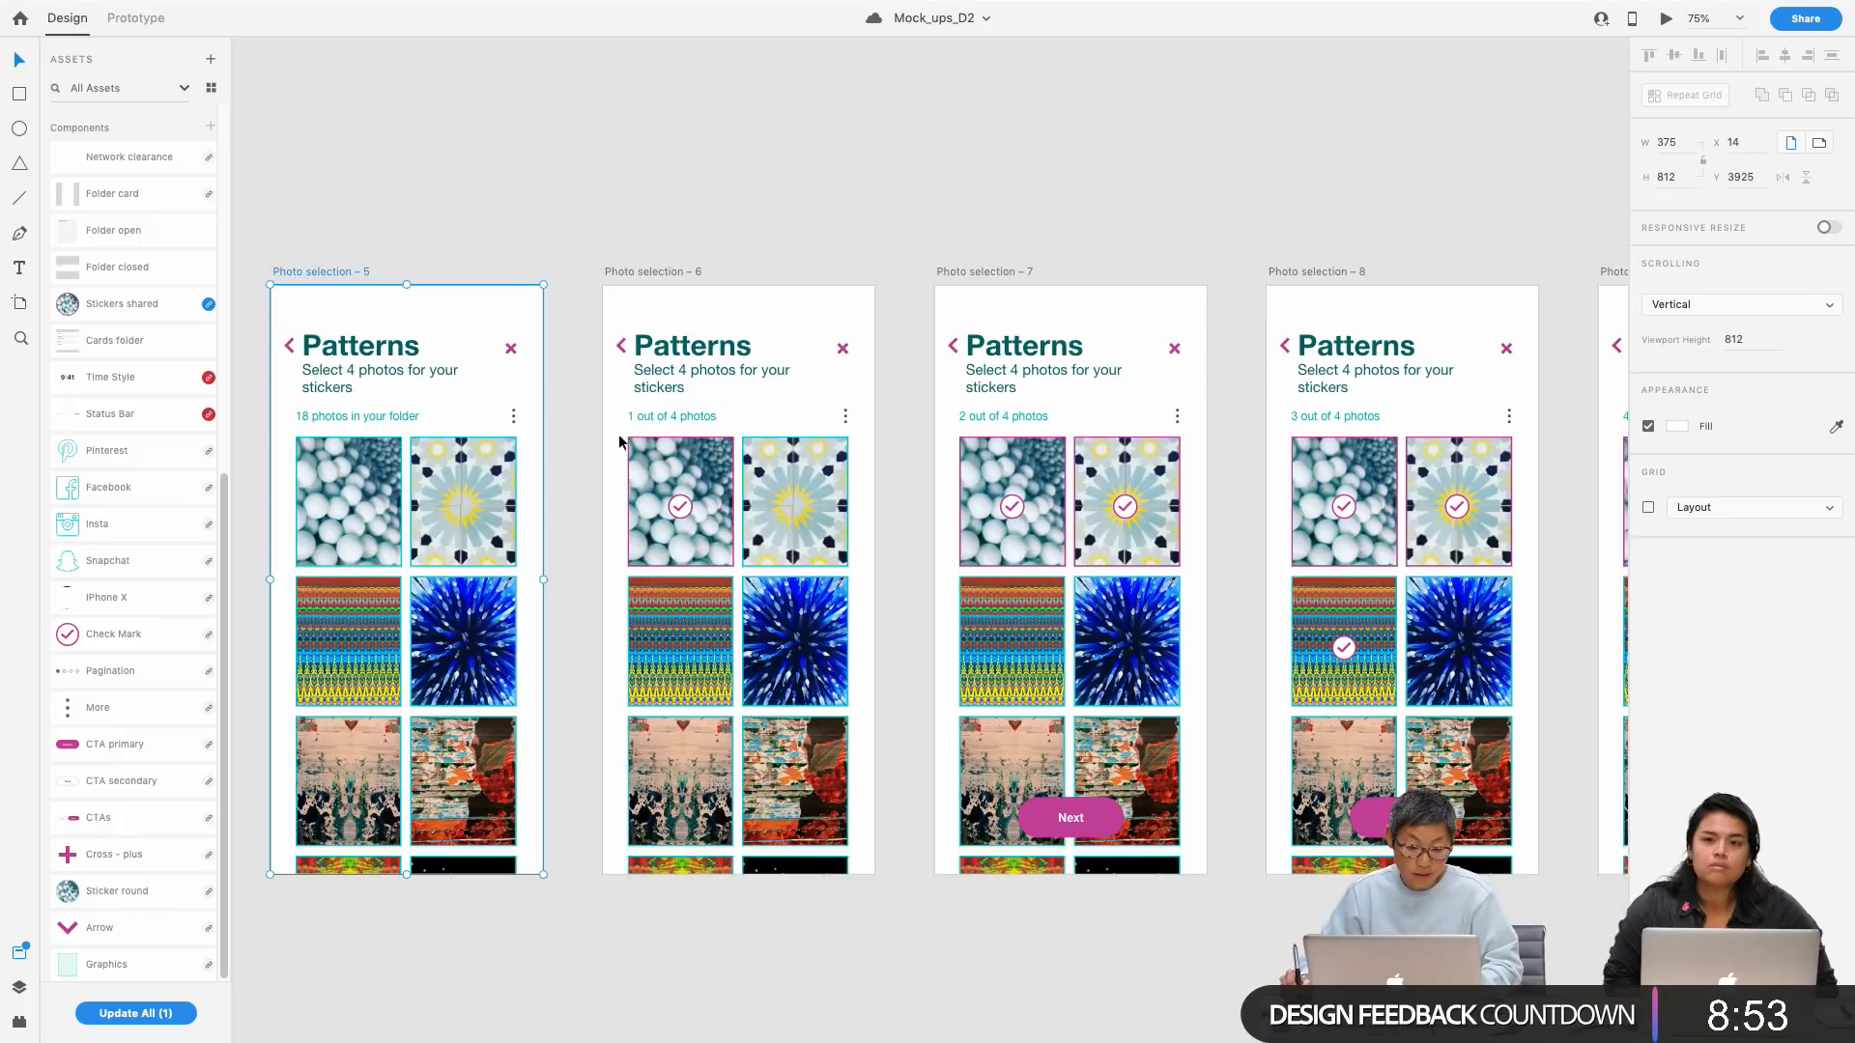
{"action": "scroll", "coordinate": [1086, 182], "scroll_direction": "right", "scroll_amount": 10}
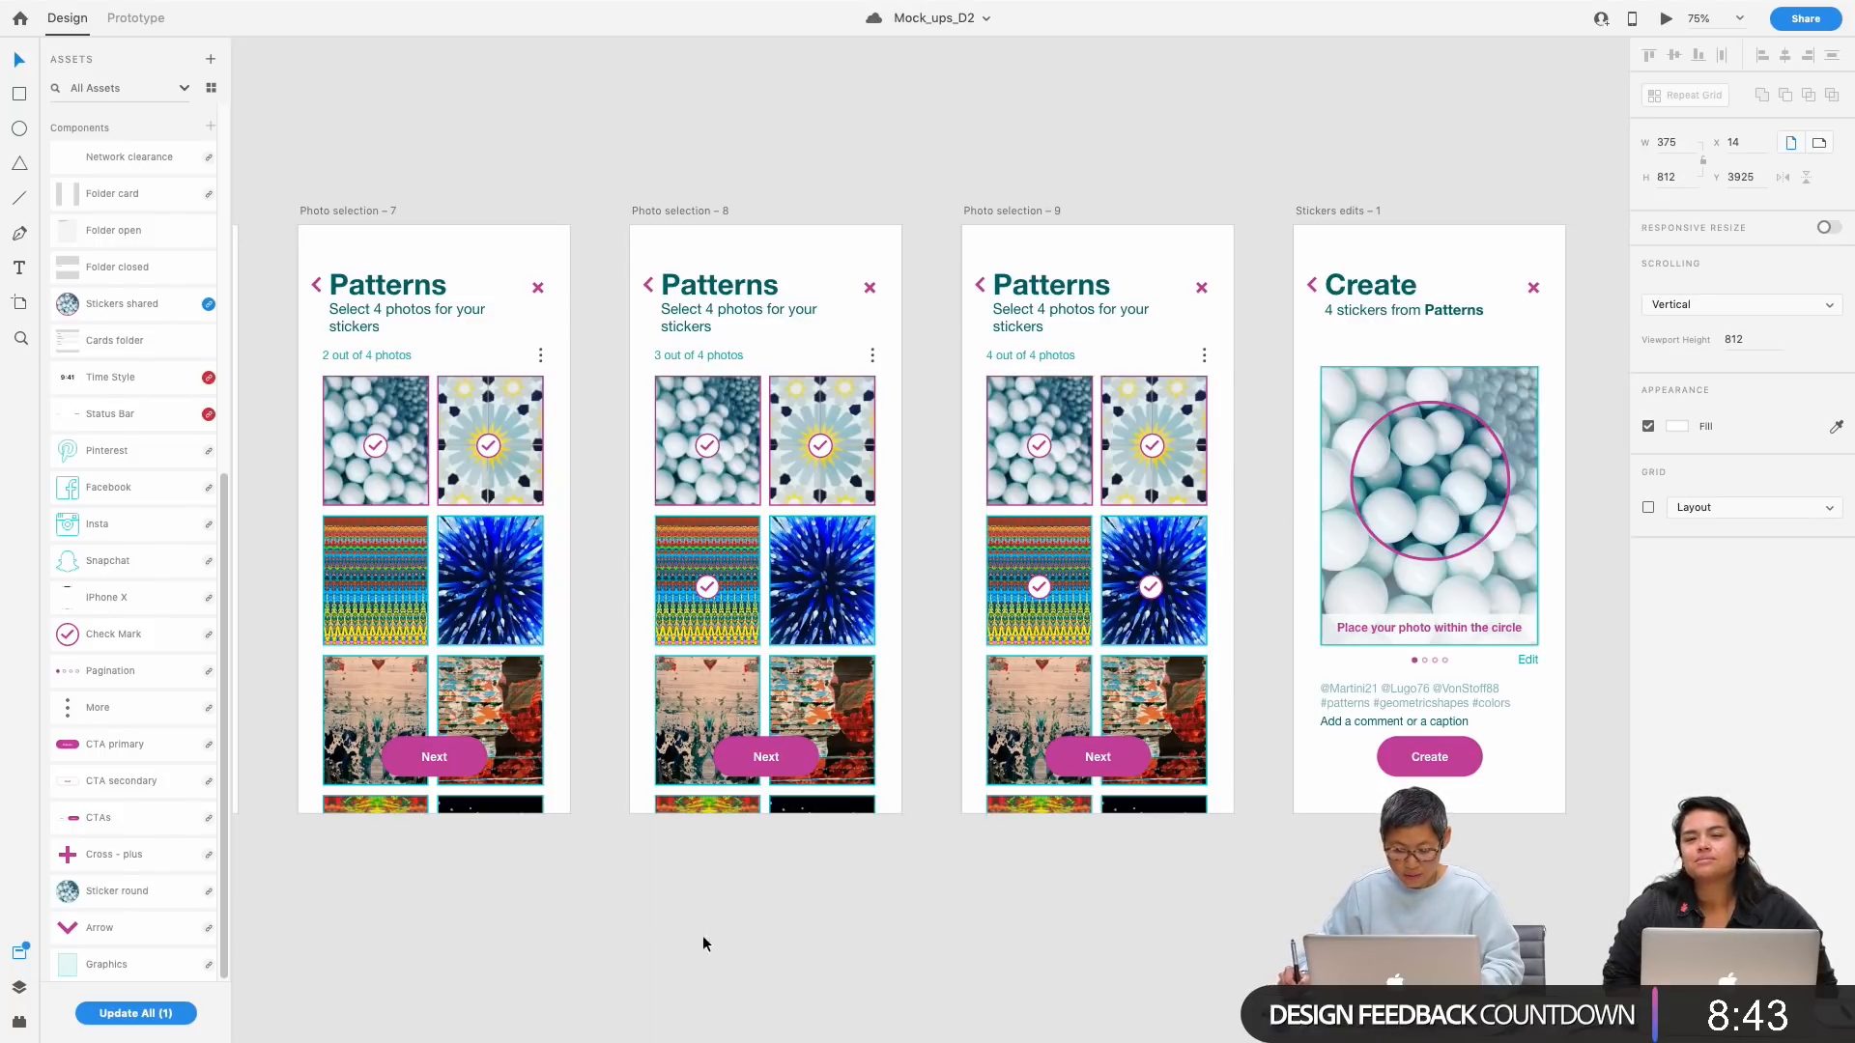
{"action": "left_click_drag", "start_coordinate": [531, 894], "coordinate": [1189, 830]}
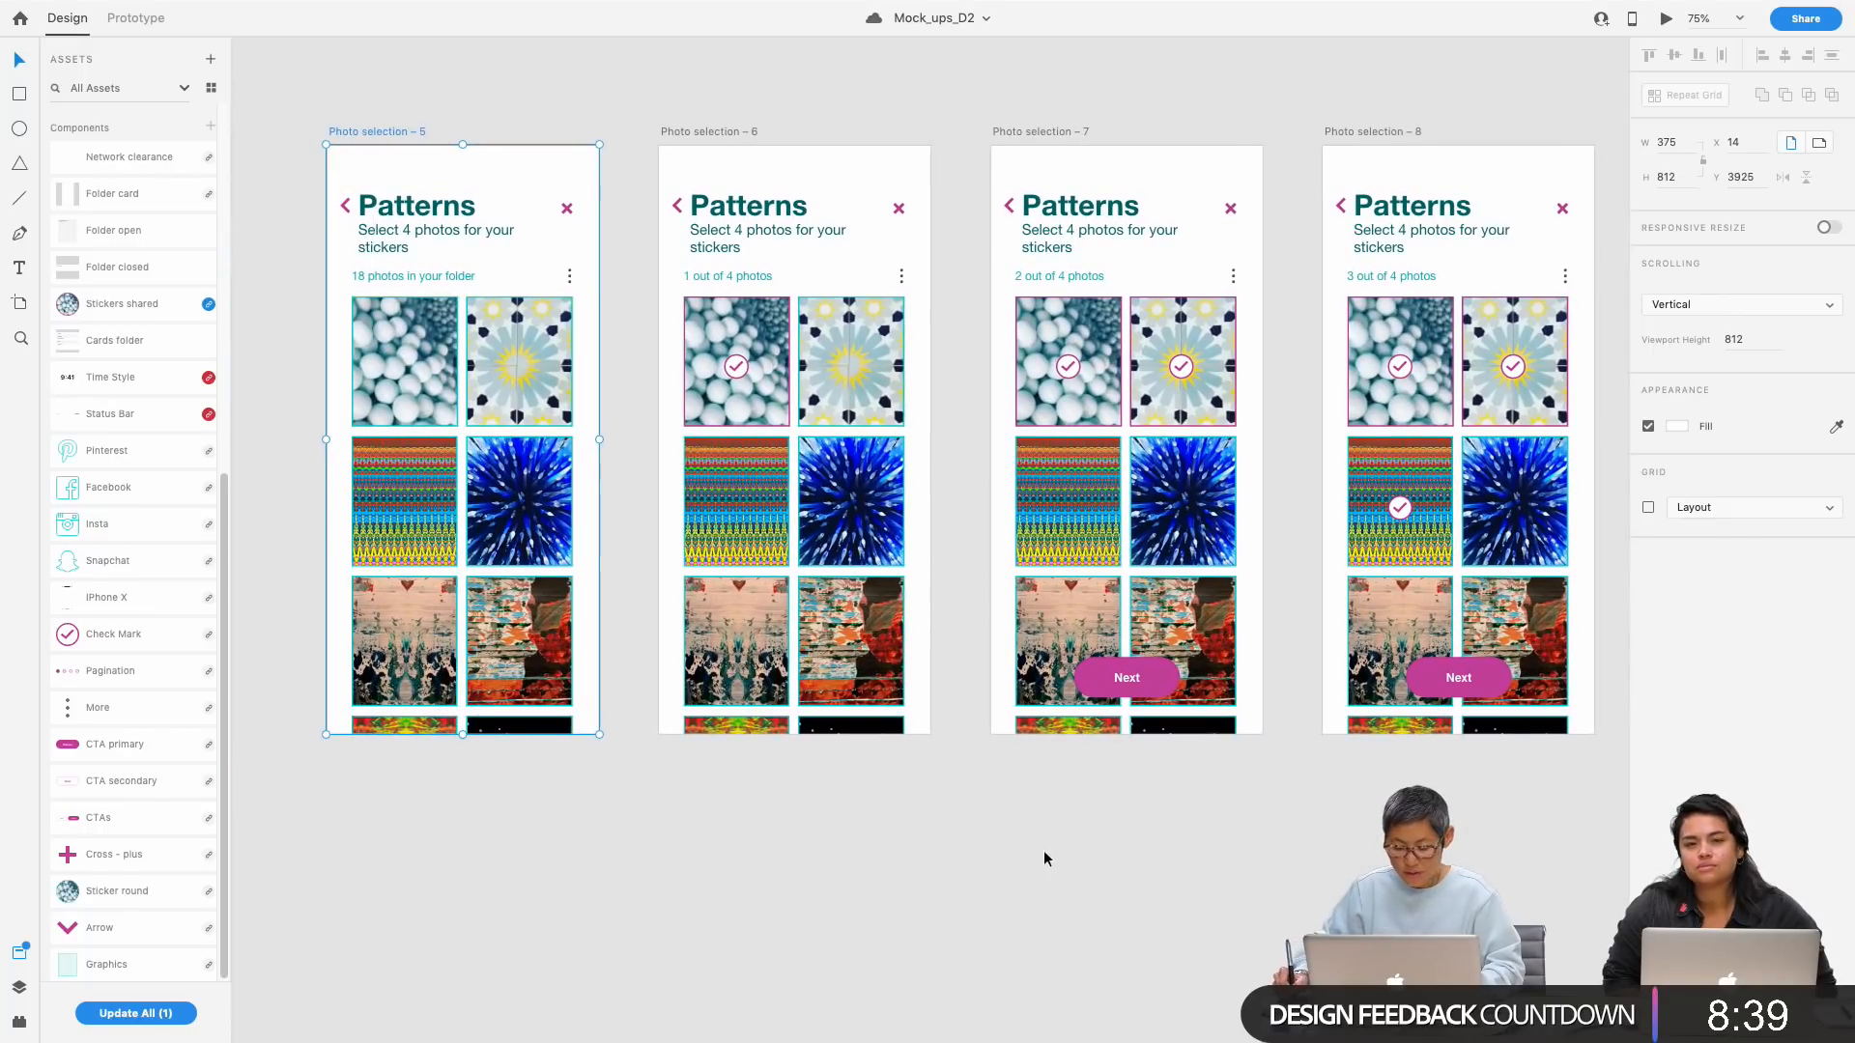
{"action": "left_click_drag", "start_coordinate": [1255, 903], "coordinate": [628, 901]}
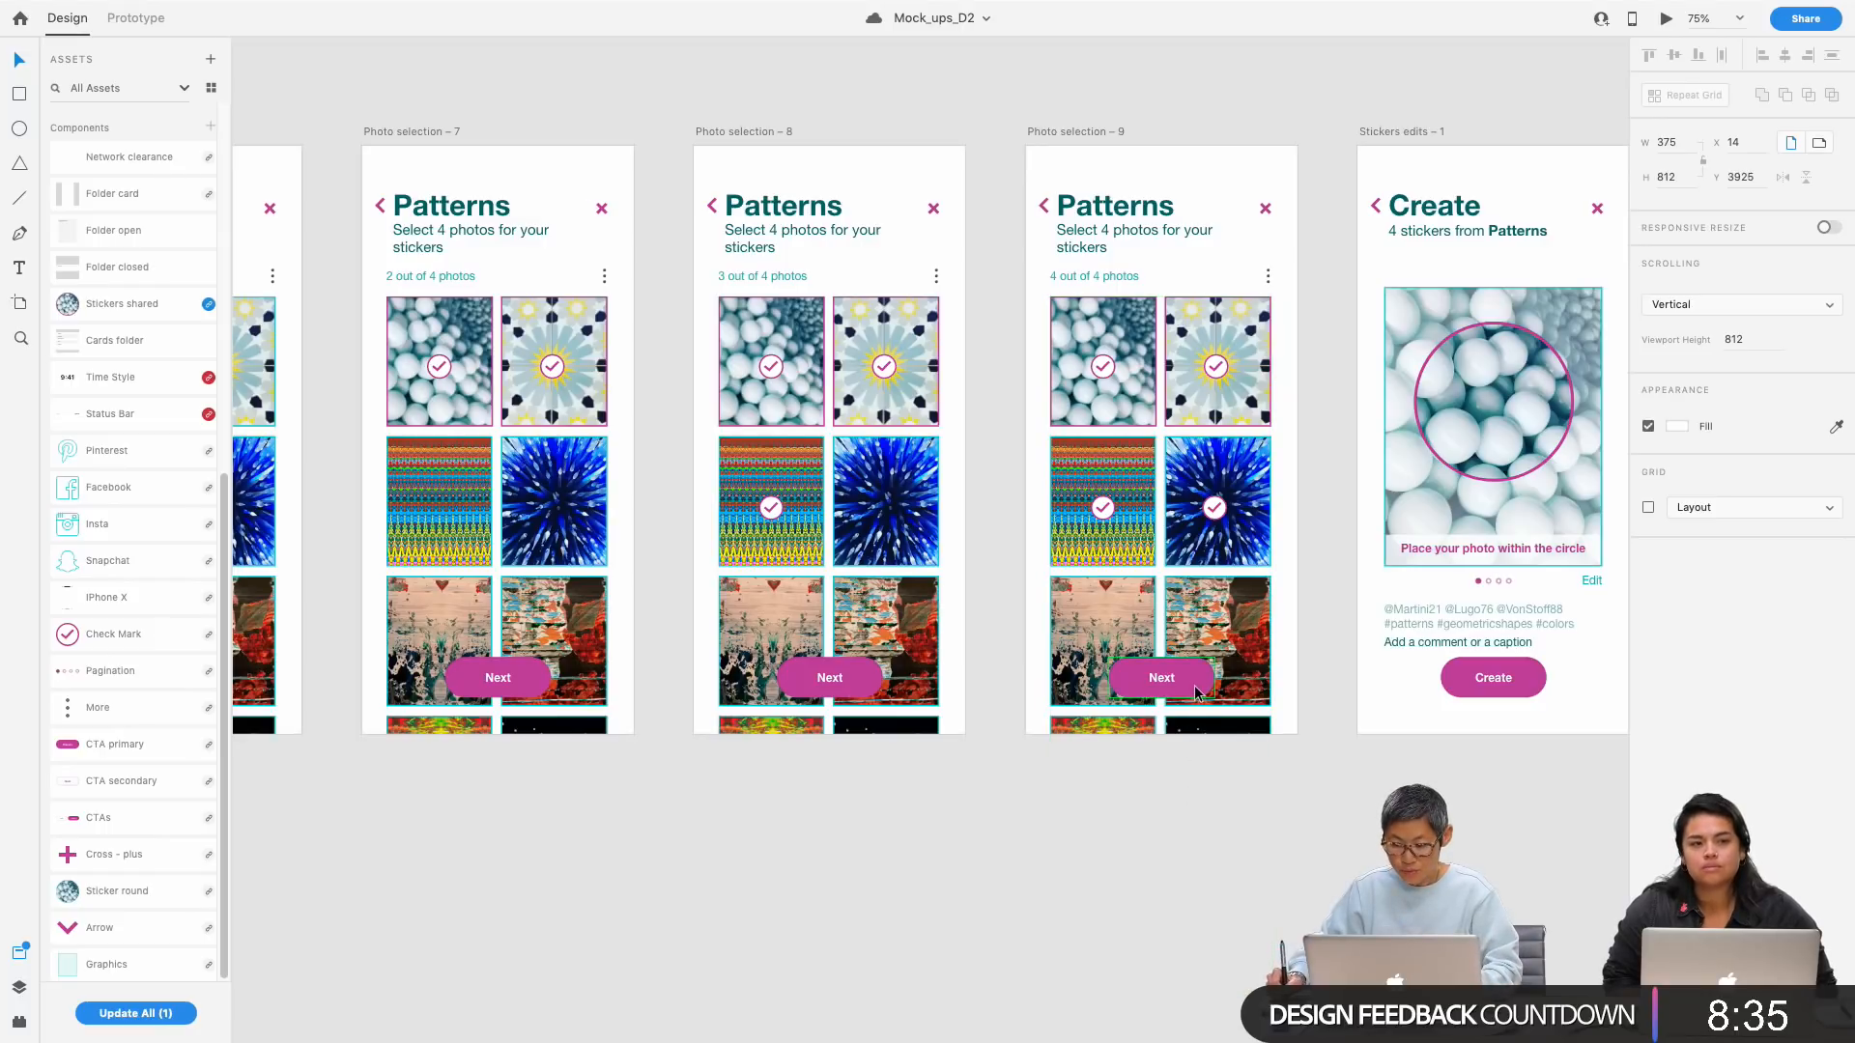
{"action": "scroll", "coordinate": [752, 890], "scroll_direction": "left", "scroll_amount": 10}
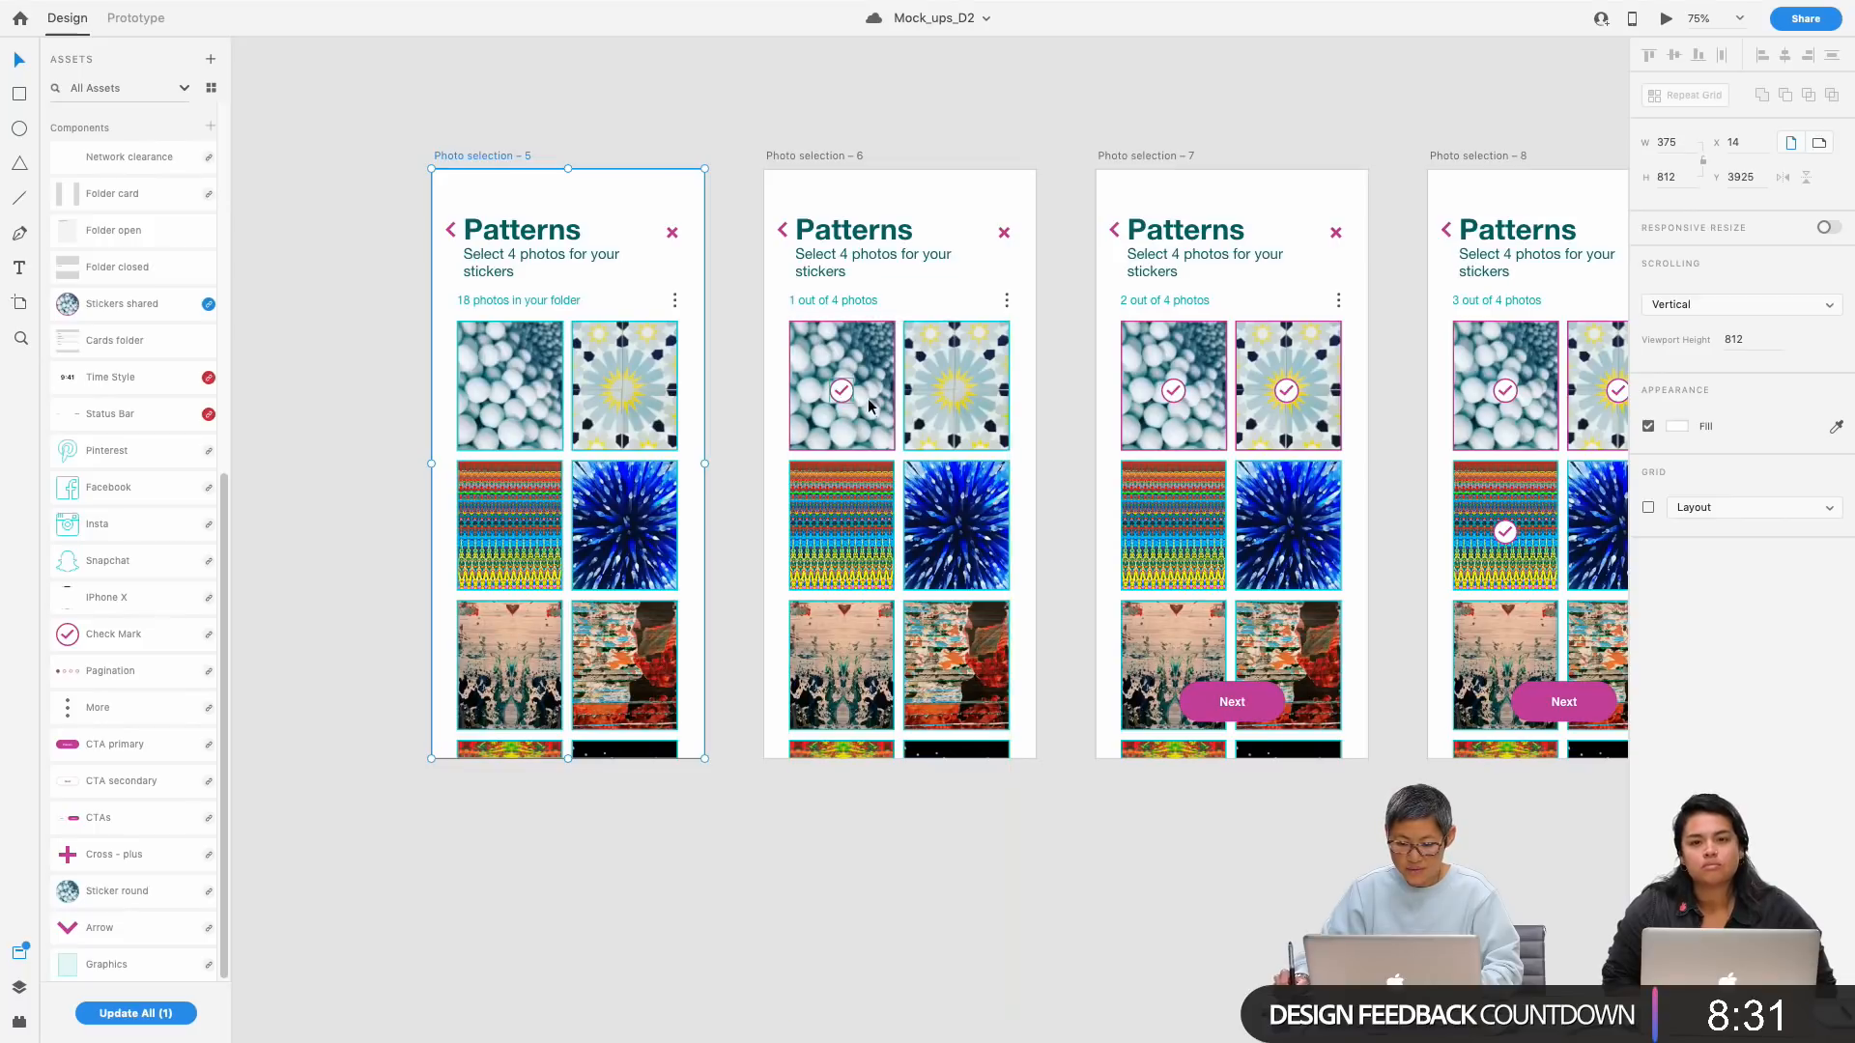
{"action": "scroll", "coordinate": [1037, 447], "scroll_direction": "right", "scroll_amount": 4}
{"action": "scroll", "coordinate": [1036, 448], "scroll_direction": "right", "scroll_amount": 2}
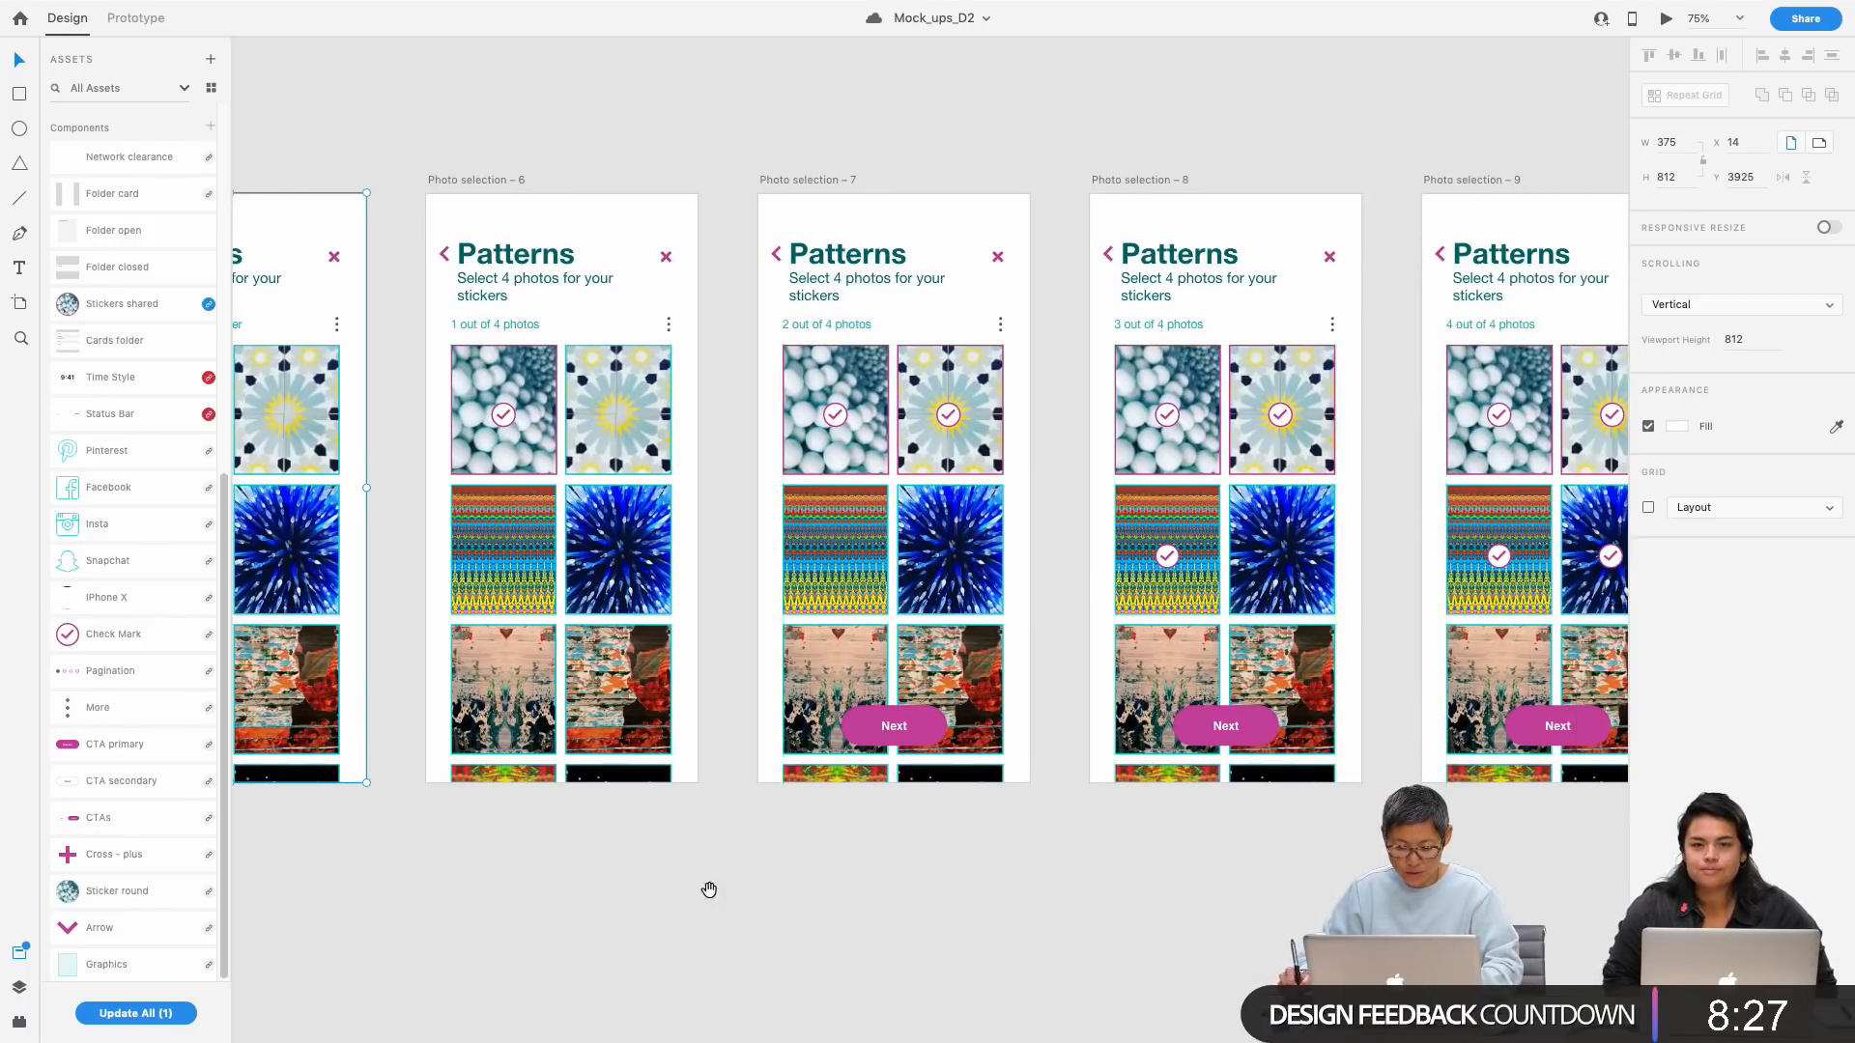
Step: Inspect the prototype interaction that links Photo selection – 5 to Photo selection – 6
{"action": "left_click_drag", "start_coordinate": [713, 882], "coordinate": [1024, 834]}
{"action": "key", "text": "super+equal"}
{"action": "scroll", "coordinate": [676, 492], "scroll_direction": "left", "scroll_amount": 3}
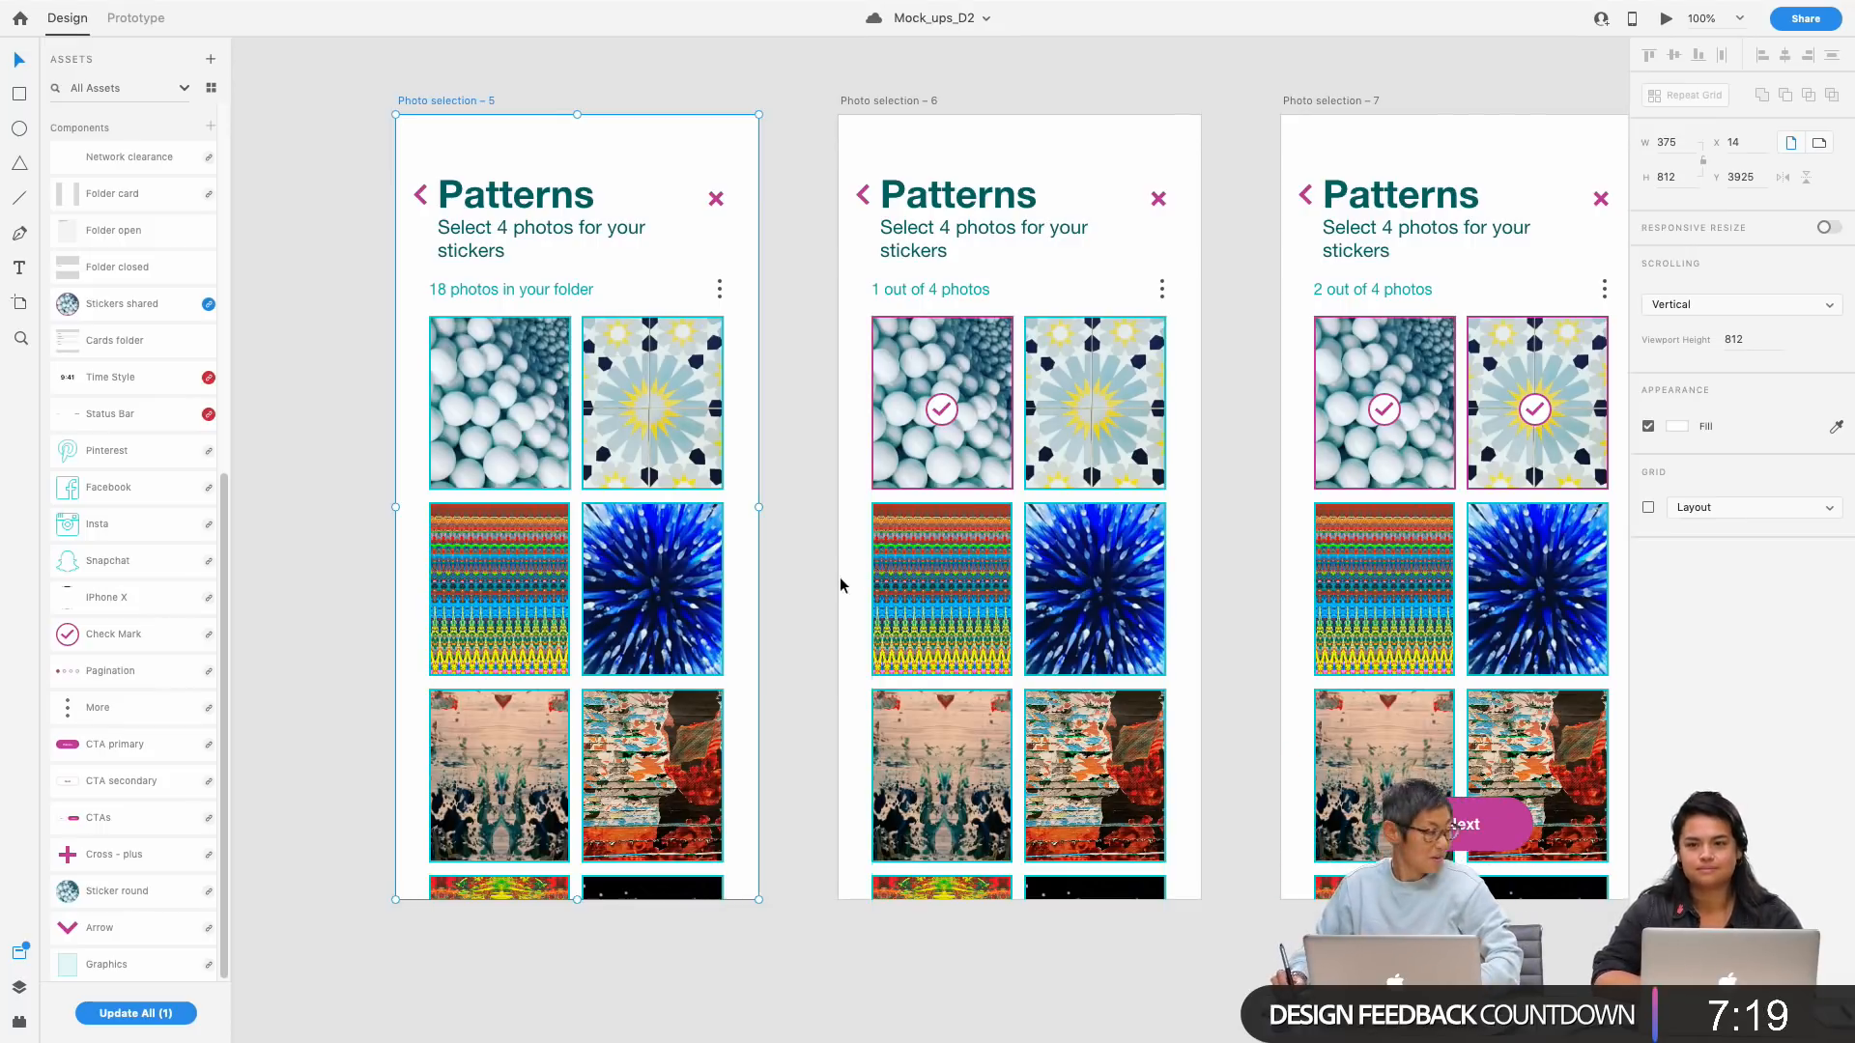
{"action": "left_click", "coordinate": [805, 681]}
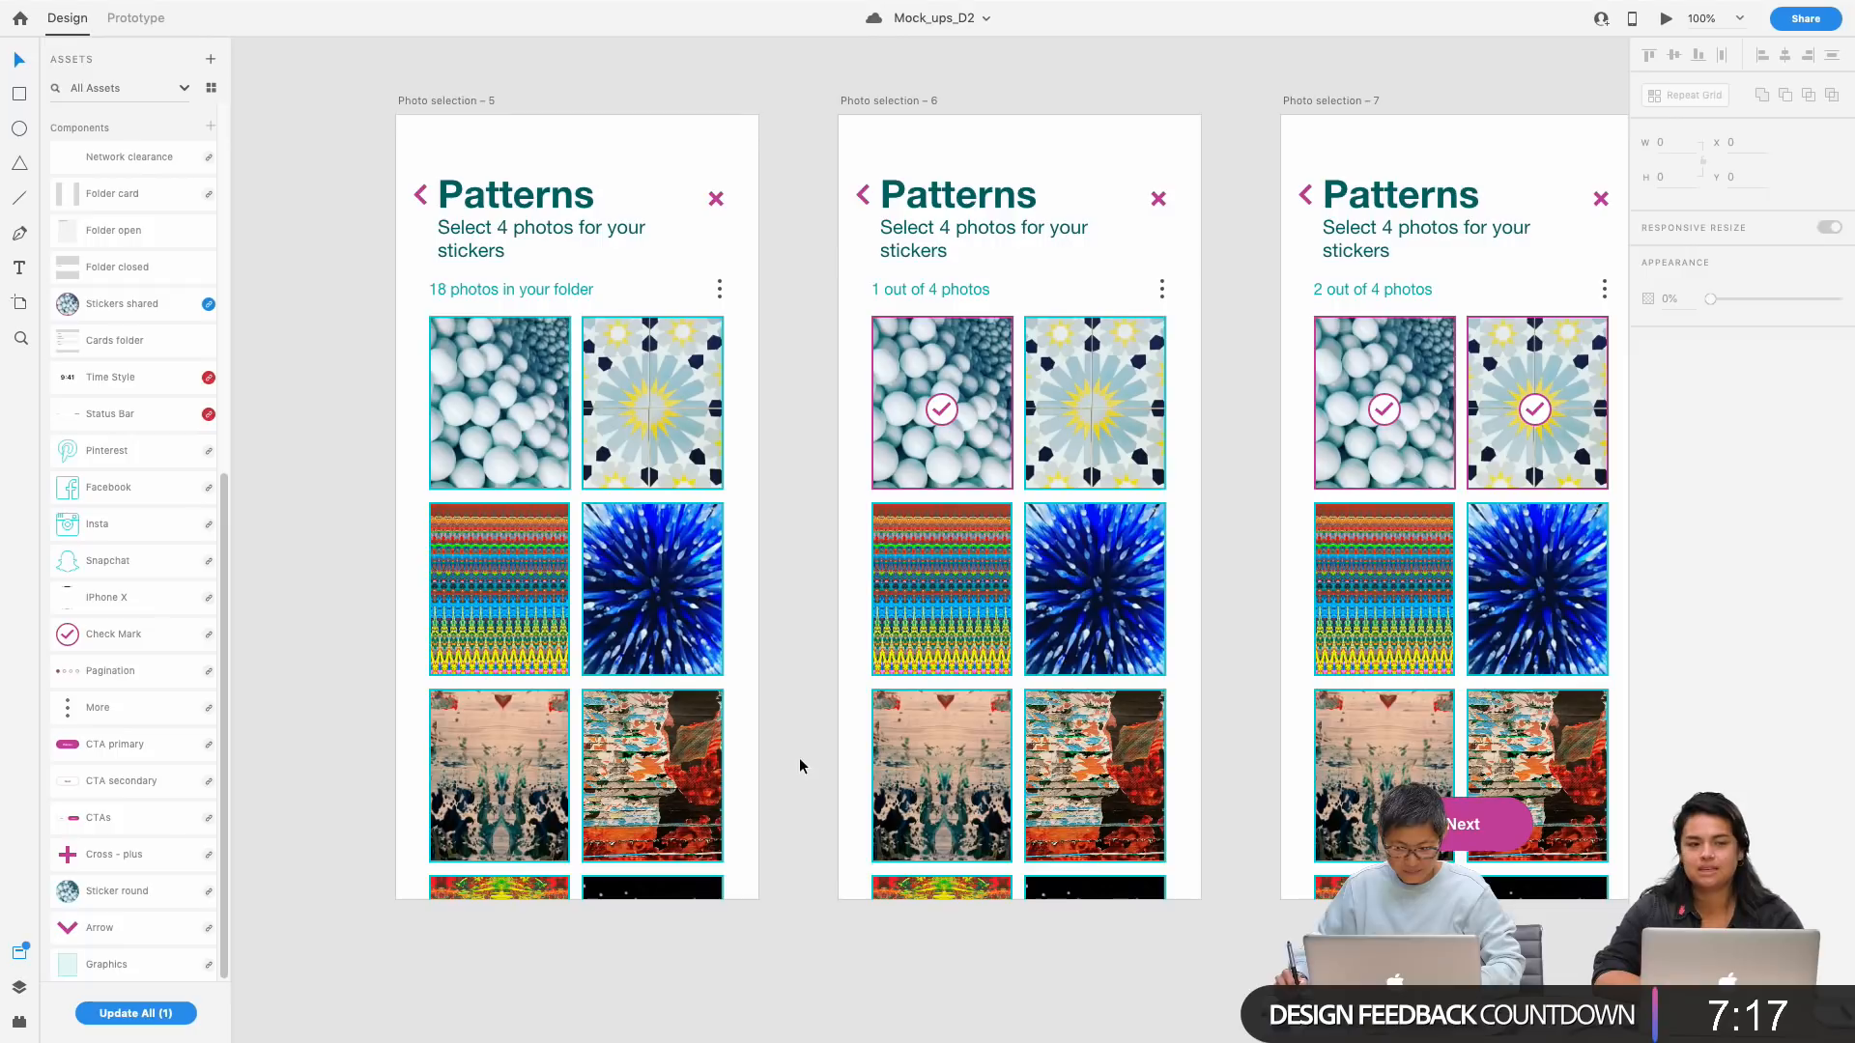
{"action": "left_click_drag", "start_coordinate": [795, 758], "coordinate": [778, 754]}
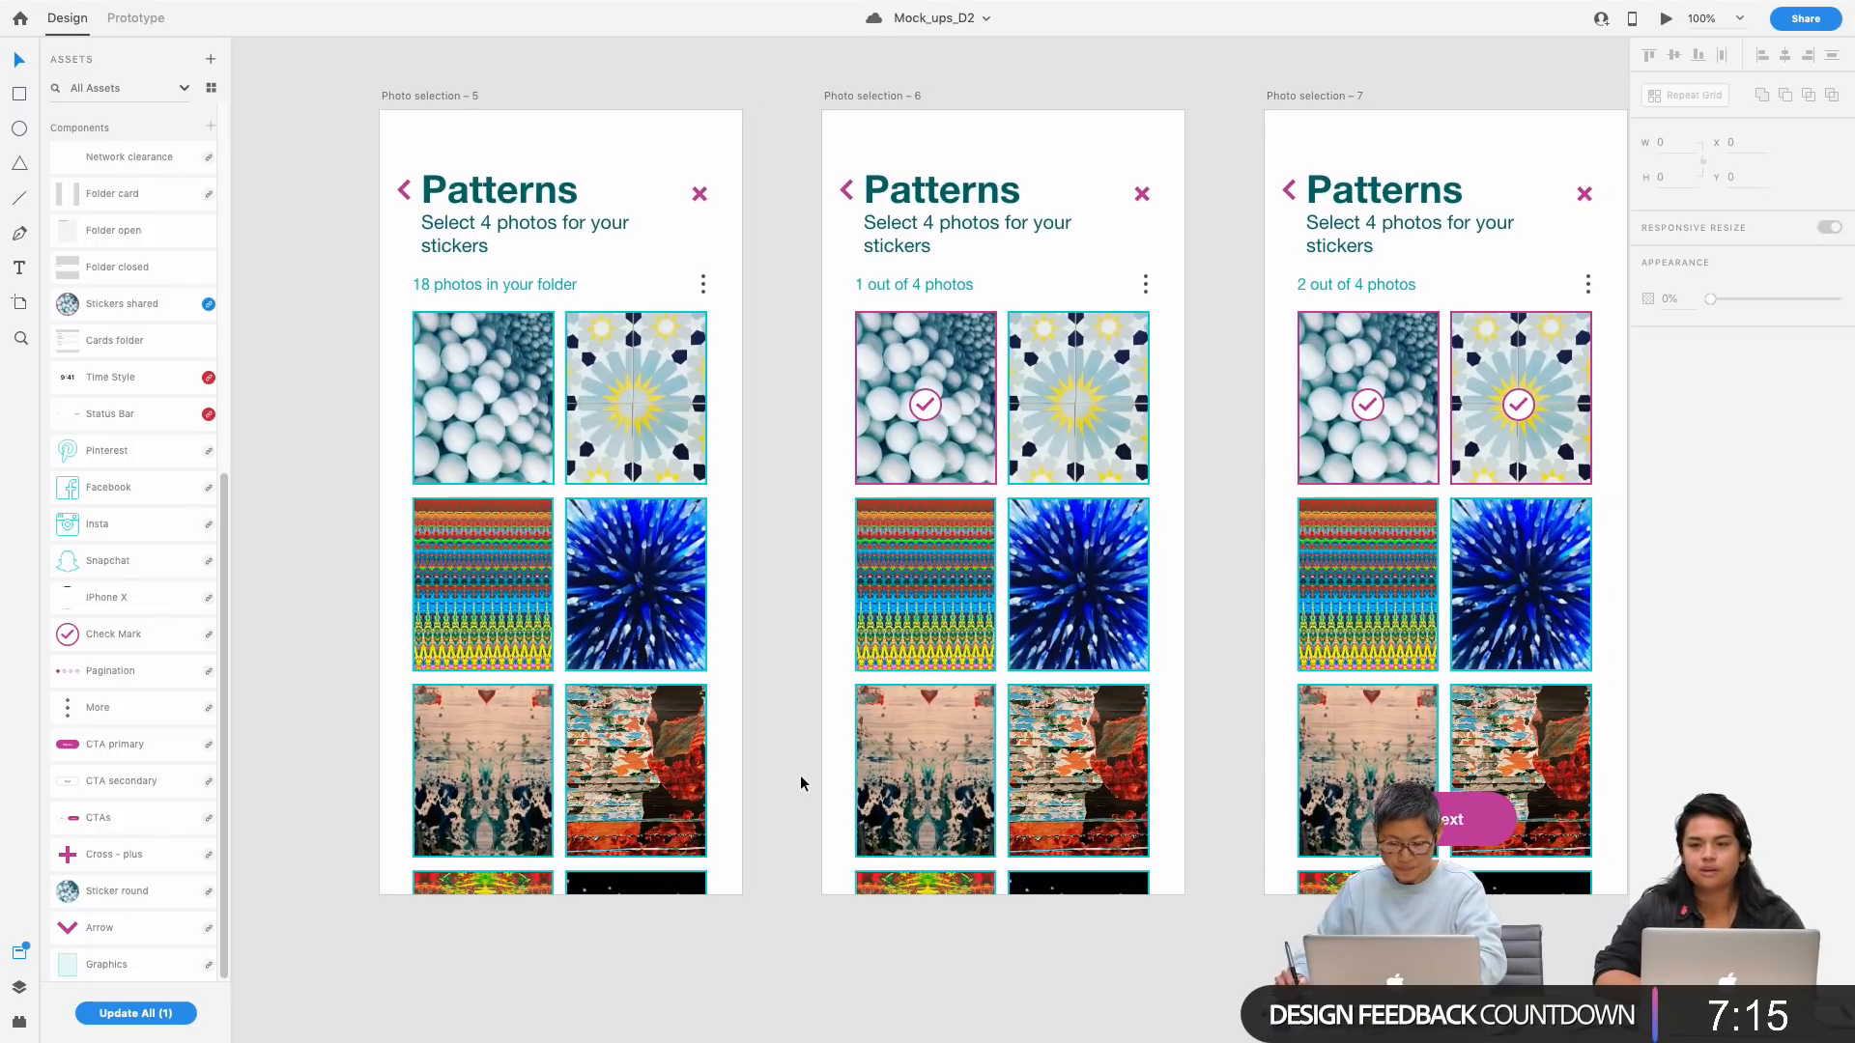
{"action": "left_click", "coordinate": [489, 423]}
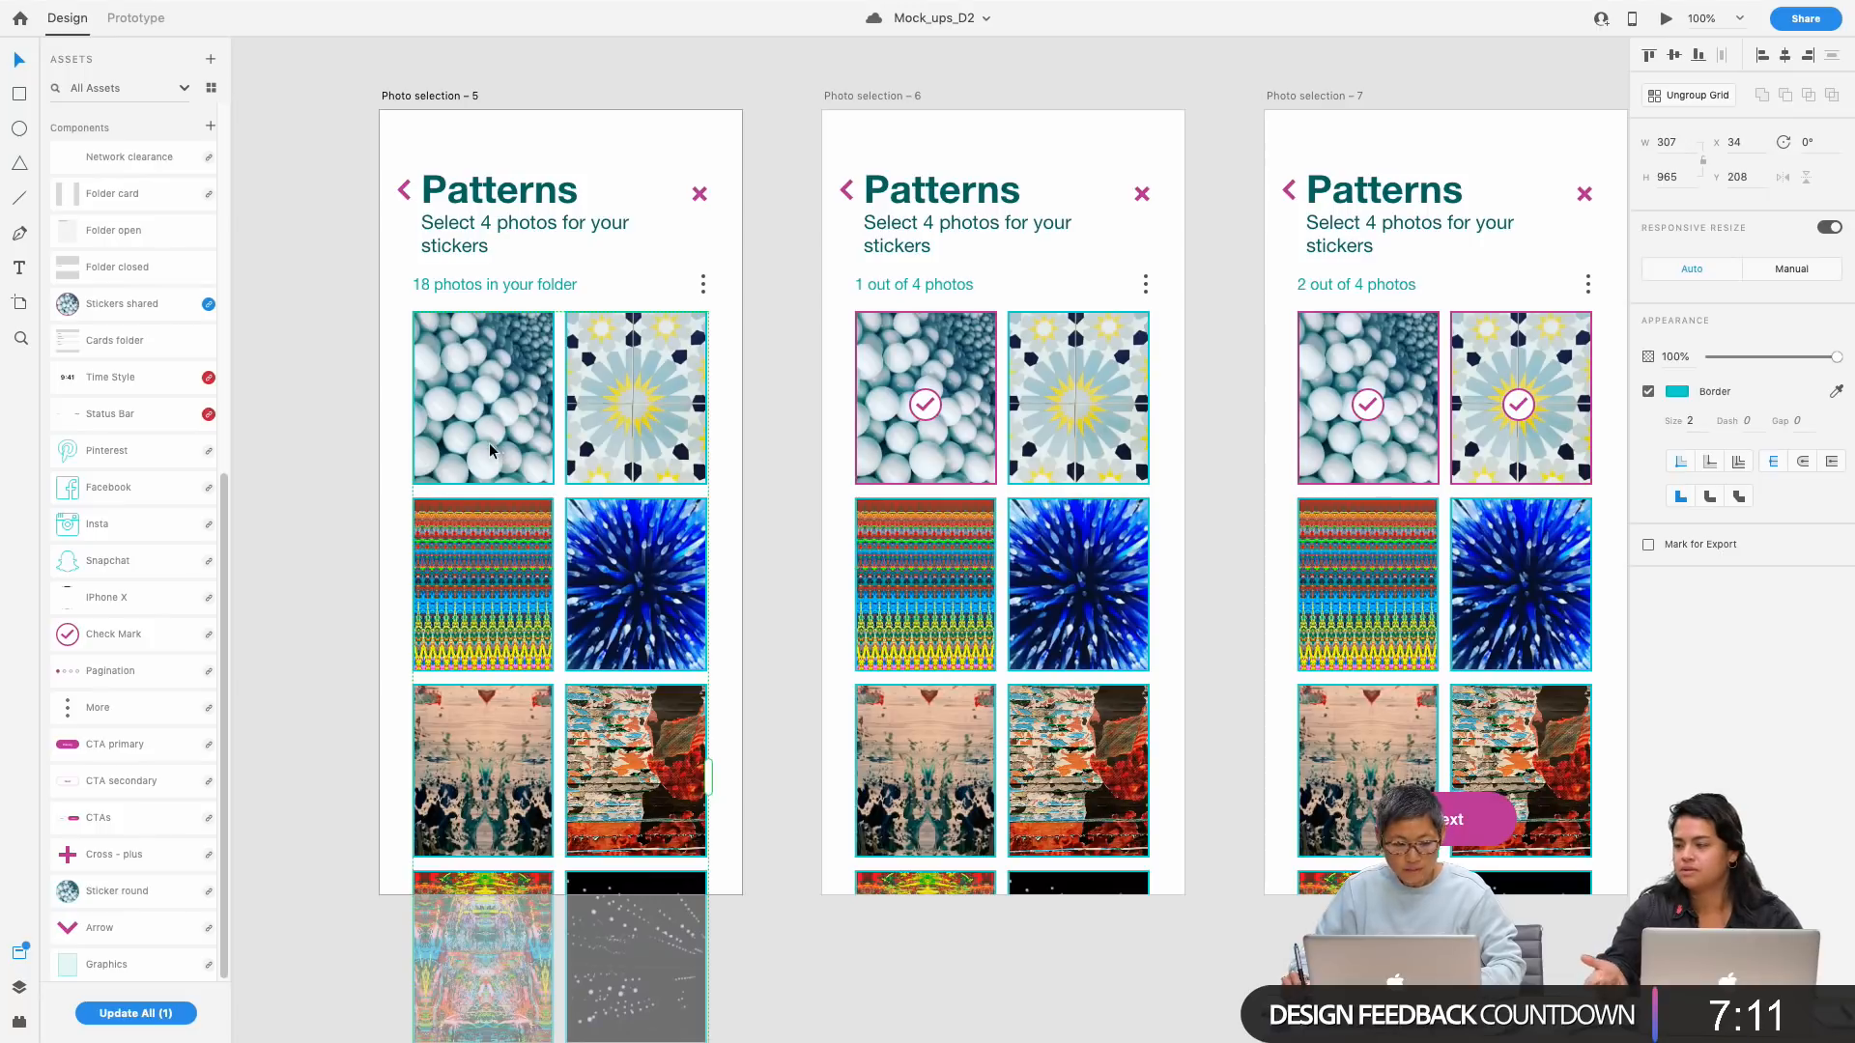
{"action": "left_click", "coordinate": [136, 17]}
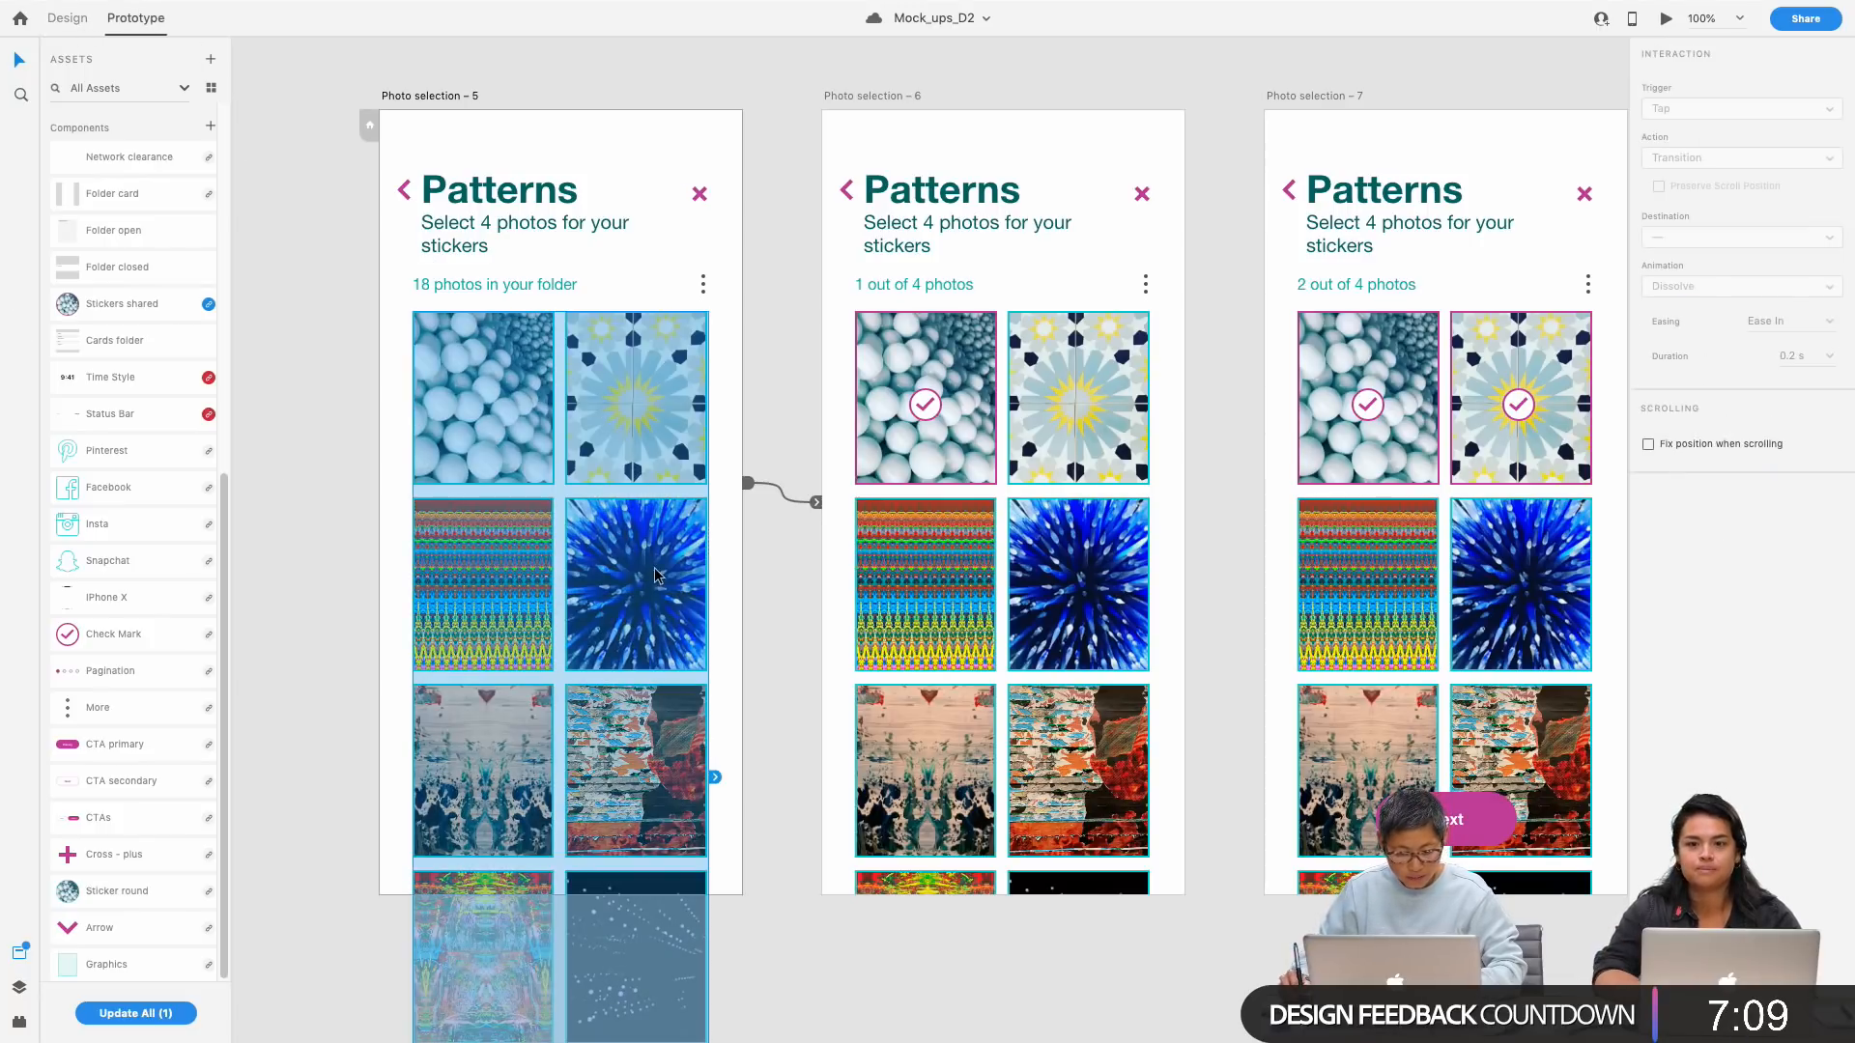
{"action": "left_click", "coordinate": [817, 504]}
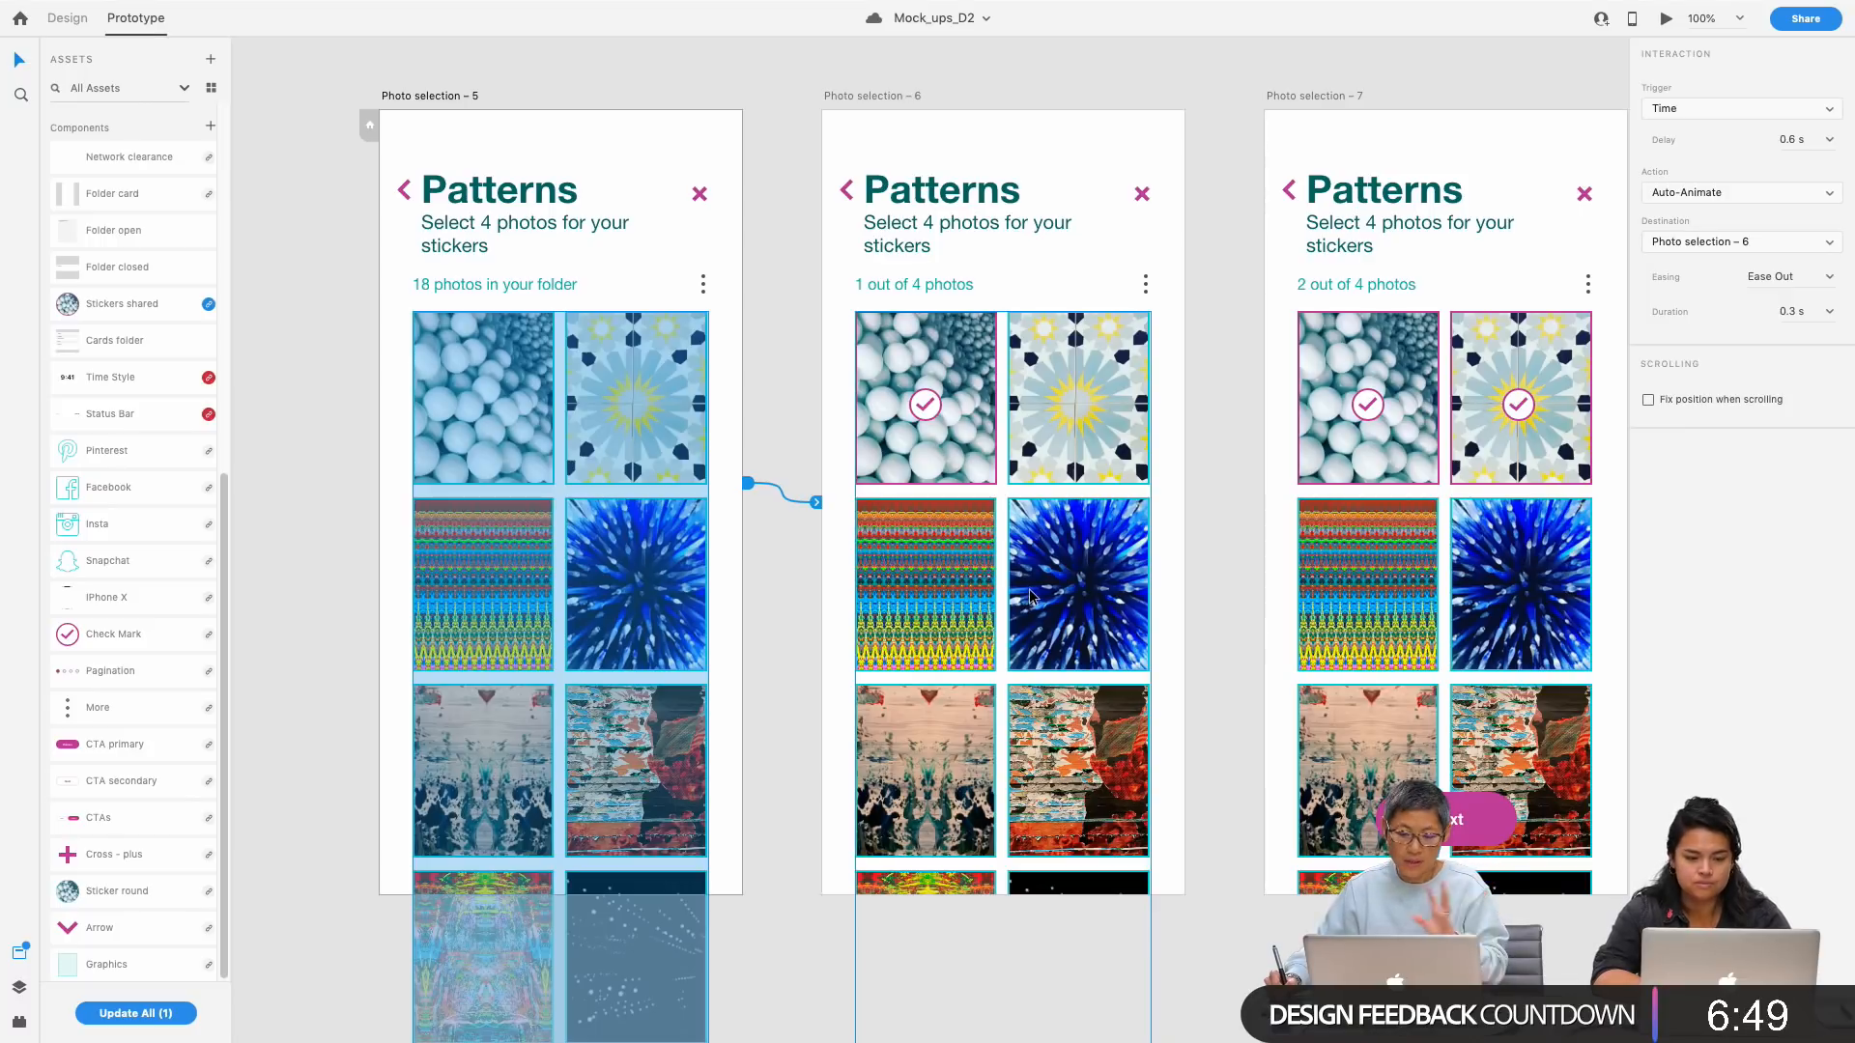
Step: Remove the timed Auto-Animate link from the Photo selection – 5 artboard to Photo selection – 6
{"action": "left_click", "coordinate": [780, 567]}
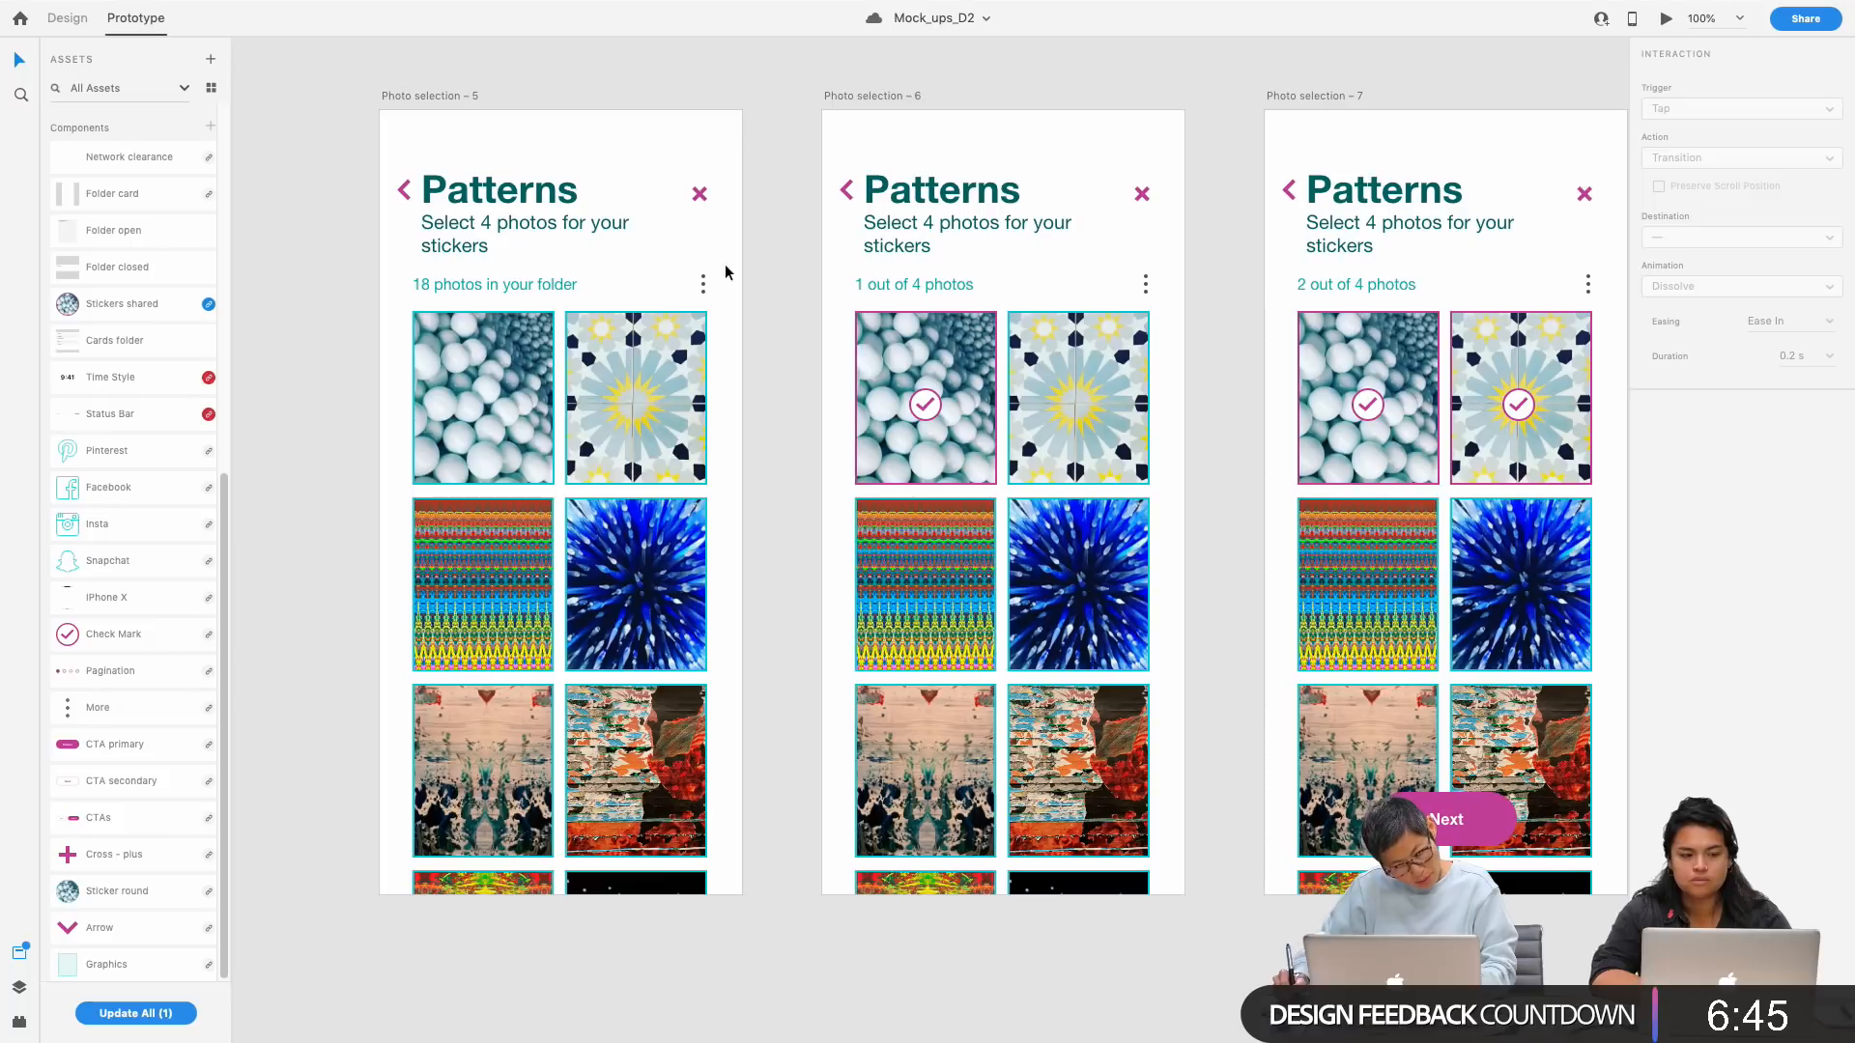
{"action": "left_click", "coordinate": [446, 97]}
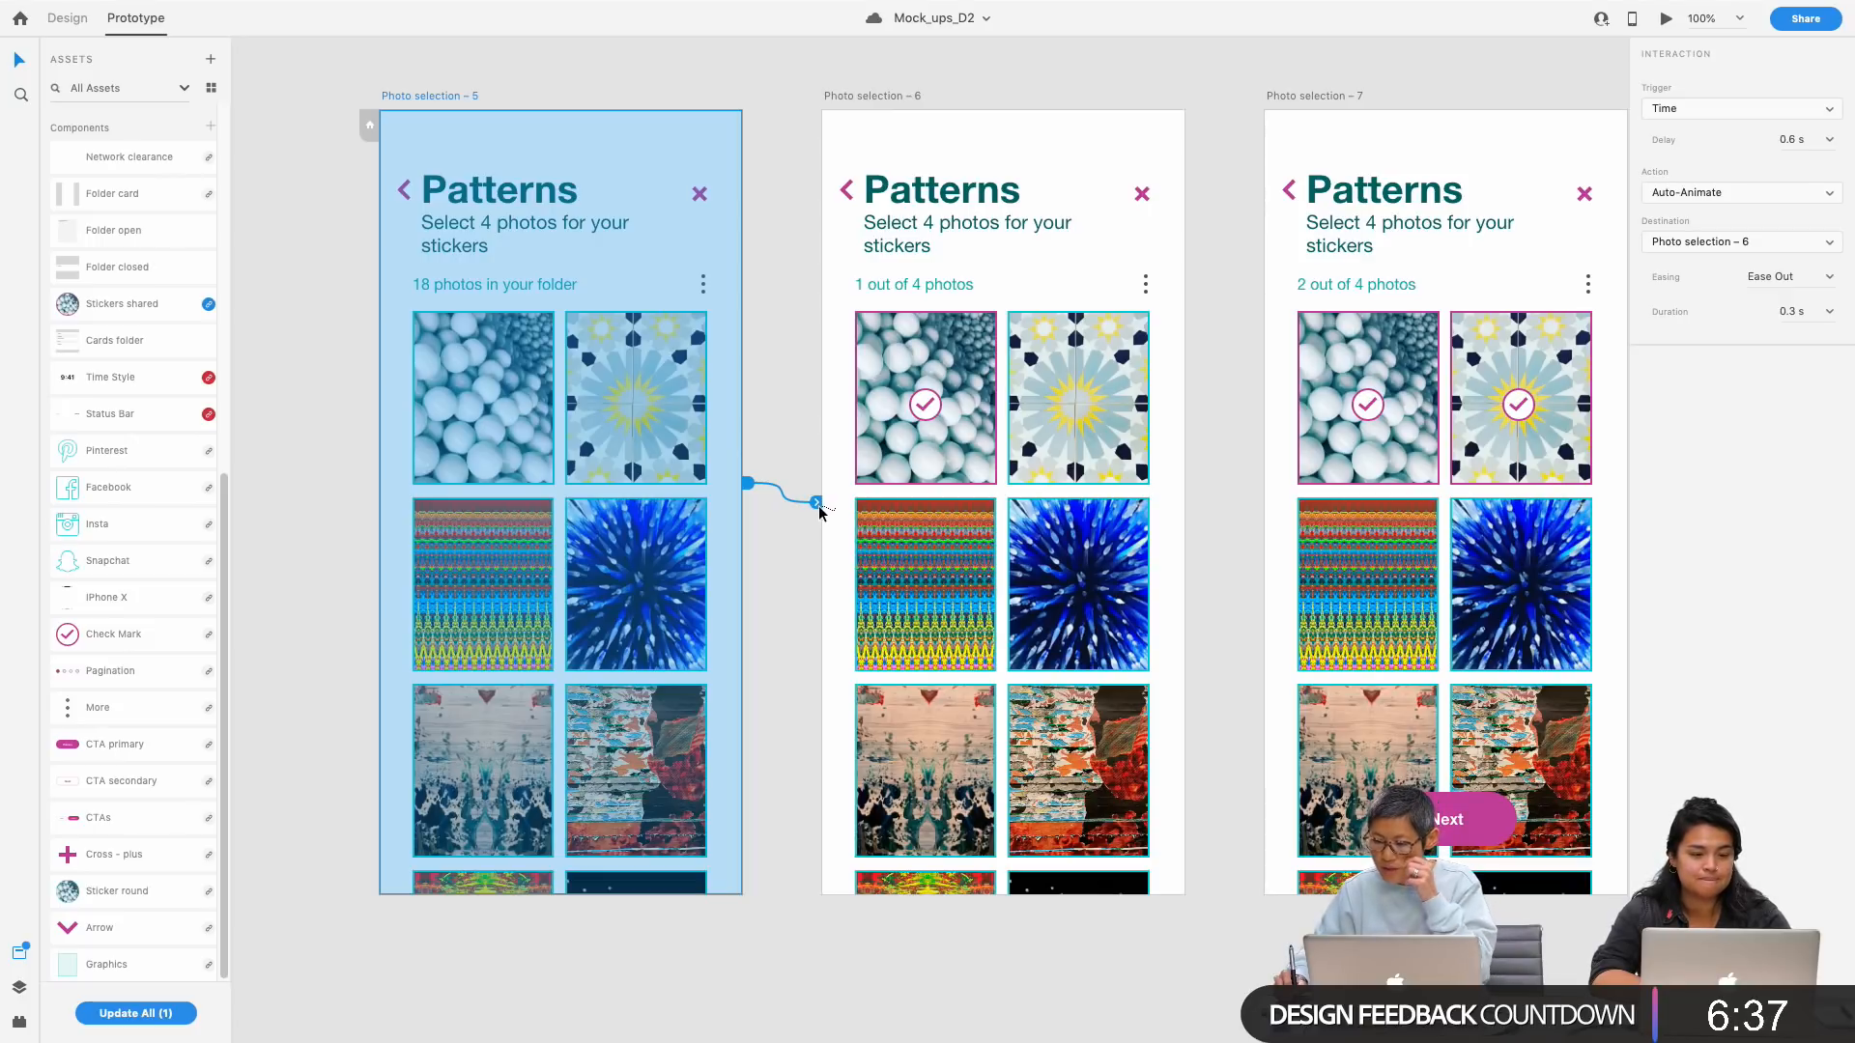
{"action": "left_click_drag", "start_coordinate": [818, 510], "coordinate": [752, 483]}
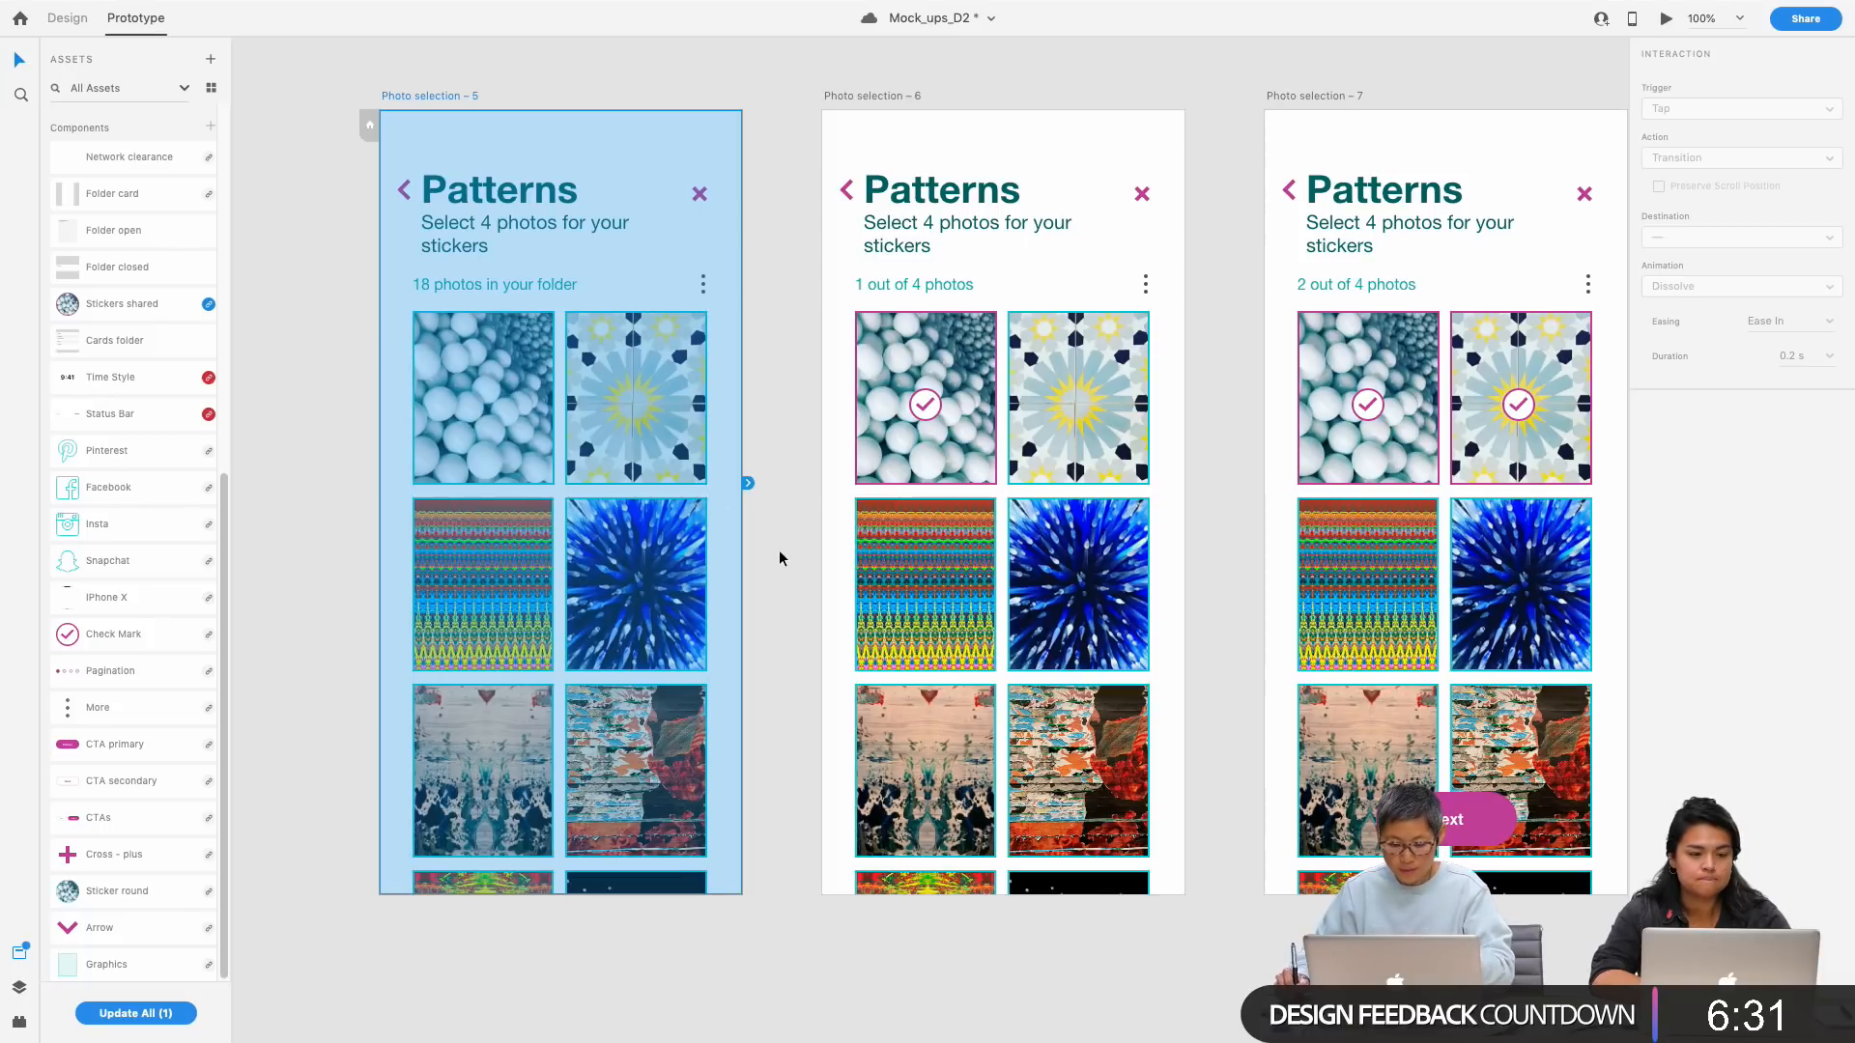
Step: Review the top-row Select artboards, the Access app and folder selection row, and the lower photo selection row in prototype view
{"action": "key", "text": "super+minus"}
{"action": "left_click_drag", "start_coordinate": [1097, 174], "coordinate": [956, 800]}
{"action": "left_click_drag", "start_coordinate": [1016, 216], "coordinate": [905, 714]}
{"action": "left_click_drag", "start_coordinate": [946, 556], "coordinate": [850, 784]}
{"action": "left_click_drag", "start_coordinate": [1052, 489], "coordinate": [943, 807]}
{"action": "left_click_drag", "start_coordinate": [1208, 778], "coordinate": [697, 792]}
{"action": "left_click_drag", "start_coordinate": [871, 773], "coordinate": [797, 769]}
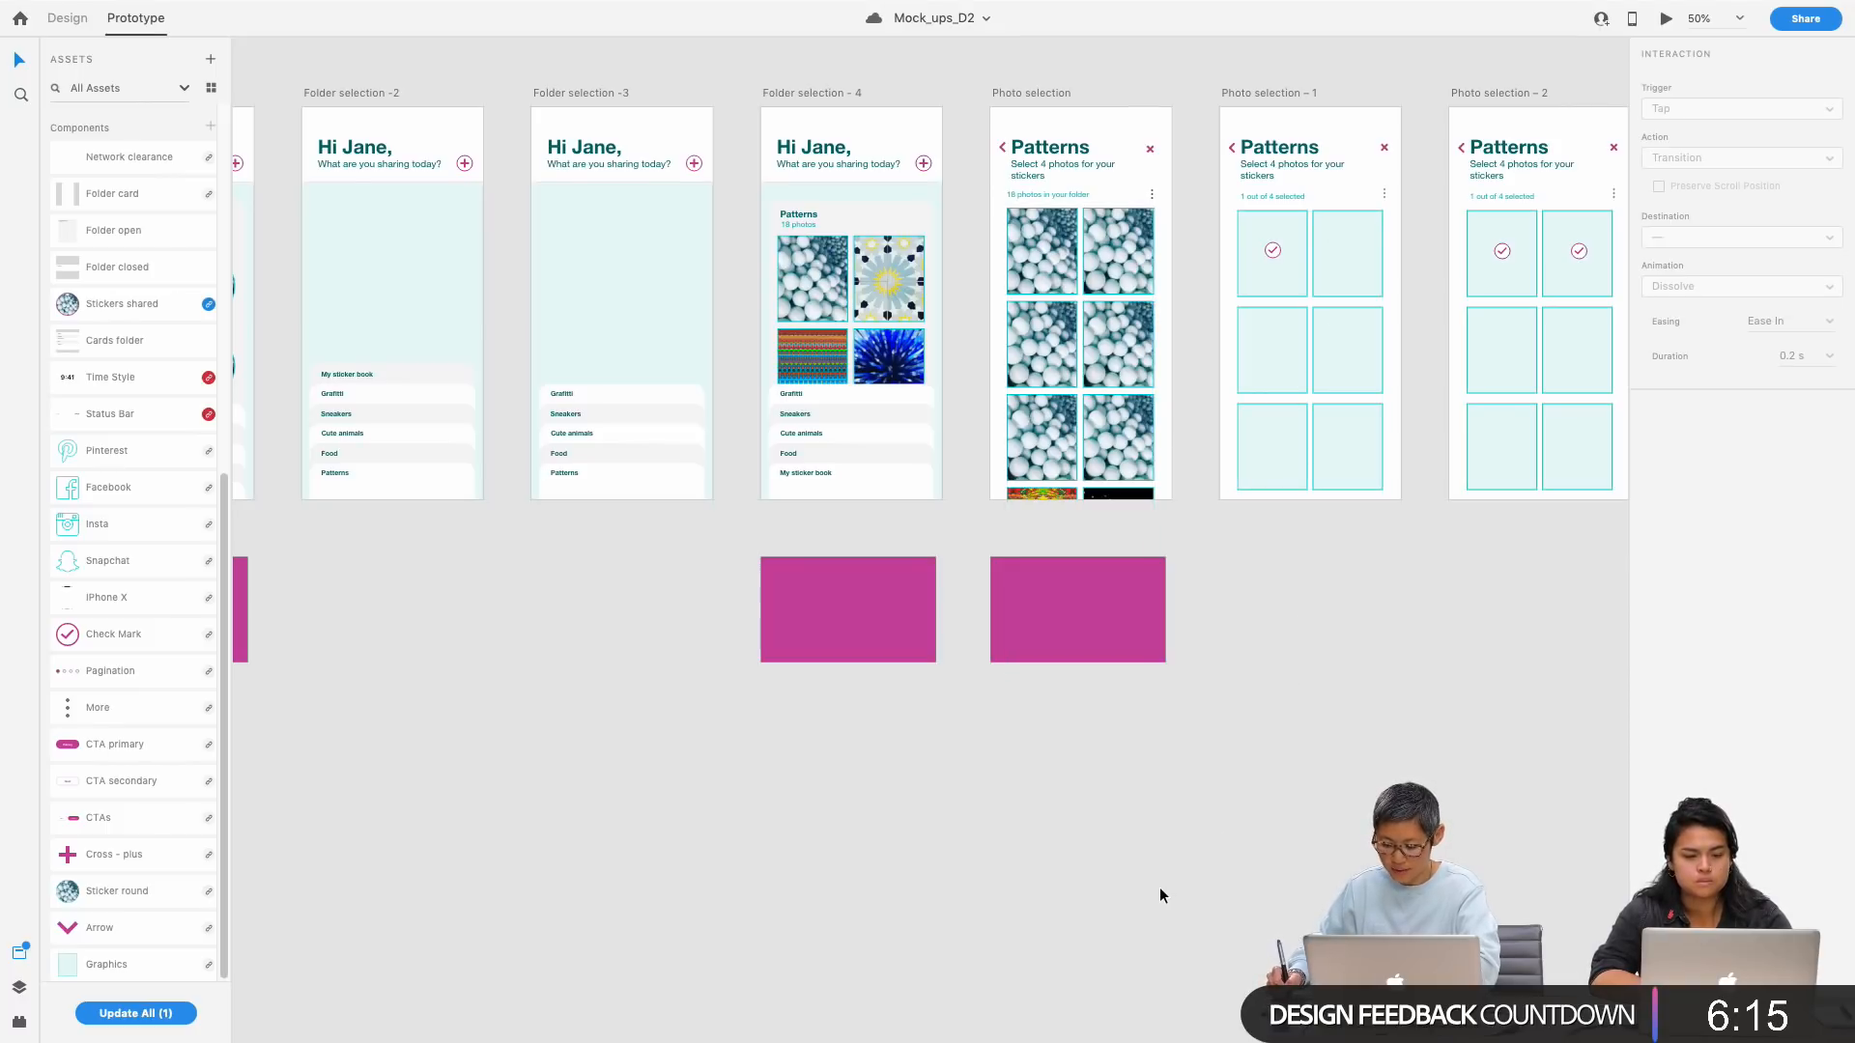
{"action": "key", "text": "super+minus"}
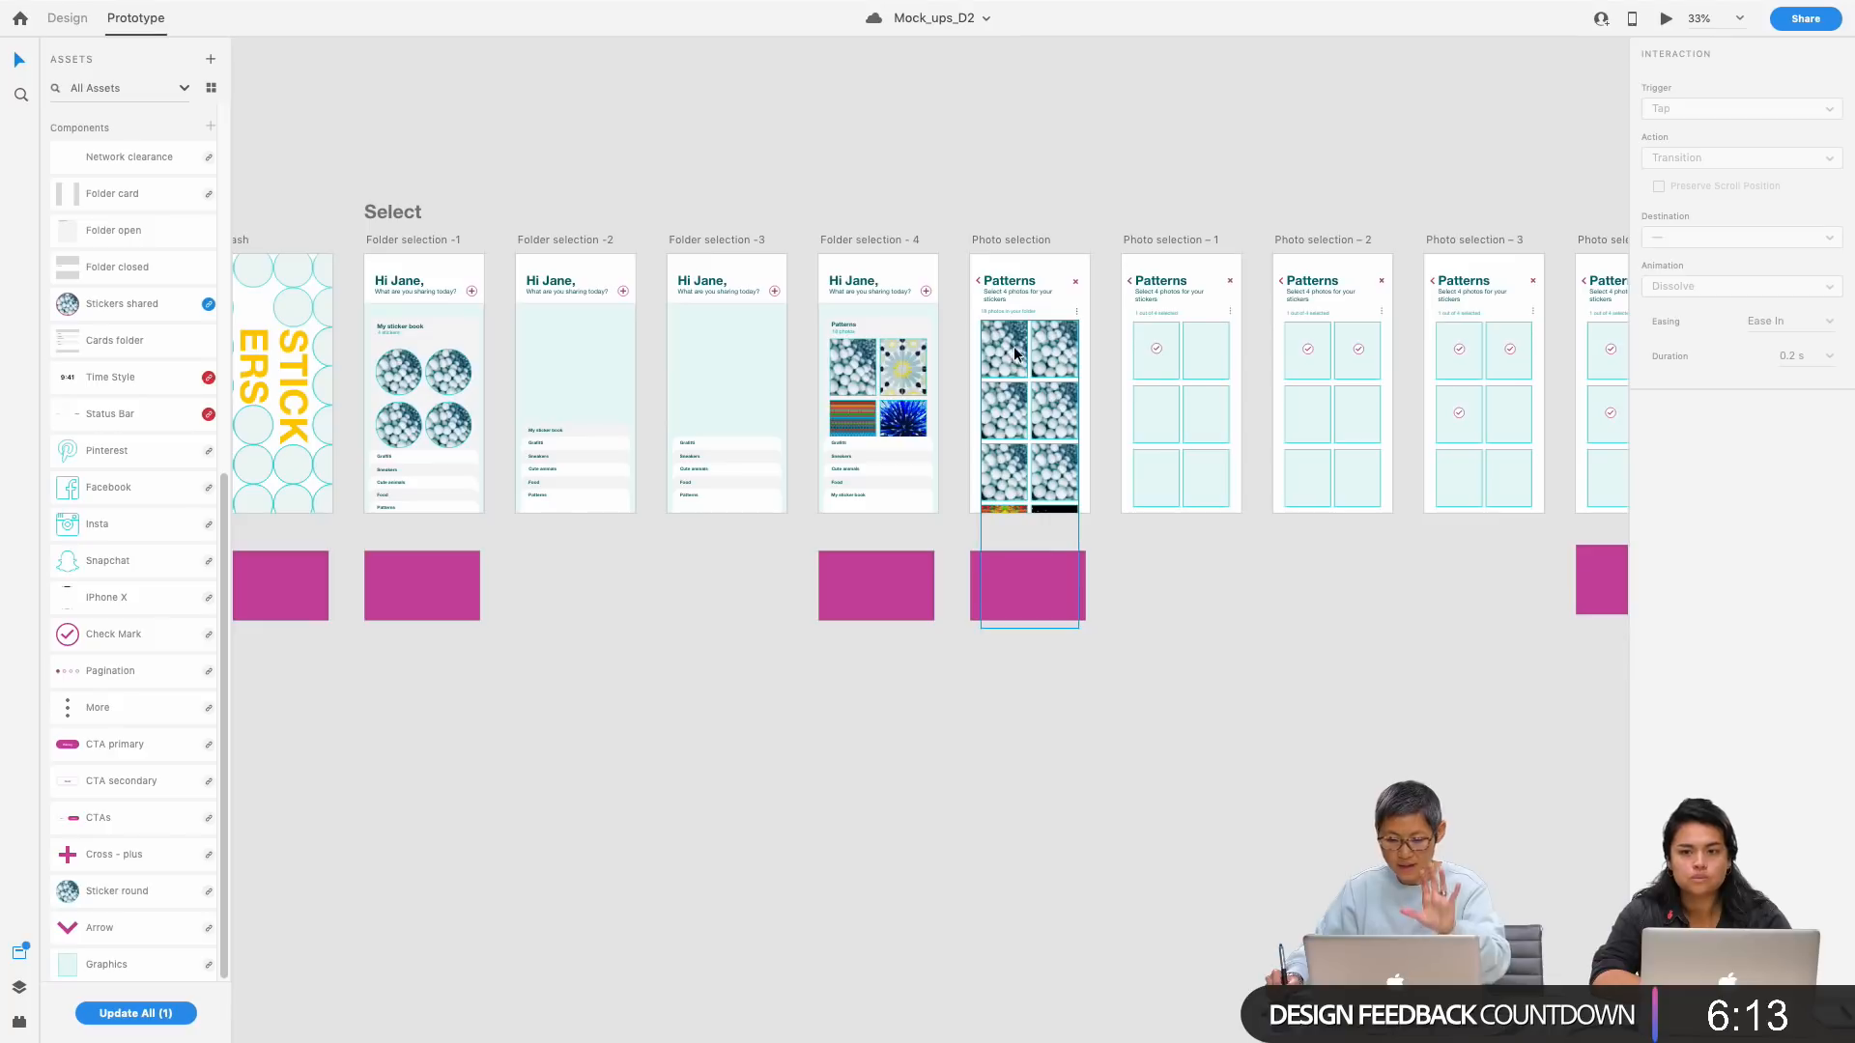
{"action": "scroll", "coordinate": [795, 787], "scroll_direction": "down", "scroll_amount": 10}
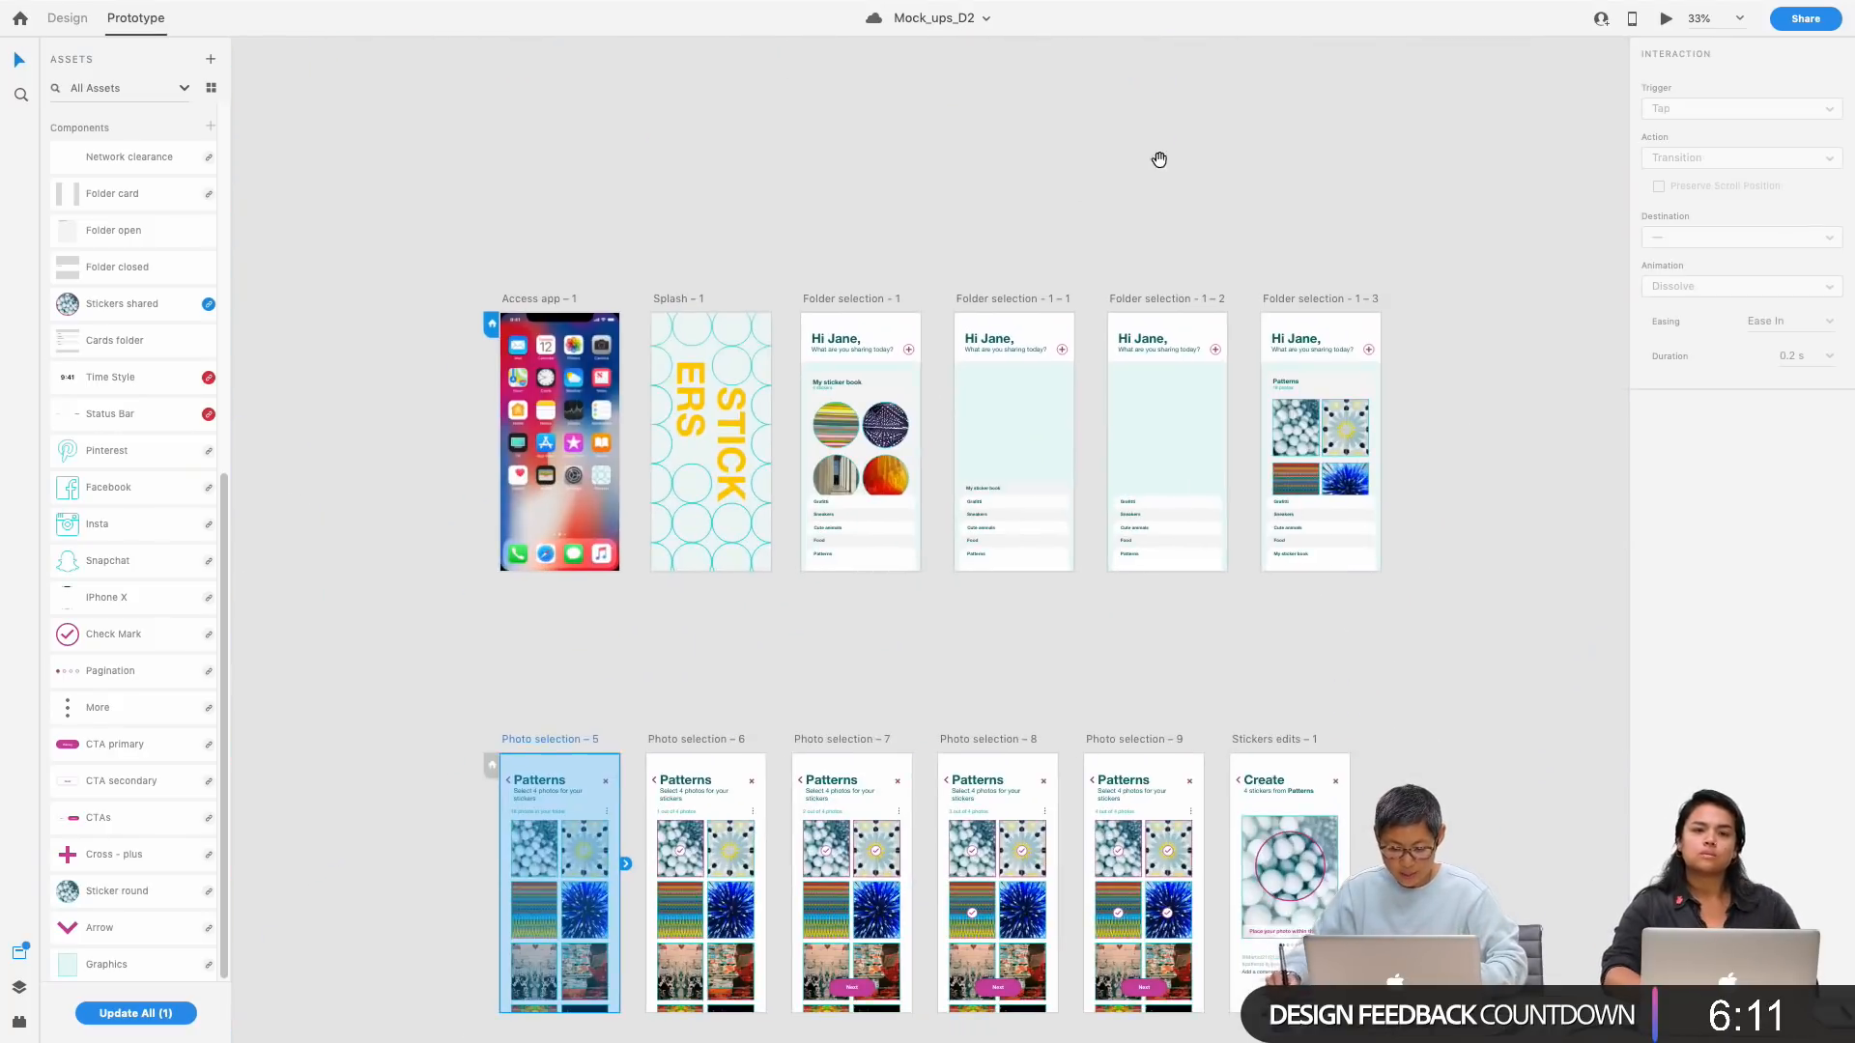
{"action": "scroll", "coordinate": [798, 669], "scroll_direction": "up", "scroll_amount": 6}
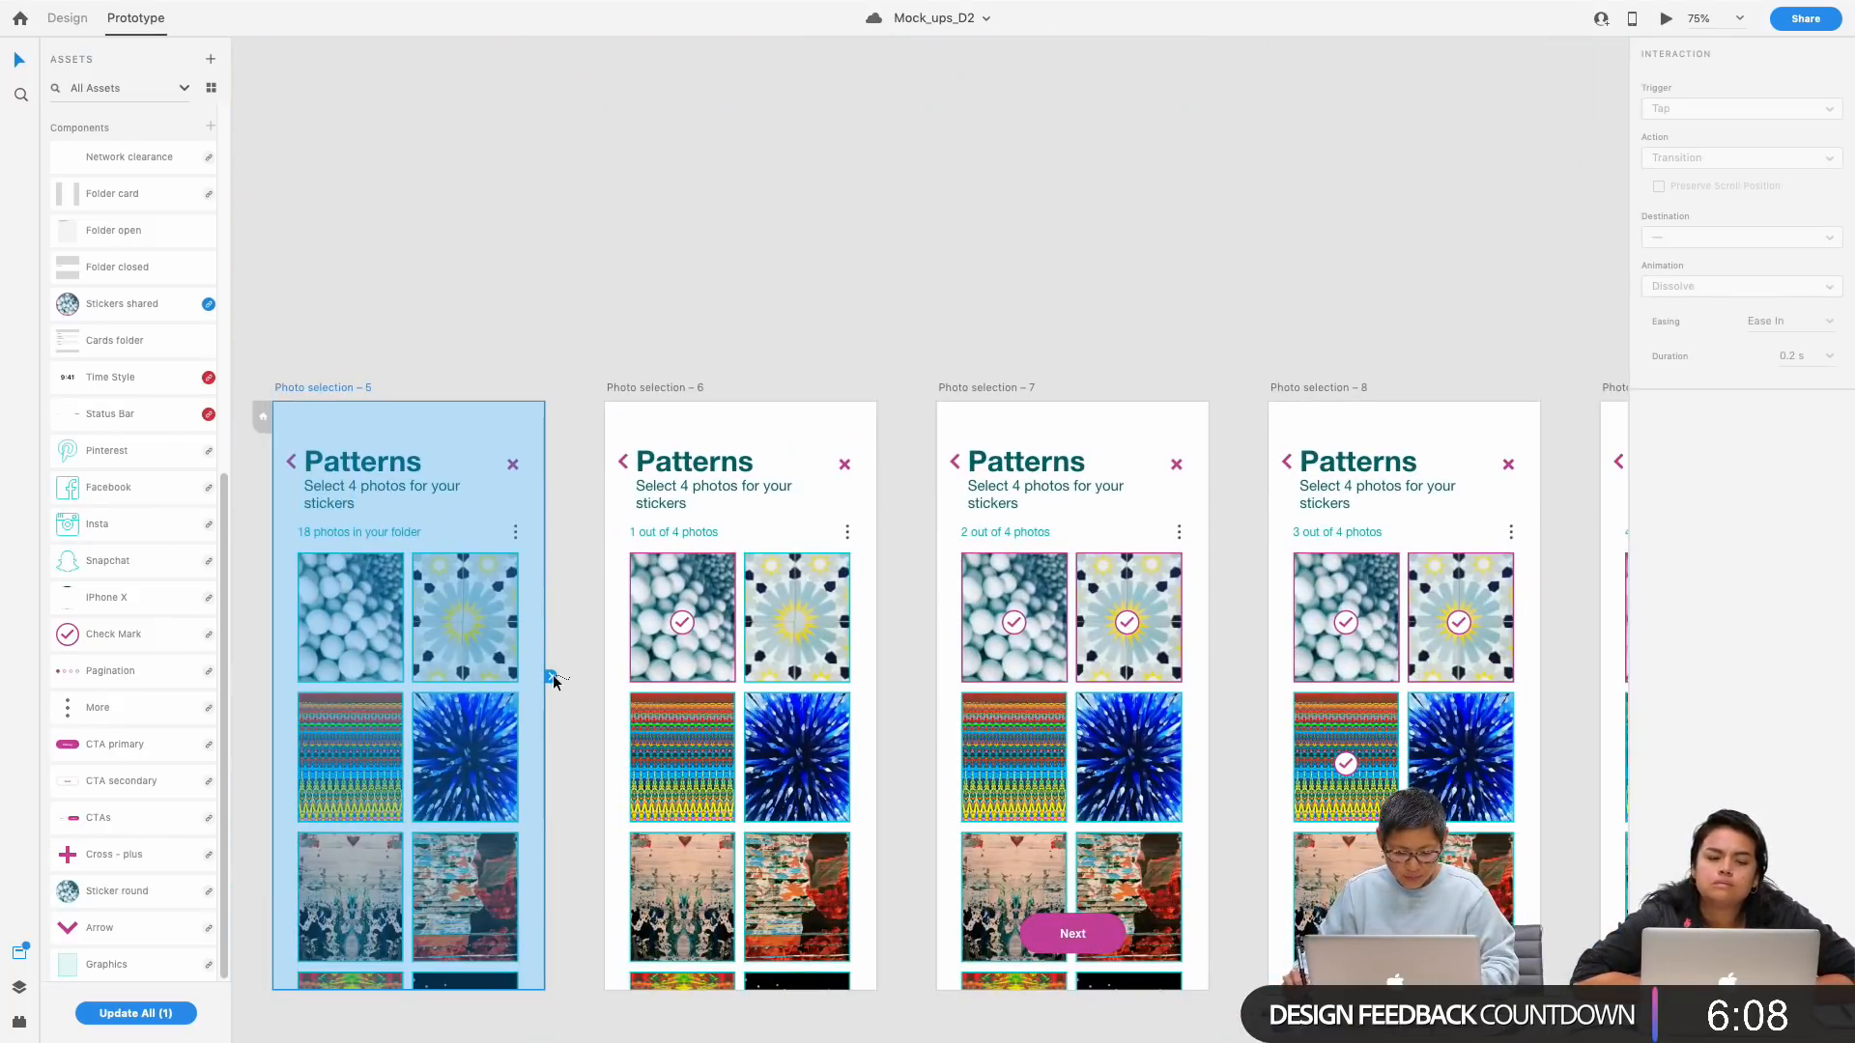
Step: Link the Photo selection – 5 artboard to Photo selection – 6 with a Tap trigger and the Transition action
{"action": "left_click_drag", "start_coordinate": [552, 674], "coordinate": [657, 705]}
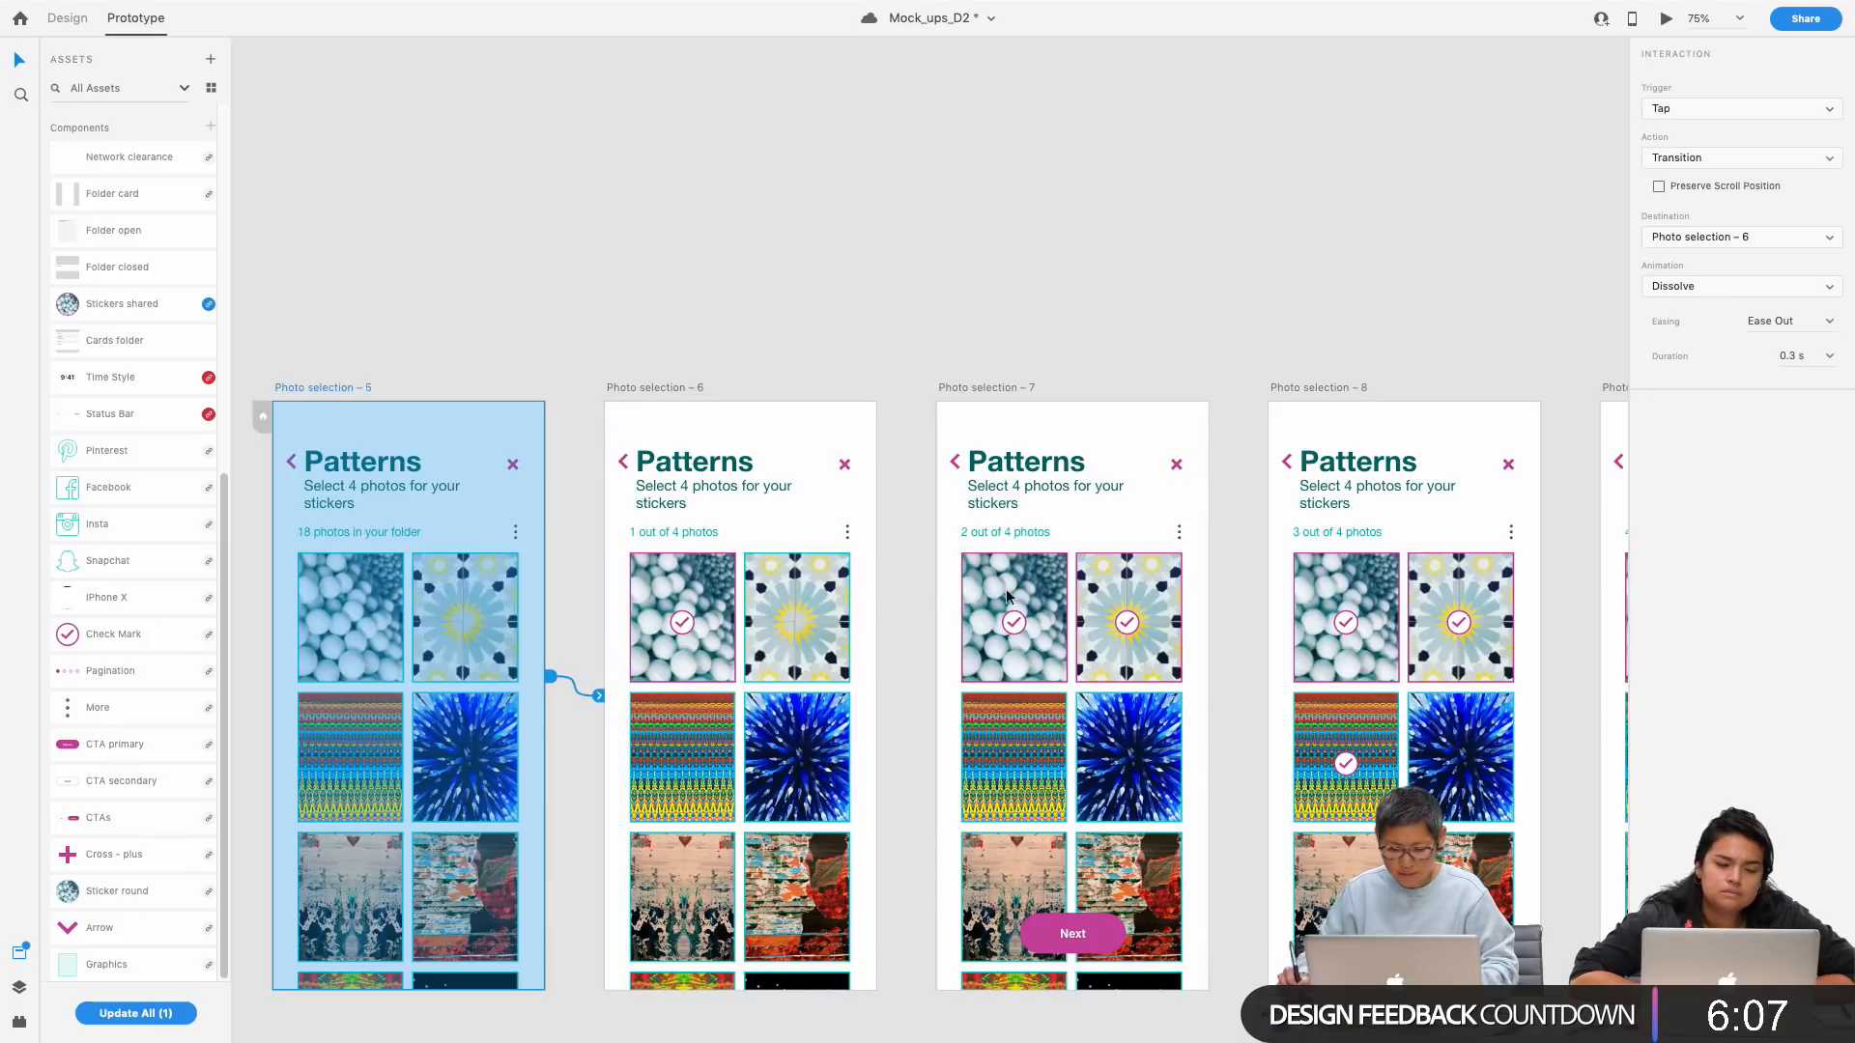
{"action": "left_click", "coordinate": [1824, 110]}
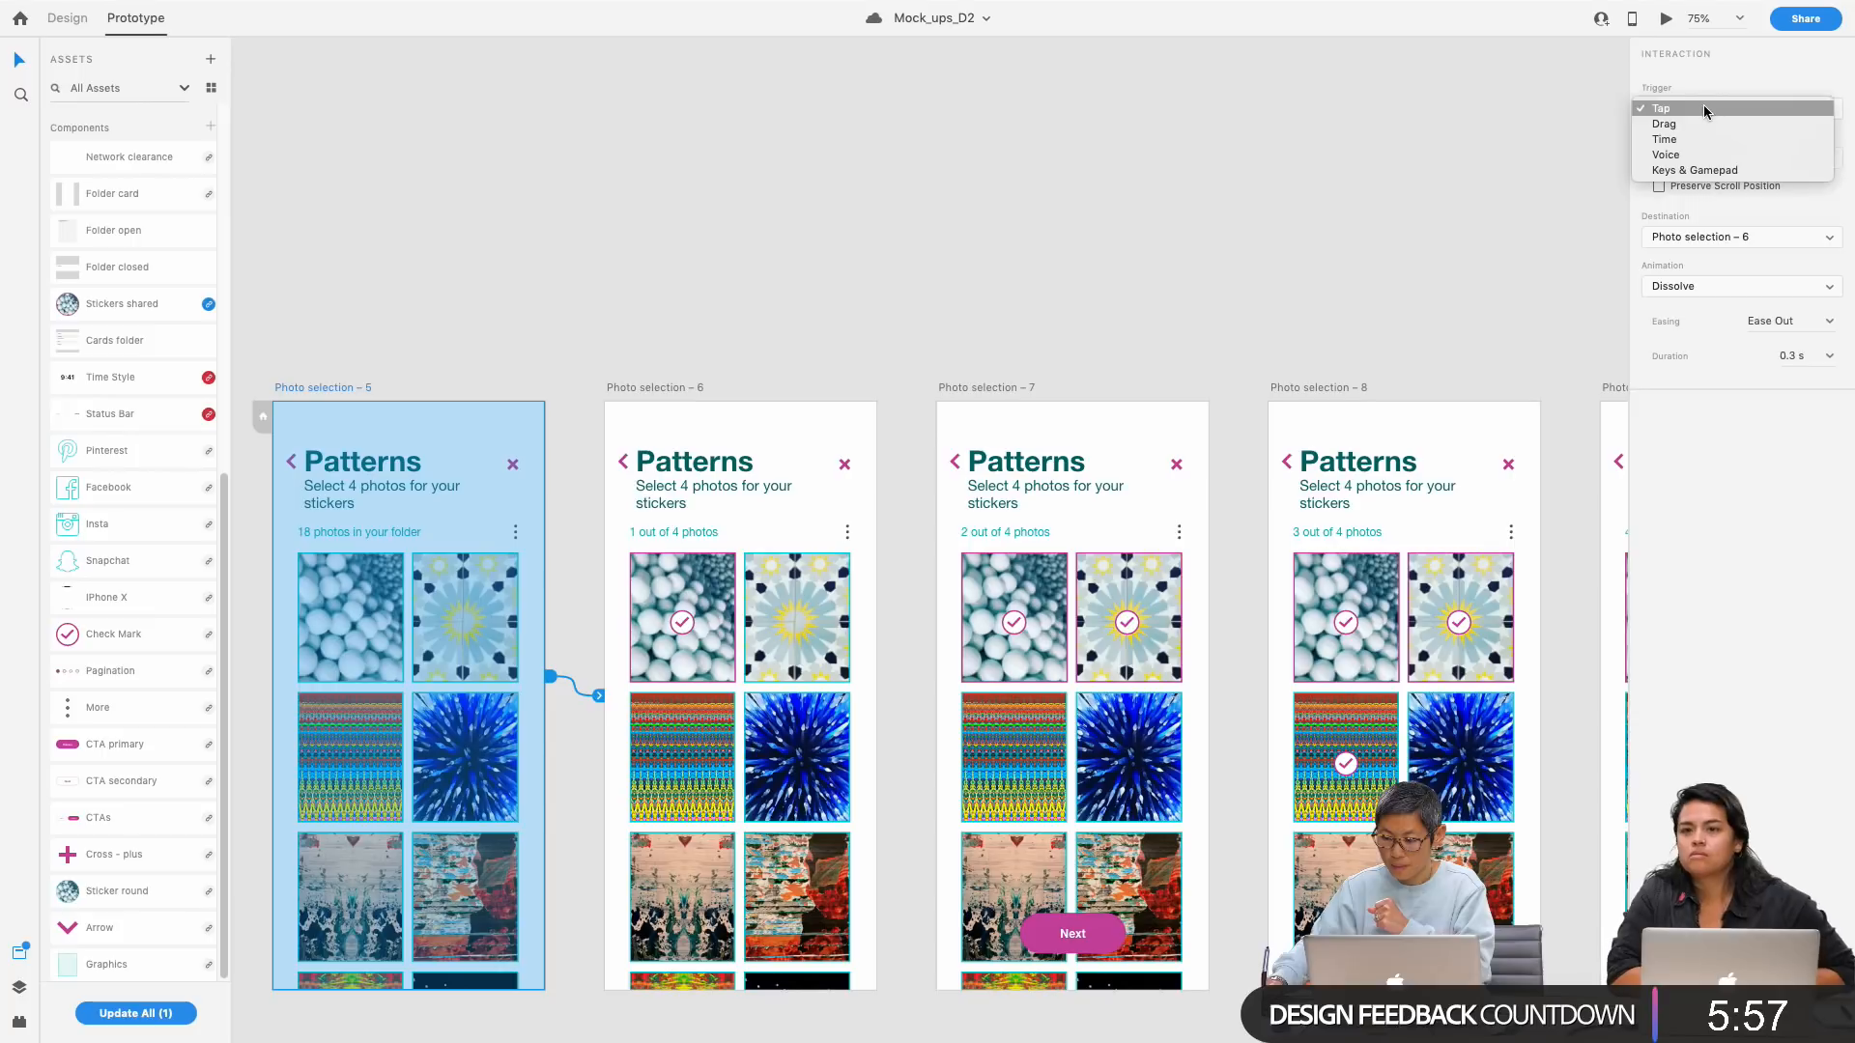
{"action": "left_click", "coordinate": [1701, 108]}
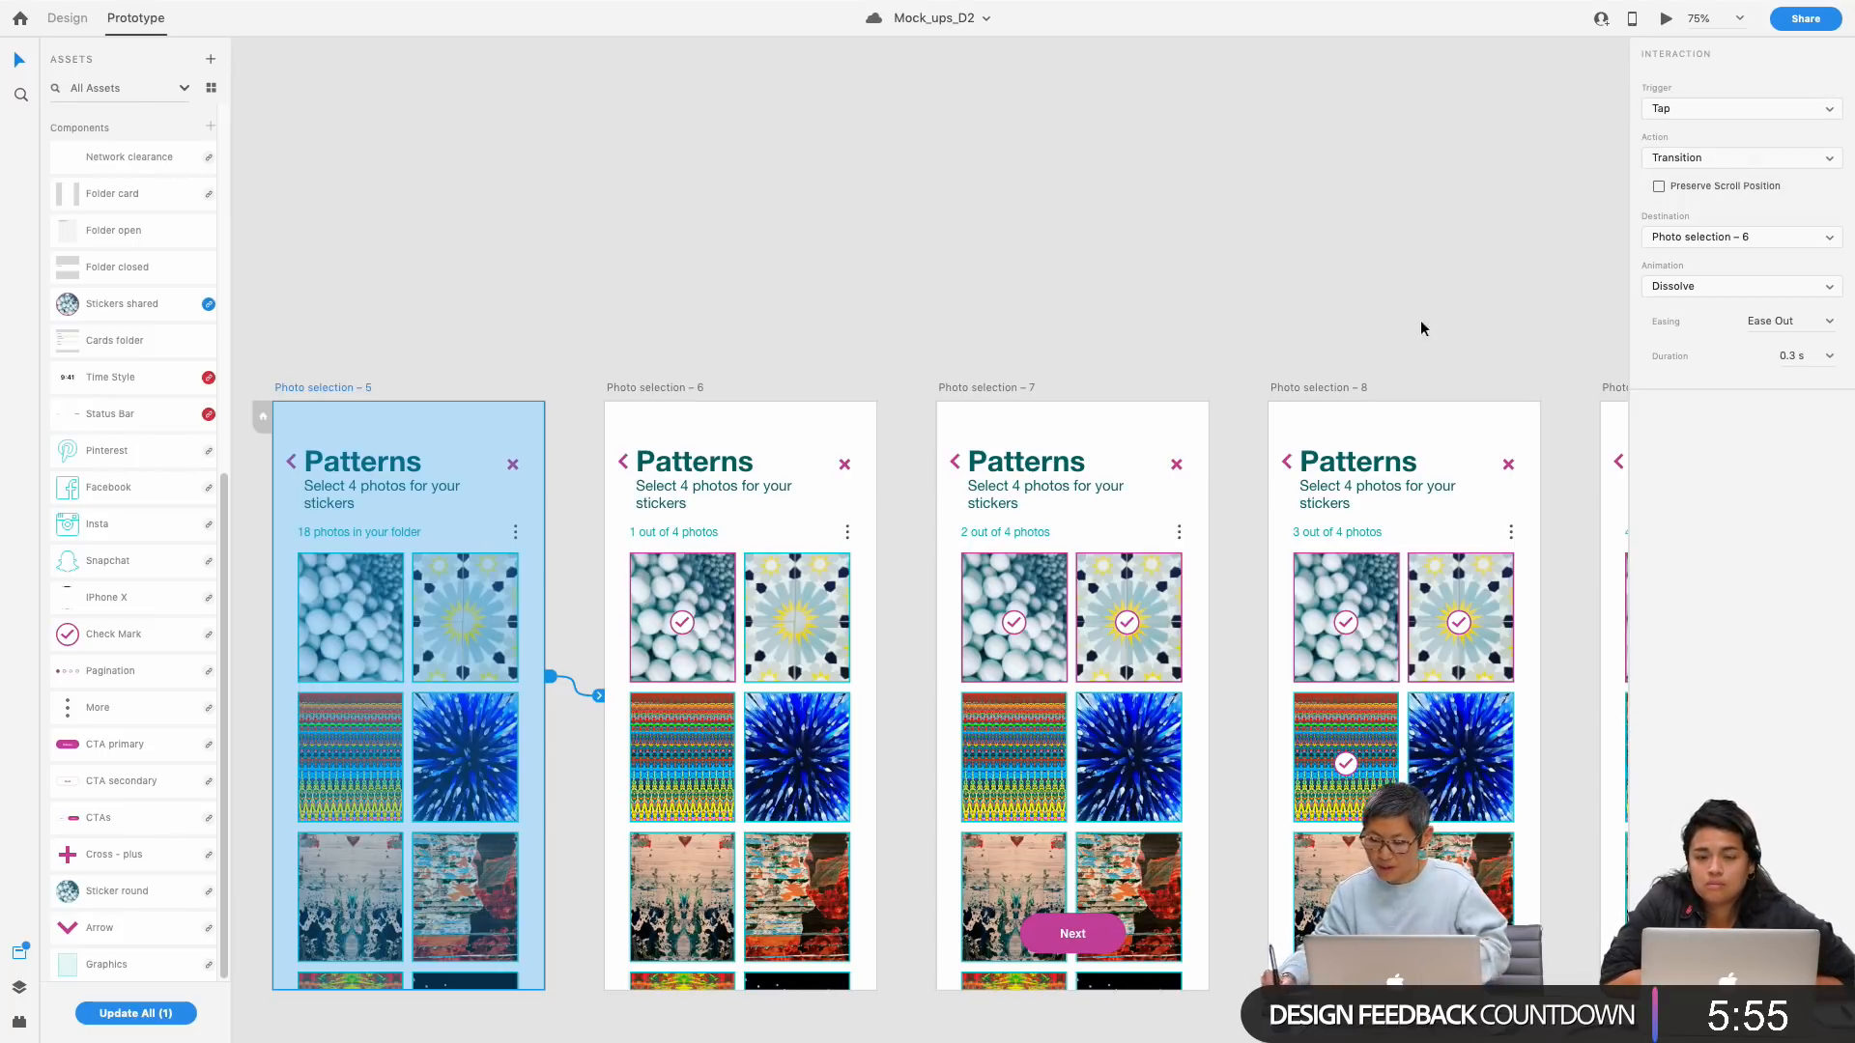
{"action": "left_click", "coordinate": [1826, 162]}
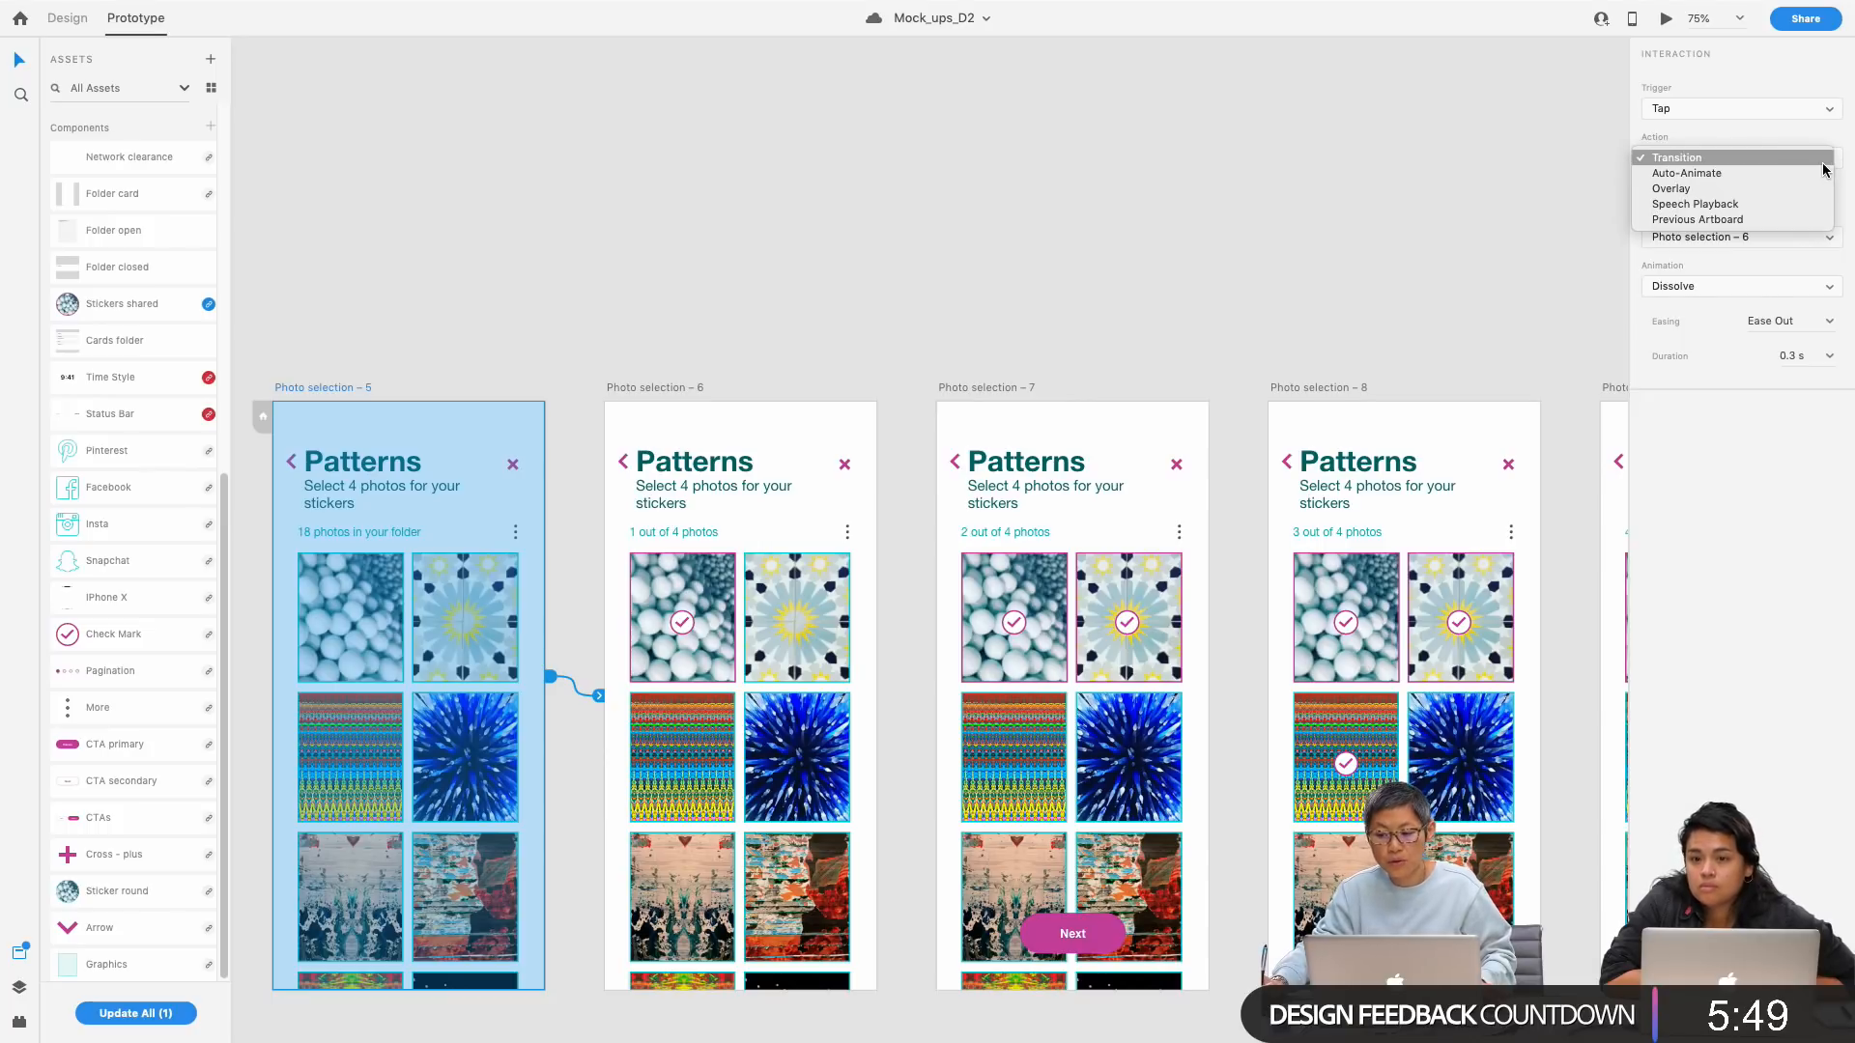
{"action": "left_click", "coordinate": [1823, 162]}
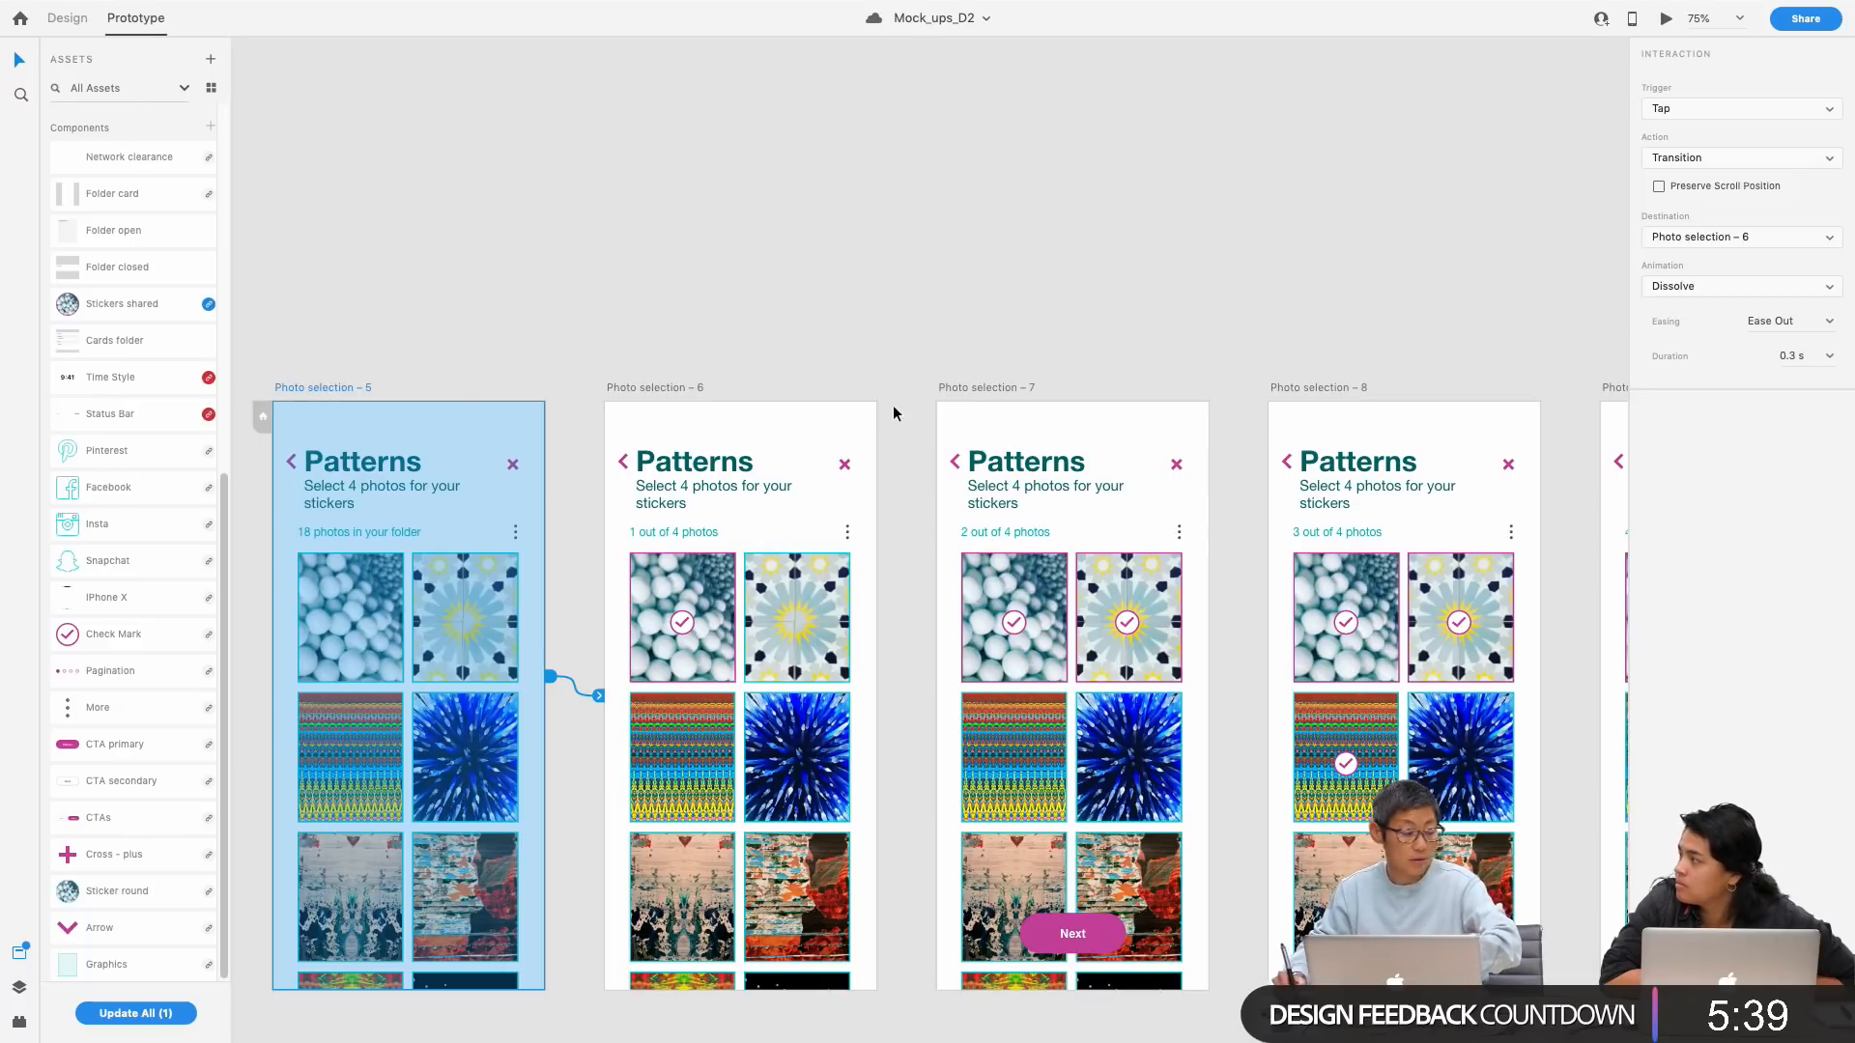
Step: Choose Photo selection – 6 as the link's destination and Dissolve as its animation
{"action": "left_click", "coordinate": [1826, 239]}
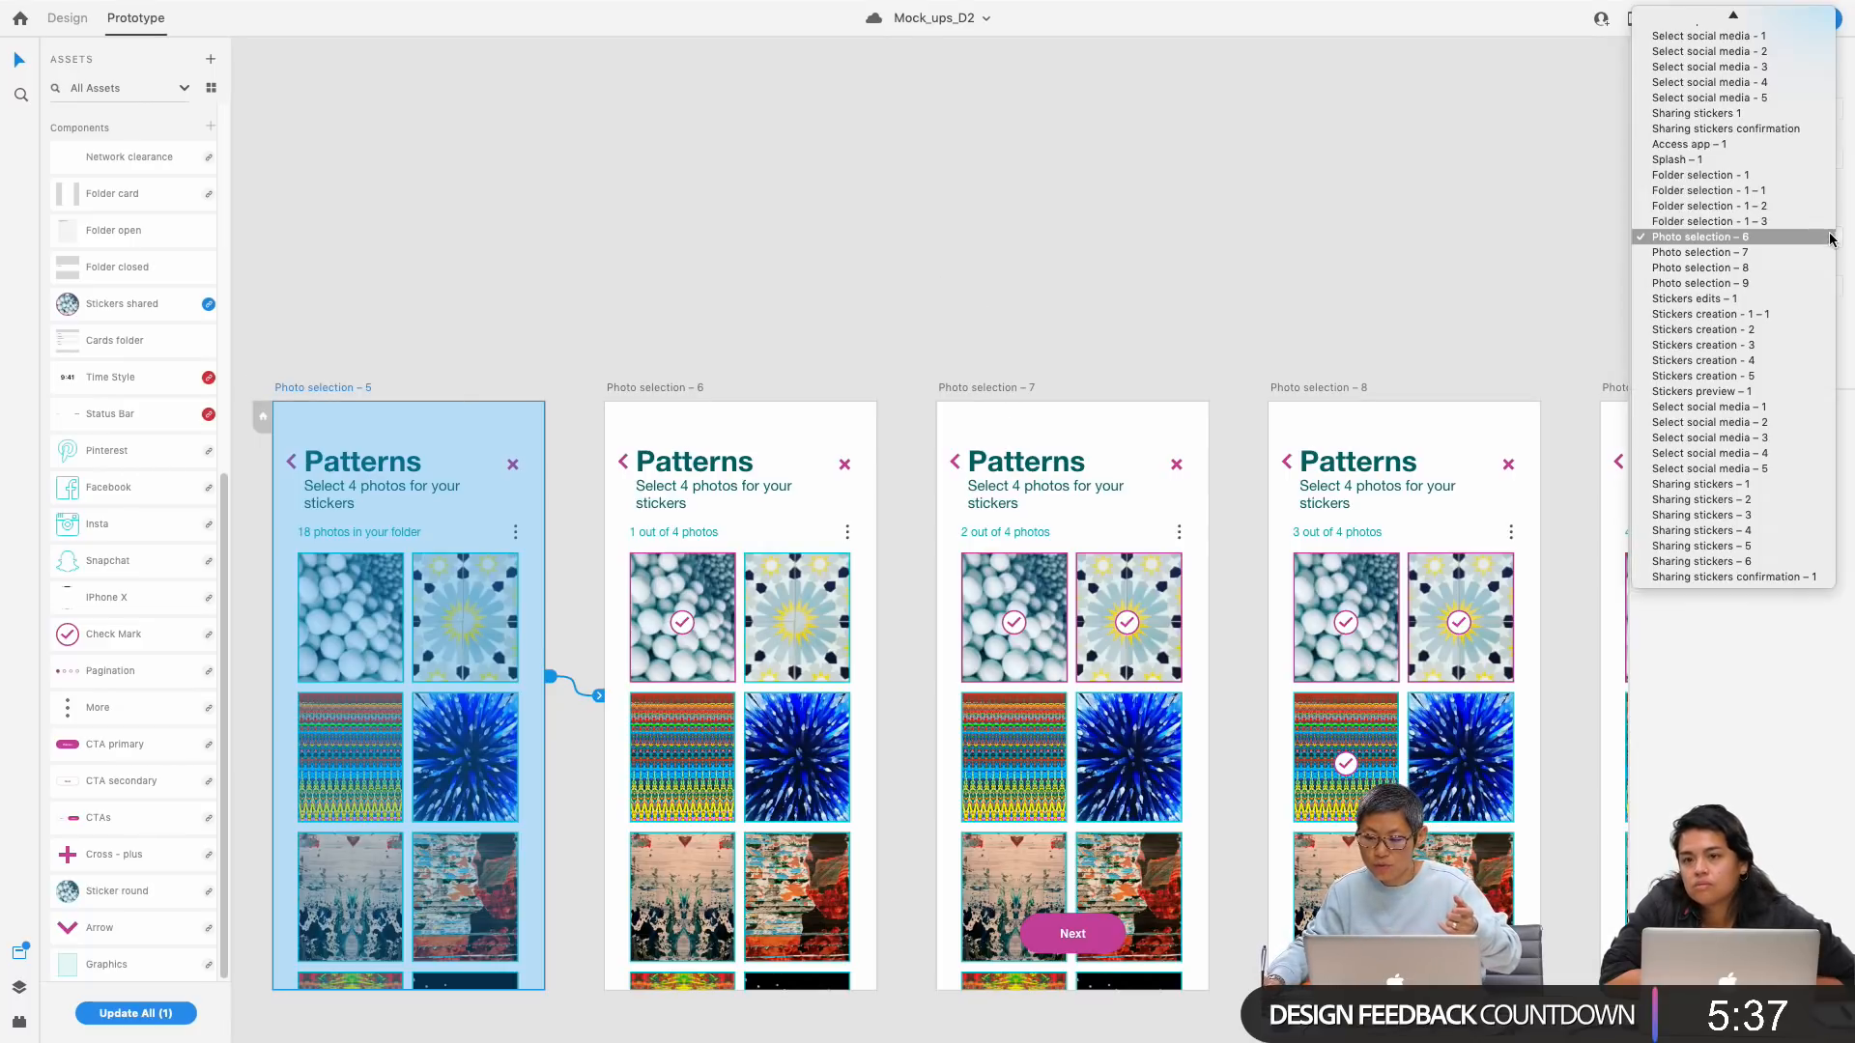
{"action": "left_click", "coordinate": [1823, 240]}
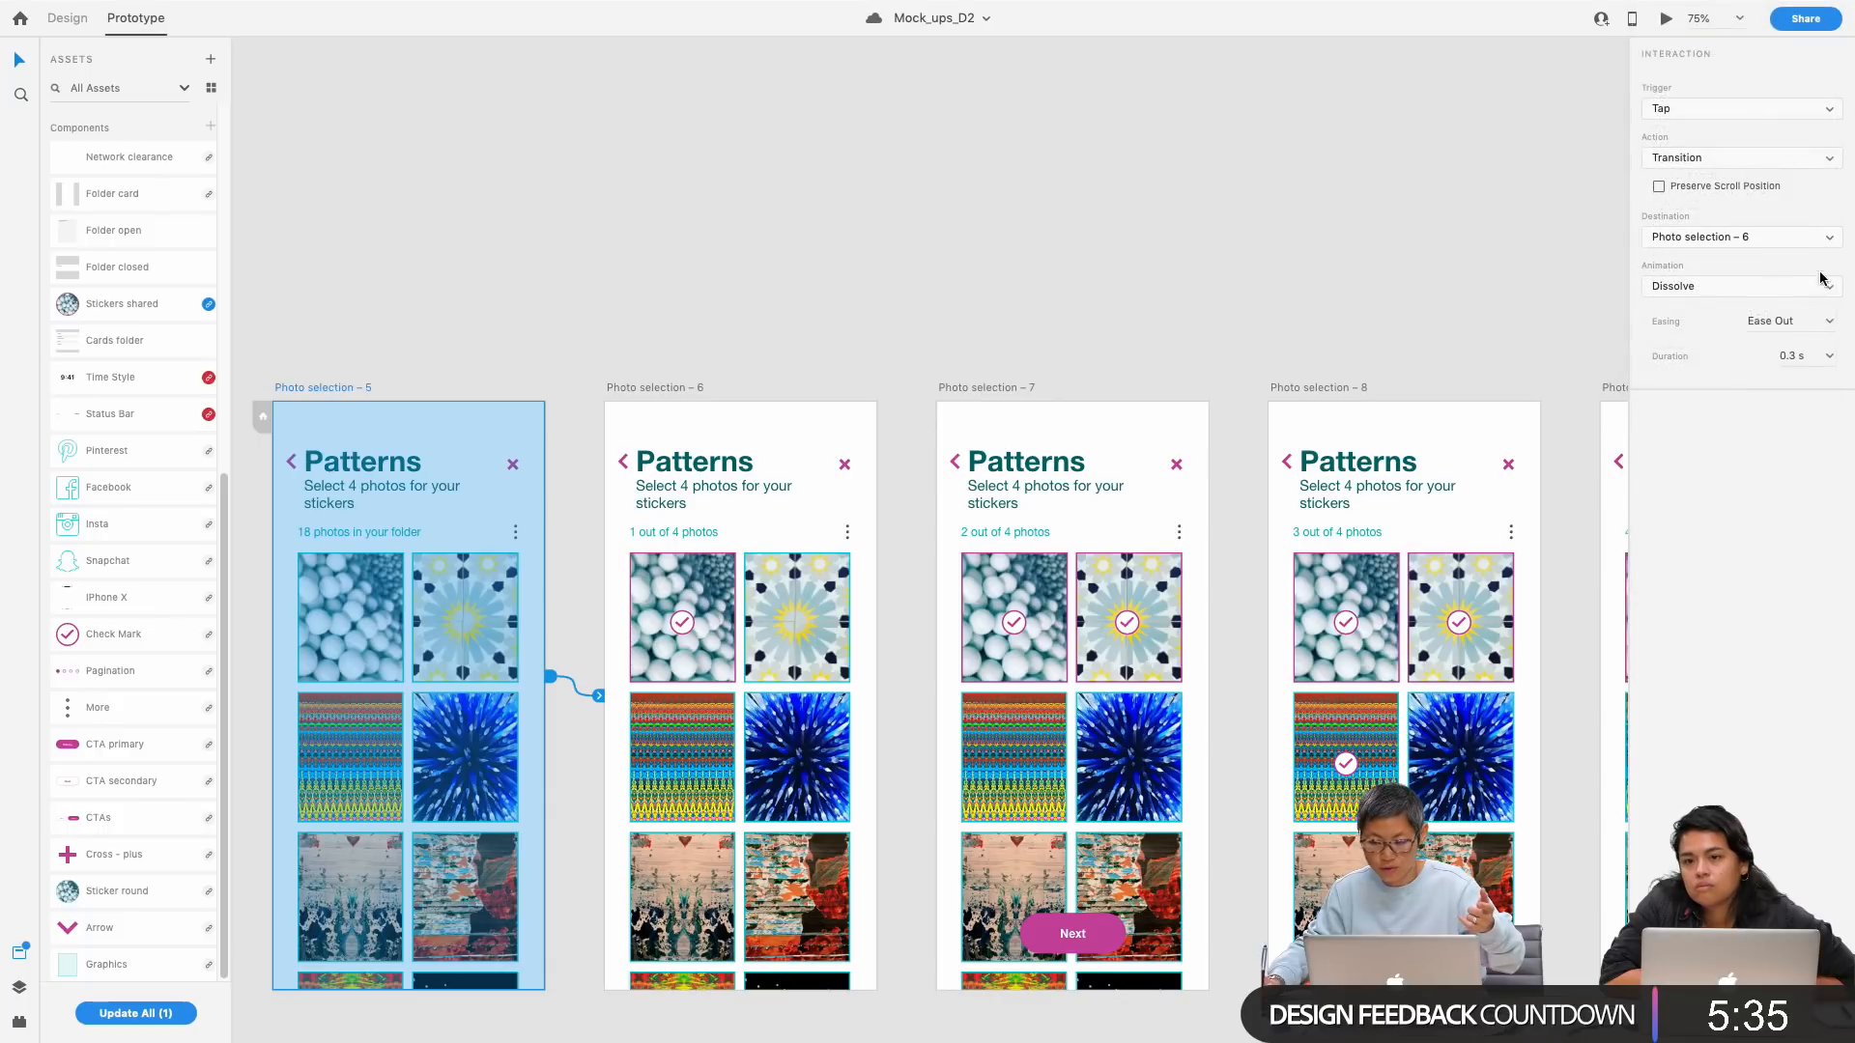
{"action": "left_click", "coordinate": [1828, 290]}
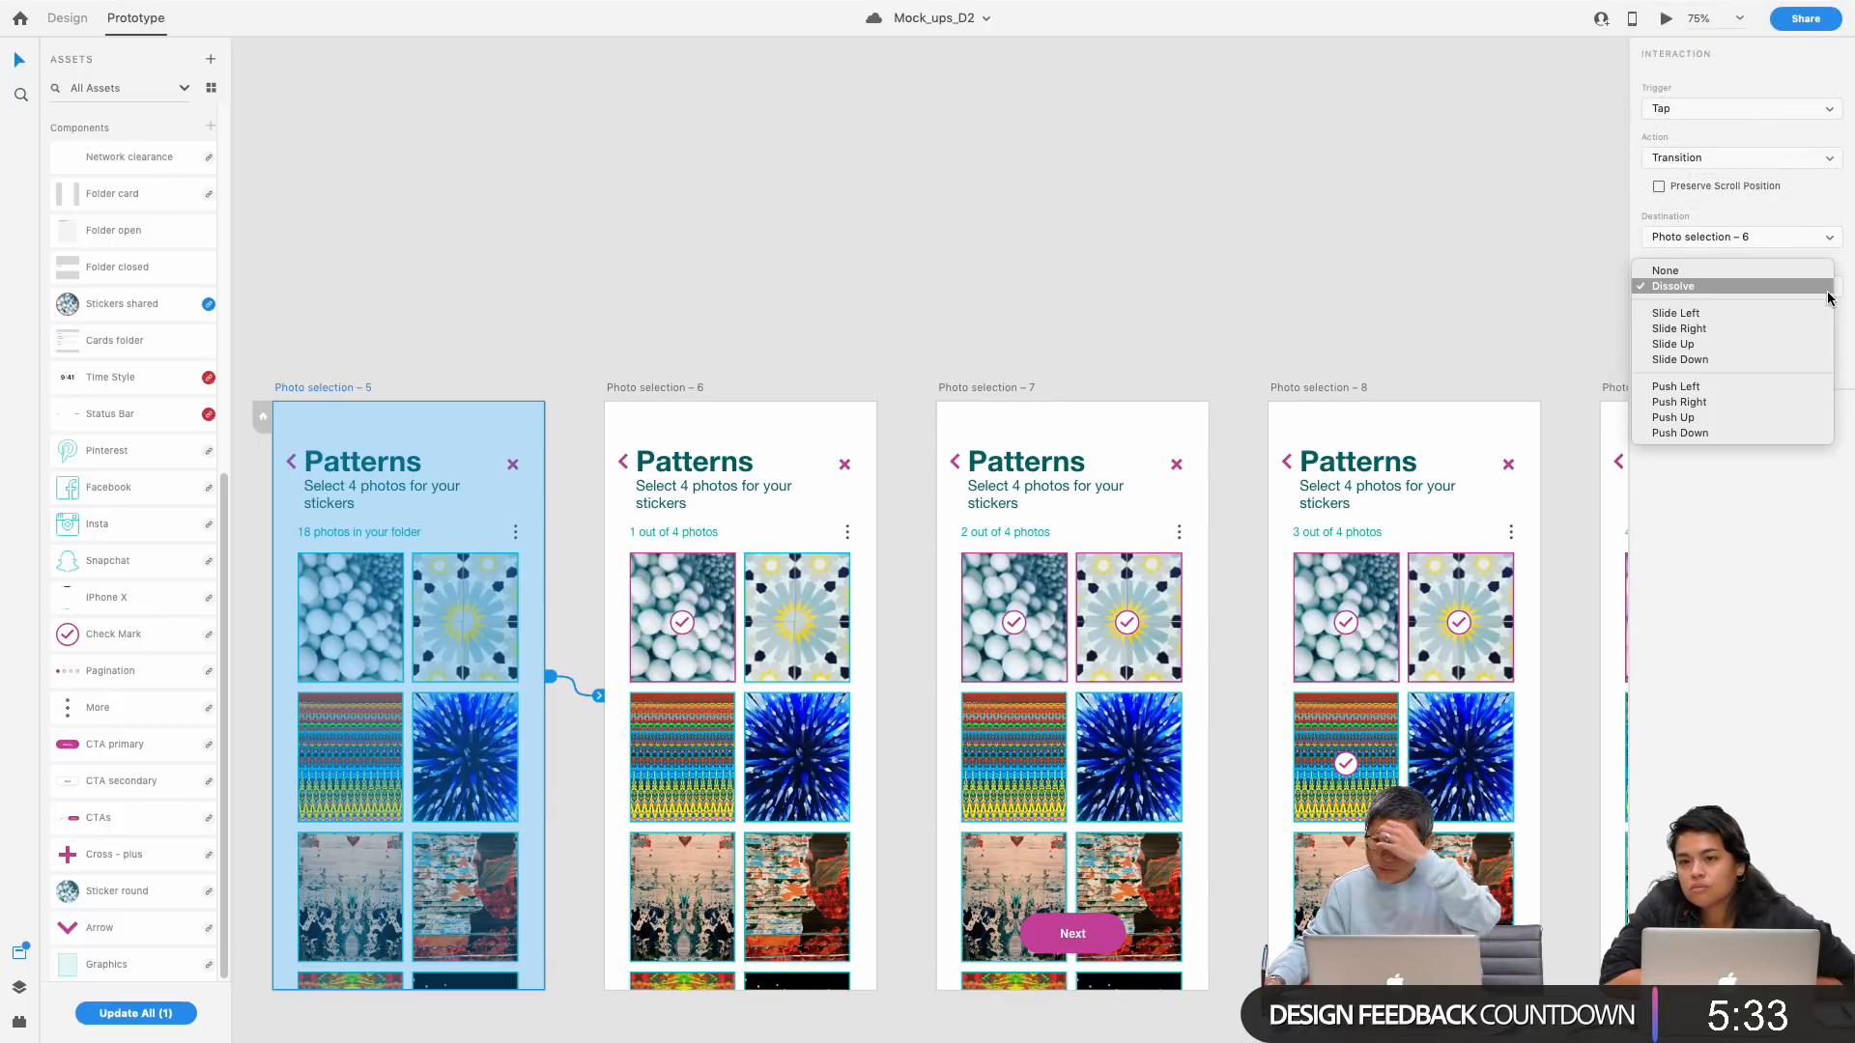
{"action": "left_click", "coordinate": [1827, 290]}
{"action": "left_click", "coordinate": [1826, 287]}
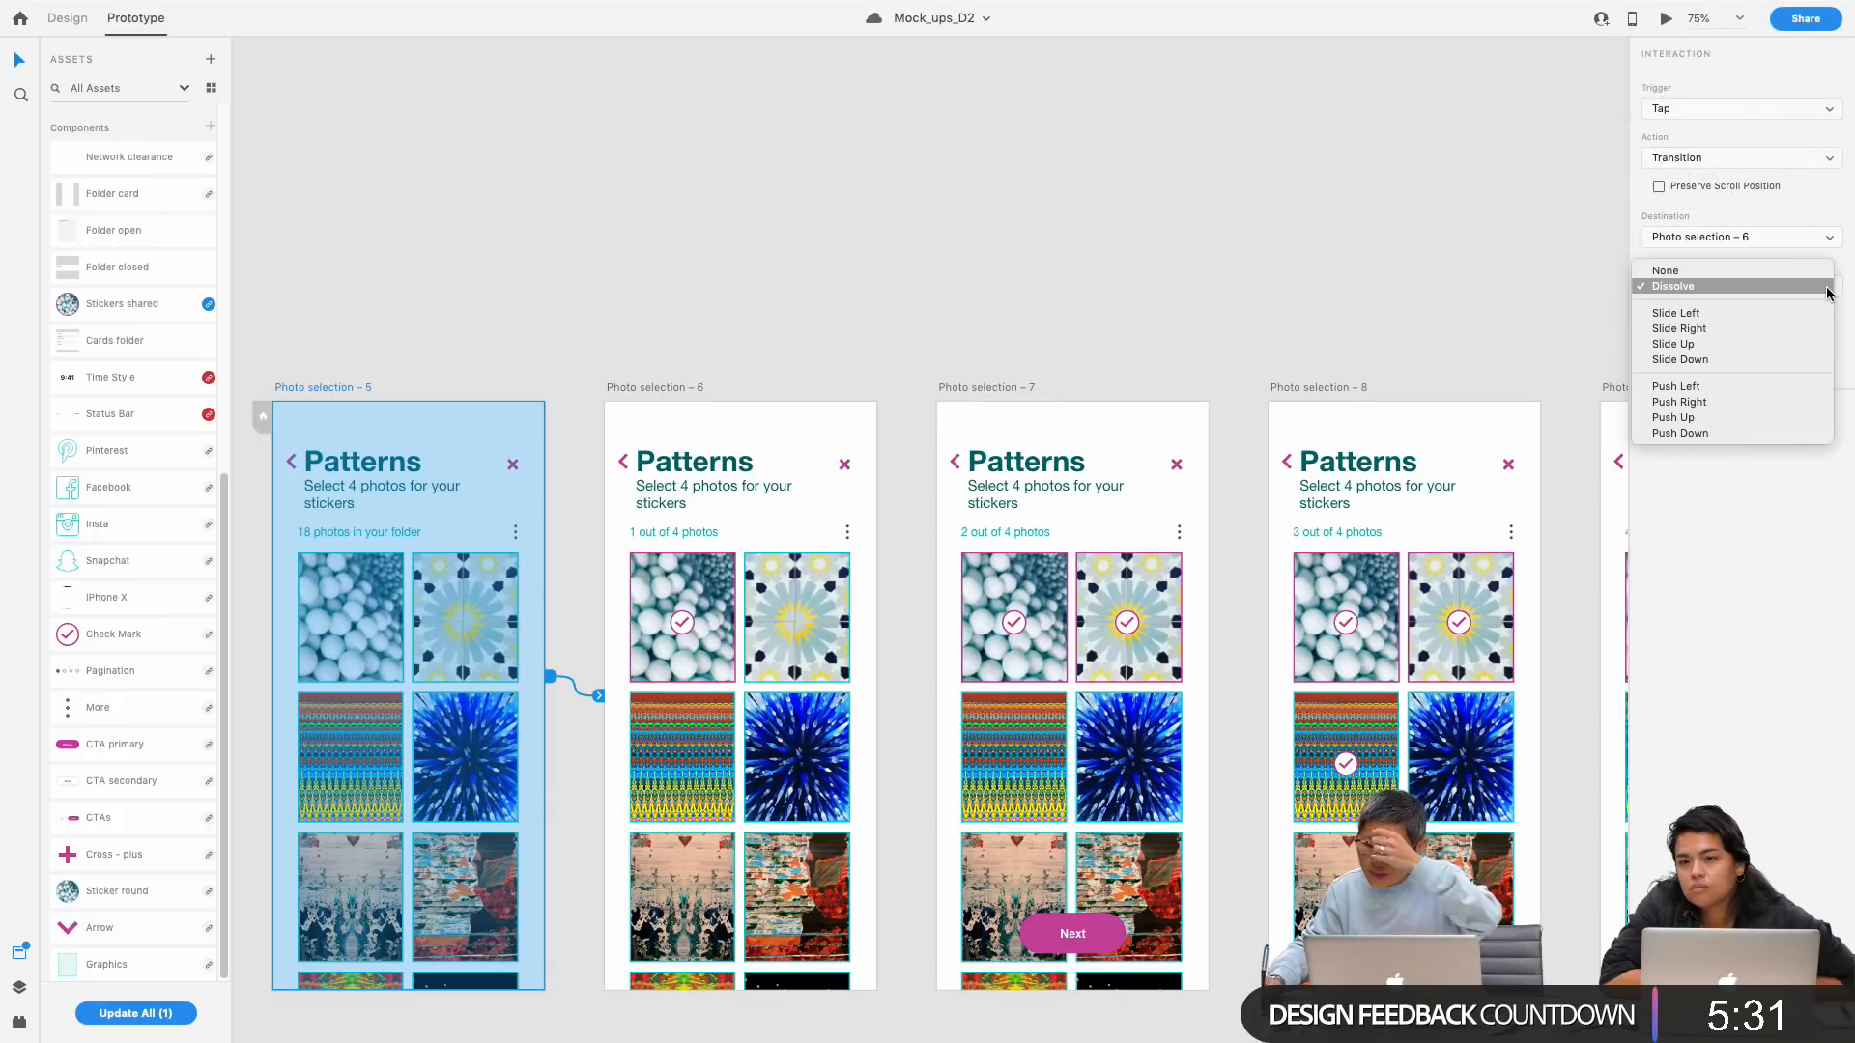
{"action": "left_click", "coordinate": [1822, 292]}
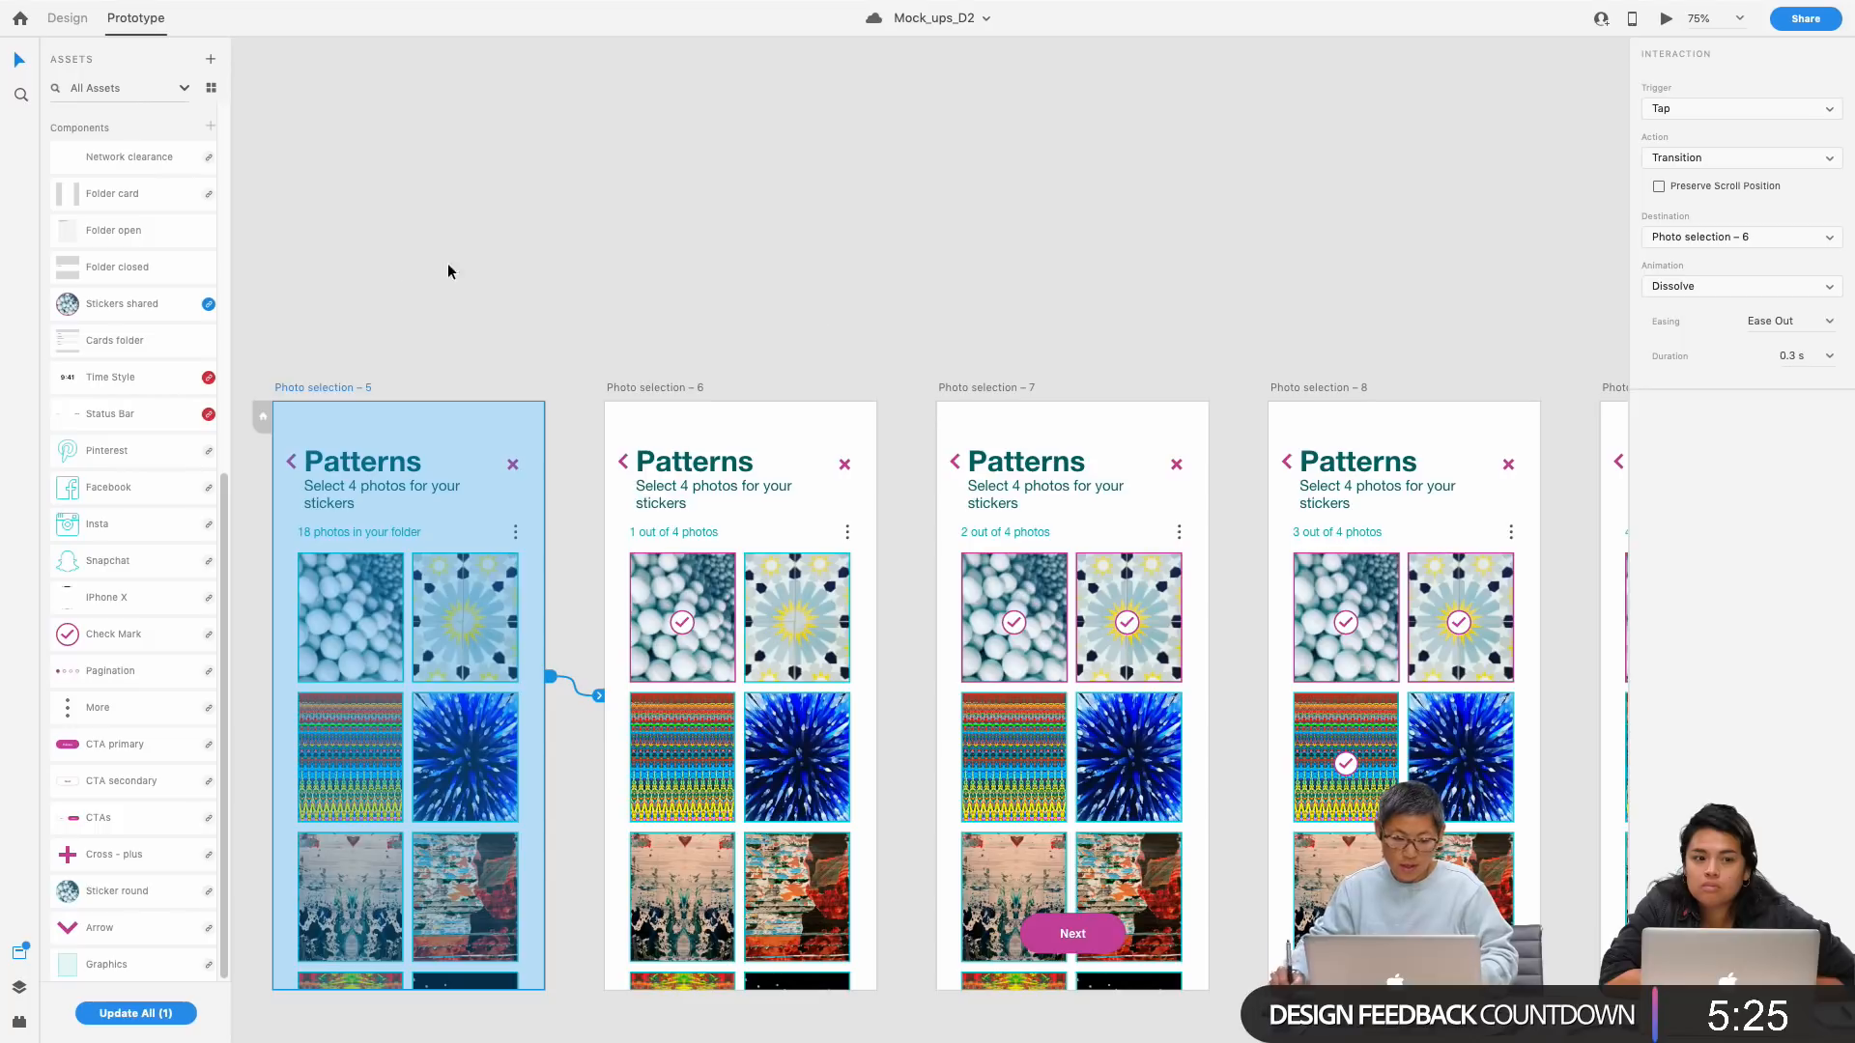
Step: Compare the interaction settings of the Photo selection – 6 artboard with those of Photo selection – 5
{"action": "left_click", "coordinate": [699, 388]}
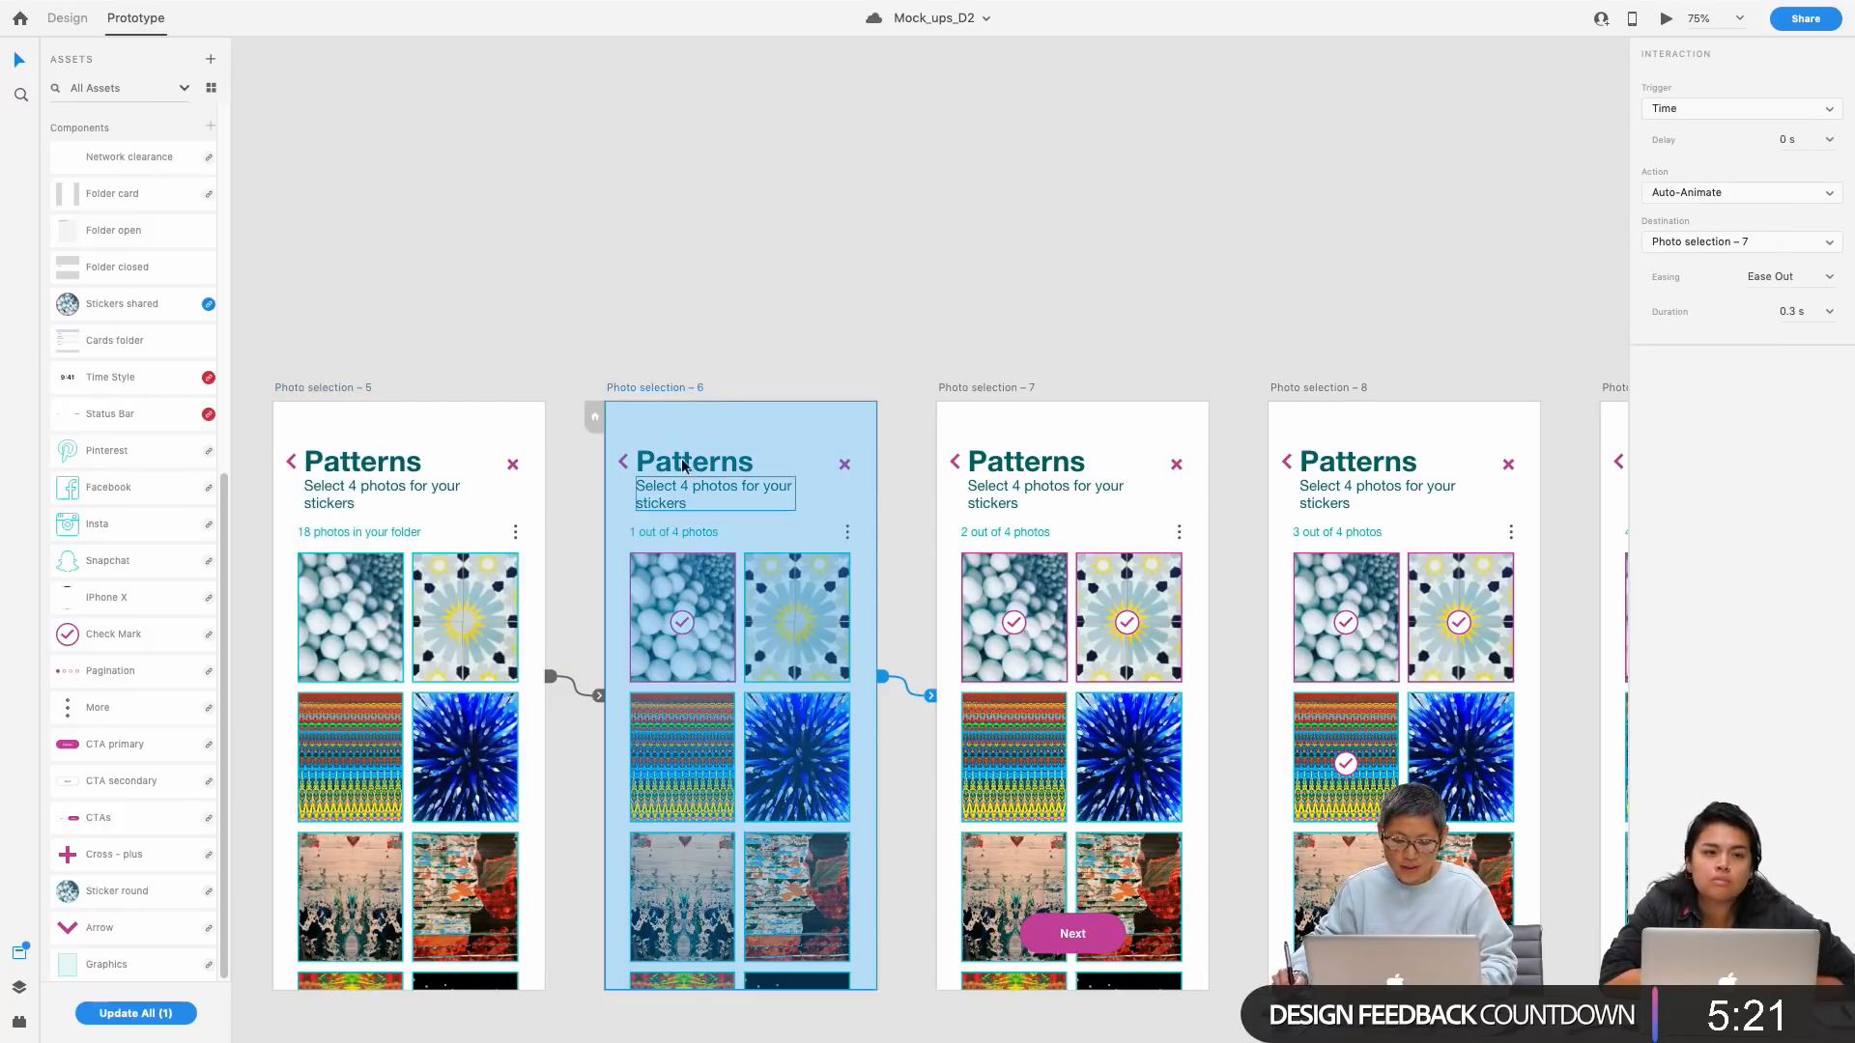
{"action": "left_click", "coordinate": [401, 362]}
{"action": "left_click", "coordinate": [350, 387]}
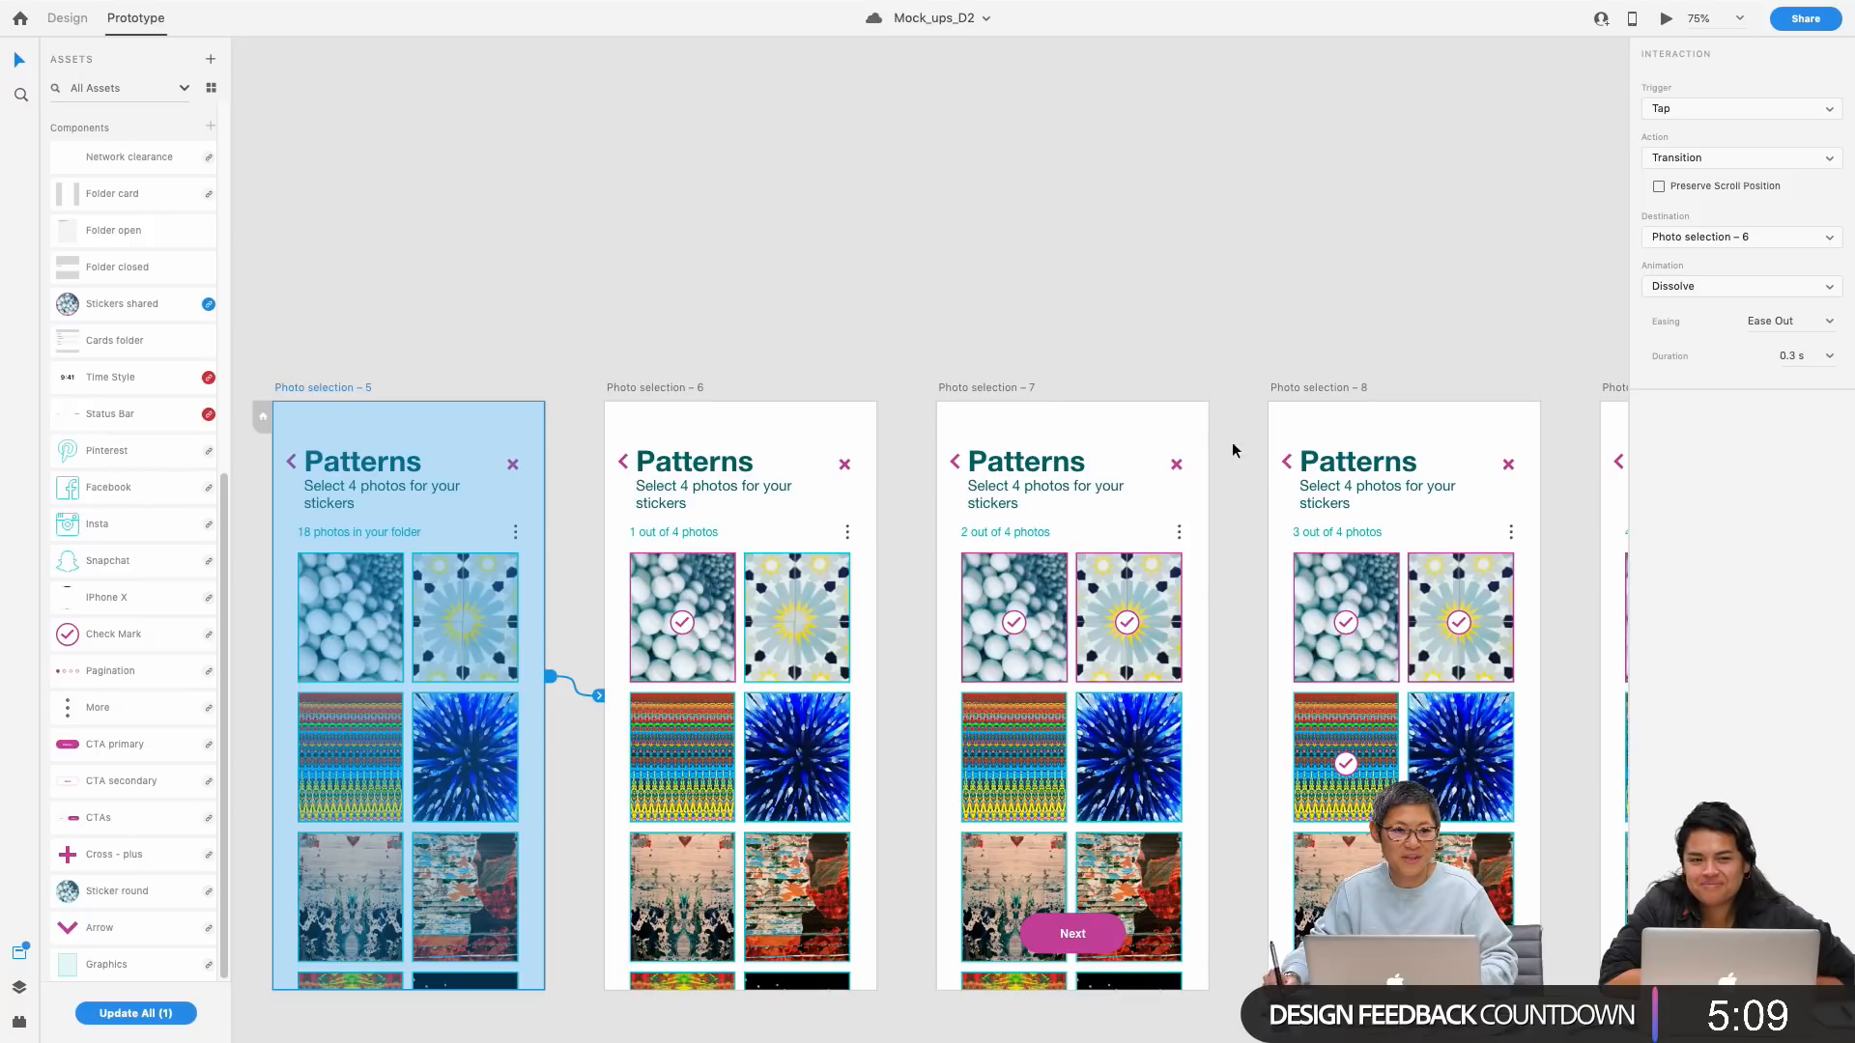
Step: Examine the interactions that link Photo selection – 5 to Photo selection – 6 and Photo selection – 6 onward
{"action": "left_click", "coordinate": [757, 304]}
{"action": "left_click_drag", "start_coordinate": [795, 336], "coordinate": [827, 221]}
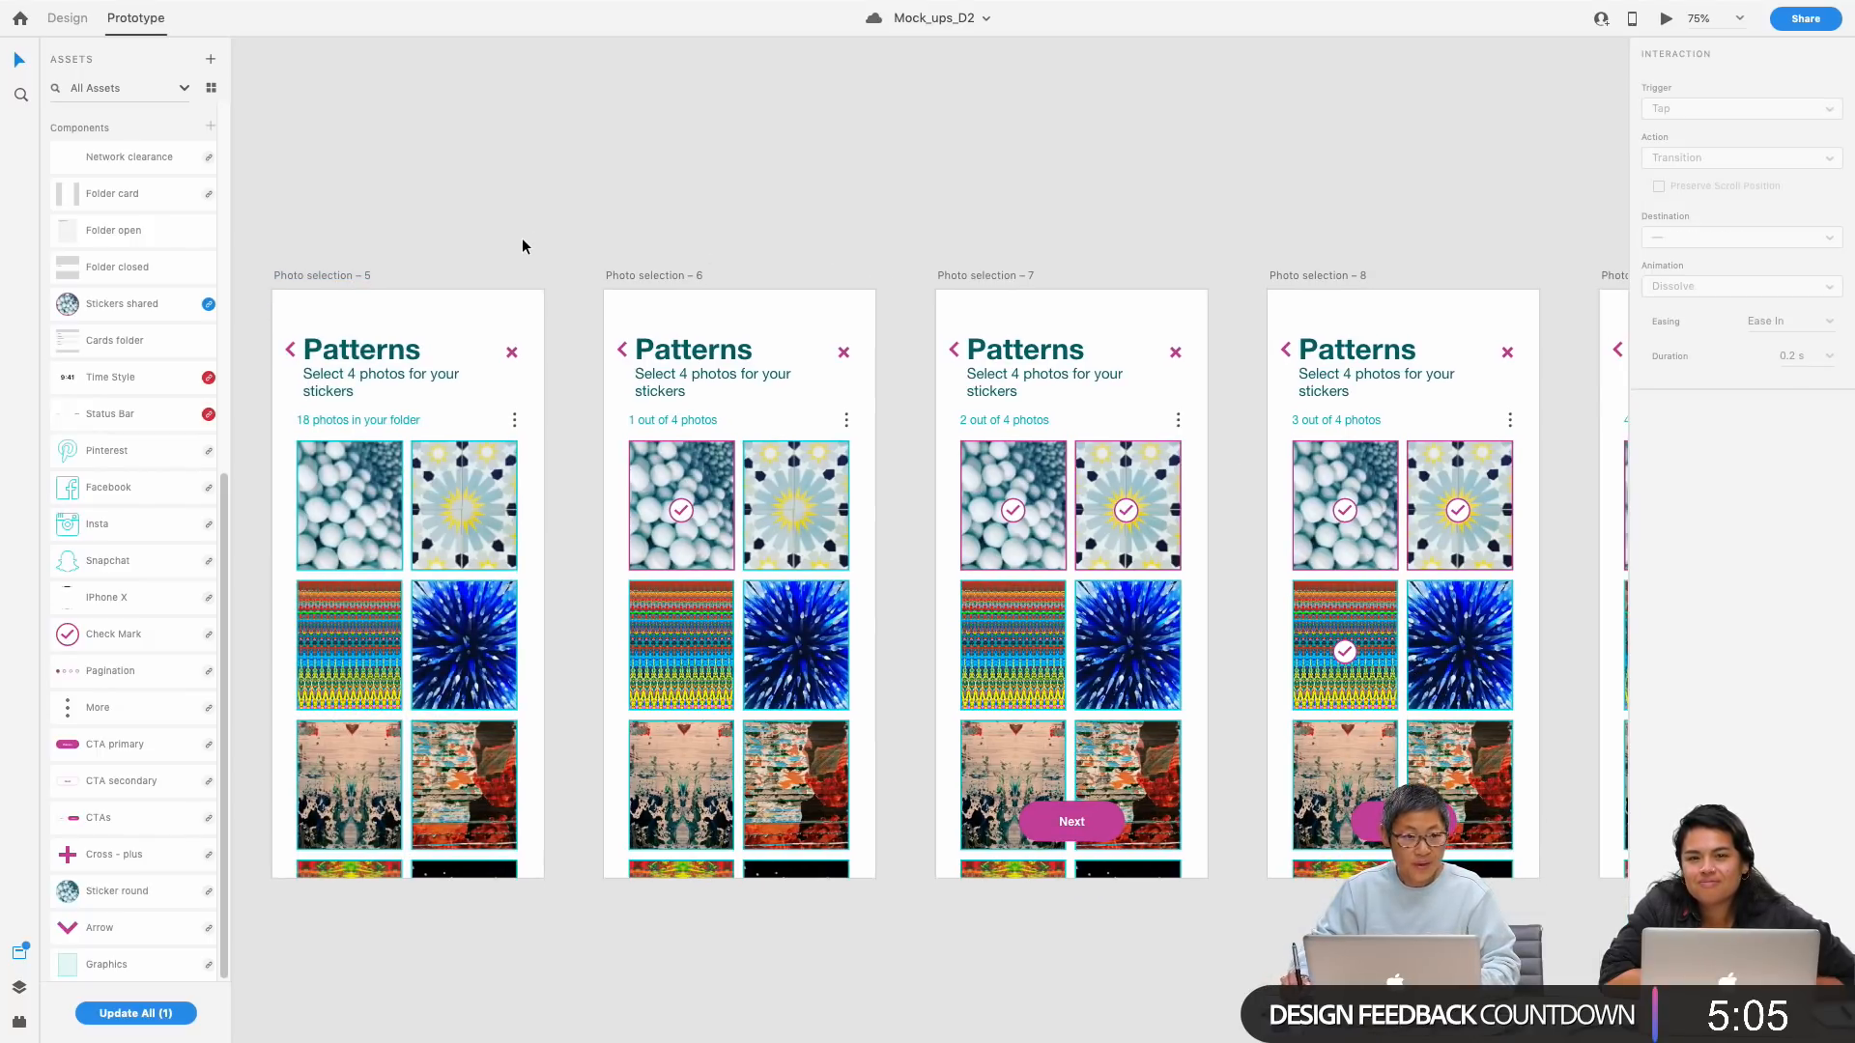
{"action": "left_click", "coordinate": [321, 277]}
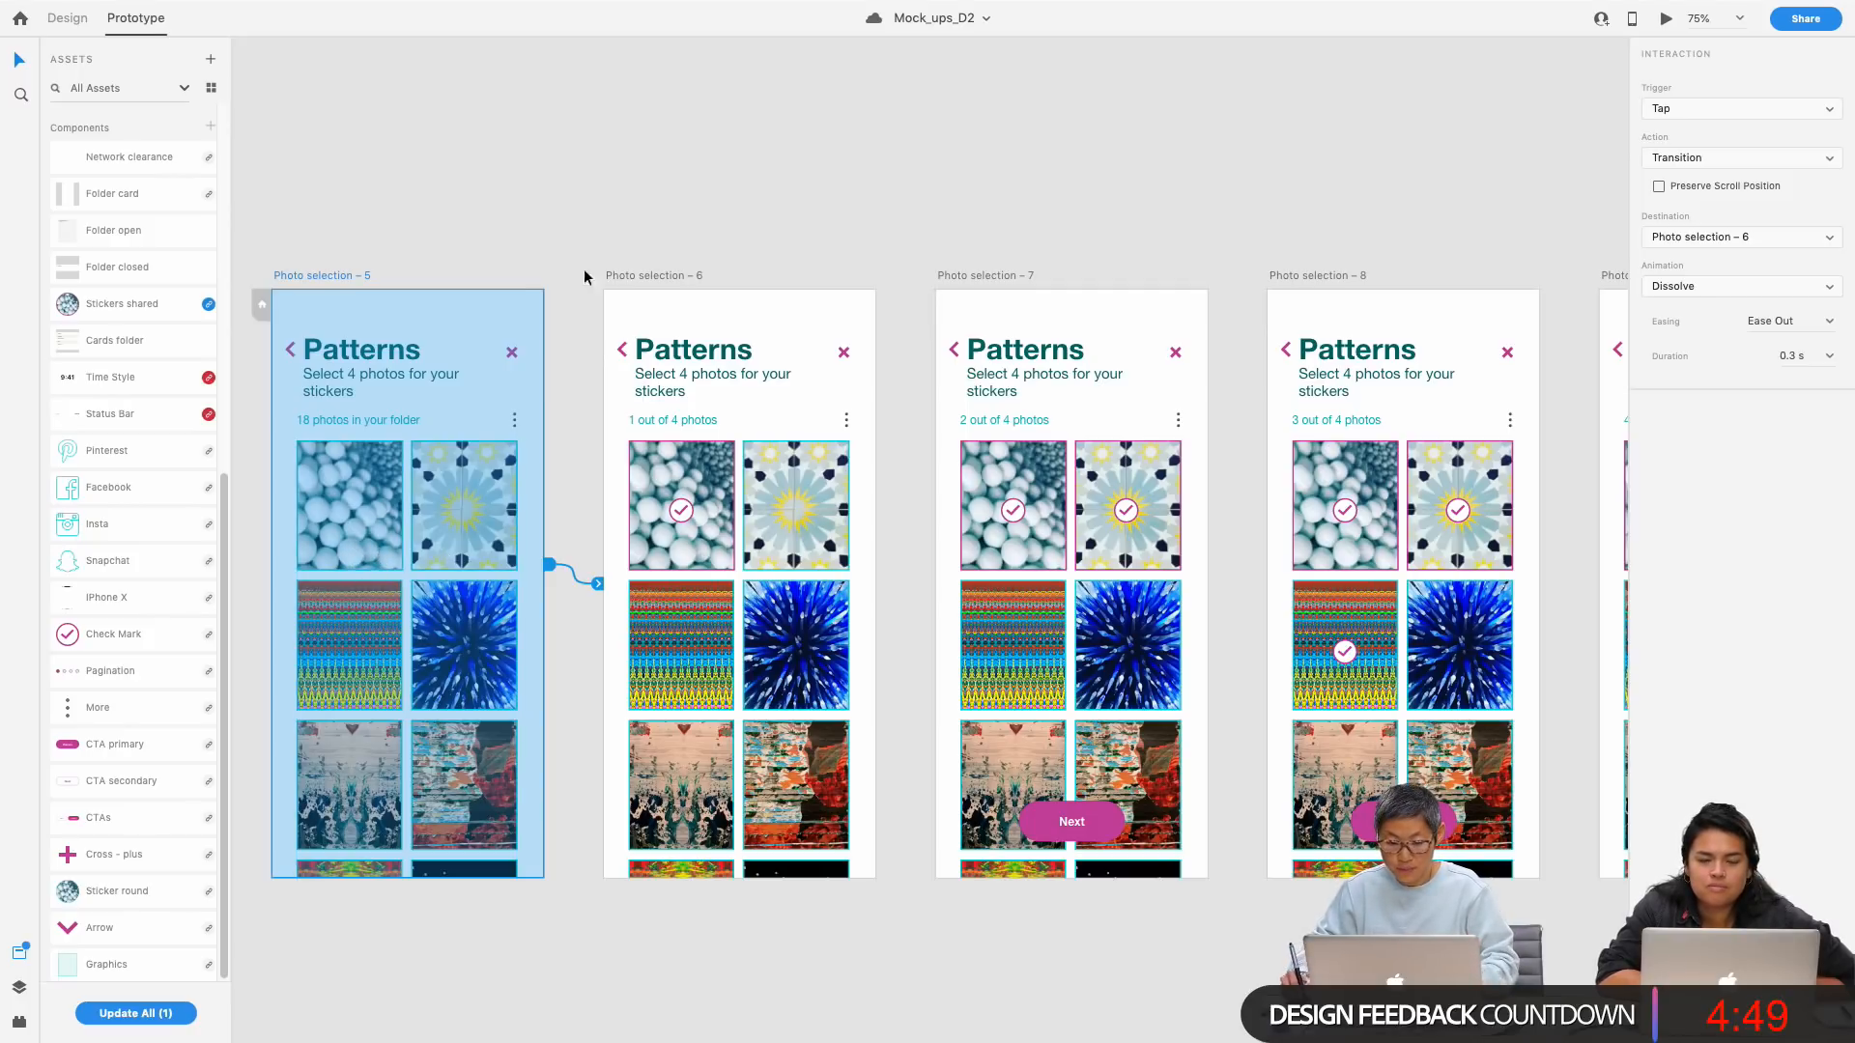
{"action": "left_click", "coordinate": [674, 281]}
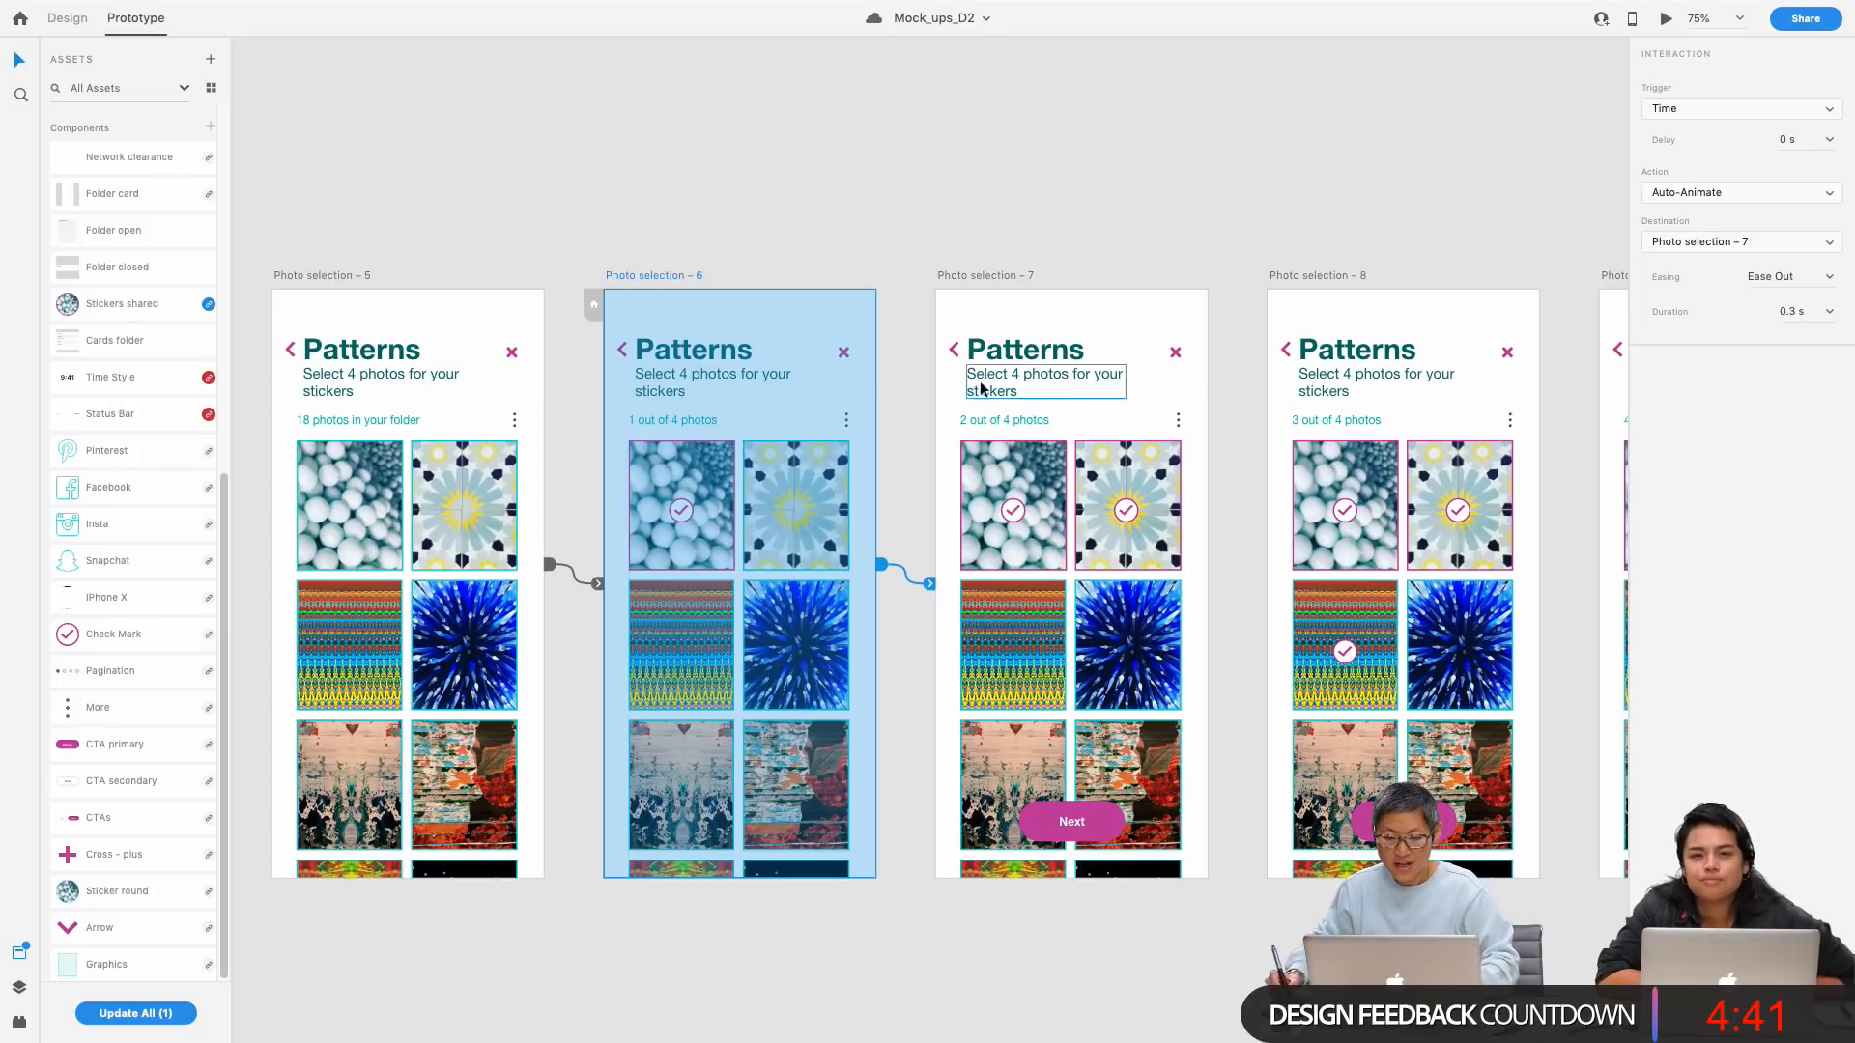
Step: Check the delay options of Photo selection – 6's timed interaction and compare its settings with those of Photo selection – 7
{"action": "scroll", "coordinate": [1072, 216], "scroll_direction": "right", "scroll_amount": 3}
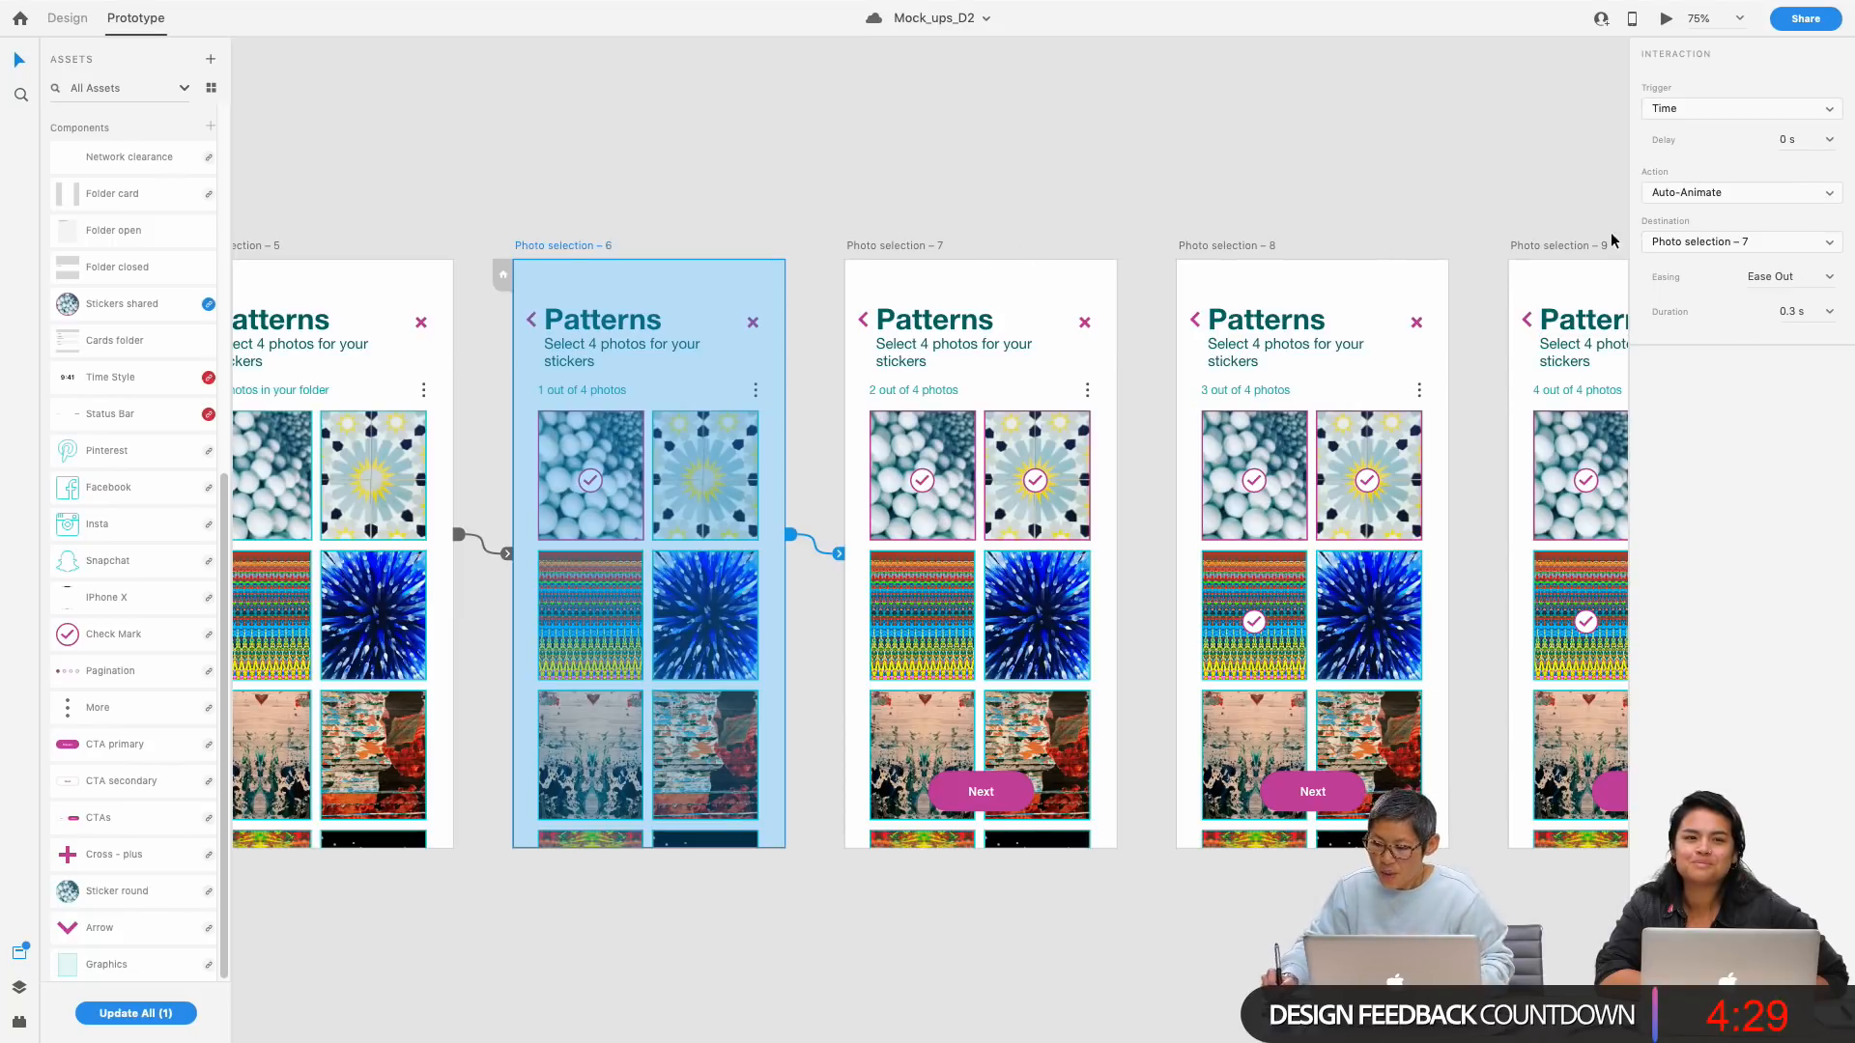
{"action": "left_click", "coordinate": [1827, 141]}
{"action": "left_click", "coordinate": [1823, 165]}
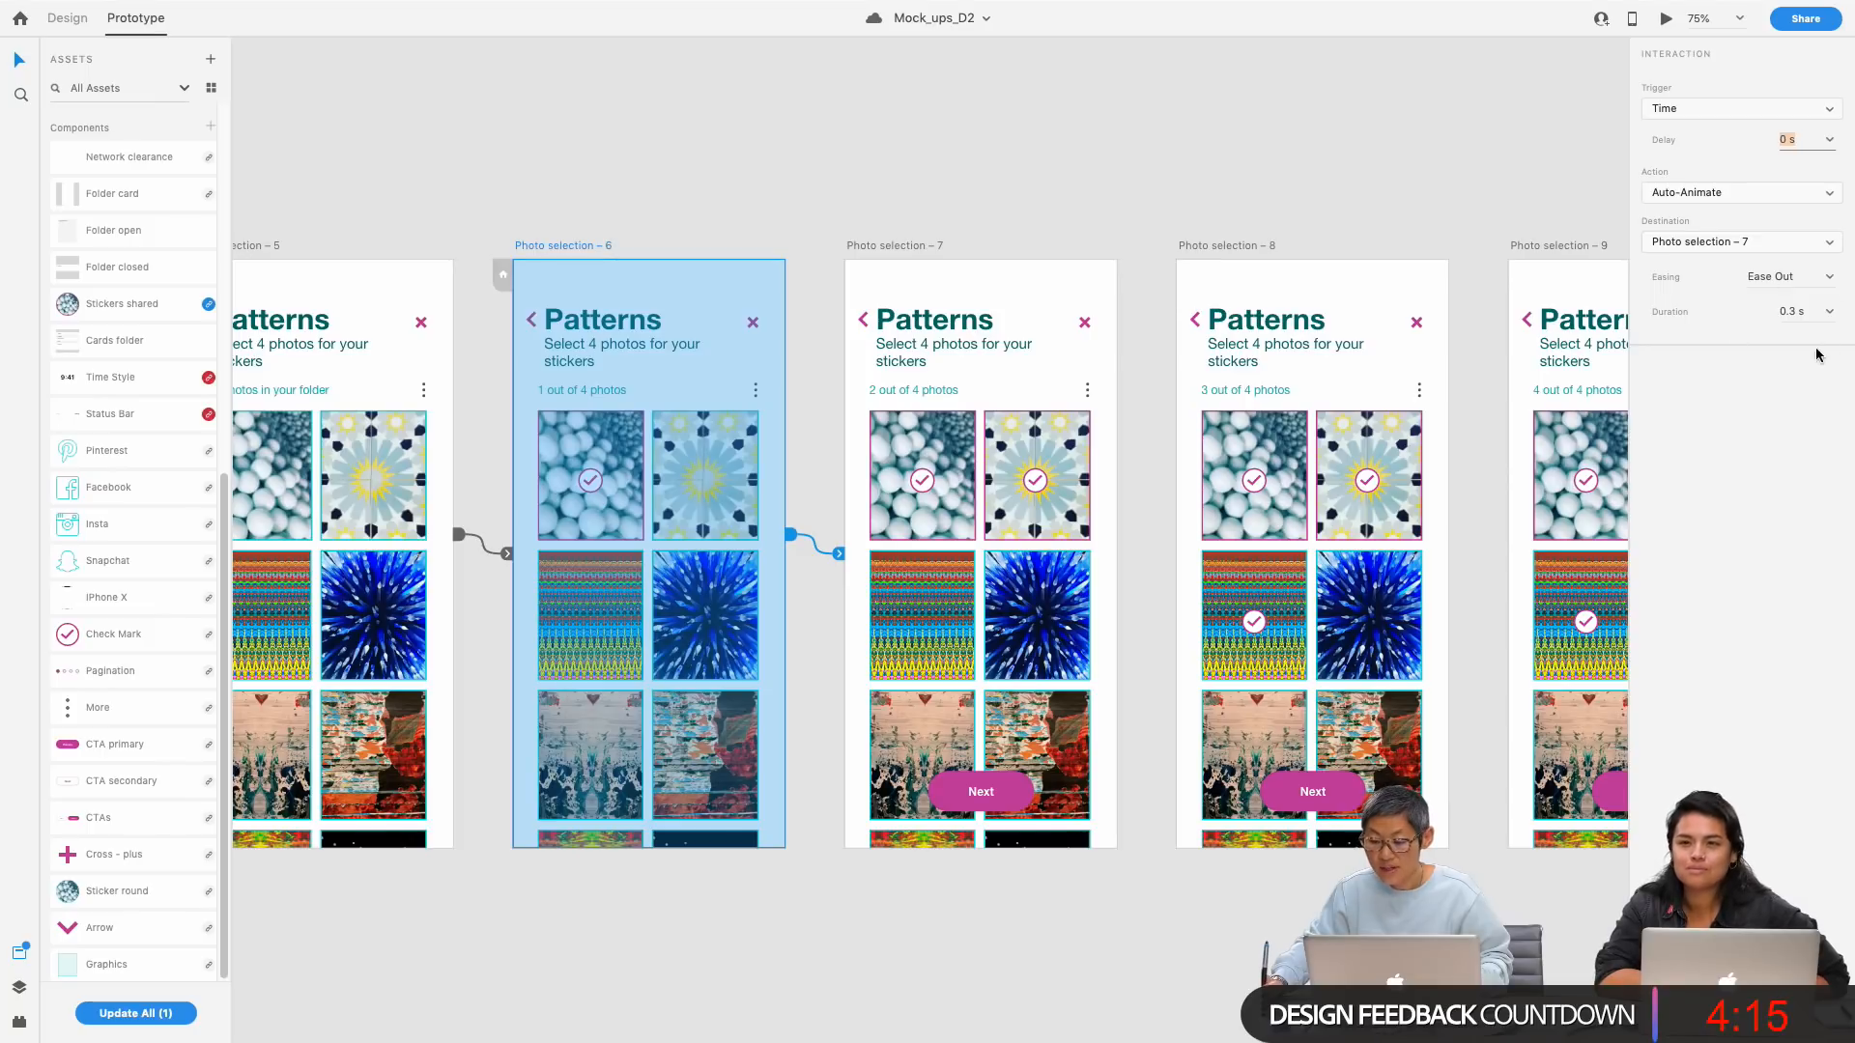
{"action": "left_click", "coordinate": [918, 248]}
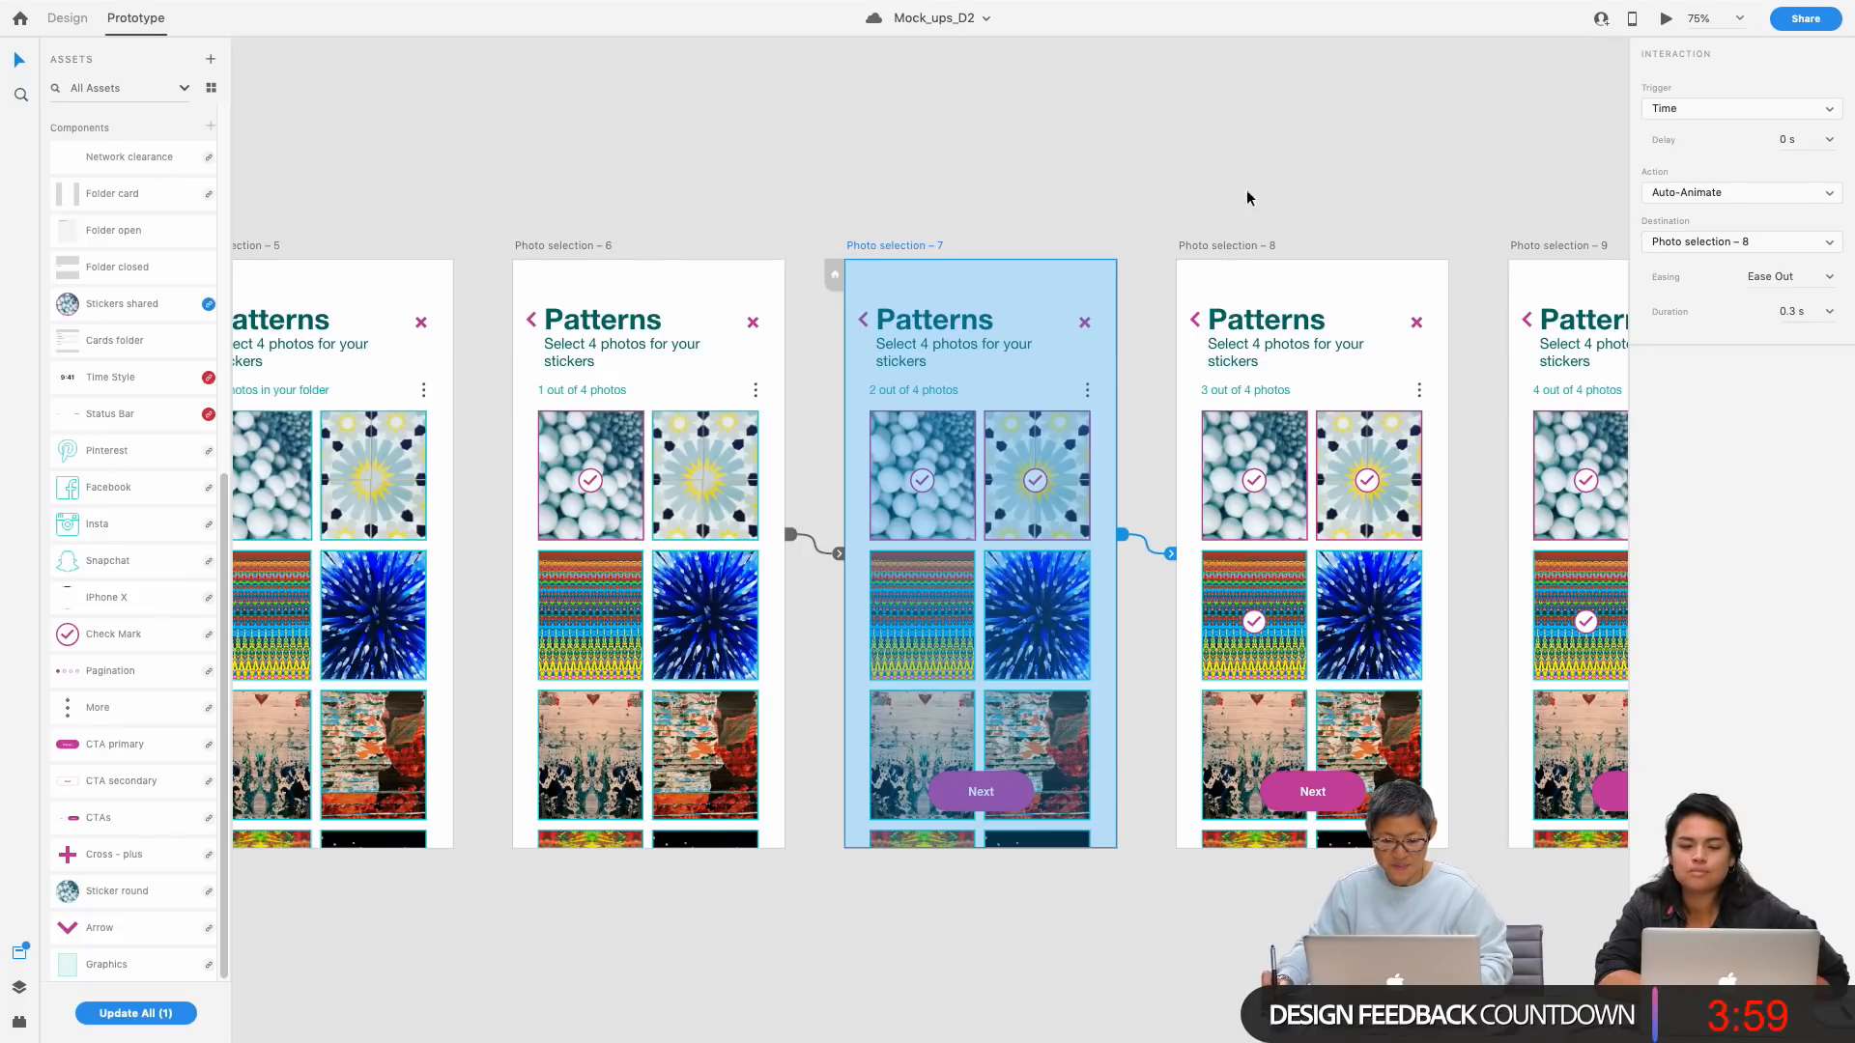
{"action": "left_click", "coordinate": [556, 246]}
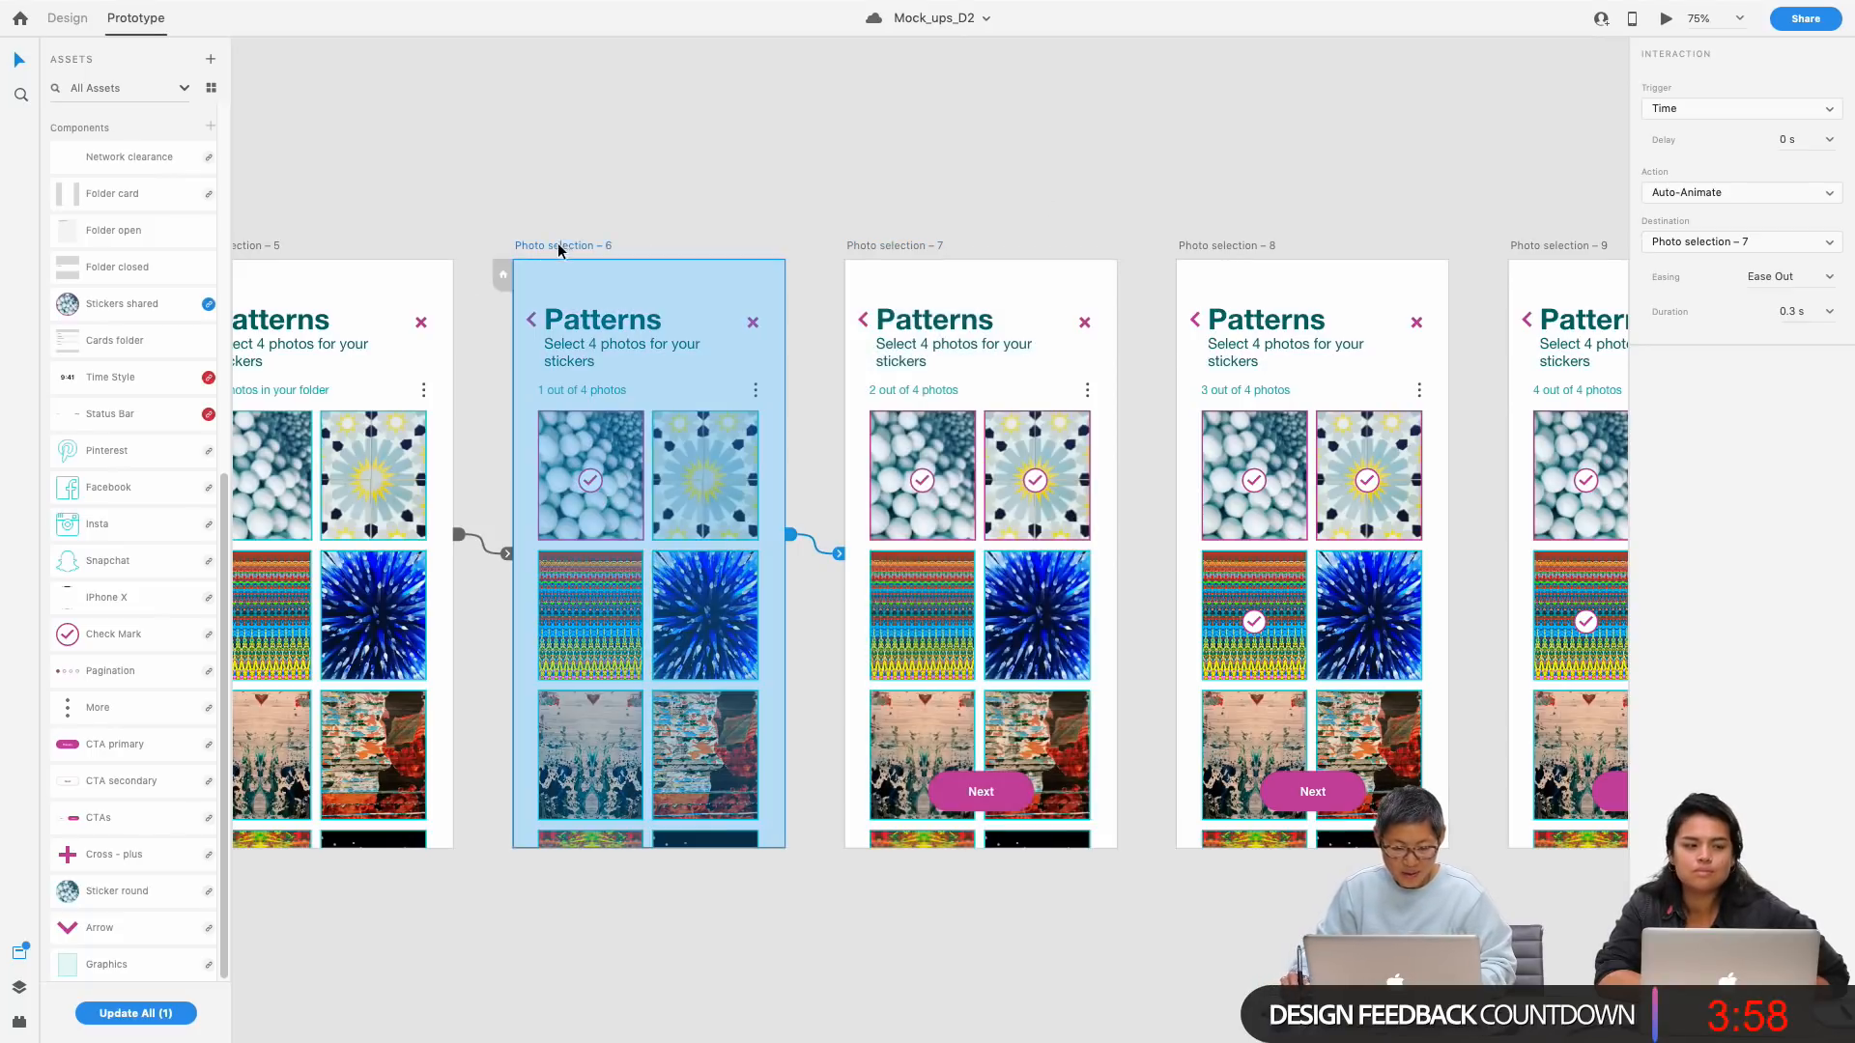
Step: Open the layers of Photo selection – 6 and inspect its Photo Grid and CTA primary below the artboard's lower edge
{"action": "left_click", "coordinate": [27, 992]}
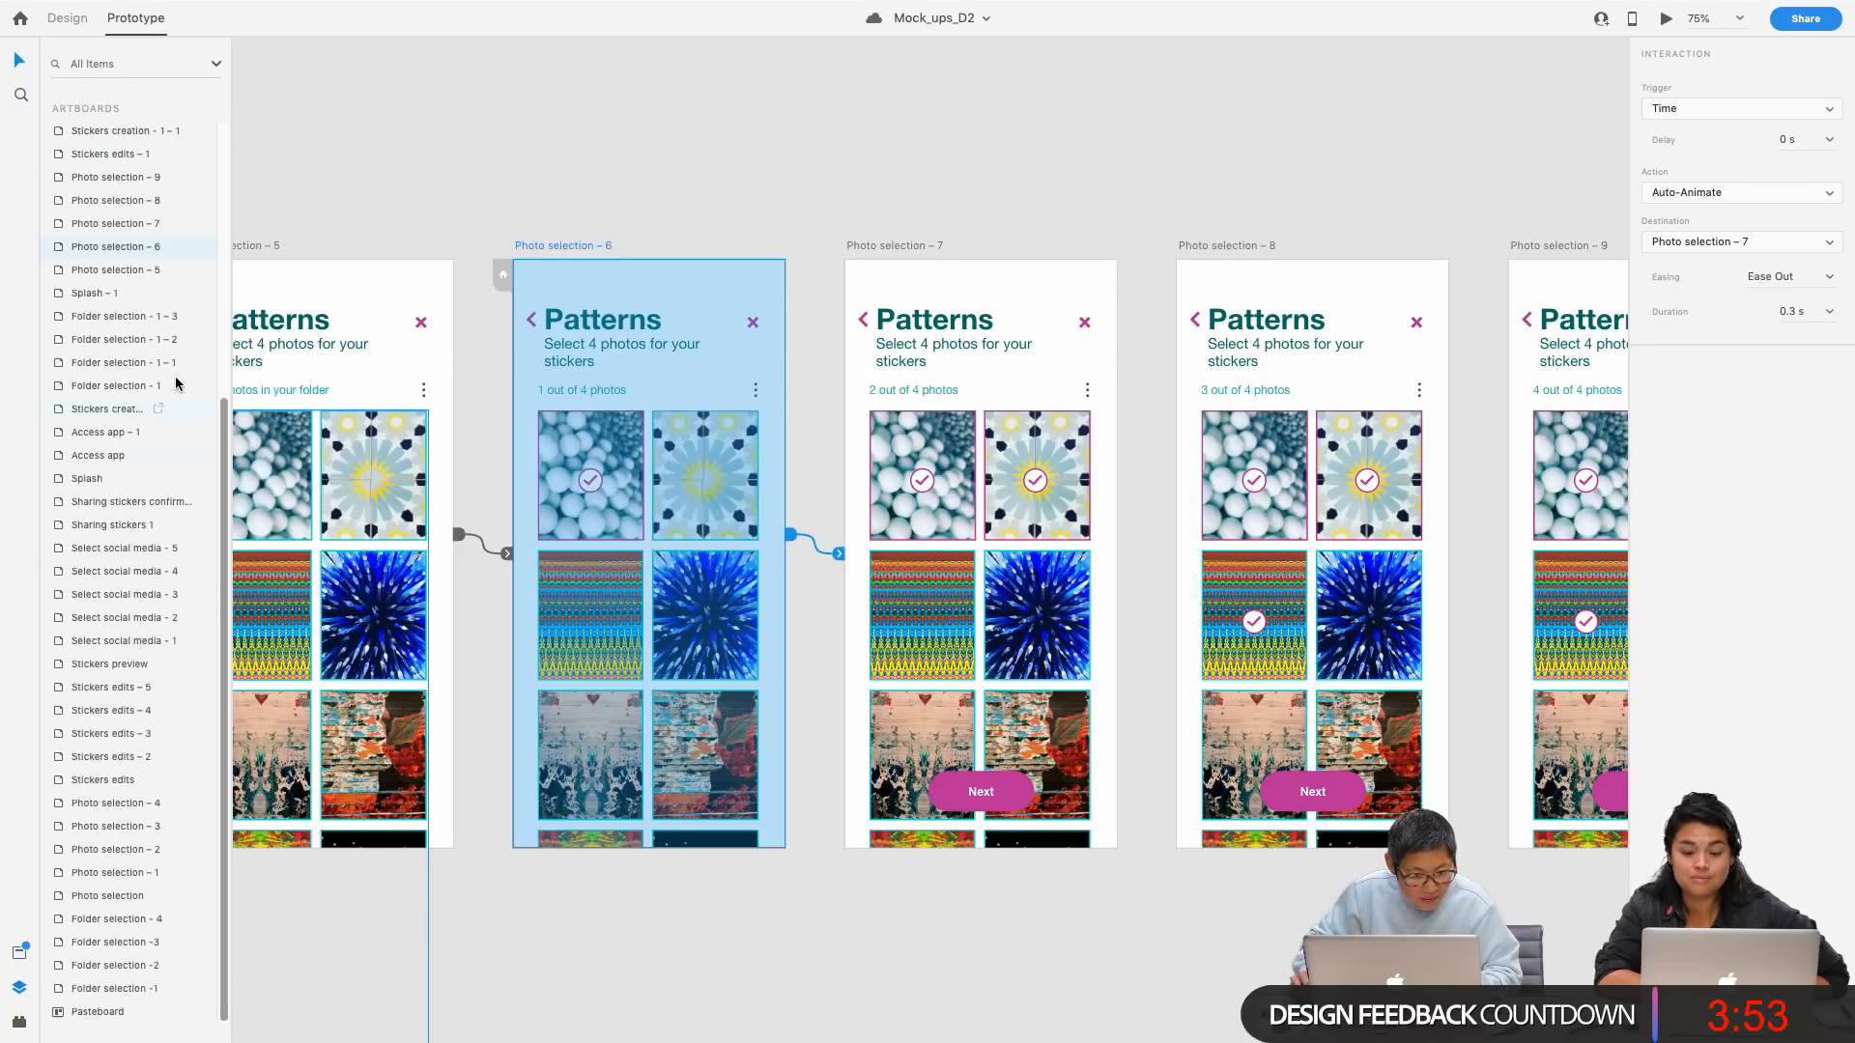
{"action": "double_click", "coordinate": [60, 250]}
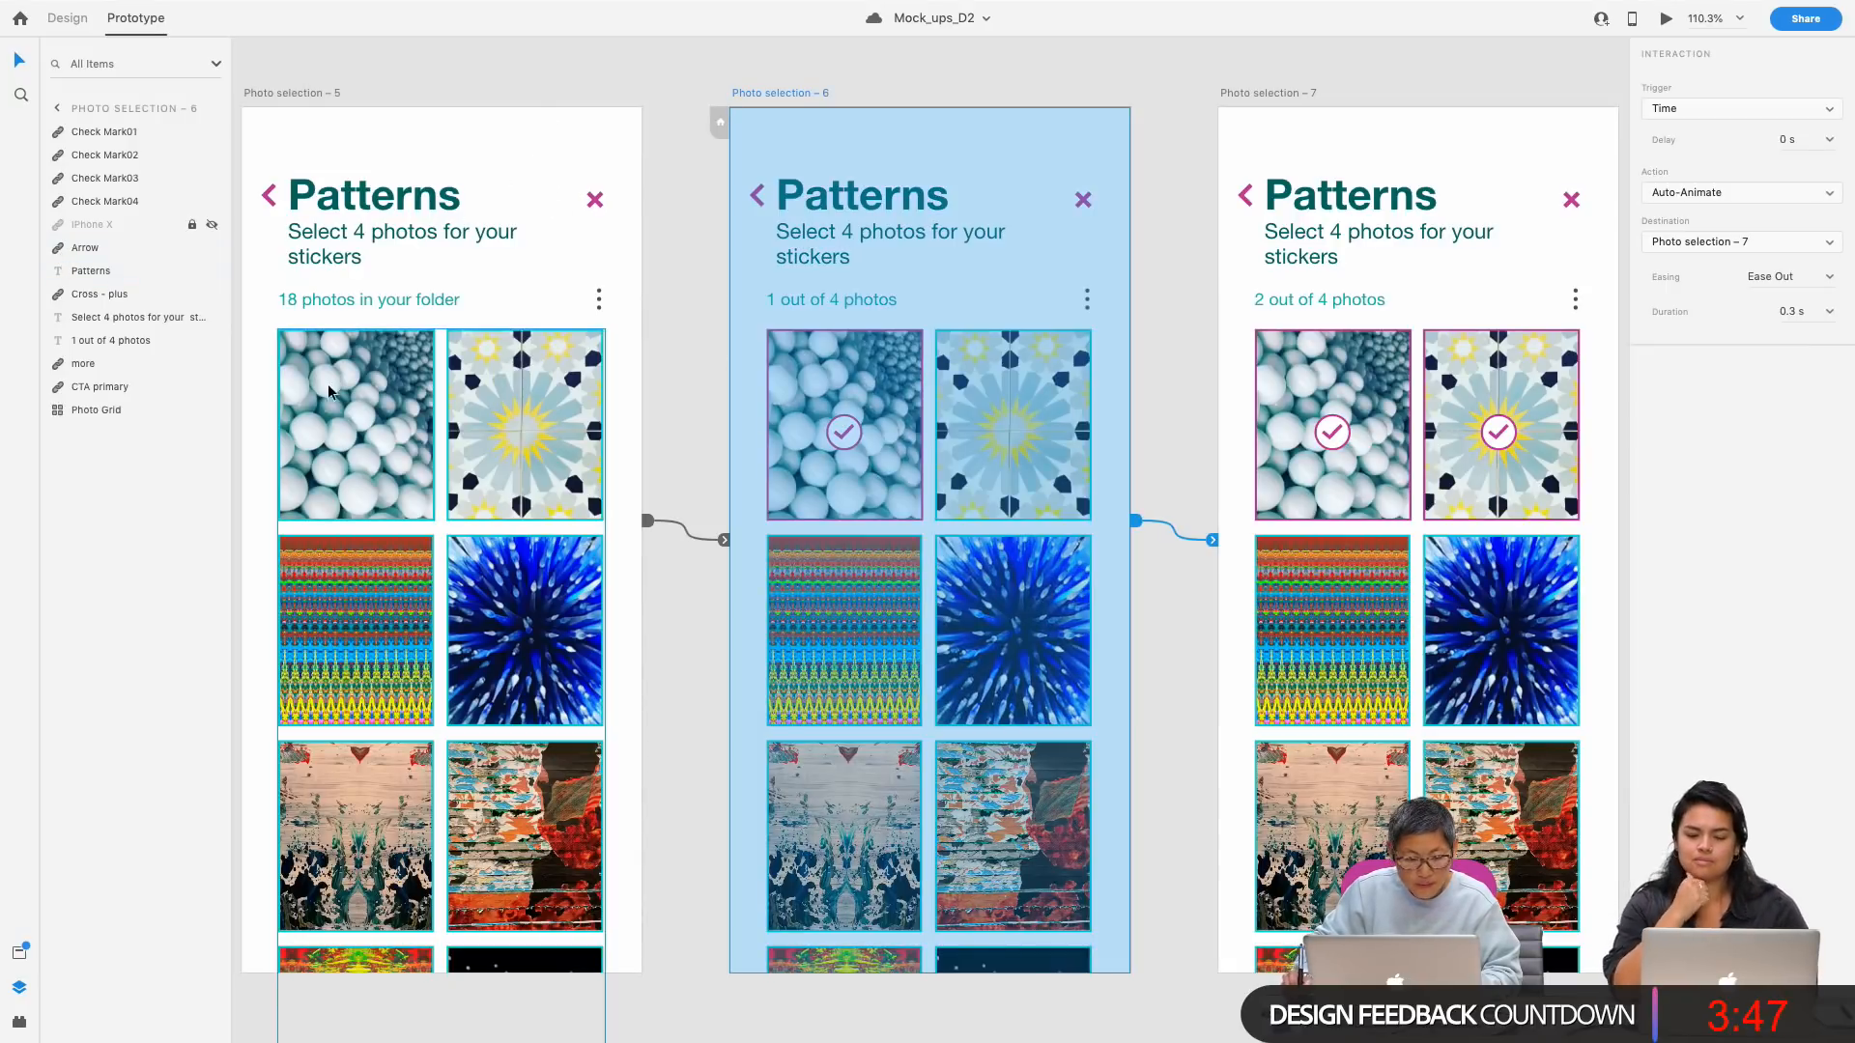
{"action": "left_click", "coordinate": [108, 406]}
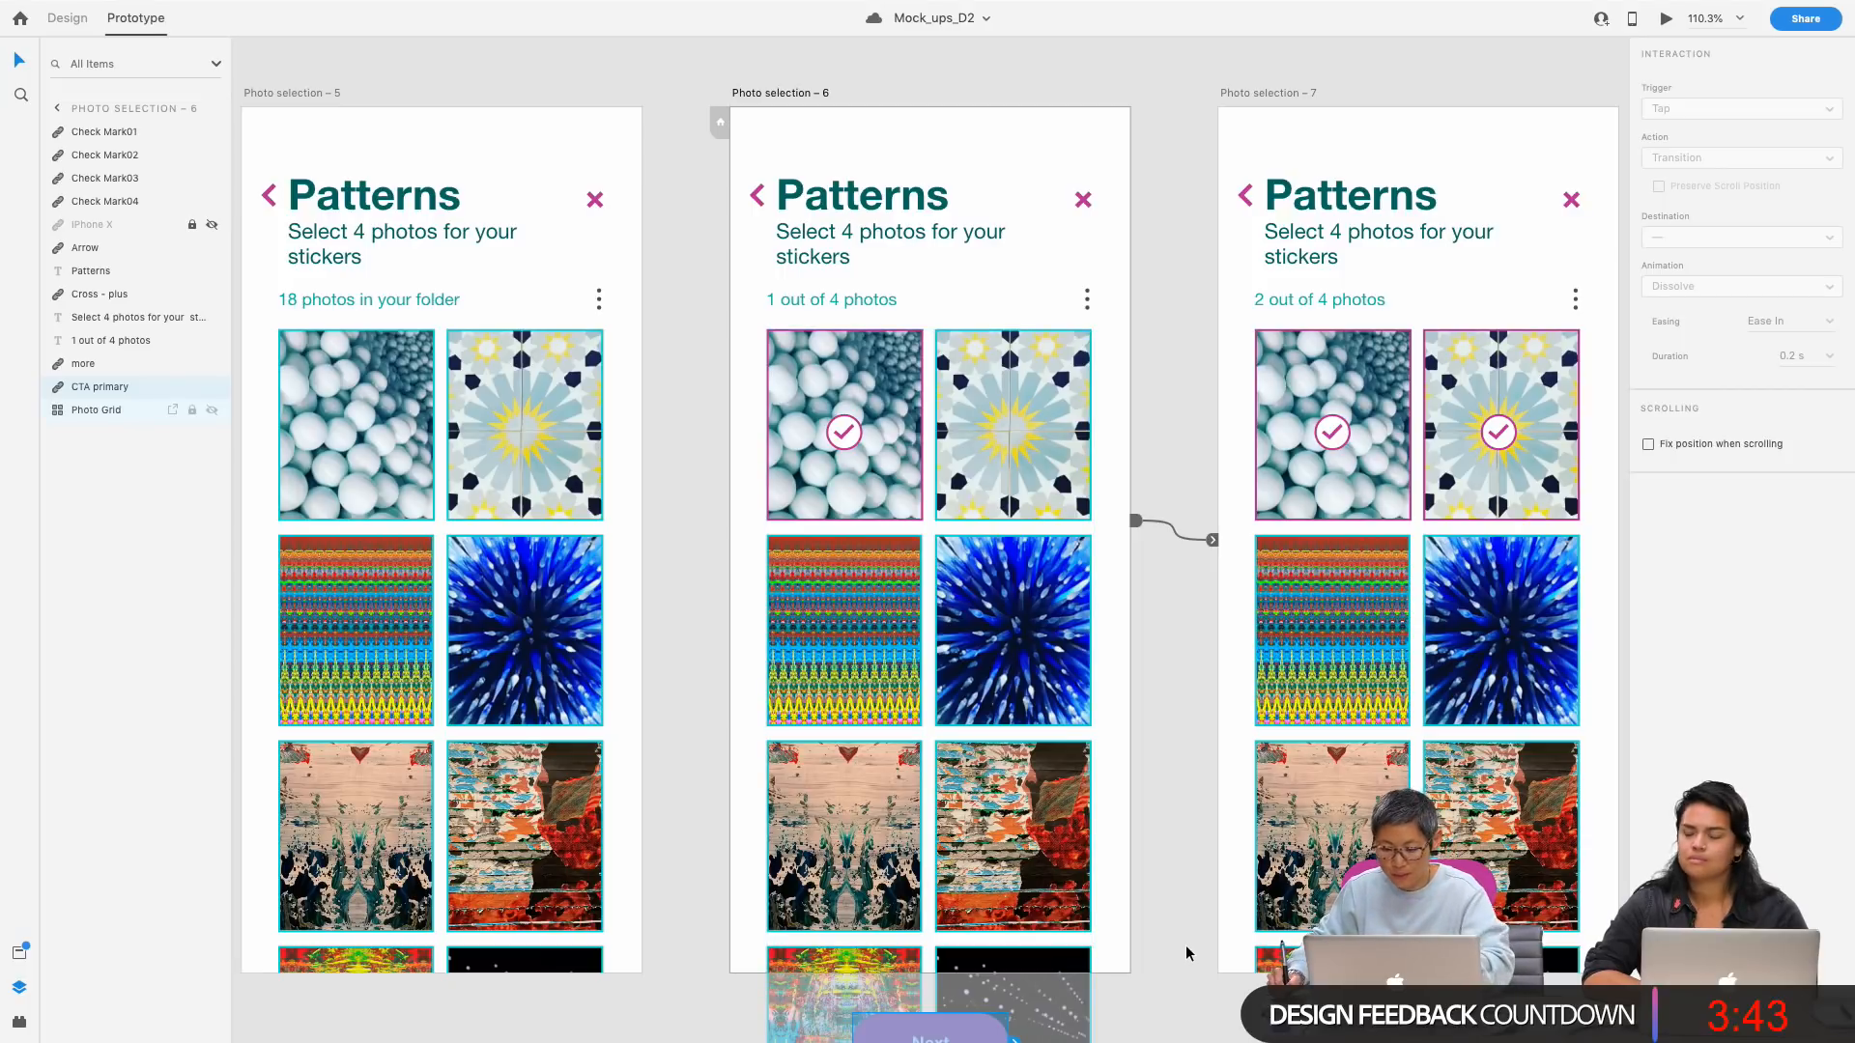
{"action": "scroll", "coordinate": [1163, 799], "scroll_direction": "down", "scroll_amount": 3}
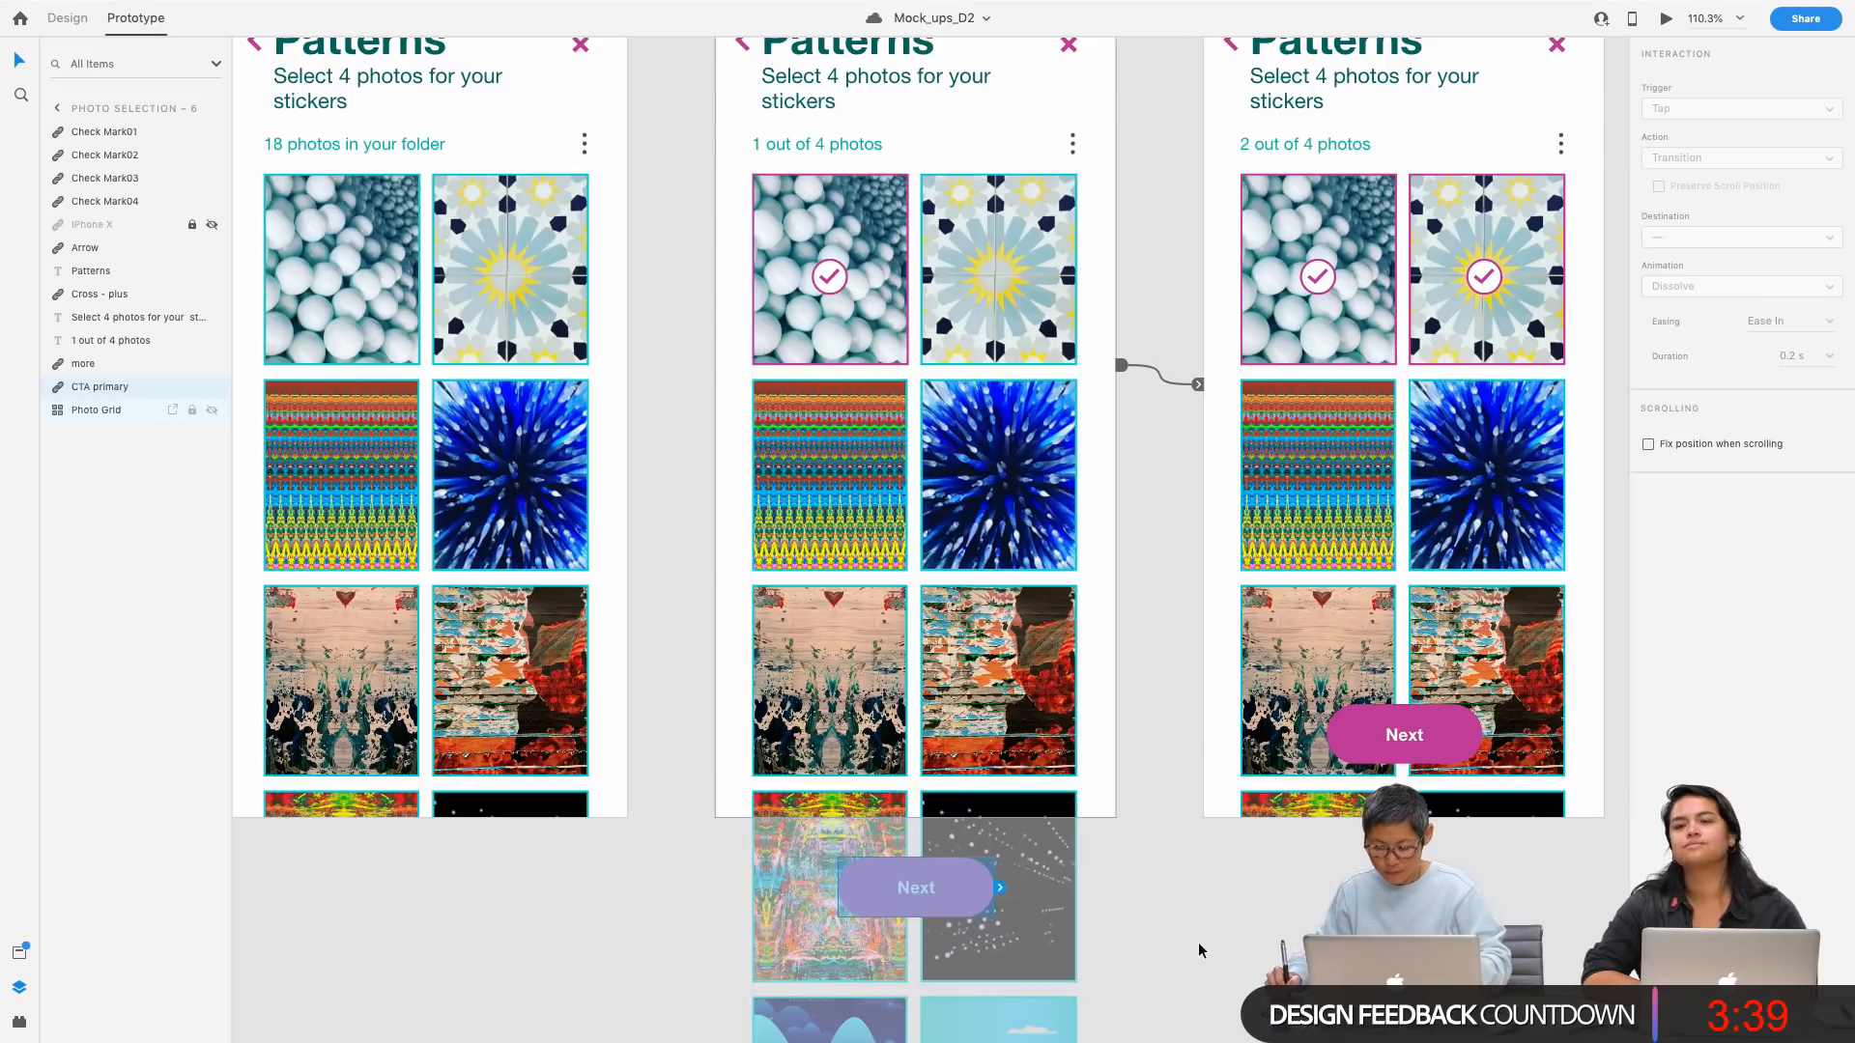
Step: Follow the photo selection row to Photo selection – 9 and inspect the interaction of its Next button
{"action": "left_click", "coordinate": [1208, 914]}
{"action": "key", "text": "super+minus"}
{"action": "left_click_drag", "start_coordinate": [1282, 895], "coordinate": [969, 964]}
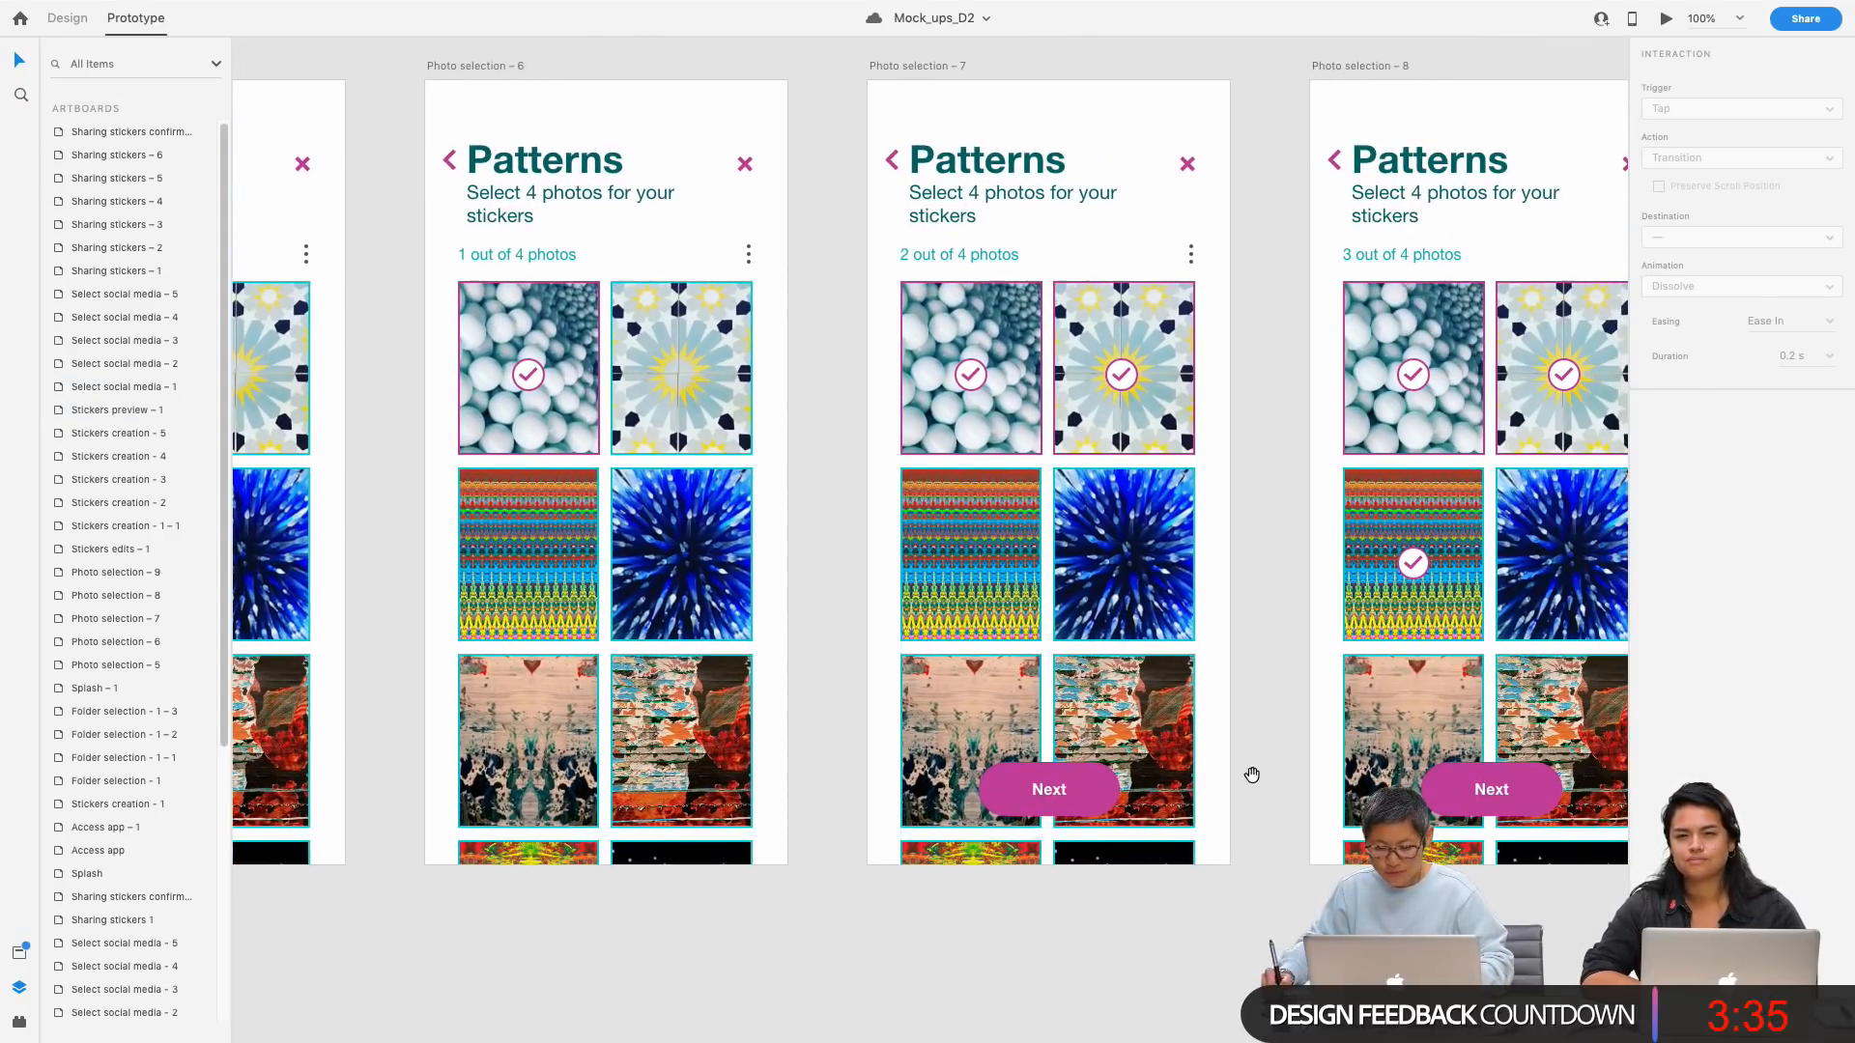
{"action": "scroll", "coordinate": [1250, 764], "scroll_direction": "right", "scroll_amount": 3}
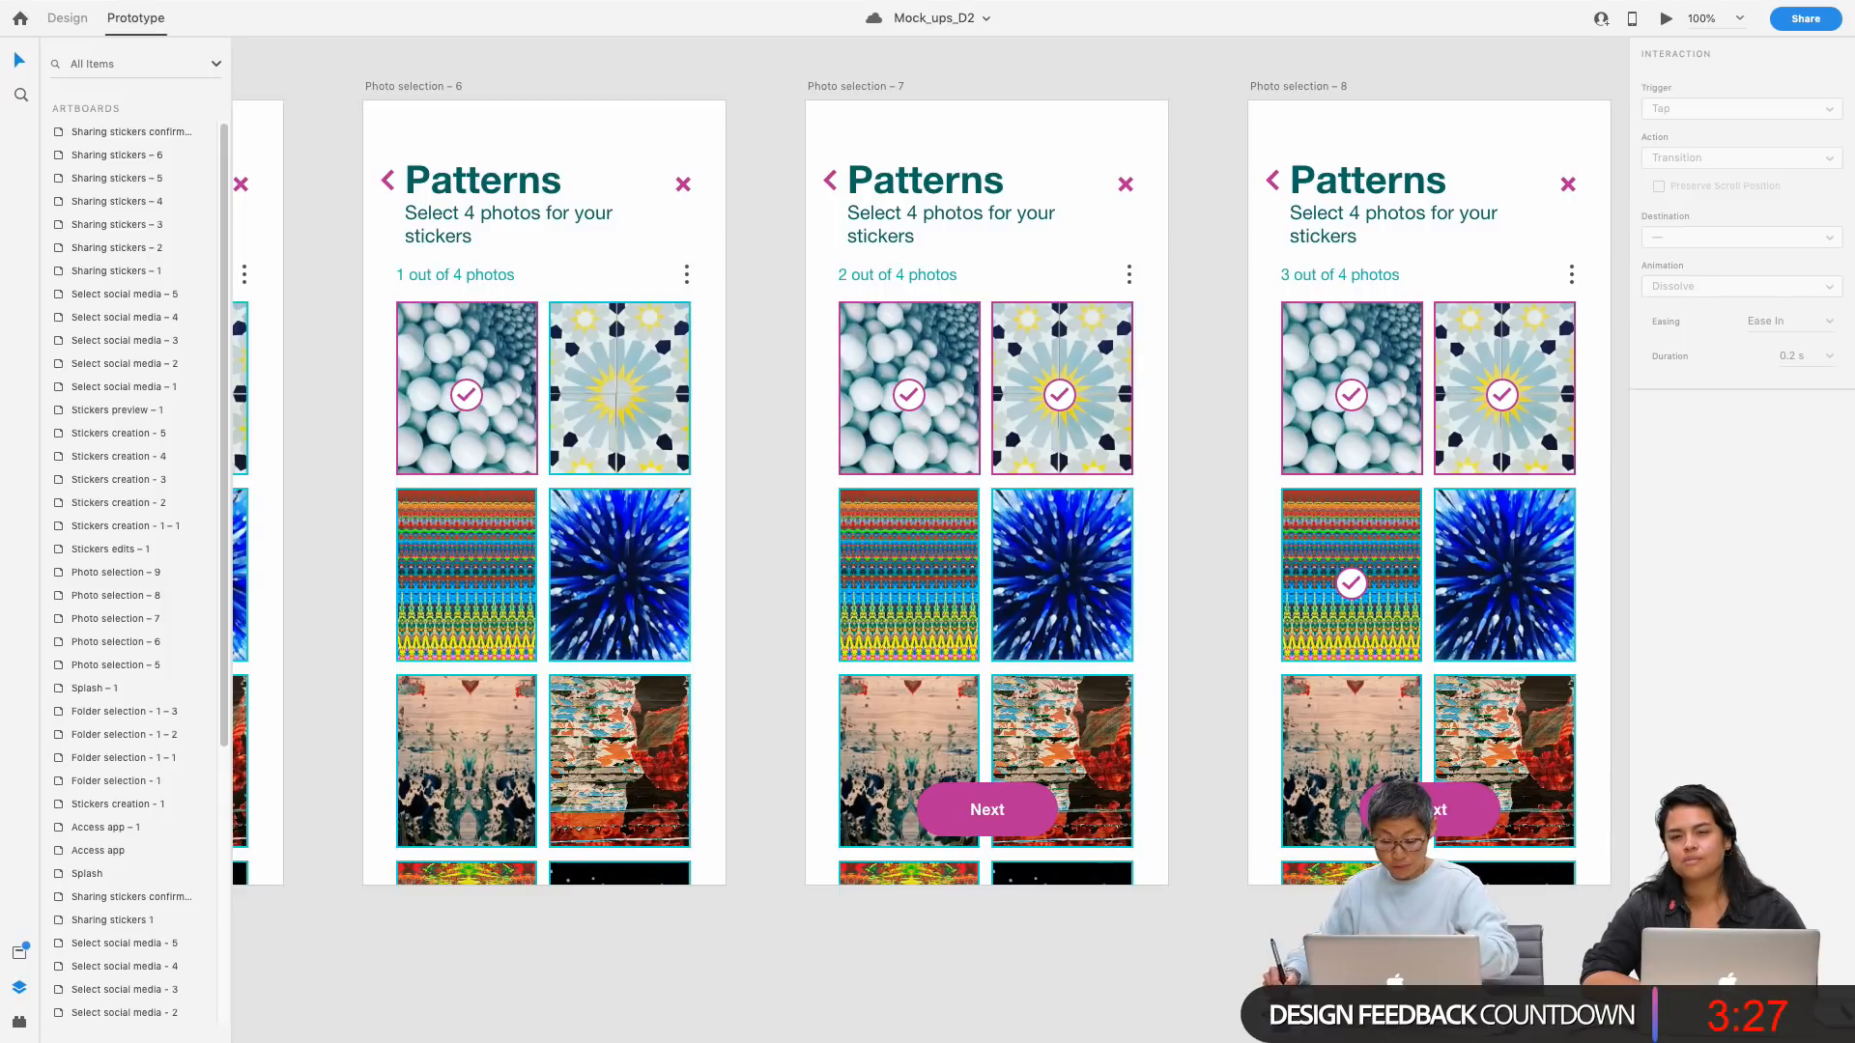
{"action": "left_click_drag", "start_coordinate": [1426, 965], "coordinate": [1069, 969]}
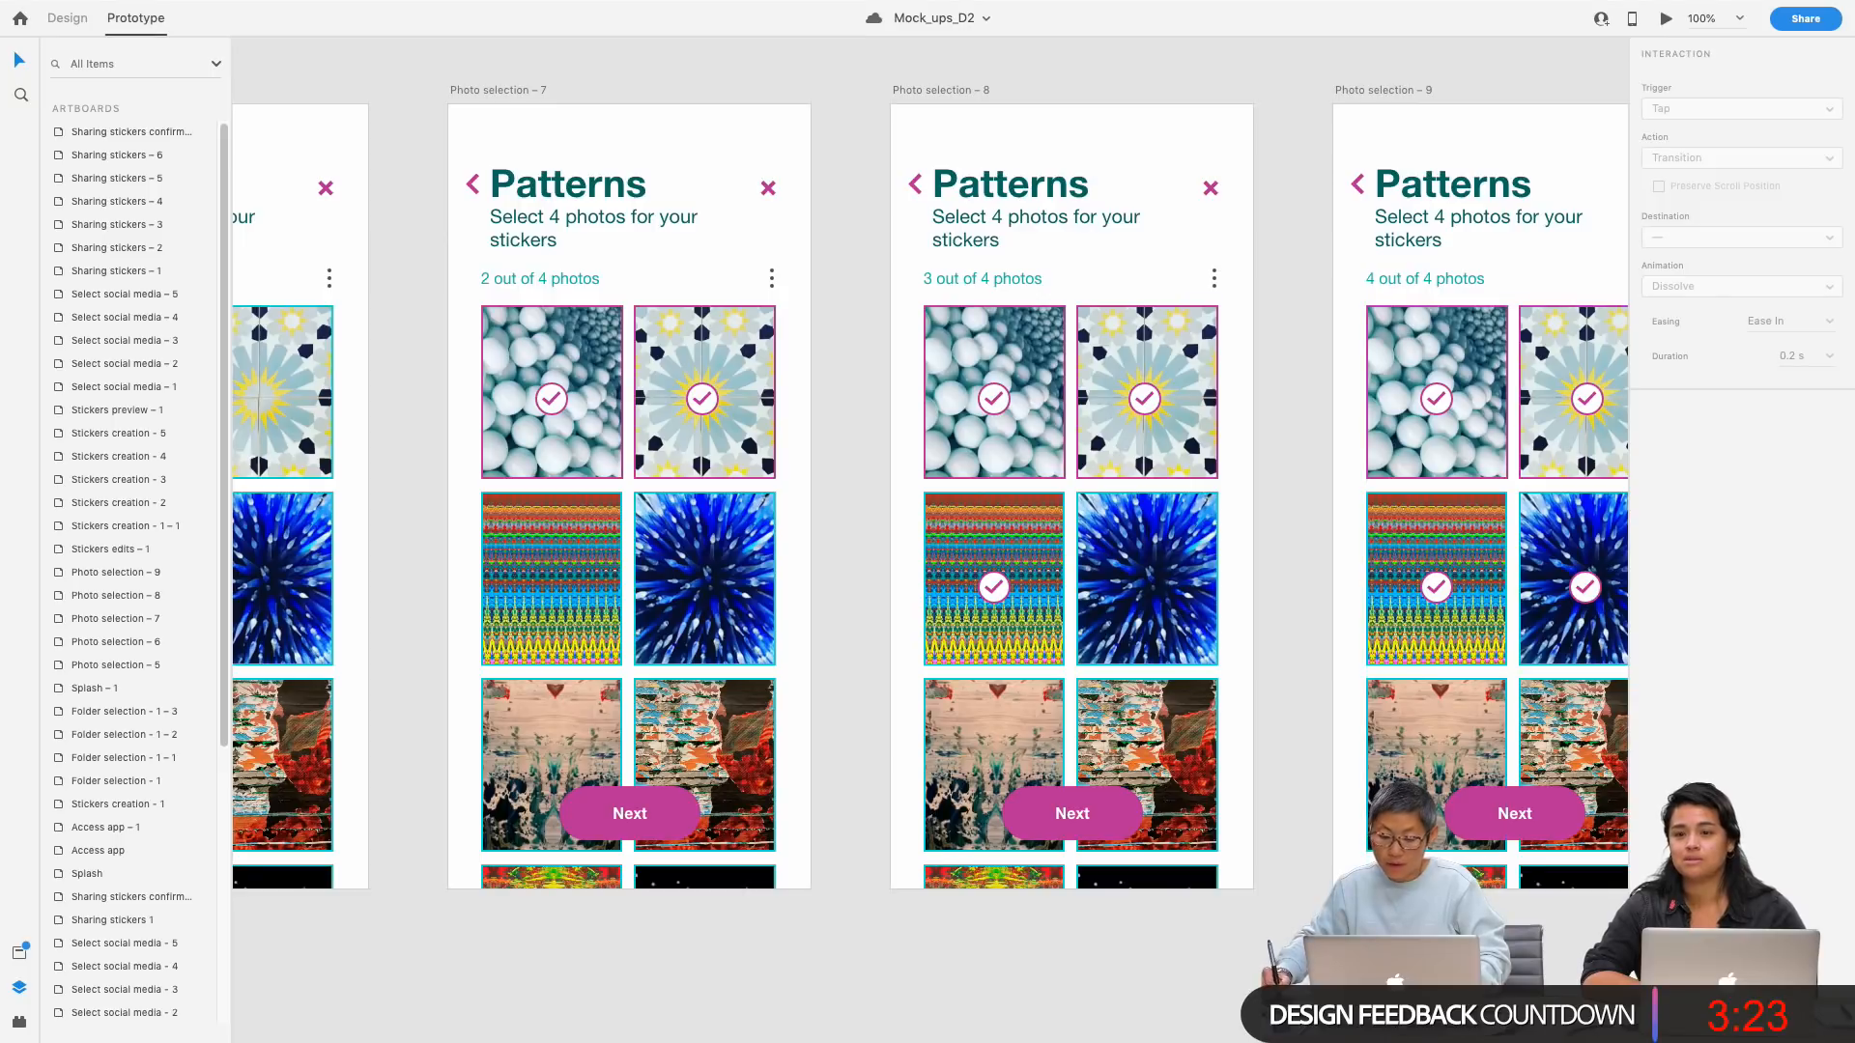
{"action": "scroll", "coordinate": [1064, 936], "scroll_direction": "right", "scroll_amount": 5}
{"action": "scroll", "coordinate": [1065, 956], "scroll_direction": "right", "scroll_amount": 2}
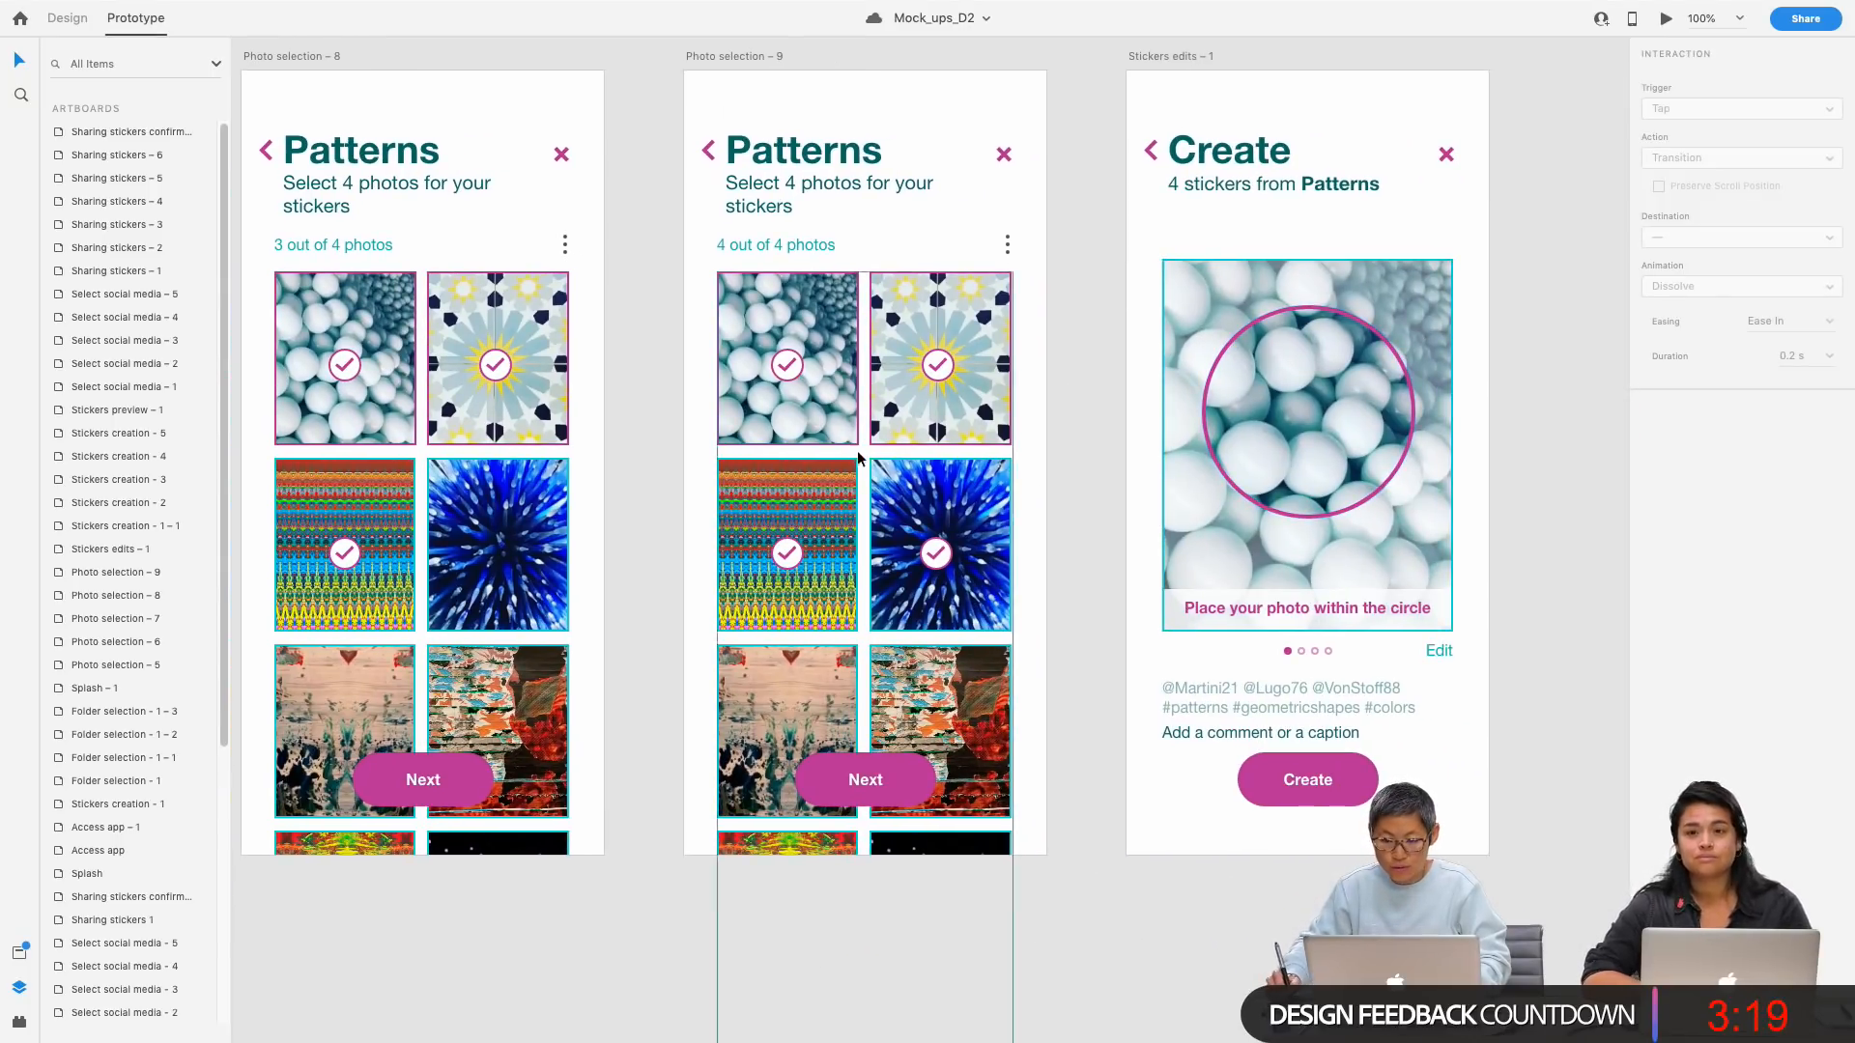
{"action": "left_click", "coordinate": [927, 790]}
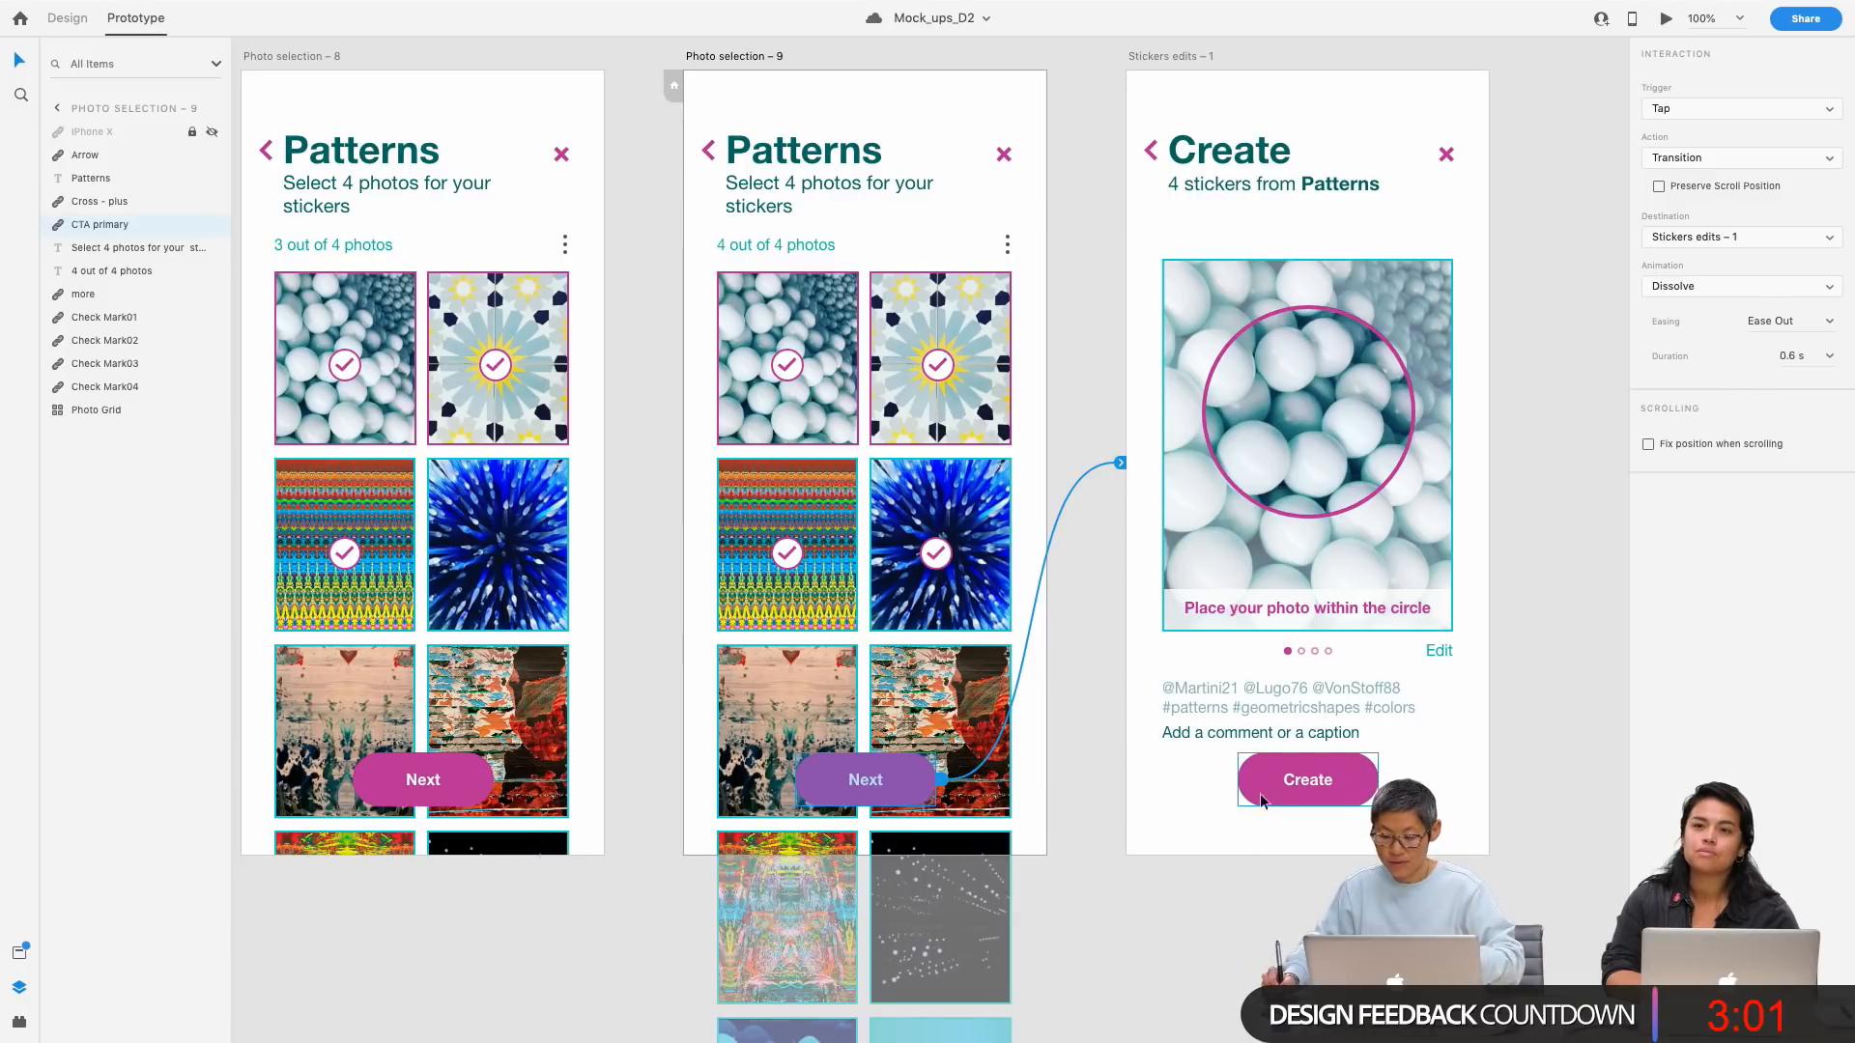
Step: Try to preview the prototype in full screen starting from the Photo selection – 5 artboard, then minimise the preview
{"action": "left_click", "coordinate": [1197, 941]}
{"action": "key", "text": "super+minus"}
{"action": "scroll", "coordinate": [1140, 928], "scroll_direction": "left", "scroll_amount": 10}
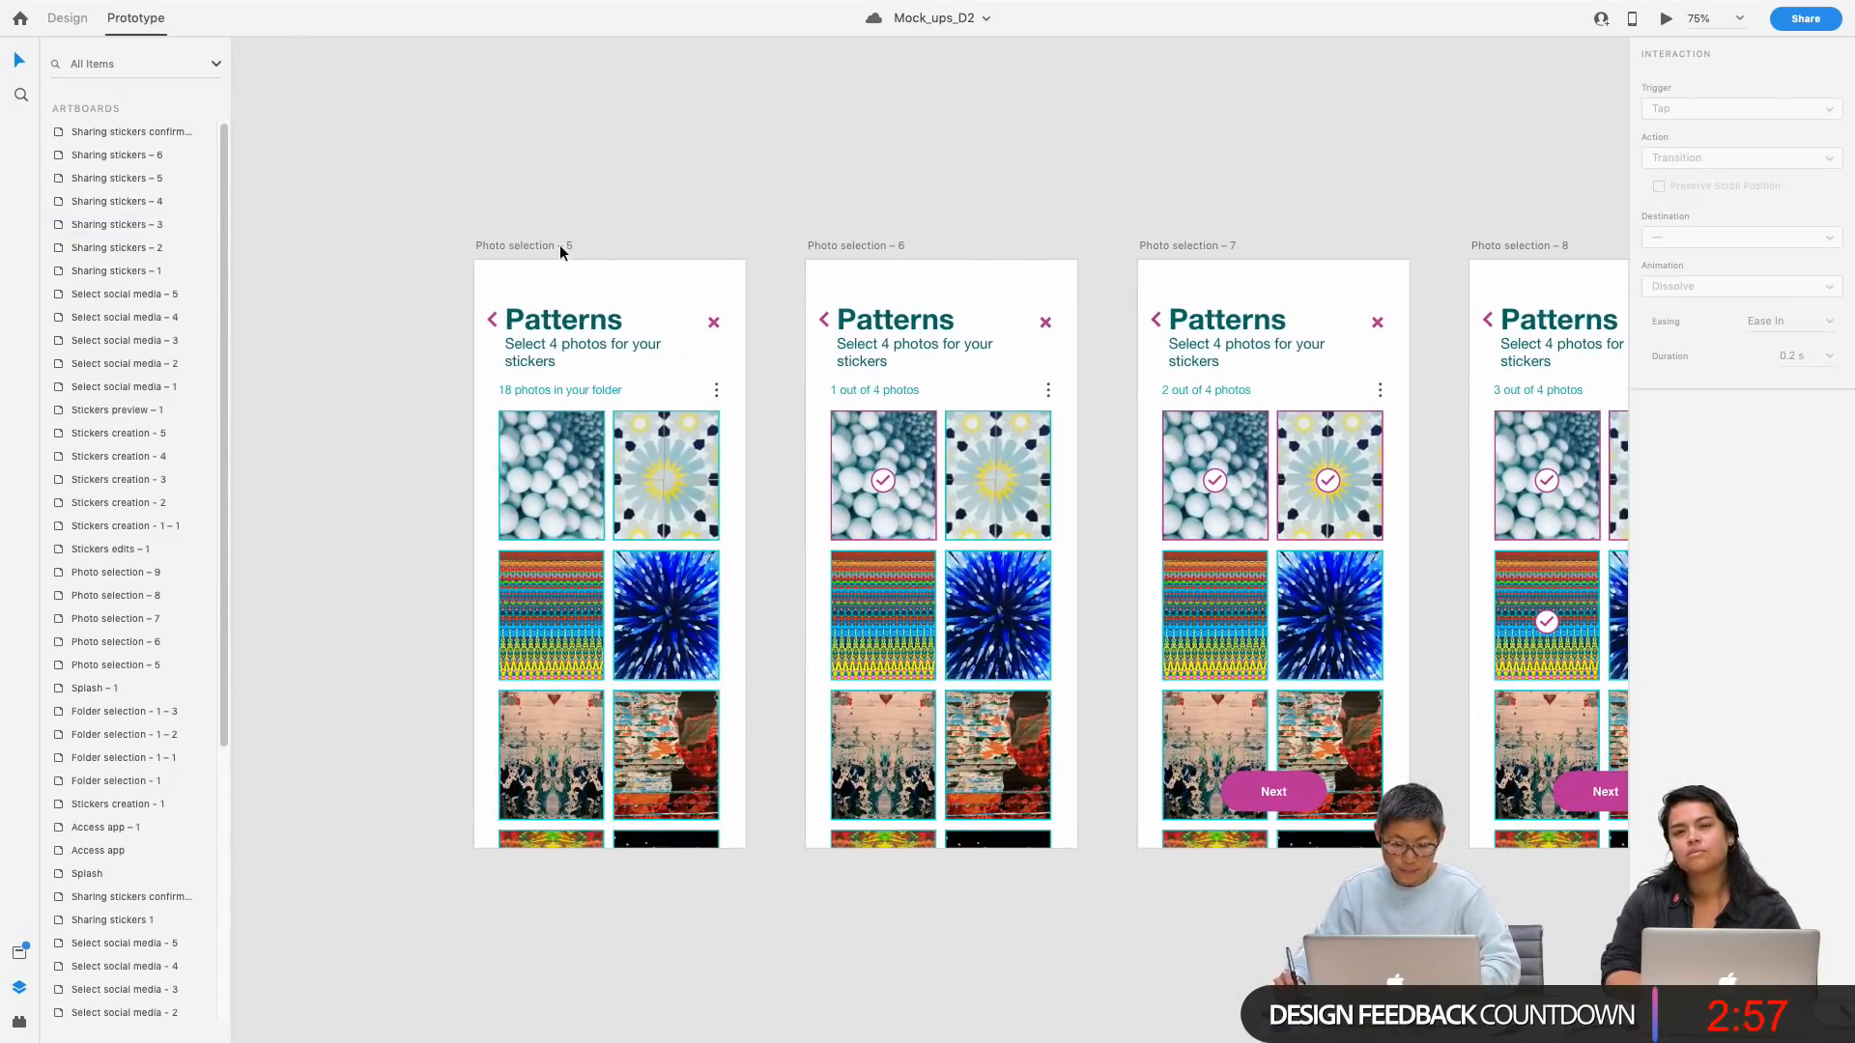
{"action": "left_click", "coordinate": [560, 247]}
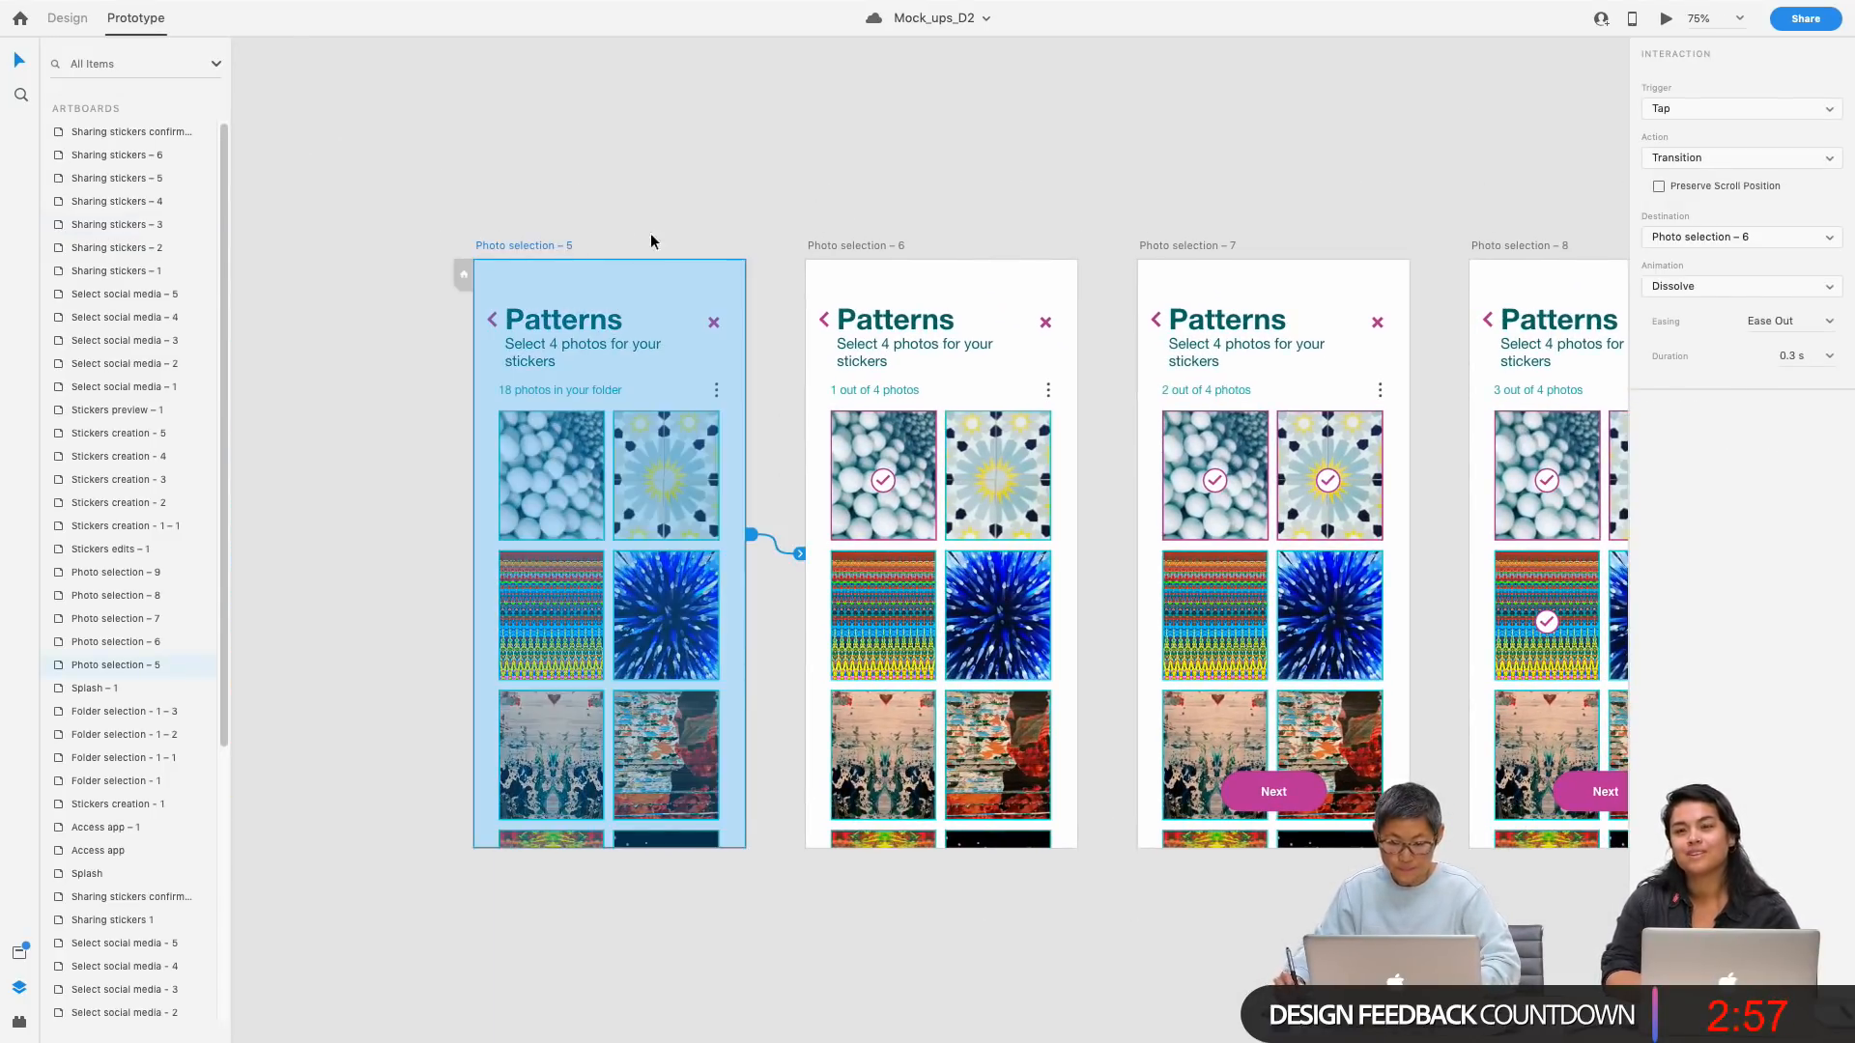
{"action": "left_click", "coordinate": [1665, 18]}
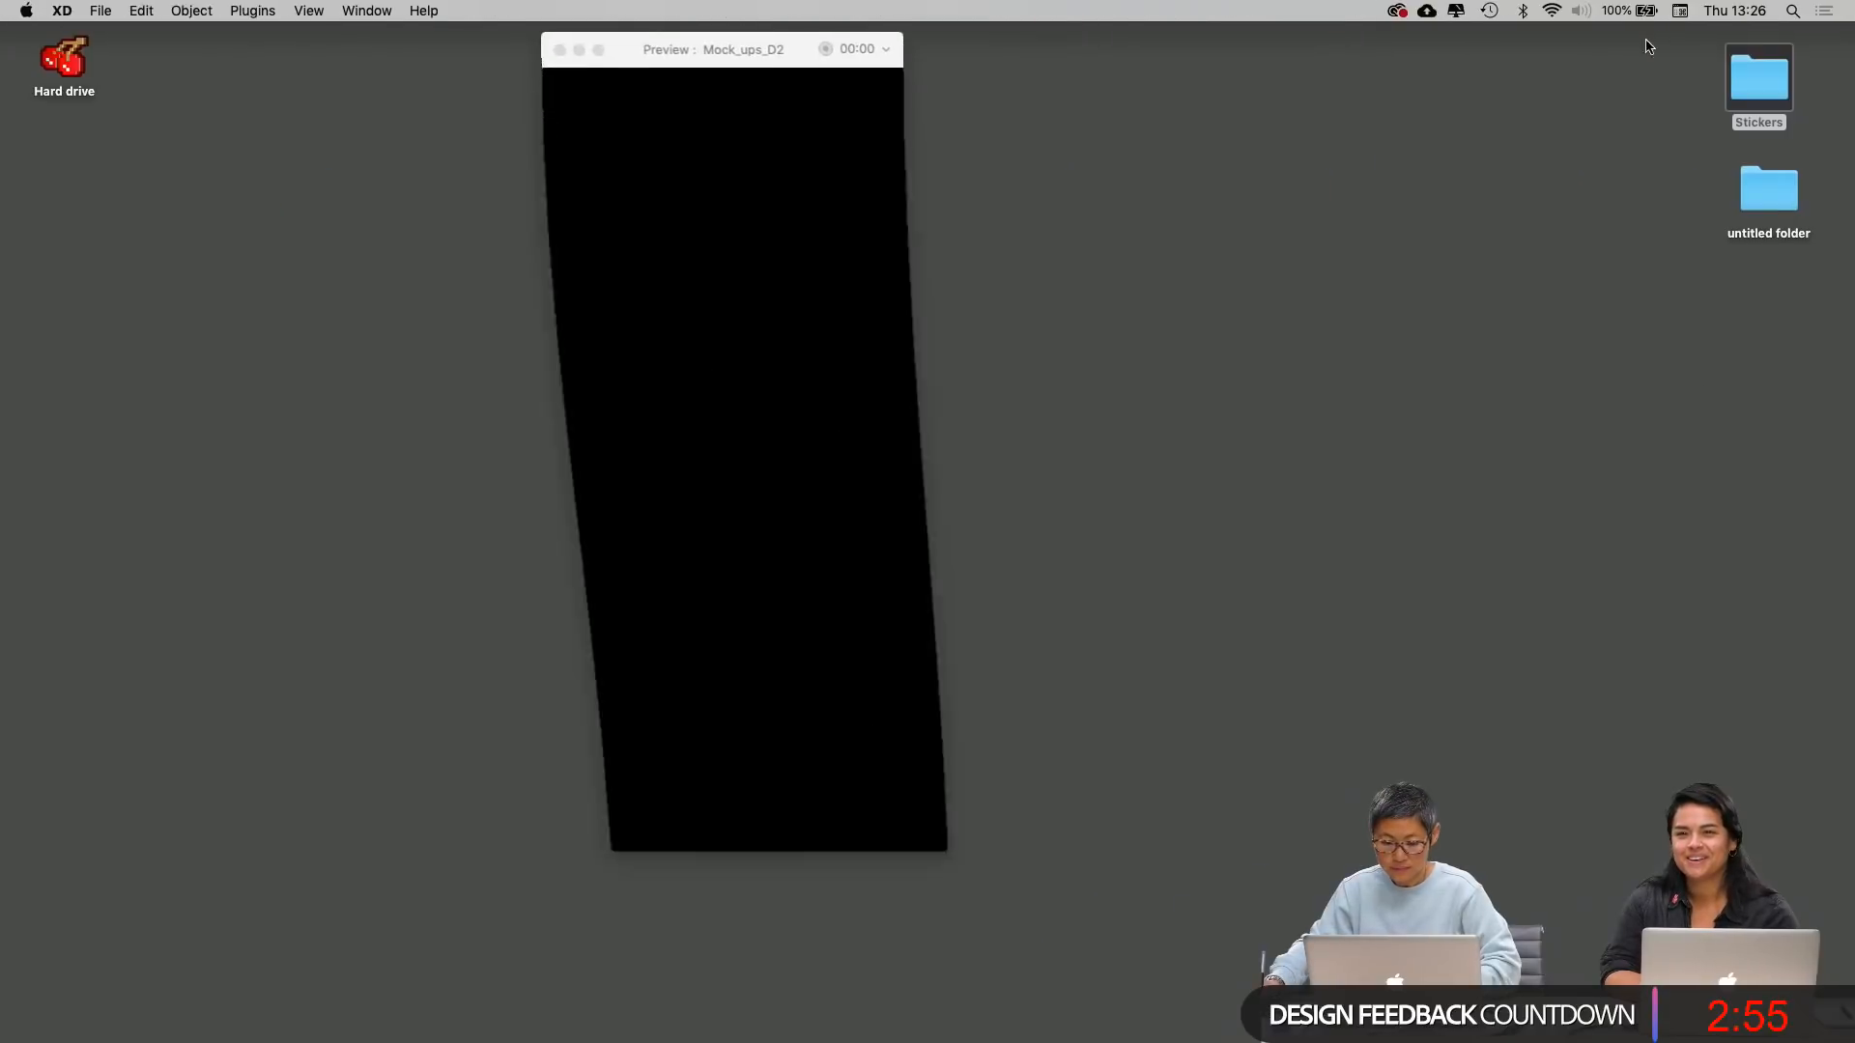
{"action": "left_click", "coordinate": [598, 51]}
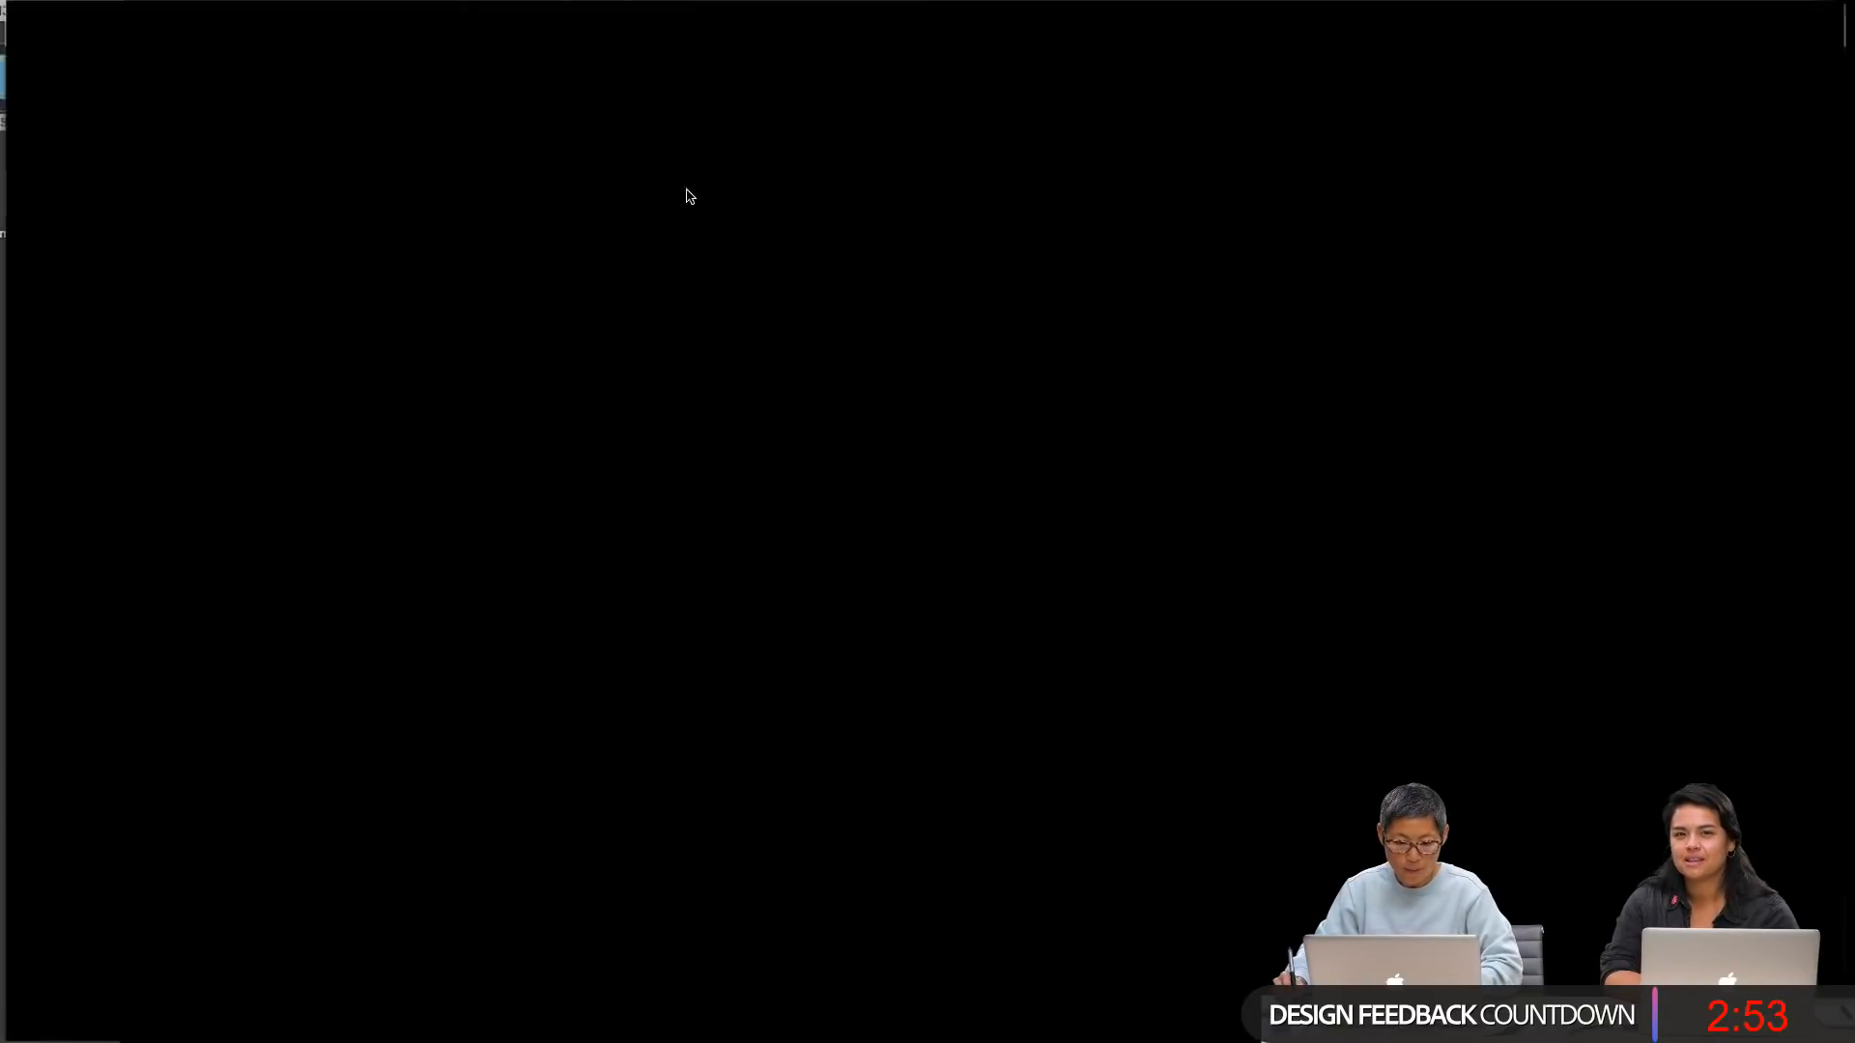
{"action": "key", "text": "Escape"}
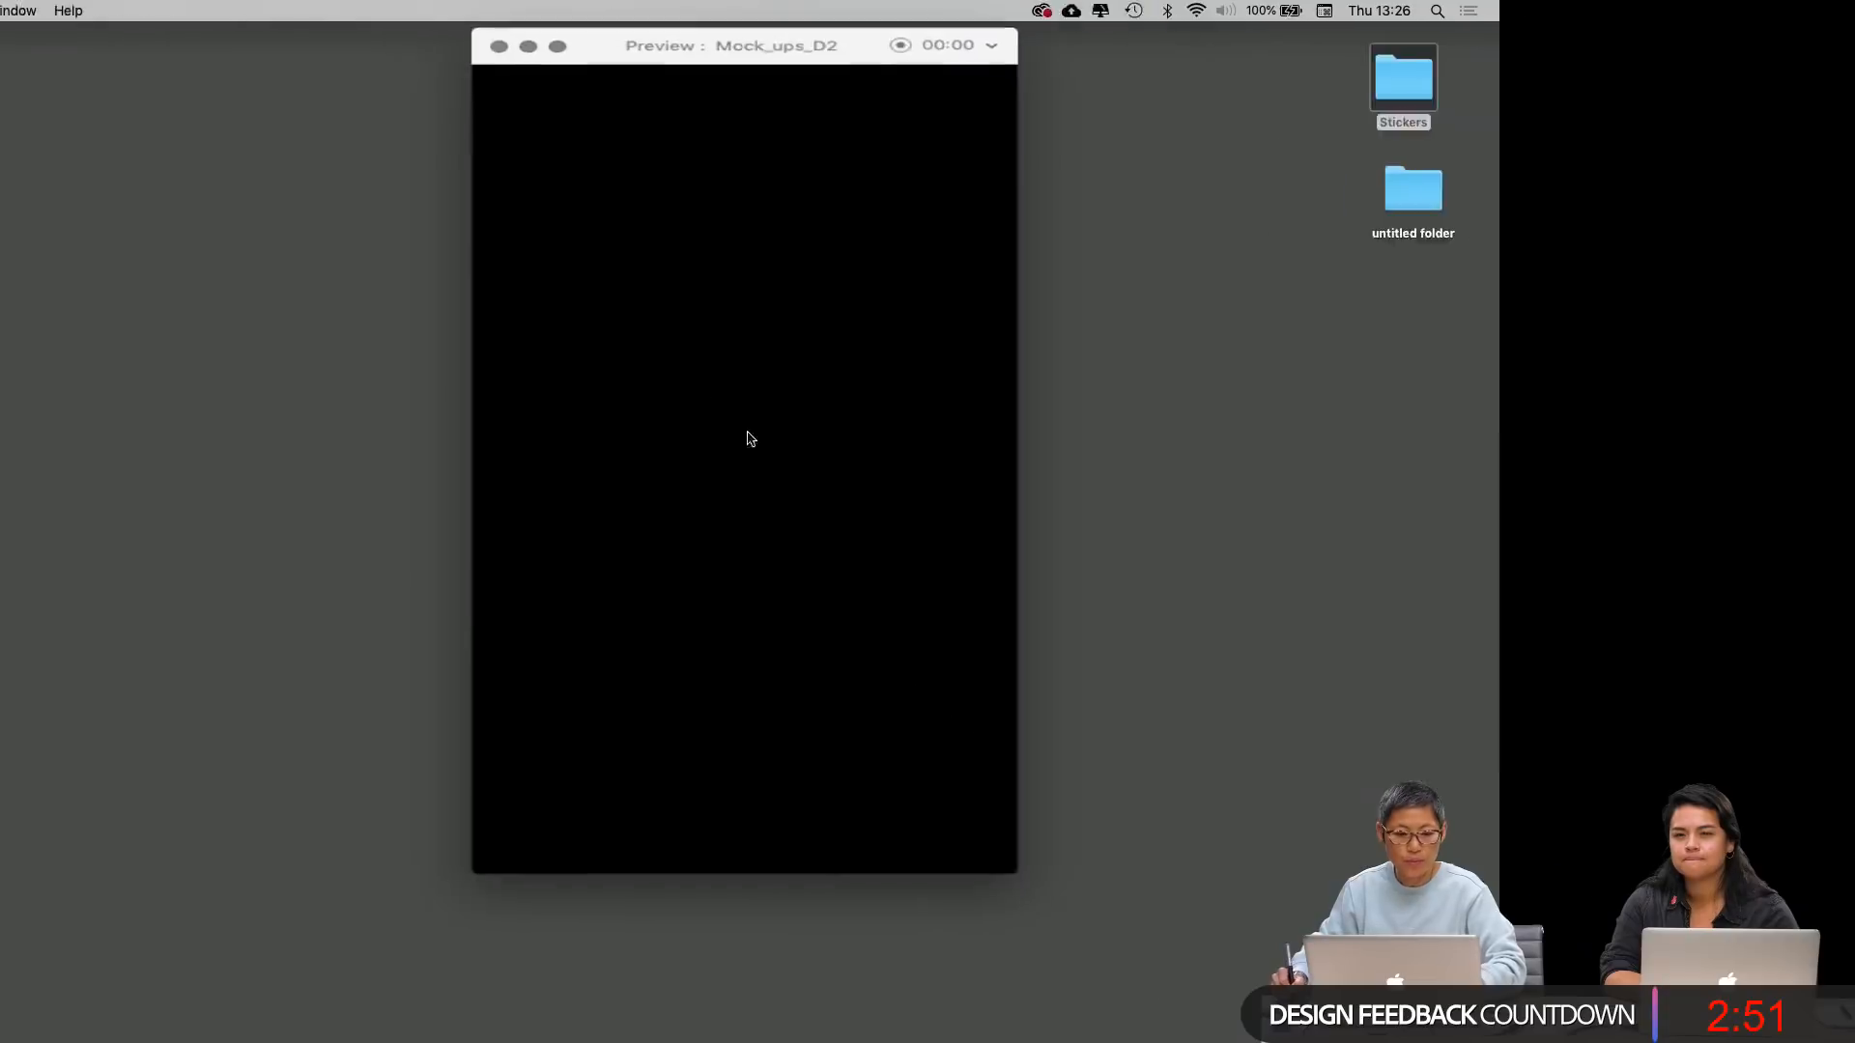
{"action": "left_click", "coordinate": [598, 50]}
{"action": "key", "text": "Escape"}
{"action": "left_click", "coordinate": [579, 50]}
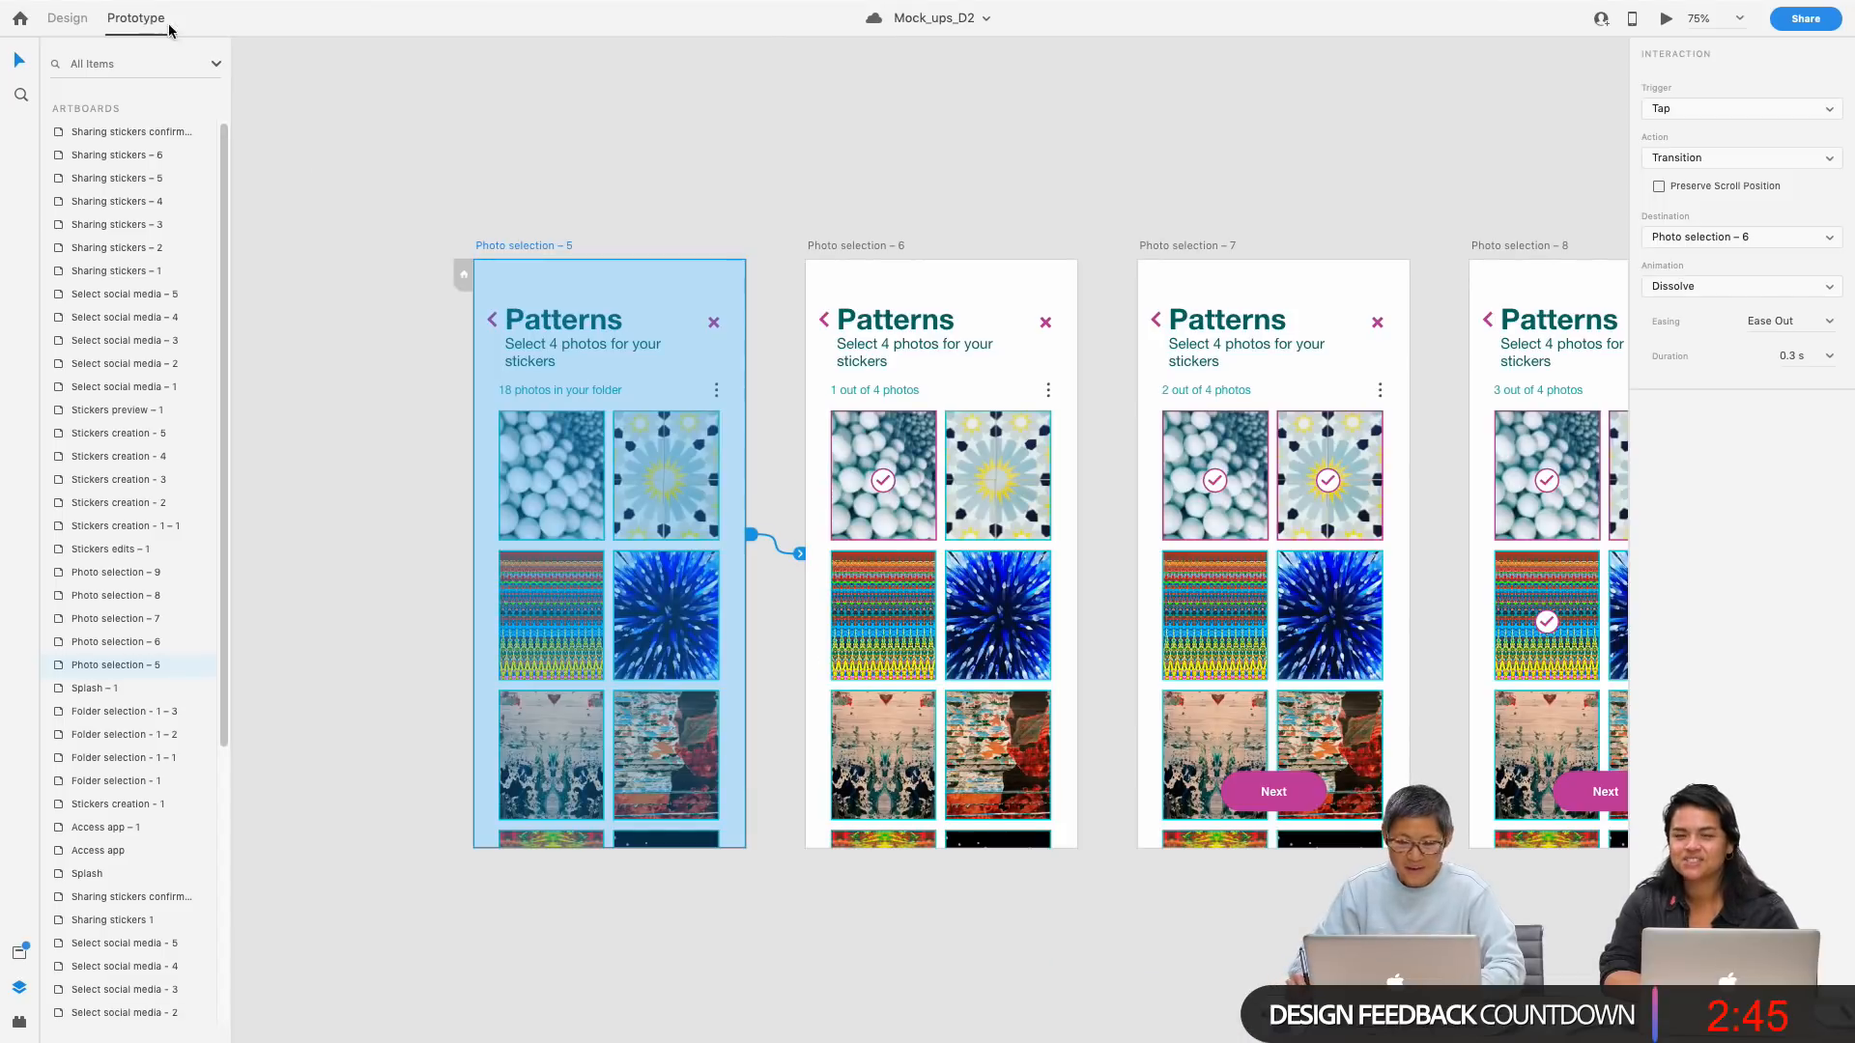
Step: Reopen the prototype preview, close its window and return to the Mock_ups_D2 document
{"action": "left_click", "coordinate": [1664, 21]}
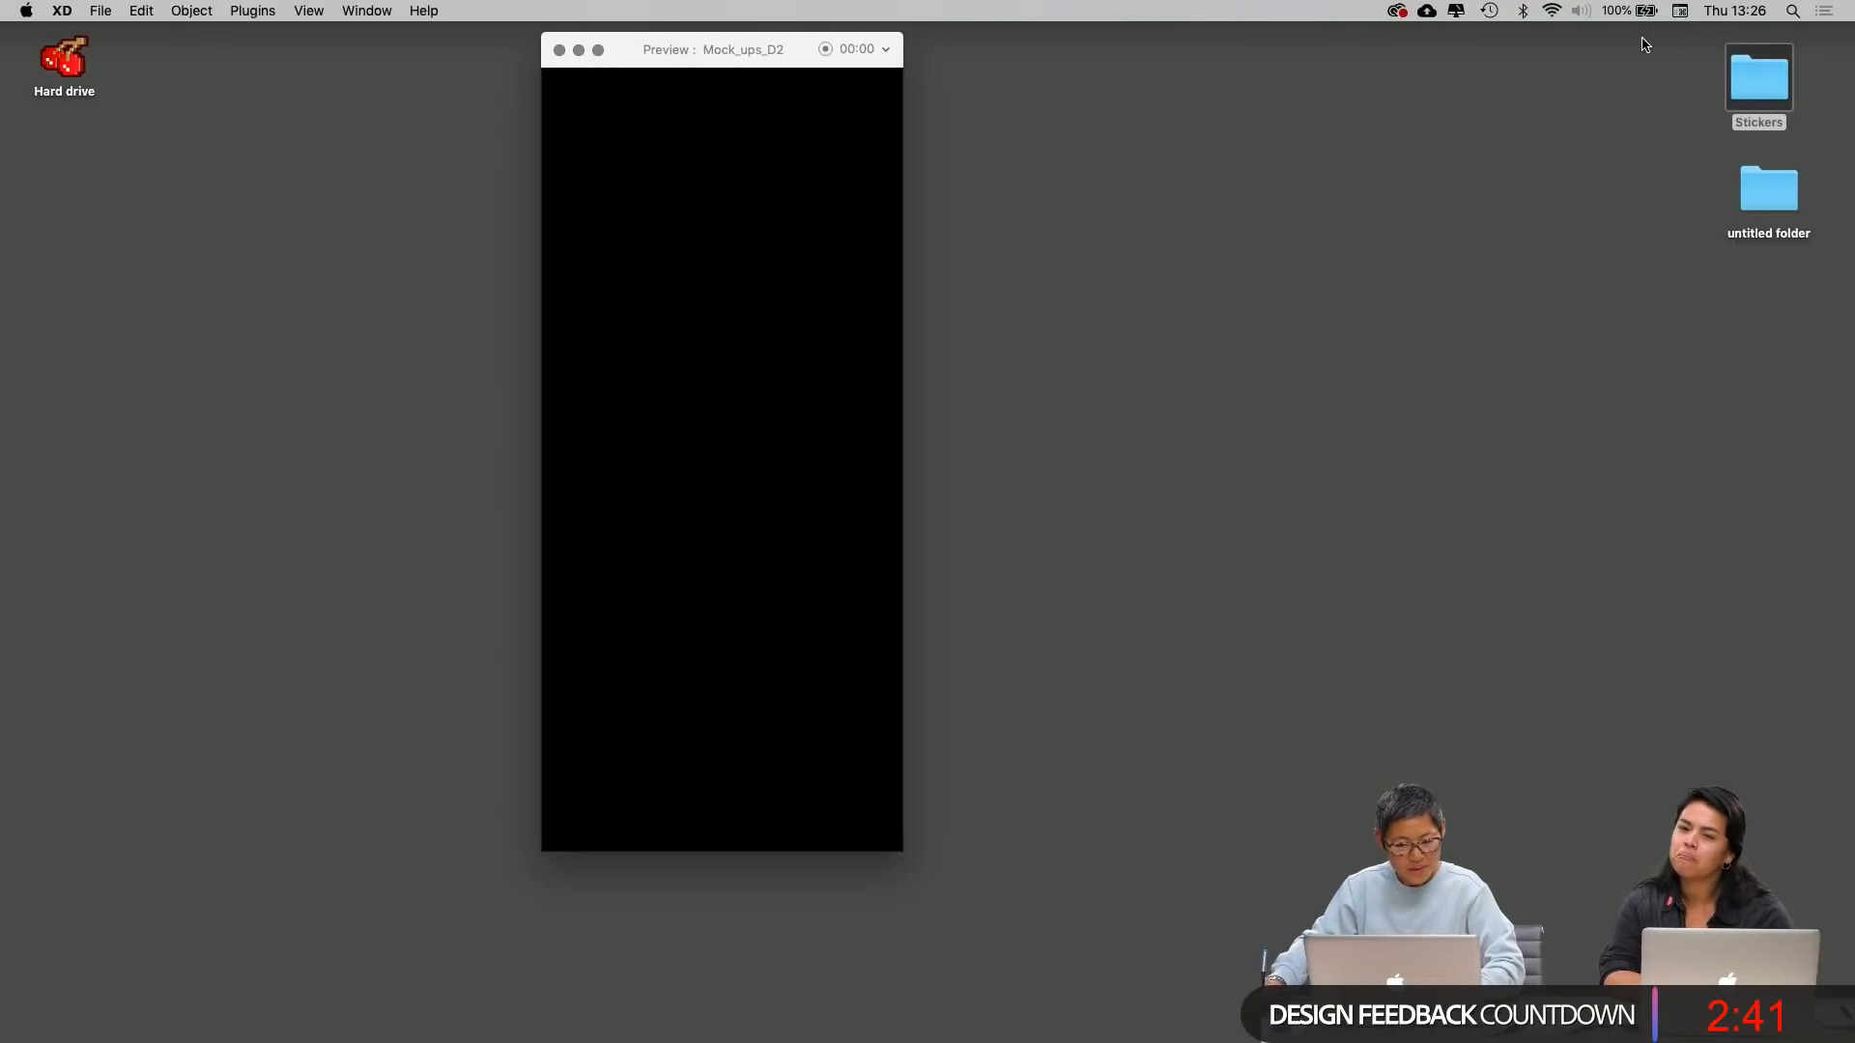
{"action": "left_click", "coordinate": [559, 49]}
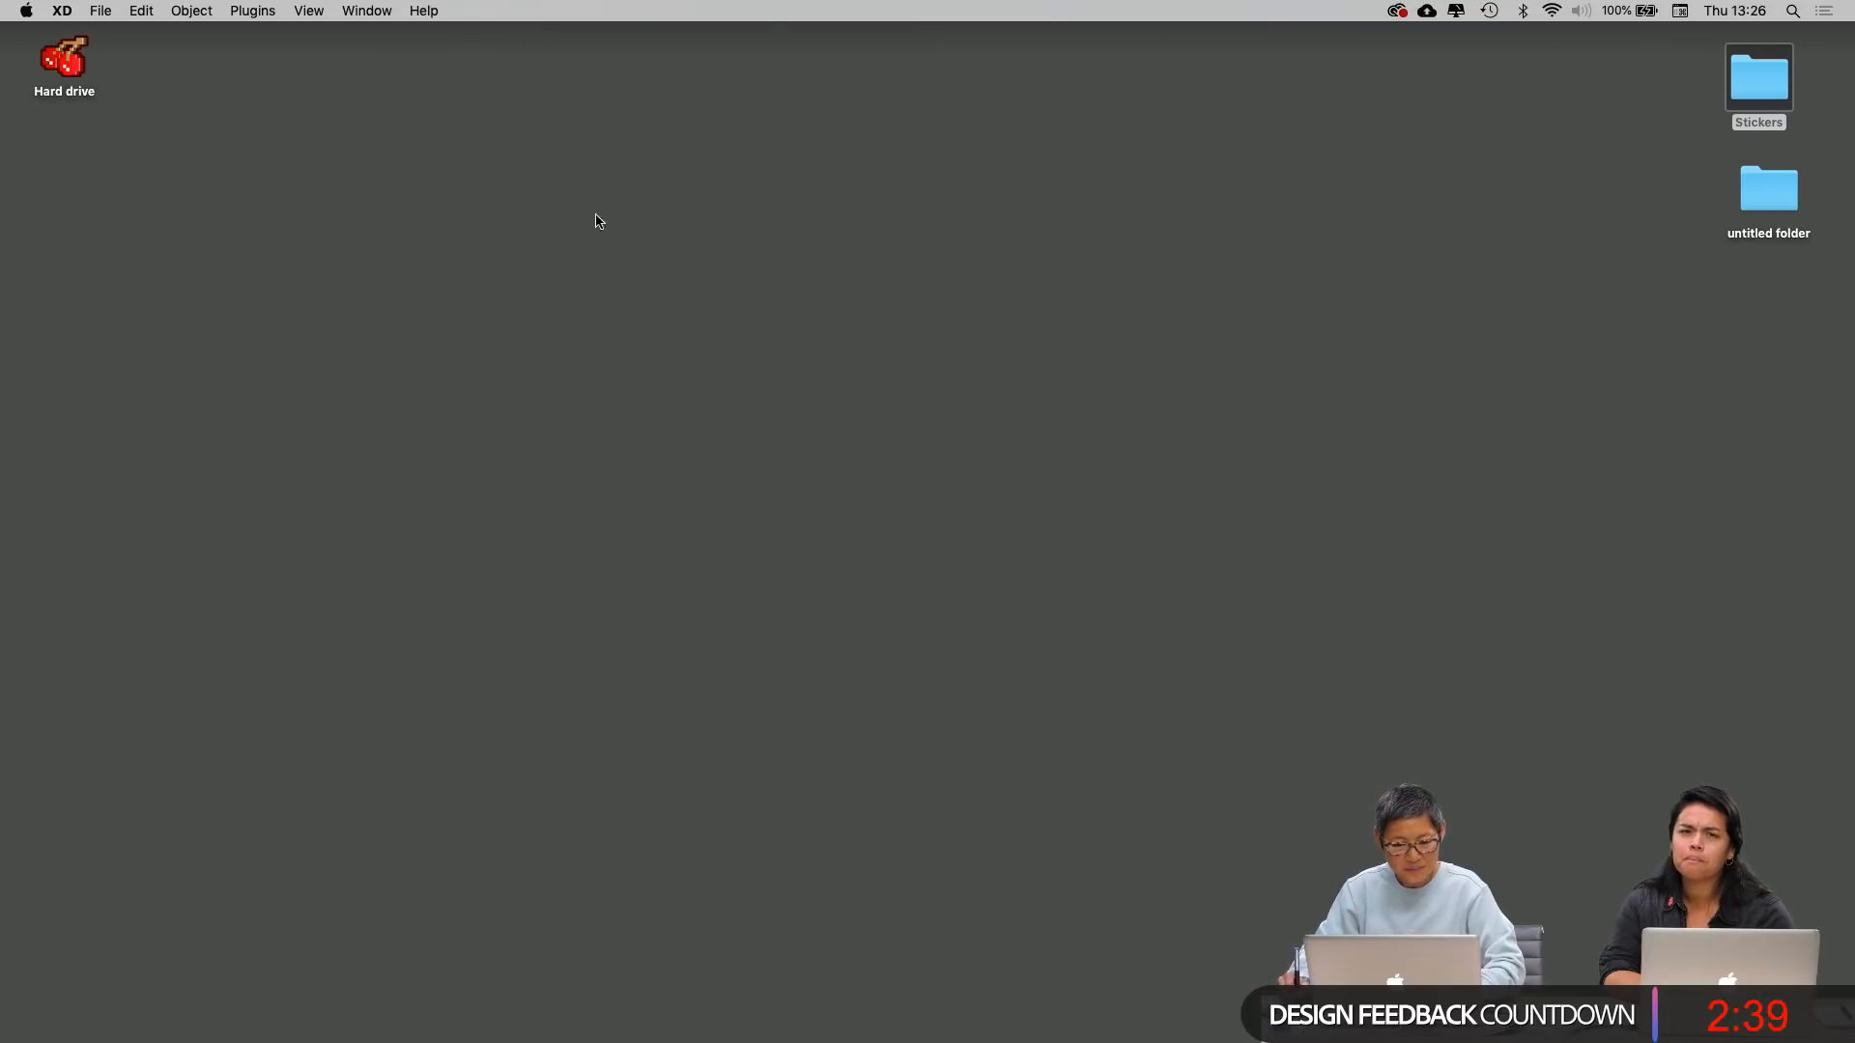
{"action": "key", "text": "ctrl+Tab"}
{"action": "key", "text": "ctrl+Tab"}
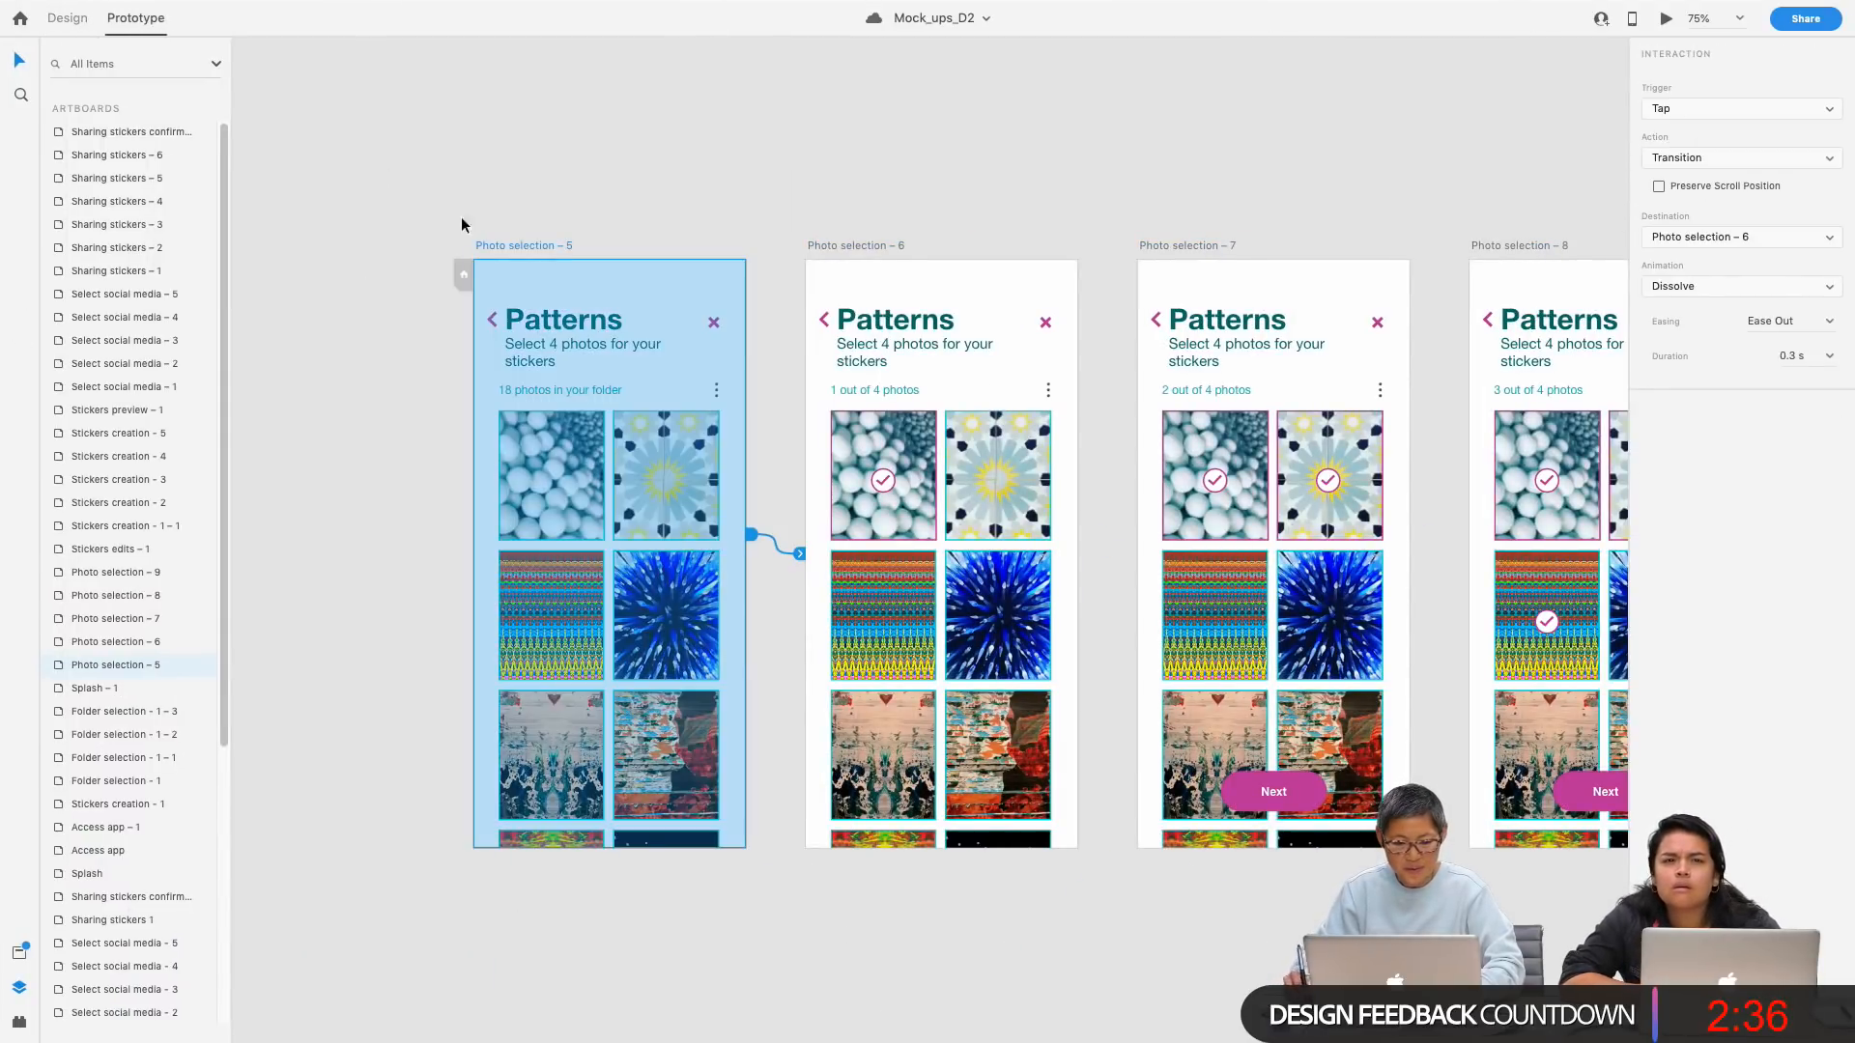
Step: Preview the flow from Photo selection – 5, continue with Next to the Create screen, and leave the preview
{"action": "left_click", "coordinate": [1665, 19]}
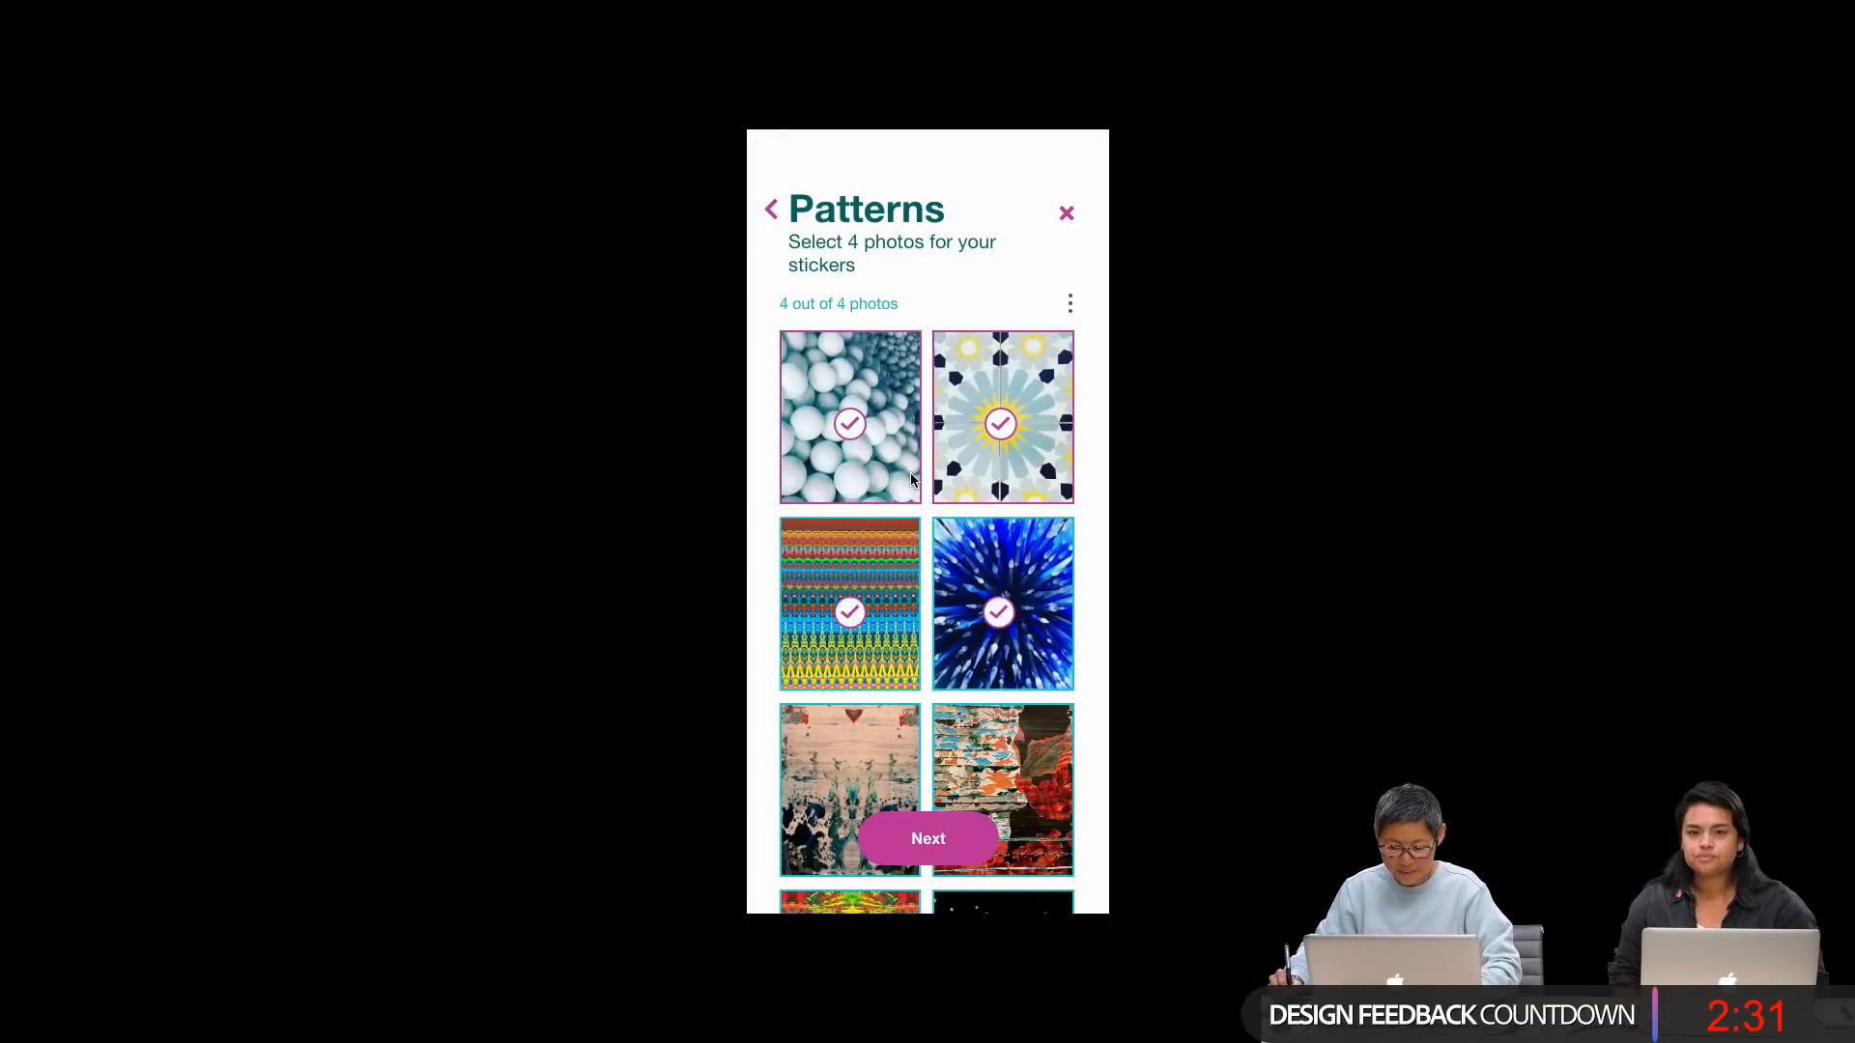
{"action": "left_click", "coordinate": [987, 849]}
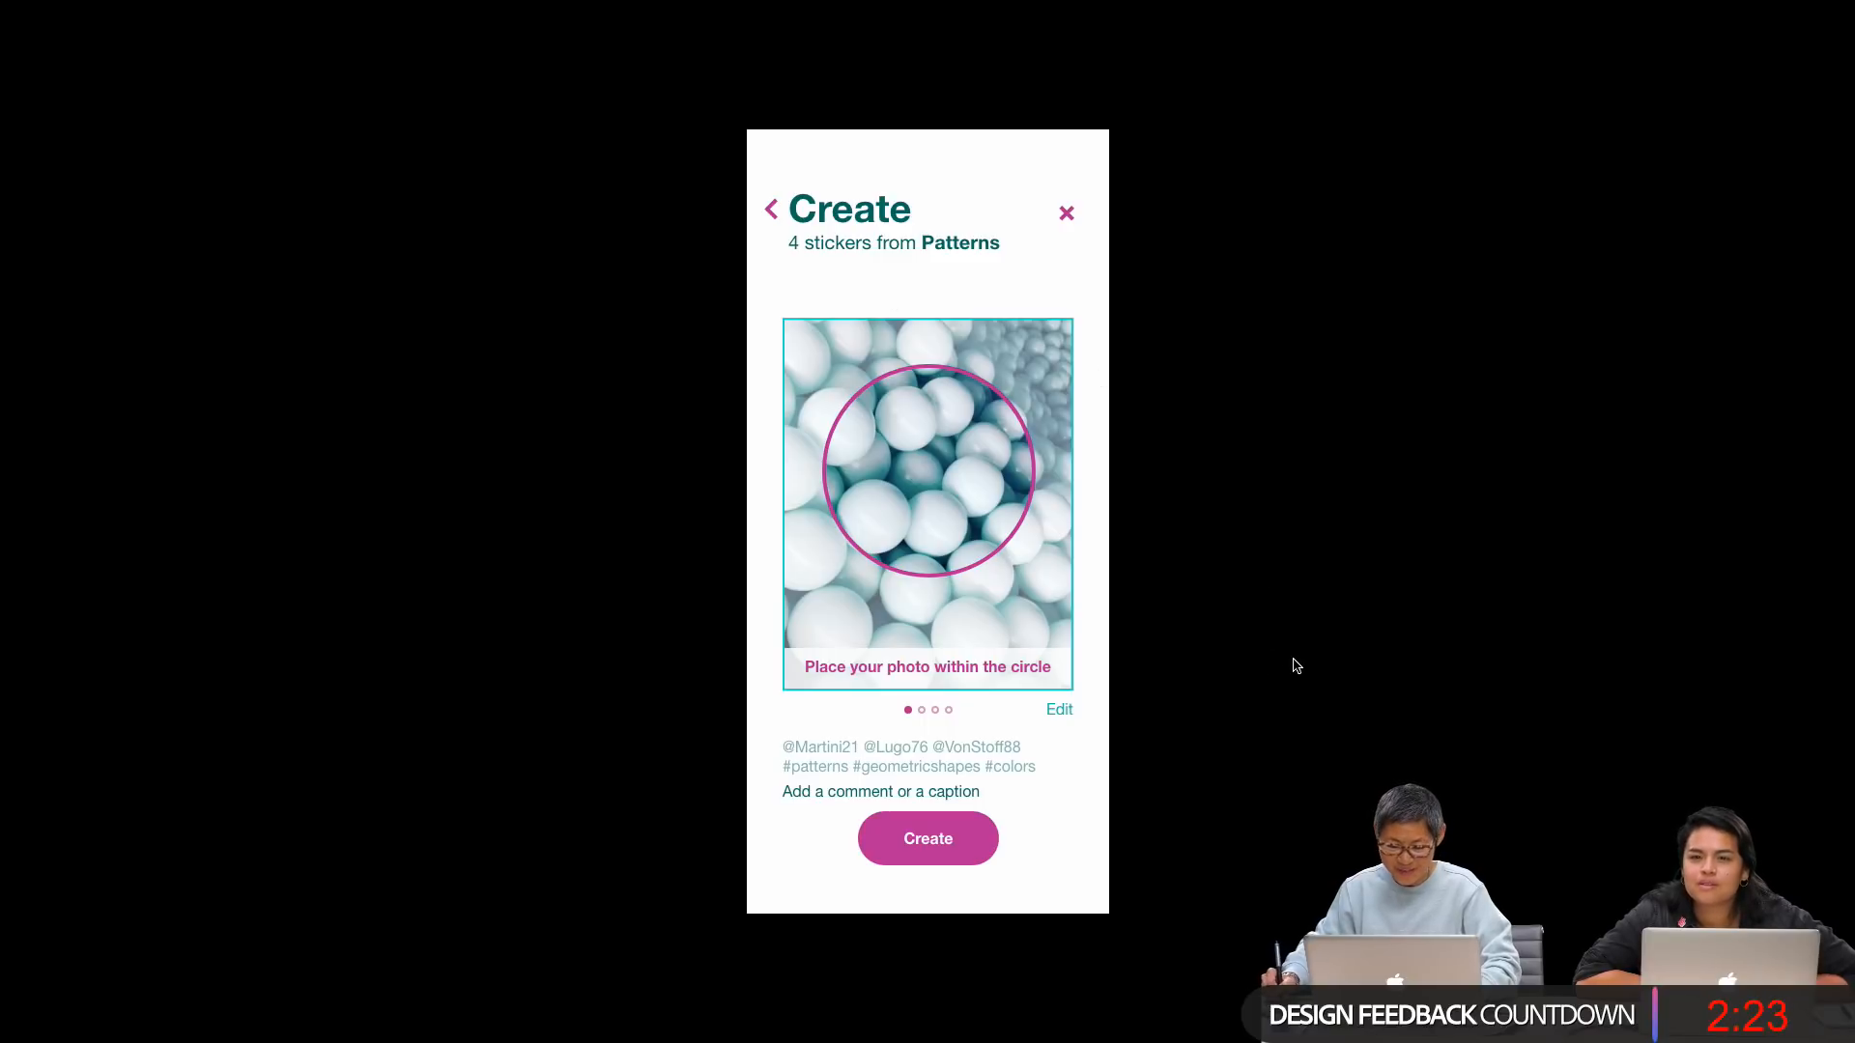
{"action": "key", "text": "Escape"}
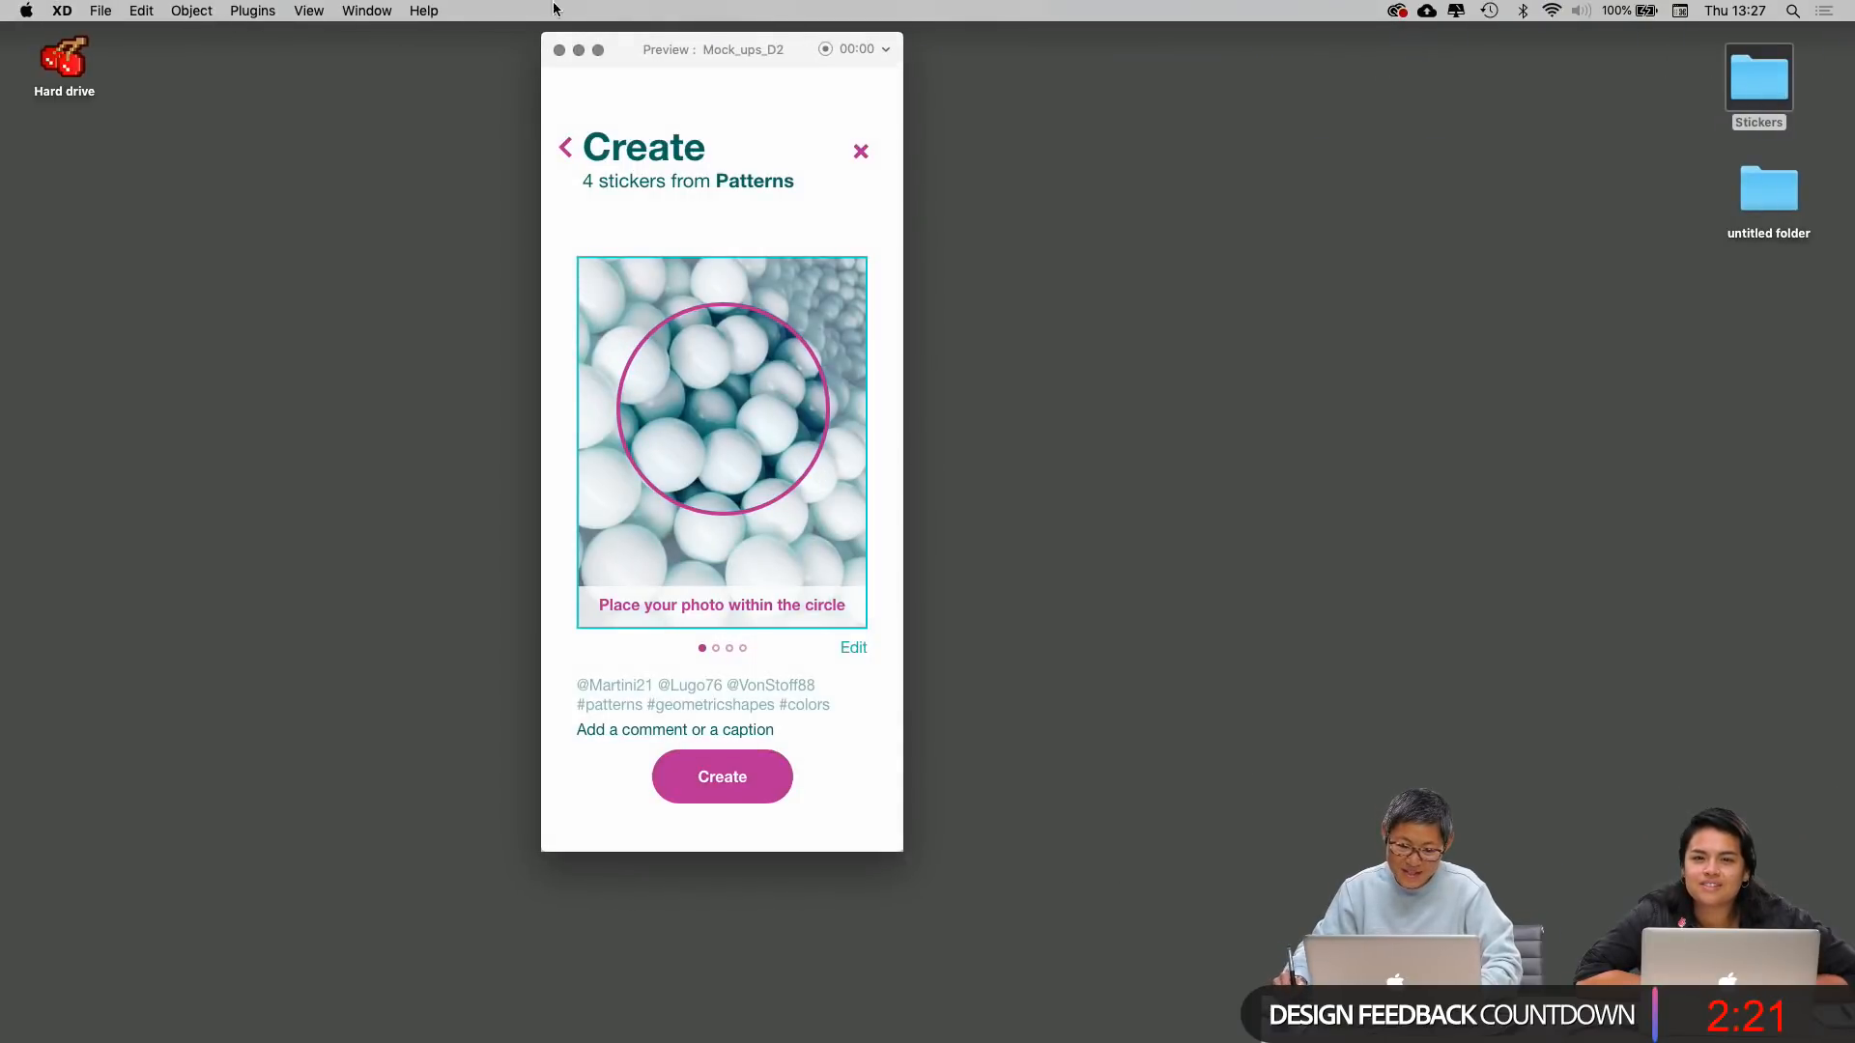
{"action": "left_click", "coordinate": [578, 50]}
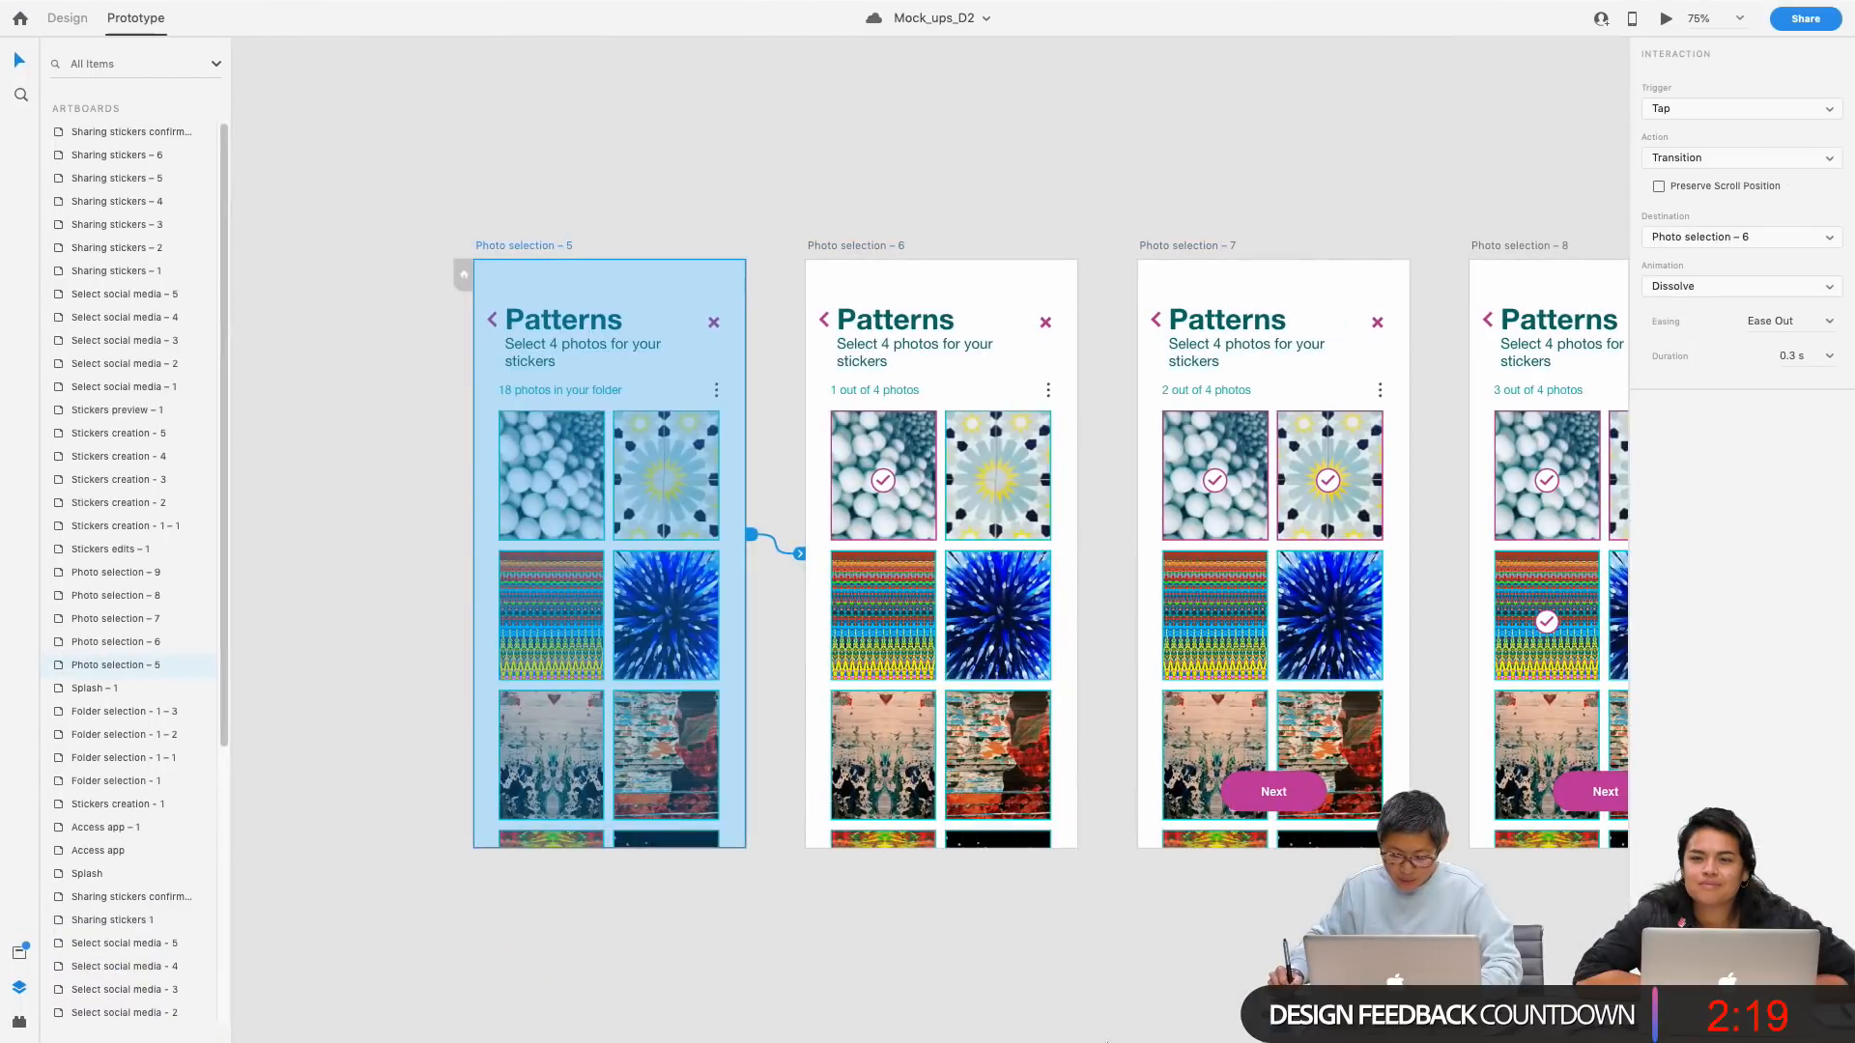
Step: Examine the interaction settings of the Access app – 1 and Splash – 1 artboards at the start of the flow
{"action": "left_click_drag", "start_coordinate": [1329, 228], "coordinate": [1151, 884]}
{"action": "scroll", "coordinate": [1152, 884], "scroll_direction": "right", "scroll_amount": 8}
{"action": "scroll", "coordinate": [1151, 884], "scroll_direction": "up", "scroll_amount": 3}
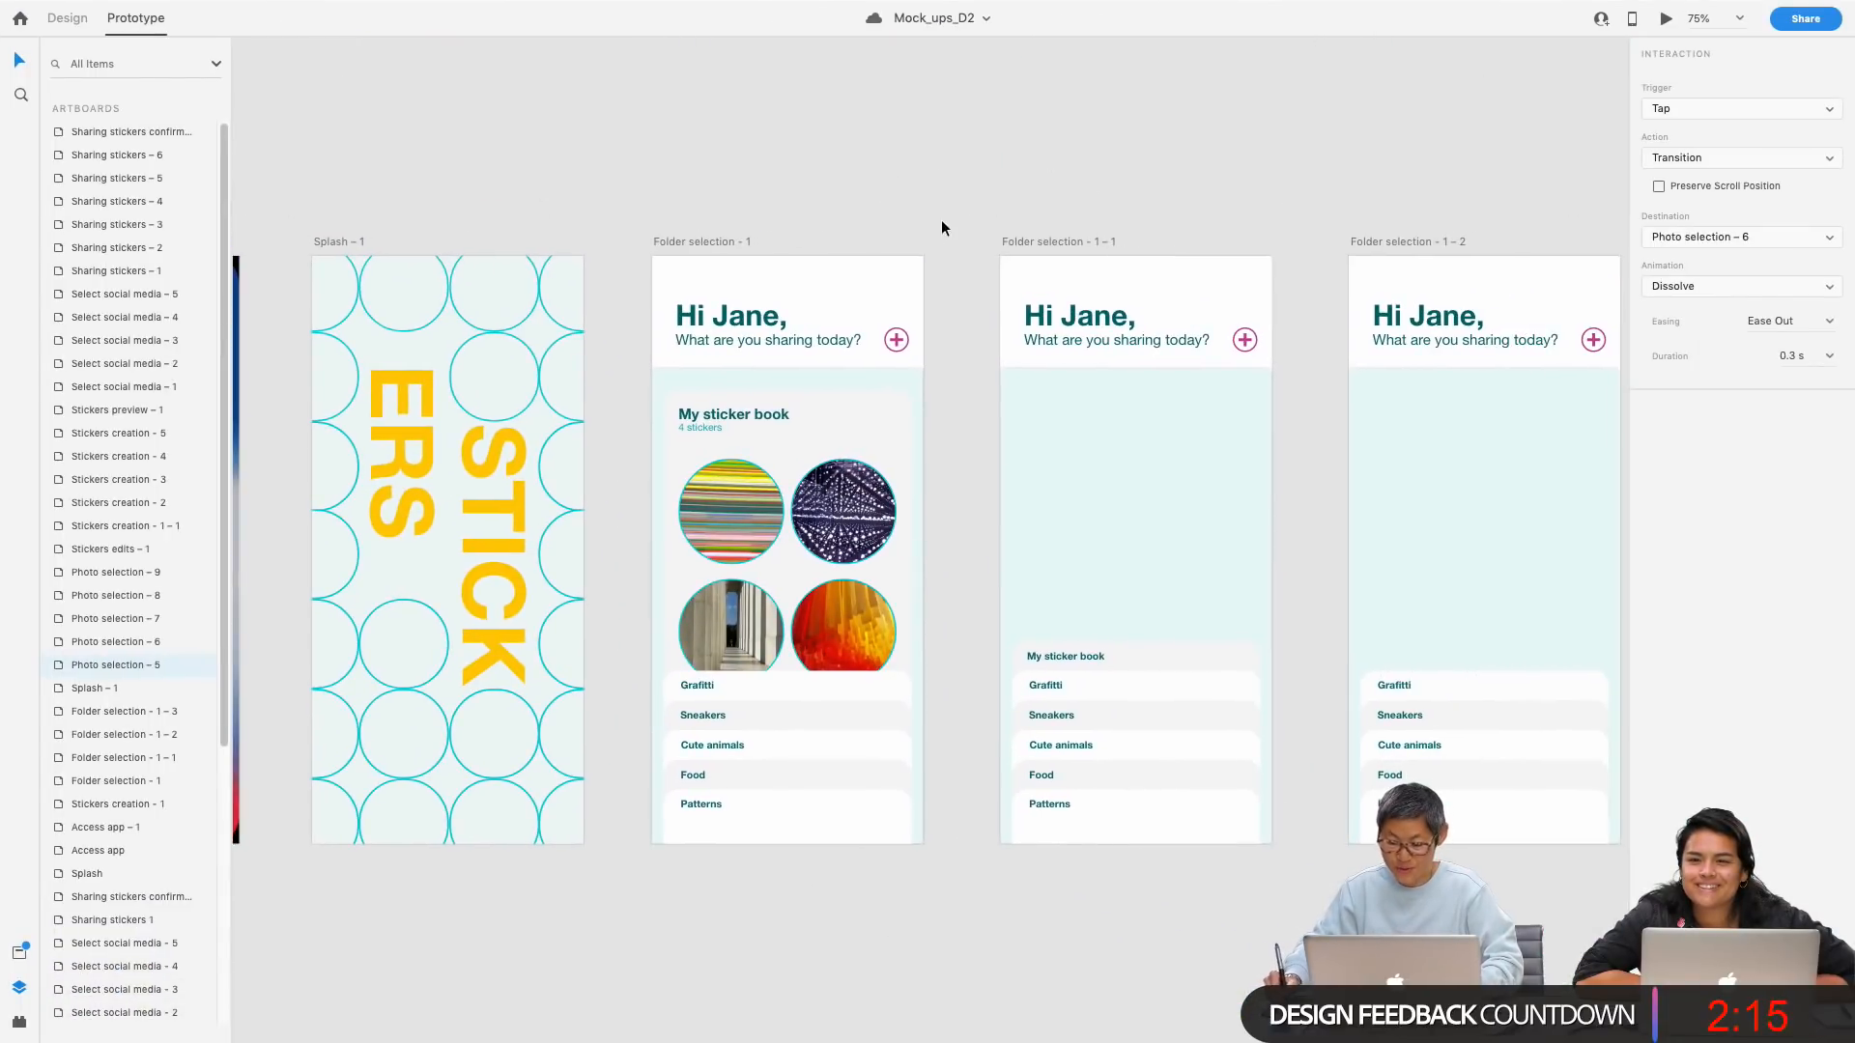
{"action": "scroll", "coordinate": [1172, 199], "scroll_direction": "right", "scroll_amount": 2}
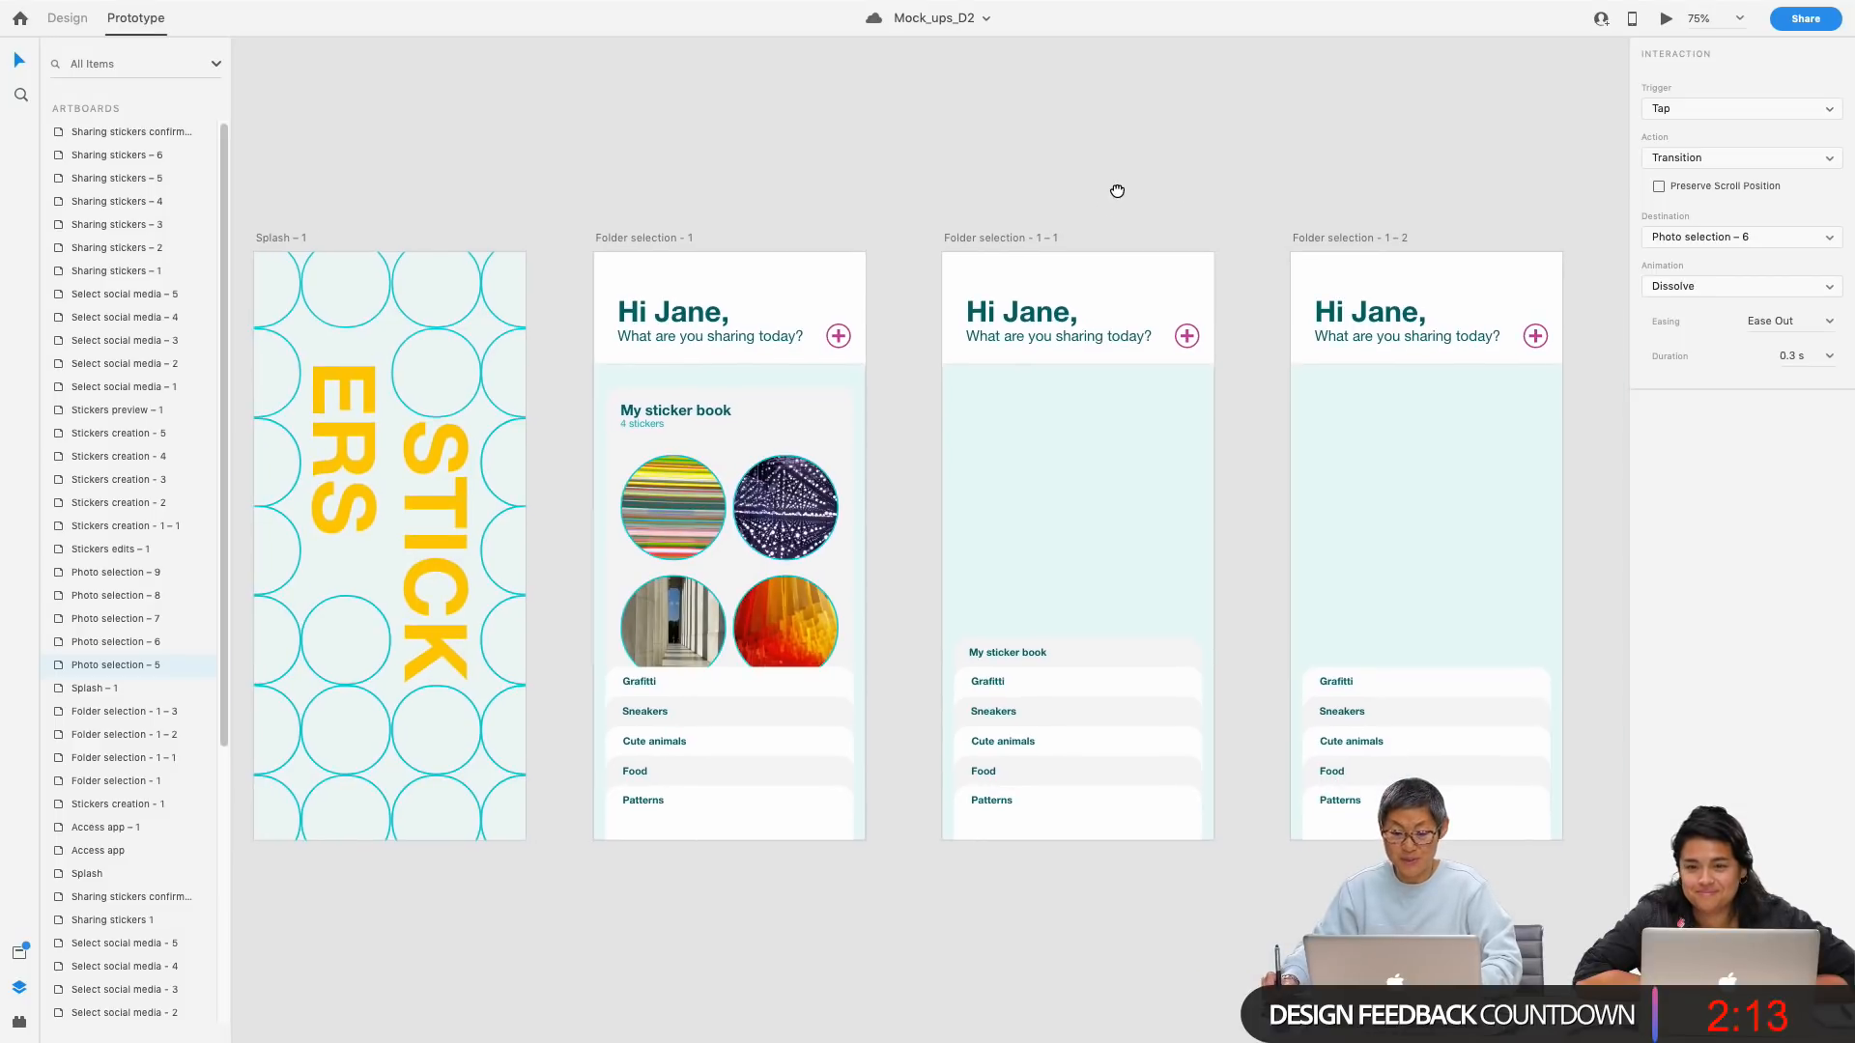
{"action": "left_click_drag", "start_coordinate": [833, 160], "coordinate": [1079, 171]}
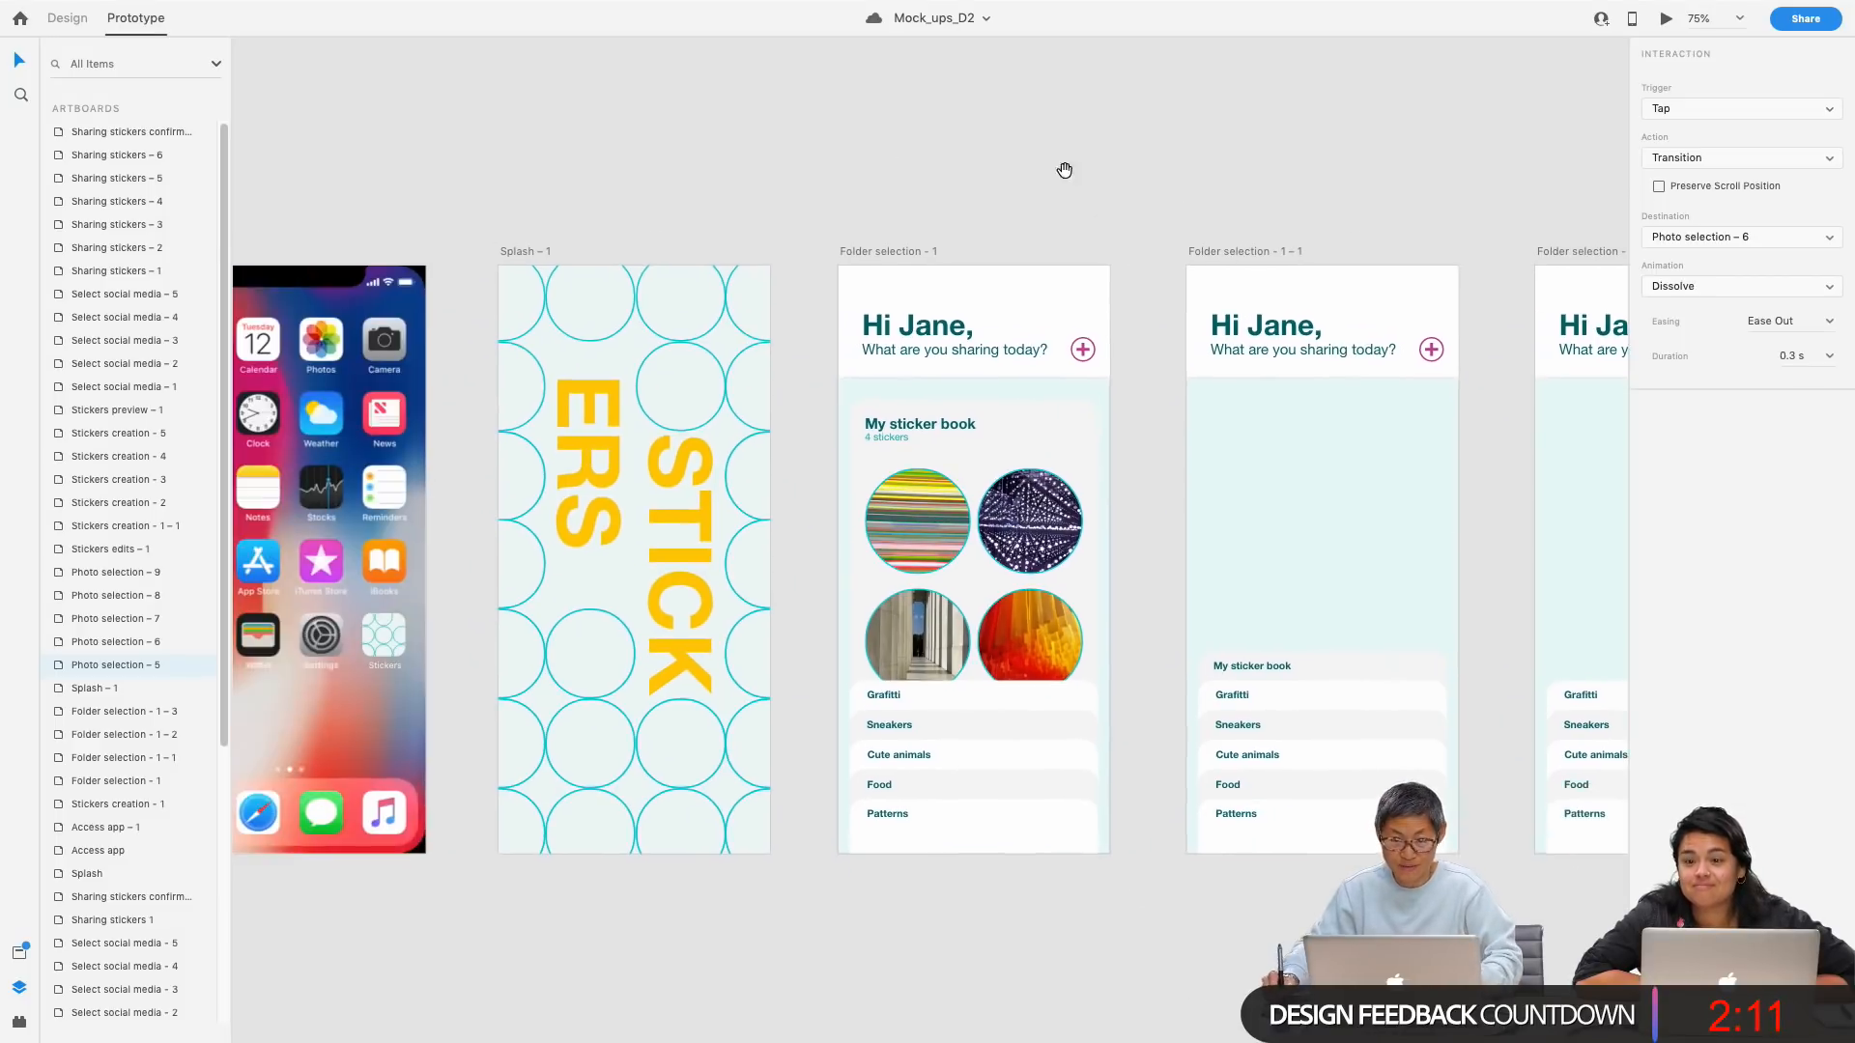
{"action": "scroll", "coordinate": [637, 194], "scroll_direction": "left", "scroll_amount": 3}
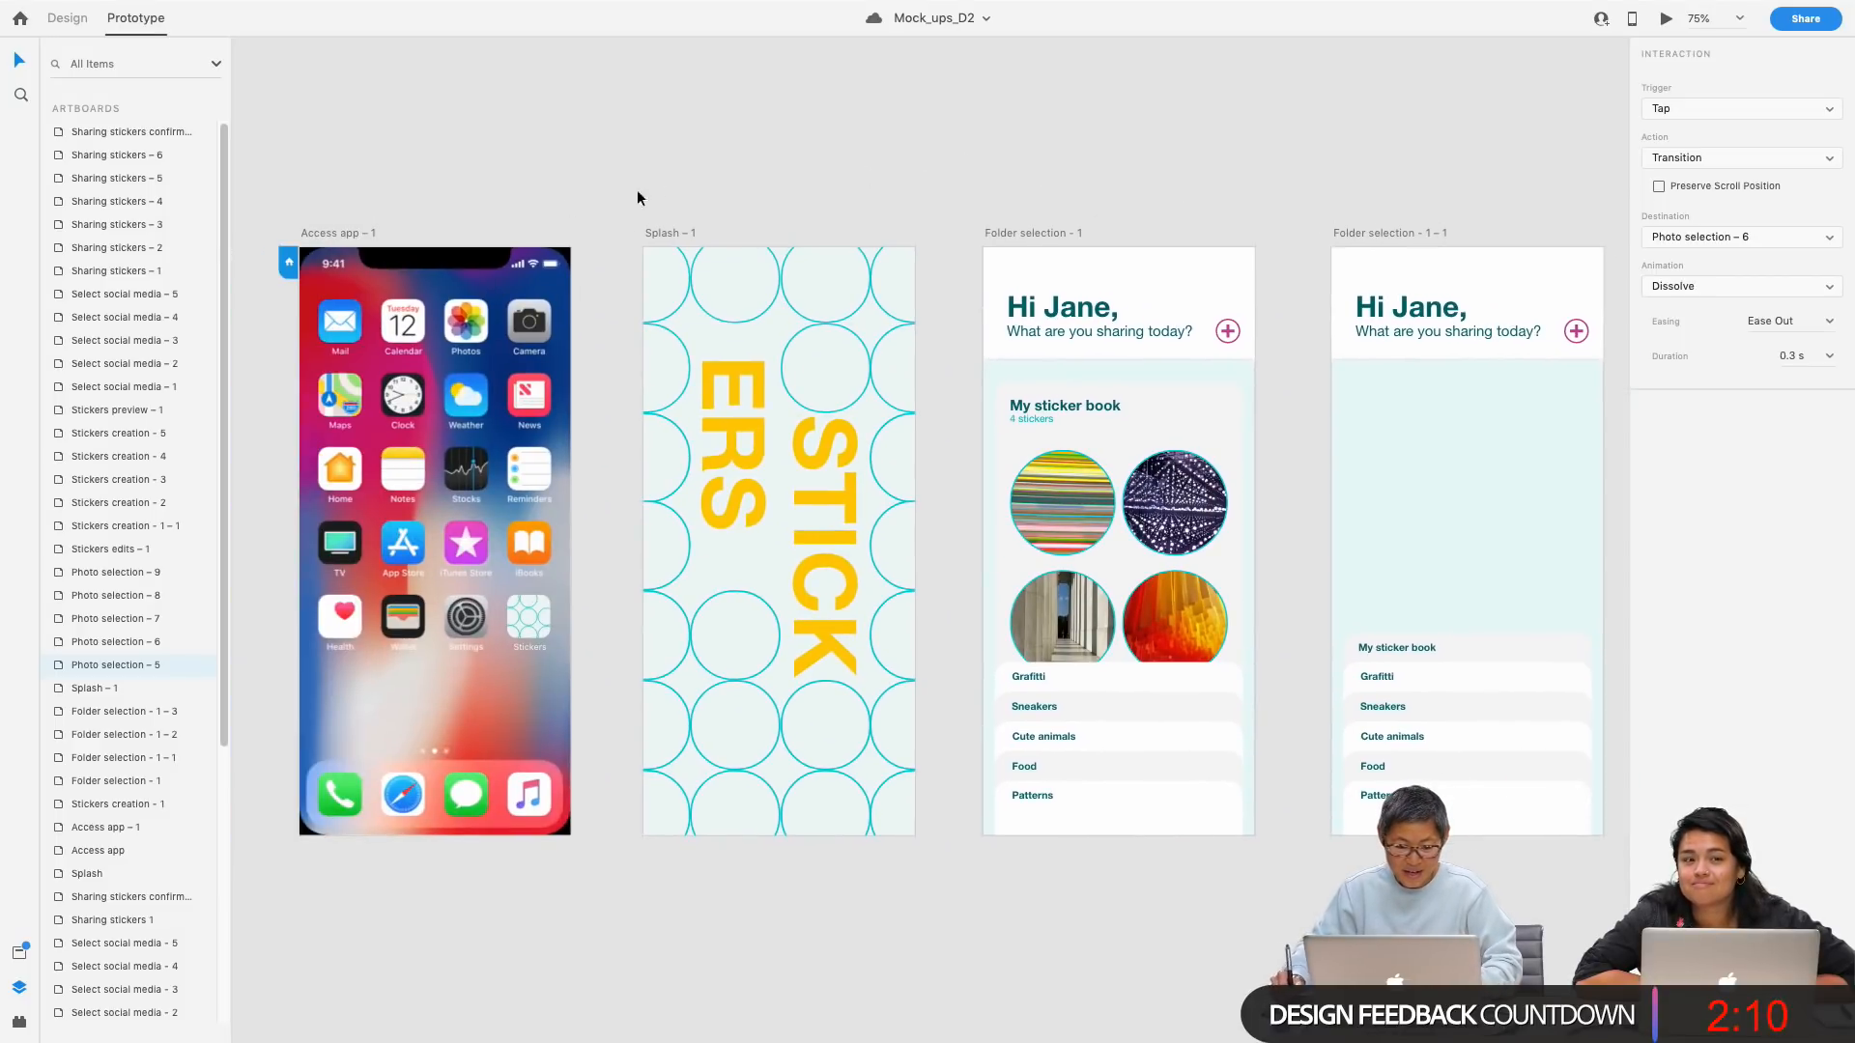
{"action": "left_click", "coordinate": [345, 240]}
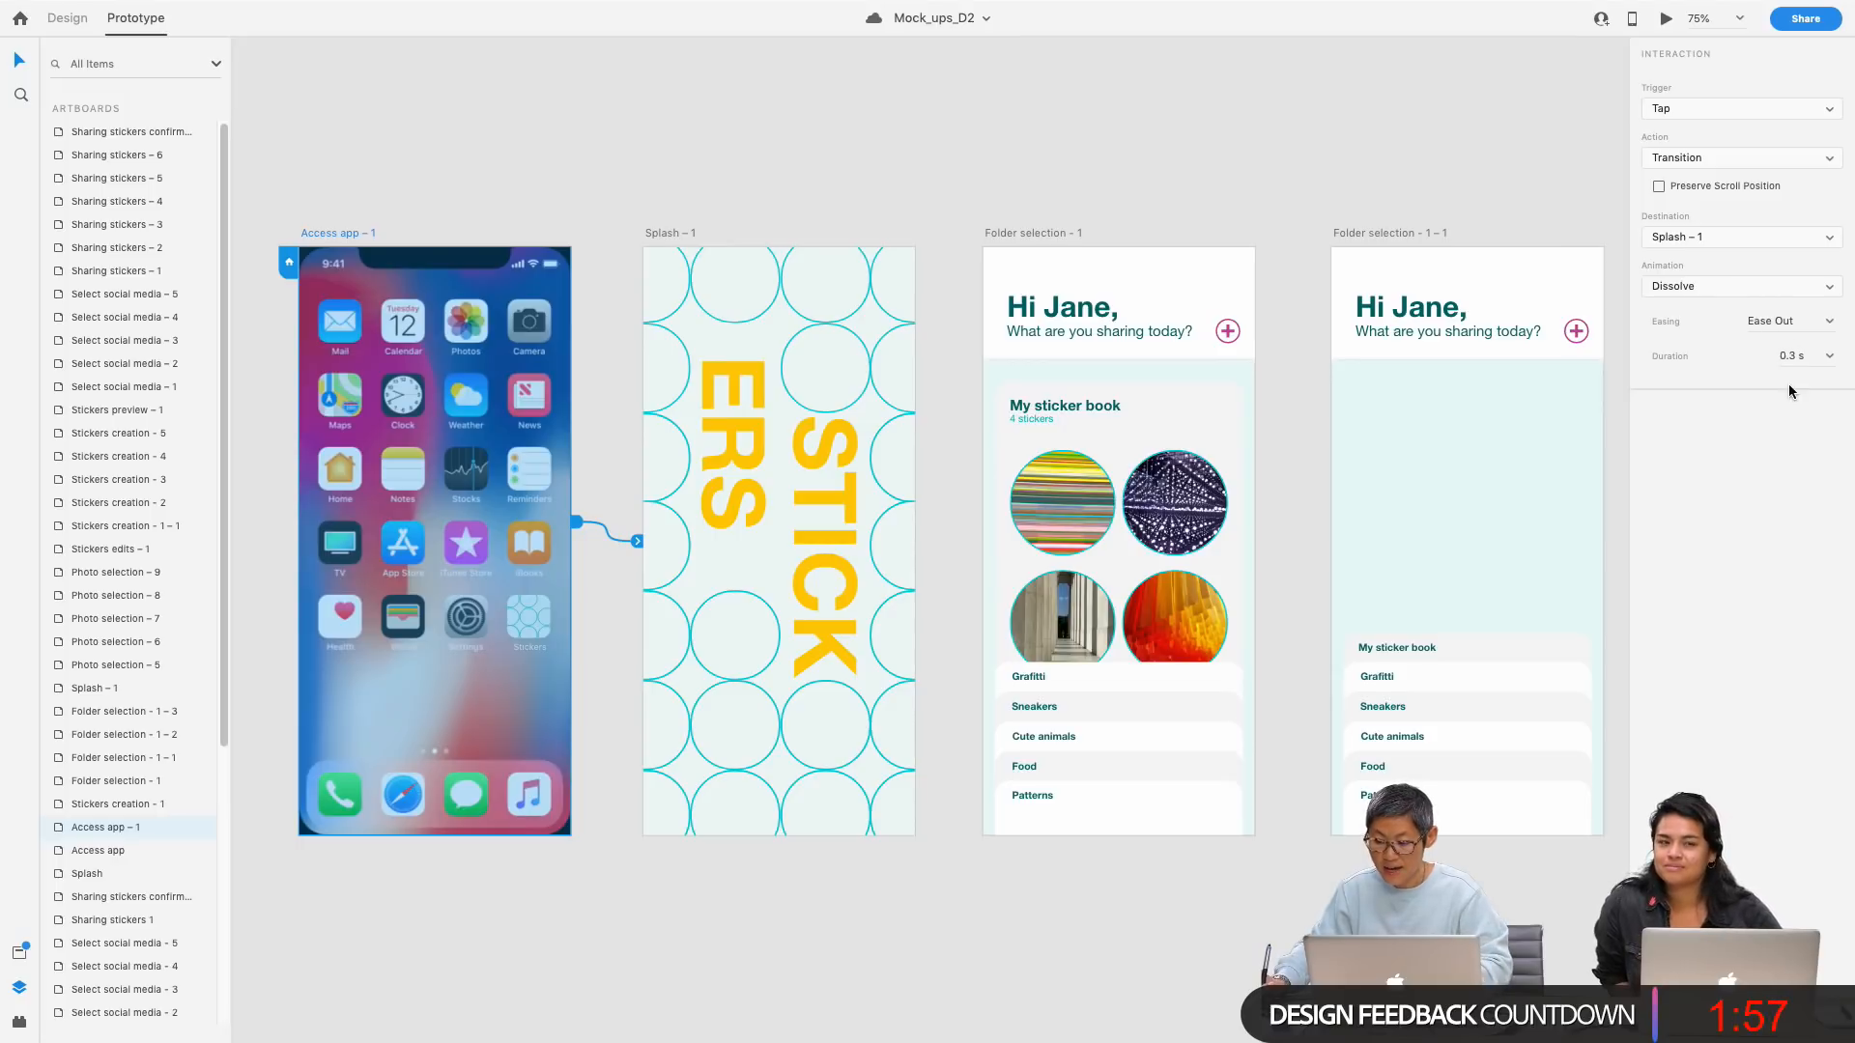
{"action": "left_click", "coordinate": [694, 236]}
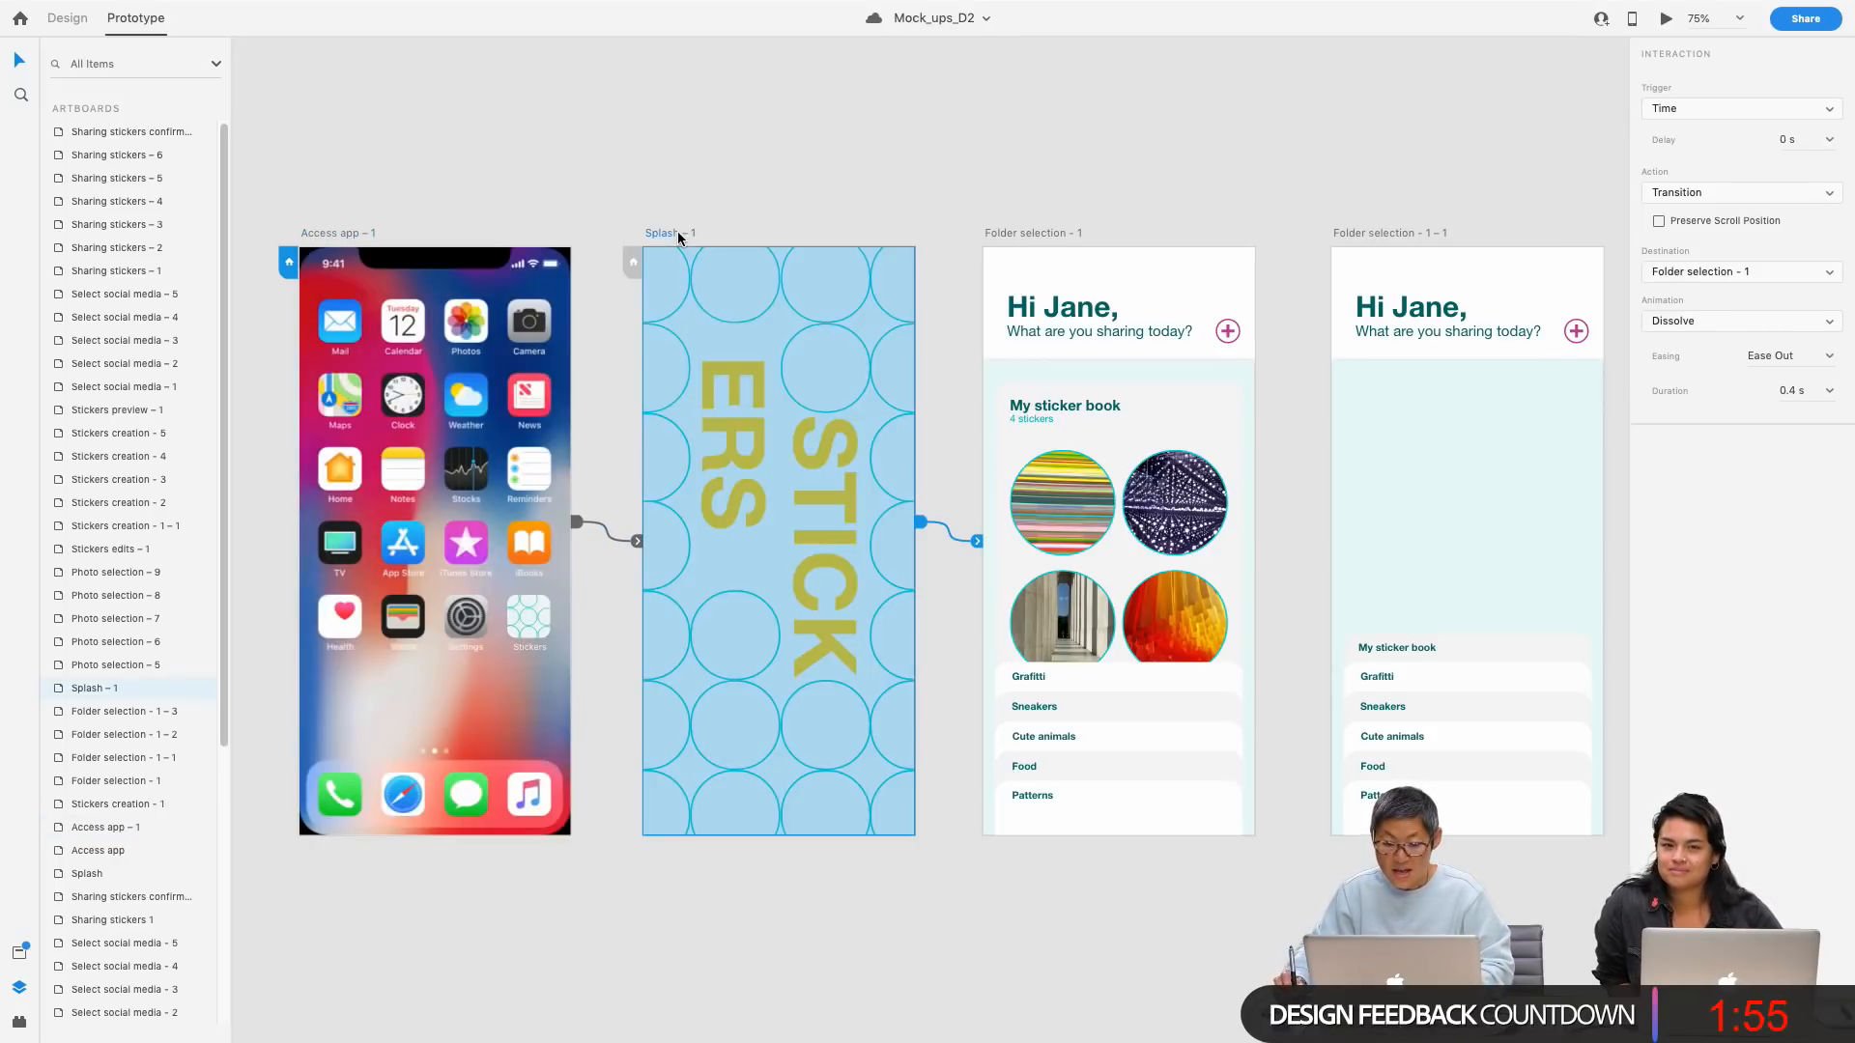
Step: Examine the interaction settings of the Folder selection - 1 artboard, its Patterns link, and the Folder selection - 1 – 1 artboard
{"action": "left_click_drag", "start_coordinate": [1092, 174], "coordinate": [869, 157]}
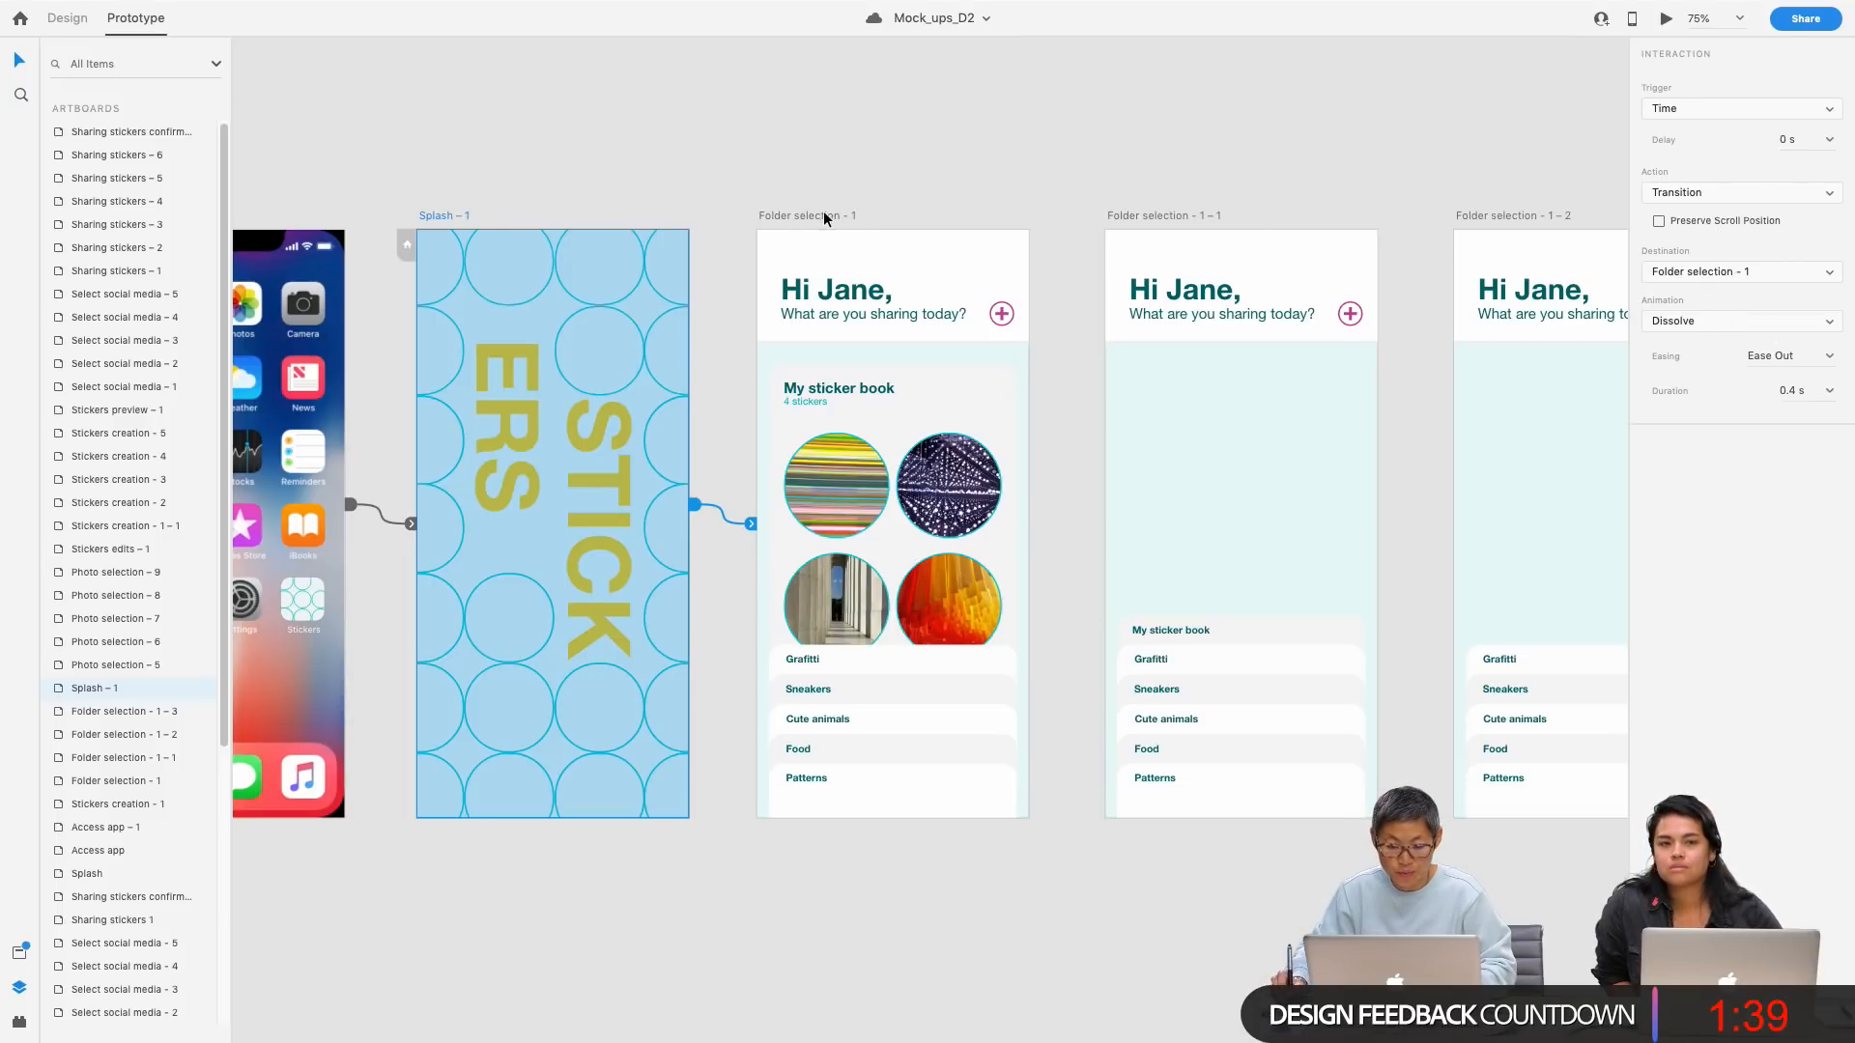
{"action": "left_click", "coordinate": [825, 217]}
{"action": "scroll", "coordinate": [952, 594], "scroll_direction": "right", "scroll_amount": 5}
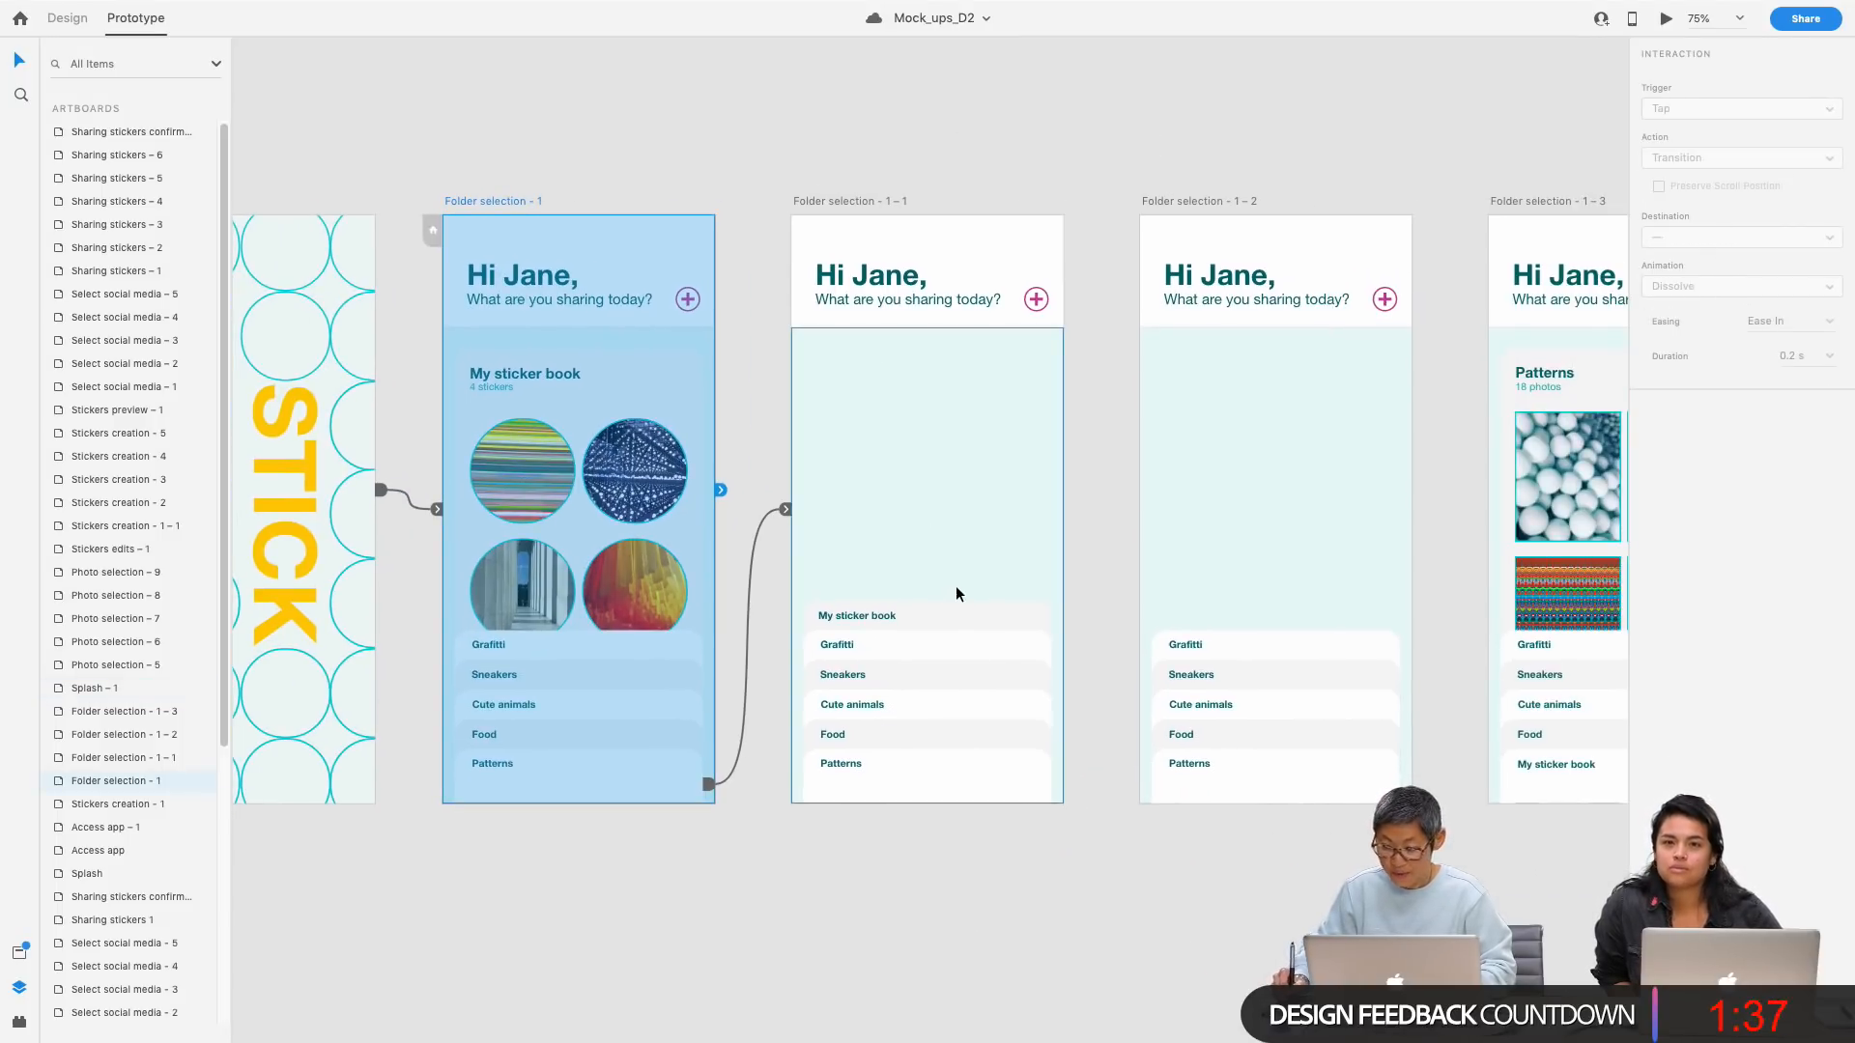
{"action": "left_click", "coordinate": [709, 790]}
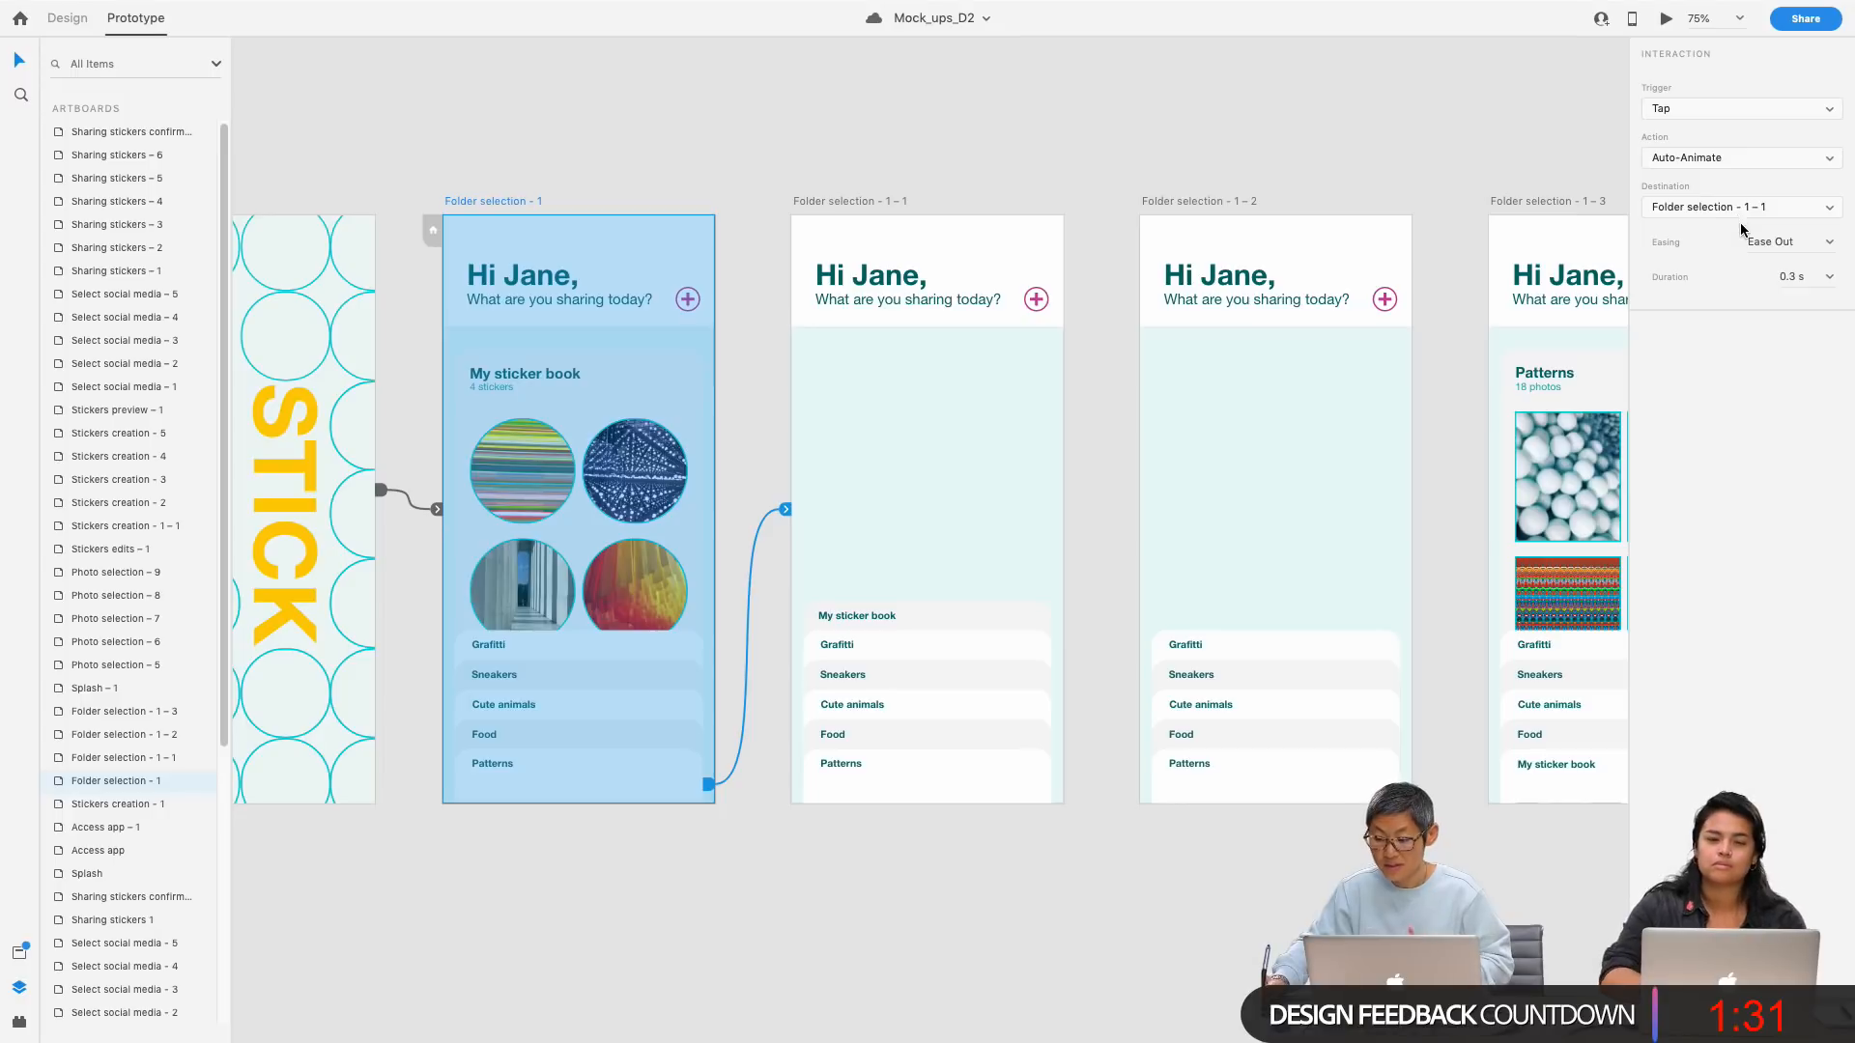
{"action": "left_click", "coordinate": [857, 200]}
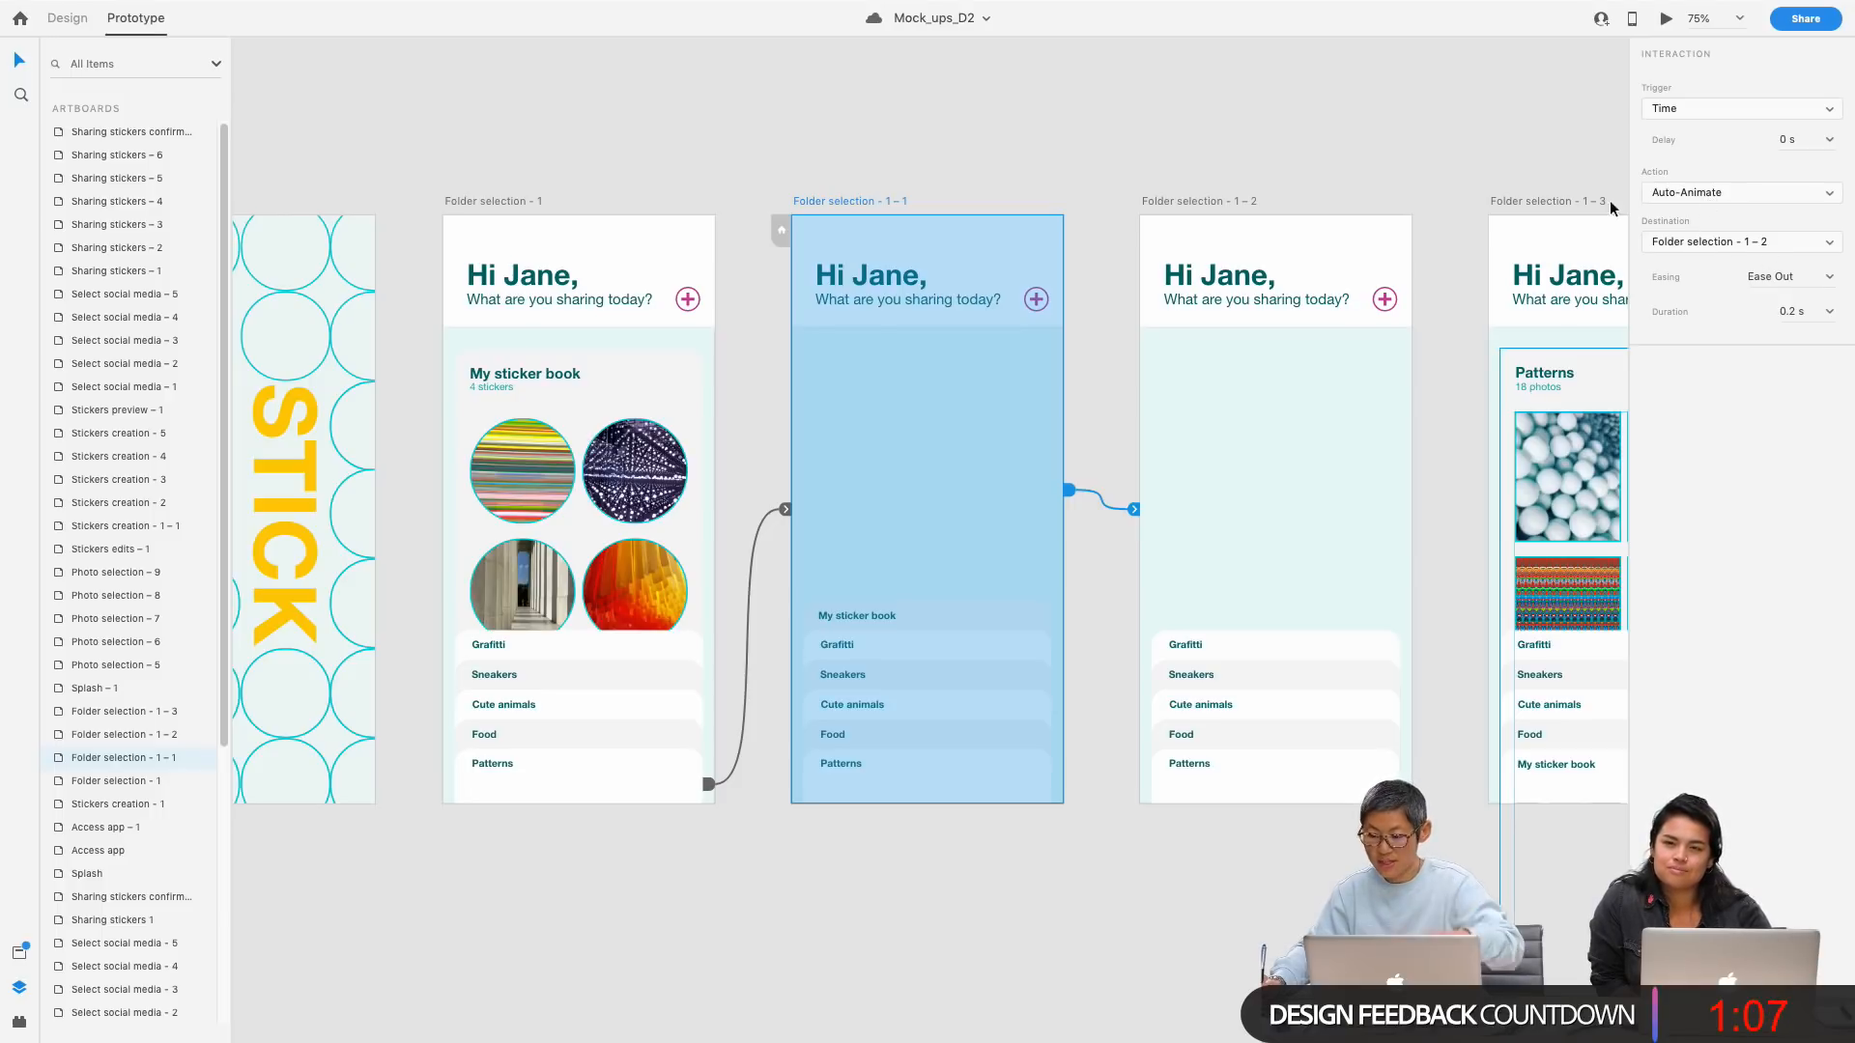
Step: Compare the interaction settings of the Folder selection - 1 – 1, 1 – 2 and 1 – 3 artboards in sequence
{"action": "left_click", "coordinate": [1296, 169]}
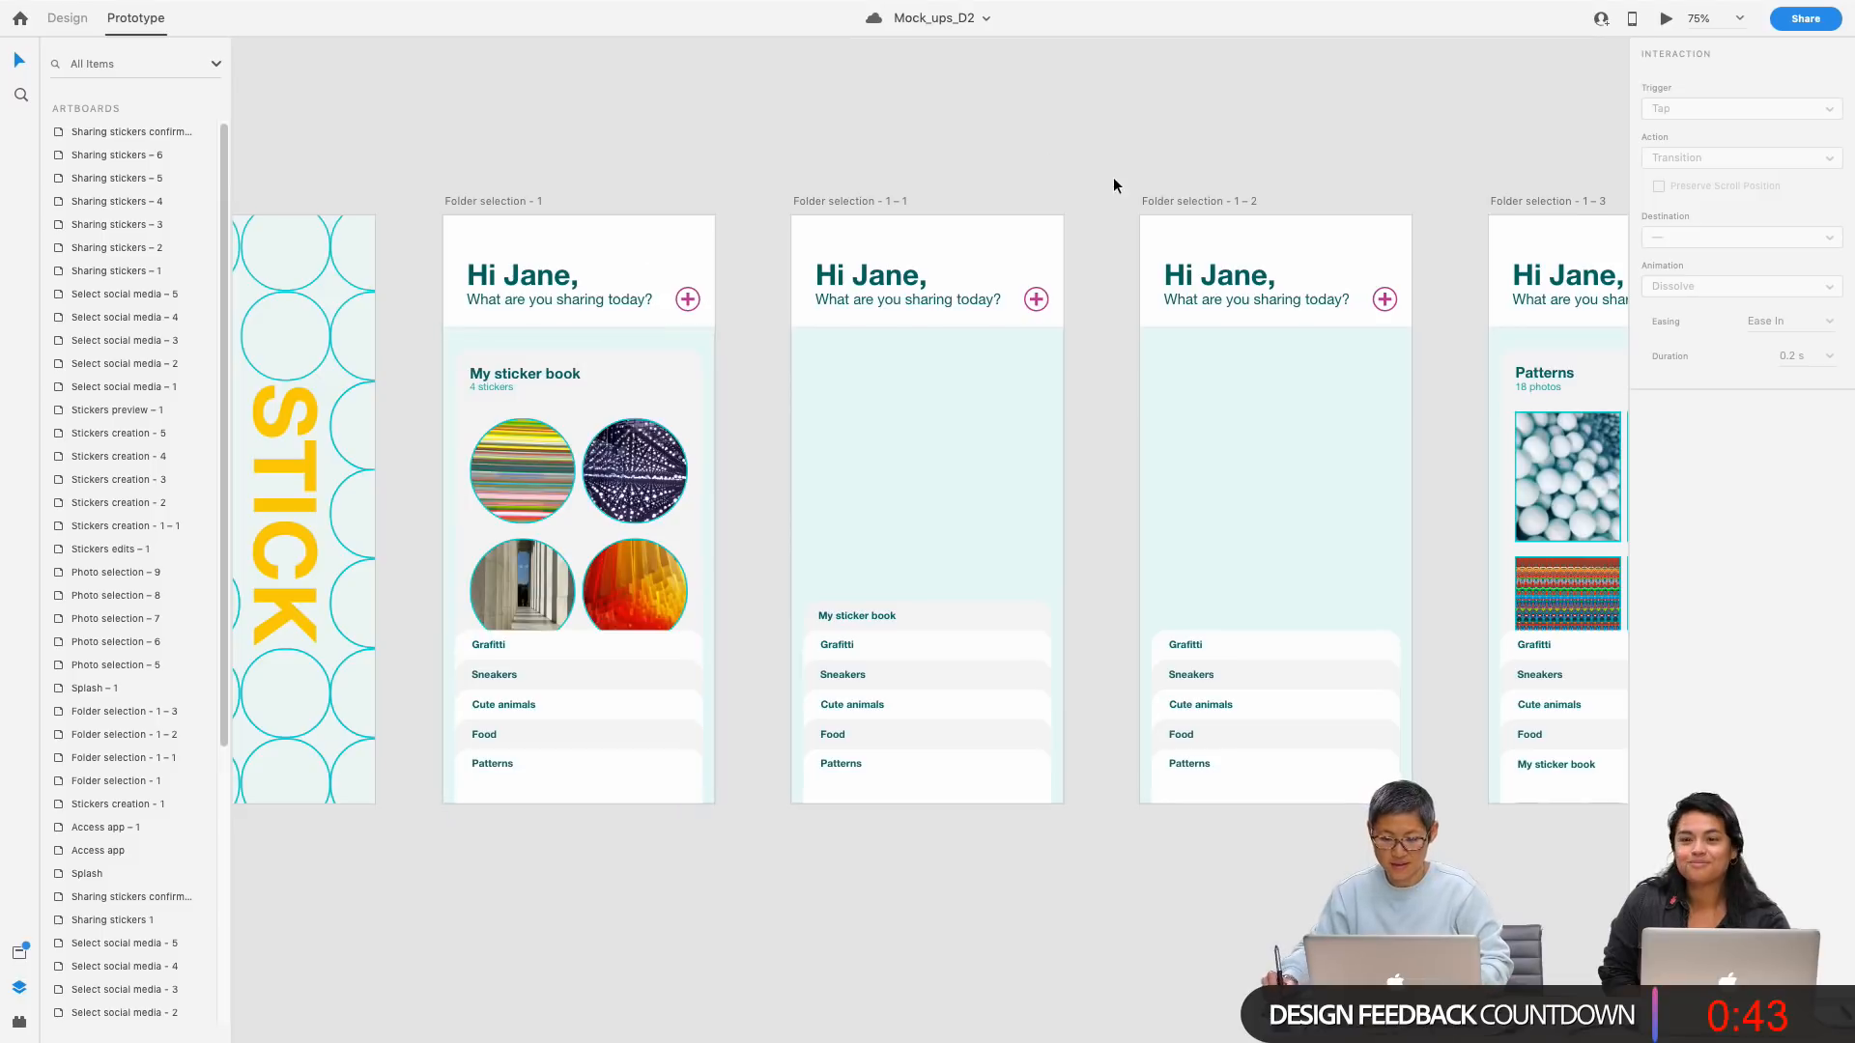
{"action": "scroll", "coordinate": [1188, 177], "scroll_direction": "right", "scroll_amount": 3}
{"action": "left_click", "coordinate": [744, 176]}
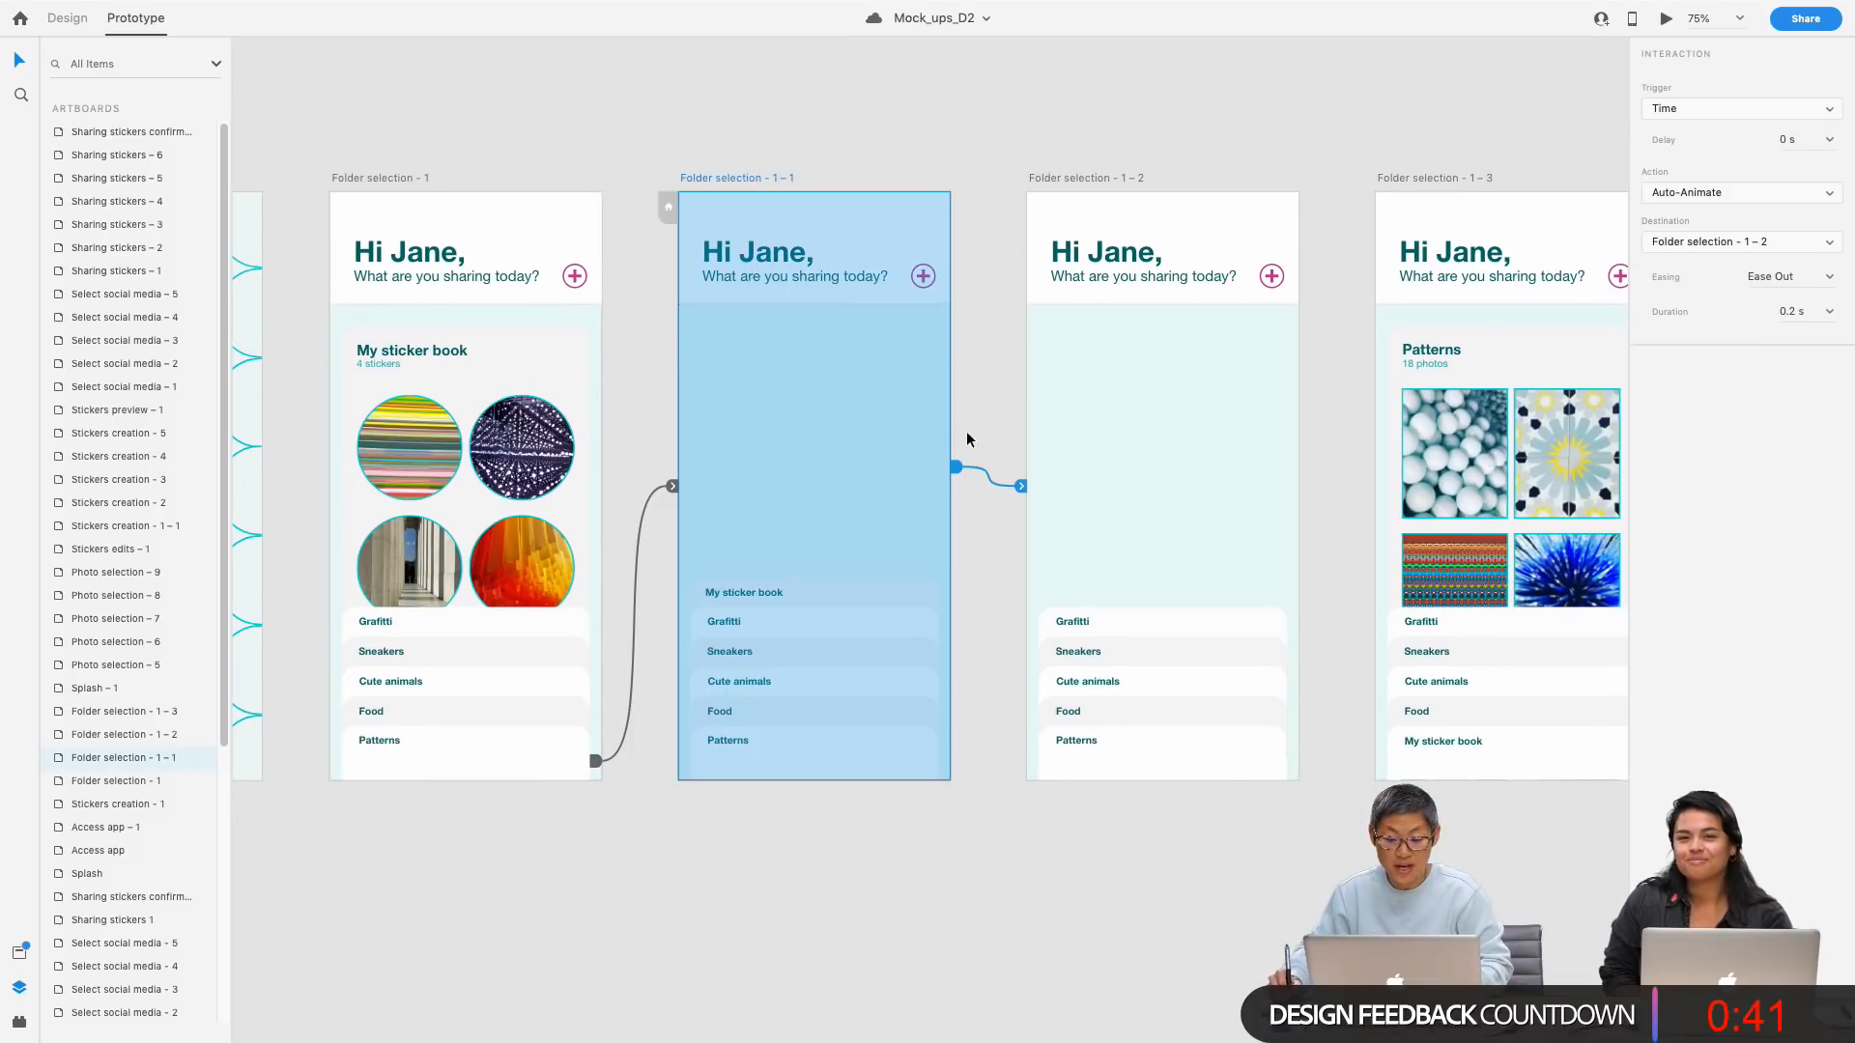
{"action": "left_click", "coordinate": [1128, 182]}
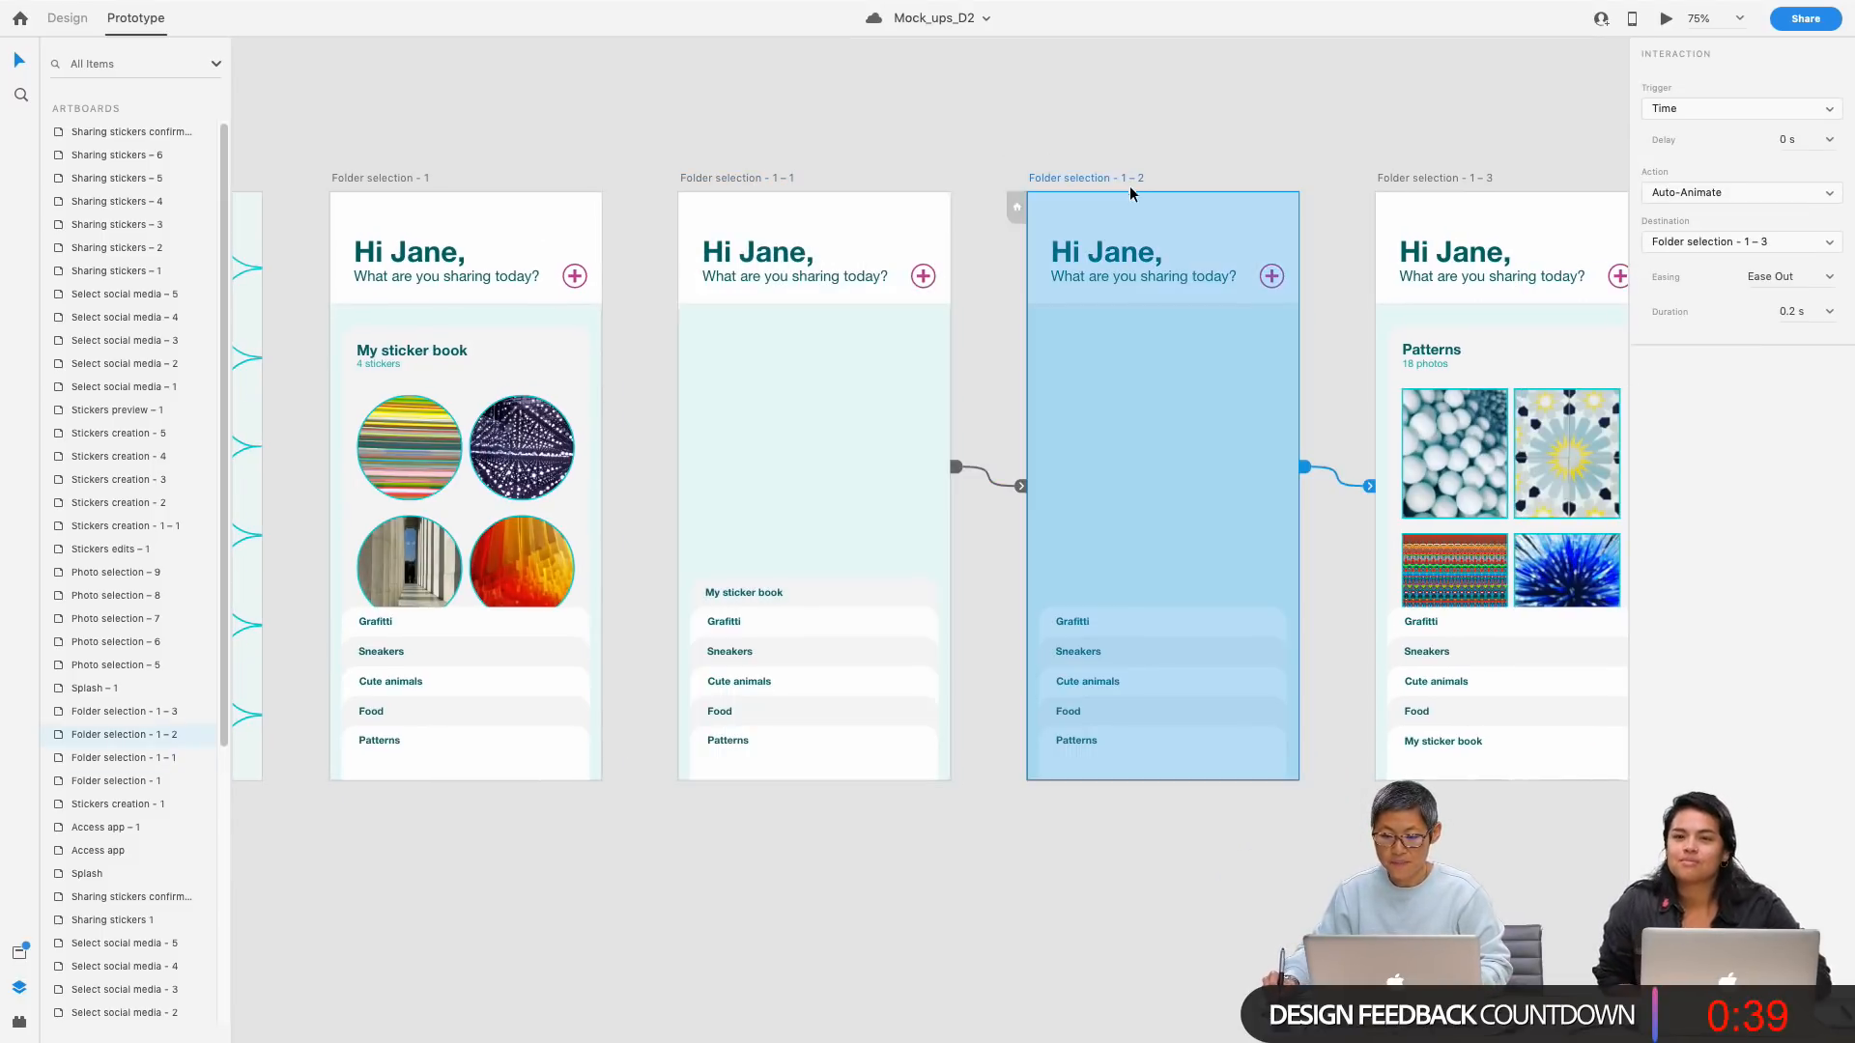
{"action": "scroll", "coordinate": [1089, 145], "scroll_direction": "right", "scroll_amount": 4}
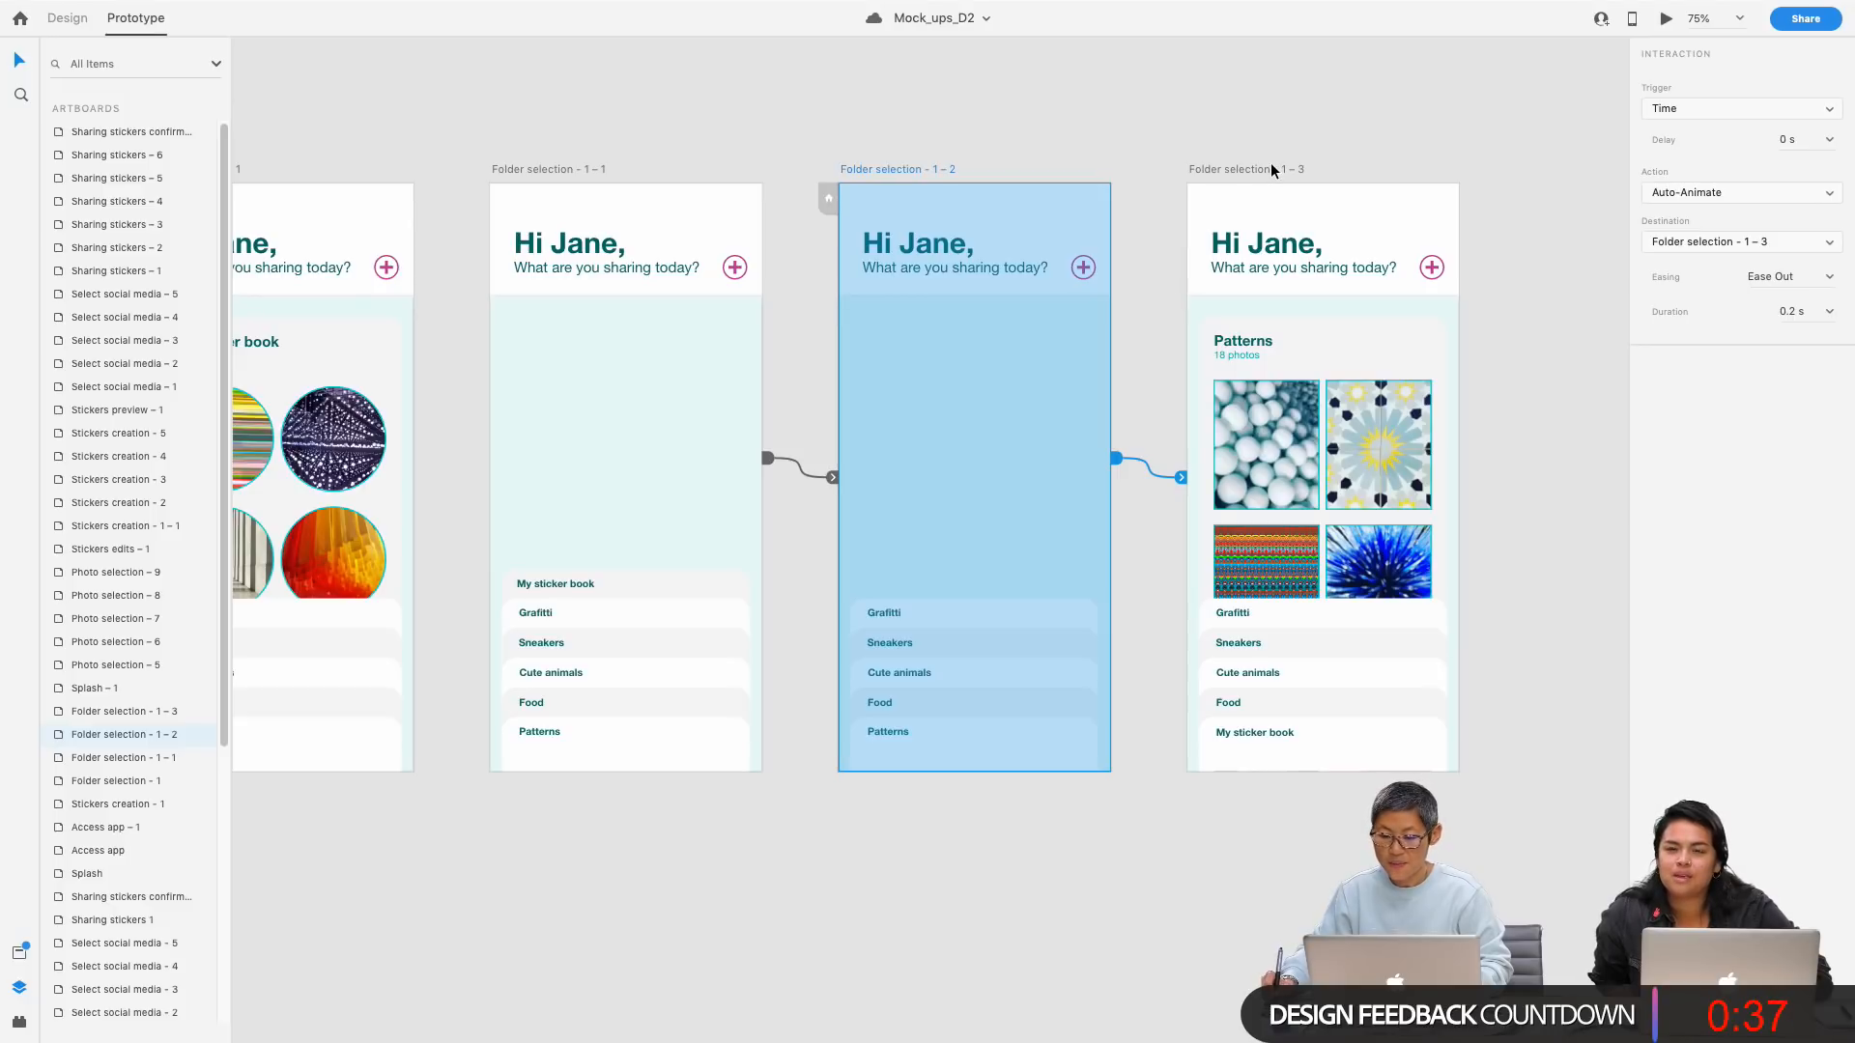
{"action": "left_click", "coordinate": [1271, 170]}
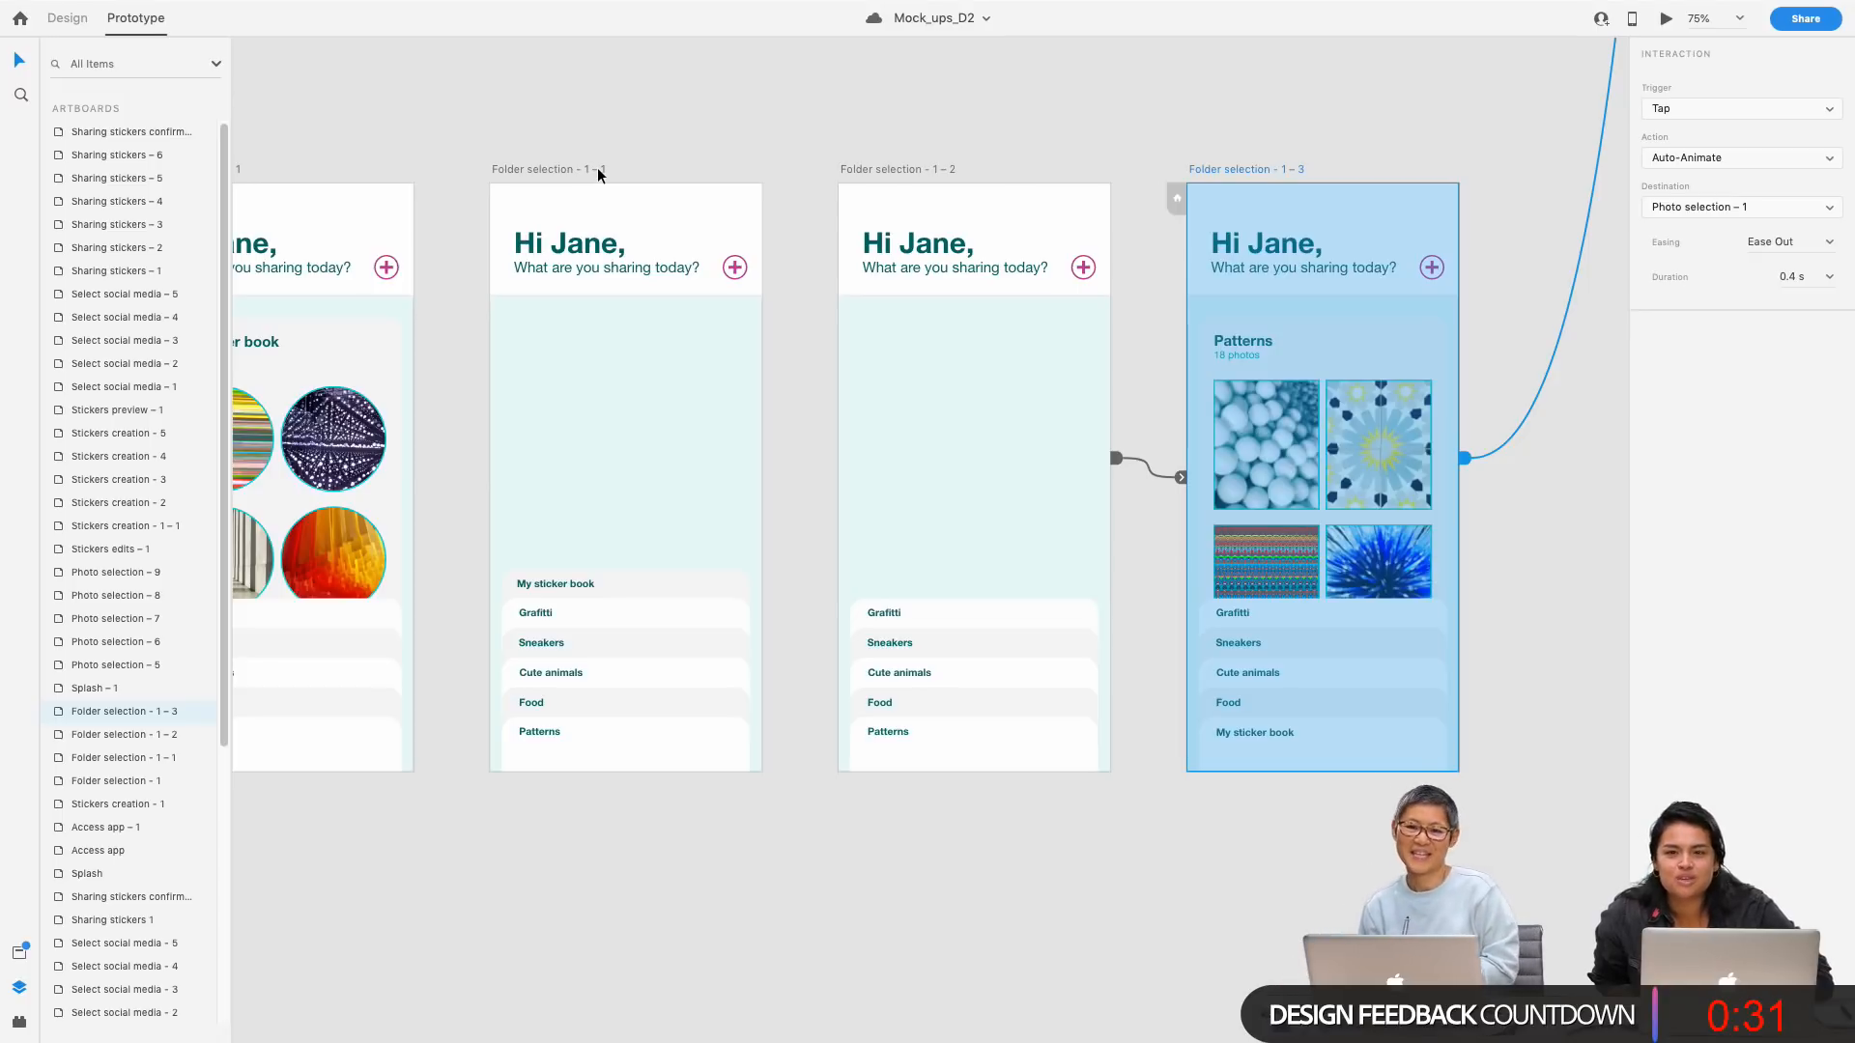
Step: Try to preview the prototype starting from the Access app – 1 artboard, and close the preview window
{"action": "left_click_drag", "start_coordinate": [522, 81], "coordinate": [955, 215]}
{"action": "left_click_drag", "start_coordinate": [674, 196], "coordinate": [919, 179]}
{"action": "left_click_drag", "start_coordinate": [1584, 246], "coordinate": [1110, 204]}
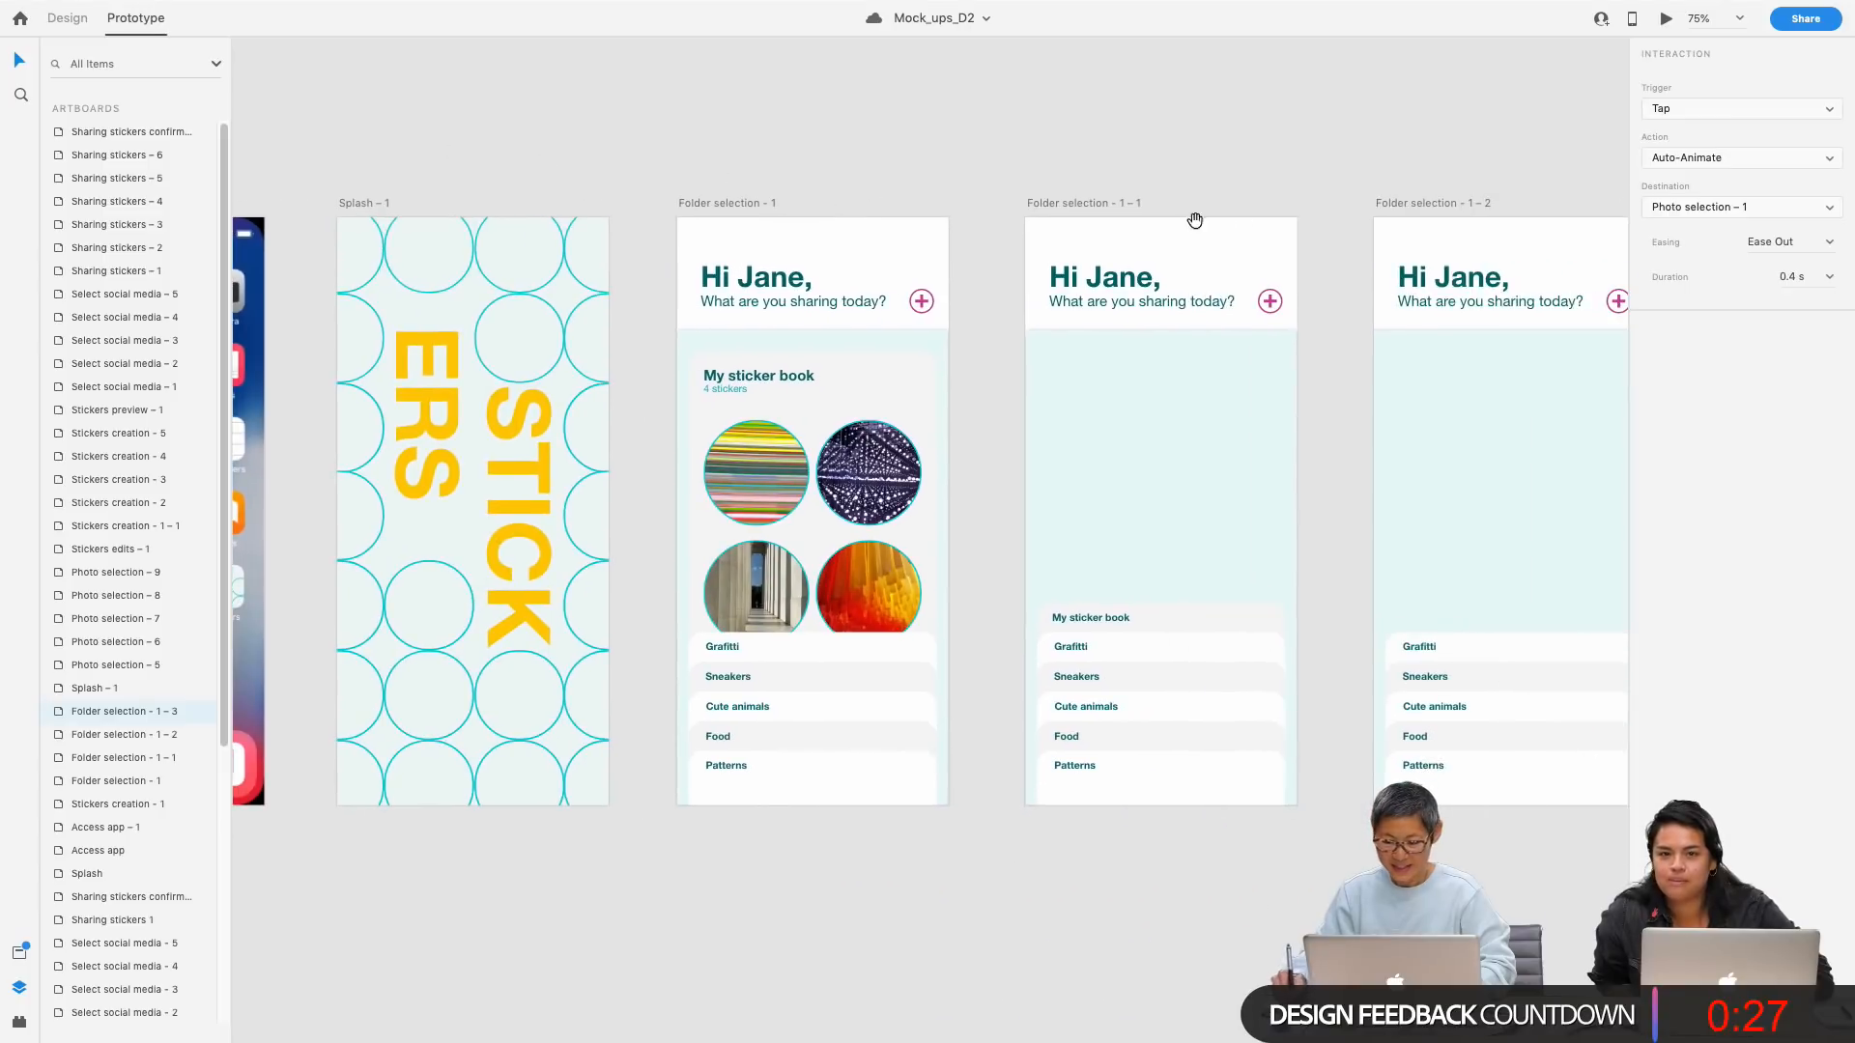
{"action": "left_click_drag", "start_coordinate": [1400, 182], "coordinate": [768, 174]}
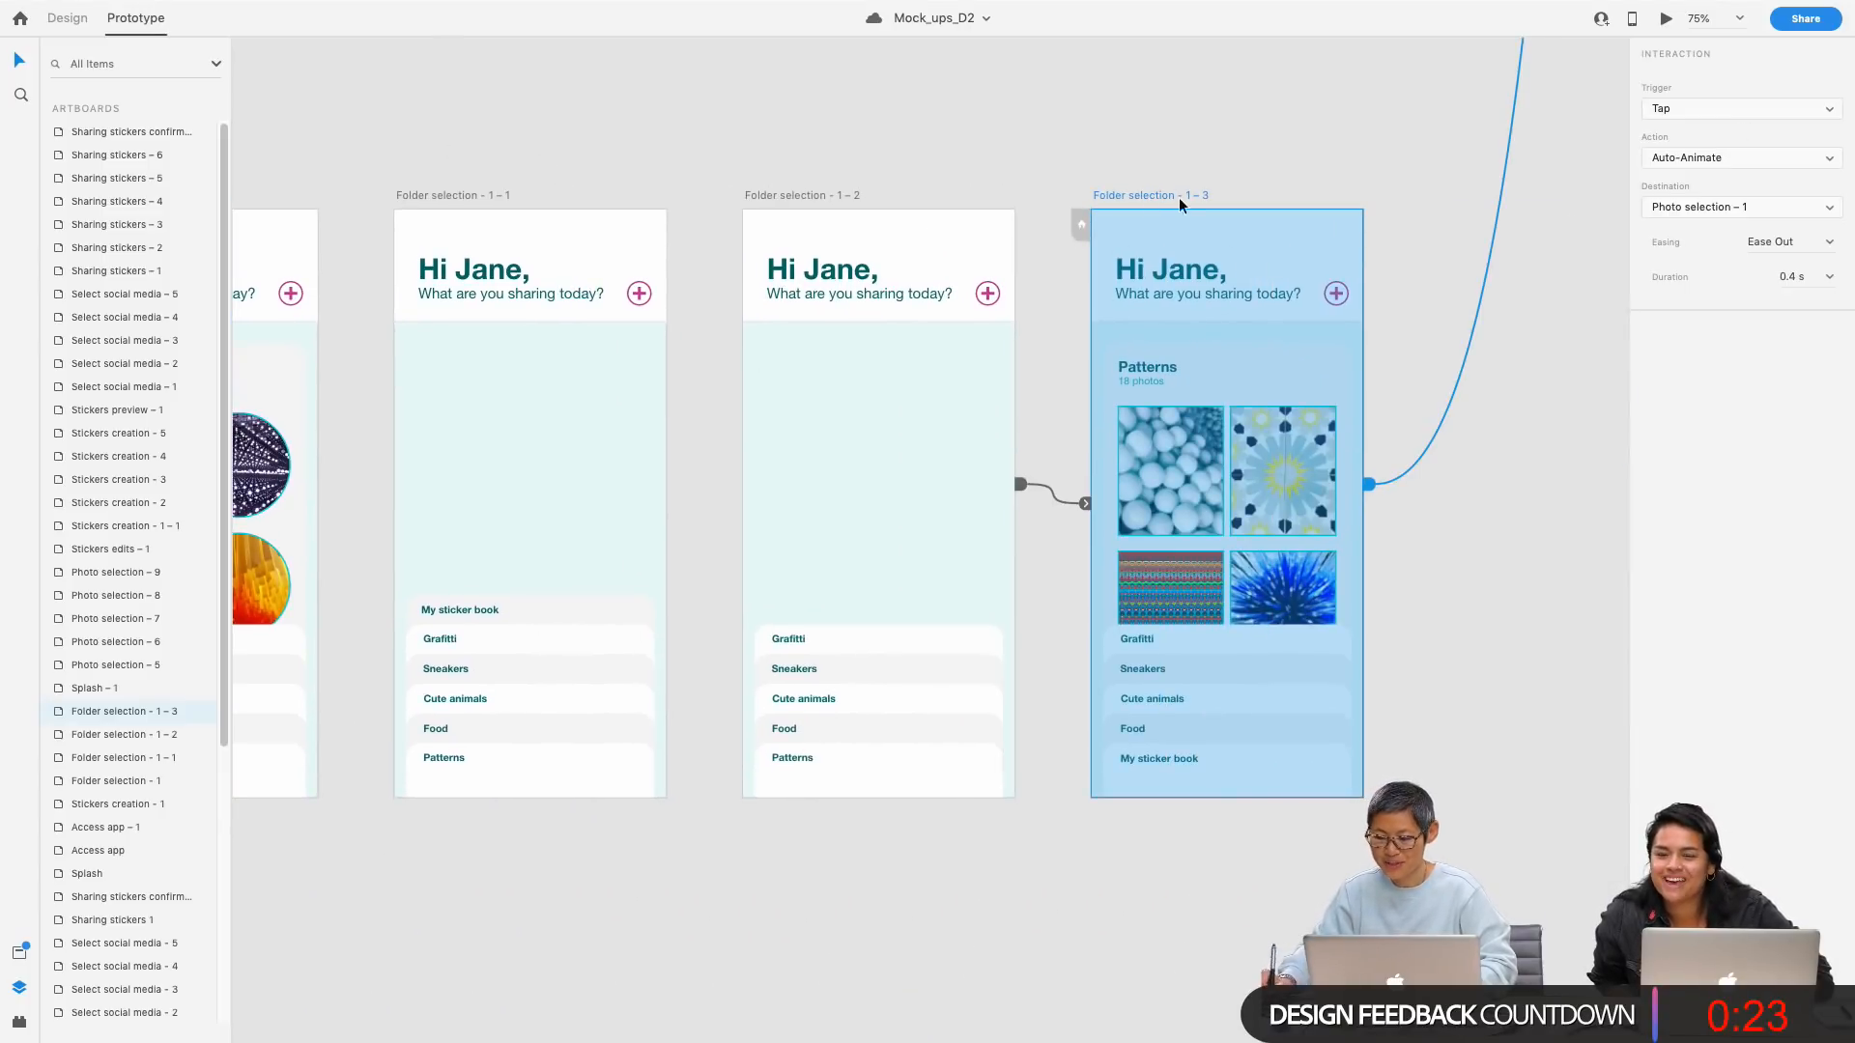
{"action": "scroll", "coordinate": [849, 125], "scroll_direction": "left", "scroll_amount": 10}
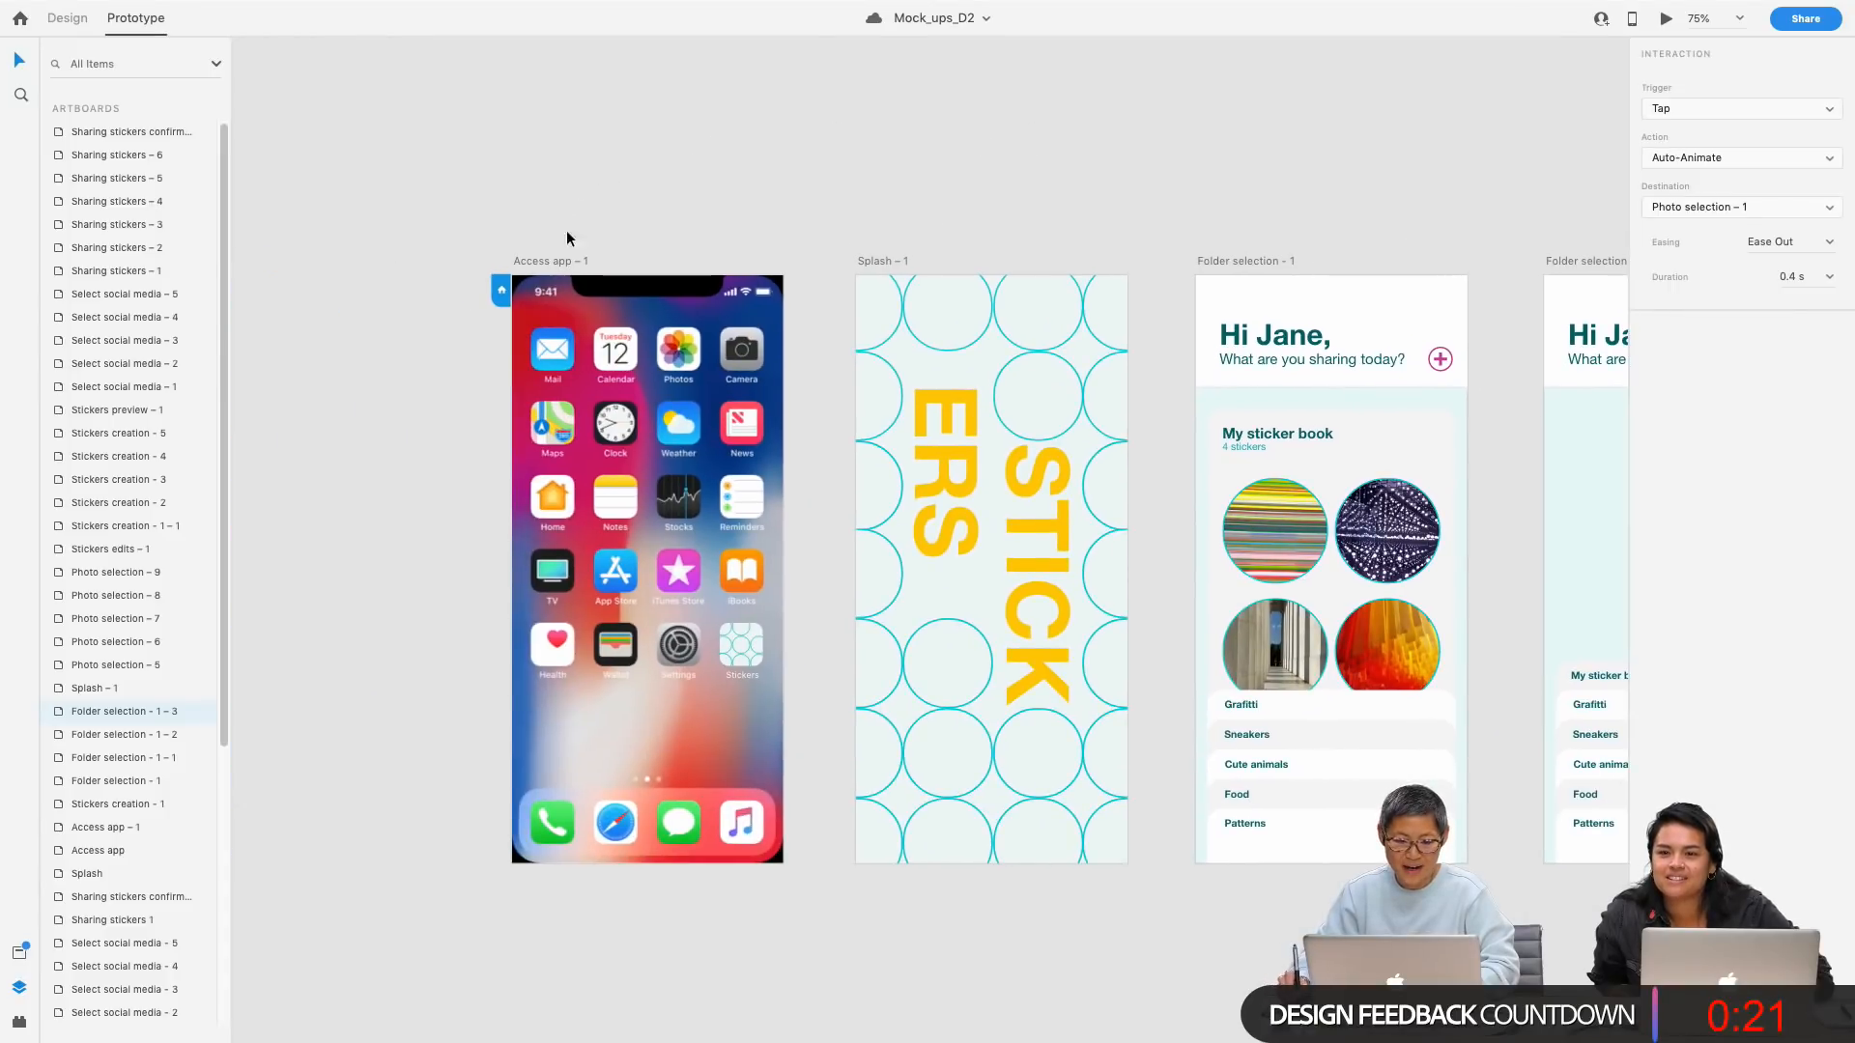
{"action": "left_click", "coordinate": [563, 260]}
{"action": "scroll", "coordinate": [1205, 142], "scroll_direction": "right", "scroll_amount": 5}
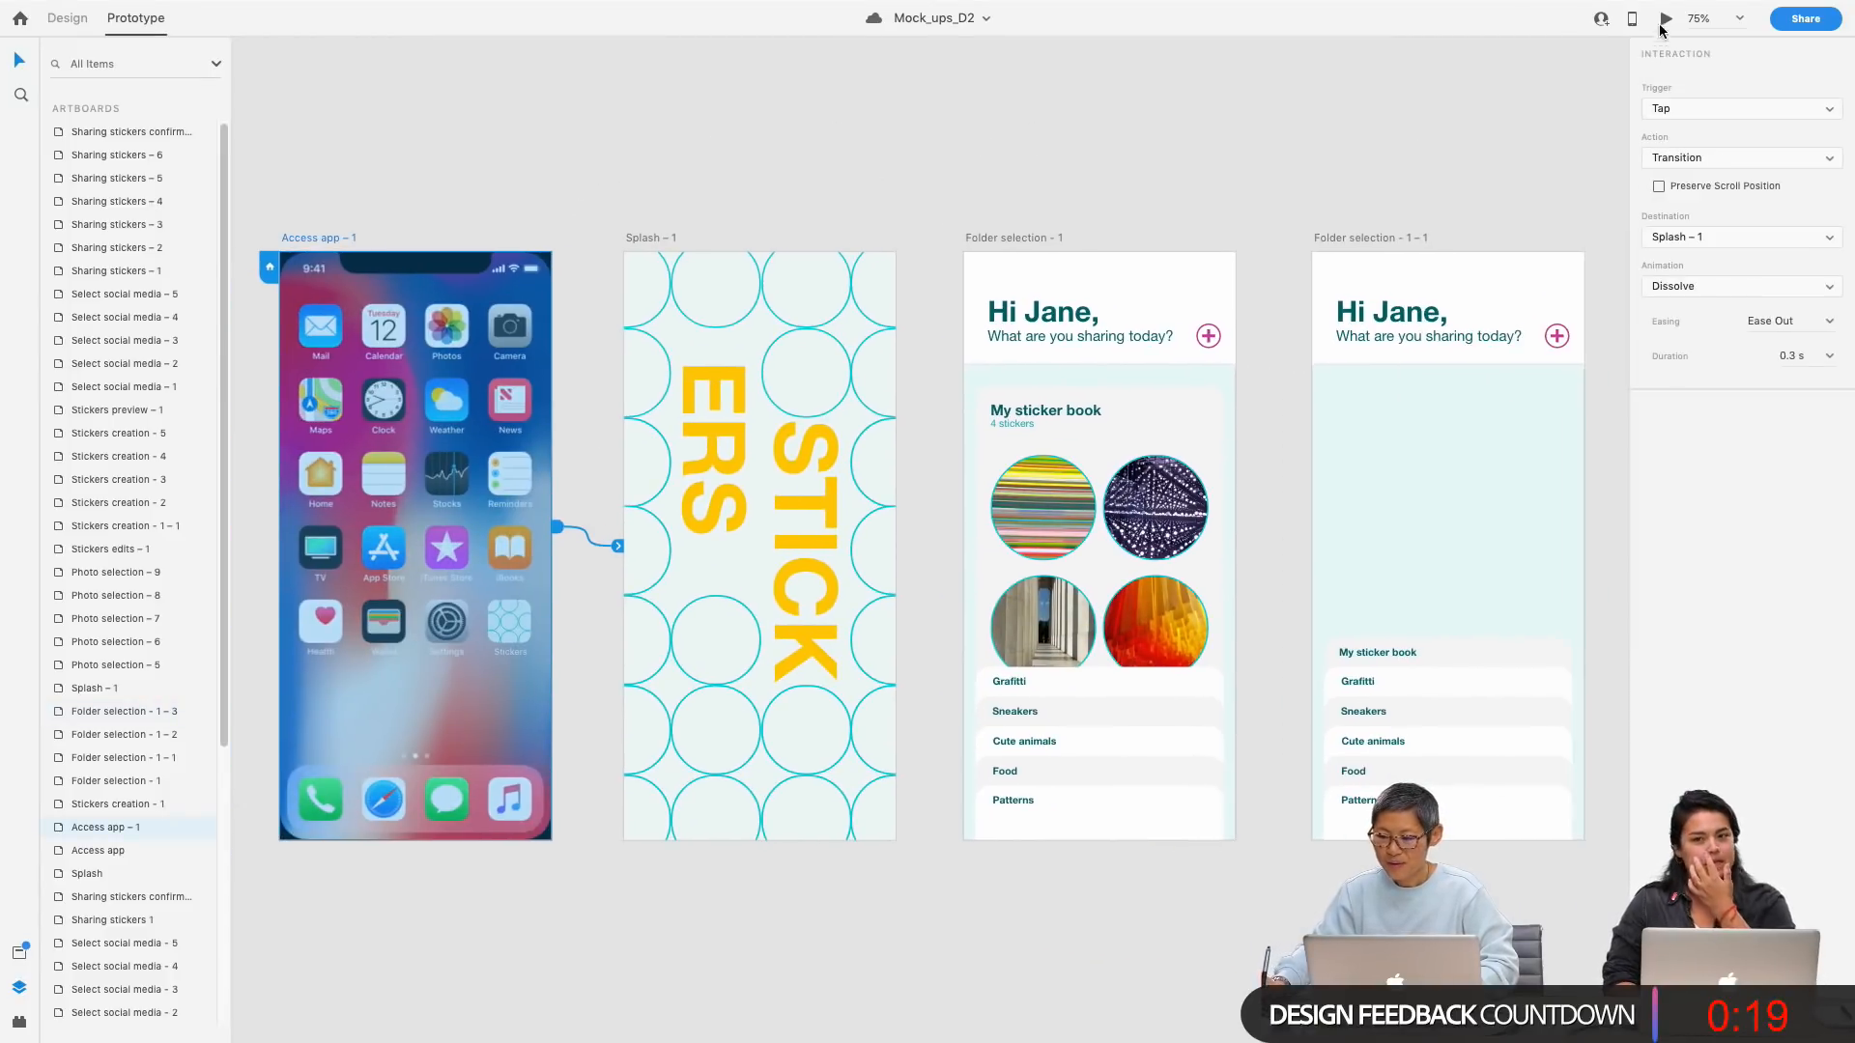
{"action": "left_click", "coordinate": [1663, 23]}
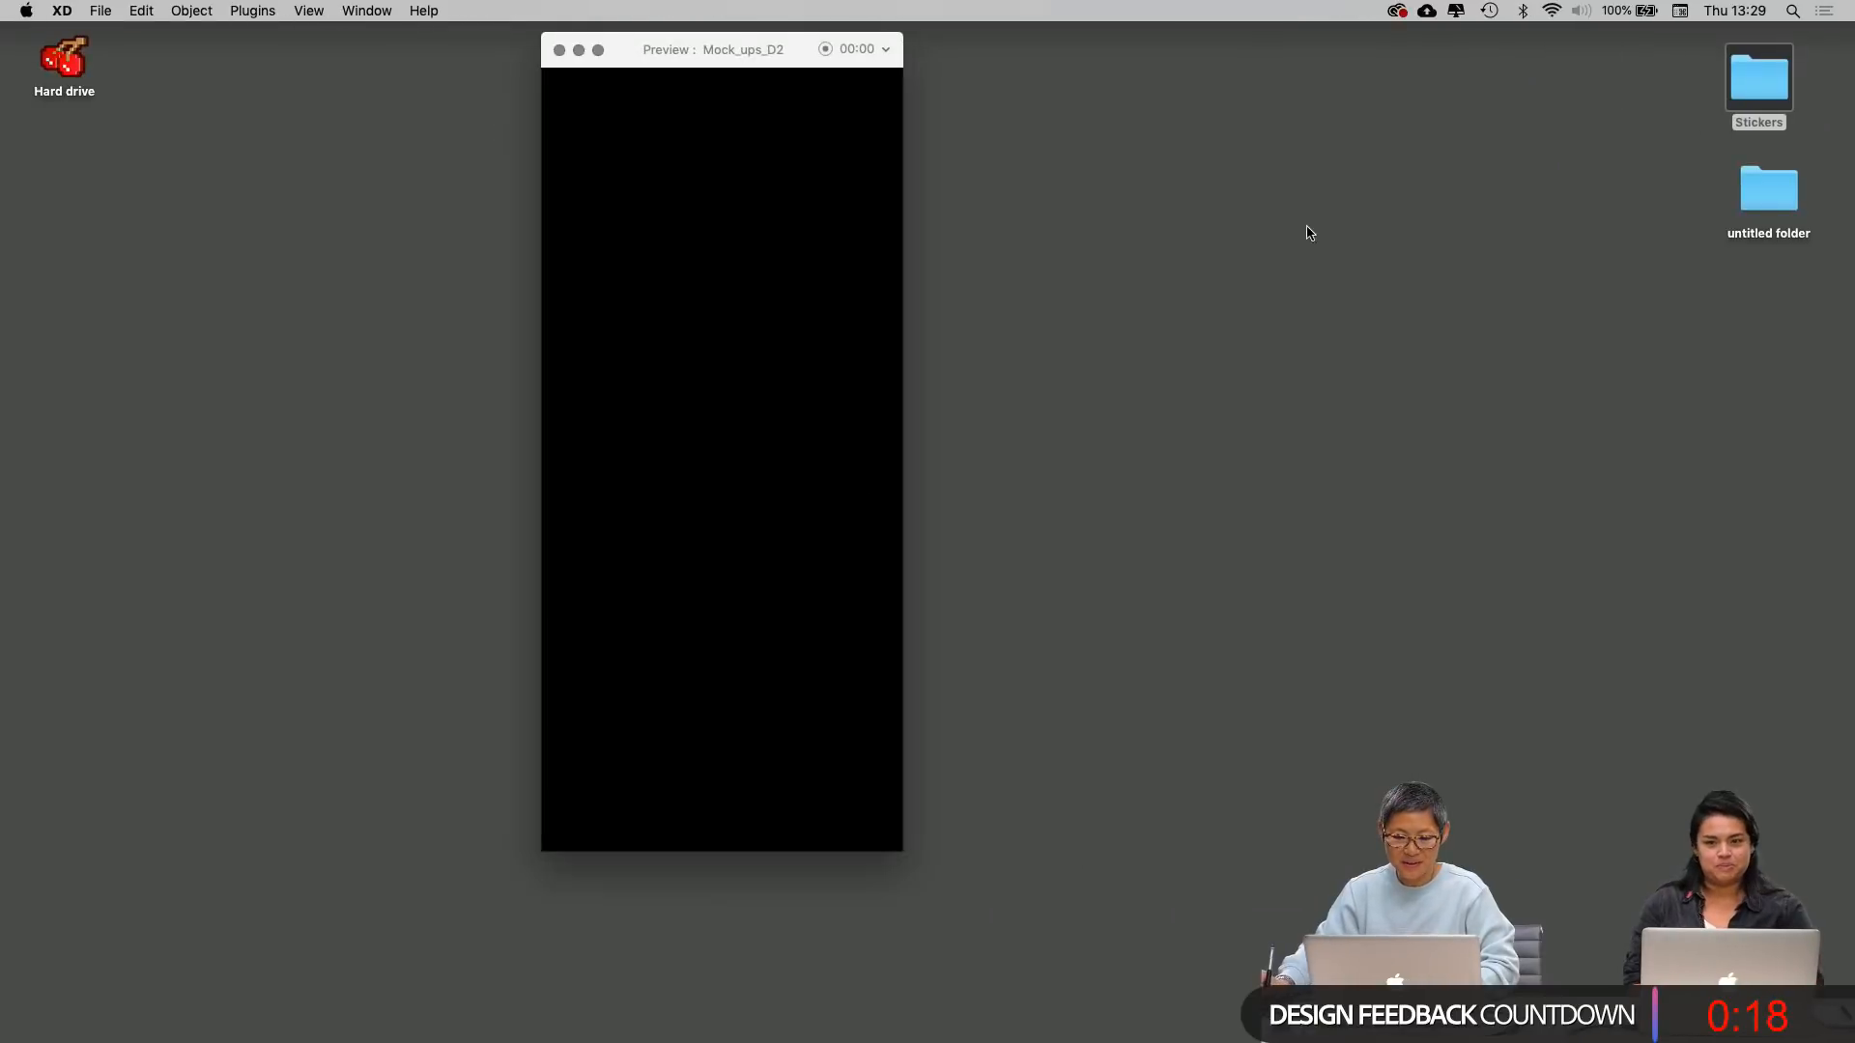
{"action": "left_click", "coordinate": [560, 50]}
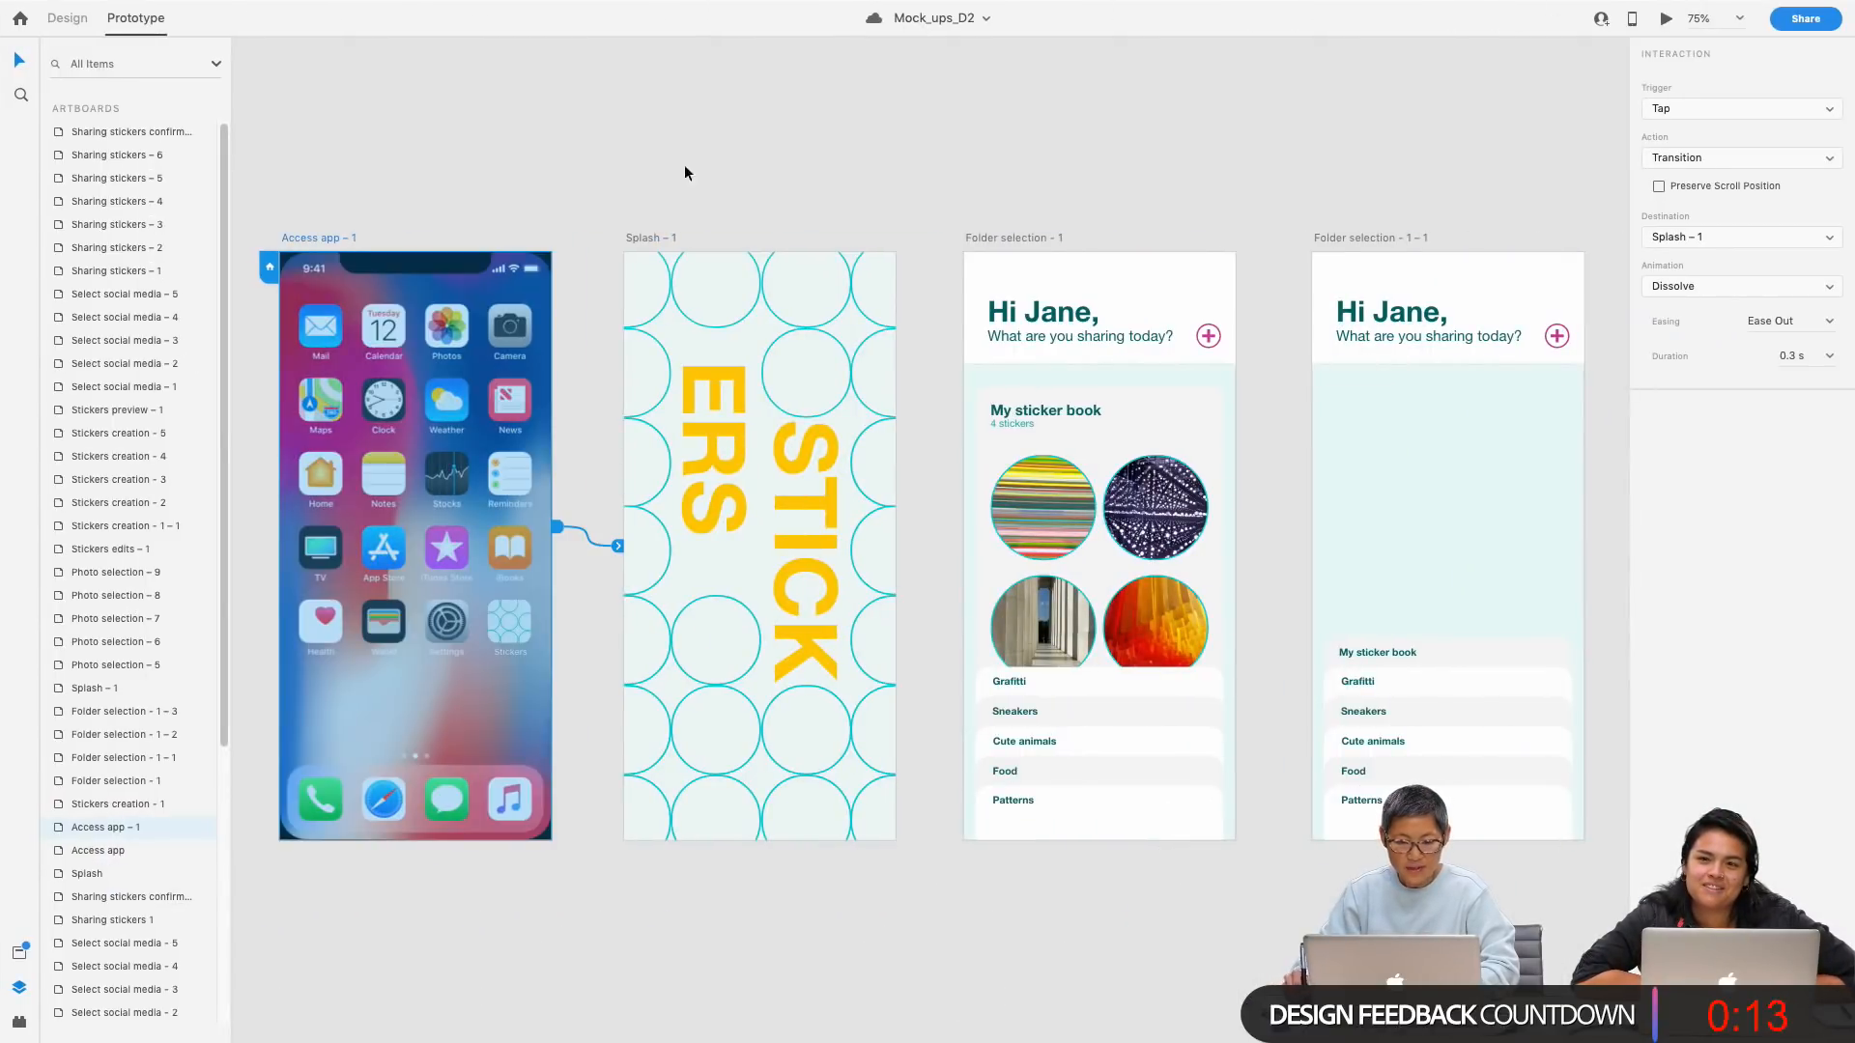
Step: Preview the flow from the home screen through the Stickers app, the Patterns folder and its first photo, and close the preview
{"action": "left_click", "coordinate": [1662, 19]}
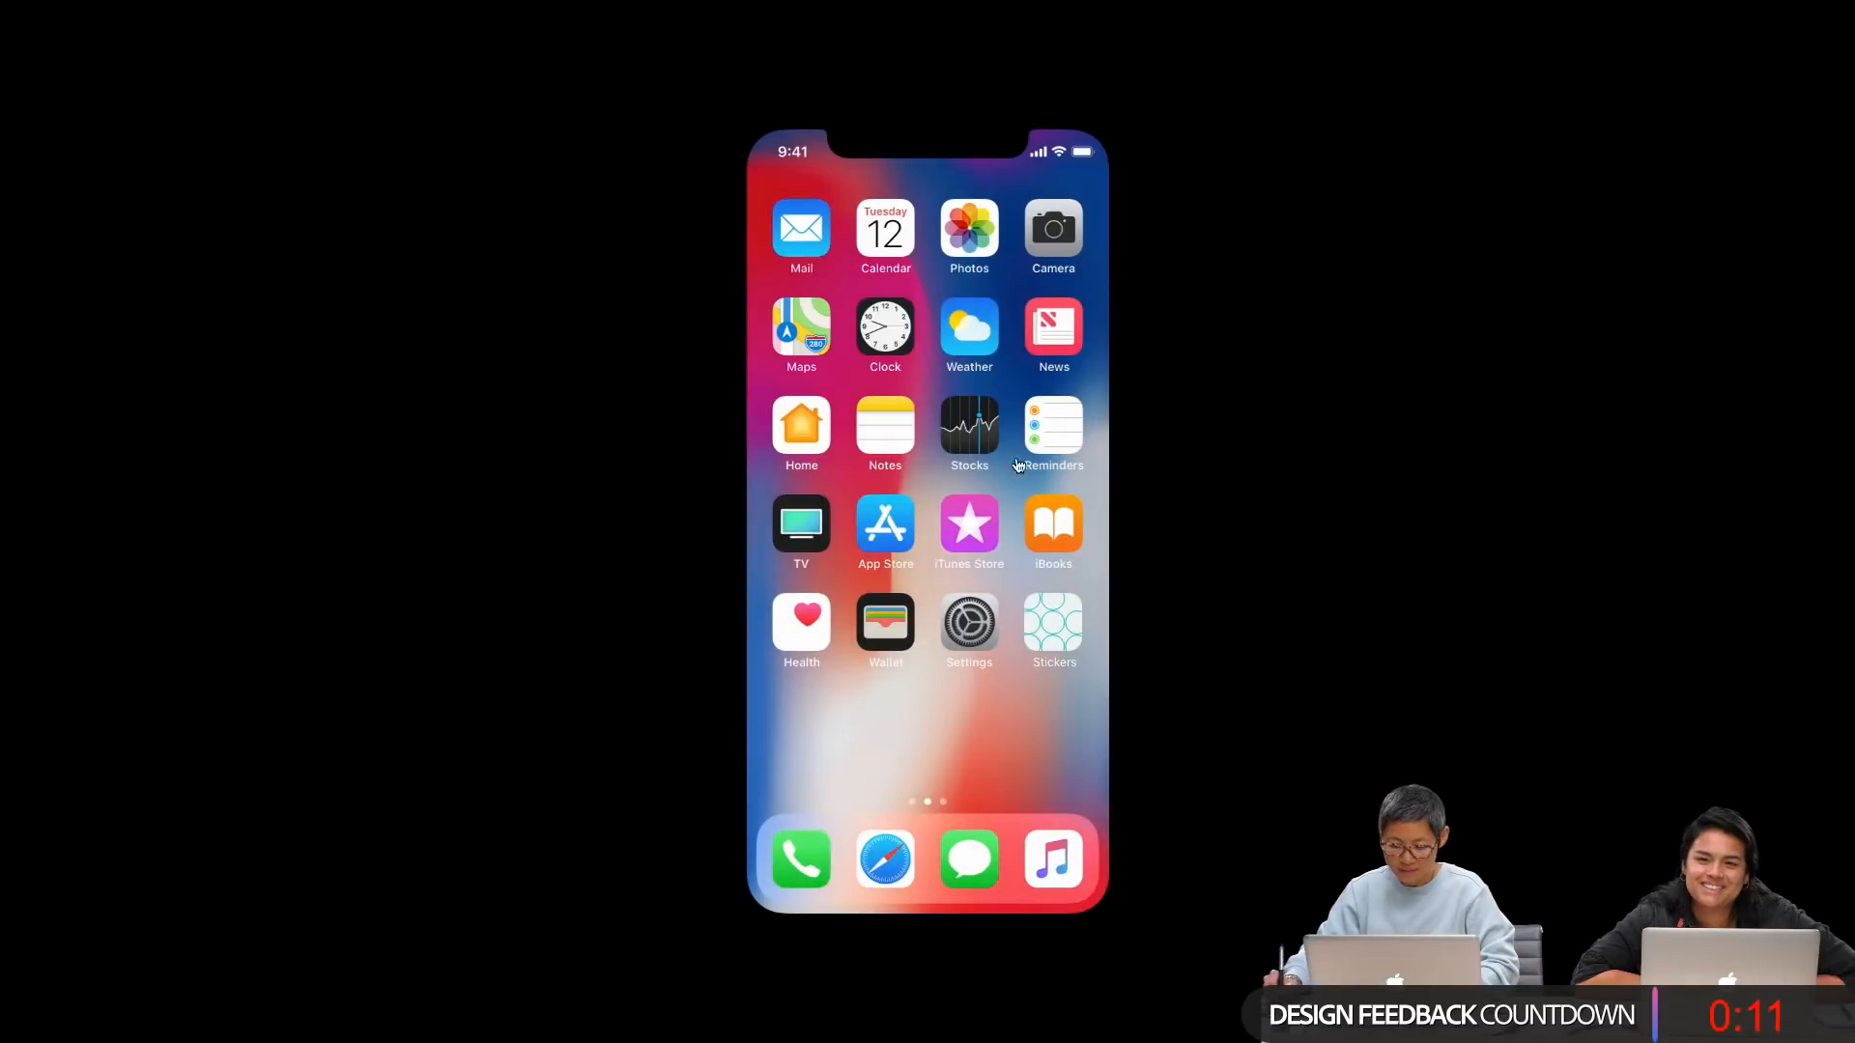
{"action": "left_click", "coordinate": [1055, 637]}
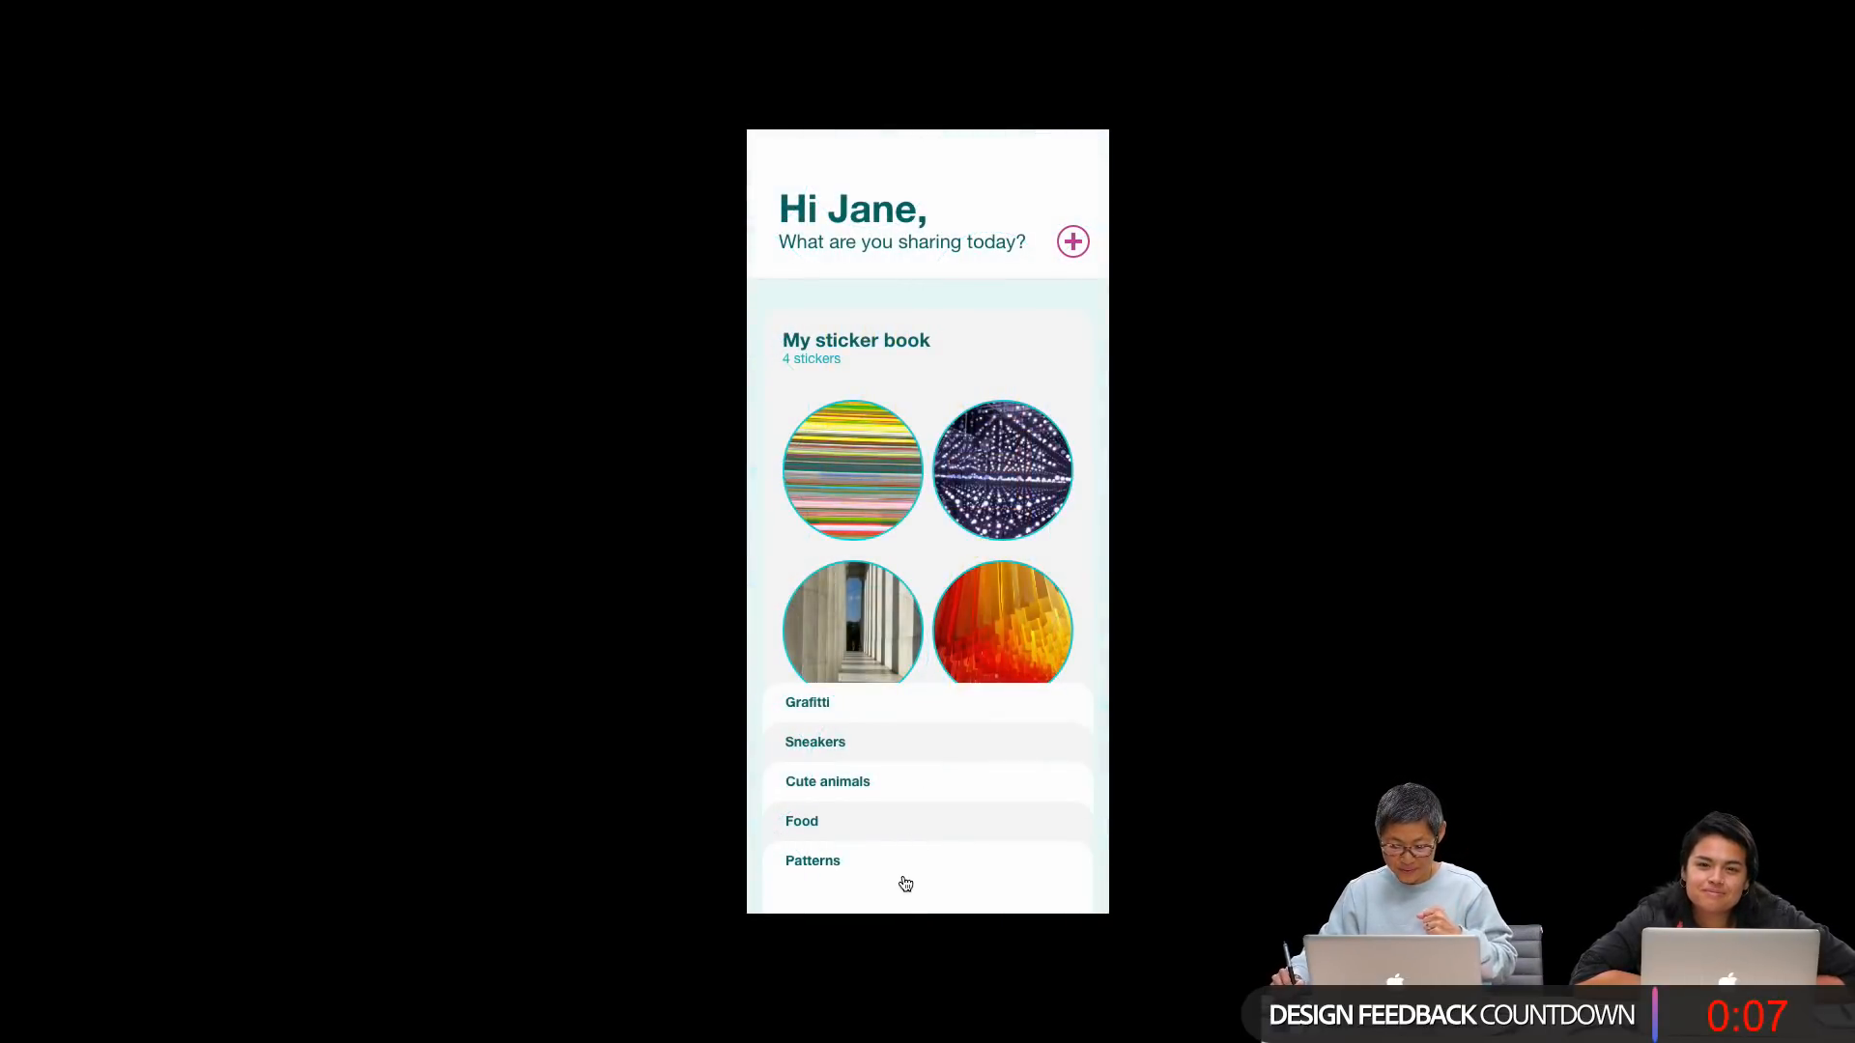
{"action": "left_click", "coordinate": [905, 885]}
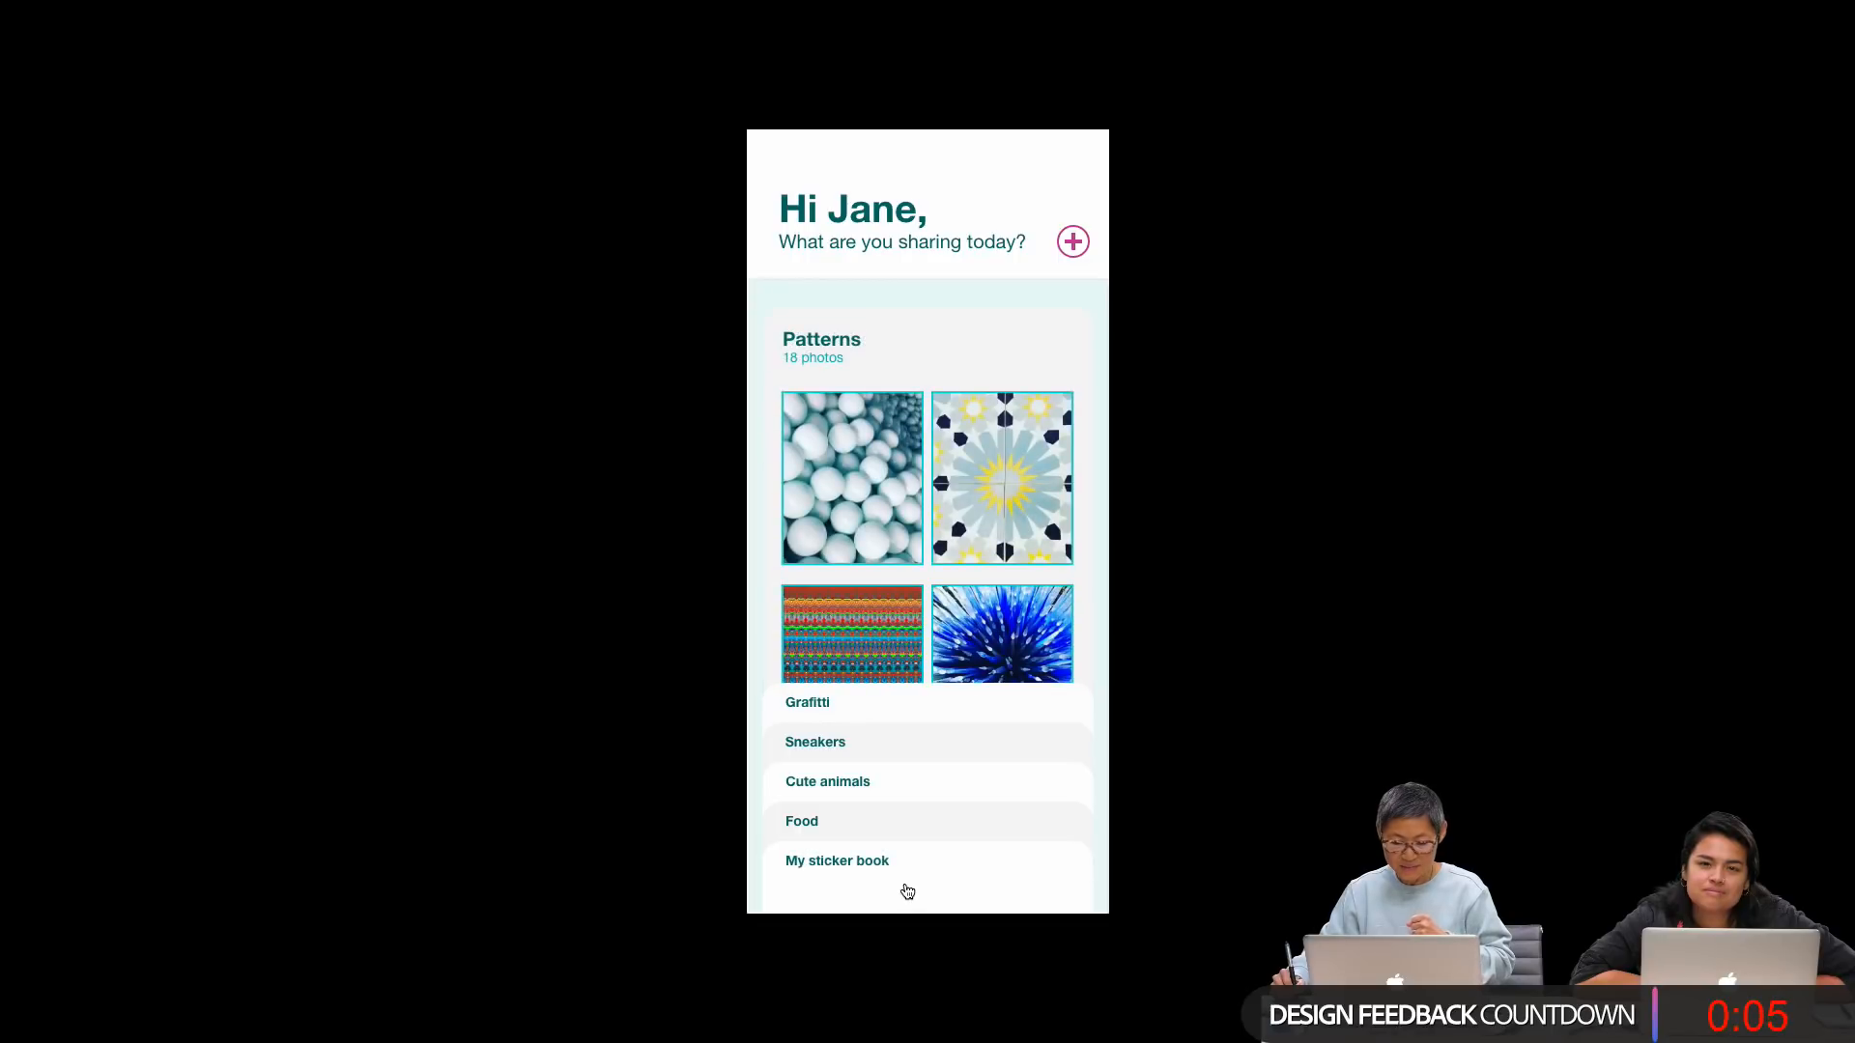
{"action": "left_click", "coordinate": [847, 456]}
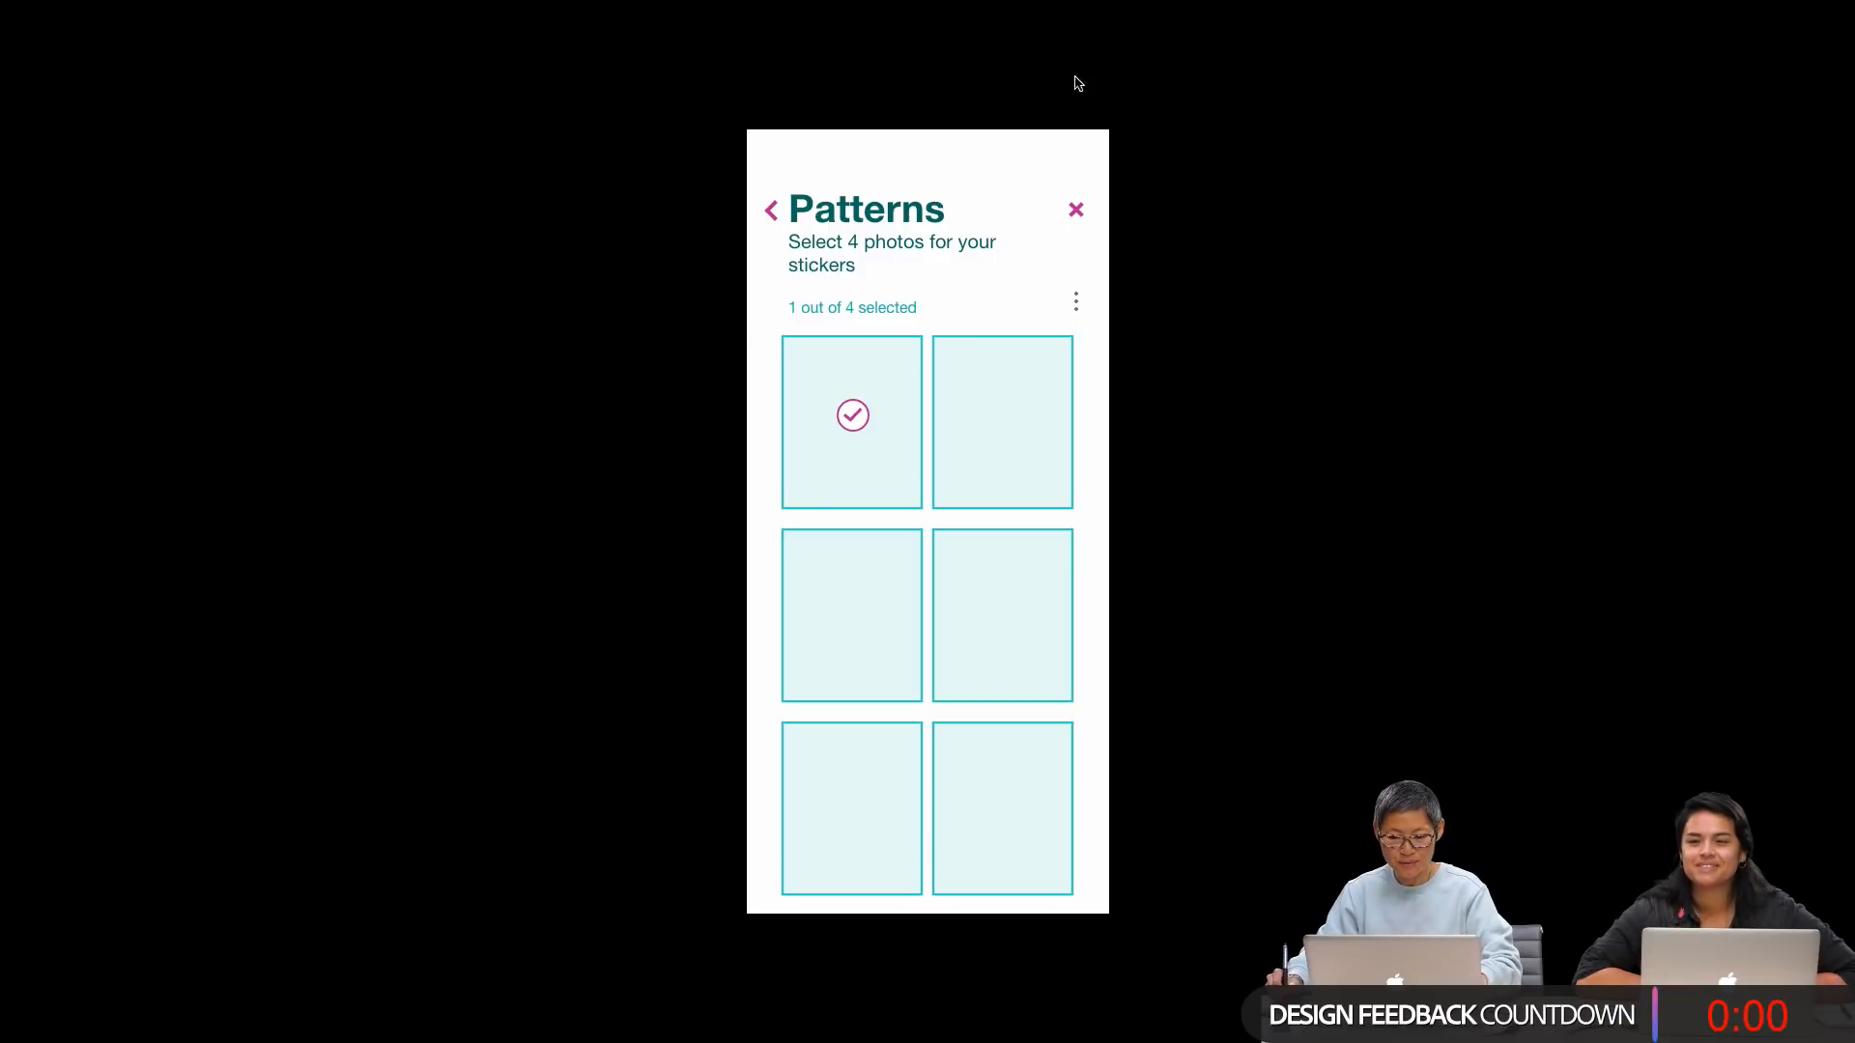
{"action": "key", "text": "Escape"}
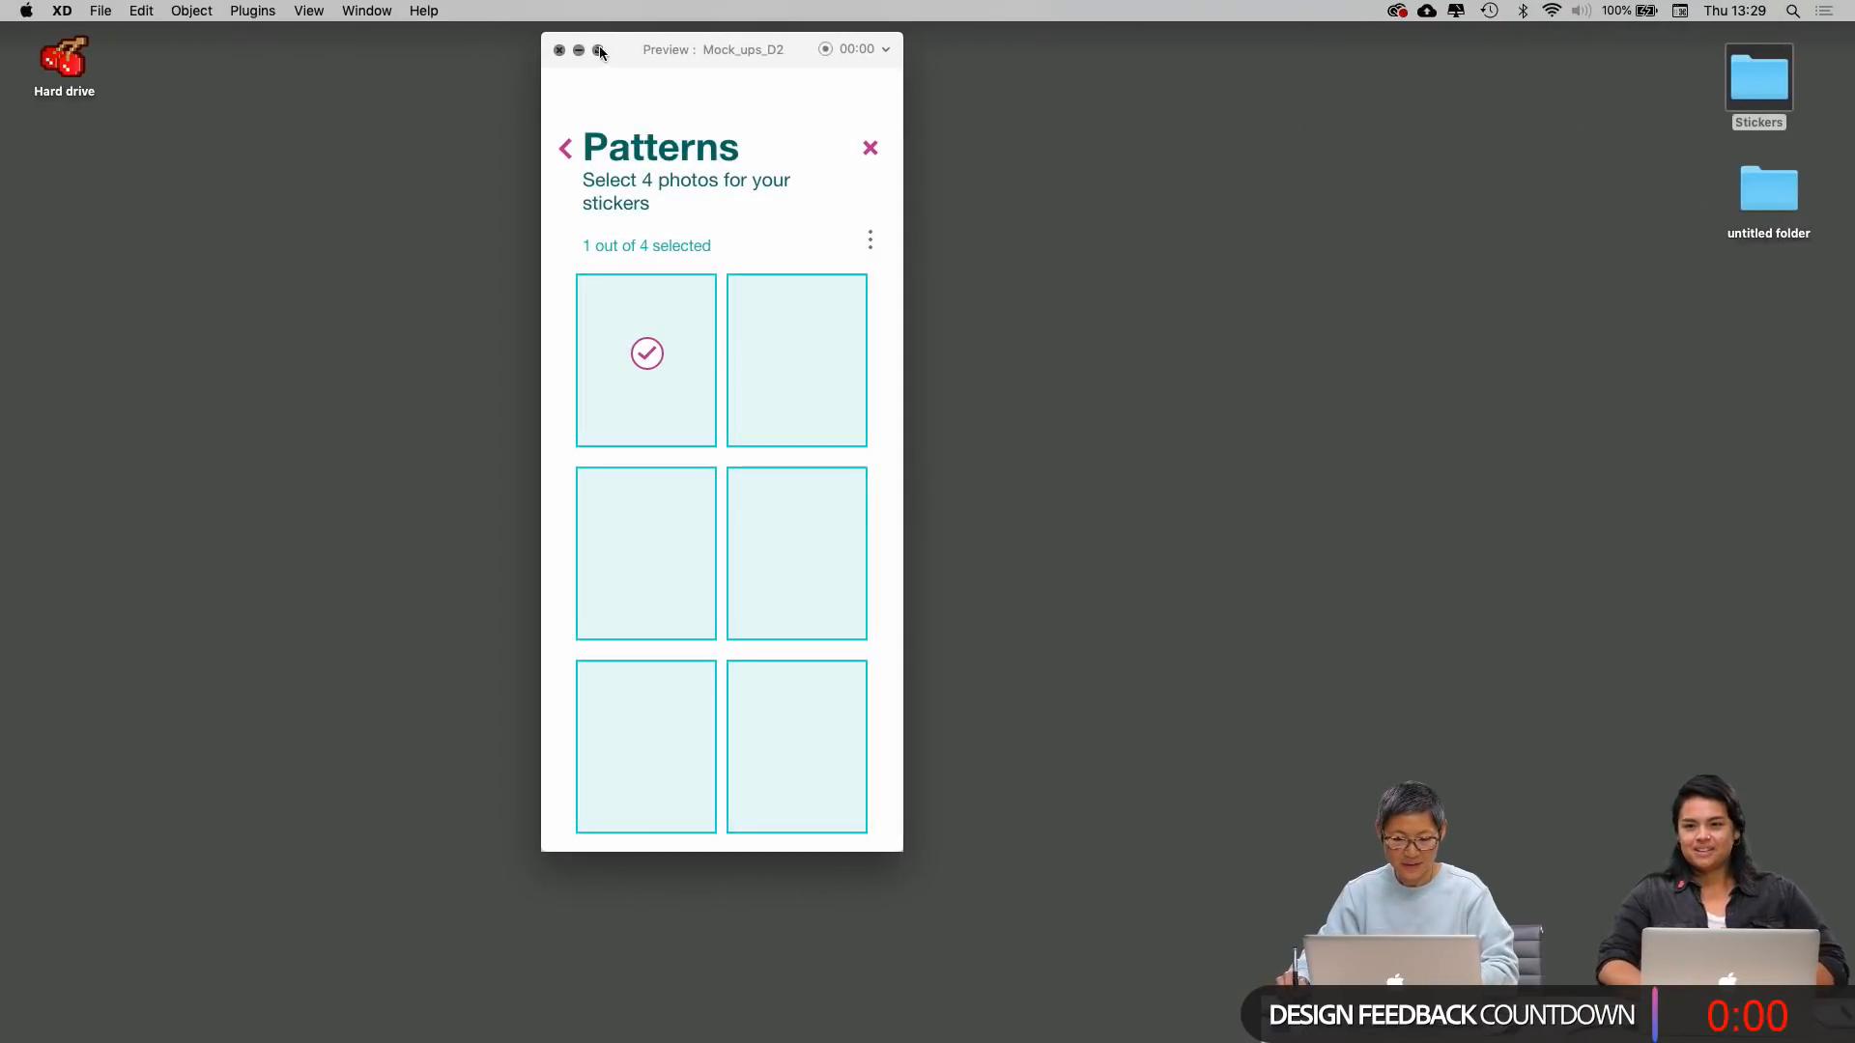
{"action": "left_click", "coordinate": [563, 48]}
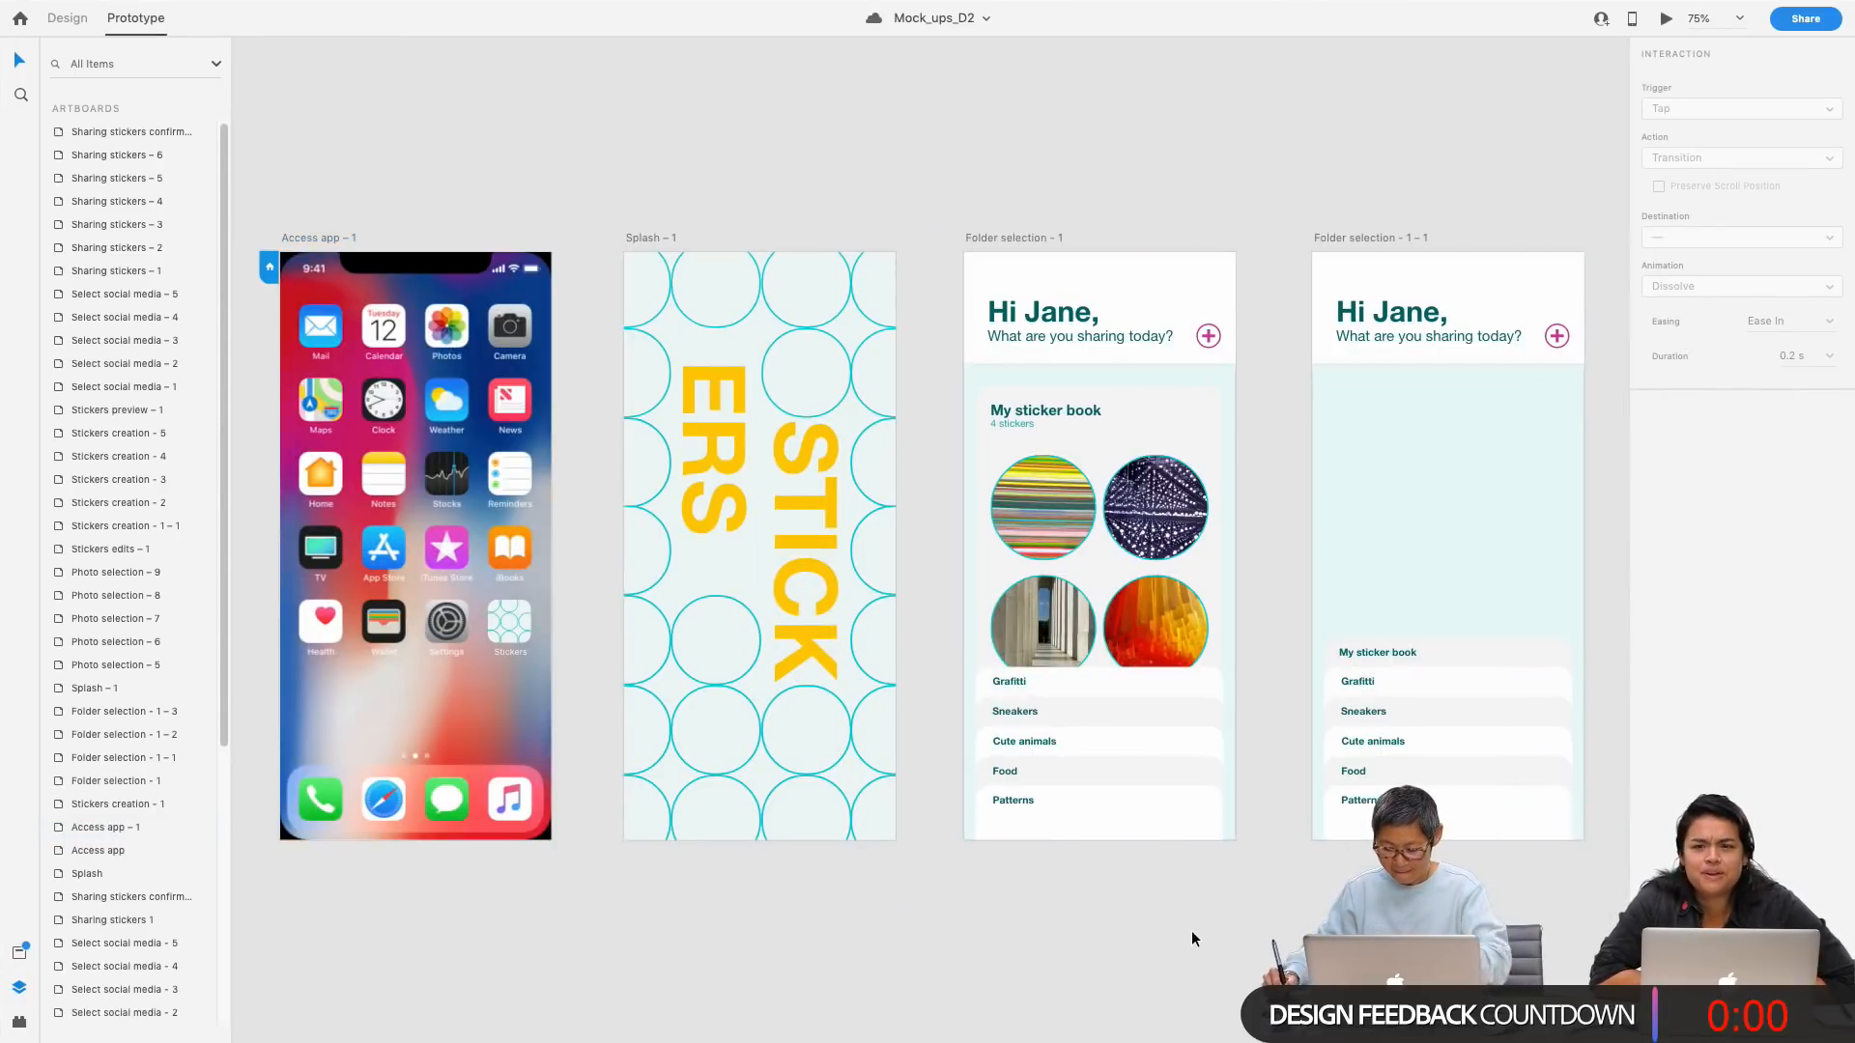
{"action": "key", "text": "super+minus"}
{"action": "left_click_drag", "start_coordinate": [1343, 878], "coordinate": [1101, 641]}
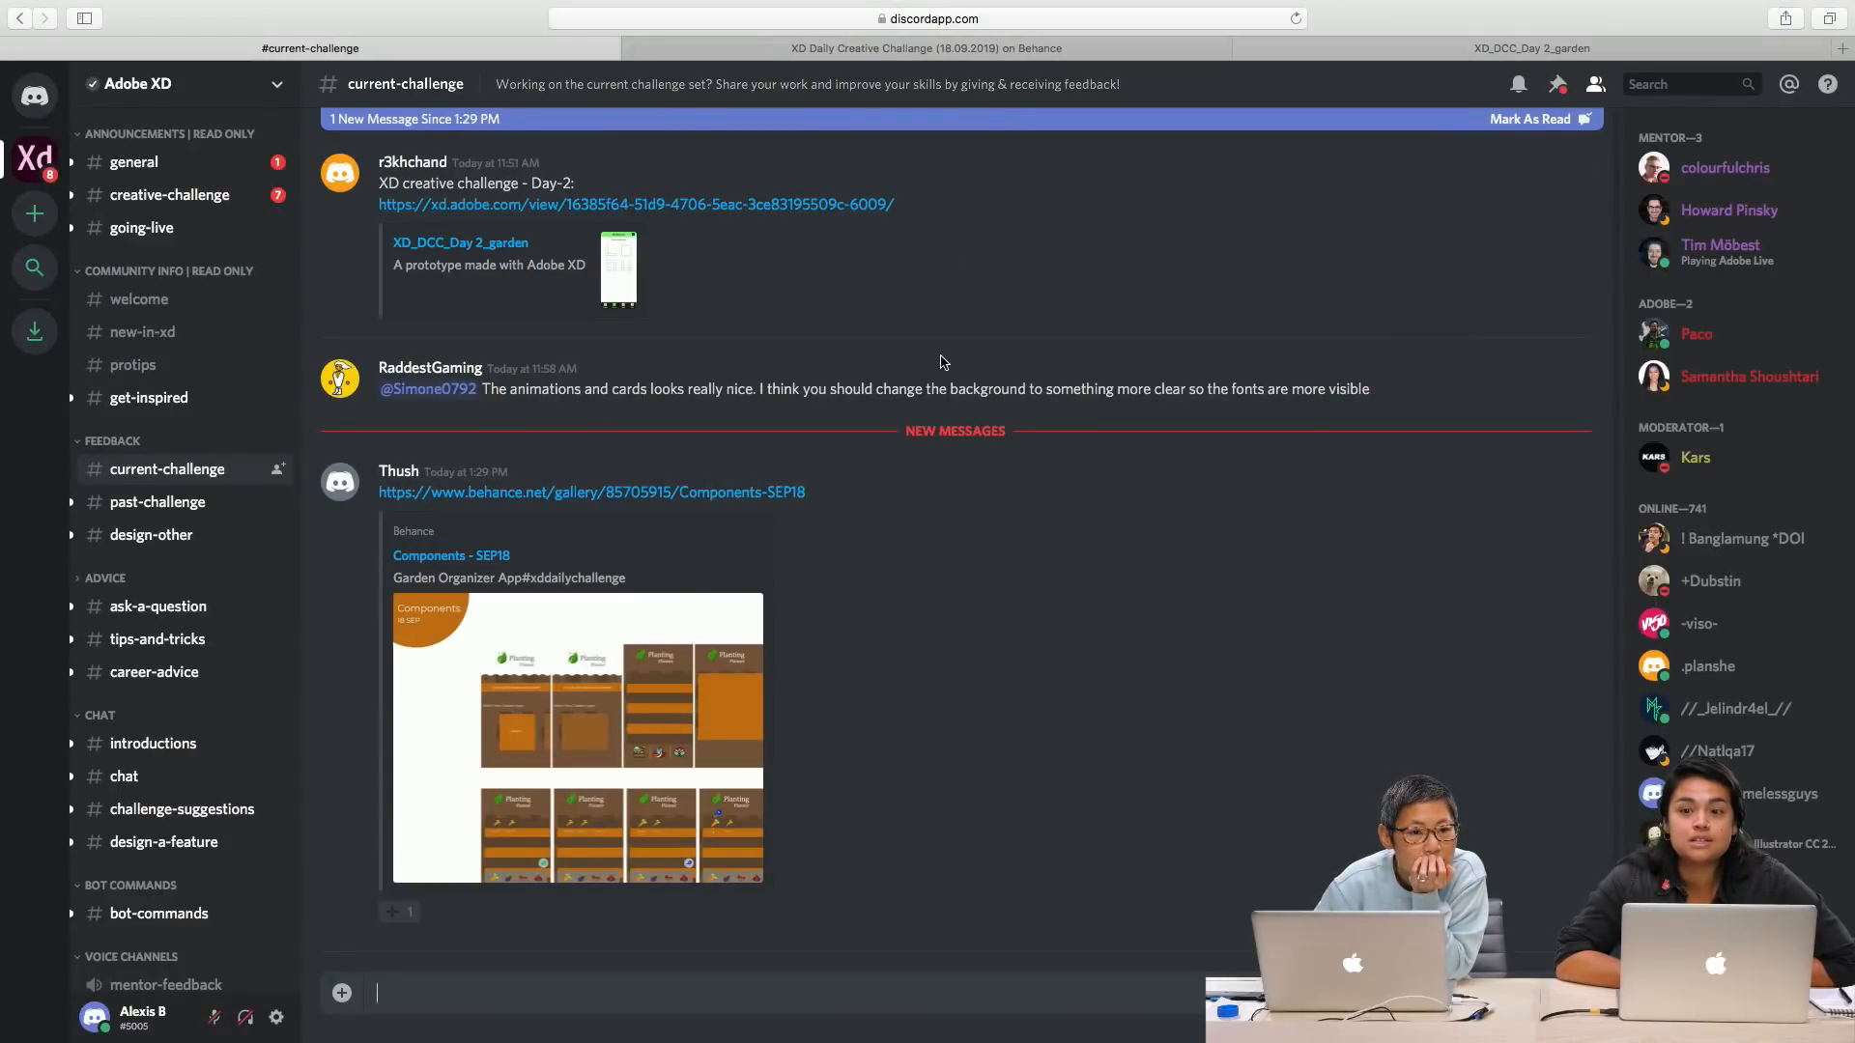
{"action": "scroll", "coordinate": [941, 361], "scroll_direction": "up", "scroll_amount": 1}
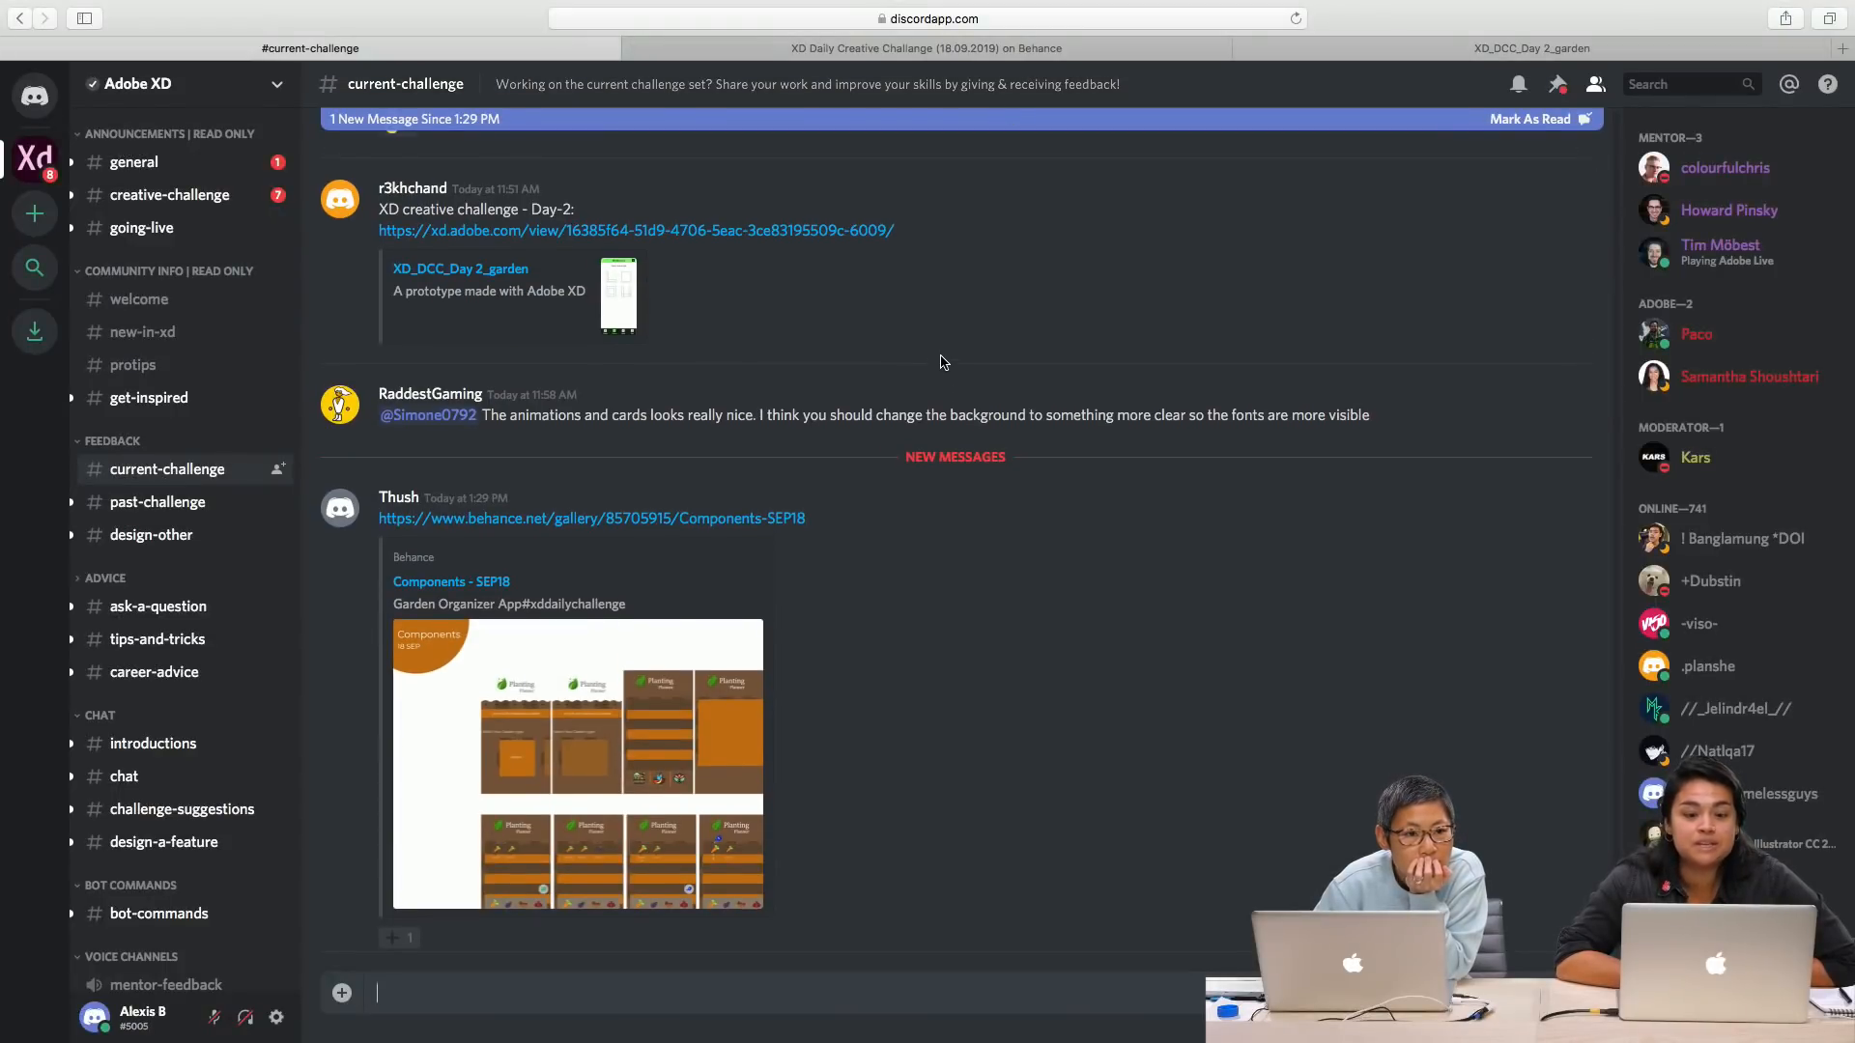
Step: Switch to Behance's Daily Creative Challenge page and read the Components and Repeat Grid challenge descriptions up close
{"action": "key", "text": "ctrl+Left"}
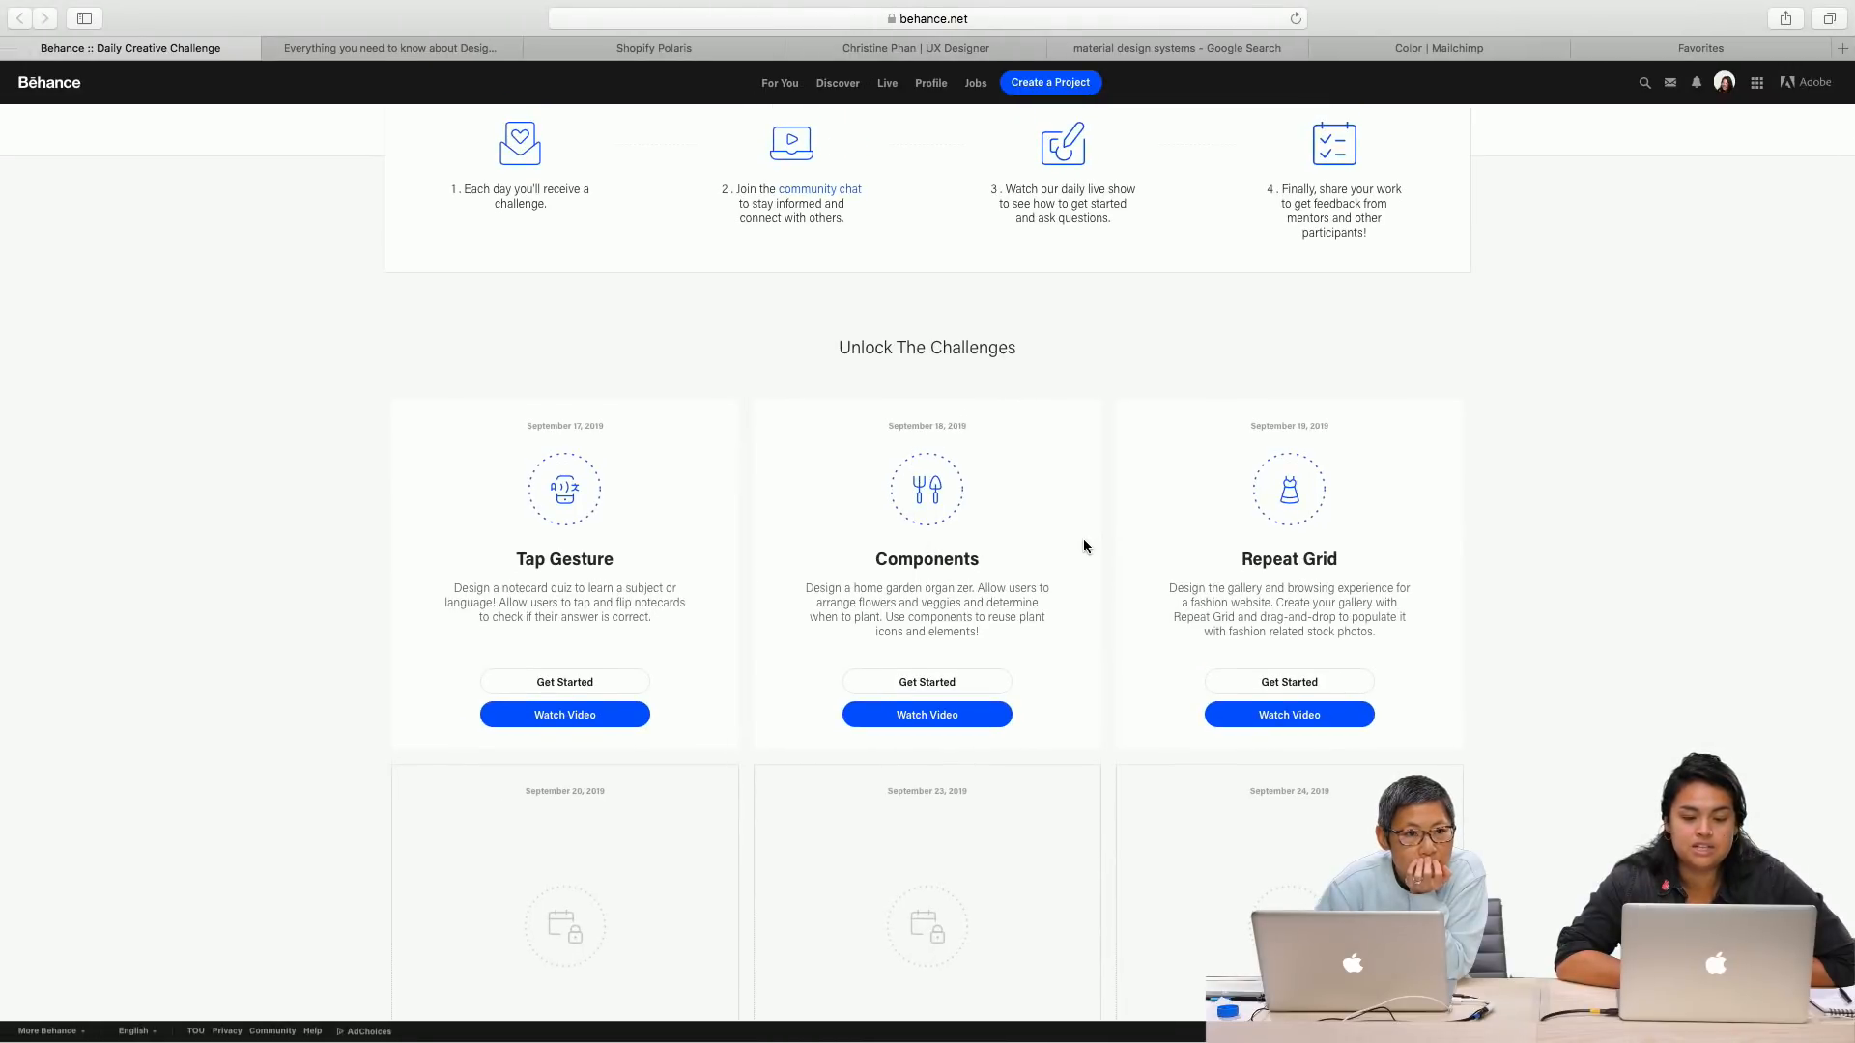
{"action": "scroll", "coordinate": [1101, 532], "scroll_direction": "down", "scroll_amount": 3}
{"action": "scroll", "coordinate": [1290, 493], "scroll_direction": "up", "scroll_amount": 5}
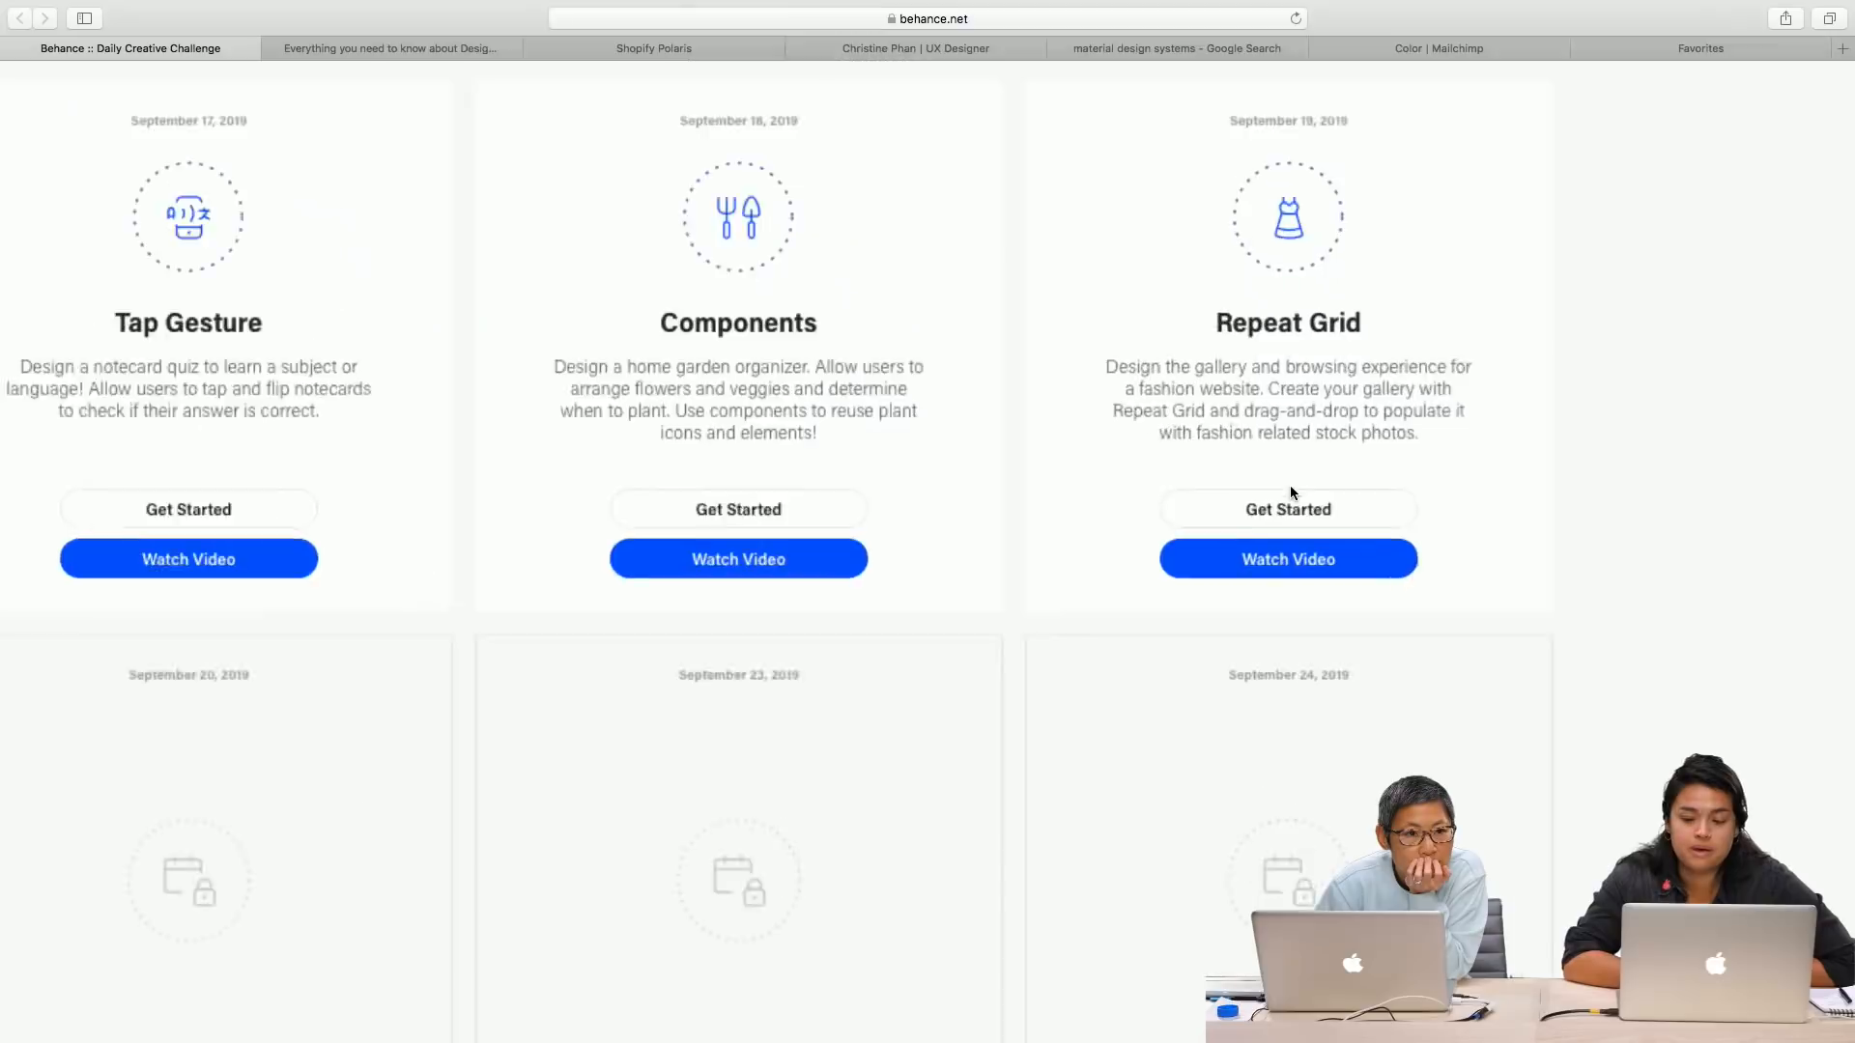
{"action": "scroll", "coordinate": [1290, 487], "scroll_direction": "up", "scroll_amount": 1}
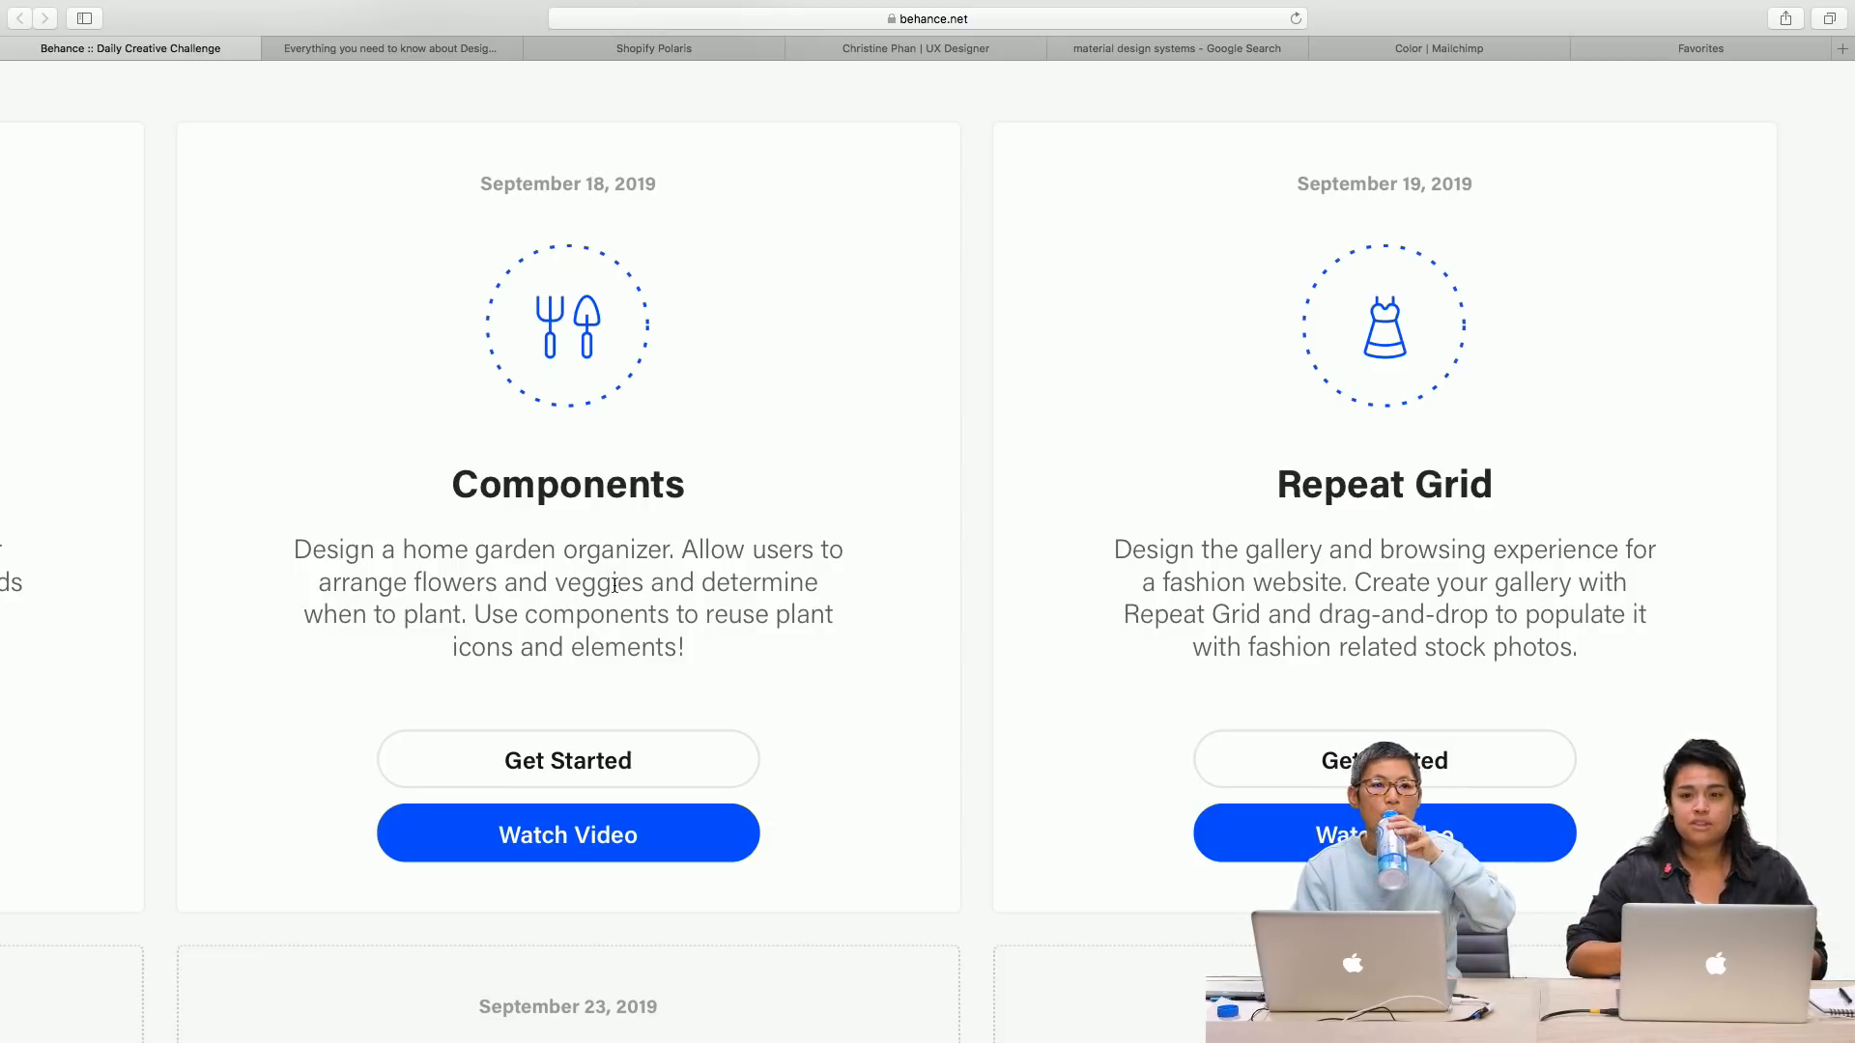
Step: Return to the current-challenge channel in Discord and reload the page
{"action": "key", "text": "ctrl+Right"}
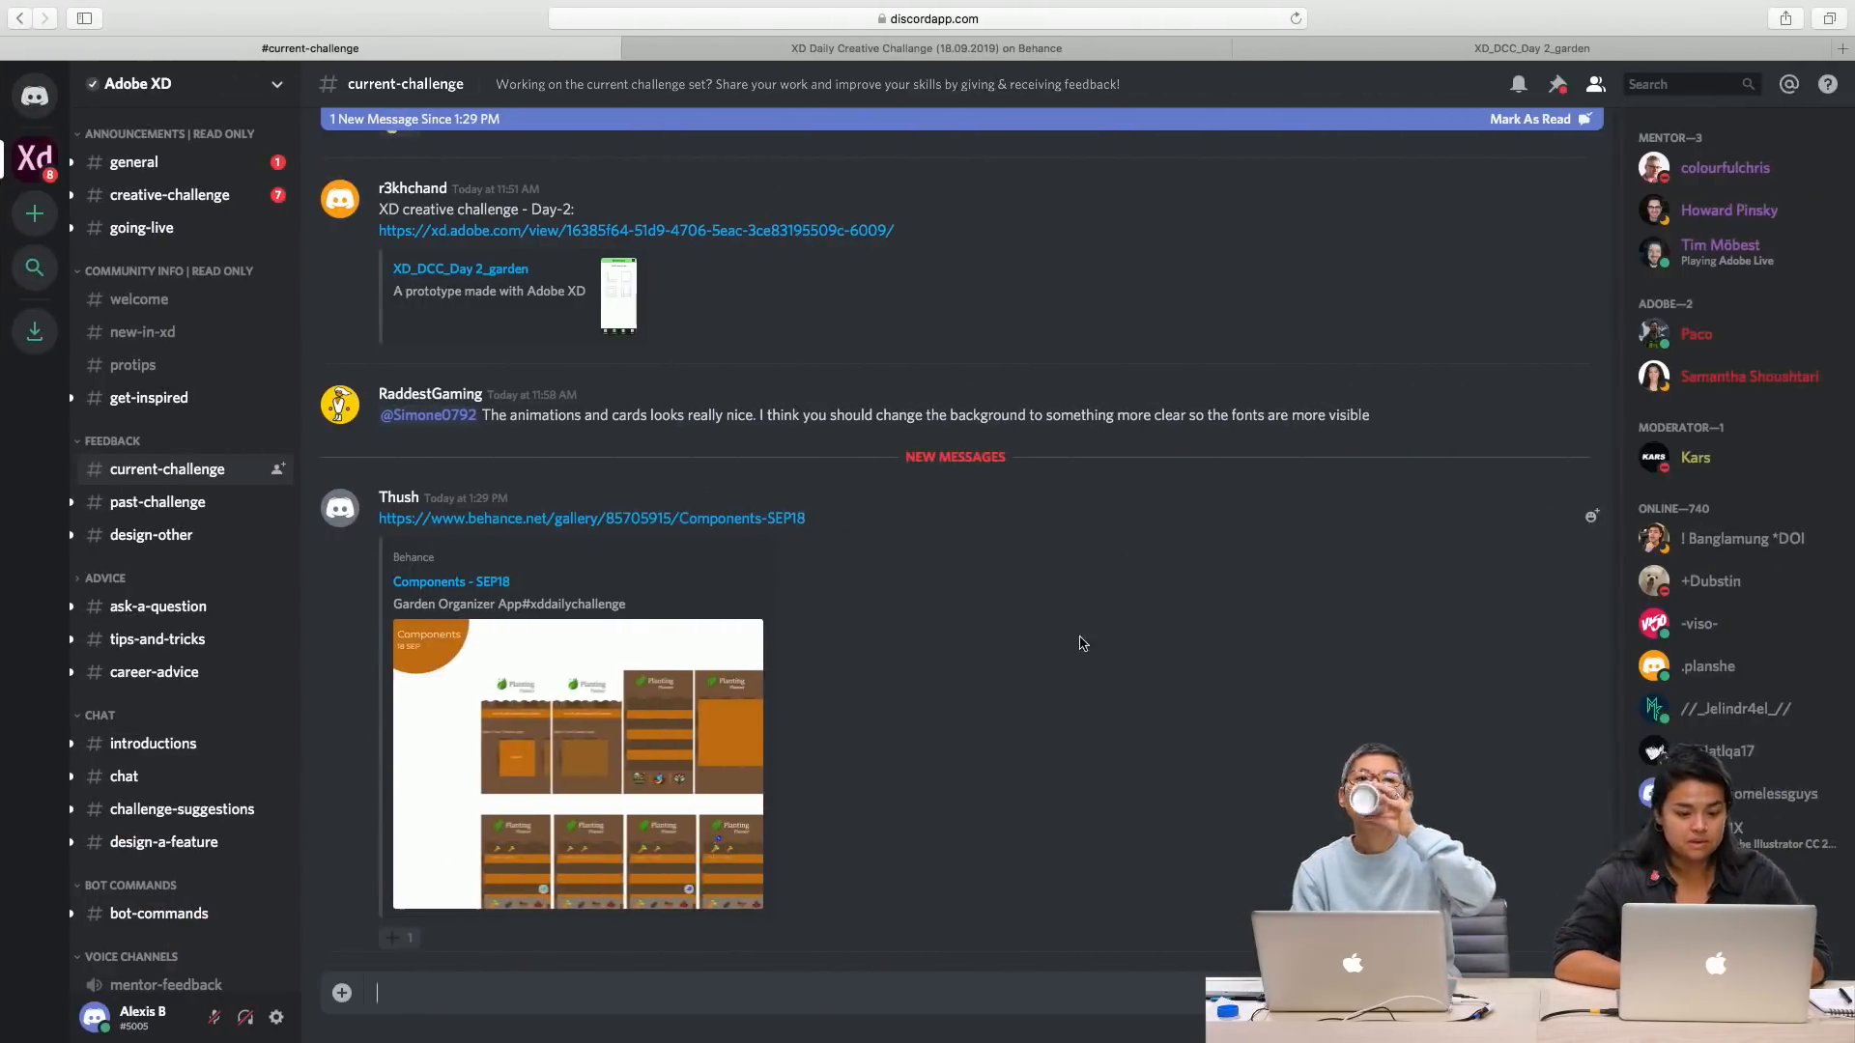
{"action": "left_click", "coordinate": [1301, 21]}
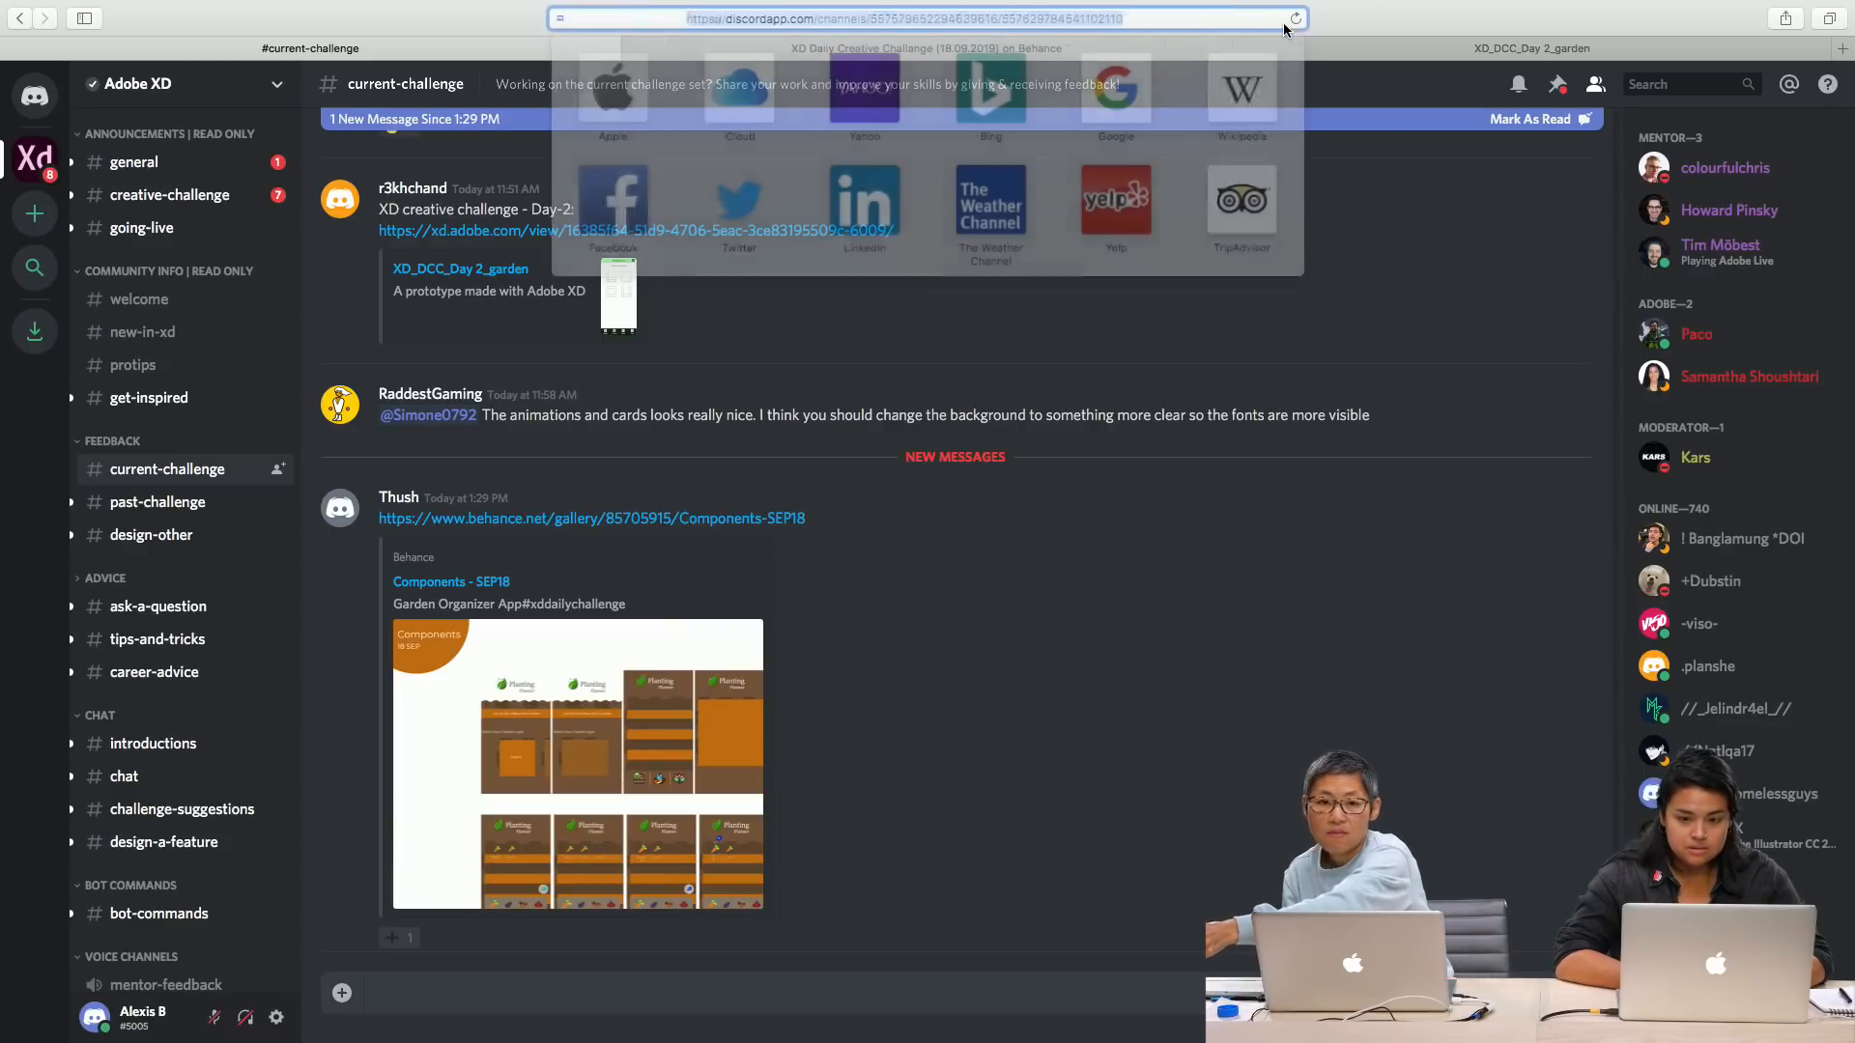
{"action": "left_click", "coordinate": [1296, 20]}
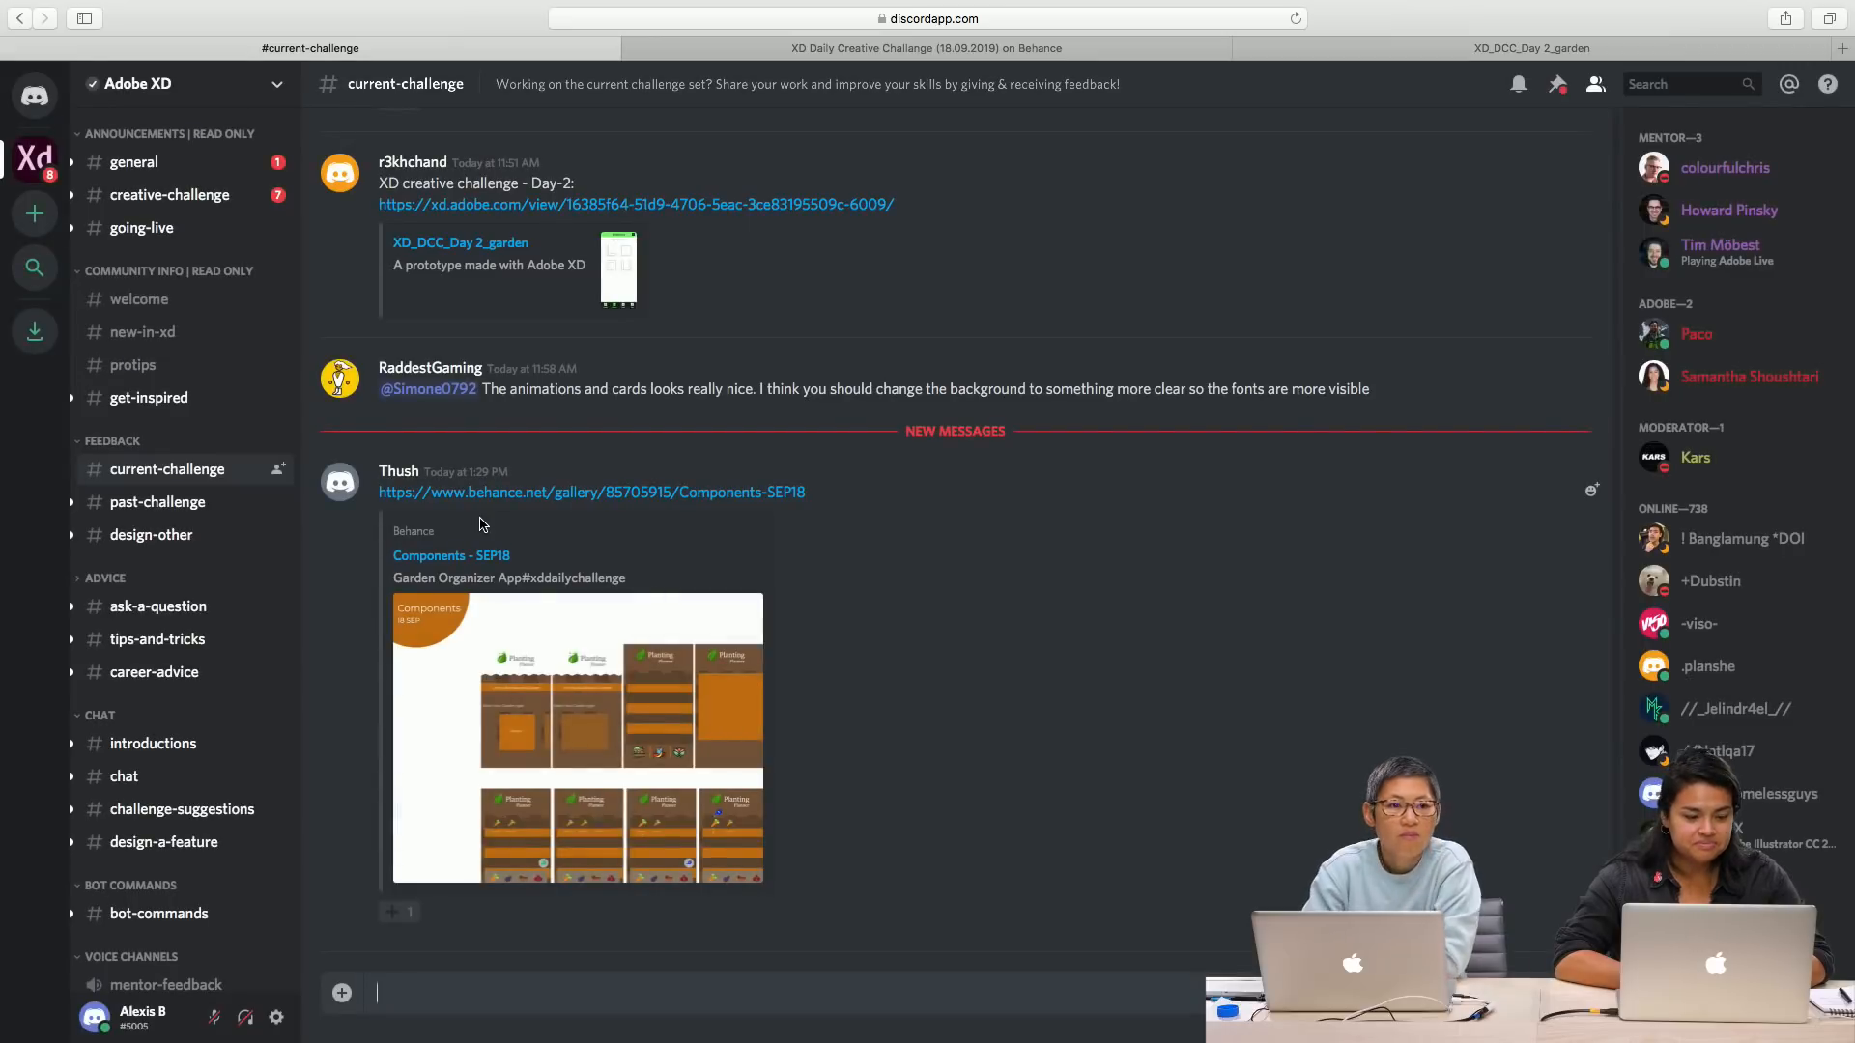
Step: Find the Adobe XD Creative Challenge - Home Garden Organizer submission in the channel, open it on Behance and play its video in full screen
{"action": "scroll", "coordinate": [480, 511], "scroll_direction": "up", "scroll_amount": 15}
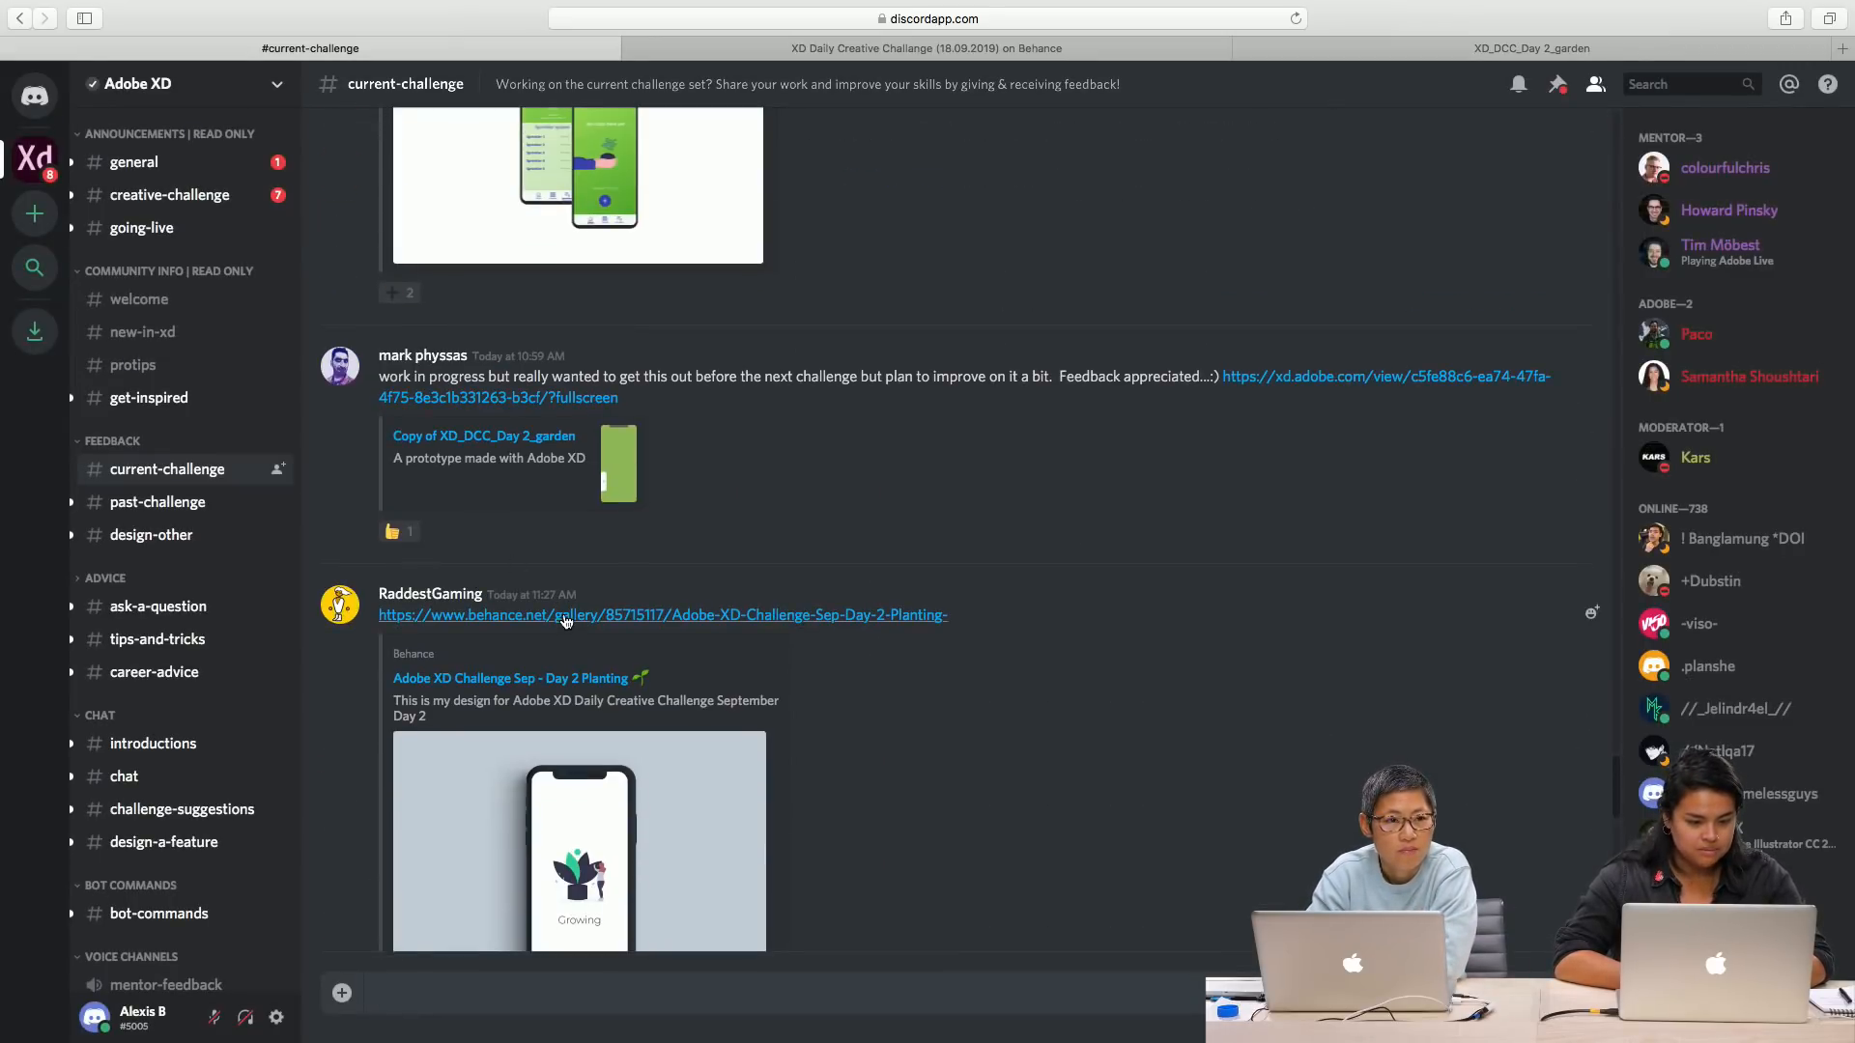
{"action": "scroll", "coordinate": [567, 602], "scroll_direction": "up", "scroll_amount": 5}
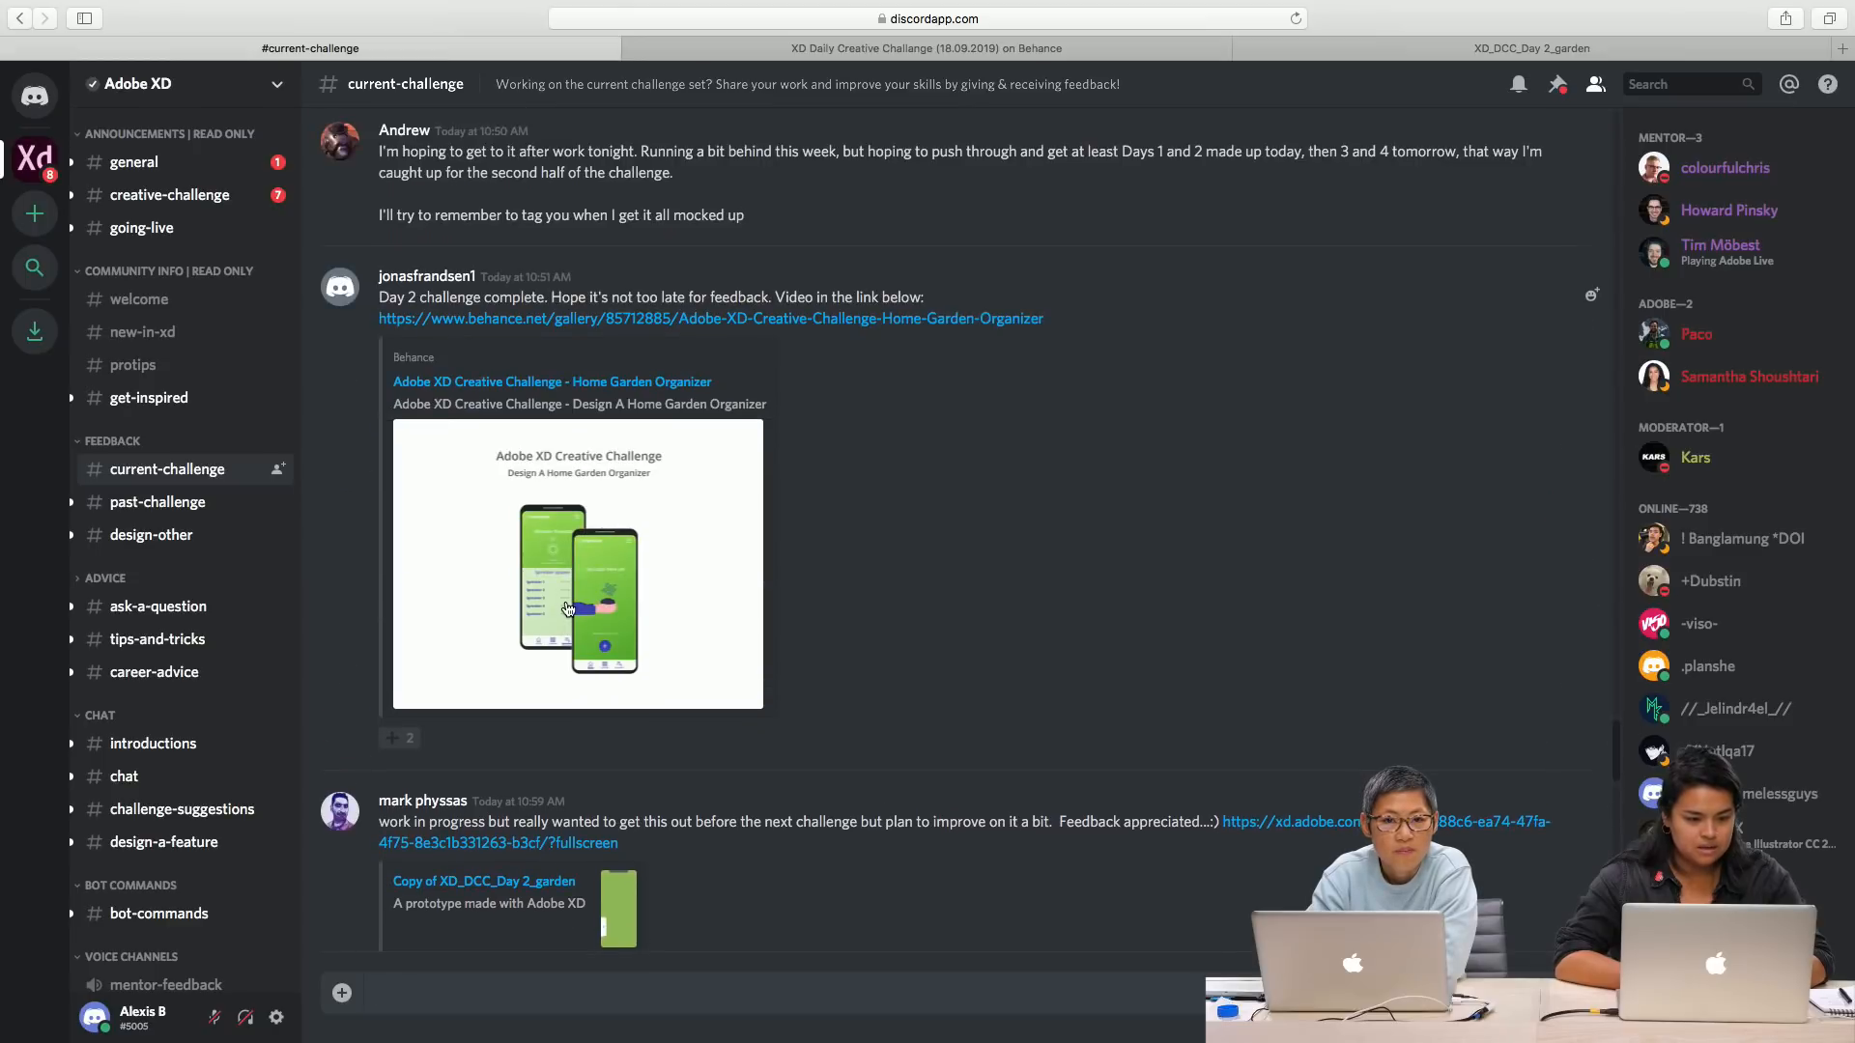
{"action": "scroll", "coordinate": [567, 608], "scroll_direction": "up", "scroll_amount": 5}
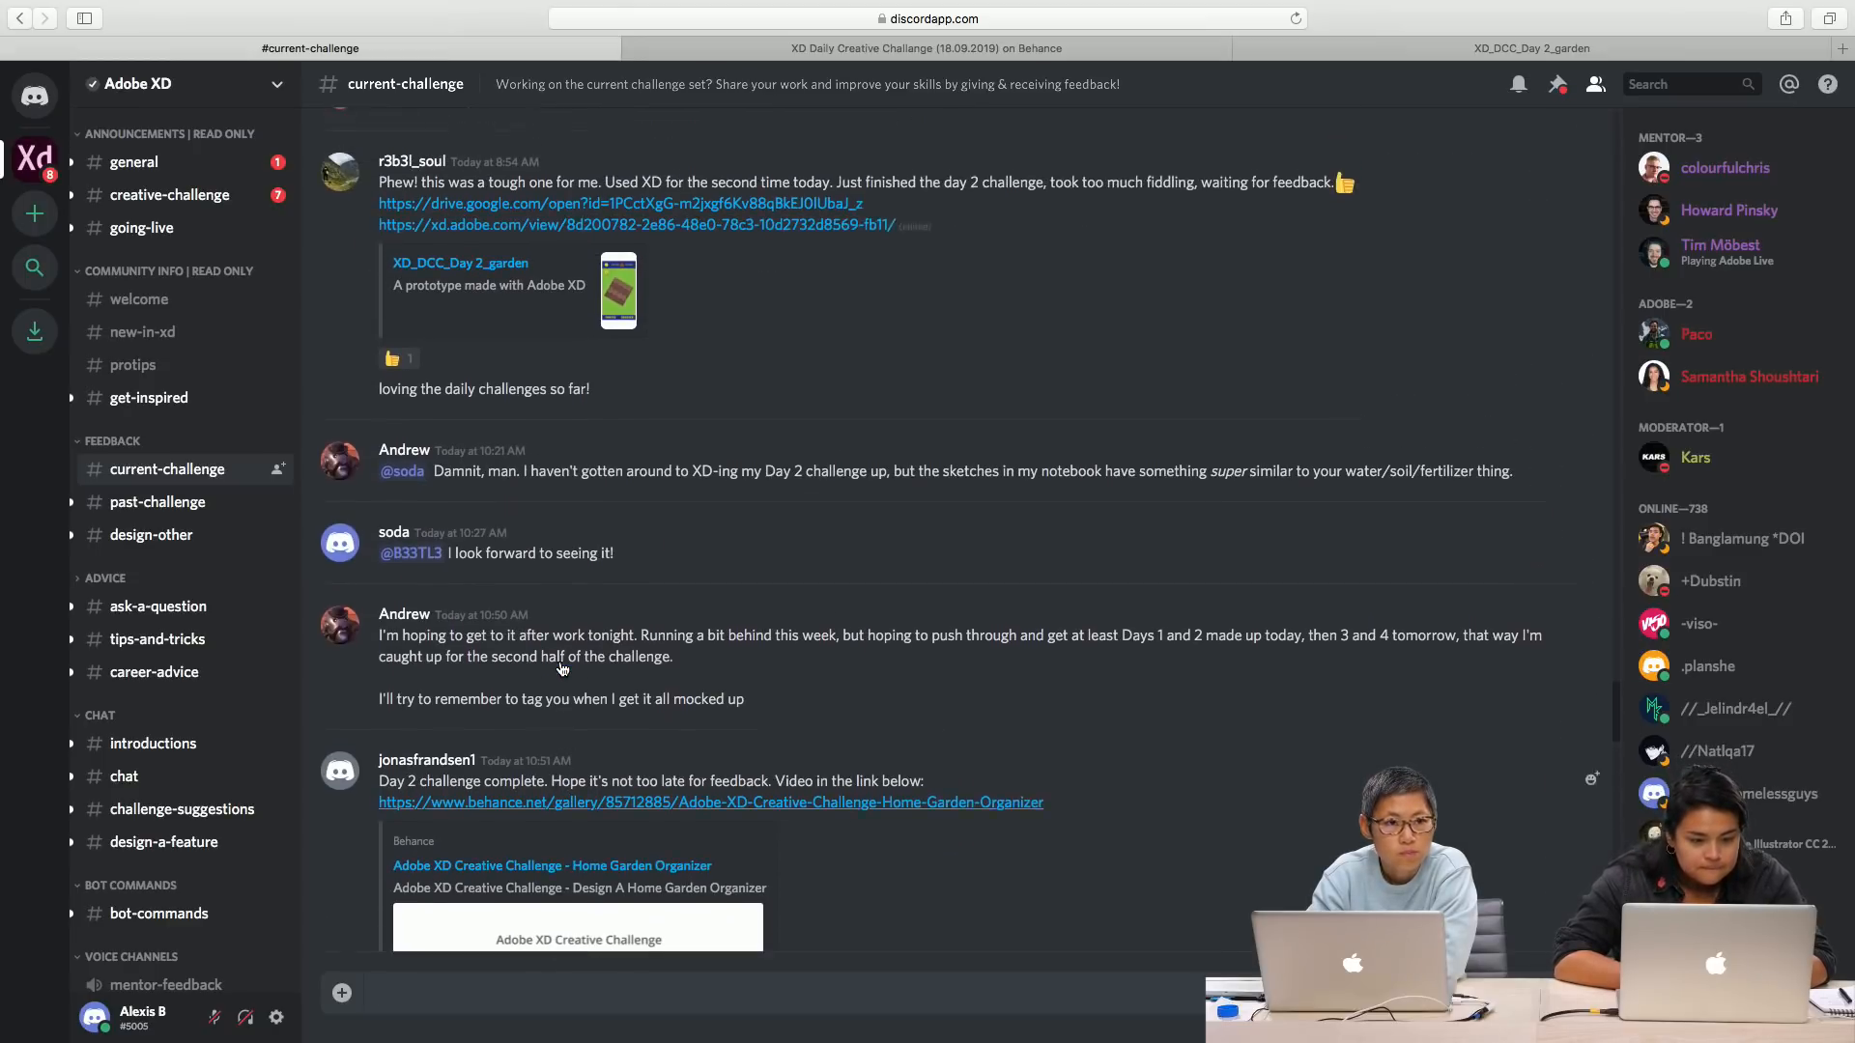
{"action": "scroll", "coordinate": [562, 668], "scroll_direction": "up", "scroll_amount": 6}
{"action": "scroll", "coordinate": [606, 412], "scroll_direction": "down", "scroll_amount": 11}
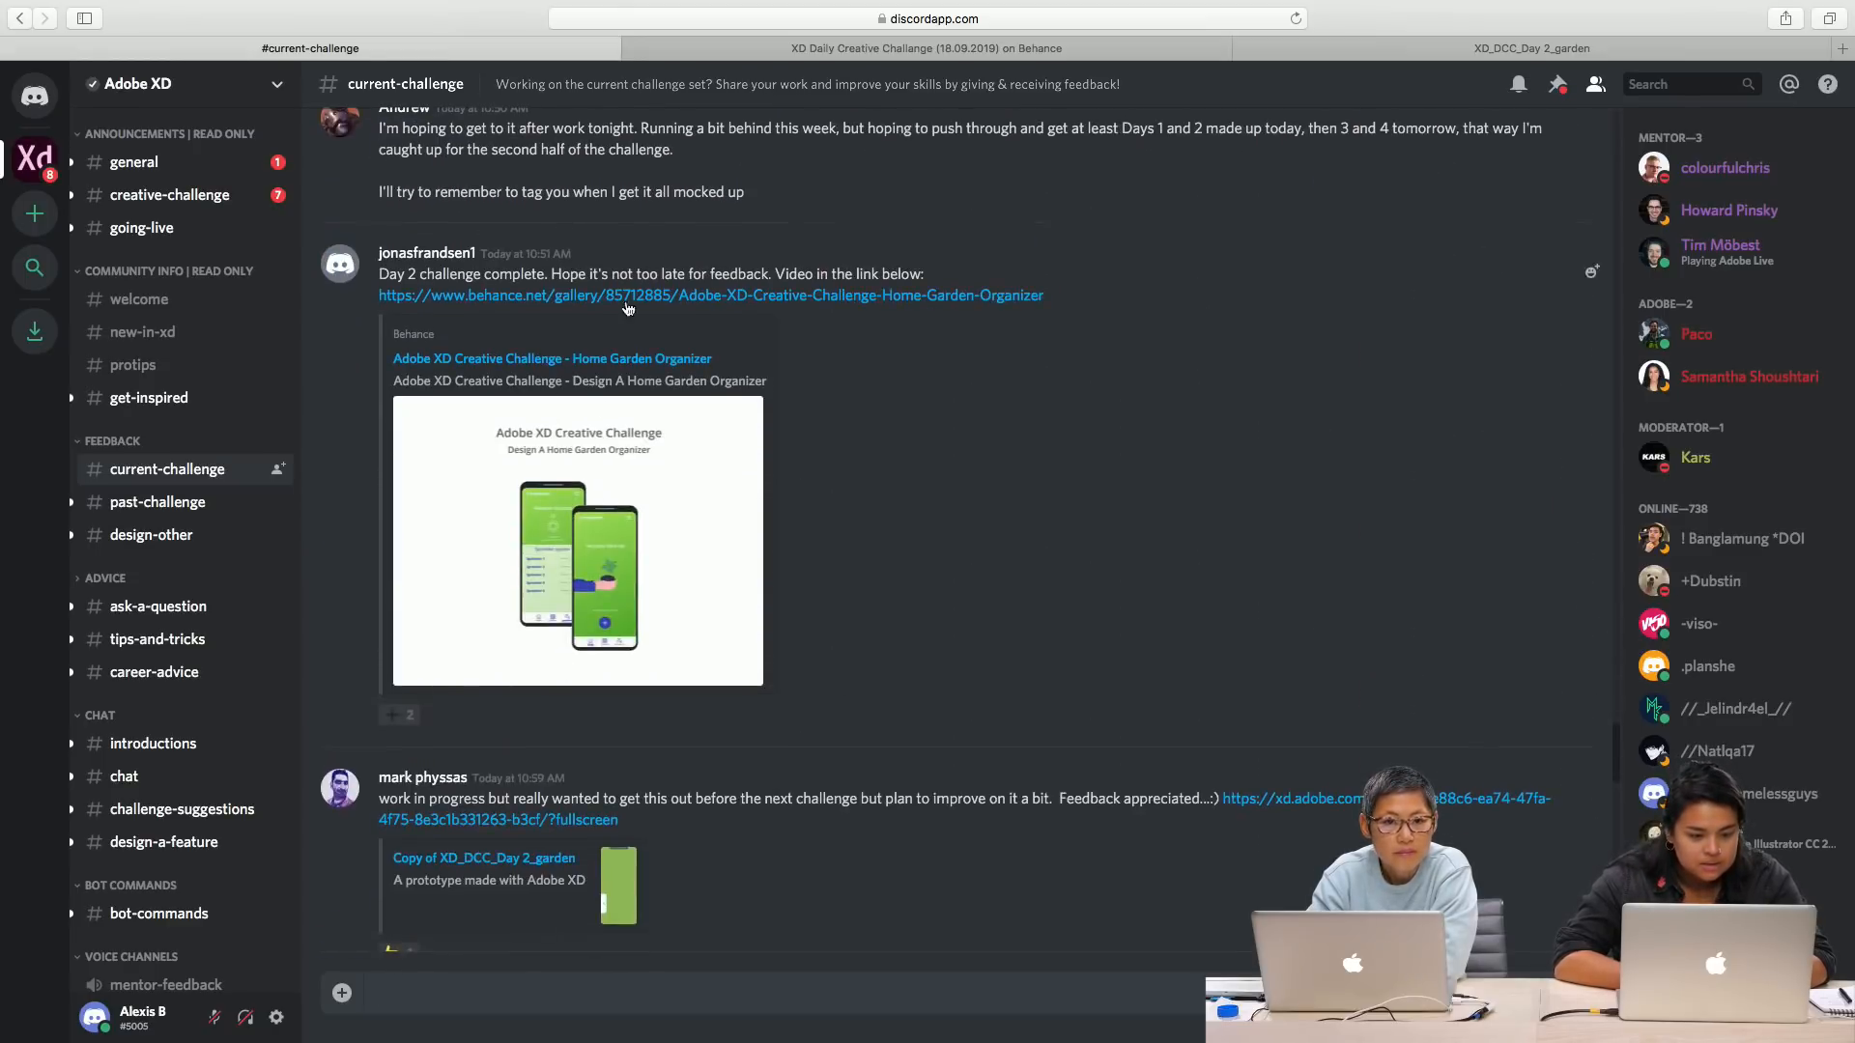
{"action": "left_click", "coordinate": [609, 297]}
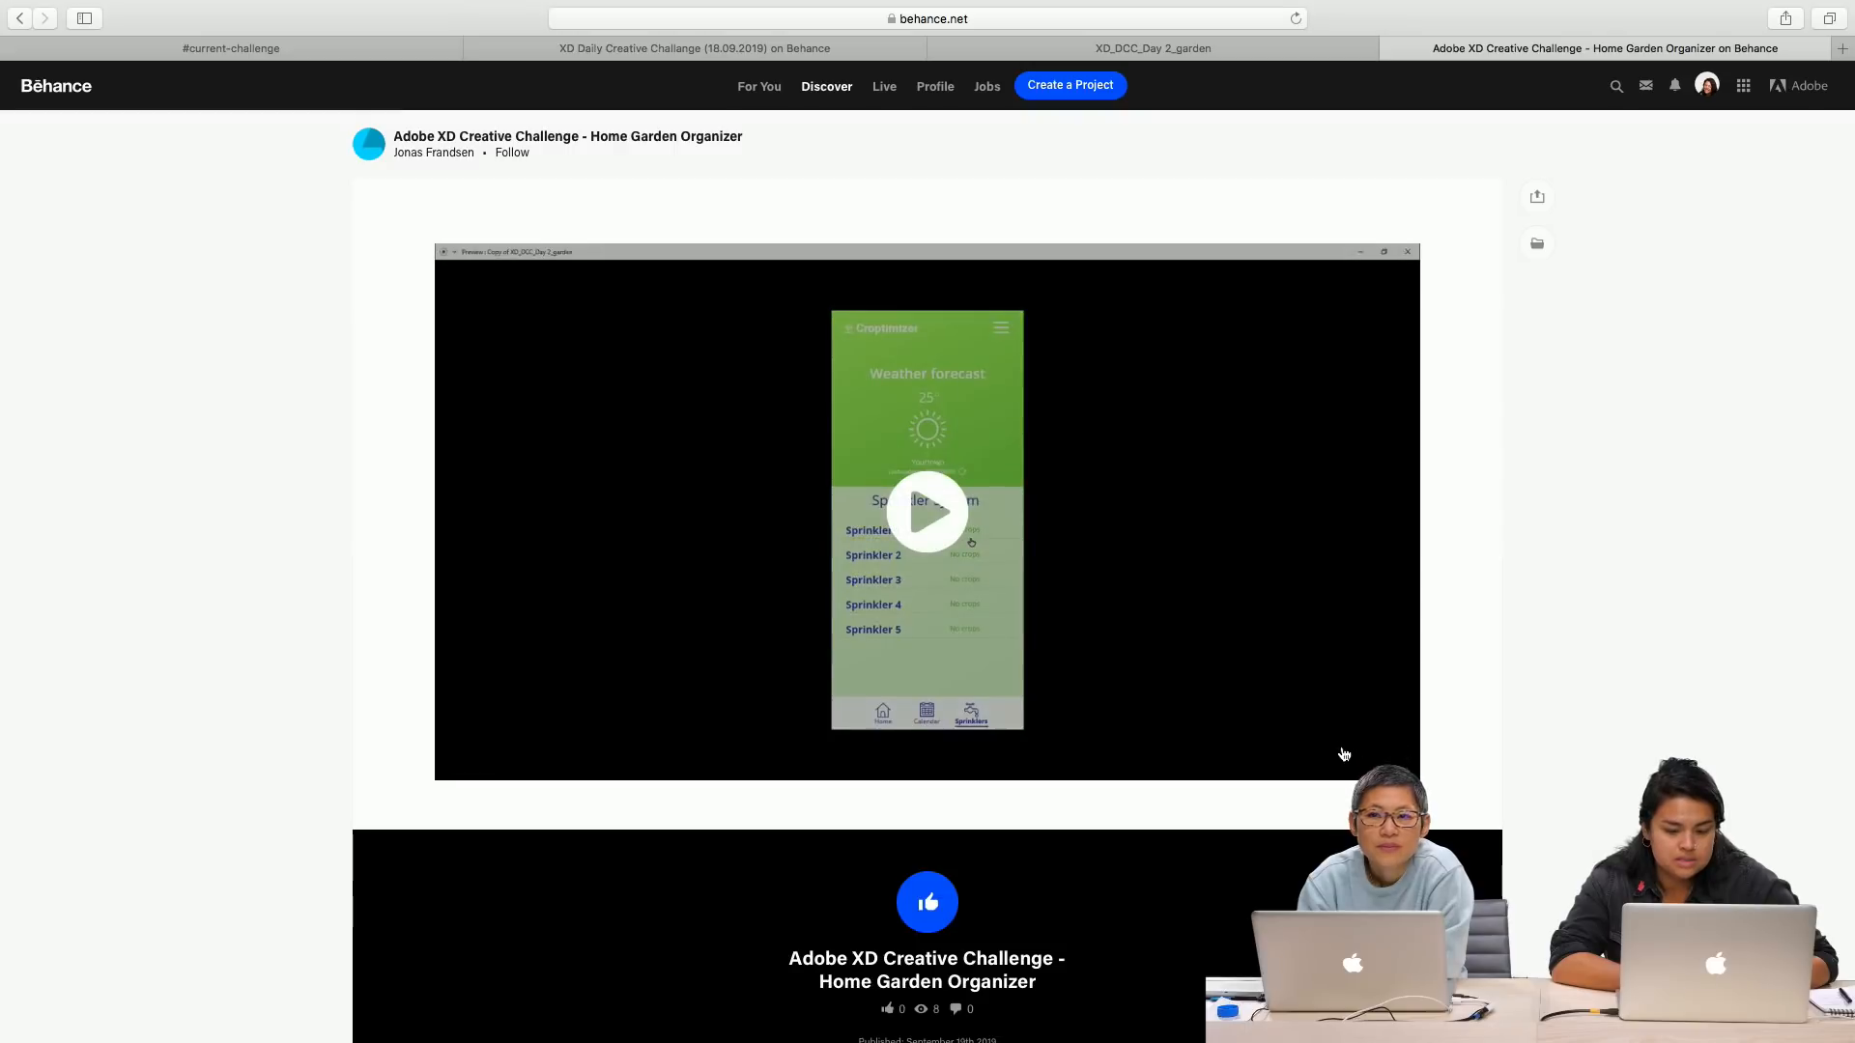
{"action": "left_click", "coordinate": [928, 512]}
{"action": "left_click", "coordinate": [1400, 763]}
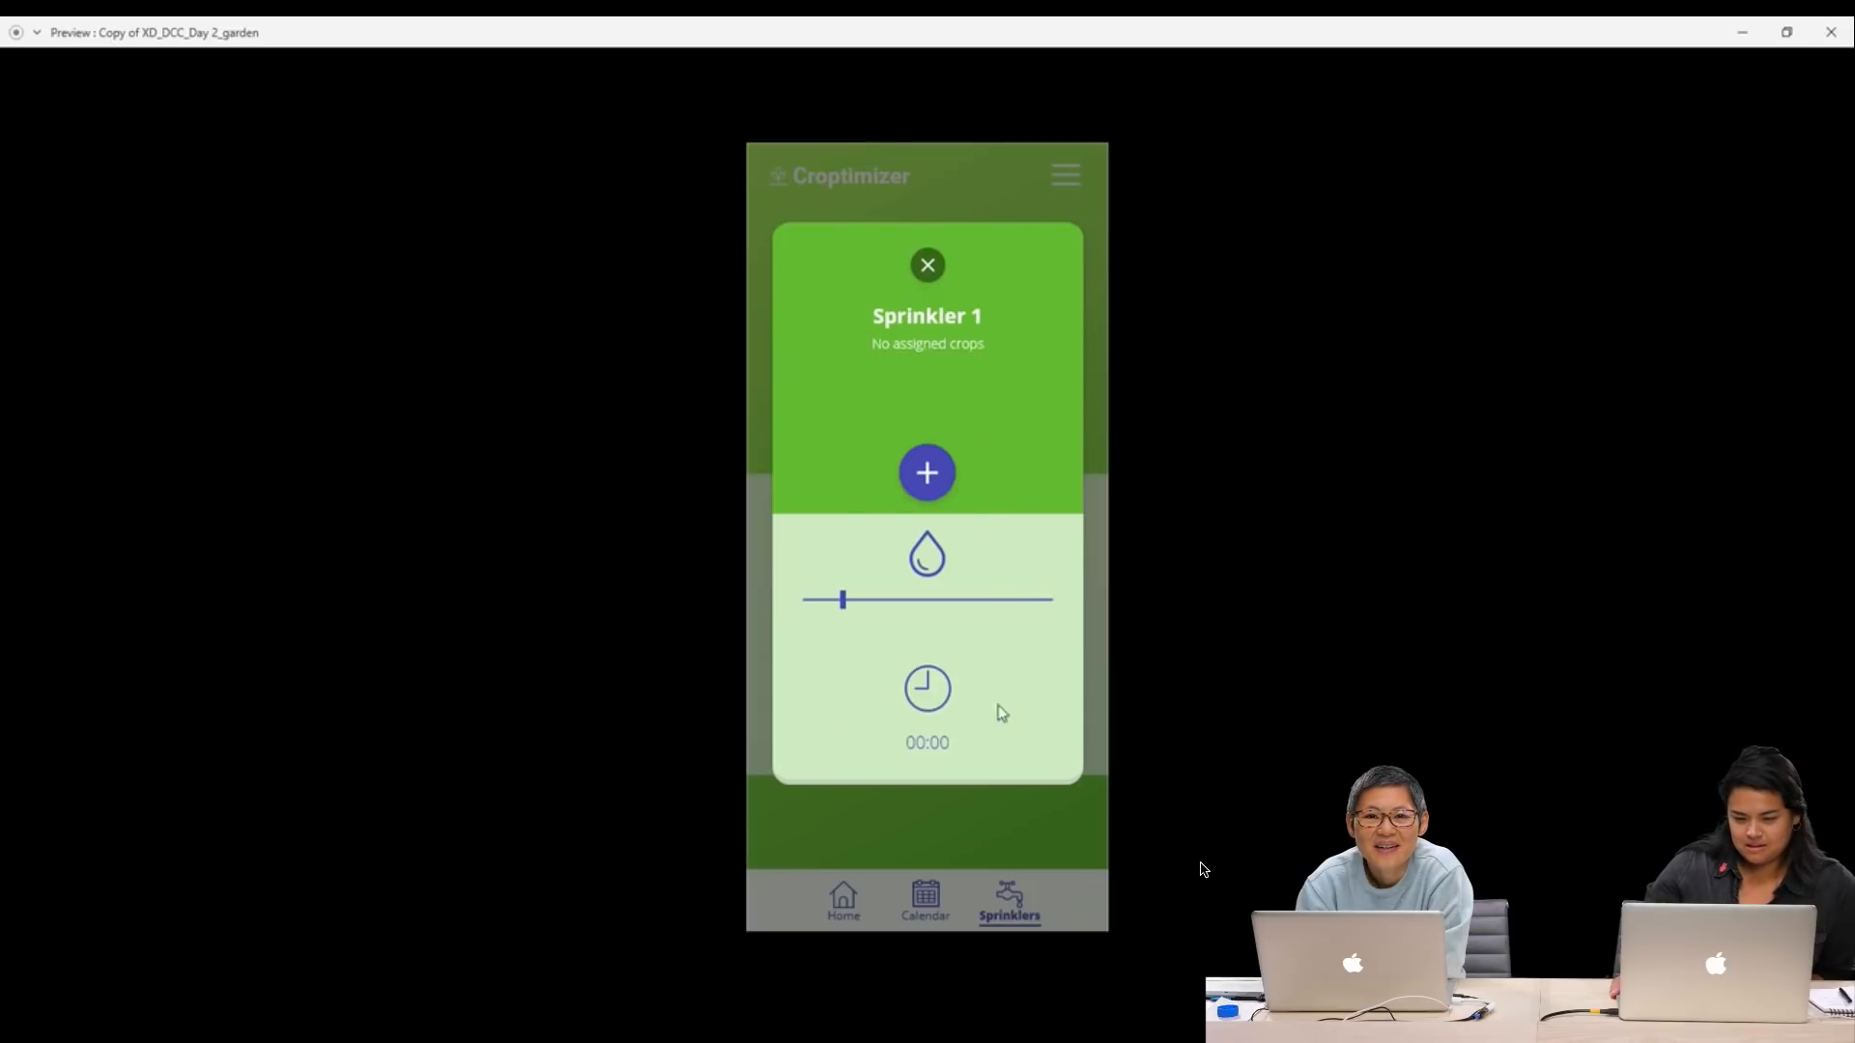
Step: Watch the Croptimizer video's sprinkler part to the end, rewind to the My Crops screen at 0:19, and leave full screen
{"action": "left_click", "coordinate": [946, 489]}
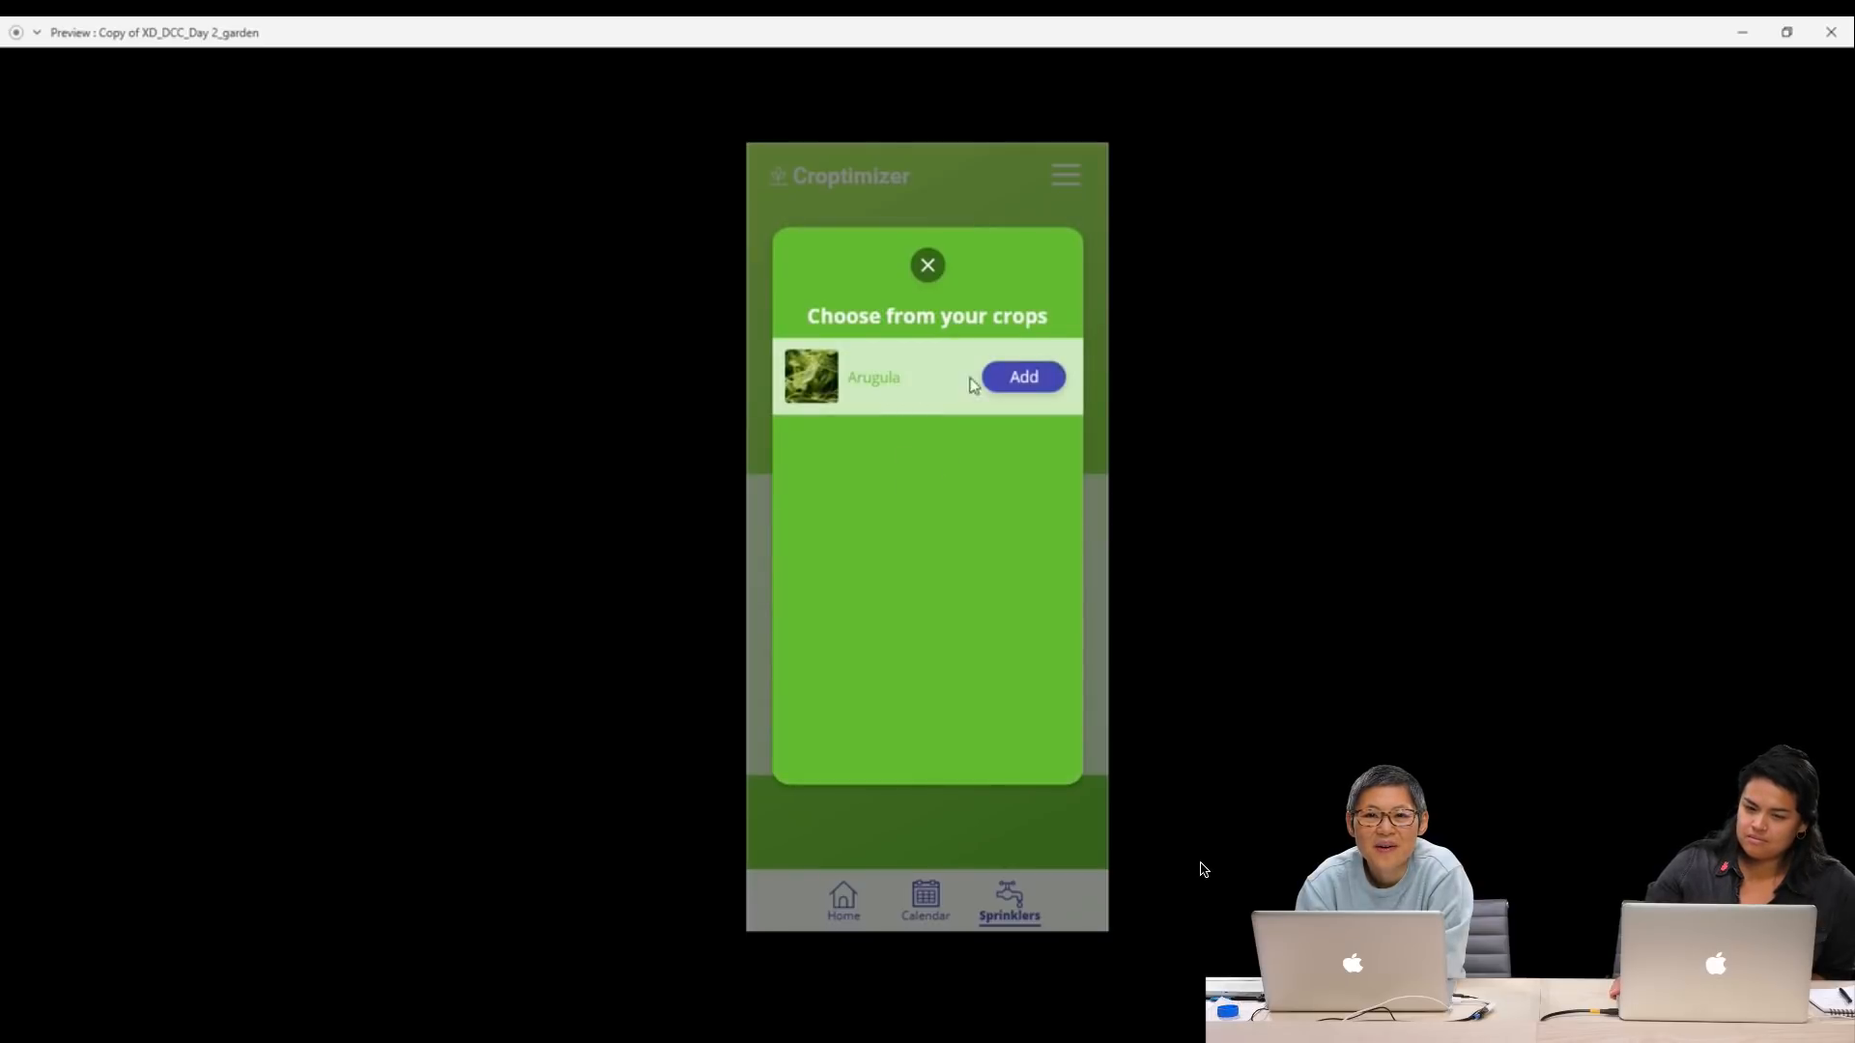
{"action": "left_click", "coordinate": [1022, 378]}
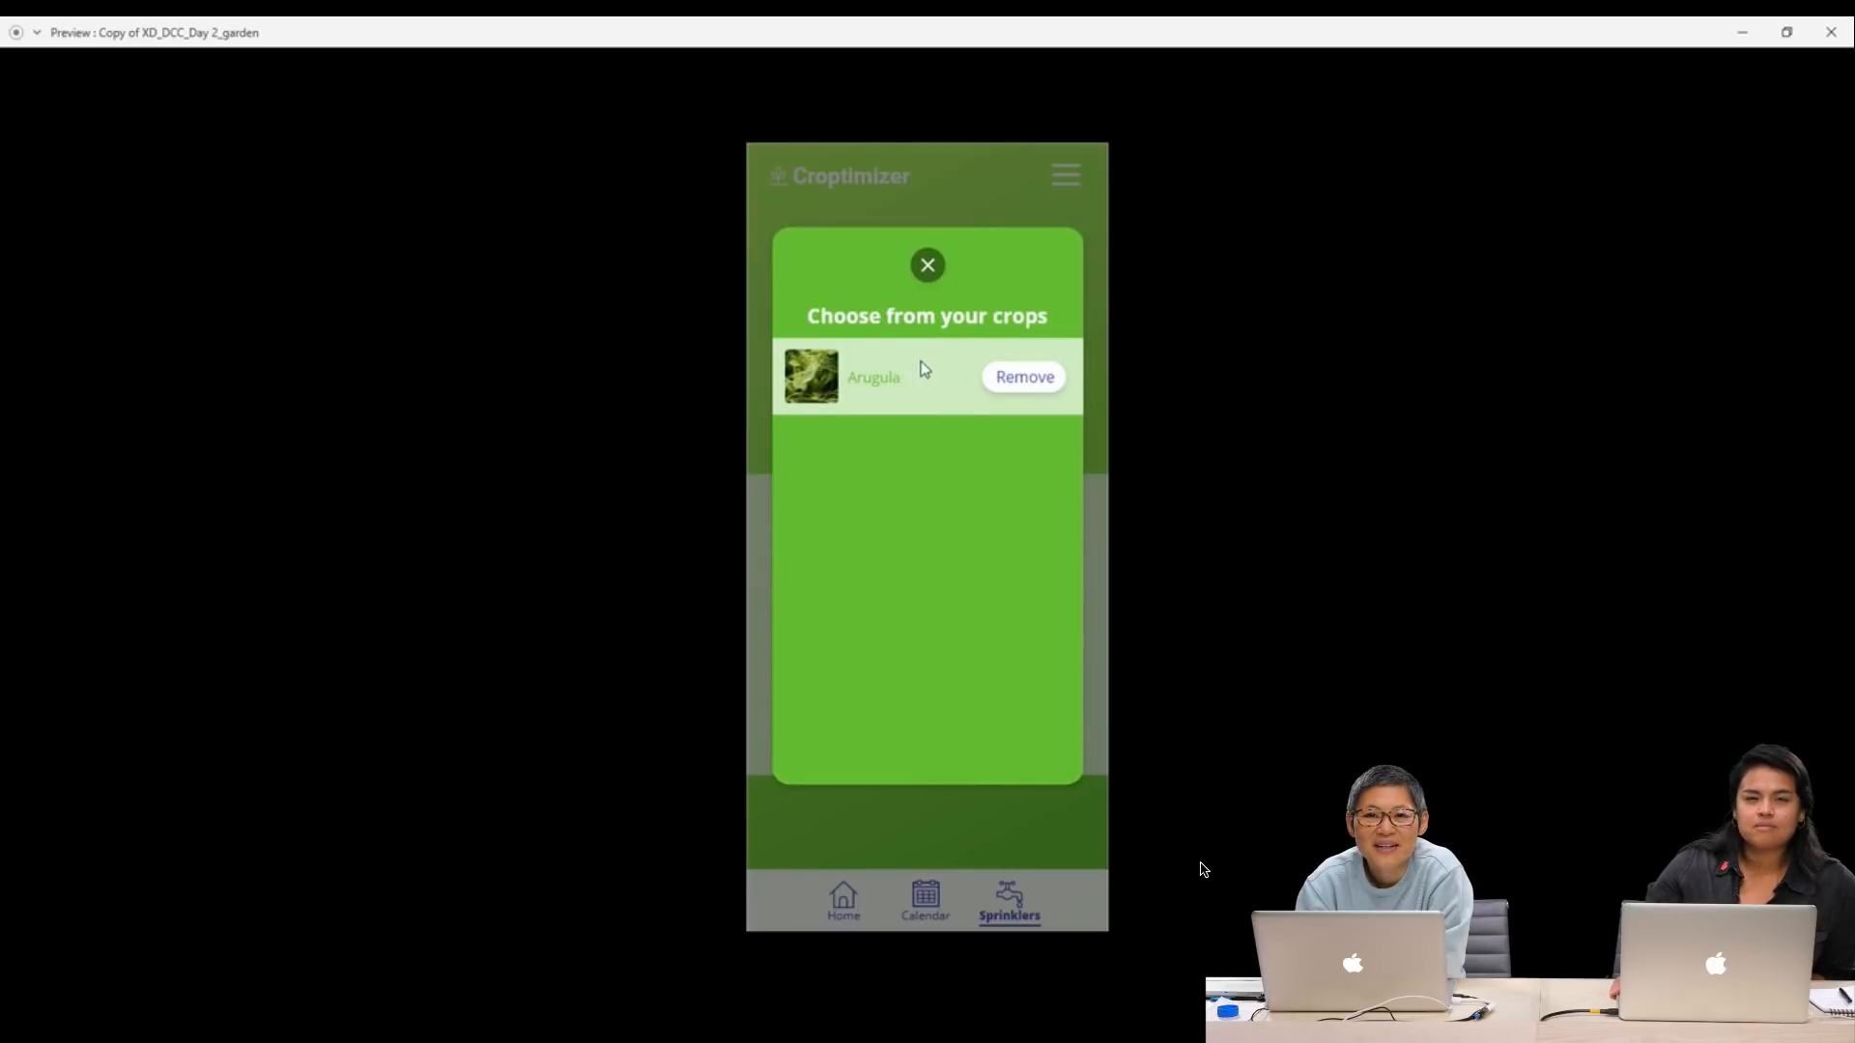
{"action": "left_click", "coordinate": [933, 274]}
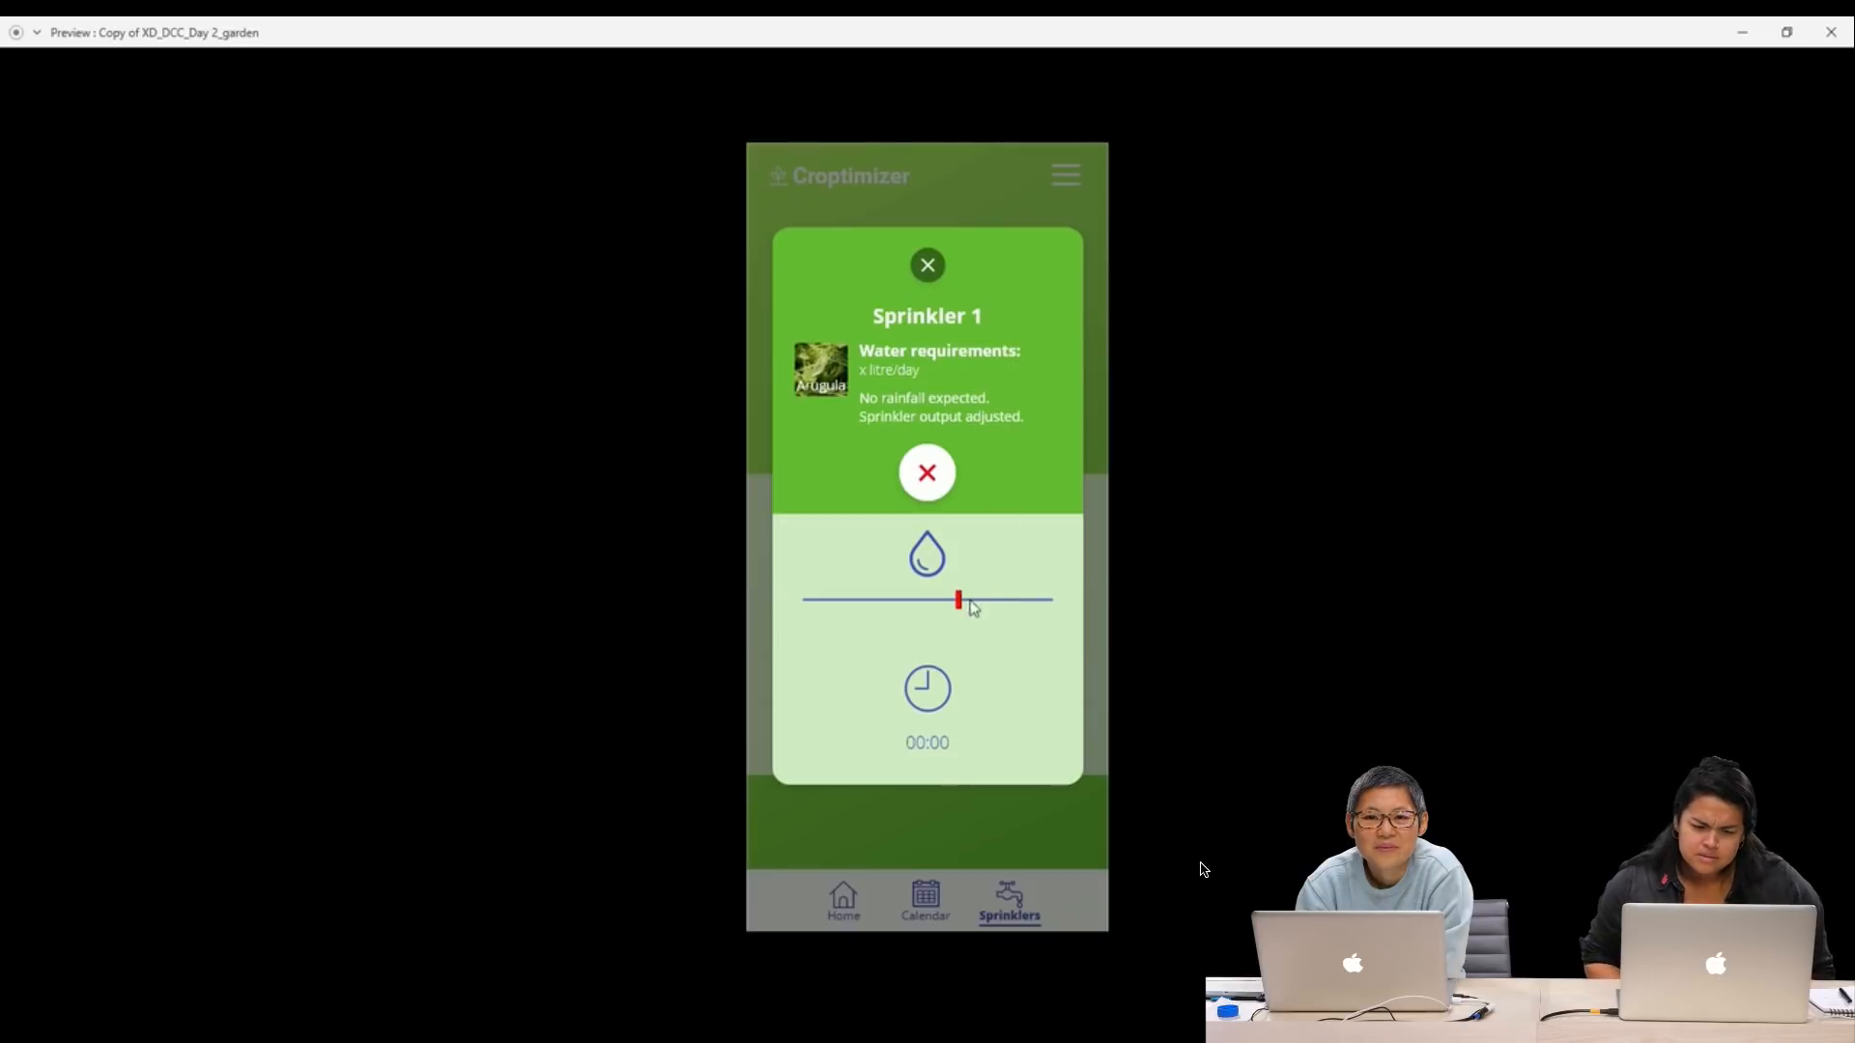
{"action": "left_click", "coordinate": [934, 278]}
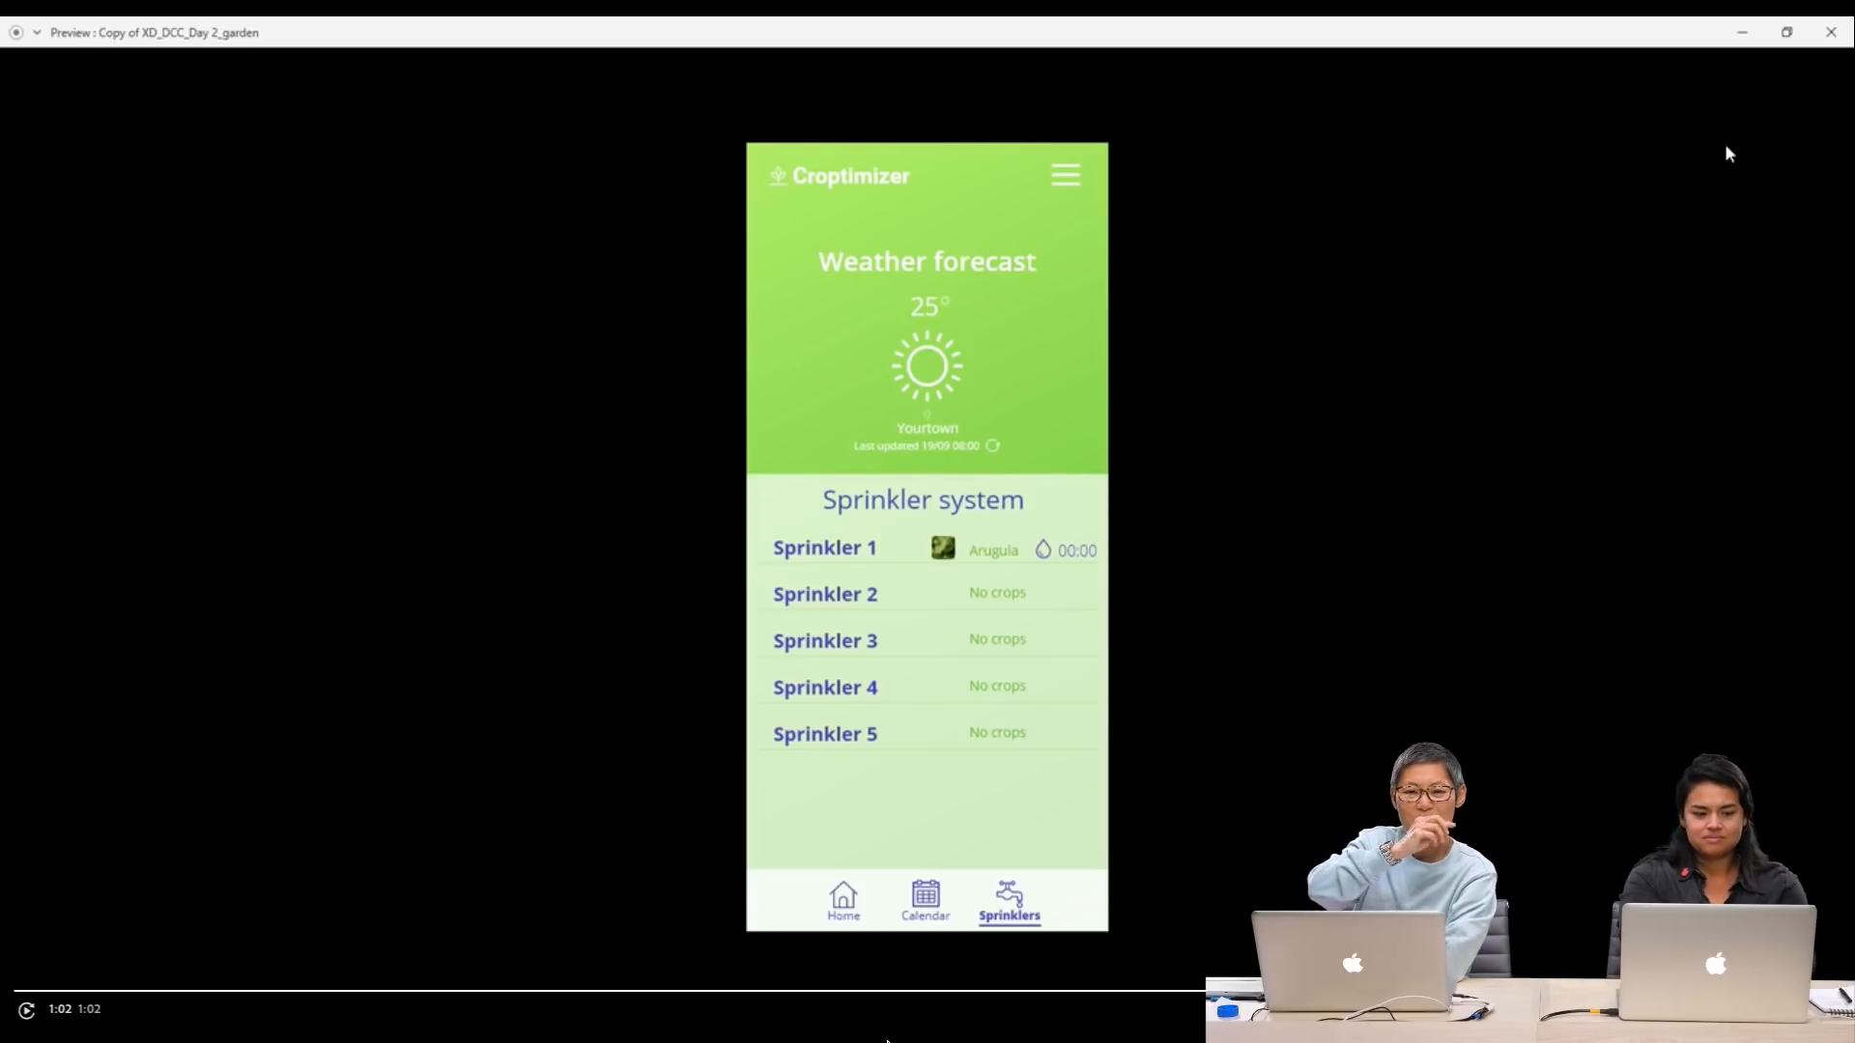
{"action": "left_click", "coordinate": [536, 991]}
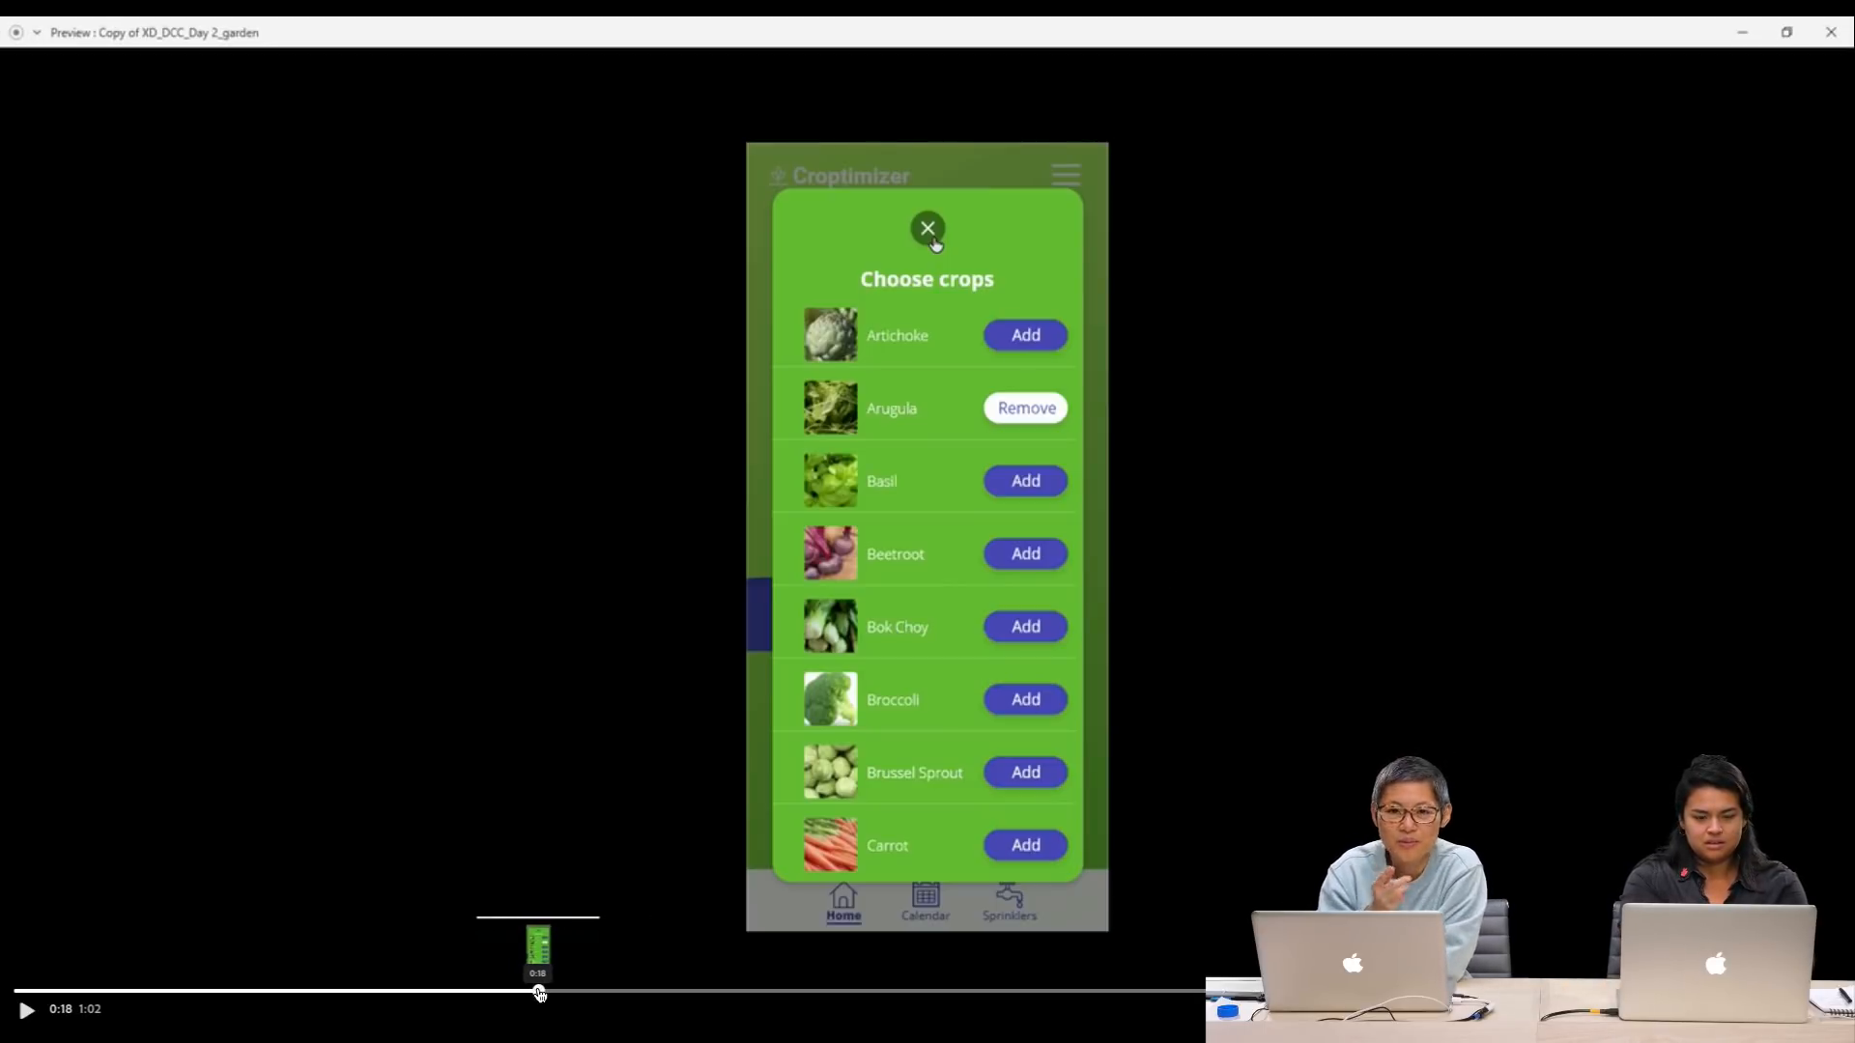
{"action": "left_click", "coordinate": [572, 991]}
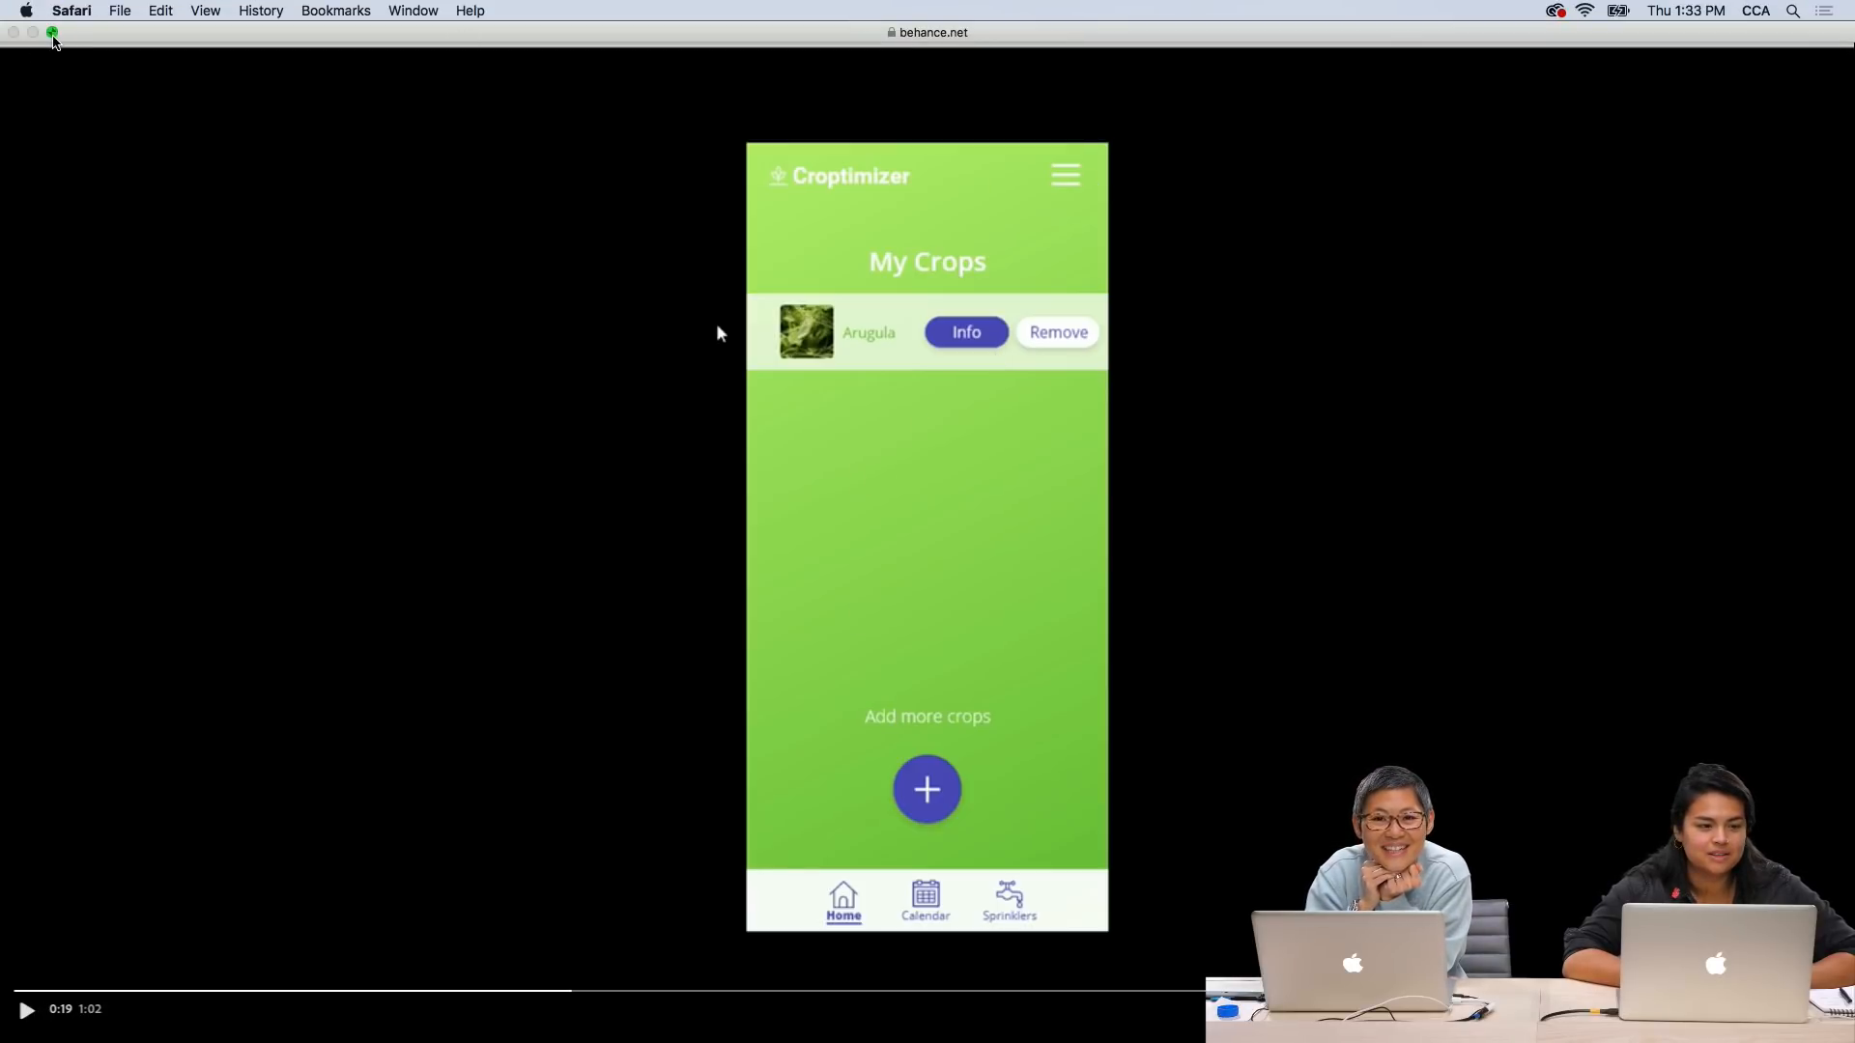
{"action": "left_click", "coordinate": [53, 34]}
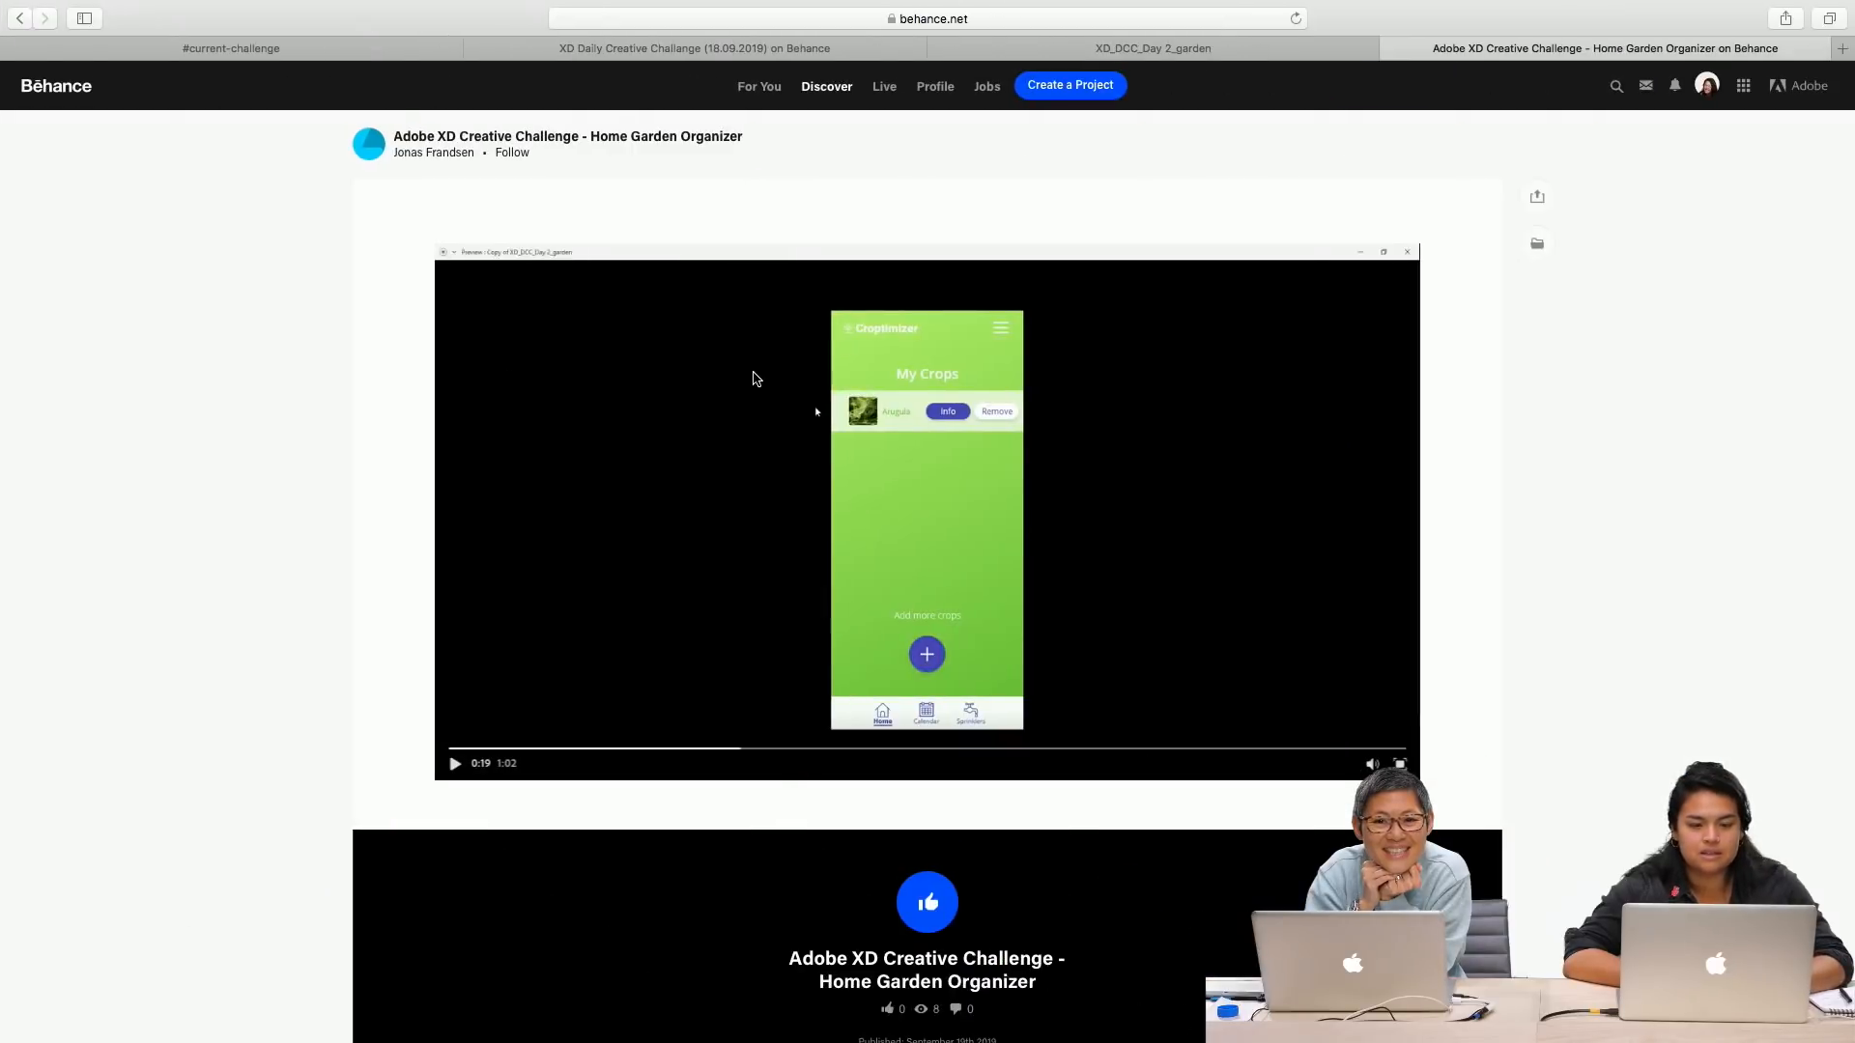
Step: Switch to the XD Daily Creative Challenge (18.09.2019) submission and look over its page from the header down to the embedded video
{"action": "left_click", "coordinate": [704, 50]}
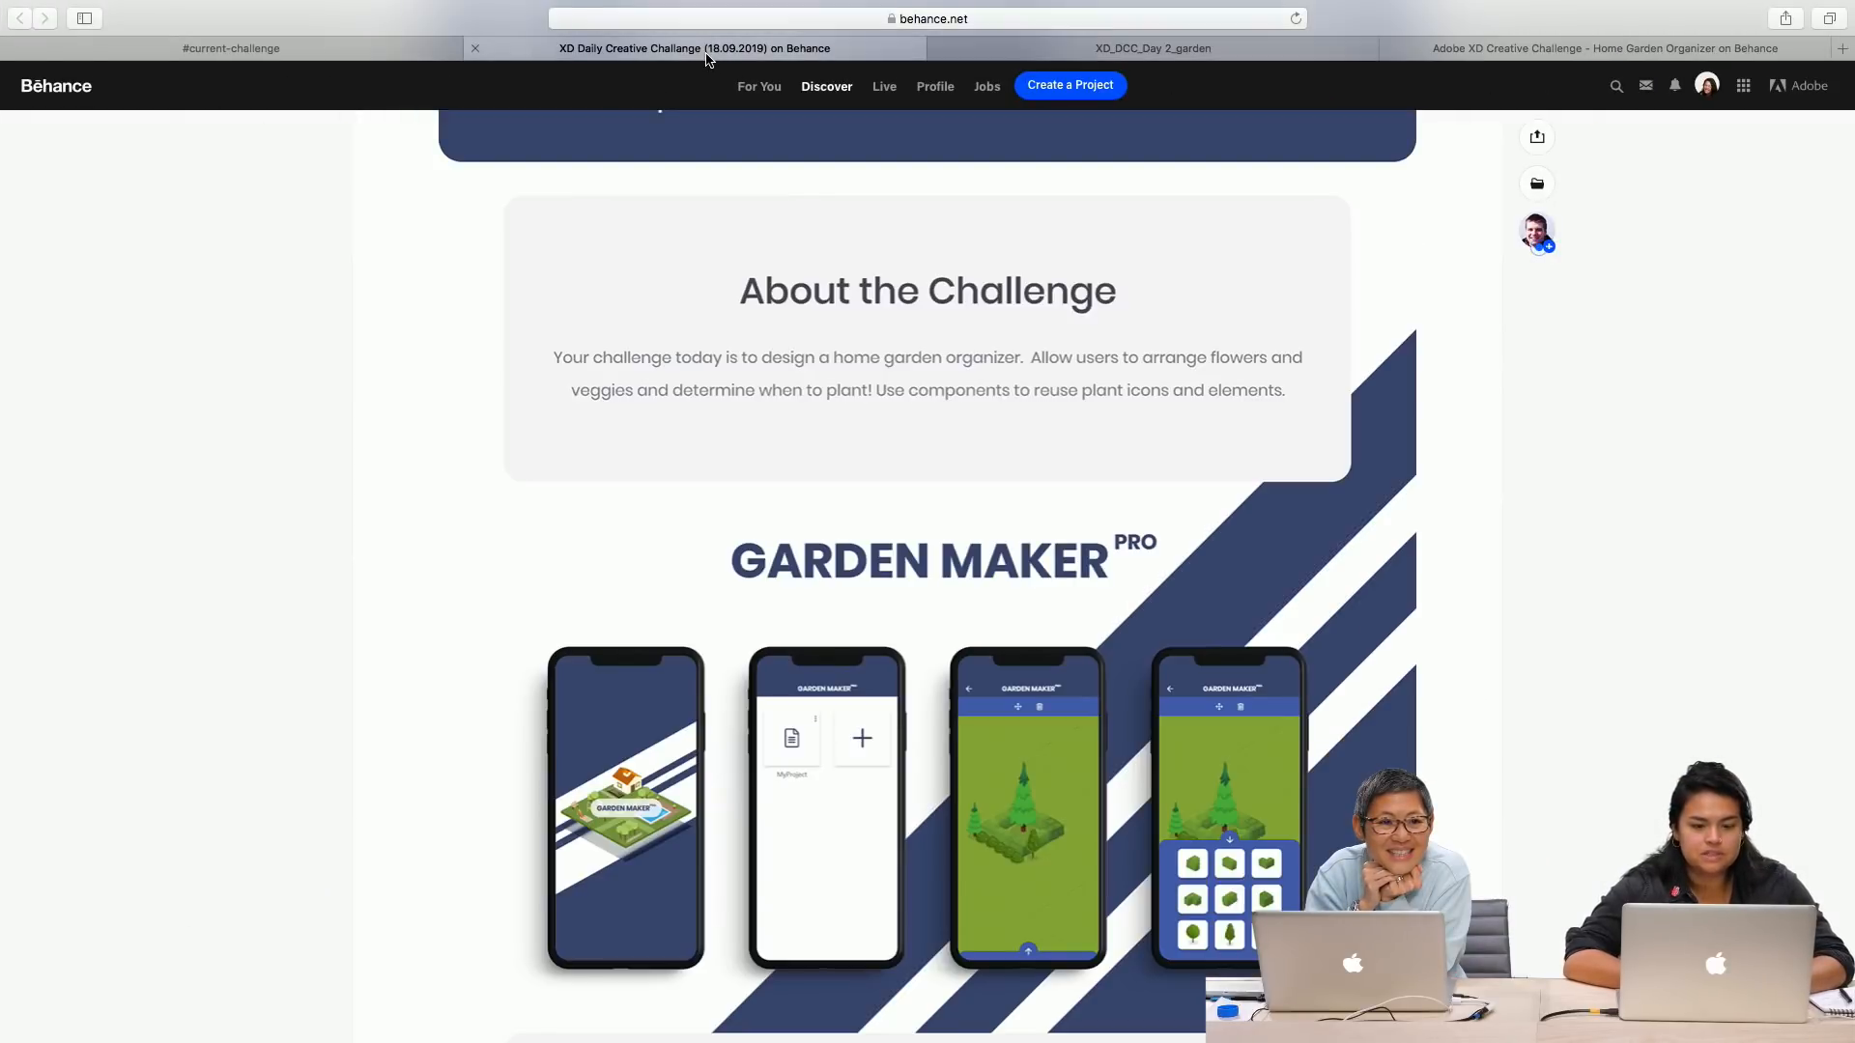
{"action": "scroll", "coordinate": [945, 420], "scroll_direction": "up", "scroll_amount": 5}
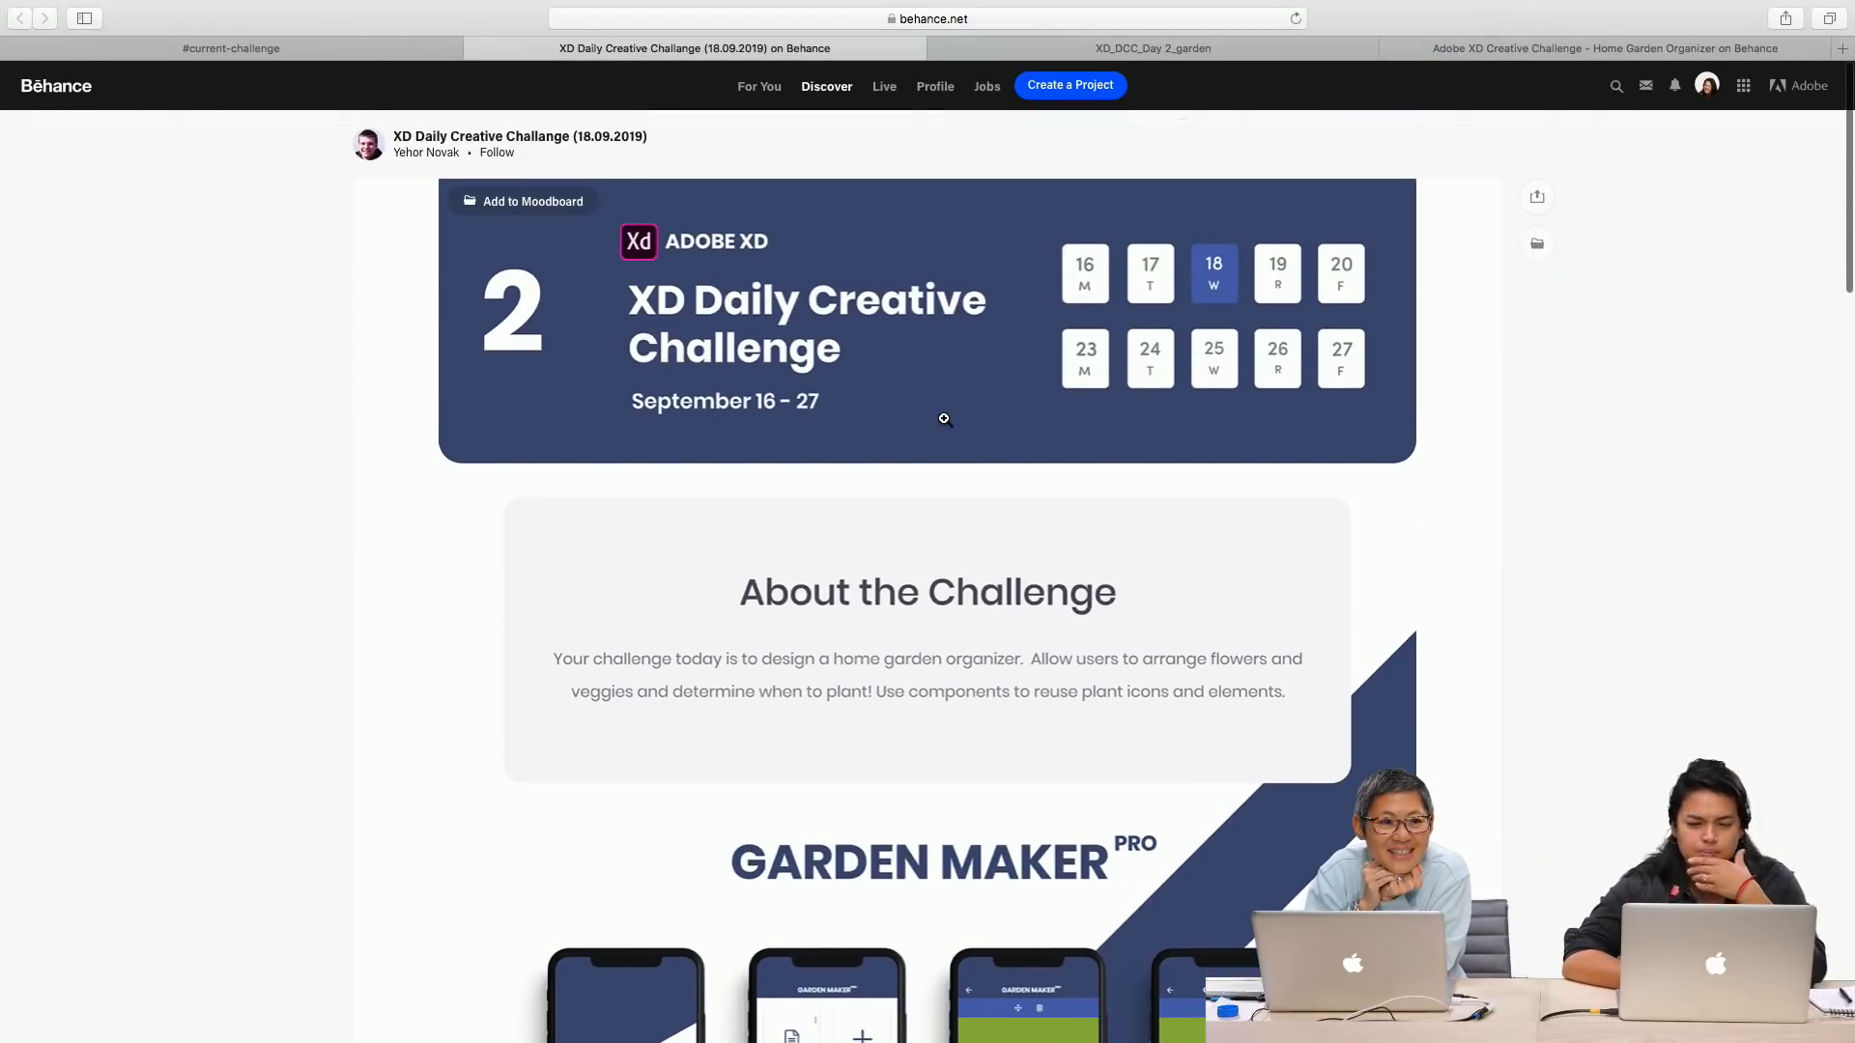
{"action": "scroll", "coordinate": [990, 704], "scroll_direction": "down", "scroll_amount": 10}
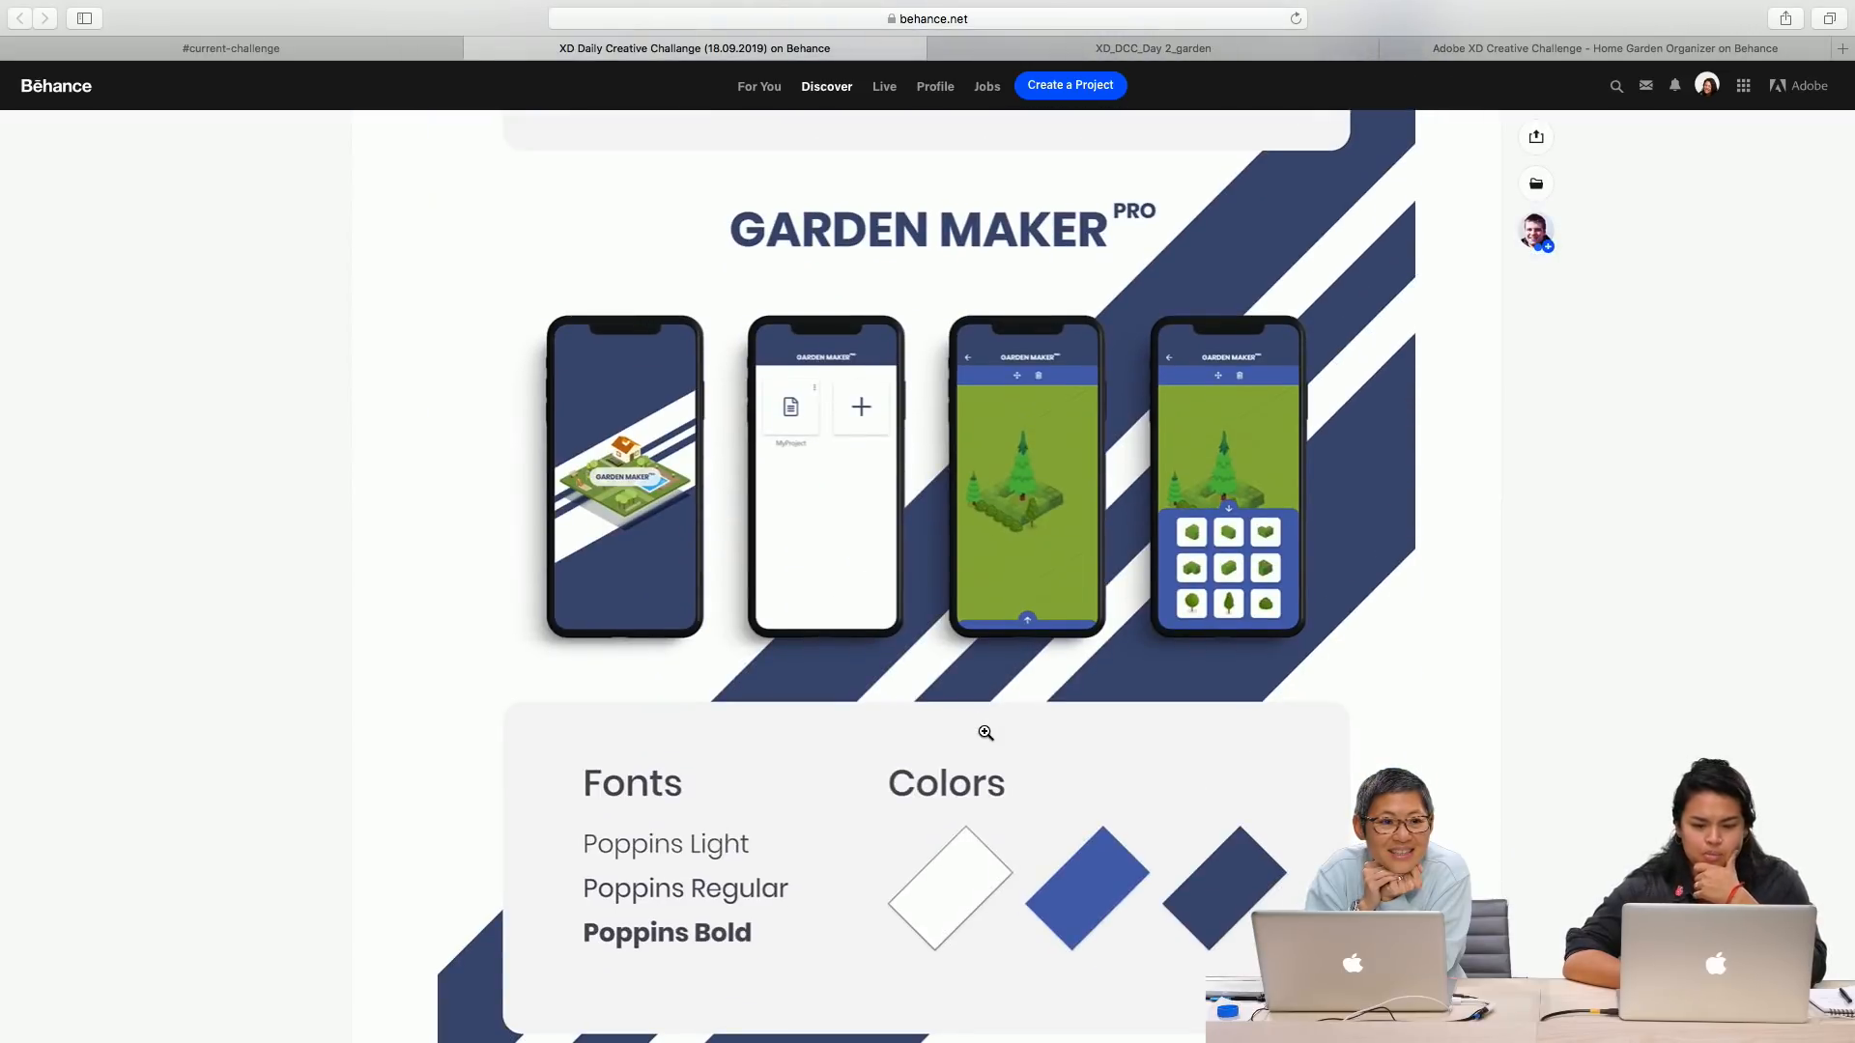
{"action": "scroll", "coordinate": [985, 733], "scroll_direction": "up", "scroll_amount": 9}
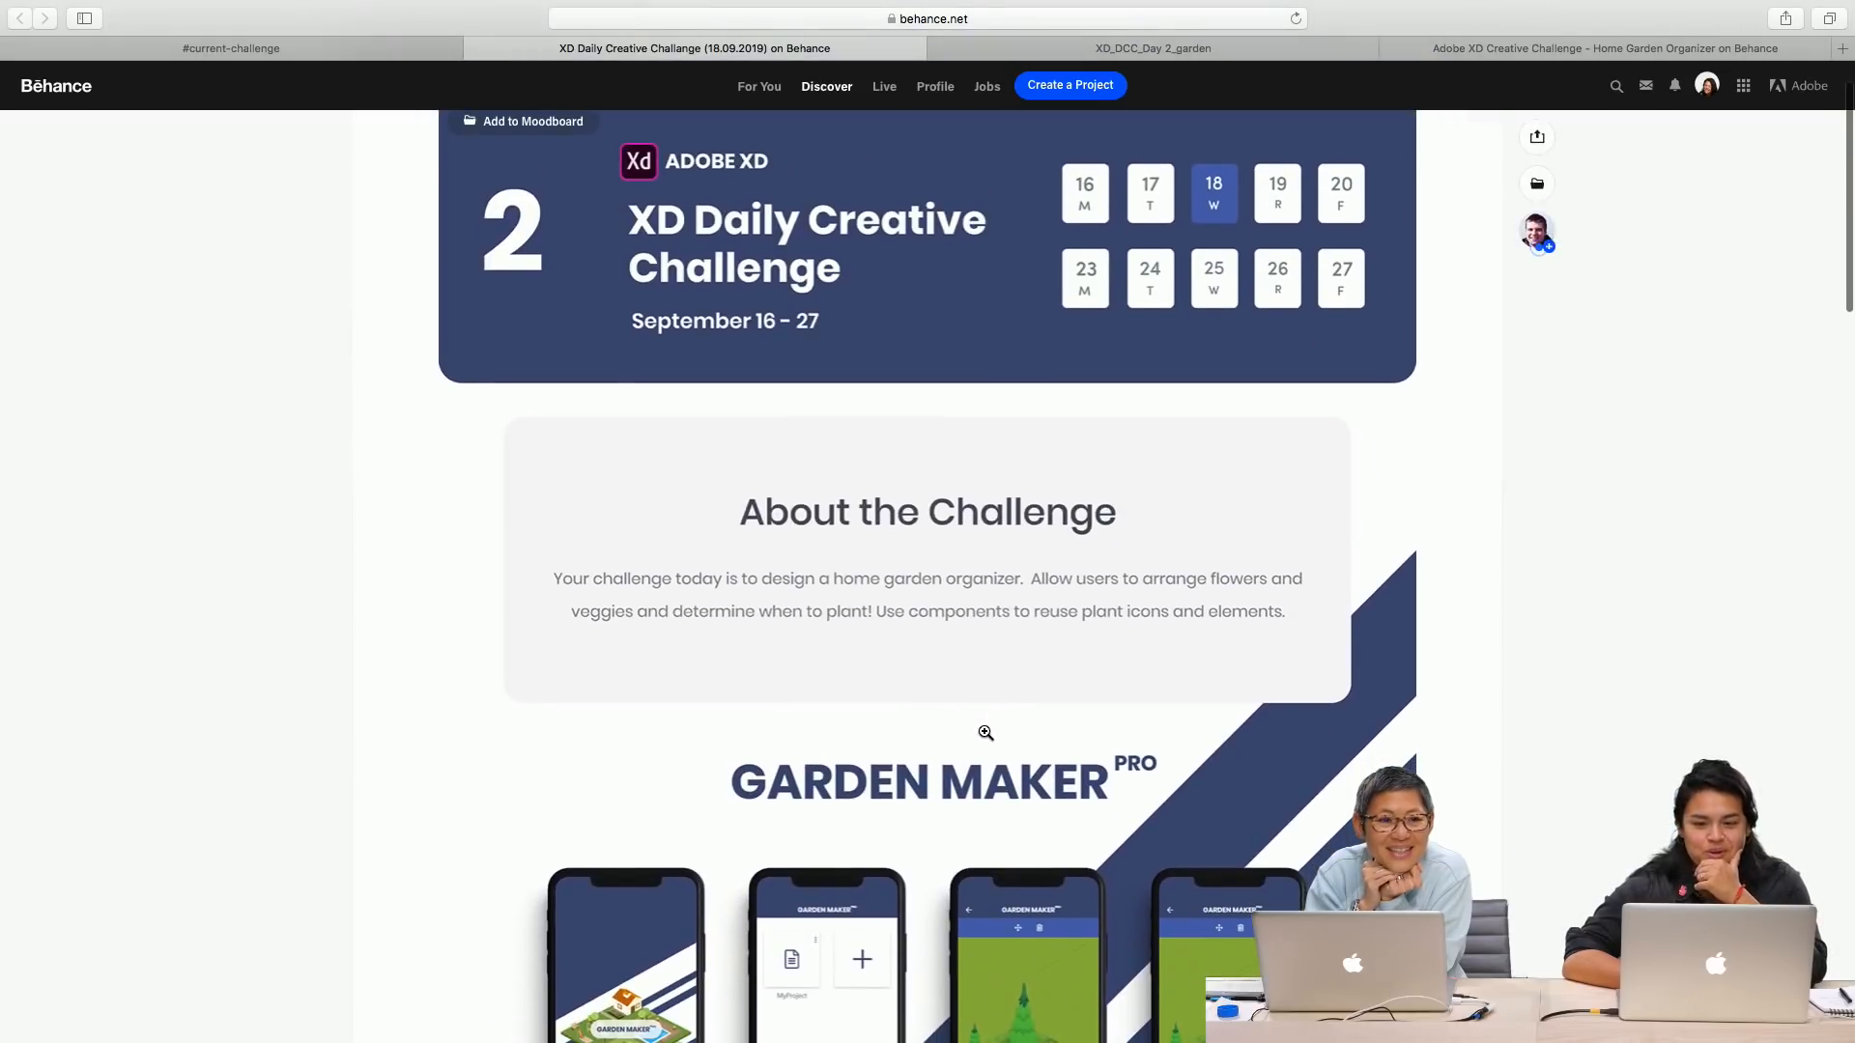
{"action": "scroll", "coordinate": [985, 733], "scroll_direction": "down", "scroll_amount": 9}
{"action": "scroll", "coordinate": [985, 733], "scroll_direction": "up", "scroll_amount": 5}
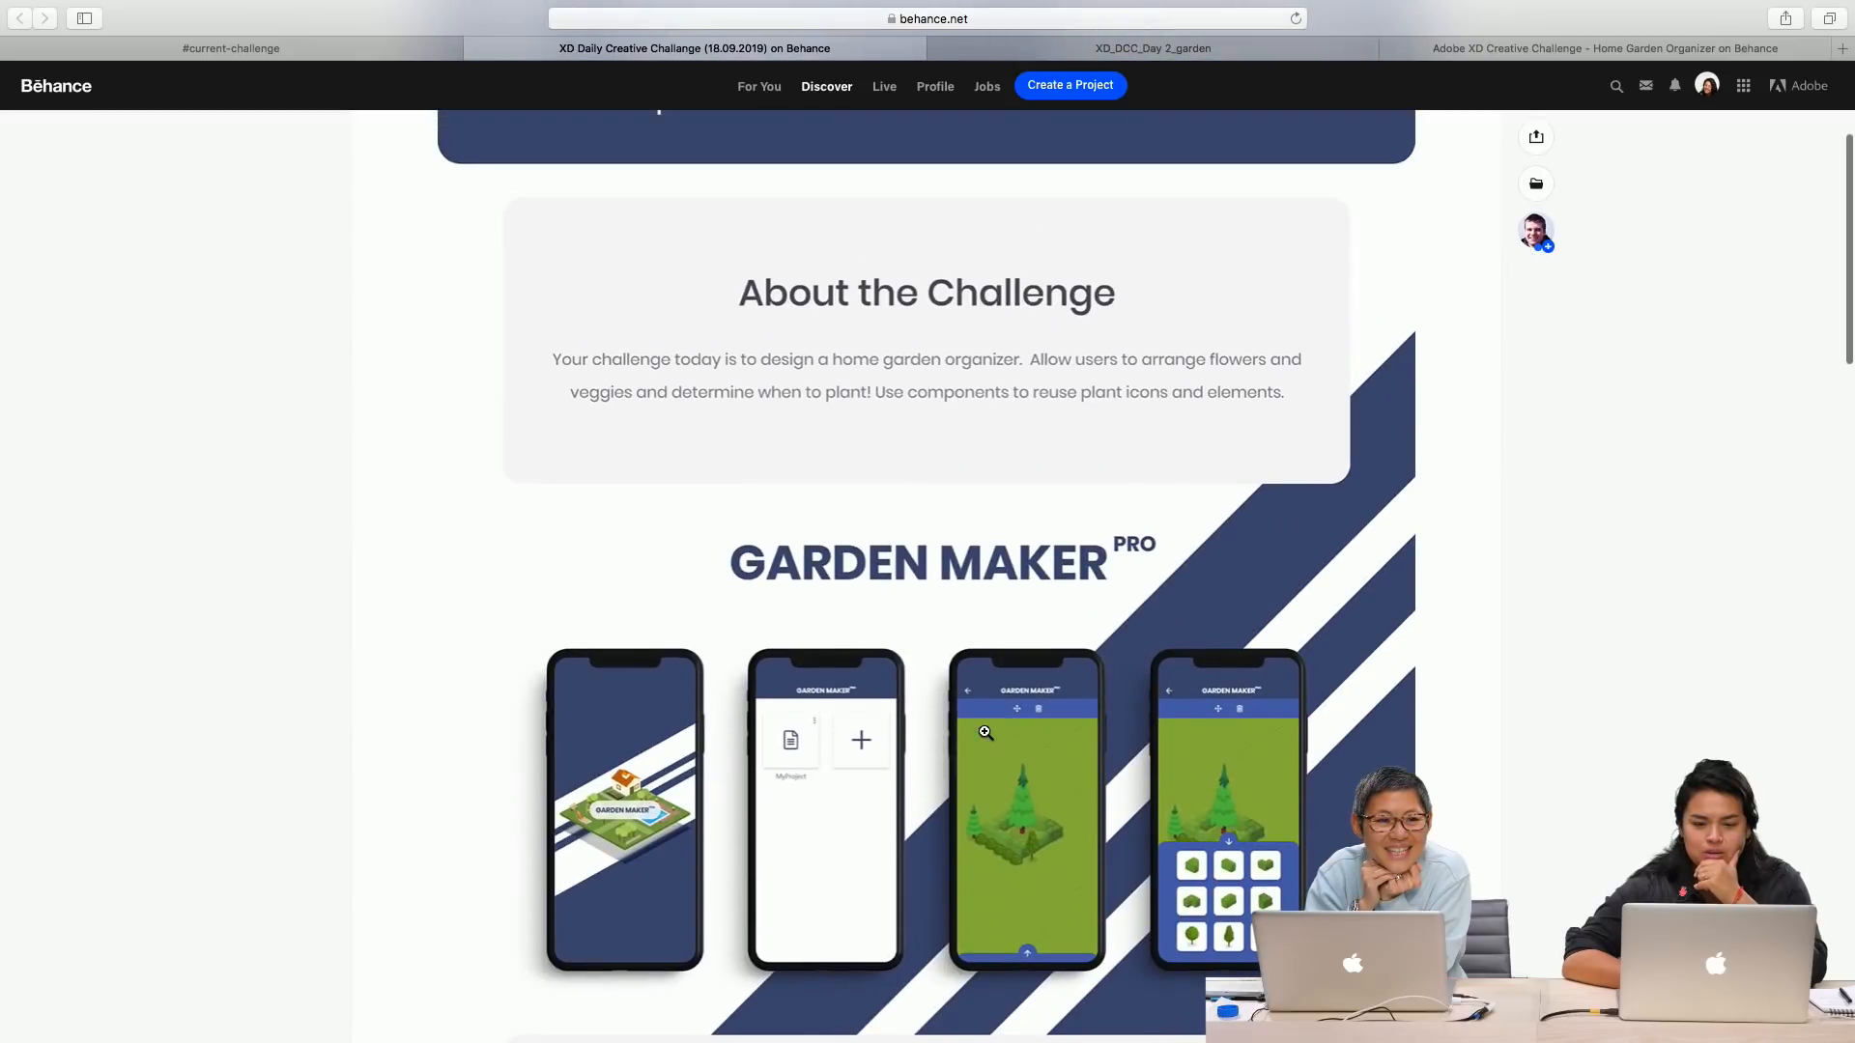
{"action": "scroll", "coordinate": [986, 733], "scroll_direction": "down", "scroll_amount": 4}
{"action": "scroll", "coordinate": [985, 731], "scroll_direction": "down", "scroll_amount": 17}
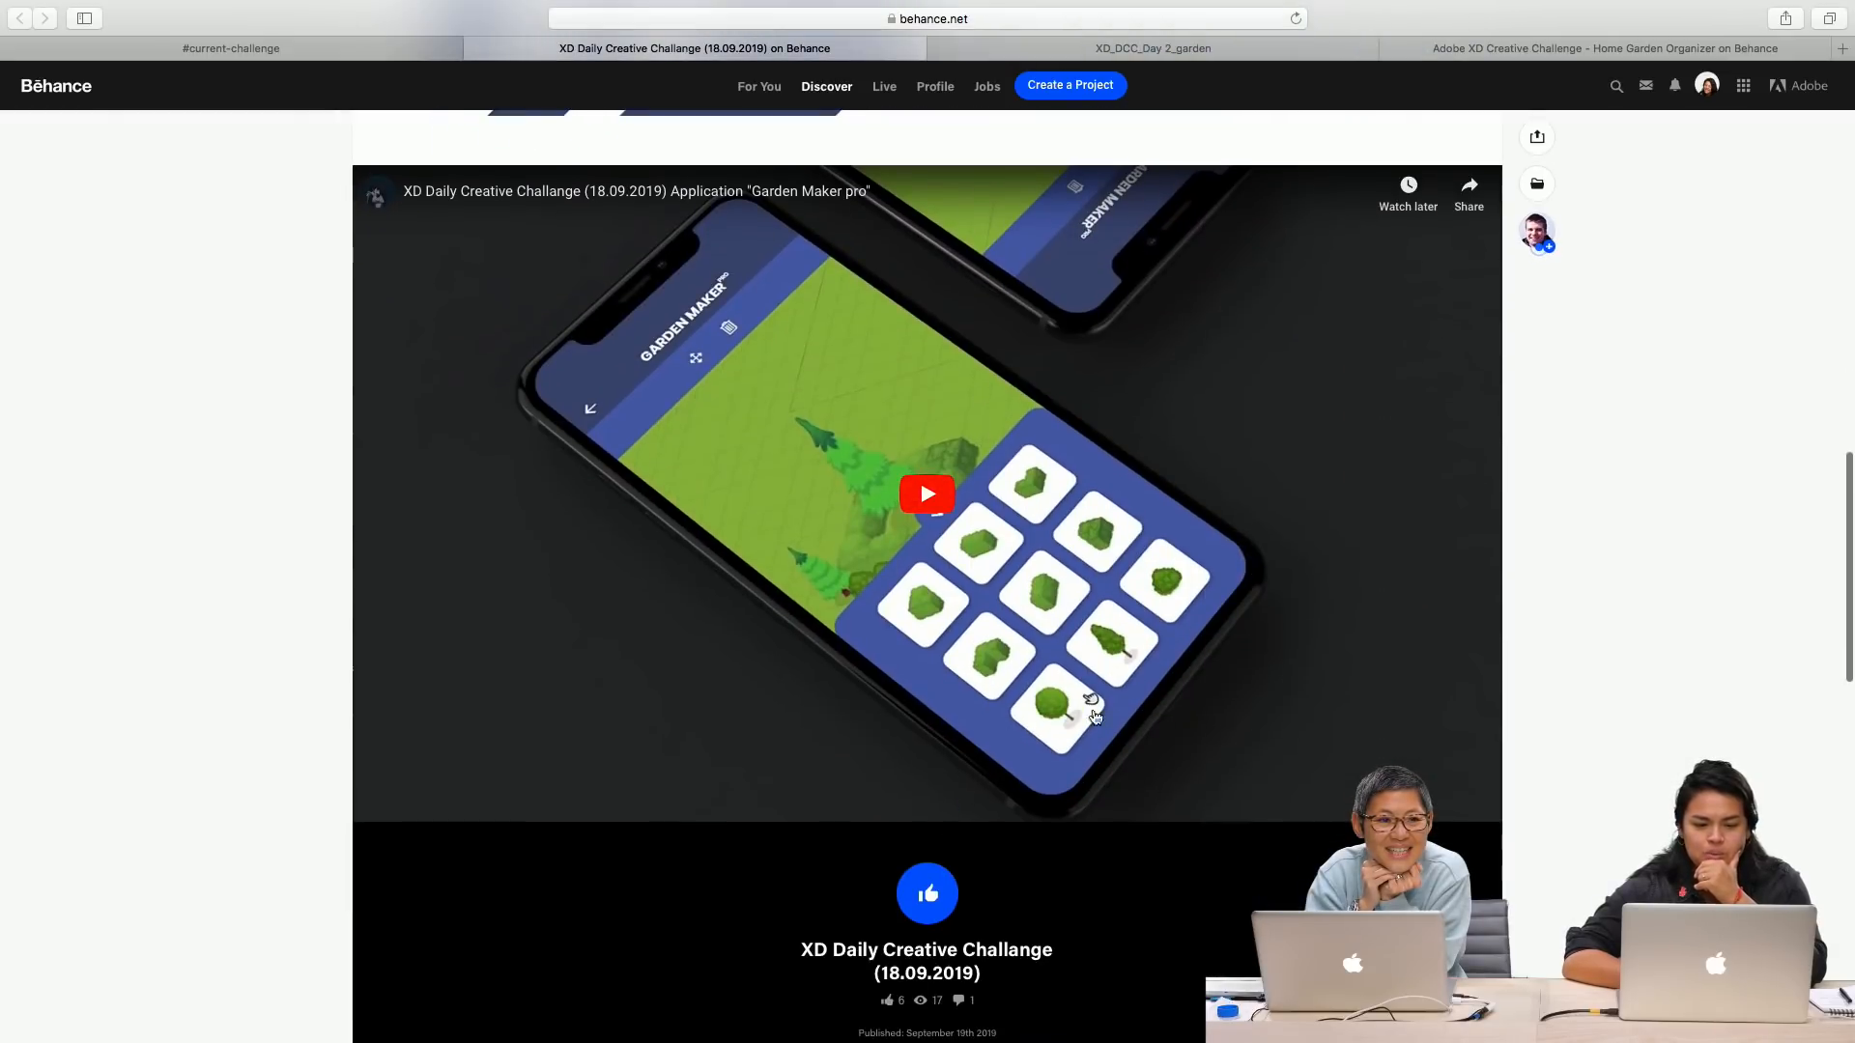
Step: Play the Garden Maker Pro video in full screen, replay its early part, pause it at 0:08, and exit full screen
{"action": "left_click", "coordinate": [965, 548]}
{"action": "left_click", "coordinate": [1477, 806]}
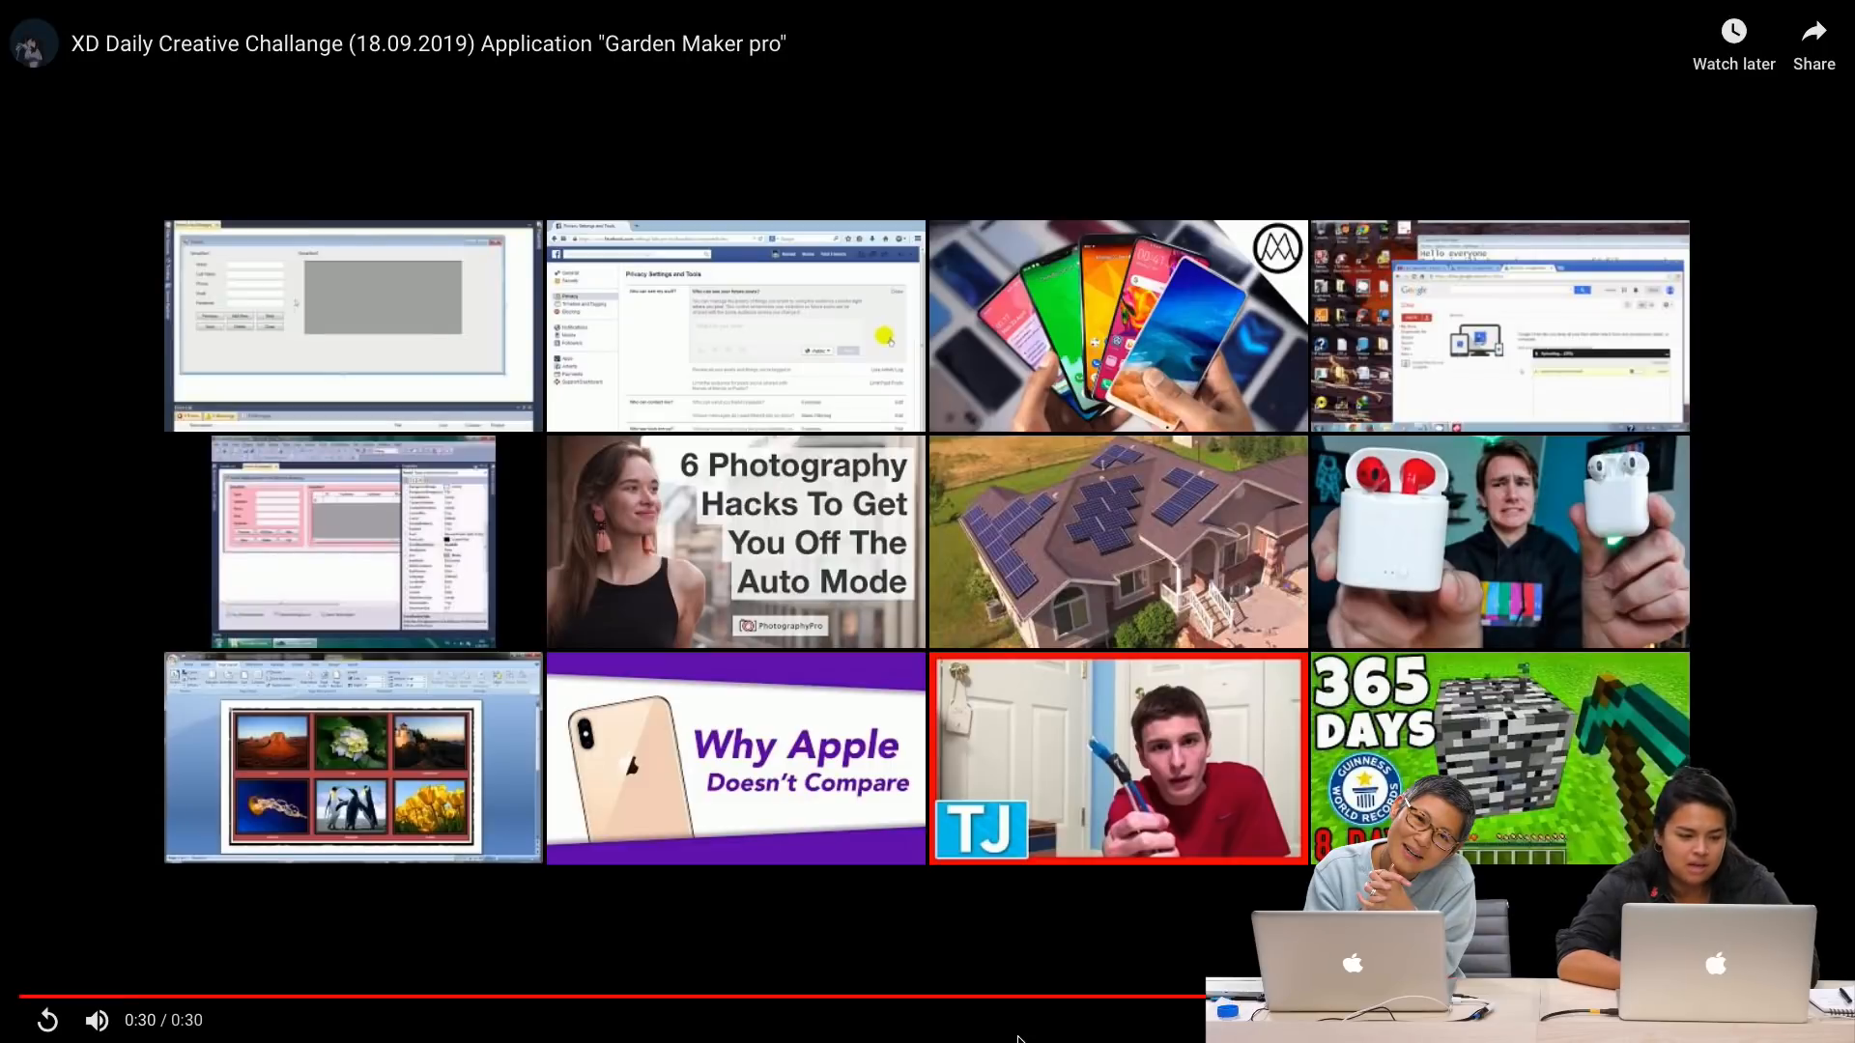
{"action": "left_click_drag", "start_coordinate": [455, 996], "coordinate": [184, 998]}
{"action": "left_click", "coordinate": [46, 1020]}
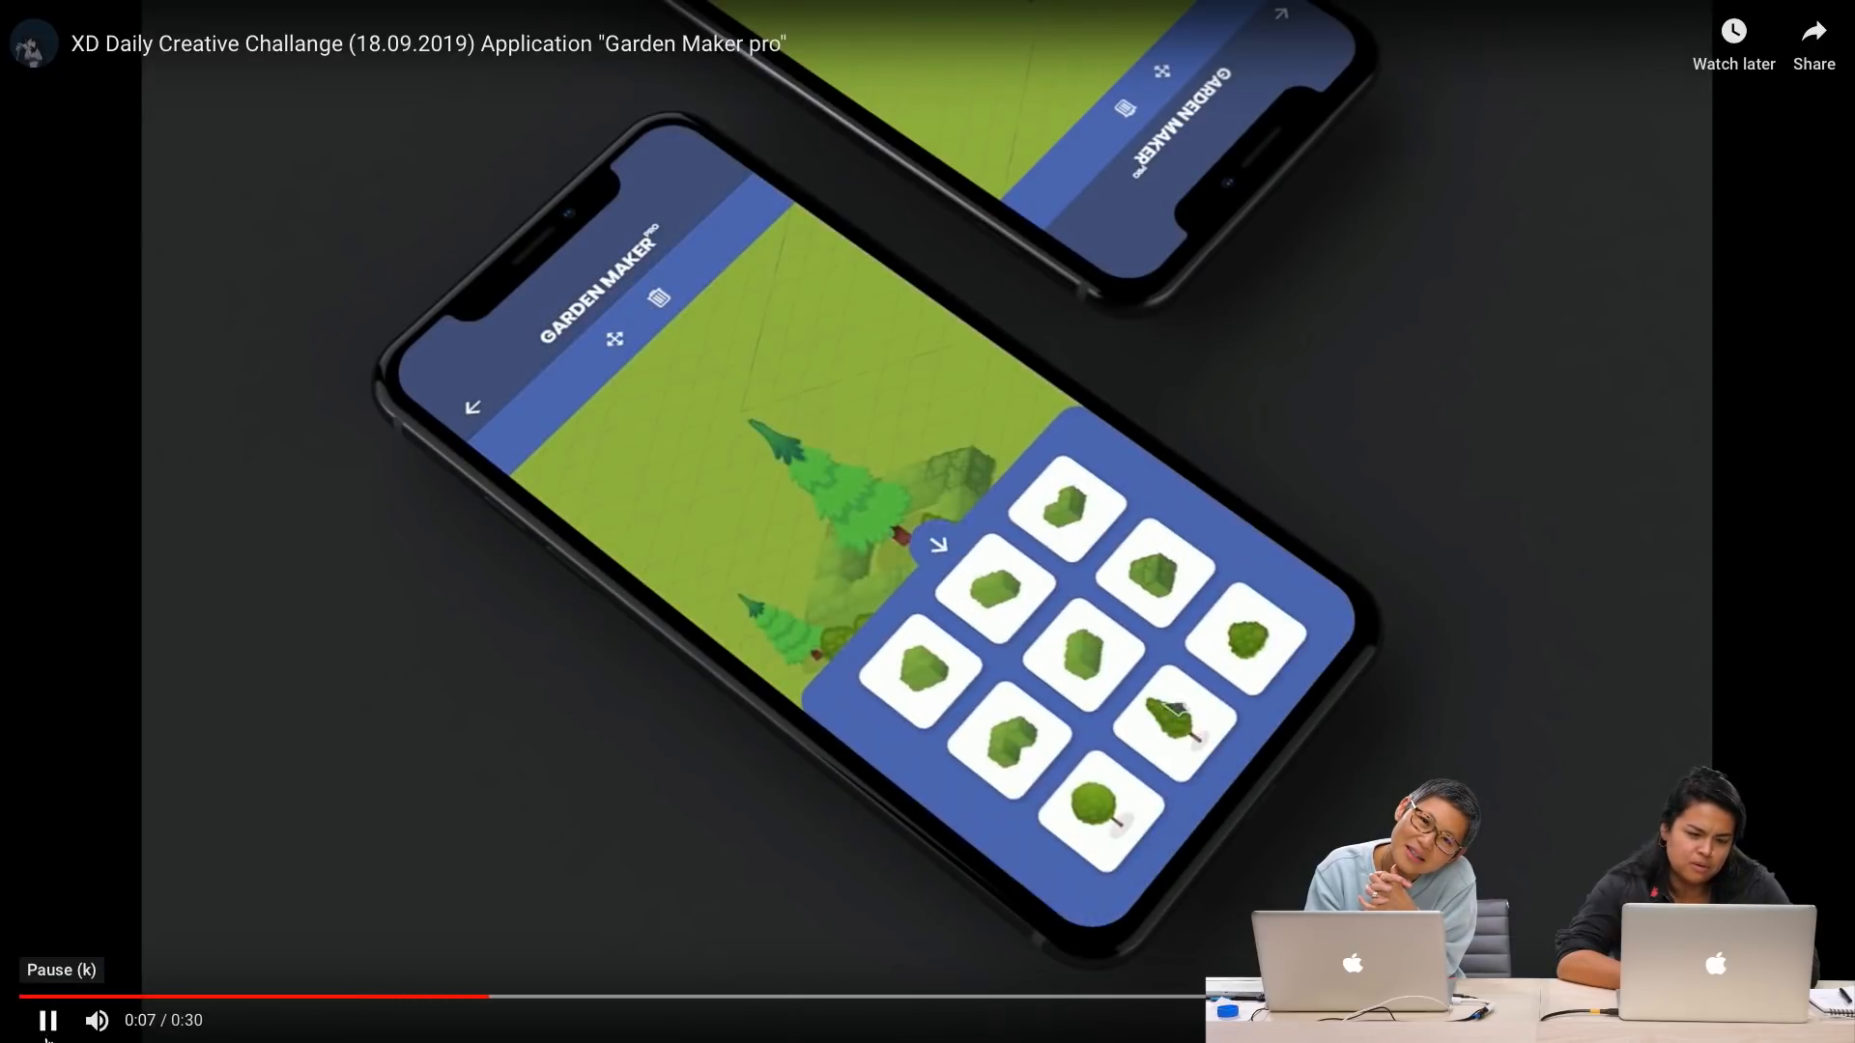
{"action": "left_click", "coordinate": [46, 1031]}
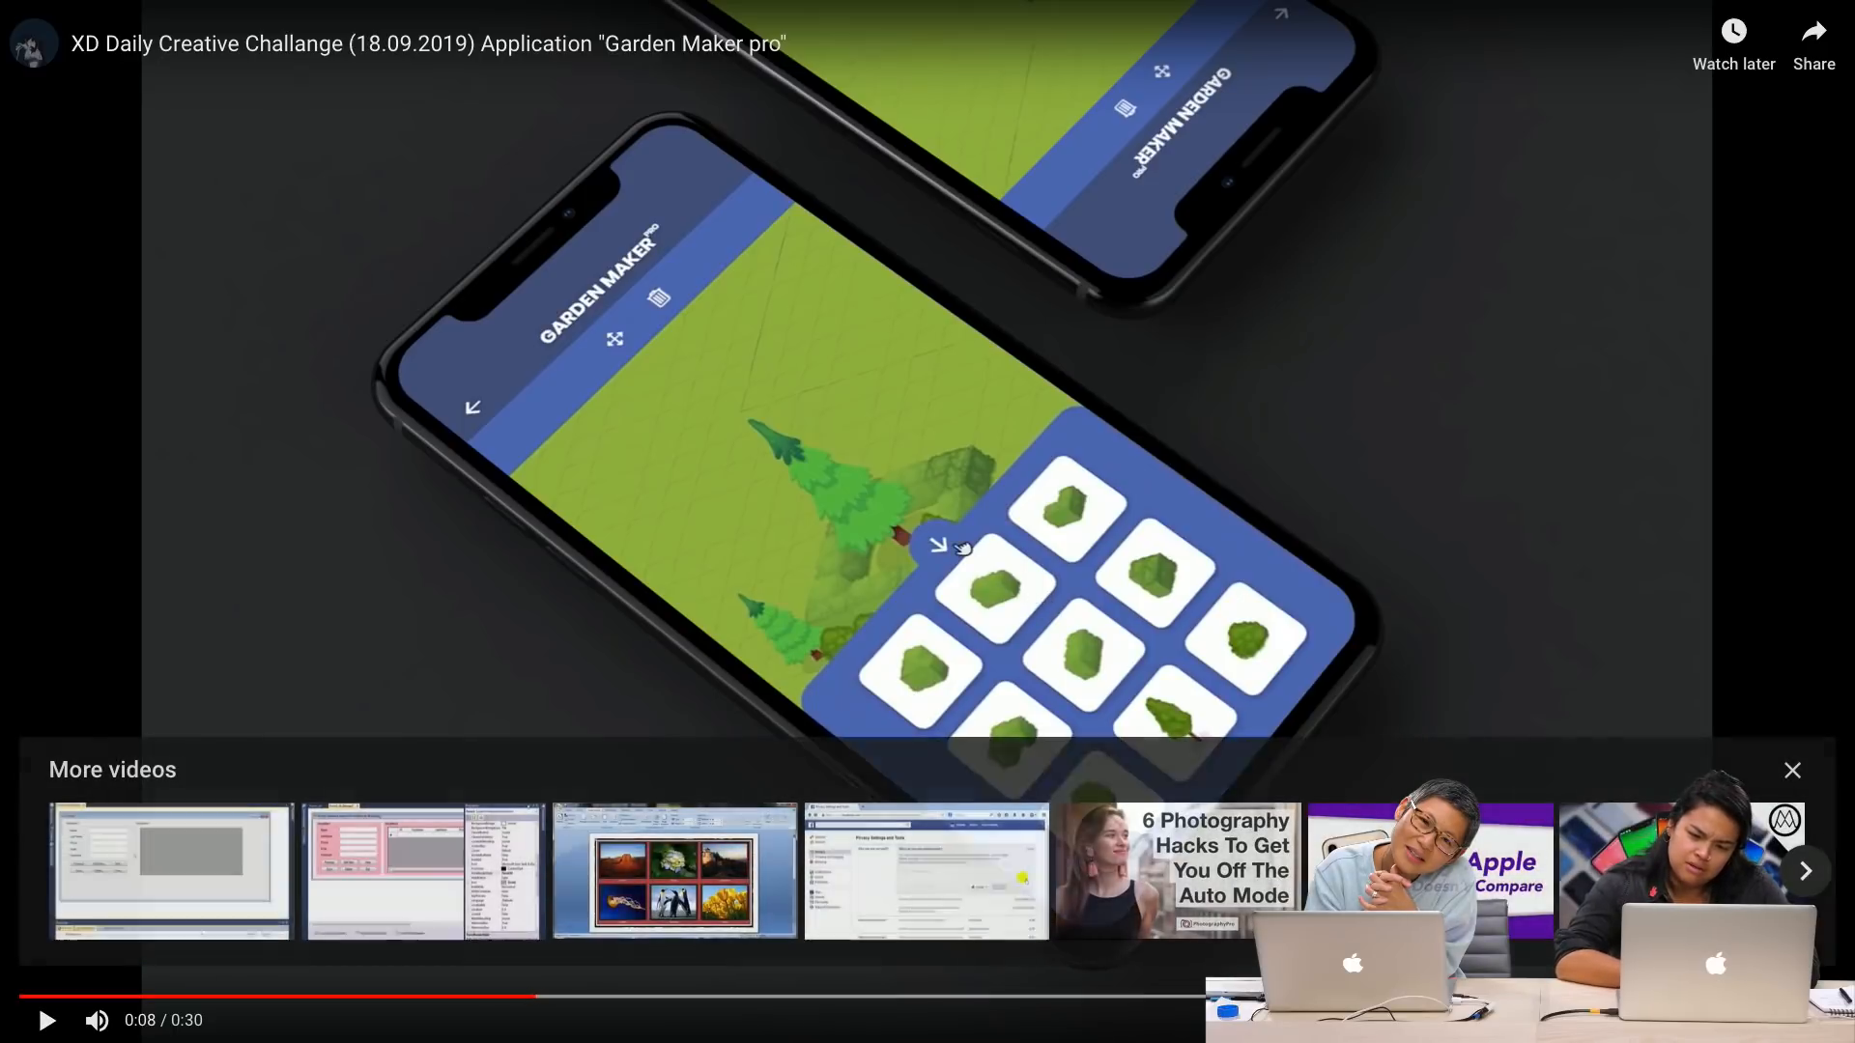
{"action": "left_click", "coordinate": [1792, 770]}
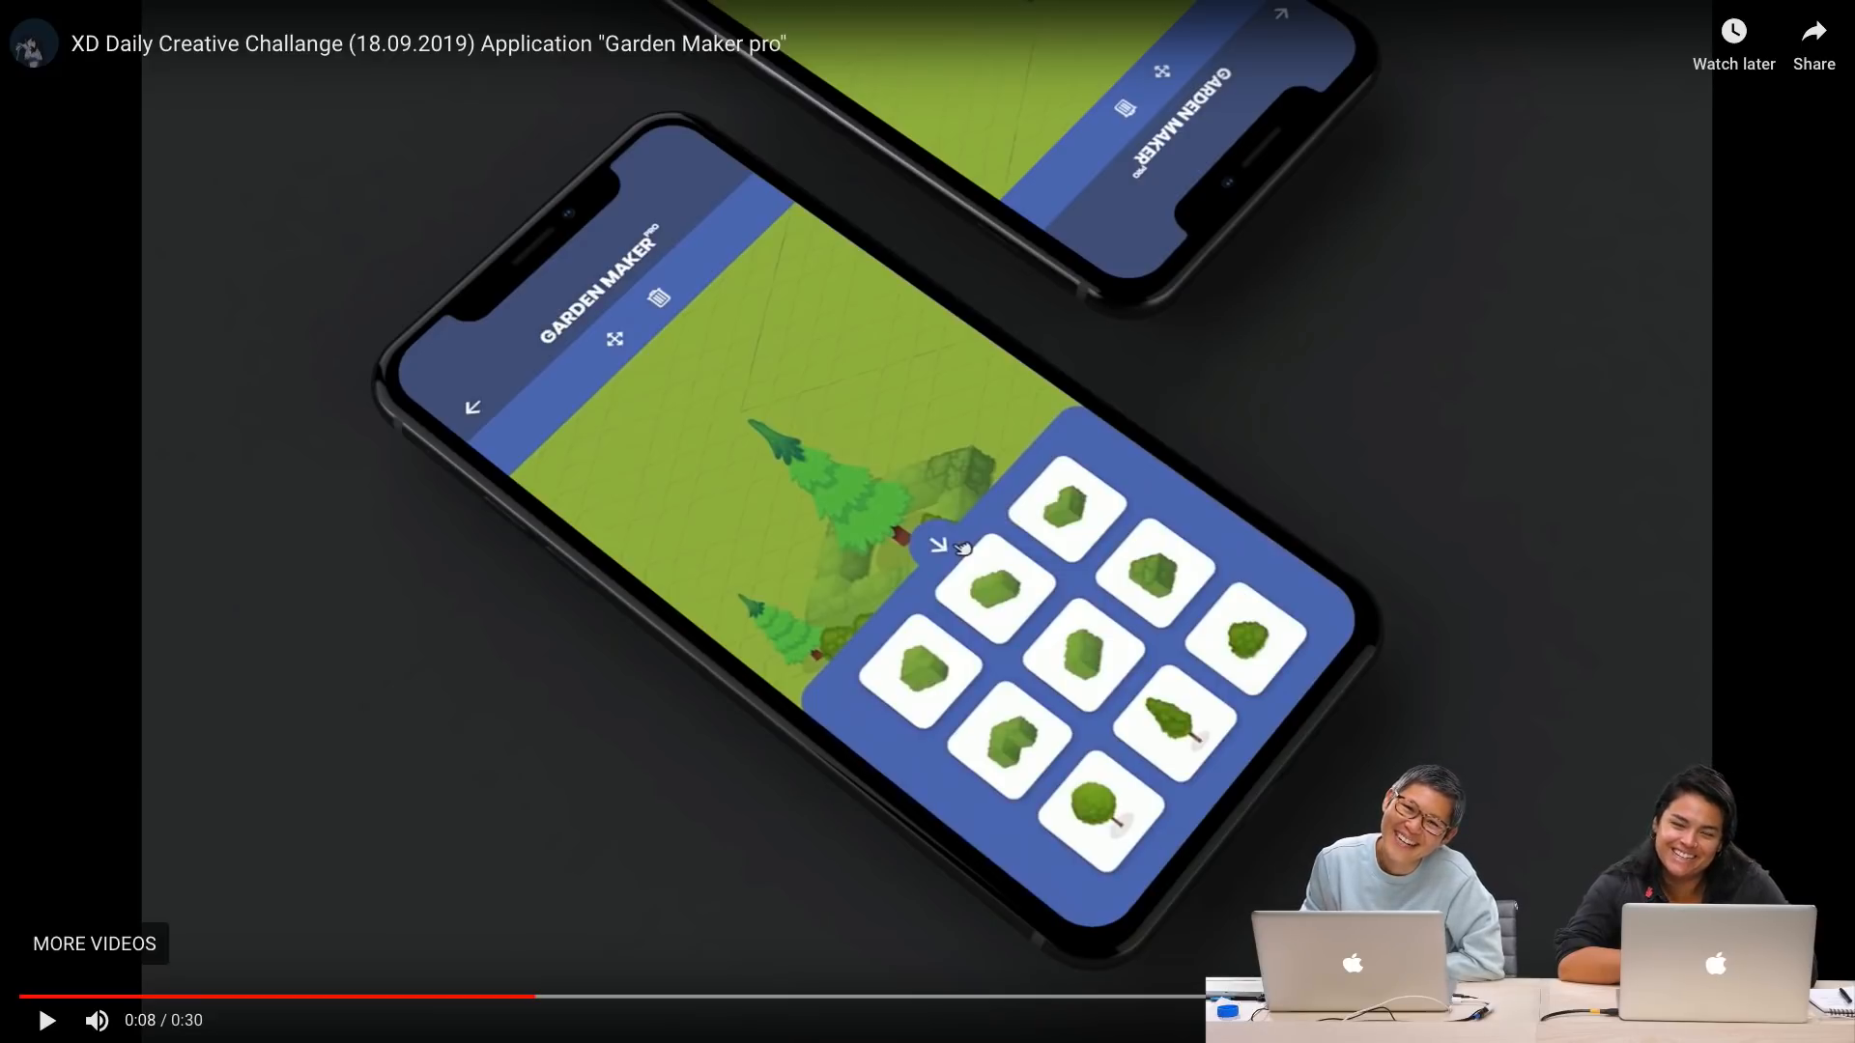
{"action": "key", "text": "Escape"}
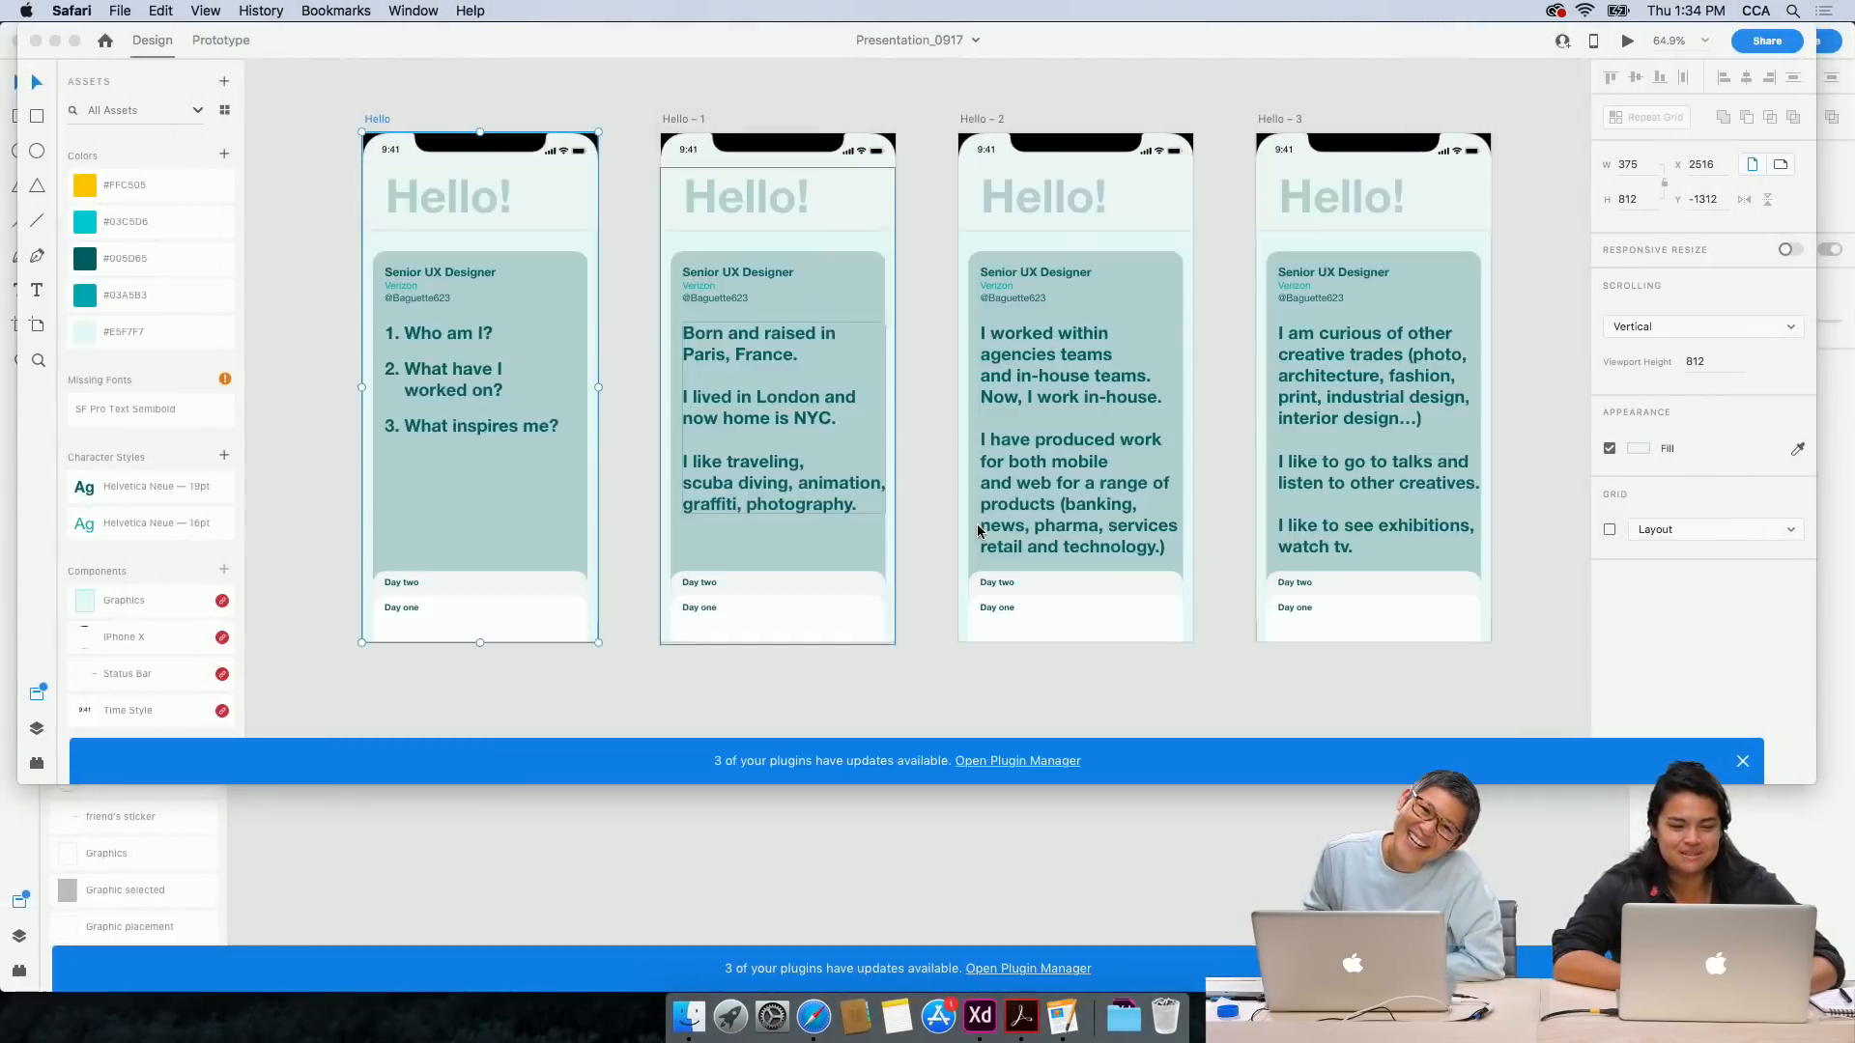
Step: Examine the Garden Maker Pro description, phone screens, fonts and colors enlarged, and look over the page again back to its header
{"action": "scroll", "coordinate": [976, 523], "scroll_direction": "up", "scroll_amount": 10}
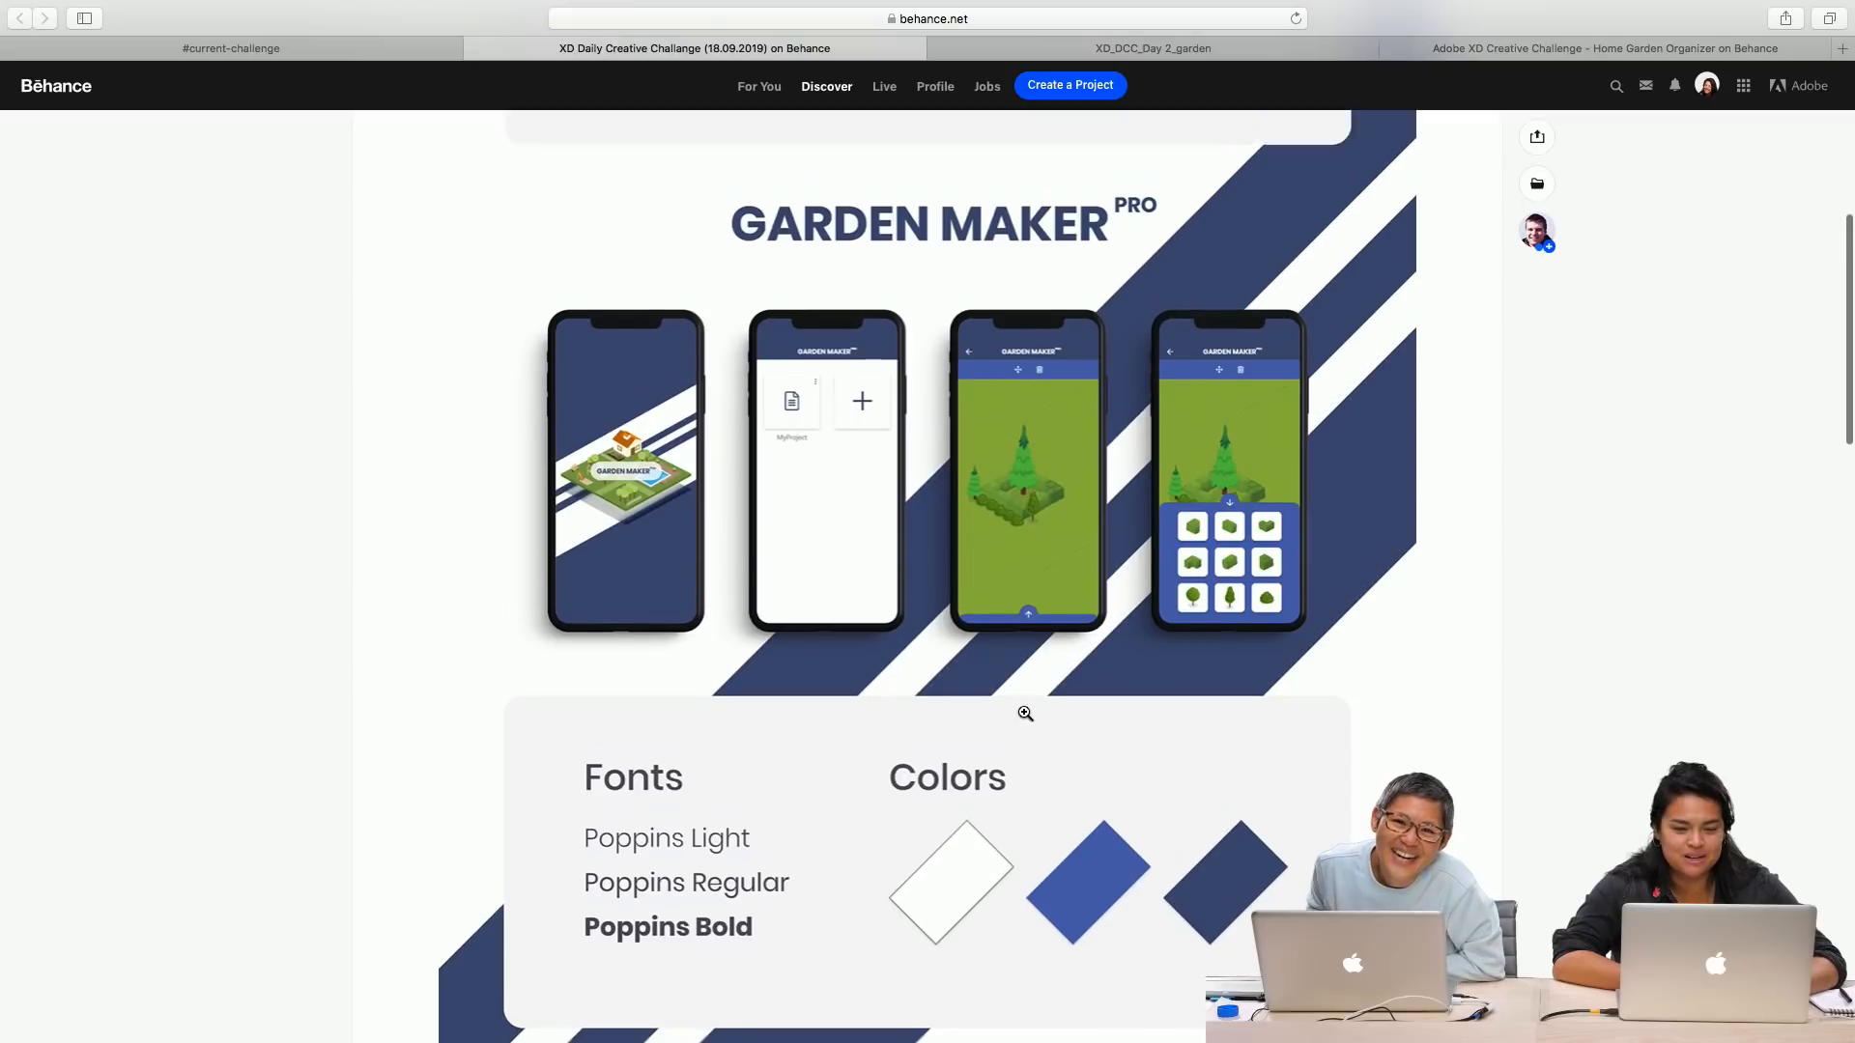
{"action": "left_click", "coordinate": [1003, 483]}
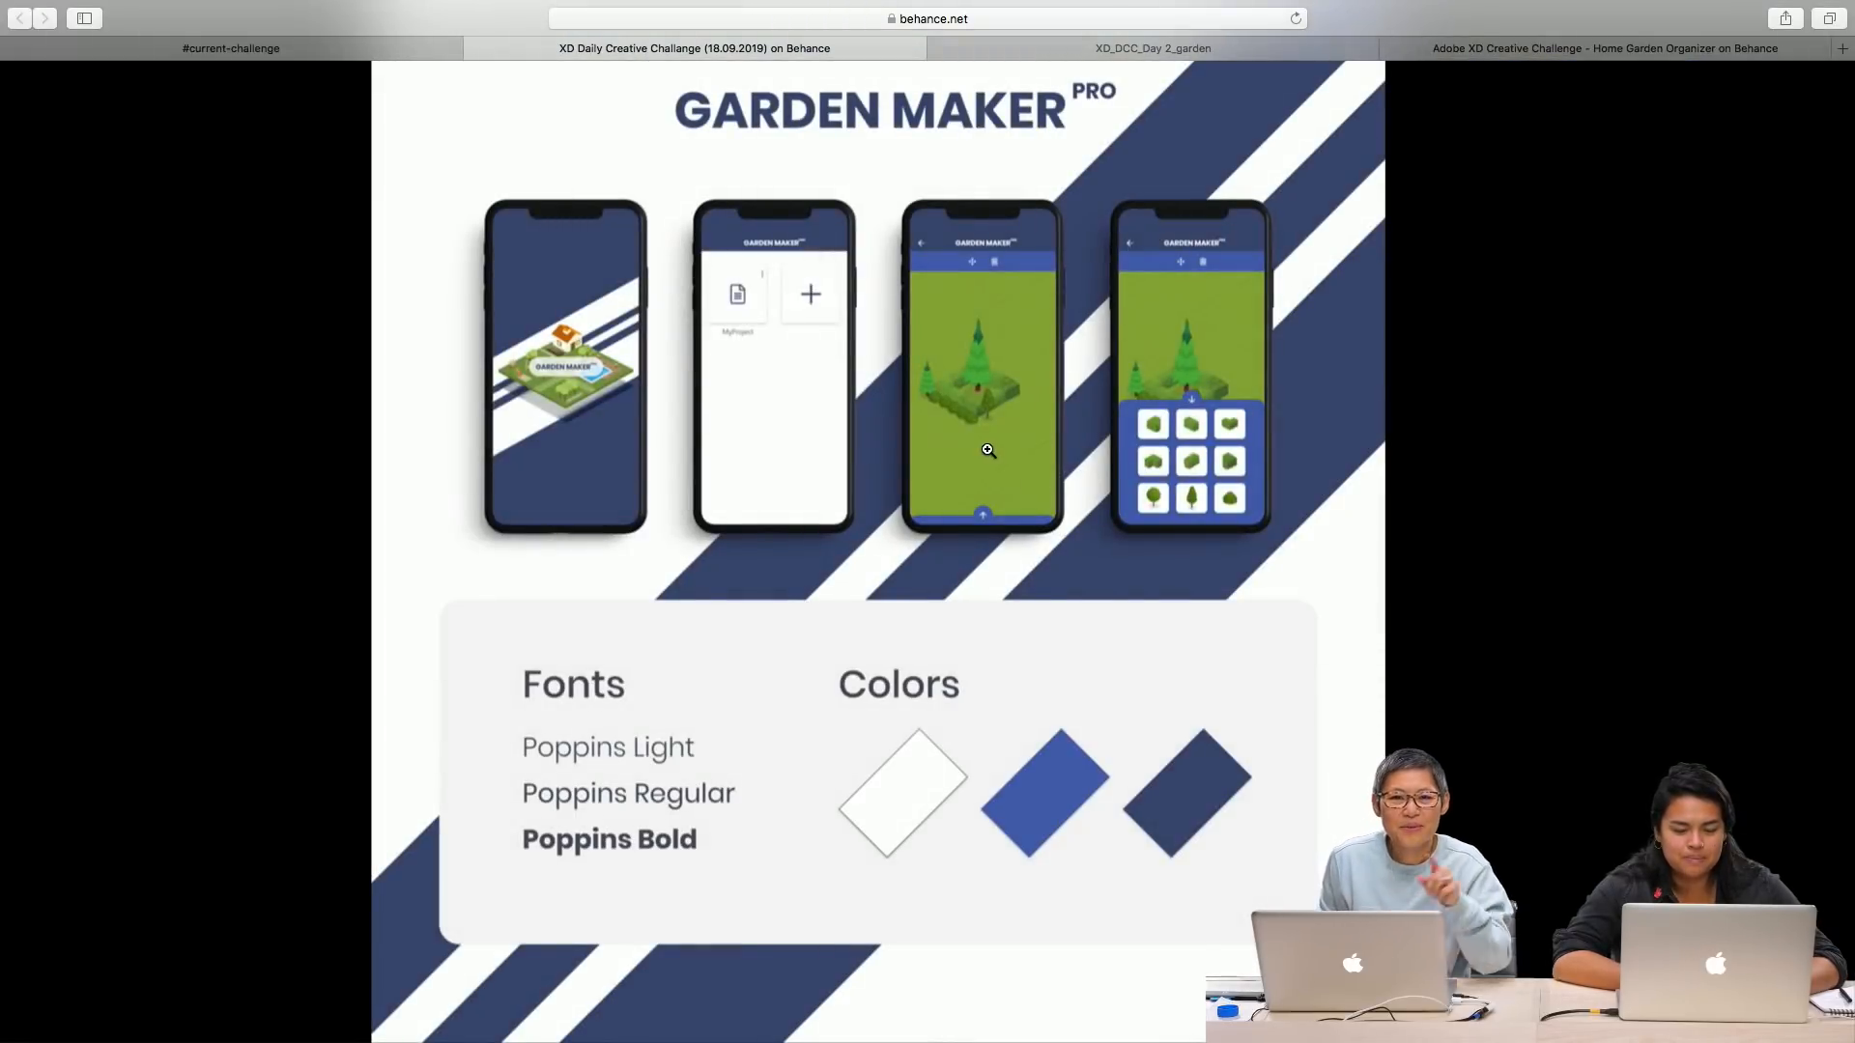
{"action": "left_click", "coordinate": [989, 451]}
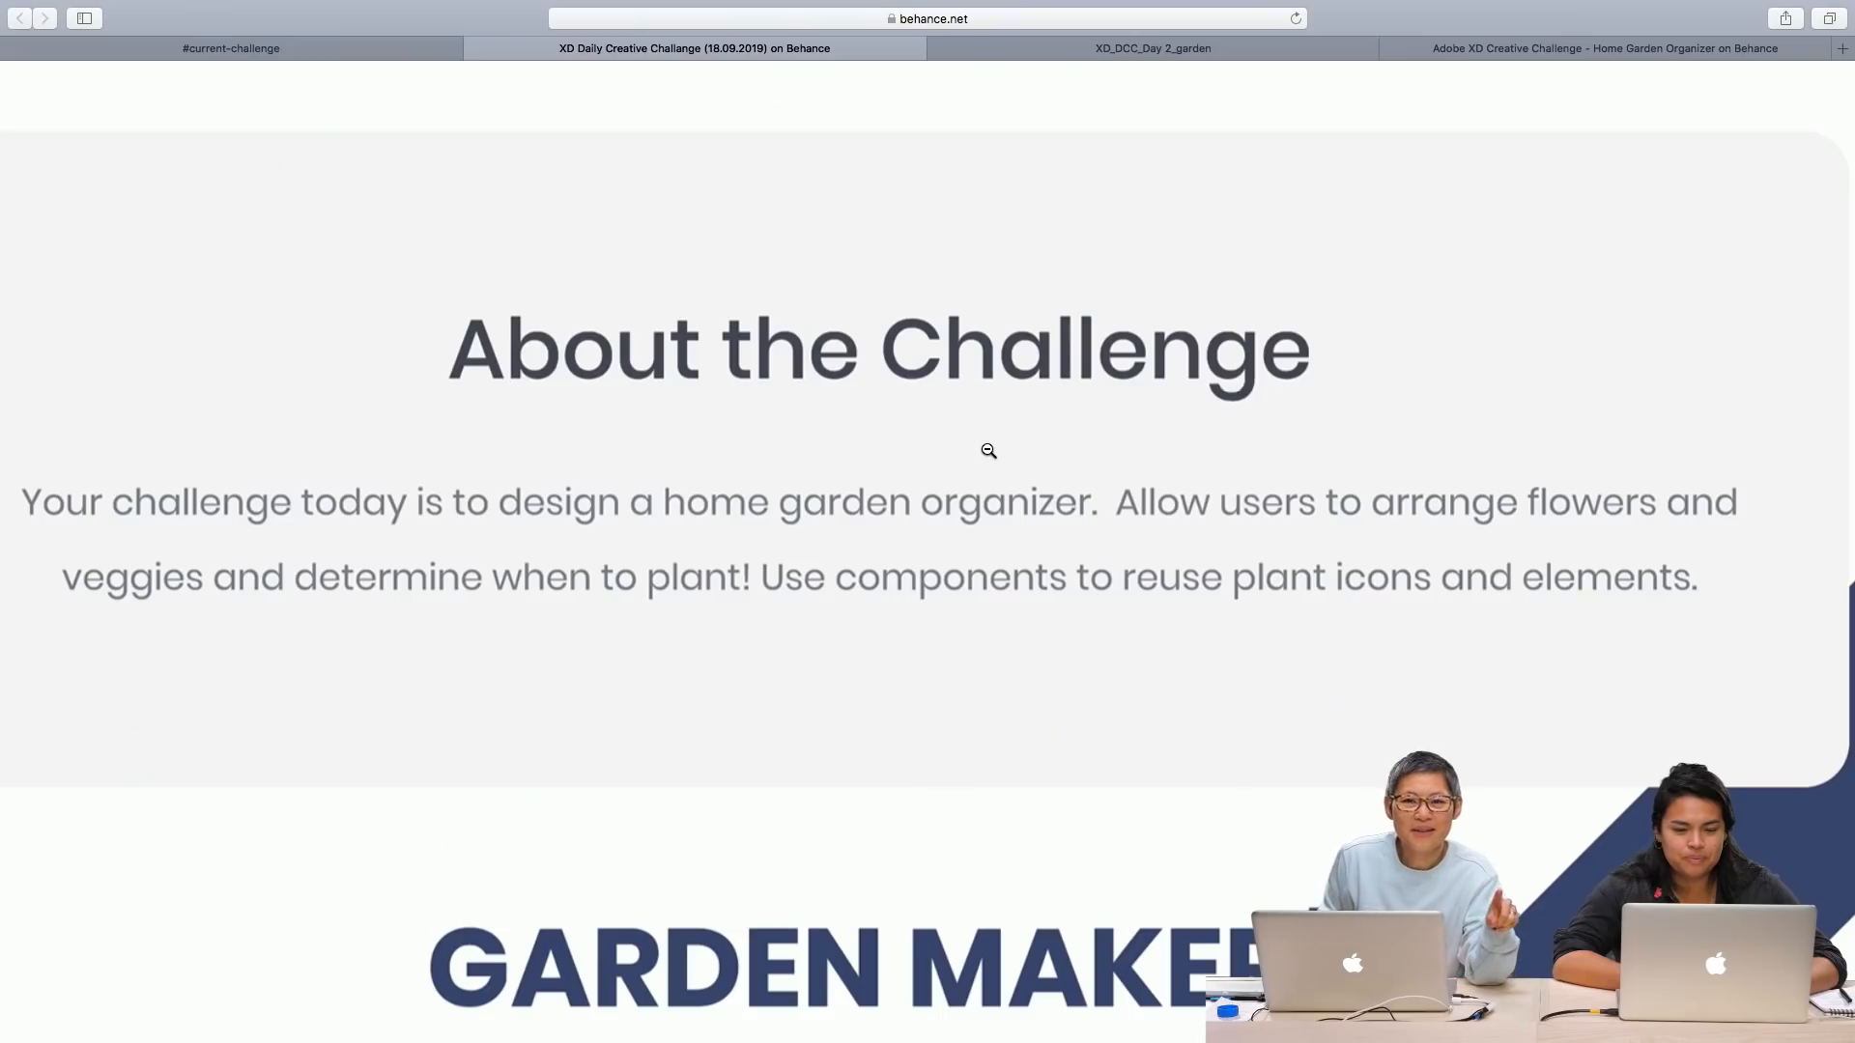
{"action": "scroll", "coordinate": [988, 451], "scroll_direction": "down", "scroll_amount": 10}
{"action": "scroll", "coordinate": [988, 451], "scroll_direction": "up", "scroll_amount": 3}
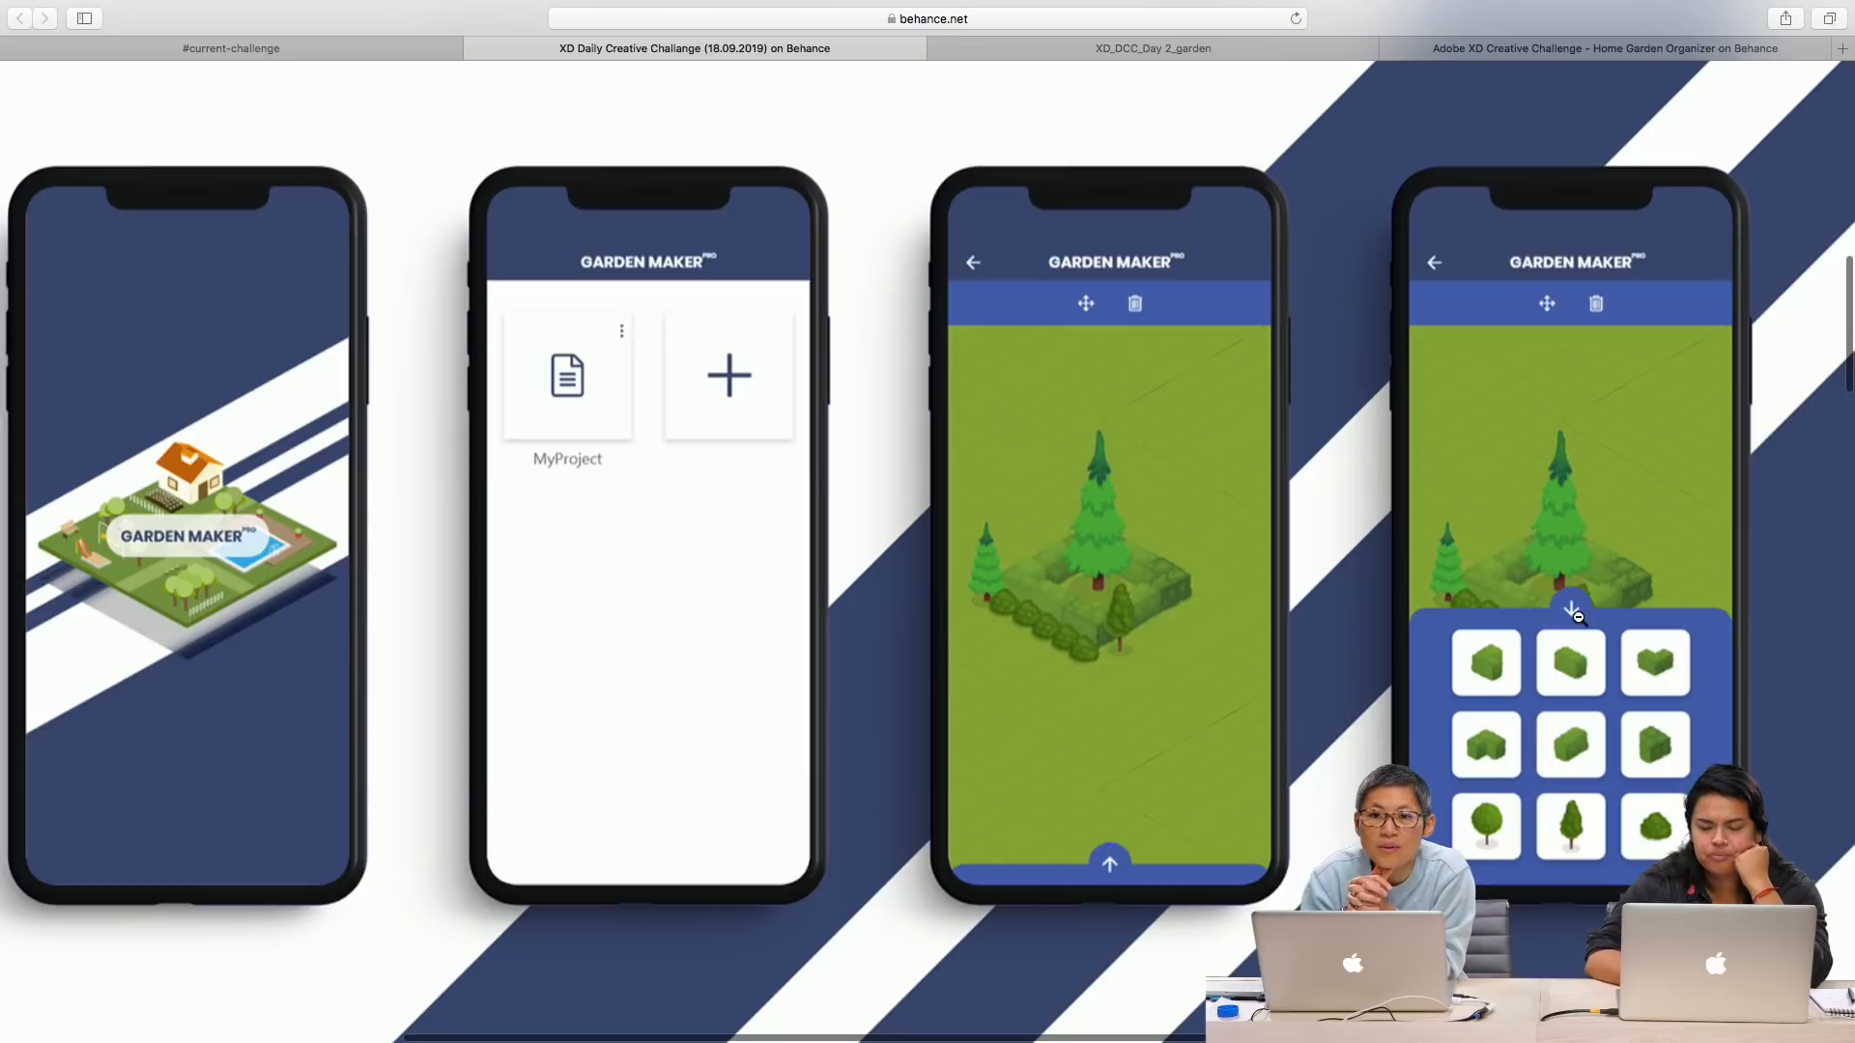
{"action": "scroll", "coordinate": [1578, 617], "scroll_direction": "down", "scroll_amount": 10}
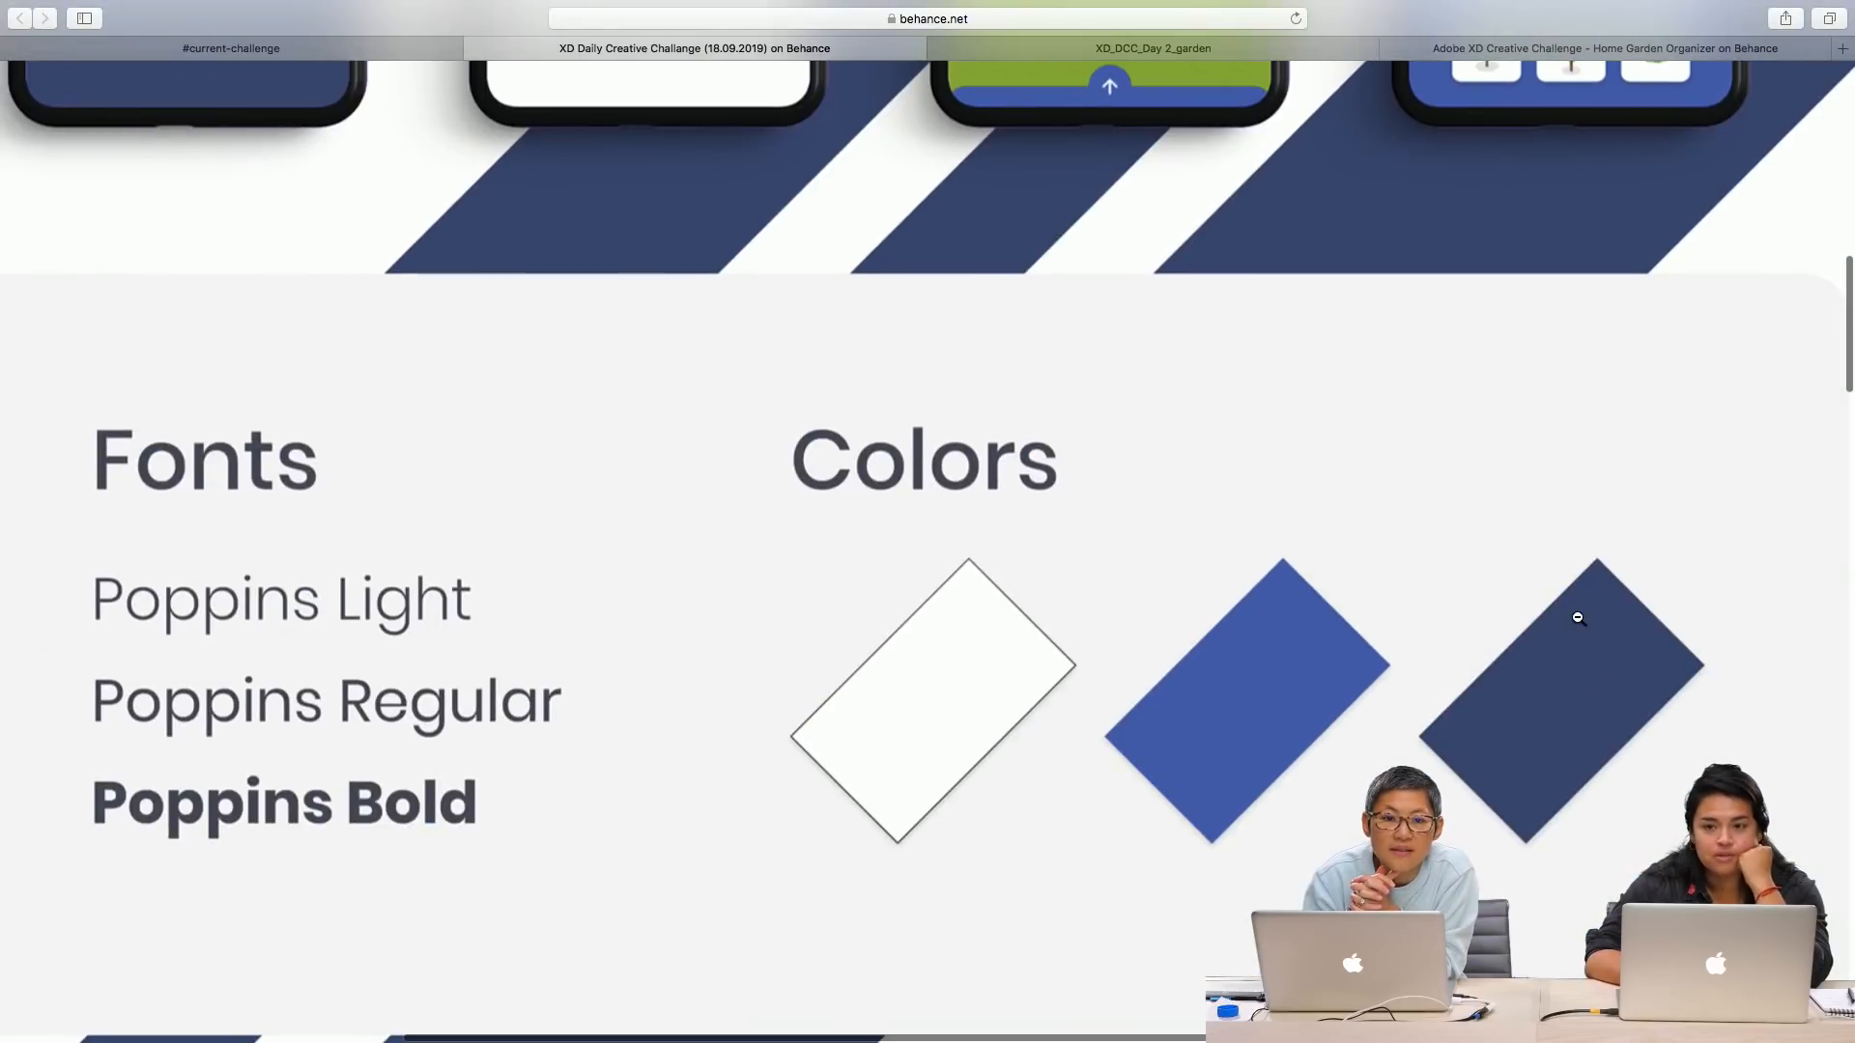
{"action": "left_click", "coordinate": [1579, 618]}
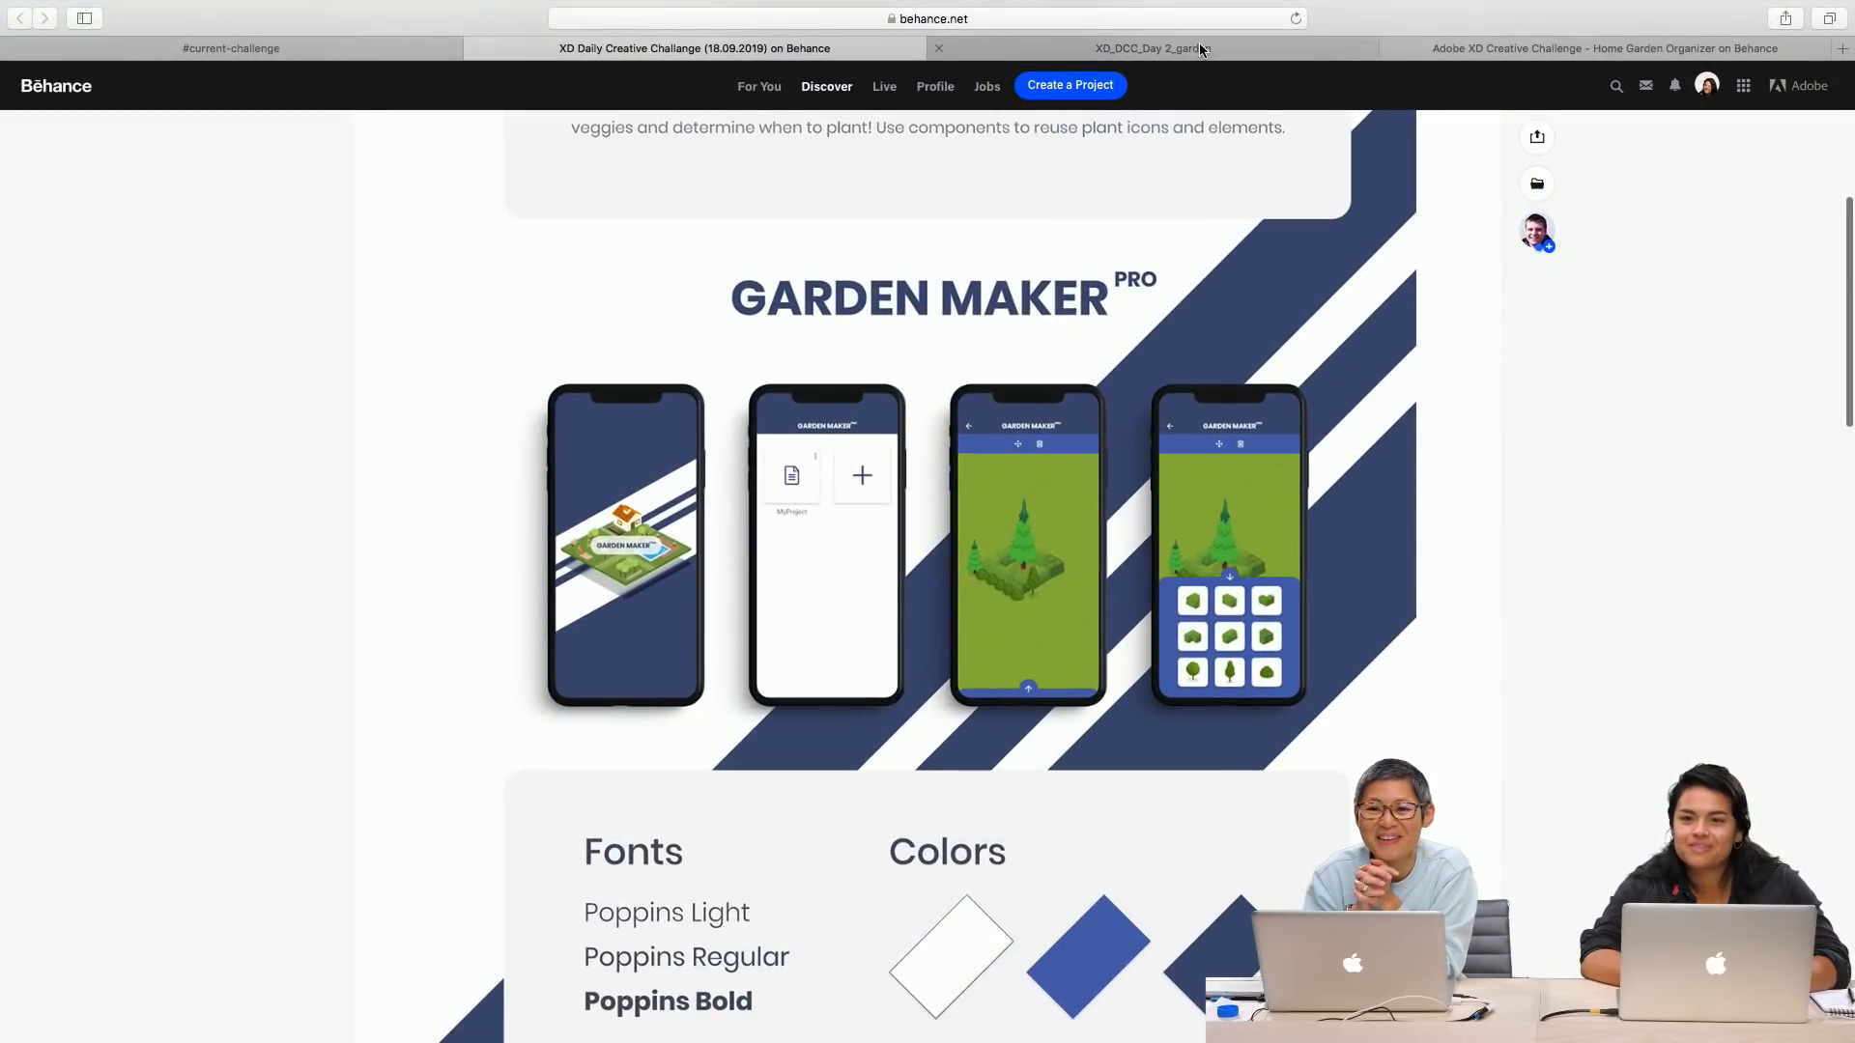
{"action": "scroll", "coordinate": [1109, 407], "scroll_direction": "down", "scroll_amount": 3}
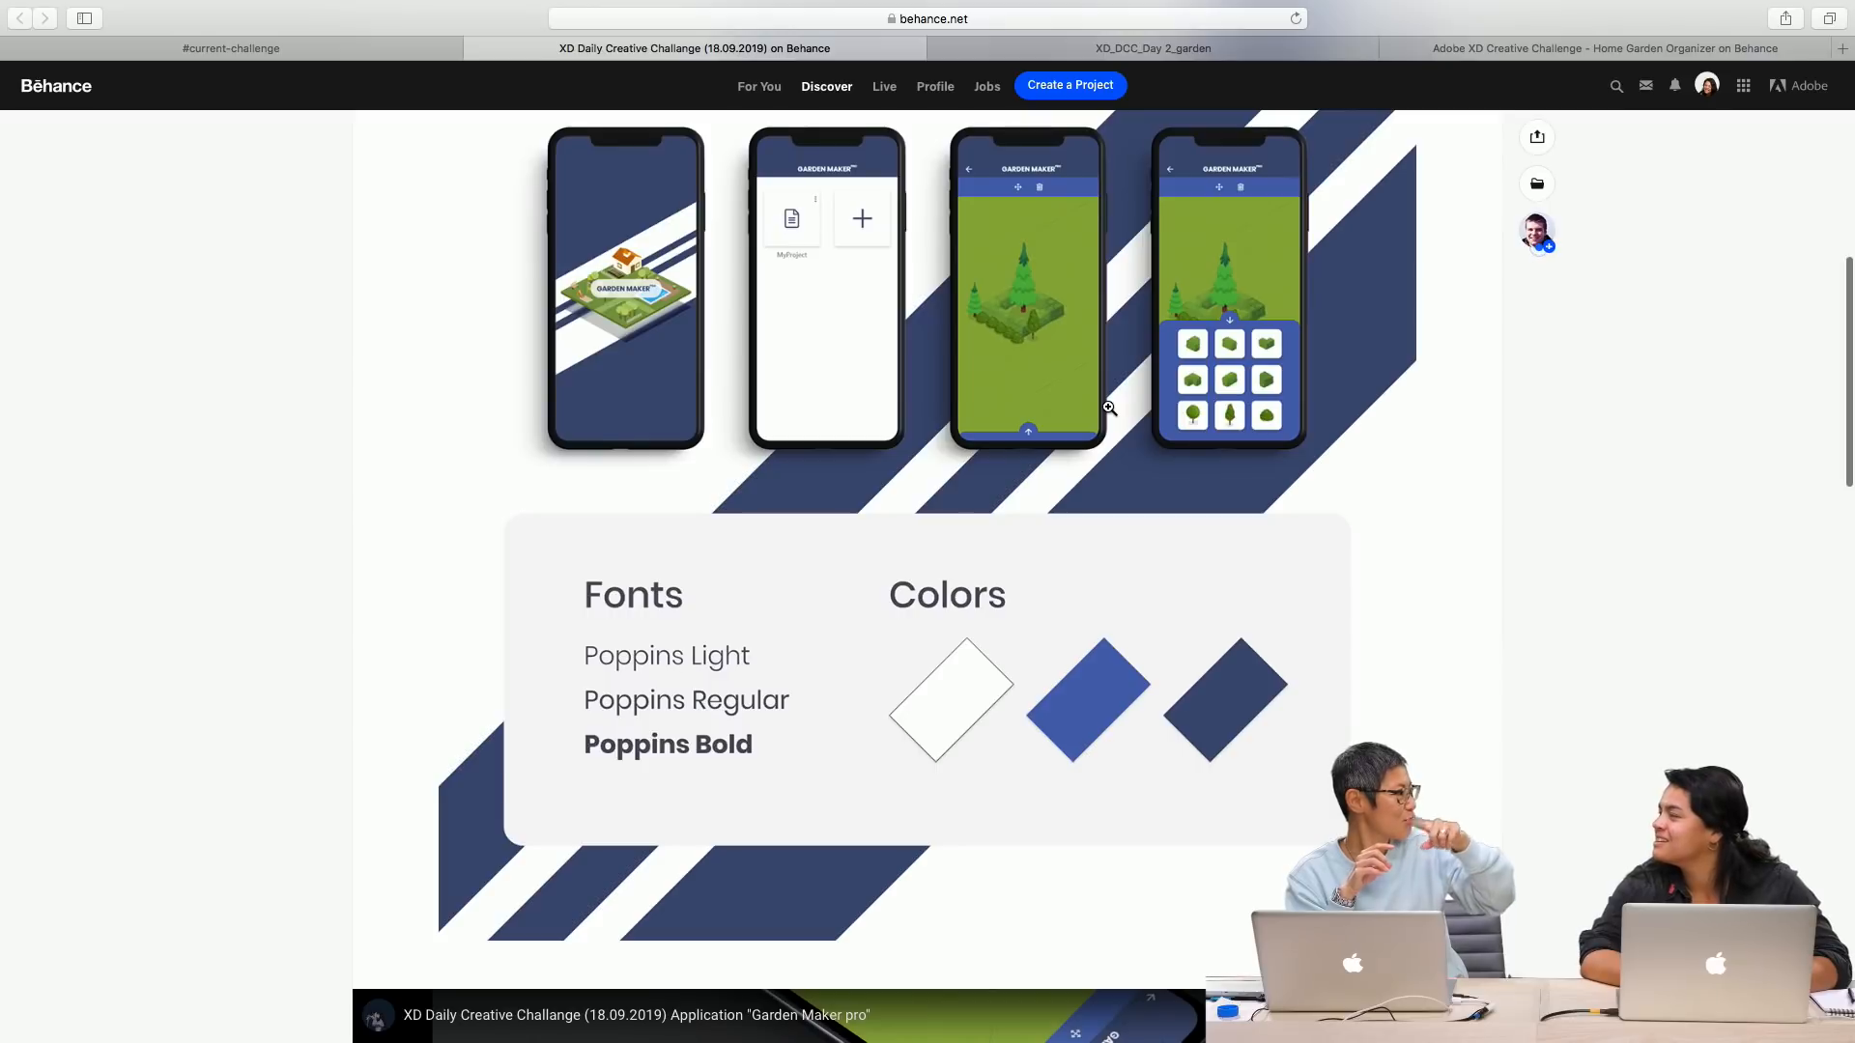
{"action": "scroll", "coordinate": [1109, 408], "scroll_direction": "down", "scroll_amount": 6}
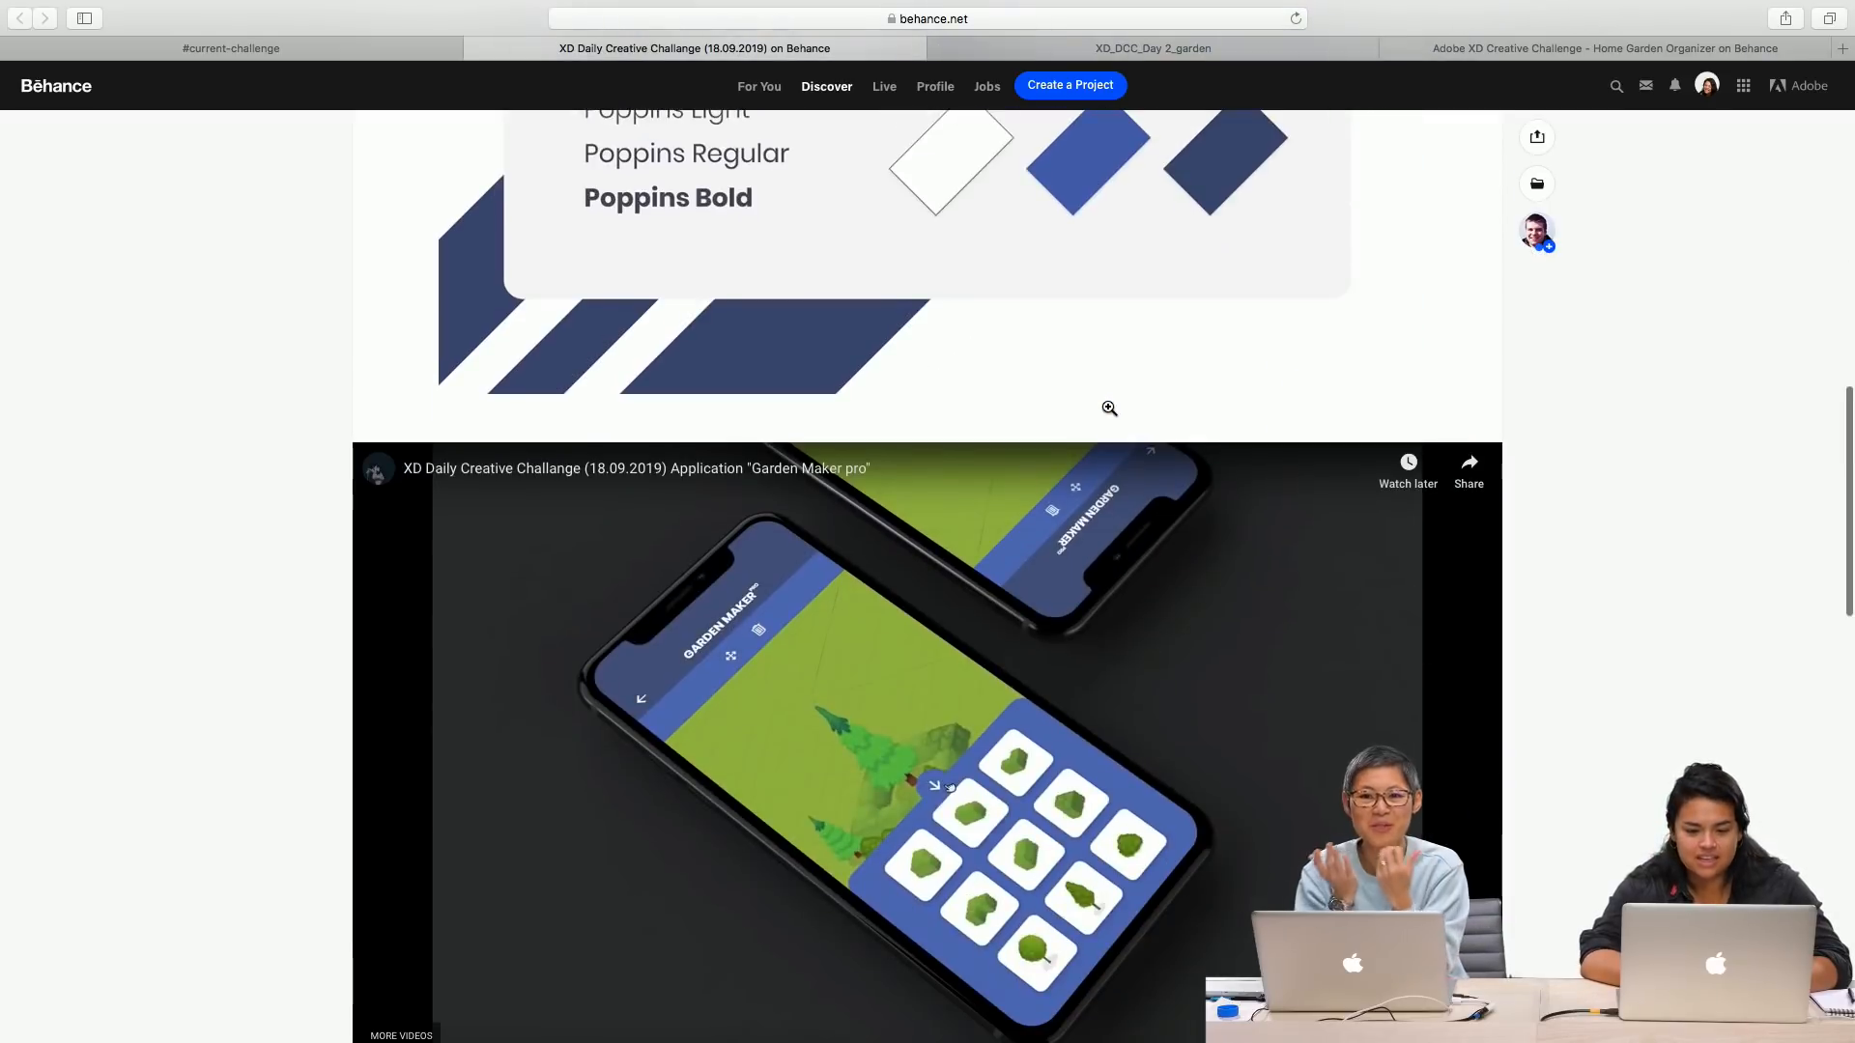
{"action": "scroll", "coordinate": [918, 734], "scroll_direction": "down", "scroll_amount": 1}
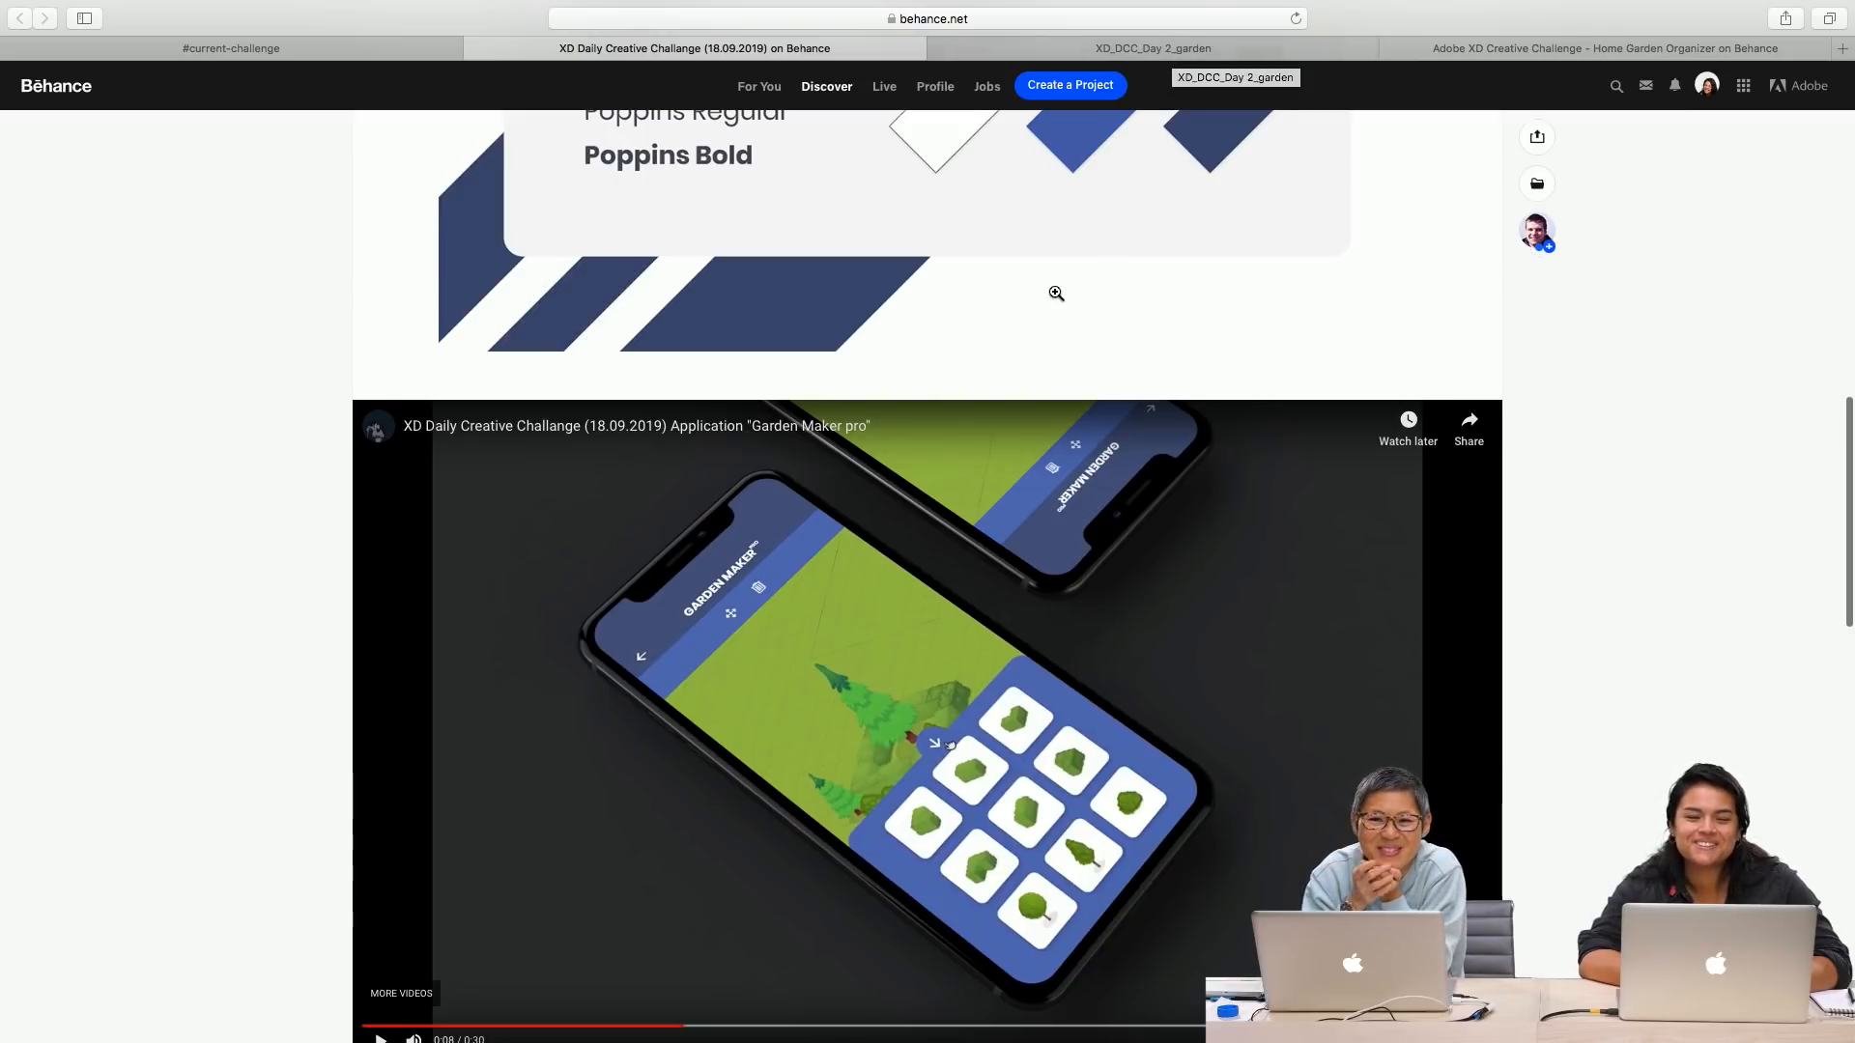
{"action": "scroll", "coordinate": [1056, 292], "scroll_direction": "up", "scroll_amount": 15}
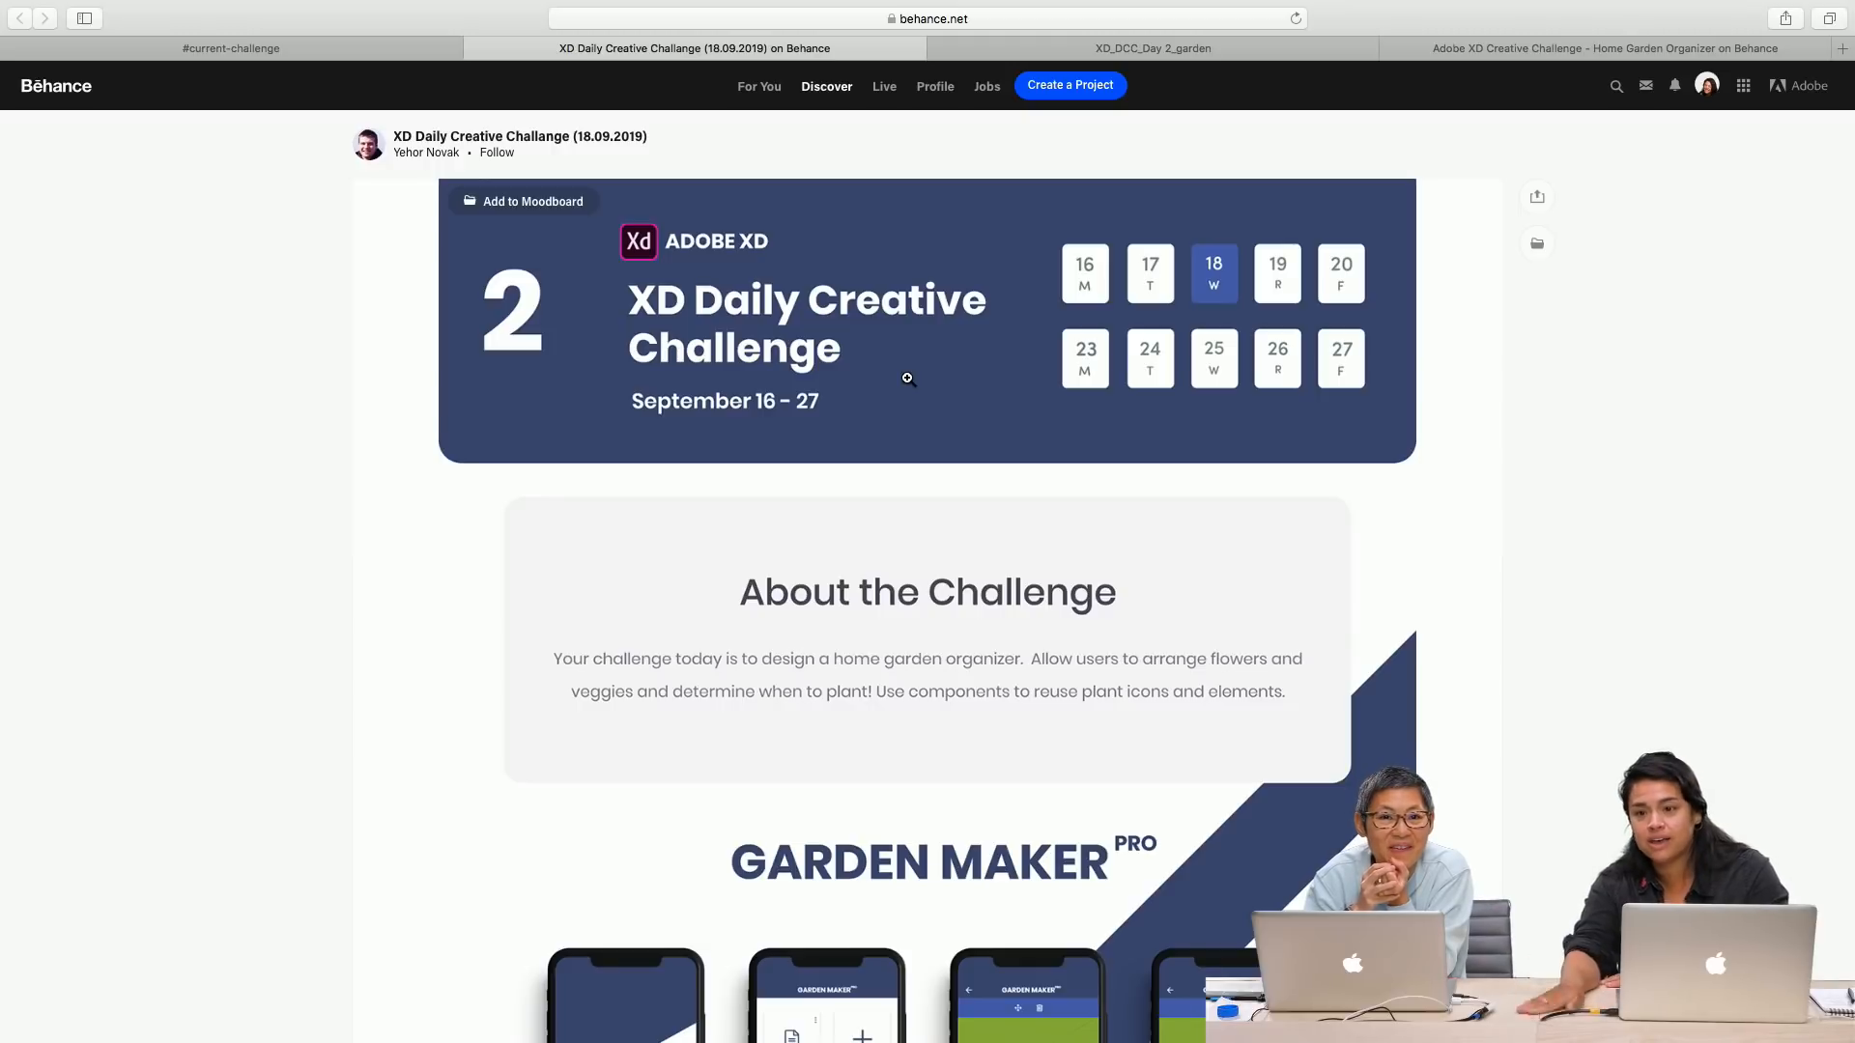
Step: Switch to the XD_DCC_Day 2_garden prototype, choose the plain square space type, and place a Rose from the Flowers list
{"action": "left_click", "coordinate": [1176, 48]}
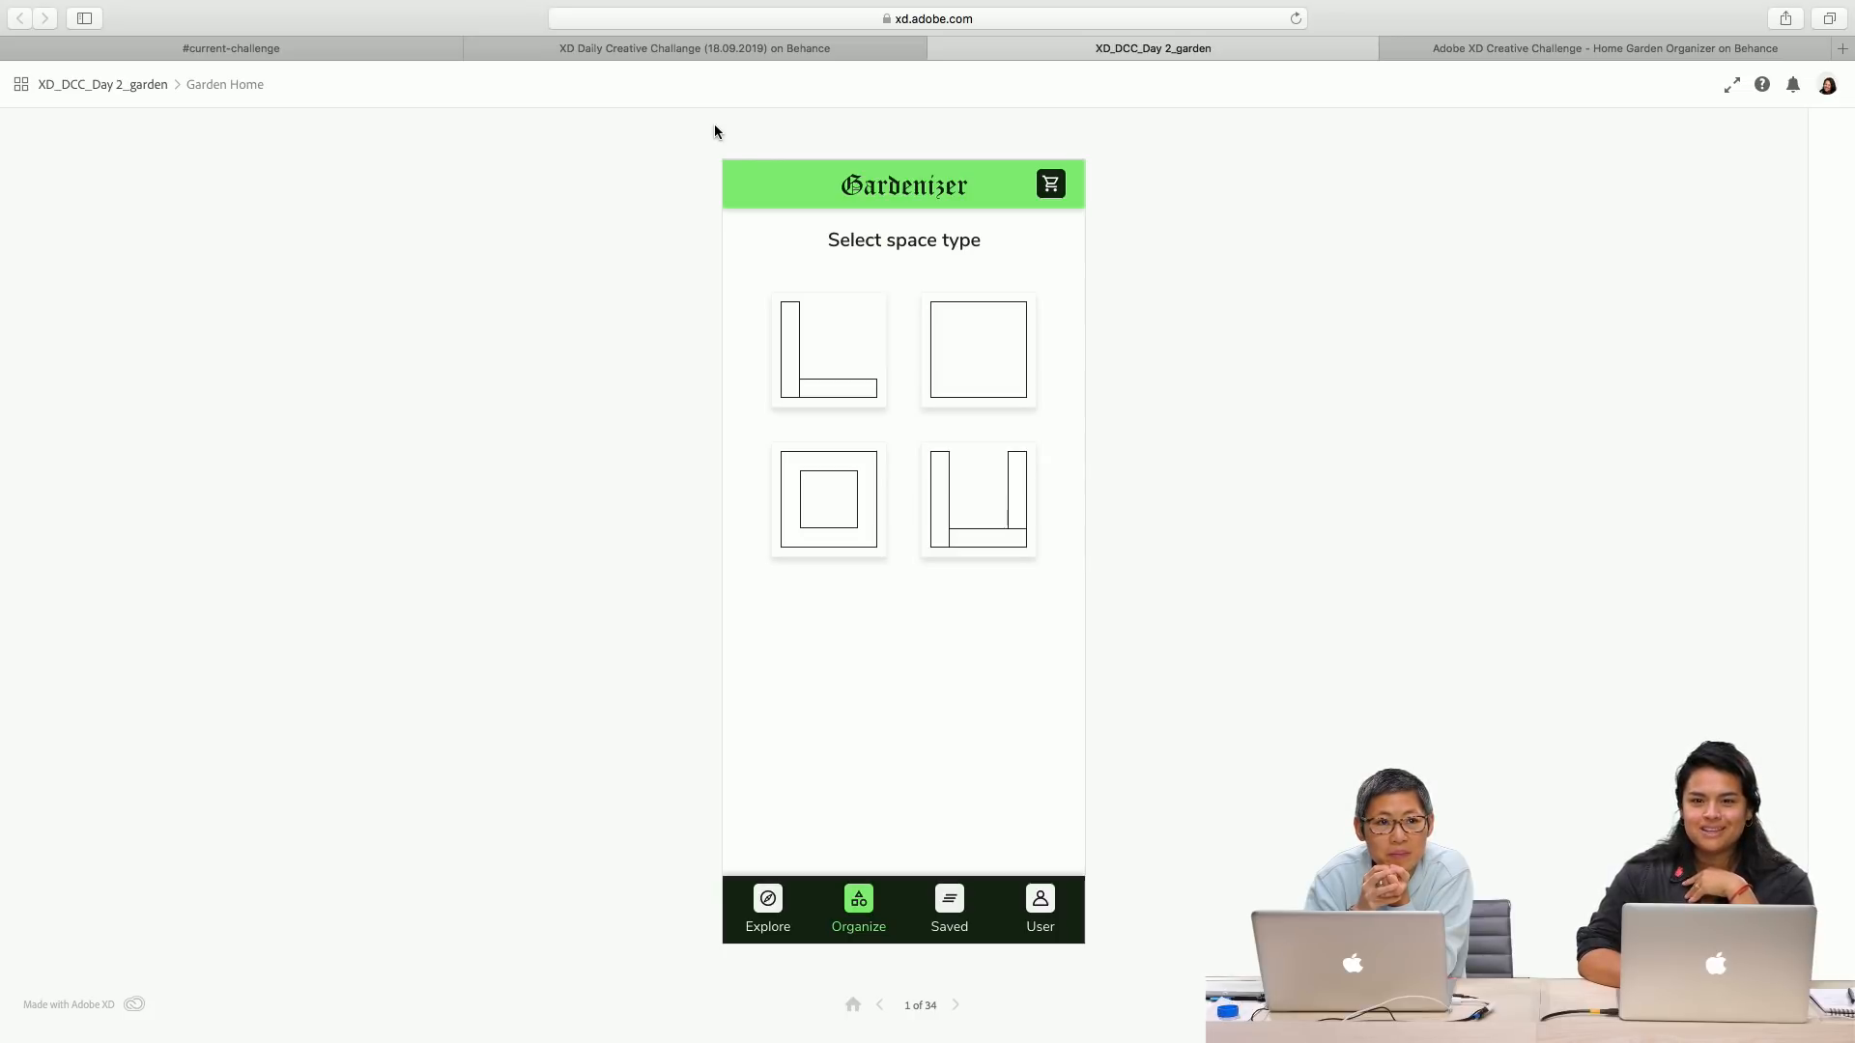
{"action": "left_click", "coordinate": [1014, 881]}
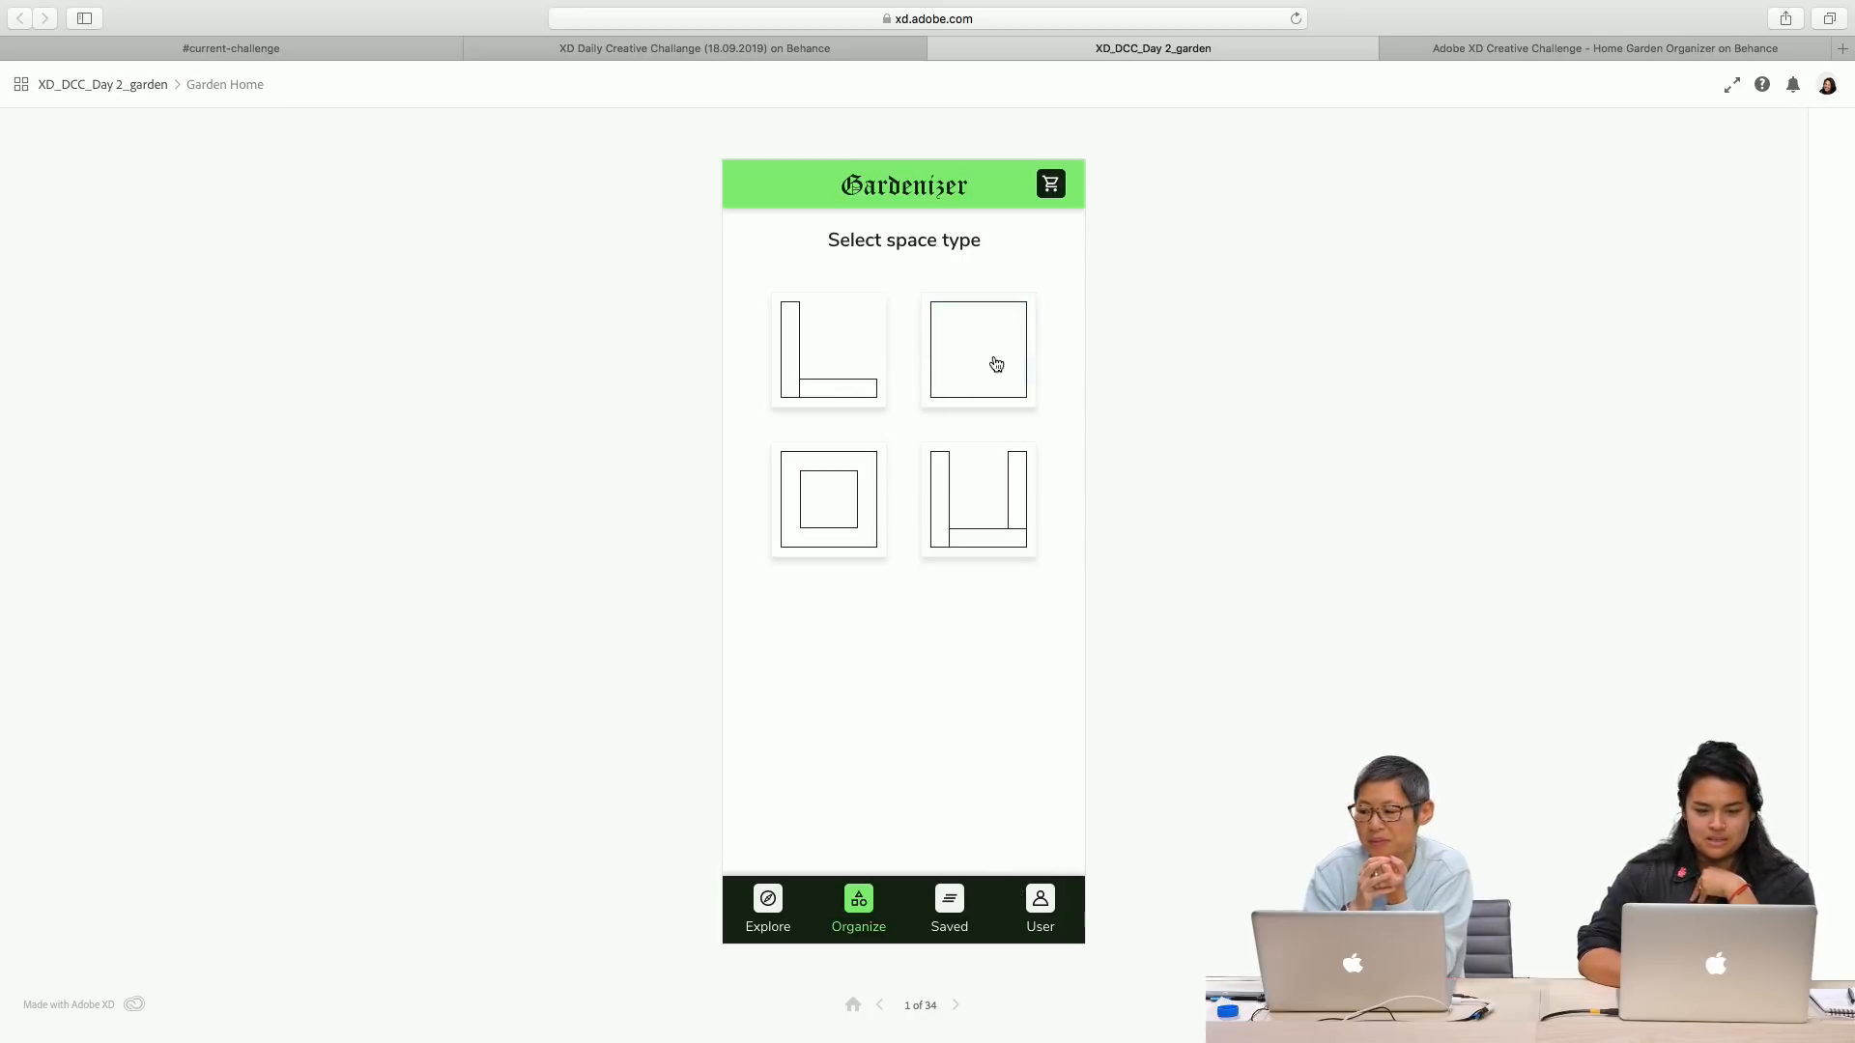
{"action": "left_click", "coordinate": [996, 364]}
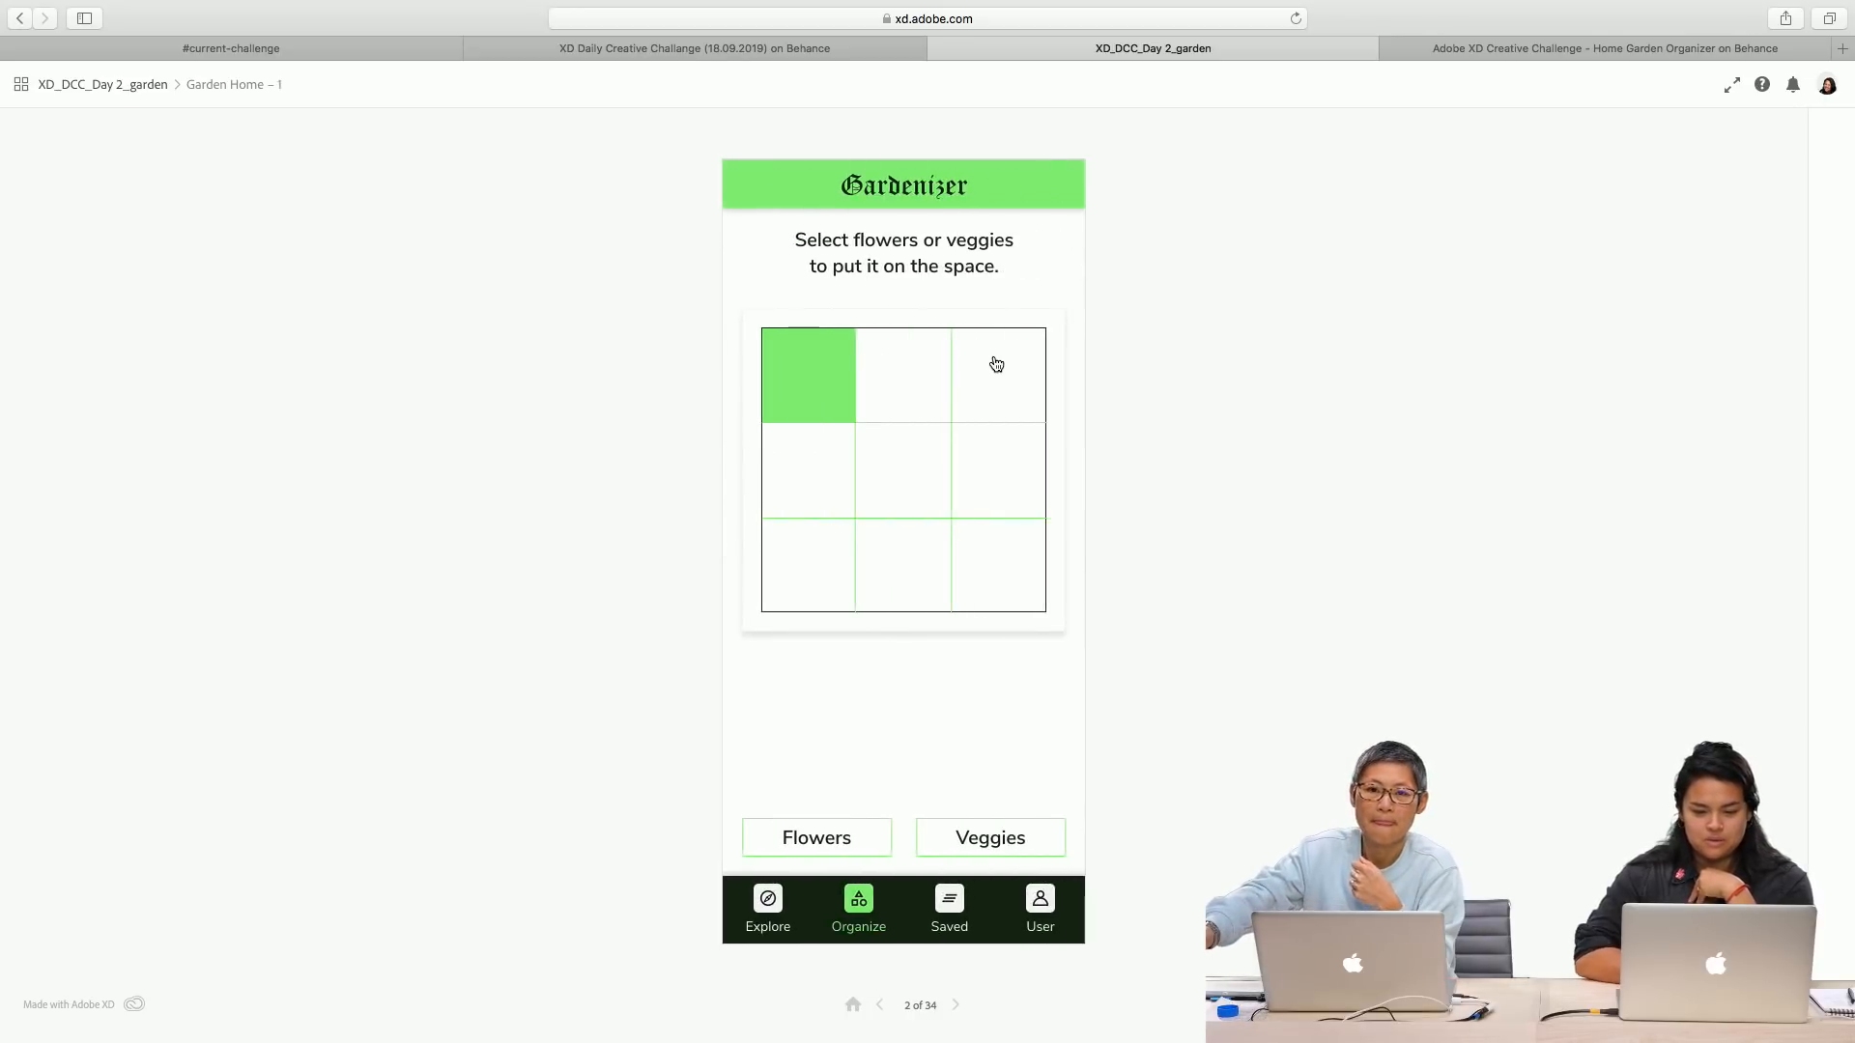
{"action": "left_click", "coordinate": [853, 700]}
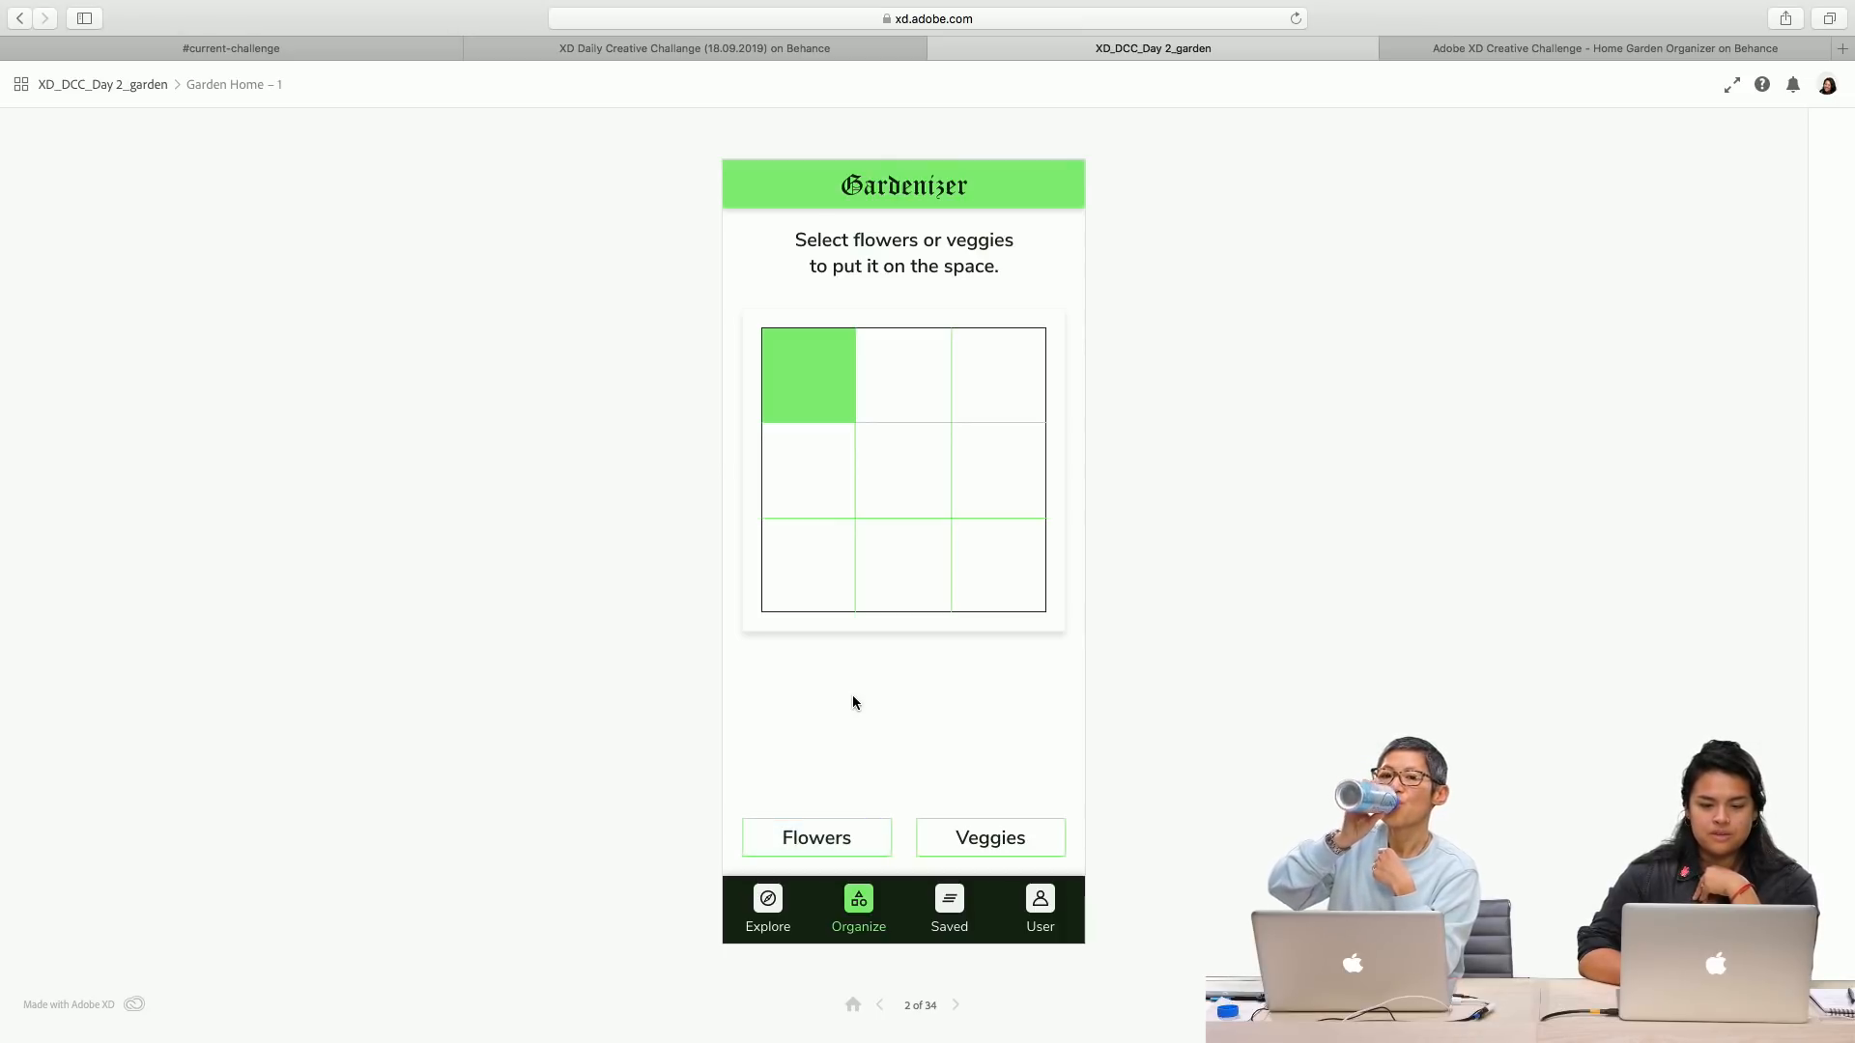
{"action": "left_click", "coordinate": [852, 702]}
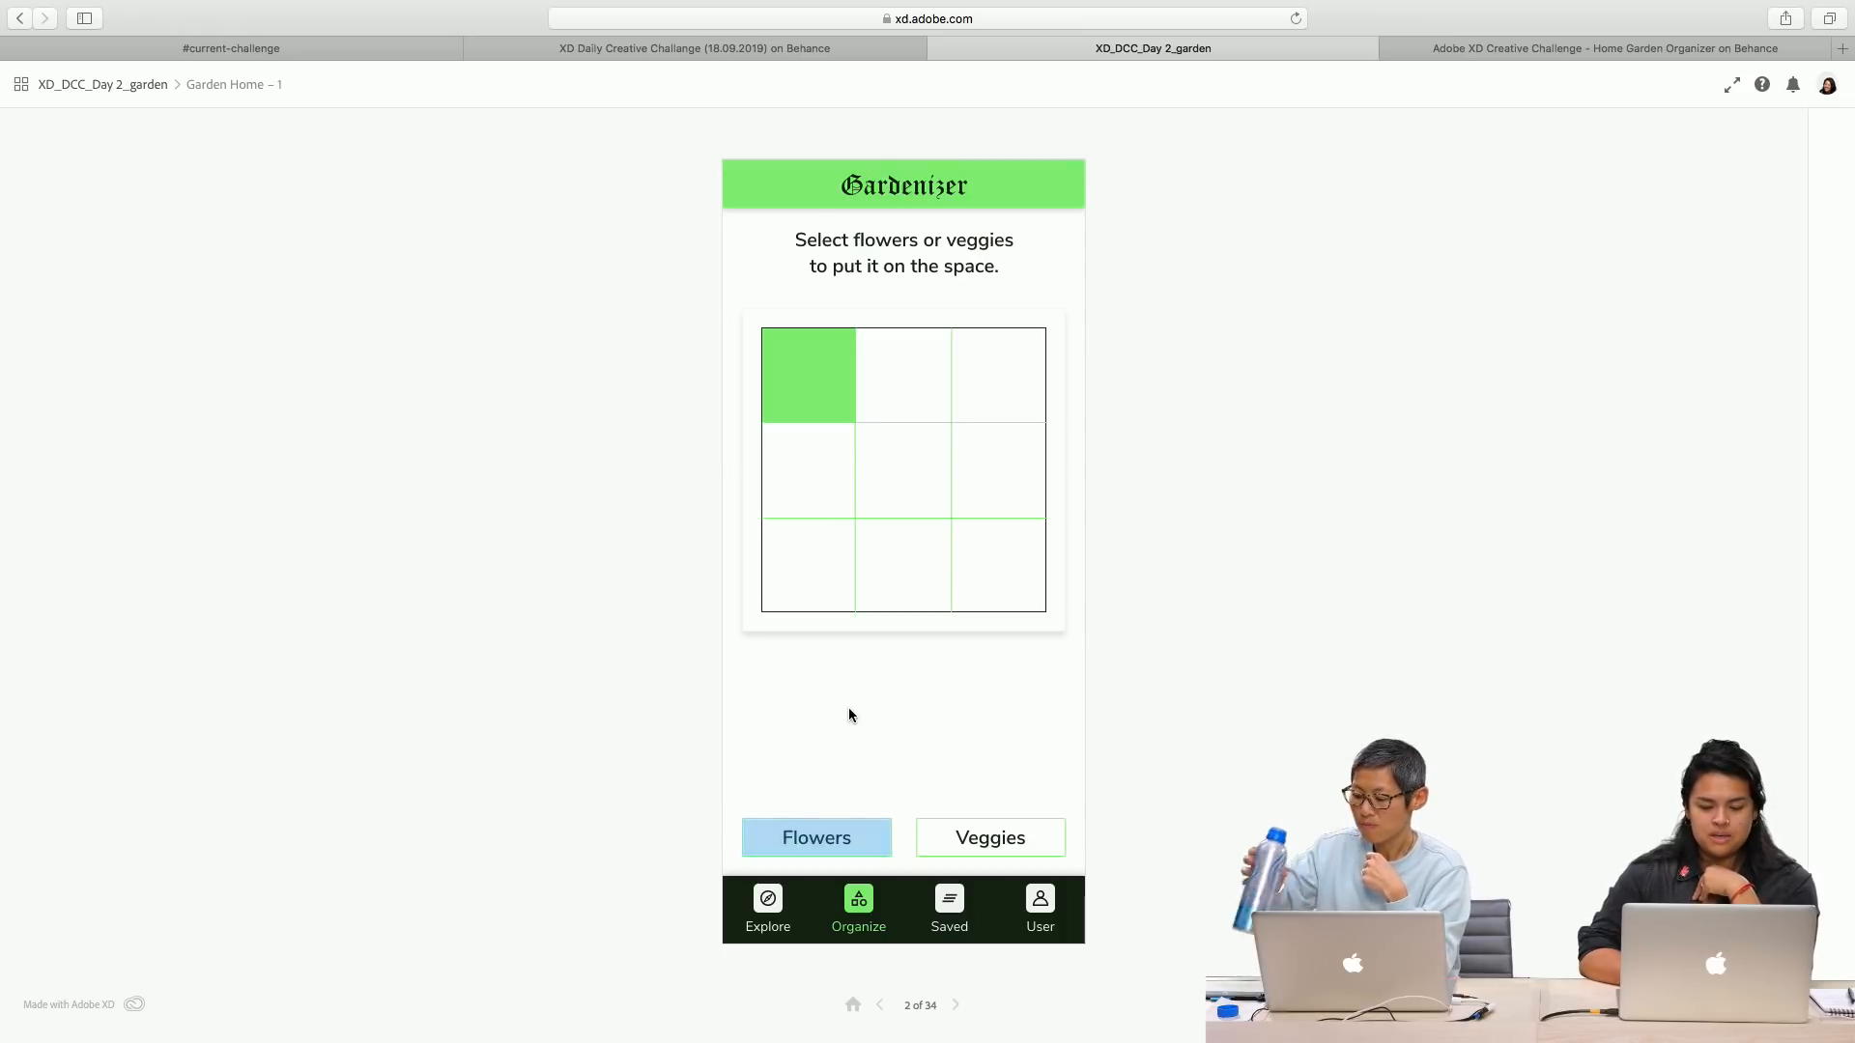
{"action": "left_click", "coordinate": [789, 836]}
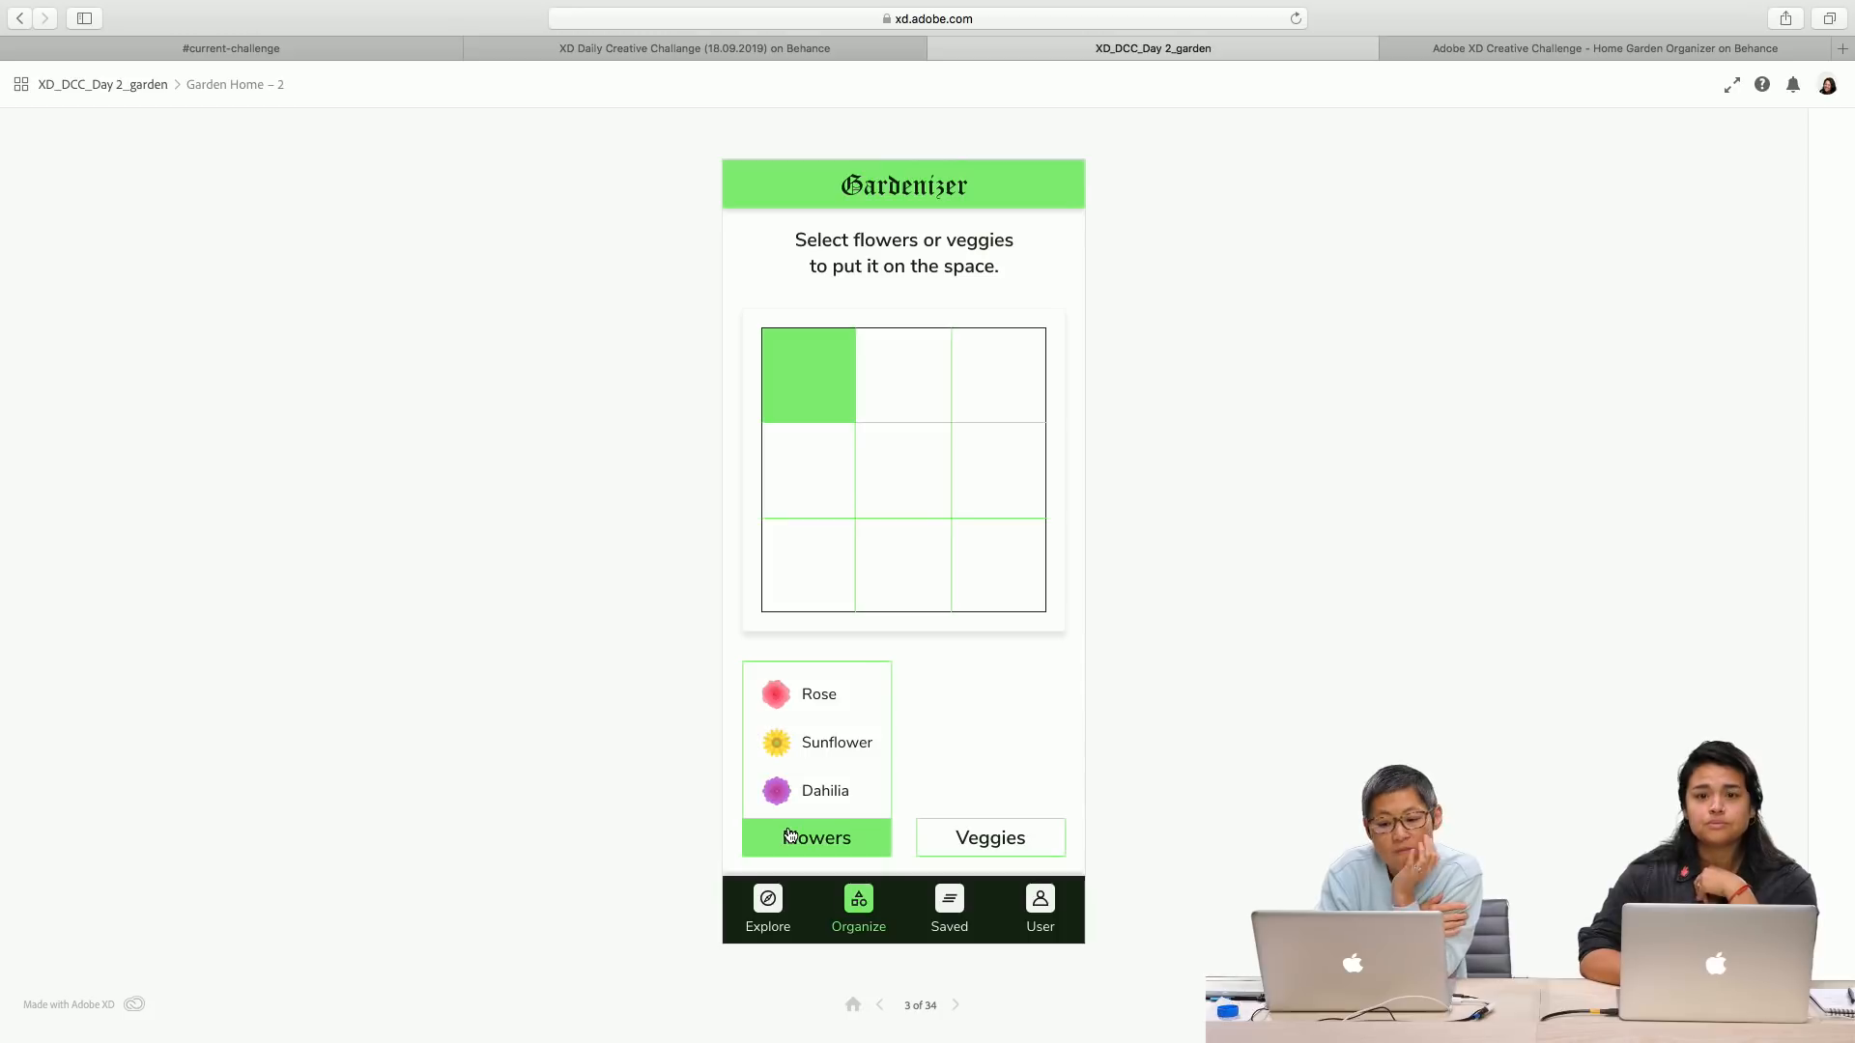
{"action": "left_click", "coordinate": [829, 703]}
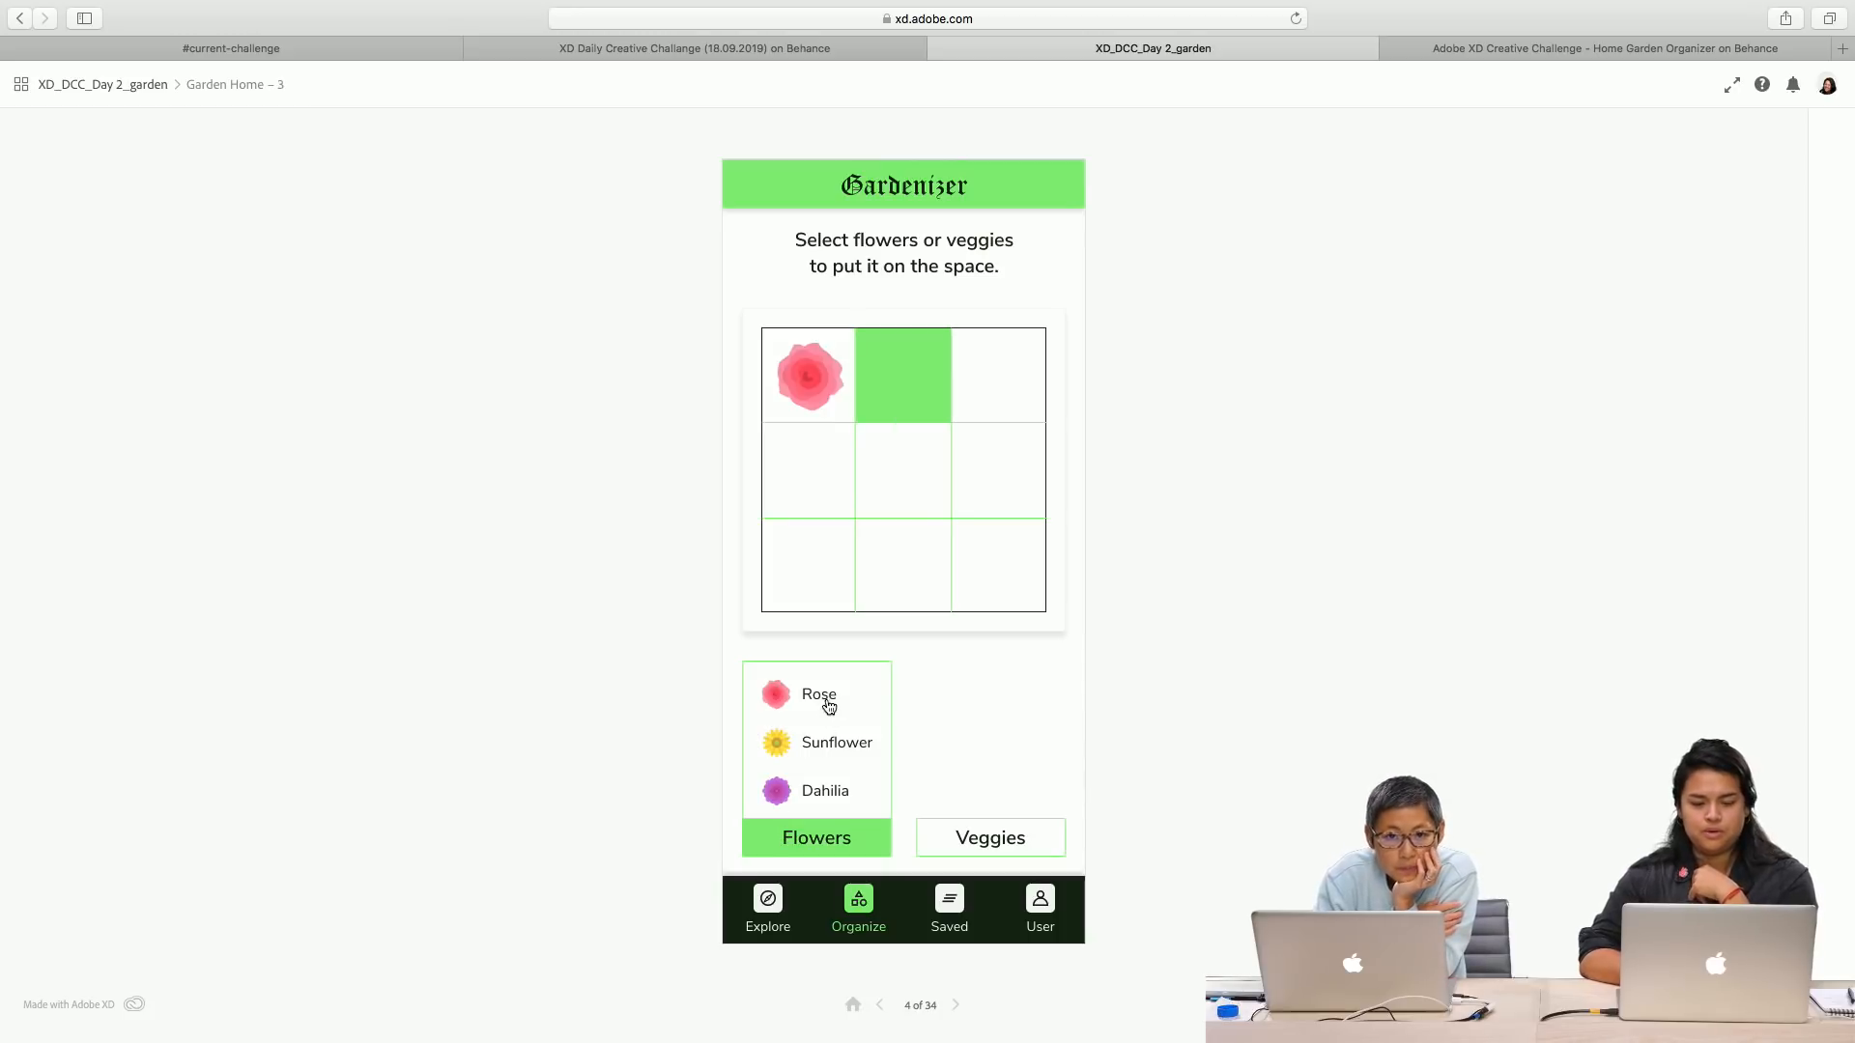
Step: Place a Sunflower and a Dahilia in the rest of the top row, and fill the middle row with Carrot, Spinach and Carrot
{"action": "left_click", "coordinate": [810, 763]}
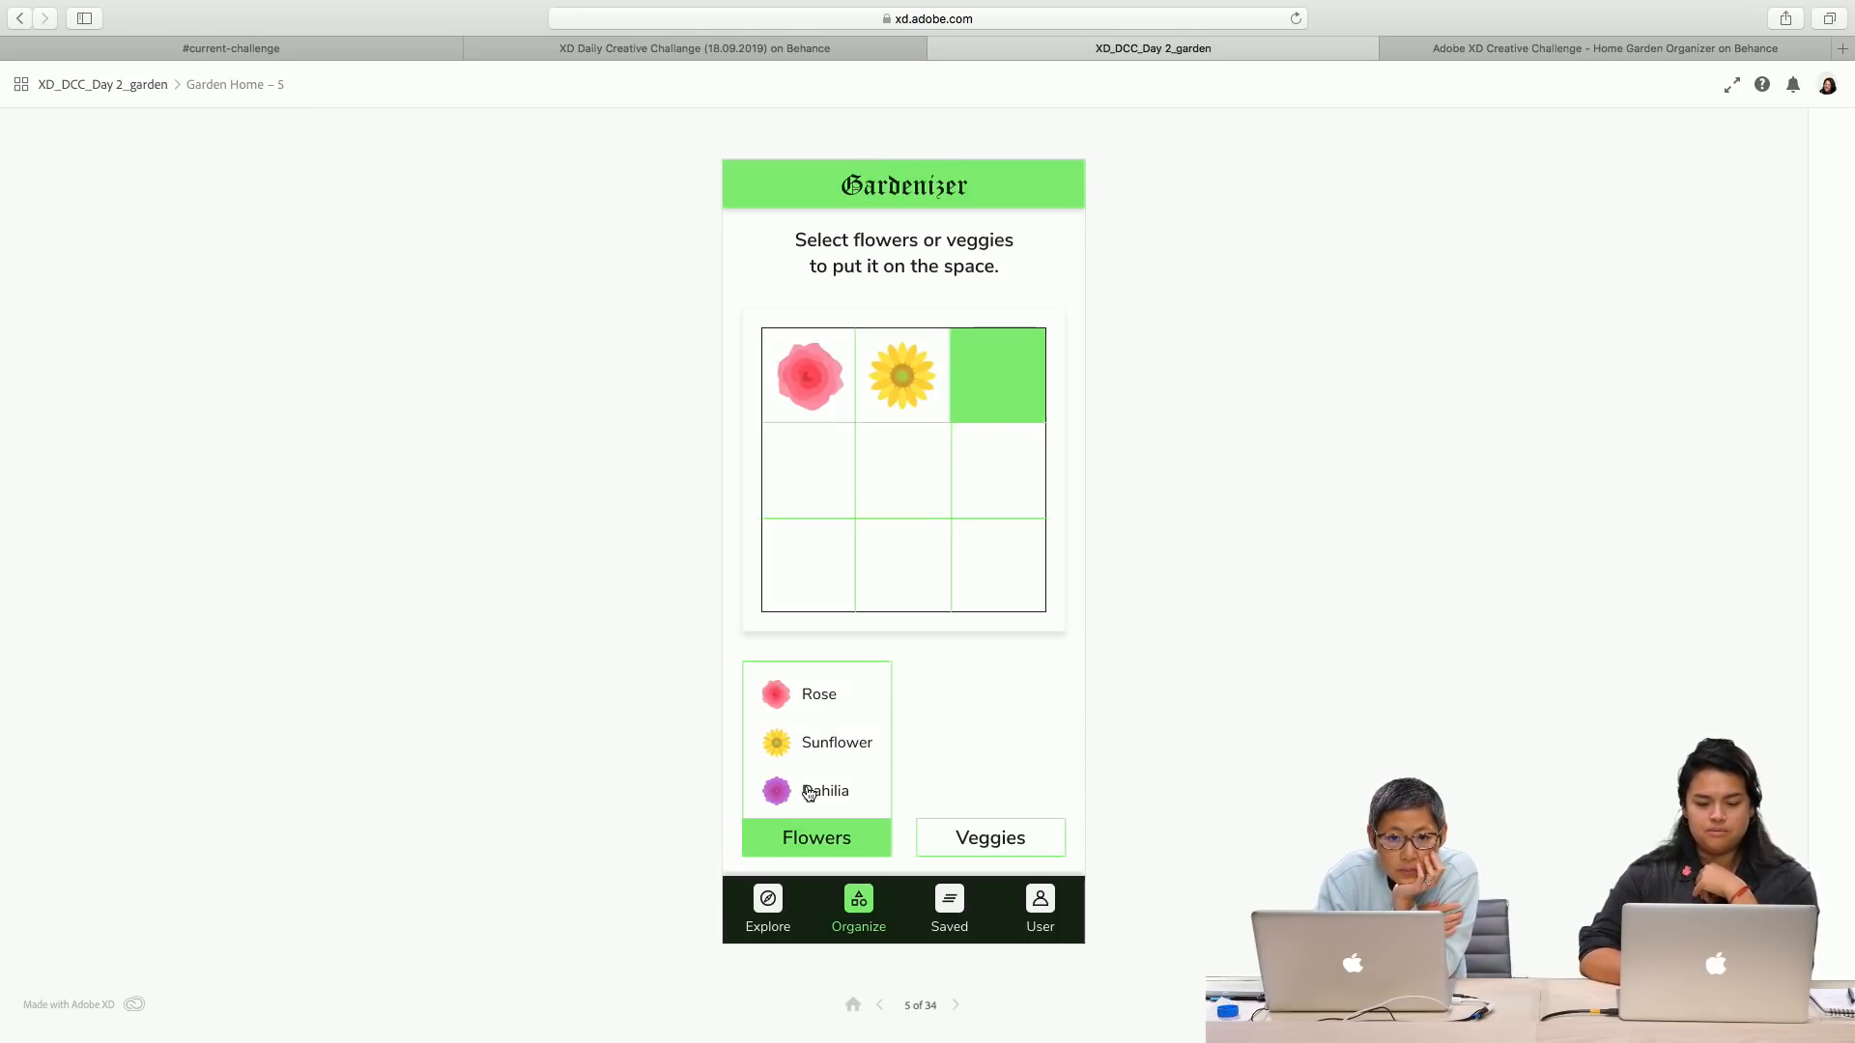
{"action": "left_click", "coordinate": [810, 793]}
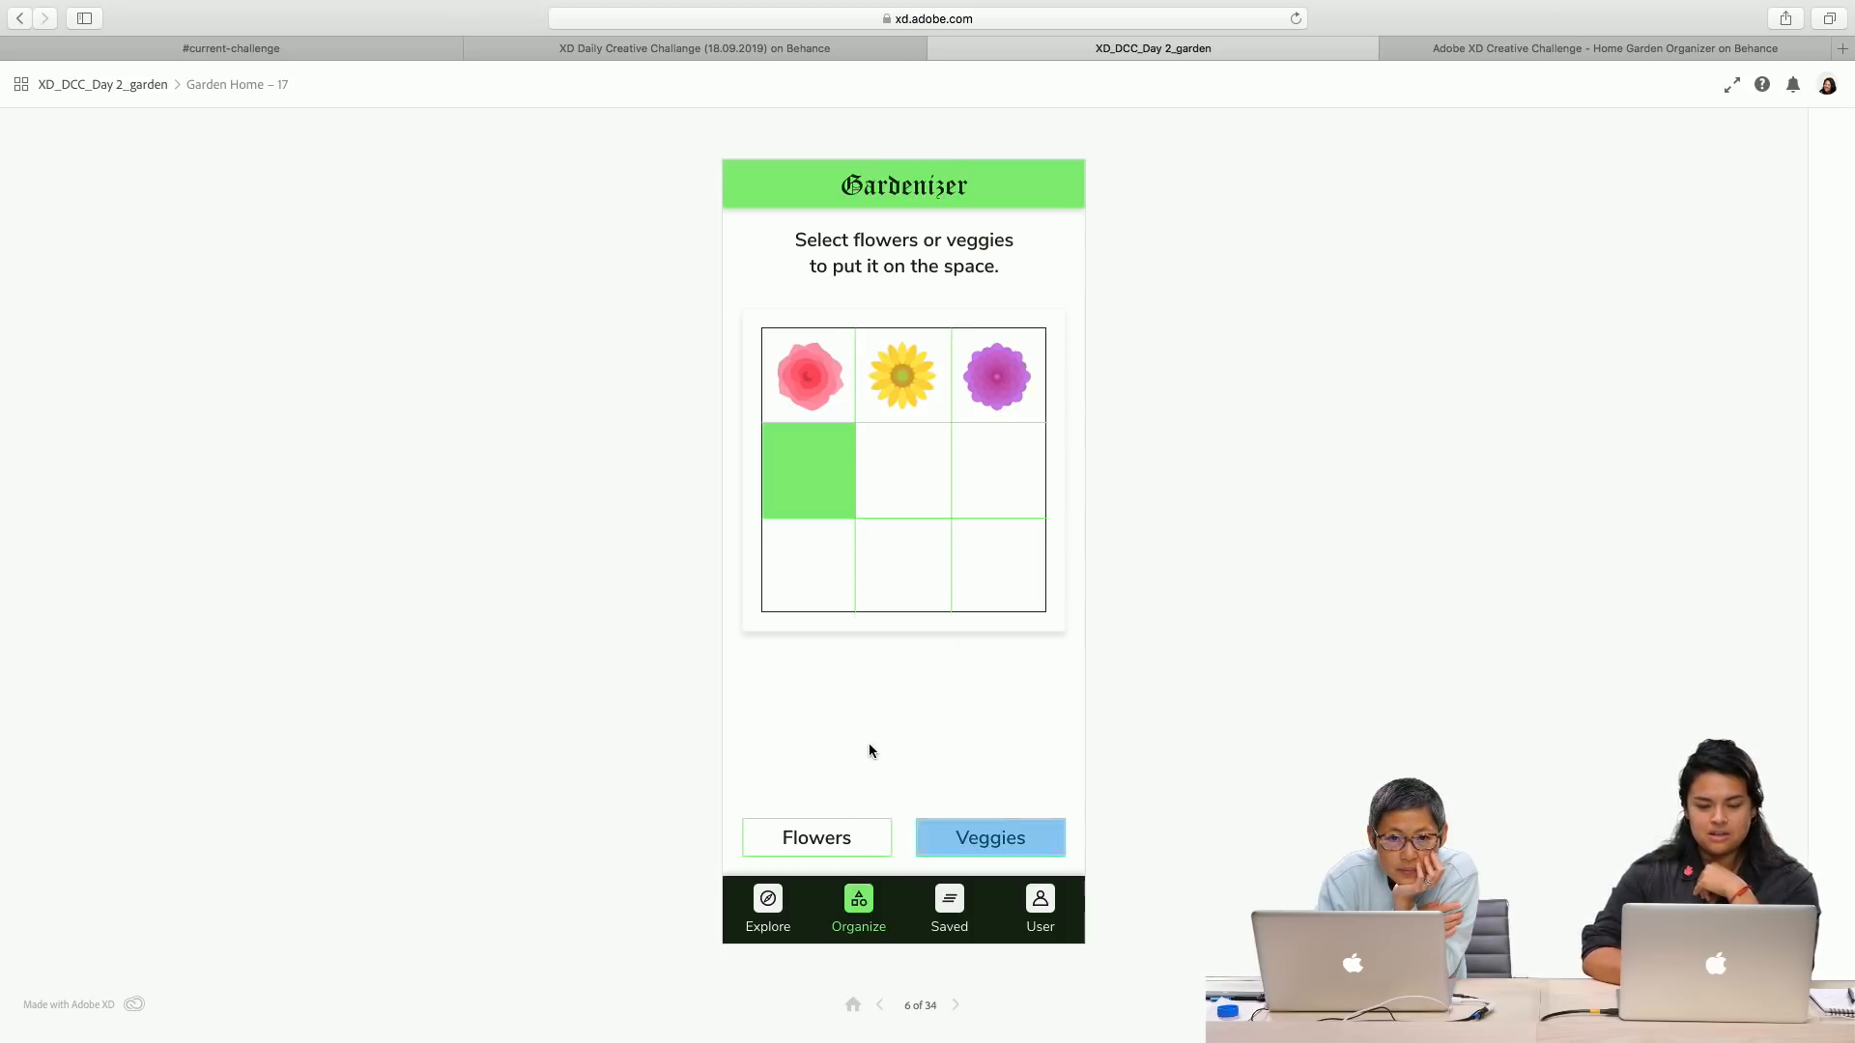
{"action": "left_click", "coordinate": [1014, 845]}
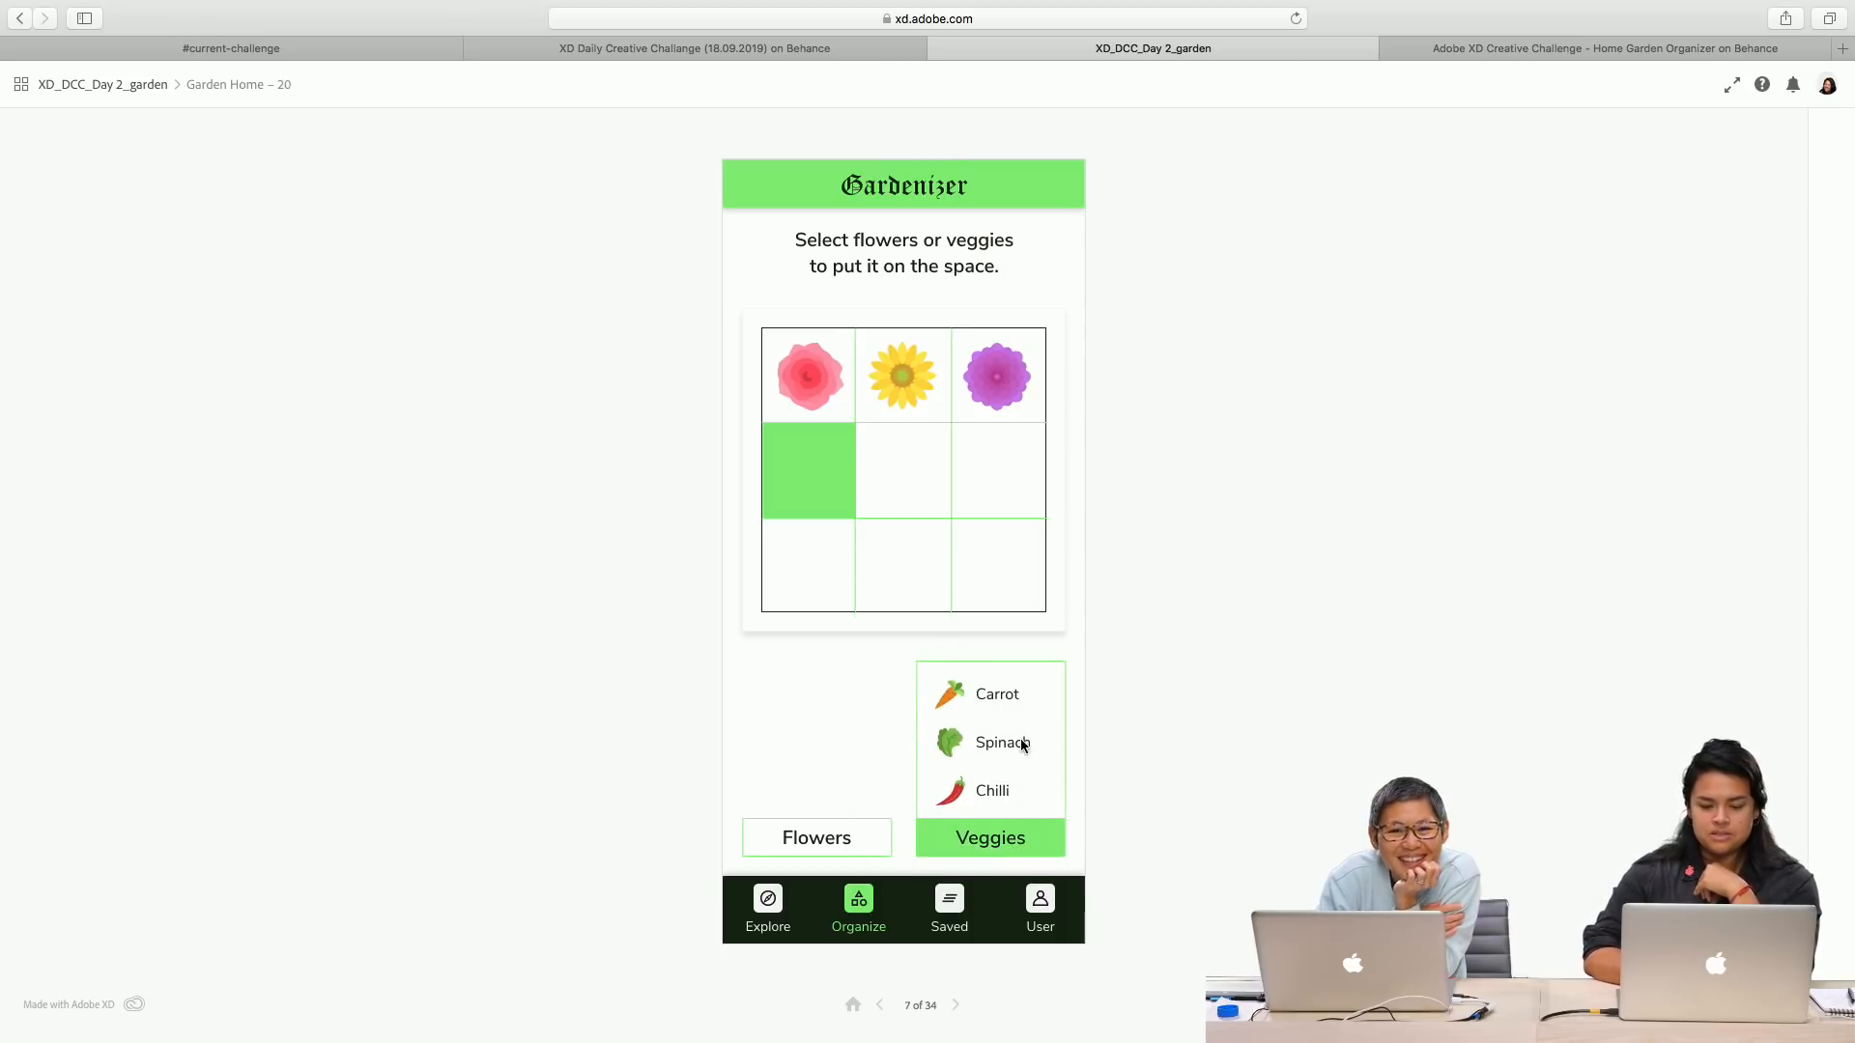
{"action": "left_click", "coordinate": [1005, 703]}
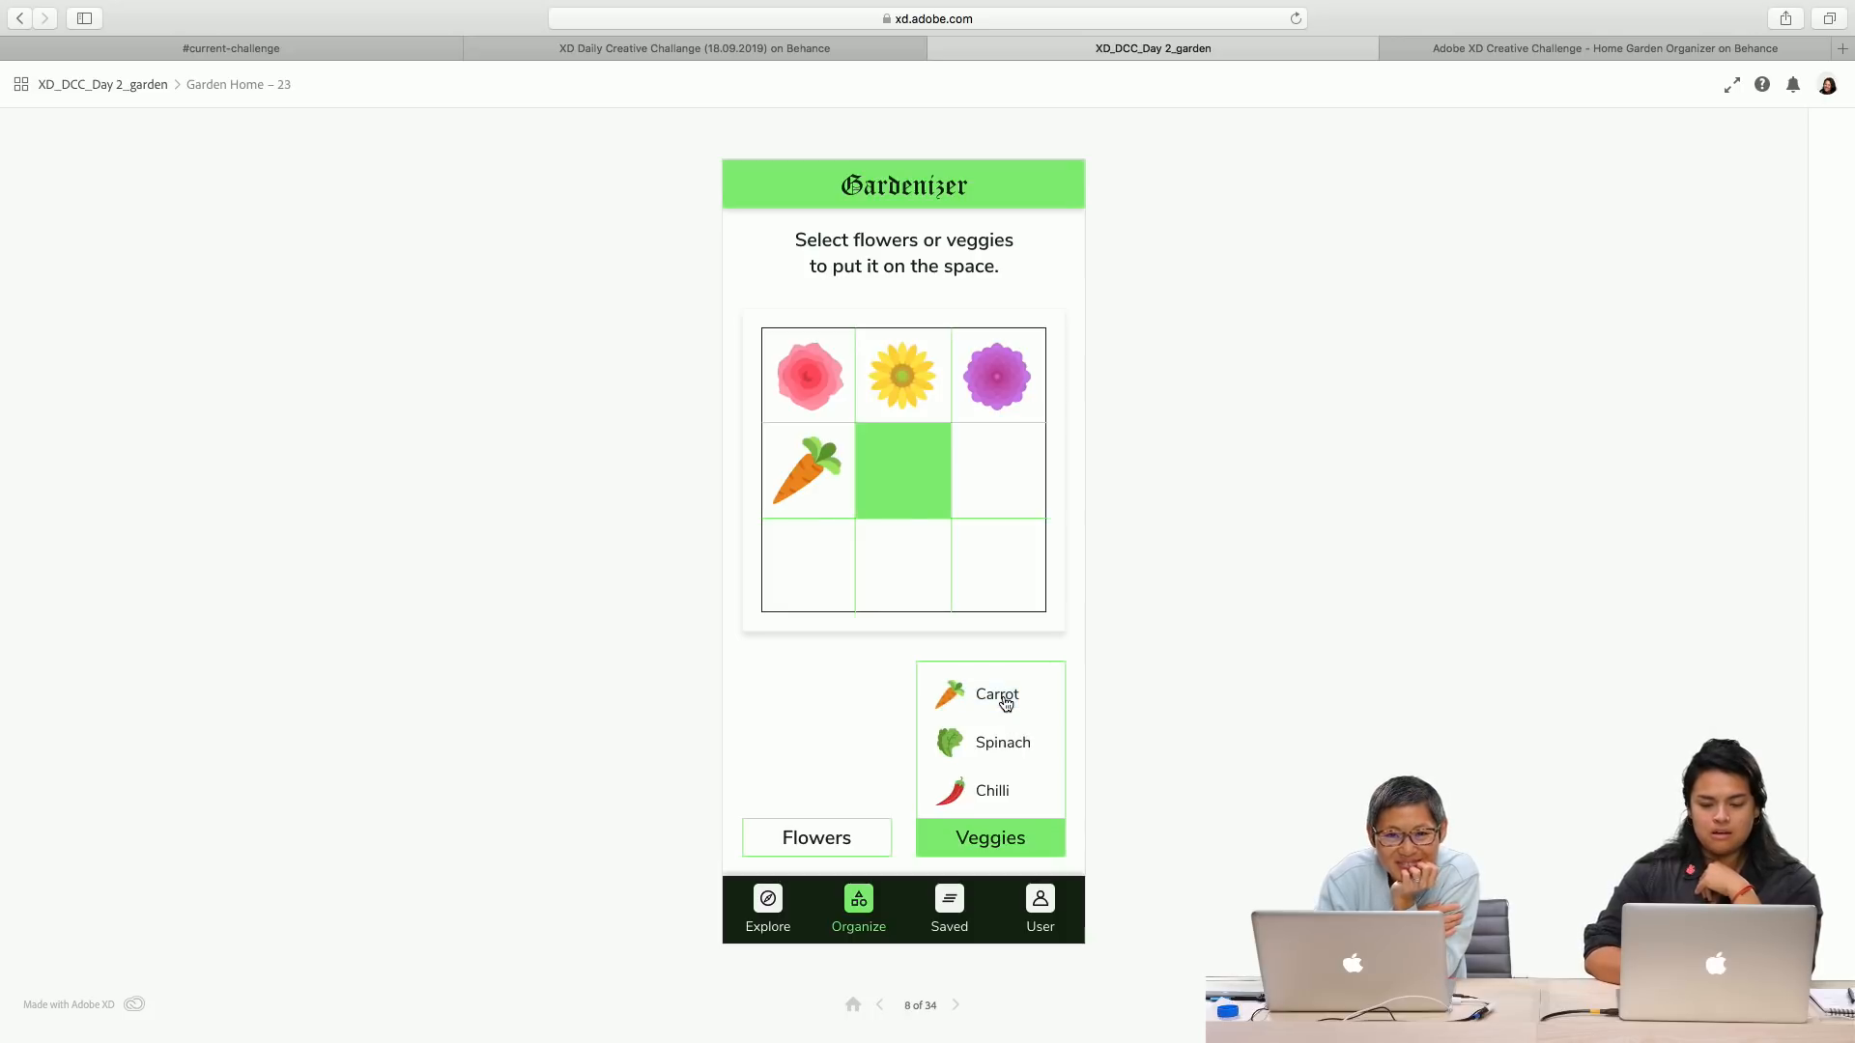
{"action": "left_click", "coordinate": [993, 756]}
{"action": "left_click", "coordinate": [981, 800]}
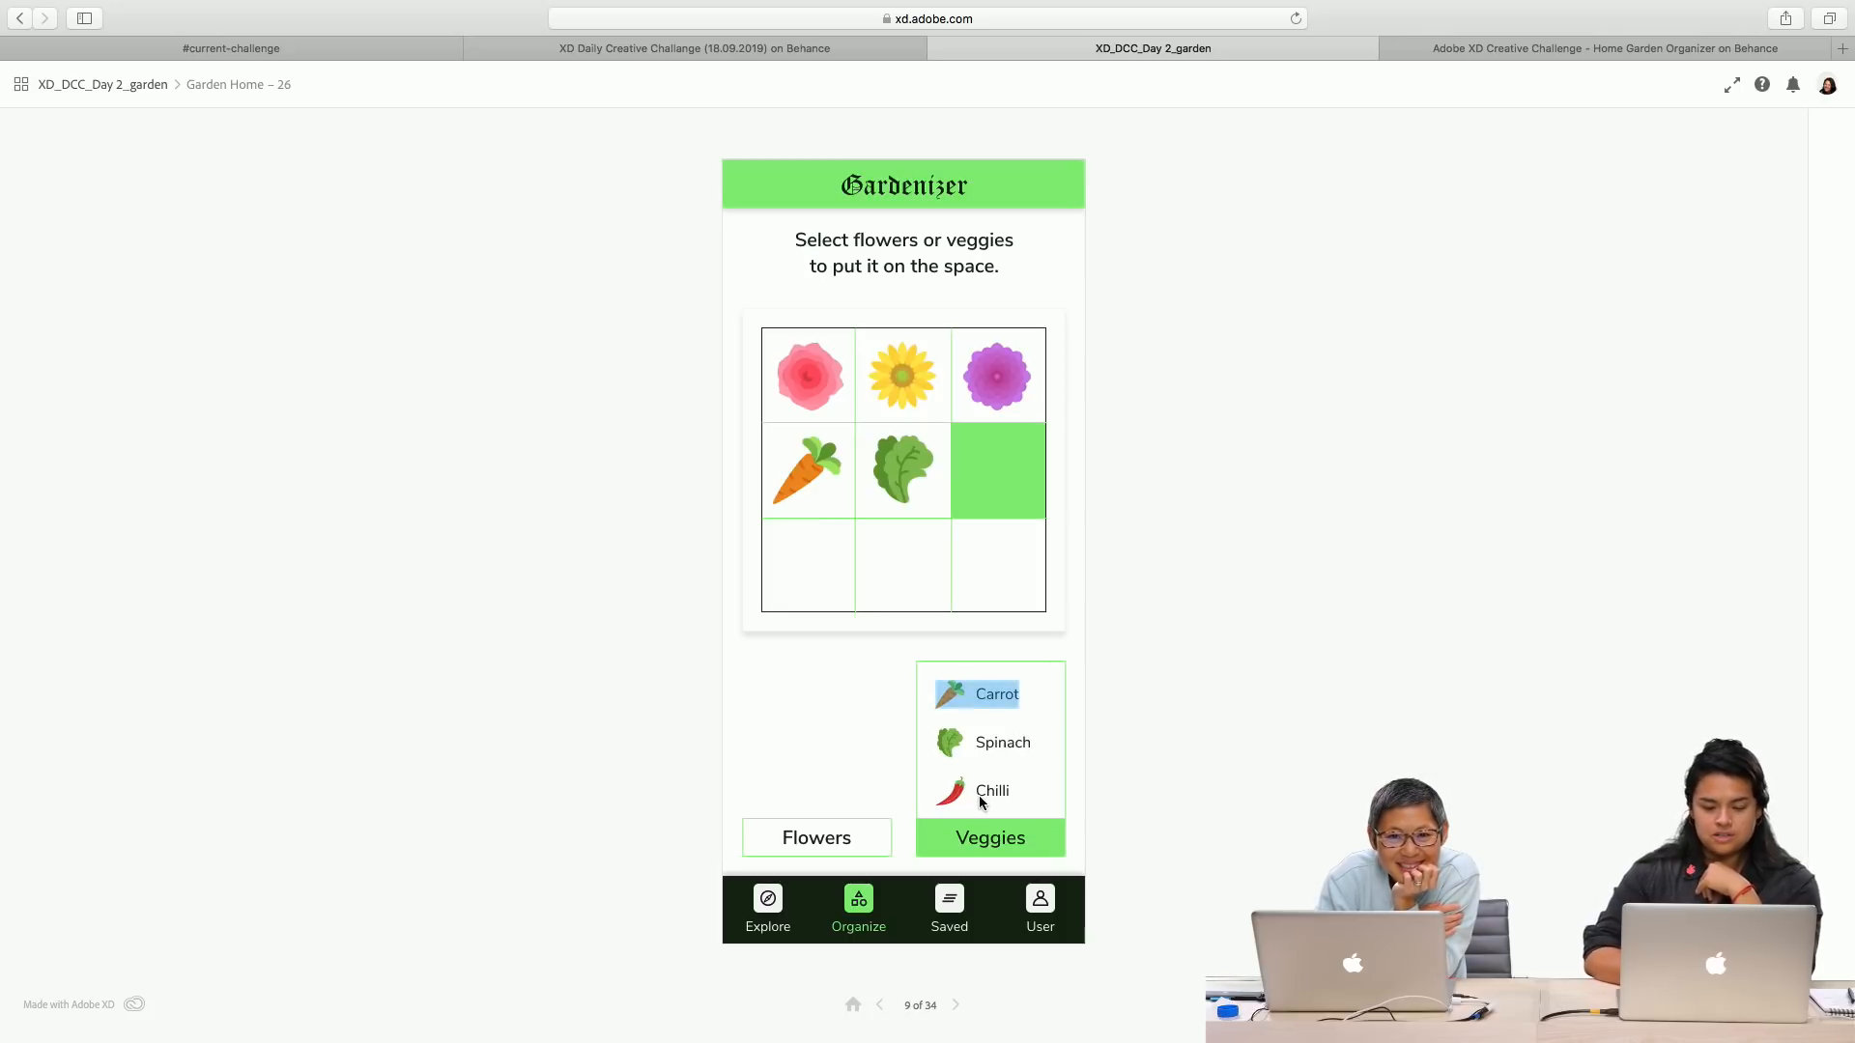
{"action": "left_click", "coordinate": [995, 701]}
{"action": "left_click", "coordinate": [995, 705]}
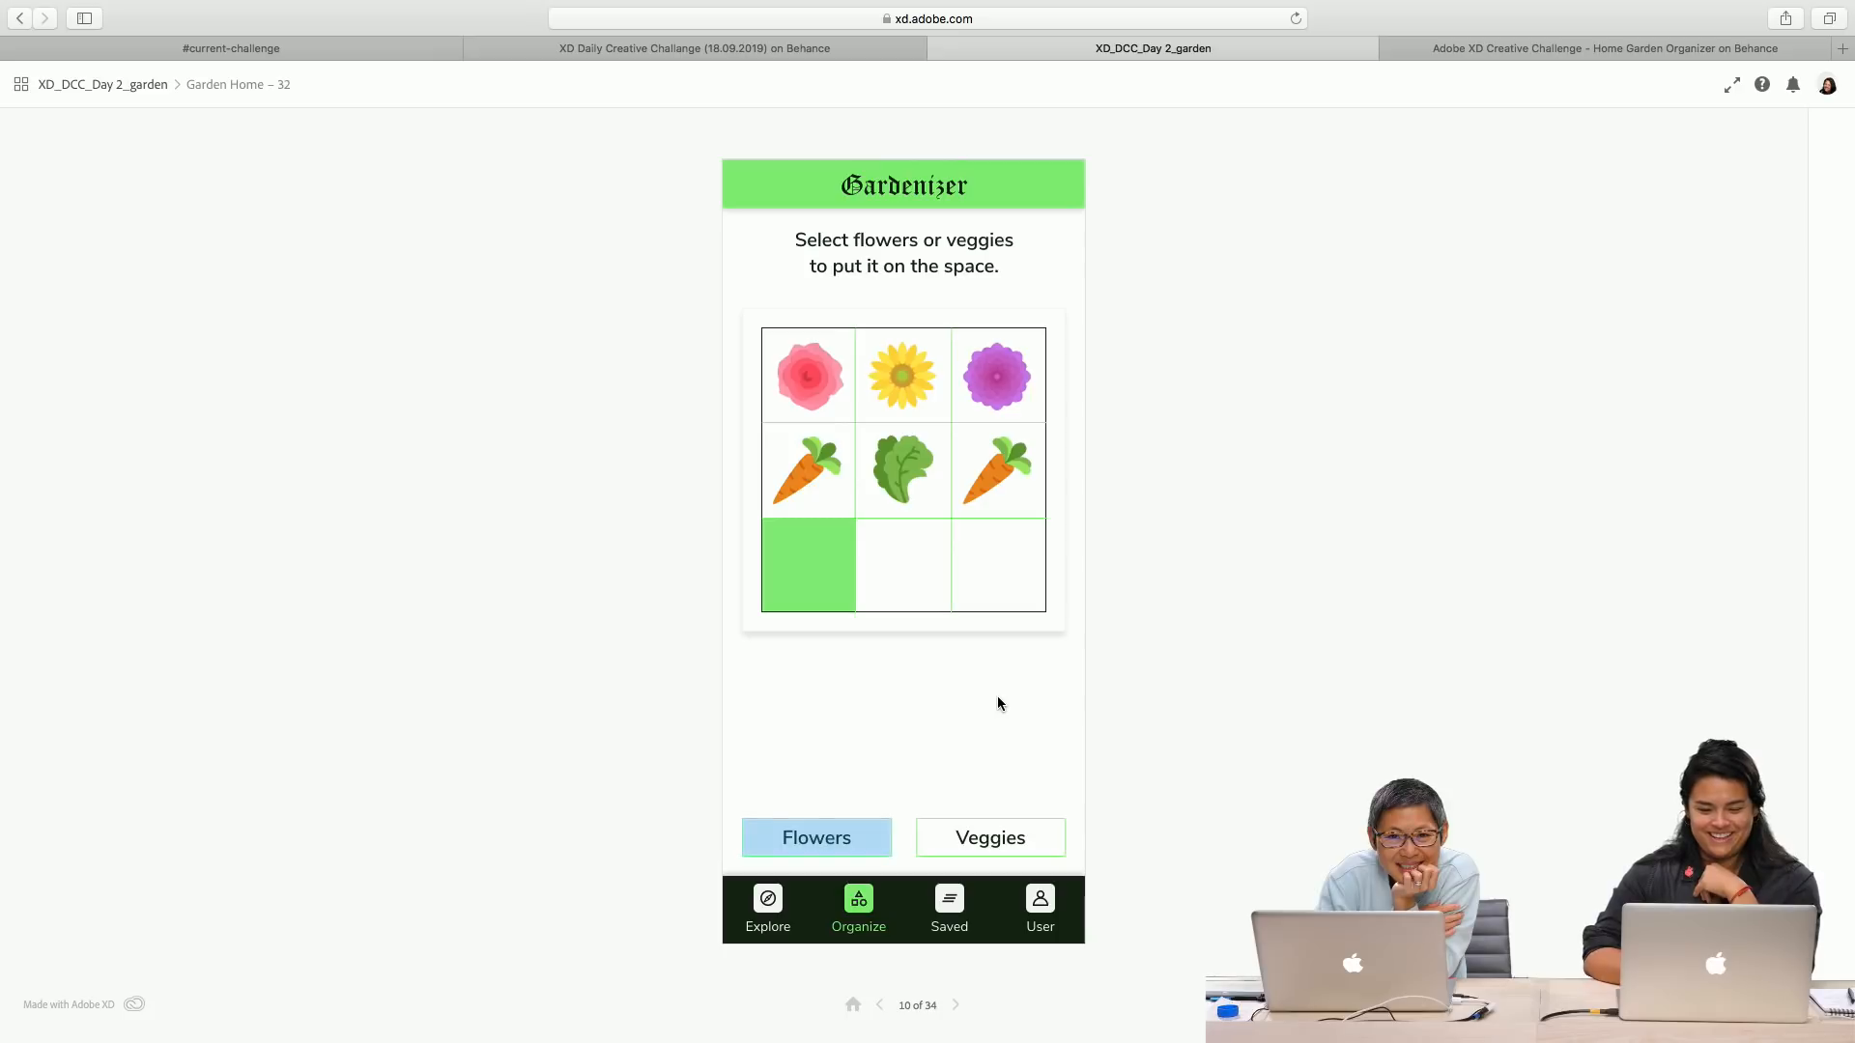
Step: Fill the bottom row of the garden grid with Sunflower, Rose and Dahilia from the Flowers list
{"action": "left_click", "coordinate": [819, 835]}
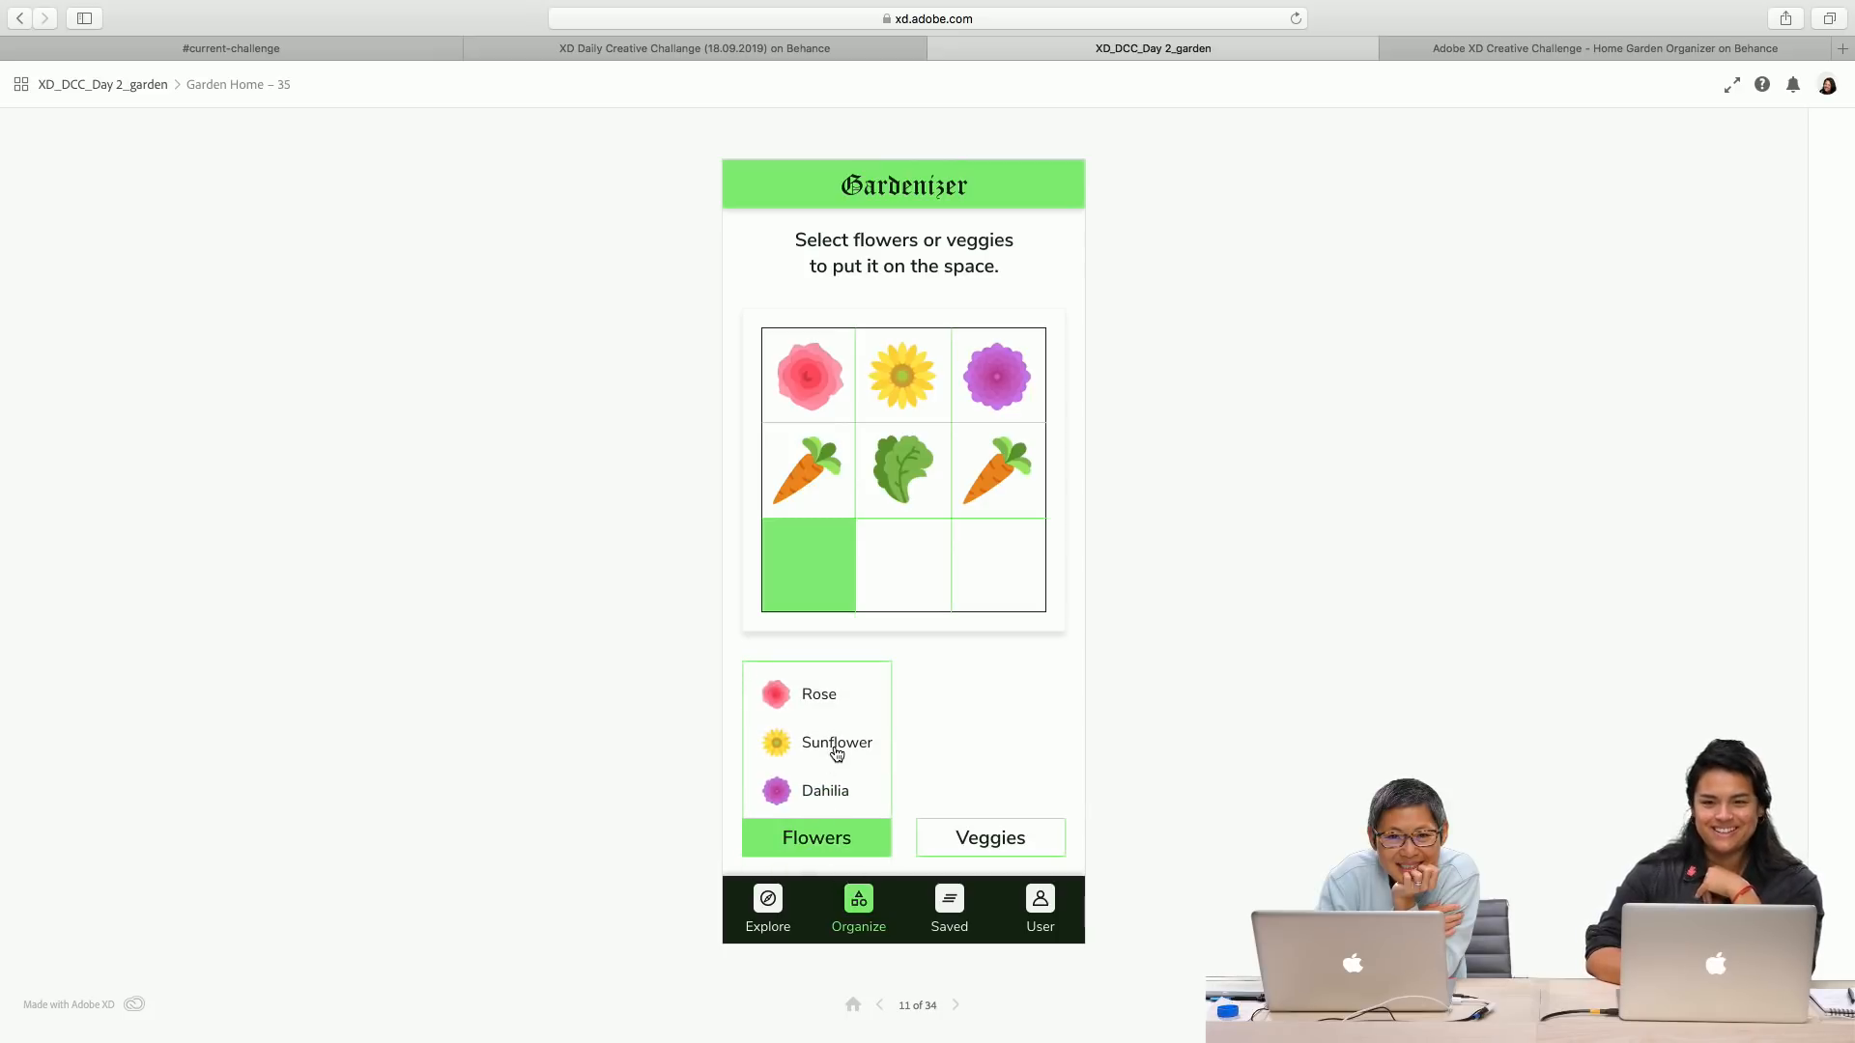
{"action": "left_click", "coordinate": [836, 751]}
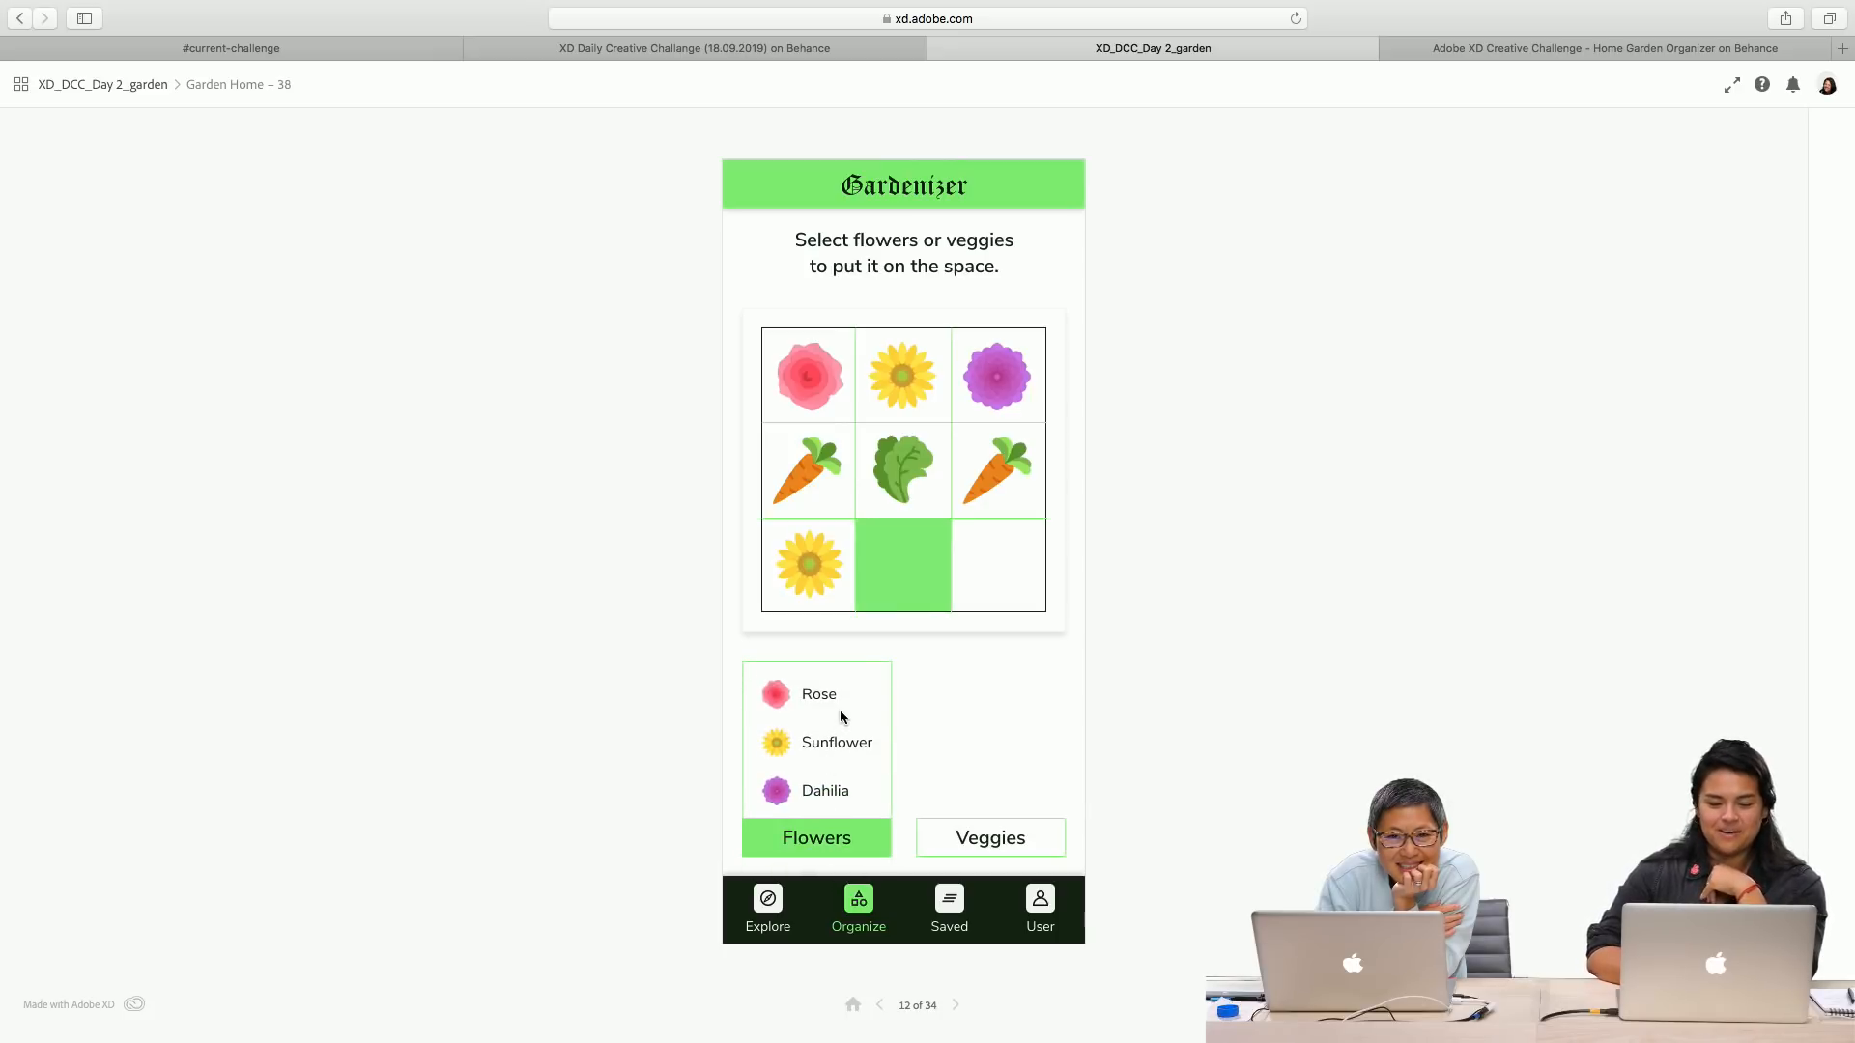
{"action": "left_click", "coordinate": [819, 703]}
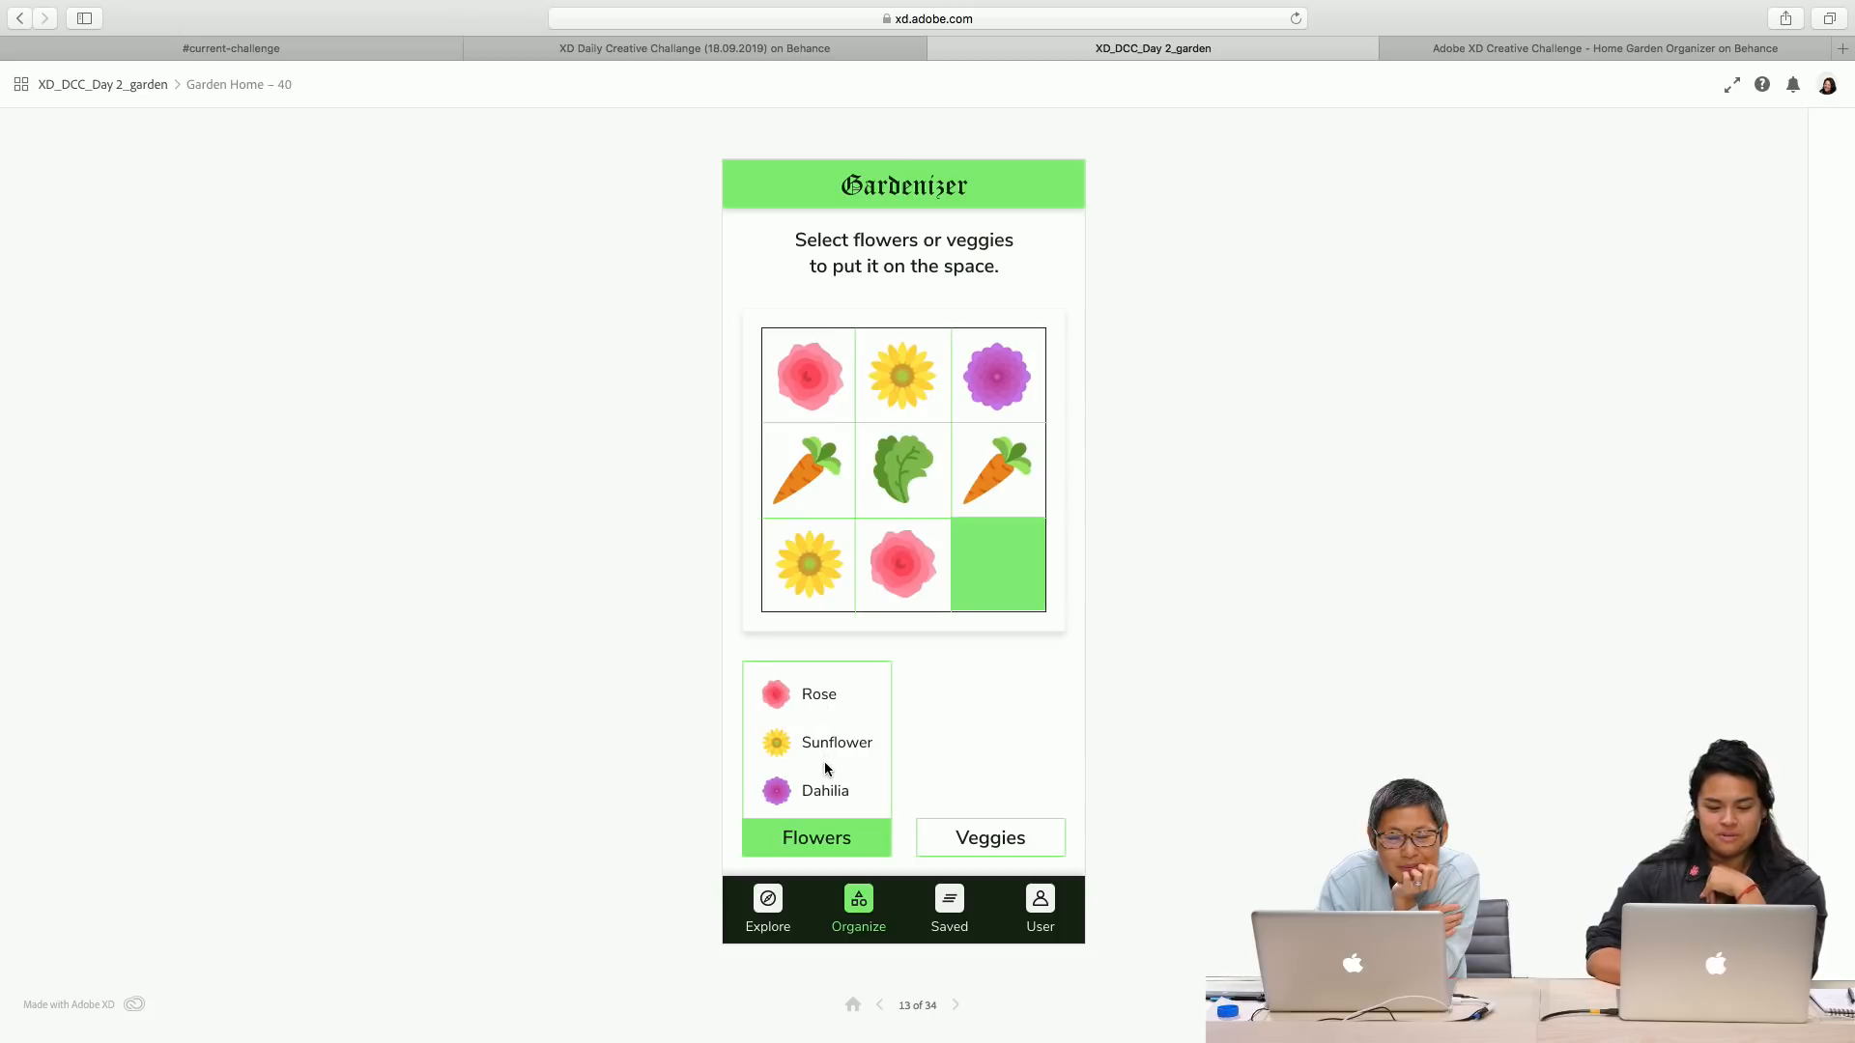
{"action": "left_click", "coordinate": [825, 788]}
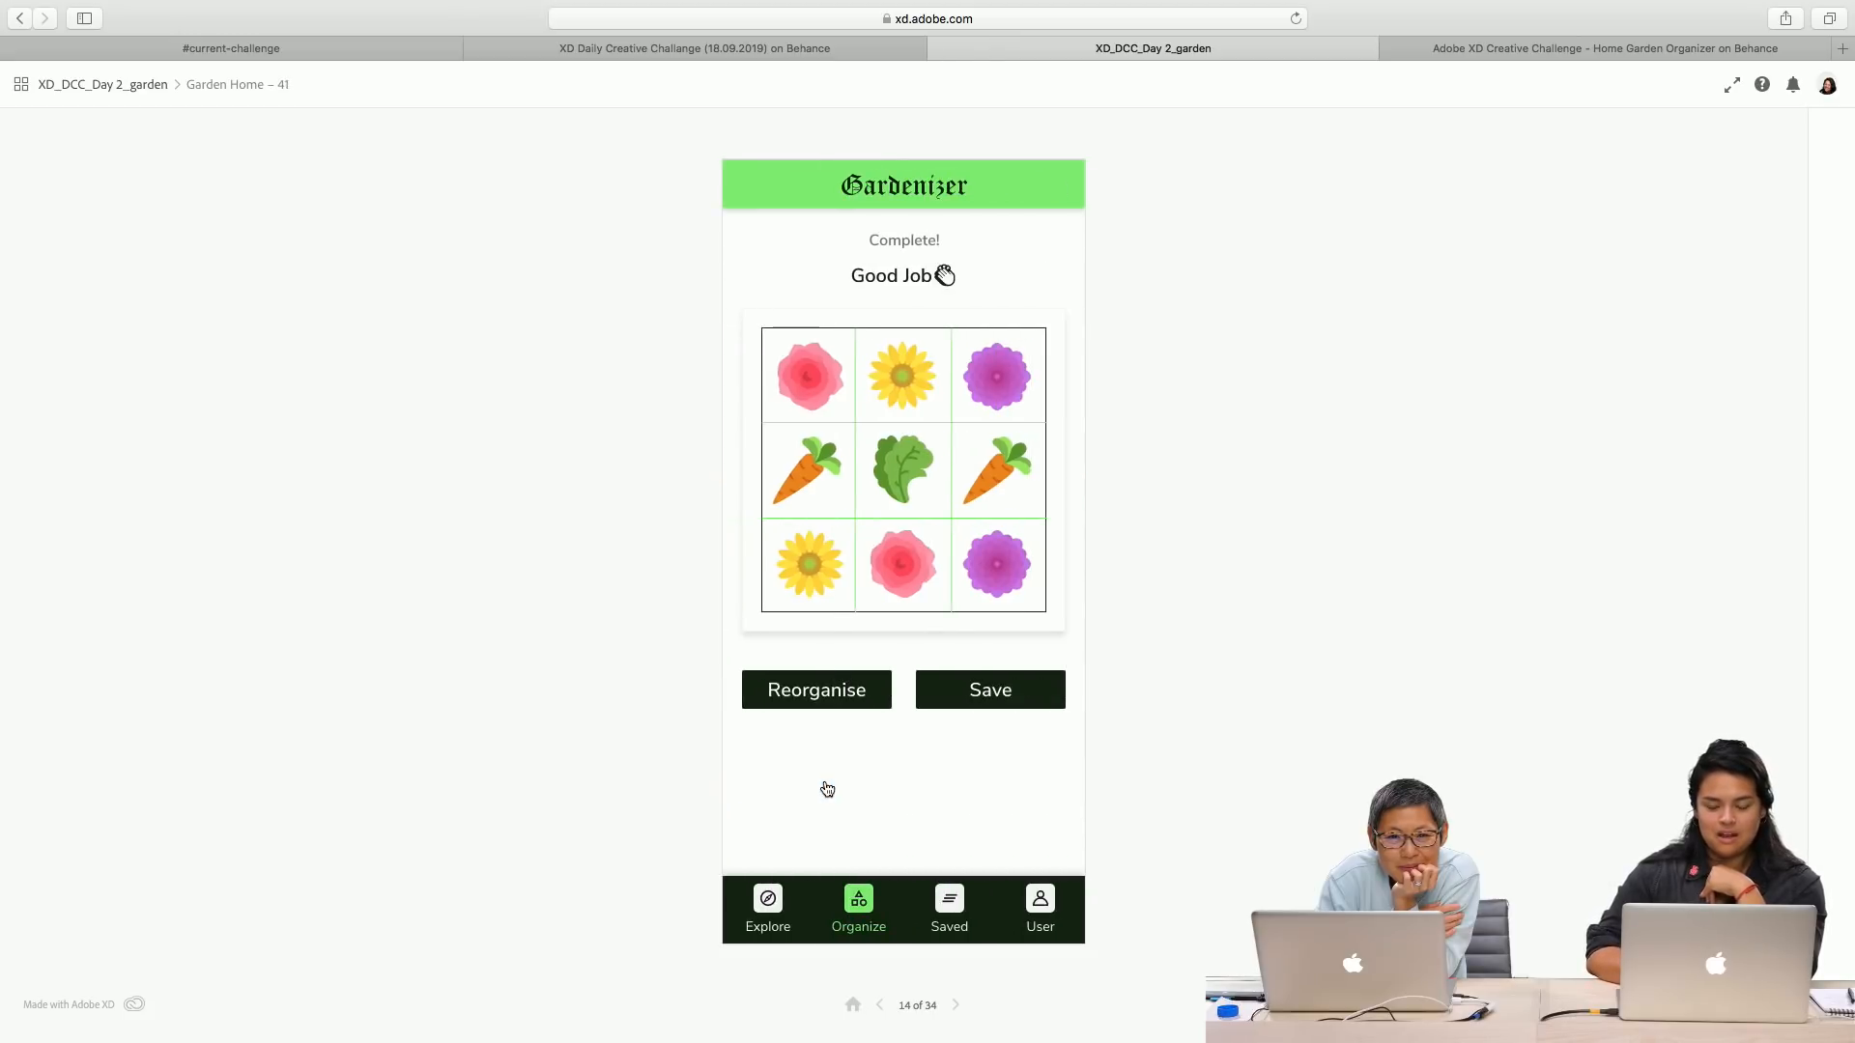
Step: Reorganise the garden and refill the top row of the grid with Rose, Sunflower and Dahilia
{"action": "left_click", "coordinate": [833, 705]}
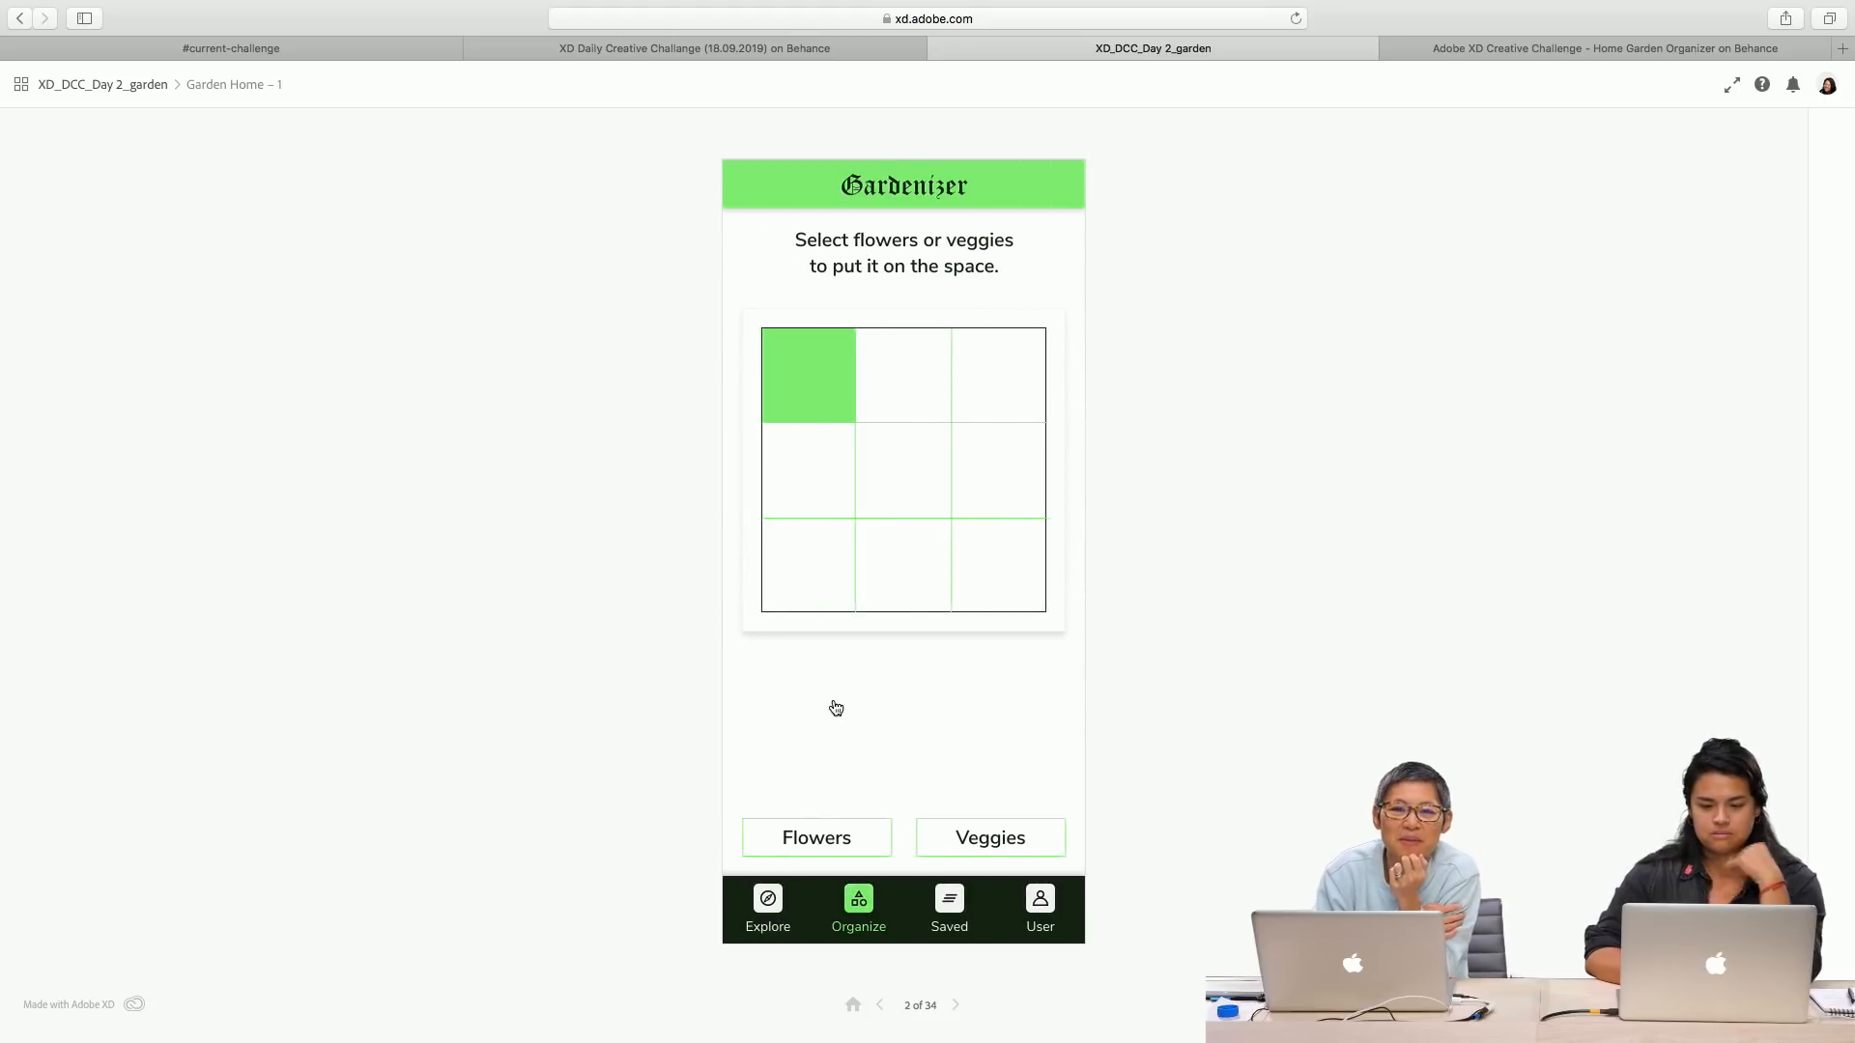
{"action": "left_click", "coordinate": [862, 845]}
{"action": "left_click", "coordinate": [903, 793]}
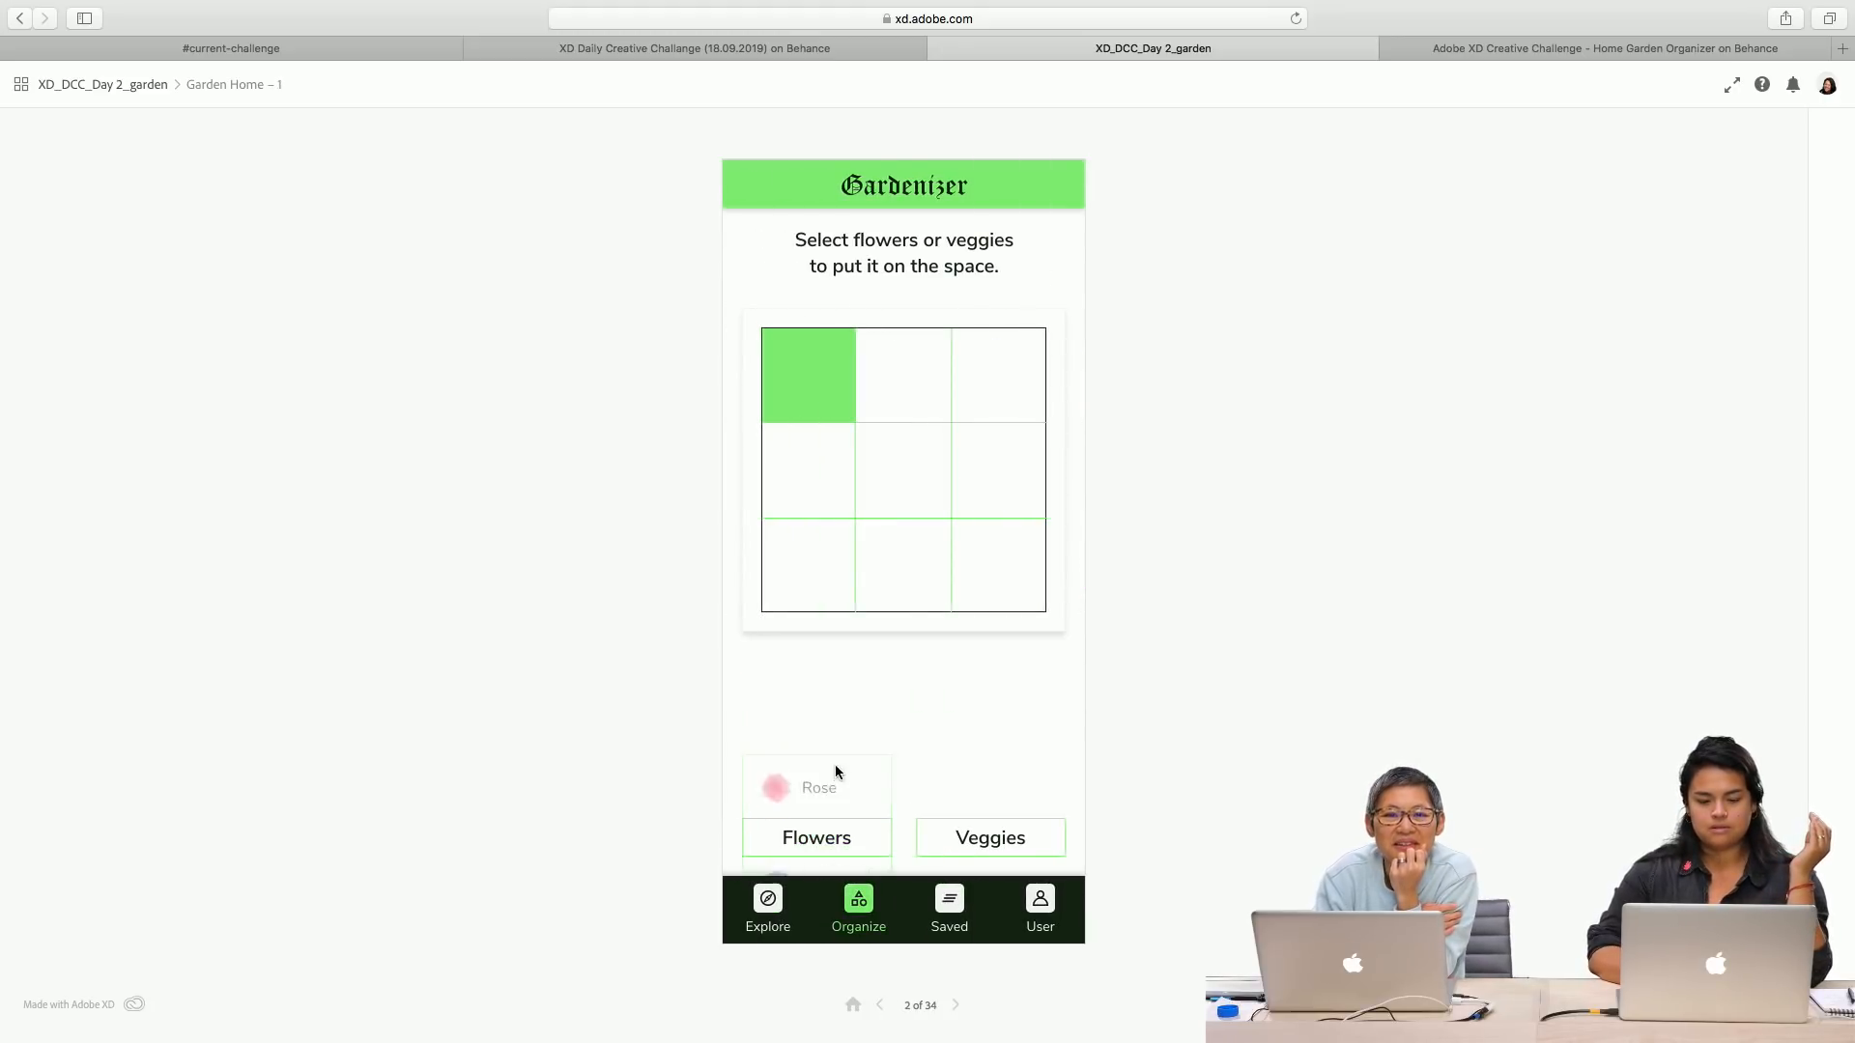
{"action": "left_click", "coordinate": [850, 850]}
{"action": "left_click", "coordinate": [802, 703]}
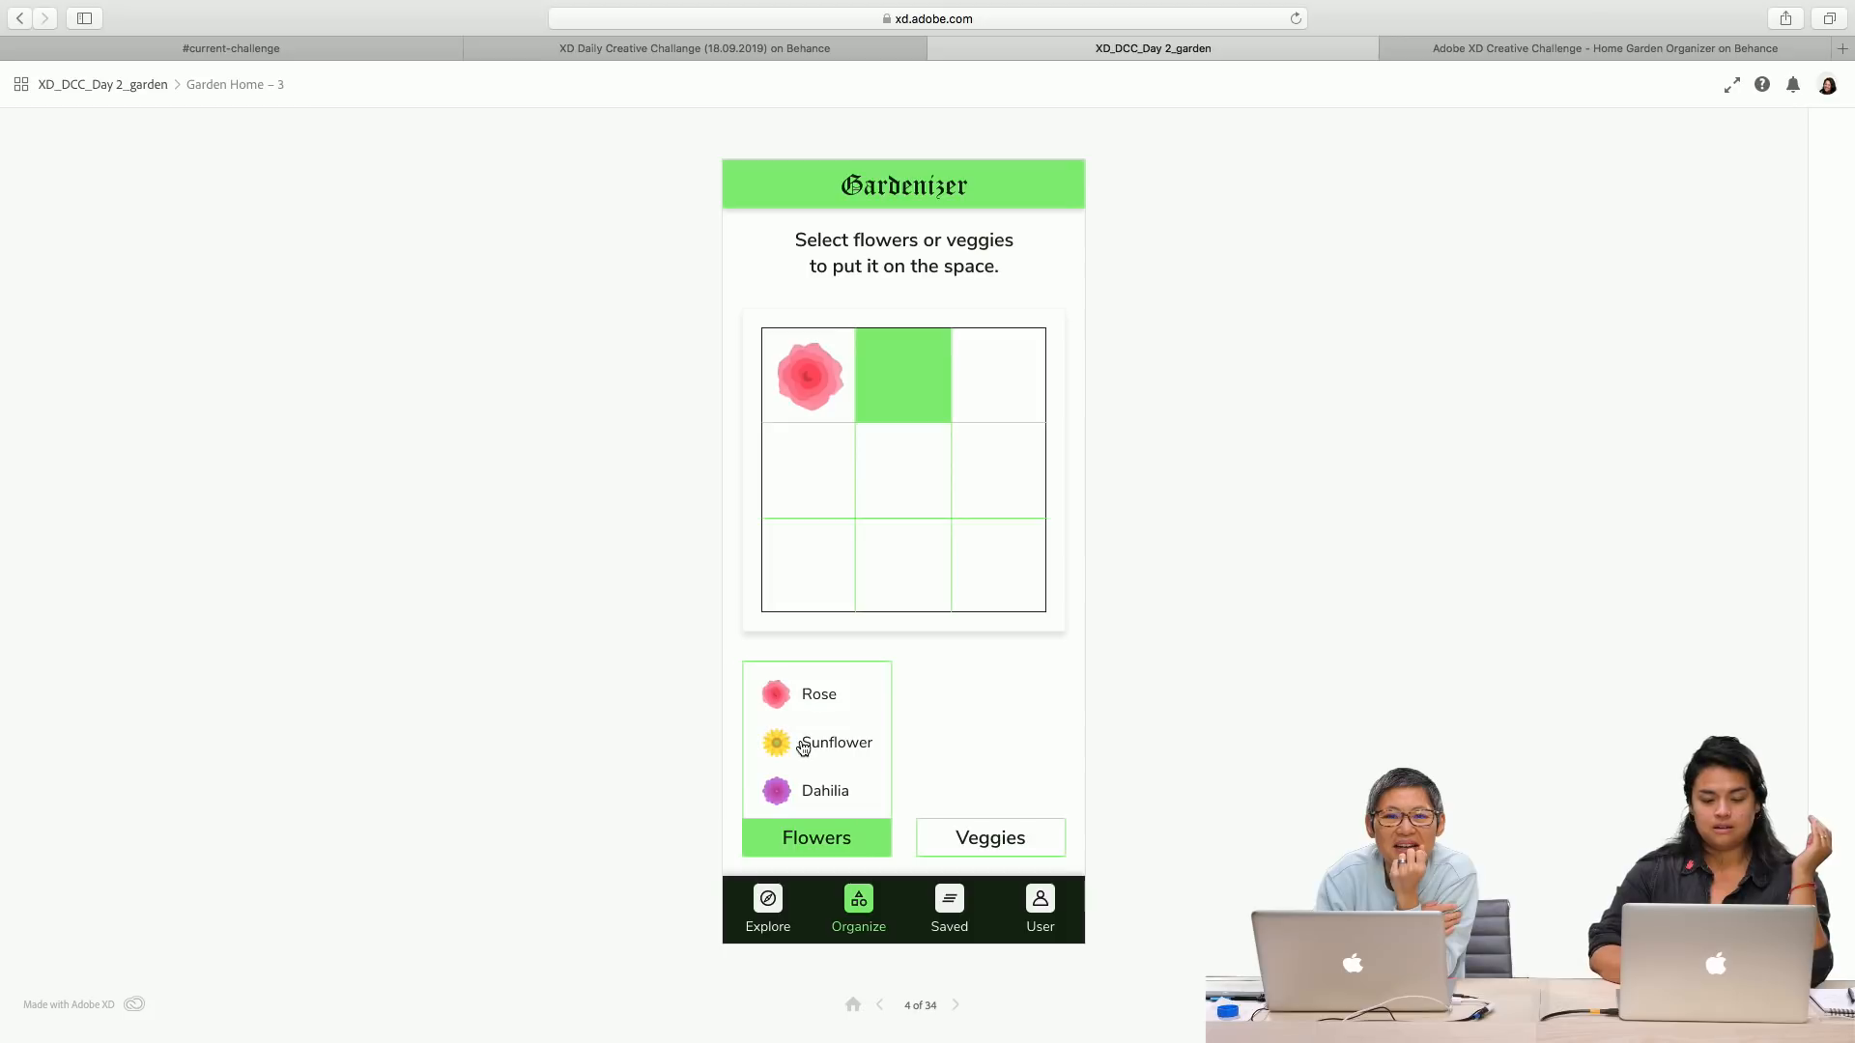
{"action": "left_click", "coordinate": [806, 745]}
{"action": "left_click", "coordinate": [800, 776]}
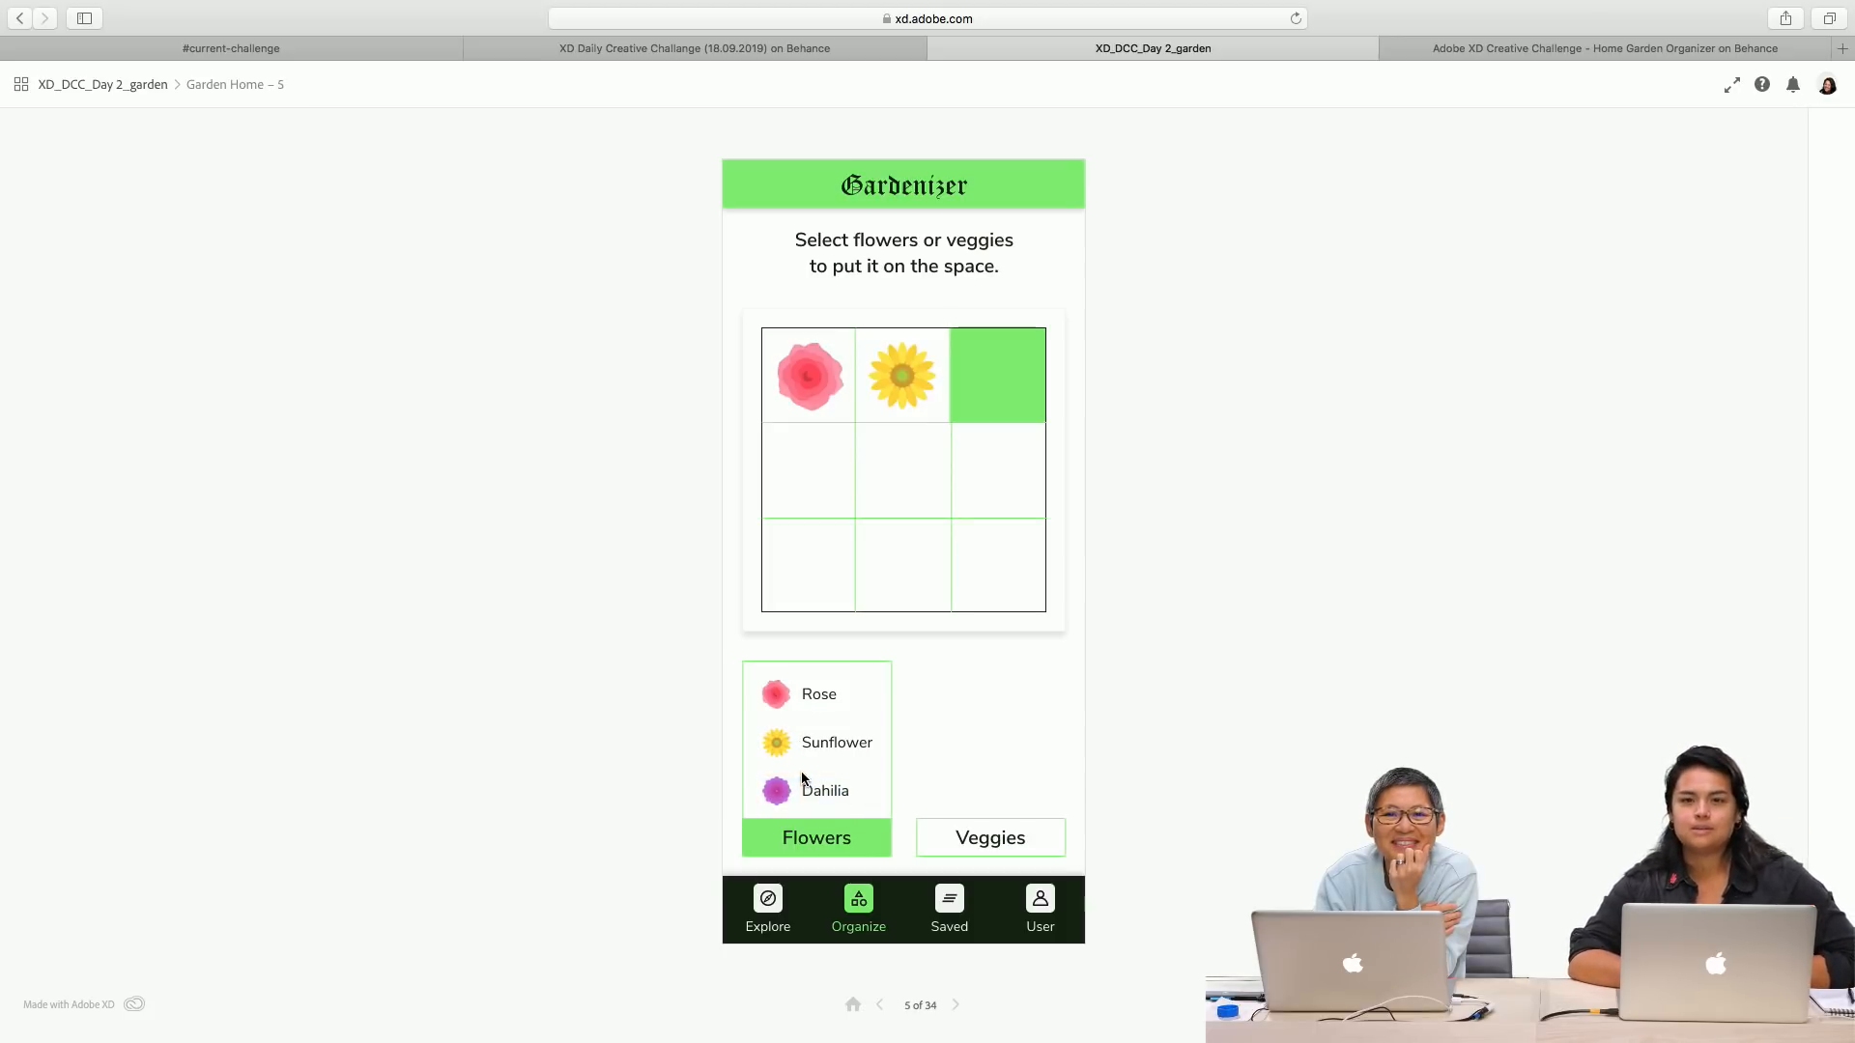
{"action": "left_click", "coordinate": [806, 794]}
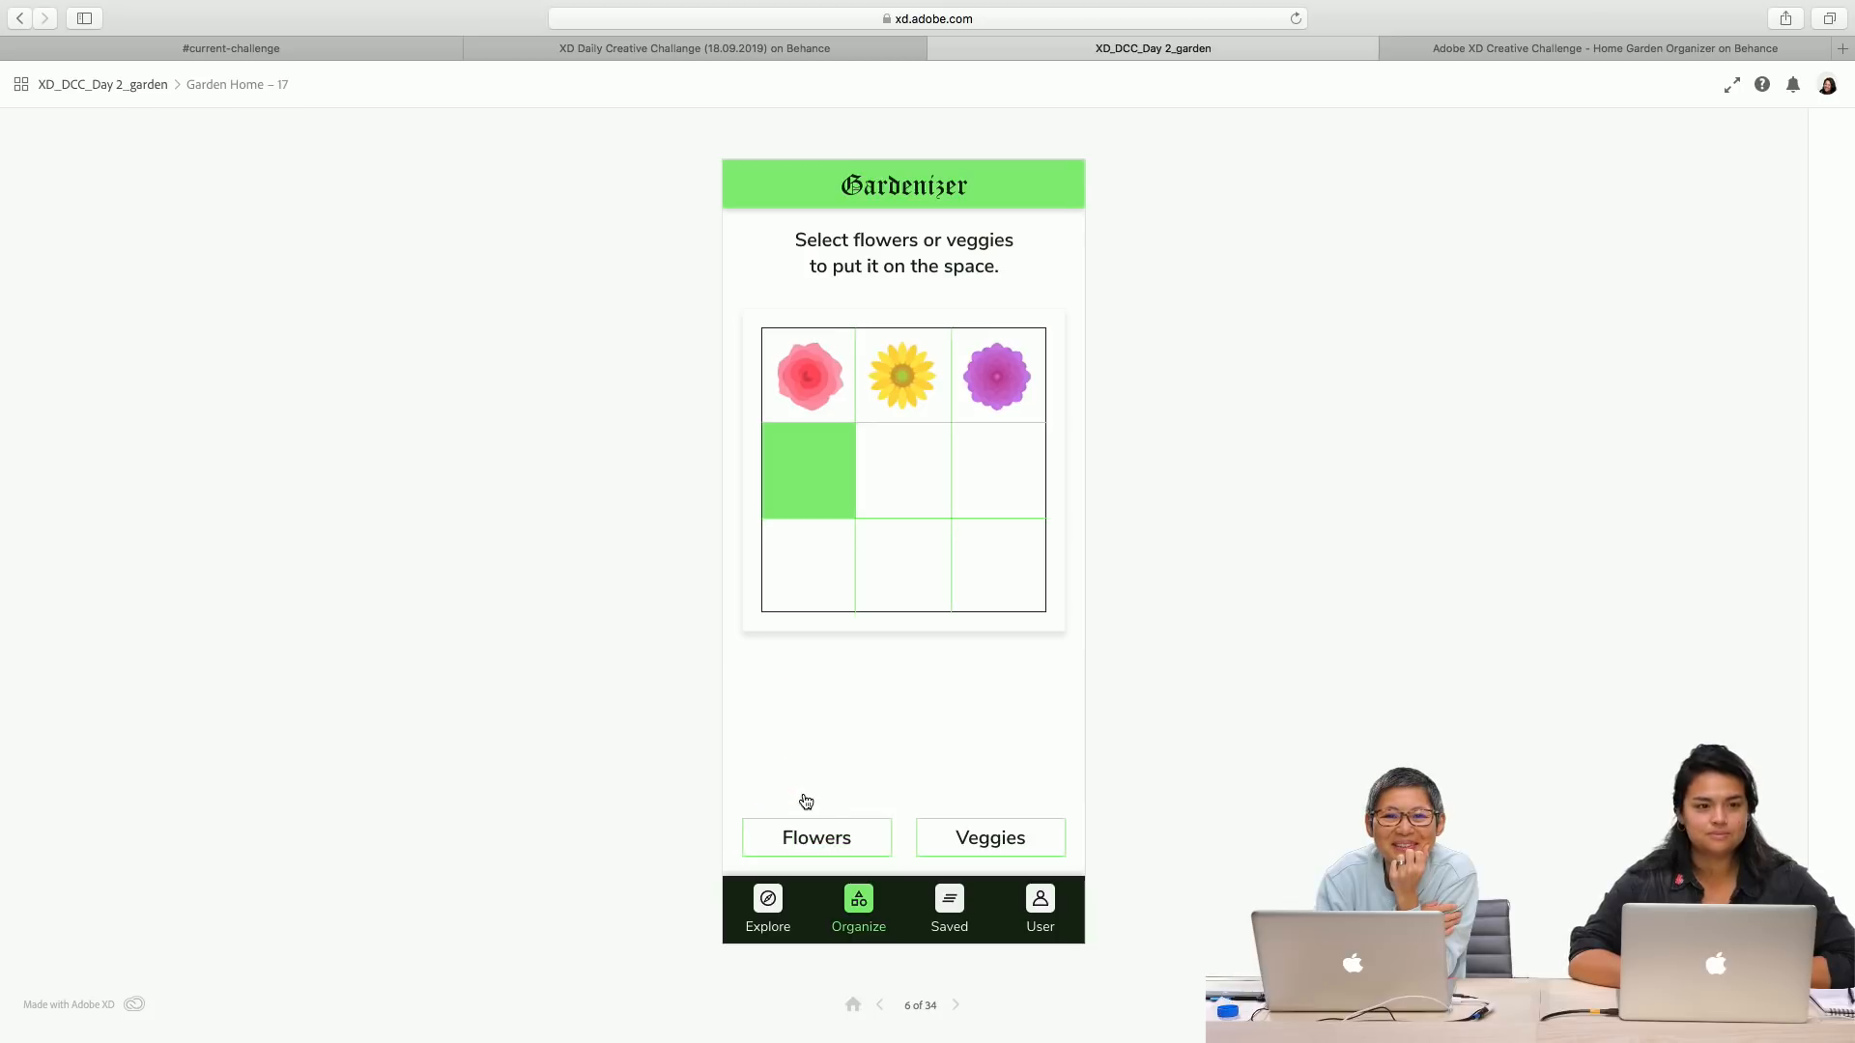
Step: Refill the middle row with Carrot, Spinach and Carrot, and the bottom row with Sunflower, Rose and Dahilia
{"action": "left_click", "coordinate": [975, 822]}
{"action": "left_click", "coordinate": [994, 713]}
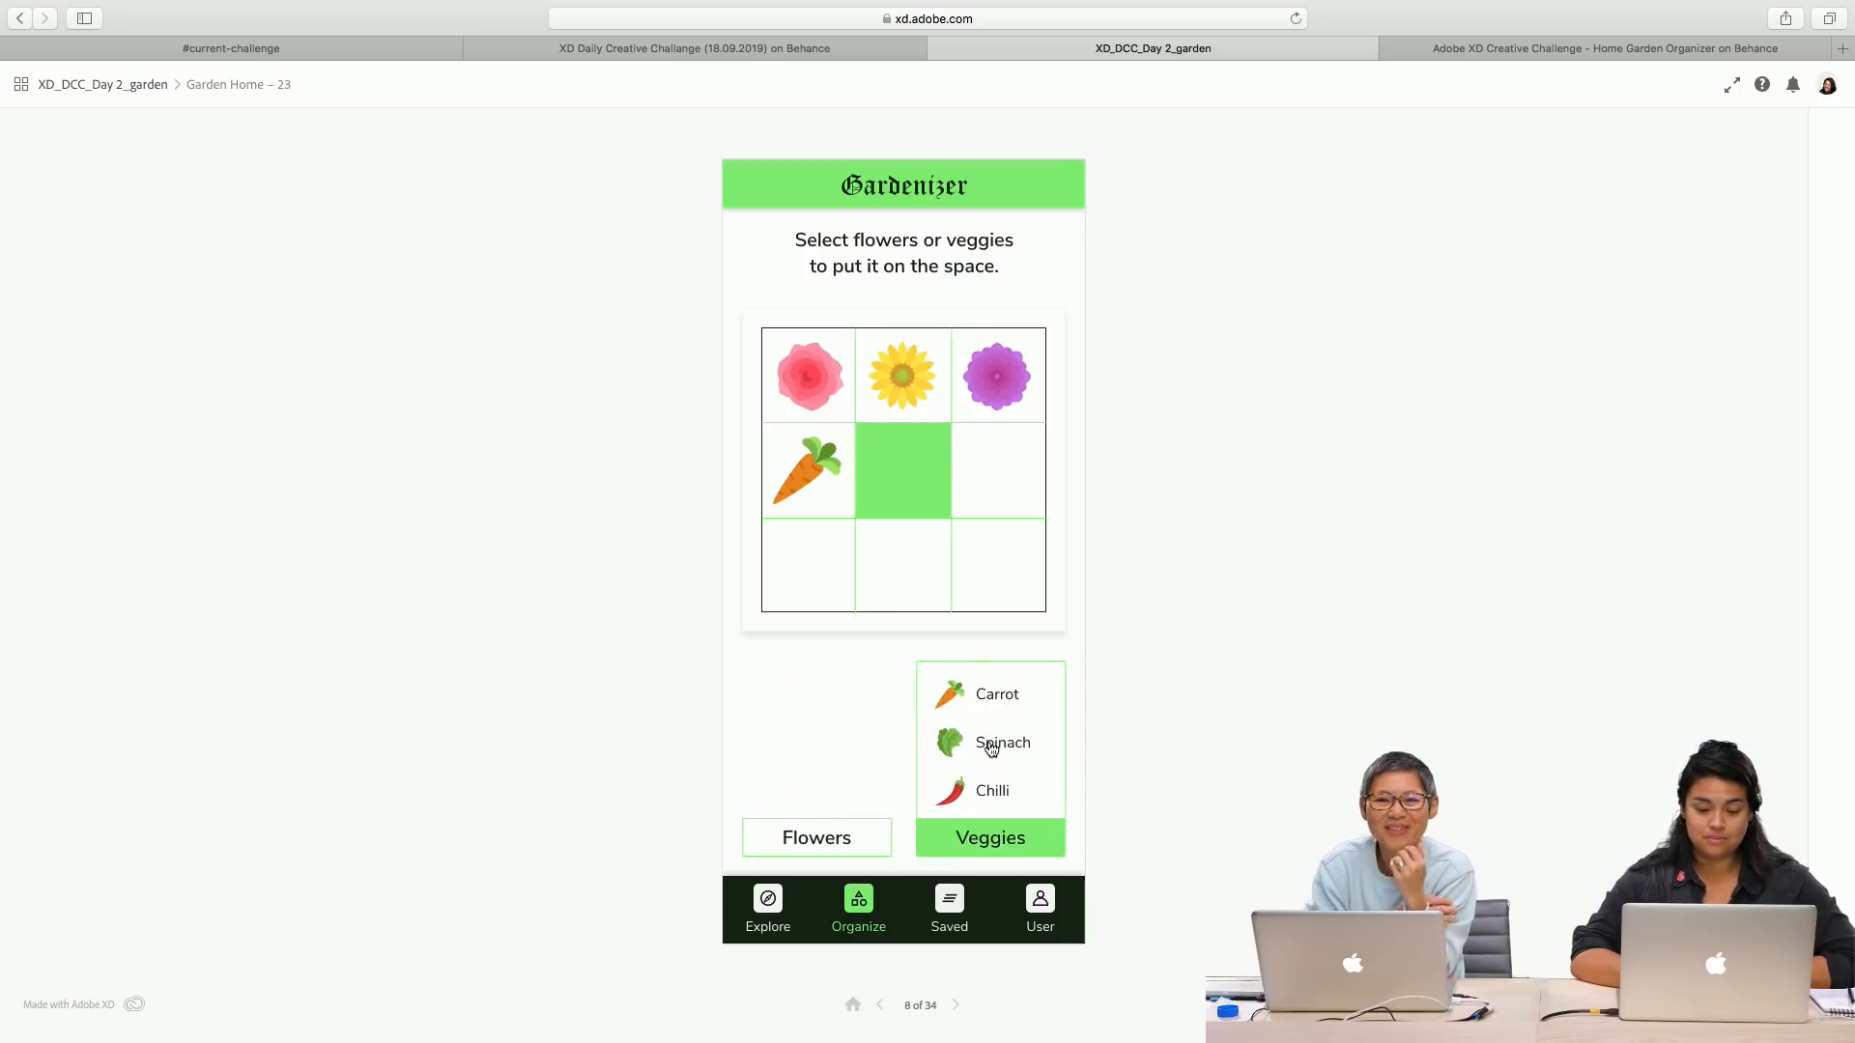
{"action": "left_click", "coordinate": [991, 744]}
{"action": "left_click", "coordinate": [987, 693]}
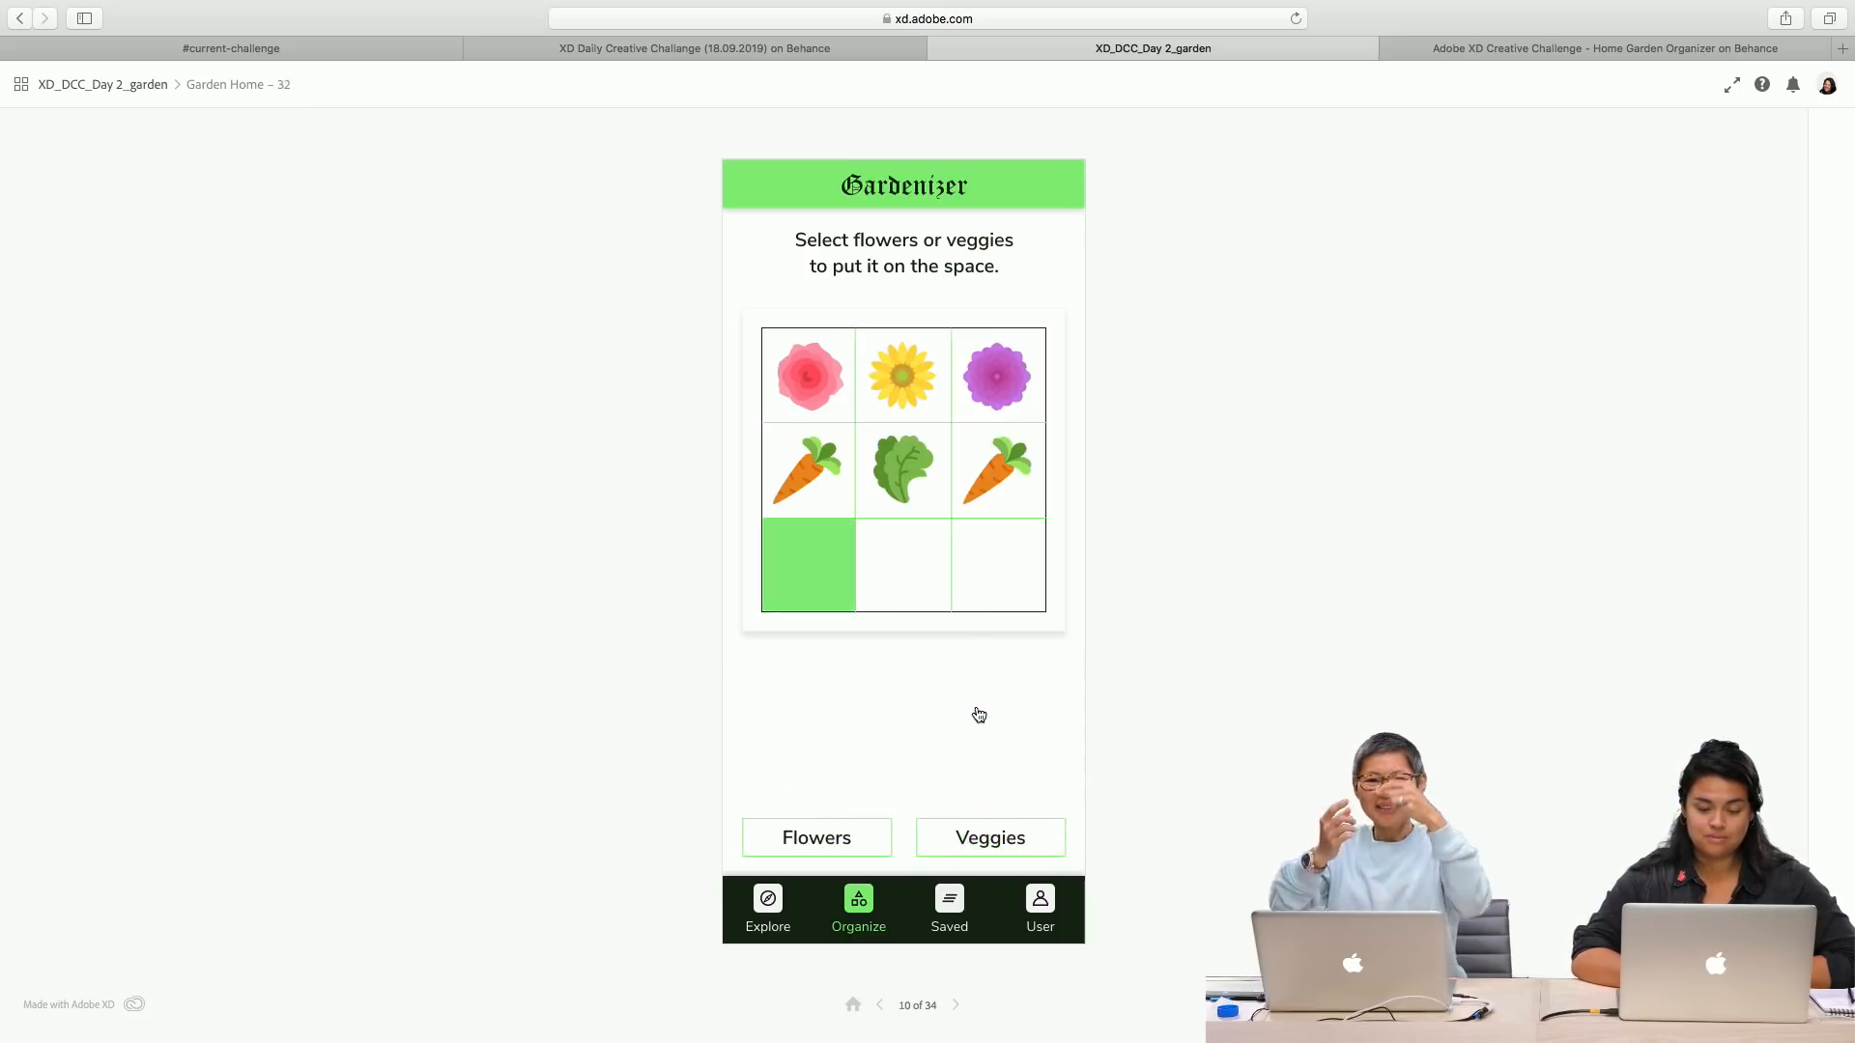
{"action": "left_click", "coordinate": [821, 836]}
{"action": "left_click", "coordinate": [826, 747]}
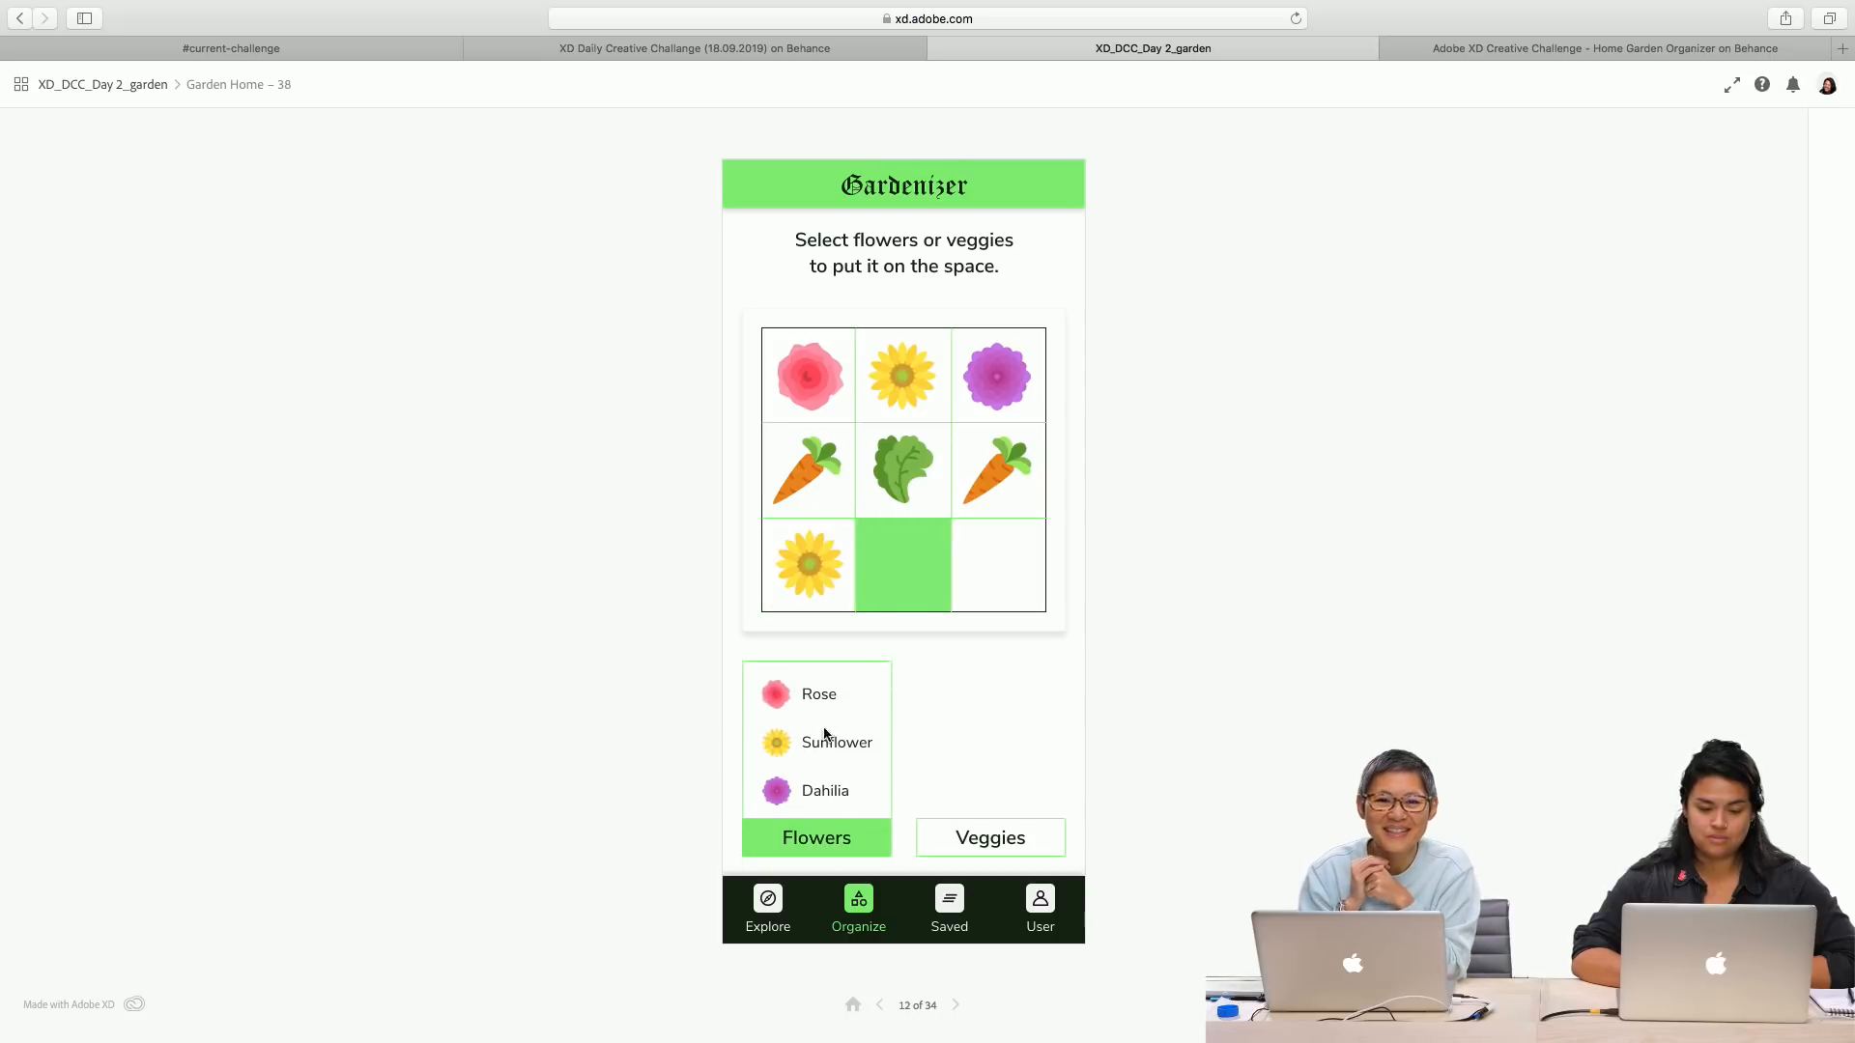
{"action": "left_click", "coordinate": [826, 695]}
{"action": "left_click", "coordinate": [821, 790]}
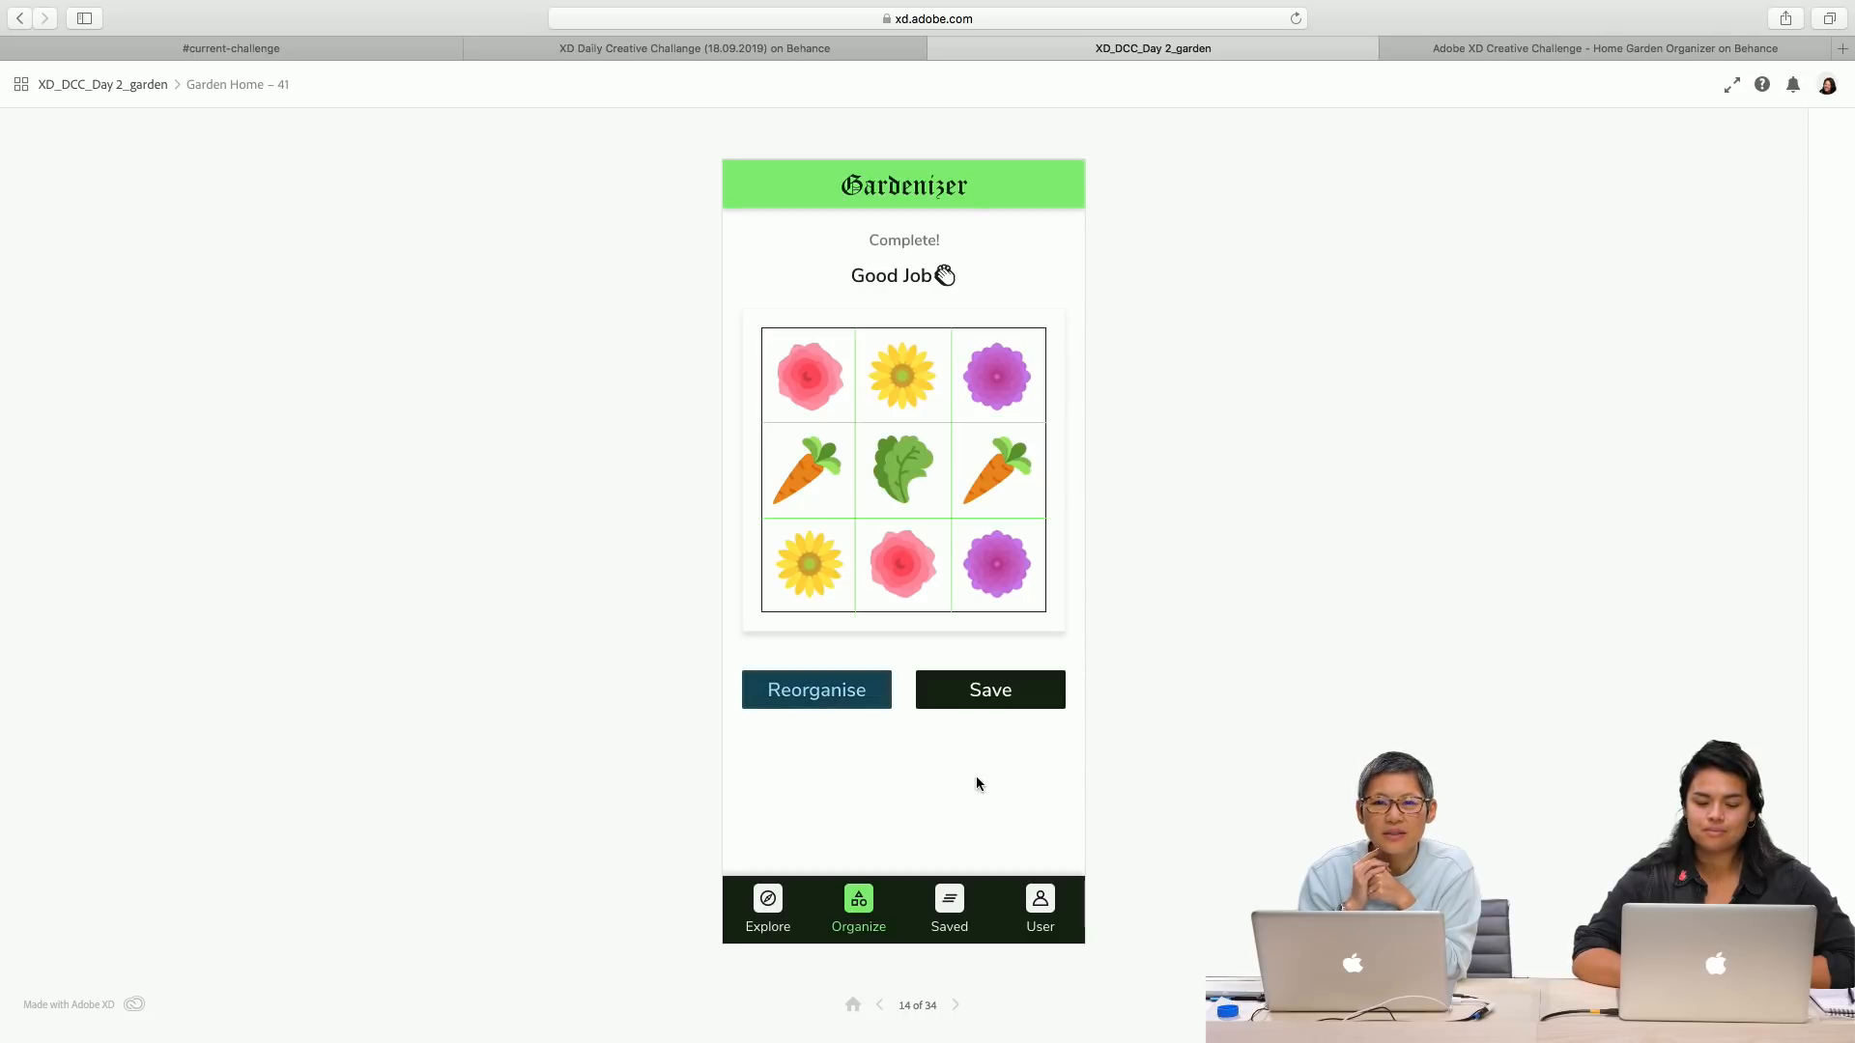
Step: Reorganise the garden again and page forward through the prototype's artboards to Garden Home – 35
{"action": "left_click", "coordinate": [868, 705]}
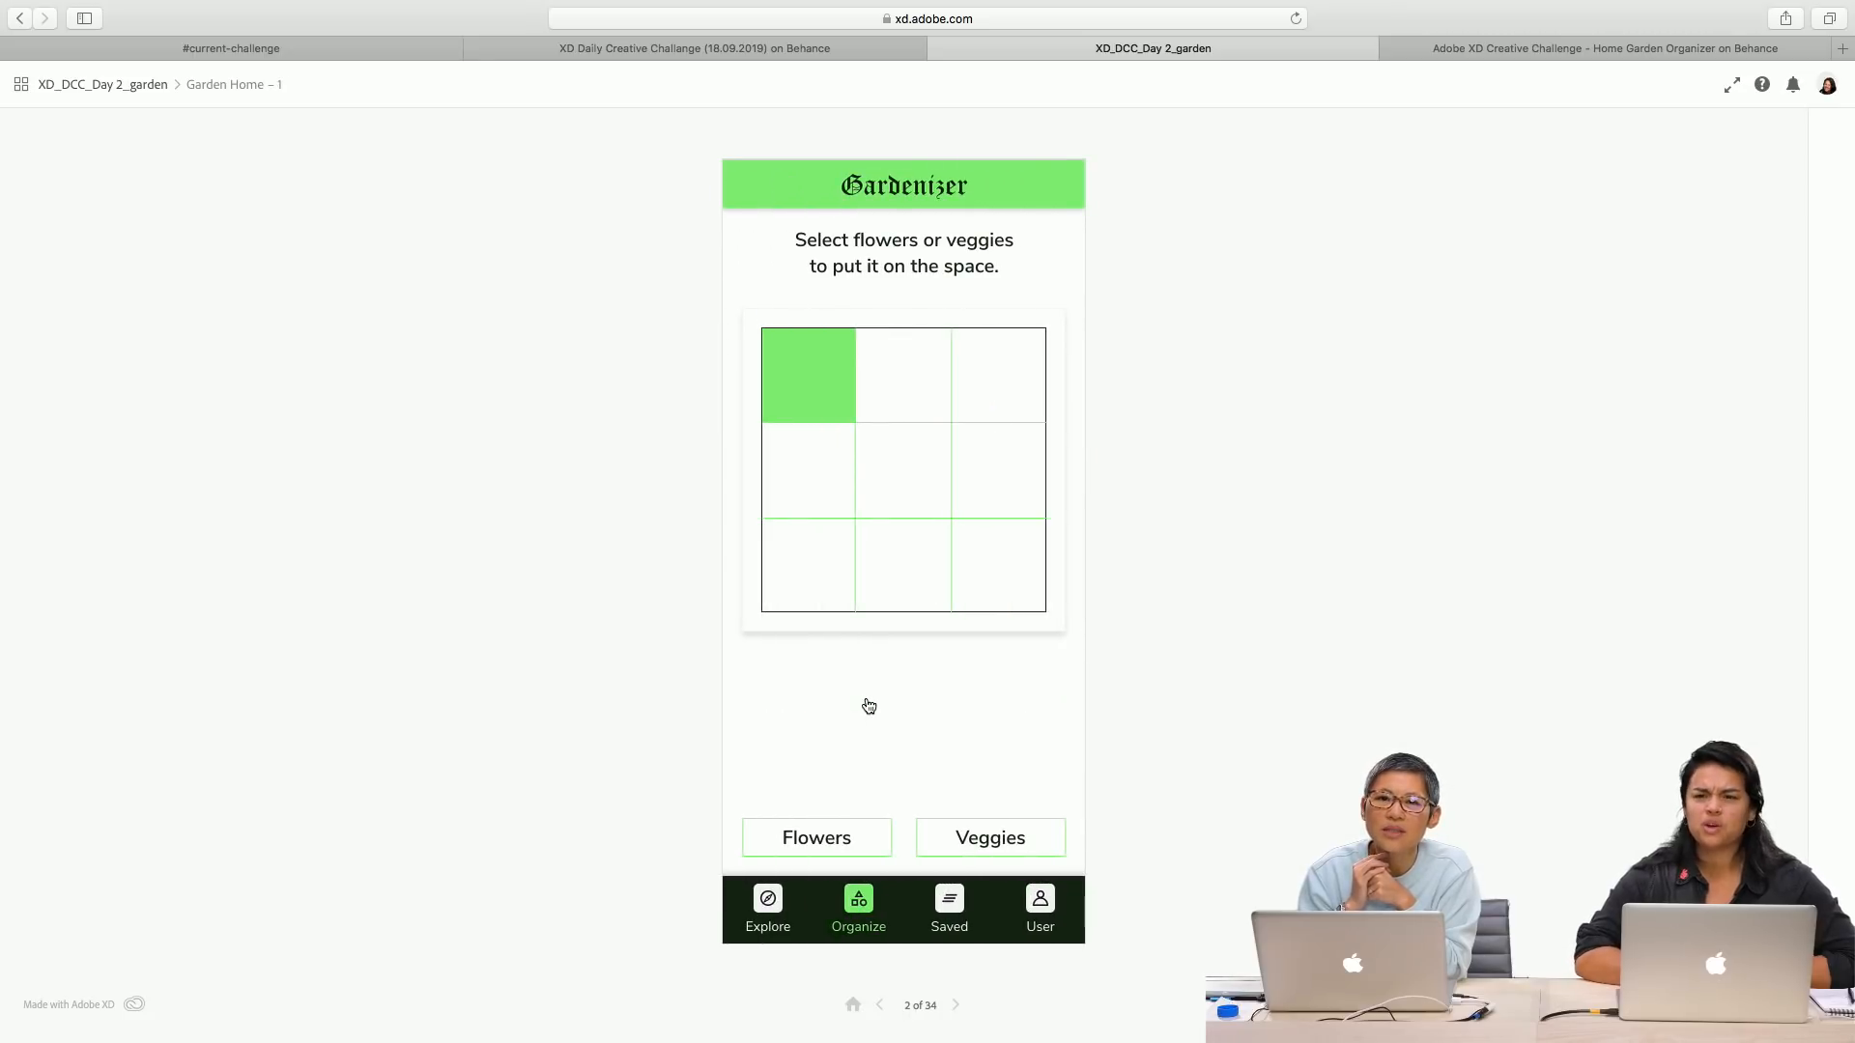
{"action": "left_click", "coordinate": [906, 678]}
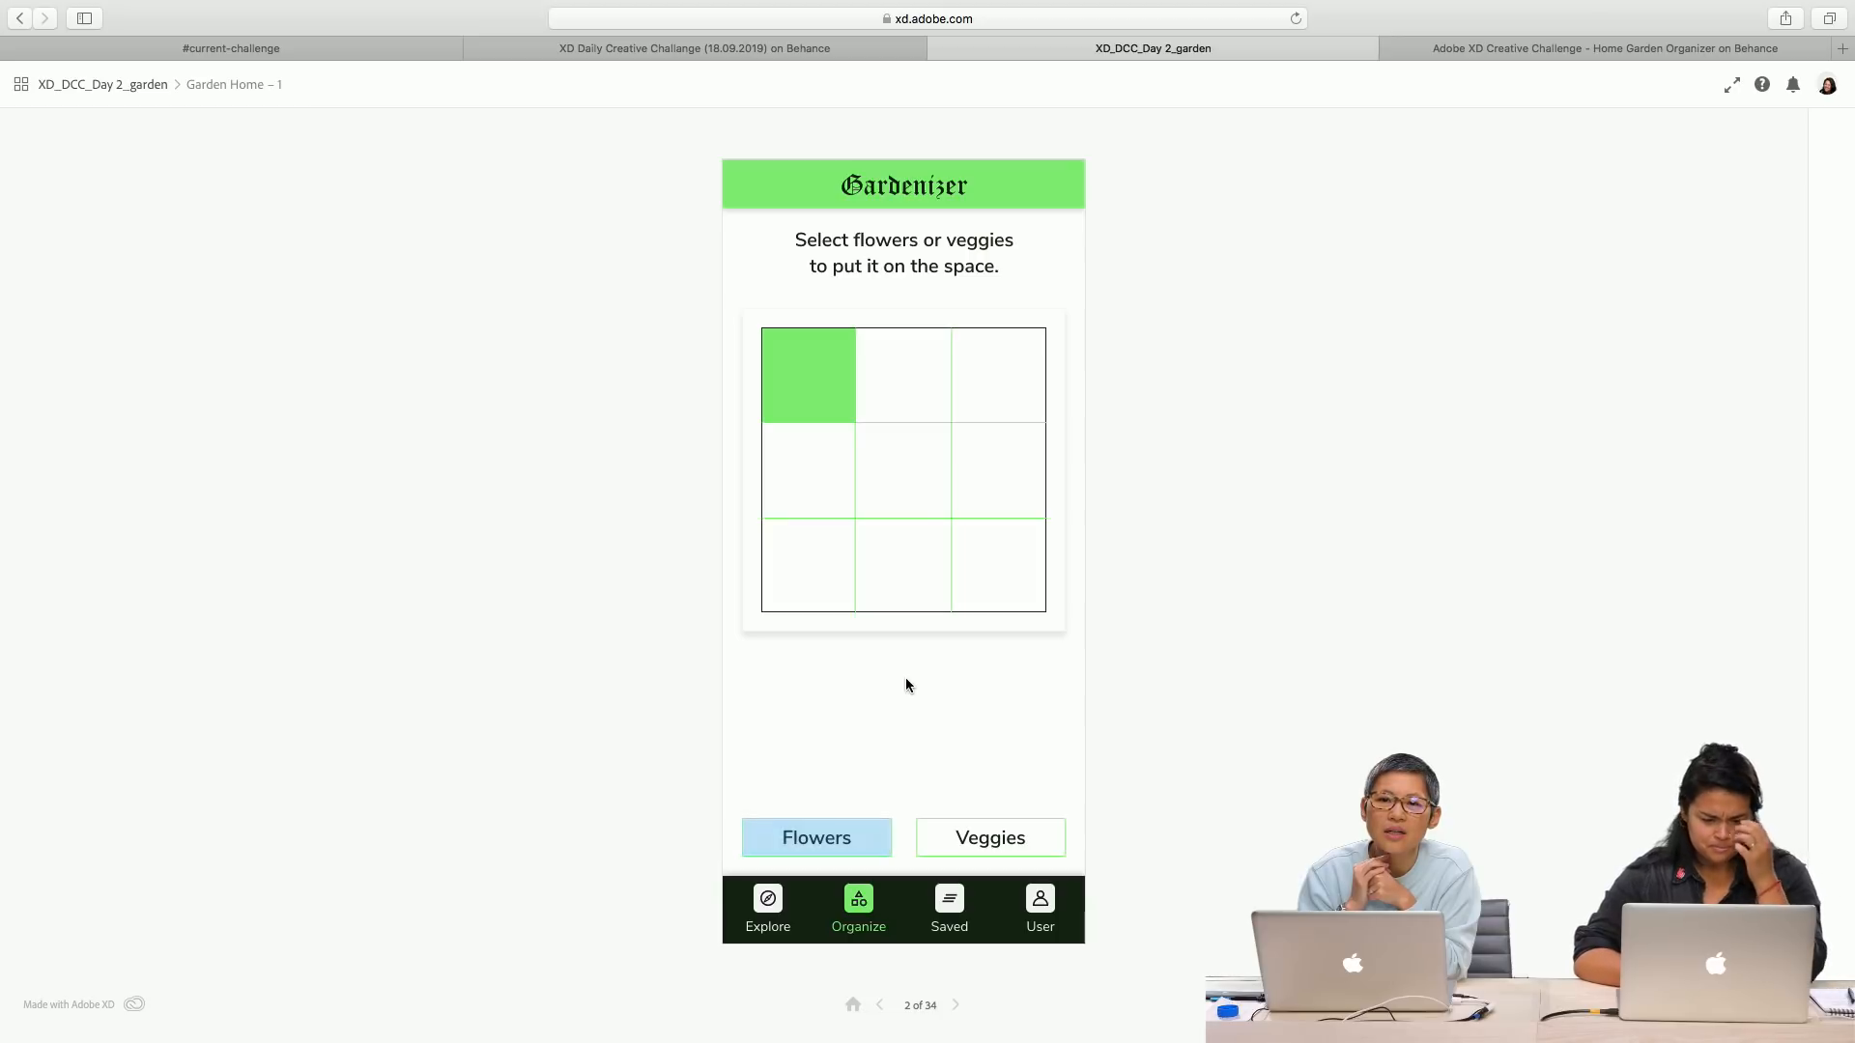
{"action": "left_click", "coordinate": [955, 1006]}
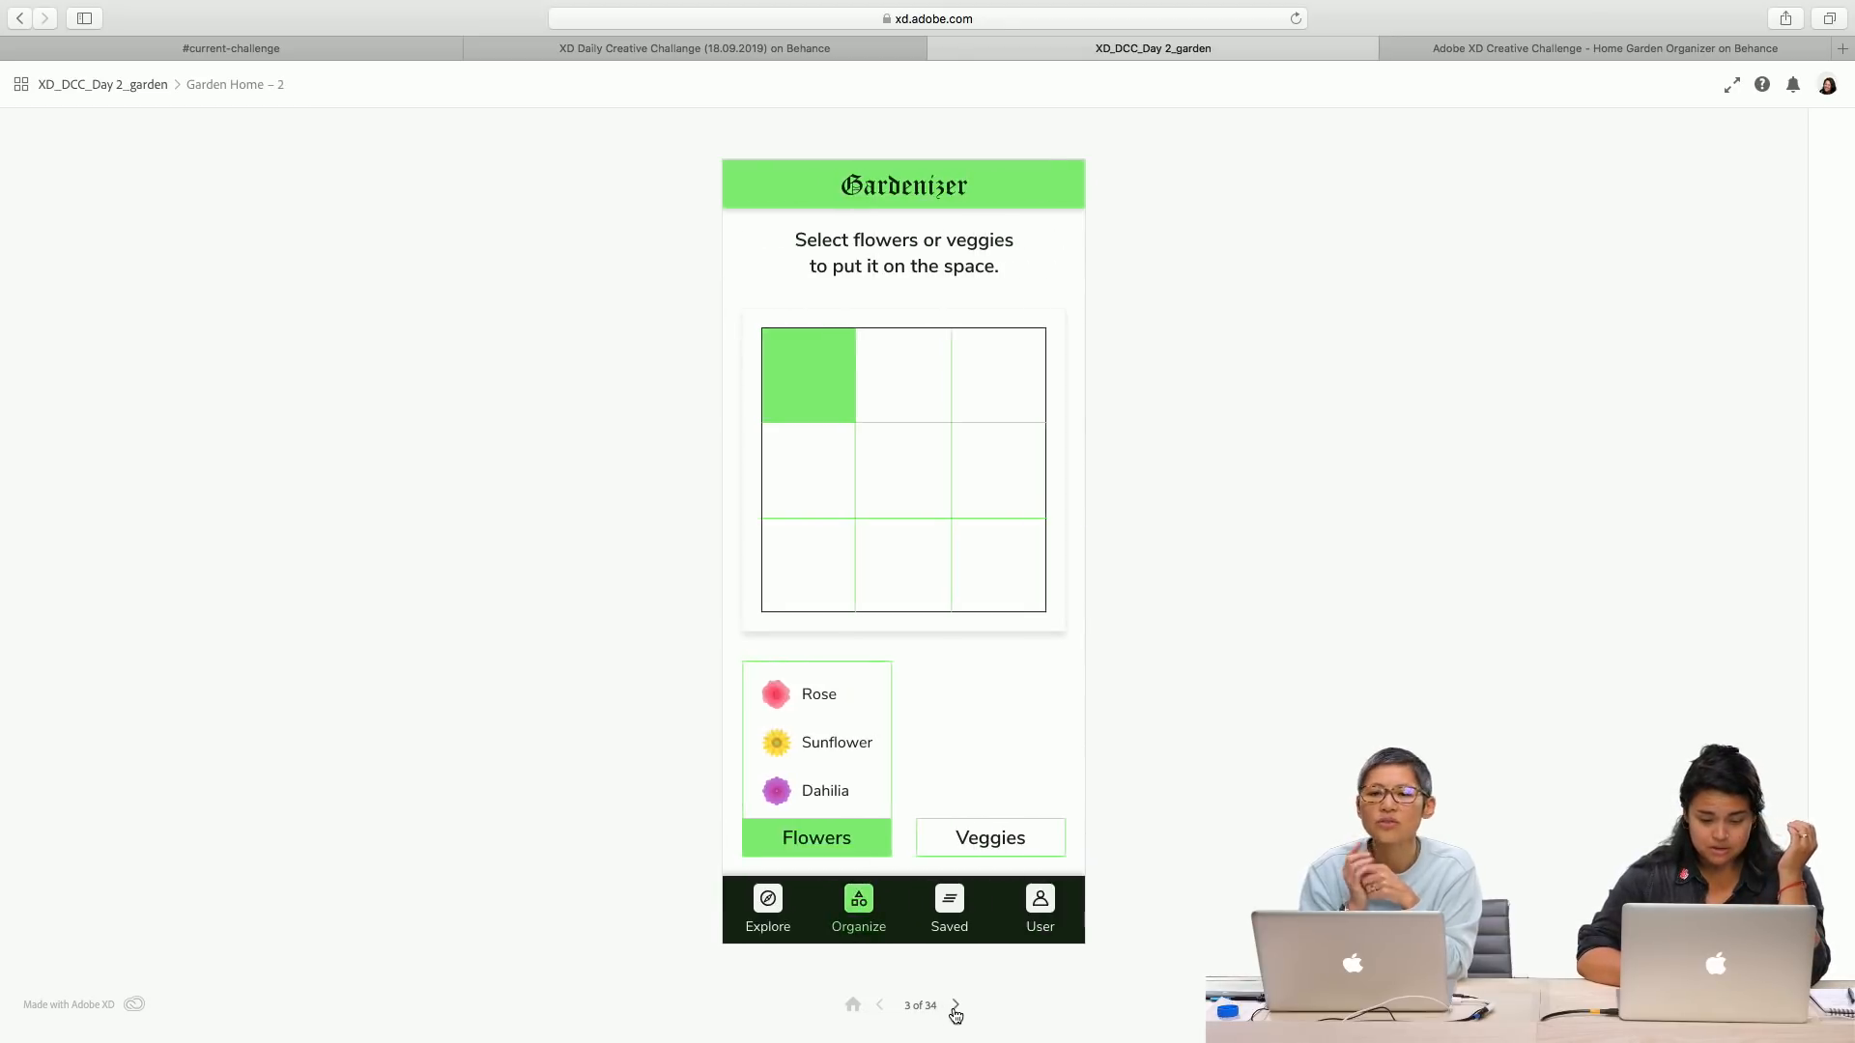
{"action": "left_click", "coordinate": [955, 1006]}
{"action": "left_click", "coordinate": [955, 1006]}
{"action": "left_click", "coordinate": [955, 1006]}
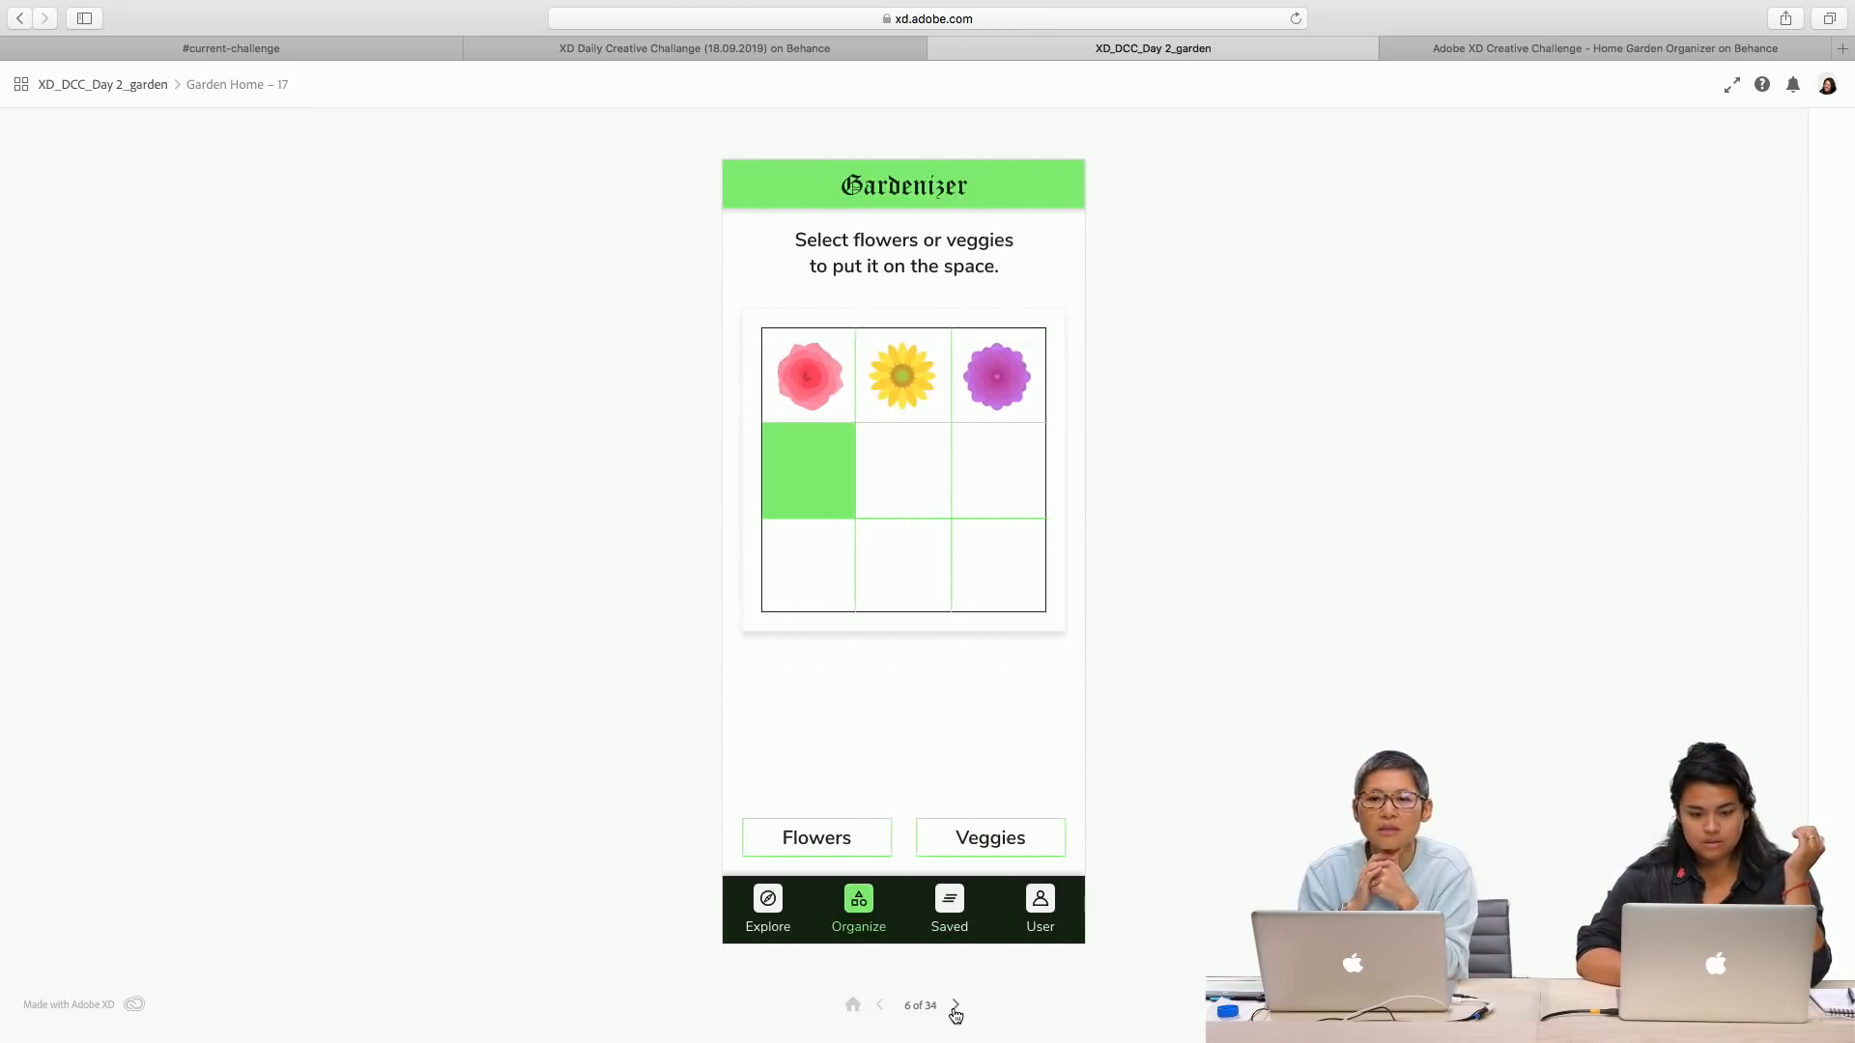
{"action": "left_click", "coordinate": [955, 1005]}
{"action": "left_click", "coordinate": [956, 1006]}
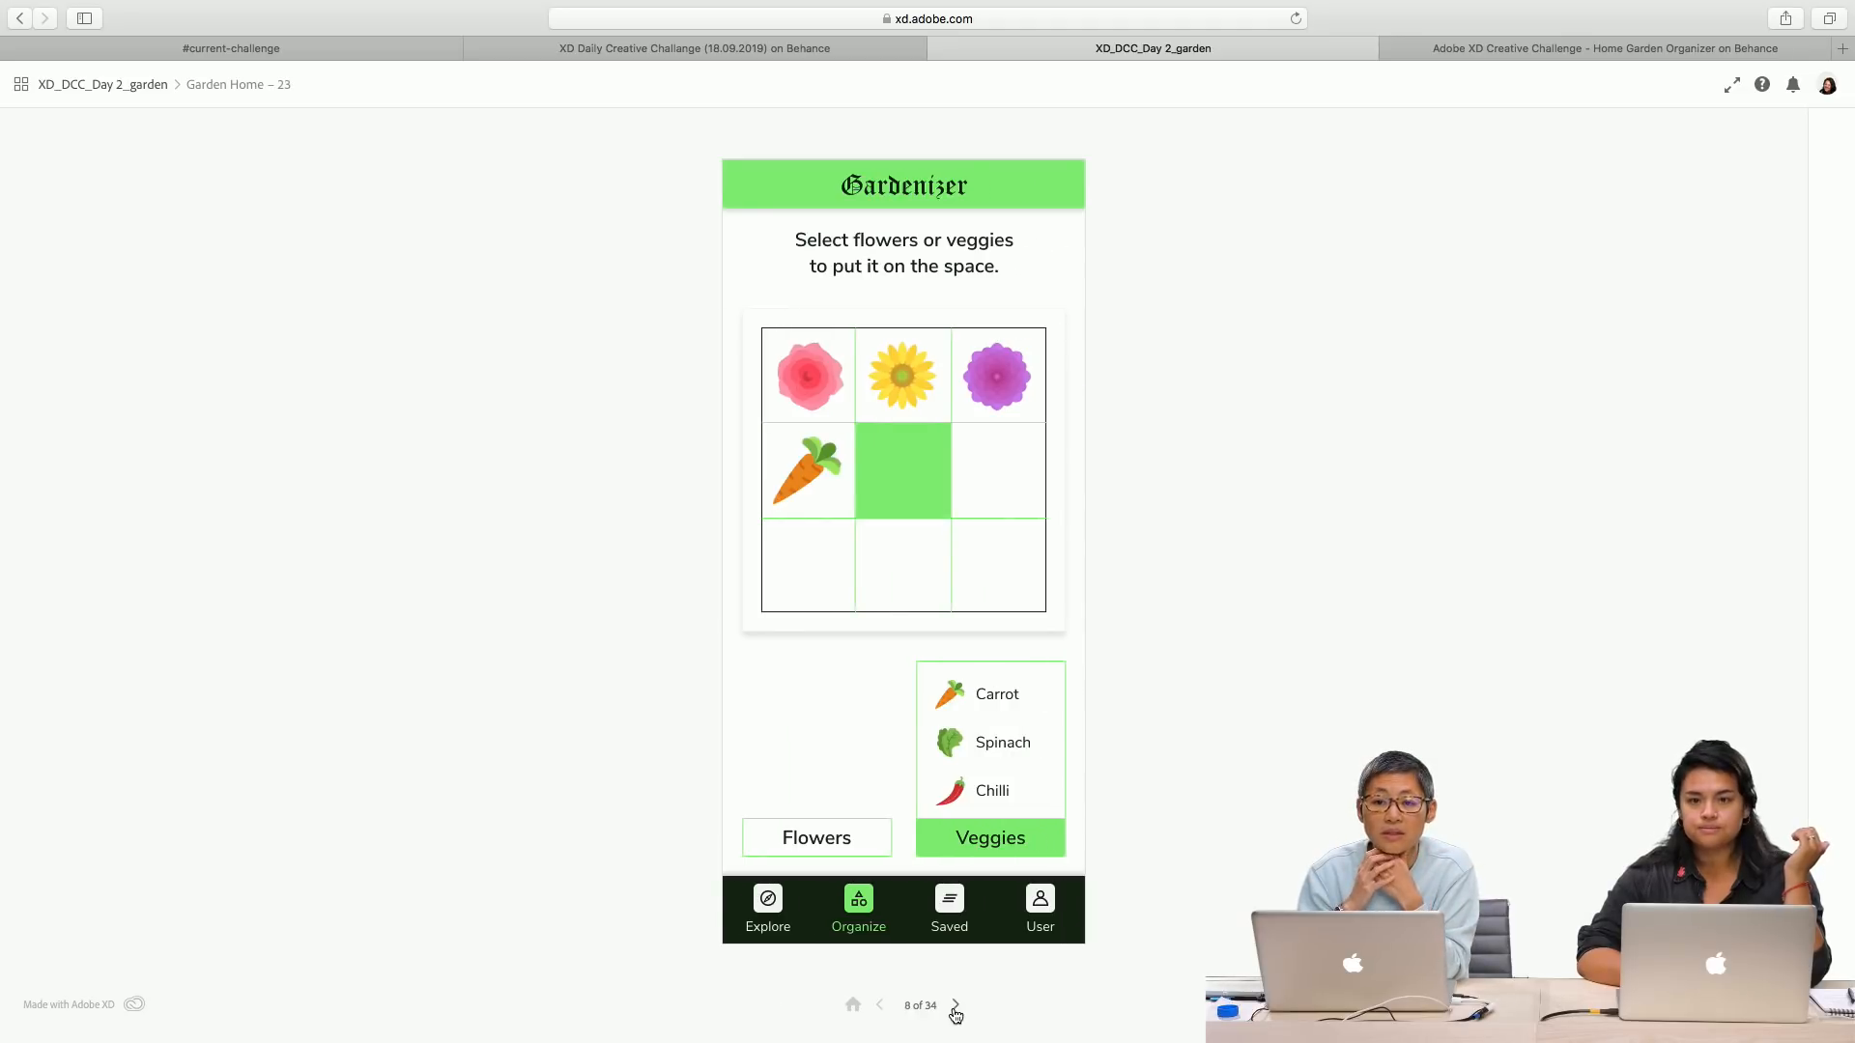
{"action": "left_click", "coordinate": [955, 1008]}
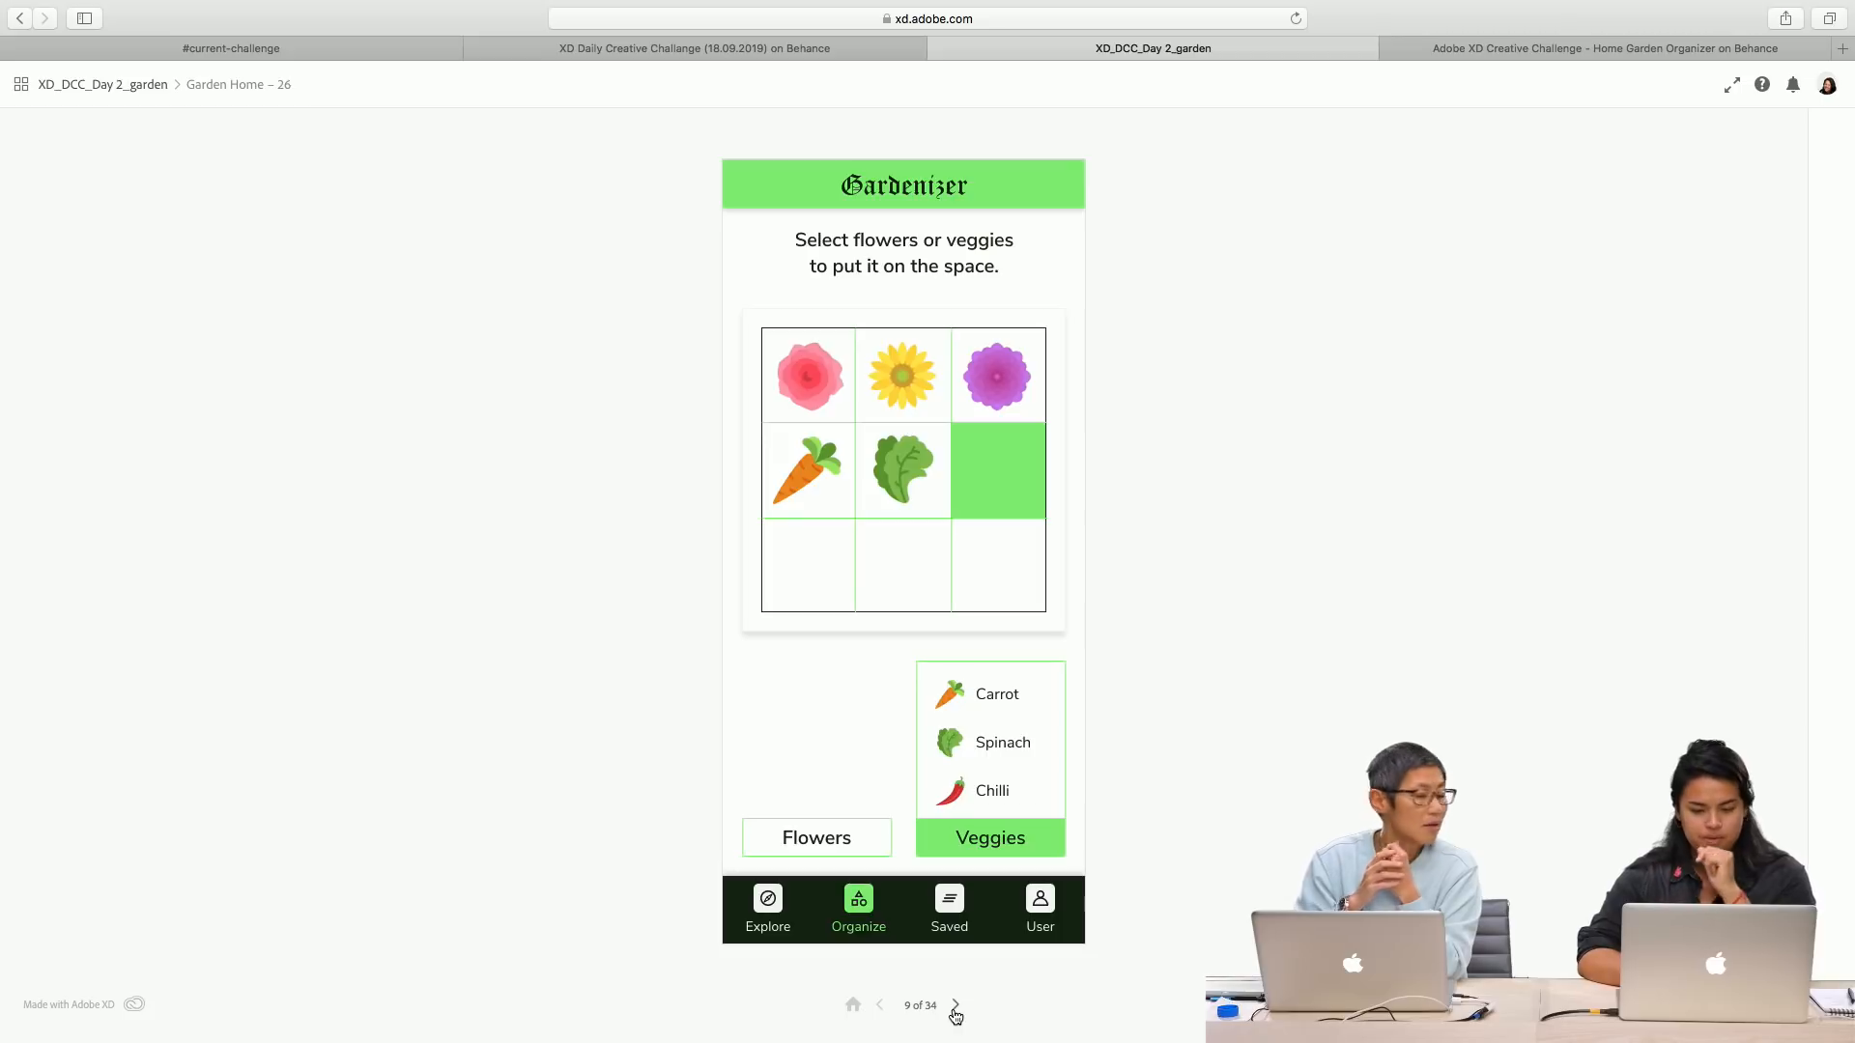
{"action": "left_click", "coordinate": [956, 1007]}
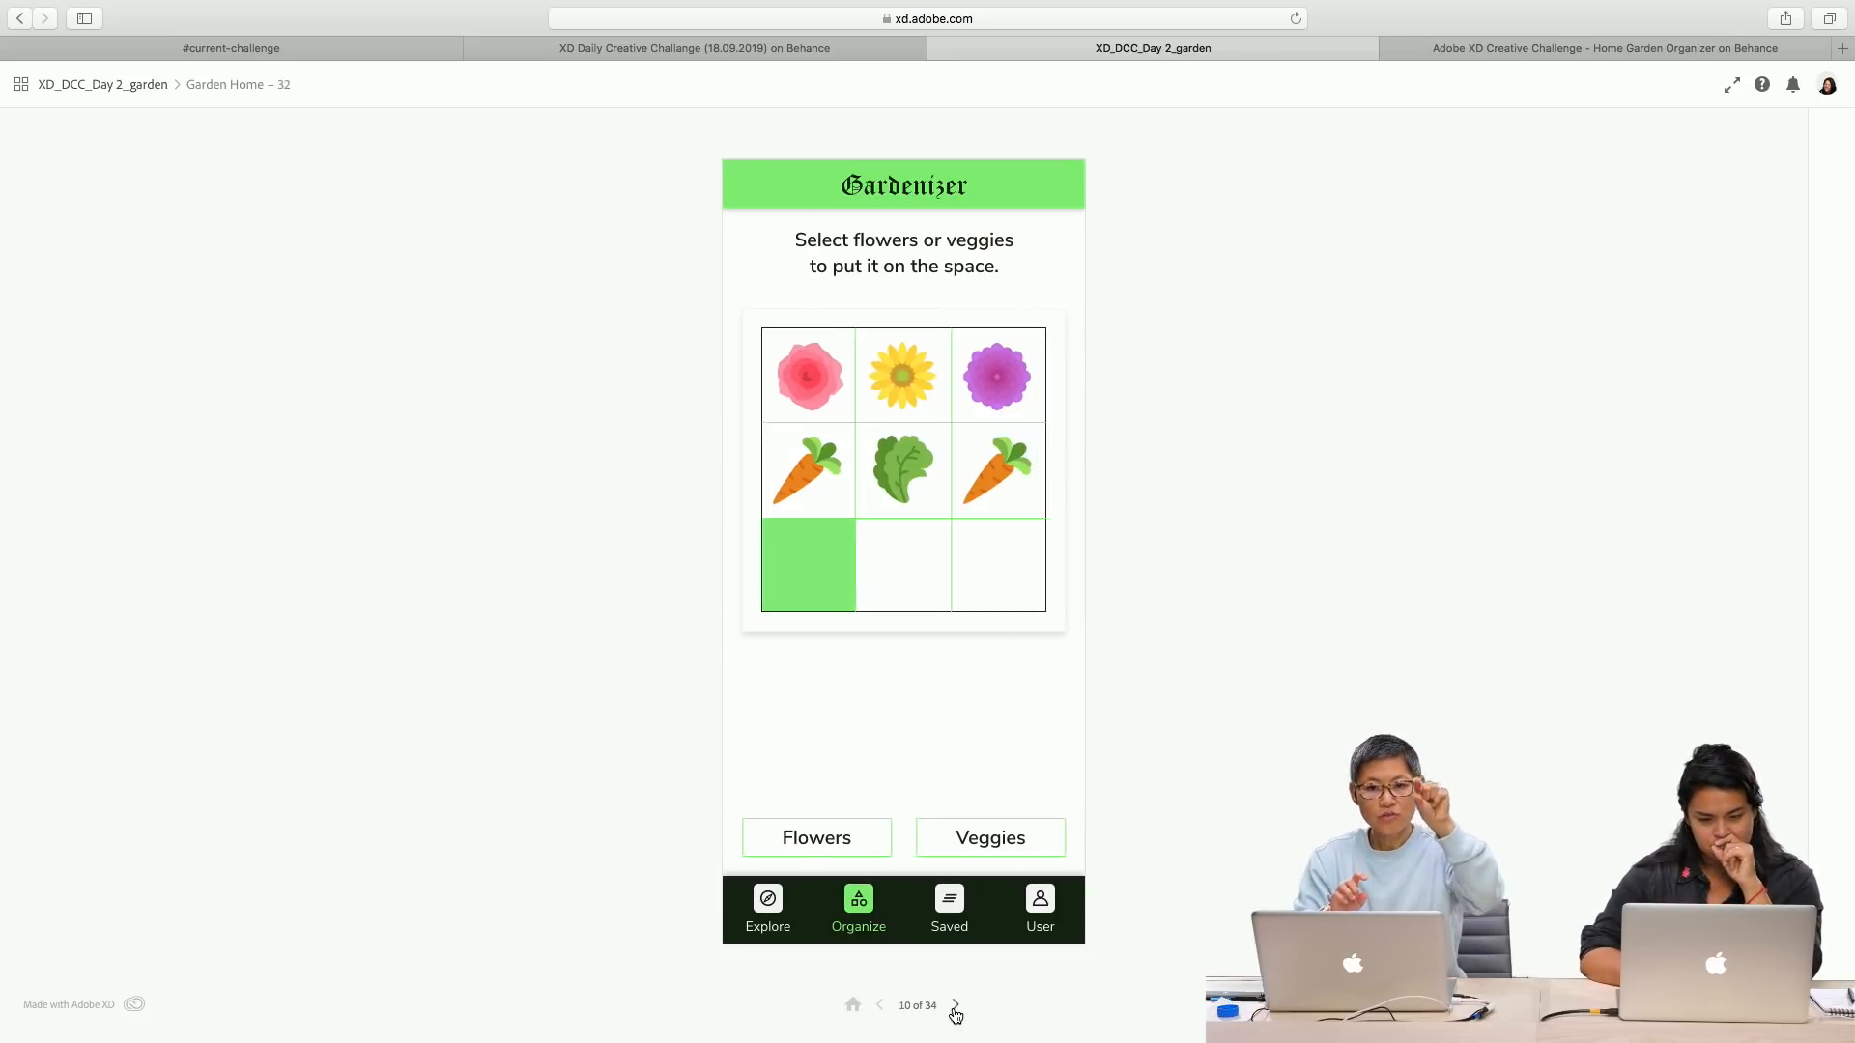
{"action": "left_click", "coordinate": [955, 1007]}
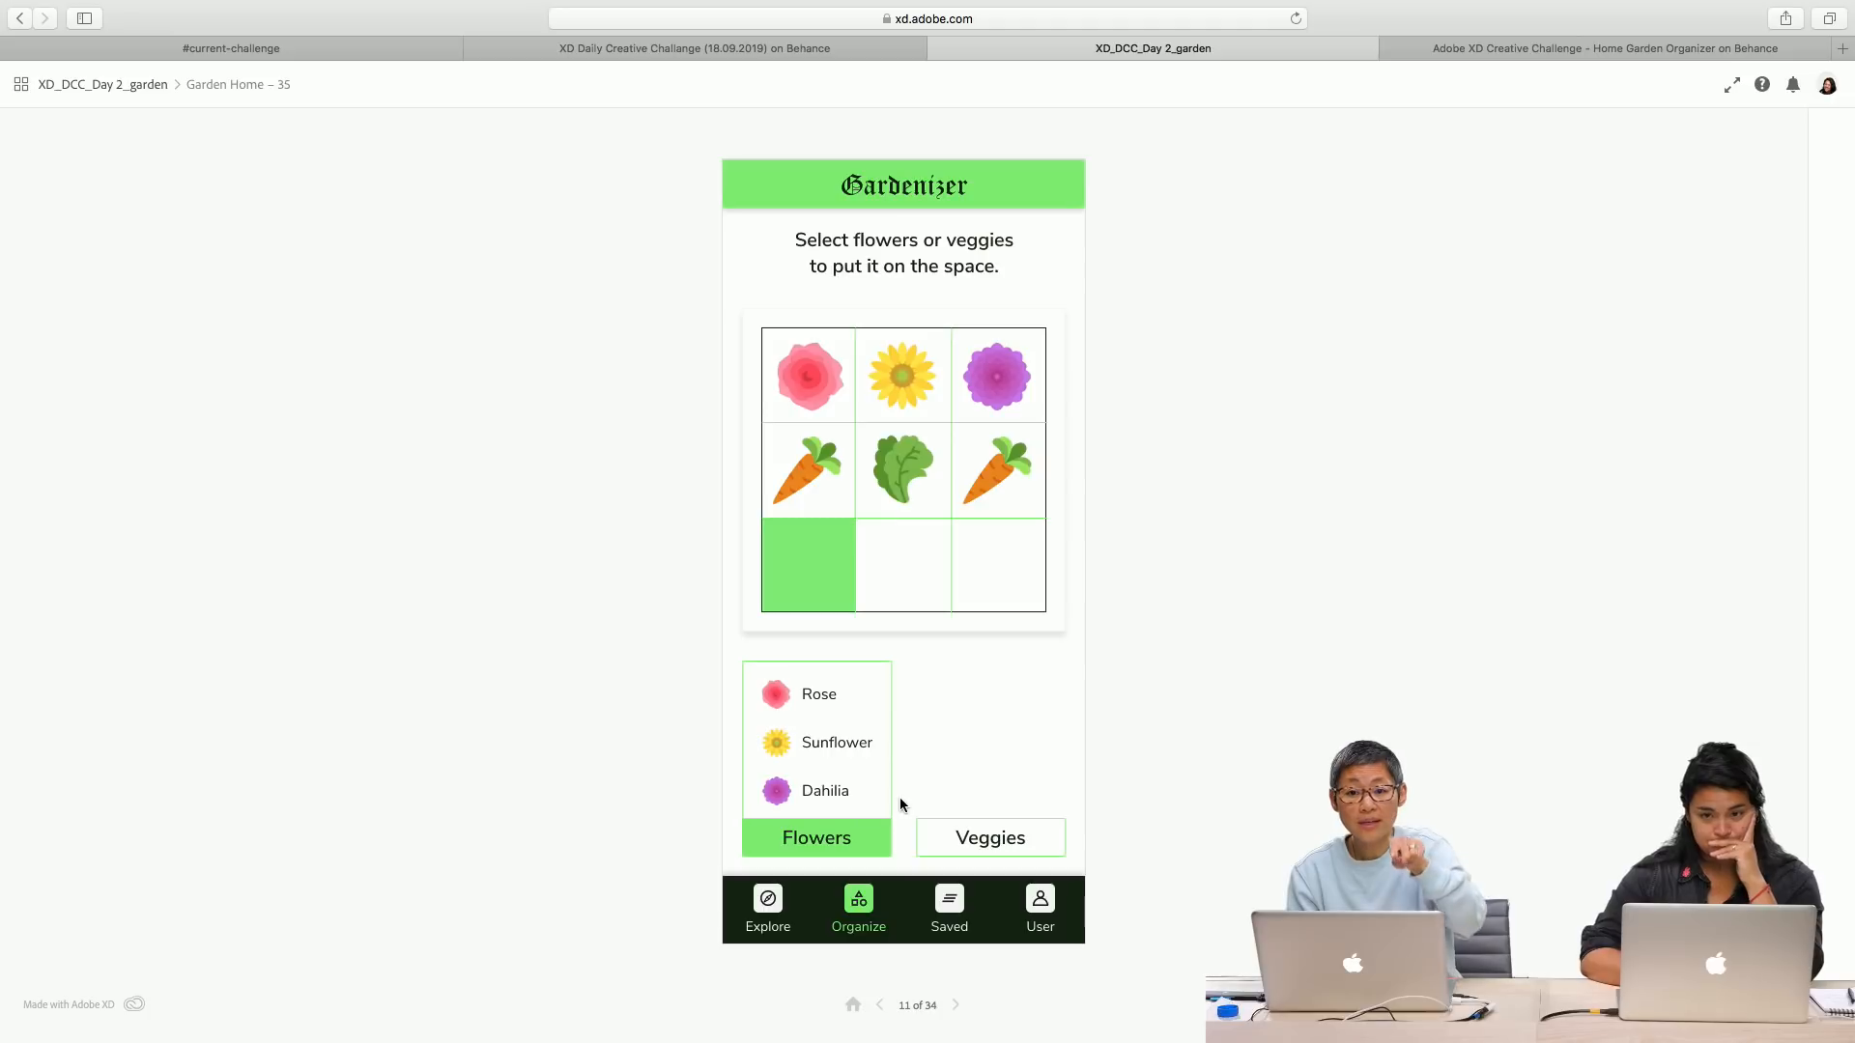
Step: Place a Sunflower in the bottom row and page forward to the completed garden screen, Garden Home – 41
{"action": "left_click", "coordinate": [879, 780]}
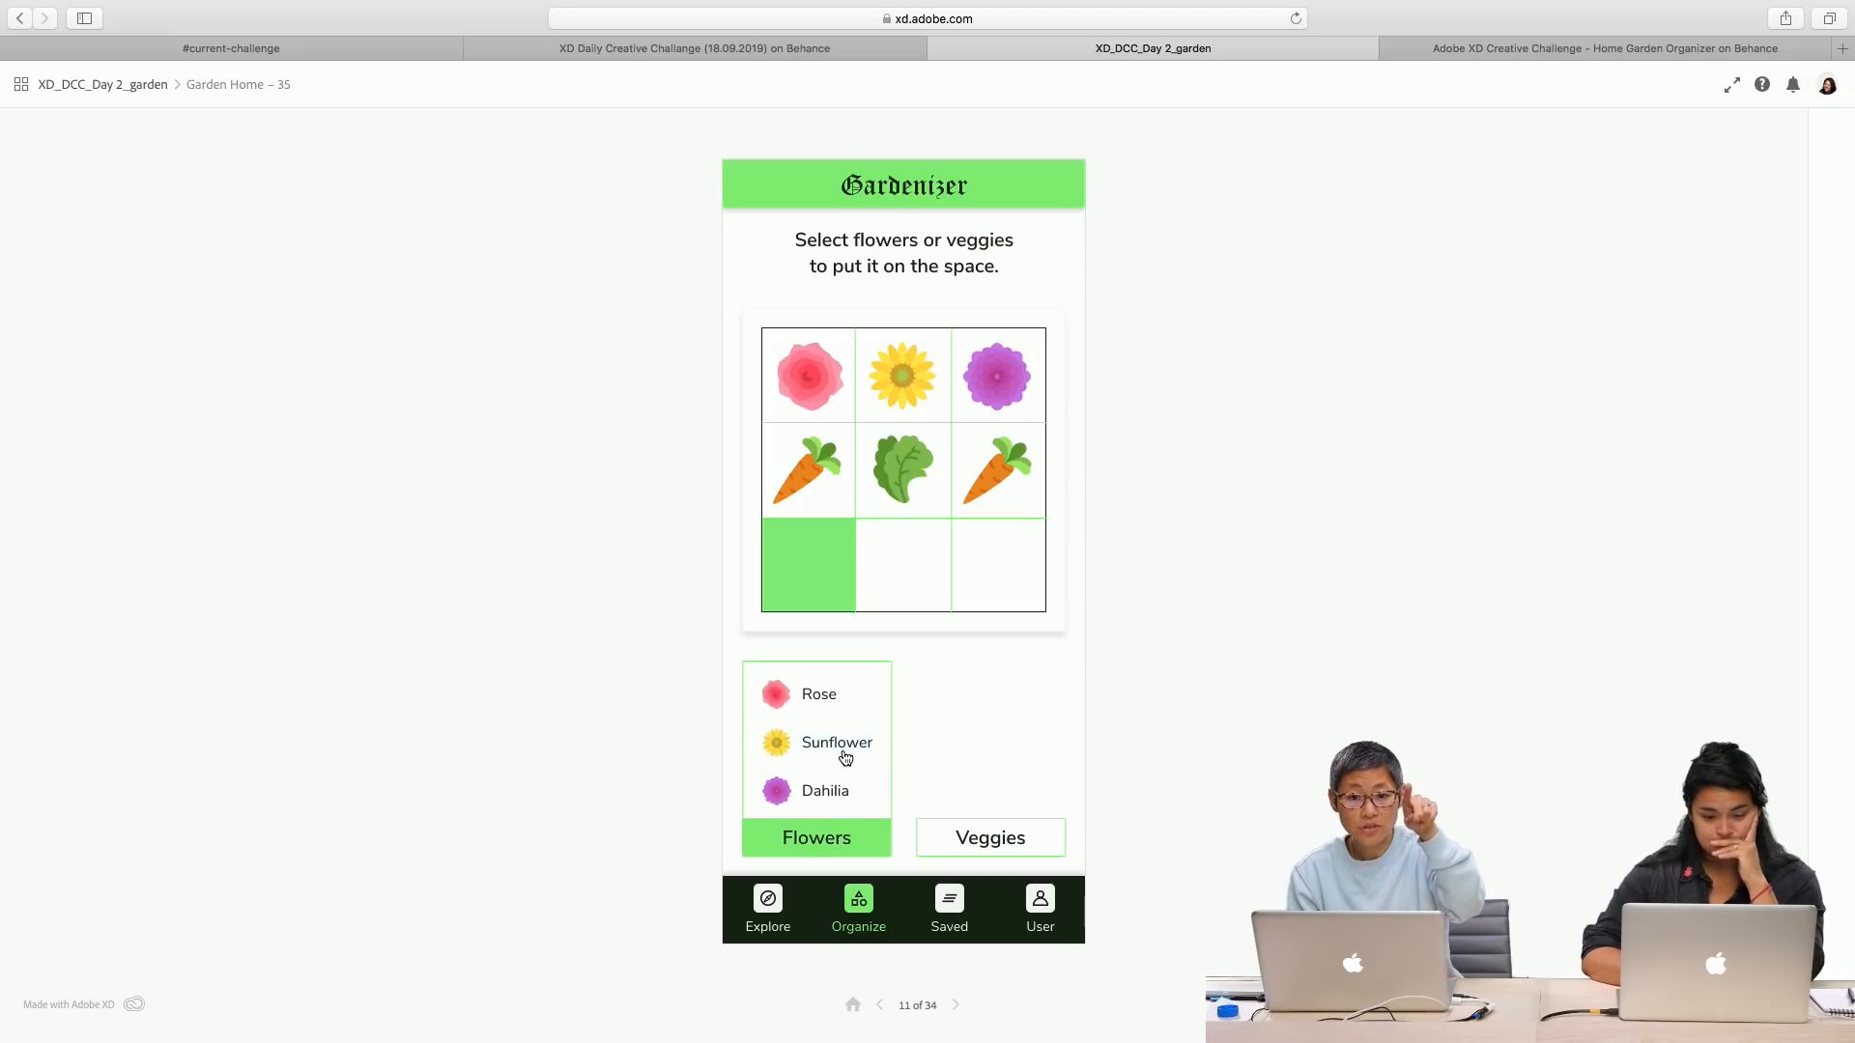
{"action": "left_click", "coordinate": [844, 755]}
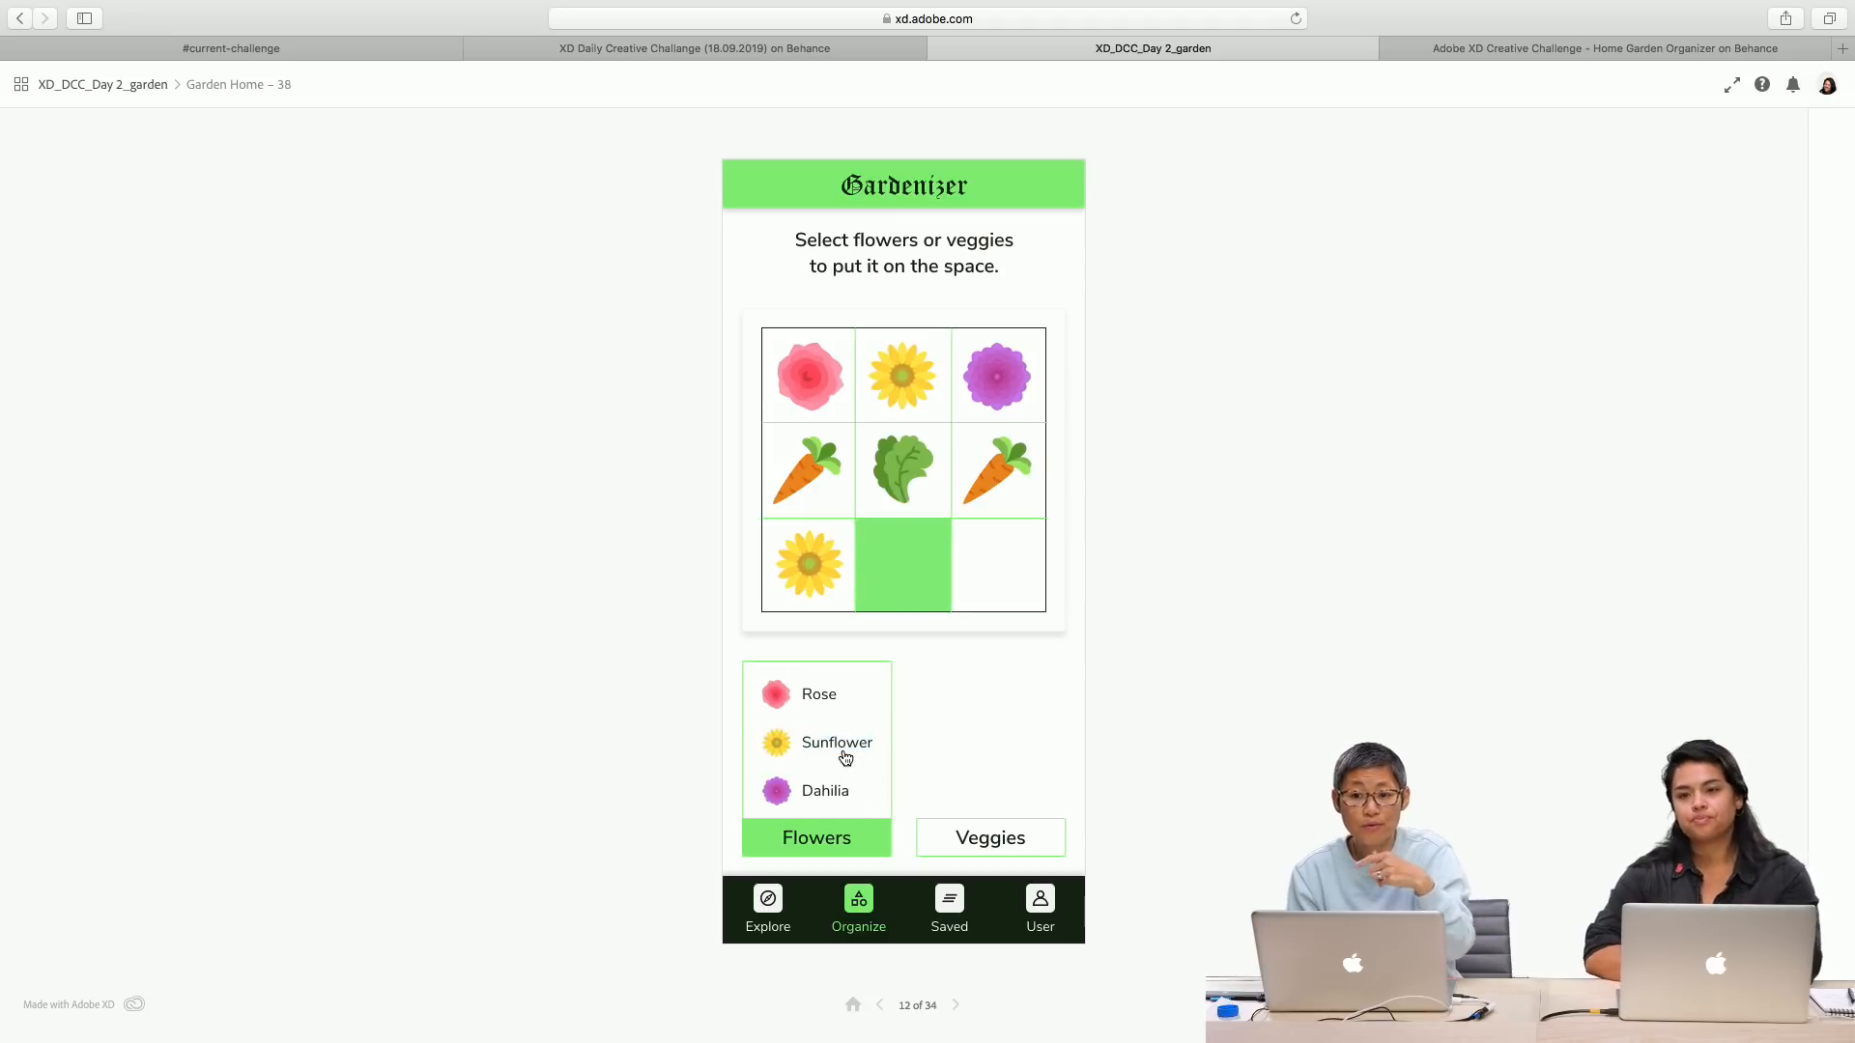
{"action": "left_click", "coordinate": [953, 1007]}
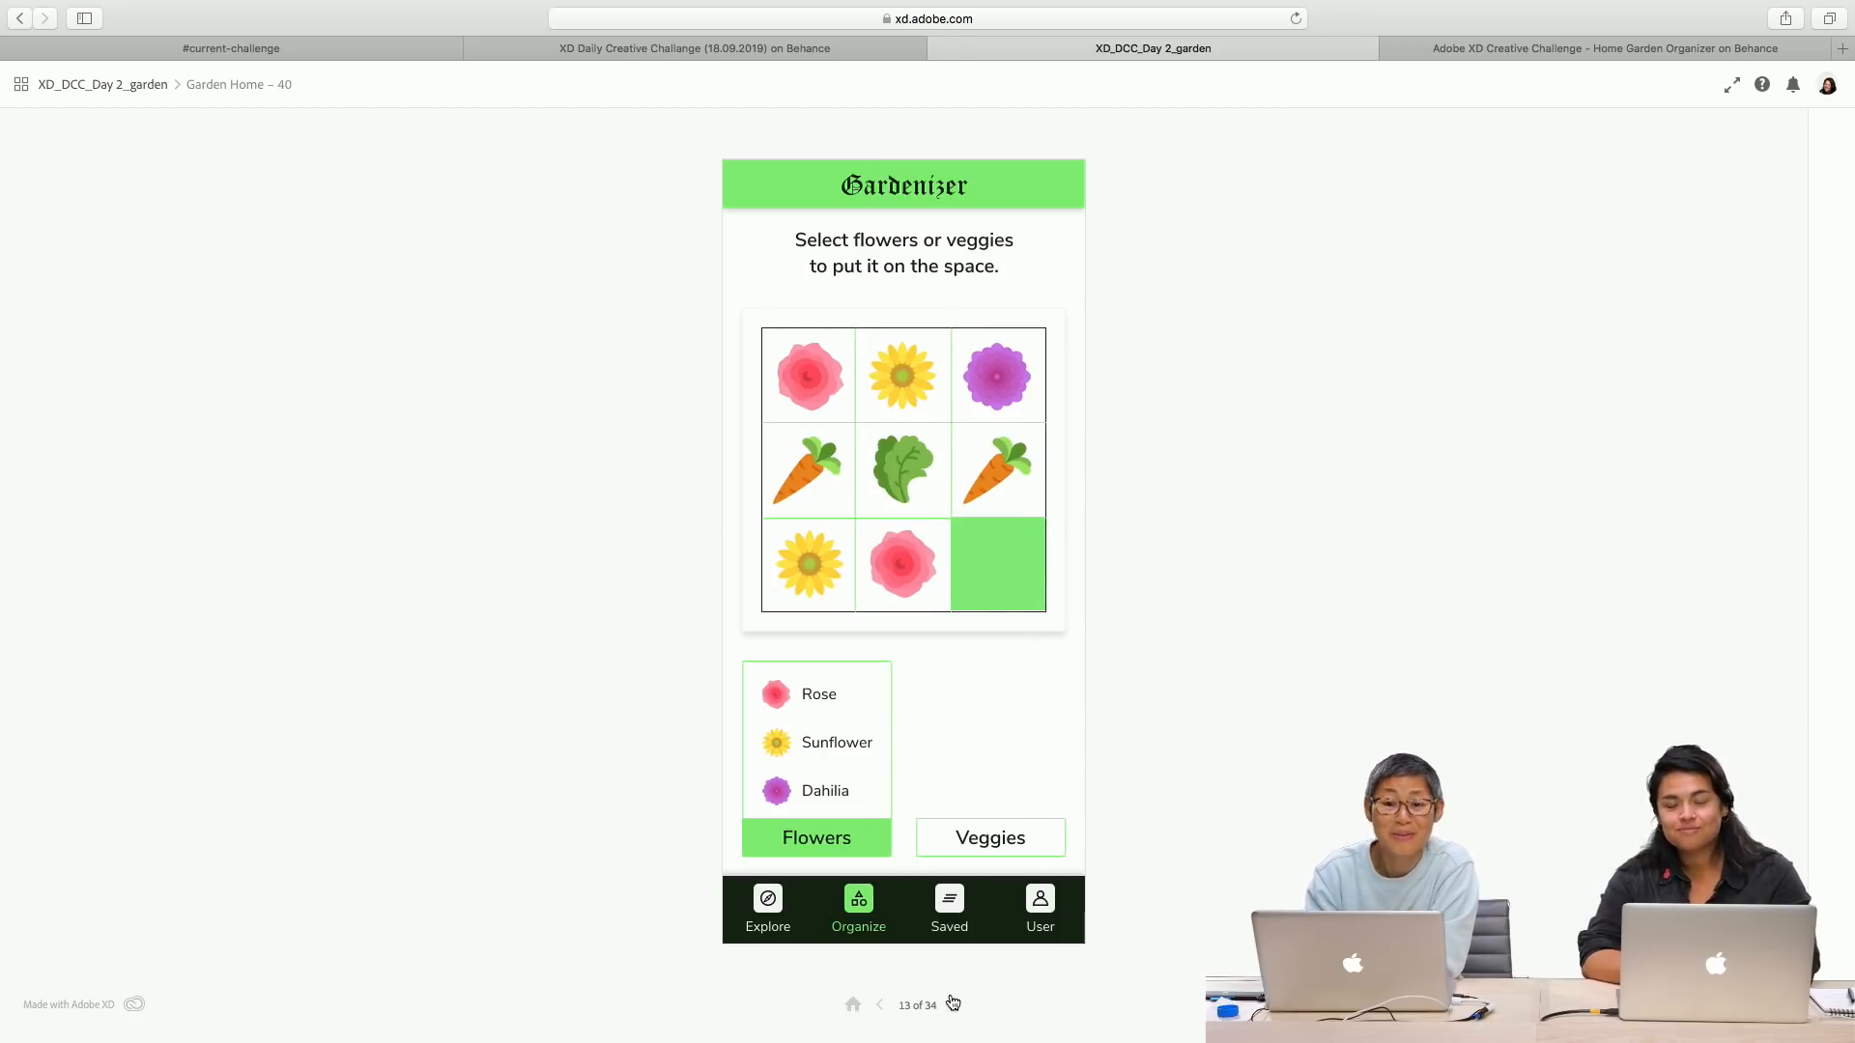
{"action": "left_click", "coordinate": [953, 1004]}
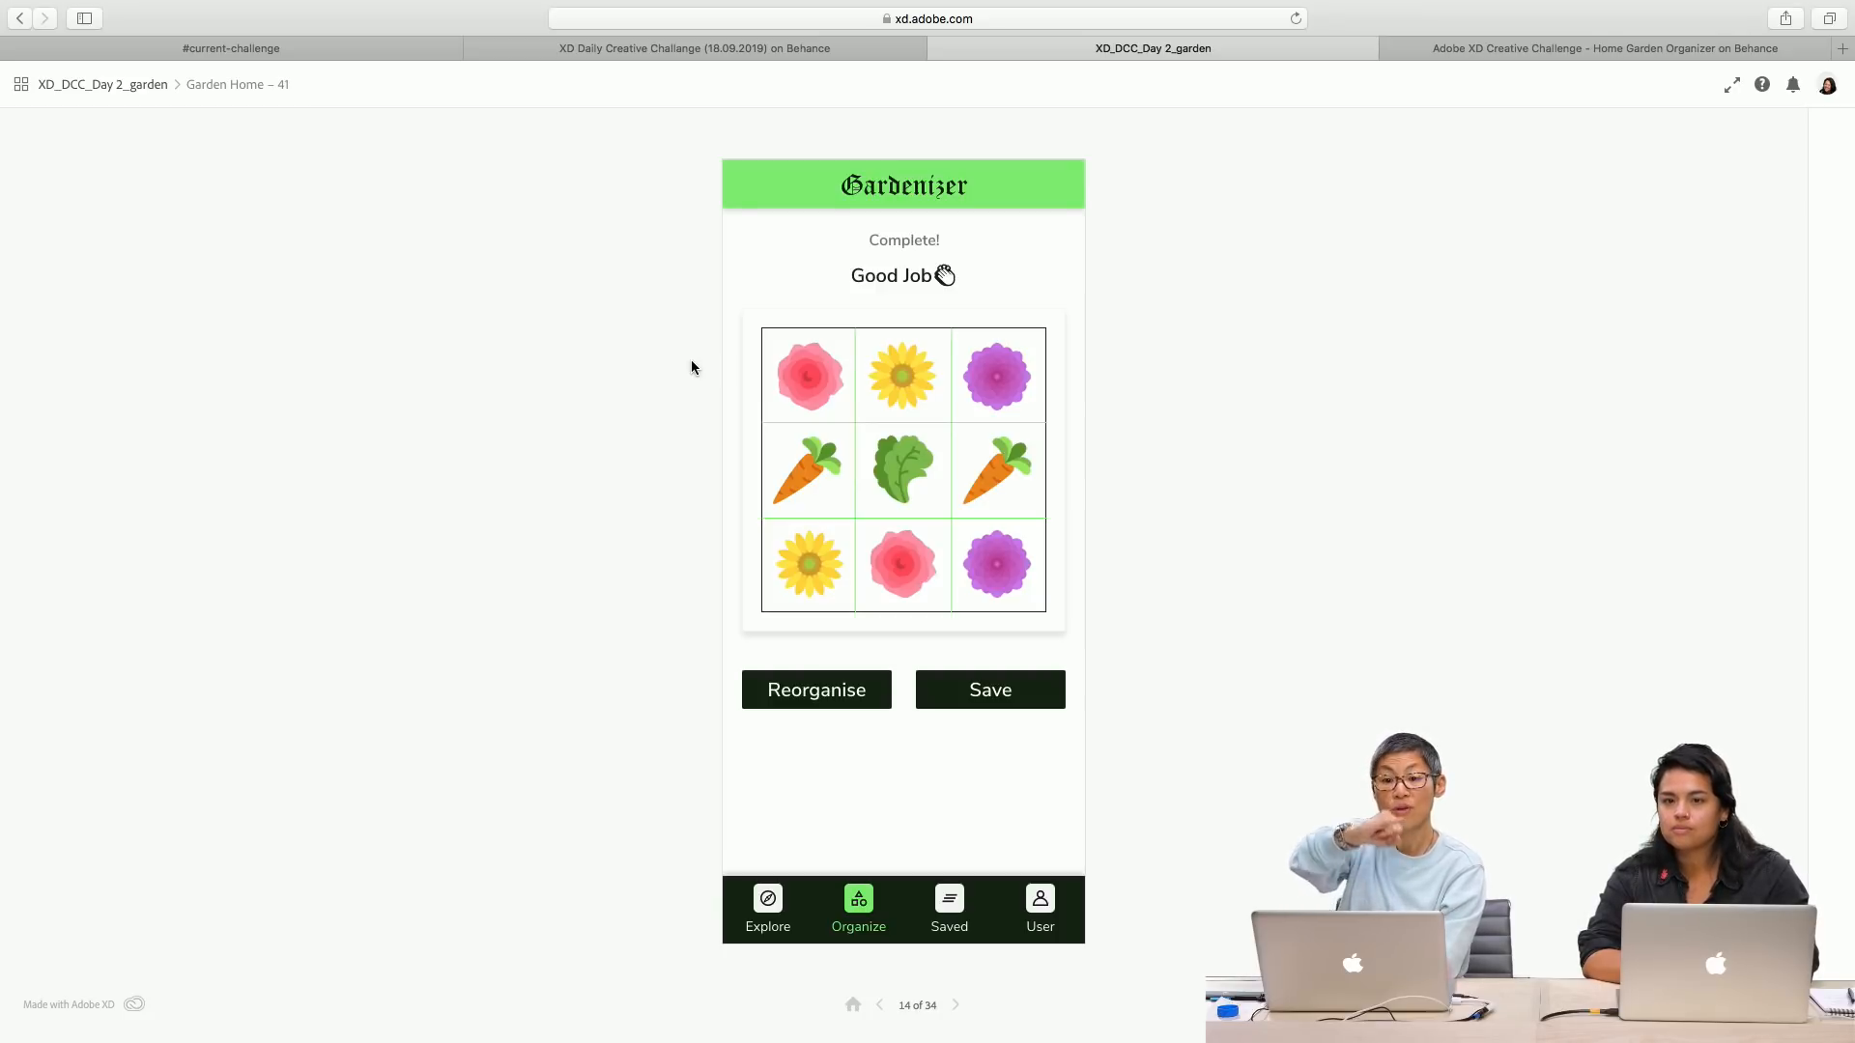
Step: Page back to Garden Home – 38, go forward to Garden Home – 6, and return to the completed garden screen
{"action": "left_click", "coordinate": [881, 1008]}
{"action": "left_click", "coordinate": [881, 1008]}
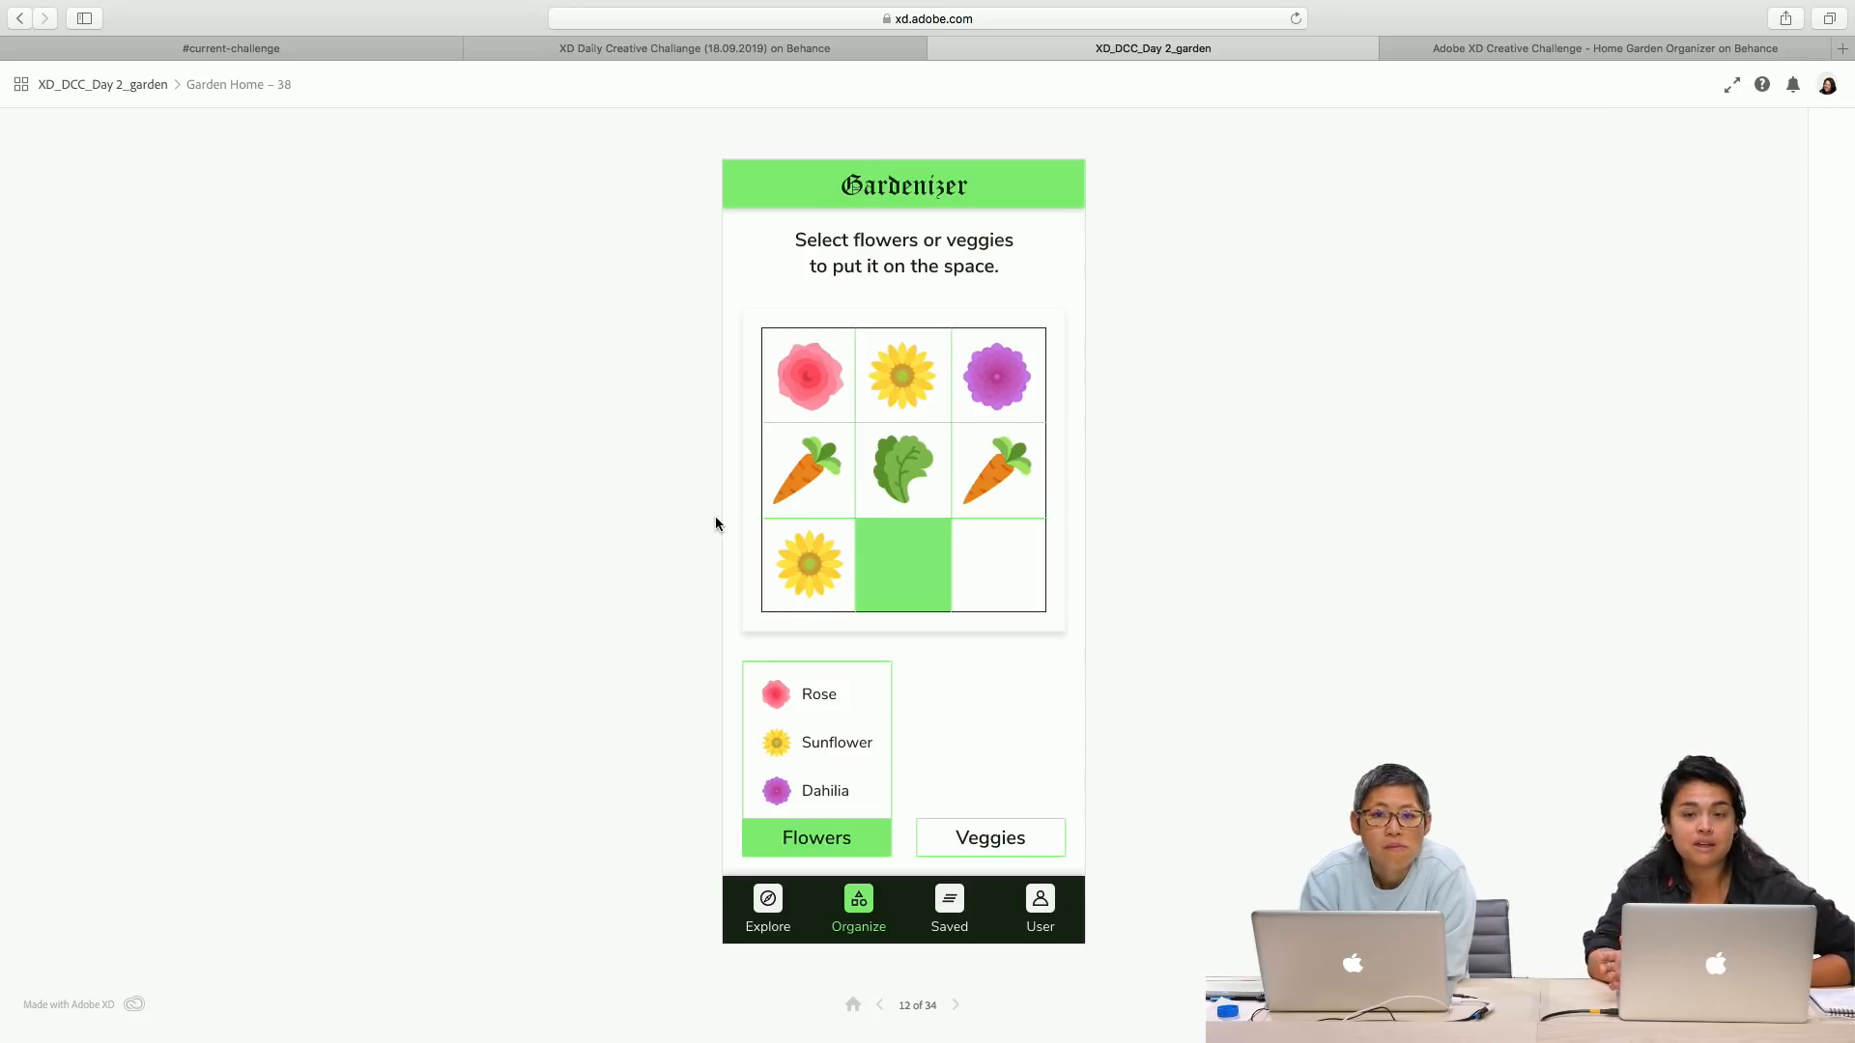
{"action": "left_click", "coordinate": [955, 1006]}
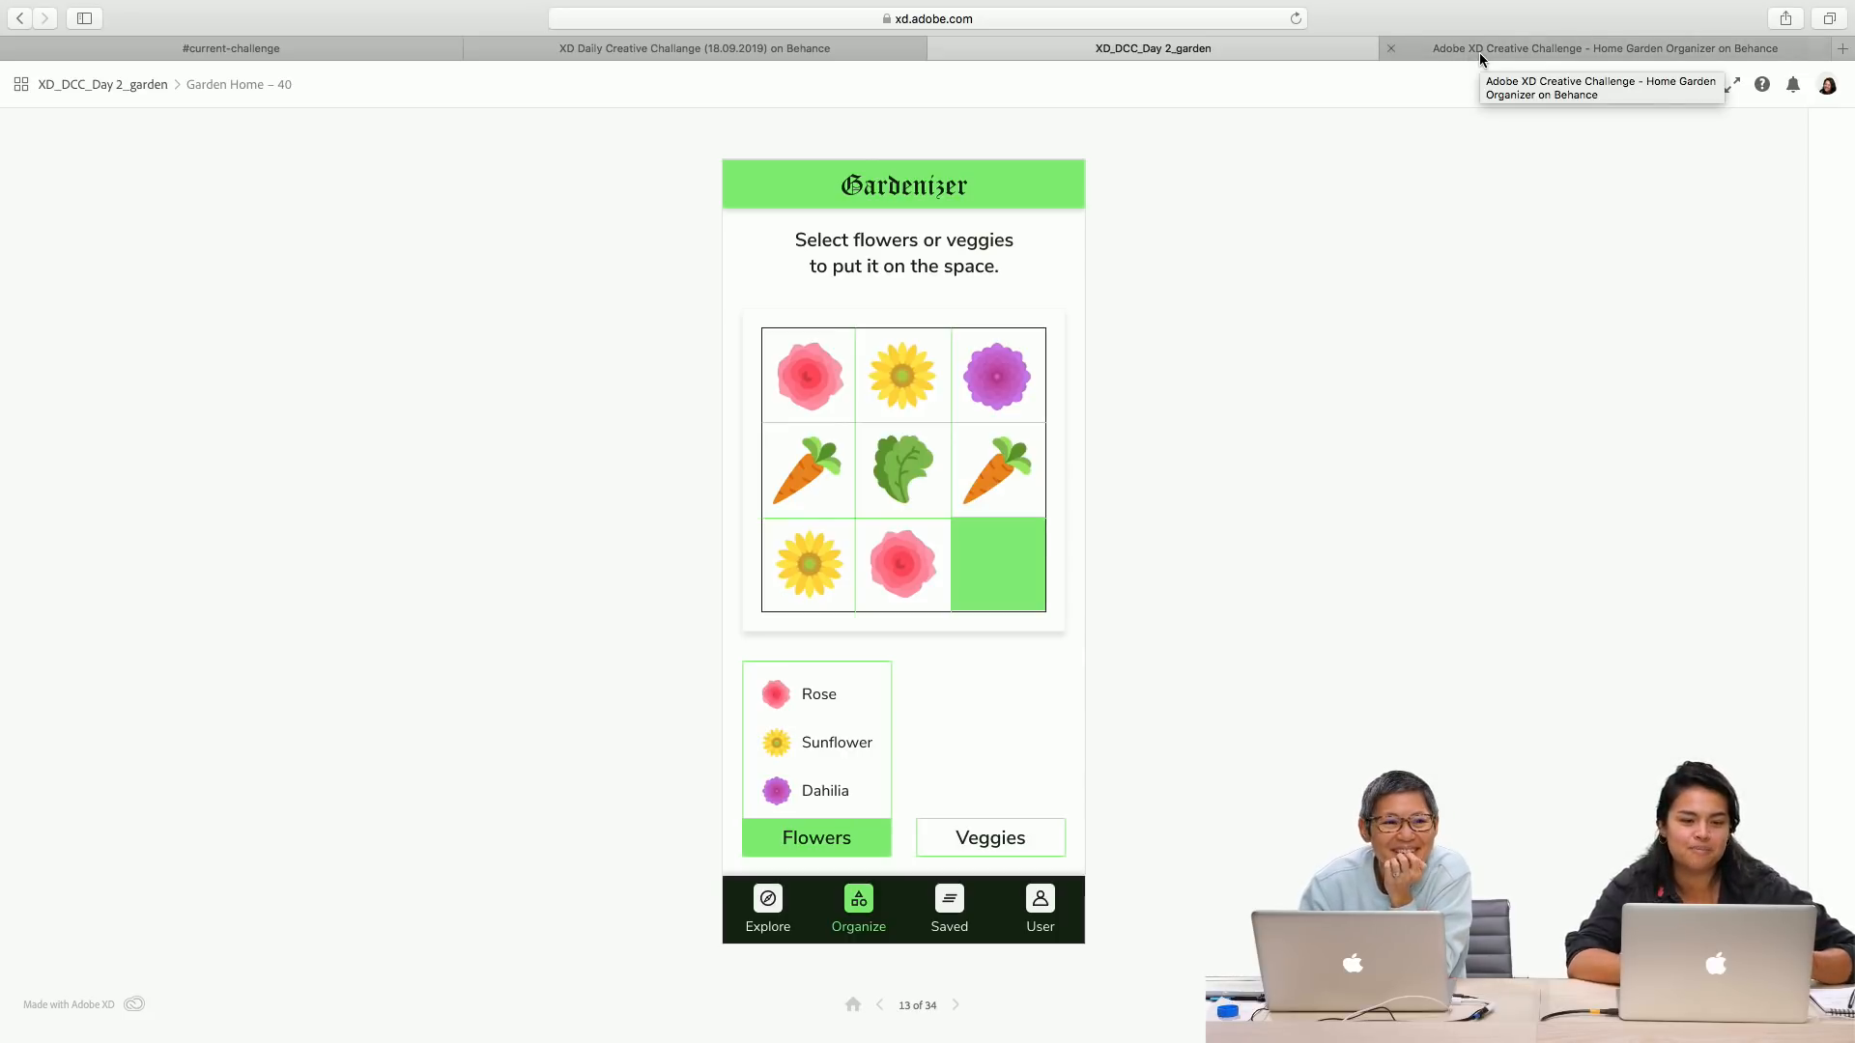
{"action": "left_click", "coordinate": [956, 1005]}
{"action": "left_click", "coordinate": [956, 1006]}
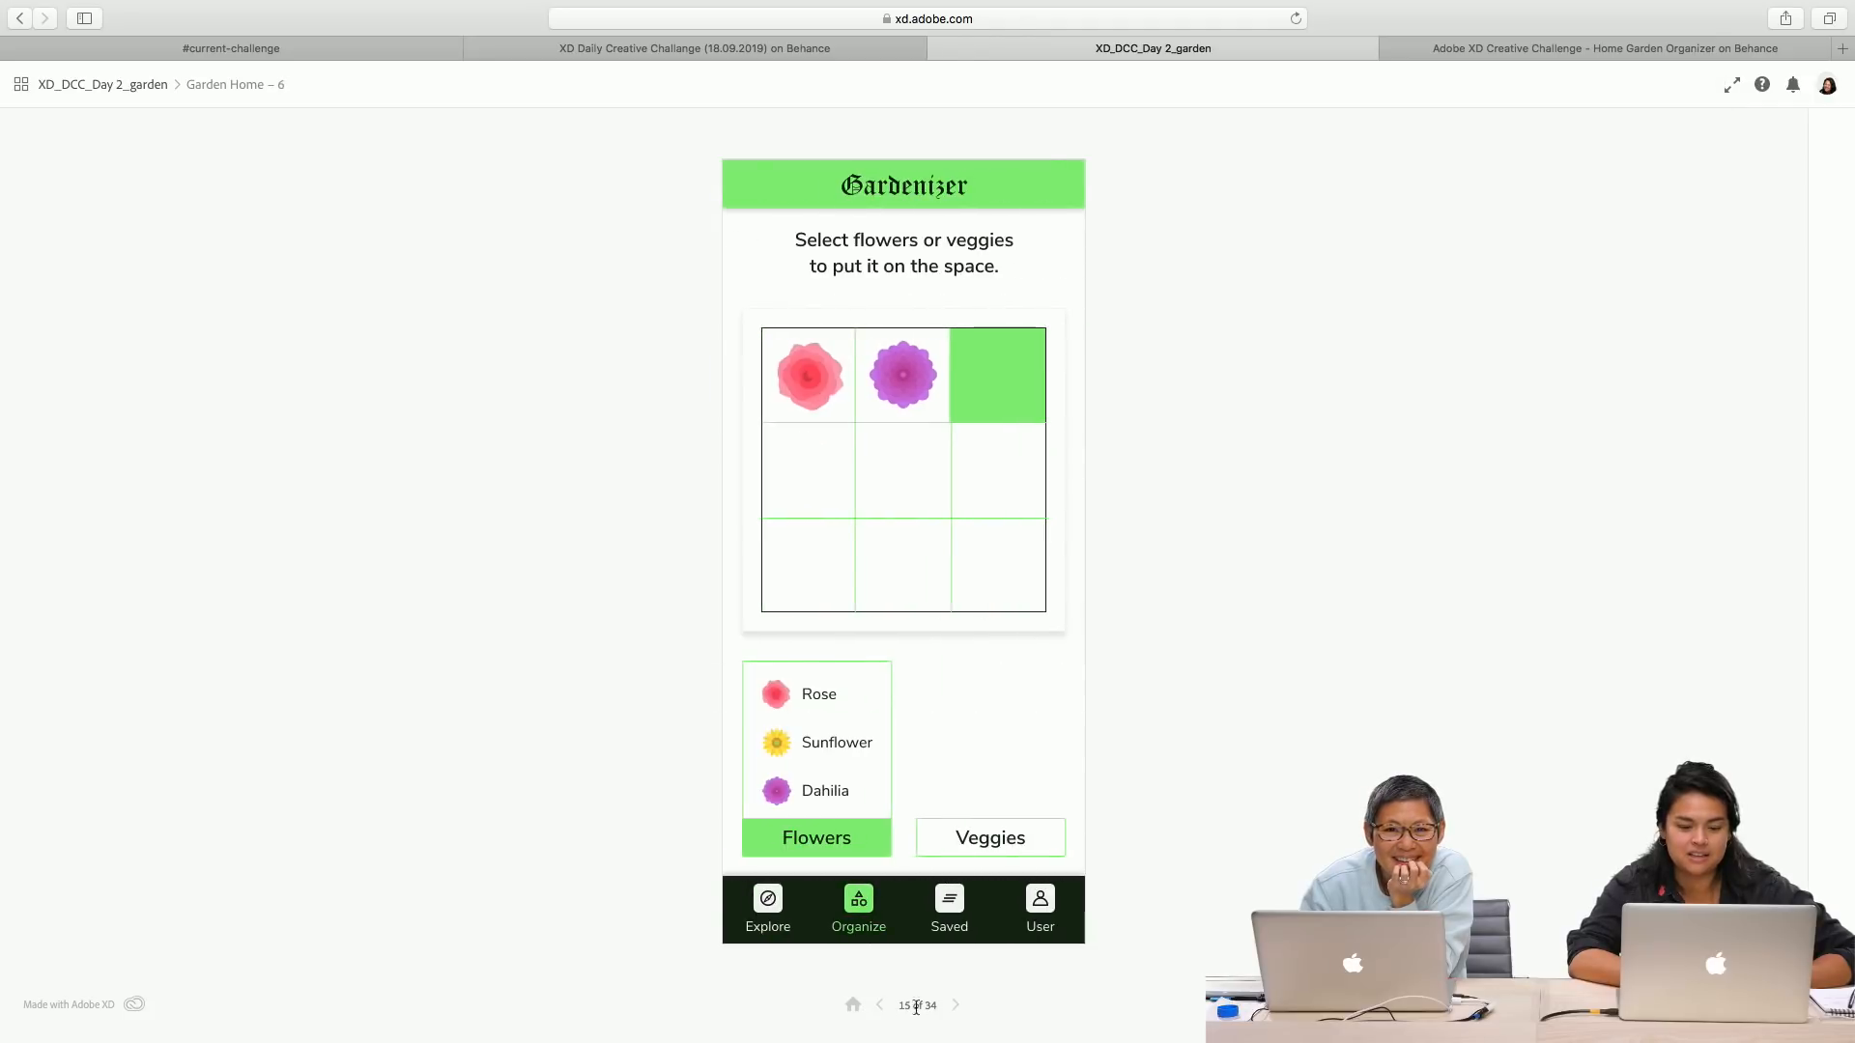
{"action": "left_click", "coordinate": [883, 1006]}
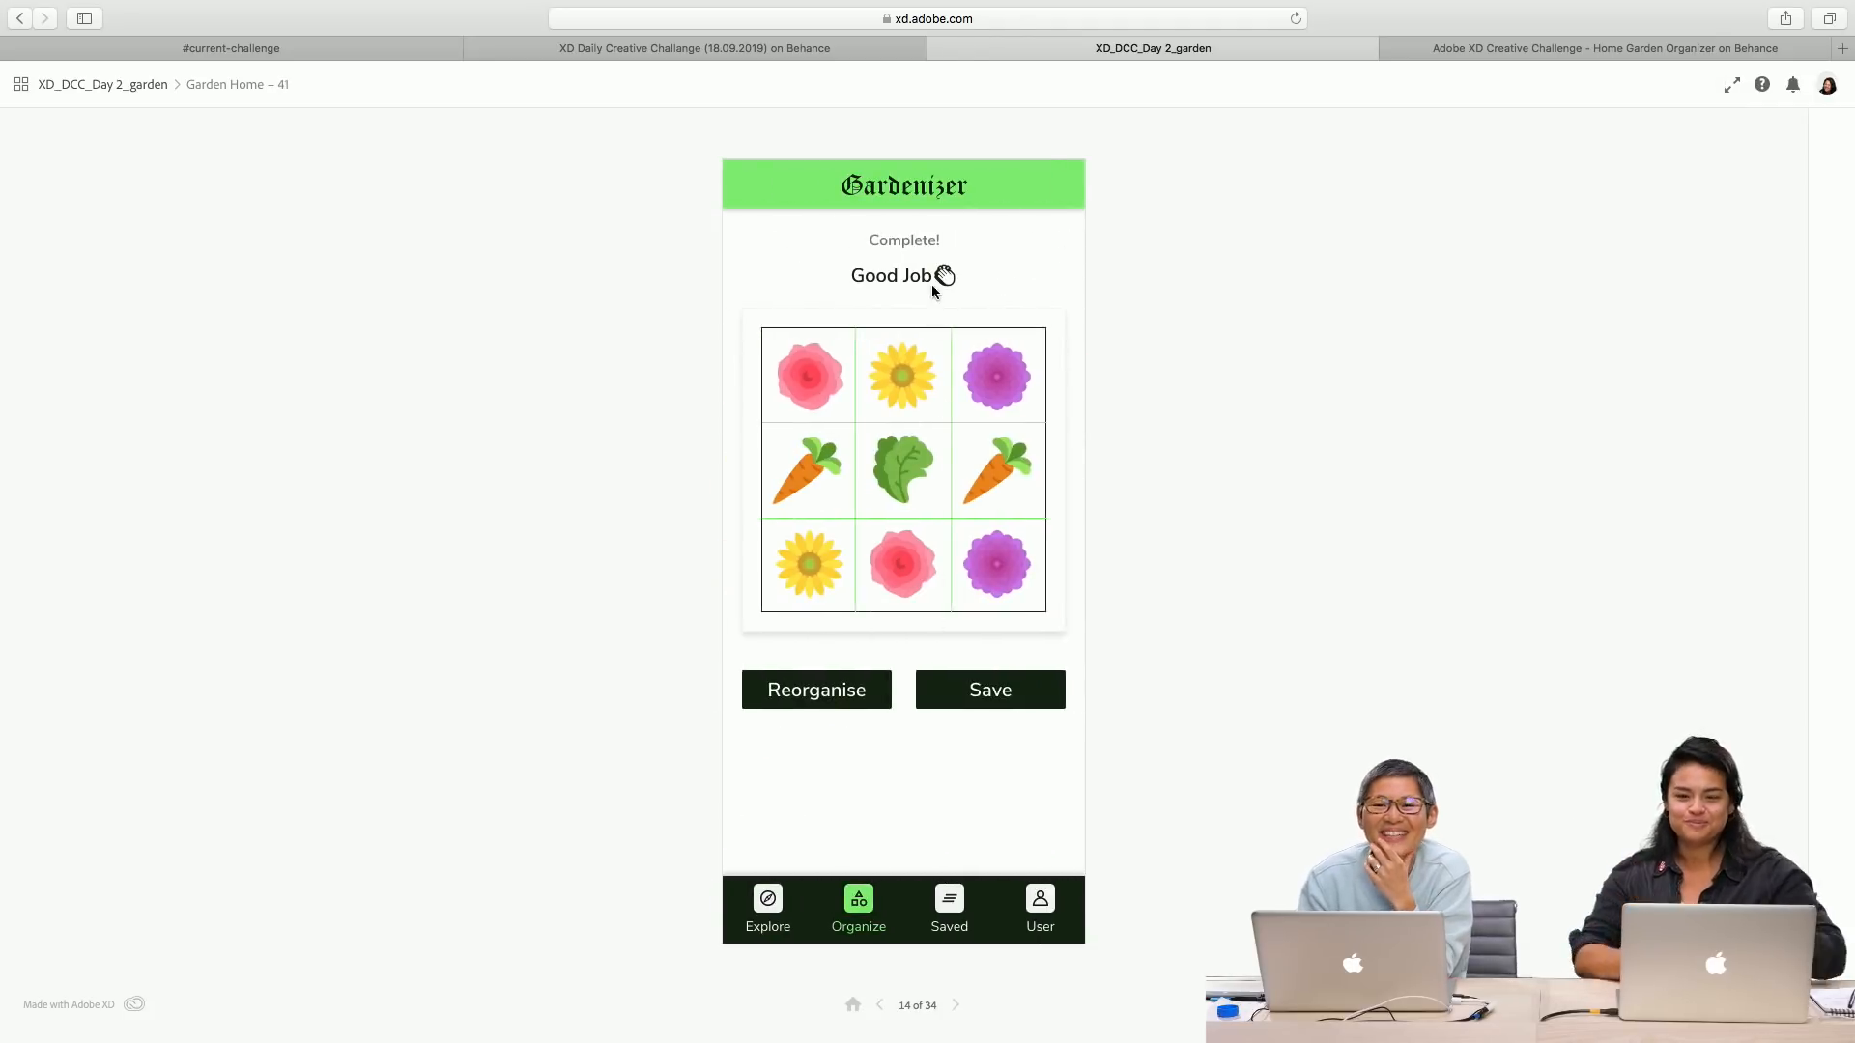
Step: Close the garden prototype and Home Garden Organizer pages, and open the Adobe XD Challenge Sep - Day 2 Planting project from the current-challenge channel
{"action": "left_click", "coordinate": [943, 48]}
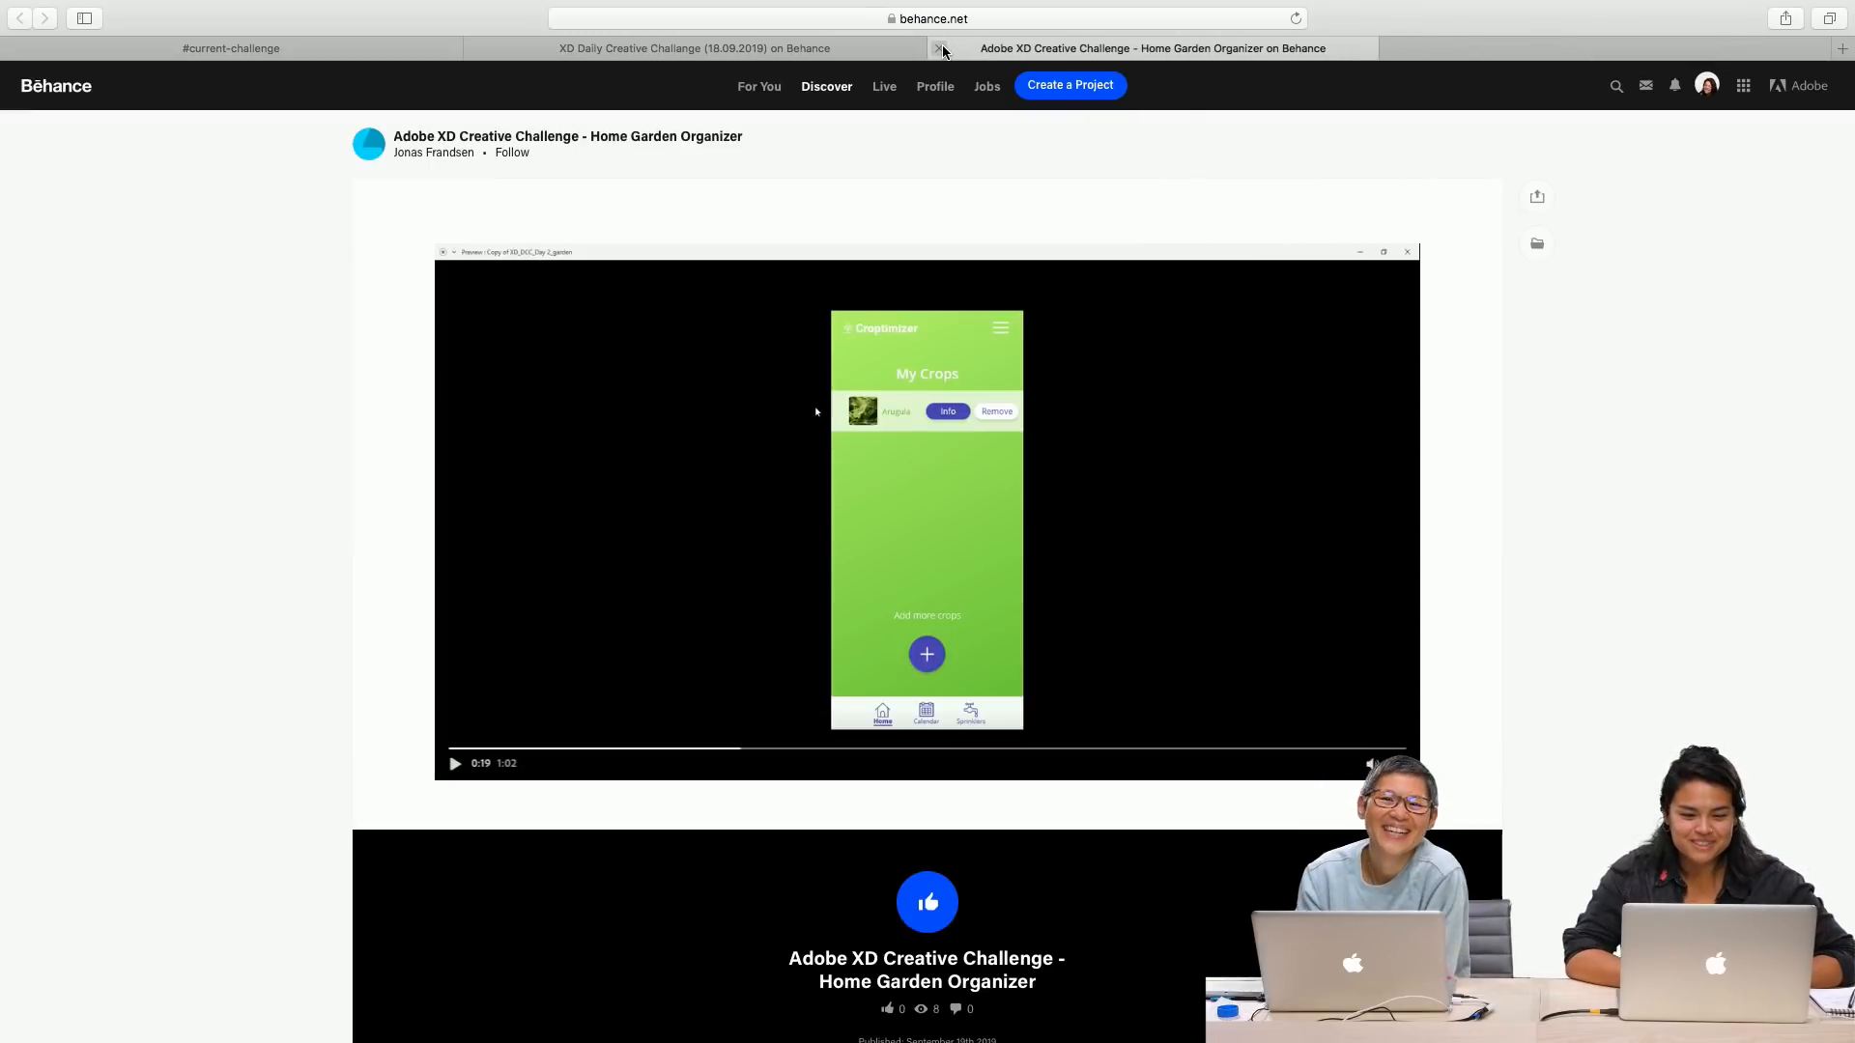
{"action": "left_click", "coordinate": [943, 48]}
{"action": "left_click", "coordinate": [775, 53]}
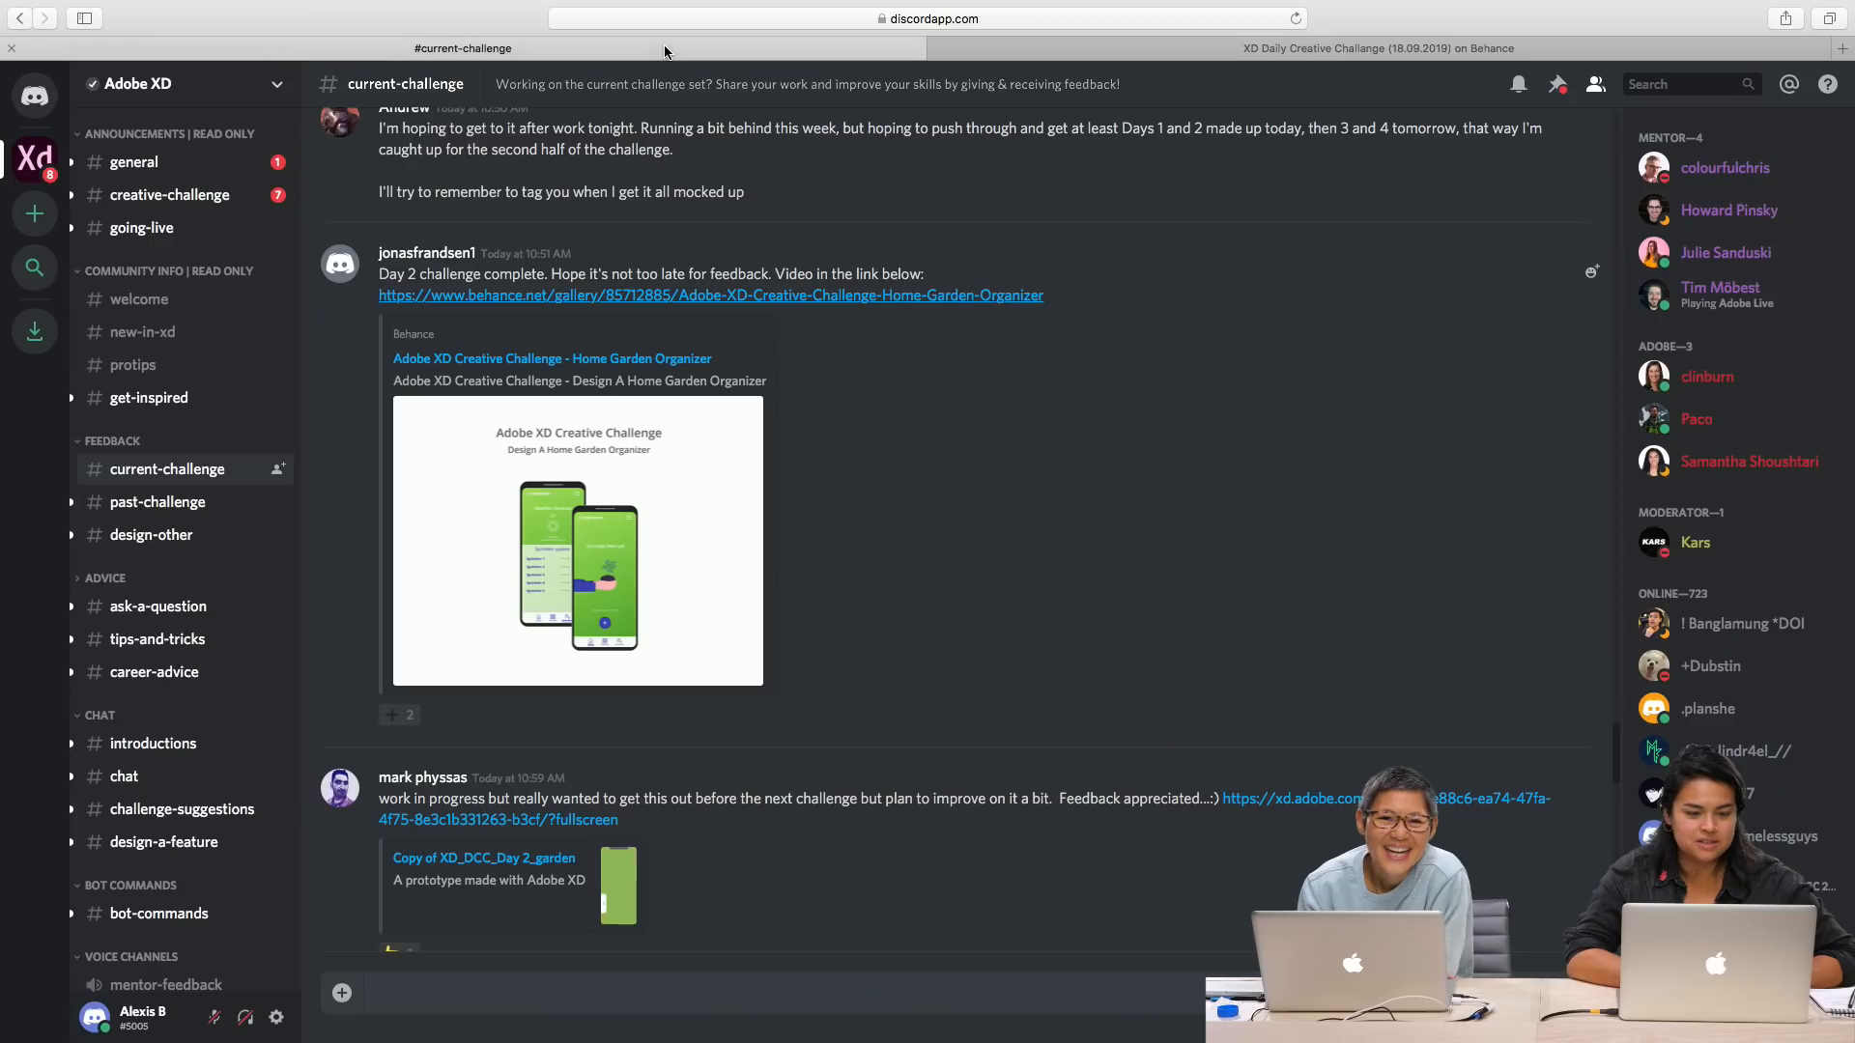
{"action": "scroll", "coordinate": [837, 584], "scroll_direction": "down", "scroll_amount": 10}
{"action": "scroll", "coordinate": [837, 585], "scroll_direction": "up", "scroll_amount": 5}
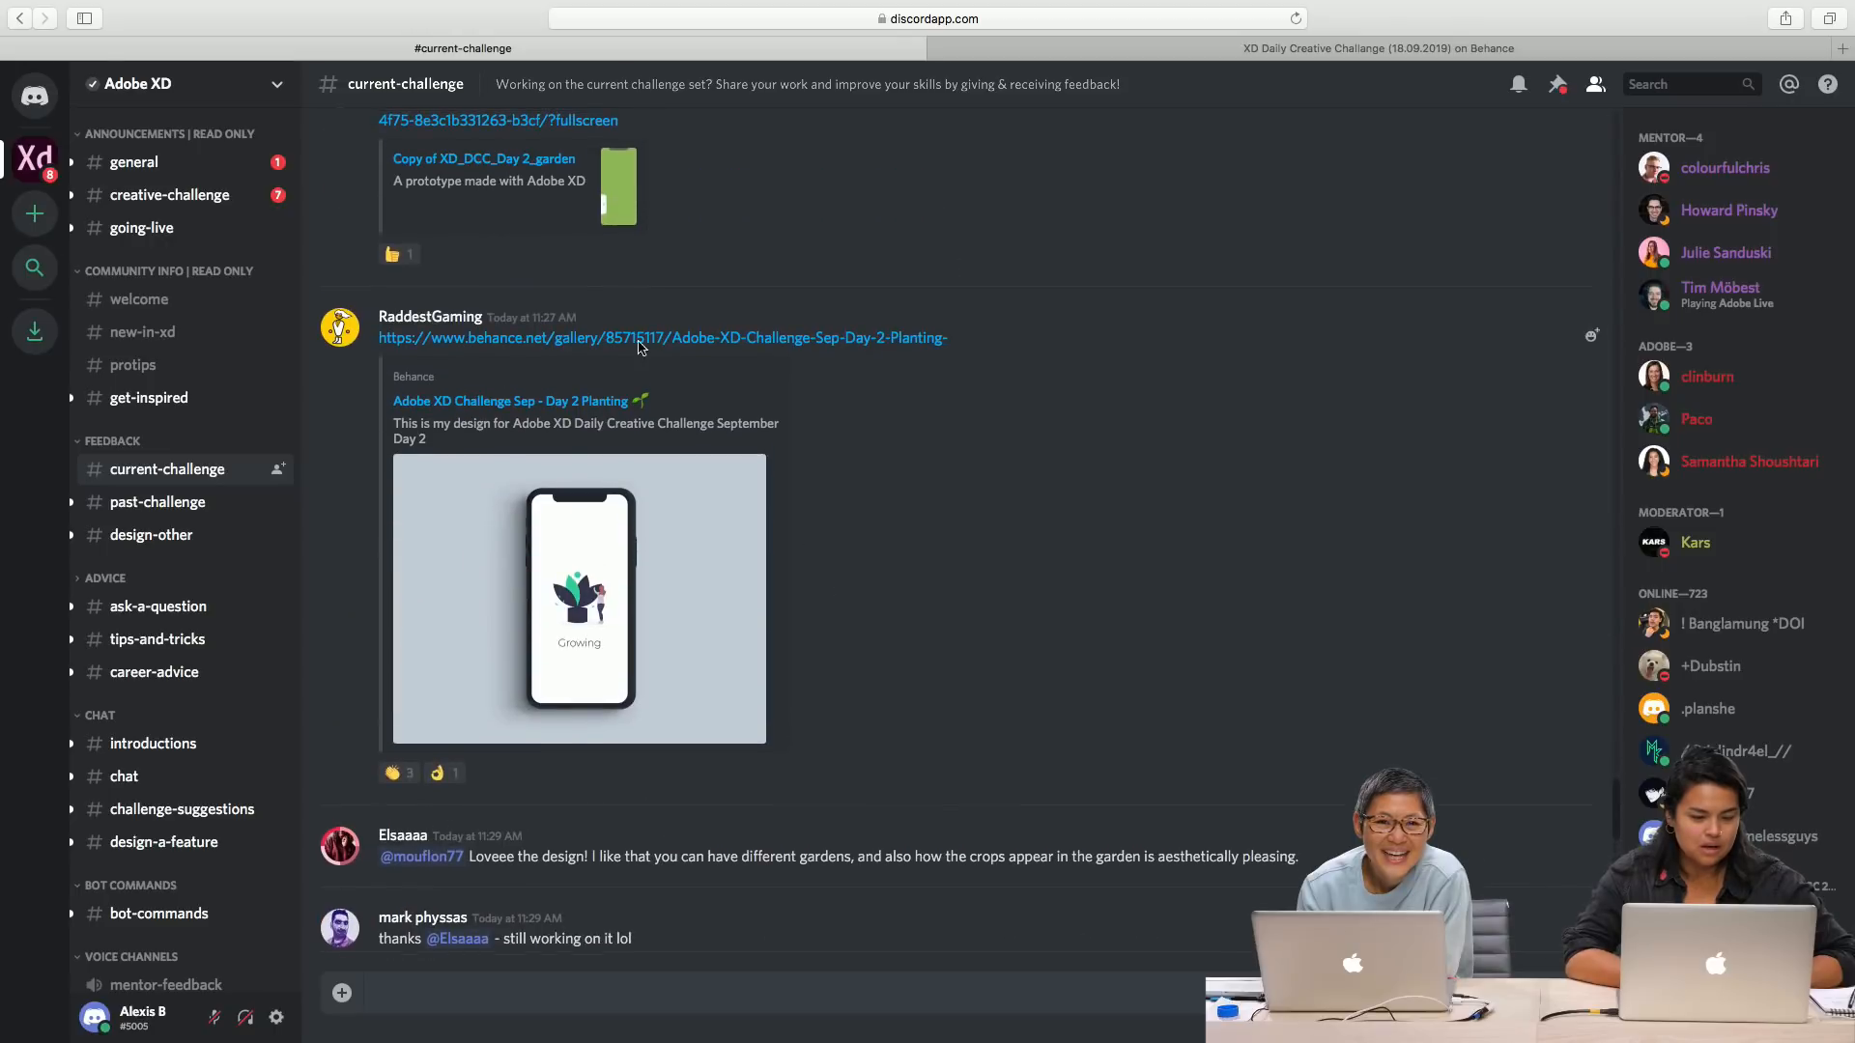
{"action": "left_click", "coordinate": [554, 345]}
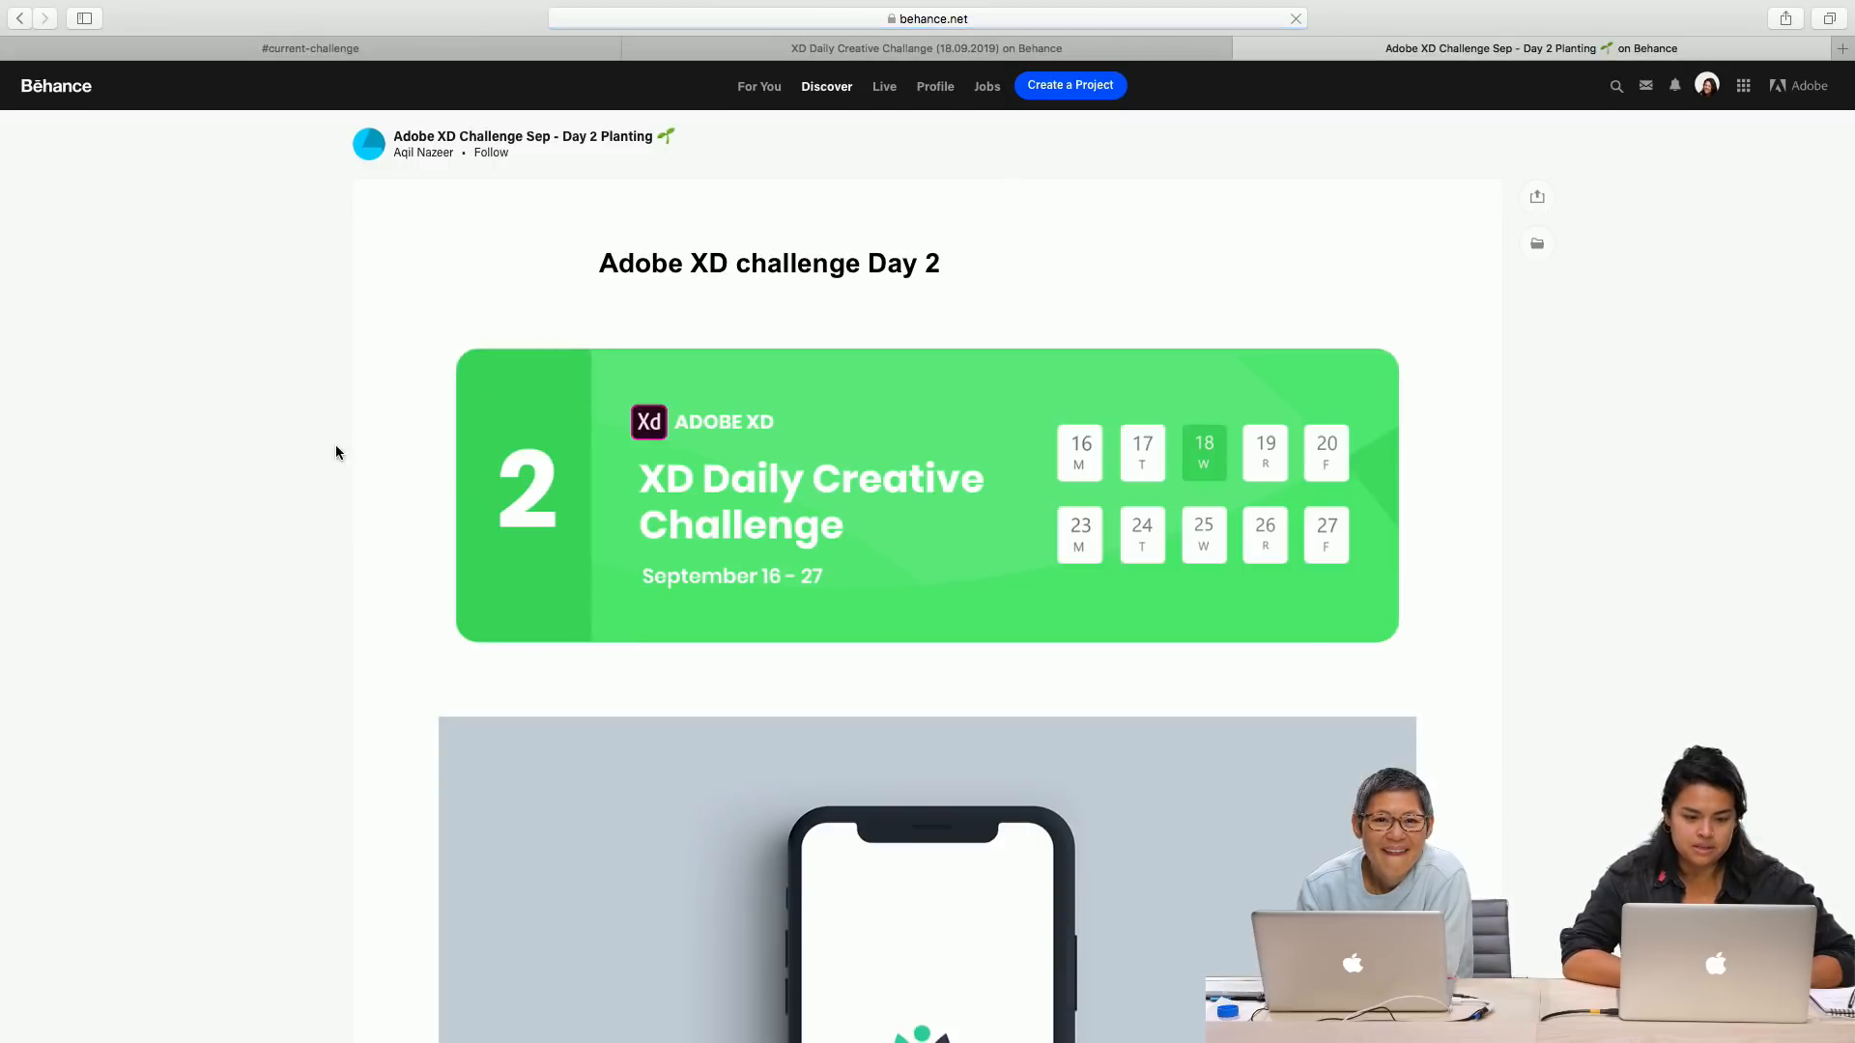
Step: Examine the Day 2 Planting project's challenge banner and the Growing splash screen mockup
{"action": "scroll", "coordinate": [350, 525], "scroll_direction": "down", "scroll_amount": 5}
{"action": "scroll", "coordinate": [349, 524], "scroll_direction": "up", "scroll_amount": 5}
{"action": "scroll", "coordinate": [349, 525], "scroll_direction": "down", "scroll_amount": 8}
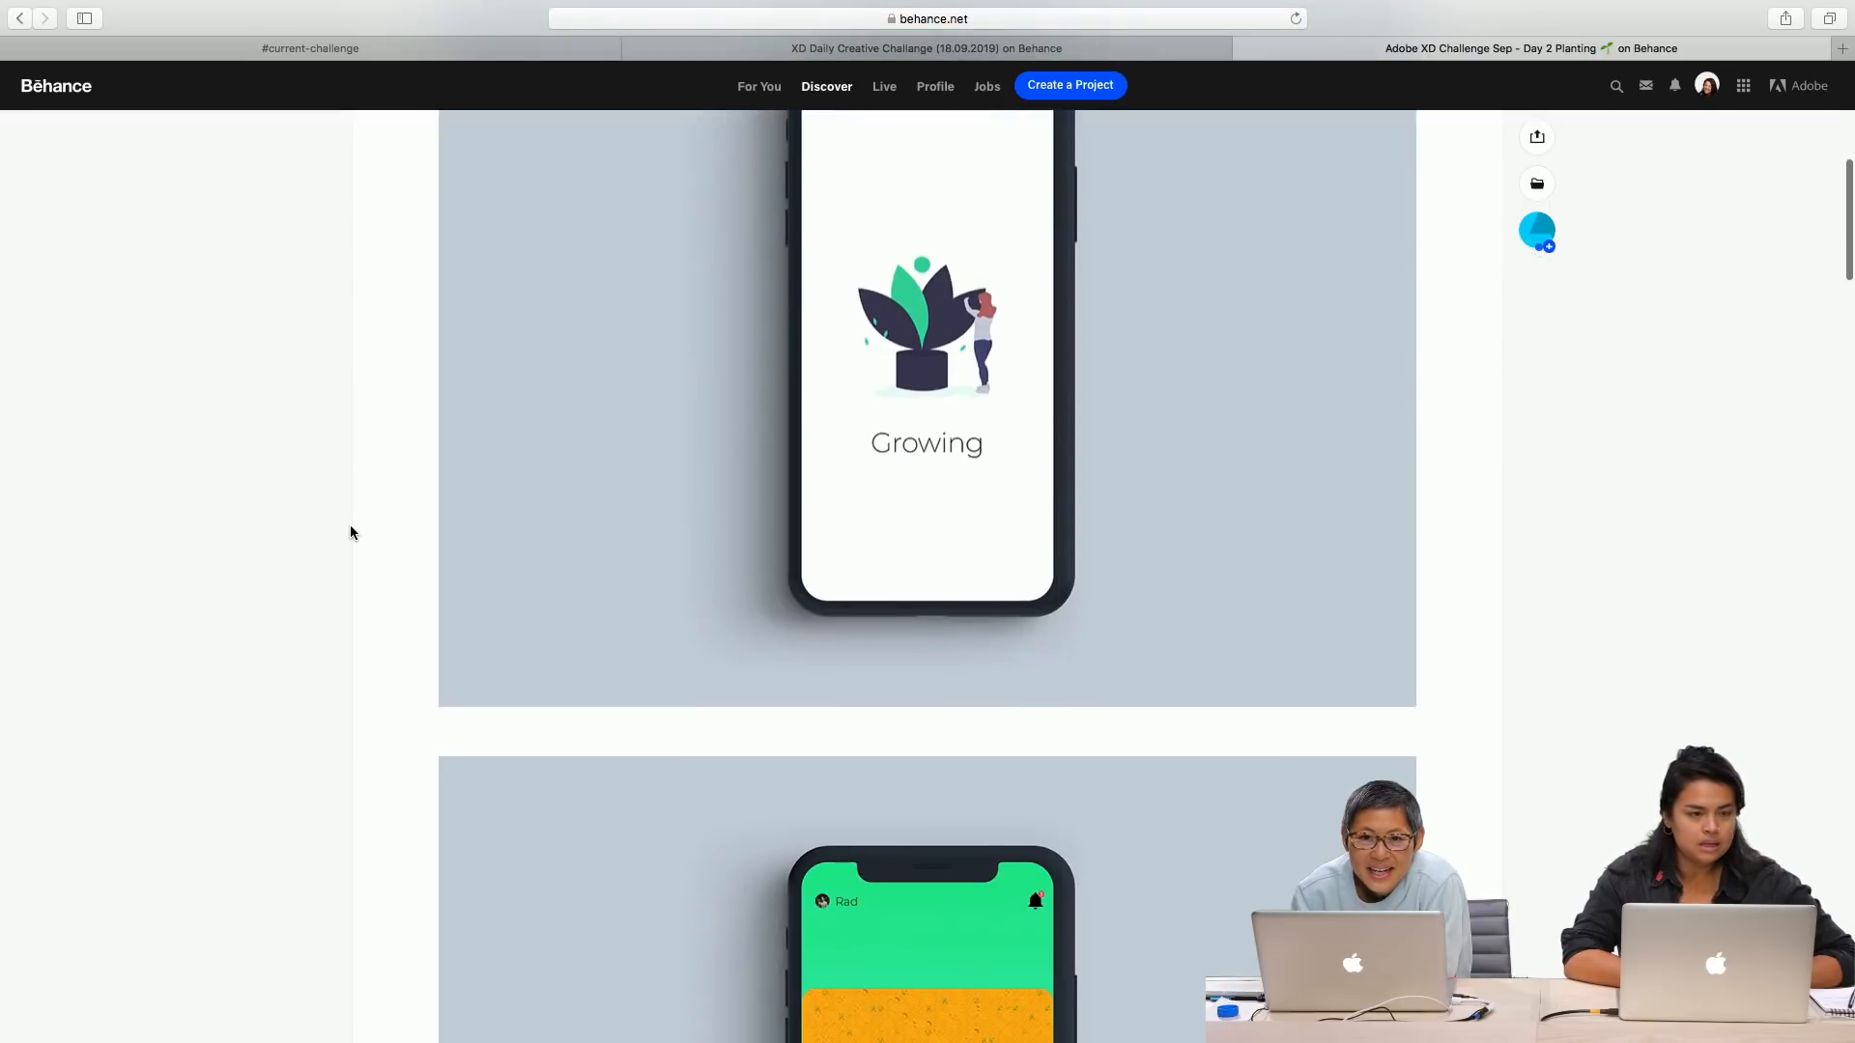
{"action": "scroll", "coordinate": [350, 530], "scroll_direction": "up", "scroll_amount": 2}
{"action": "scroll", "coordinate": [412, 588], "scroll_direction": "down", "scroll_amount": 5}
{"action": "scroll", "coordinate": [411, 589], "scroll_direction": "up", "scroll_amount": 6}
{"action": "scroll", "coordinate": [411, 589], "scroll_direction": "down", "scroll_amount": 1}
{"action": "scroll", "coordinate": [412, 584], "scroll_direction": "up", "scroll_amount": 1}
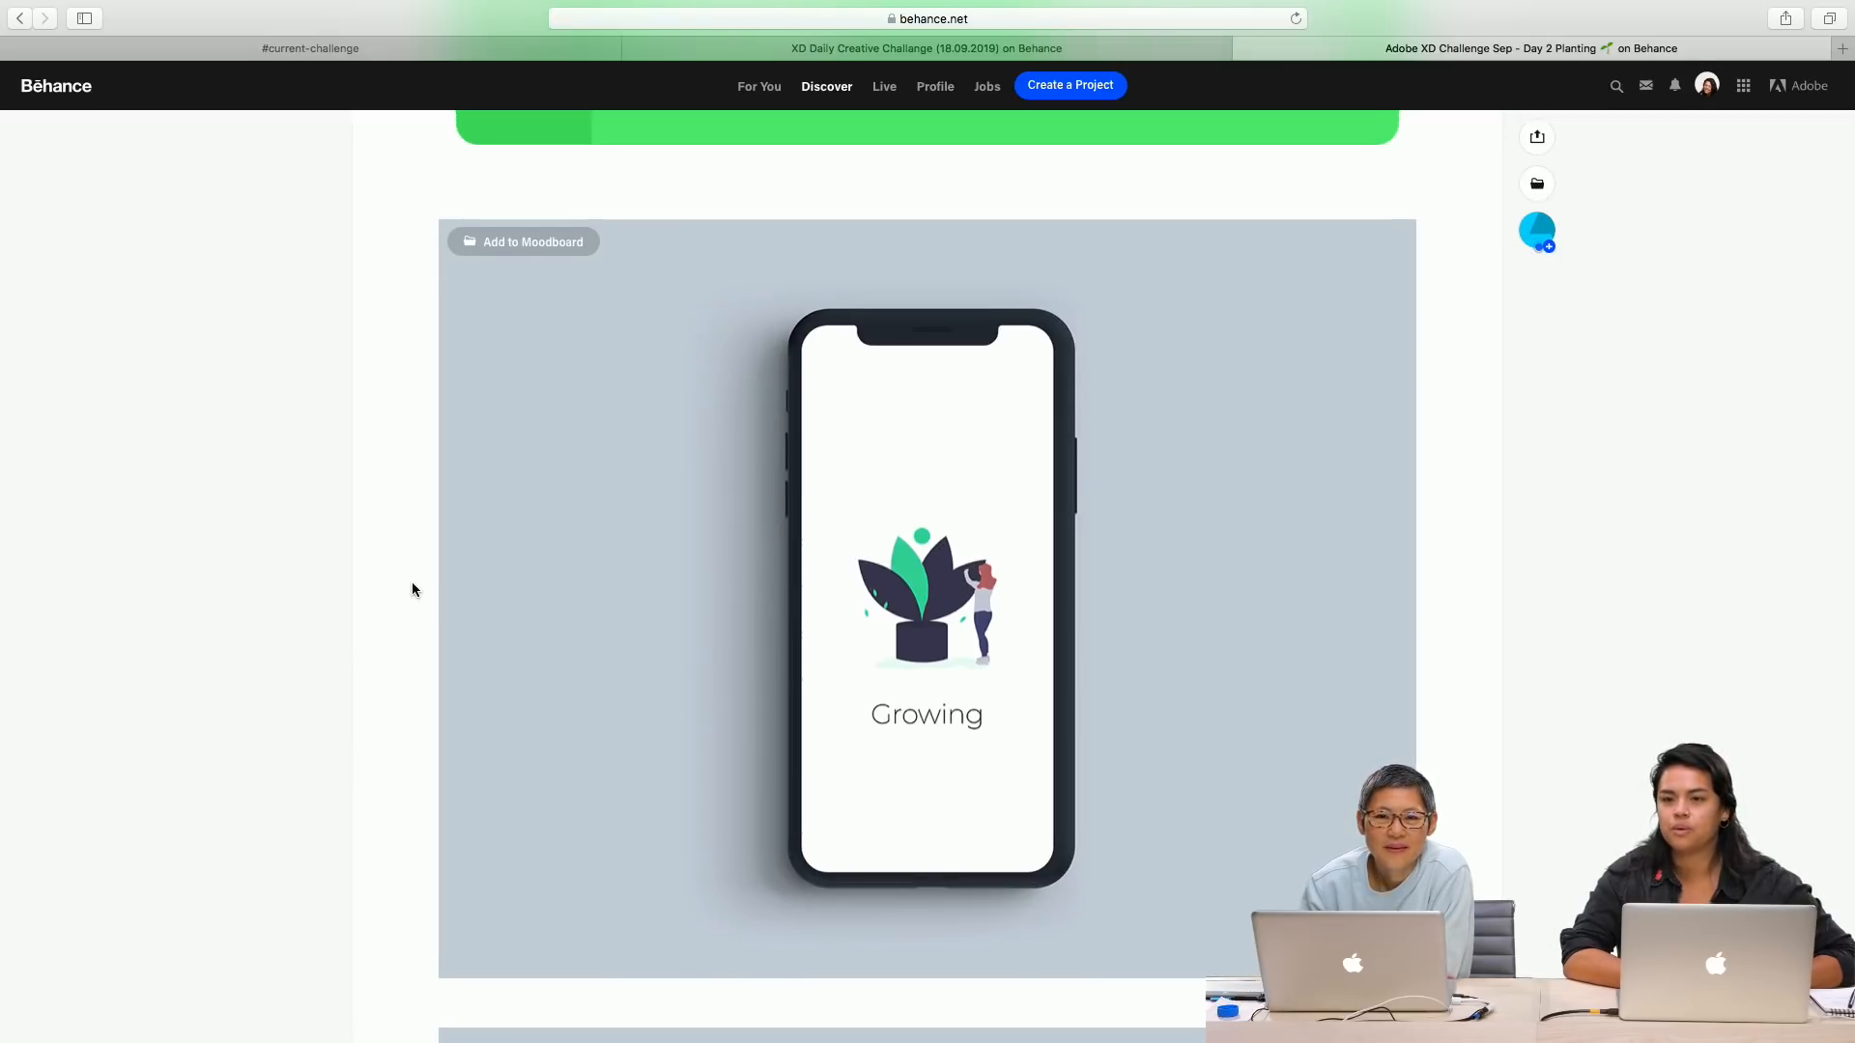
Step: Look through the project's Plant, Water and Harvest screen mockups, including the vegetable and fruit choices, down to the preview video
{"action": "scroll", "coordinate": [411, 589], "scroll_direction": "down", "scroll_amount": 6}
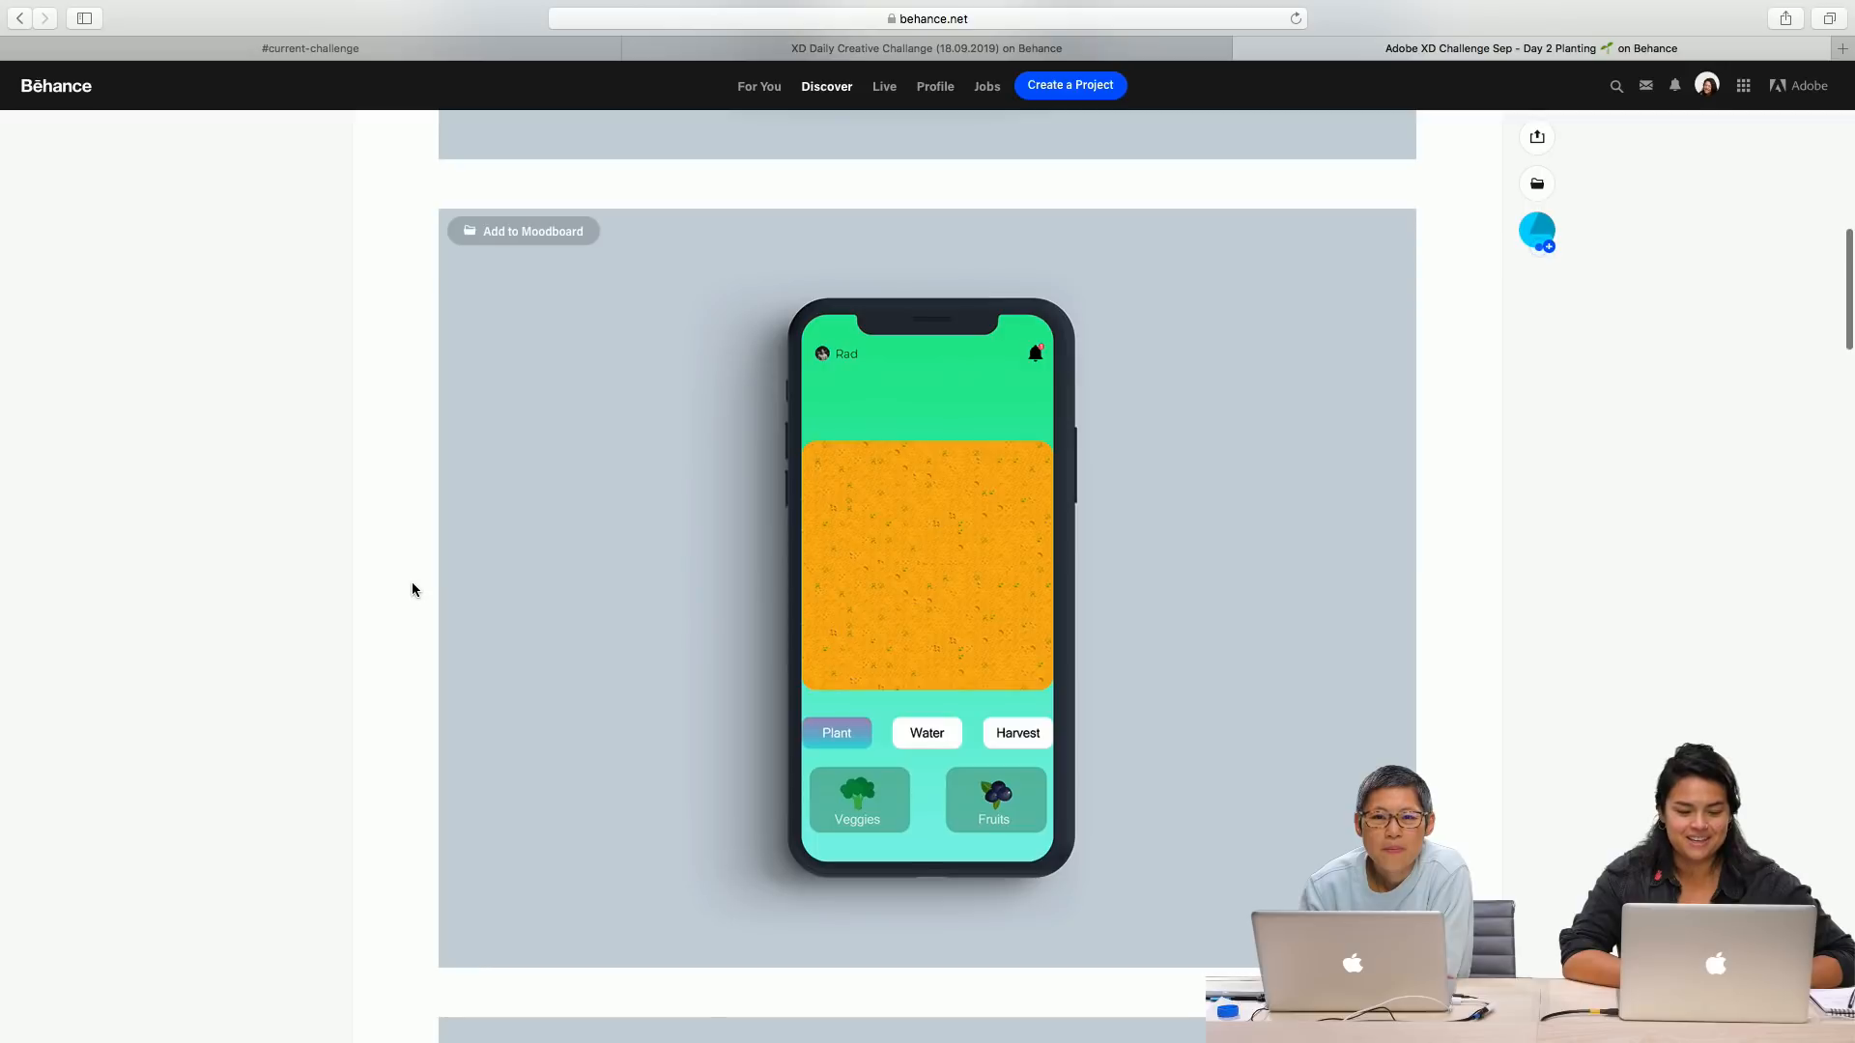
{"action": "scroll", "coordinate": [412, 589], "scroll_direction": "down", "scroll_amount": 2}
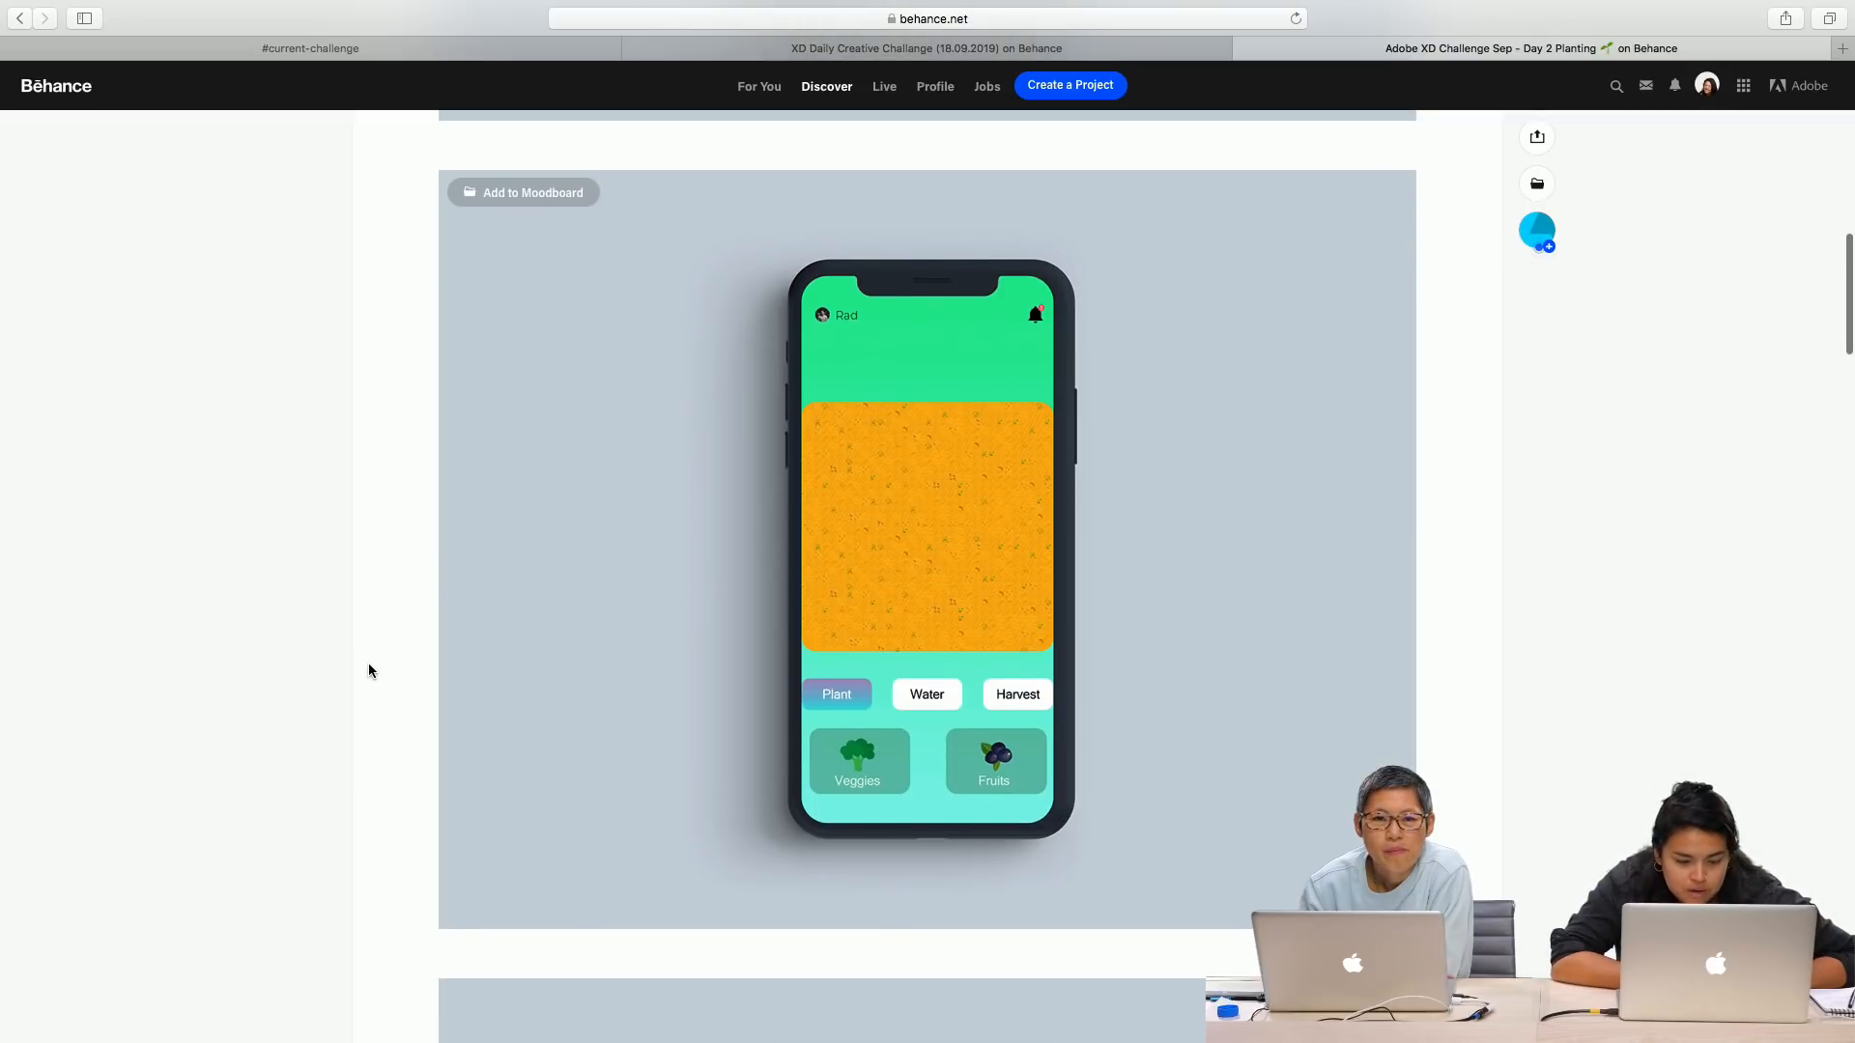
{"action": "scroll", "coordinate": [368, 663], "scroll_direction": "down", "scroll_amount": 8}
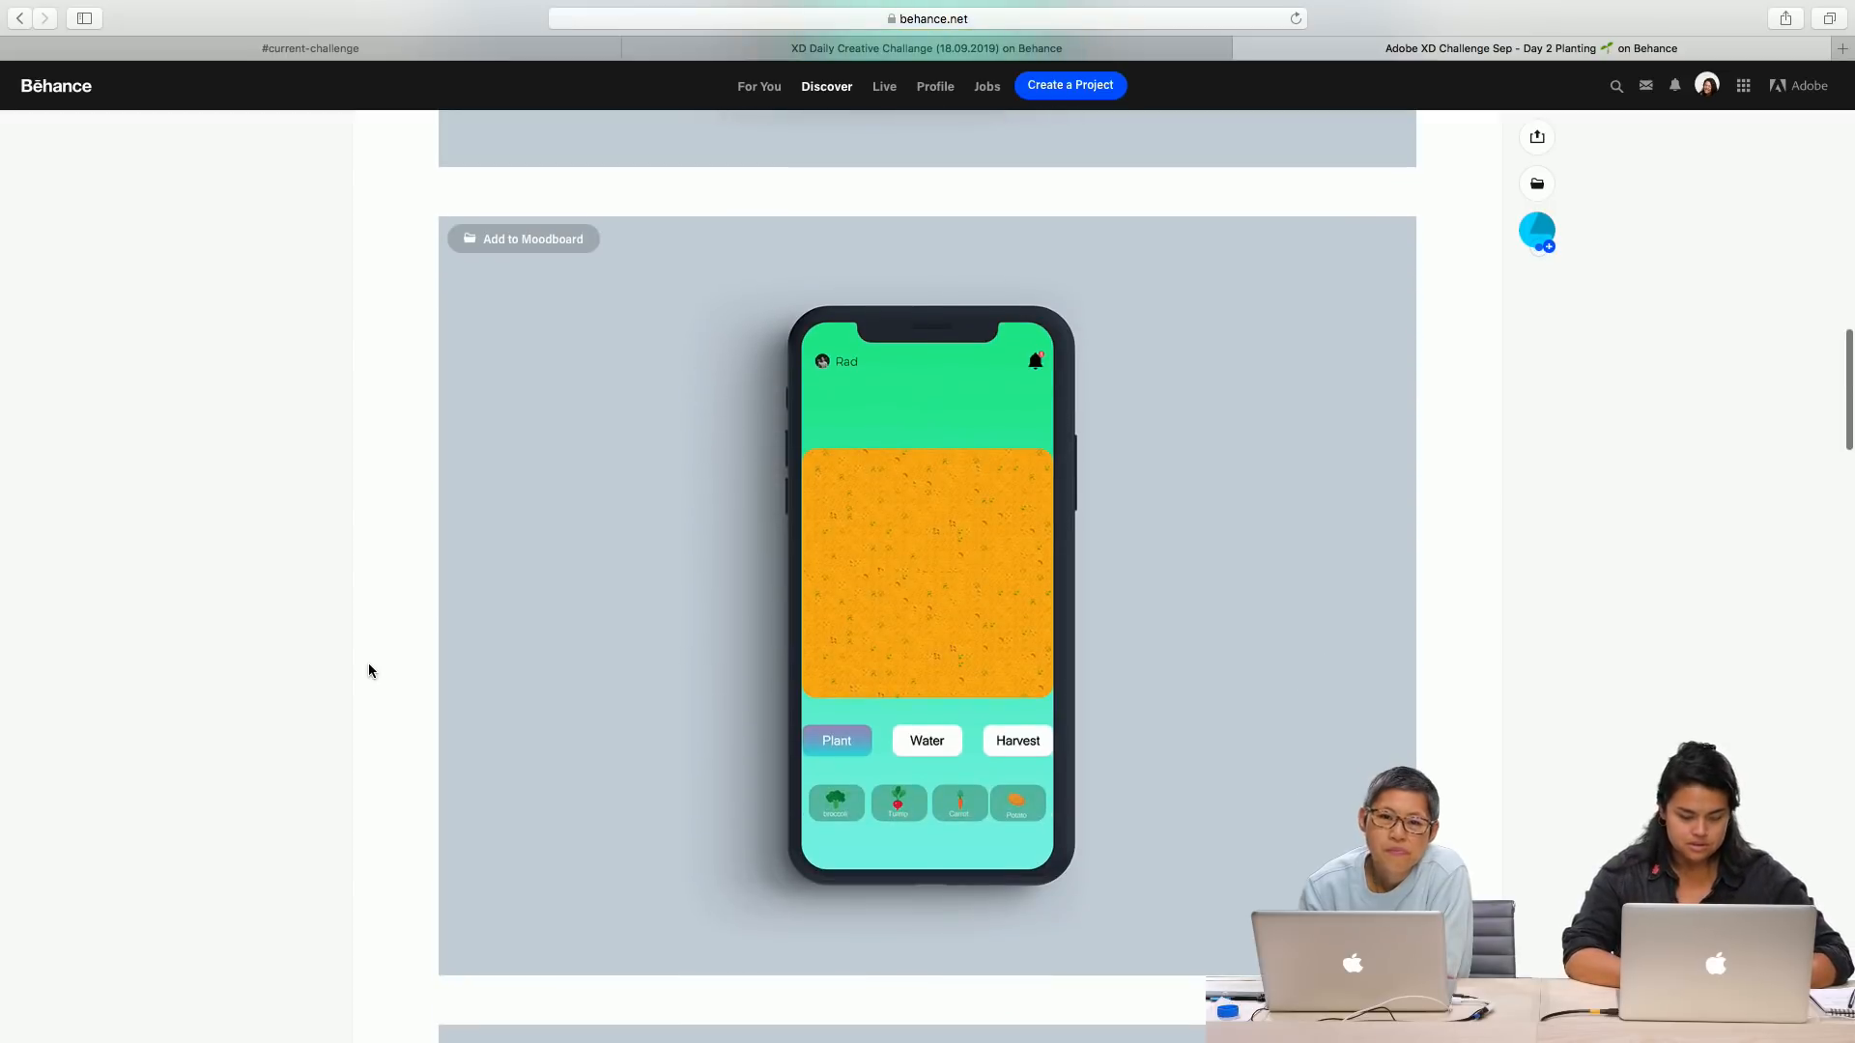
{"action": "scroll", "coordinate": [368, 664], "scroll_direction": "down", "scroll_amount": 5}
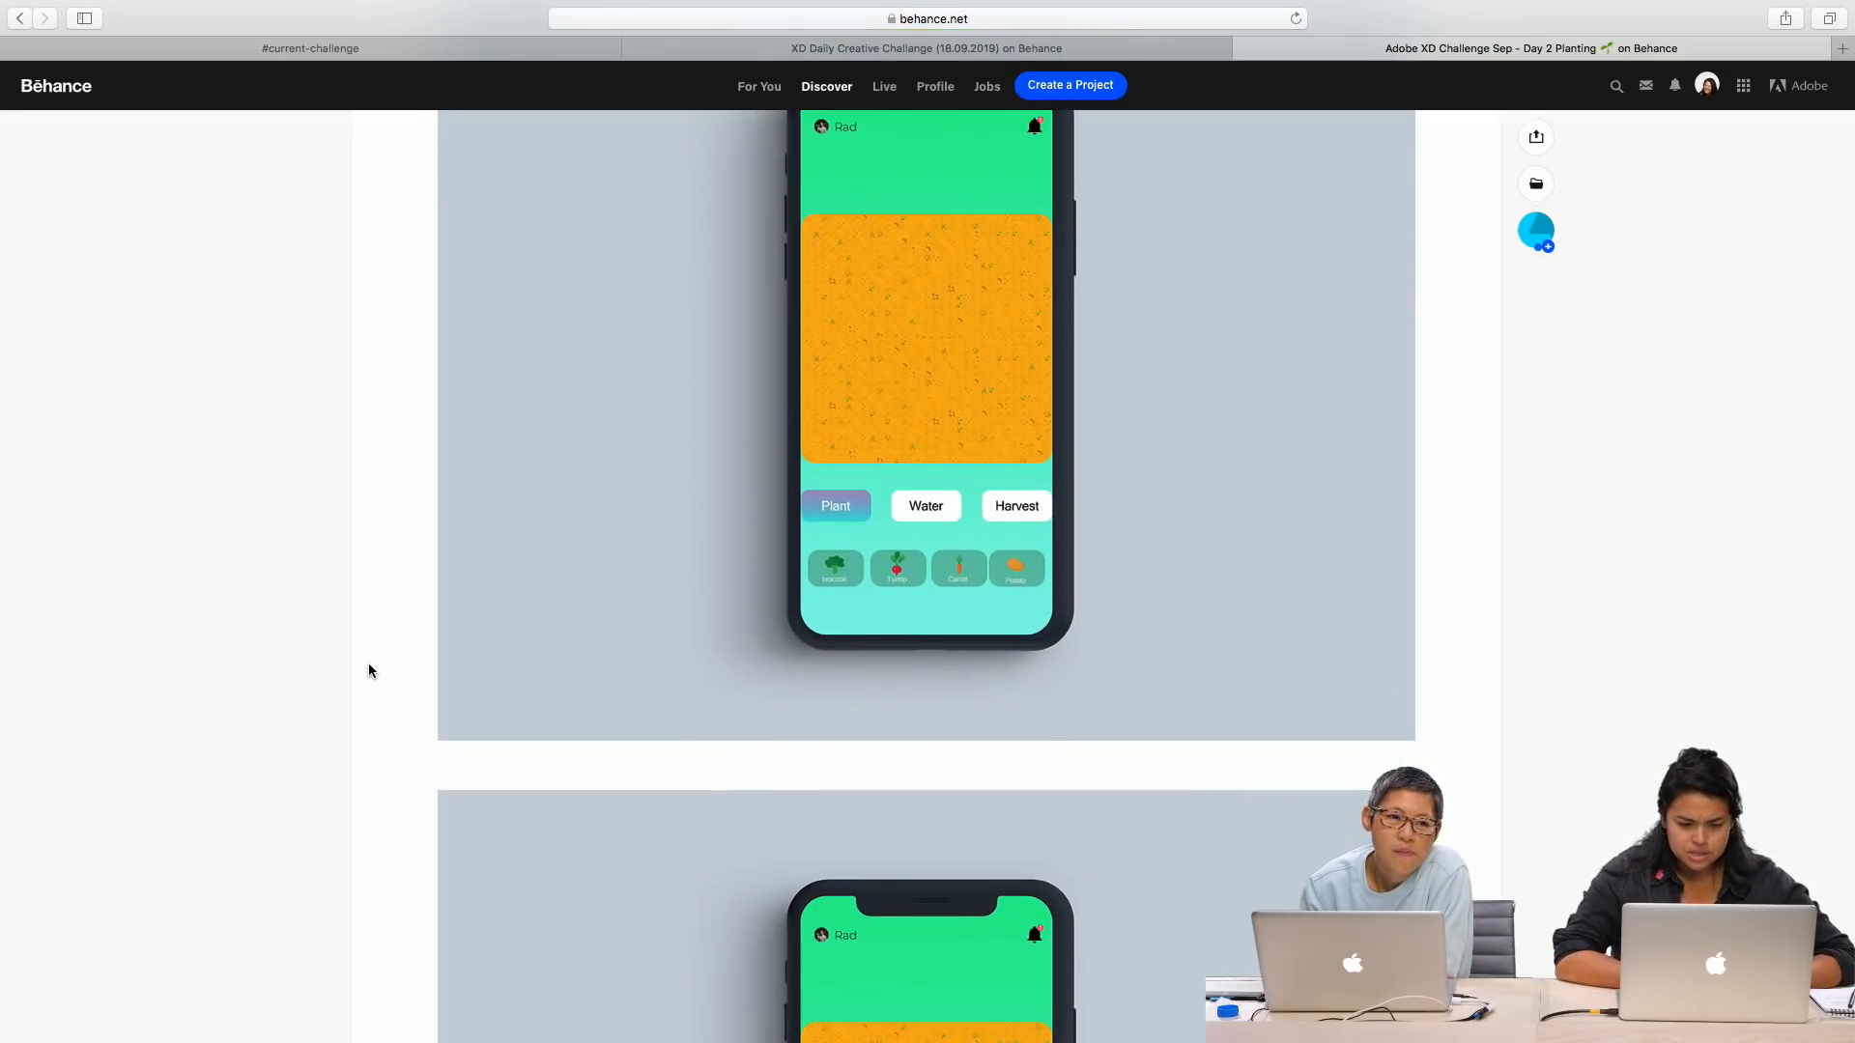
{"action": "scroll", "coordinate": [879, 483], "scroll_direction": "down", "scroll_amount": 10}
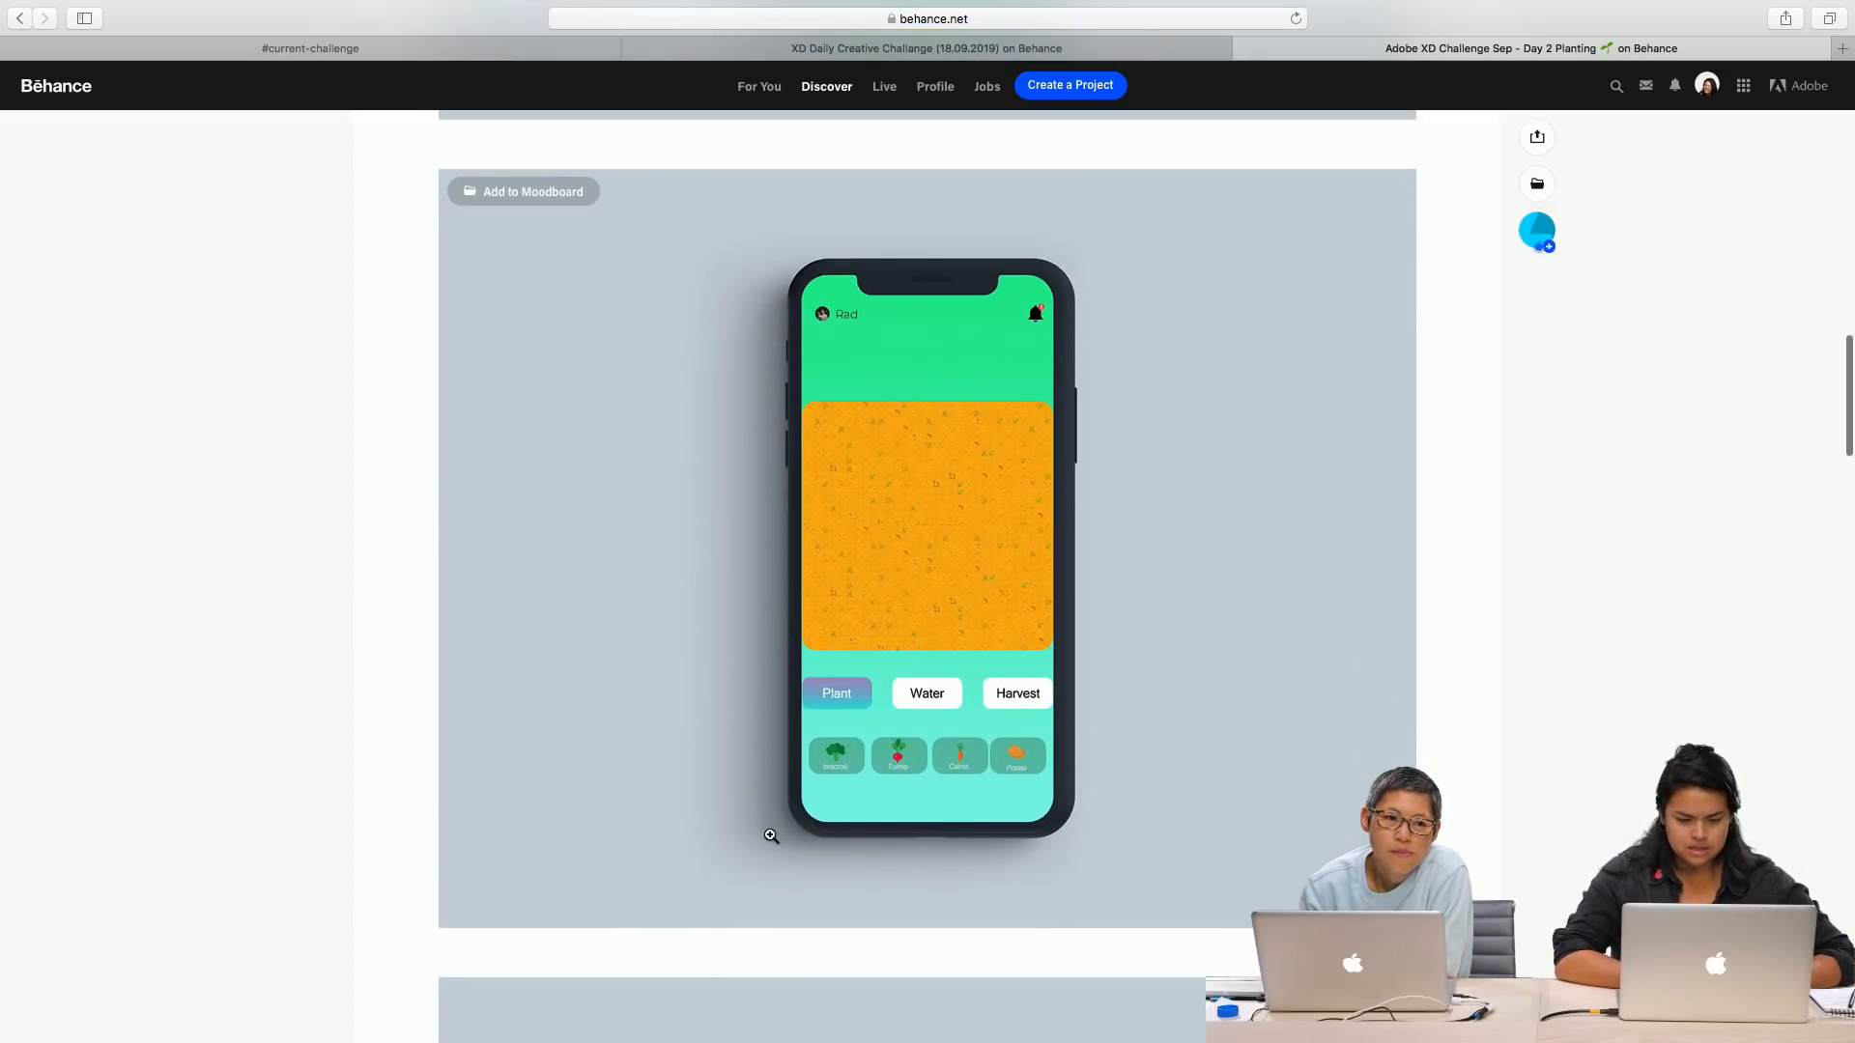
{"action": "scroll", "coordinate": [665, 831], "scroll_direction": "down", "scroll_amount": 10}
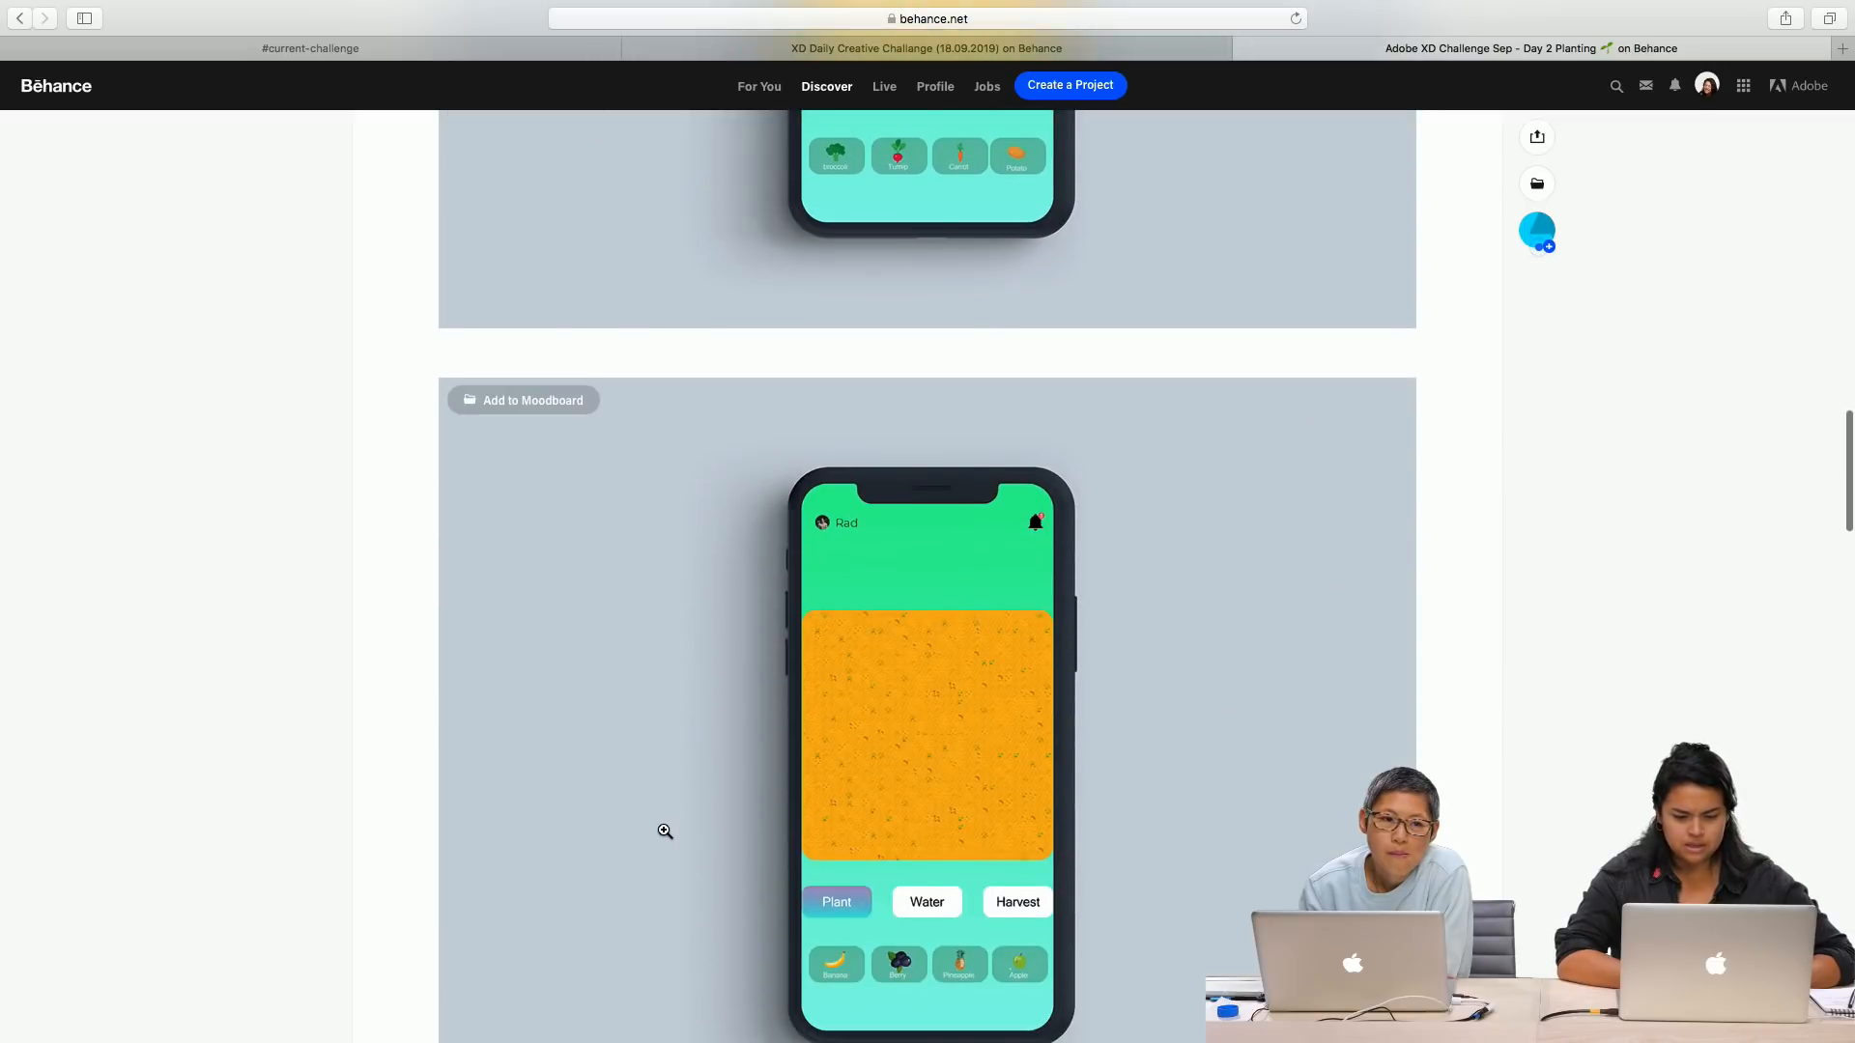
{"action": "scroll", "coordinate": [665, 831], "scroll_direction": "down", "scroll_amount": 4}
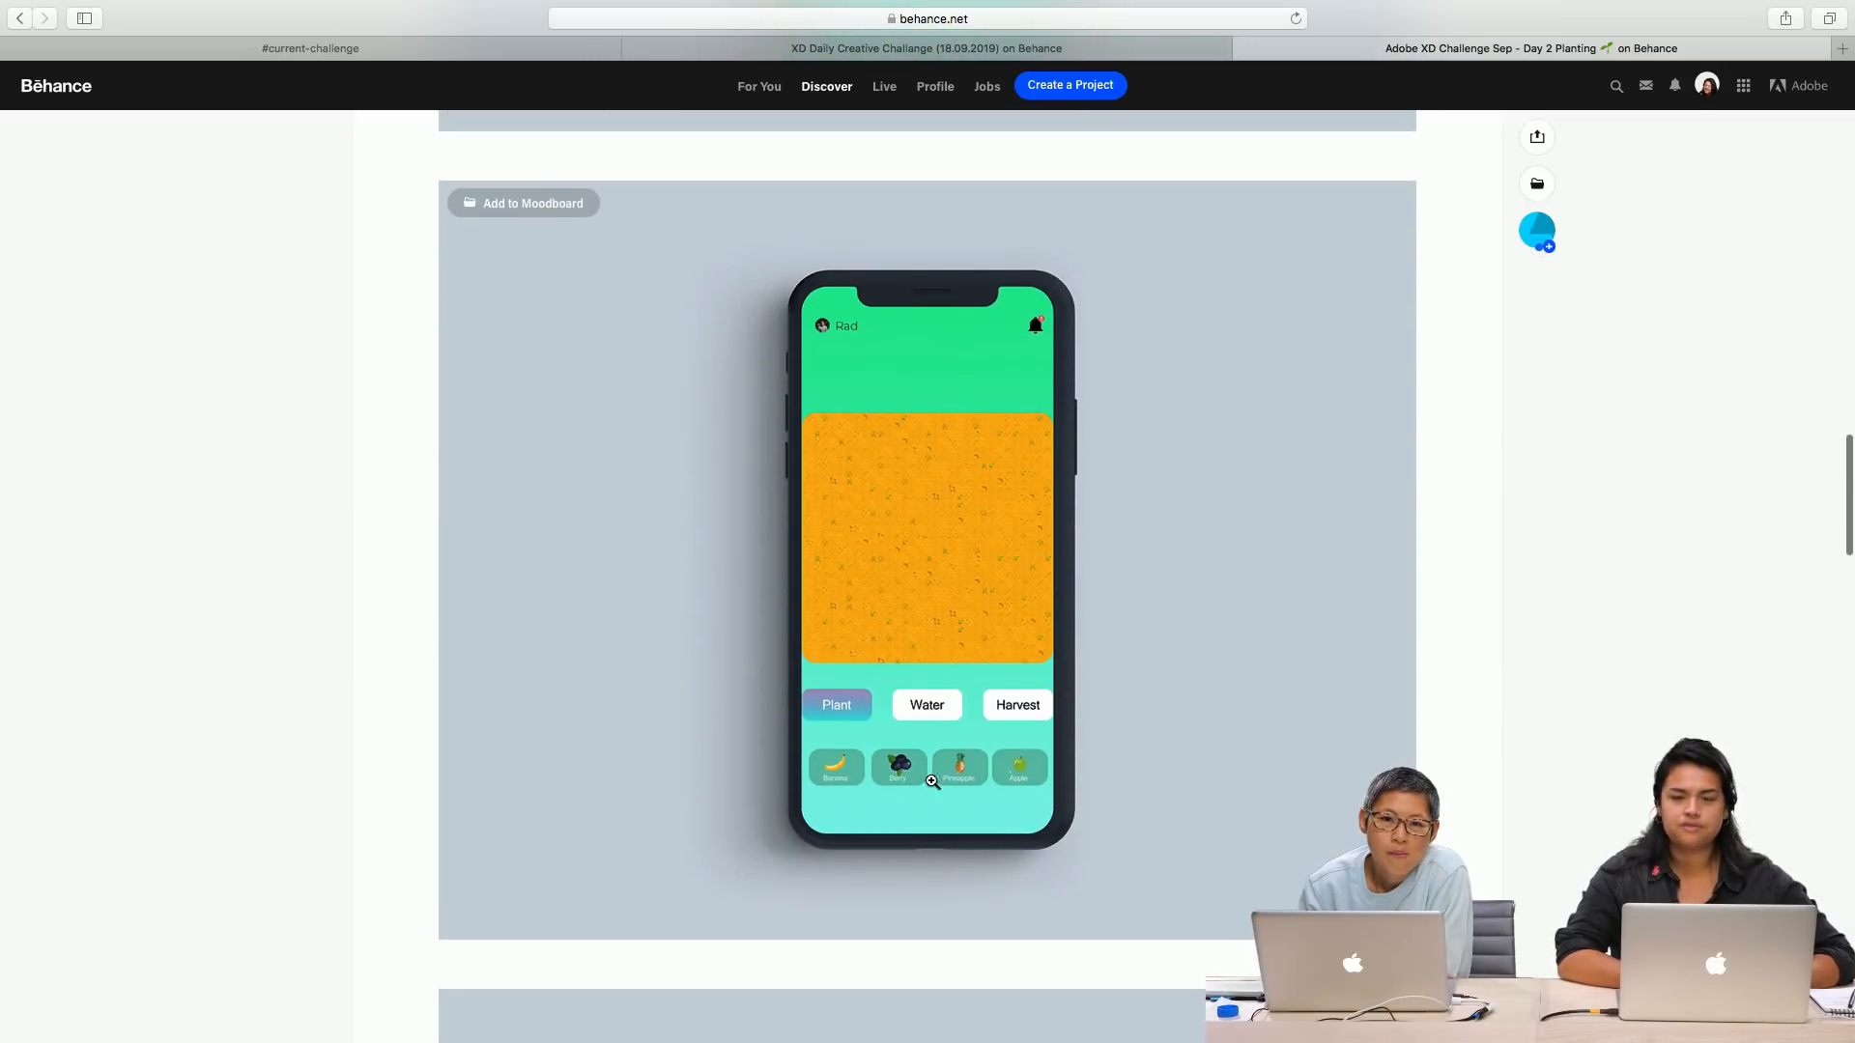
{"action": "scroll", "coordinate": [699, 797], "scroll_direction": "down", "scroll_amount": 9}
{"action": "scroll", "coordinate": [699, 797], "scroll_direction": "down", "scroll_amount": 20}
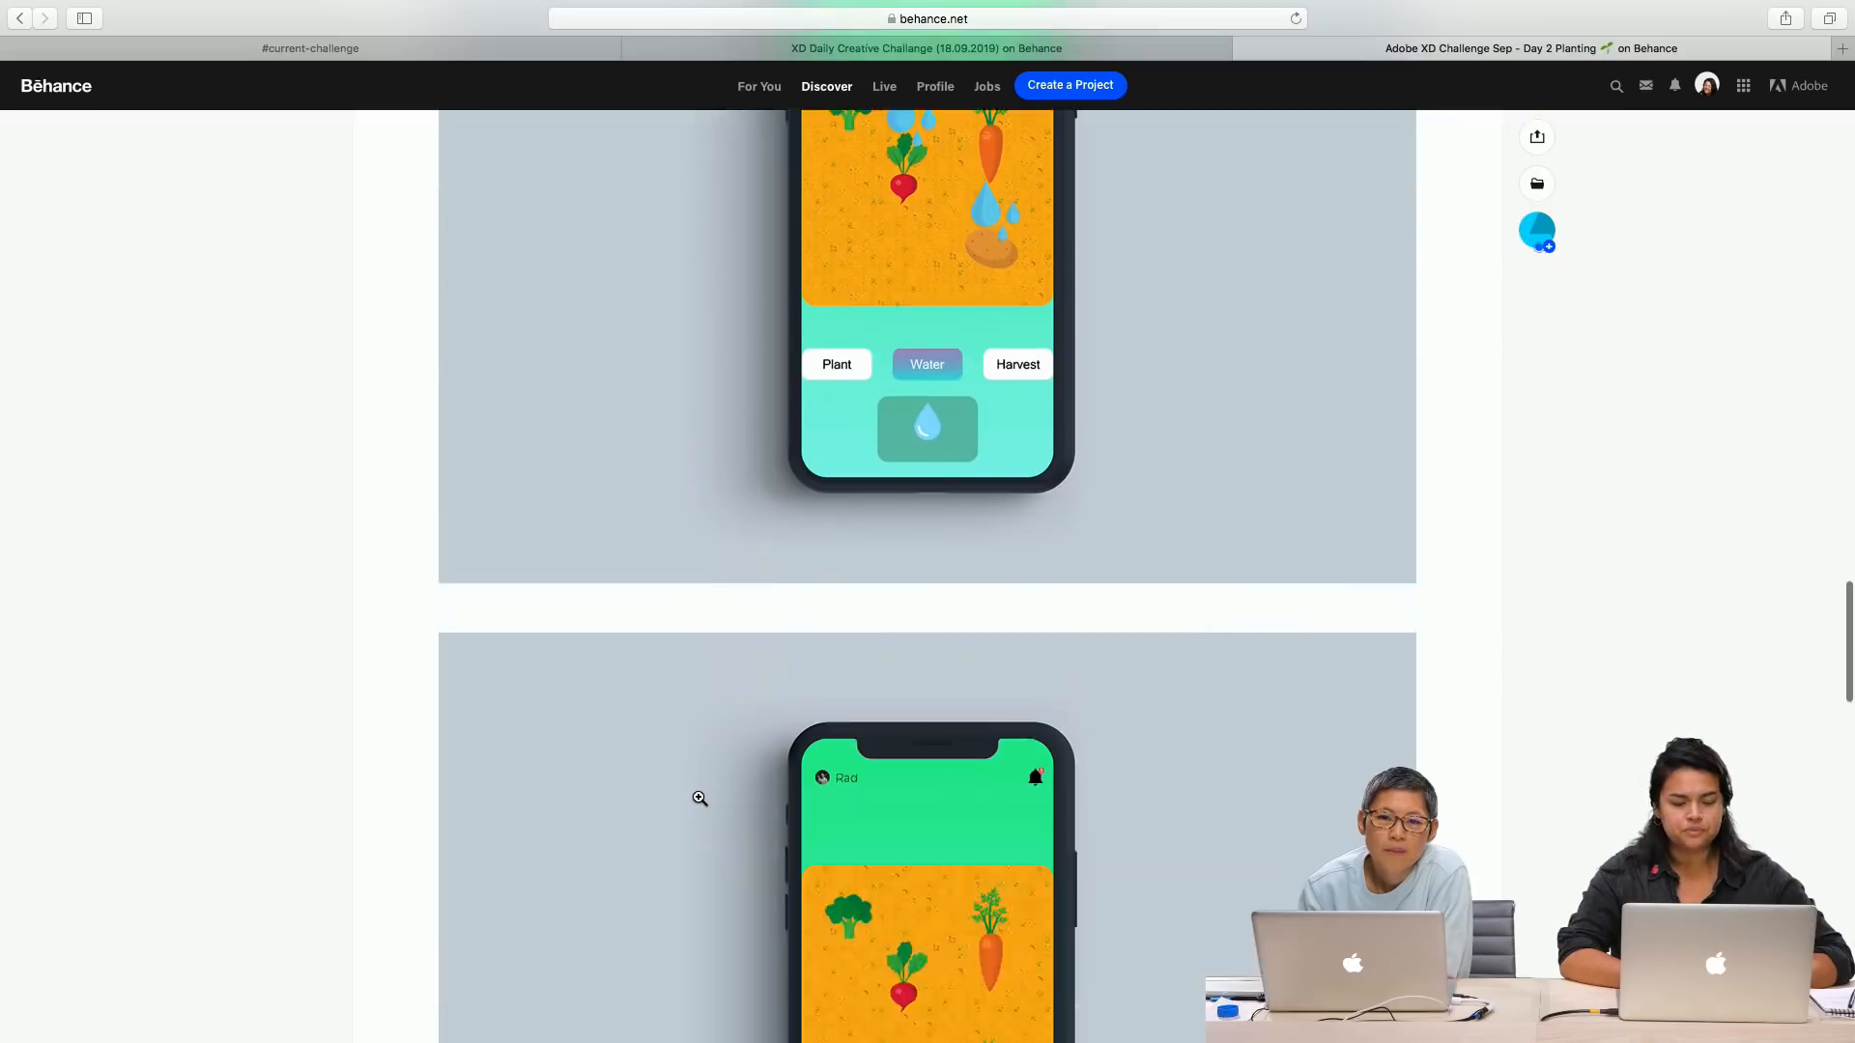
{"action": "scroll", "coordinate": [698, 796], "scroll_direction": "up", "scroll_amount": 12}
{"action": "scroll", "coordinate": [700, 802], "scroll_direction": "up", "scroll_amount": 10}
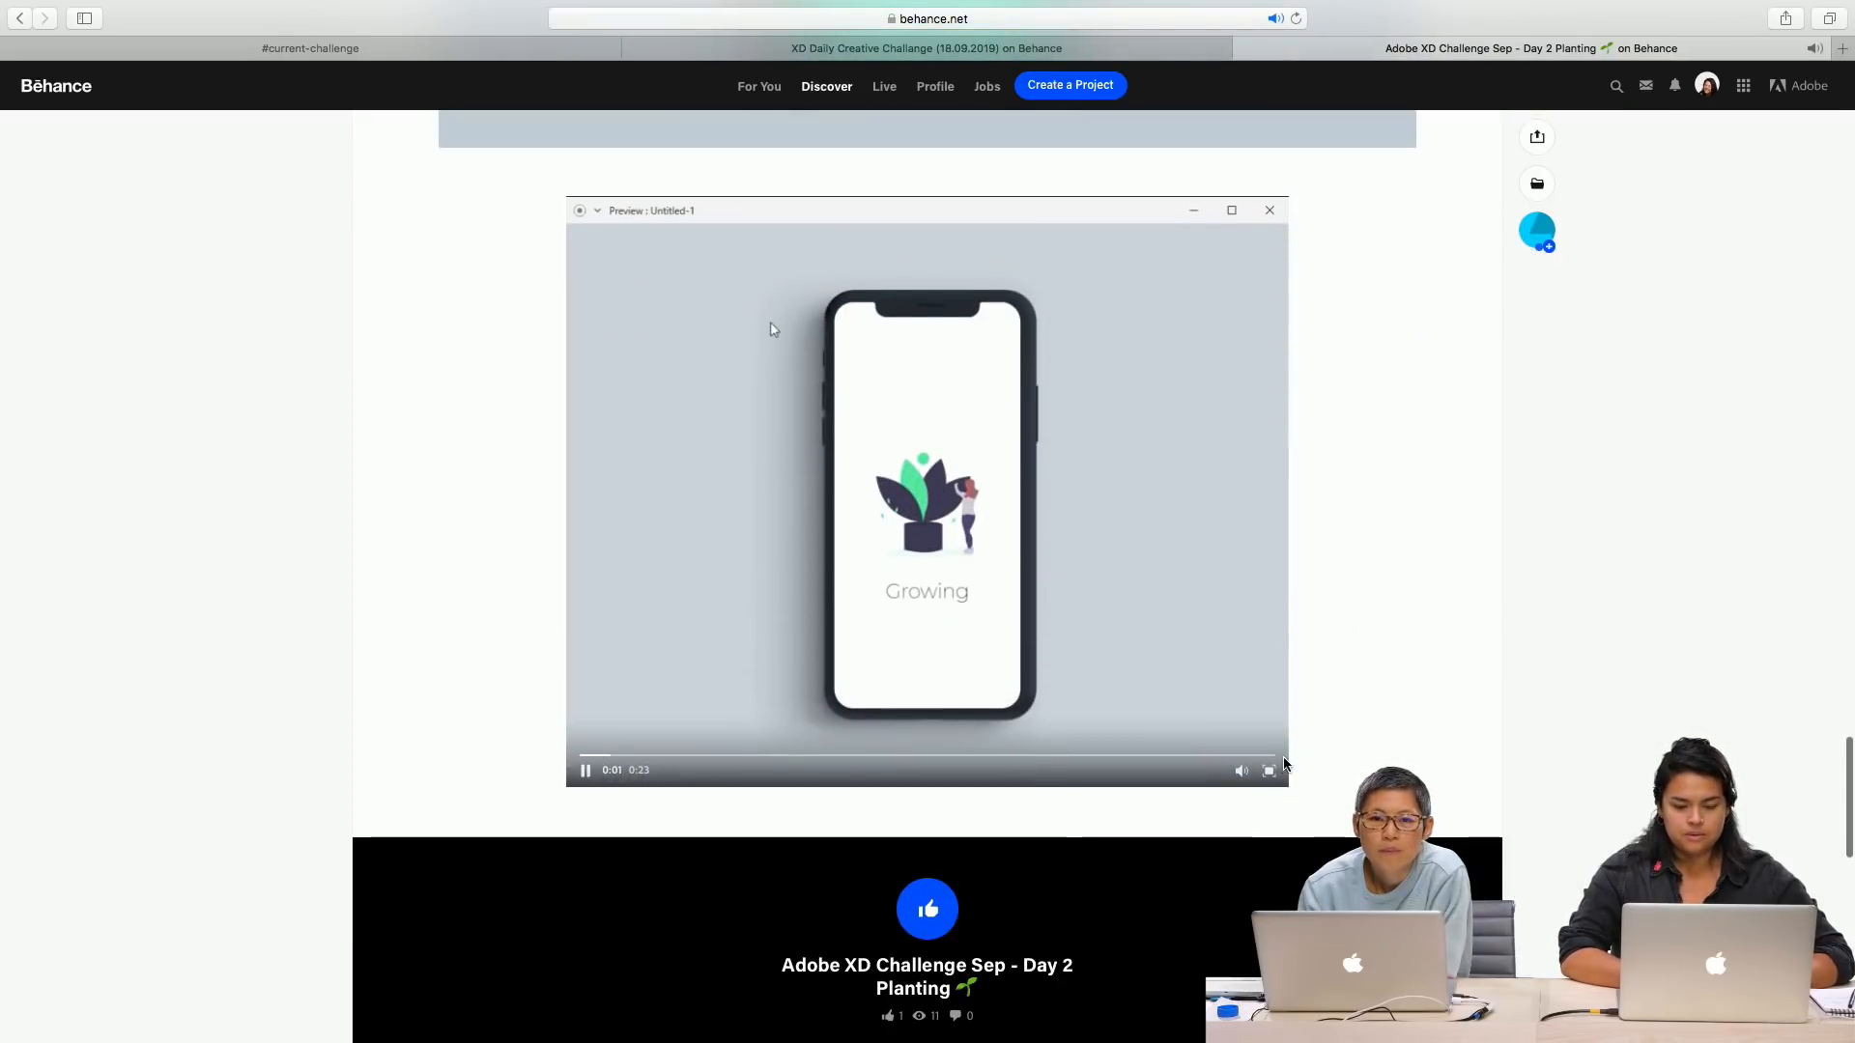
Step: Watch the Growing app's preview video in full screen and replay it from the splash screen
{"action": "left_click", "coordinate": [1268, 772]}
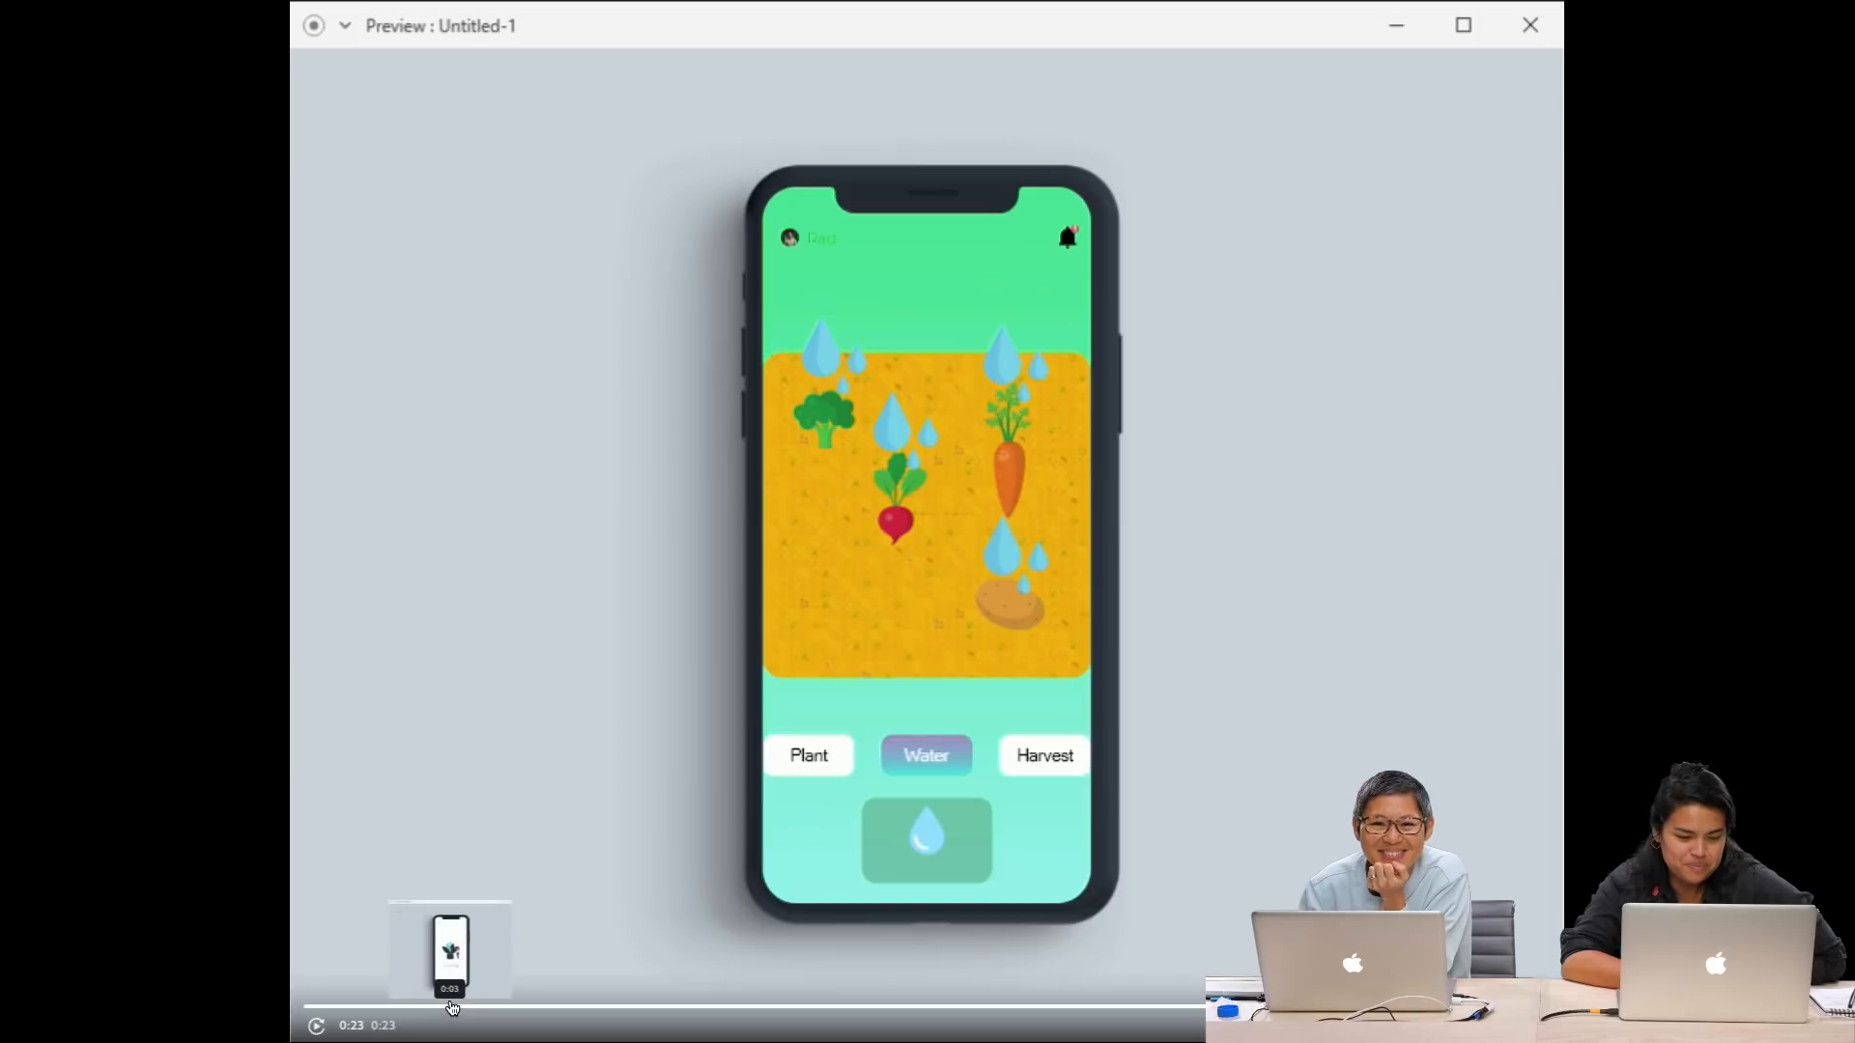
{"action": "left_click", "coordinate": [518, 1004]}
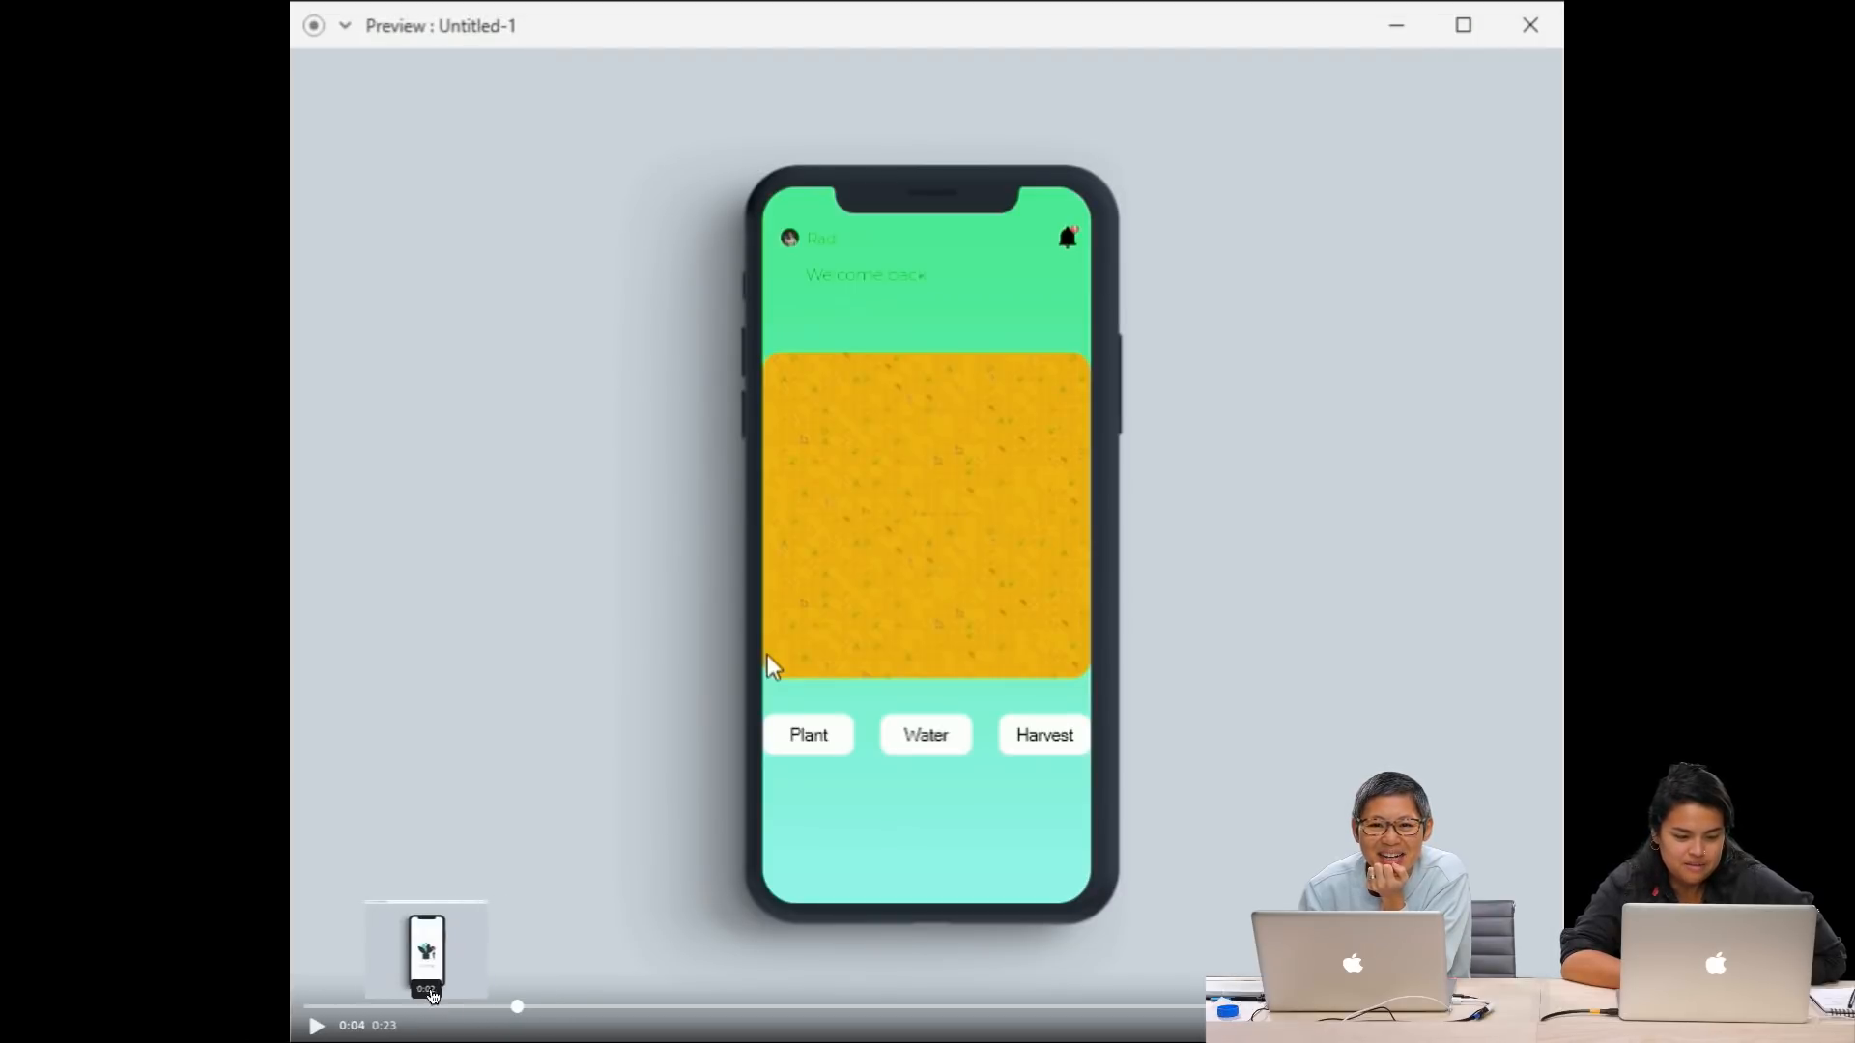
{"action": "left_click", "coordinate": [434, 1006]}
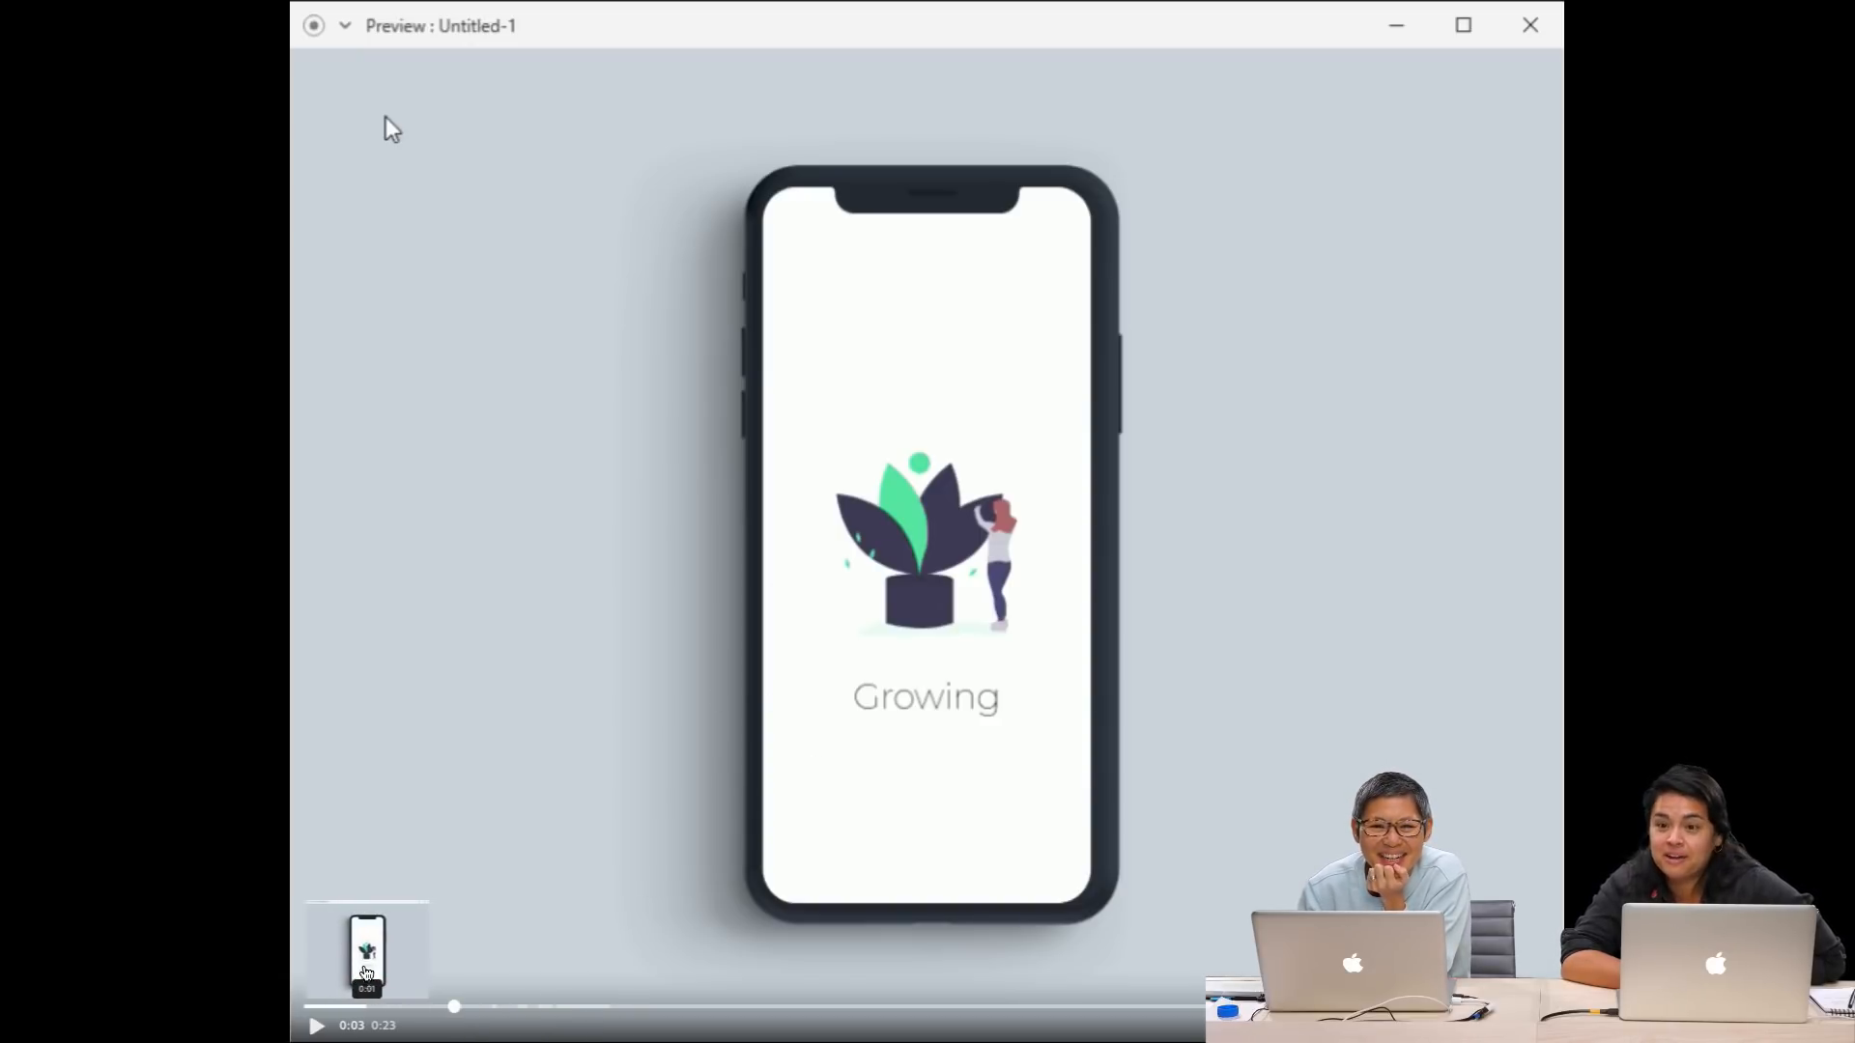
{"action": "left_click", "coordinate": [316, 1025]}
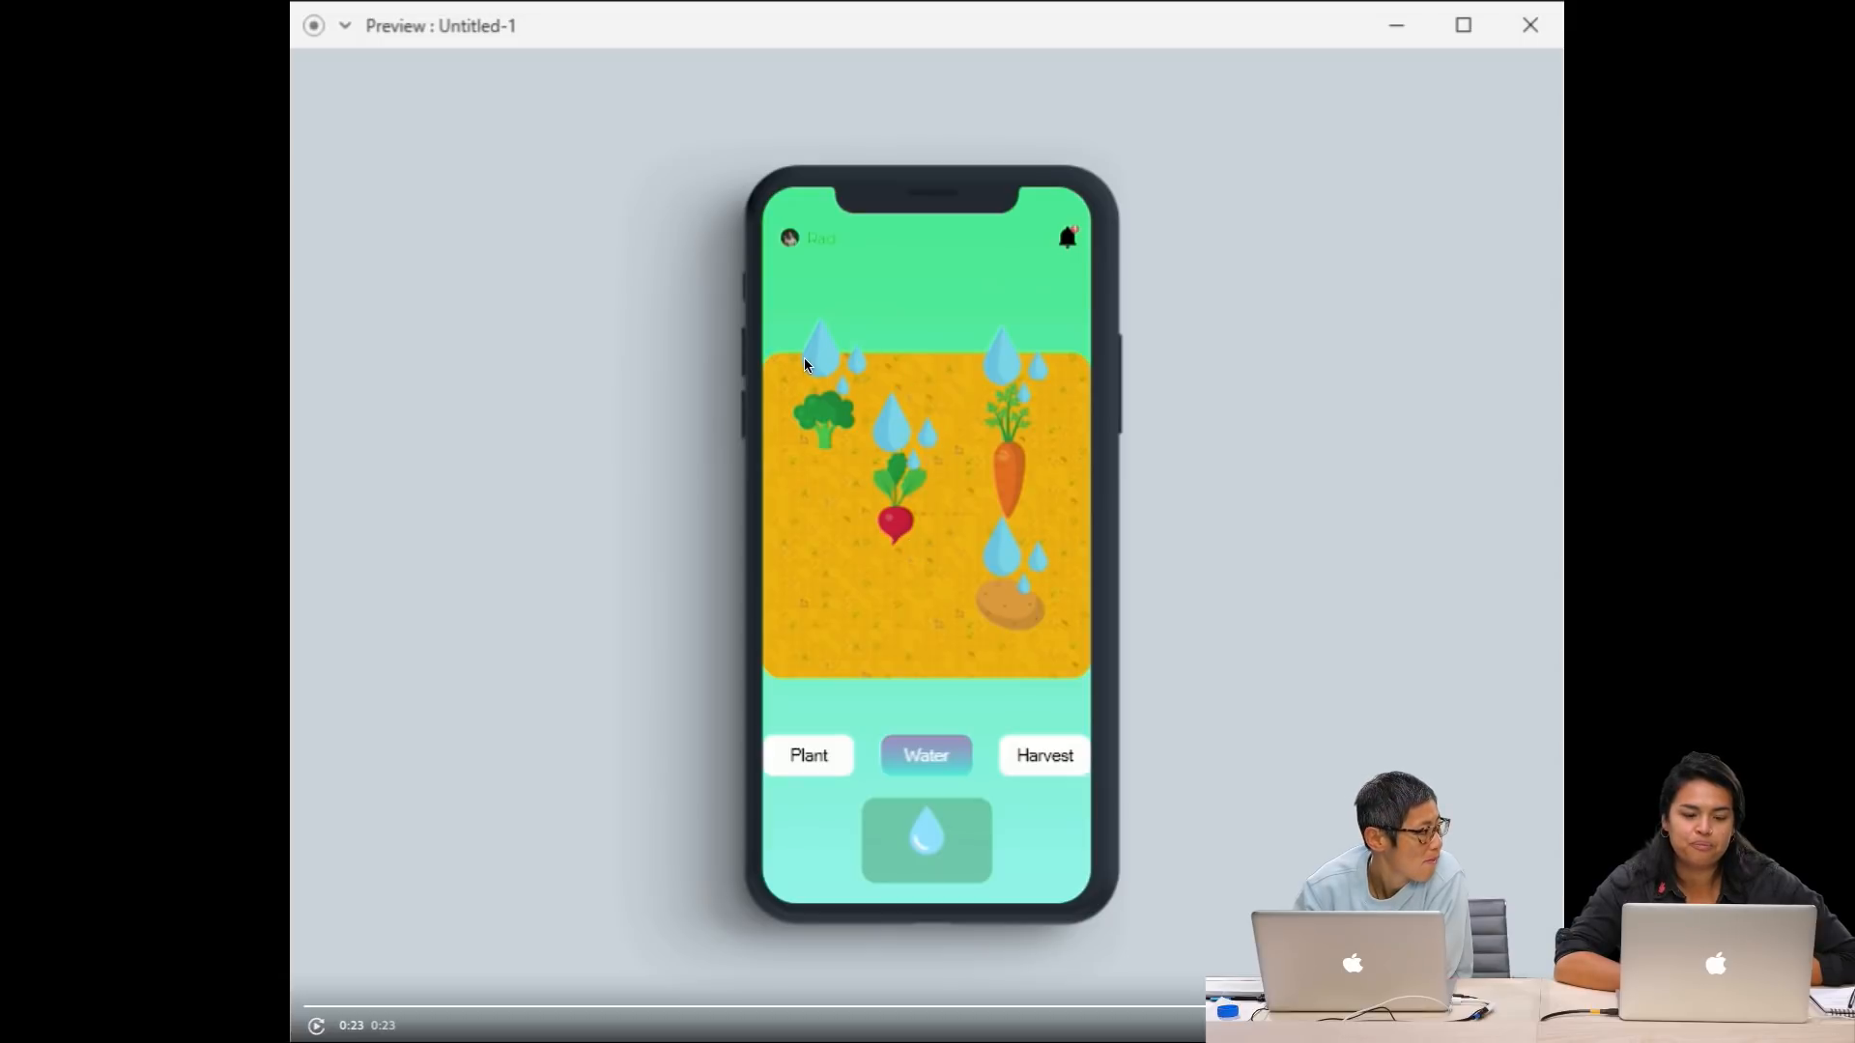
Step: Replay the preview video from the vegetable selection scene and pause it during planting
{"action": "left_click", "coordinate": [817, 1007]}
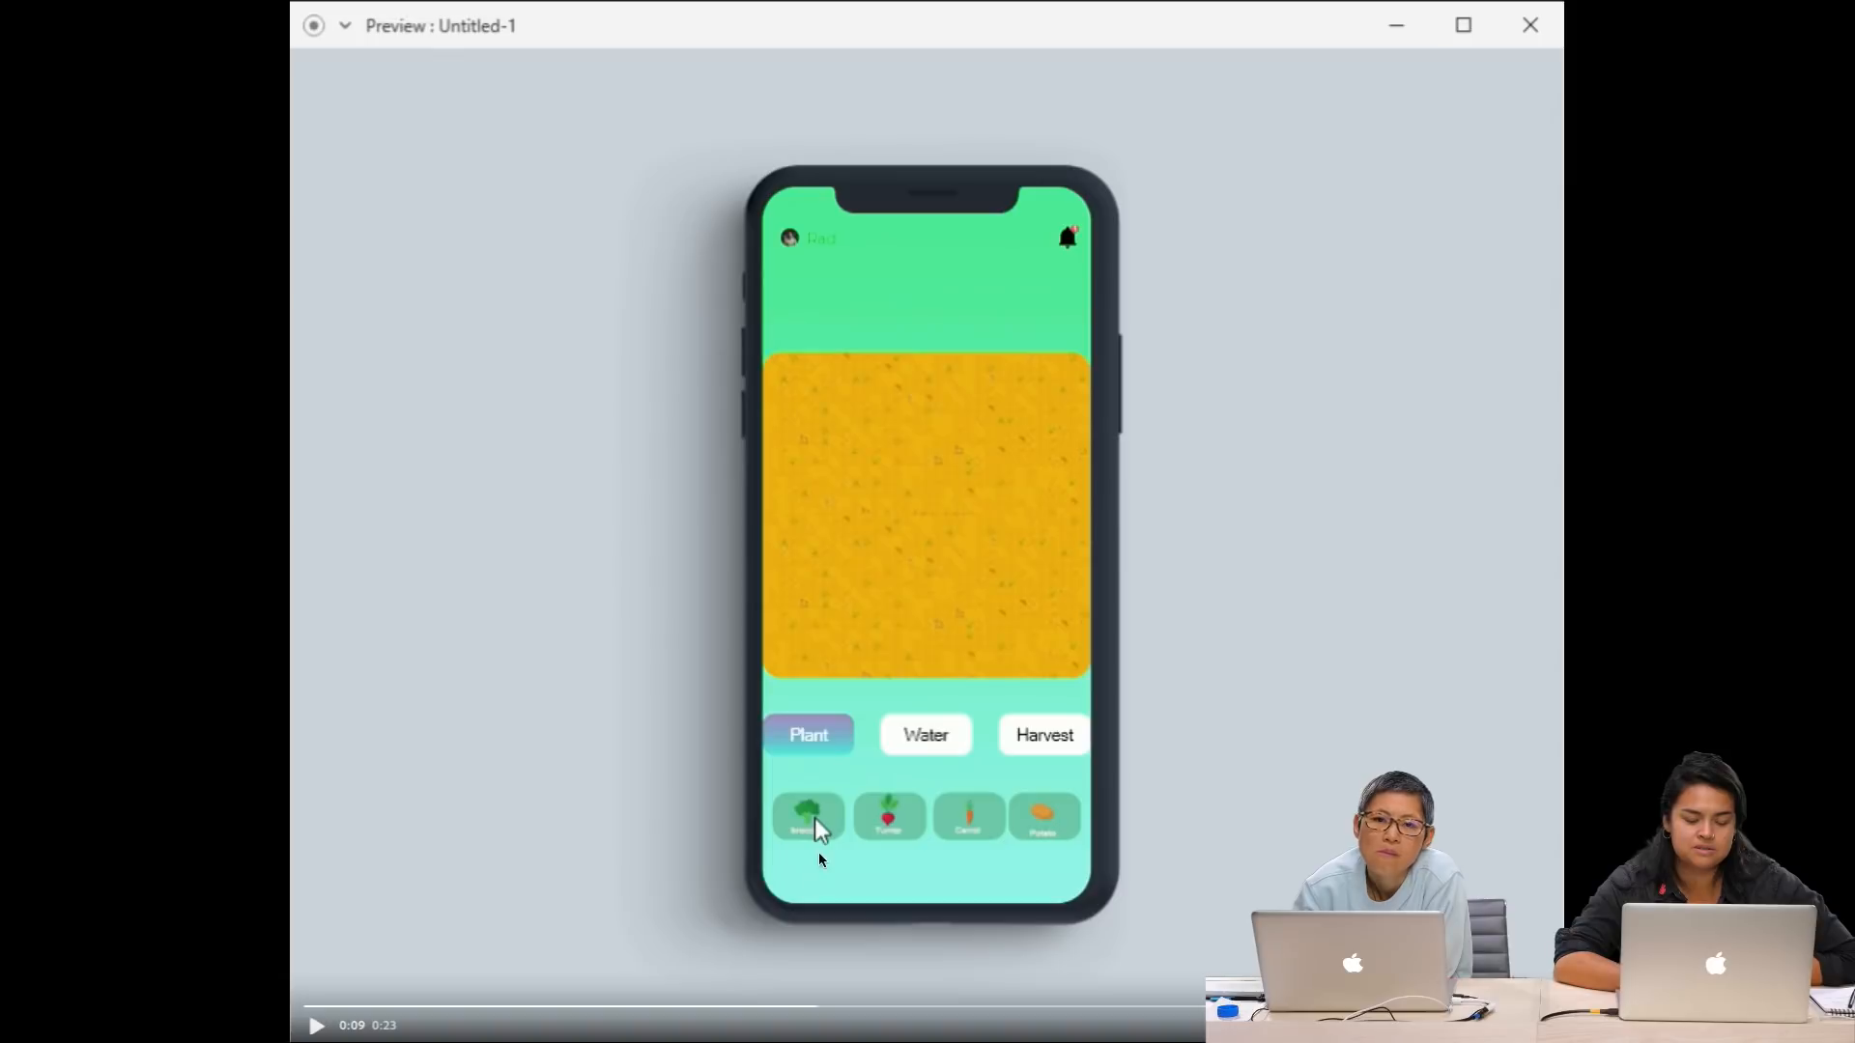
{"action": "left_click", "coordinate": [314, 1026]}
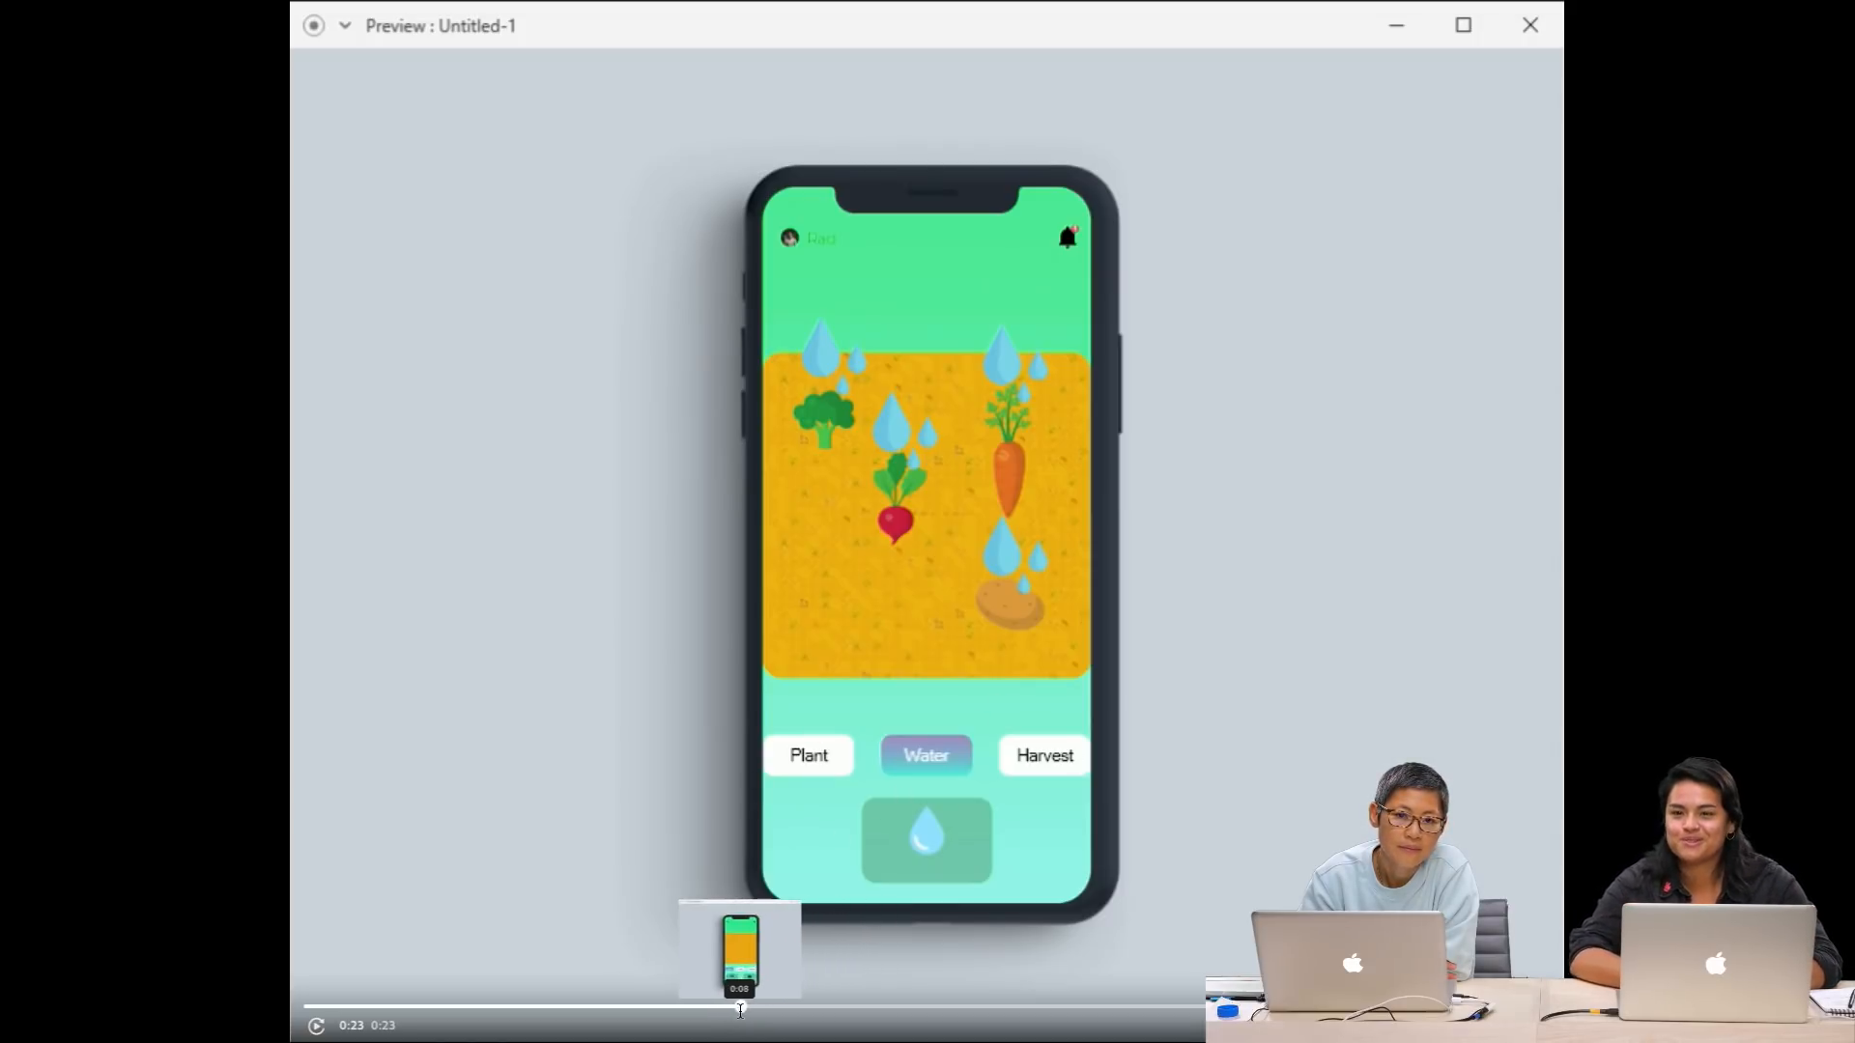
{"action": "left_click", "coordinate": [814, 1009]}
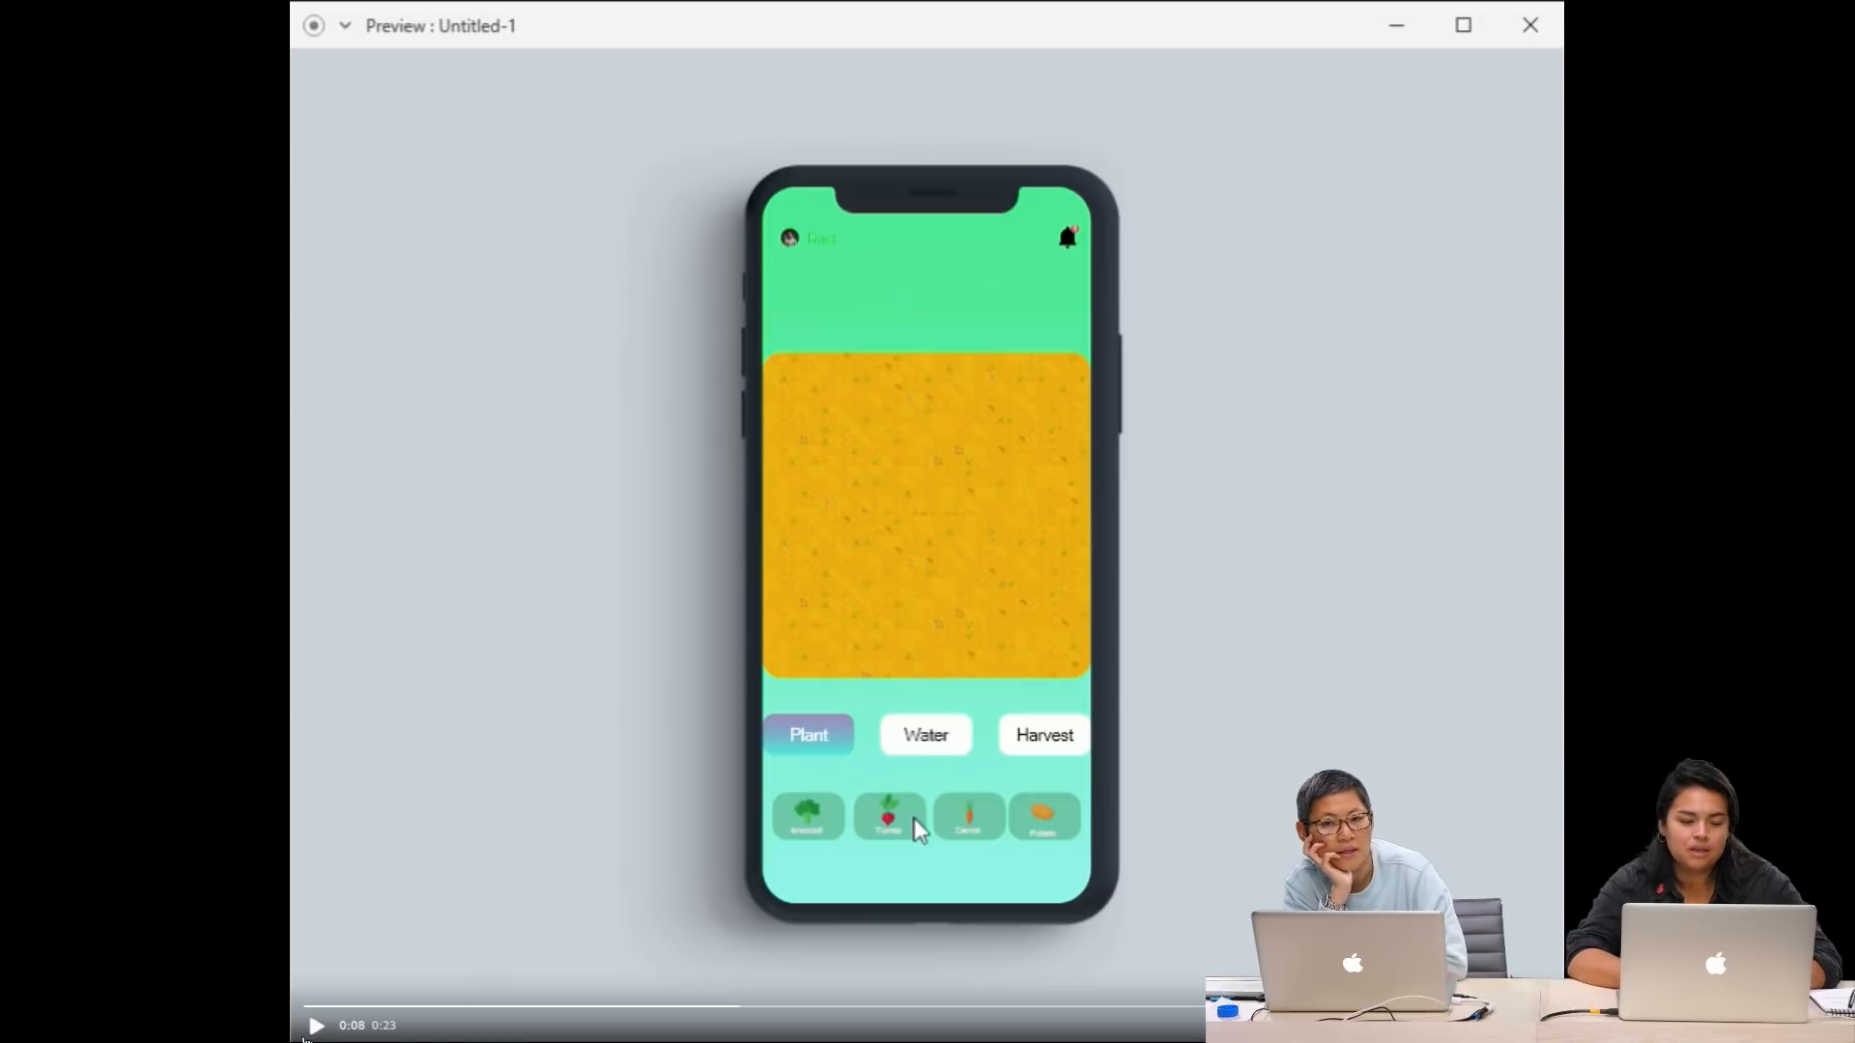
{"action": "left_click", "coordinate": [314, 1031]}
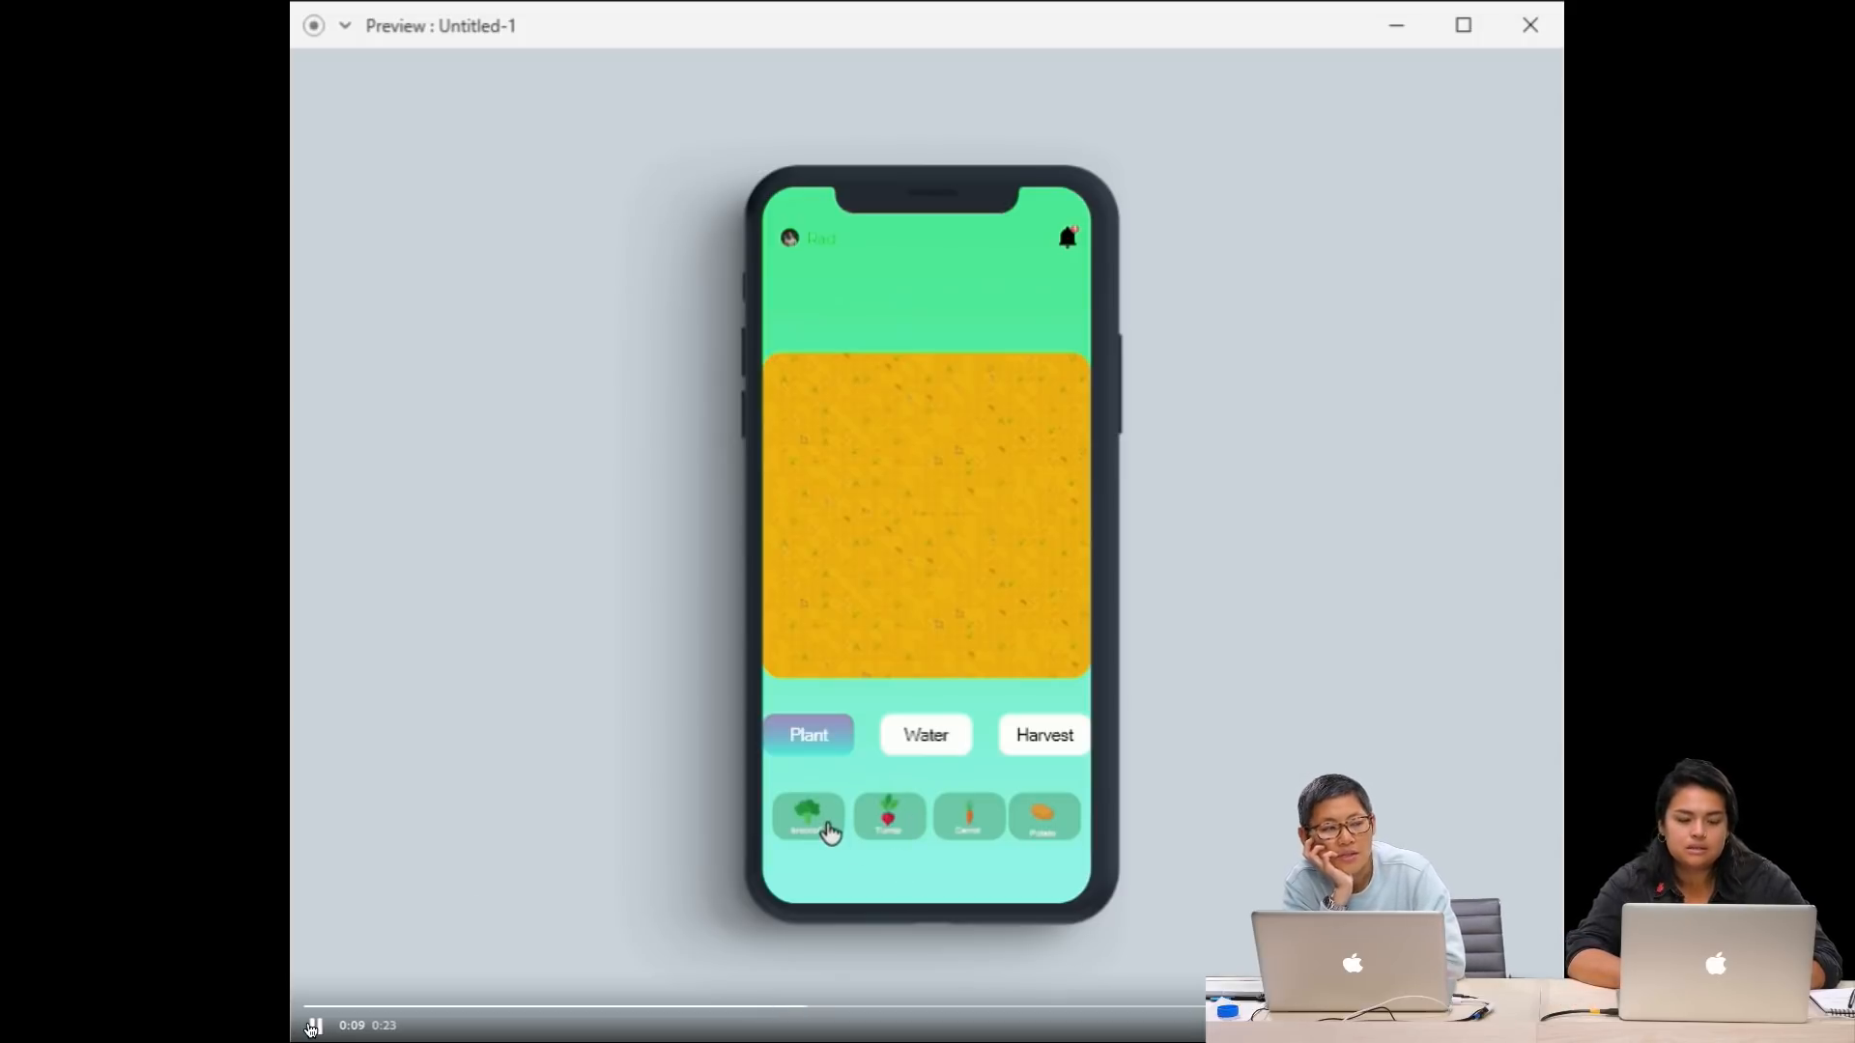
{"action": "left_click", "coordinate": [313, 1027]}
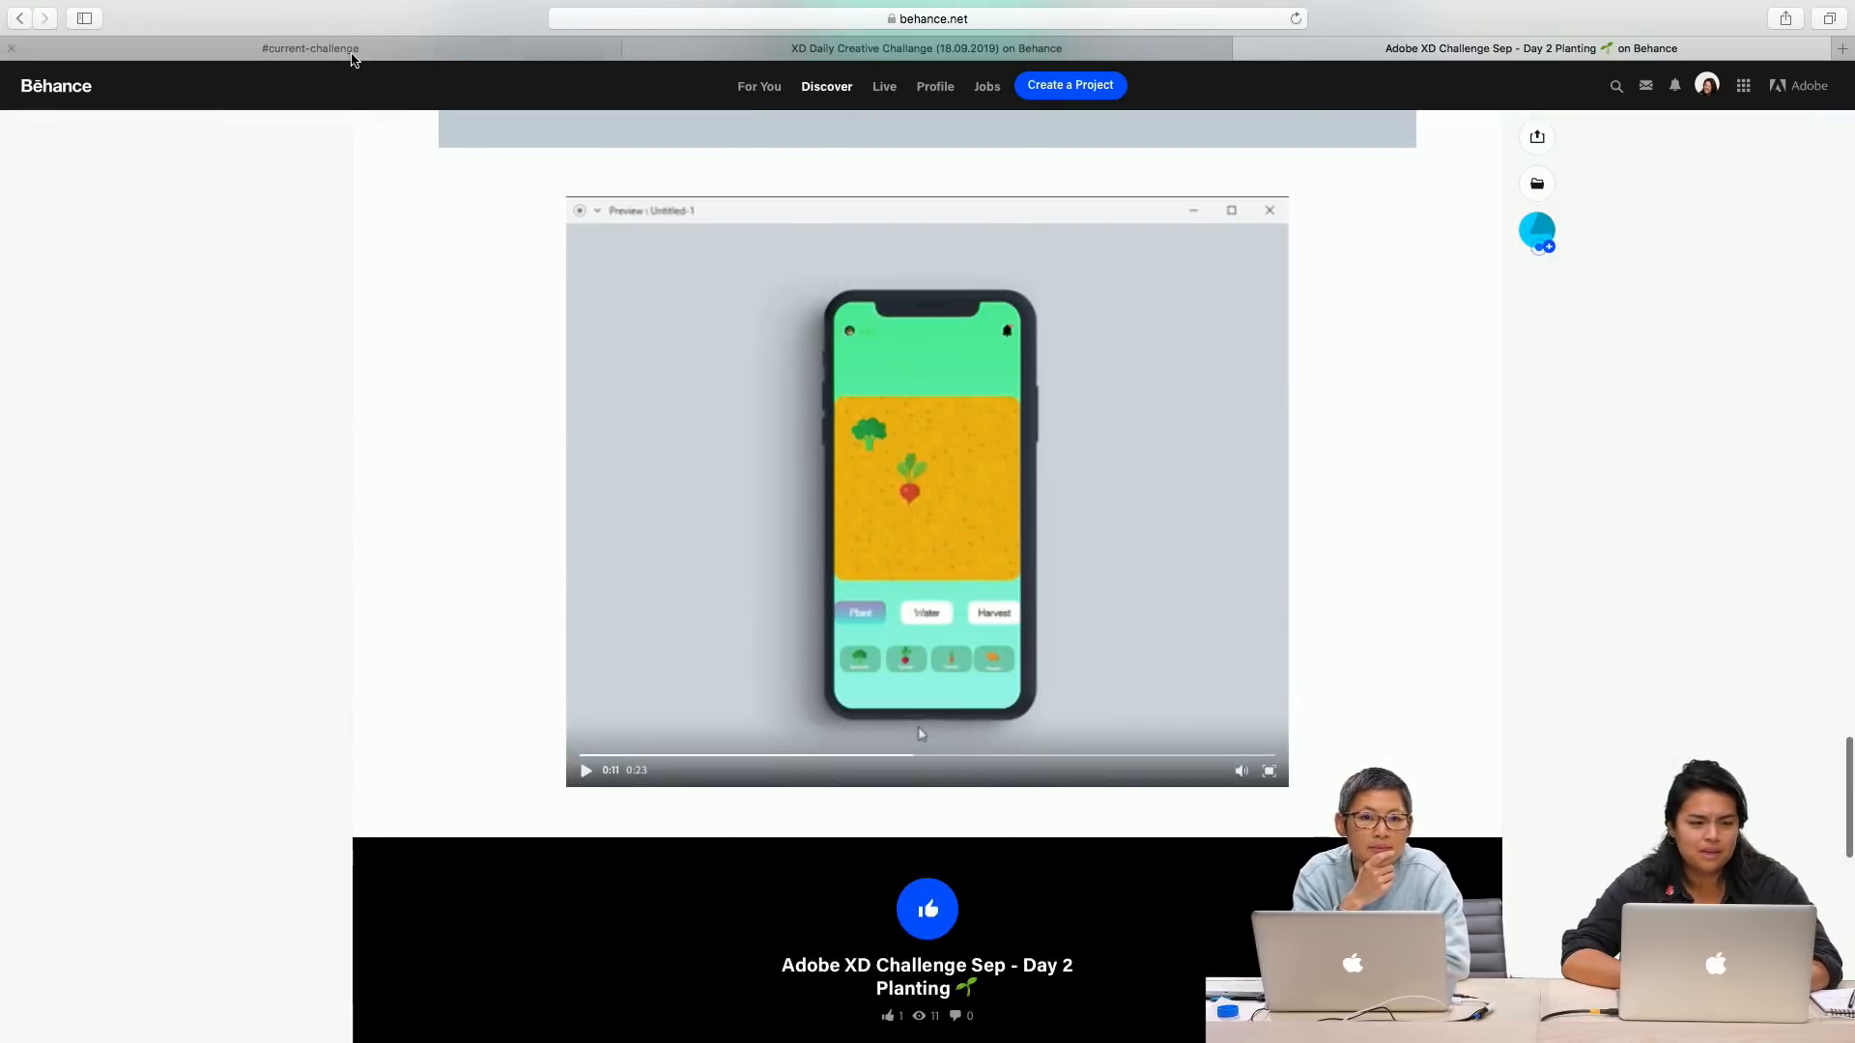
Step: Return to the current-challenge channel and open the Components - SEP18 garden organizer project on Behance
{"action": "left_click", "coordinate": [352, 51]}
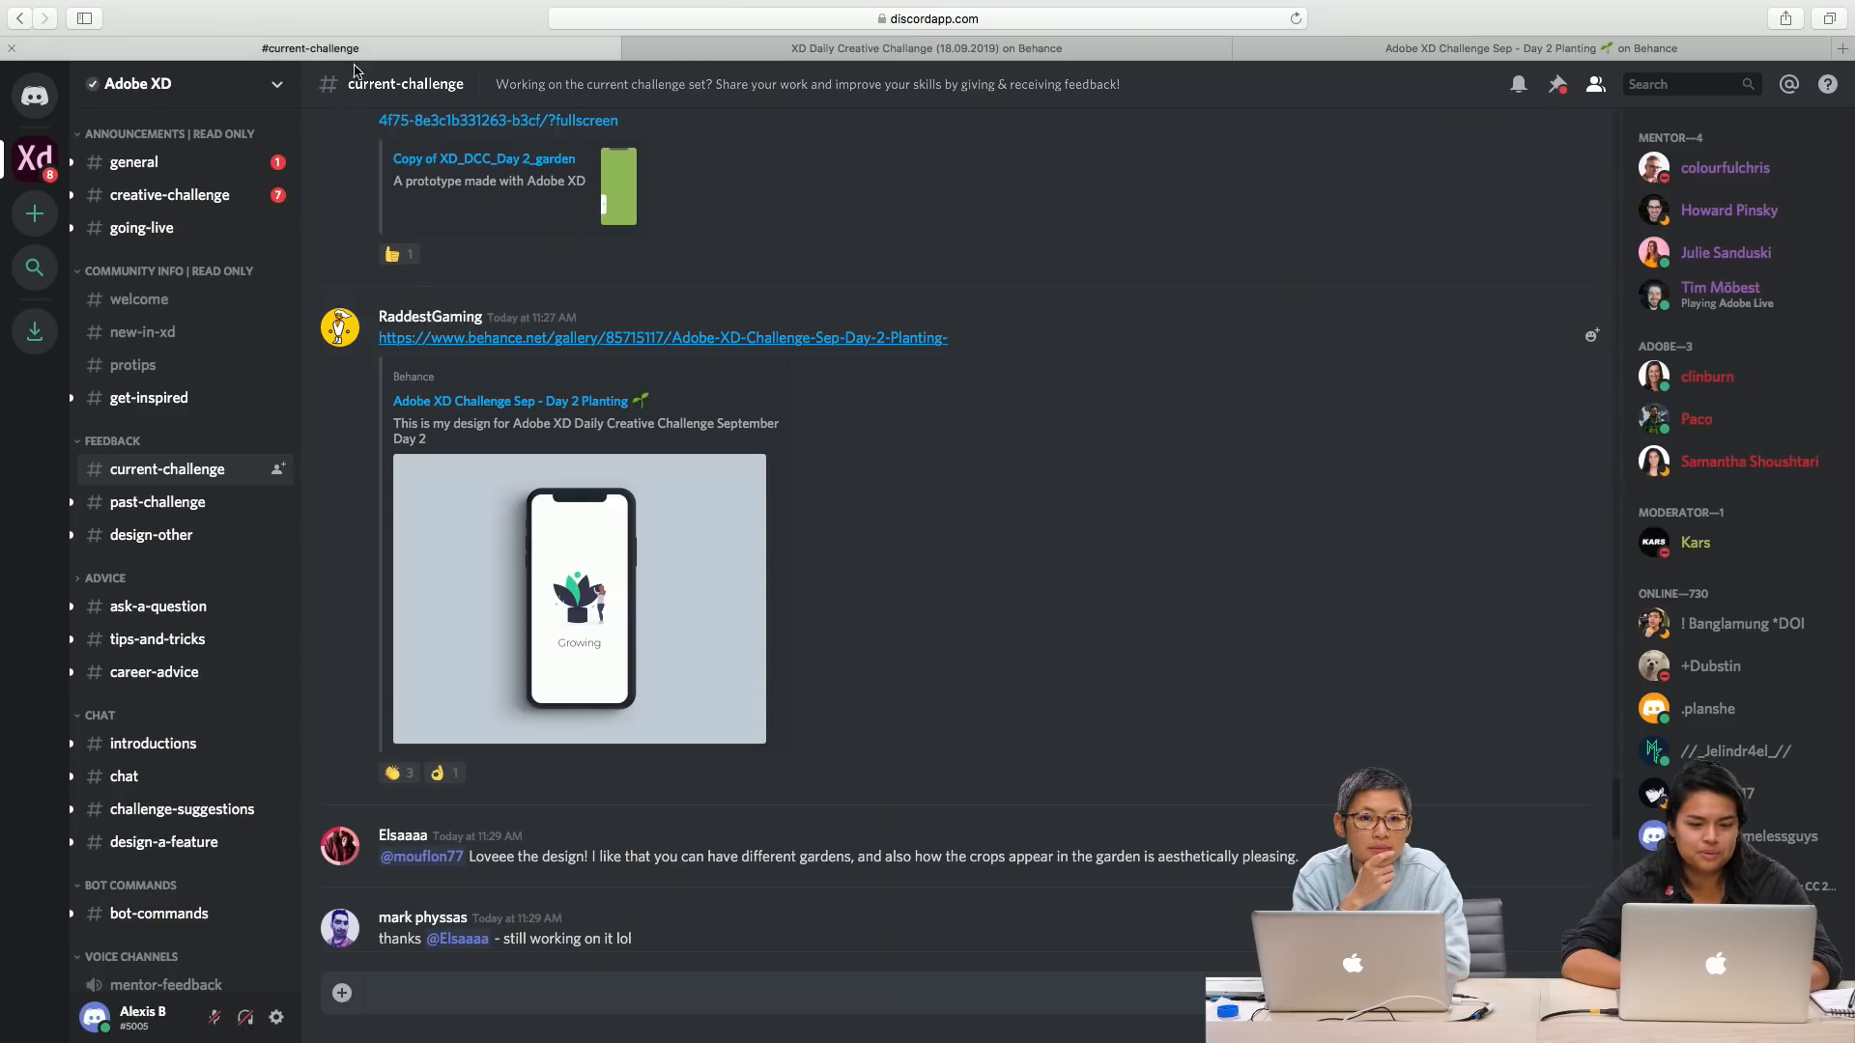
{"action": "scroll", "coordinate": [487, 471], "scroll_direction": "down", "scroll_amount": 10}
{"action": "scroll", "coordinate": [487, 471], "scroll_direction": "down", "scroll_amount": 5}
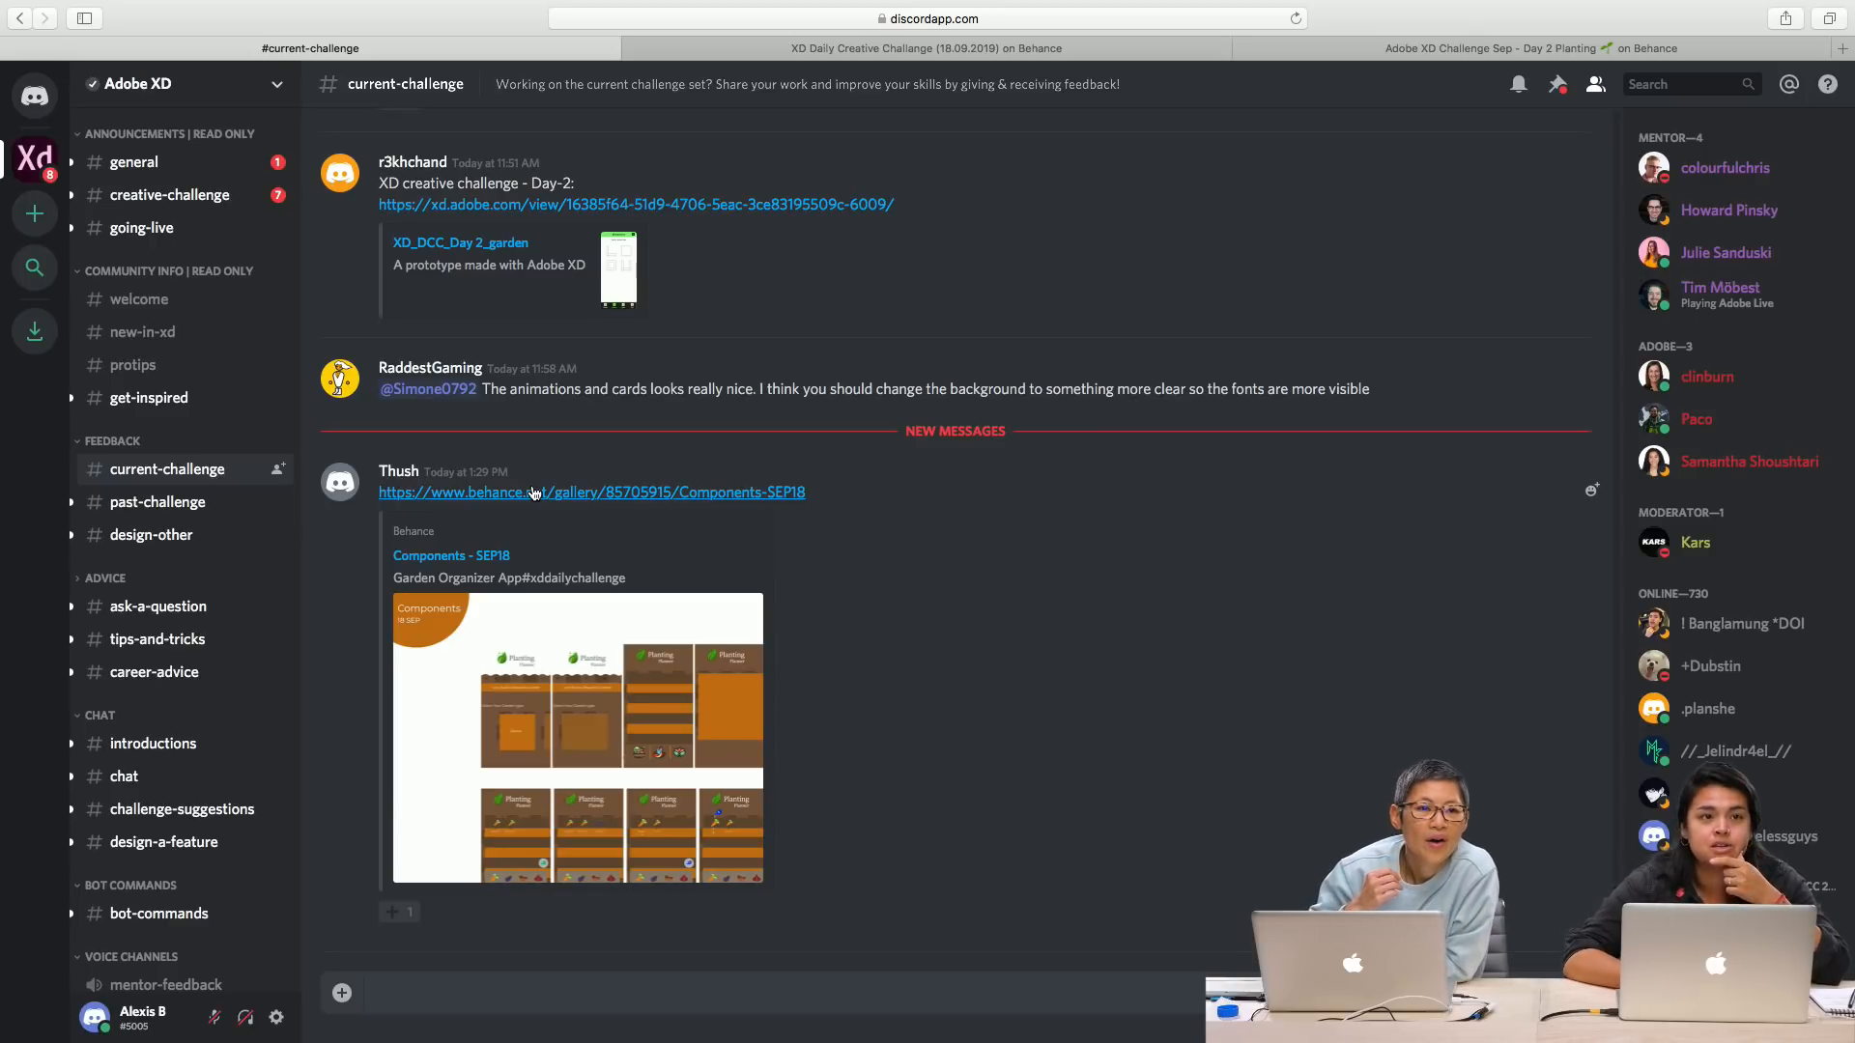
{"action": "left_click", "coordinate": [533, 493]}
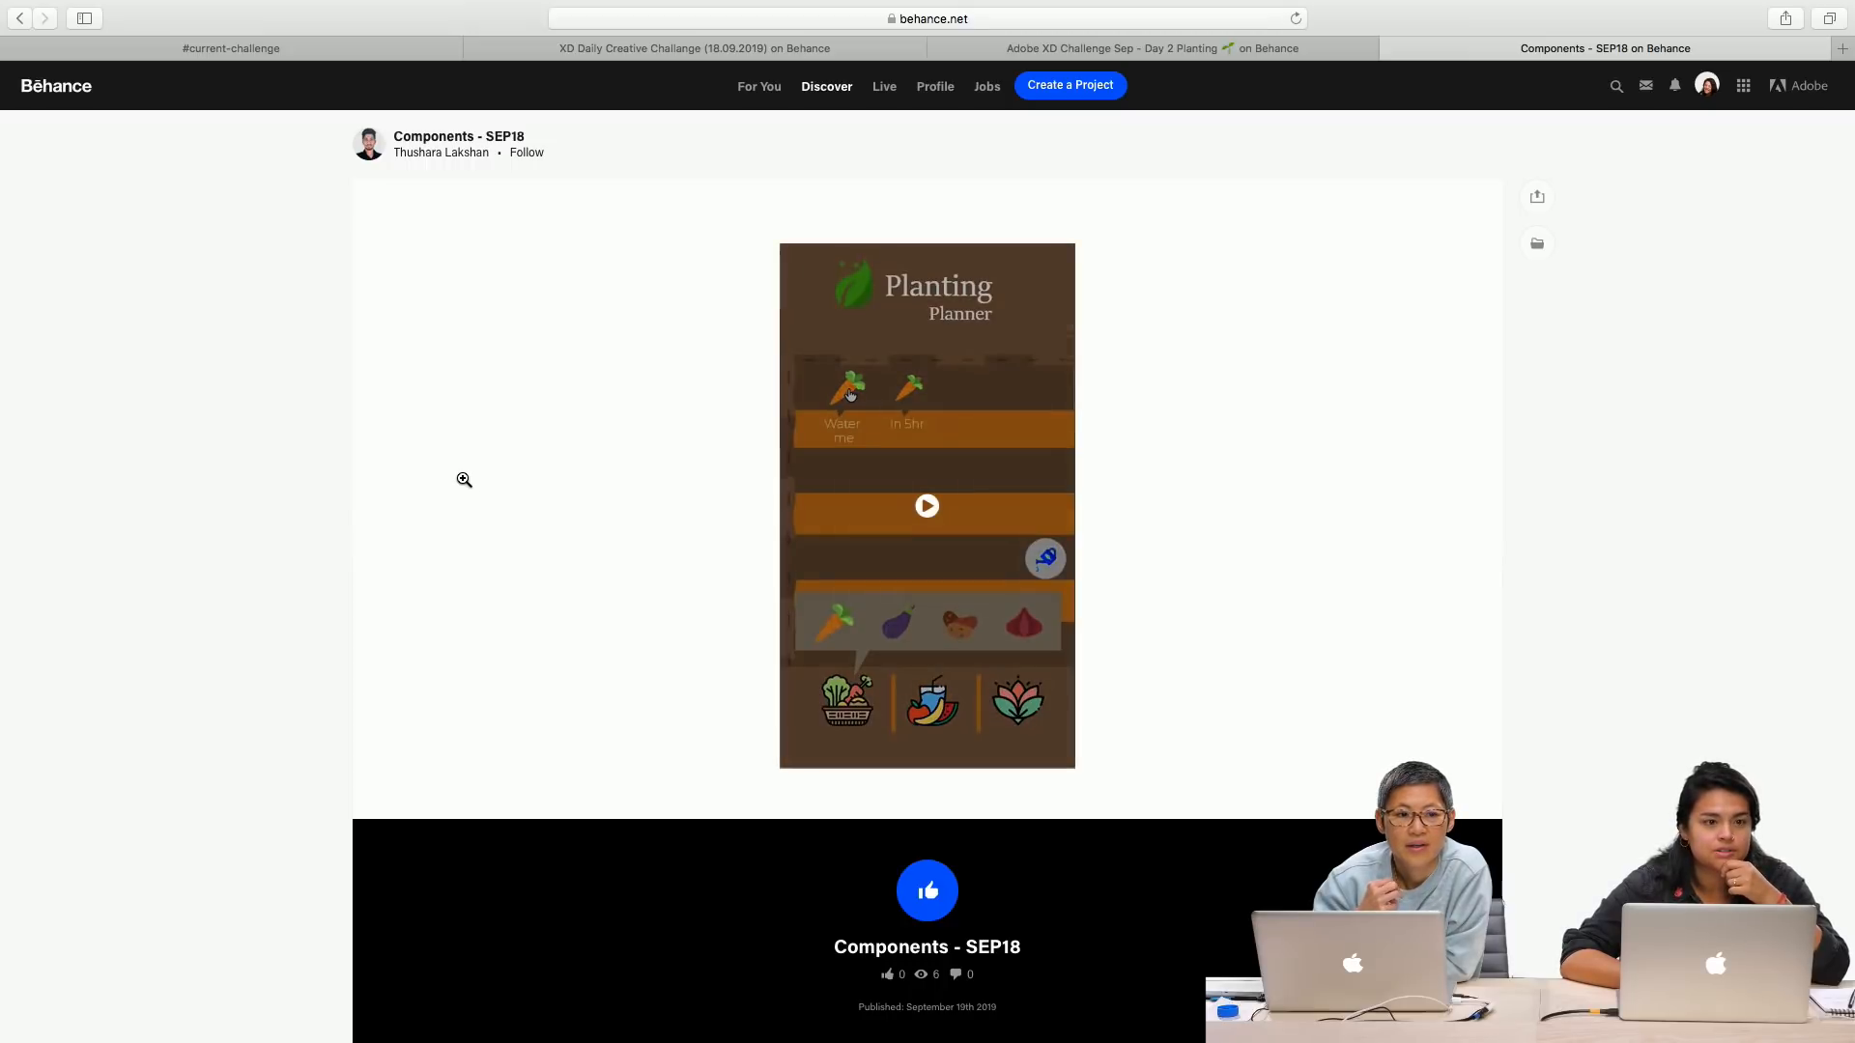
Step: Play the Planting Planner video in full screen and replay it from the garden type selection
{"action": "left_click", "coordinate": [953, 673]}
{"action": "left_click", "coordinate": [1056, 752]}
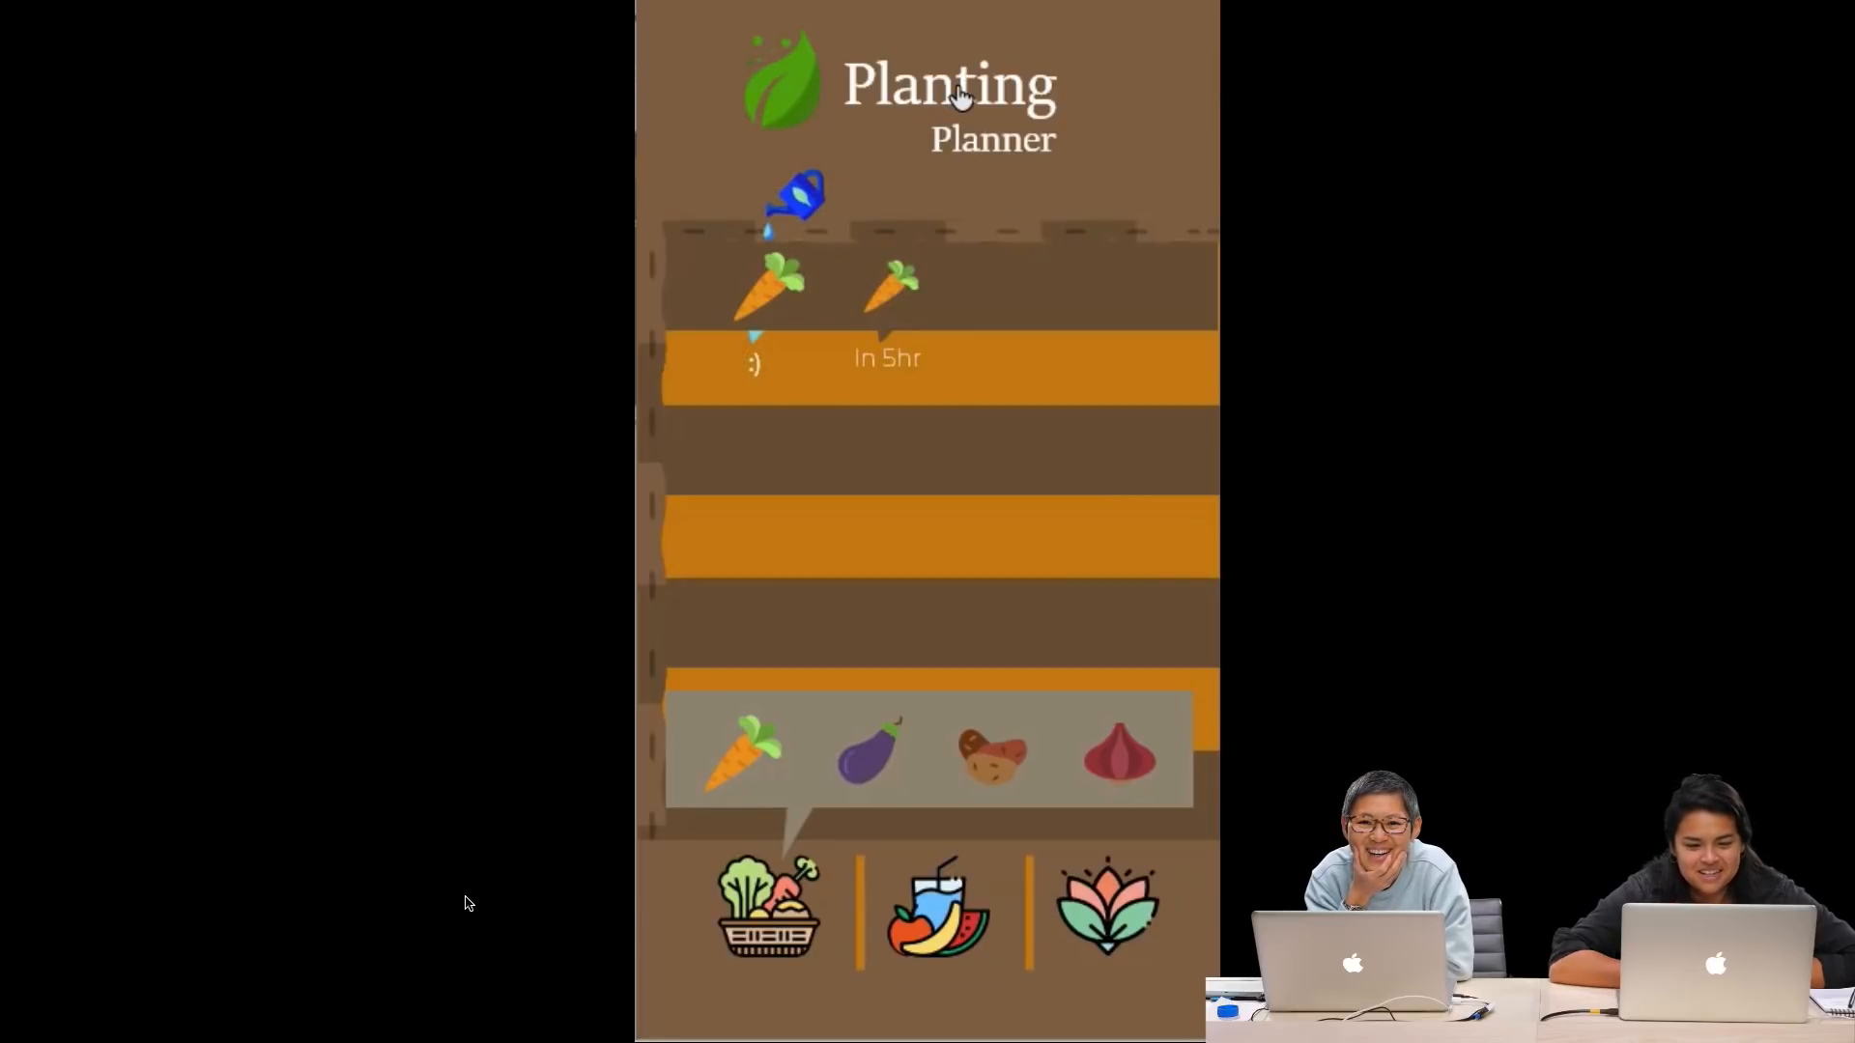
{"action": "mouse_move", "coordinate": [647, 903]}
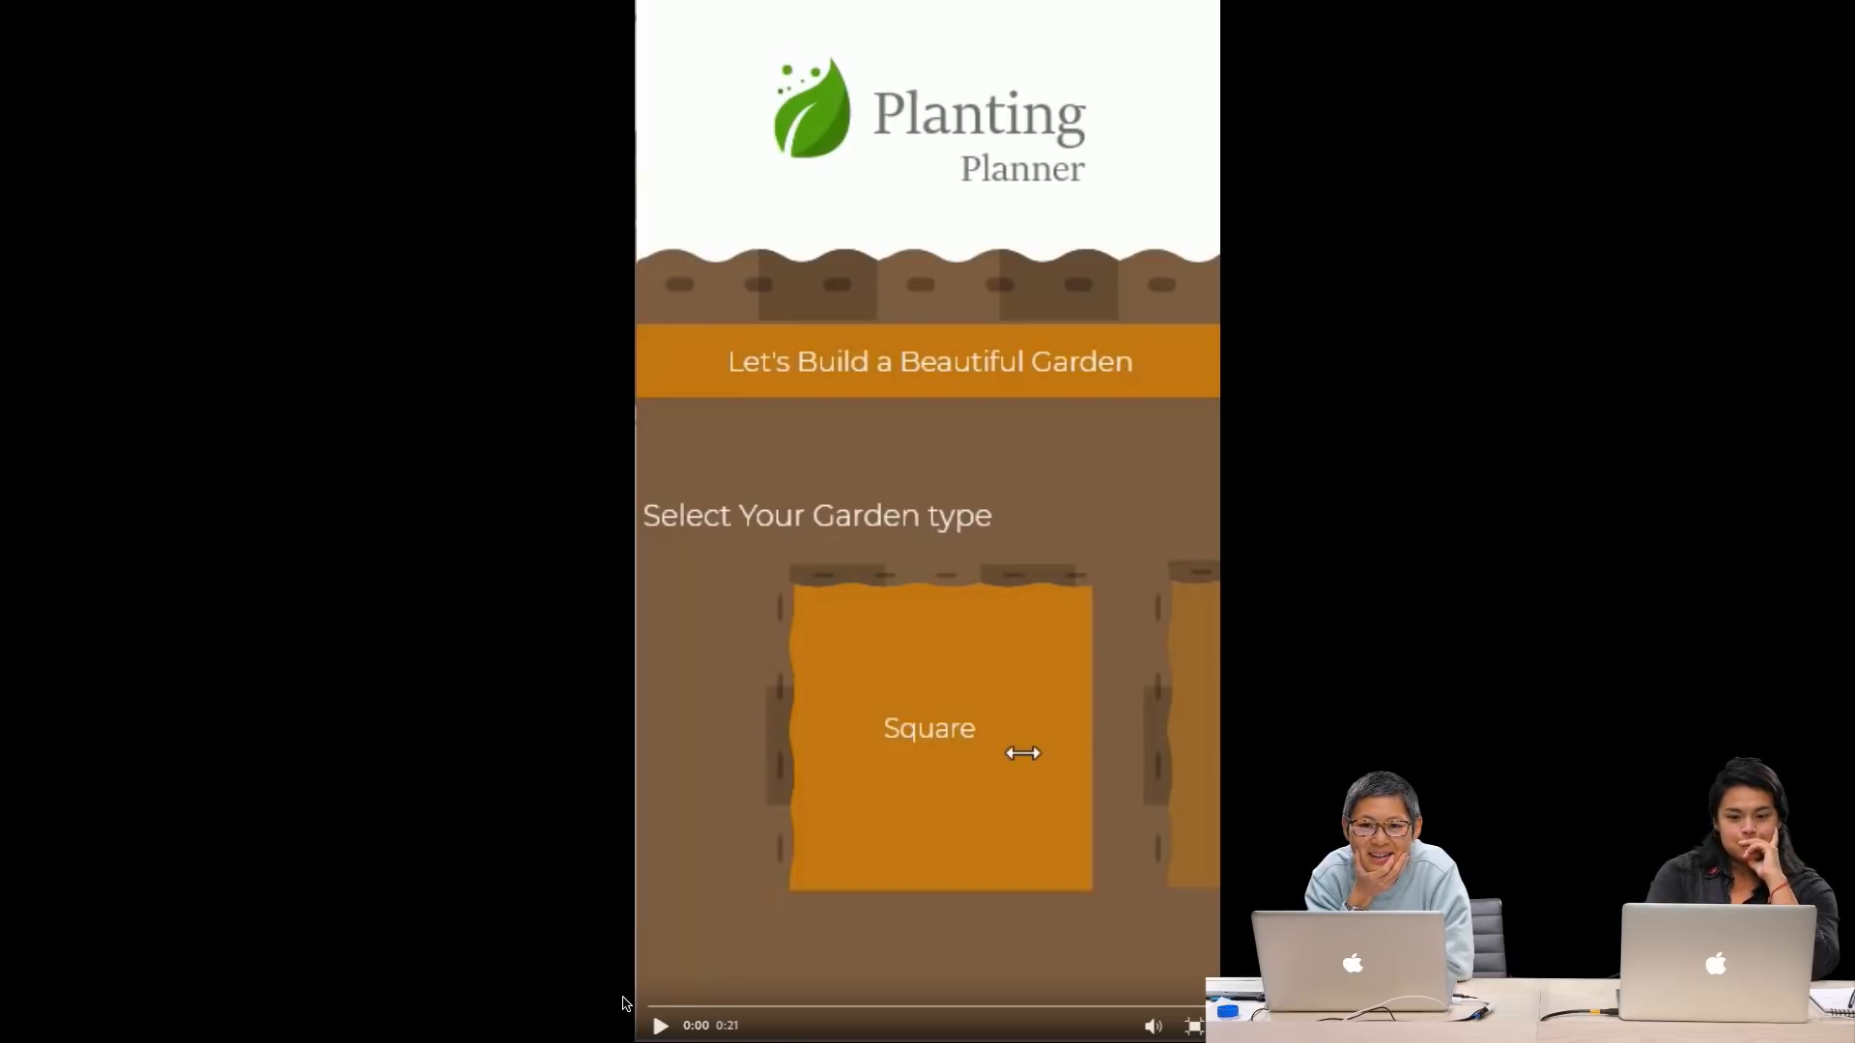
{"action": "left_click", "coordinate": [659, 1025]}
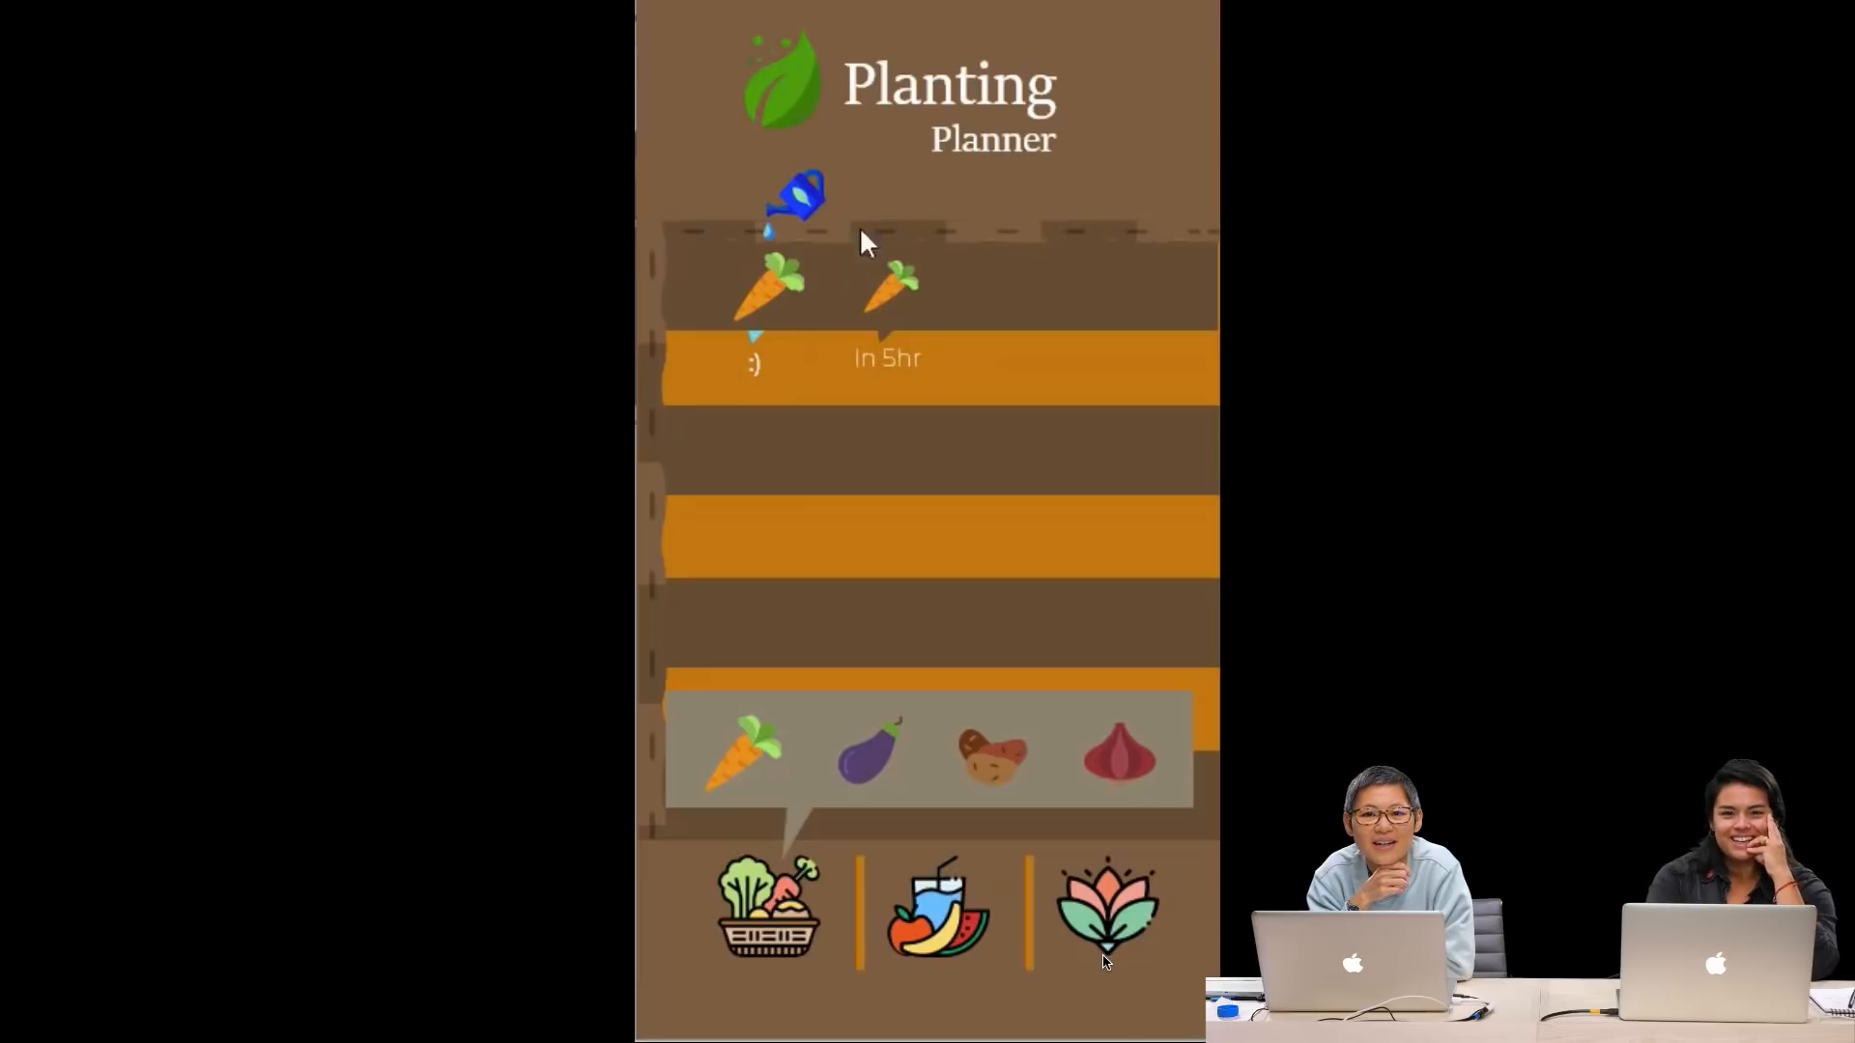
Step: Pause the Planting Planner video at the carrot-watering scene, resume it, and replay it from near the start
{"action": "mouse_move", "coordinate": [823, 985]}
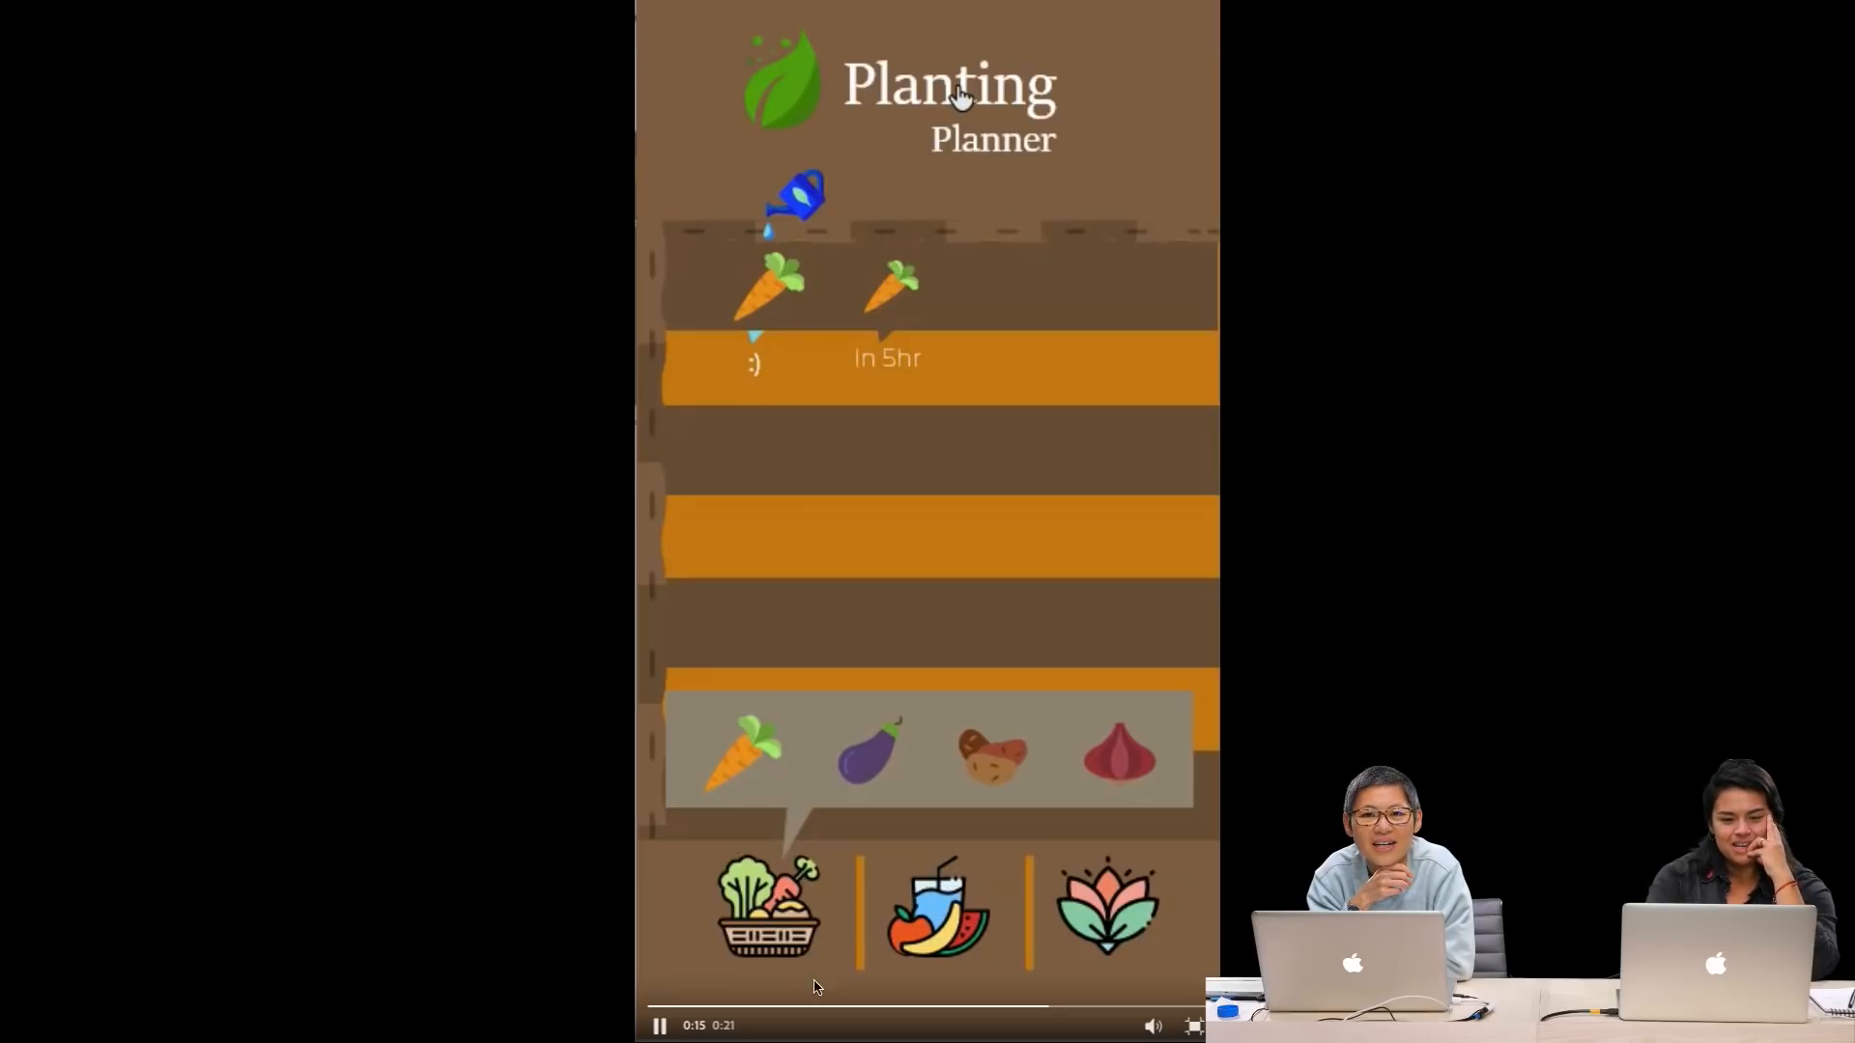
{"action": "left_click", "coordinate": [661, 1027]}
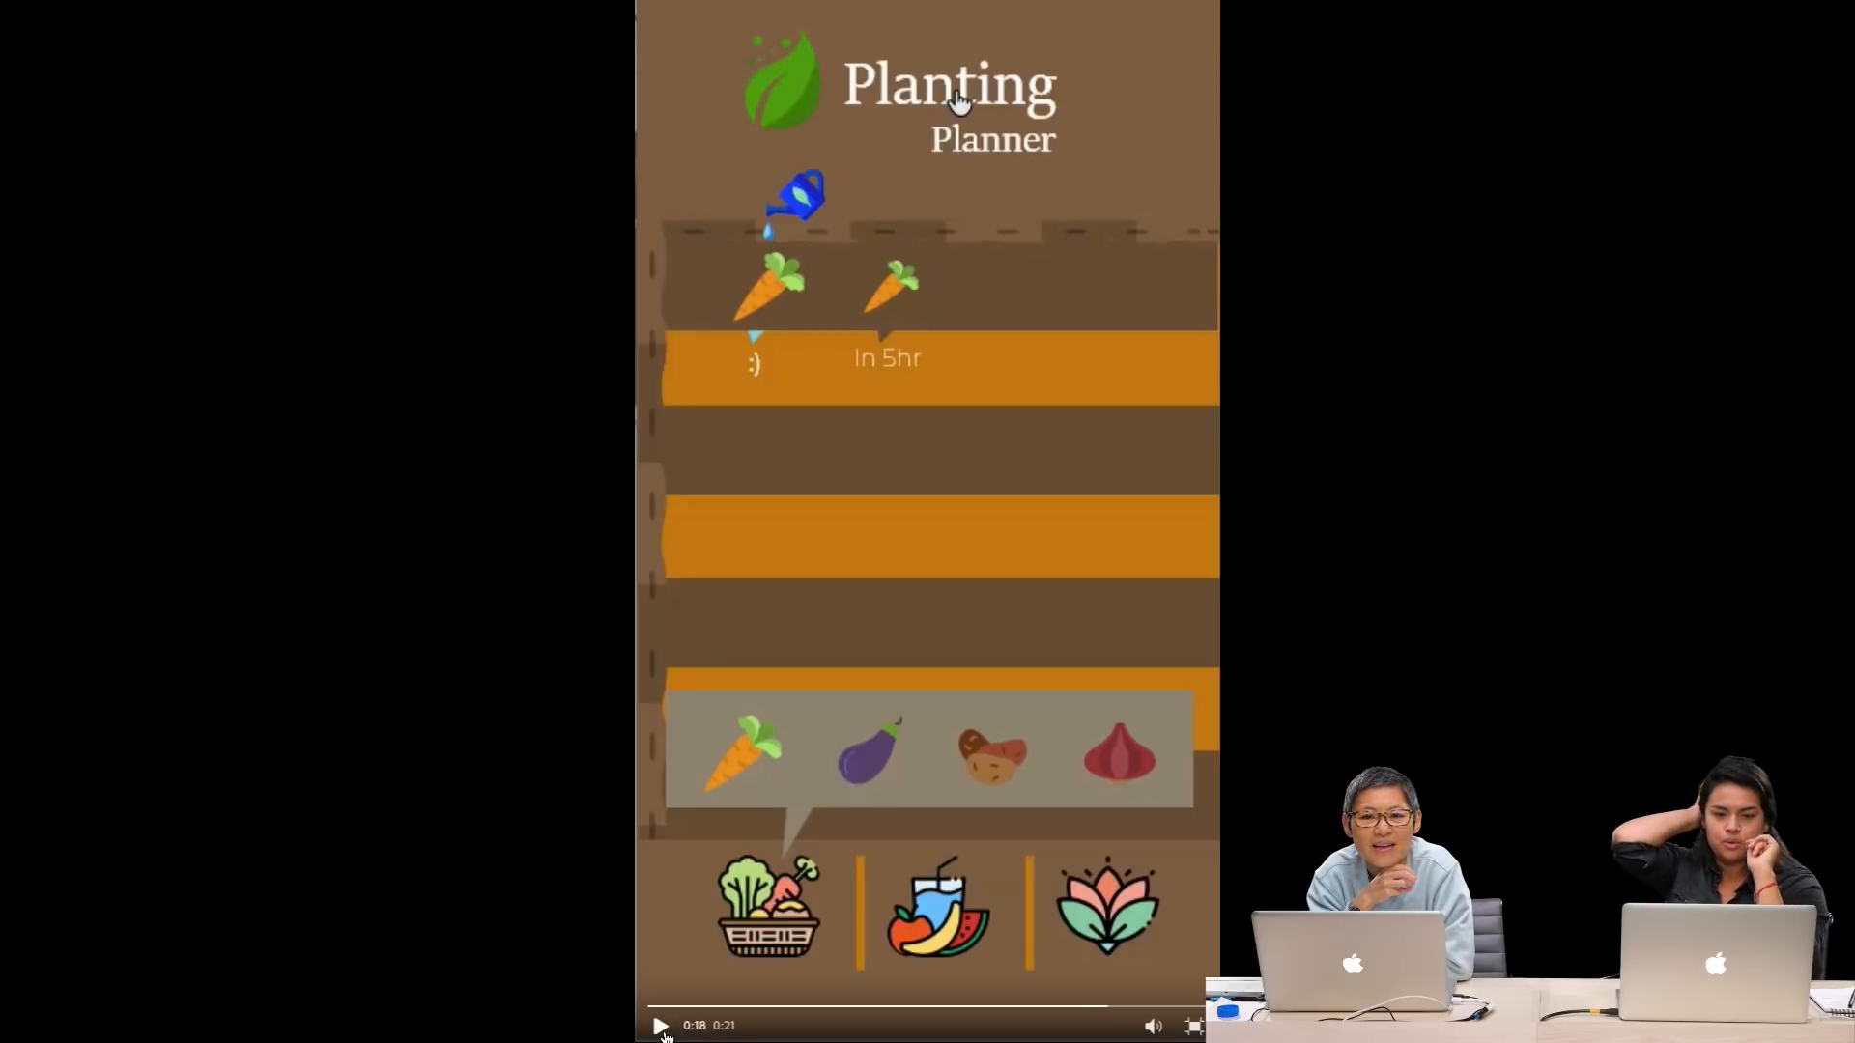
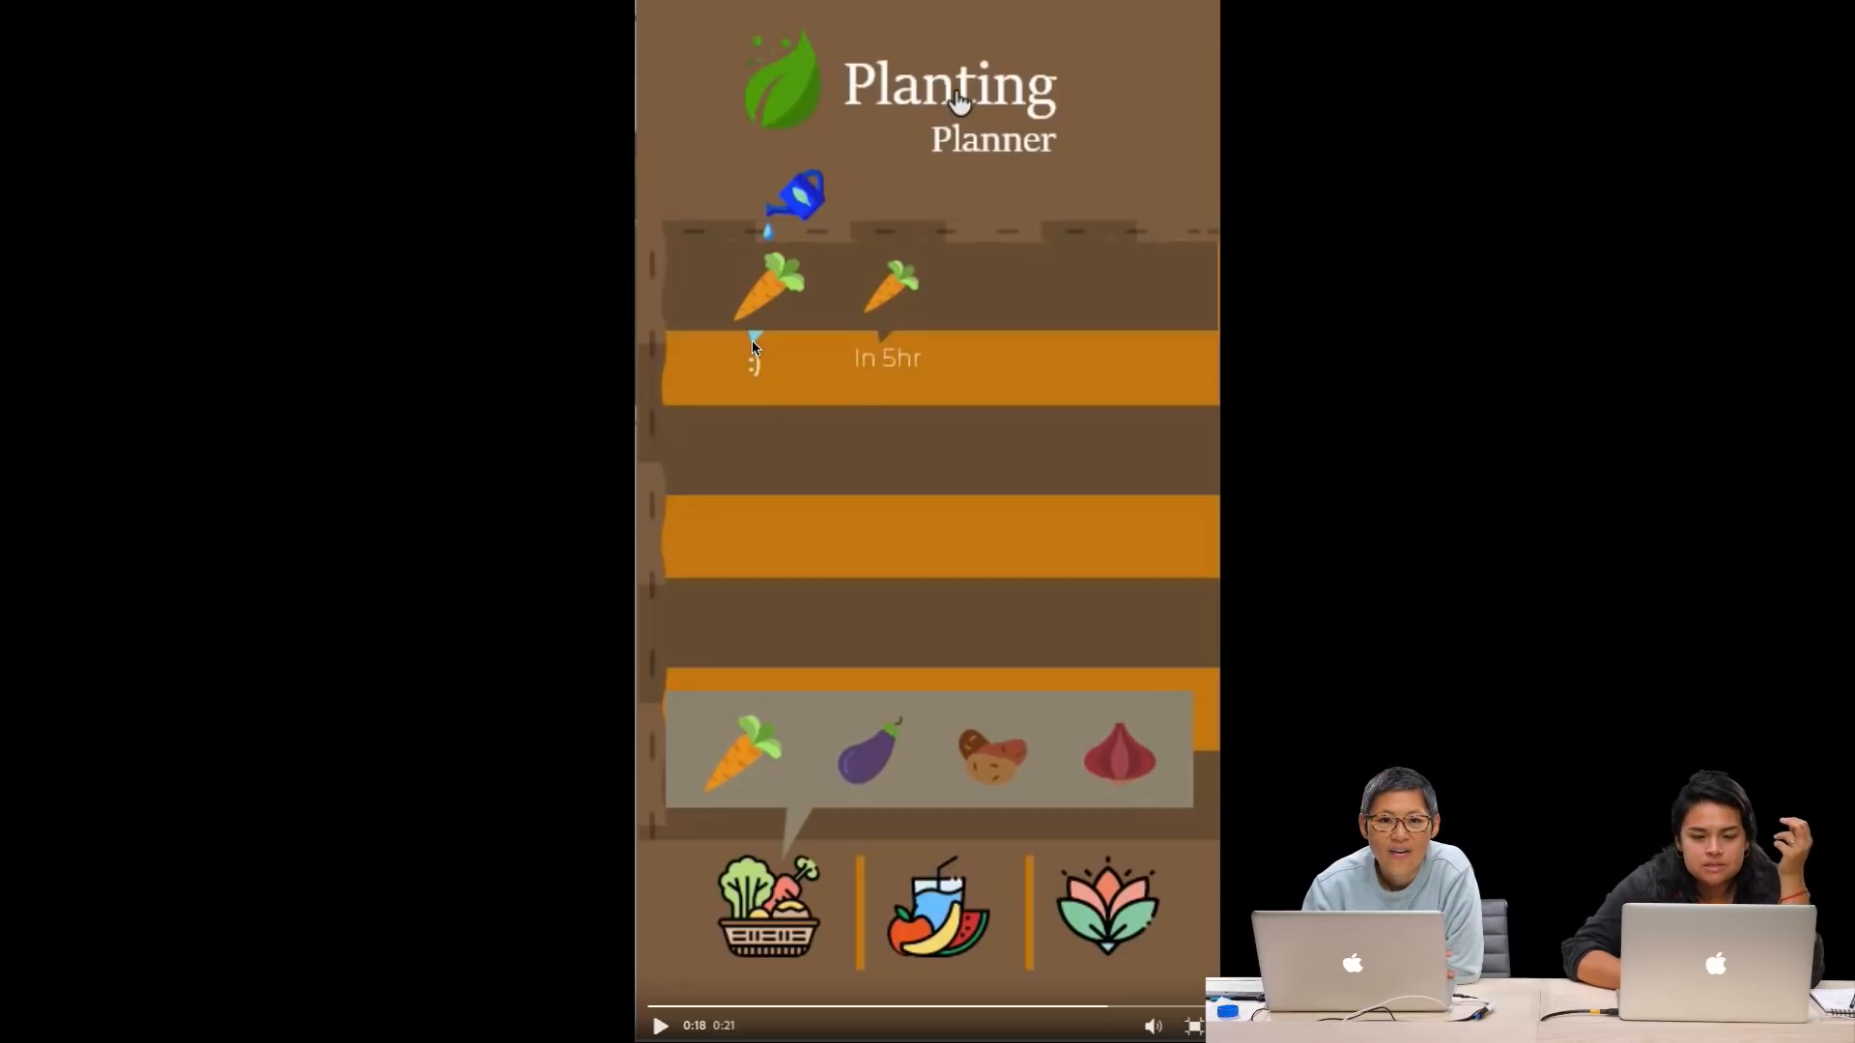
{"action": "left_click", "coordinate": [660, 1026]}
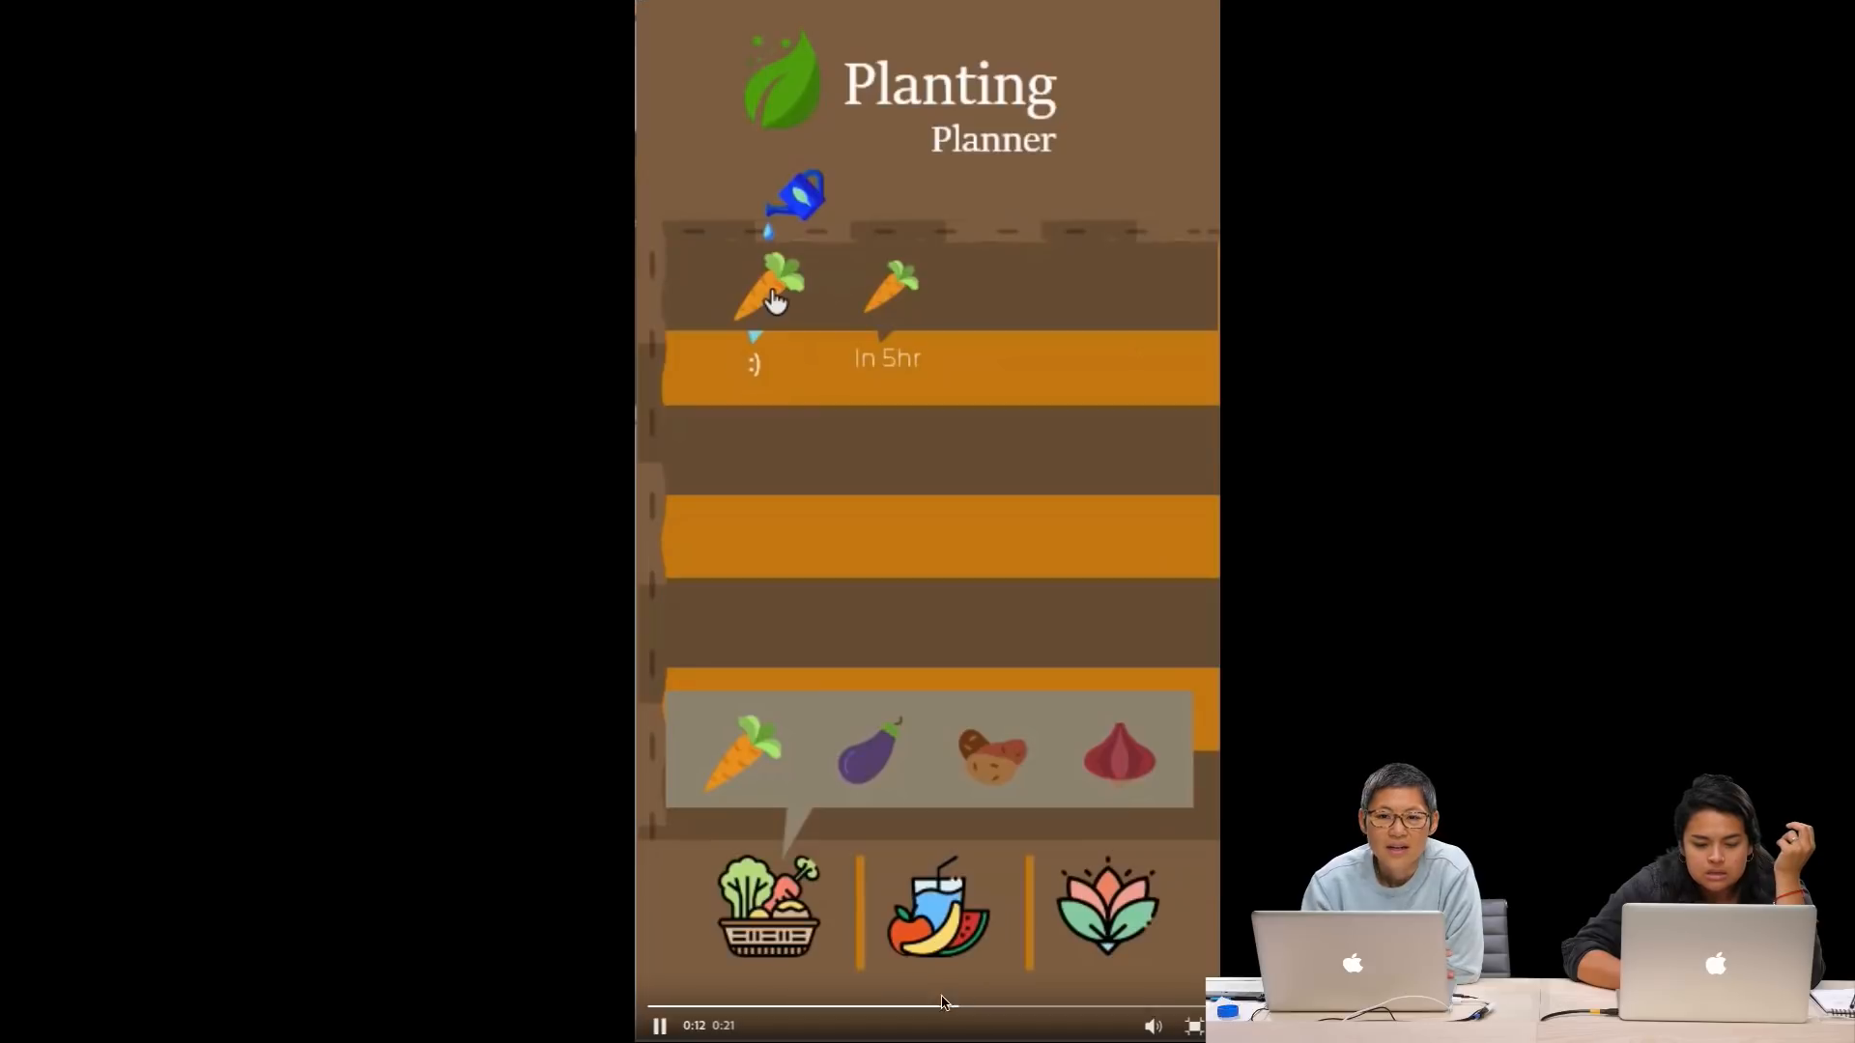
{"action": "left_click", "coordinate": [695, 1007]}
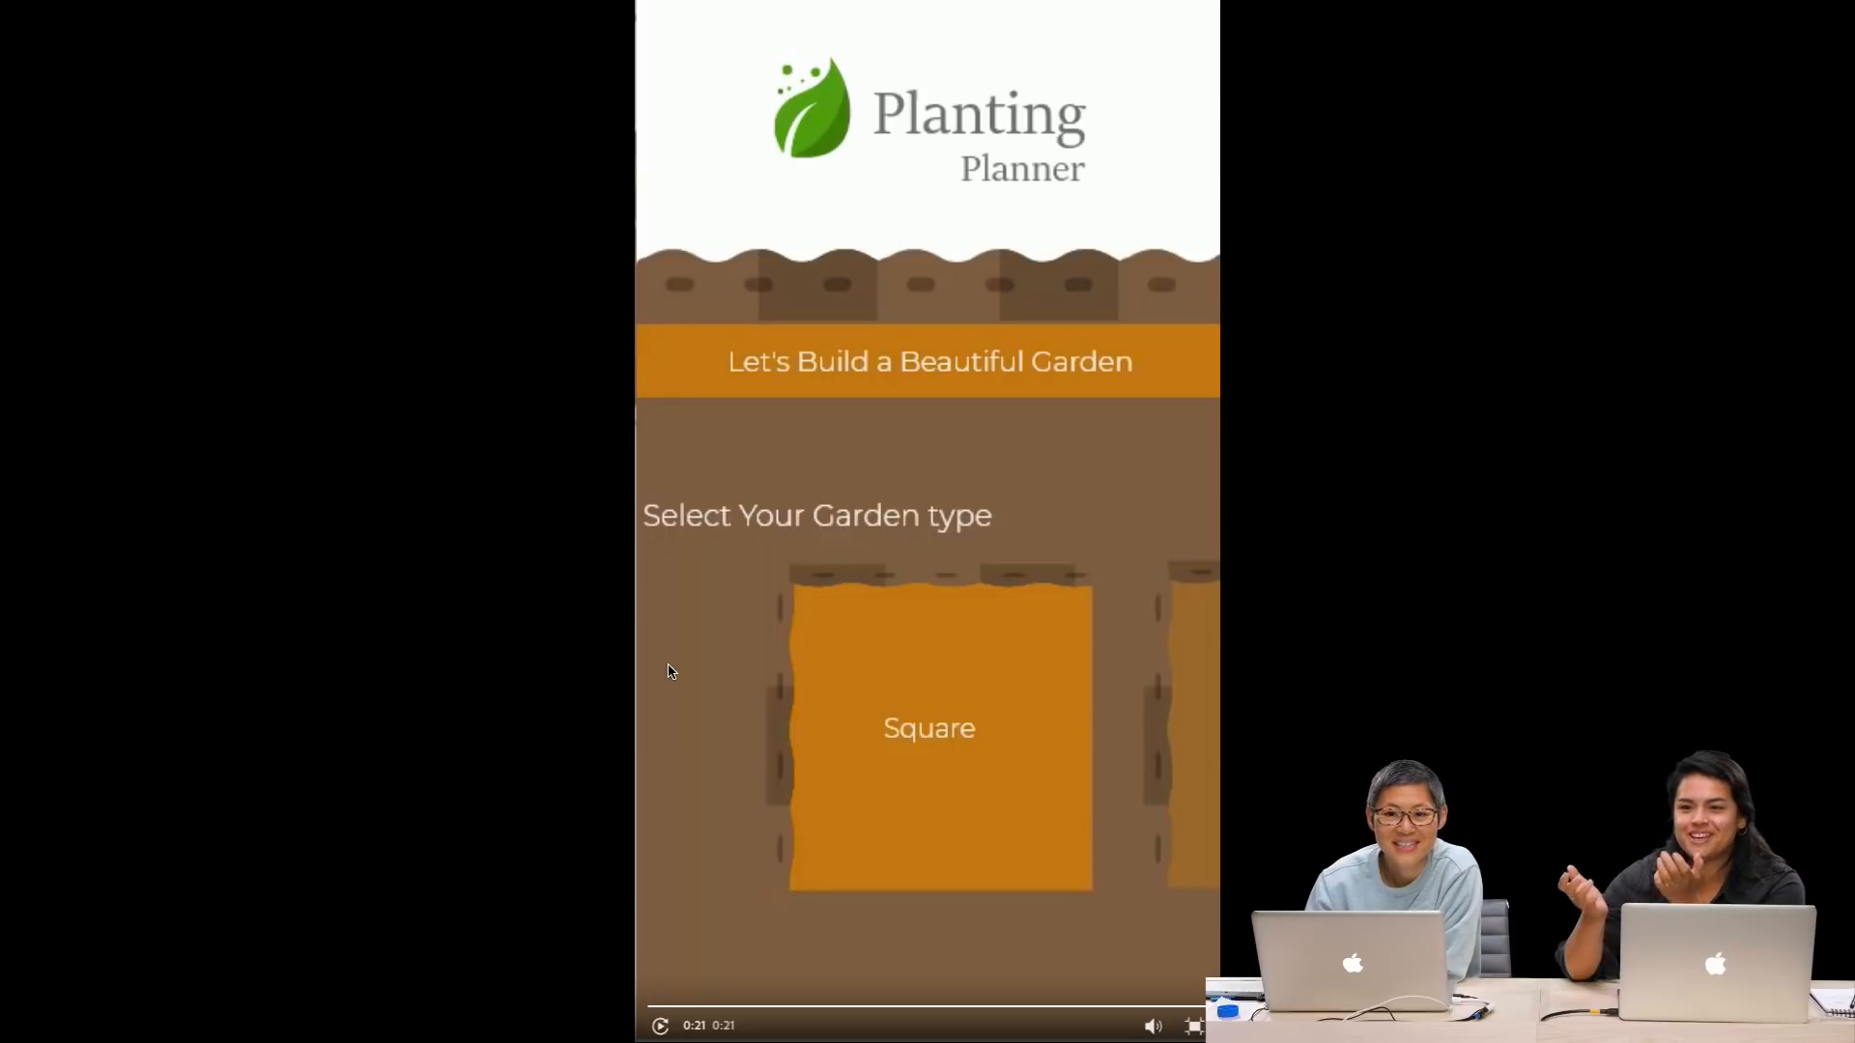
Step: Leave the full-screen video and refresh the current-challenge channel in Discord
{"action": "key", "text": "Escape"}
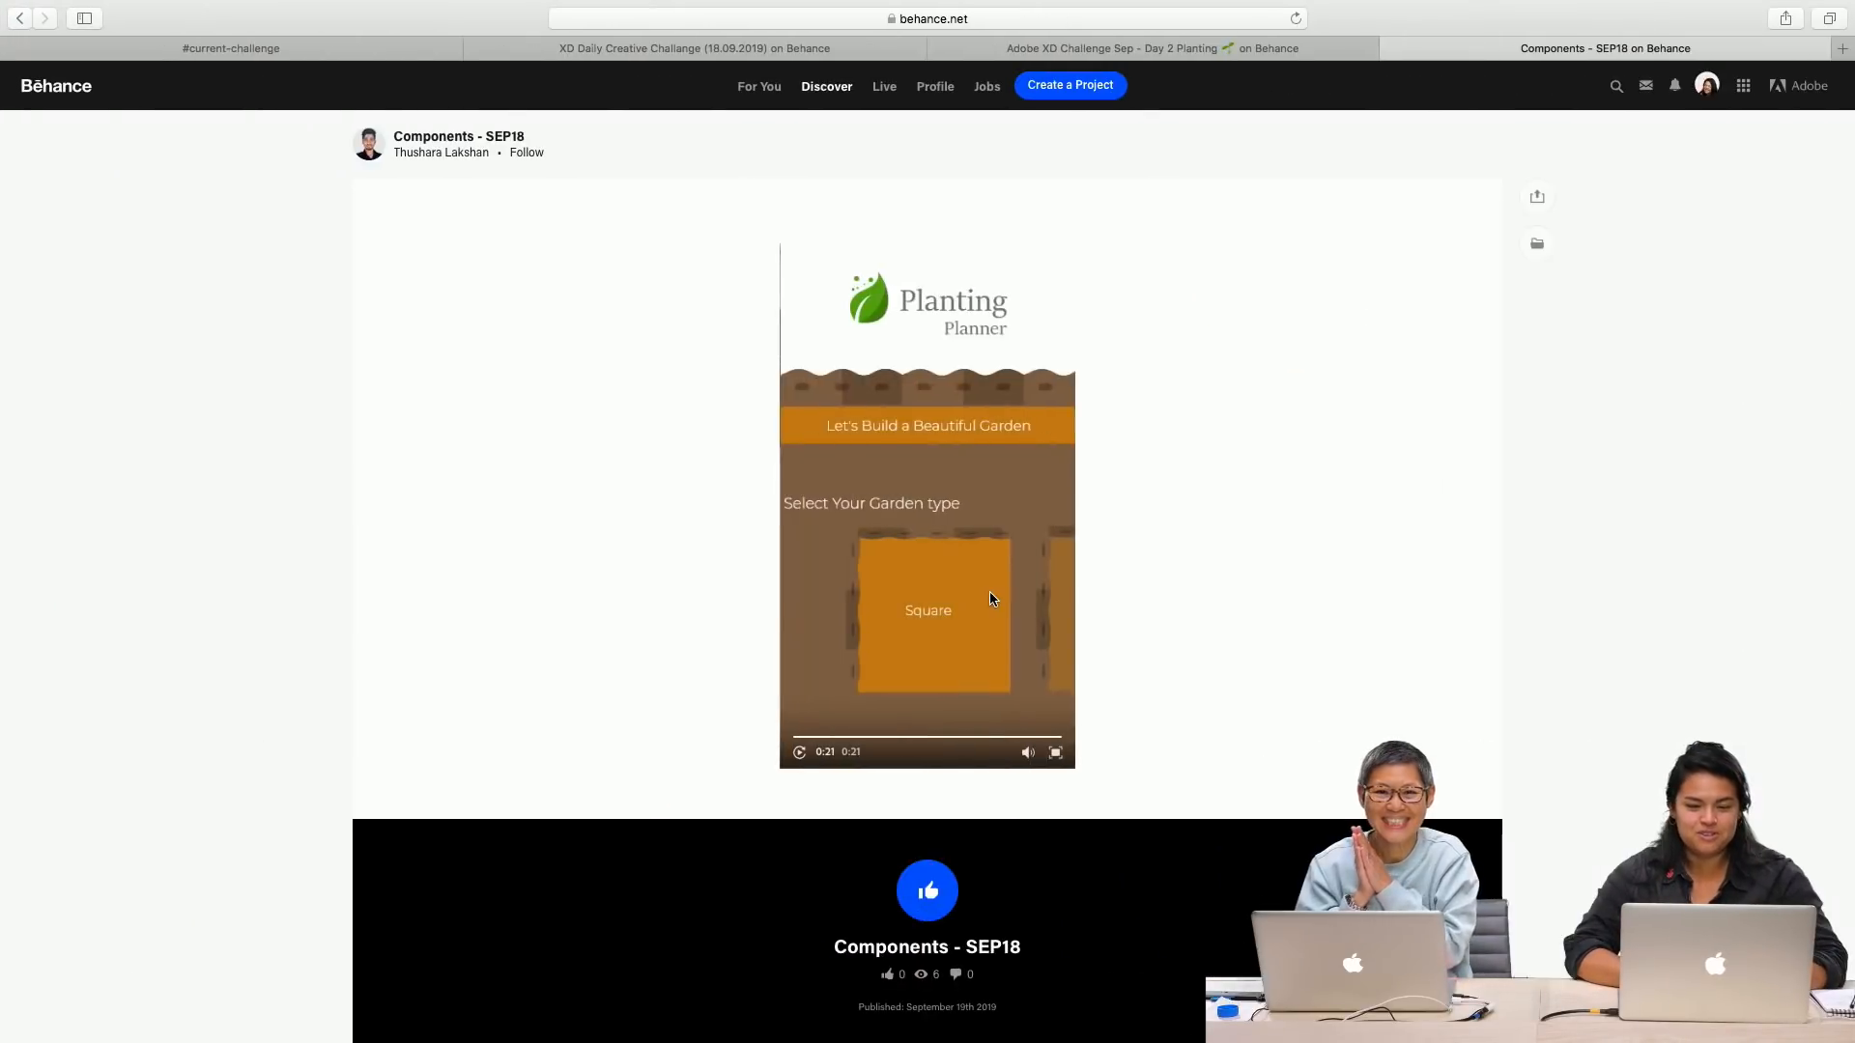
{"action": "left_click", "coordinate": [323, 48]}
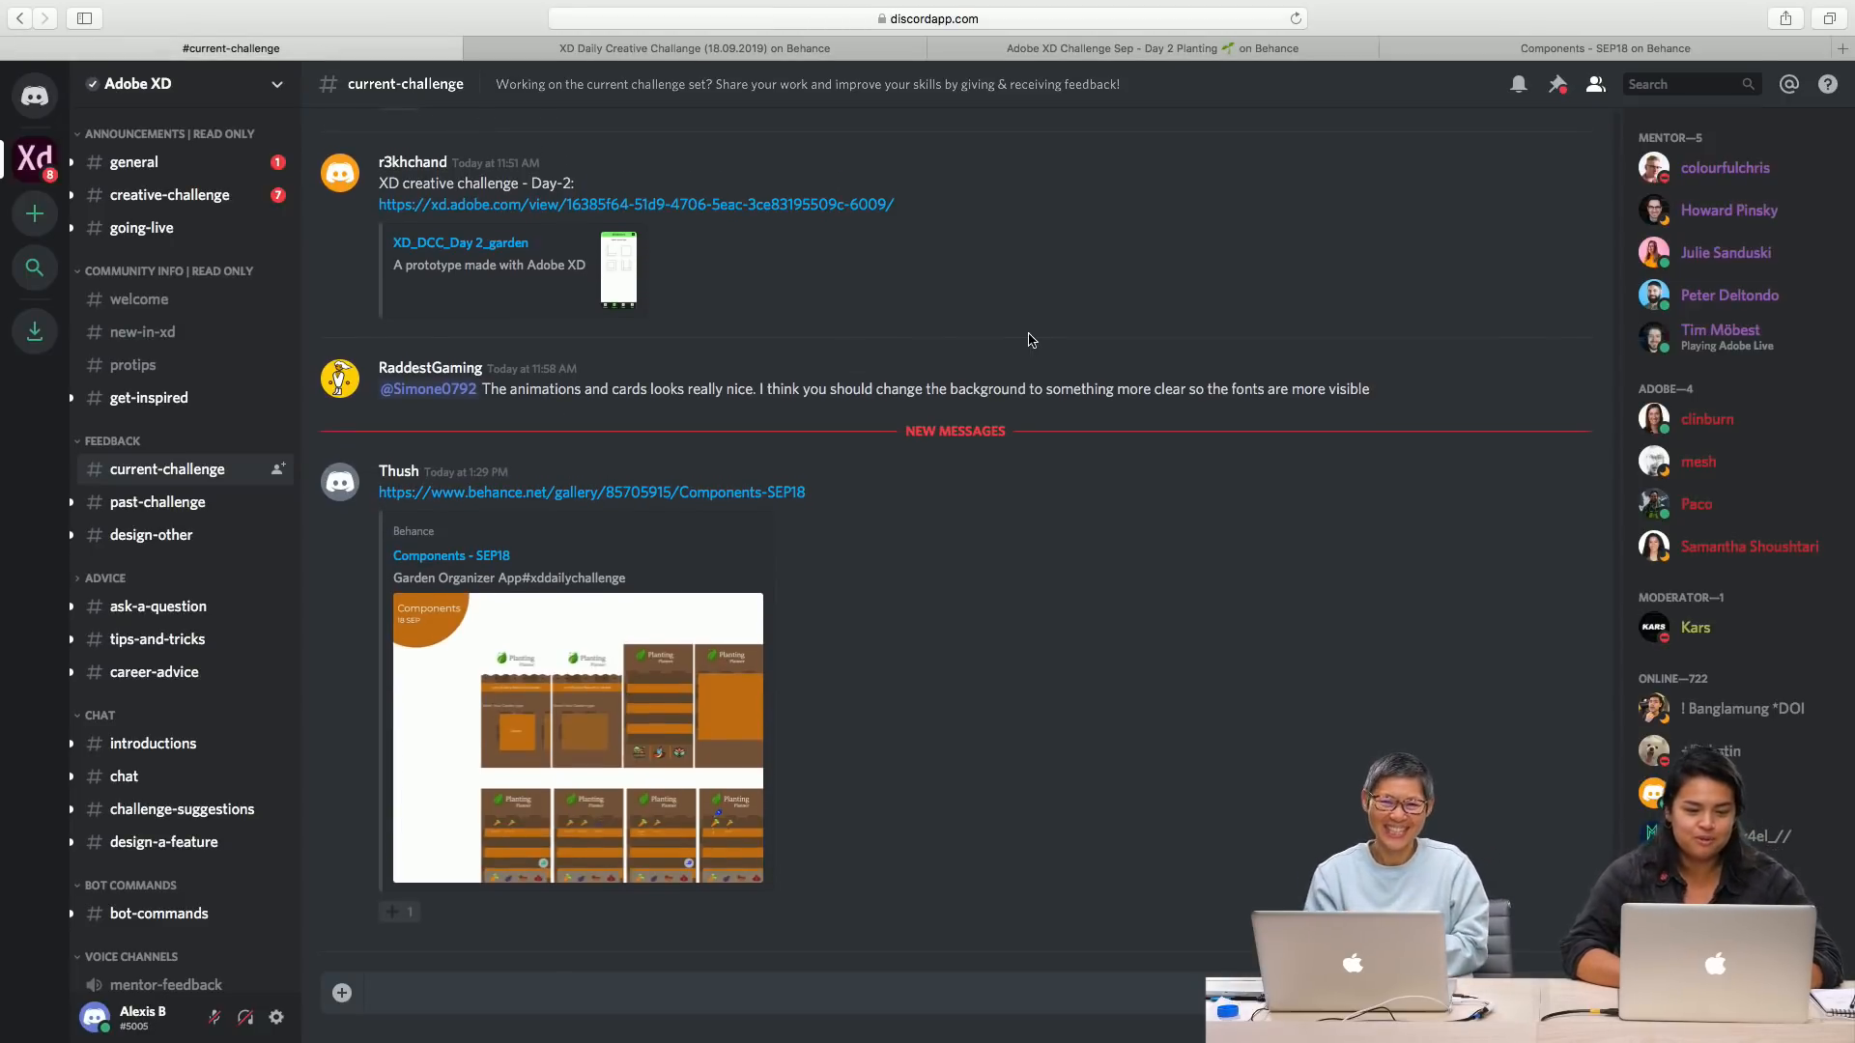
{"action": "left_click", "coordinate": [1295, 19]}
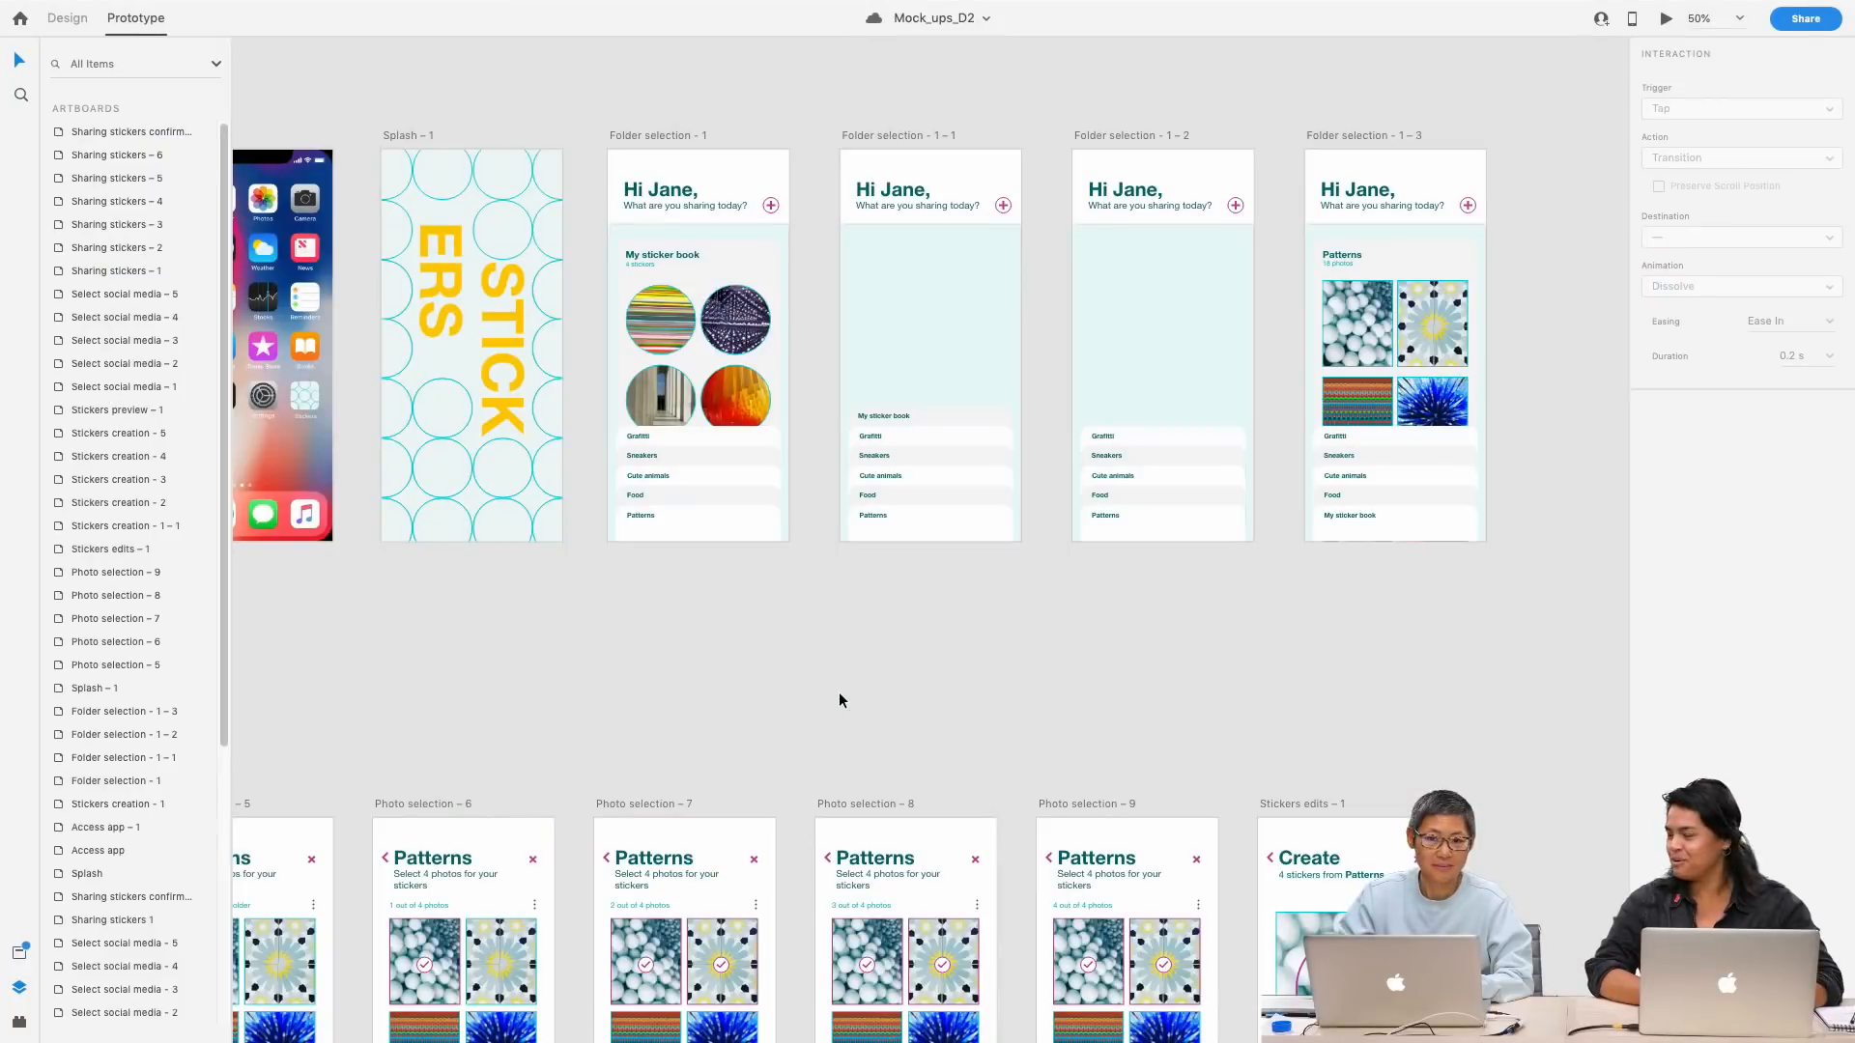
Step: Switch to Adobe XD and look over the Mock_ups_D2 artboards for folder selection, photo selection and stickers creation
{"action": "left_click_drag", "start_coordinate": [985, 681], "coordinate": [1077, 199]}
{"action": "left_click_drag", "start_coordinate": [1234, 844], "coordinate": [1138, 509]}
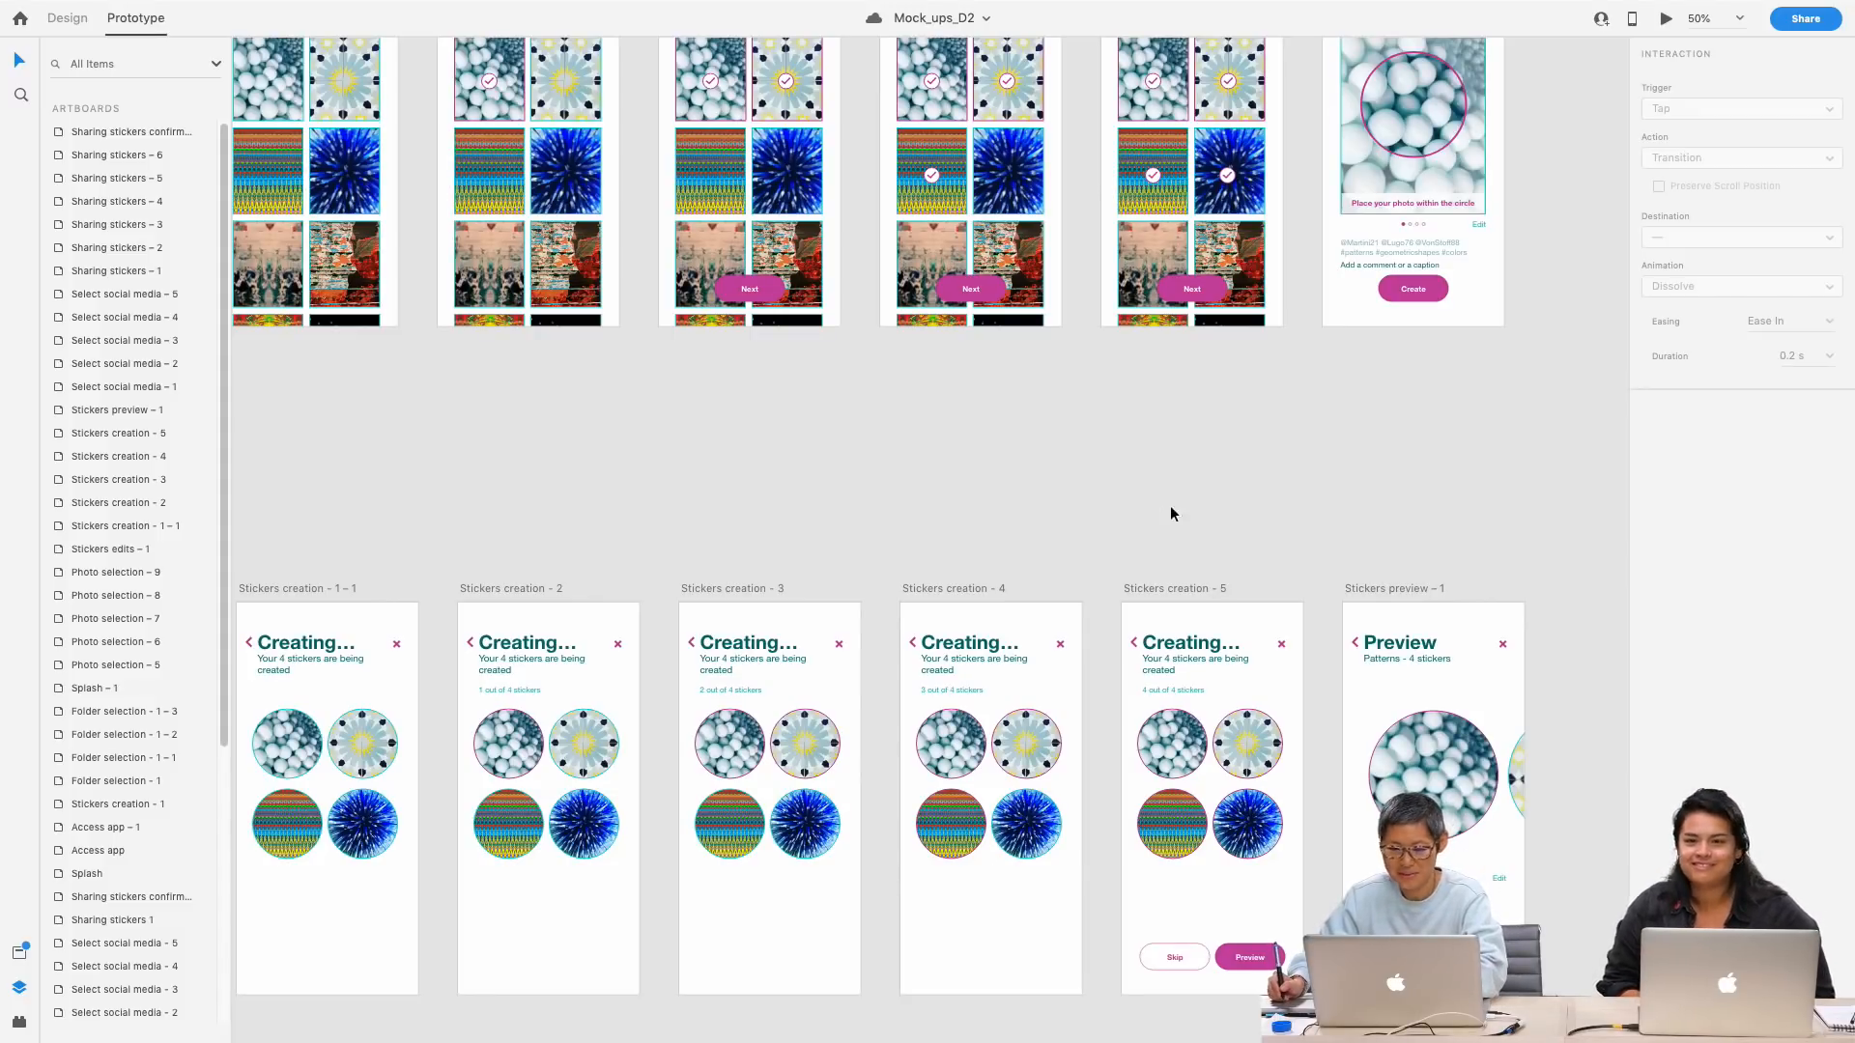
{"action": "left_click_drag", "start_coordinate": [1242, 478], "coordinate": [1331, 497]}
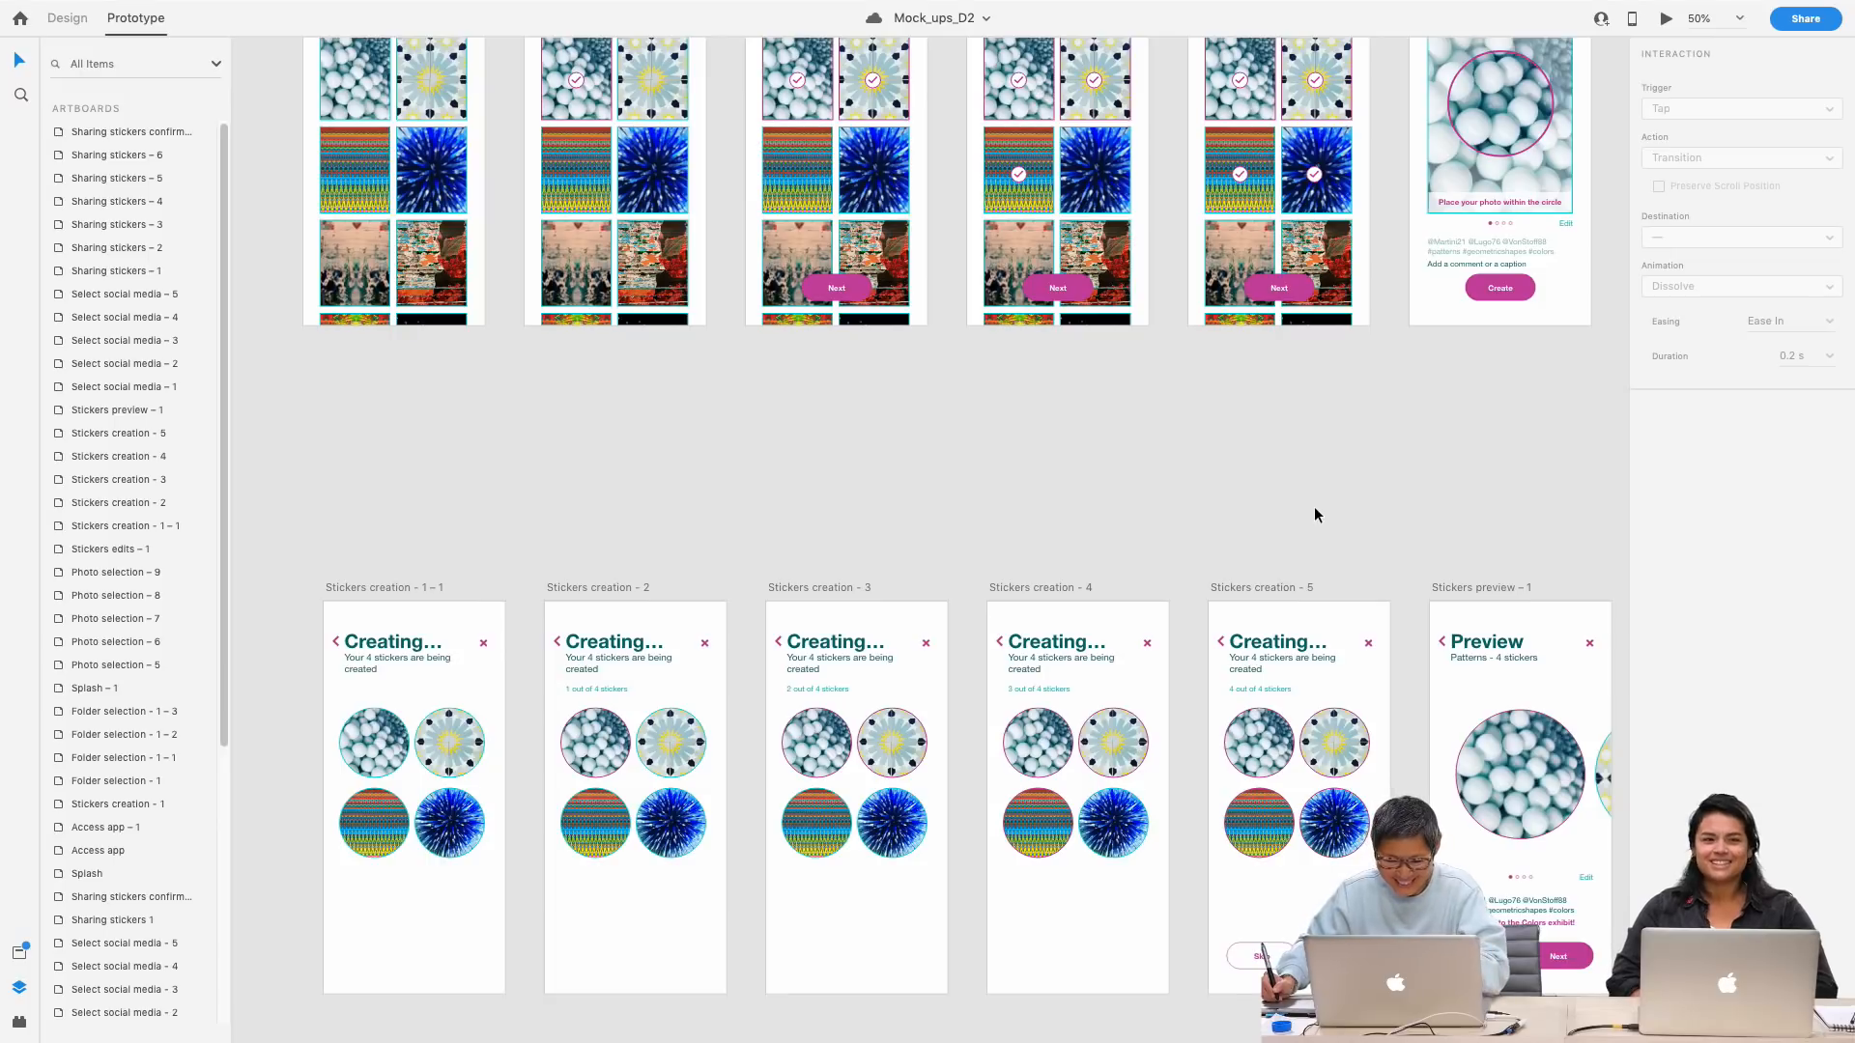
{"action": "left_click_drag", "start_coordinate": [1280, 527], "coordinate": [1168, 807]}
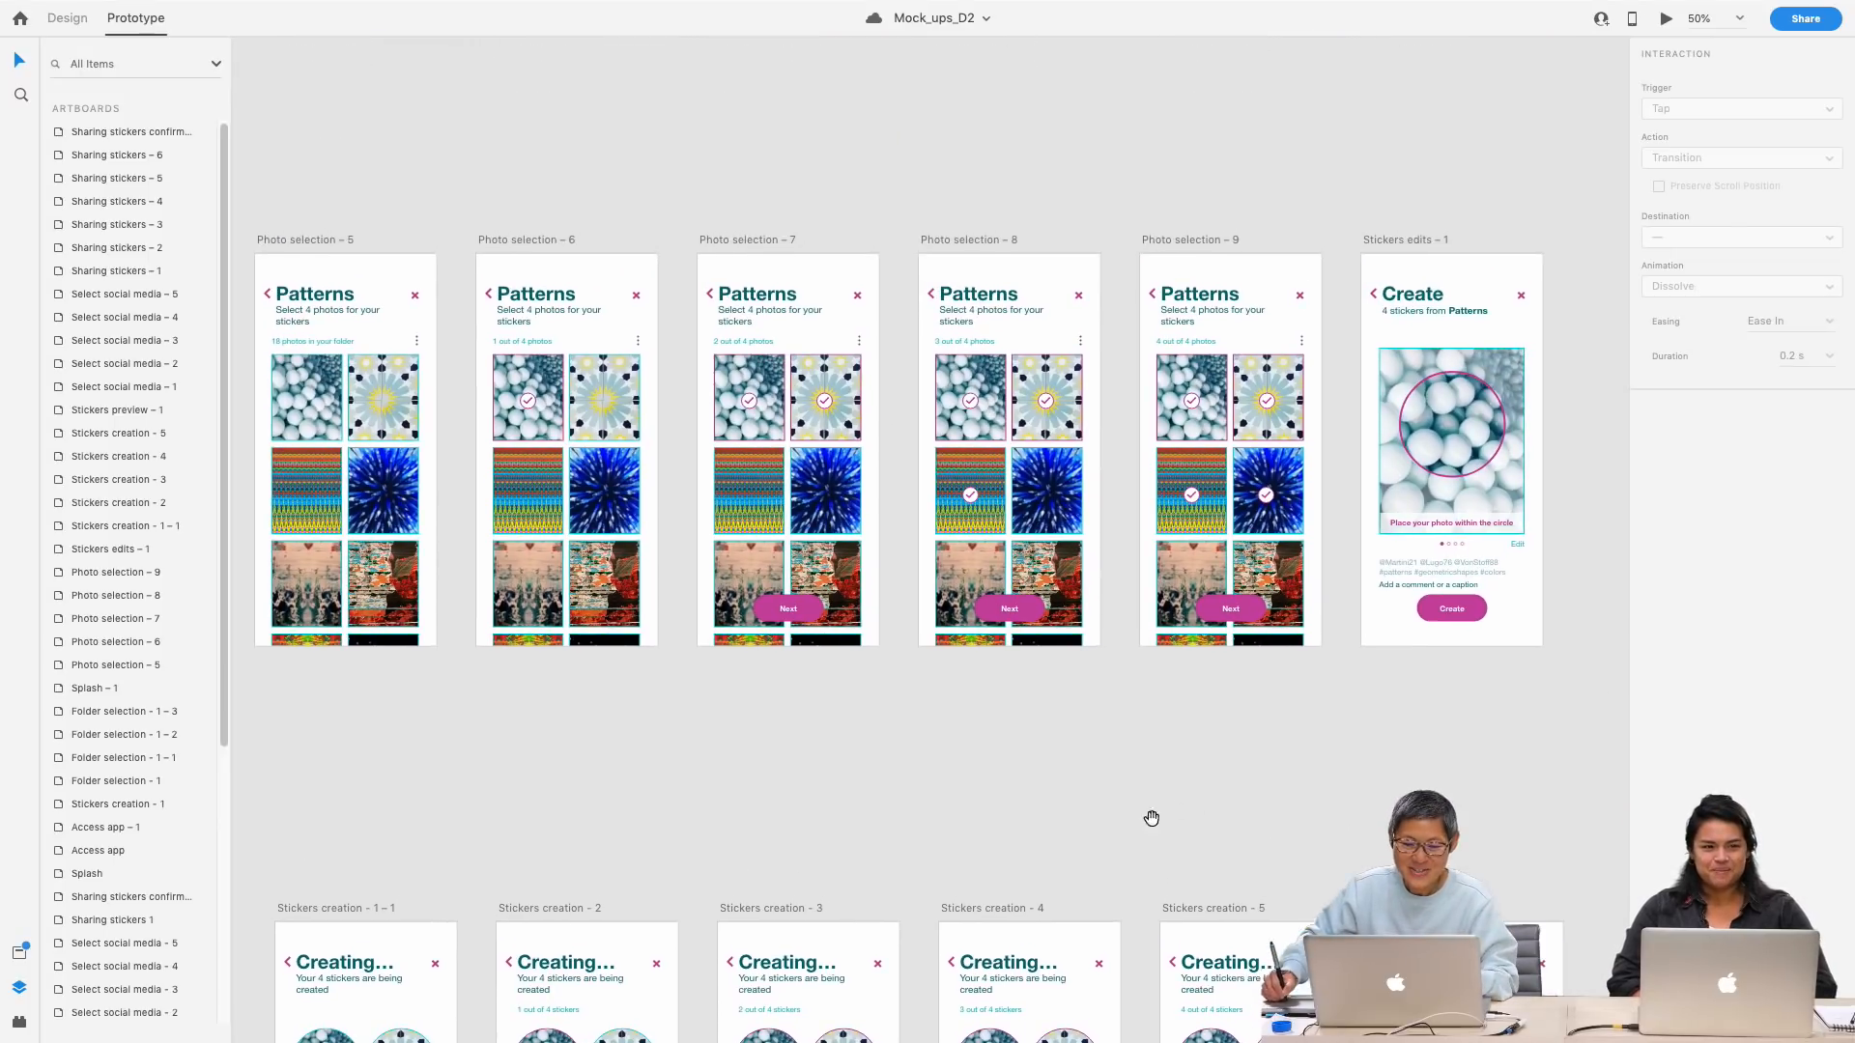
{"action": "left_click_drag", "start_coordinate": [882, 128], "coordinate": [750, 806]}
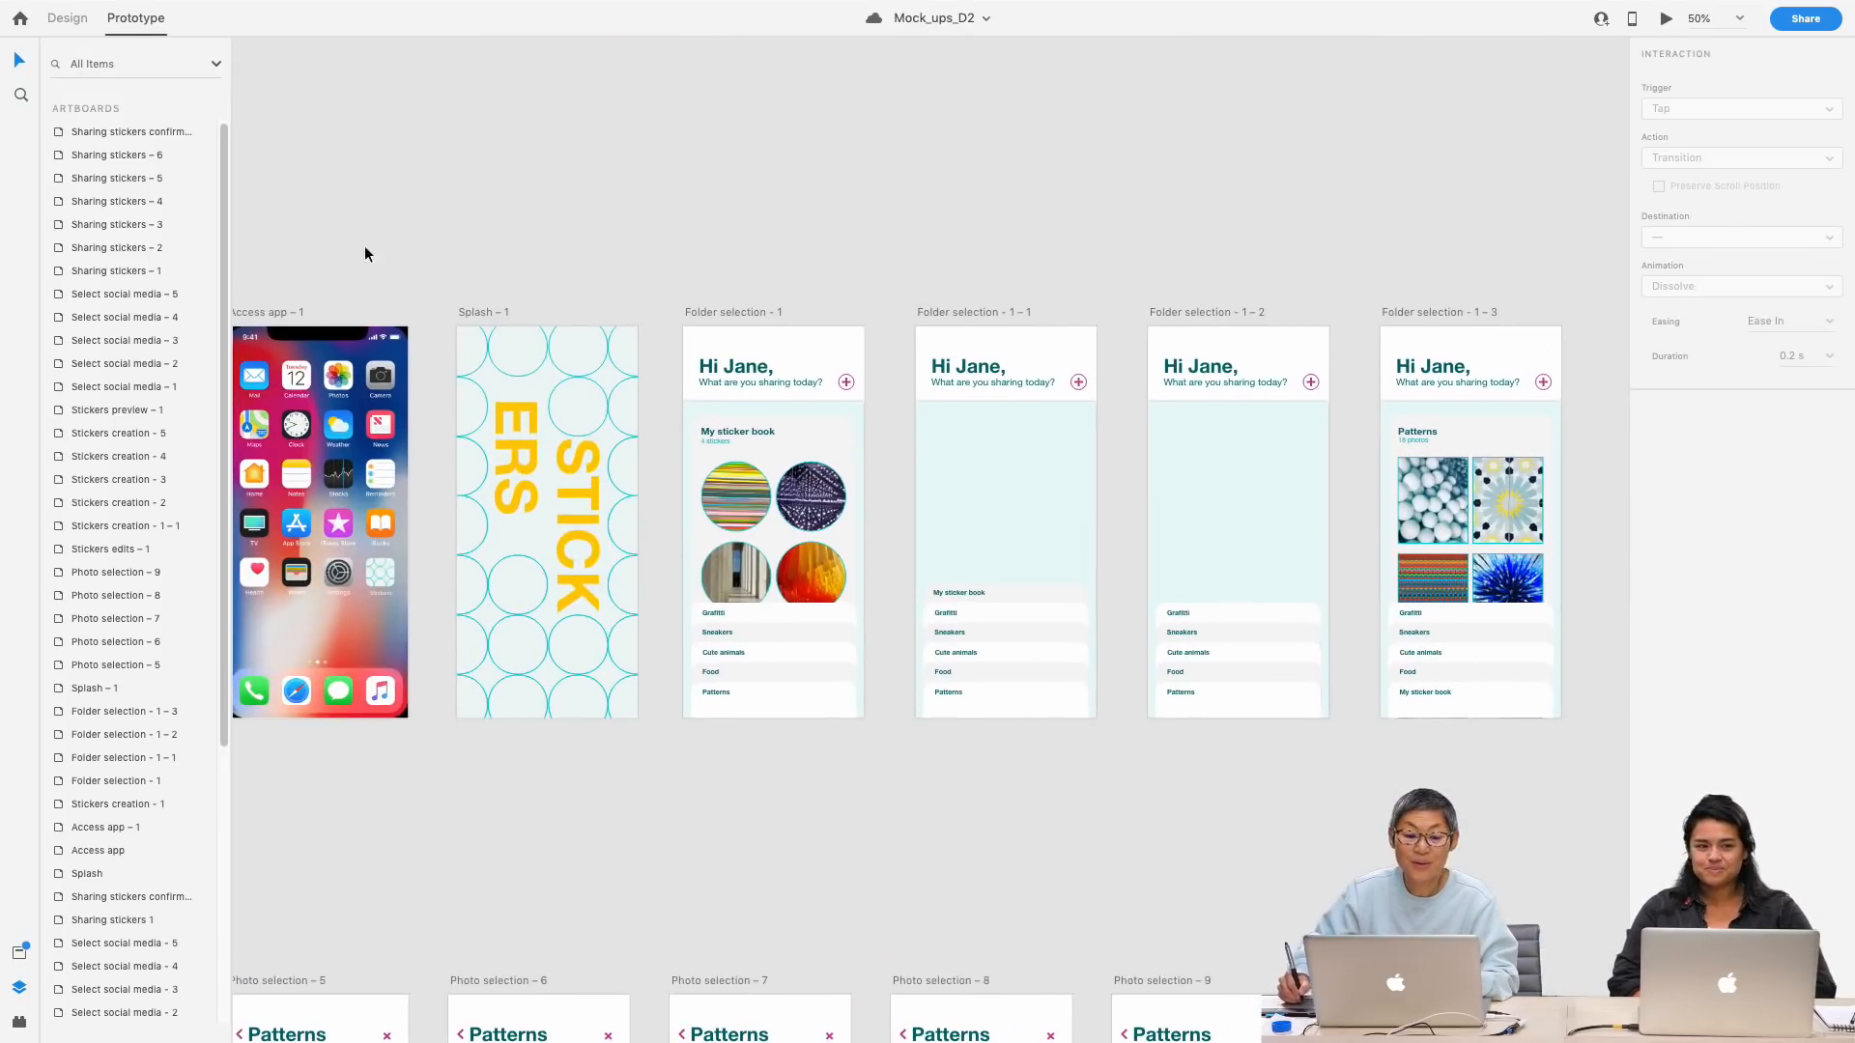
{"action": "scroll", "coordinate": [642, 220], "scroll_direction": "right", "scroll_amount": 4}
{"action": "scroll", "coordinate": [642, 219], "scroll_direction": "down", "scroll_amount": 1}
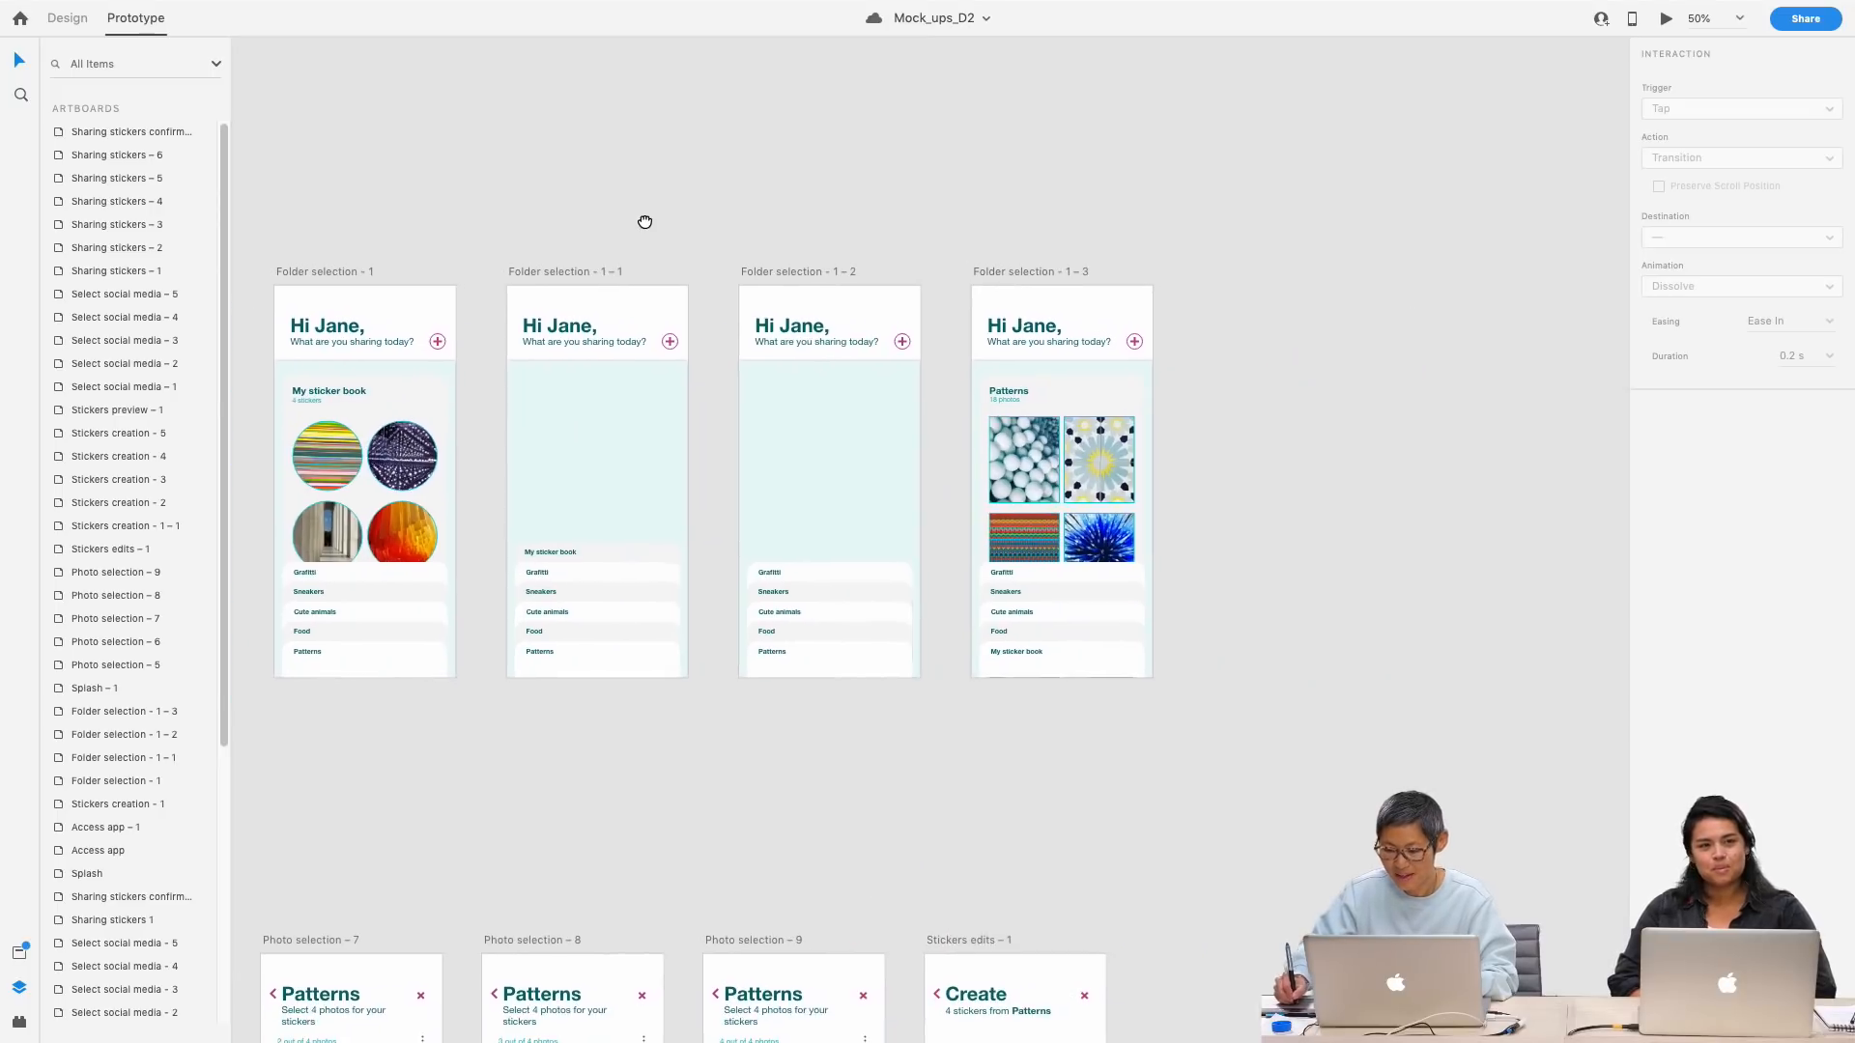
{"action": "scroll", "coordinate": [807, 220], "scroll_direction": "left", "scroll_amount": 4}
Step: Select the Access app – 1 artboard and examine the screen sequence from it through Splash – 1 to the folder selection artboards
{"action": "left_click", "coordinate": [284, 280]}
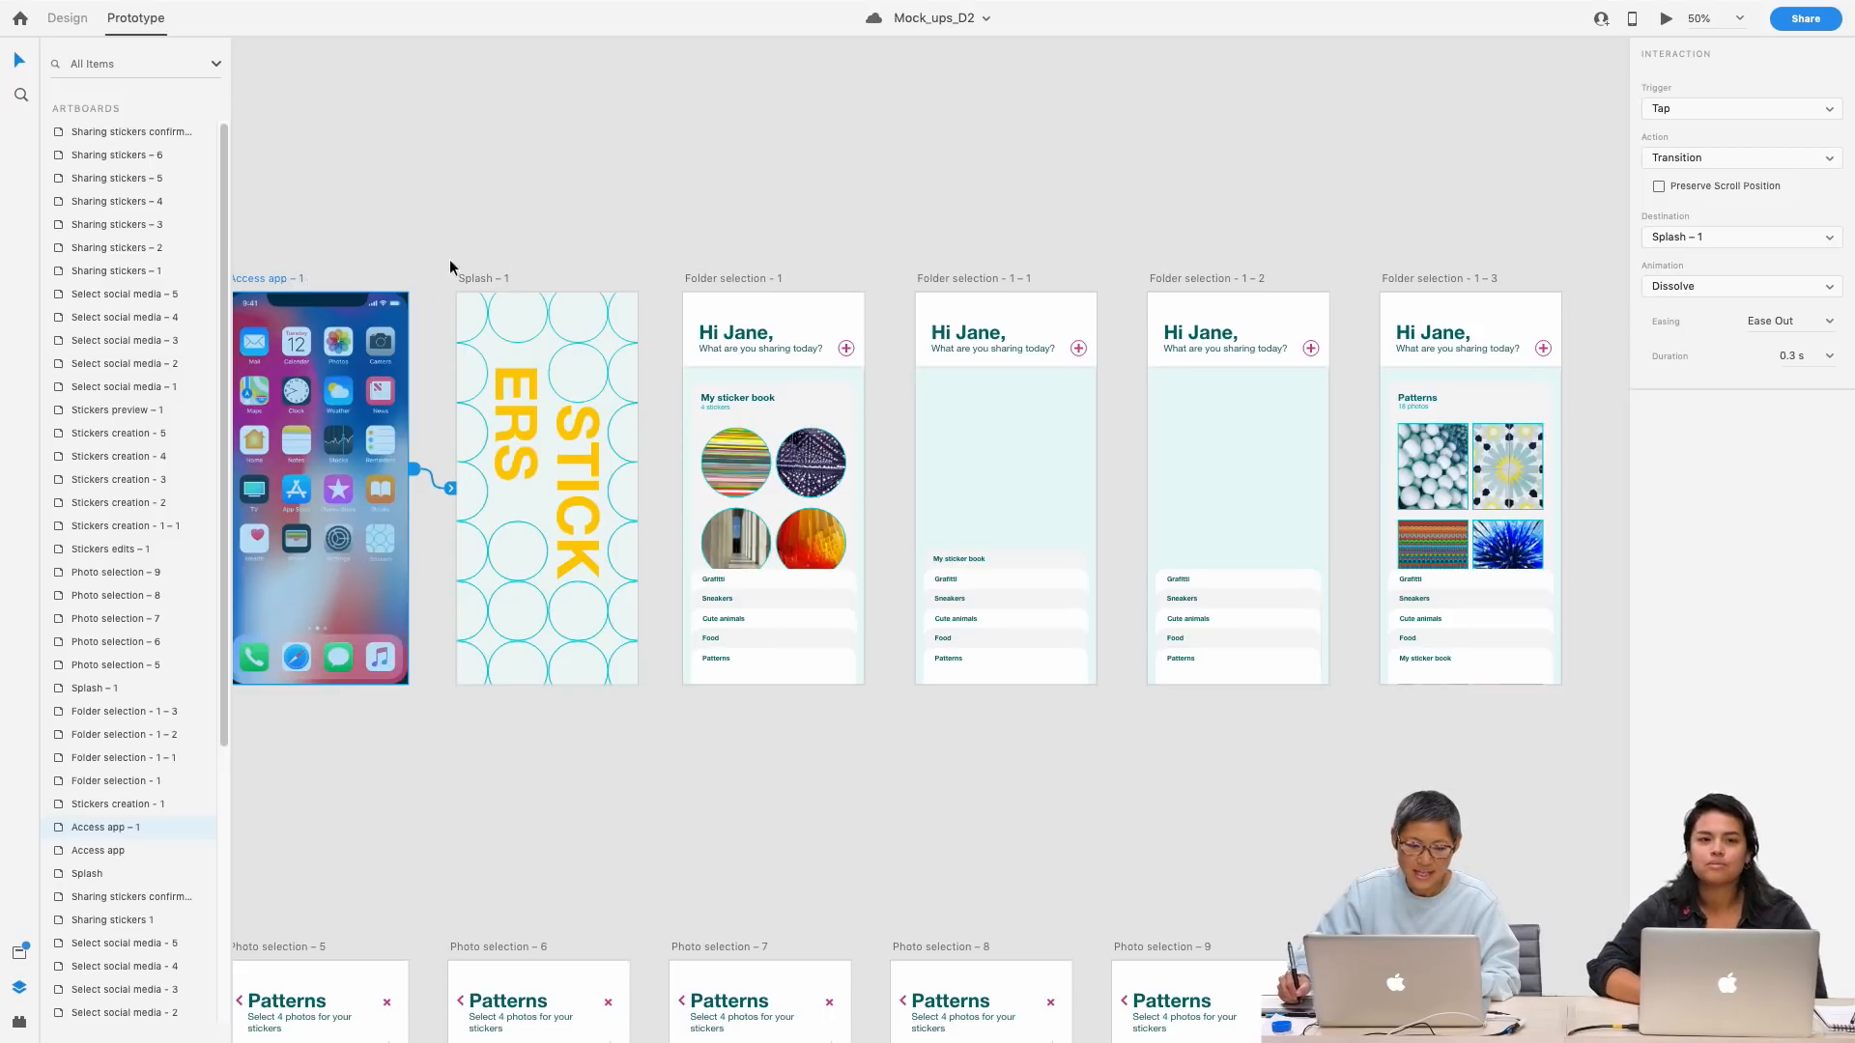
{"action": "scroll", "coordinate": [472, 215], "scroll_direction": "up", "scroll_amount": 2}
{"action": "scroll", "coordinate": [456, 256], "scroll_direction": "up", "scroll_amount": 3}
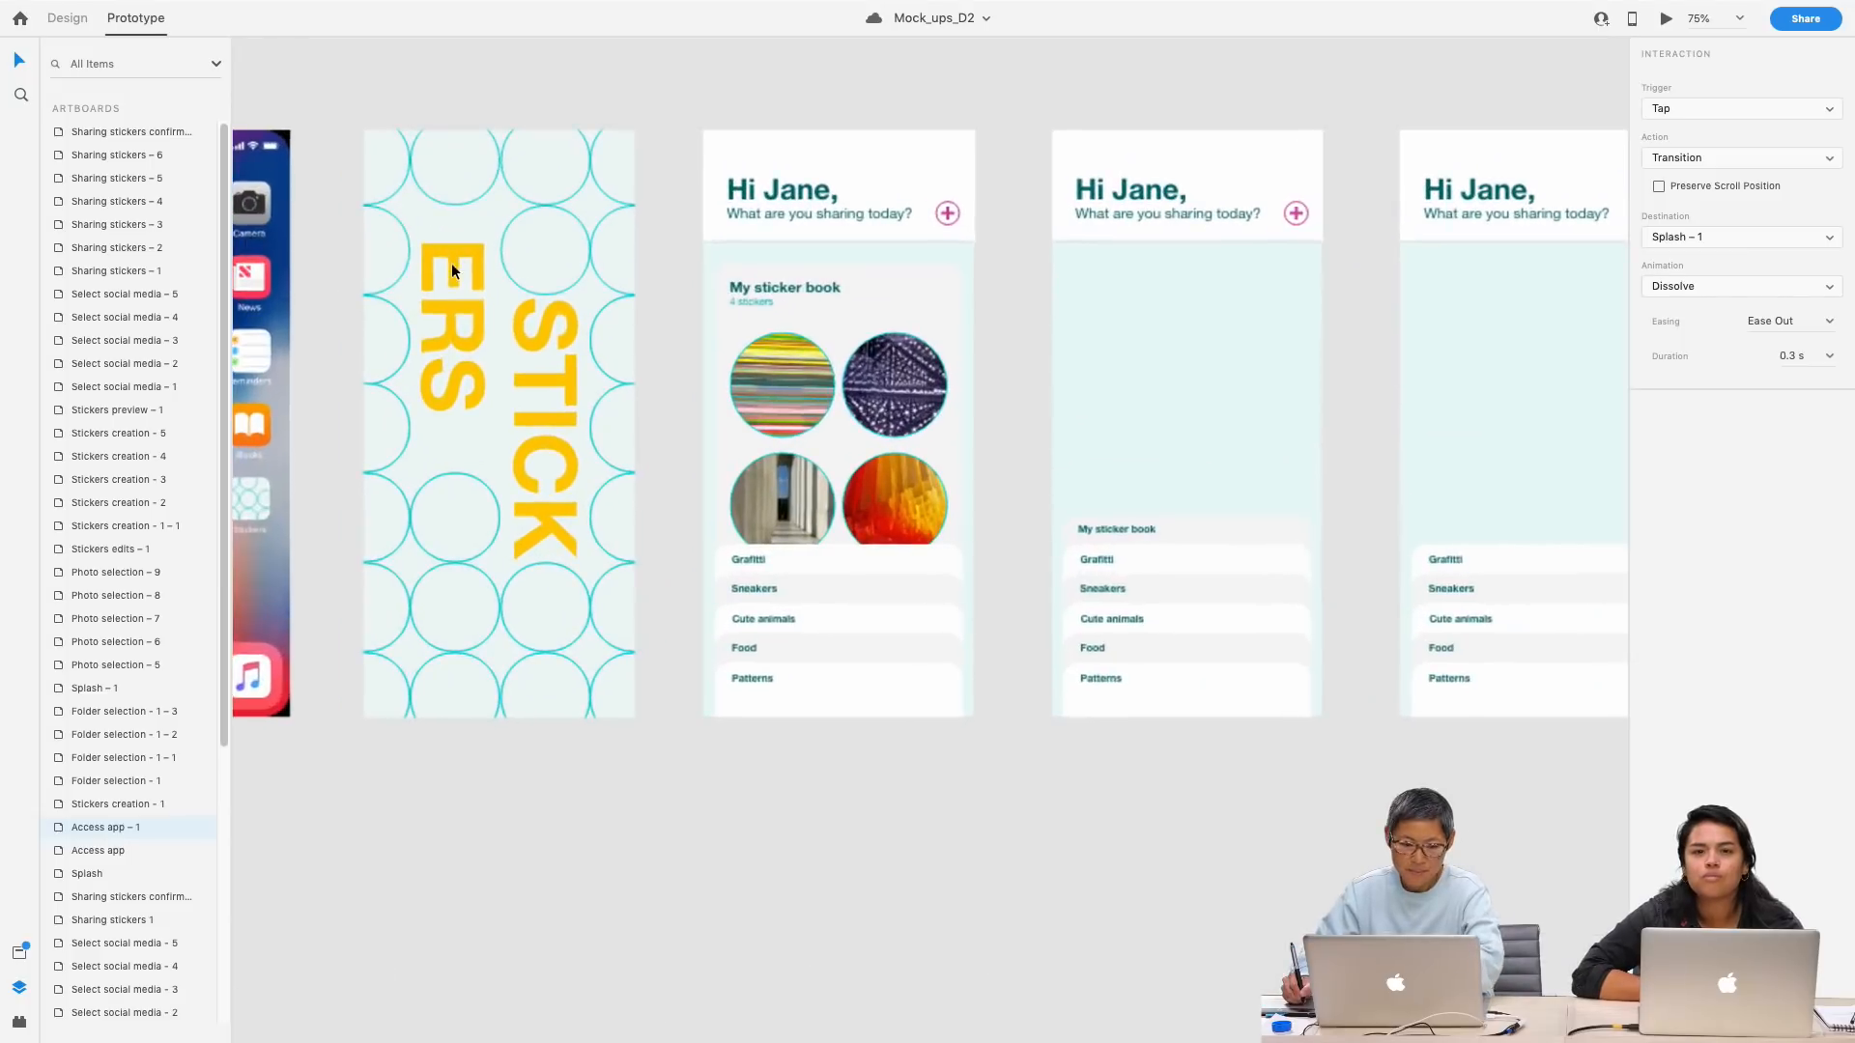
{"action": "scroll", "coordinate": [455, 256], "scroll_direction": "left", "scroll_amount": 5}
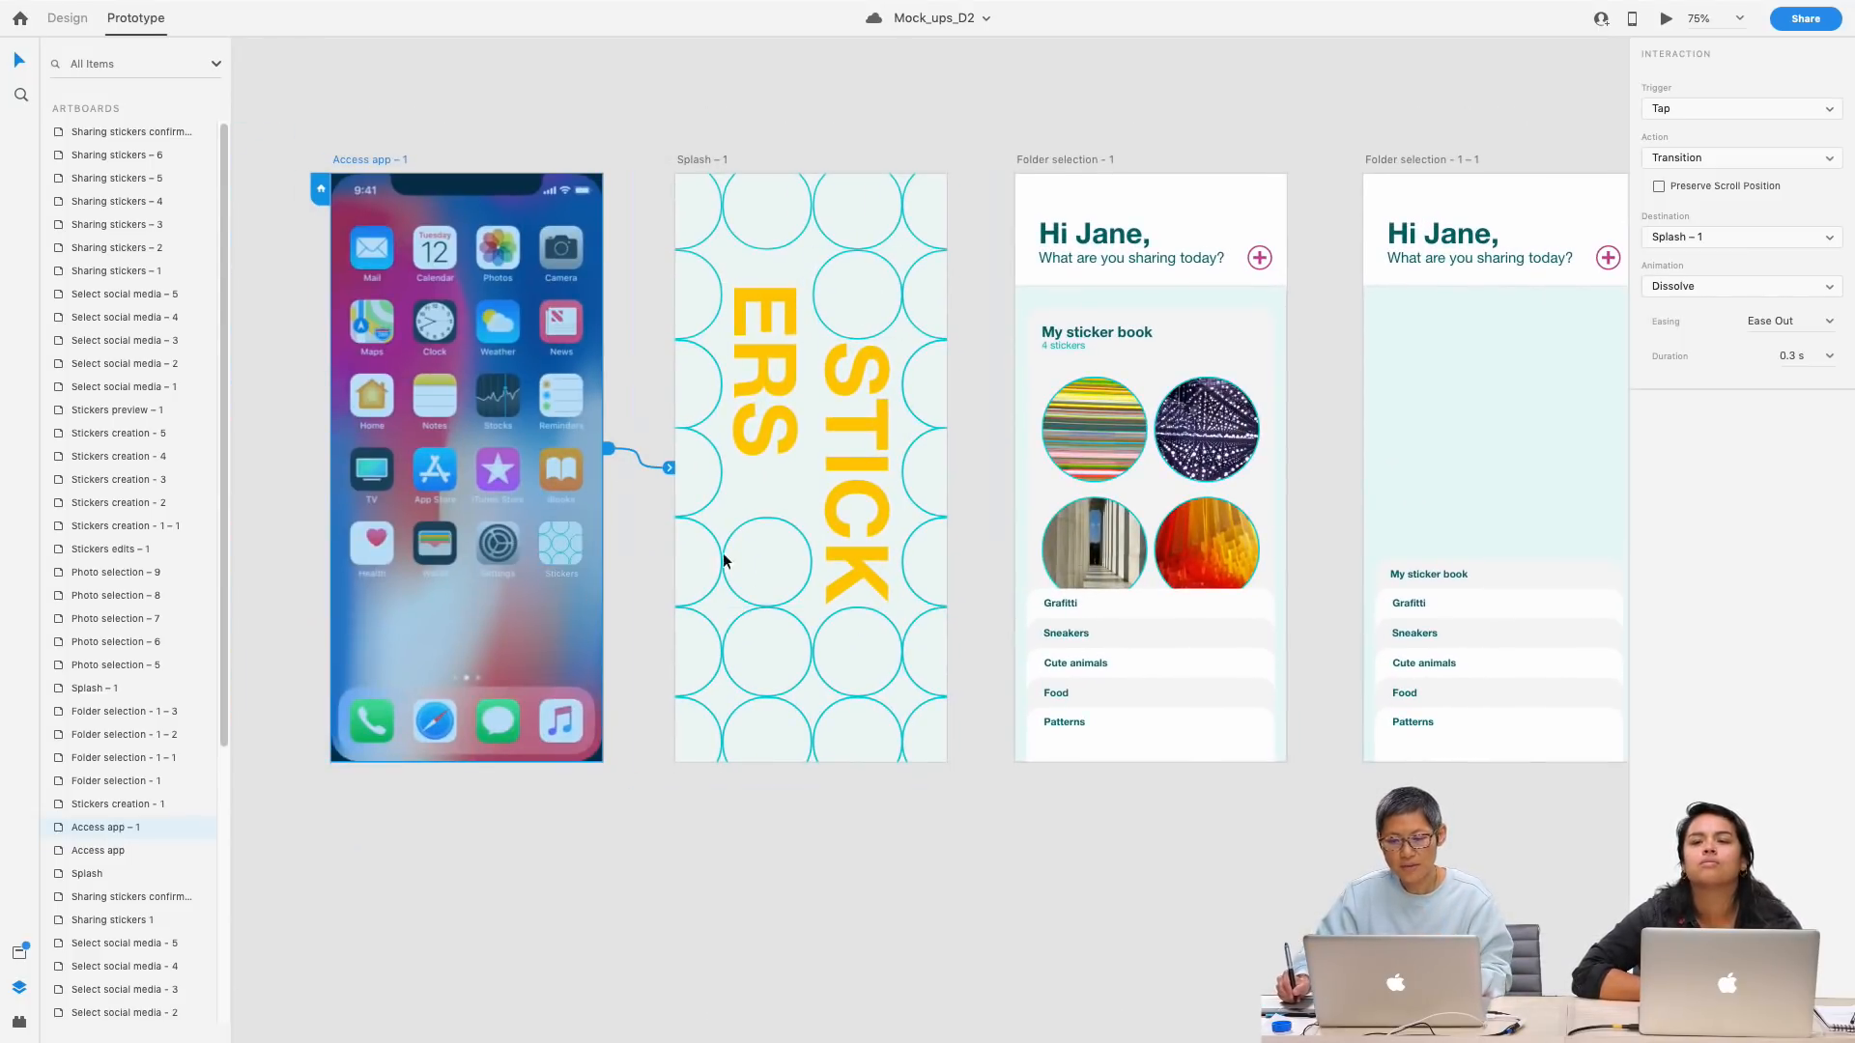
{"action": "scroll", "coordinate": [1080, 831], "scroll_direction": "right", "scroll_amount": 5}
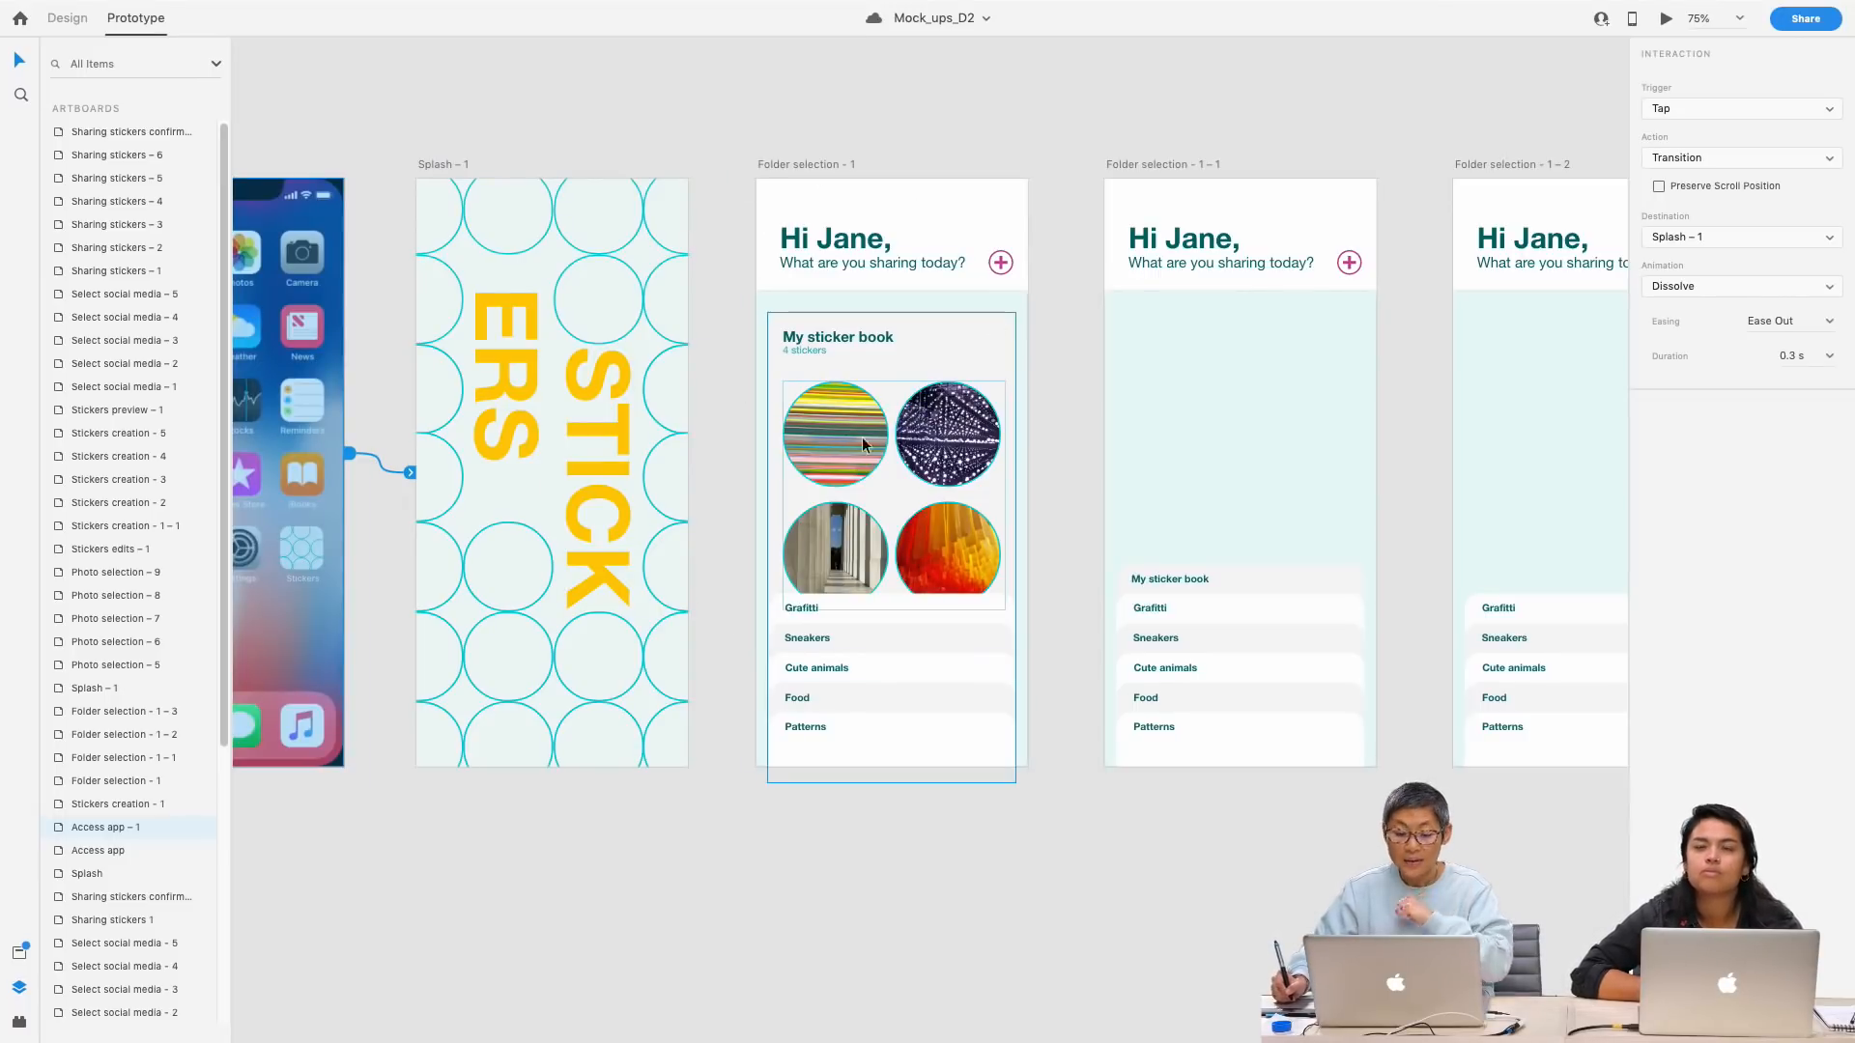
{"action": "scroll", "coordinate": [1014, 883], "scroll_direction": "right", "scroll_amount": 4}
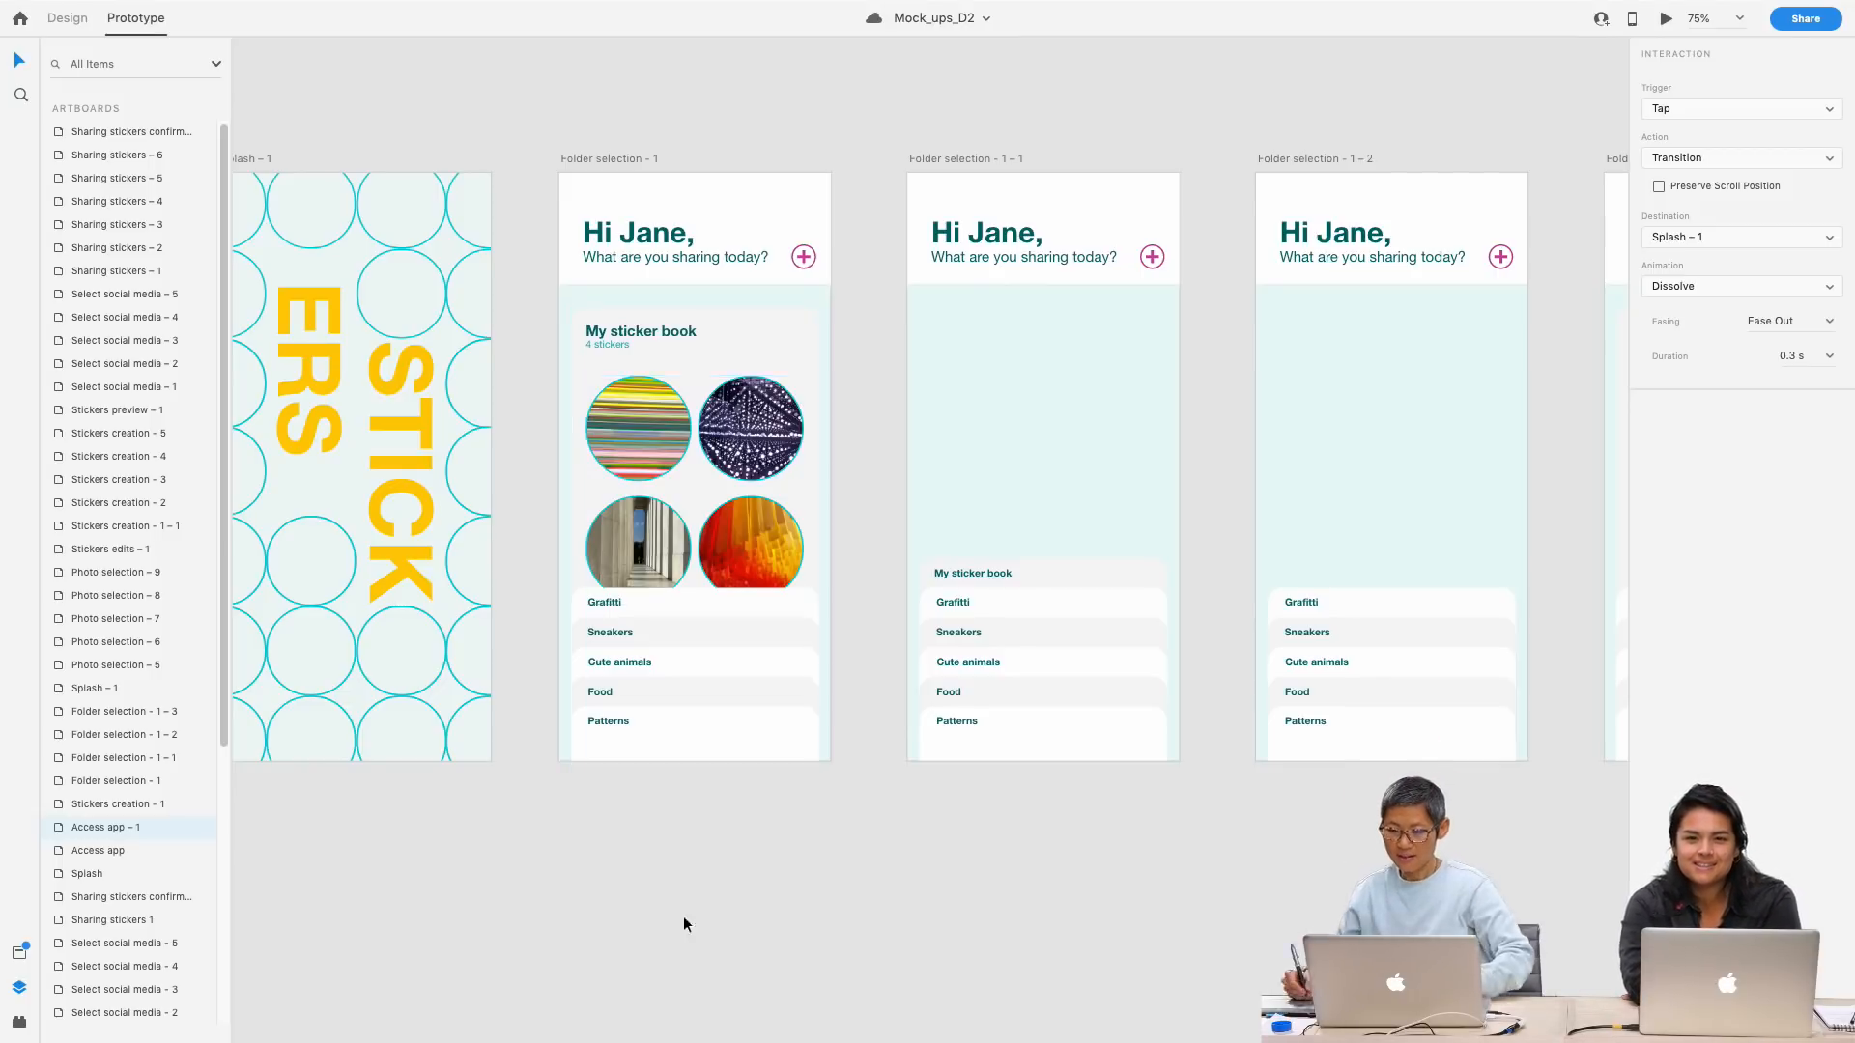
{"action": "left_click_drag", "start_coordinate": [1256, 917], "coordinate": [765, 886]}
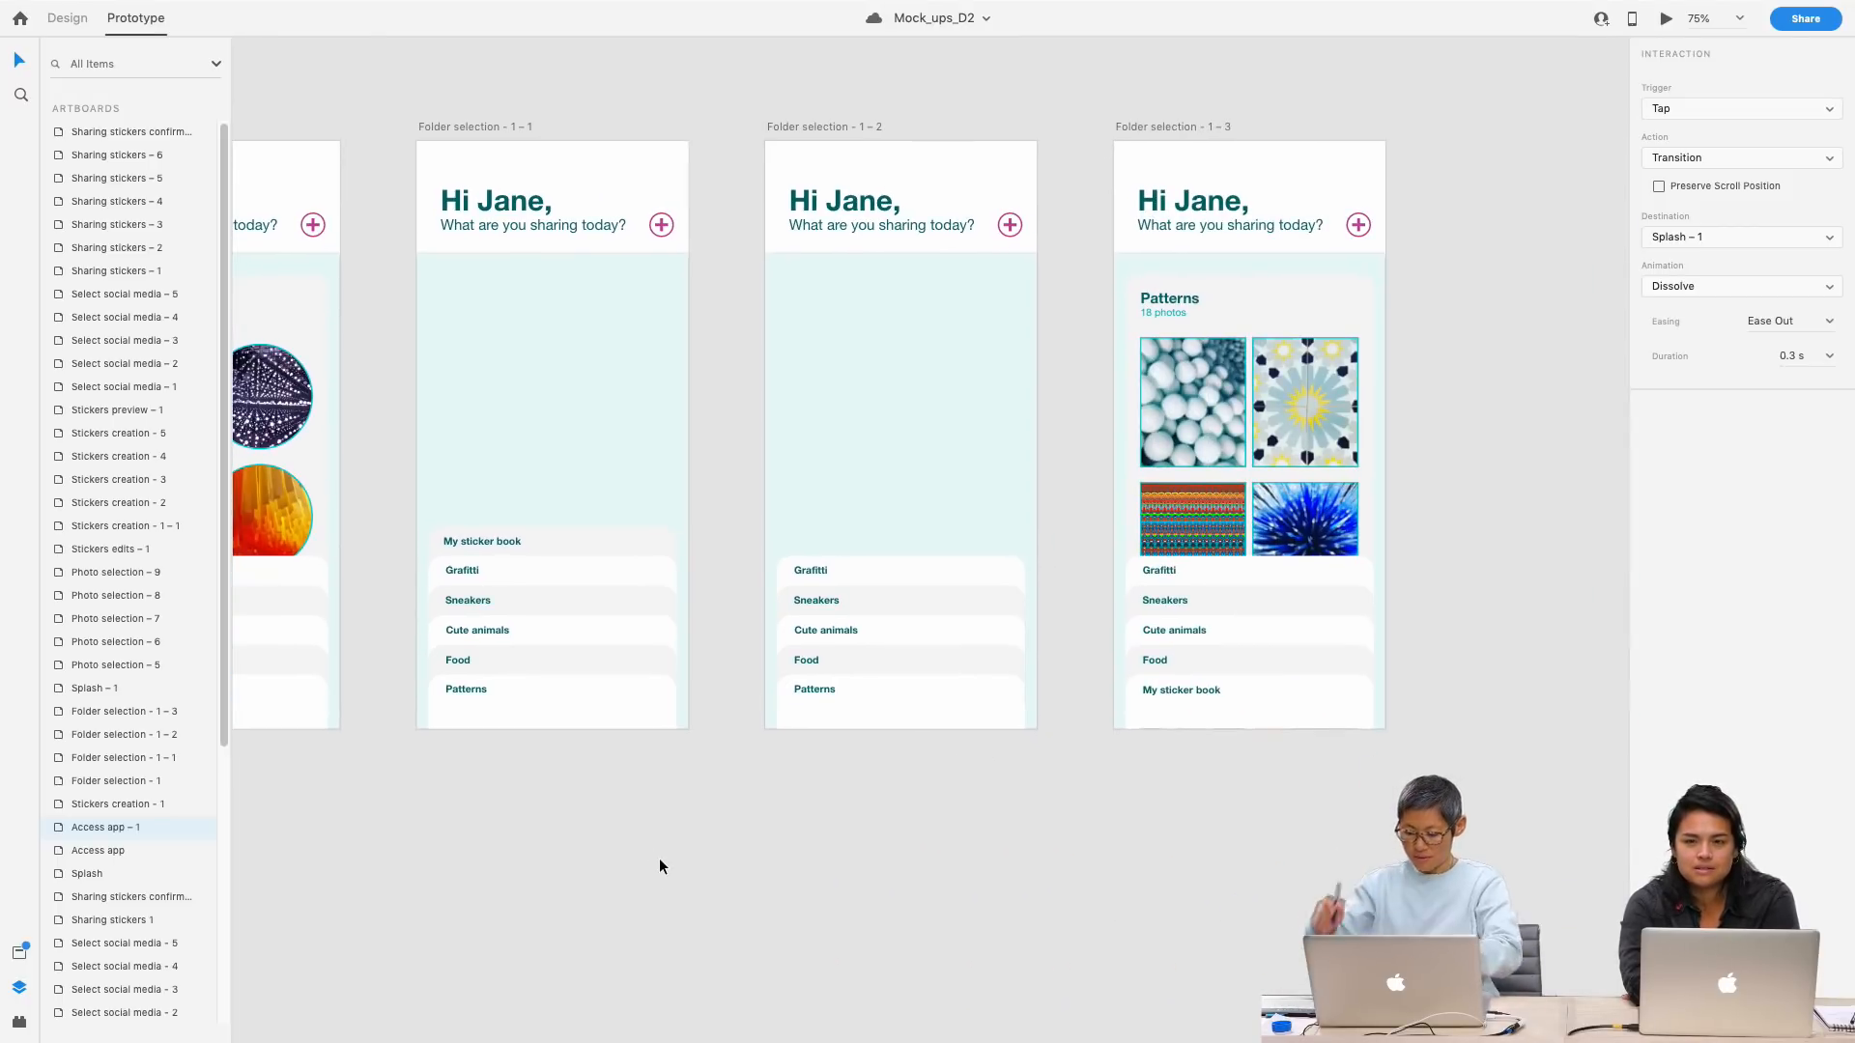
Step: Review the trigger options for the Access app – 1 link to Splash – 1, keeping Tap
{"action": "scroll", "coordinate": [932, 881], "scroll_direction": "left", "scroll_amount": 10}
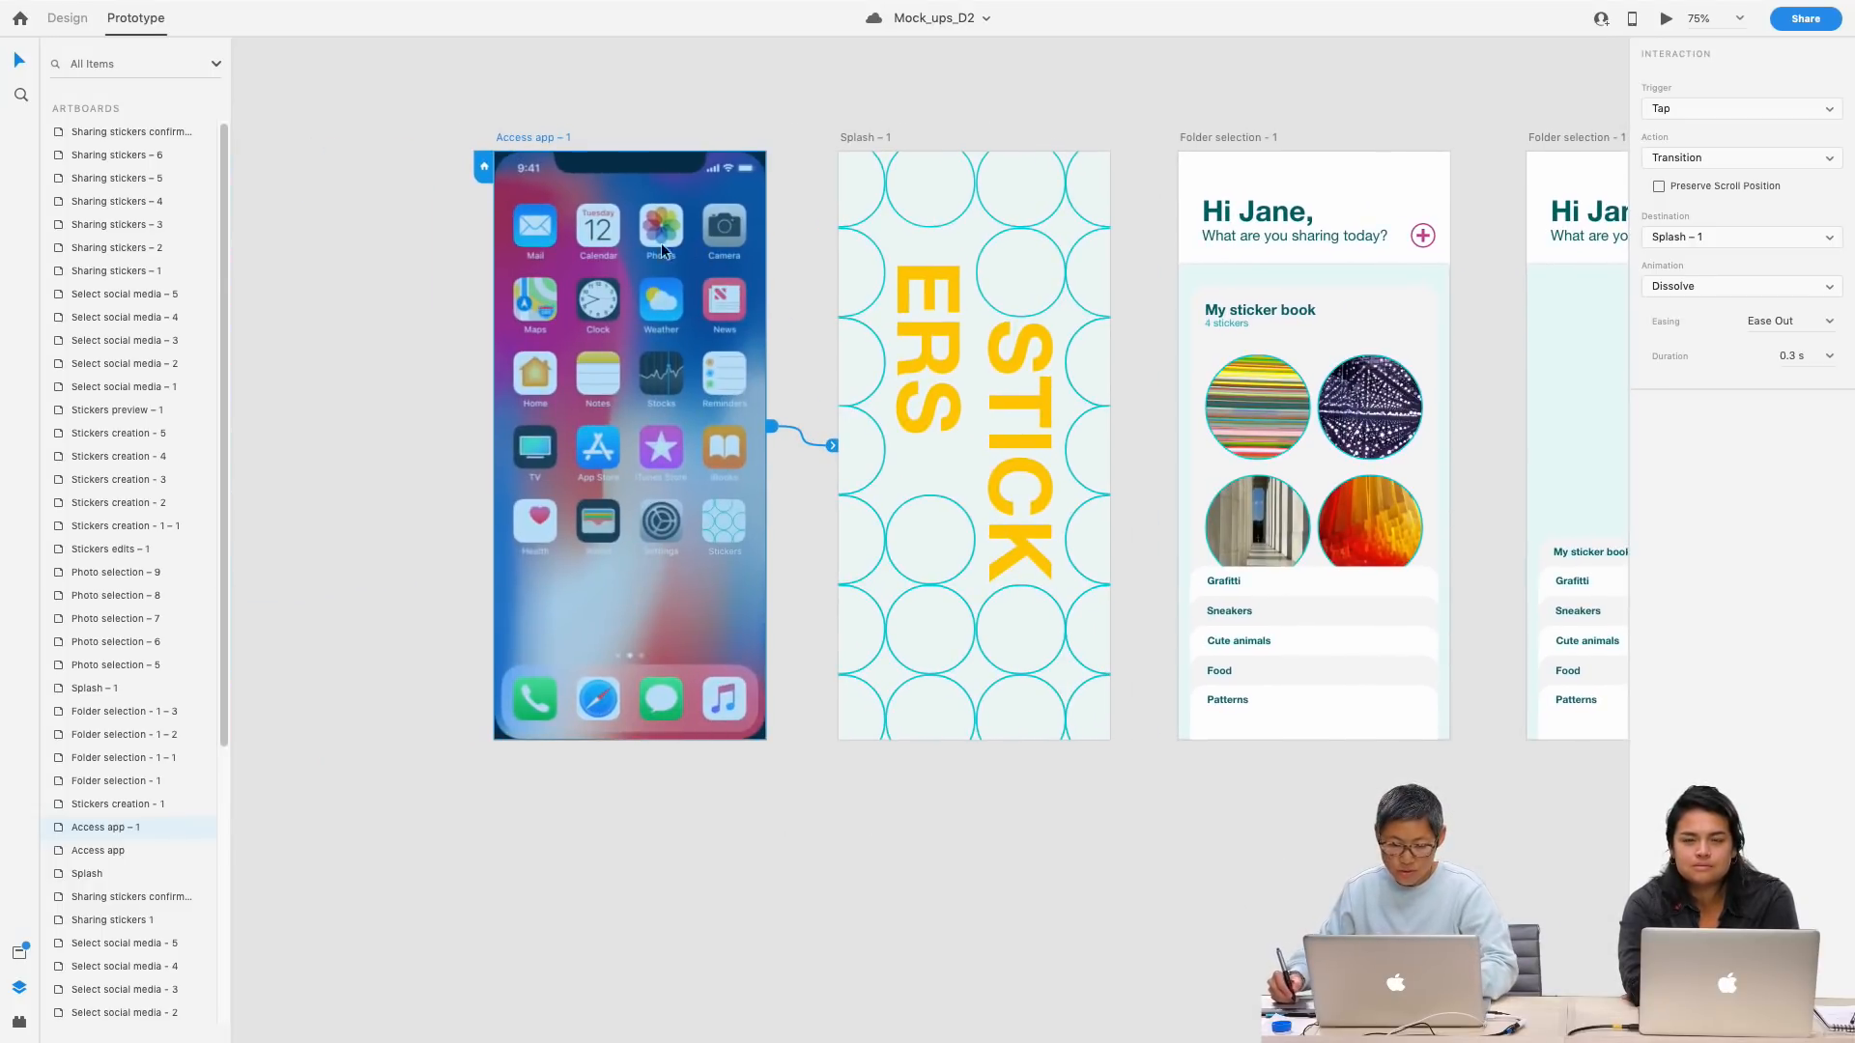
{"action": "scroll", "coordinate": [612, 112], "scroll_direction": "right", "scroll_amount": 3}
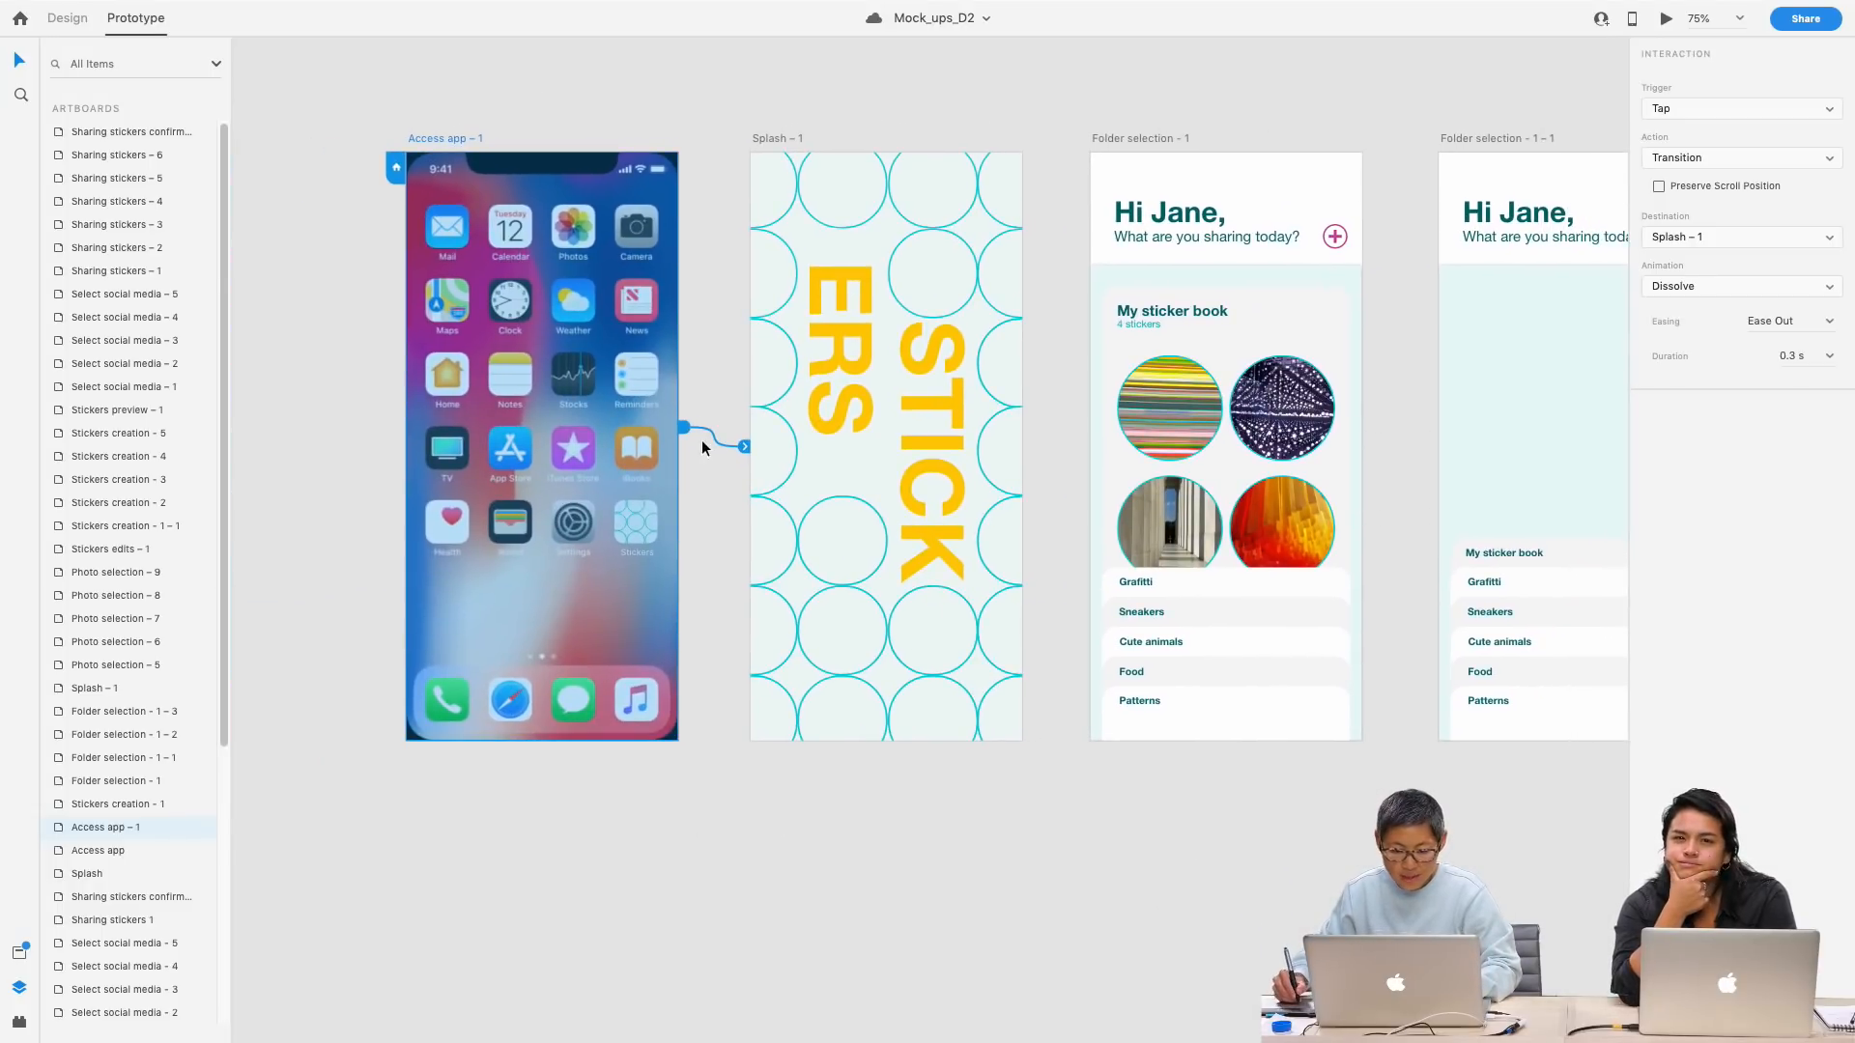
{"action": "scroll", "coordinate": [1307, 124], "scroll_direction": "right", "scroll_amount": 5}
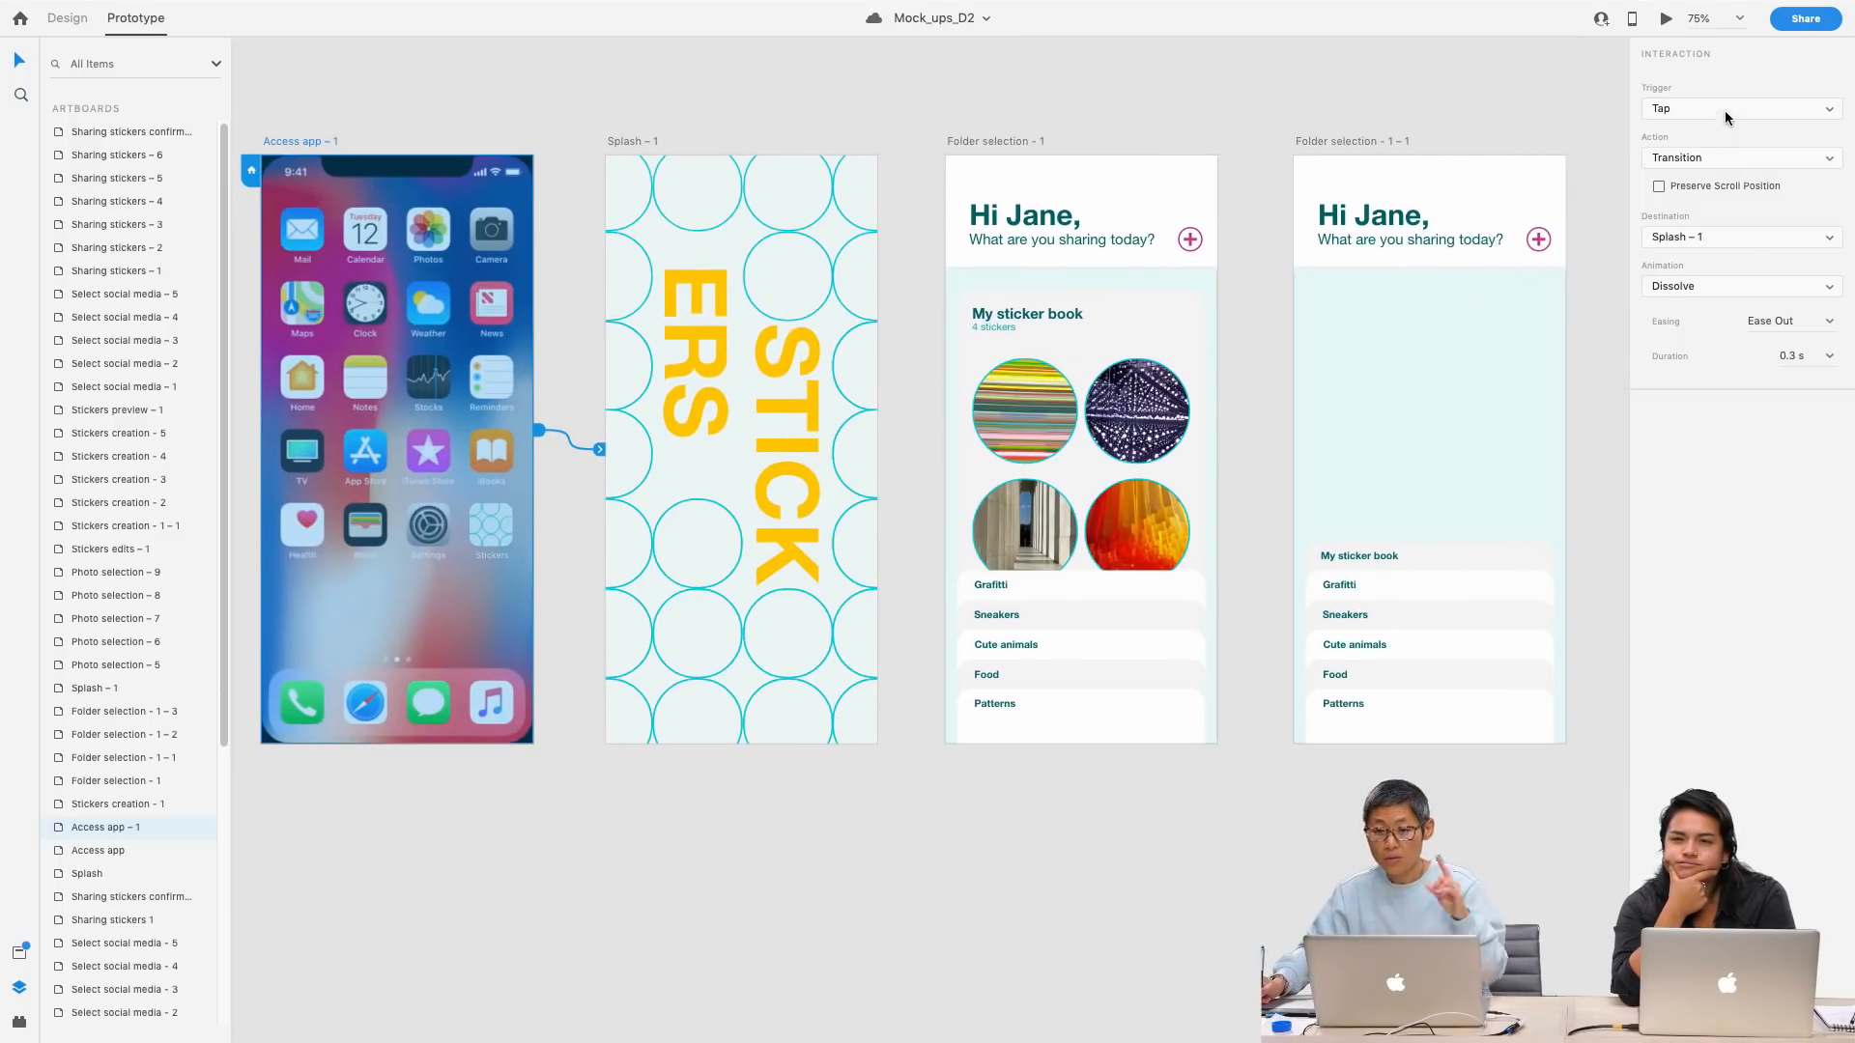
{"action": "left_click", "coordinate": [1828, 109]}
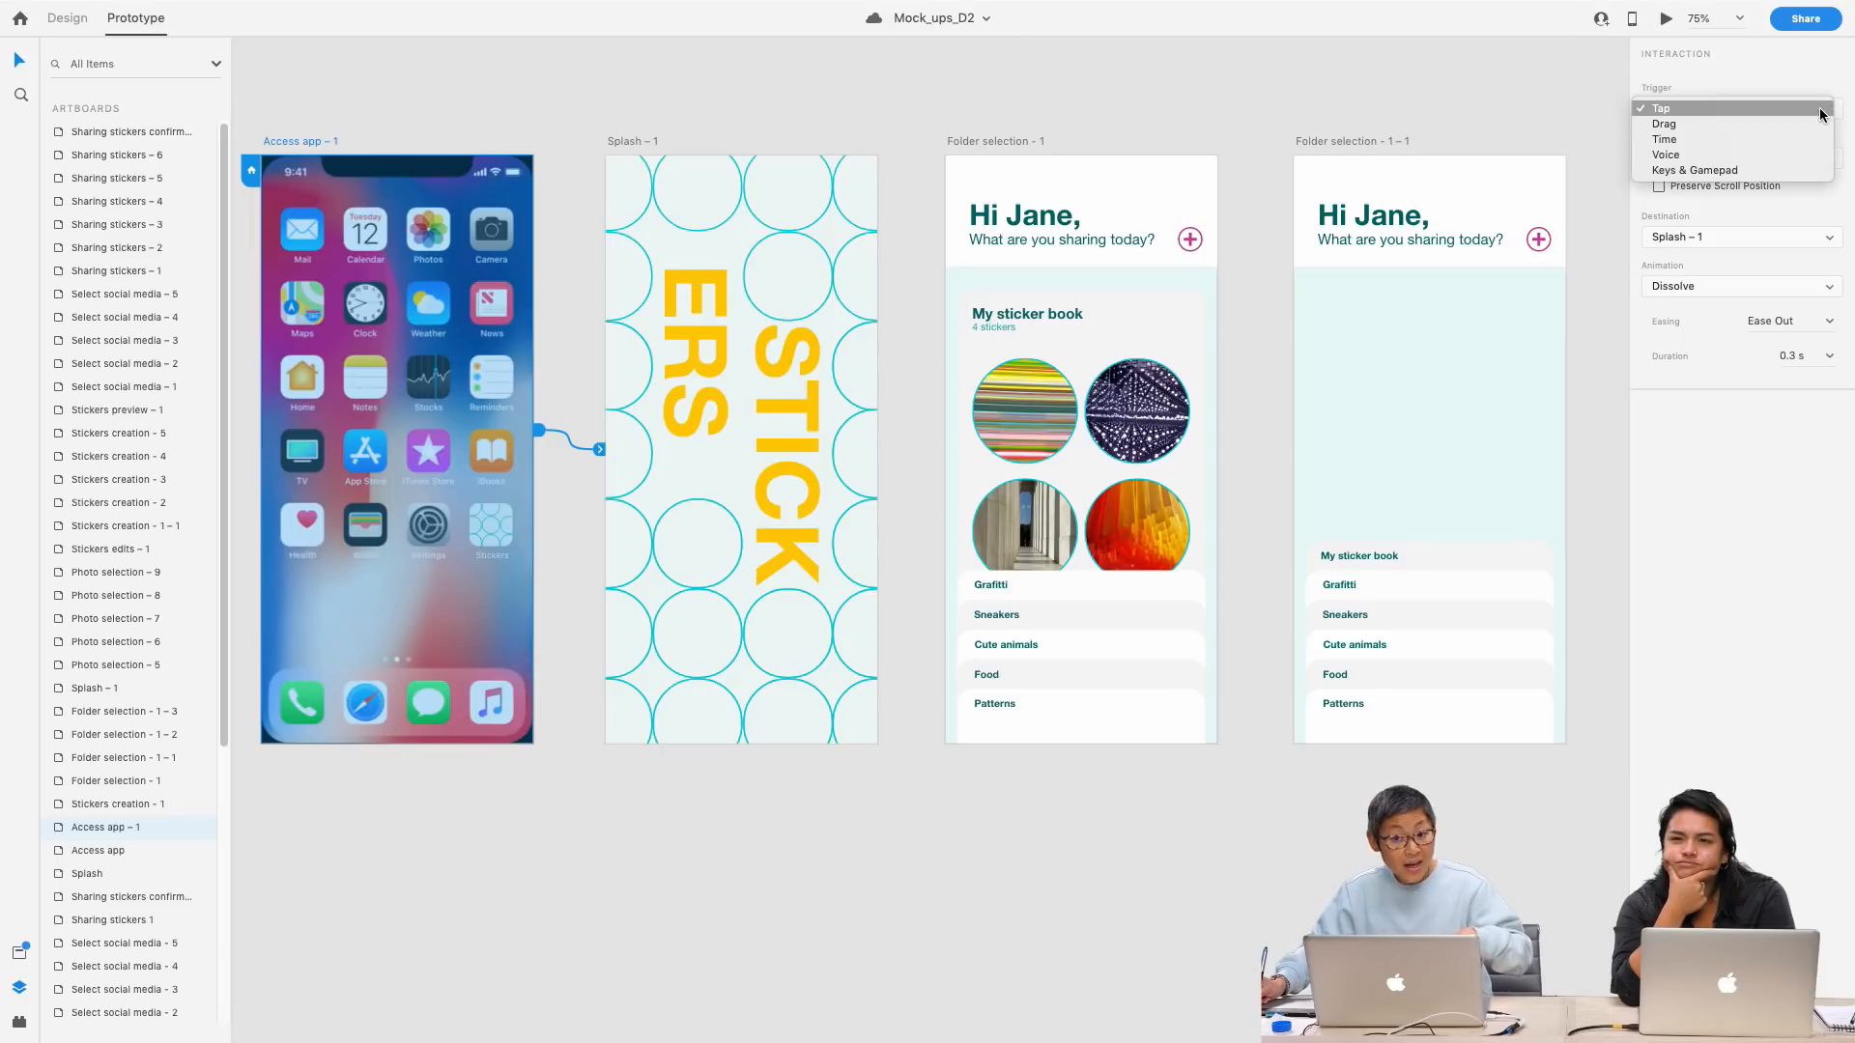
{"action": "left_click", "coordinate": [1816, 109]}
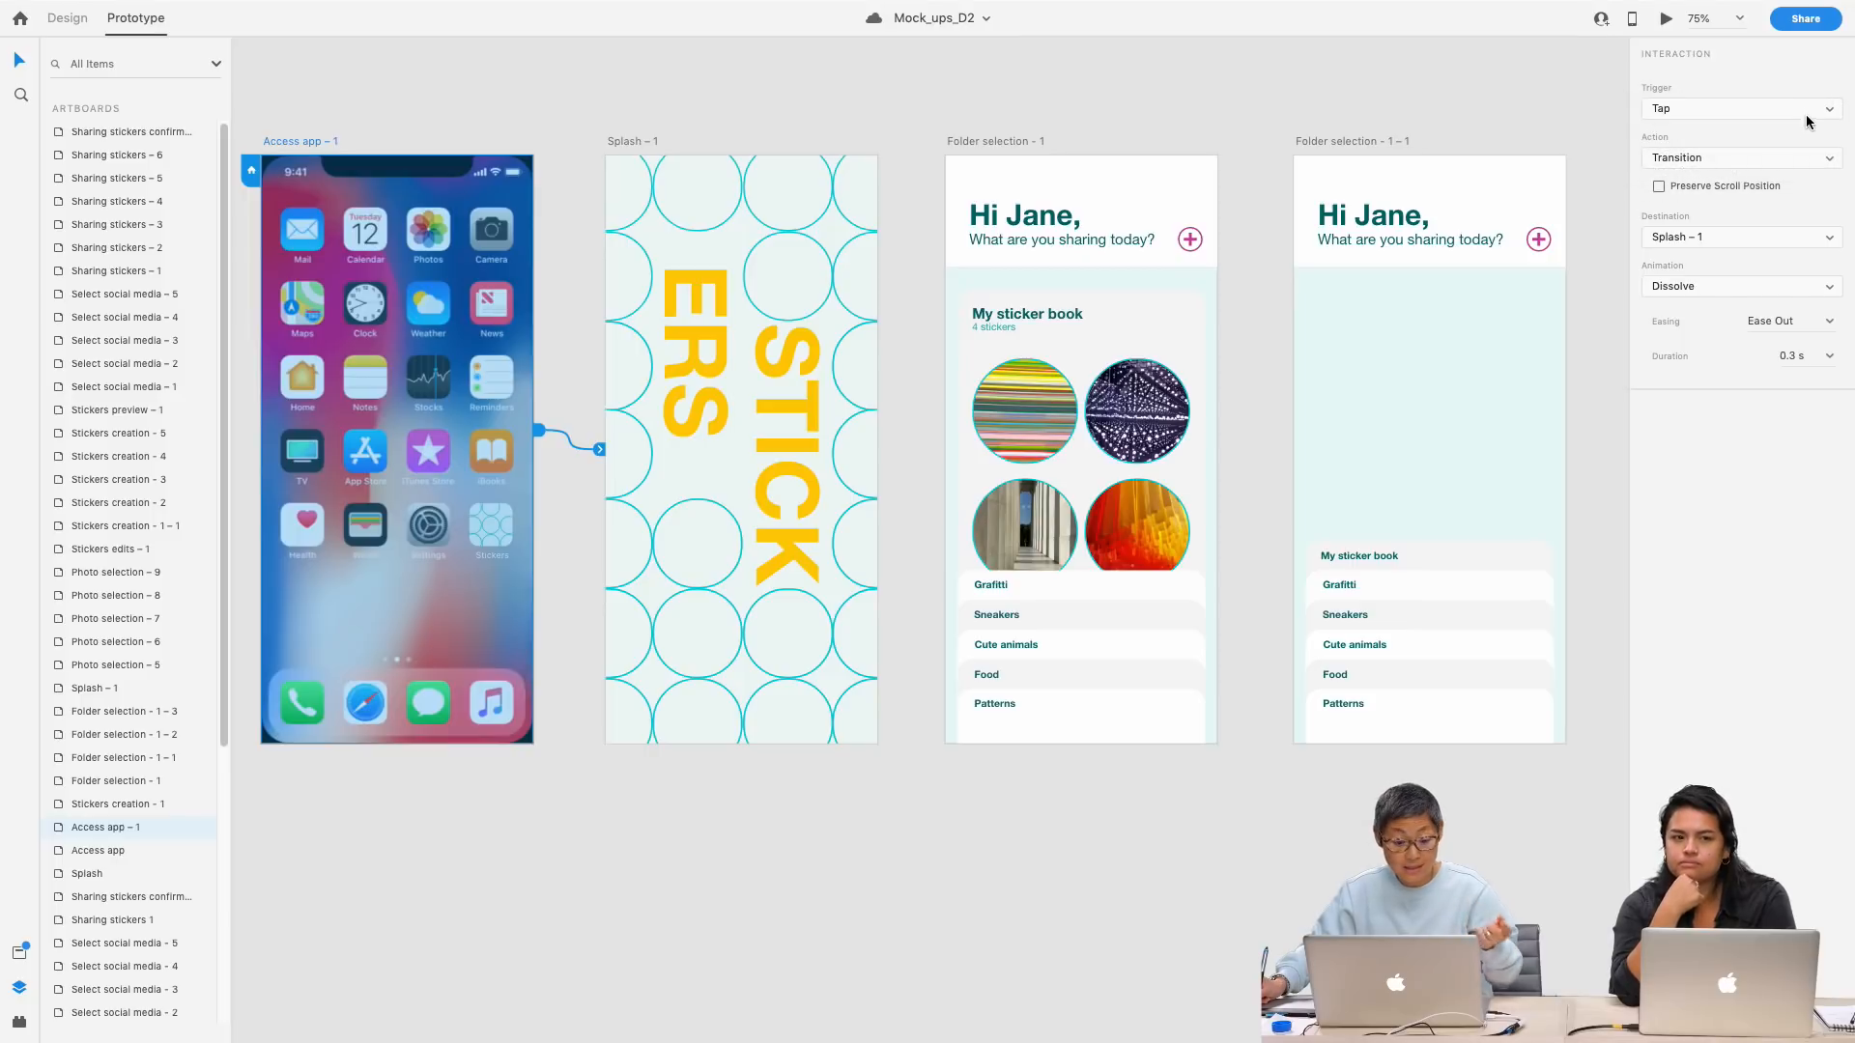
Step: Inspect the prototype interactions of the Splash – 1 and Folder selection - 1 artboards
{"action": "left_click", "coordinate": [647, 142]}
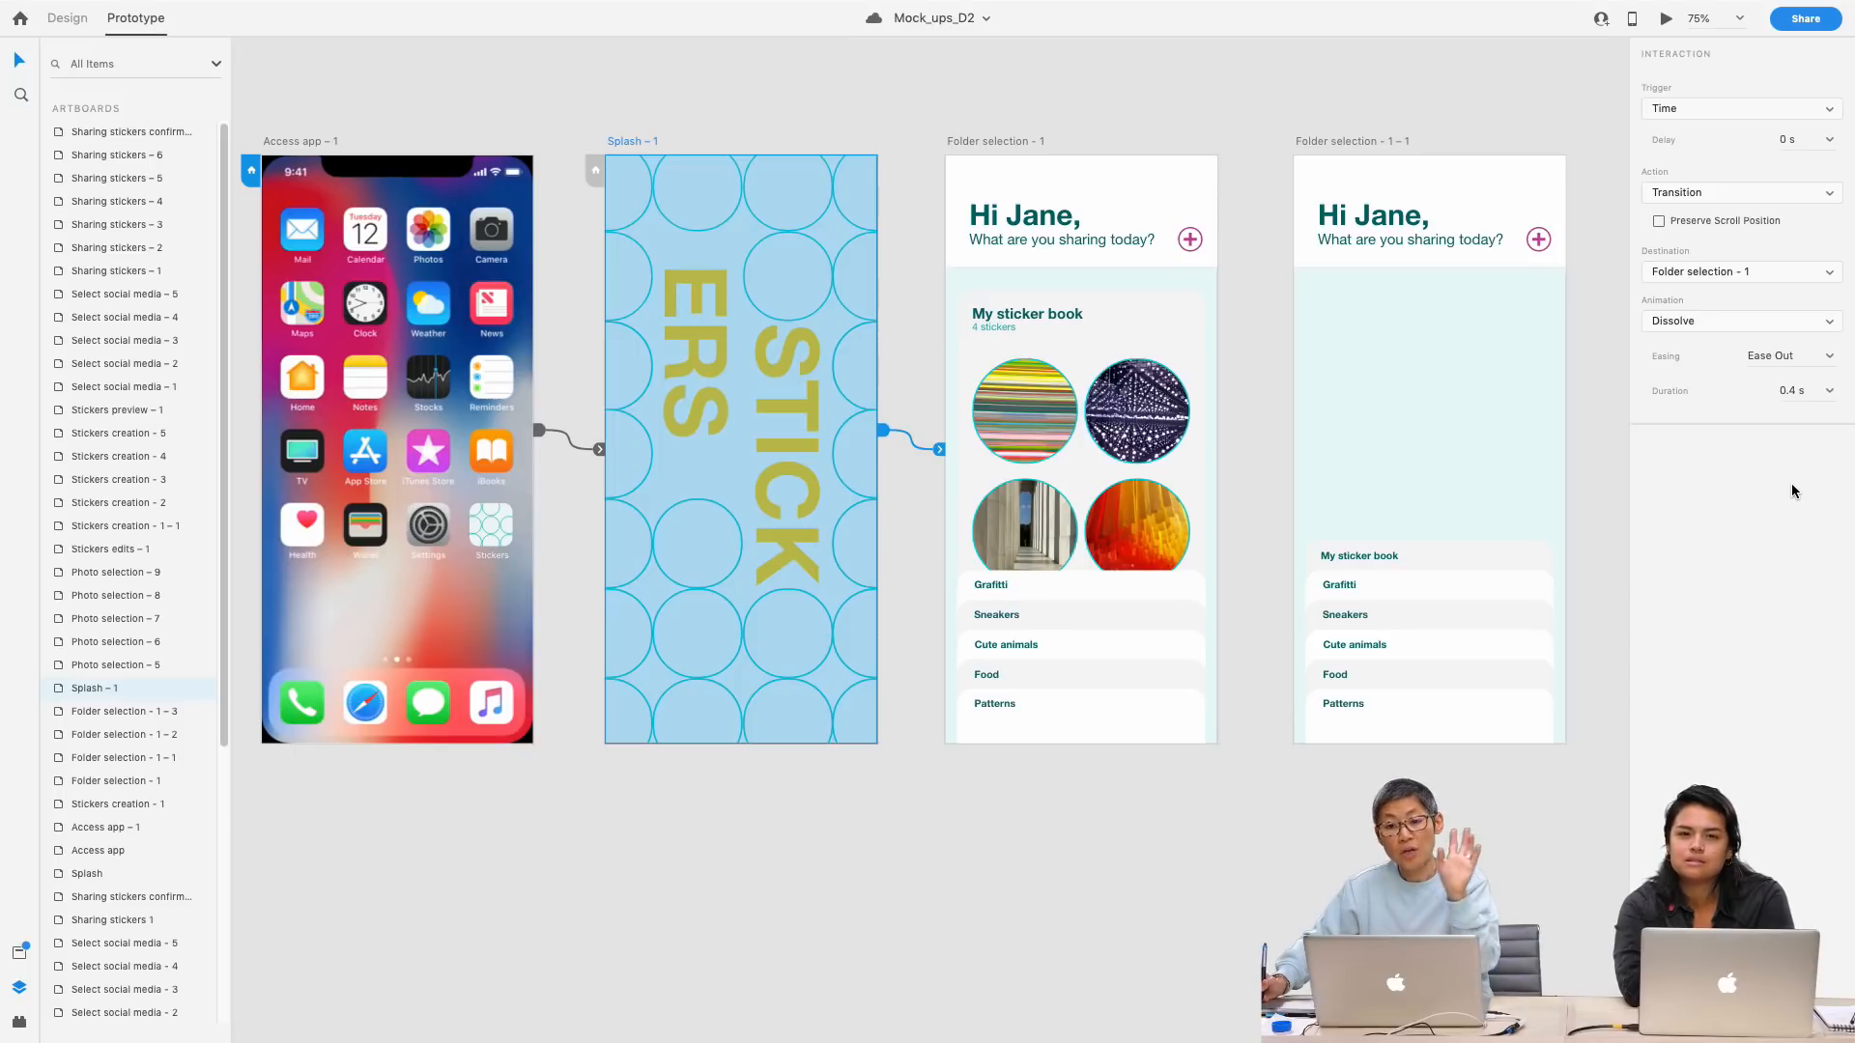
{"action": "left_click", "coordinate": [995, 141]}
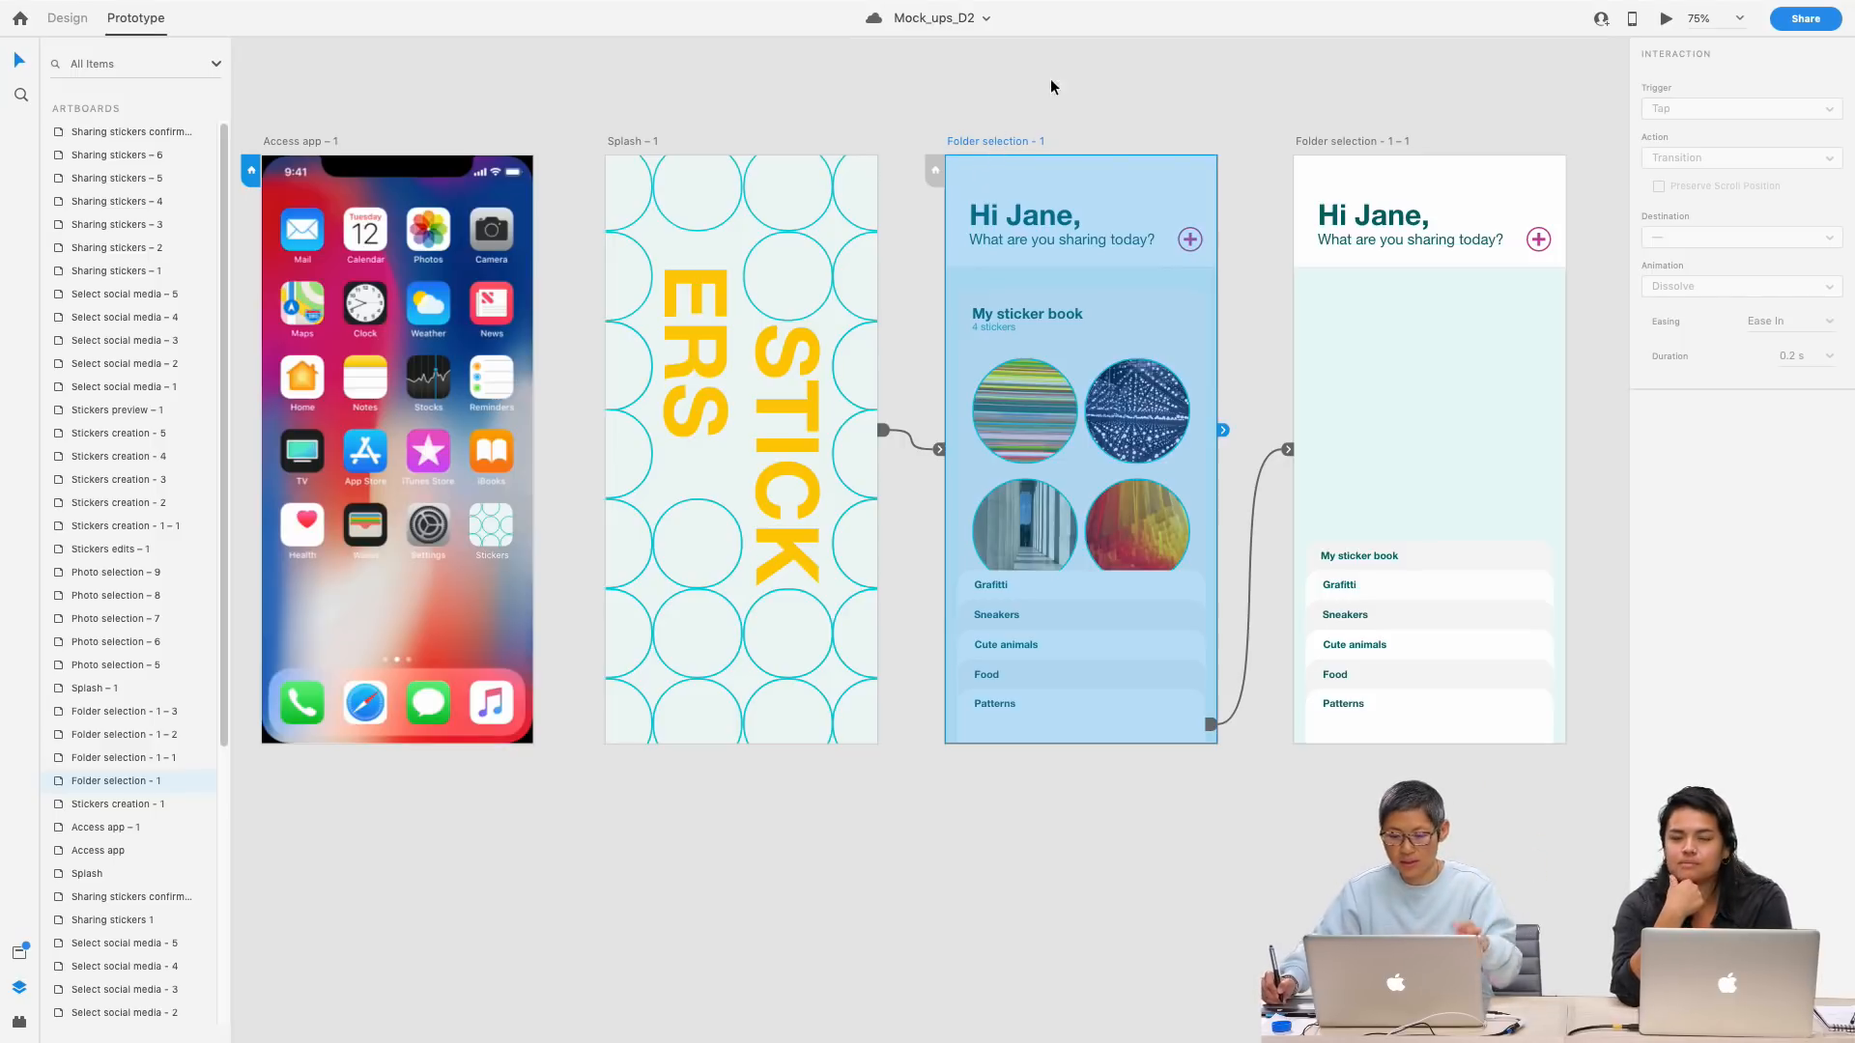
{"action": "left_click_drag", "start_coordinate": [1207, 104], "coordinate": [1014, 116]}
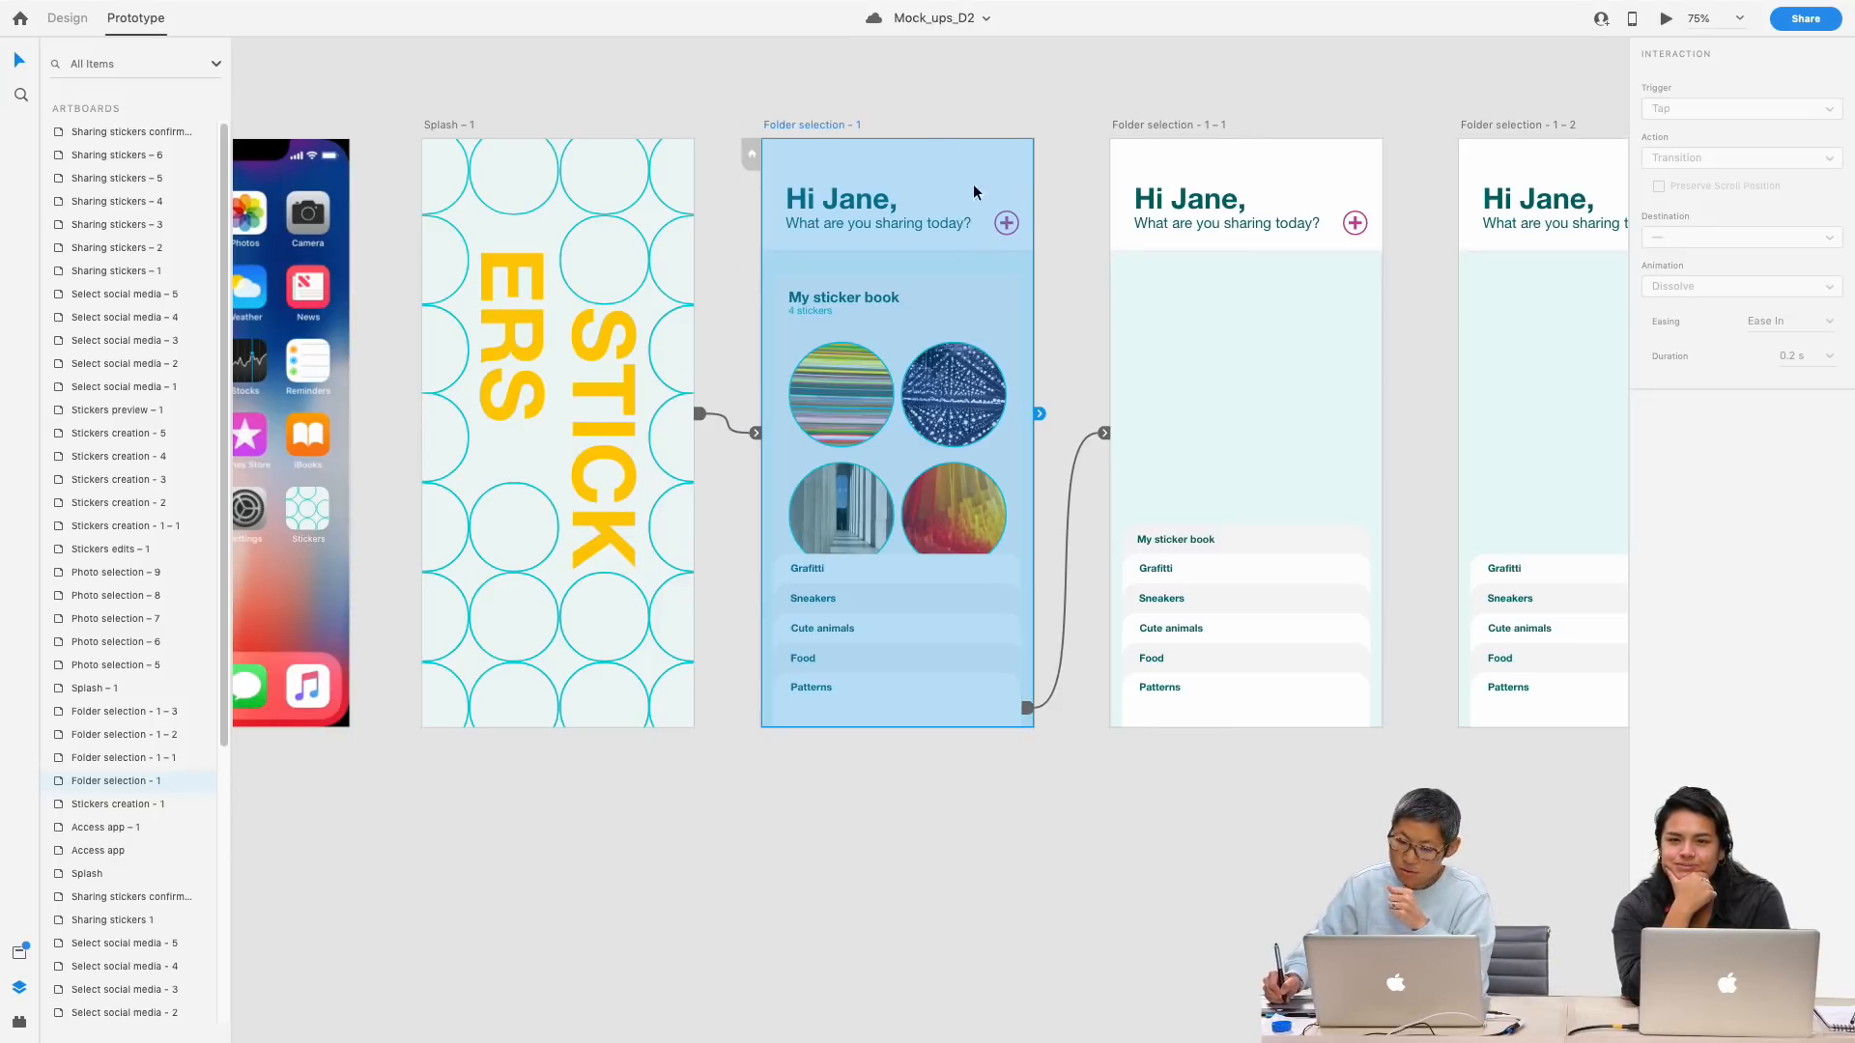
Step: Select the Cards folders group on Folder selection - 1 and review the trigger options of its link, keeping Tap
{"action": "left_click", "coordinate": [903, 716]}
{"action": "left_click", "coordinate": [1026, 710]}
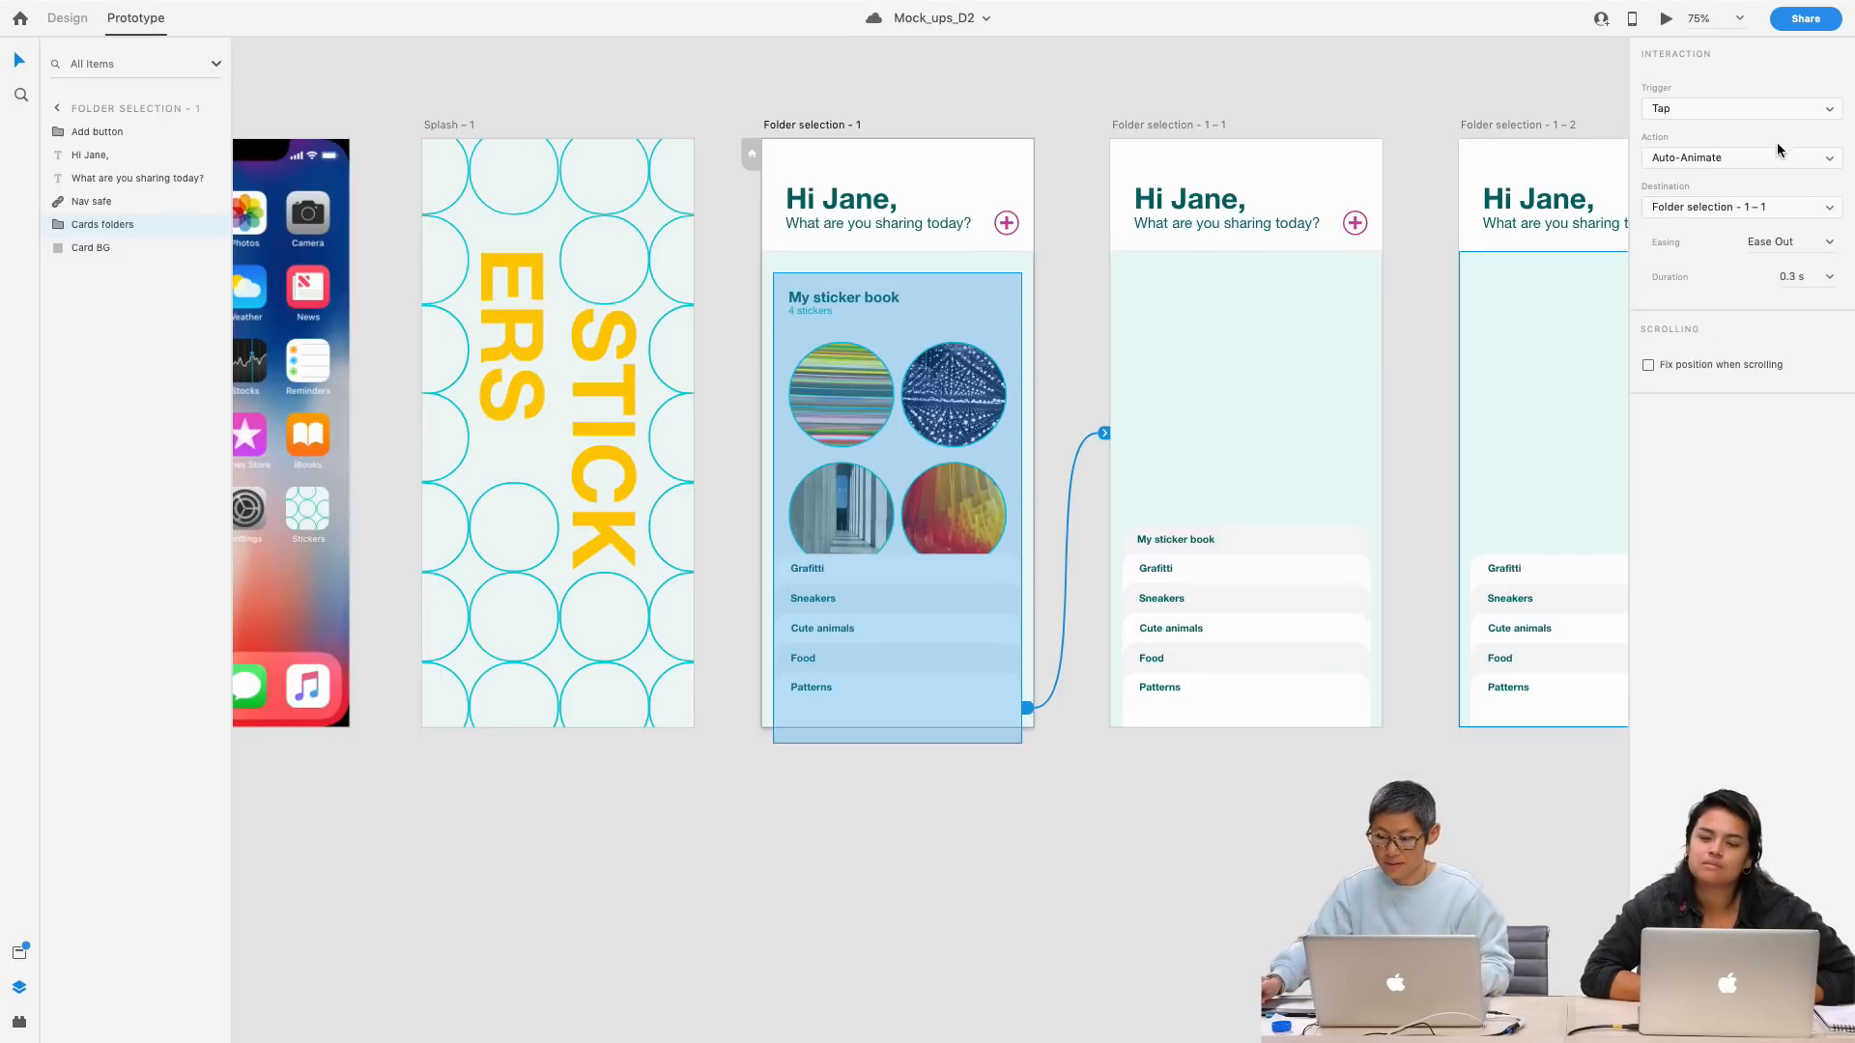
{"action": "left_click", "coordinate": [1825, 112]}
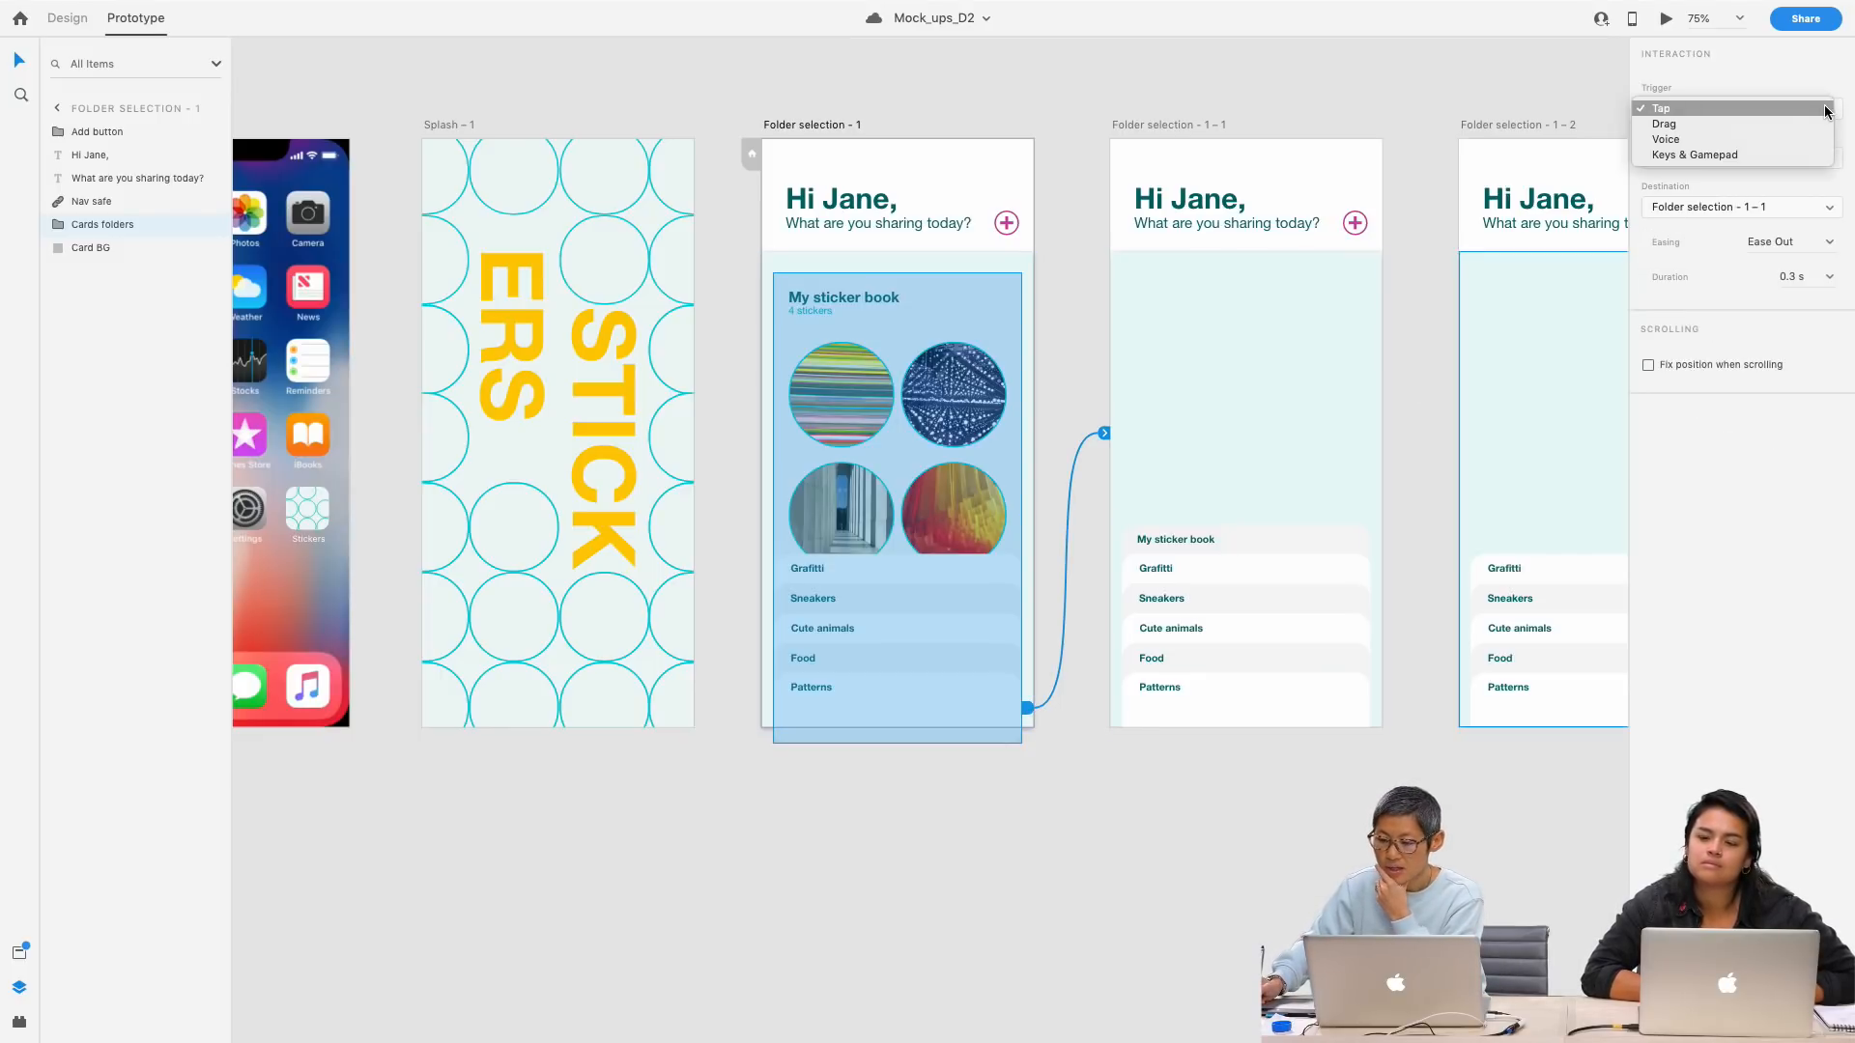
{"action": "left_click", "coordinate": [1801, 106]}
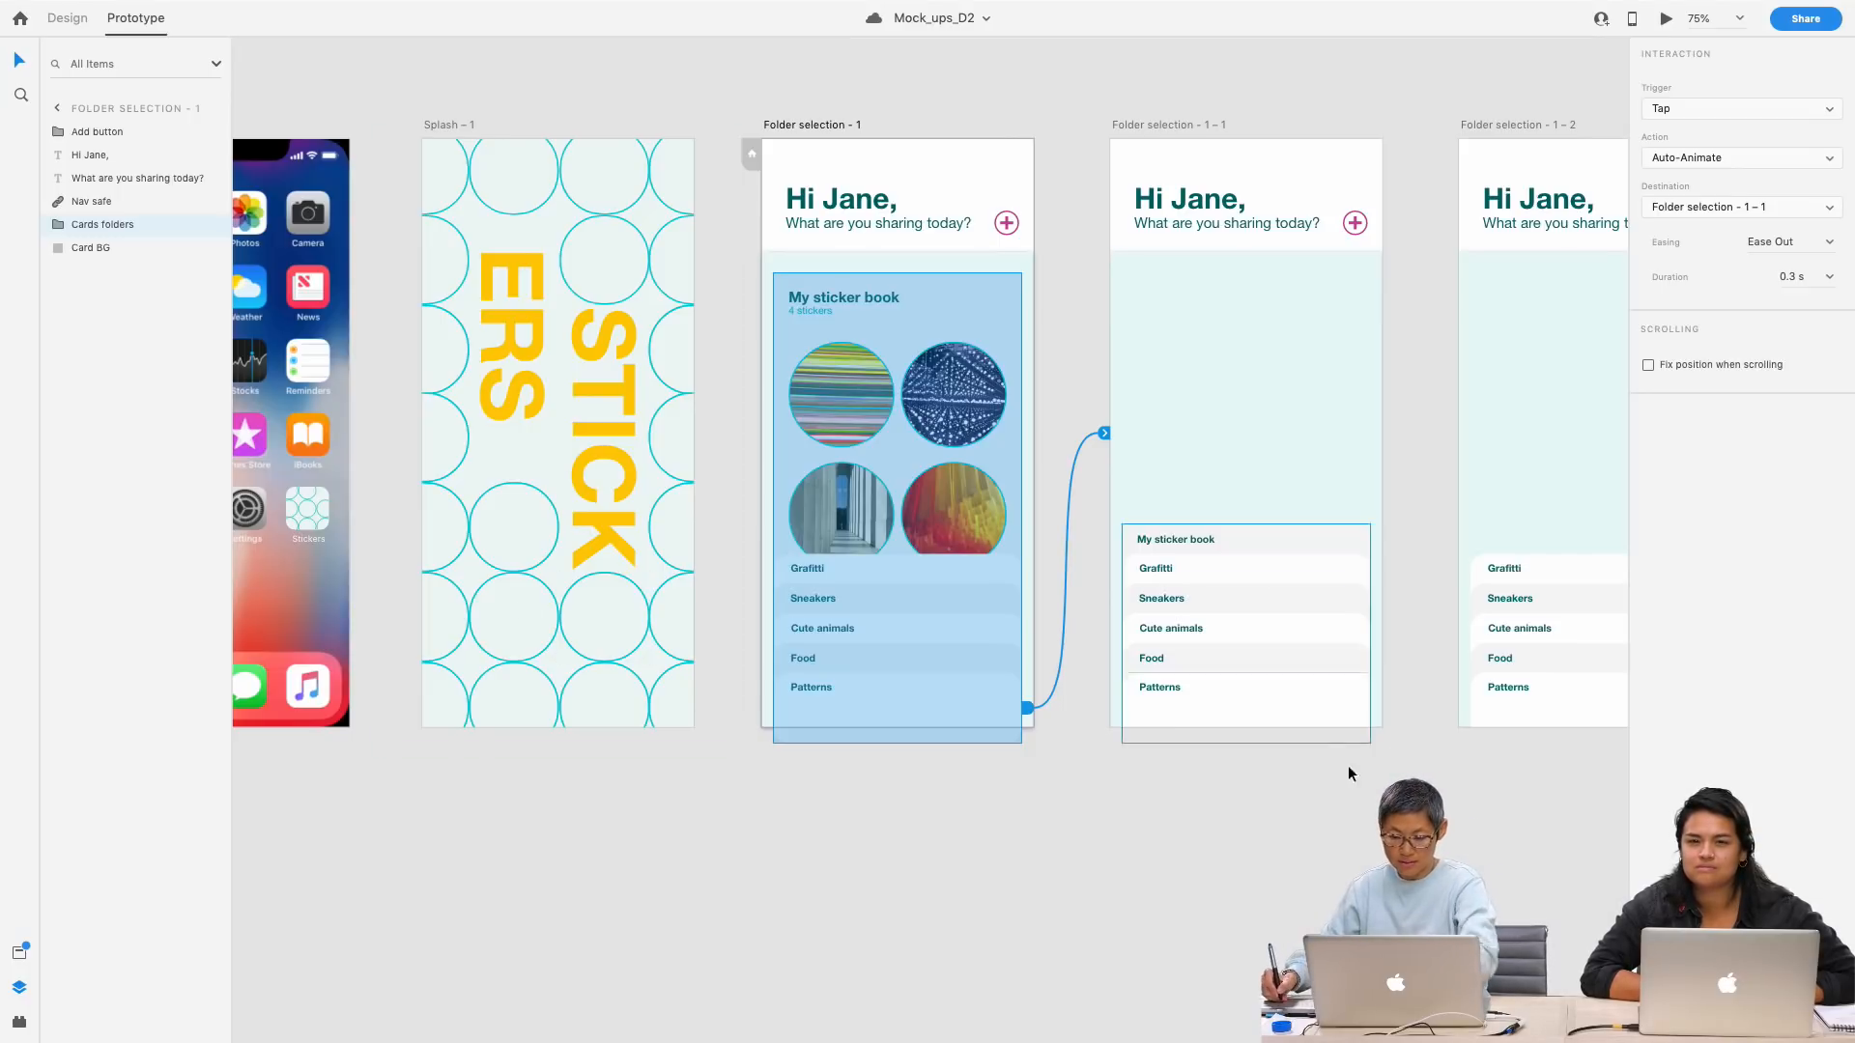
Step: Inspect the interaction linking the Folder selection - 1 – 1 artboard to Folder selection - 1 – 2 at a closer zoom
{"action": "left_click_drag", "start_coordinate": [1457, 813], "coordinate": [1200, 799]}
{"action": "key", "text": "super+plus"}
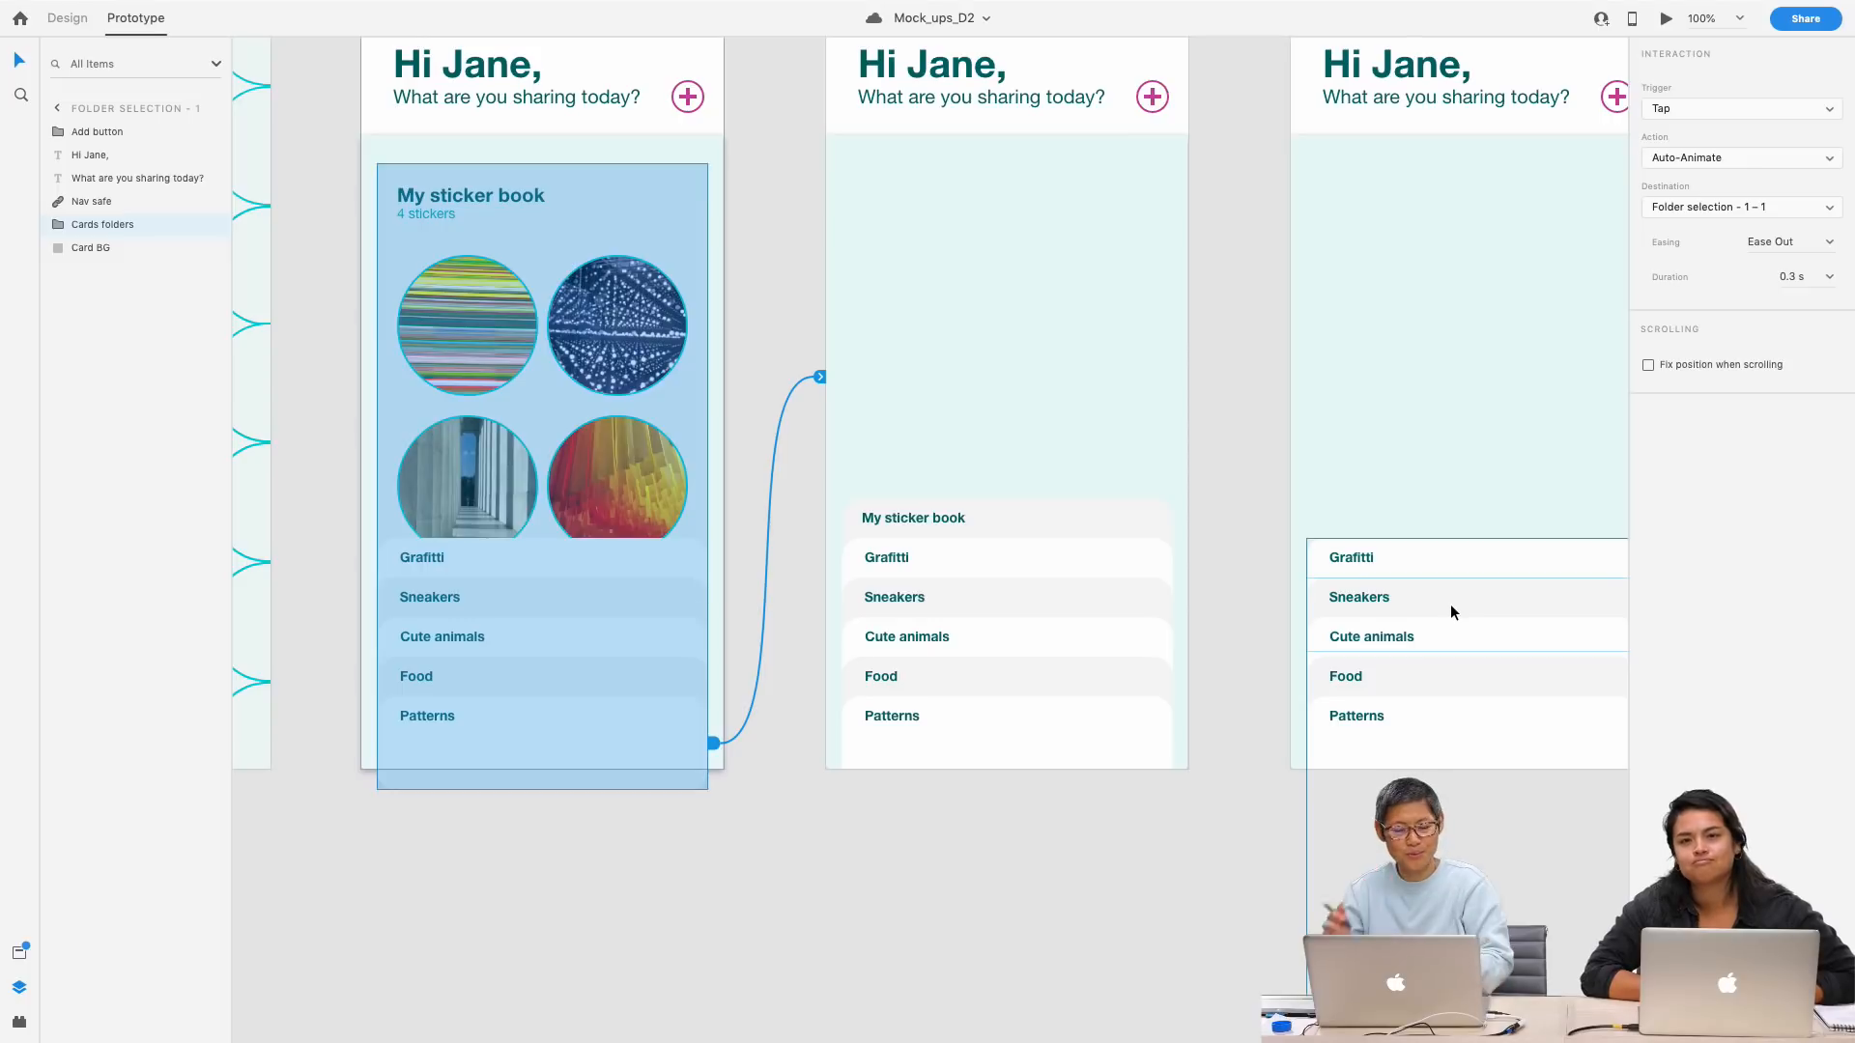
{"action": "scroll", "coordinate": [1241, 482], "scroll_direction": "up", "scroll_amount": 3}
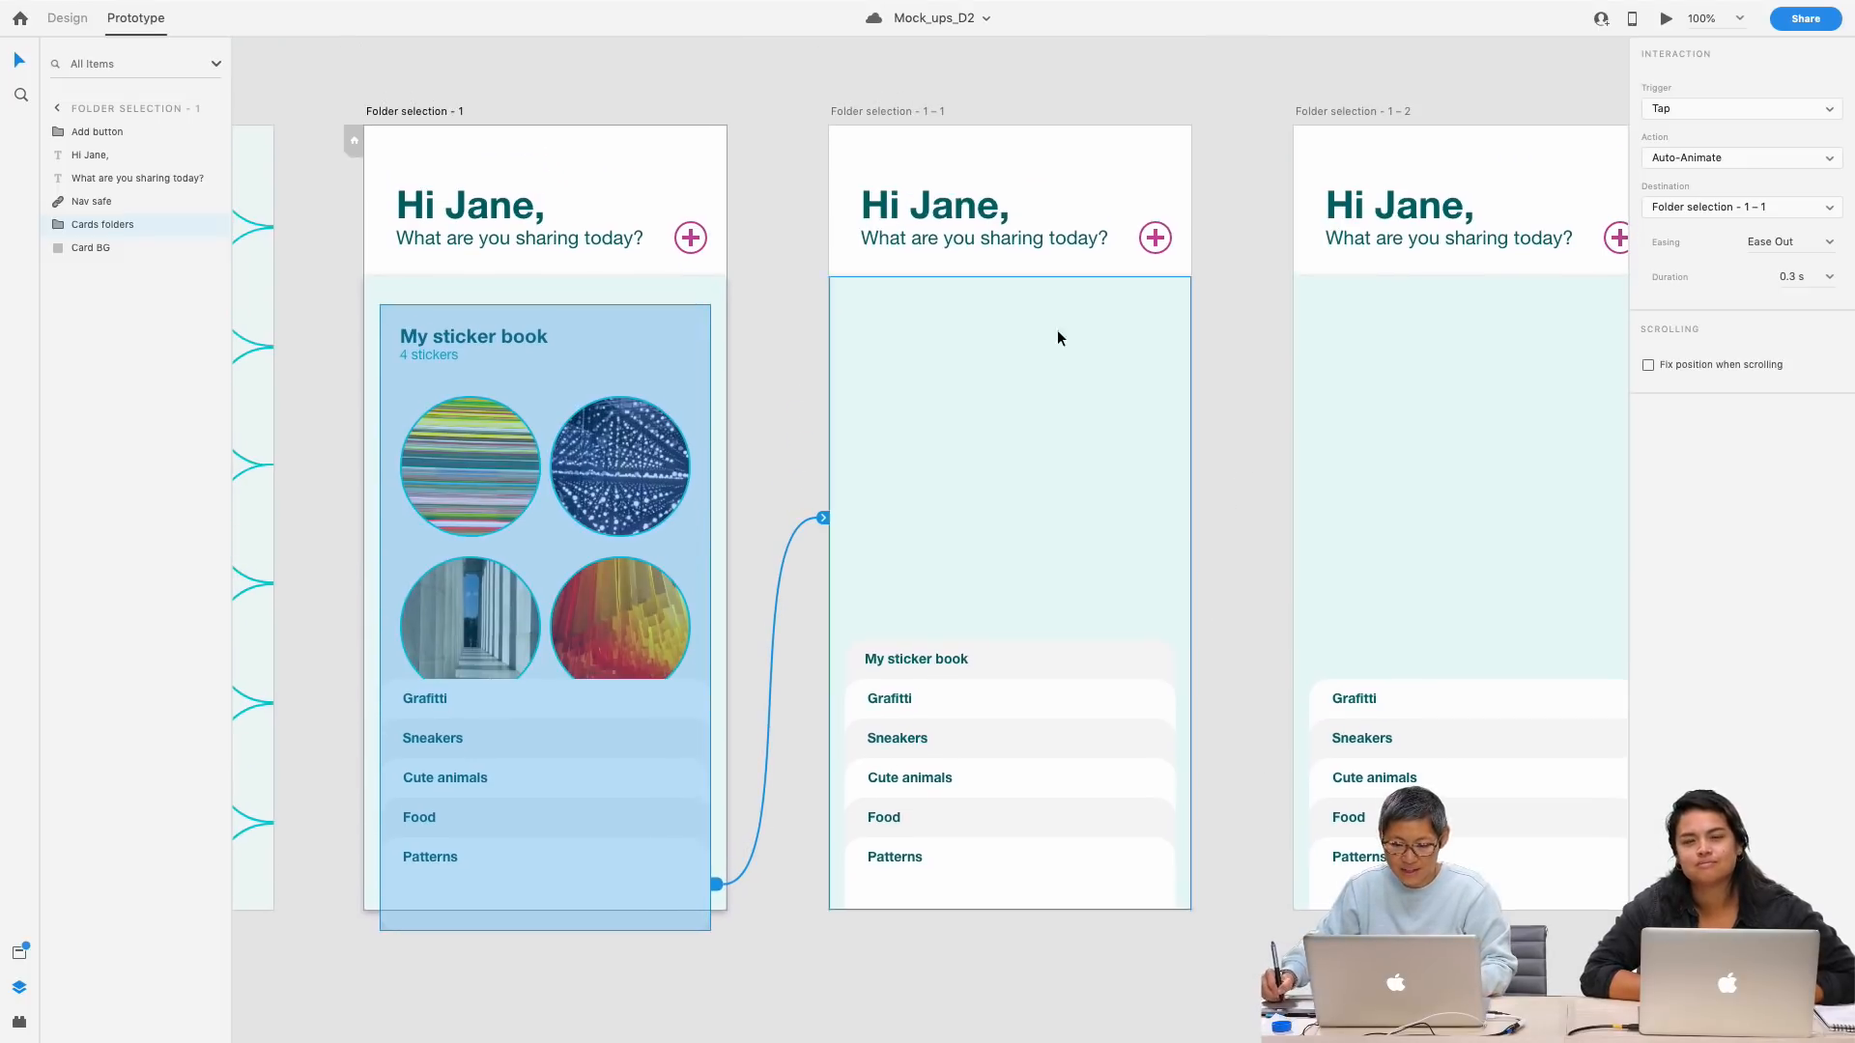
{"action": "left_click", "coordinate": [882, 107]}
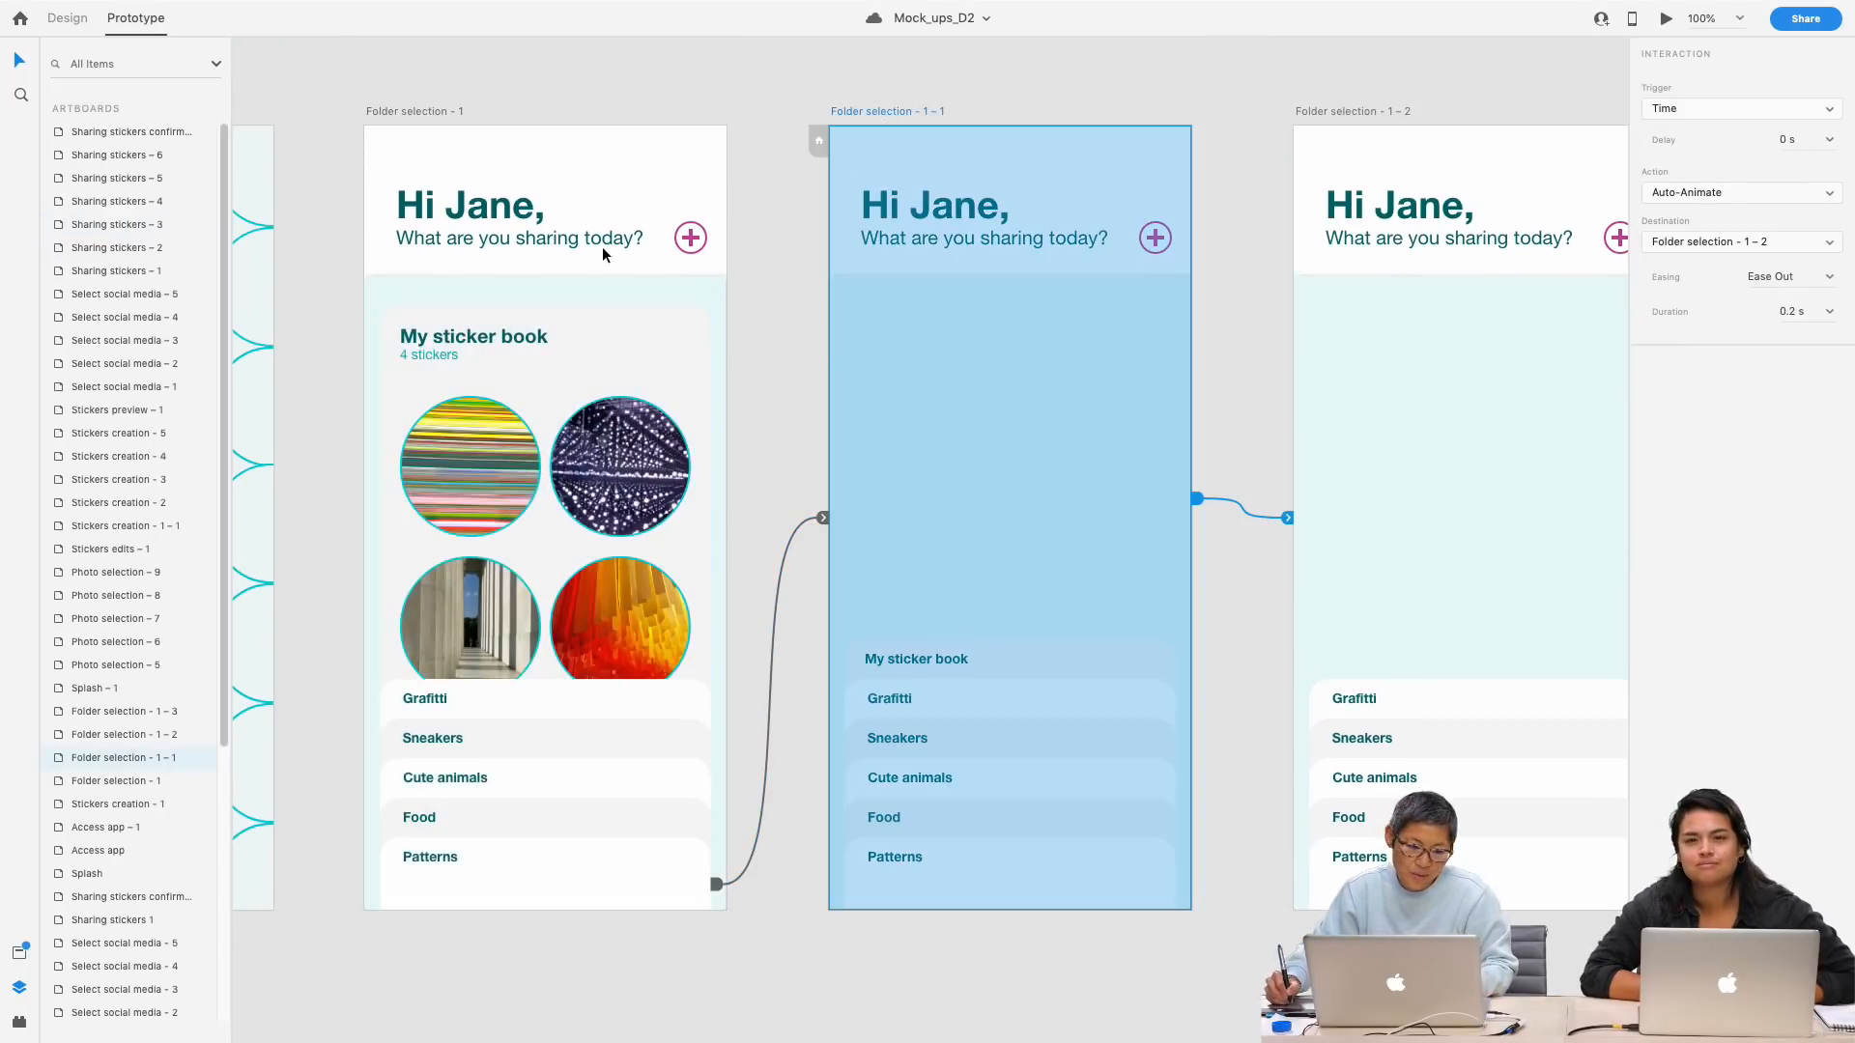
Step: Open the layers of Folder selection - 1 – 1 and expand its Cards folders and My sticker book groups
{"action": "double_click", "coordinate": [57, 759]}
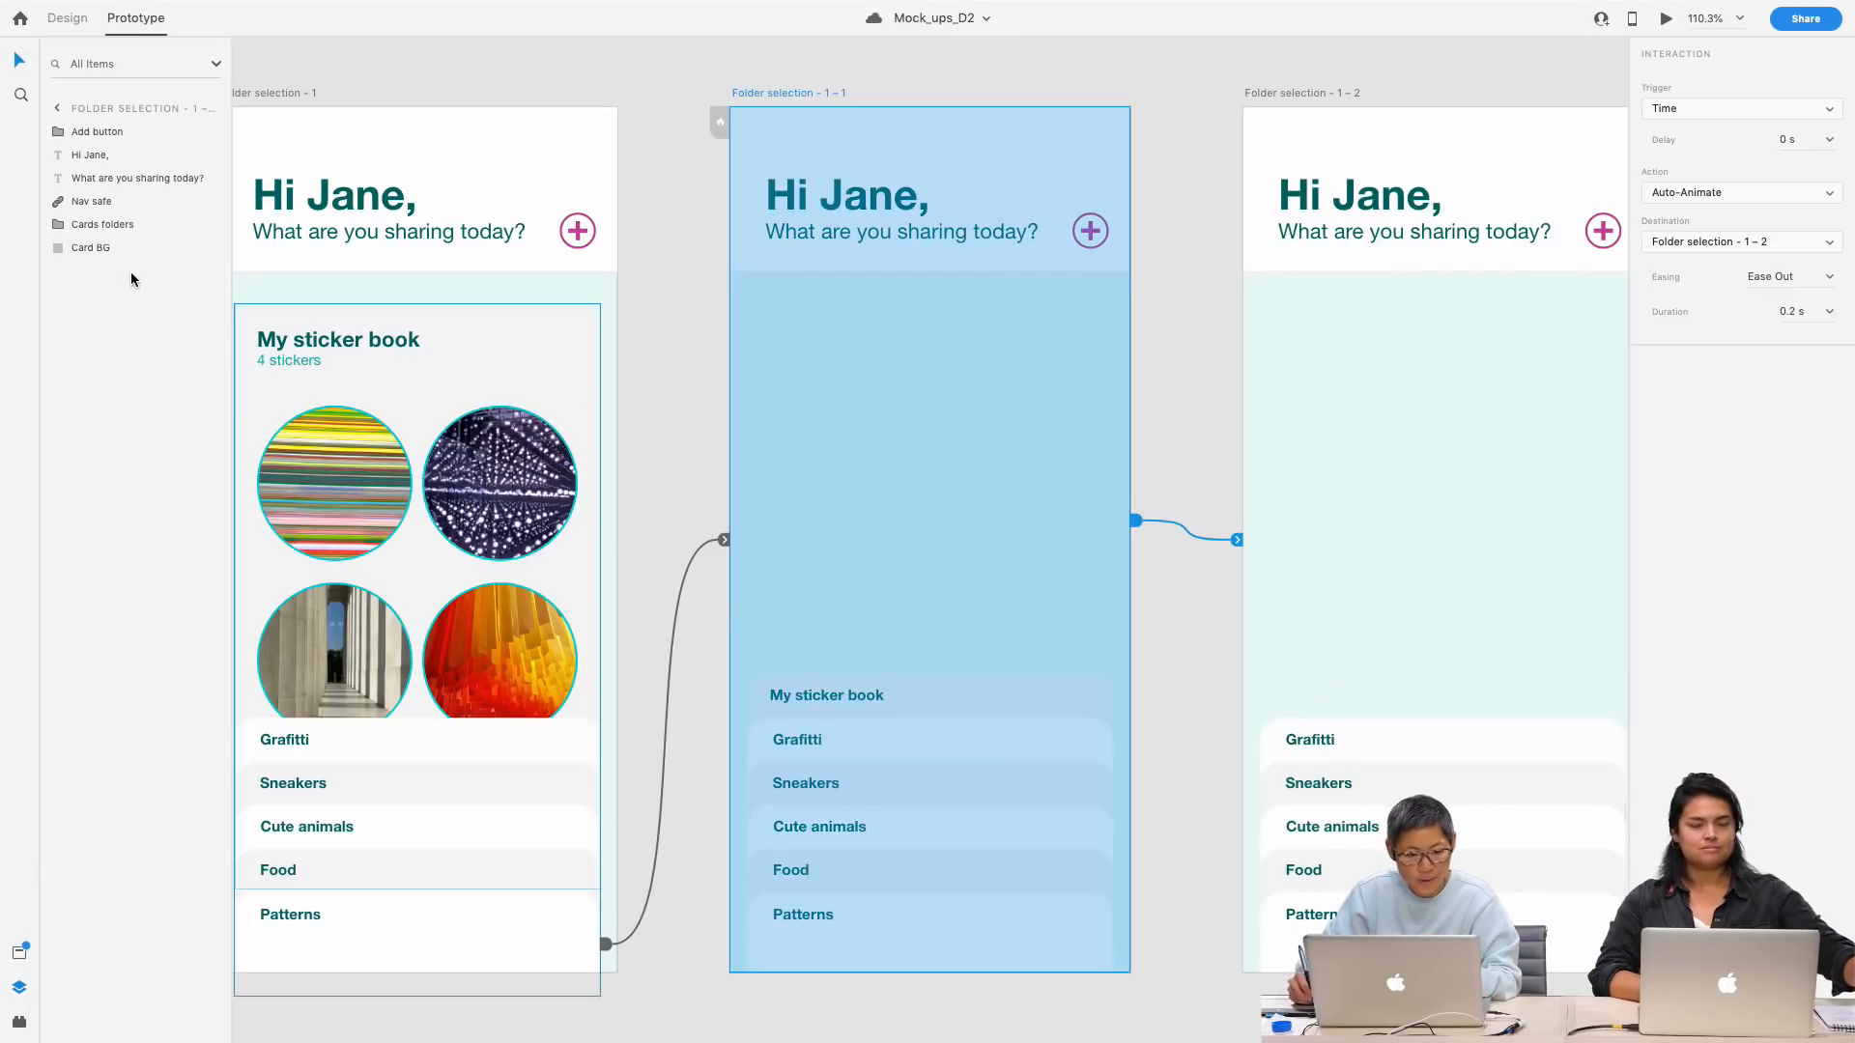
{"action": "left_click", "coordinate": [58, 224]}
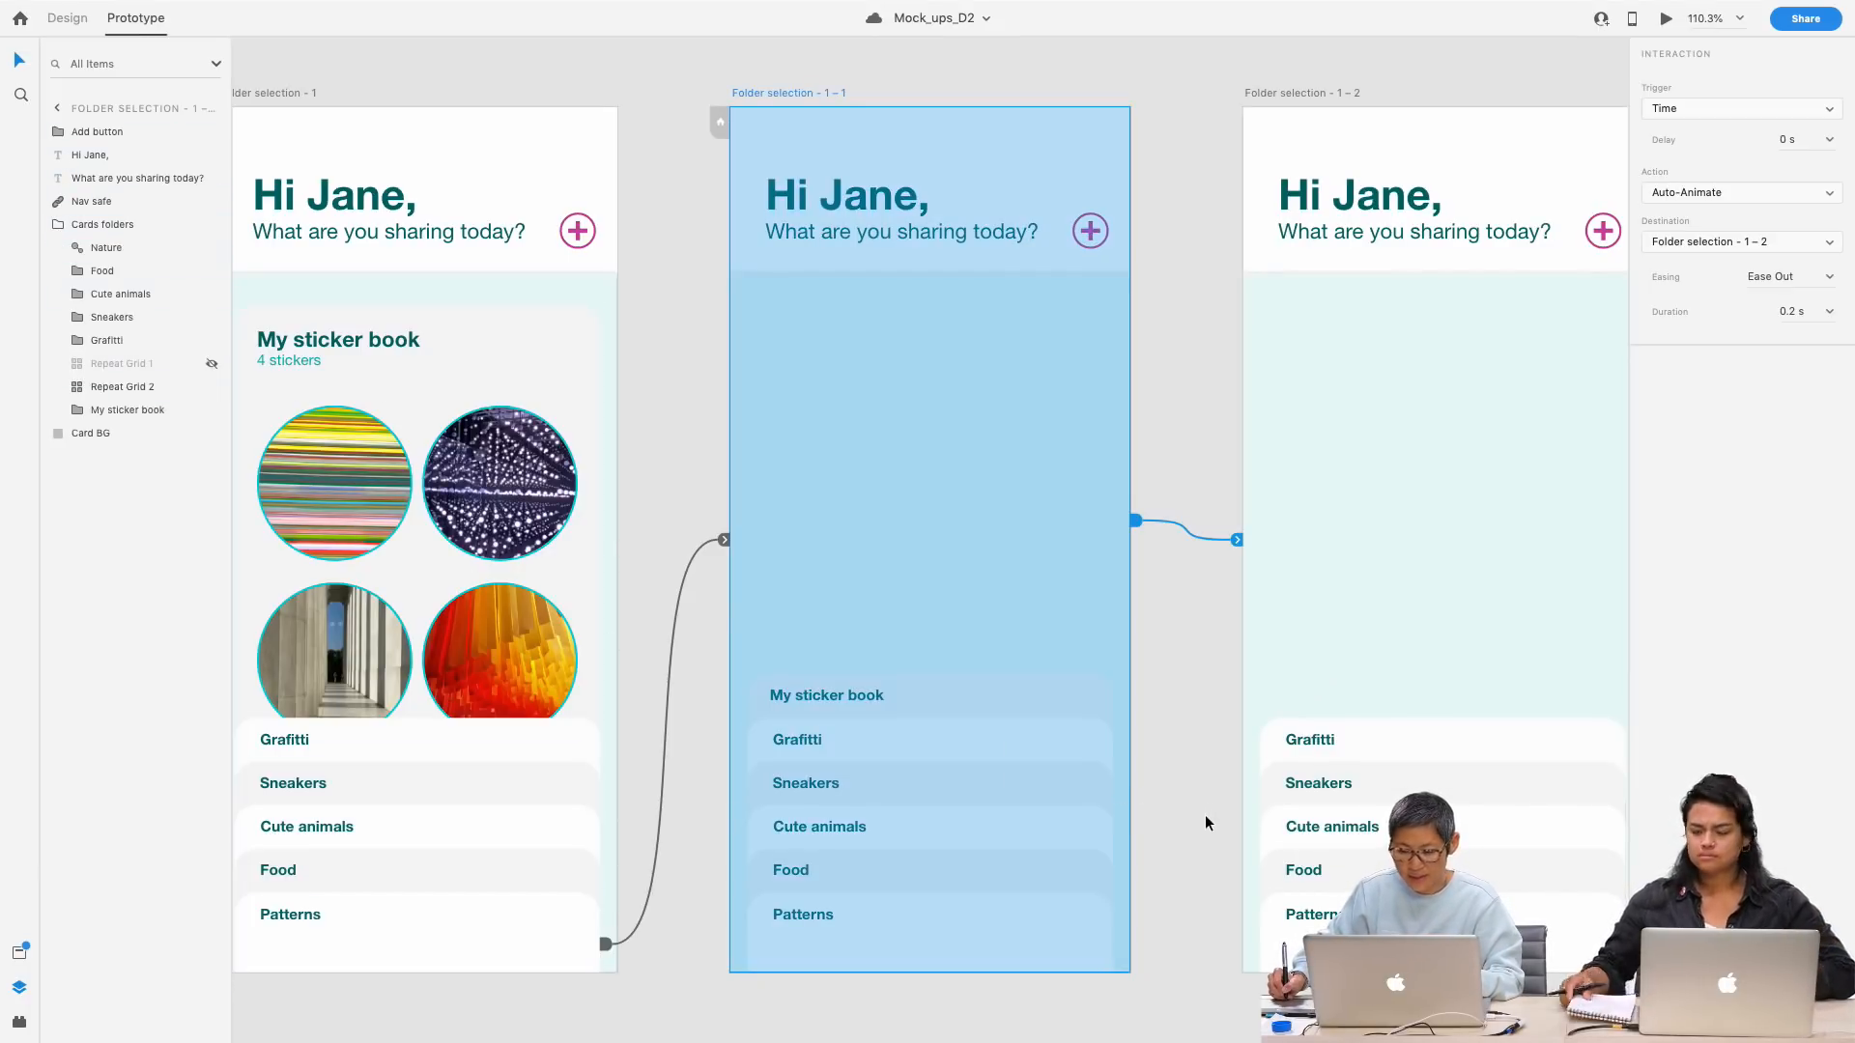
{"action": "left_click_drag", "start_coordinate": [1203, 815], "coordinate": [1168, 754]}
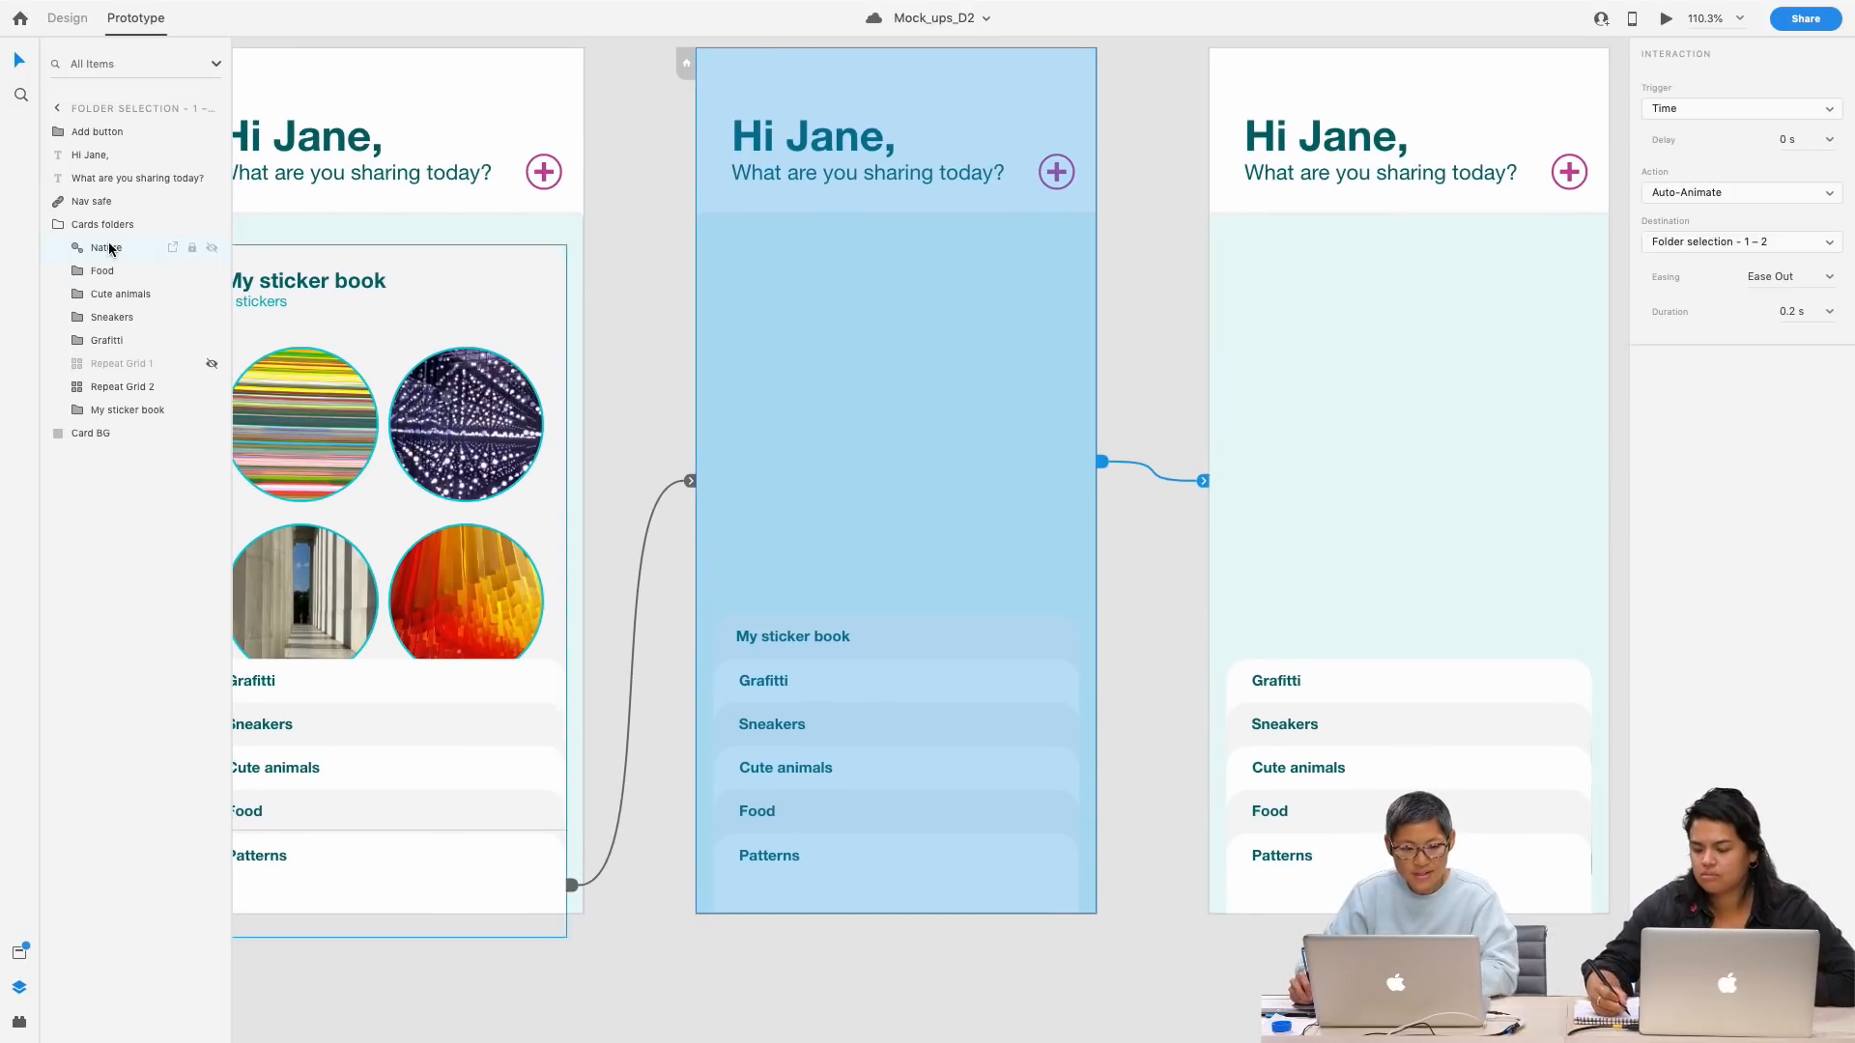
{"action": "left_click", "coordinate": [785, 635]}
{"action": "left_click", "coordinate": [77, 411]}
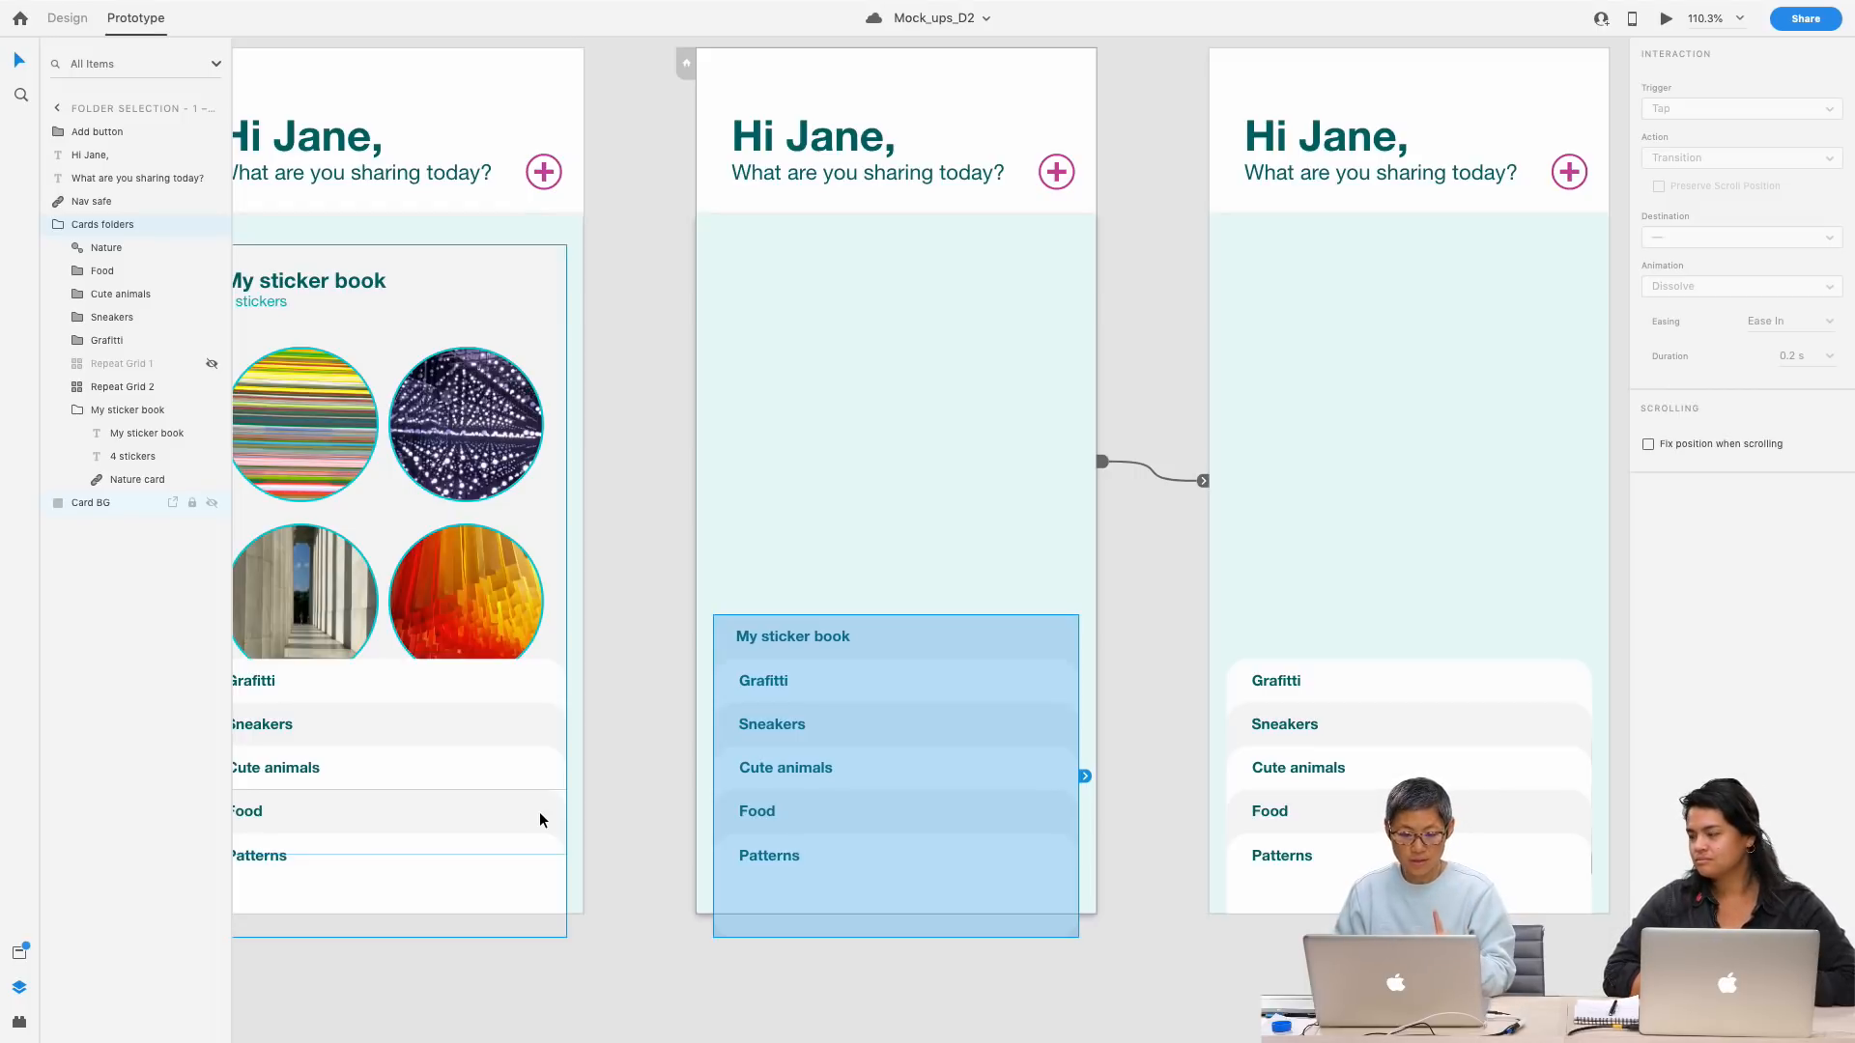
Step: Select the My sticker book group and the Patterns card in turn on Folder selection - 1 – 1 to examine their placement
{"action": "scroll", "coordinate": [624, 503], "scroll_direction": "left", "scroll_amount": 3}
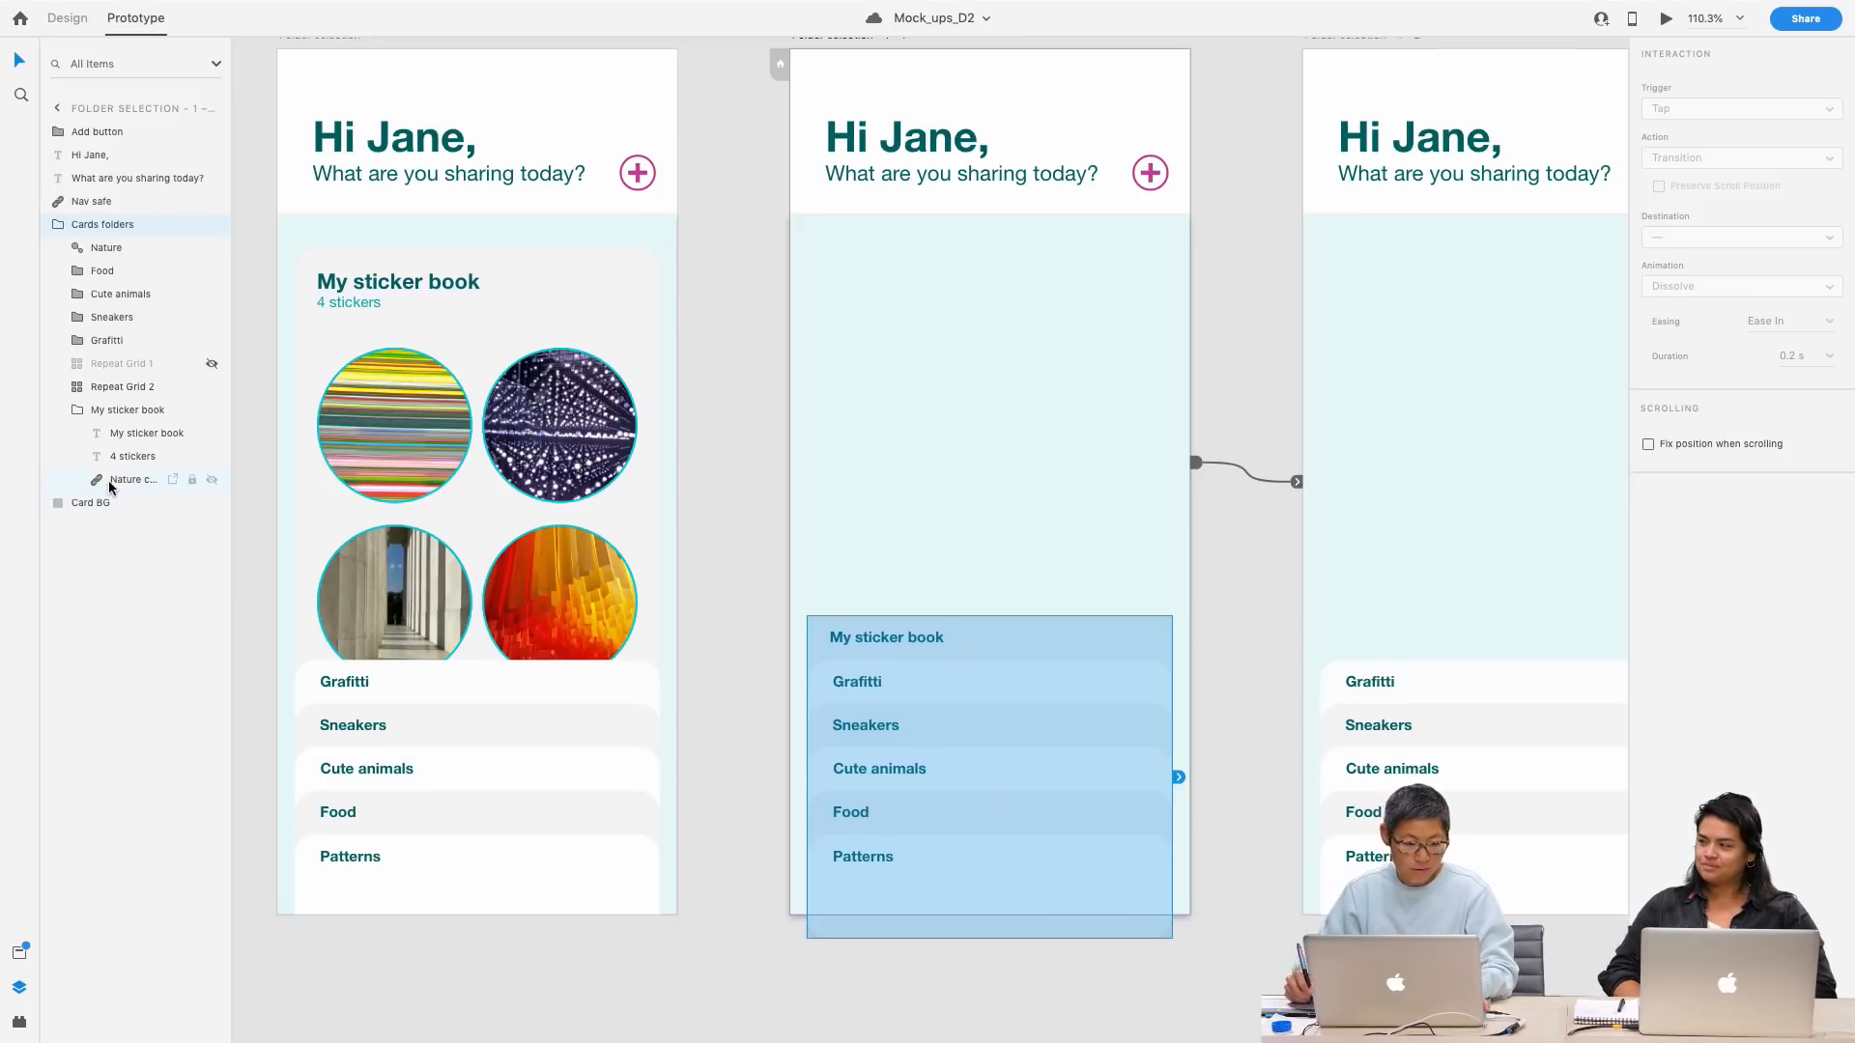
{"action": "left_click", "coordinate": [127, 413]}
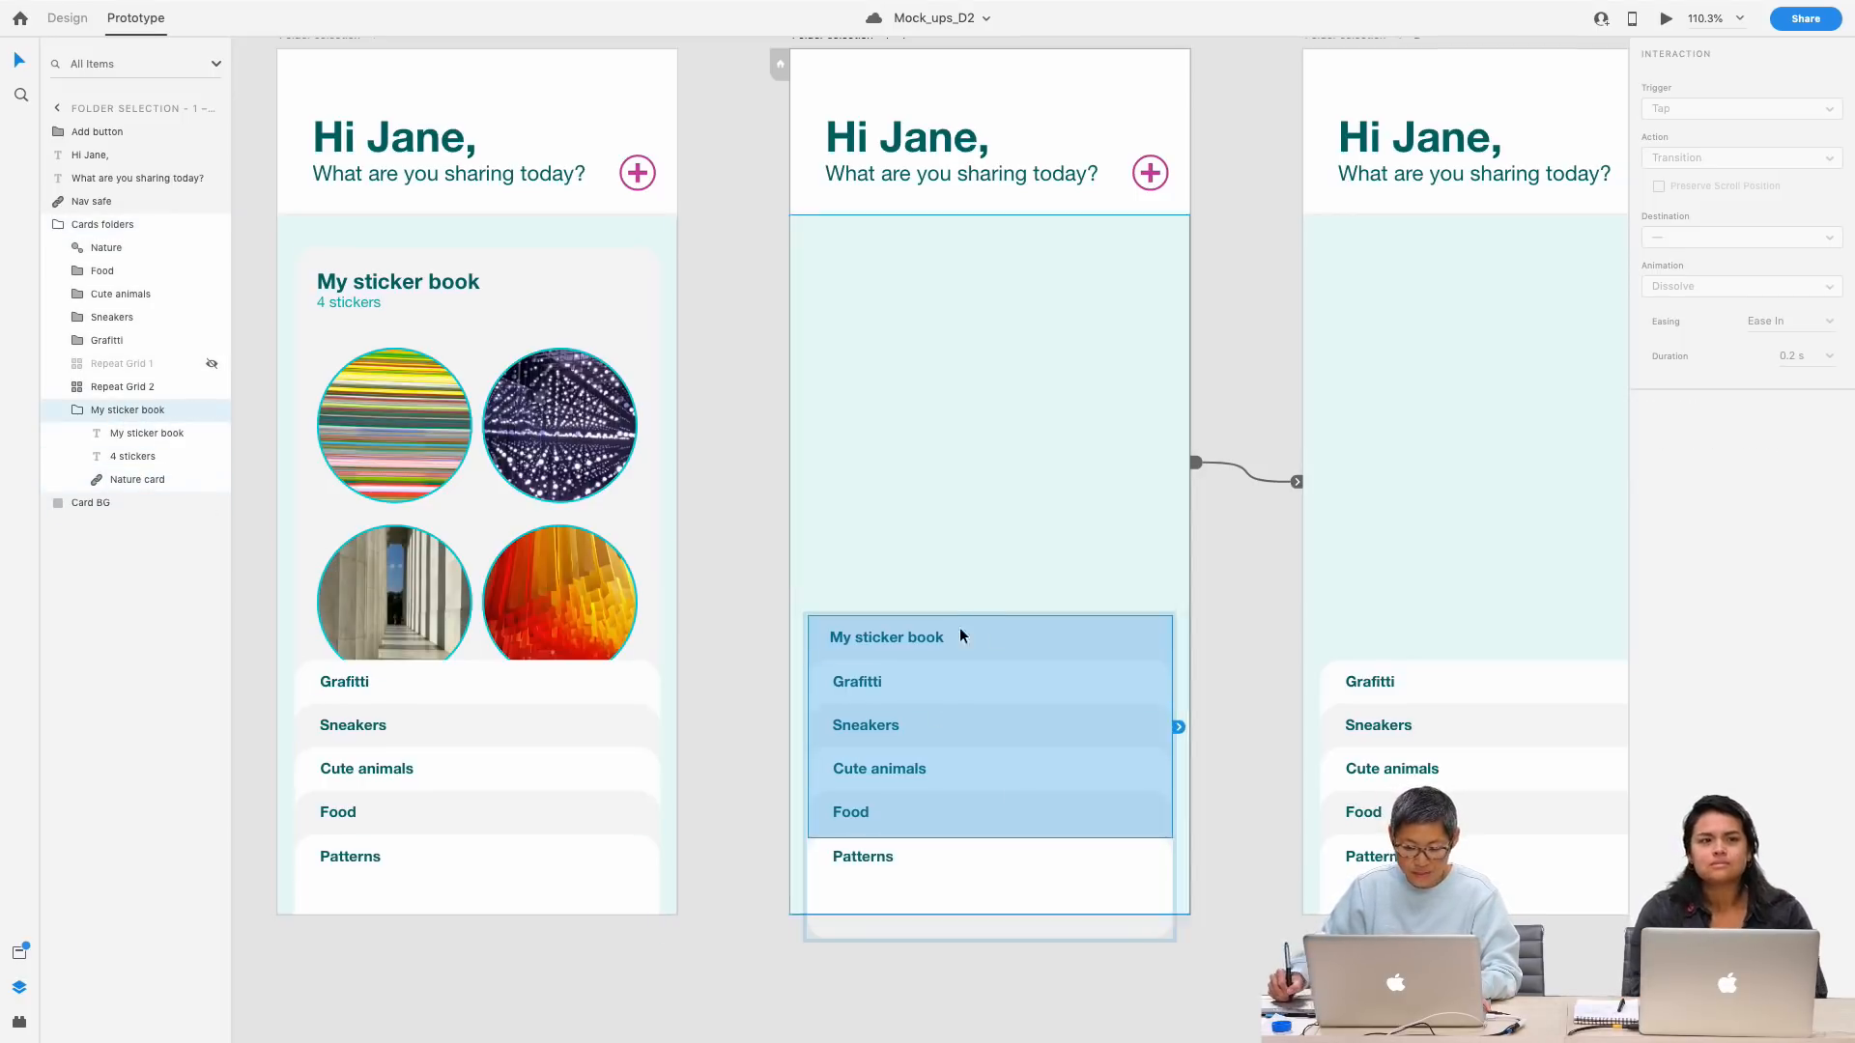
{"action": "left_click", "coordinate": [961, 904]}
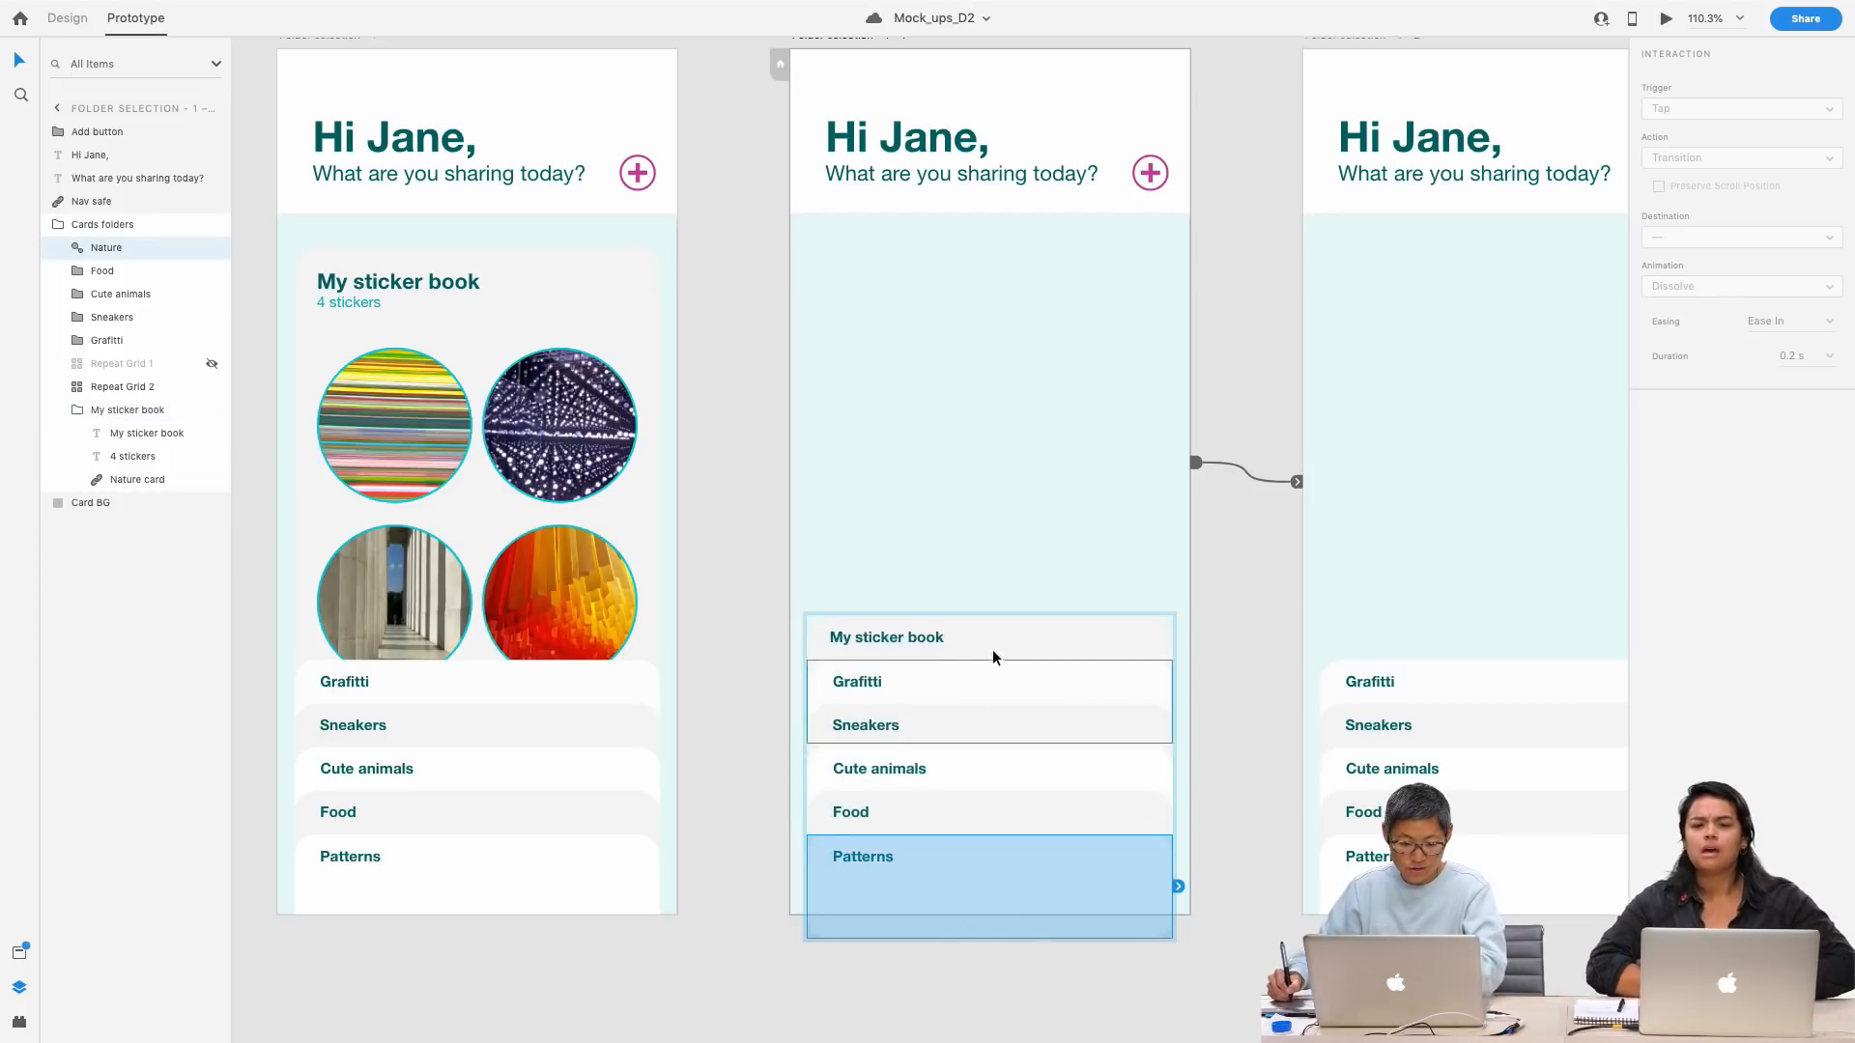
Step: Leave the card layers of Folder selection - 1 – 1 and select the Access app artboard beside the original Splash screen
{"action": "left_click", "coordinate": [192, 503]}
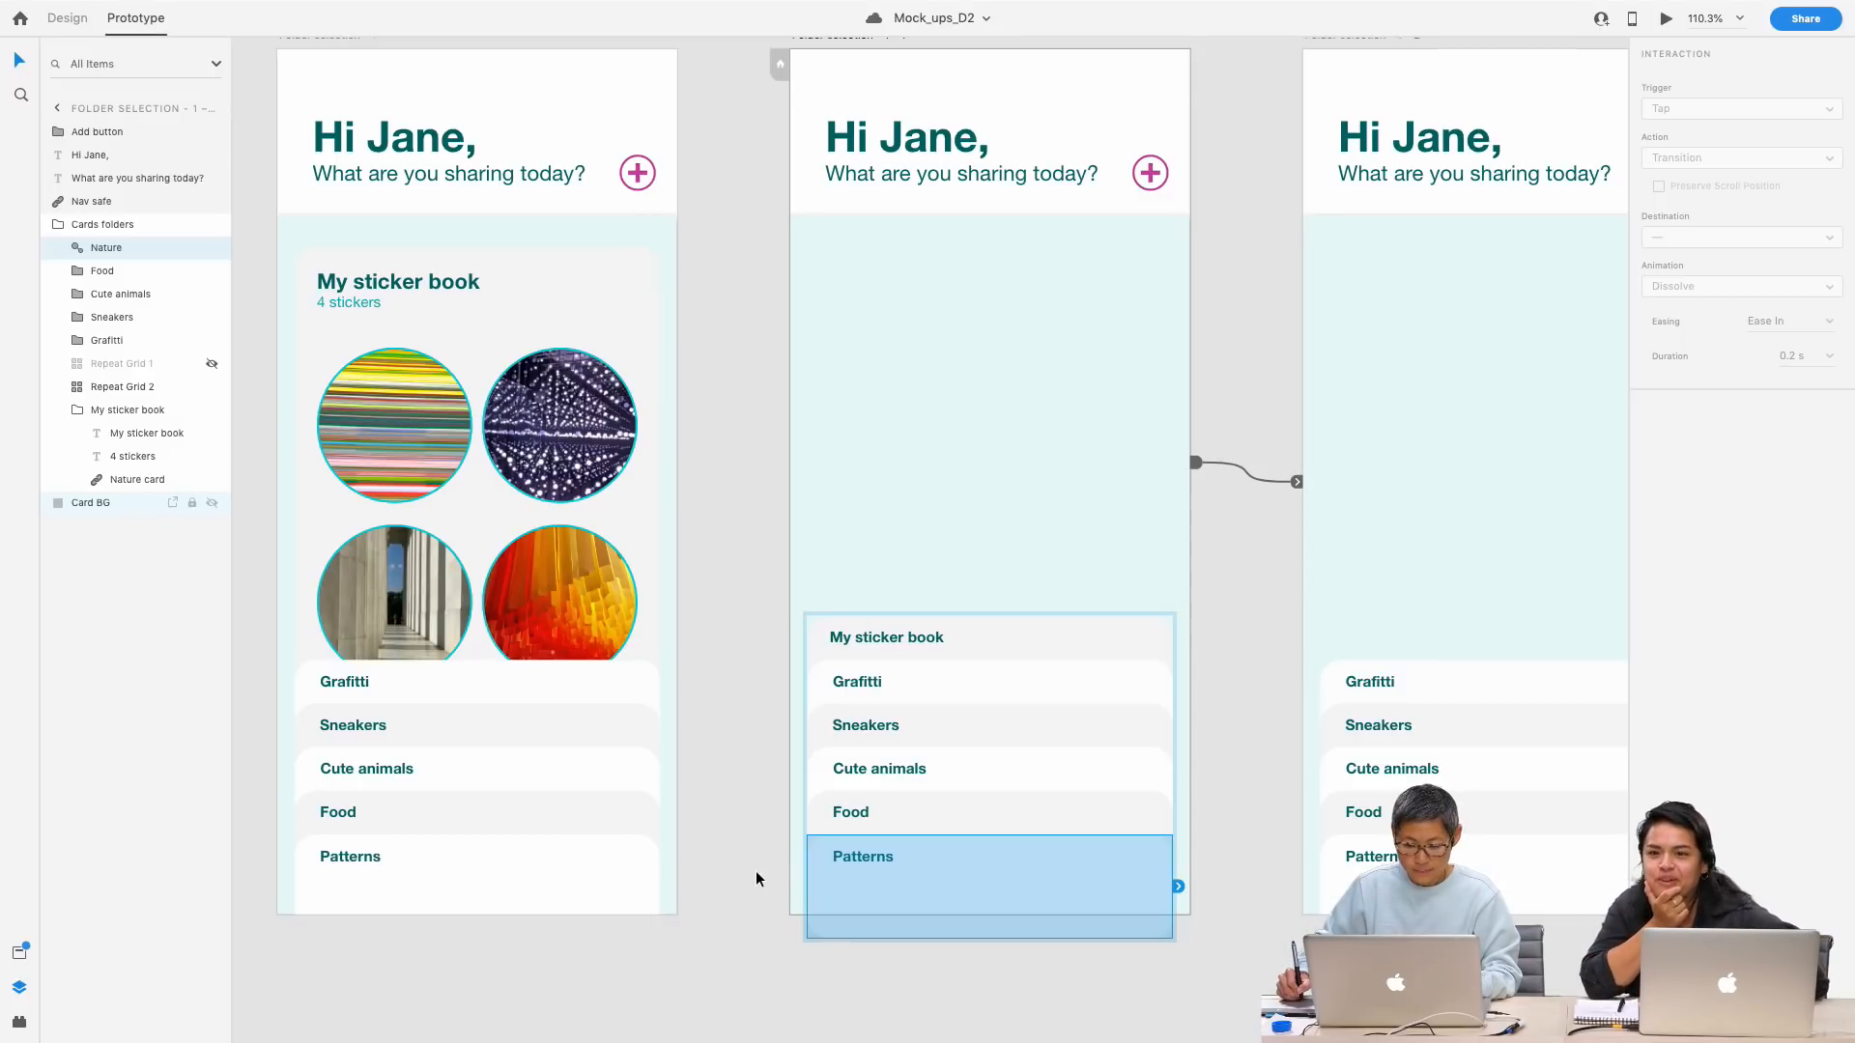
{"action": "left_click", "coordinate": [757, 869]}
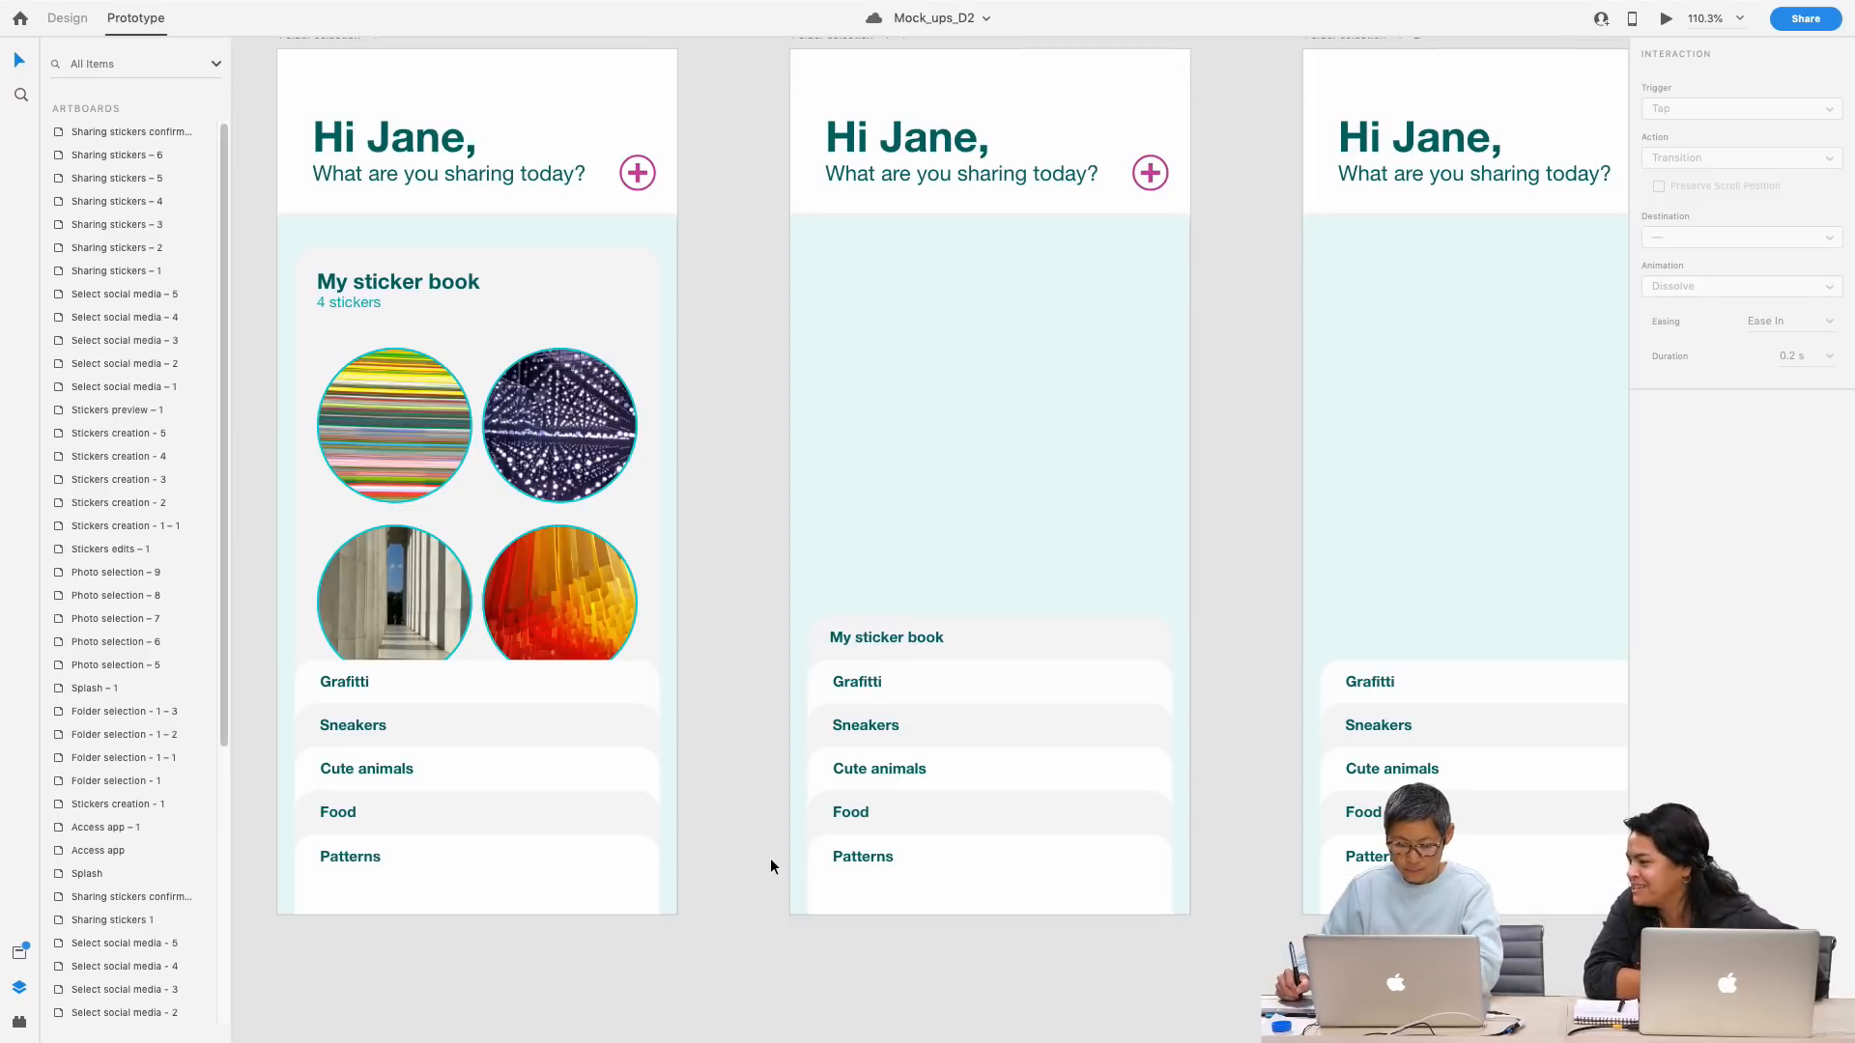
{"action": "key", "text": "super+1"}
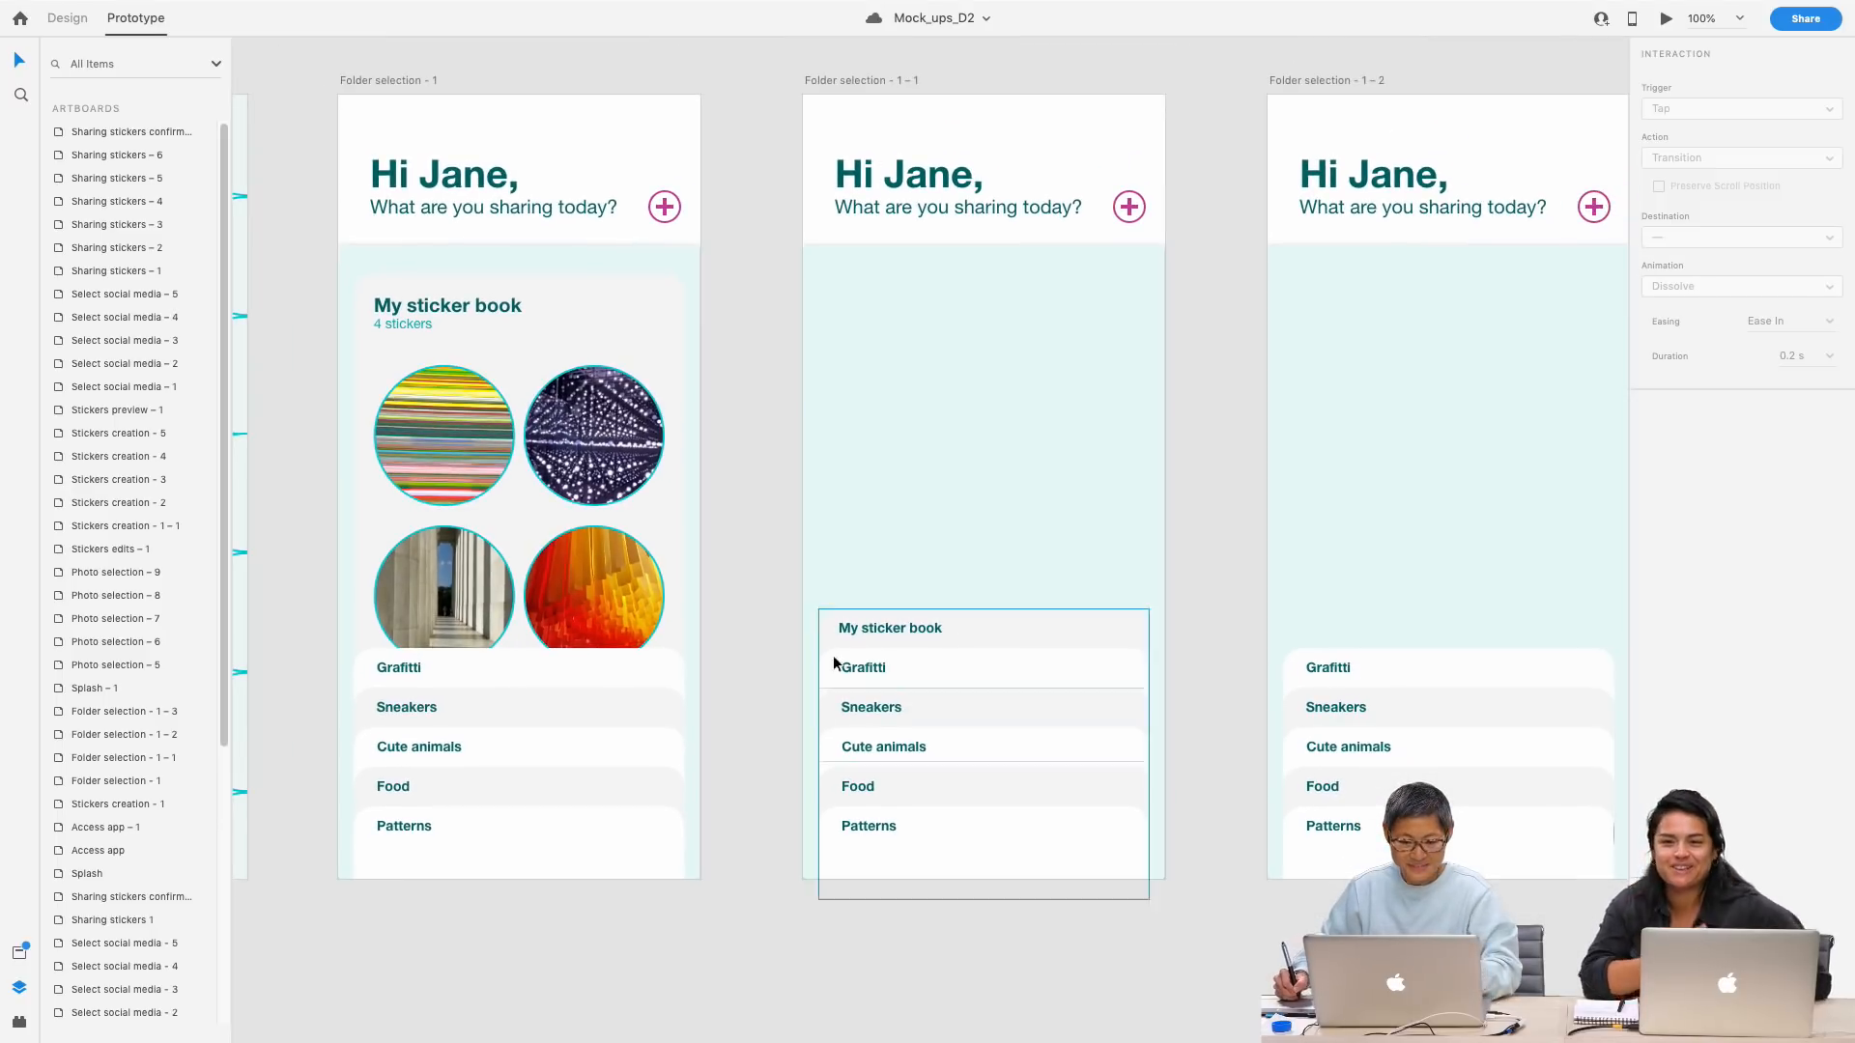
{"action": "key", "text": "super+minus"}
{"action": "key", "text": "super+minus"}
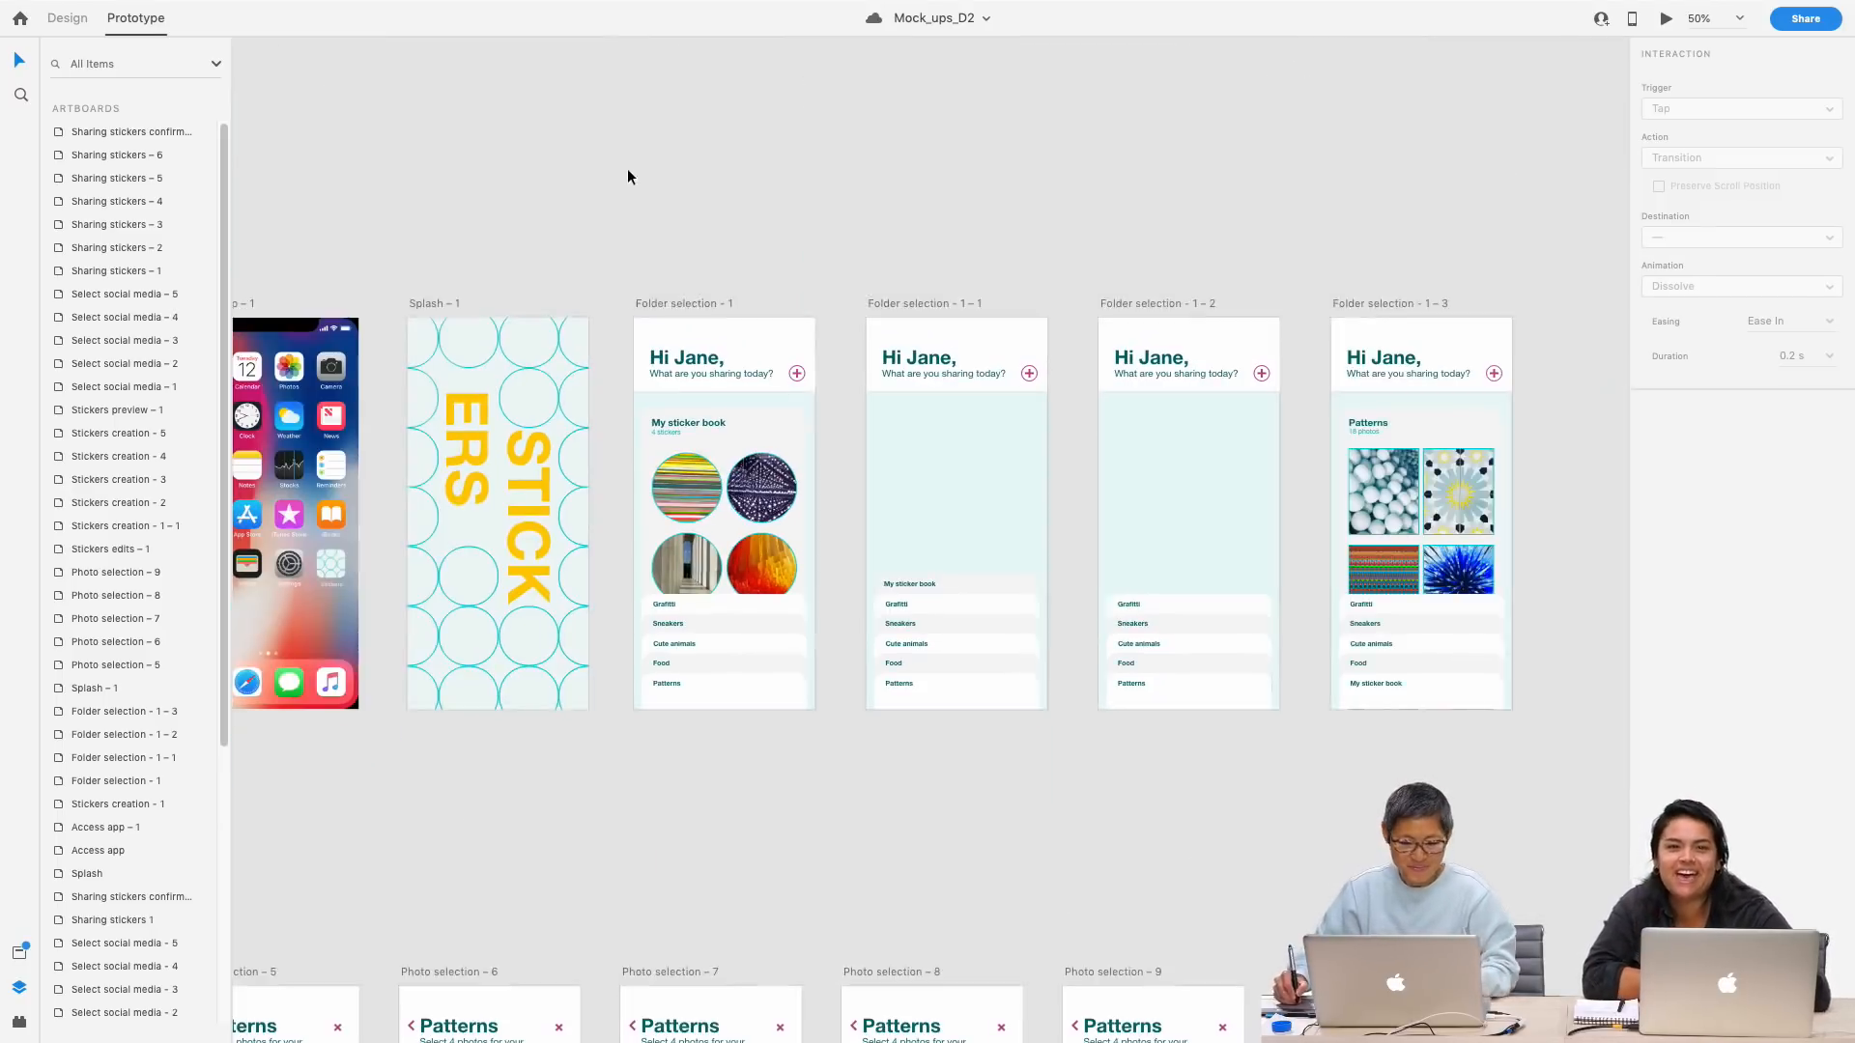
{"action": "left_click_drag", "start_coordinate": [633, 65], "coordinate": [674, 658]}
{"action": "left_click_drag", "start_coordinate": [690, 348], "coordinate": [857, 847]}
{"action": "left_click_drag", "start_coordinate": [1269, 839], "coordinate": [1196, 921]}
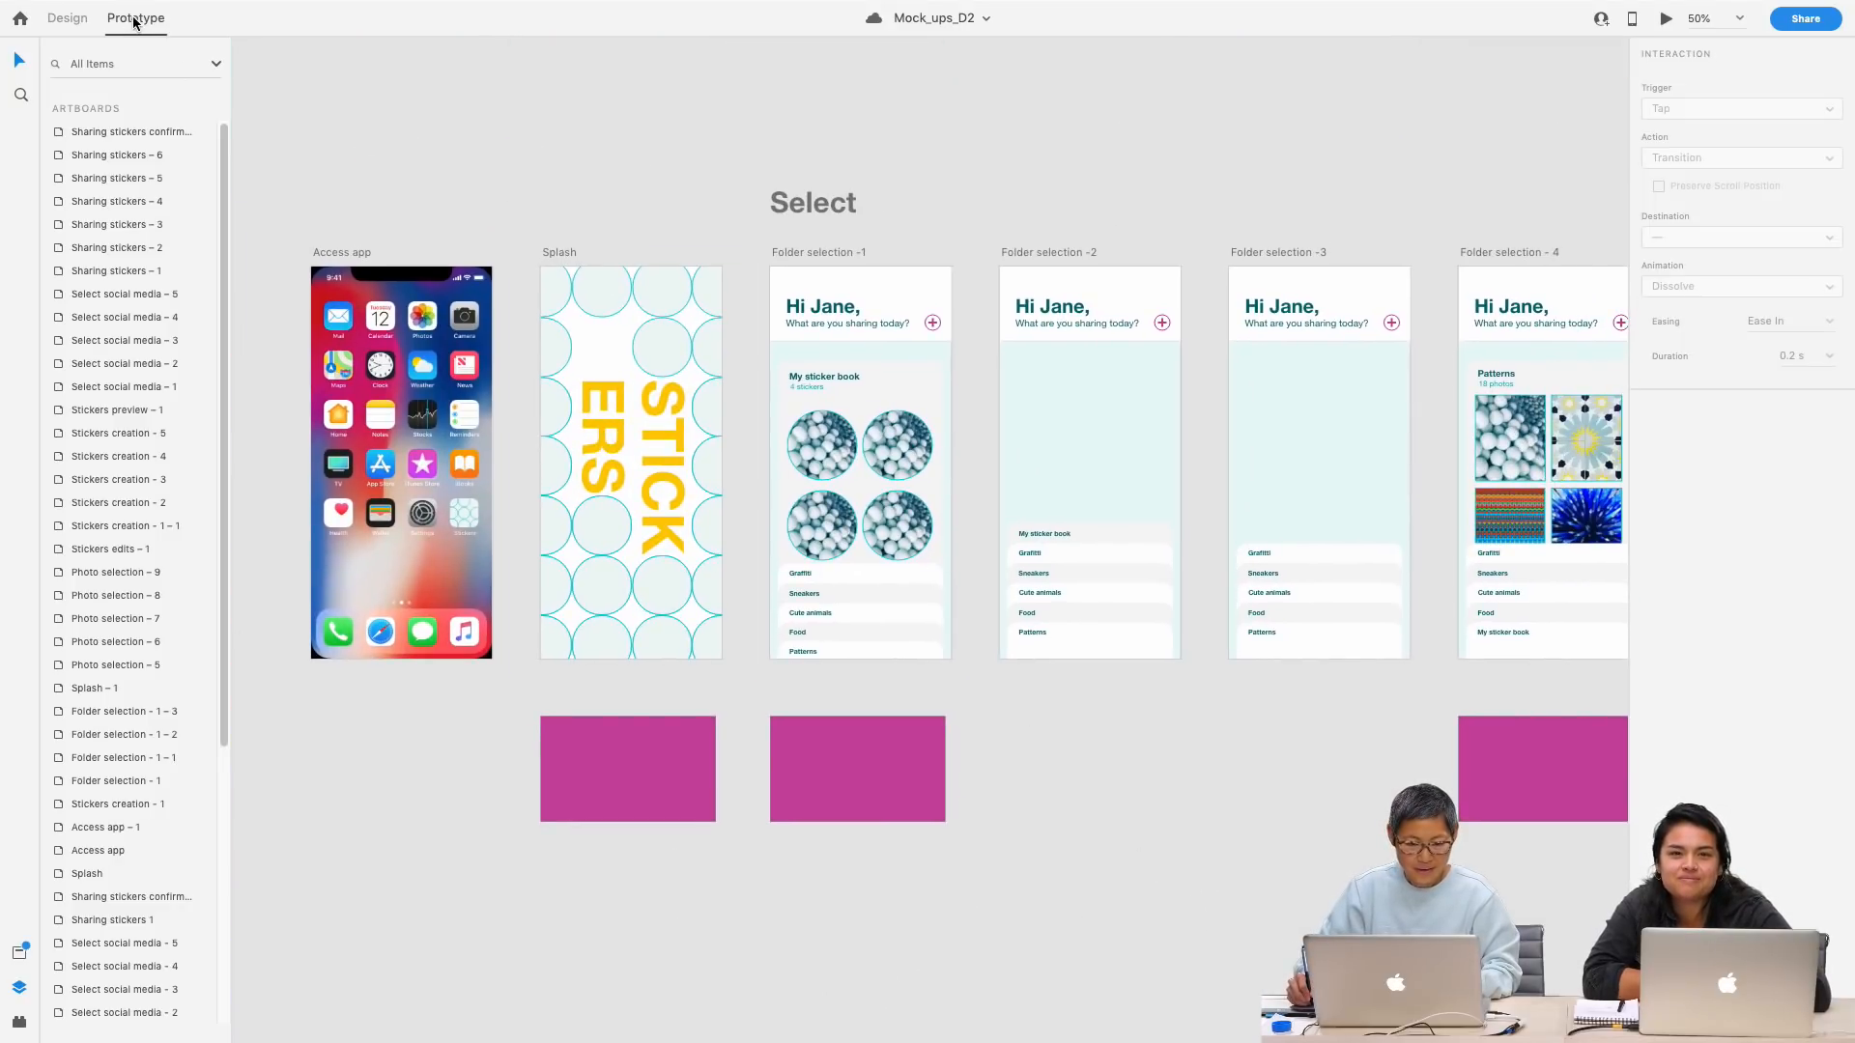
{"action": "left_click", "coordinate": [360, 252]}
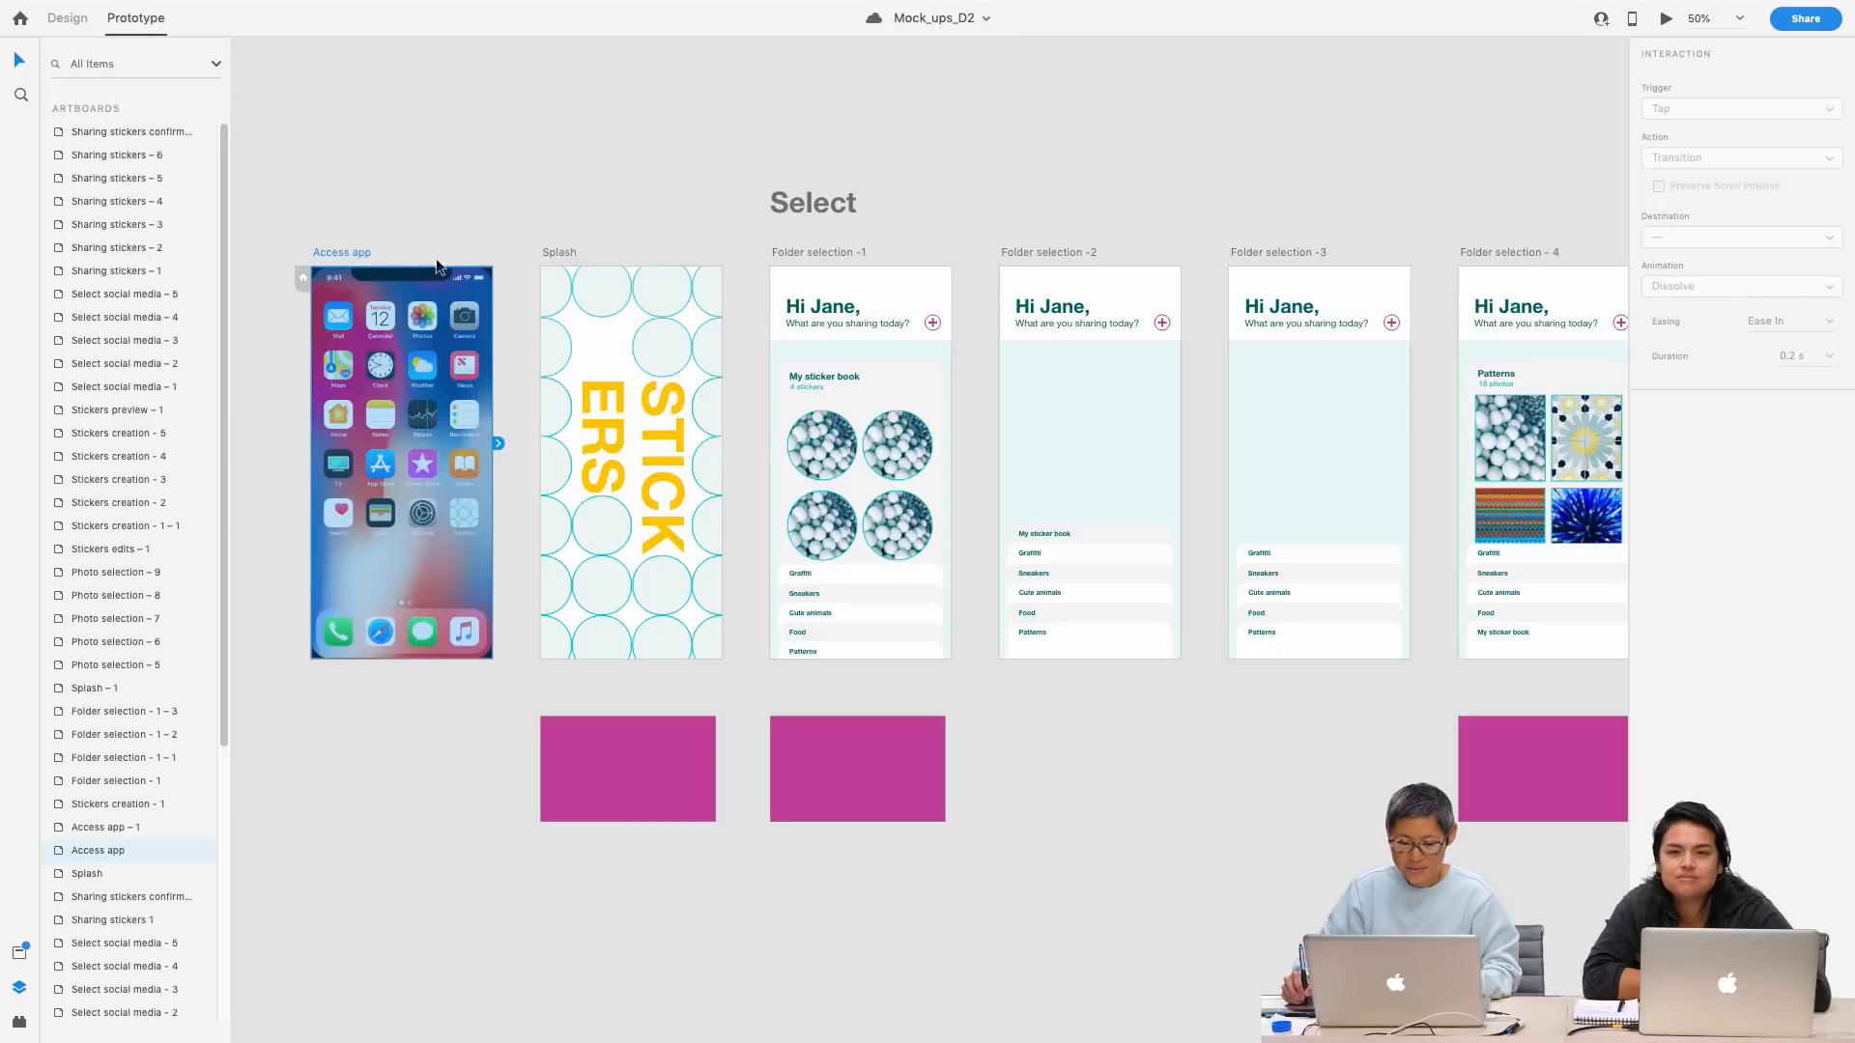
Step: Take Mock_ups_D2 out of full screen, switch to the Sticker 0917_mockups_Final document and select its Access app artboard
{"action": "mouse_move", "coordinate": [145, 6]}
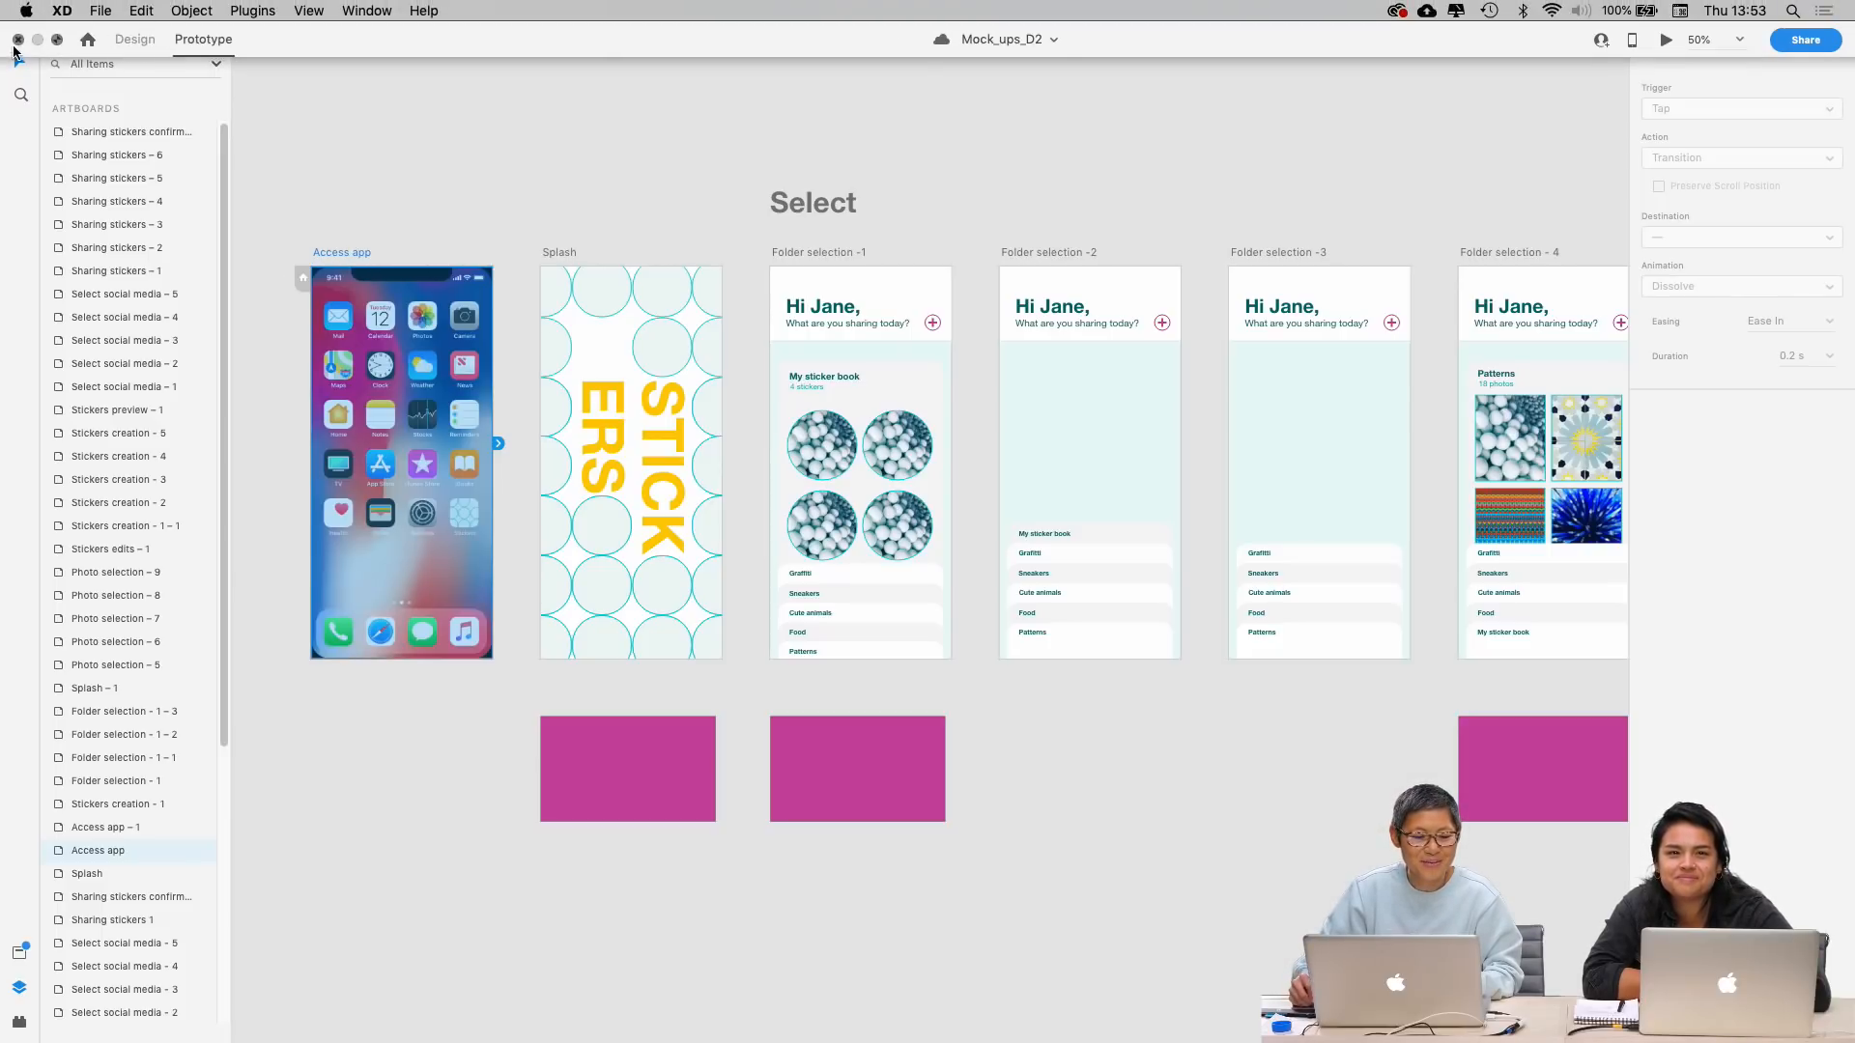
{"action": "left_click", "coordinate": [57, 40]}
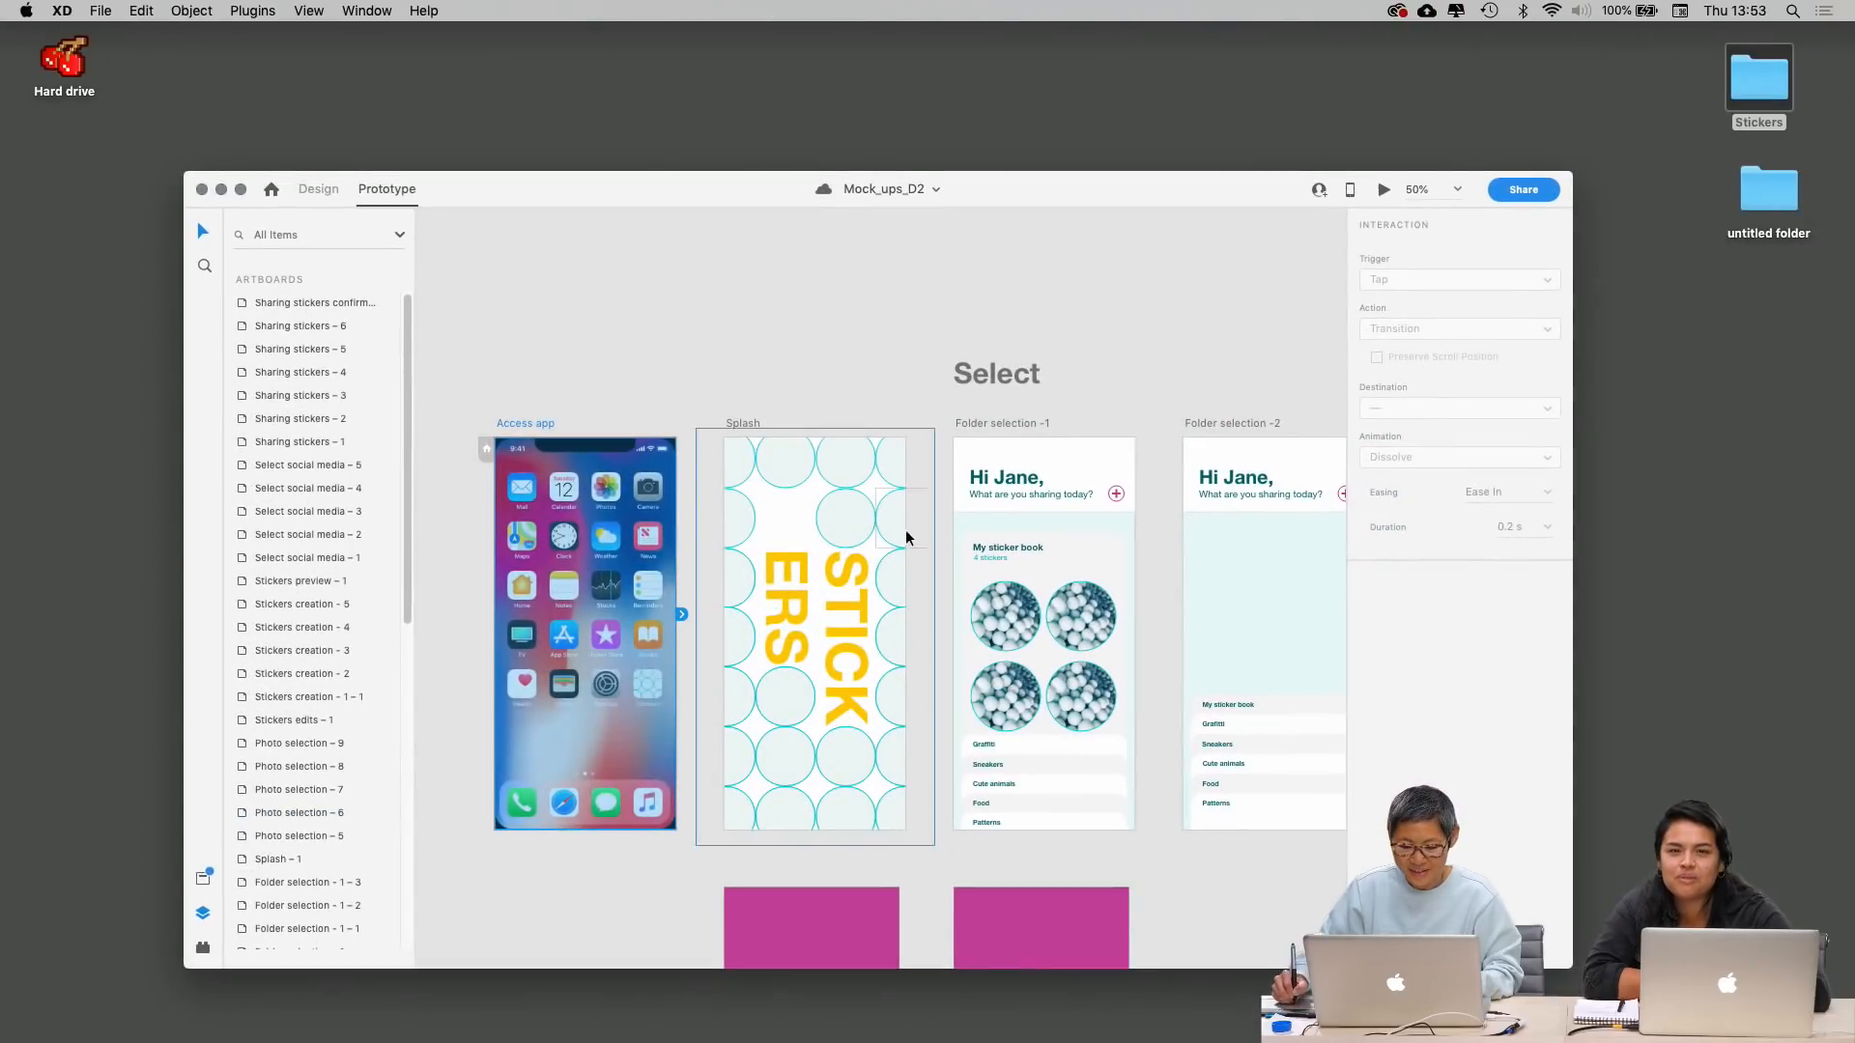
{"action": "left_click", "coordinate": [385, 11]}
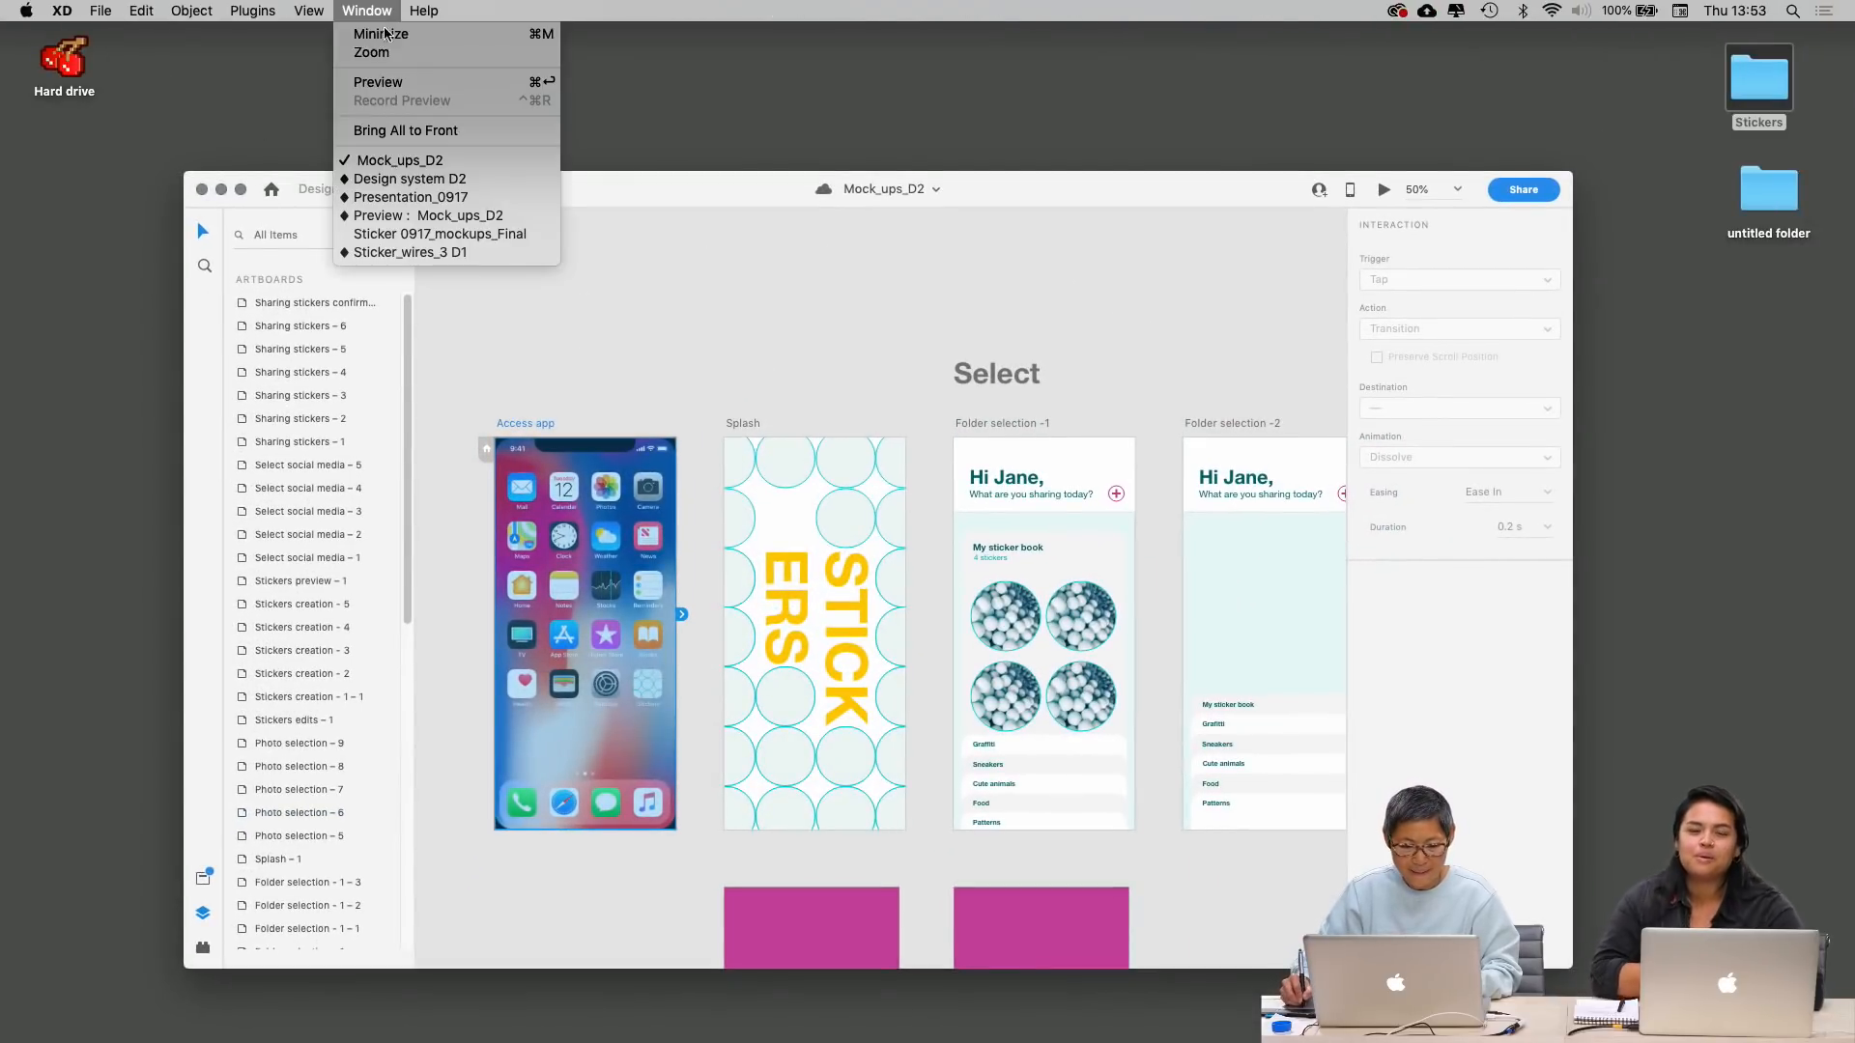
{"action": "left_click", "coordinate": [449, 235]}
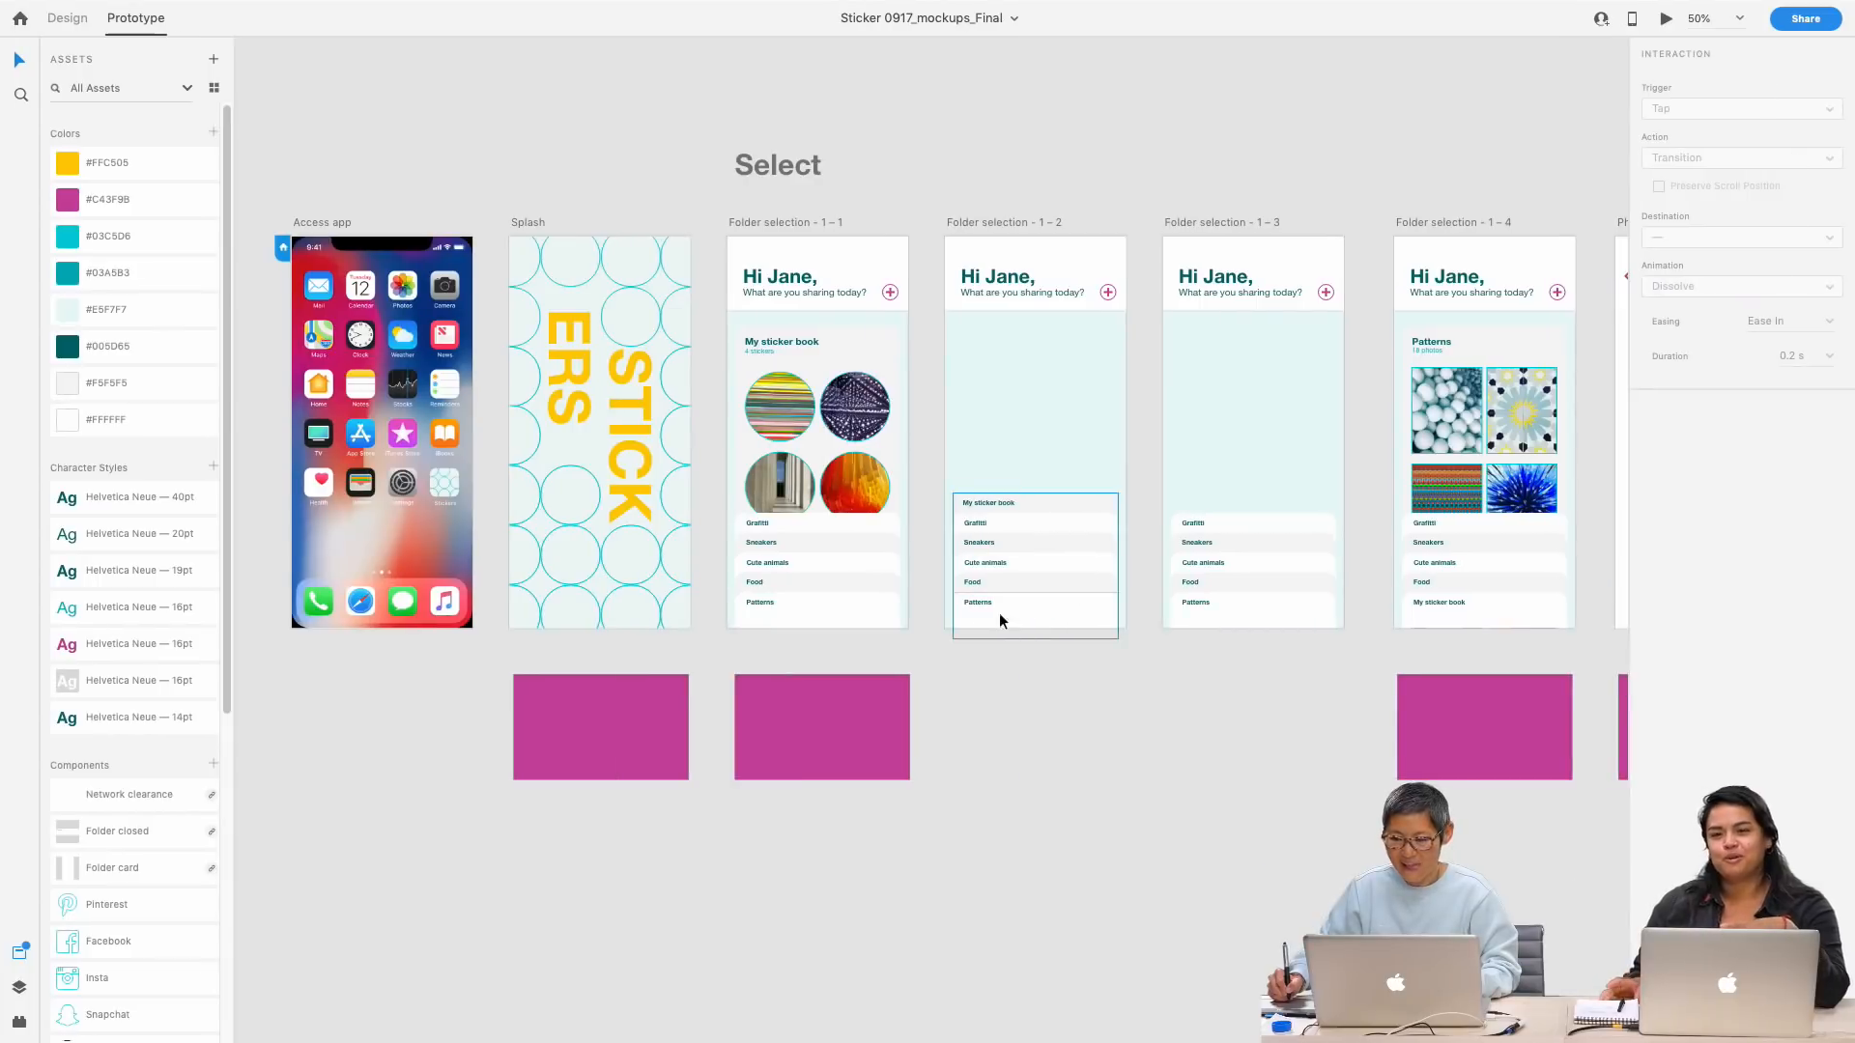
{"action": "left_click", "coordinate": [344, 224]}
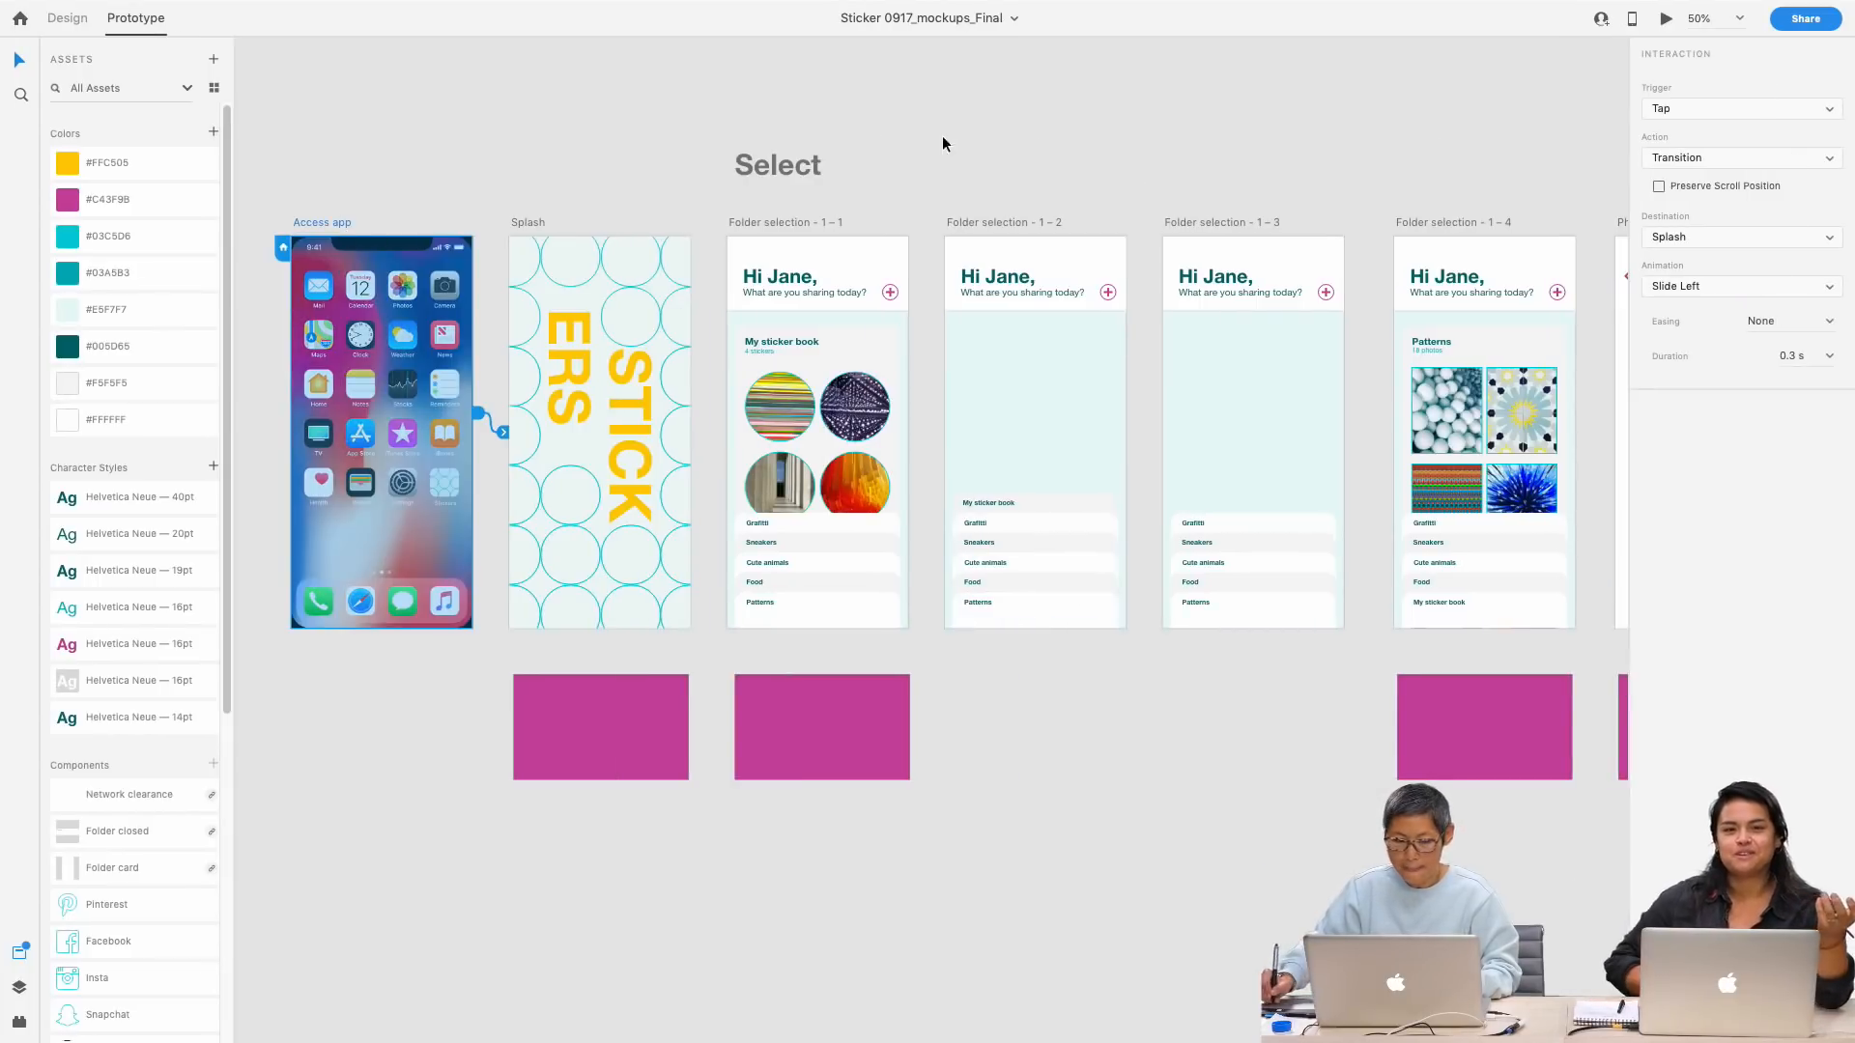
{"action": "left_click", "coordinate": [1663, 19]}
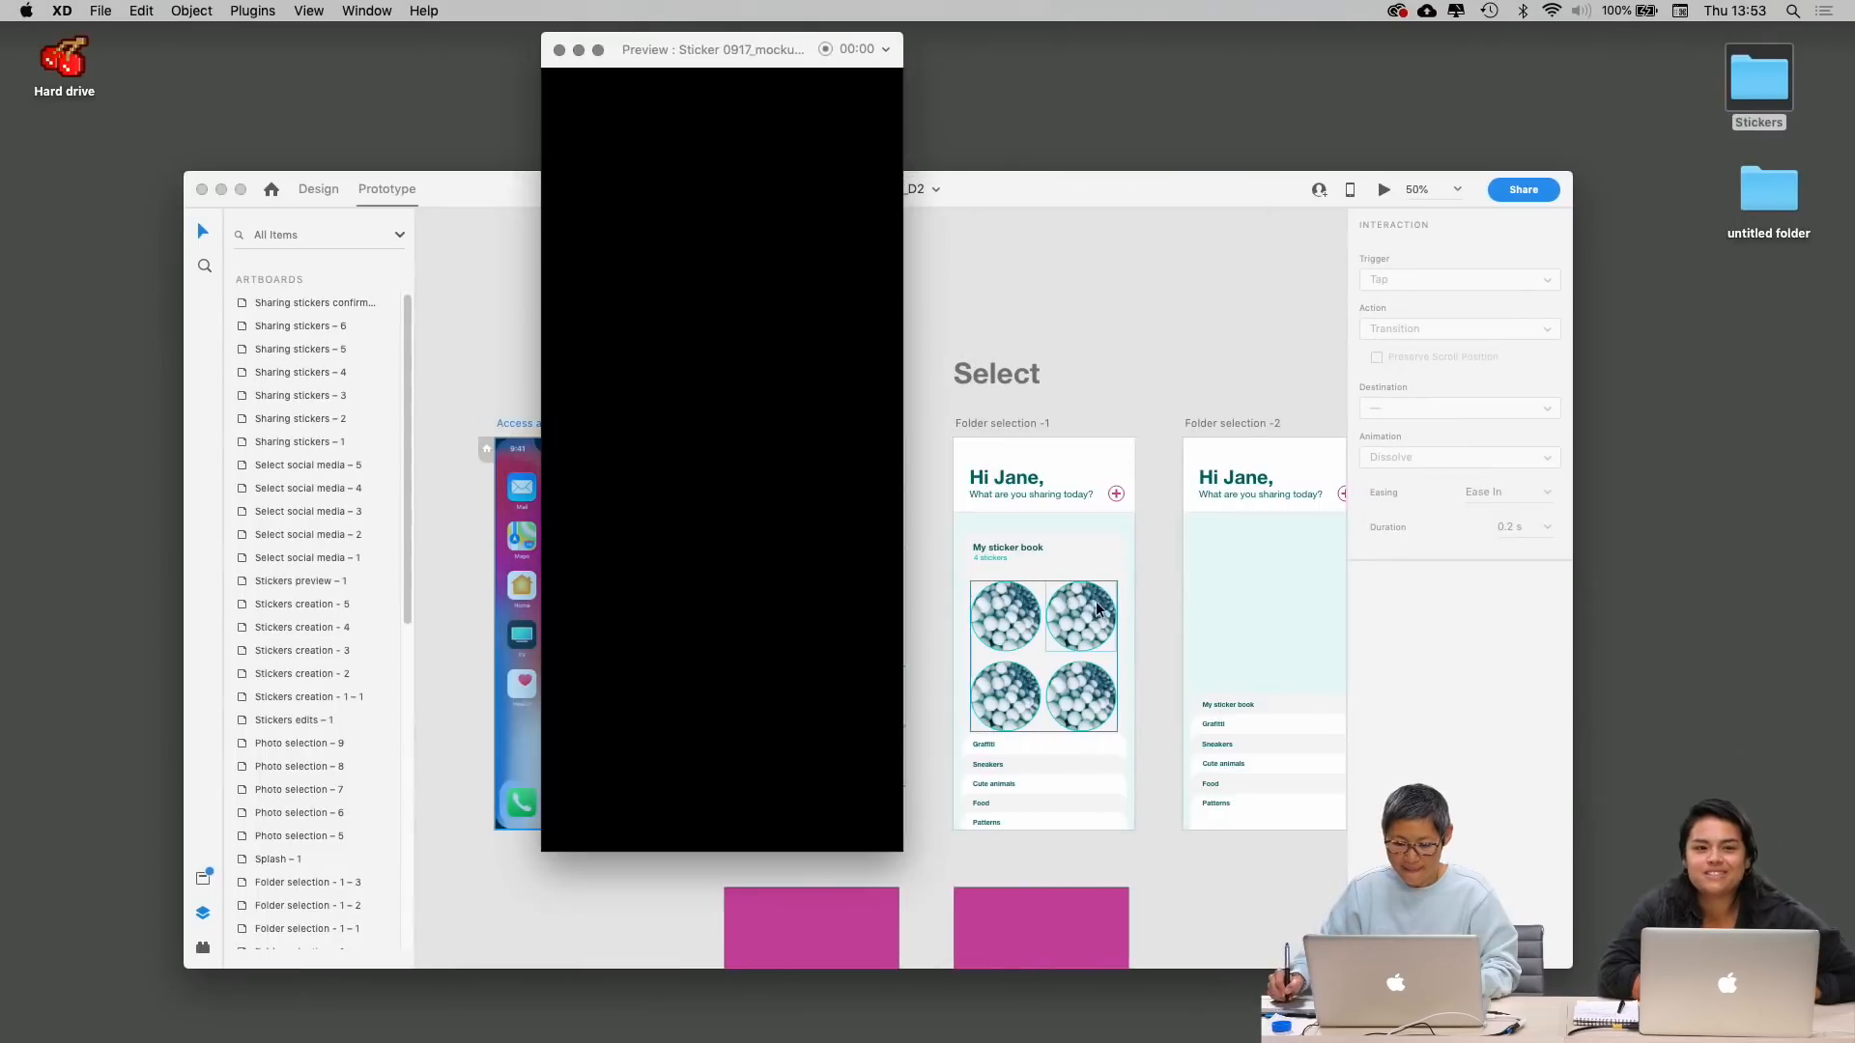
{"action": "left_click", "coordinate": [599, 48]}
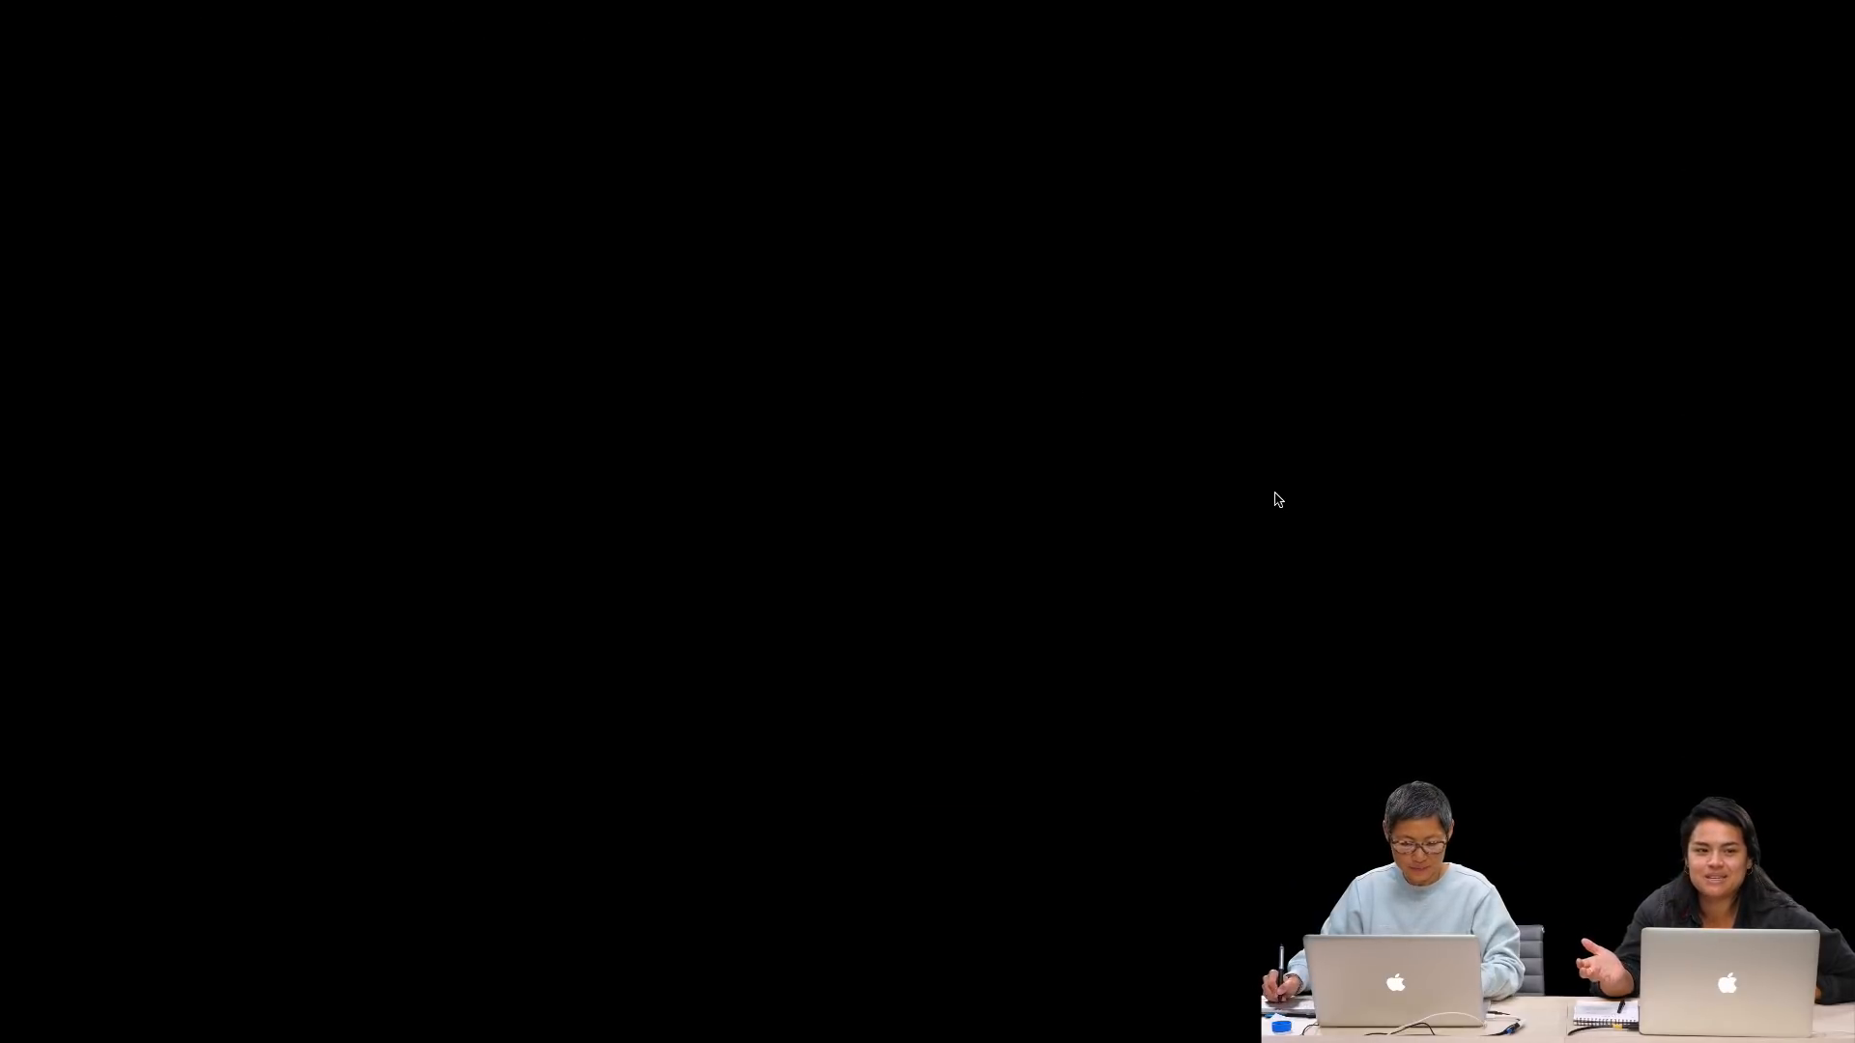
{"action": "key", "text": "Escape"}
{"action": "left_click", "coordinate": [559, 50]}
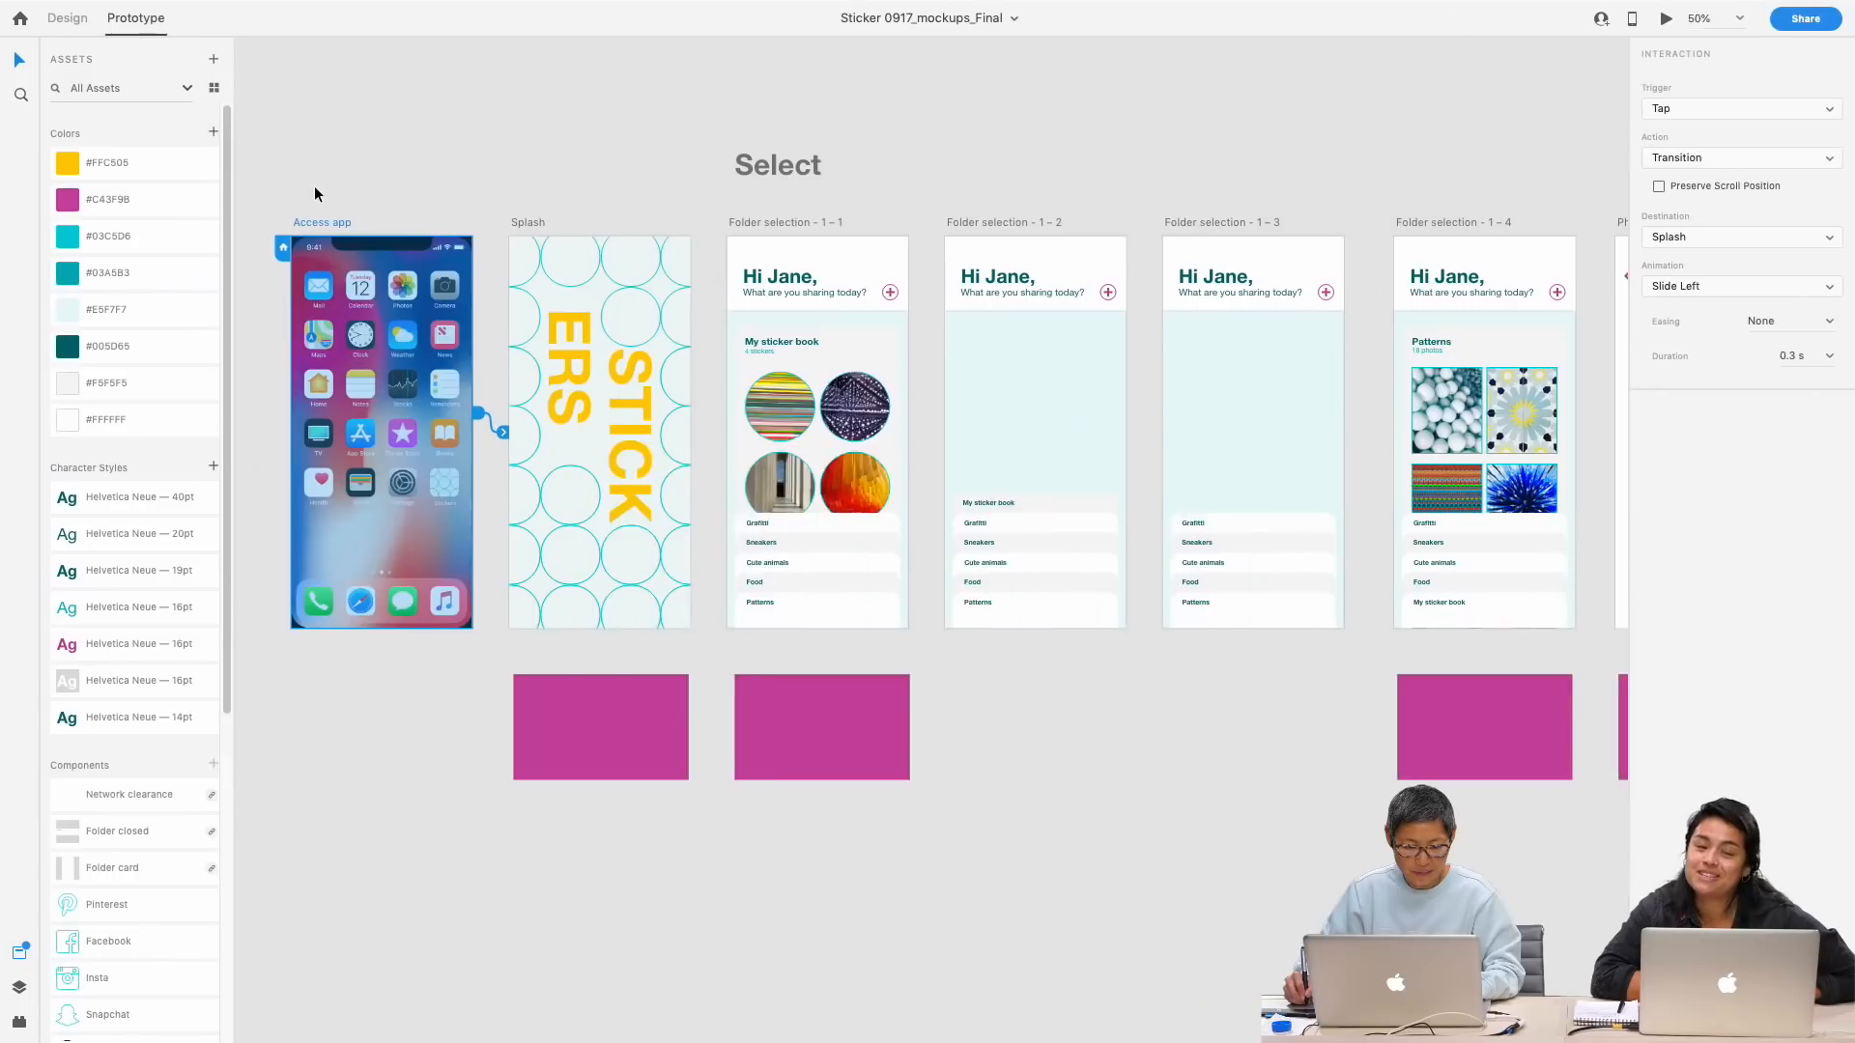
Step: Preview the Sticker 0917_mockups_Final prototype from the Access app artboard in Prototype mode
{"action": "left_click", "coordinate": [76, 27]}
{"action": "left_click", "coordinate": [140, 21]}
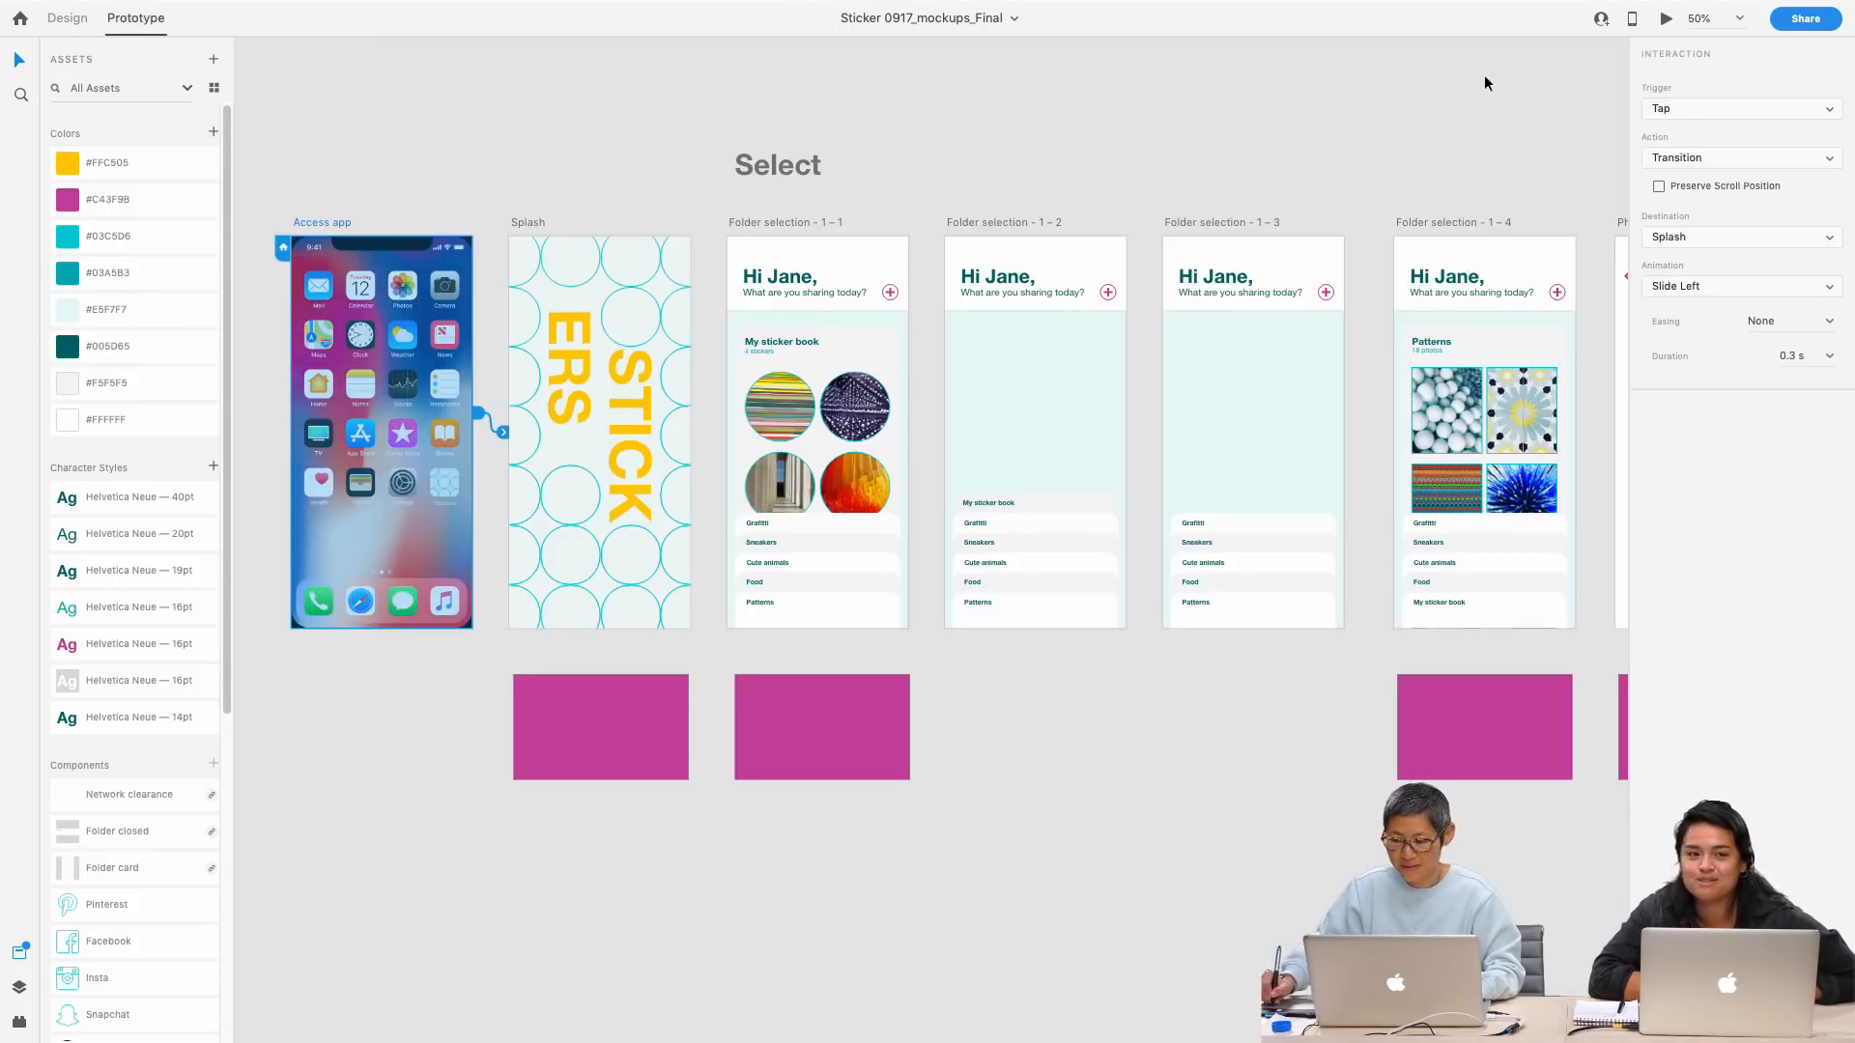
{"action": "left_click", "coordinate": [1668, 20]}
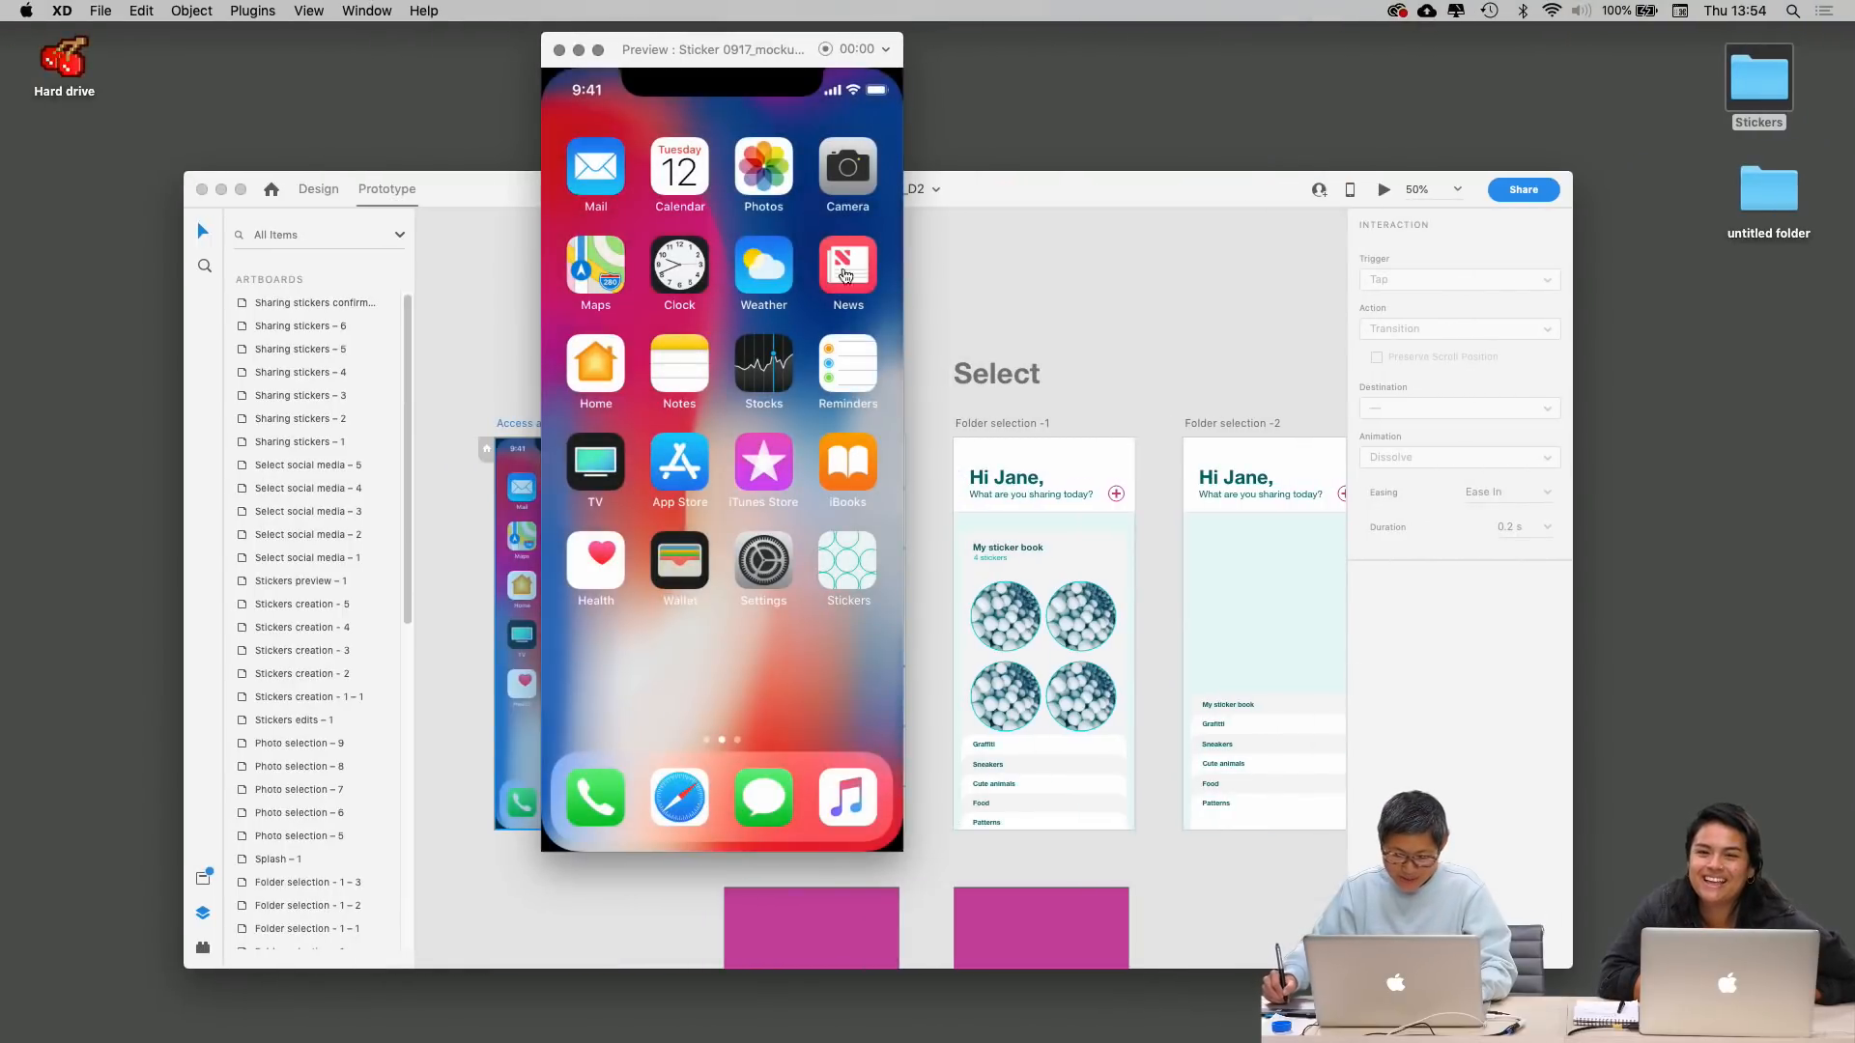
Step: Switch to the Presentation_0917 document and try to advance its preview from the Stickers splash screen
{"action": "left_click", "coordinate": [367, 10]}
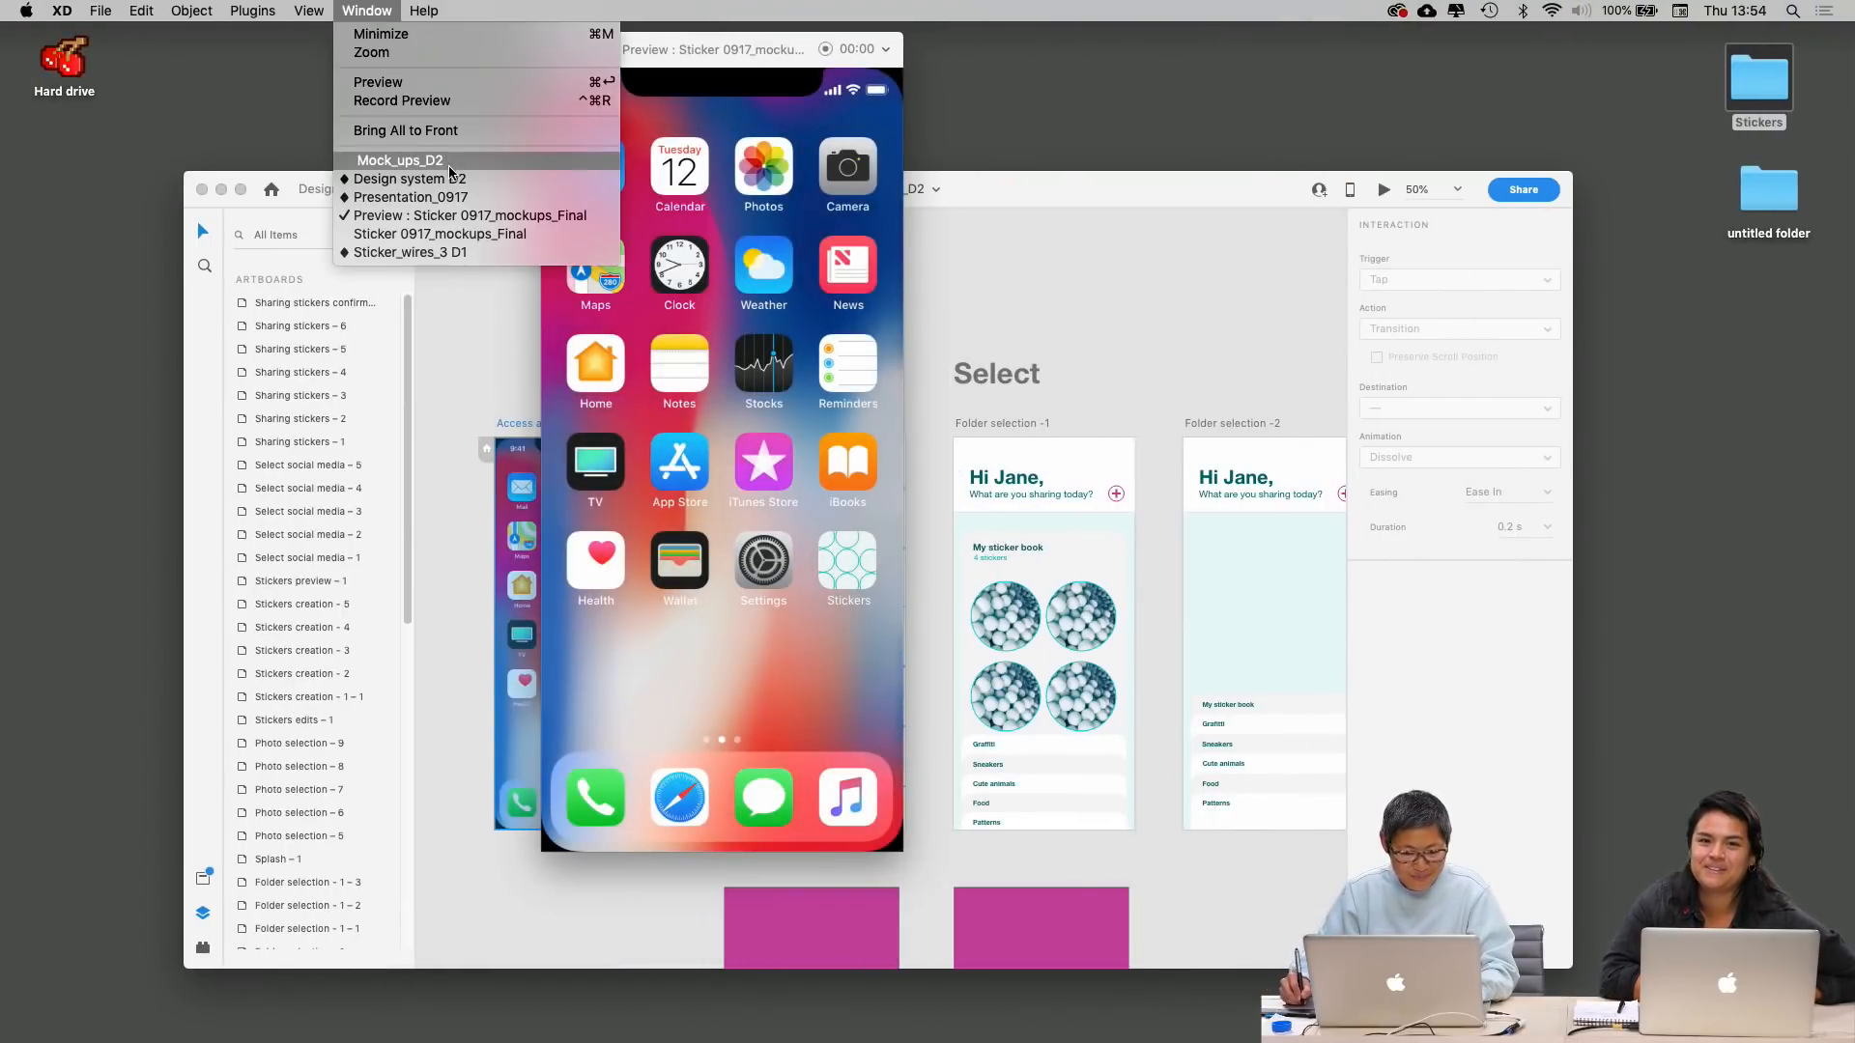
{"action": "left_click", "coordinate": [462, 197]}
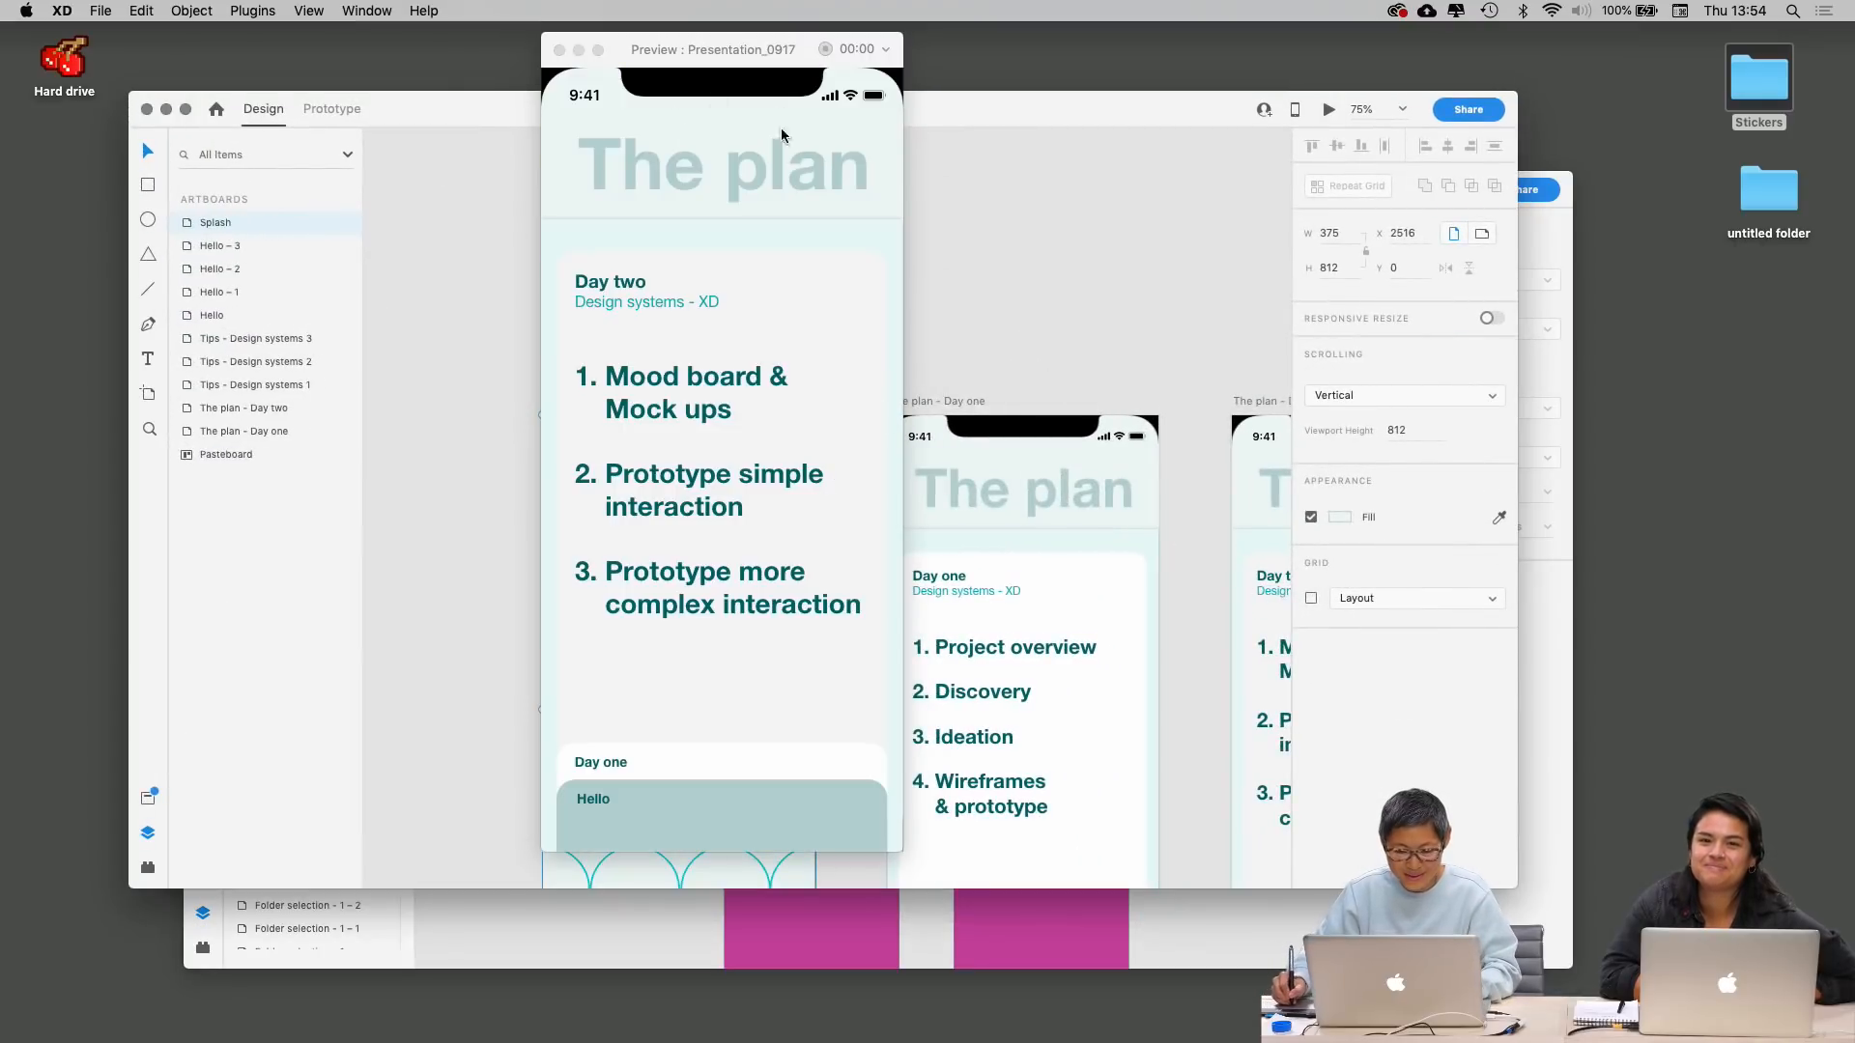
{"action": "left_click", "coordinate": [1169, 335]}
{"action": "scroll", "coordinate": [1213, 649], "scroll_direction": "down", "scroll_amount": 10}
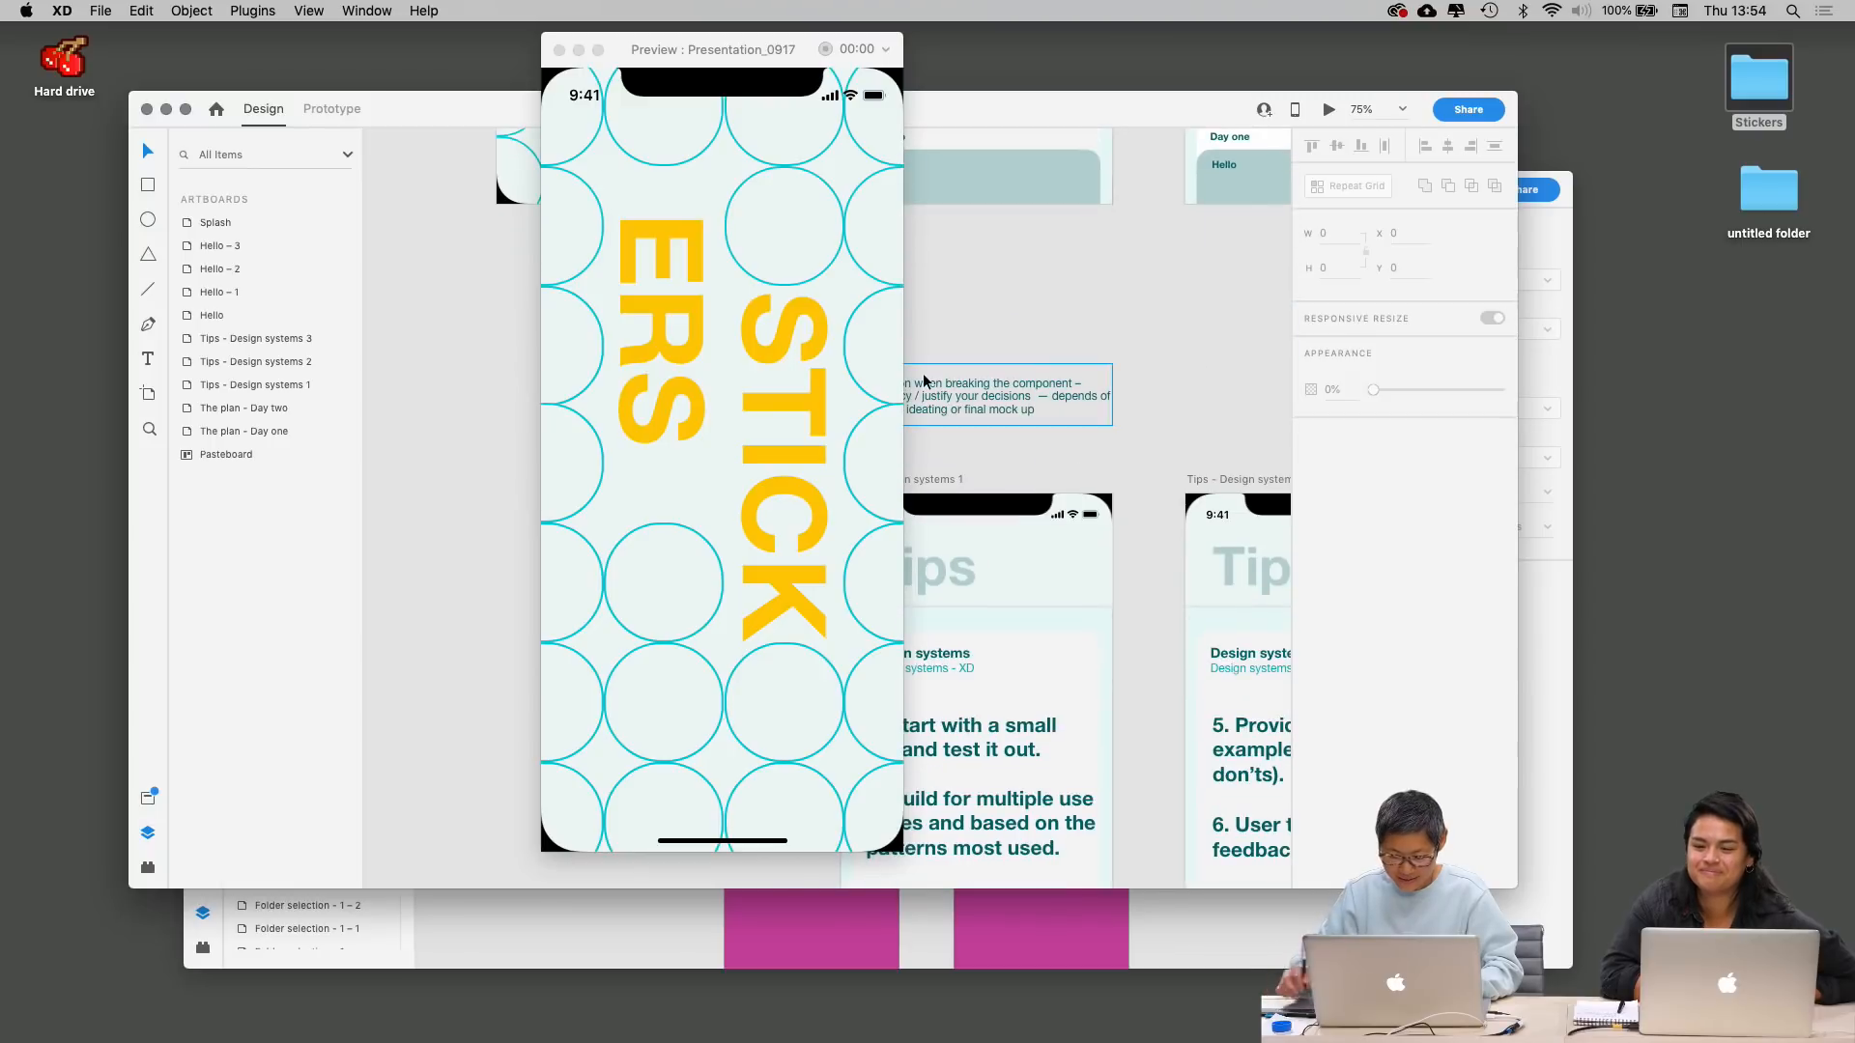
{"action": "left_click", "coordinate": [818, 416]}
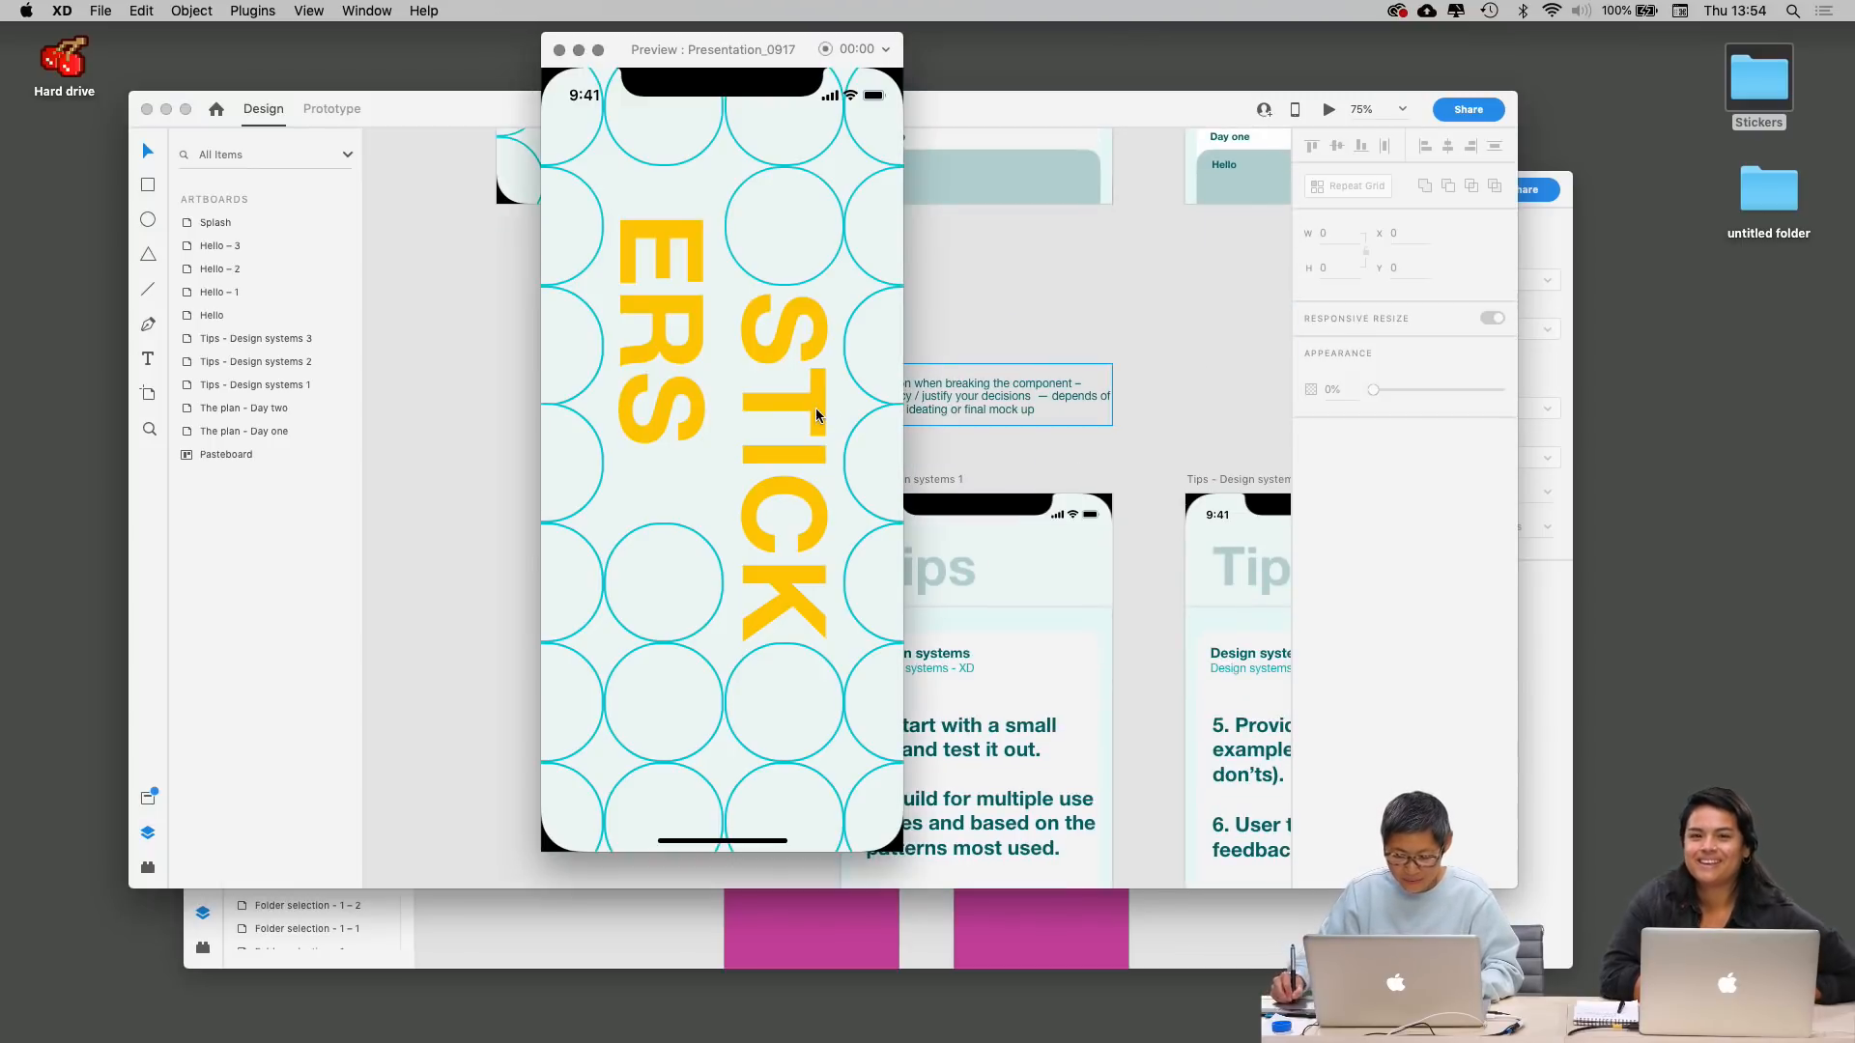
{"action": "left_click", "coordinate": [818, 415]}
{"action": "left_click", "coordinate": [818, 415]}
{"action": "left_click", "coordinate": [818, 415]}
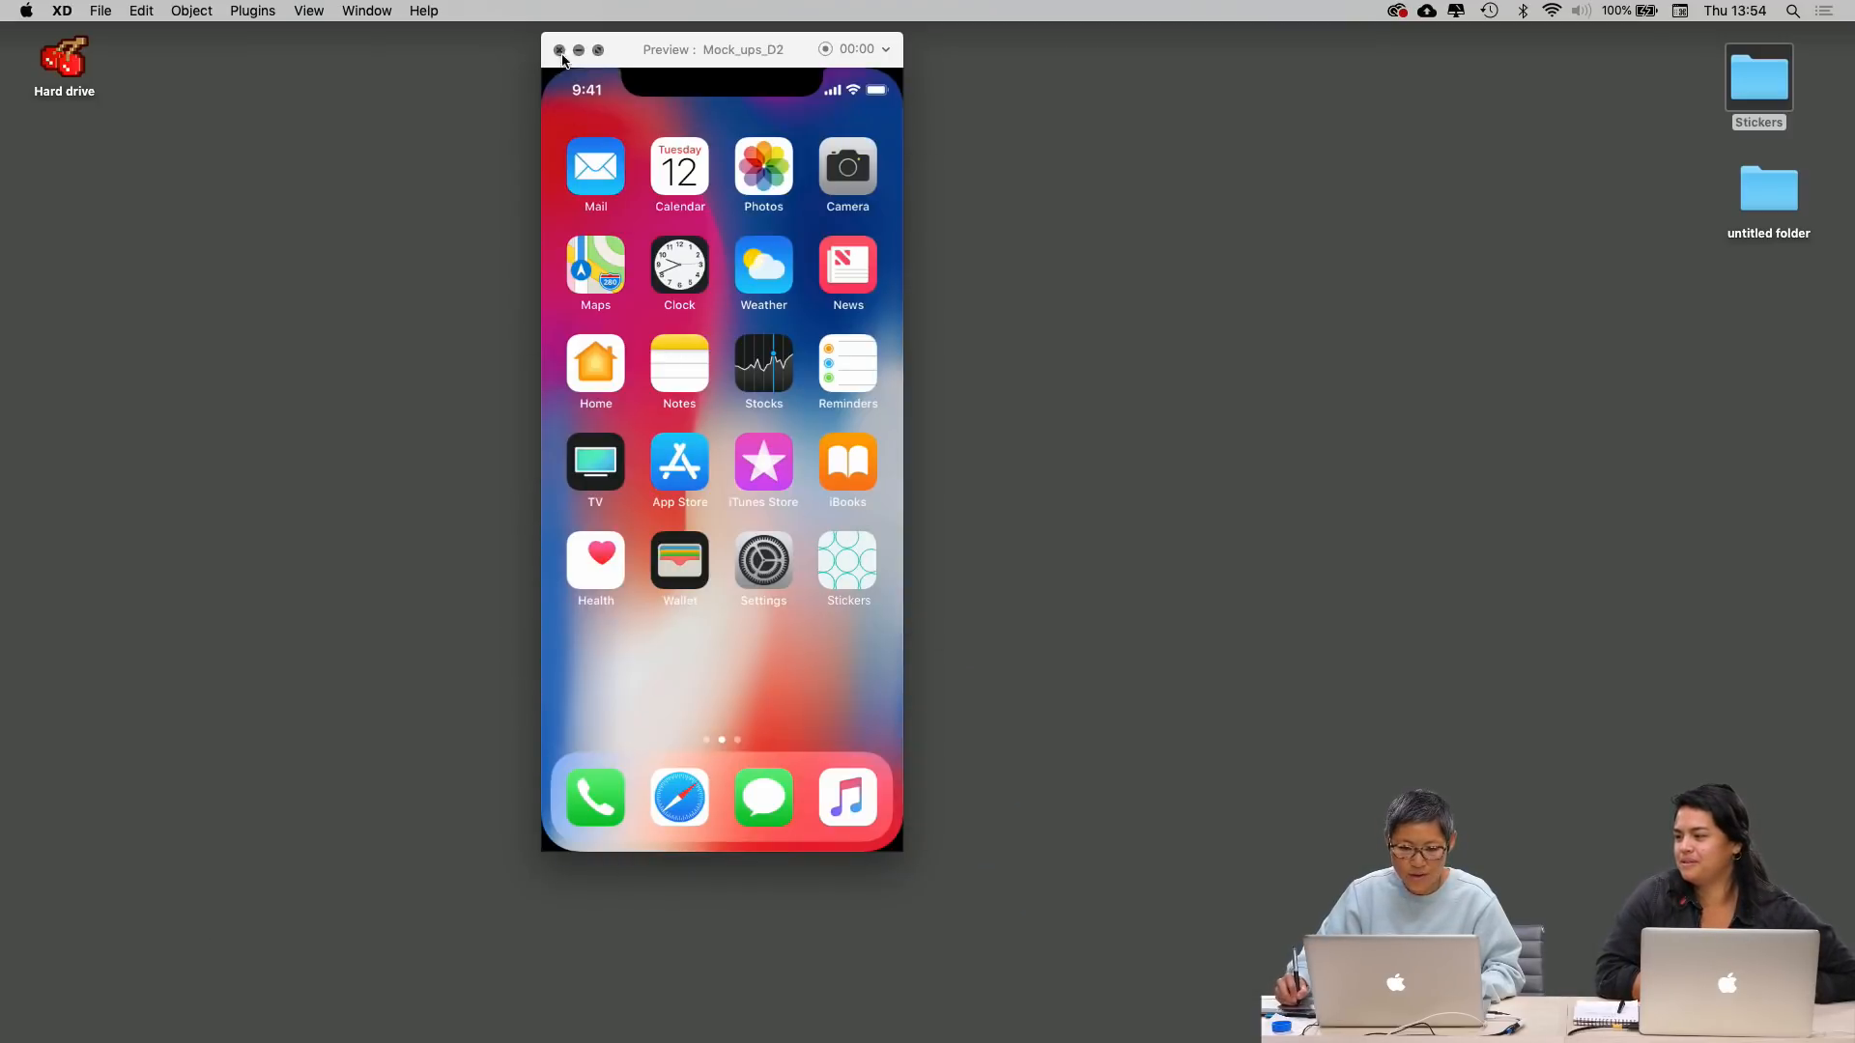
Step: Leave the full-screen view of the Mock_ups_D2 preview and close its preview window
{"action": "left_click", "coordinate": [598, 52]}
{"action": "key", "text": "Escape"}
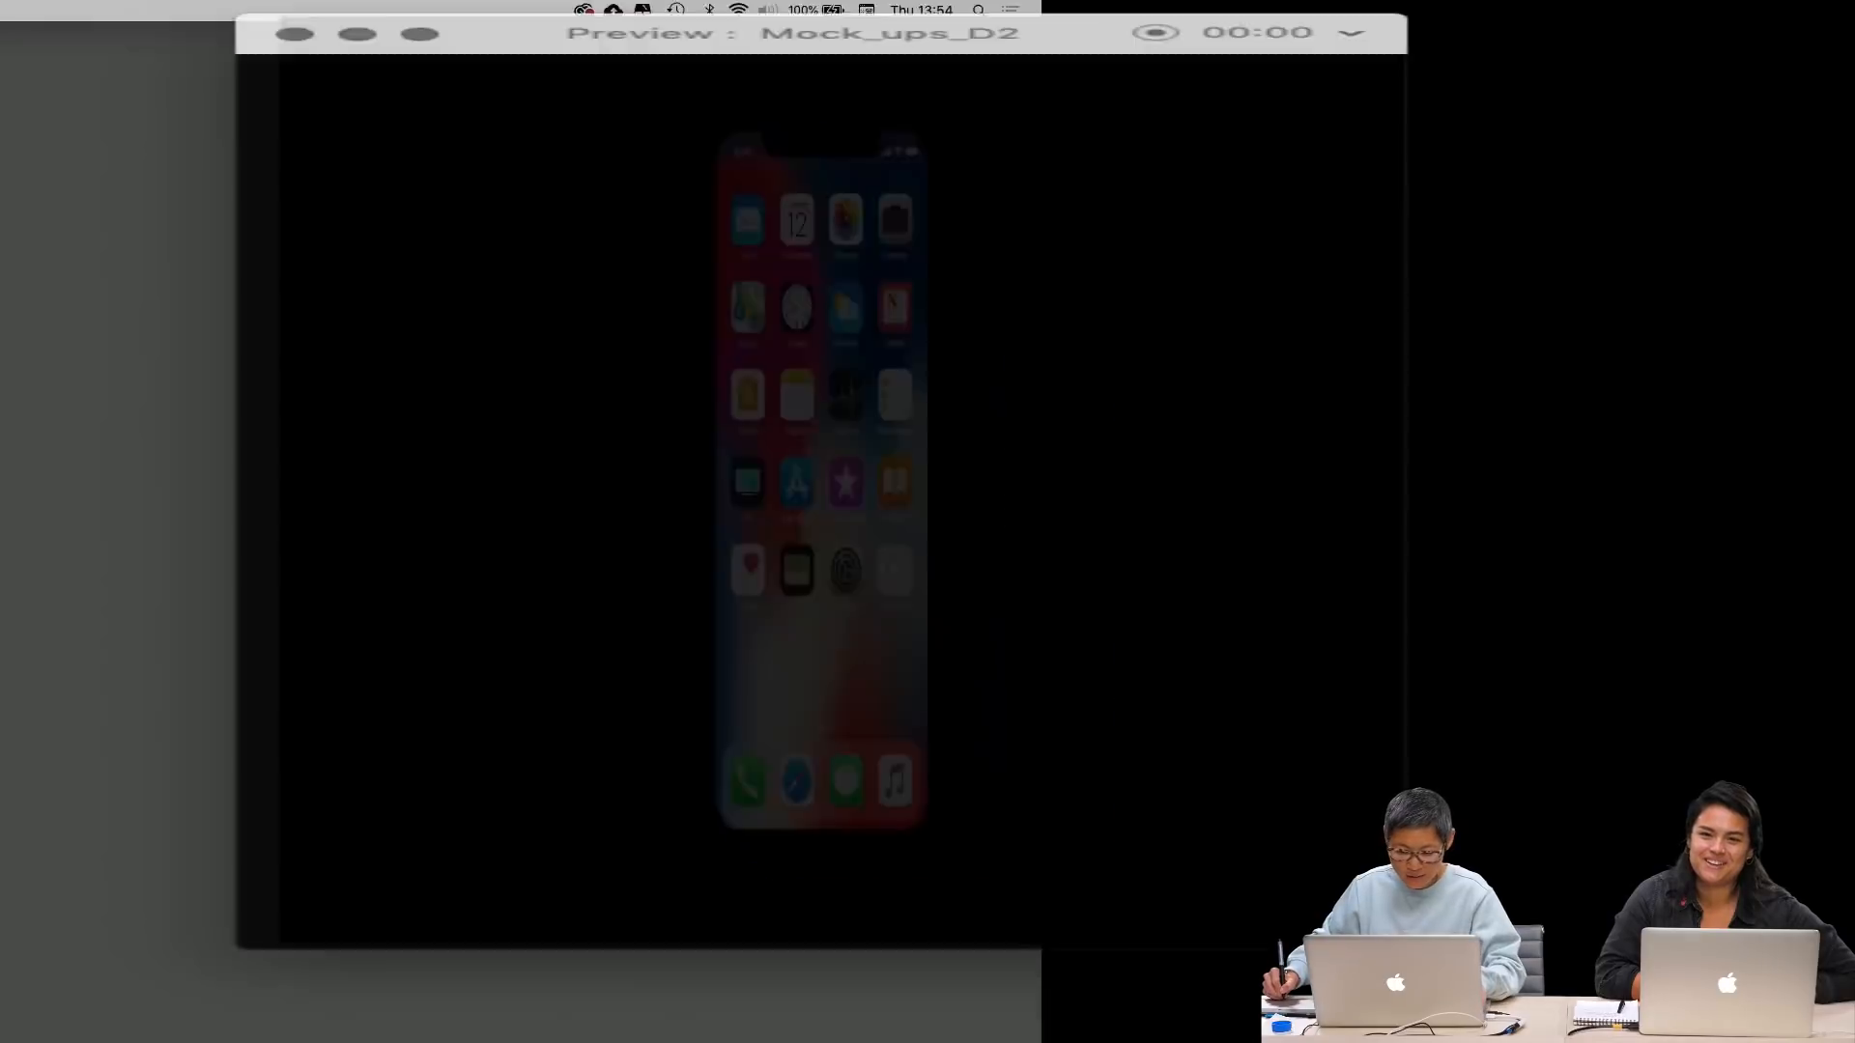
{"action": "mouse_move", "coordinate": [754, 1029]}
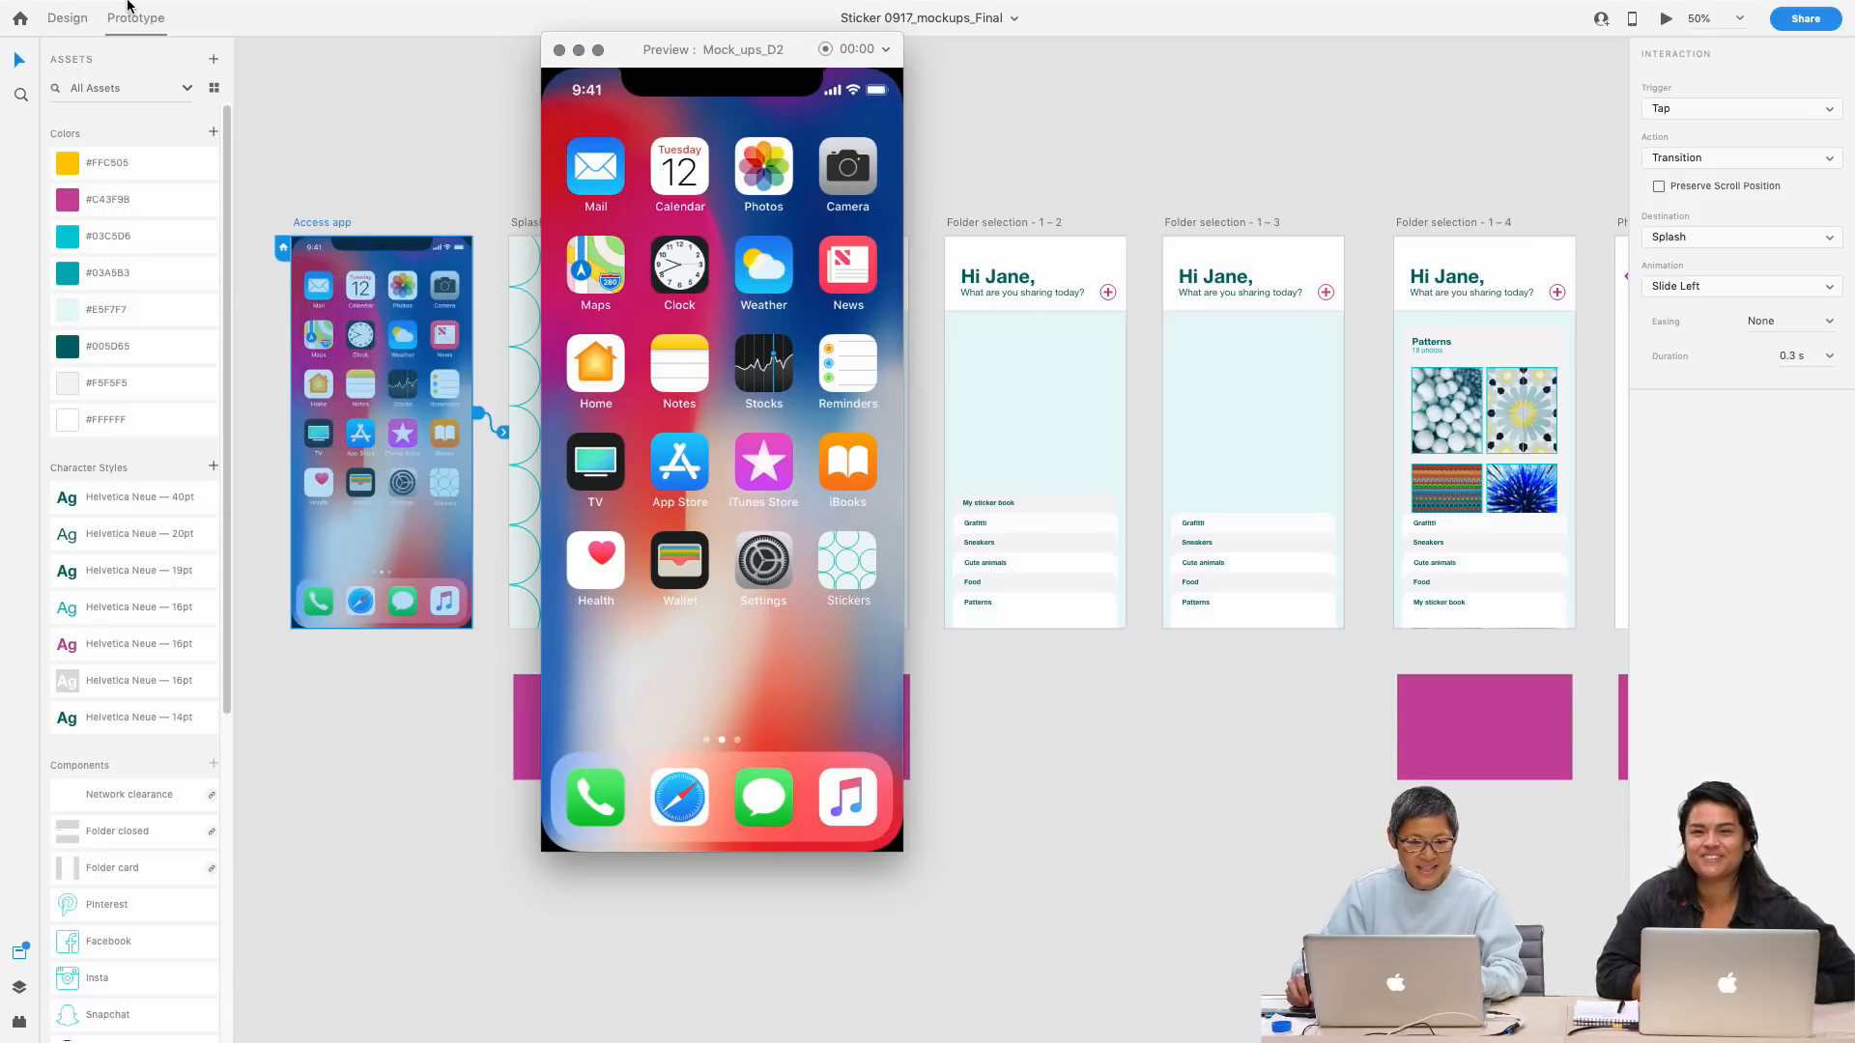
{"action": "left_click", "coordinate": [559, 49]}
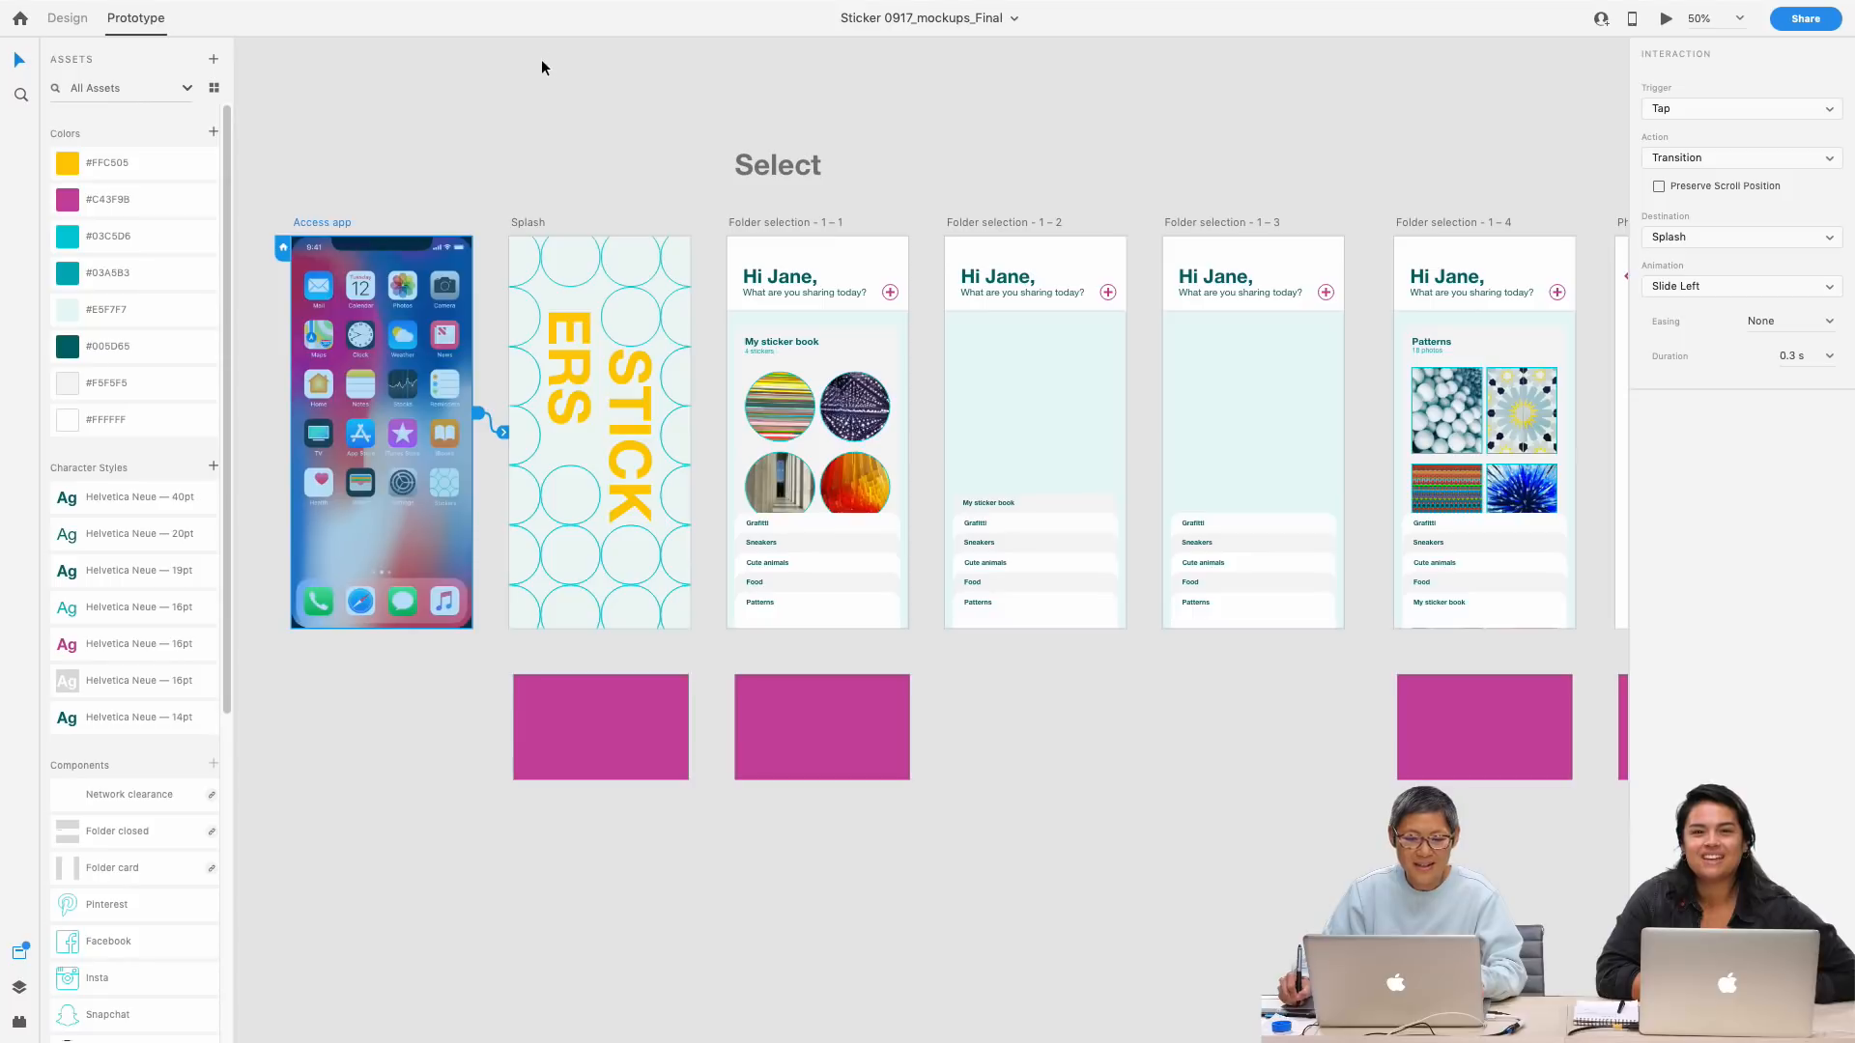
Step: Take Sticker 0917_mockups_Final out of full screen, then preview the Tips - Design systems 1 artboard of Presentation_0917
{"action": "mouse_move", "coordinate": [14, 3]}
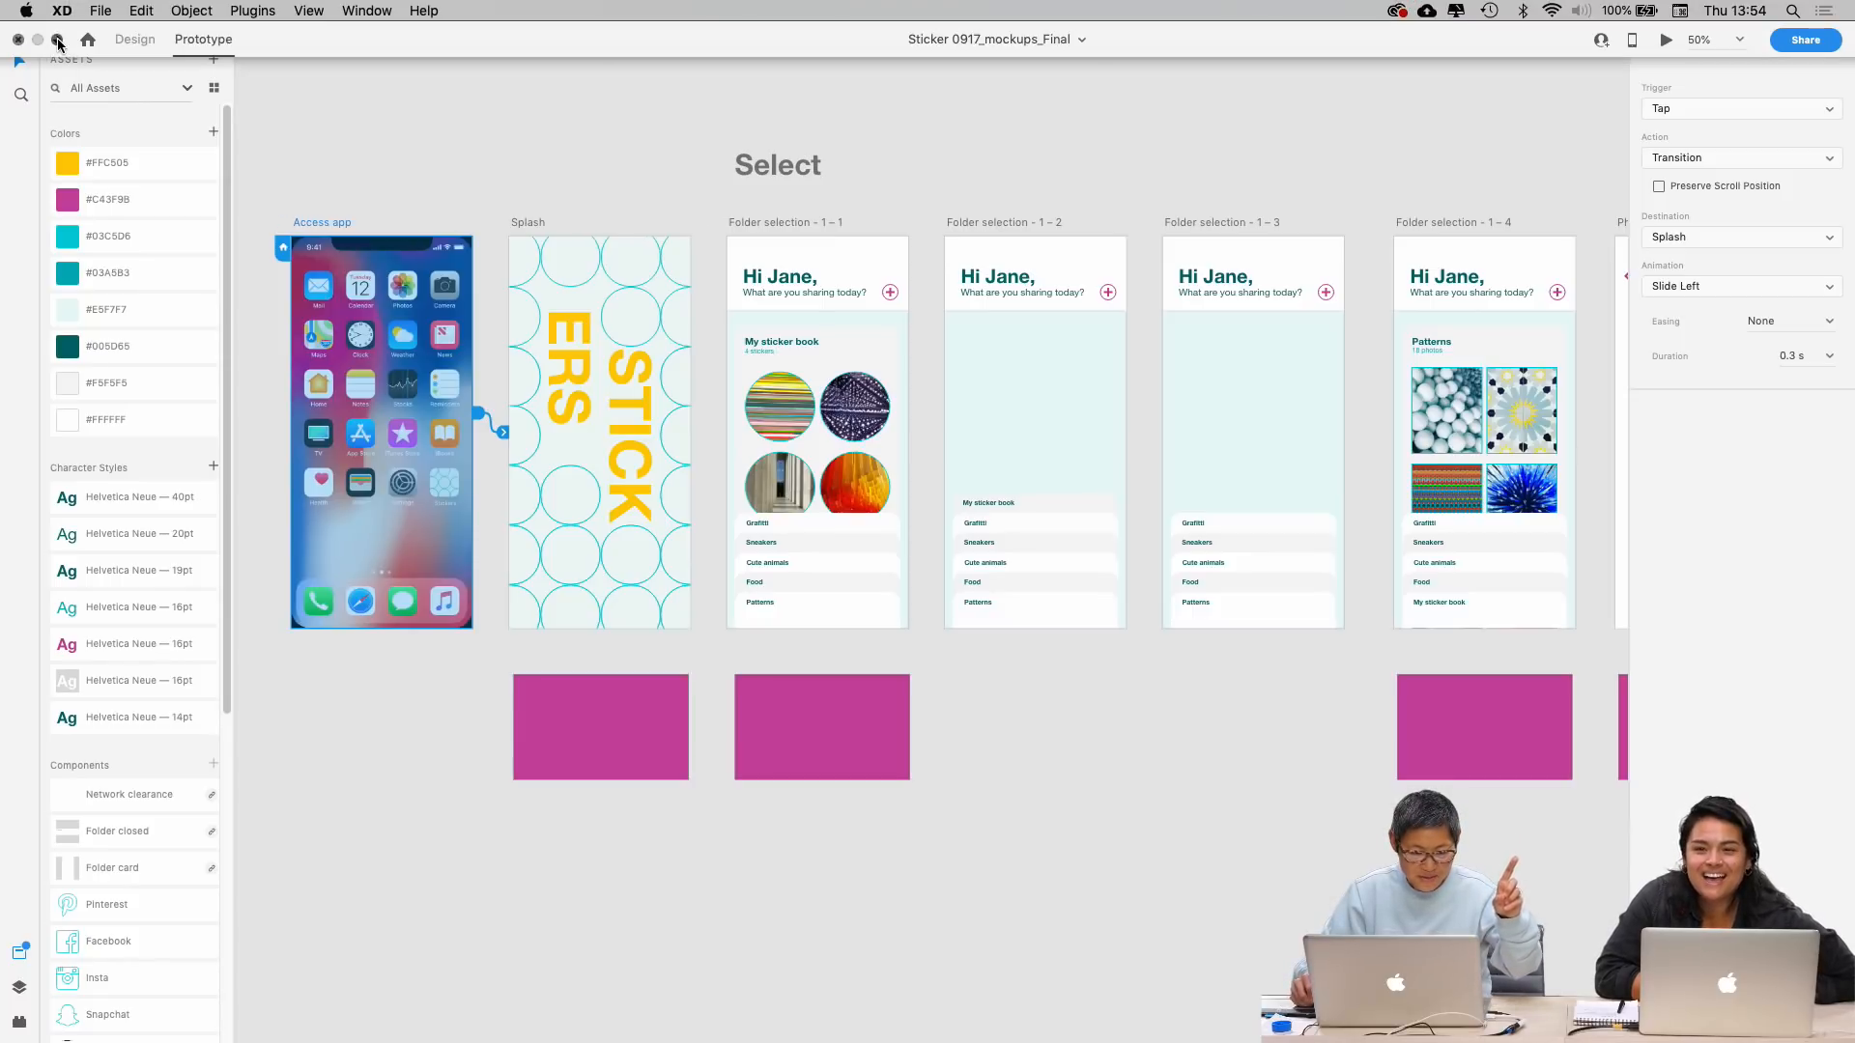
{"action": "left_click", "coordinate": [58, 43]}
{"action": "left_click", "coordinate": [366, 11]}
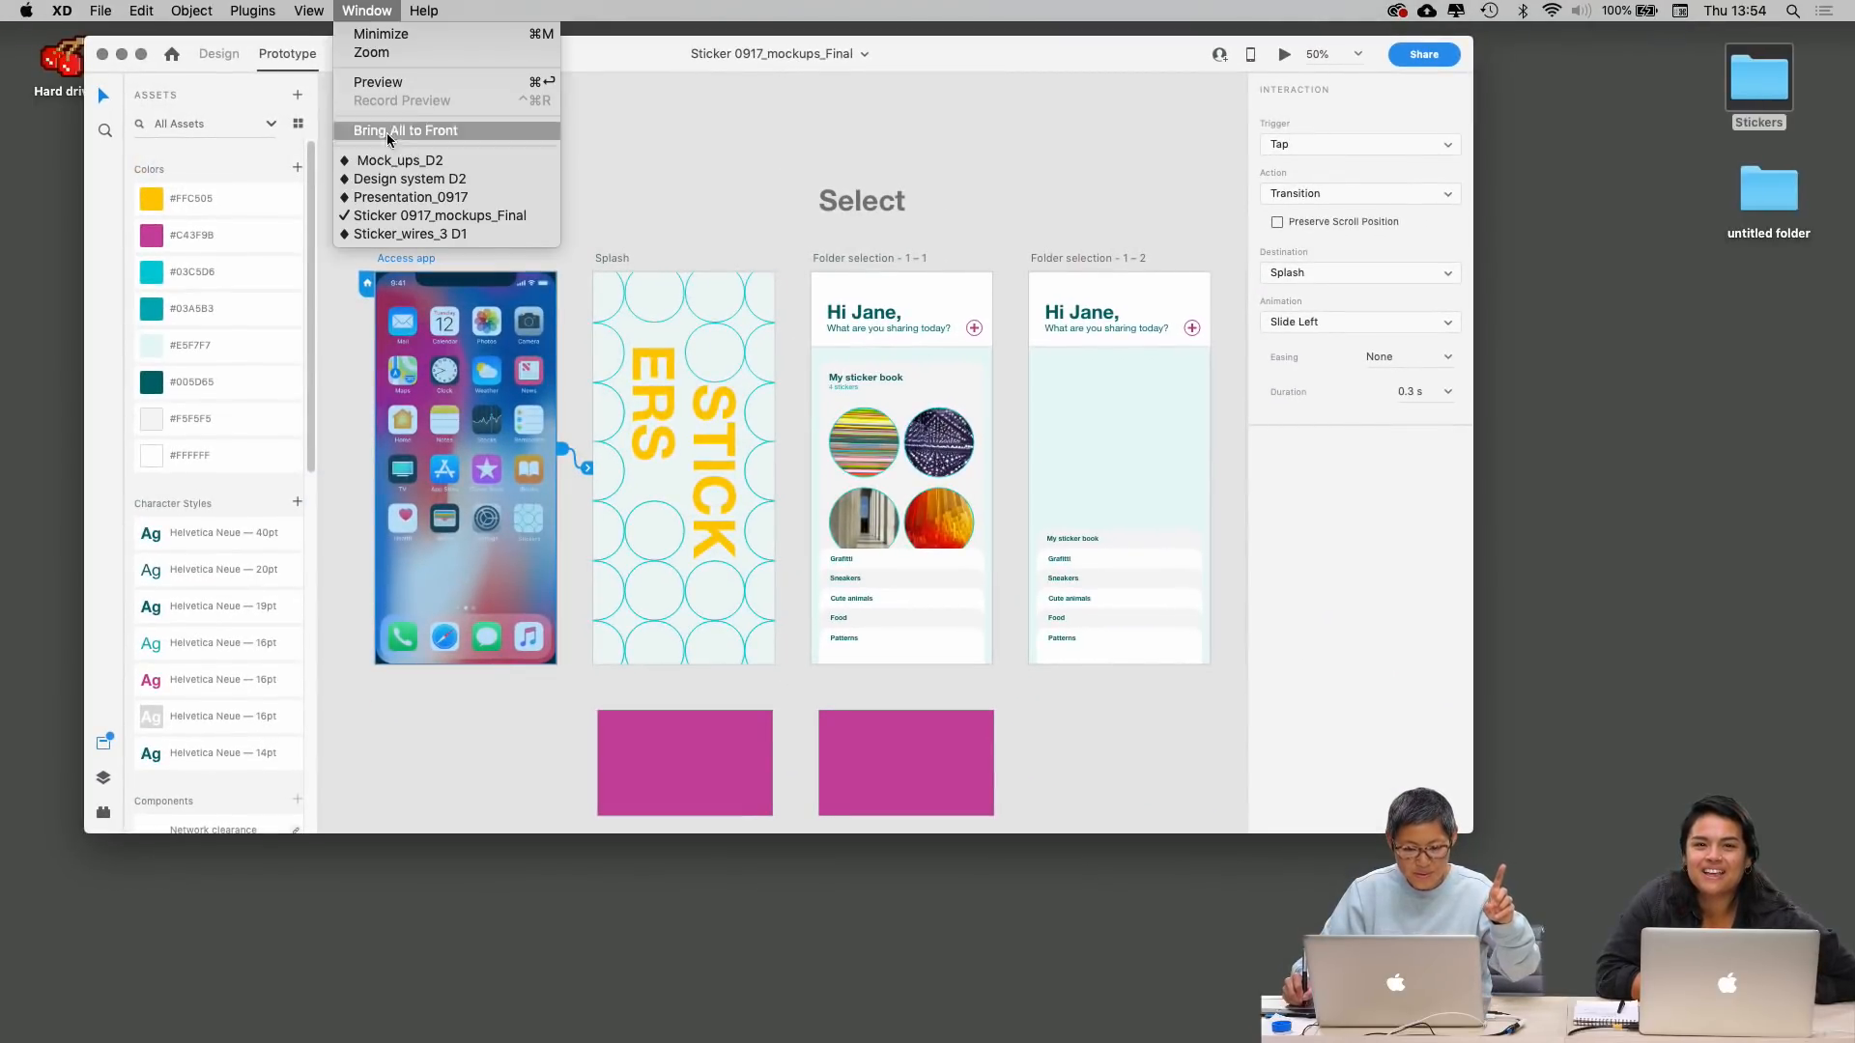
{"action": "left_click", "coordinate": [437, 197]}
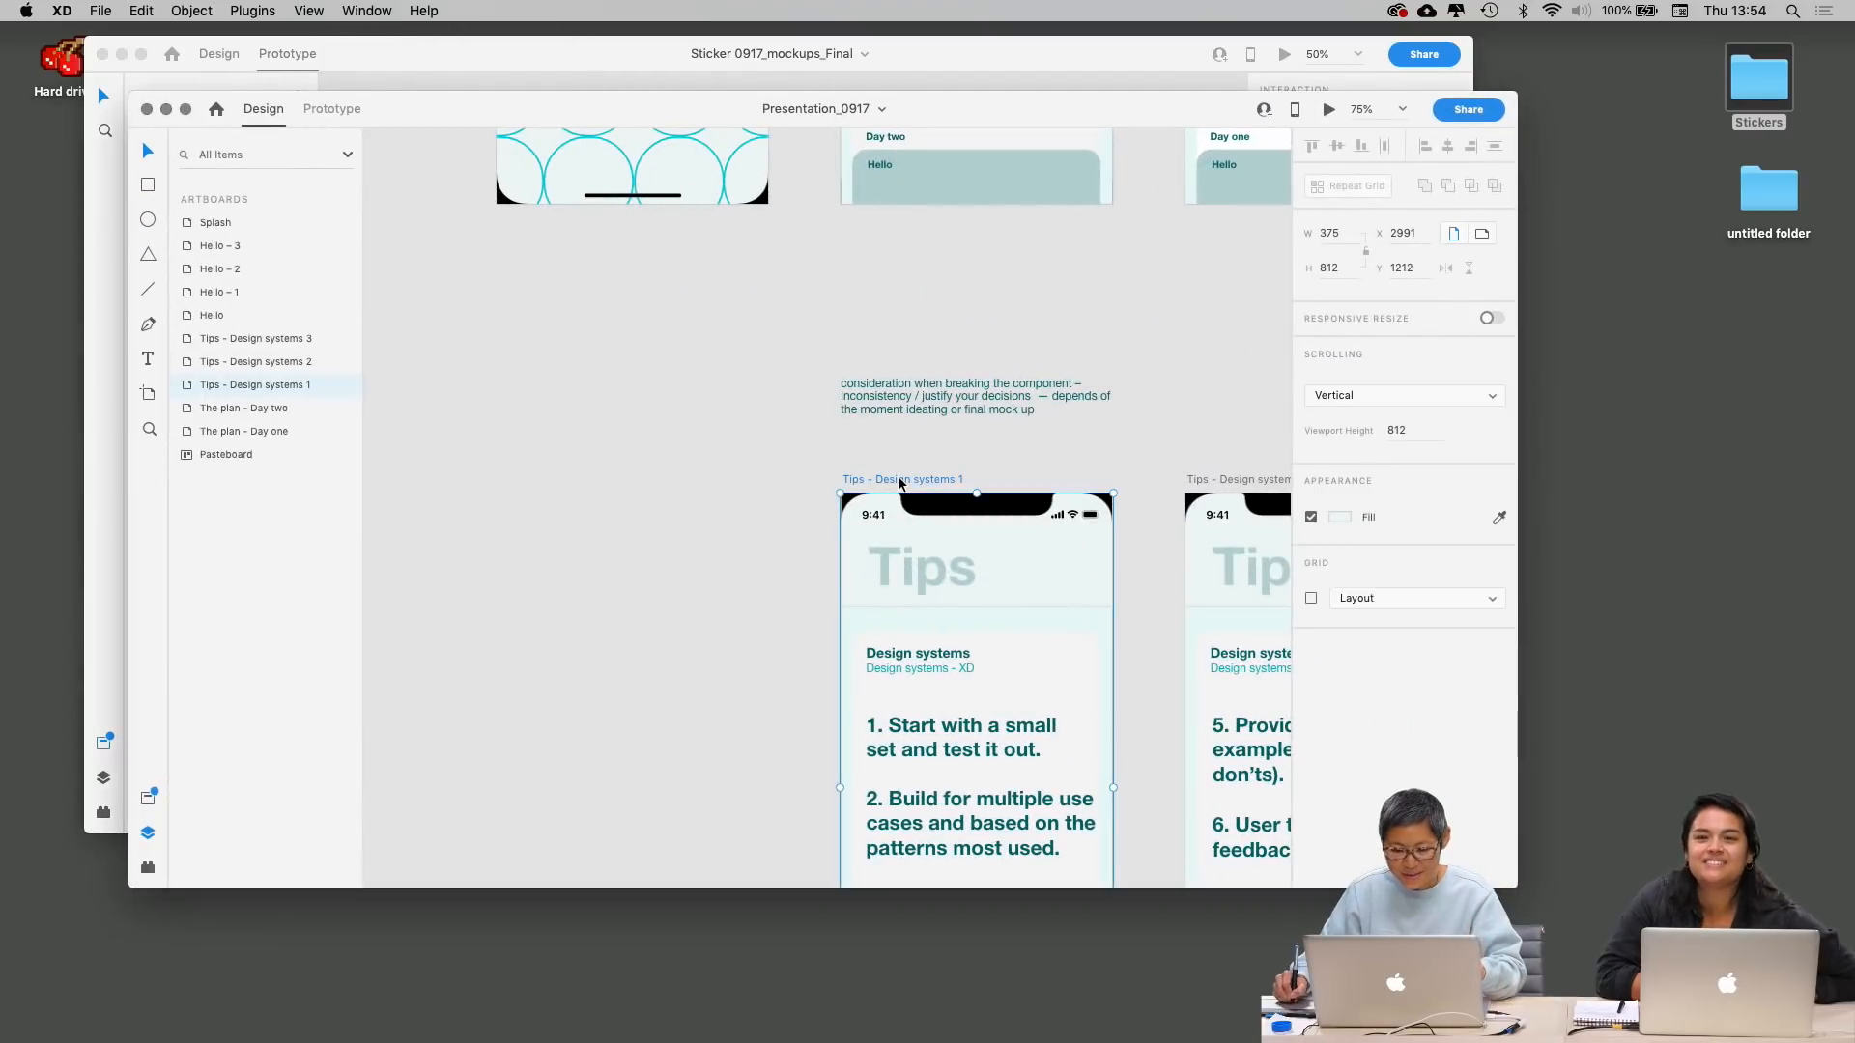
{"action": "left_click", "coordinate": [1329, 109]}
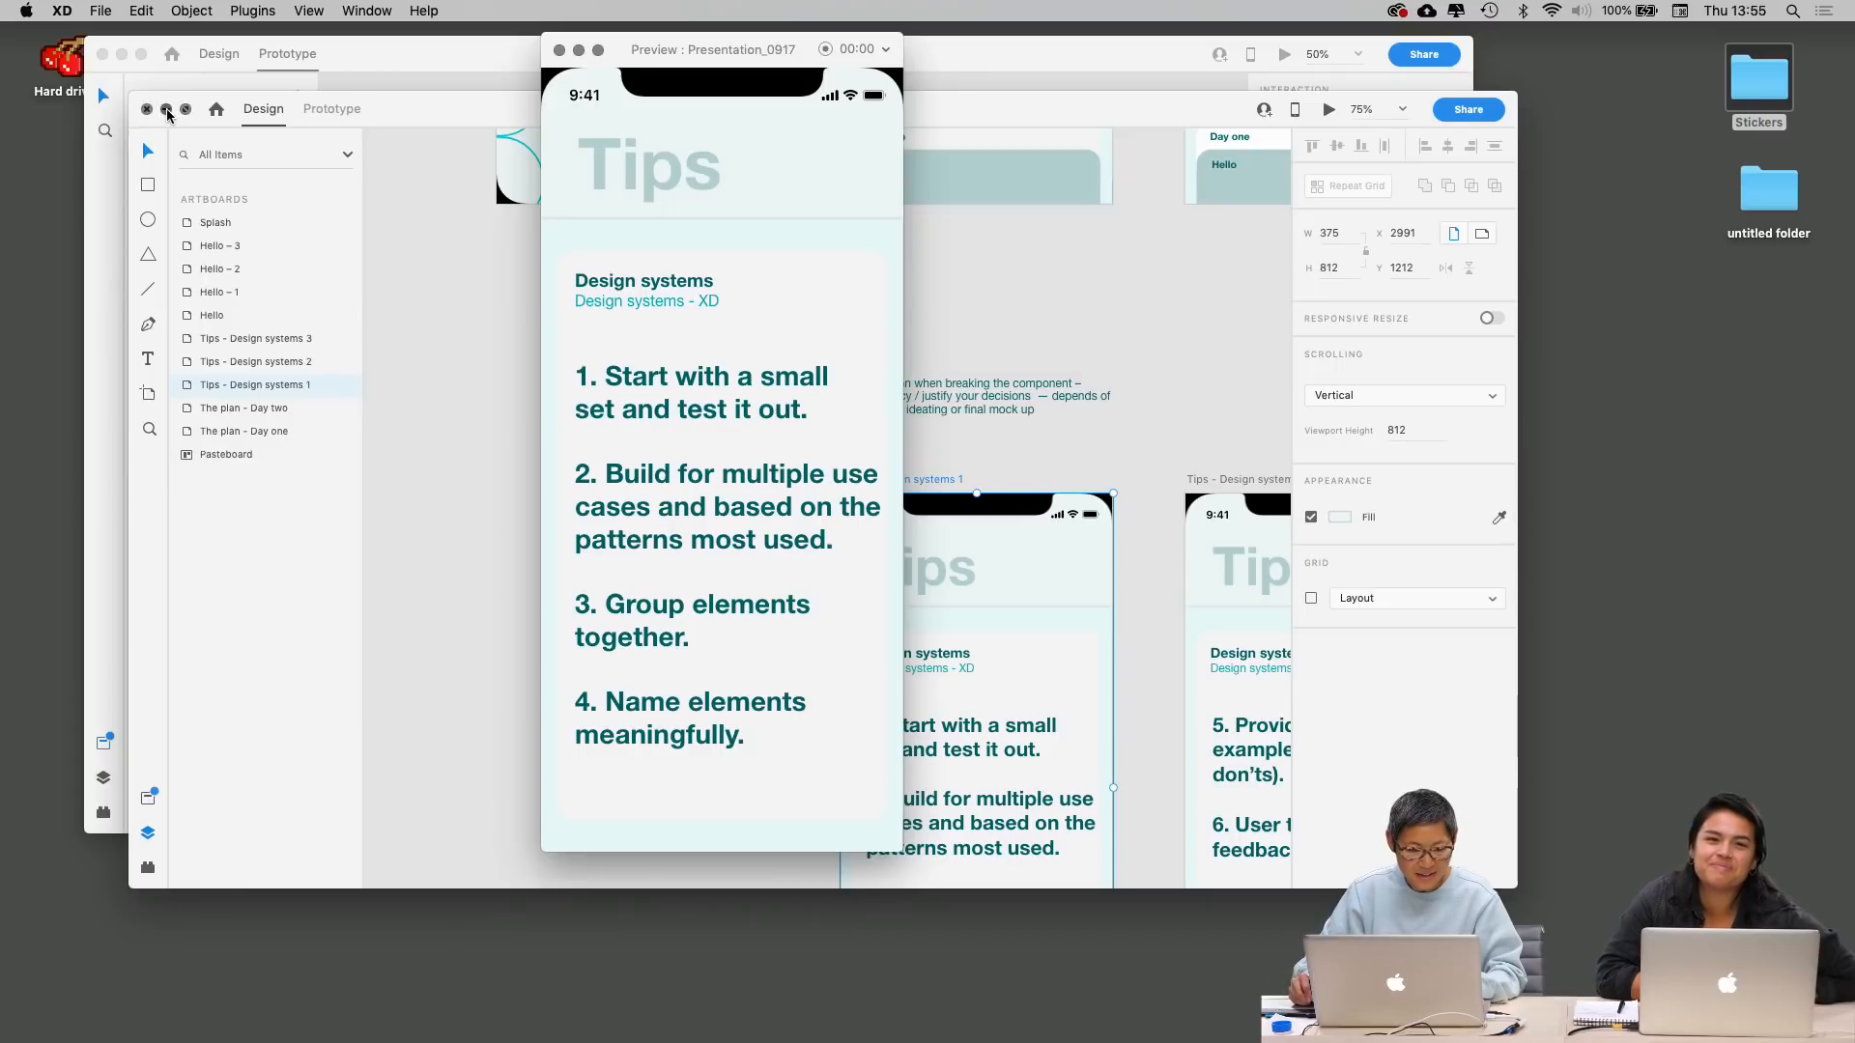
Step: Minimize the Presentation_0917 and Sticker 0917_mockups_Final windows and close the remaining preview
{"action": "left_click", "coordinate": [167, 109]}
{"action": "left_click", "coordinate": [123, 55]}
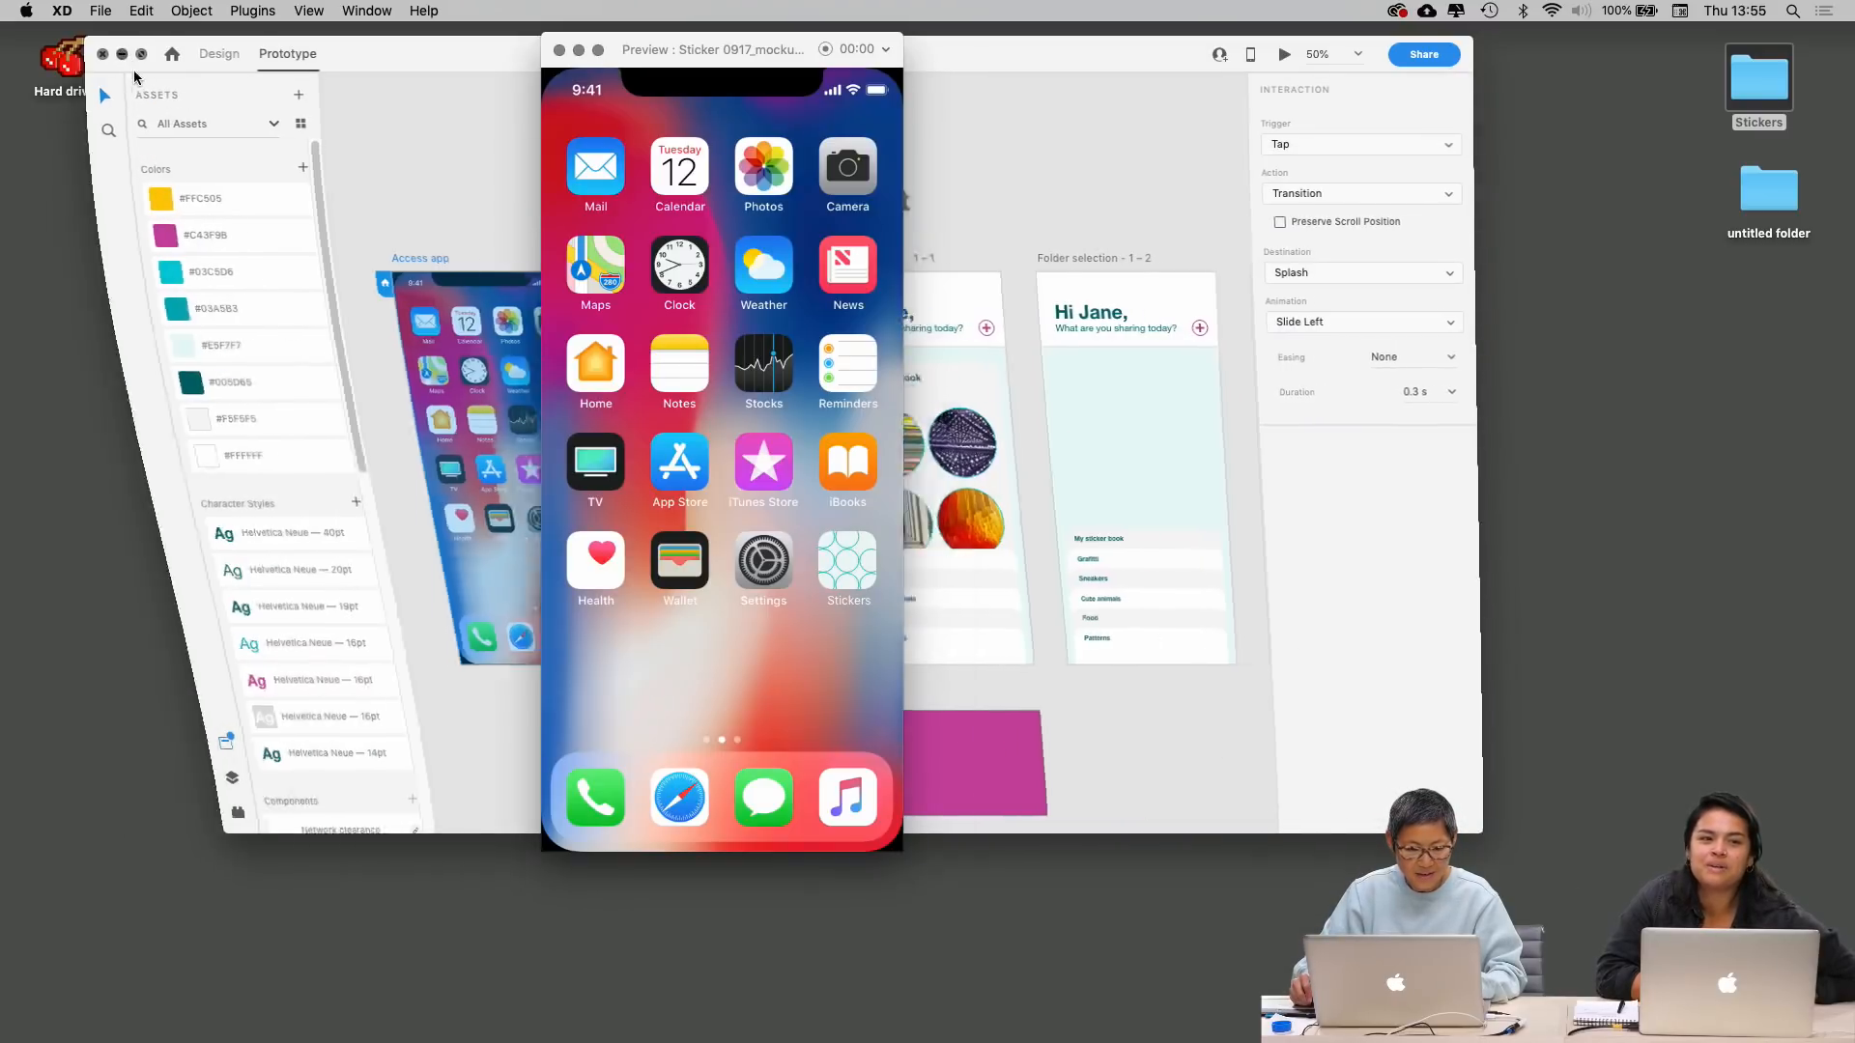
{"action": "left_click", "coordinate": [559, 49]}
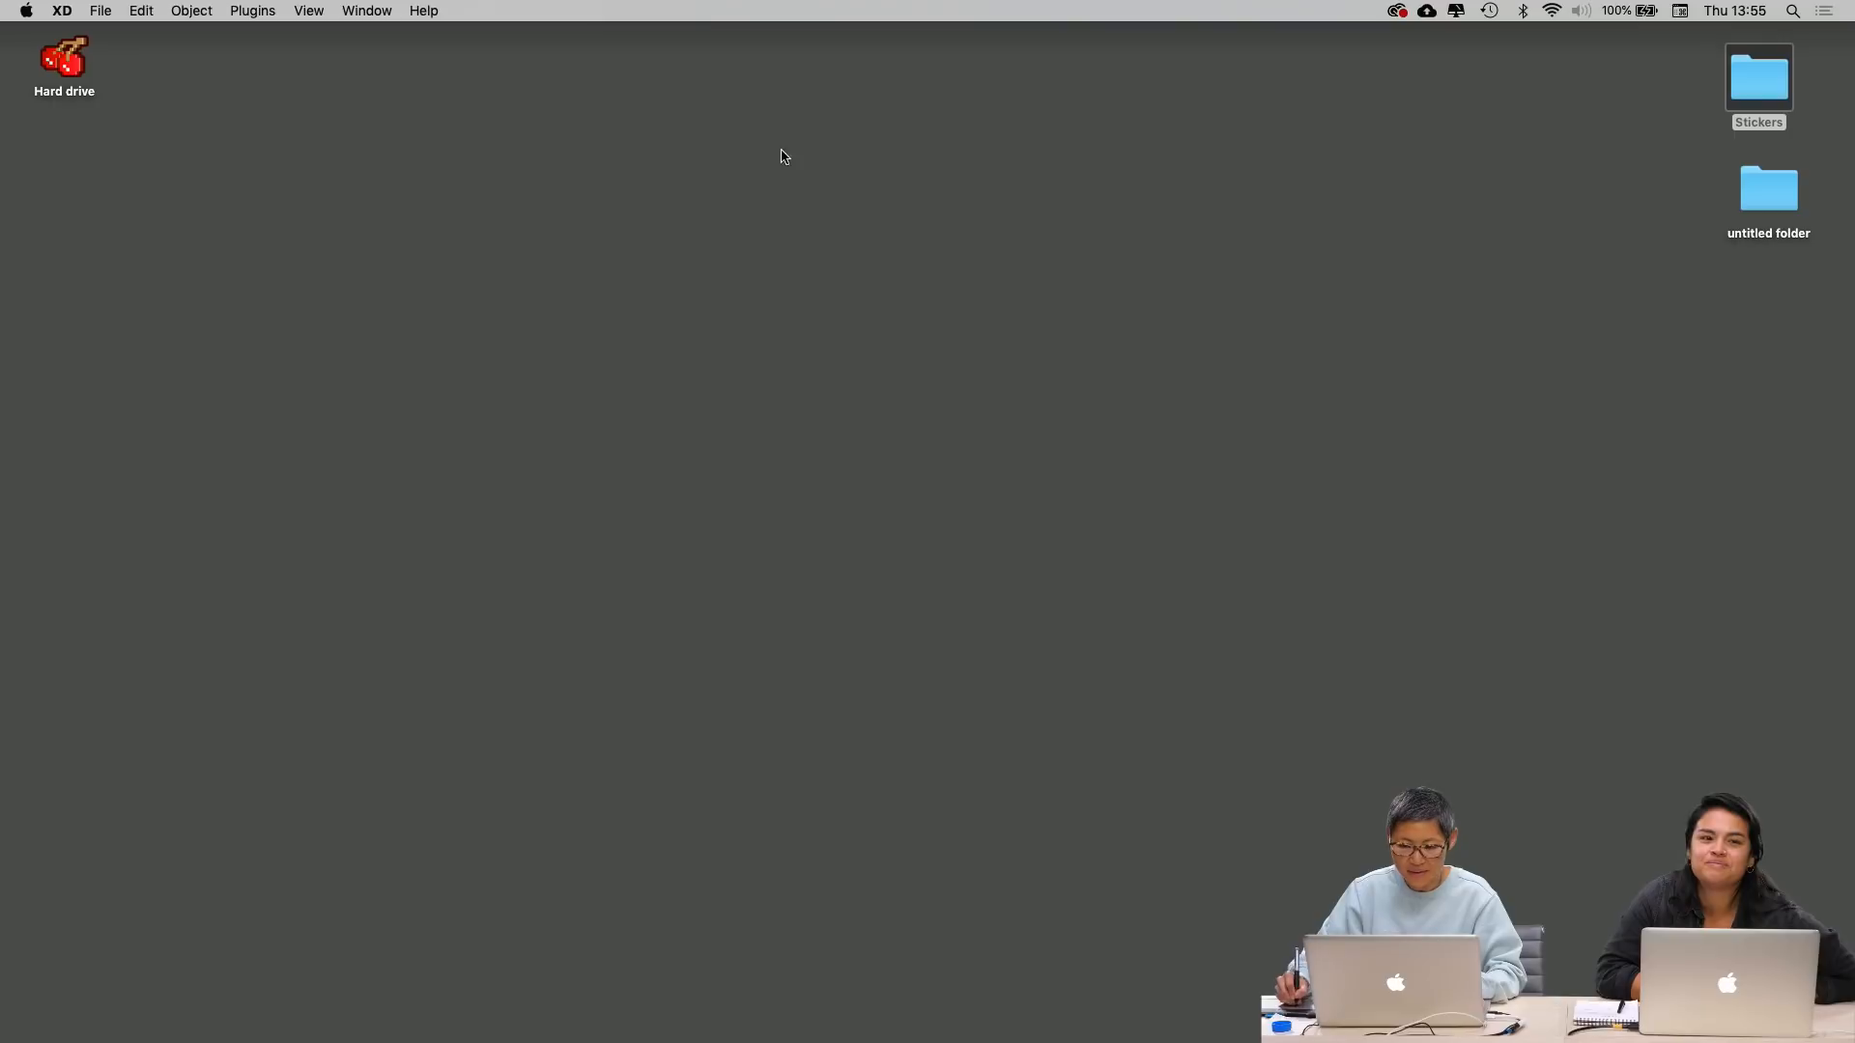
Step: Restore the Design system D2 window from the desktop and bring the Presentation_0917 document to the front
{"action": "mouse_move", "coordinate": [975, 1041]}
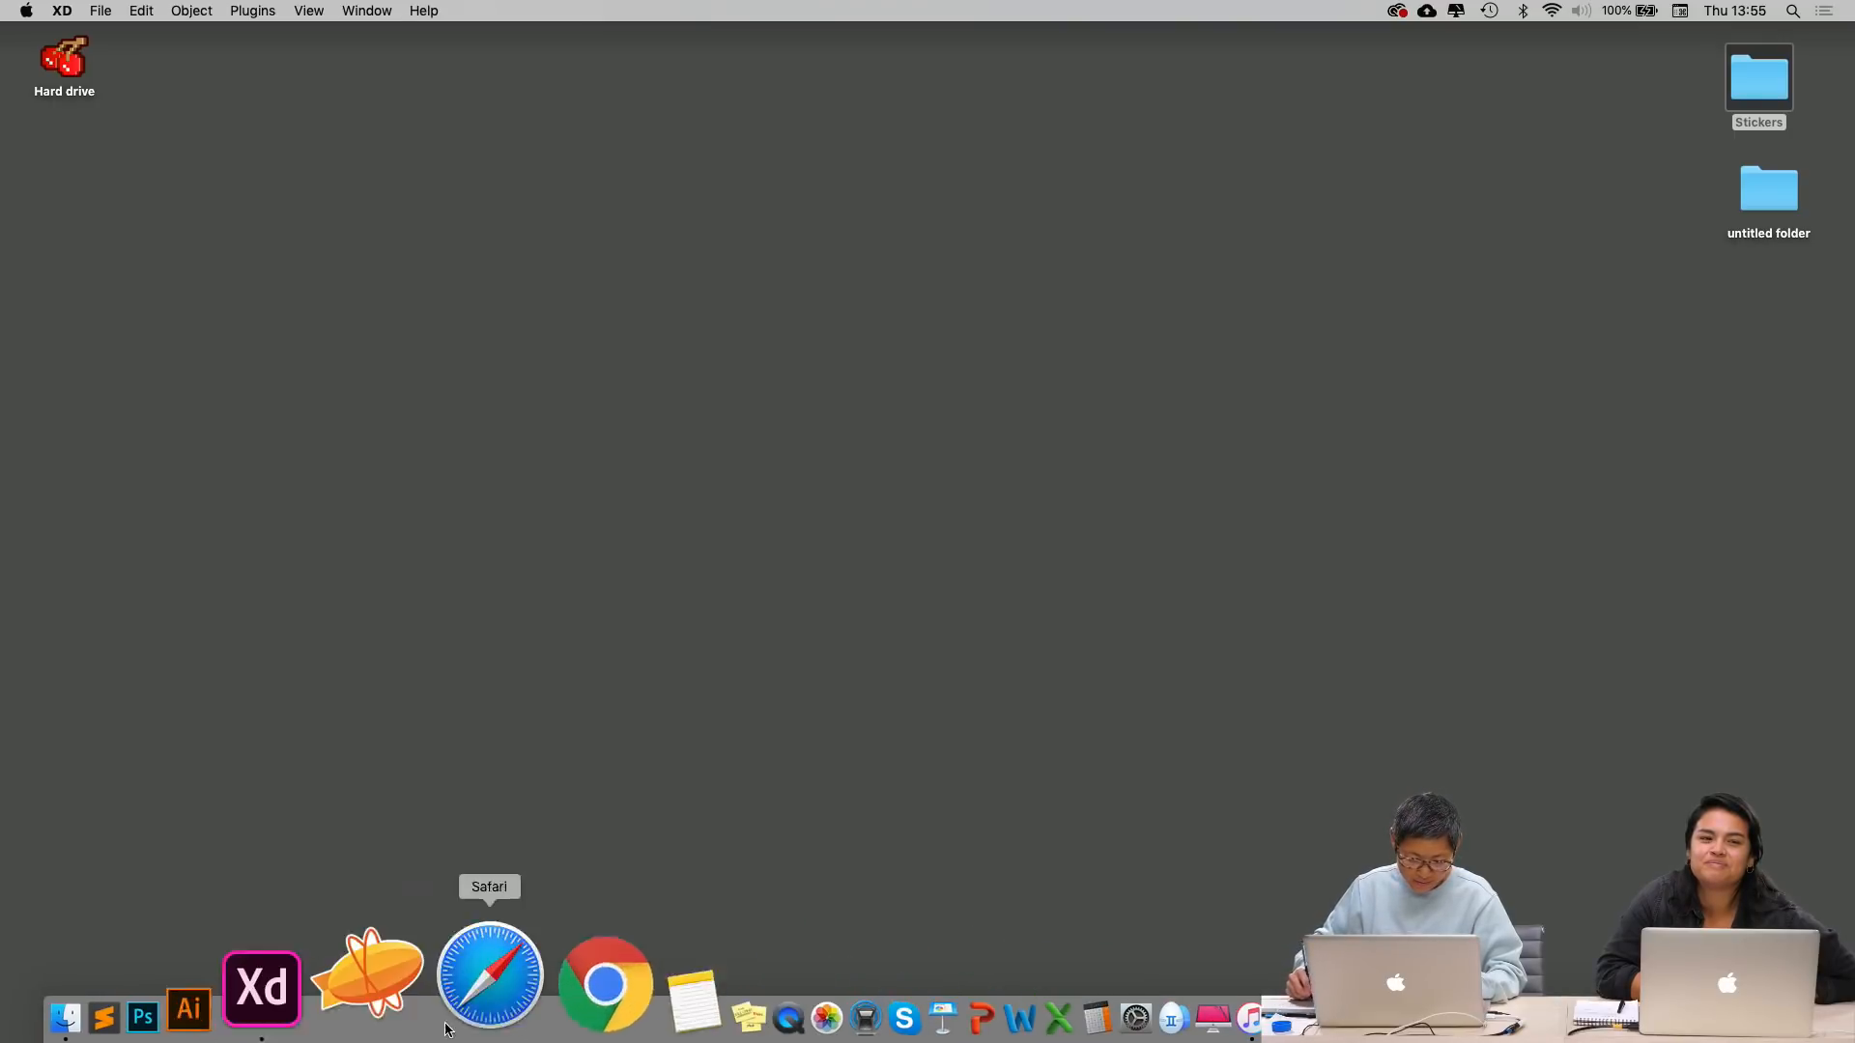
{"action": "left_click", "coordinate": [402, 991]}
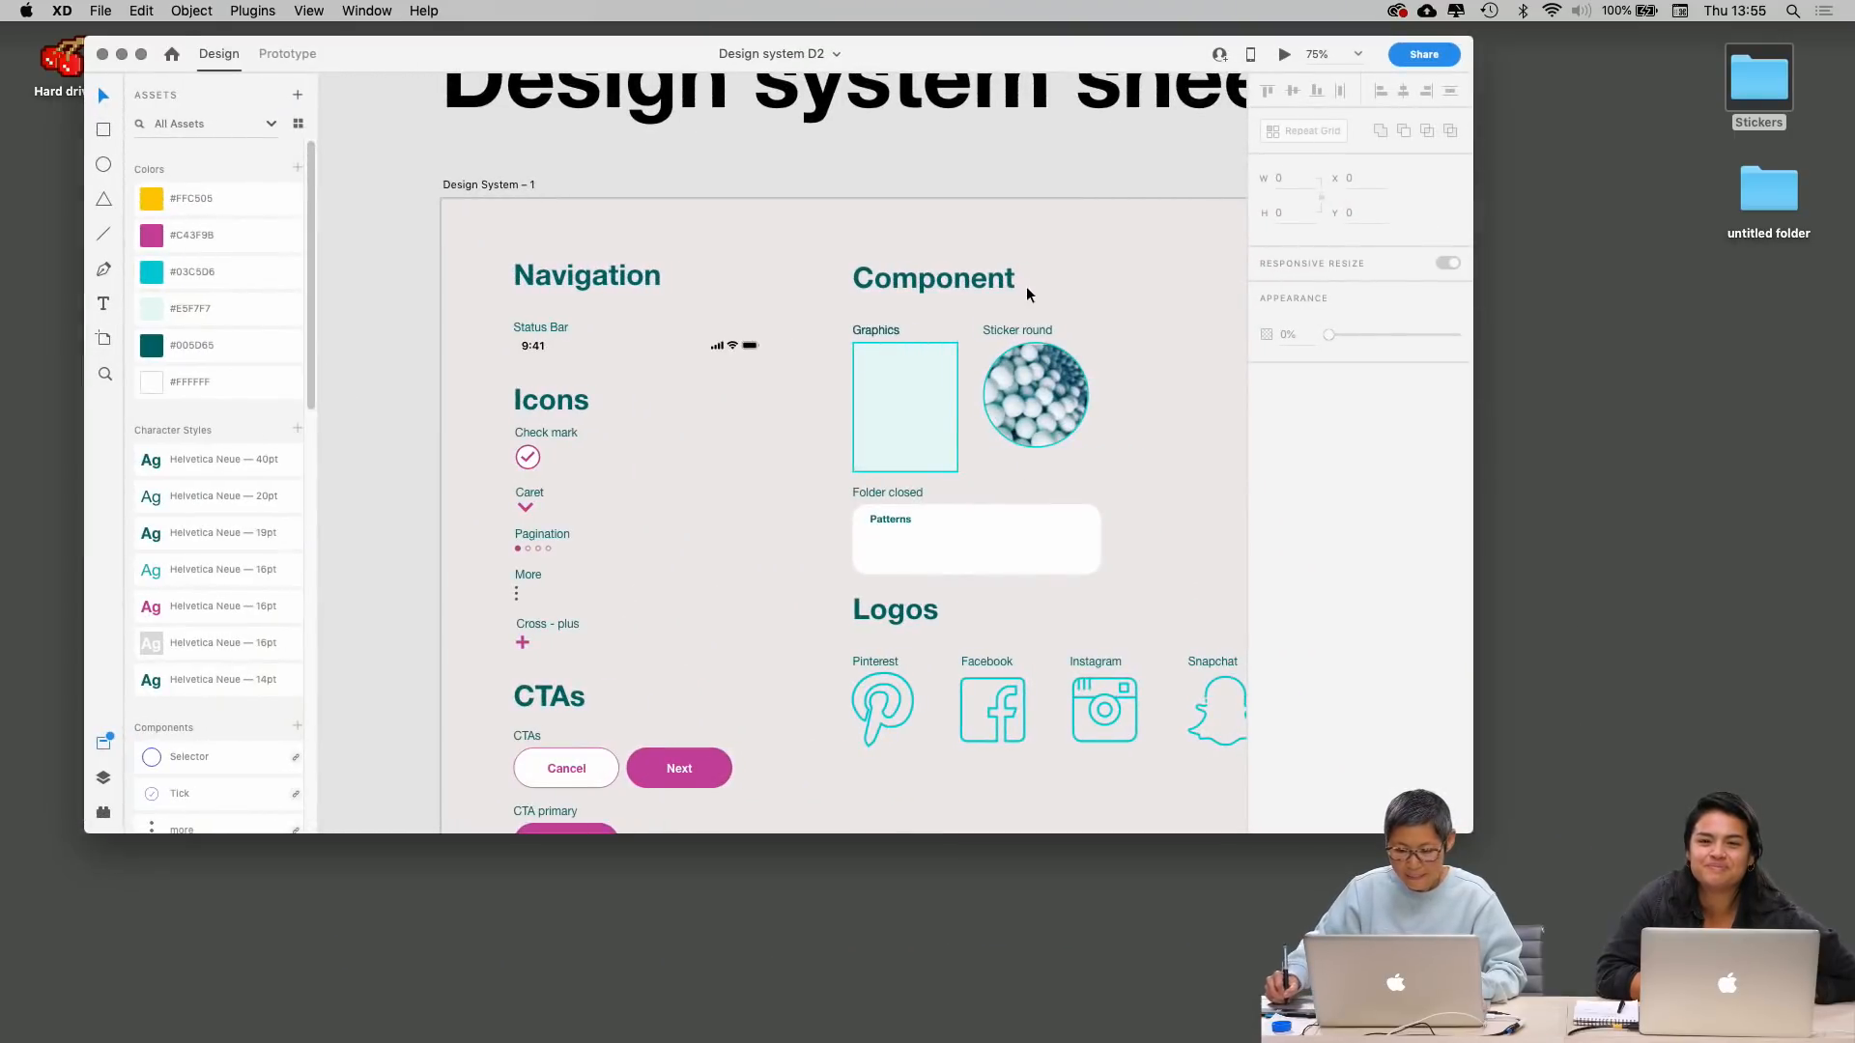
{"action": "left_click", "coordinate": [367, 11]}
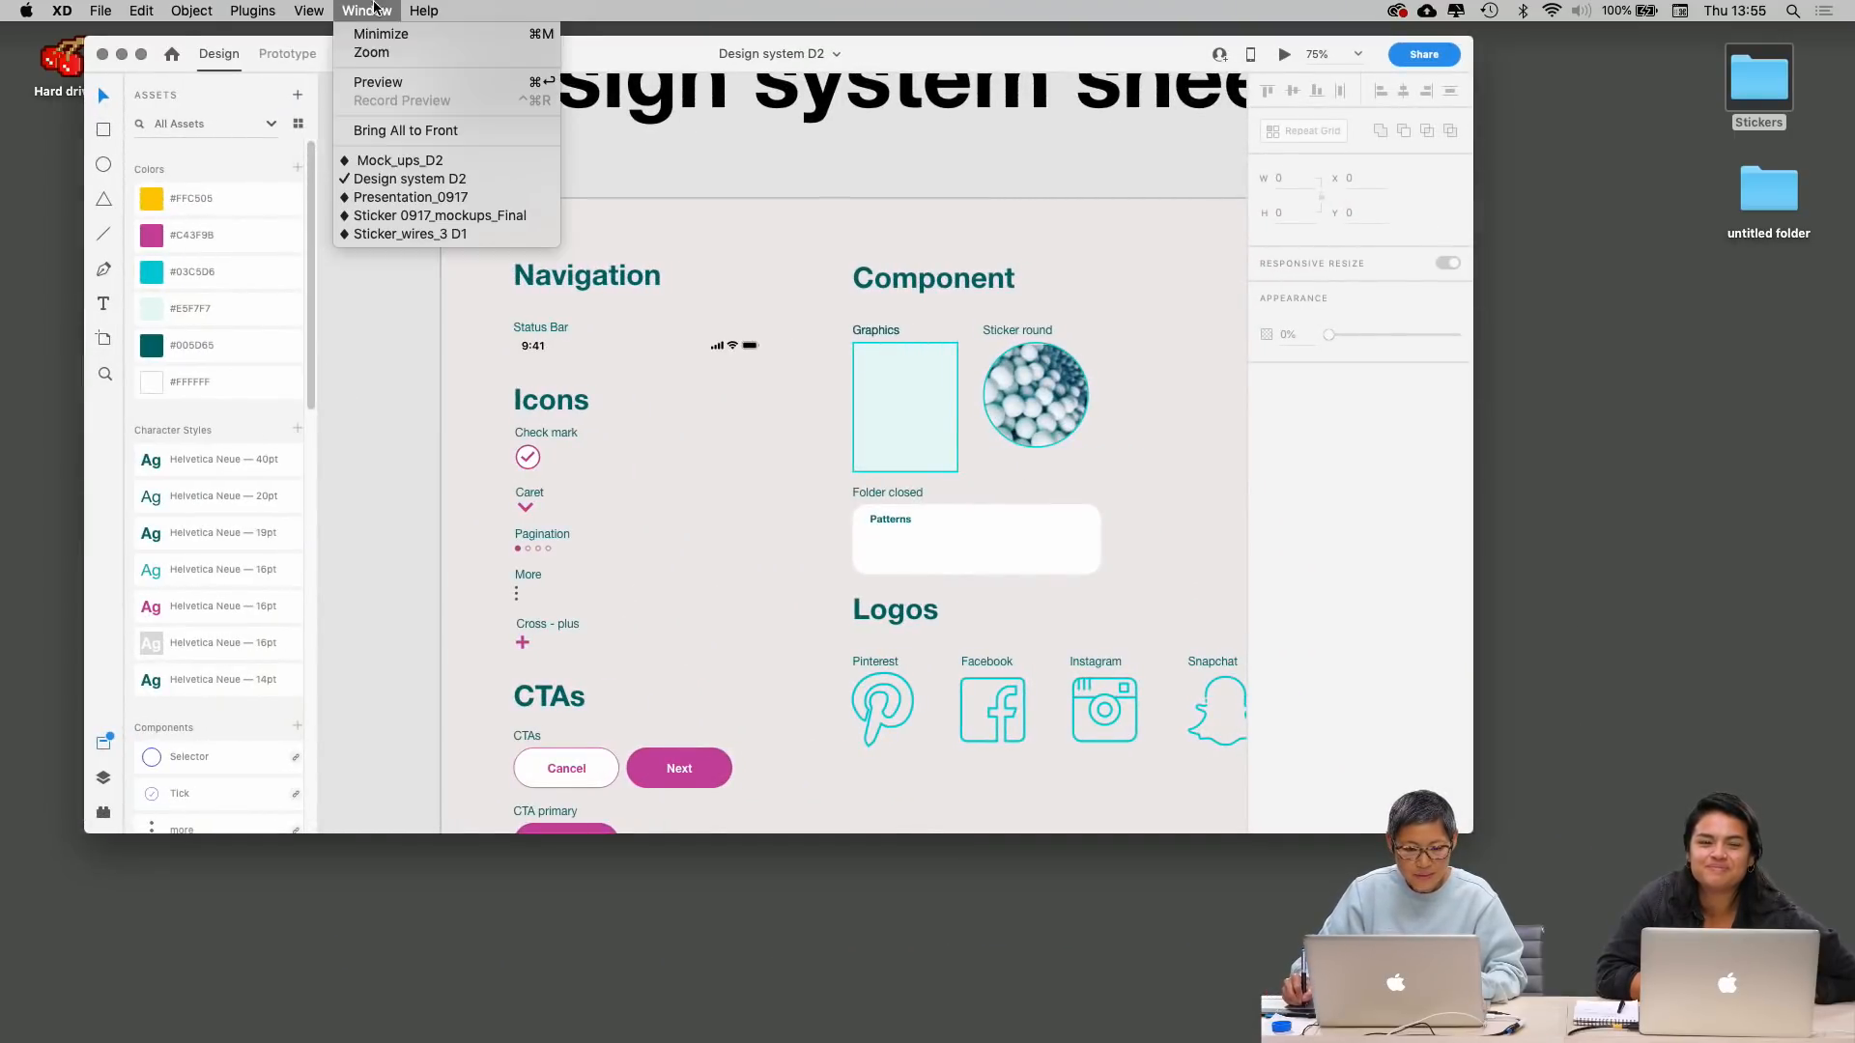
{"action": "left_click", "coordinate": [415, 197]}
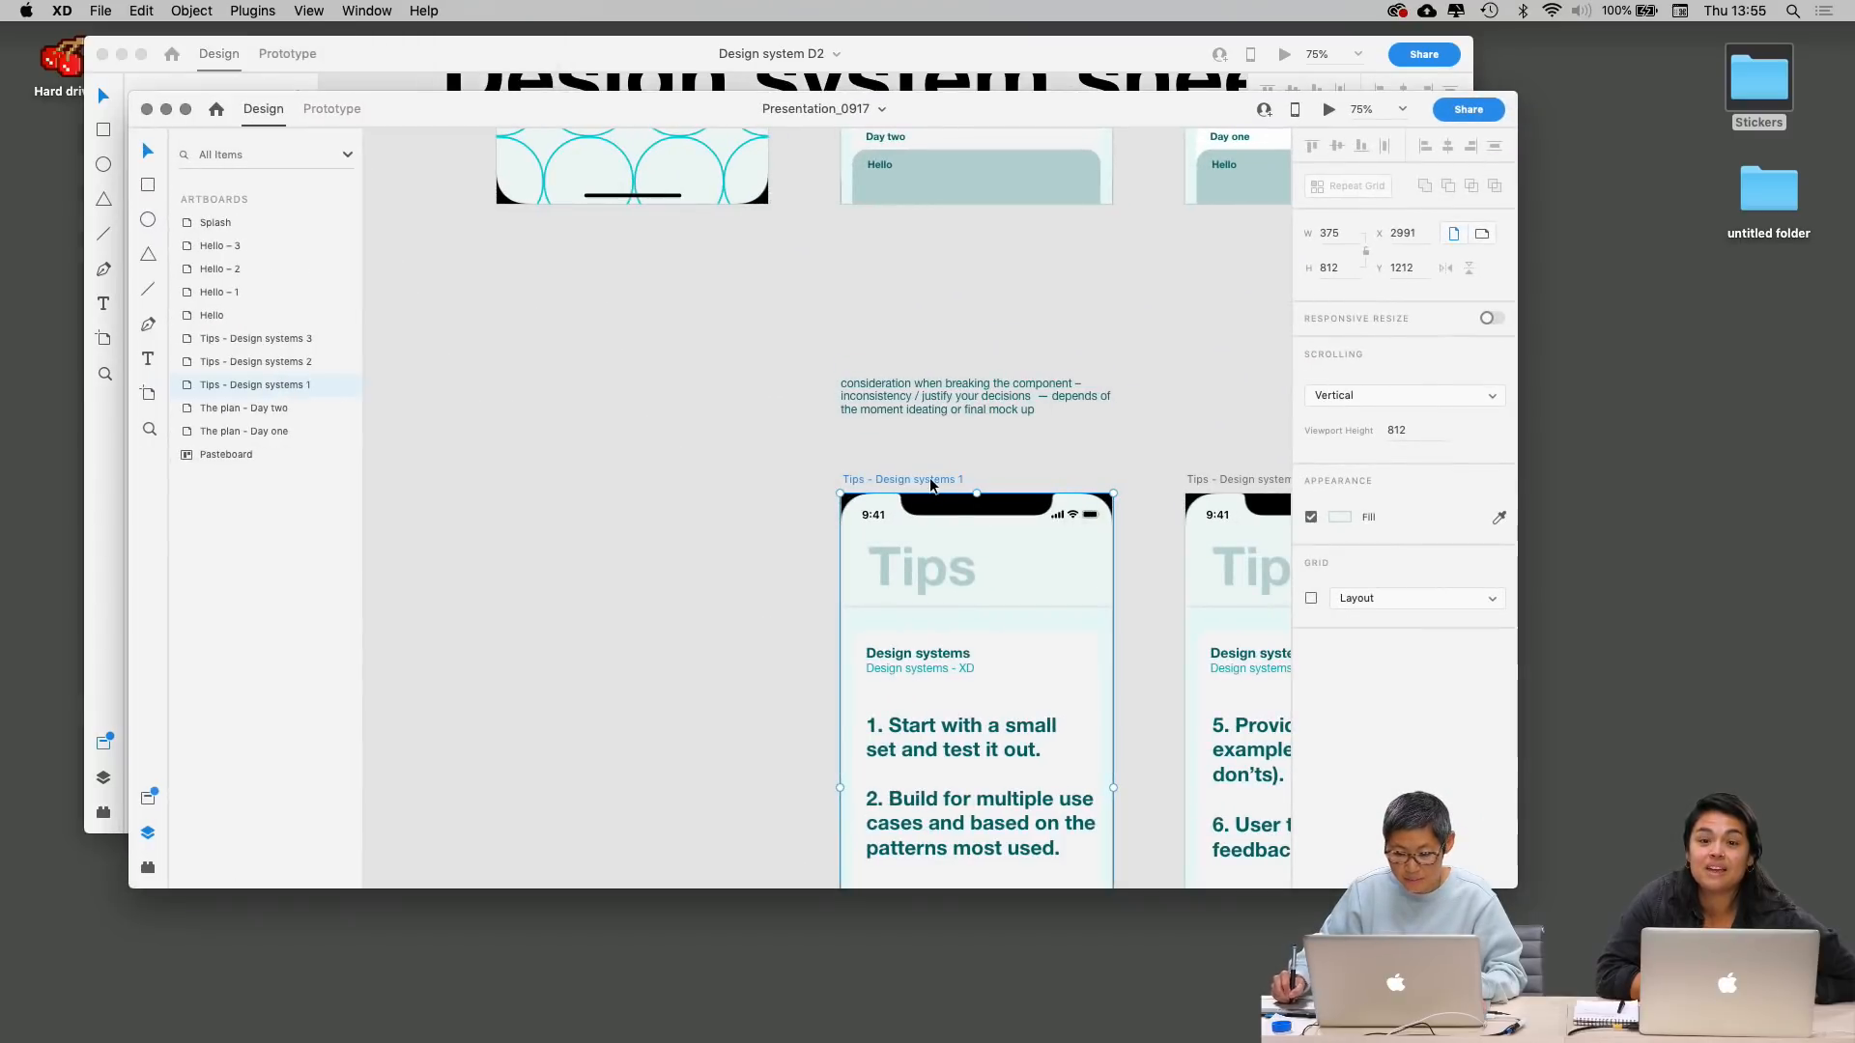
Step: Preview the Tips - Design systems 1 artboard and move the Presentation_0917 and Design system D2 windows clear of the preview
{"action": "left_click", "coordinate": [1329, 109]}
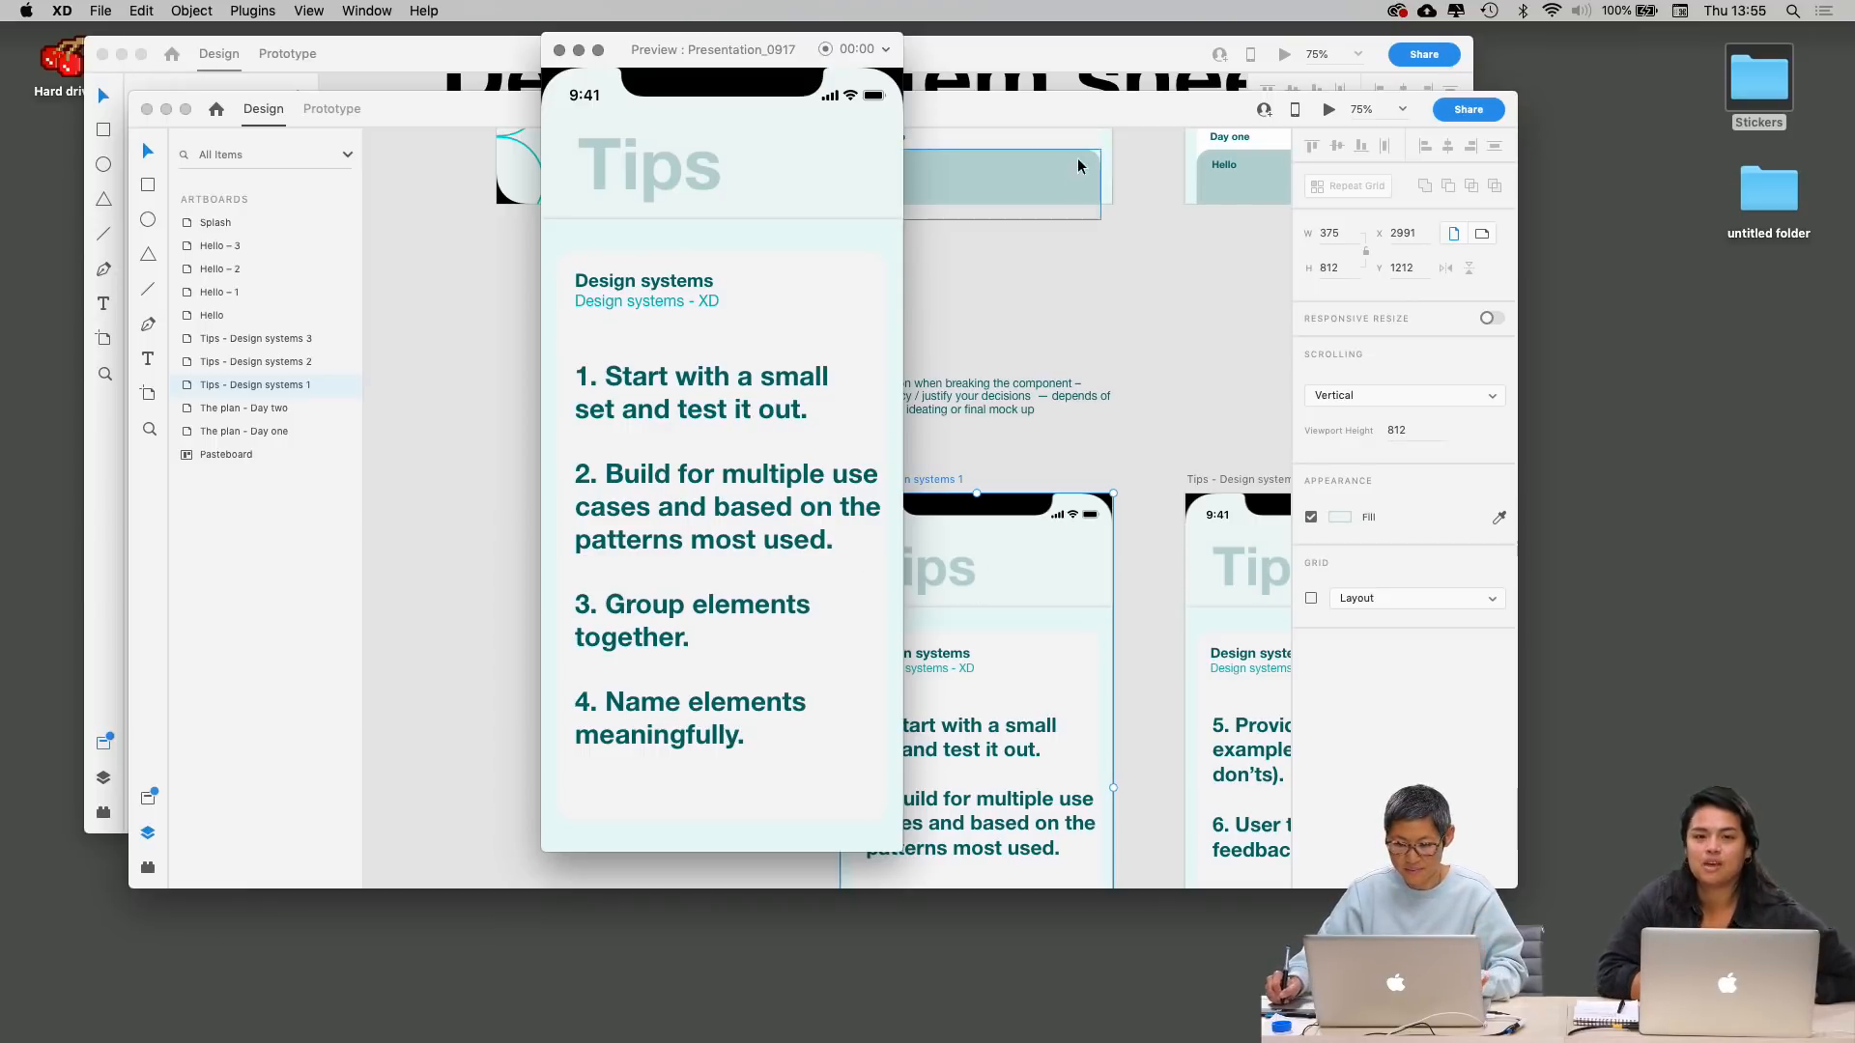
{"action": "left_click_drag", "start_coordinate": [1112, 112], "coordinate": [1279, 942]}
{"action": "left_click_drag", "start_coordinate": [1073, 64], "coordinate": [1345, 838]}
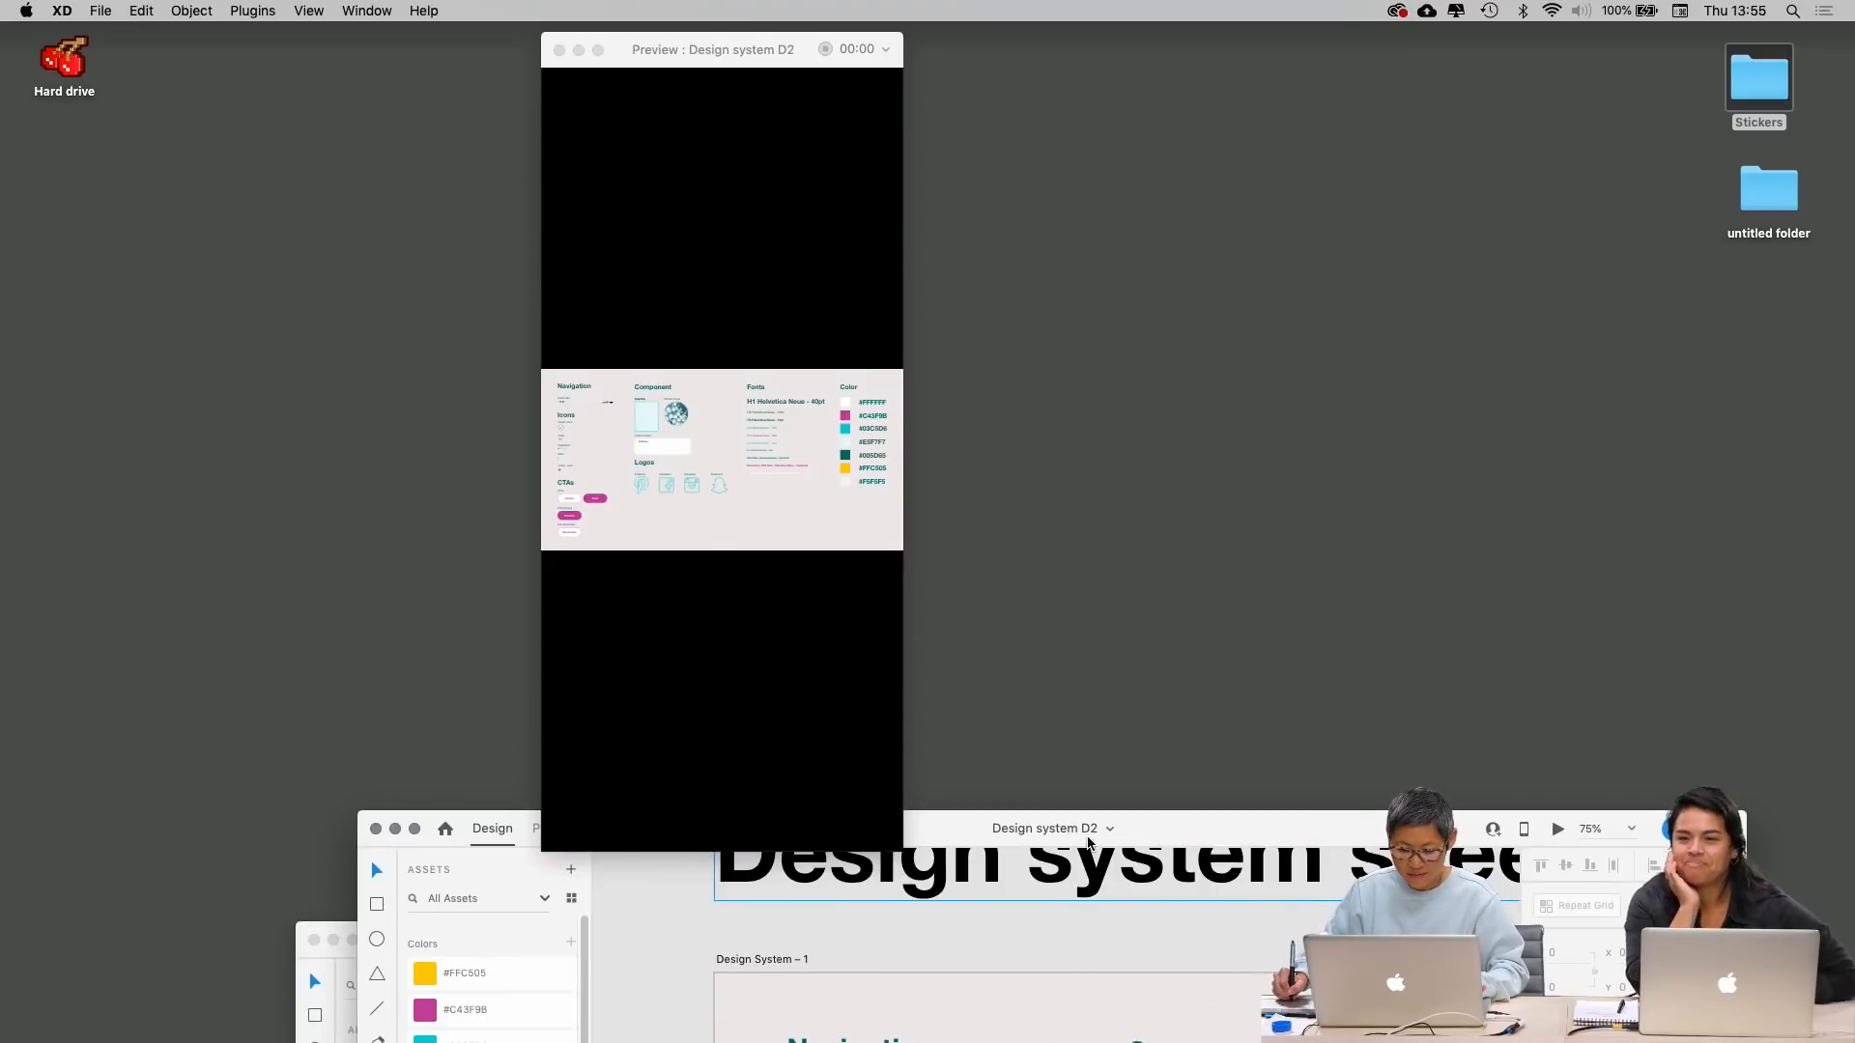